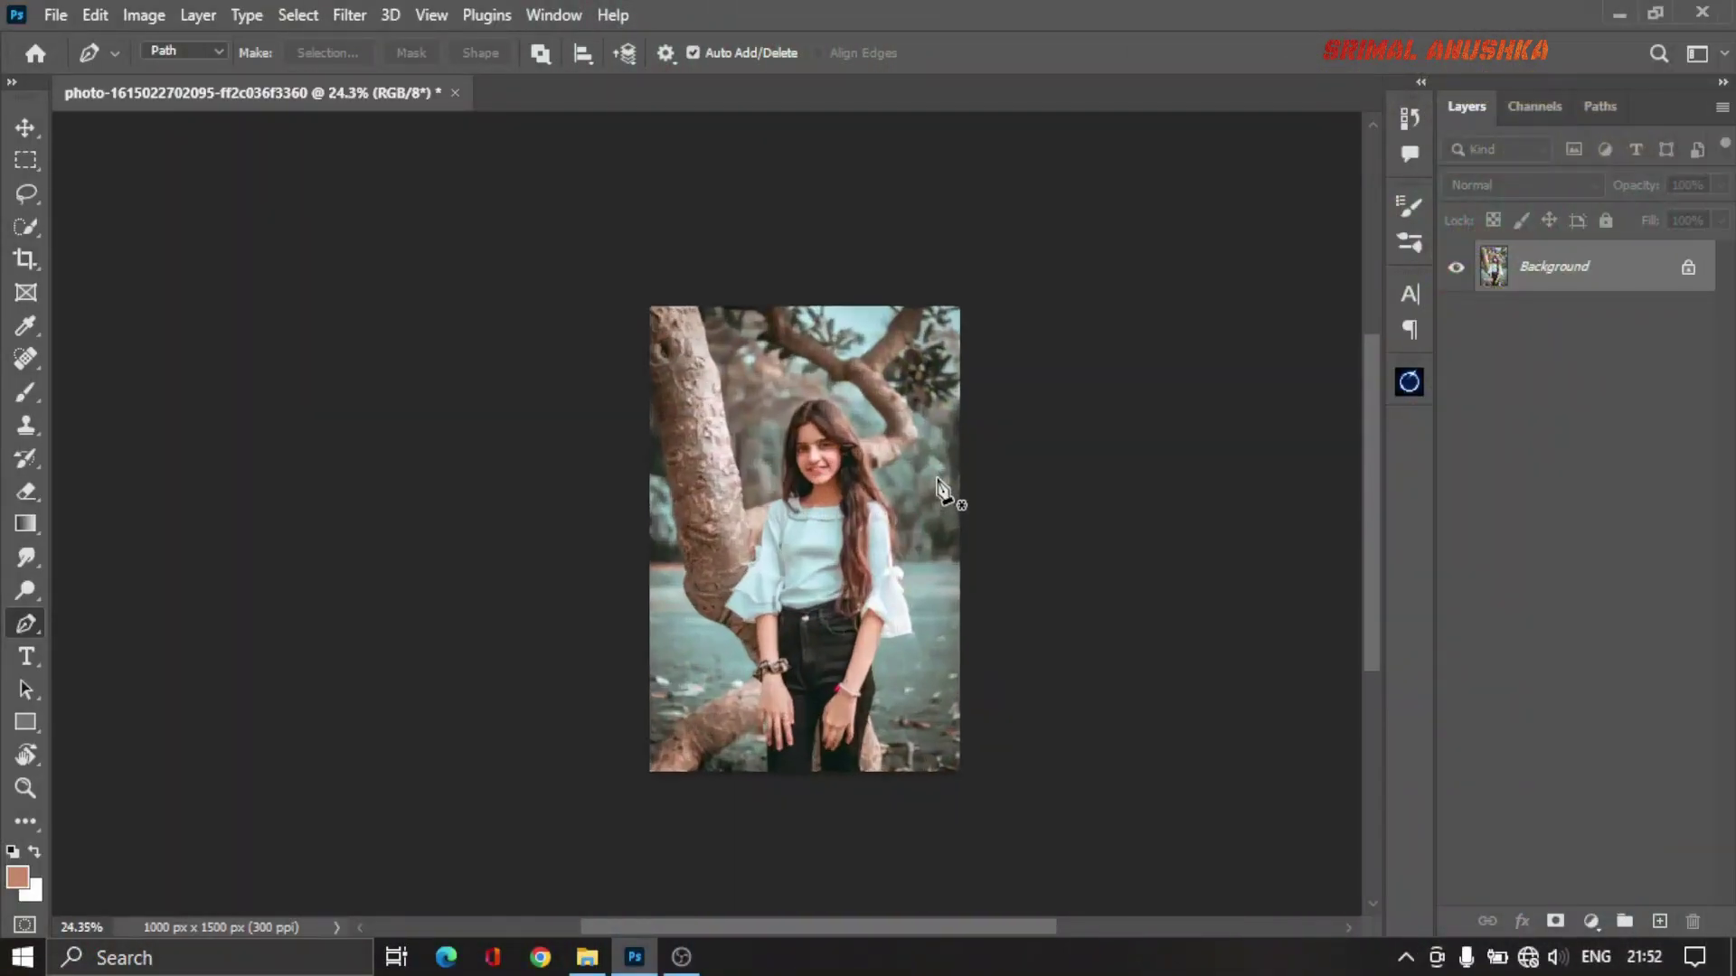
Step: Start a Pen path below the photo, hide the panels and zoom in on the jeans' lower edge
{"action": "left_click", "coordinate": [434, 707]}
{"action": "mouse_move", "coordinate": [550, 816]}
{"action": "left_mouse_down"}
{"action": "mouse_move", "coordinate": [619, 842]}
{"action": "mouse_move", "coordinate": [729, 830]}
{"action": "left_mouse_up"}
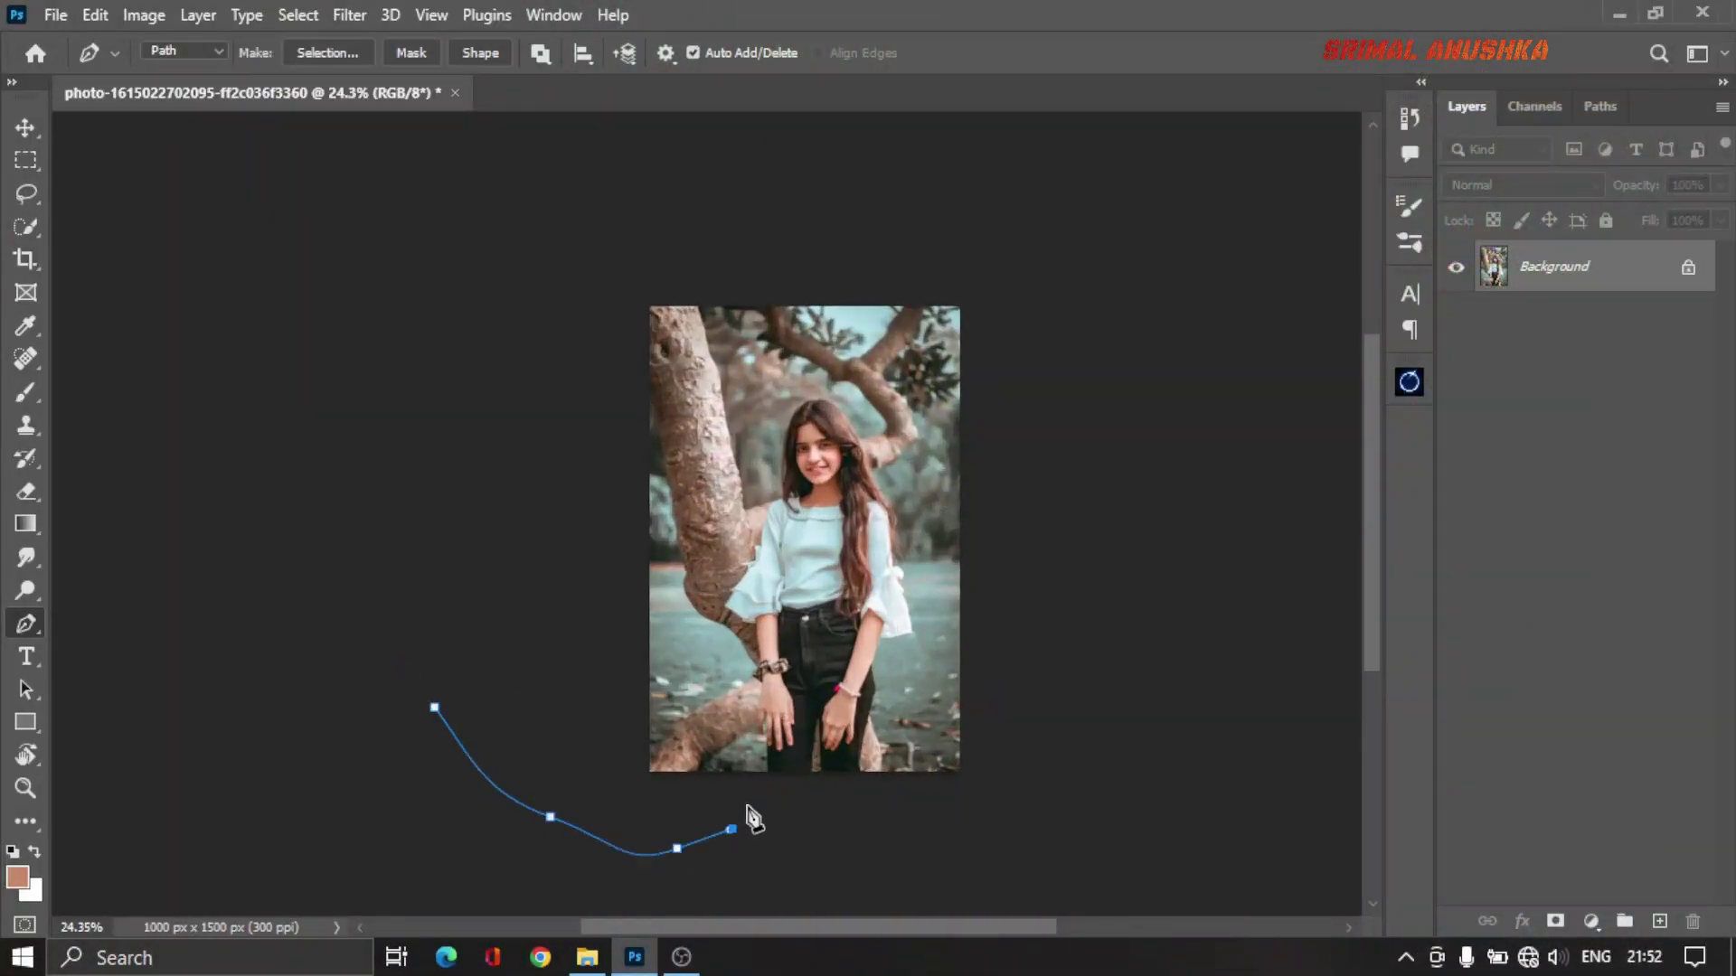
{"action": "key", "text": "Tab"}
{"action": "scroll", "coordinate": [751, 818], "scroll_direction": "up", "scroll_amount": 5}
{"action": "scroll", "coordinate": [845, 773], "scroll_direction": "up", "scroll_amount": 3}
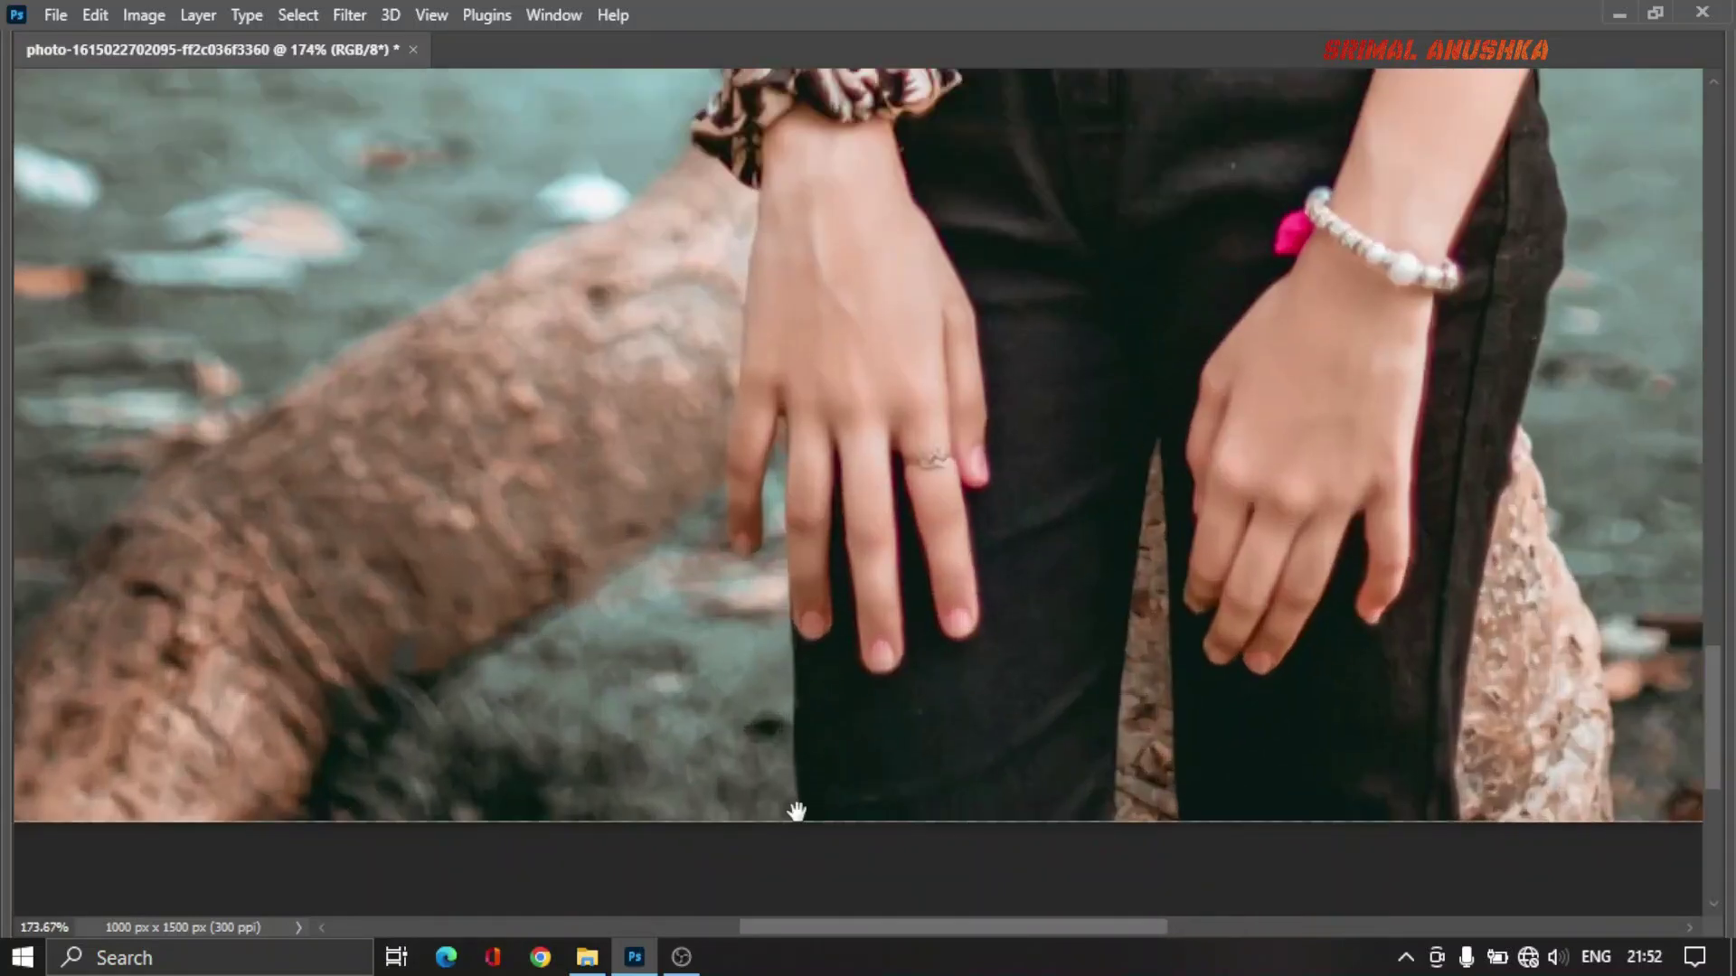
{"action": "scroll", "coordinate": [879, 569], "scroll_direction": "up", "scroll_amount": 2}
{"action": "scroll", "coordinate": [872, 628], "scroll_direction": "up", "scroll_amount": 2}
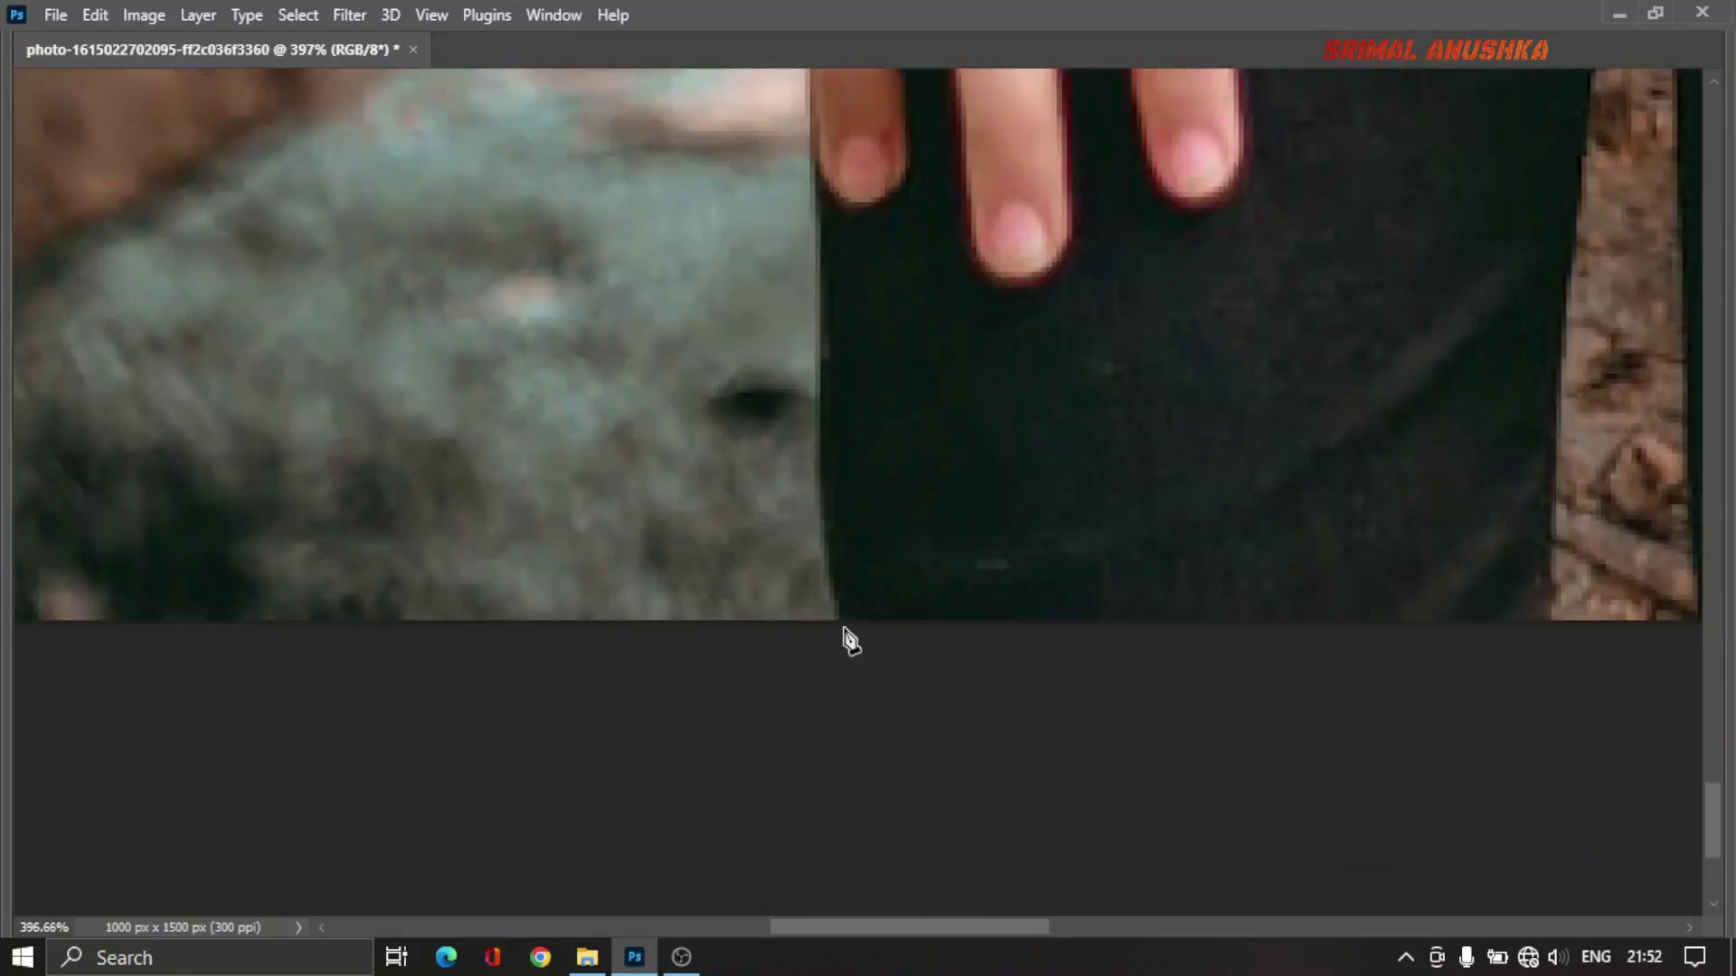
Step: Trace the path up the left edge of the jeans from their bottom corner
{"action": "left_click_drag", "start_coordinate": [849, 635], "coordinate": [863, 699]}
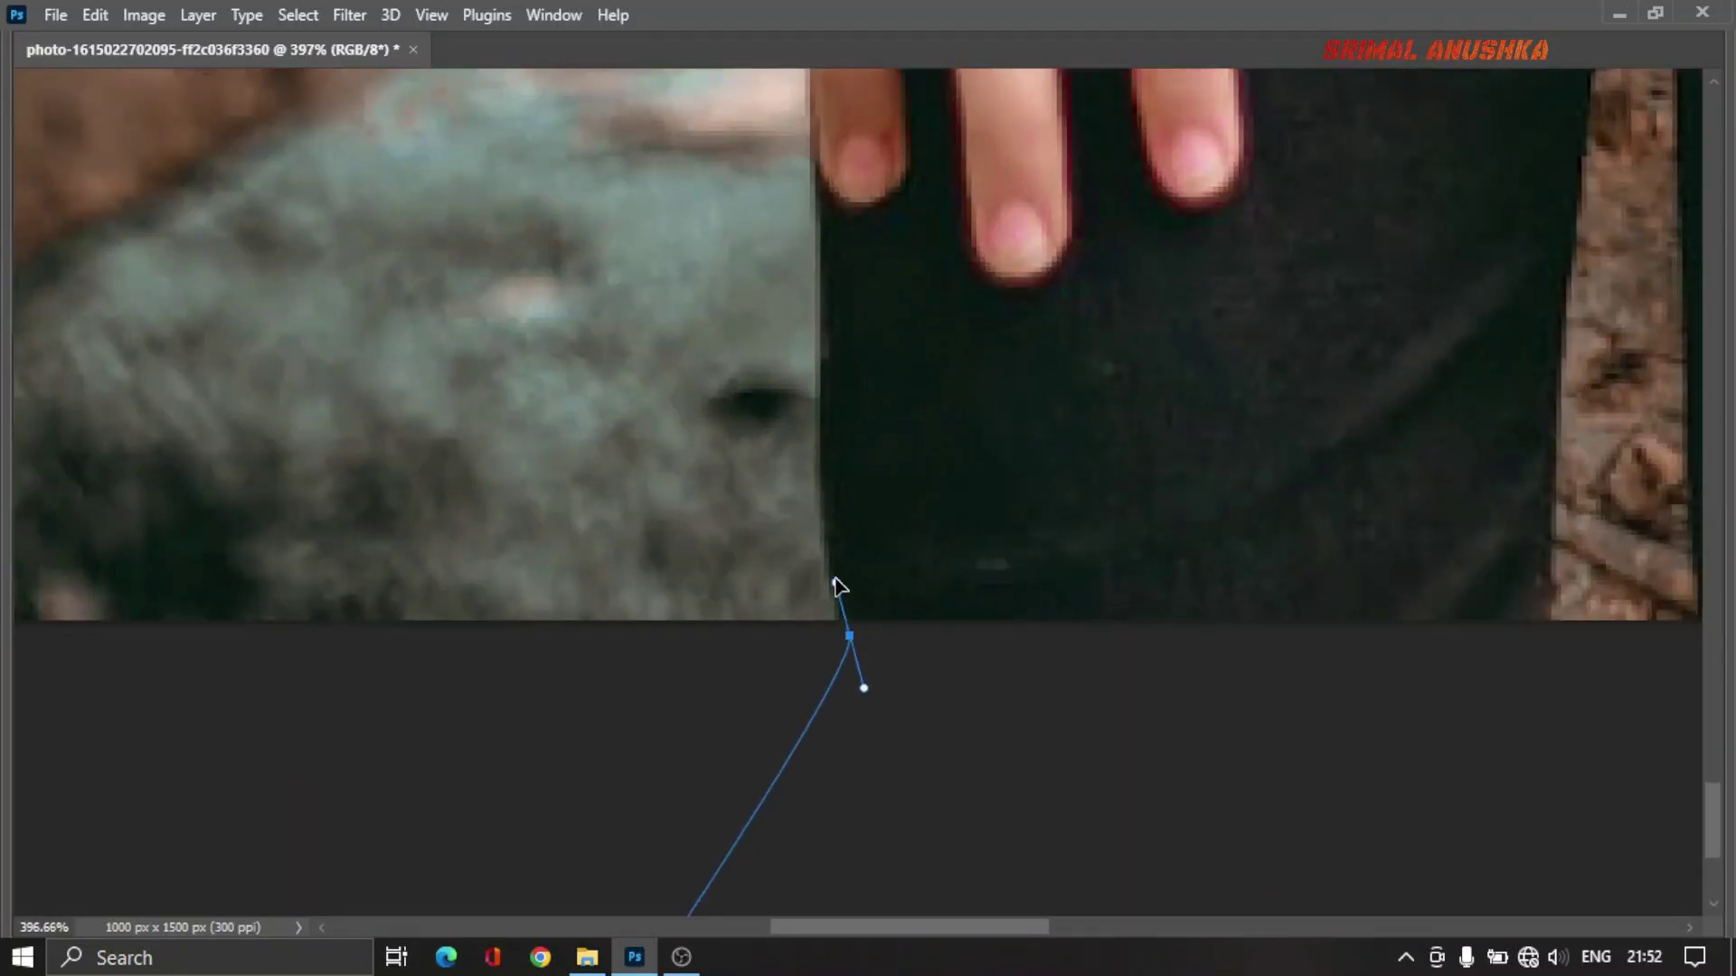
{"action": "left_click", "coordinate": [820, 336]}
{"action": "left_click", "coordinate": [818, 276]}
{"action": "mouse_move", "coordinate": [815, 194]}
{"action": "left_mouse_down"}
{"action": "mouse_move", "coordinate": [807, 137]}
{"action": "mouse_move", "coordinate": [872, 669]}
{"action": "left_mouse_up"}
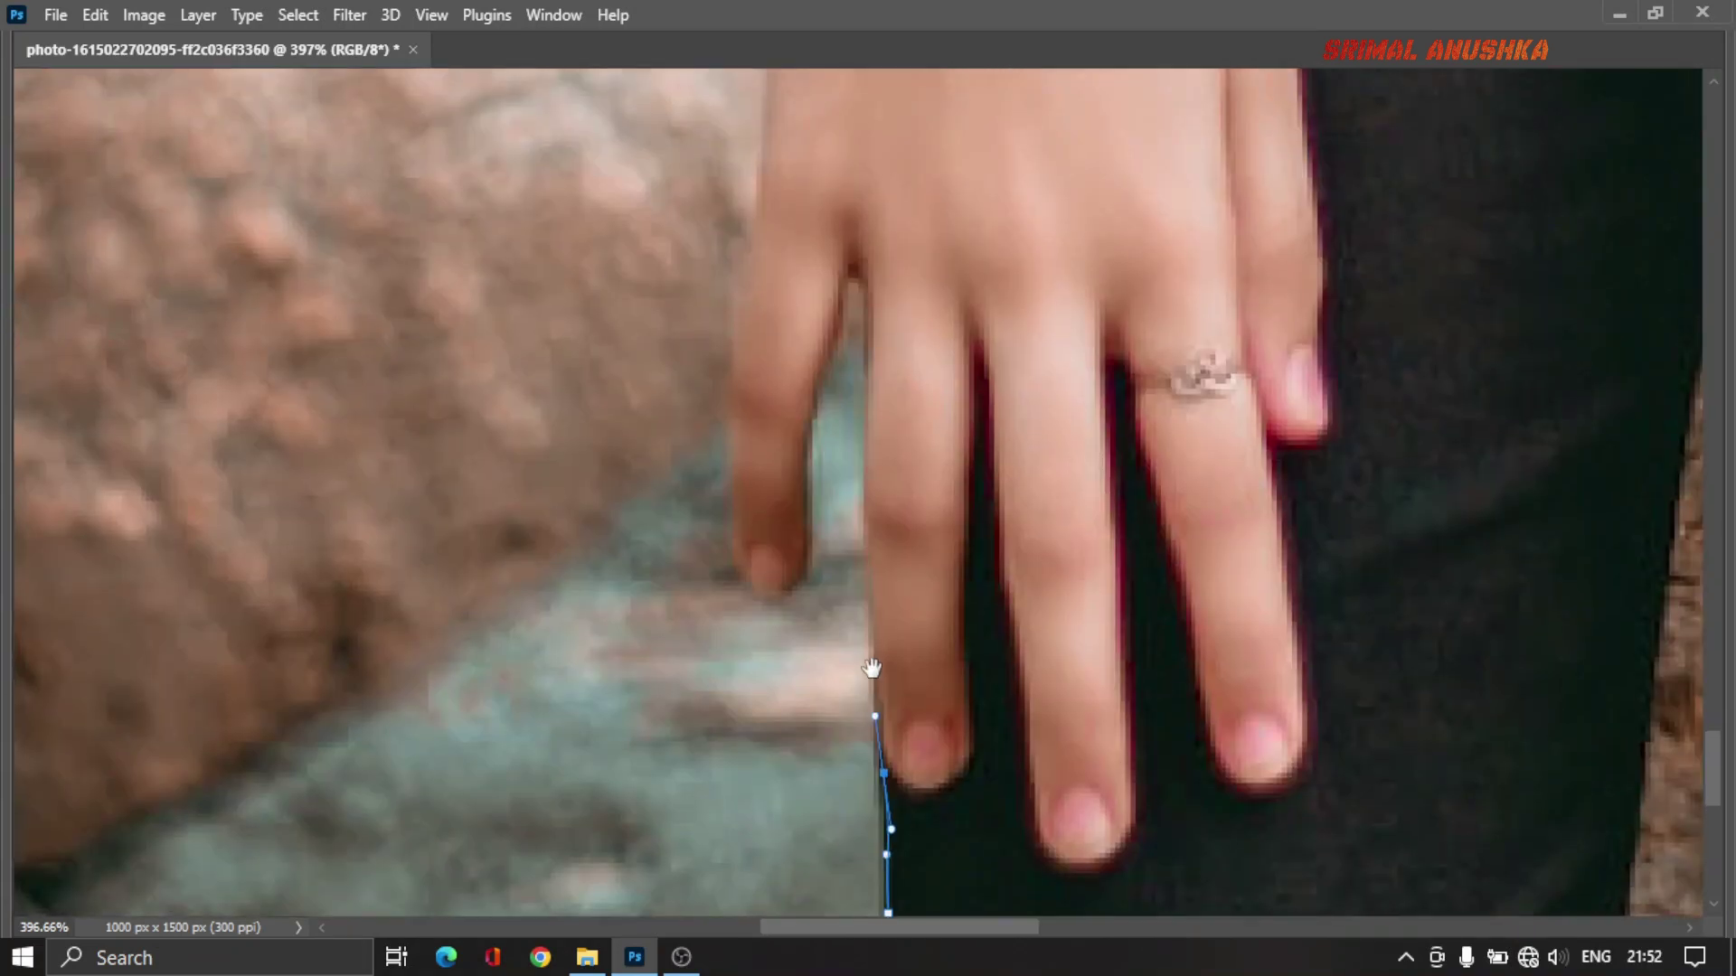
{"action": "left_click_drag", "start_coordinate": [869, 591], "coordinate": [861, 523]}
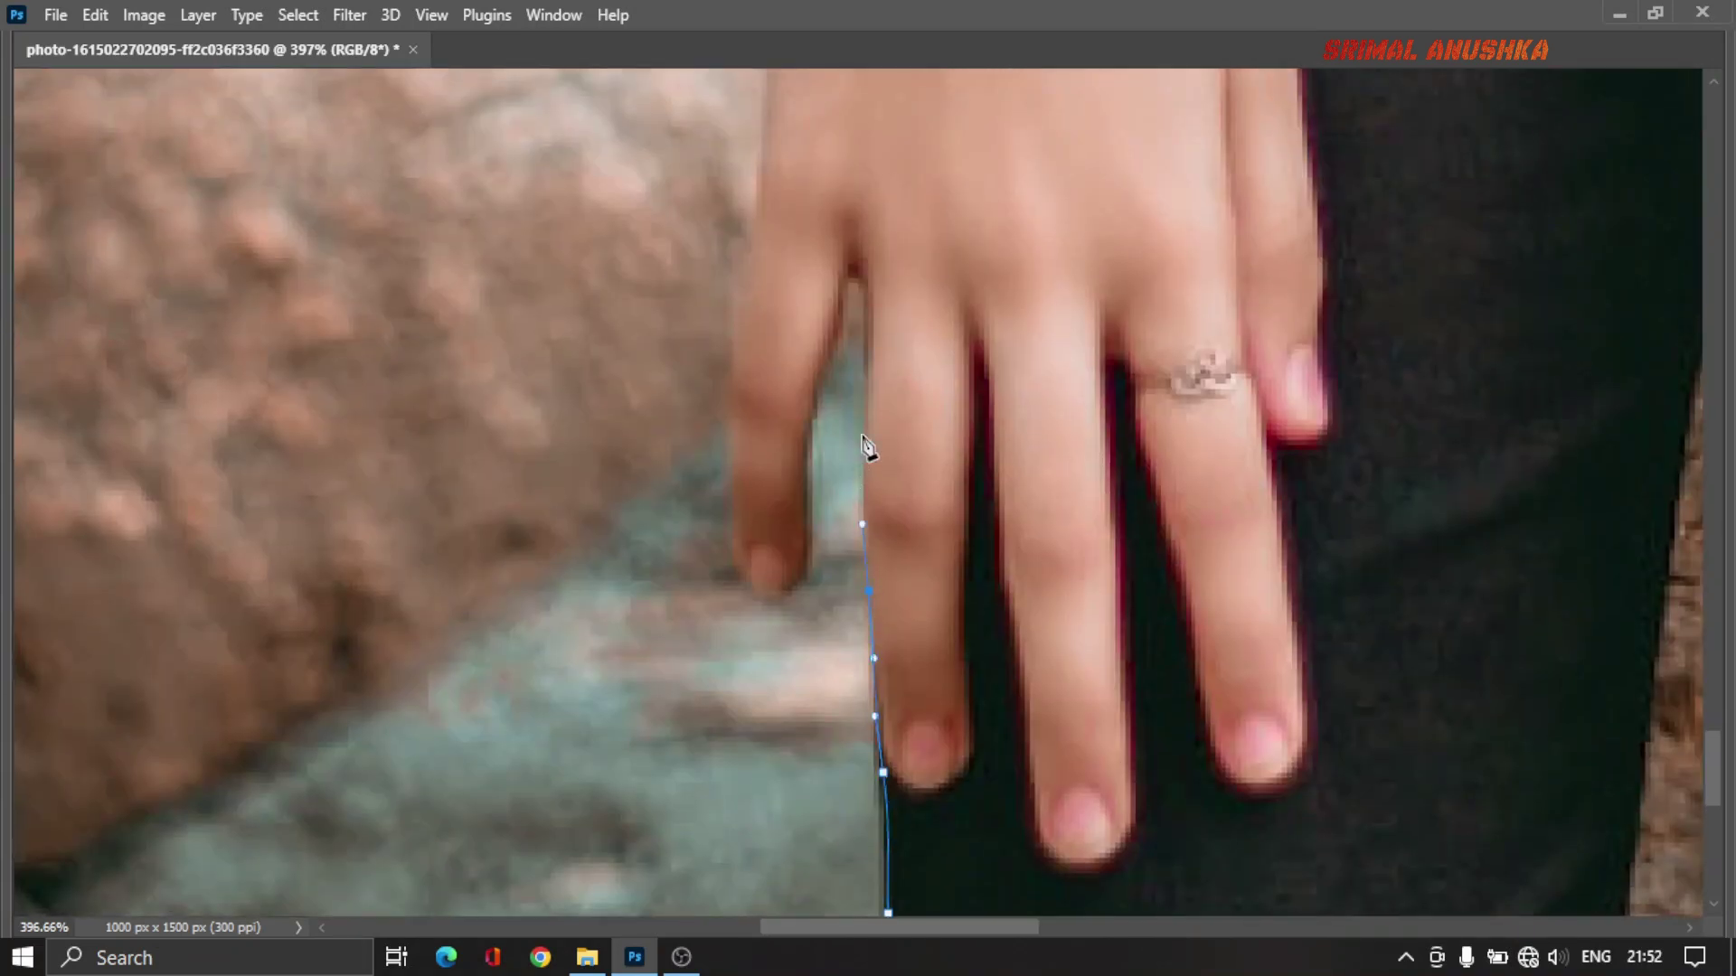
Step: Curve the path around the fingertip and along the hand's edge
{"action": "left_click", "coordinate": [827, 333]}
{"action": "left_click", "coordinate": [818, 384]}
{"action": "left_click", "coordinate": [812, 441]}
{"action": "mouse_move", "coordinate": [807, 516]}
{"action": "left_mouse_down"}
{"action": "mouse_move", "coordinate": [795, 580]}
{"action": "mouse_move", "coordinate": [751, 591]}
{"action": "left_mouse_up"}
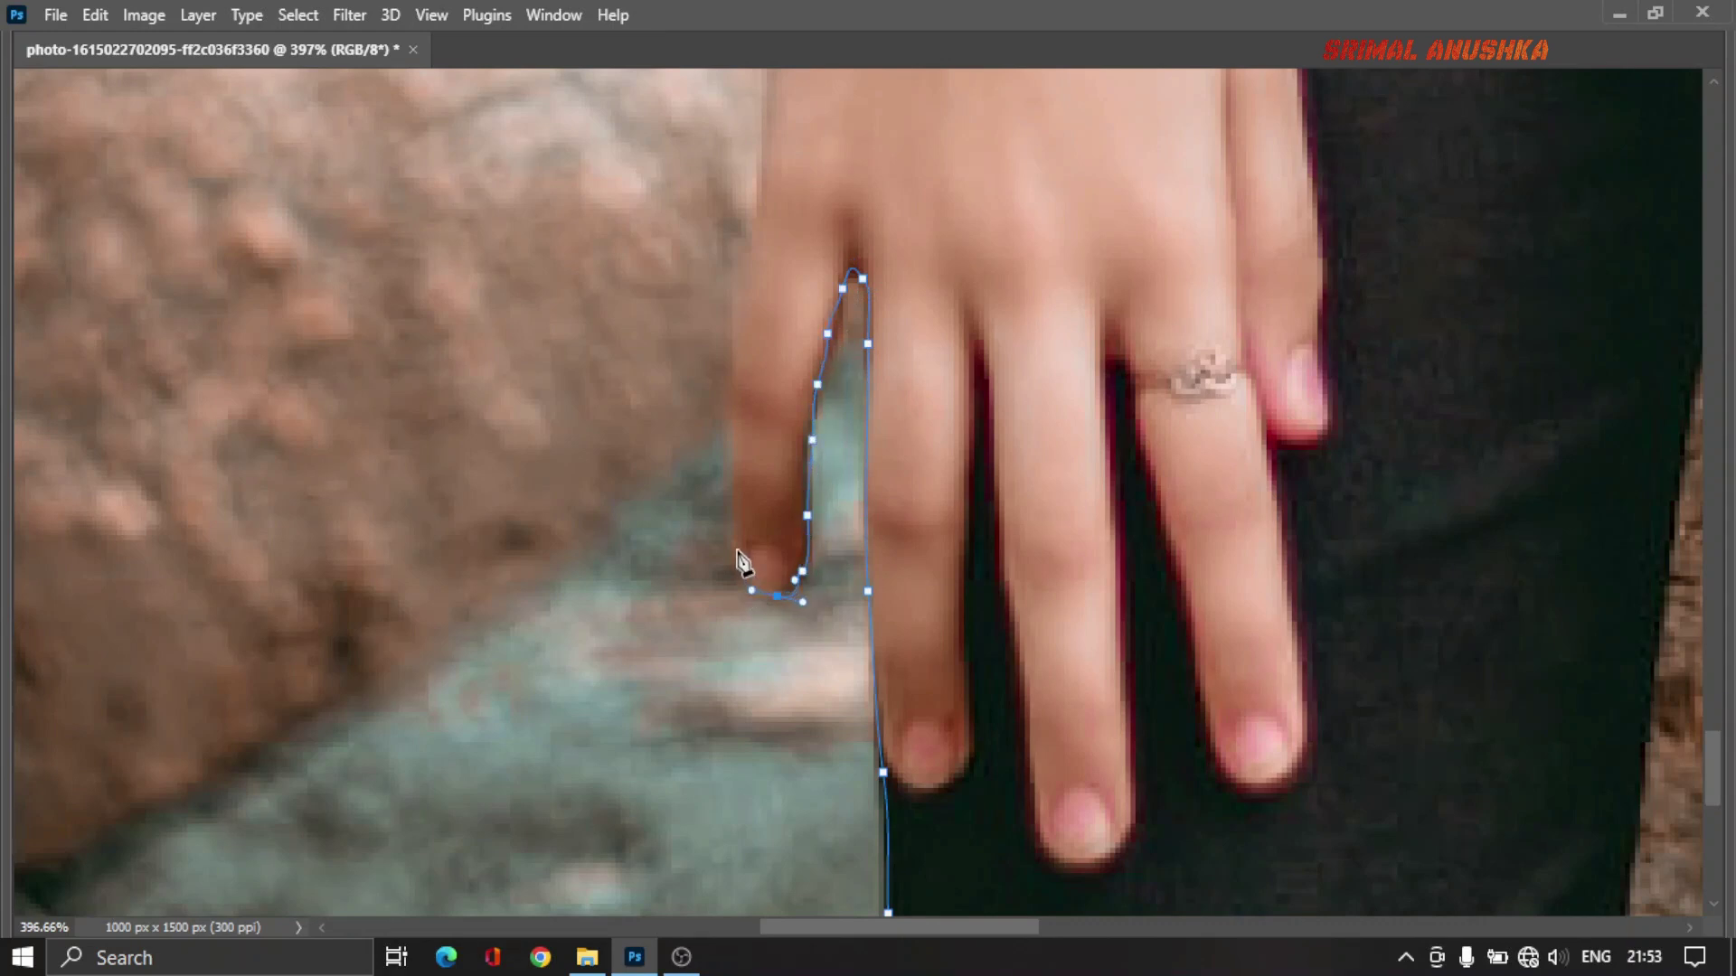
{"action": "left_click_drag", "start_coordinate": [760, 194], "coordinate": [841, 764]}
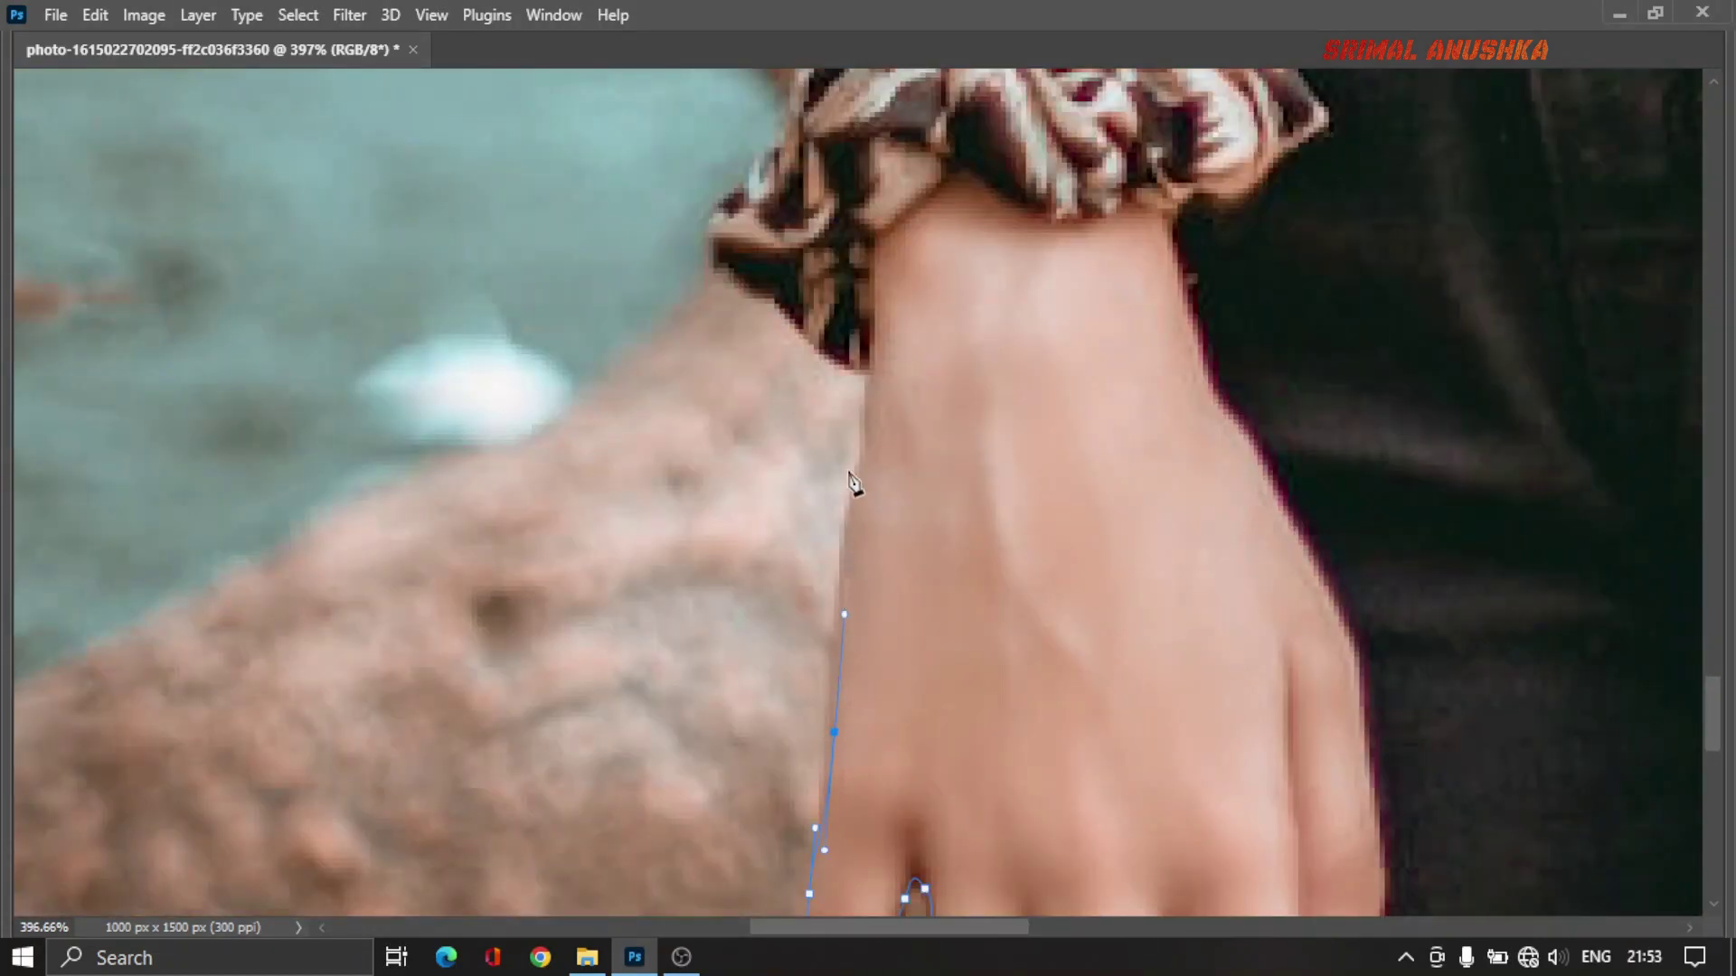
{"action": "left_click_drag", "start_coordinate": [859, 444], "coordinate": [824, 349]}
Step: Outline the scrunchie's edge from the hand up to its top
{"action": "left_click", "coordinate": [723, 279]}
{"action": "left_click", "coordinate": [713, 233]}
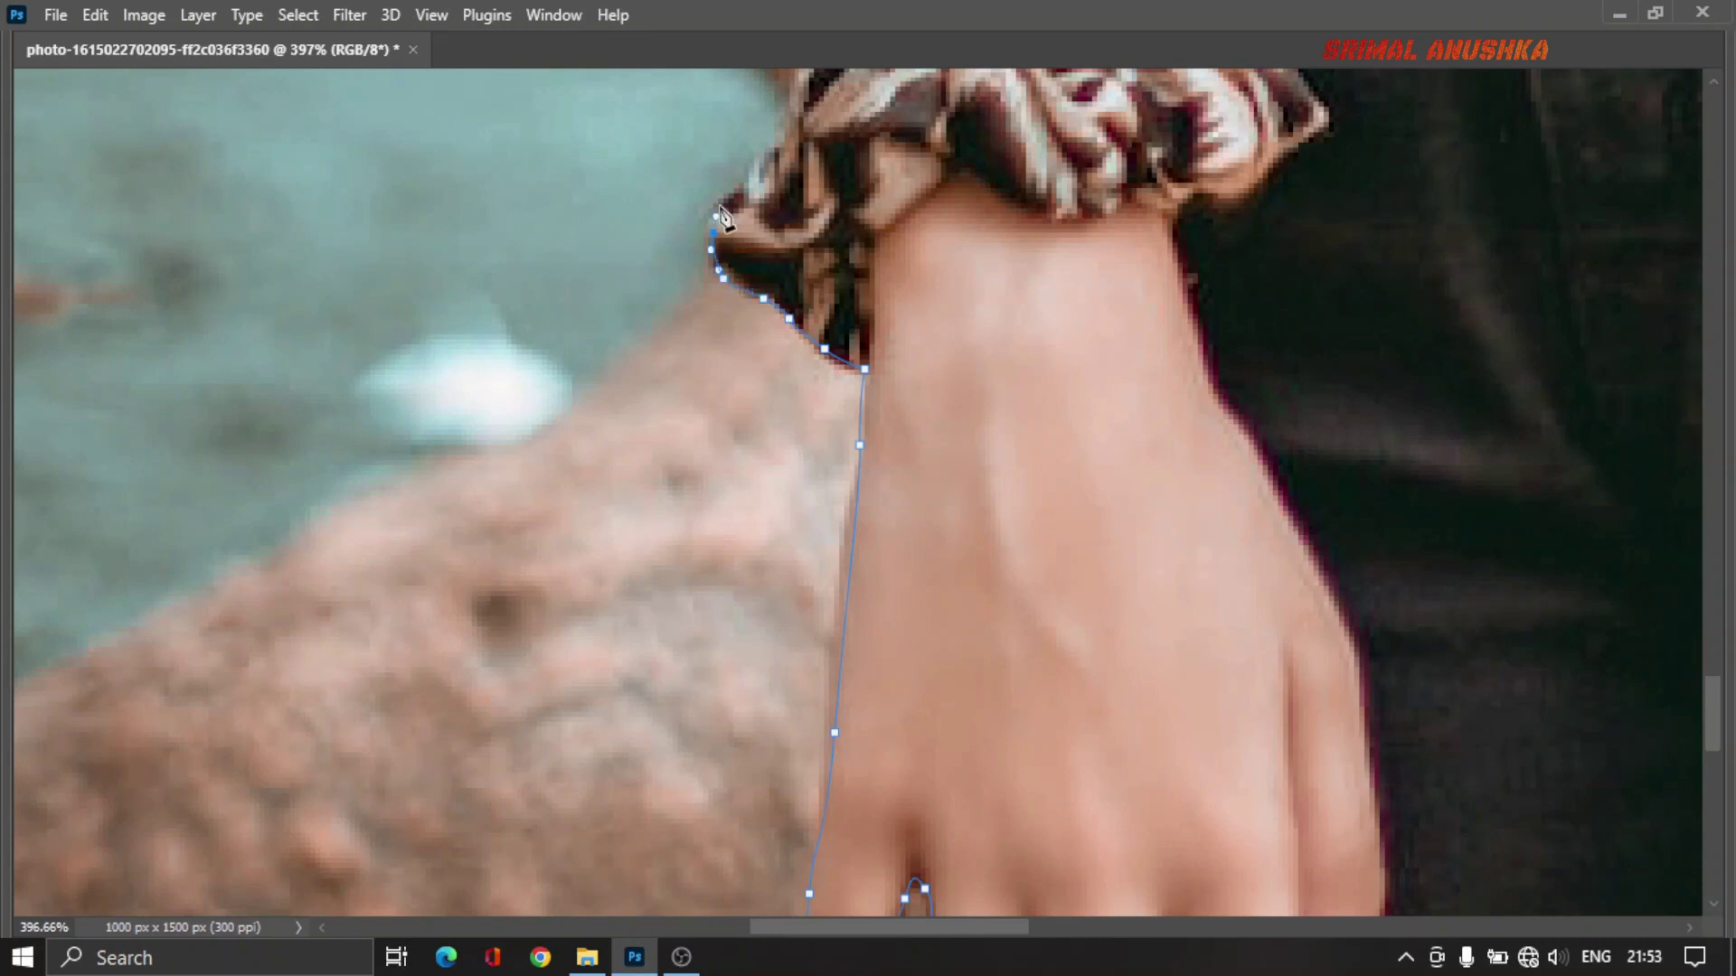
{"action": "left_click", "coordinate": [729, 197]}
{"action": "mouse_move", "coordinate": [753, 168]}
{"action": "left_mouse_down"}
{"action": "mouse_move", "coordinate": [764, 159]}
{"action": "mouse_move", "coordinate": [922, 576]}
{"action": "left_mouse_up"}
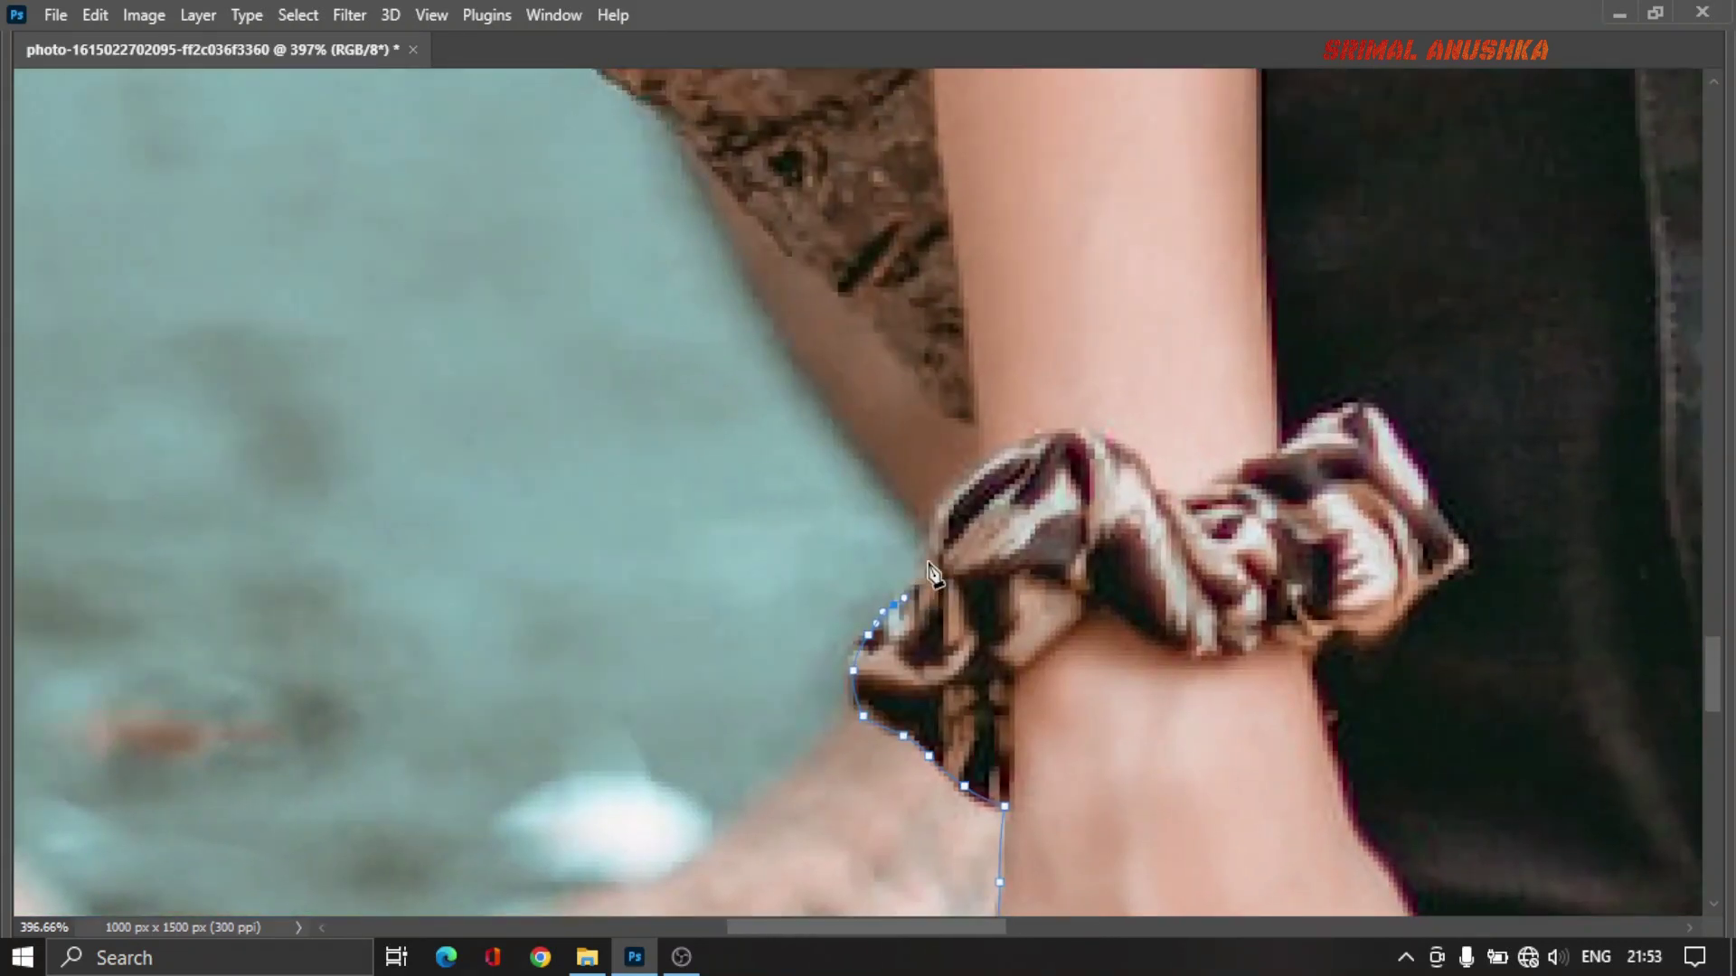
{"action": "left_click", "coordinate": [932, 566]}
{"action": "left_click", "coordinate": [935, 529]}
{"action": "left_click", "coordinate": [956, 479]}
Step: Continue the path up the arm's left edge and along the sleeve hem
{"action": "left_click_drag", "start_coordinate": [985, 393], "coordinate": [977, 588]}
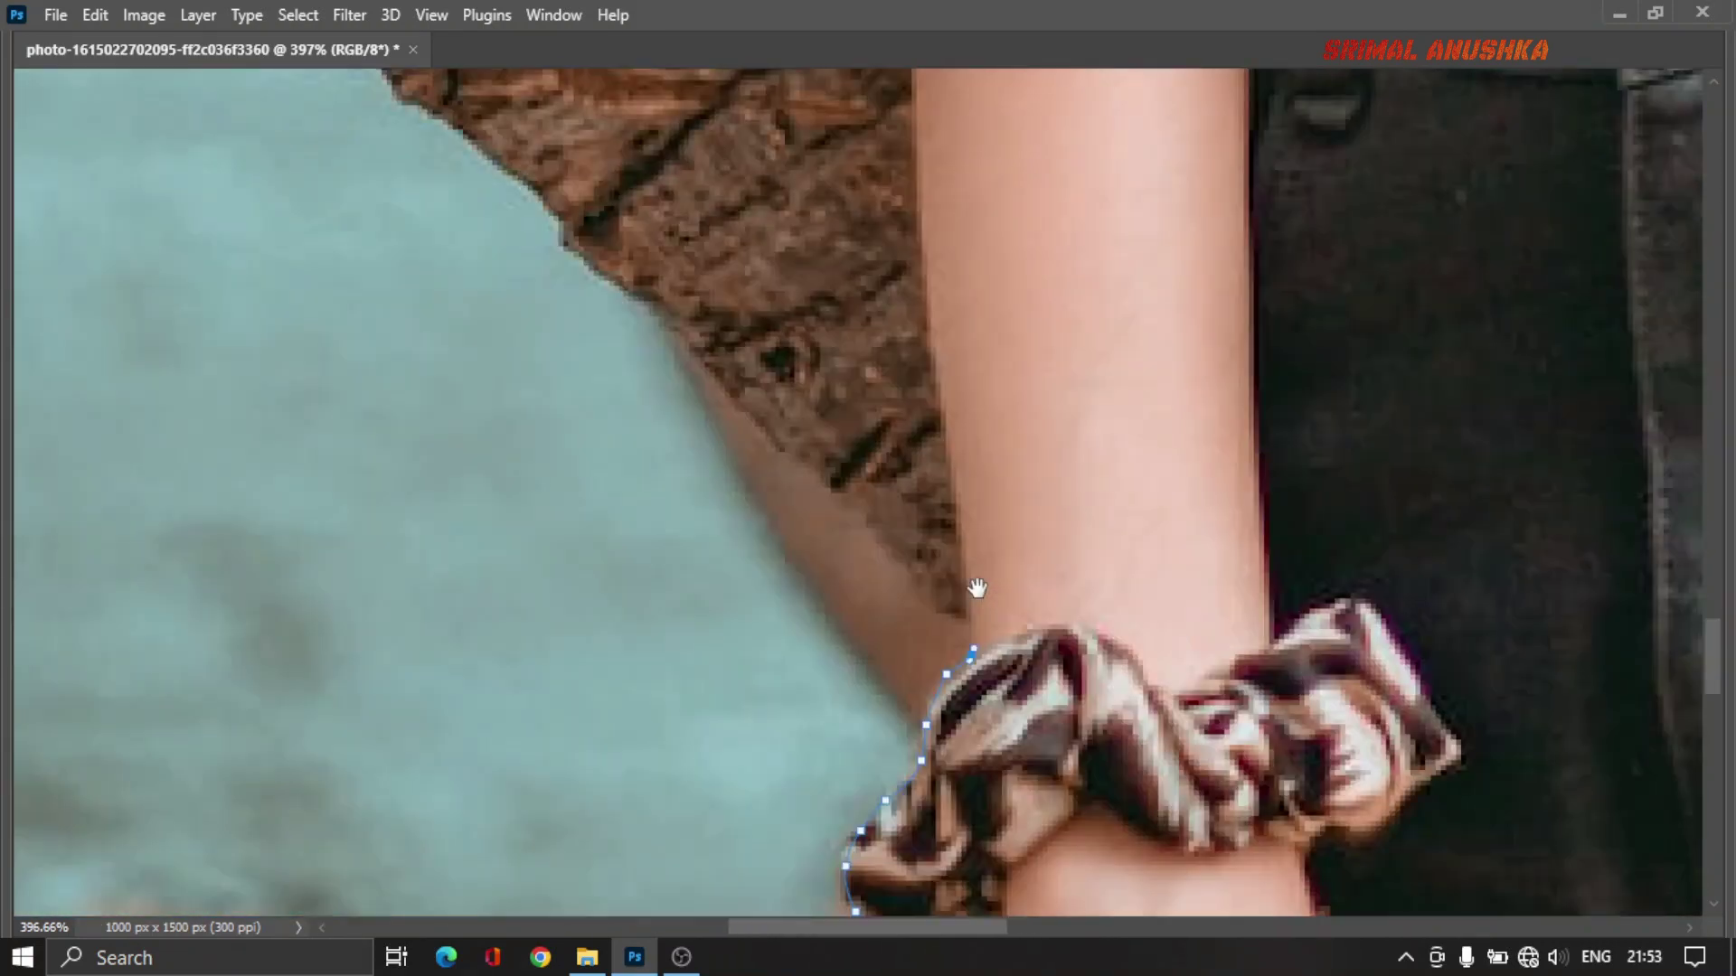
{"action": "left_click_drag", "start_coordinate": [945, 386], "coordinate": [969, 565]}
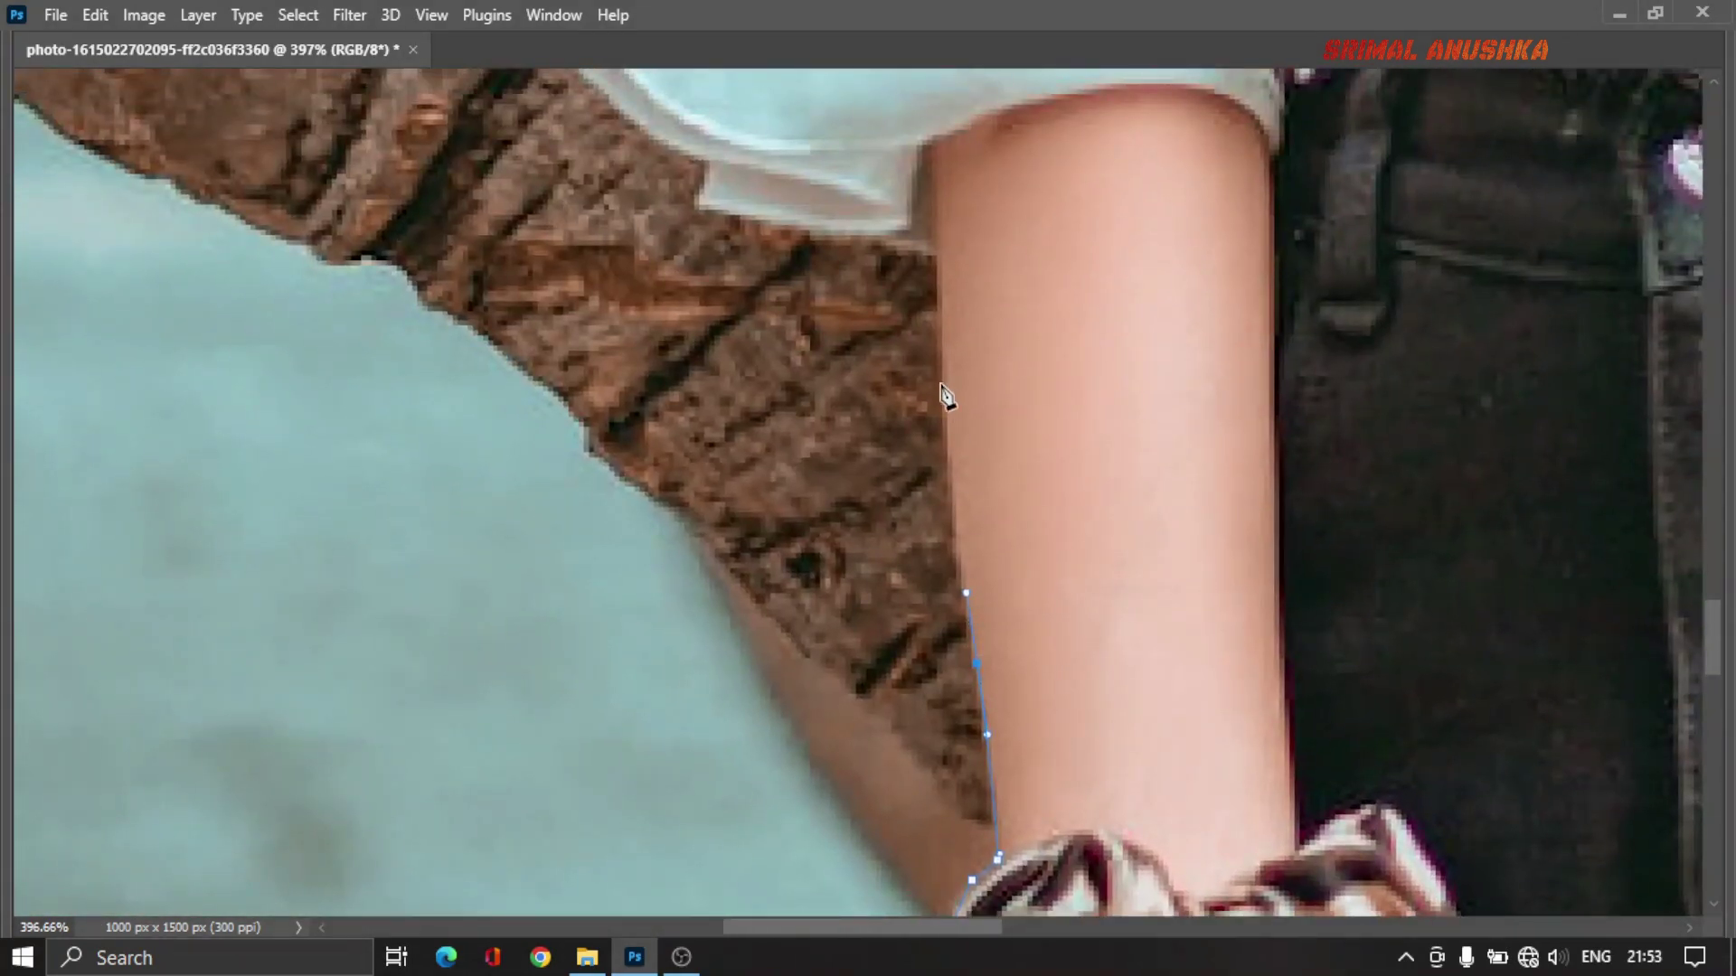
{"action": "left_click", "coordinate": [939, 416]}
{"action": "left_click", "coordinate": [942, 366]}
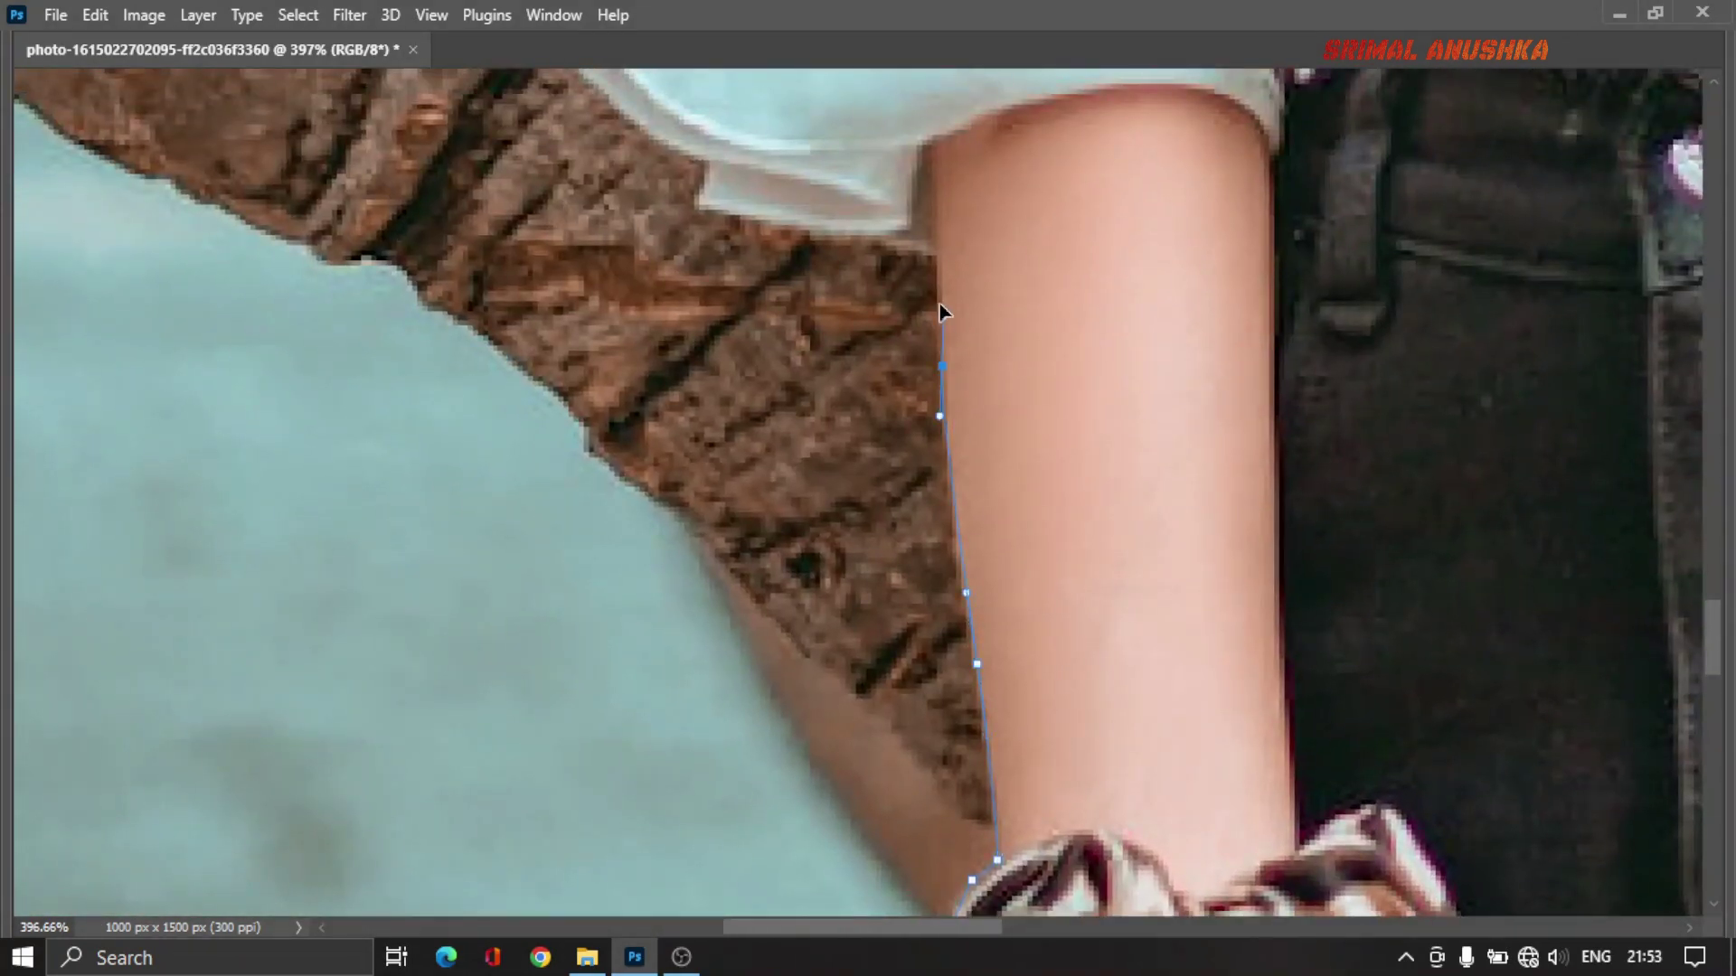
{"action": "left_click", "coordinate": [931, 255]}
{"action": "left_click_drag", "start_coordinate": [890, 235], "coordinate": [871, 235]}
{"action": "left_click_drag", "start_coordinate": [766, 214], "coordinate": [741, 213]}
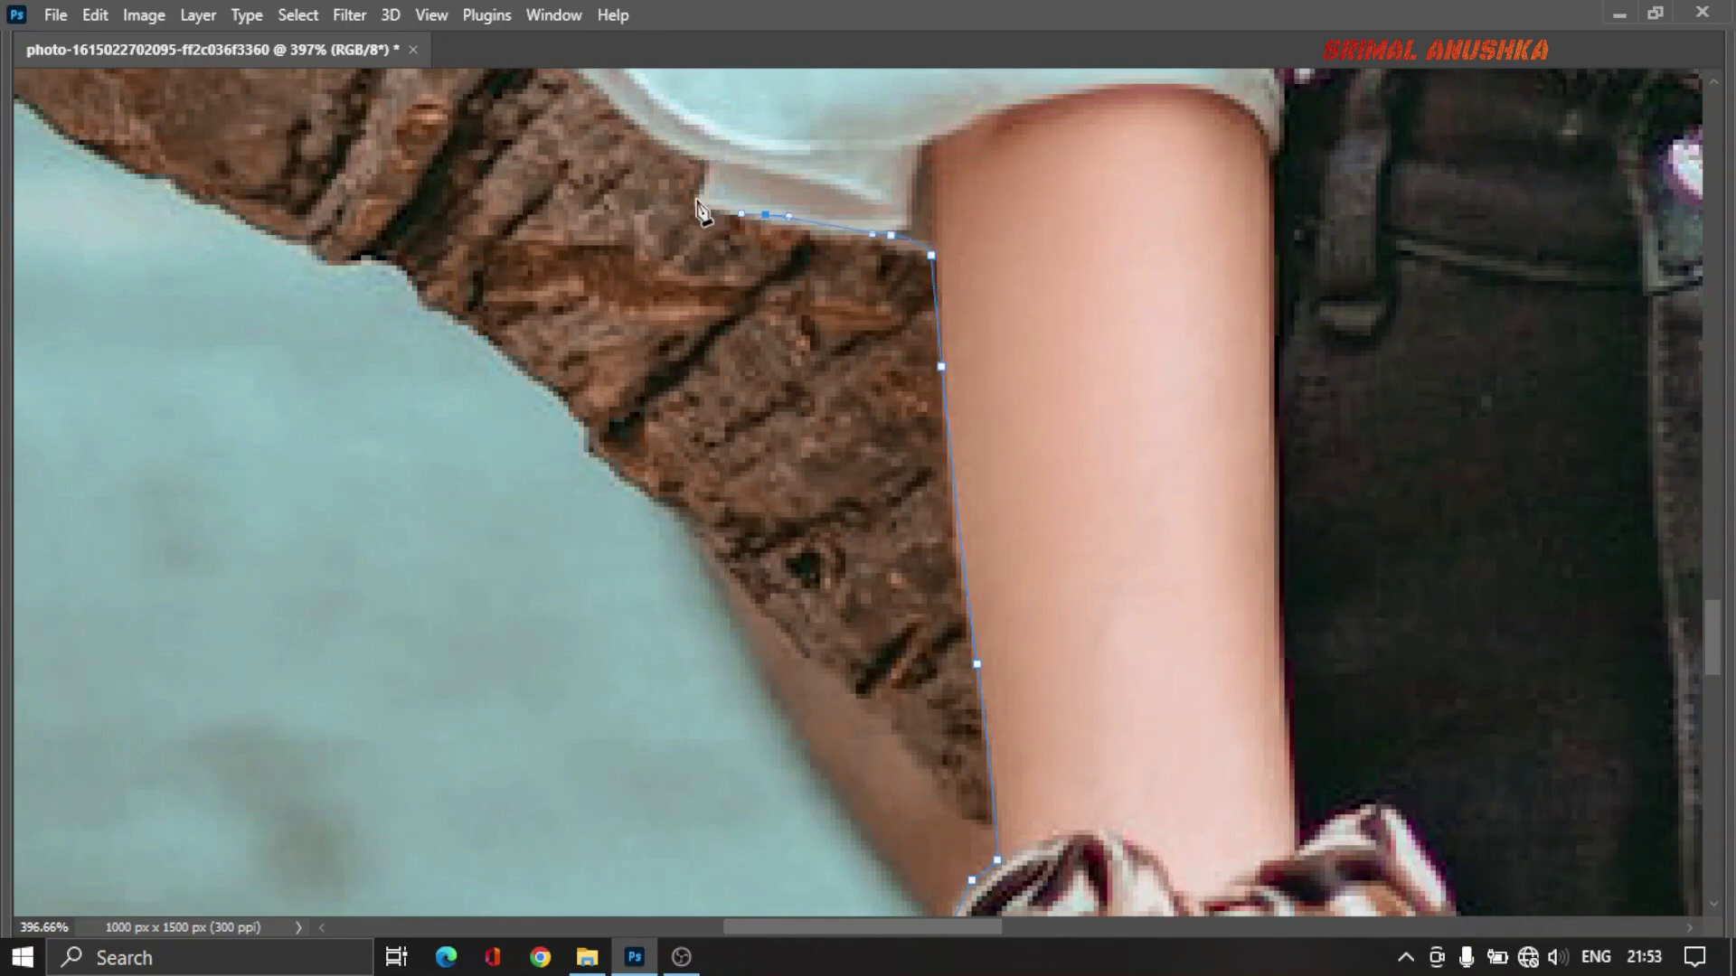
Step: Trace the sleeve ruffle and up the sleeve where it meets the tree trunk
{"action": "mouse_move", "coordinate": [706, 157]}
{"action": "left_mouse_down"}
{"action": "mouse_move", "coordinate": [1067, 627]}
{"action": "mouse_move", "coordinate": [956, 567]}
{"action": "left_mouse_up"}
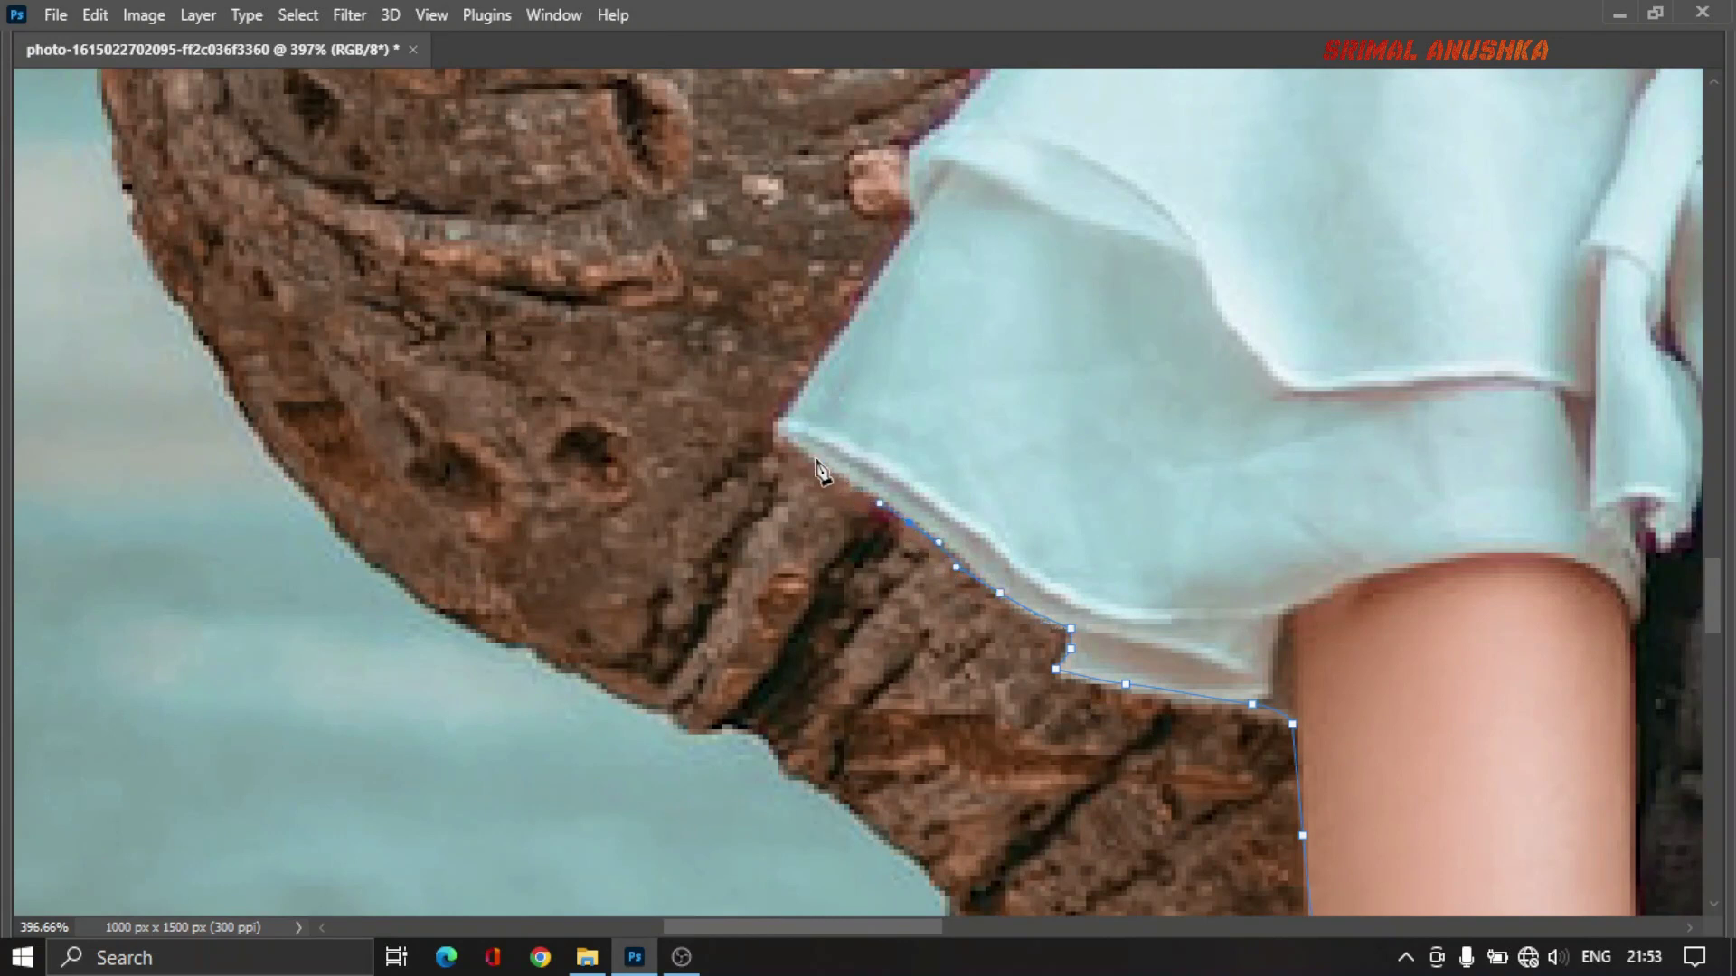
{"action": "mouse_move", "coordinate": [821, 461]}
{"action": "left_mouse_down"}
{"action": "mouse_move", "coordinate": [783, 443]}
{"action": "mouse_move", "coordinate": [789, 411]}
{"action": "left_mouse_up"}
{"action": "mouse_move", "coordinate": [951, 140]}
{"action": "left_mouse_down"}
{"action": "mouse_move", "coordinate": [925, 373]}
{"action": "mouse_move", "coordinate": [819, 687]}
{"action": "left_mouse_up"}
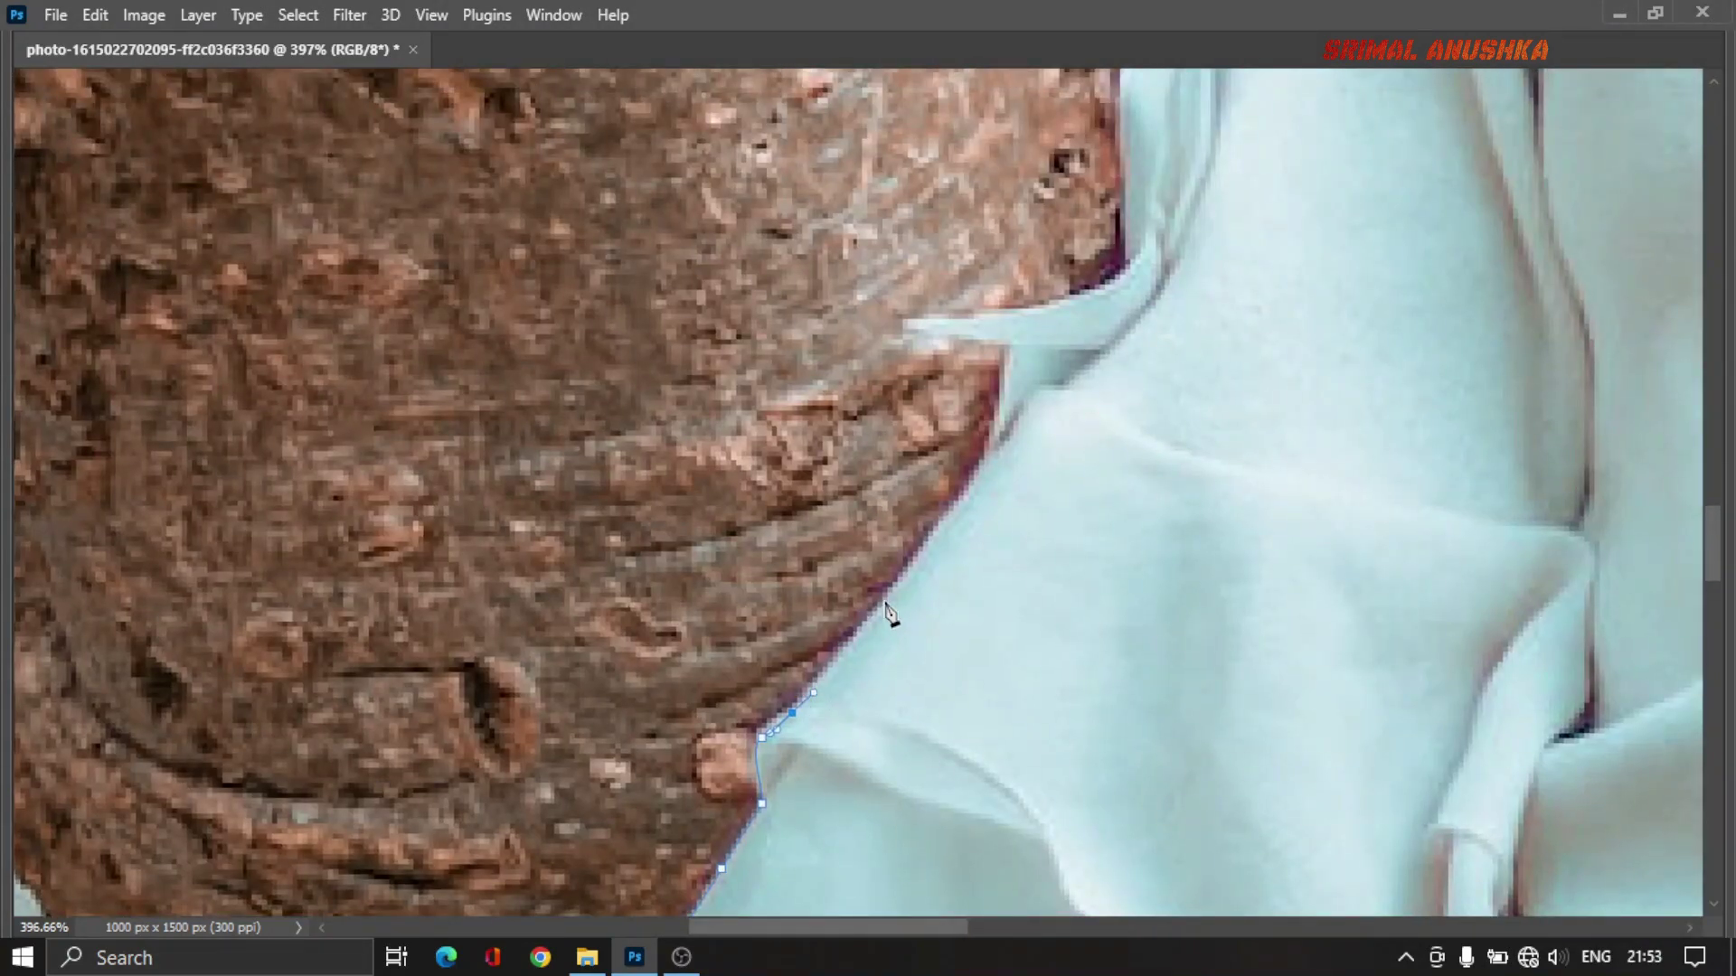
{"action": "left_click_drag", "start_coordinate": [887, 598], "coordinate": [938, 533]}
{"action": "left_click_drag", "start_coordinate": [985, 455], "coordinate": [991, 426]}
{"action": "left_click_drag", "start_coordinate": [1009, 308], "coordinate": [1027, 307]}
Step: Add anchors along the sleeve's inner fold up to the shoulder
{"action": "scroll", "coordinate": [1128, 239], "scroll_direction": "up", "scroll_amount": 5}
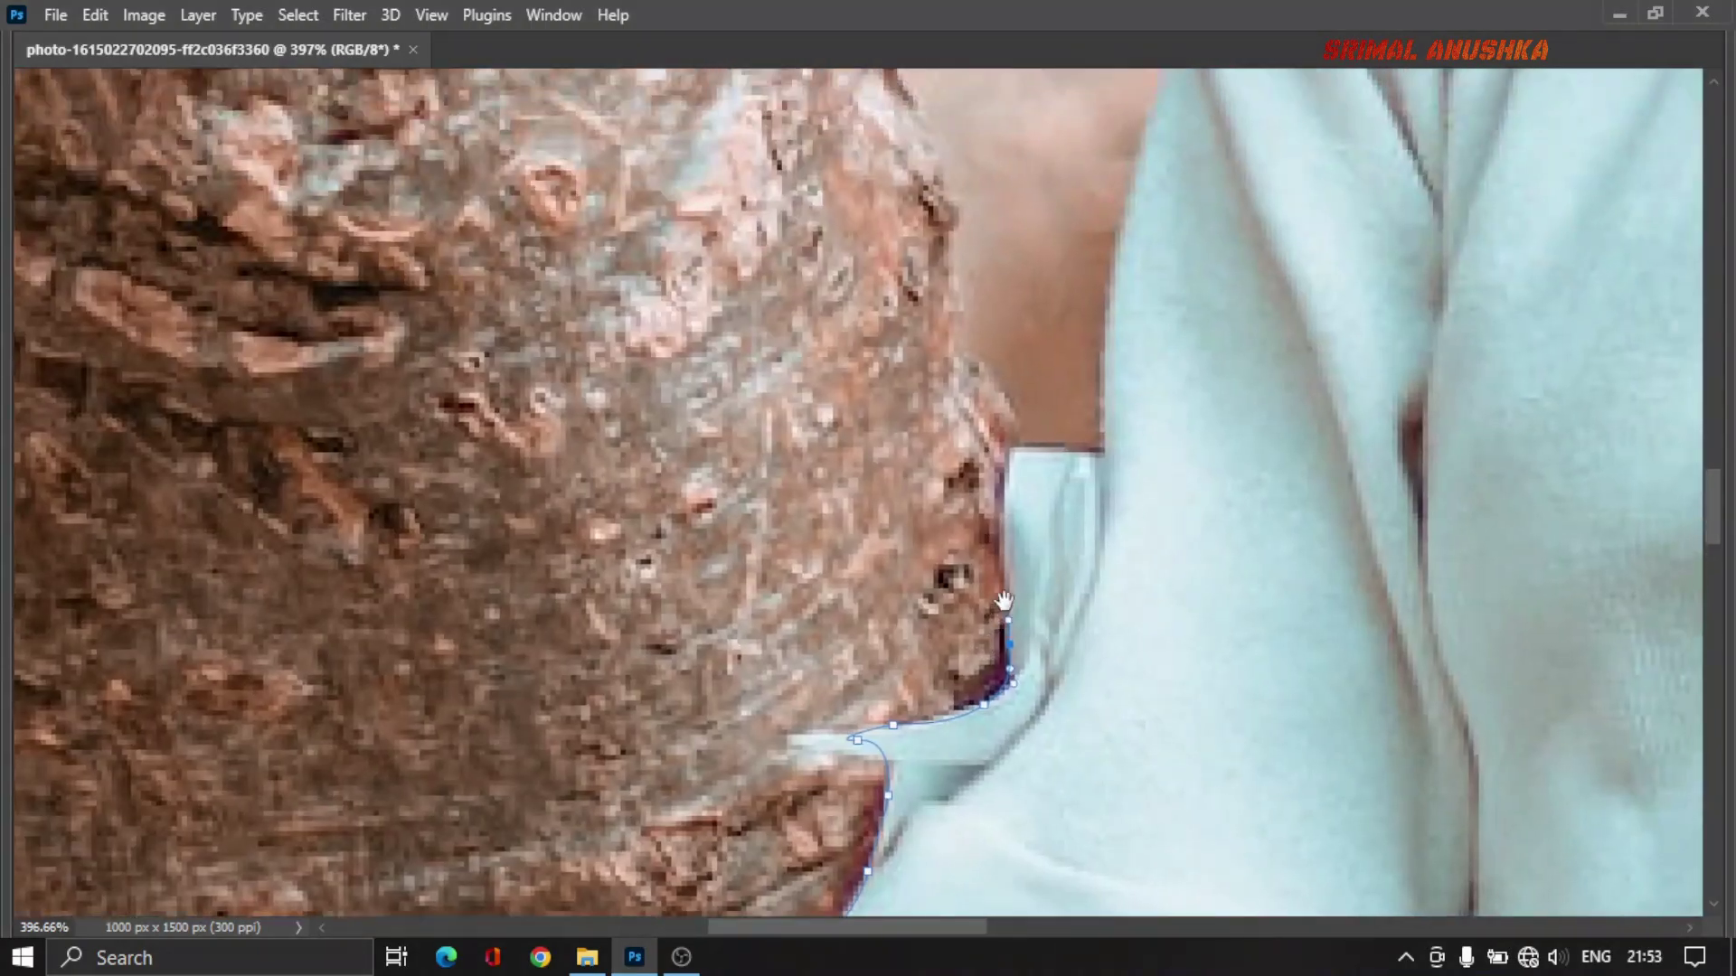
{"action": "left_click_drag", "start_coordinate": [1015, 489], "coordinate": [1013, 475]}
{"action": "left_click", "coordinate": [1019, 454]}
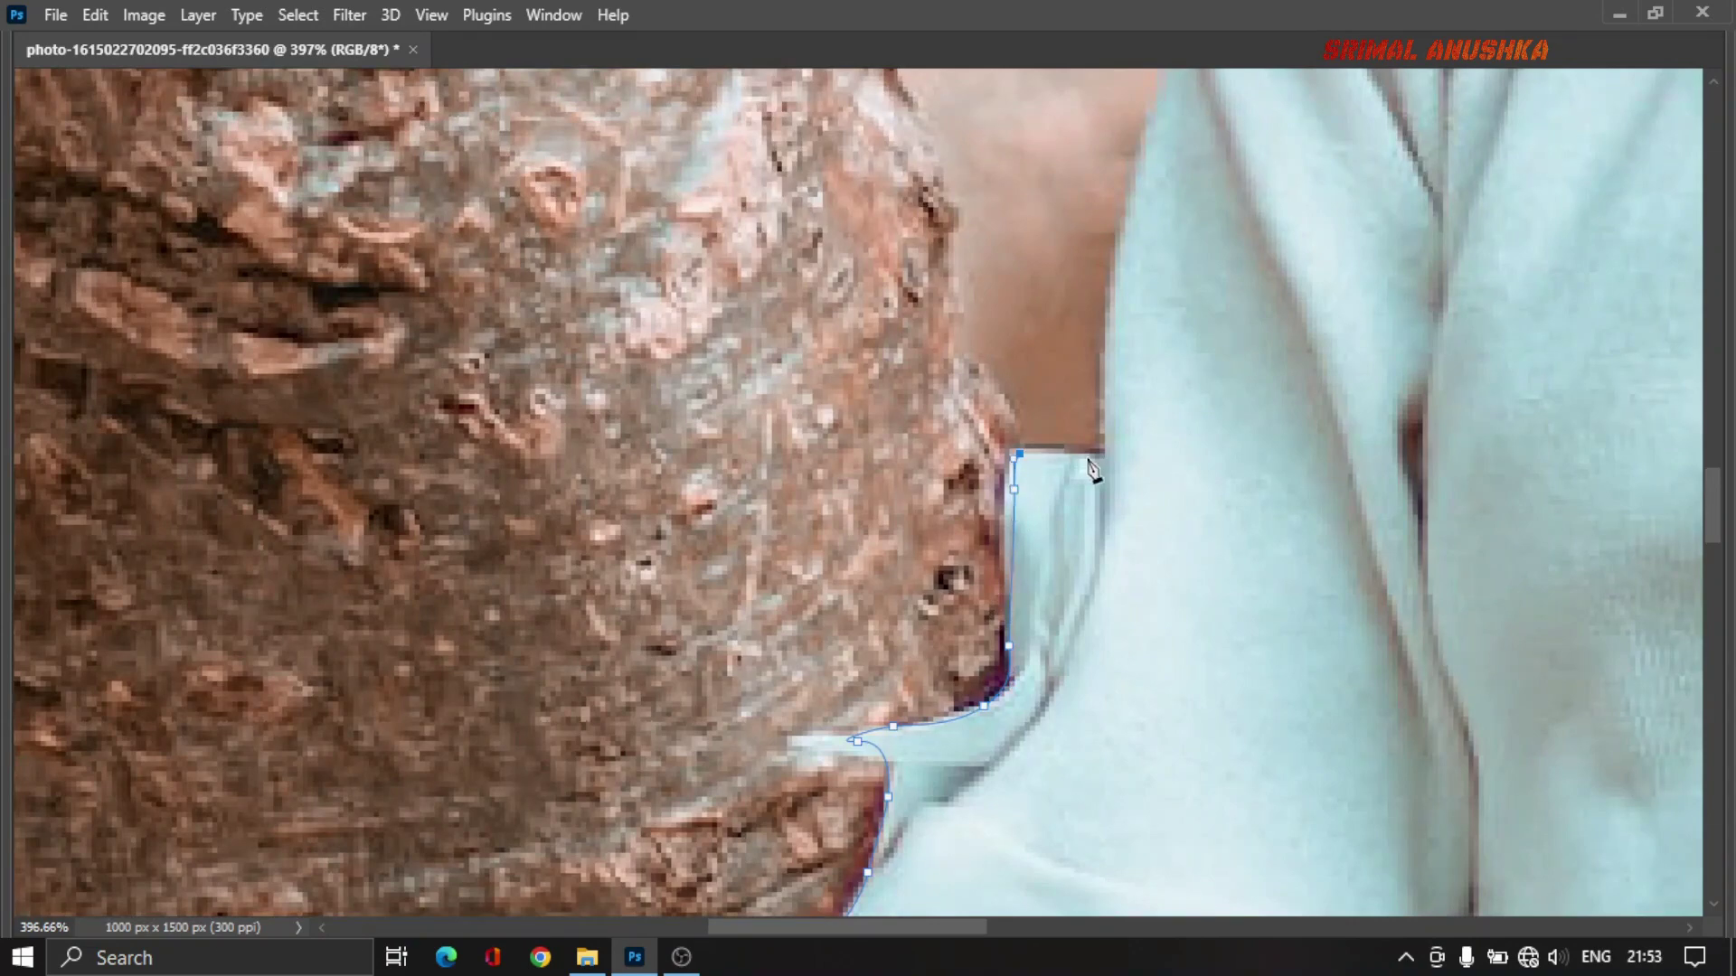
{"action": "mouse_move", "coordinate": [1128, 217]}
{"action": "left_mouse_down"}
{"action": "mouse_move", "coordinate": [1152, 128]}
{"action": "mouse_move", "coordinate": [843, 620]}
{"action": "left_mouse_up"}
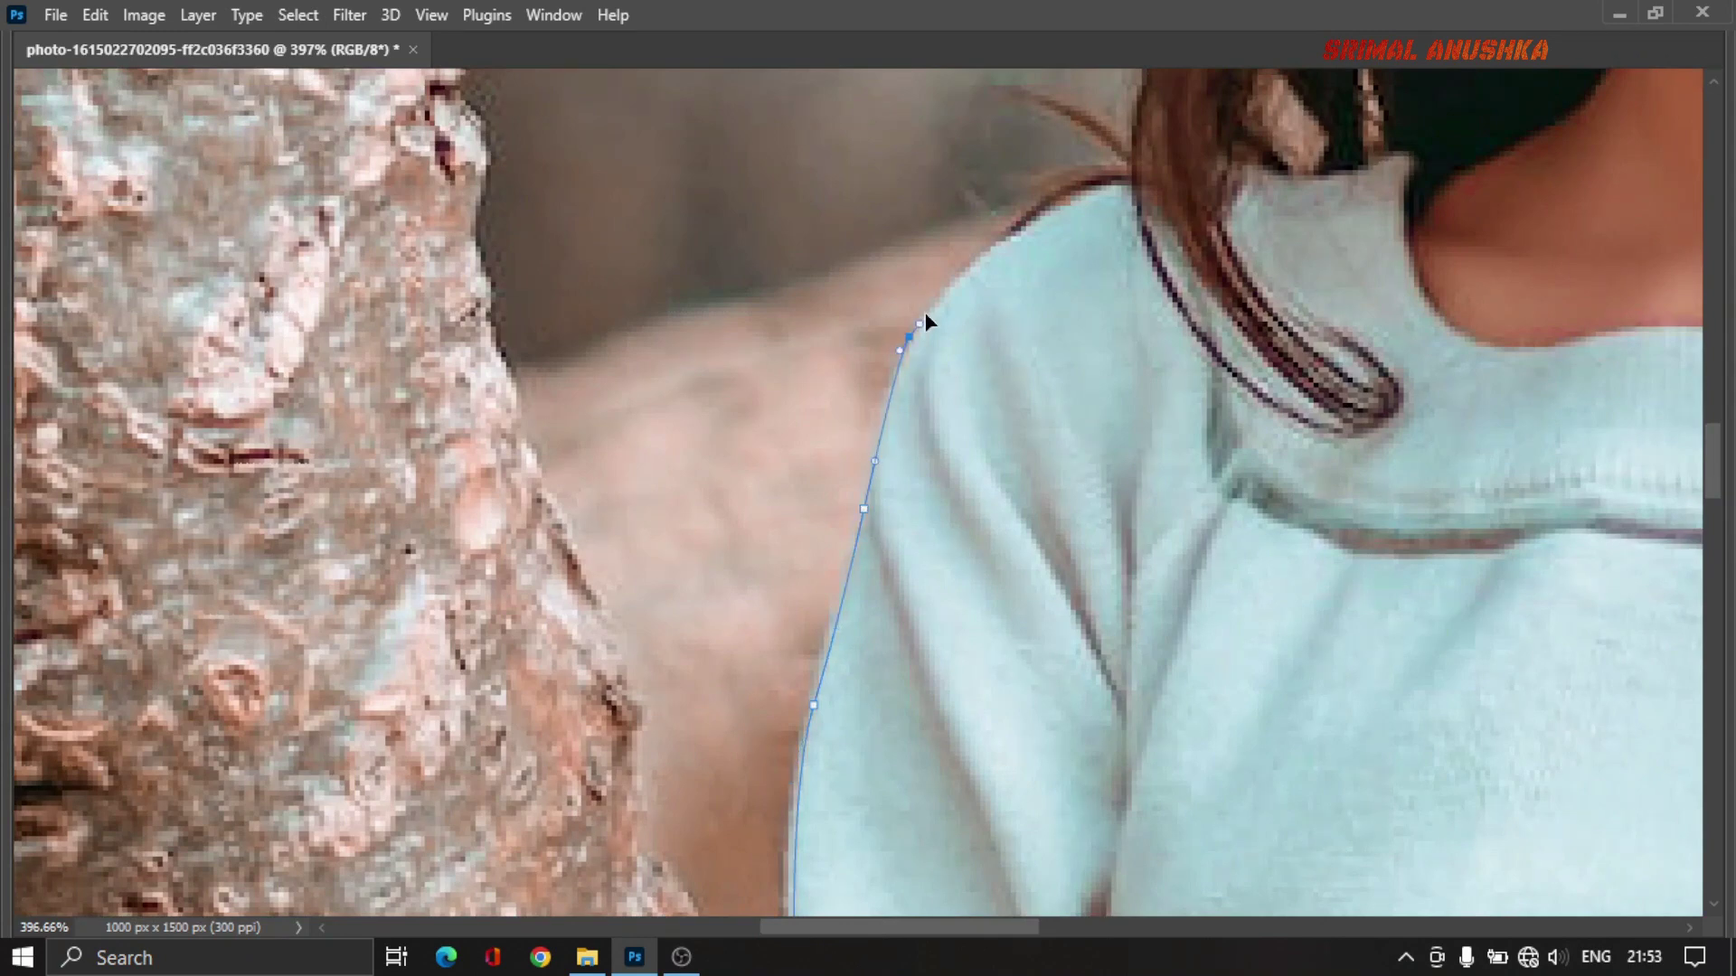
Step: Curve the path along the shoulder and up the left edge of the hair
{"action": "mouse_move", "coordinate": [1000, 231]}
{"action": "left_mouse_down"}
{"action": "mouse_move", "coordinate": [1014, 219]}
{"action": "mouse_move", "coordinate": [615, 655]}
{"action": "left_mouse_up"}
{"action": "left_click", "coordinate": [680, 630]}
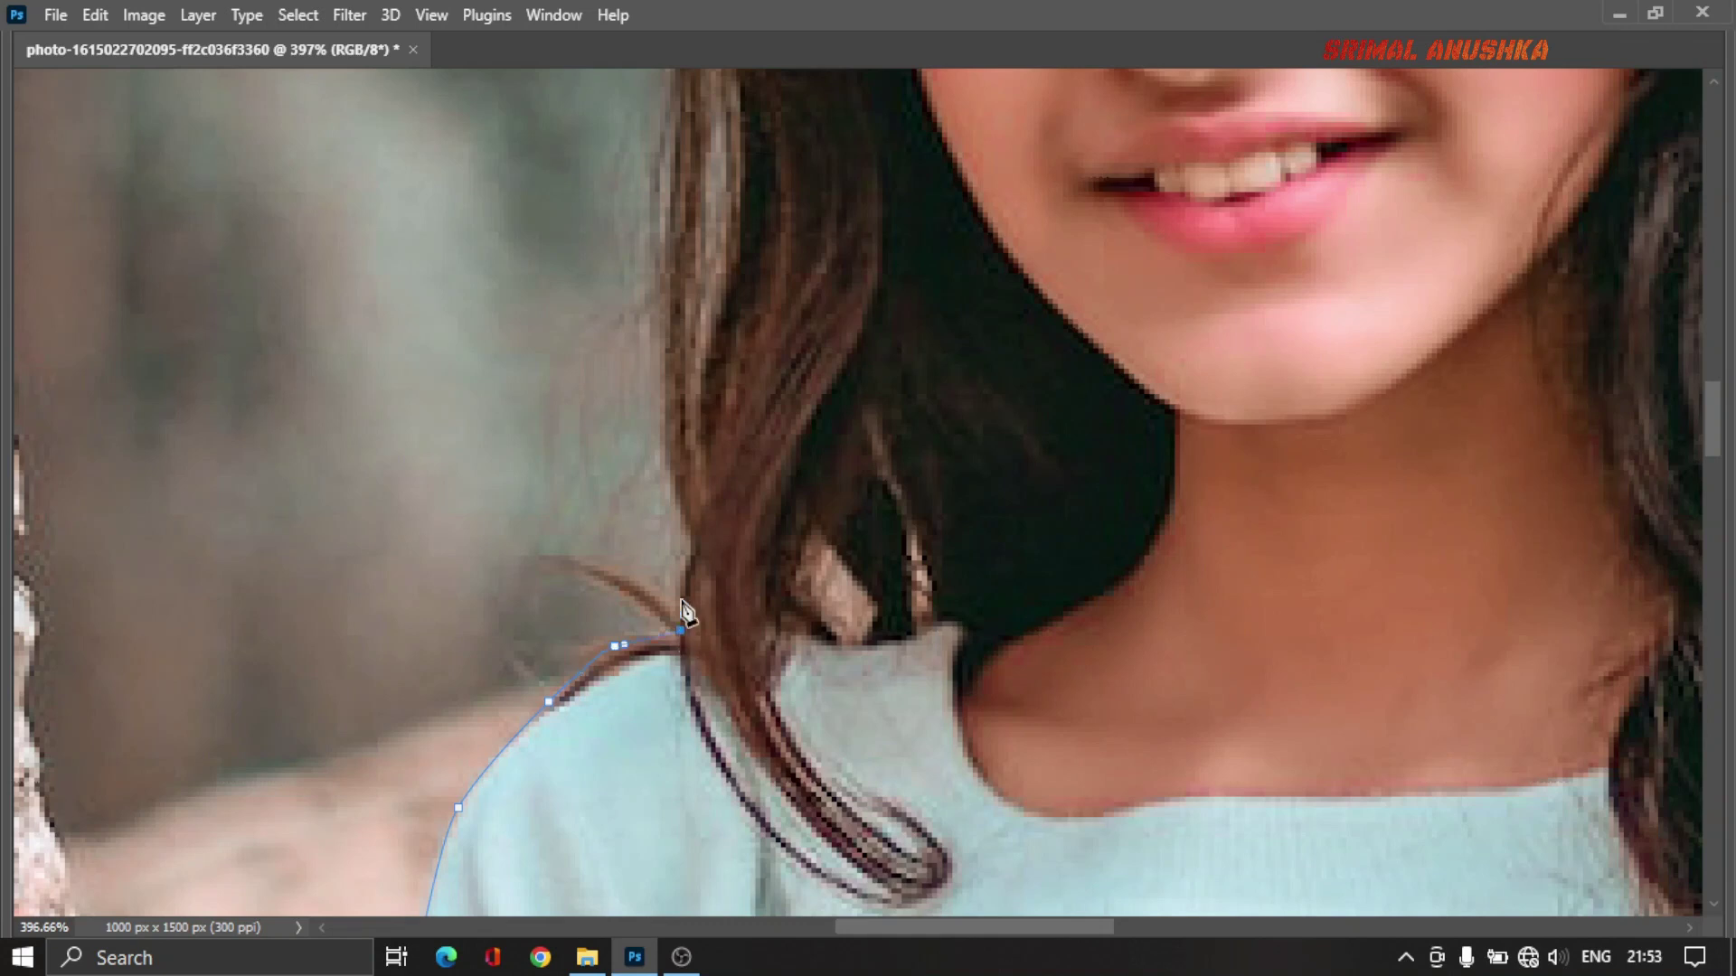
{"action": "left_click", "coordinate": [690, 565]}
{"action": "left_click_drag", "start_coordinate": [670, 459], "coordinate": [669, 427]}
{"action": "left_click", "coordinate": [666, 288]}
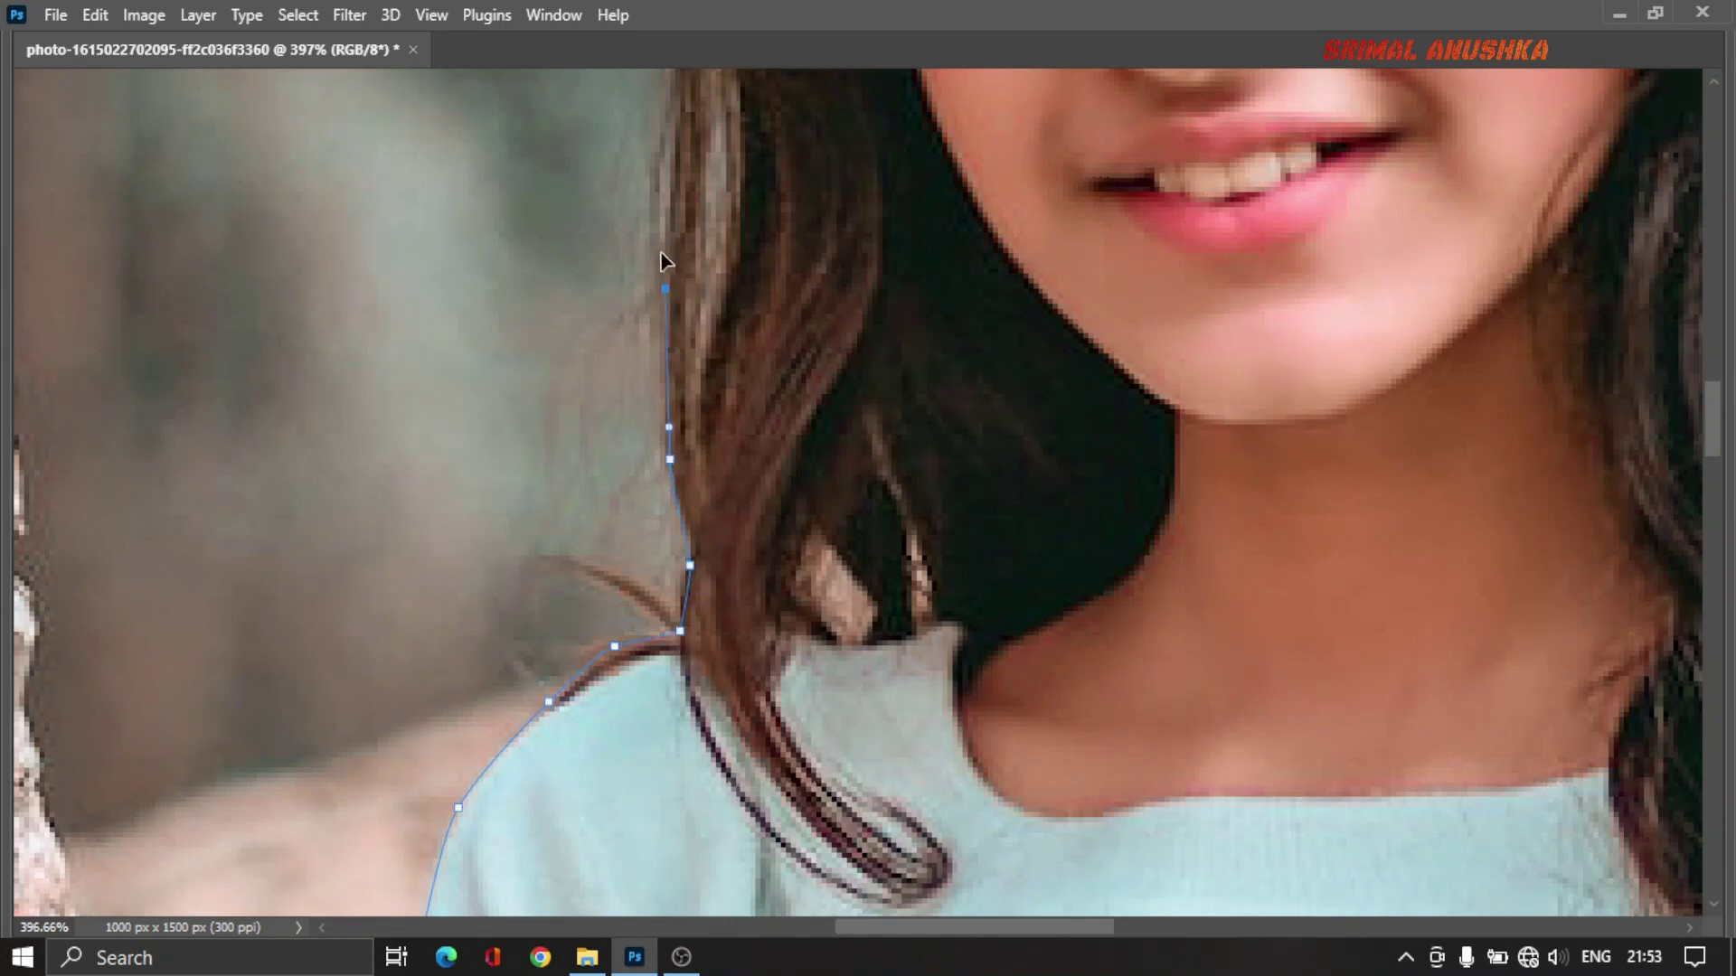
Step: Trace the hair beside the face up toward the hairline
{"action": "left_click_drag", "start_coordinate": [665, 262], "coordinate": [702, 740]}
{"action": "left_click_drag", "start_coordinate": [711, 485], "coordinate": [725, 419]}
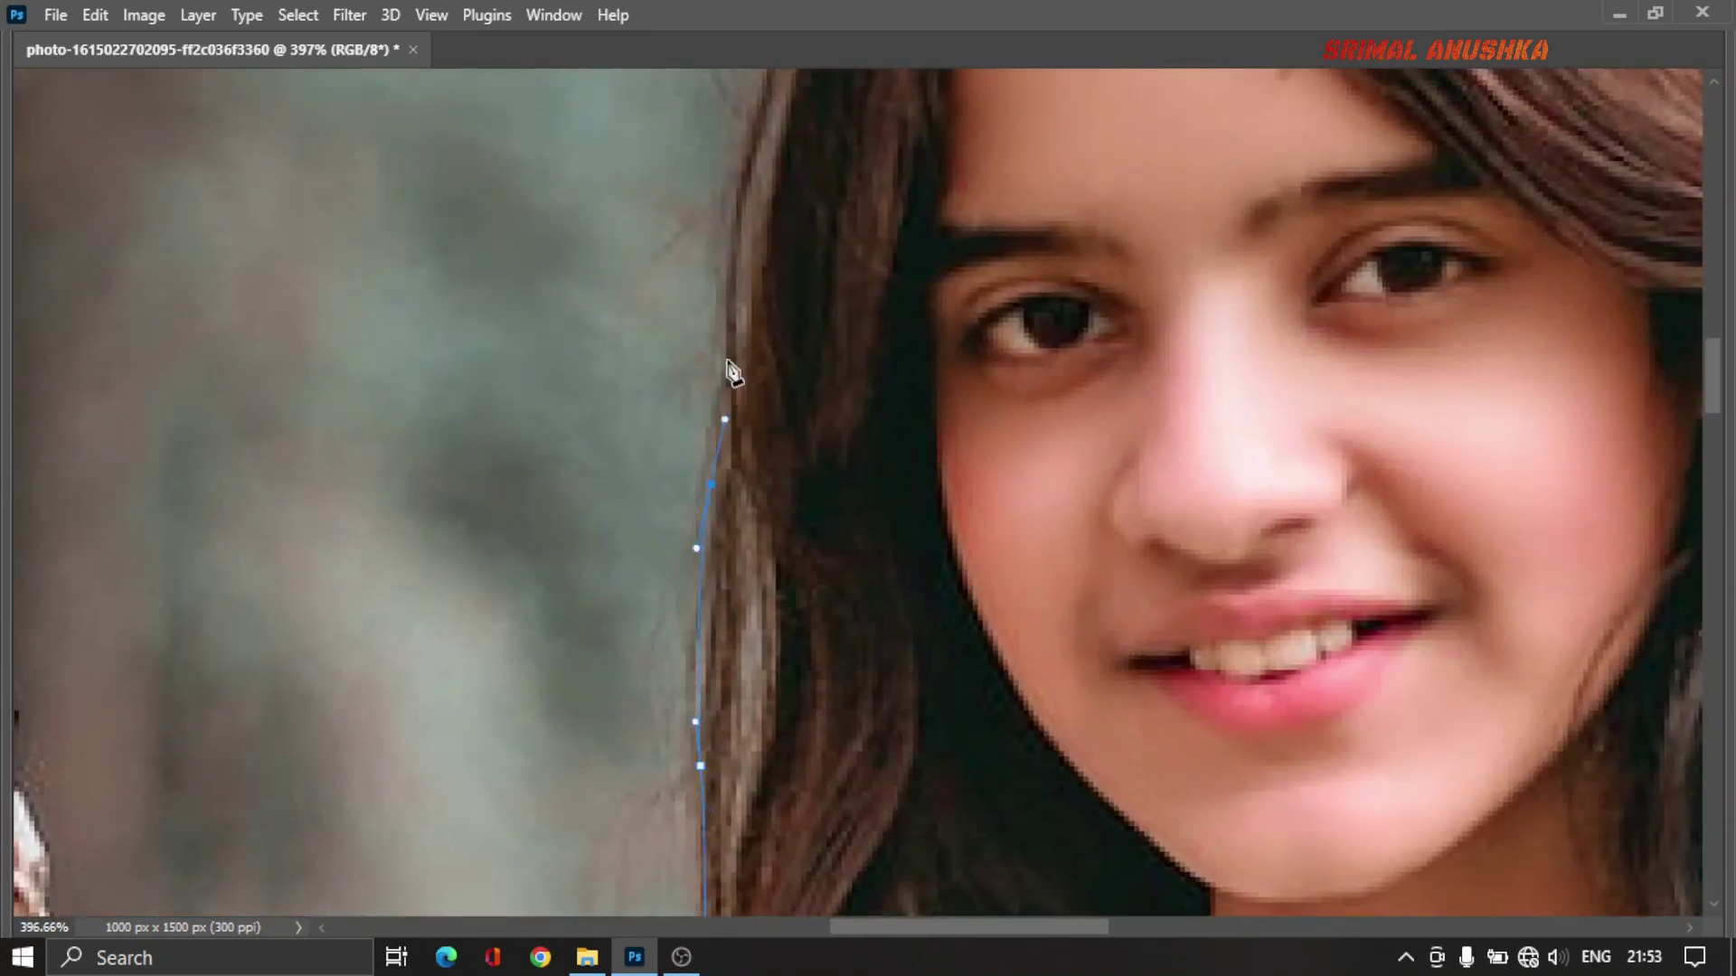
{"action": "mouse_move", "coordinate": [730, 237]}
{"action": "left_mouse_down"}
{"action": "mouse_move", "coordinate": [734, 180]}
{"action": "mouse_move", "coordinate": [659, 582]}
{"action": "left_mouse_up"}
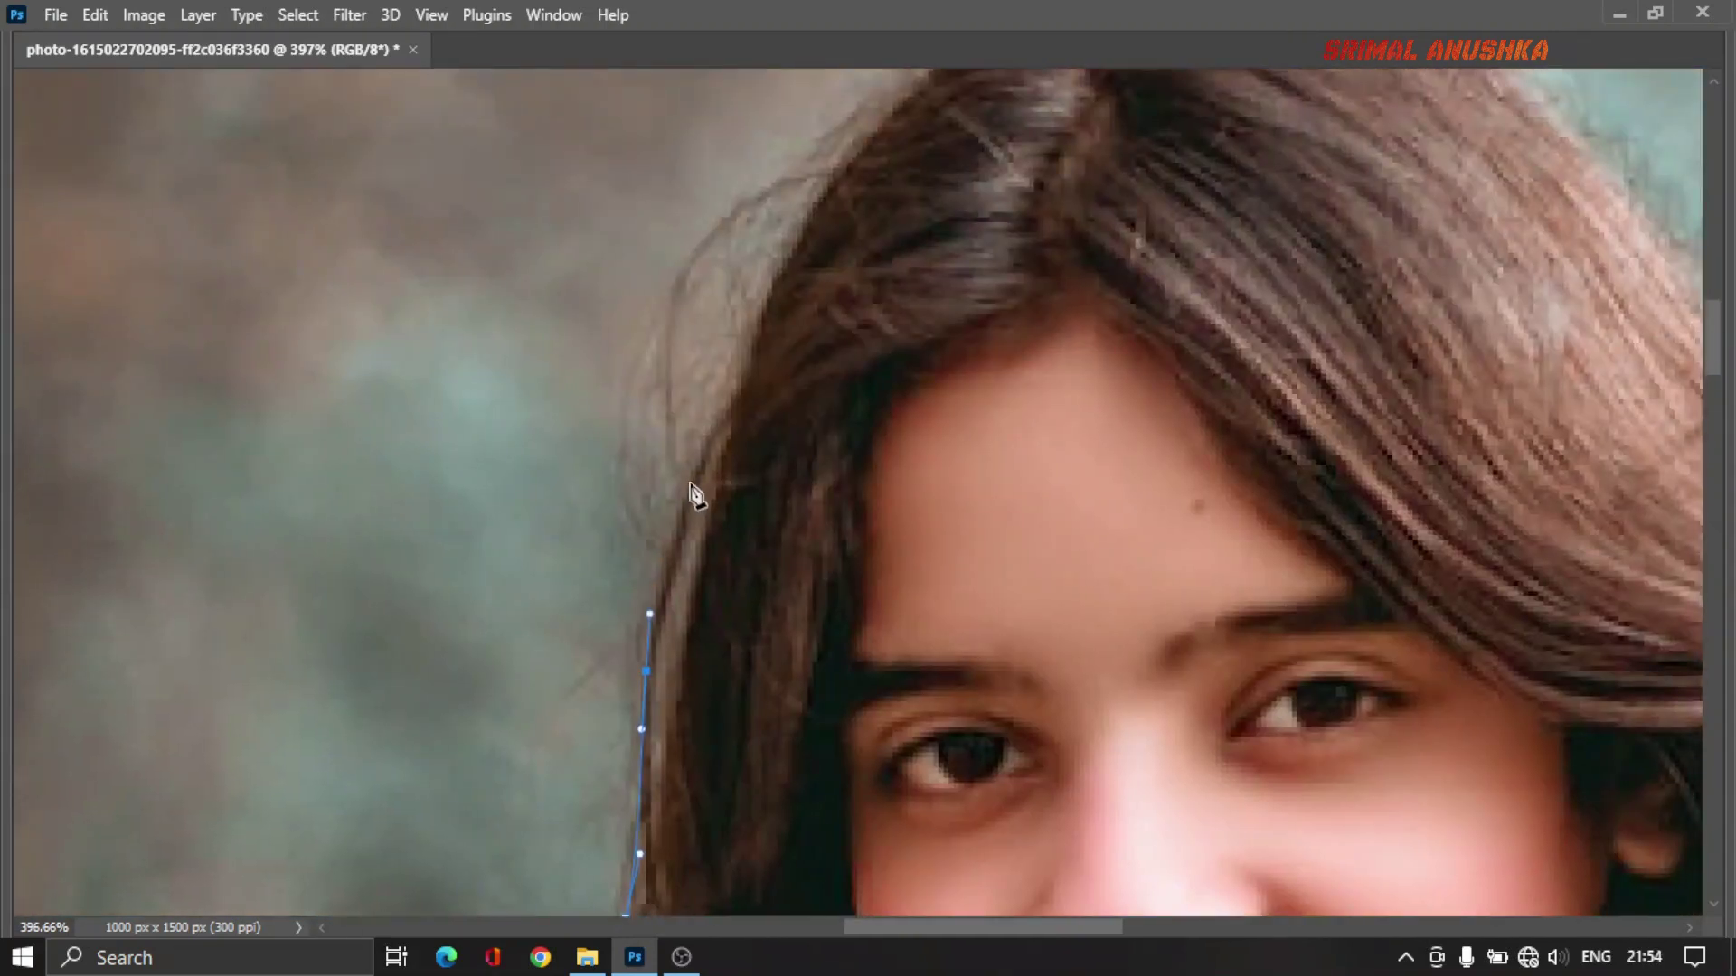
{"action": "left_click_drag", "start_coordinate": [695, 465], "coordinate": [716, 428]}
{"action": "mouse_move", "coordinate": [776, 270]}
{"action": "left_mouse_down"}
{"action": "mouse_move", "coordinate": [818, 184]}
{"action": "mouse_move", "coordinate": [576, 472]}
{"action": "left_mouse_up"}
Step: Carry the path over the crown along the top of the hair
{"action": "left_click_drag", "start_coordinate": [717, 334], "coordinate": [813, 267]}
{"action": "left_click", "coordinate": [889, 253]}
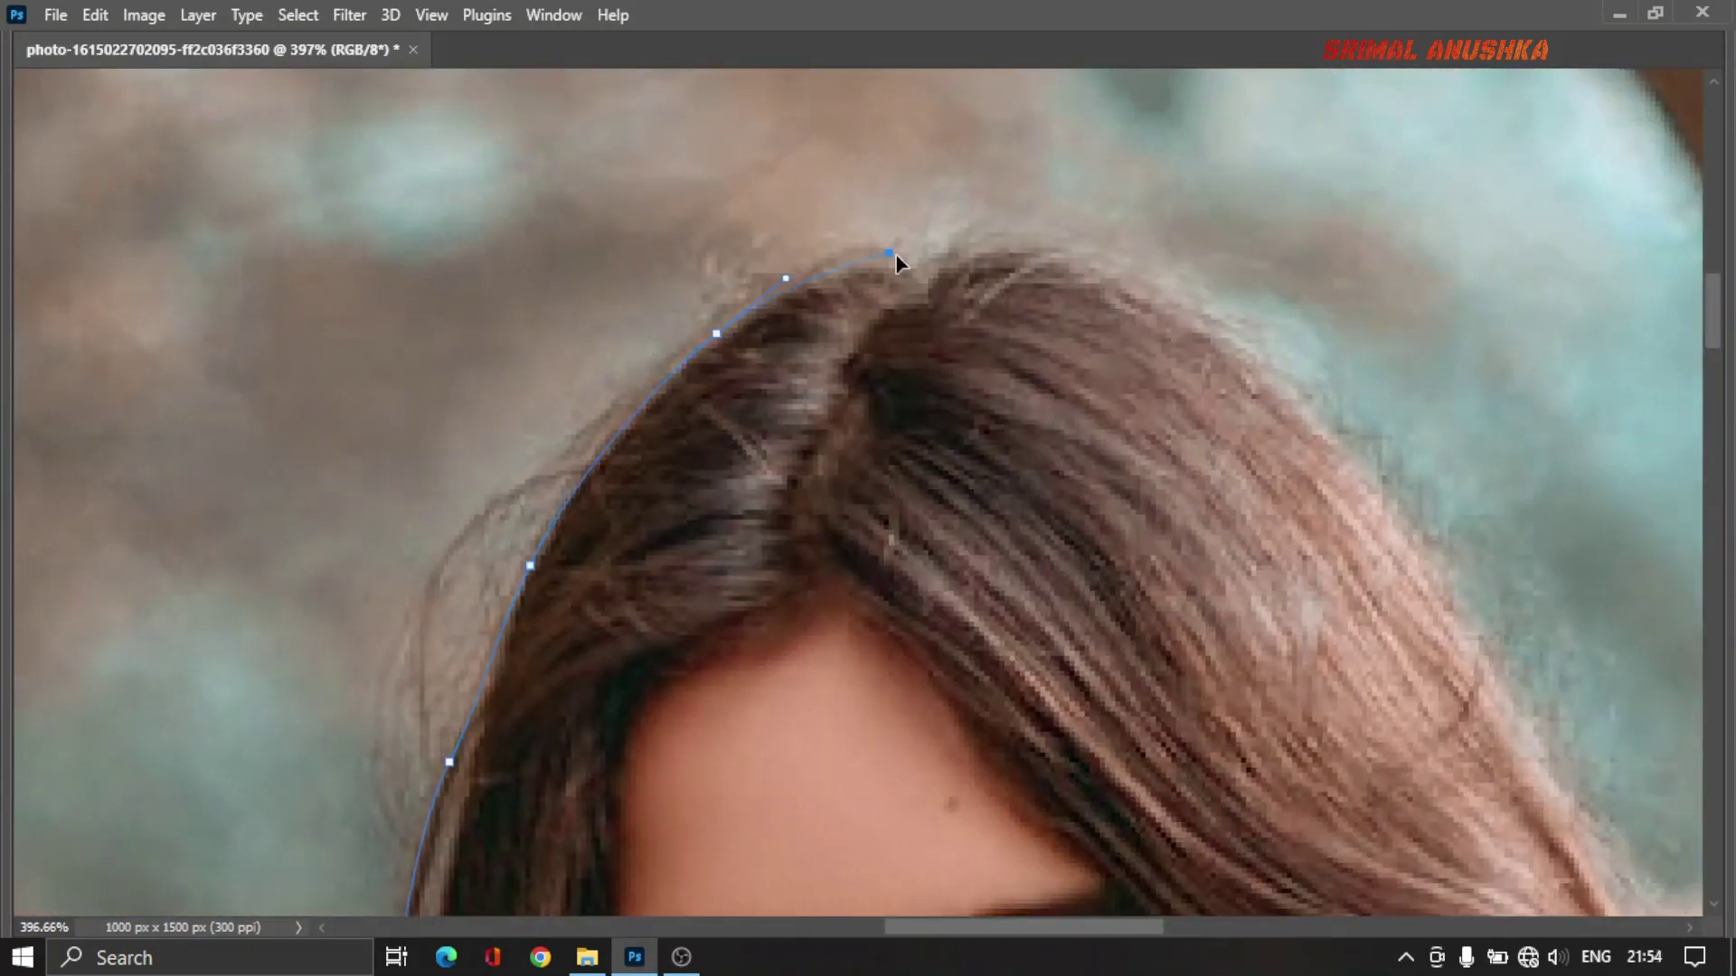
{"action": "left_click", "coordinate": [948, 258]}
{"action": "left_click_drag", "start_coordinate": [1065, 247], "coordinate": [1096, 261]}
Step: Curve the path down the right side of the hair past the face
{"action": "left_click_drag", "start_coordinate": [1429, 599], "coordinate": [1505, 669]}
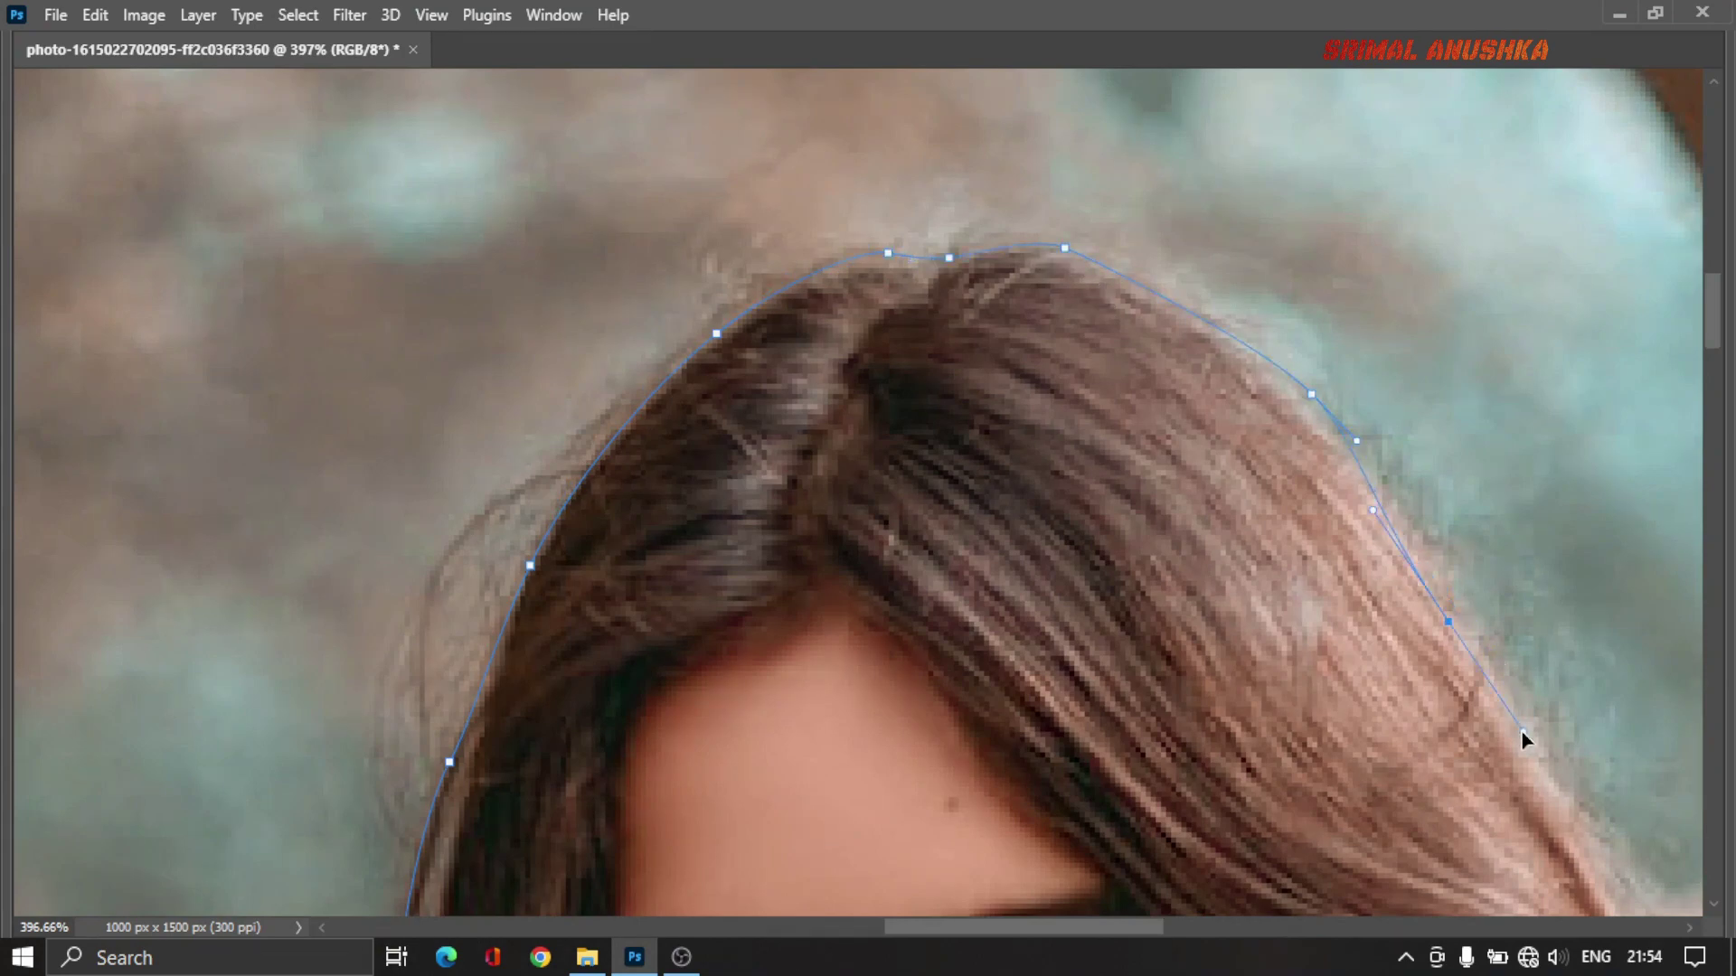
{"action": "mouse_move", "coordinate": [1521, 730]}
{"action": "left_mouse_down"}
{"action": "mouse_move", "coordinate": [1068, 205]}
{"action": "mouse_move", "coordinate": [1062, 468]}
{"action": "left_mouse_up"}
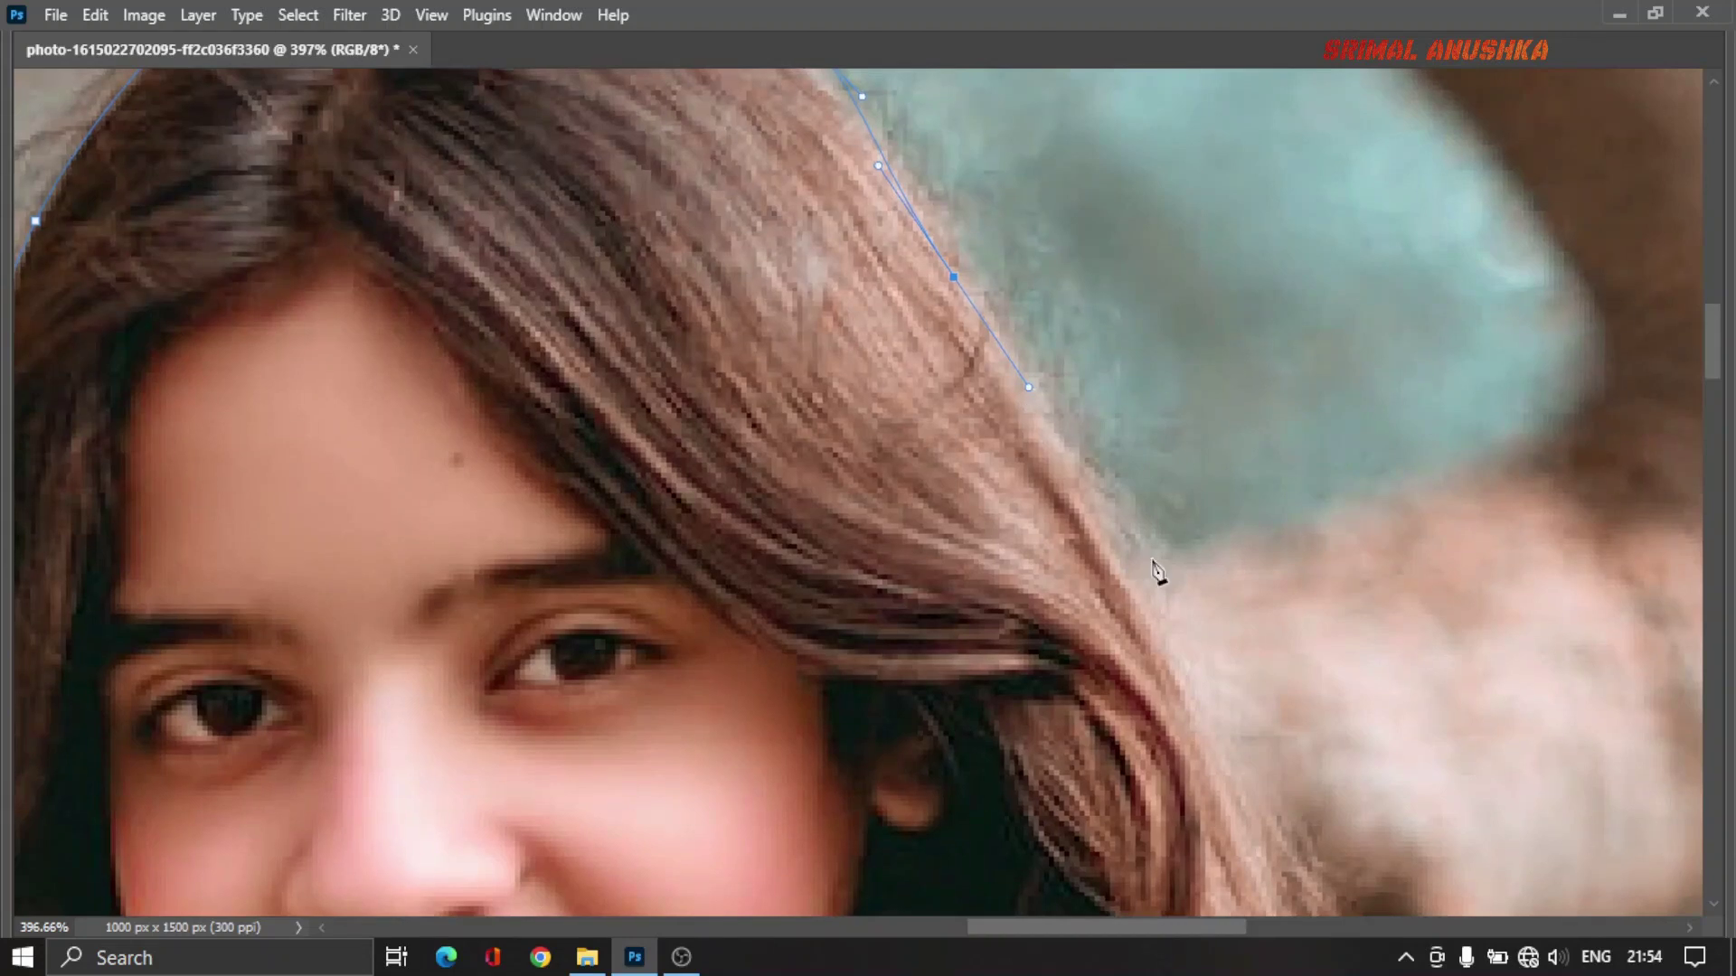
{"action": "left_click_drag", "start_coordinate": [1157, 614], "coordinate": [1205, 723]}
{"action": "left_click_drag", "start_coordinate": [1034, 318], "coordinate": [989, 72]}
{"action": "left_click_drag", "start_coordinate": [1031, 371], "coordinate": [1043, 449]}
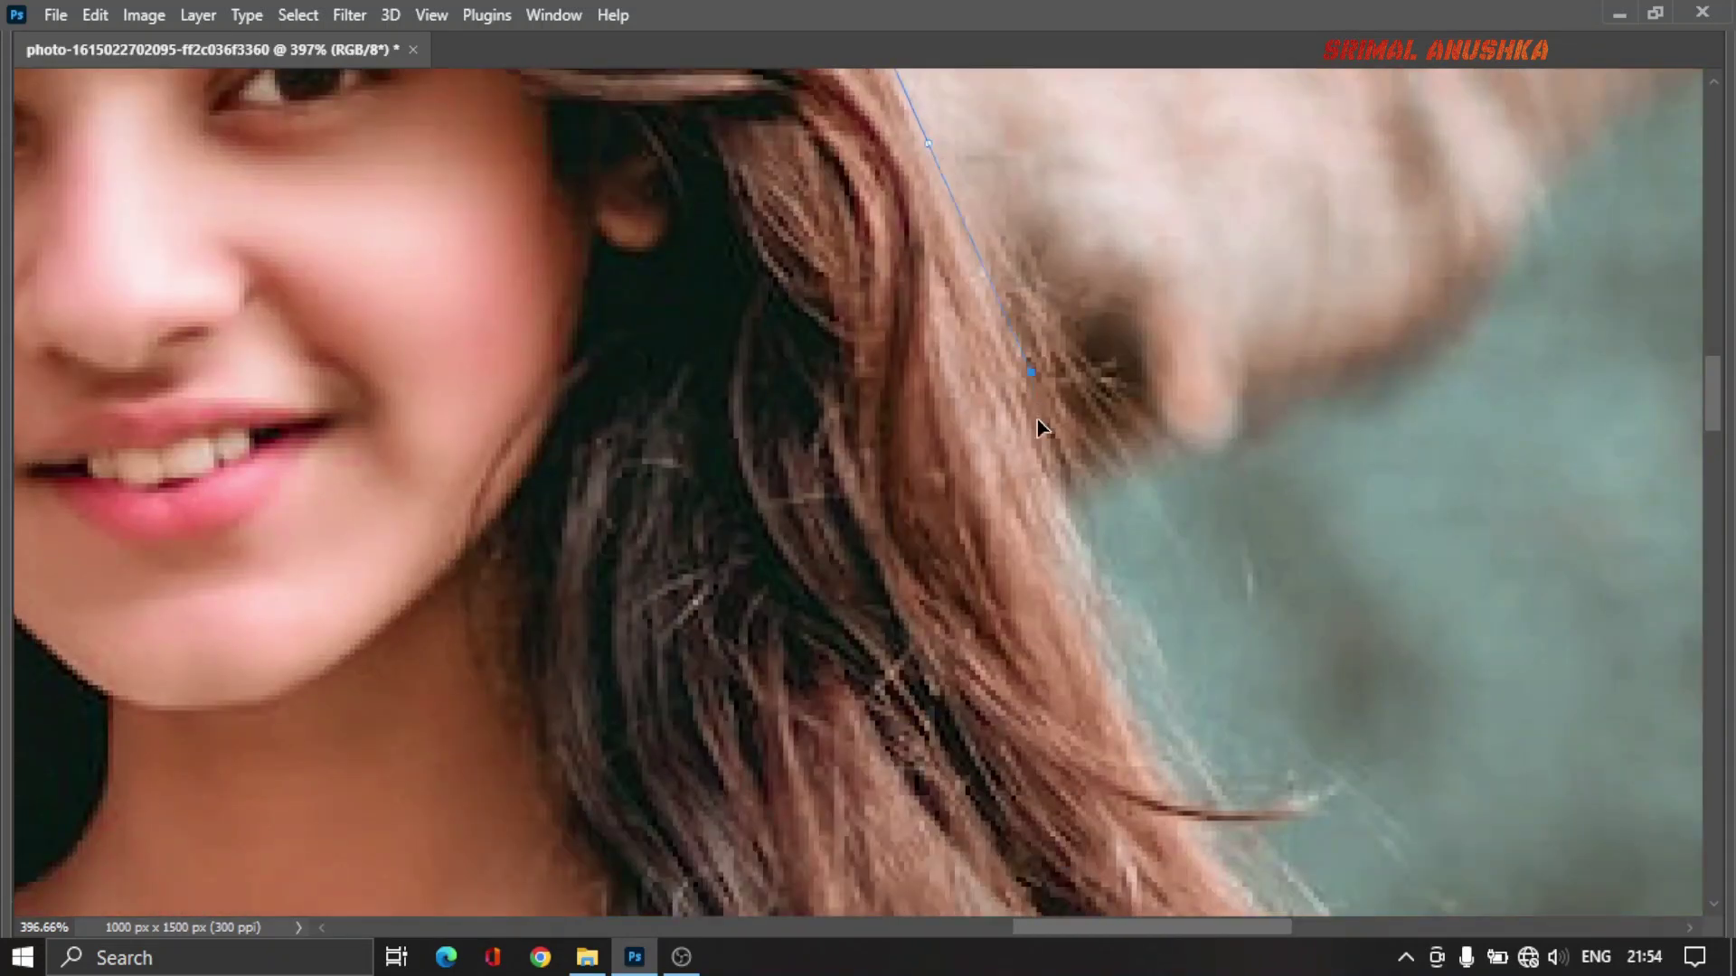
{"action": "left_click_drag", "start_coordinate": [1065, 562], "coordinate": [1083, 606]}
Step: Outline the stray hair strand beside the shoulder and follow it down
{"action": "left_click_drag", "start_coordinate": [943, 344], "coordinate": [781, 2]}
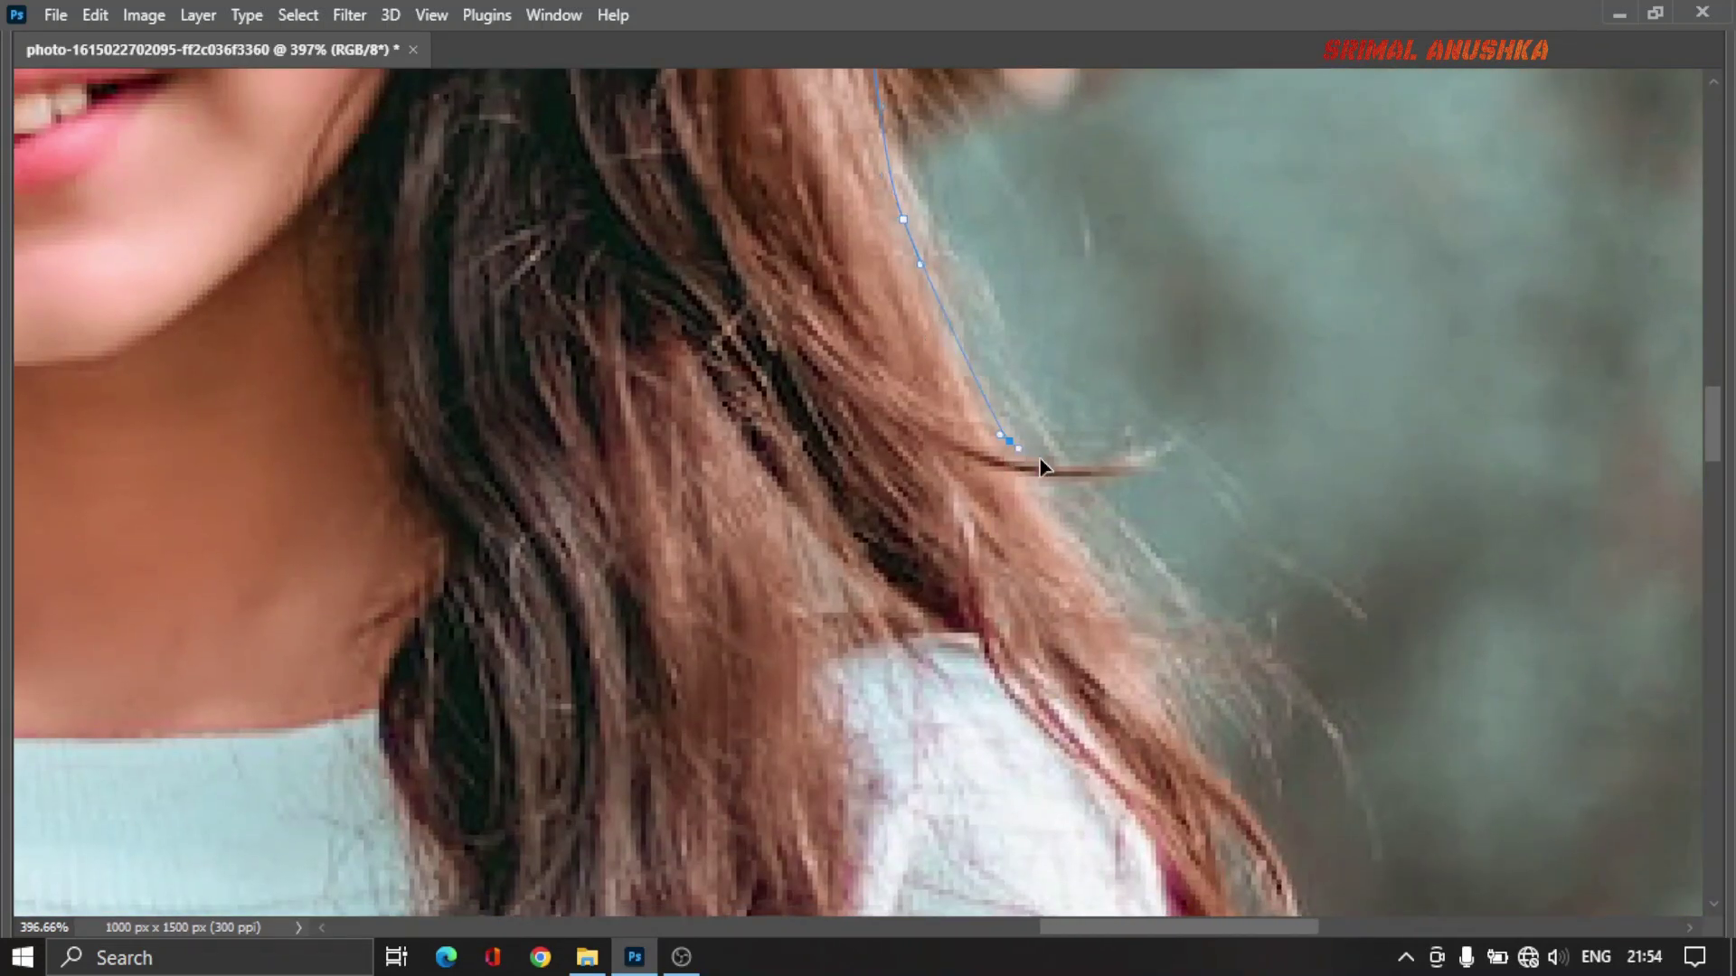
{"action": "mouse_move", "coordinate": [1090, 462]}
{"action": "left_mouse_down"}
{"action": "mouse_move", "coordinate": [1121, 457]}
{"action": "mouse_move", "coordinate": [1020, 477]}
{"action": "left_mouse_up"}
{"action": "left_click", "coordinate": [1165, 447]}
{"action": "left_click_drag", "start_coordinate": [1162, 615], "coordinate": [964, 304]}
{"action": "left_click", "coordinate": [991, 422]}
{"action": "left_click", "coordinate": [1002, 452]}
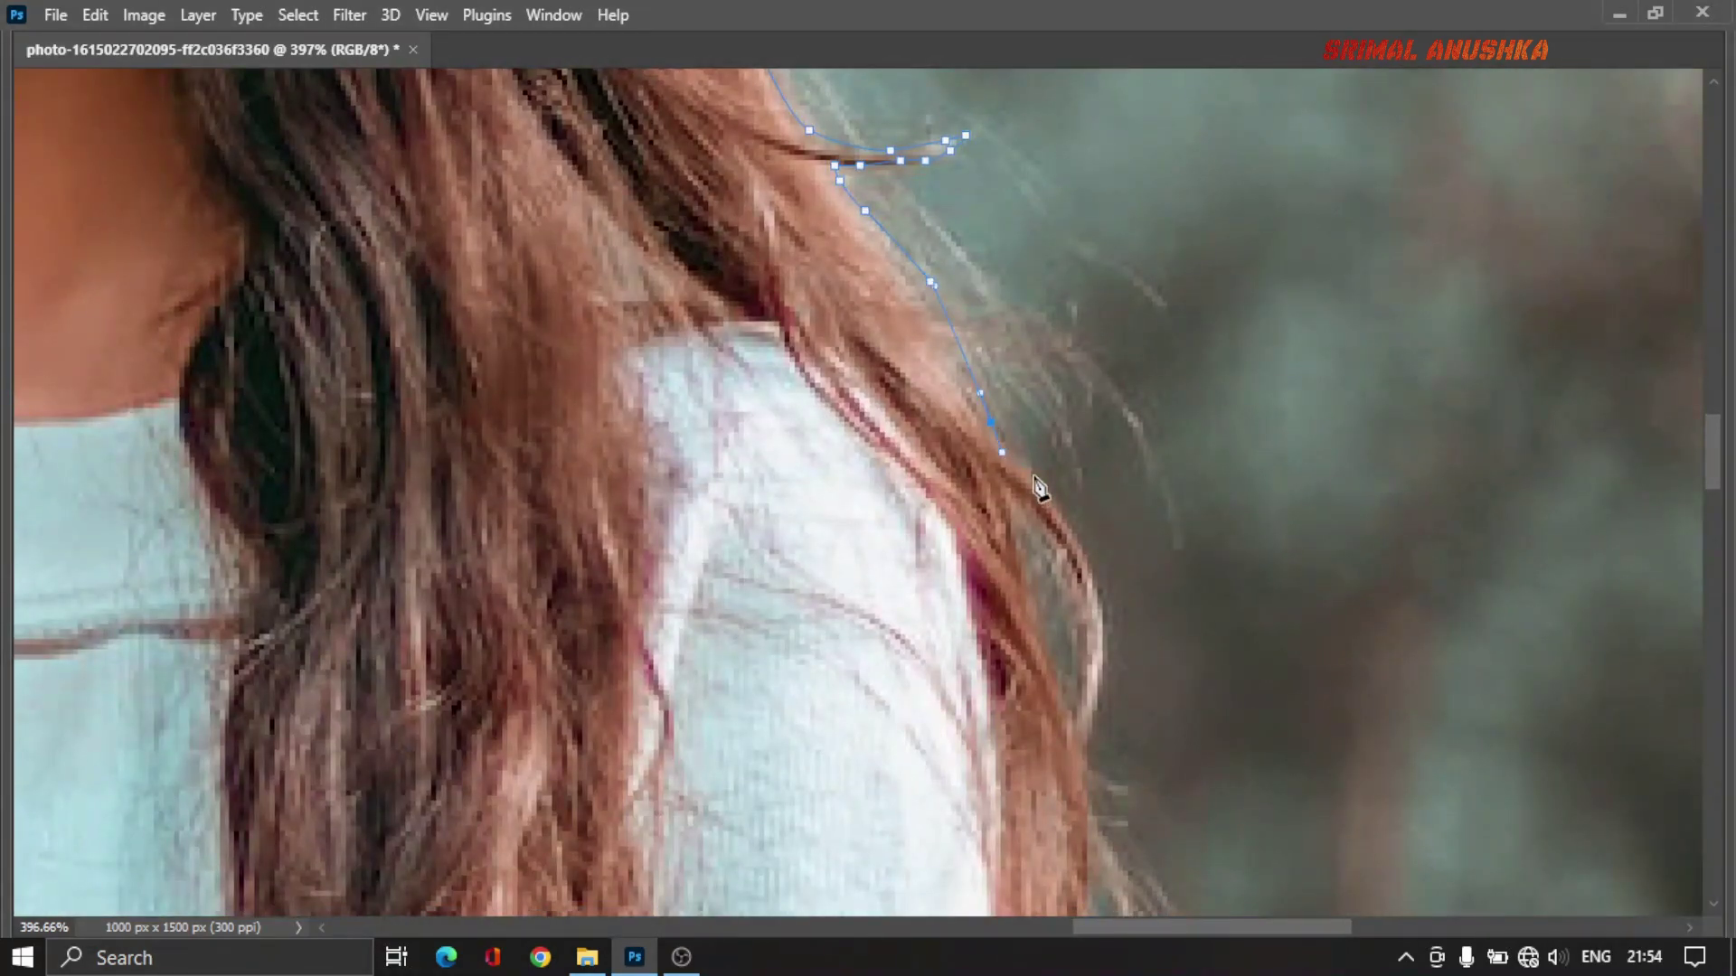
{"action": "left_click_drag", "start_coordinate": [1030, 472], "coordinate": [1048, 490]}
Step: Continue the path down the hair edge over the shoulder
{"action": "left_click", "coordinate": [1107, 651]}
{"action": "left_click", "coordinate": [1105, 722]}
{"action": "left_click_drag", "start_coordinate": [1083, 787], "coordinate": [1081, 803]}
{"action": "left_click_drag", "start_coordinate": [1093, 868], "coordinate": [965, 307]}
{"action": "left_click_drag", "start_coordinate": [966, 372], "coordinate": [962, 399]}
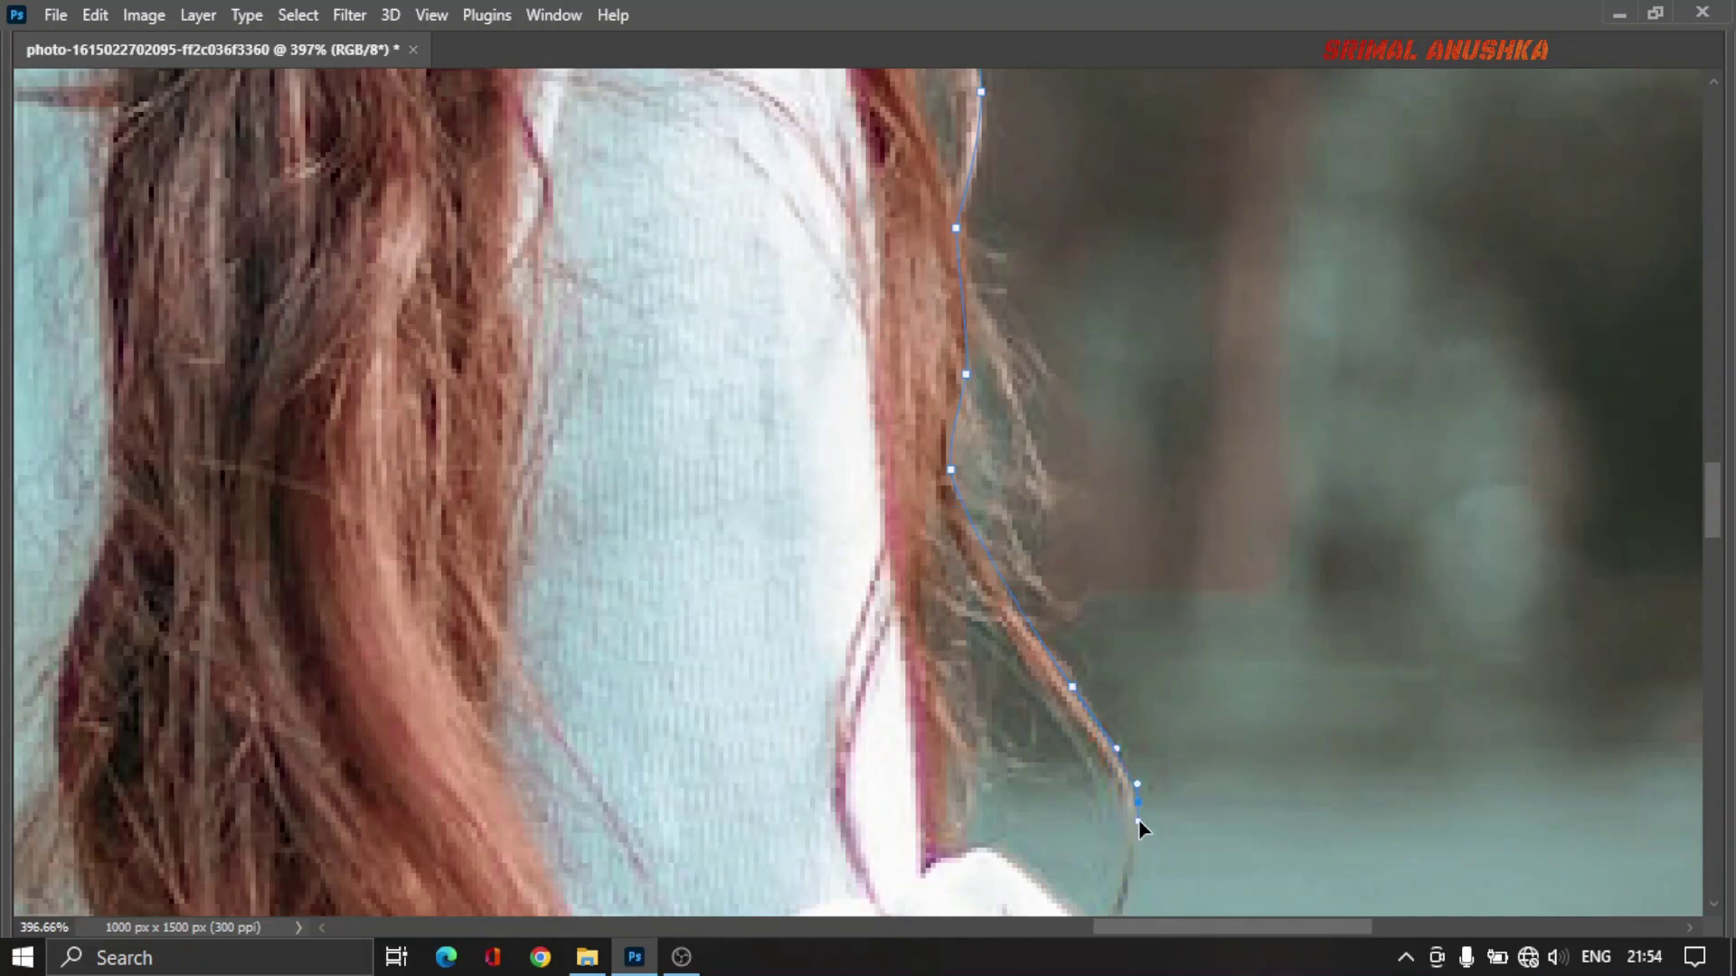
Step: Curve the path around the hair ends and along the shirt edge
{"action": "left_click_drag", "start_coordinate": [1137, 819], "coordinate": [1156, 463]}
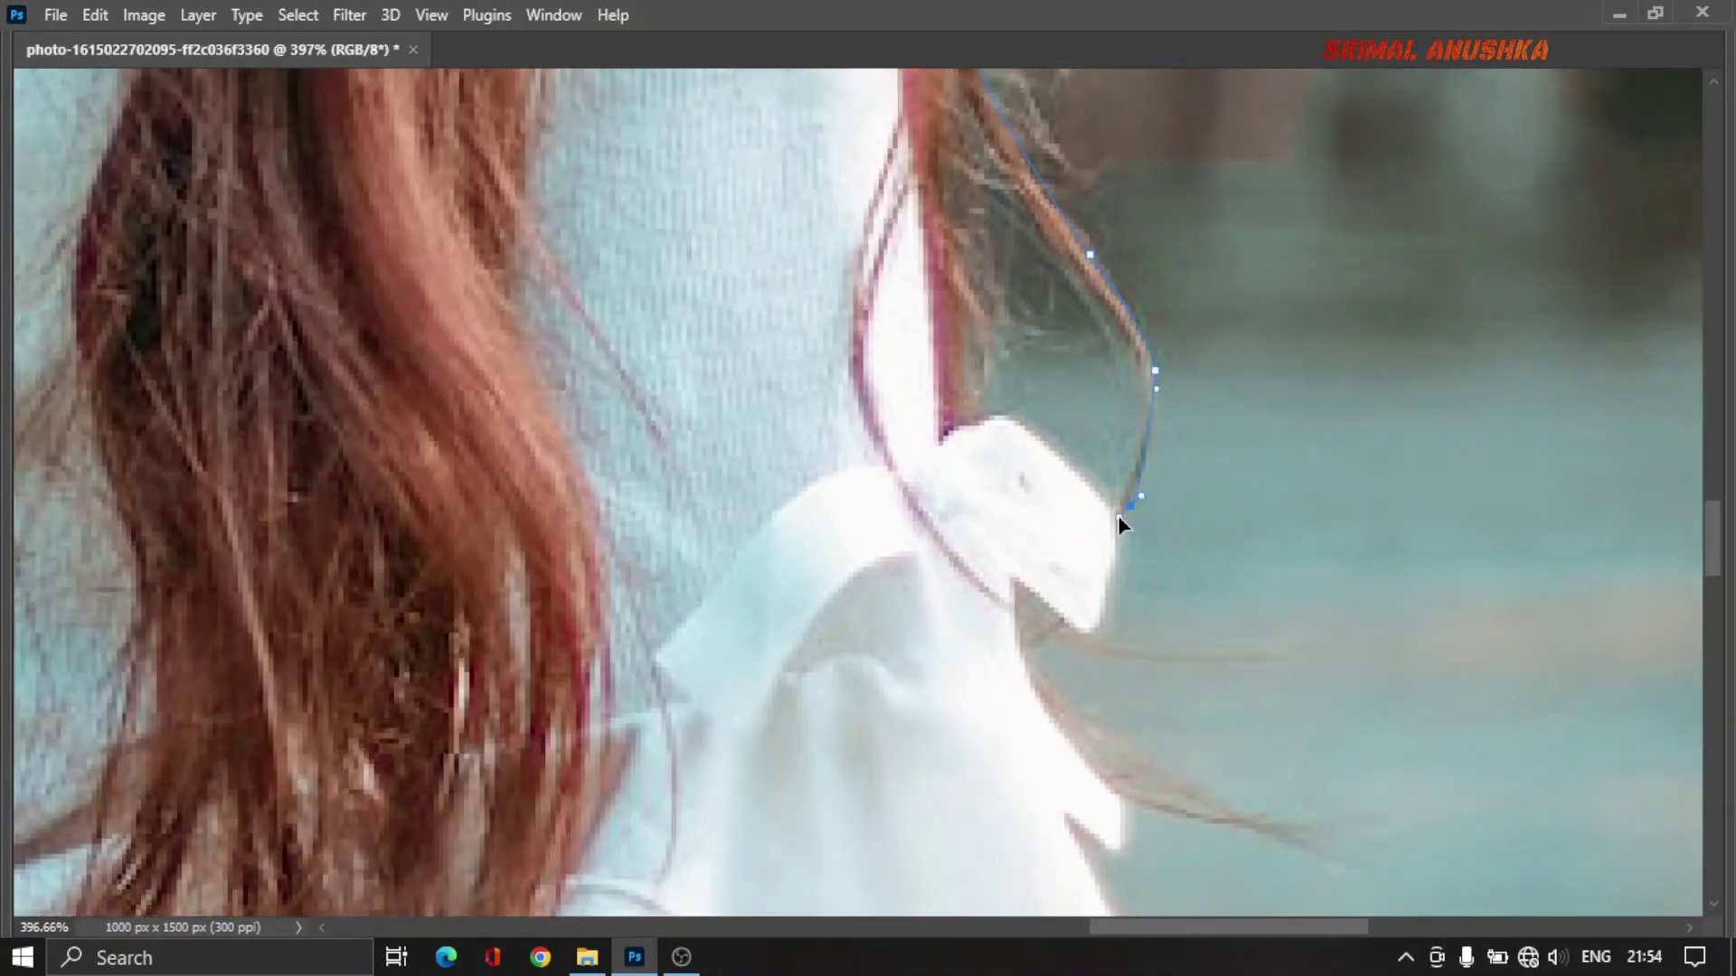
{"action": "left_click_drag", "start_coordinate": [1115, 531], "coordinate": [1130, 488]}
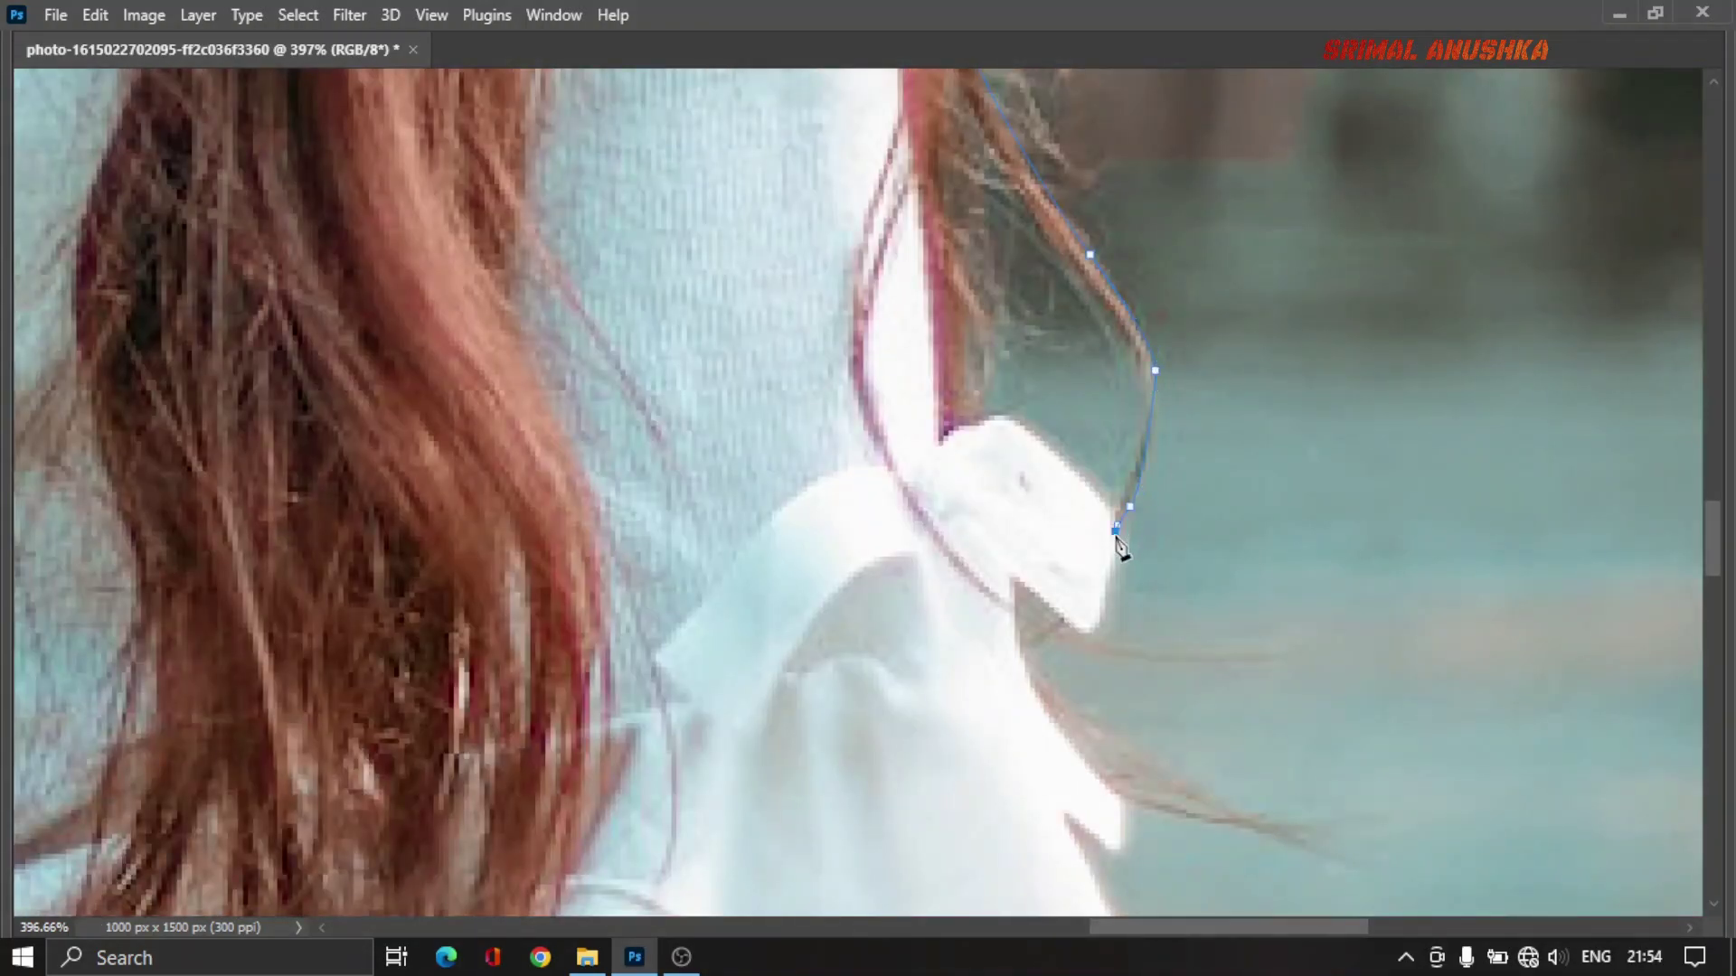
{"action": "left_click", "coordinate": [1100, 586]}
{"action": "left_click", "coordinate": [1089, 622]}
{"action": "left_click", "coordinate": [1031, 588]}
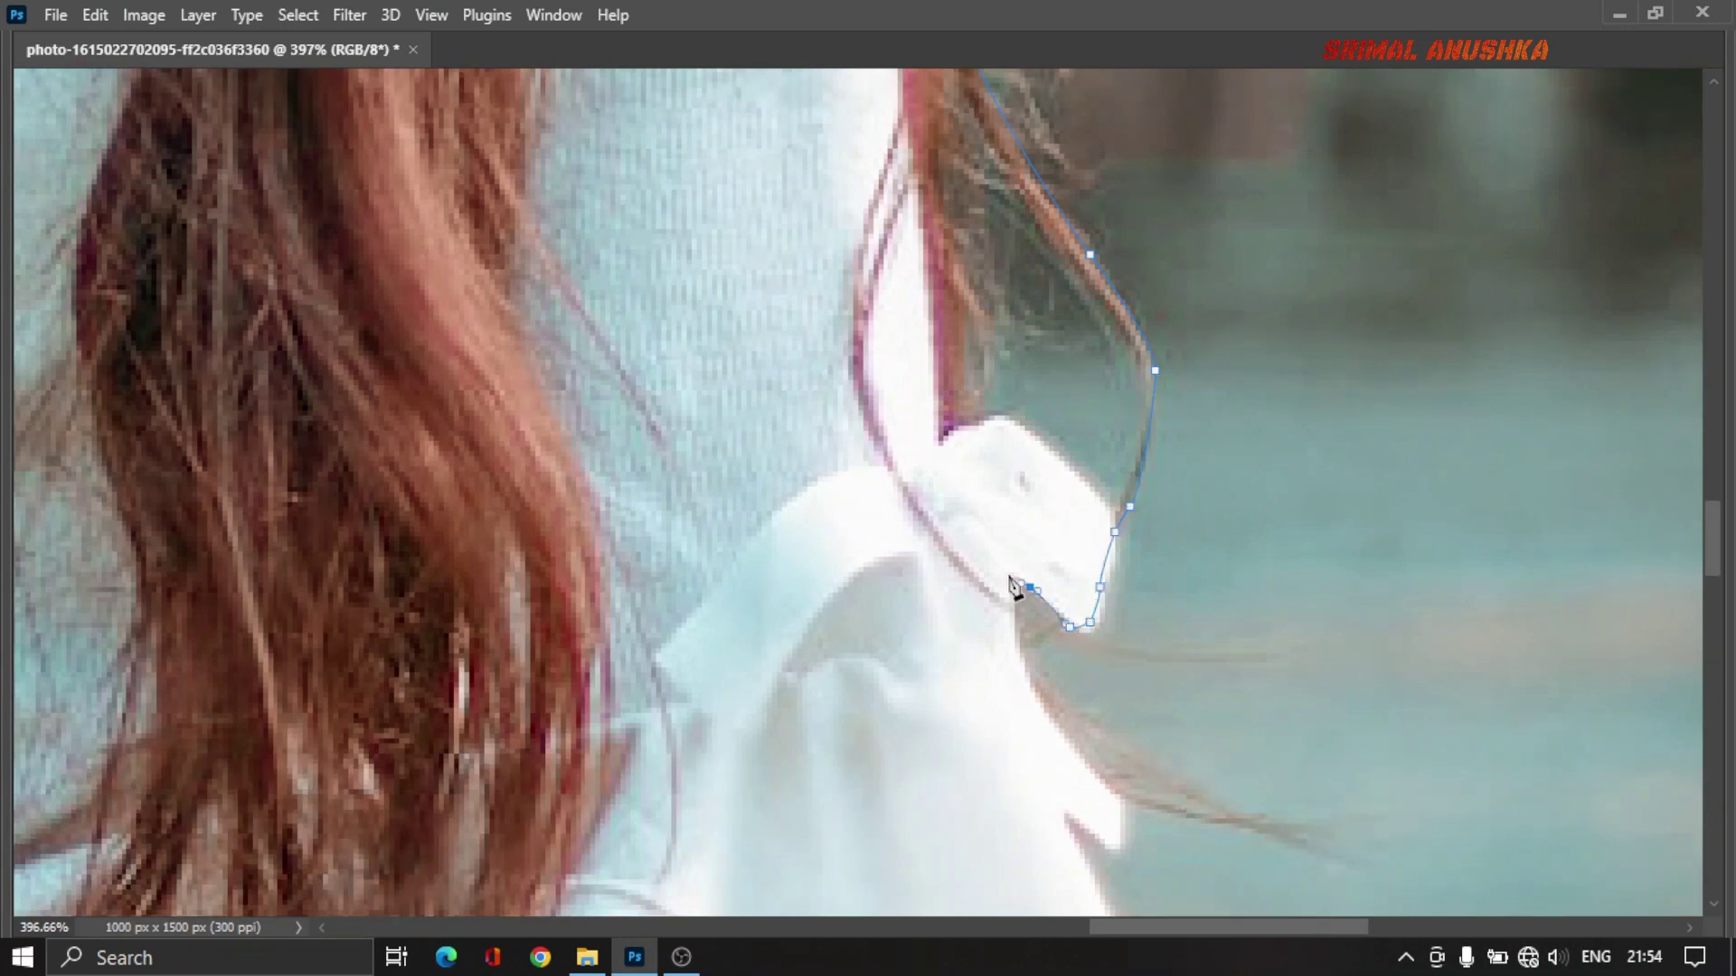
Step: Trace the path down the sleeve's outer edge
{"action": "mouse_move", "coordinate": [1008, 622]}
{"action": "left_mouse_down"}
{"action": "mouse_move", "coordinate": [1013, 654]}
{"action": "mouse_move", "coordinate": [953, 357]}
{"action": "left_mouse_up"}
{"action": "left_click_drag", "start_coordinate": [1009, 465], "coordinate": [1031, 500]}
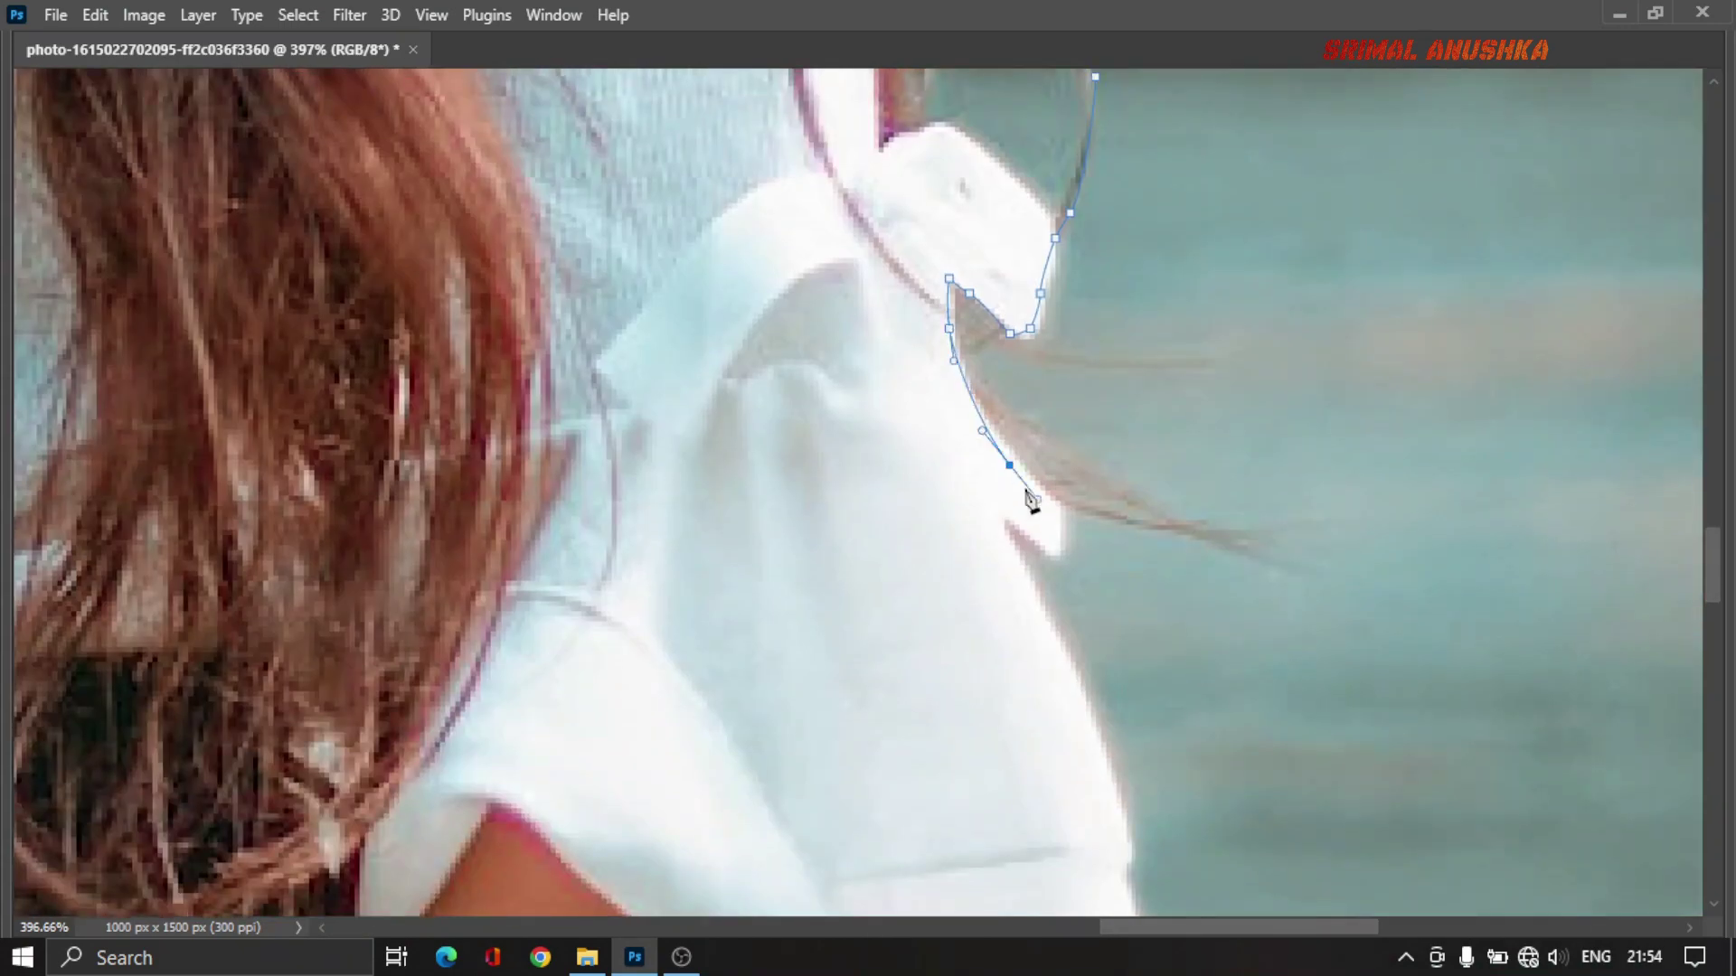
{"action": "left_click", "coordinate": [1049, 542]}
{"action": "mouse_move", "coordinate": [1058, 664]}
{"action": "left_mouse_down"}
{"action": "mouse_move", "coordinate": [1085, 716]}
{"action": "mouse_move", "coordinate": [1031, 229]}
{"action": "left_mouse_up"}
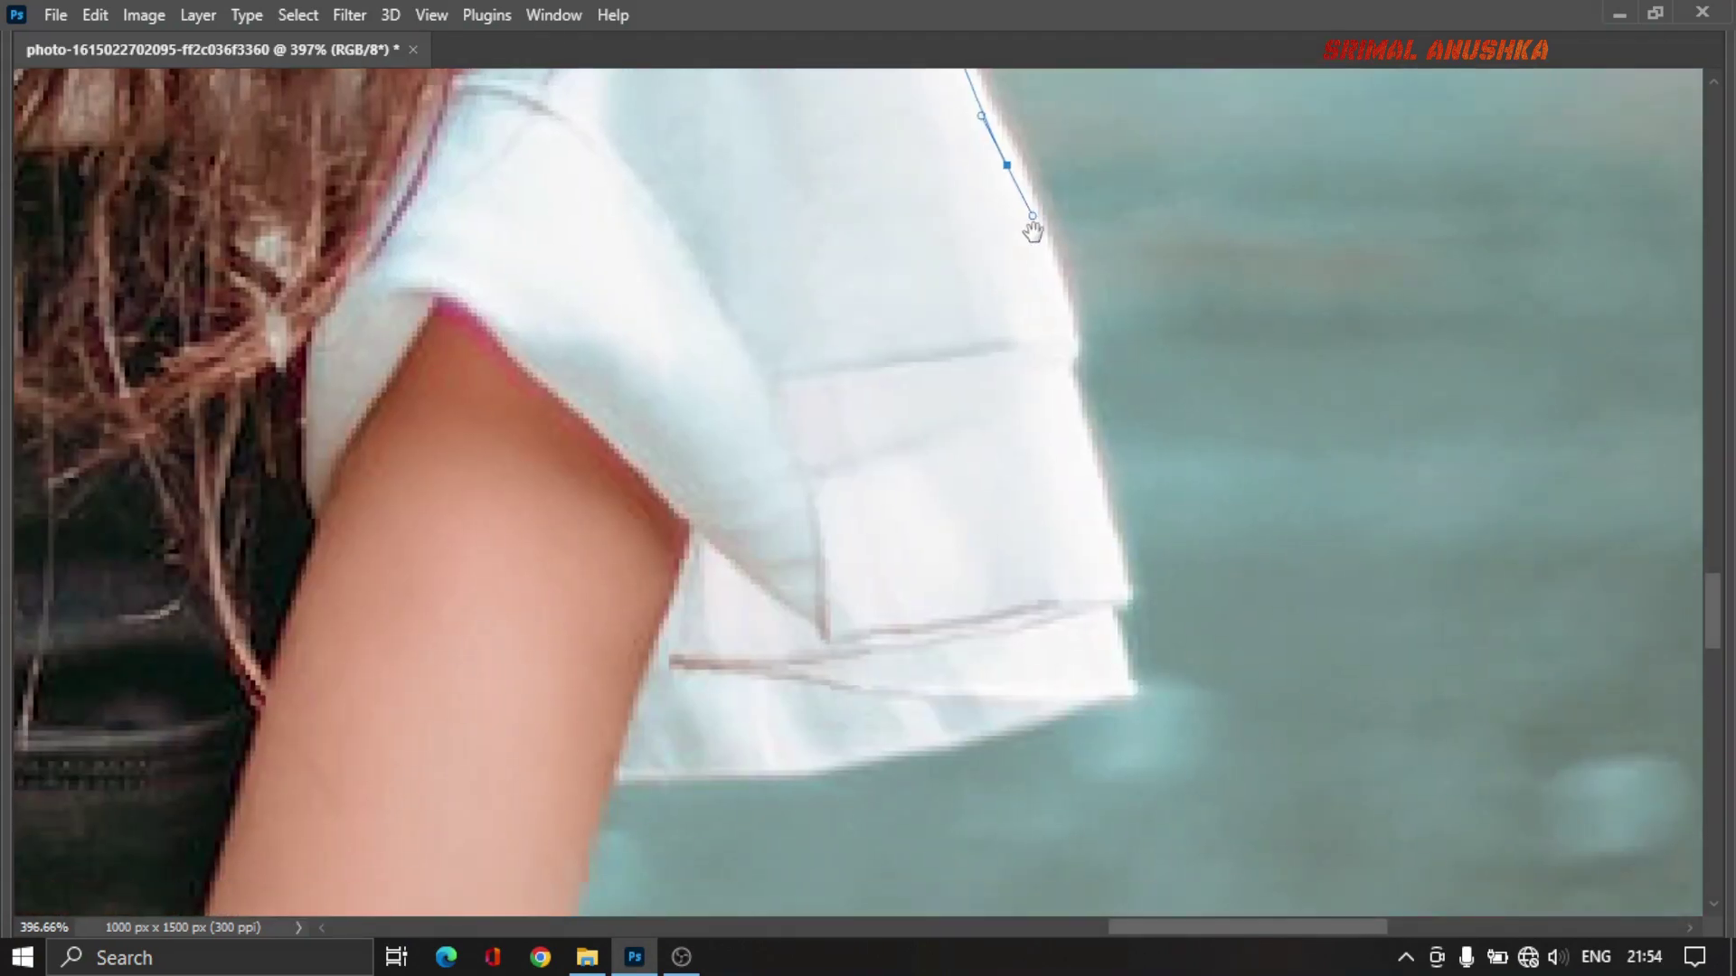
{"action": "left_click_drag", "start_coordinate": [1064, 337], "coordinate": [1064, 352]}
{"action": "left_click_drag", "start_coordinate": [1074, 413], "coordinate": [1089, 439]}
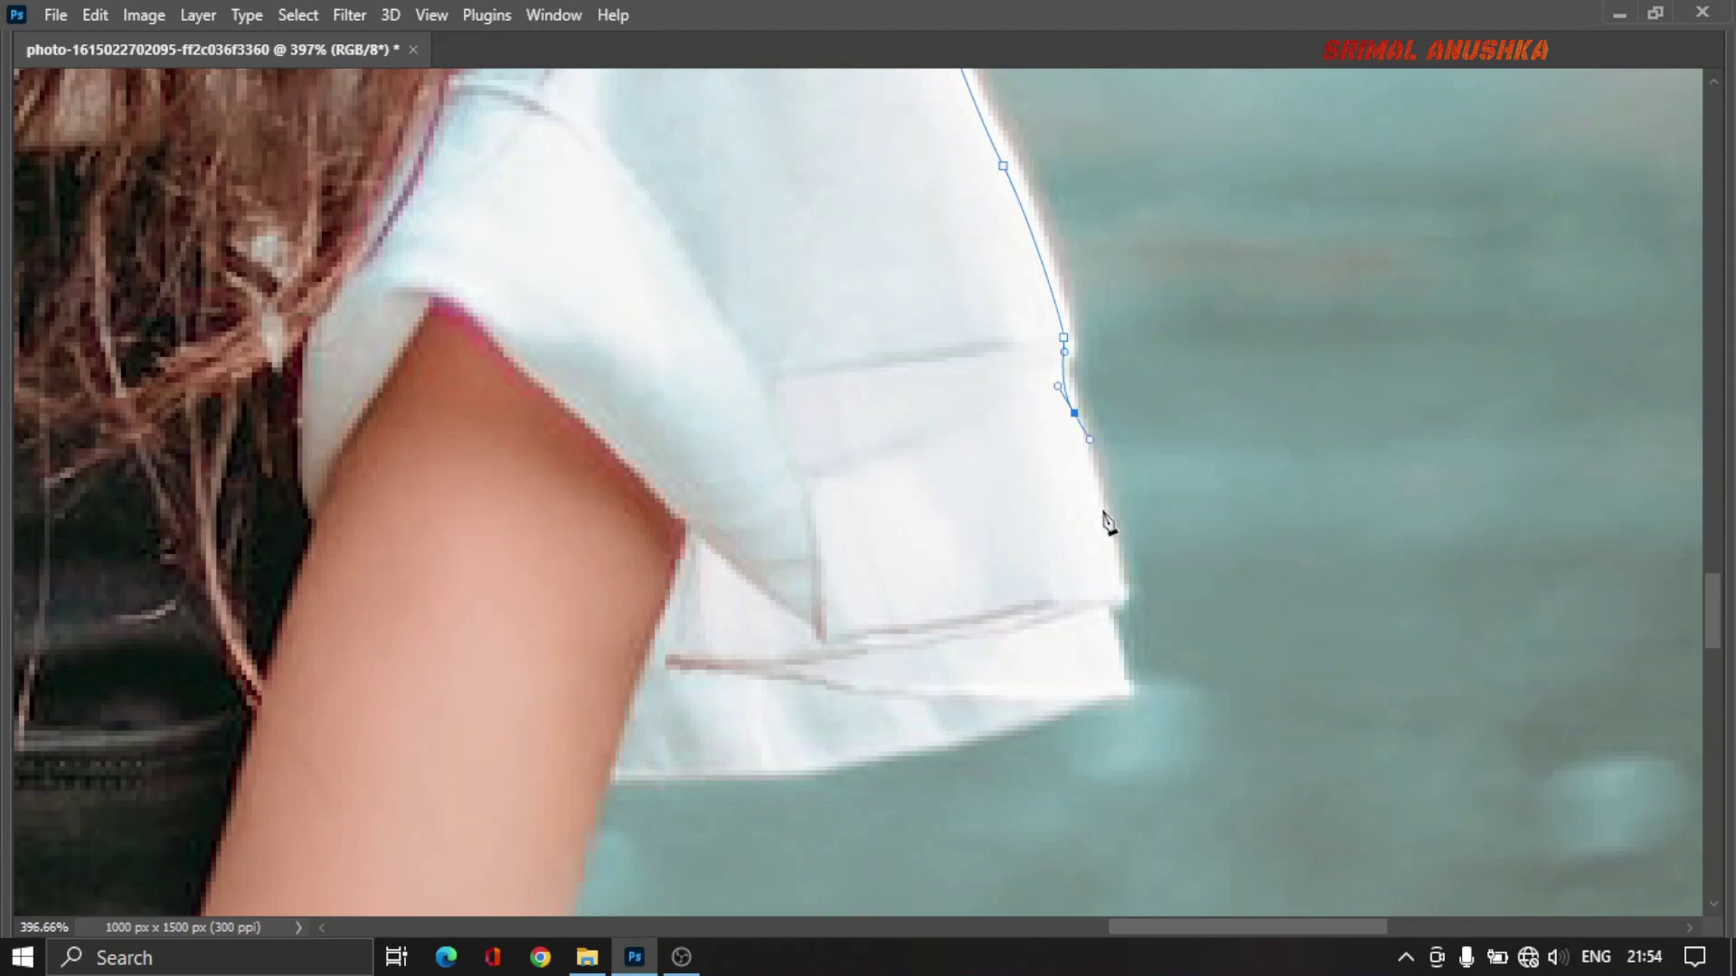
{"action": "left_click_drag", "start_coordinate": [1114, 558], "coordinate": [1122, 585]}
Step: Outline the sleeve corner and bottom hem across to where the arm begins
{"action": "left_click", "coordinate": [1103, 605]}
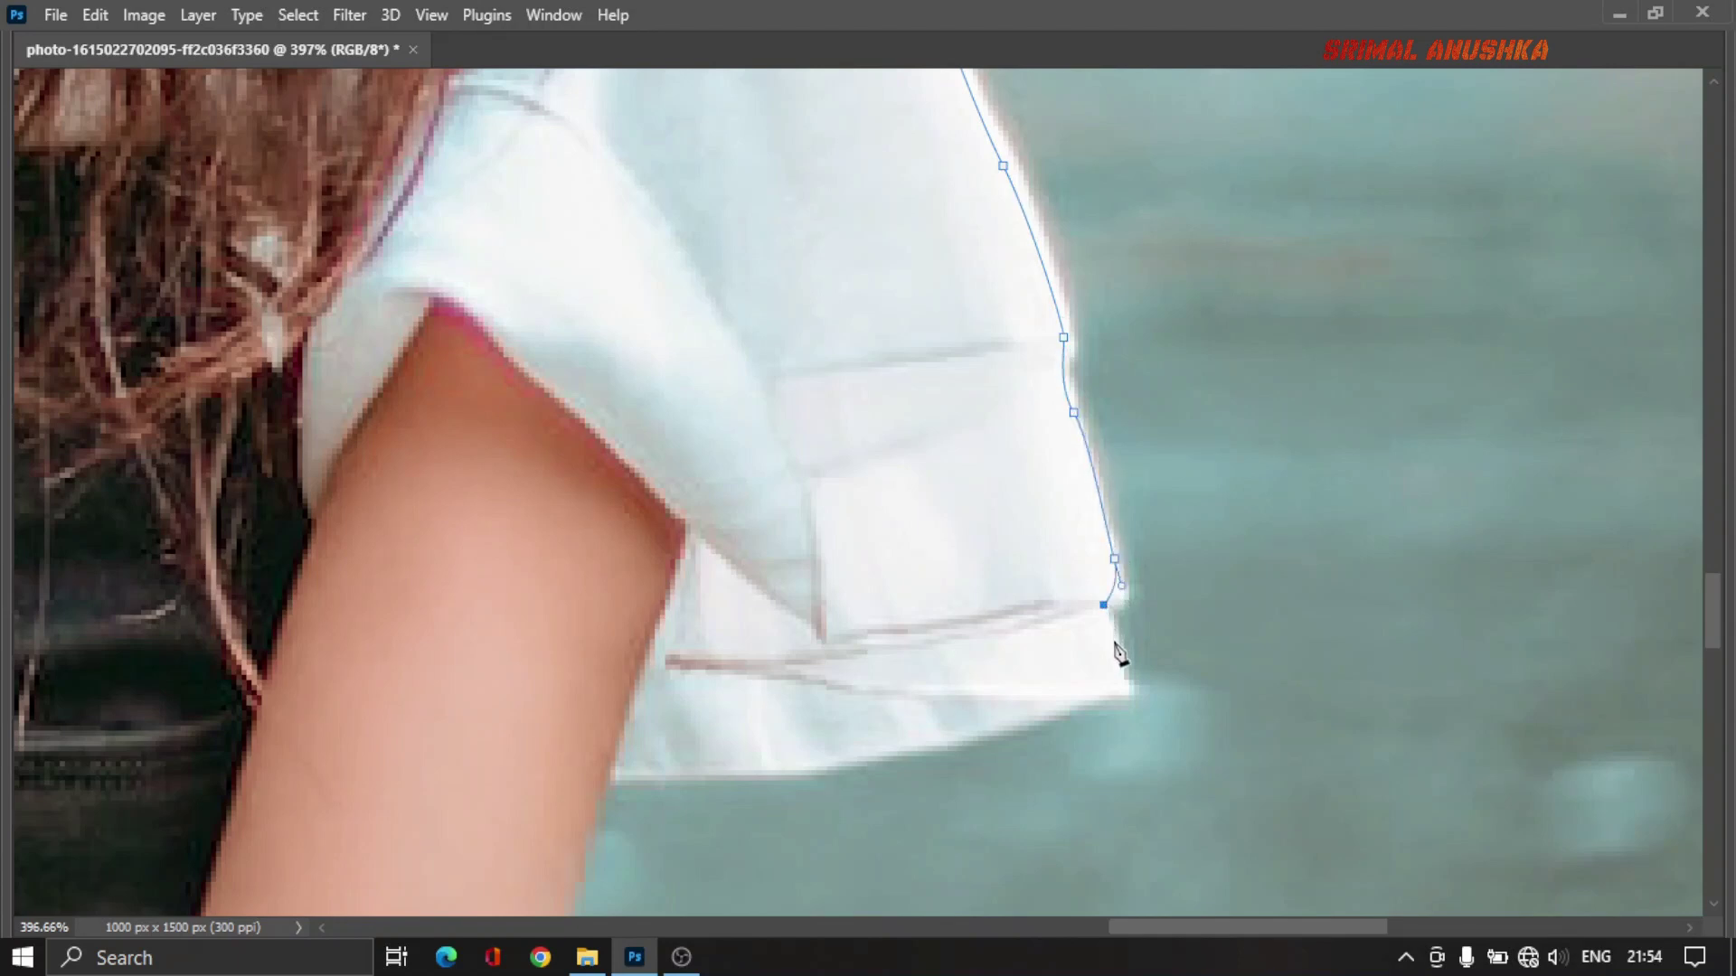
{"action": "mouse_move", "coordinate": [1114, 643]}
{"action": "left_mouse_down"}
{"action": "mouse_move", "coordinate": [1120, 663]}
{"action": "mouse_move", "coordinate": [1082, 700]}
{"action": "left_mouse_up"}
{"action": "left_click_drag", "start_coordinate": [977, 741], "coordinate": [921, 751]}
{"action": "left_click_drag", "start_coordinate": [761, 771], "coordinate": [695, 773]}
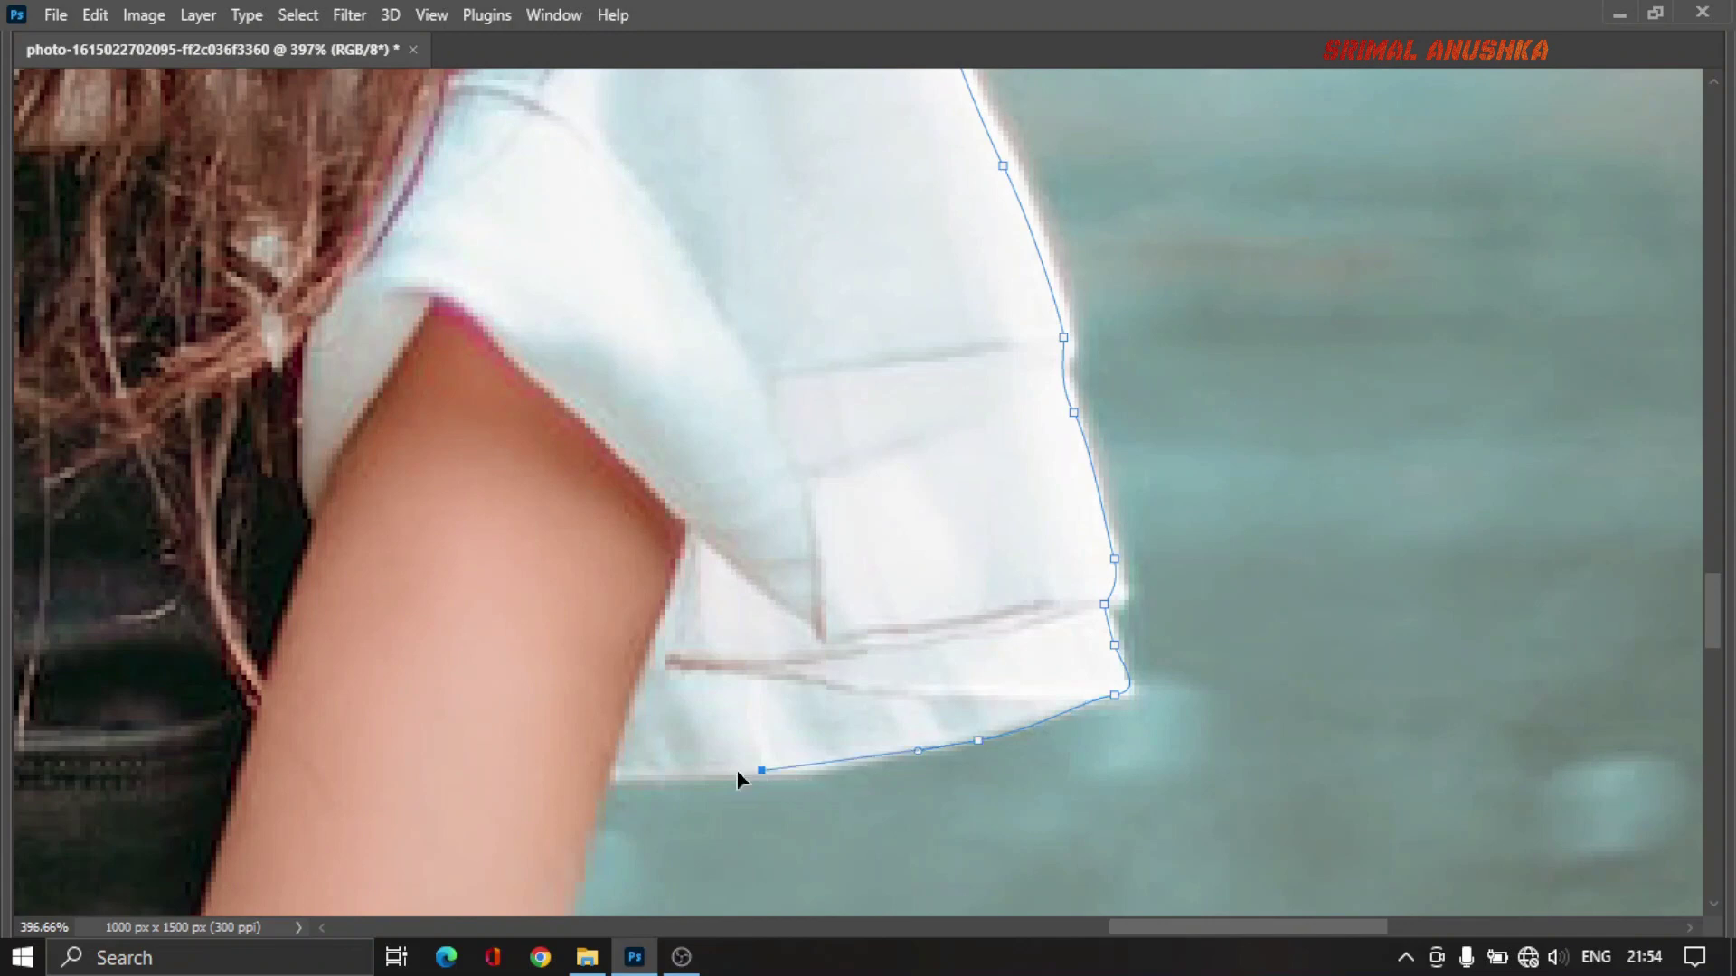
{"action": "left_click", "coordinate": [617, 775]}
Step: Trace the outer edge of the forearm down onto the jeans
{"action": "left_click_drag", "start_coordinate": [599, 842], "coordinate": [953, 260]}
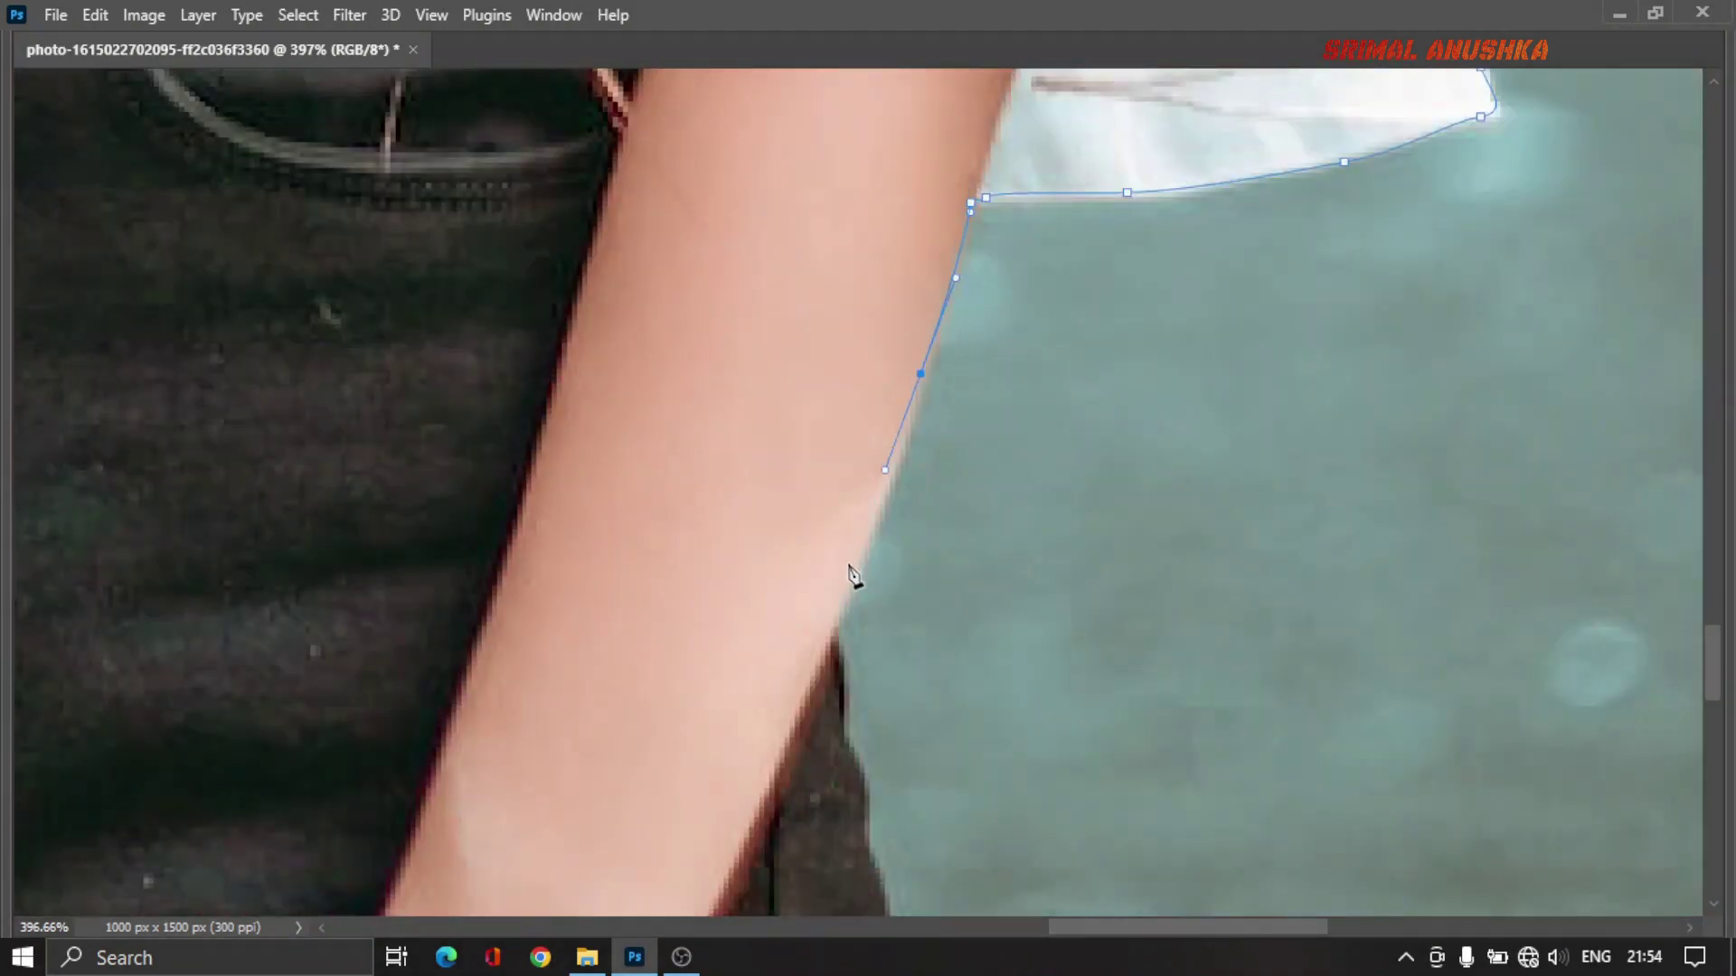
{"action": "left_click", "coordinate": [840, 615]}
{"action": "left_click_drag", "start_coordinate": [834, 671], "coordinate": [840, 696]}
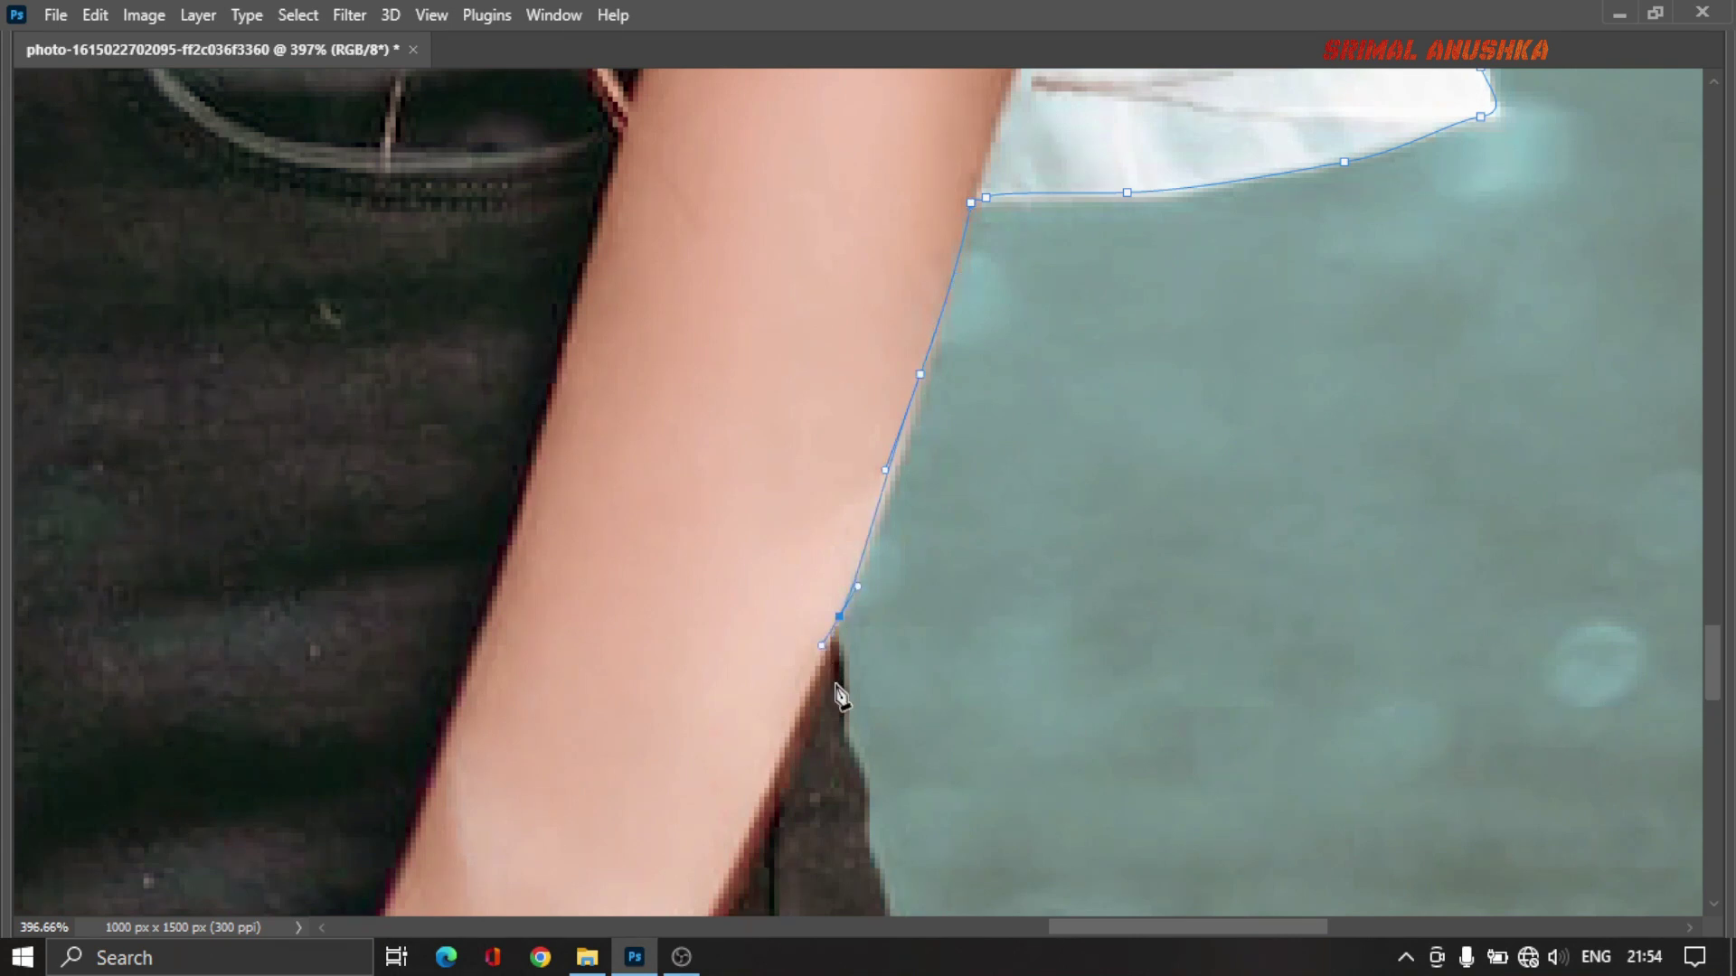
{"action": "left_click", "coordinate": [850, 767]}
Step: Follow the jeans edge beside the wrist and hand
{"action": "left_click_drag", "start_coordinate": [872, 846], "coordinate": [918, 345]}
{"action": "left_click", "coordinate": [906, 318]}
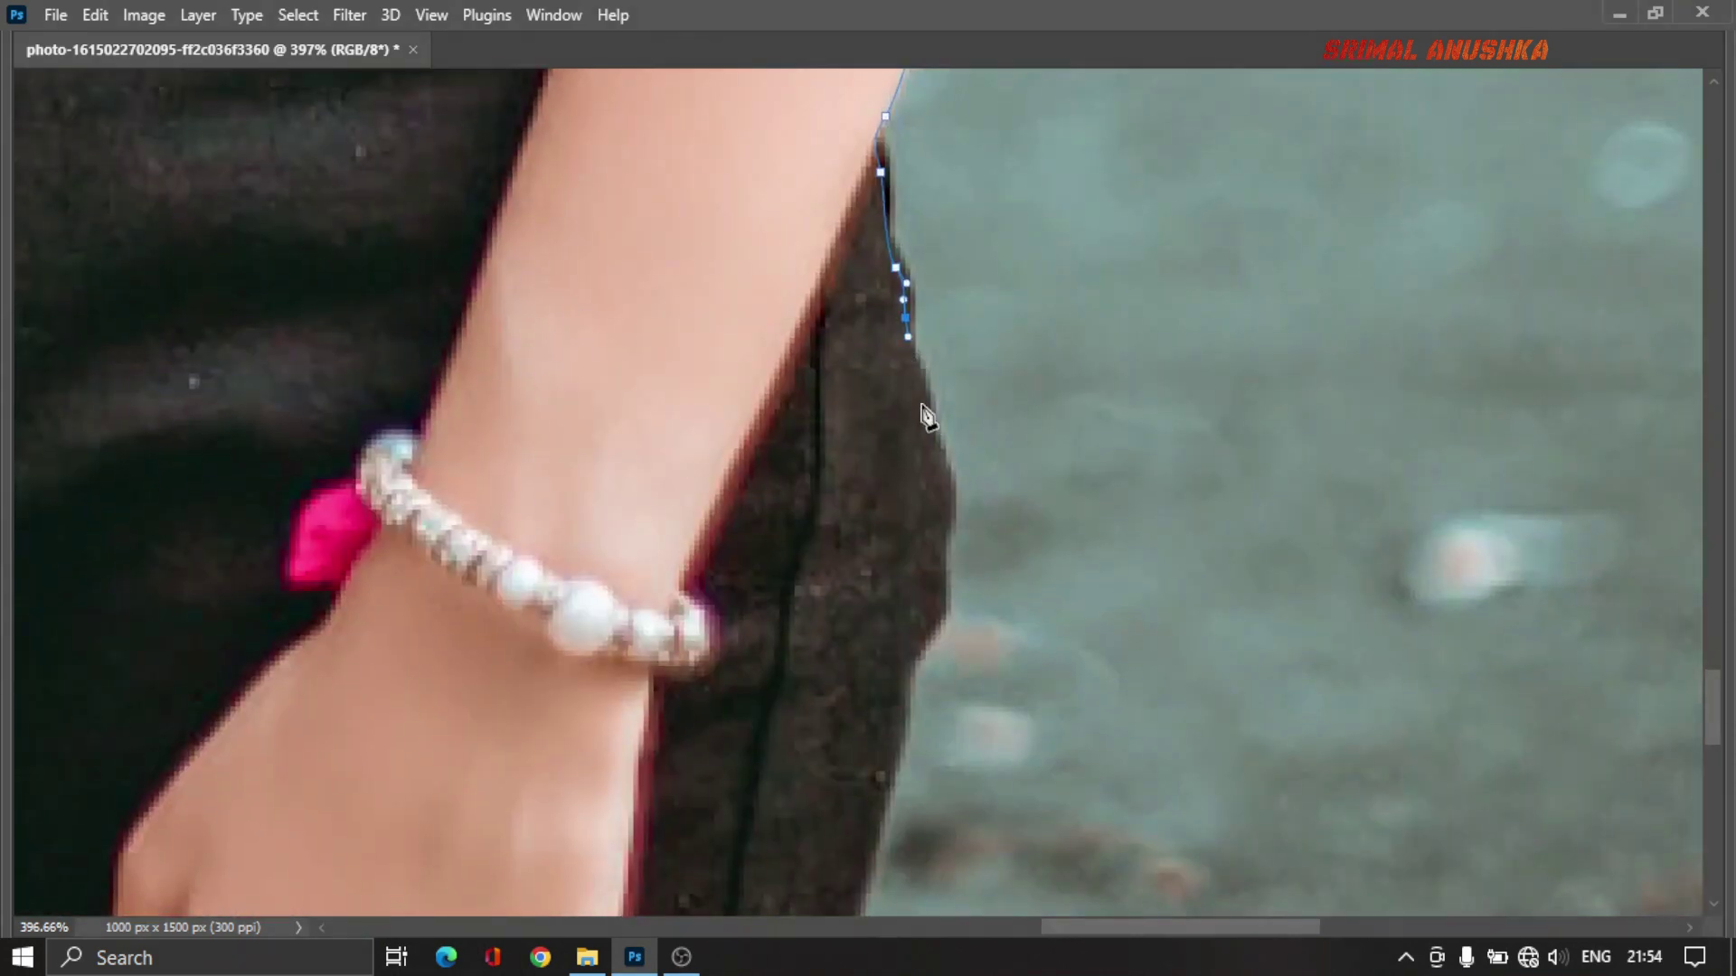
{"action": "left_click_drag", "start_coordinate": [924, 408], "coordinate": [942, 446]}
{"action": "left_click", "coordinate": [946, 504]}
{"action": "left_click", "coordinate": [941, 600]}
{"action": "mouse_move", "coordinate": [906, 670]}
{"action": "left_mouse_down"}
{"action": "mouse_move", "coordinate": [892, 702]}
{"action": "mouse_move", "coordinate": [1064, 295]}
{"action": "left_mouse_up"}
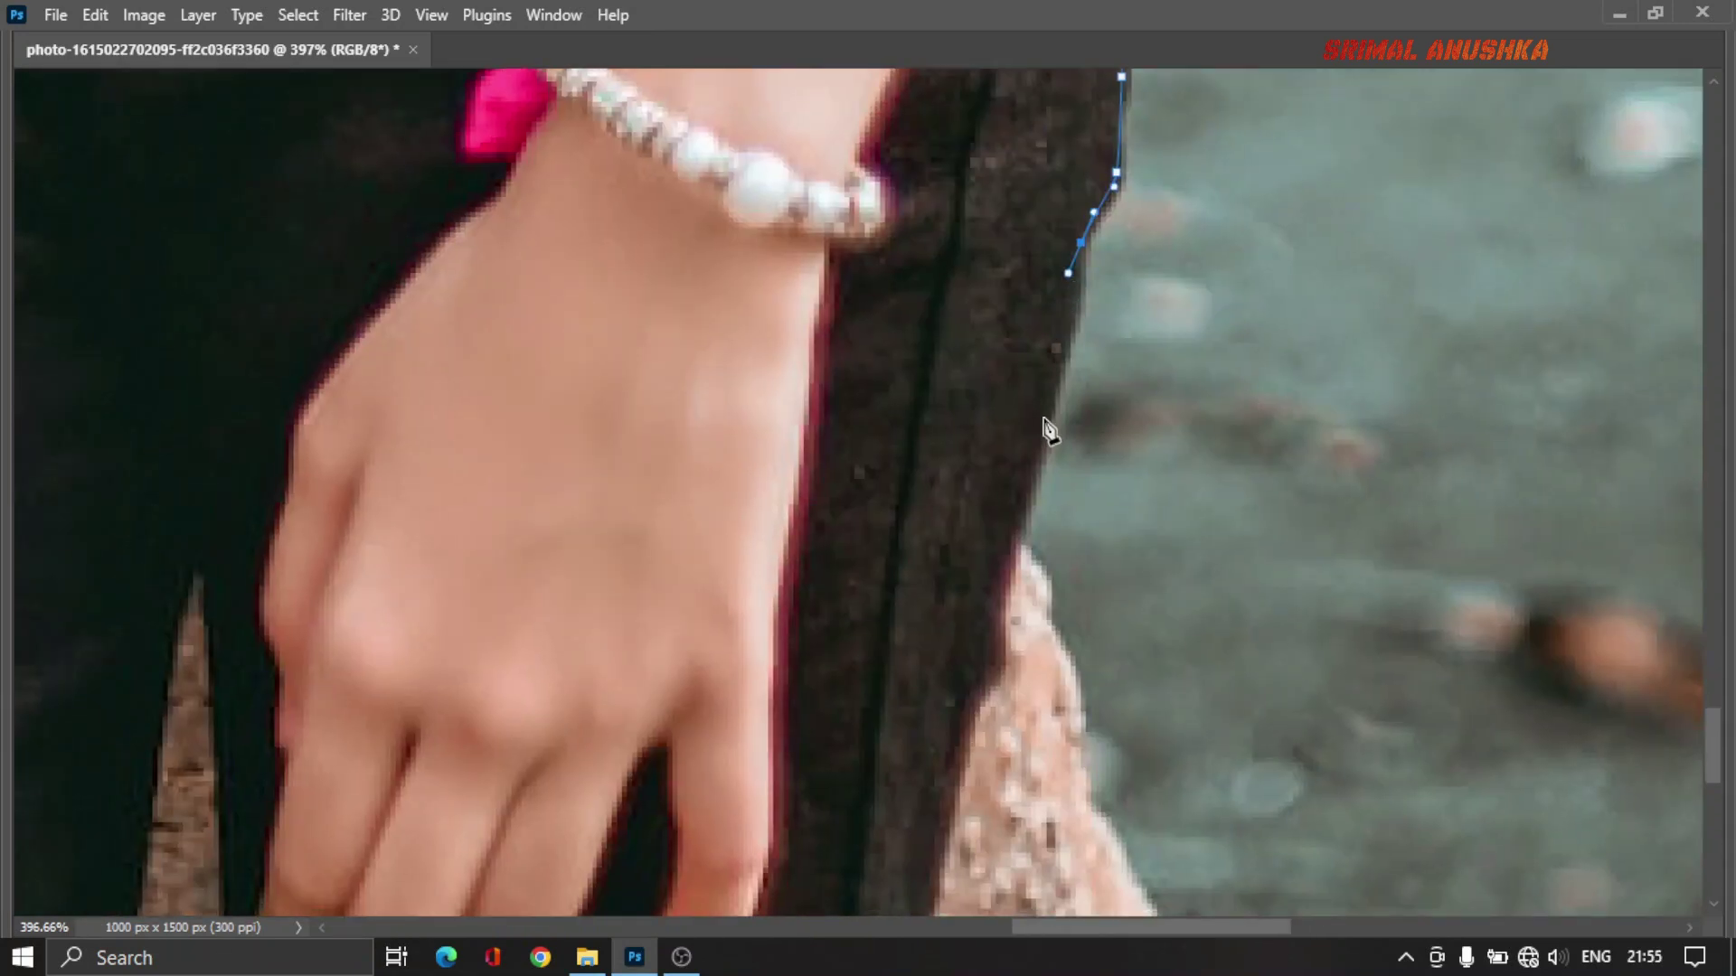
{"action": "left_click_drag", "start_coordinate": [1041, 445], "coordinate": [1033, 468]}
Step: Carry the path down the jeans' outer edge below the image's bottom
{"action": "scroll", "coordinate": [1008, 561], "scroll_direction": "down", "scroll_amount": 2}
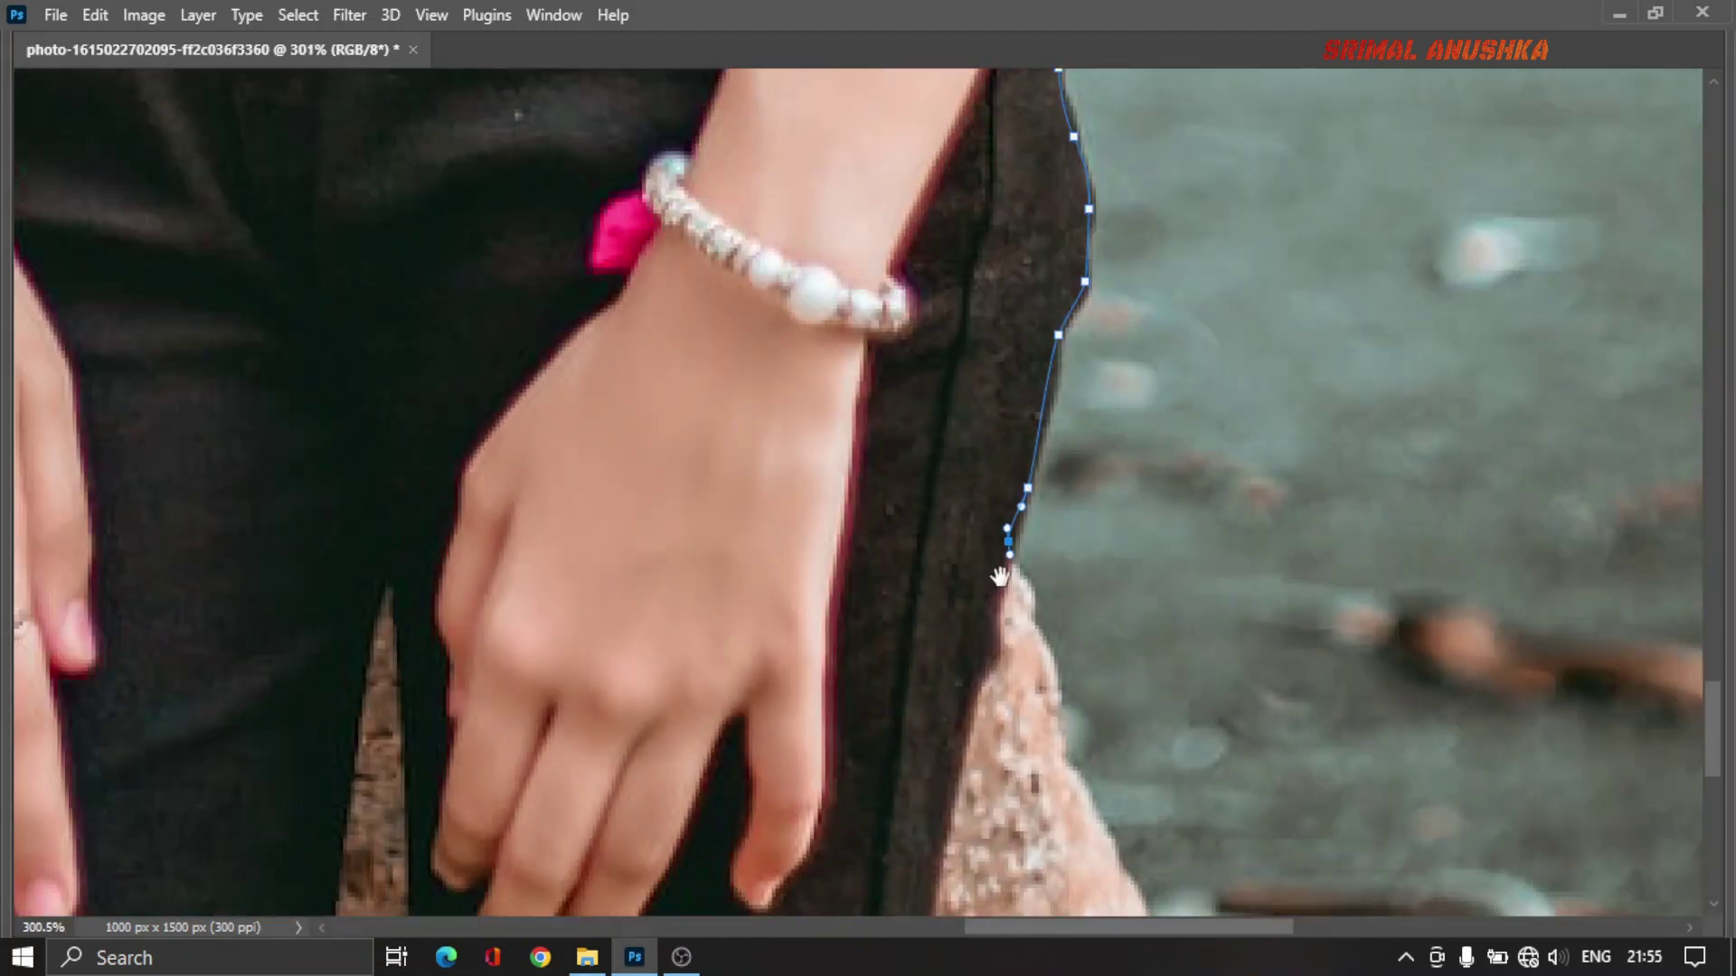
{"action": "mouse_move", "coordinate": [1003, 579]}
{"action": "left_mouse_down"}
{"action": "mouse_move", "coordinate": [1043, 355]}
{"action": "mouse_move", "coordinate": [1029, 421]}
{"action": "left_mouse_up"}
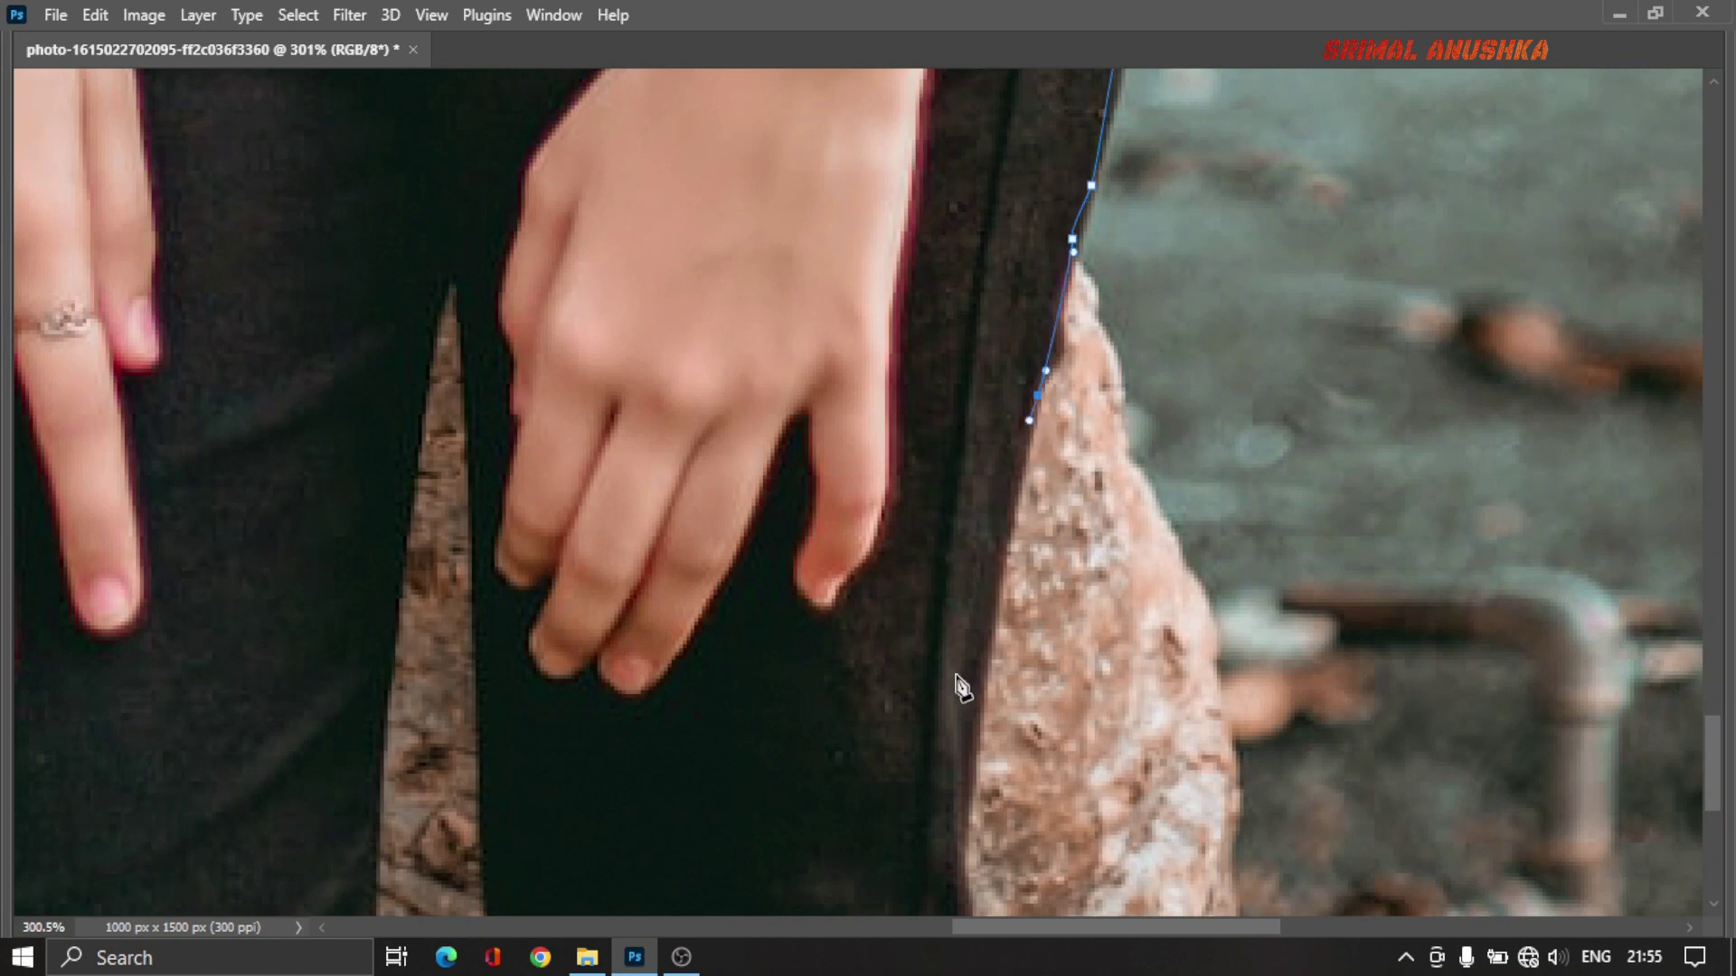
{"action": "mouse_move", "coordinate": [979, 726]}
{"action": "left_mouse_down"}
{"action": "mouse_move", "coordinate": [964, 847]}
{"action": "mouse_move", "coordinate": [993, 418]}
{"action": "left_mouse_up"}
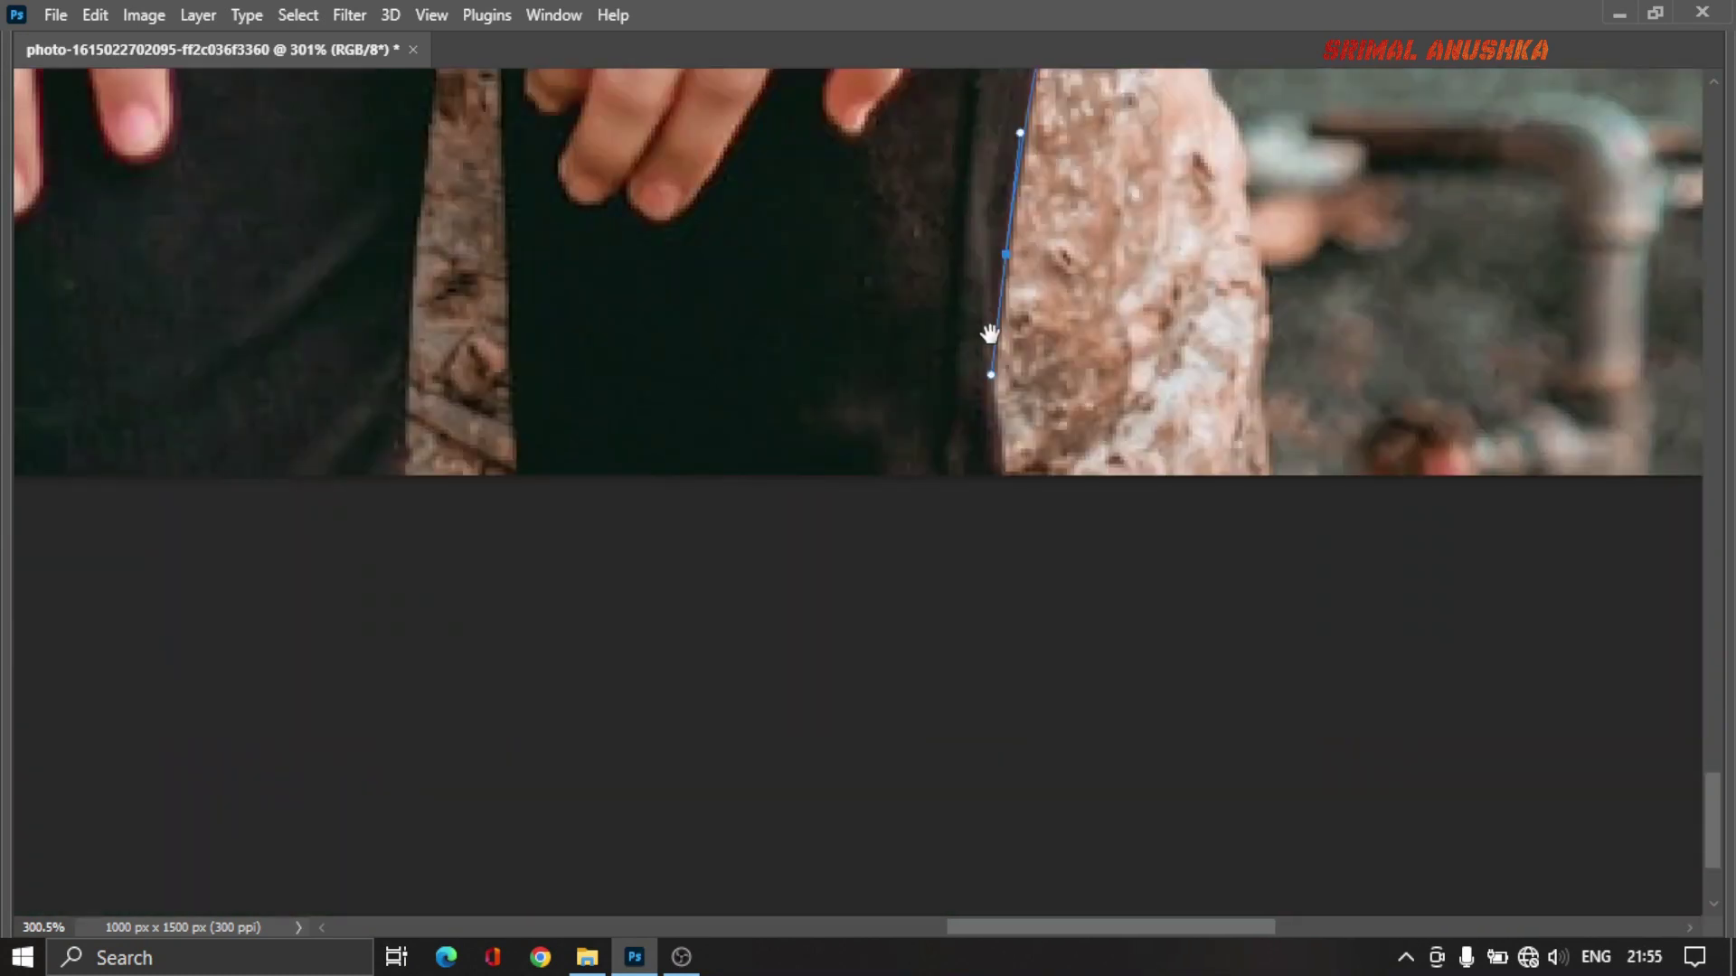
{"action": "left_click", "coordinate": [995, 452]}
Step: Loop the path around outside the image and close it
{"action": "scroll", "coordinate": [1067, 578], "scroll_direction": "down", "scroll_amount": 5}
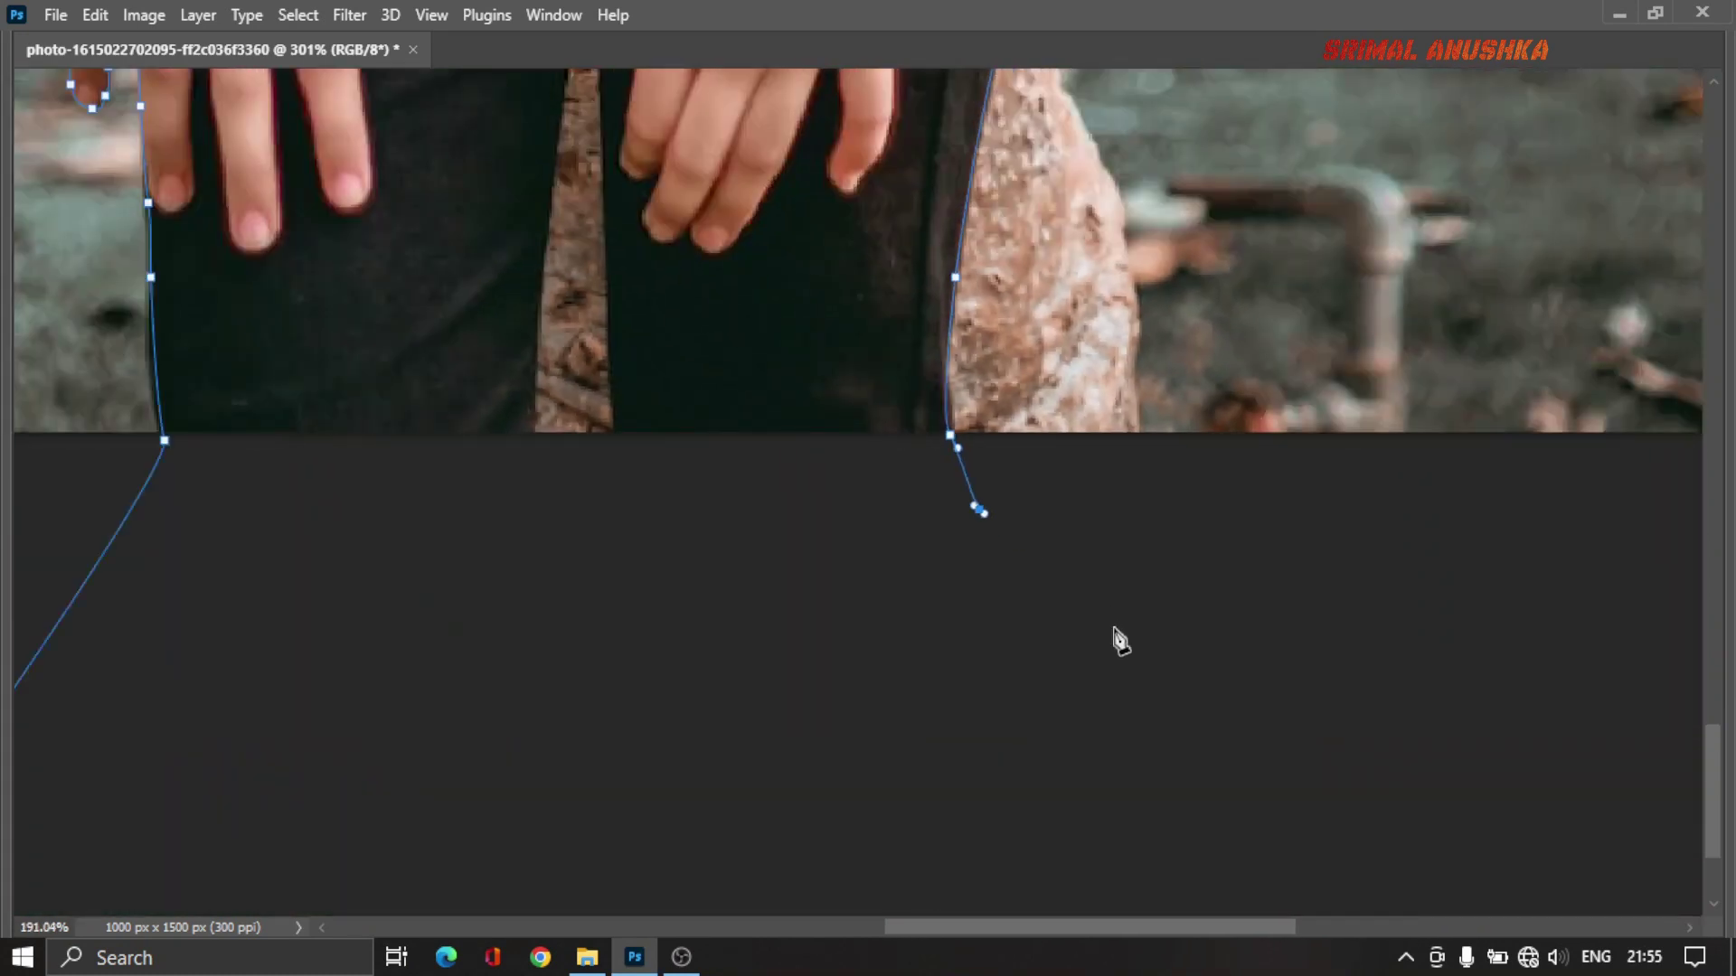
{"action": "scroll", "coordinate": [1112, 705], "scroll_direction": "down", "scroll_amount": 5}
{"action": "scroll", "coordinate": [1244, 615], "scroll_direction": "down", "scroll_amount": 2}
{"action": "left_click_drag", "start_coordinate": [1236, 613], "coordinate": [1275, 500]}
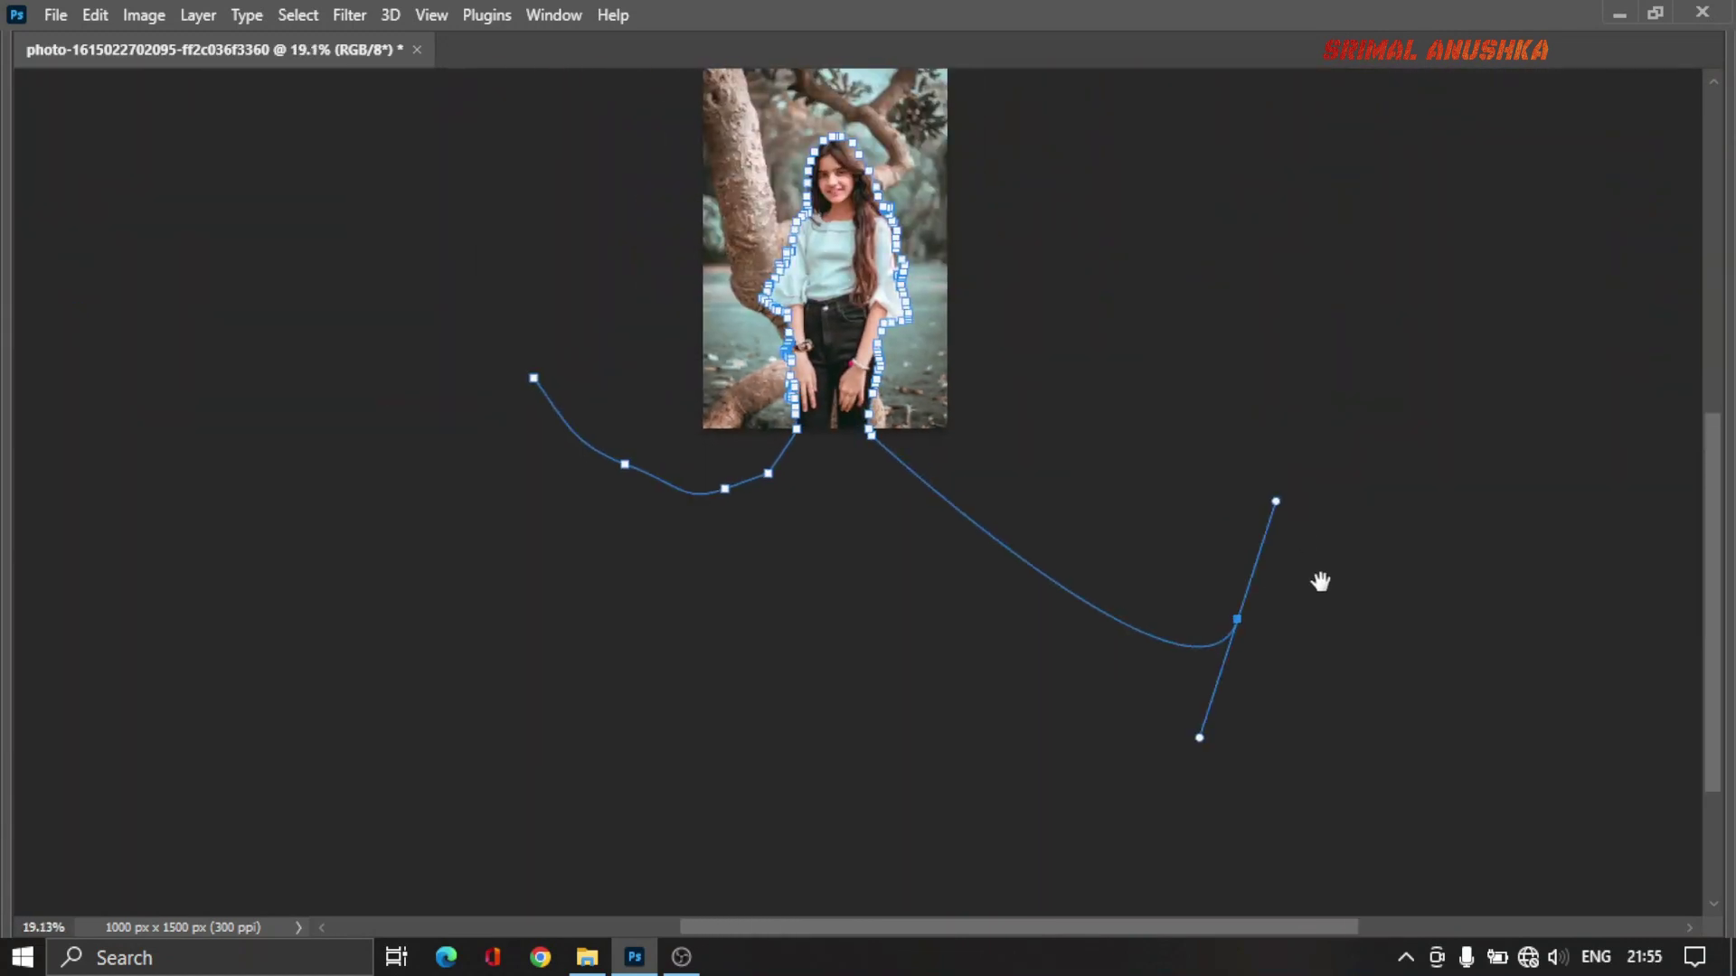
{"action": "scroll", "coordinate": [1175, 337], "scroll_direction": "up", "scroll_amount": 3}
{"action": "left_click", "coordinate": [1155, 306]}
{"action": "left_click_drag", "start_coordinate": [743, 200], "coordinate": [670, 302]}
{"action": "left_click", "coordinate": [662, 390]}
{"action": "left_click", "coordinate": [665, 501]}
{"action": "left_click", "coordinate": [672, 602]}
Step: Make a selection from the path with a 19.13 feather radius
{"action": "right_click", "coordinate": [821, 372]}
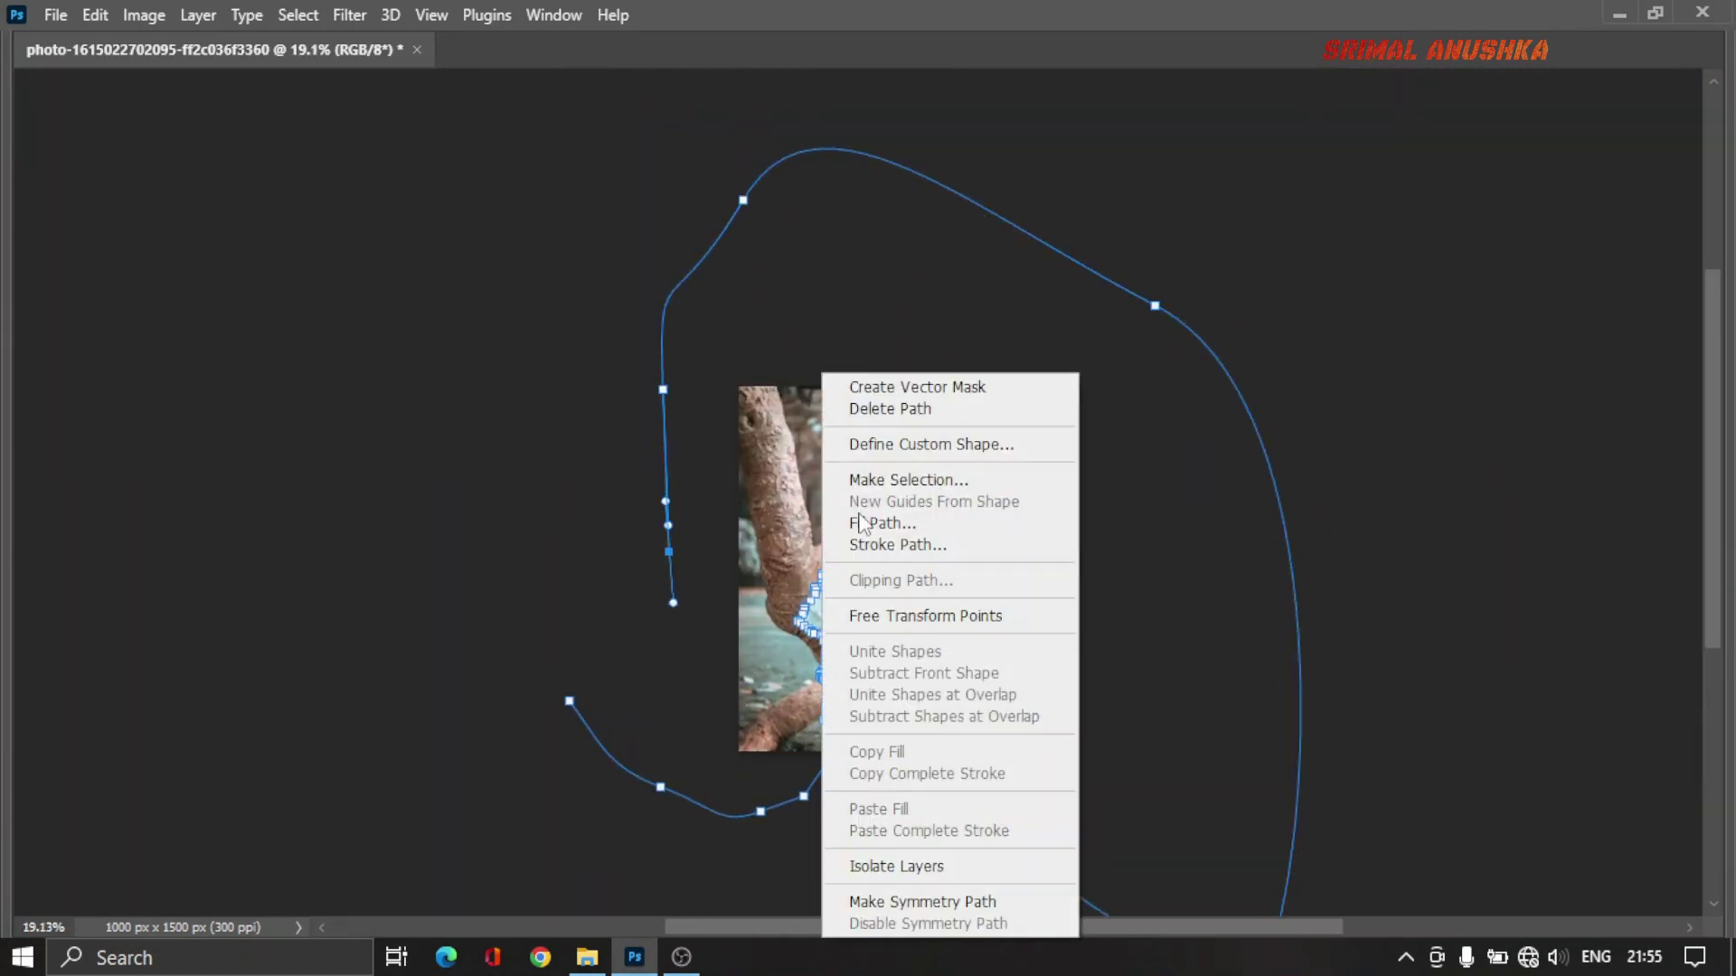
{"action": "left_click", "coordinate": [900, 479]}
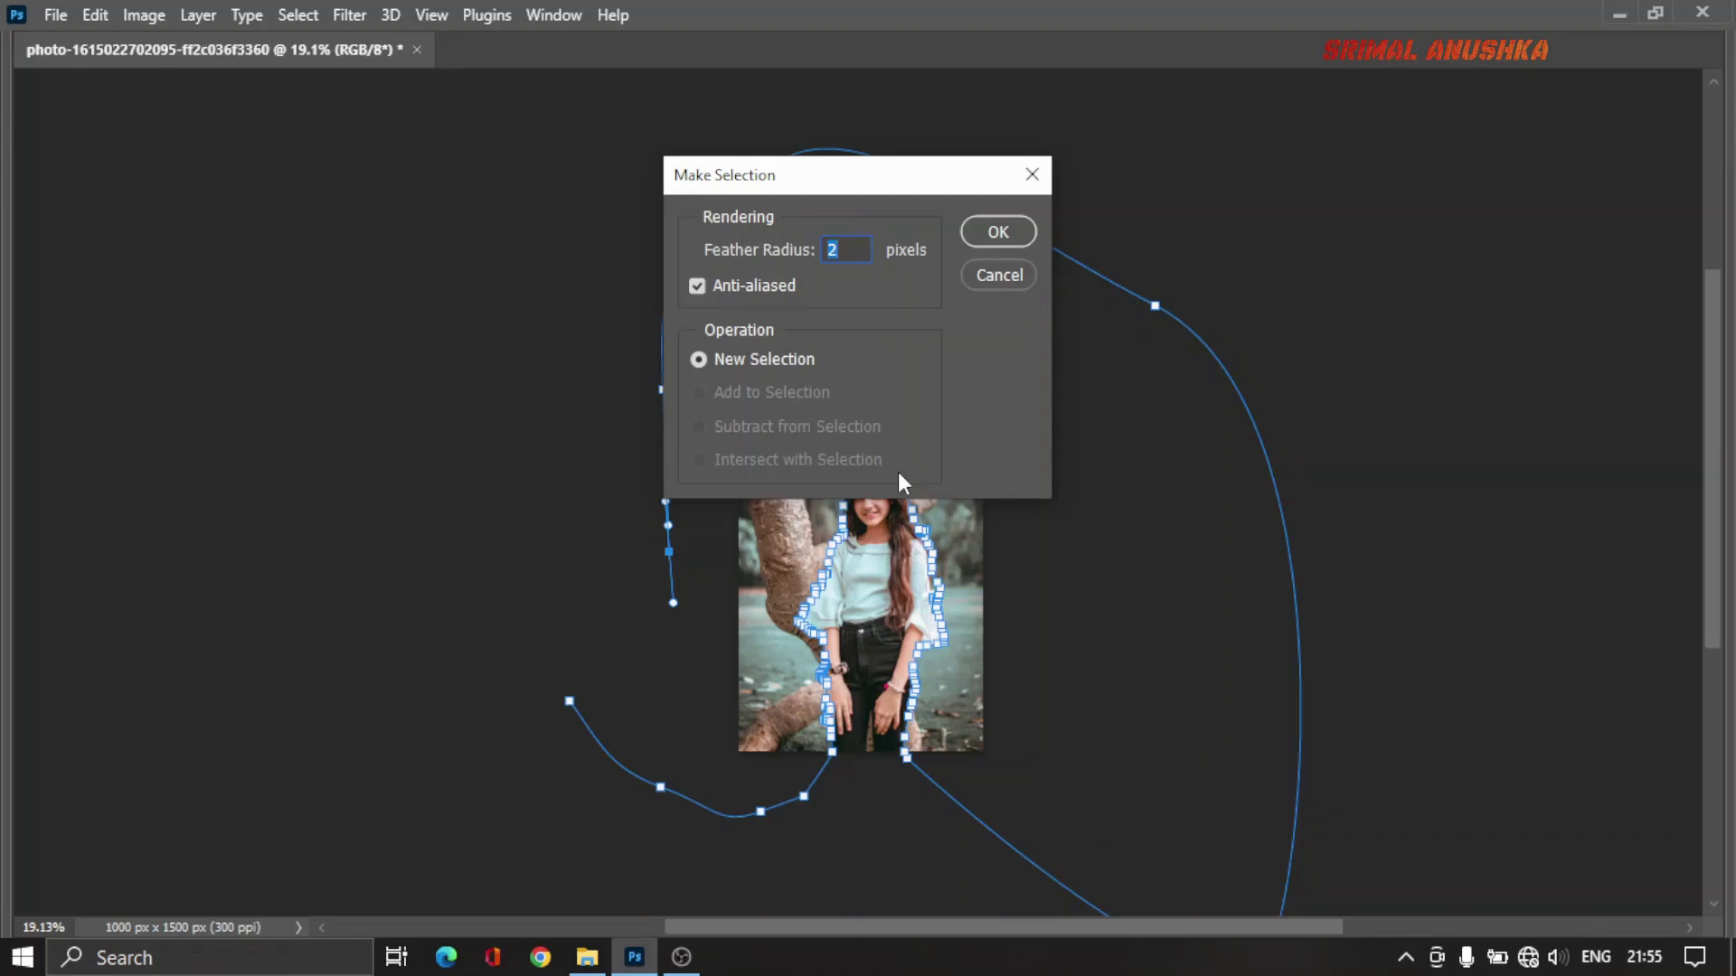
{"action": "type", "text": "19.13"}
{"action": "key", "text": "Return"}
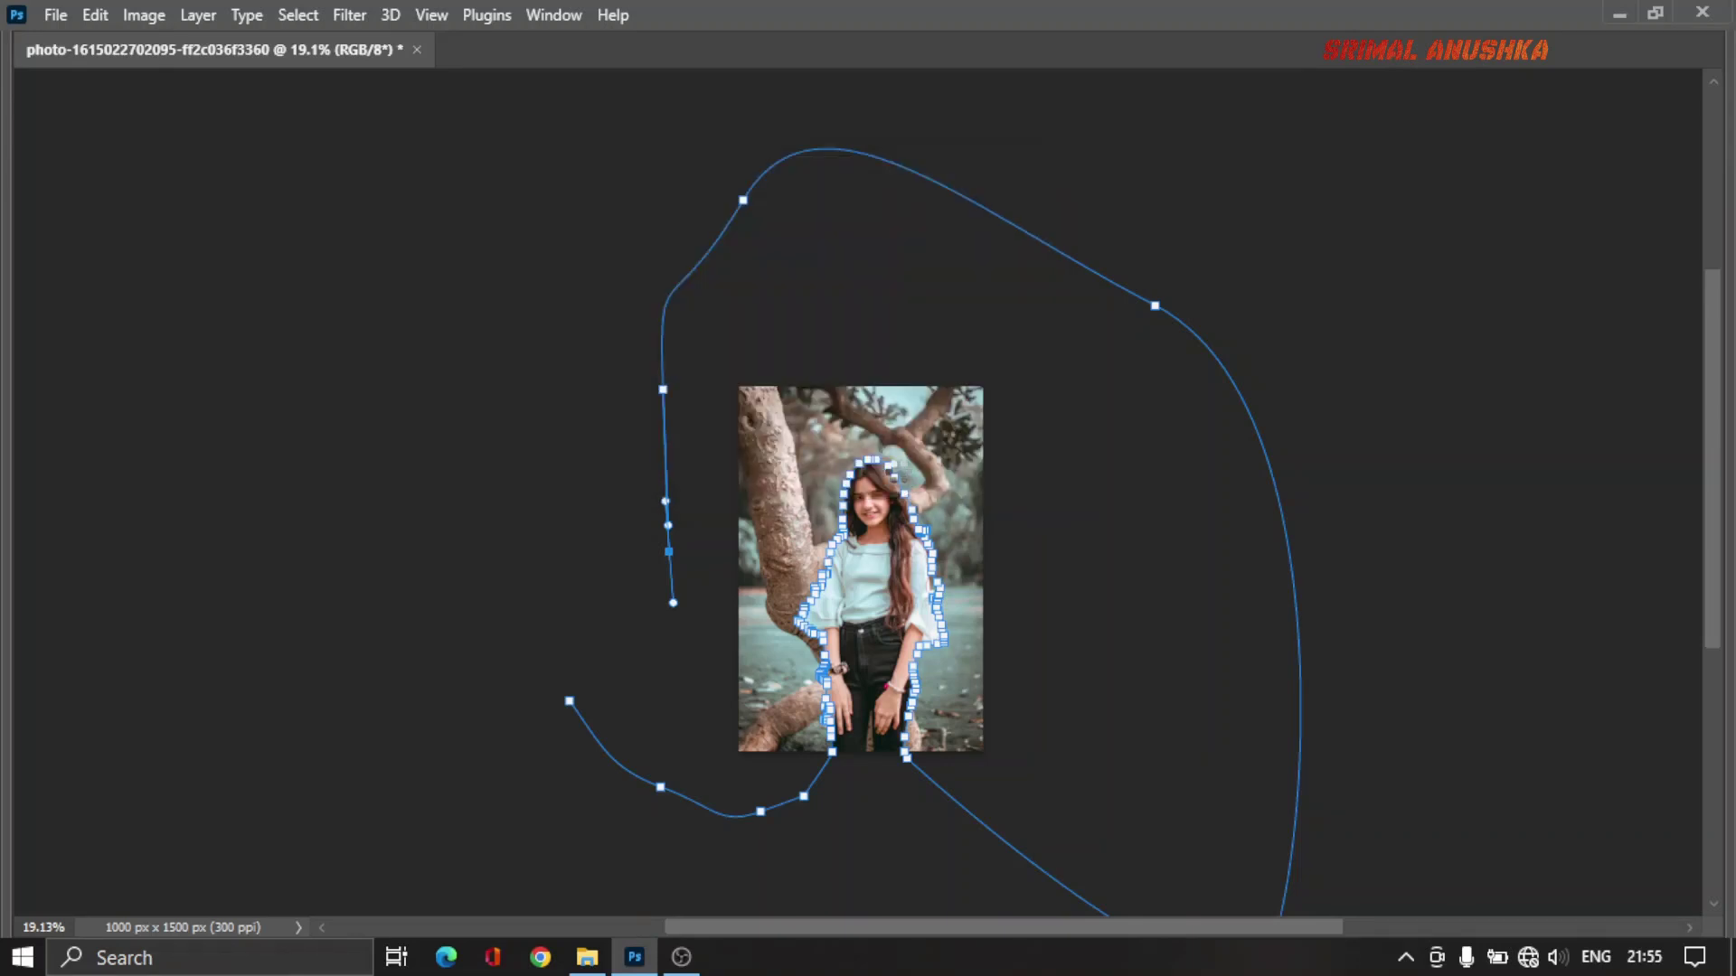
Step: Choose Background Color in the Fill dialog, then cancel without filling
{"action": "key", "text": "shift+F5"}
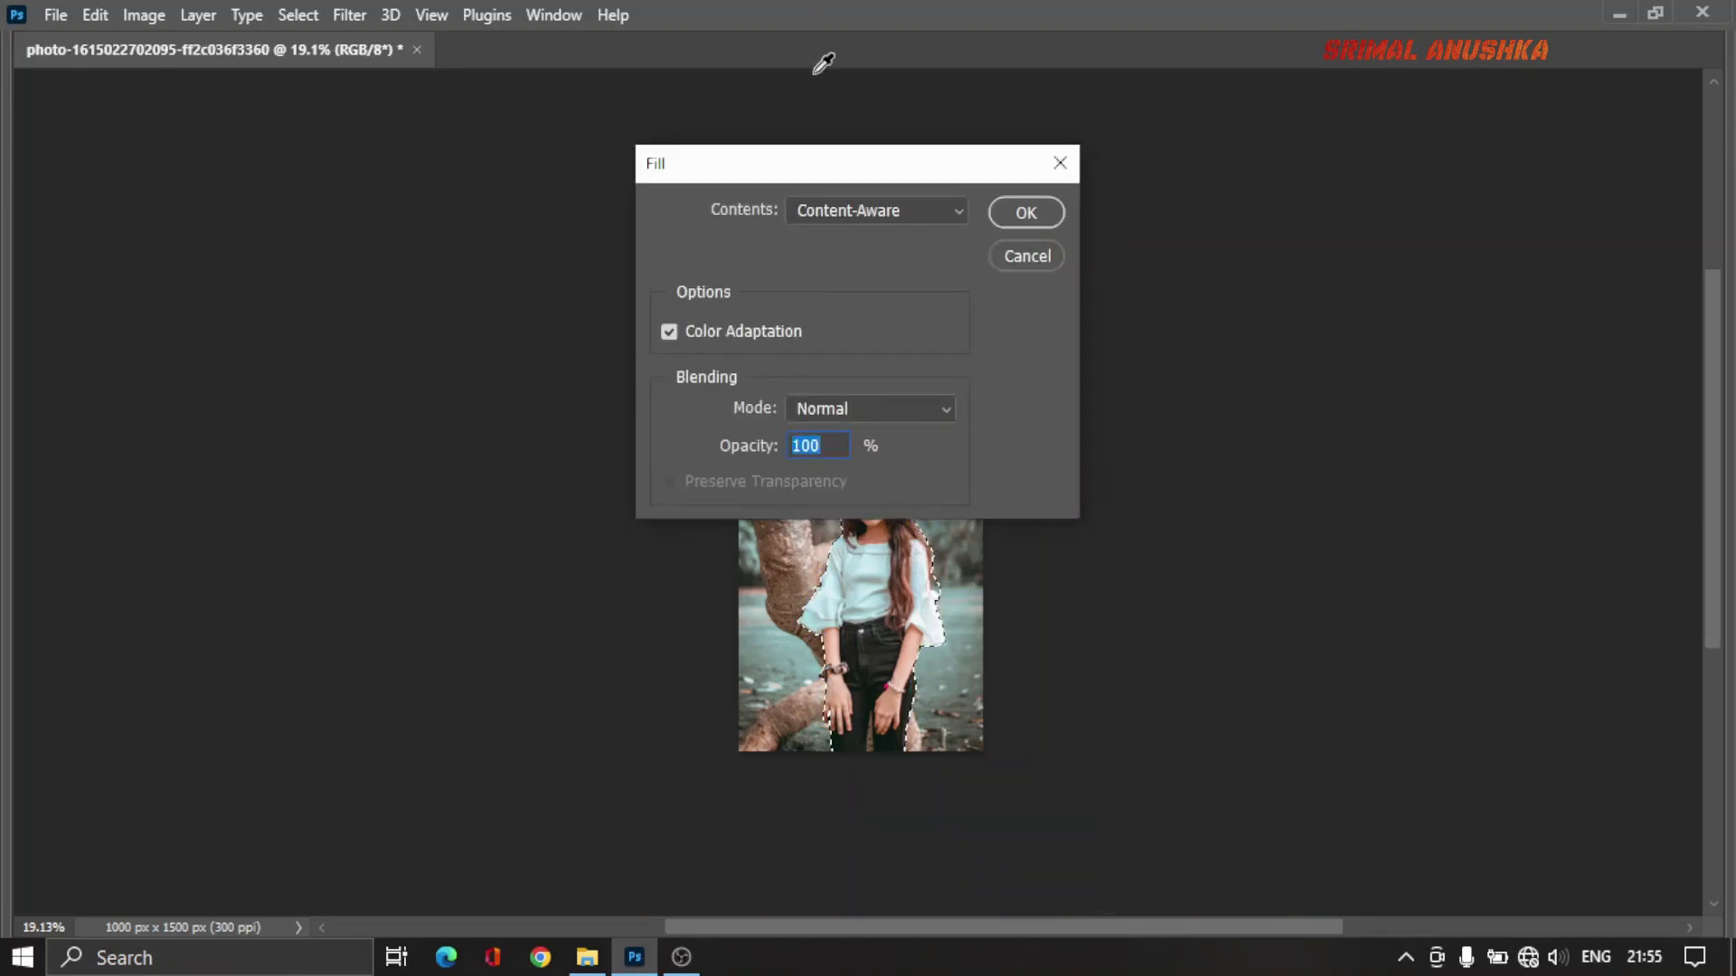
{"action": "left_click", "coordinate": [925, 210]}
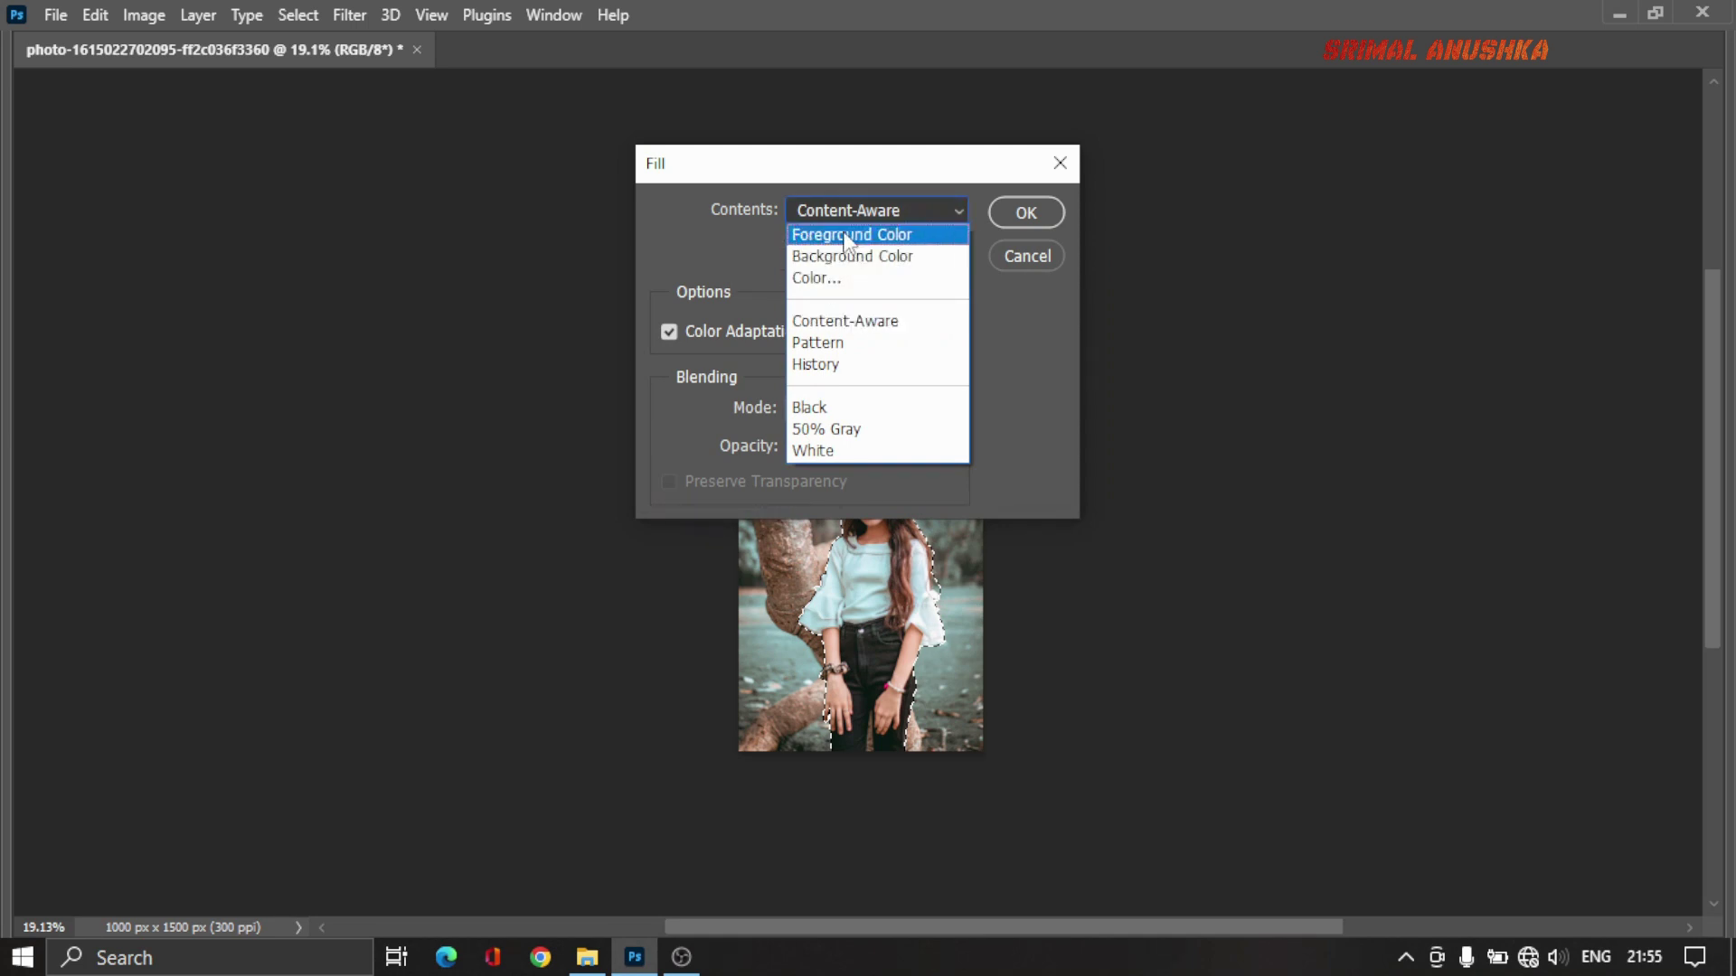
{"action": "left_click", "coordinate": [860, 256]}
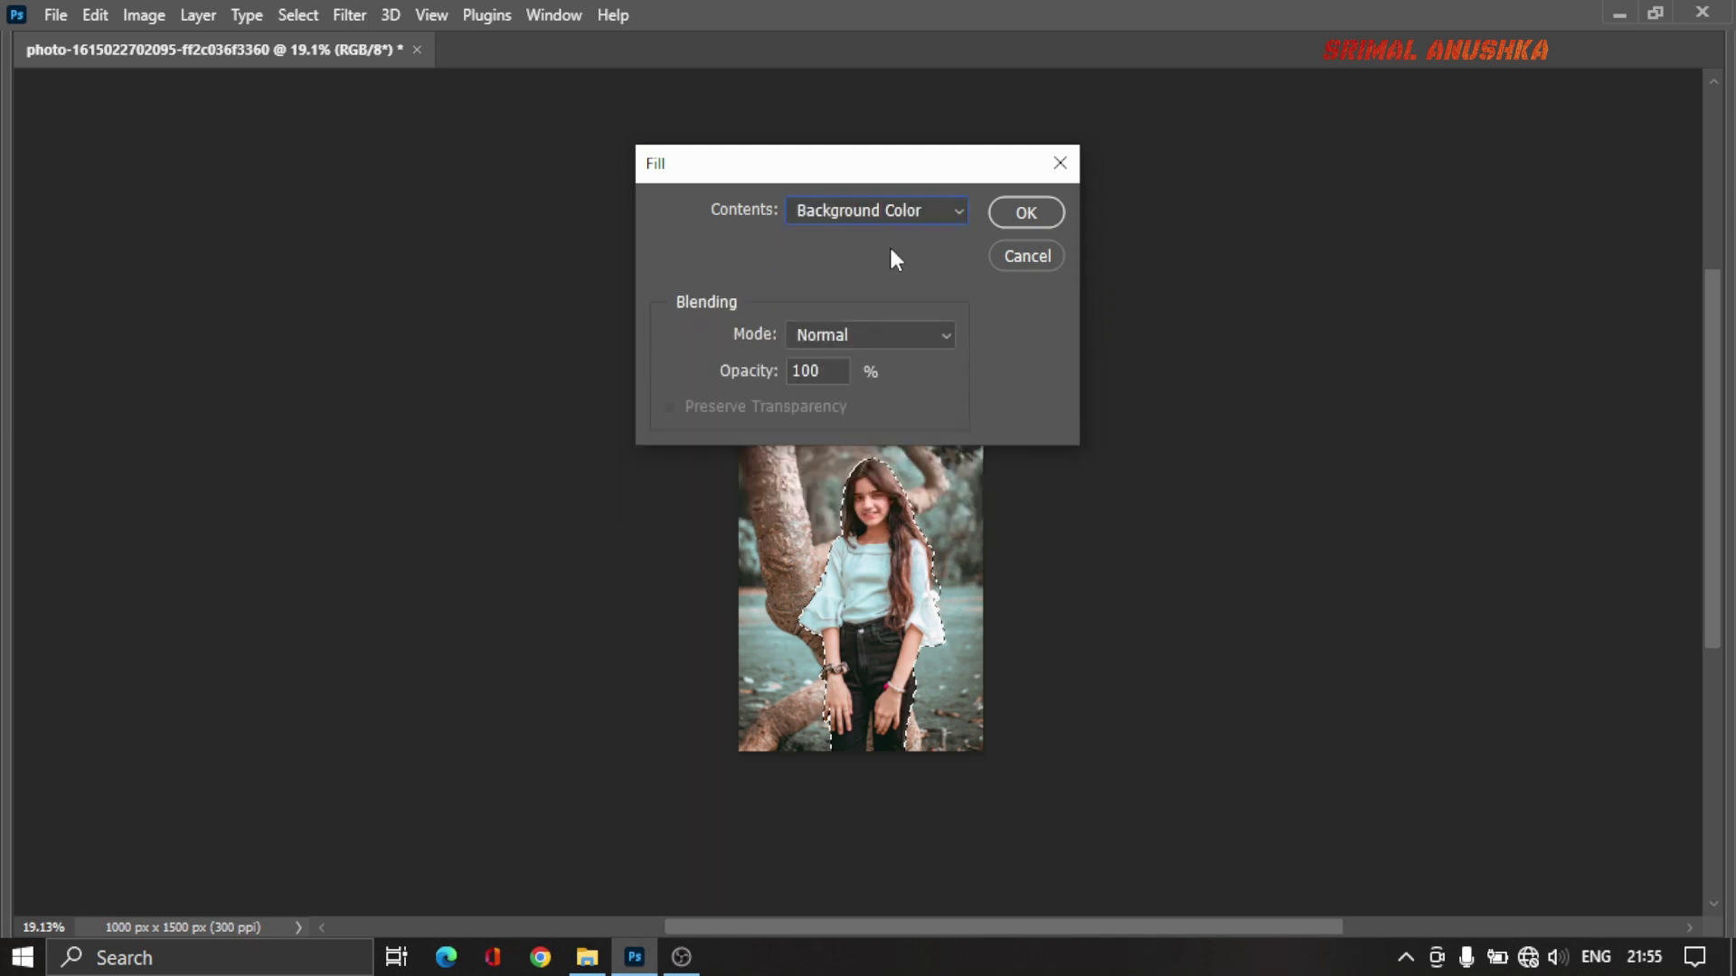
{"action": "left_click", "coordinate": [1051, 257]}
Step: Unlock the Background into Layer 0, delete the surrounding scene and deselect
{"action": "key", "text": "Tab"}
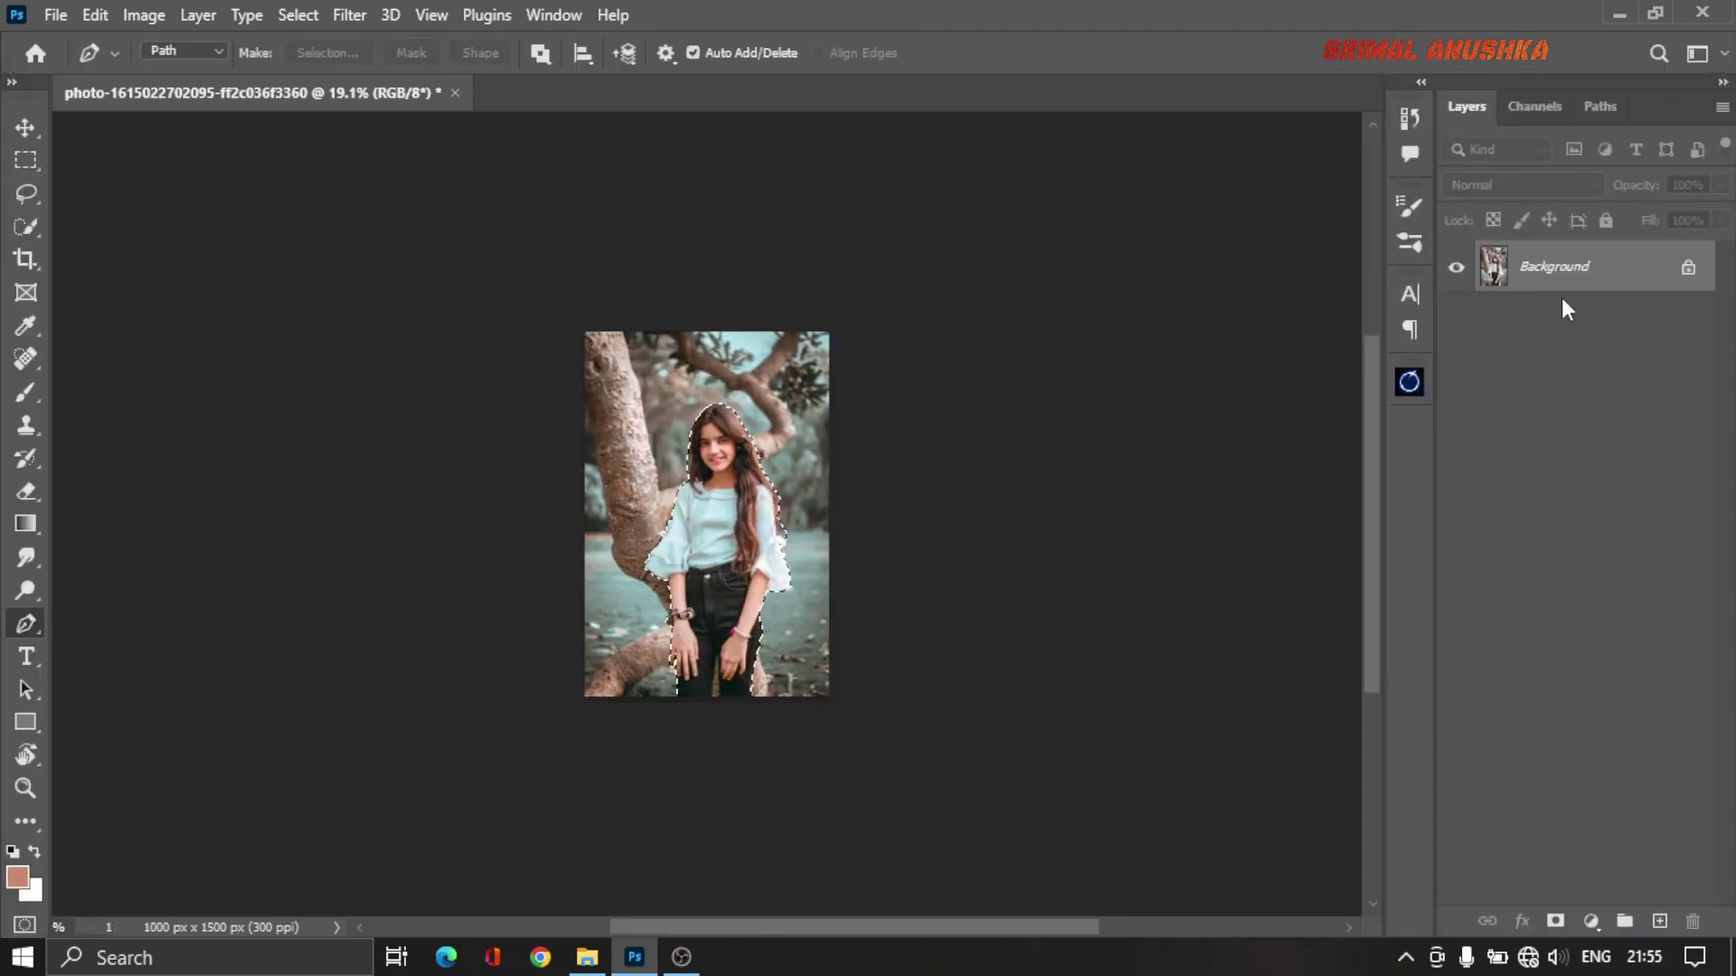
{"action": "double_click", "coordinate": [1639, 263]}
{"action": "key", "text": "Return"}
{"action": "key", "text": "Delete"}
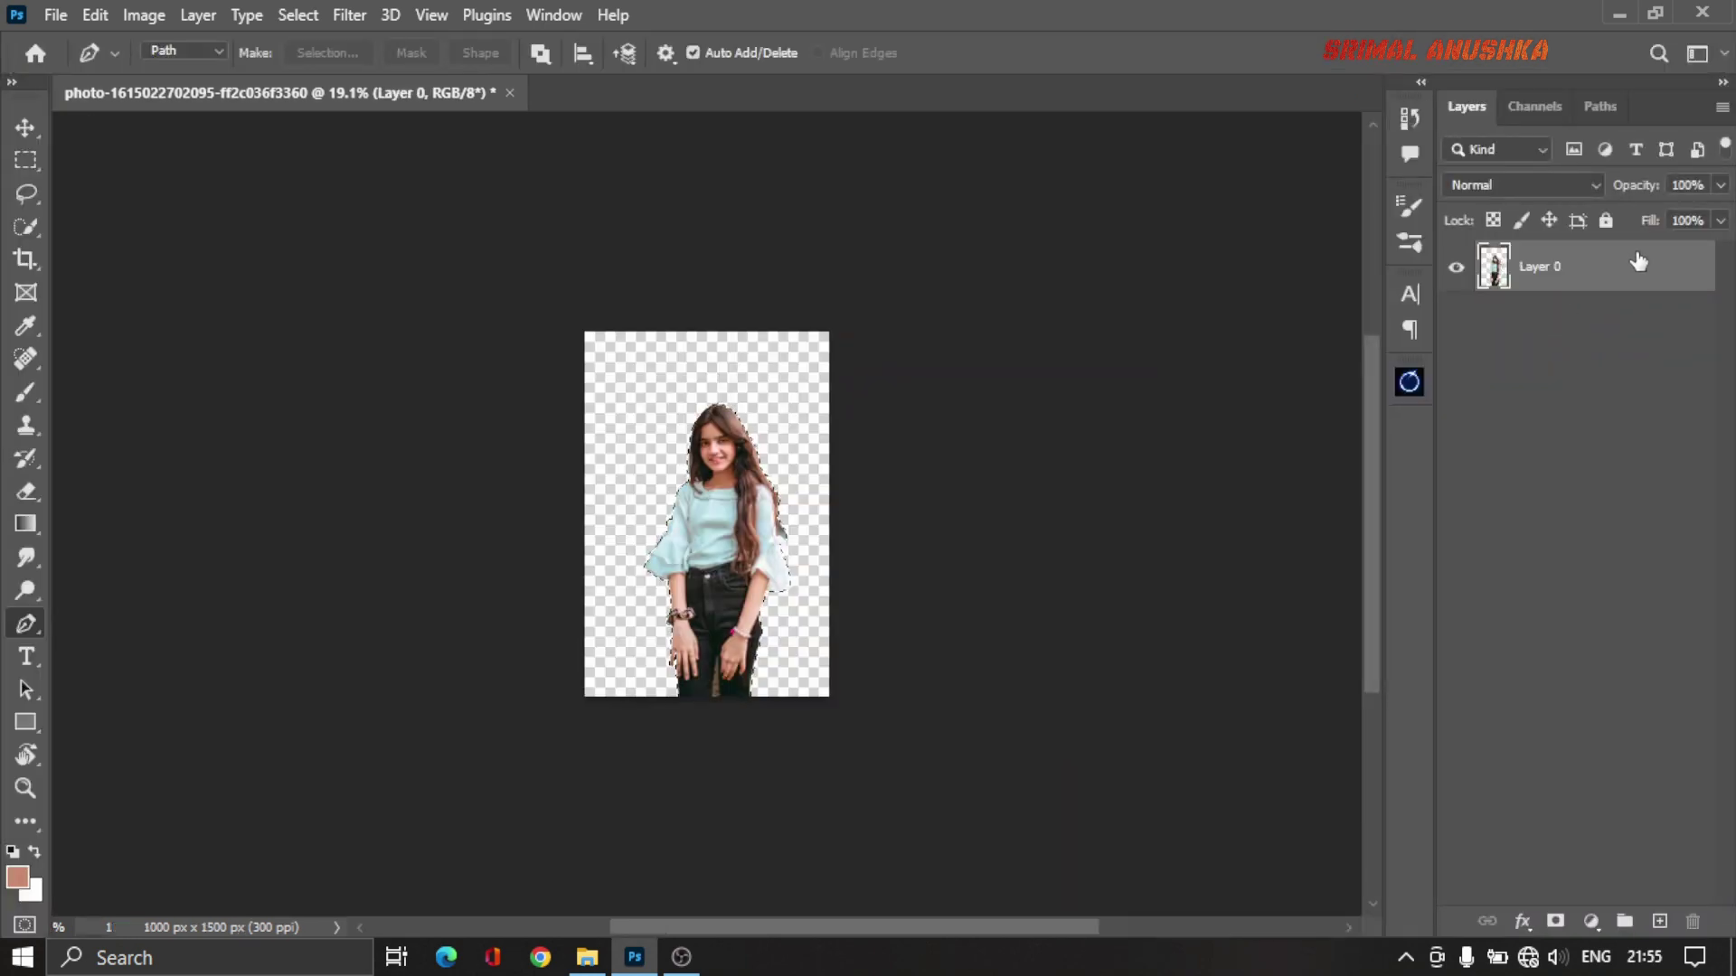
{"action": "key", "text": "ctrl+d"}
Step: Outline the background gap between the legs, make a 1.5 px feathered selection, and delete it
{"action": "scroll", "coordinate": [775, 717], "scroll_direction": "up", "scroll_amount": 2}
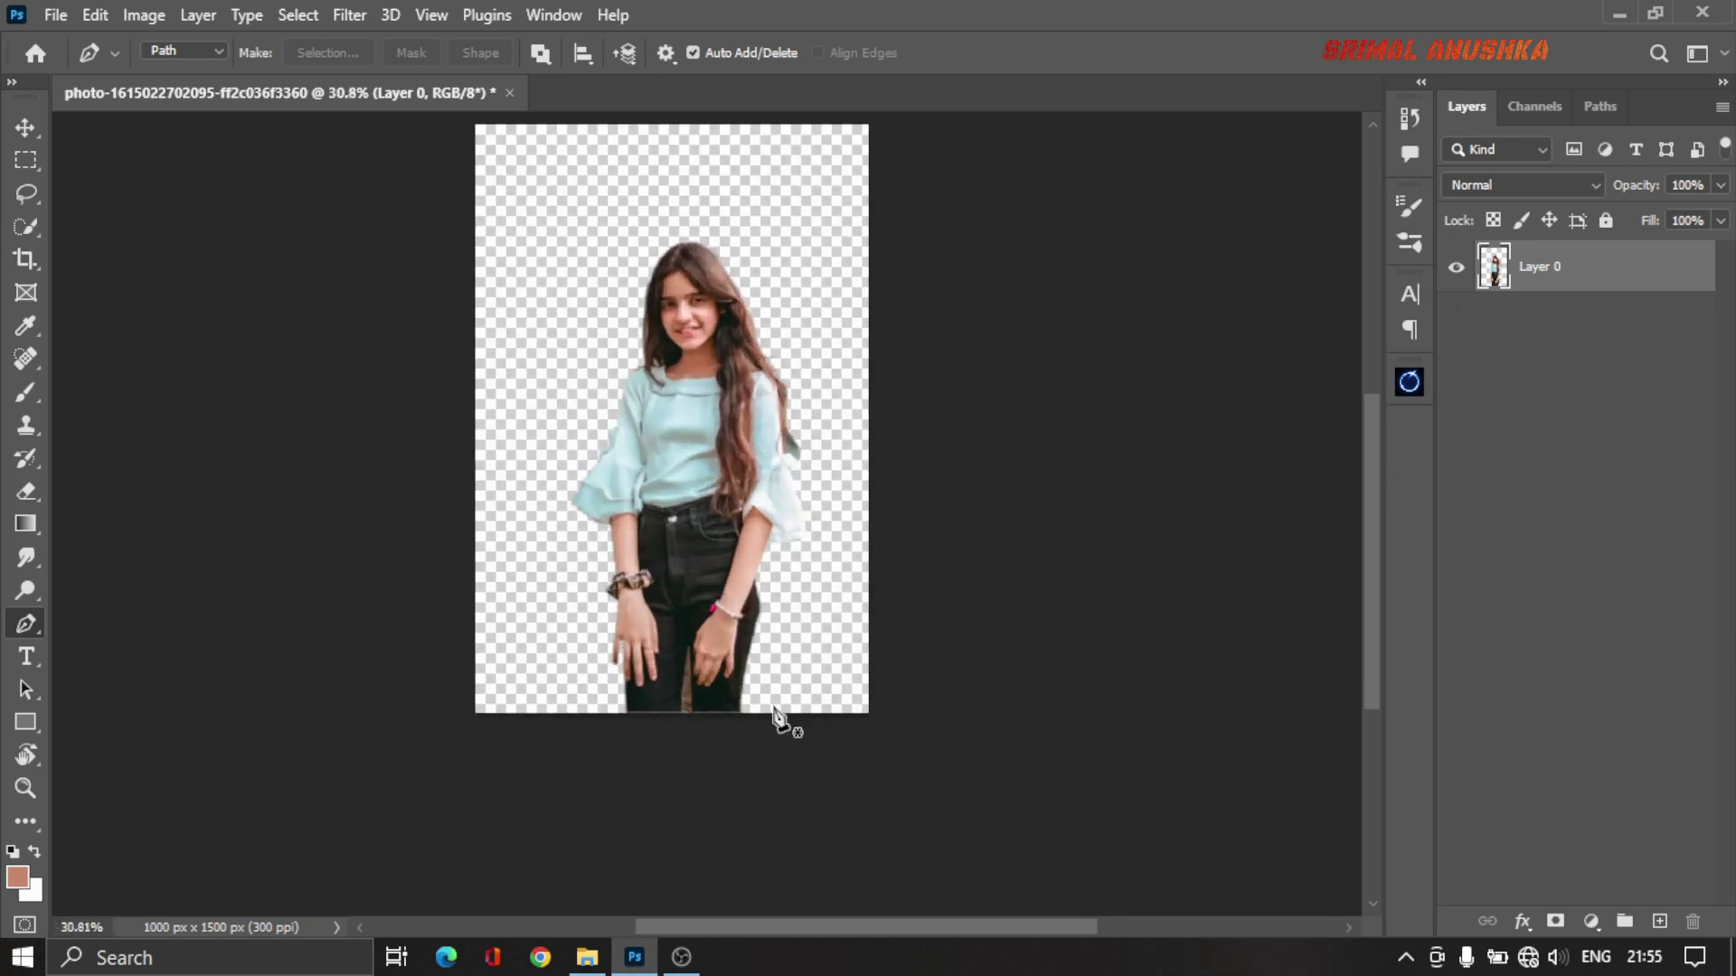
{"action": "scroll", "coordinate": [660, 795], "scroll_direction": "up", "scroll_amount": 2}
{"action": "scroll", "coordinate": [685, 800], "scroll_direction": "up", "scroll_amount": 2}
{"action": "scroll", "coordinate": [687, 804], "scroll_direction": "up", "scroll_amount": 1}
{"action": "scroll", "coordinate": [673, 791], "scroll_direction": "up", "scroll_amount": 1}
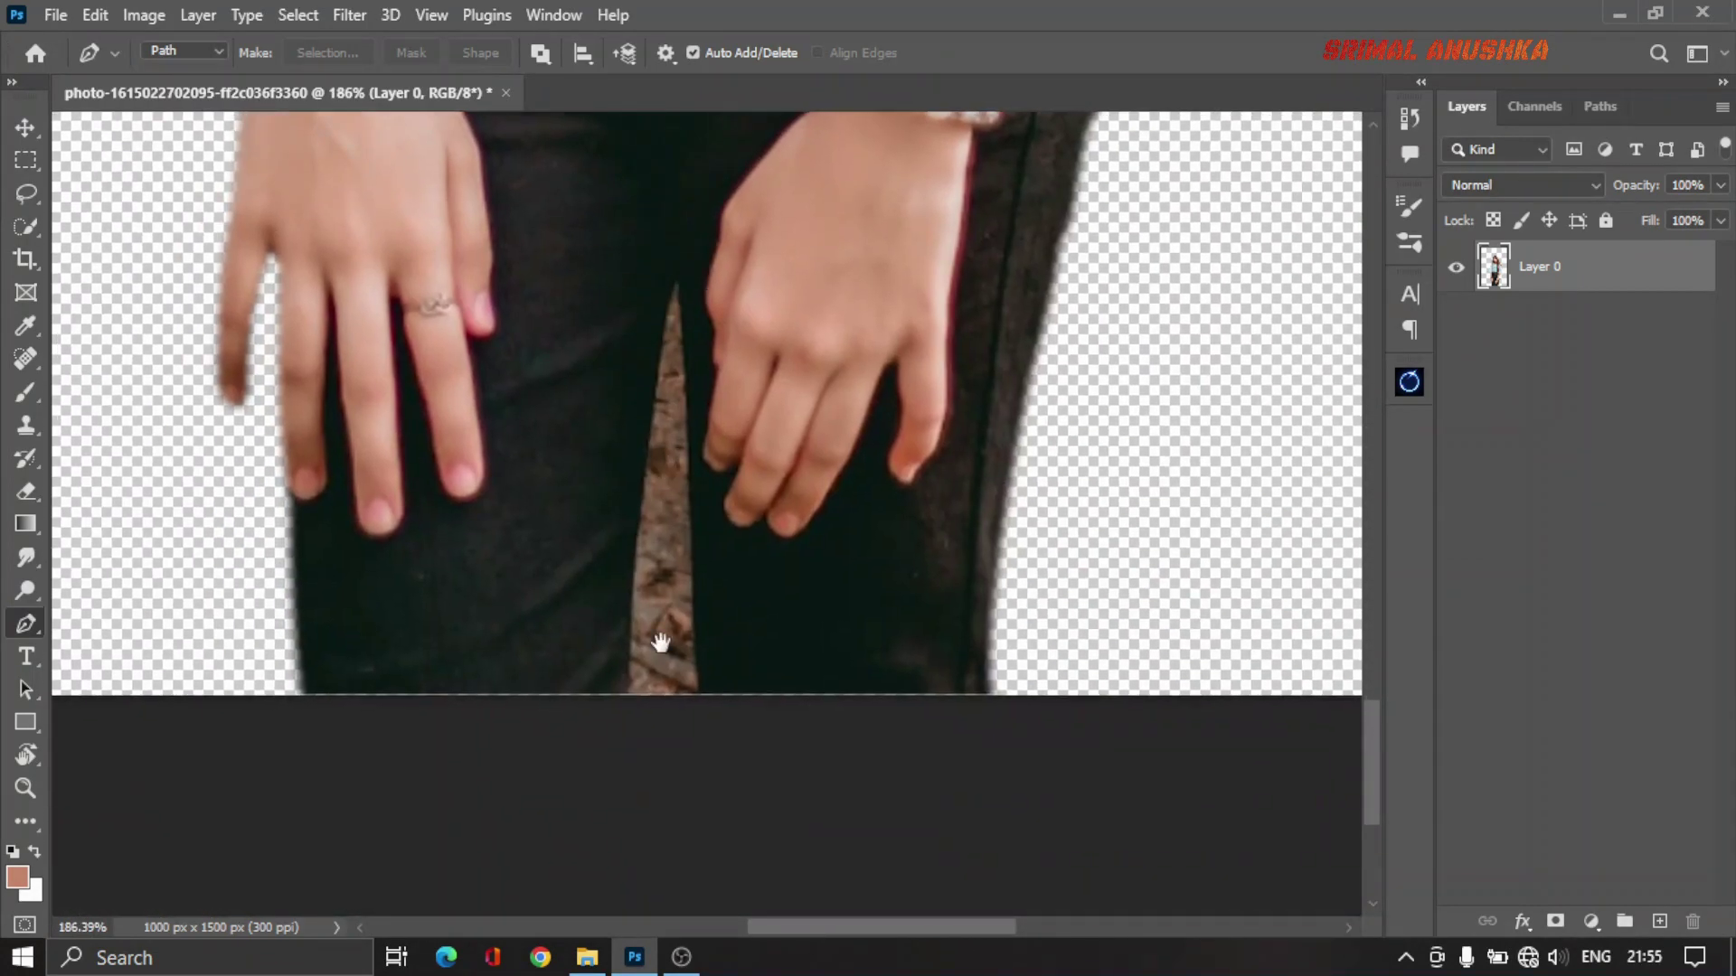
{"action": "scroll", "coordinate": [646, 732], "scroll_direction": "up", "scroll_amount": 1}
{"action": "left_click", "coordinate": [577, 796]}
{"action": "left_click_drag", "start_coordinate": [586, 640], "coordinate": [600, 487]}
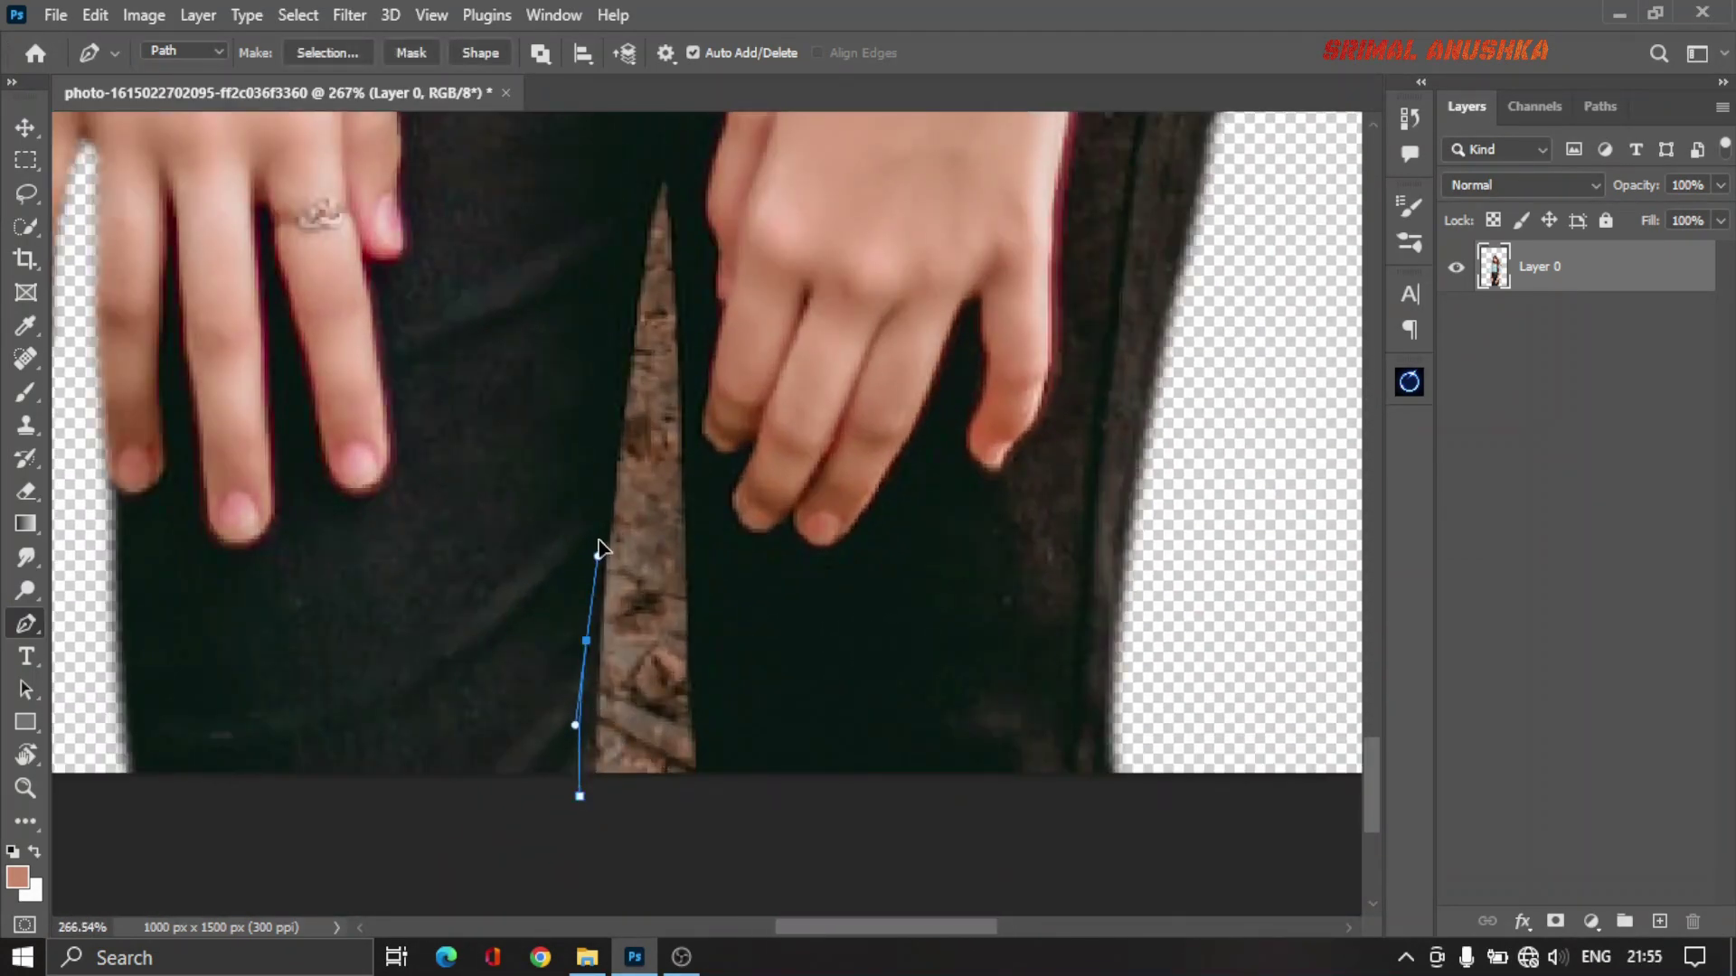
{"action": "mouse_move", "coordinate": [640, 231]}
{"action": "left_mouse_down"}
{"action": "mouse_move", "coordinate": [659, 174]}
{"action": "mouse_move", "coordinate": [674, 262]}
{"action": "left_mouse_up"}
{"action": "left_click", "coordinate": [661, 163]}
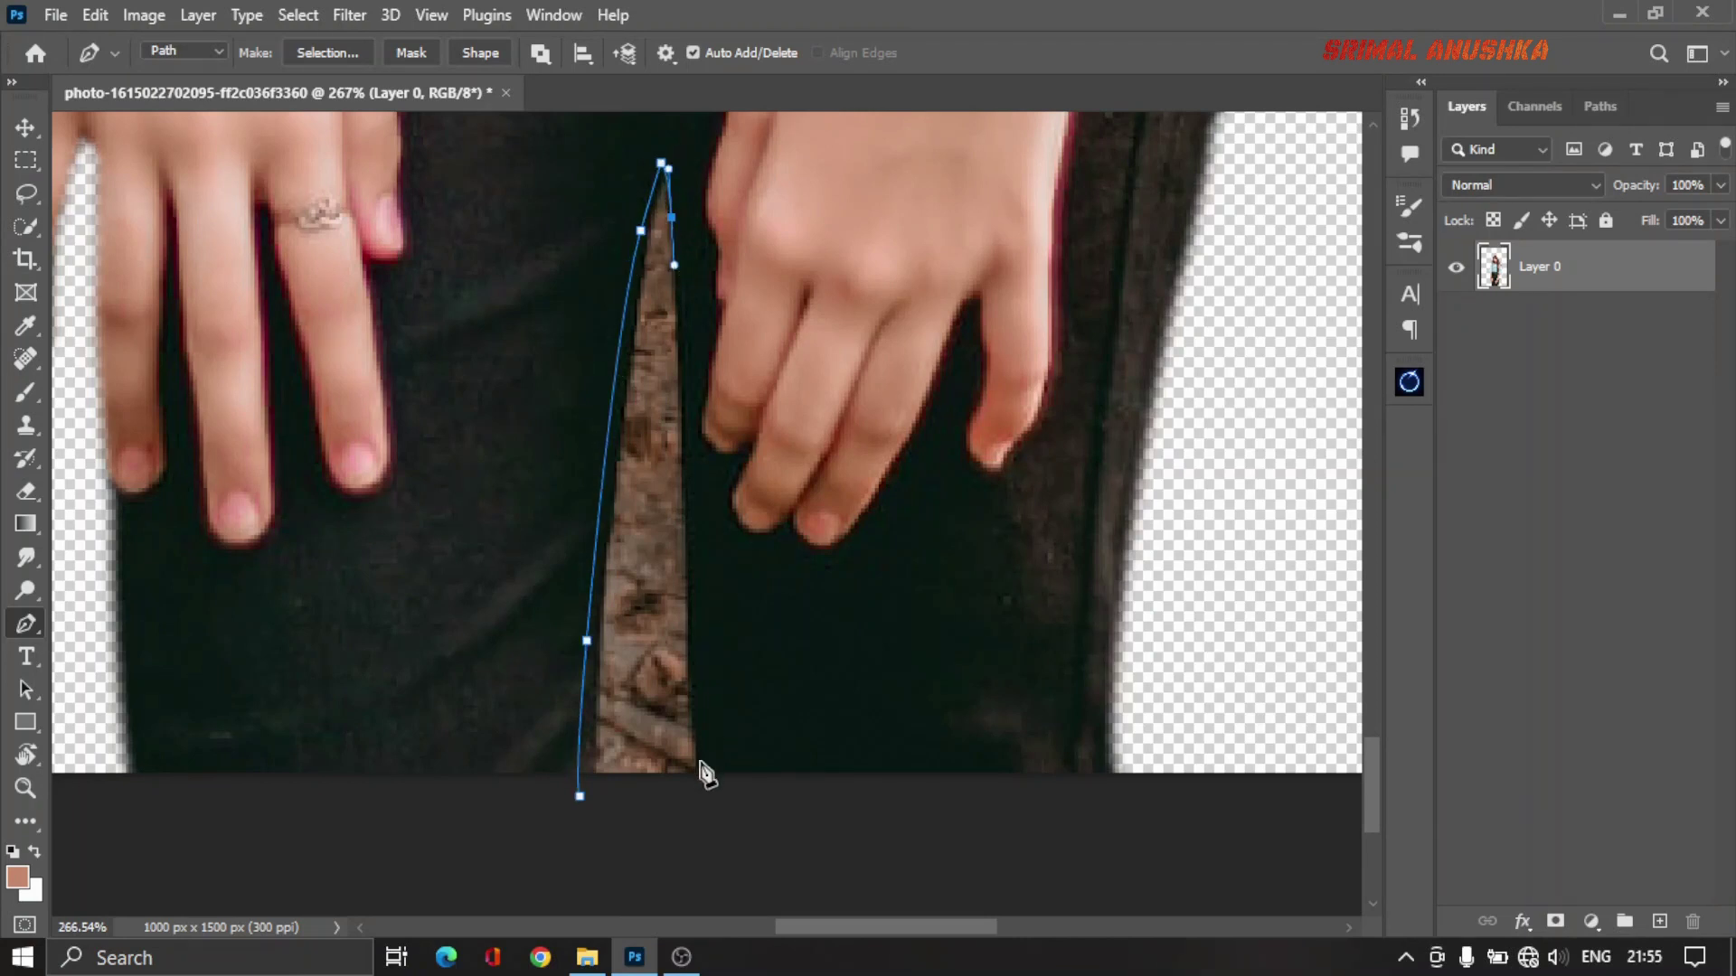
{"action": "left_click_drag", "start_coordinate": [702, 756], "coordinate": [705, 845]}
{"action": "right_click", "coordinate": [589, 697]}
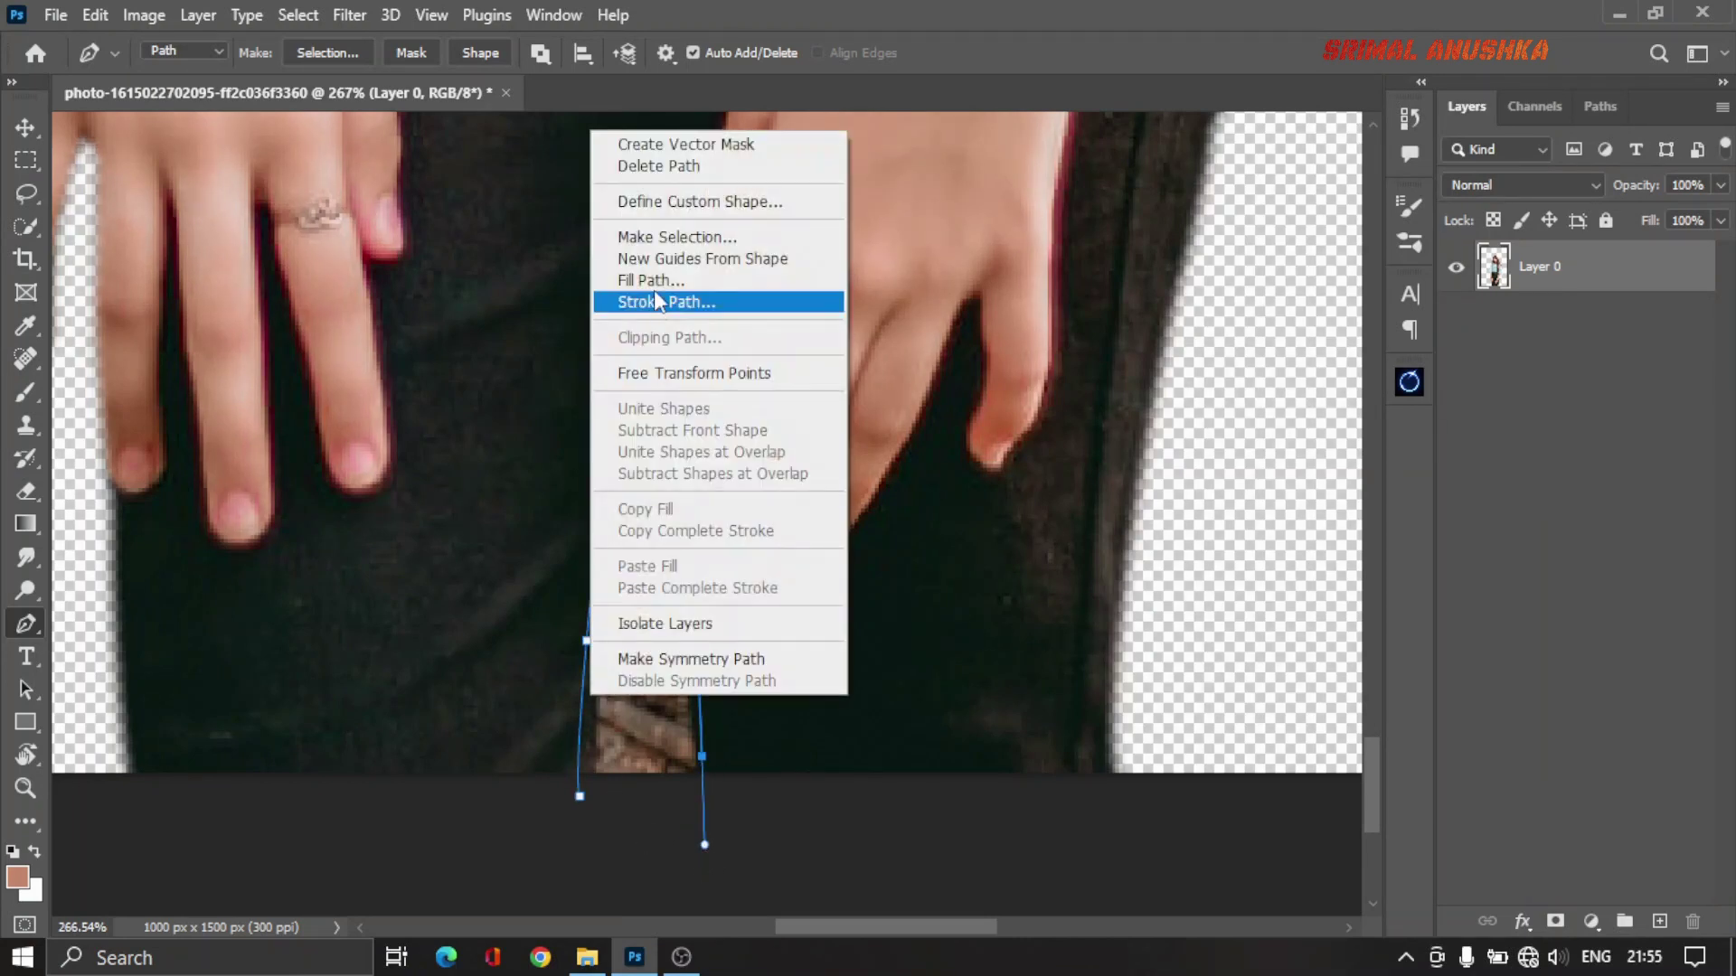
{"action": "left_click", "coordinate": [674, 235]}
{"action": "key", "text": "Return"}
{"action": "key", "text": "Delete"}
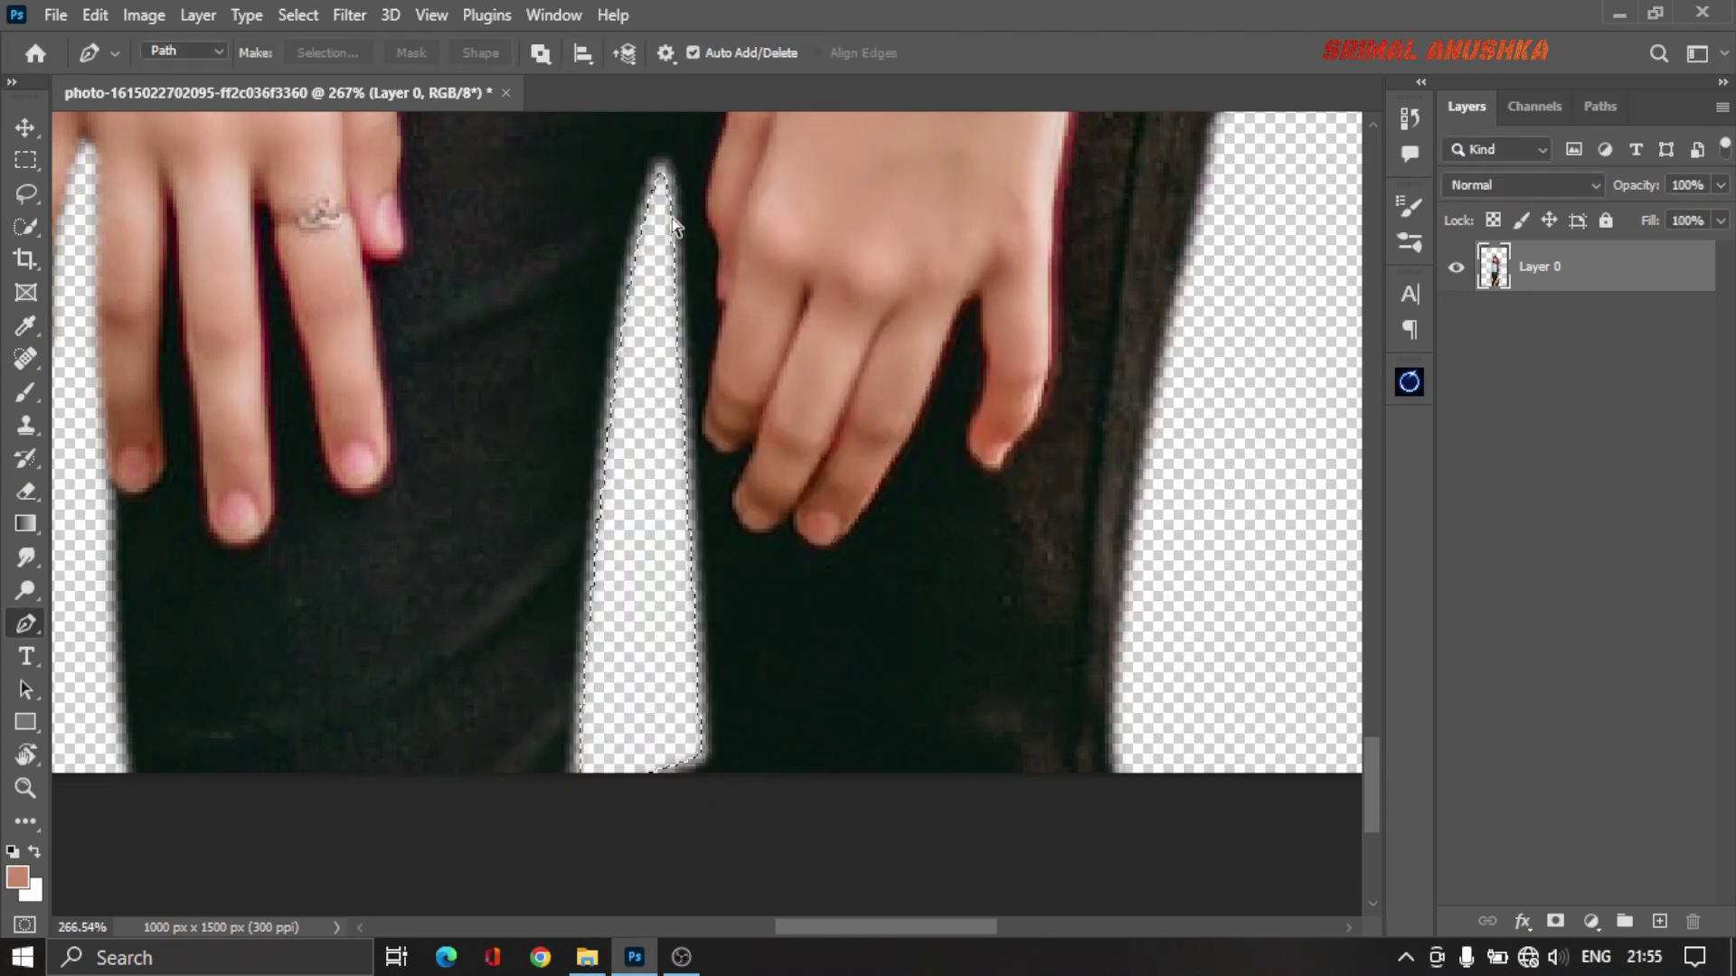
Step: Trace the leftover patch between the hair and sleeve, select it with feathering, and delete it
{"action": "scroll", "coordinate": [697, 232], "scroll_direction": "down", "scroll_amount": 2}
{"action": "scroll", "coordinate": [766, 472], "scroll_direction": "down", "scroll_amount": 2}
{"action": "scroll", "coordinate": [767, 472], "scroll_direction": "up", "scroll_amount": 4}
{"action": "scroll", "coordinate": [795, 483], "scroll_direction": "up", "scroll_amount": 3}
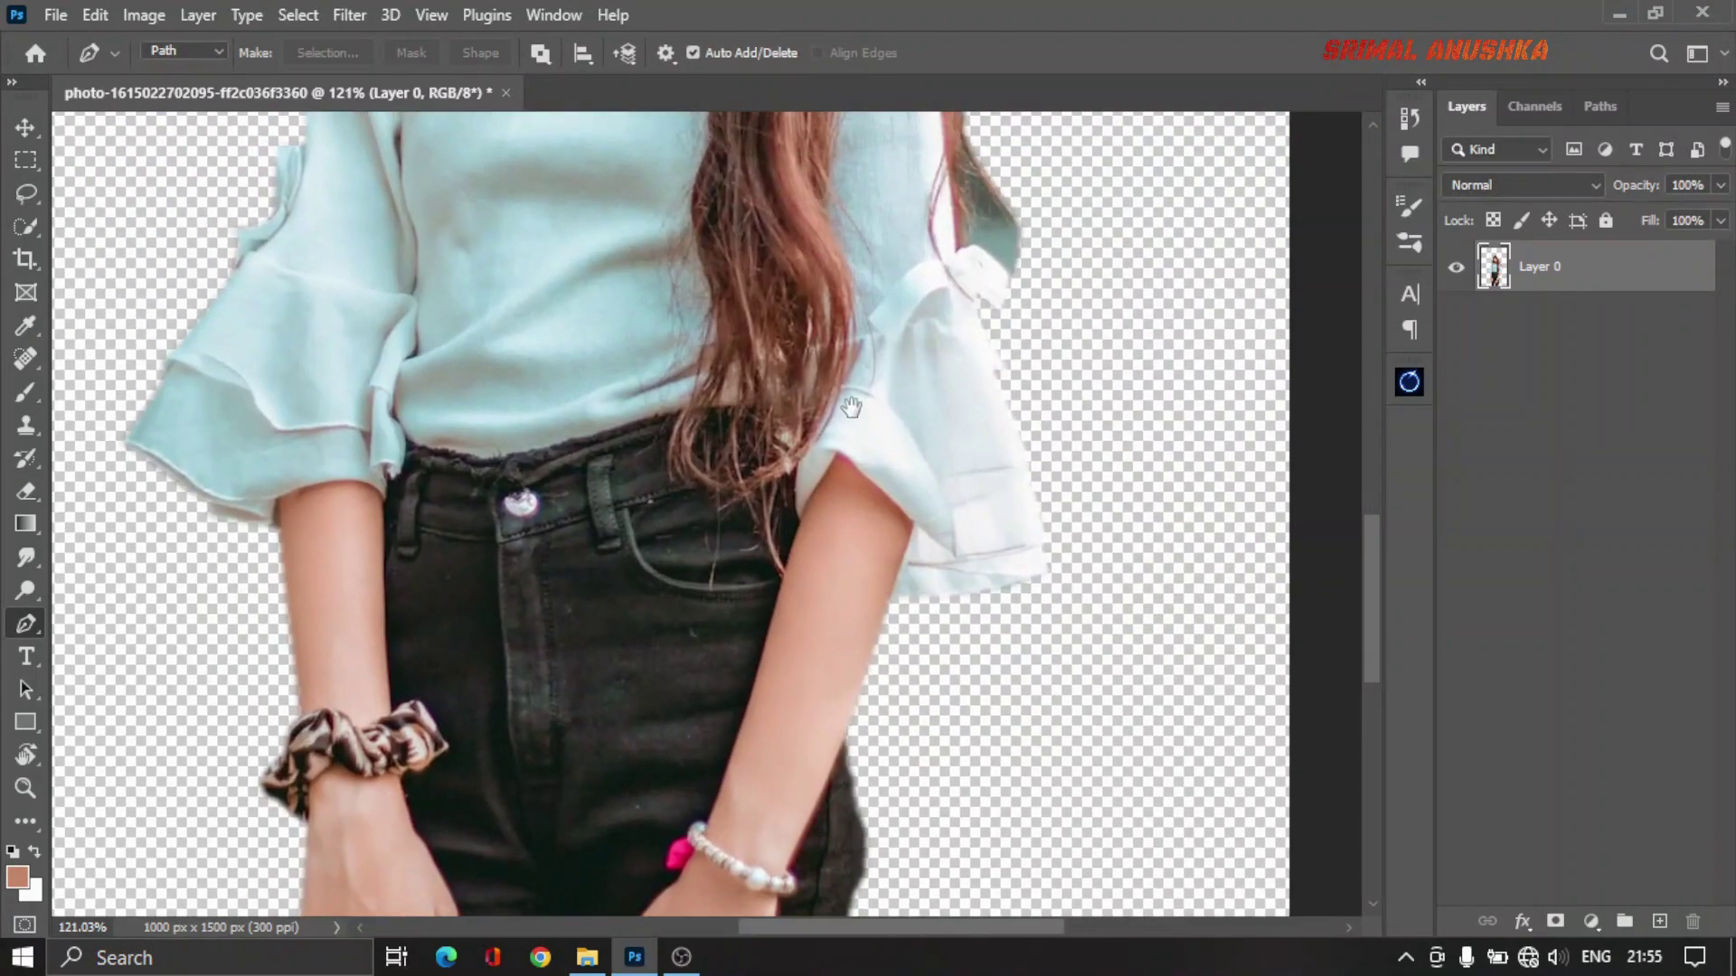
{"action": "scroll", "coordinate": [844, 500], "scroll_direction": "up", "scroll_amount": 3}
{"action": "scroll", "coordinate": [983, 340], "scroll_direction": "up", "scroll_amount": 3}
{"action": "scroll", "coordinate": [977, 310], "scroll_direction": "up", "scroll_amount": 4}
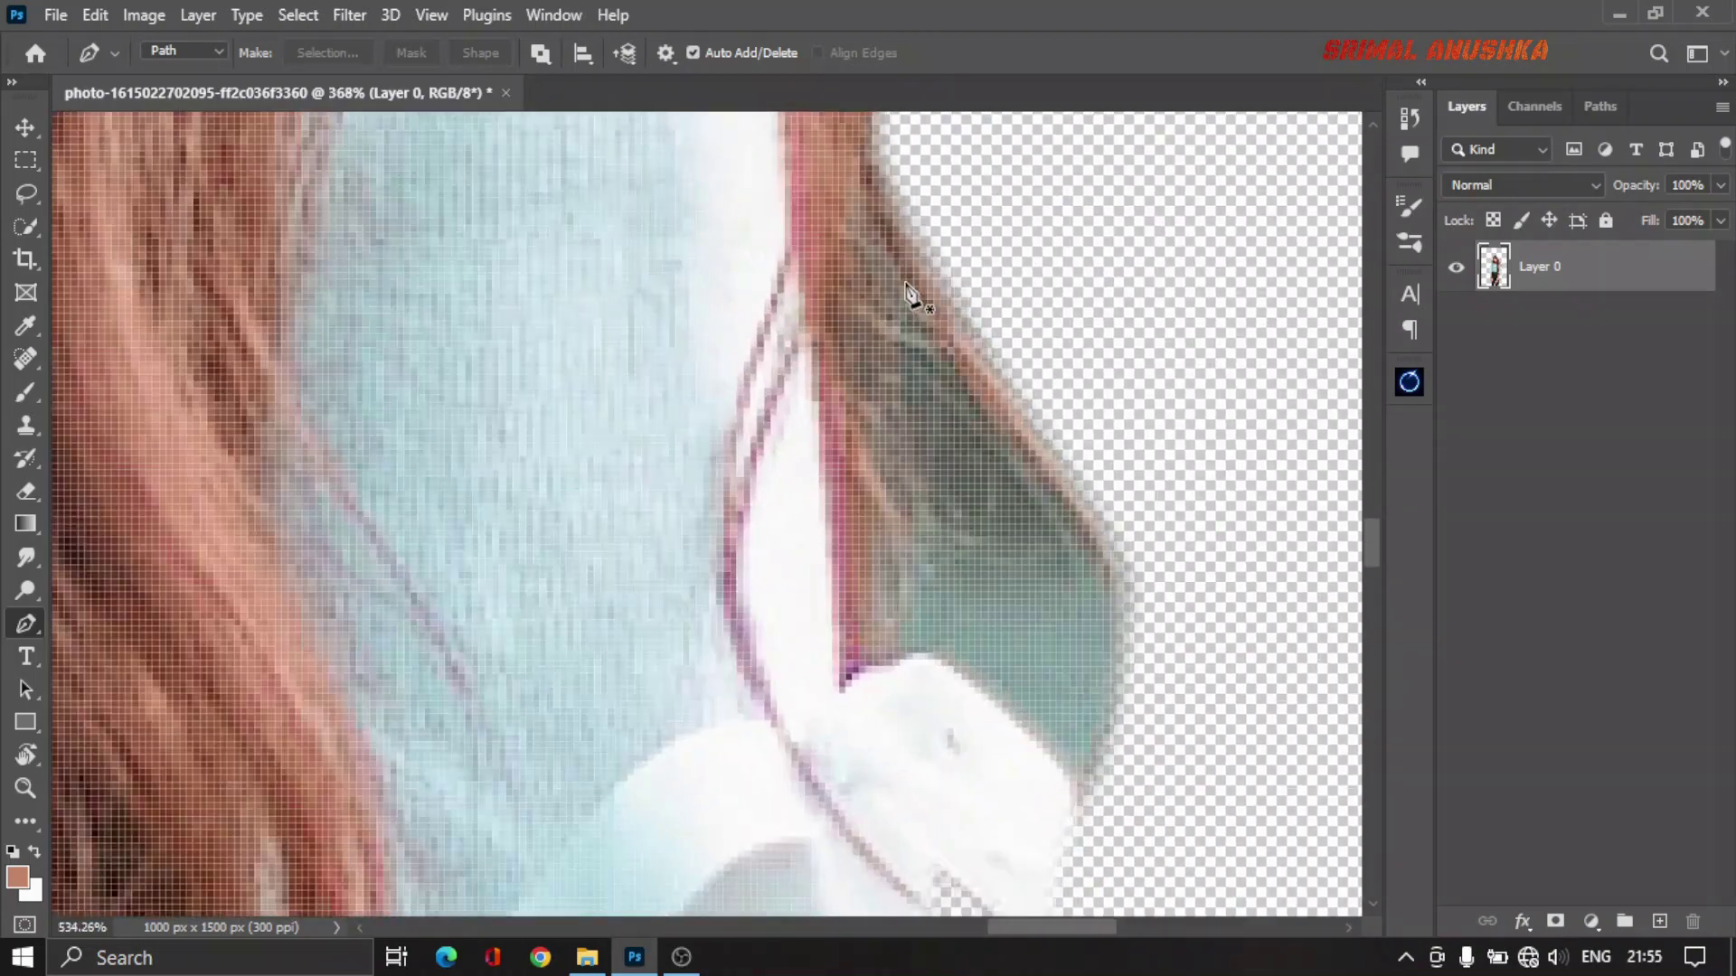
{"action": "left_click", "coordinate": [900, 279]}
{"action": "left_click", "coordinate": [973, 405]}
{"action": "left_click_drag", "start_coordinate": [1072, 525], "coordinate": [1096, 548]}
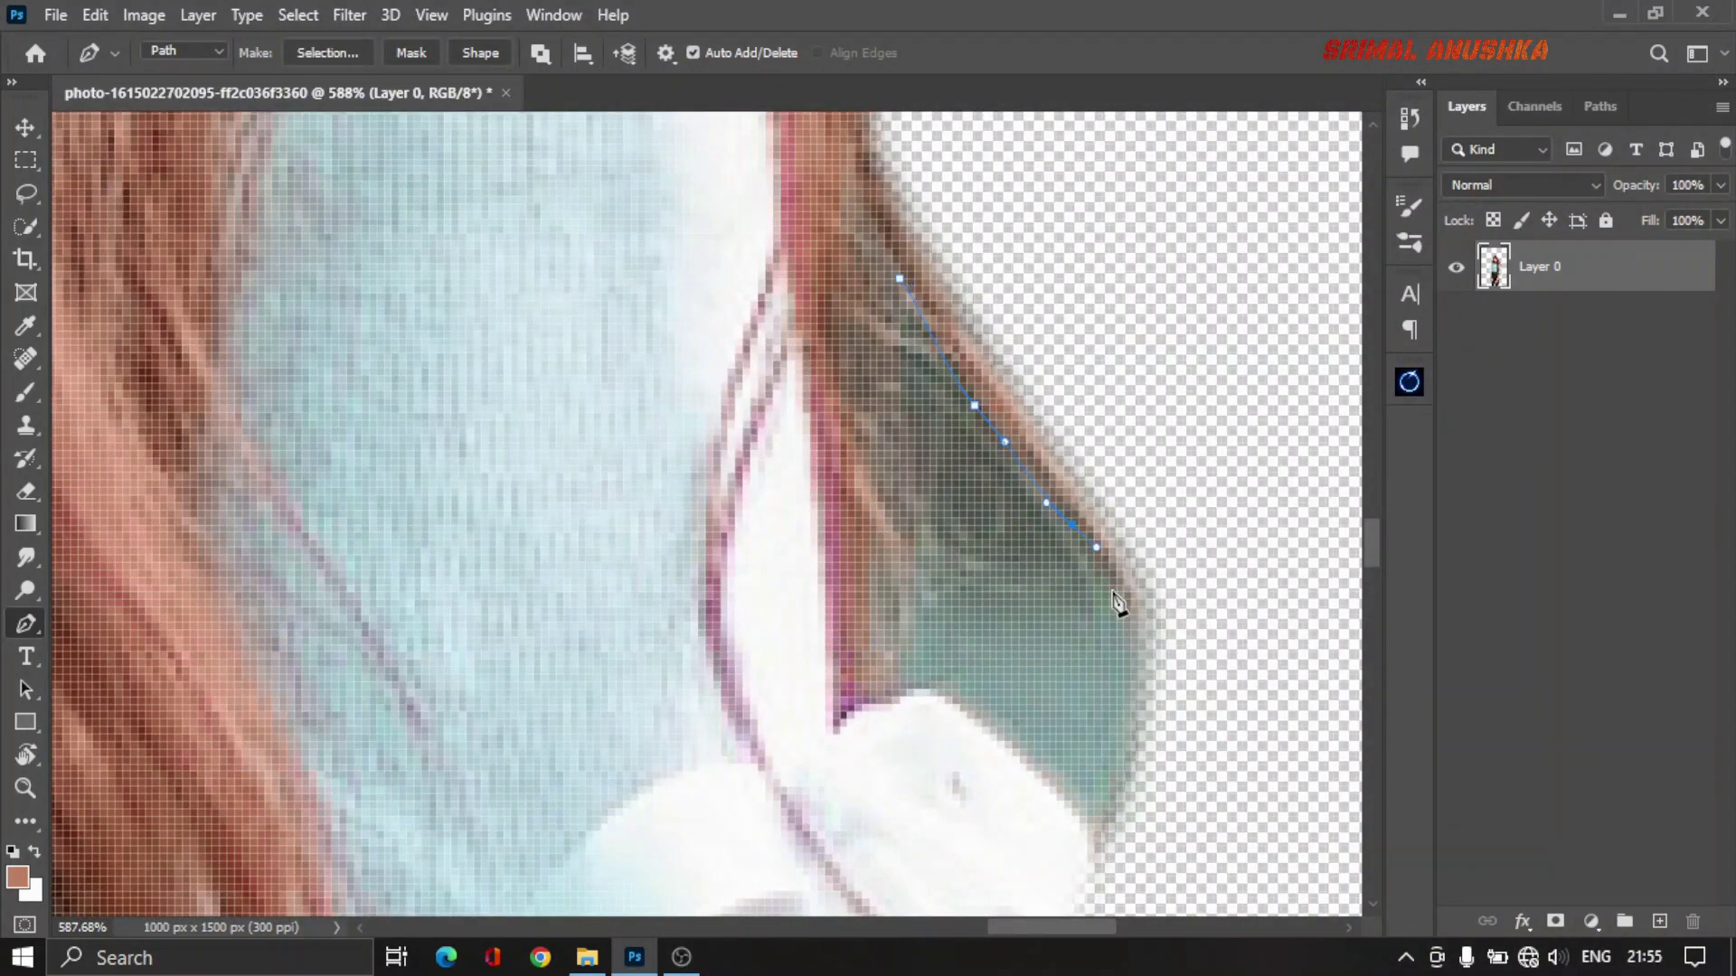
{"action": "left_click_drag", "start_coordinate": [1124, 748], "coordinate": [1118, 781]}
{"action": "left_click", "coordinate": [1105, 815]}
{"action": "left_click_drag", "start_coordinate": [996, 742], "coordinate": [985, 725]}
{"action": "left_click", "coordinate": [893, 697]}
{"action": "left_click_drag", "start_coordinate": [893, 346], "coordinate": [886, 312]}
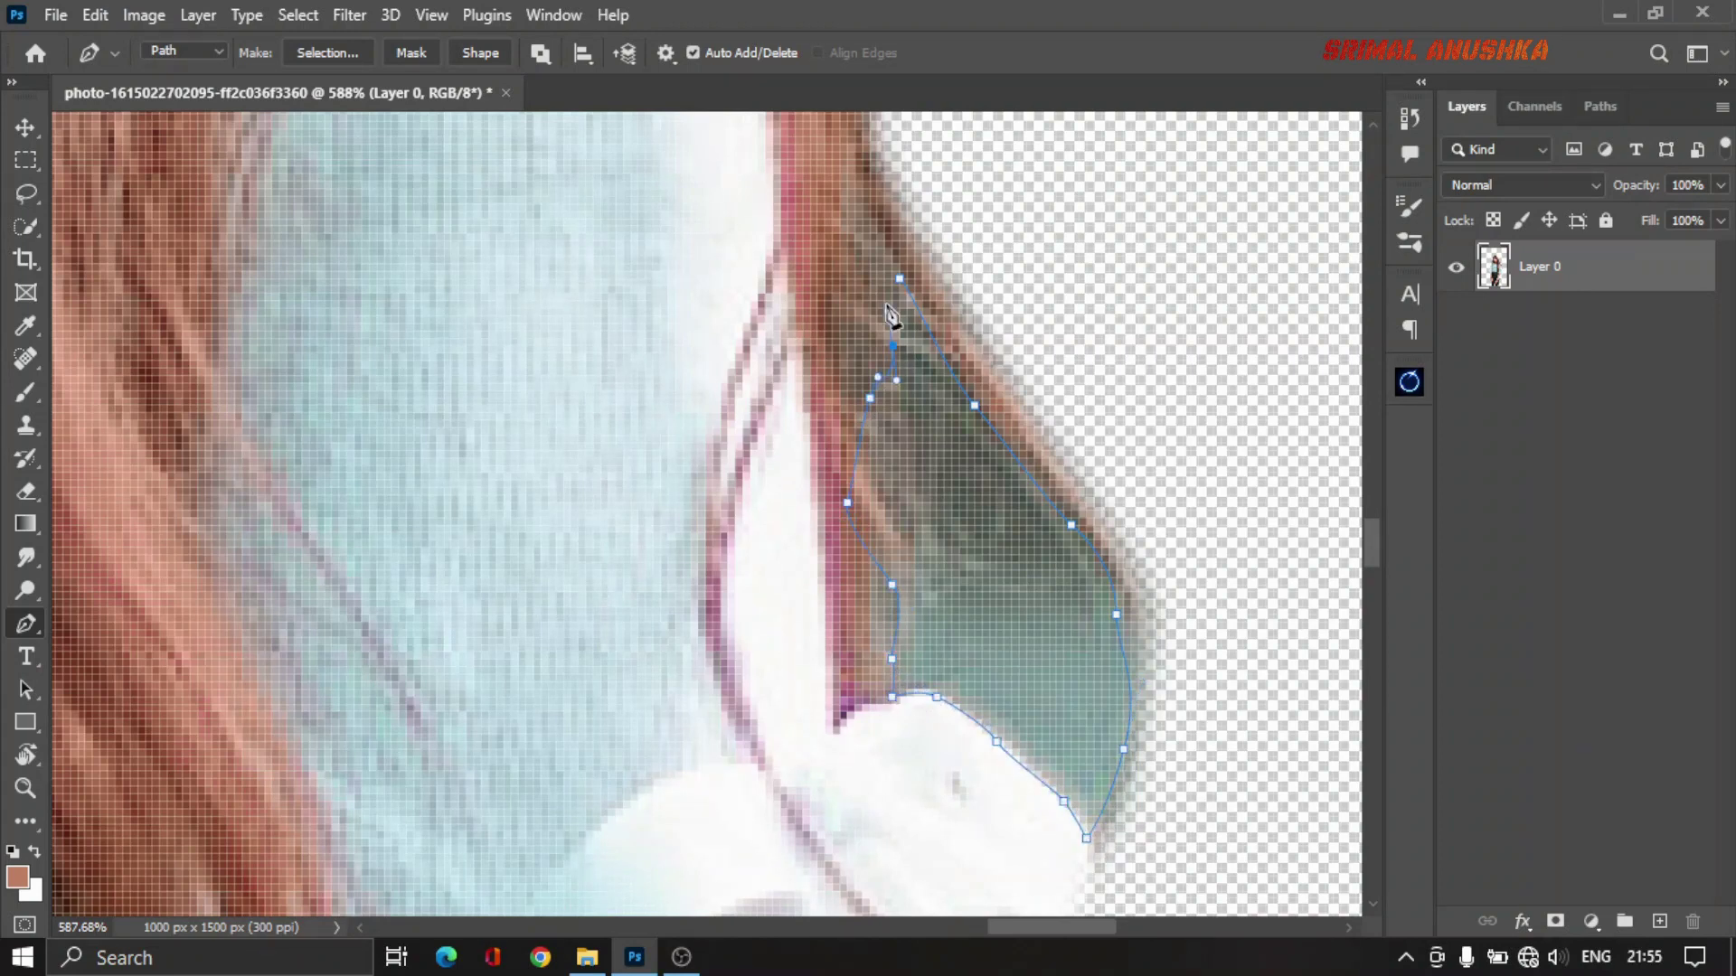
{"action": "right_click", "coordinate": [891, 291]}
{"action": "left_click", "coordinate": [973, 421]}
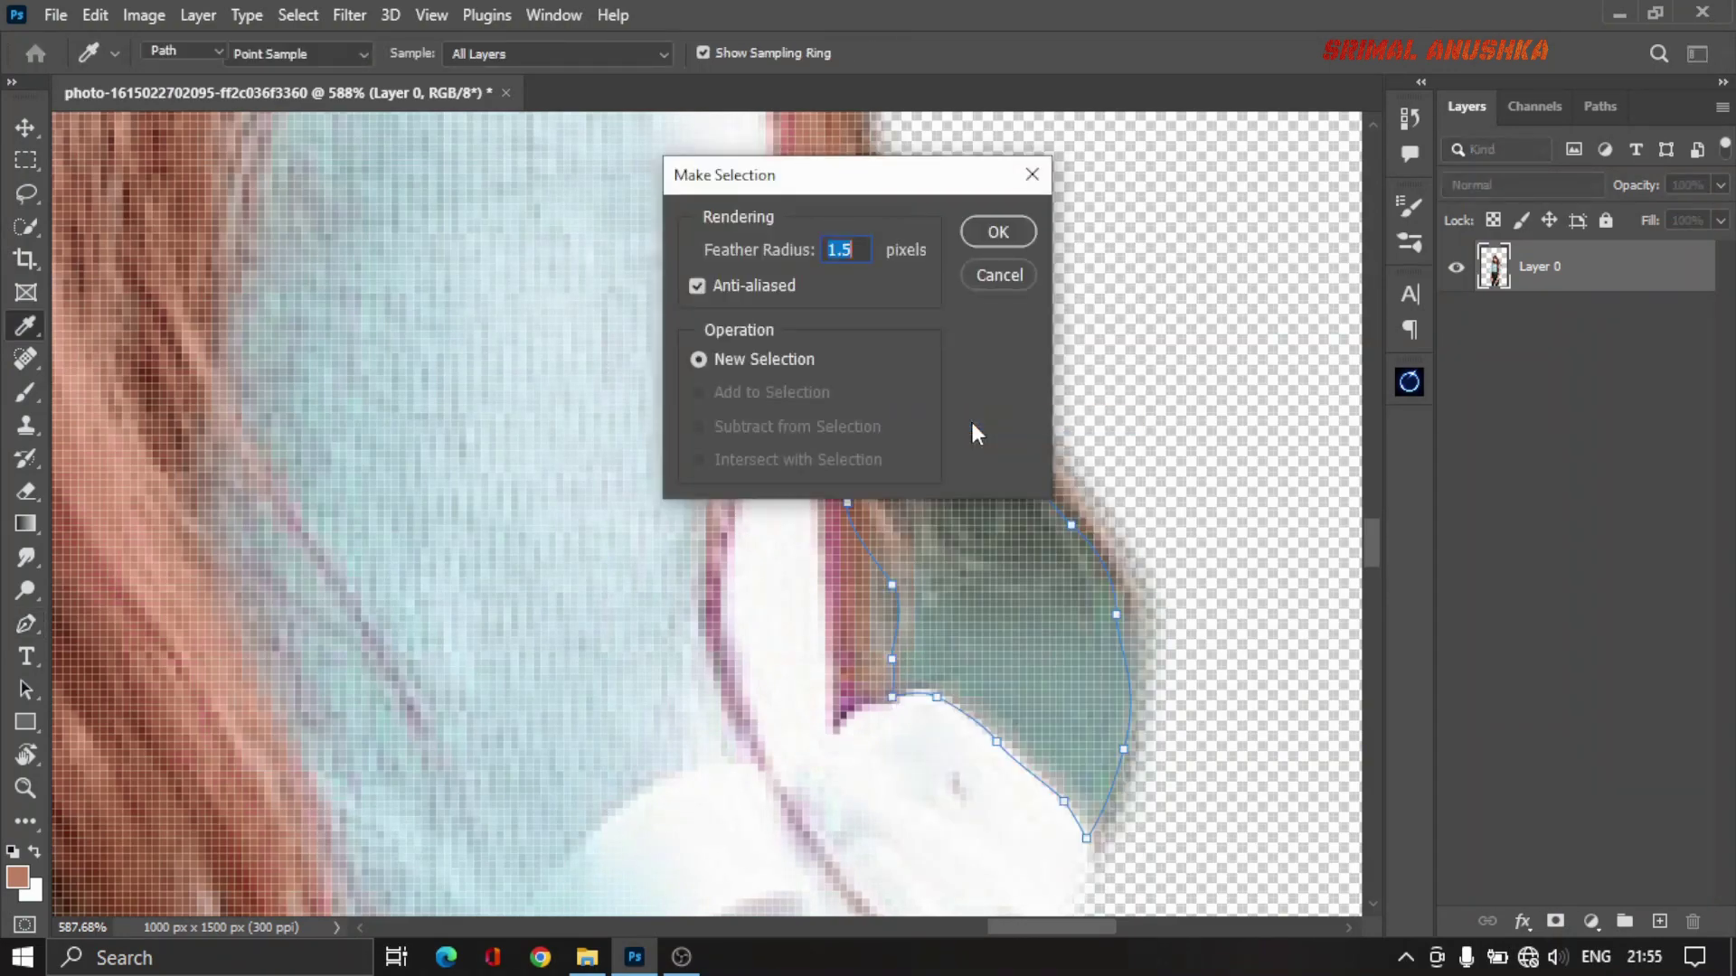
{"action": "key", "text": "Return"}
{"action": "key", "text": "Delete"}
Step: Outline the leftover patch along the hair edge and turn it into a feathered selection
{"action": "scroll", "coordinate": [841, 627], "scroll_direction": "down", "scroll_amount": 3}
{"action": "scroll", "coordinate": [841, 627], "scroll_direction": "down", "scroll_amount": 3}
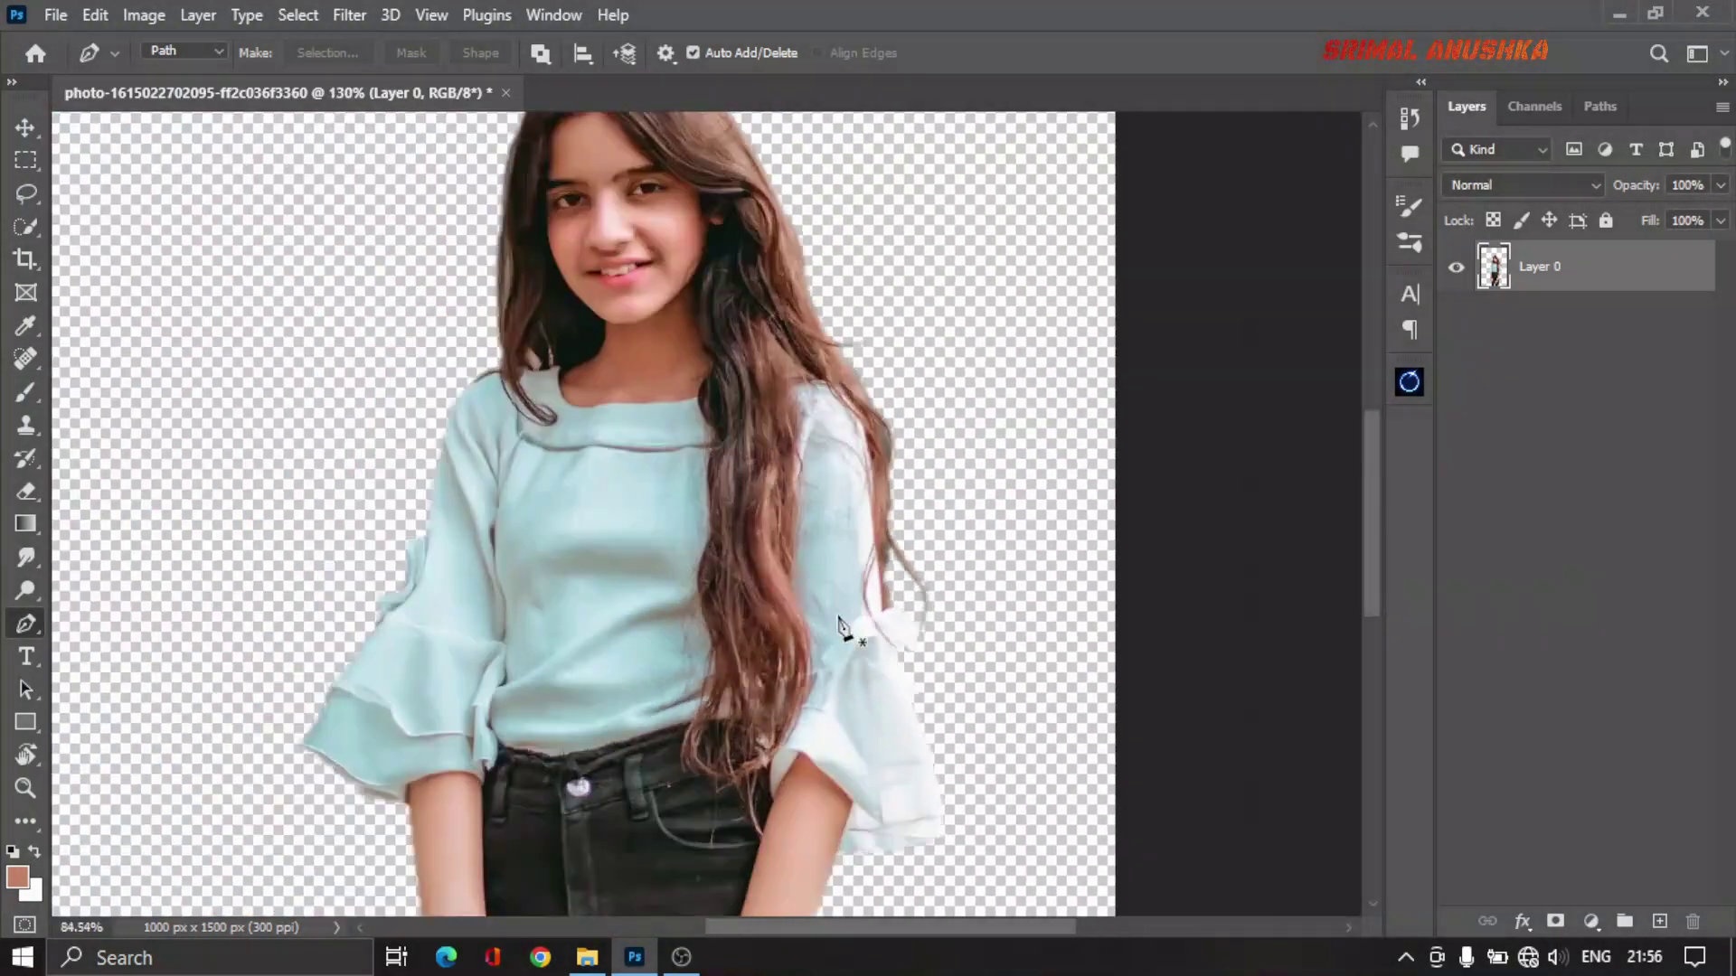
{"action": "scroll", "coordinate": [850, 633], "scroll_direction": "down", "scroll_amount": 2}
{"action": "scroll", "coordinate": [904, 588], "scroll_direction": "up", "scroll_amount": 4}
{"action": "scroll", "coordinate": [881, 470], "scroll_direction": "up", "scroll_amount": 4}
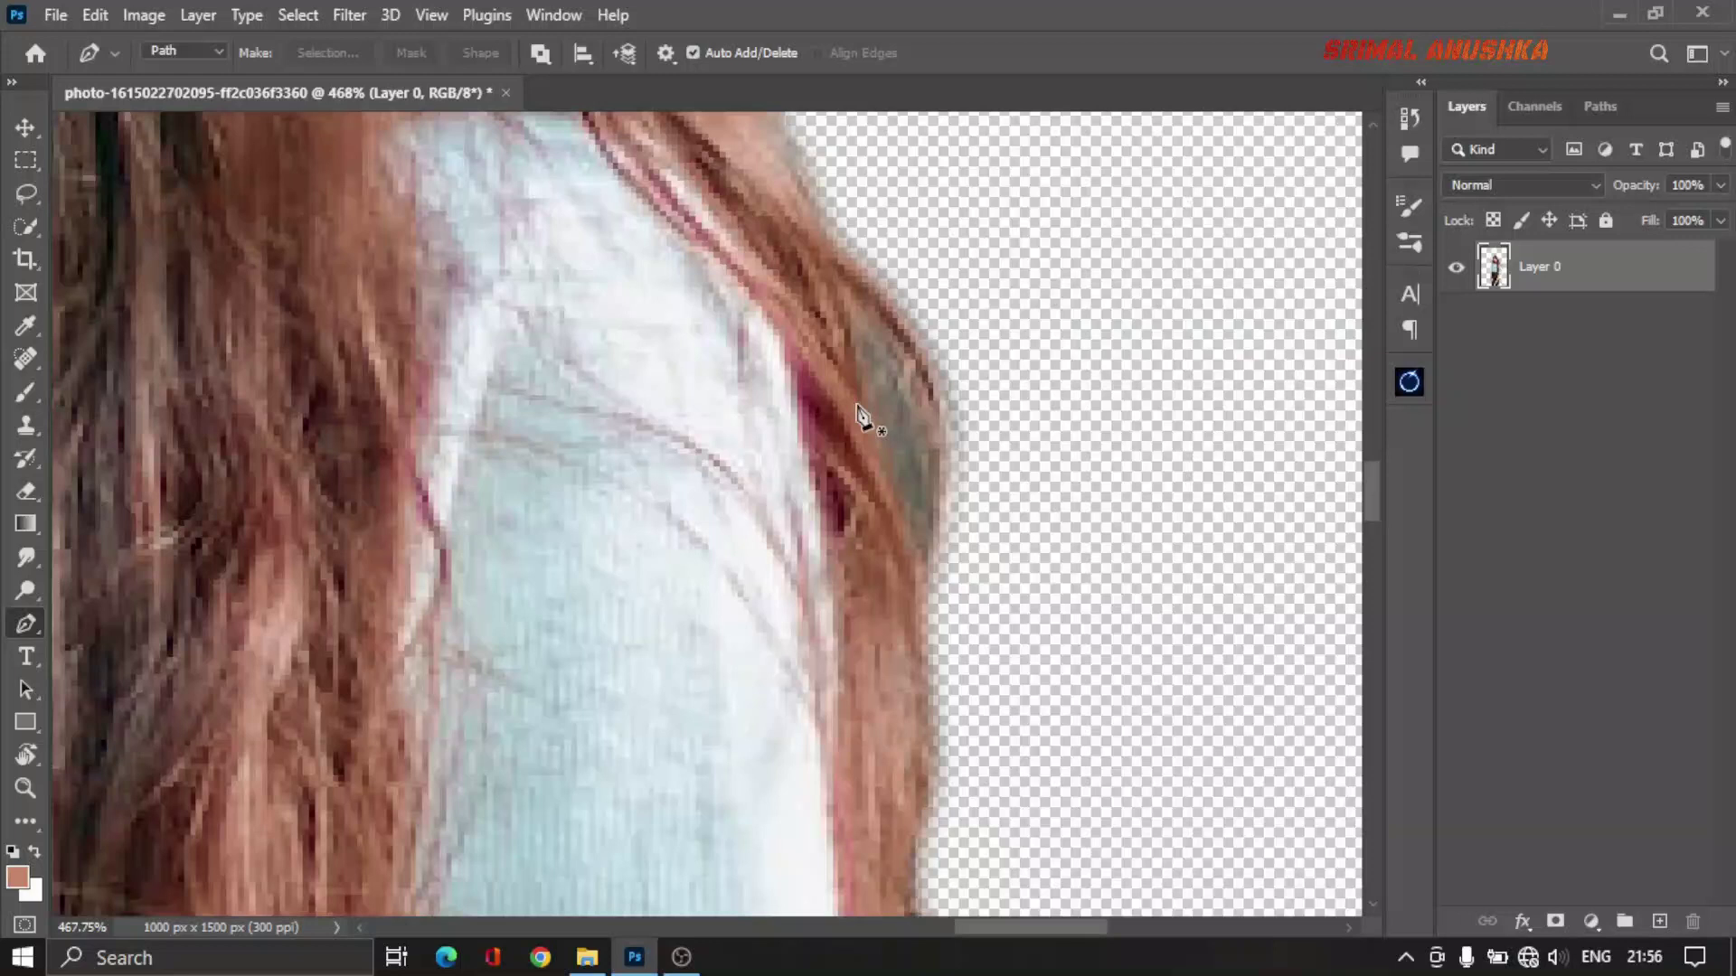
{"action": "left_click", "coordinate": [856, 323]}
{"action": "left_click", "coordinate": [886, 354]}
{"action": "left_click", "coordinate": [916, 437]}
{"action": "left_click", "coordinate": [922, 509]}
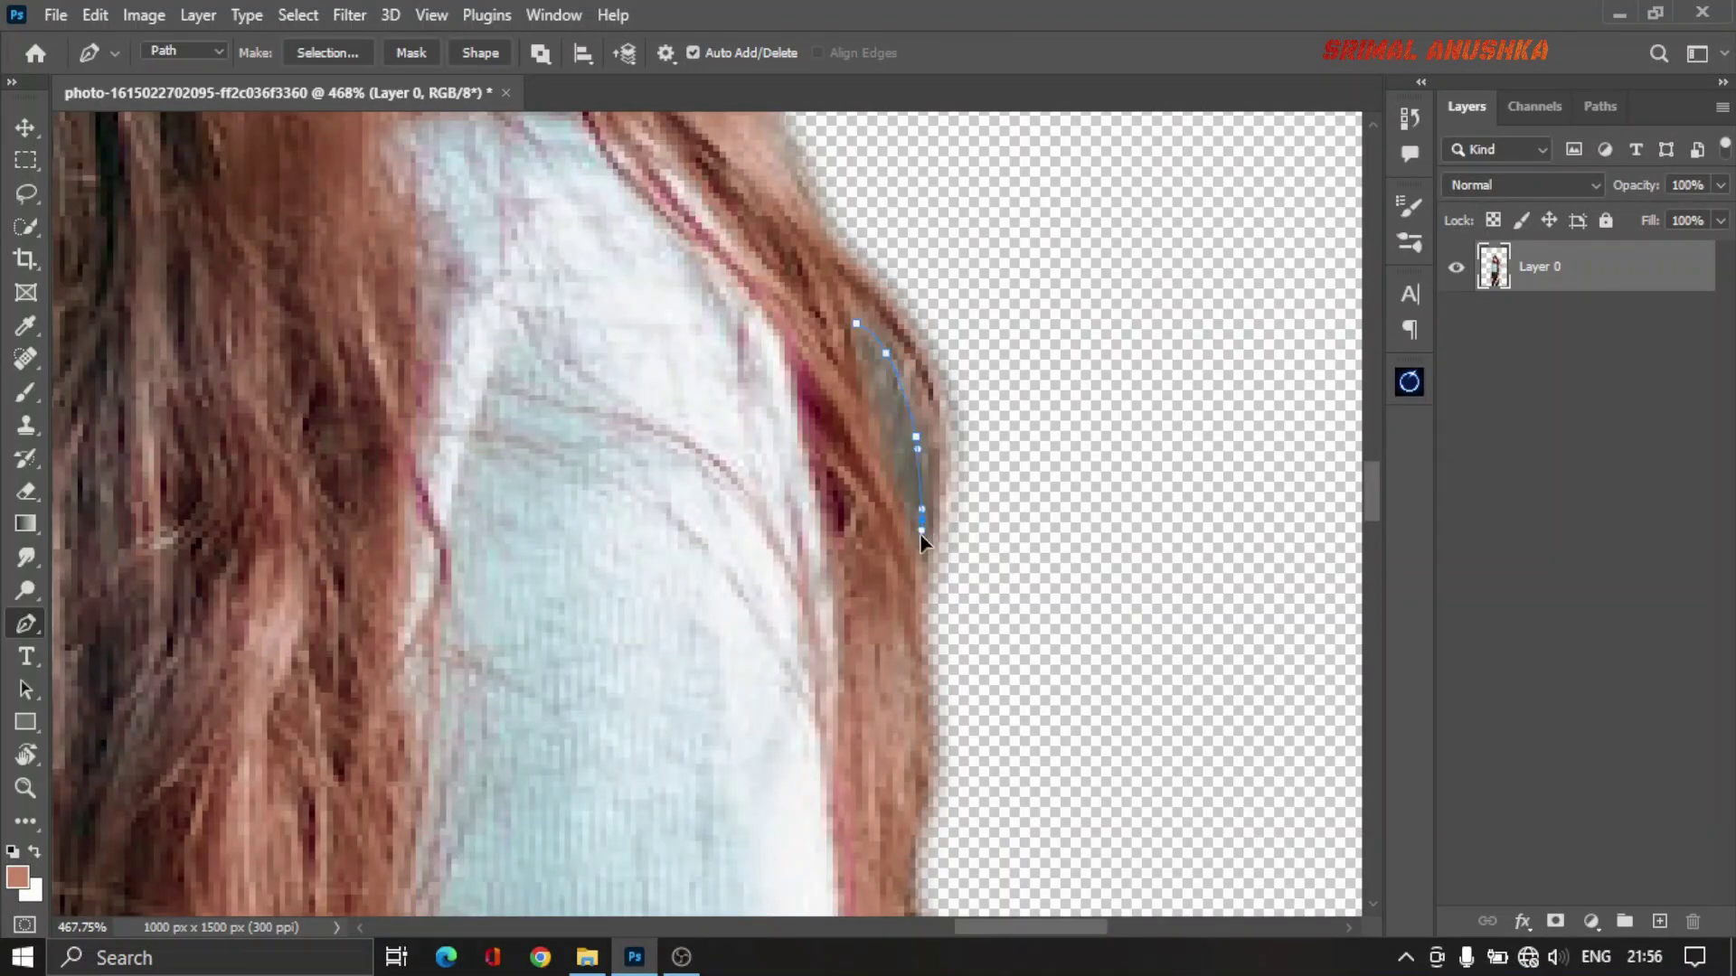
{"action": "left_click", "coordinate": [915, 543]}
{"action": "left_click", "coordinate": [886, 478]}
{"action": "left_click", "coordinate": [866, 444]}
{"action": "left_click", "coordinate": [859, 414]}
{"action": "left_click", "coordinate": [863, 364]}
{"action": "left_click", "coordinate": [856, 342]}
{"action": "left_click", "coordinate": [856, 322]}
{"action": "right_click", "coordinate": [860, 330]}
{"action": "left_click", "coordinate": [940, 440]}
{"action": "key", "text": "Return"}
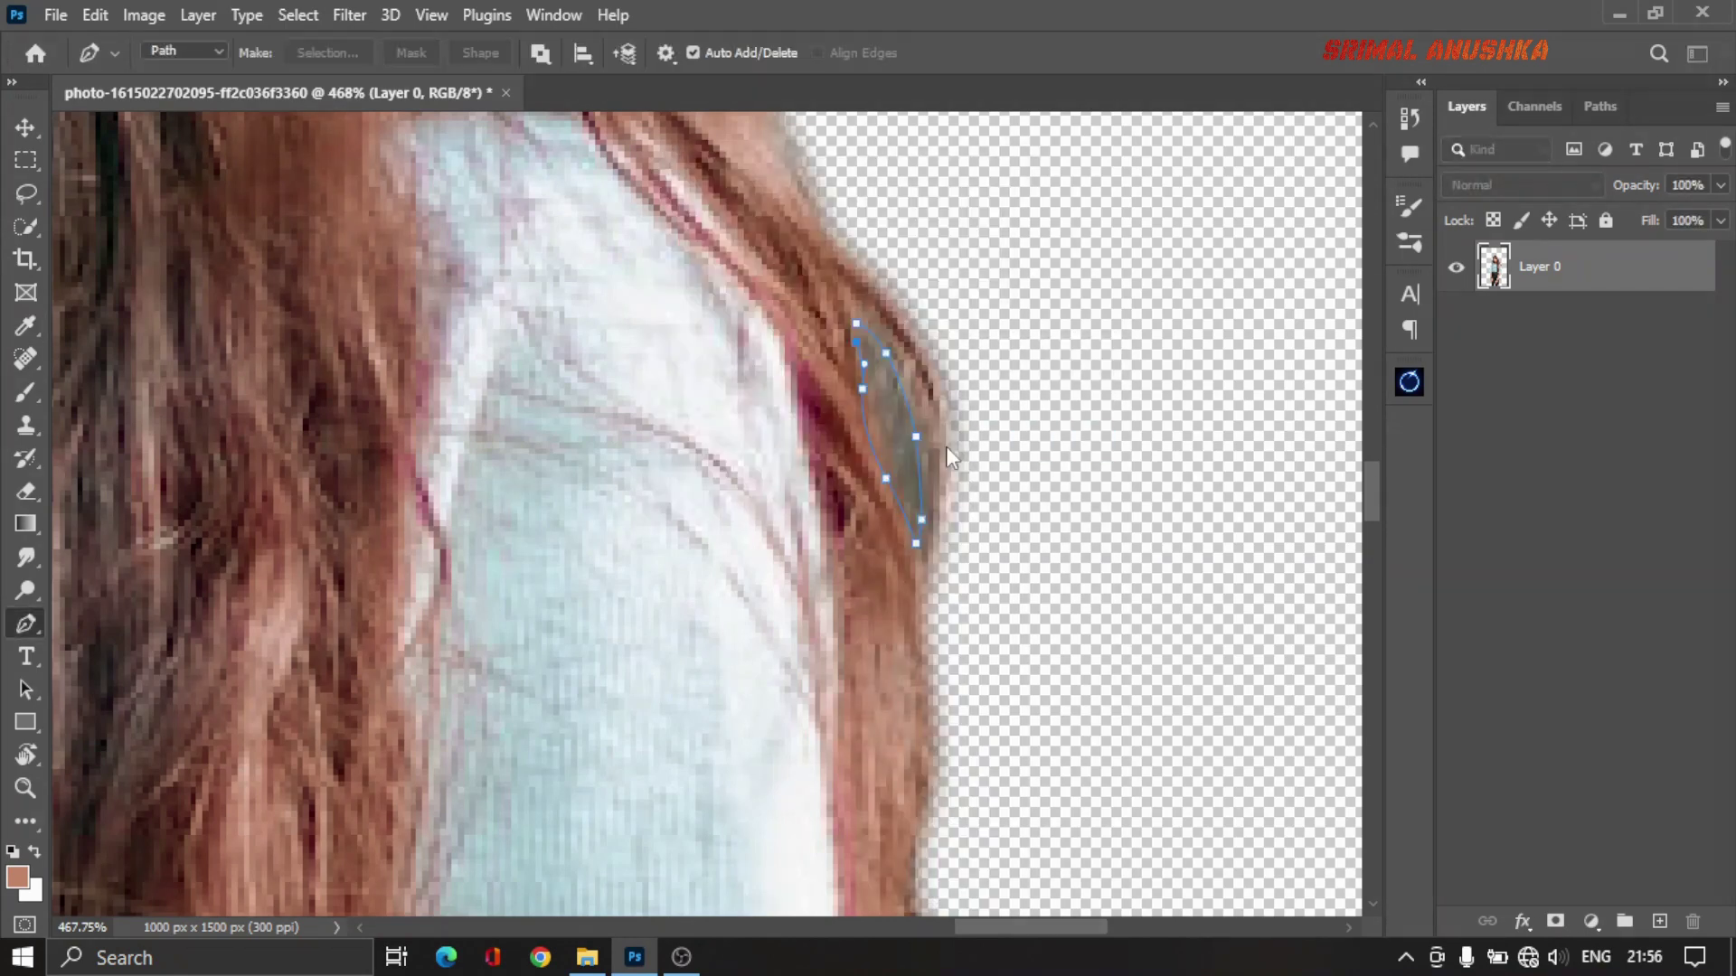
{"action": "scroll", "coordinate": [934, 503], "scroll_direction": "down", "scroll_amount": 5}
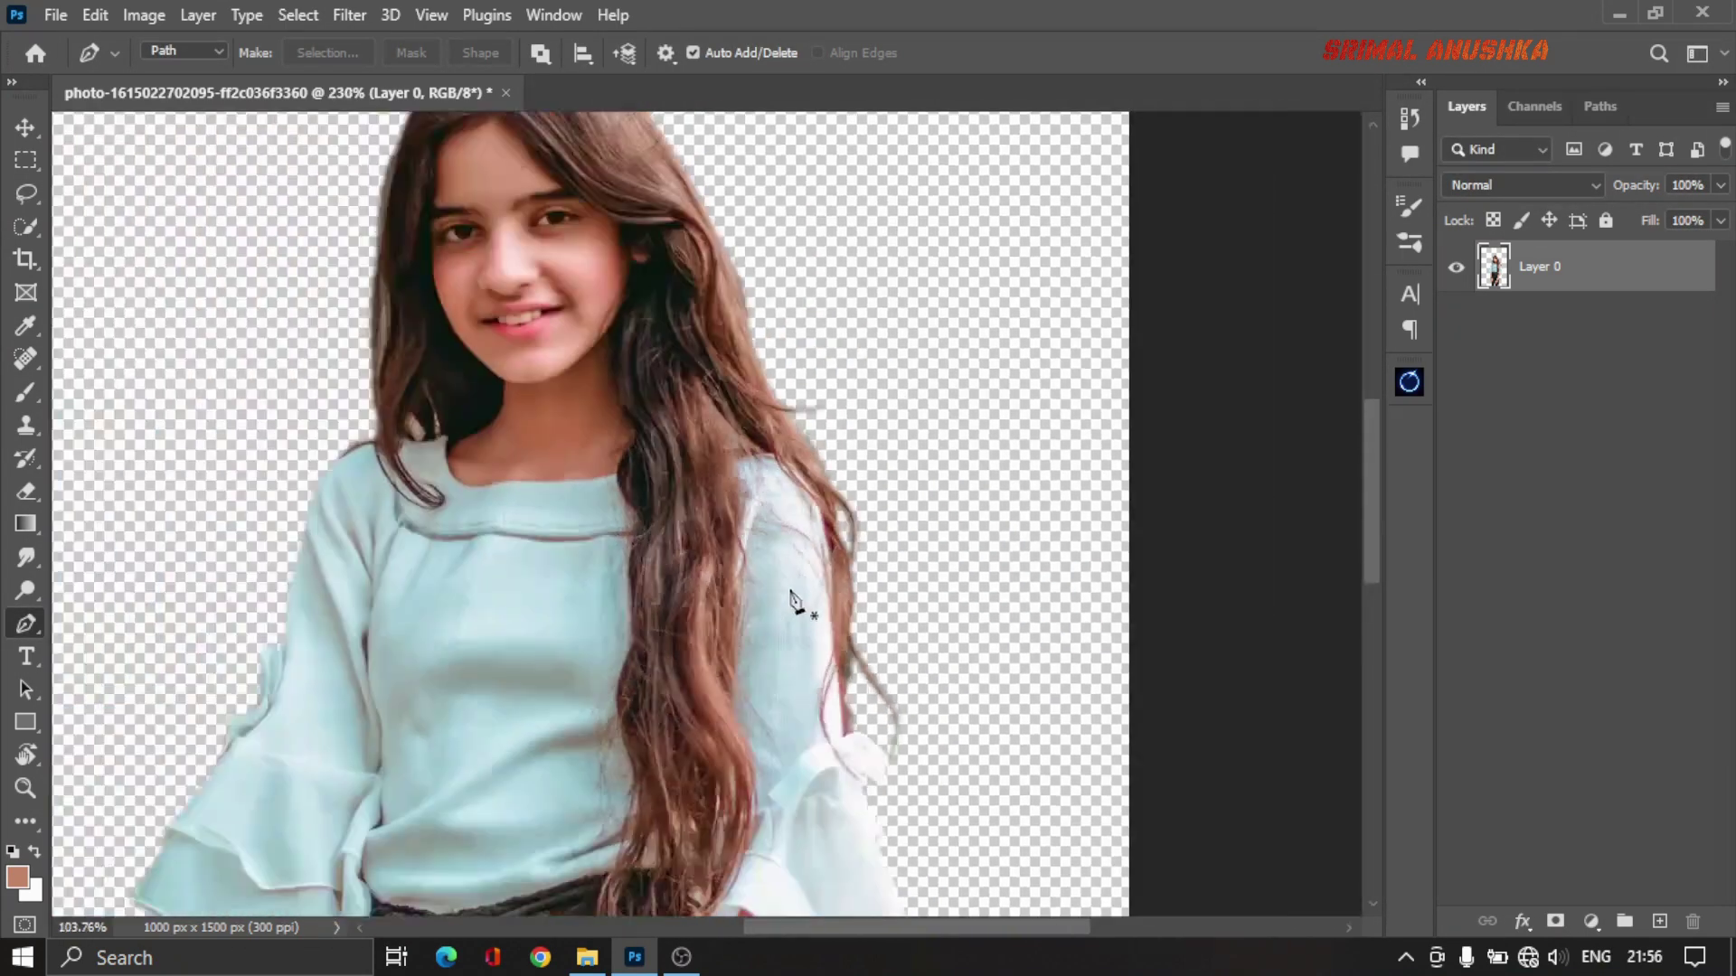
{"action": "scroll", "coordinate": [794, 602], "scroll_direction": "down", "scroll_amount": 3}
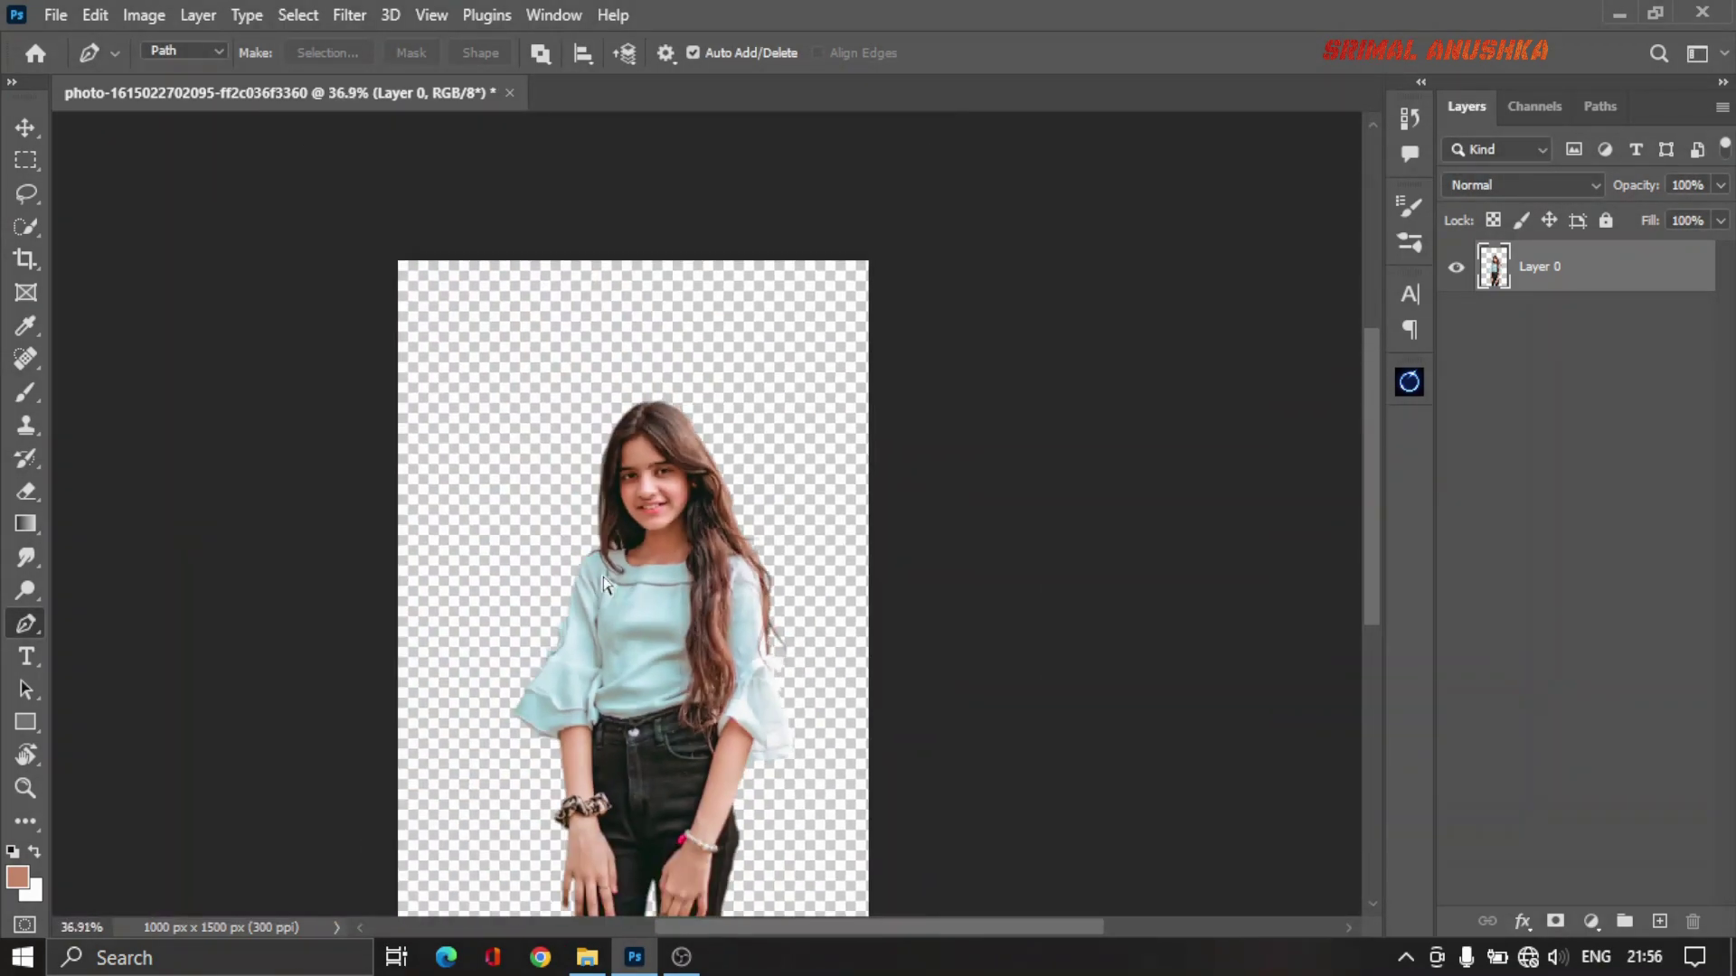
Step: Save the cleaned-up cut-out as a Photoshop PSD file
{"action": "key", "text": "ctrl+s"}
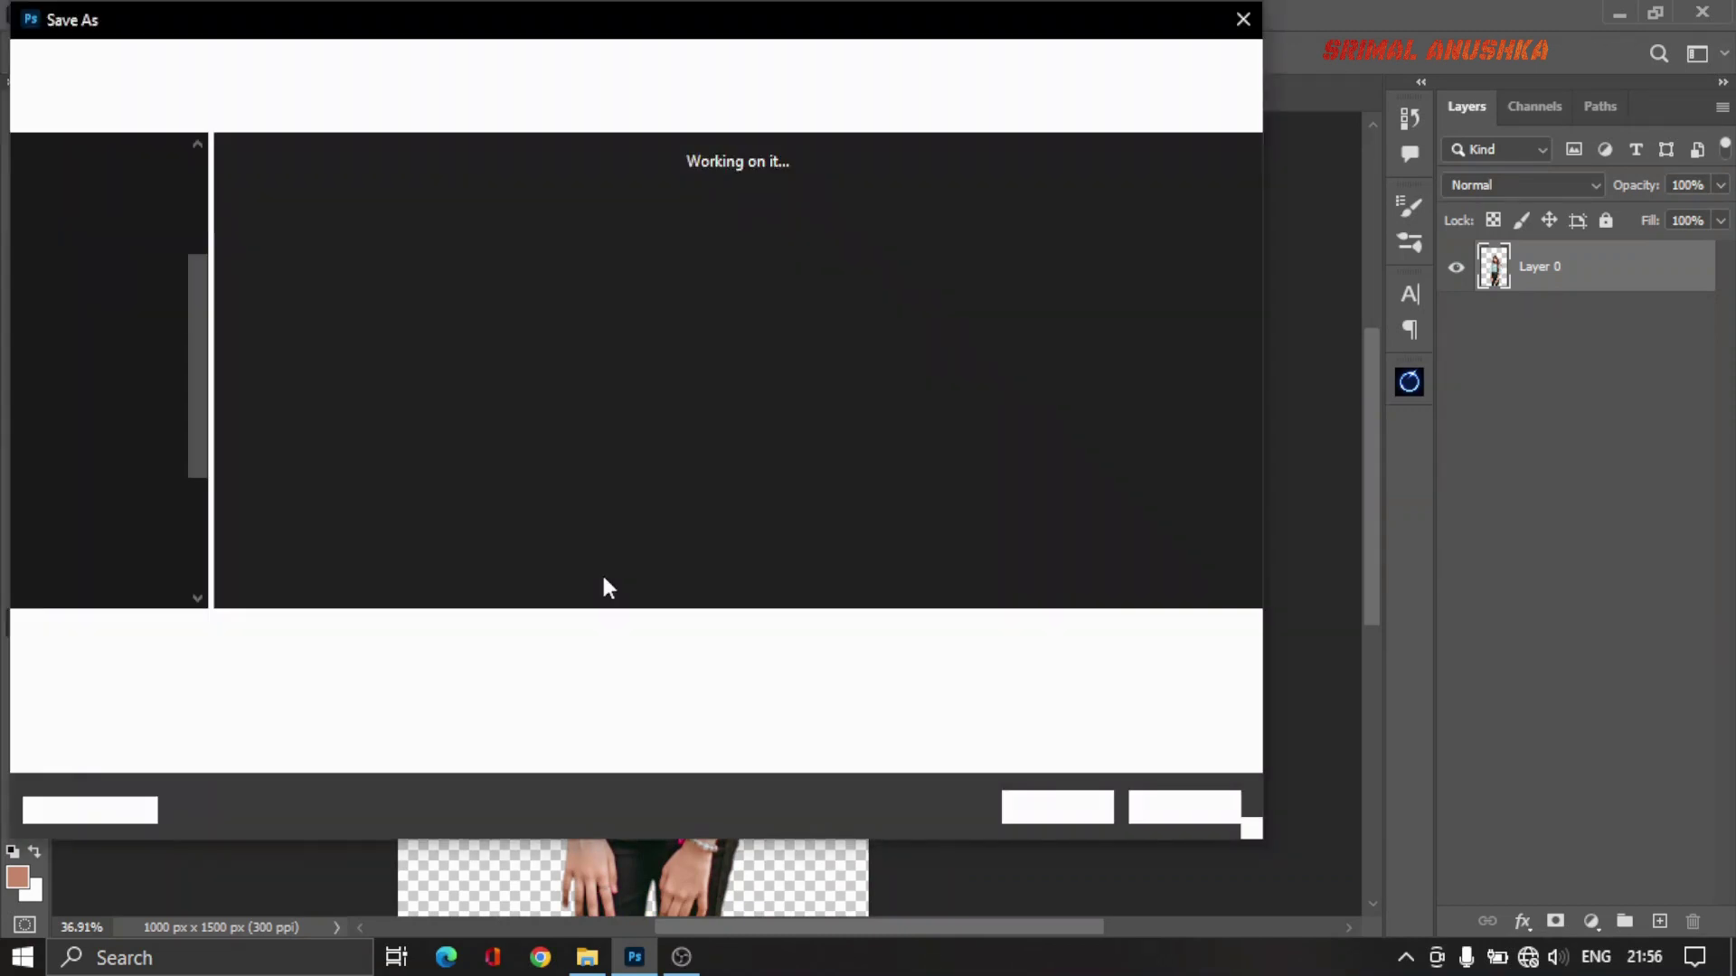
{"action": "key", "text": "Return"}
{"action": "key", "text": "Return"}
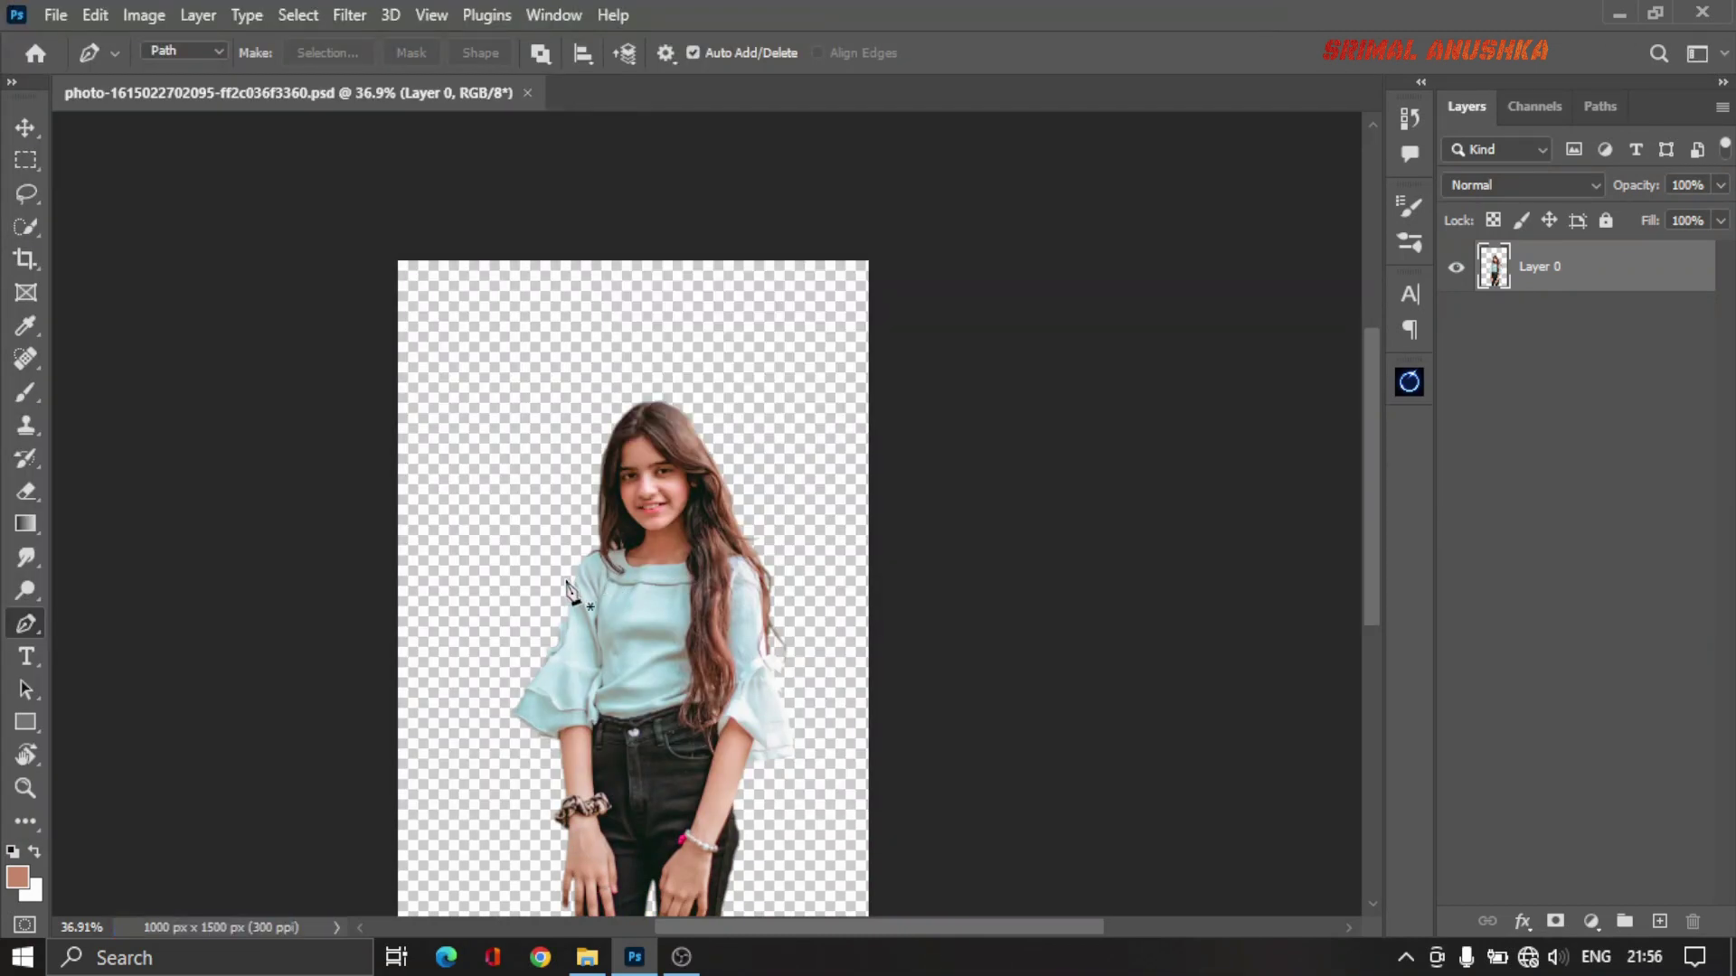
{"action": "left_click_drag", "start_coordinate": [624, 647], "coordinate": [703, 379]}
{"action": "scroll", "coordinate": [703, 380], "scroll_direction": "down", "scroll_amount": 2}
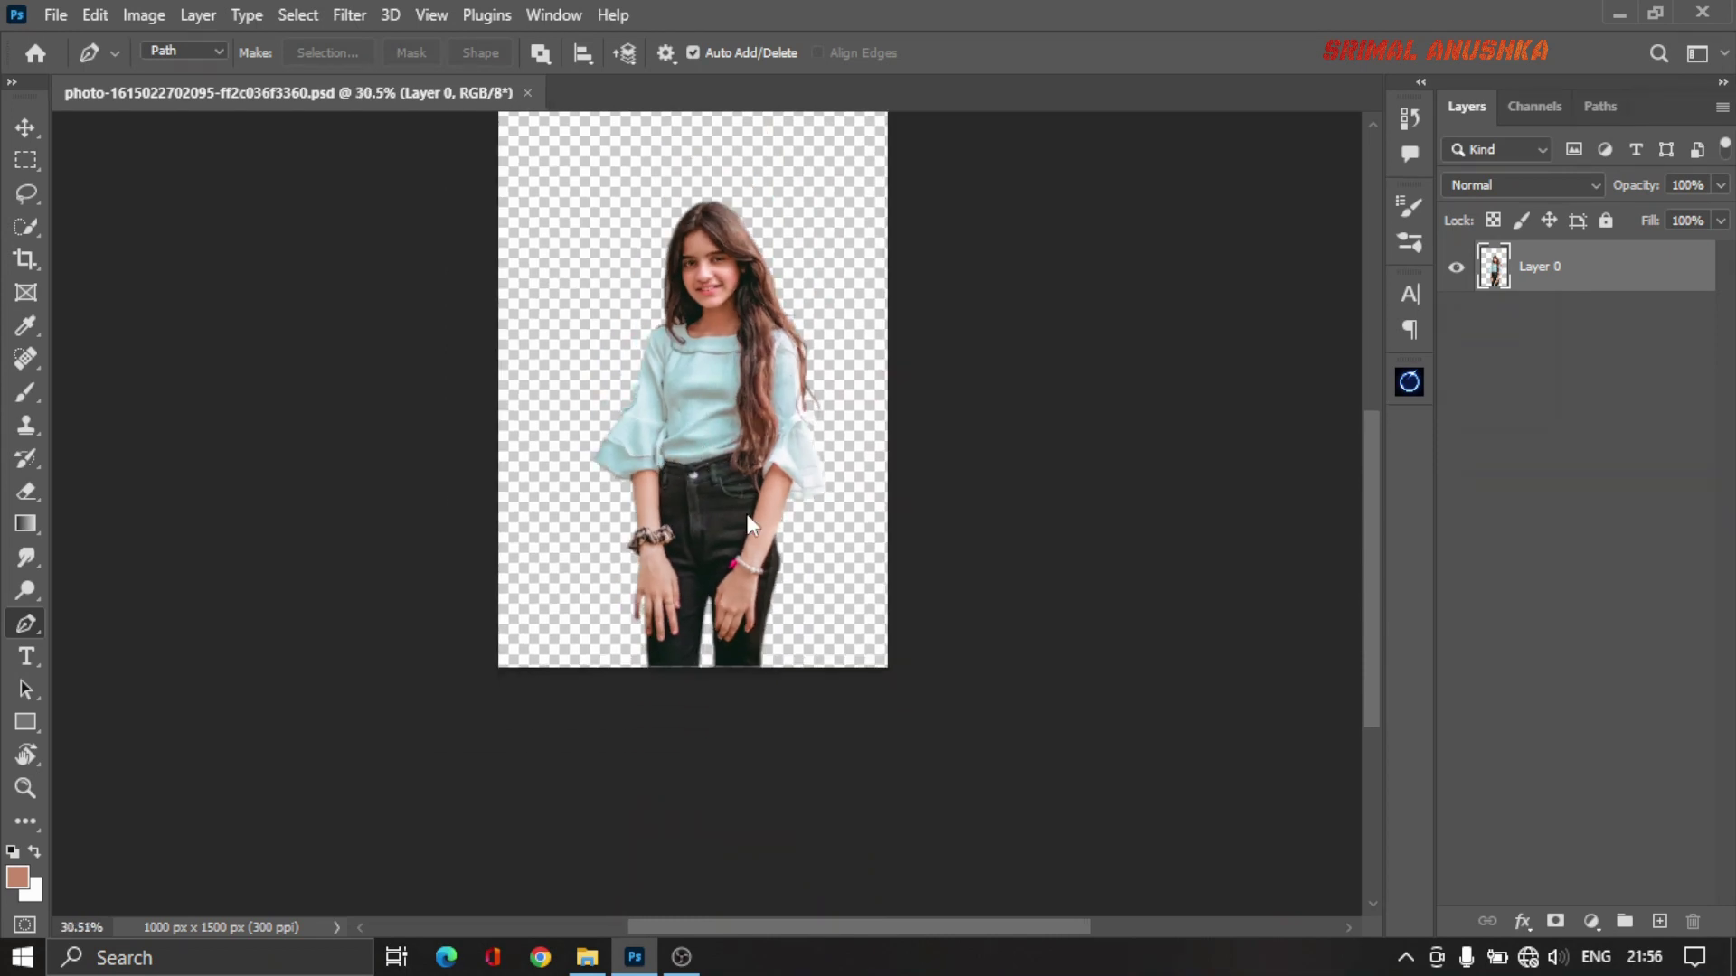
Step: Open 1.psd from the Digital Painting Background Image folder
{"action": "key", "text": "ctrl+o"}
{"action": "left_click", "coordinate": [102, 506]}
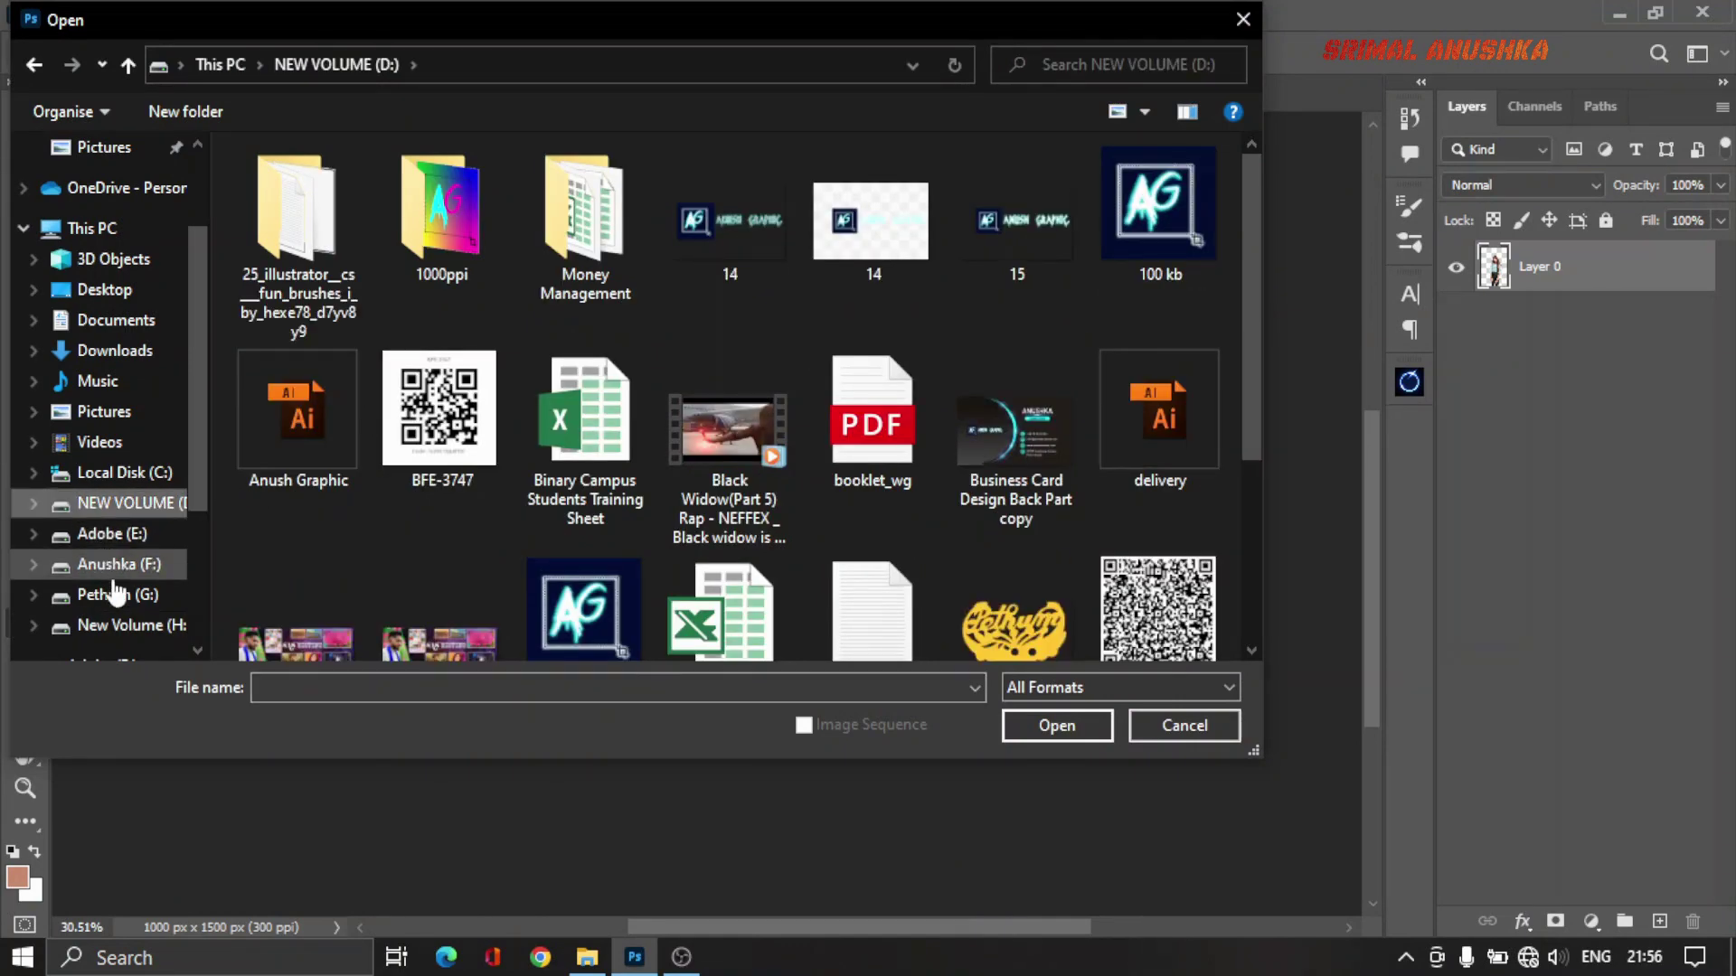
{"action": "left_click", "coordinate": [118, 565]}
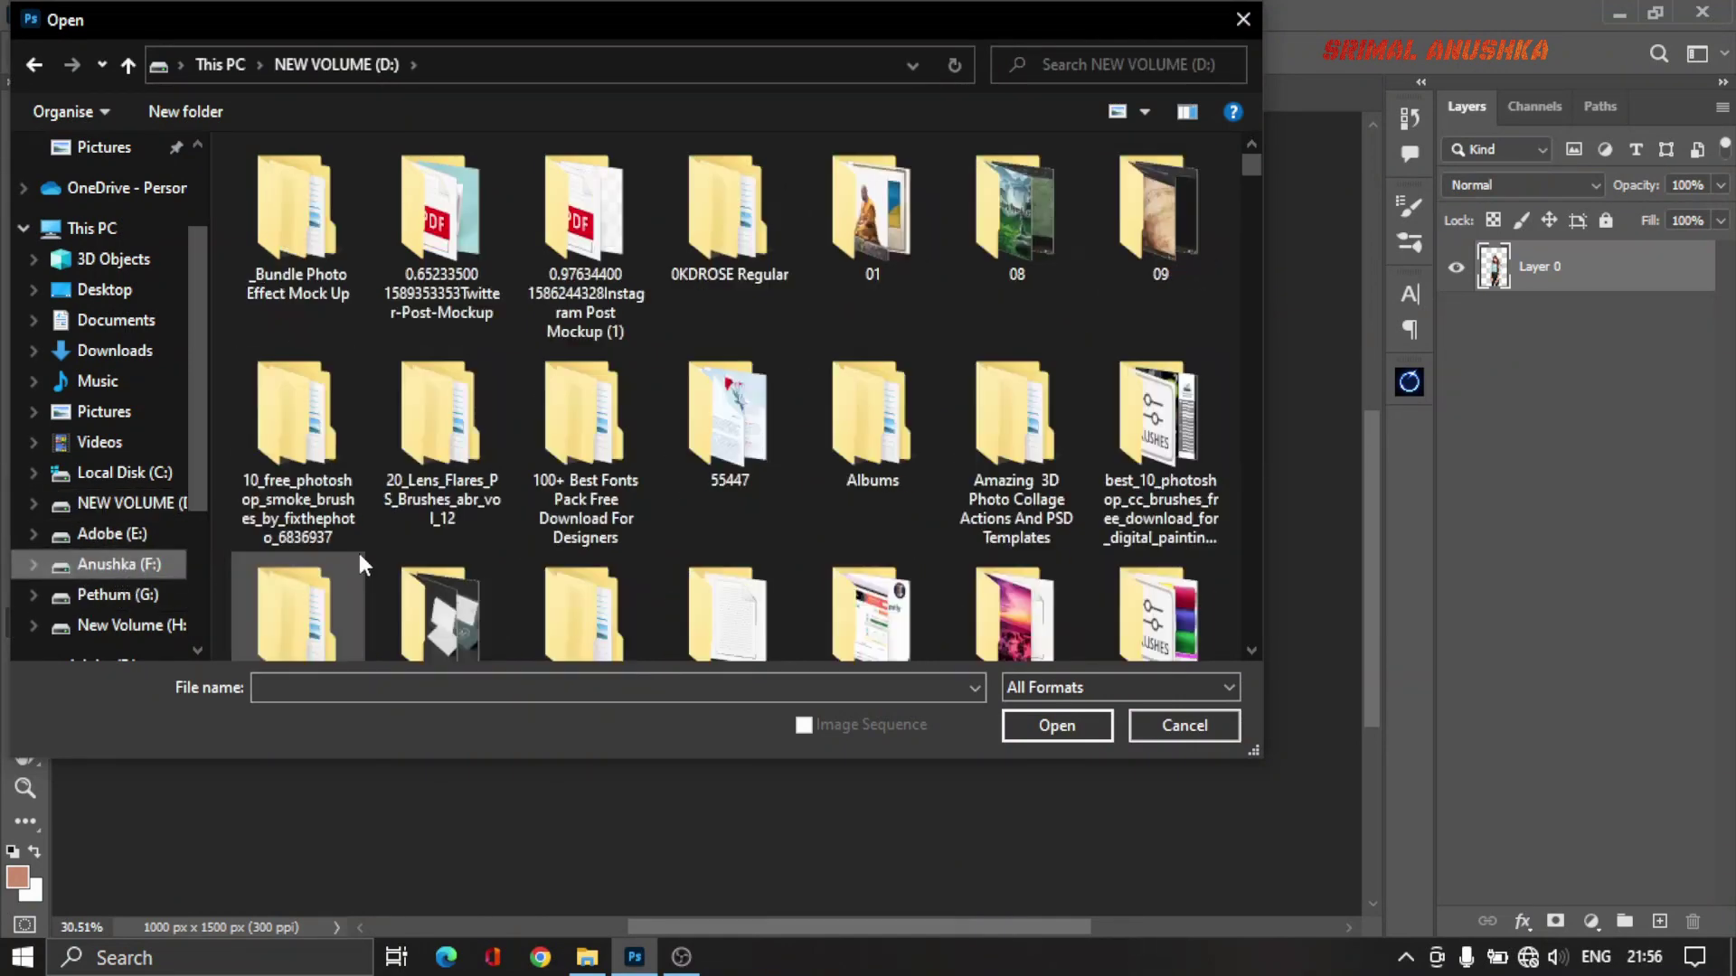
{"action": "scroll", "coordinate": [868, 520], "scroll_direction": "down", "scroll_amount": 1}
{"action": "scroll", "coordinate": [869, 523], "scroll_direction": "down", "scroll_amount": 3}
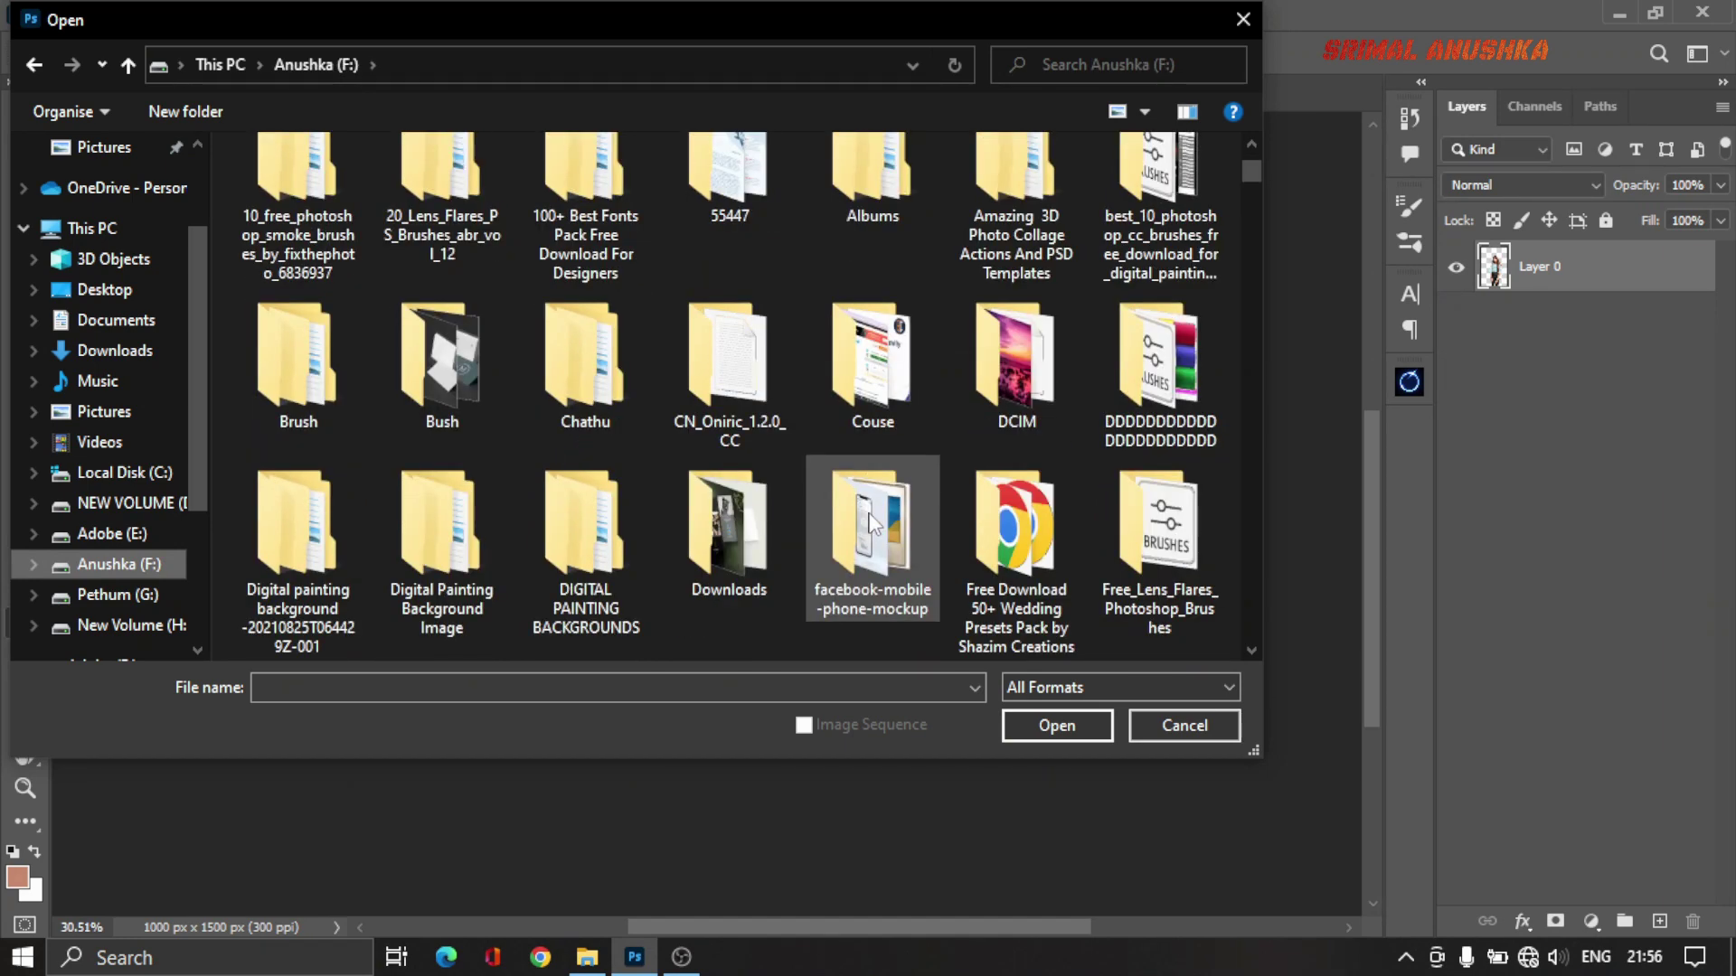
{"action": "double_click", "coordinate": [438, 525]}
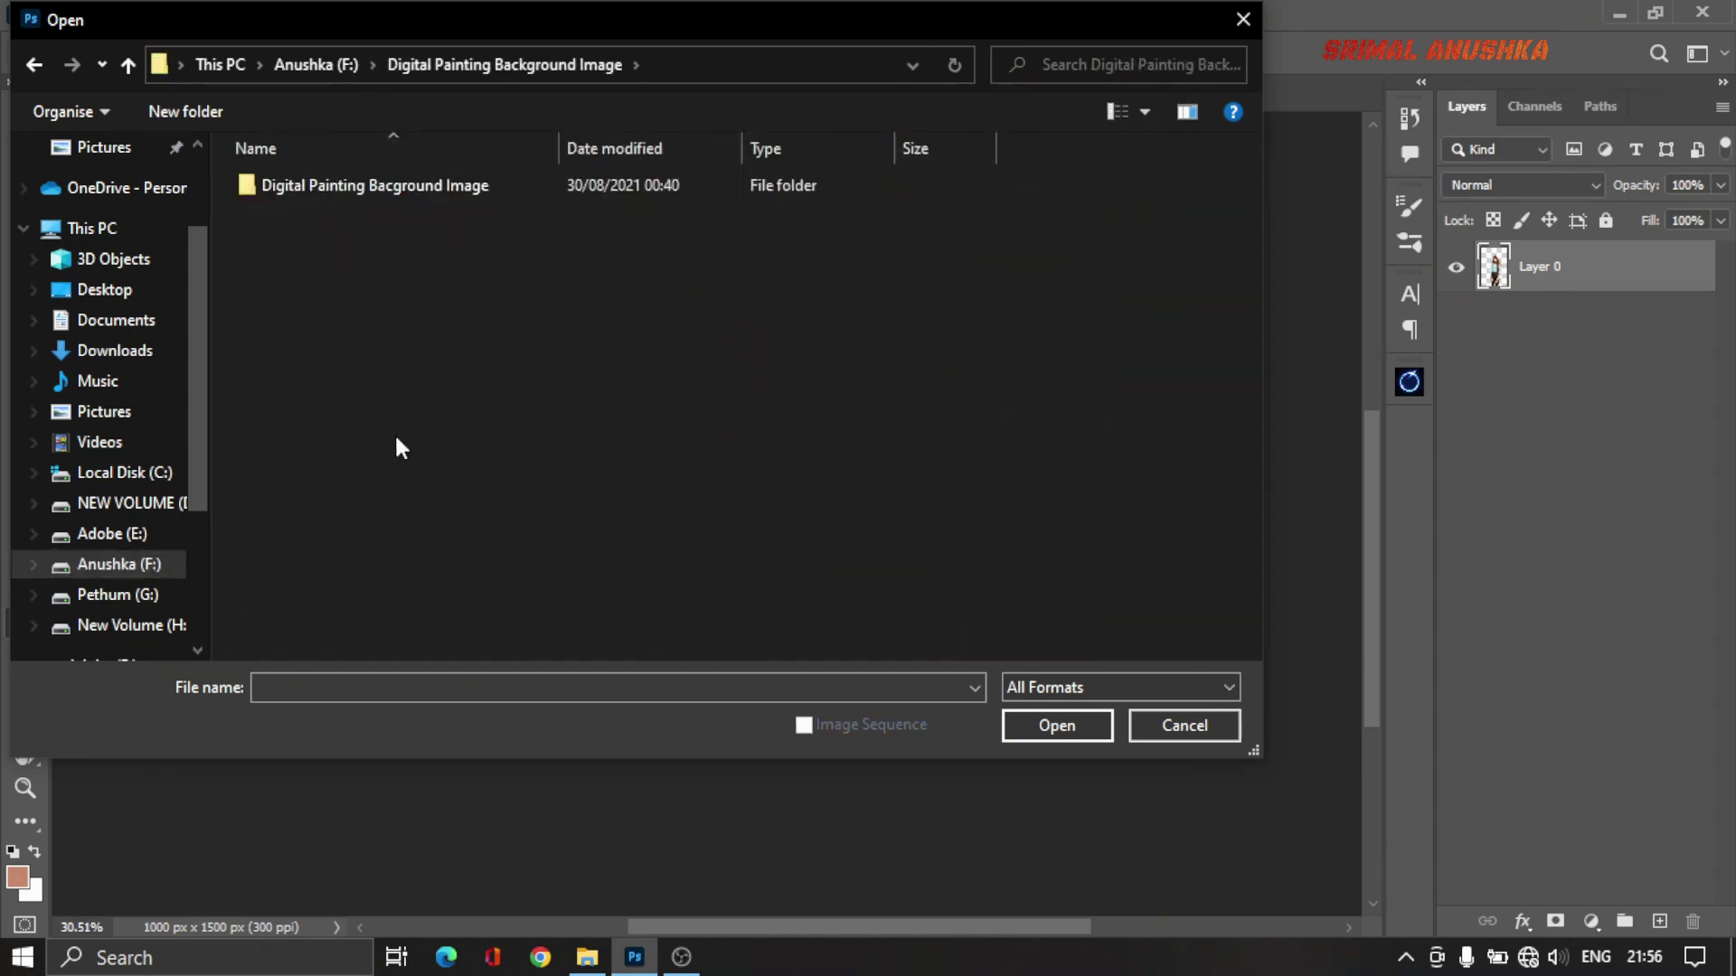
{"action": "double_click", "coordinate": [338, 181]}
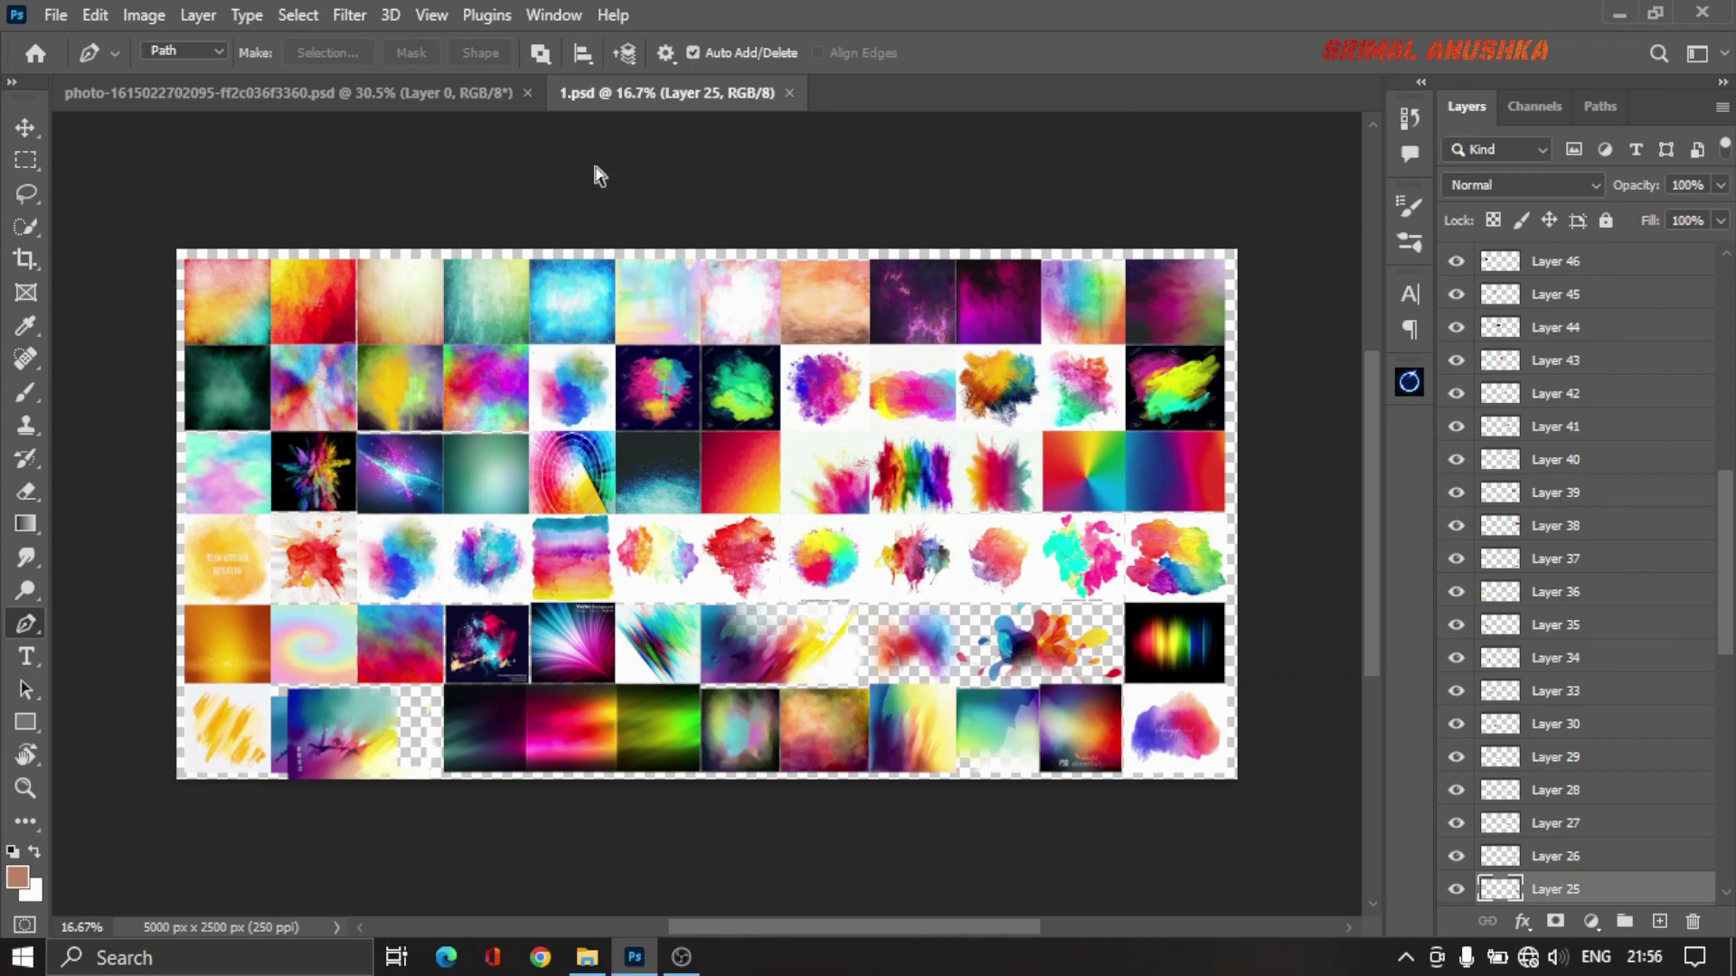
Step: Create a new 4 x 6 inch document at 400 resolution
{"action": "key", "text": "ctrl+n"}
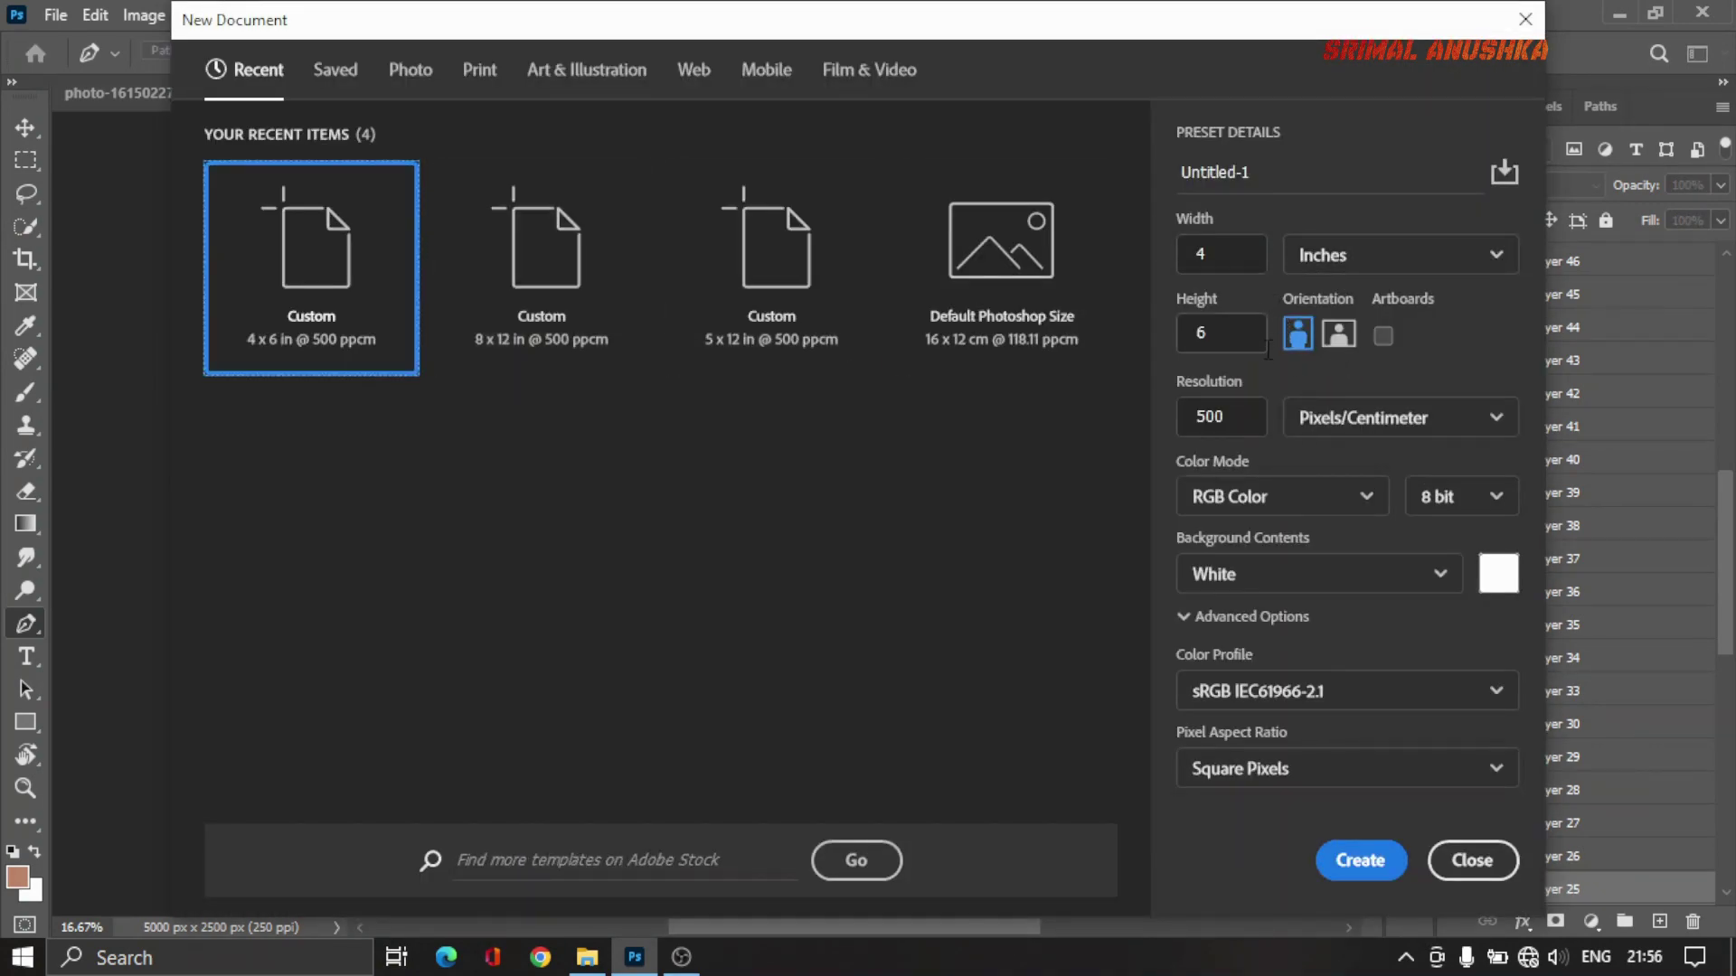
{"action": "left_click", "coordinate": [1214, 264]}
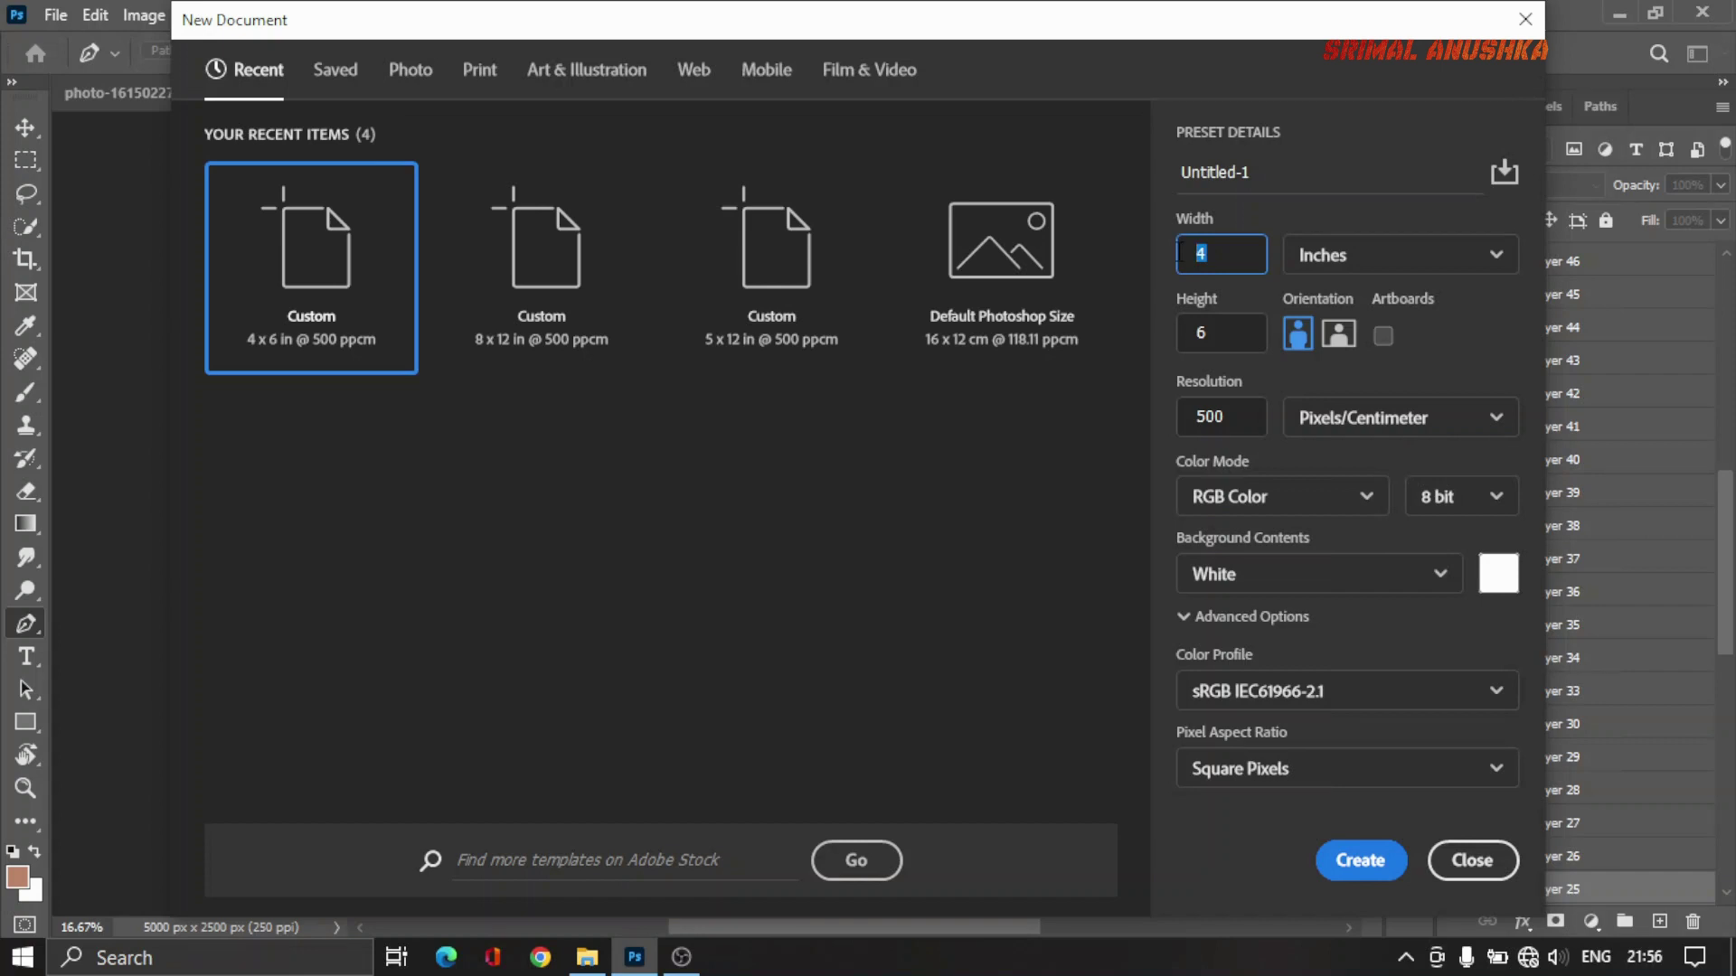
{"action": "left_click", "coordinate": [1222, 417]}
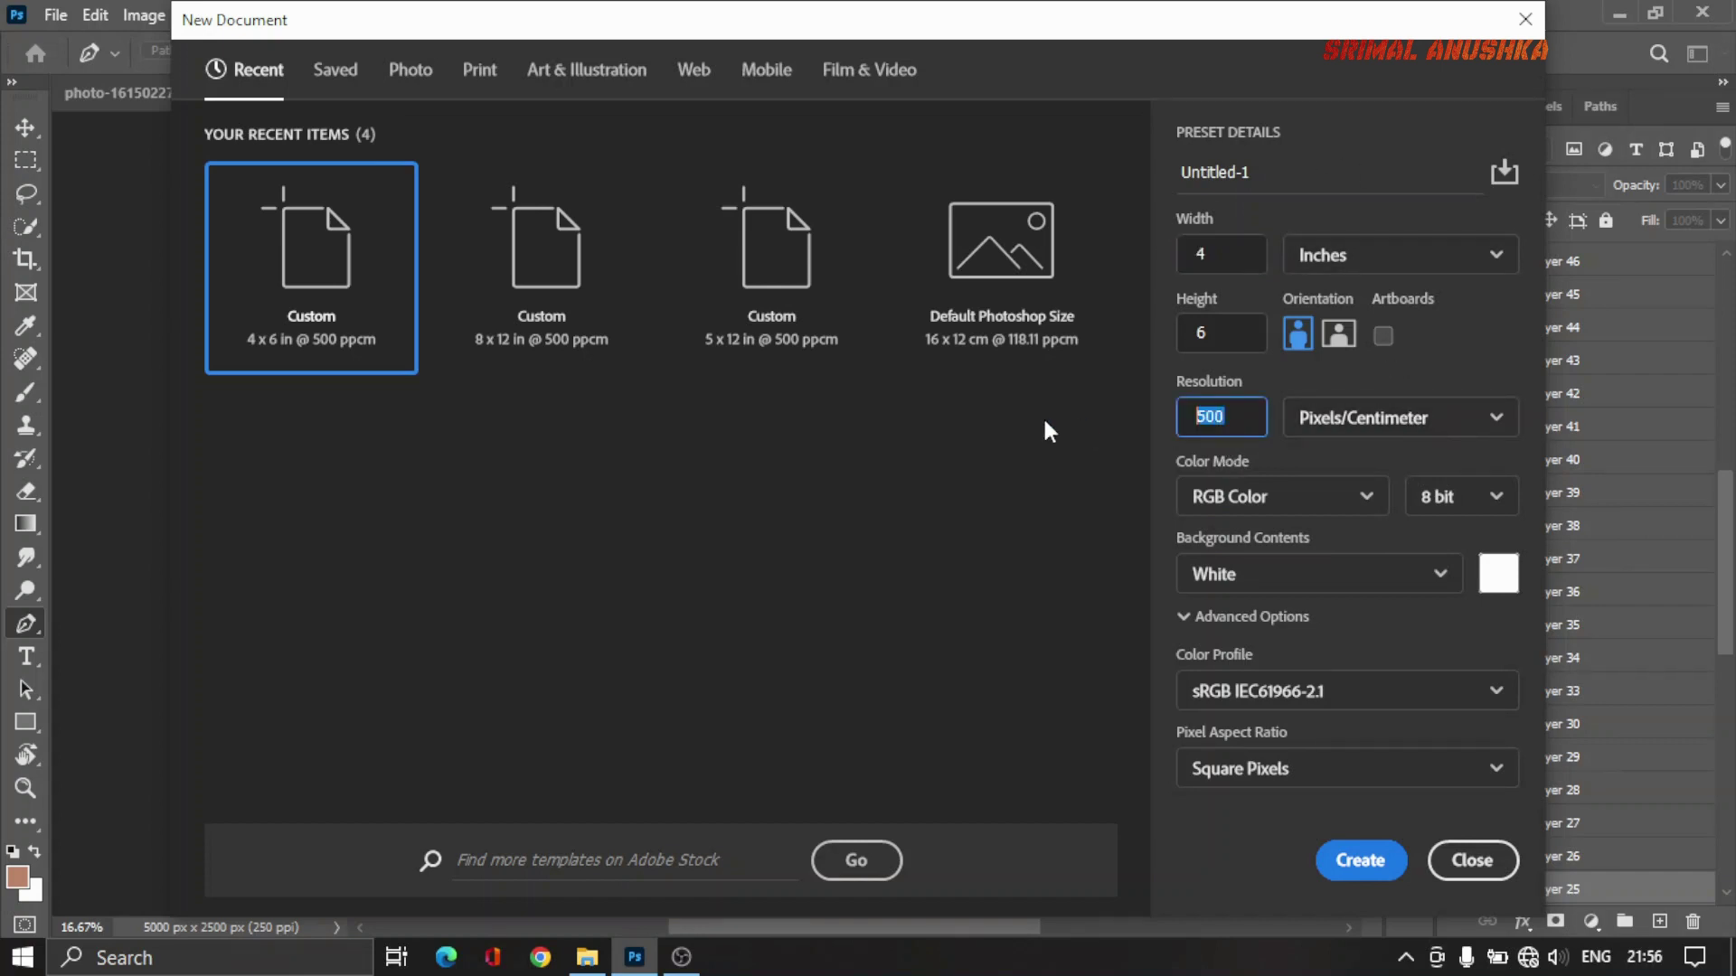
{"action": "type", "text": "400"}
{"action": "key", "text": "Return"}
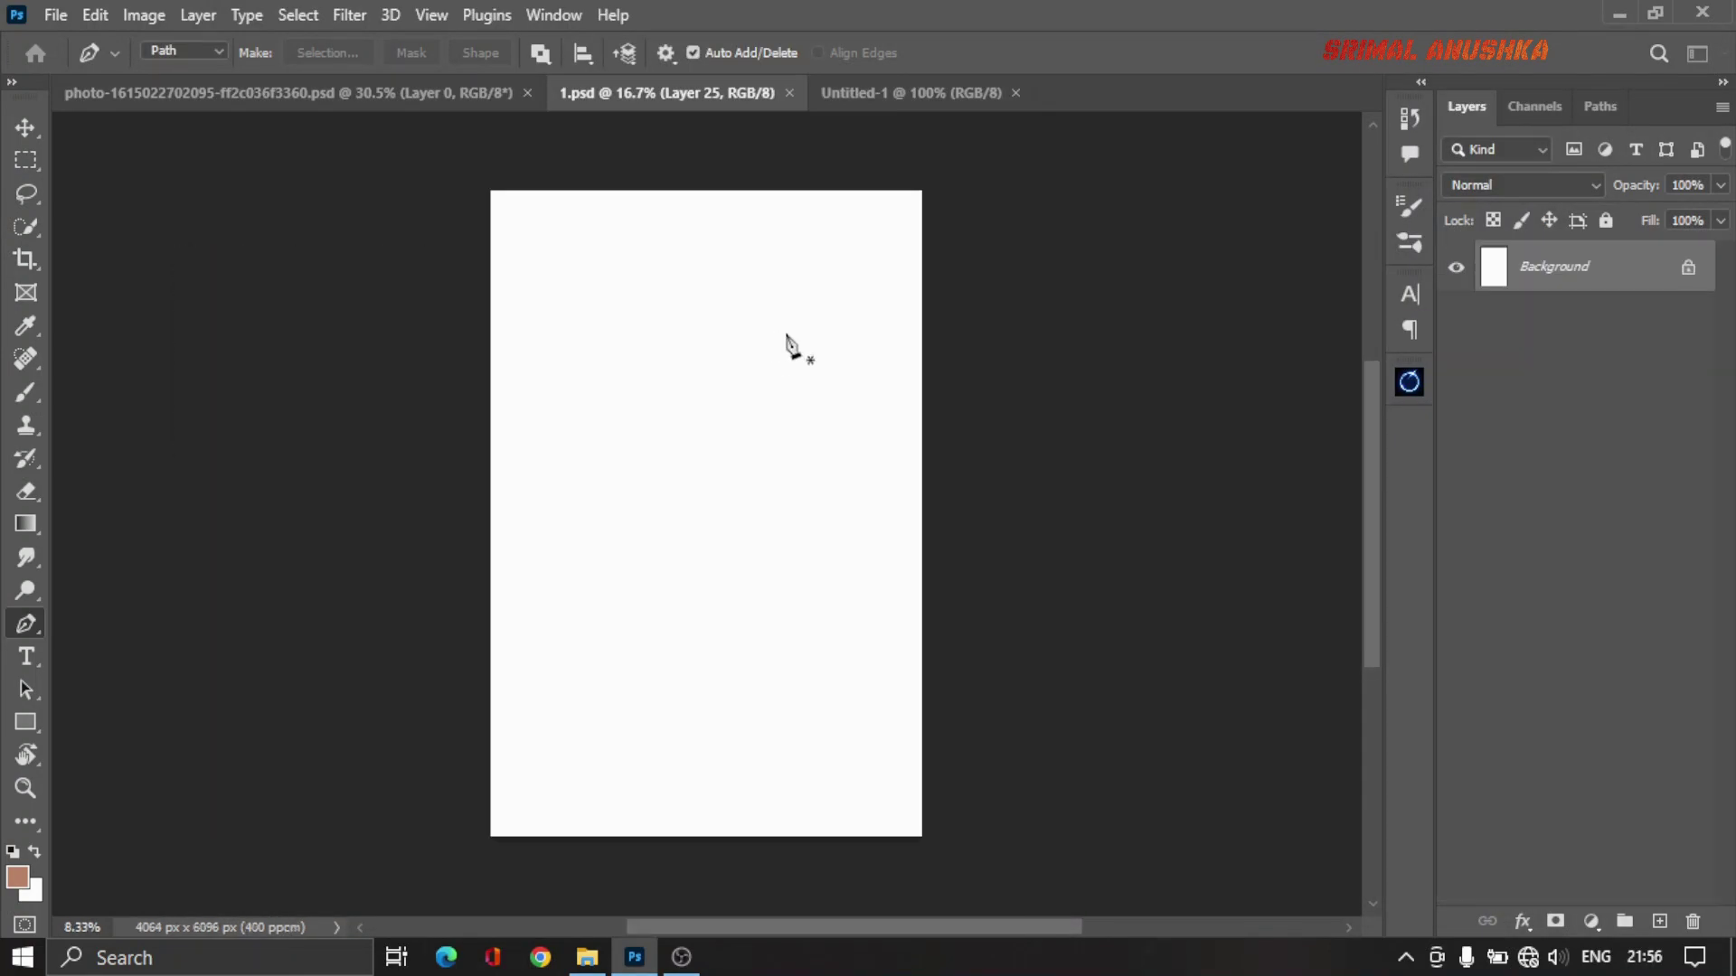
Step: Drag the teal Layer 50 tile from 1.psd into the new Untitled-1 document
{"action": "left_click", "coordinate": [682, 92]}
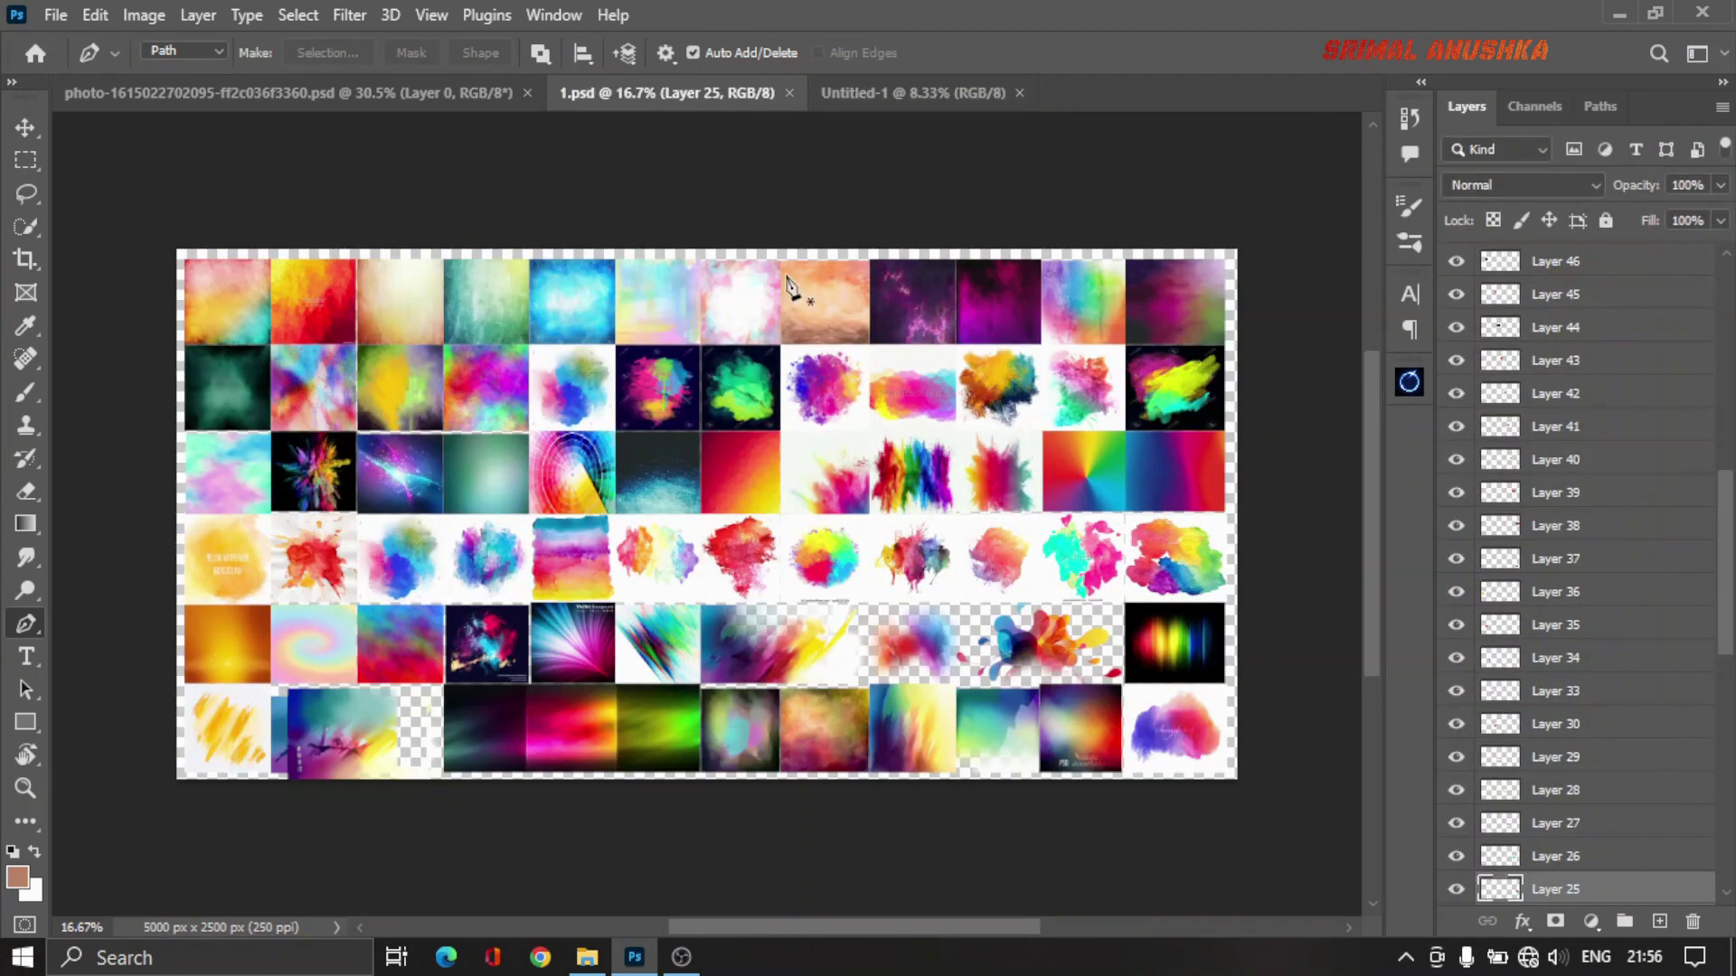
{"action": "scroll", "coordinate": [687, 344], "scroll_direction": "up", "scroll_amount": 1}
{"action": "key", "text": "v"}
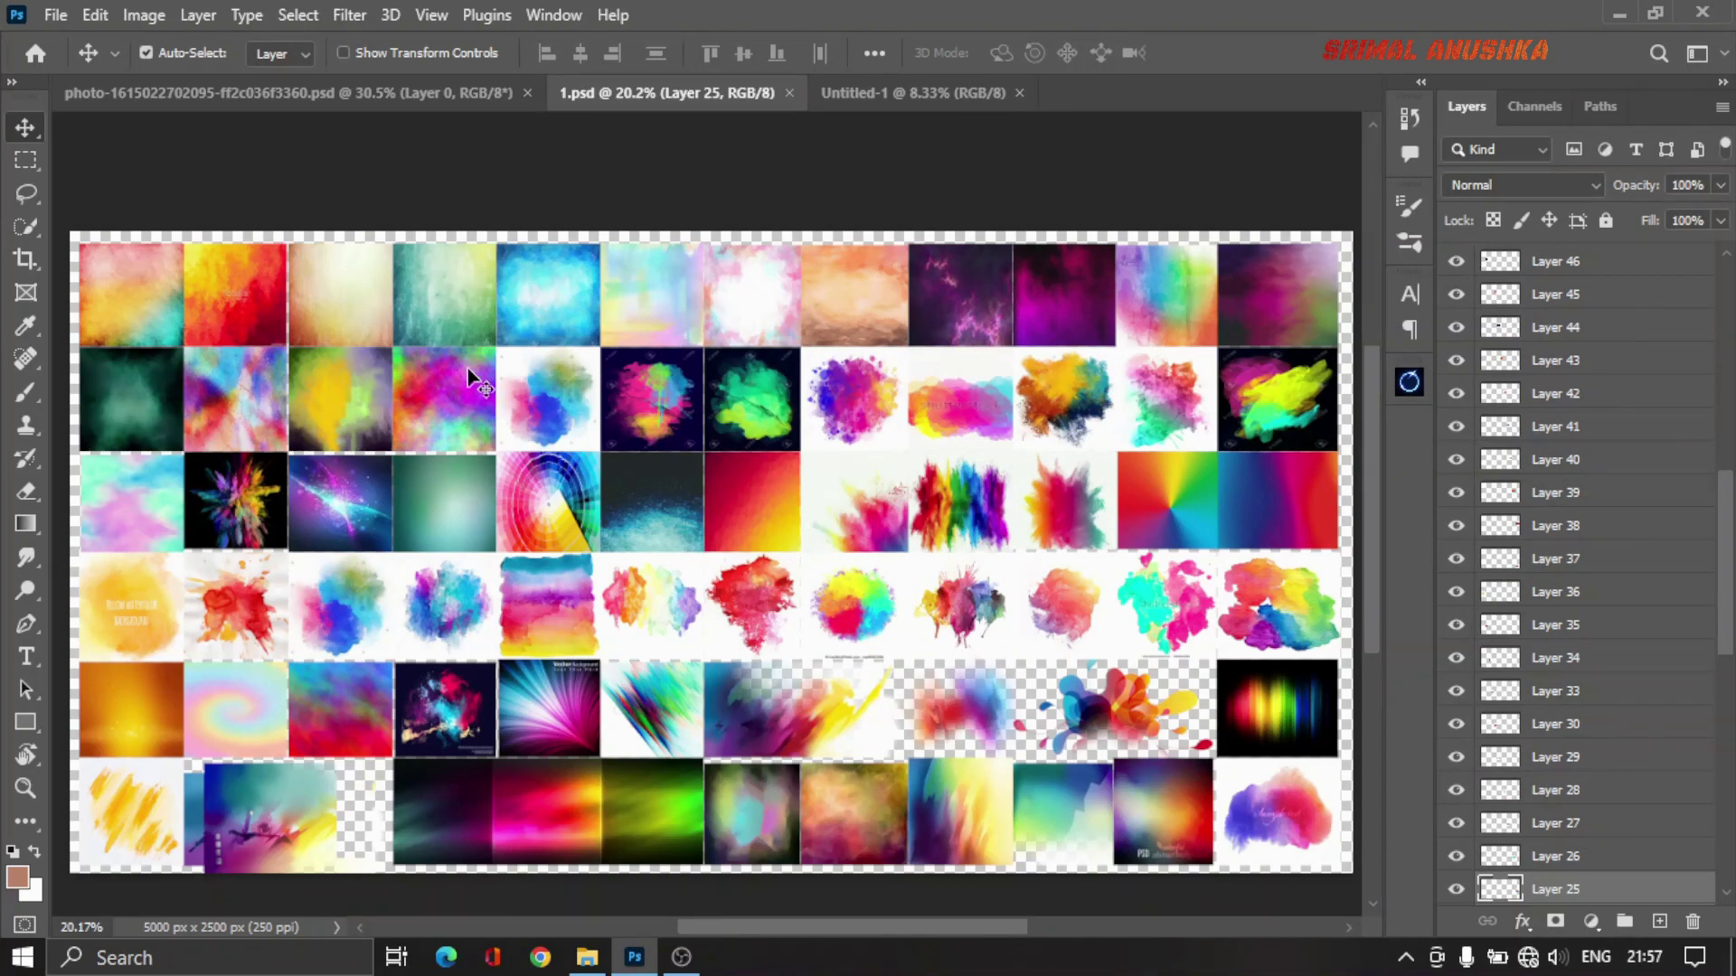
{"action": "left_click", "coordinate": [437, 498]}
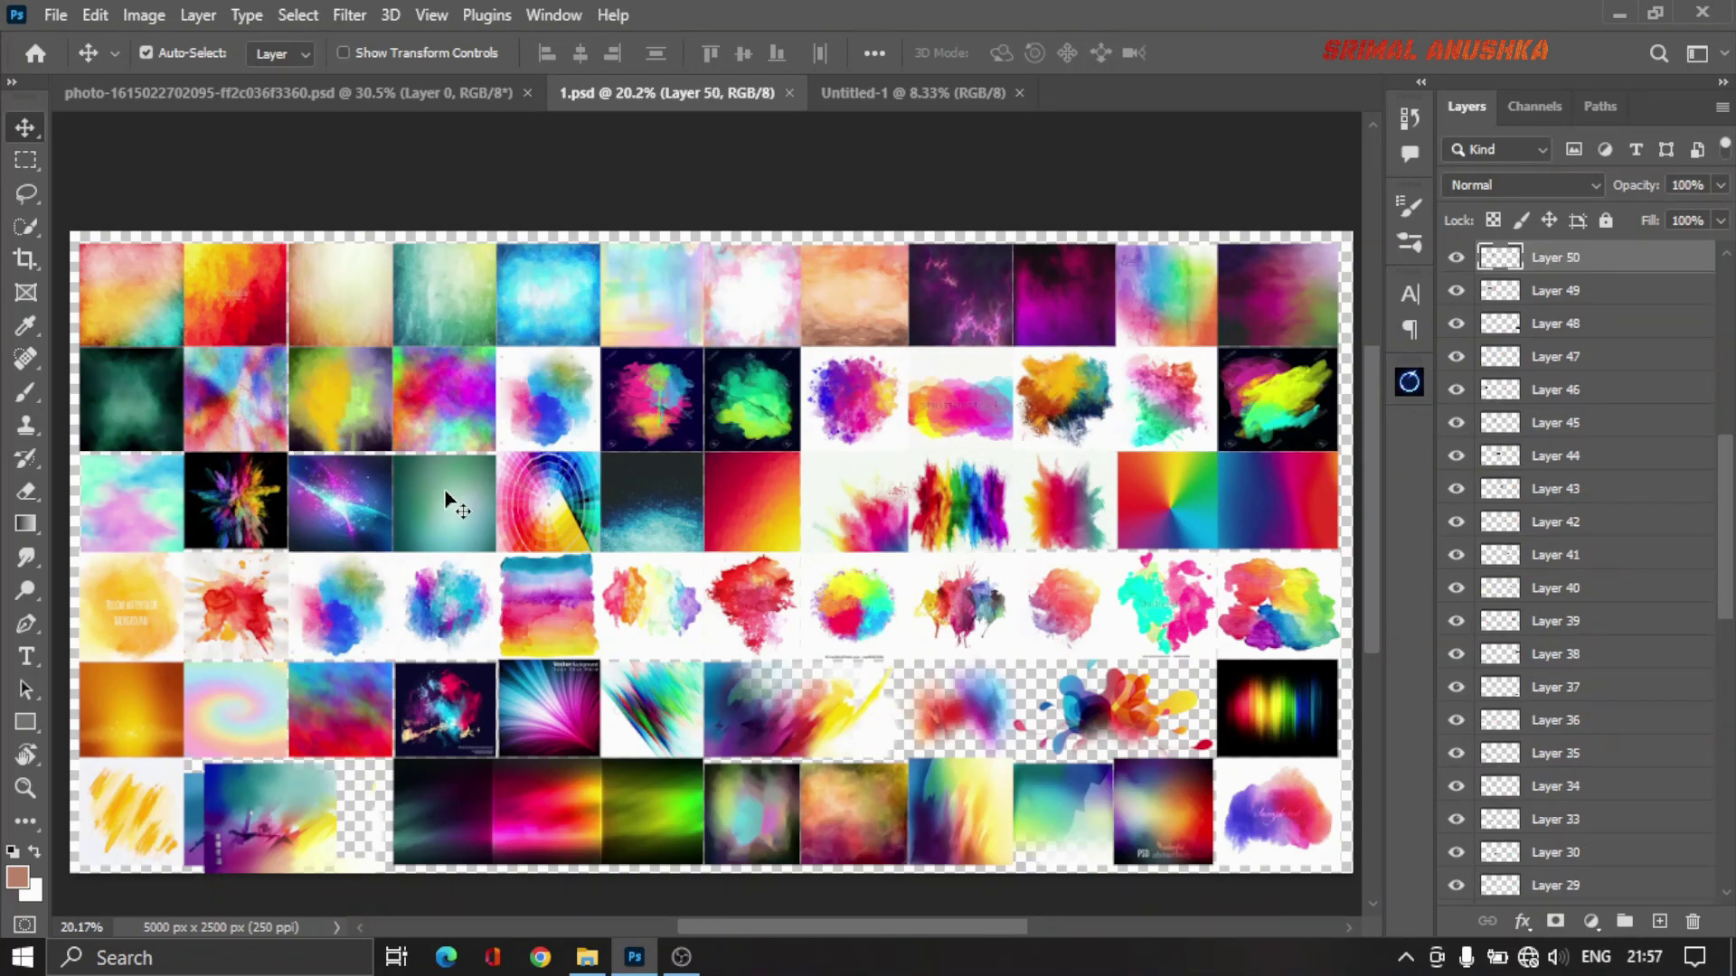
{"action": "left_click_drag", "start_coordinate": [444, 500], "coordinate": [685, 373]}
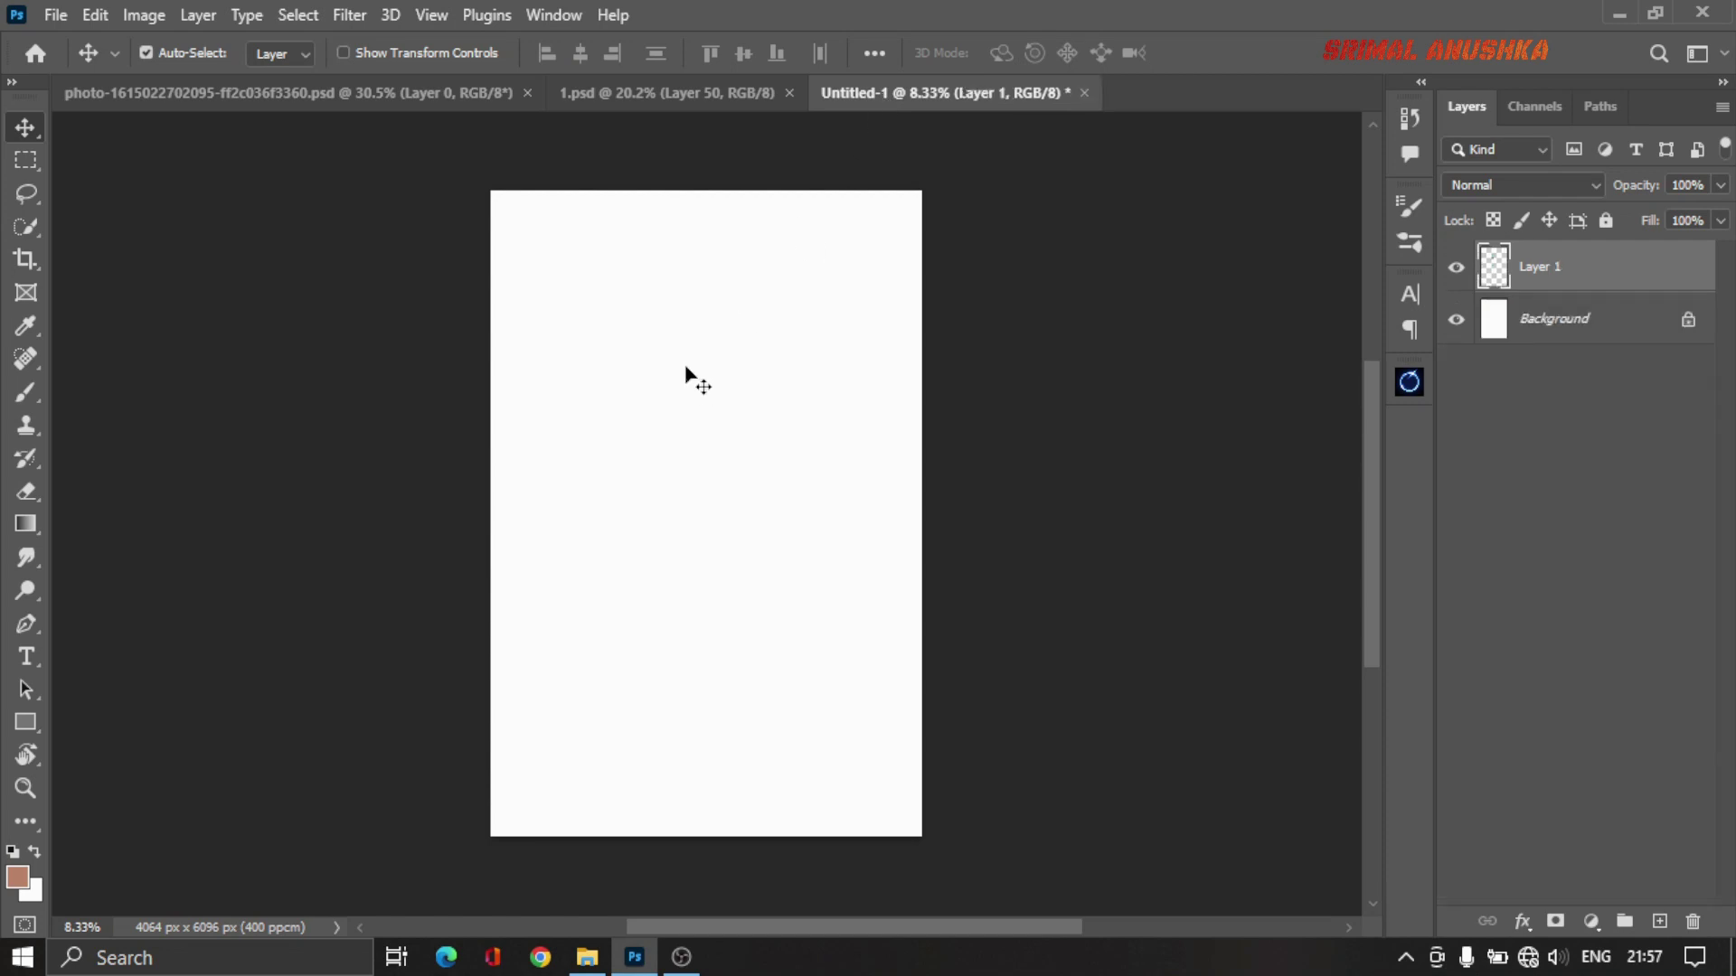
Step: Scale and reposition the teal layer so it covers the whole 4 x 6 canvas
{"action": "key", "text": "ctrl+t"}
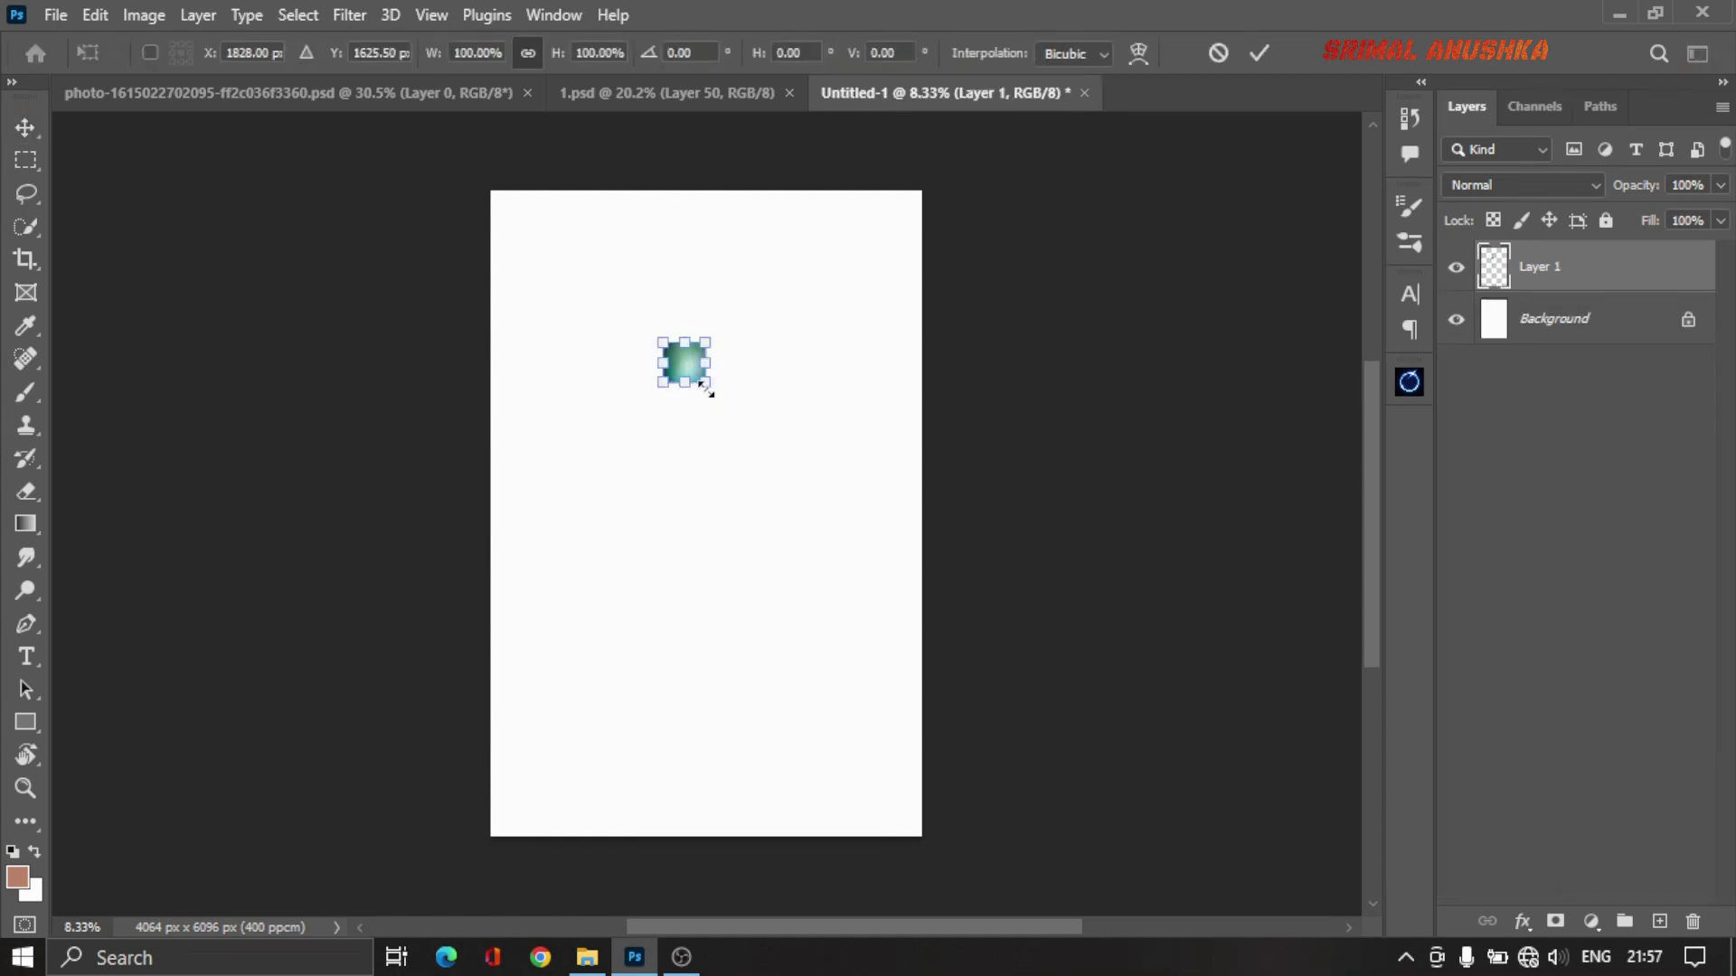
{"action": "mouse_move", "coordinate": [706, 388]}
{"action": "left_mouse_down"}
{"action": "mouse_move", "coordinate": [810, 581]}
{"action": "mouse_move", "coordinate": [914, 627]}
{"action": "left_mouse_up"}
{"action": "mouse_move", "coordinate": [799, 443]}
{"action": "left_mouse_down"}
{"action": "mouse_move", "coordinate": [837, 638]}
{"action": "mouse_move", "coordinate": [822, 525]}
{"action": "left_mouse_up"}
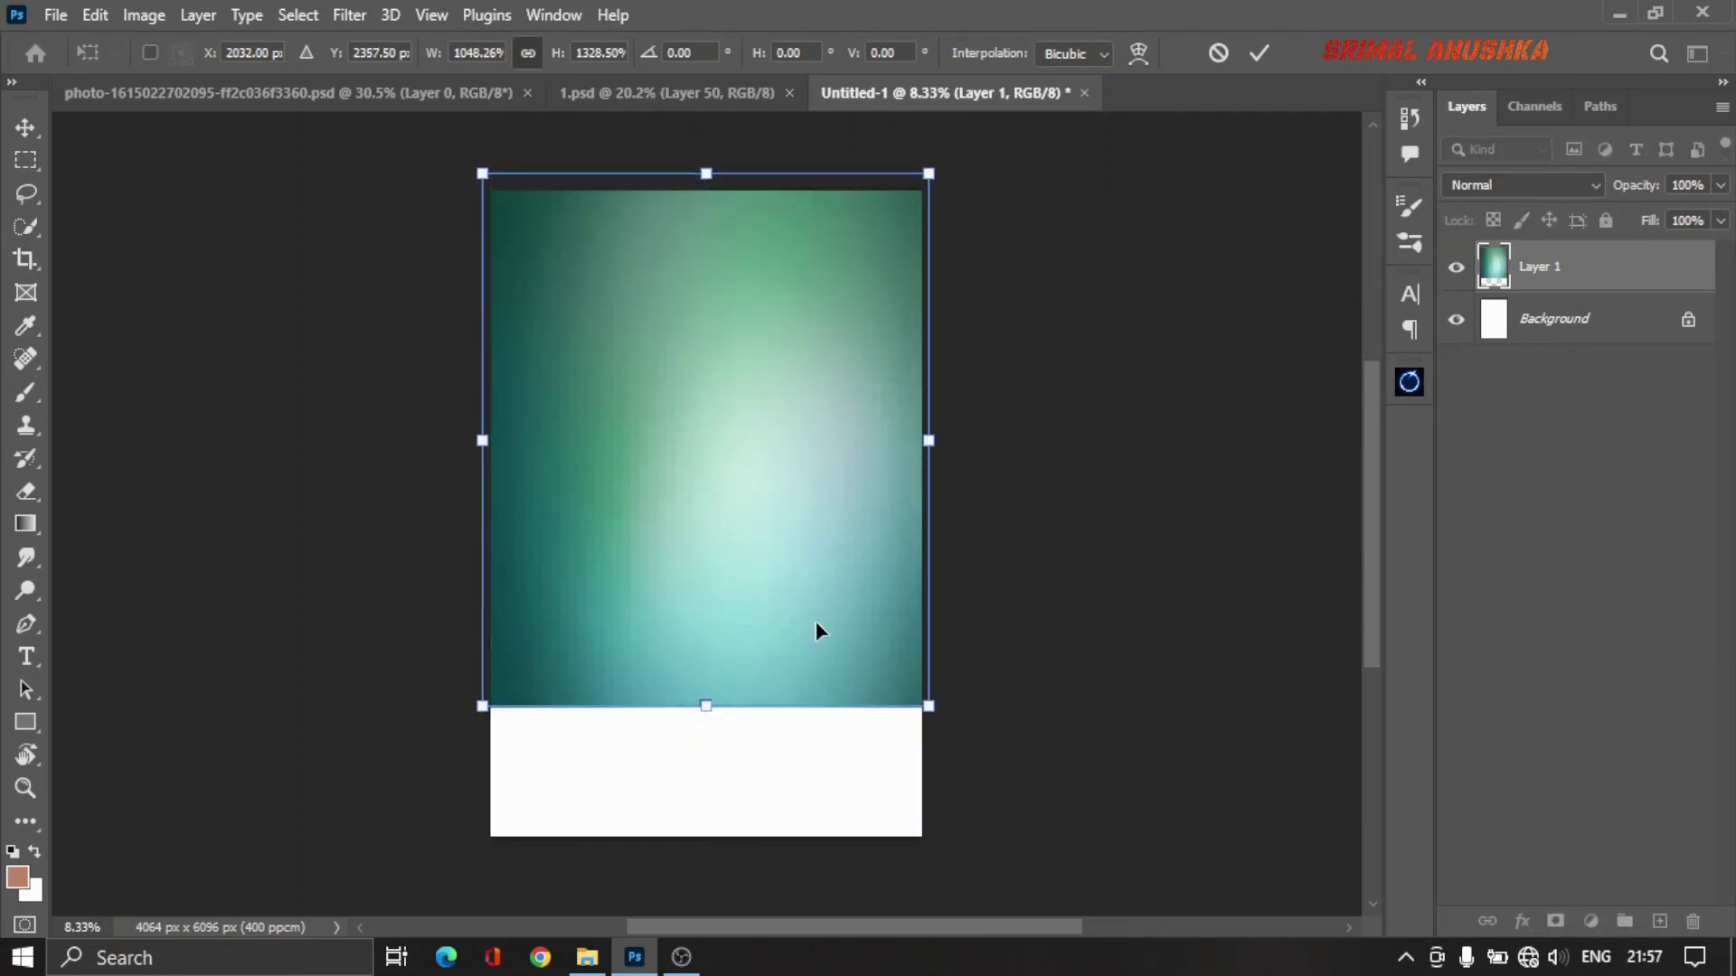
{"action": "left_click_drag", "start_coordinate": [708, 706], "coordinate": [703, 833]}
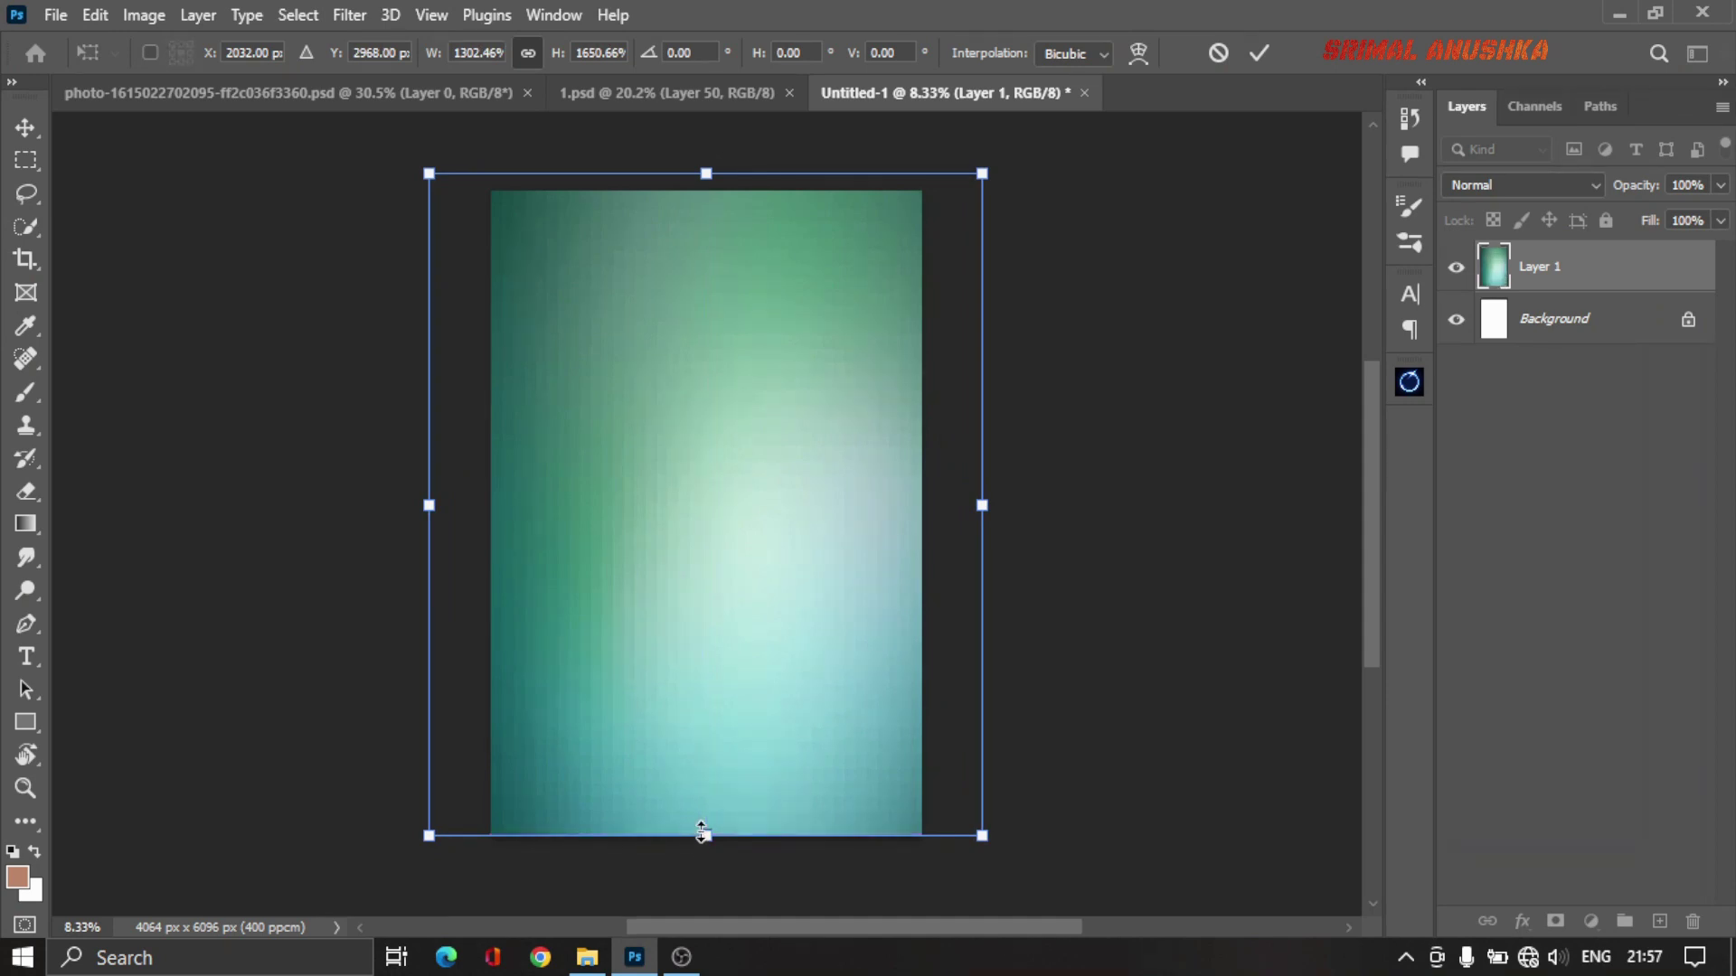
{"action": "mouse_move", "coordinate": [734, 750]}
{"action": "left_mouse_down"}
{"action": "mouse_move", "coordinate": [717, 678]}
{"action": "mouse_move", "coordinate": [725, 707]}
{"action": "mouse_move", "coordinate": [710, 691]}
{"action": "left_mouse_up"}
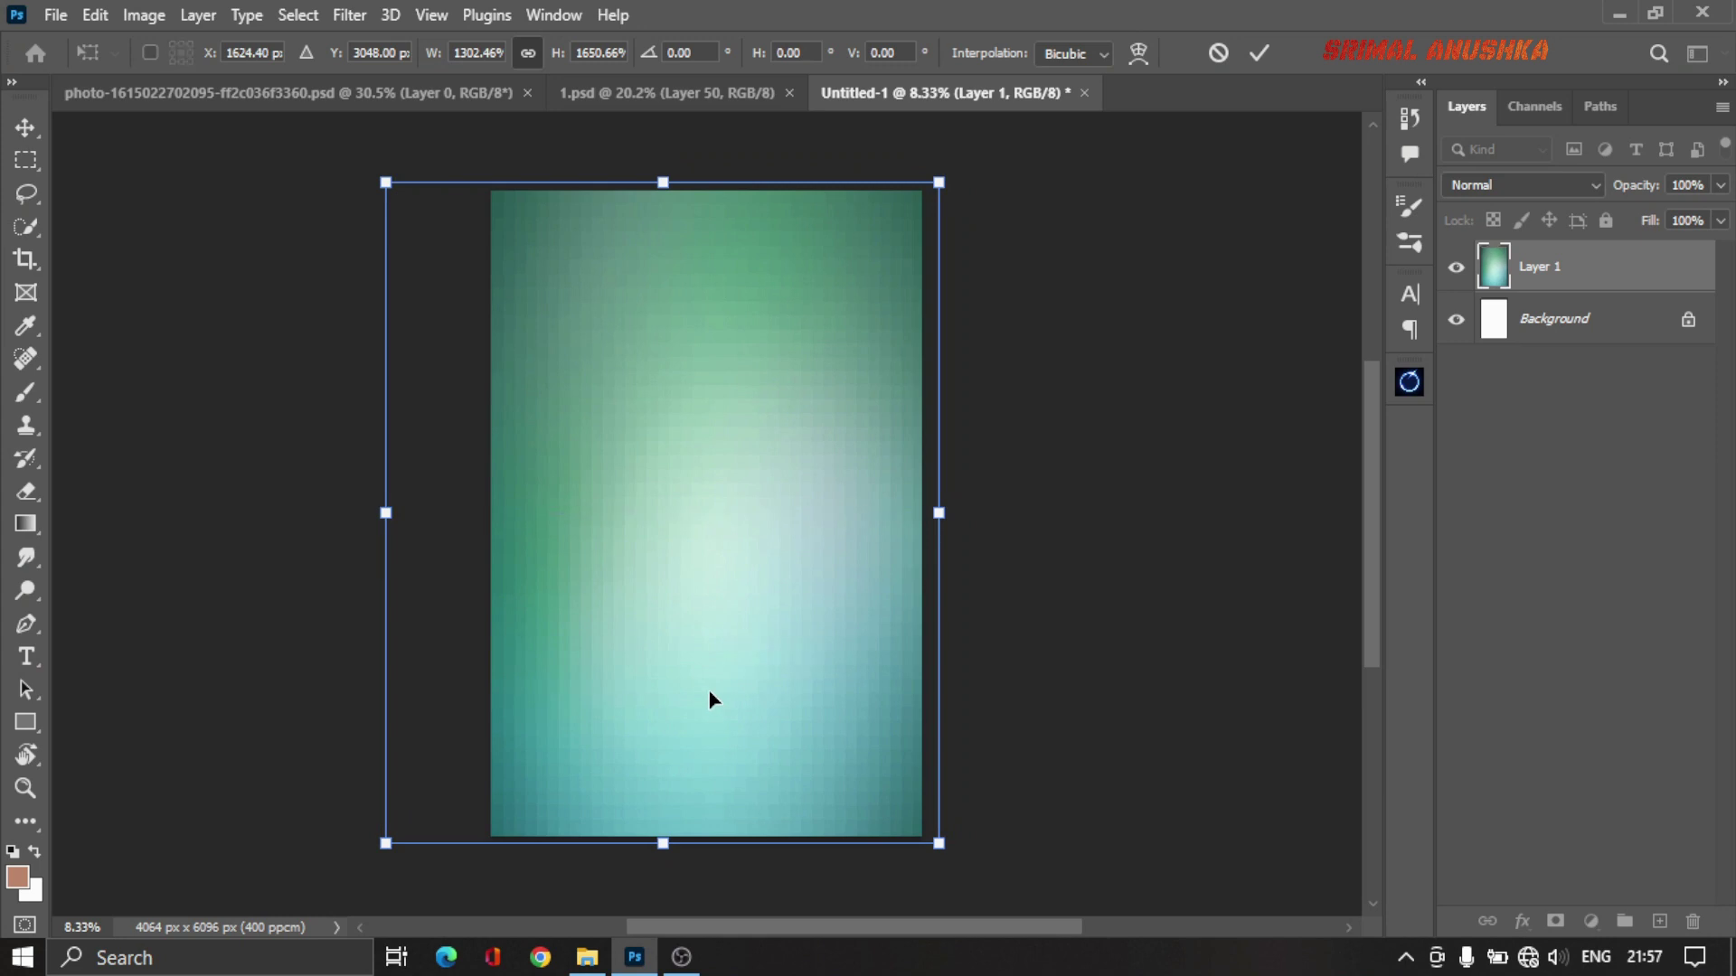
{"action": "key", "text": "Return"}
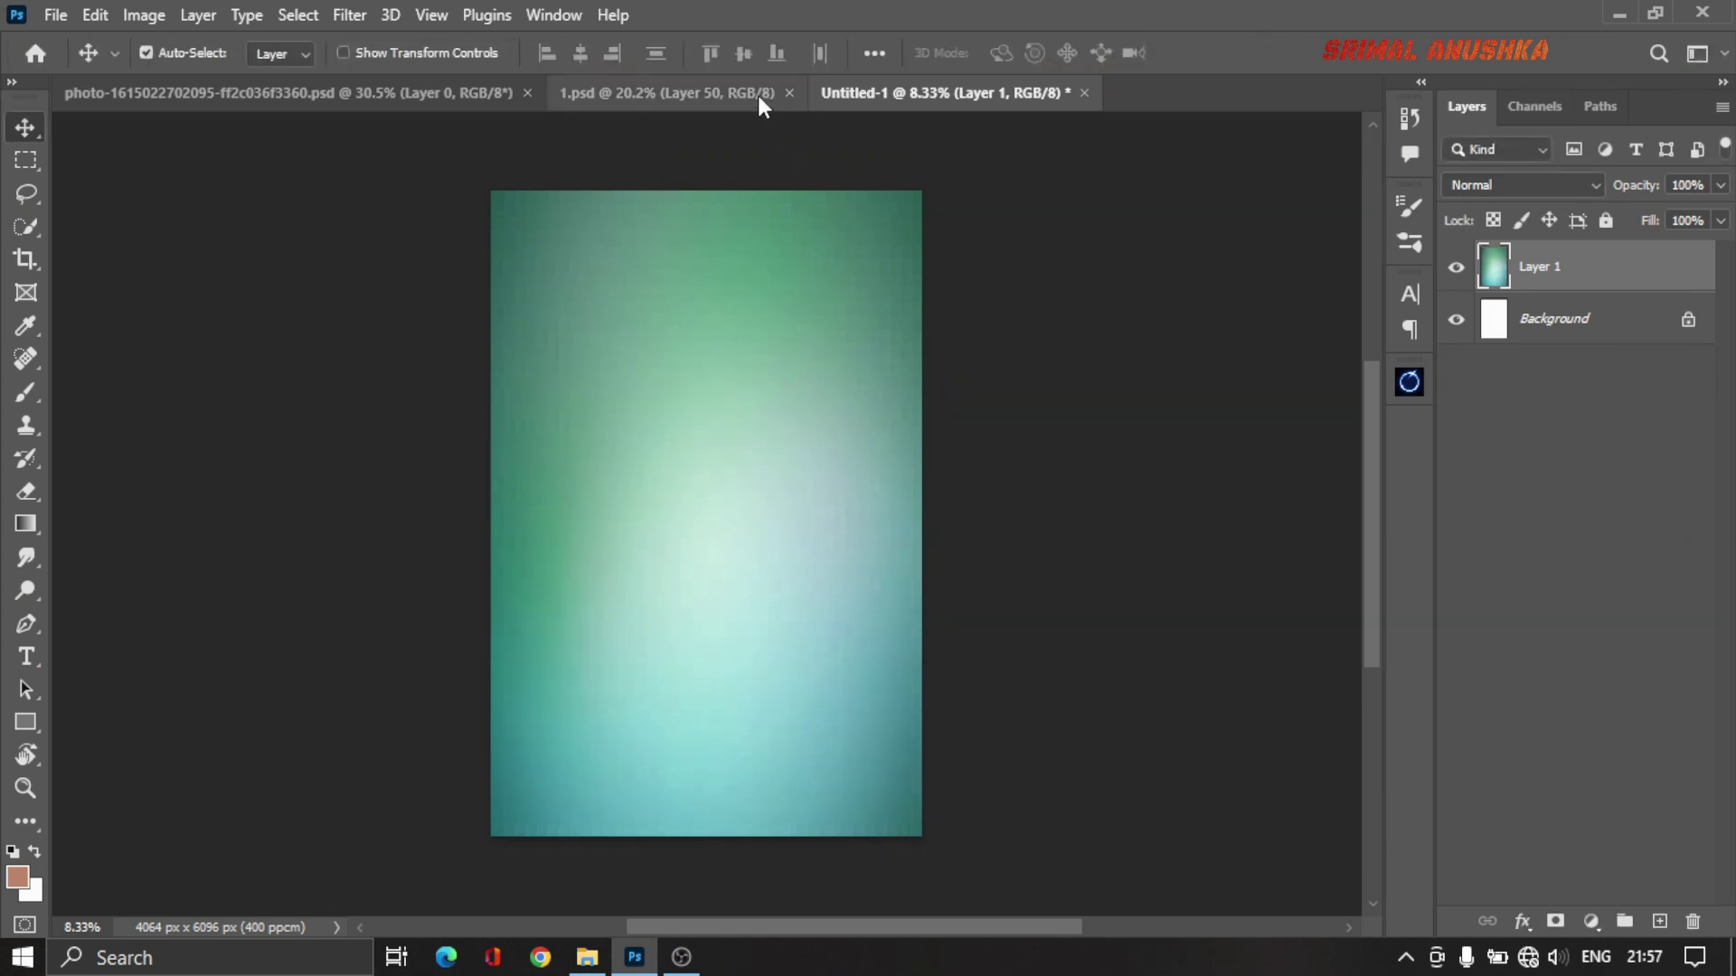
{"action": "left_click", "coordinate": [757, 94]}
Step: Bring the girl cutout onto the teal background as Layer 2, enlarged and moved down
{"action": "left_click", "coordinate": [788, 94]}
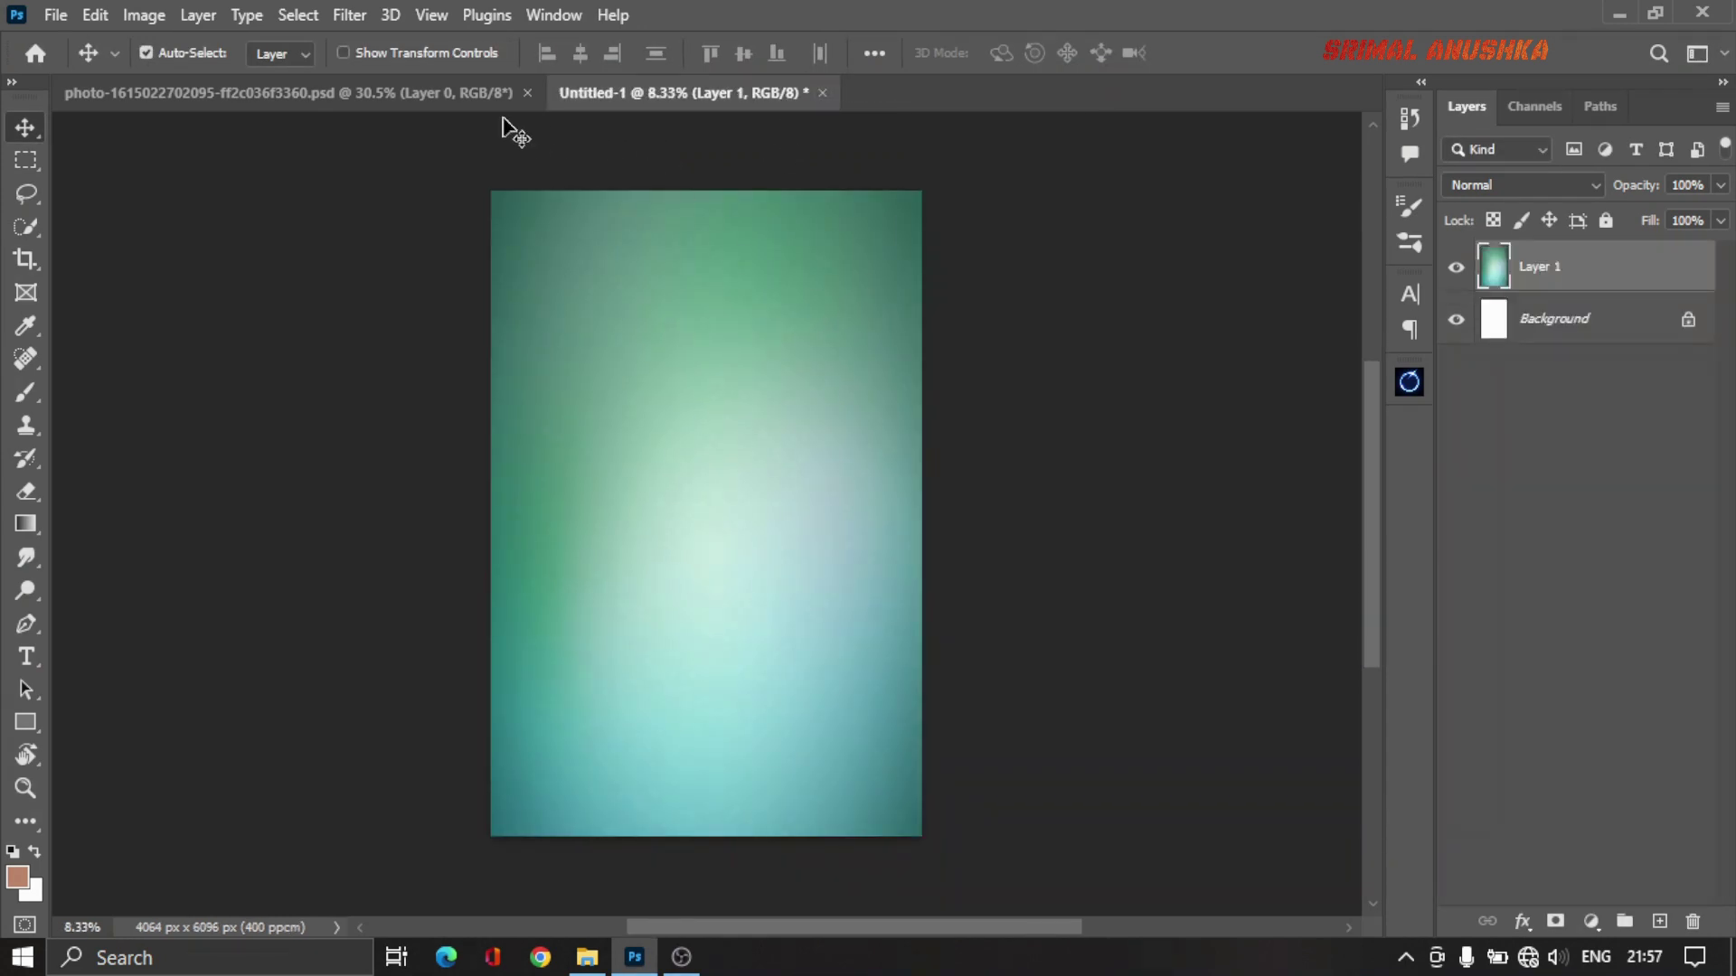
{"action": "left_click", "coordinate": [458, 98]}
{"action": "mouse_move", "coordinate": [647, 279]}
{"action": "left_mouse_down"}
{"action": "mouse_move", "coordinate": [721, 113]}
{"action": "mouse_move", "coordinate": [670, 426]}
{"action": "left_mouse_up"}
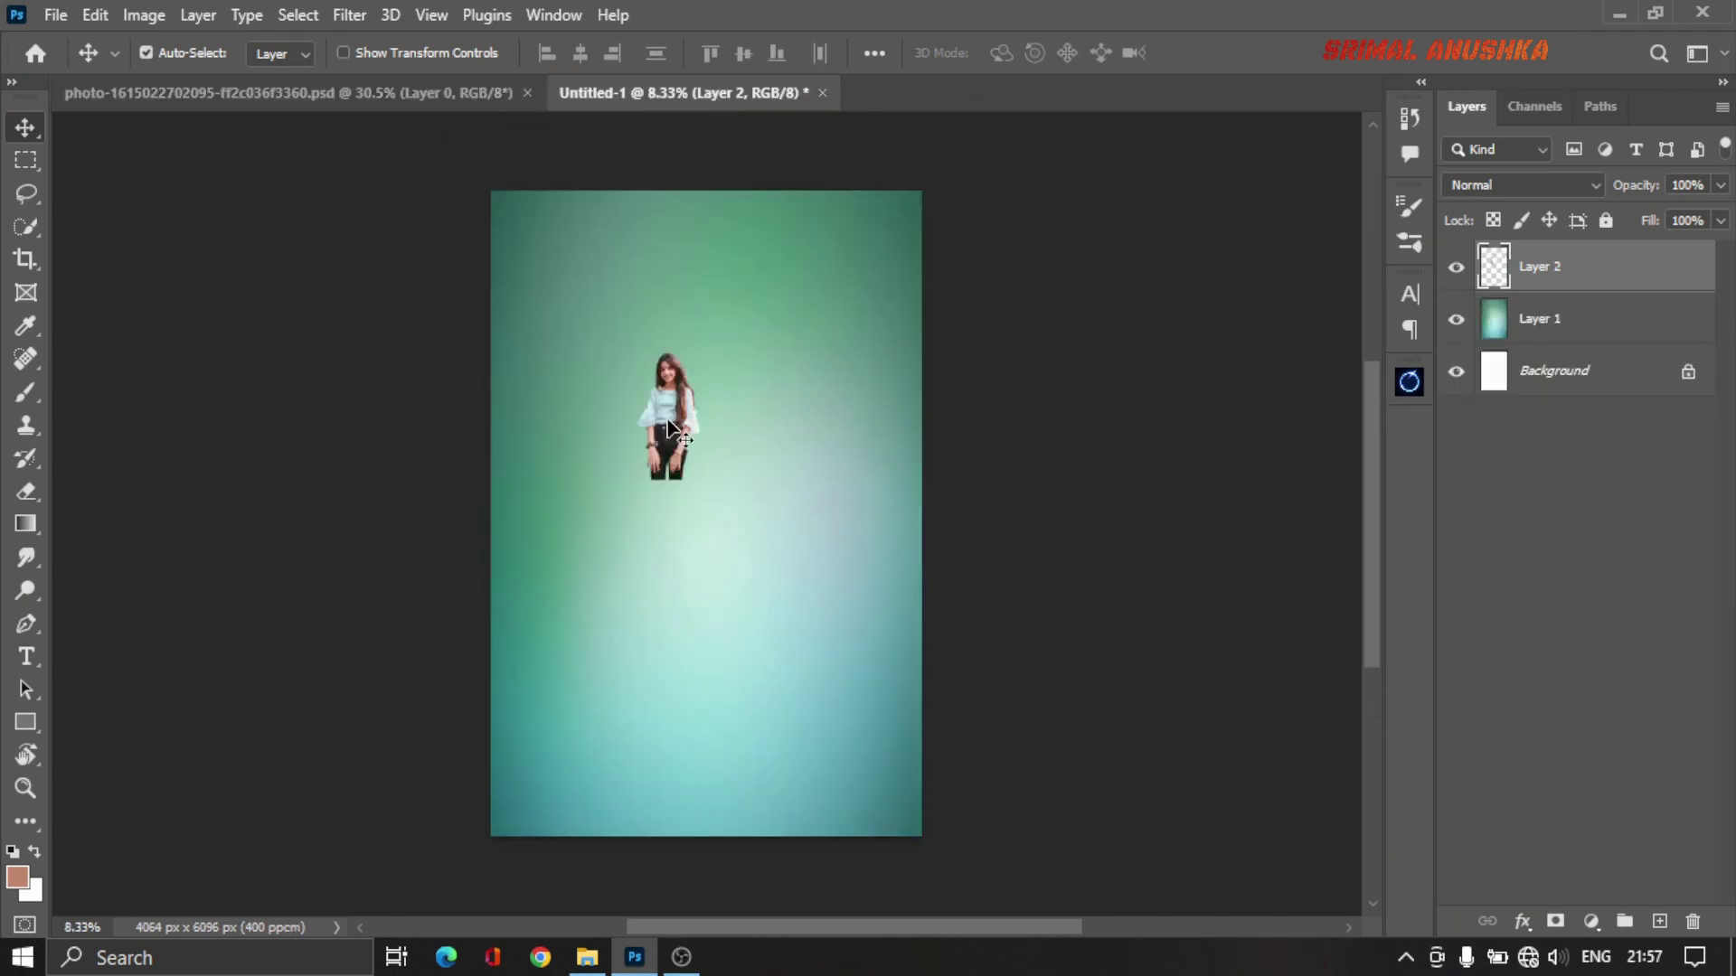
{"action": "key", "text": "ctrl+t"}
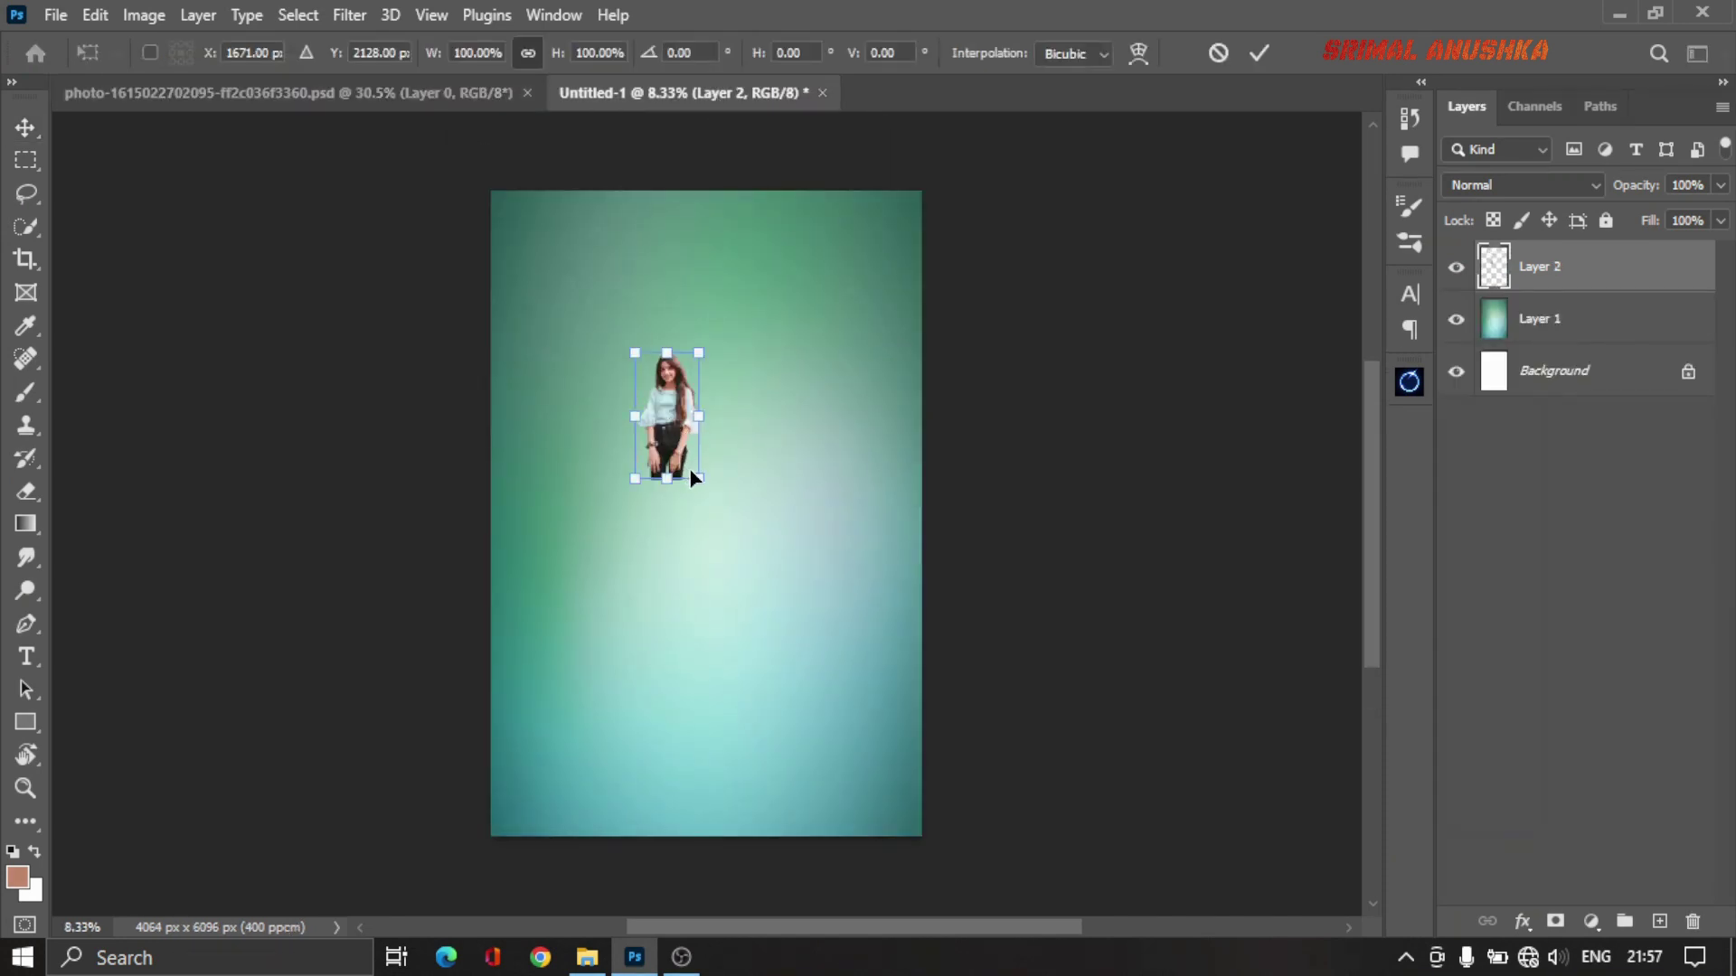
{"action": "mouse_move", "coordinate": [699, 480]}
{"action": "left_mouse_down"}
{"action": "mouse_move", "coordinate": [843, 724]}
{"action": "mouse_move", "coordinate": [780, 635]}
{"action": "mouse_move", "coordinate": [848, 774]}
{"action": "left_mouse_up"}
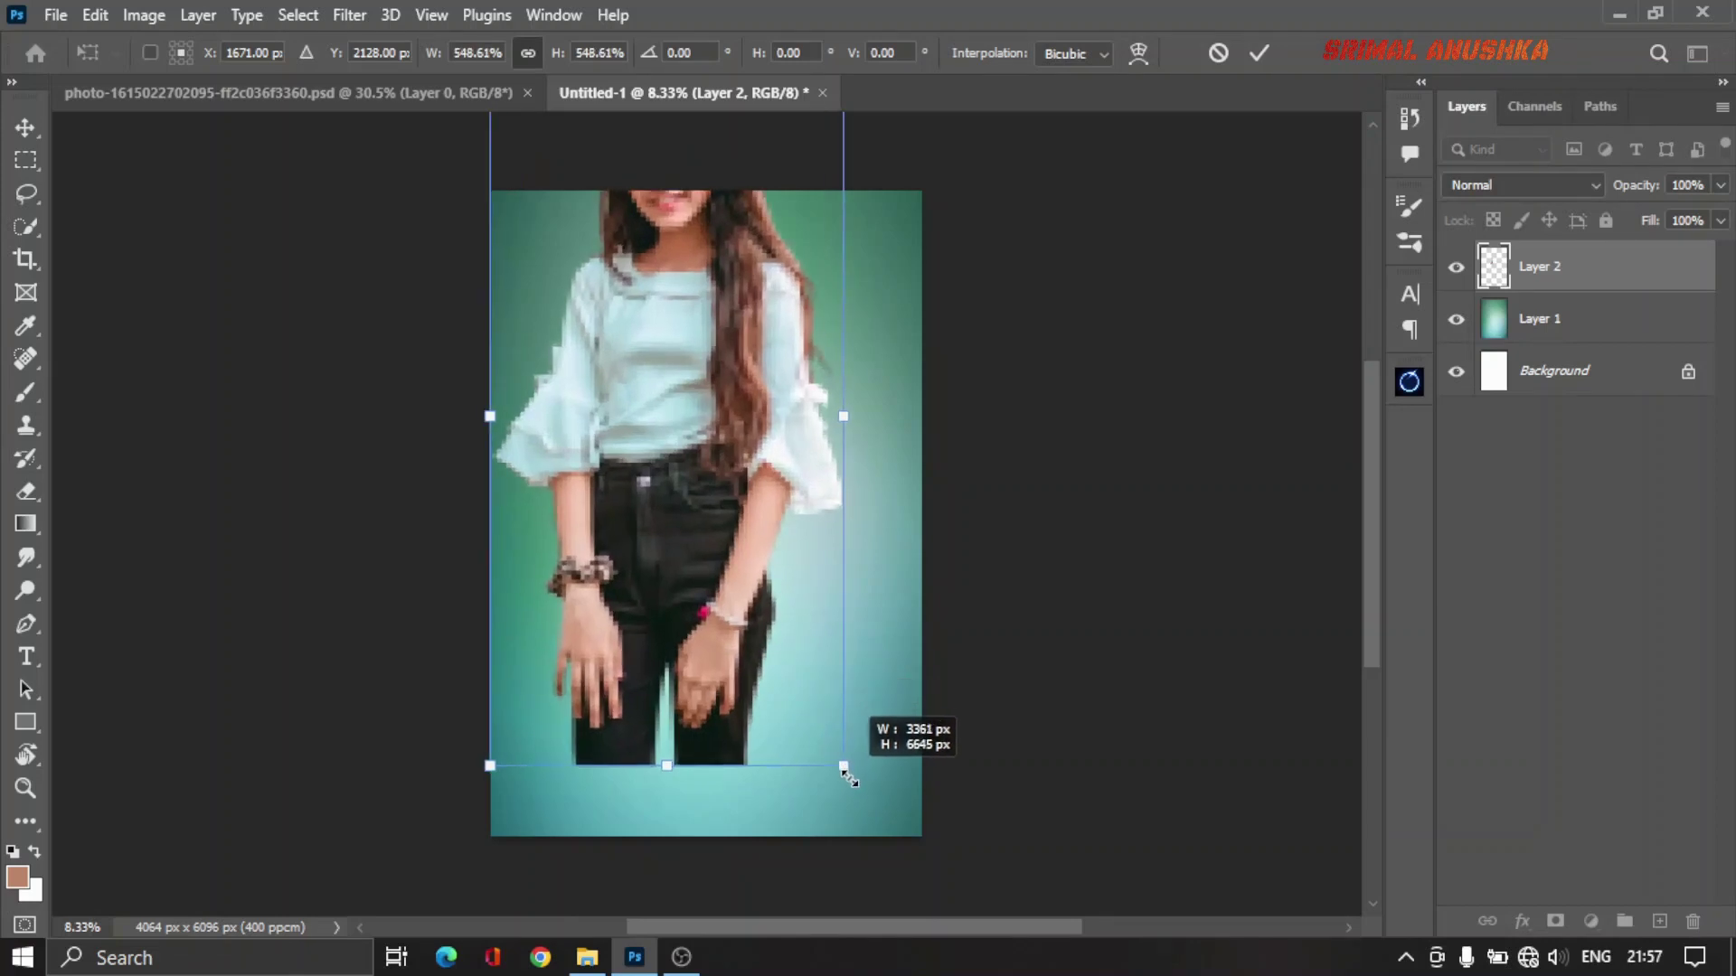
{"action": "left_click_drag", "start_coordinate": [630, 479], "coordinate": [667, 669]}
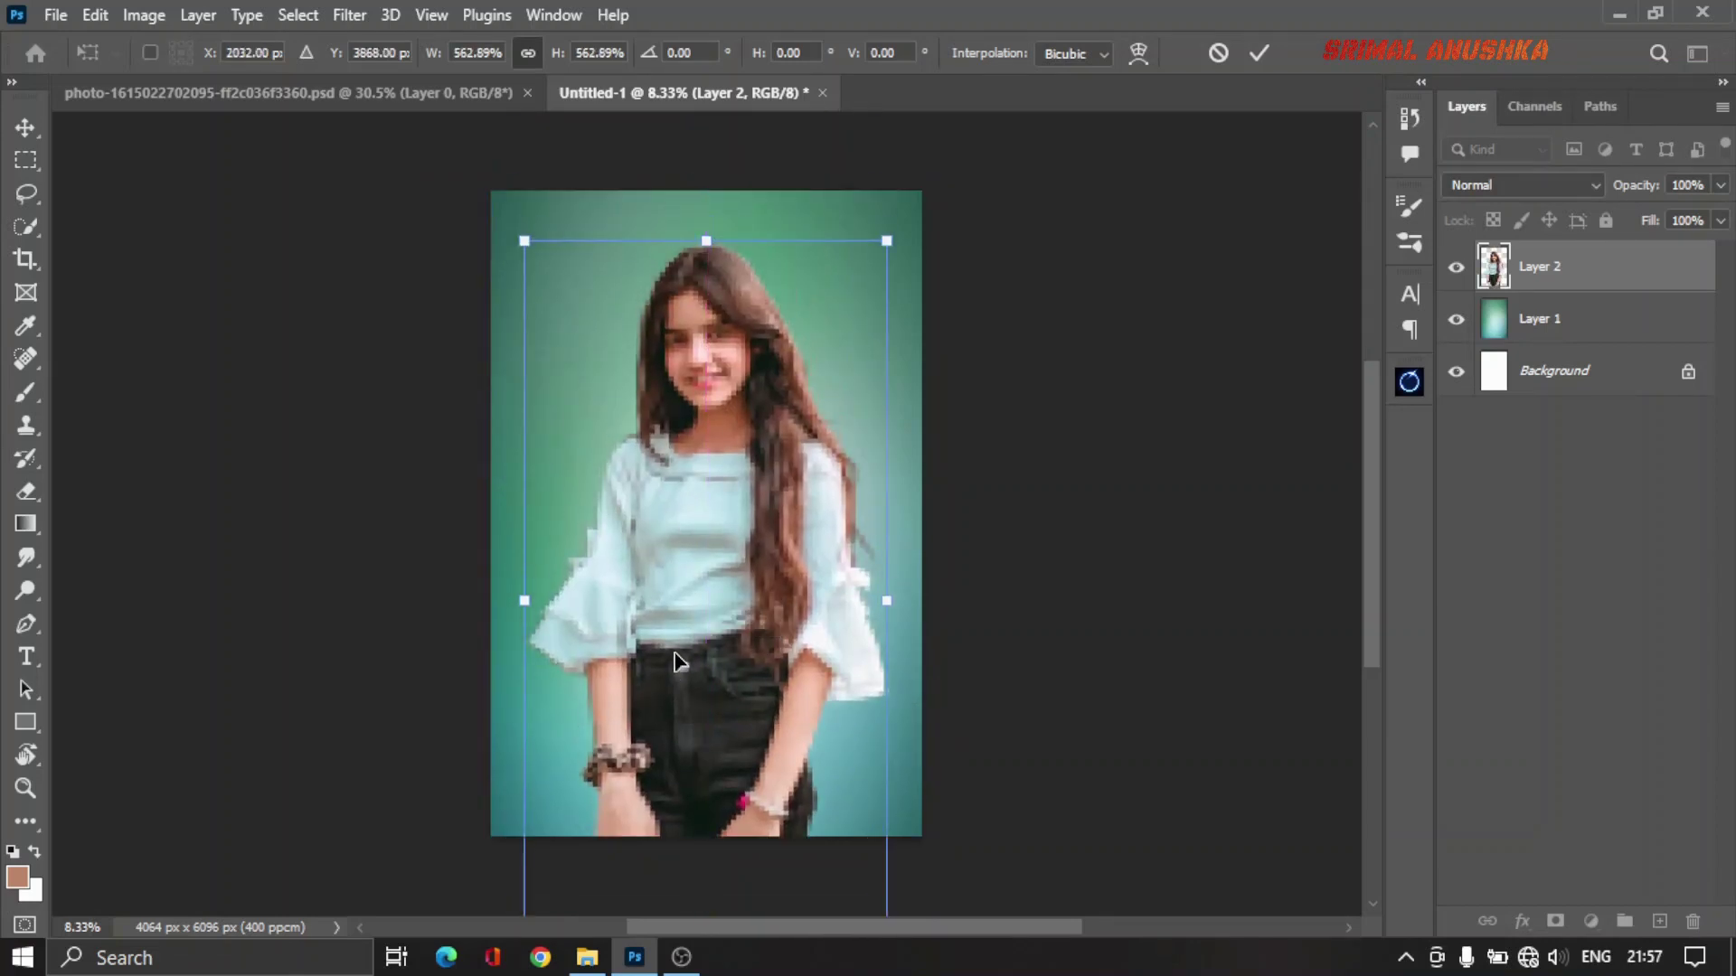
{"action": "key", "text": "Return"}
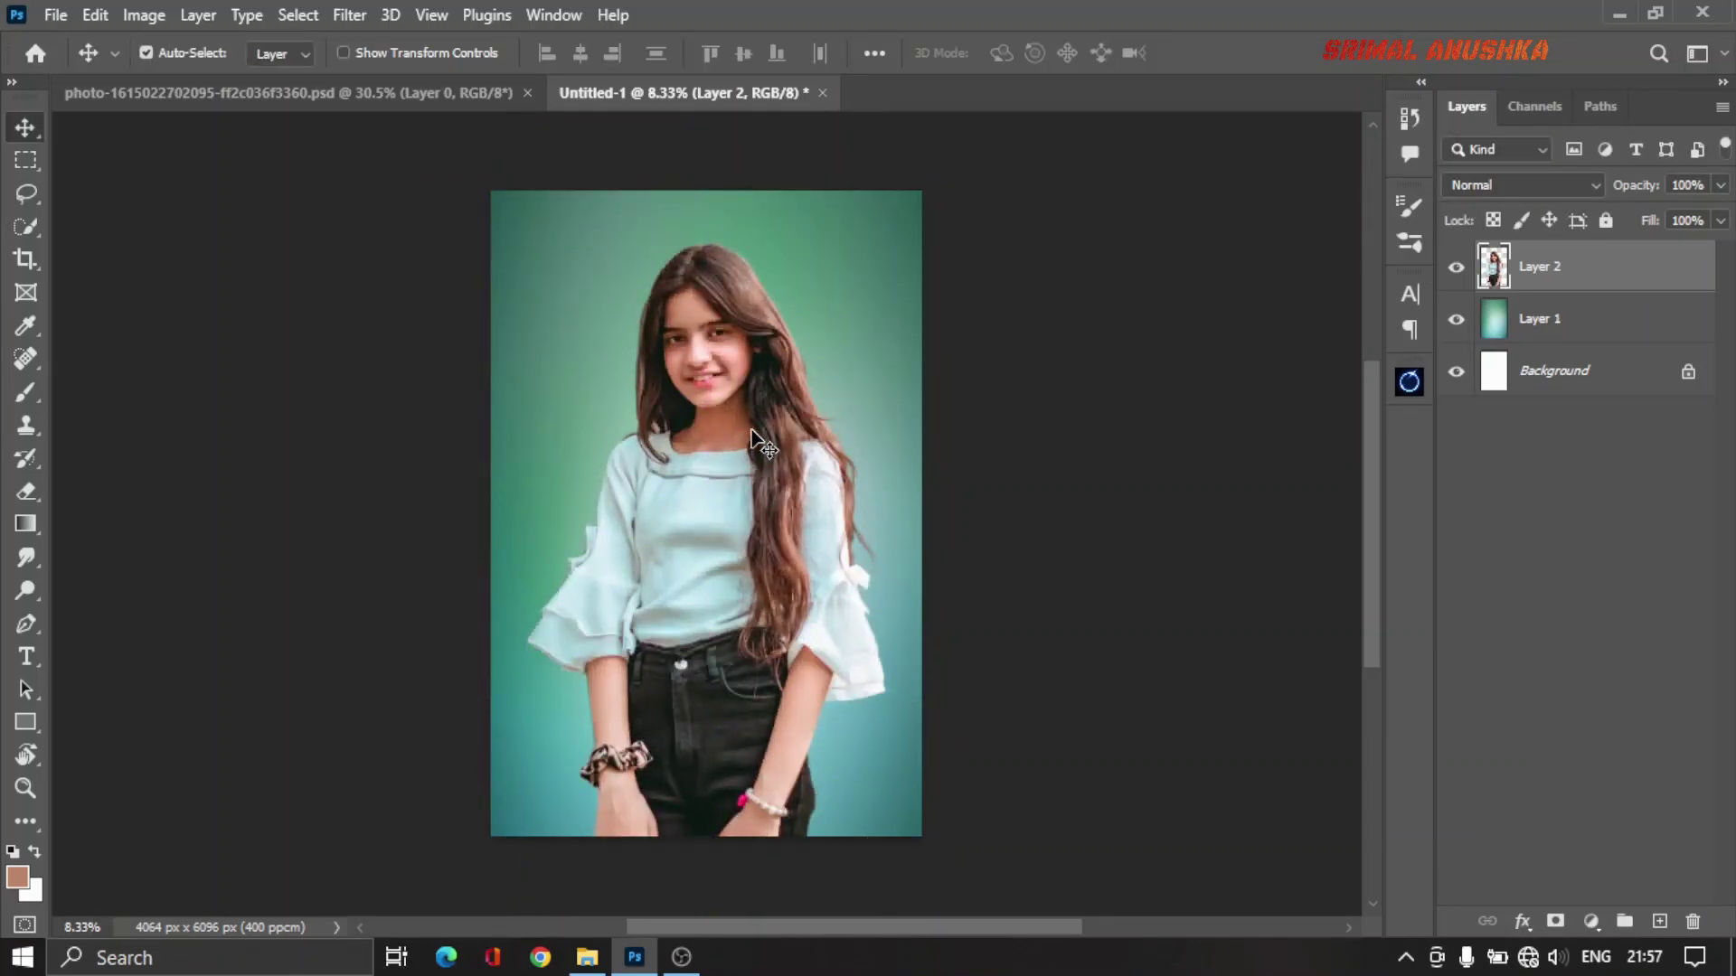
{"action": "scroll", "coordinate": [762, 443], "scroll_direction": "up", "scroll_amount": 1, "text": "alt"}
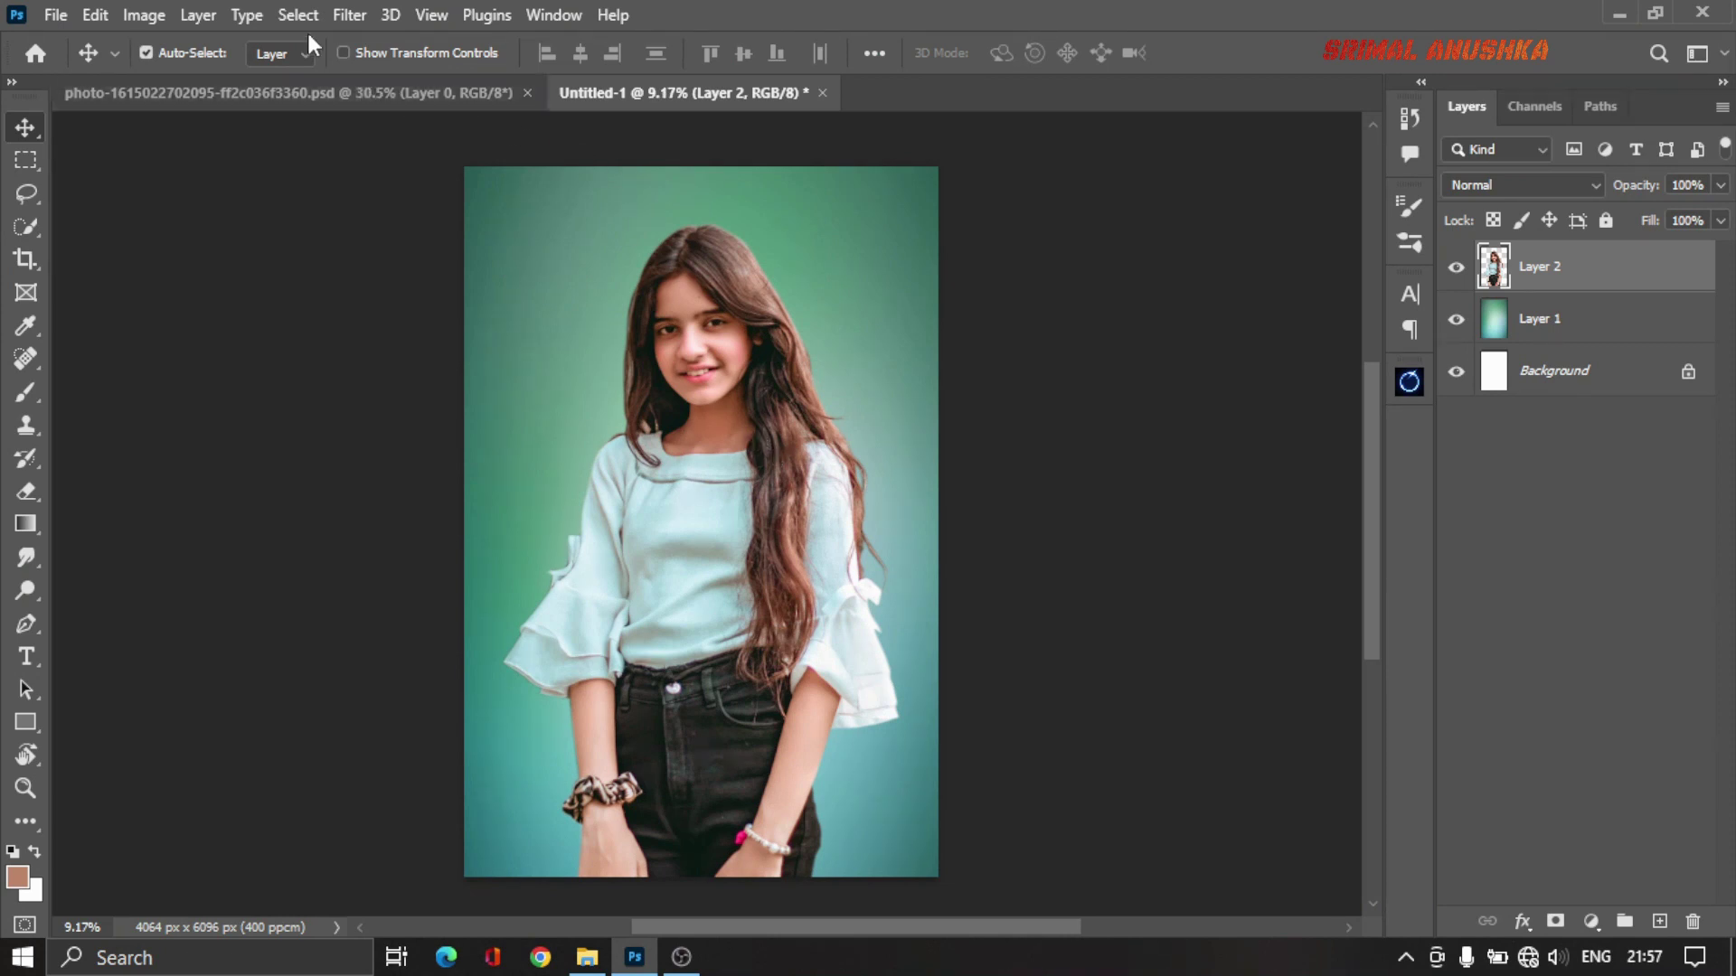
Step: Open the Guirlanda03 wreath file from the New Volume (H:) drive
{"action": "left_click", "coordinate": [56, 14]}
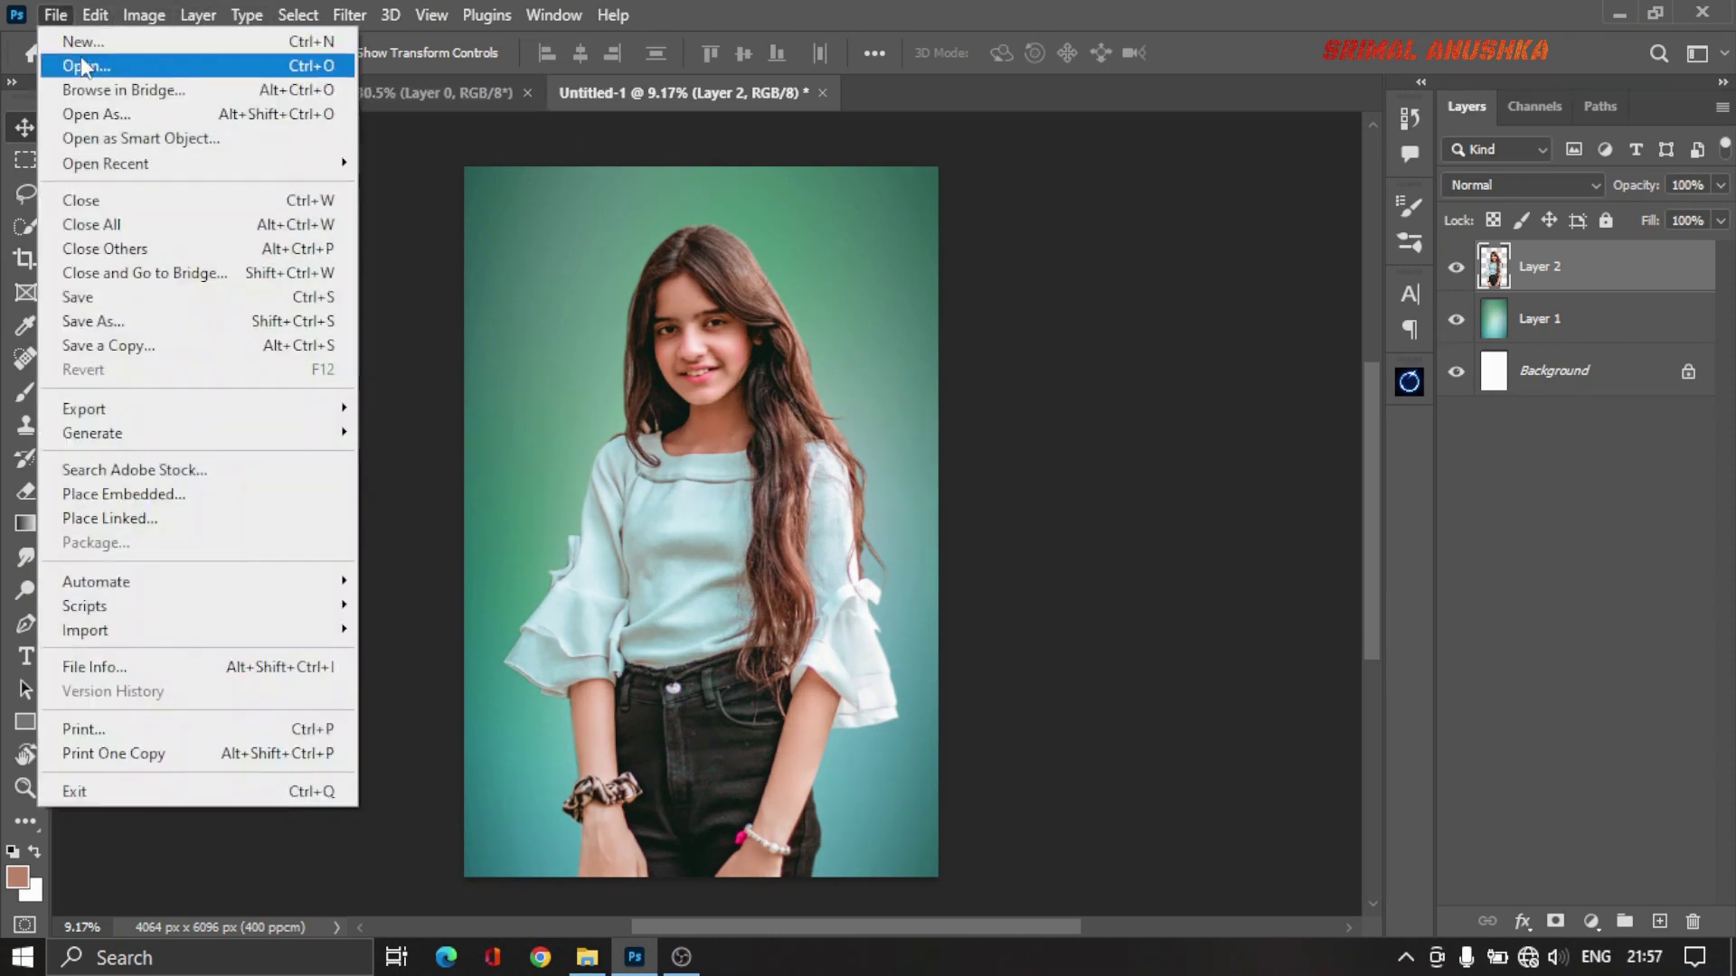
{"action": "left_click", "coordinate": [81, 61]}
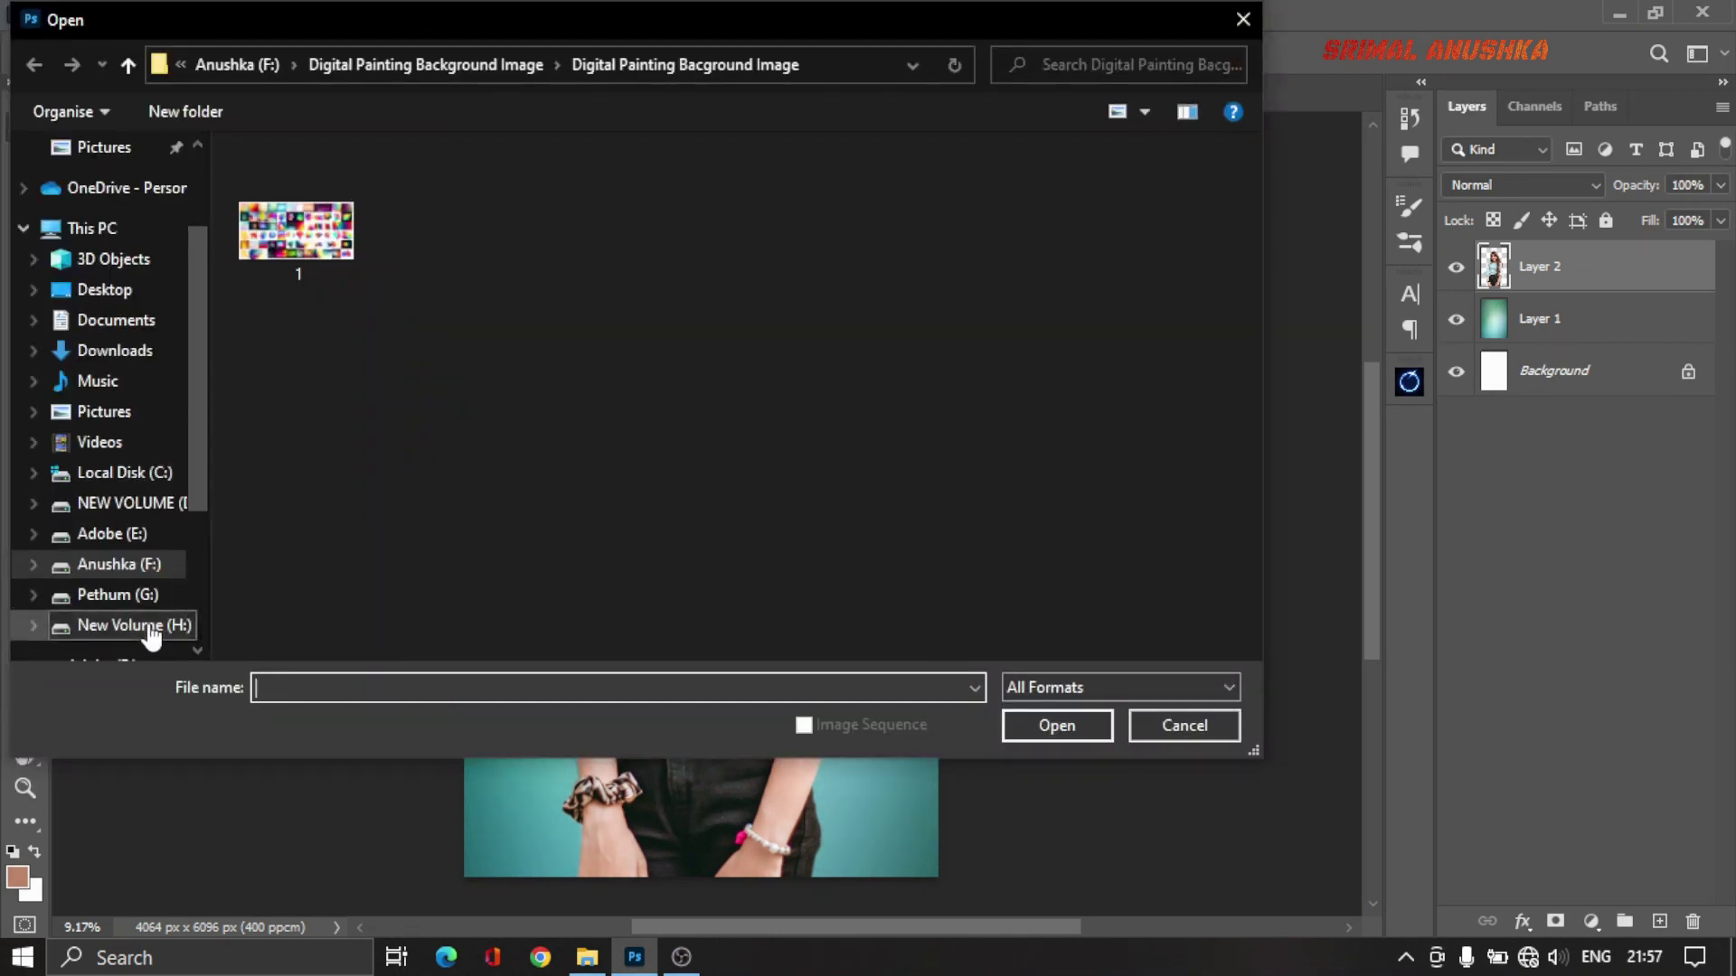
{"action": "left_click", "coordinate": [135, 625]}
{"action": "scroll", "coordinate": [855, 485], "scroll_direction": "down", "scroll_amount": 2}
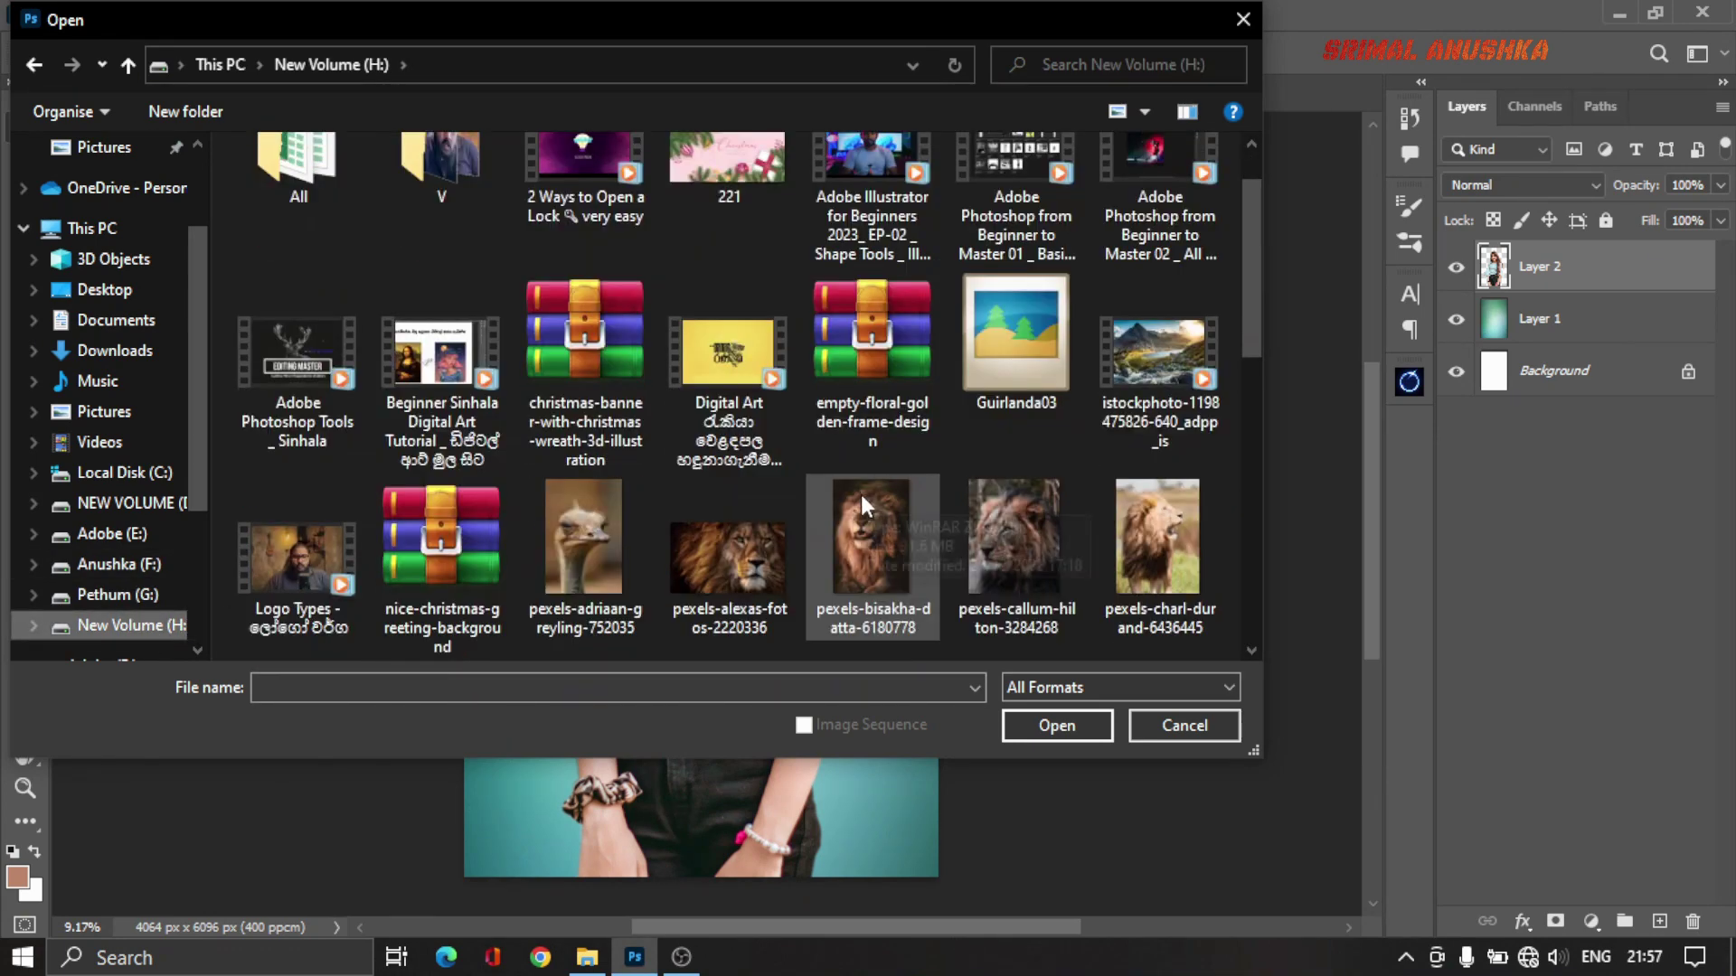
{"action": "scroll", "coordinate": [860, 496], "scroll_direction": "down", "scroll_amount": 5}
{"action": "left_click", "coordinate": [1190, 733]}
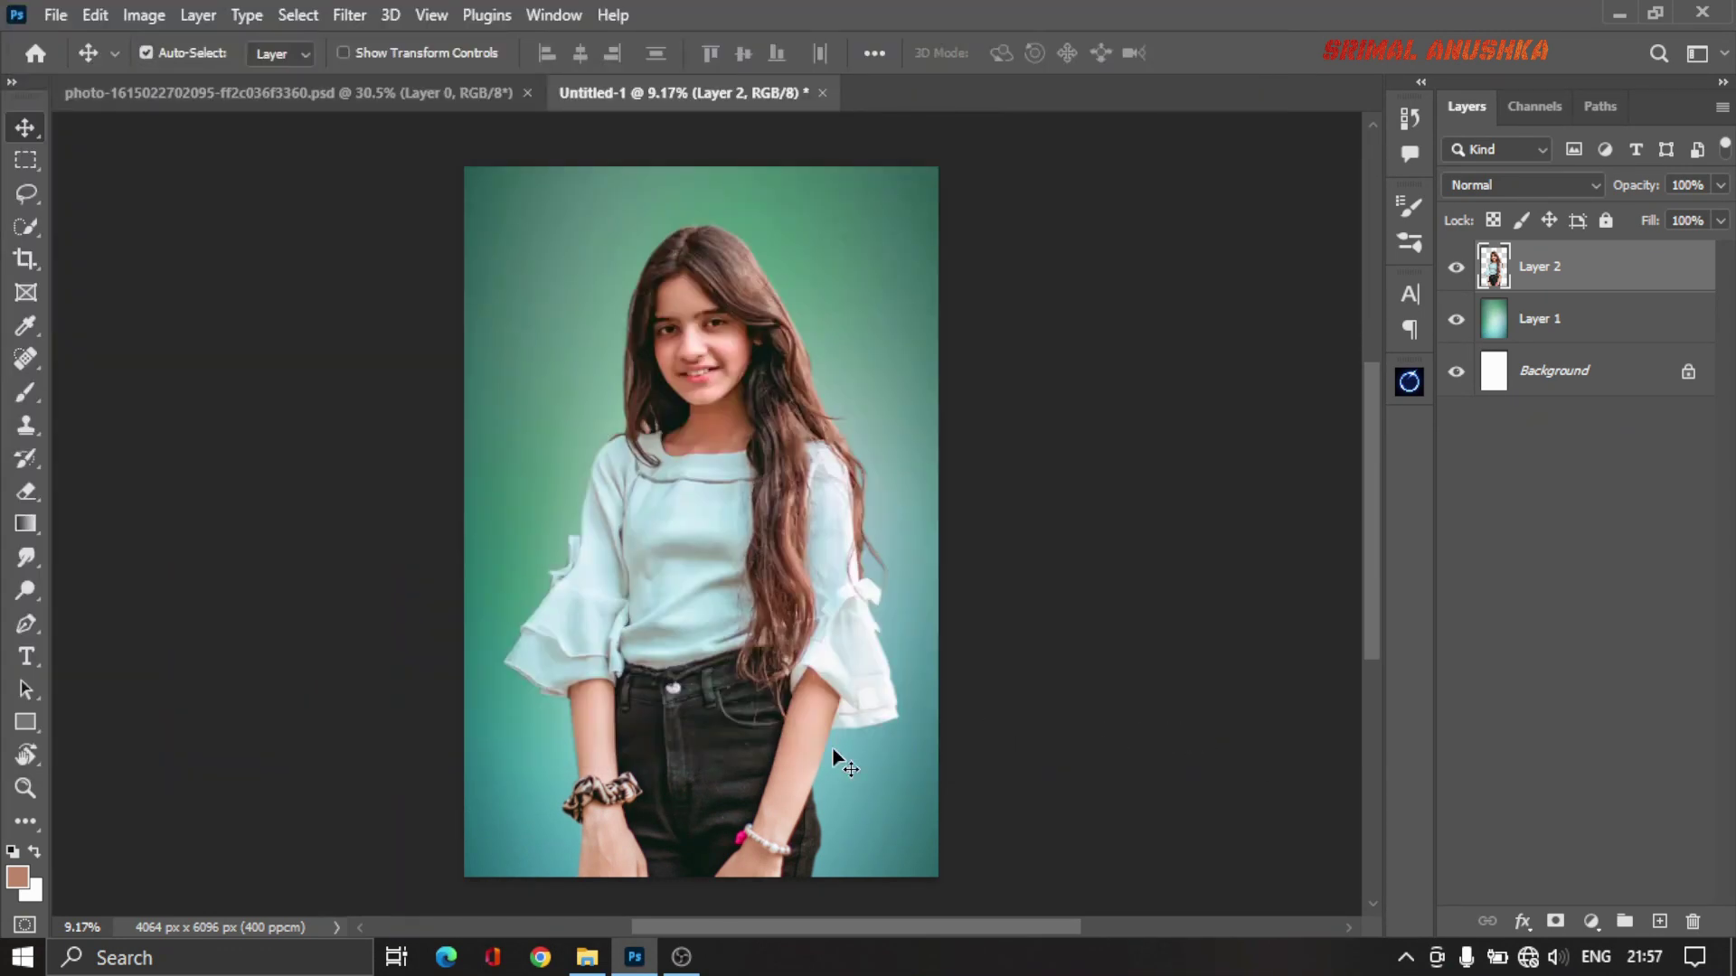
{"action": "left_click", "coordinate": [56, 14]}
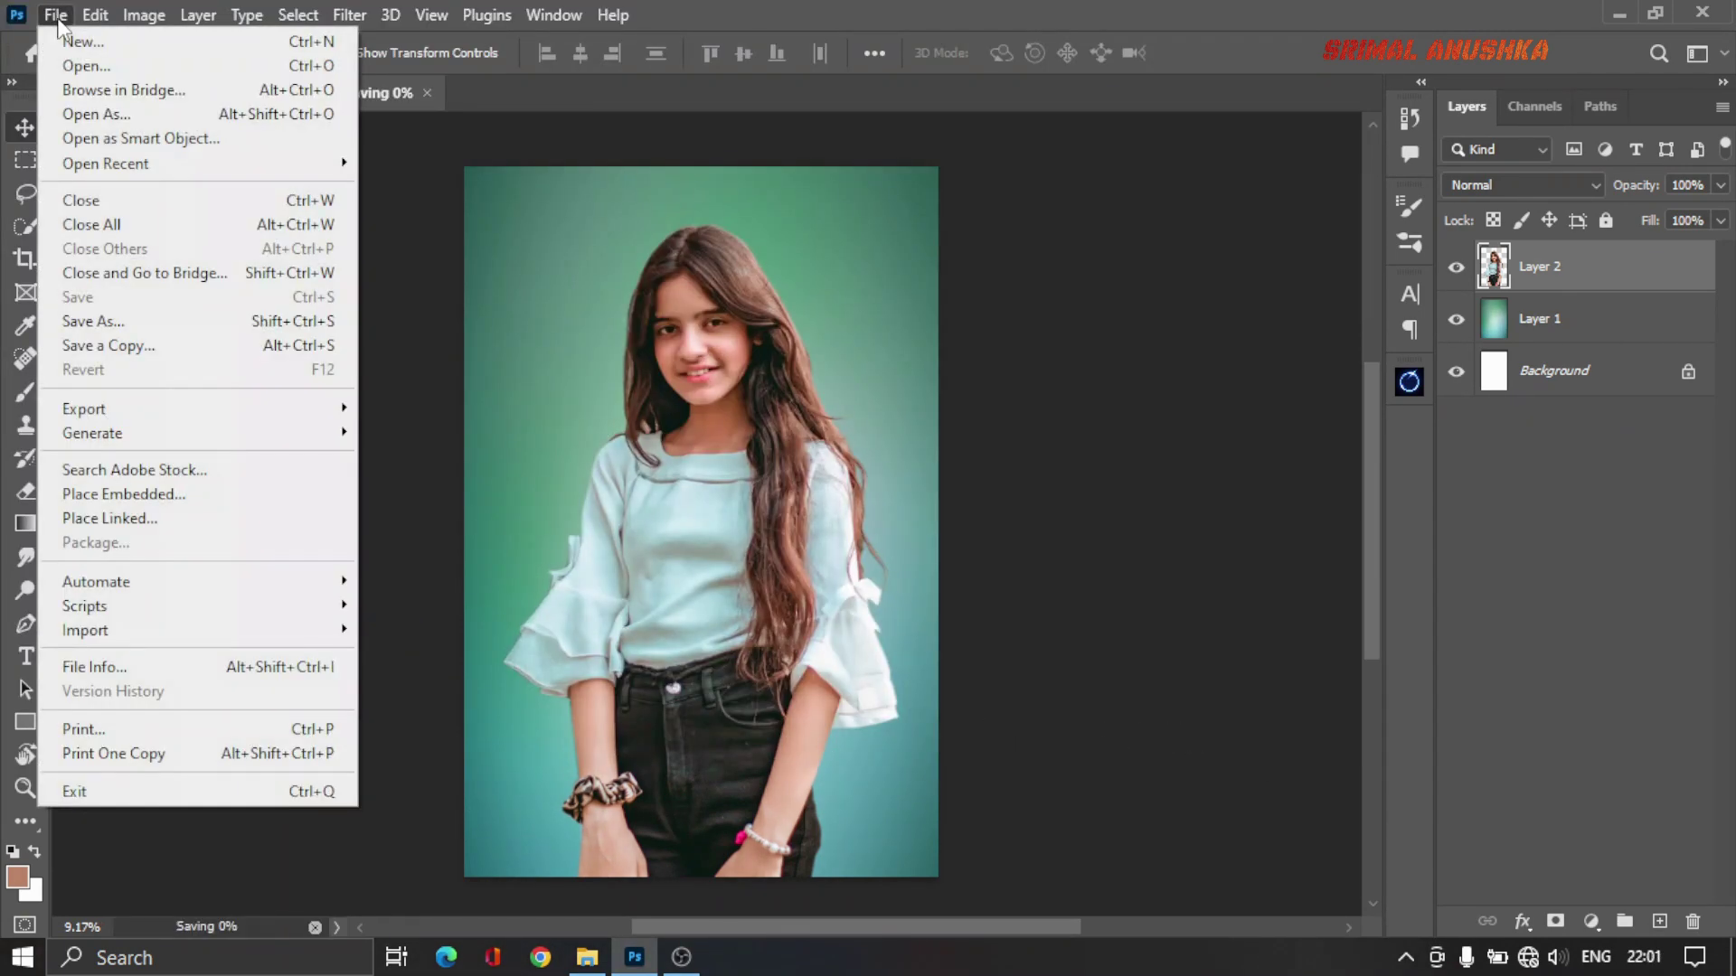
{"action": "left_click", "coordinate": [81, 65]}
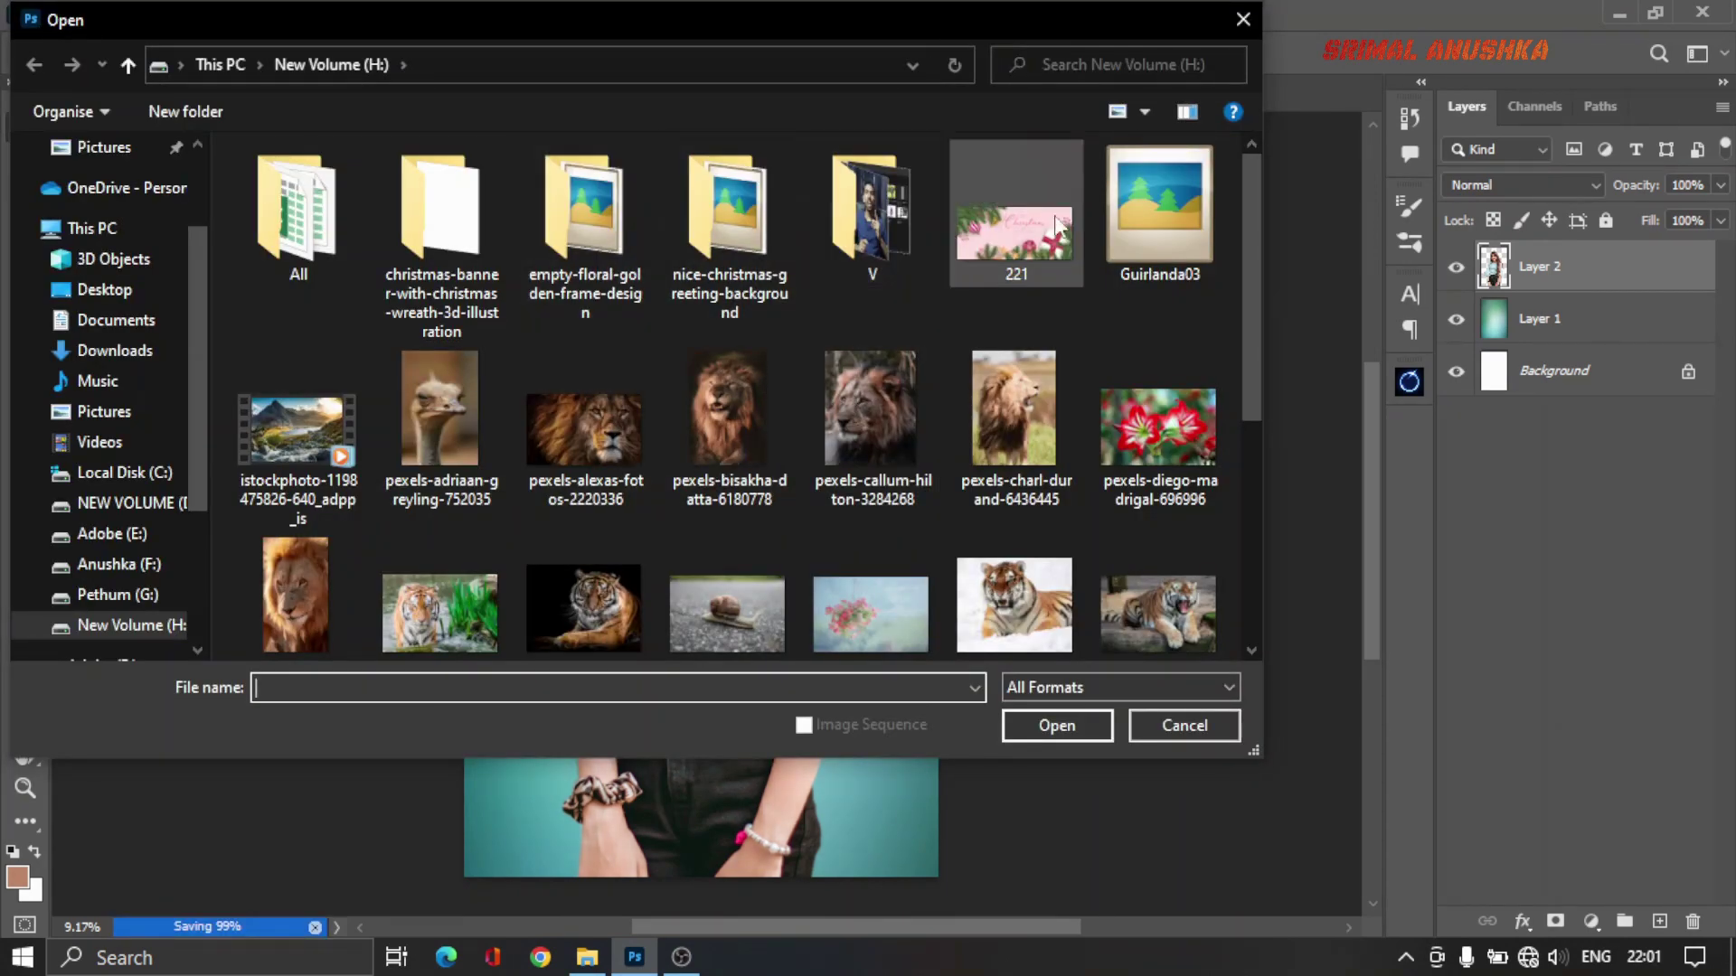
{"action": "left_click", "coordinate": [1147, 204]}
{"action": "double_click", "coordinate": [1146, 203]}
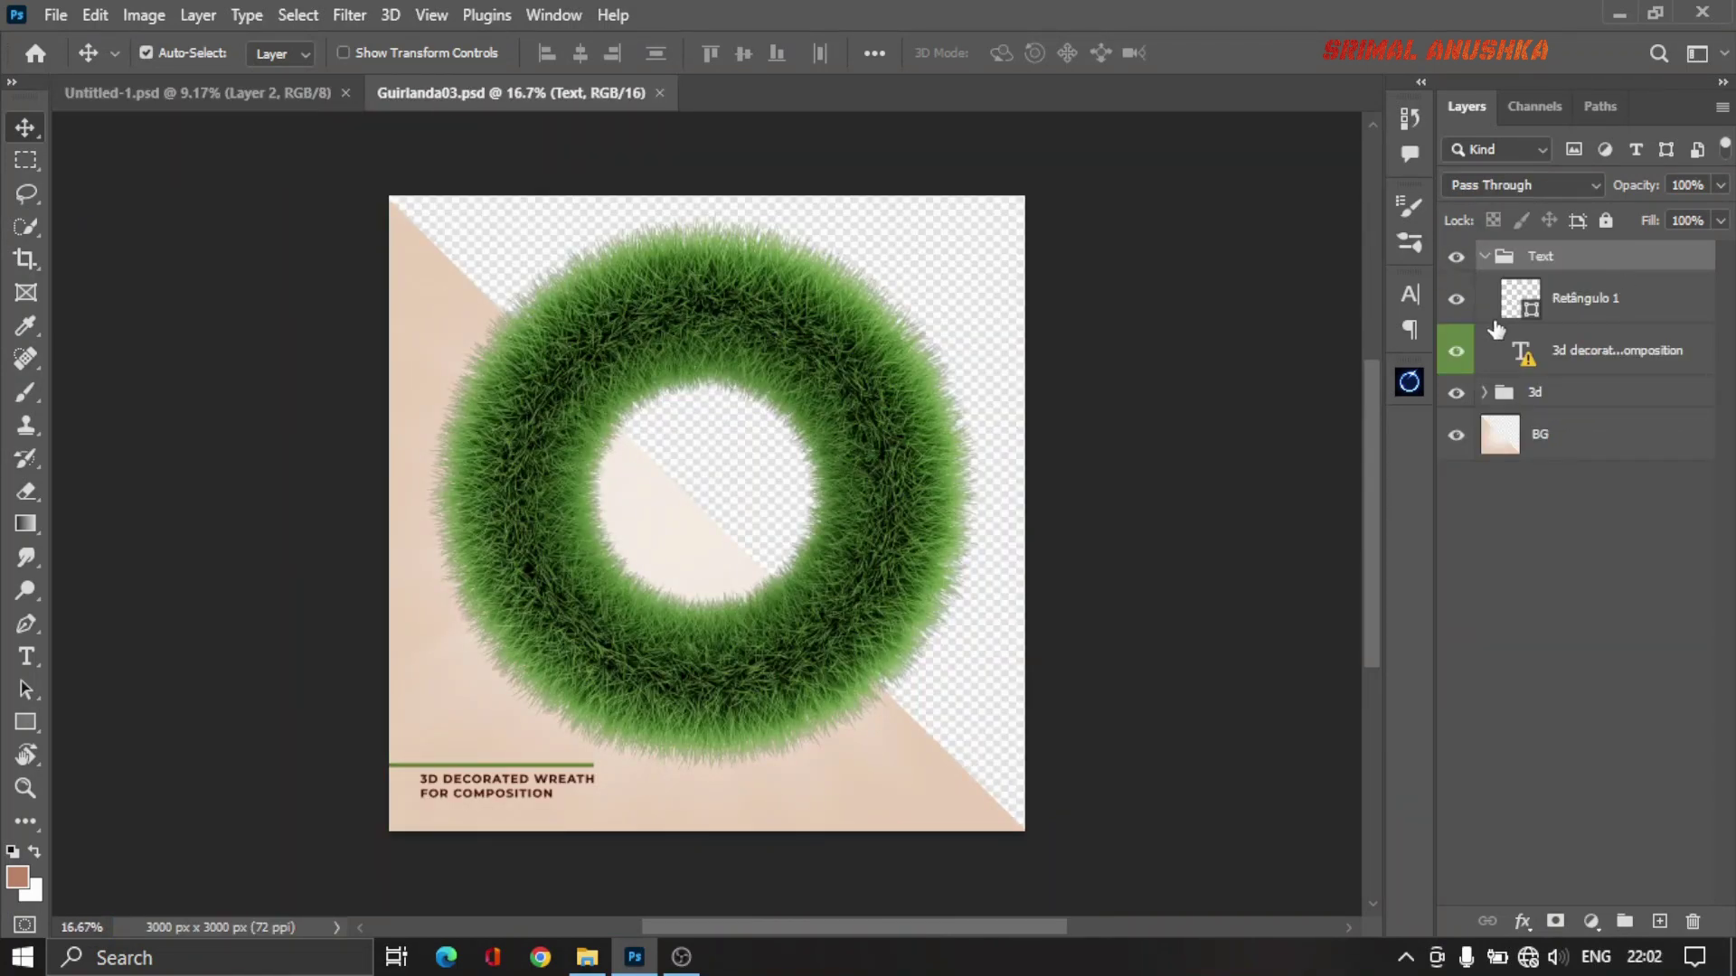
Step: Toggle layer visibility to hide the beige BG layer while keeping the wreath shown
{"action": "left_click", "coordinate": [1457, 299]}
{"action": "left_click", "coordinate": [1459, 302]}
{"action": "left_click", "coordinate": [1456, 437]}
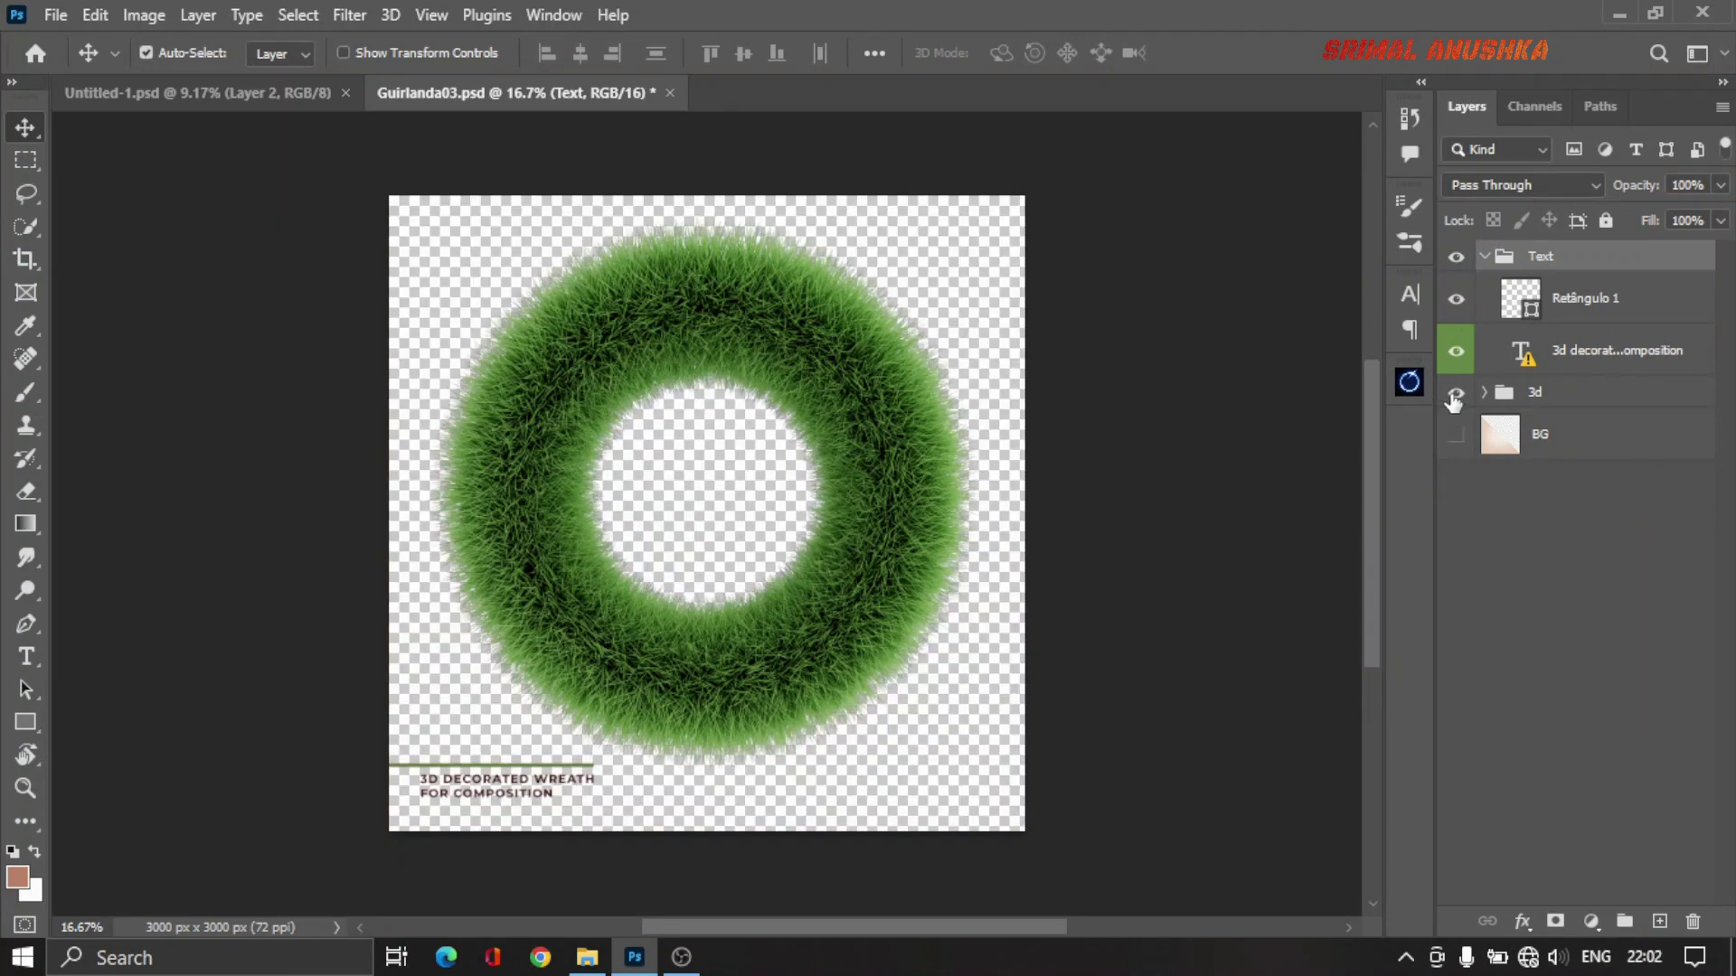
{"action": "left_click", "coordinate": [1457, 394]}
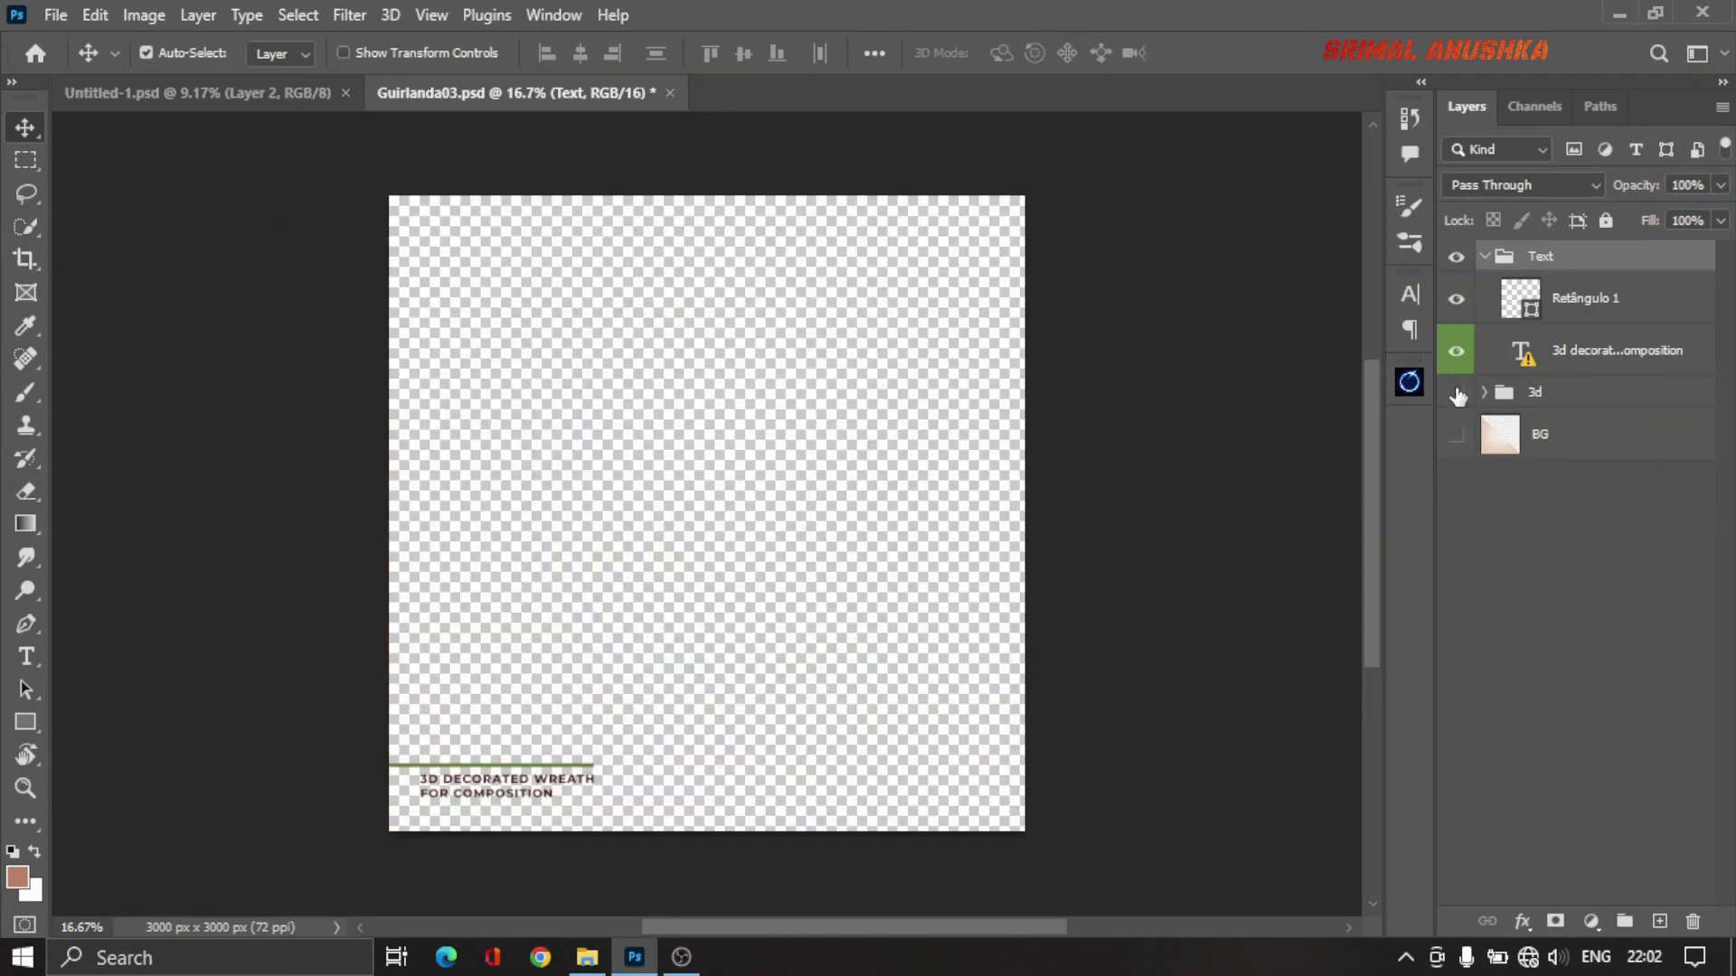
{"action": "left_click", "coordinate": [1456, 394]}
{"action": "left_click", "coordinate": [1457, 260]}
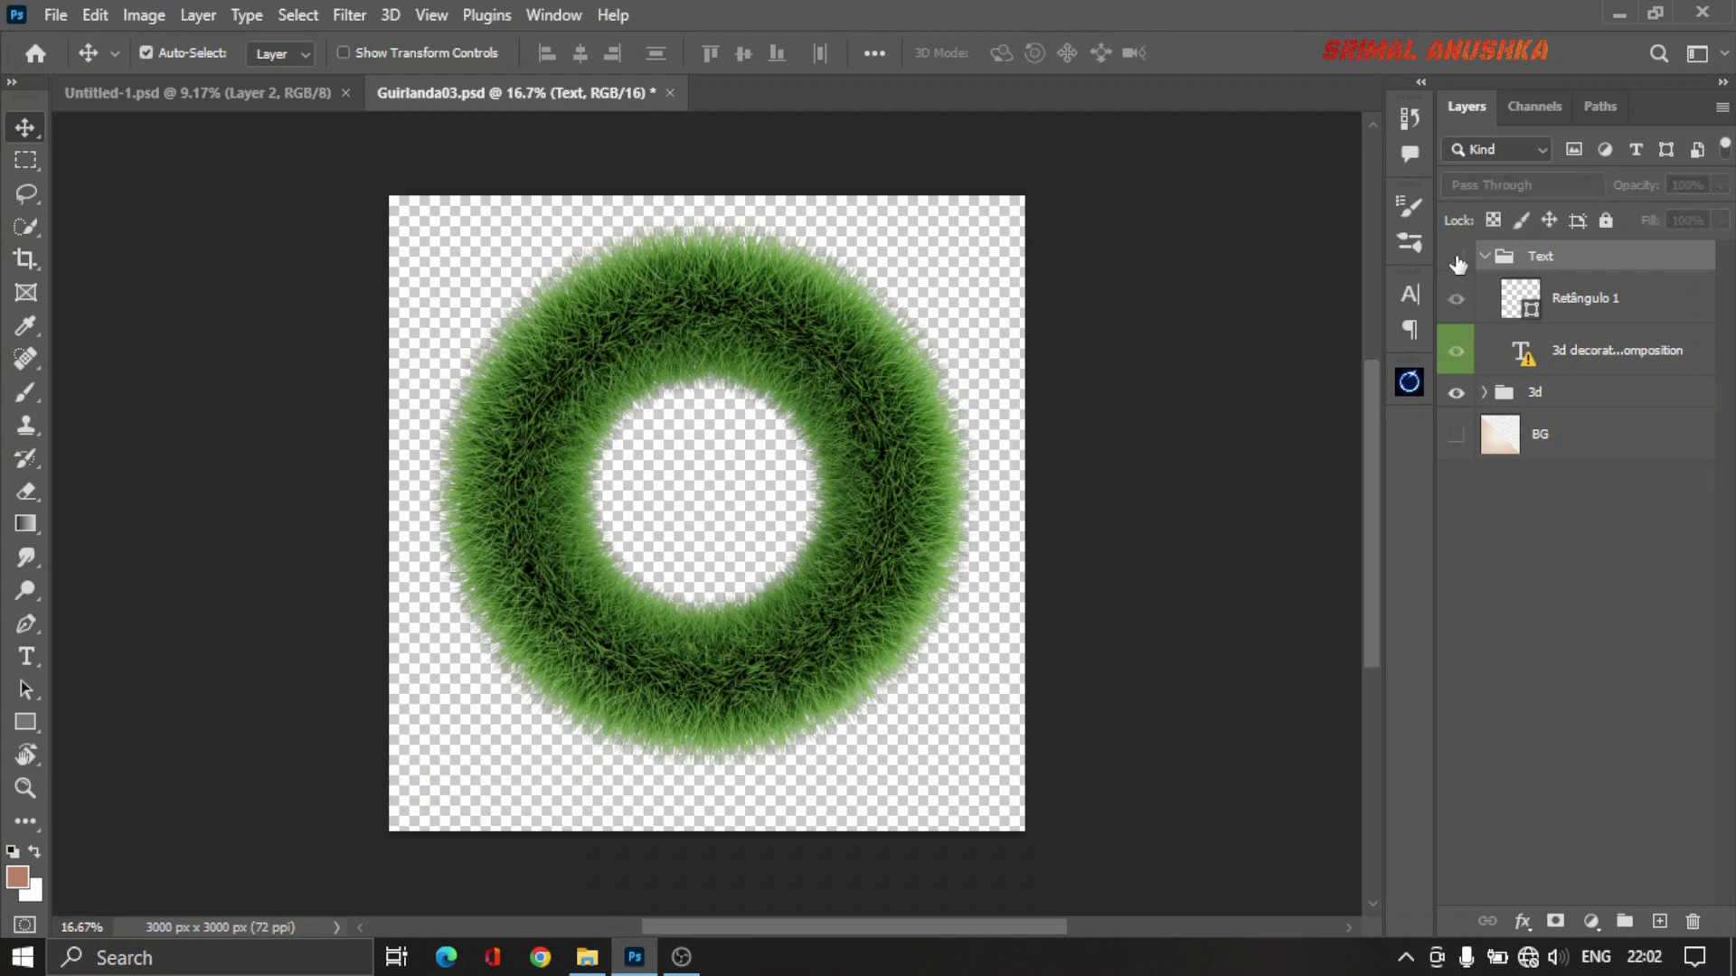
{"action": "key", "text": "ctrl+comma"}
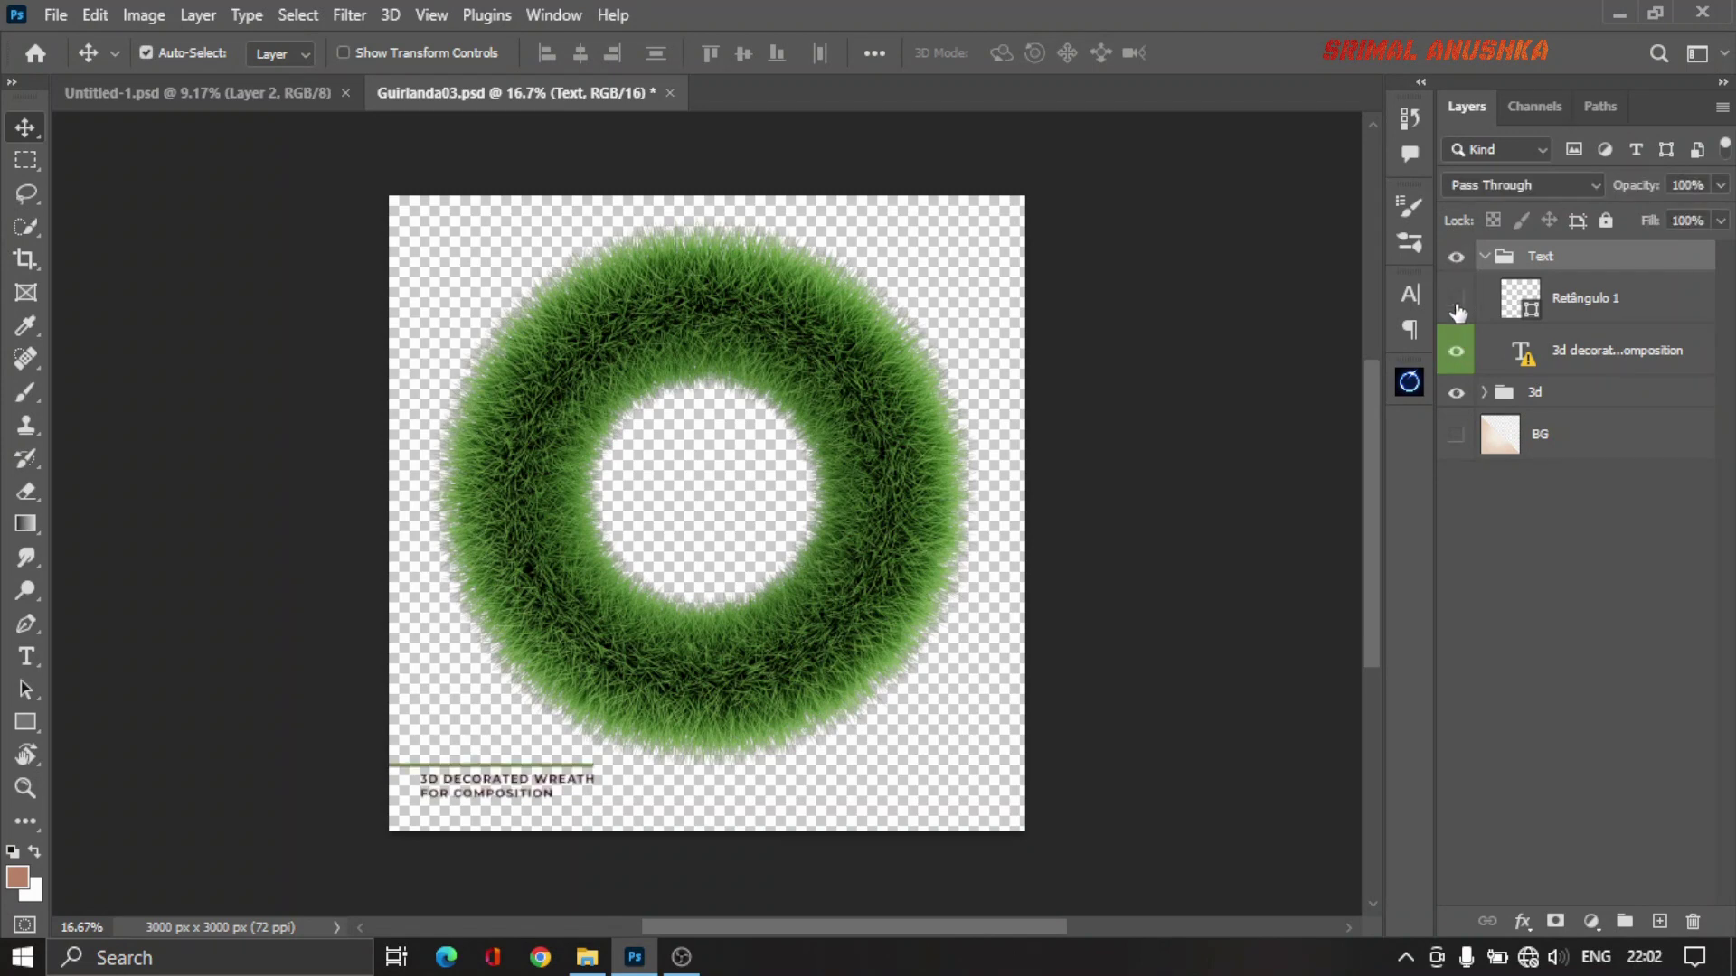
{"action": "left_click", "coordinate": [1457, 312]}
{"action": "left_click", "coordinate": [1463, 433]}
Step: Expand the 3d group and open the Guirlanda smart object's contents as Guirlanda 3.png
{"action": "left_click", "coordinate": [1483, 393]}
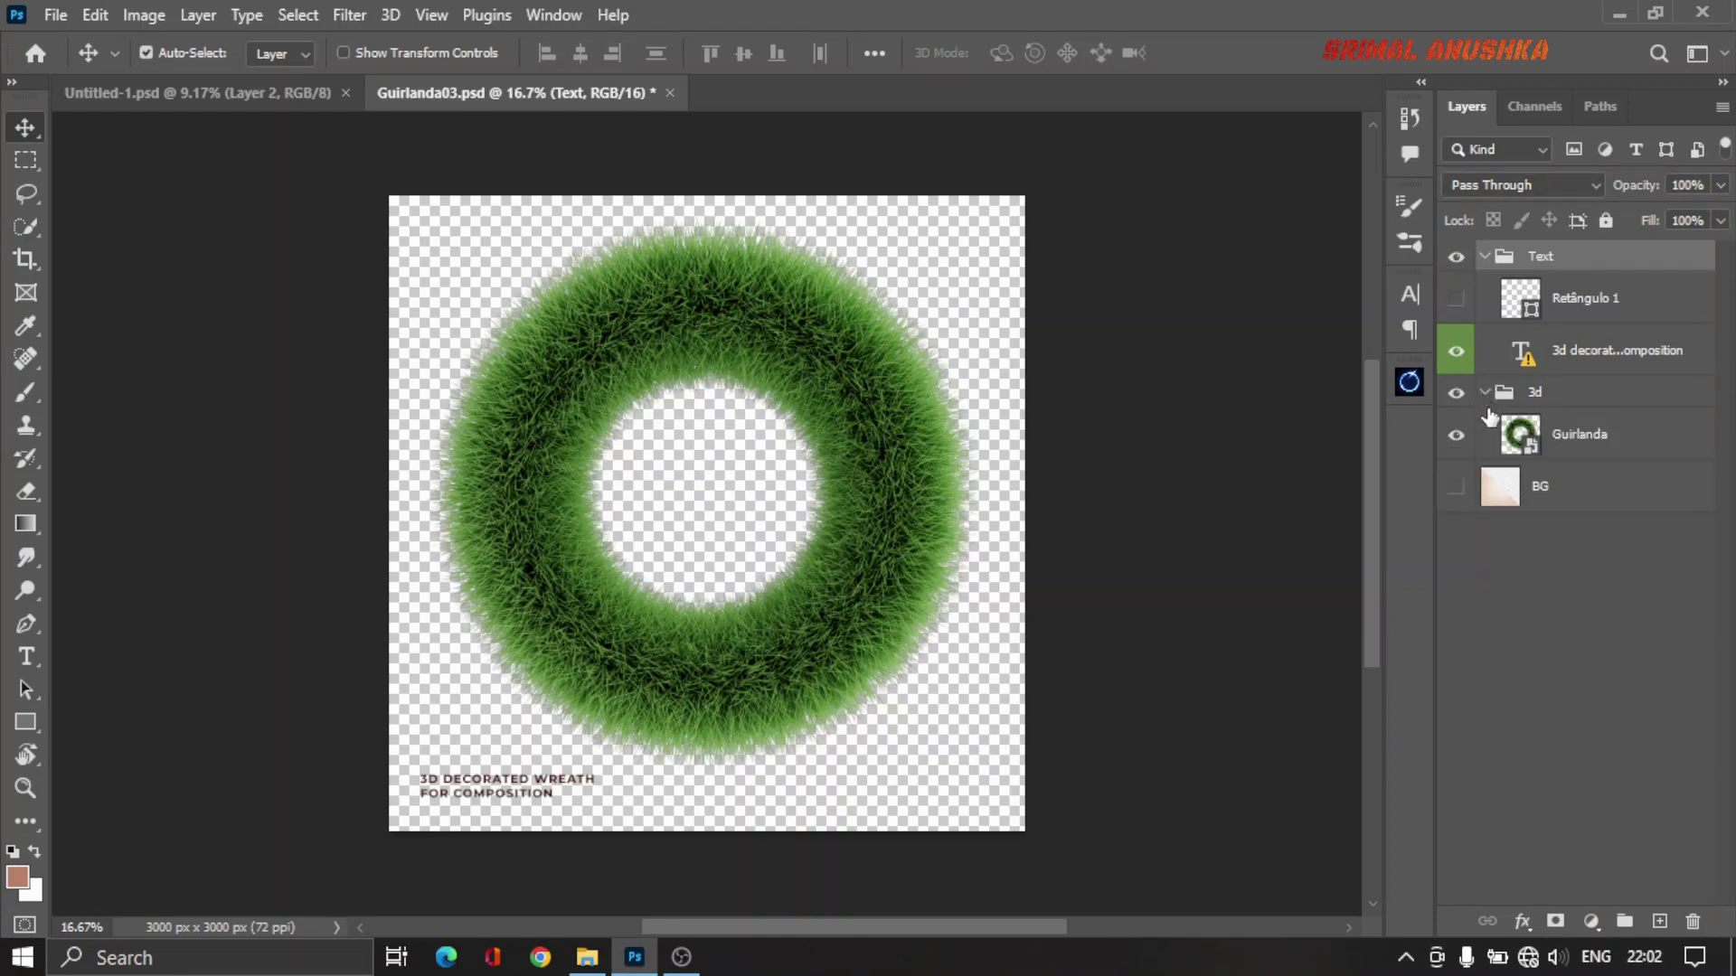
{"action": "left_click", "coordinate": [1556, 452]}
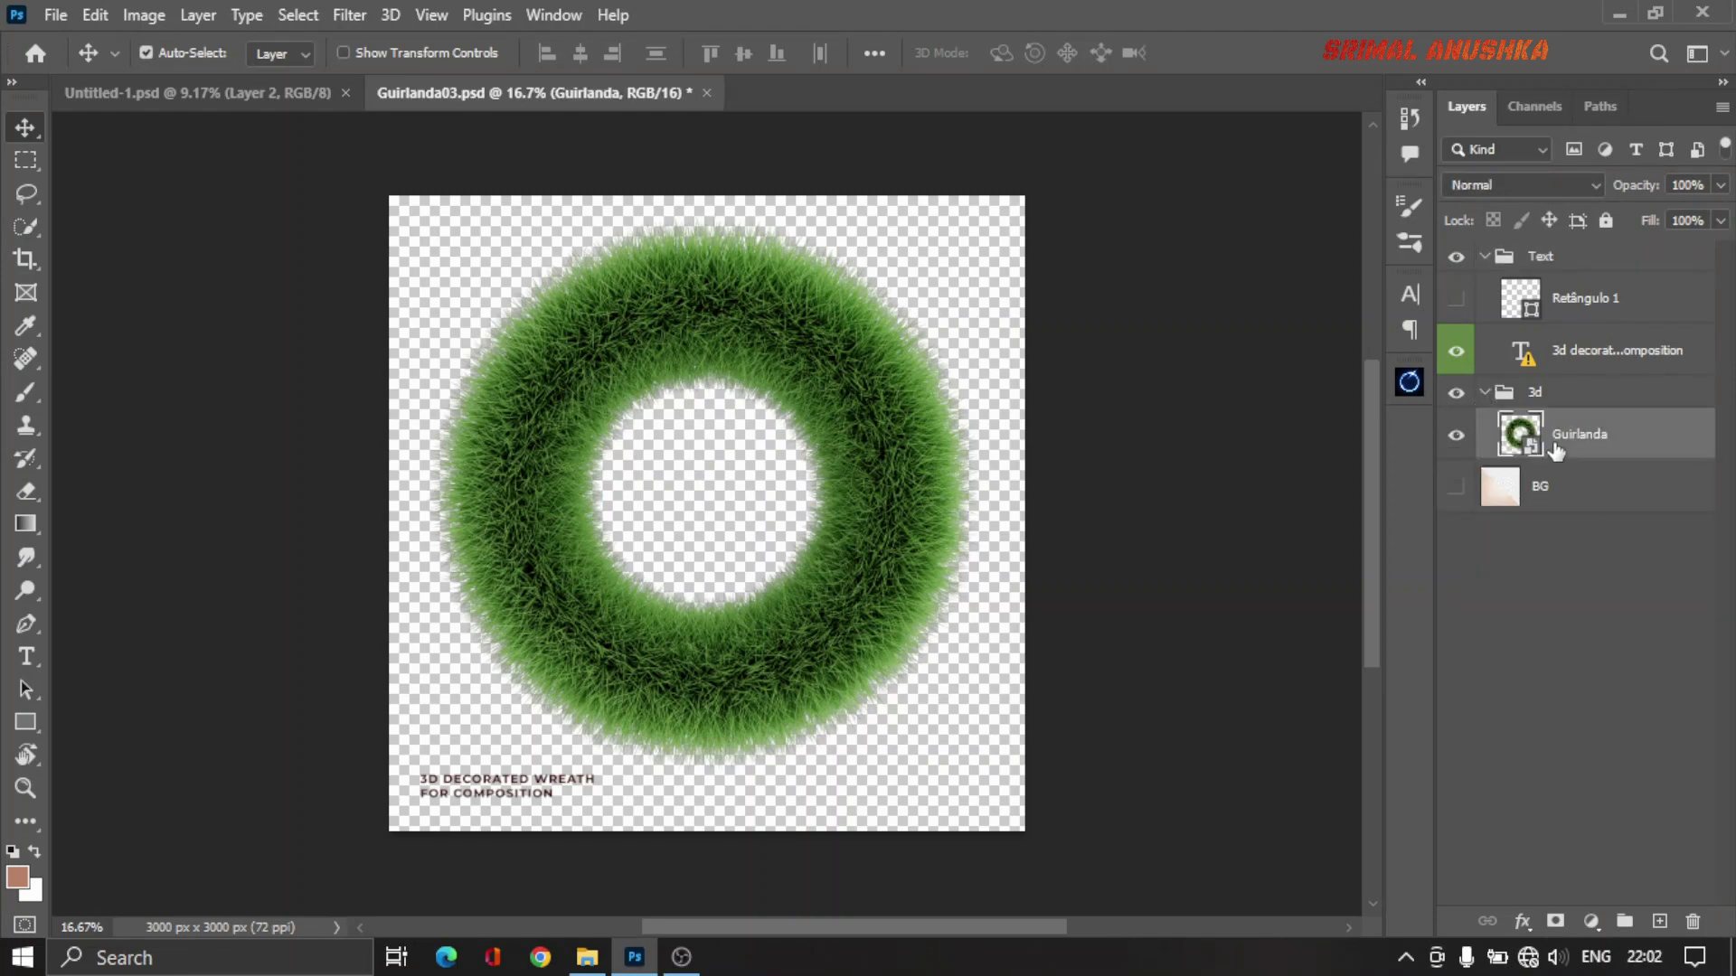
{"action": "double_click", "coordinate": [1534, 434]}
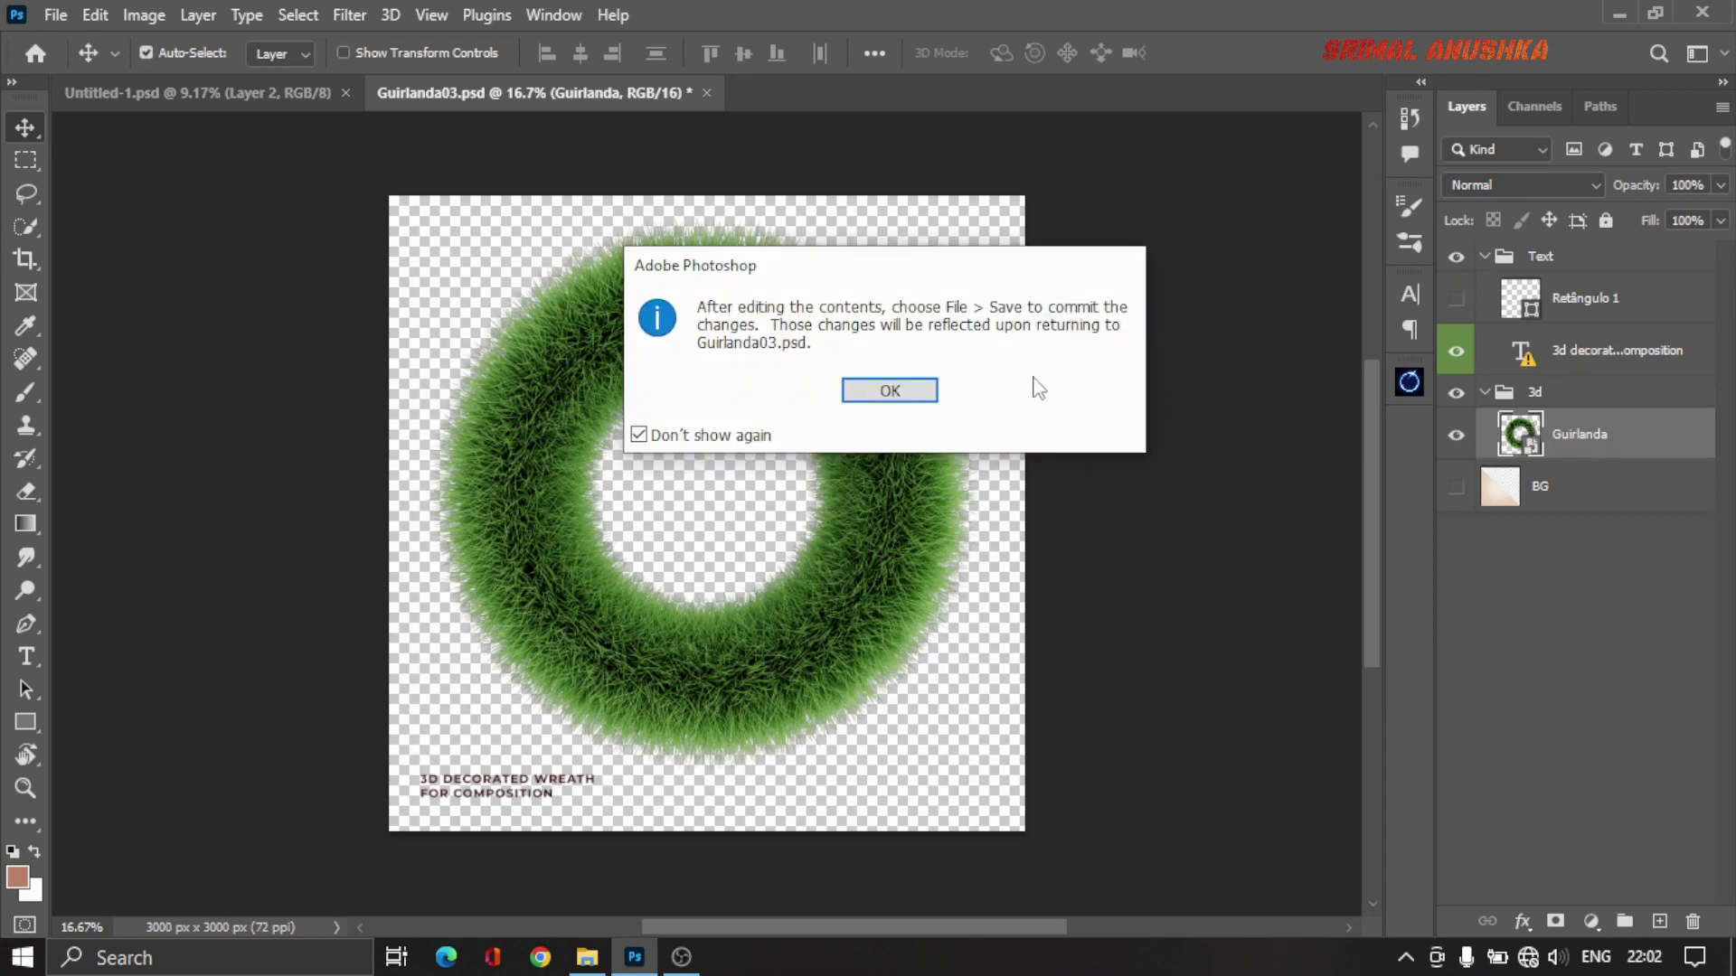
{"action": "left_click", "coordinate": [908, 391]}
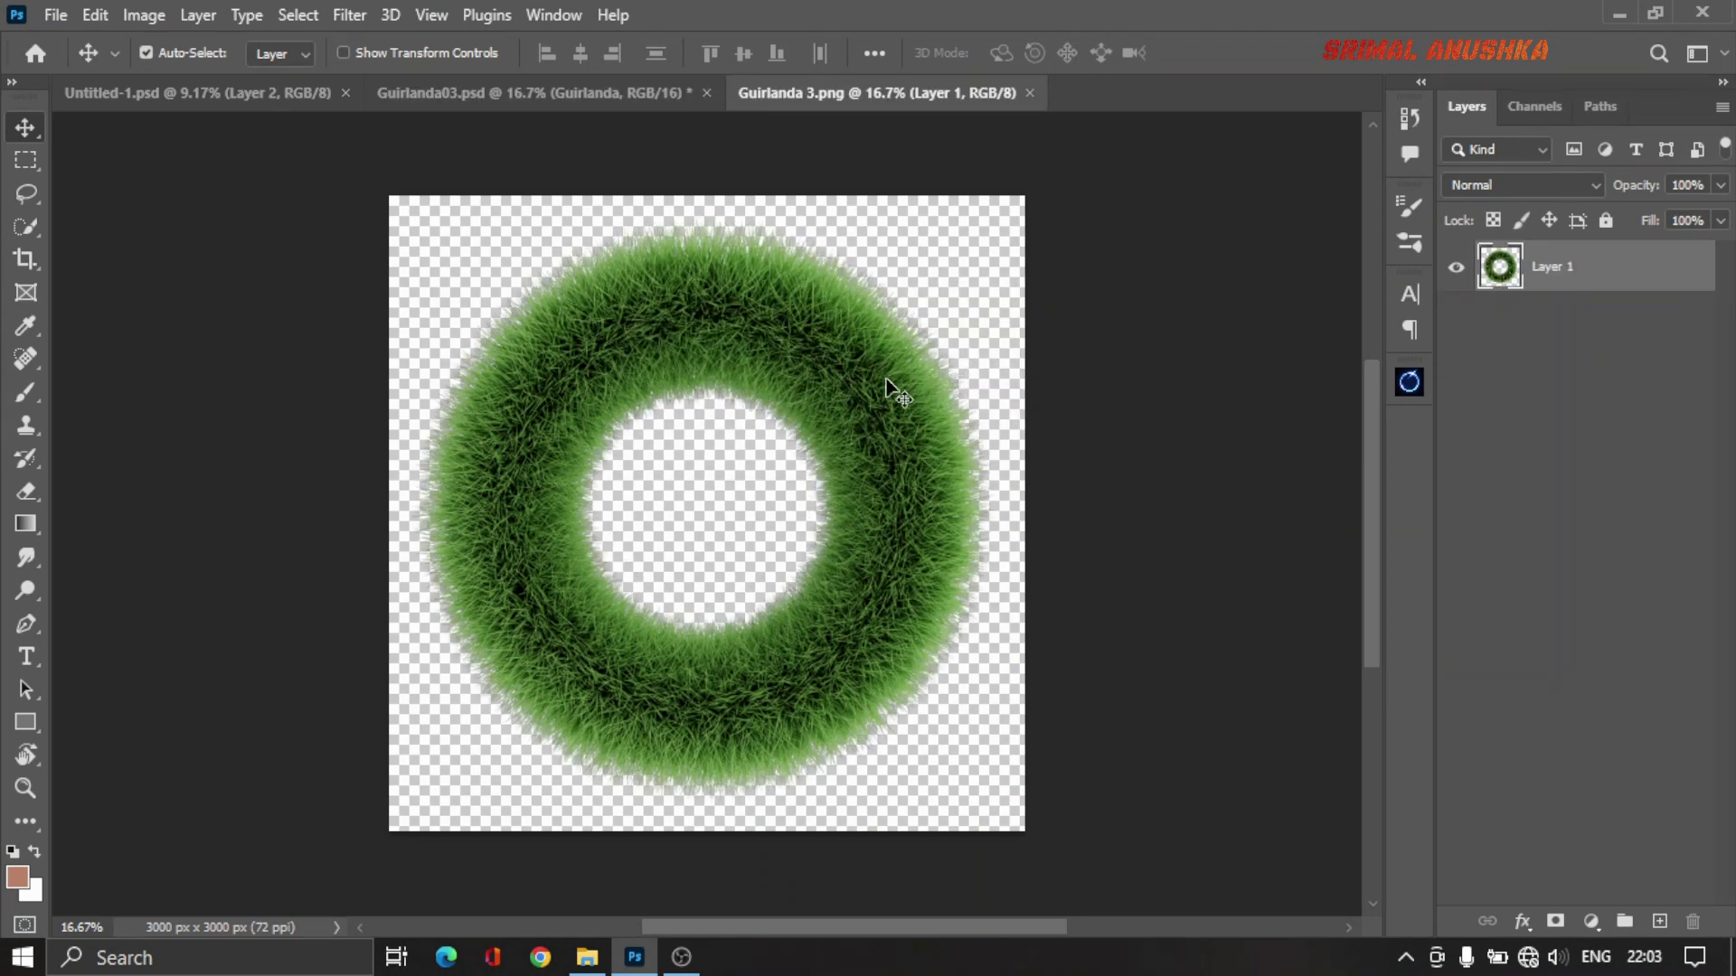
Step: Drag the wreath into Untitled-1 as Layer 3, close both wreath files unsaved, and position it
{"action": "mouse_move", "coordinate": [841, 380]}
{"action": "left_mouse_down"}
{"action": "mouse_move", "coordinate": [574, 197]}
{"action": "mouse_move", "coordinate": [308, 90]}
{"action": "mouse_move", "coordinate": [757, 392]}
{"action": "left_mouse_up"}
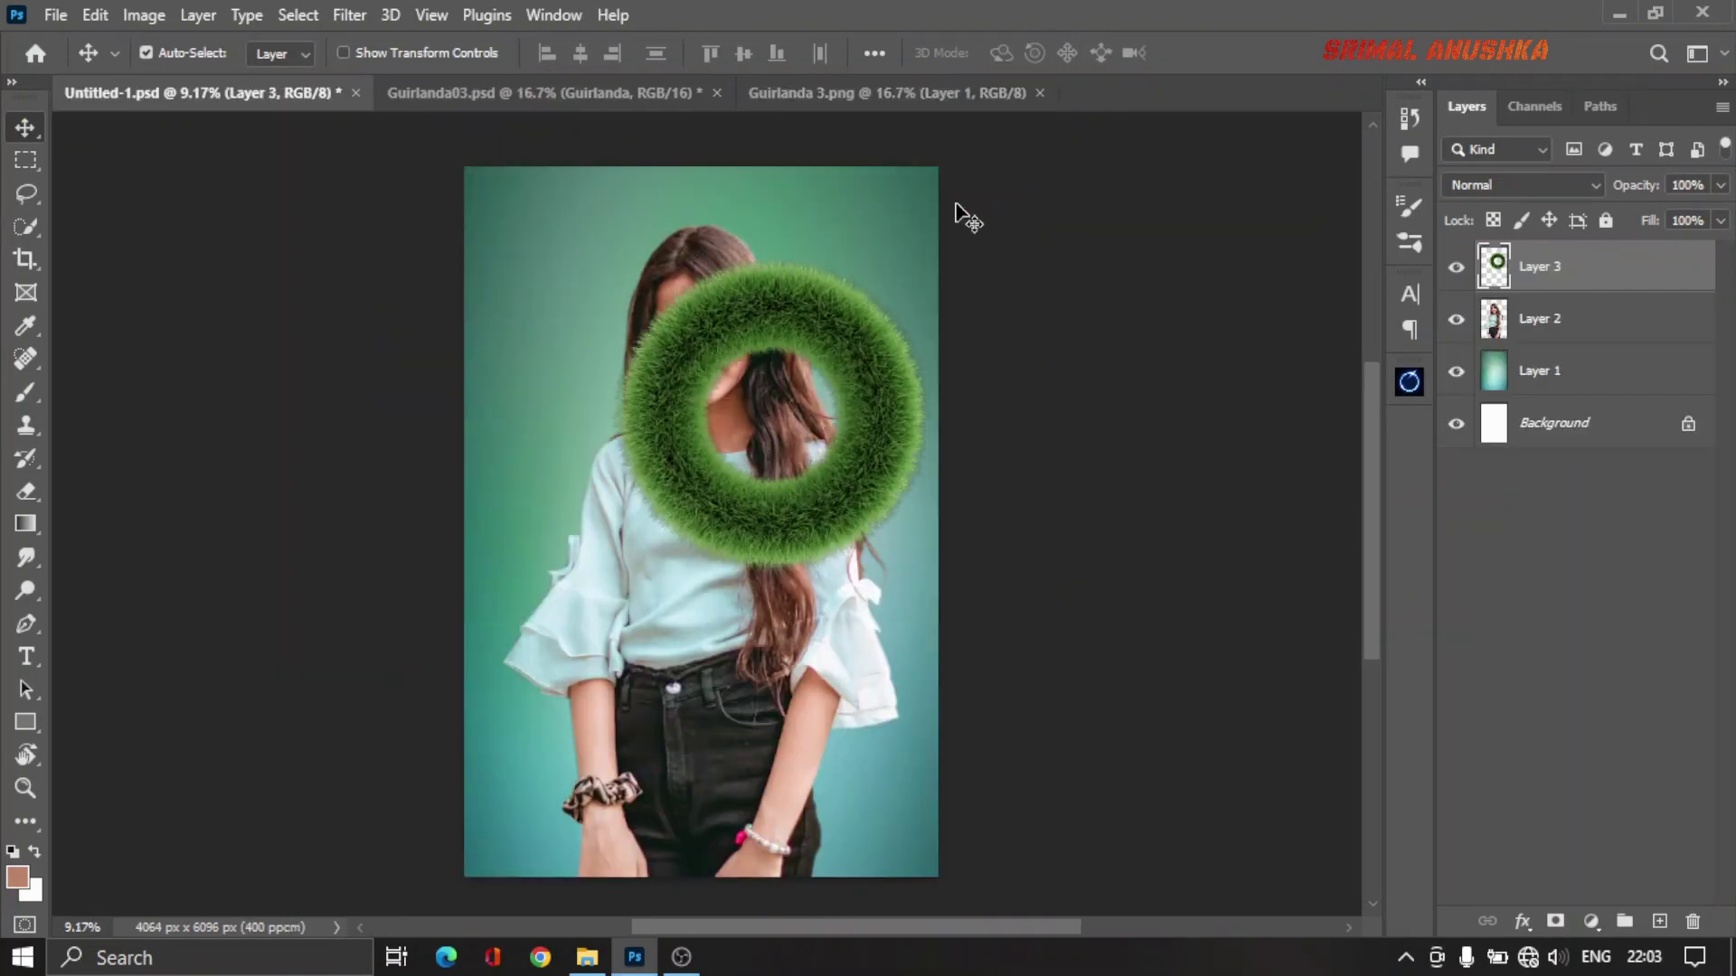
{"action": "left_click", "coordinate": [1039, 92]}
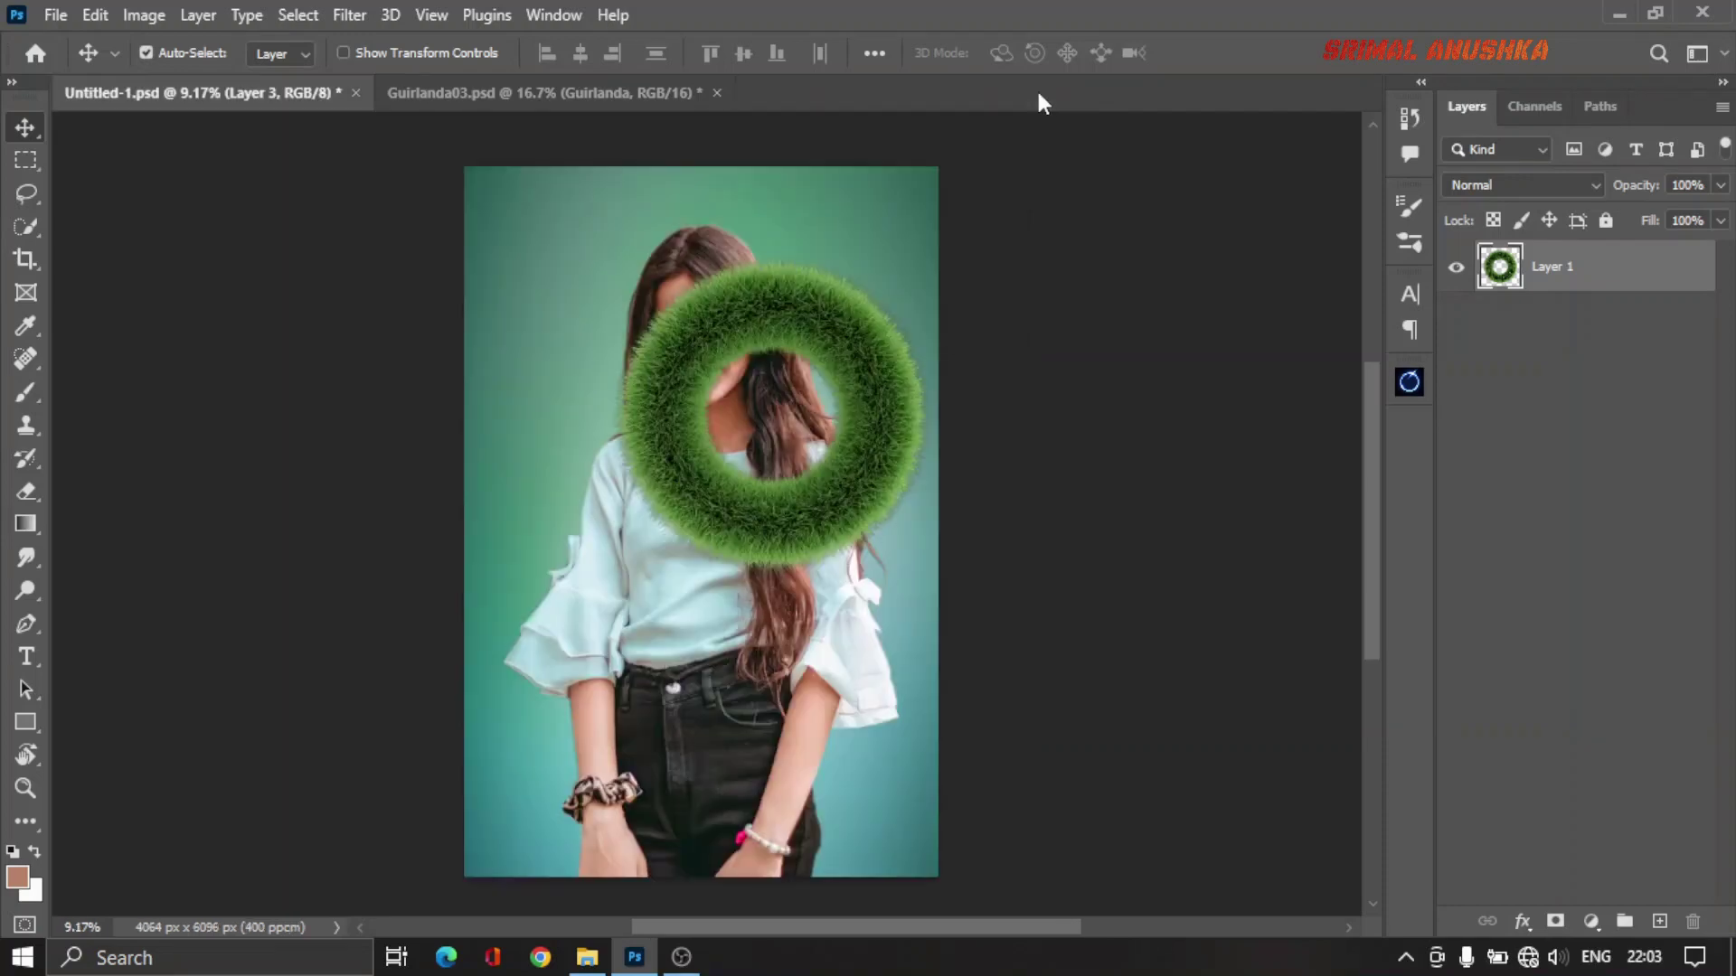
{"action": "left_click", "coordinate": [716, 93]}
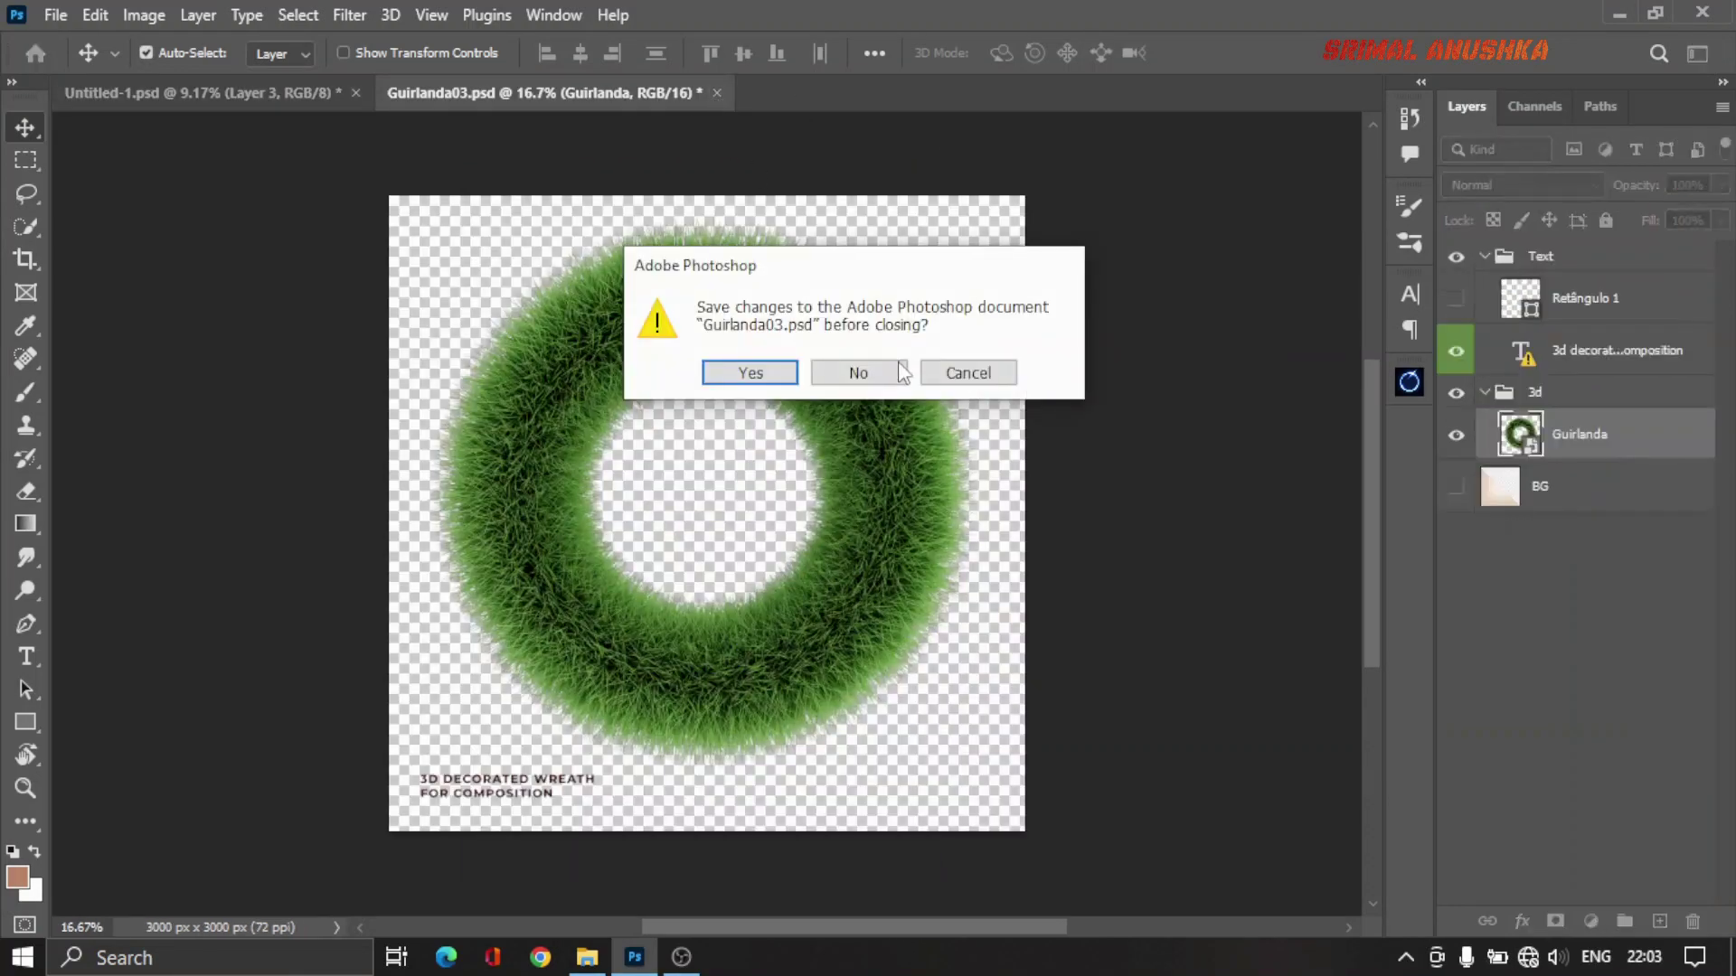
{"action": "left_click", "coordinate": [818, 375]}
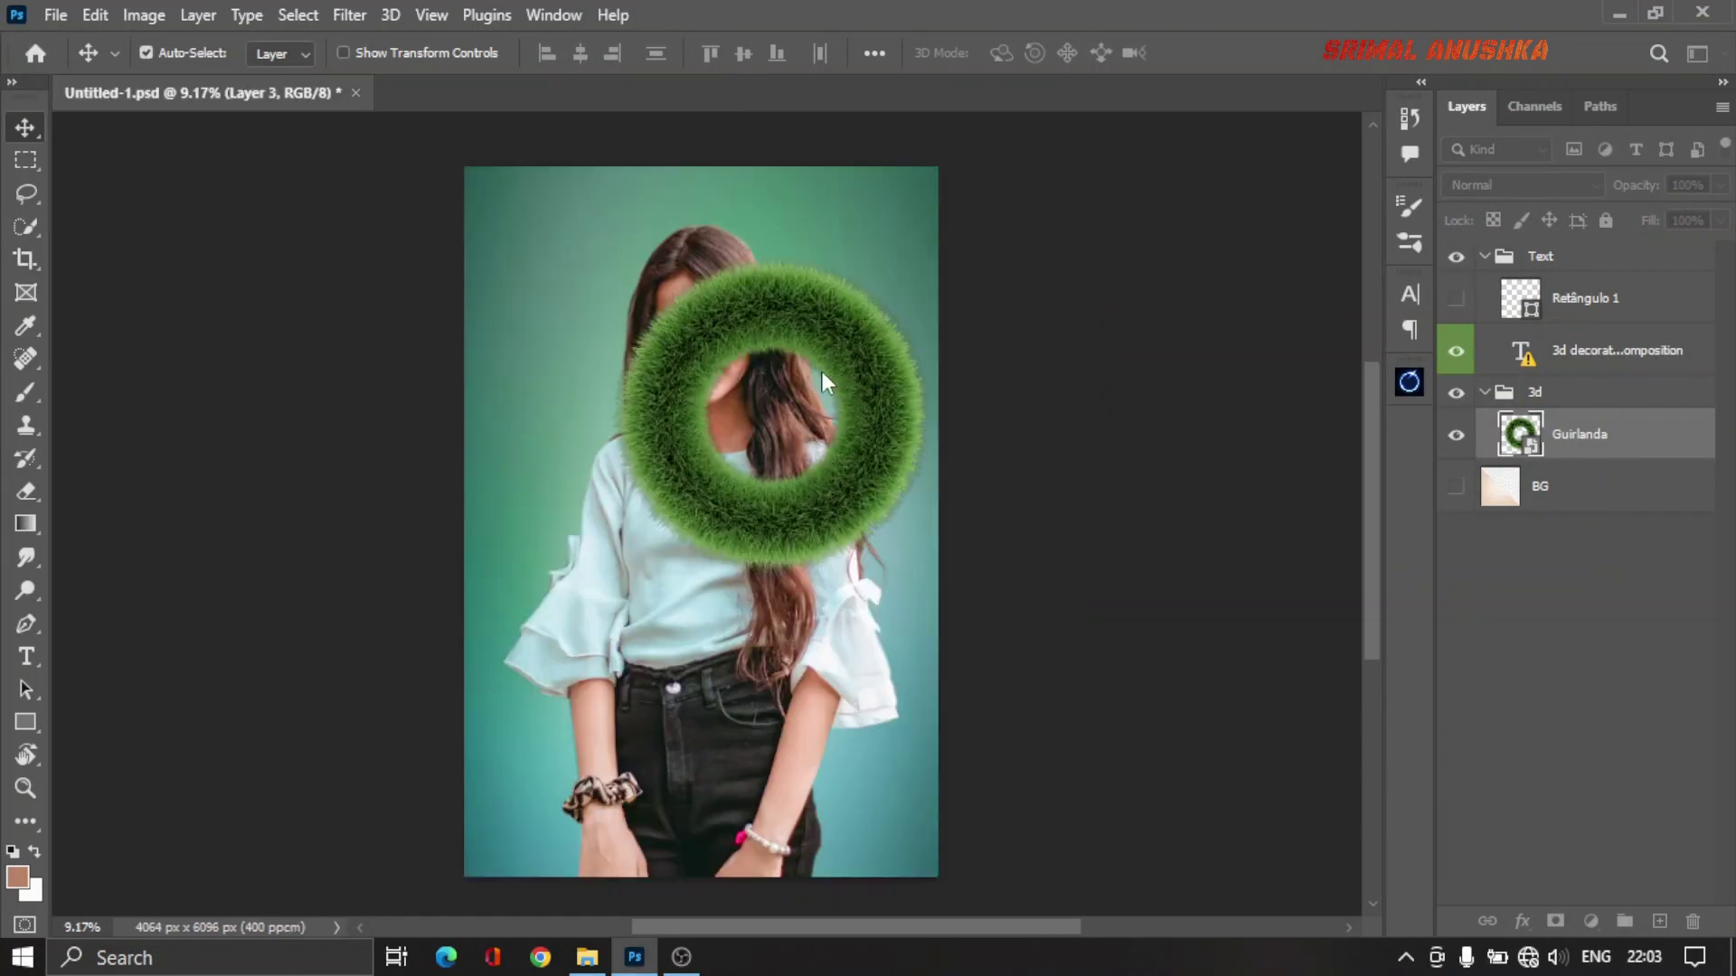
{"action": "left_click_drag", "start_coordinate": [821, 335], "coordinate": [737, 376]}
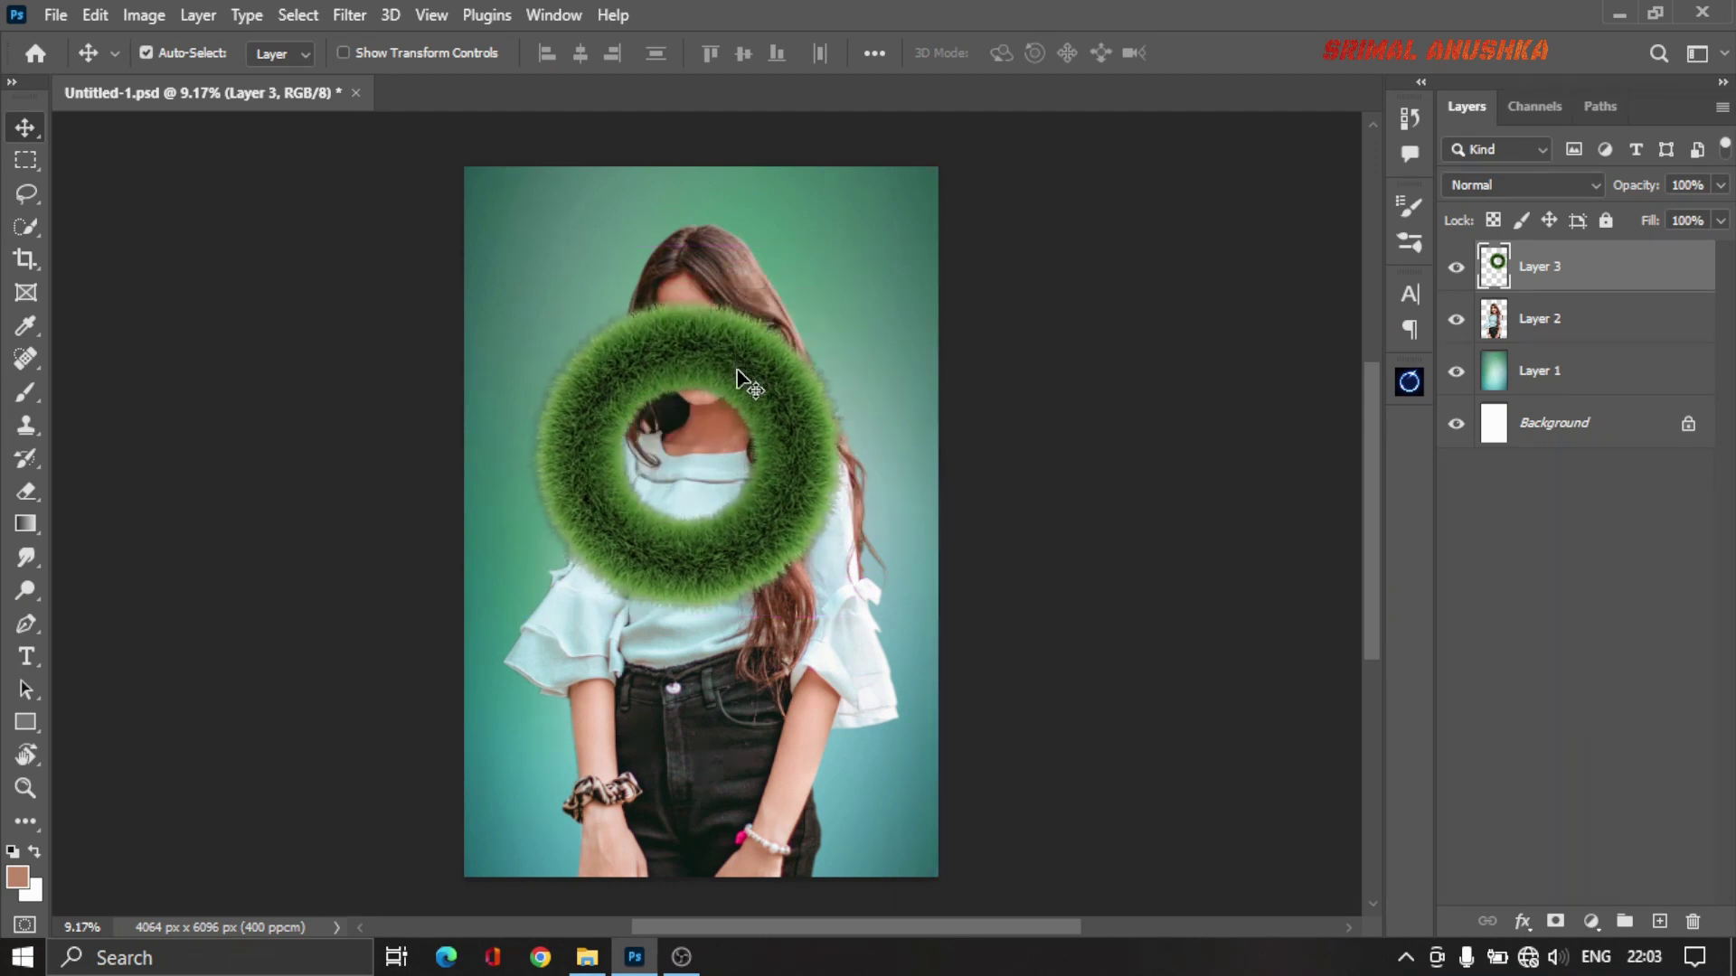
Step: Stretch the wreath taller and wider on all sides so its ring frames the girl's upper body
{"action": "key", "text": "ctrl+t"}
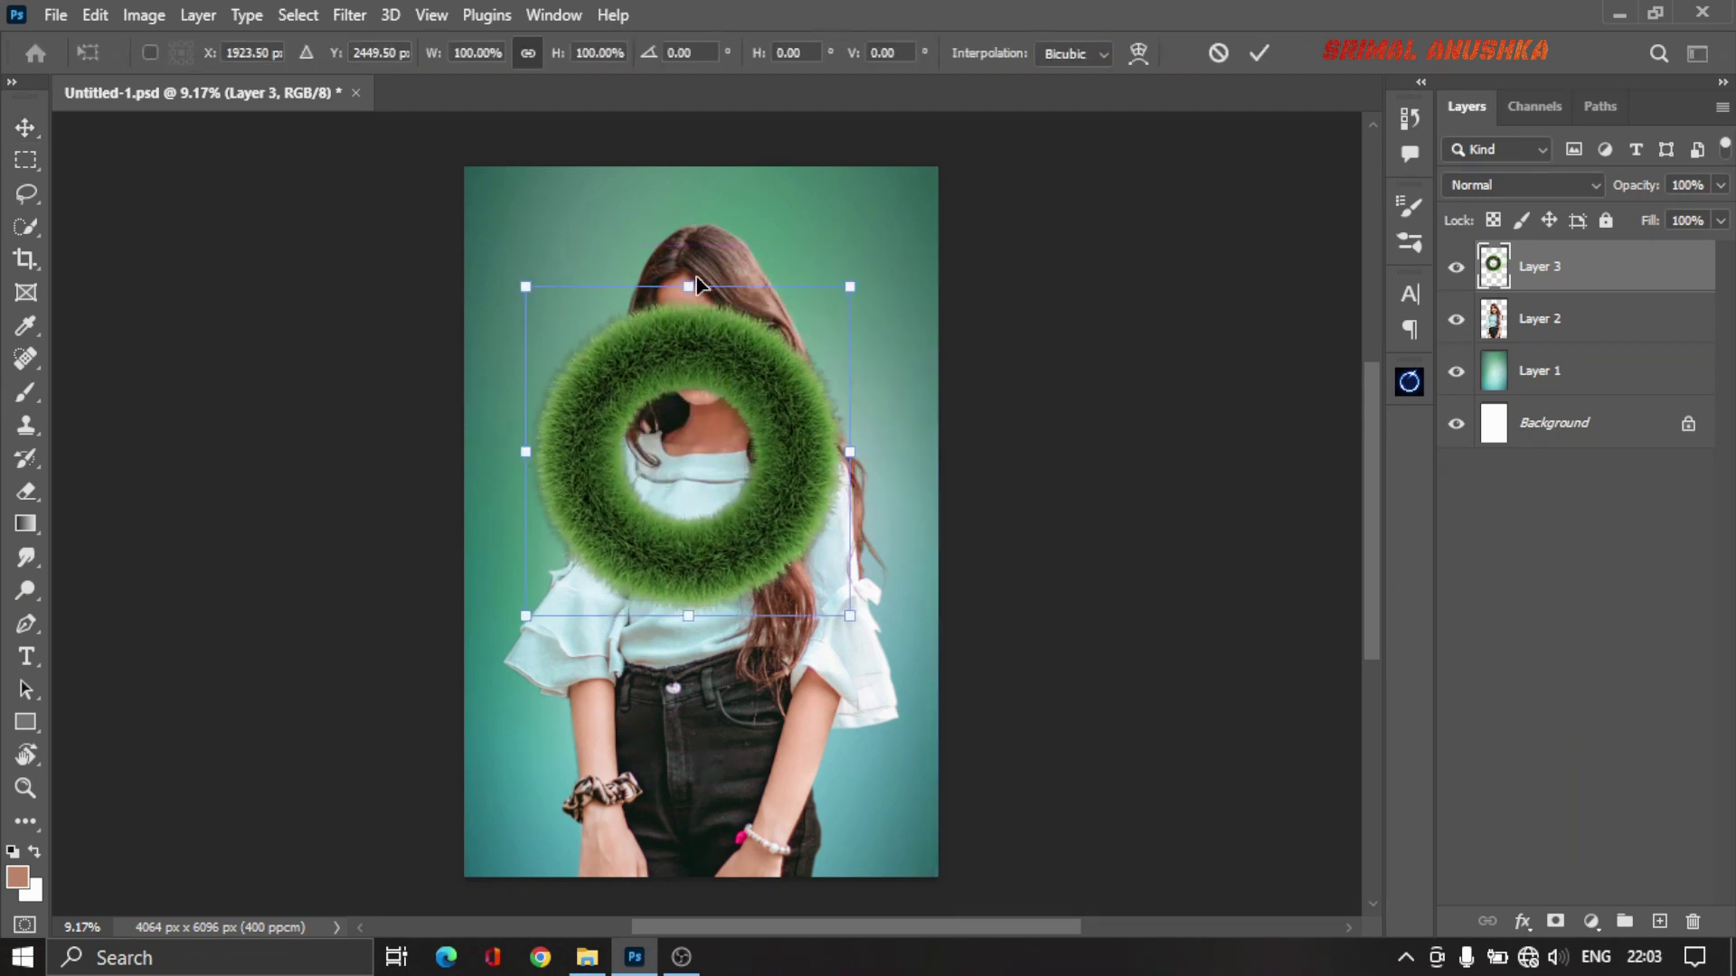
{"action": "left_click_drag", "start_coordinate": [691, 282], "coordinate": [689, 168]}
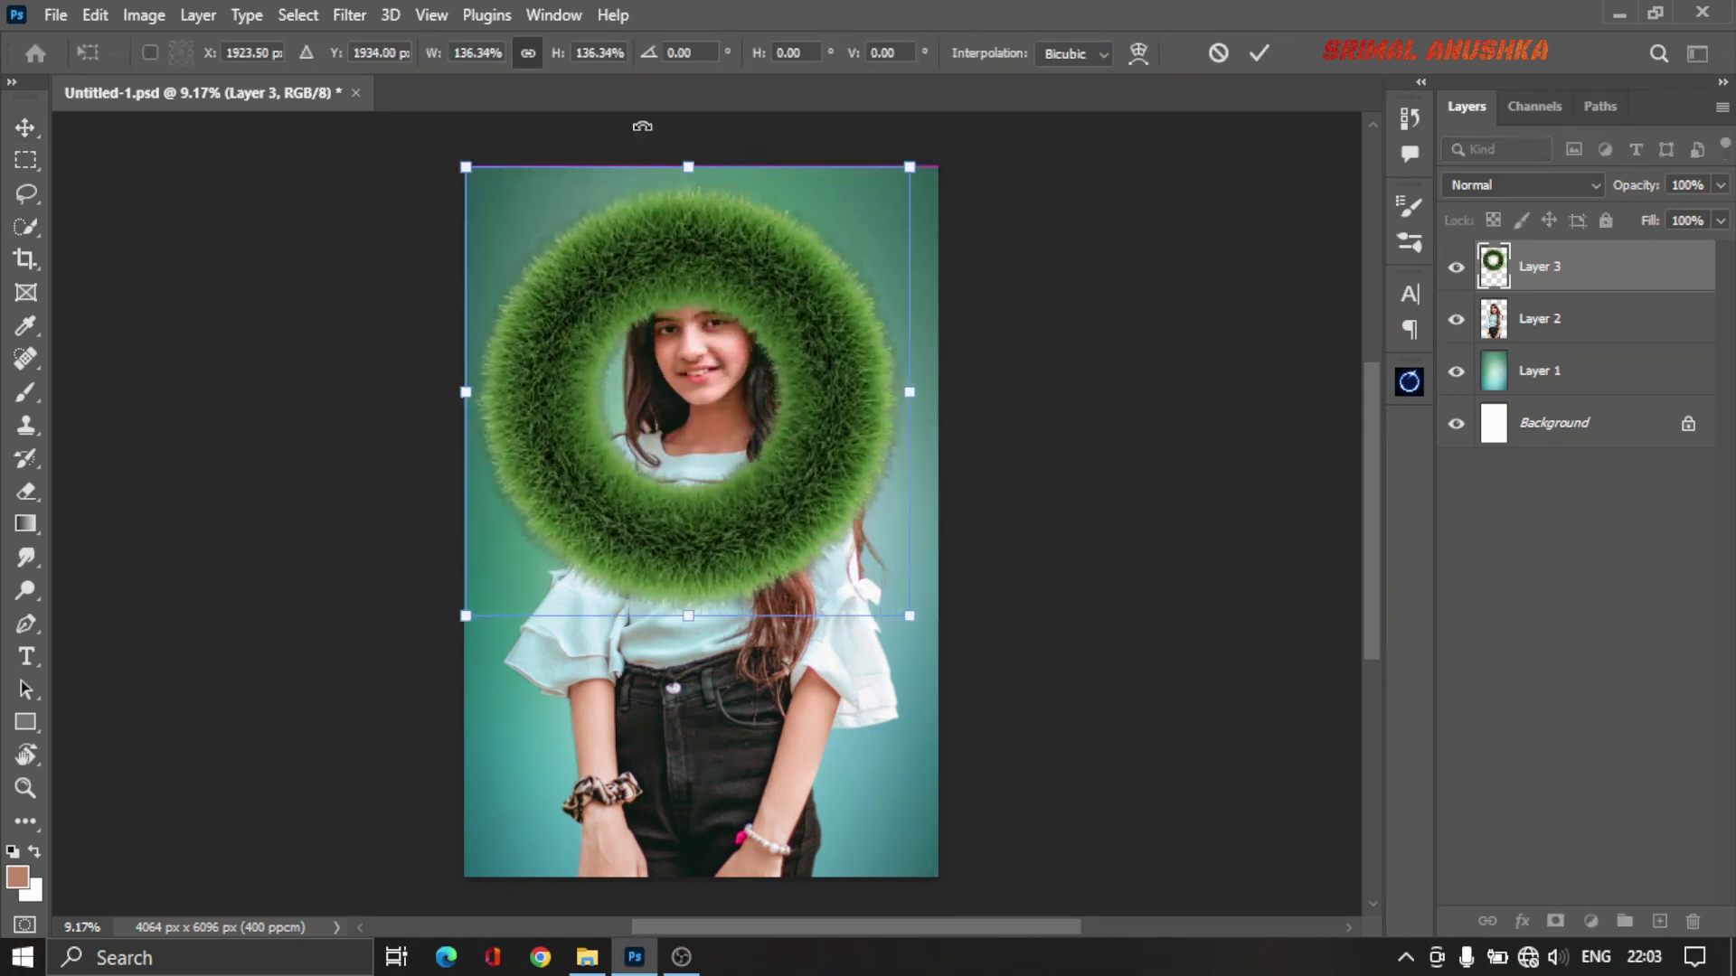
{"action": "left_click_drag", "start_coordinate": [688, 616], "coordinate": [688, 773]}
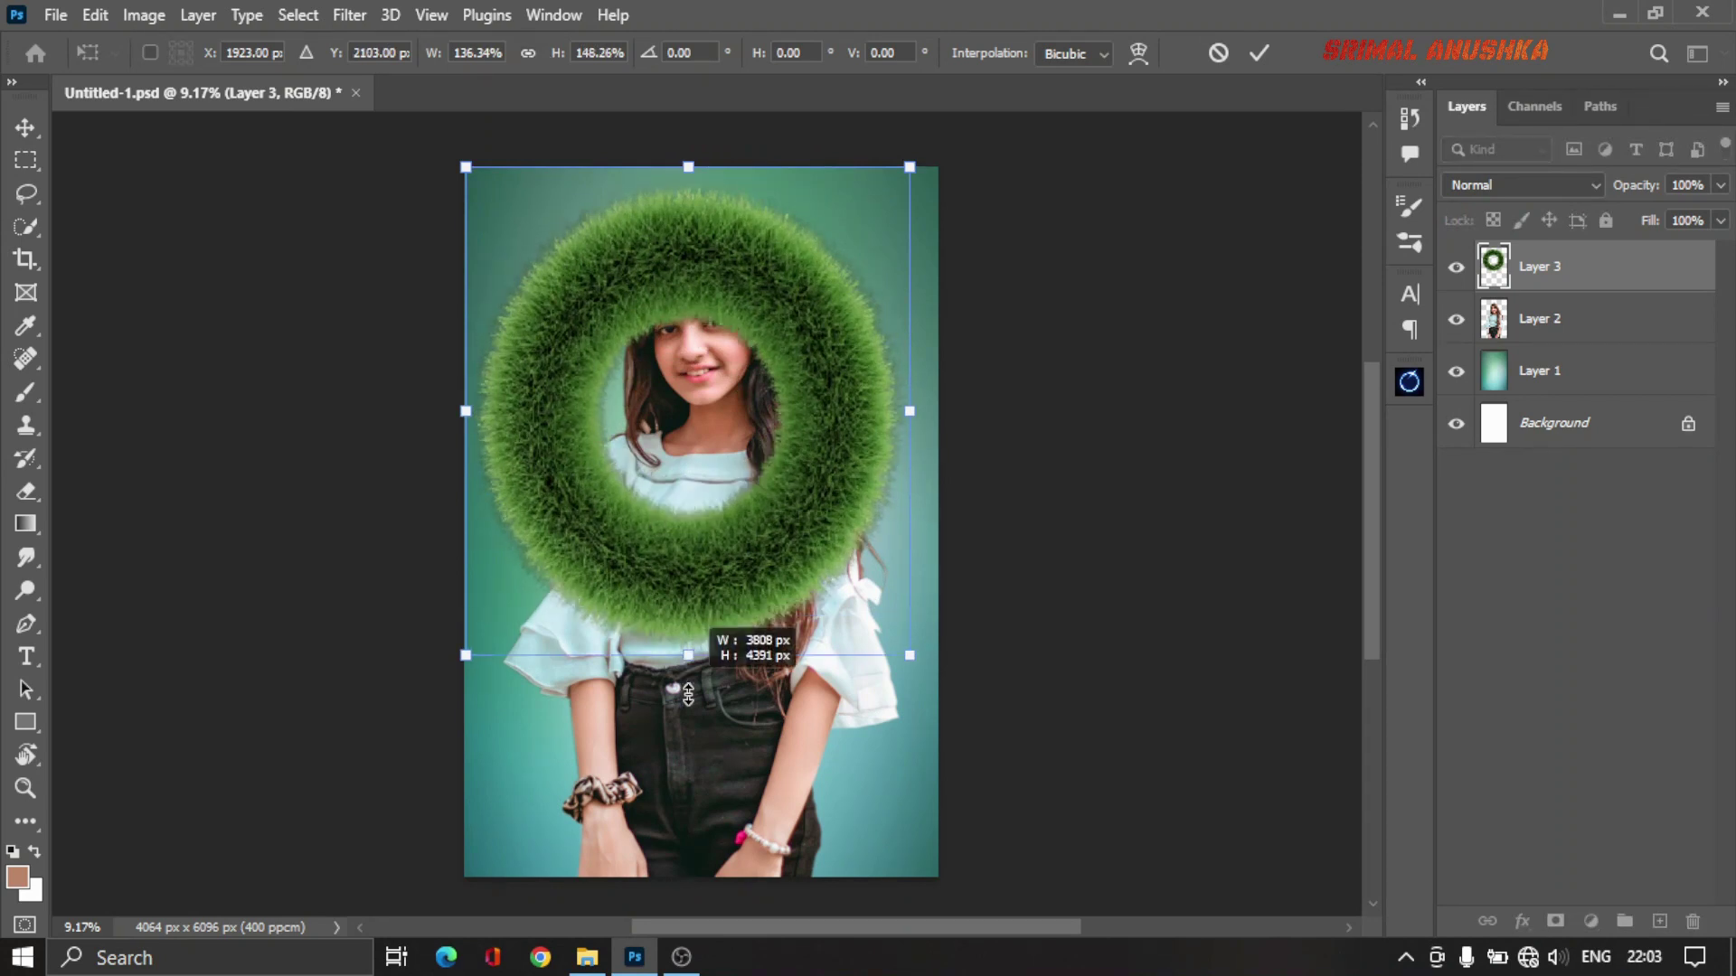
{"action": "left_click_drag", "start_coordinate": [910, 469], "coordinate": [937, 469]}
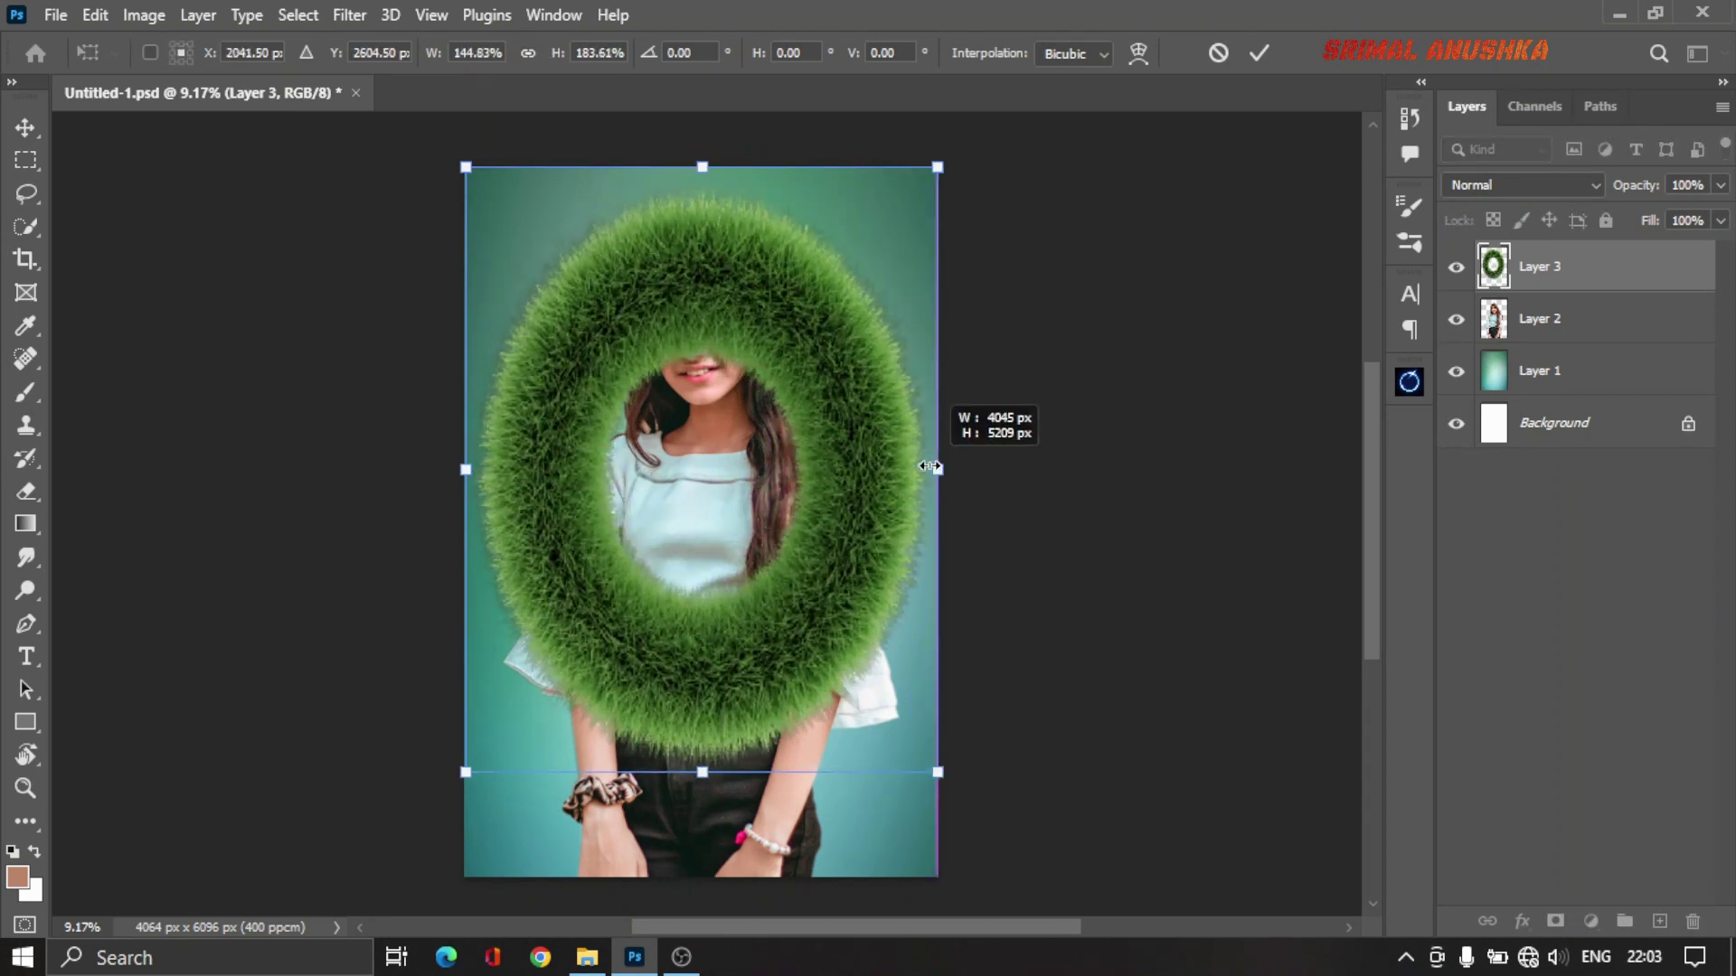
{"action": "left_click_drag", "start_coordinate": [466, 472], "coordinate": [385, 469]}
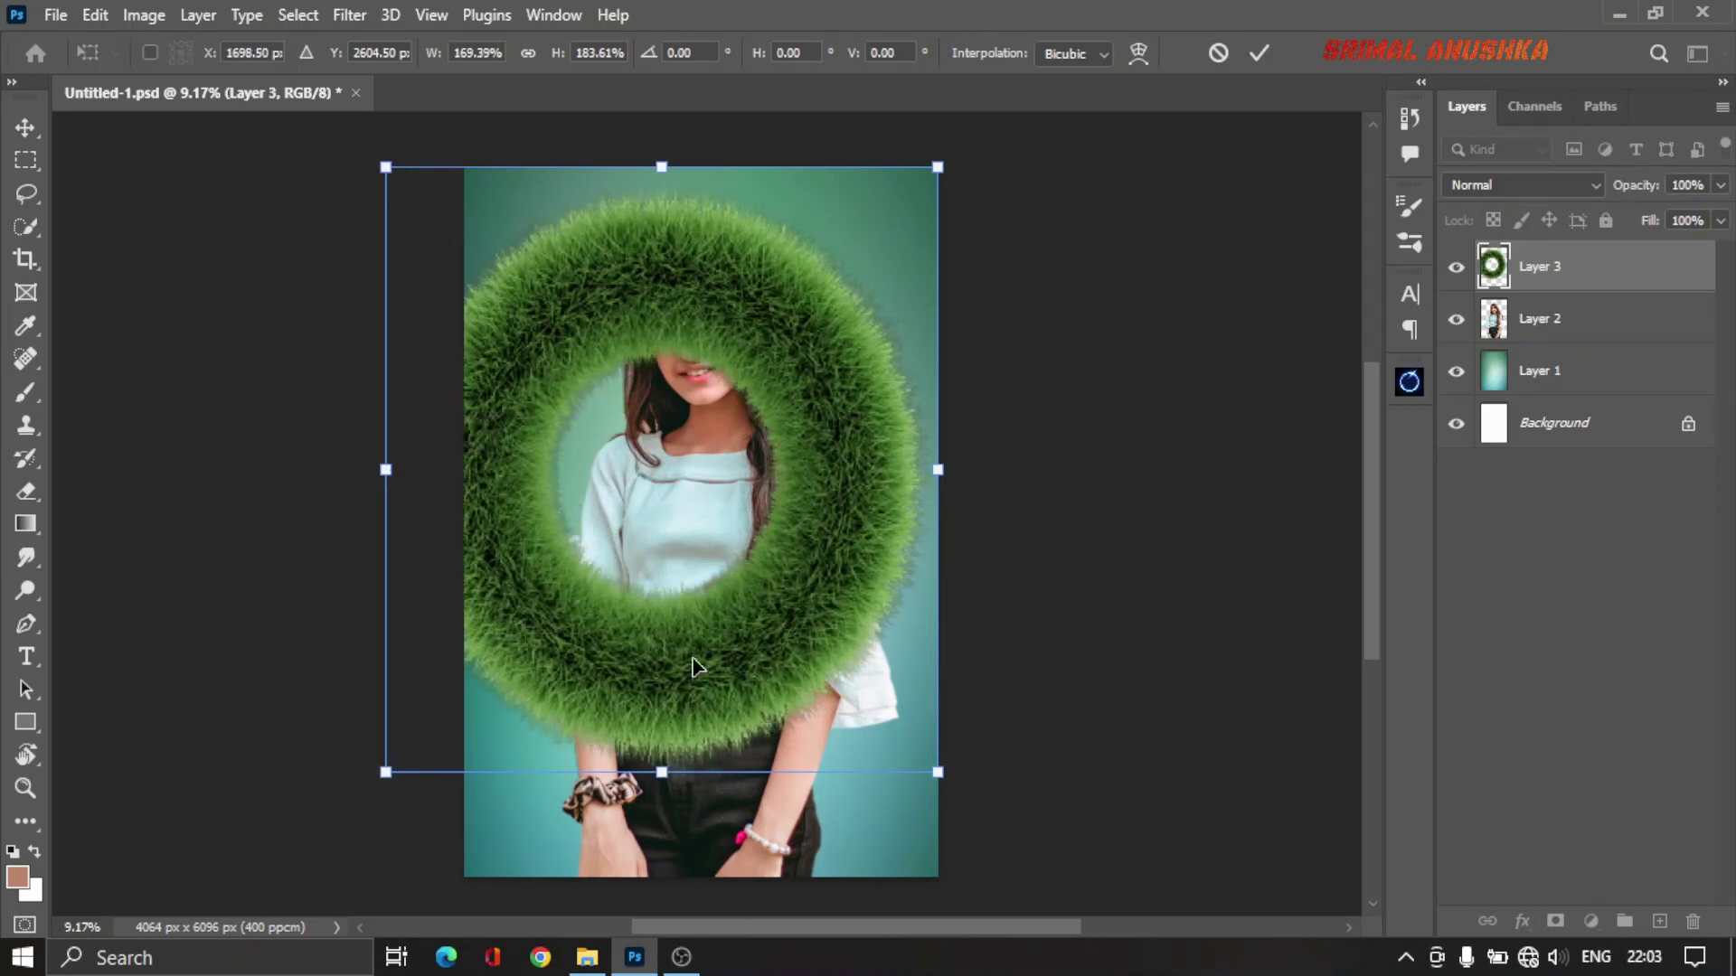
{"action": "left_click_drag", "start_coordinate": [931, 773], "coordinate": [1051, 920]}
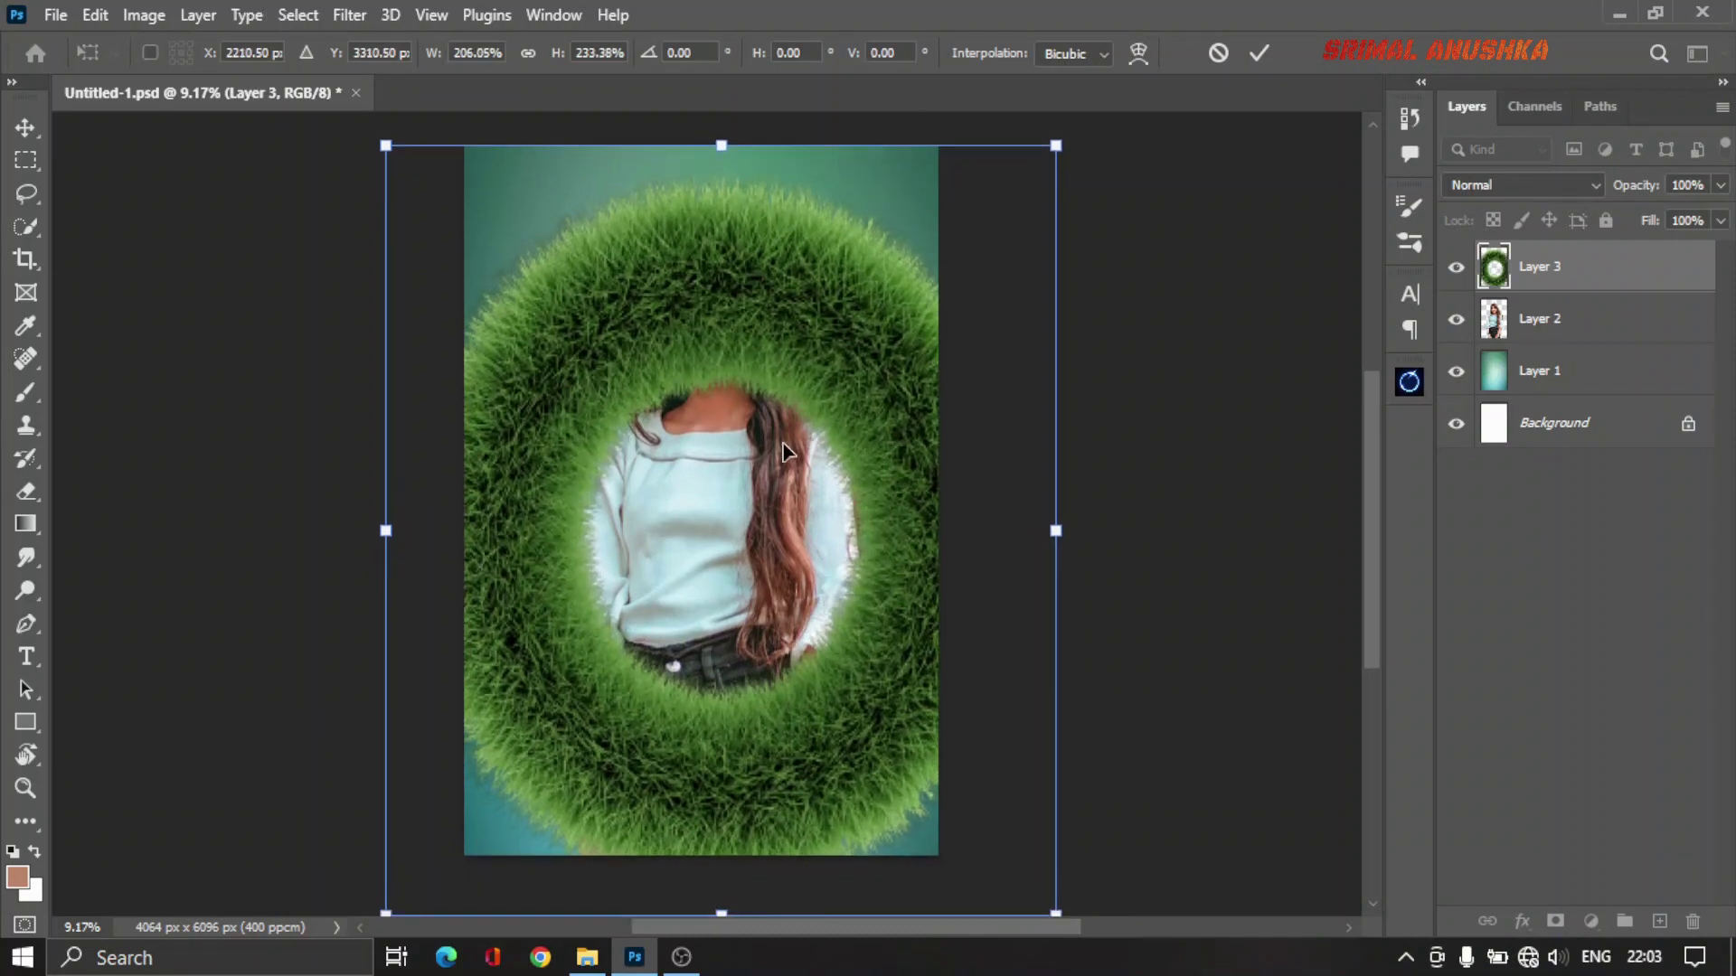
{"action": "left_click_drag", "start_coordinate": [778, 451], "coordinate": [760, 416]}
{"action": "key", "text": "Return"}
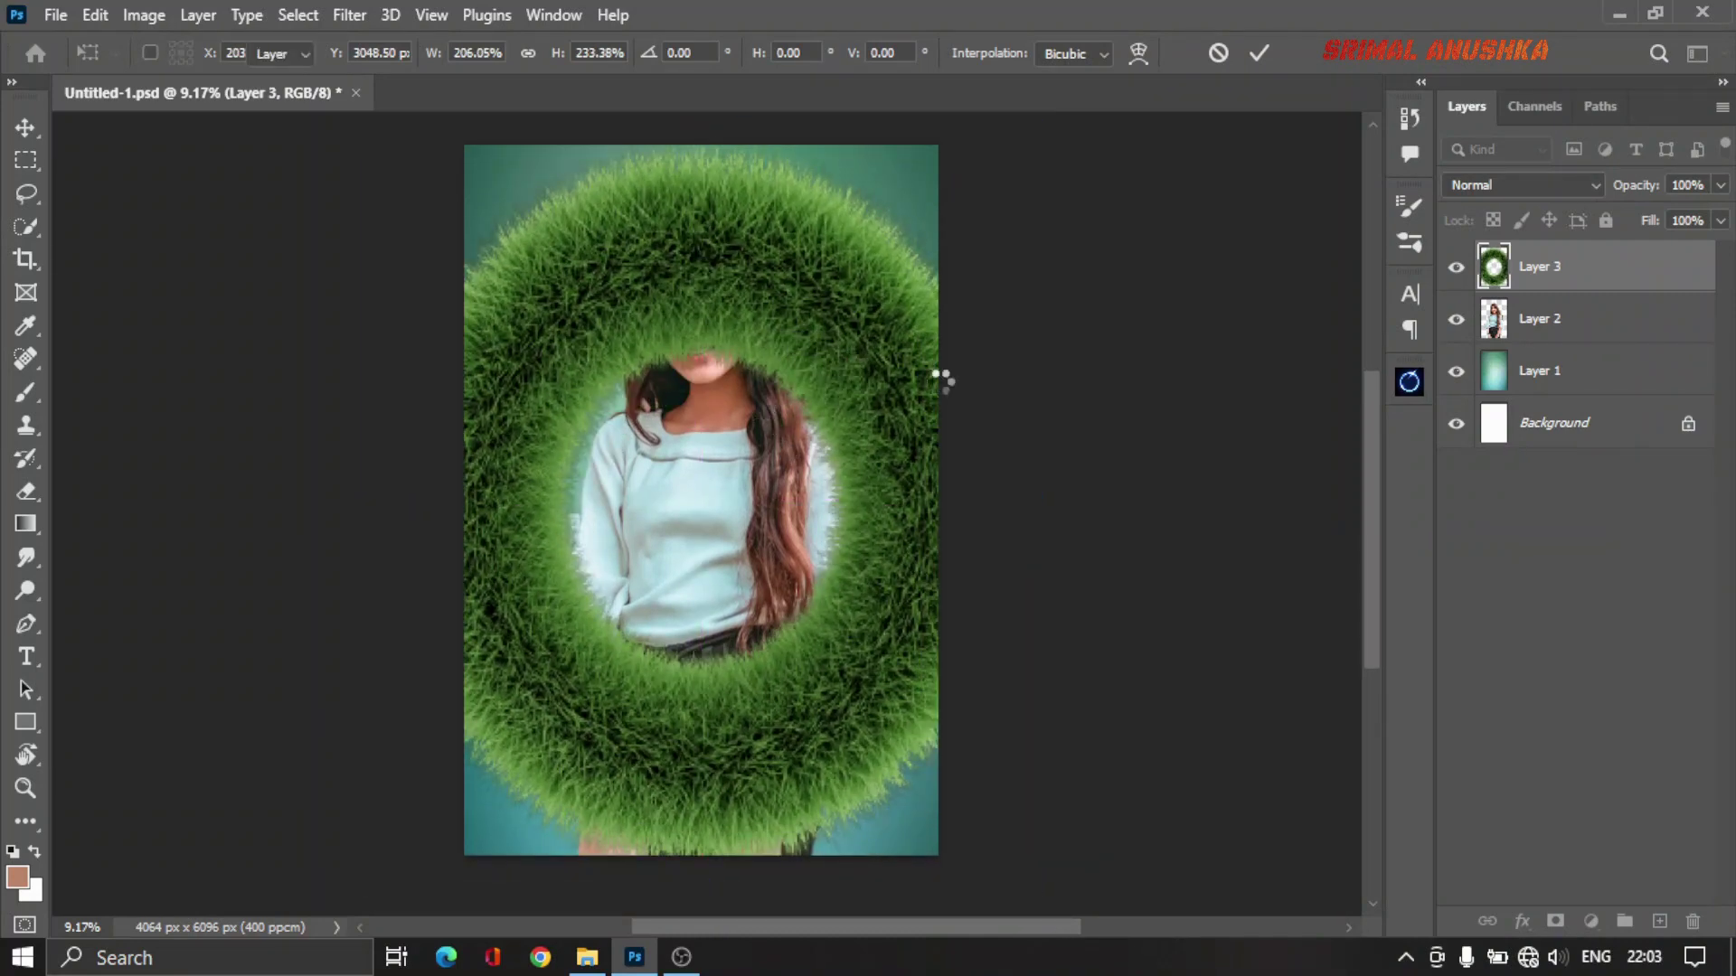
Step: Crop outward on all four sides to add white margins around the canvas
{"action": "key", "text": "c"}
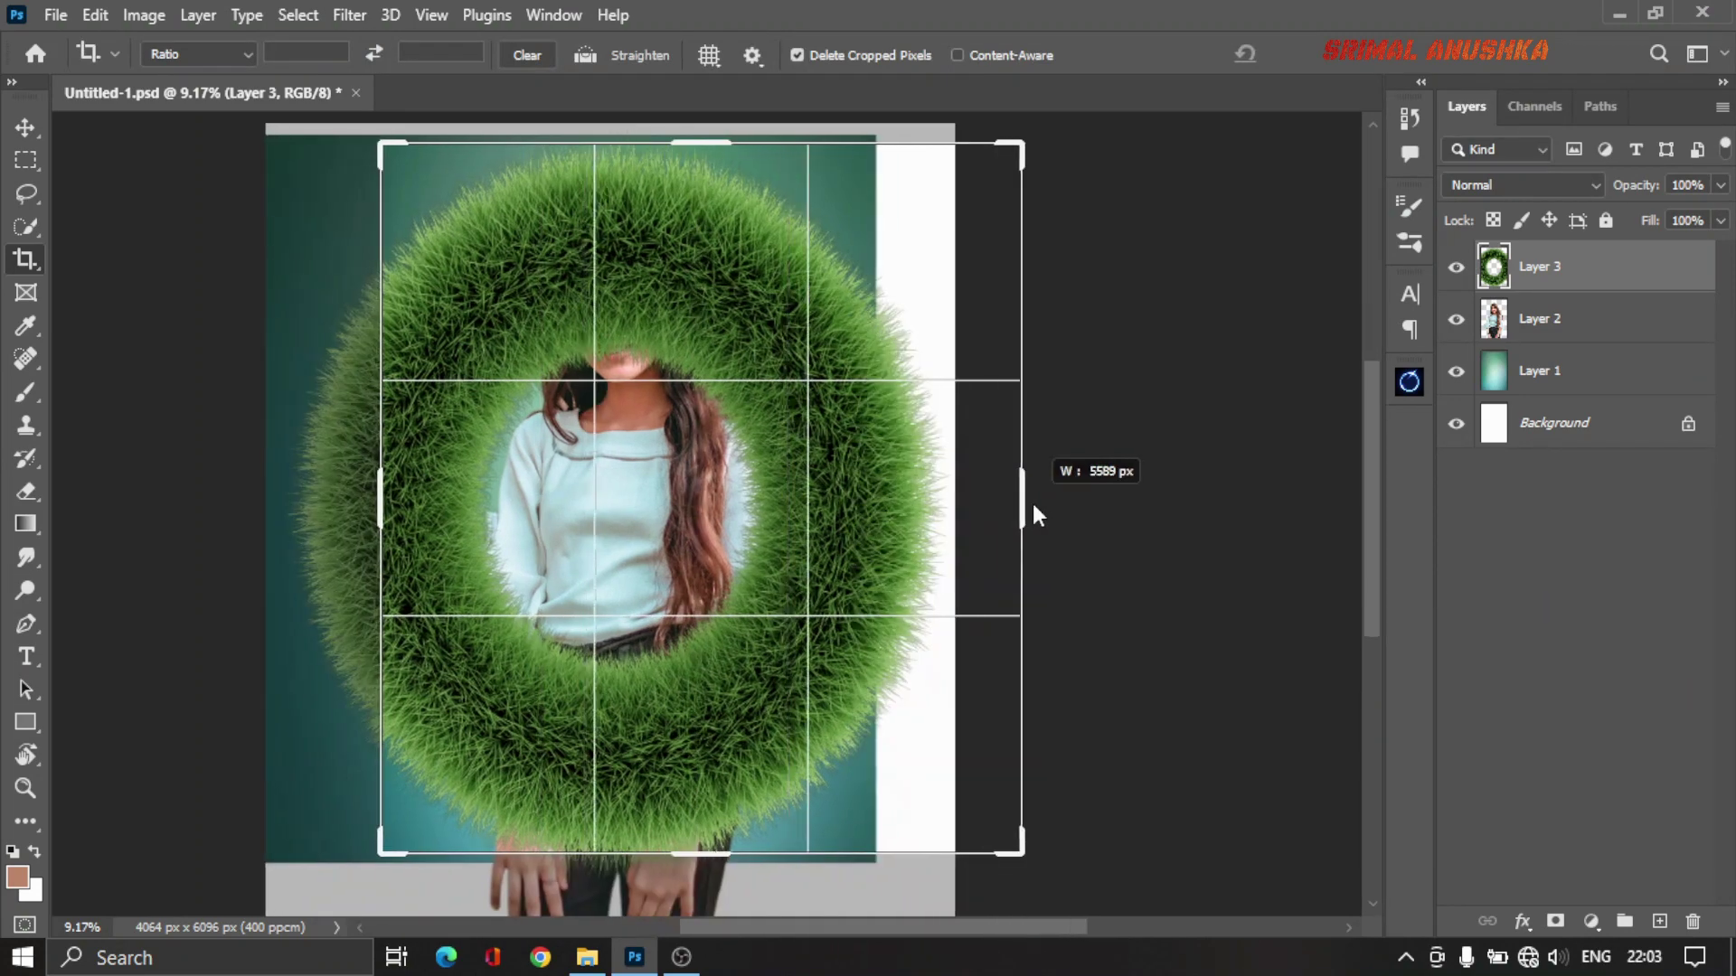
{"action": "left_click_drag", "start_coordinate": [945, 503], "coordinate": [1011, 503]}
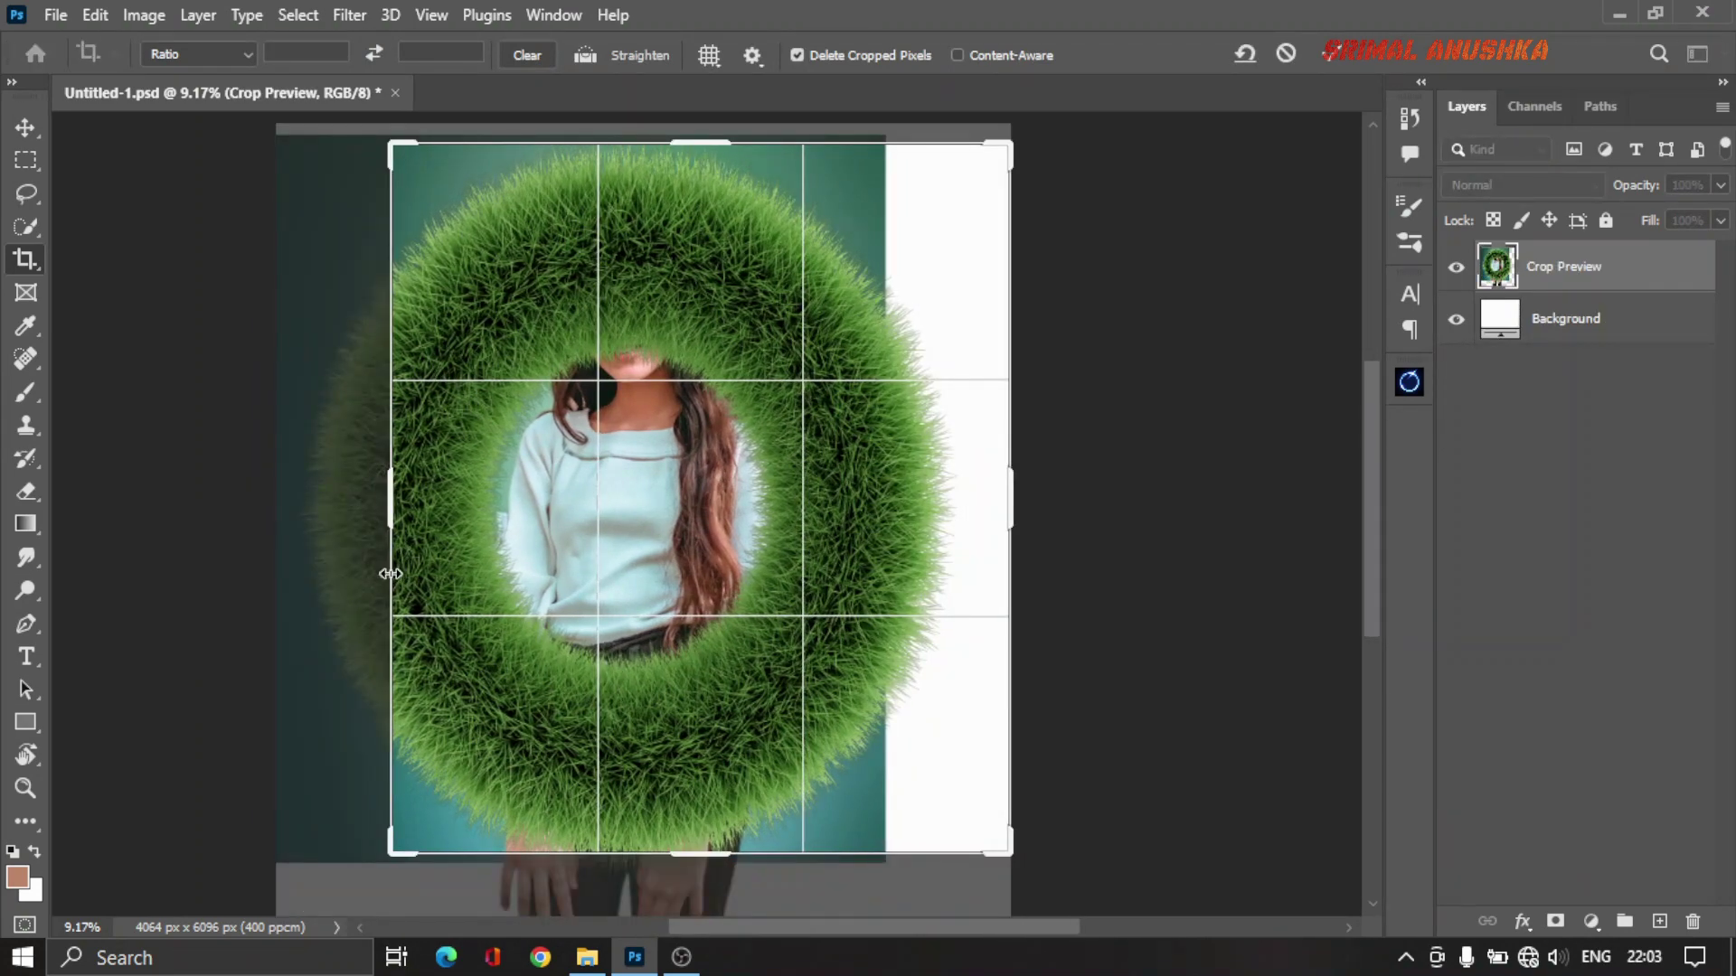
{"action": "left_click_drag", "start_coordinate": [390, 506], "coordinate": [347, 507]}
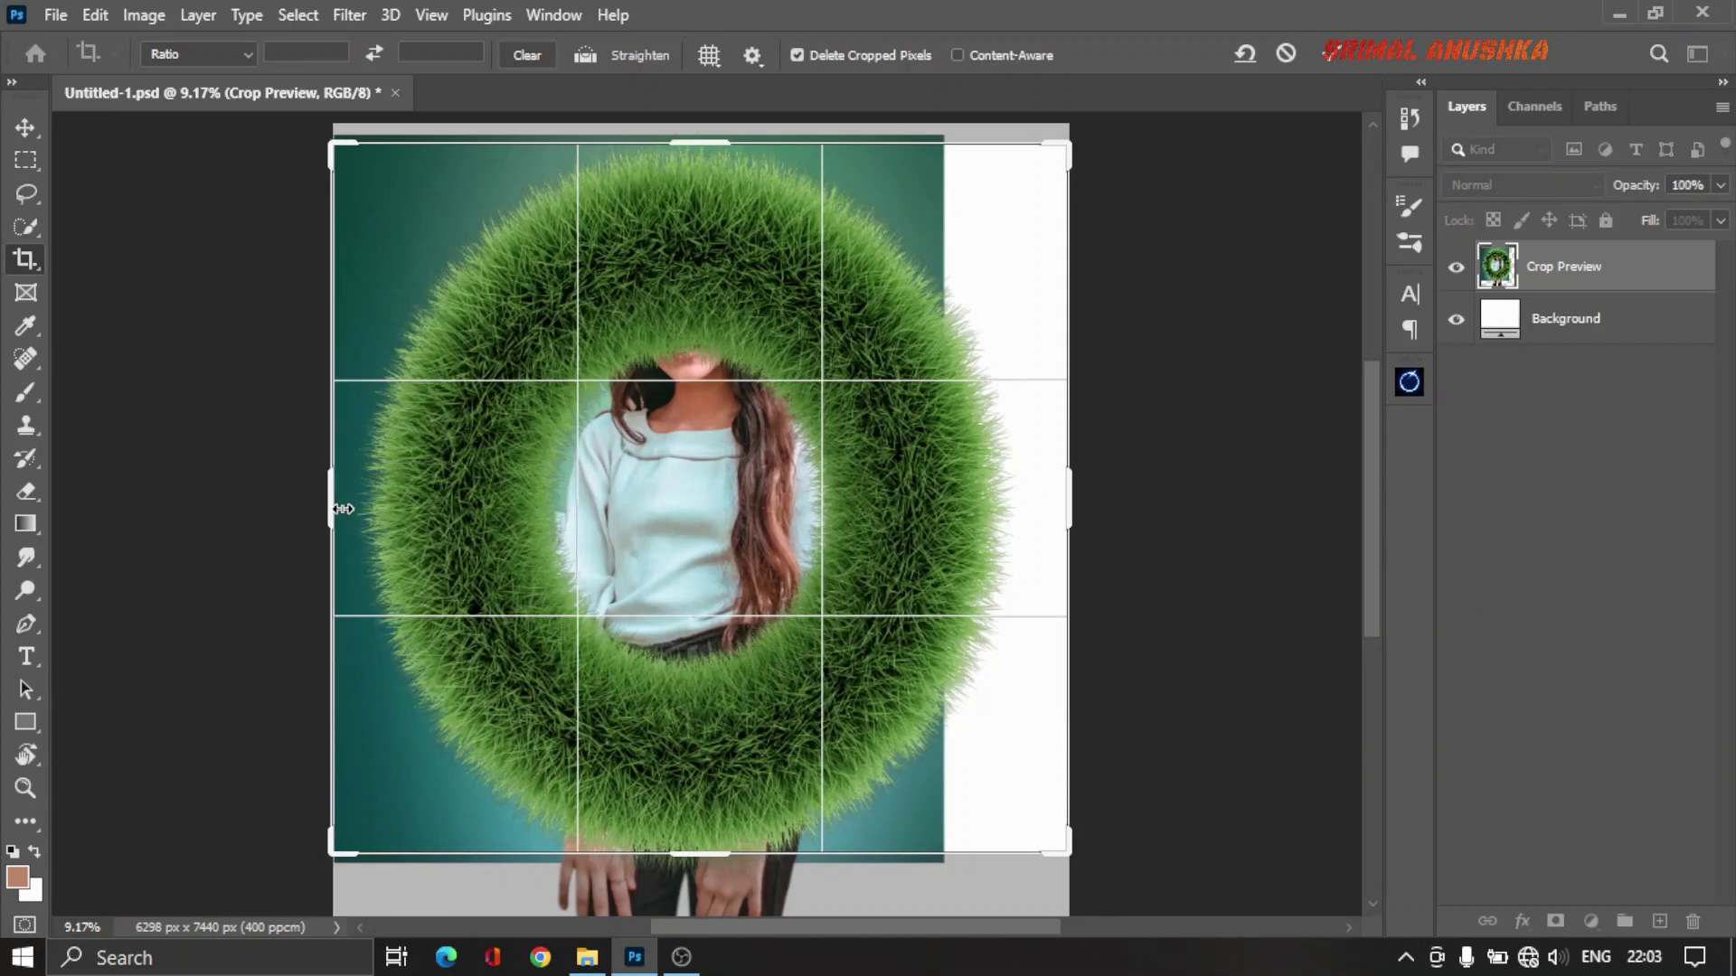
{"action": "left_click_drag", "start_coordinate": [336, 507], "coordinate": [332, 507]}
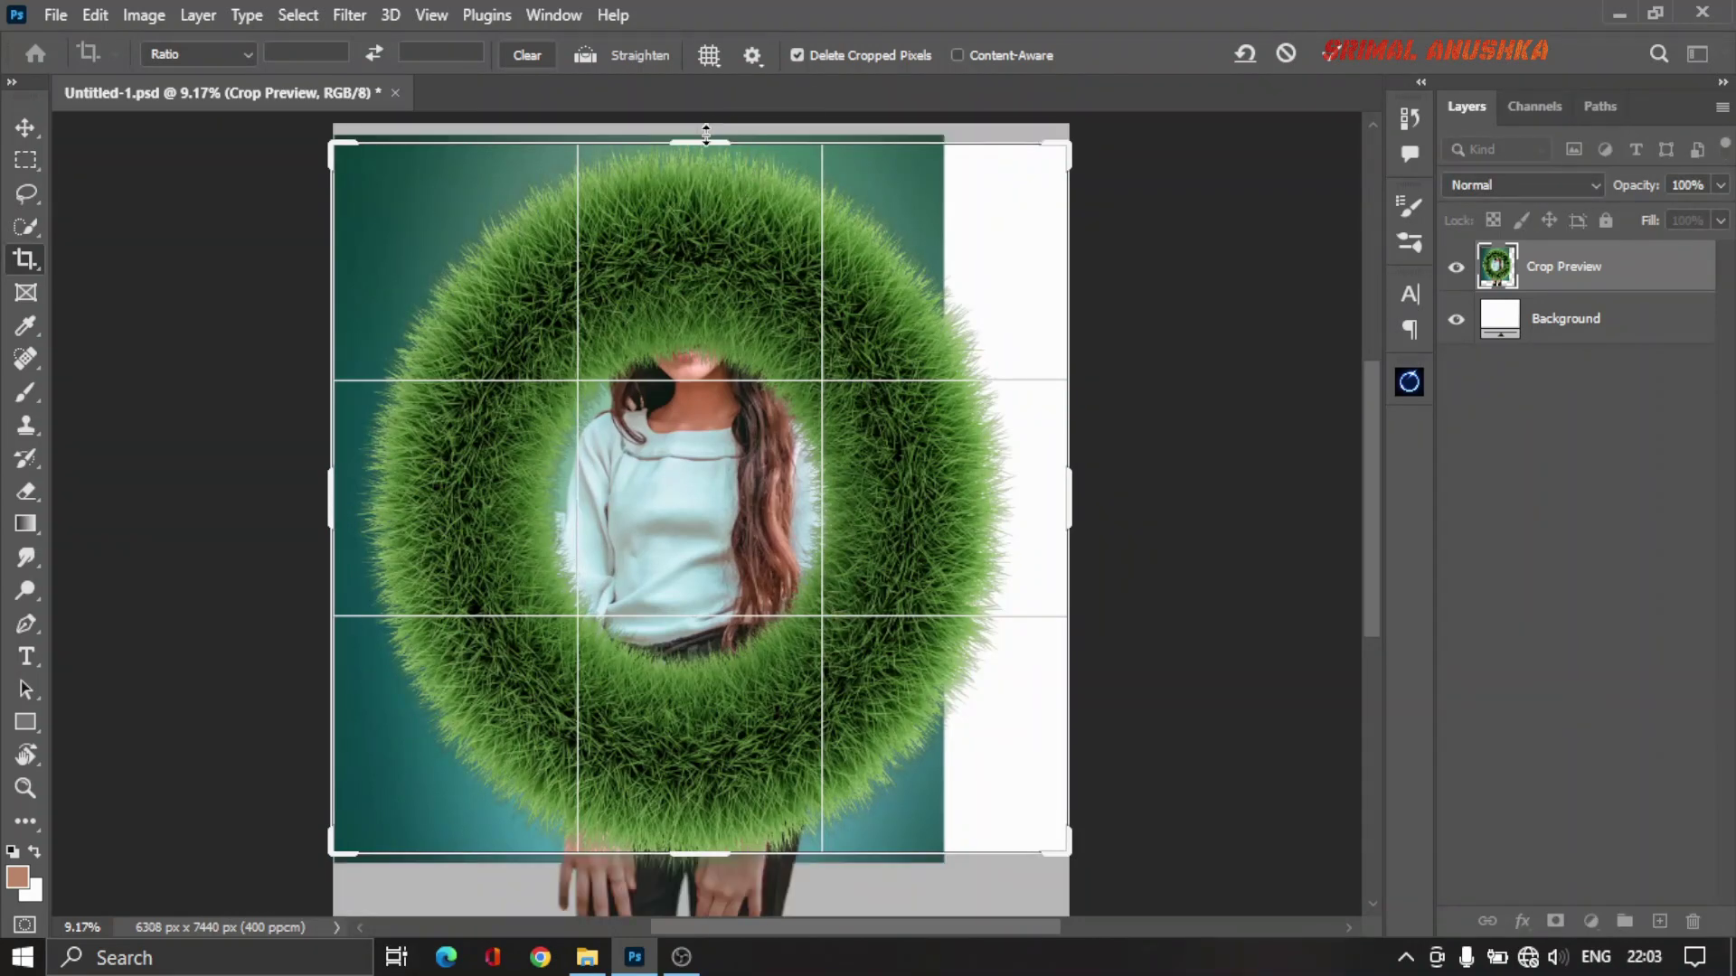
{"action": "left_click_drag", "start_coordinate": [704, 130], "coordinate": [705, 94]}
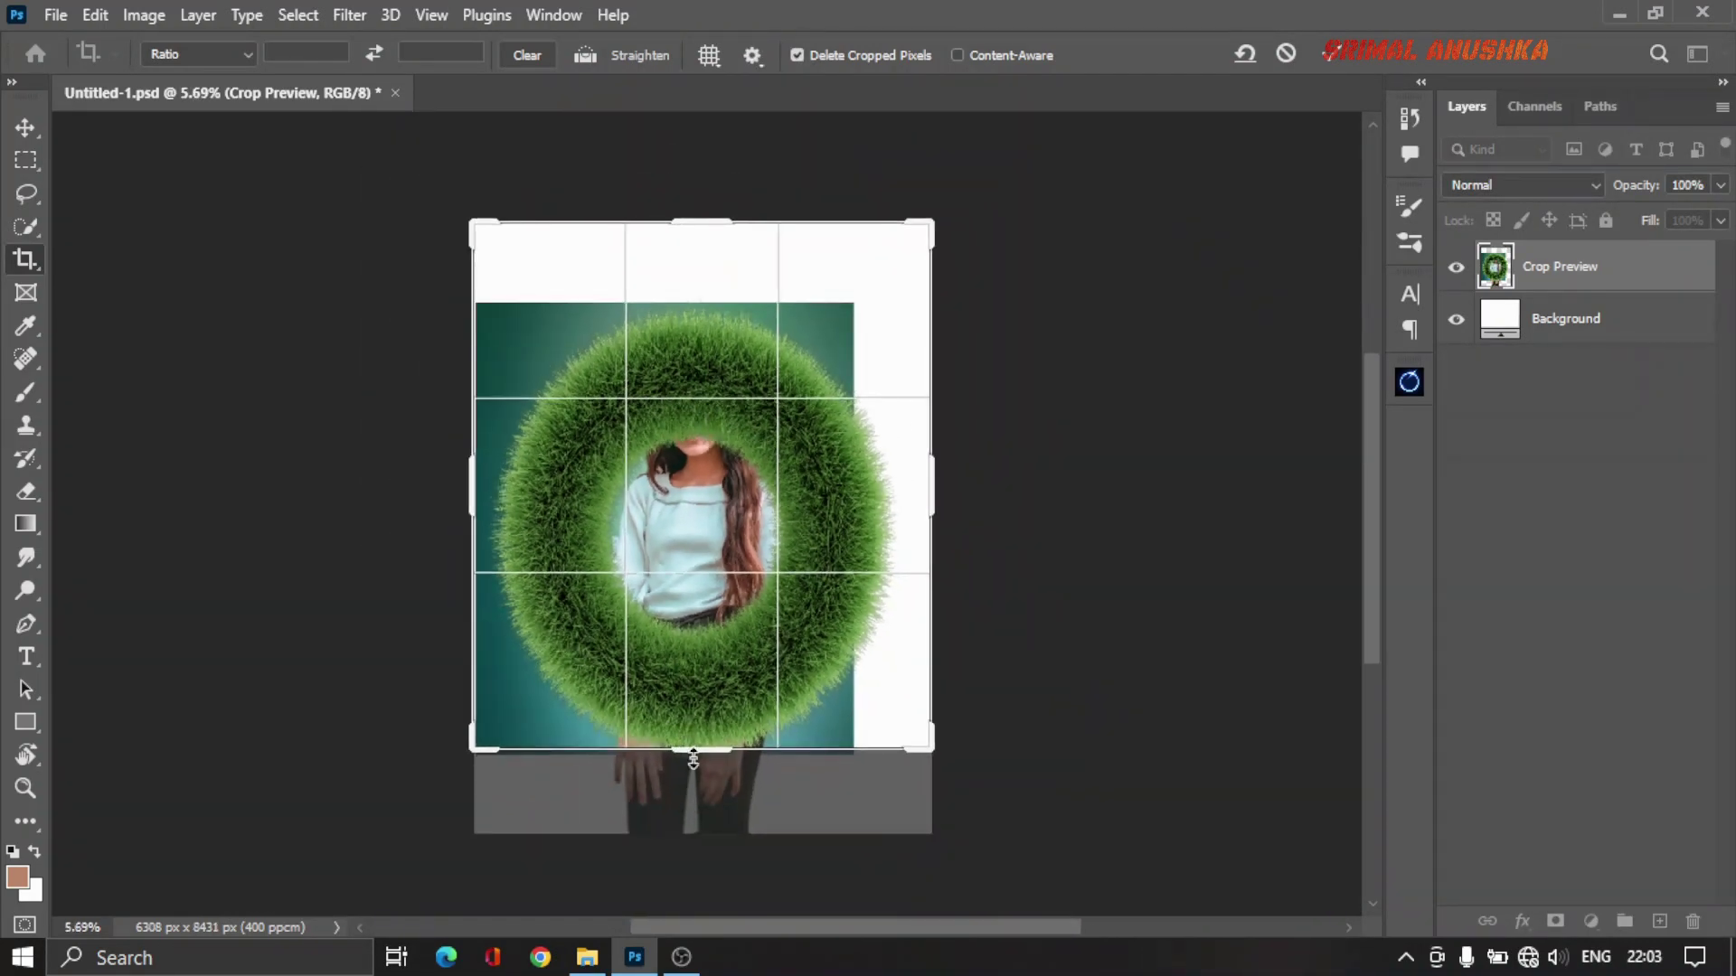
{"action": "left_click_drag", "start_coordinate": [702, 819], "coordinate": [705, 743]}
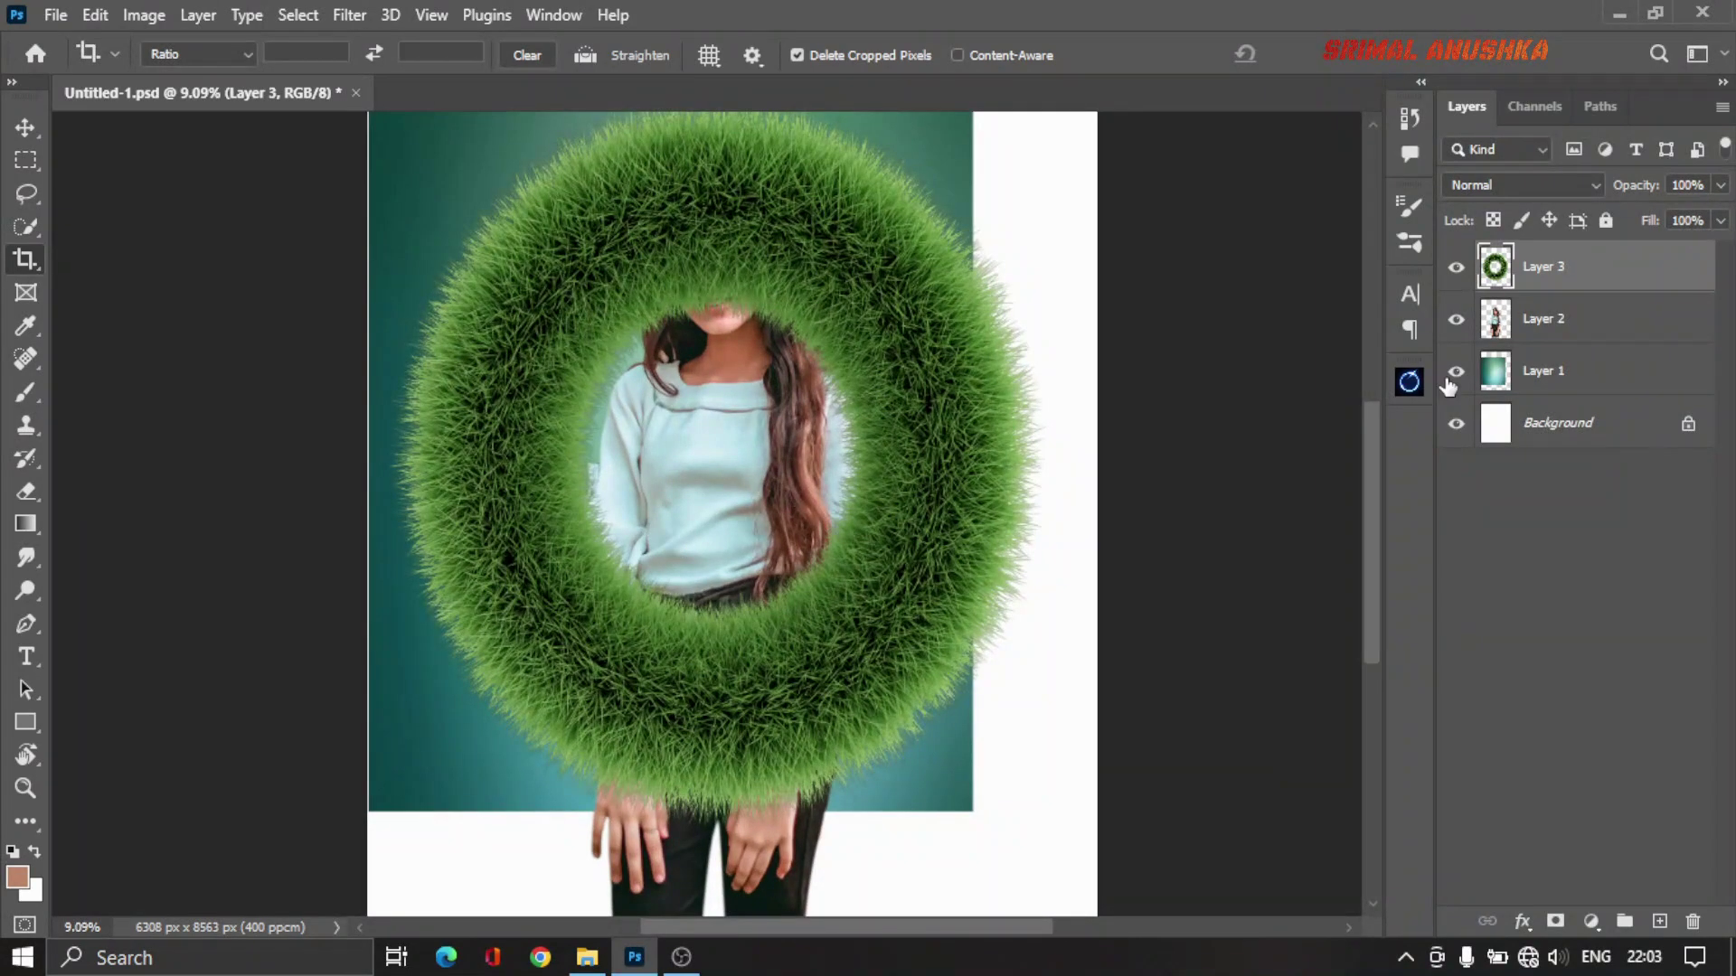
Step: Move Layer 3 below Layer 2 so the girl stands in front of the grass ring
{"action": "left_click_drag", "start_coordinate": [1545, 287], "coordinate": [1548, 339]}
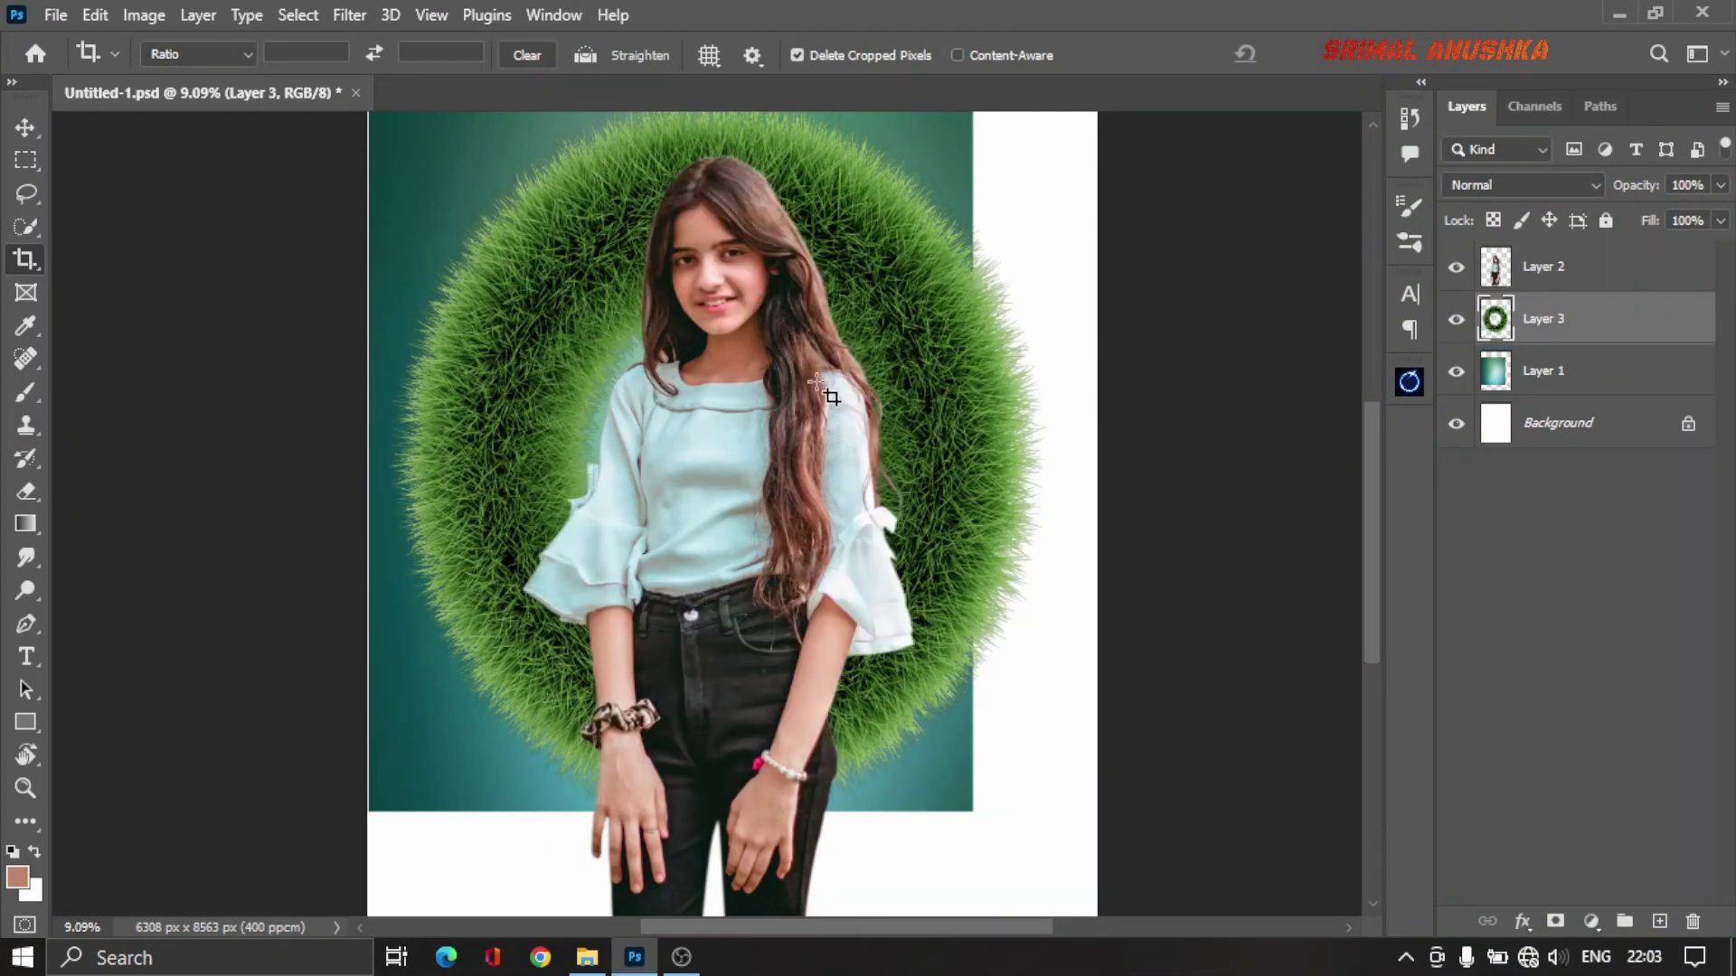
{"action": "scroll", "coordinate": [858, 434], "scroll_direction": "down", "scroll_amount": 2}
{"action": "left_click", "coordinate": [910, 352]}
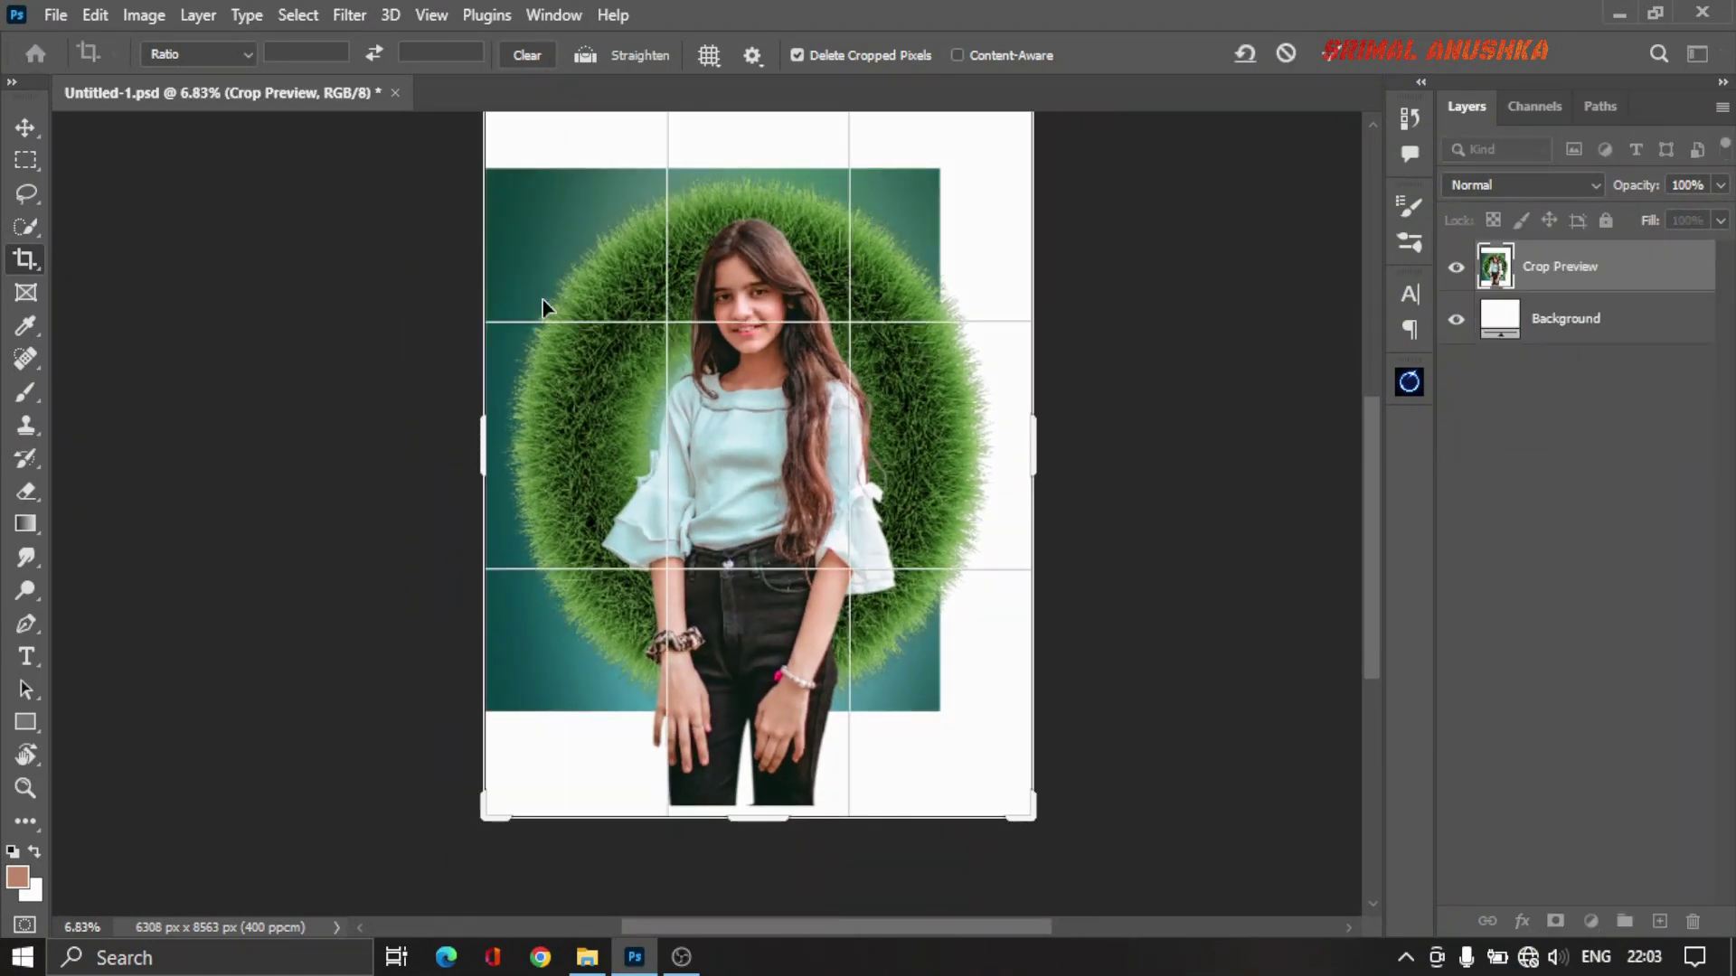
{"action": "left_click", "coordinate": [25, 127]}
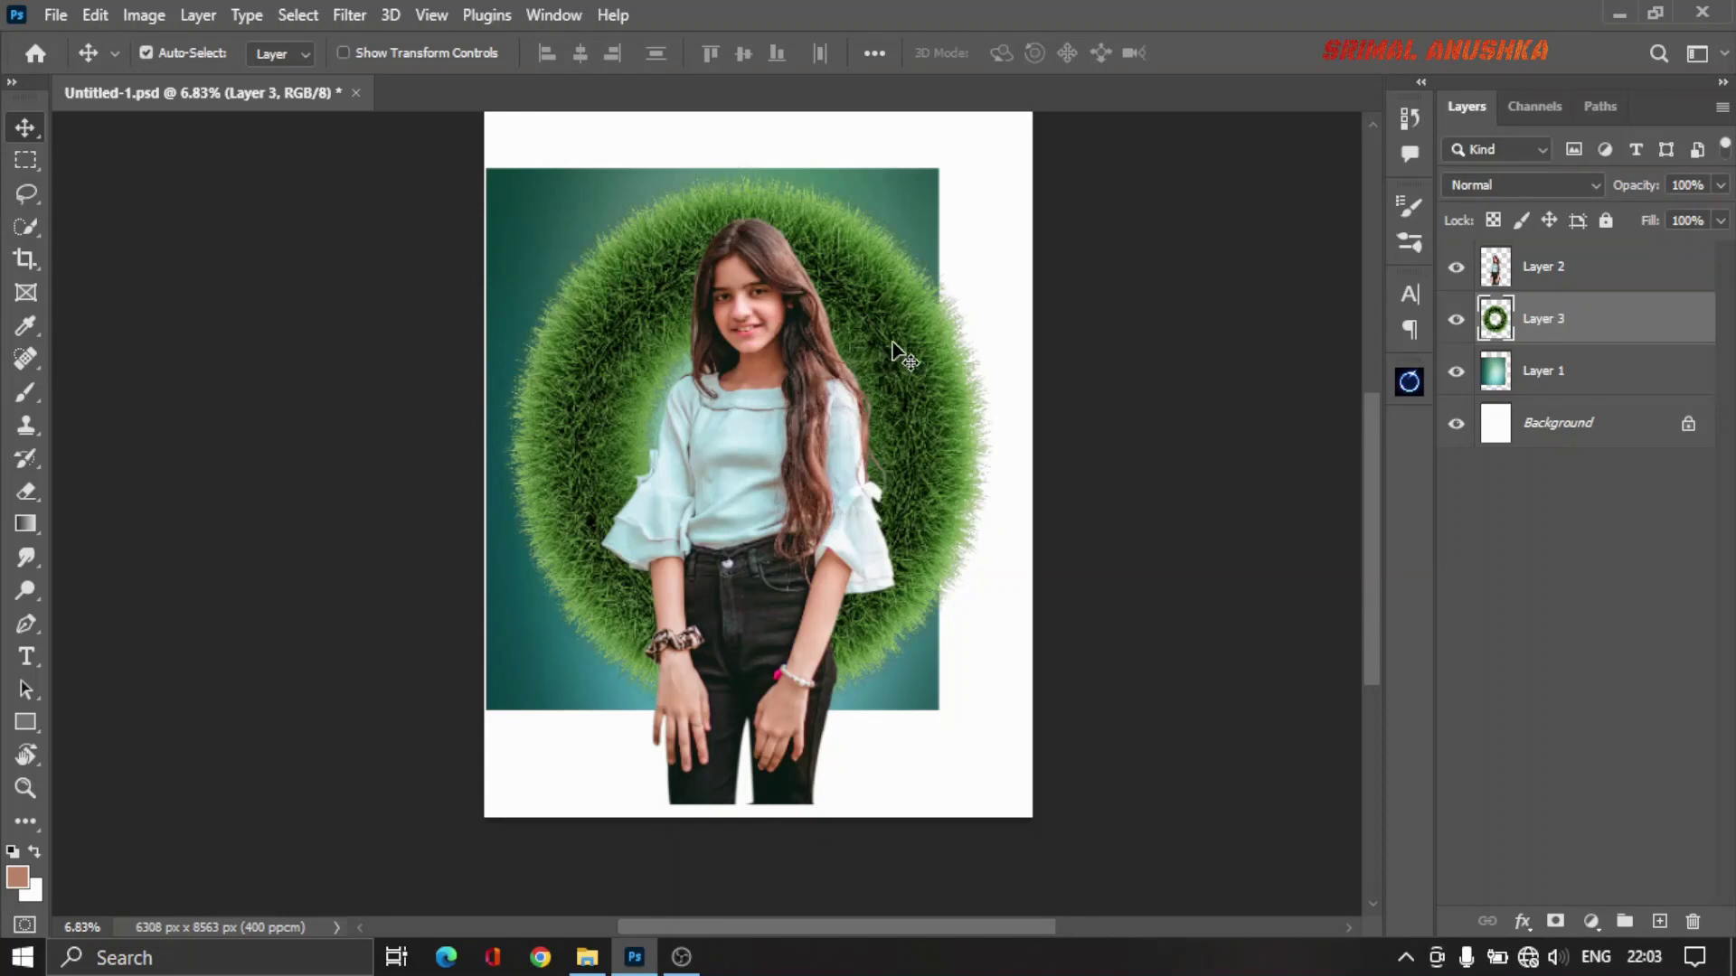
{"action": "left_click_drag", "start_coordinate": [899, 355], "coordinate": [895, 342]}
Step: Scale the grass ring on Layer 3 slightly larger and shift it right, centred behind the girl
{"action": "key", "text": "ctrl+t"}
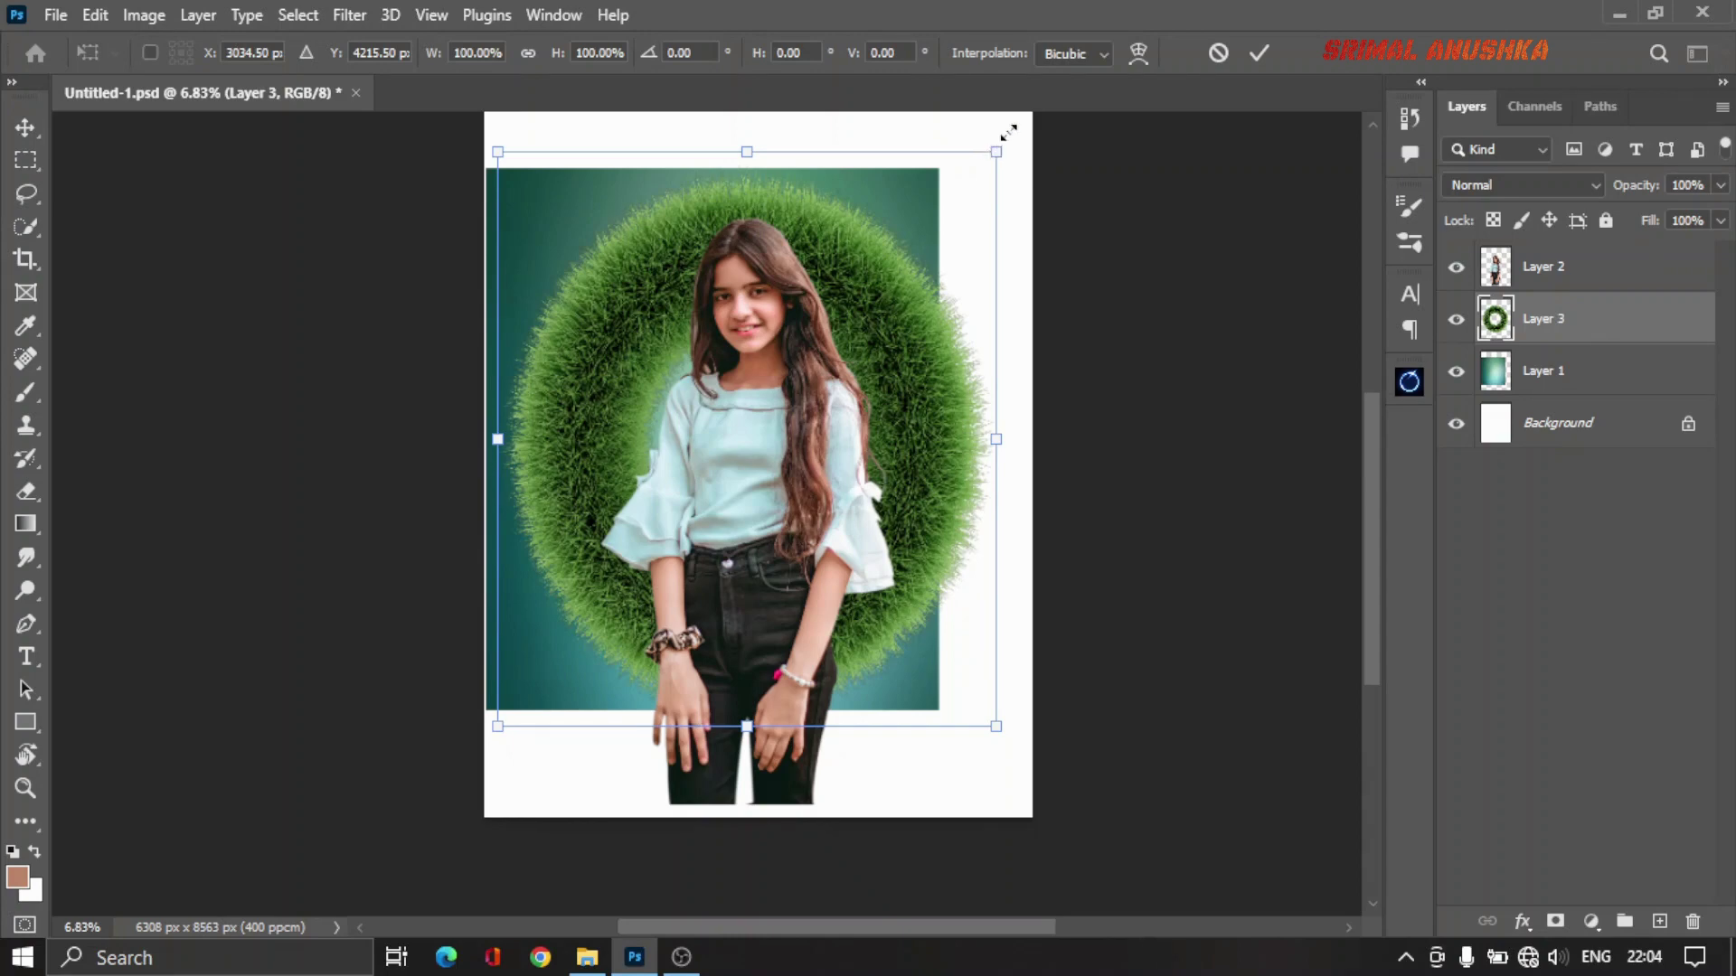
{"action": "left_click_drag", "start_coordinate": [1008, 132], "coordinate": [981, 261]}
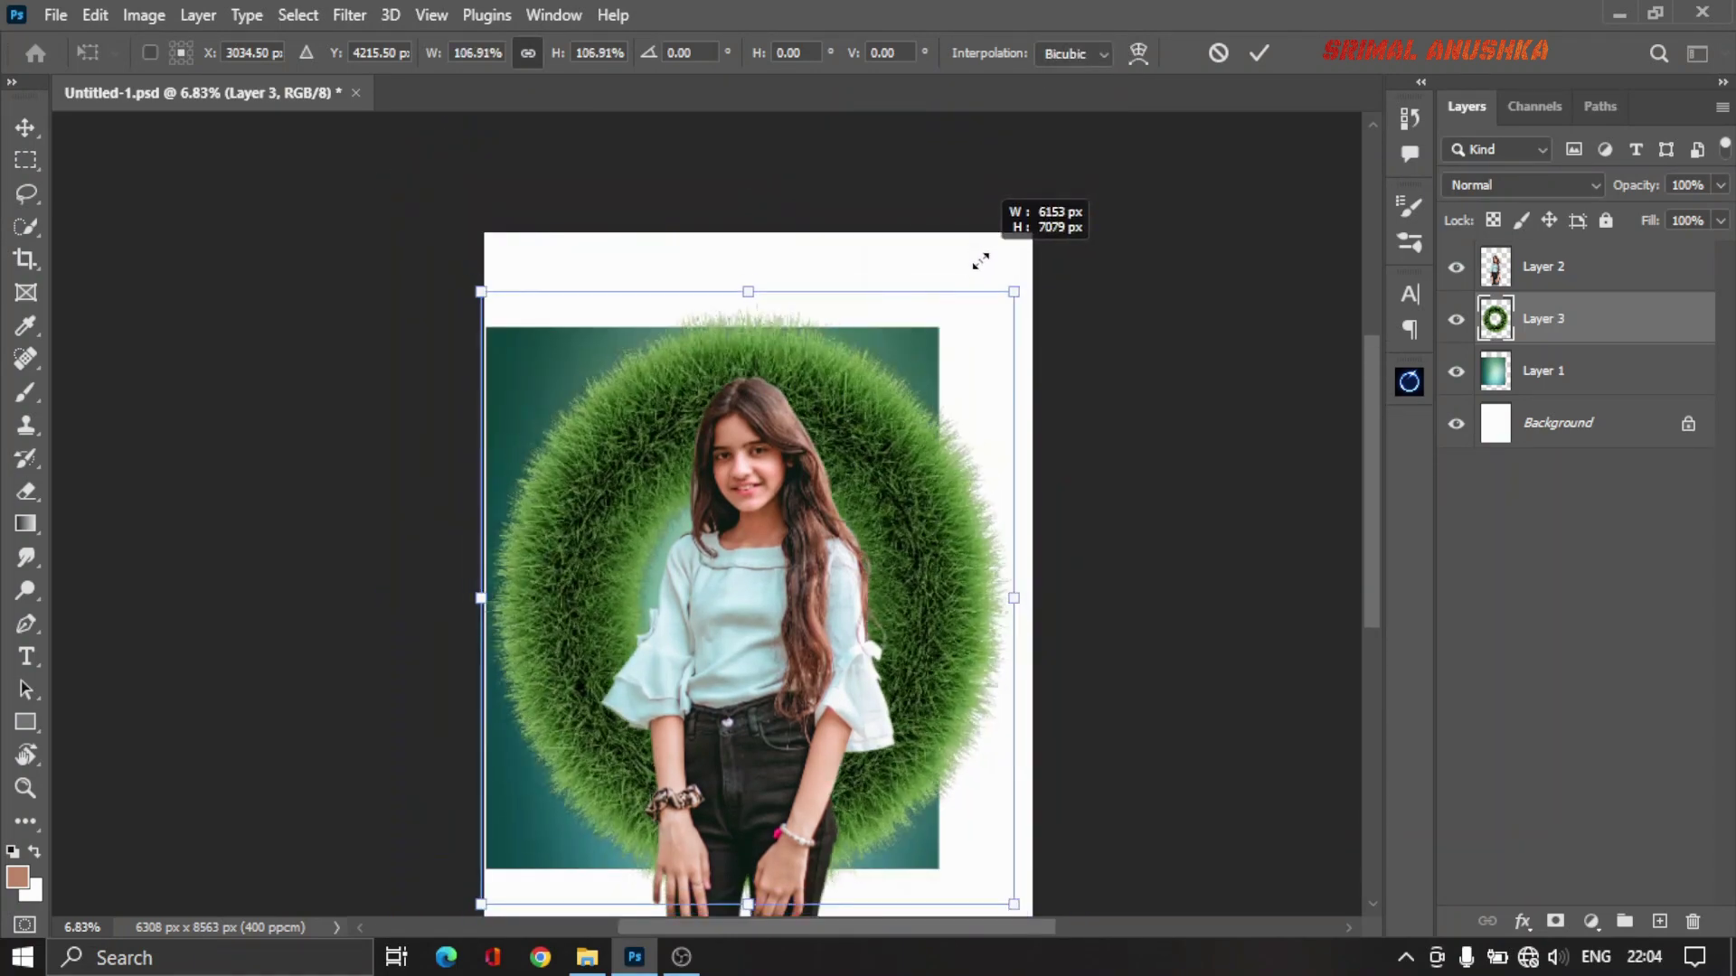
{"action": "mouse_move", "coordinate": [981, 261]}
{"action": "left_mouse_down"}
{"action": "mouse_move", "coordinate": [994, 226]}
{"action": "mouse_move", "coordinate": [1007, 303]}
{"action": "left_mouse_up"}
{"action": "left_click_drag", "start_coordinate": [920, 416], "coordinate": [923, 389]}
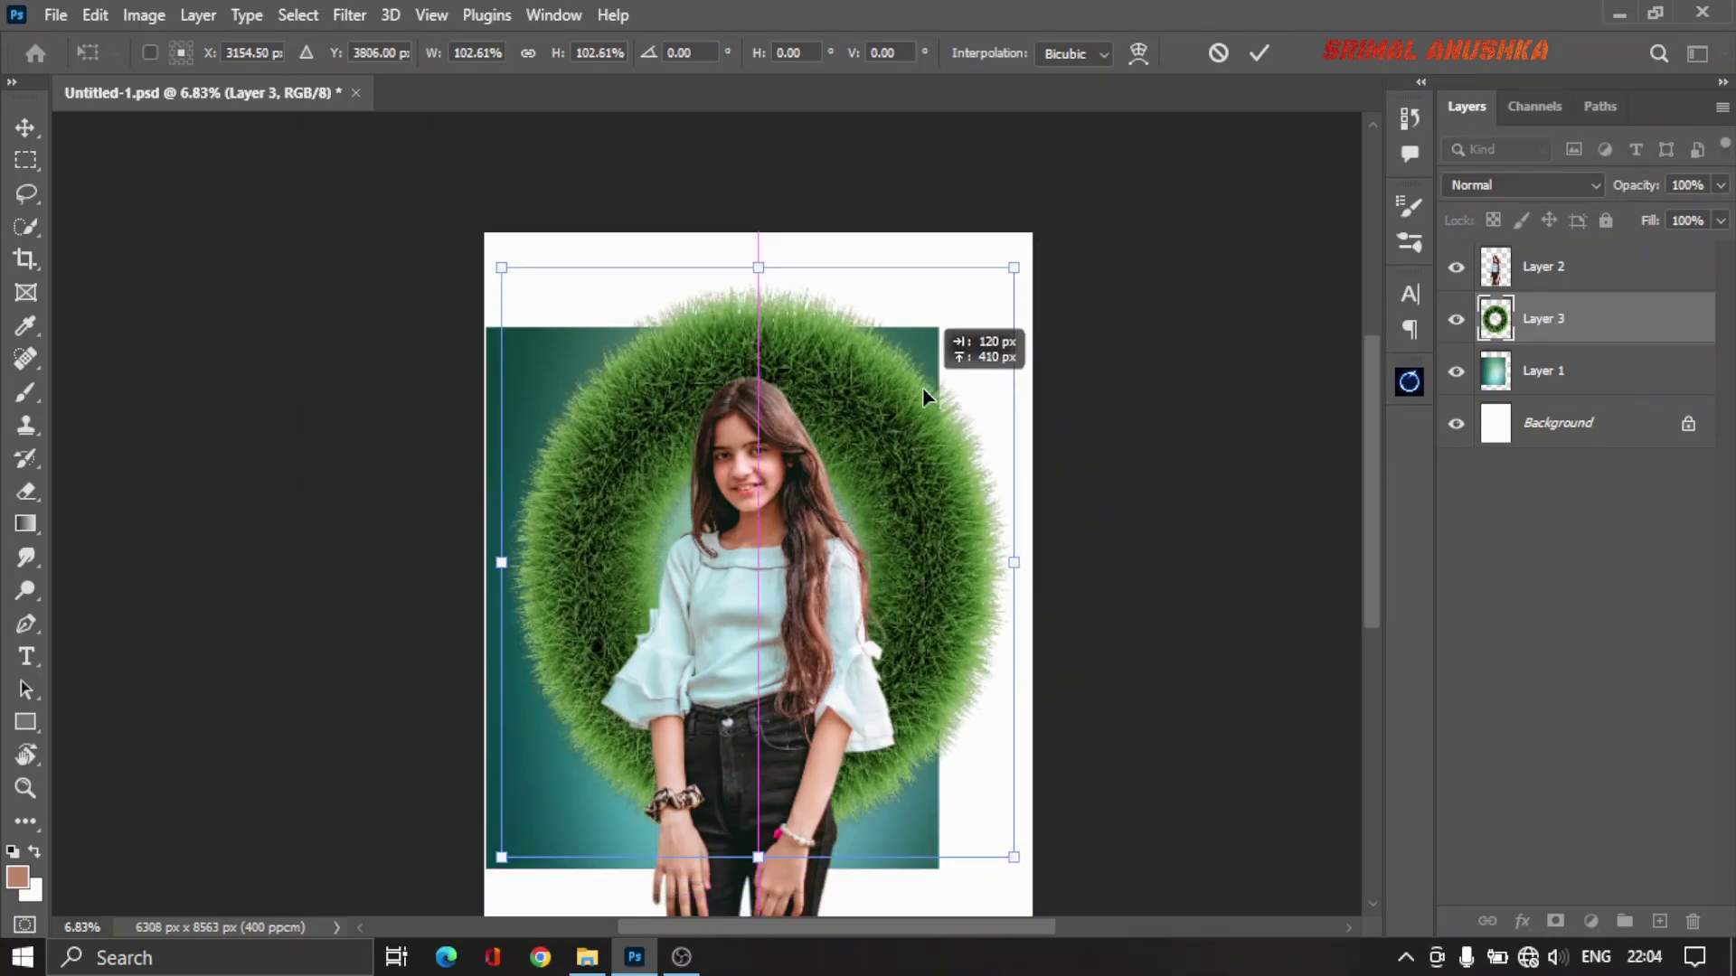
{"action": "key", "text": "Return"}
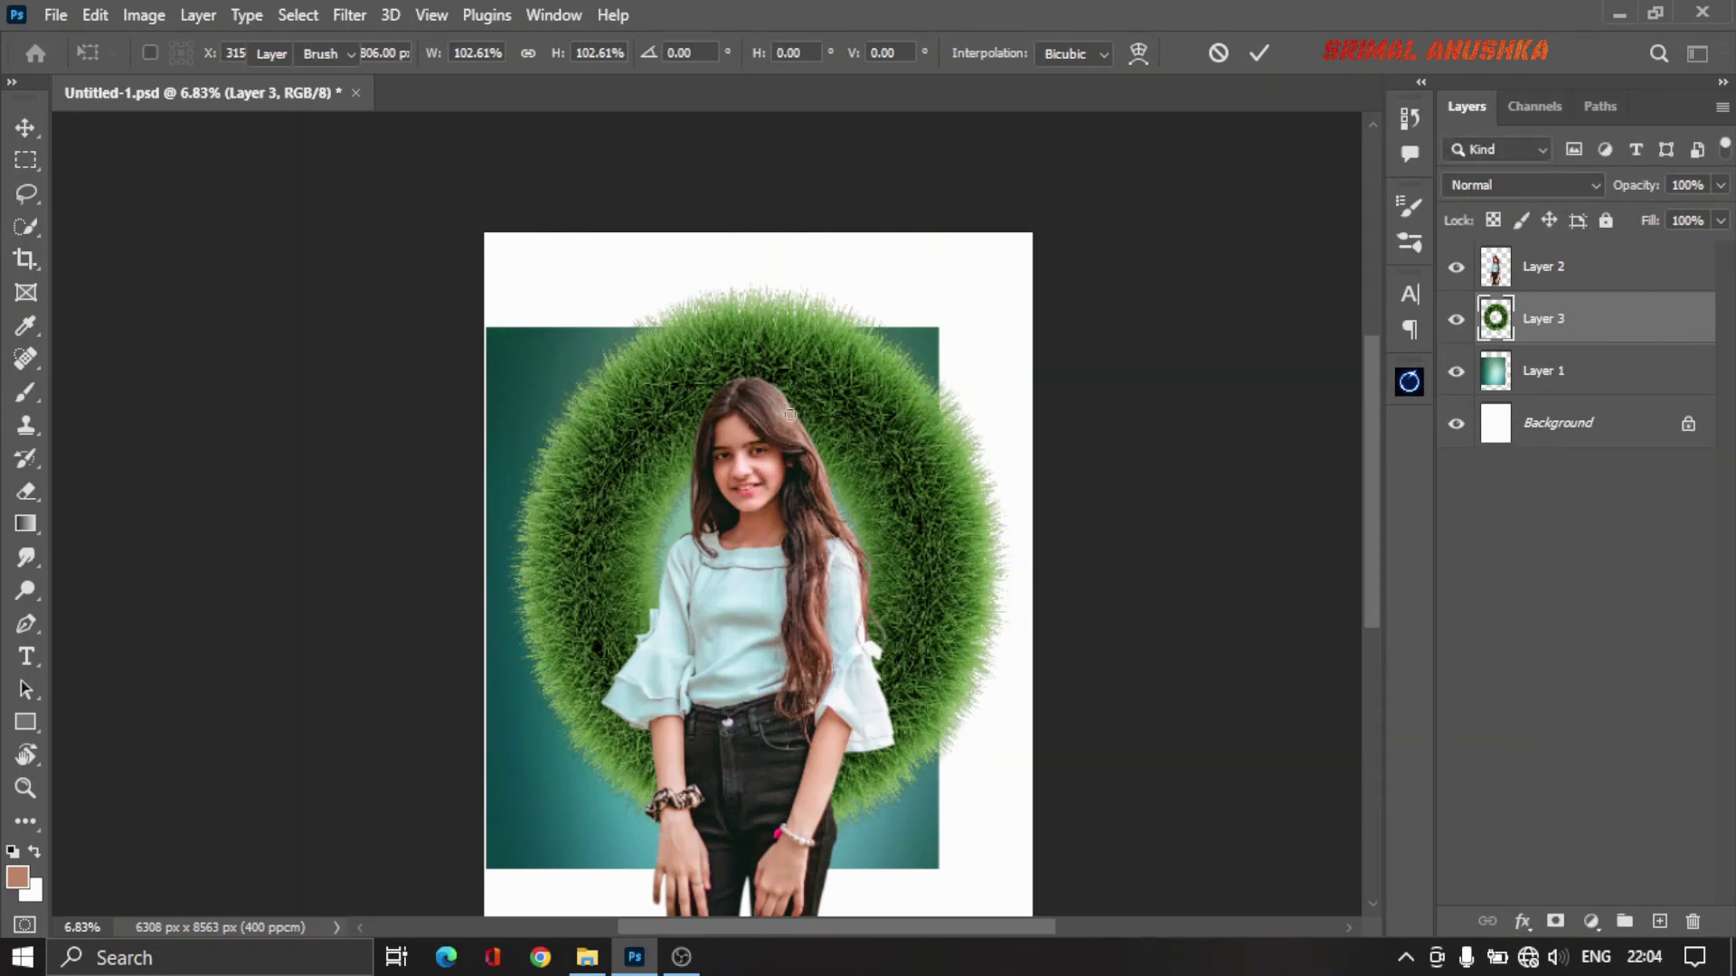
Step: With a much larger eraser brush, erase grass inside the ring beside the girl's face
{"action": "key", "text": "e"}
{"action": "key", "text": "bracketright"}
{"action": "key", "text": "bracketright"}
{"action": "key", "text": "bracketright"}
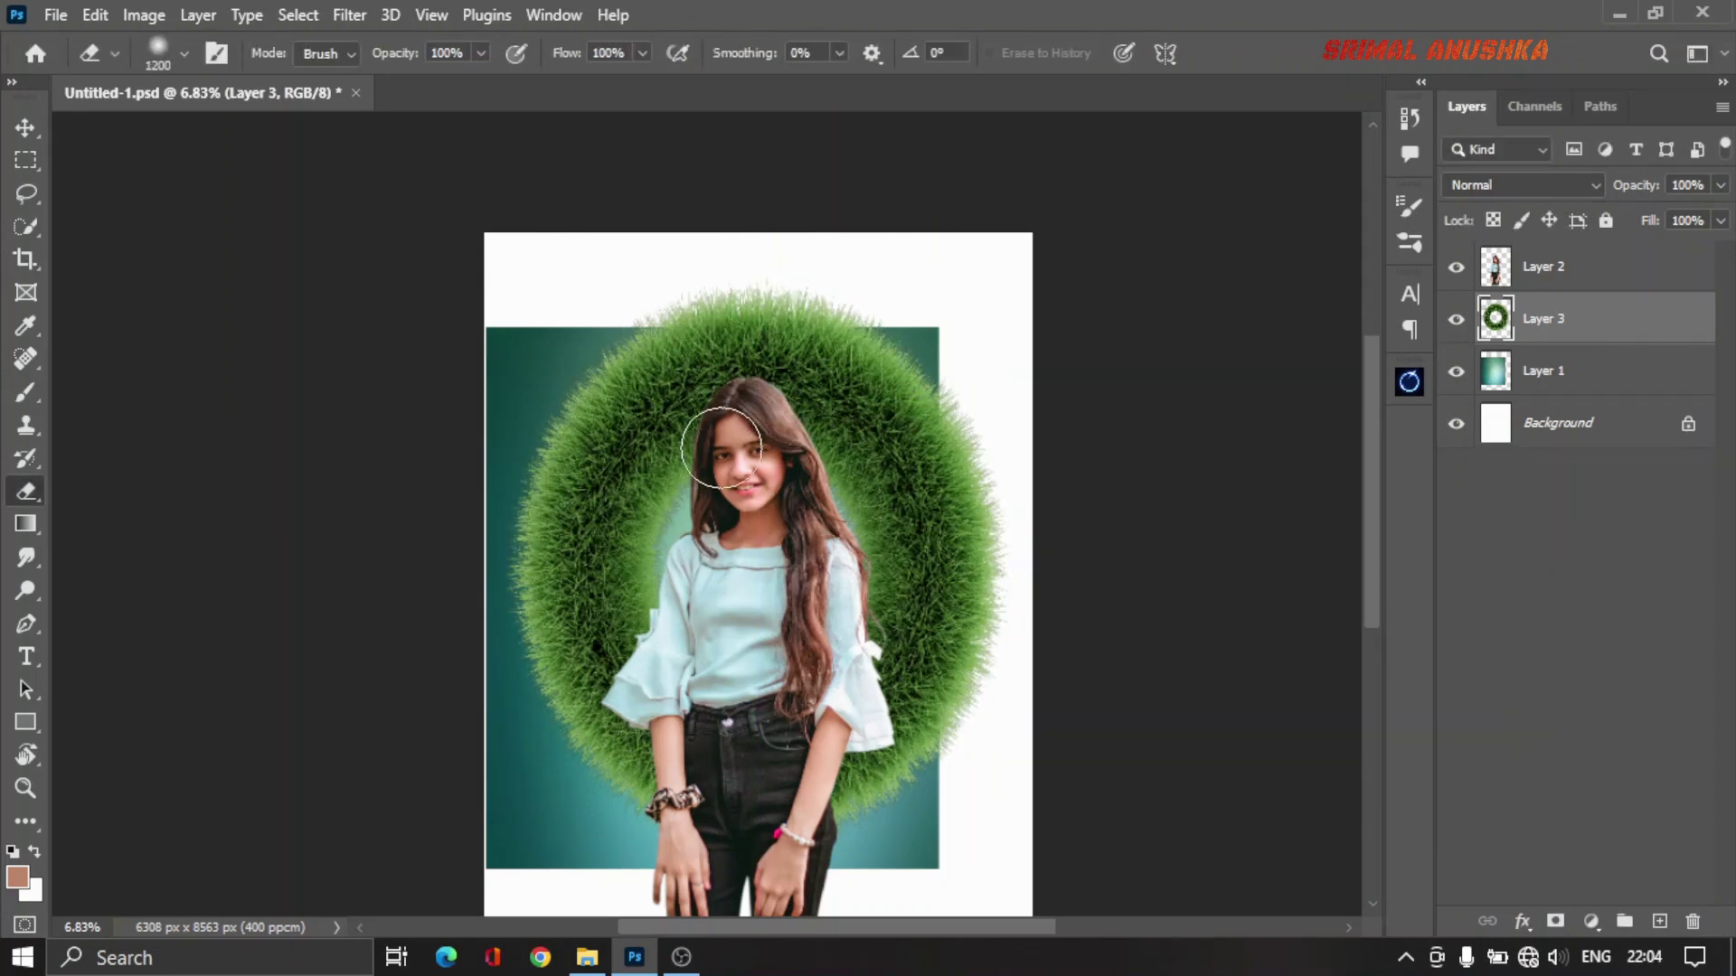
{"action": "key", "text": "bracketright"}
{"action": "key", "text": "bracketright"}
{"action": "key", "text": "bracketright"}
{"action": "key", "text": "bracketright"}
{"action": "key", "text": "bracketright"}
{"action": "key", "text": "bracketright"}
{"action": "key", "text": "bracketright"}
{"action": "key", "text": "bracketright"}
{"action": "key", "text": "bracketright"}
{"action": "left_click_drag", "start_coordinate": [703, 514], "coordinate": [694, 519]}
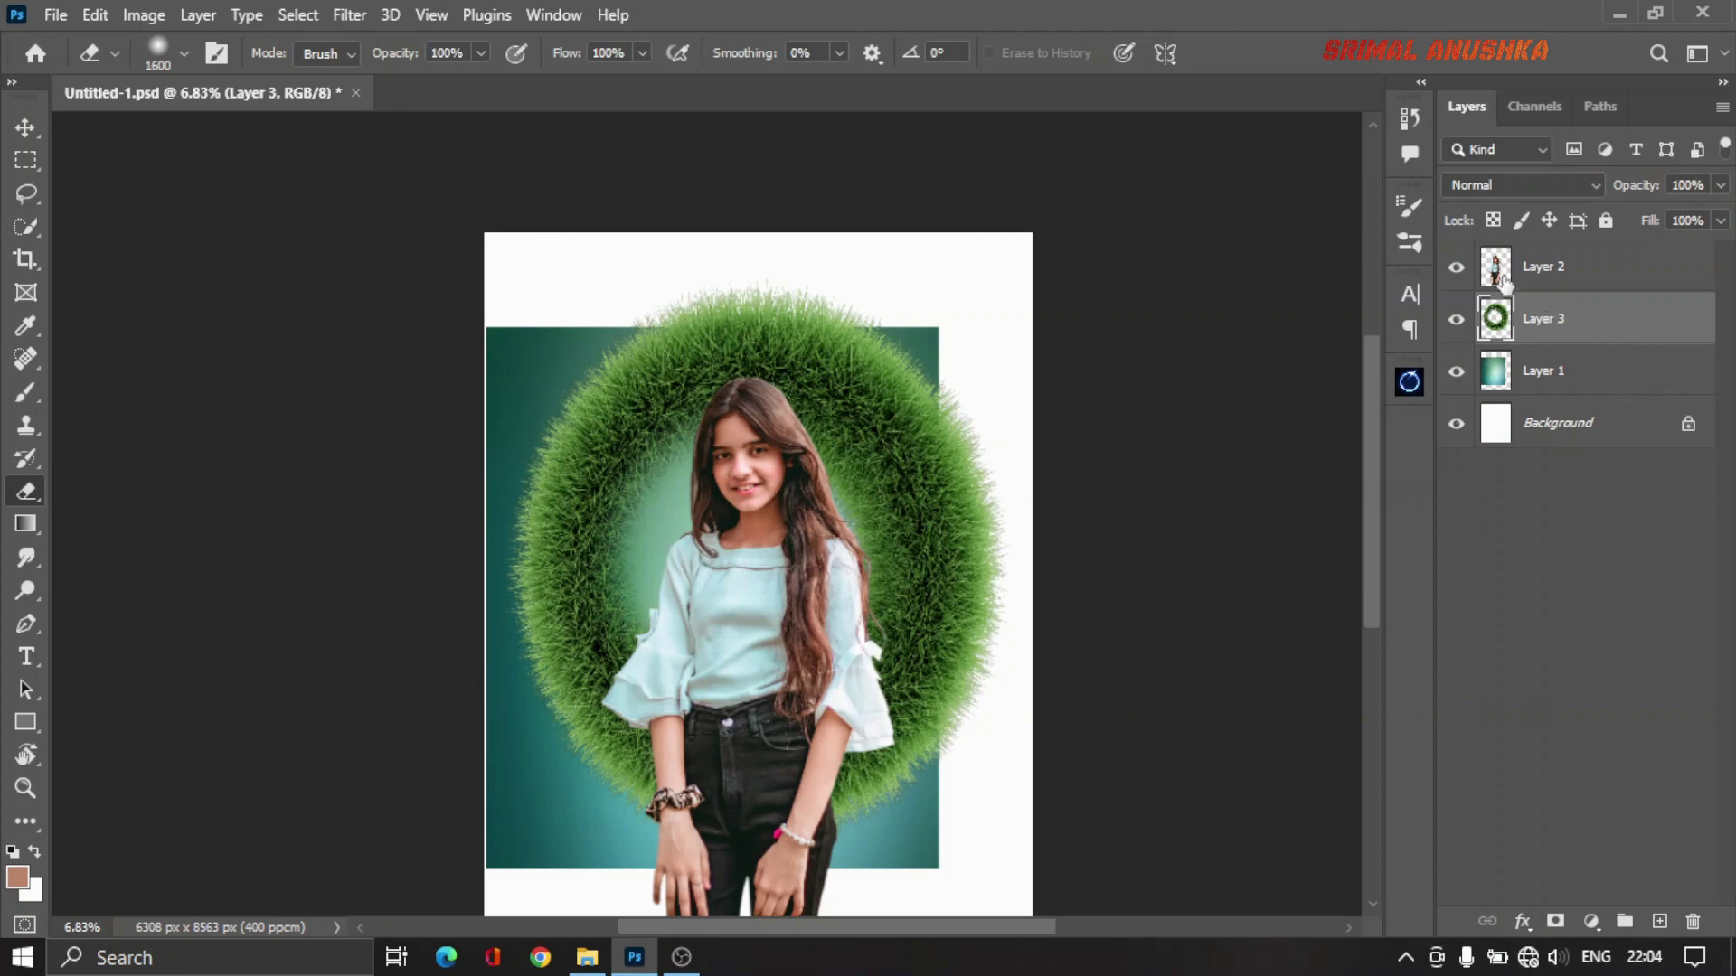
Step: Hide Layer 2, erase the ring's inner right edge, then show the girl again
{"action": "left_click", "coordinate": [1457, 268]}
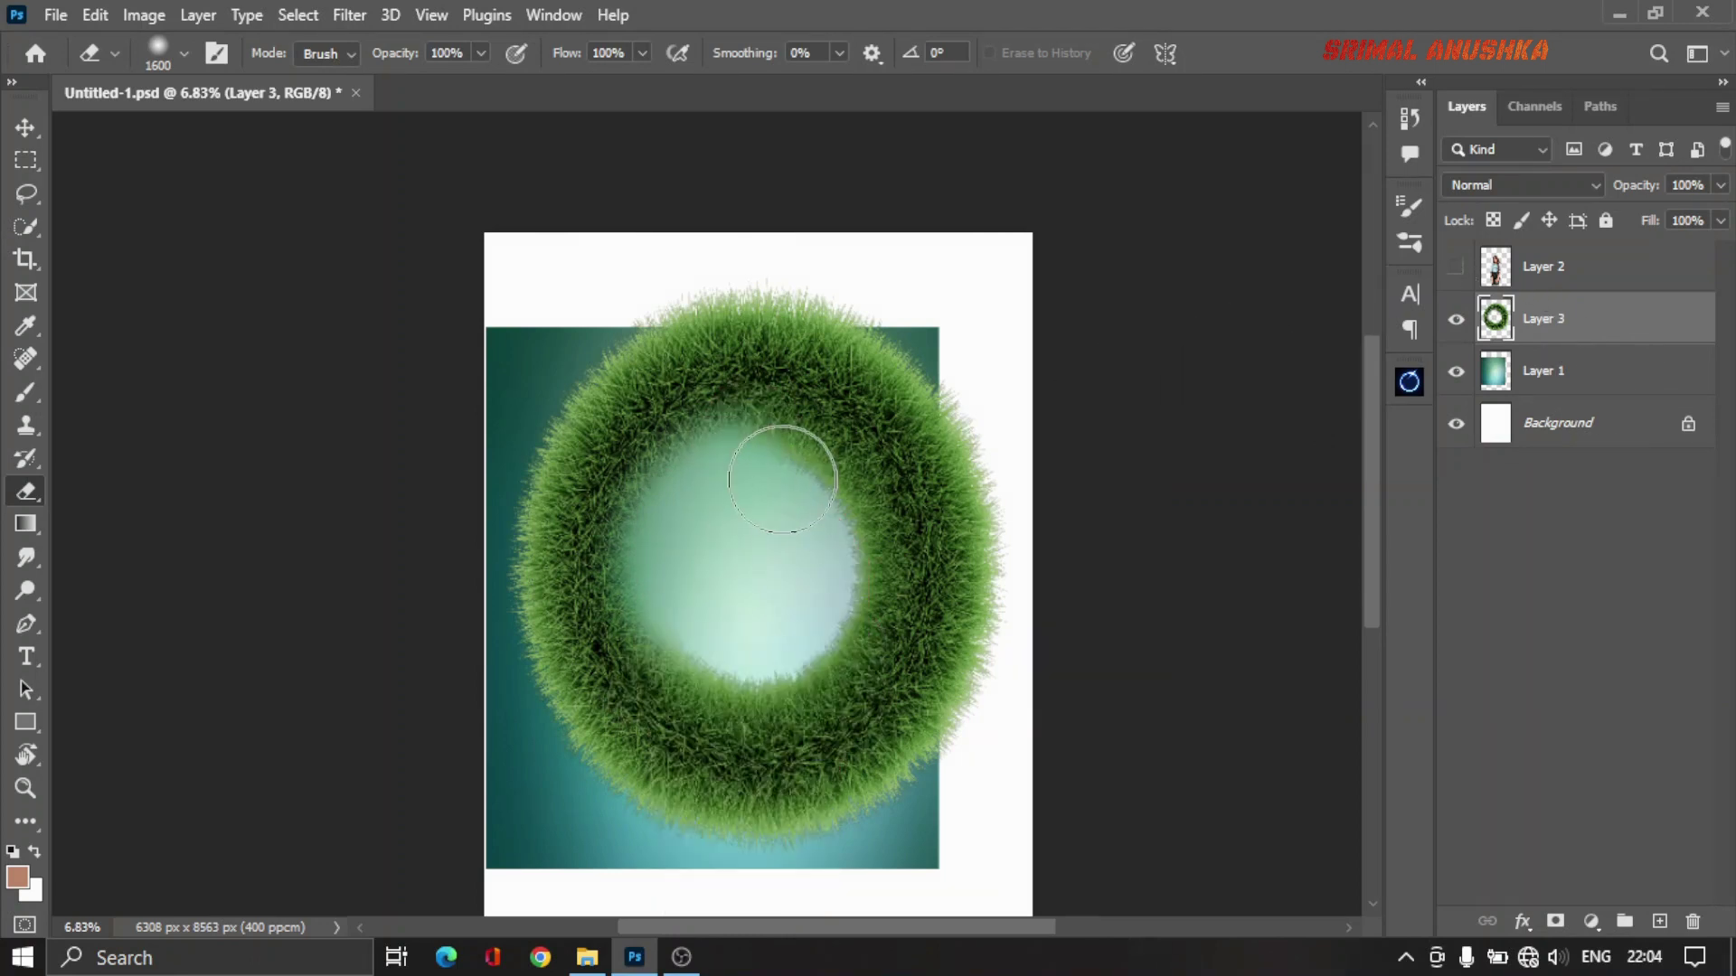
{"action": "mouse_move", "coordinate": [813, 499]}
{"action": "left_mouse_down"}
{"action": "mouse_move", "coordinate": [826, 464]}
{"action": "mouse_move", "coordinate": [831, 643]}
{"action": "mouse_move", "coordinate": [725, 682]}
{"action": "mouse_move", "coordinate": [733, 657]}
{"action": "mouse_move", "coordinate": [717, 666]}
{"action": "mouse_move", "coordinate": [670, 620]}
{"action": "mouse_move", "coordinate": [708, 605]}
{"action": "mouse_move", "coordinate": [680, 644]}
{"action": "mouse_move", "coordinate": [666, 464]}
{"action": "mouse_move", "coordinate": [760, 407]}
{"action": "mouse_move", "coordinate": [854, 465]}
{"action": "mouse_move", "coordinate": [886, 537]}
{"action": "mouse_move", "coordinate": [868, 650]}
{"action": "mouse_move", "coordinate": [827, 696]}
{"action": "mouse_move", "coordinate": [777, 724]}
{"action": "mouse_move", "coordinate": [715, 724]}
{"action": "mouse_move", "coordinate": [661, 678]}
{"action": "mouse_move", "coordinate": [620, 581]}
{"action": "mouse_move", "coordinate": [663, 458]}
{"action": "mouse_move", "coordinate": [686, 464]}
{"action": "left_mouse_up"}
{"action": "key", "text": "bracketleft"}
{"action": "key", "text": "bracketleft"}
{"action": "key", "text": "bracketleft"}
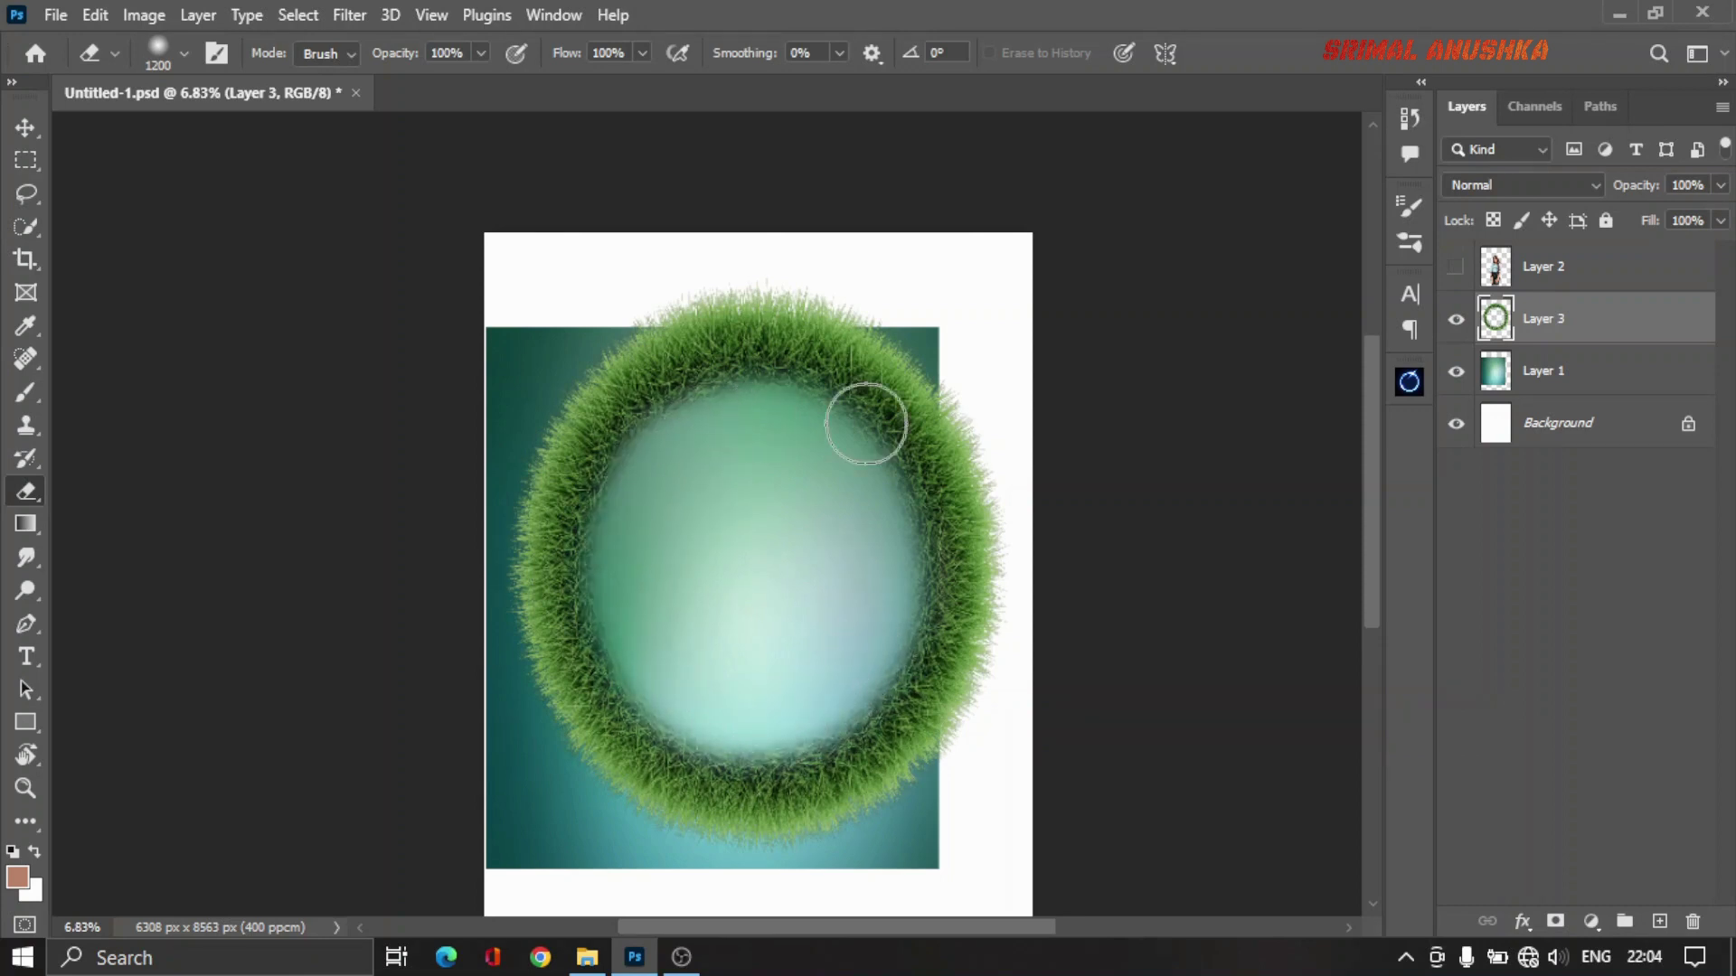
{"action": "left_click", "coordinate": [1457, 269]}
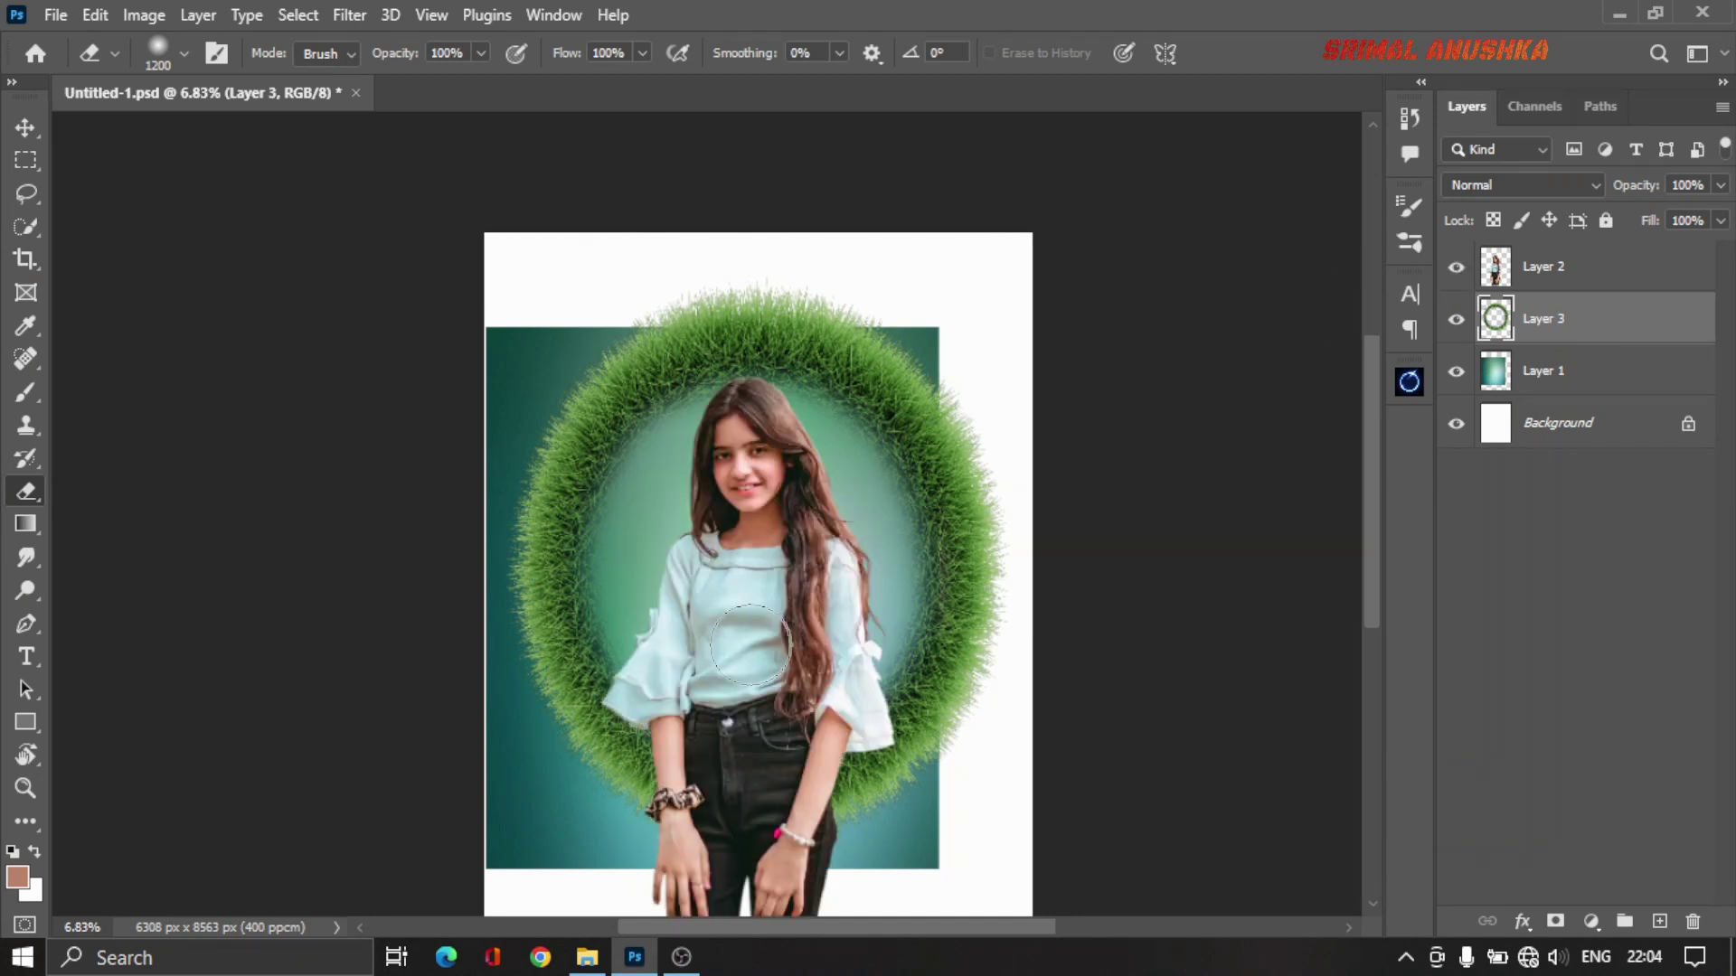
{"action": "scroll", "coordinate": [767, 657], "scroll_direction": "up", "scroll_amount": 1}
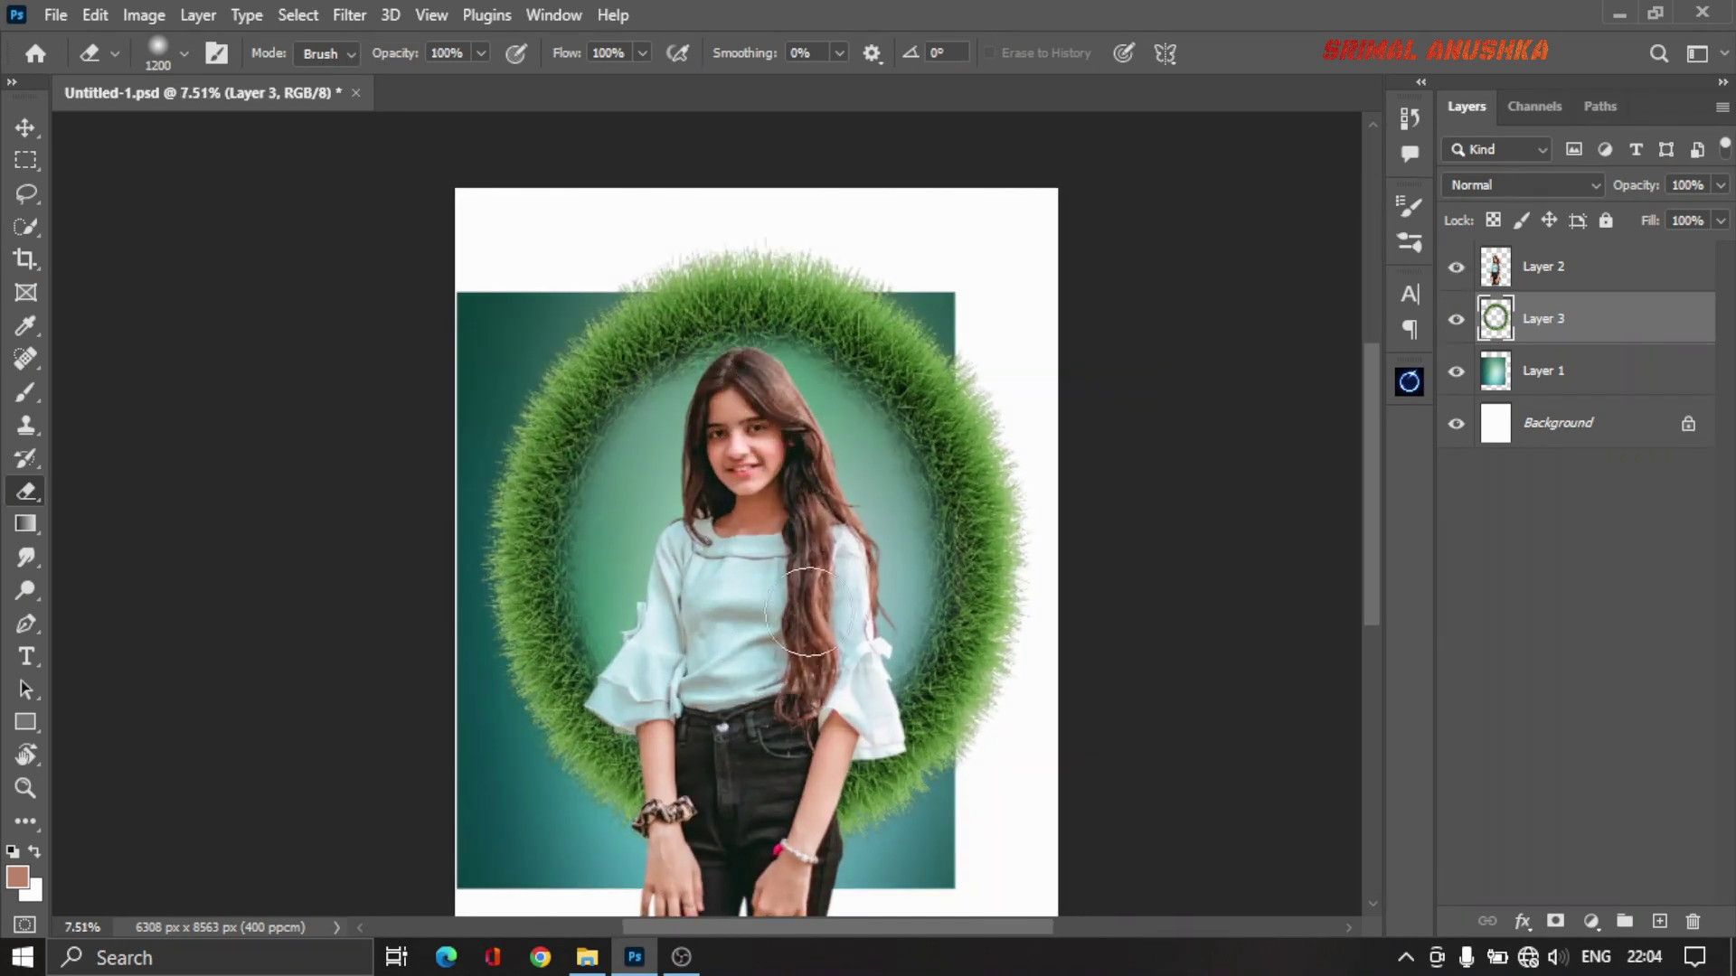
{"action": "scroll", "coordinate": [814, 542], "scroll_direction": "down", "scroll_amount": 1}
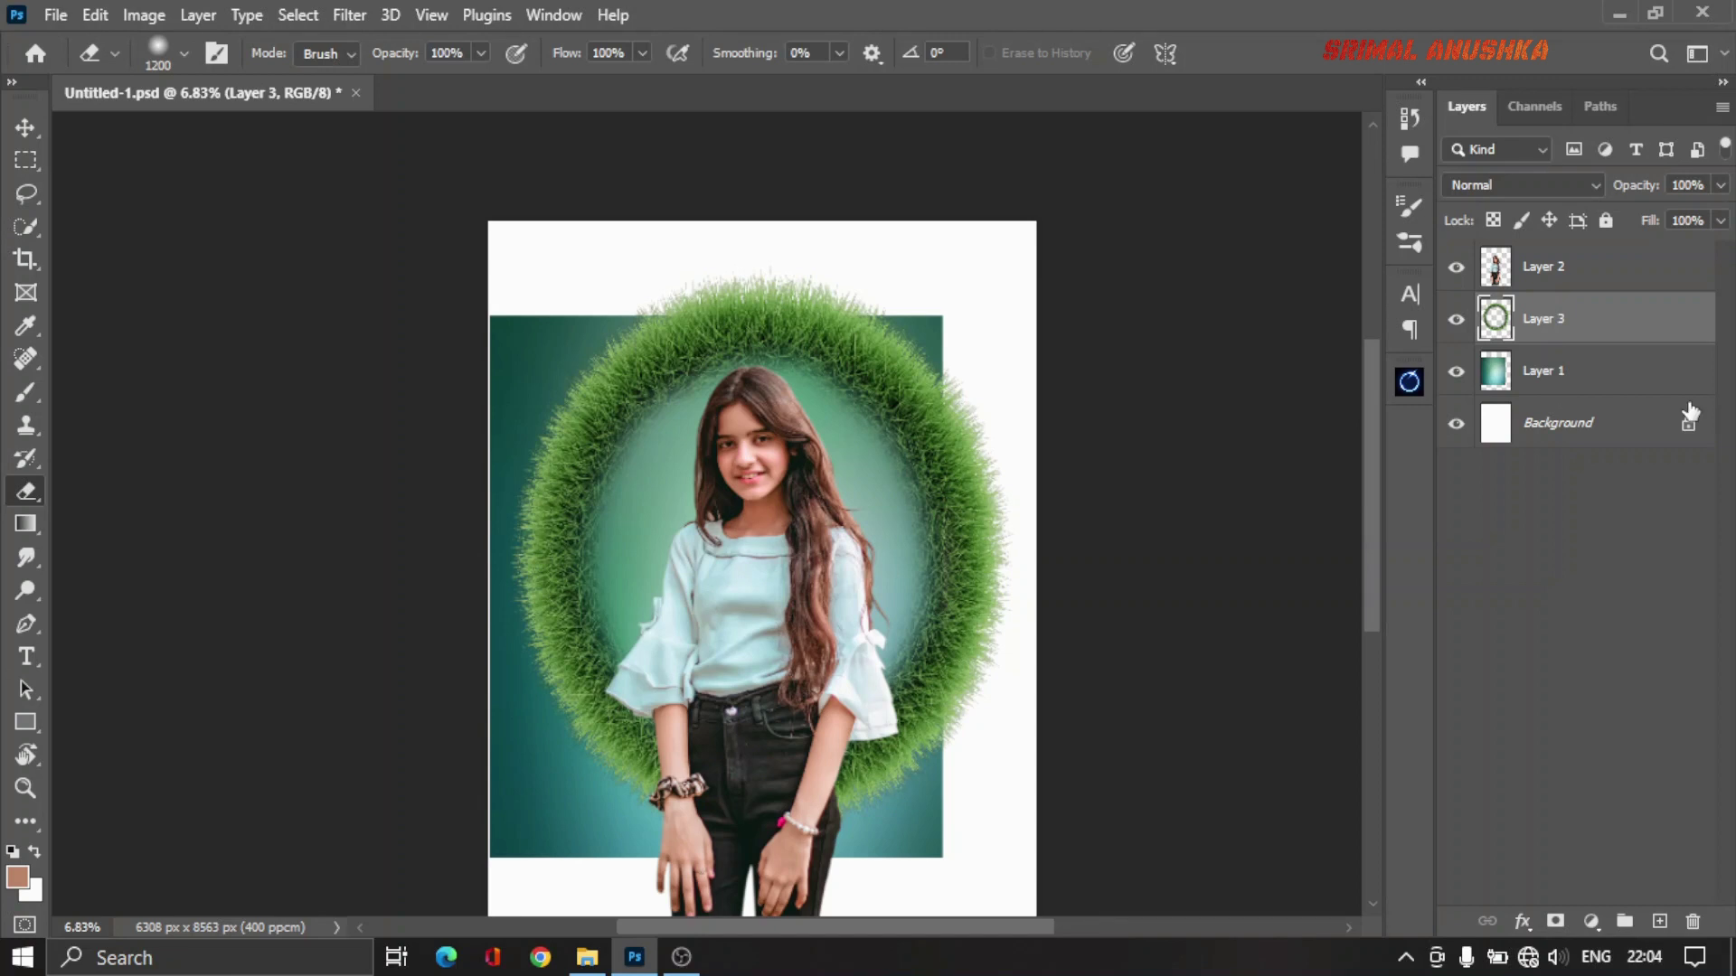
Step: Stretch the teal background on Layer 1 up, right and down to fill the whole canvas
{"action": "left_click", "coordinate": [1528, 362]}
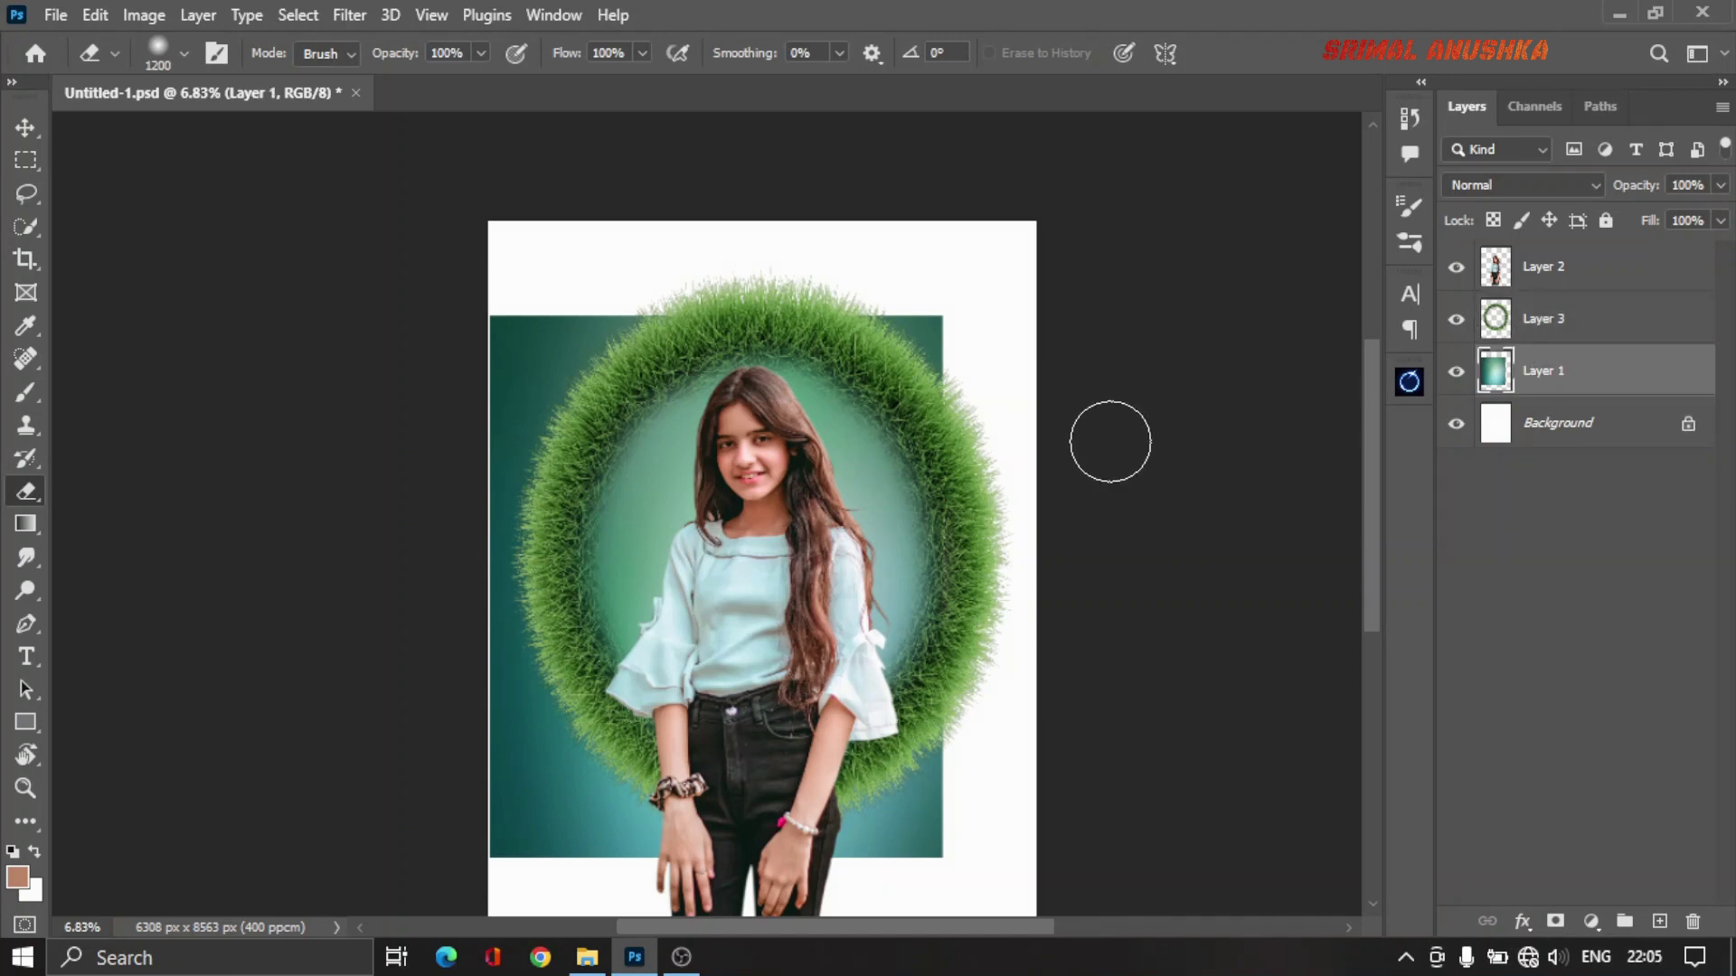
{"action": "key", "text": "ctrl+t"}
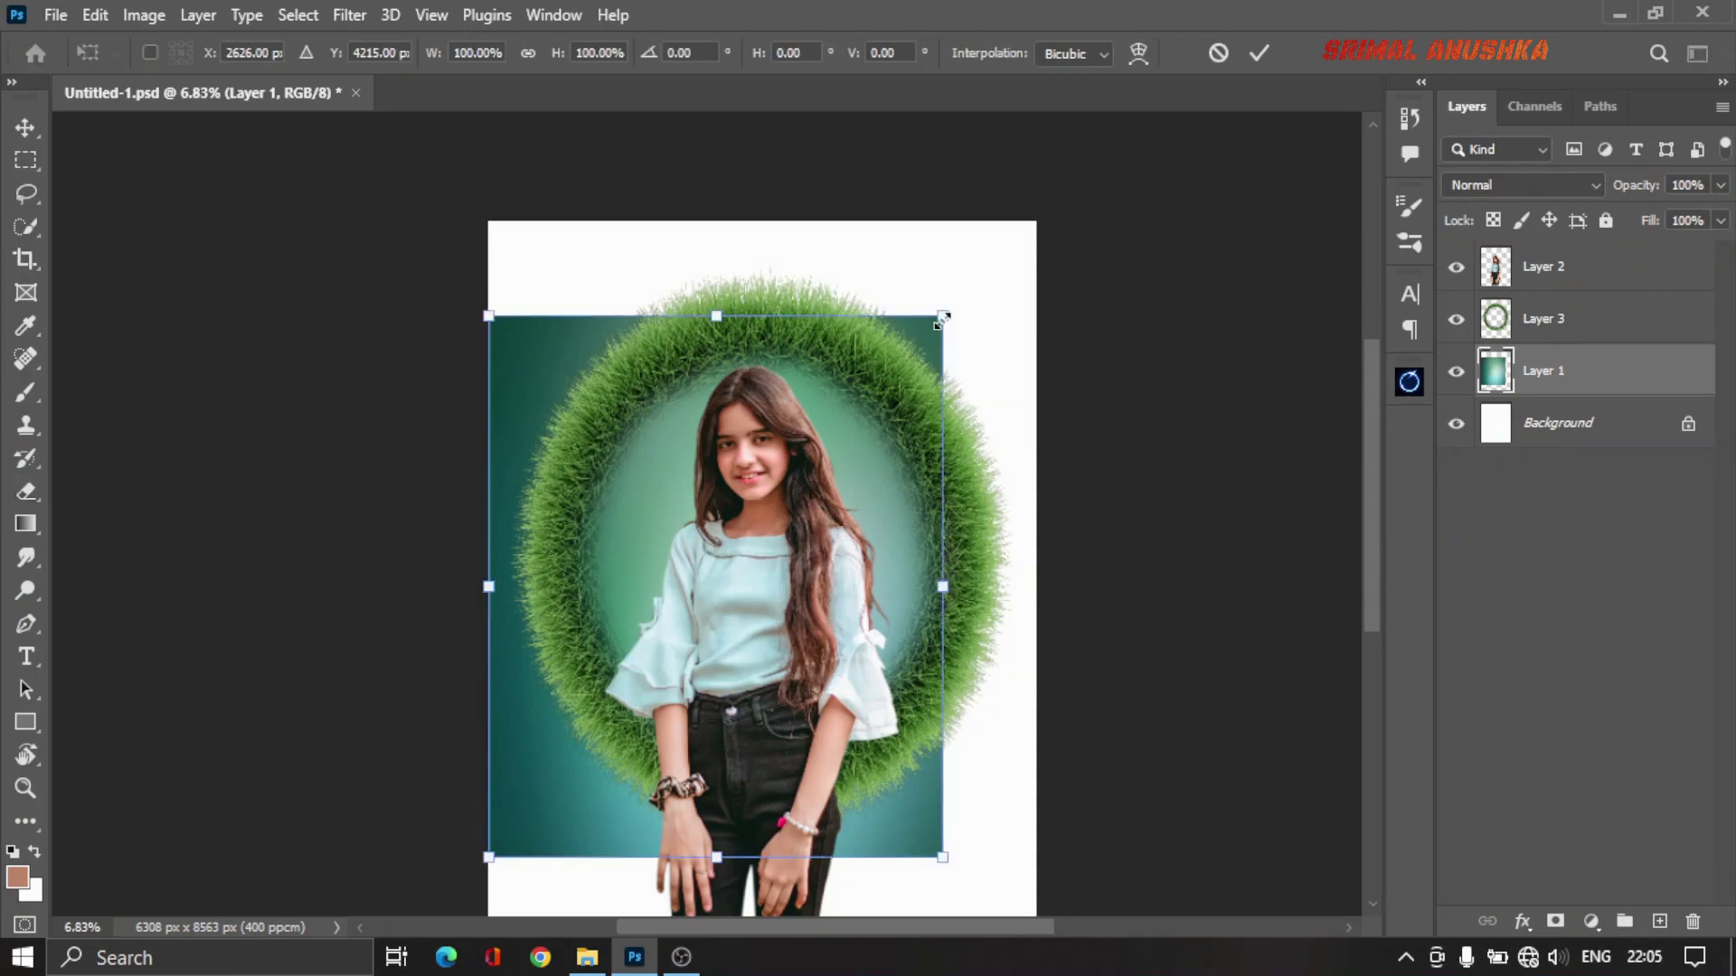
{"action": "left_click_drag", "start_coordinate": [942, 318], "coordinate": [1034, 224]}
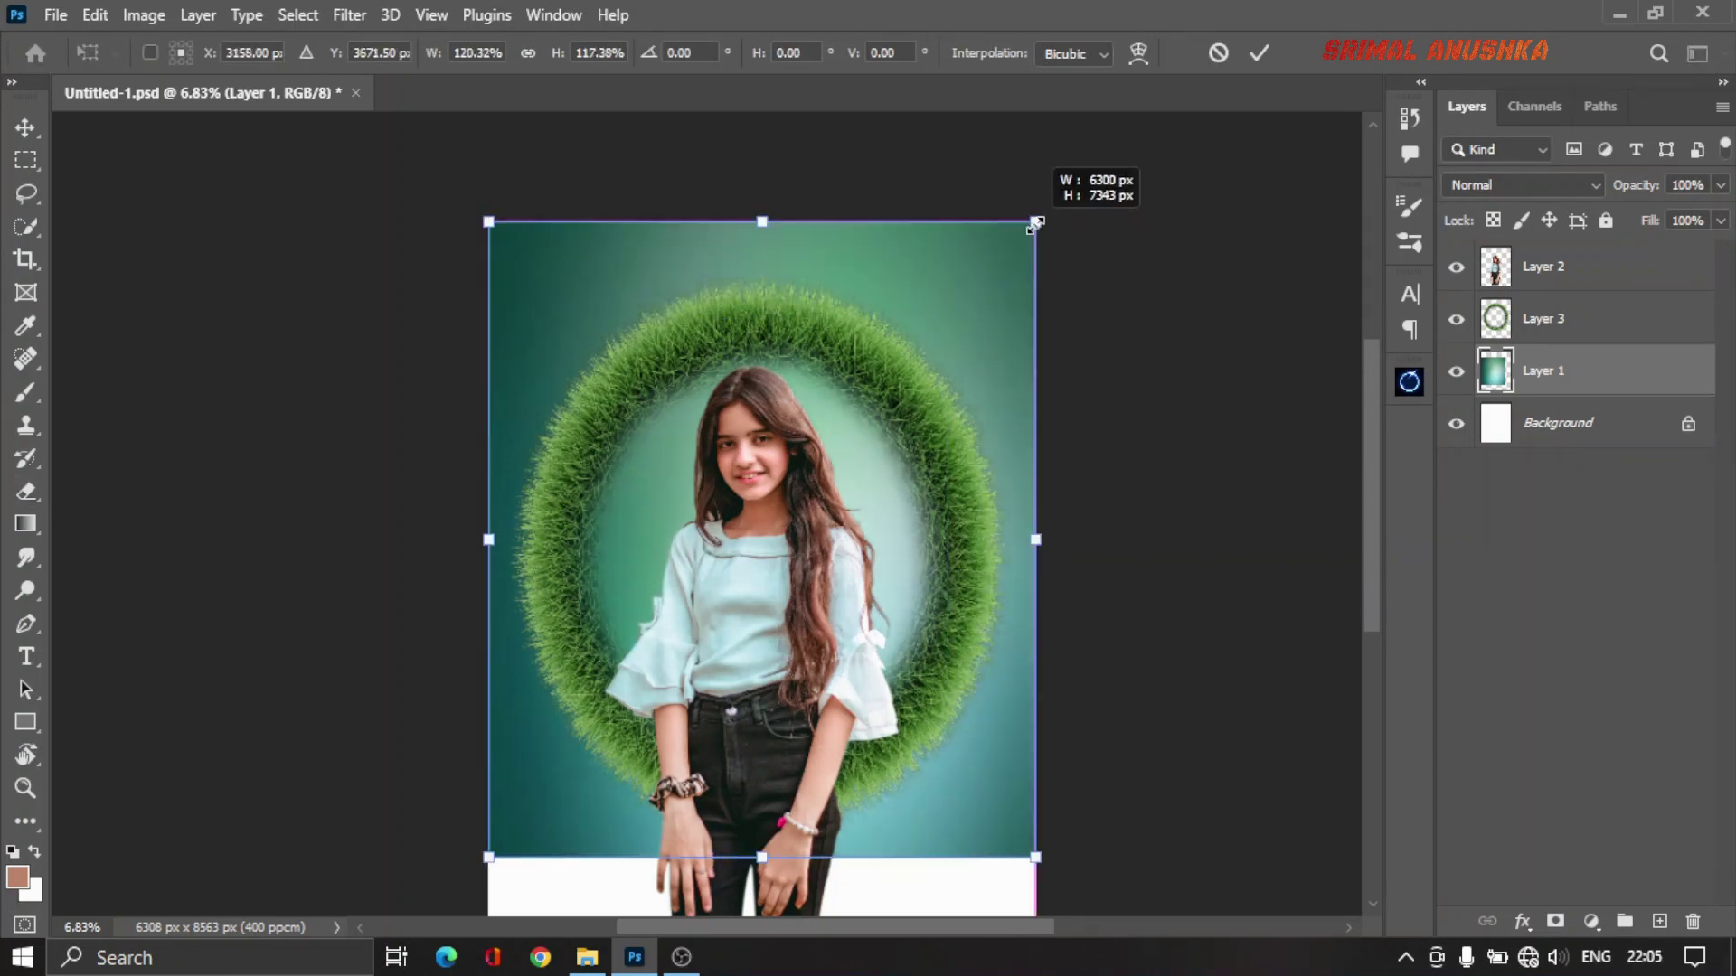
{"action": "left_click_drag", "start_coordinate": [957, 577], "coordinate": [1039, 302]}
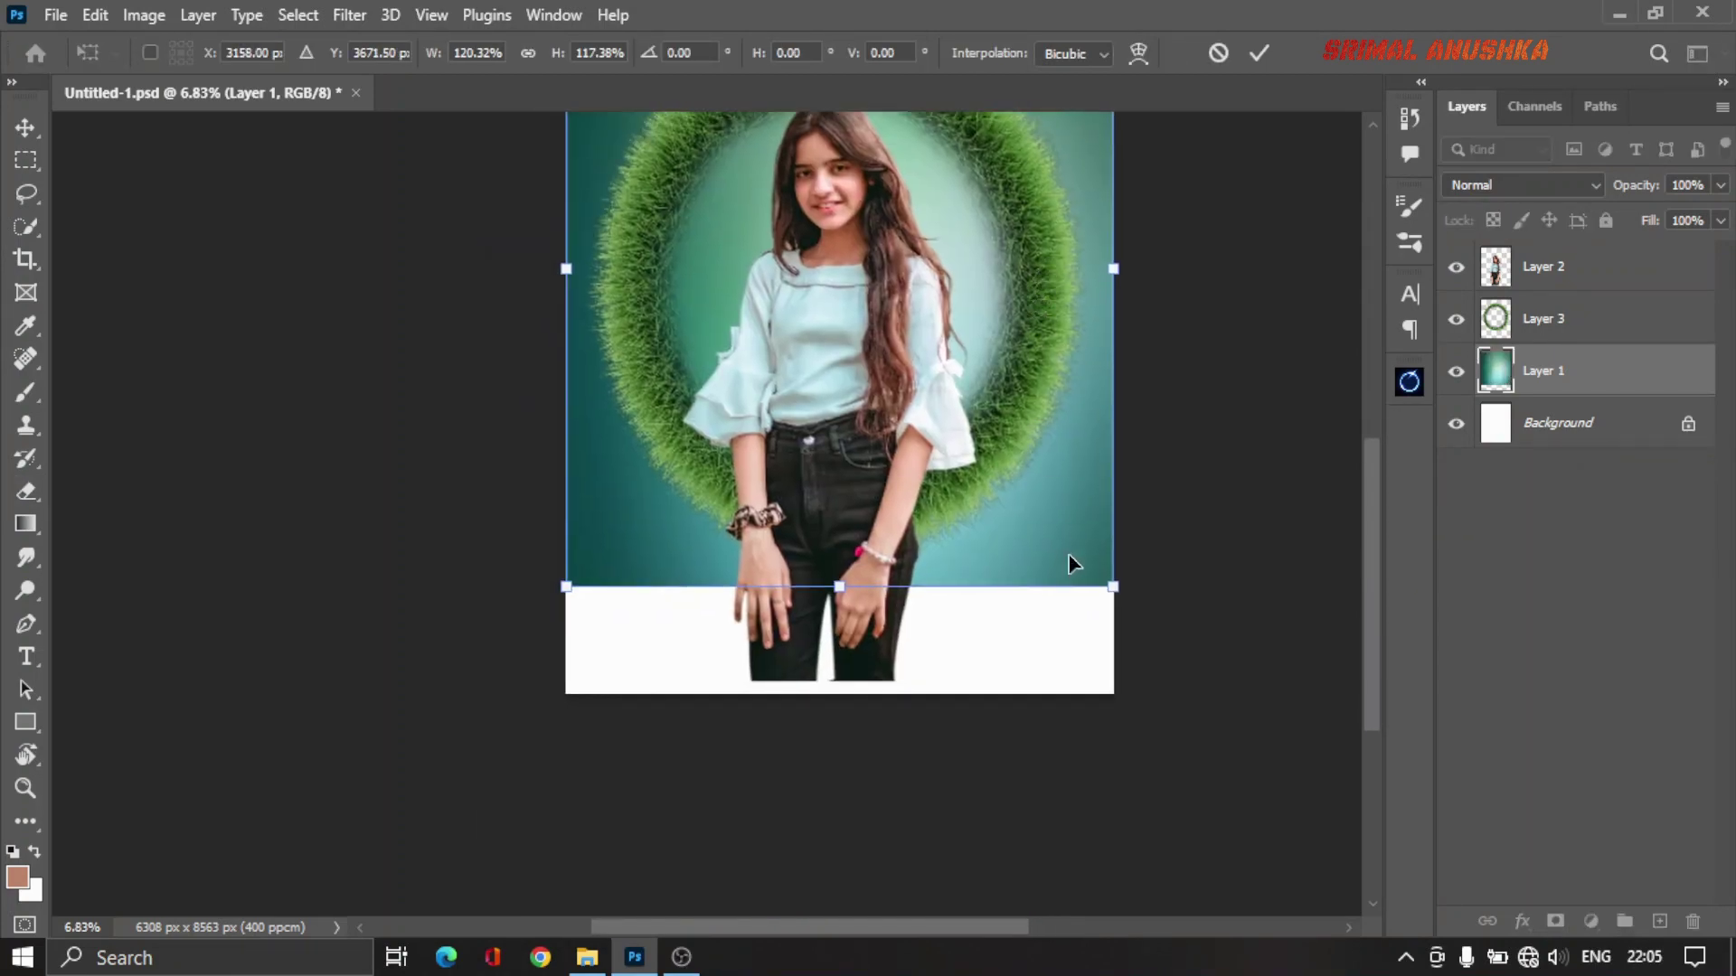
{"action": "left_click_drag", "start_coordinate": [1112, 586], "coordinate": [1113, 693]}
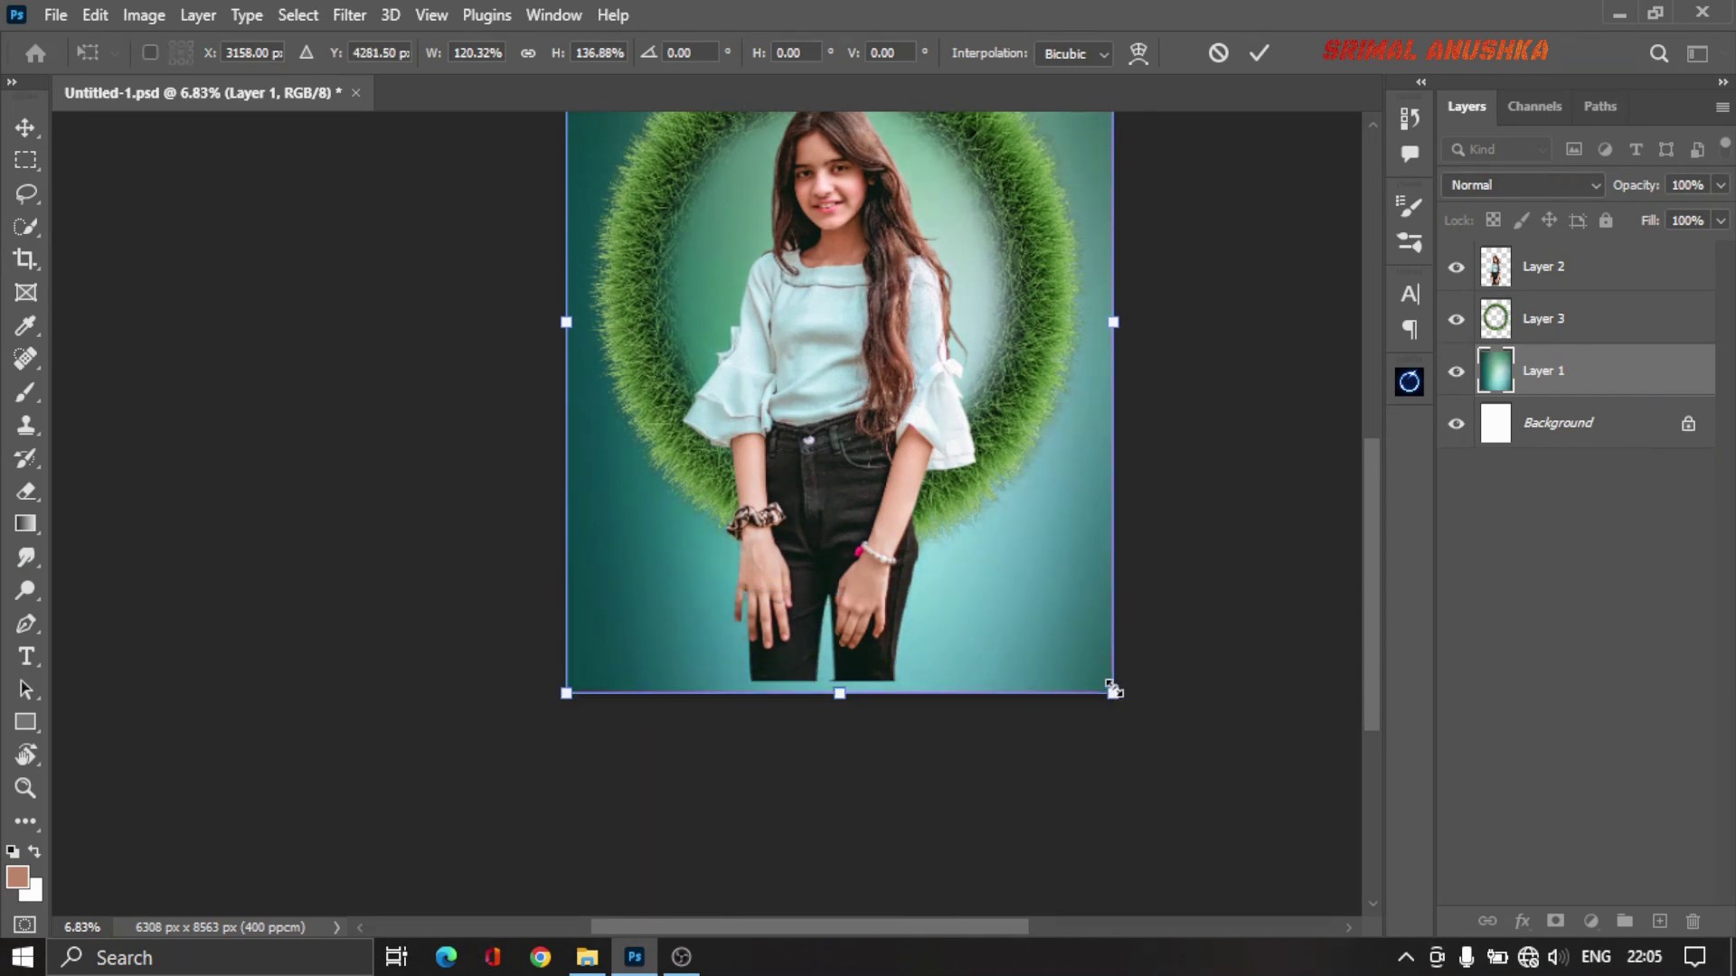
{"action": "key", "text": "Return"}
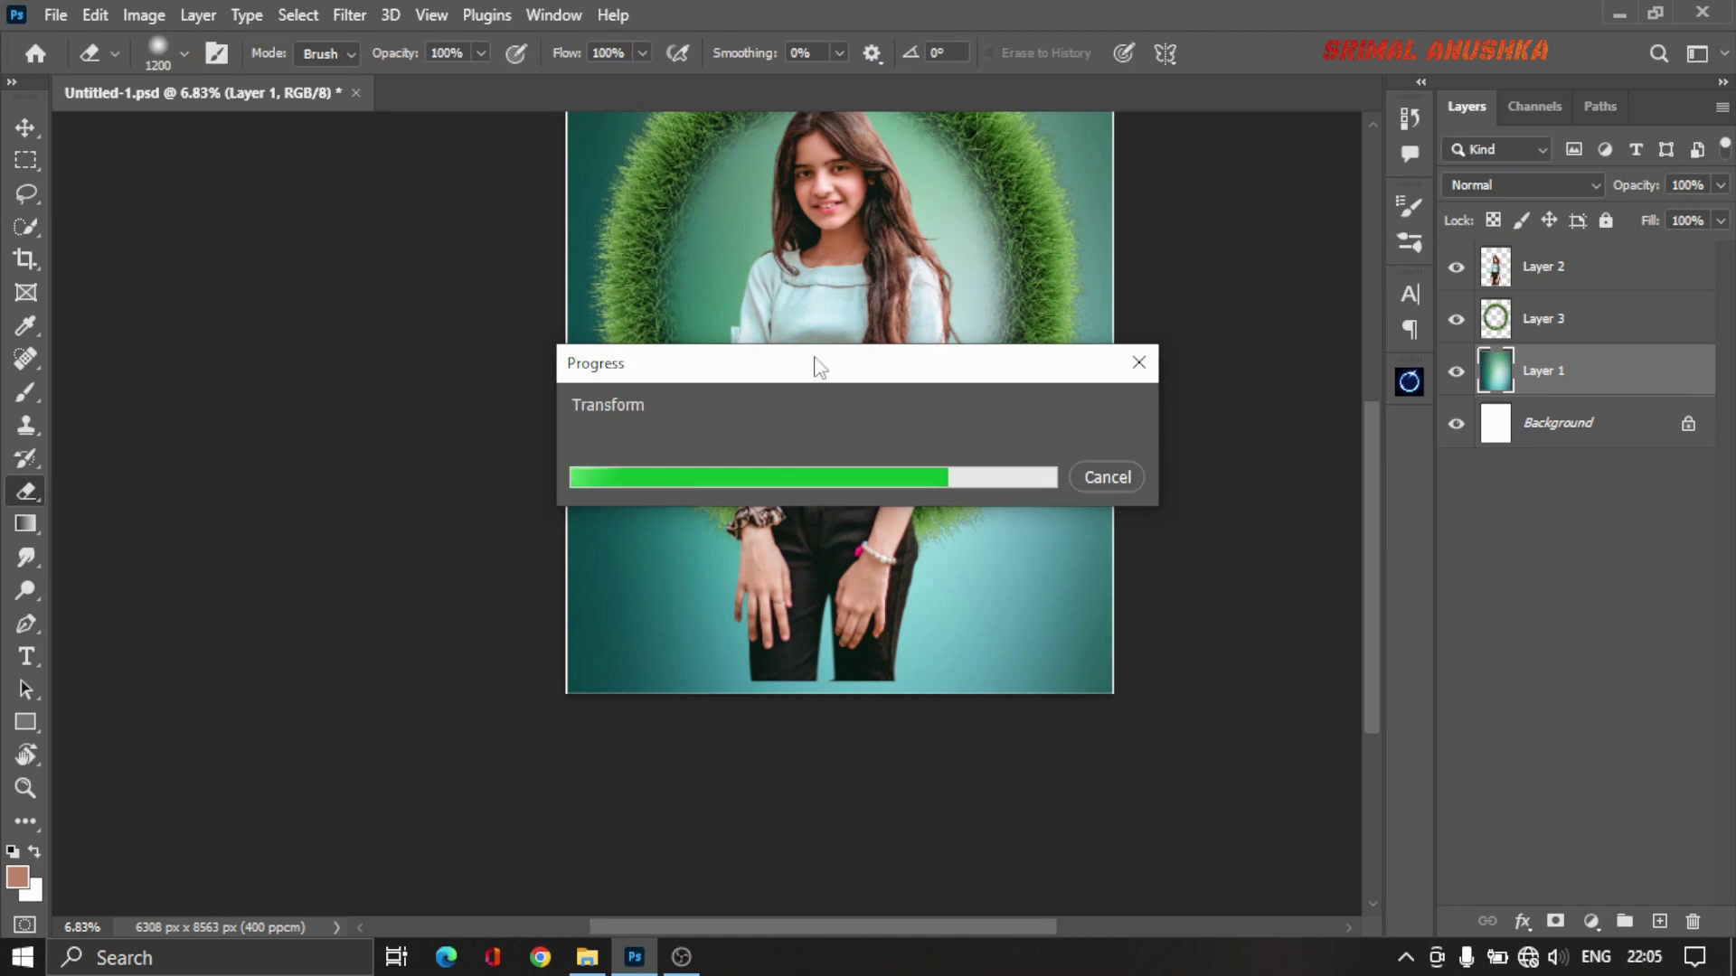
{"action": "scroll", "coordinate": [742, 326], "scroll_direction": "down", "scroll_amount": 2}
{"action": "scroll", "coordinate": [723, 379], "scroll_direction": "down", "scroll_amount": 1}
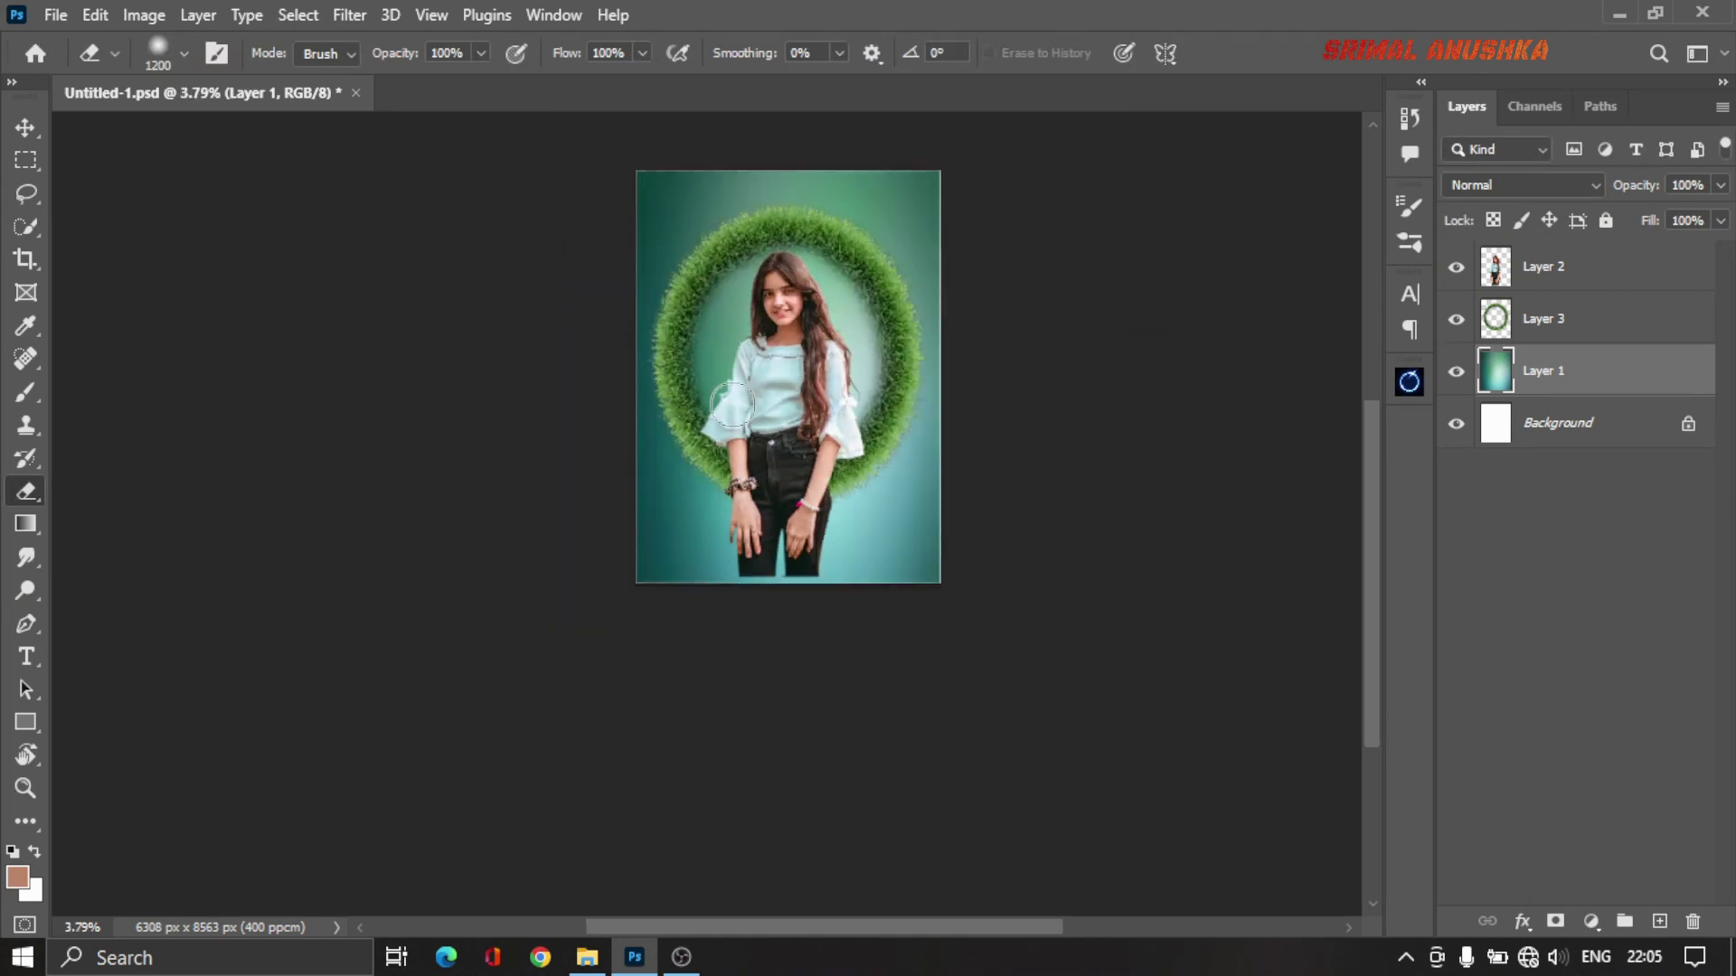
{"action": "scroll", "coordinate": [771, 383], "scroll_direction": "up", "scroll_amount": 1}
{"action": "left_click_drag", "start_coordinate": [817, 353], "coordinate": [798, 459]}
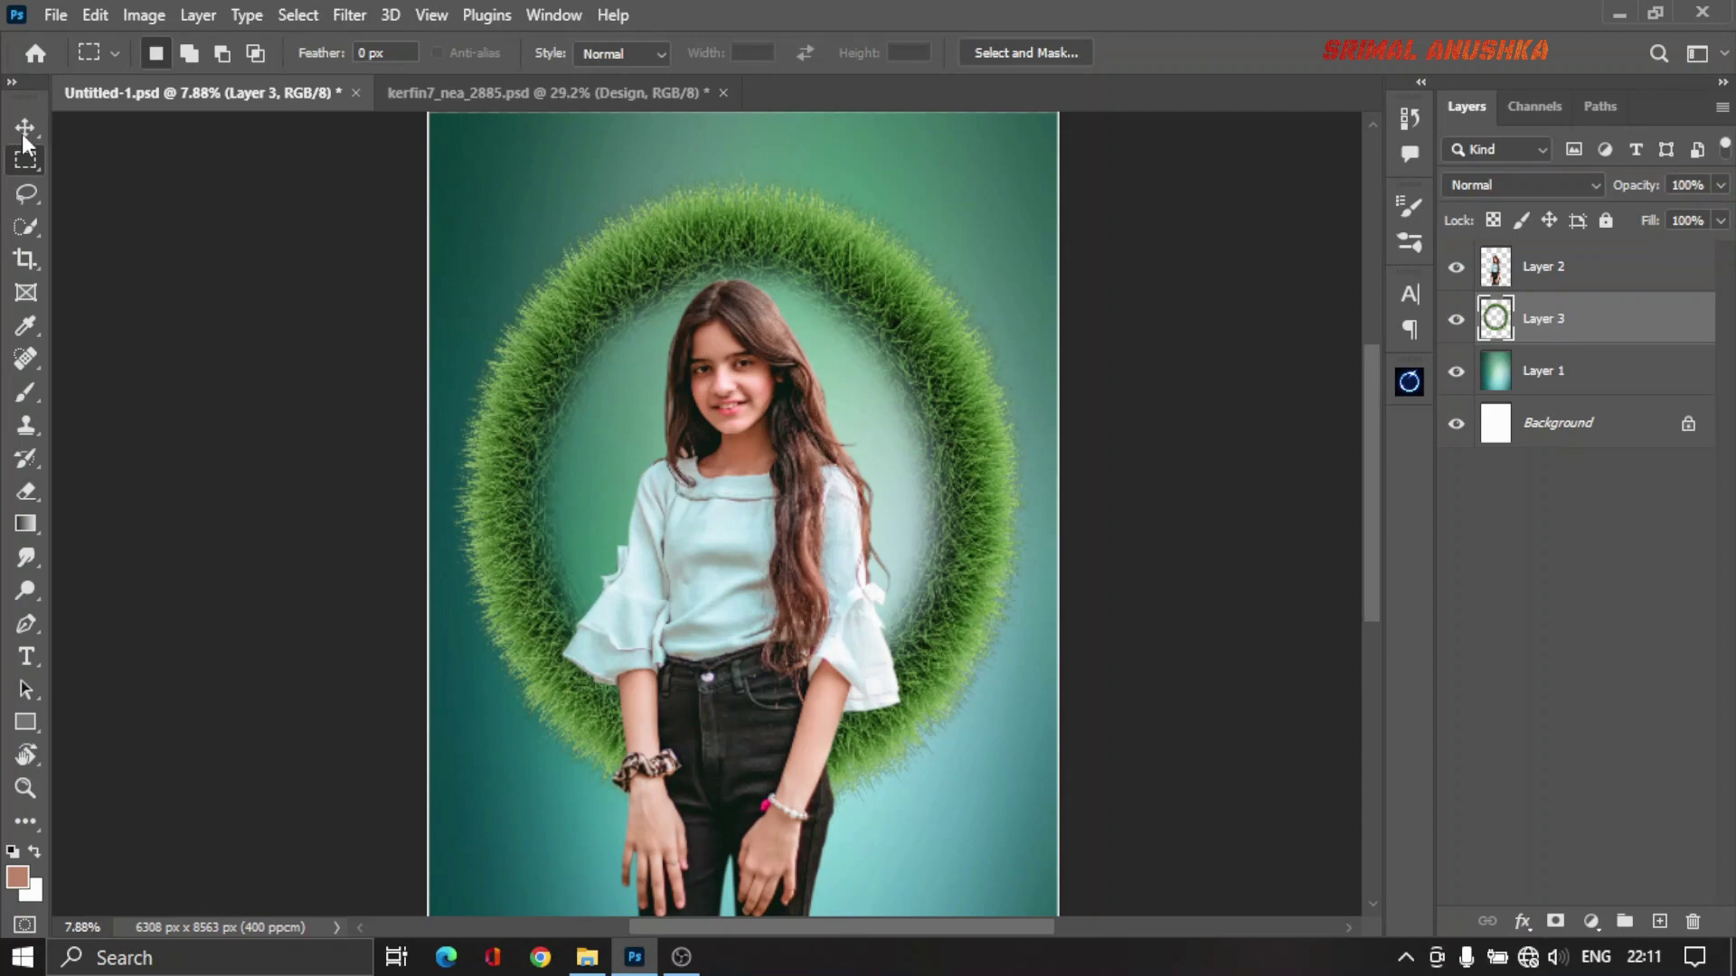
Step: Move Layer 2 below Layer 3 so the grass ring overlaps the girl
{"action": "left_click", "coordinate": [29, 127]}
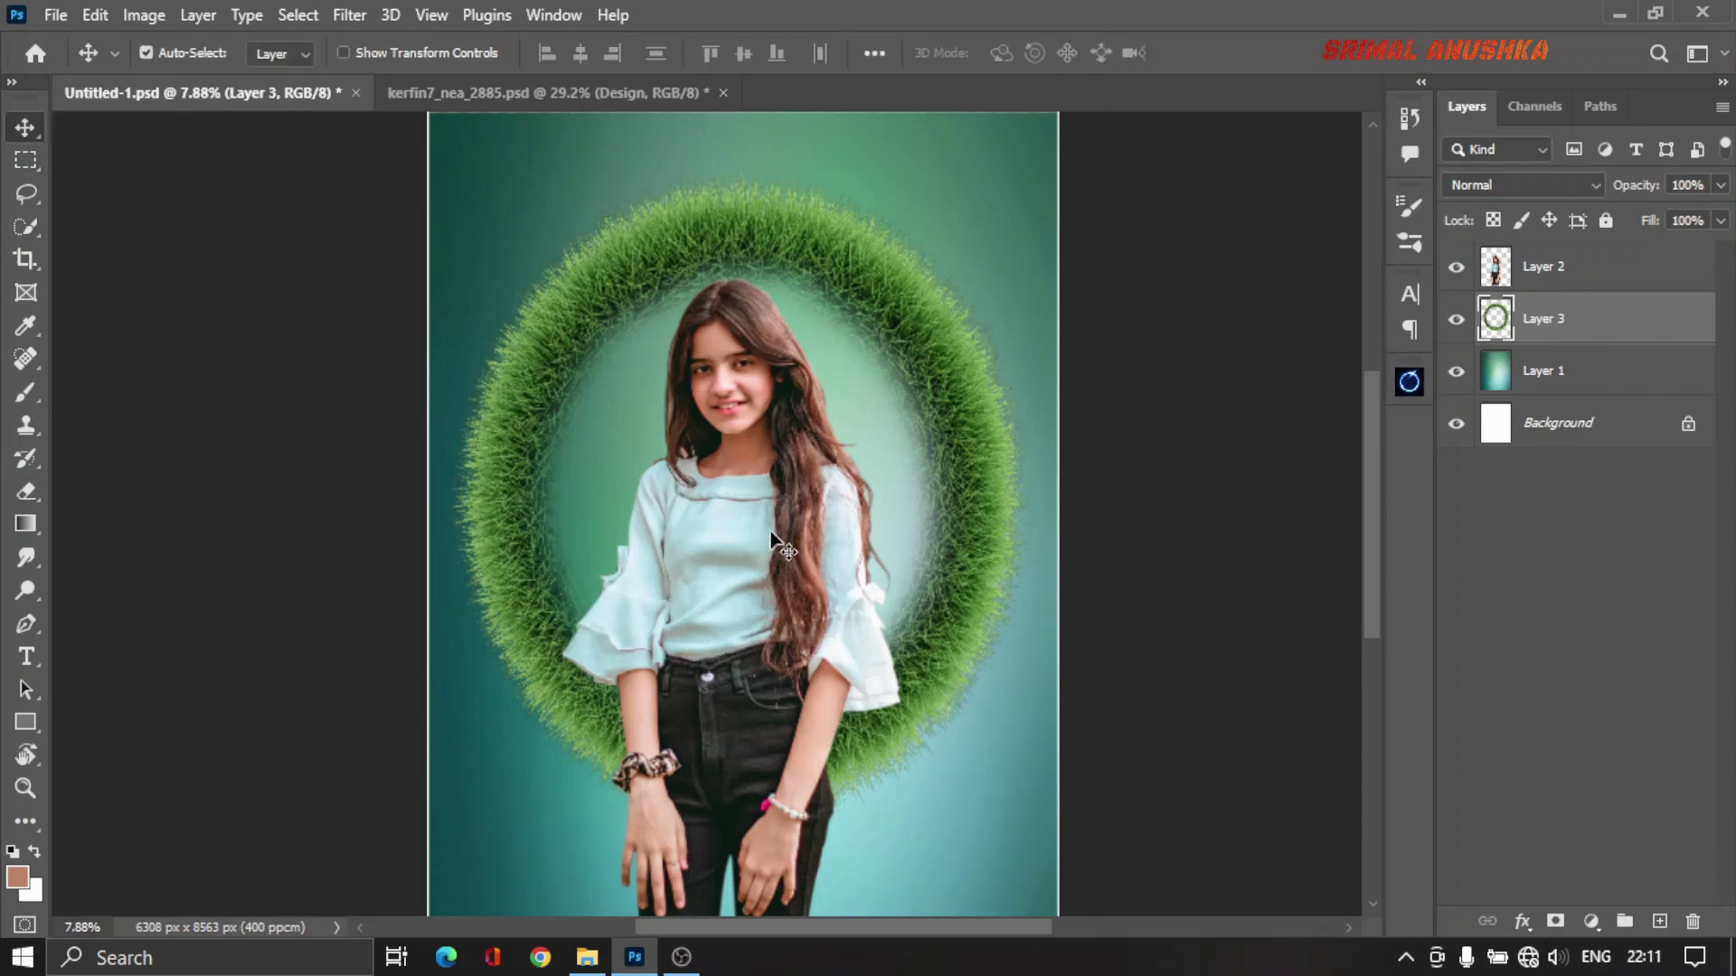
{"action": "scroll", "coordinate": [771, 540], "scroll_direction": "up", "scroll_amount": 2}
{"action": "left_click_drag", "start_coordinate": [741, 587], "coordinate": [747, 631]}
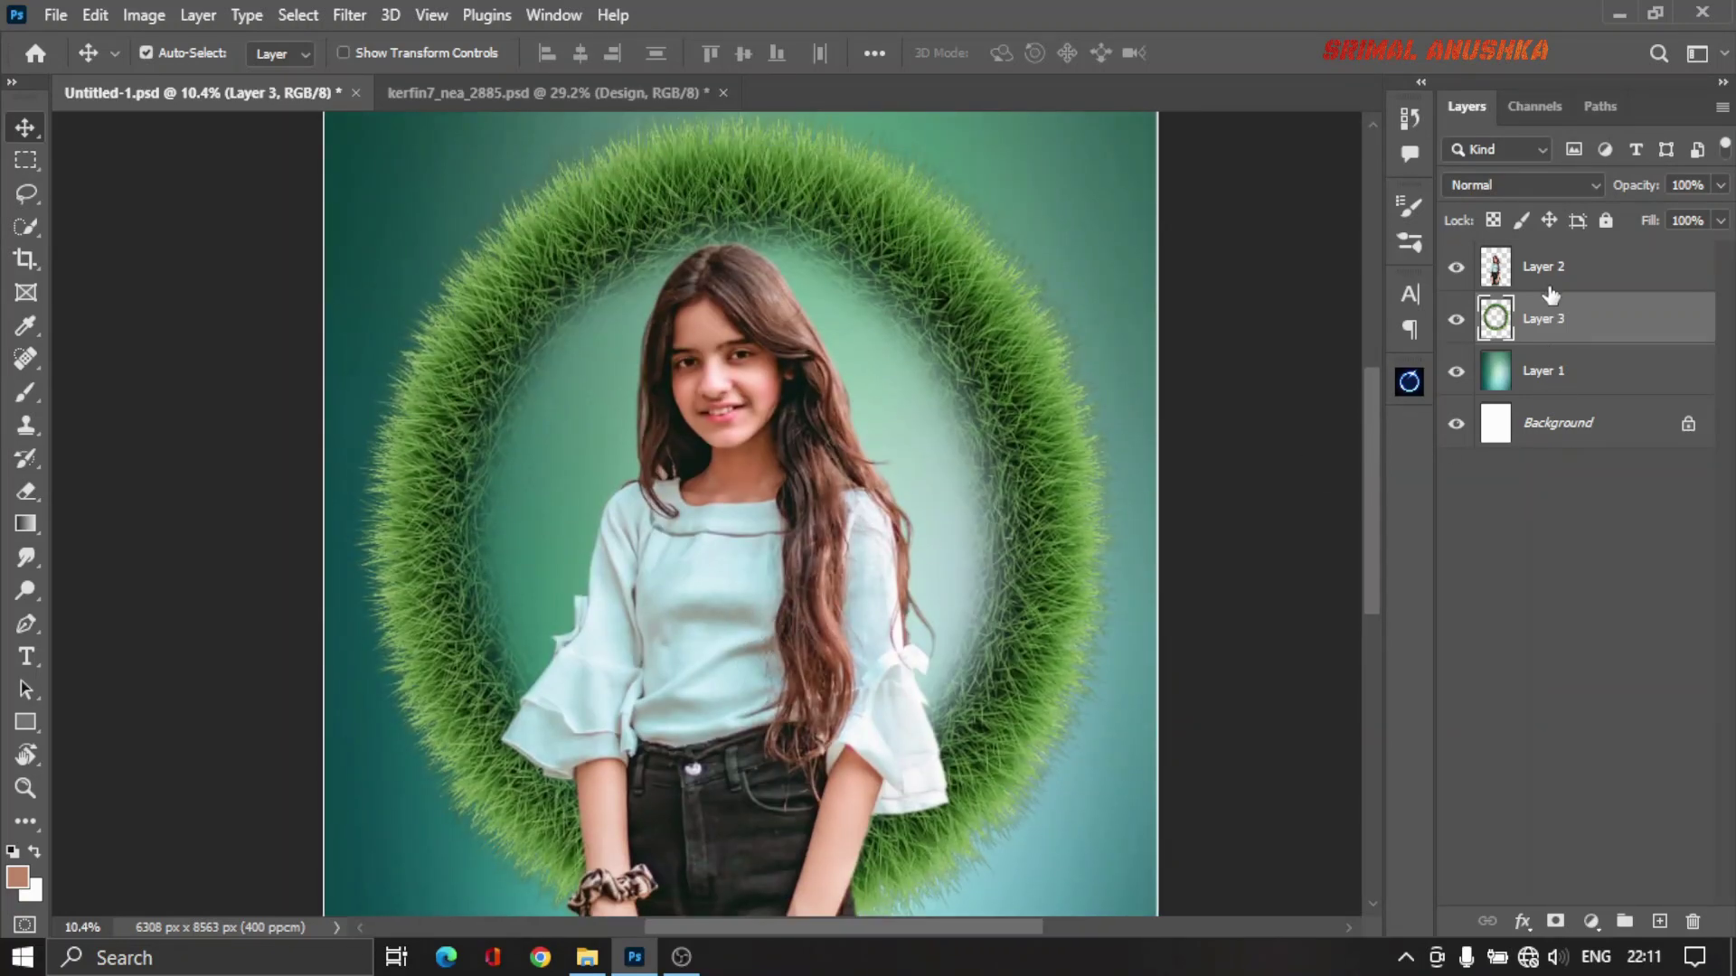
{"action": "left_click_drag", "start_coordinate": [1550, 269], "coordinate": [1590, 327]}
Step: Recentre the view and switch to the kerfin7_nea_2885.psd golden bells document
{"action": "scroll", "coordinate": [769, 705], "scroll_direction": "down", "scroll_amount": 2}
{"action": "scroll", "coordinate": [759, 723], "scroll_direction": "down", "scroll_amount": 2}
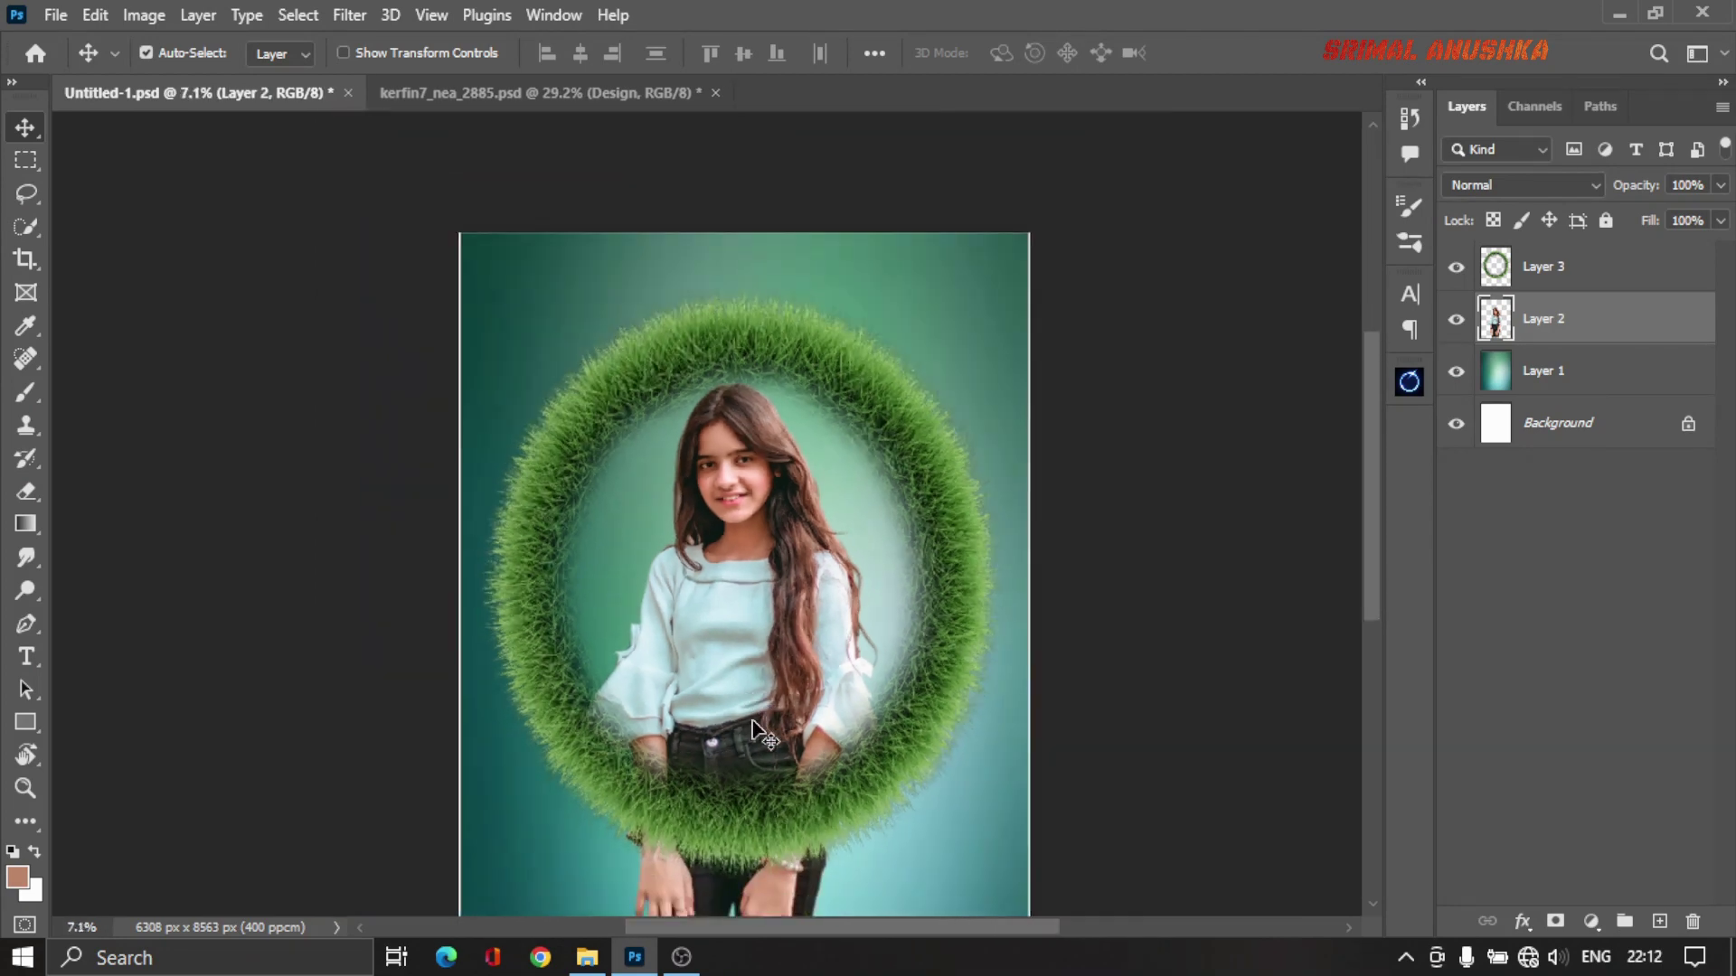
{"action": "scroll", "coordinate": [753, 721], "scroll_direction": "down", "scroll_amount": 1}
{"action": "left_click_drag", "start_coordinate": [783, 724], "coordinate": [796, 655]}
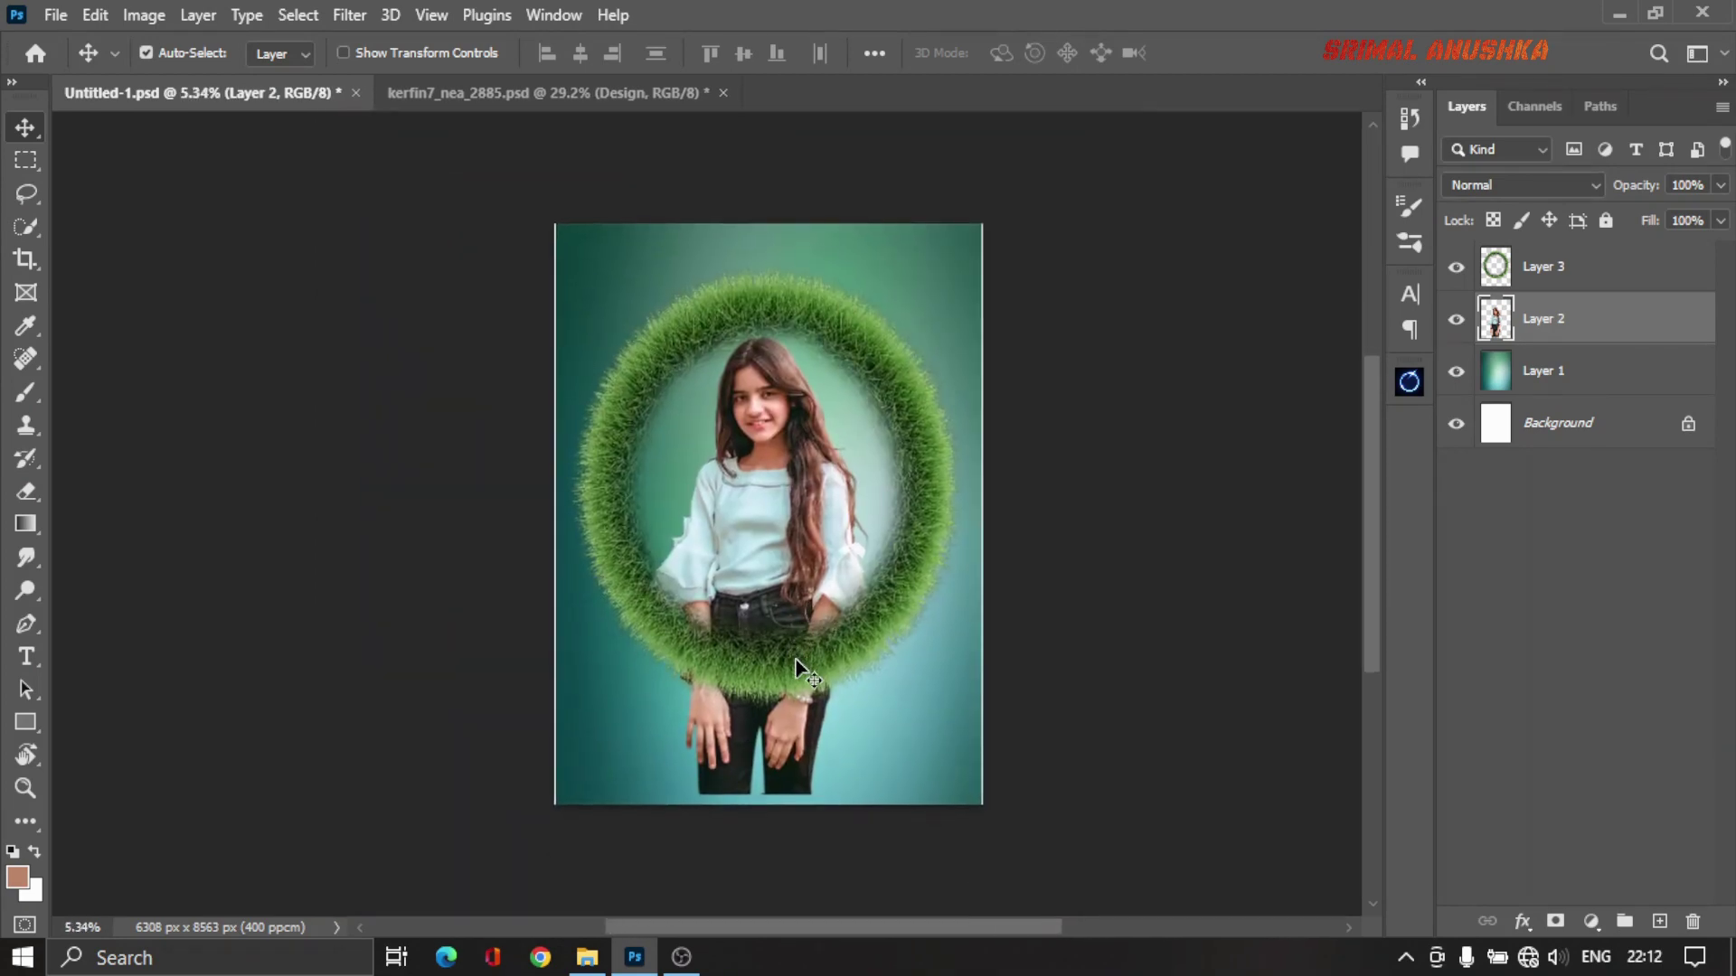
{"action": "scroll", "coordinate": [723, 788], "scroll_direction": "up", "scroll_amount": 1}
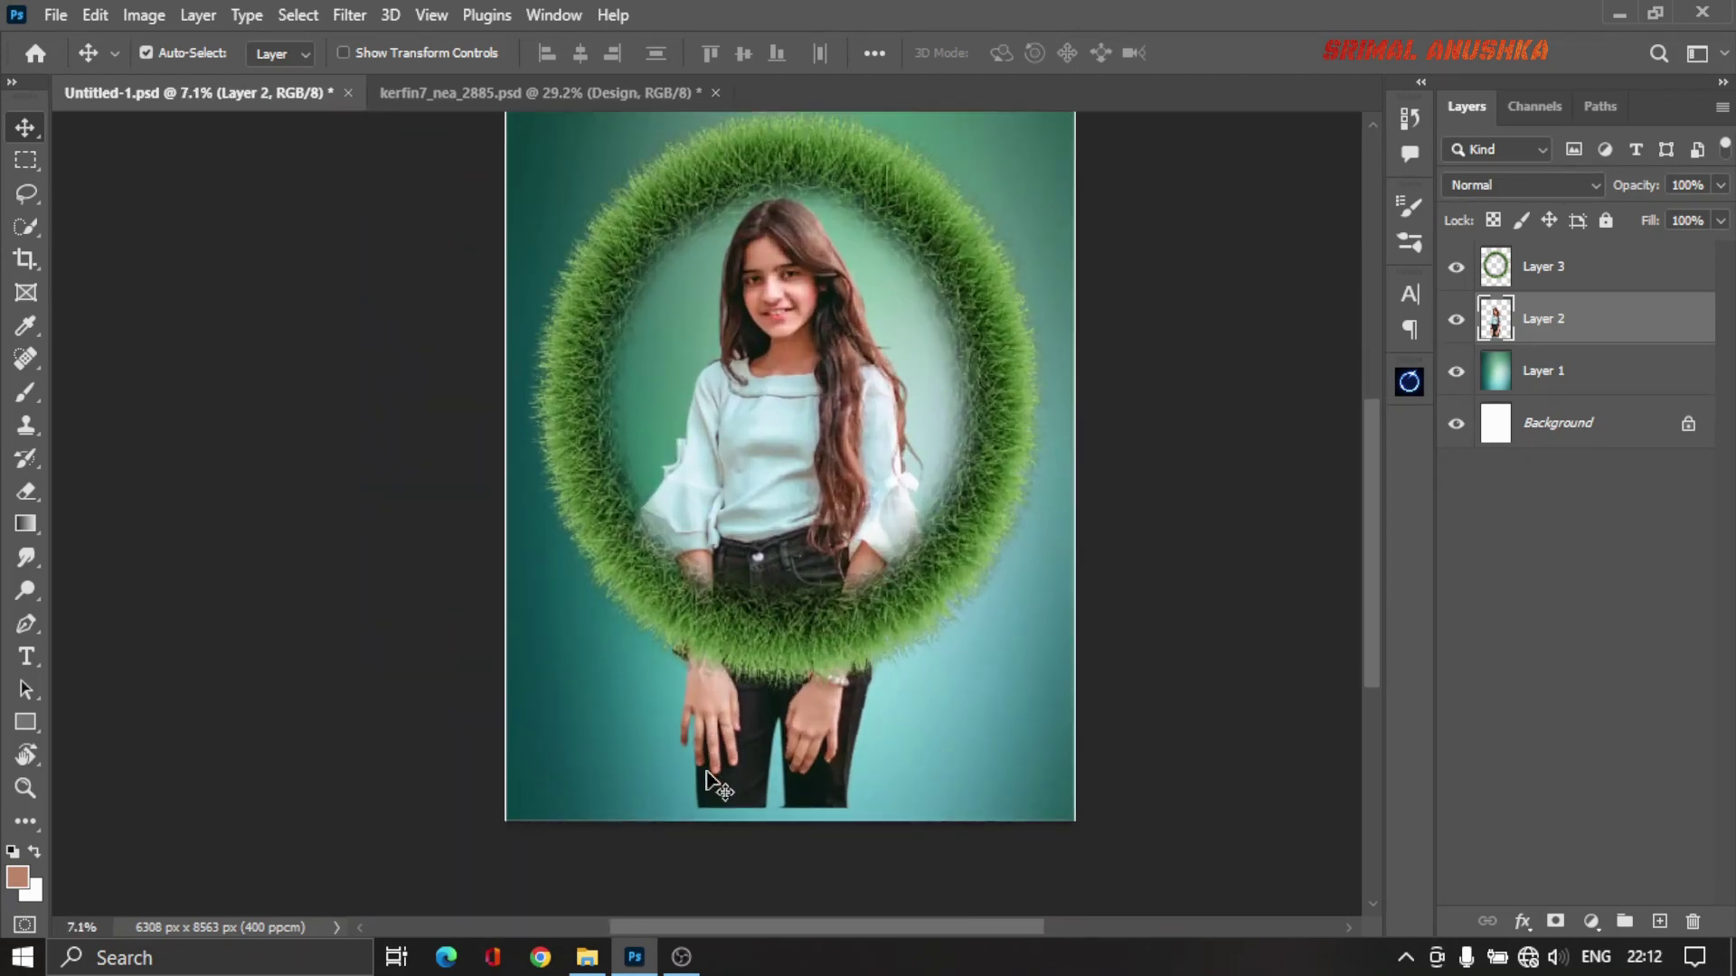
{"action": "scroll", "coordinate": [707, 774], "scroll_direction": "up", "scroll_amount": 1}
{"action": "left_click", "coordinate": [504, 92]}
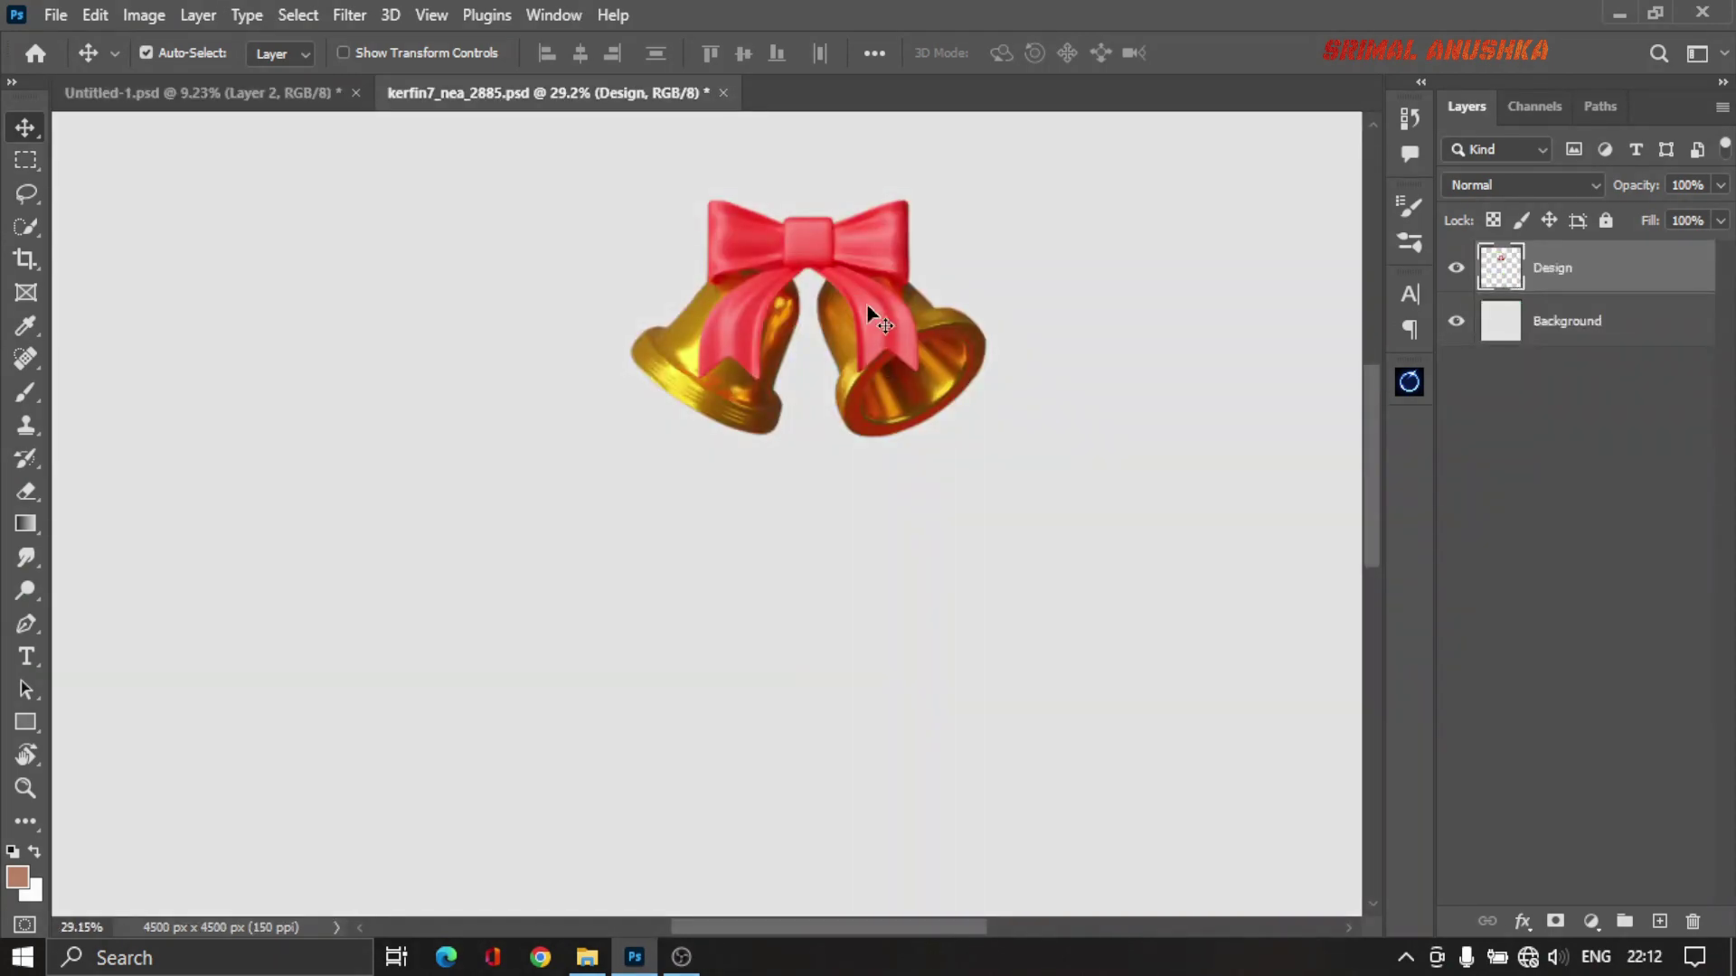
Step: Drag the bells Design layer from kerfin7_nea_2885.psd onto the Untitled-1 portrait canvas
{"action": "left_click_drag", "start_coordinate": [649, 211], "coordinate": [850, 635]}
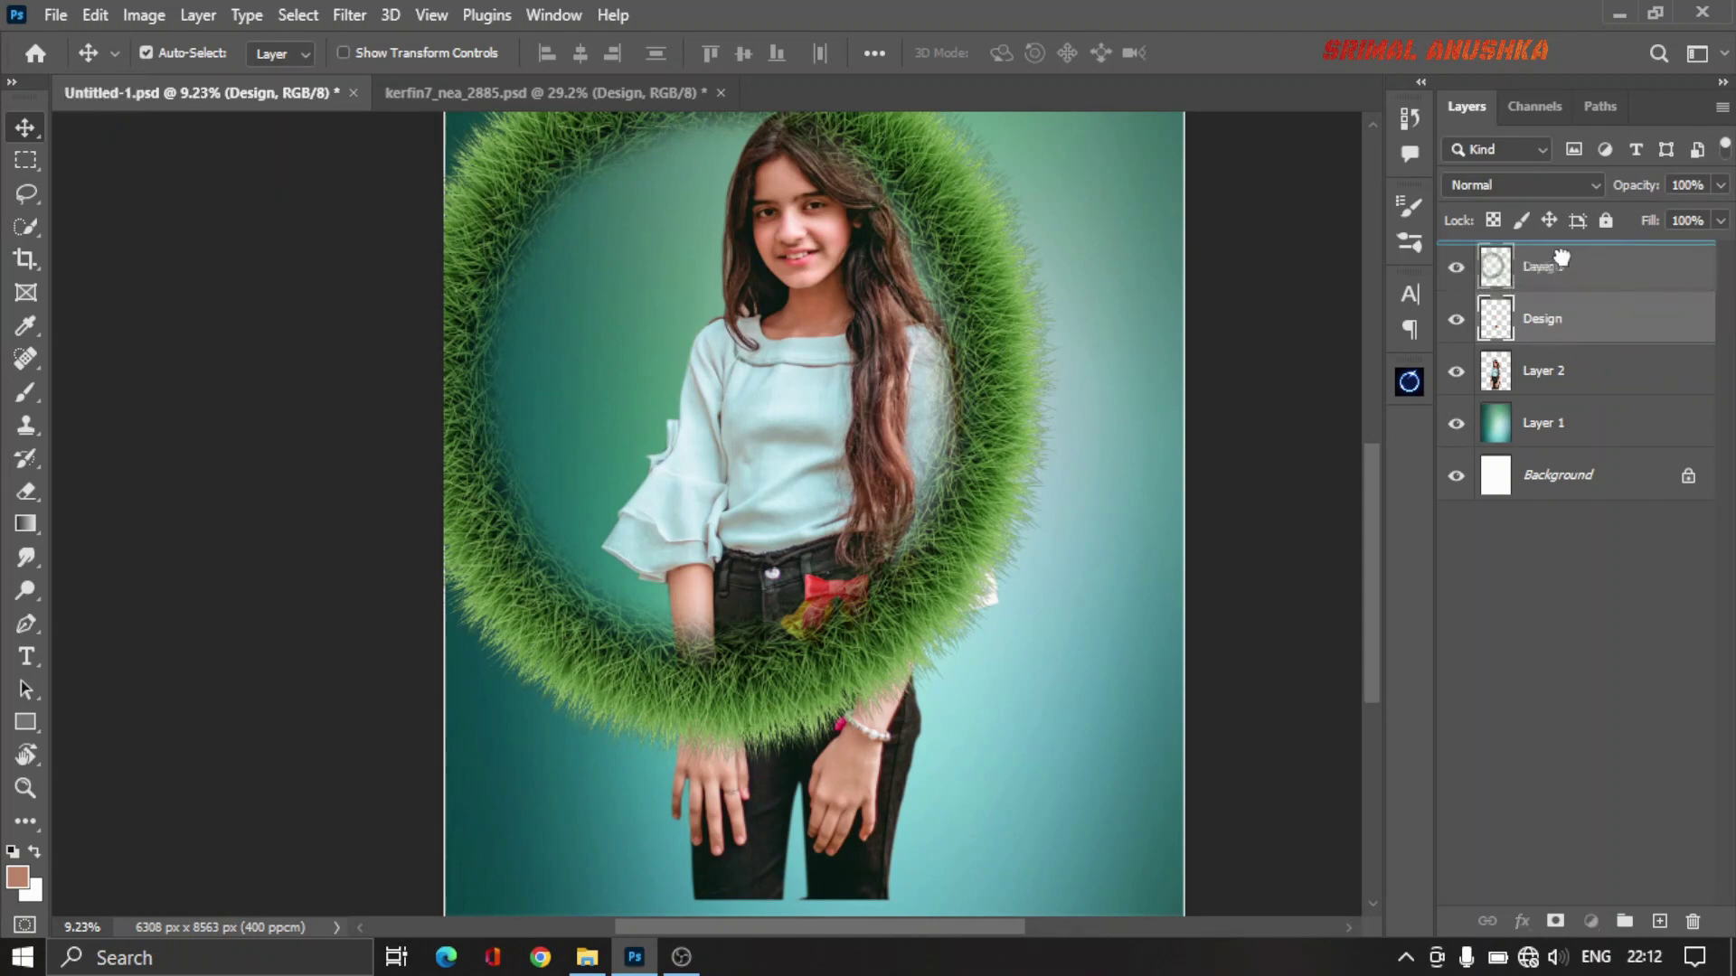
Step: Stack the bells above the grass ring and move them down onto the ring's bottom
{"action": "left_click_drag", "start_coordinate": [1558, 344], "coordinate": [1542, 262]}
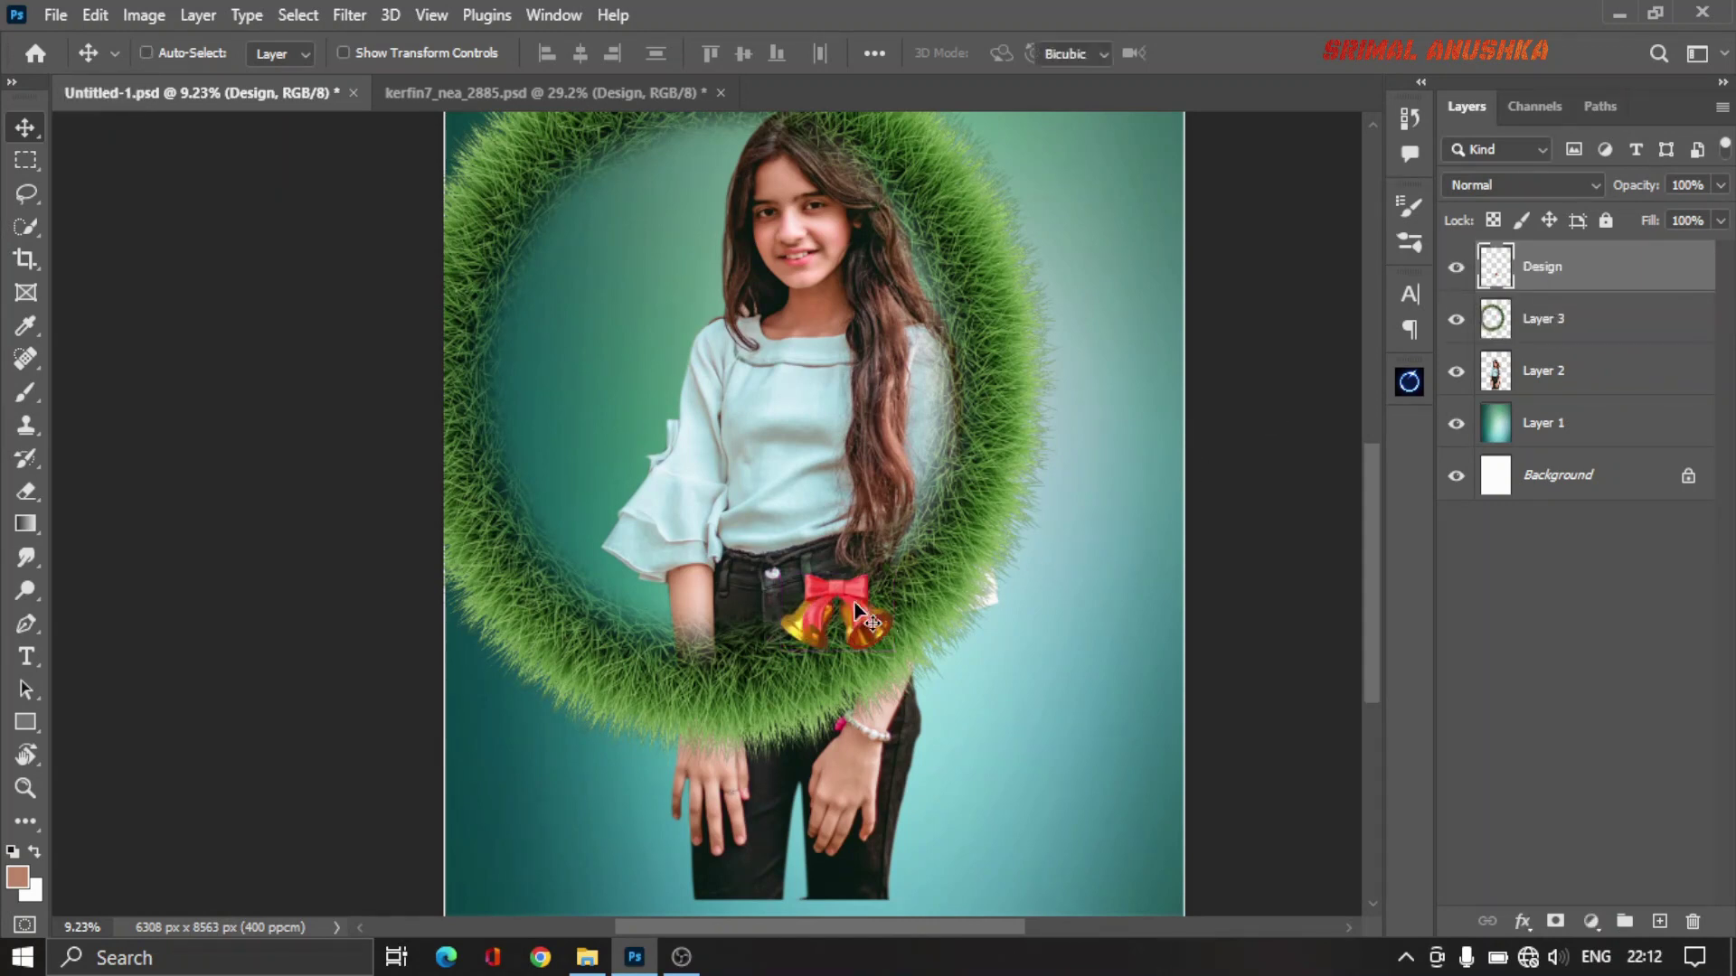
{"action": "key", "text": "ctrl+t"}
{"action": "left_click_drag", "start_coordinate": [842, 601], "coordinate": [876, 653]}
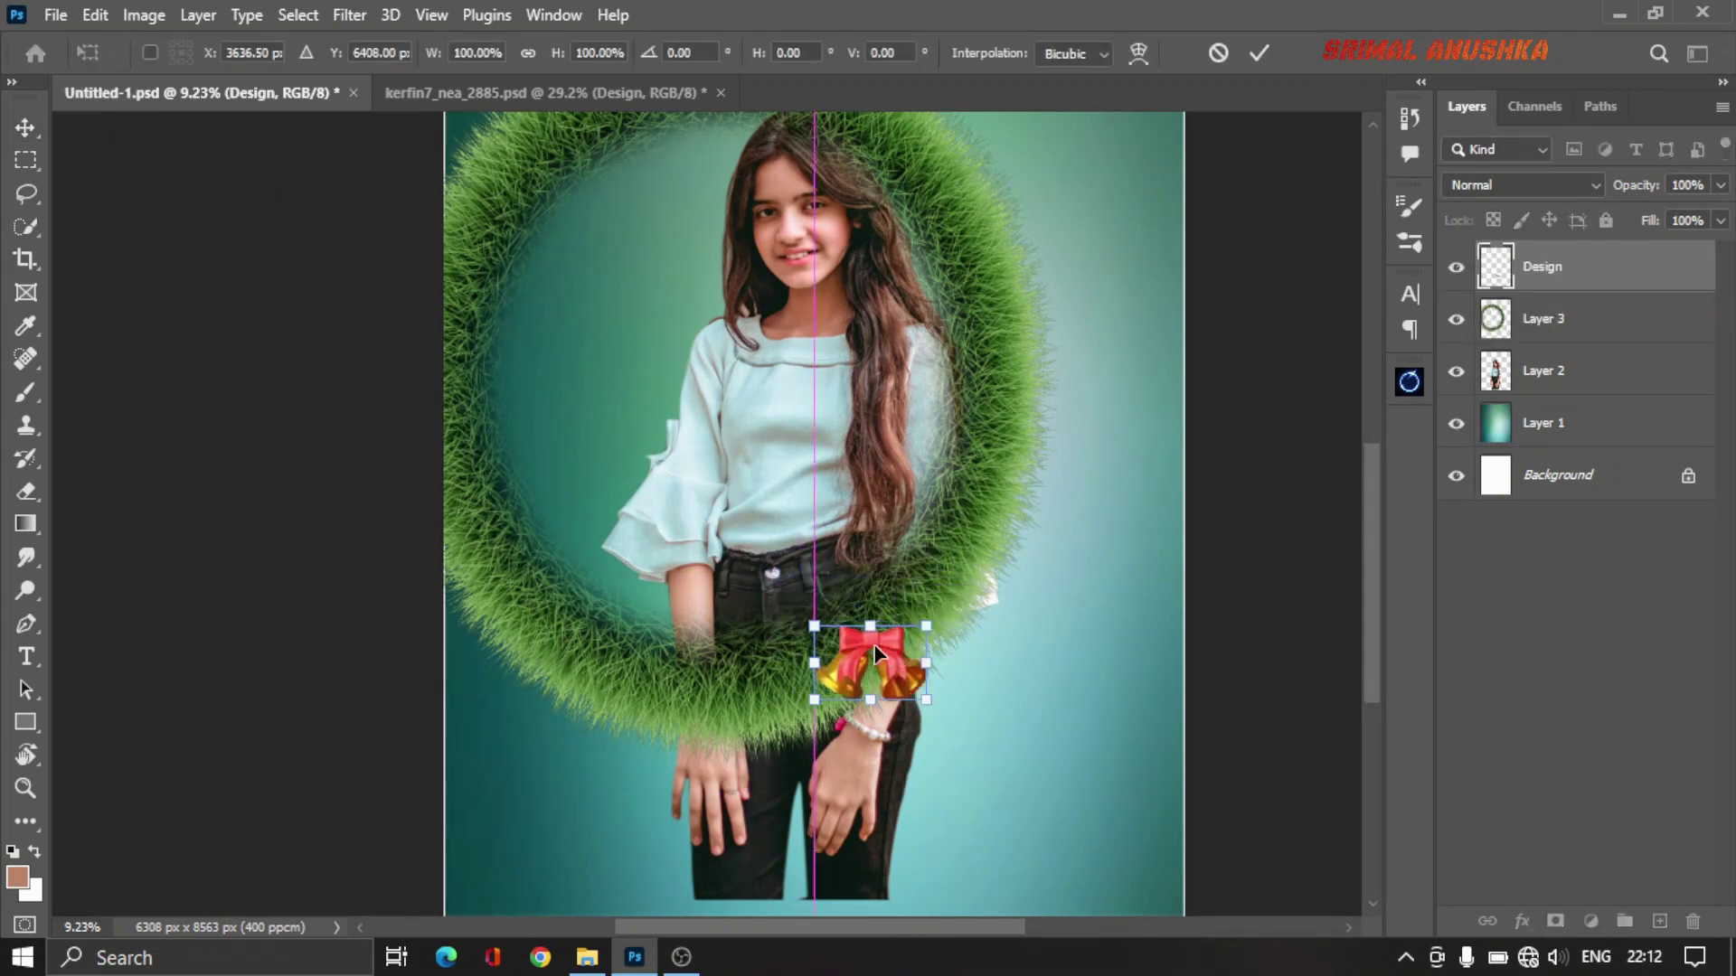
{"action": "key", "text": "Return"}
Step: Nudge the grass ring up and to the right
{"action": "scroll", "coordinate": [940, 578], "scroll_direction": "down", "scroll_amount": 1}
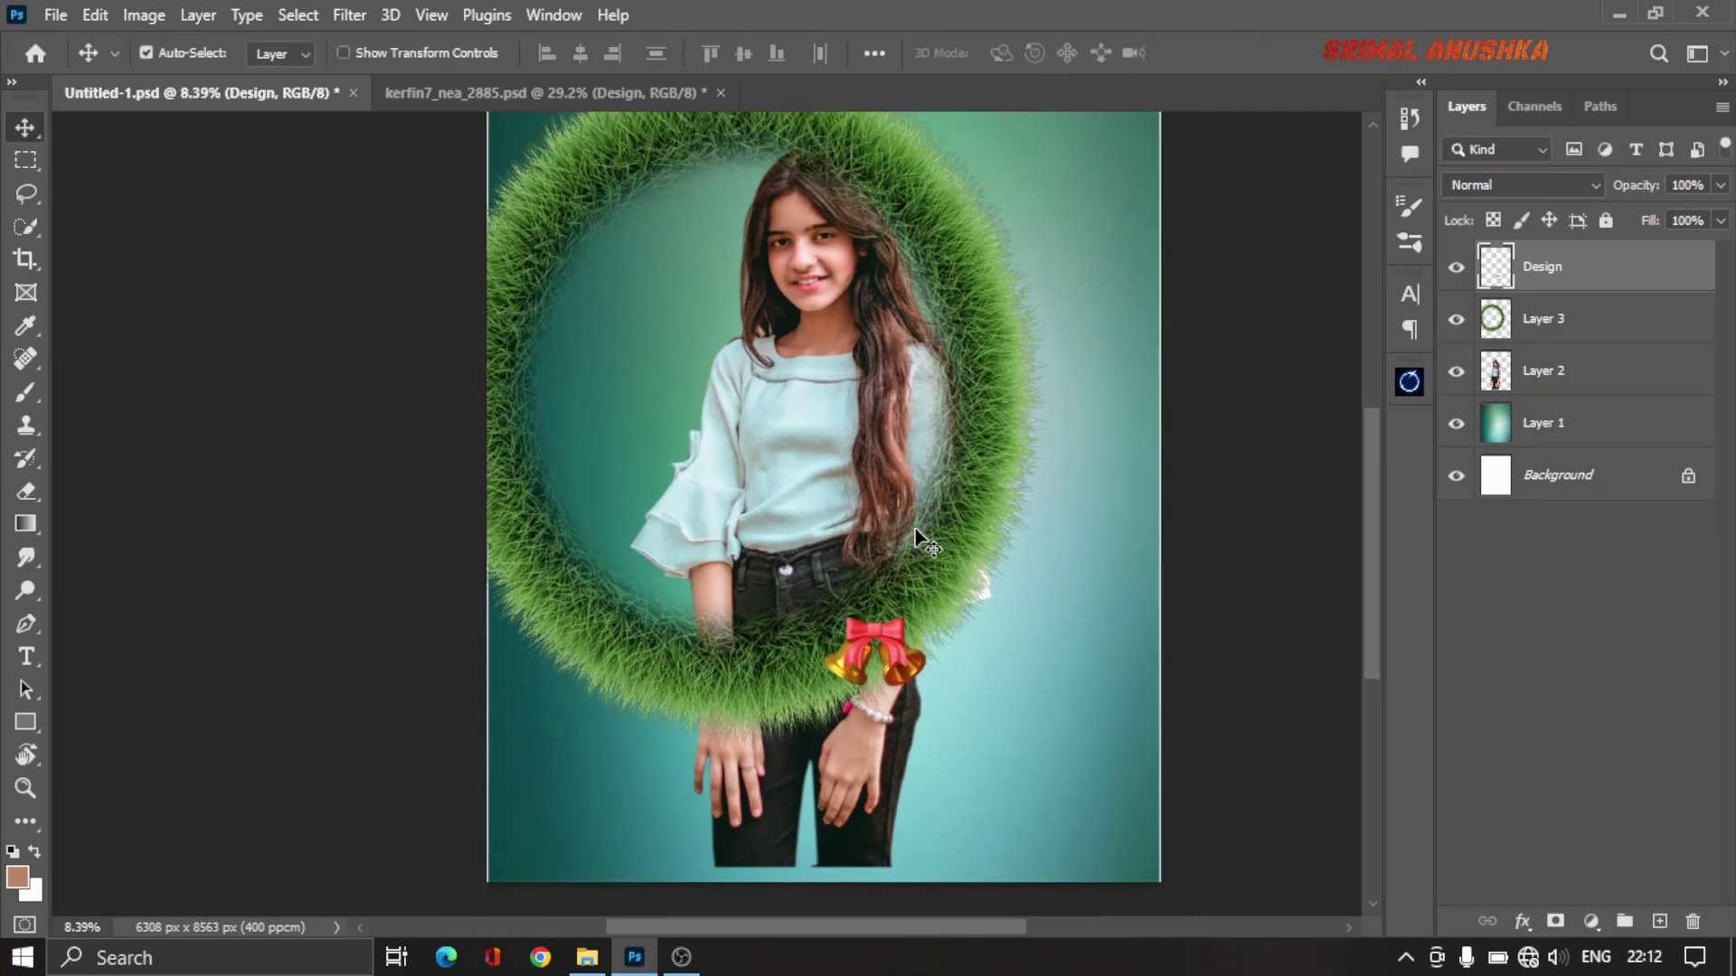
{"action": "scroll", "coordinate": [958, 424], "scroll_direction": "down", "scroll_amount": 1}
{"action": "left_click_drag", "start_coordinate": [1001, 412], "coordinate": [1053, 403]}
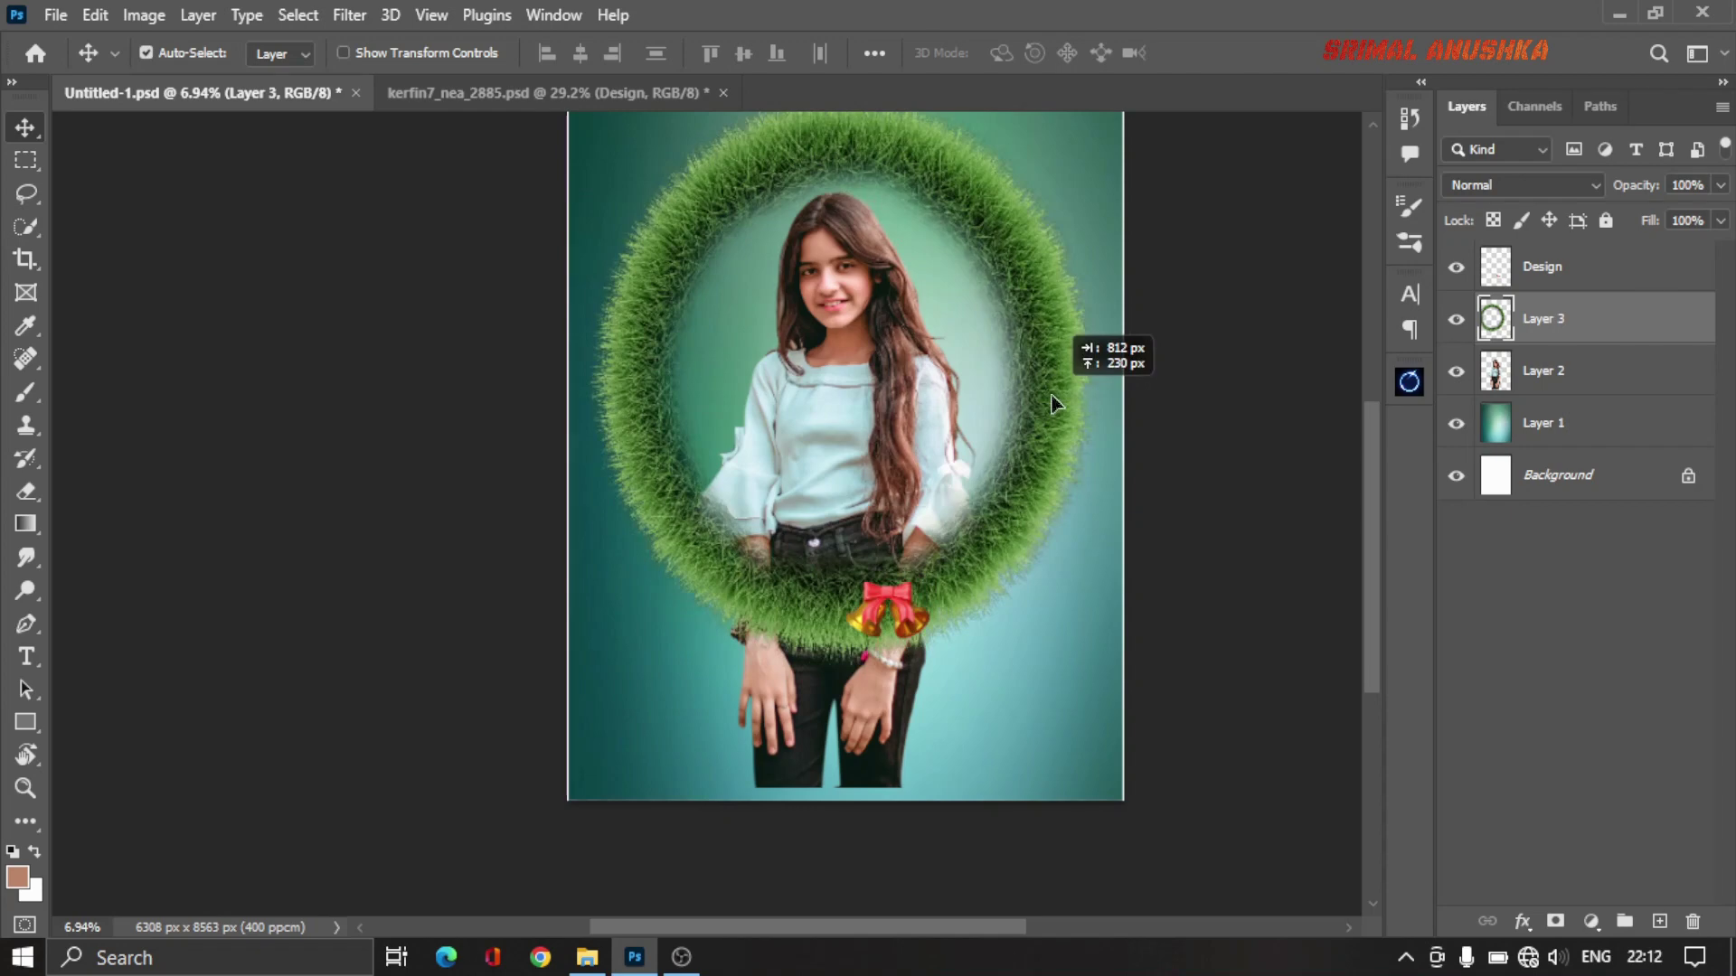
{"action": "scroll", "coordinate": [995, 426], "scroll_direction": "down", "scroll_amount": 1}
{"action": "scroll", "coordinate": [924, 583], "scroll_direction": "up", "scroll_amount": 1}
{"action": "scroll", "coordinate": [922, 578], "scroll_direction": "up", "scroll_amount": 1}
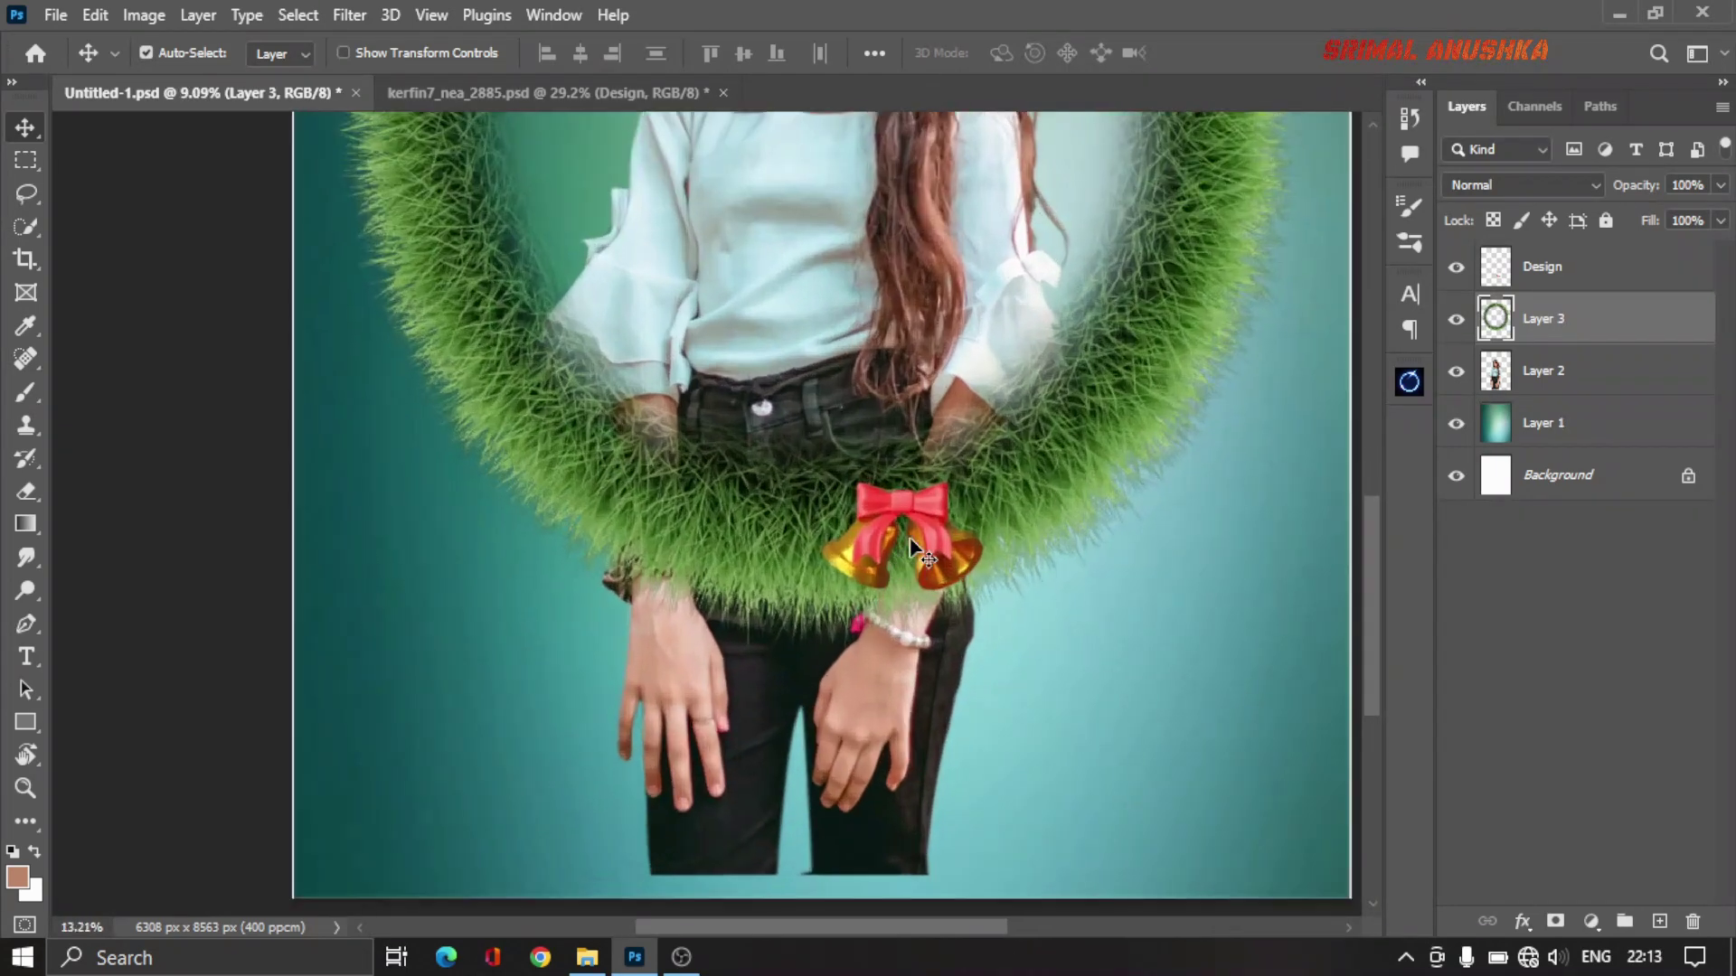
Step: Enlarge the bells to about double size and tilt them onto the ring's lower right
{"action": "left_click", "coordinate": [913, 514]}
{"action": "key", "text": "ctrl+t"}
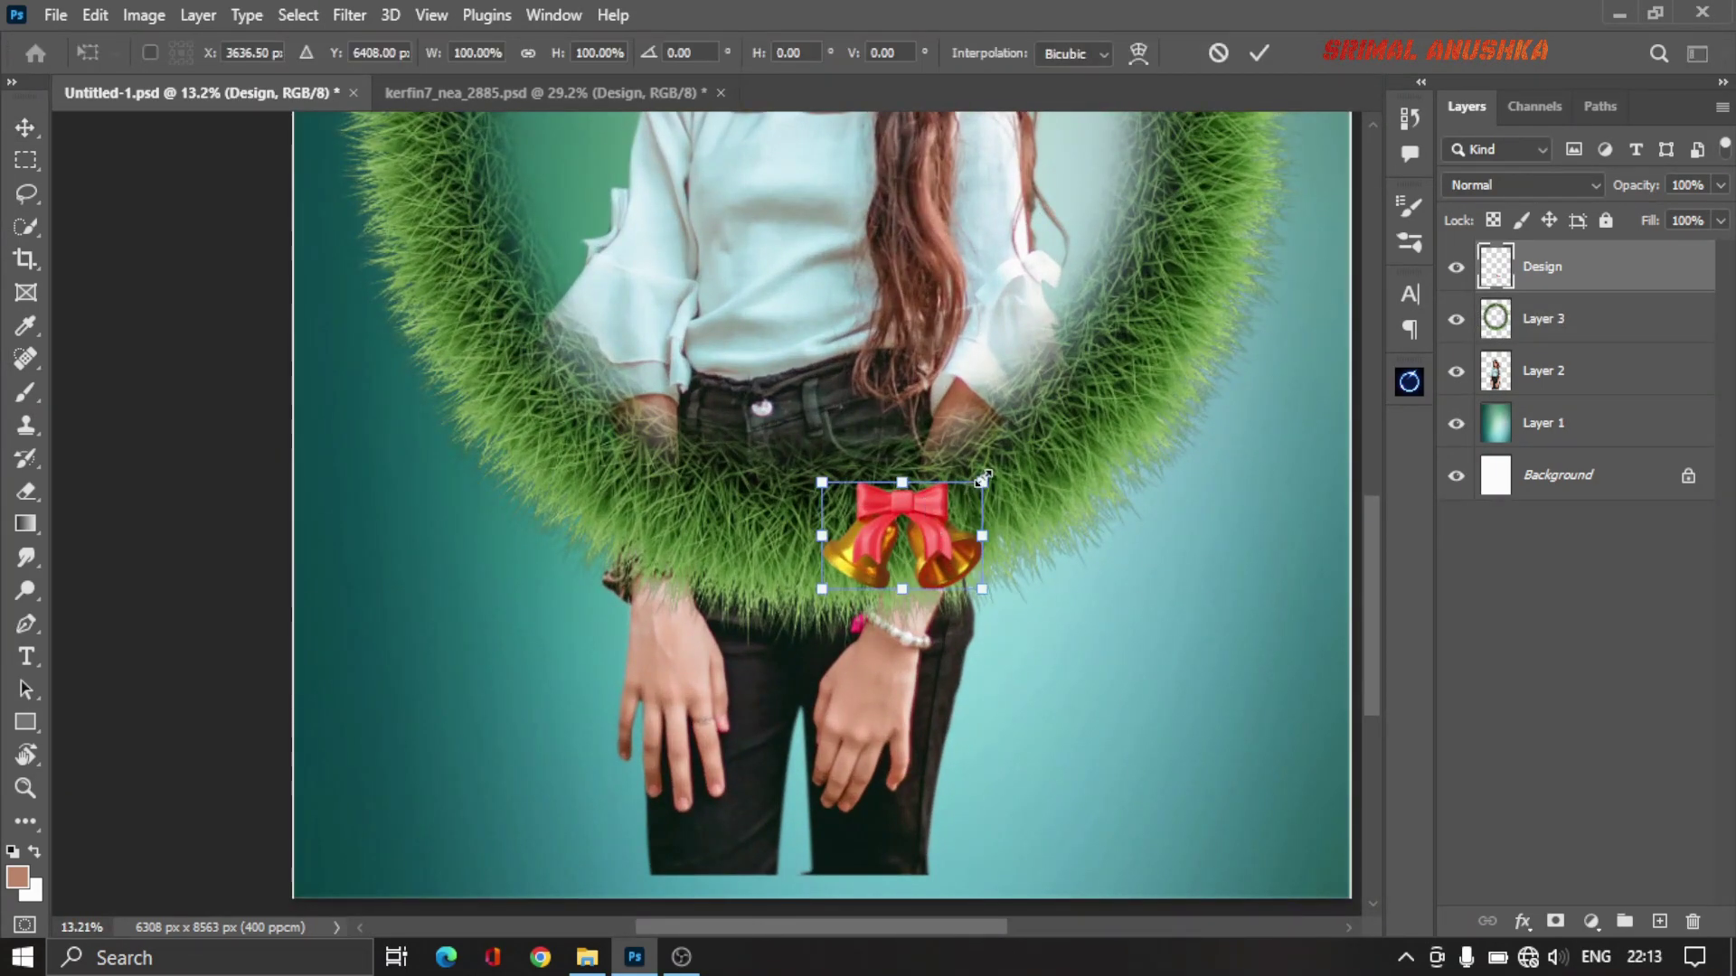
{"action": "mouse_move", "coordinate": [992, 479]}
{"action": "left_mouse_down"}
{"action": "mouse_move", "coordinate": [1068, 427]}
{"action": "mouse_move", "coordinate": [1022, 458]}
{"action": "left_mouse_up"}
{"action": "left_click_drag", "start_coordinate": [1090, 568], "coordinate": [1098, 517]}
{"action": "left_click_drag", "start_coordinate": [964, 519], "coordinate": [1069, 492]}
{"action": "key", "text": "Return"}
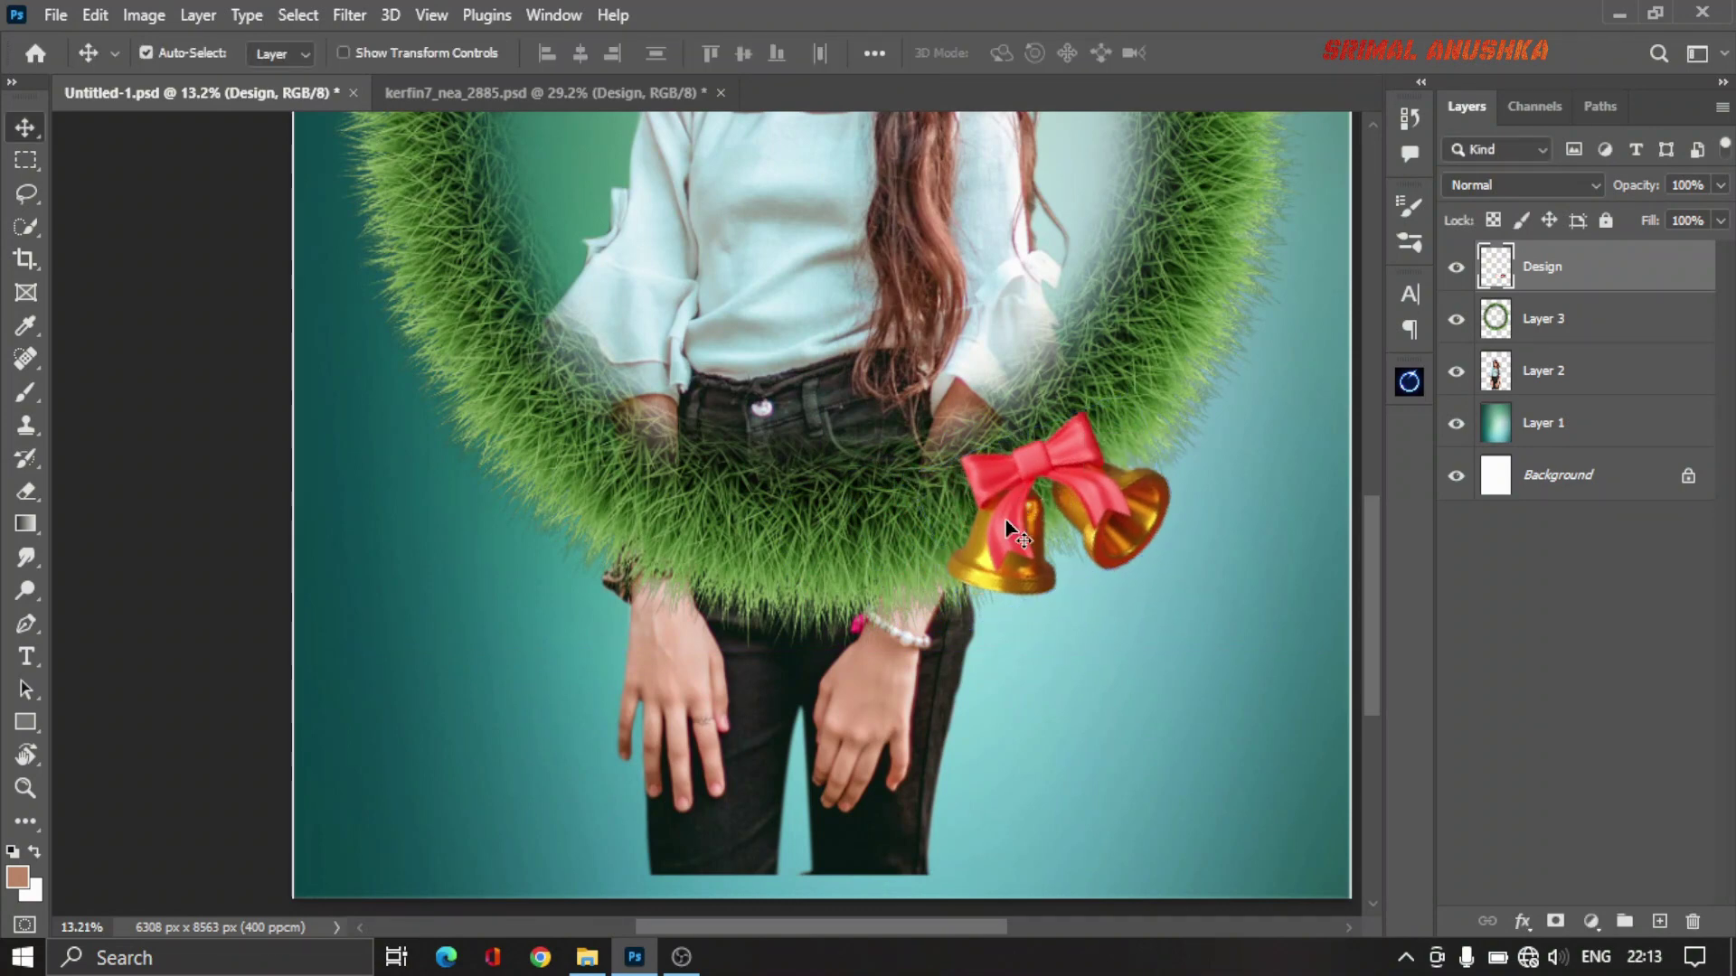
{"action": "scroll", "coordinate": [1005, 519], "scroll_direction": "down", "scroll_amount": 5}
{"action": "scroll", "coordinate": [977, 529], "scroll_direction": "down", "scroll_amount": 3}
{"action": "scroll", "coordinate": [959, 533], "scroll_direction": "down", "scroll_amount": 1}
{"action": "scroll", "coordinate": [949, 520], "scroll_direction": "up", "scroll_amount": 2}
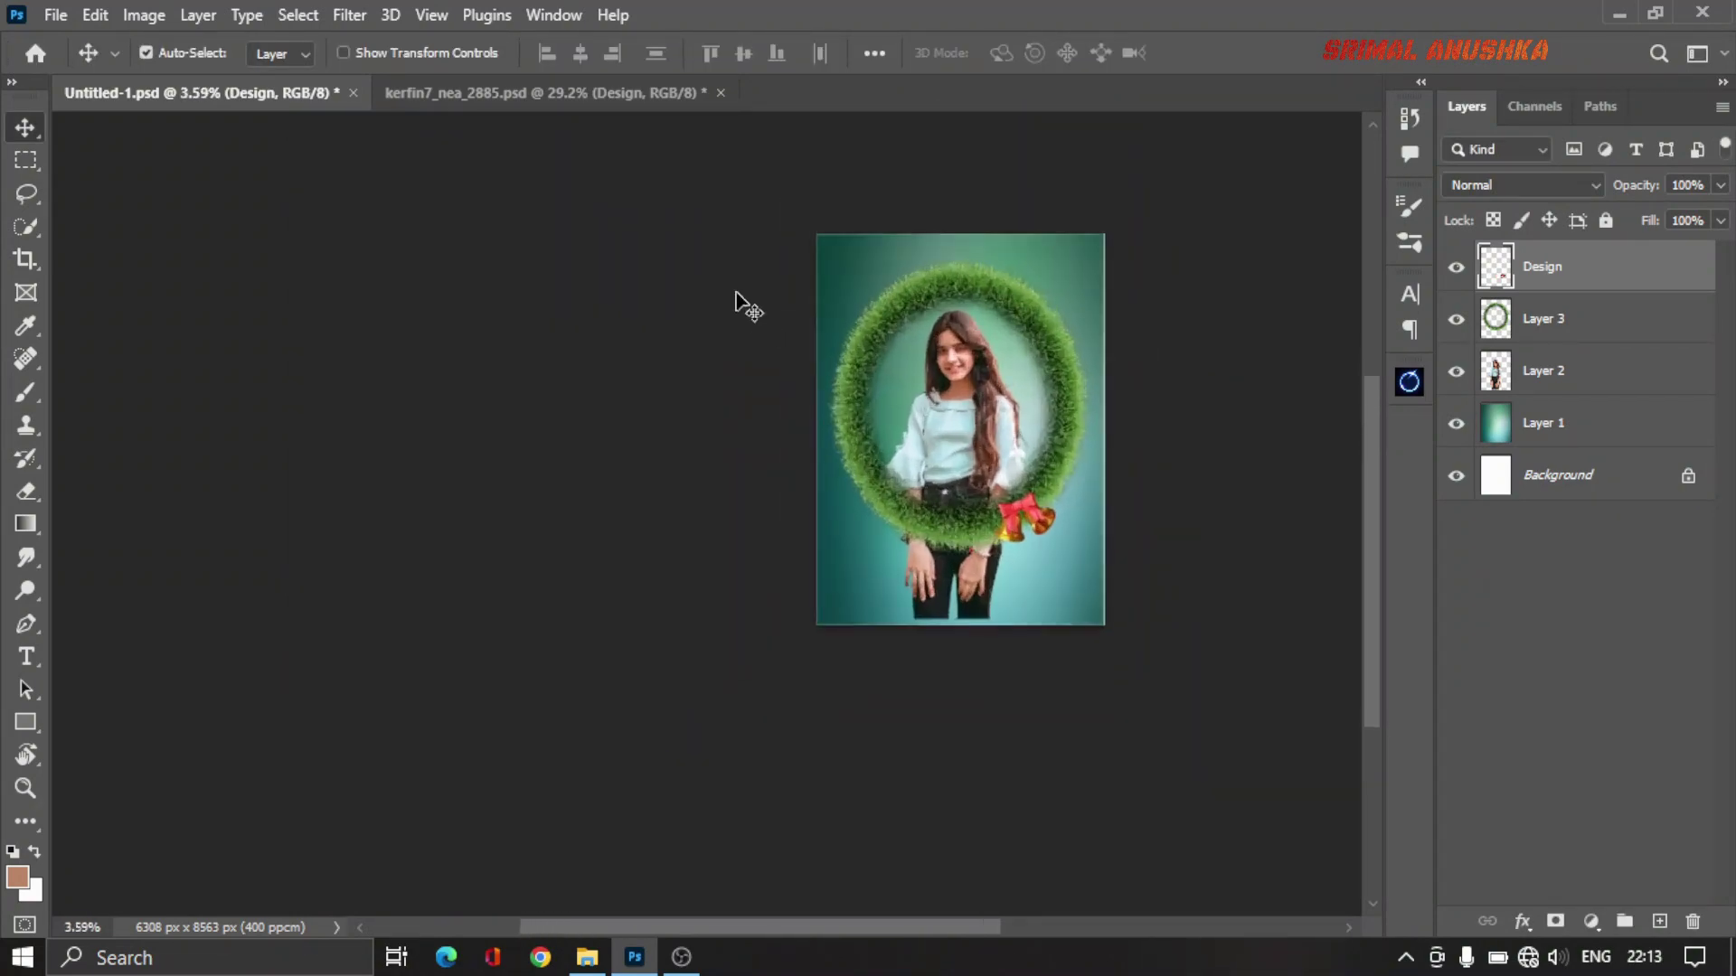
{"action": "scroll", "coordinate": [736, 302], "scroll_direction": "up", "scroll_amount": 1}
Step: Save and close the kerfin7_nea_2885.psd bells document
{"action": "left_click", "coordinate": [725, 89]}
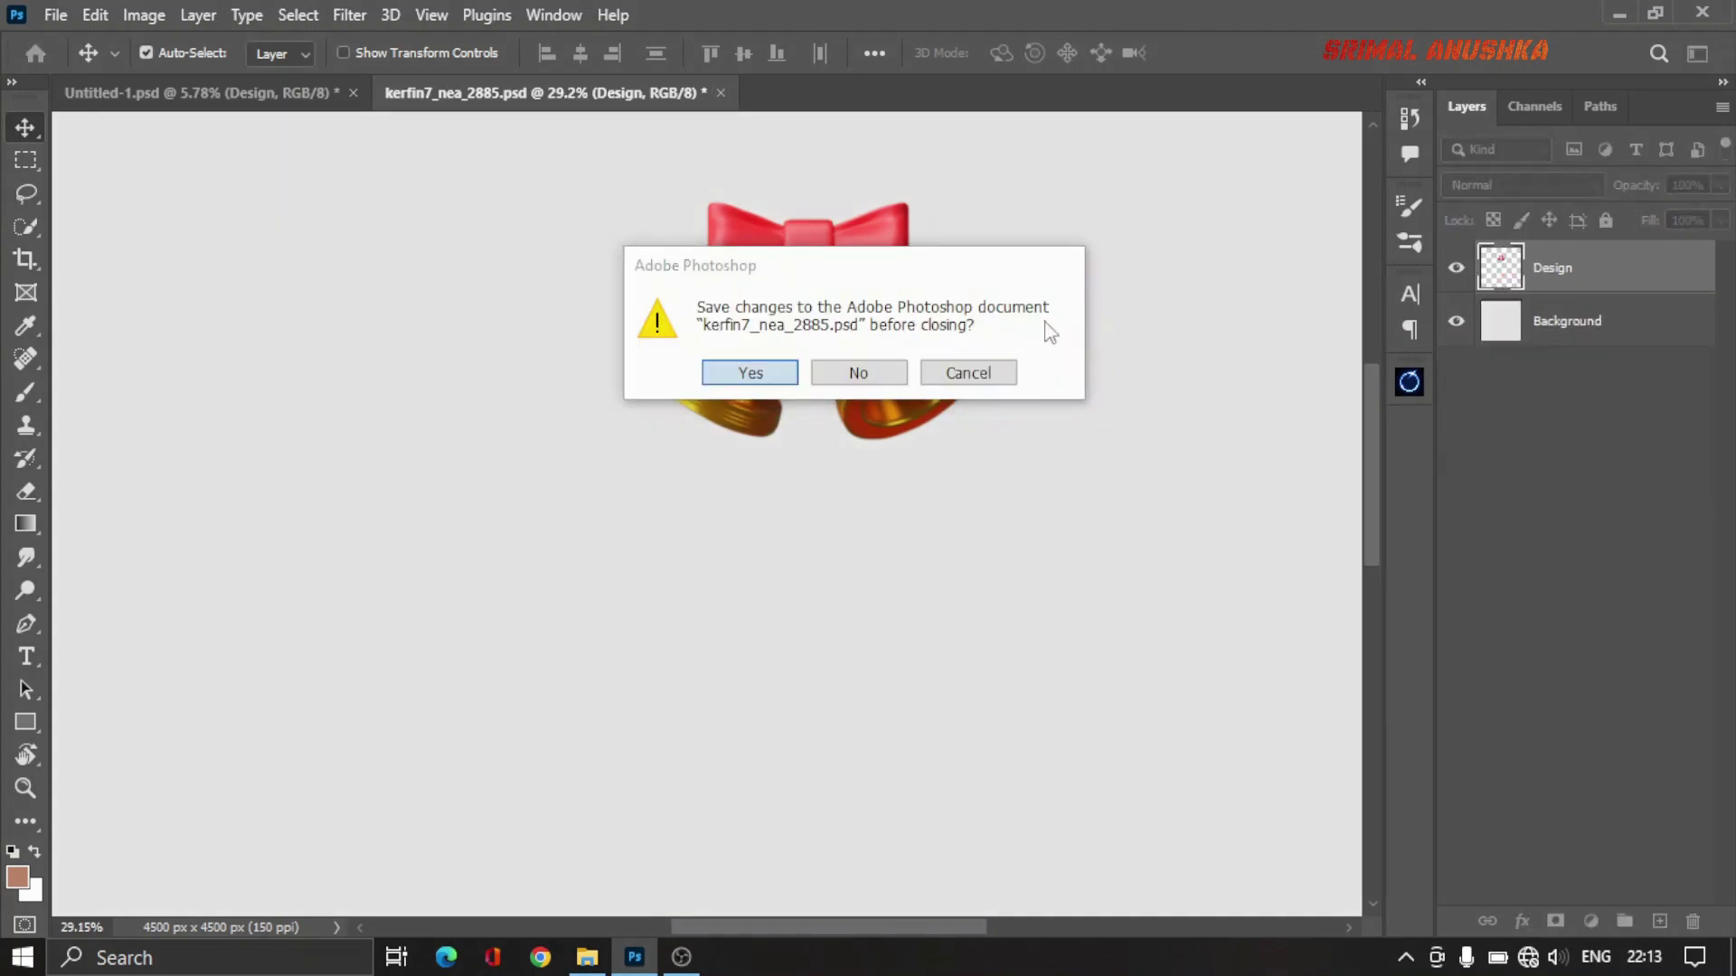
{"action": "key", "text": "Return"}
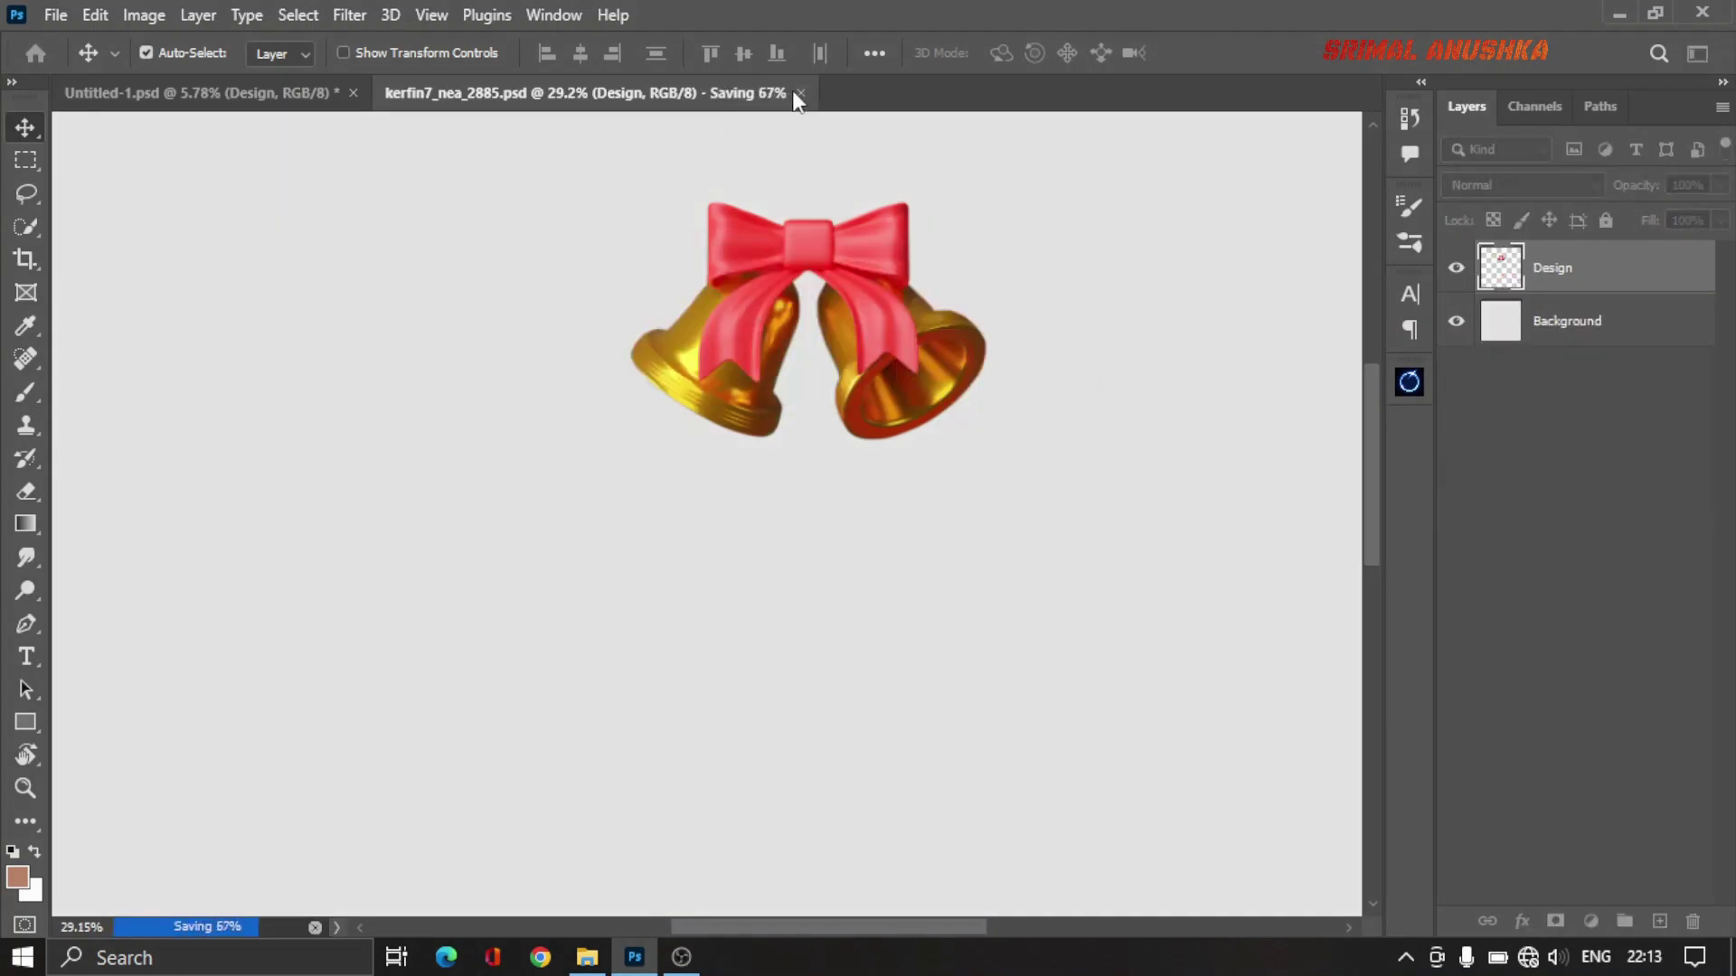
{"action": "left_click", "coordinate": [801, 94]}
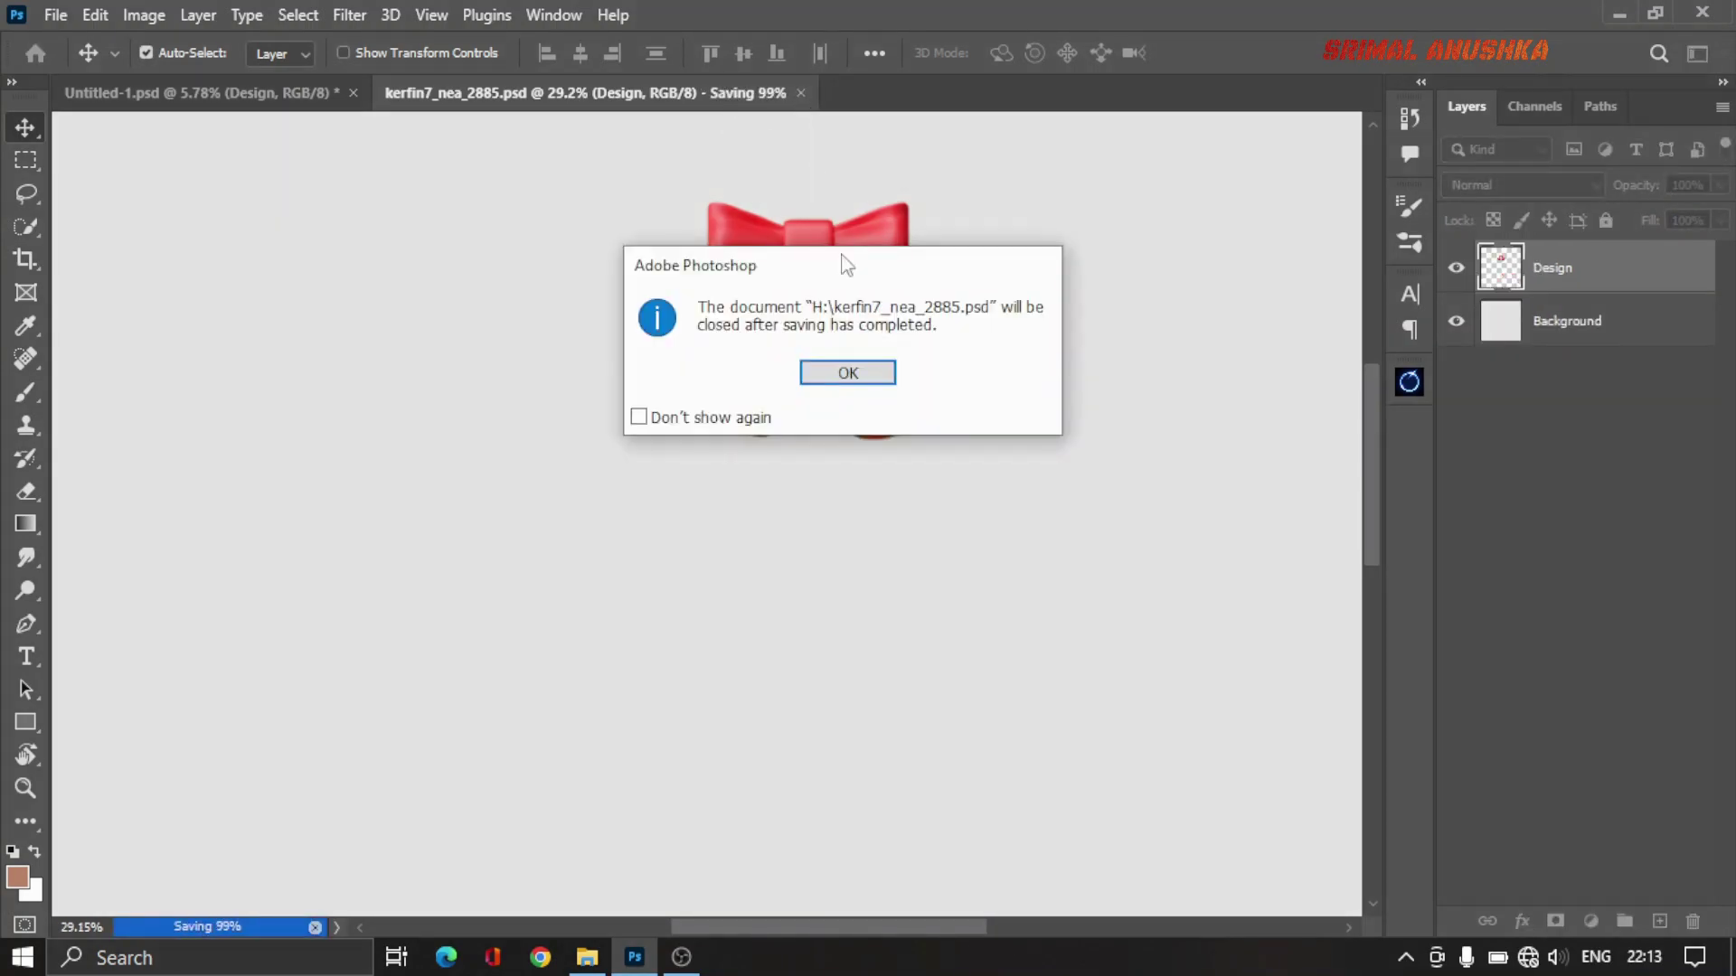
{"action": "left_click", "coordinate": [865, 372]}
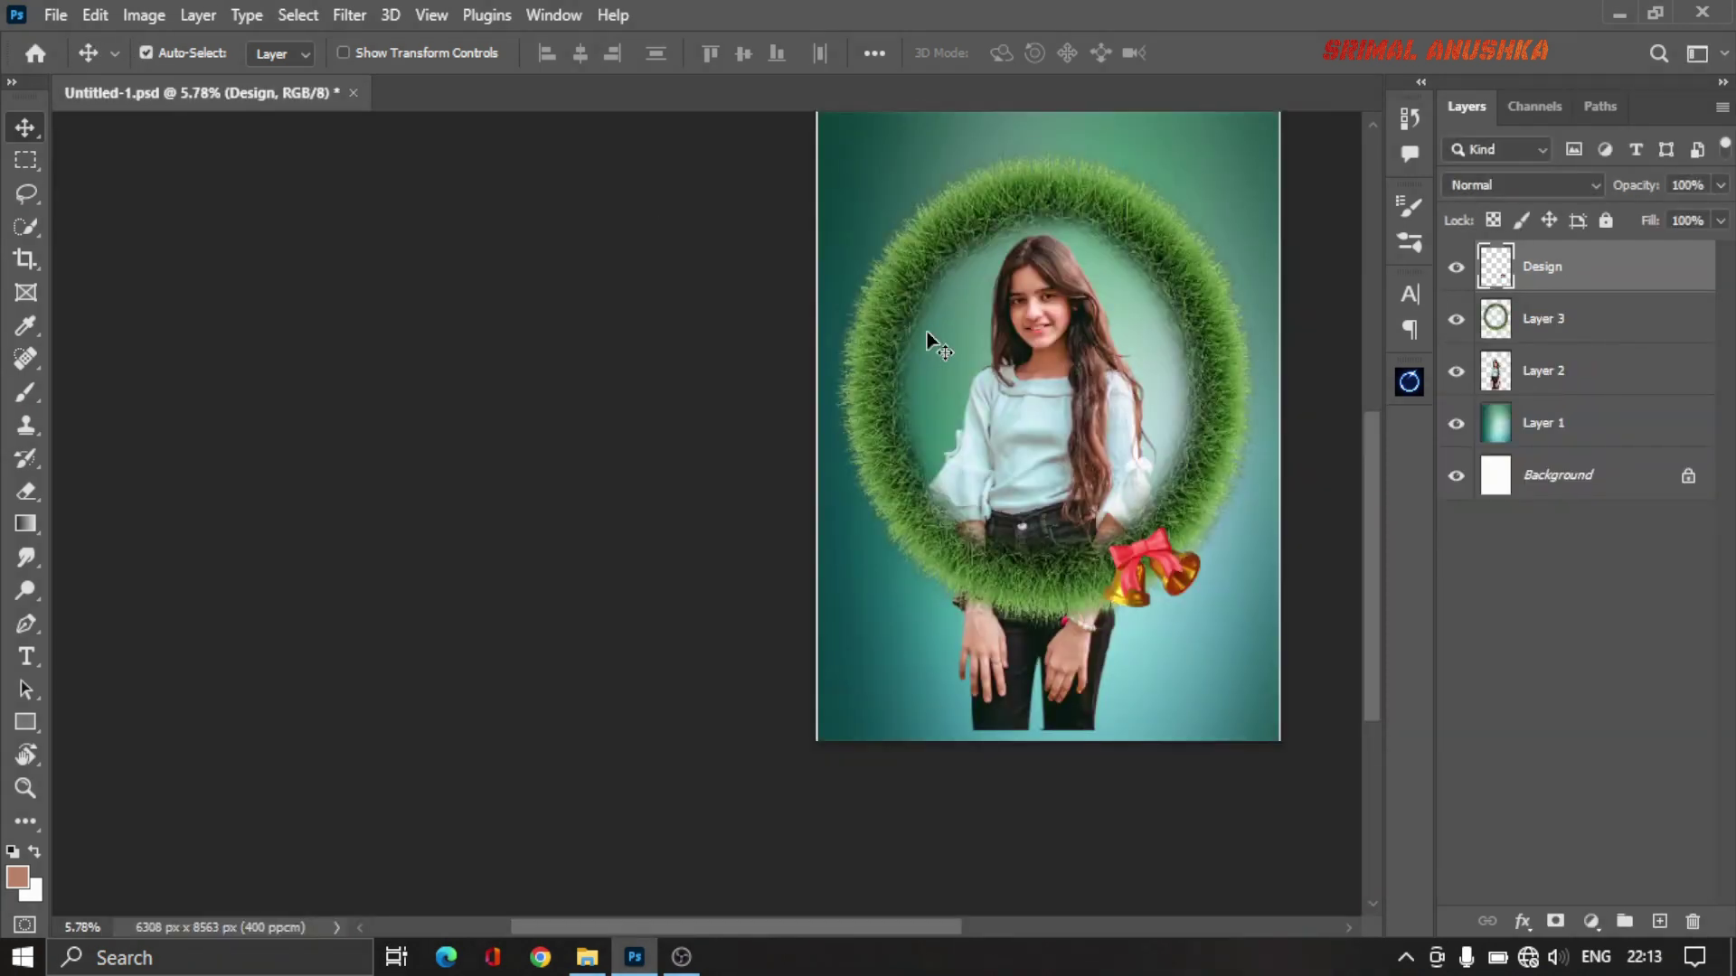
Step: Choose File > Open to open another image file
{"action": "left_click_drag", "start_coordinate": [1121, 366], "coordinate": [734, 425]}
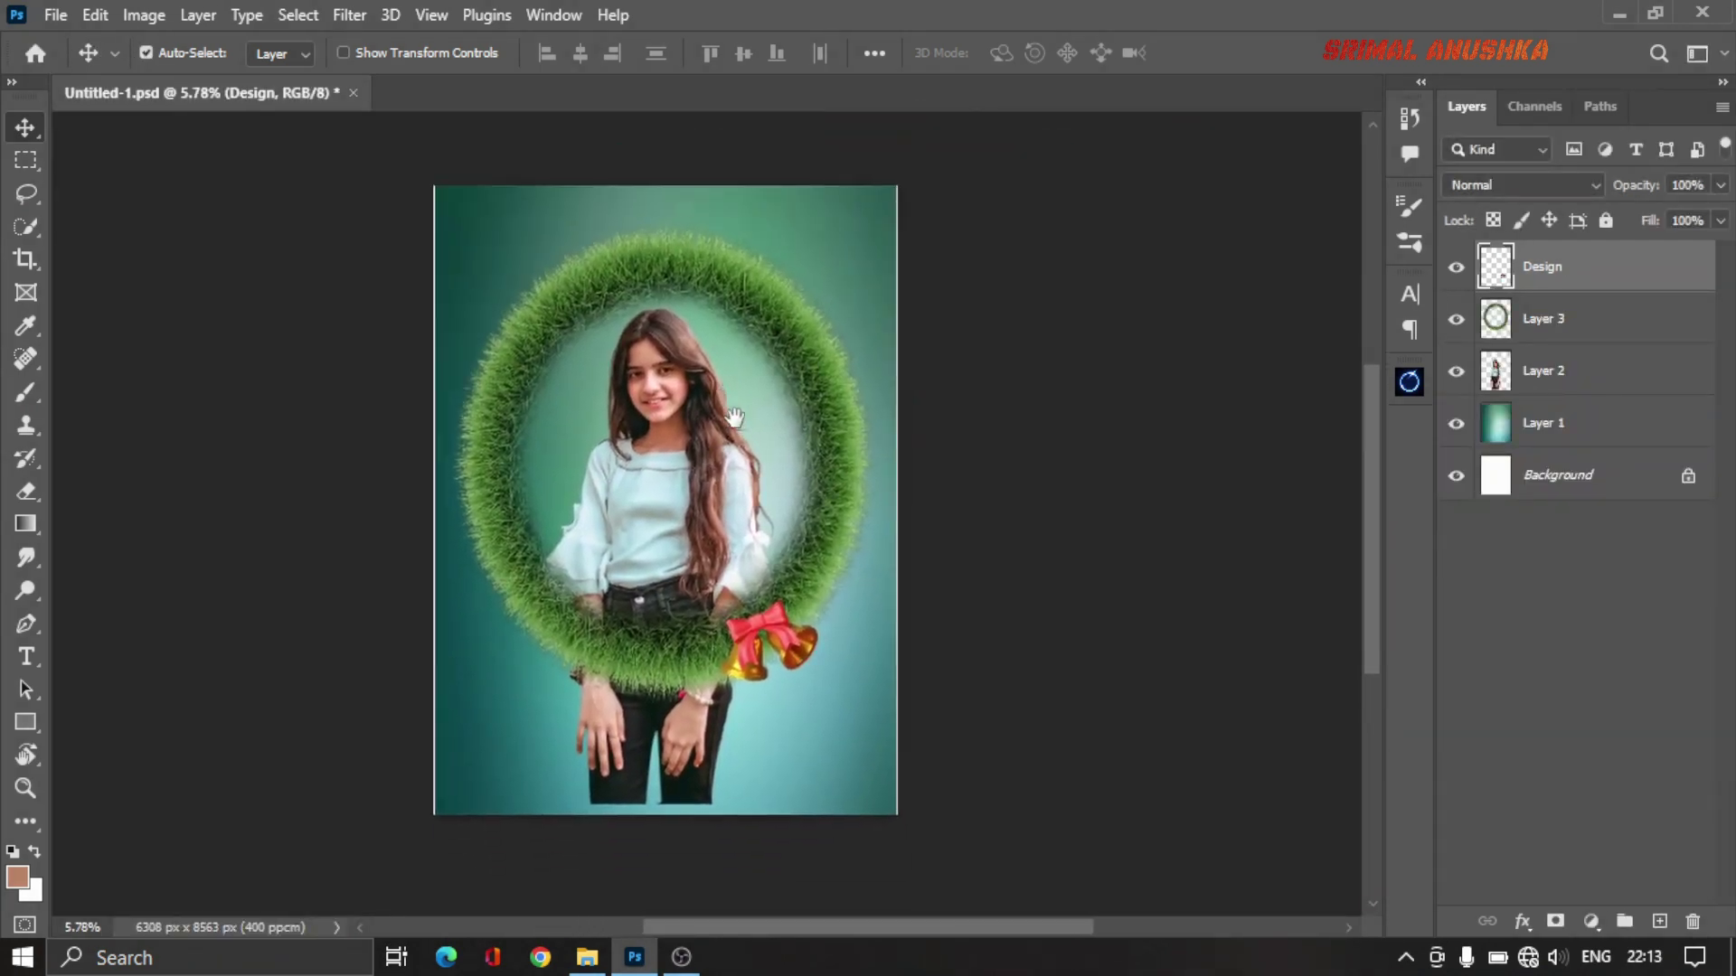
{"action": "left_click", "coordinate": [73, 9]}
{"action": "left_click", "coordinate": [84, 57]}
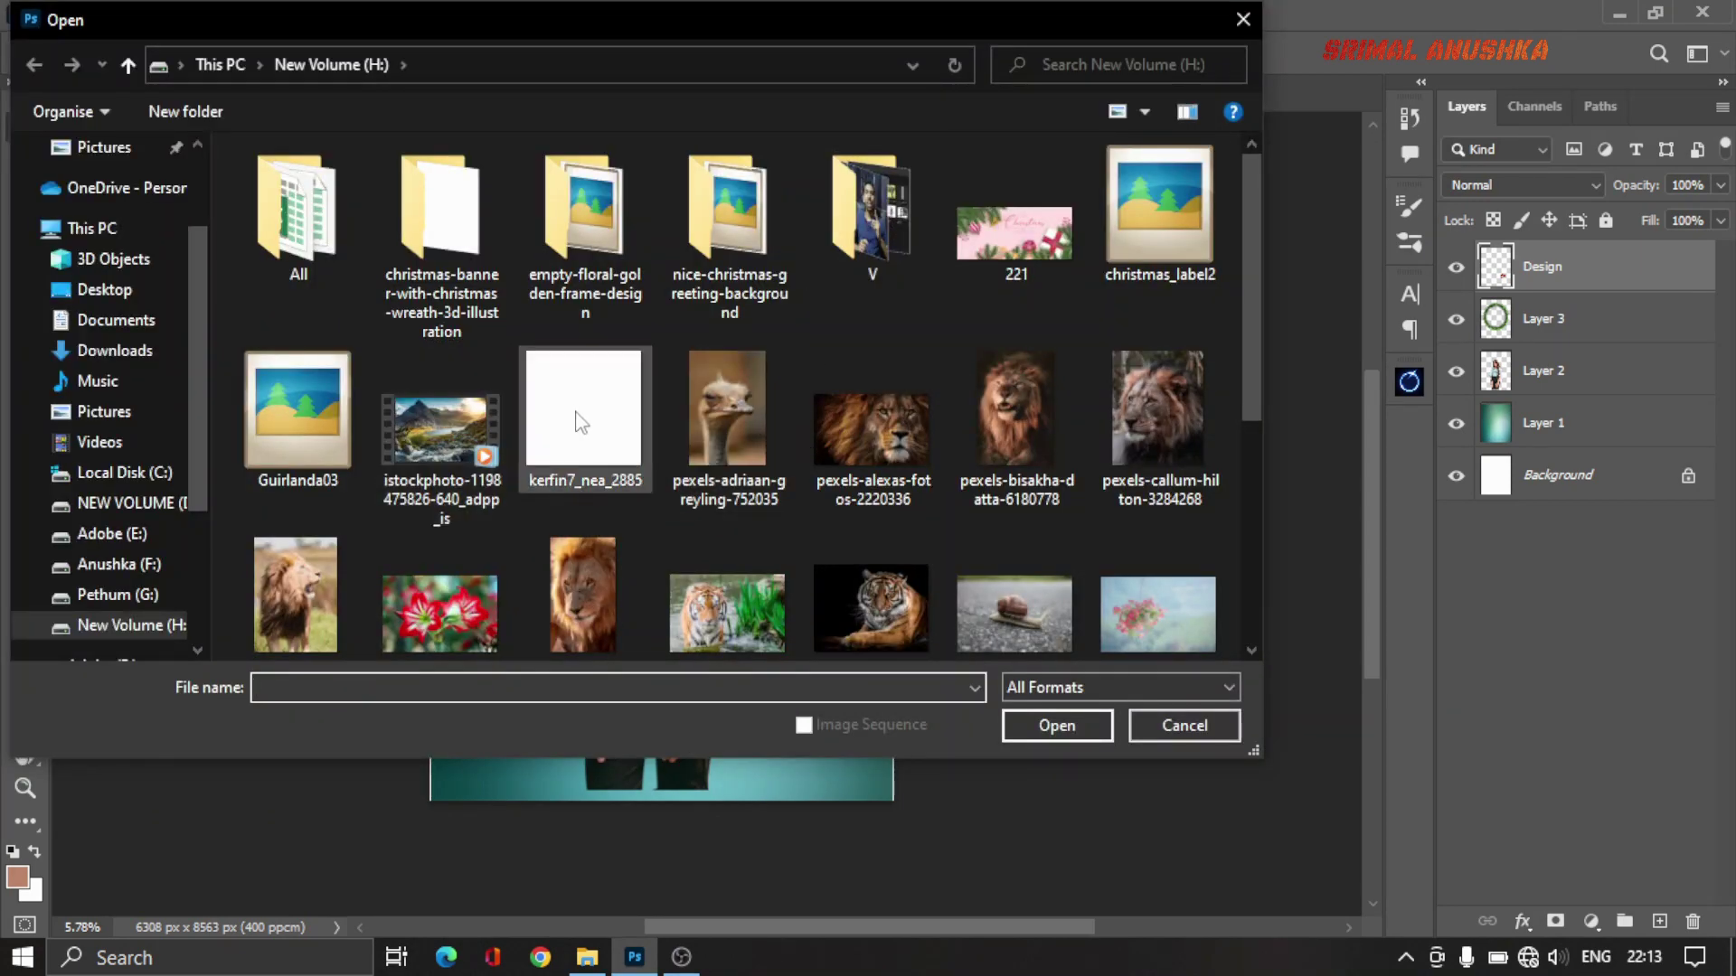
Step: Open christmas_label2 from the nice-christmas-greeting-background folder, then select the girl's layer in the portrait
{"action": "scroll", "coordinate": [589, 419], "scroll_direction": "down", "scroll_amount": 1}
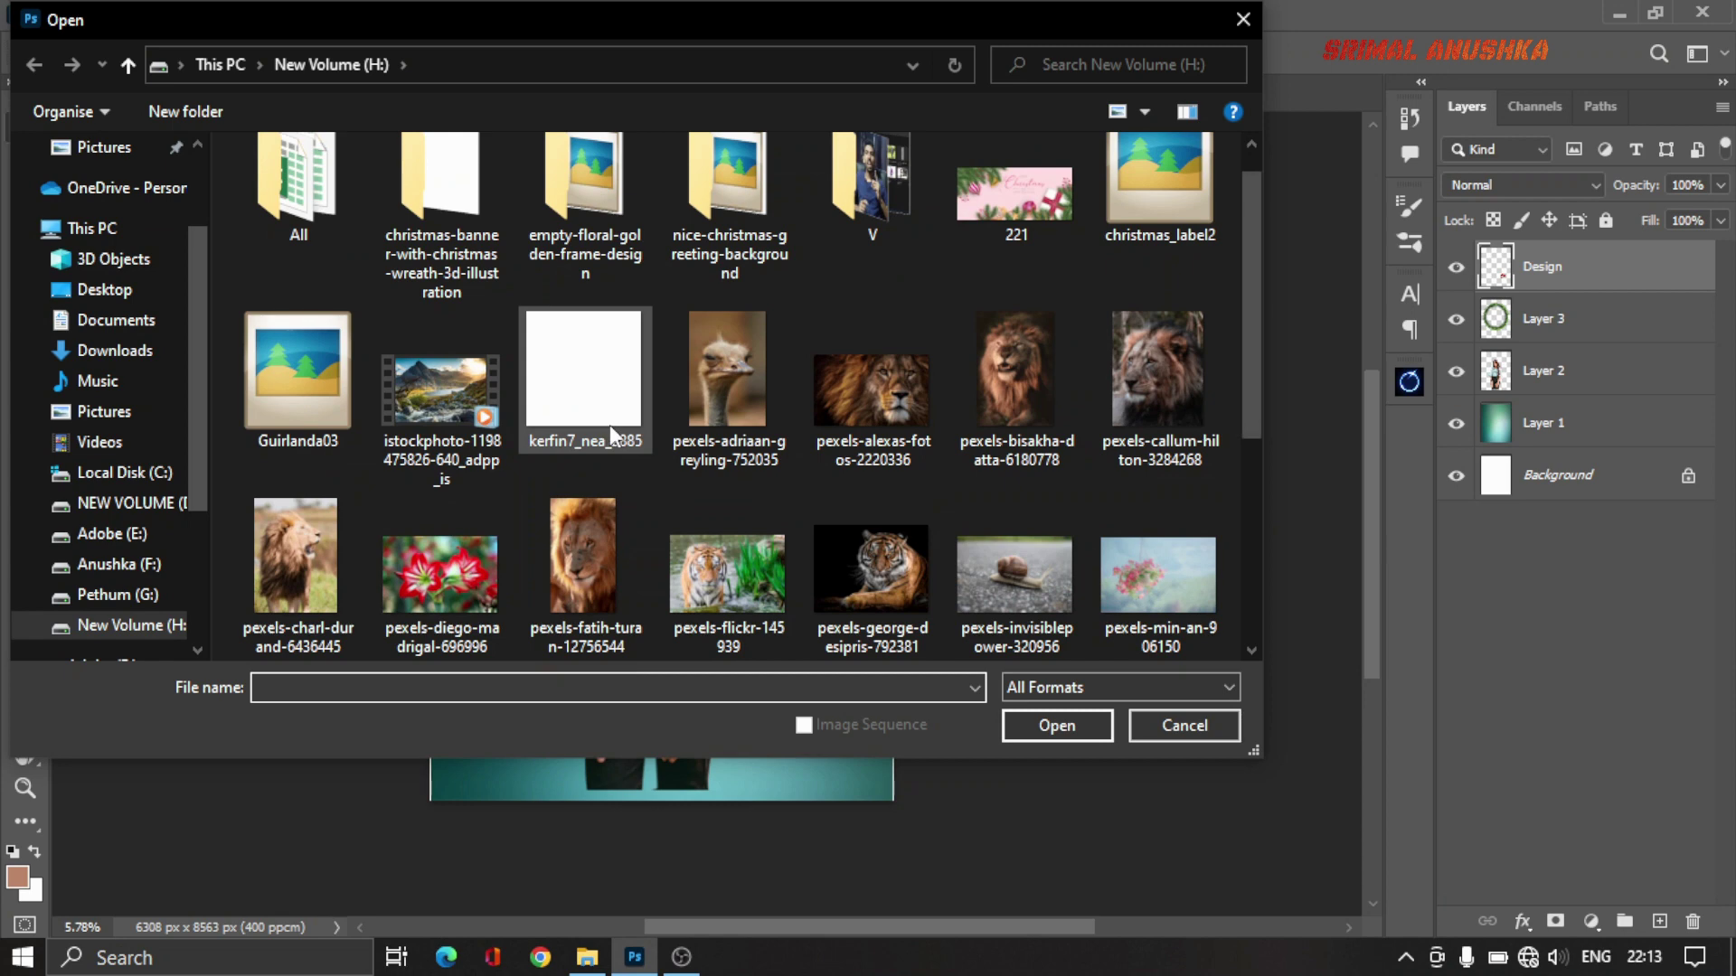
{"action": "scroll", "coordinate": [609, 425], "scroll_direction": "down", "scroll_amount": 3}
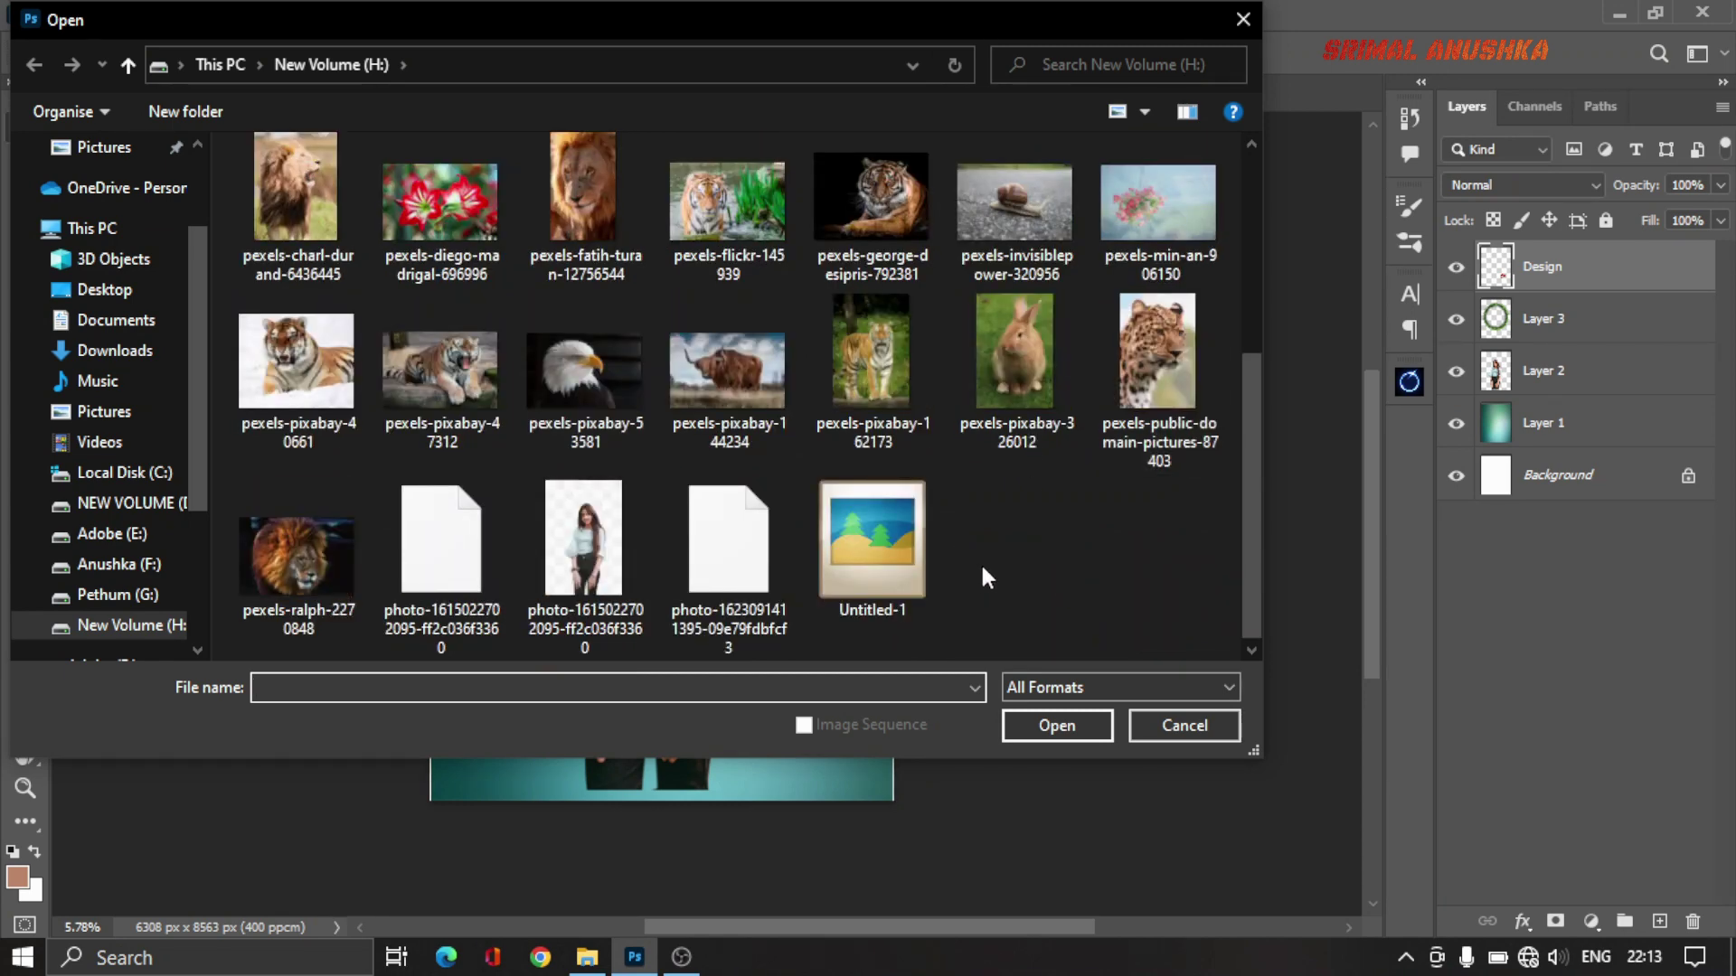
{"action": "scroll", "coordinate": [996, 545], "scroll_direction": "up", "scroll_amount": 3}
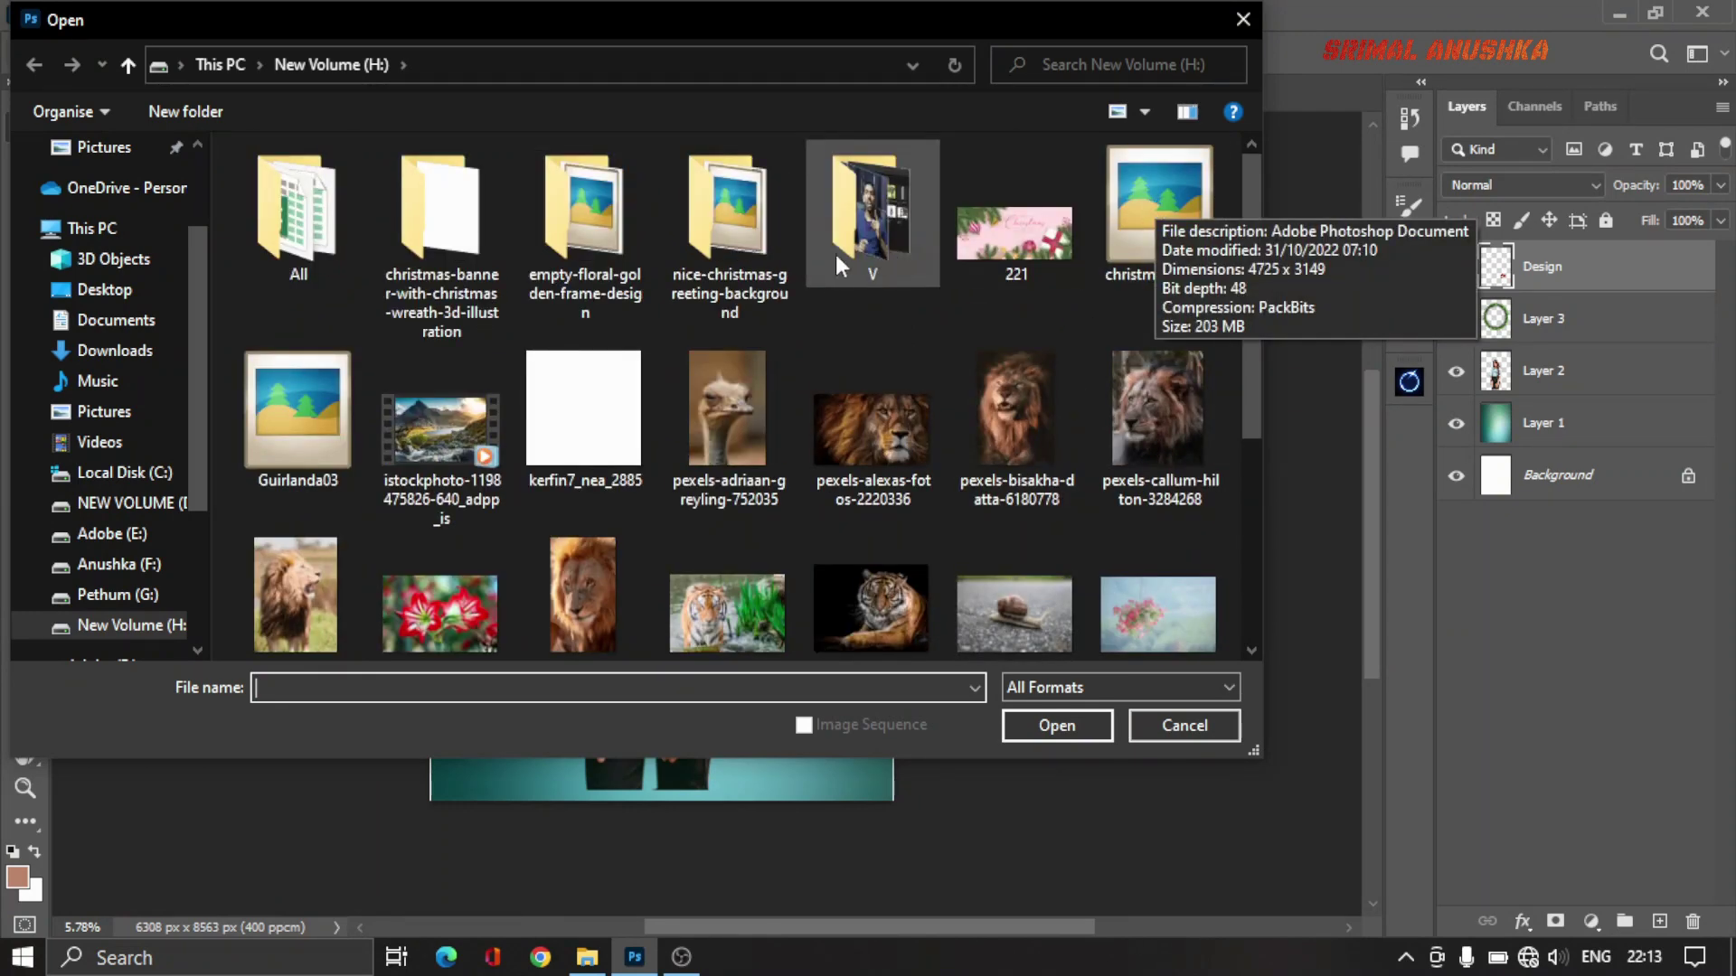
{"action": "double_click", "coordinate": [696, 221]}
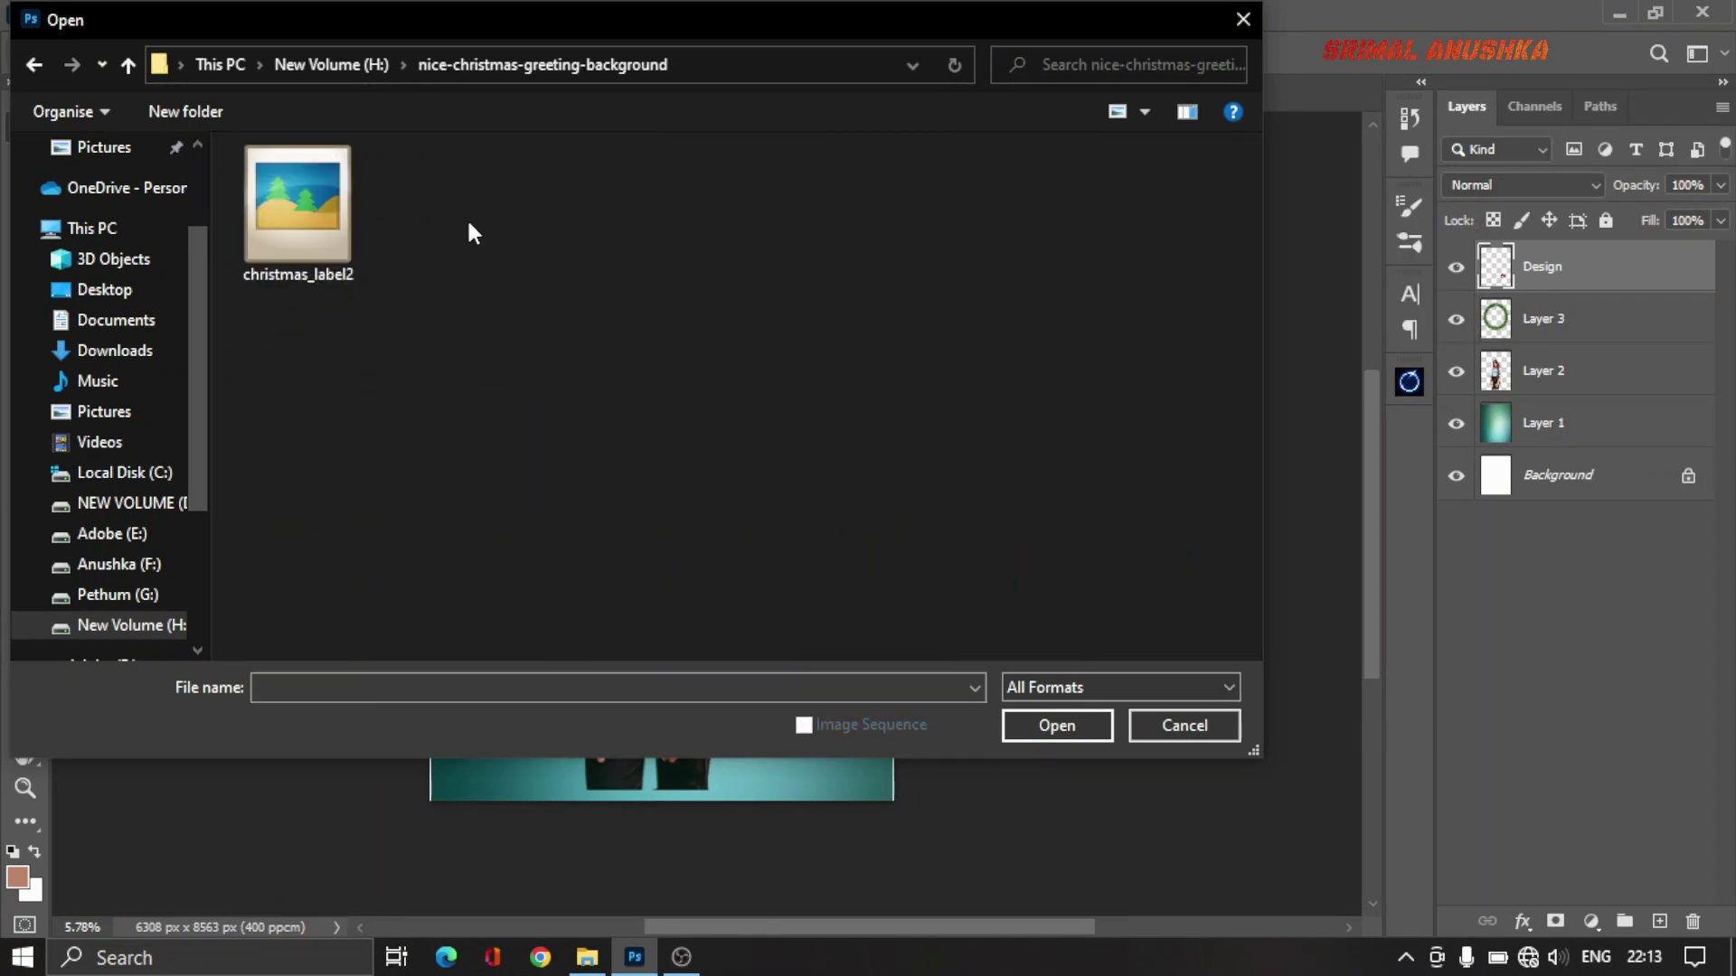
{"action": "left_click", "coordinate": [295, 215]}
{"action": "double_click", "coordinate": [295, 213]}
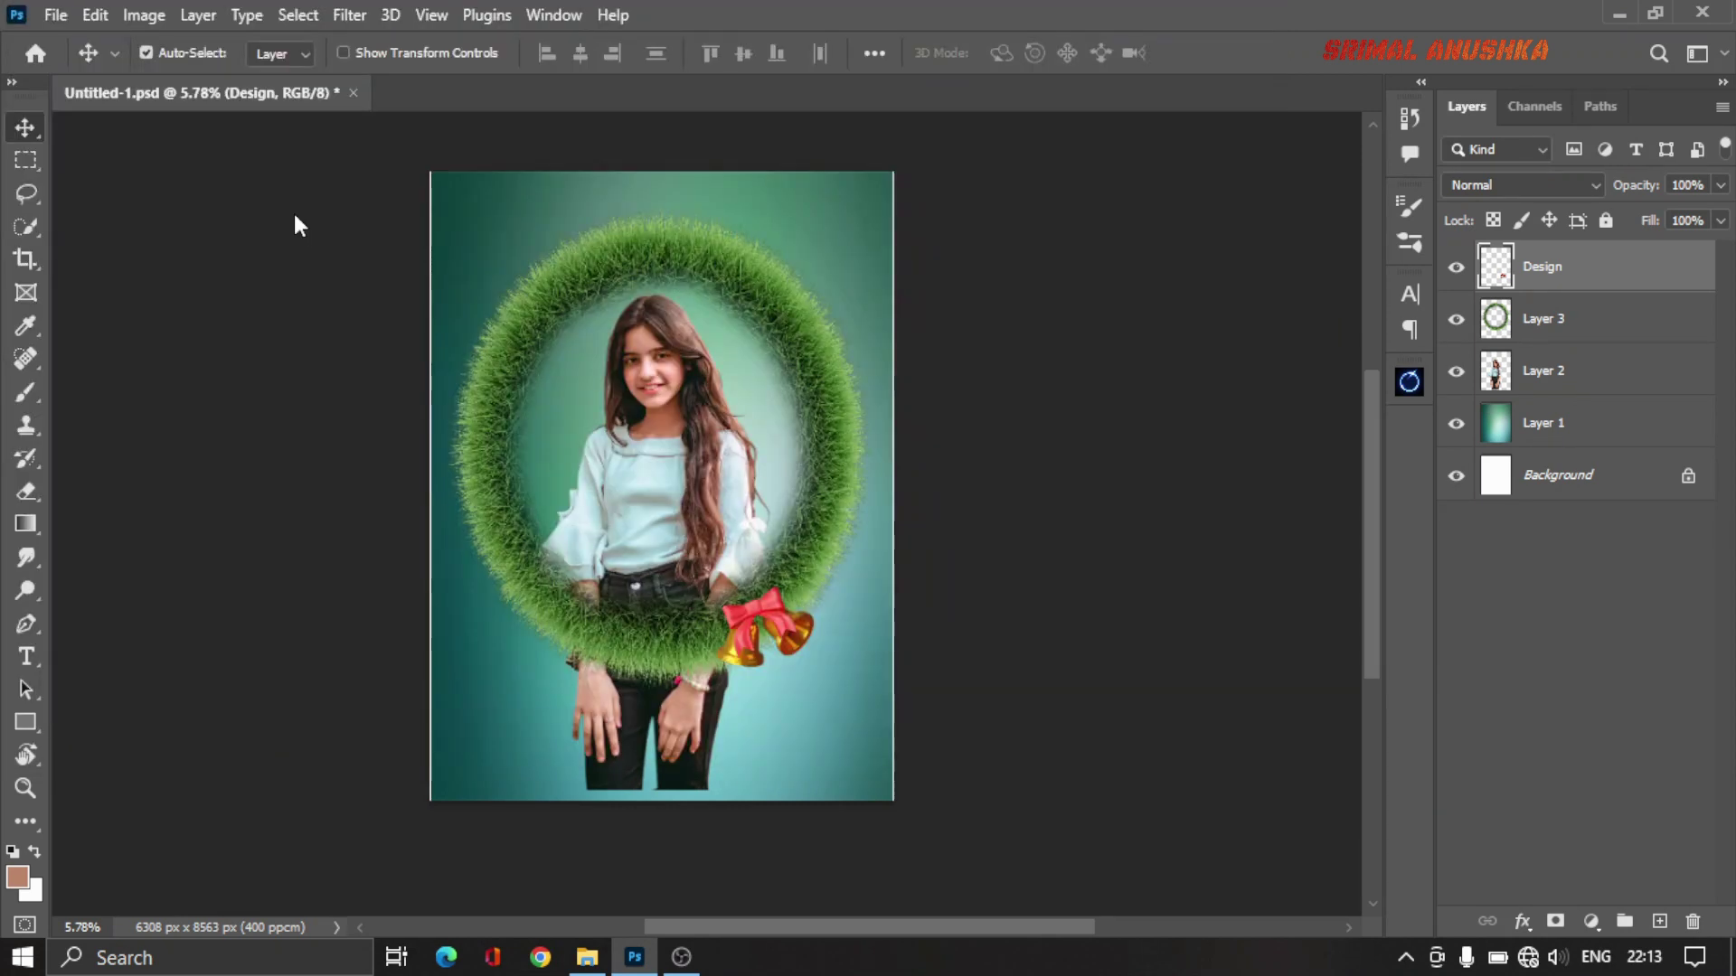
{"action": "left_click", "coordinate": [290, 96]}
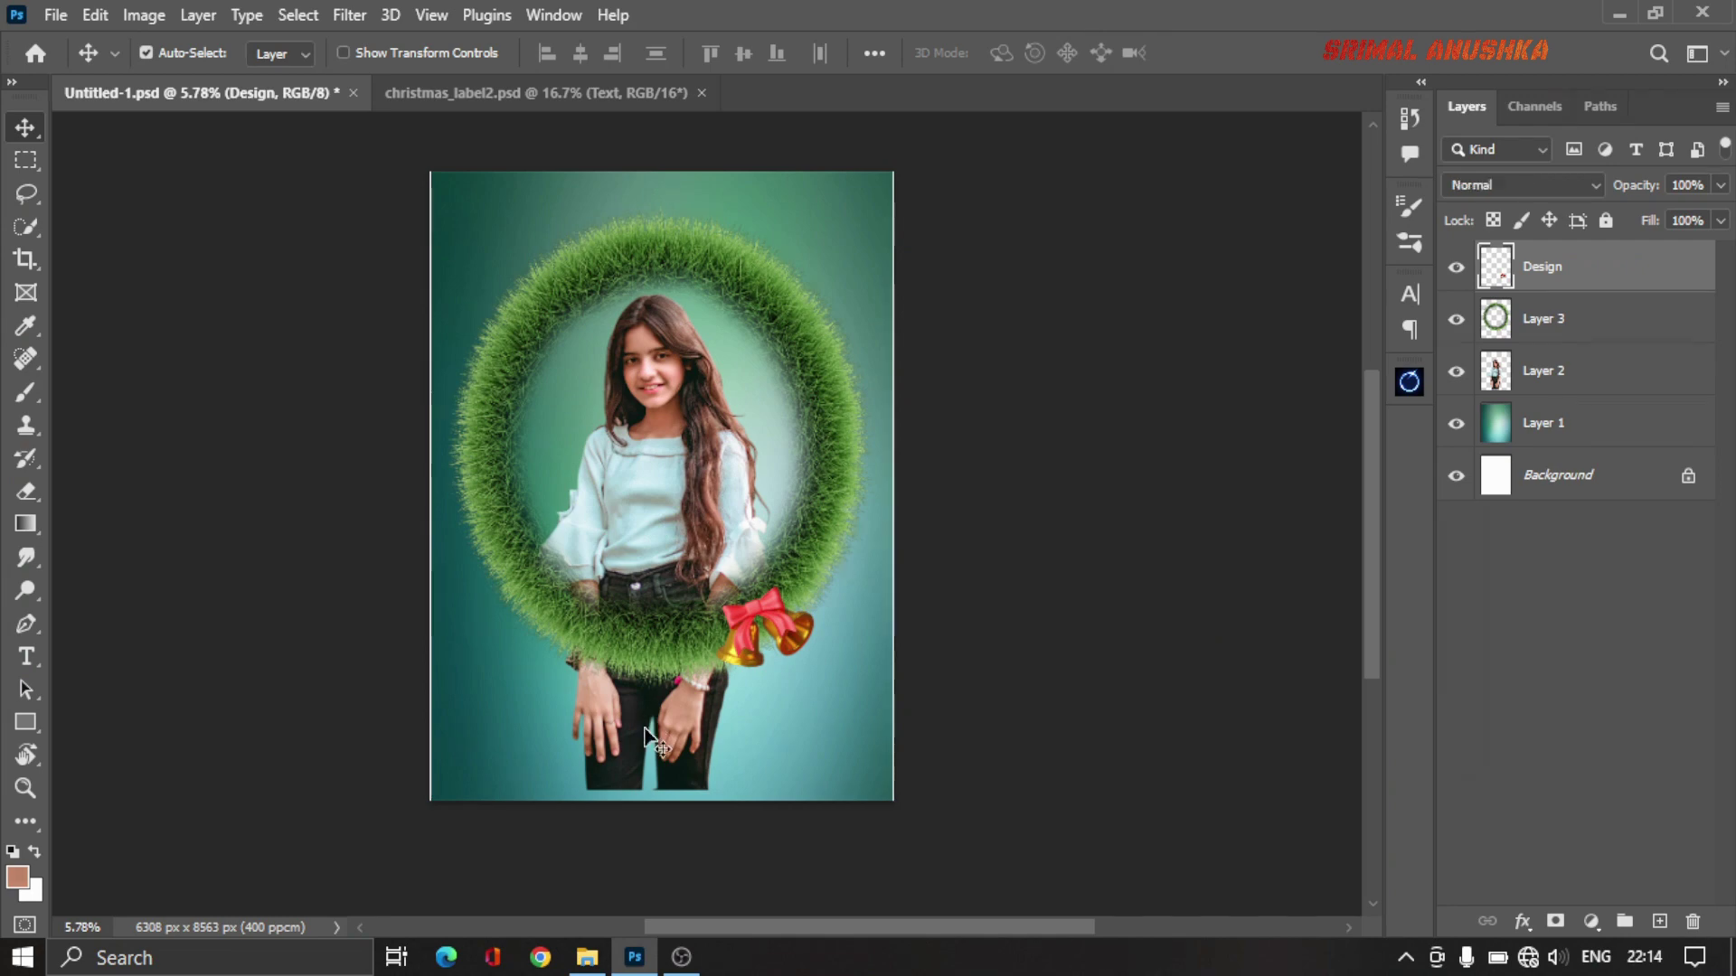
{"action": "left_click", "coordinate": [680, 731]}
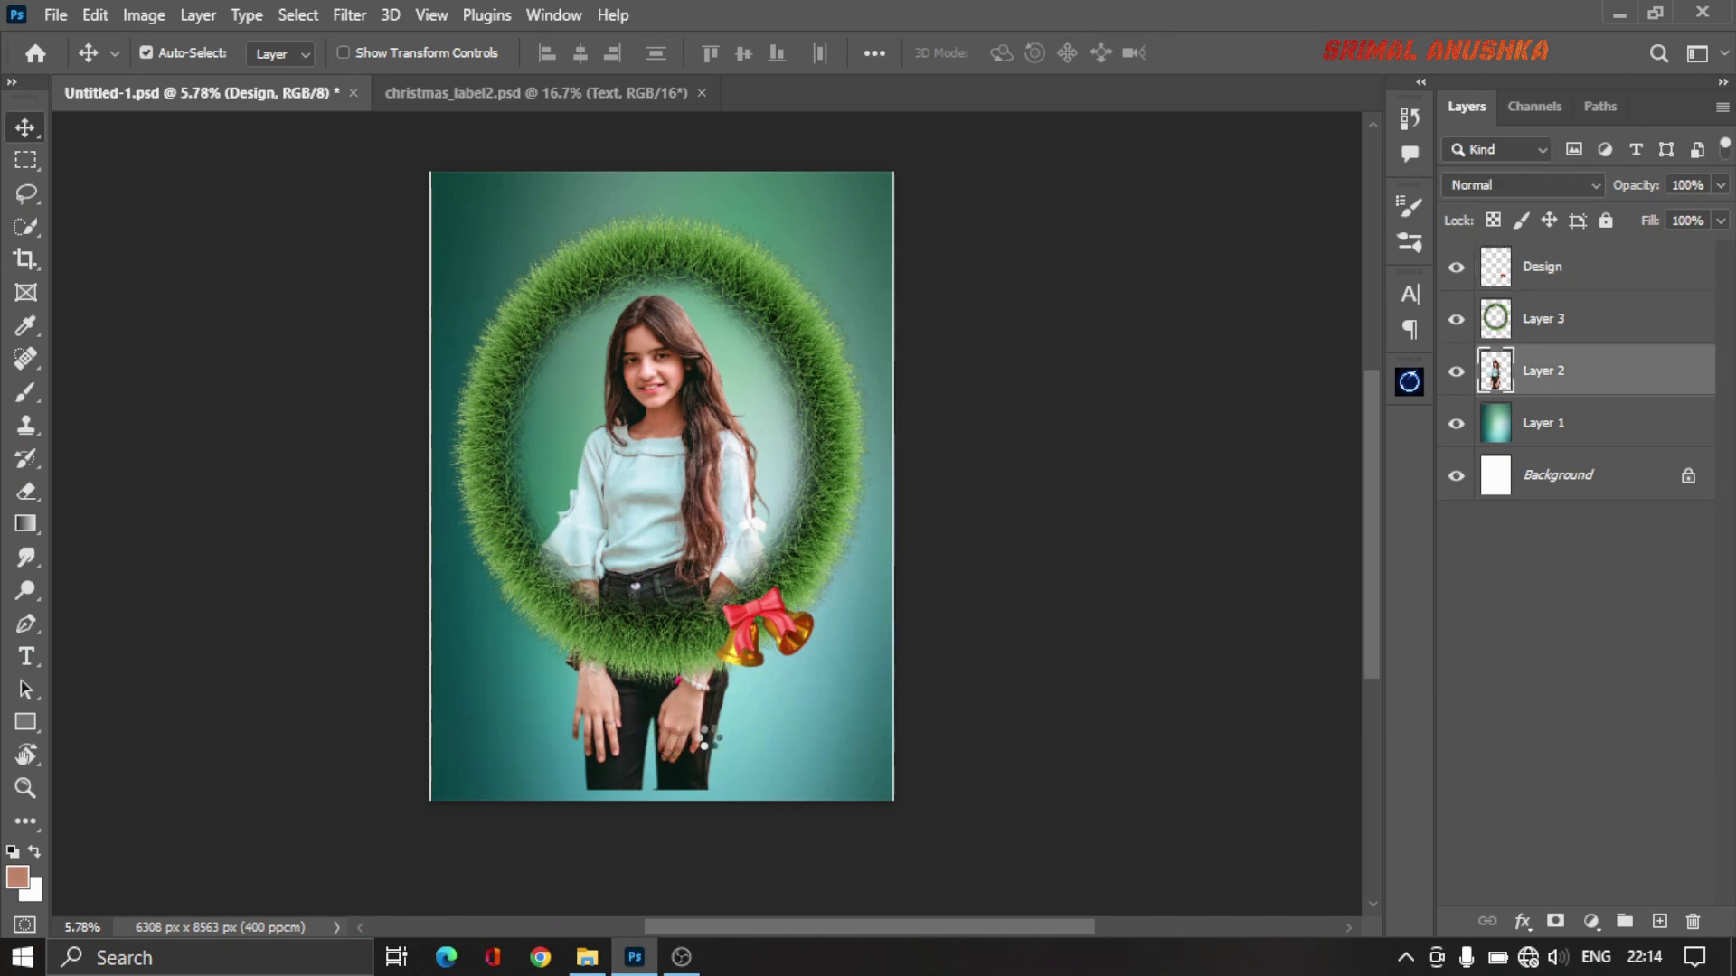
Step: Erase the girl's lower legs and jeans at the canvas bottom into the teal background
{"action": "key", "text": "e"}
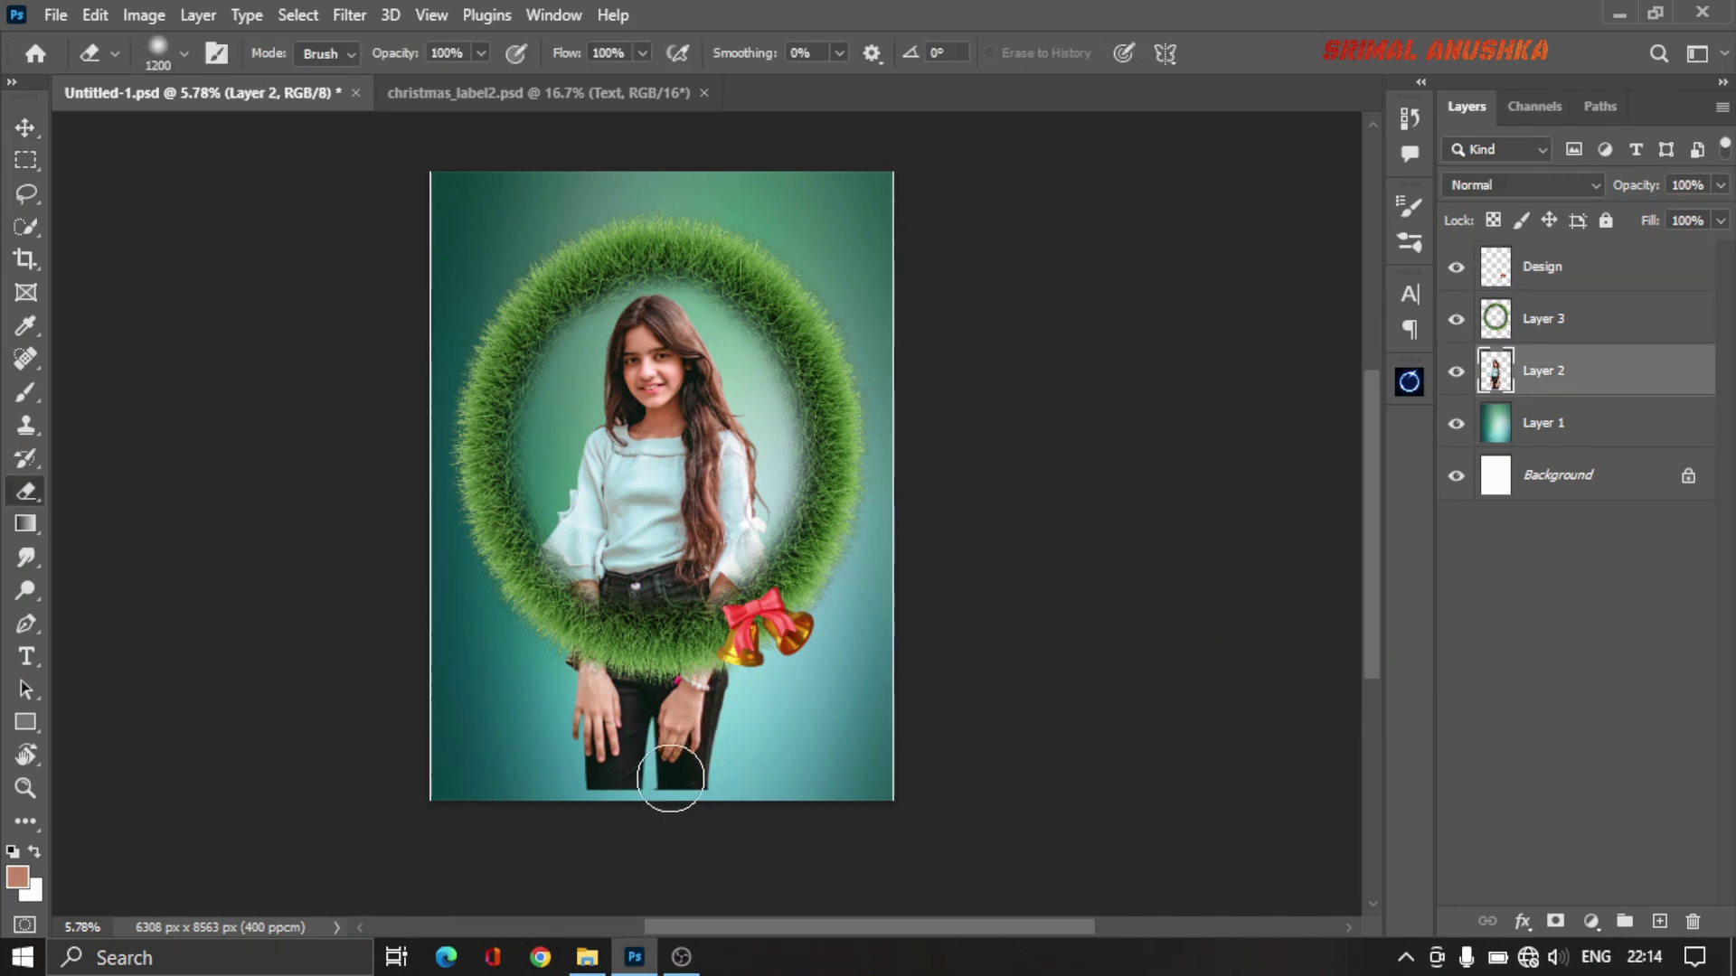
{"action": "scroll", "coordinate": [669, 782], "scroll_direction": "up", "scroll_amount": 2}
{"action": "mouse_move", "coordinate": [564, 793]}
{"action": "left_mouse_down"}
{"action": "mouse_move", "coordinate": [814, 794]}
{"action": "mouse_move", "coordinate": [749, 794]}
{"action": "left_mouse_up"}
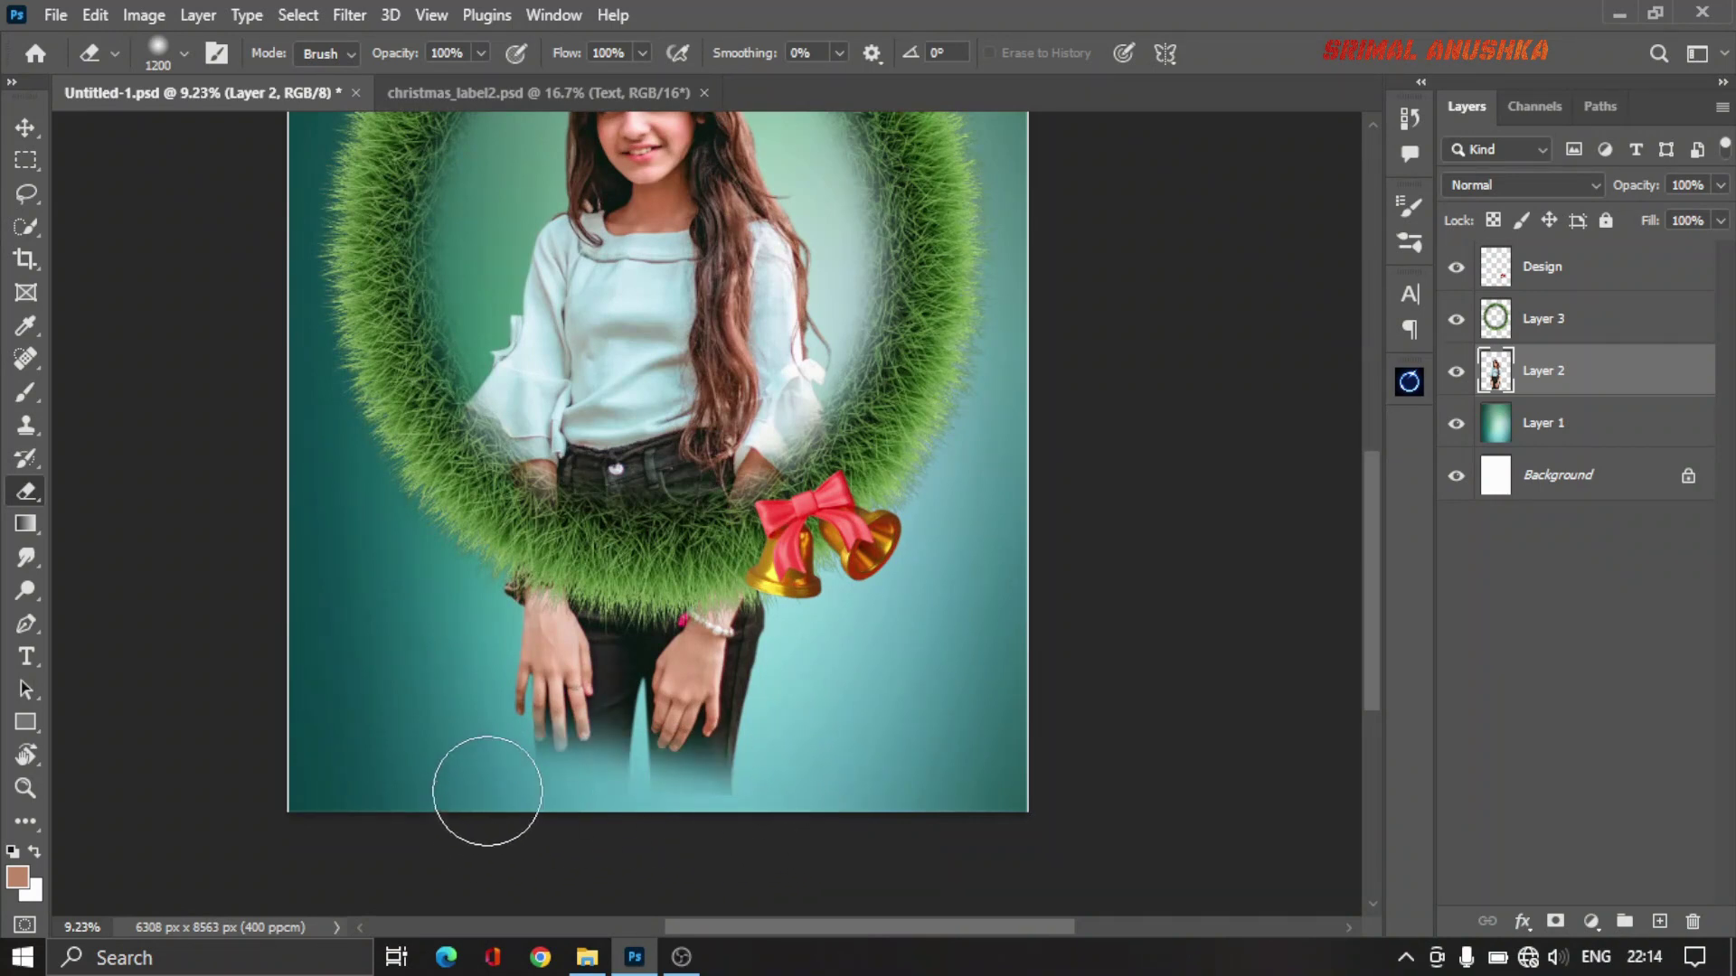
{"action": "left_click_drag", "start_coordinate": [696, 707], "coordinate": [792, 680]}
{"action": "mouse_move", "coordinate": [790, 802]}
{"action": "left_mouse_down"}
{"action": "mouse_move", "coordinate": [797, 660]}
{"action": "mouse_move", "coordinate": [493, 631]}
{"action": "mouse_move", "coordinate": [764, 617]}
{"action": "left_mouse_up"}
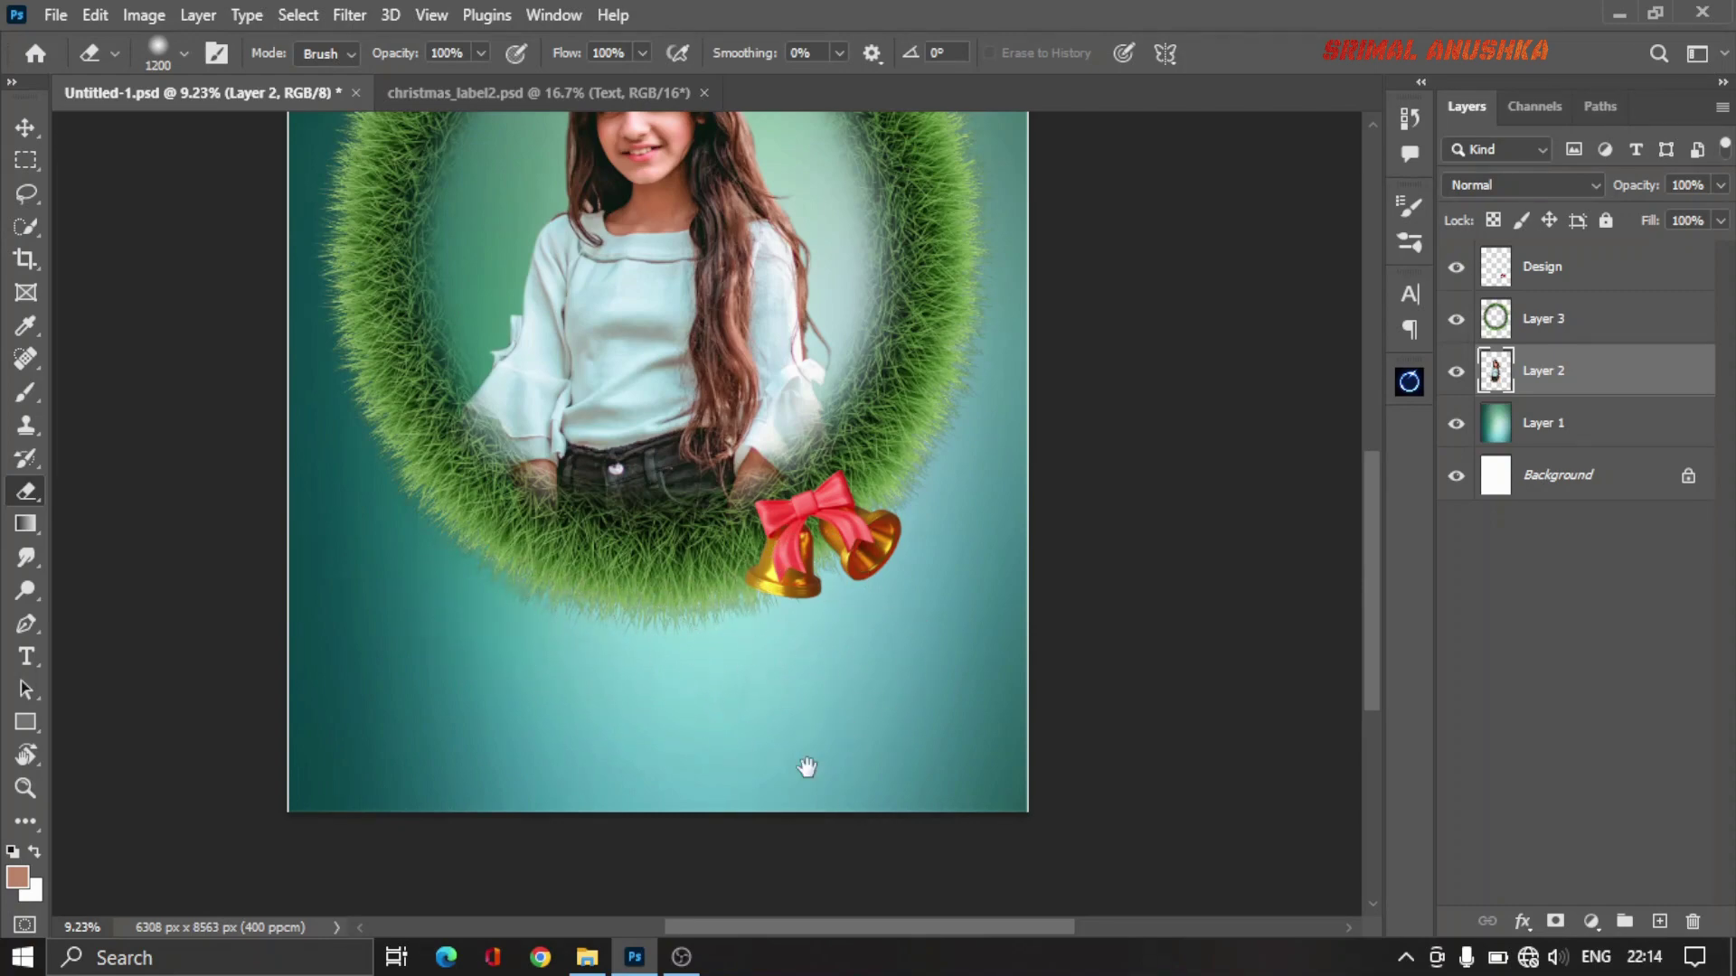
{"action": "left_click_drag", "start_coordinate": [802, 763], "coordinate": [812, 766]}
Step: Recentre the whole wreath portrait, then switch to the christmas_label2 card
{"action": "left_click_drag", "start_coordinate": [604, 709], "coordinate": [1169, 500]}
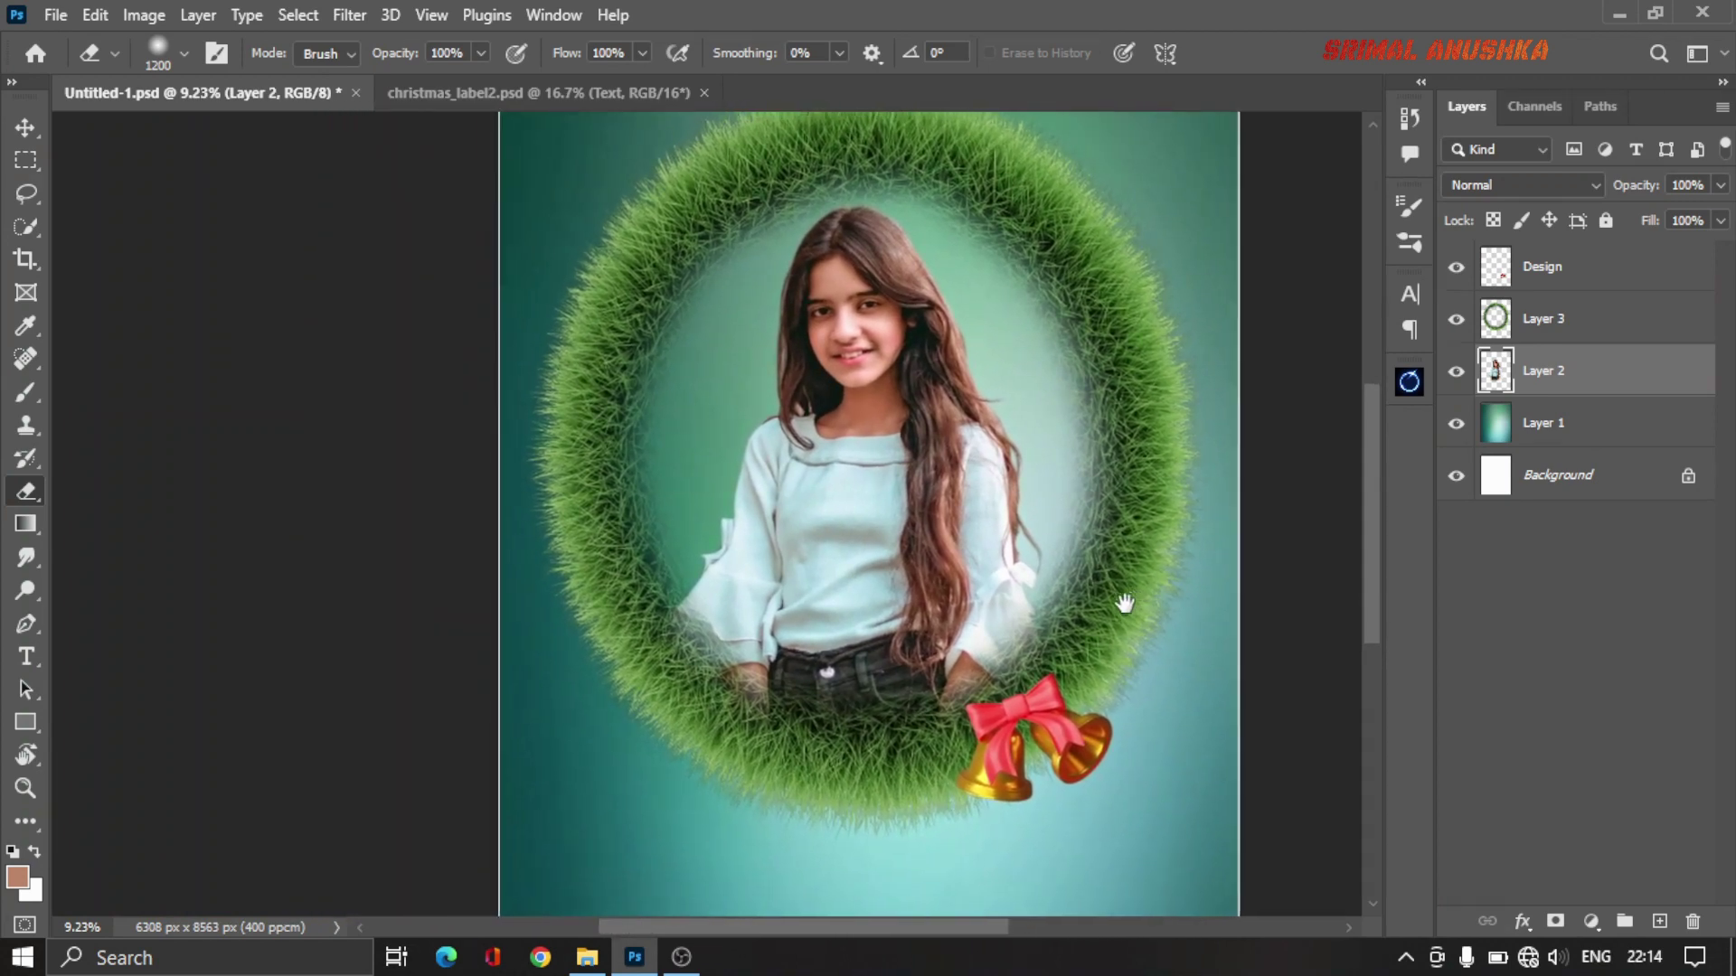
{"action": "left_click_drag", "start_coordinate": [1124, 603], "coordinate": [1076, 637]}
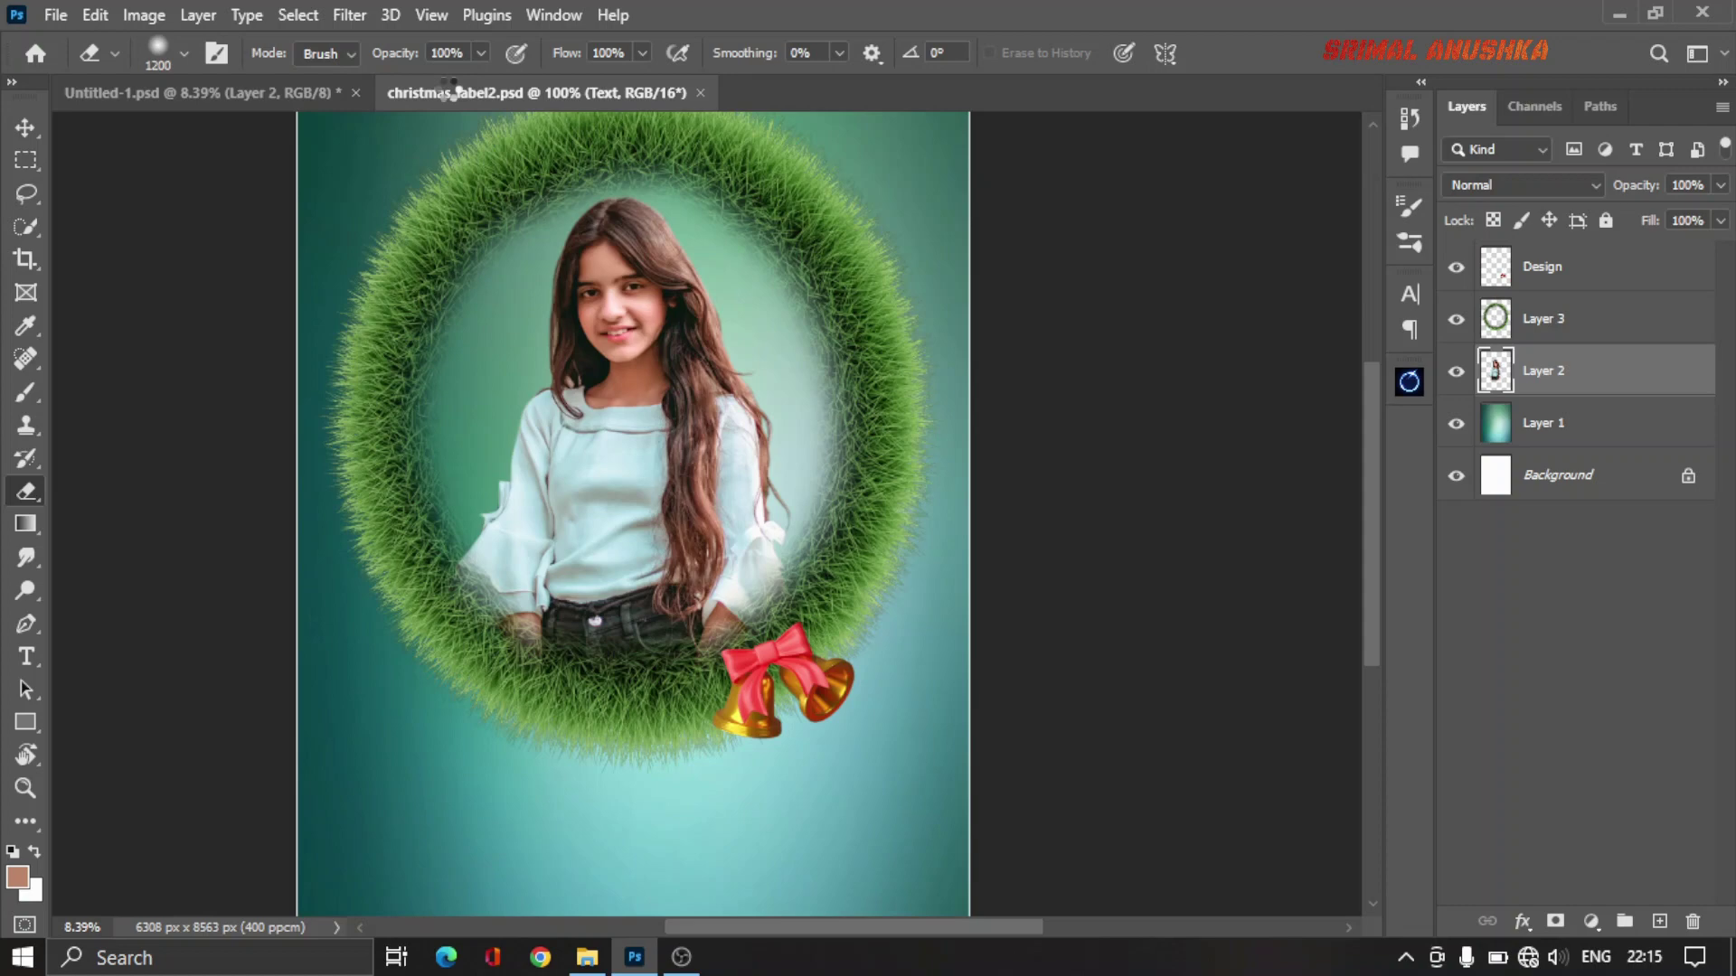
{"action": "left_click", "coordinate": [452, 92]}
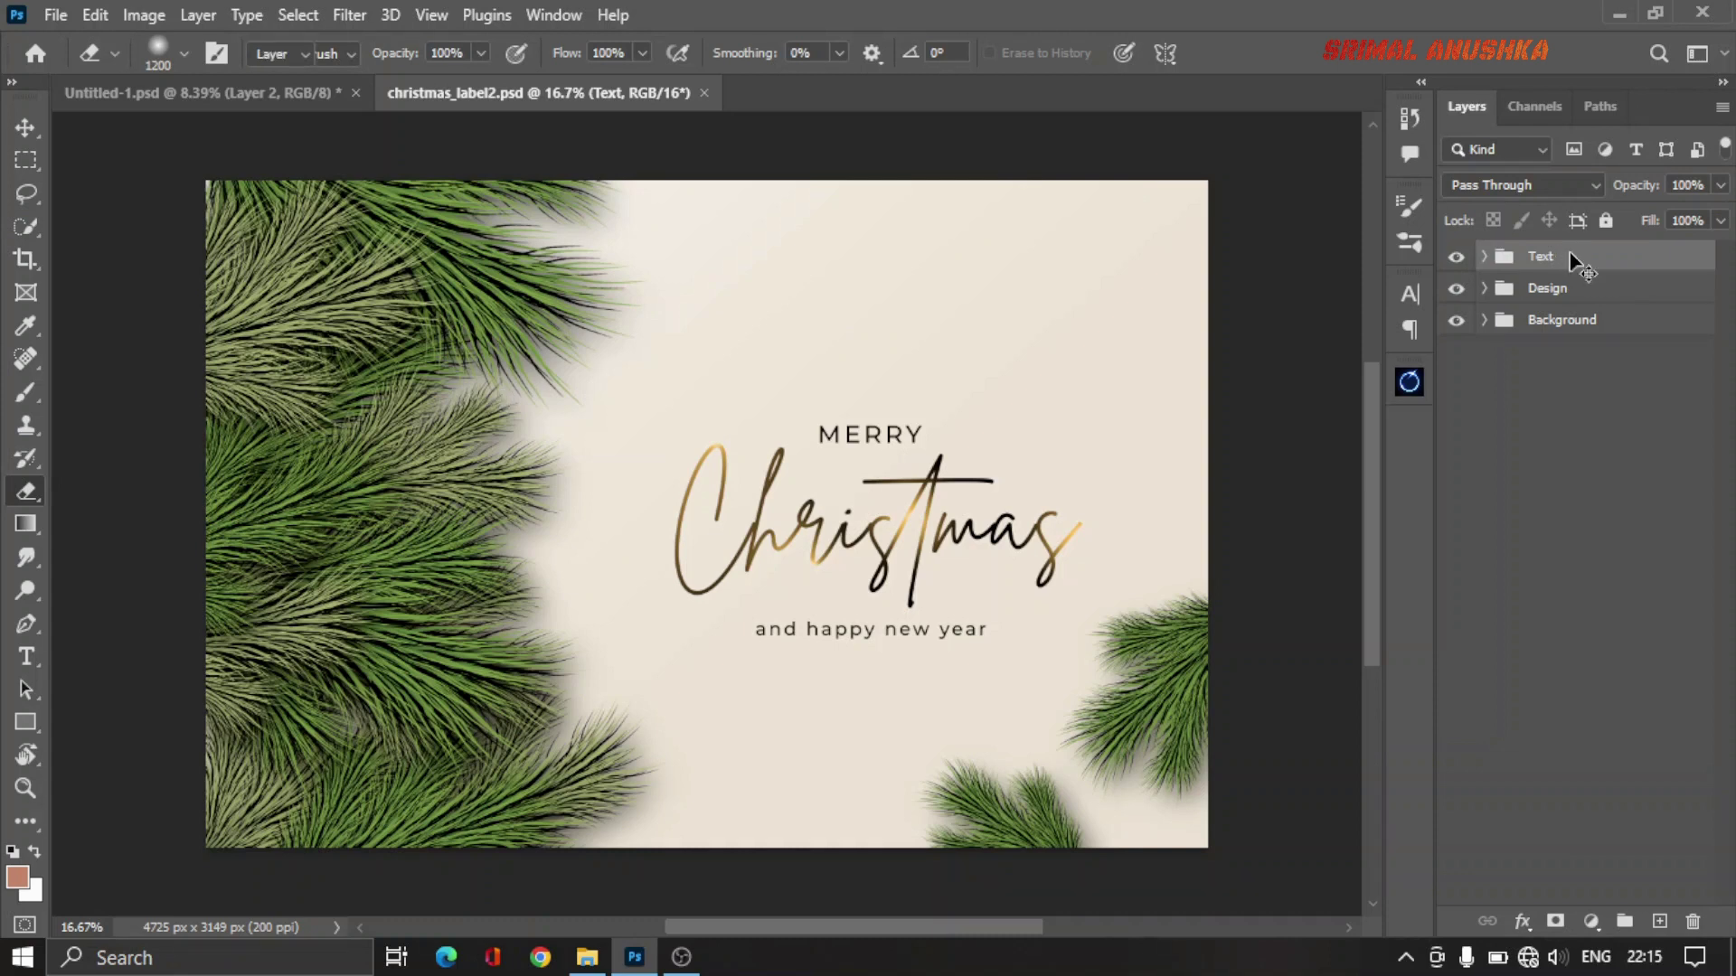
Step: Ungroup the card's Text, Design and Leaves groups into separate layers
{"action": "key", "text": "v"}
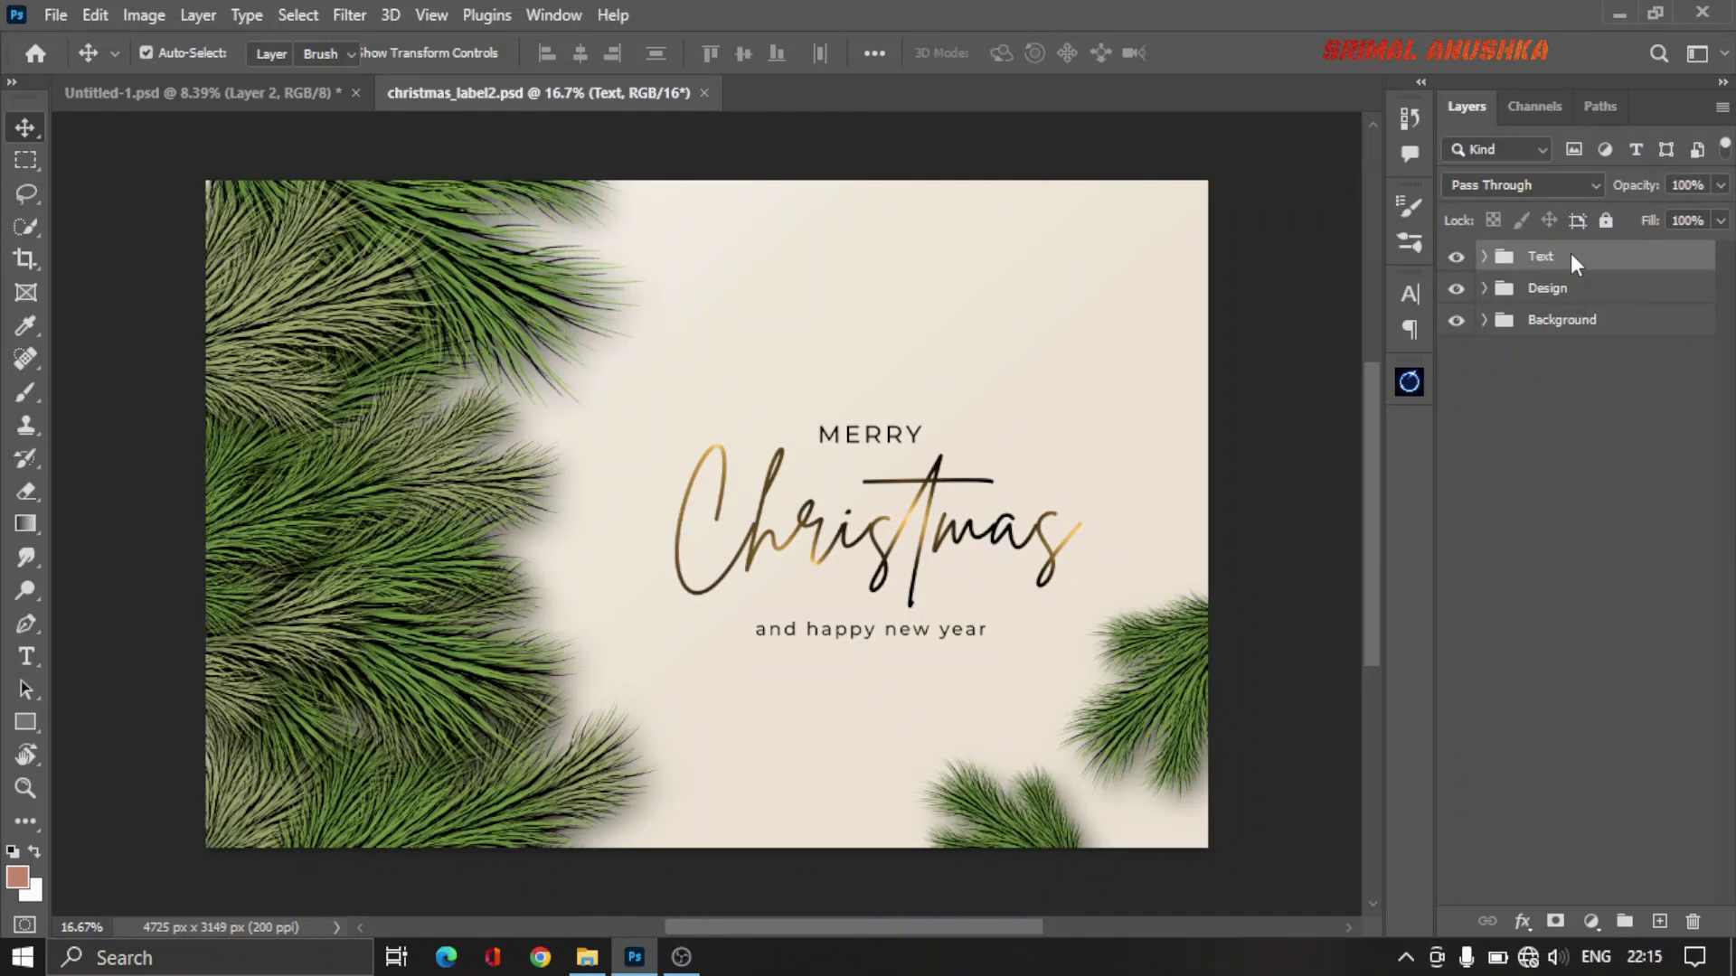
{"action": "right_click", "coordinate": [1571, 253]}
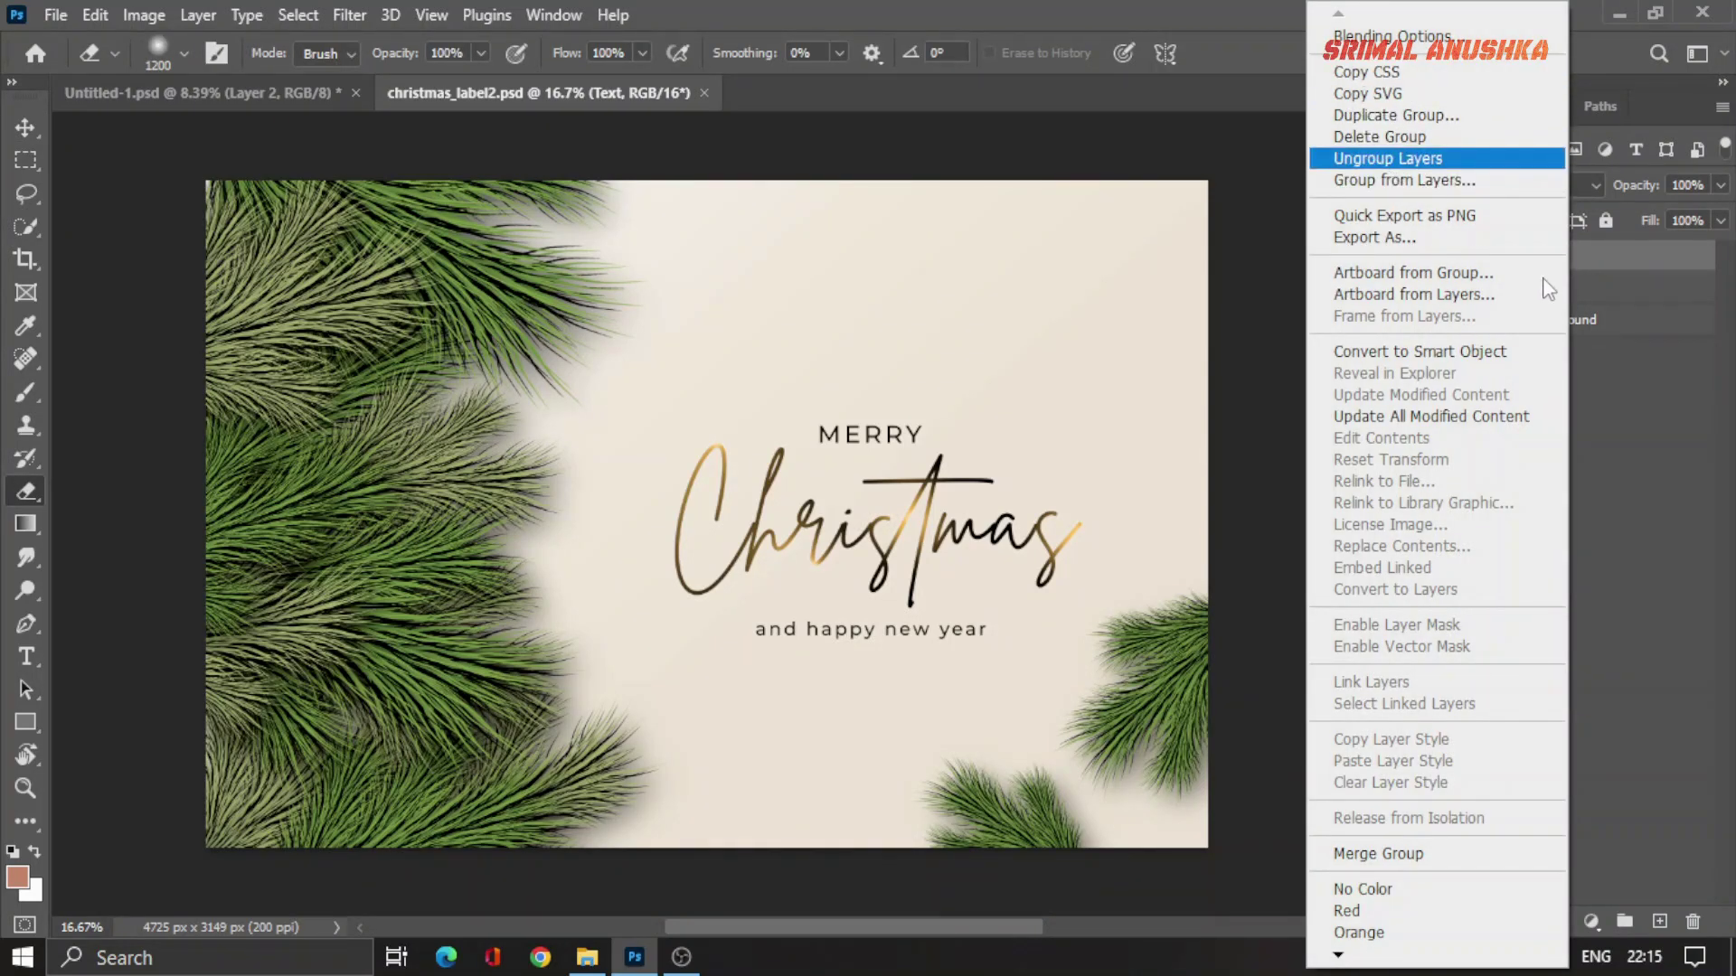
{"action": "left_click", "coordinate": [1575, 371]}
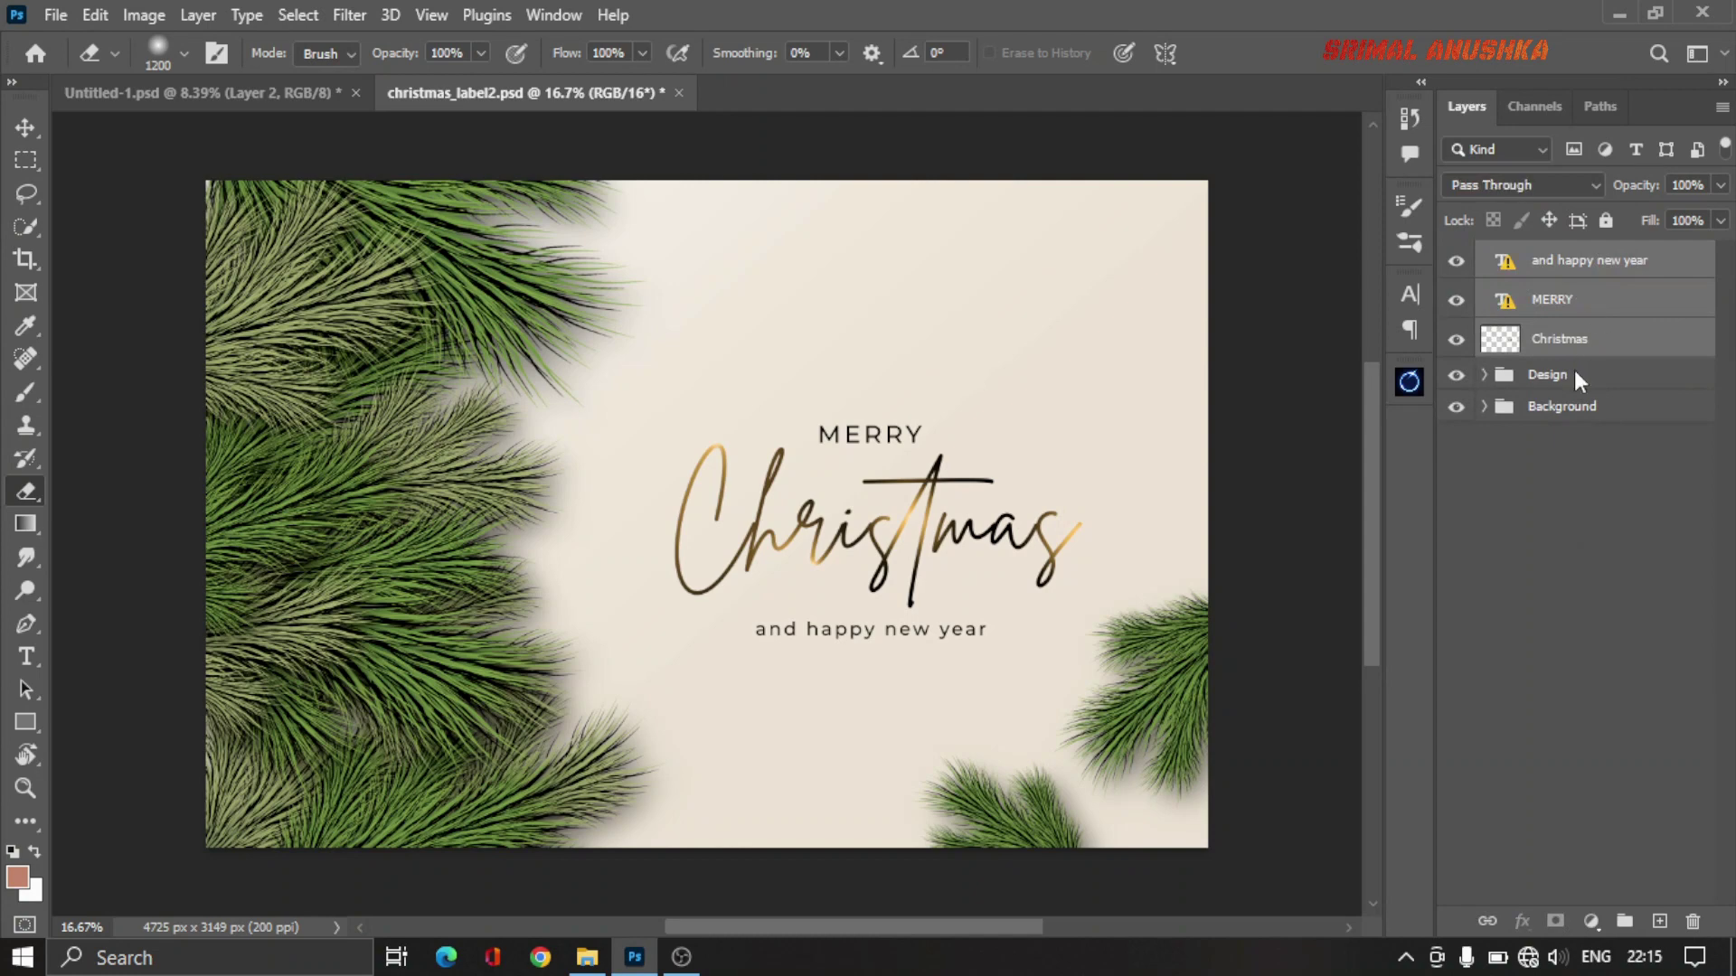
{"action": "right_click", "coordinate": [1575, 371]}
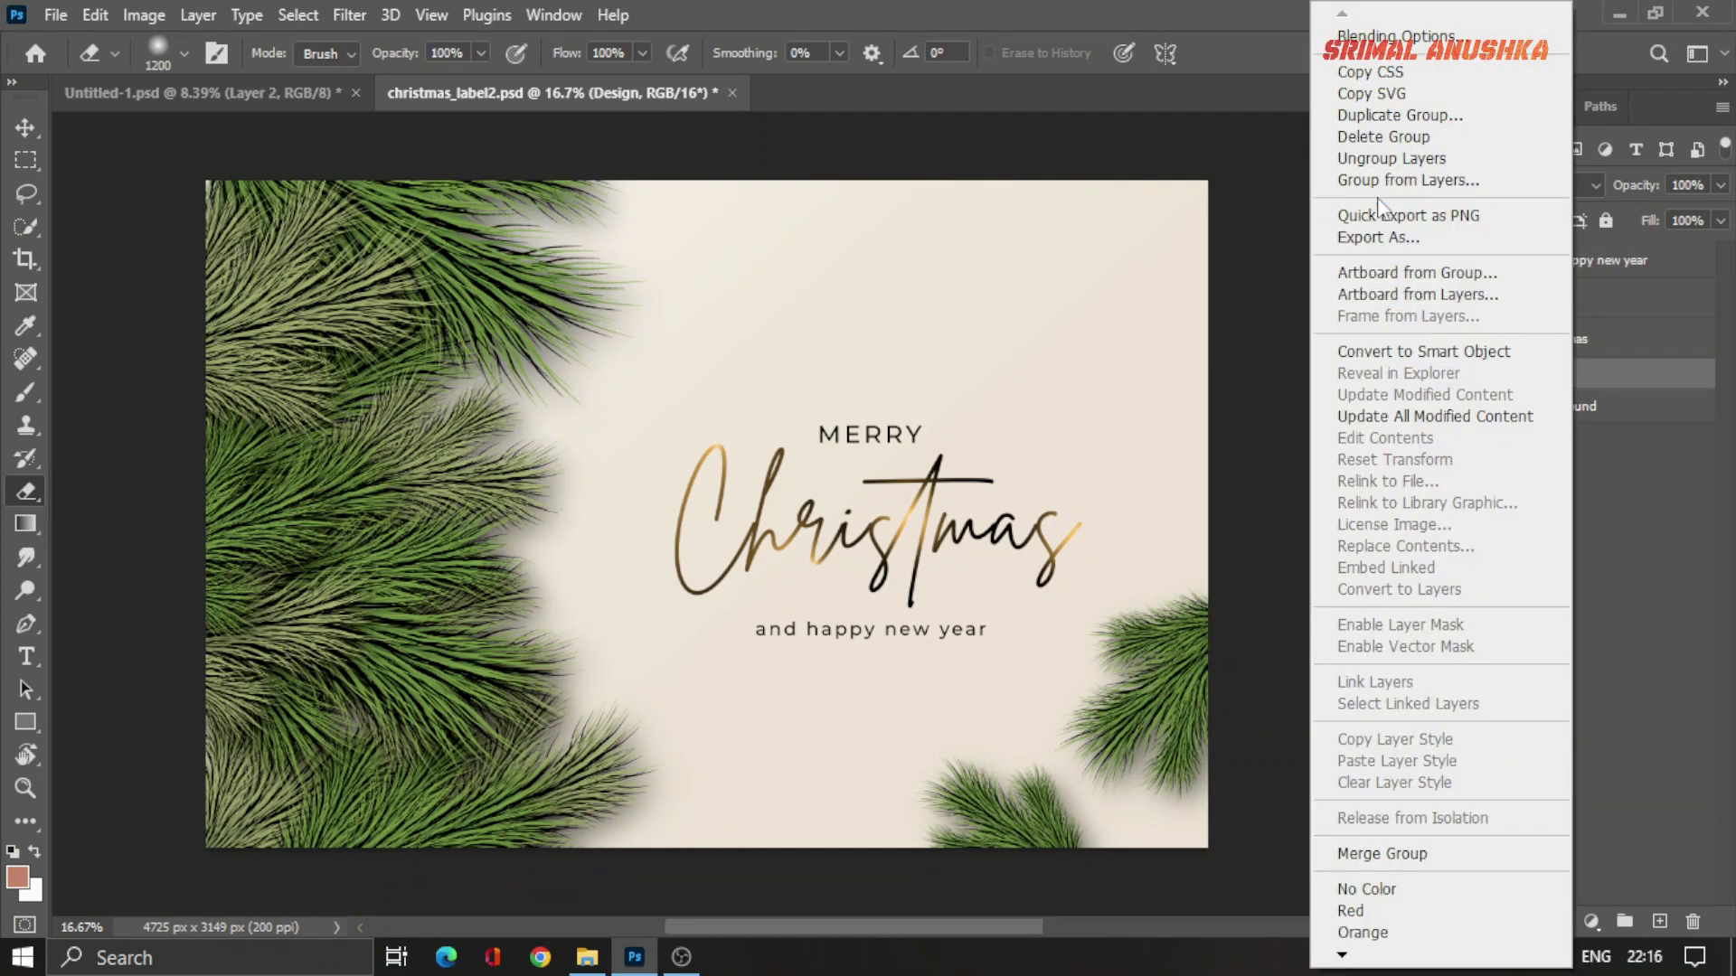
{"action": "left_click", "coordinate": [1388, 159]}
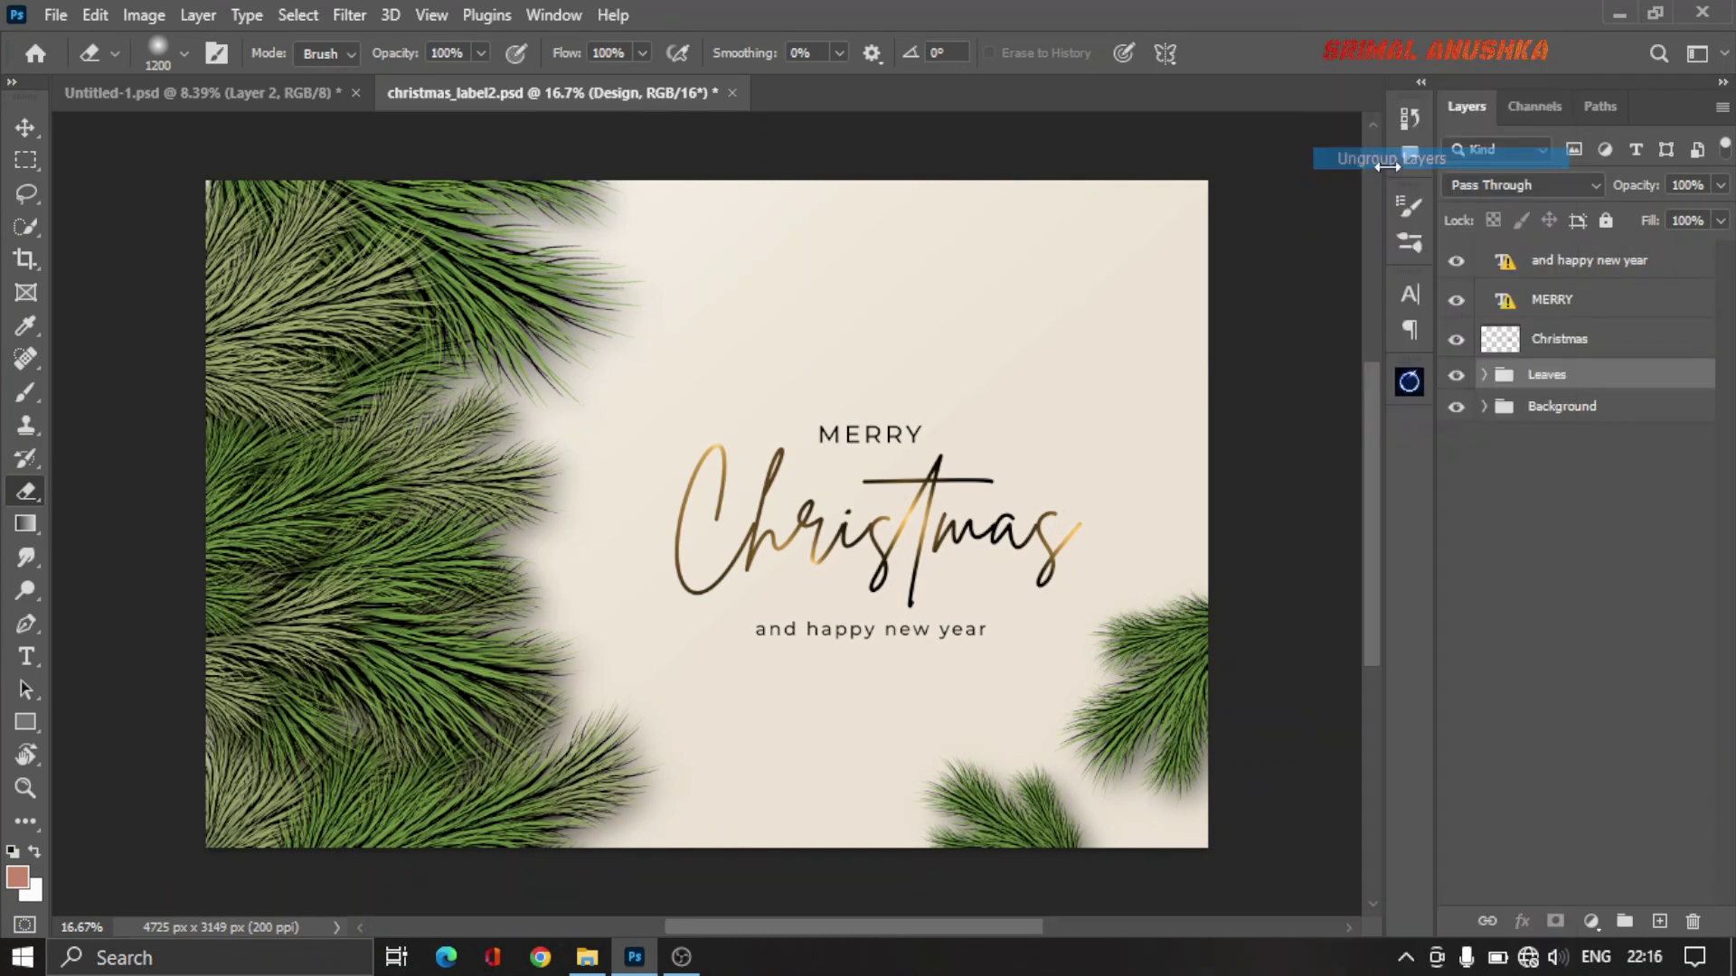
{"action": "right_click", "coordinate": [1556, 386]}
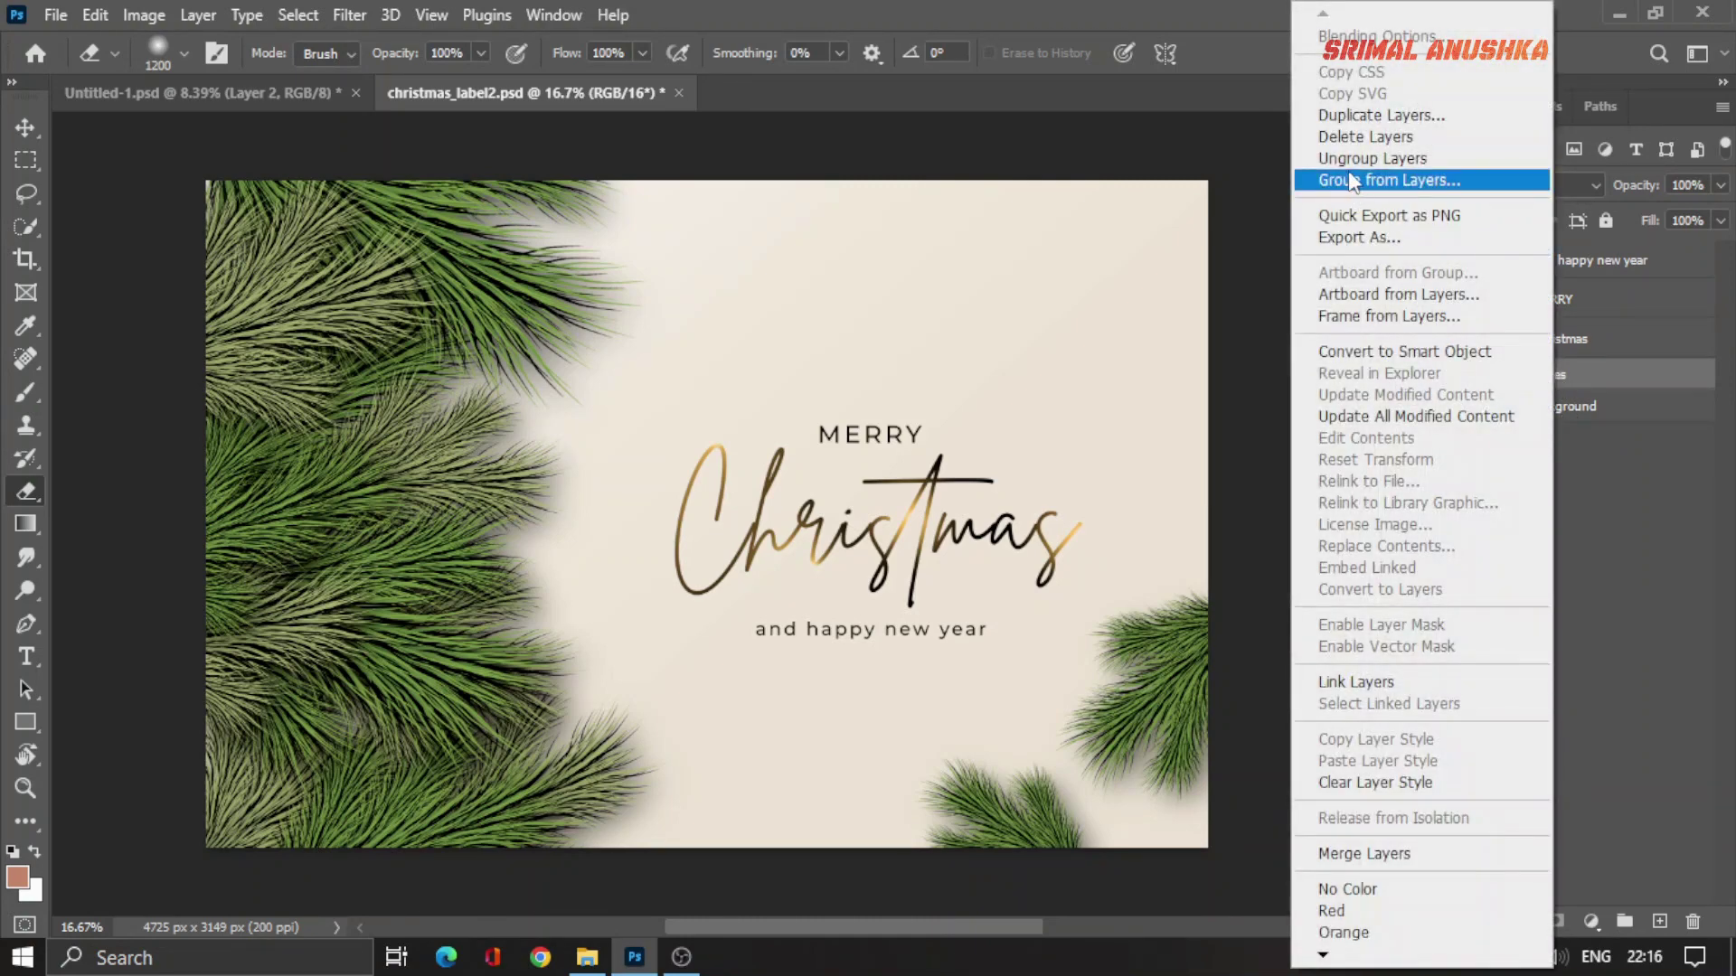
{"action": "left_click", "coordinate": [1374, 158]}
Step: Hide the card's Background group and dismiss the hidden-layer warning
{"action": "scroll", "coordinate": [1488, 542], "scroll_direction": "down", "scroll_amount": 5}
{"action": "scroll", "coordinate": [1488, 561], "scroll_direction": "down", "scroll_amount": 3}
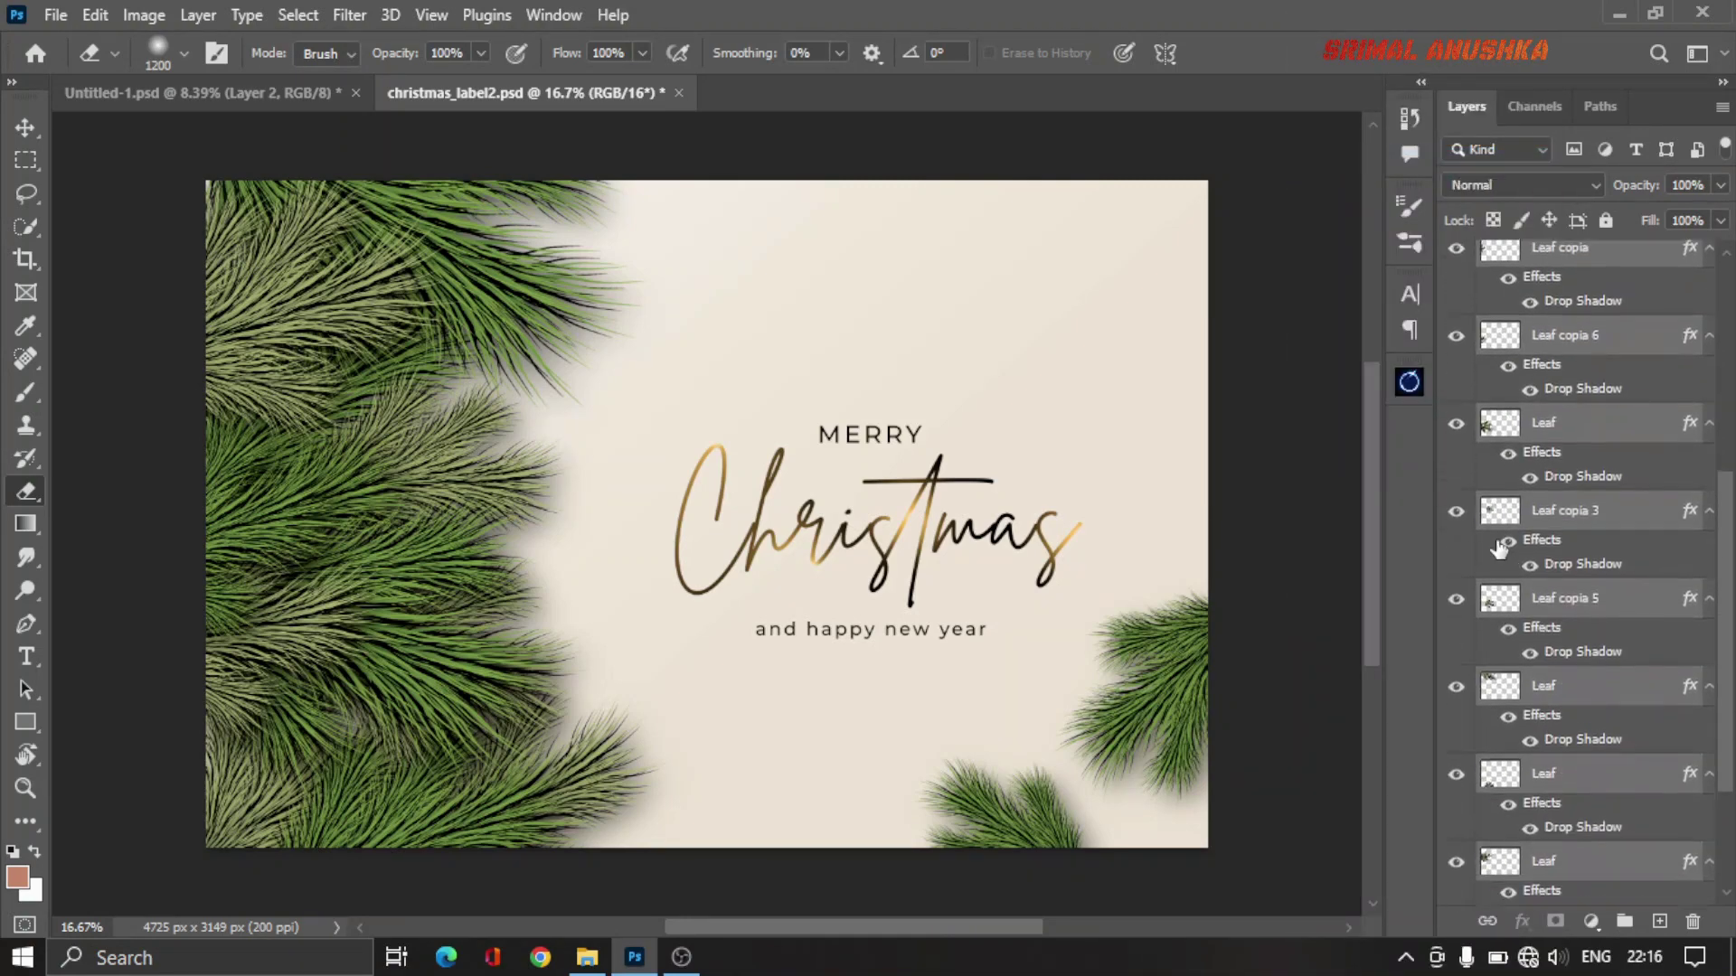
{"action": "scroll", "coordinate": [1488, 585], "scroll_direction": "down", "scroll_amount": 3}
{"action": "left_click", "coordinate": [1608, 894]}
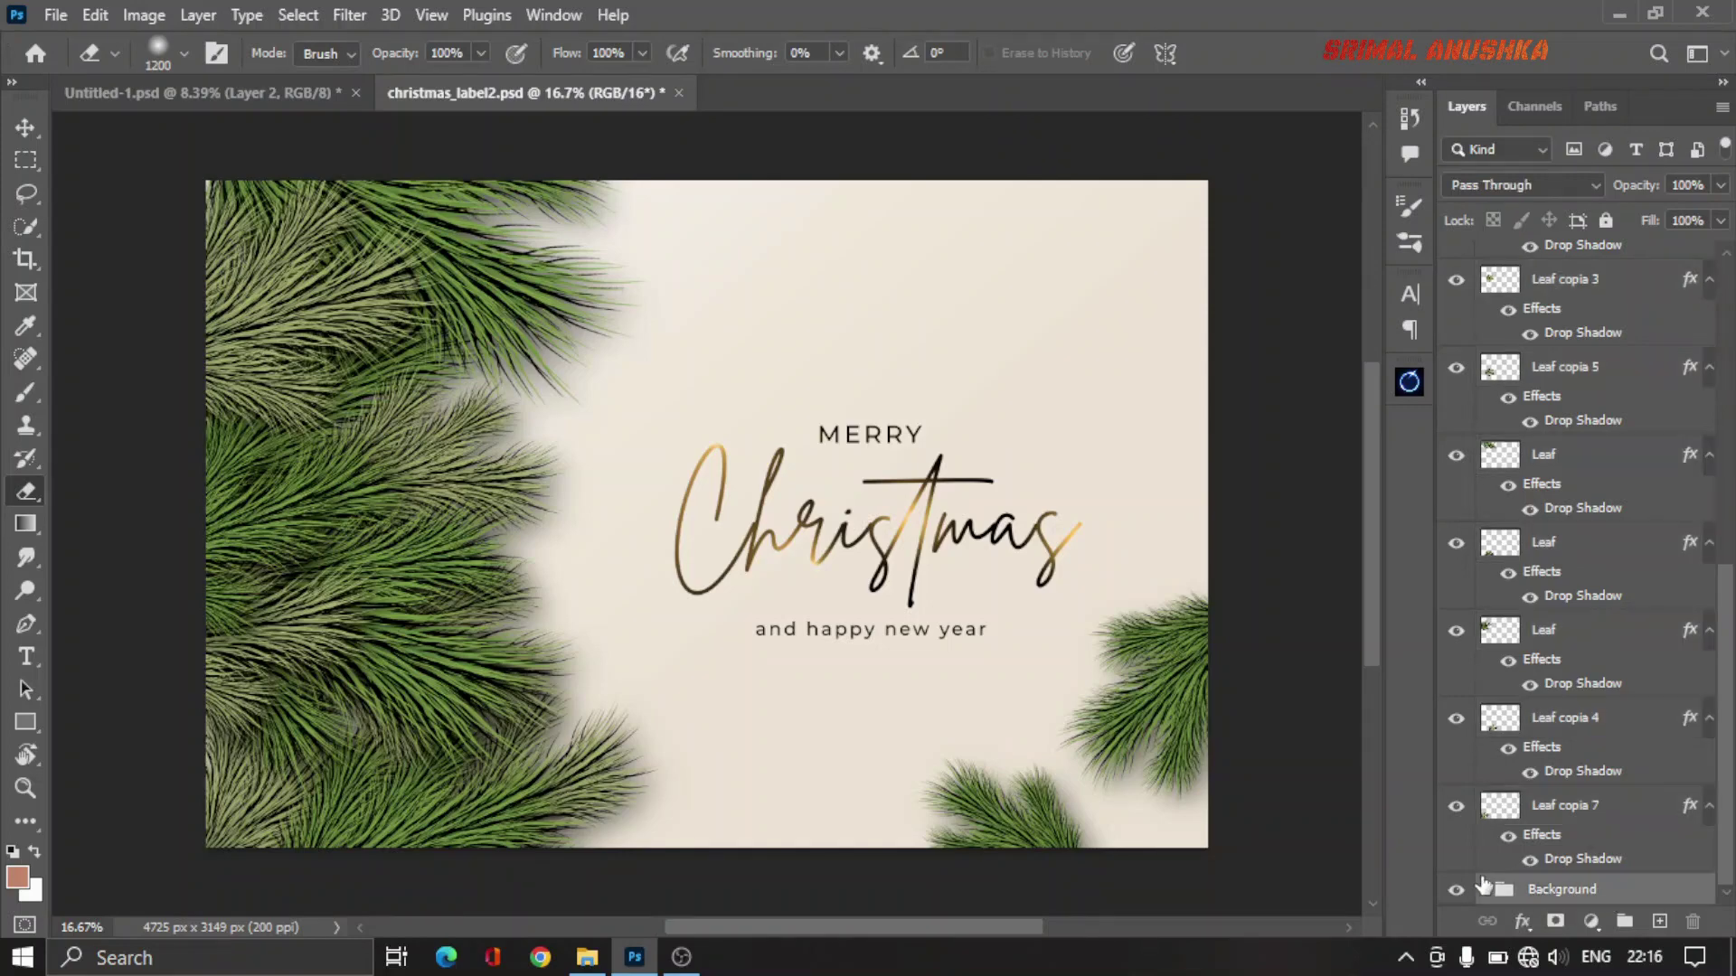
{"action": "left_click", "coordinate": [1456, 890]}
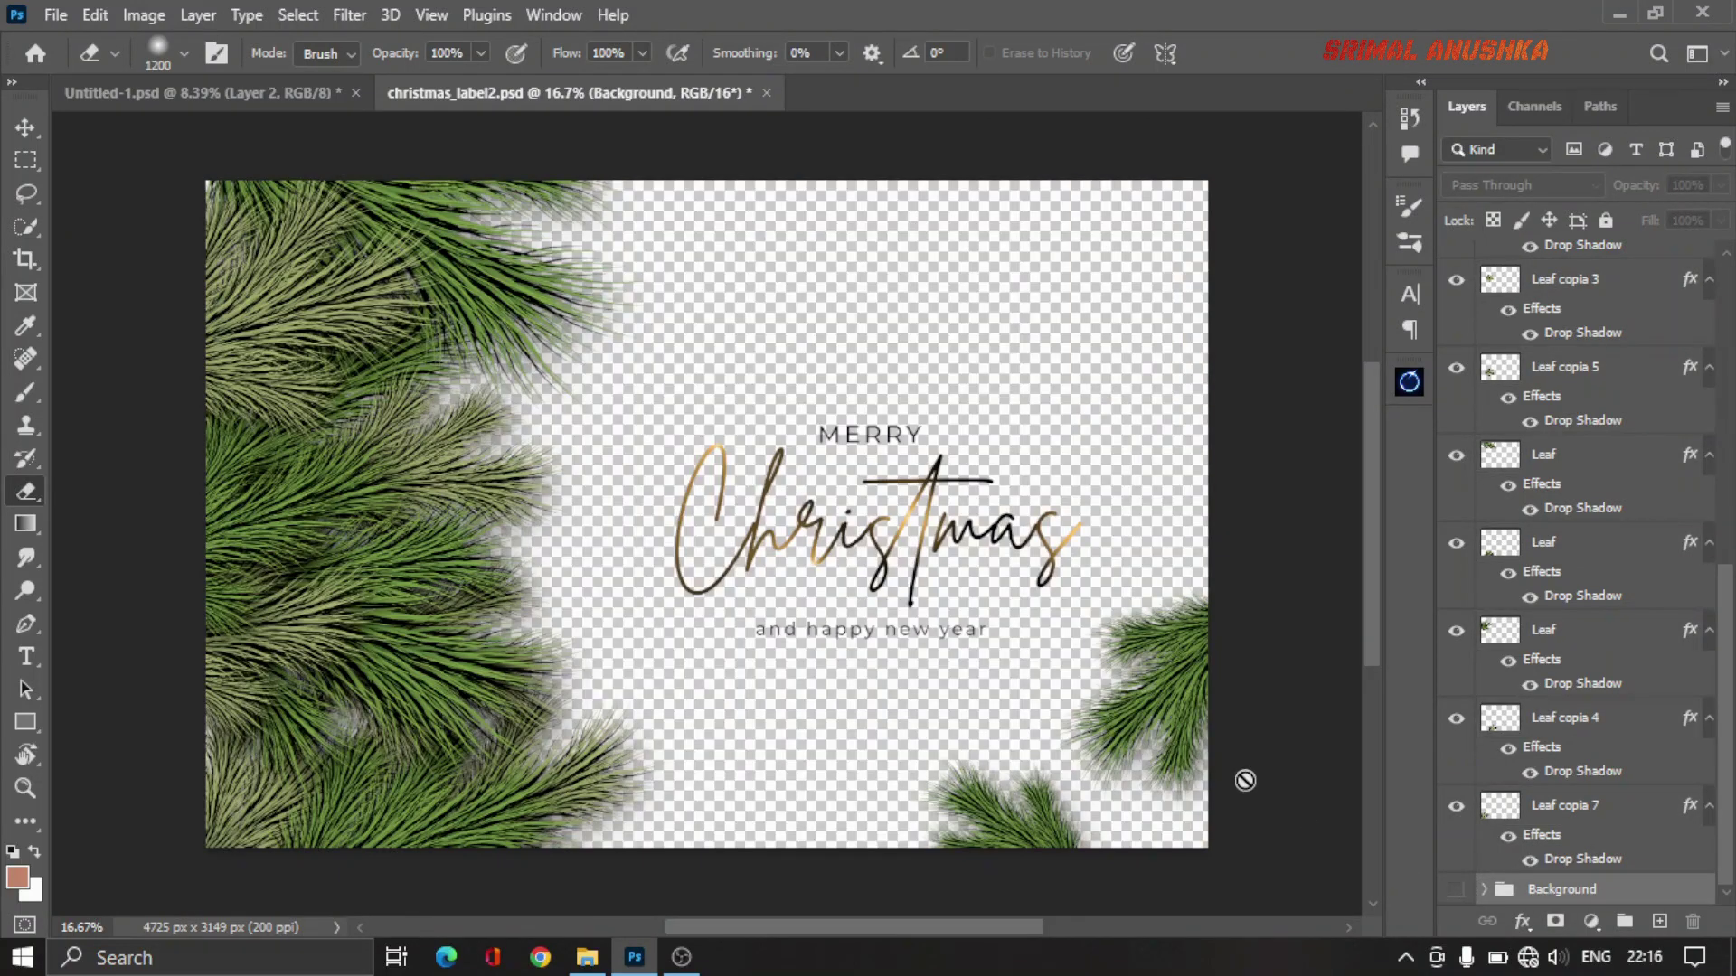
{"action": "left_click", "coordinate": [1200, 681]}
{"action": "left_click", "coordinate": [867, 366]}
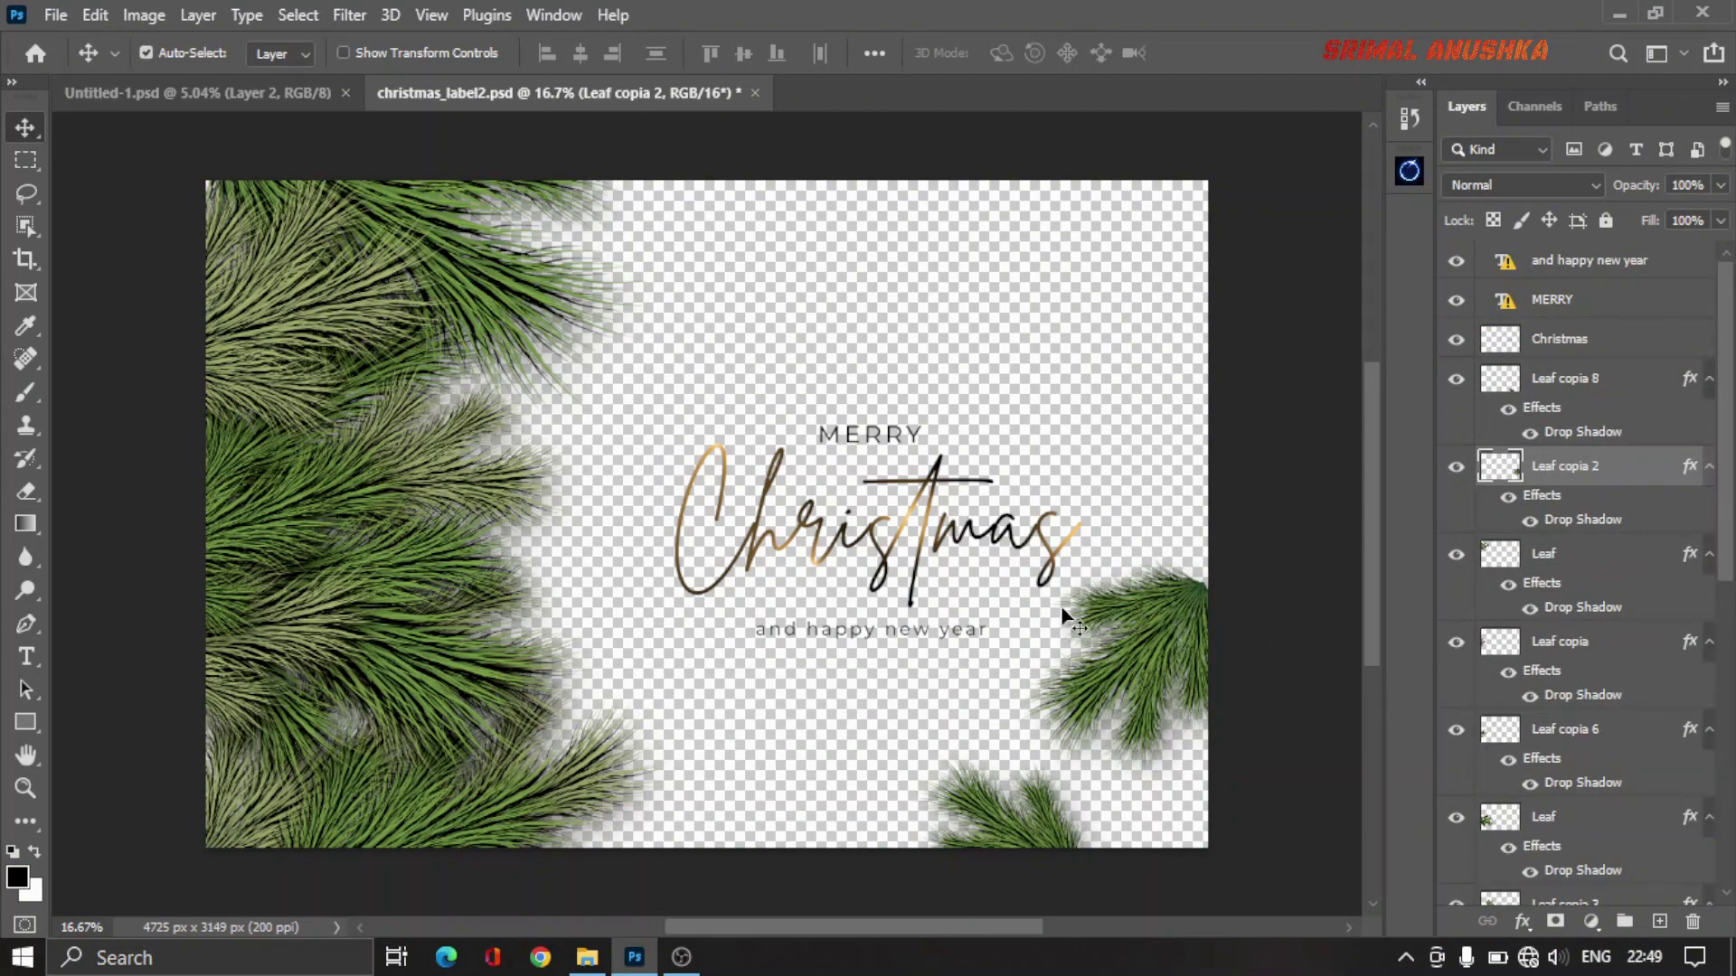
Step: Bring the Leaf copia 2 pine branch into the portrait above Layer 3 at the wreath's lower left
{"action": "mouse_move", "coordinate": [1121, 604]}
{"action": "left_mouse_down"}
{"action": "mouse_move", "coordinate": [322, 93]}
{"action": "mouse_move", "coordinate": [528, 364]}
{"action": "left_mouse_up"}
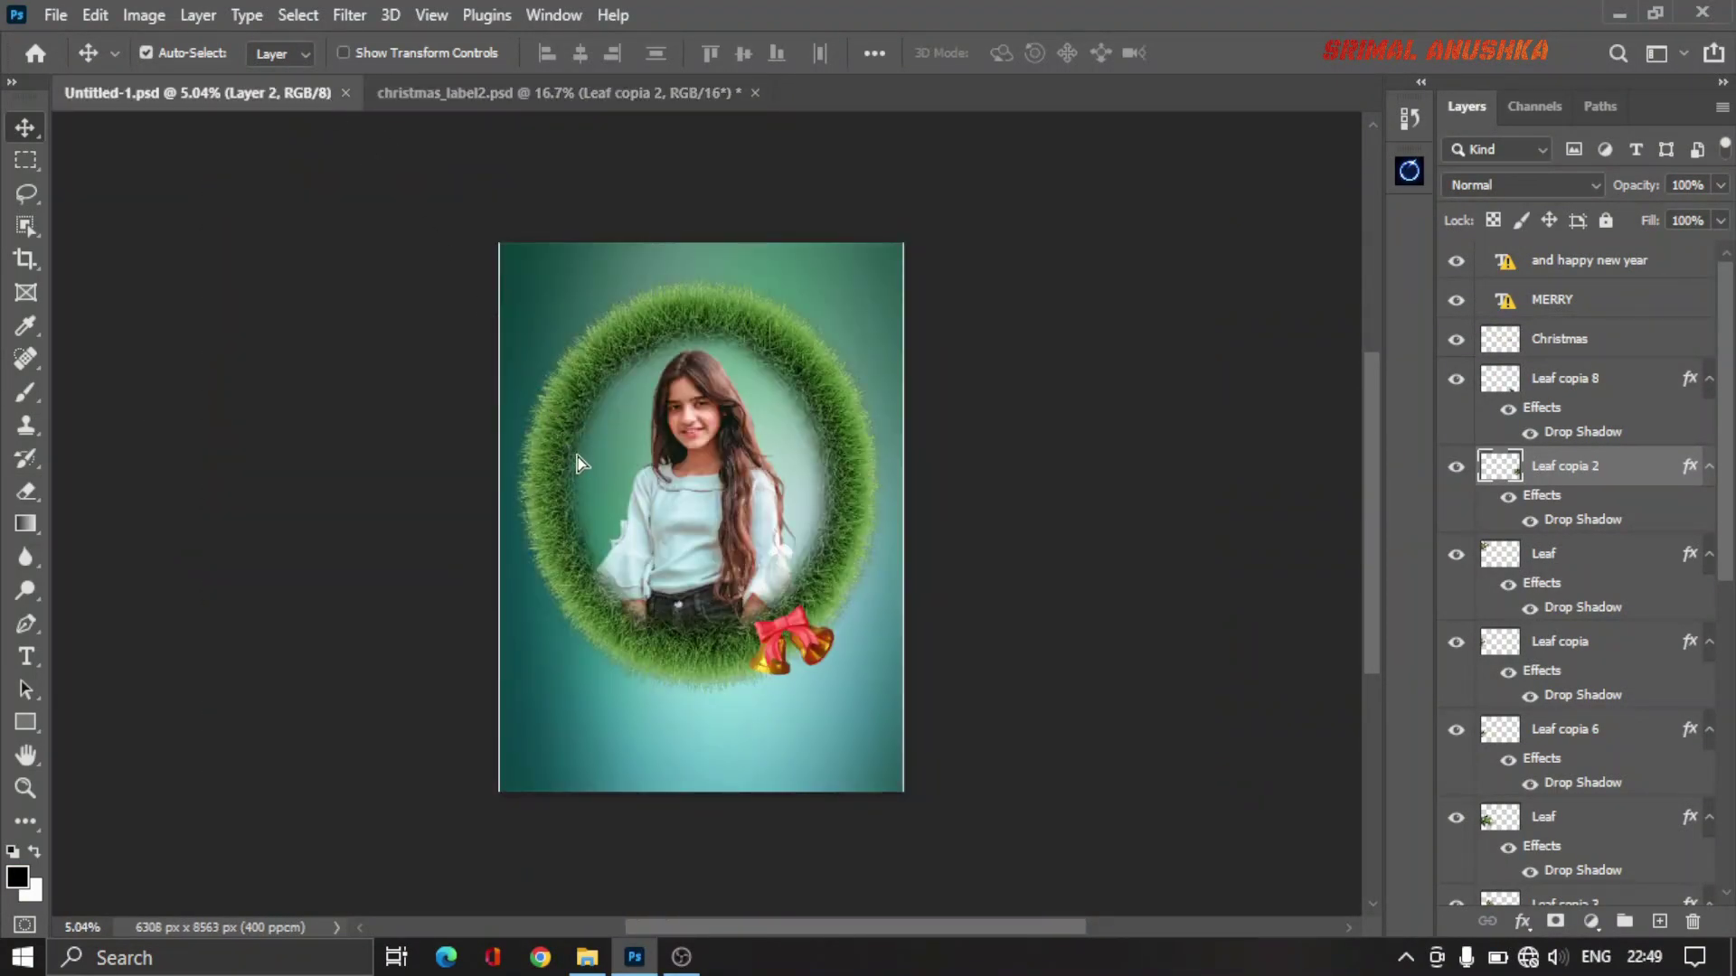
{"action": "left_click", "coordinate": [830, 387]}
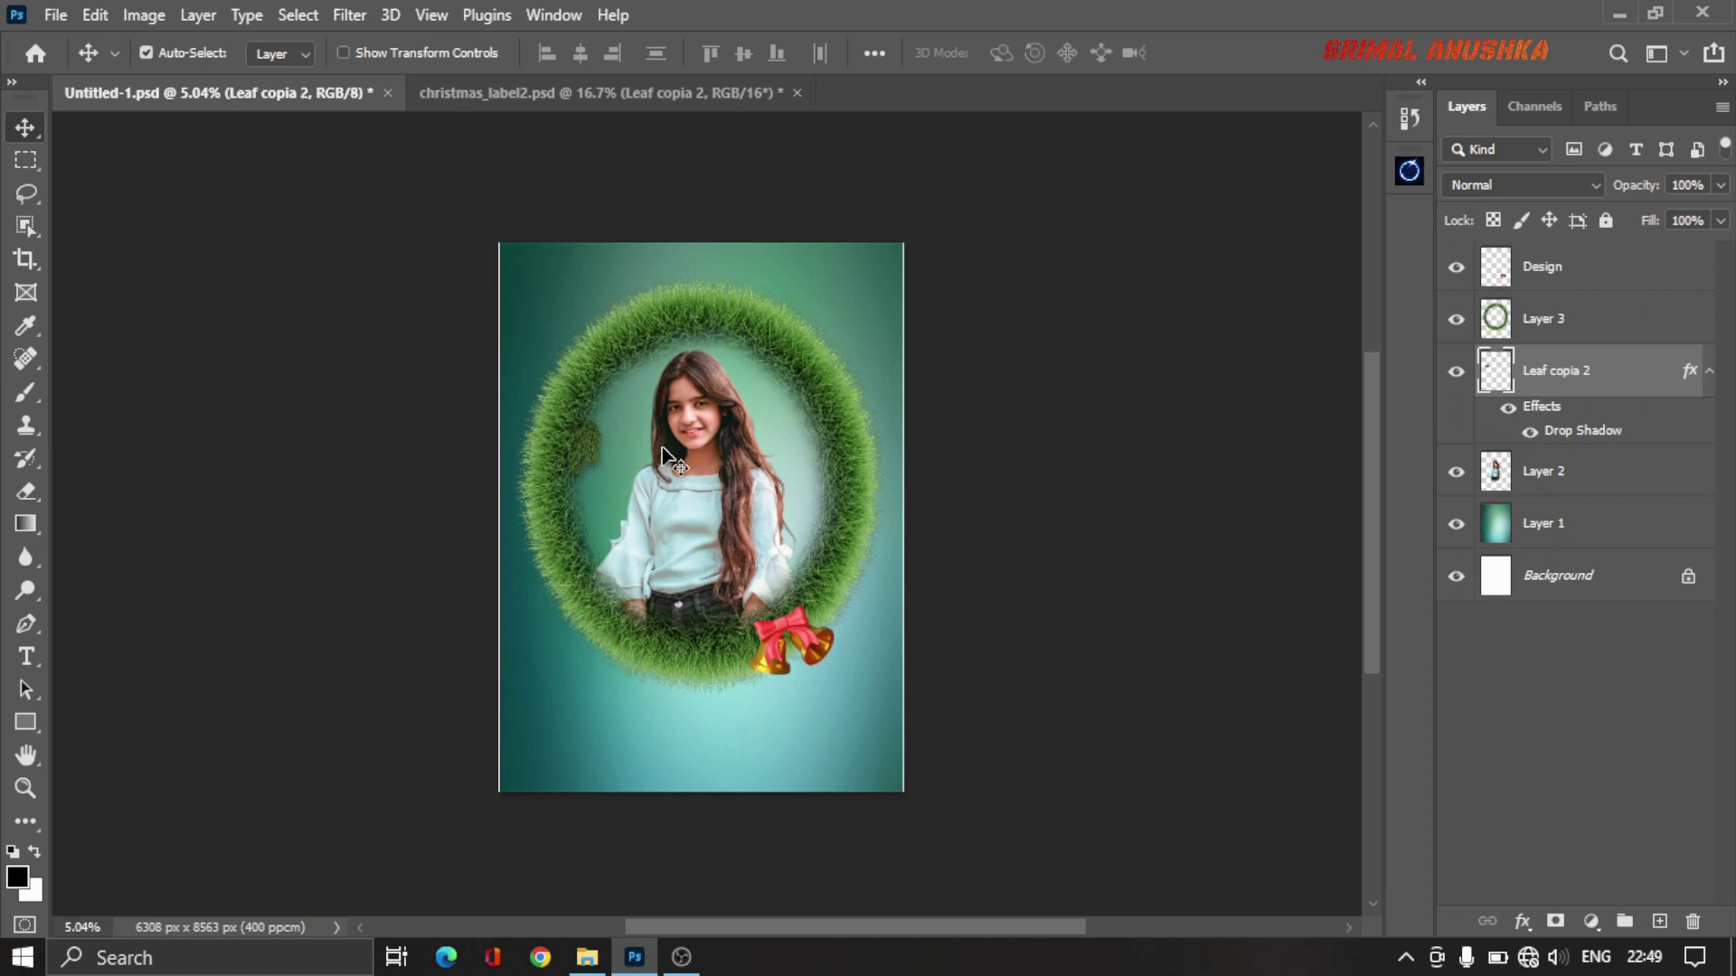
{"action": "key", "text": "ctrl"}
{"action": "key", "text": "ctrl+t"}
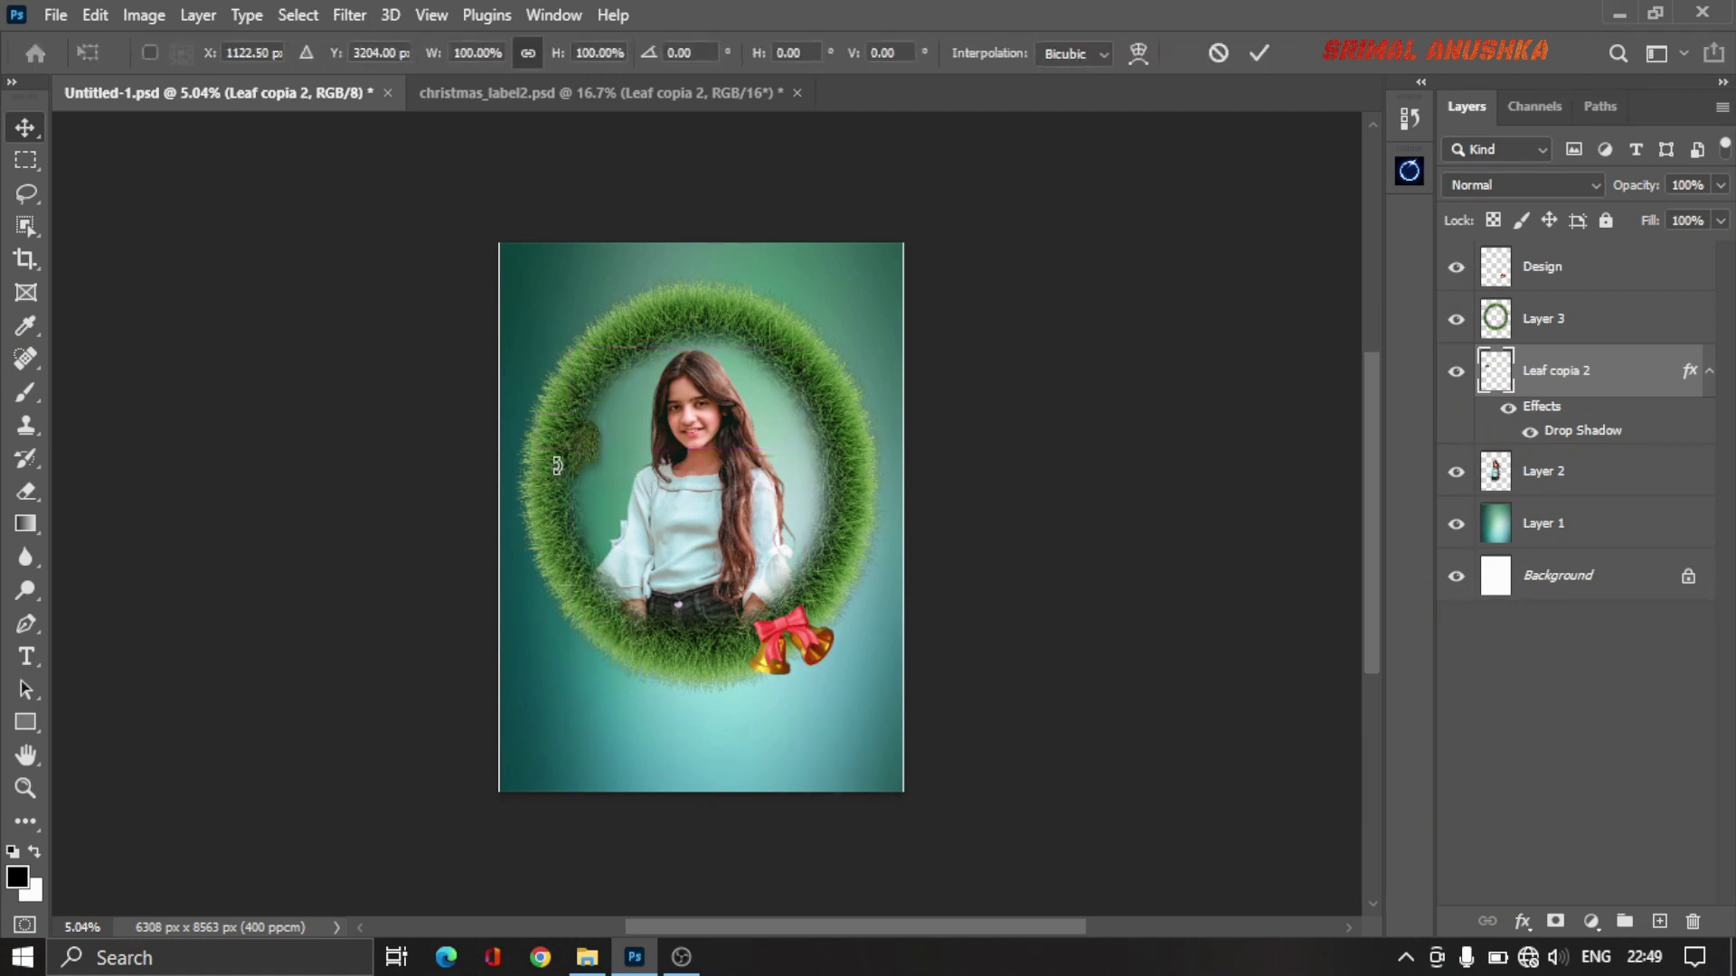
{"action": "scroll", "coordinate": [618, 459], "scroll_direction": "up", "scroll_amount": 2, "text": "alt"}
{"action": "left_click_drag", "start_coordinate": [704, 509], "coordinate": [783, 355]}
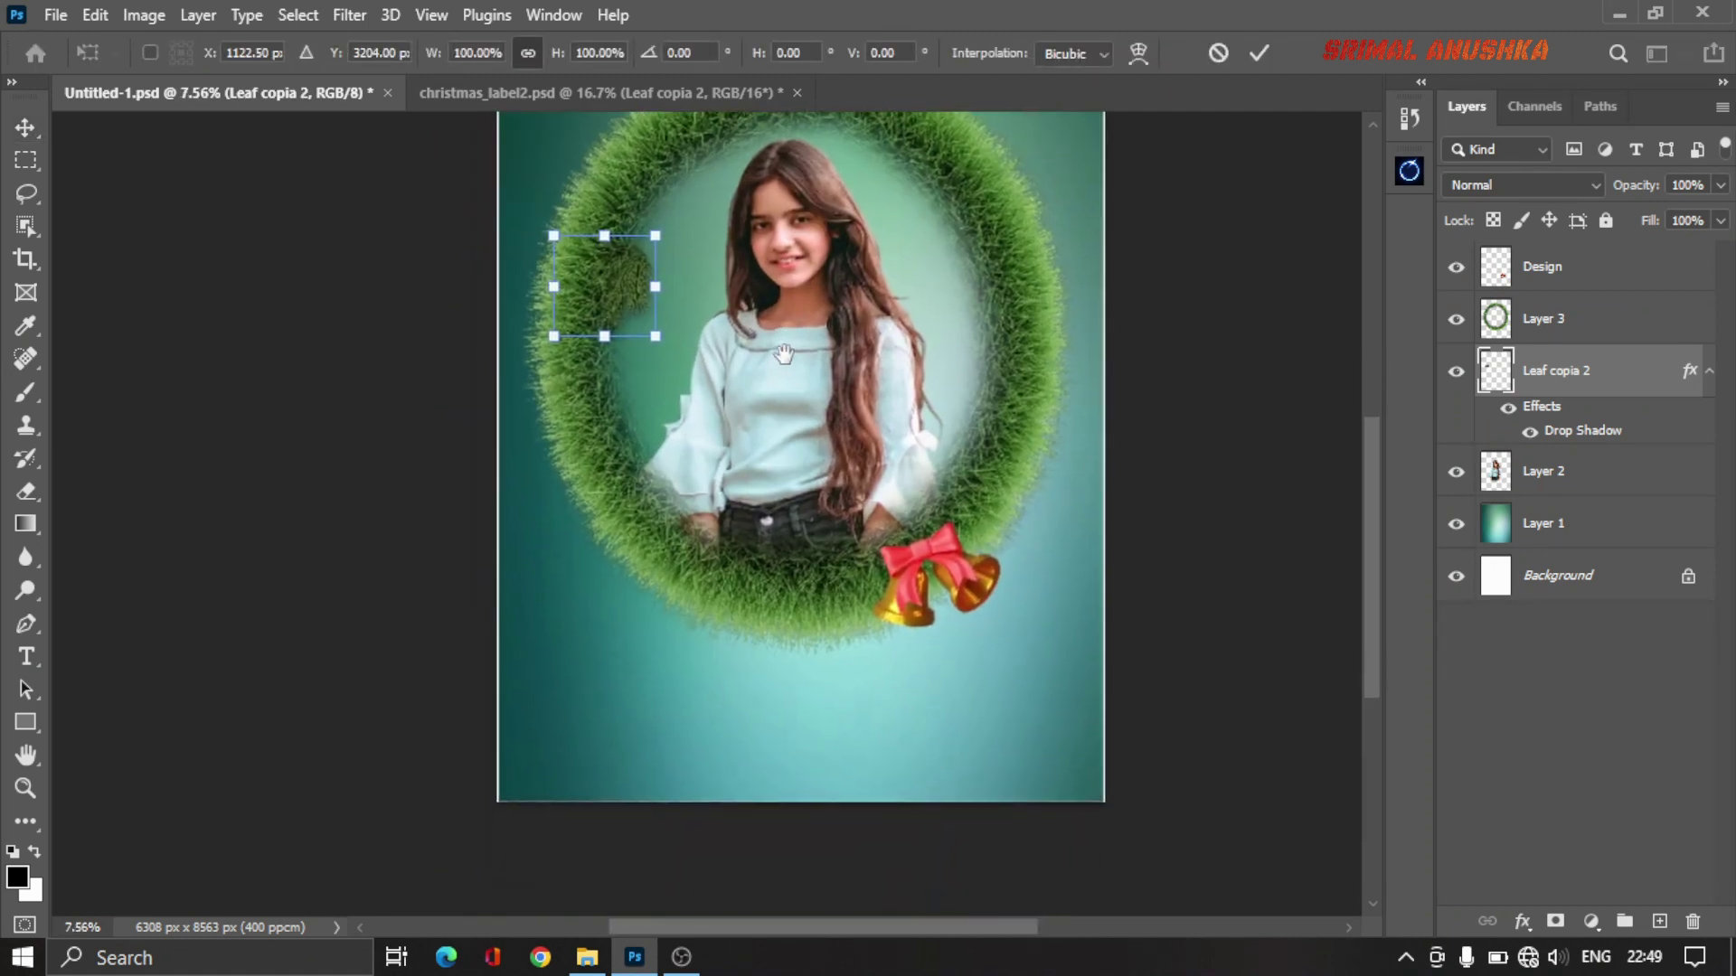
{"action": "mouse_move", "coordinate": [631, 292]}
{"action": "left_mouse_down"}
{"action": "mouse_move", "coordinate": [640, 271]}
{"action": "mouse_move", "coordinate": [680, 583]}
{"action": "left_mouse_up"}
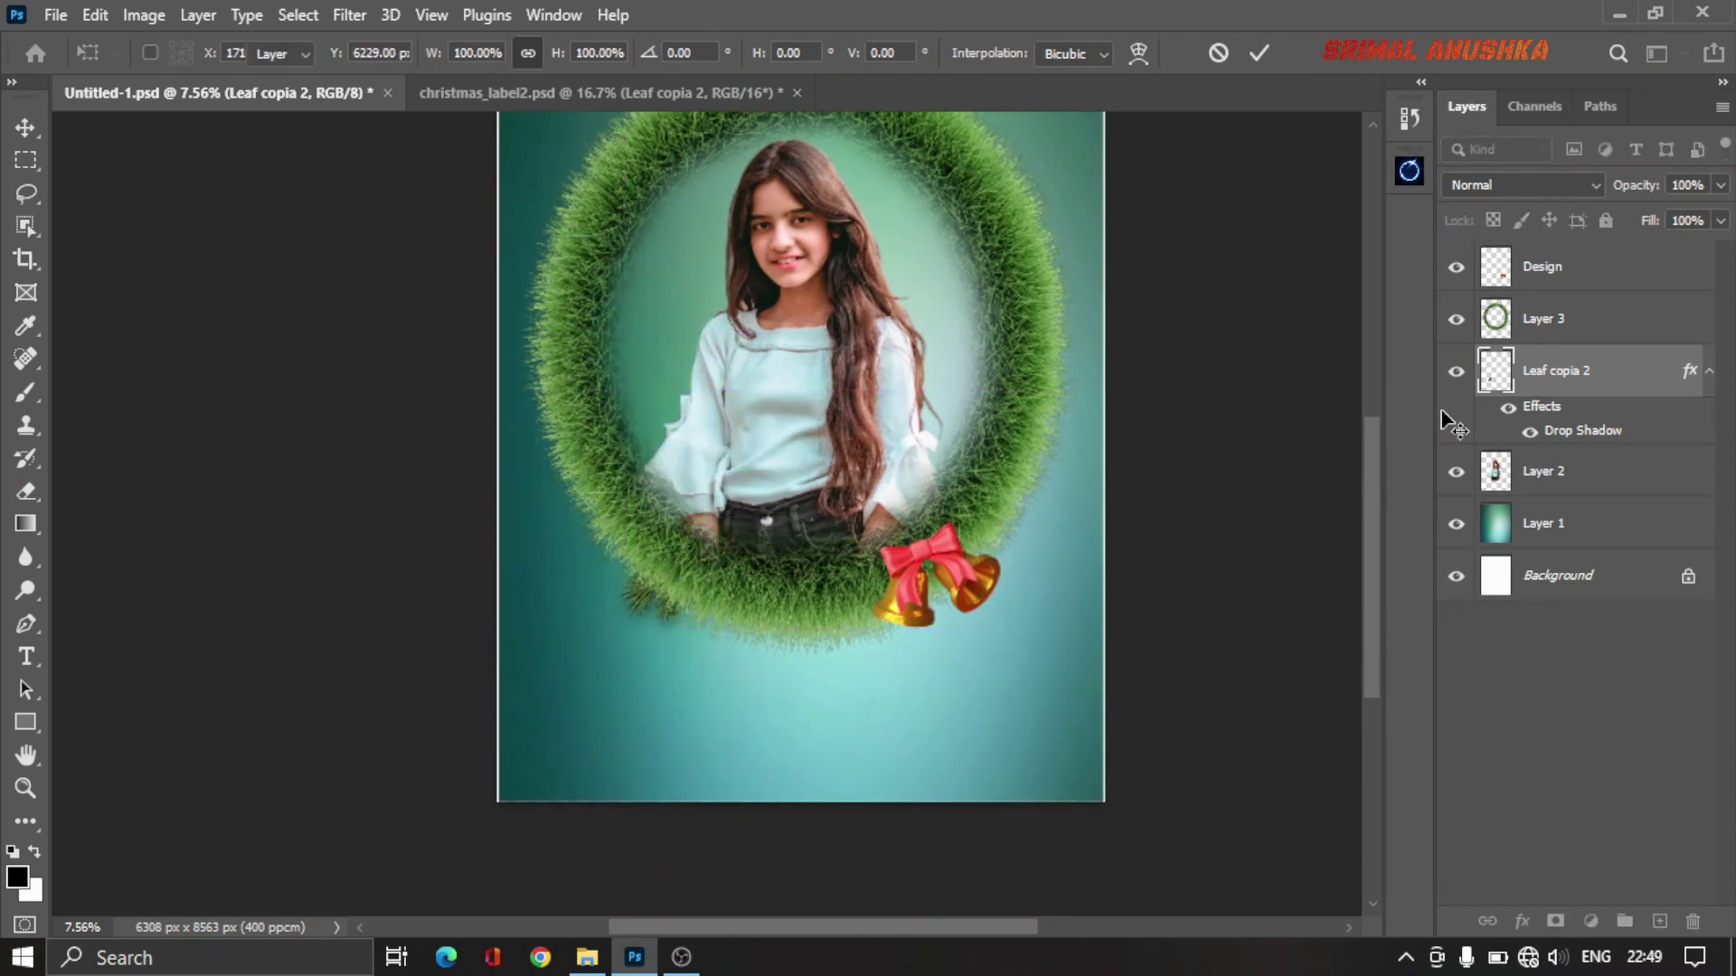
{"action": "left_click_drag", "start_coordinate": [1537, 371], "coordinate": [1555, 315]}
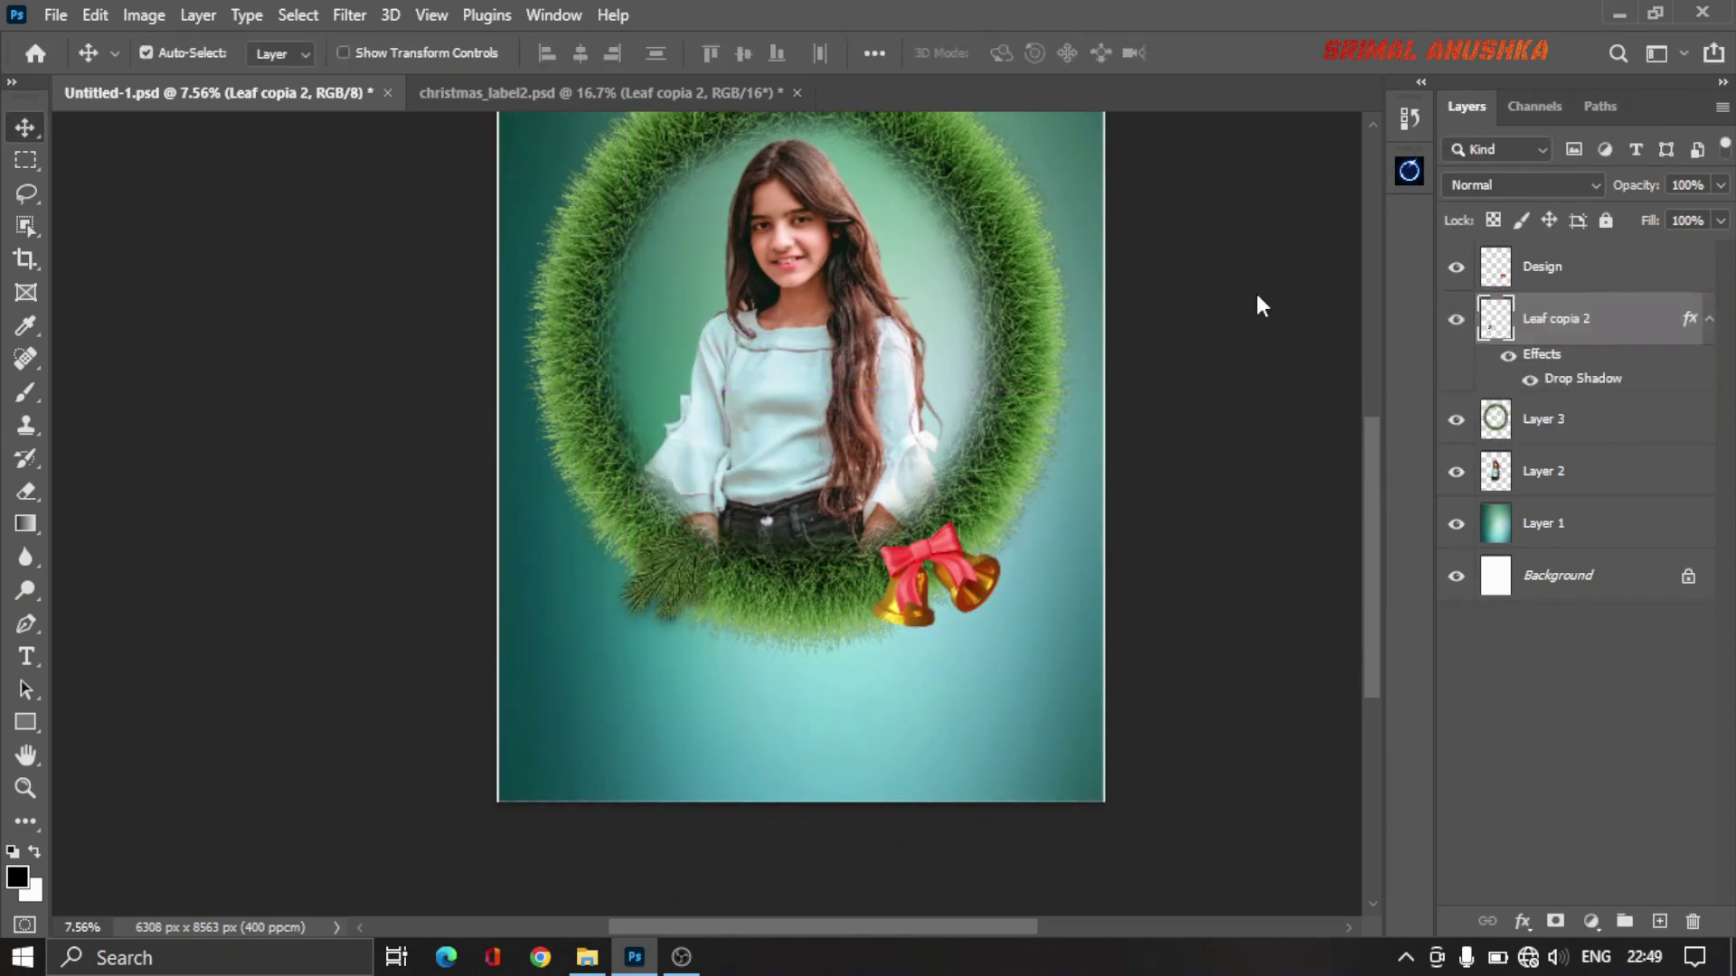
{"action": "scroll", "coordinate": [669, 578], "scroll_direction": "up", "scroll_amount": 3}
{"action": "left_click_drag", "start_coordinate": [674, 570], "coordinate": [657, 601]}
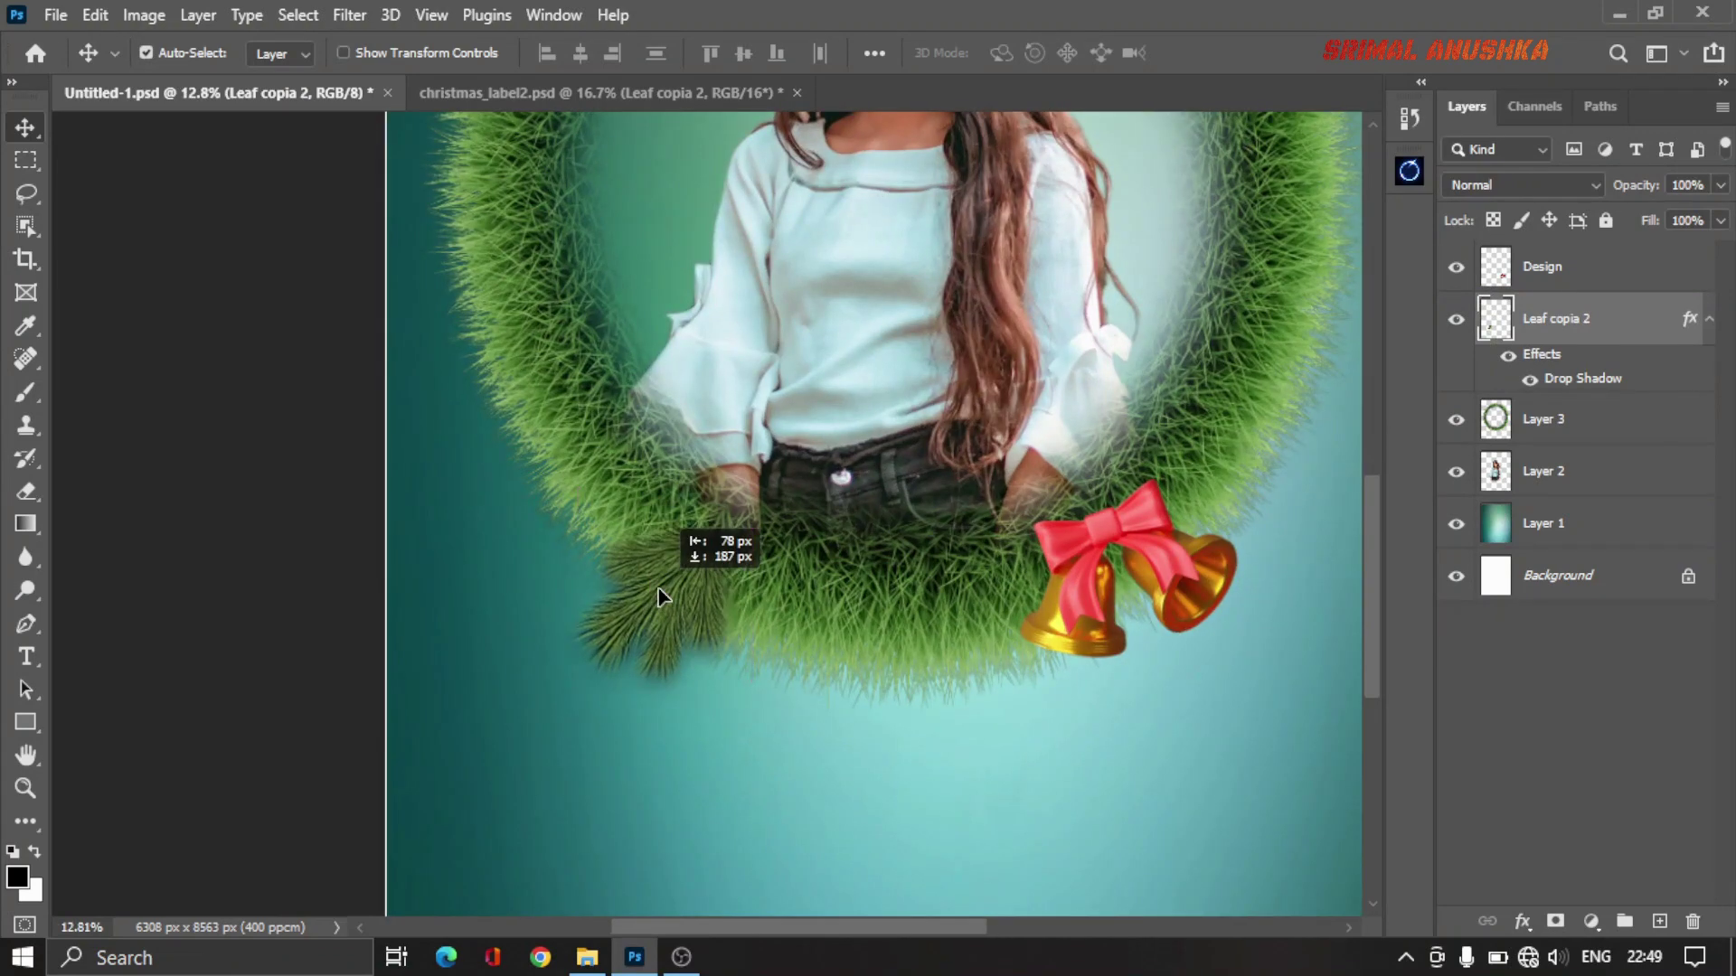
Step: Enlarge the pine branch to about double size, shift it left and down, then return to the card
{"action": "key", "text": "ctrl+t"}
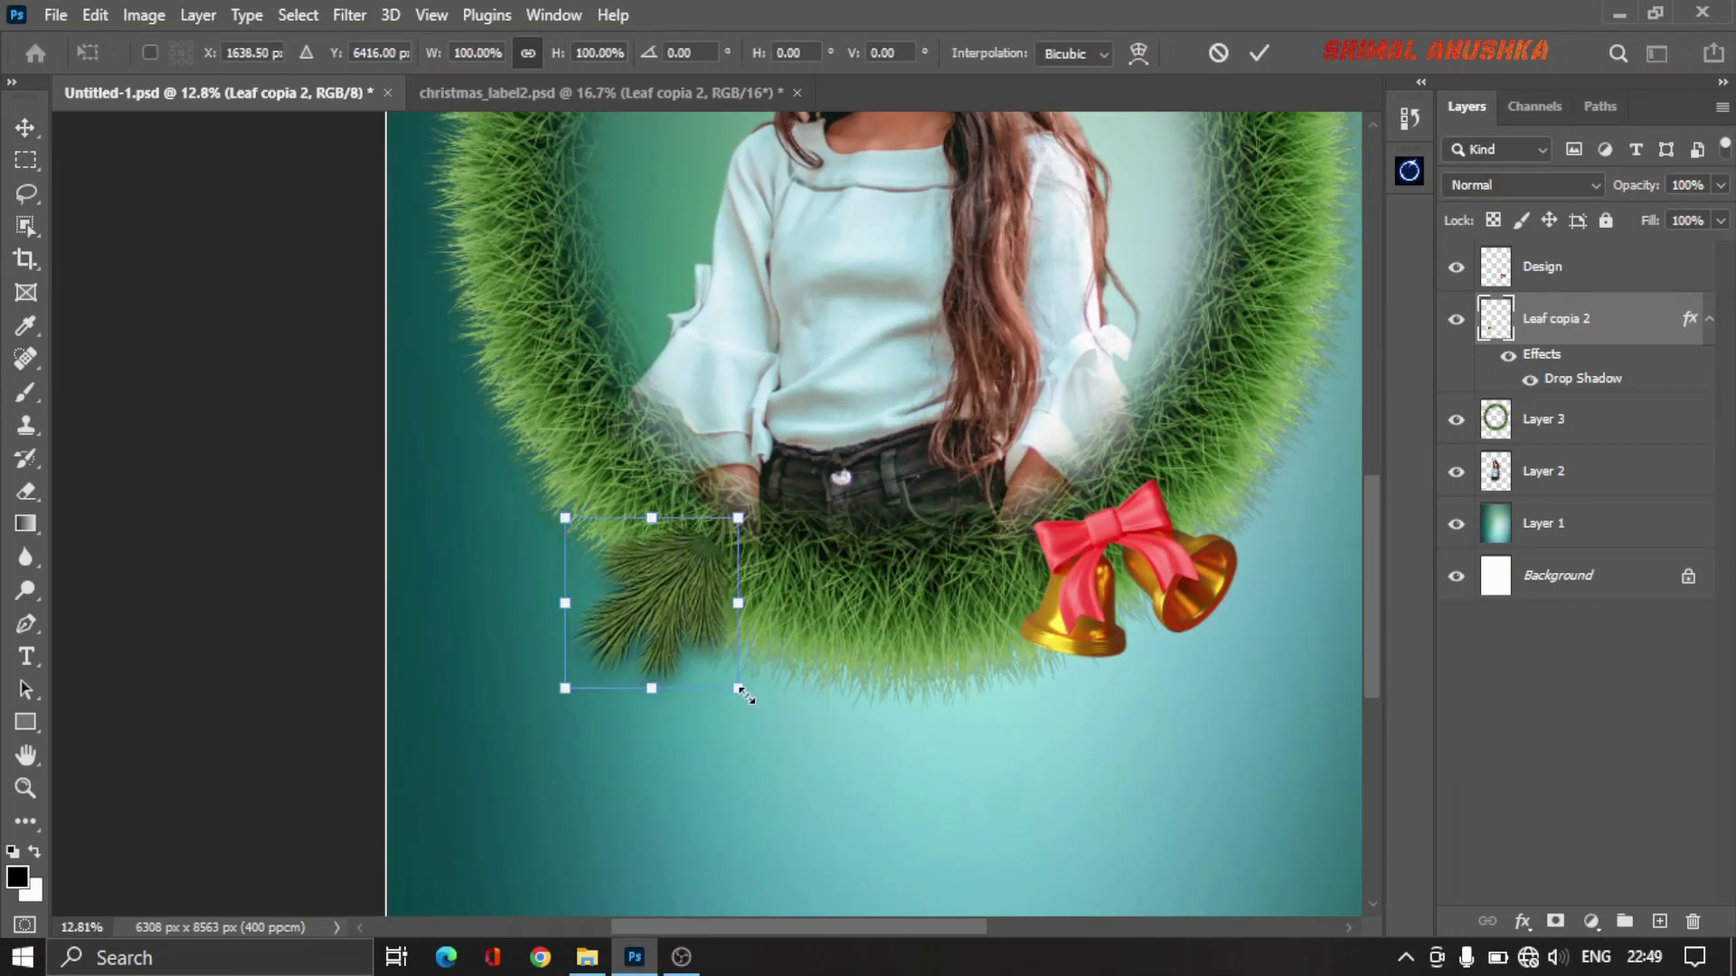
{"action": "left_click_drag", "start_coordinate": [739, 689], "coordinate": [813, 778]}
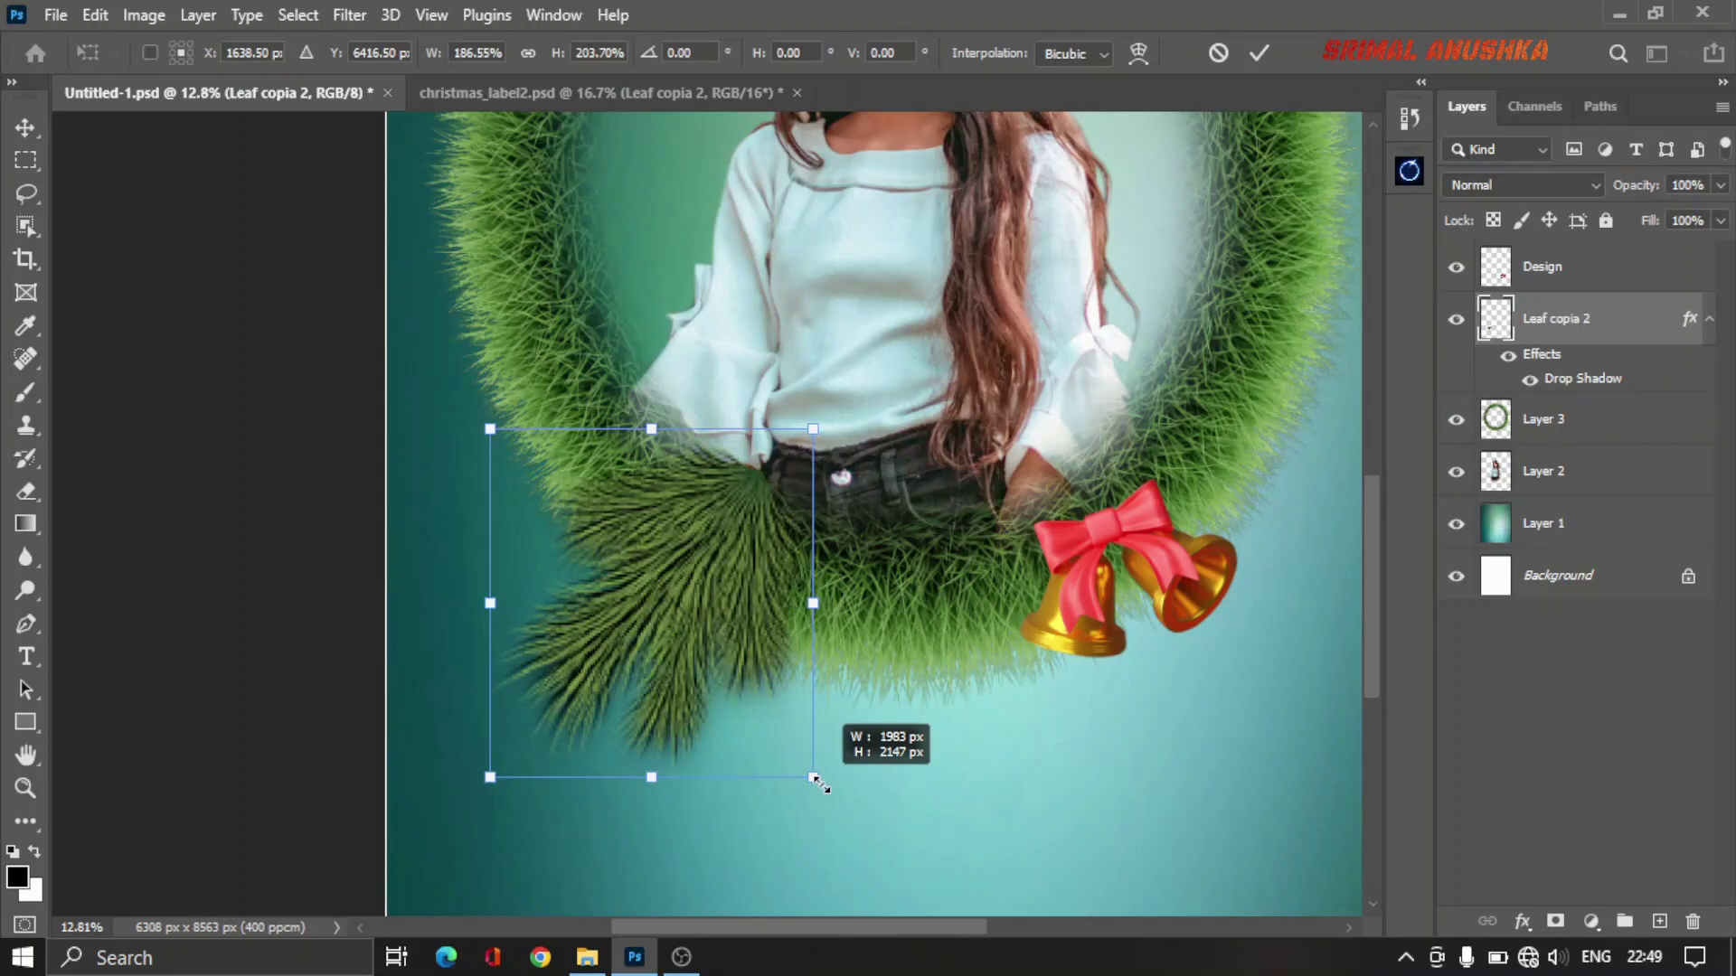
{"action": "mouse_move", "coordinate": [724, 602]}
{"action": "left_mouse_down"}
{"action": "mouse_move", "coordinate": [667, 660]}
{"action": "mouse_move", "coordinate": [697, 658]}
{"action": "left_mouse_up"}
{"action": "key", "text": "Return"}
{"action": "scroll", "coordinate": [696, 664], "scroll_direction": "down", "scroll_amount": 3}
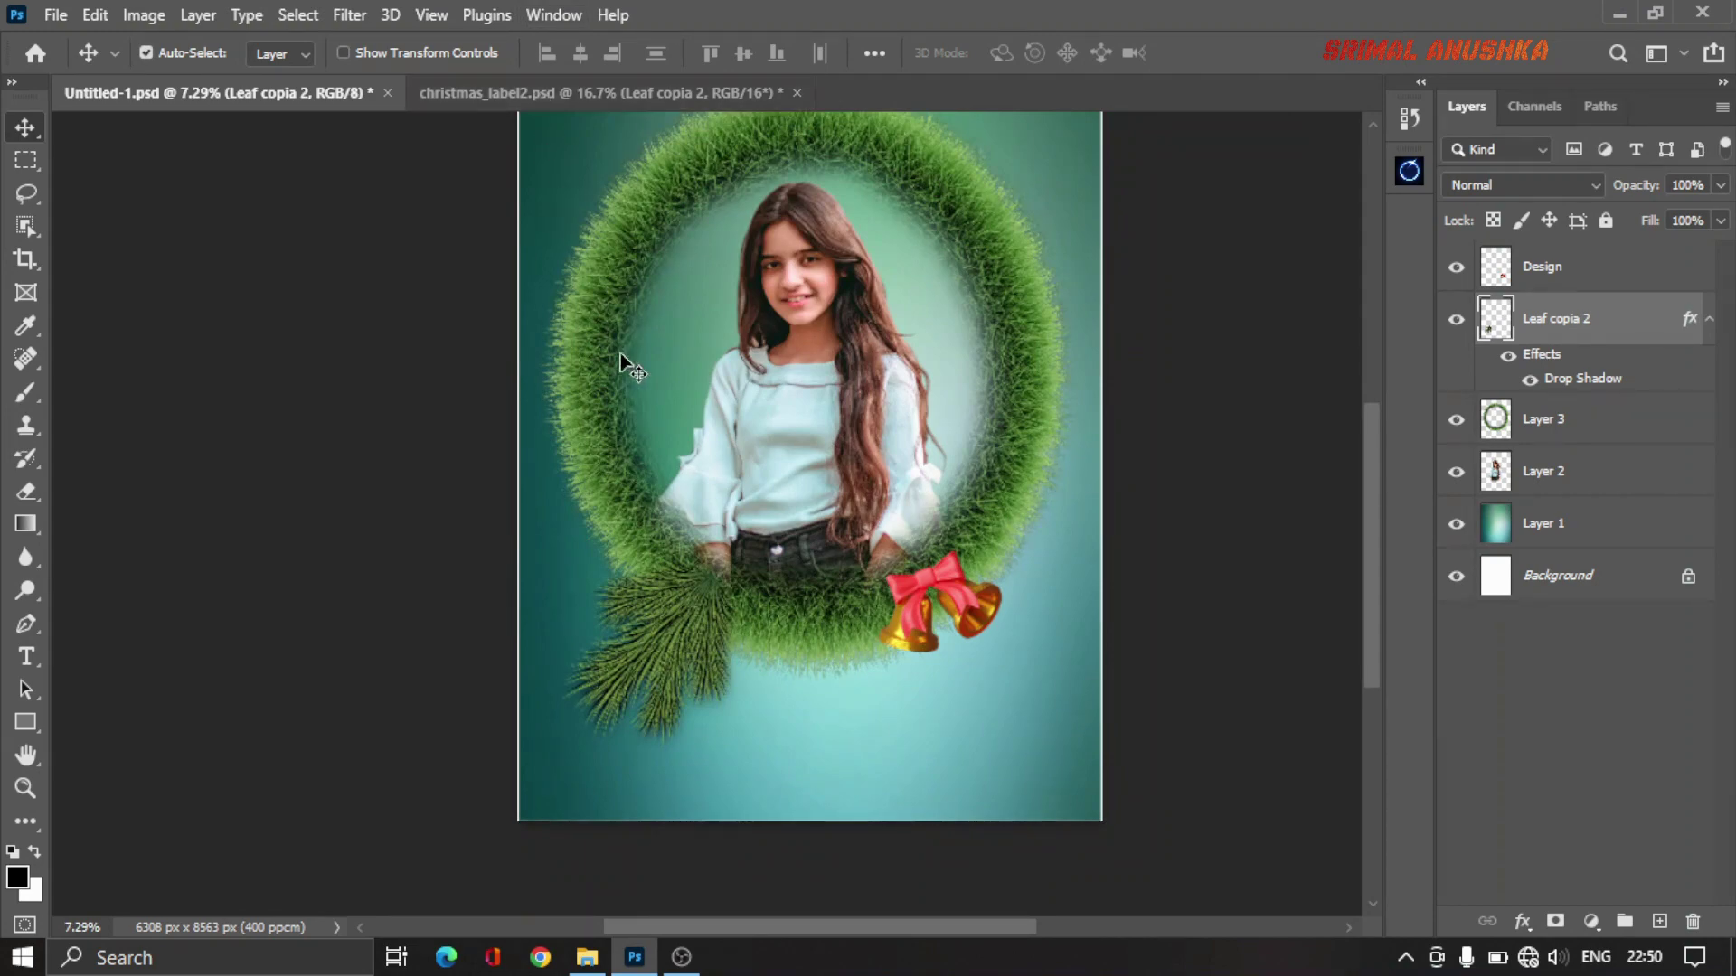
{"action": "left_click", "coordinate": [595, 94]}
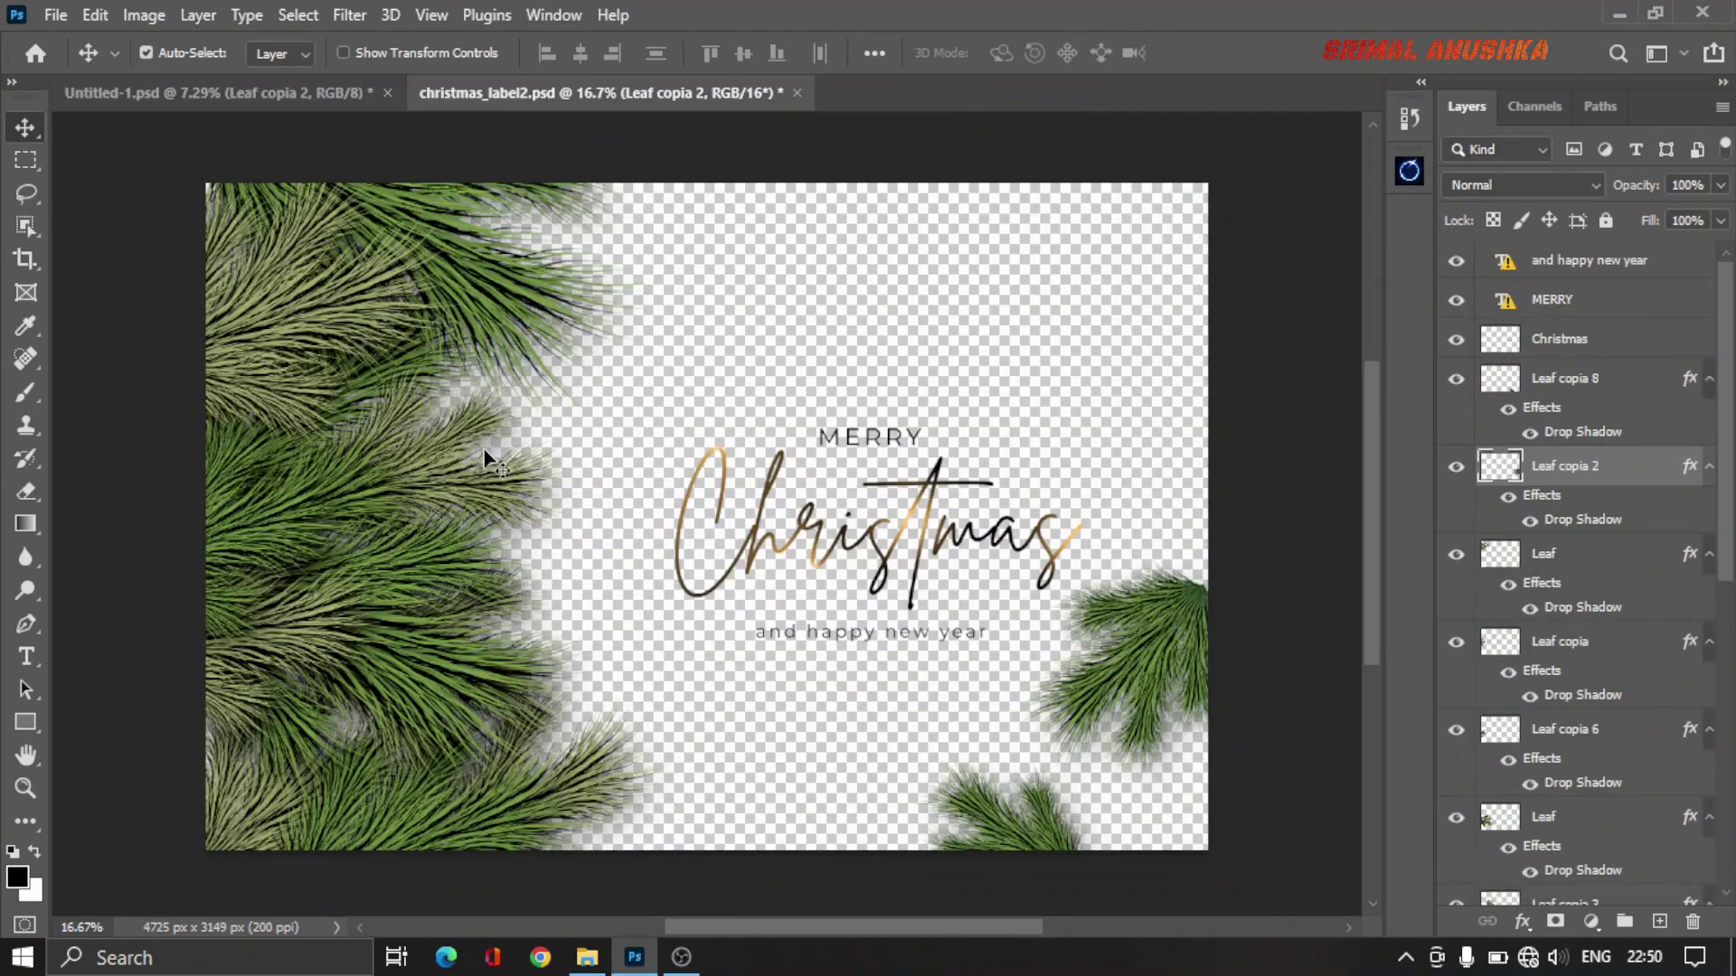
{"action": "left_click", "coordinate": [518, 309]}
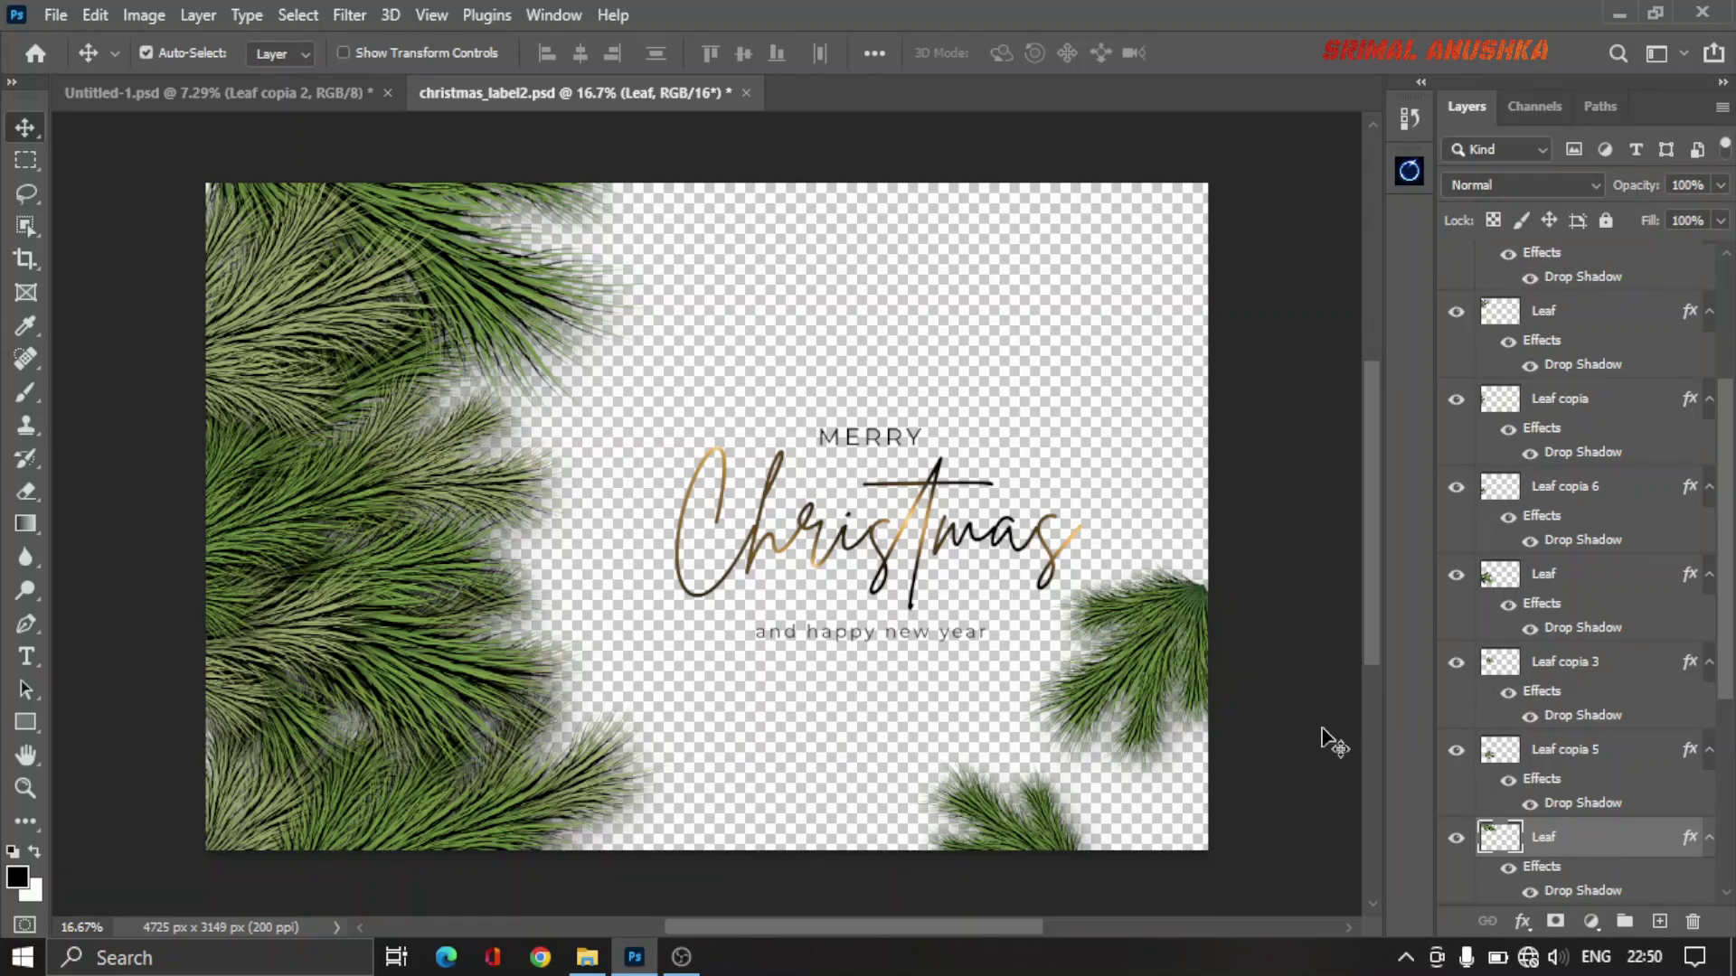
{"action": "left_click", "coordinate": [1438, 768]}
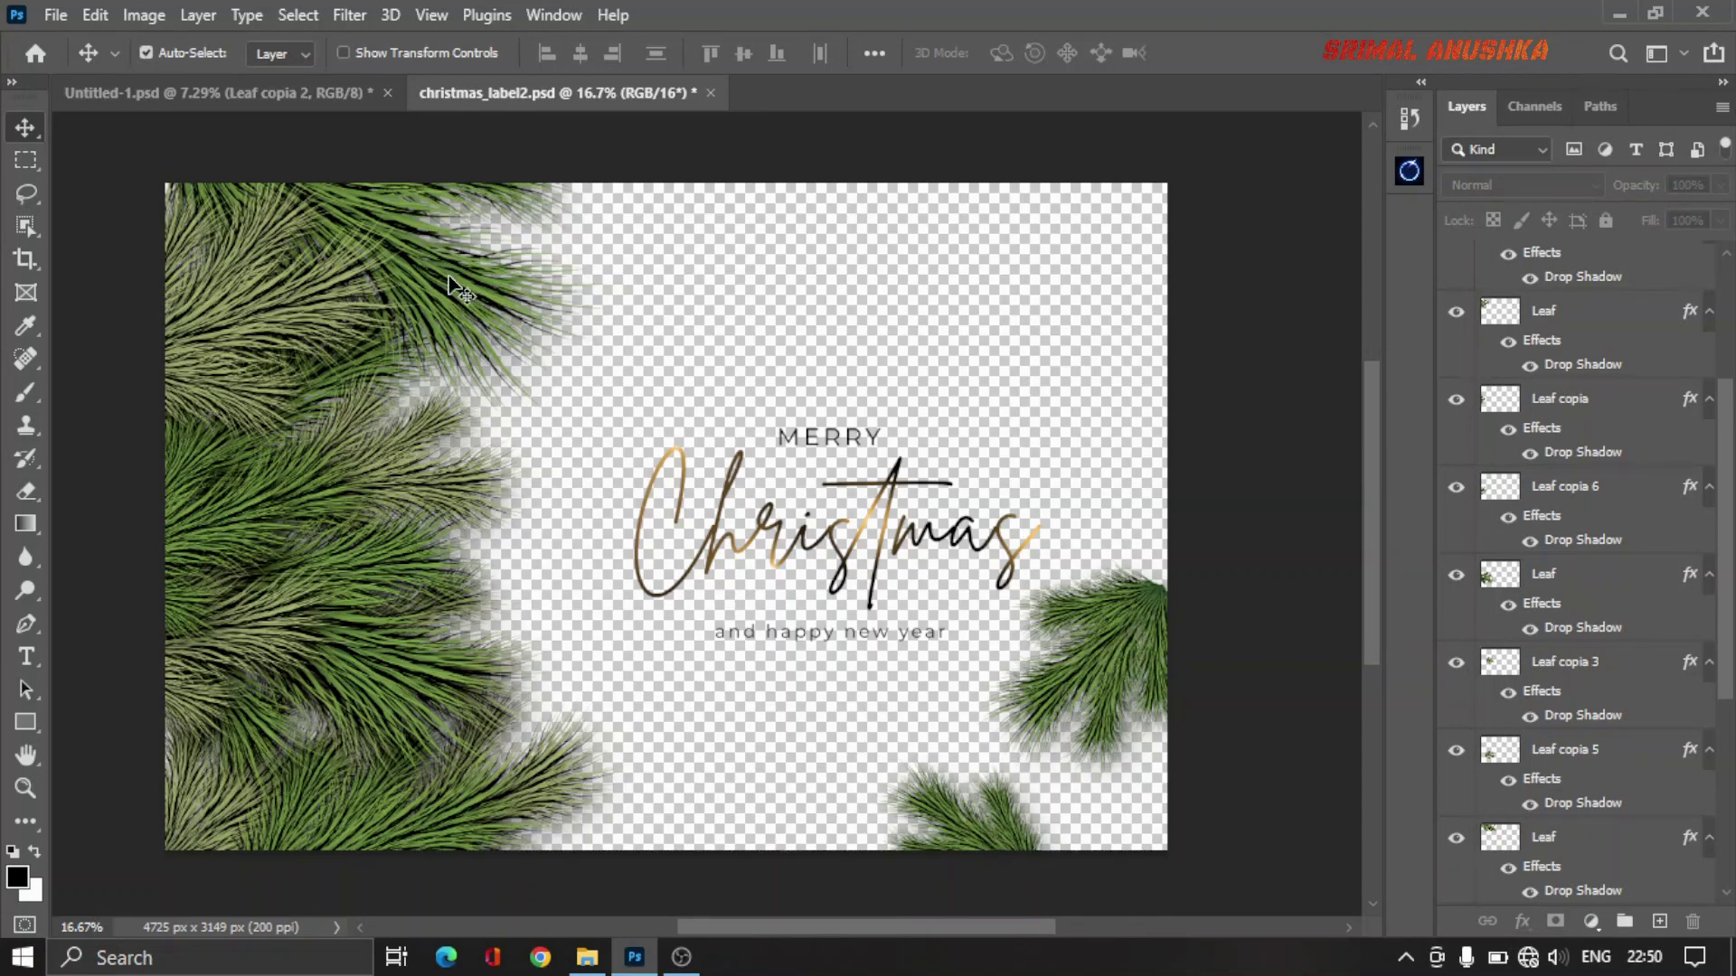
{"action": "left_click", "coordinate": [575, 321]}
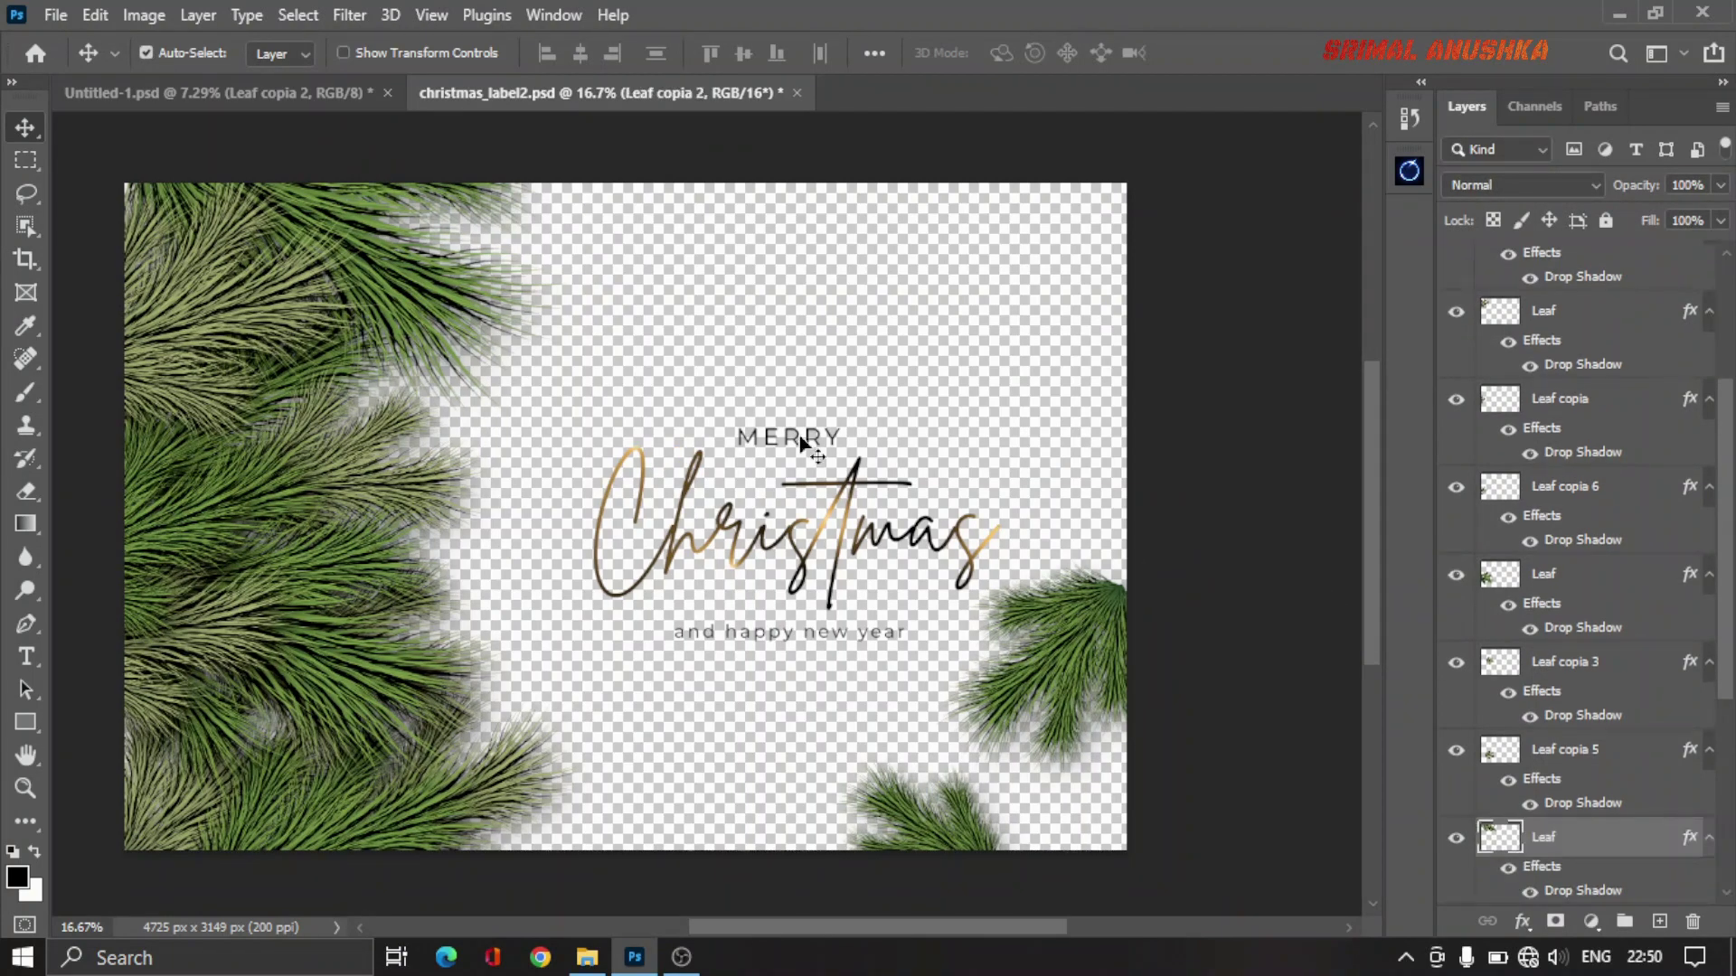
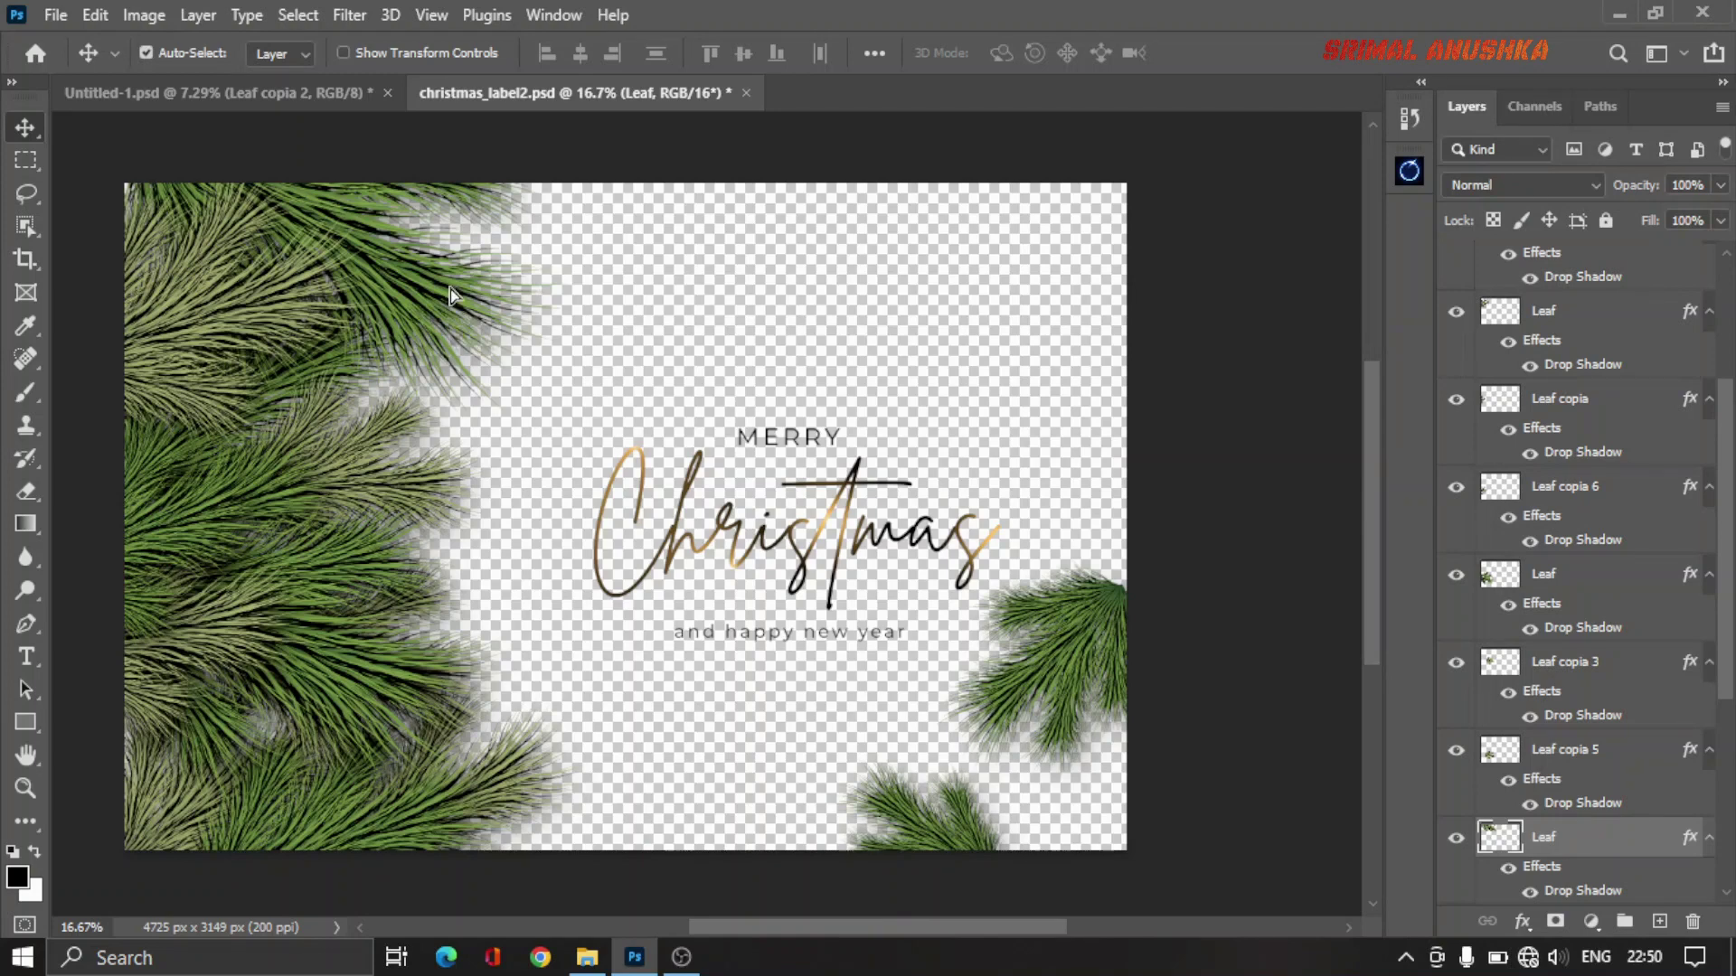
Step: Bring two pine sprig layers from christmas_label2 into the wreath poster, accepting each bit-depth warning
{"action": "mouse_move", "coordinate": [449, 306]}
{"action": "left_mouse_down"}
{"action": "mouse_move", "coordinate": [328, 100]}
{"action": "mouse_move", "coordinate": [897, 722]}
{"action": "left_mouse_up"}
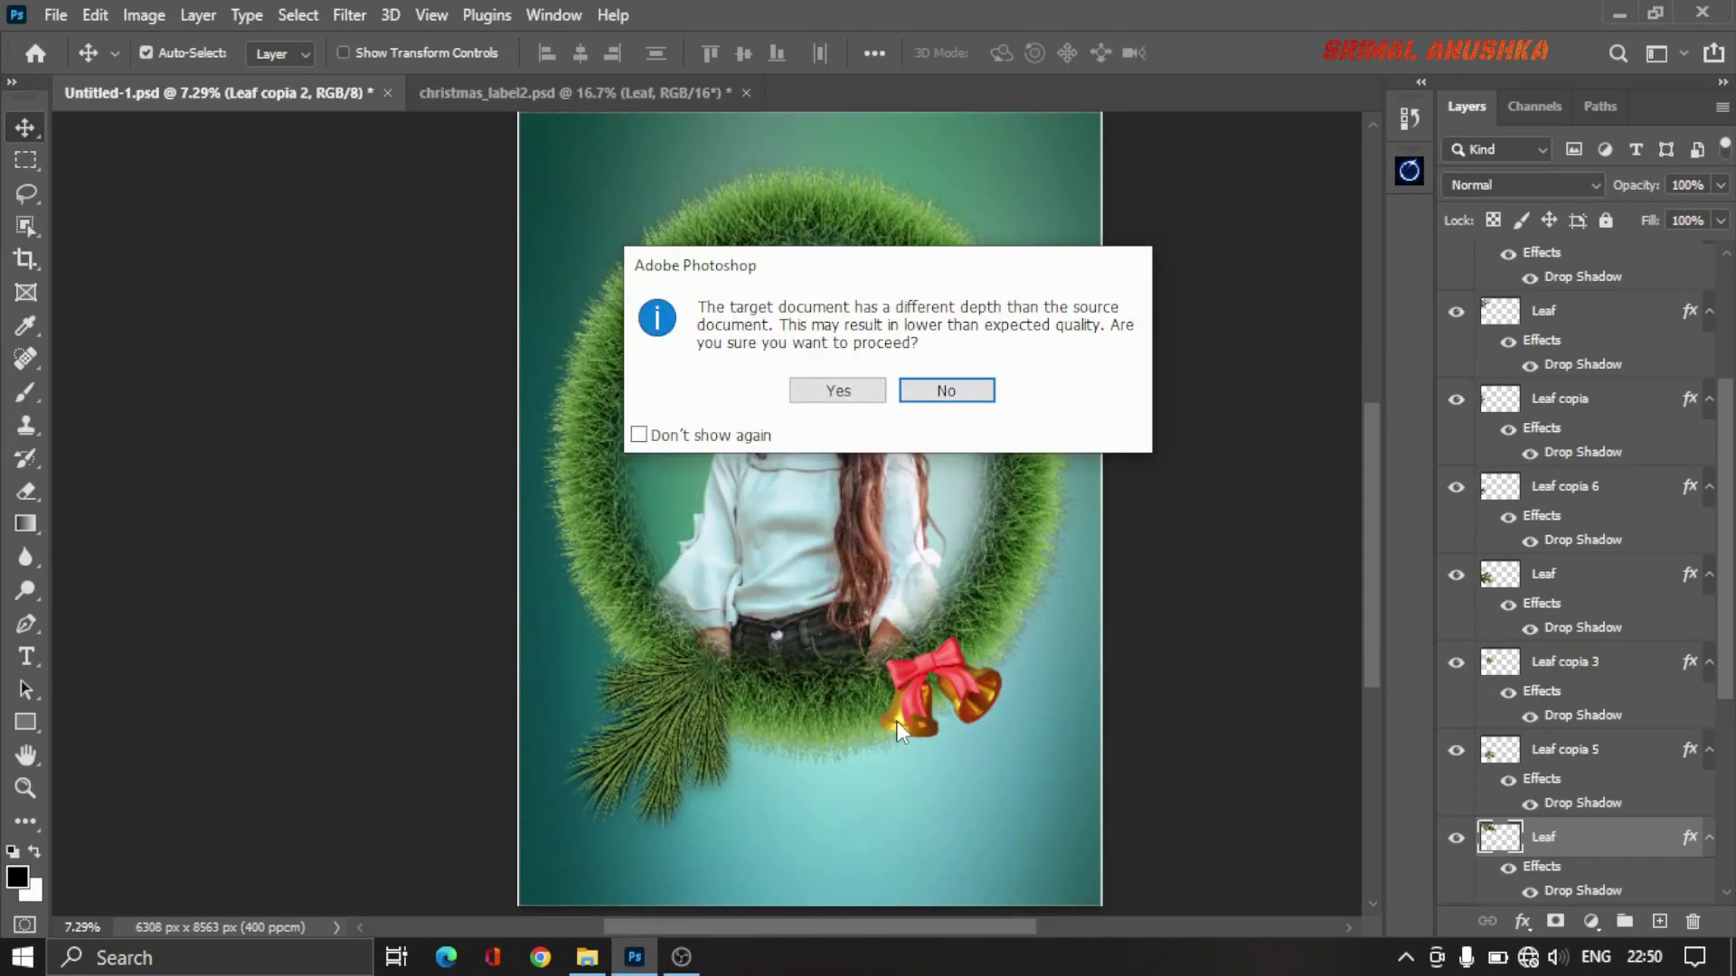
{"action": "left_click", "coordinate": [866, 391]}
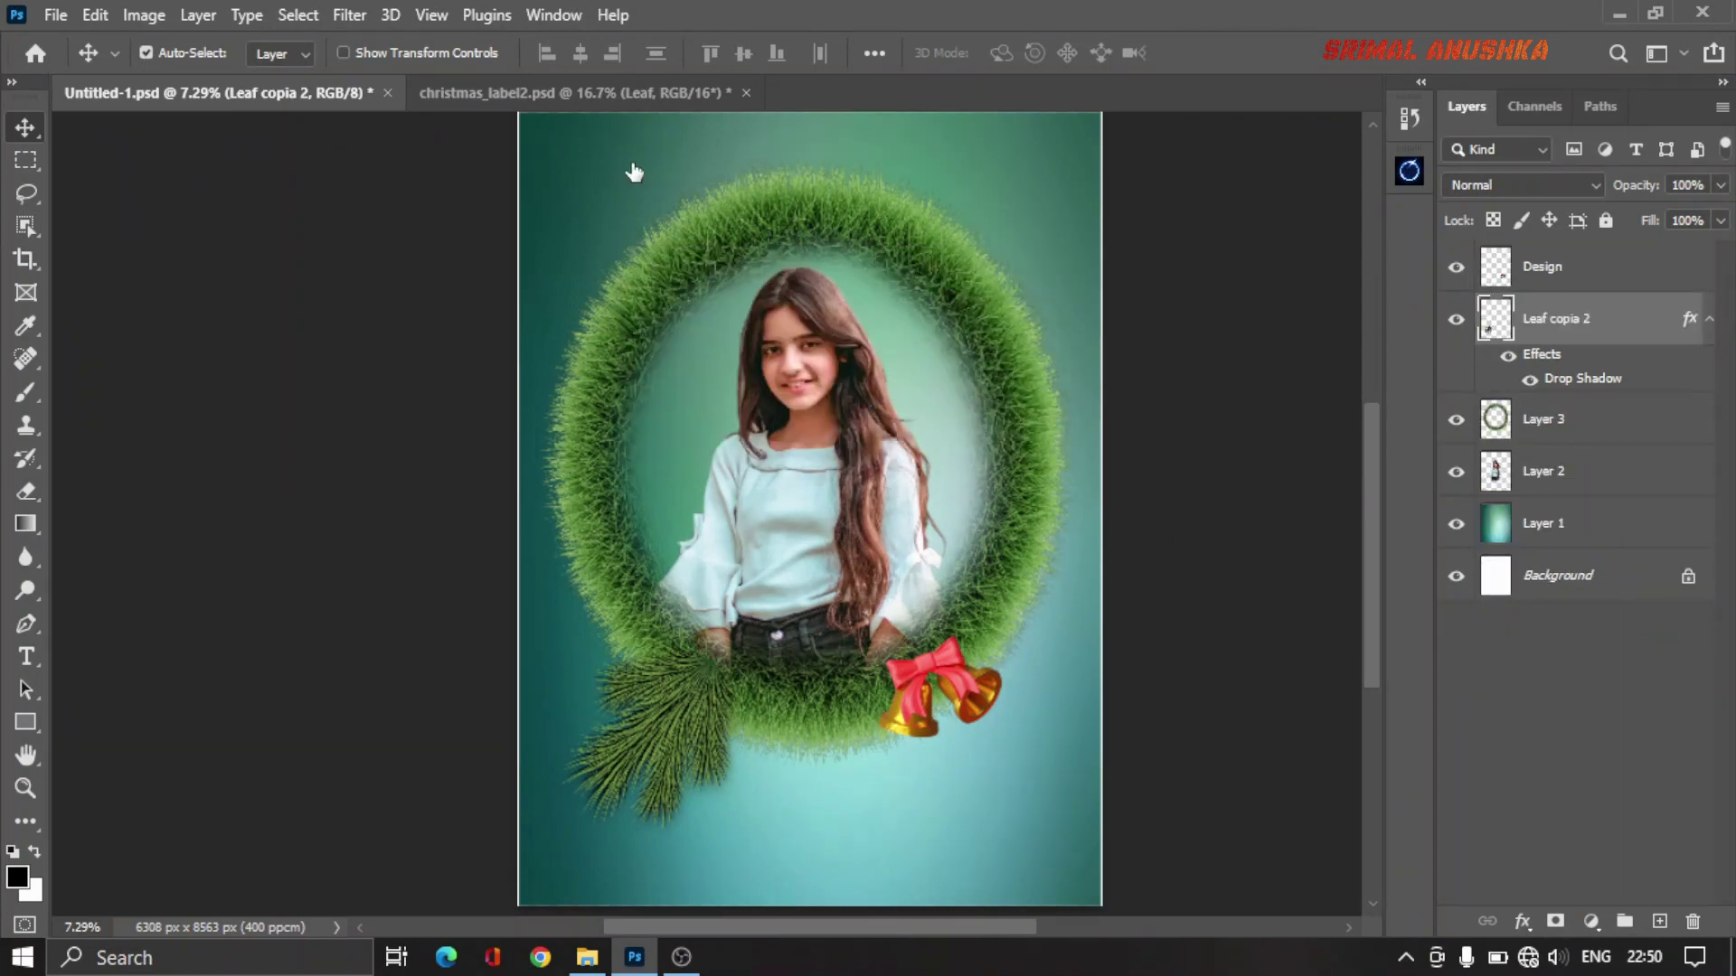
{"action": "left_click", "coordinate": [639, 98]}
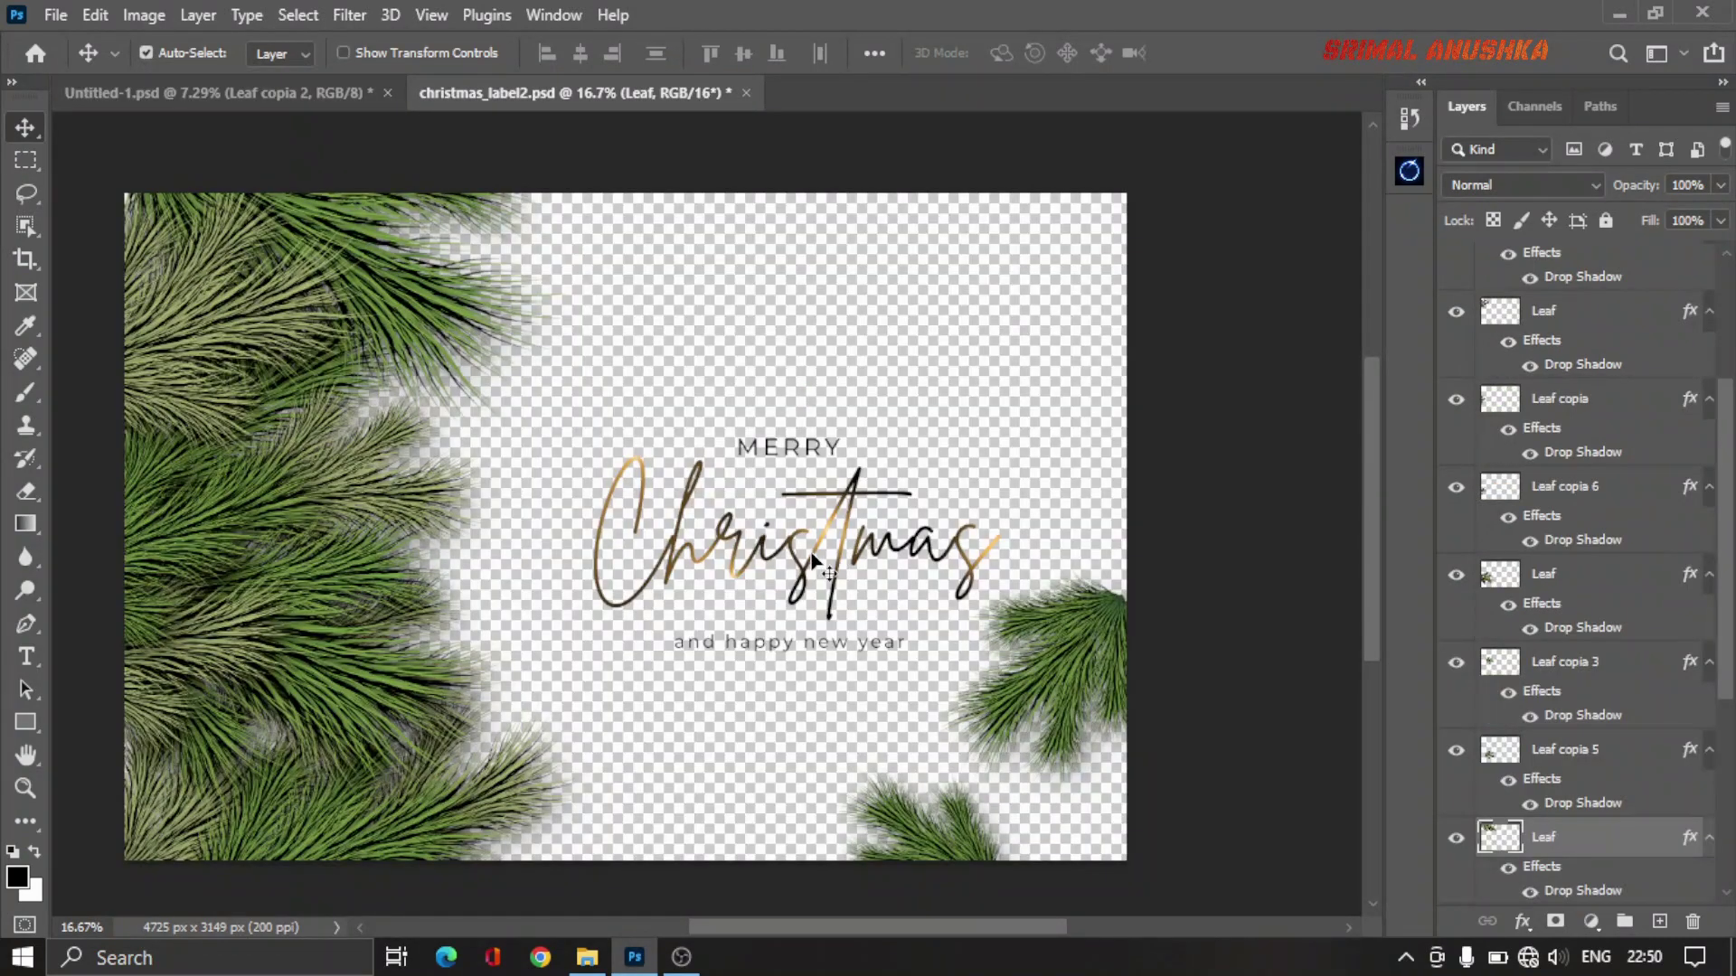
{"action": "left_click_drag", "start_coordinate": [330, 285], "coordinate": [356, 96]}
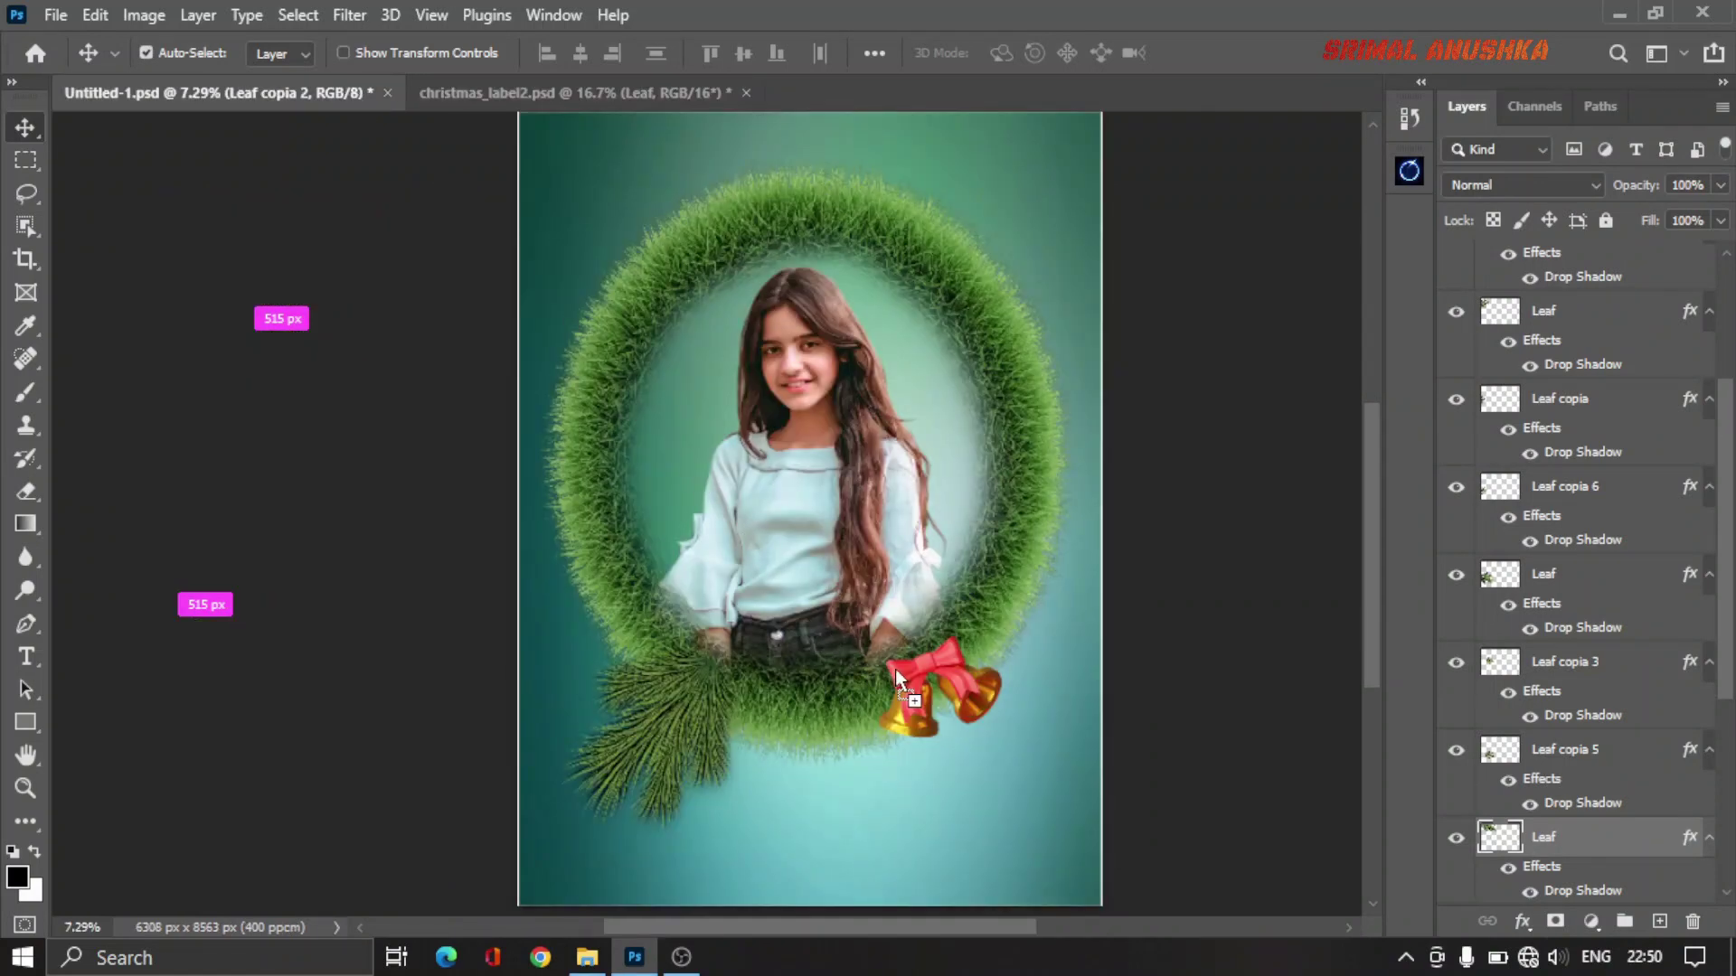
{"action": "left_click_drag", "start_coordinate": [895, 669], "coordinate": [900, 669]}
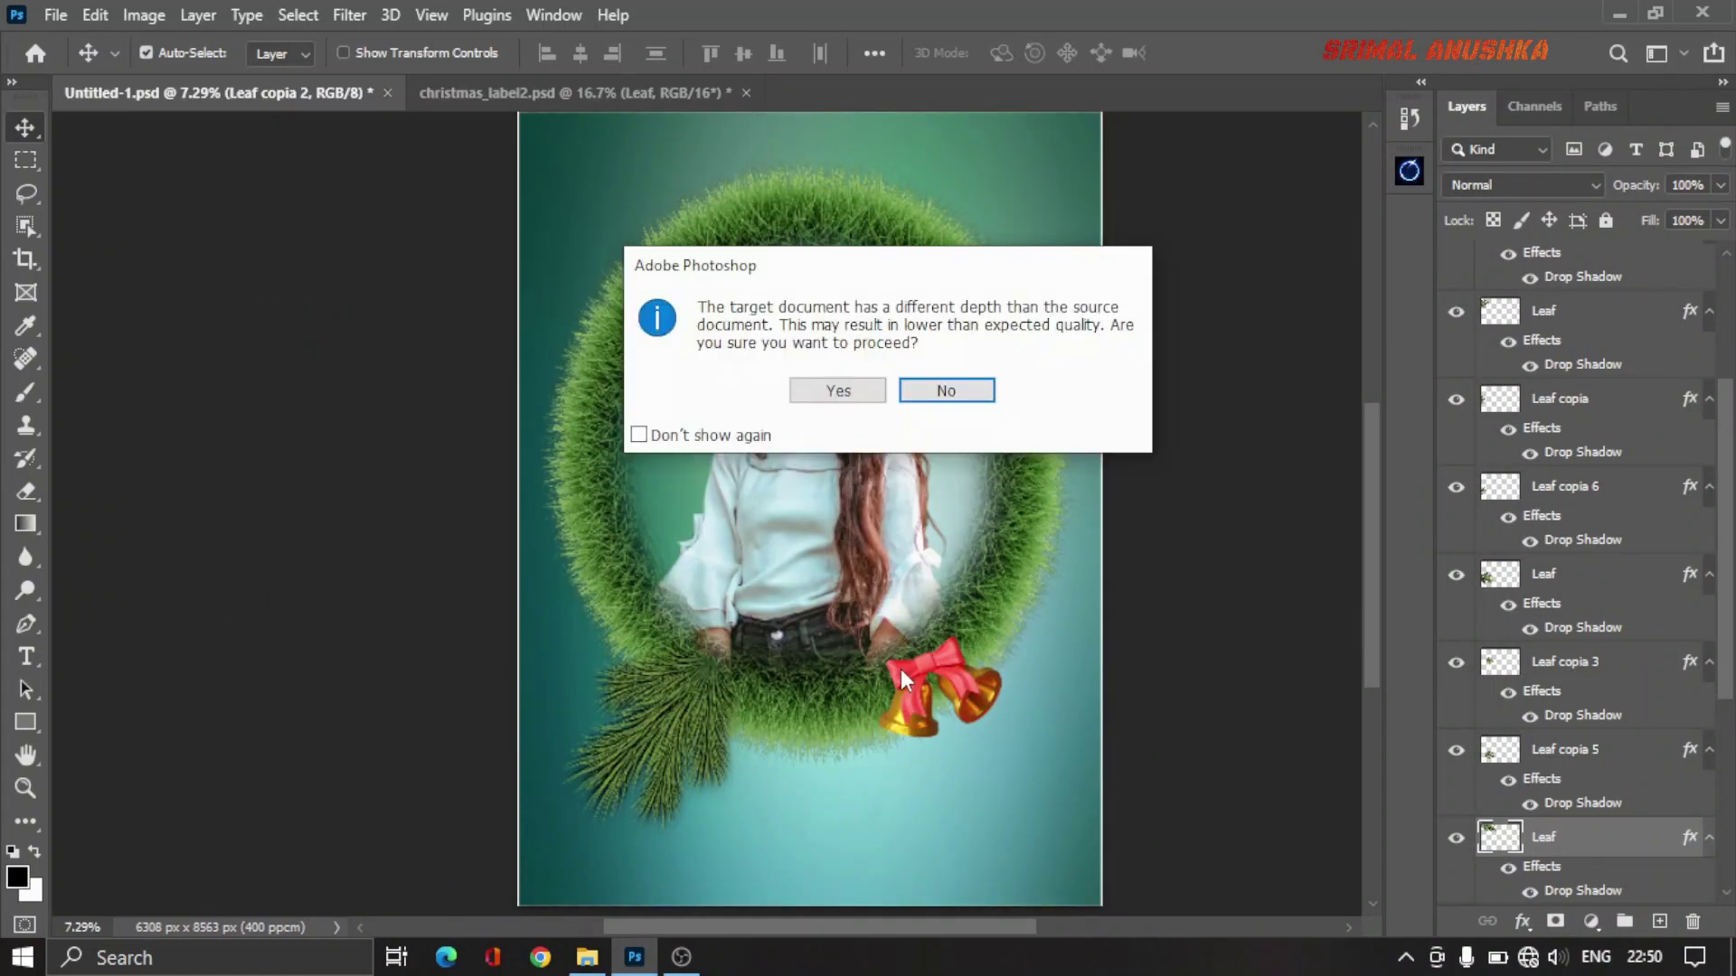
{"action": "left_click", "coordinate": [826, 388]}
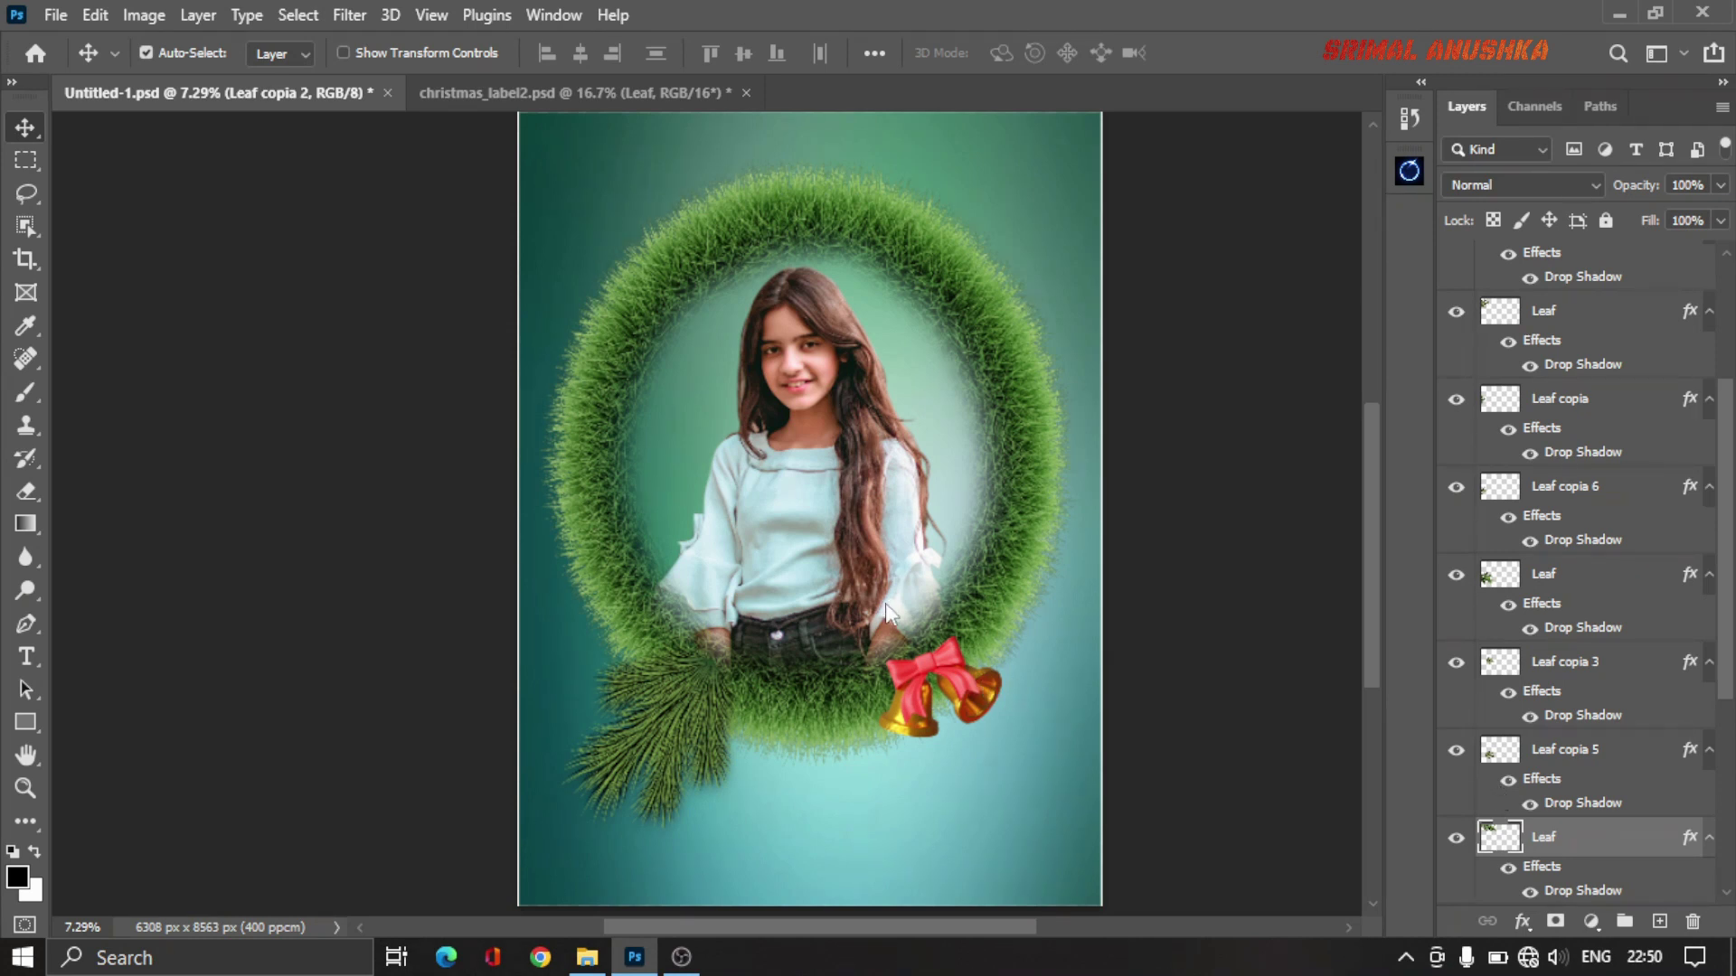
Step: Move the new pine sprig under the bells, rotate it about 22°, and nudge it down-left
{"action": "key", "text": "ctrl+e"}
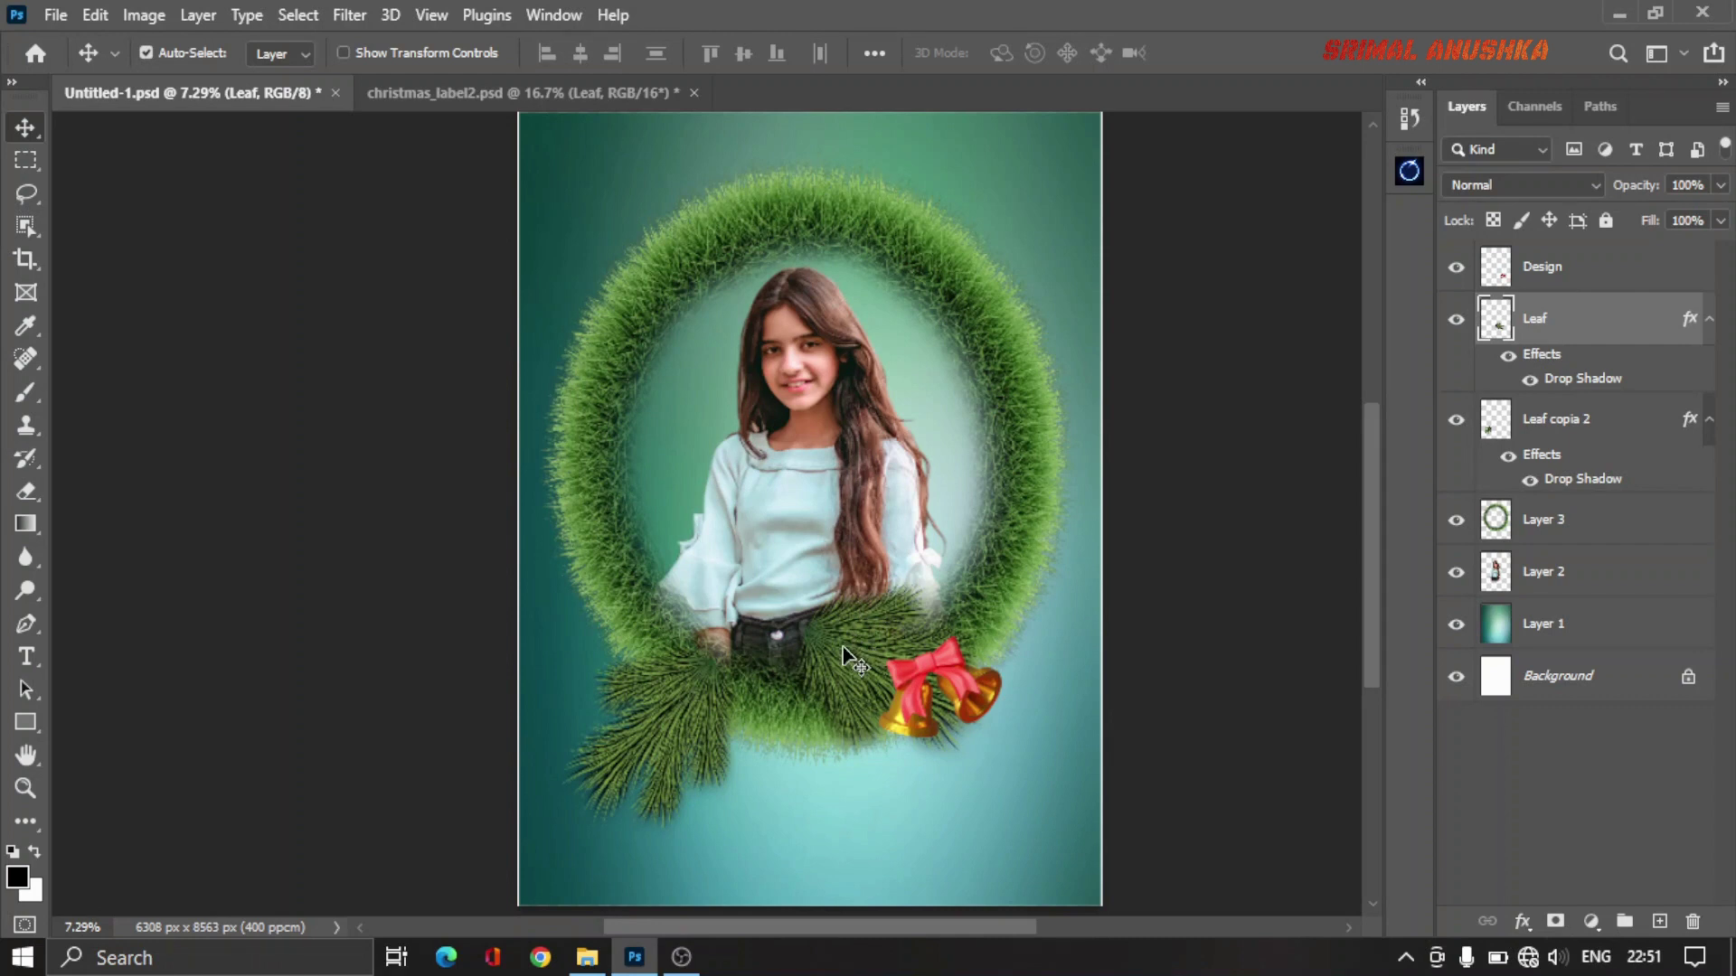
{"action": "mouse_move", "coordinate": [882, 672]}
{"action": "left_mouse_down"}
{"action": "mouse_move", "coordinate": [943, 703]}
{"action": "mouse_move", "coordinate": [920, 704]}
{"action": "left_mouse_up"}
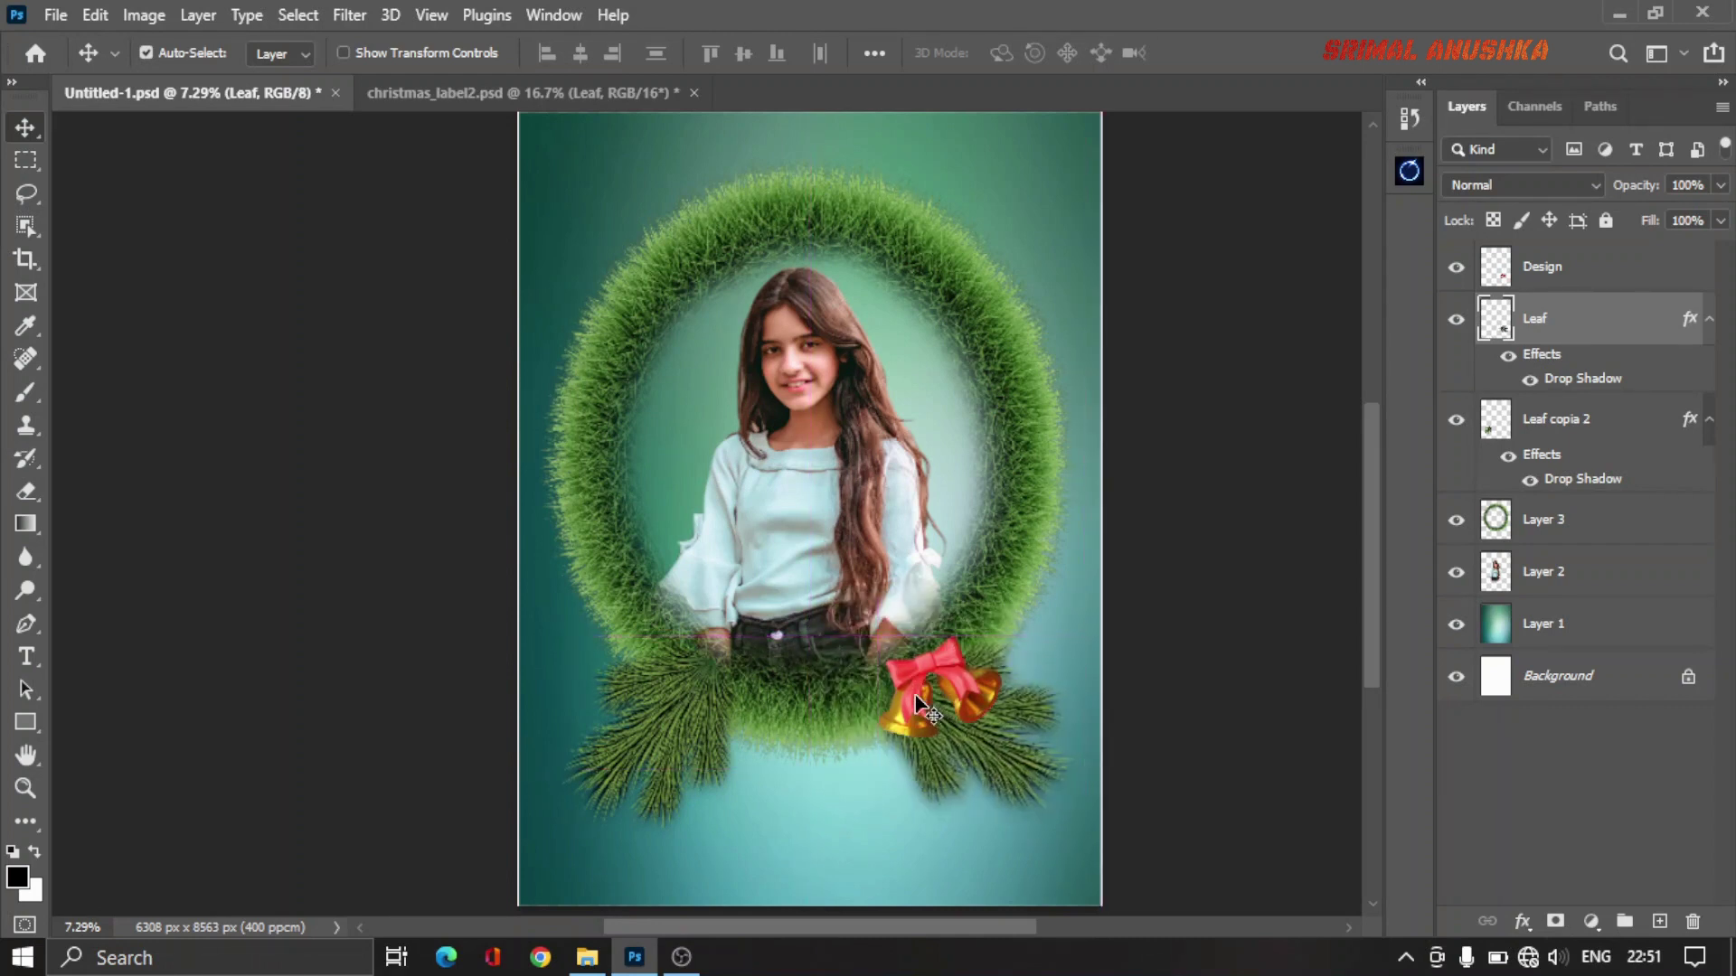
{"action": "key", "text": "ctrl+t"}
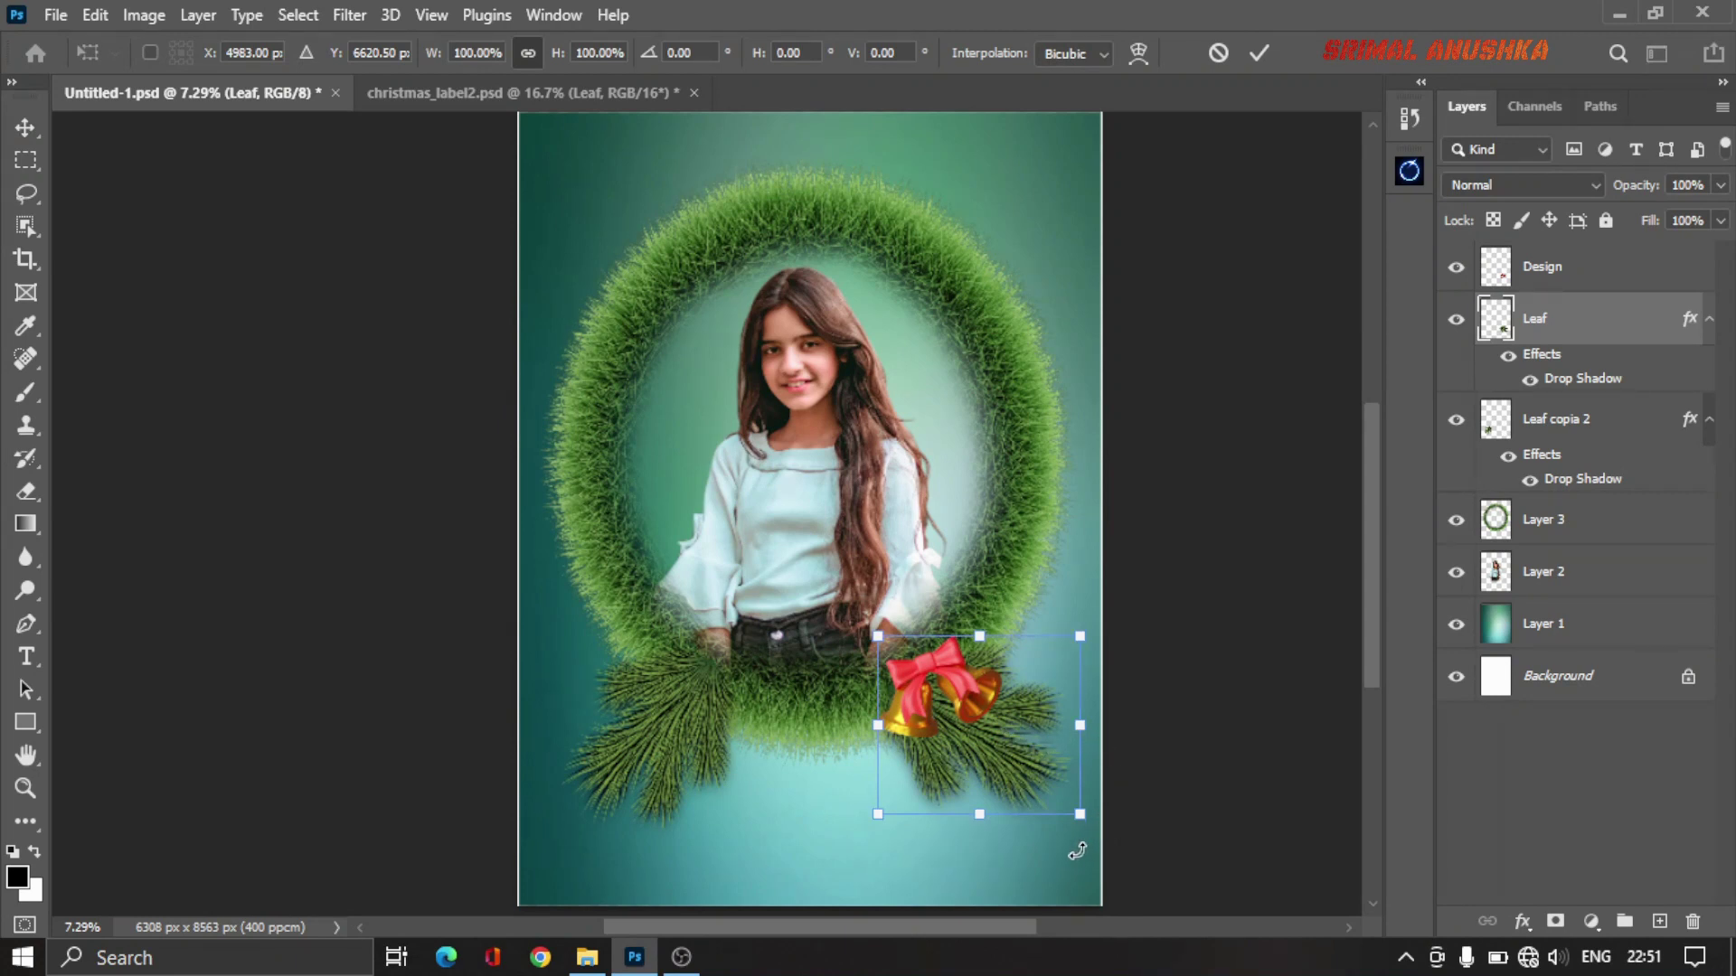
{"action": "left_click_drag", "start_coordinate": [1077, 850], "coordinate": [1065, 819]}
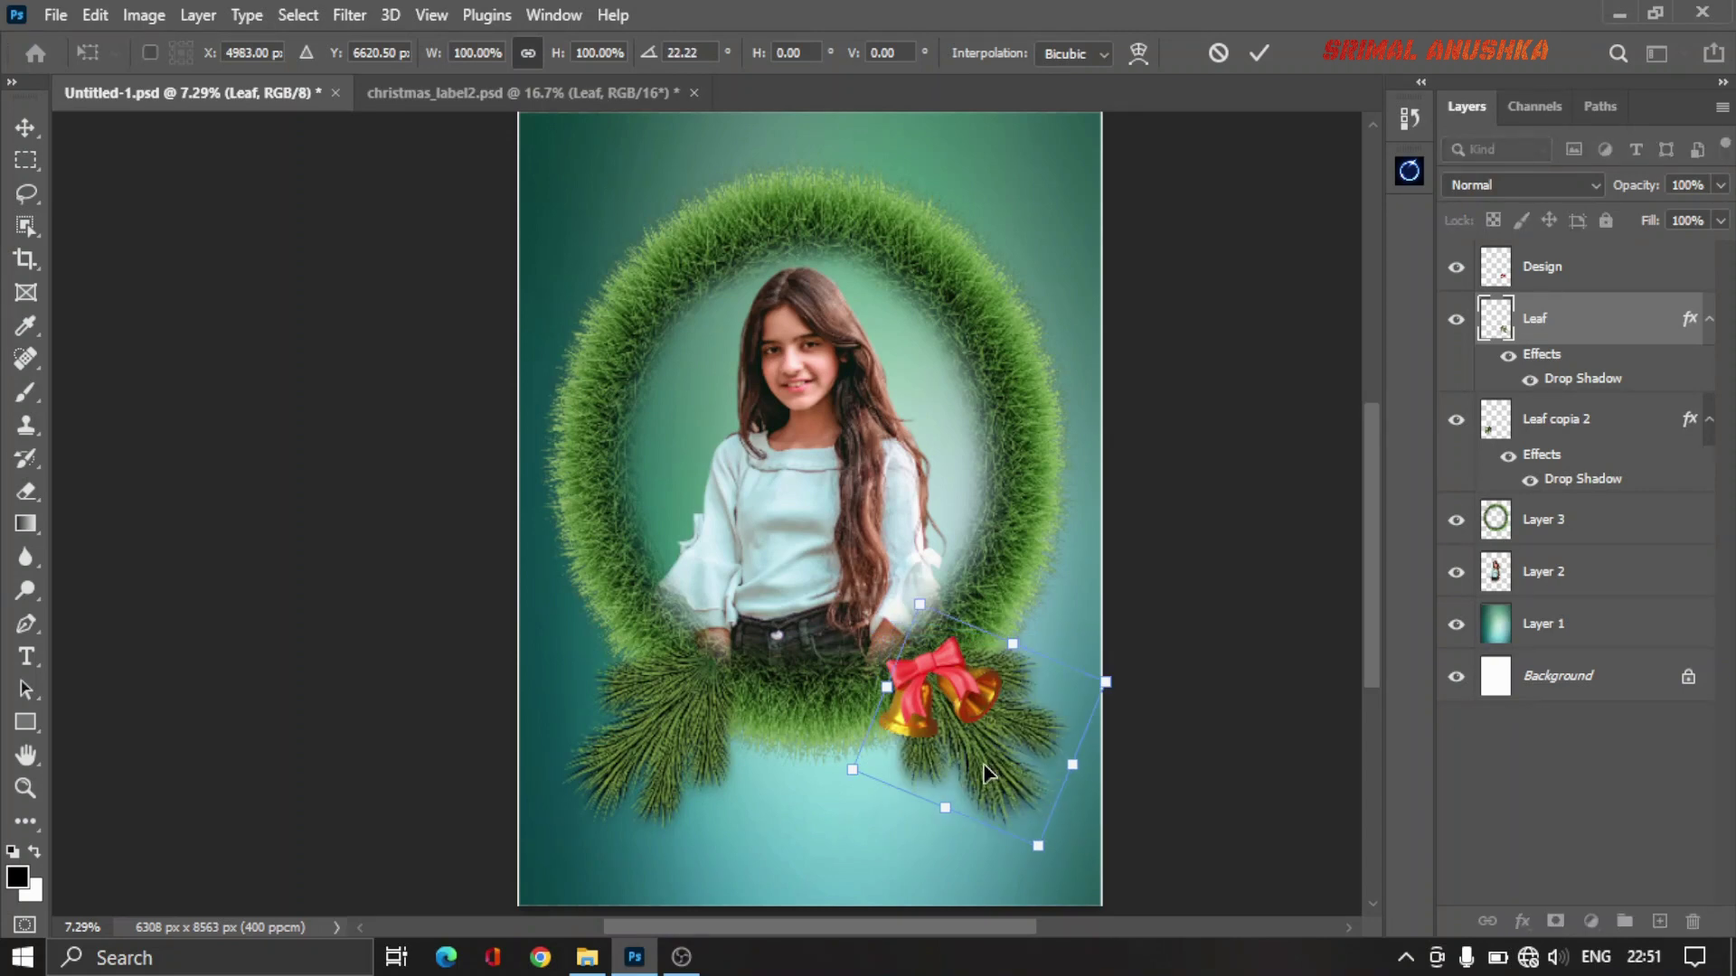
{"action": "left_click_drag", "start_coordinate": [988, 773], "coordinate": [981, 787]}
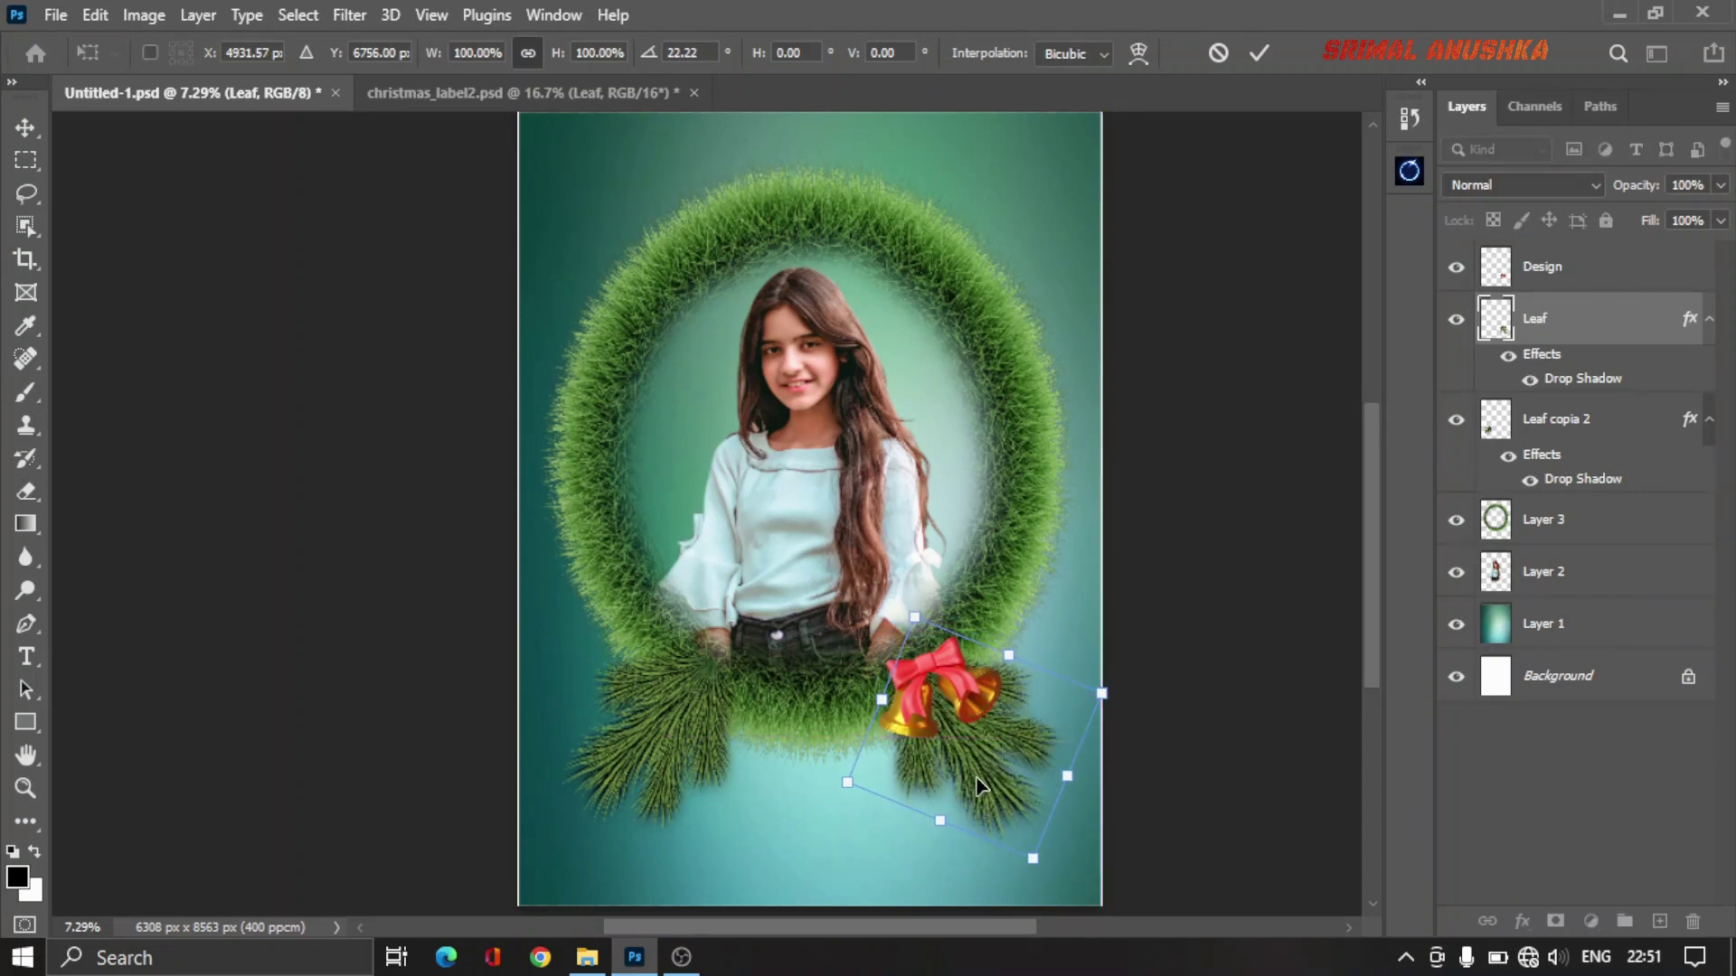
{"action": "key", "text": "Return"}
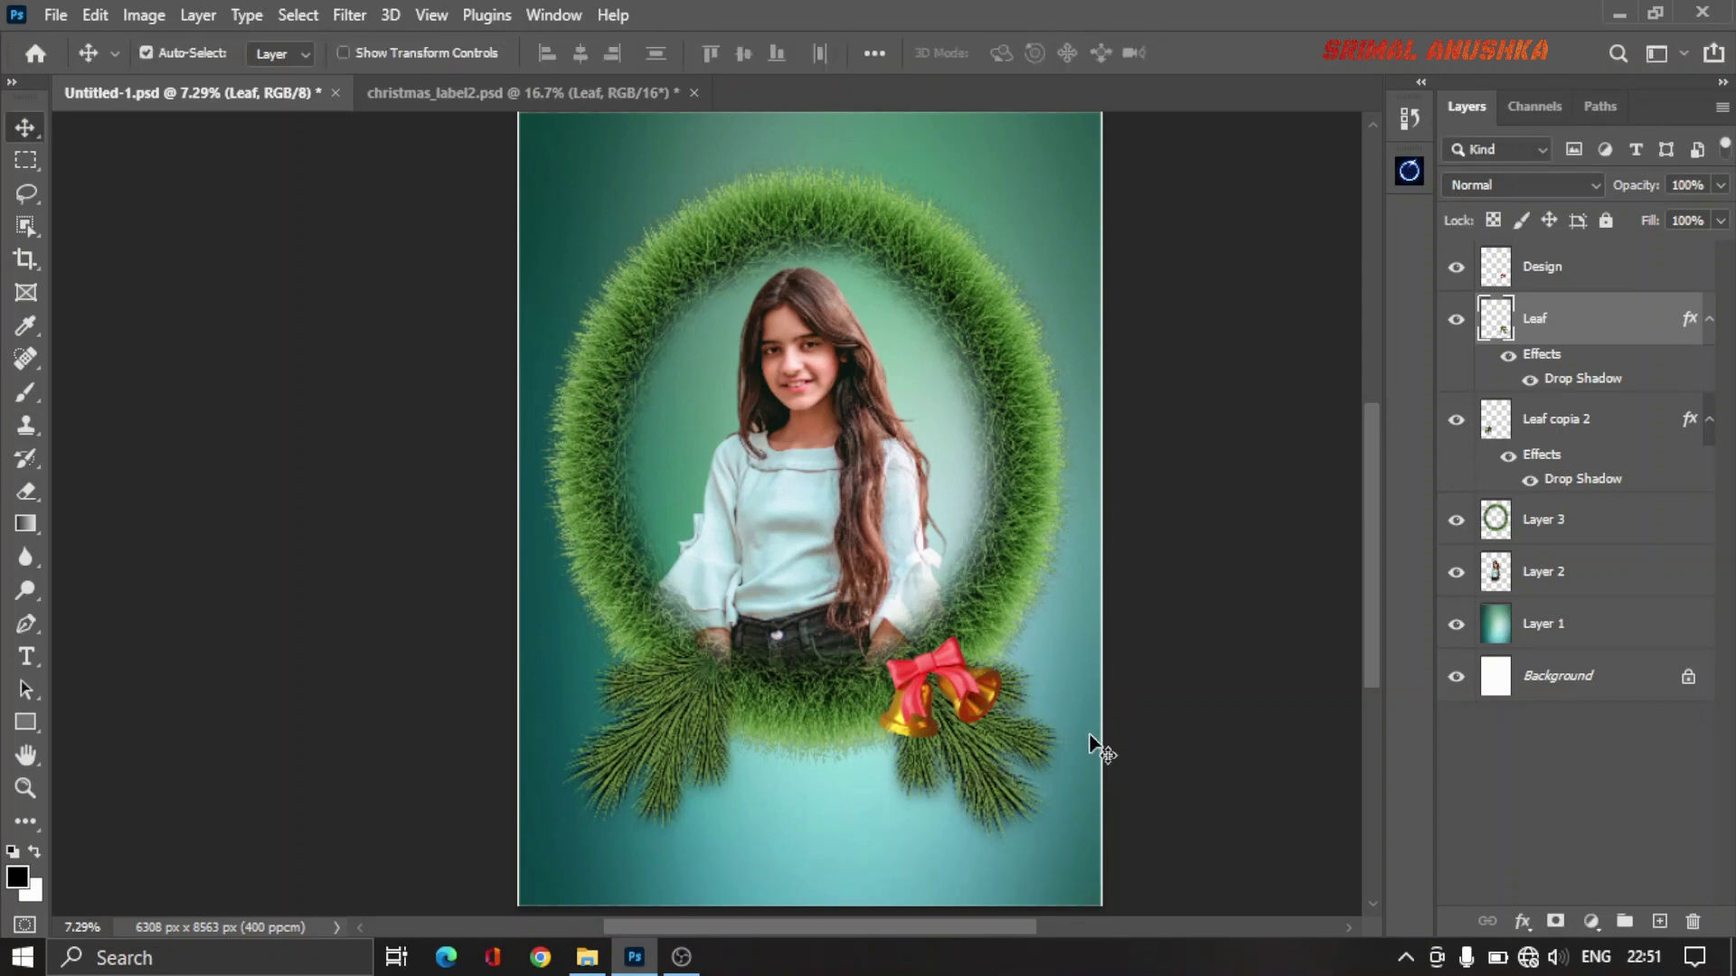
Step: Raise the new pine sprig's saturation to +30
{"action": "key", "text": "ctrl+u"}
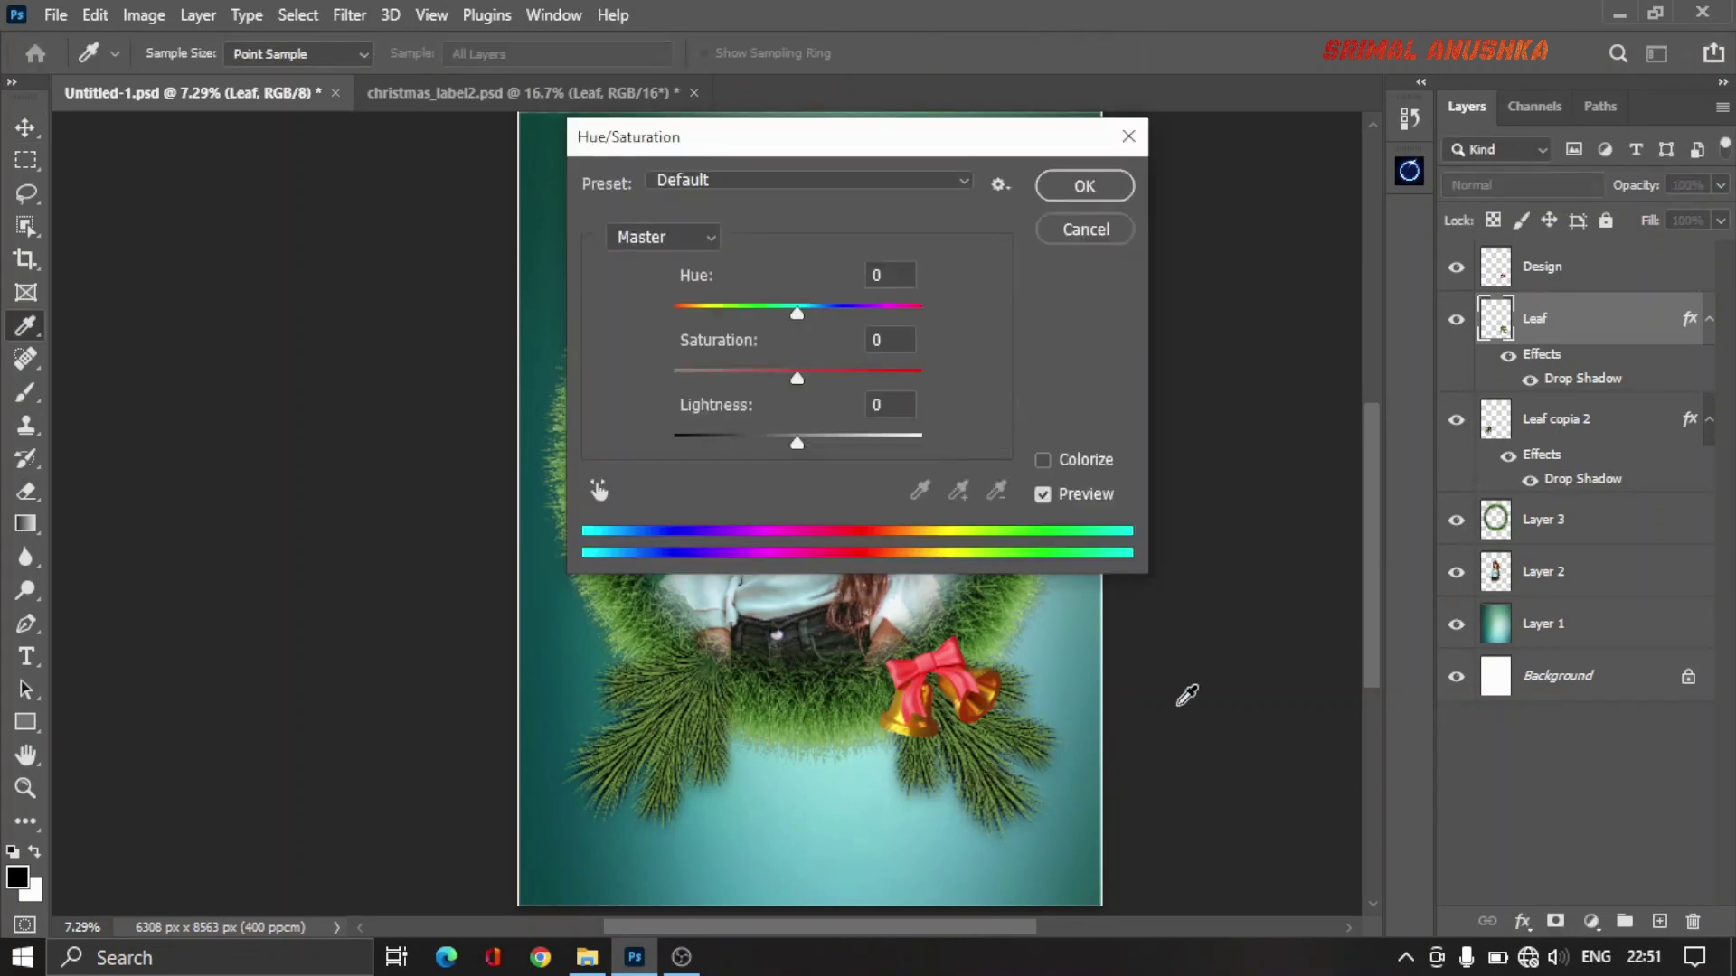
{"action": "left_click_drag", "start_coordinate": [803, 378], "coordinate": [836, 375]}
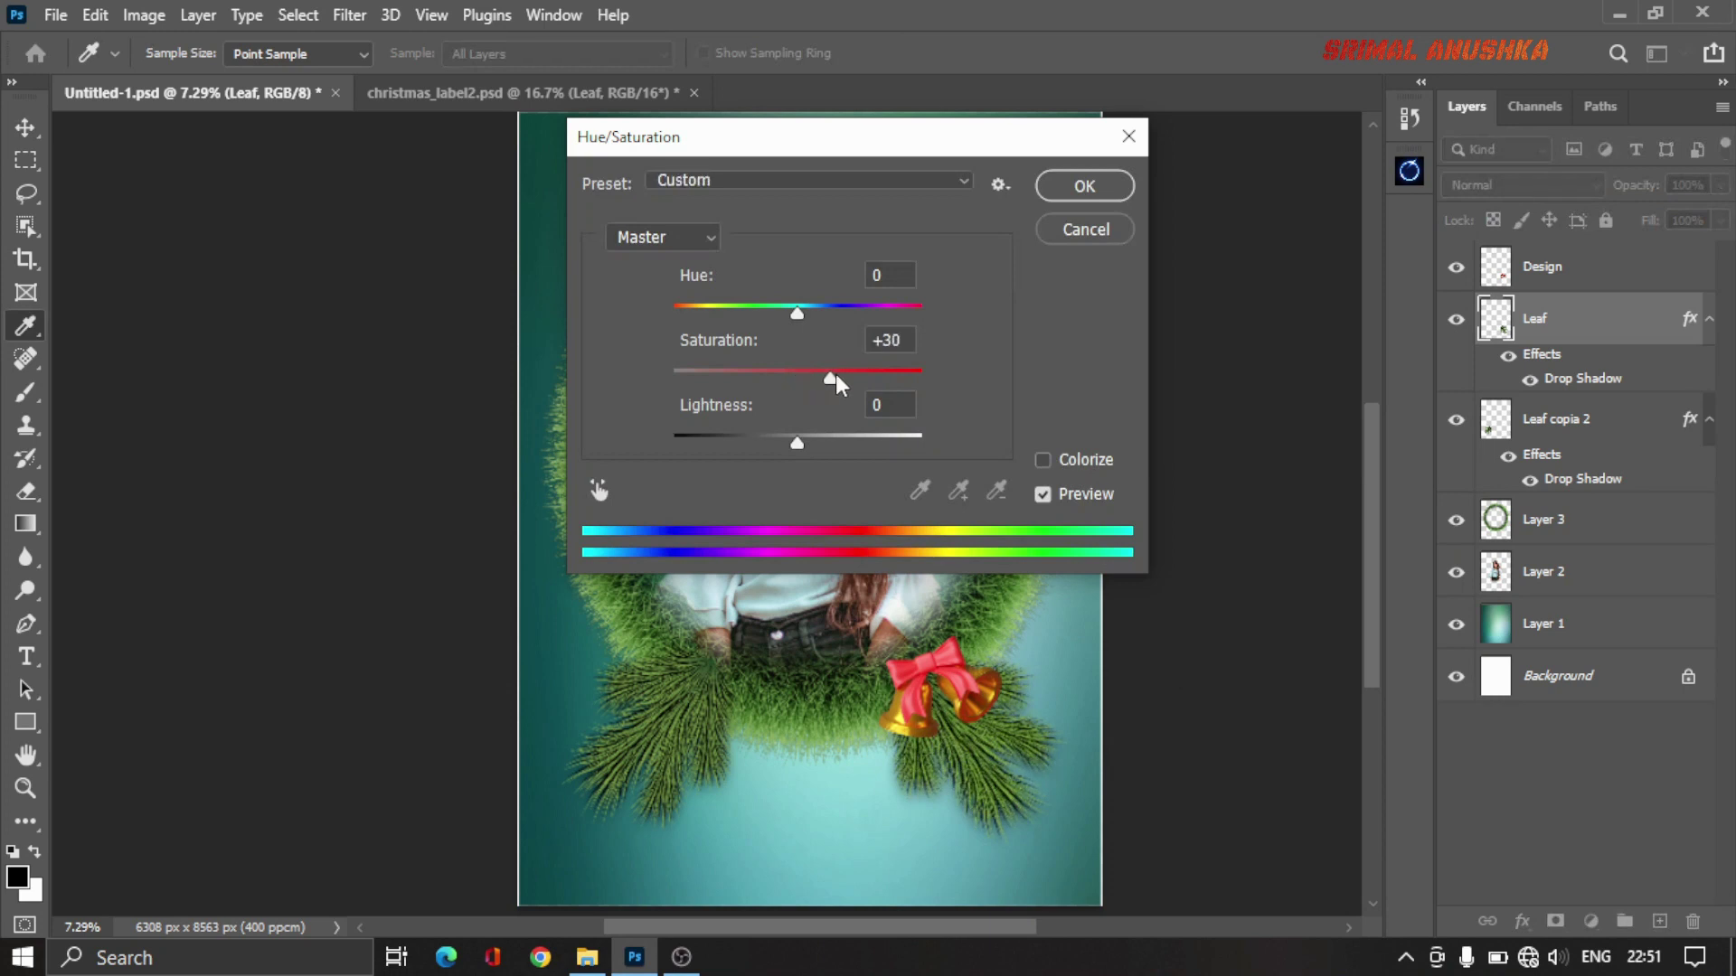
{"action": "left_click", "coordinate": [1066, 192]}
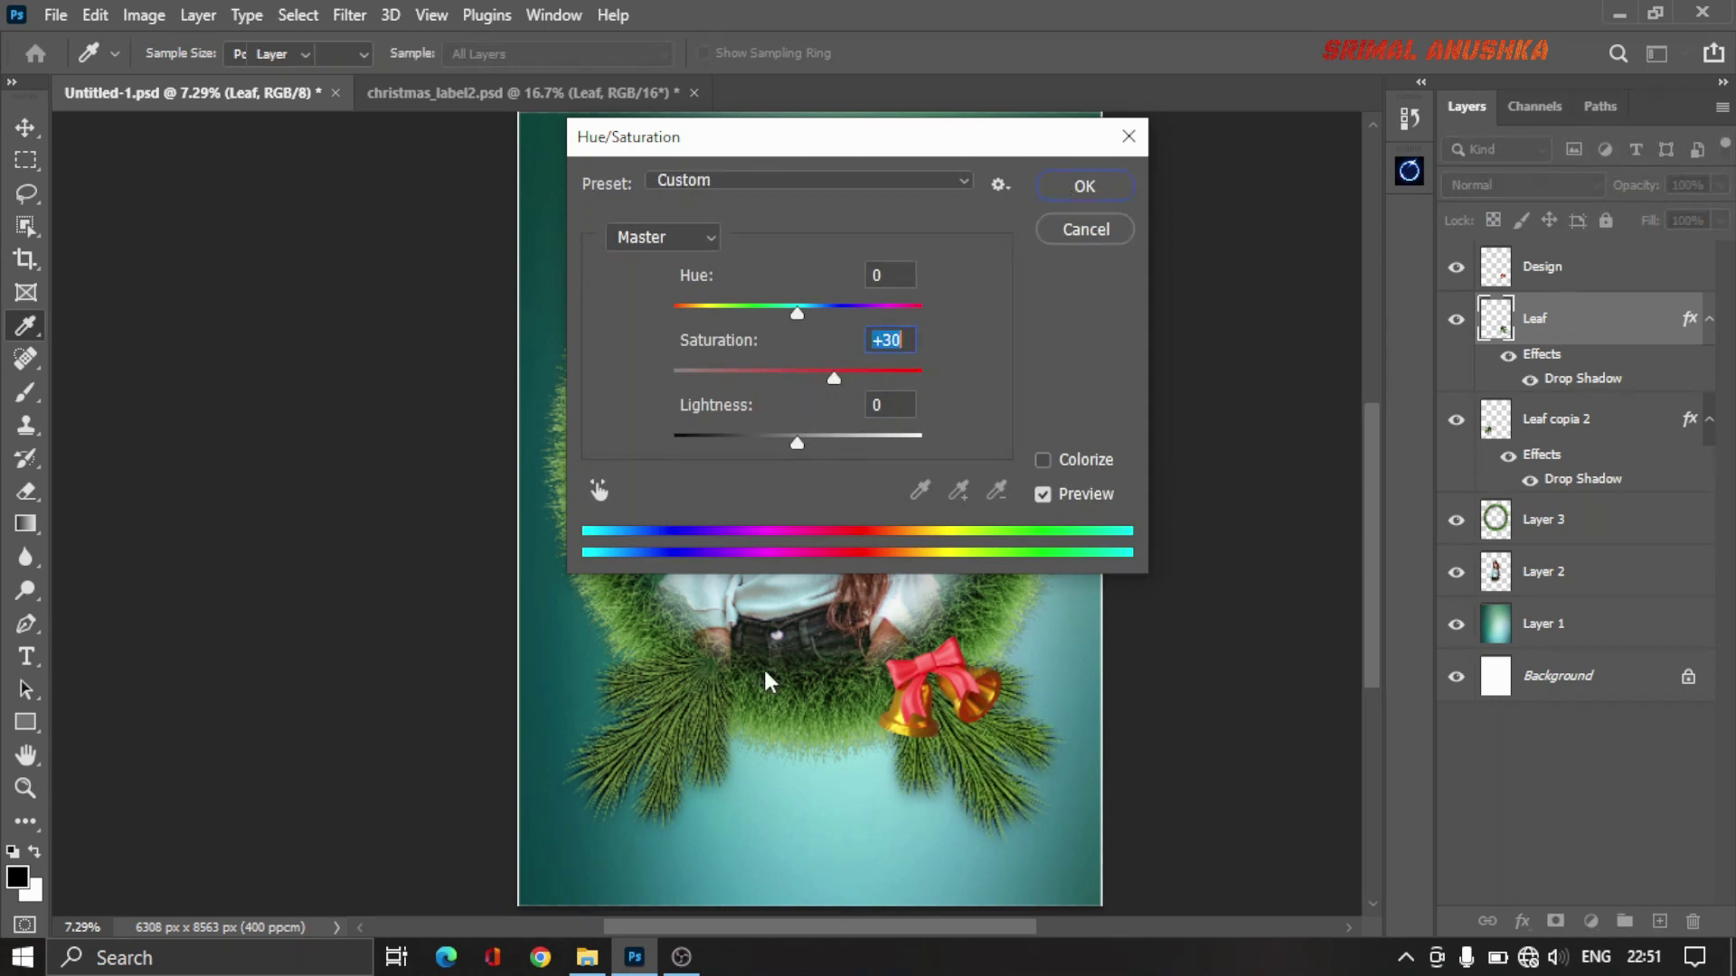
Step: Boost the left pine sprig's saturation to +21
{"action": "key", "text": "v"}
{"action": "left_click", "coordinate": [669, 723]}
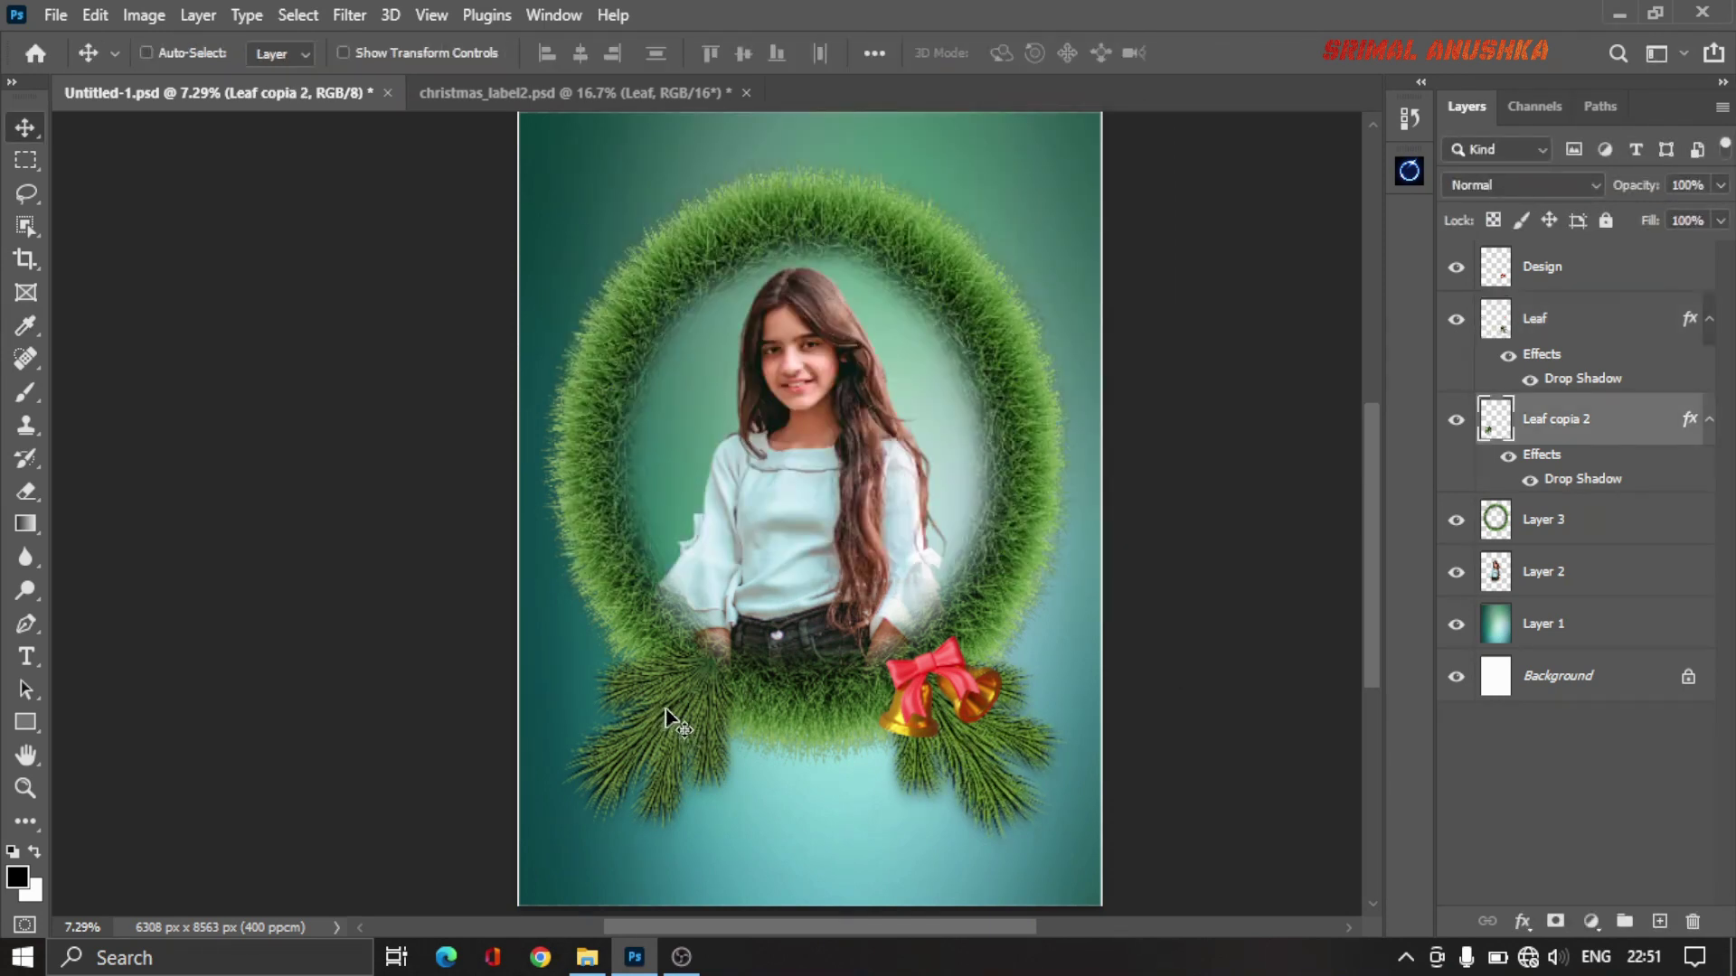
{"action": "key", "text": "ctrl"}
{"action": "key", "text": "ctrl+u"}
{"action": "left_click_drag", "start_coordinate": [794, 379], "coordinate": [805, 380]}
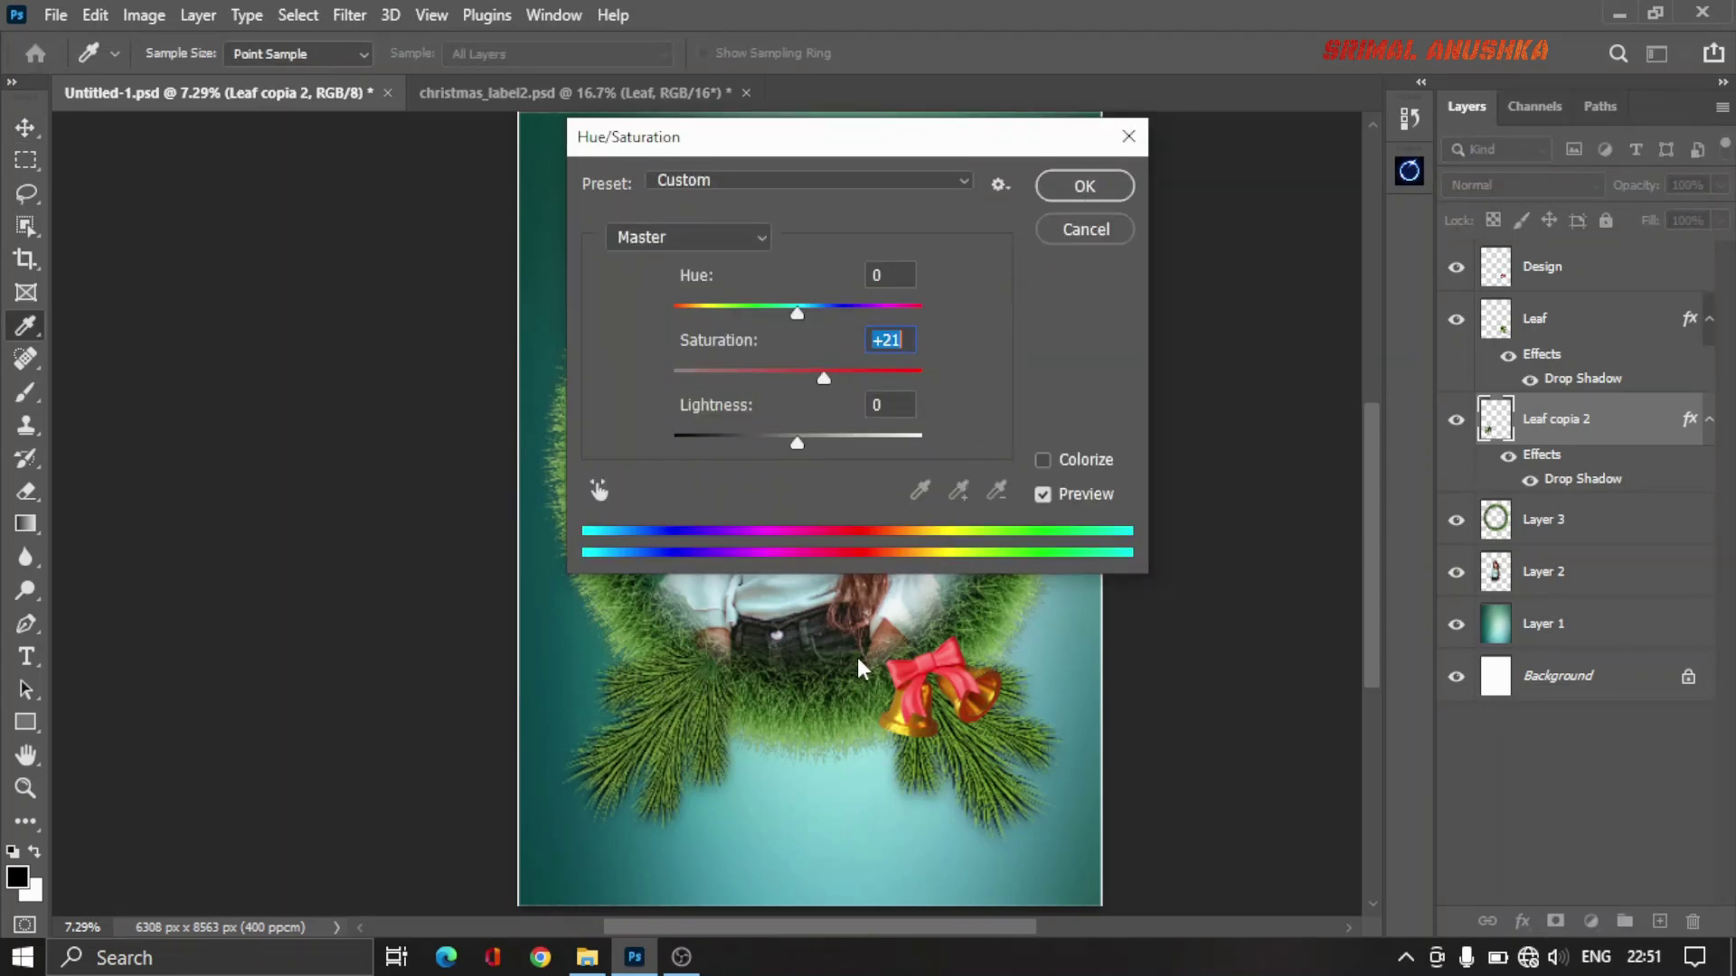
{"action": "left_click", "coordinate": [1085, 187]}
Step: Preview a higher saturation on the teal background layer, then cancel to keep its colour
{"action": "key", "text": "v"}
{"action": "left_click", "coordinate": [1054, 404]}
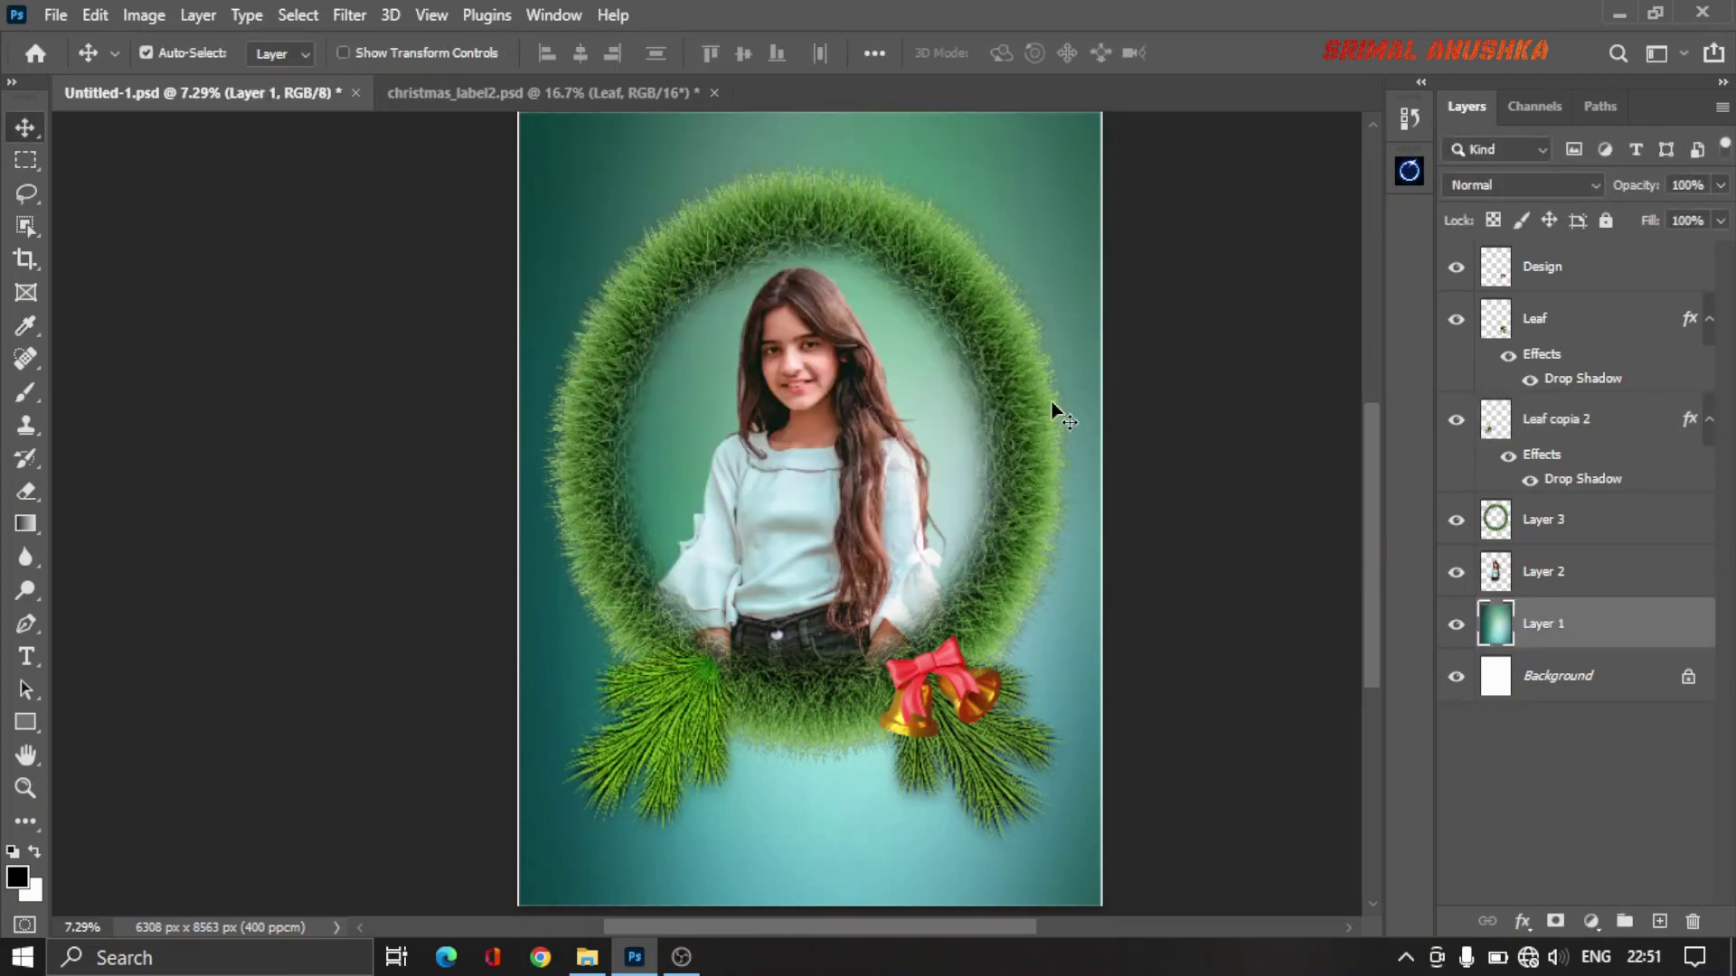
{"action": "scroll", "coordinate": [1015, 511], "scroll_direction": "down", "scroll_amount": 1}
{"action": "scroll", "coordinate": [919, 596], "scroll_direction": "up", "scroll_amount": 1}
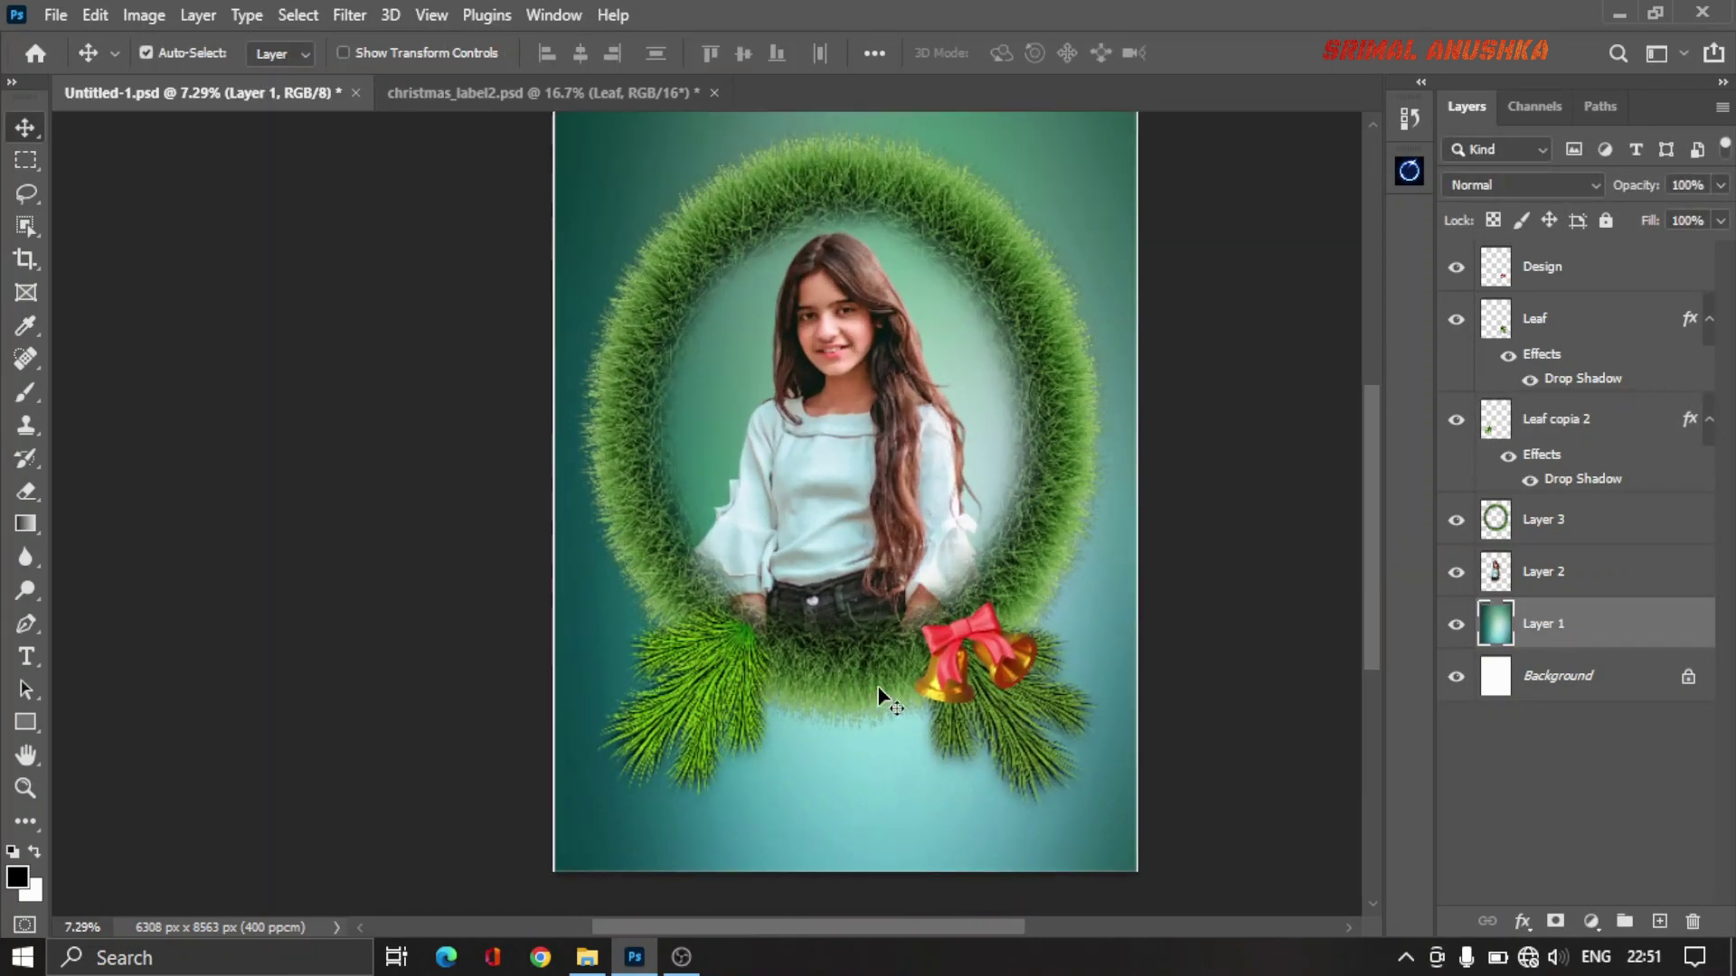
{"action": "key", "text": "ctrl"}
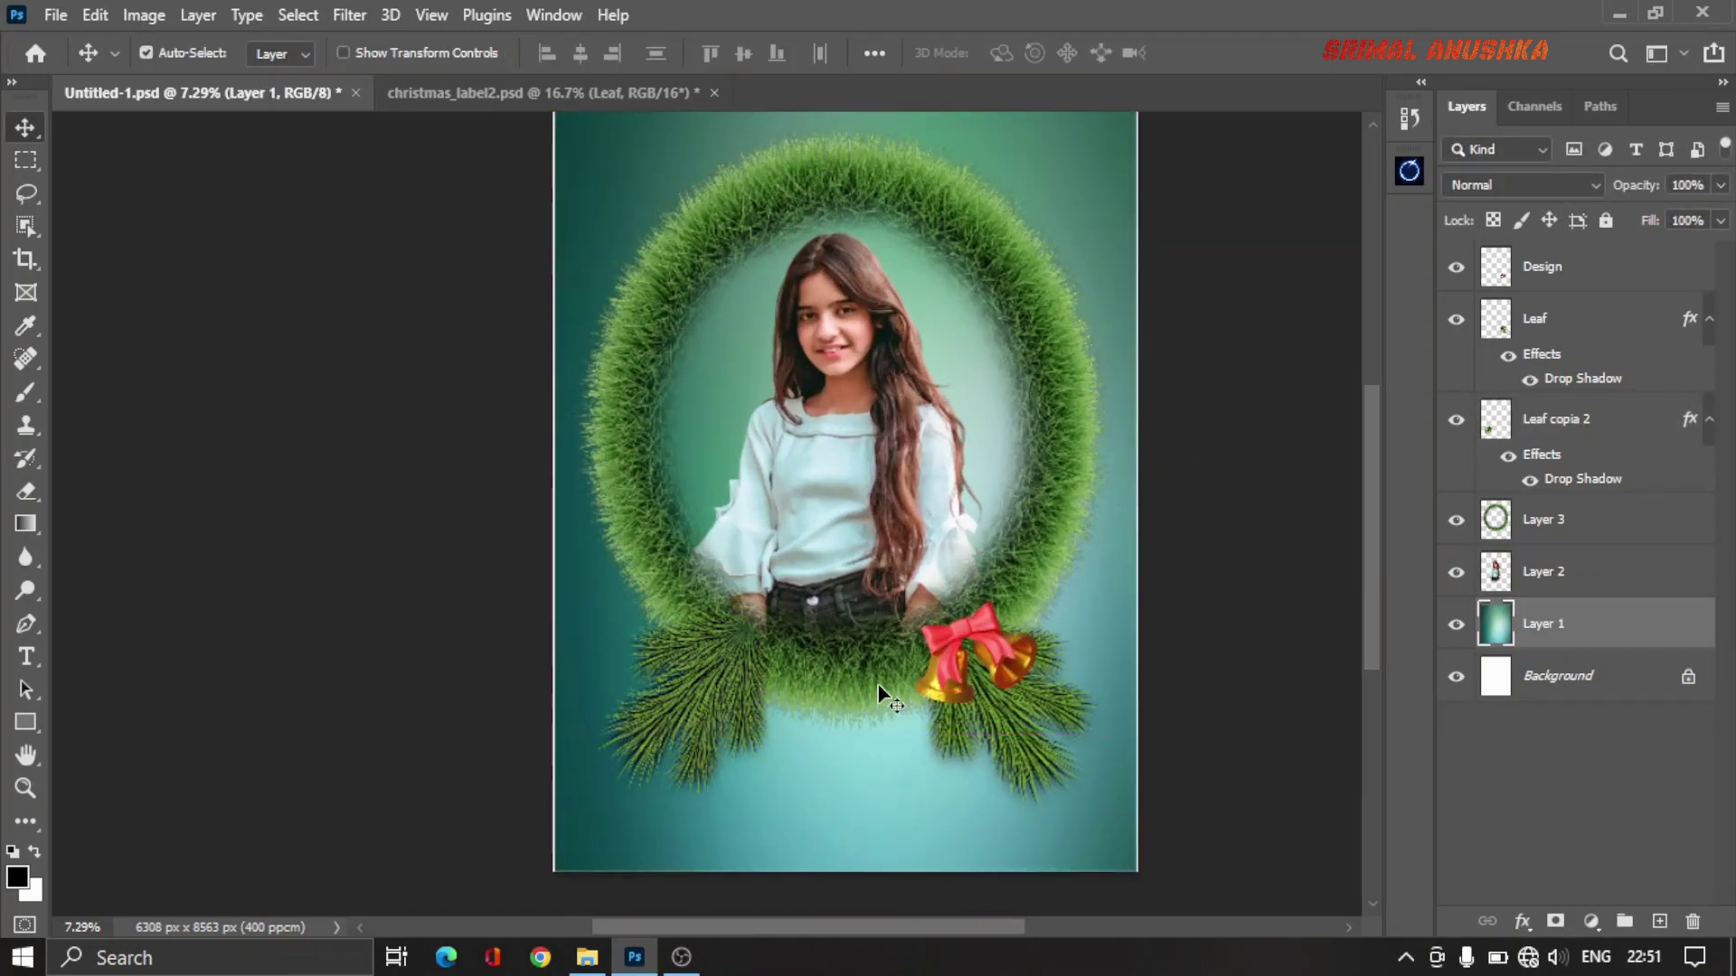
{"action": "key", "text": "ctrl+u"}
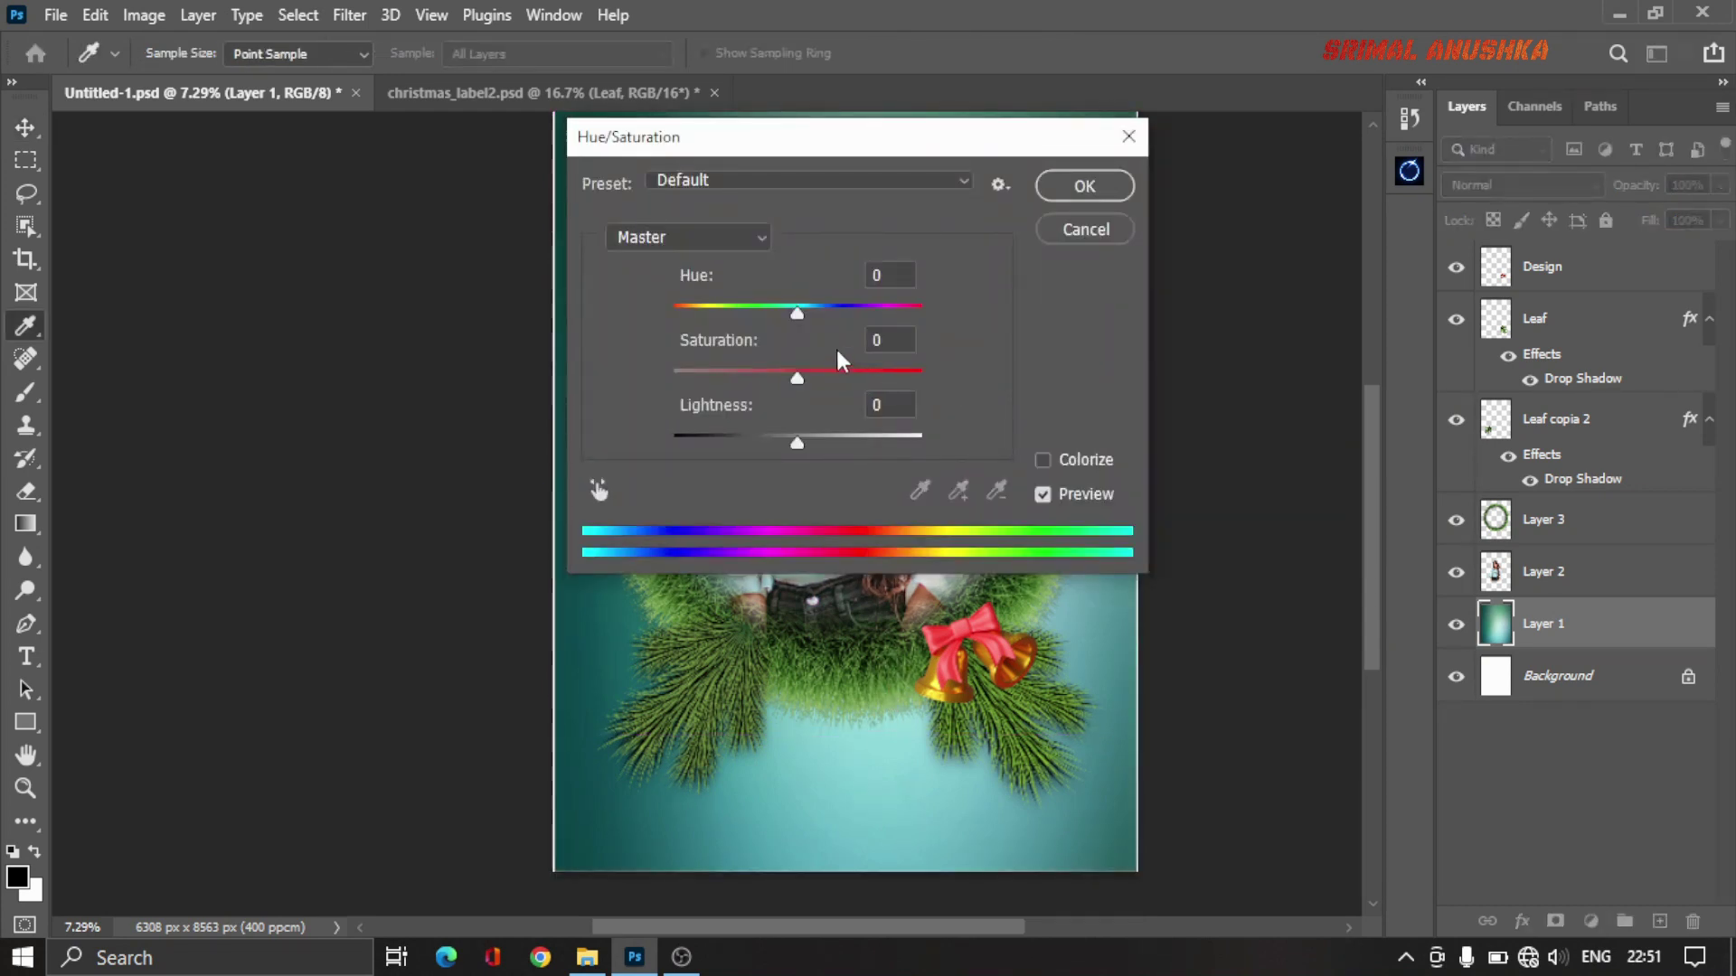
{"action": "mouse_move", "coordinate": [799, 373]}
{"action": "left_mouse_down"}
{"action": "mouse_move", "coordinate": [845, 384]}
{"action": "mouse_move", "coordinate": [833, 376]}
{"action": "left_mouse_up"}
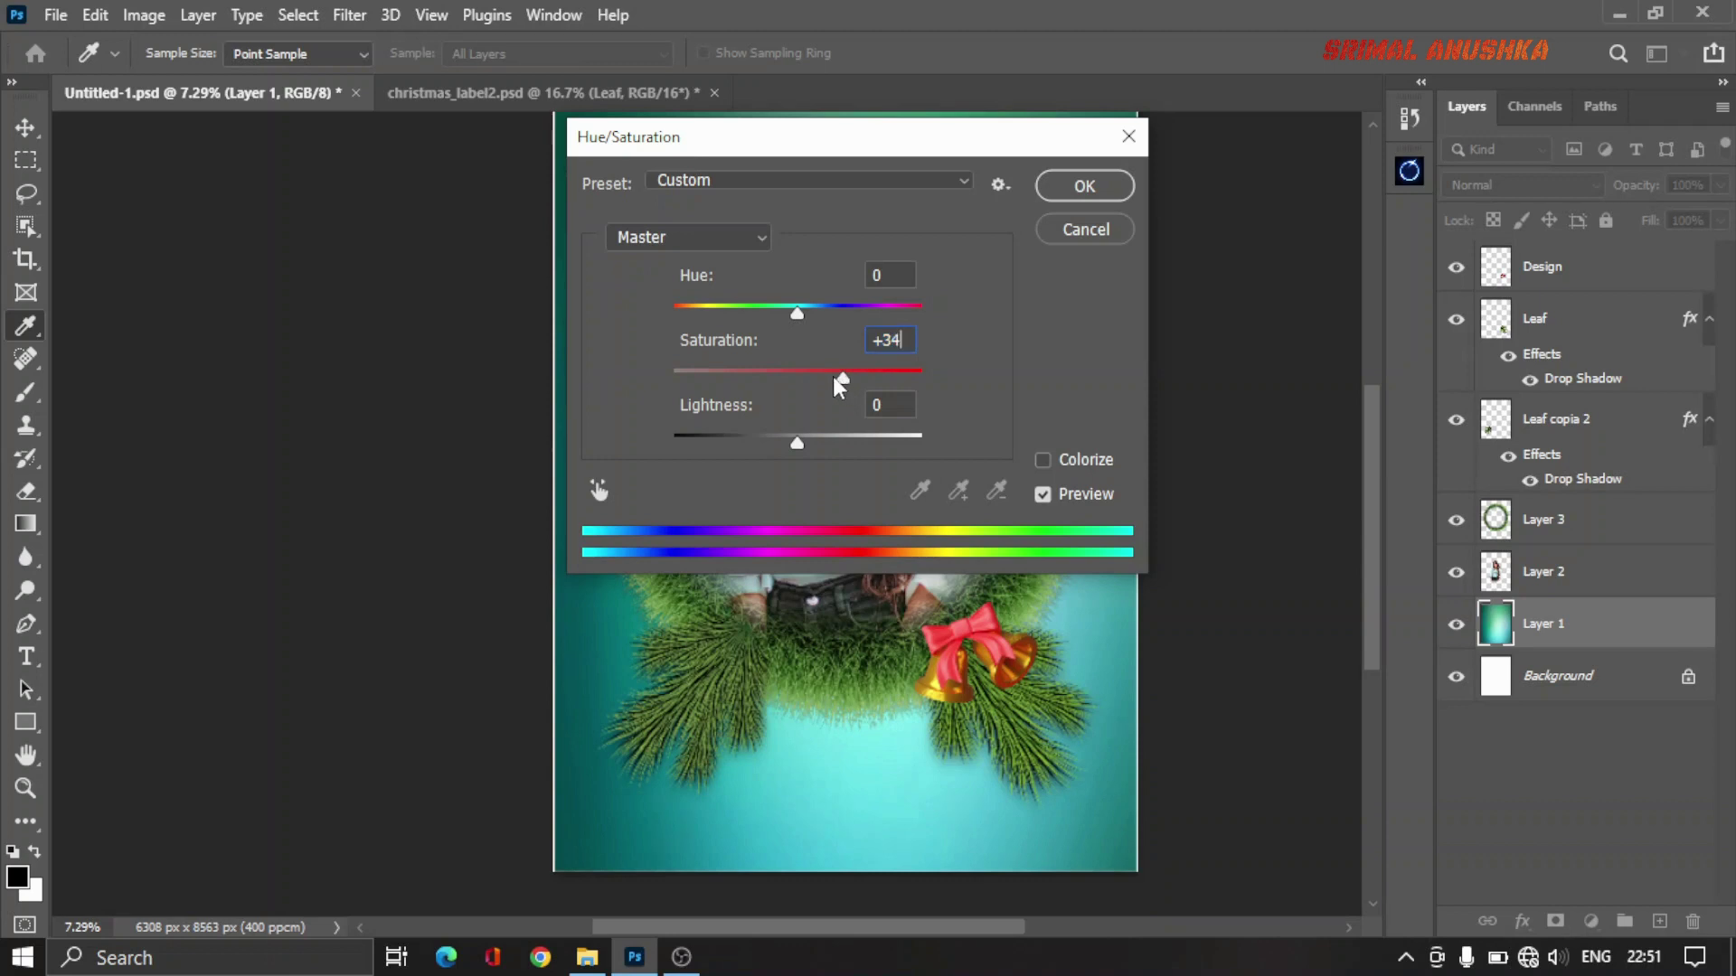
{"action": "mouse_move", "coordinate": [855, 377]}
{"action": "left_mouse_down"}
{"action": "mouse_move", "coordinate": [907, 382]}
{"action": "mouse_move", "coordinate": [848, 379]}
{"action": "mouse_move", "coordinate": [991, 350]}
{"action": "left_mouse_up"}
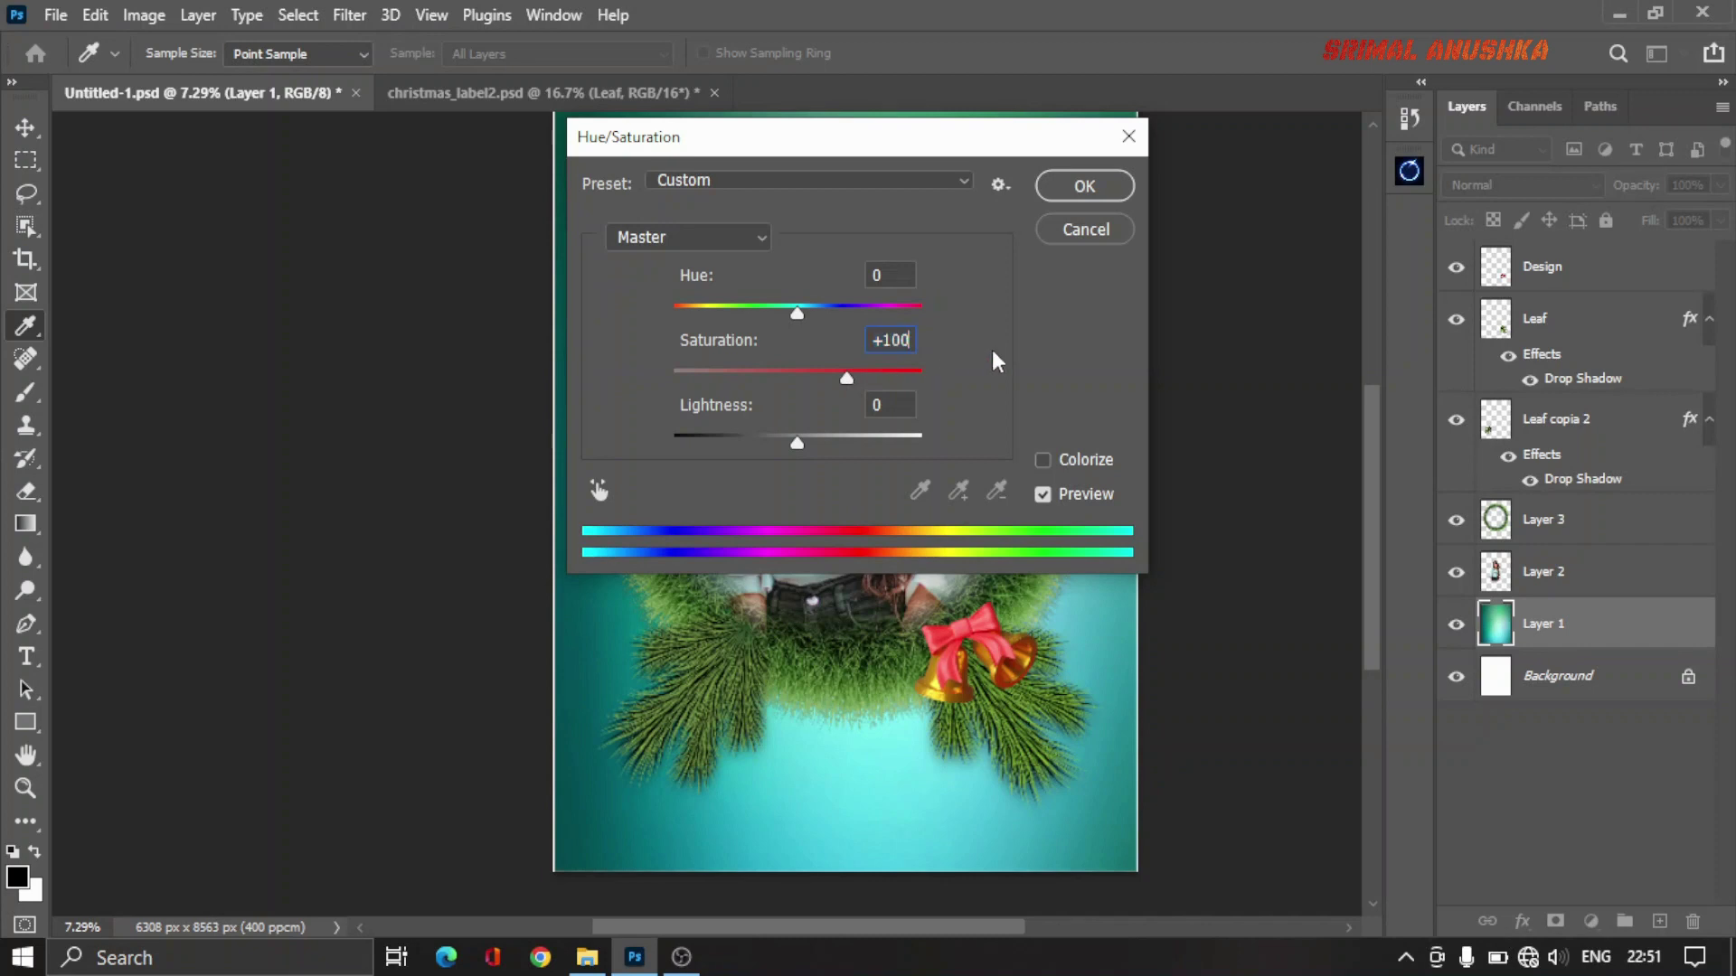
{"action": "left_click", "coordinate": [1078, 233]}
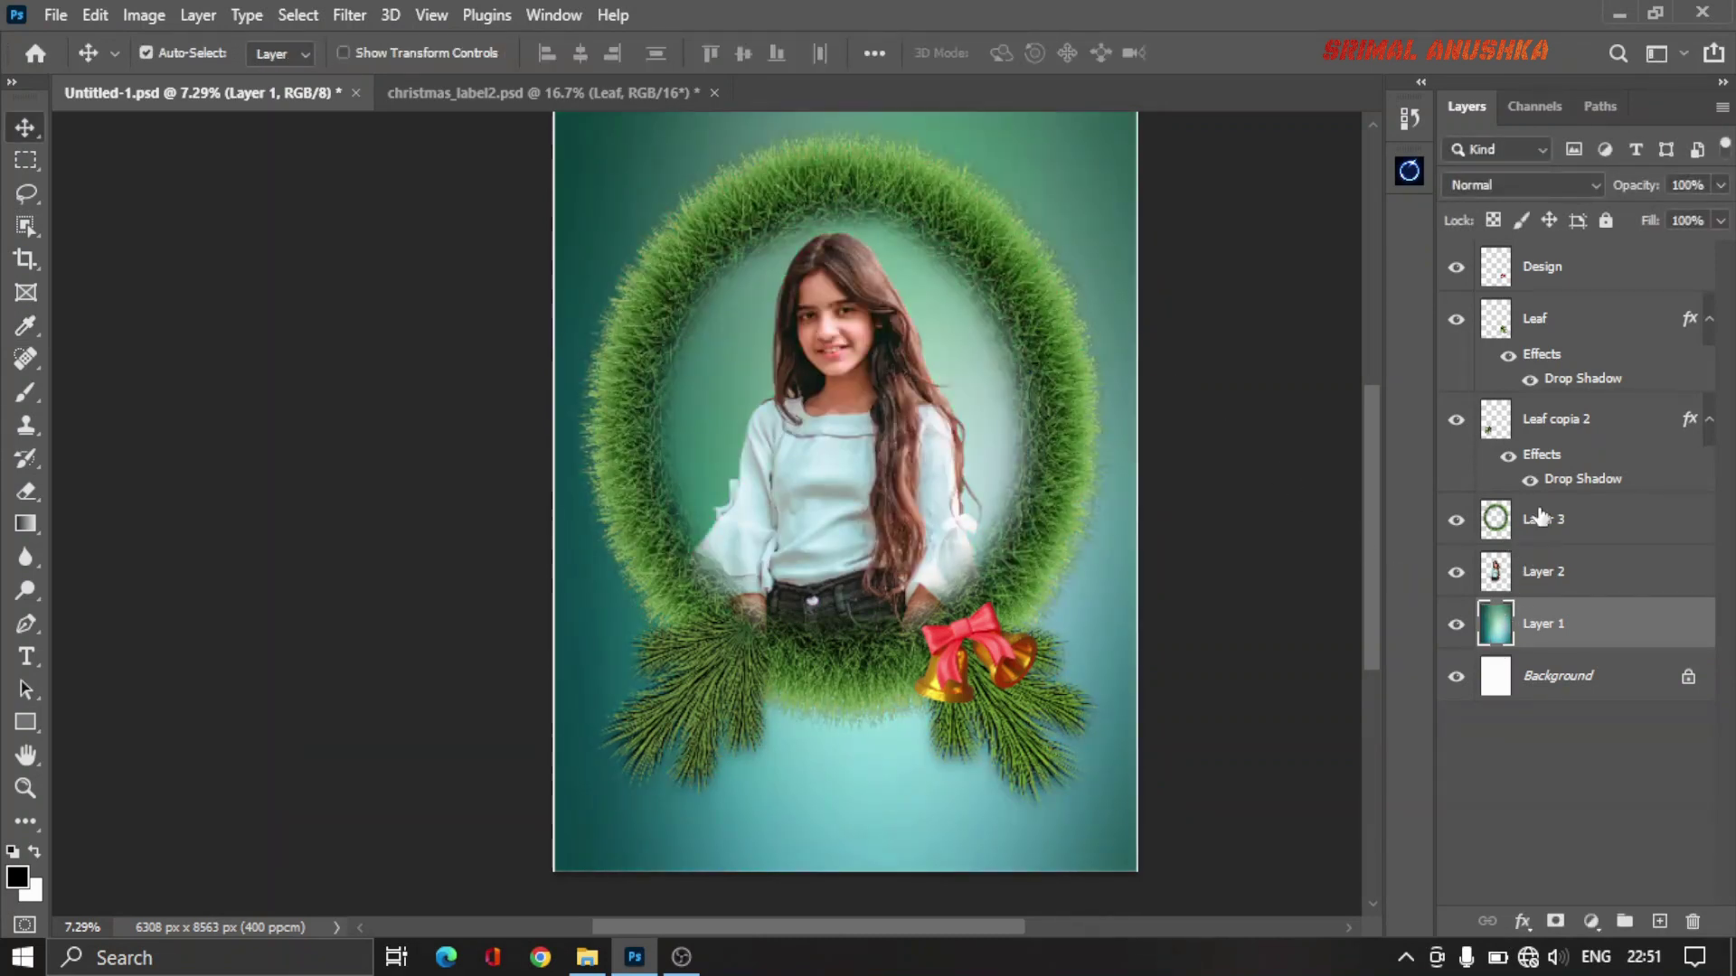
Step: Raise the left pine sprig's saturation again, to +28
{"action": "left_click", "coordinate": [699, 696]}
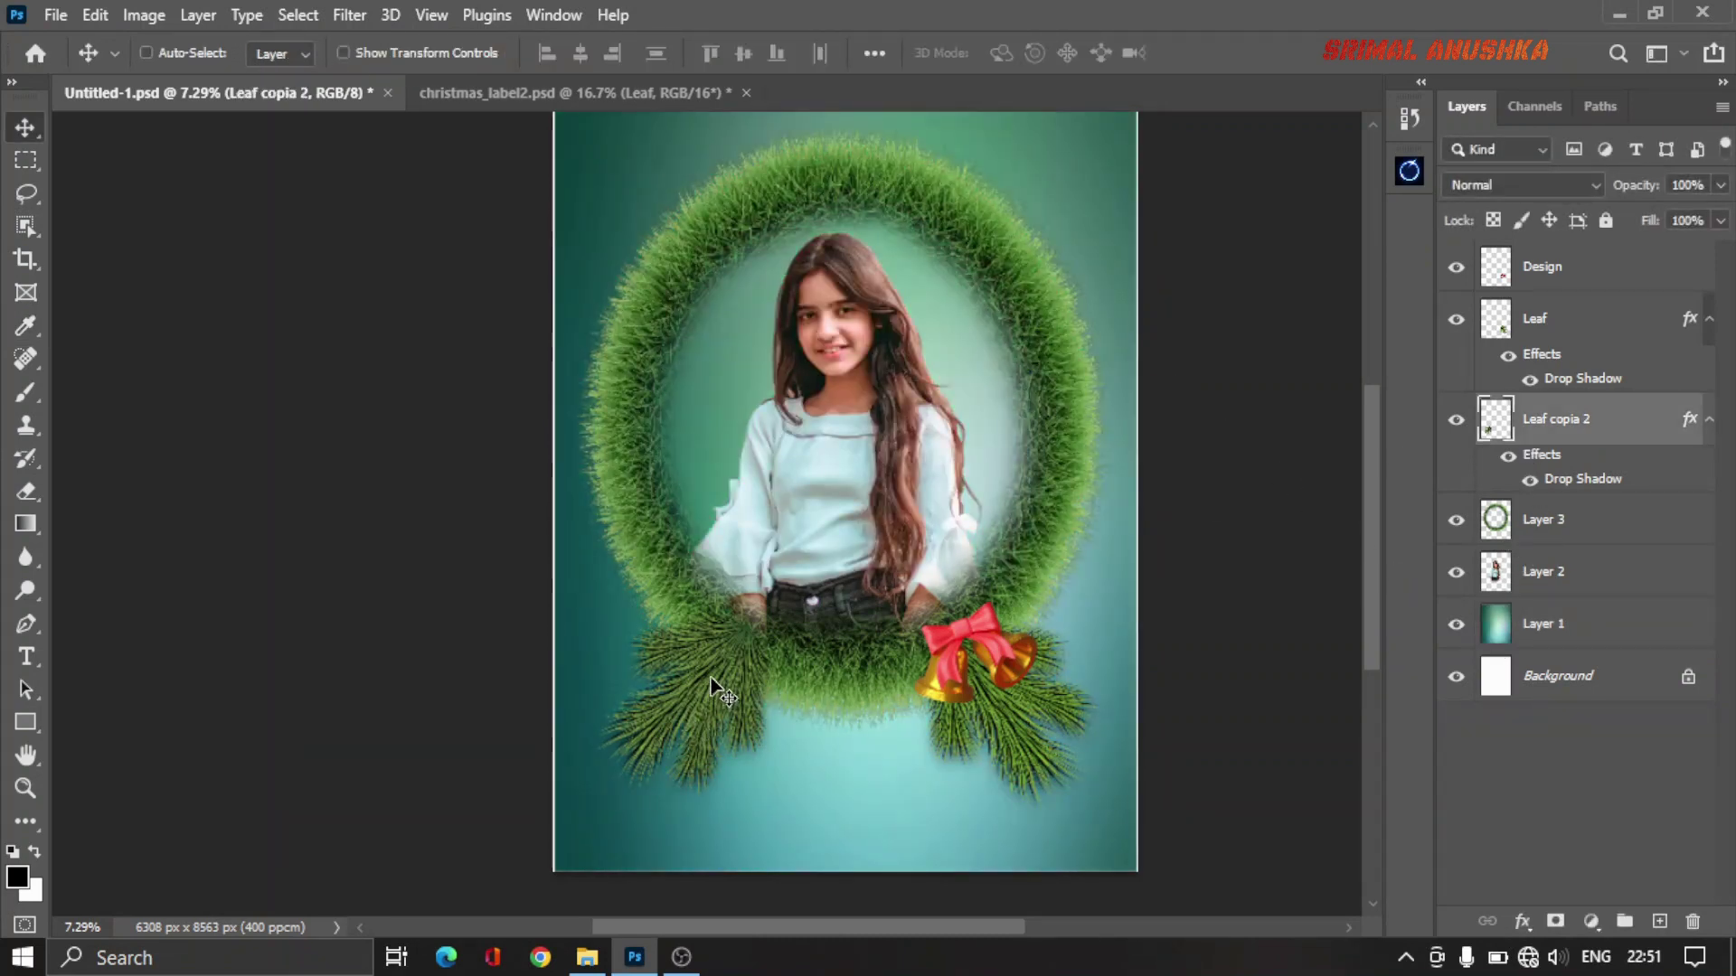
{"action": "key", "text": "ctrl+u"}
{"action": "left_click_drag", "start_coordinate": [812, 373], "coordinate": [834, 376]}
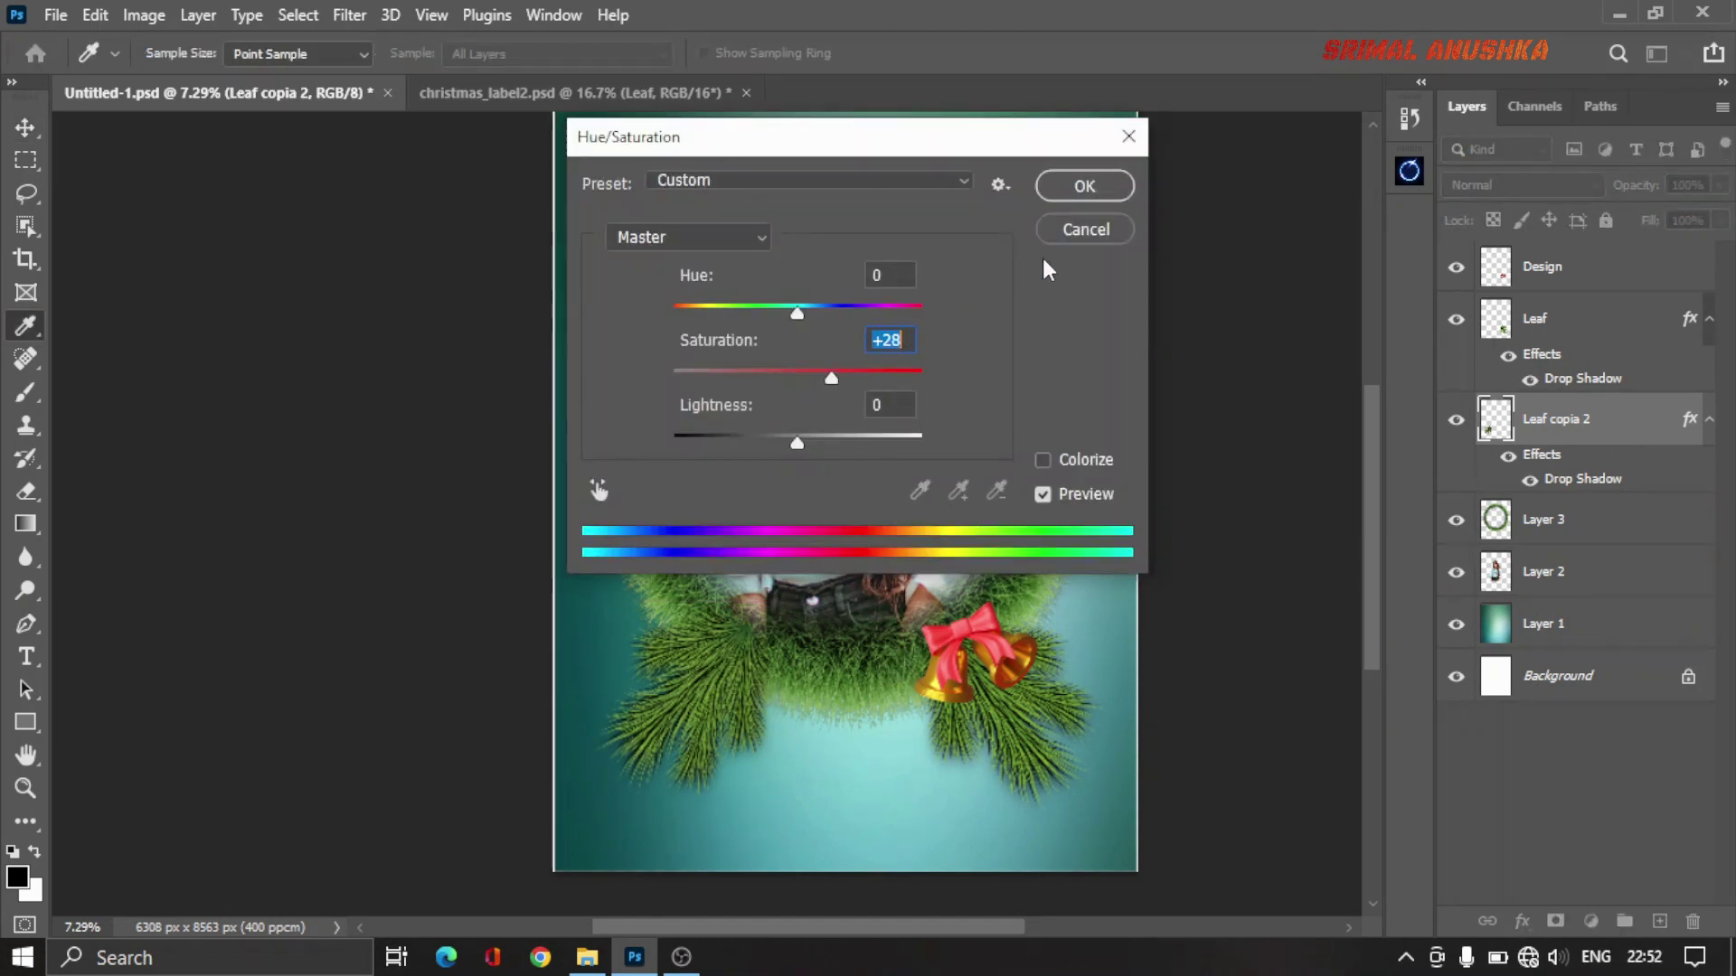
{"action": "left_click", "coordinate": [1085, 187]}
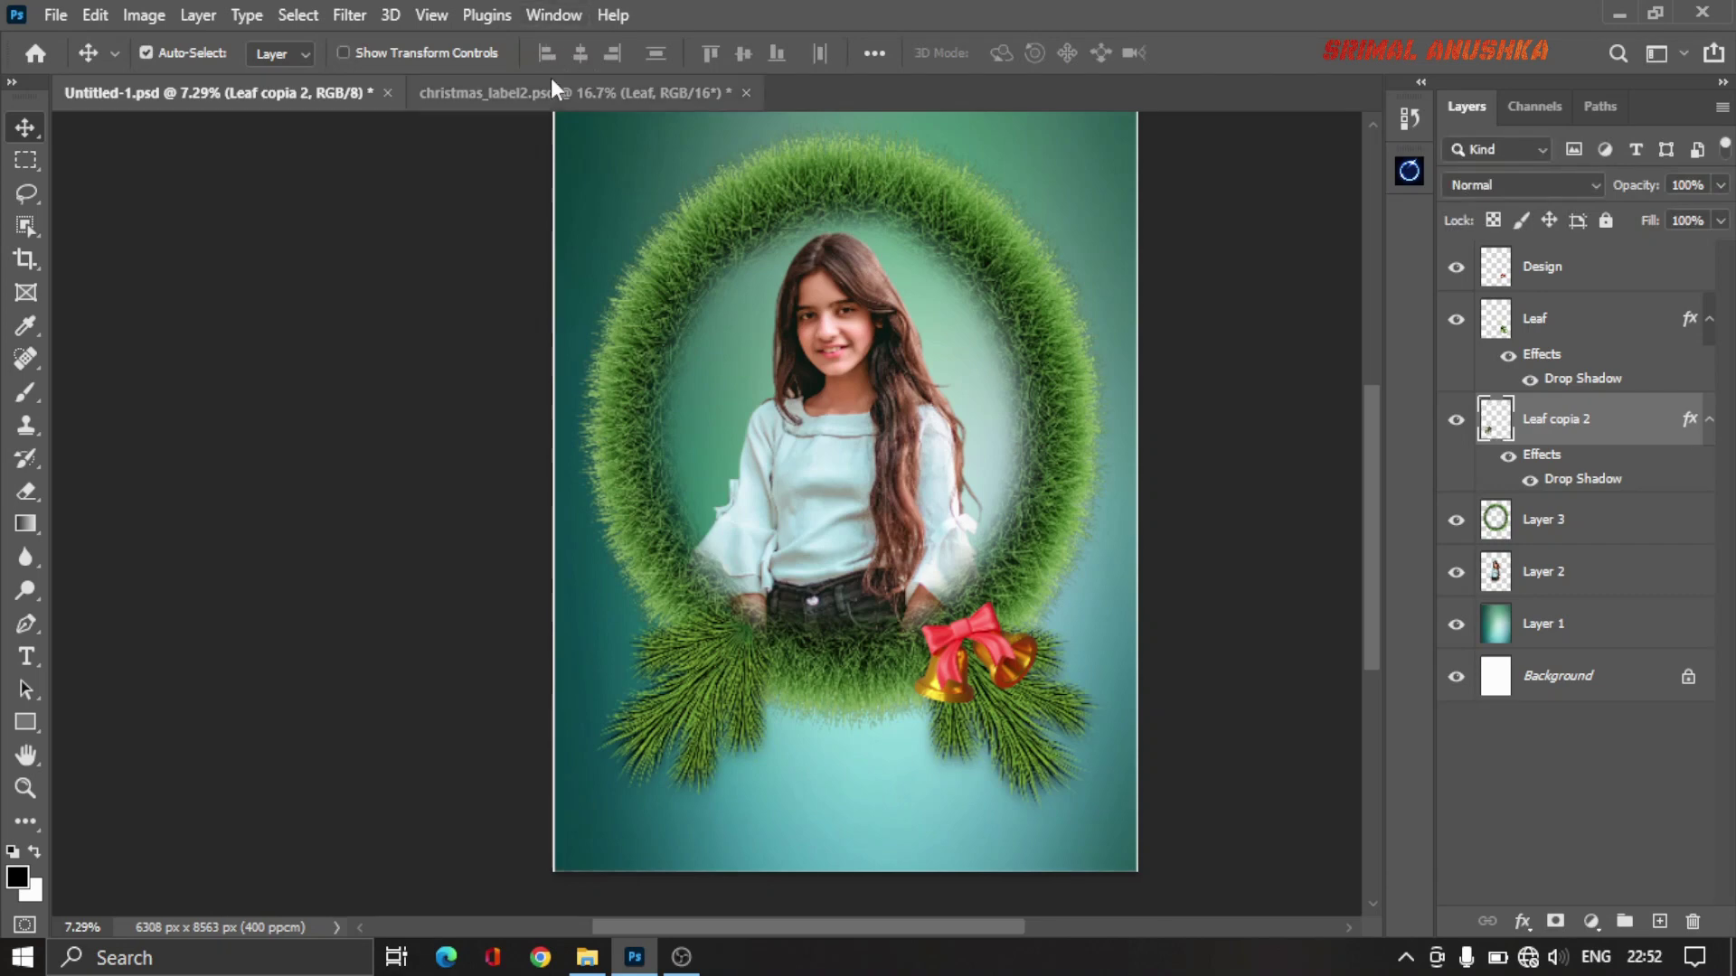
Step: Bring the Christmas title lettering into the poster, delete it, and return to christmas_label2
{"action": "left_click", "coordinate": [566, 91]}
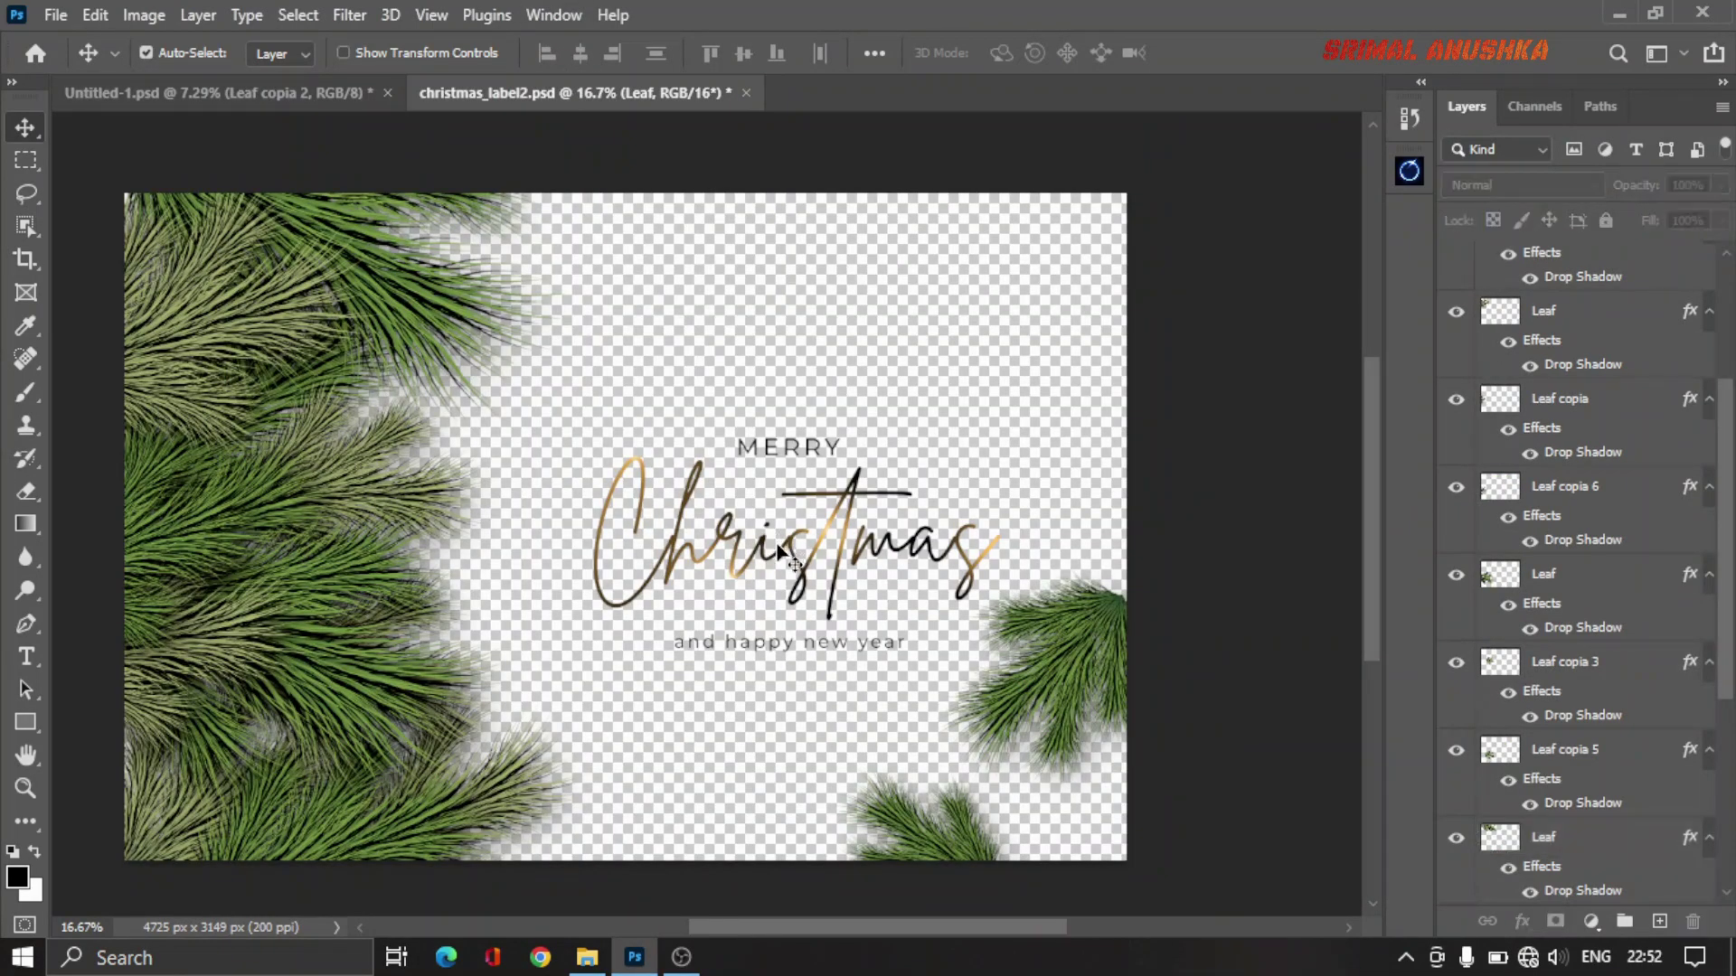
{"action": "left_click_drag", "start_coordinate": [793, 540], "coordinate": [361, 100]}
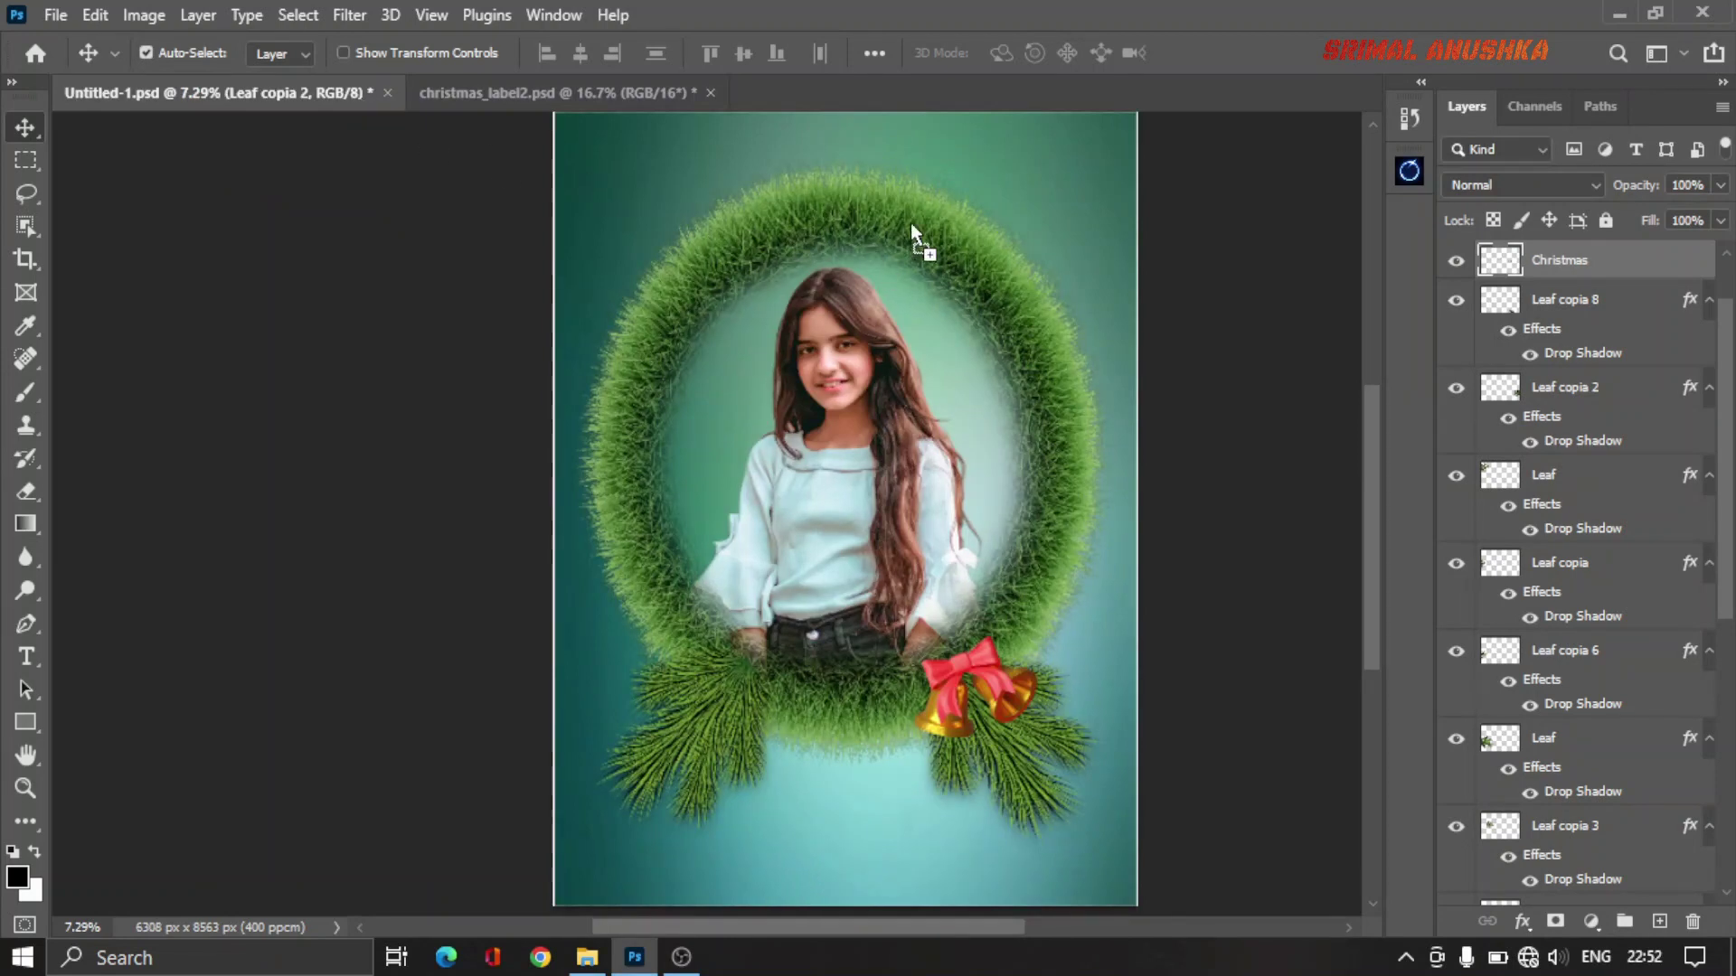
{"action": "left_click_drag", "start_coordinate": [911, 225], "coordinate": [913, 224]}
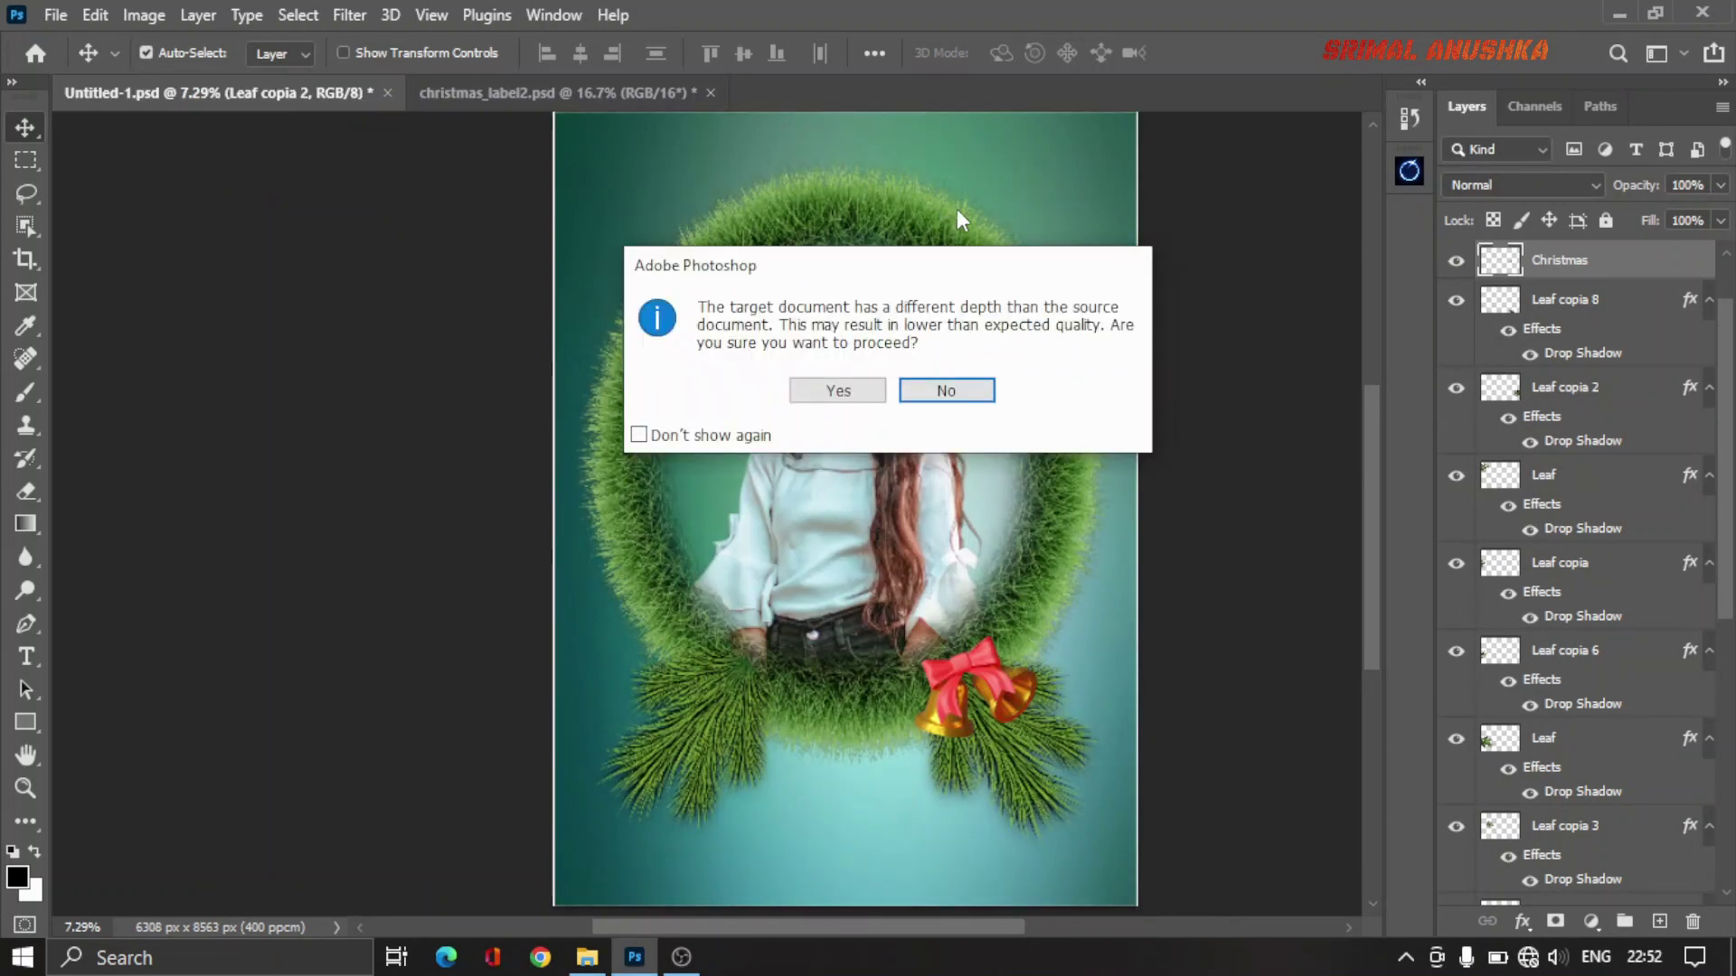
{"action": "left_click", "coordinate": [861, 384]}
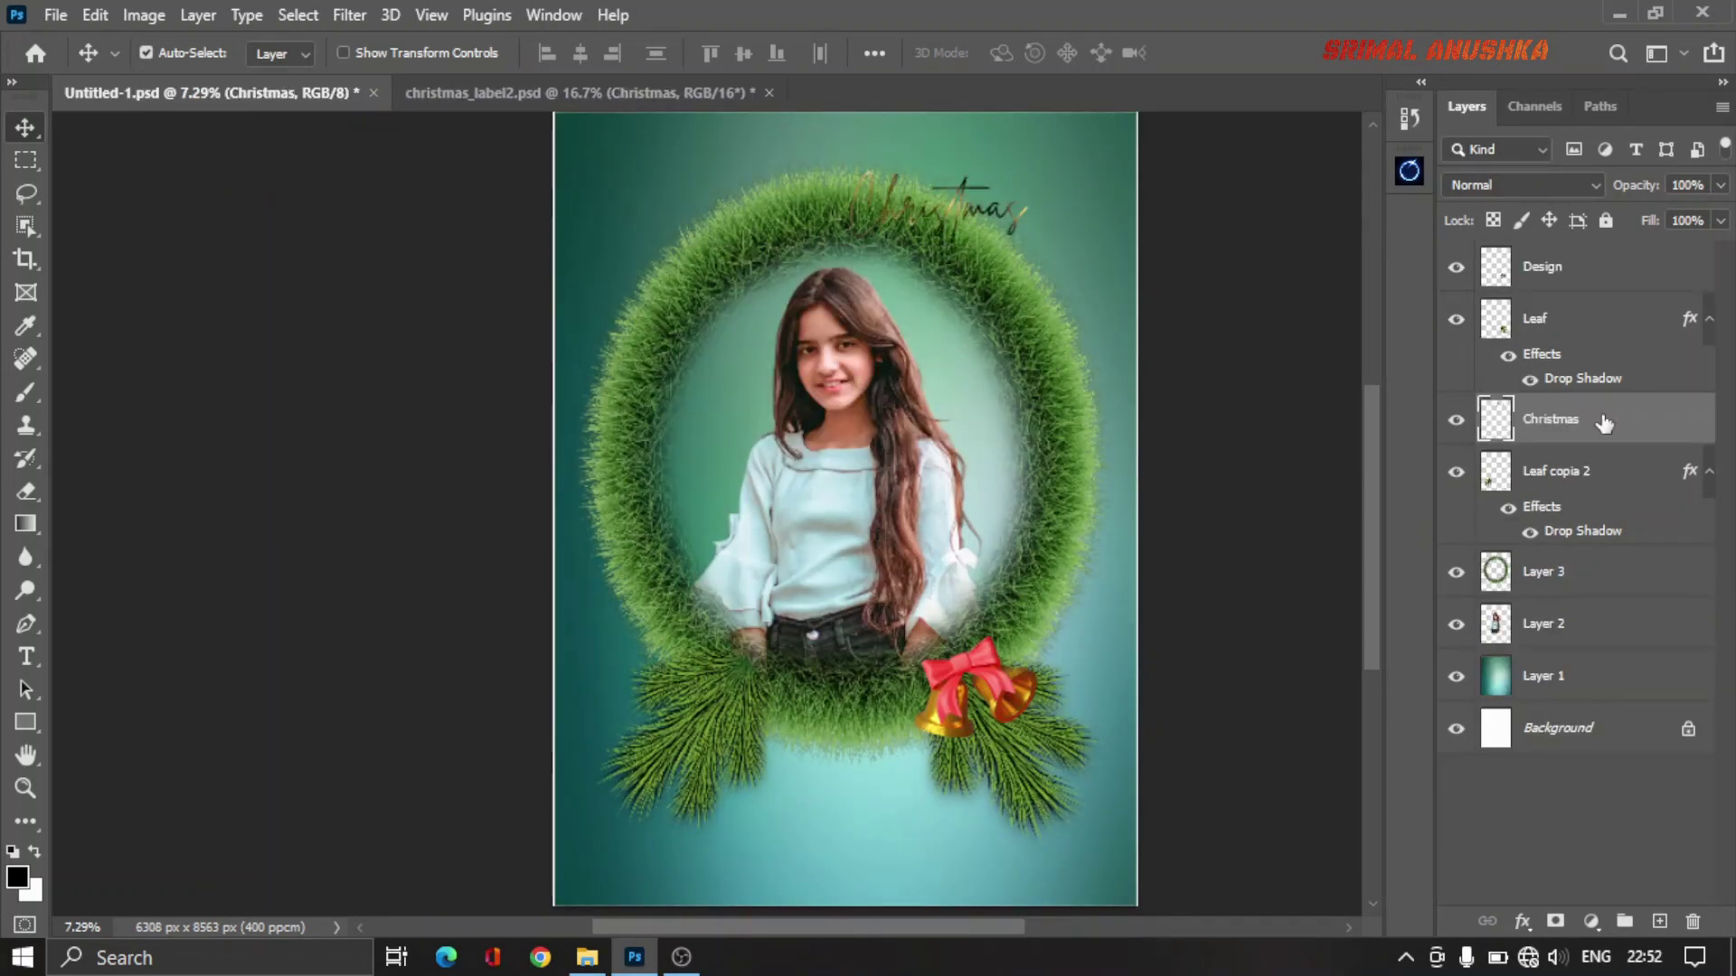
{"action": "key", "text": "Delete"}
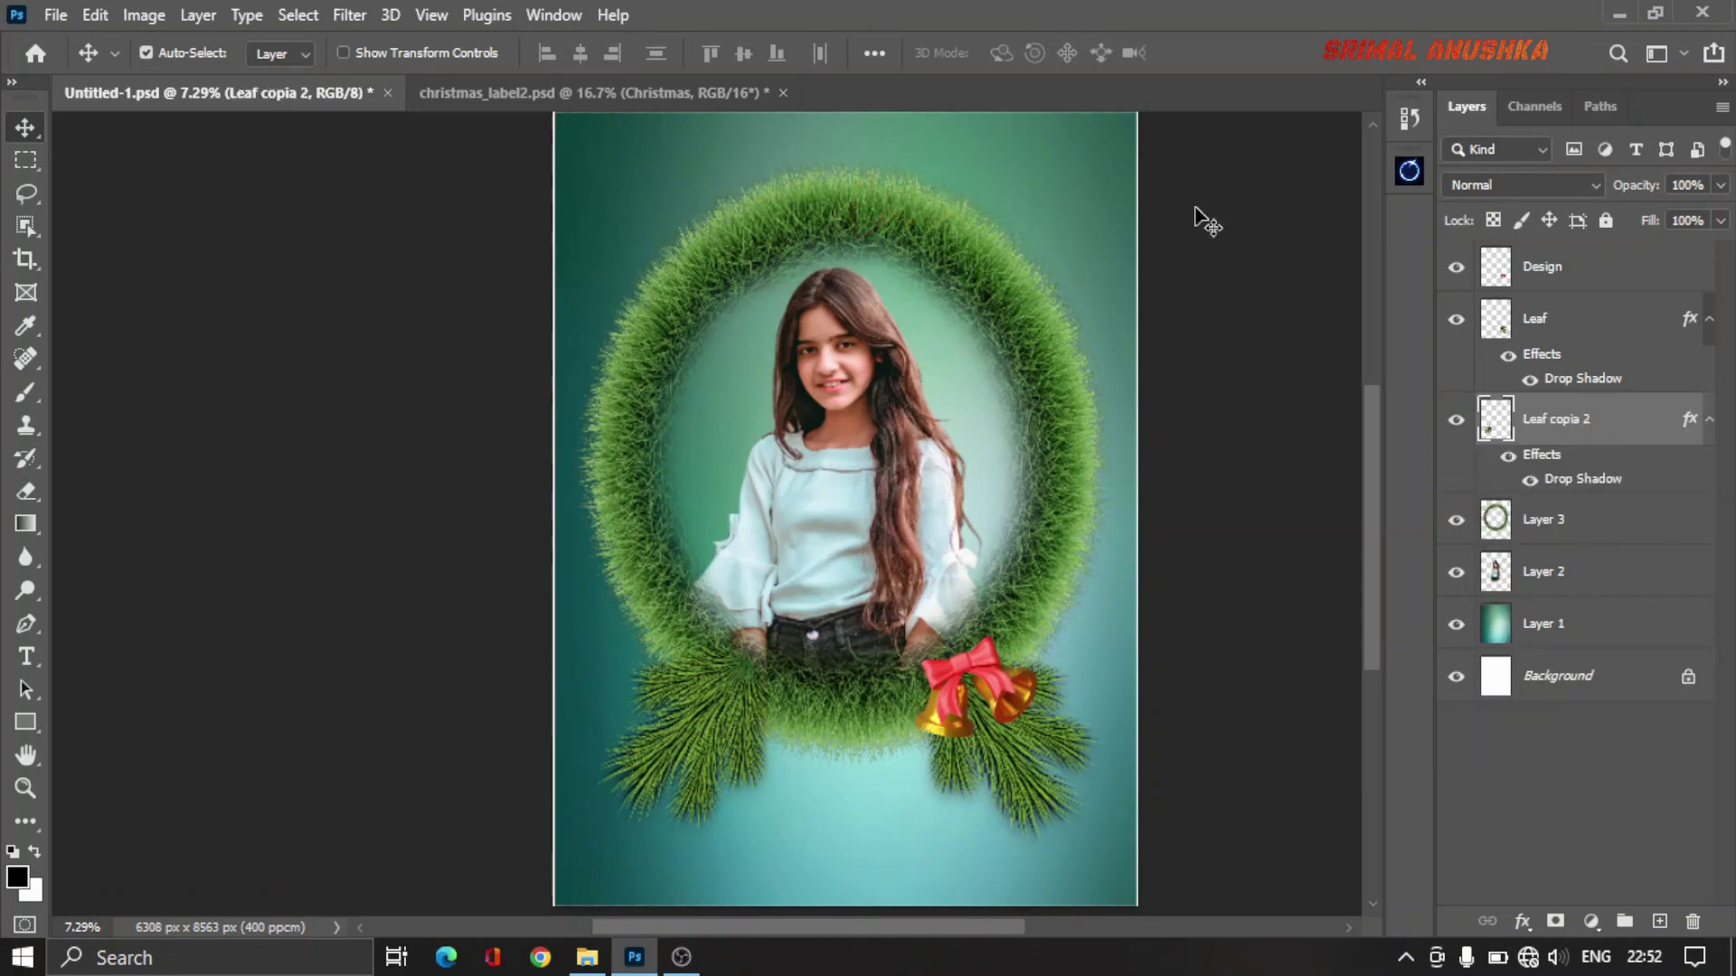
{"action": "left_click", "coordinate": [777, 98]}
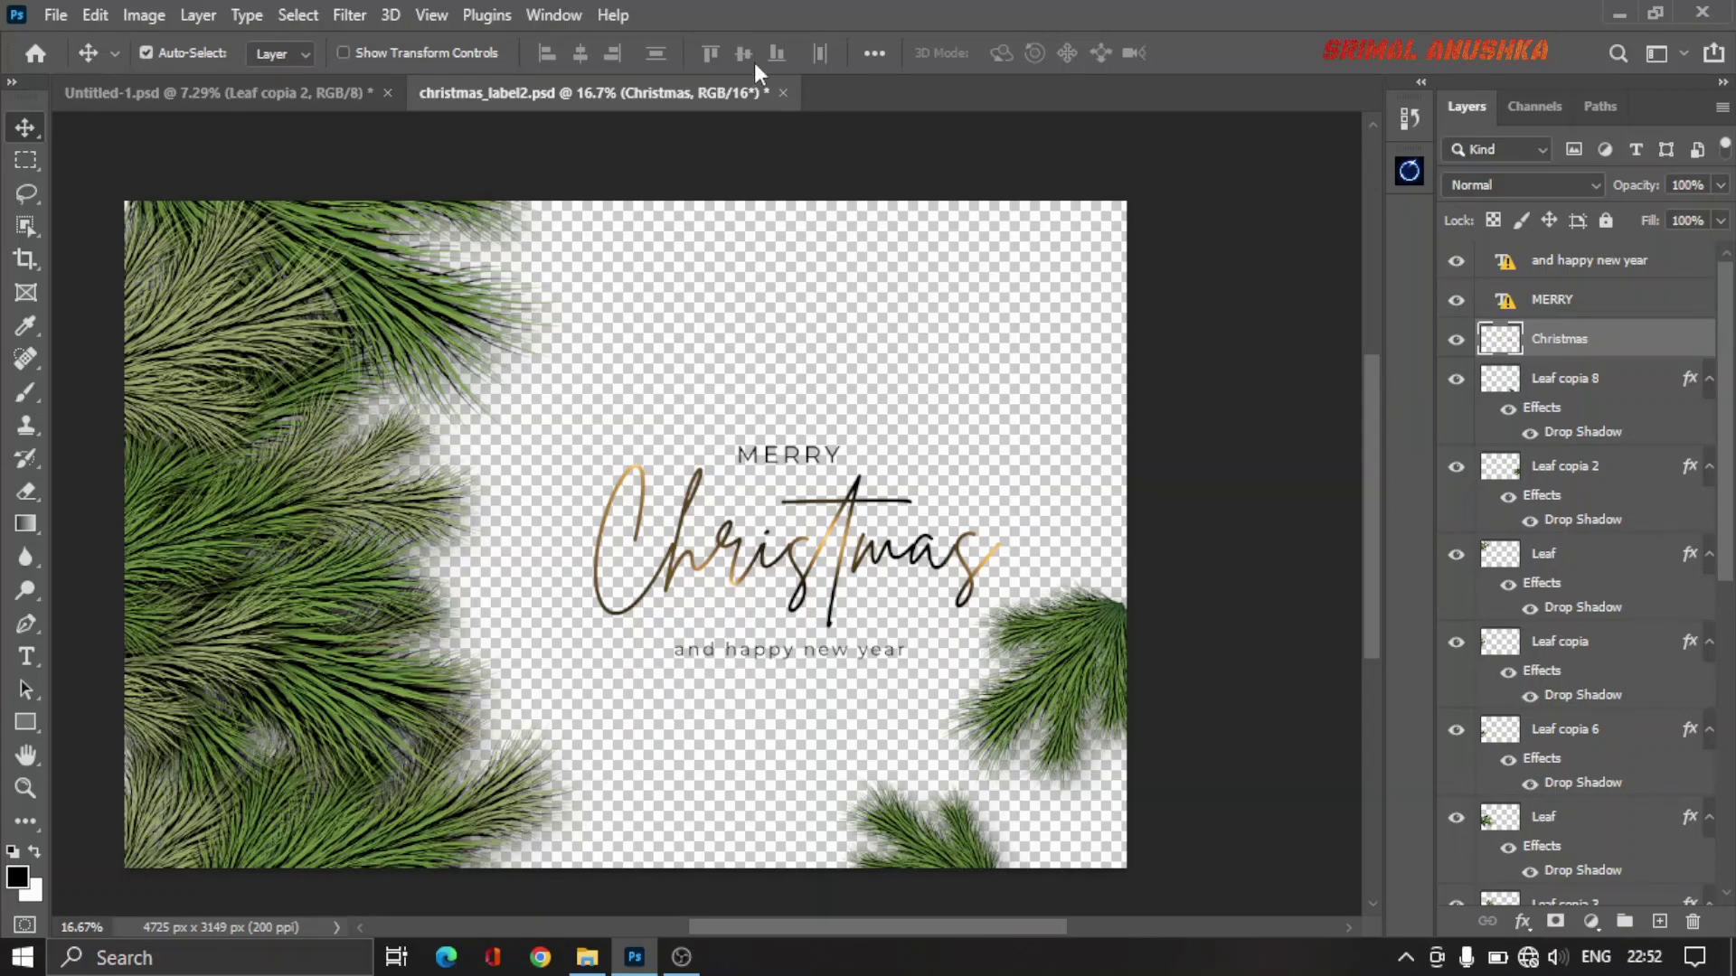
Step: Close the christmas_label2 card, saving its changes
{"action": "left_click", "coordinate": [783, 94]}
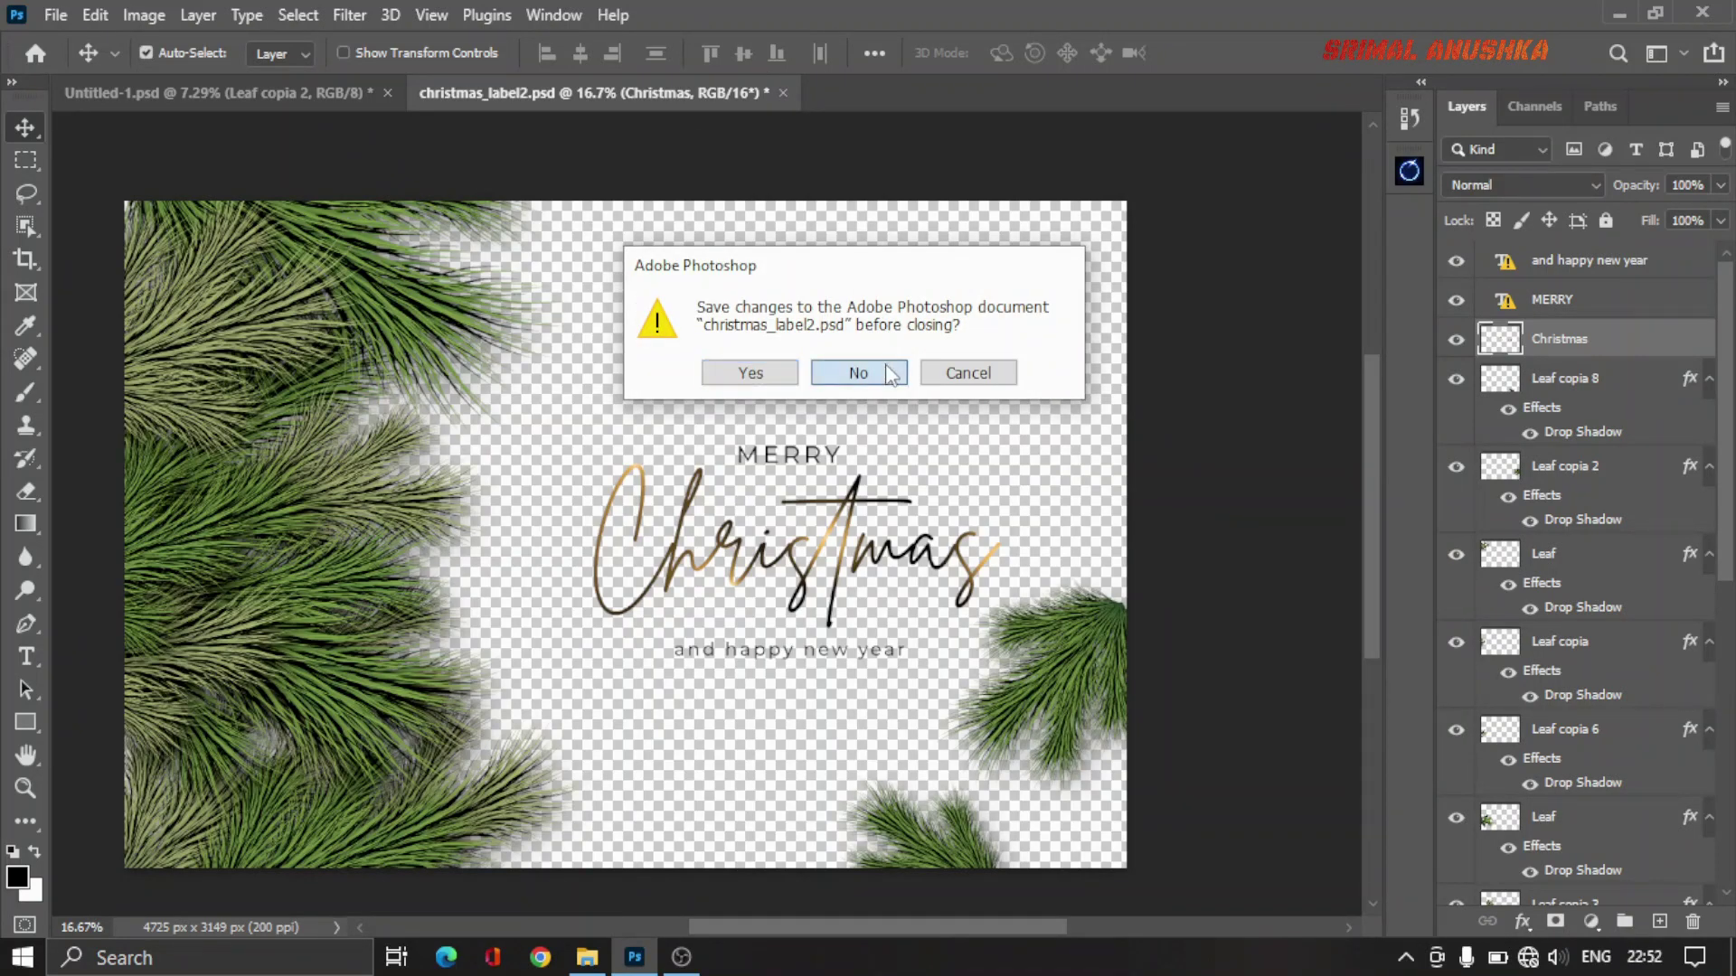
{"action": "left_click", "coordinate": [750, 373]}
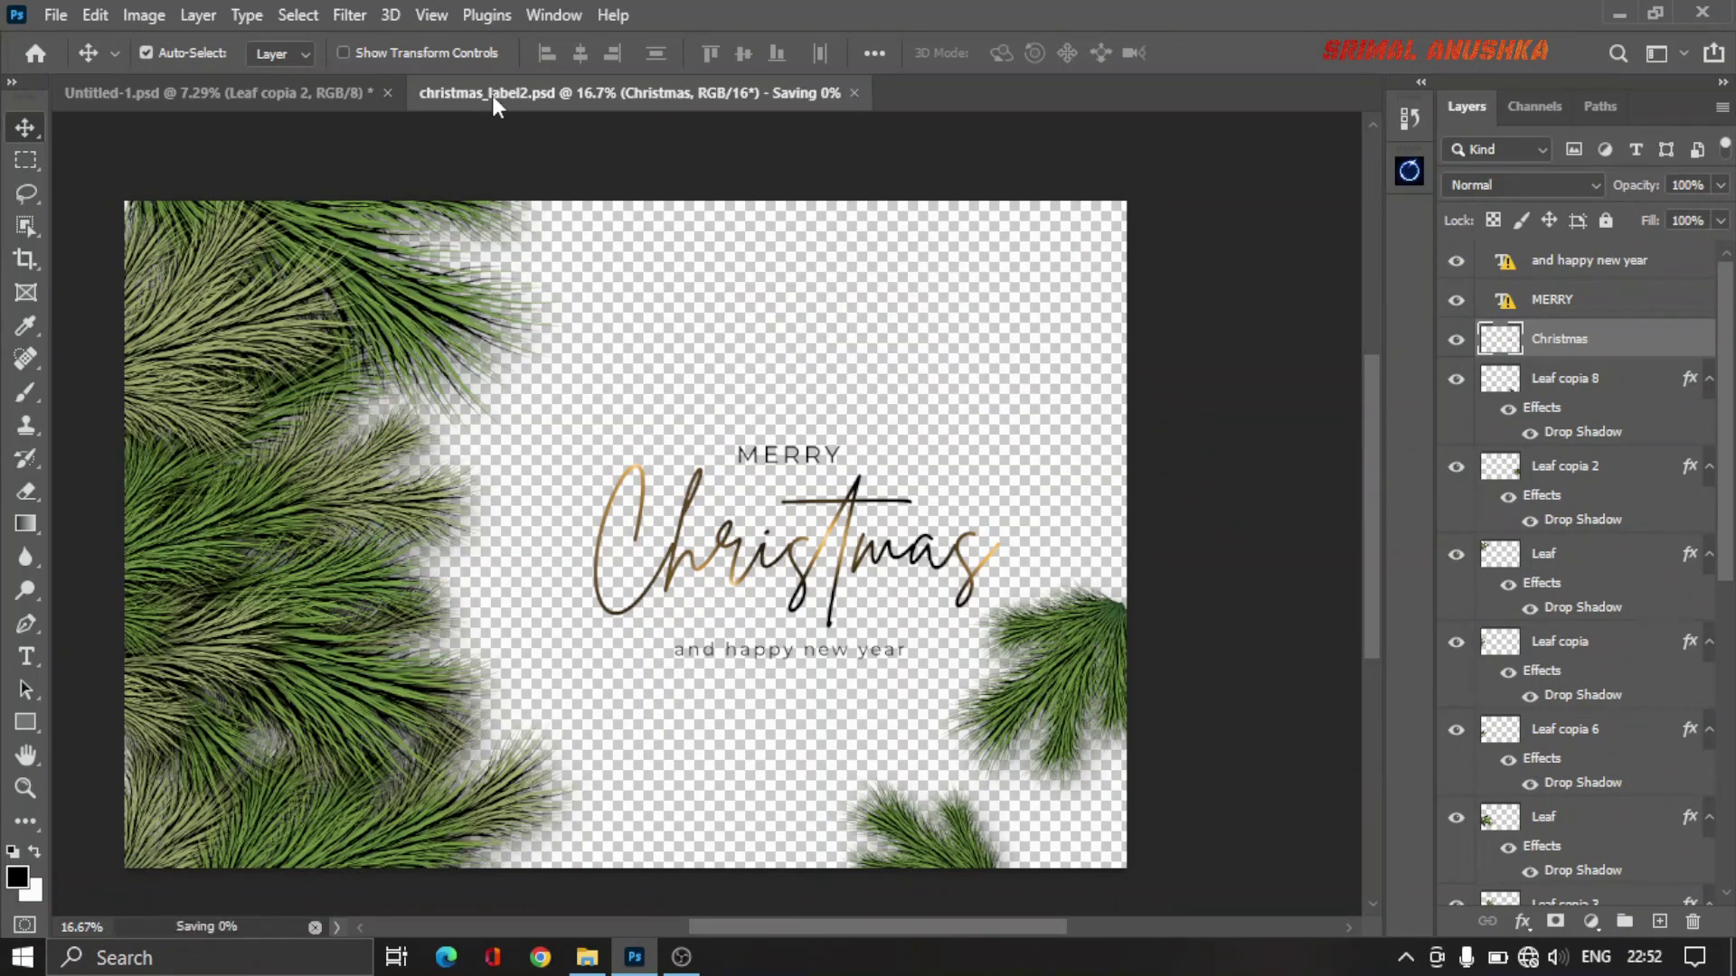
{"action": "left_click", "coordinate": [56, 14]}
{"action": "key", "text": "Escape"}
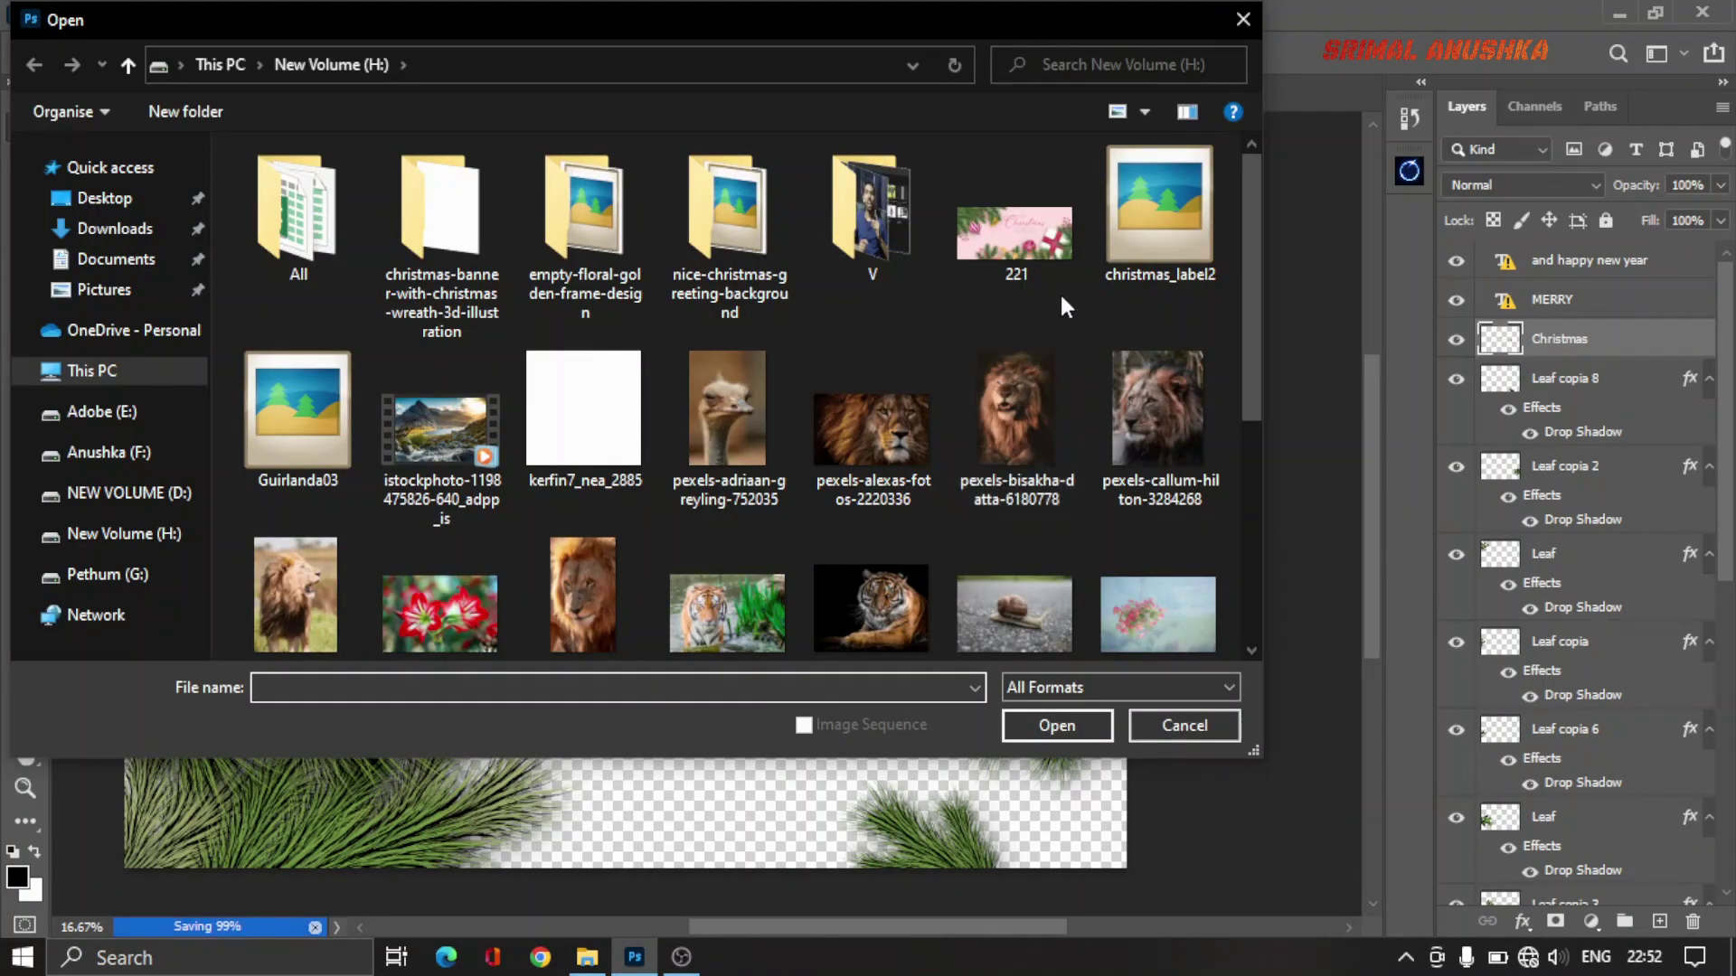
Step: Open the 221 Christmas banner file and expand its OBJECTS layer group
{"action": "left_click", "coordinate": [1022, 234]}
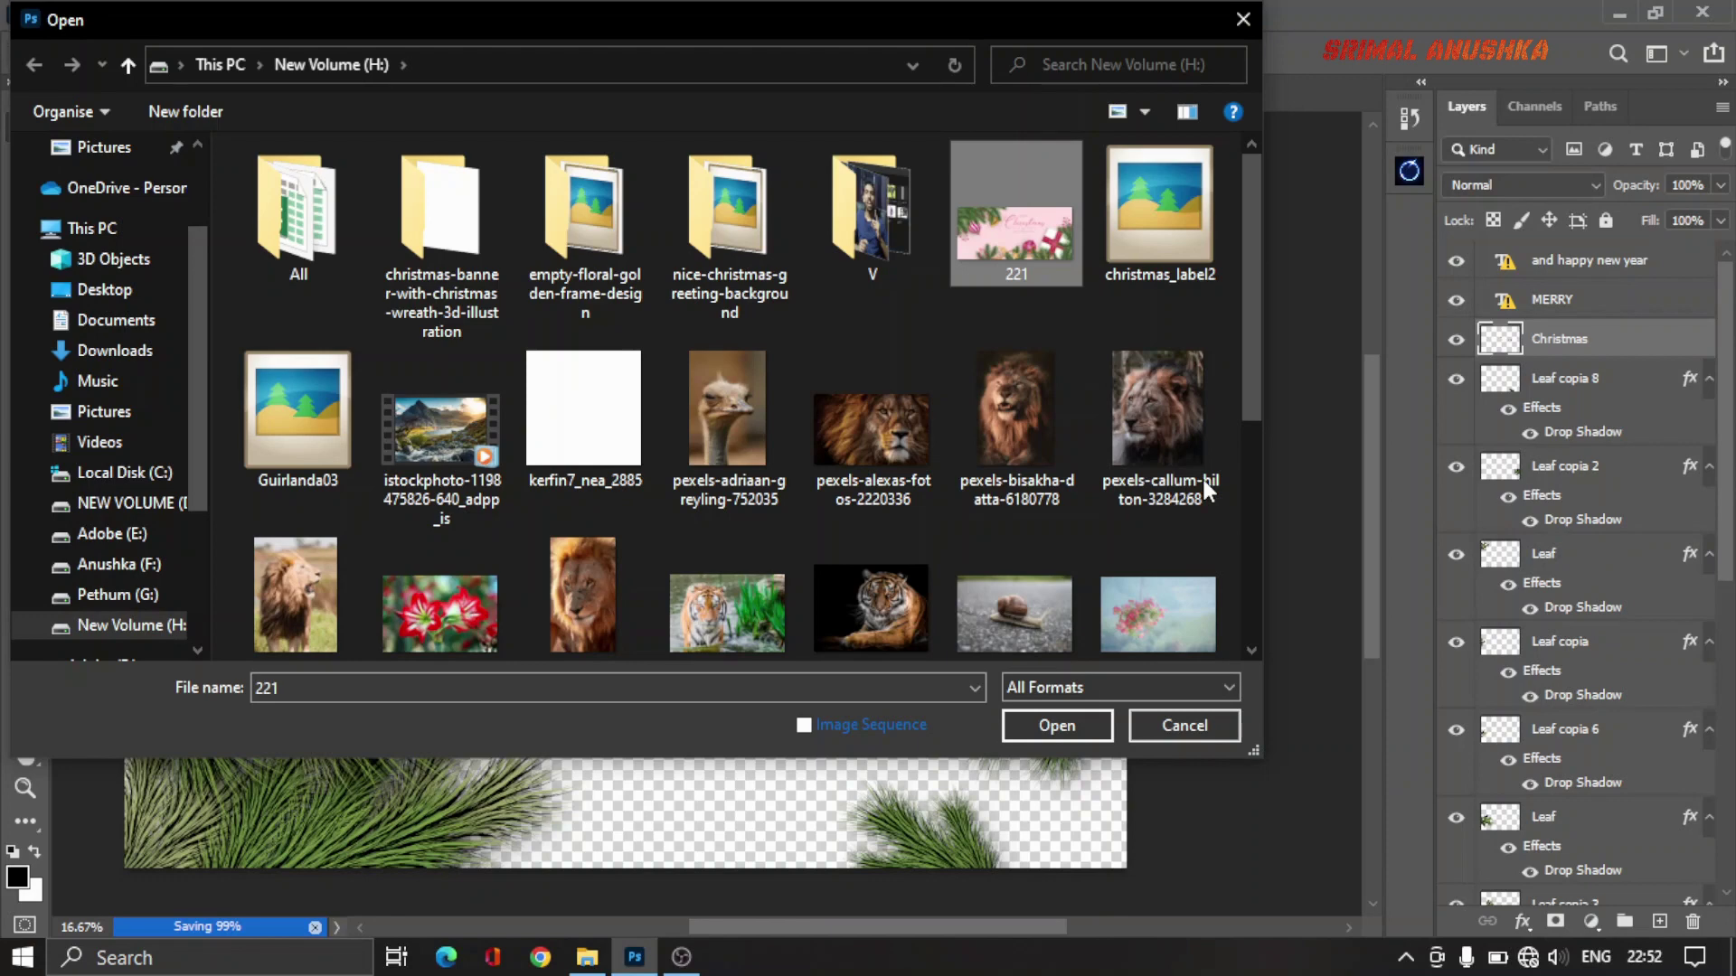
{"action": "scroll", "coordinate": [1099, 452], "scroll_direction": "down", "scroll_amount": 3}
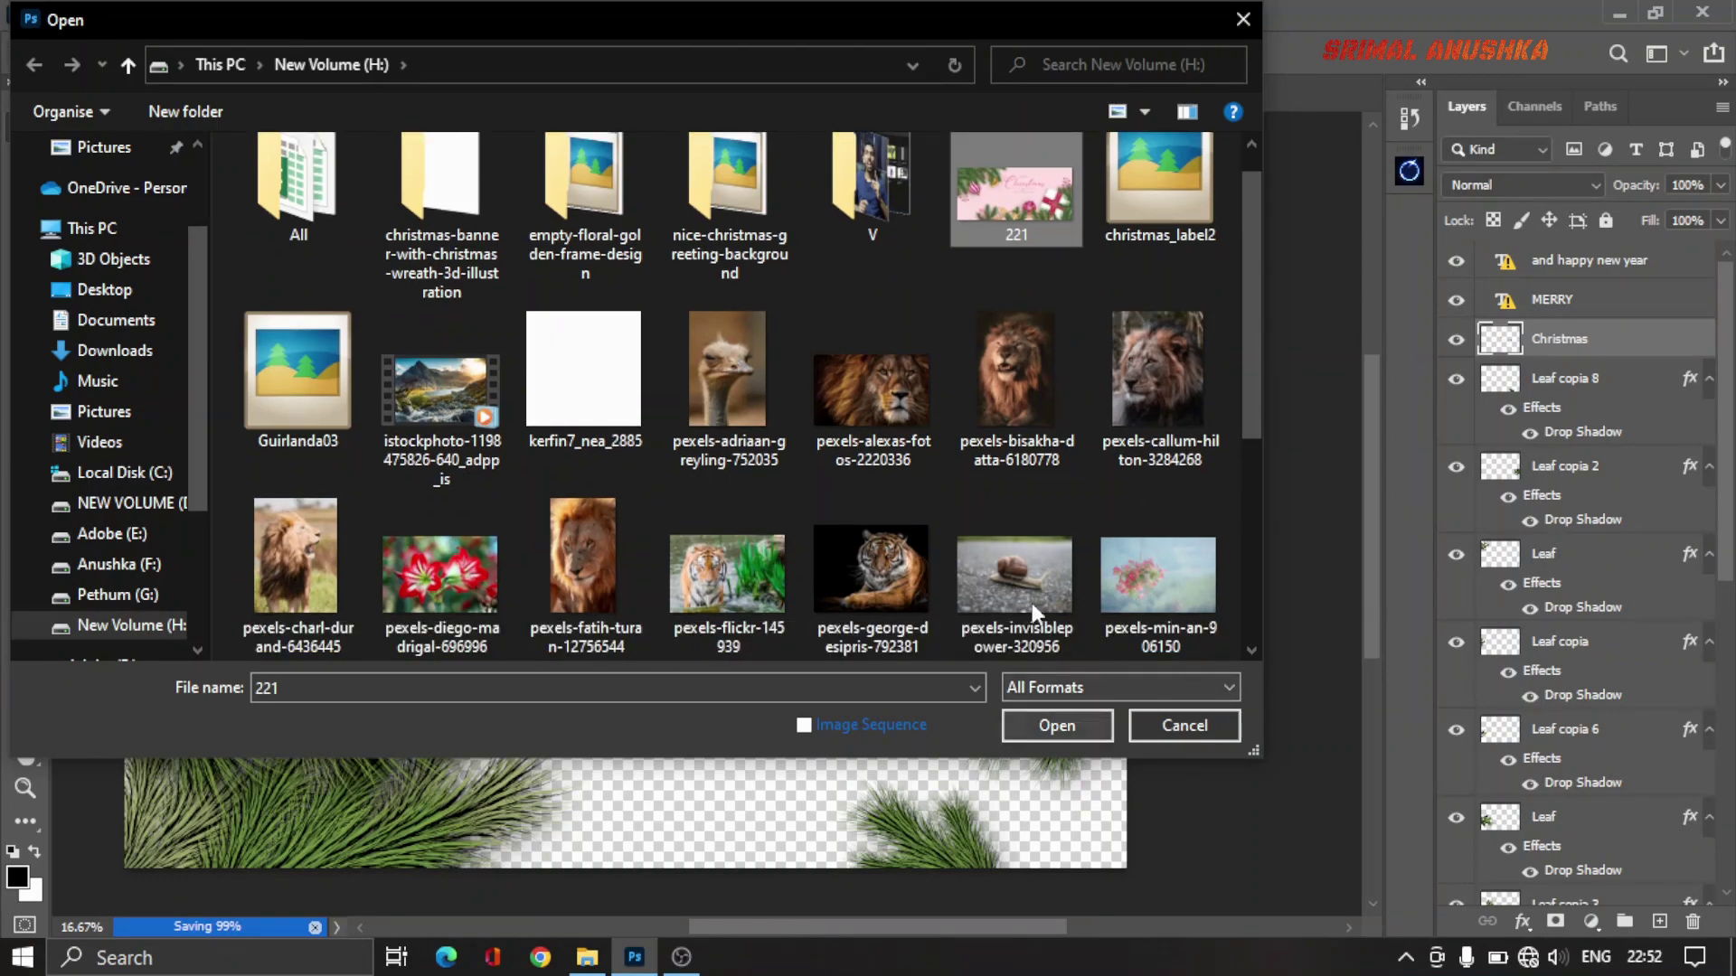
{"action": "scroll", "coordinate": [1046, 557], "scroll_direction": "down", "scroll_amount": 3}
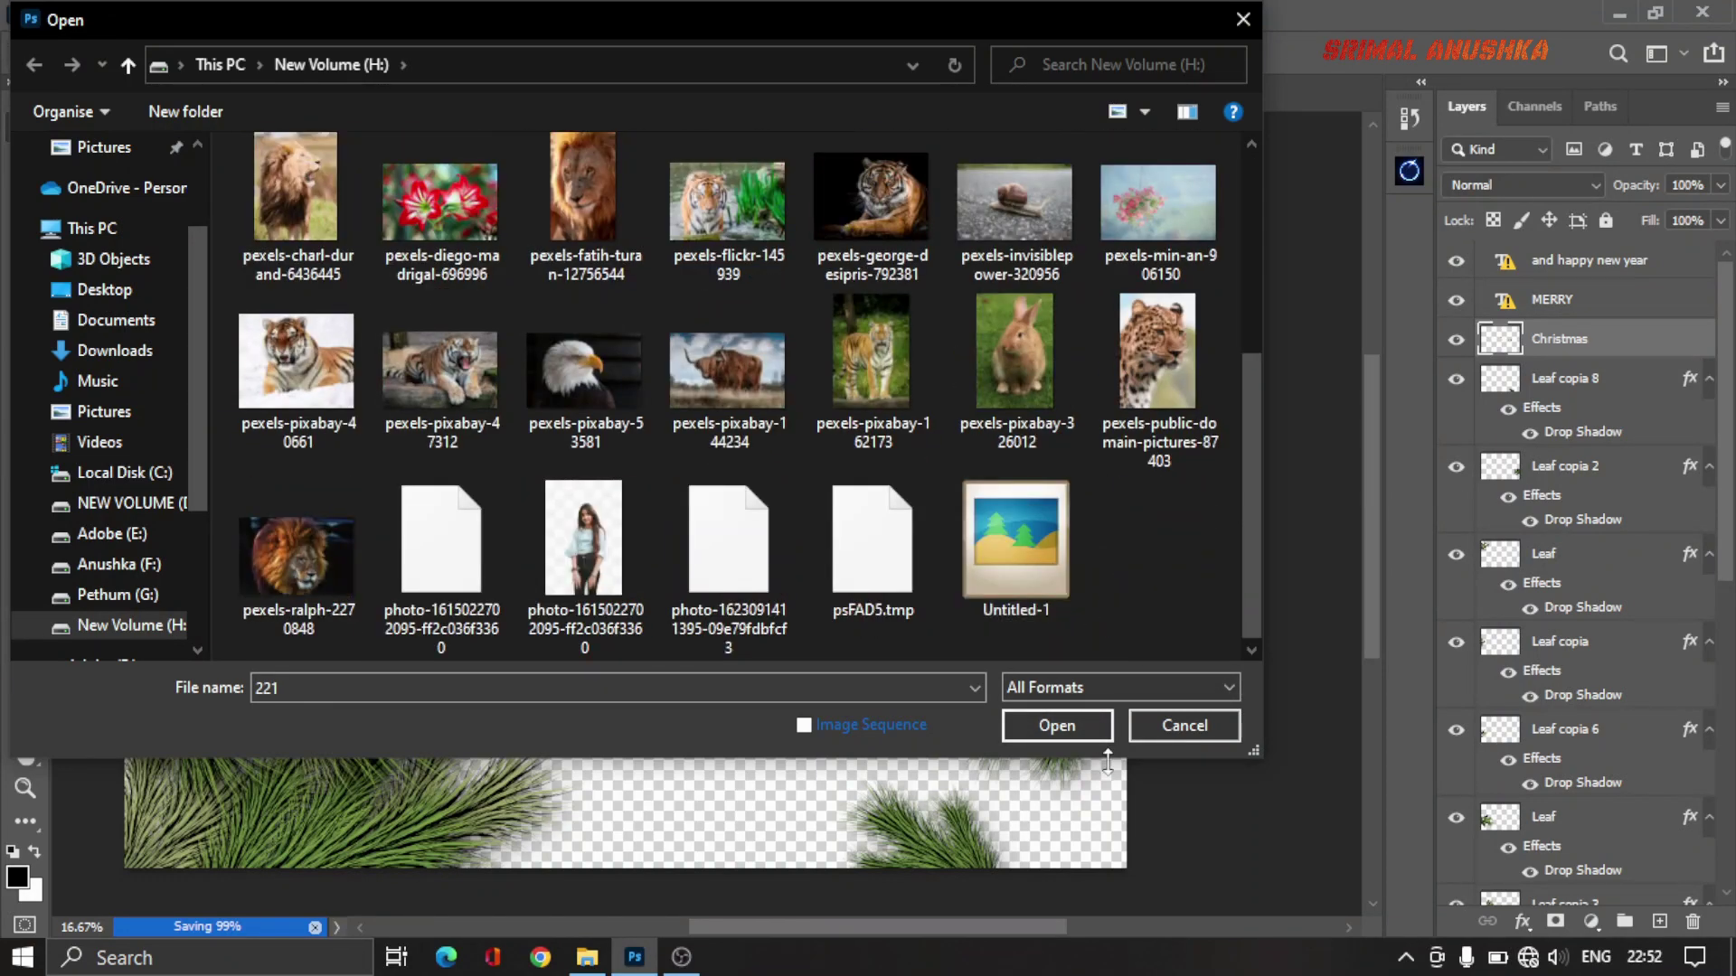
{"action": "left_click", "coordinate": [1099, 734]}
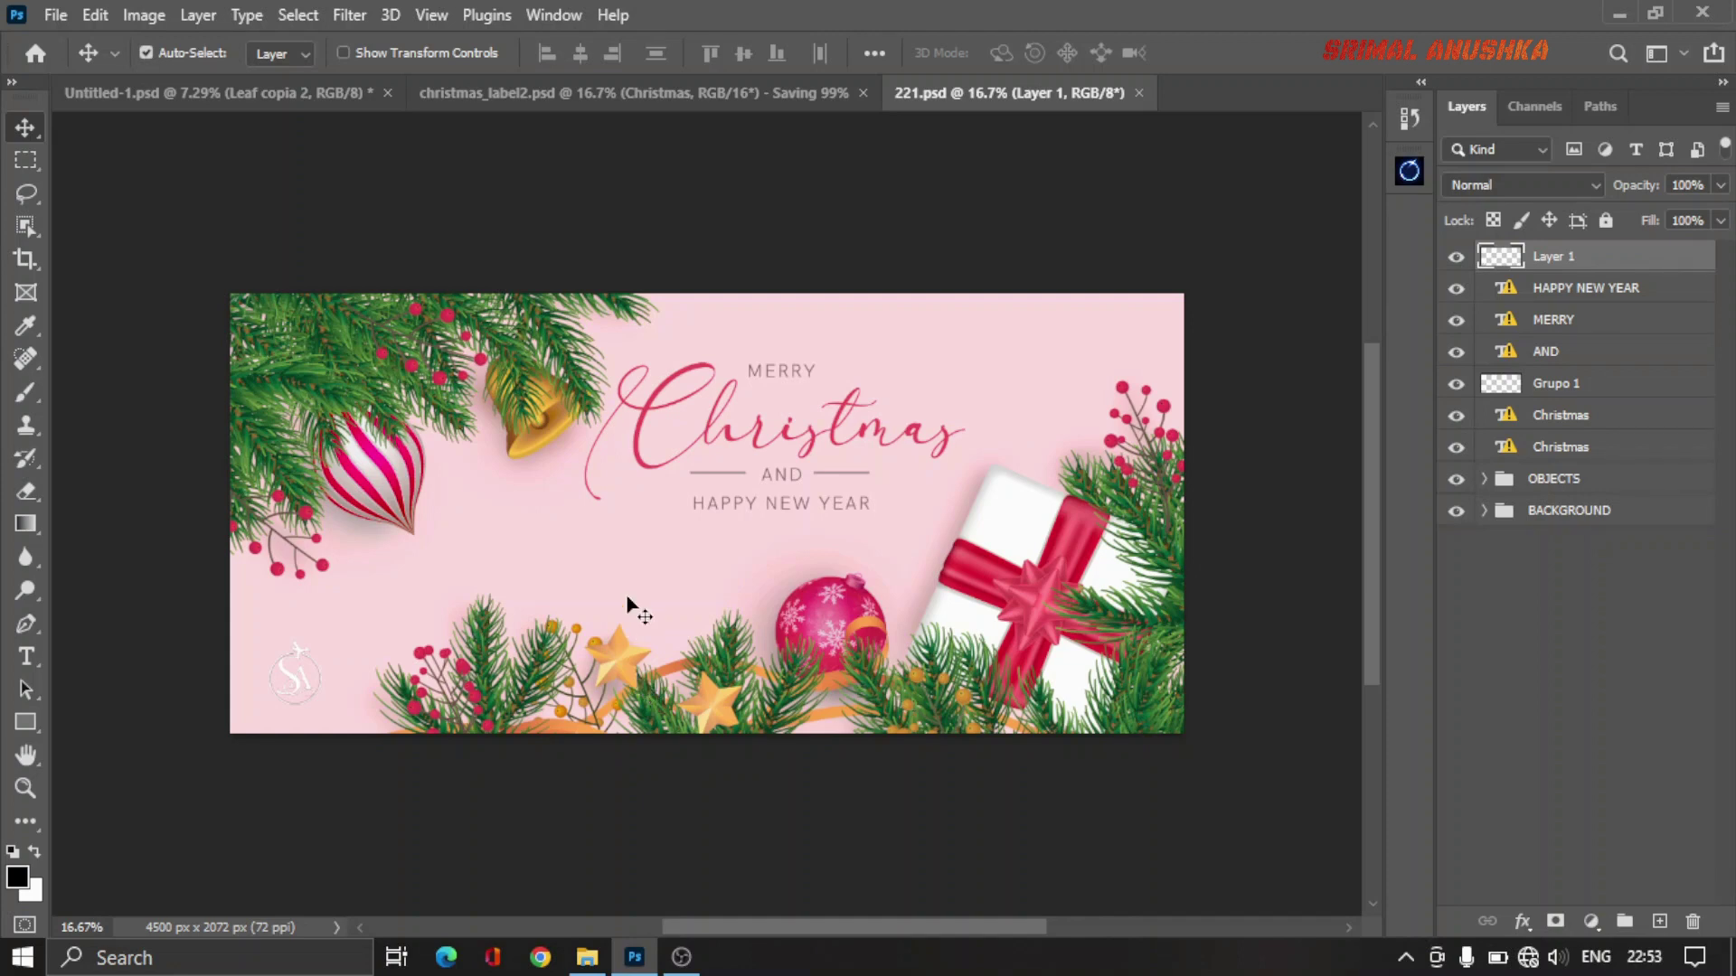
{"action": "left_click", "coordinate": [1484, 478]}
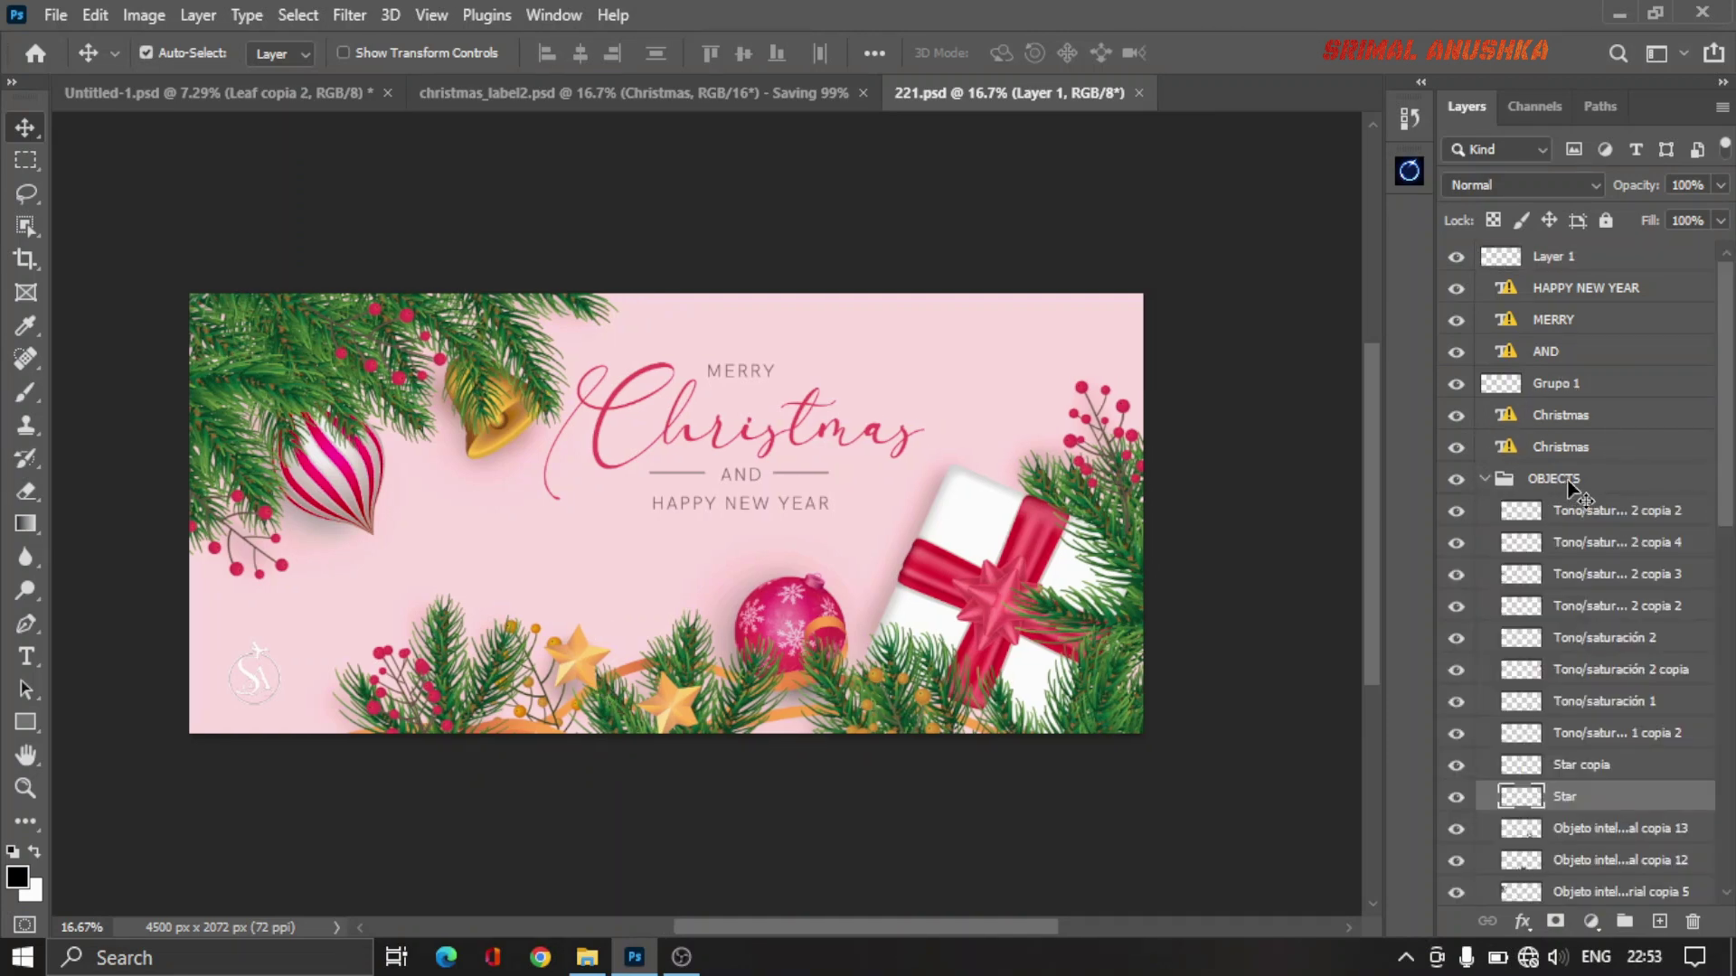
{"action": "right_click", "coordinate": [1569, 485]}
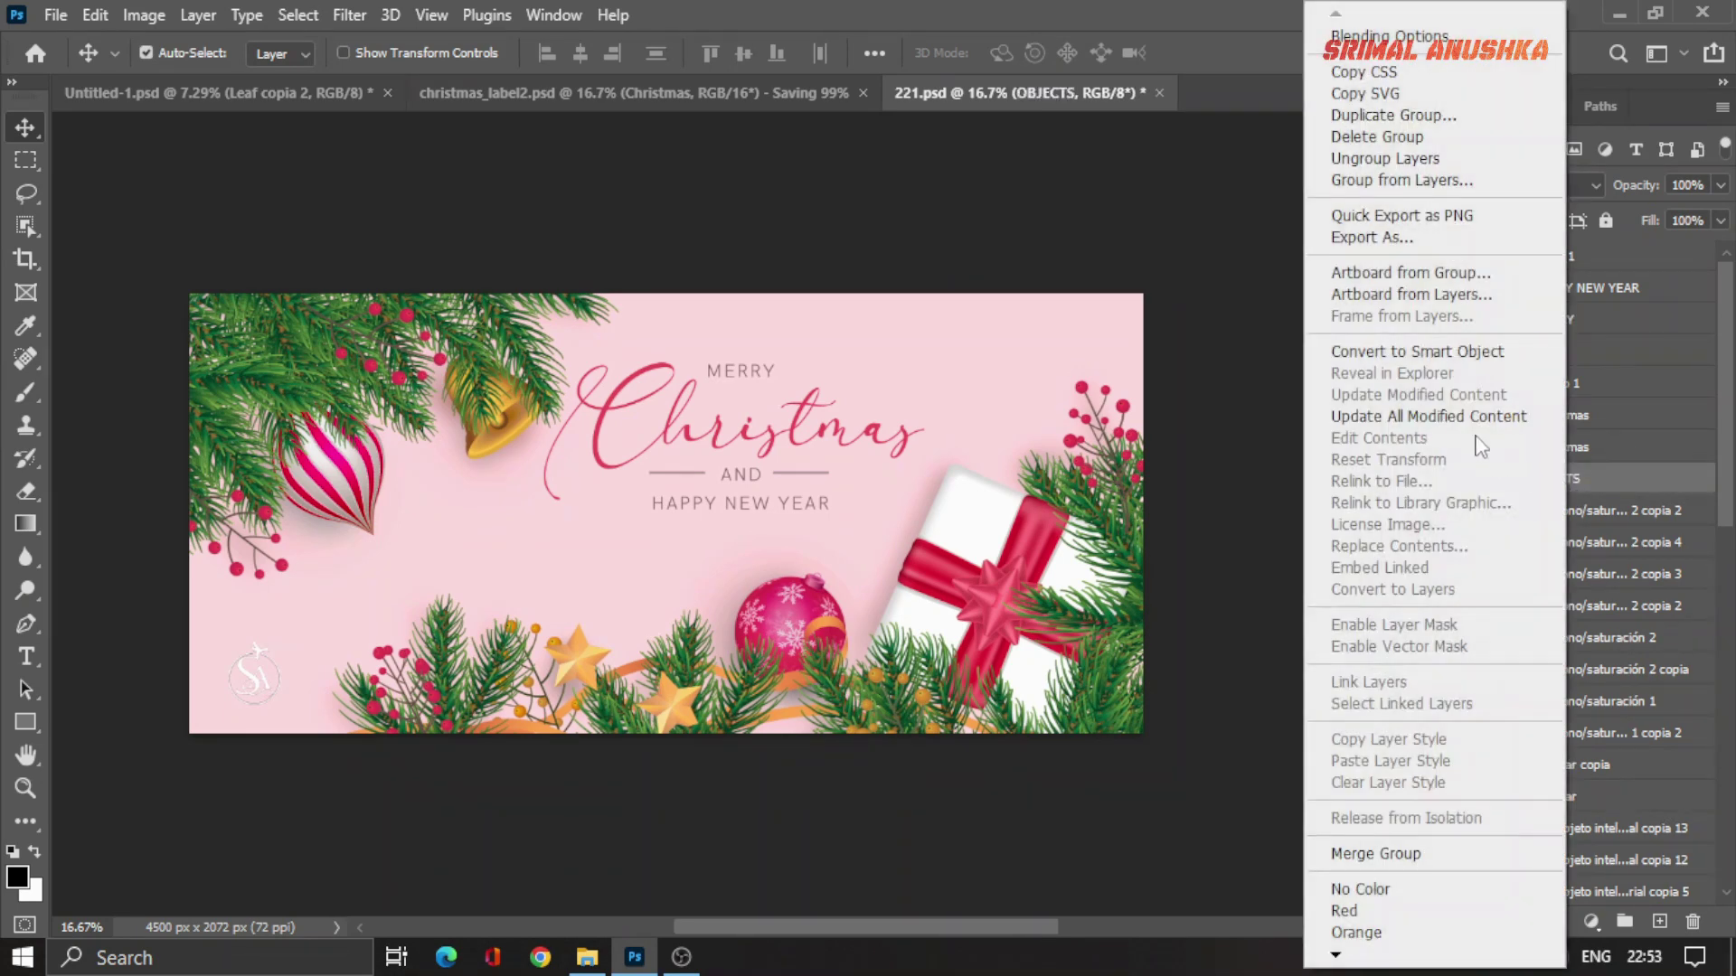
Step: Ungroup the layers inside the banner's OBJECTS group
{"action": "left_click", "coordinate": [1385, 158]}
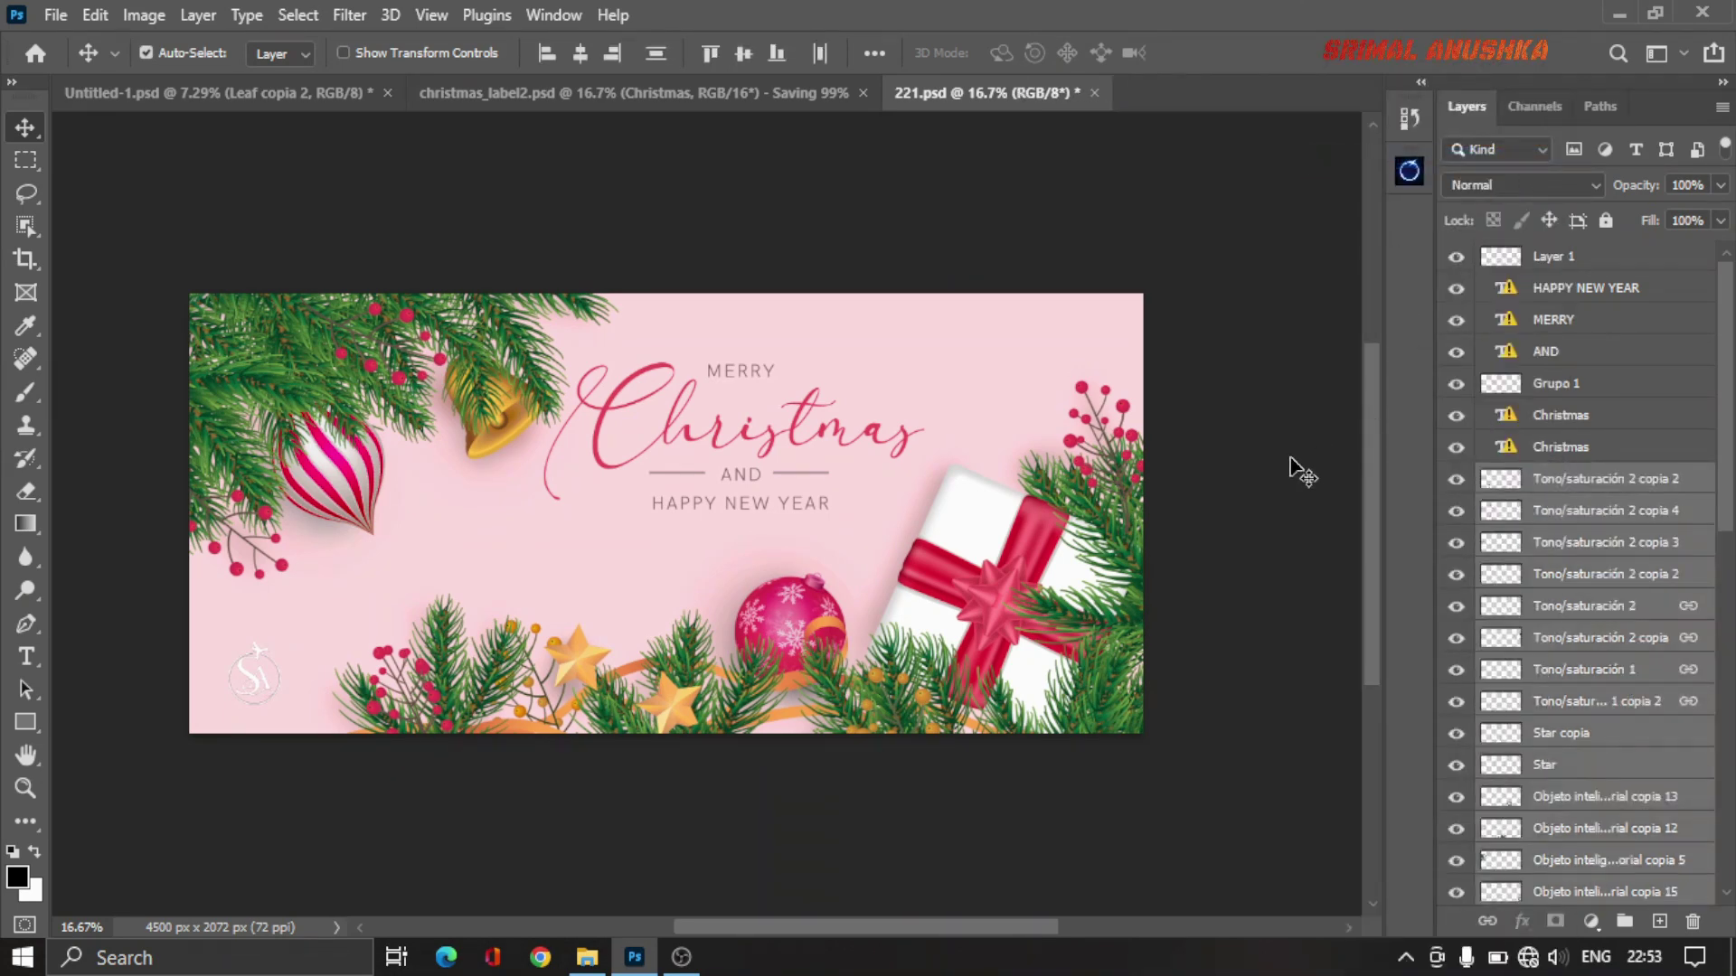
{"action": "scroll", "coordinate": [1562, 572], "scroll_direction": "down", "scroll_amount": 3}
{"action": "scroll", "coordinate": [1561, 573], "scroll_direction": "down", "scroll_amount": 3}
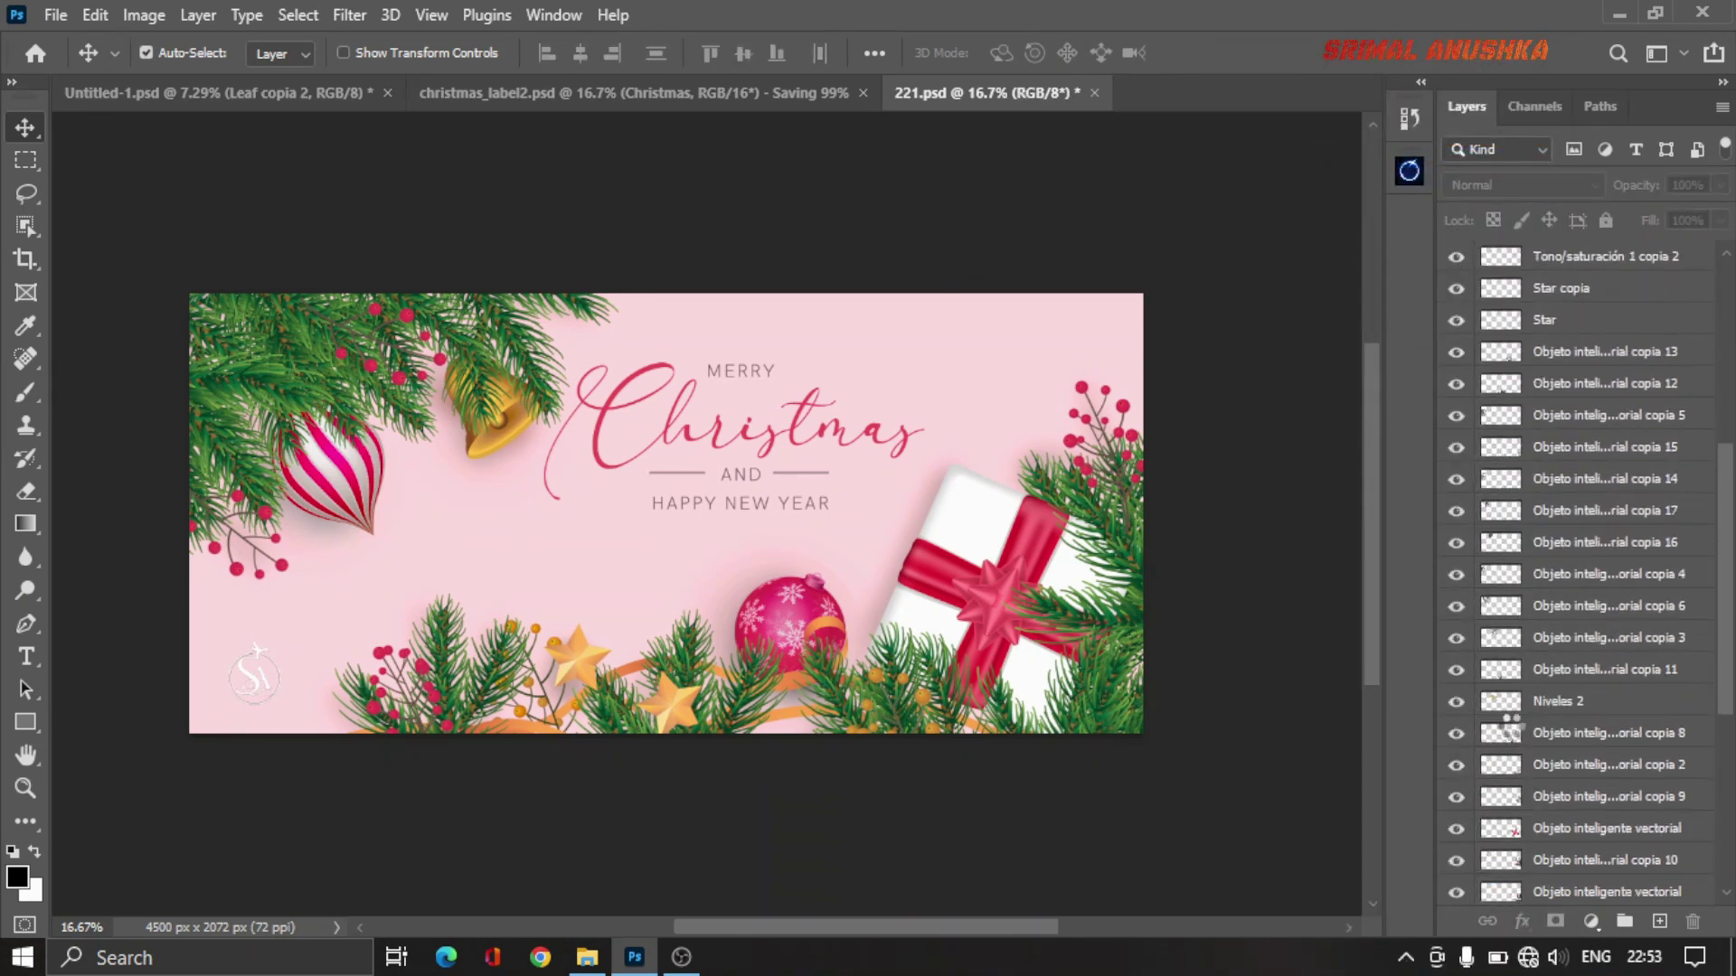
{"action": "scroll", "coordinate": [1118, 584], "scroll_direction": "down", "scroll_amount": 5}
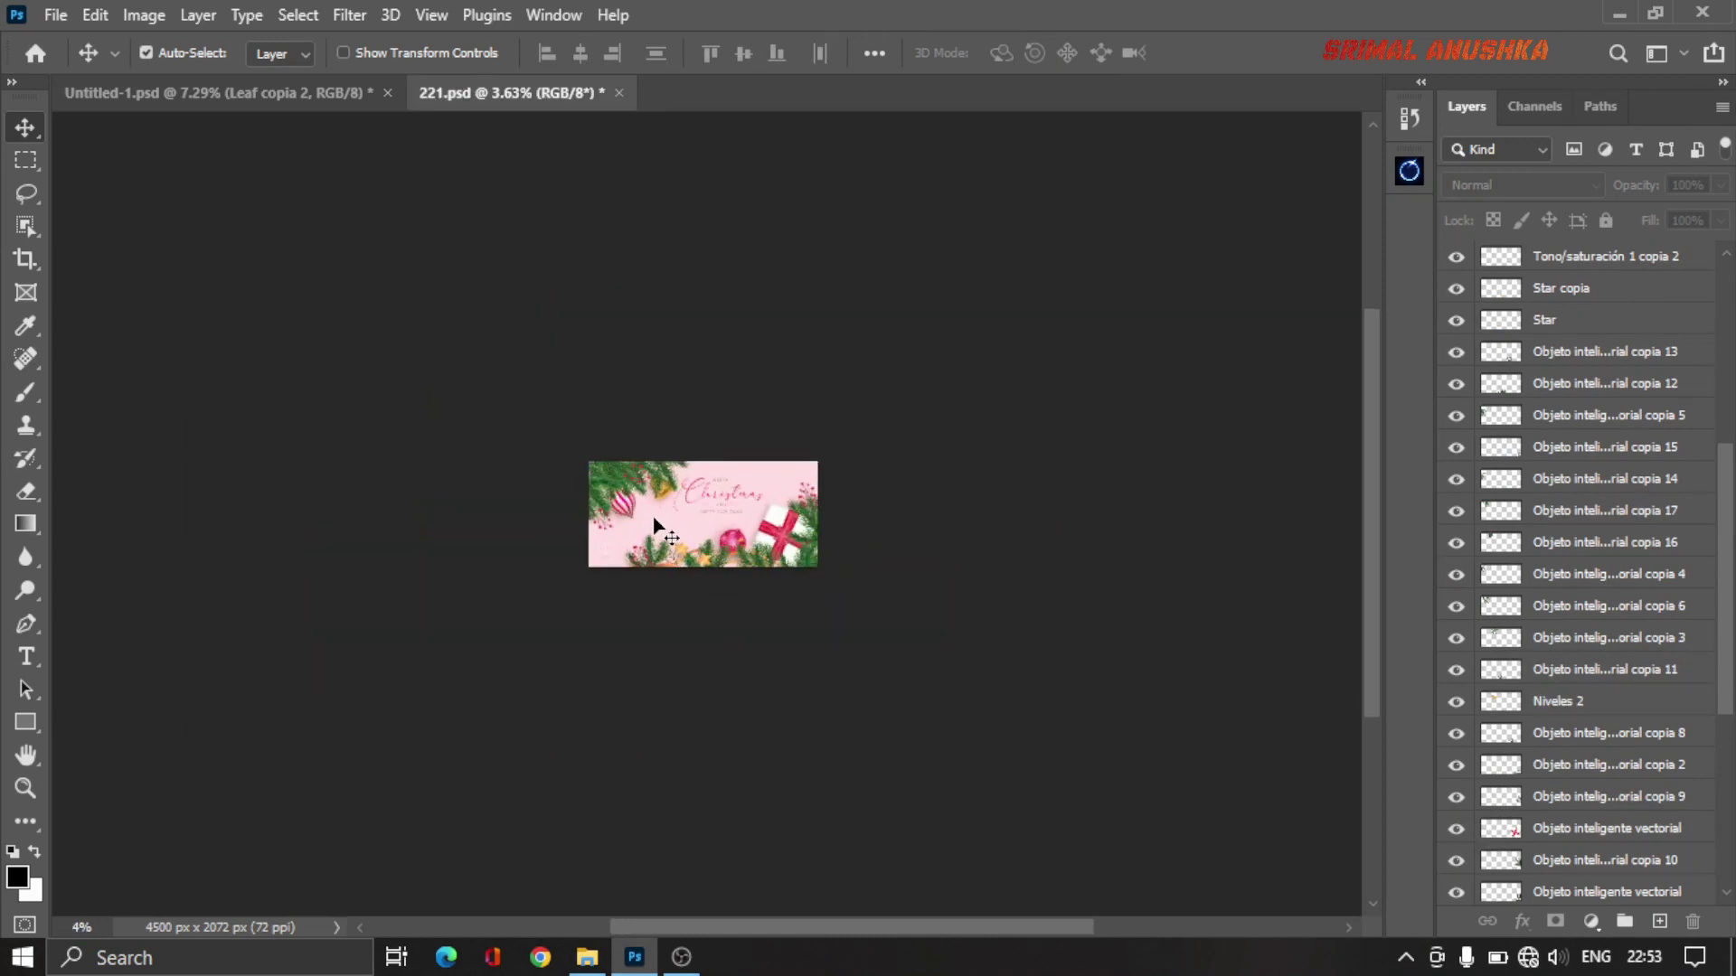
{"action": "scroll", "coordinate": [655, 524], "scroll_direction": "up", "scroll_amount": 2}
{"action": "scroll", "coordinate": [670, 538], "scroll_direction": "up", "scroll_amount": 2}
{"action": "scroll", "coordinate": [714, 560], "scroll_direction": "up", "scroll_amount": 1}
{"action": "scroll", "coordinate": [814, 575], "scroll_direction": "up", "scroll_amount": 1}
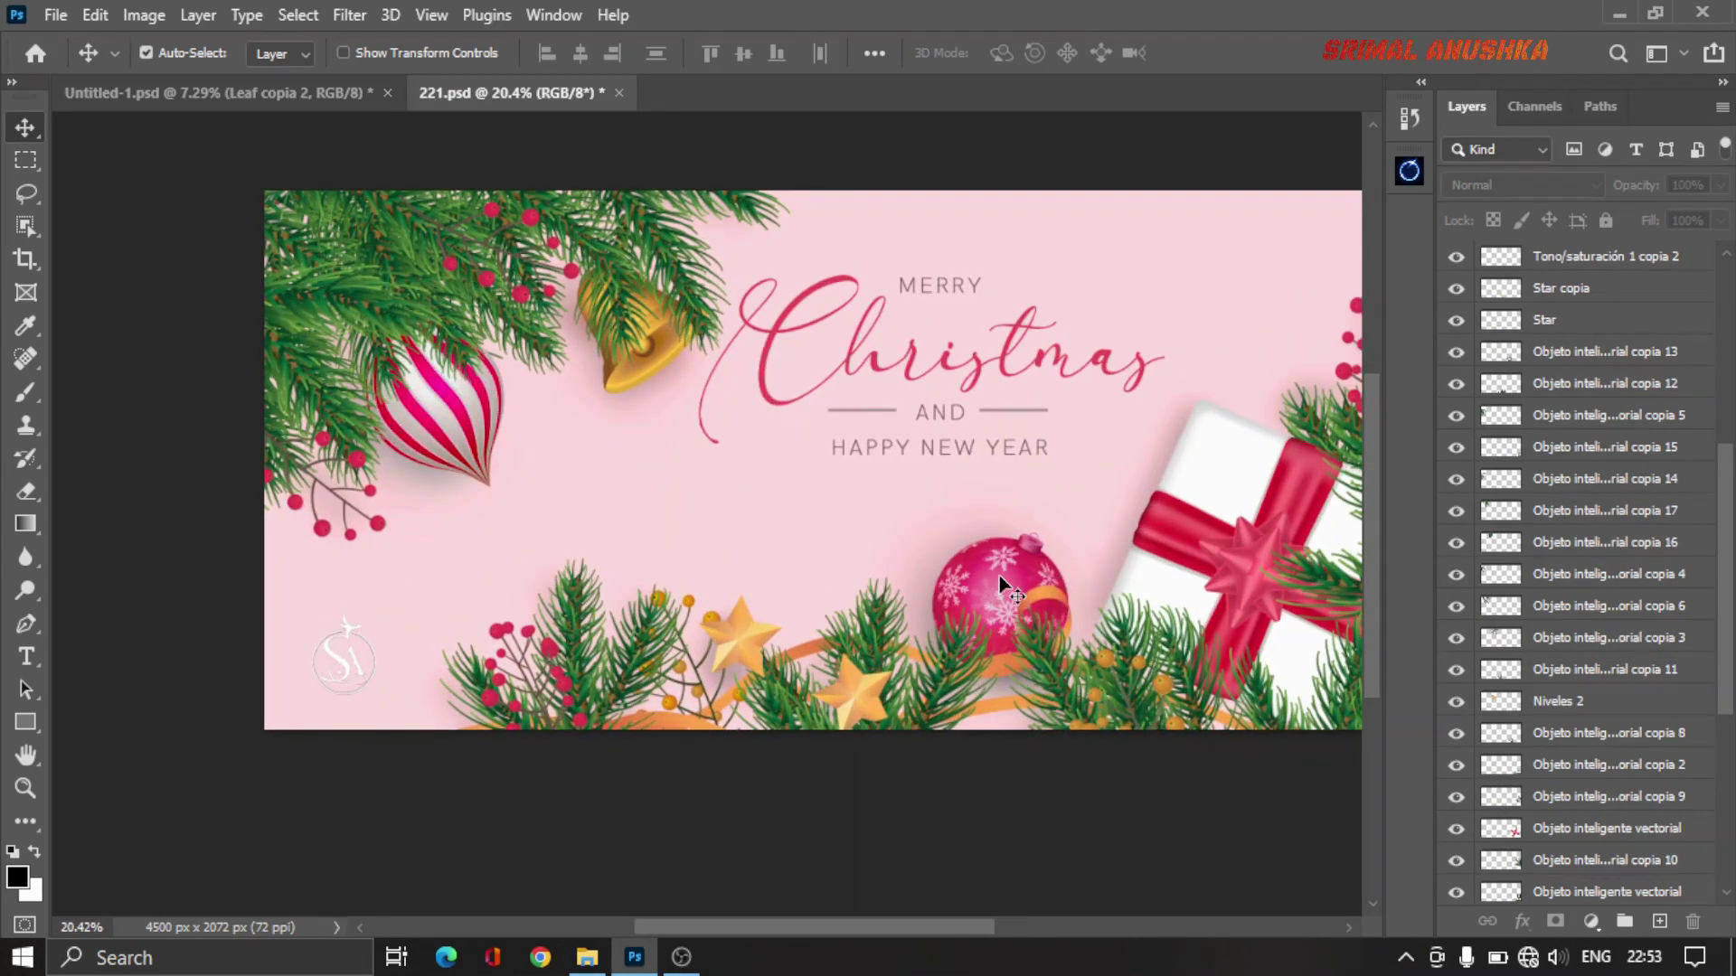
Step: Carry the snowflake ornament from the 221 banner into the wreath poster
{"action": "left_click_drag", "start_coordinate": [999, 575], "coordinate": [572, 233]}
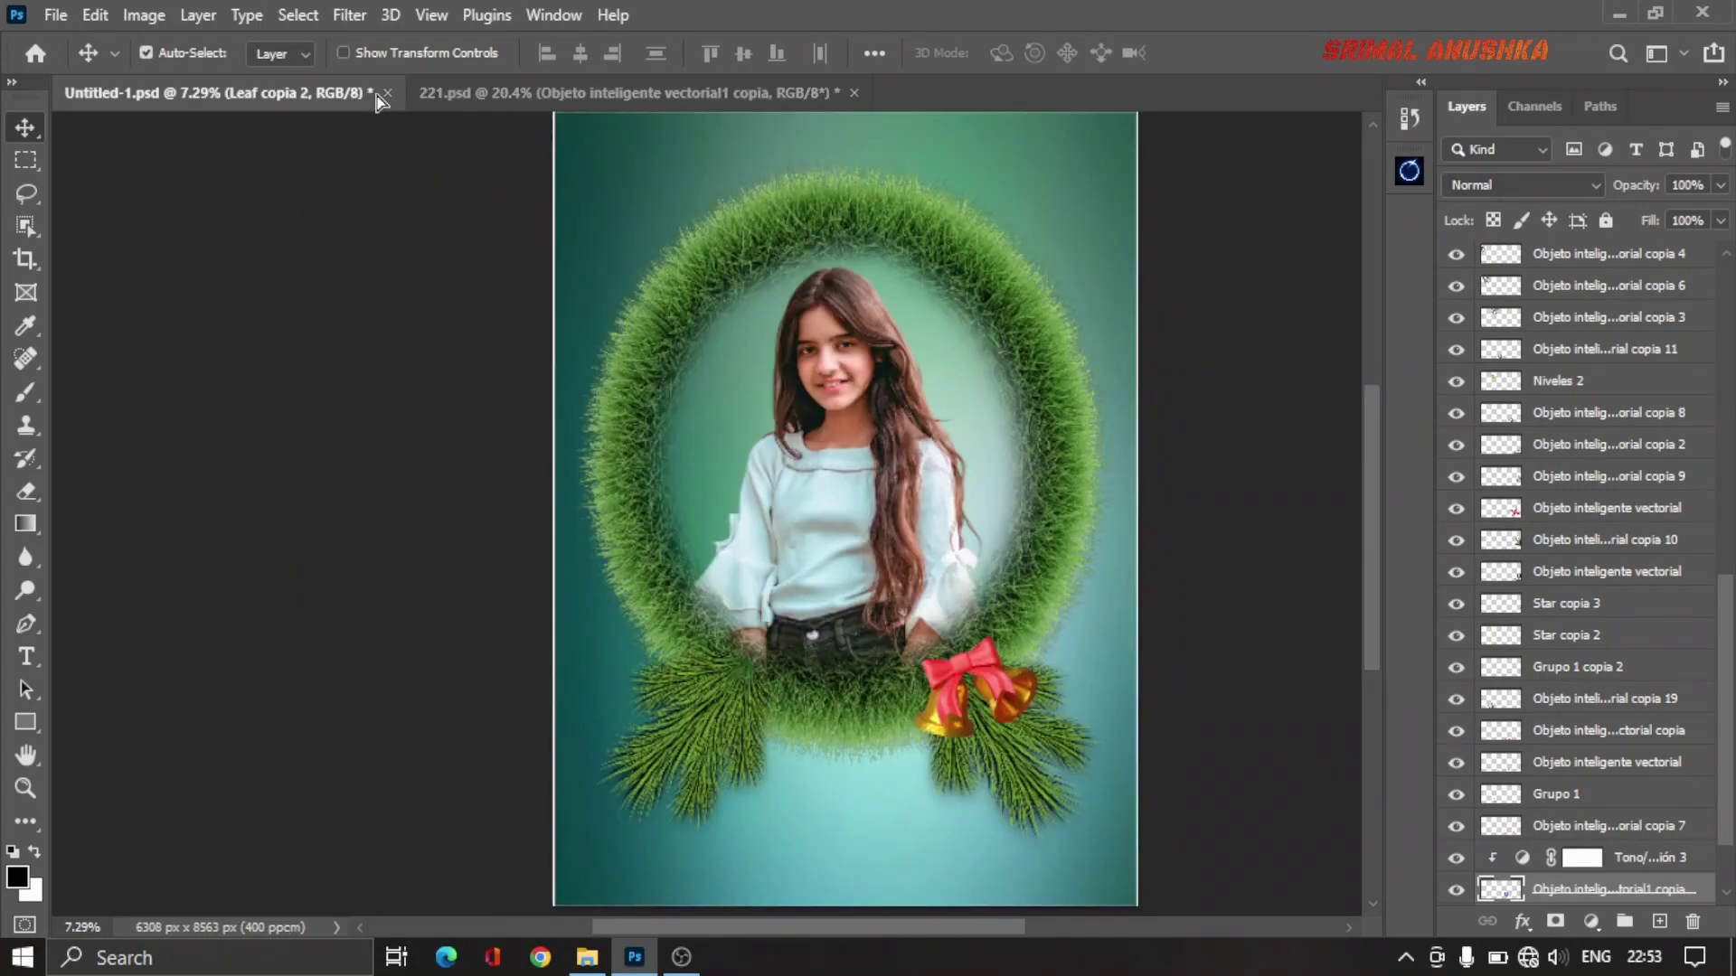
{"action": "mouse_move", "coordinate": [573, 233]}
{"action": "left_mouse_down"}
{"action": "mouse_move", "coordinate": [566, 454]}
{"action": "mouse_move", "coordinate": [635, 514]}
{"action": "left_mouse_up"}
{"action": "left_click_drag", "start_coordinate": [785, 512], "coordinate": [783, 511]}
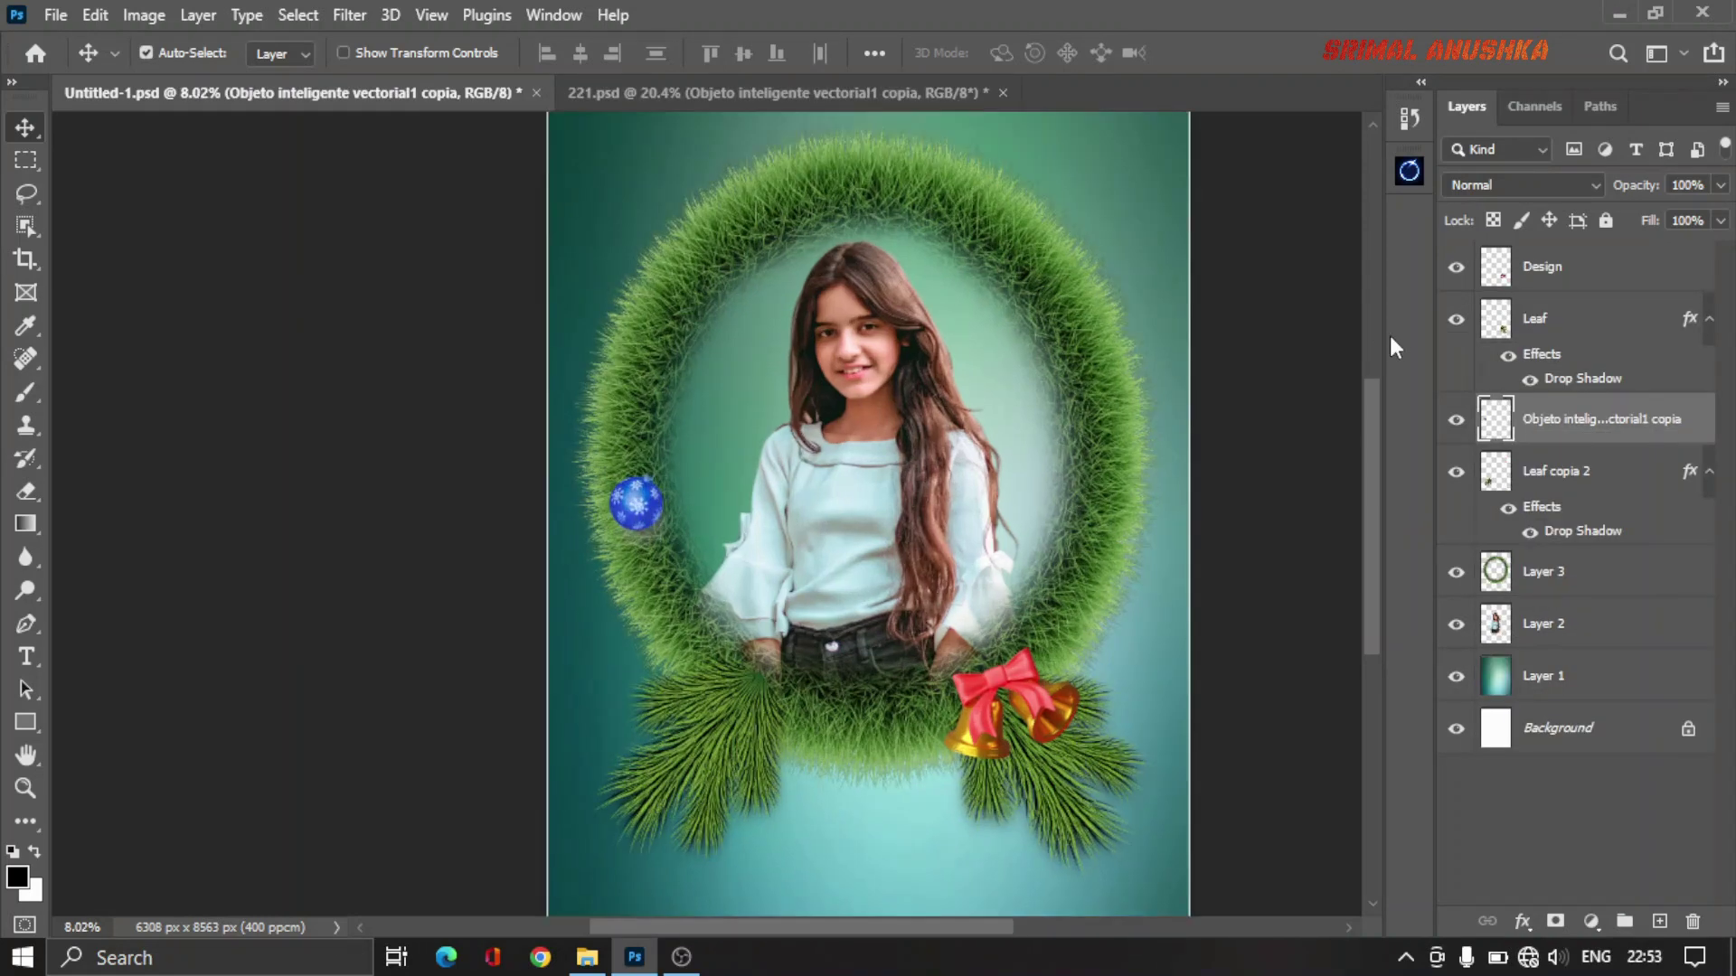
{"action": "scroll", "coordinate": [637, 529], "scroll_direction": "up", "scroll_amount": 1}
{"action": "scroll", "coordinate": [752, 490], "scroll_direction": "up", "scroll_amount": 4}
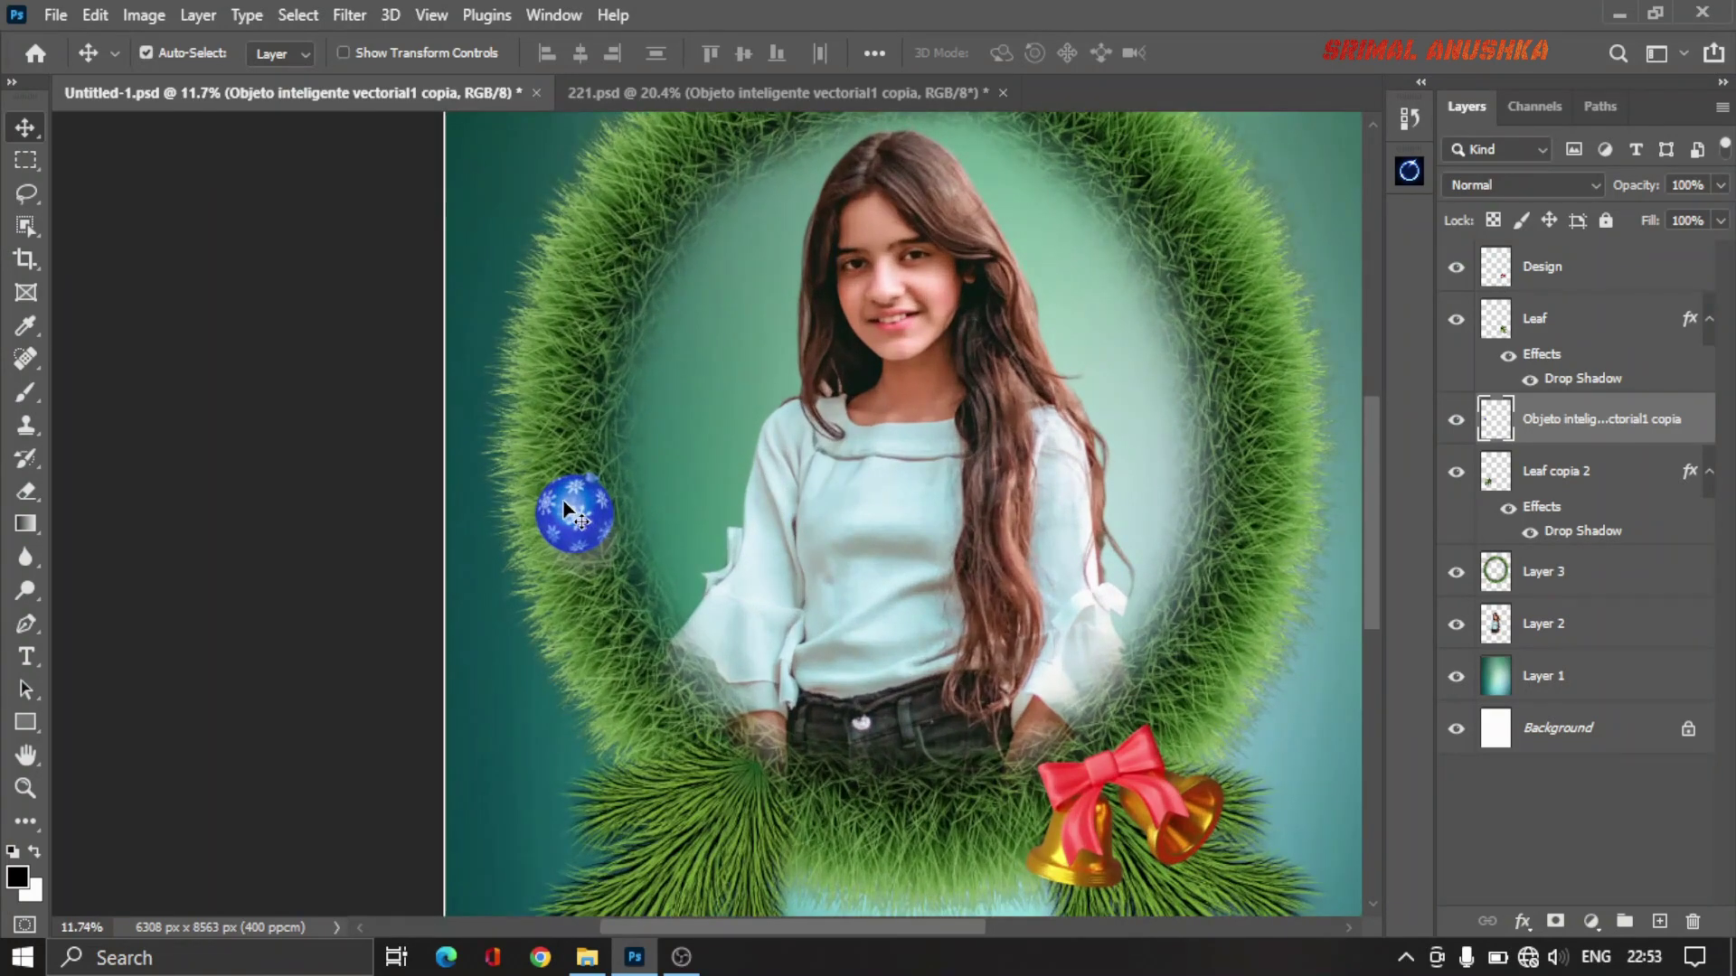
{"action": "key", "text": "ctrl"}
{"action": "left_click", "coordinate": [607, 472]}
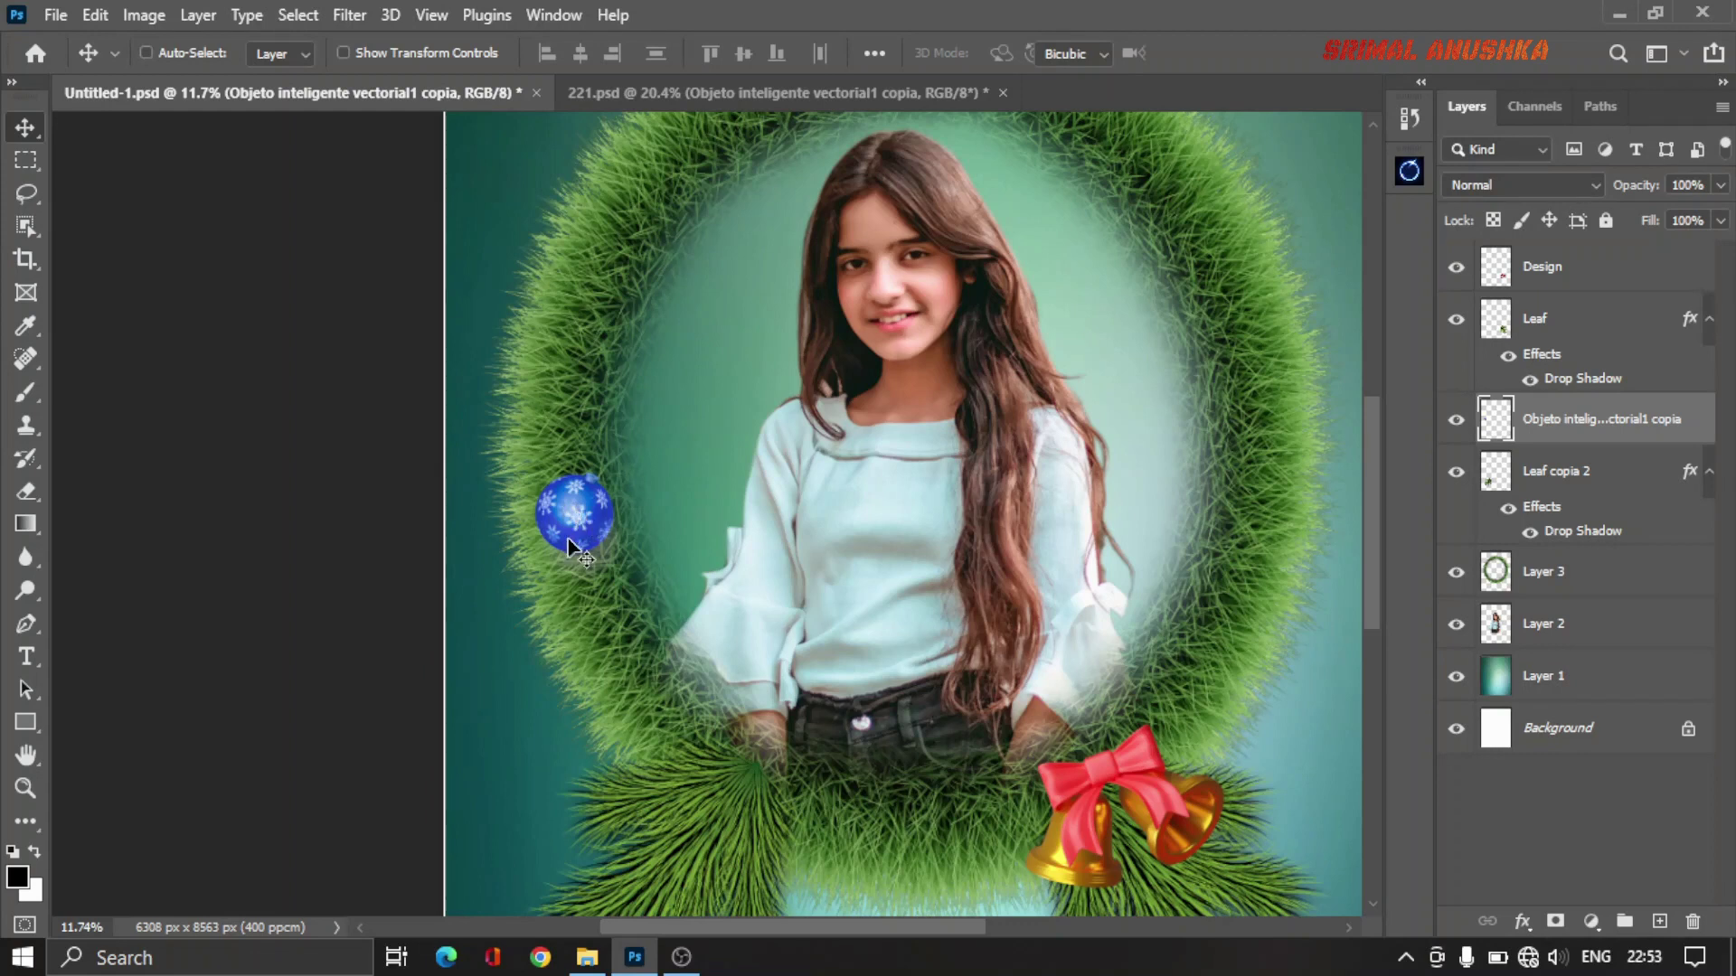
Step: Position the blue snowflake bauble among the wreath's lower pine branches
{"action": "key", "text": "ctrl+t"}
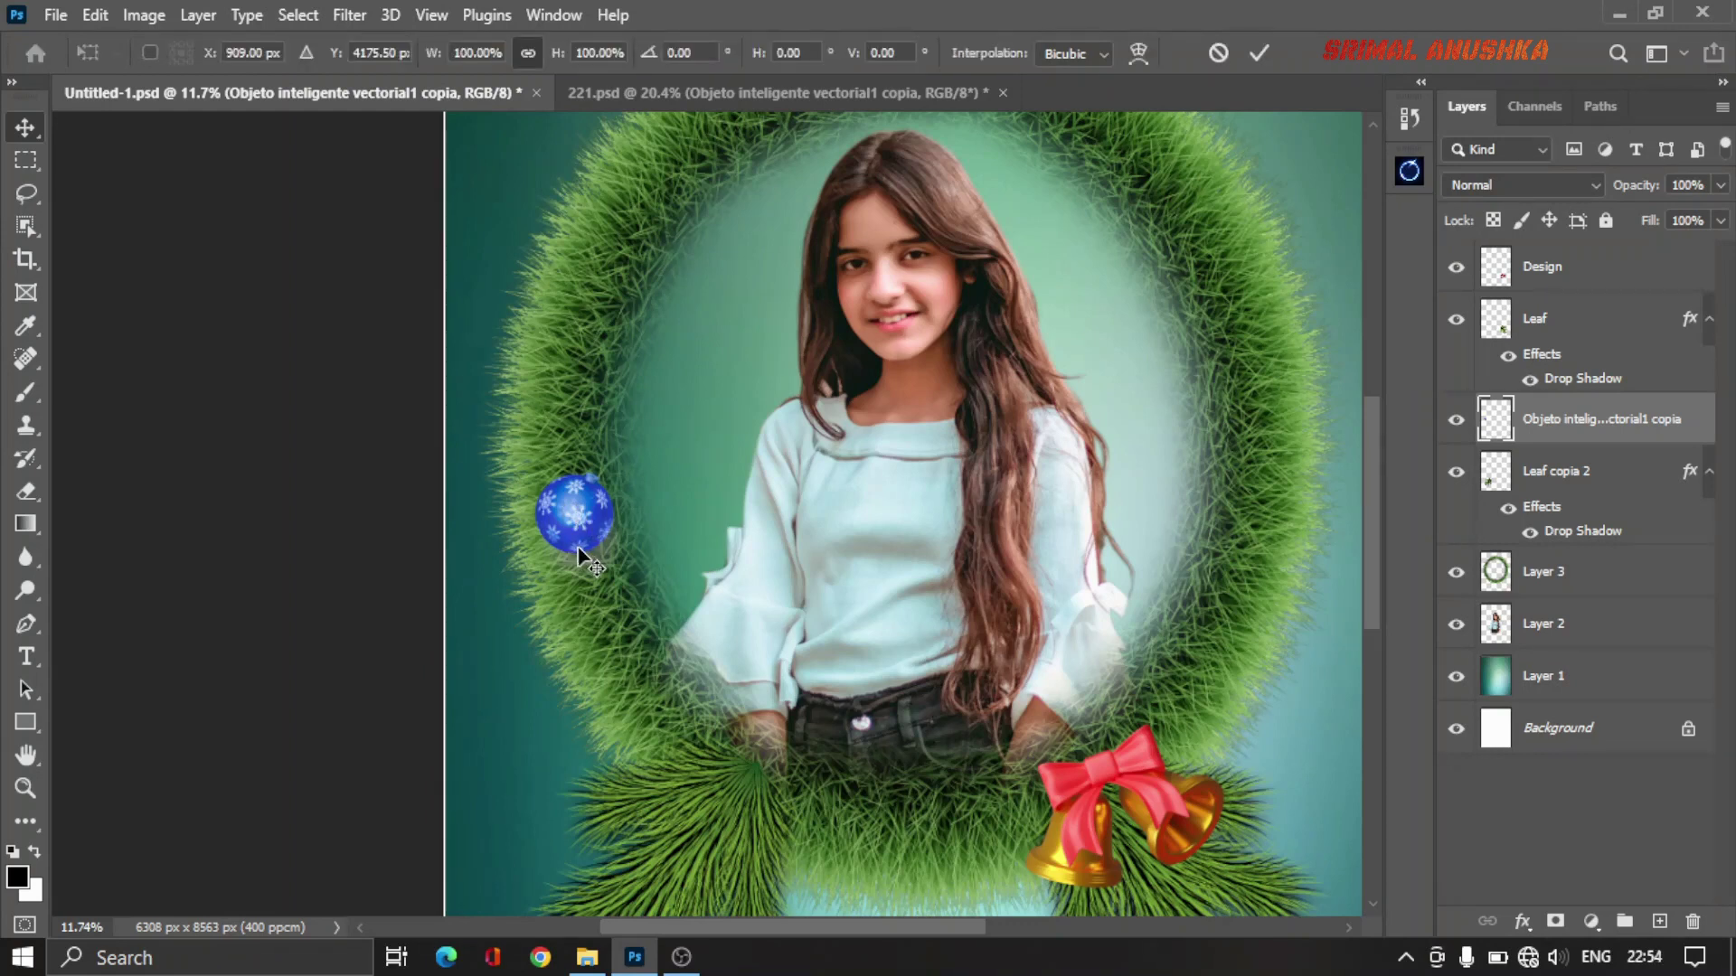
{"action": "left_click_drag", "start_coordinate": [583, 565], "coordinate": [825, 845]}
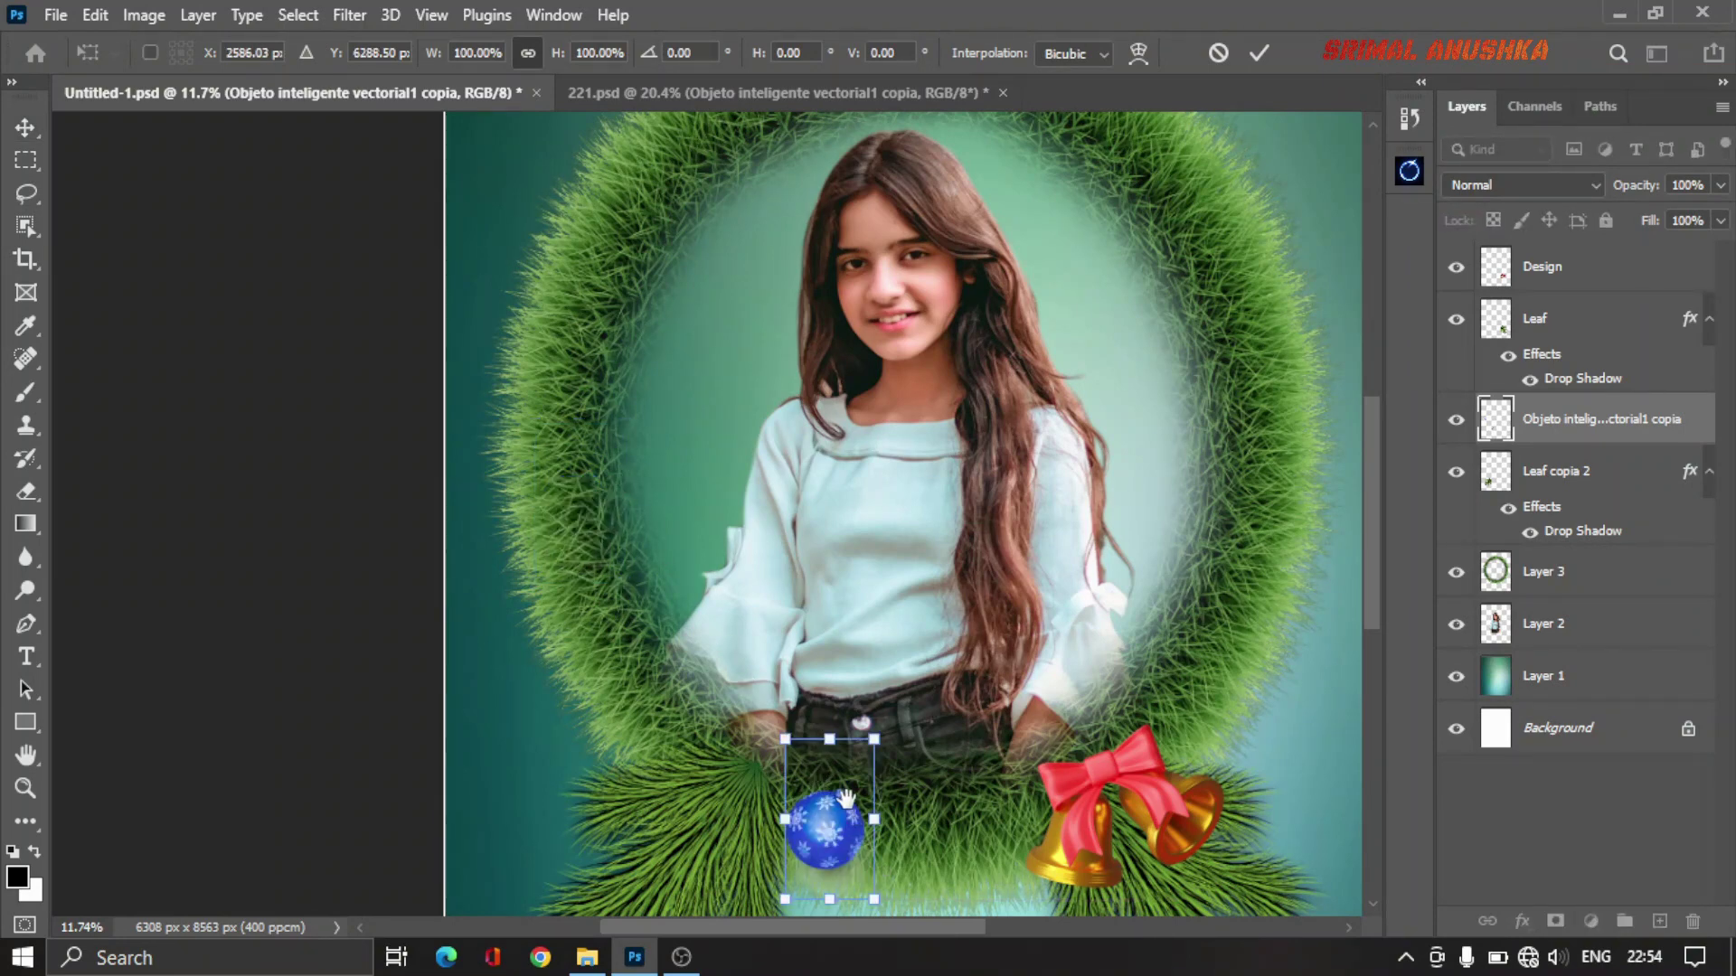
{"action": "scroll", "coordinate": [849, 819], "scroll_direction": "up", "scroll_amount": 1}
{"action": "scroll", "coordinate": [813, 646], "scroll_direction": "up", "scroll_amount": 1}
{"action": "scroll", "coordinate": [800, 570], "scroll_direction": "up", "scroll_amount": 1}
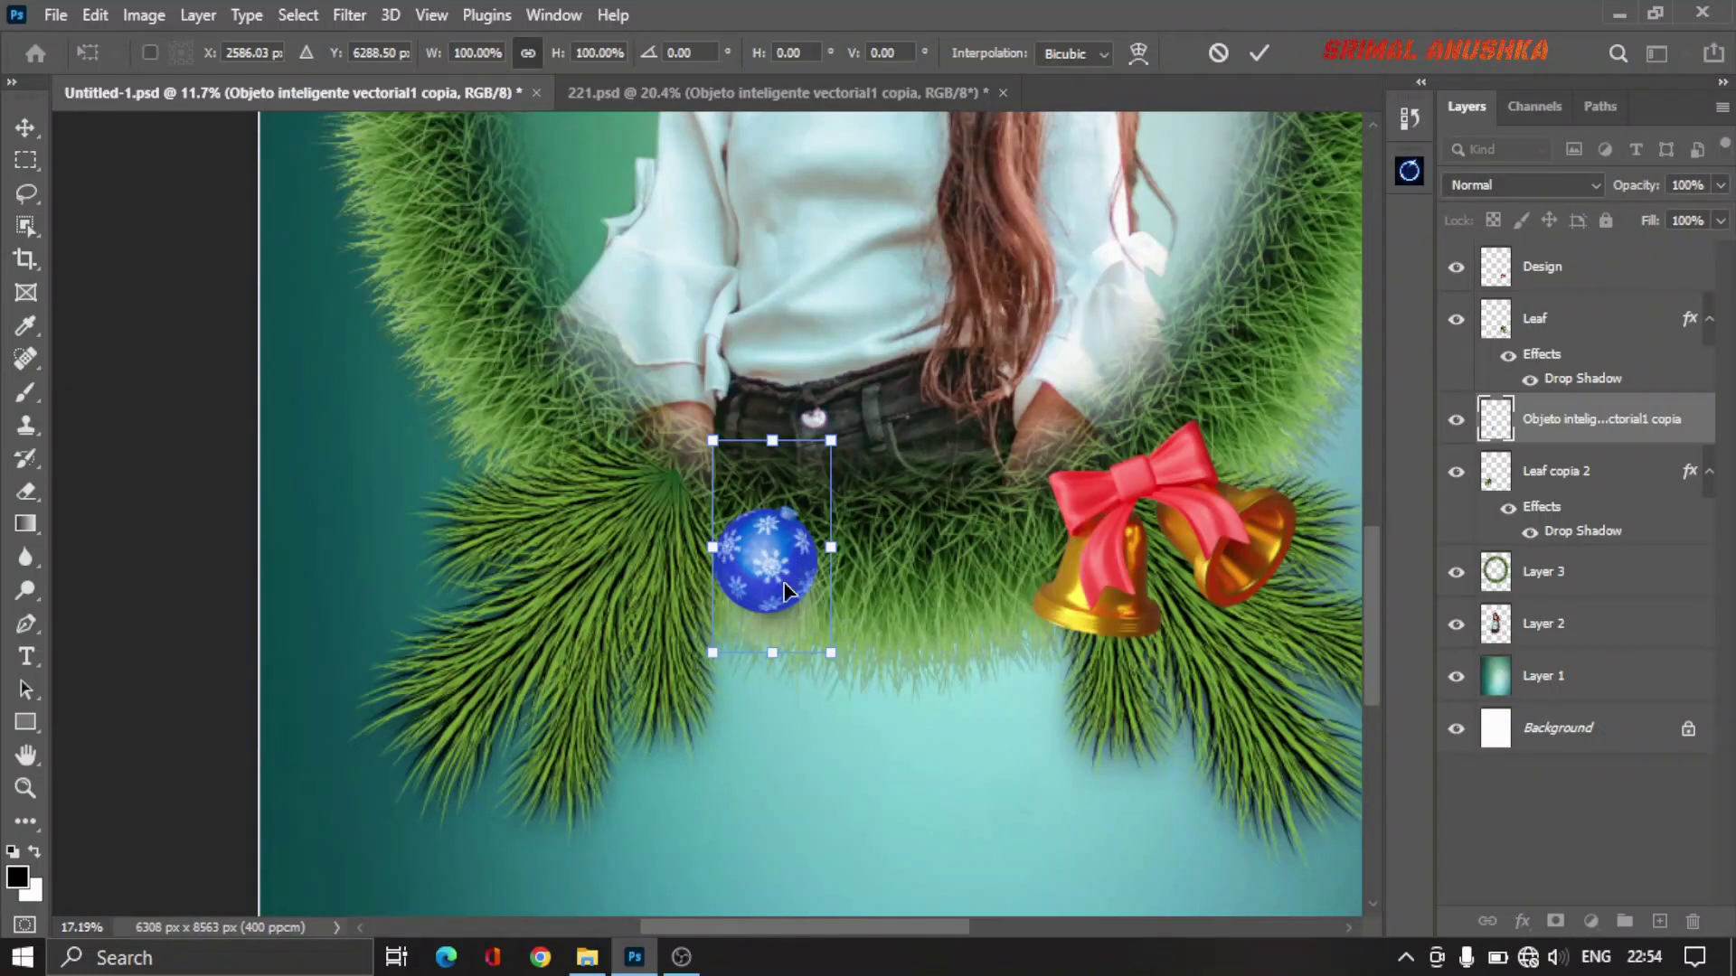
{"action": "scroll", "coordinate": [885, 589], "scroll_direction": "up", "scroll_amount": 1}
{"action": "left_click_drag", "start_coordinate": [786, 510], "coordinate": [862, 446]}
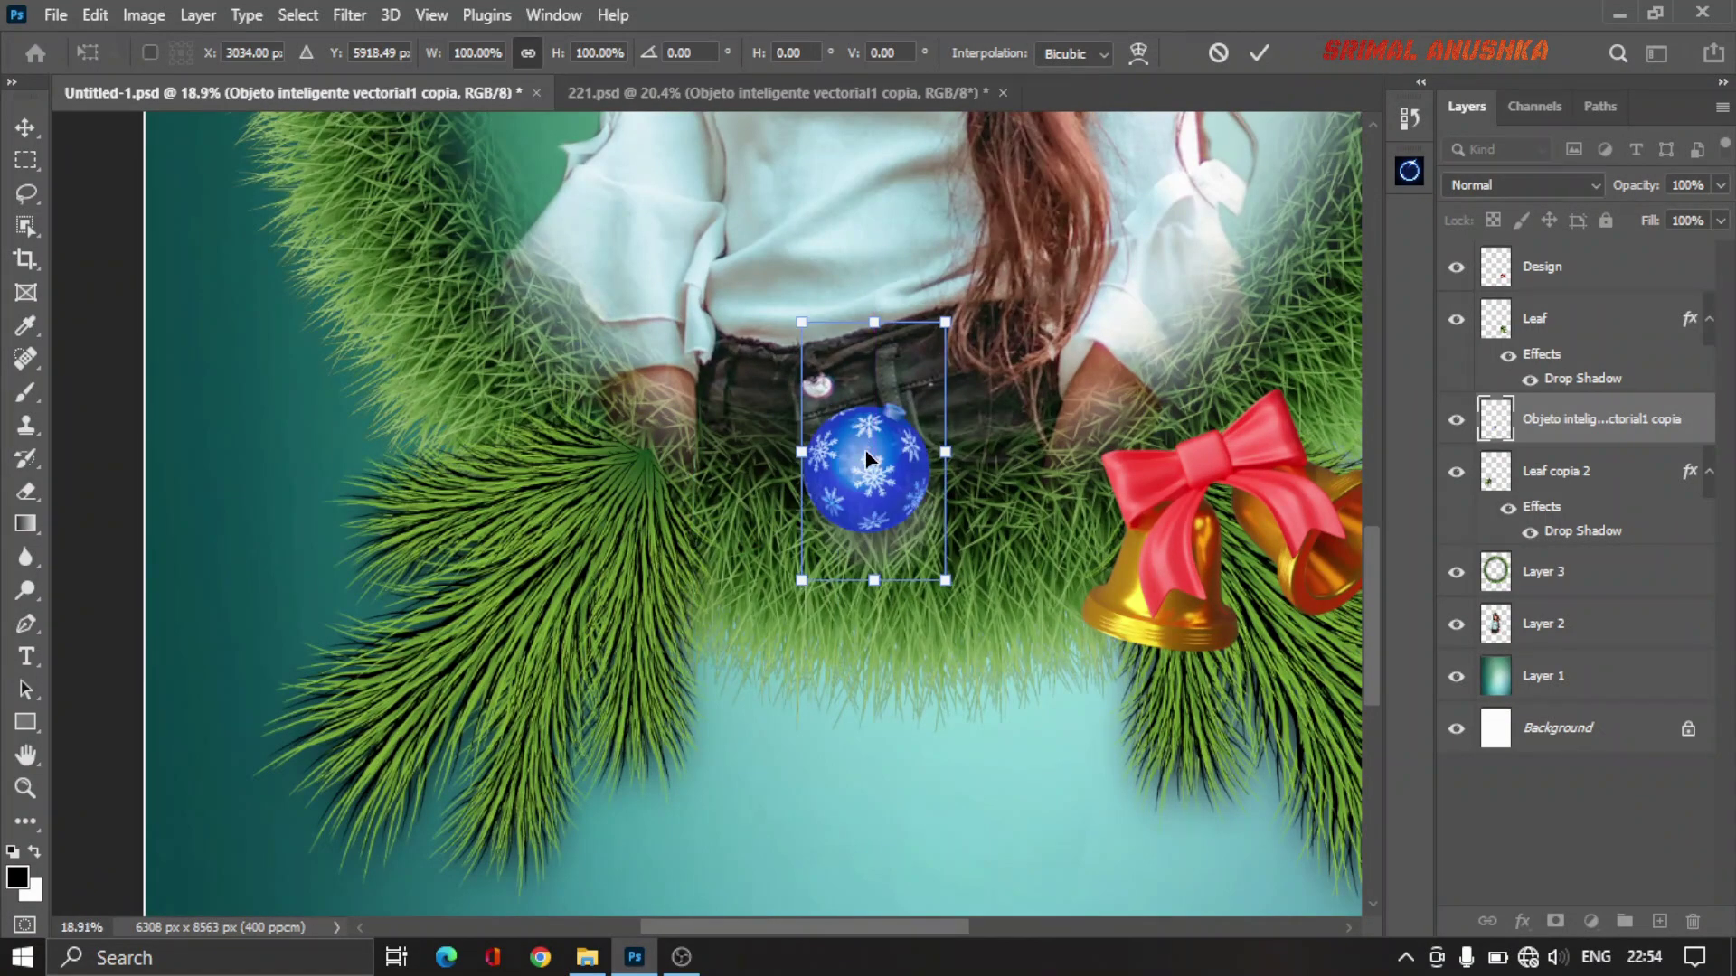
{"action": "left_click_drag", "start_coordinate": [799, 561], "coordinate": [757, 582]}
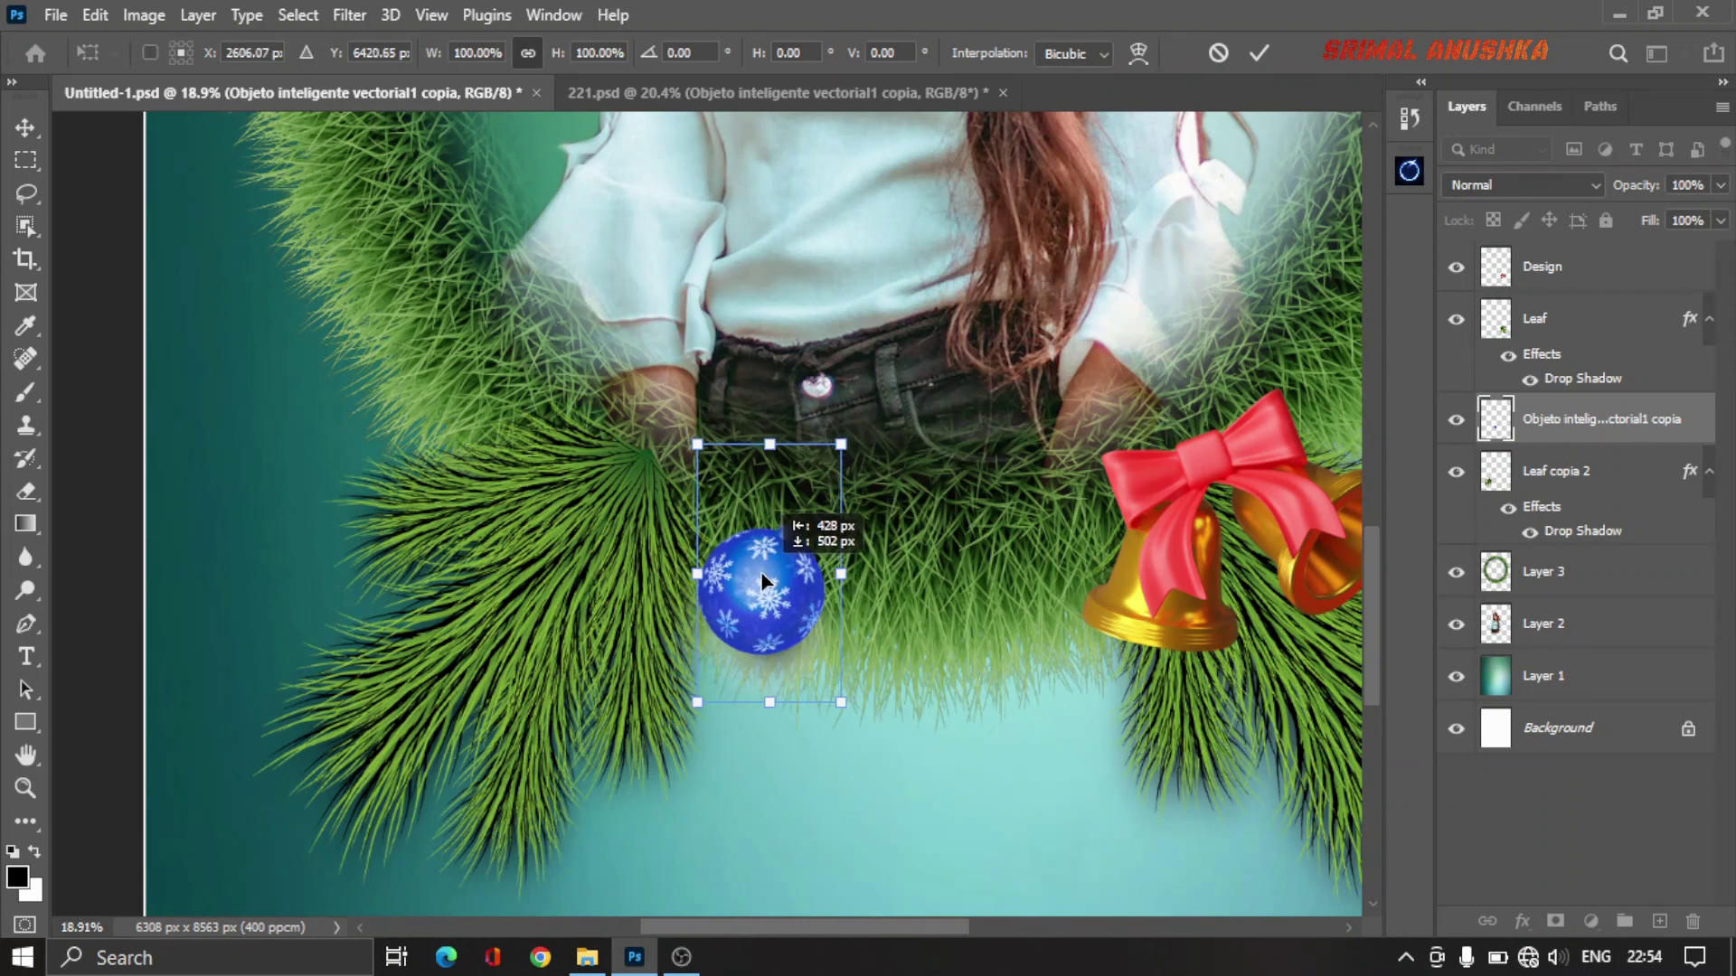
{"action": "left_click_drag", "start_coordinate": [758, 582], "coordinate": [764, 581]}
{"action": "key", "text": "Return"}
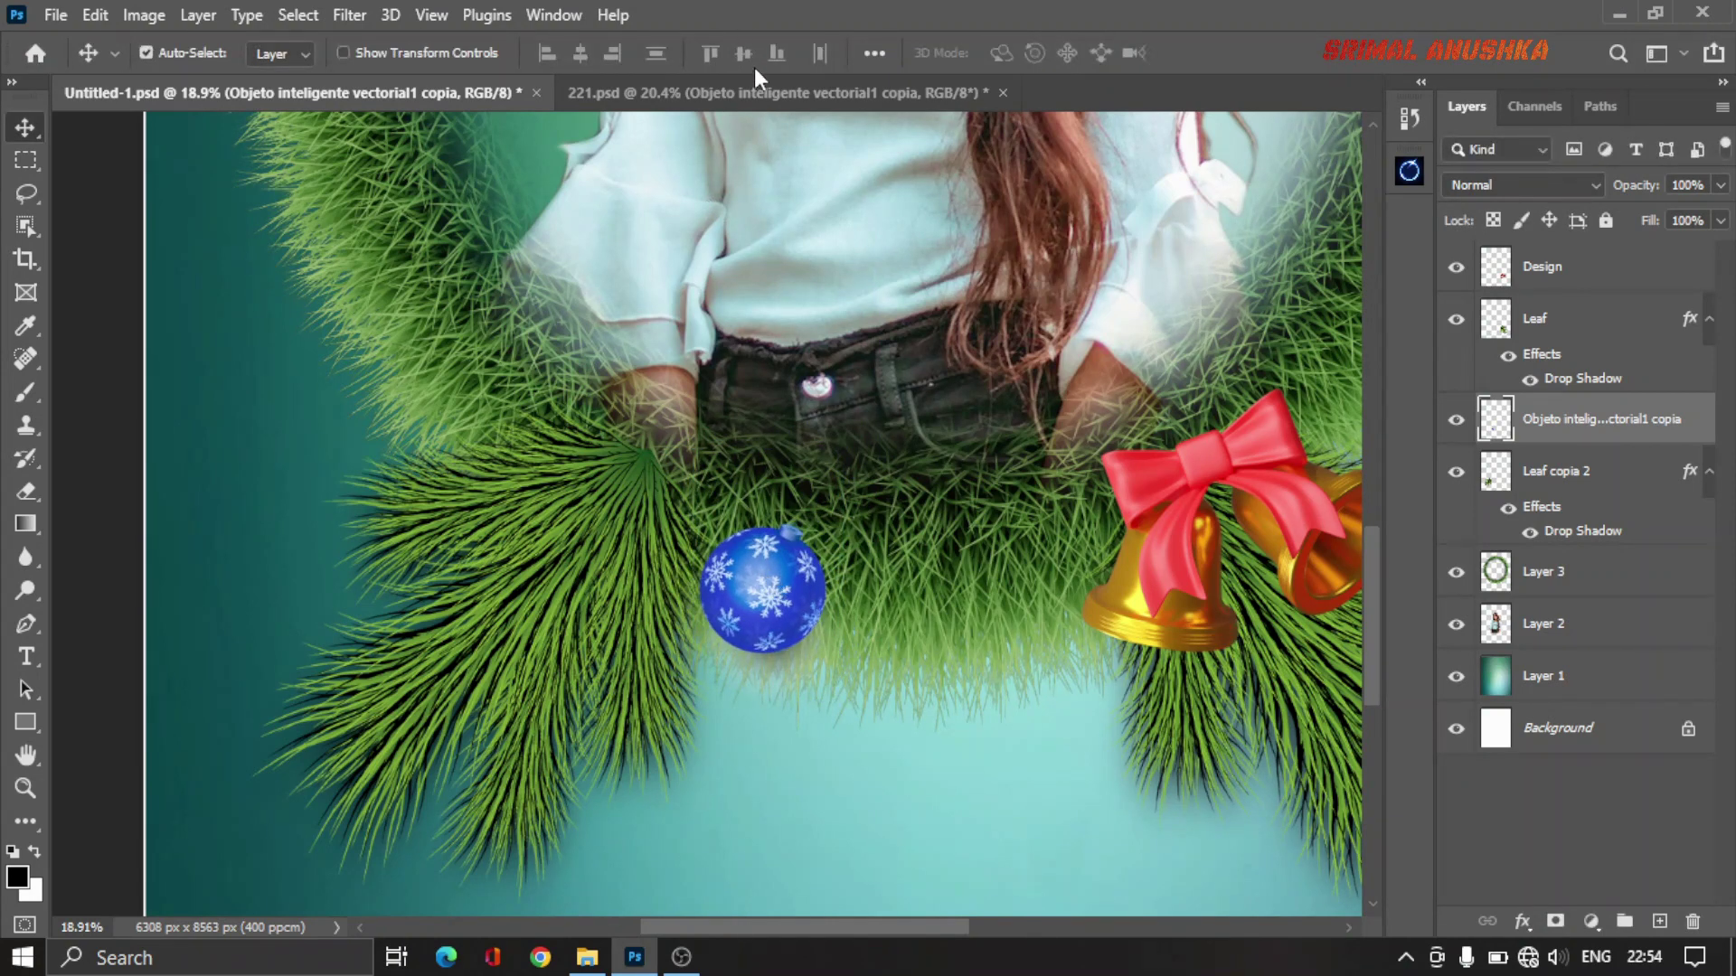
Step: On the 221 banner, move the pink ornament beside the Christmas text and toggle its colour adjustment
{"action": "left_click", "coordinate": [776, 106]}
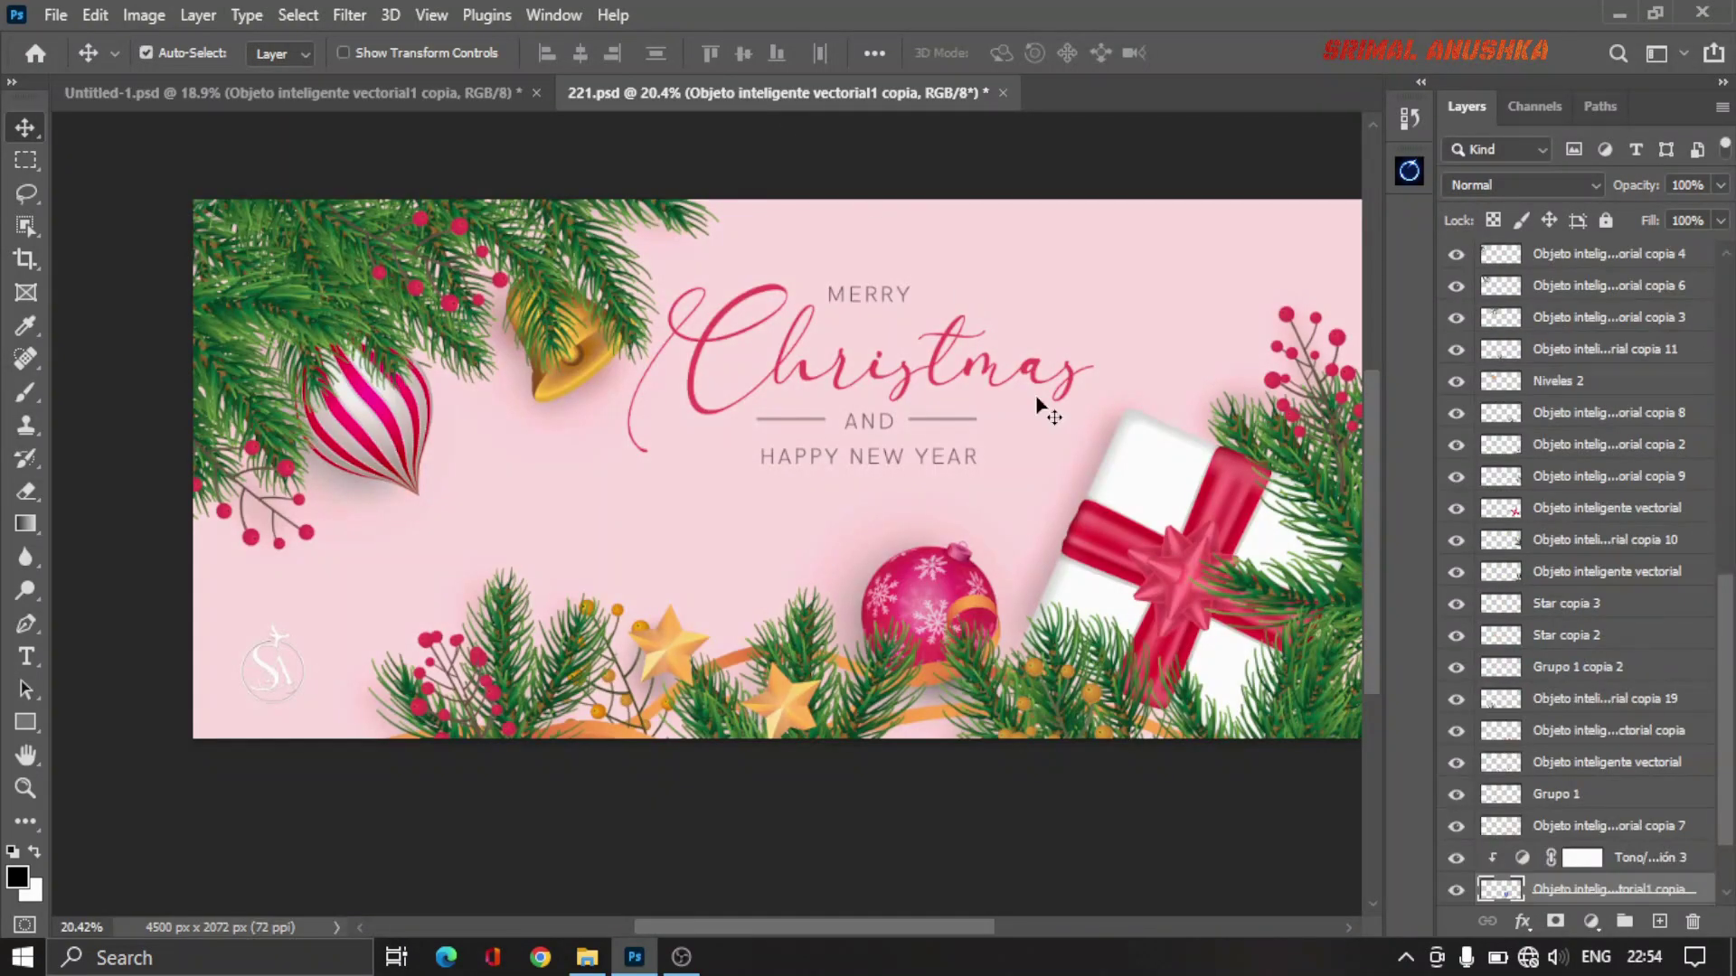
{"action": "mouse_move", "coordinate": [938, 573]}
{"action": "left_mouse_down"}
{"action": "mouse_move", "coordinate": [675, 439]}
{"action": "mouse_move", "coordinate": [681, 459]}
{"action": "left_mouse_up"}
{"action": "scroll", "coordinate": [1575, 833], "scroll_direction": "down", "scroll_amount": 2}
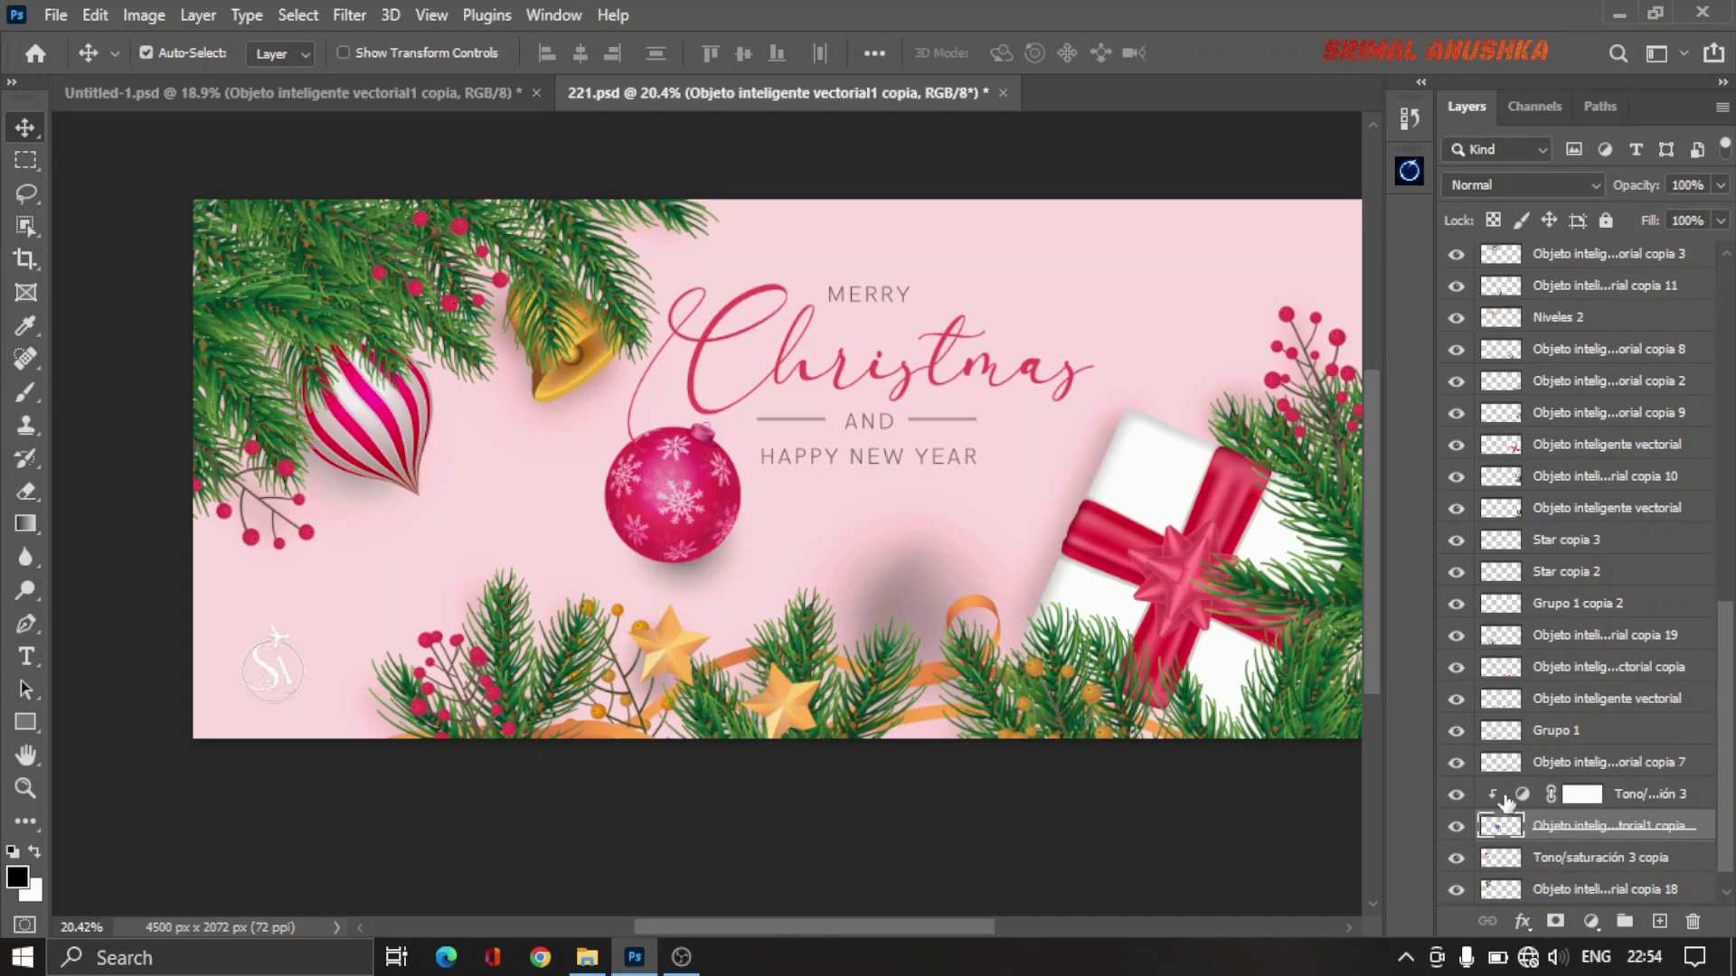
{"action": "left_click", "coordinate": [1457, 794]}
{"action": "left_click", "coordinate": [1457, 795]}
Step: Inspect the Tono/saturación 3 adjustment values (hue +113), then return to the poster
{"action": "left_click", "coordinate": [1614, 799]}
{"action": "left_click", "coordinate": [1584, 796]}
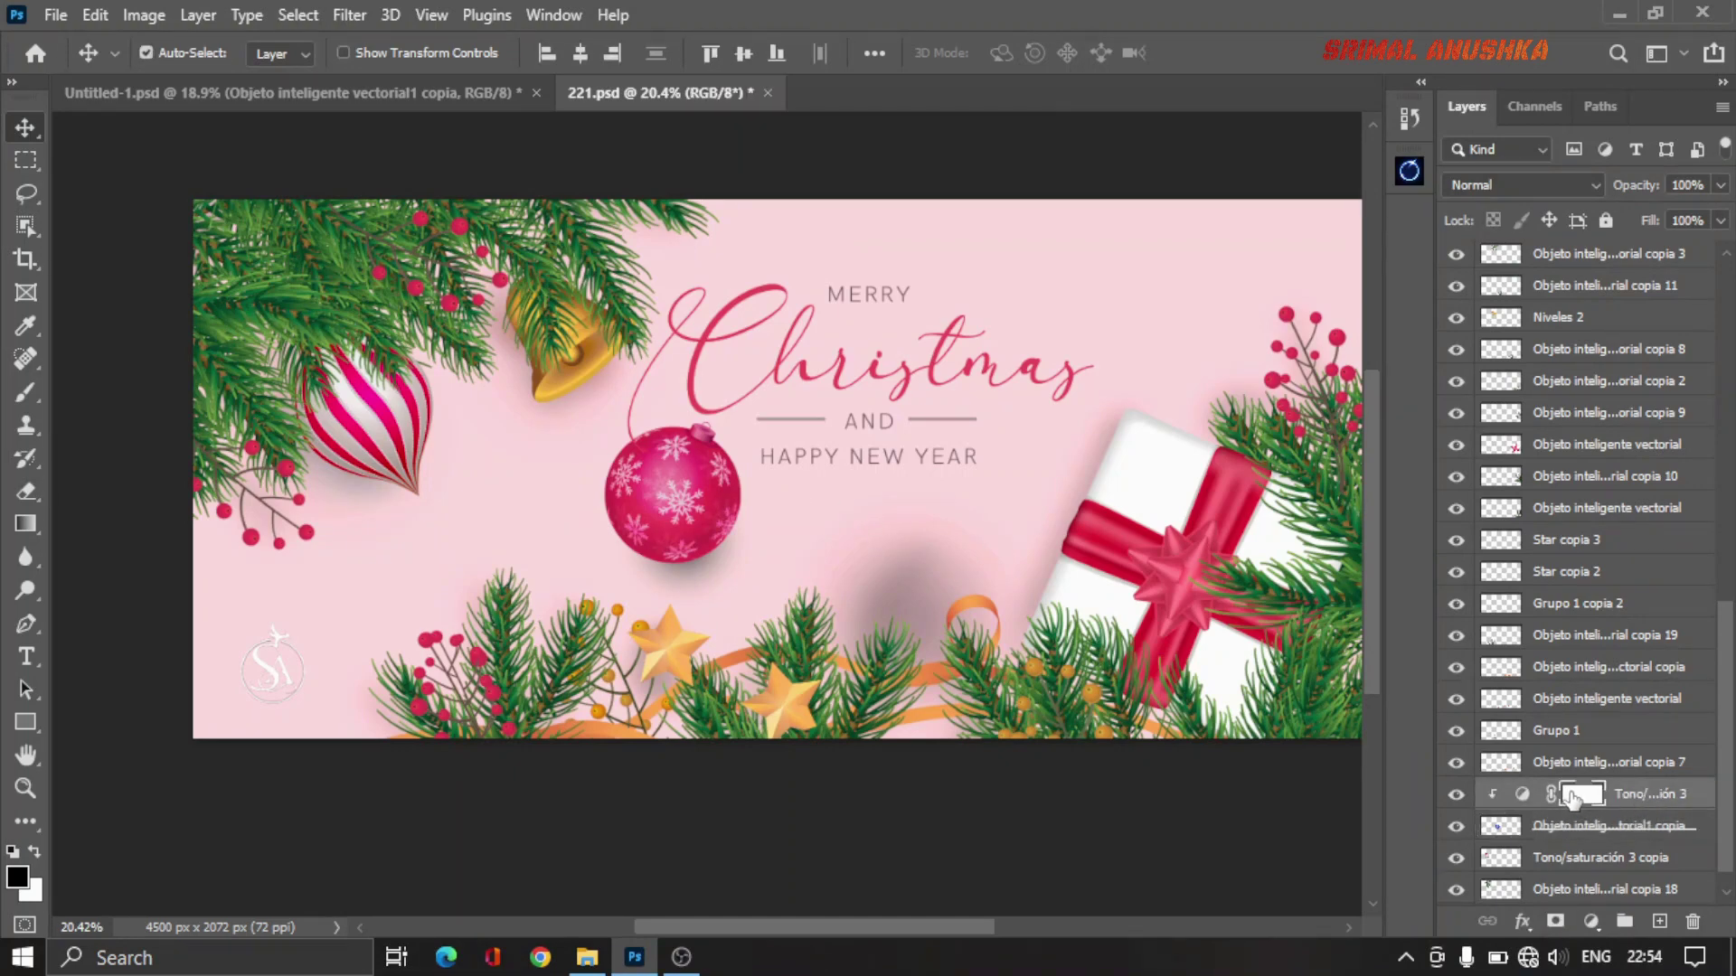
{"action": "double_click", "coordinate": [1521, 795]}
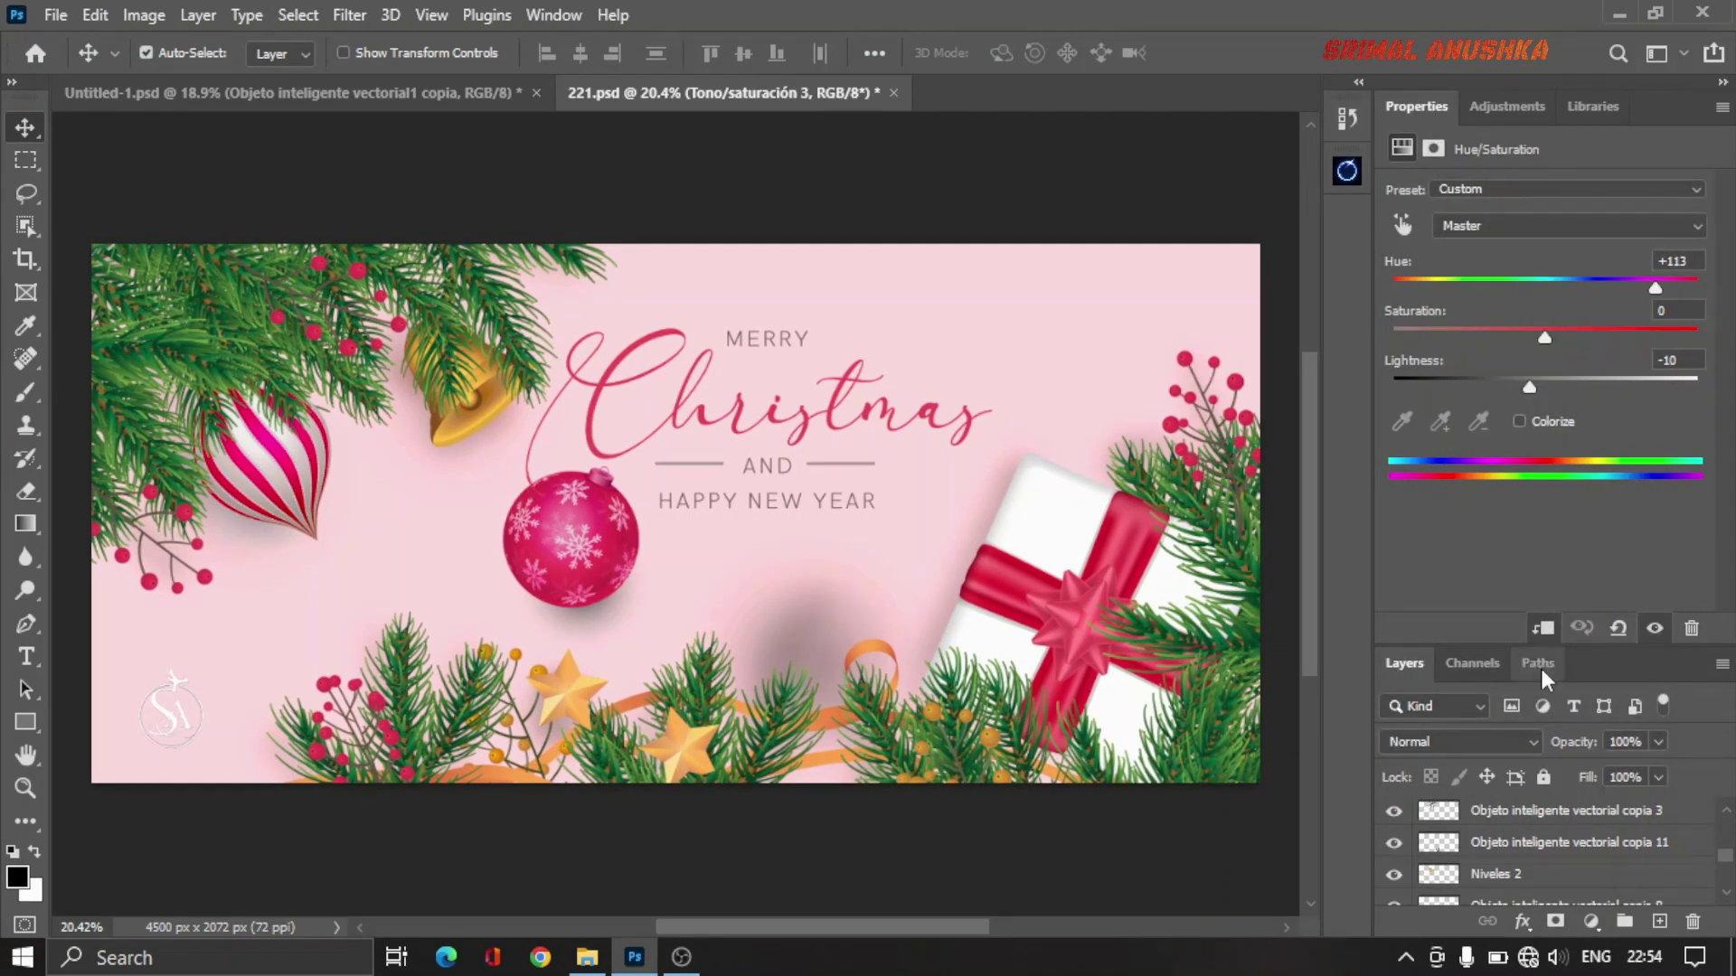
{"action": "left_click", "coordinate": [480, 99]}
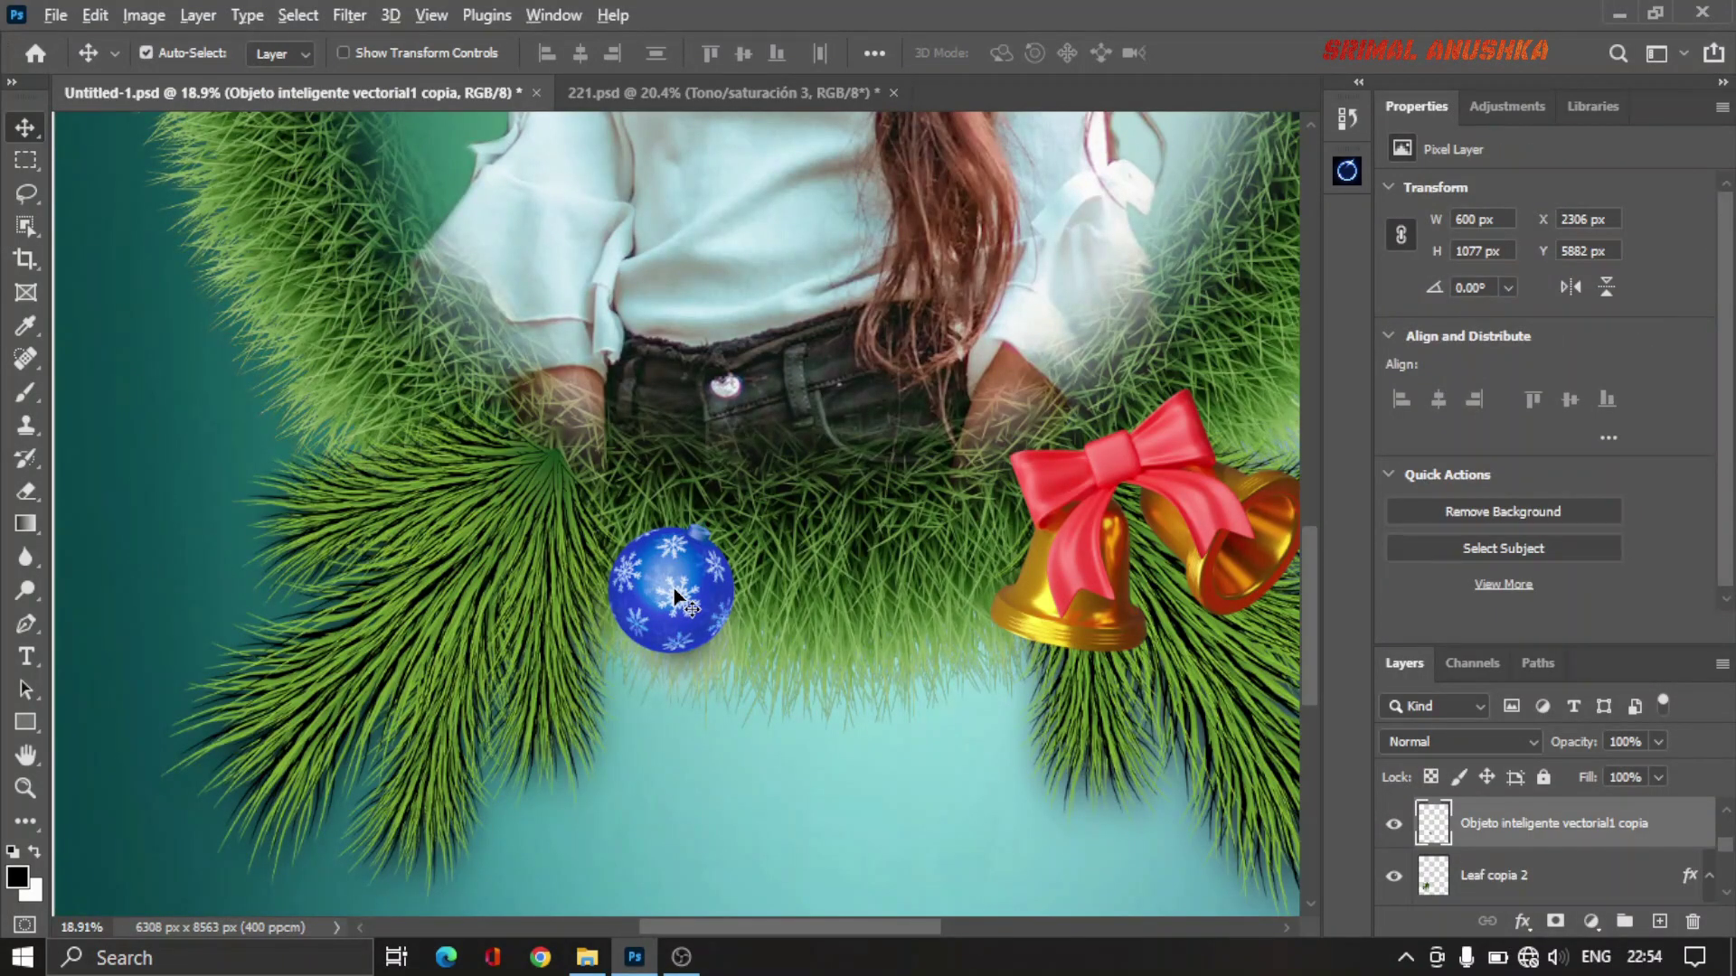
Step: Duplicate the blue bauble to its right and flip the copy horizontally
{"action": "left_click_drag", "start_coordinate": [676, 597], "coordinate": [899, 606]}
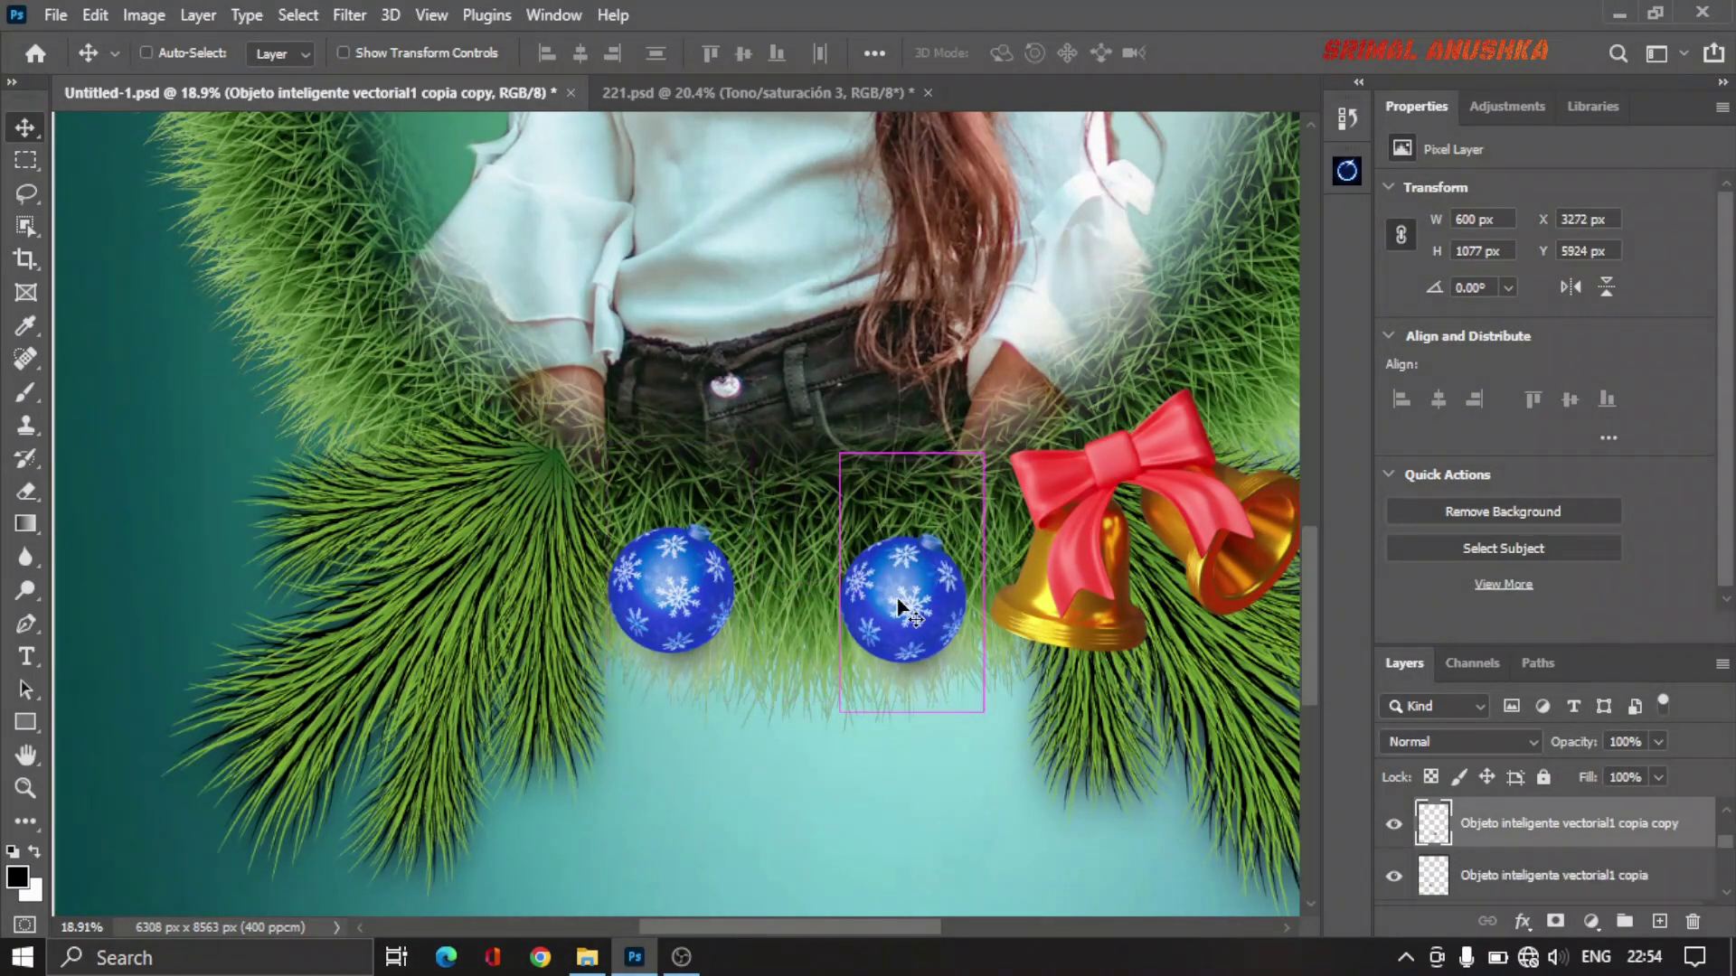
{"action": "key", "text": "ctrl+t"}
{"action": "right_click", "coordinate": [891, 589]}
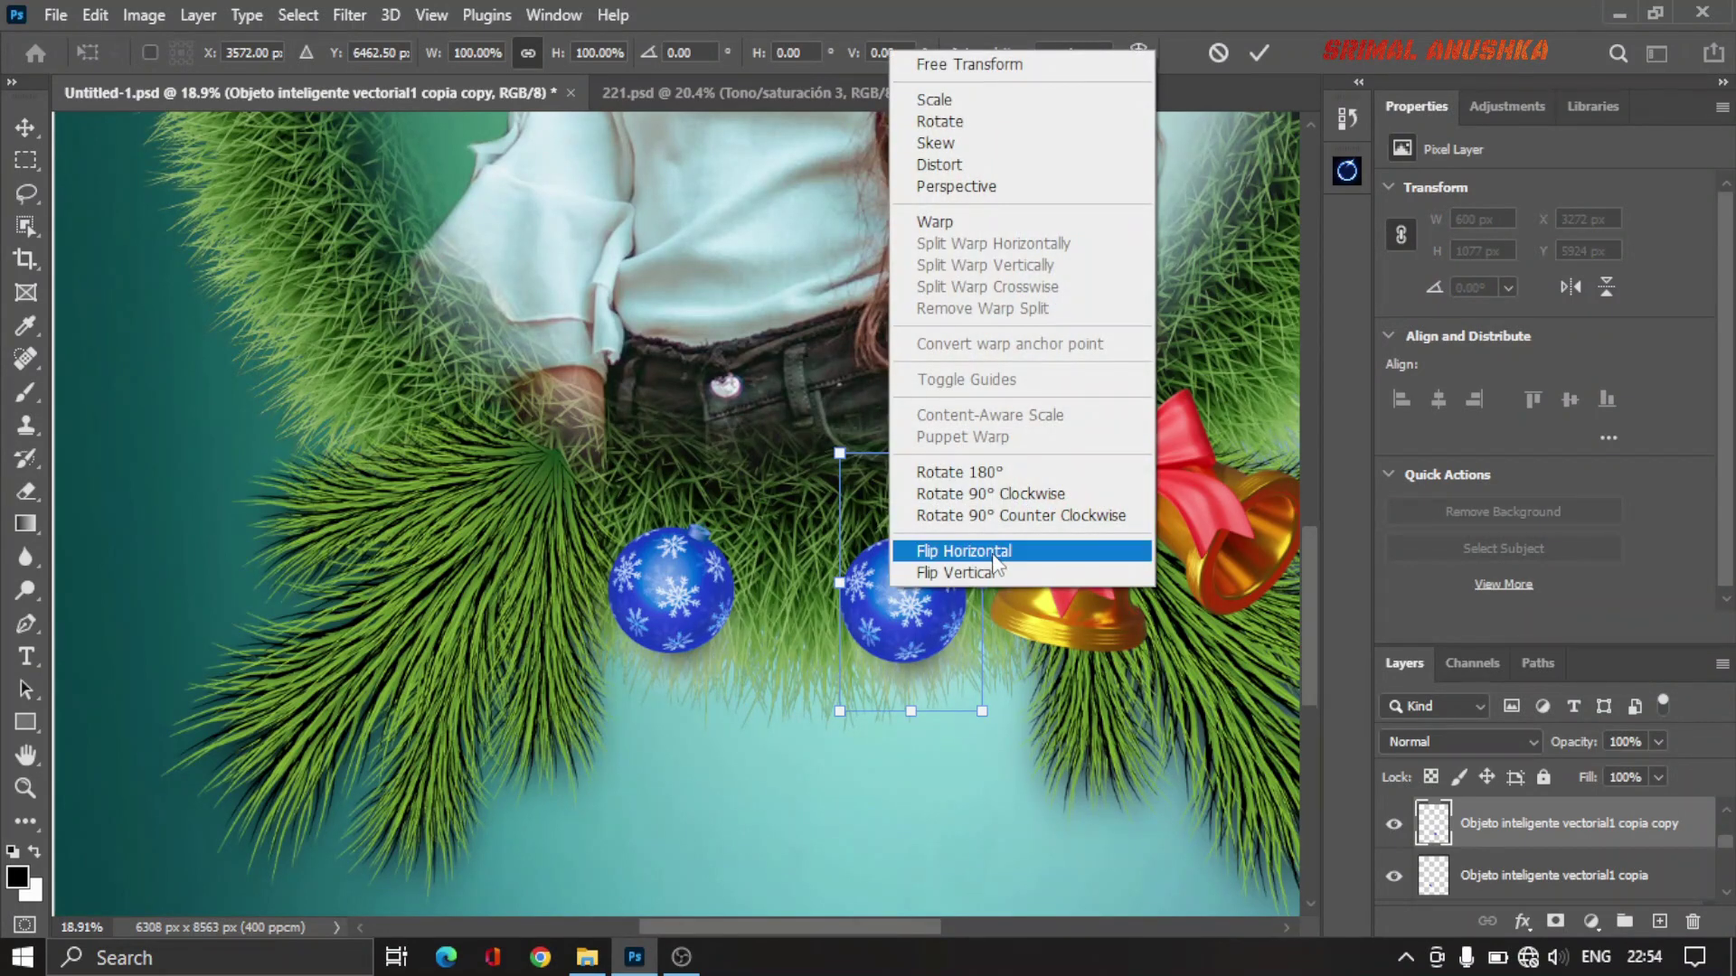
{"action": "left_click", "coordinate": [992, 553]}
{"action": "key", "text": "Return"}
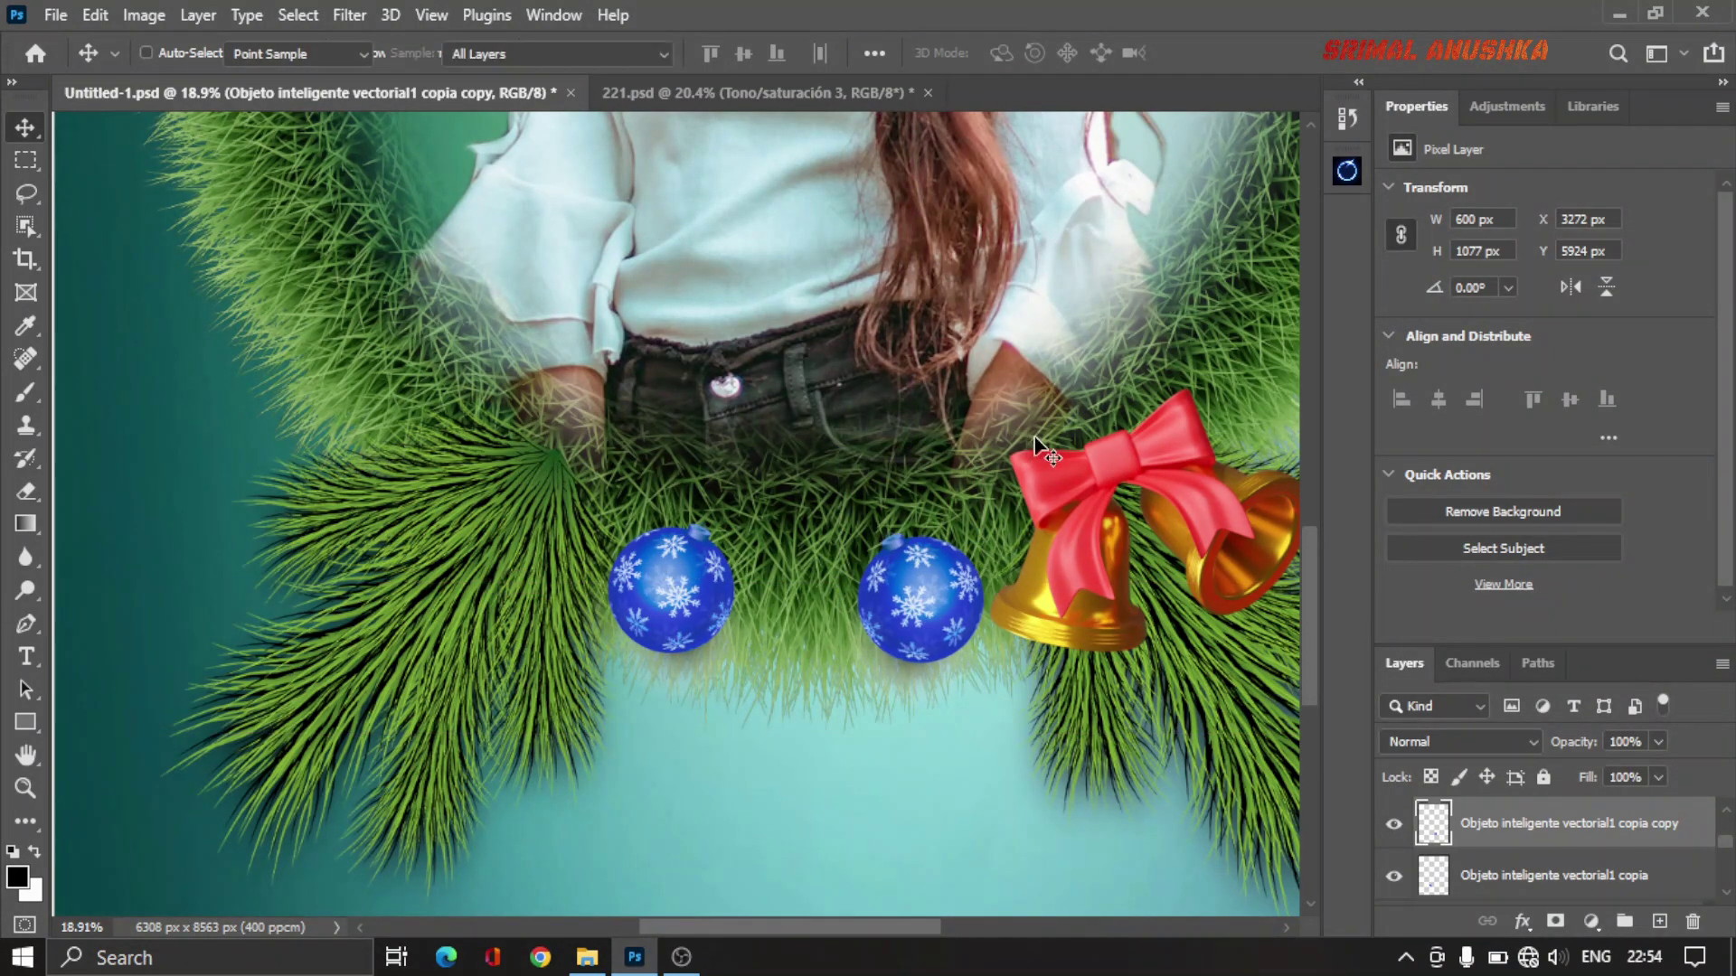
Step: Recolour the copied bauble pink with Hue +117 and Saturation +57
{"action": "key", "text": "ctrl+u"}
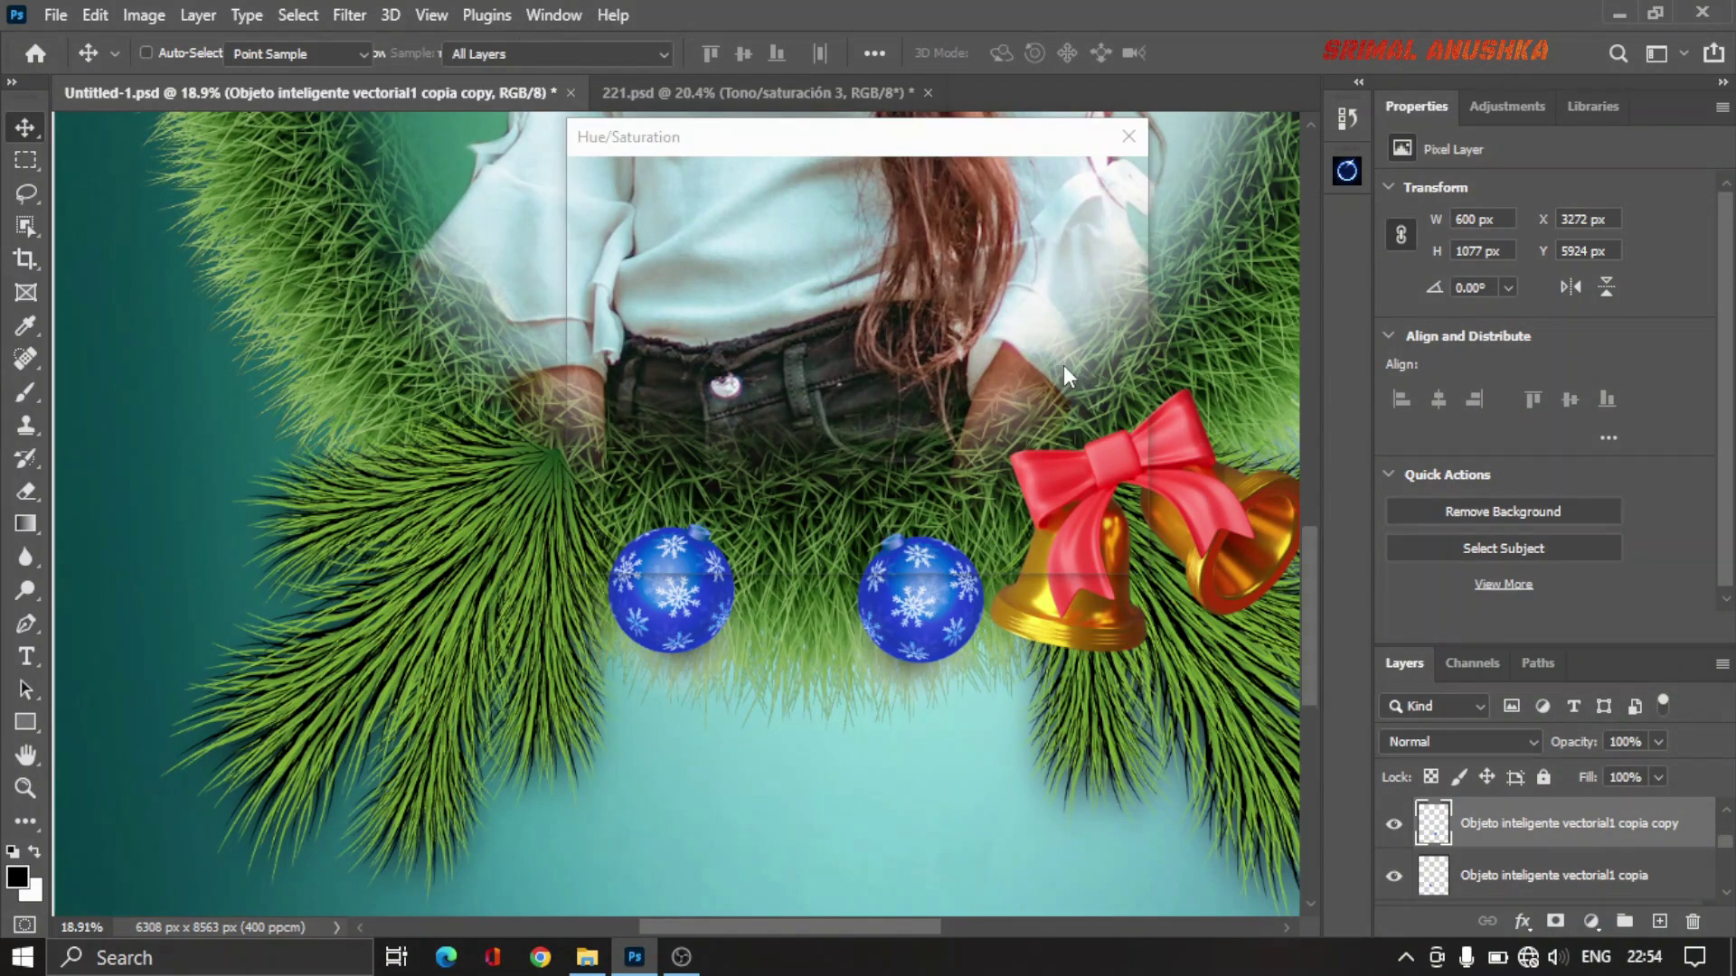
{"action": "left_click_drag", "start_coordinate": [840, 135], "coordinate": [678, 60]}
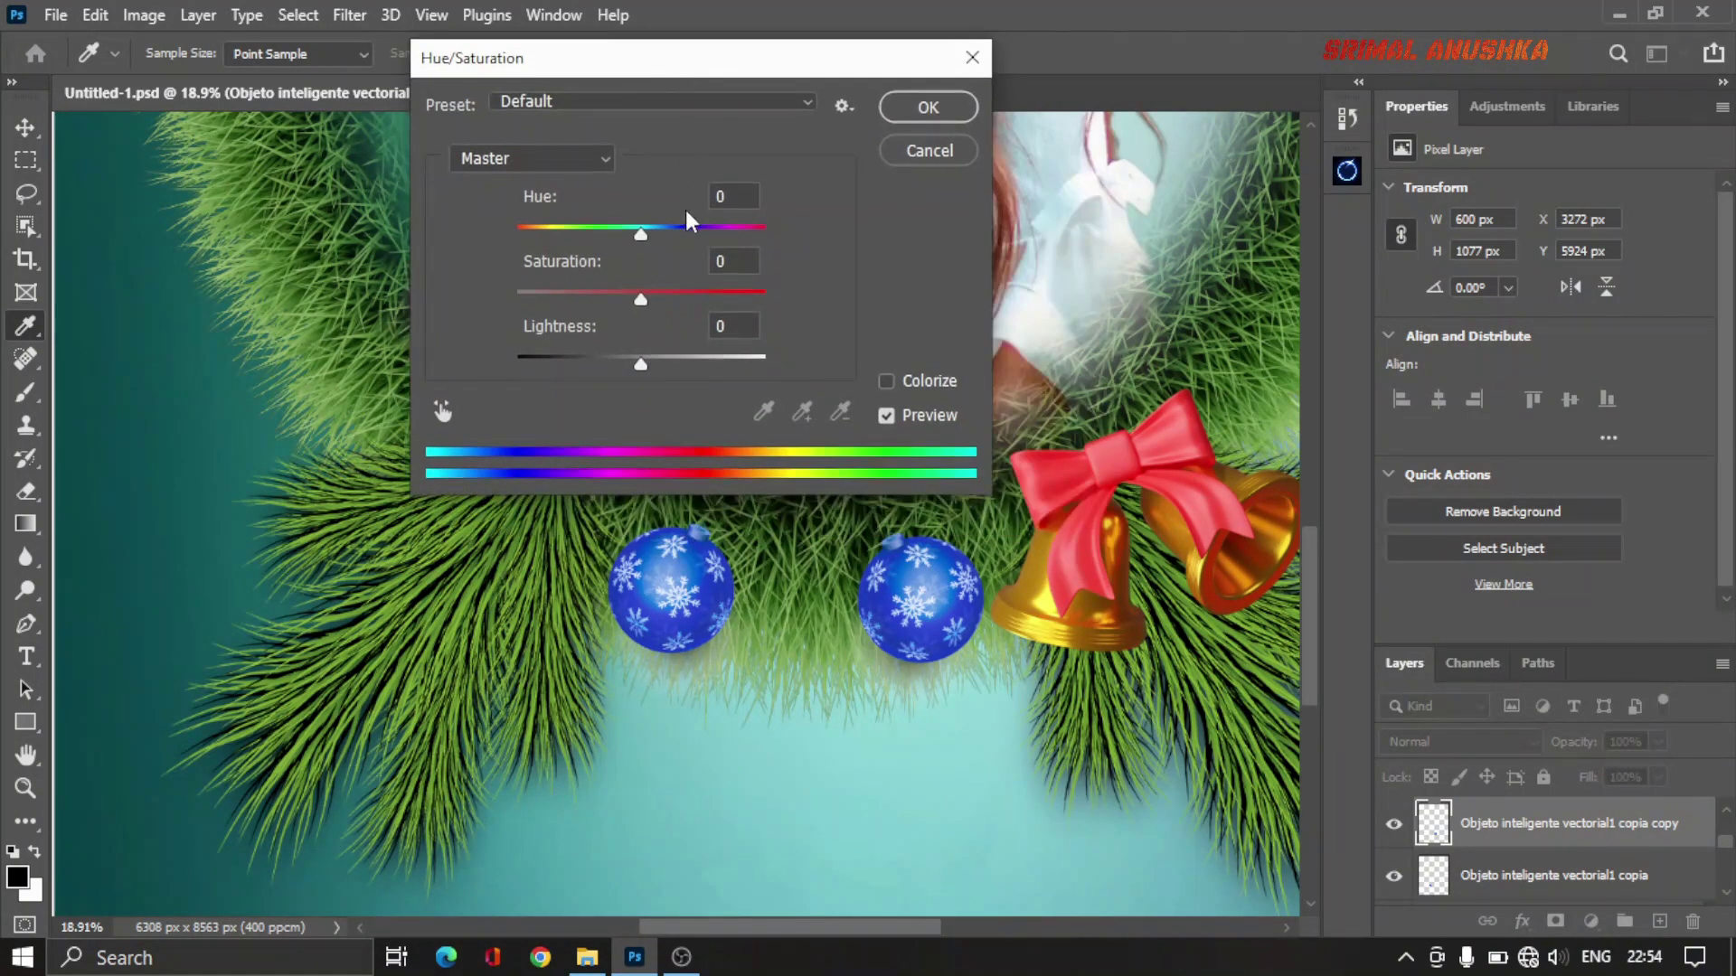
{"action": "left_click_drag", "start_coordinate": [642, 234], "coordinate": [735, 233]}
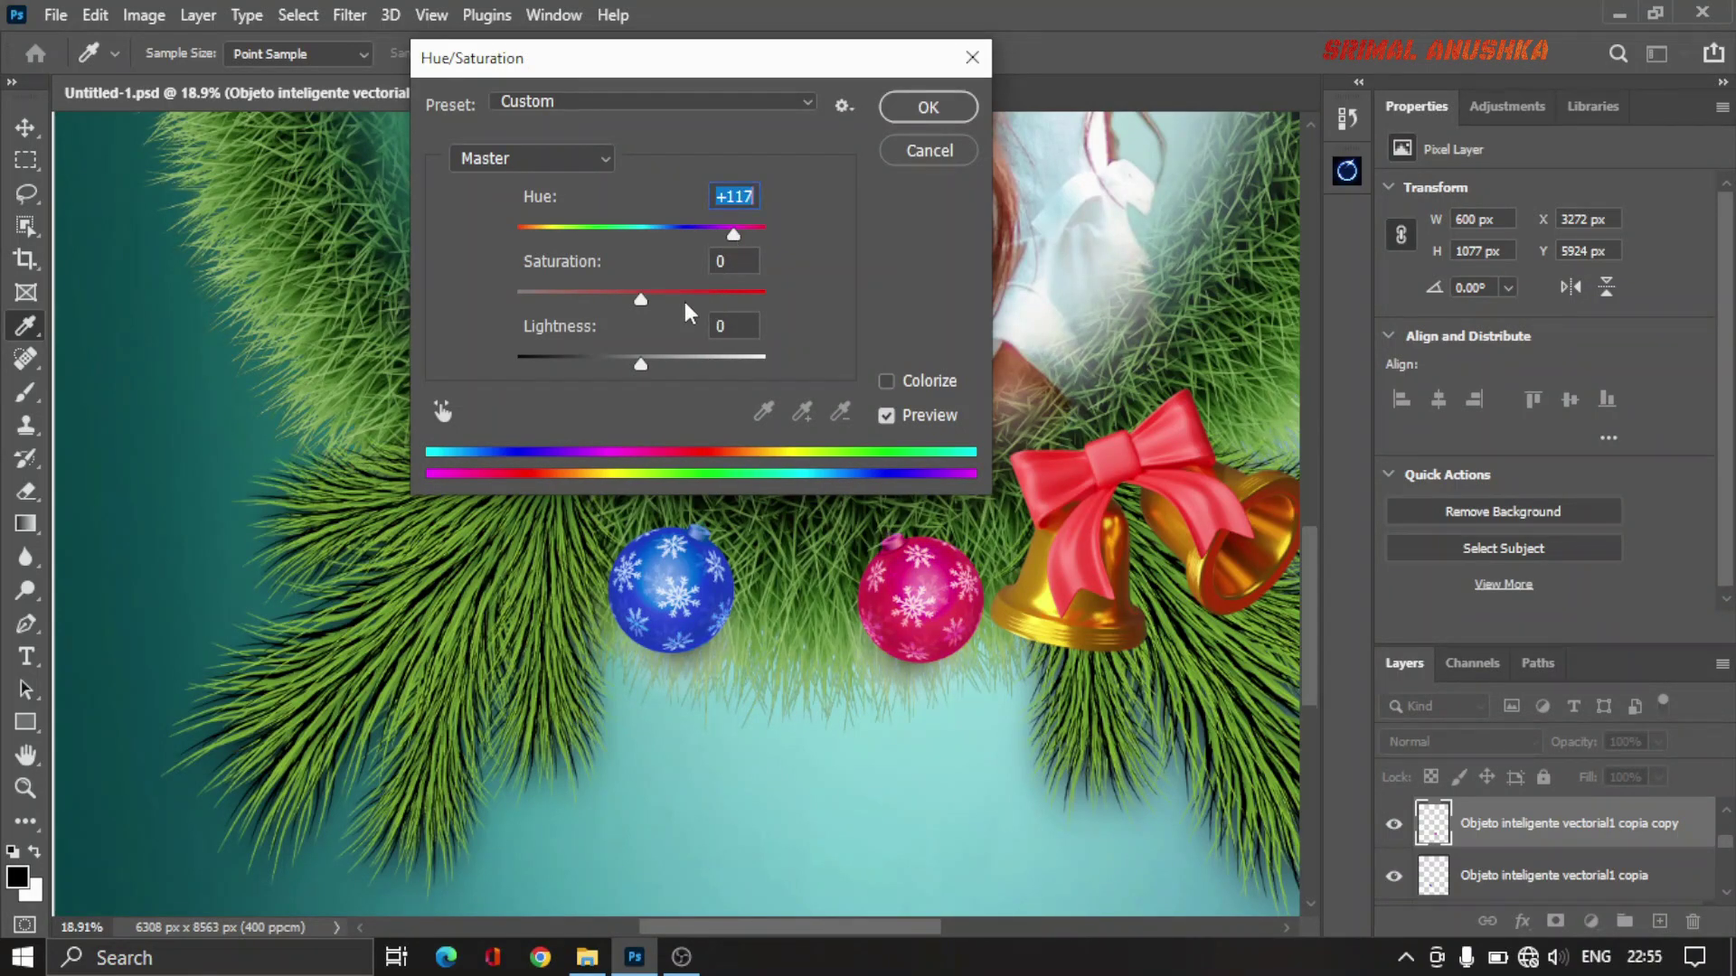
{"action": "left_click", "coordinate": [717, 299]}
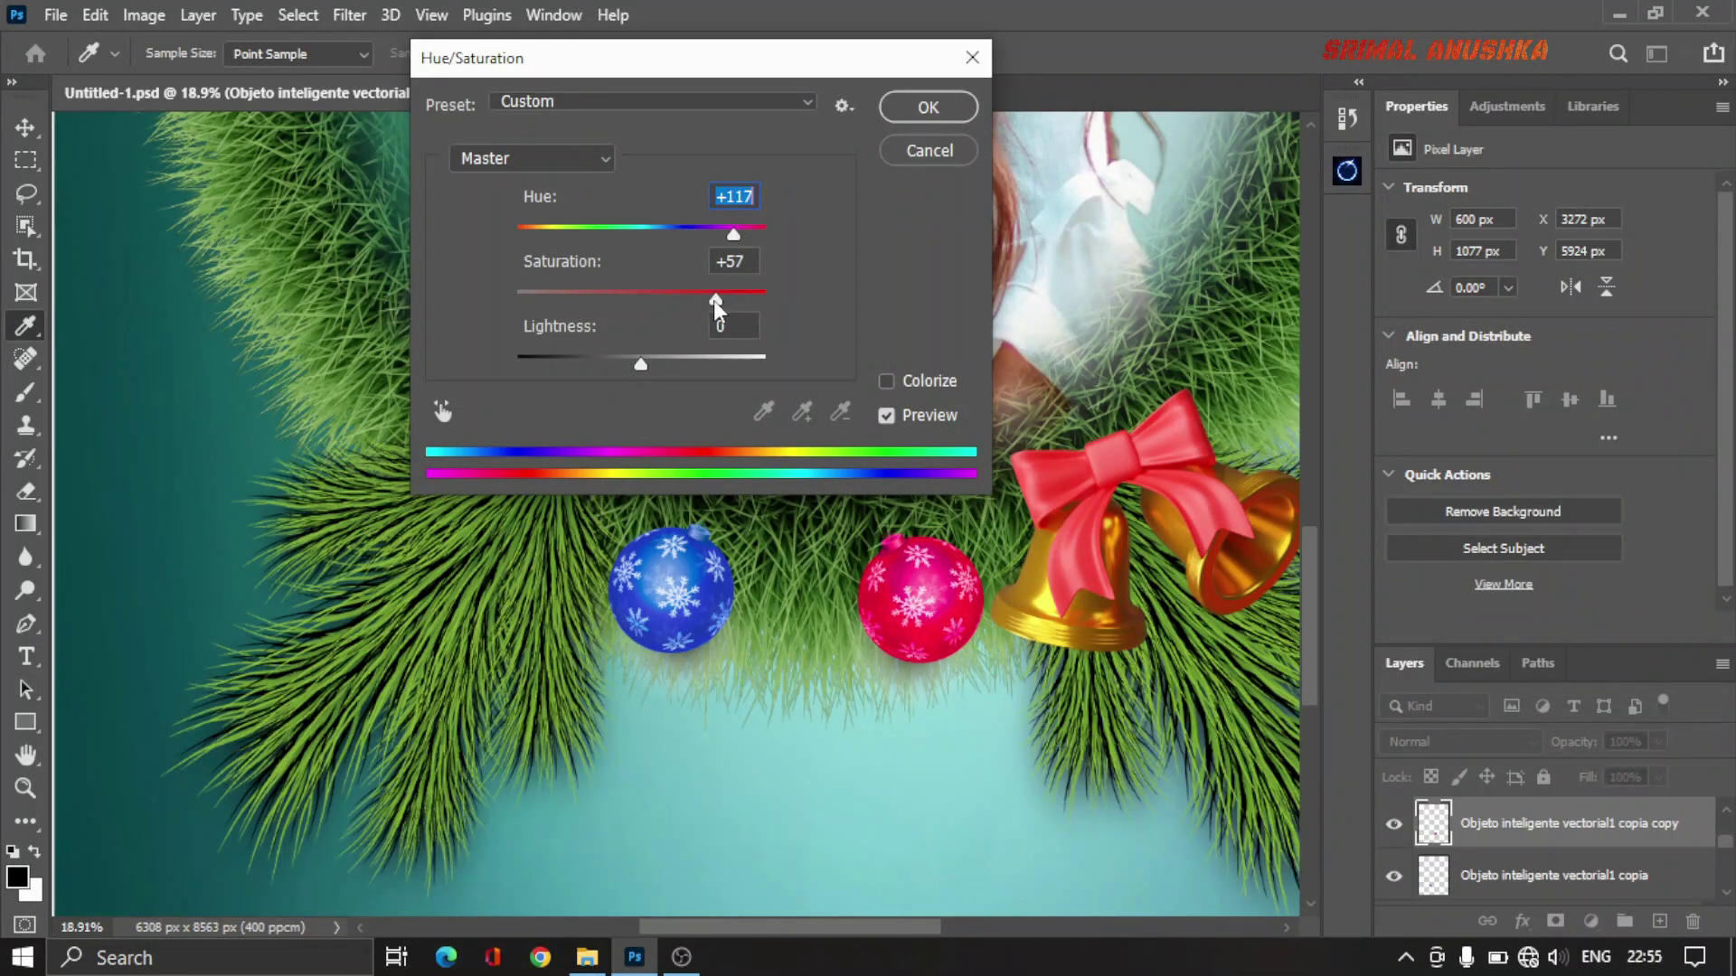
{"action": "left_click", "coordinate": [713, 300]}
{"action": "left_click", "coordinate": [929, 107]}
Step: Drag the red berry sprig from 221.psd into the wreath poster canvas
{"action": "key", "text": "v"}
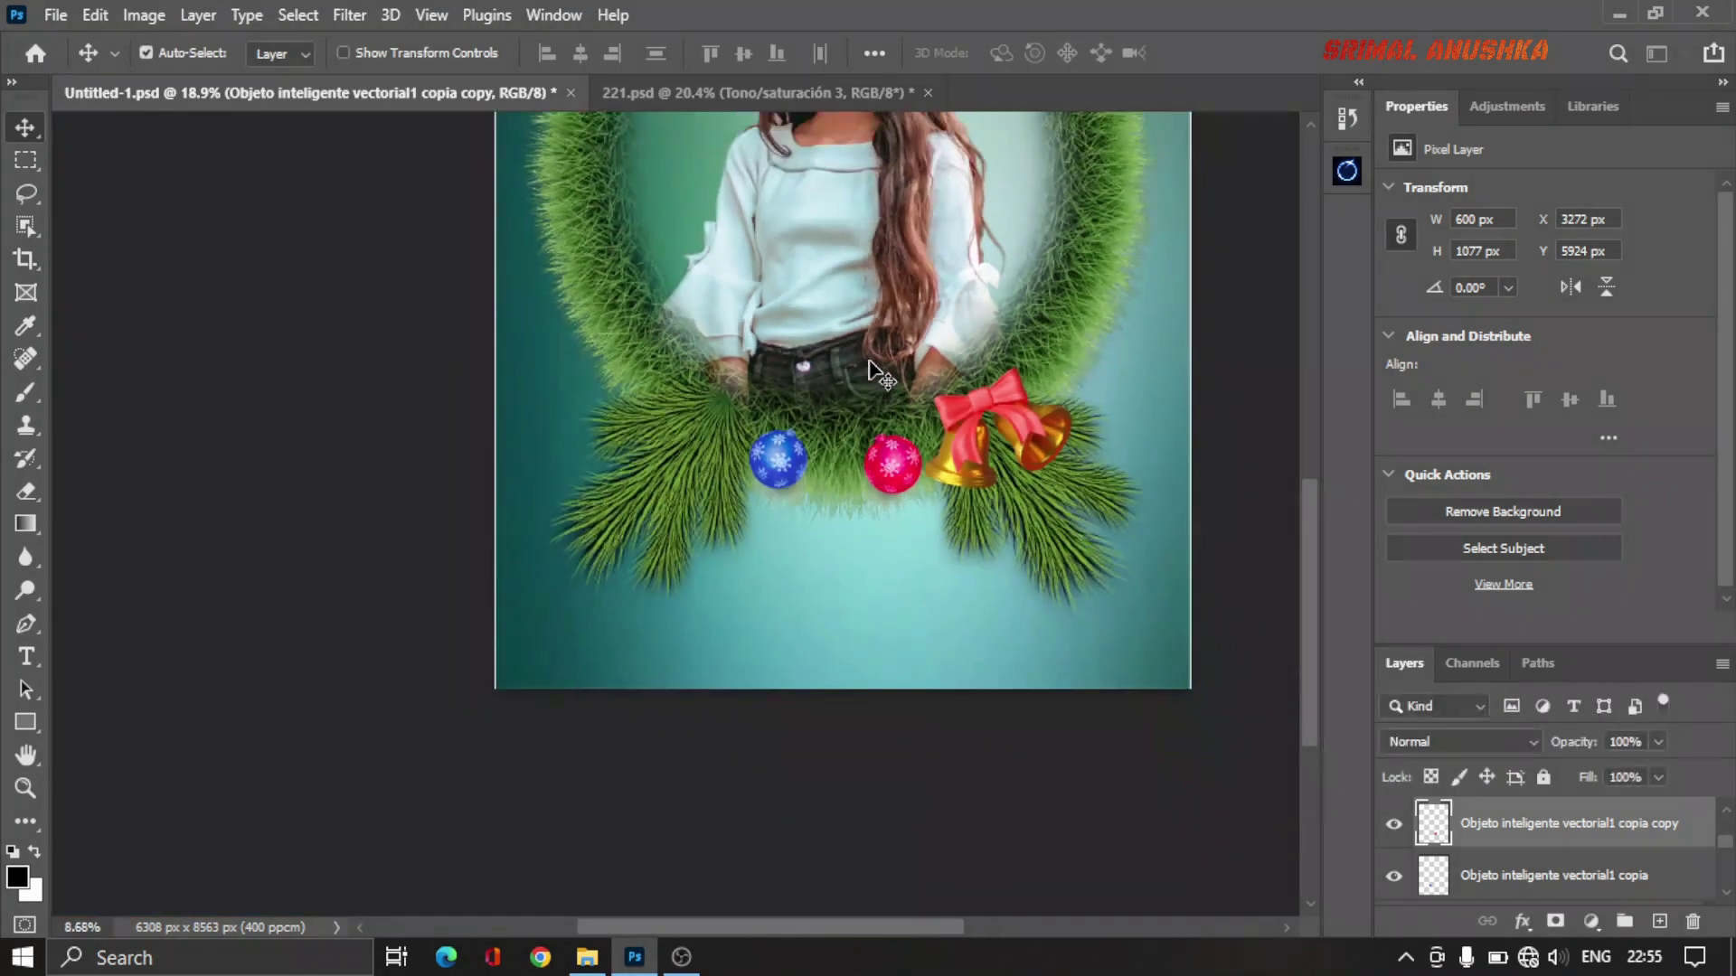
{"action": "scroll", "coordinate": [839, 564], "scroll_direction": "down", "scroll_amount": 5}
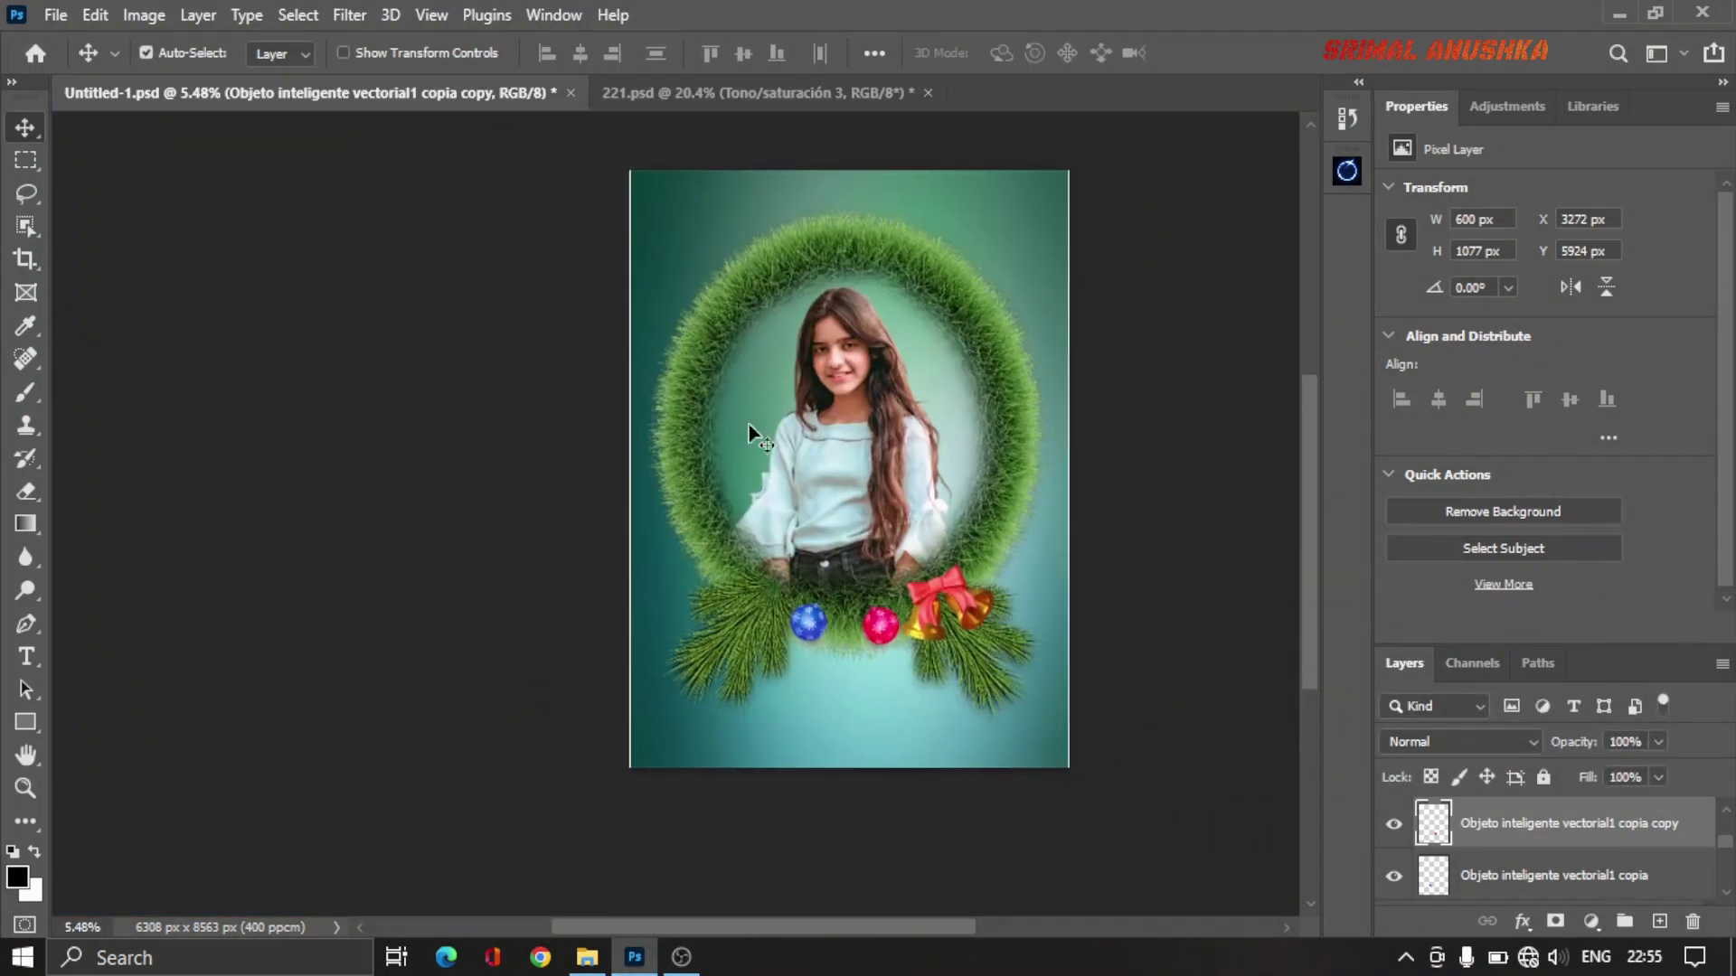
{"action": "left_click", "coordinate": [647, 94]}
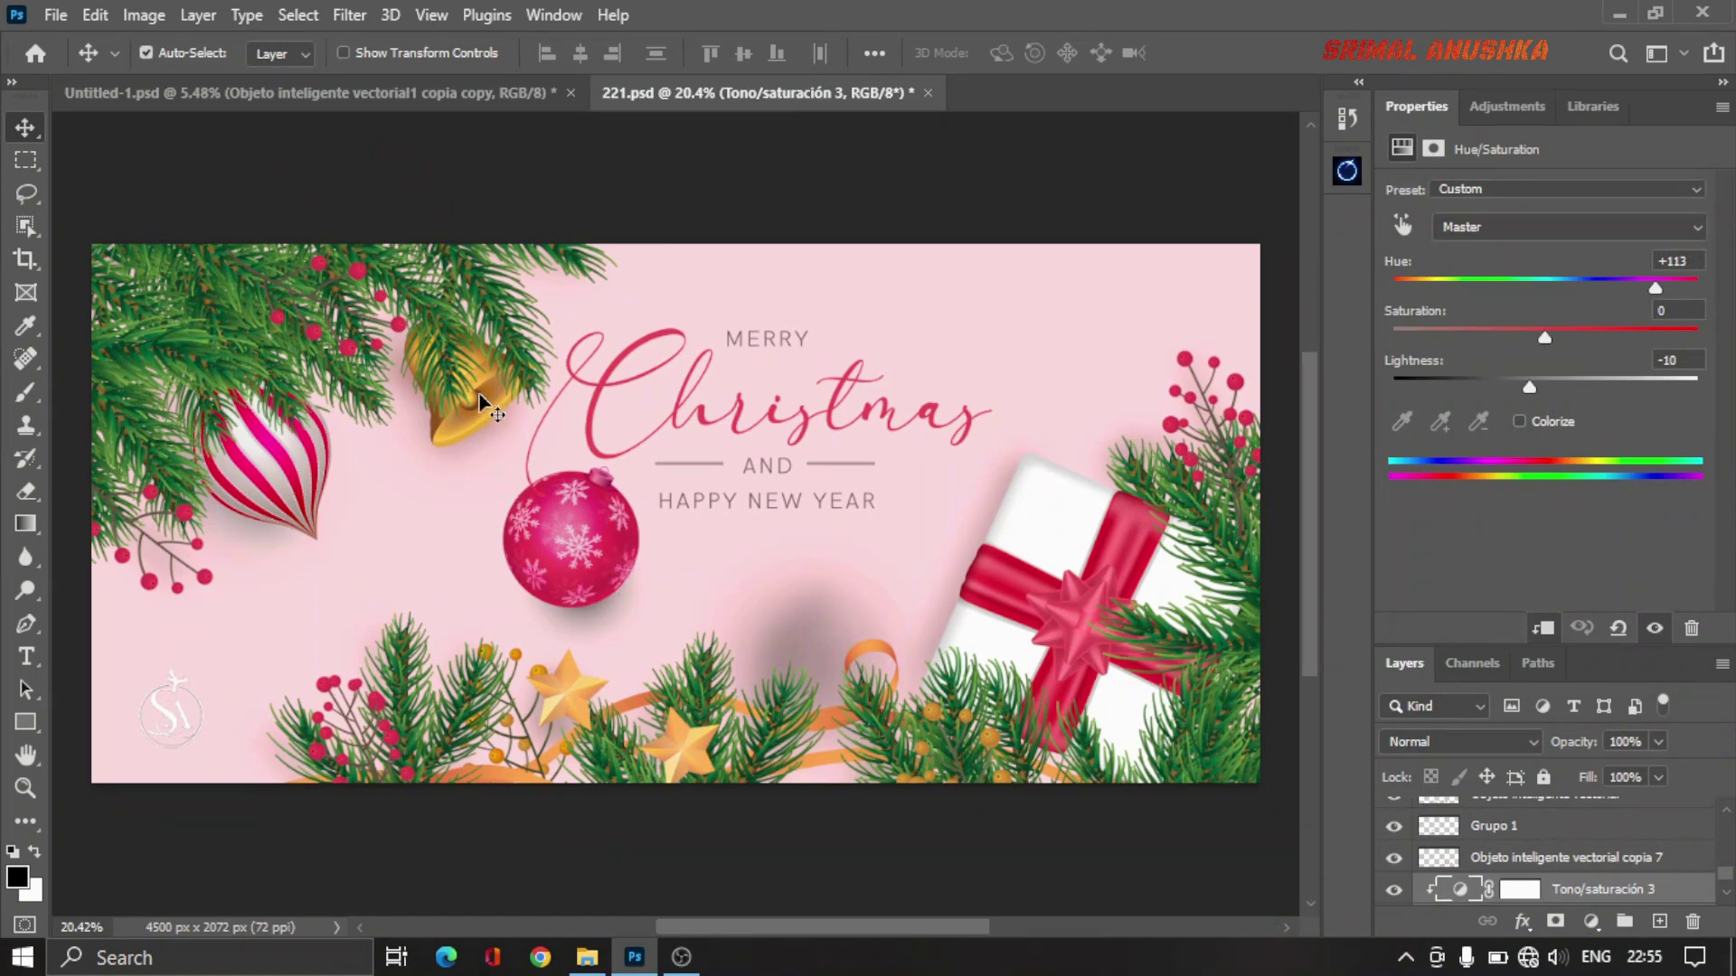
{"action": "mouse_move", "coordinate": [204, 583]}
{"action": "left_mouse_down"}
{"action": "mouse_move", "coordinate": [414, 113]}
{"action": "mouse_move", "coordinate": [760, 642]}
{"action": "left_mouse_up"}
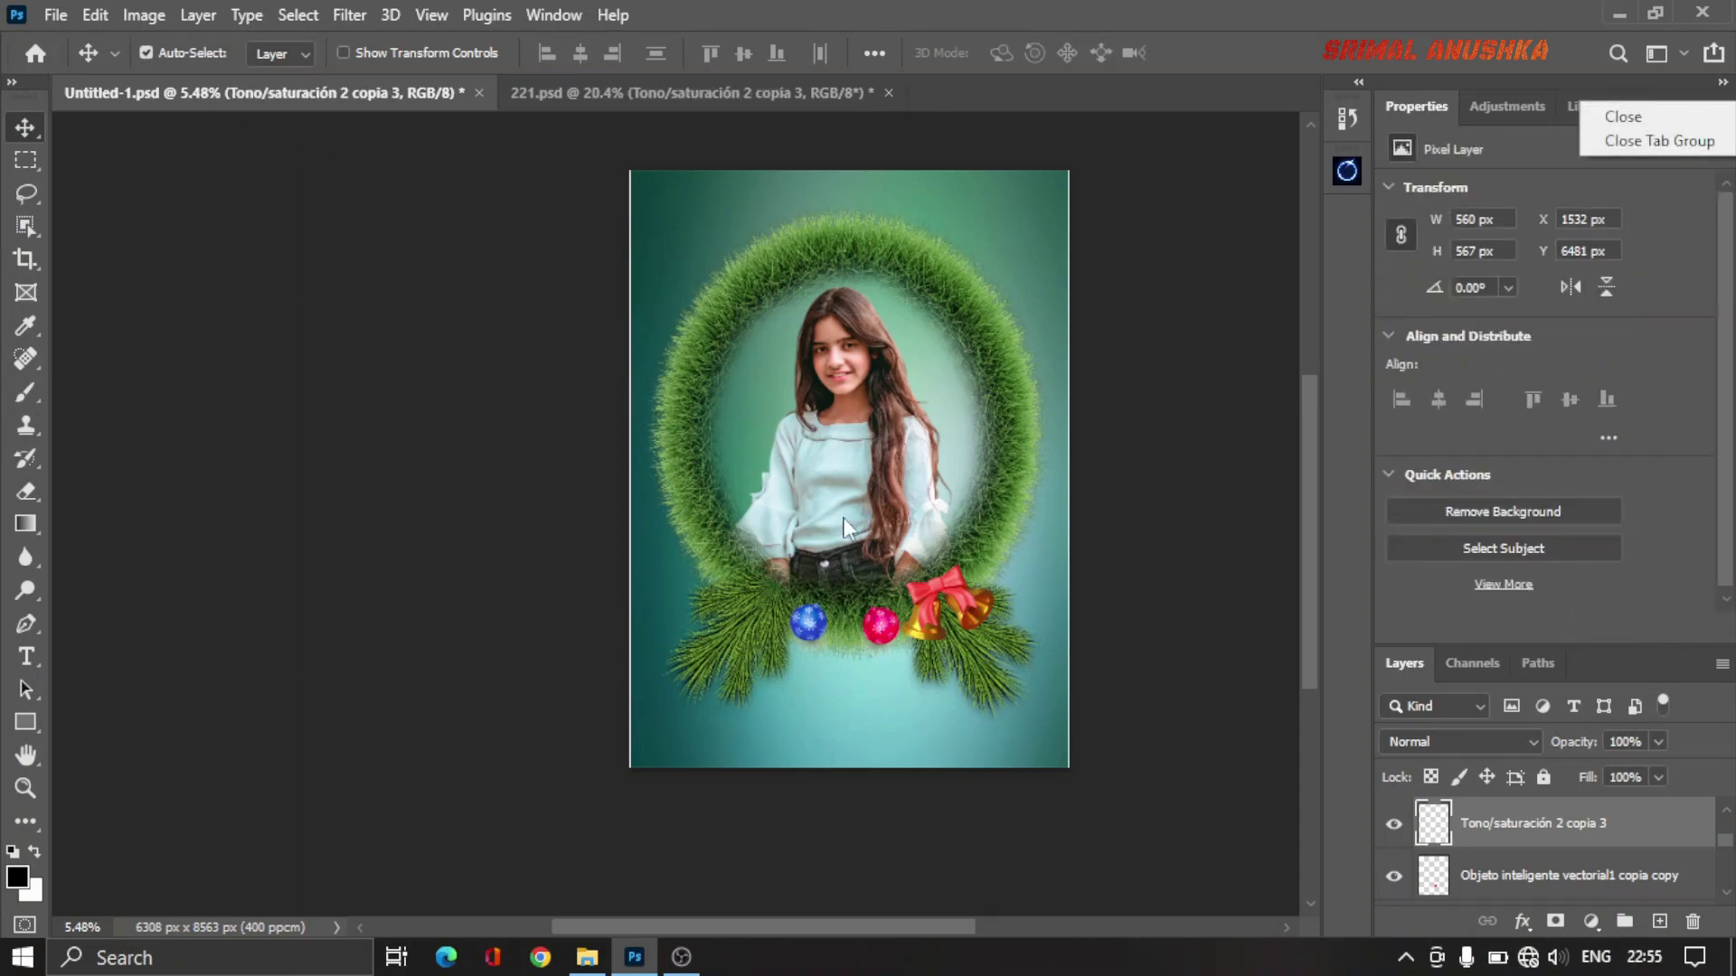
Step: Close the Properties panels and locate the berry sprig layer by toggling its visibility
{"action": "left_click", "coordinate": [1674, 142]}
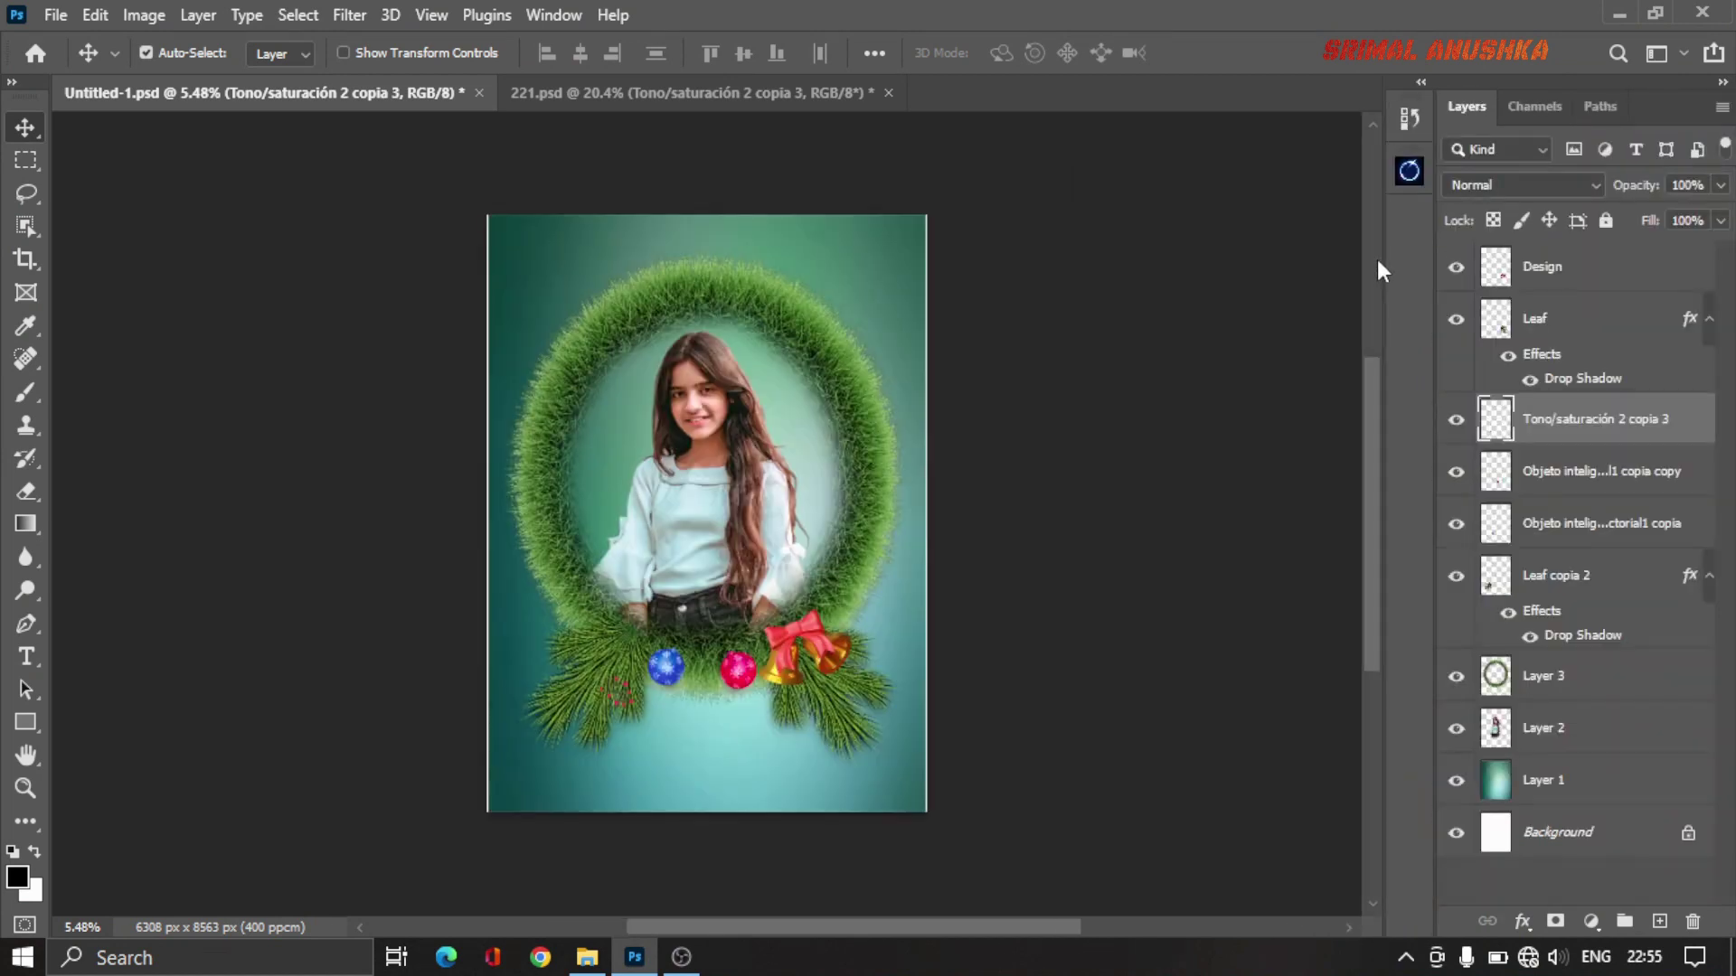
{"action": "left_click", "coordinate": [1456, 419]}
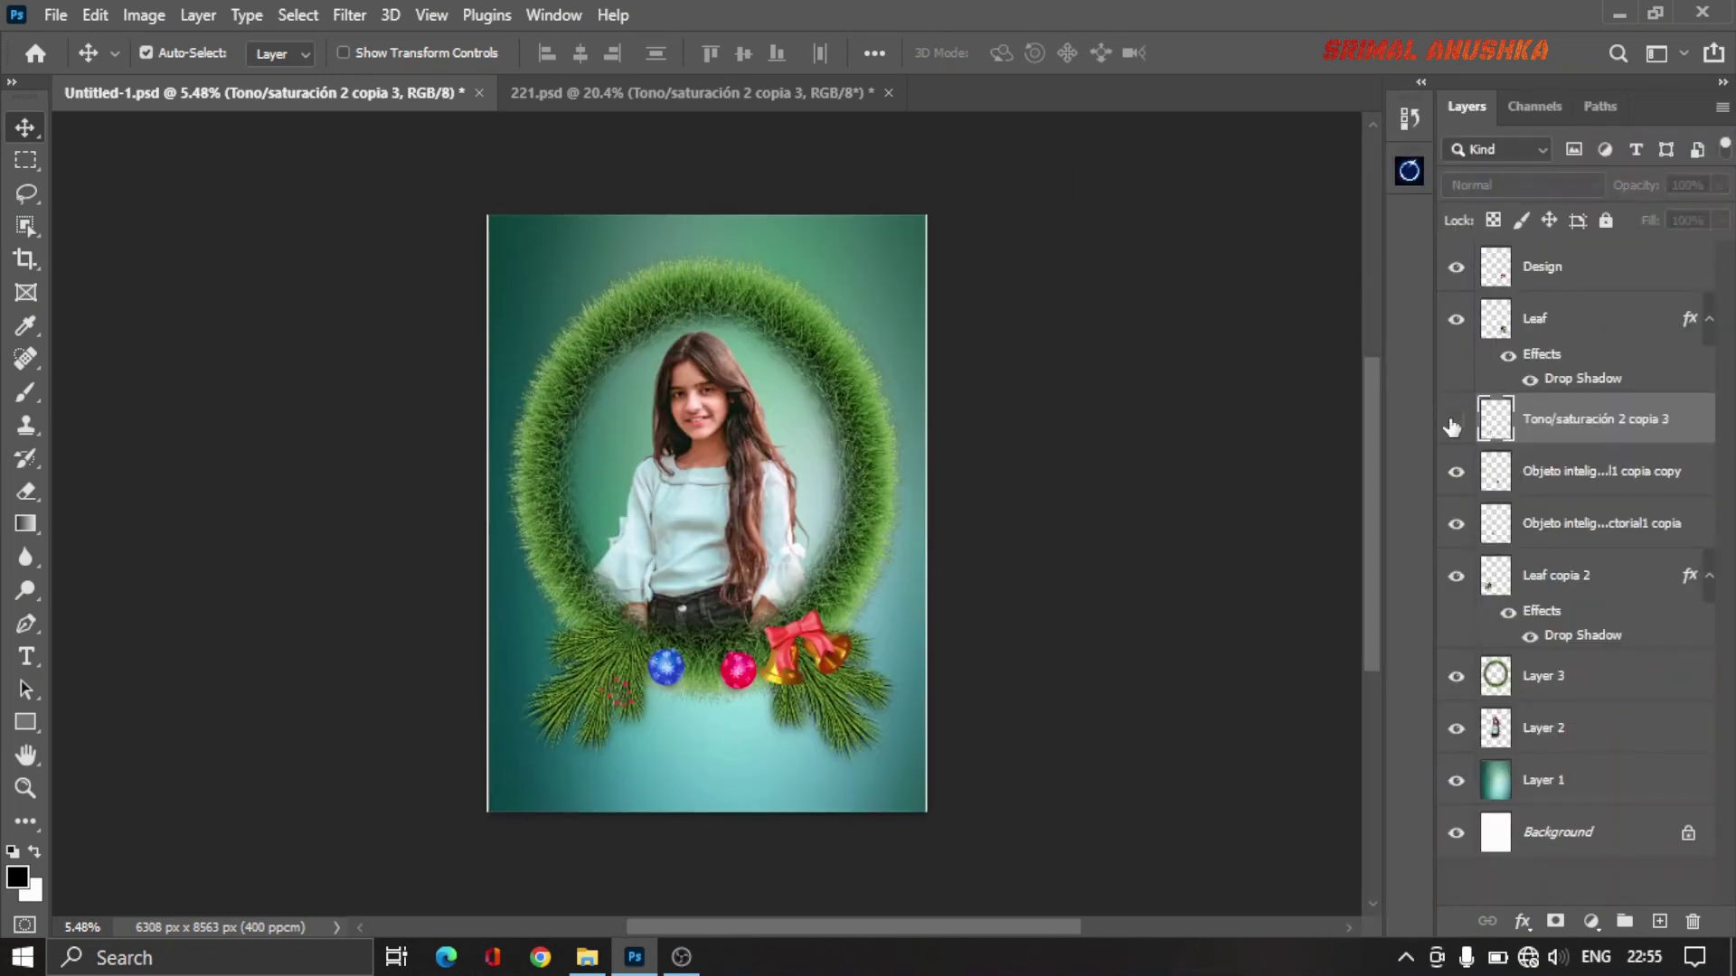
{"action": "left_click", "coordinate": [1454, 421]}
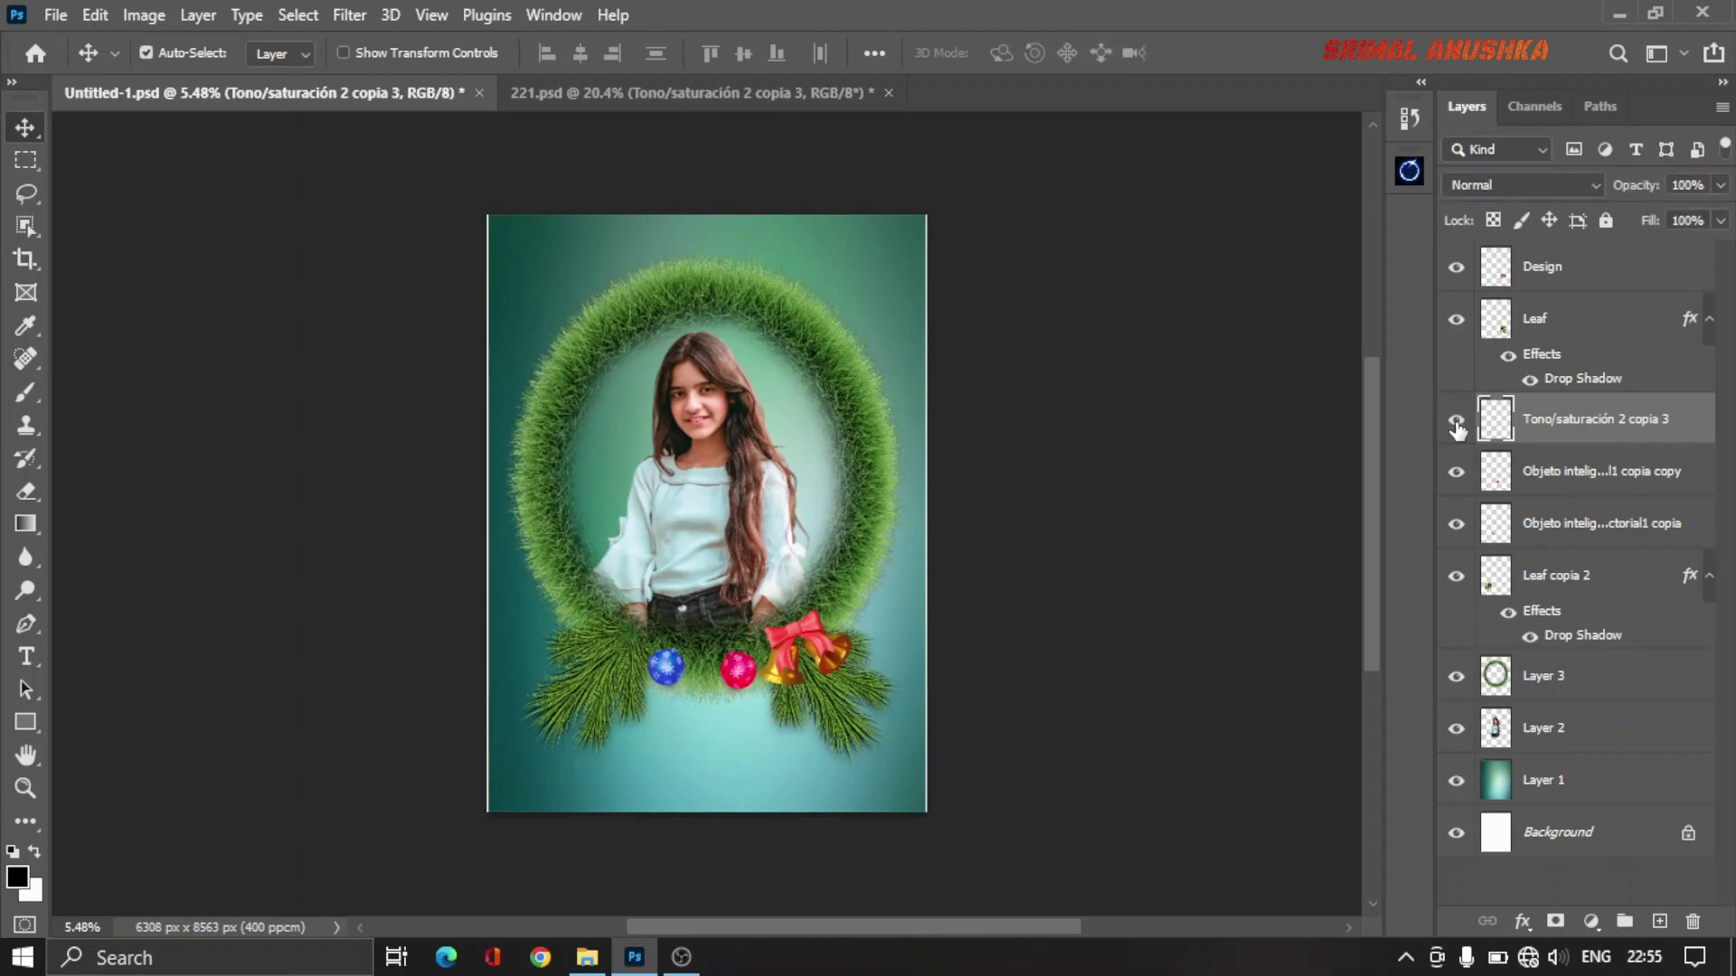
Step: Enlarge, narrow and rotate the berry sprig to follow the pine bough
{"action": "key", "text": "ctrl+t"}
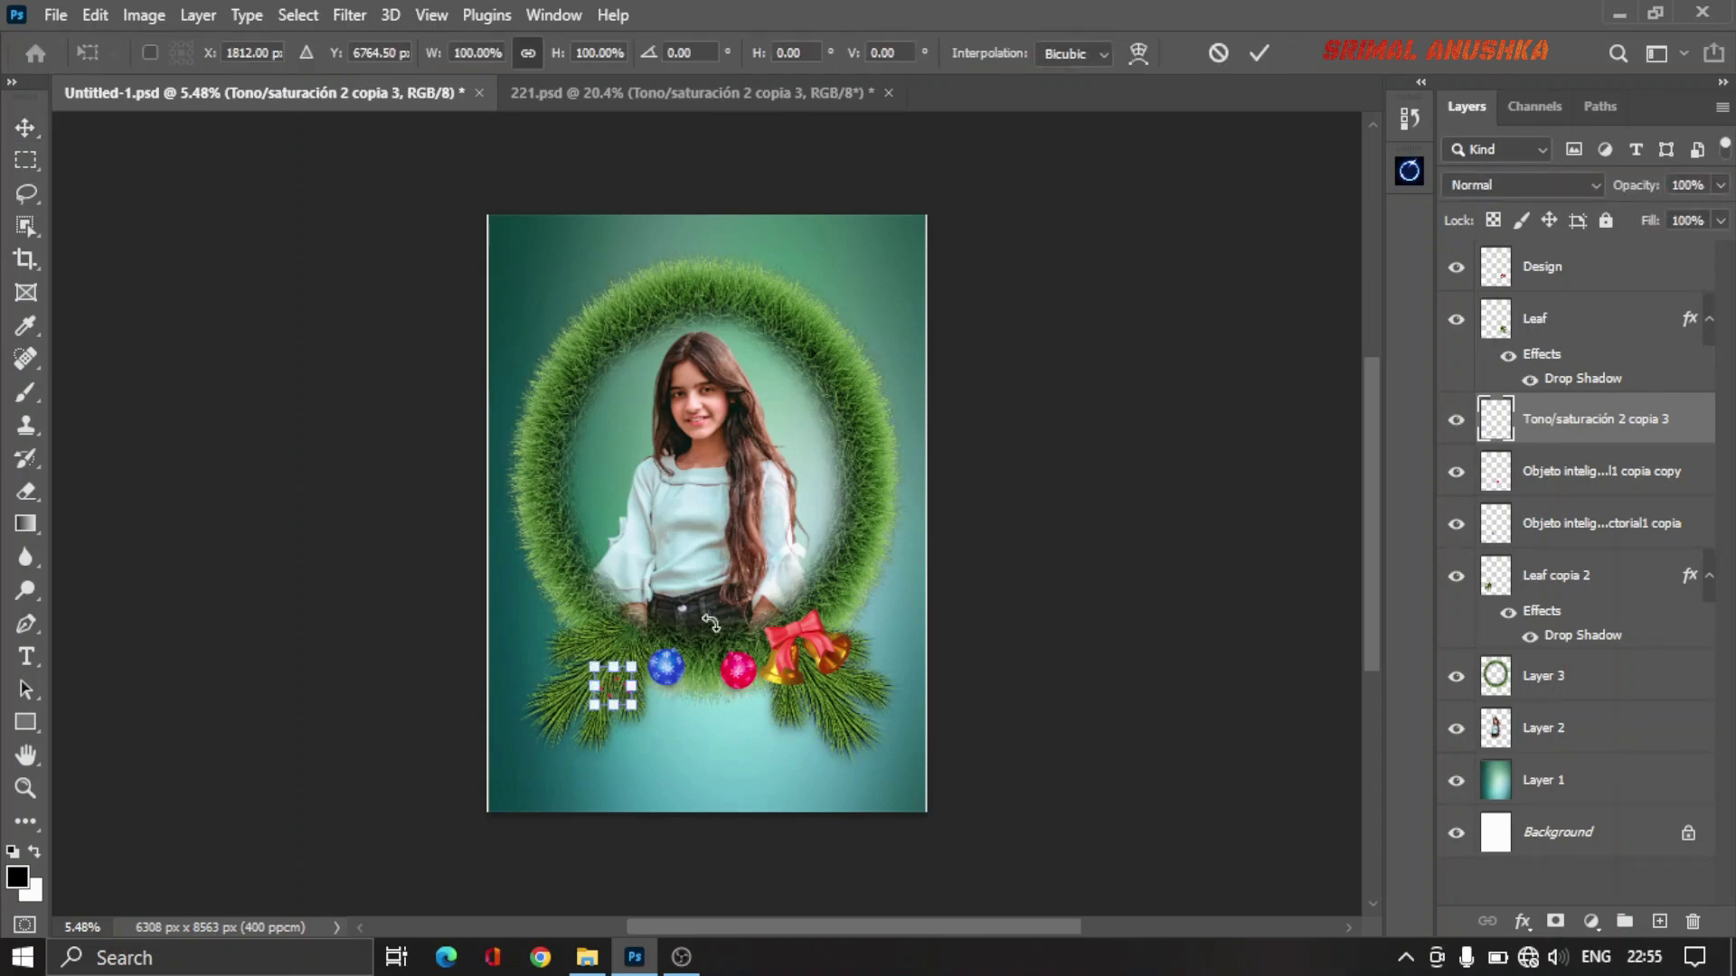
{"action": "scroll", "coordinate": [615, 692], "scroll_direction": "up", "scroll_amount": 1}
{"action": "scroll", "coordinate": [624, 682], "scroll_direction": "up", "scroll_amount": 1}
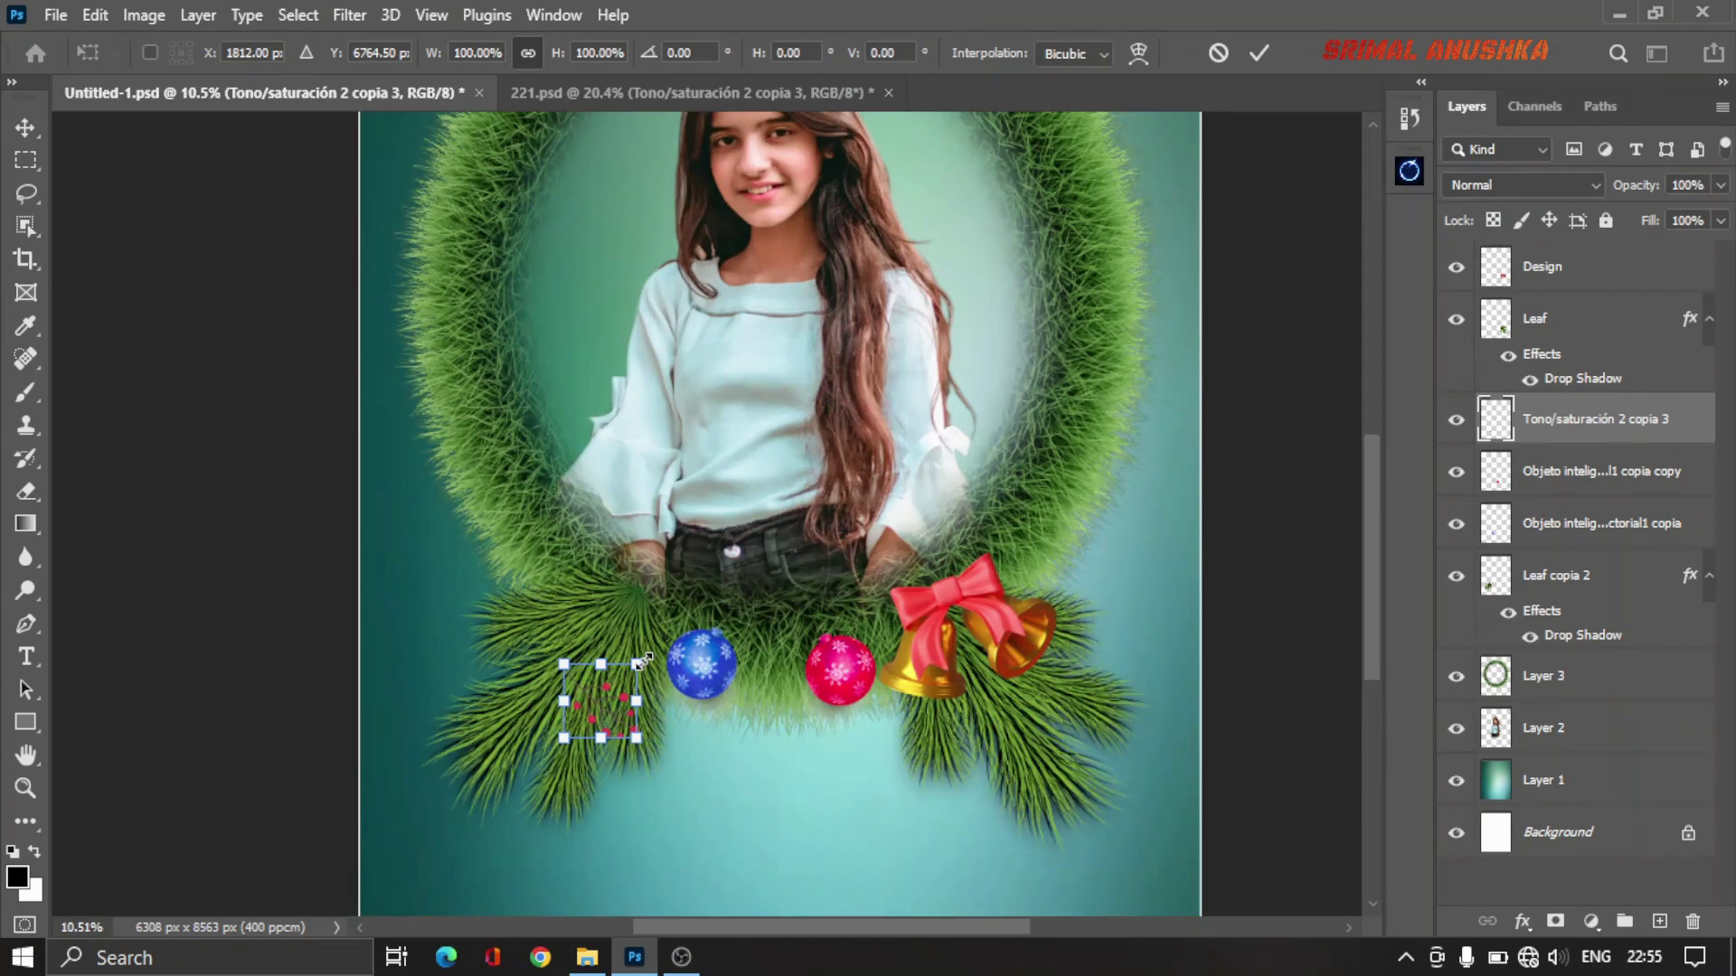
{"action": "left_click_drag", "start_coordinate": [637, 665], "coordinate": [670, 653]}
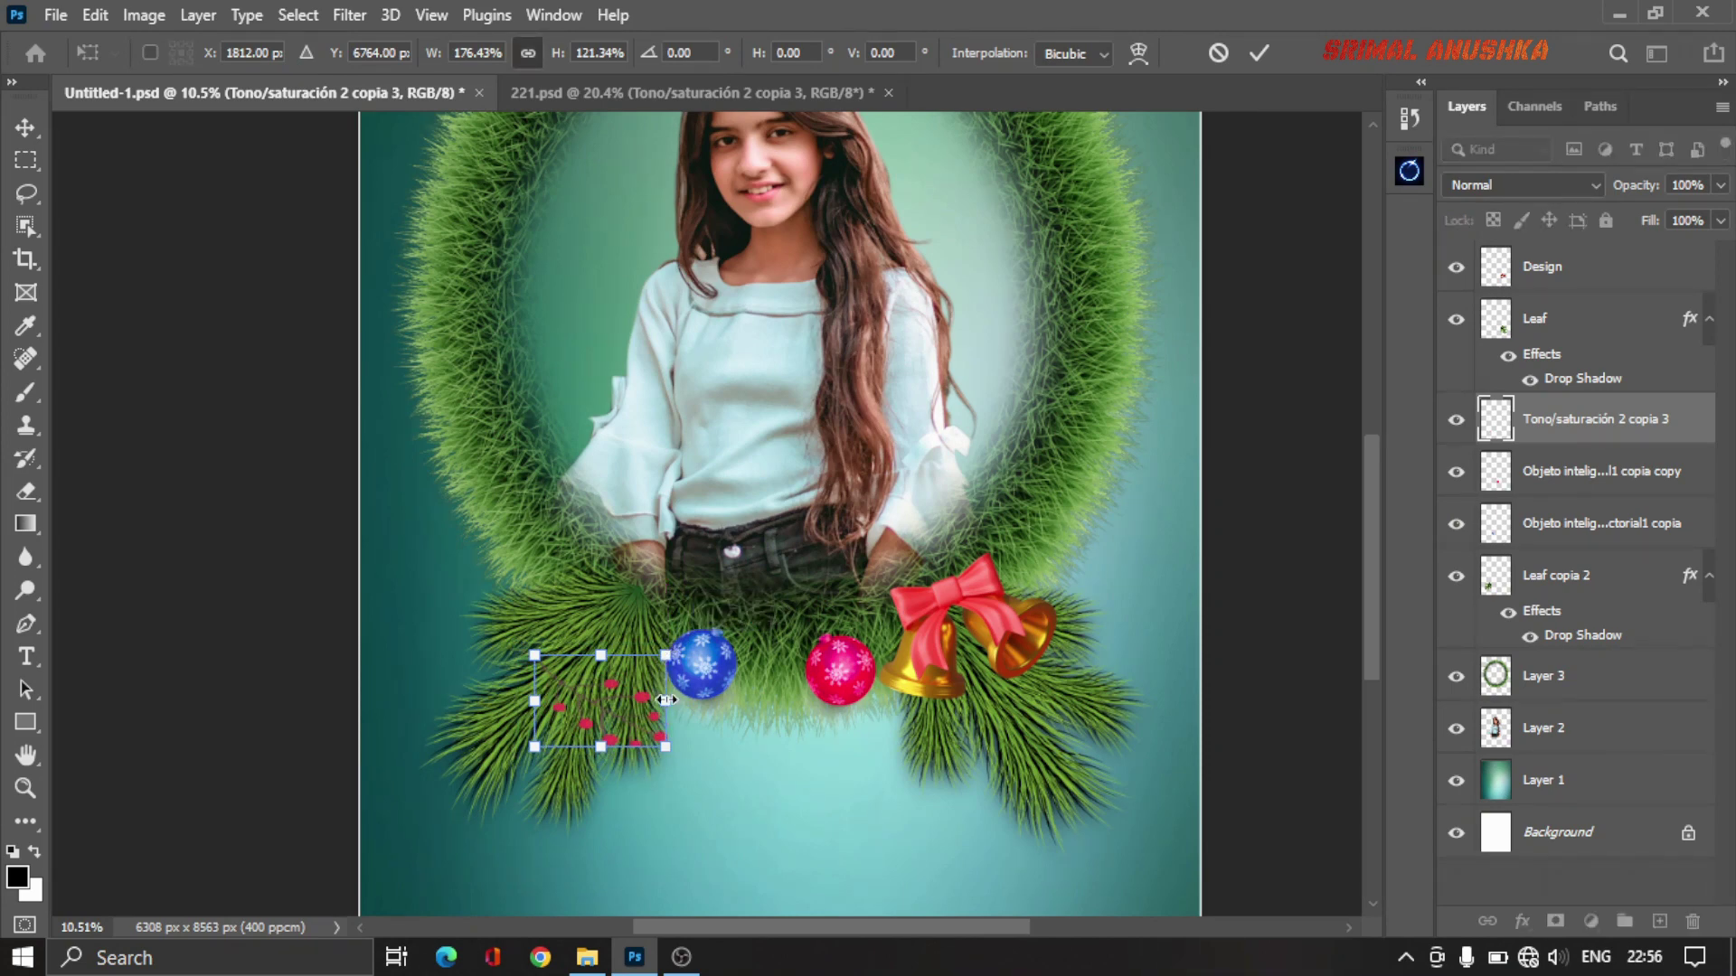
{"action": "mouse_move", "coordinate": [666, 701]}
{"action": "left_mouse_down"}
{"action": "mouse_move", "coordinate": [647, 702]}
{"action": "mouse_move", "coordinate": [687, 687]}
{"action": "mouse_move", "coordinate": [633, 787]}
{"action": "left_mouse_up"}
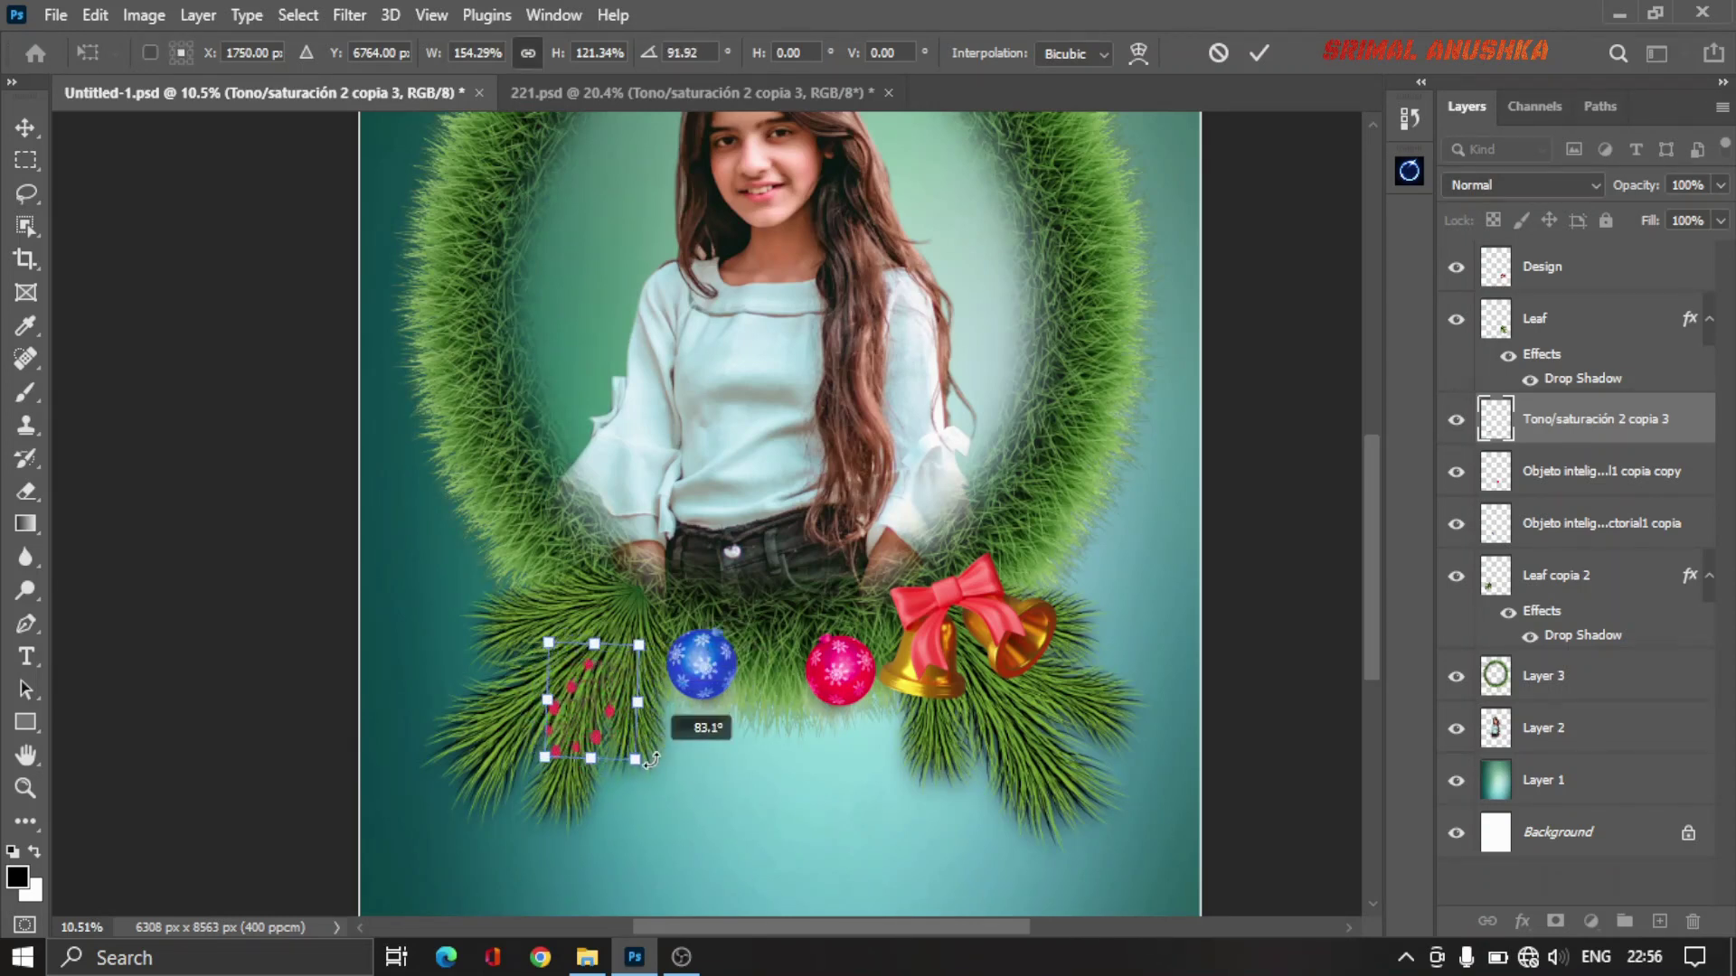
{"action": "left_click_drag", "start_coordinate": [633, 787], "coordinate": [665, 762]}
Step: Settle the berry sprig on the left bough beside the blue bauble
{"action": "scroll", "coordinate": [601, 700], "scroll_direction": "up", "scroll_amount": 2}
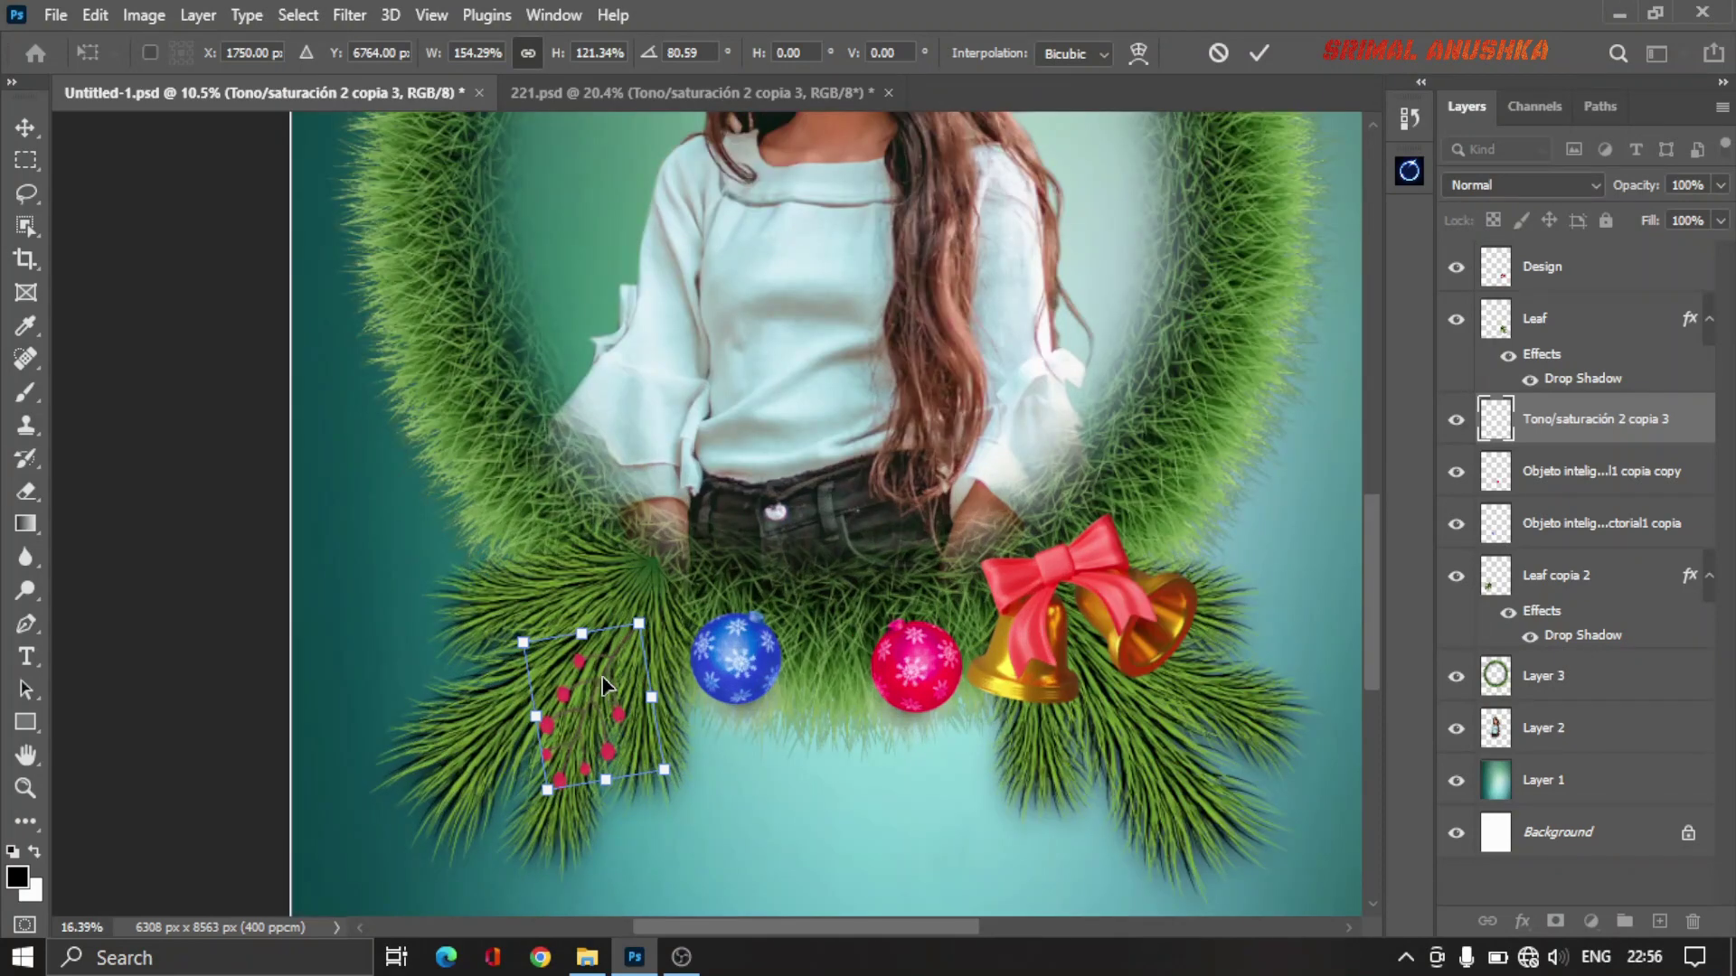
{"action": "scroll", "coordinate": [601, 701], "scroll_direction": "up", "scroll_amount": 2}
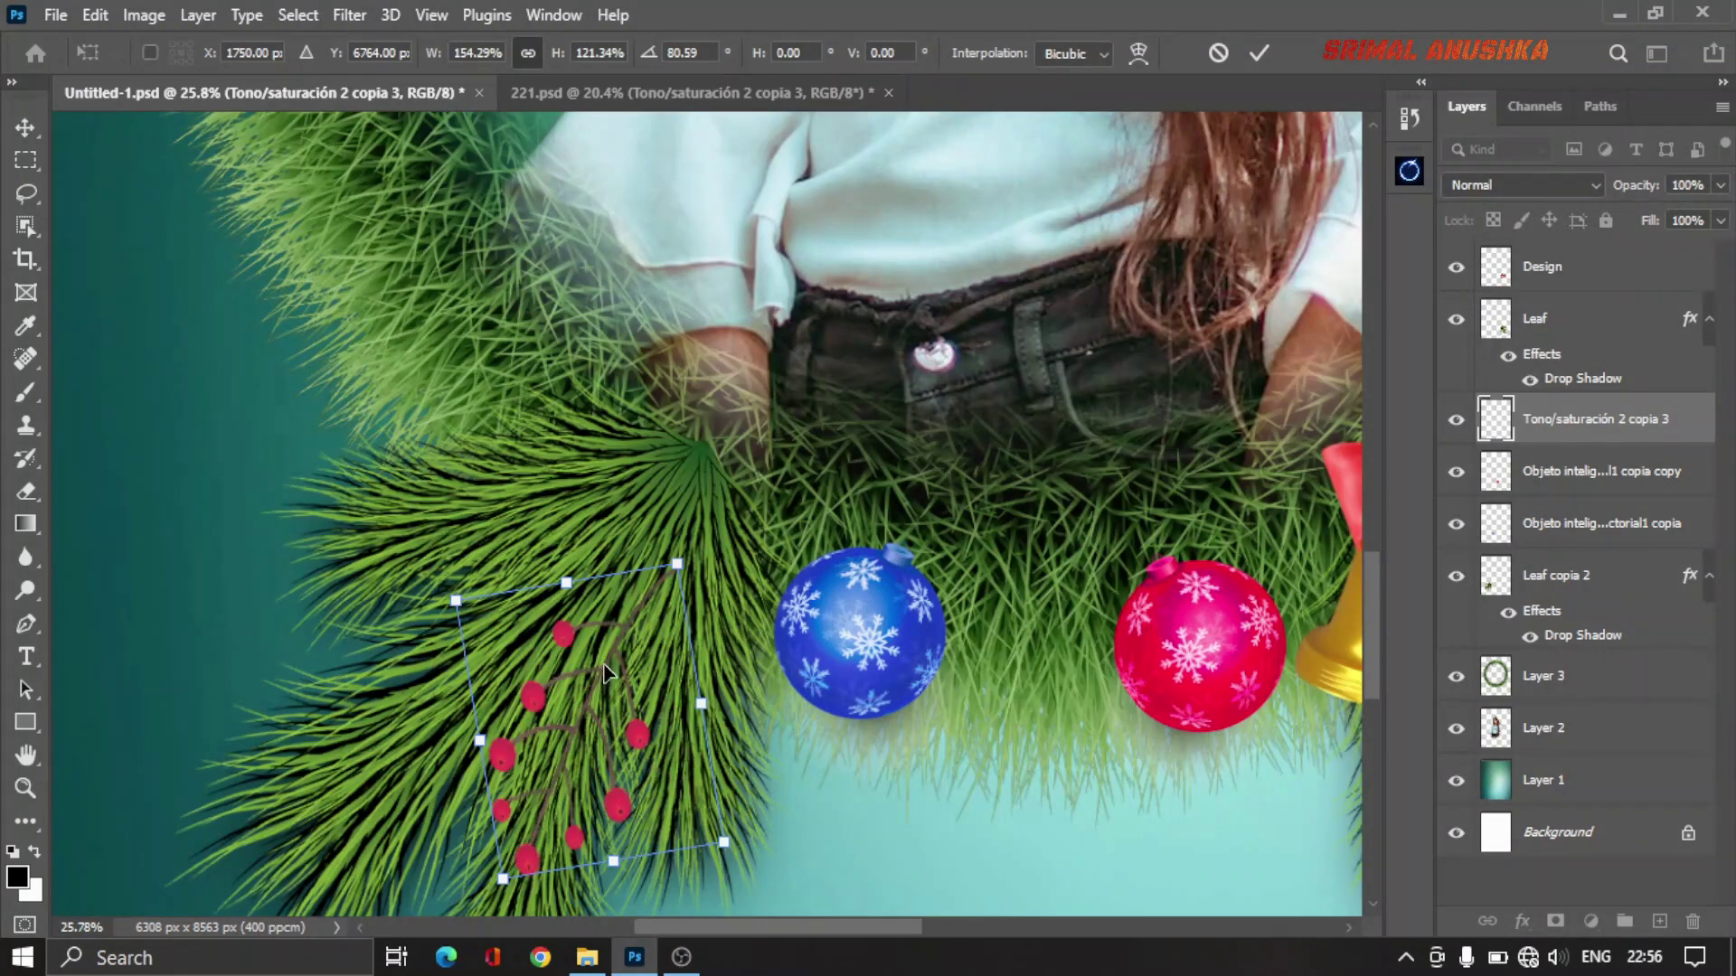
{"action": "left_click_drag", "start_coordinate": [610, 720], "coordinate": [626, 534]}
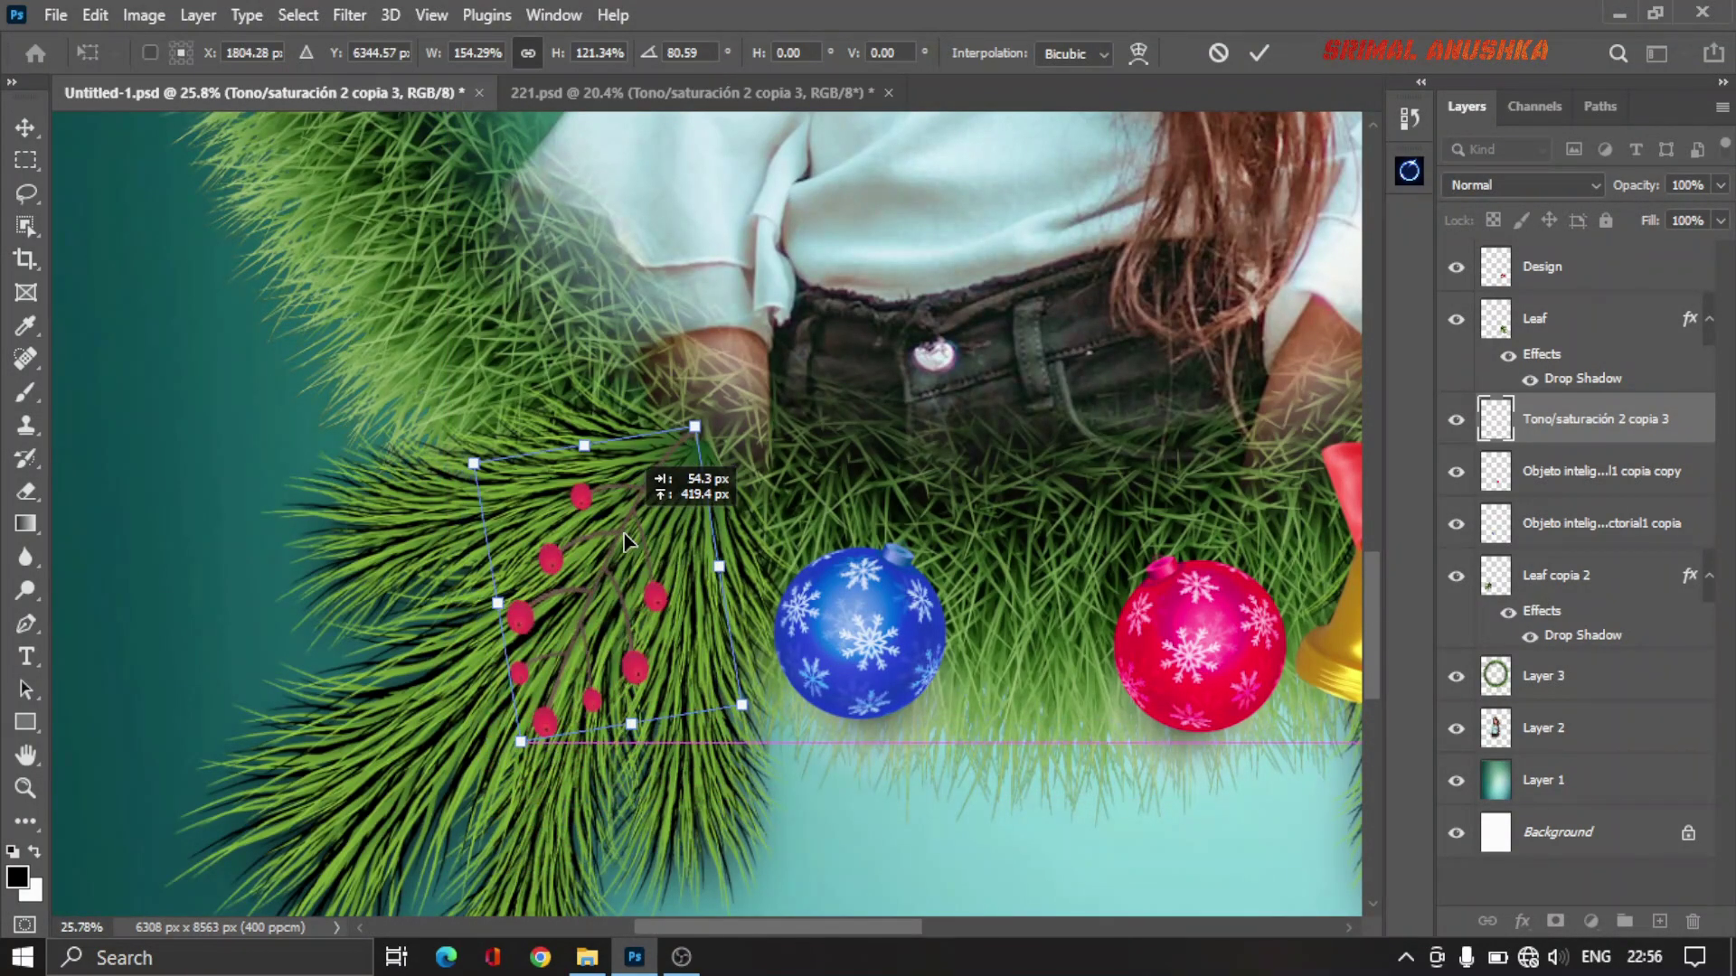
{"action": "left_click_drag", "start_coordinate": [673, 437], "coordinate": [673, 441]}
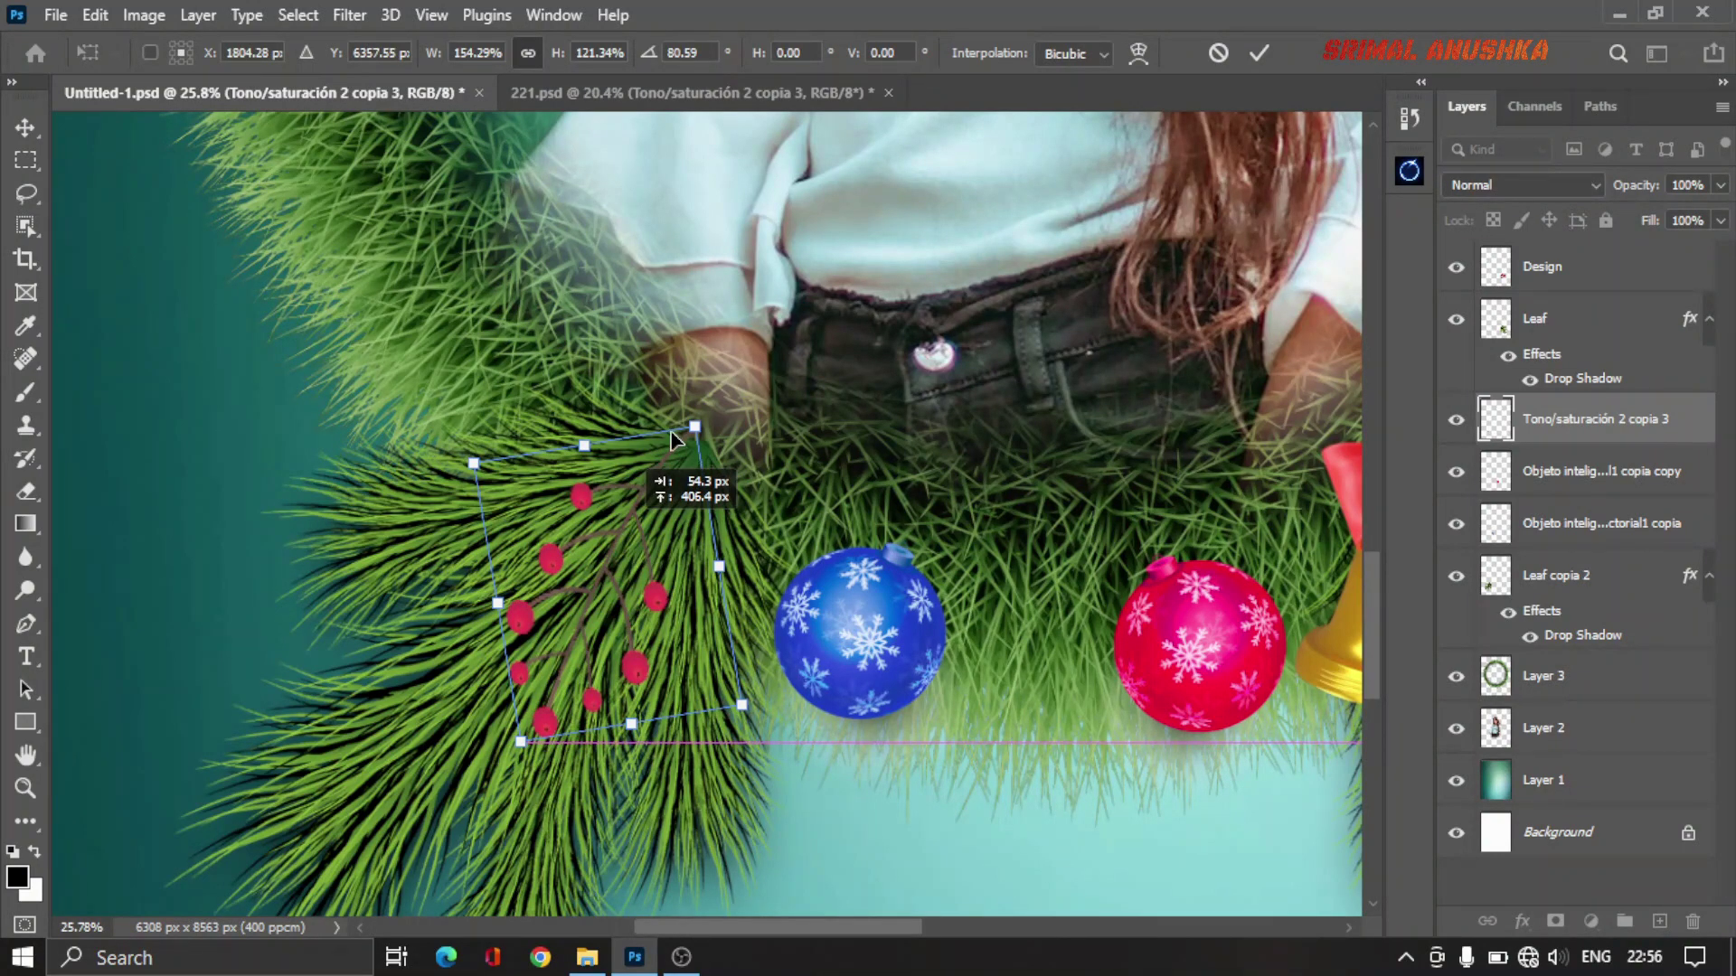
{"action": "mouse_move", "coordinate": [617, 589]}
{"action": "left_mouse_down"}
{"action": "mouse_move", "coordinate": [599, 542]}
{"action": "mouse_move", "coordinate": [575, 553]}
{"action": "left_mouse_up"}
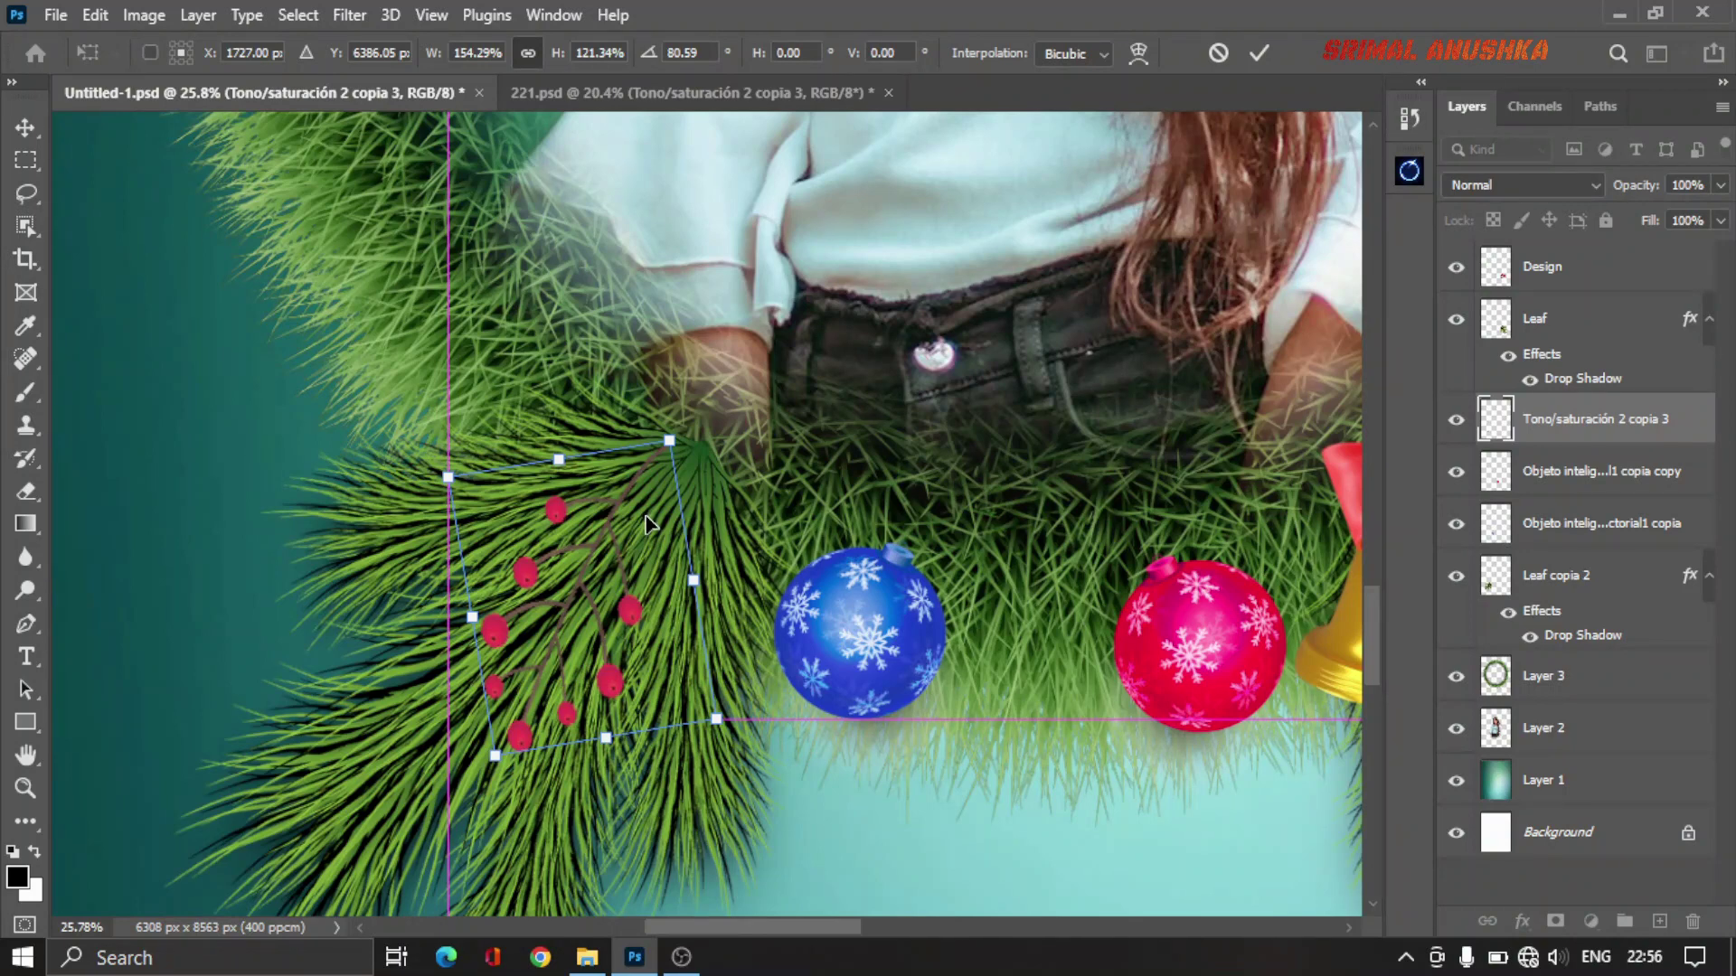
{"action": "left_click_drag", "start_coordinate": [645, 524], "coordinate": [640, 540]}
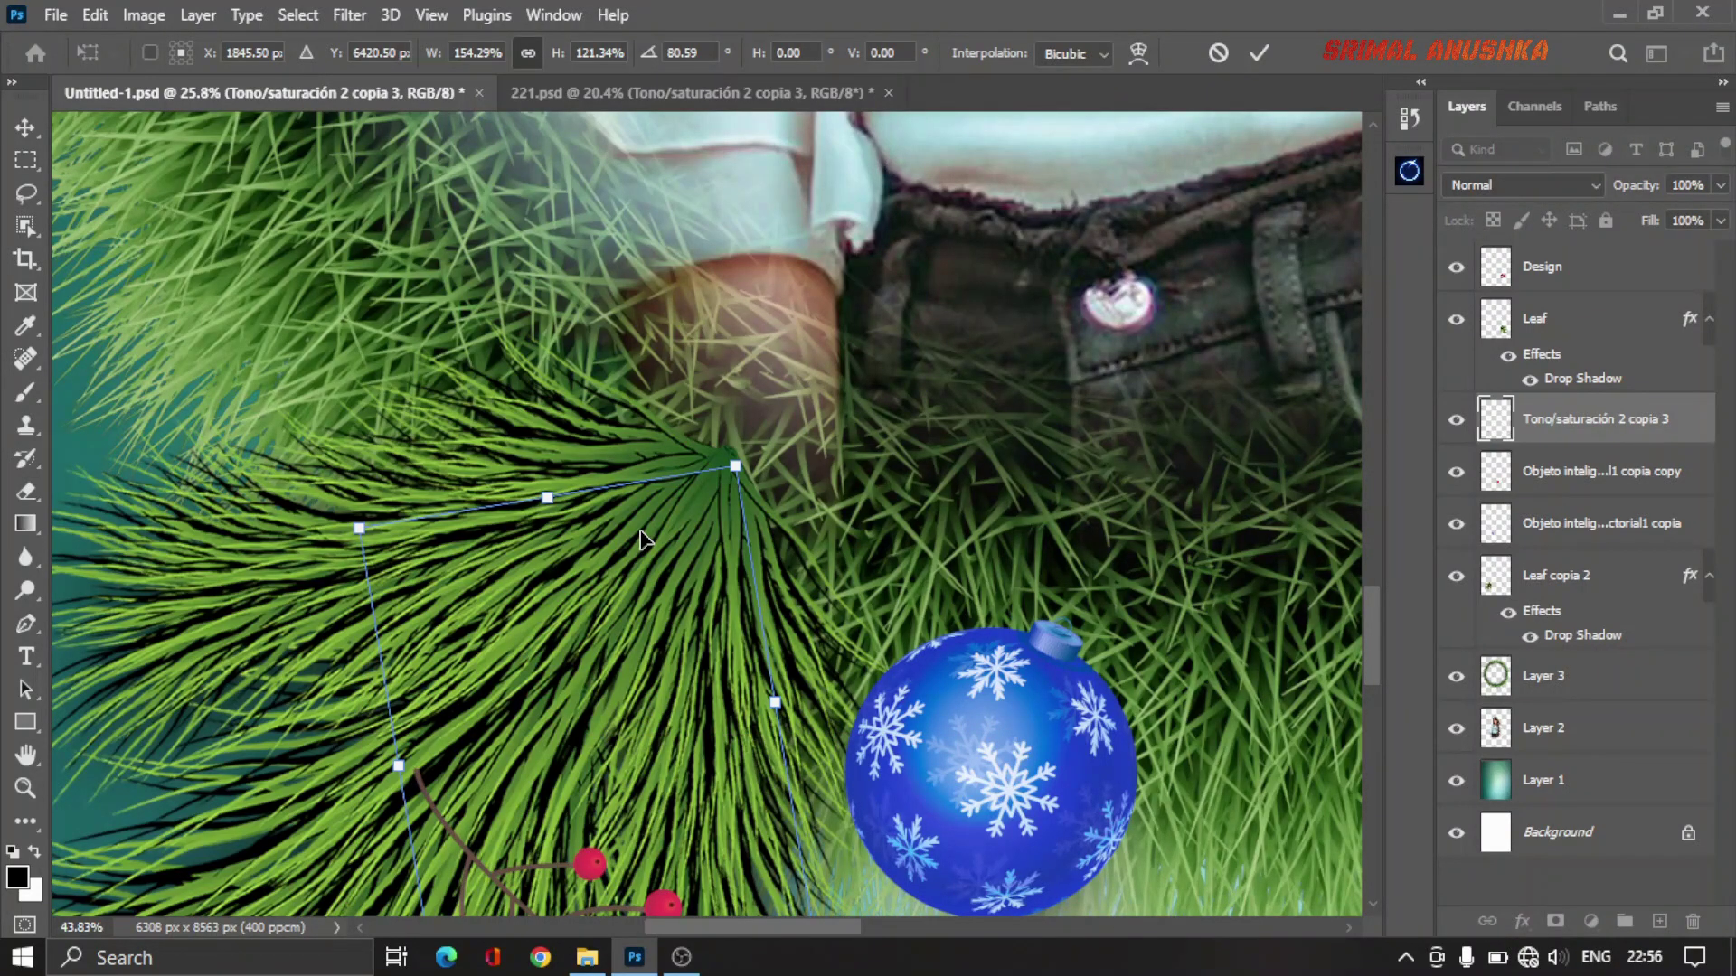
{"action": "key", "text": "Return"}
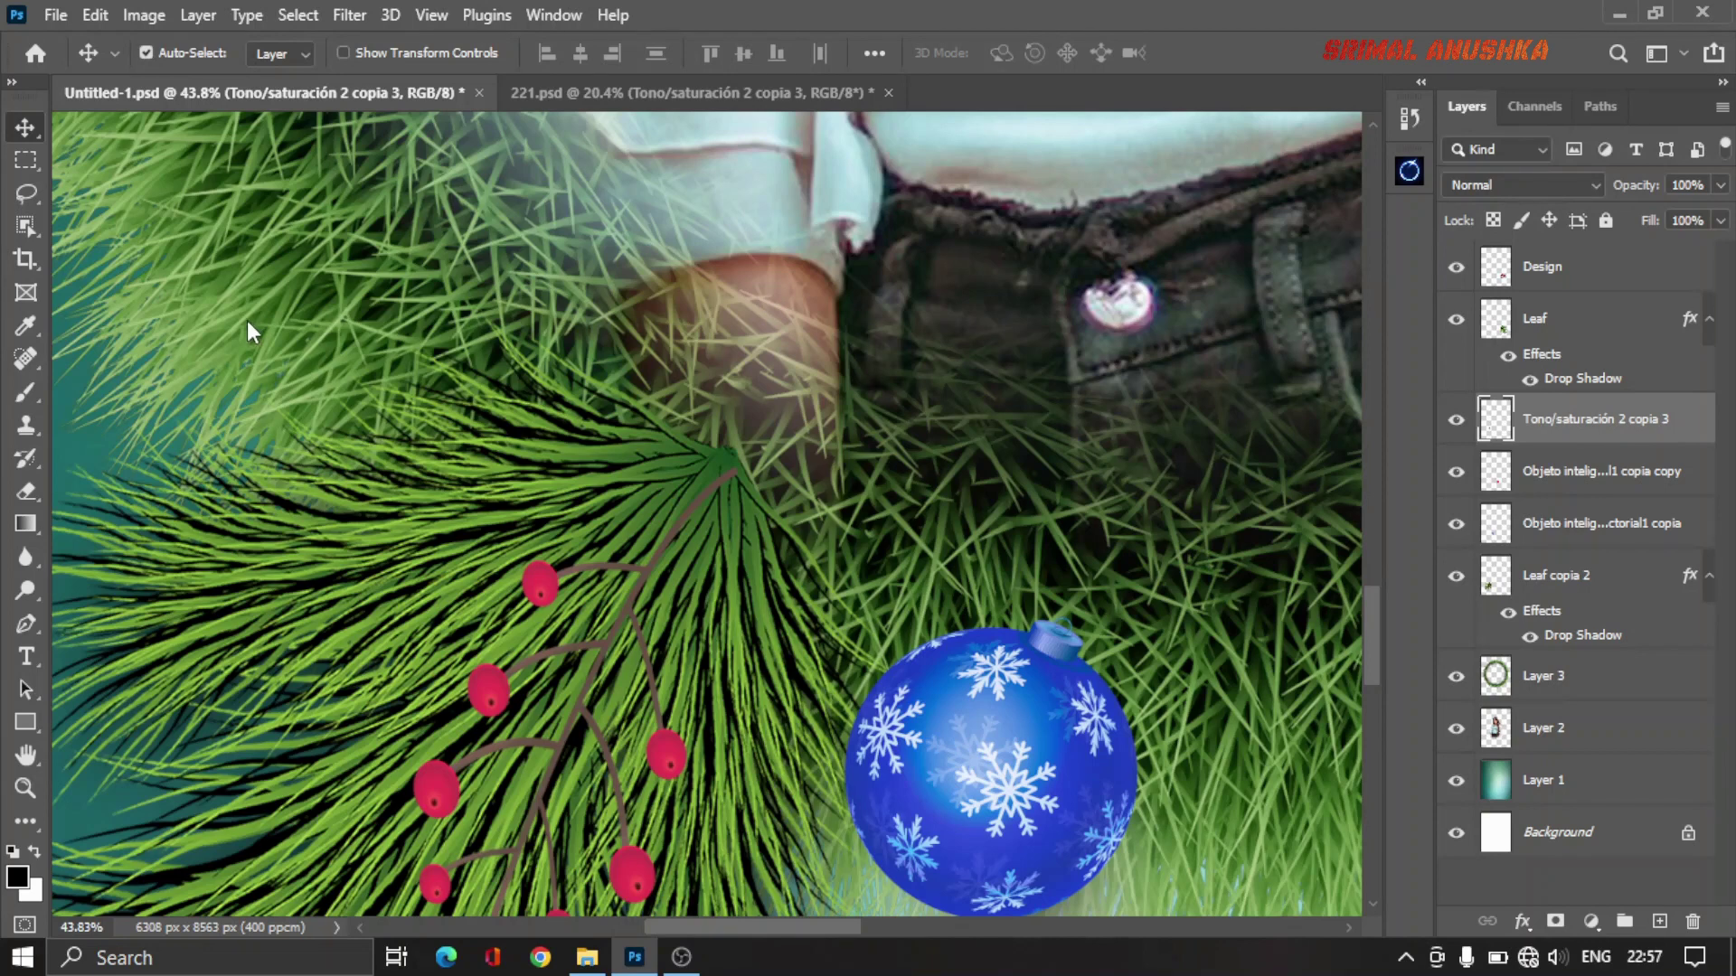
Step: Leave the golden bells on the right-hand pine branches and deselect their layer
{"action": "scroll", "coordinate": [250, 333], "scroll_direction": "down", "scroll_amount": 4}
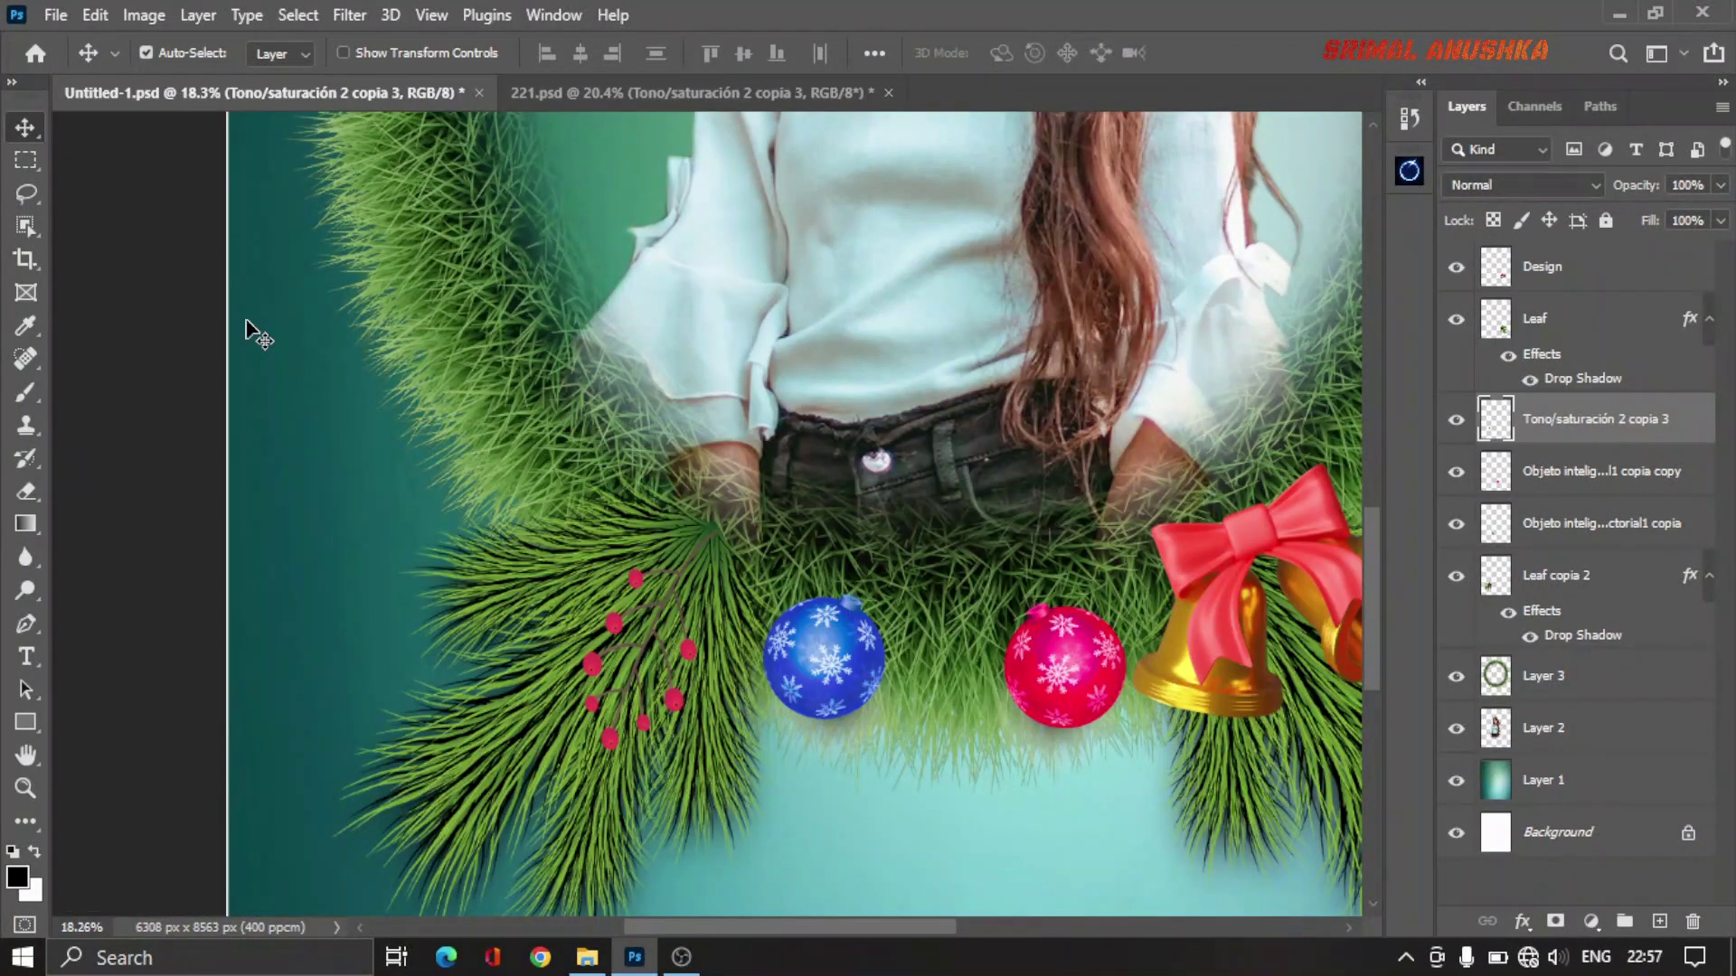
{"action": "scroll", "coordinate": [249, 333], "scroll_direction": "down", "scroll_amount": 1}
{"action": "scroll", "coordinate": [253, 336], "scroll_direction": "down", "scroll_amount": 1}
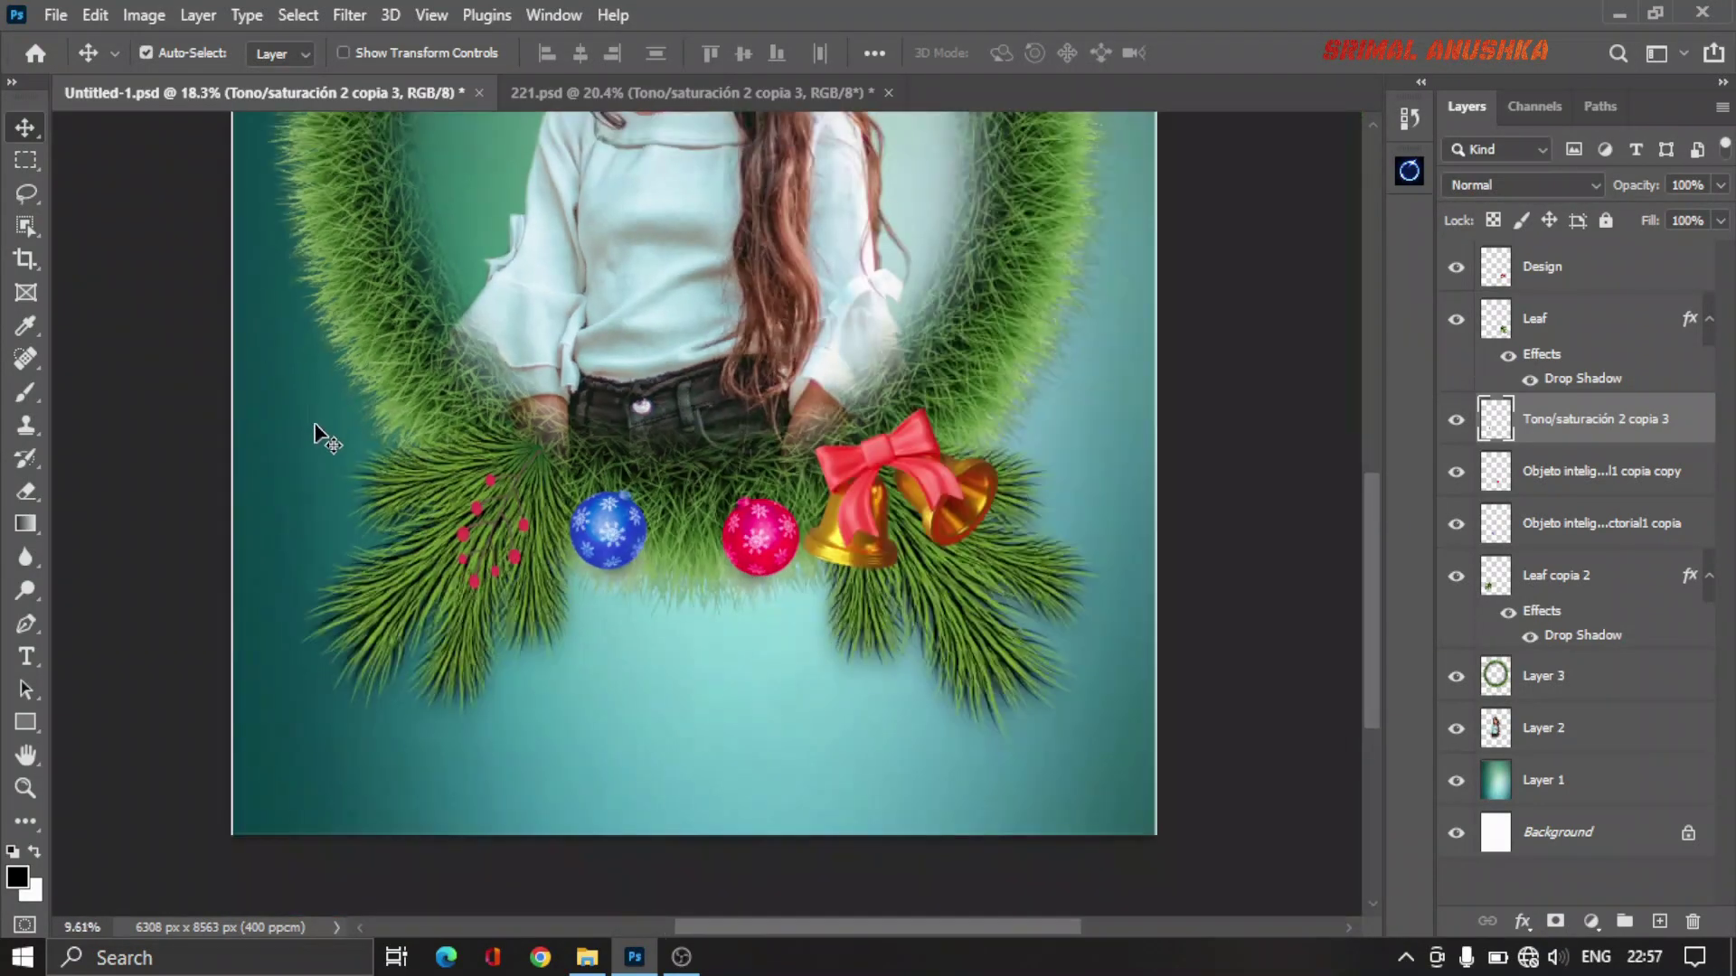
{"action": "scroll", "coordinate": [290, 432], "scroll_direction": "down", "scroll_amount": 1}
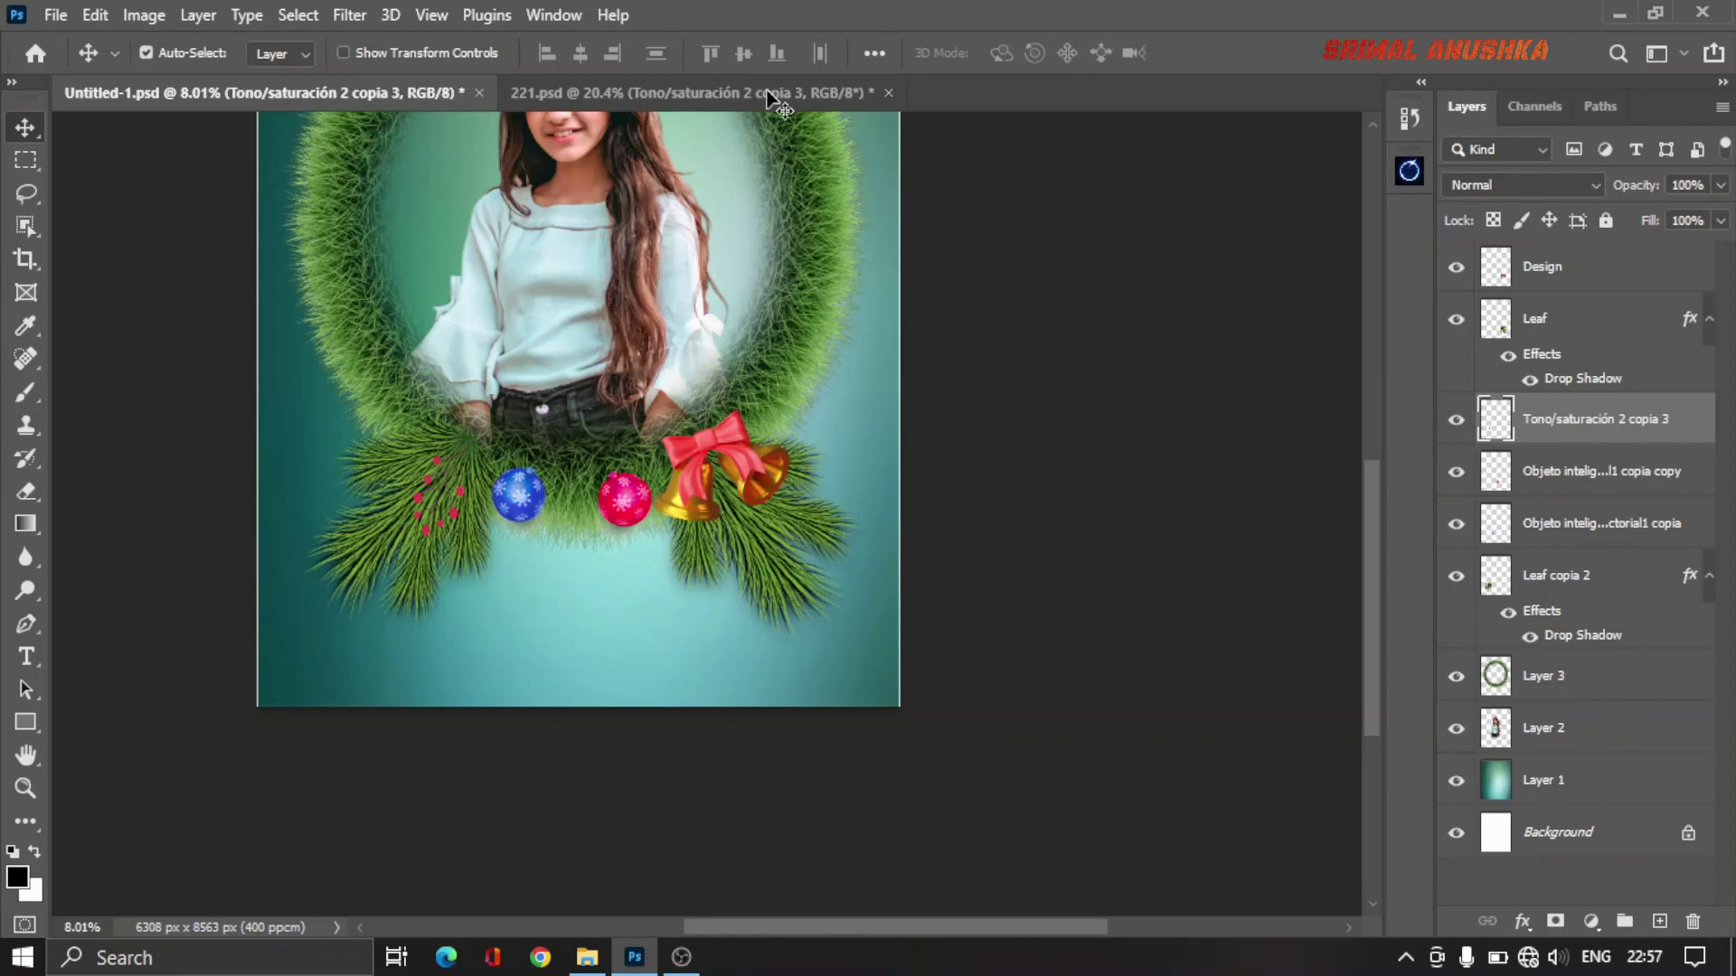
{"action": "left_click_drag", "start_coordinate": [766, 90], "coordinate": [766, 92]}
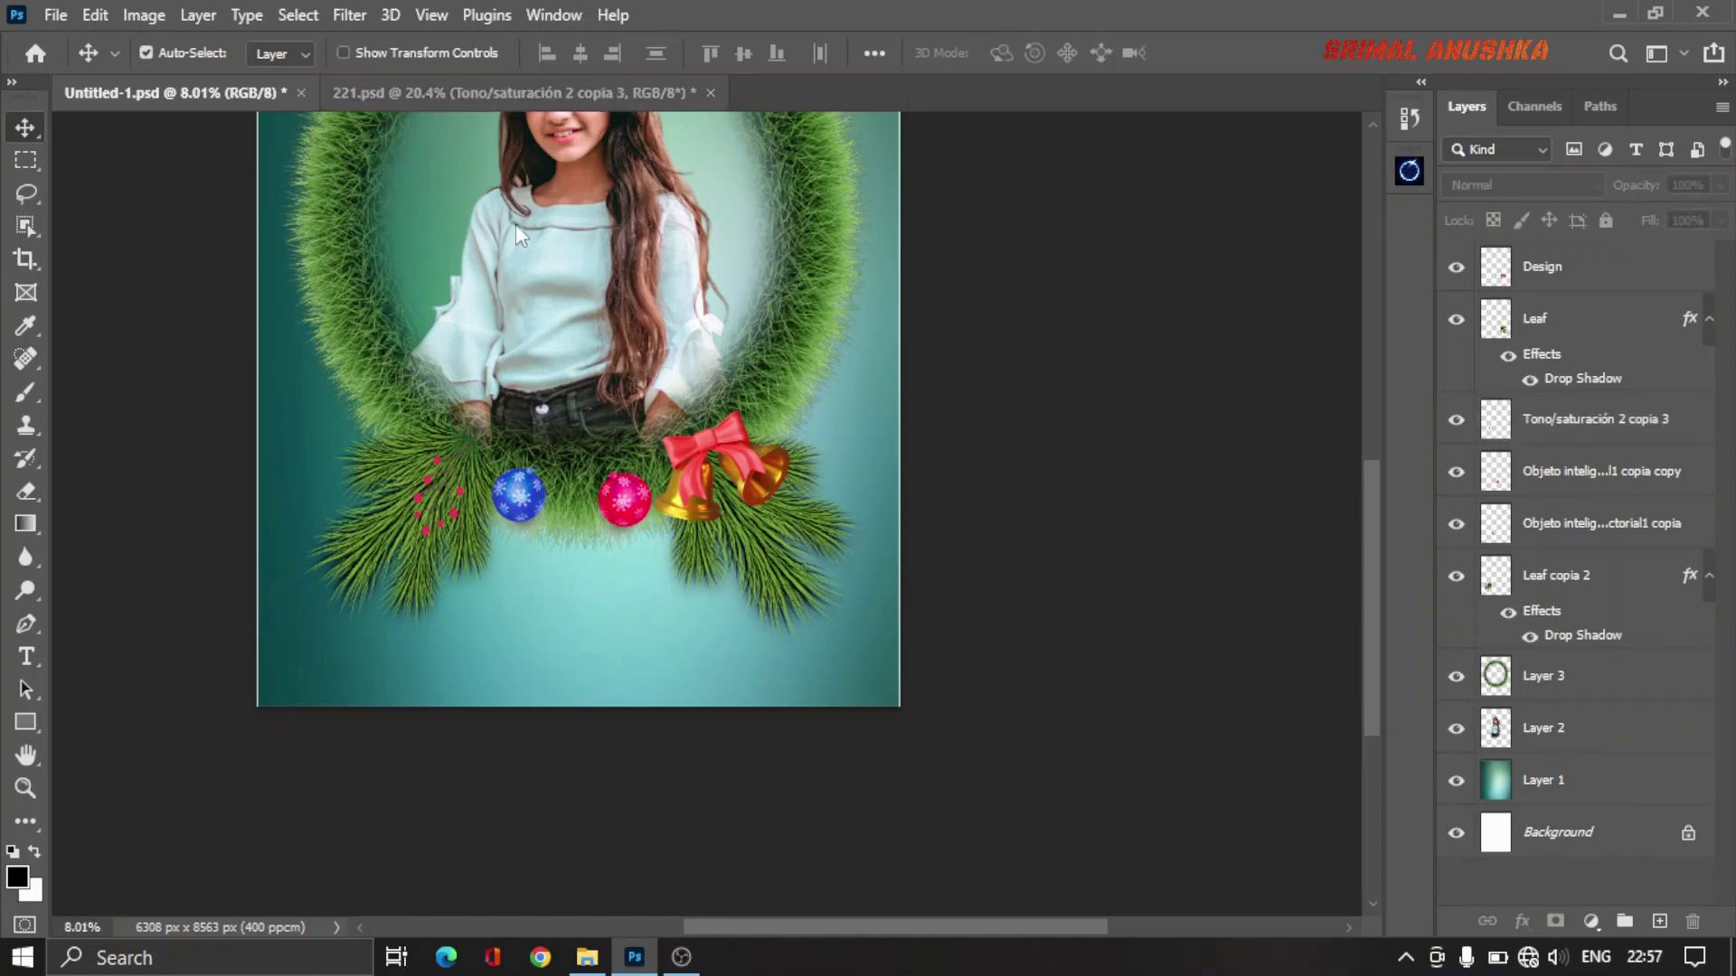
Step: Find the gift box layer in 221.psd and drag it toward the Untitled-1 poster
{"action": "left_click", "coordinate": [547, 108]}
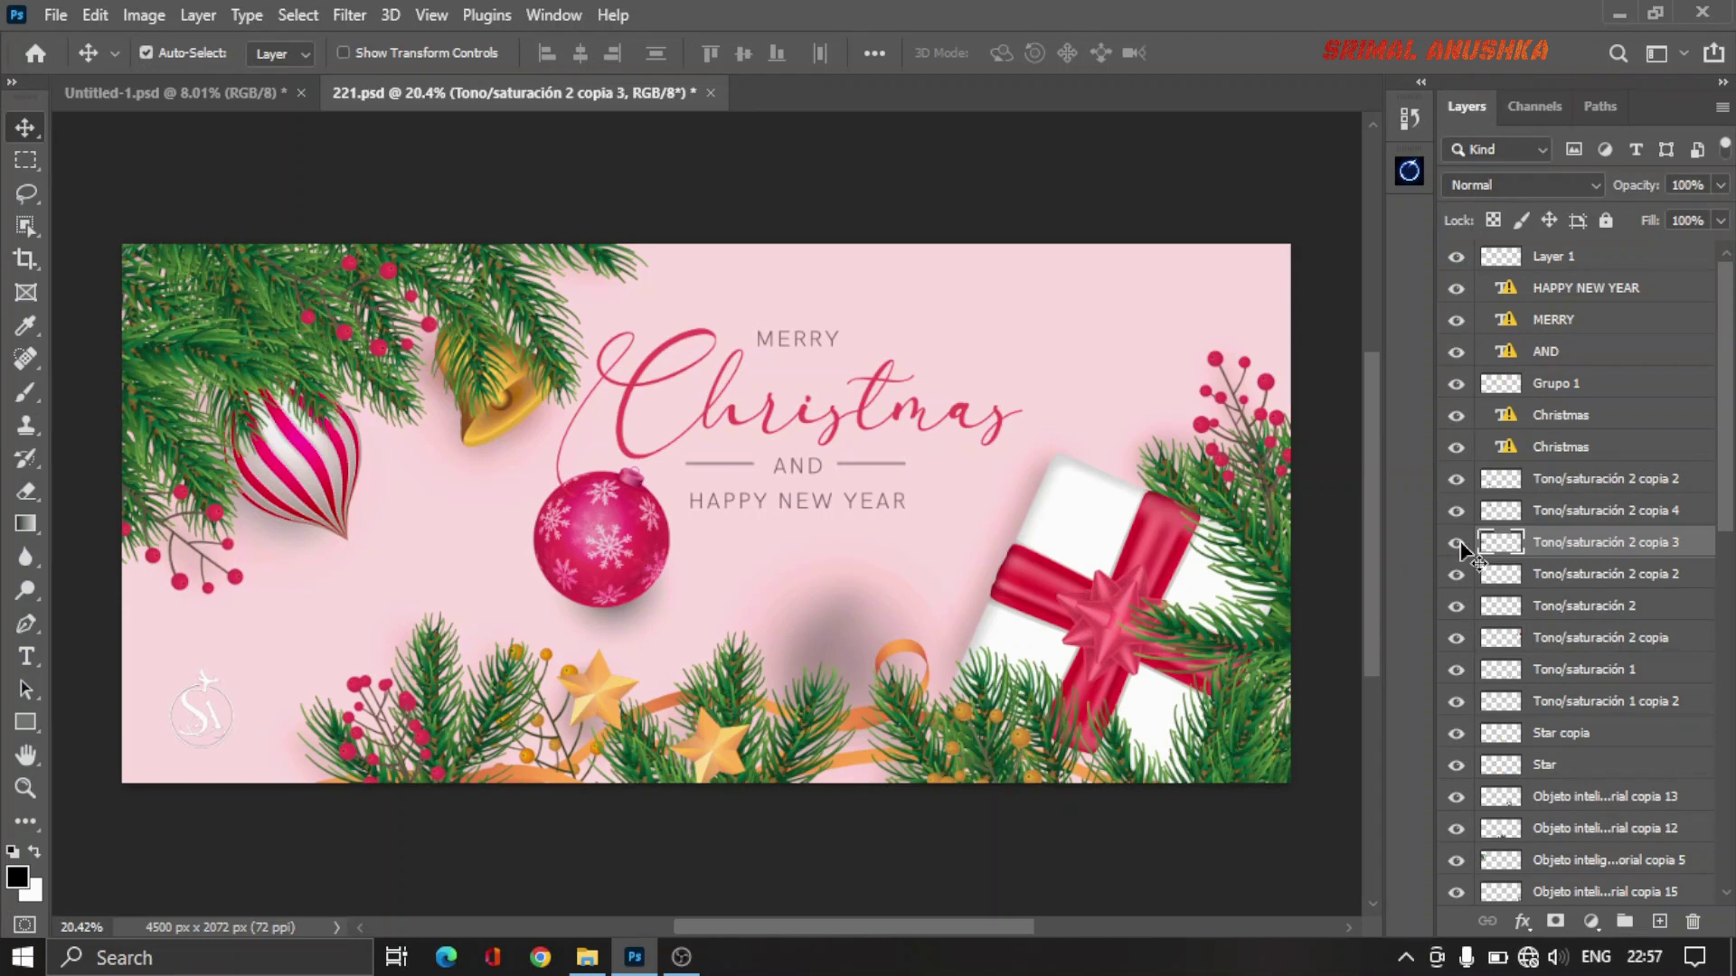
{"action": "scroll", "coordinate": [1461, 546], "scroll_direction": "down", "scroll_amount": 5}
{"action": "scroll", "coordinate": [1461, 546], "scroll_direction": "right", "scroll_amount": 1}
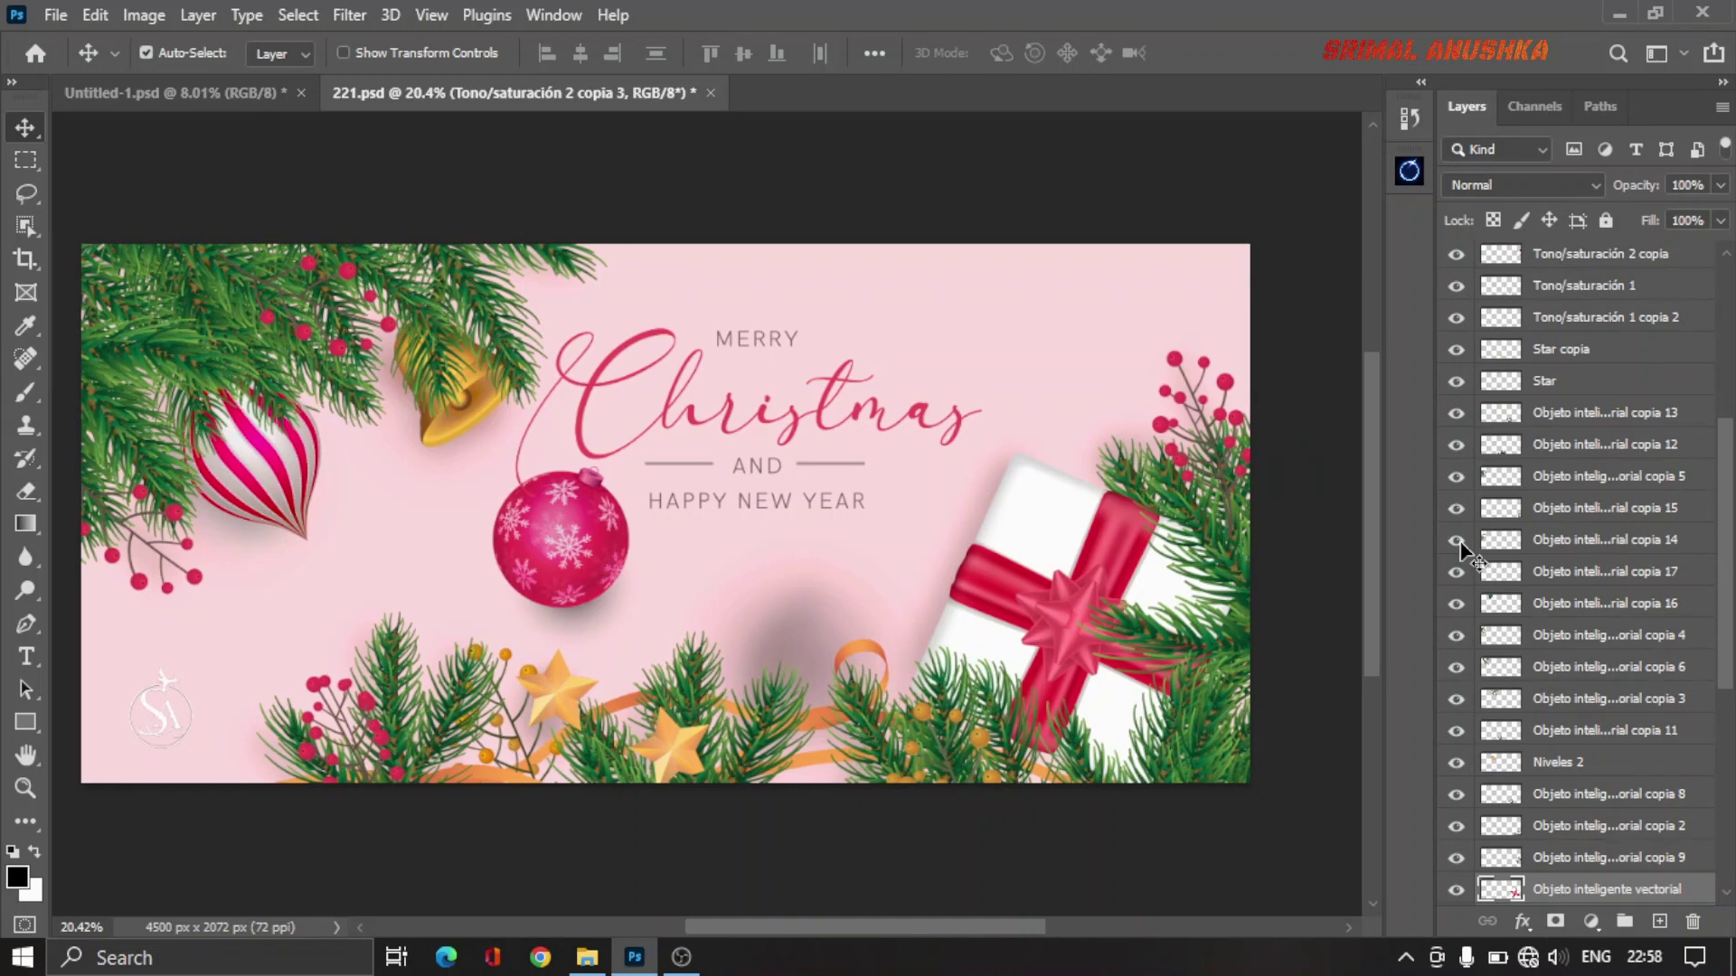
{"action": "left_click", "coordinate": [1456, 541]}
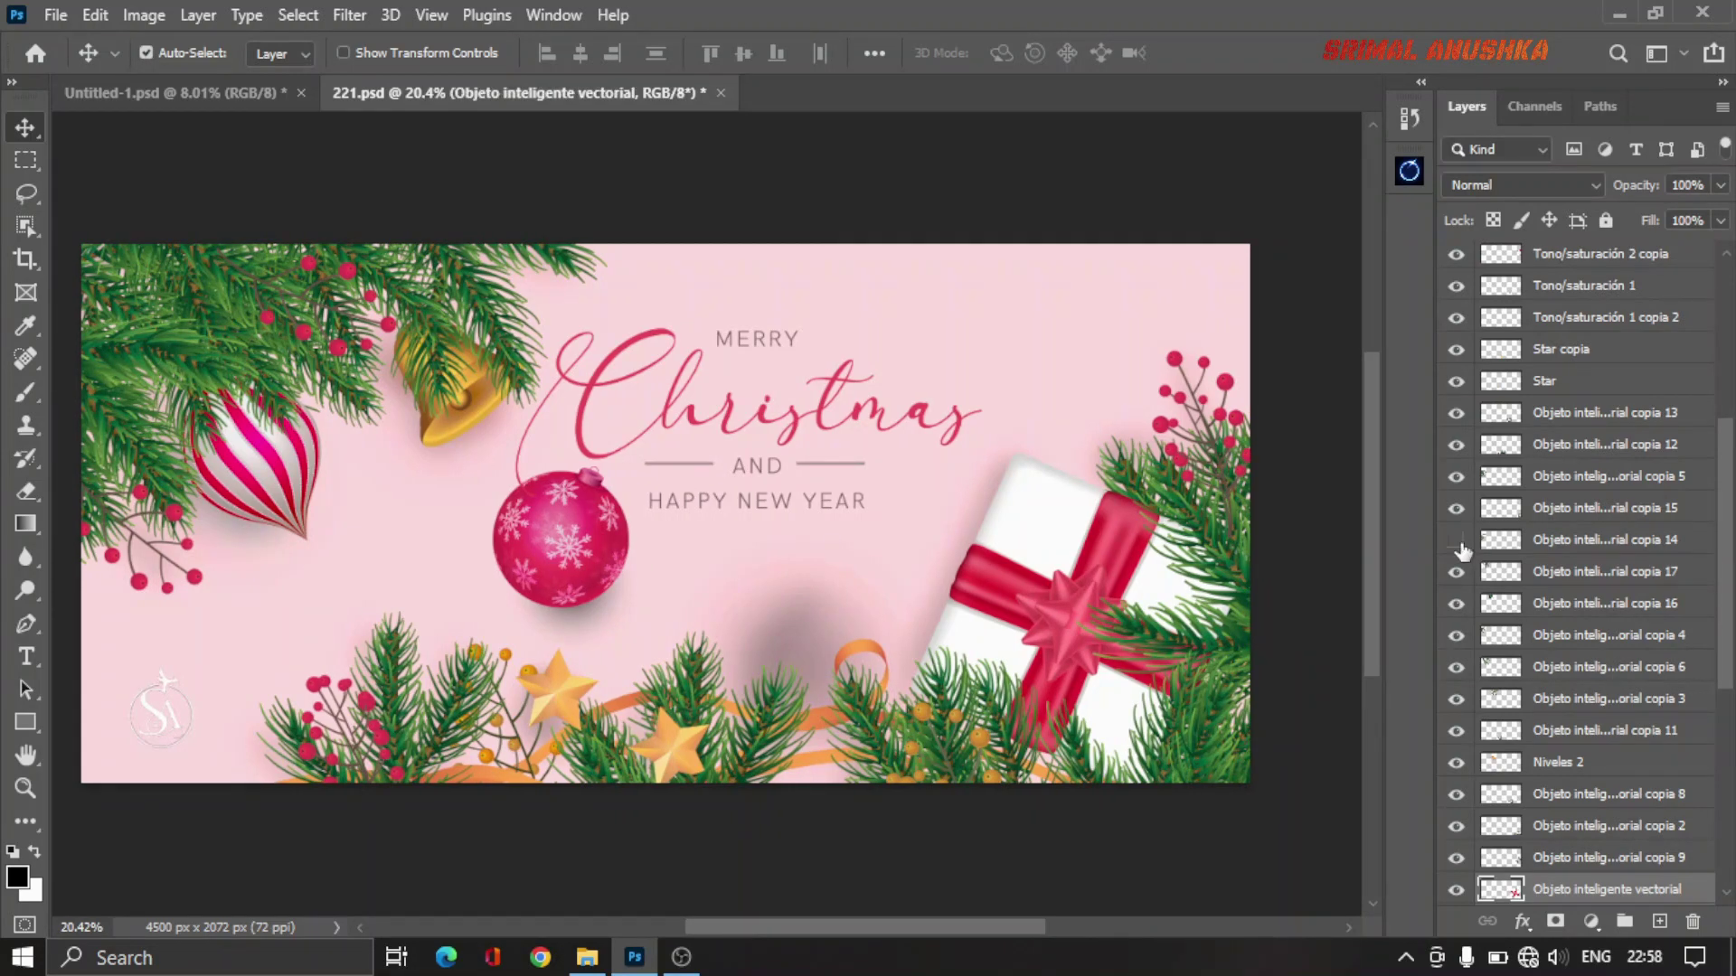
{"action": "left_click", "coordinate": [1455, 541]}
{"action": "mouse_move", "coordinate": [960, 472]}
{"action": "left_mouse_down"}
{"action": "mouse_move", "coordinate": [258, 88]}
{"action": "mouse_move", "coordinate": [341, 176]}
{"action": "left_mouse_up"}
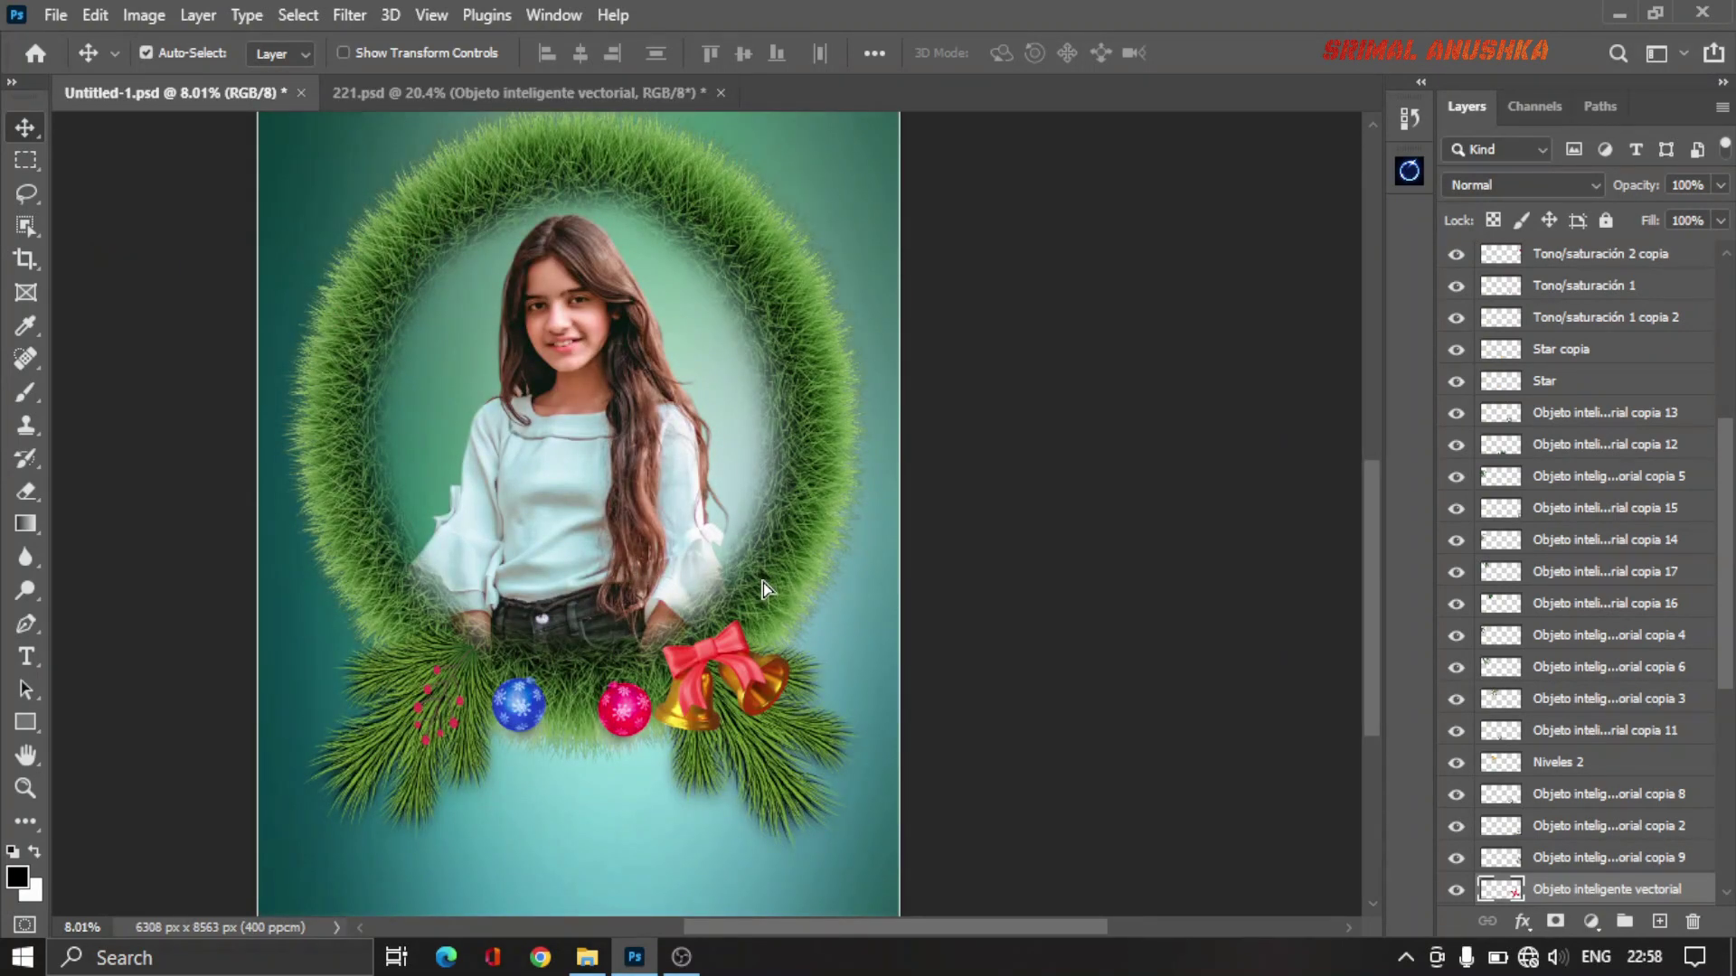
Step: Drop the gift box into the poster, shift it down-left and tilt it about 14 degrees
{"action": "left_click_drag", "start_coordinate": [763, 586], "coordinate": [763, 586]}
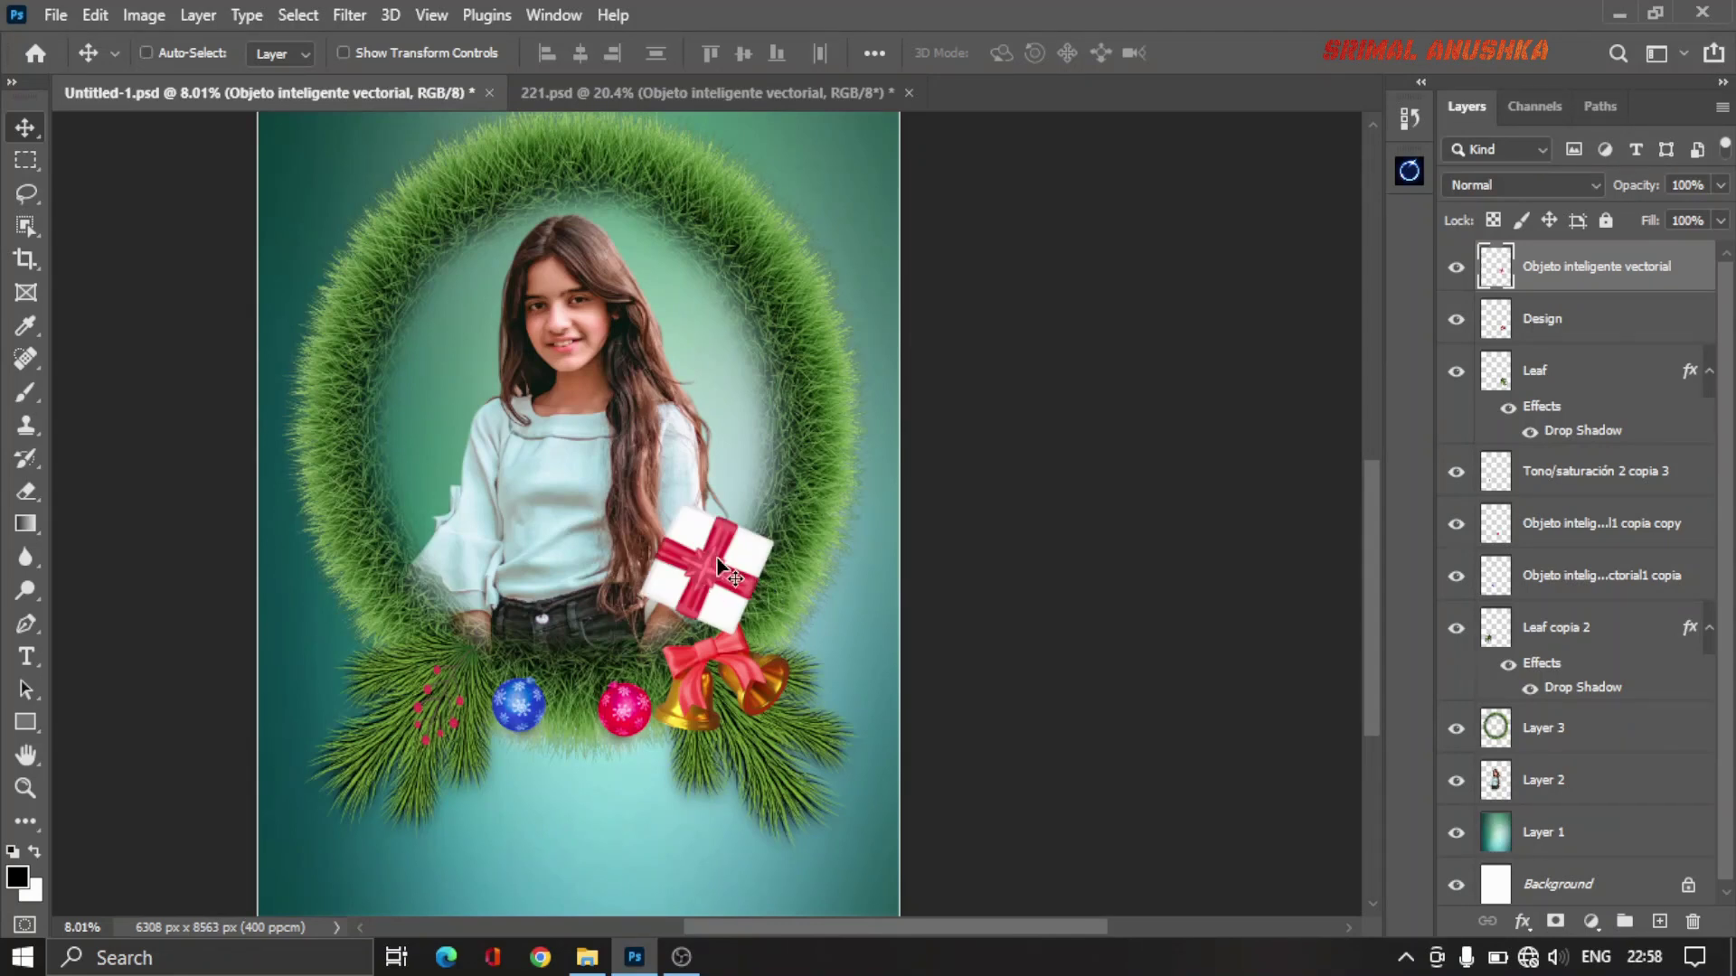
{"action": "key", "text": "ctrl+t"}
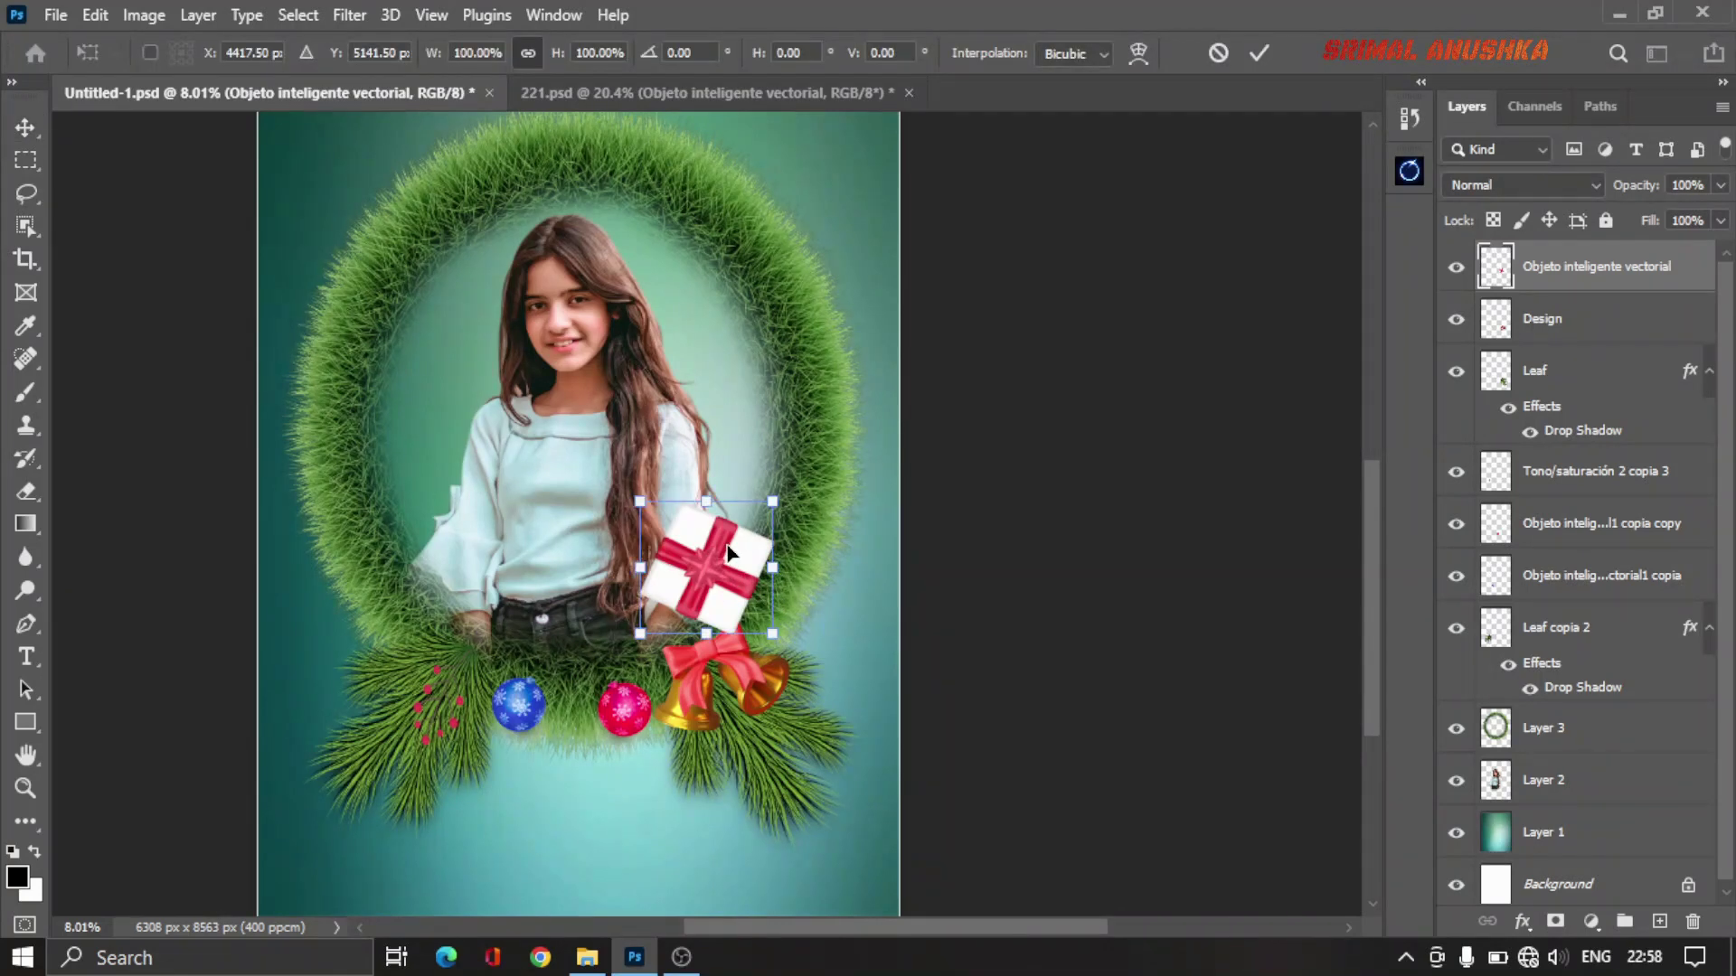
{"action": "mouse_move", "coordinate": [714, 547]}
{"action": "left_mouse_down"}
{"action": "mouse_move", "coordinate": [510, 582]}
{"action": "mouse_move", "coordinate": [606, 571]}
{"action": "mouse_move", "coordinate": [692, 506]}
{"action": "left_mouse_up"}
{"action": "mouse_move", "coordinate": [601, 690]}
{"action": "left_mouse_down"}
{"action": "mouse_move", "coordinate": [608, 800]}
{"action": "mouse_move", "coordinate": [762, 571]}
{"action": "left_mouse_up"}
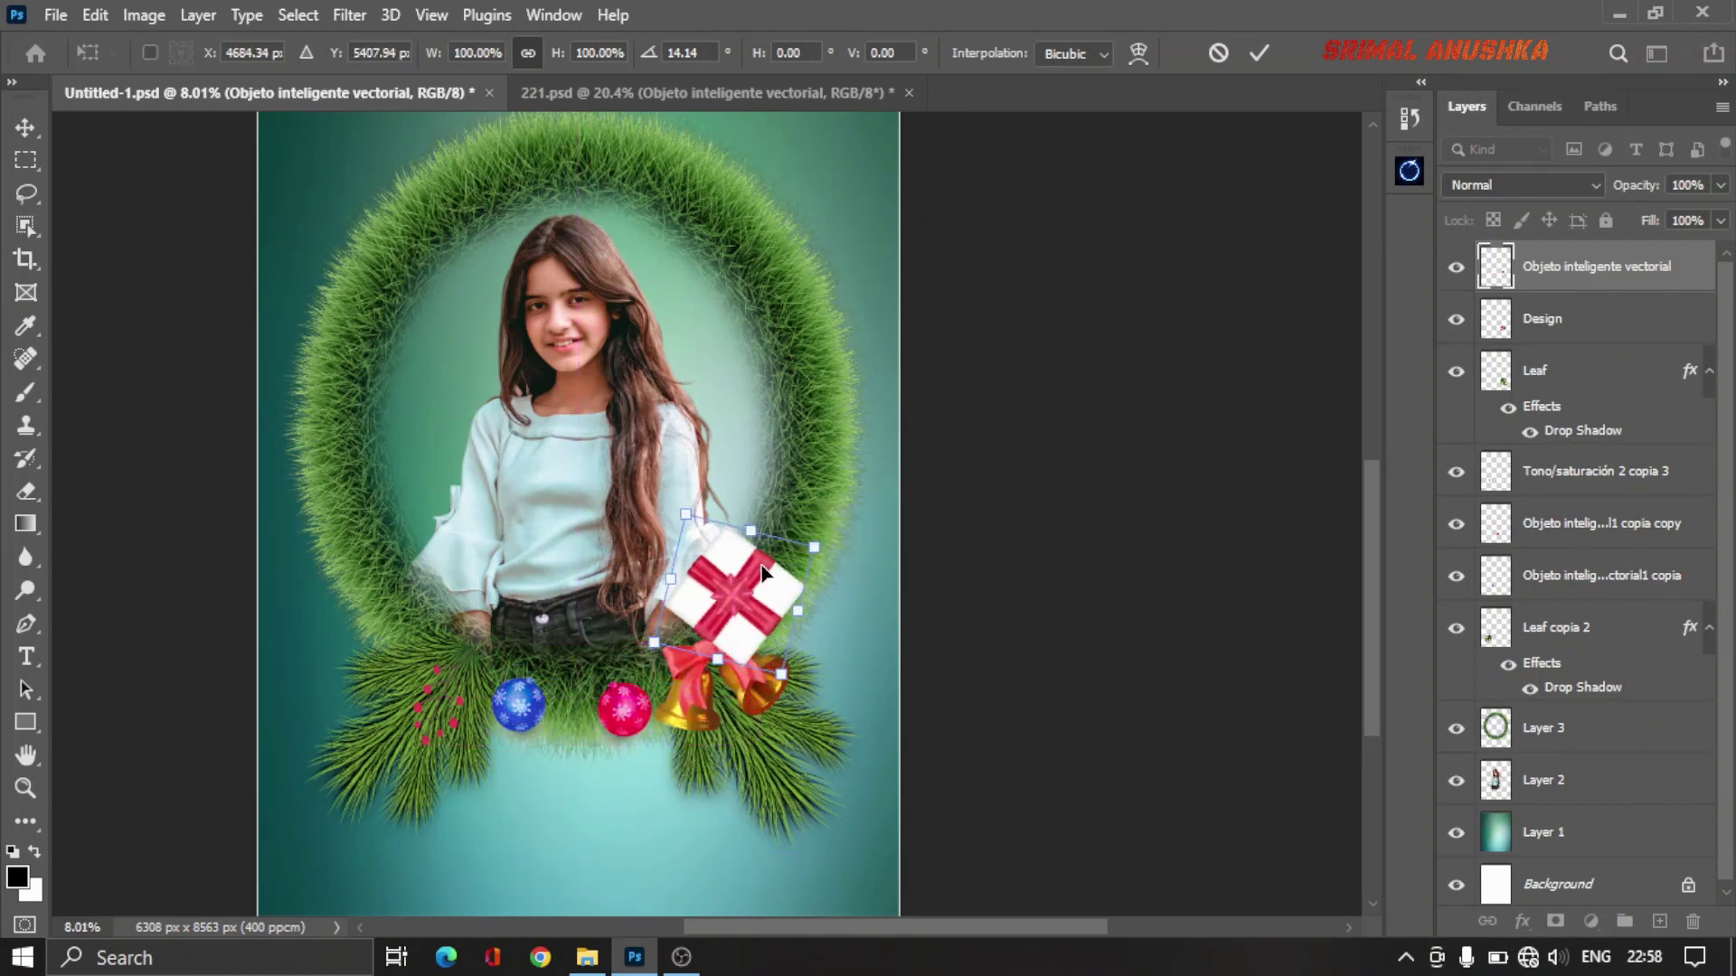
{"action": "key", "text": "Return"}
Step: Put the gift layer below the wreath (Layer 3) and centre the box above the baubles
{"action": "left_click_drag", "start_coordinate": [1589, 292], "coordinate": [1579, 751]}
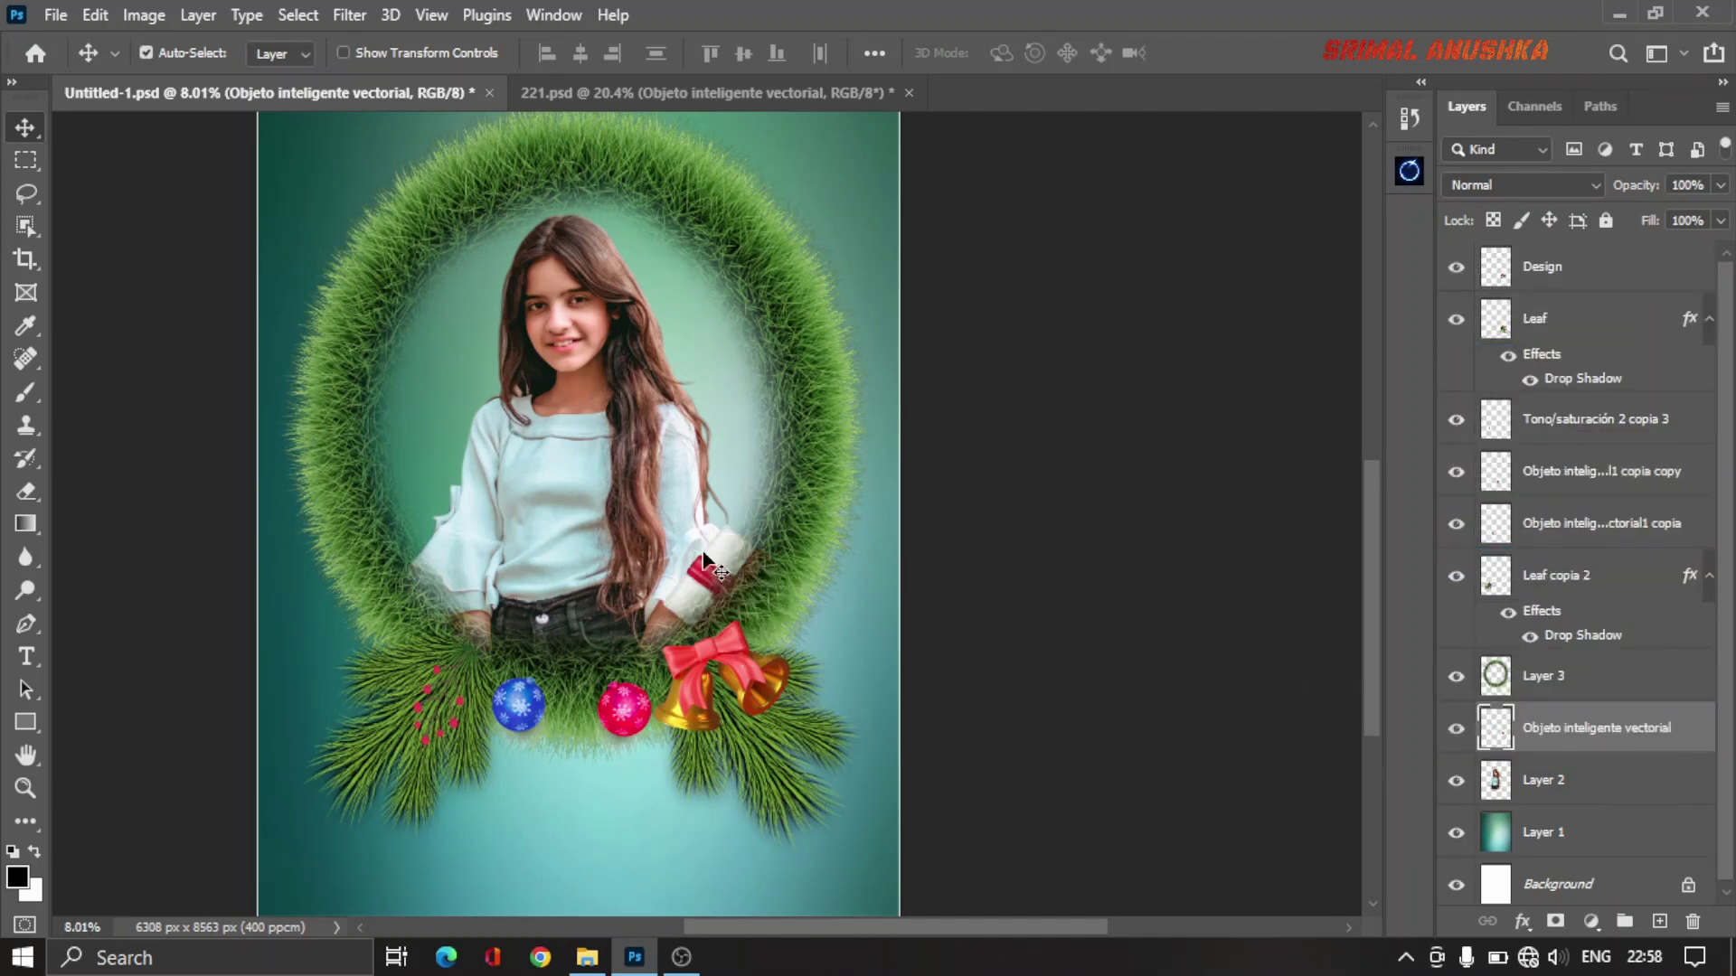
{"action": "scroll", "coordinate": [720, 590], "scroll_direction": "up", "scroll_amount": 3}
{"action": "scroll", "coordinate": [714, 584], "scroll_direction": "up", "scroll_amount": 1}
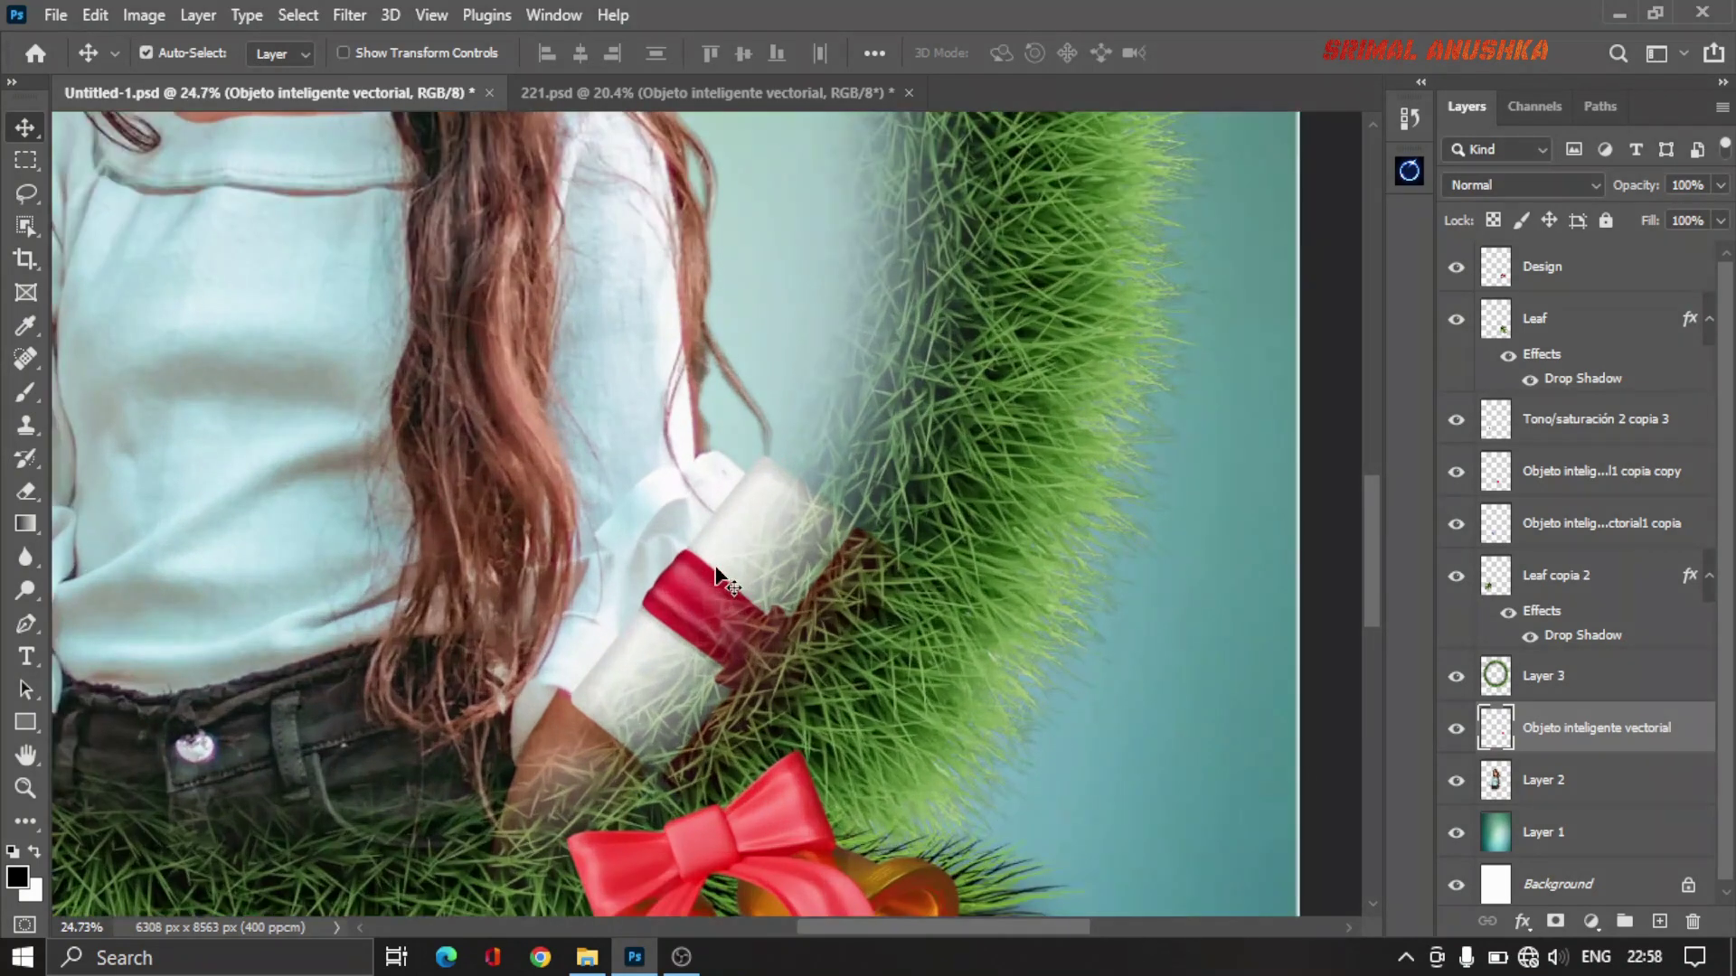
{"action": "left_click_drag", "start_coordinate": [712, 542], "coordinate": [580, 578]}
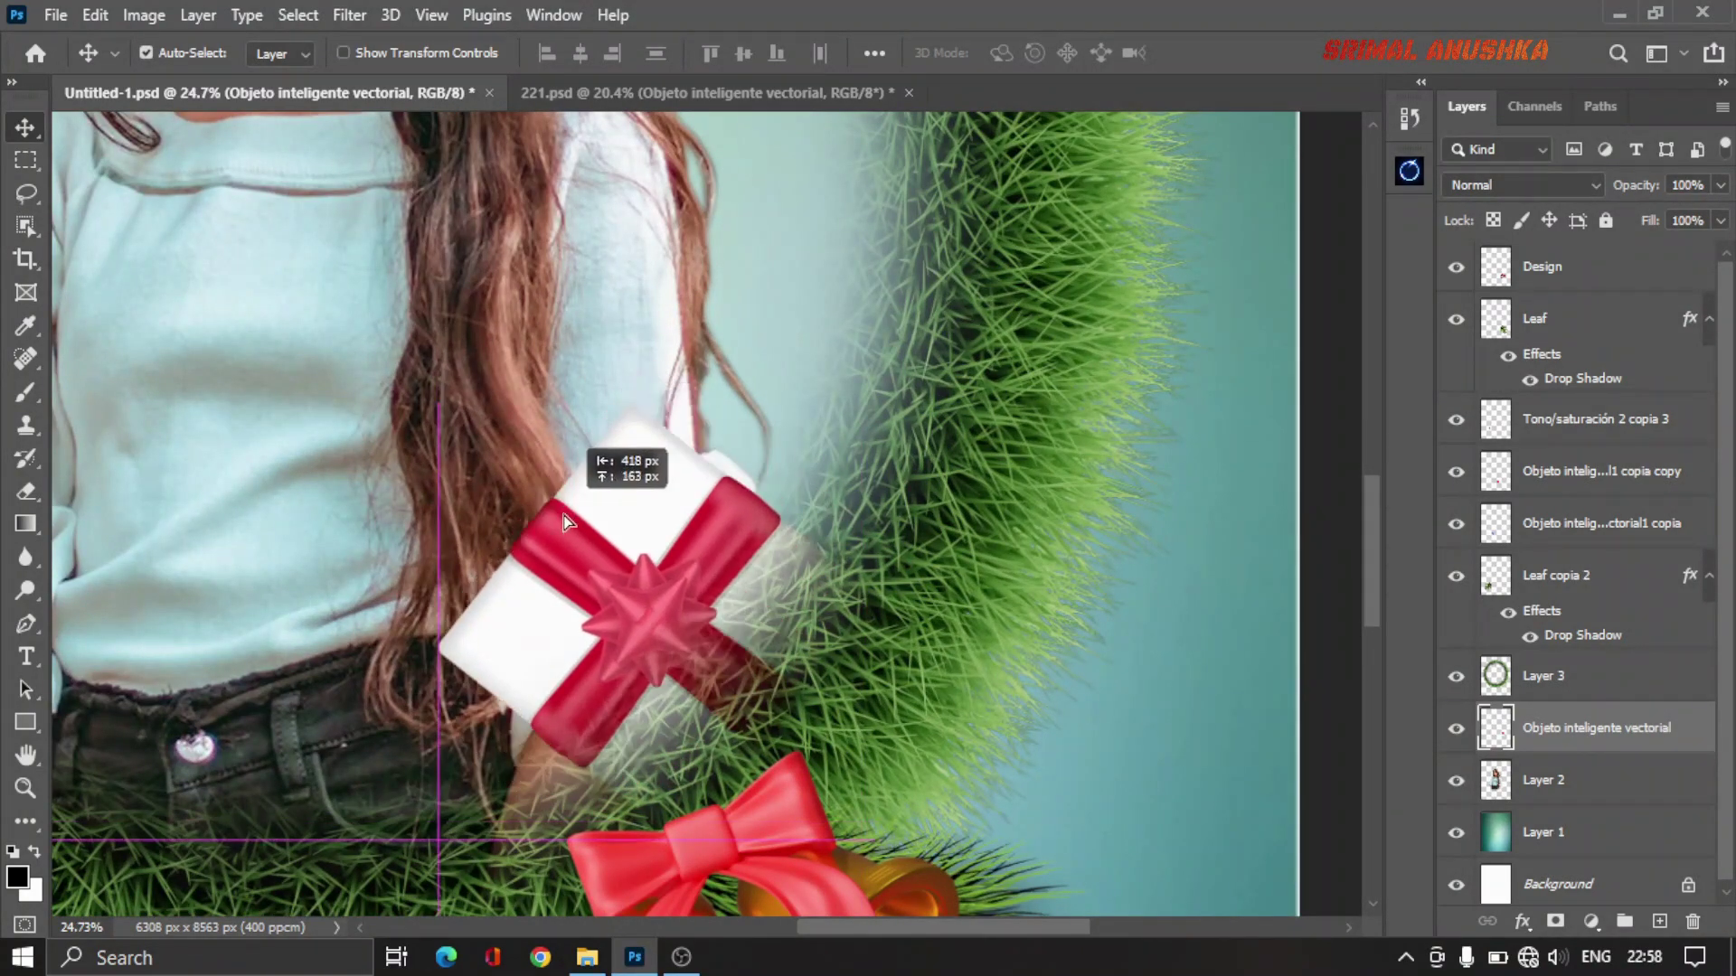
{"action": "mouse_move", "coordinate": [579, 578]}
{"action": "left_mouse_down"}
{"action": "mouse_move", "coordinate": [576, 553]}
{"action": "mouse_move", "coordinate": [999, 373]}
{"action": "left_mouse_up"}
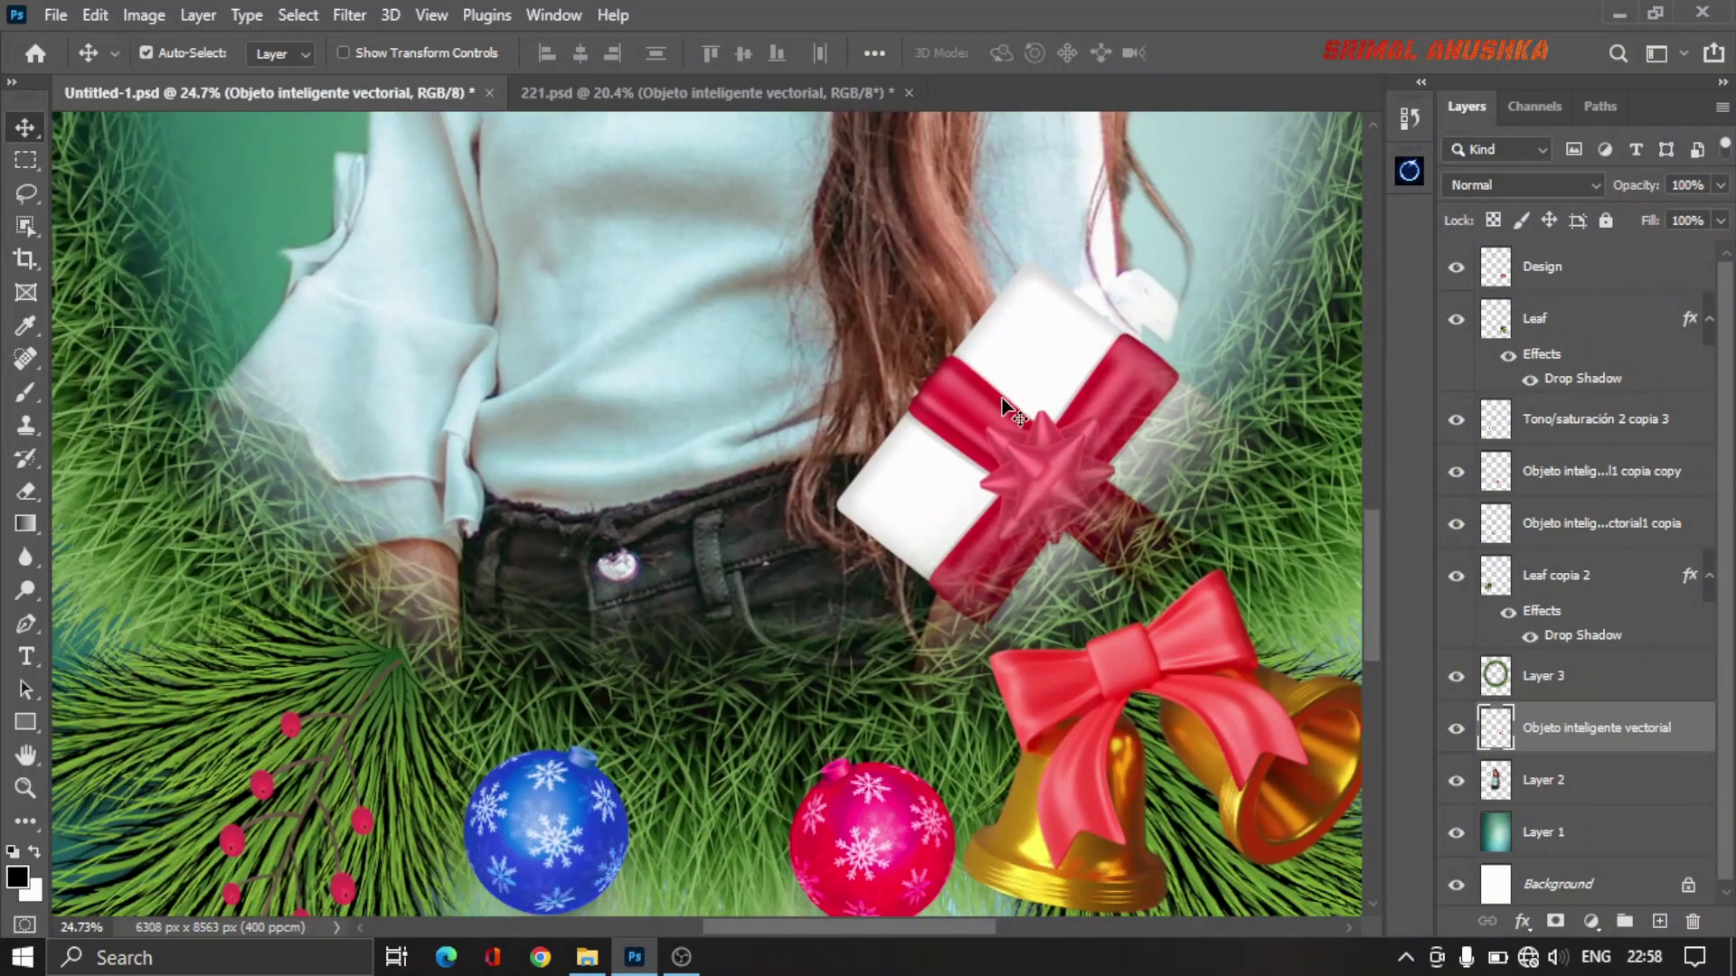
{"action": "mouse_move", "coordinate": [968, 456]}
{"action": "left_mouse_down"}
{"action": "mouse_move", "coordinate": [893, 545]}
{"action": "mouse_move", "coordinate": [773, 552]}
{"action": "mouse_move", "coordinate": [647, 614]}
{"action": "mouse_move", "coordinate": [730, 562]}
{"action": "left_mouse_up"}
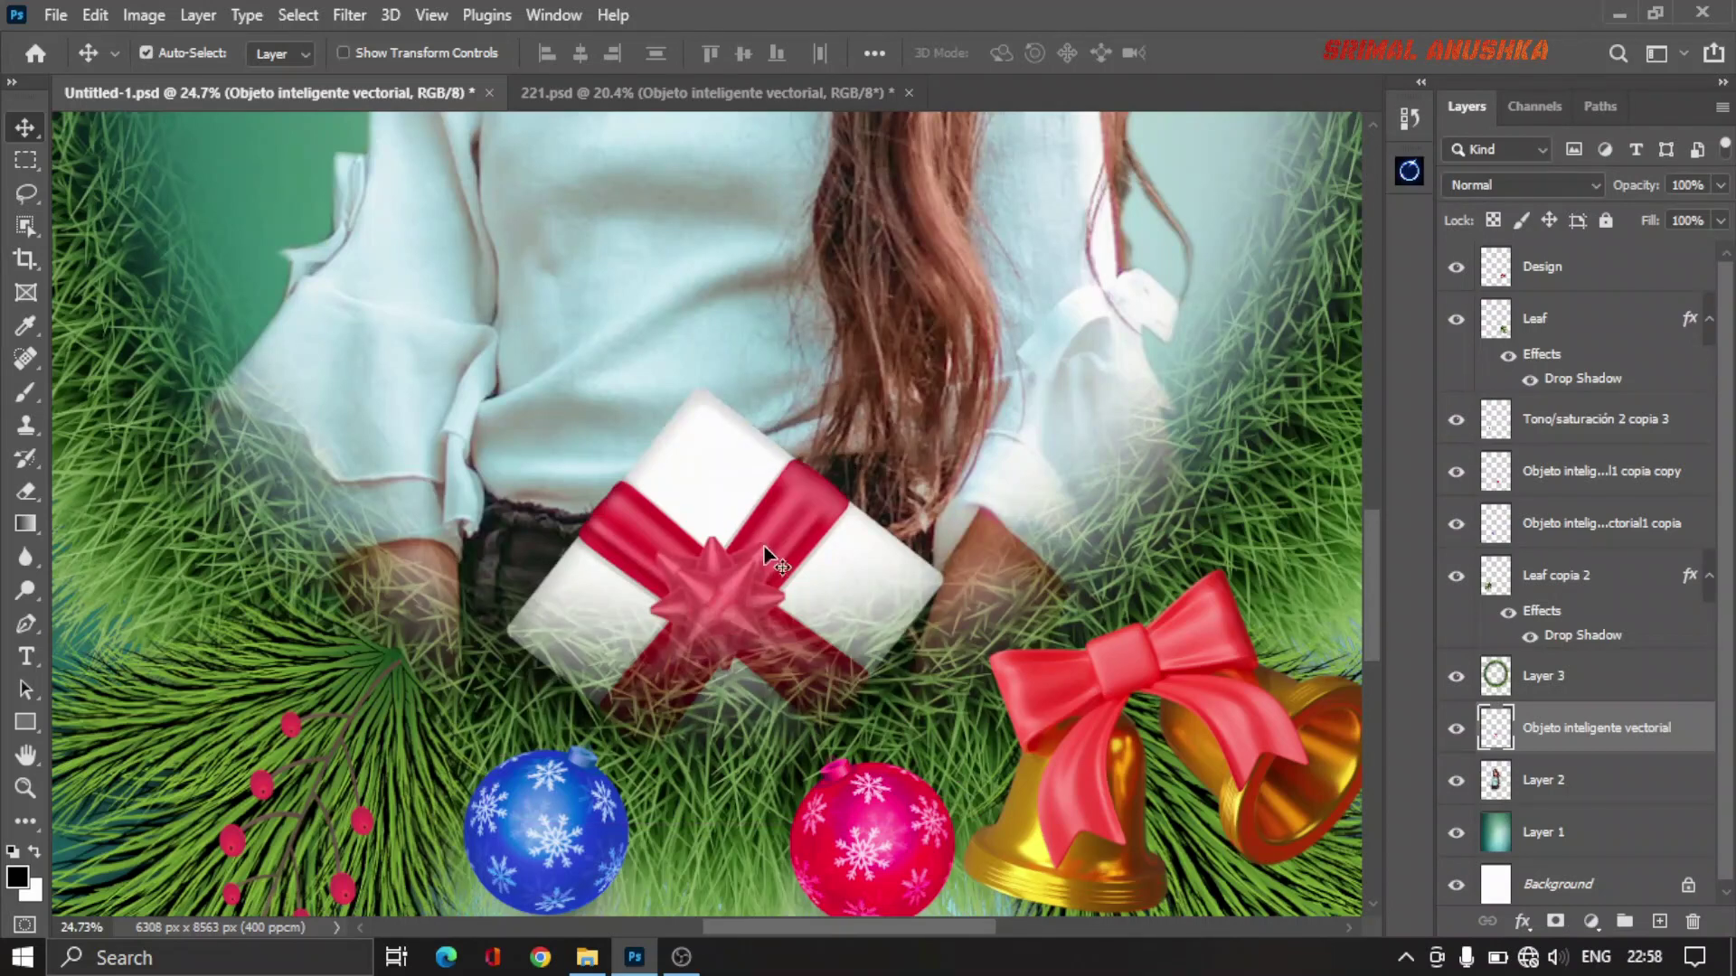
{"action": "left_click_drag", "start_coordinate": [730, 510], "coordinate": [820, 543]}
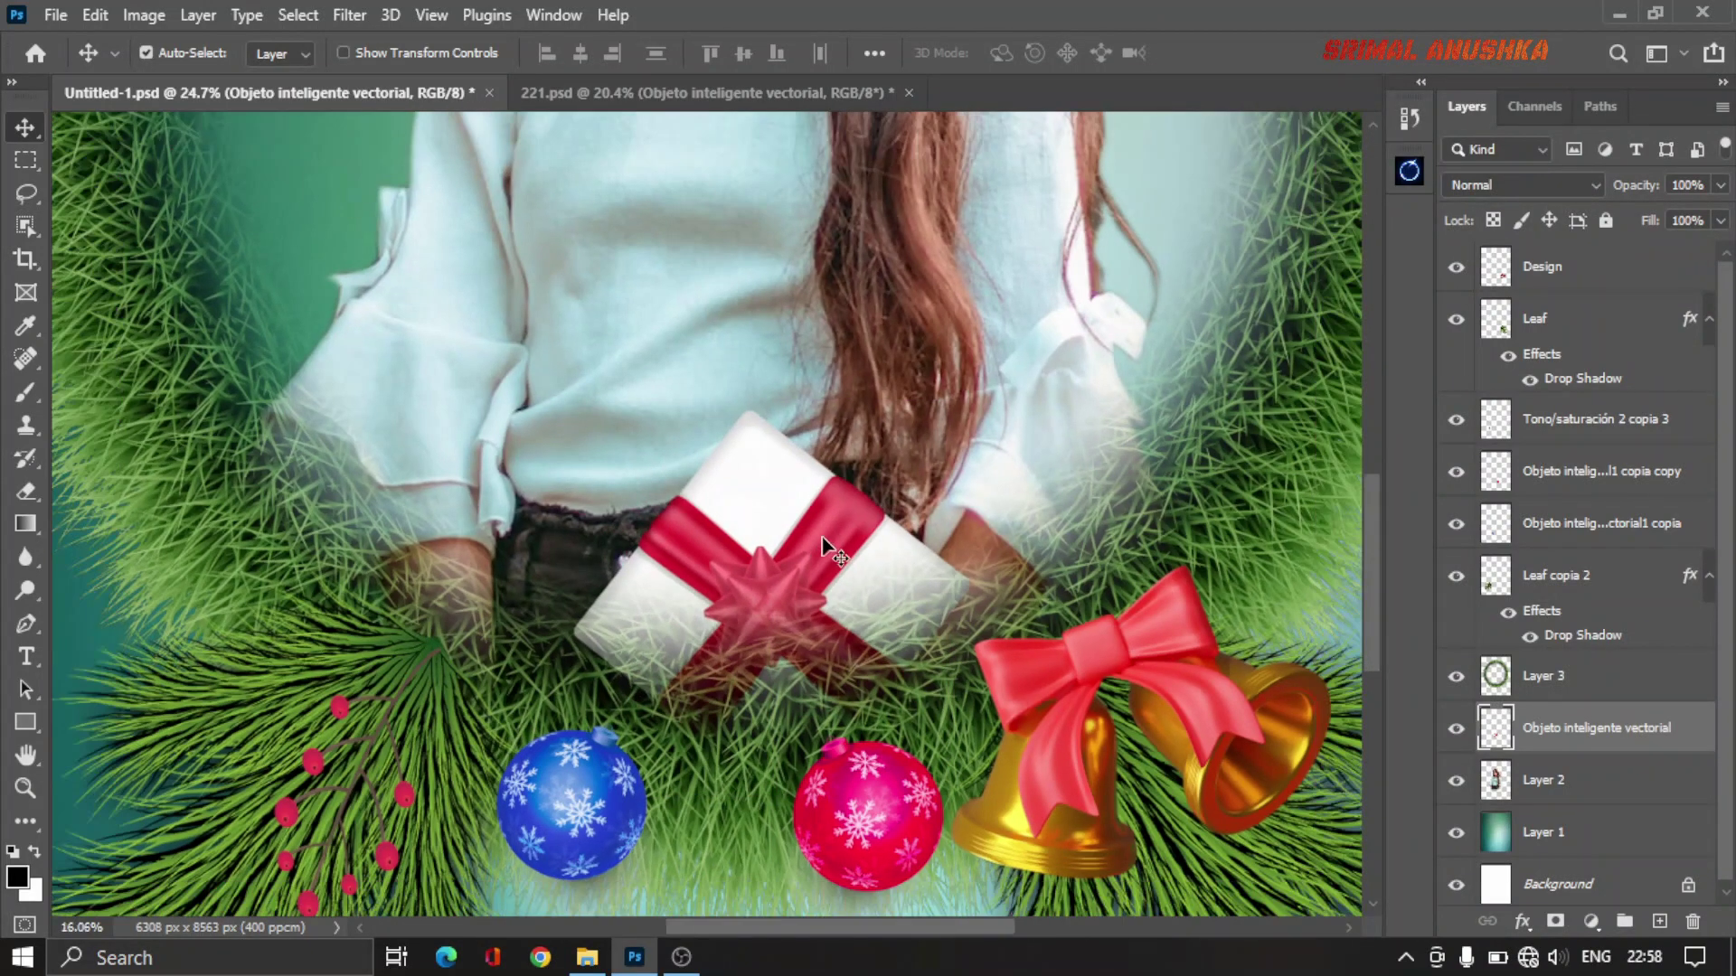
{"action": "scroll", "coordinate": [813, 538], "scroll_direction": "down", "scroll_amount": 4}
{"action": "scroll", "coordinate": [796, 524], "scroll_direction": "down", "scroll_amount": 1}
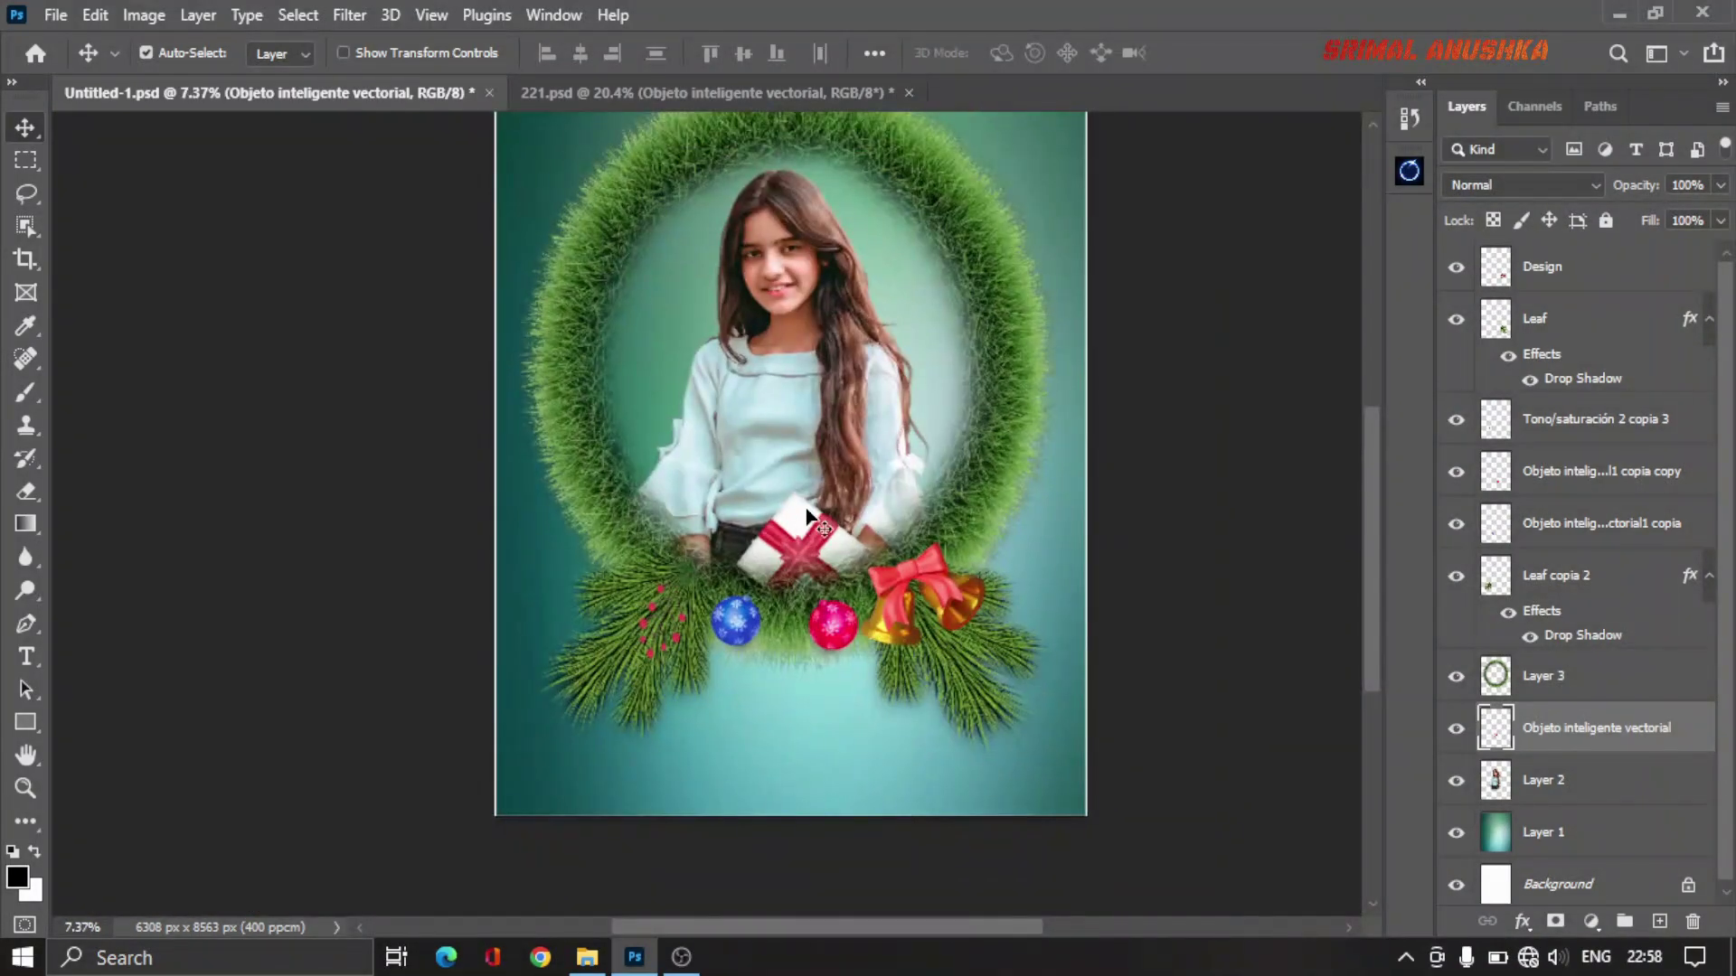
Step: In 221.psd, hide the gift box layer and zoom out to see the whole banner
{"action": "left_click", "coordinate": [713, 94]}
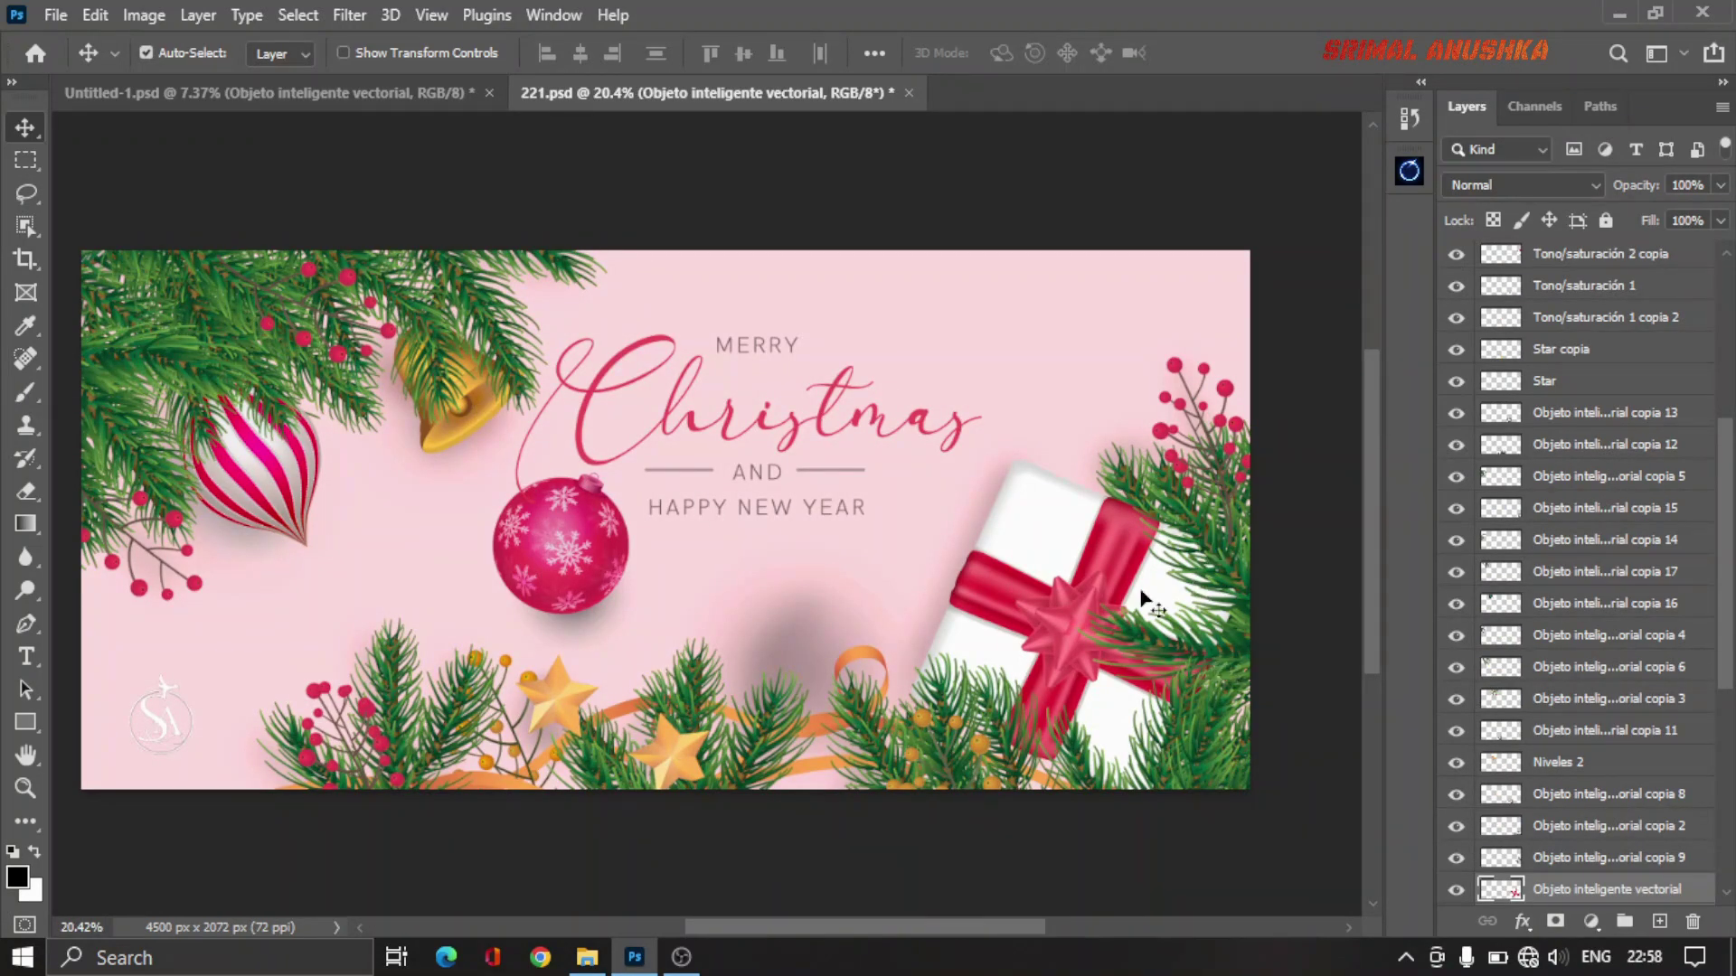
{"action": "left_click", "coordinate": [1456, 890]}
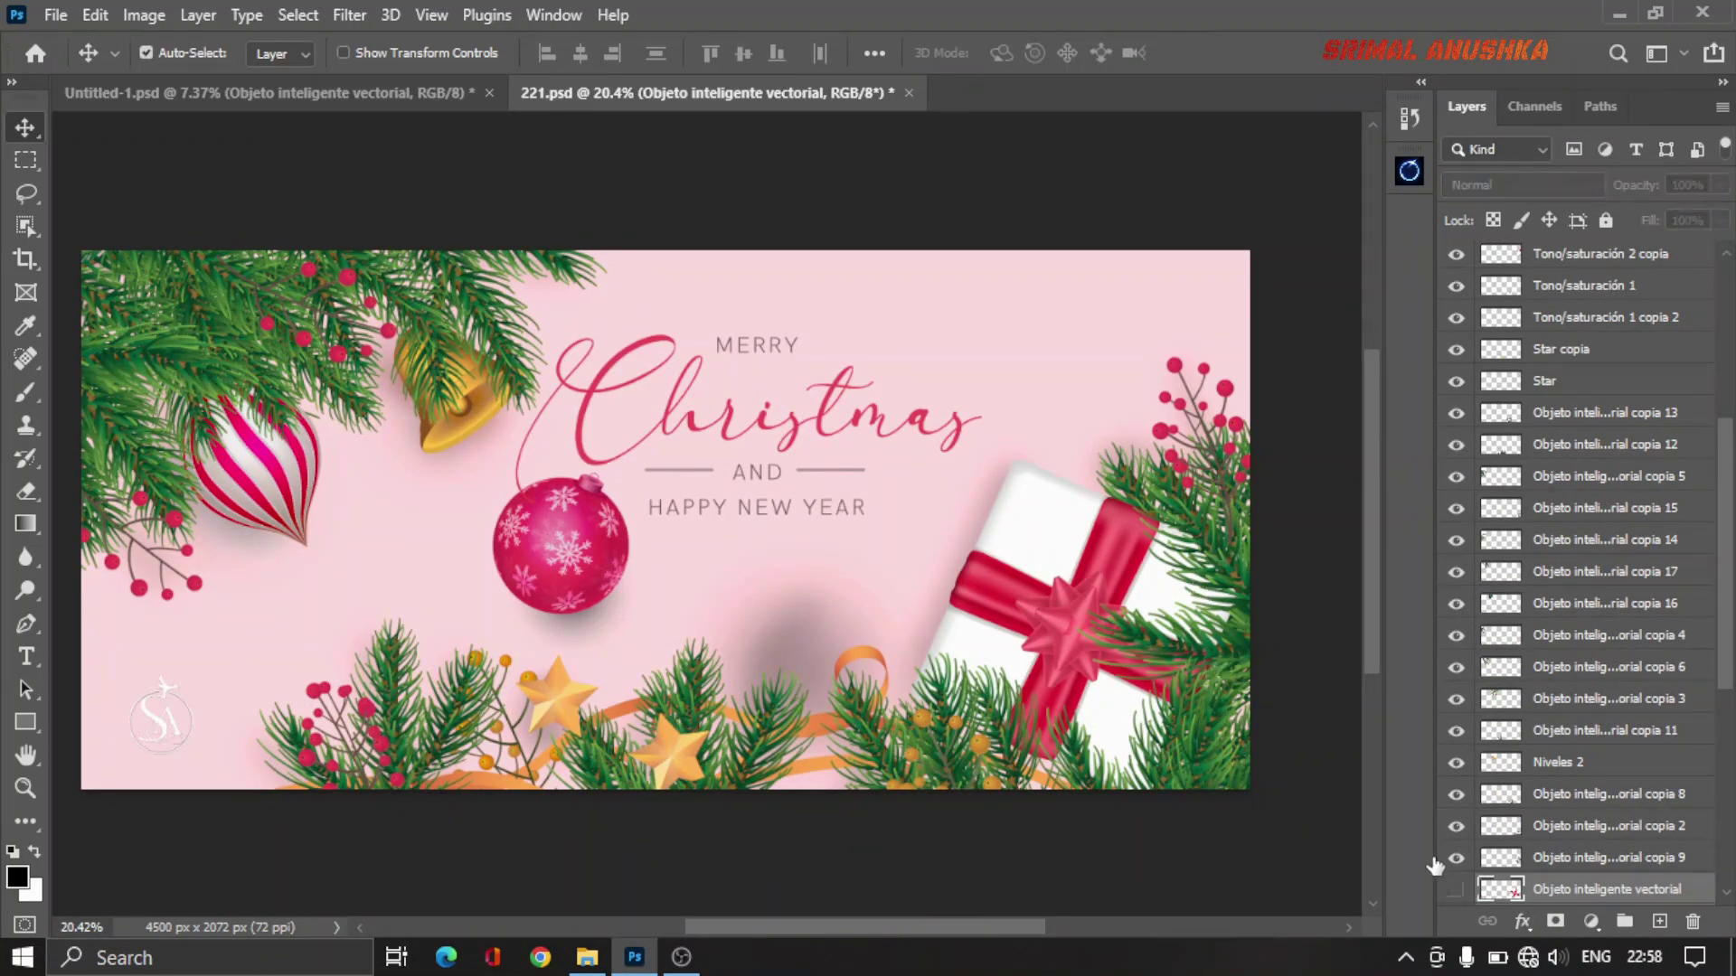
{"action": "left_click", "coordinate": [1093, 338]}
{"action": "scroll", "coordinate": [1459, 908], "scroll_direction": "down", "scroll_amount": 1}
{"action": "key", "text": "ctrl+minus"}
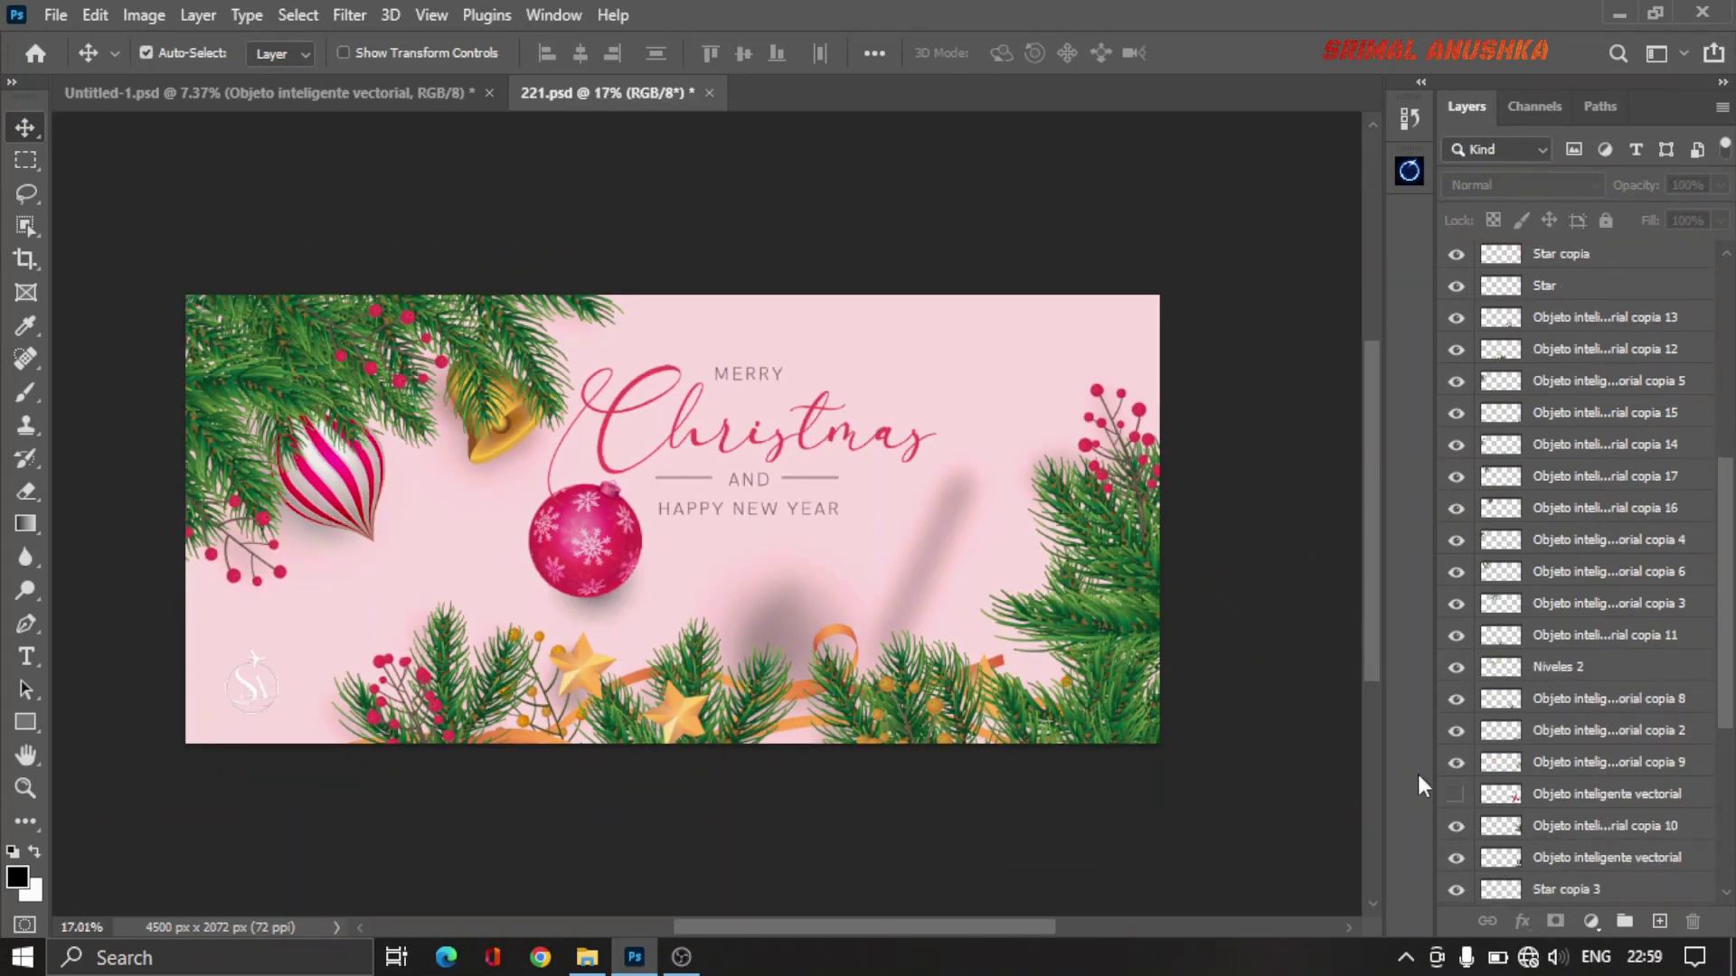
{"action": "key", "text": "ctrl+minus"}
{"action": "scroll", "coordinate": [1501, 782], "scroll_direction": "down", "scroll_amount": 2}
{"action": "scroll", "coordinate": [1526, 782], "scroll_direction": "down", "scroll_amount": 3}
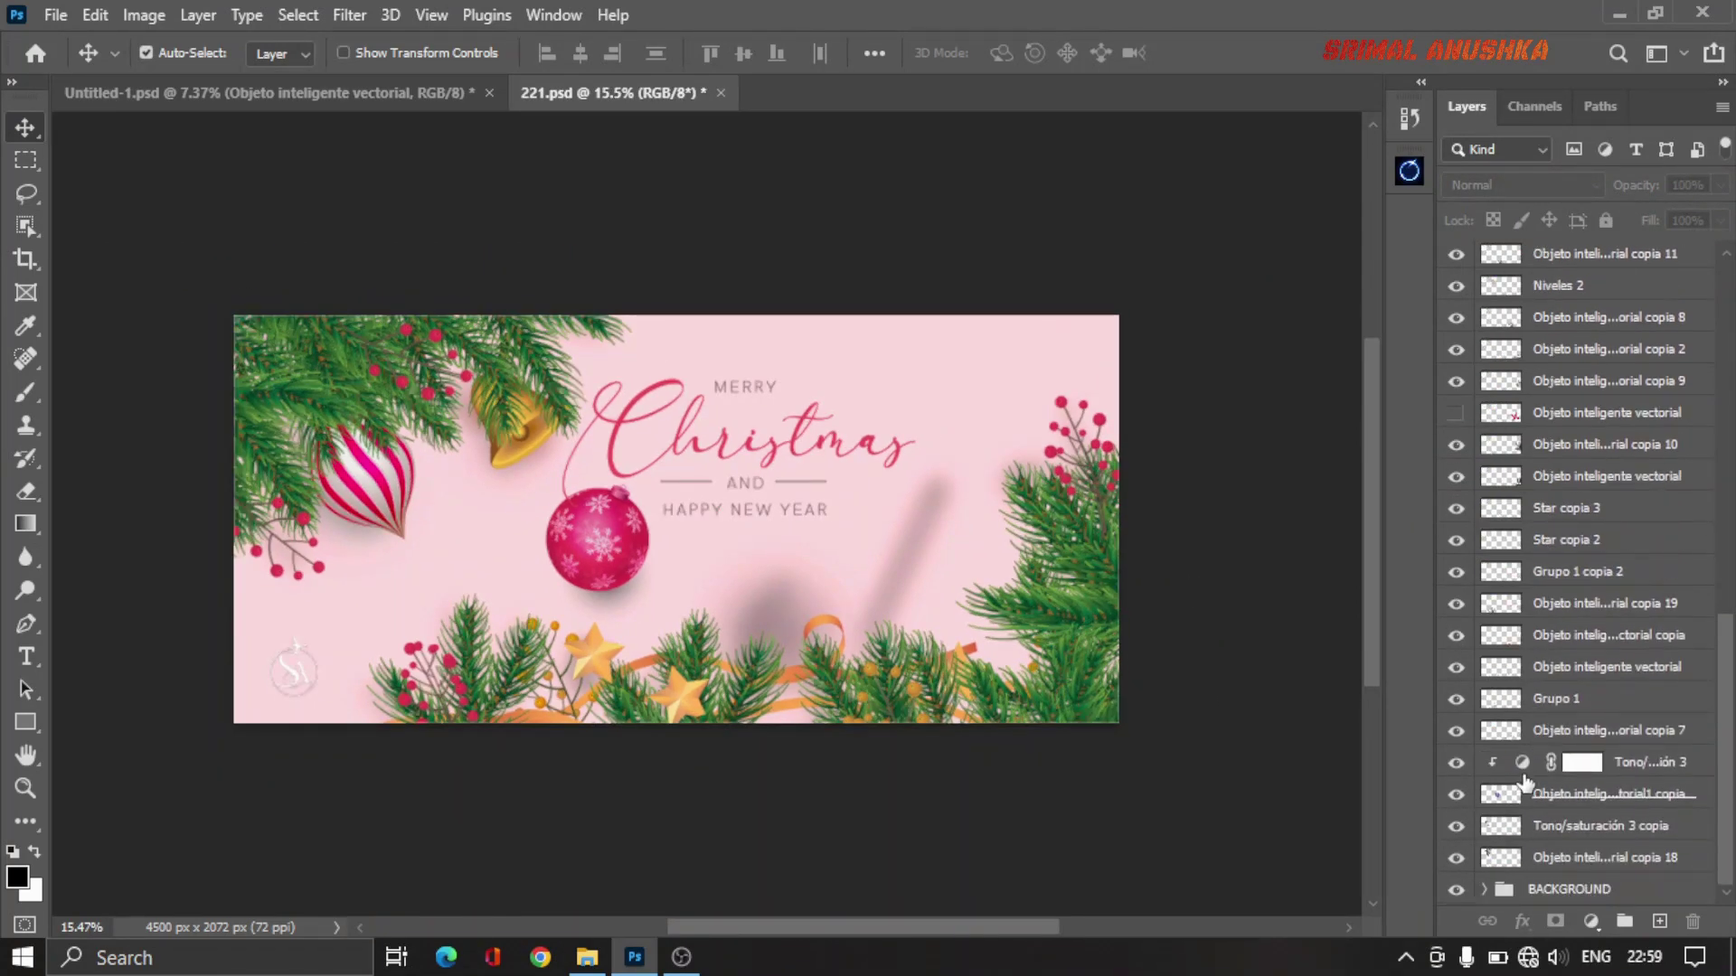
Step: Hide the BACKGROUND group, select the right-side pine branches and drop them into the poster
{"action": "left_click", "coordinate": [1455, 890]}
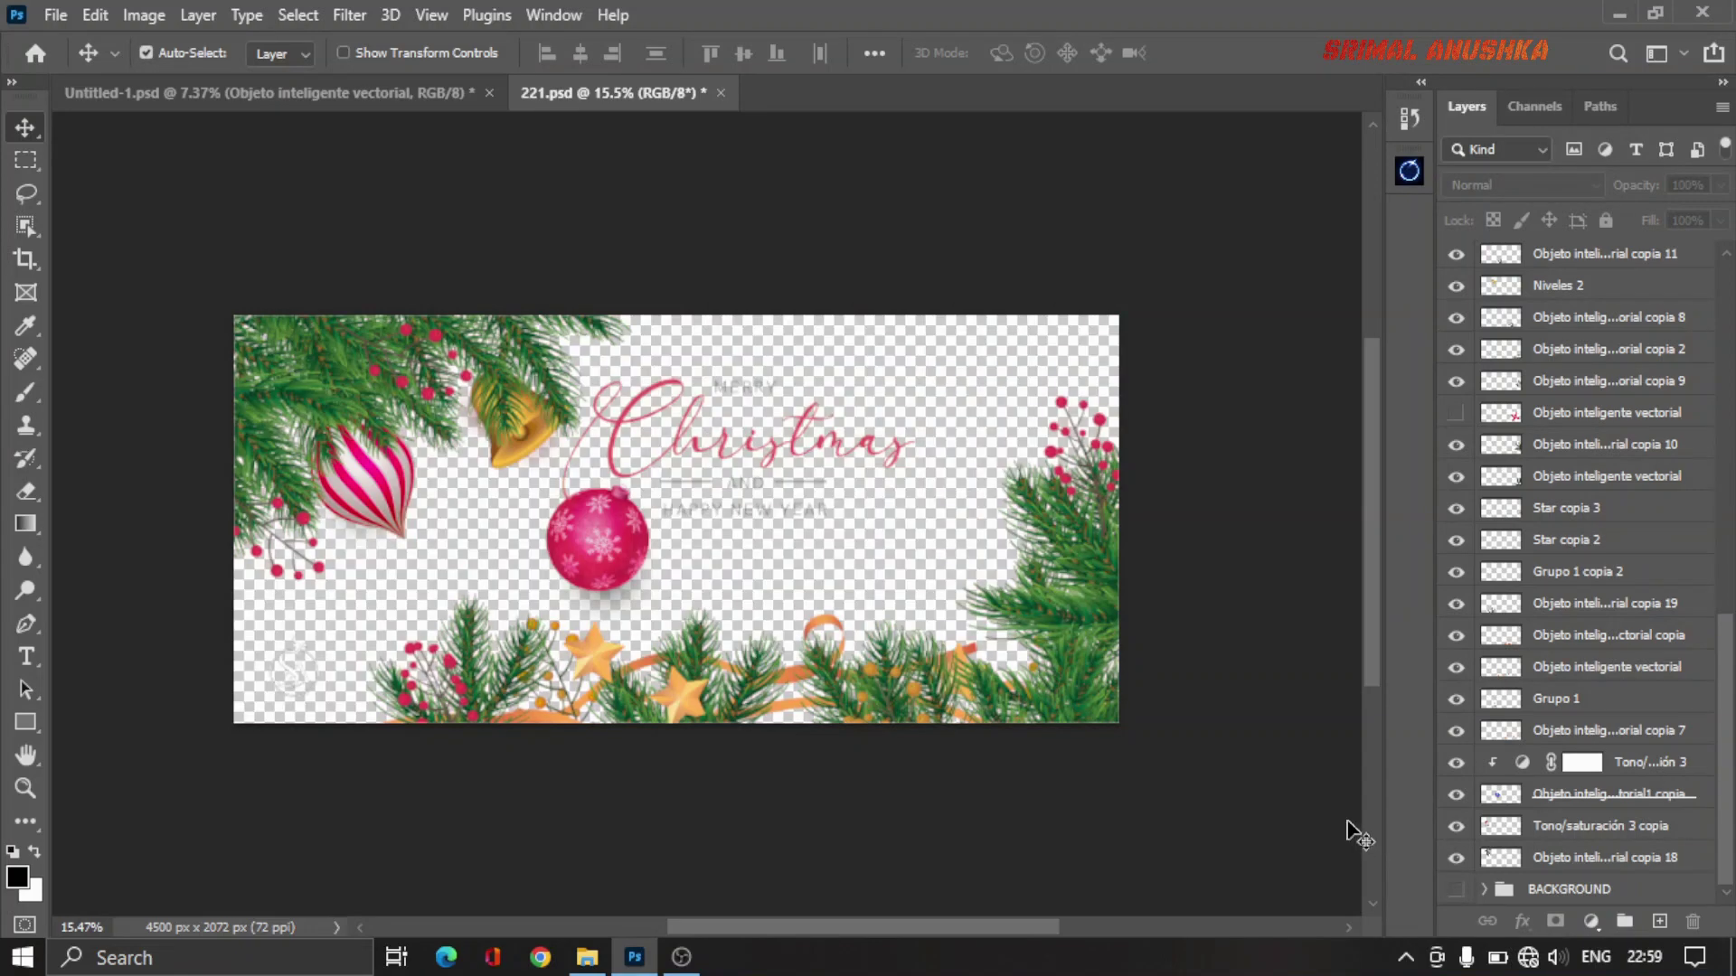
{"action": "left_click_drag", "start_coordinate": [1220, 515], "coordinate": [1017, 737]}
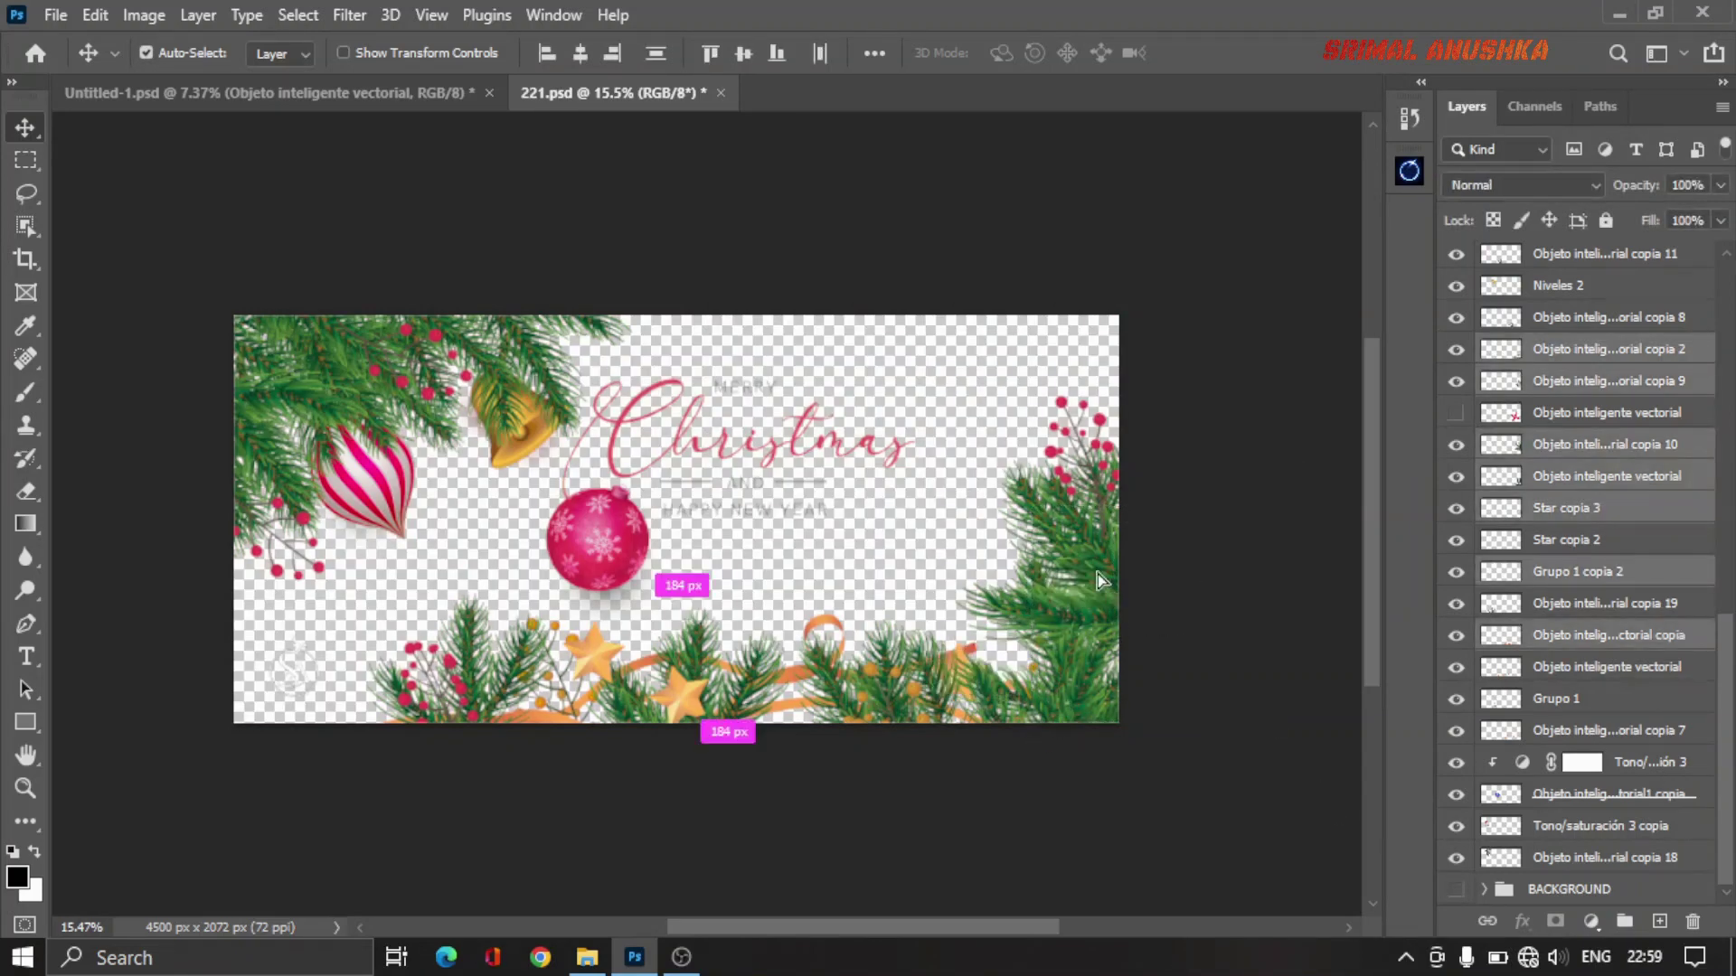
{"action": "left_click_drag", "start_coordinate": [1098, 575], "coordinate": [413, 101]}
{"action": "left_click_drag", "start_coordinate": [680, 437], "coordinate": [699, 571]}
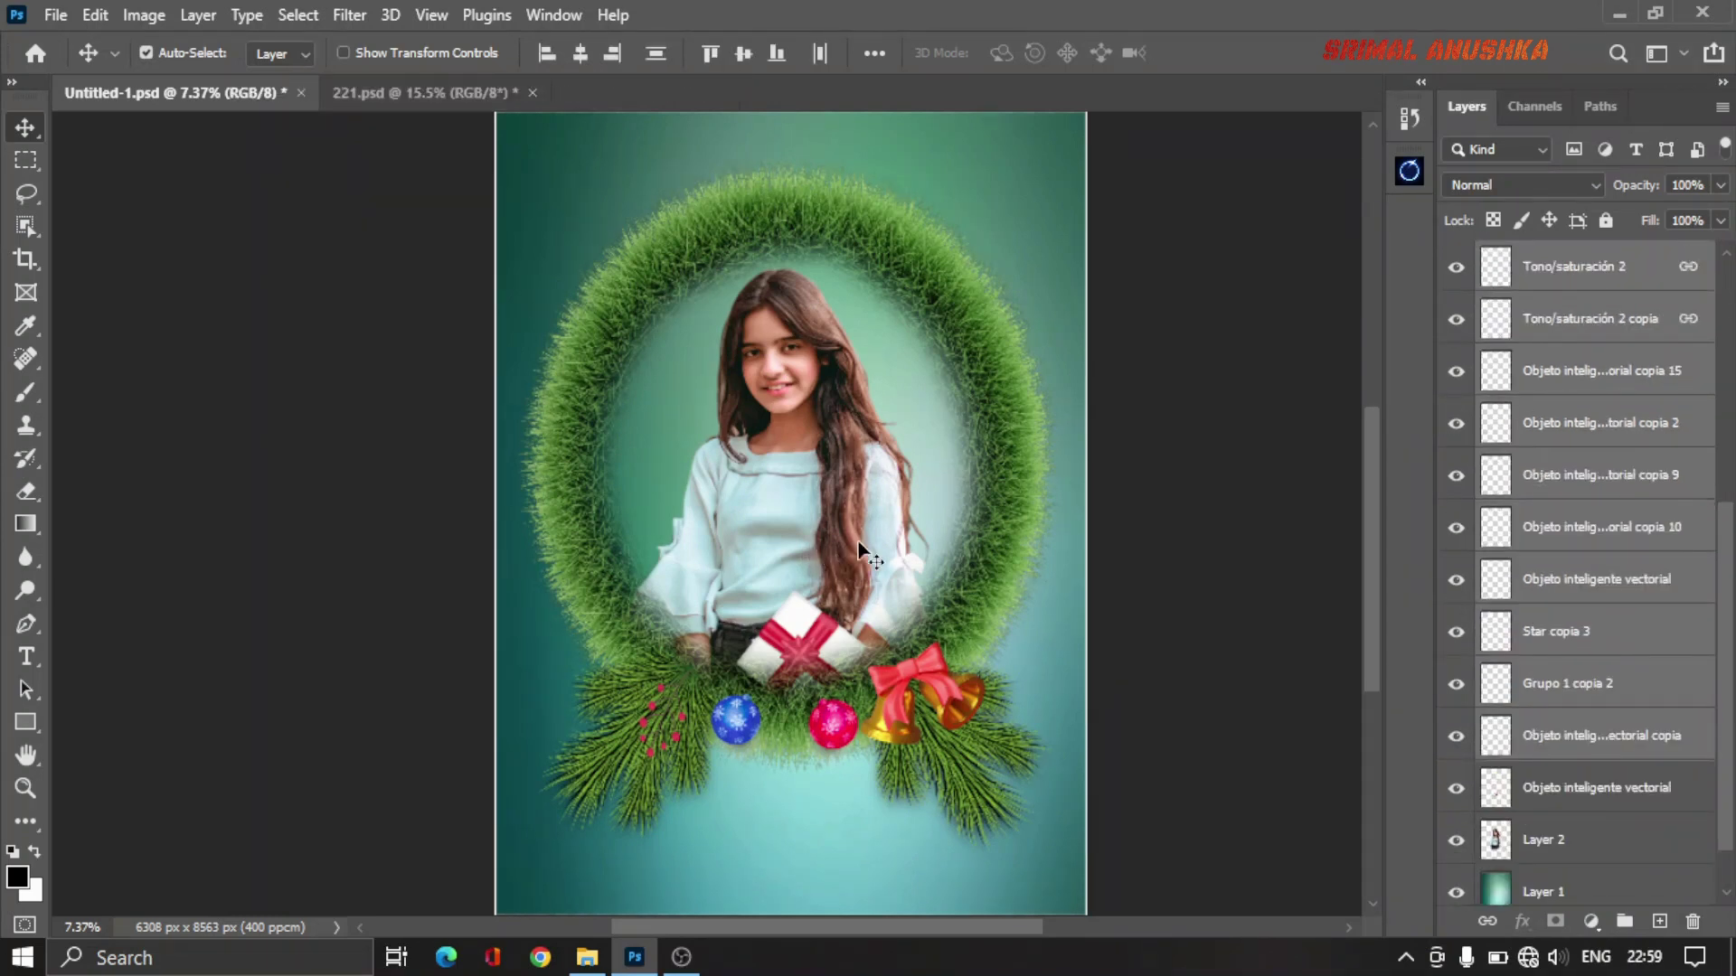
Step: Rotate the pine branch about 90 degrees and set it on the wreath's left side
{"action": "left_click_drag", "start_coordinate": [886, 540], "coordinate": [837, 543]}
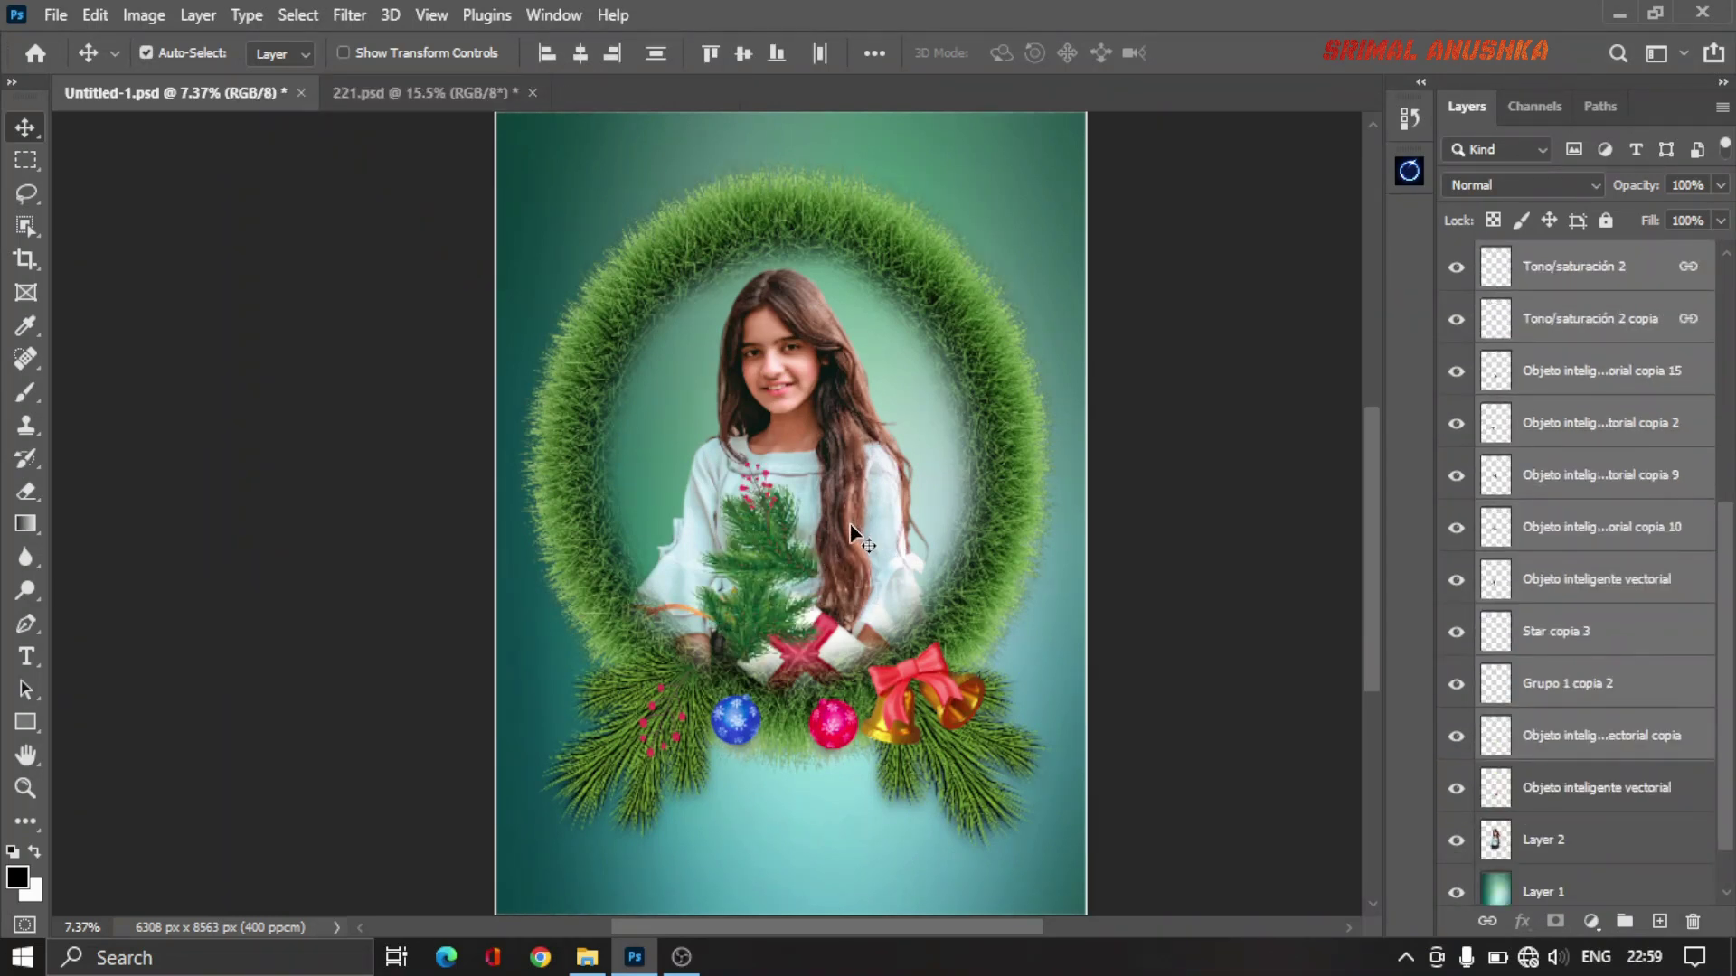
{"action": "key", "text": "ctrl+t"}
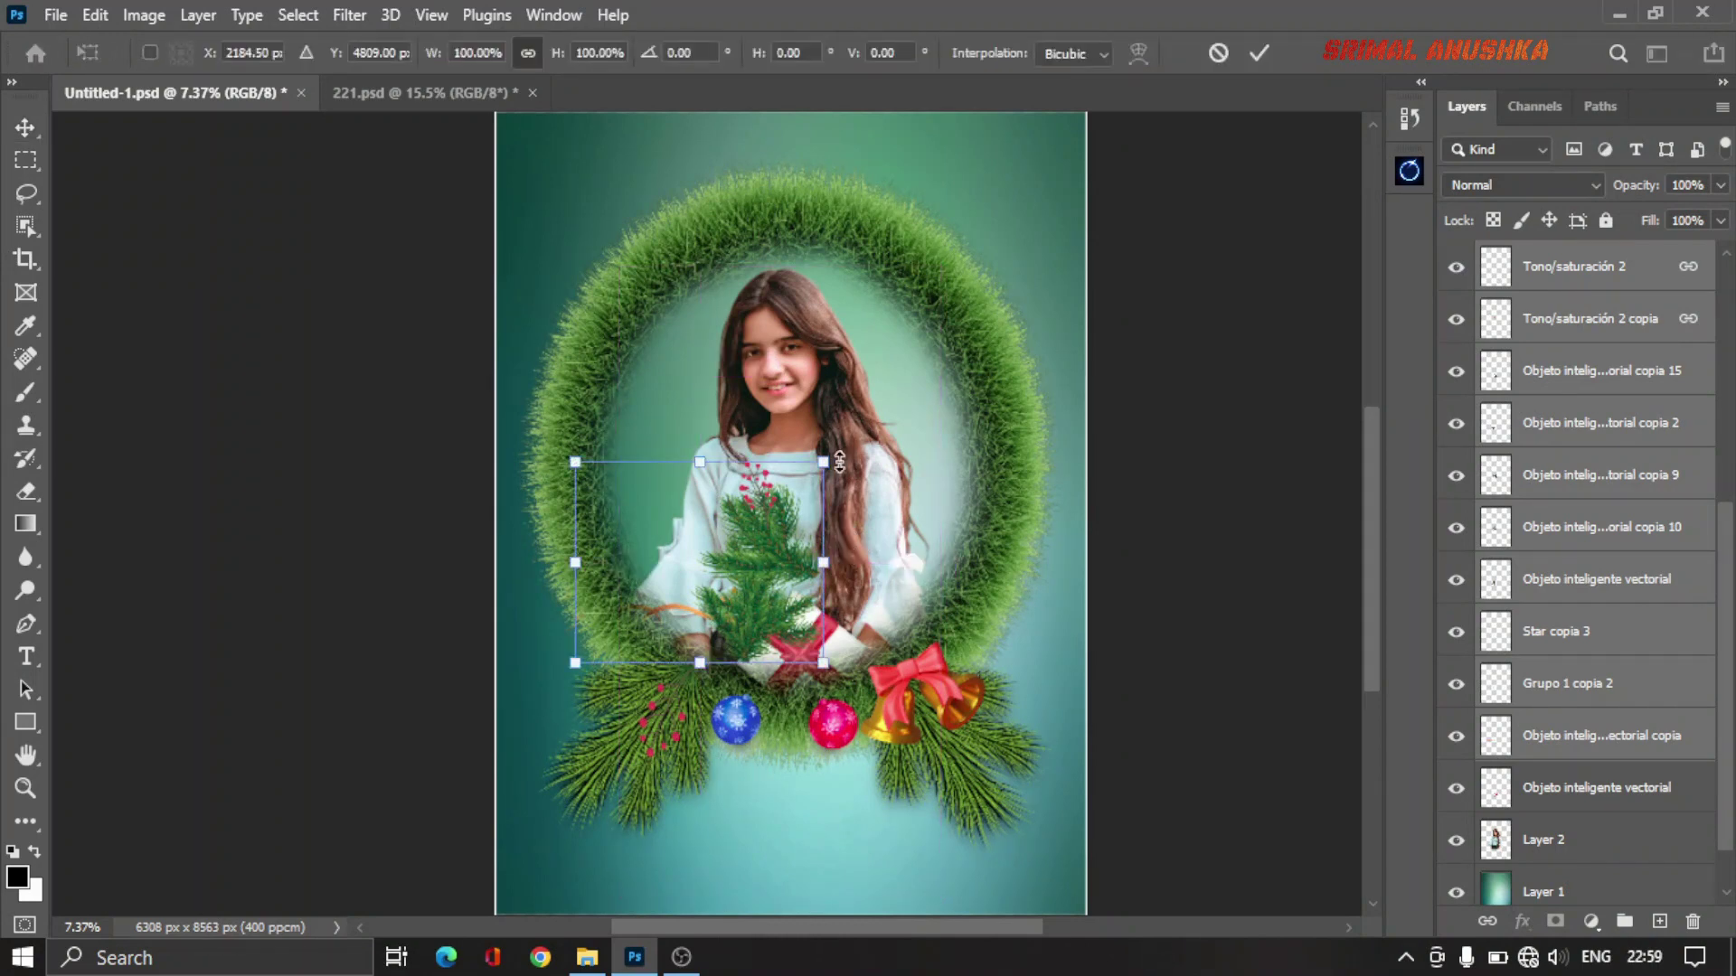
{"action": "mouse_move", "coordinate": [845, 453]}
{"action": "left_mouse_down"}
{"action": "mouse_move", "coordinate": [934, 669]}
{"action": "mouse_move", "coordinate": [863, 760]}
{"action": "left_mouse_up"}
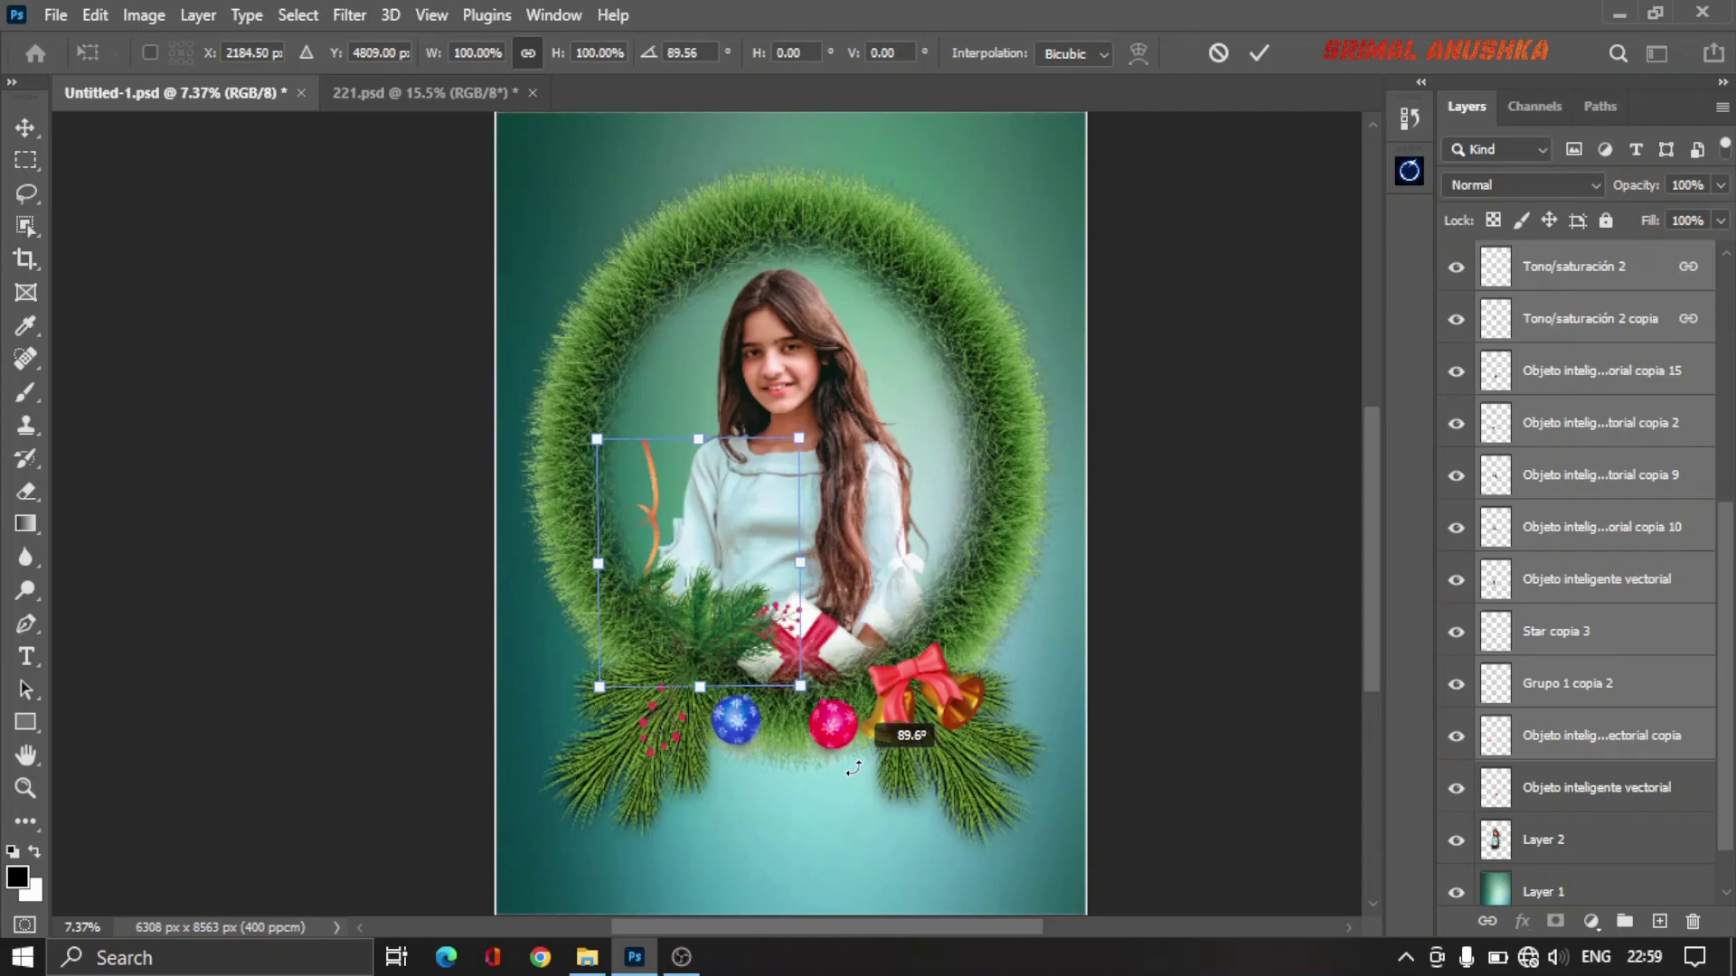
{"action": "scroll", "coordinate": [755, 624], "scroll_direction": "up", "scroll_amount": 2}
{"action": "scroll", "coordinate": [714, 619], "scroll_direction": "up", "scroll_amount": 2}
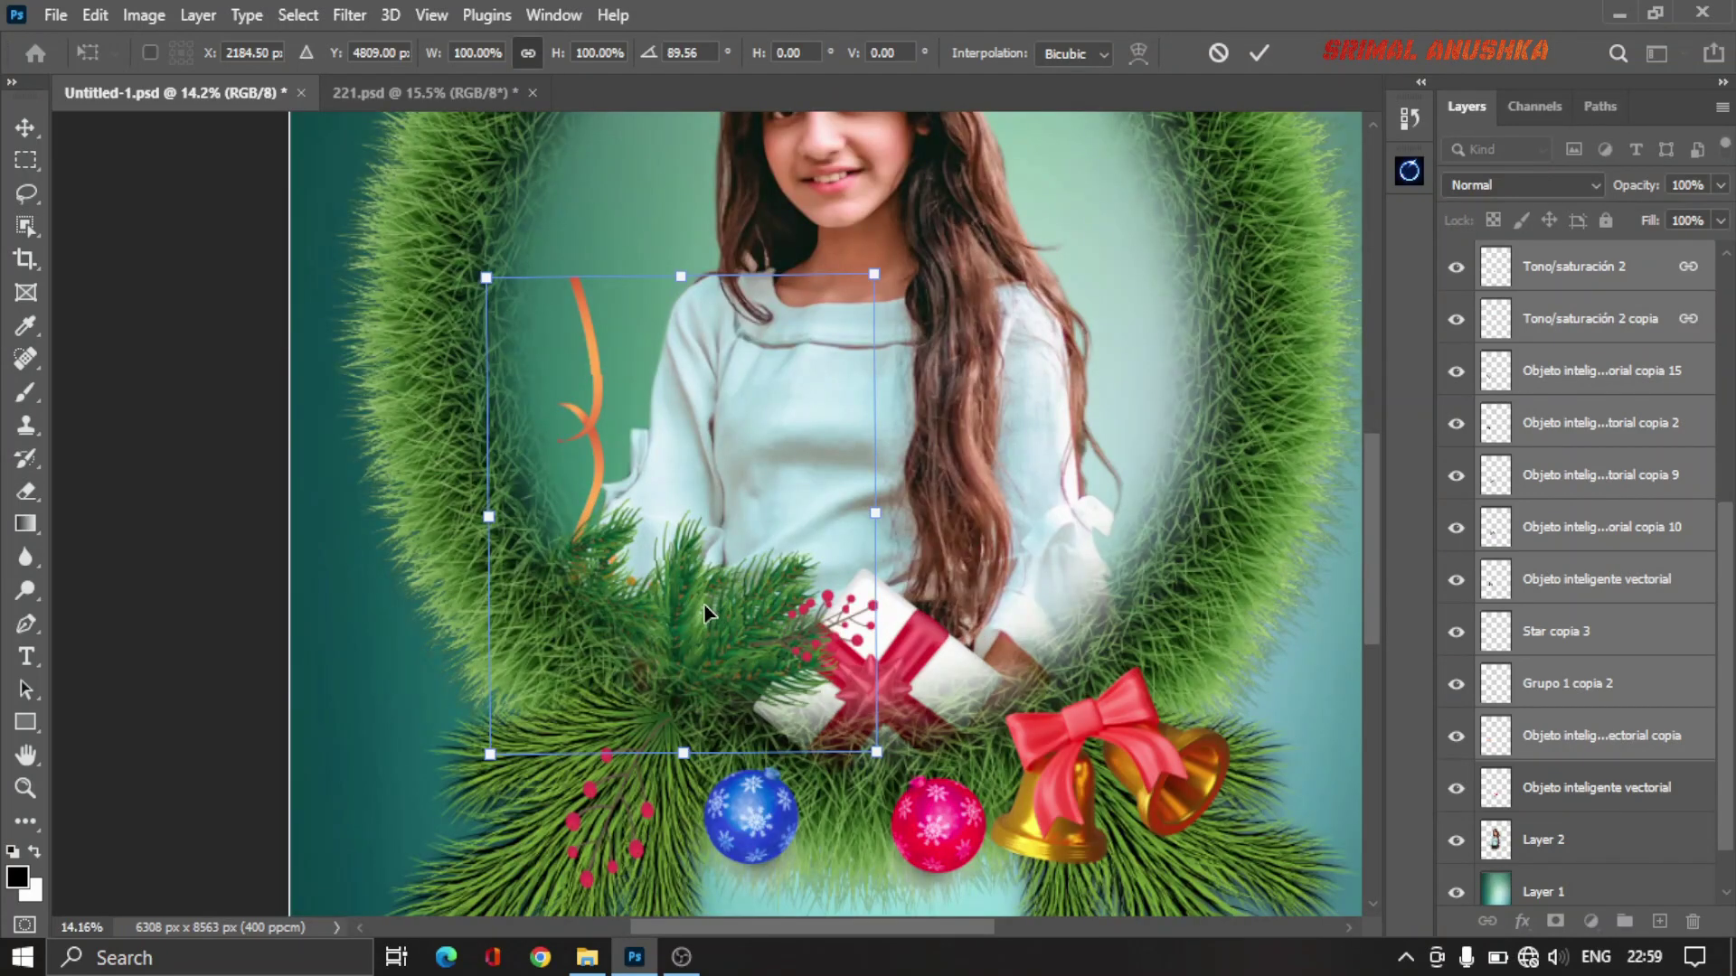
{"action": "left_click_drag", "start_coordinate": [704, 613], "coordinate": [674, 549]}
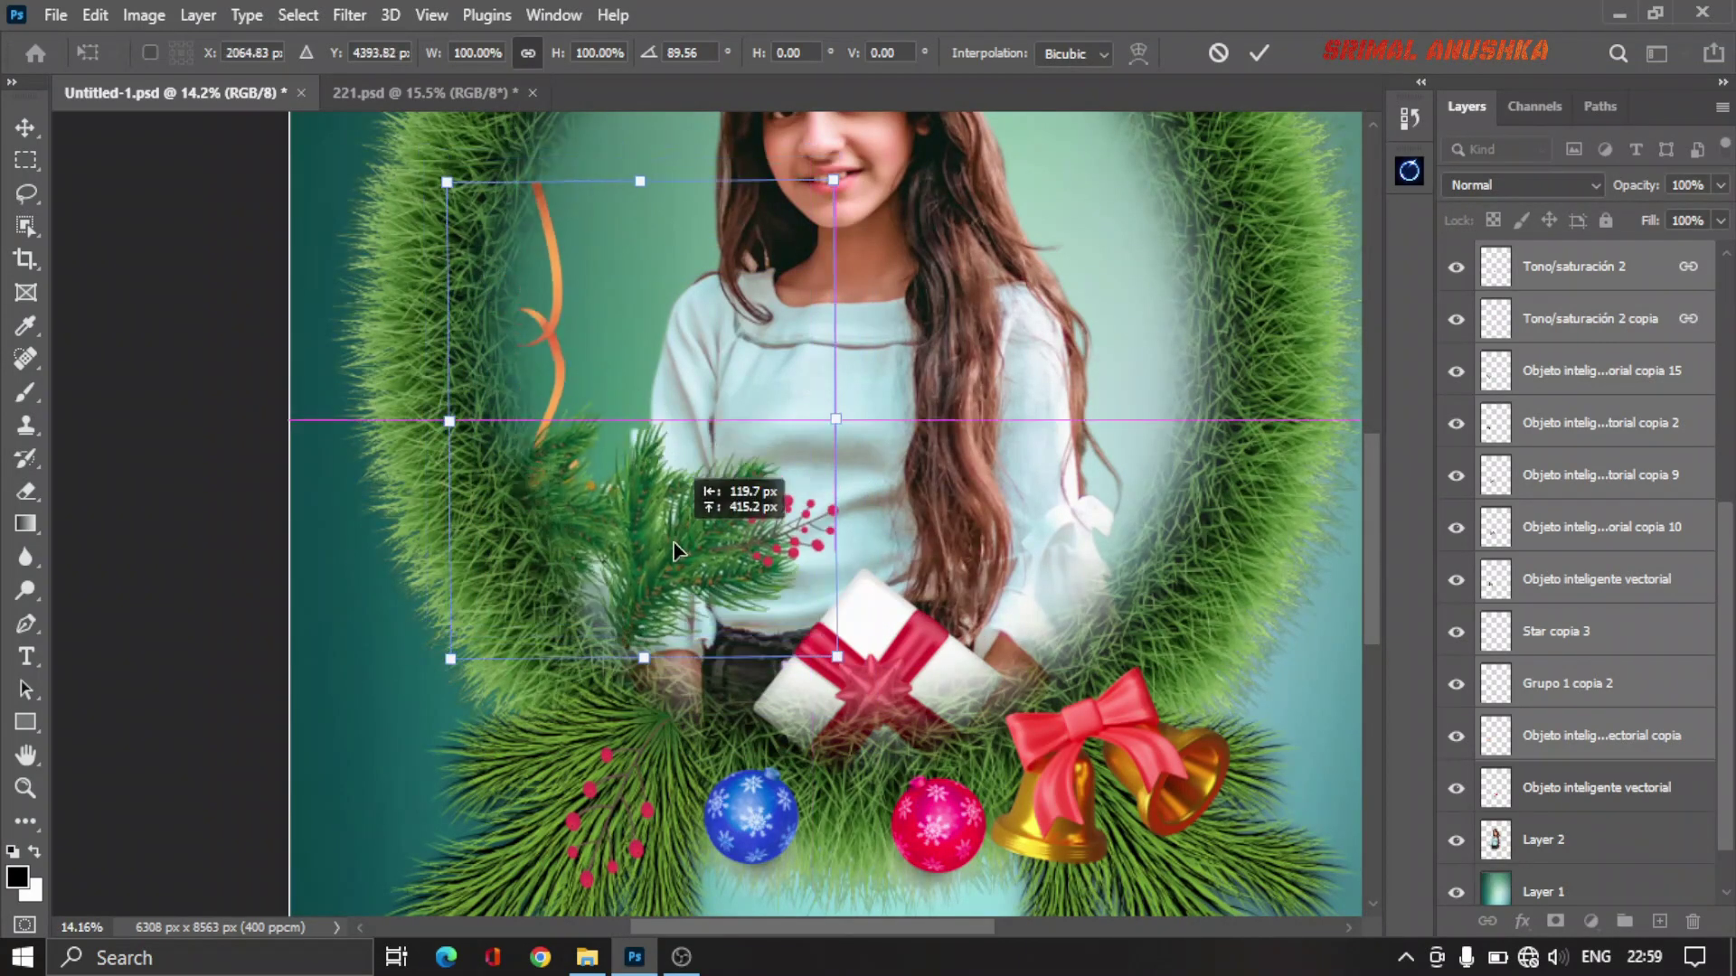
{"action": "left_click_drag", "start_coordinate": [673, 549], "coordinate": [687, 605]}
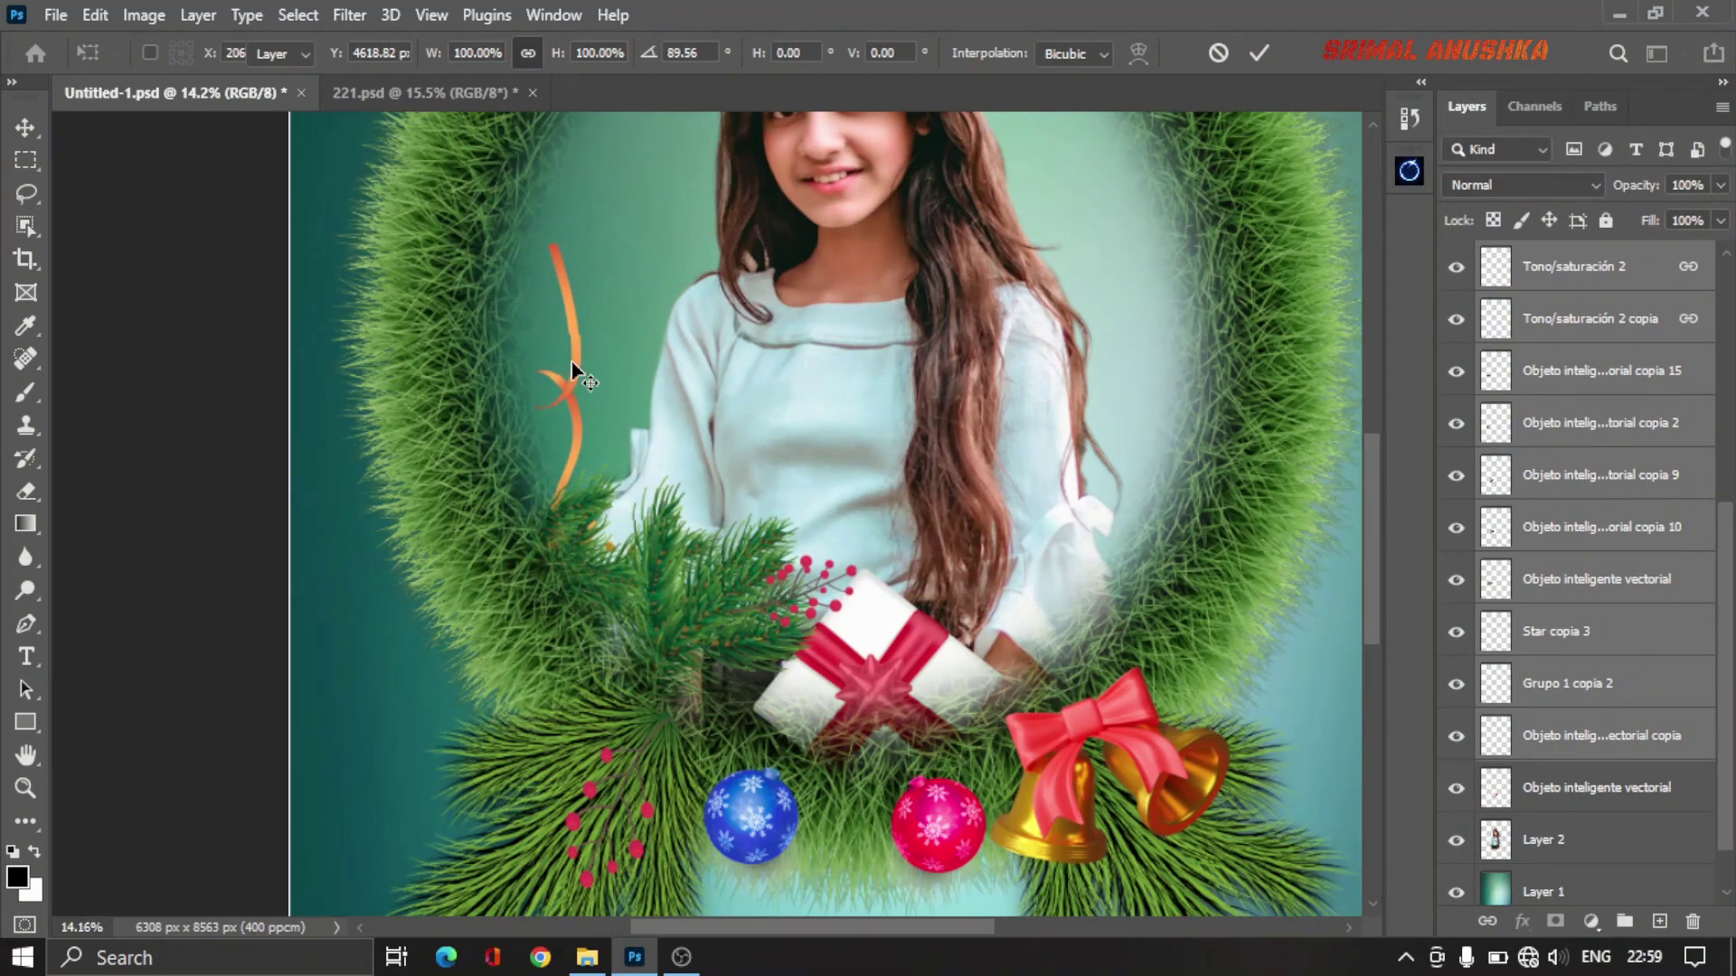
{"action": "key", "text": "Return"}
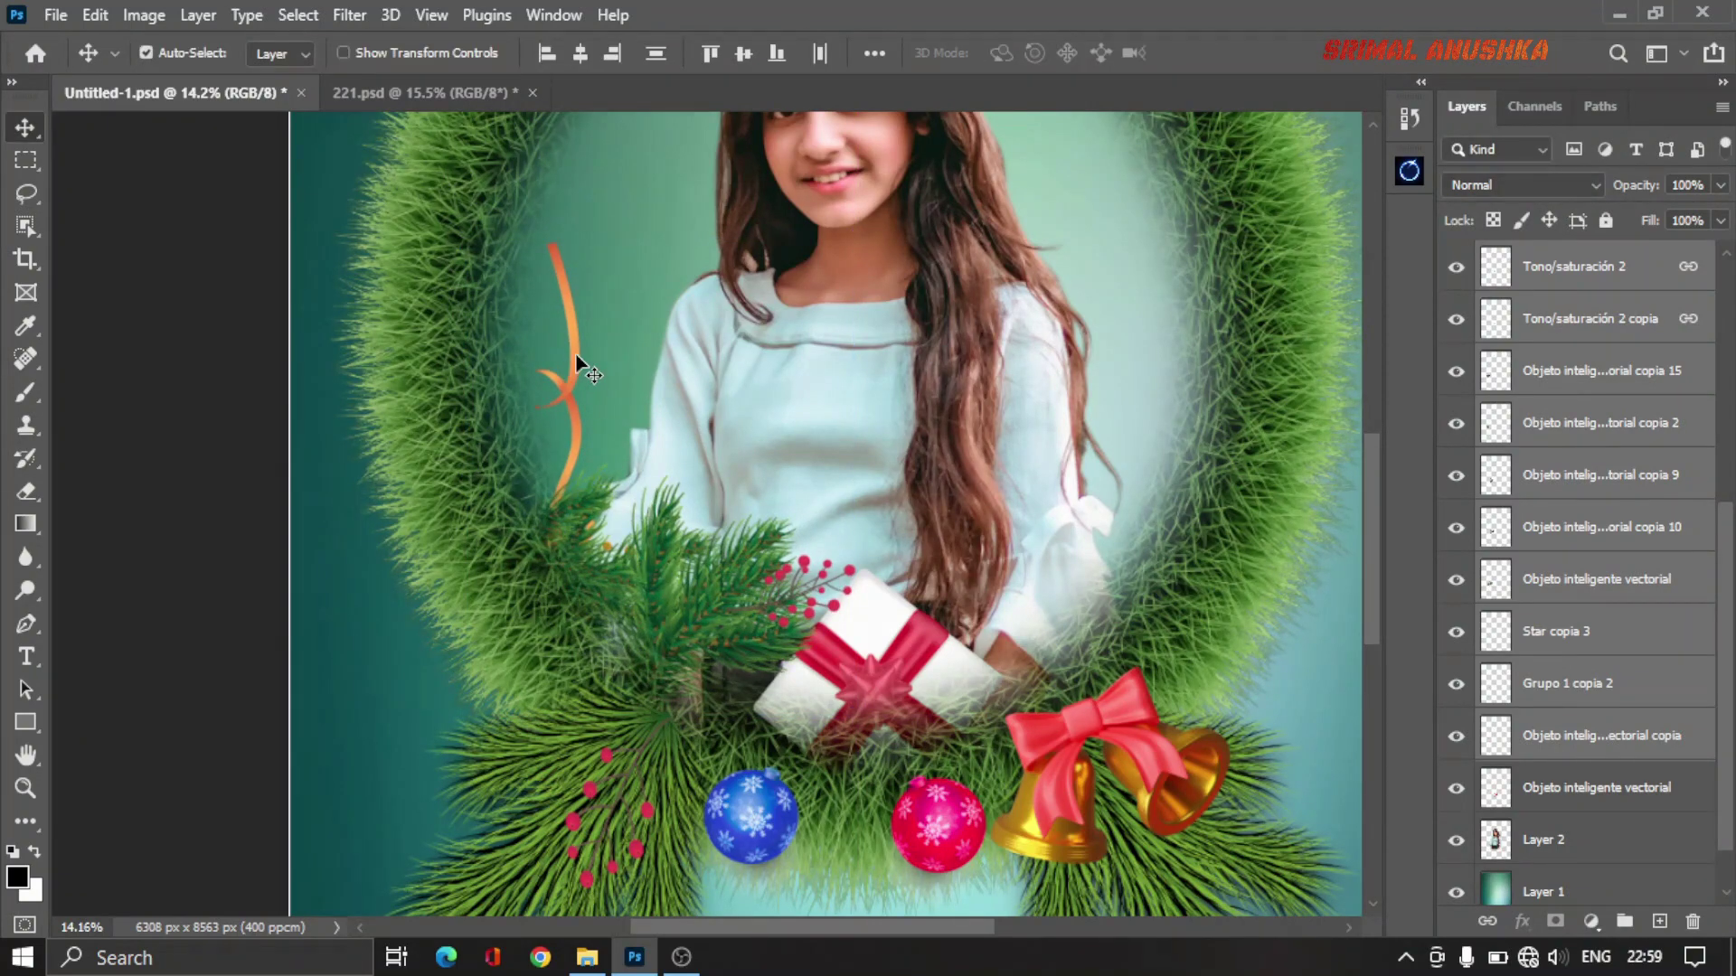
Step: Tilt the orange ribbon to a slant and hang it below the baubles
{"action": "mouse_move", "coordinate": [577, 358]}
{"action": "left_mouse_down"}
{"action": "mouse_move", "coordinate": [620, 367]}
{"action": "mouse_move", "coordinate": [559, 374]}
{"action": "mouse_move", "coordinate": [1041, 460]}
{"action": "mouse_move", "coordinate": [1313, 541]}
{"action": "left_mouse_up"}
{"action": "left_click", "coordinate": [567, 380]}
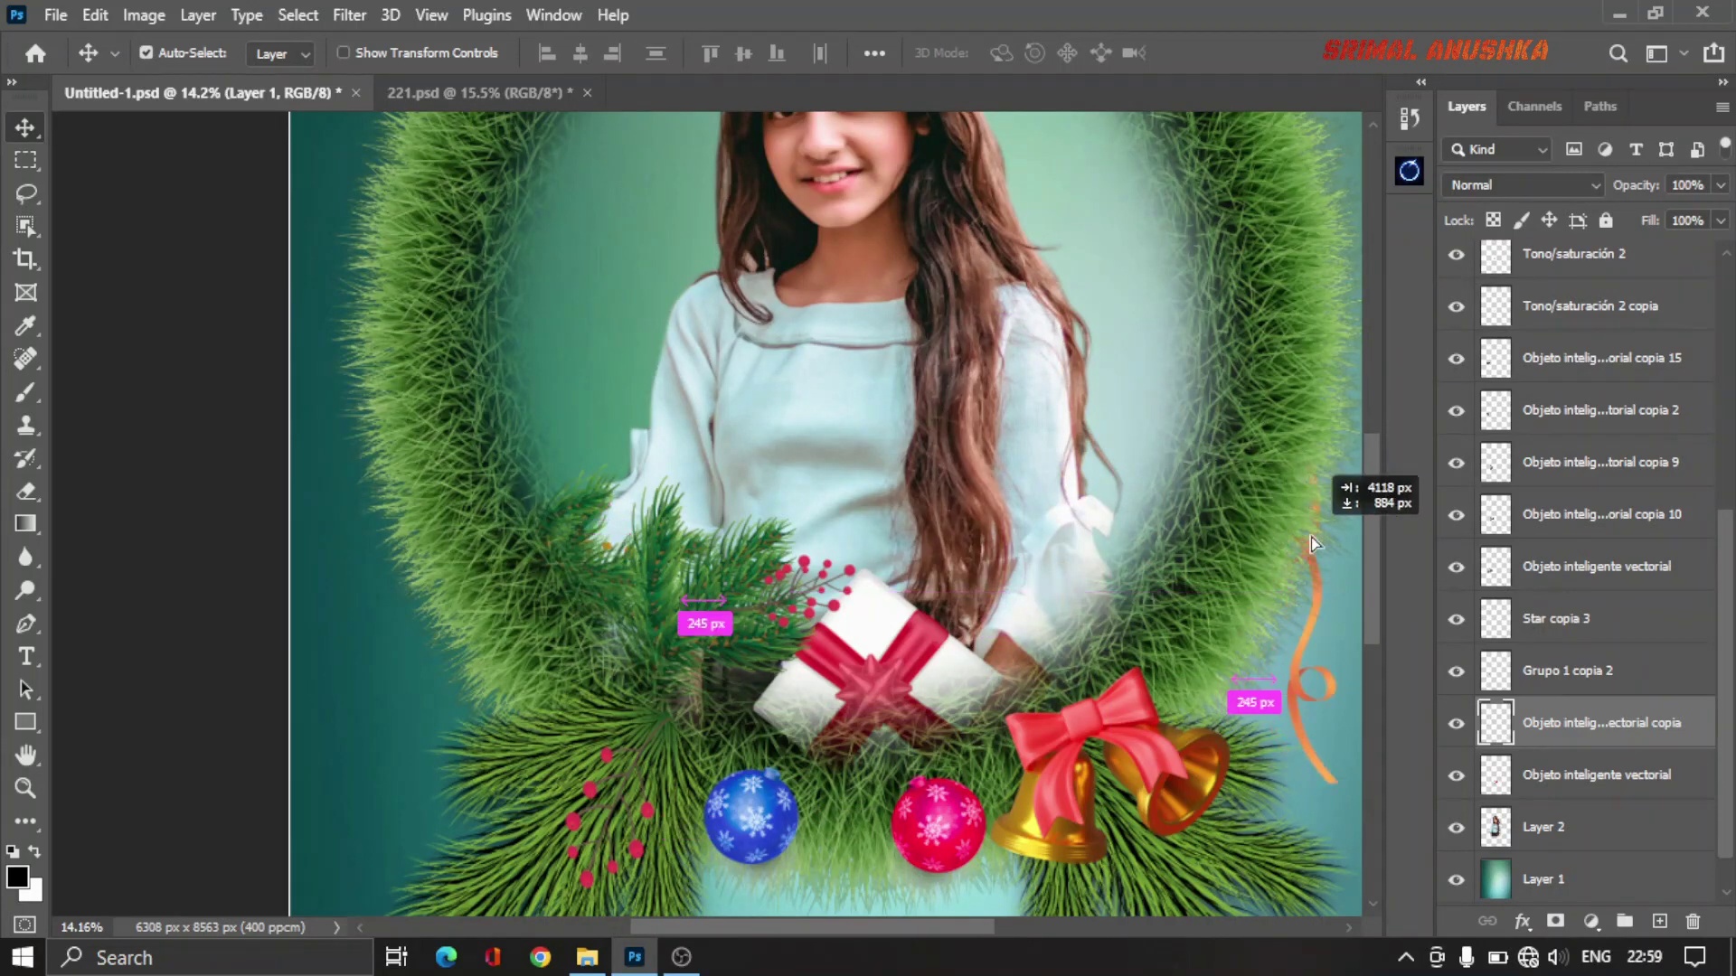
{"action": "scroll", "coordinate": [1311, 538], "scroll_direction": "down", "scroll_amount": 2}
{"action": "key", "text": "ctrl+t"}
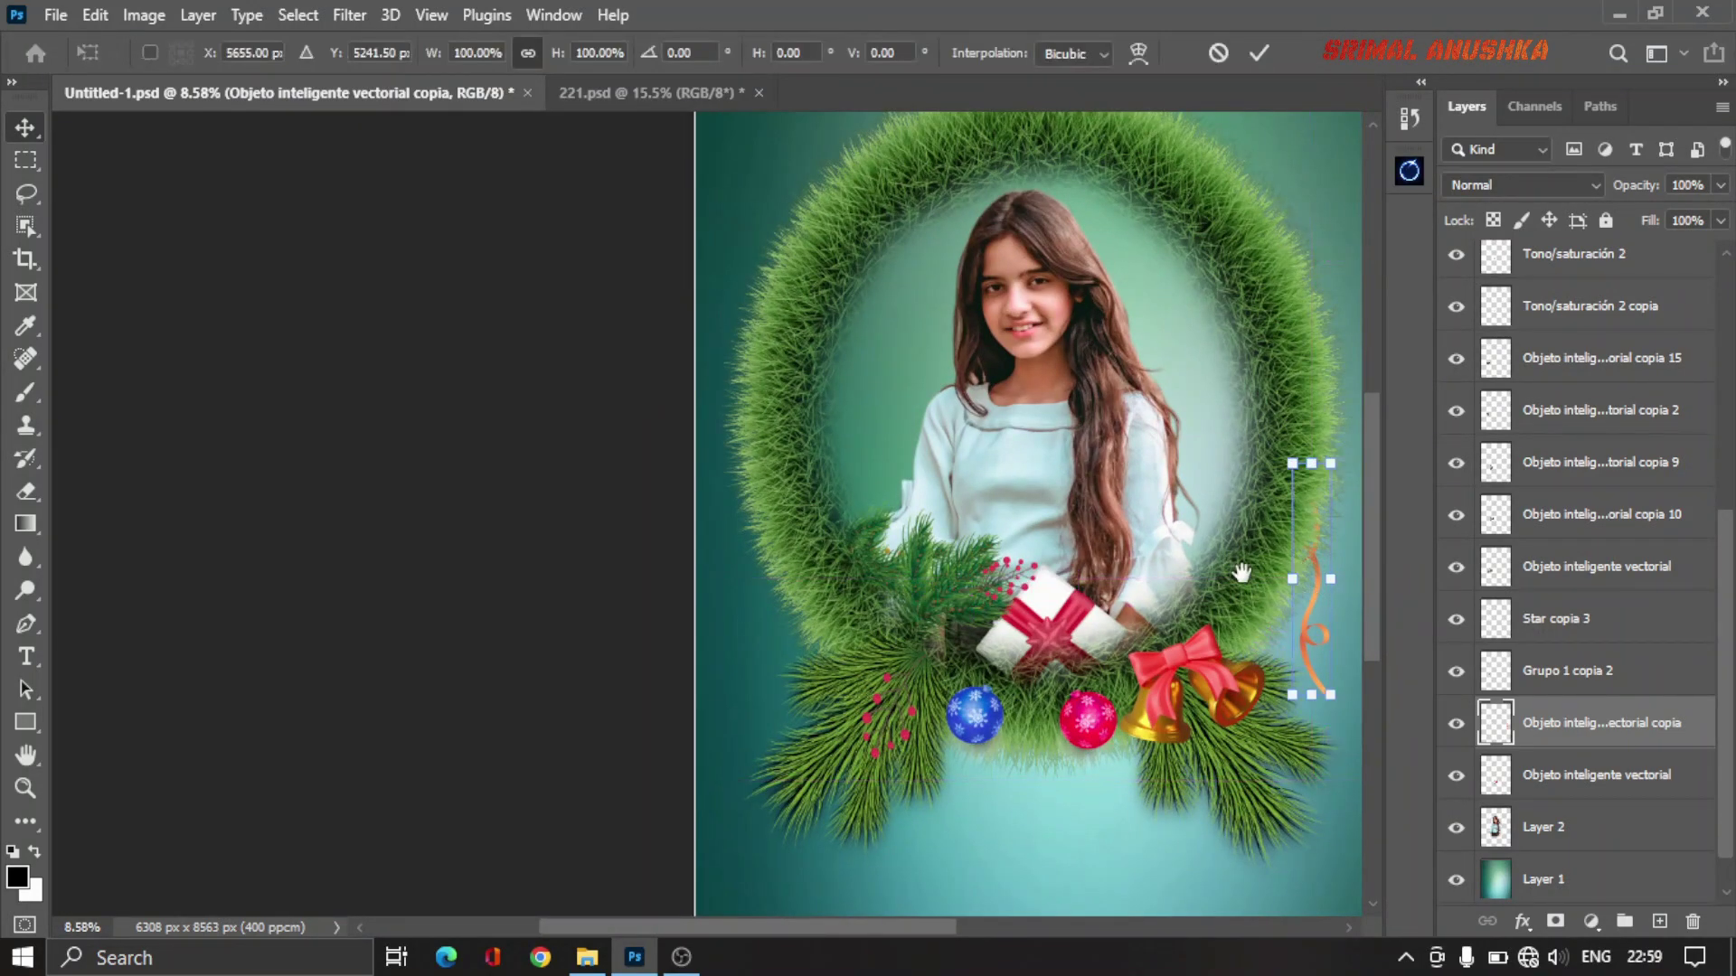
{"action": "left_click_drag", "start_coordinate": [1241, 573], "coordinate": [1000, 545]}
{"action": "mouse_move", "coordinate": [1131, 447]}
{"action": "left_mouse_down"}
{"action": "mouse_move", "coordinate": [1170, 561]}
{"action": "mouse_move", "coordinate": [1128, 511]}
{"action": "left_mouse_up"}
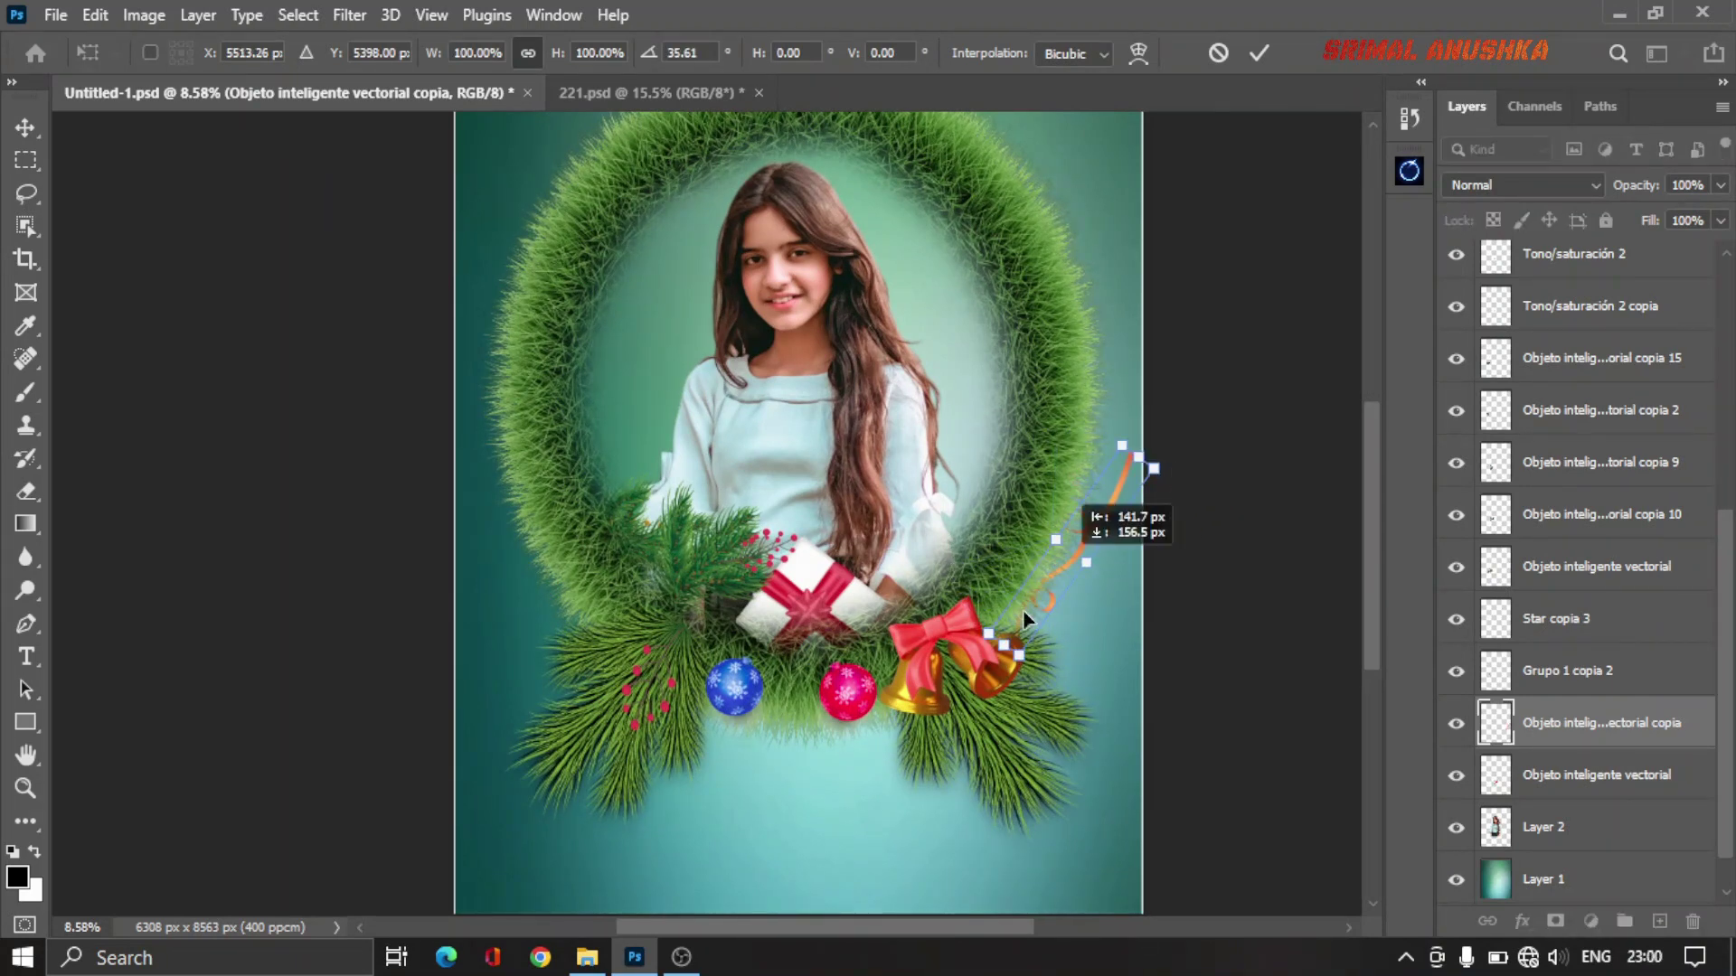
{"action": "left_click_drag", "start_coordinate": [1022, 609], "coordinate": [893, 693]}
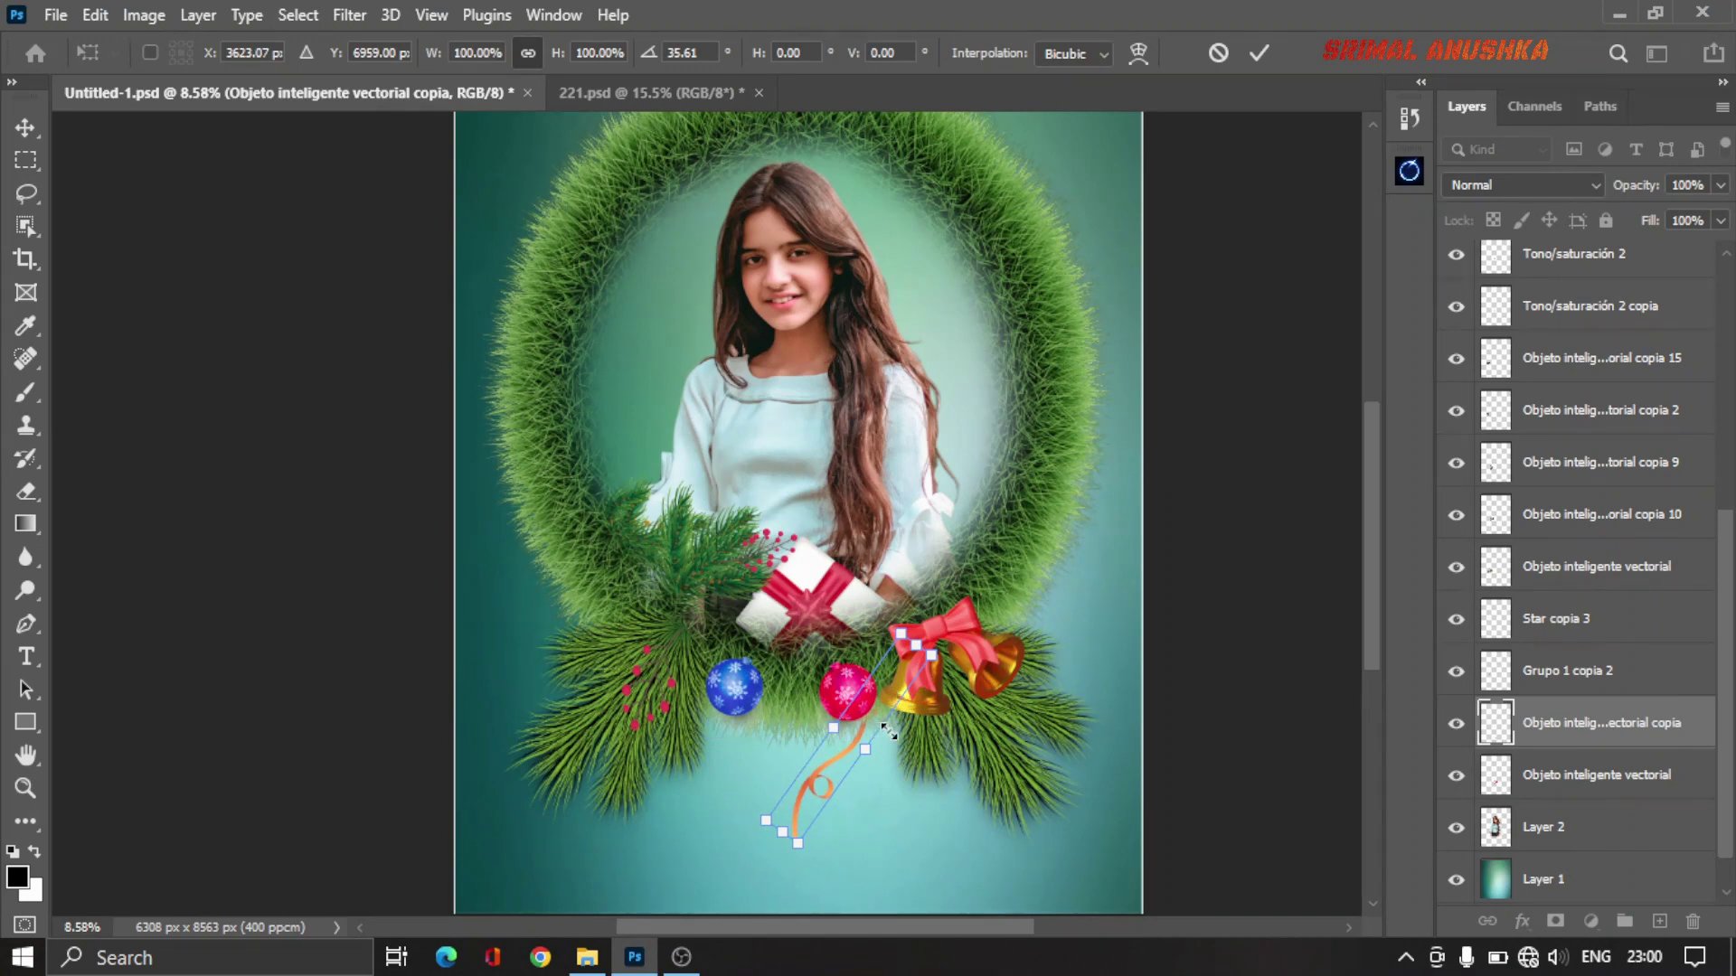
{"action": "key", "text": "Return"}
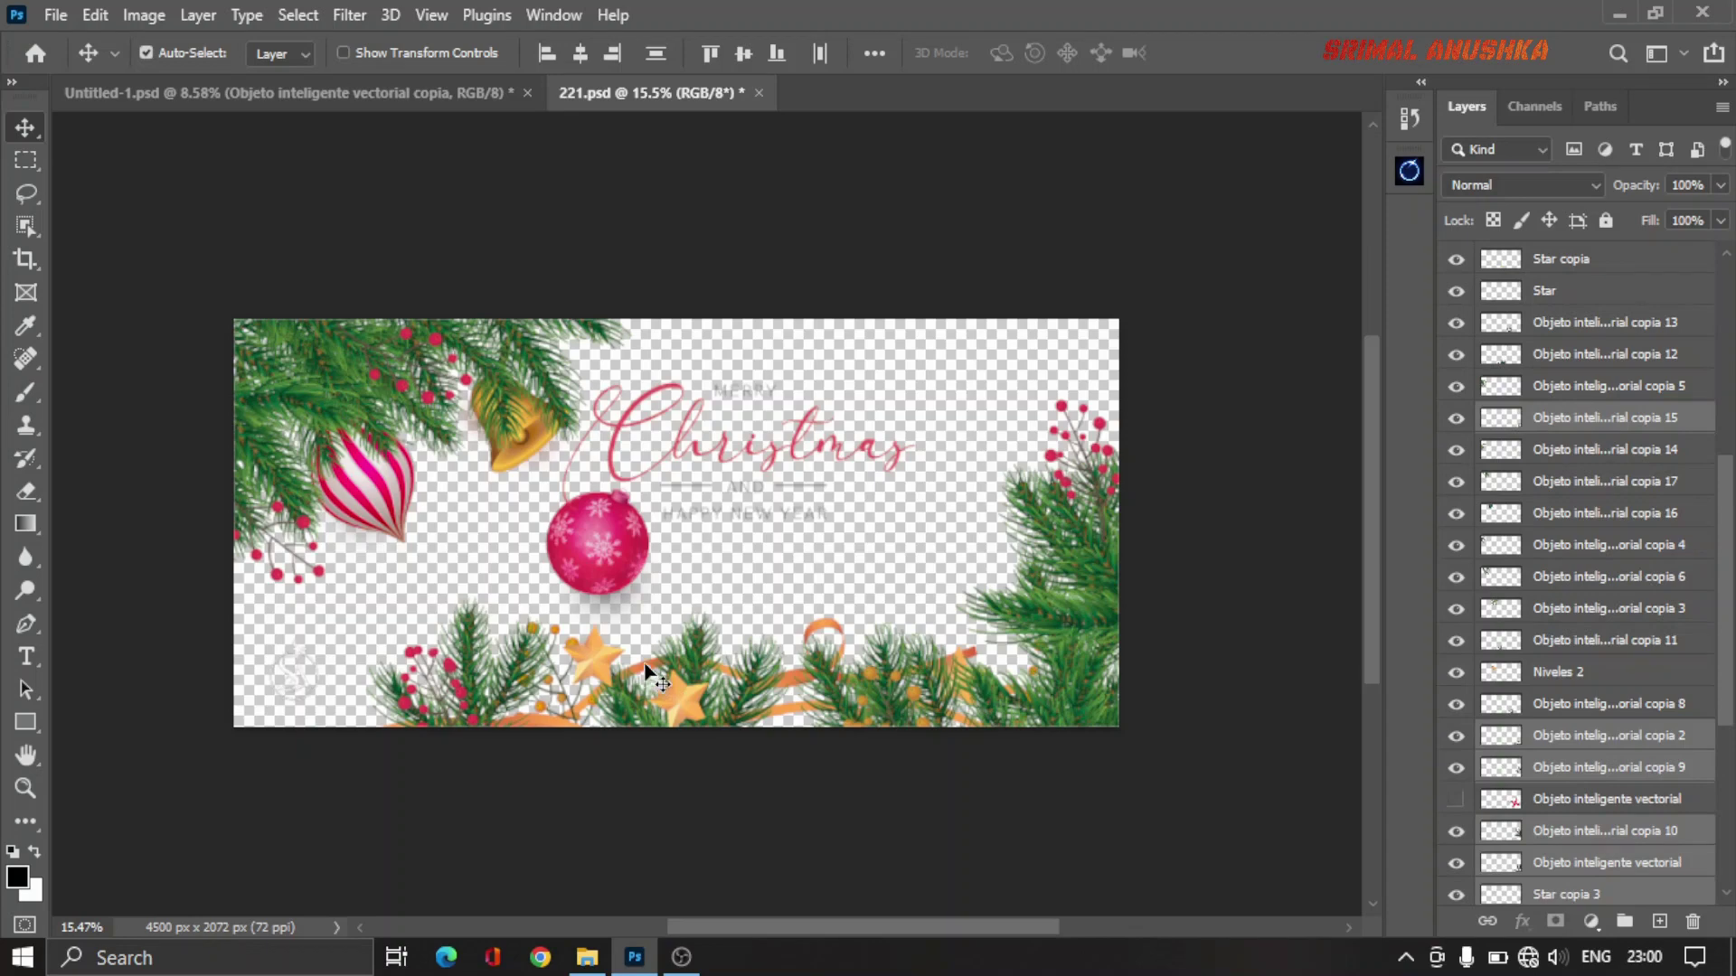
Step: Drag a second ribbon from the 221.psd ornament sheet into the wreath portrait, ready to transform
{"action": "left_click_drag", "start_coordinate": [647, 674], "coordinate": [407, 200]}
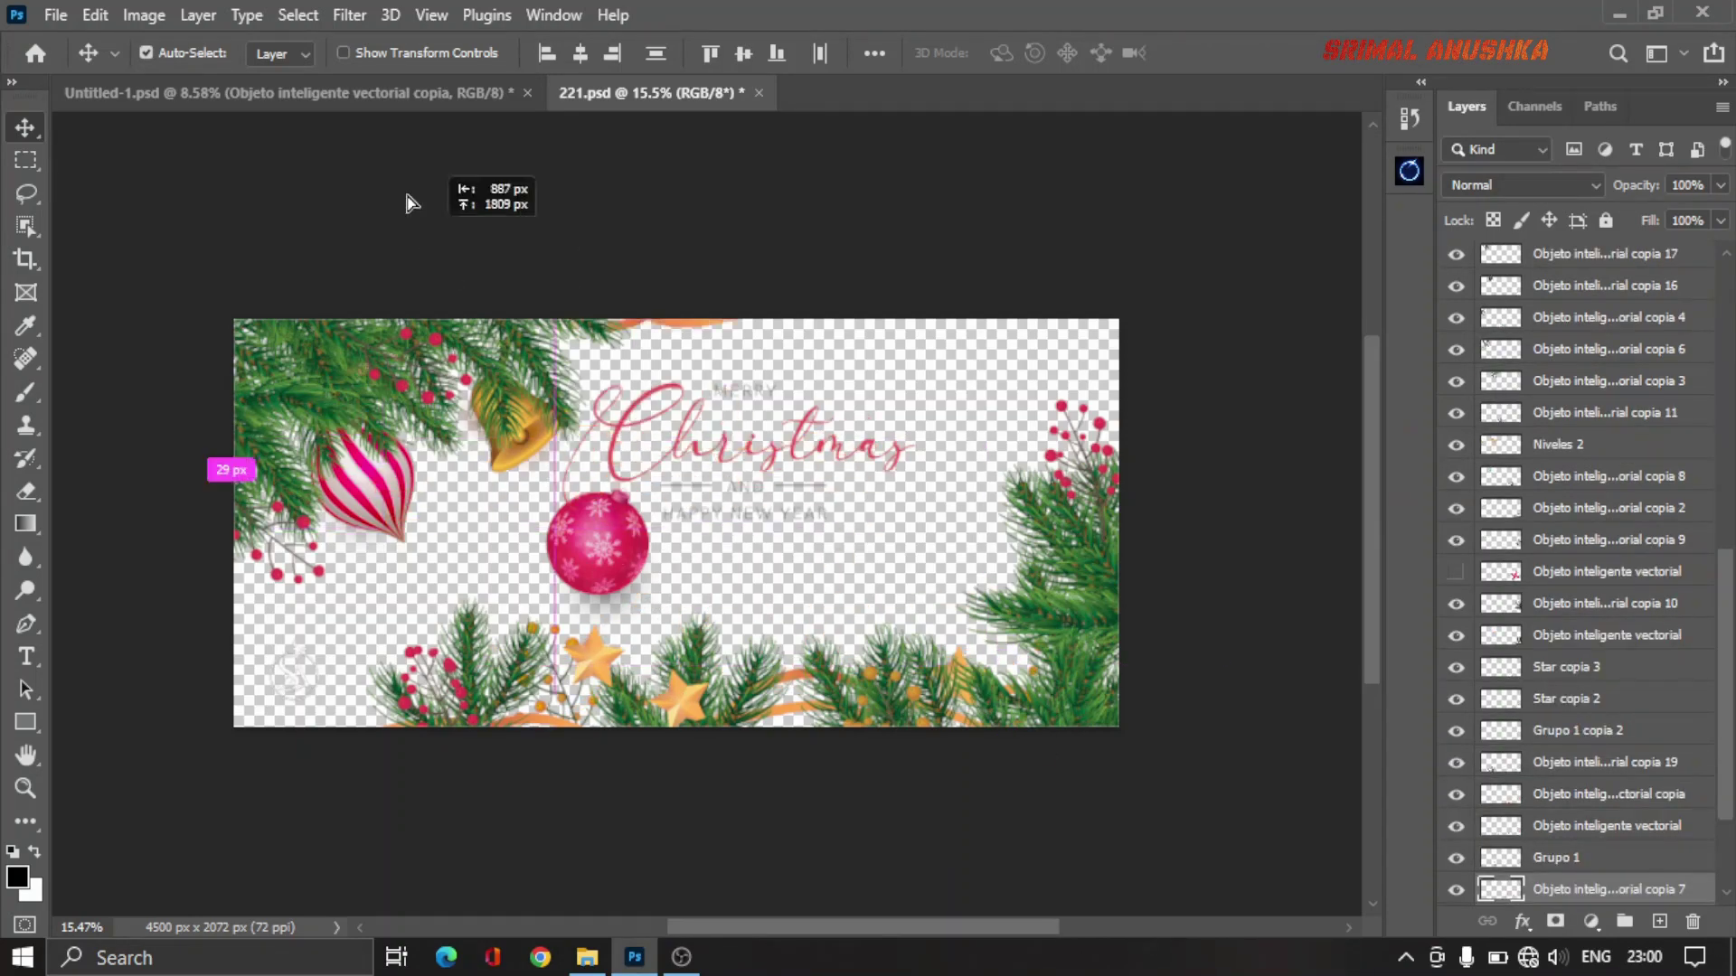
{"action": "left_click_drag", "start_coordinate": [407, 201], "coordinate": [421, 216]}
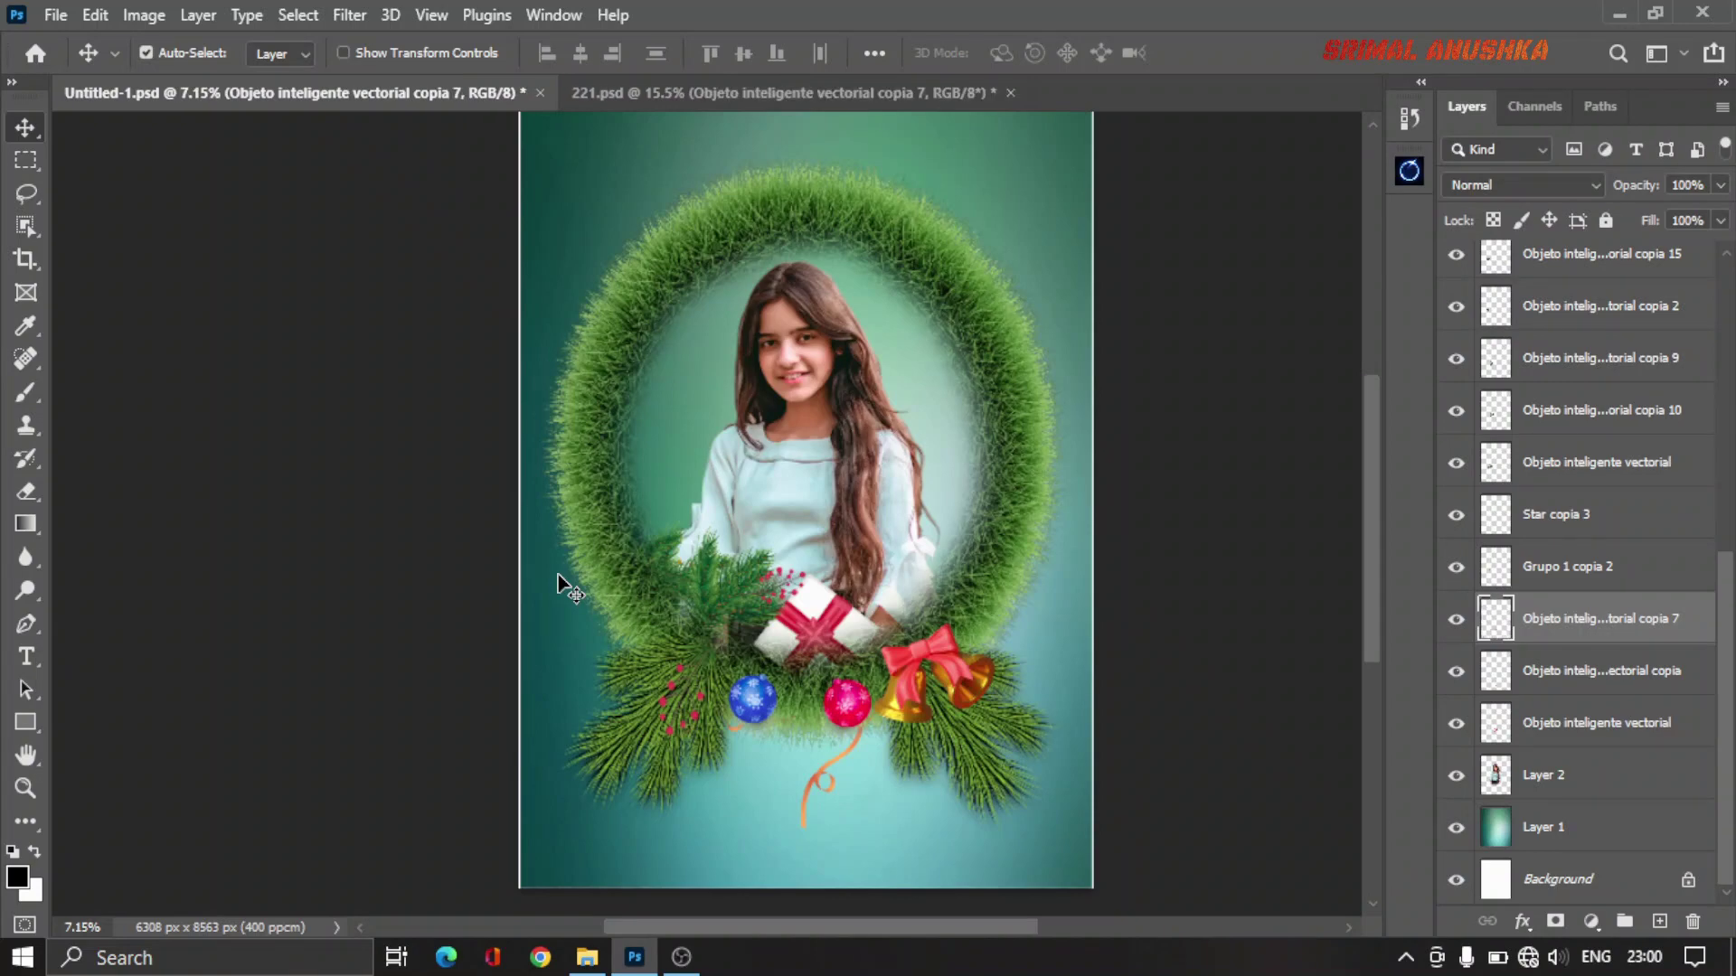
{"action": "scroll", "coordinate": [676, 694], "scroll_direction": "up", "scroll_amount": 1}
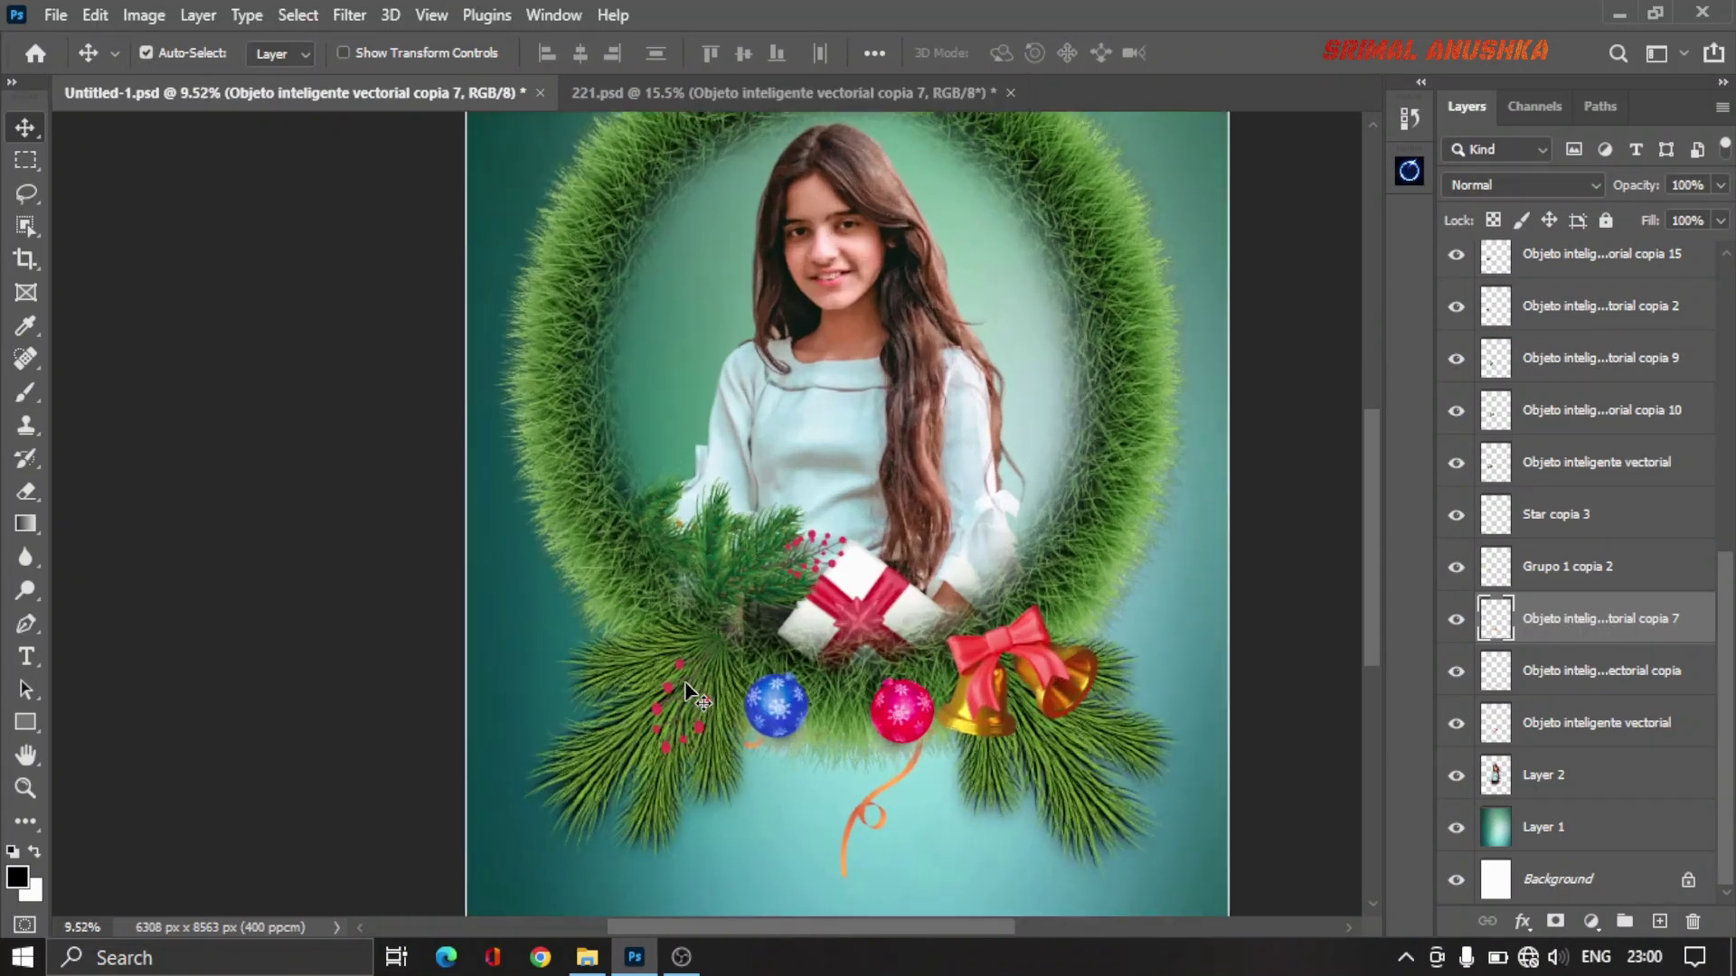
{"action": "scroll", "coordinate": [687, 696], "scroll_direction": "up", "scroll_amount": 1}
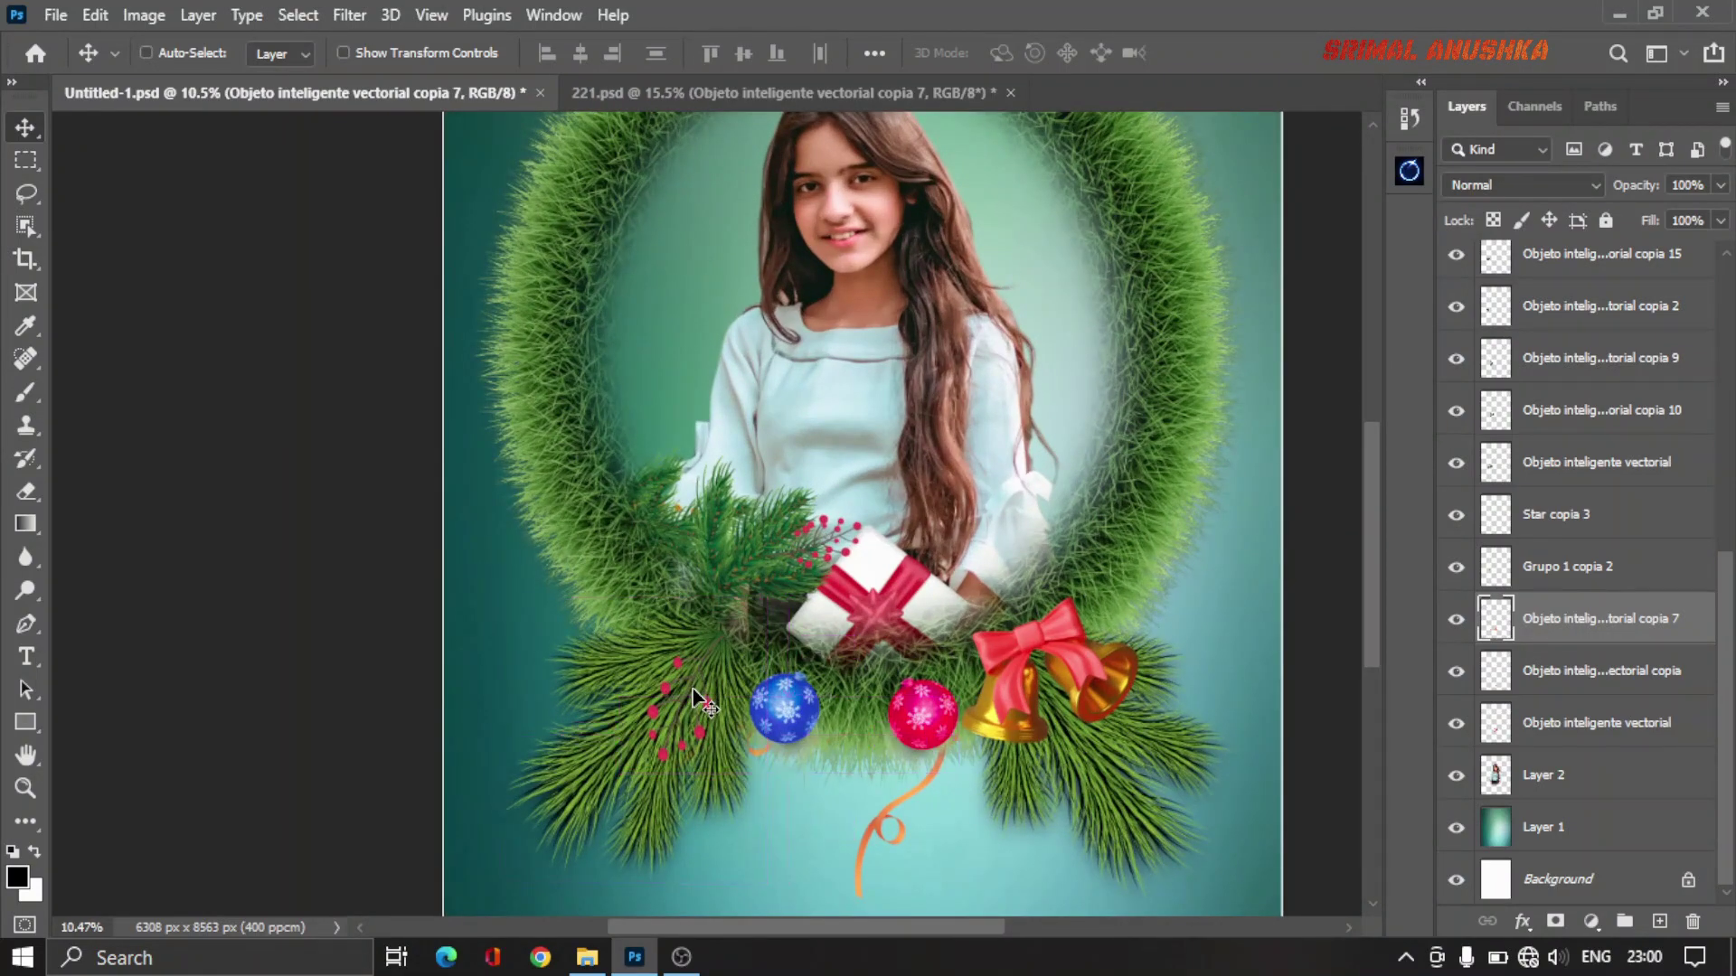
{"action": "key", "text": "ctrl+t"}
Step: Position the new ribbon beneath the blue bauble and commit the transform
{"action": "left_click_drag", "start_coordinate": [827, 777], "coordinate": [937, 801]}
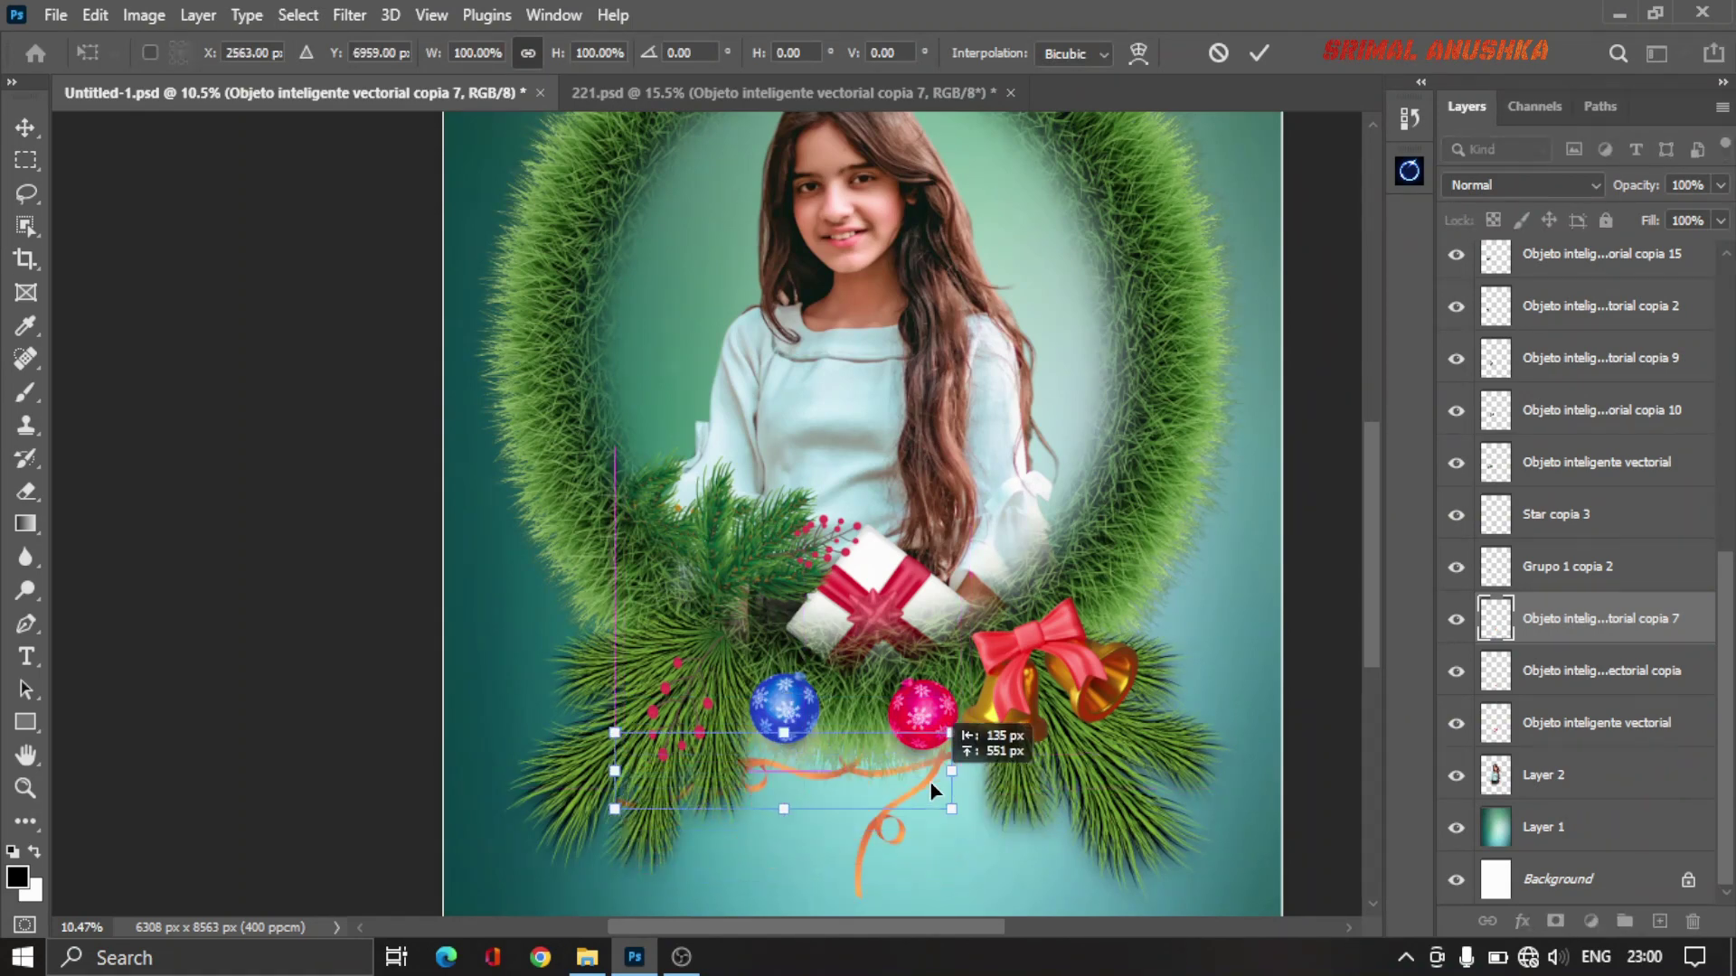
{"action": "mouse_move", "coordinate": [937, 801]}
{"action": "left_mouse_down"}
{"action": "mouse_move", "coordinate": [925, 767]}
{"action": "mouse_move", "coordinate": [834, 789]}
{"action": "mouse_move", "coordinate": [816, 854]}
{"action": "left_mouse_up"}
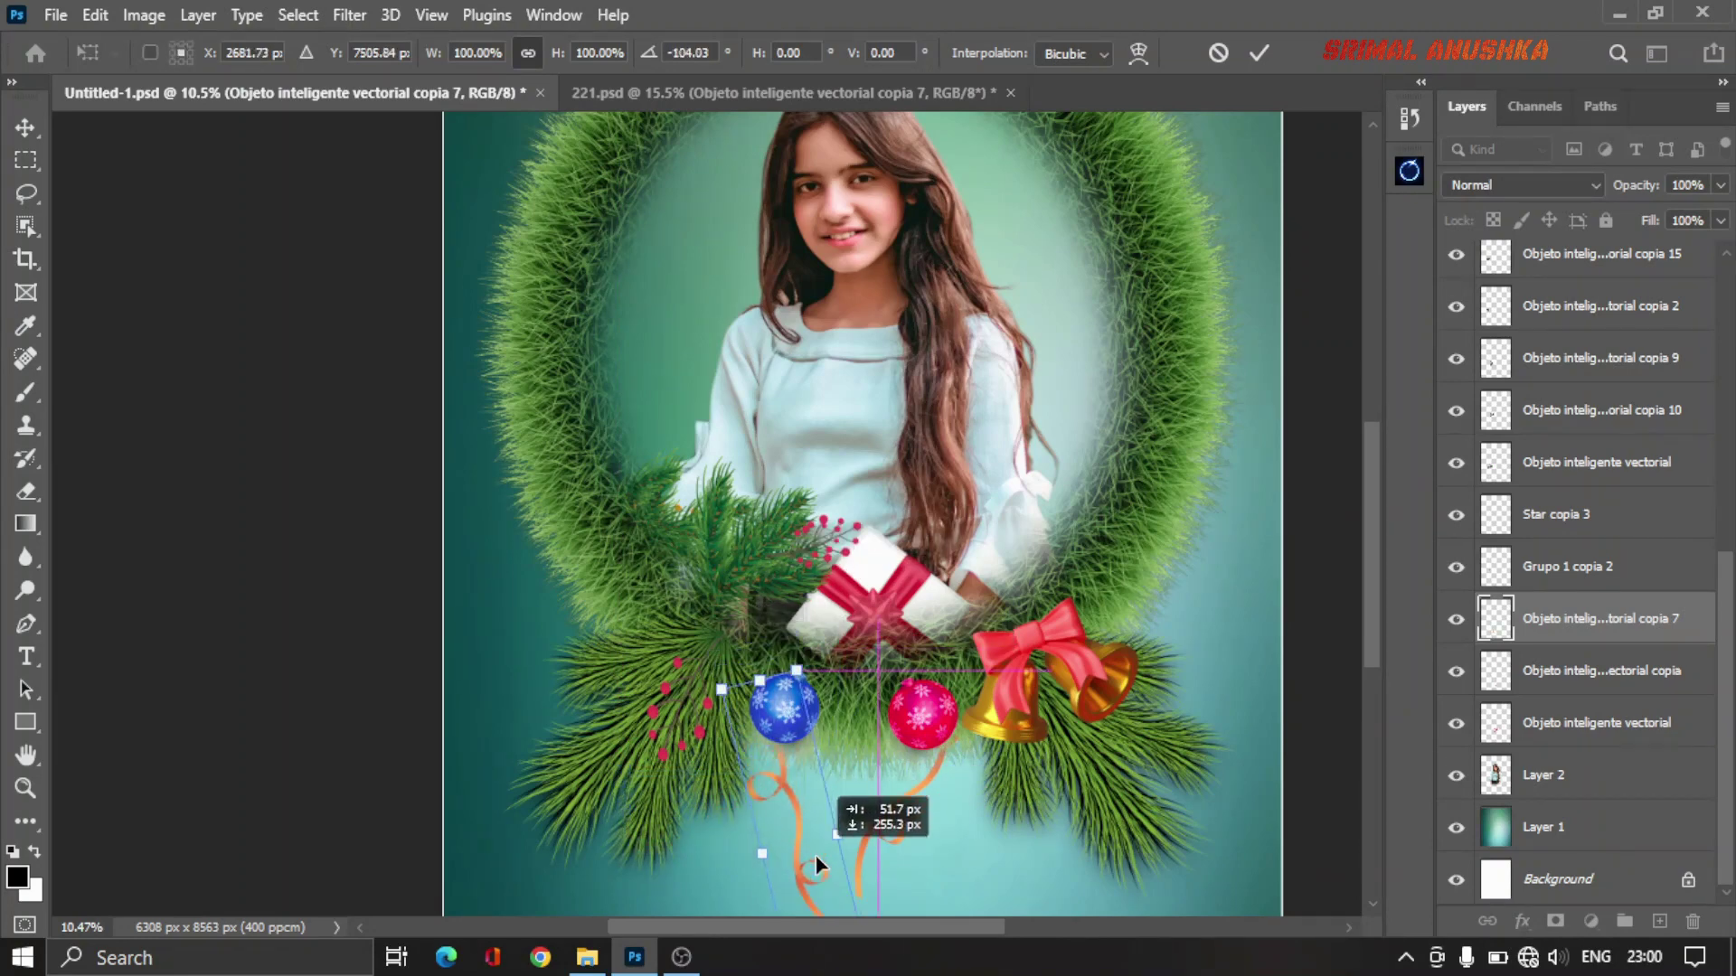
{"action": "key", "text": "ctrl+h"}
{"action": "type", "text": "268"}
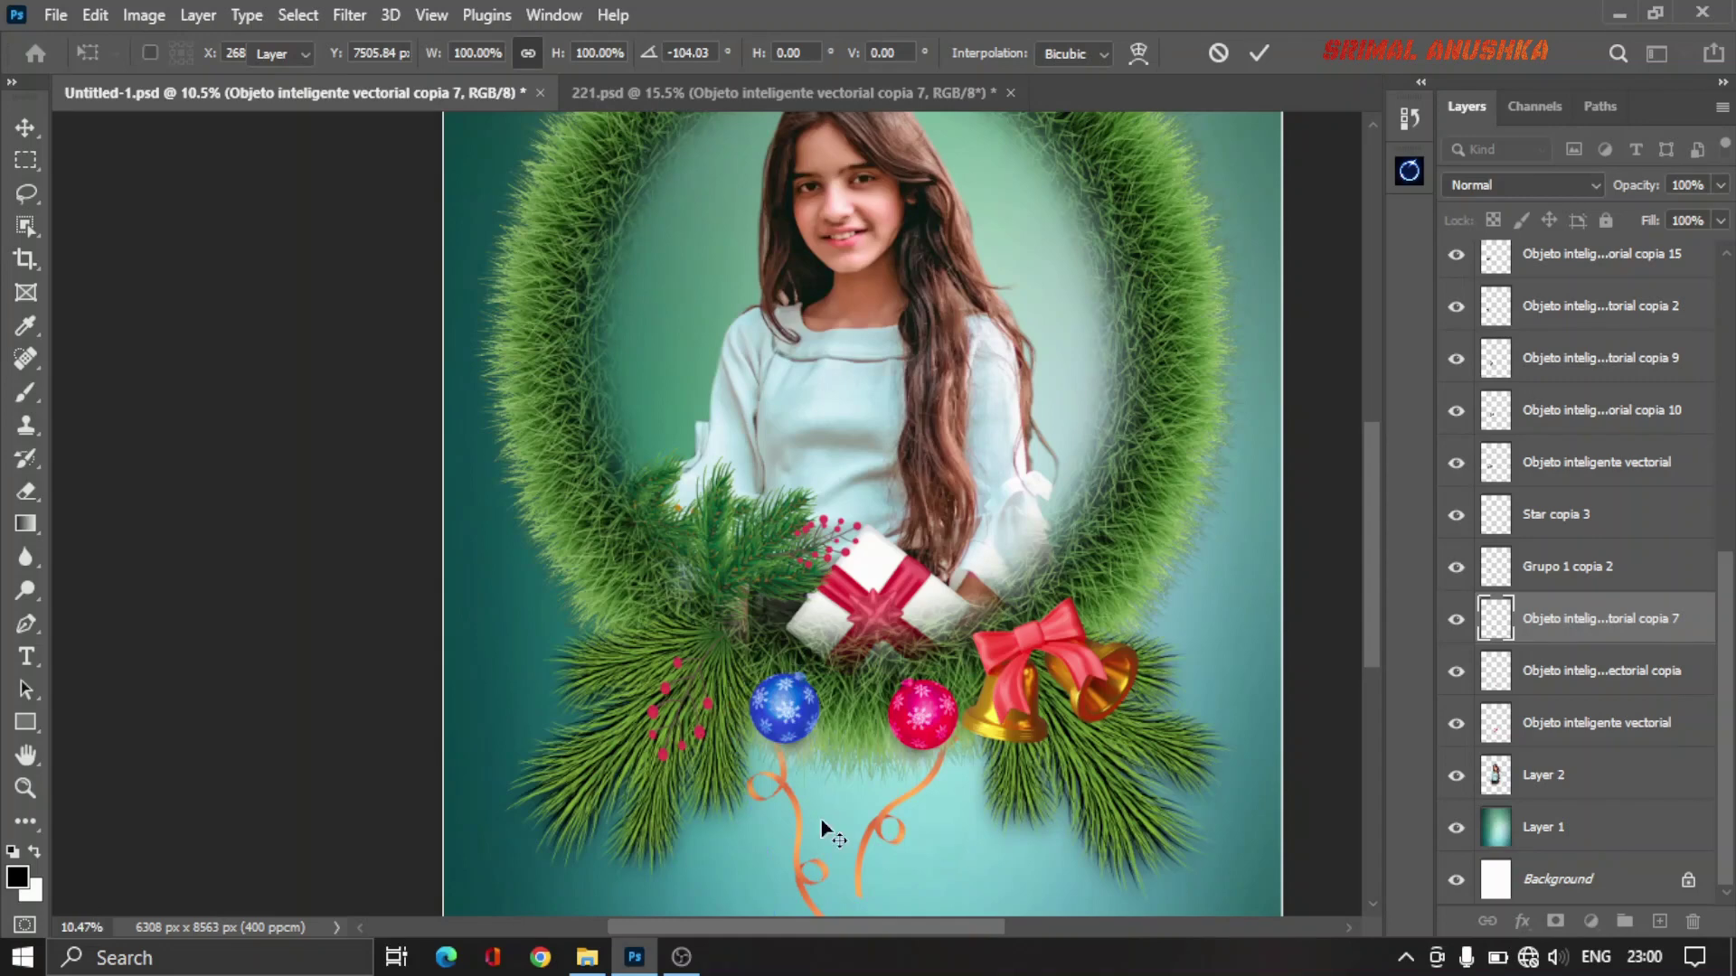
{"action": "key", "text": "Return"}
Step: Recolour the ribbon blue with Hue/Saturation at Hue +165, Saturation +62
{"action": "key", "text": "ctrl+u"}
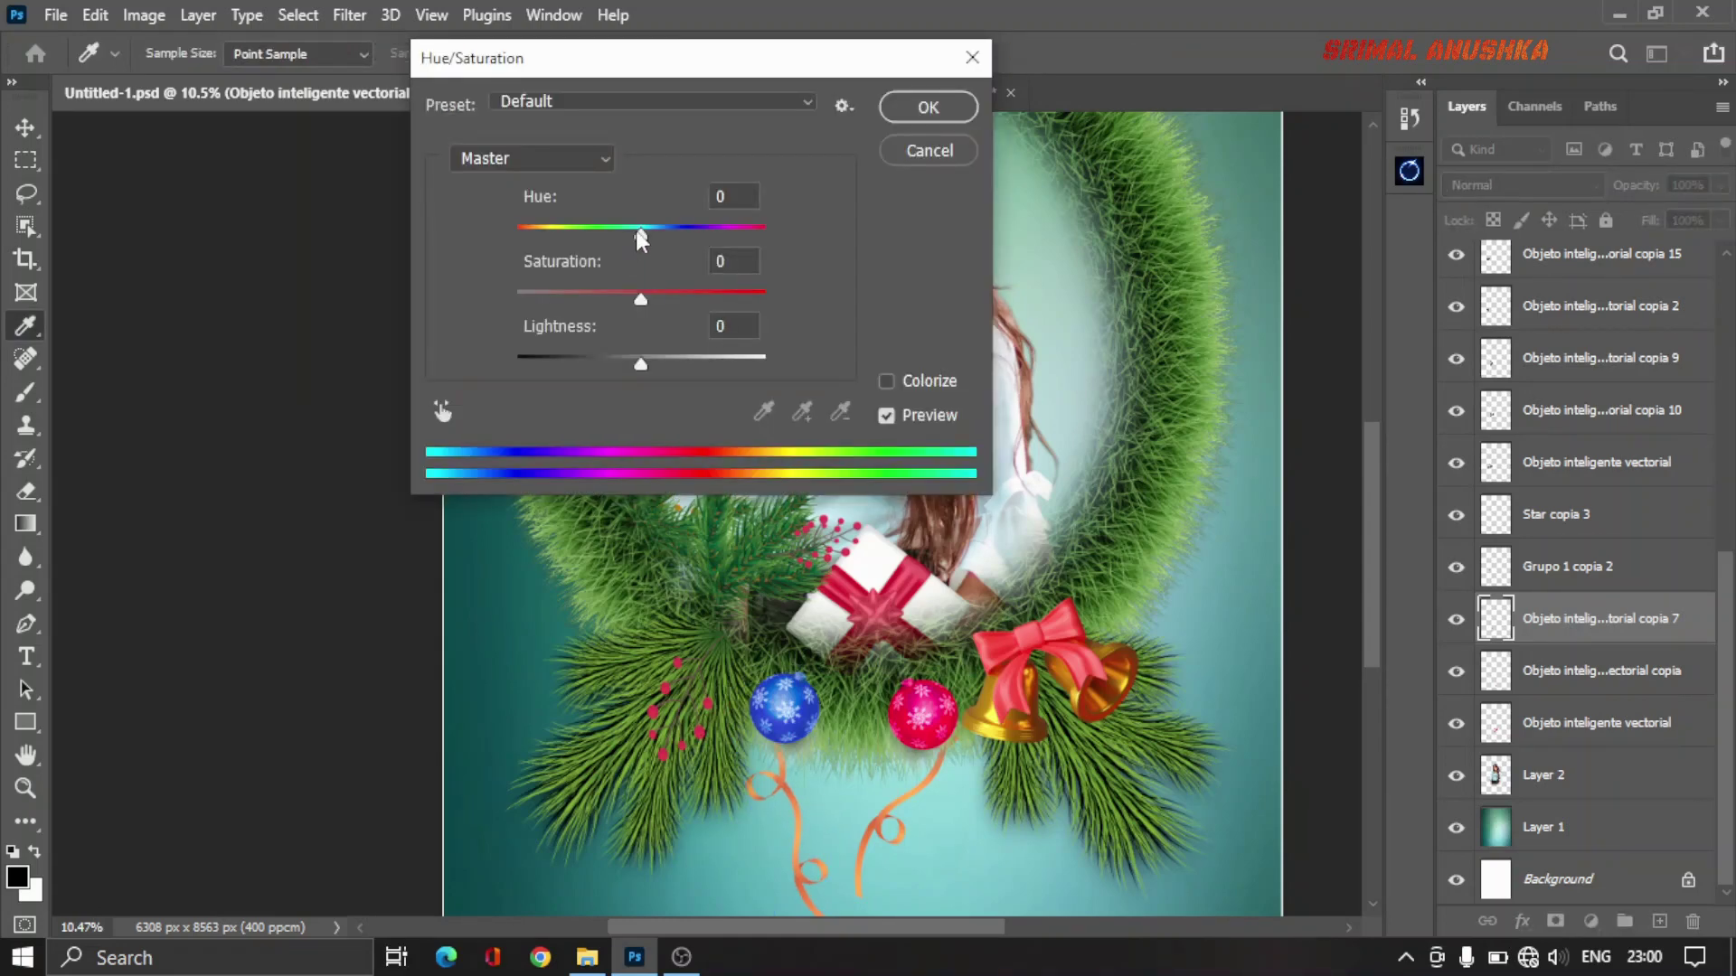
{"action": "mouse_move", "coordinate": [701, 237]}
{"action": "left_mouse_down"}
{"action": "mouse_move", "coordinate": [776, 244]}
{"action": "mouse_move", "coordinate": [775, 269]}
{"action": "mouse_move", "coordinate": [724, 300]}
{"action": "left_mouse_up"}
{"action": "left_click_drag", "start_coordinate": [765, 237], "coordinate": [771, 230]}
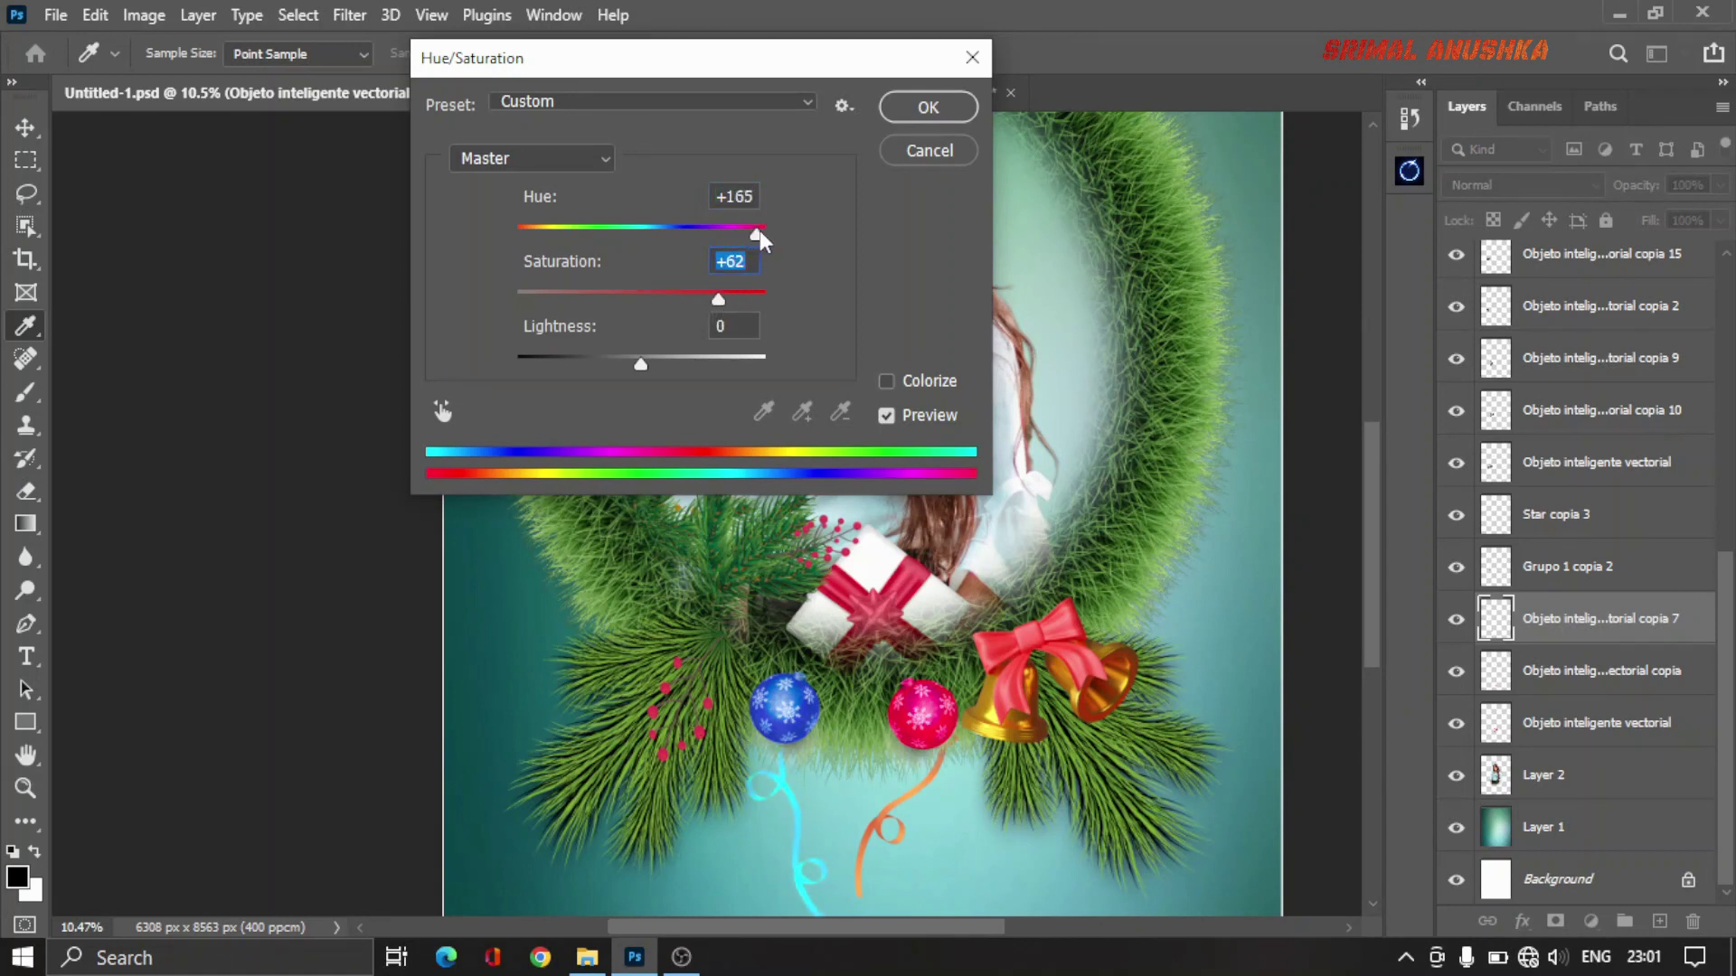
{"action": "key", "text": "Return"}
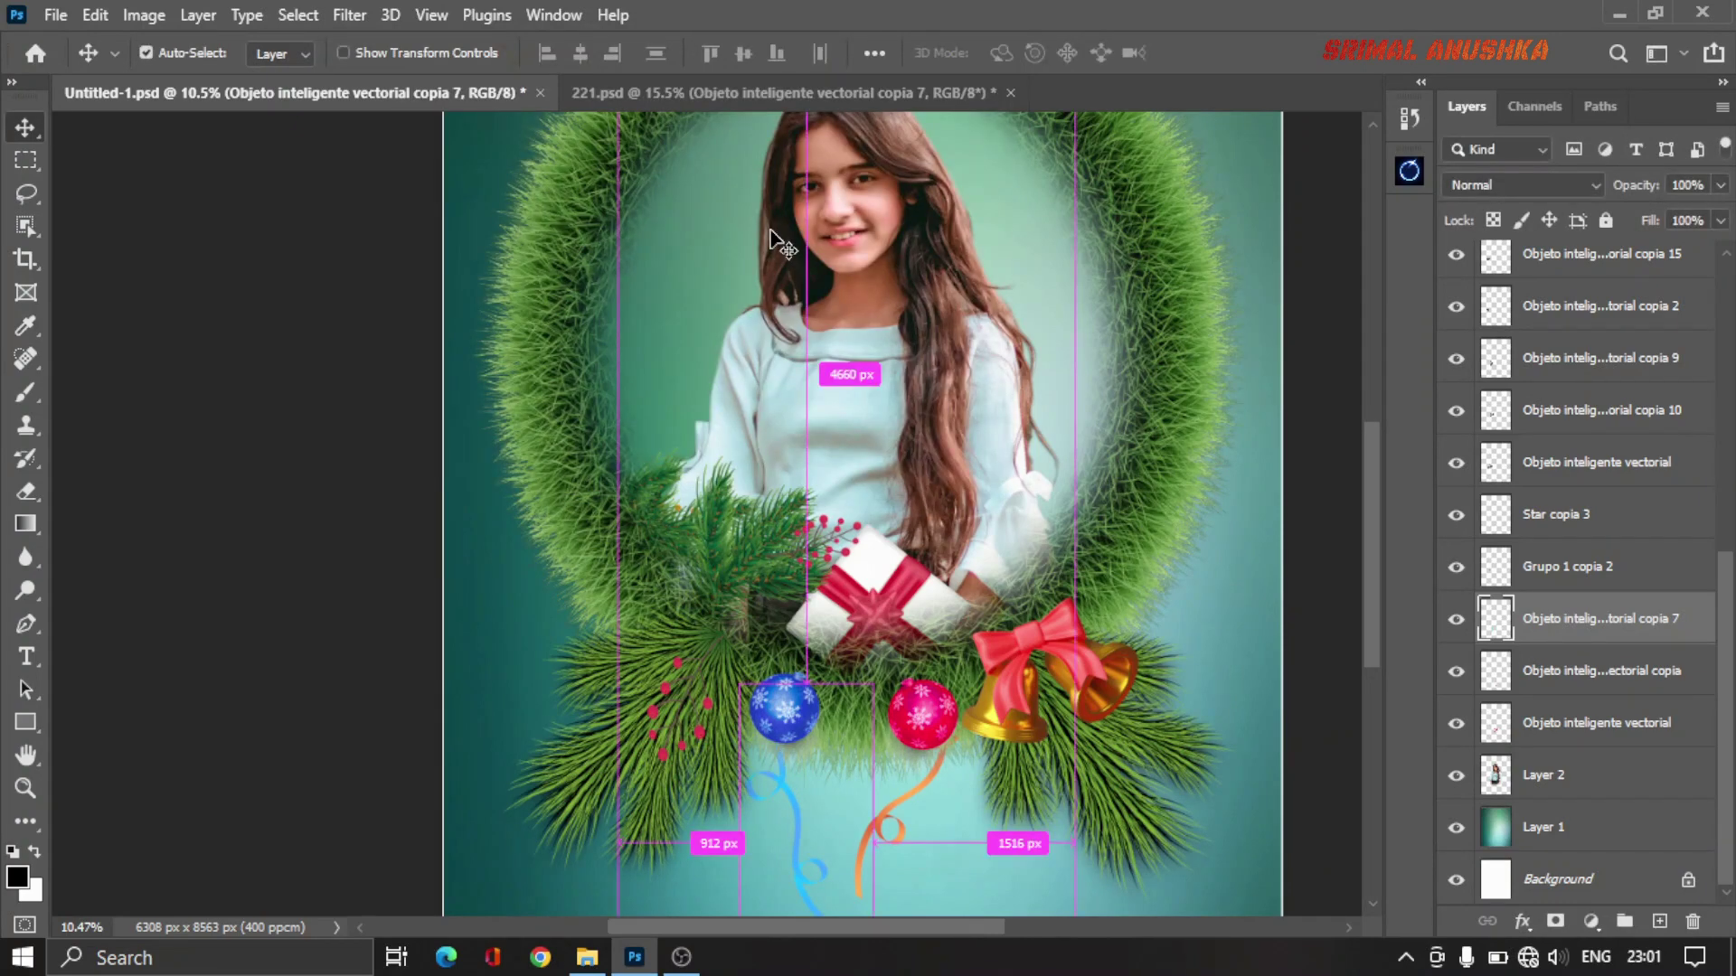
Step: Darken the blue ribbon with Levels, midtones at 0.48
{"action": "key", "text": "ctrl+l"}
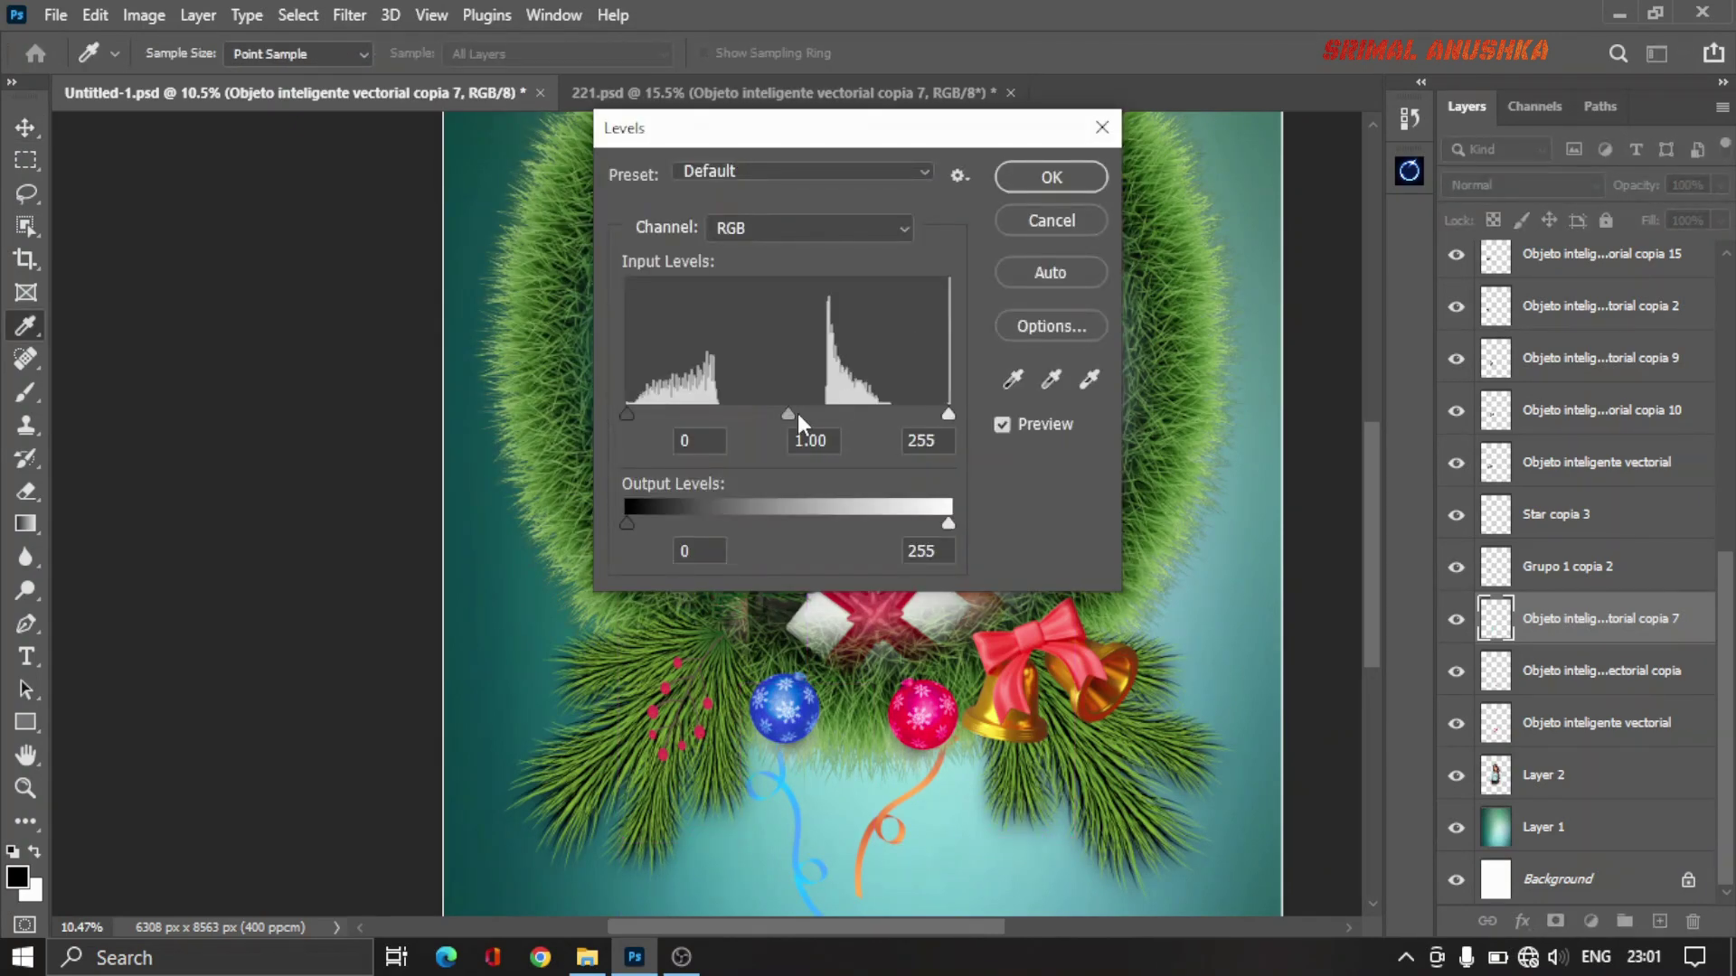
{"action": "left_click_drag", "start_coordinate": [788, 414], "coordinate": [857, 414]}
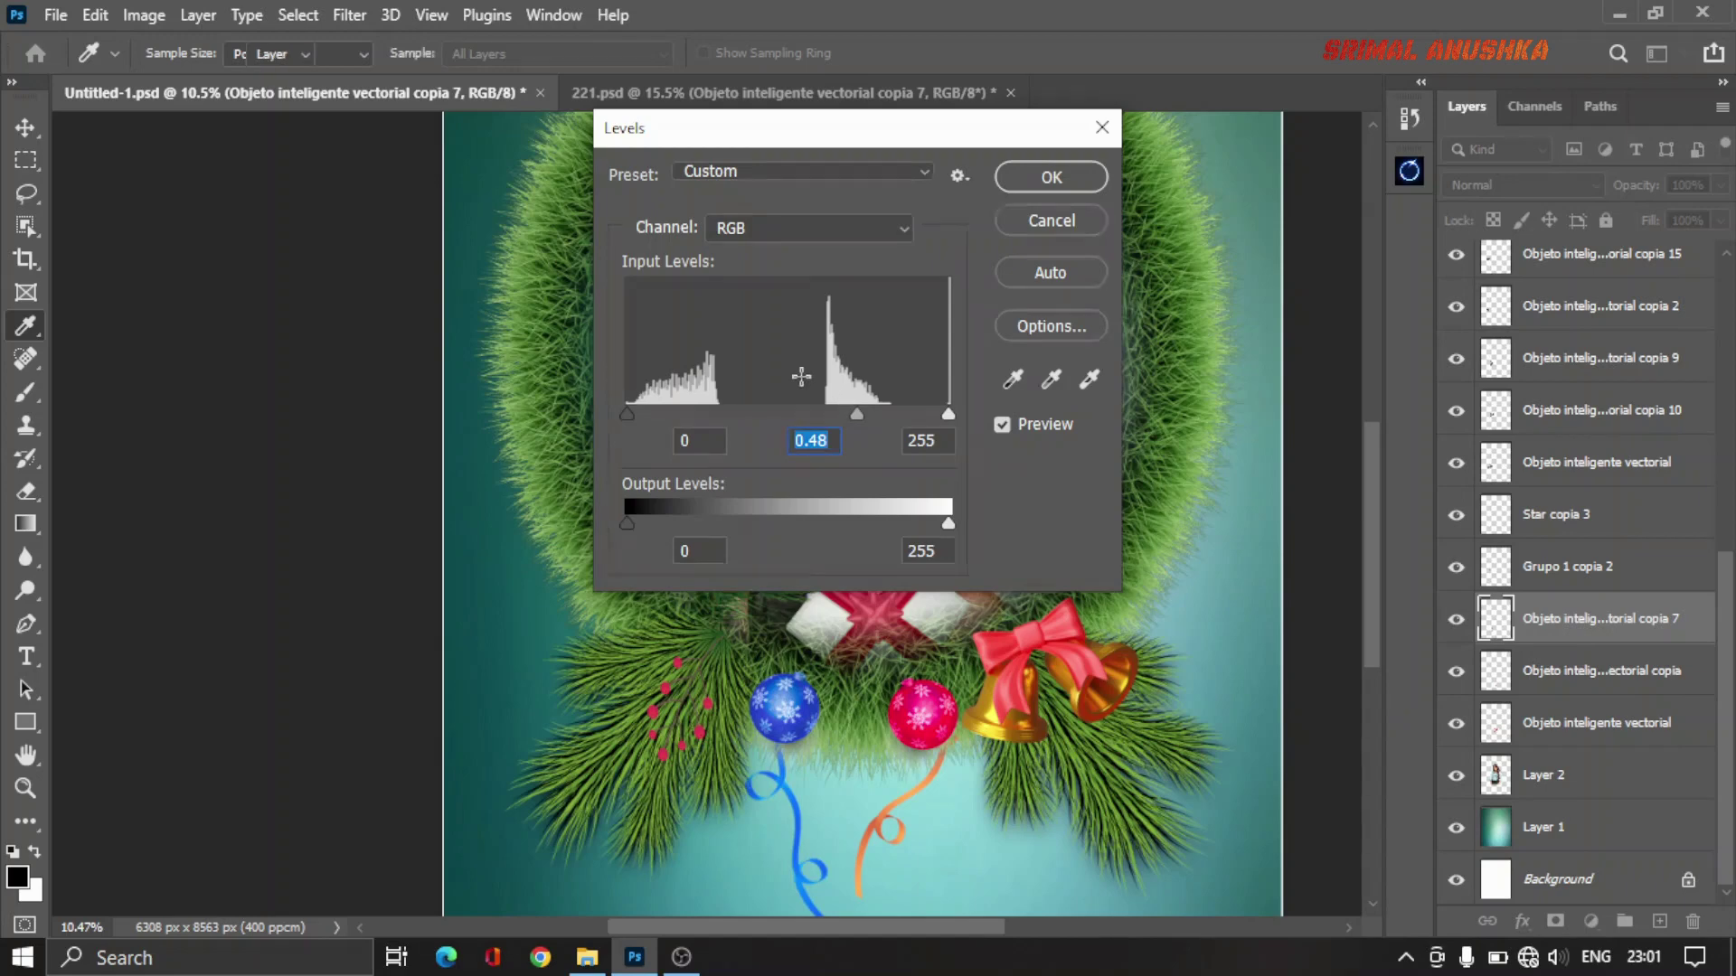
{"action": "key", "text": "Return"}
{"action": "key", "text": "v"}
{"action": "scroll", "coordinate": [895, 895], "scroll_direction": "up", "scroll_amount": 3}
{"action": "scroll", "coordinate": [900, 895], "scroll_direction": "up", "scroll_amount": 2}
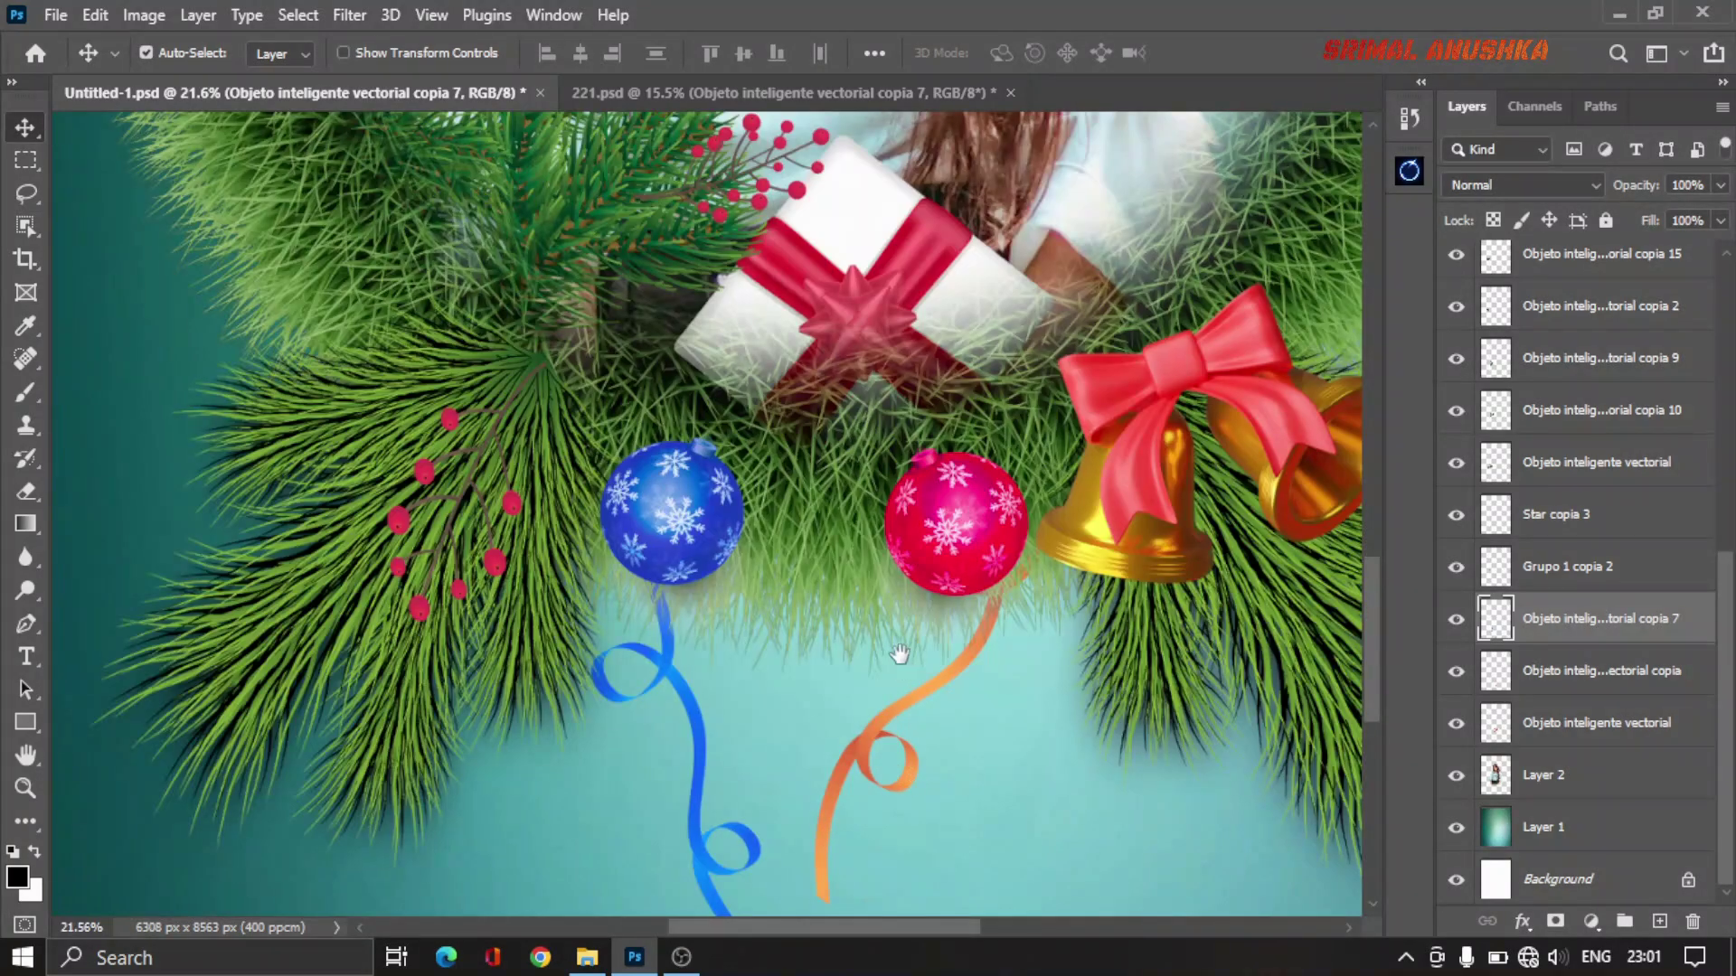
{"action": "scroll", "coordinate": [895, 624], "scroll_direction": "down", "scroll_amount": 3}
Step: Turn the orange ribbon red with Hue/Saturation at Hue -17, Saturation +53
{"action": "left_click", "coordinate": [899, 593]}
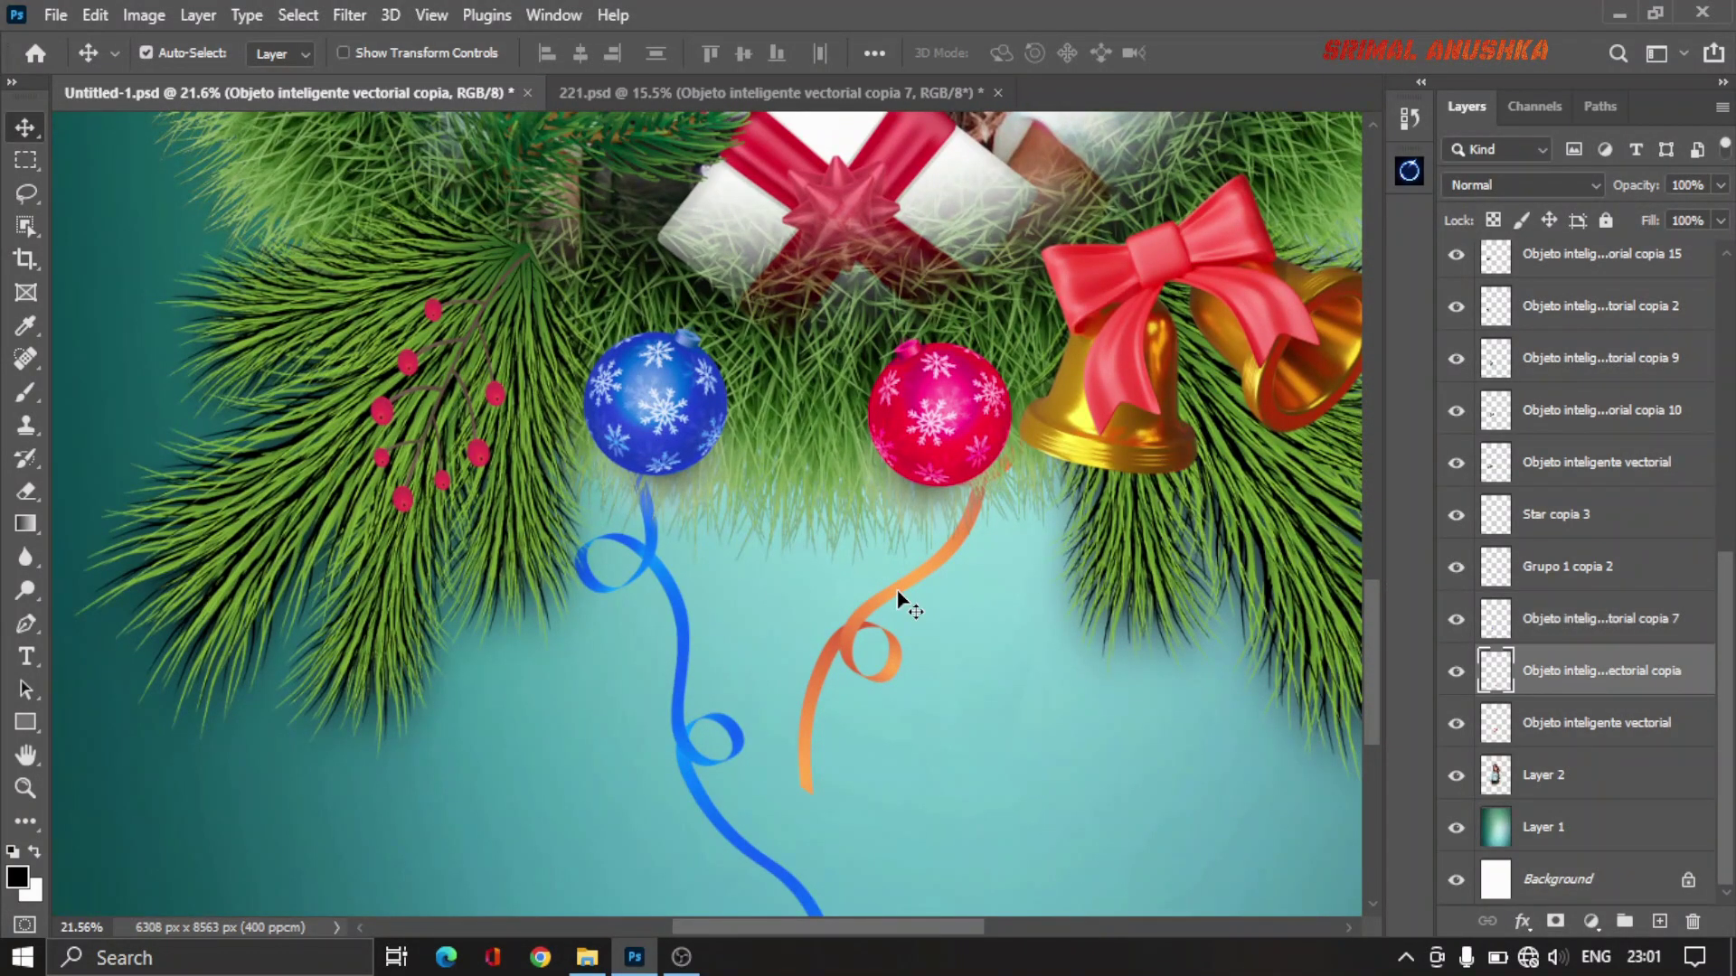
{"action": "key", "text": "ctrl"}
{"action": "key", "text": "ctrl+u"}
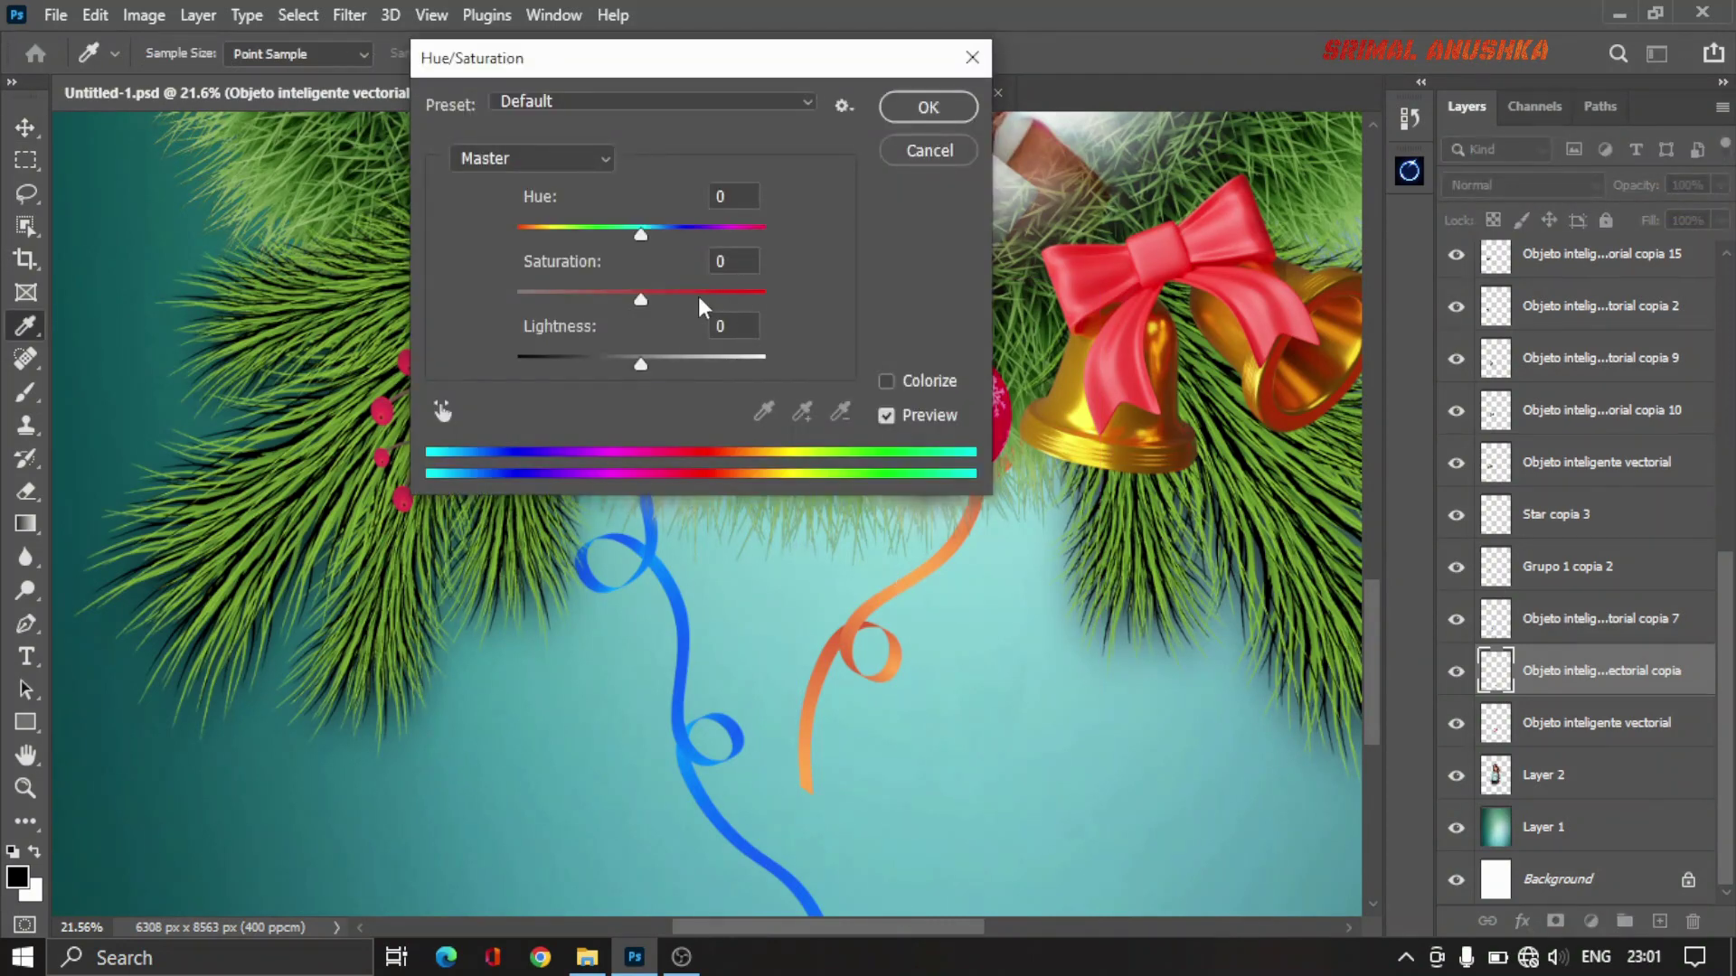
{"action": "mouse_move", "coordinate": [642, 237]}
{"action": "left_mouse_down"}
{"action": "mouse_move", "coordinate": [748, 241]}
{"action": "mouse_move", "coordinate": [620, 238]}
{"action": "left_mouse_up"}
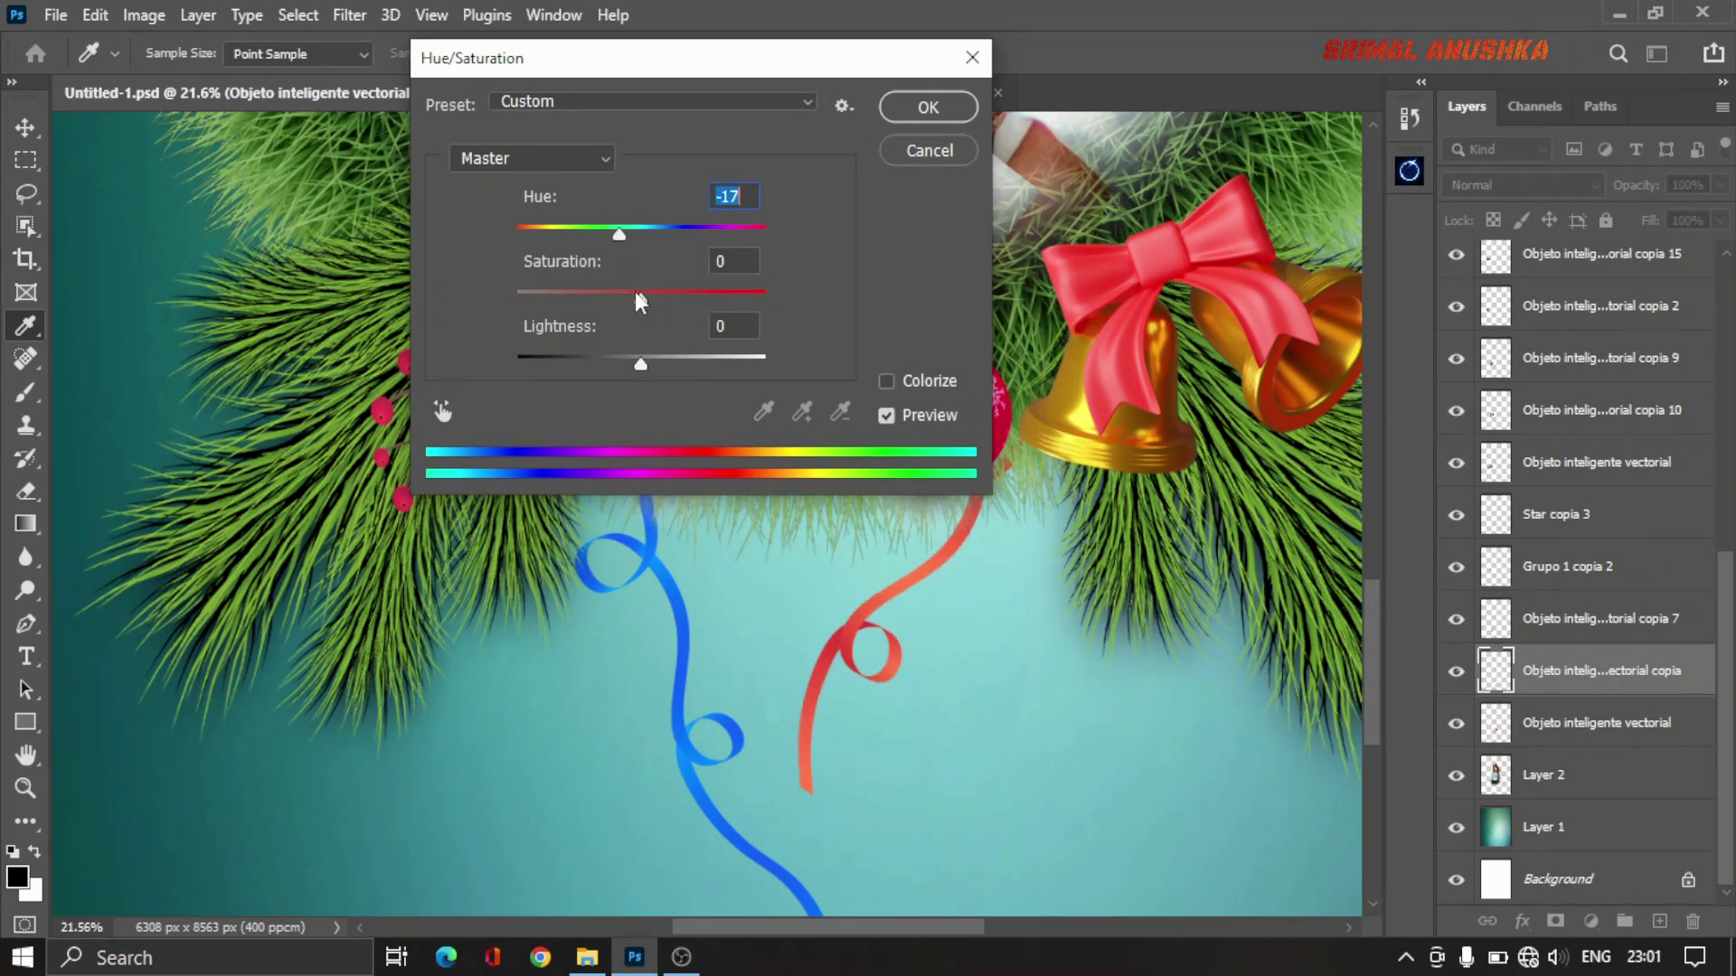
{"action": "left_click", "coordinate": [706, 297]}
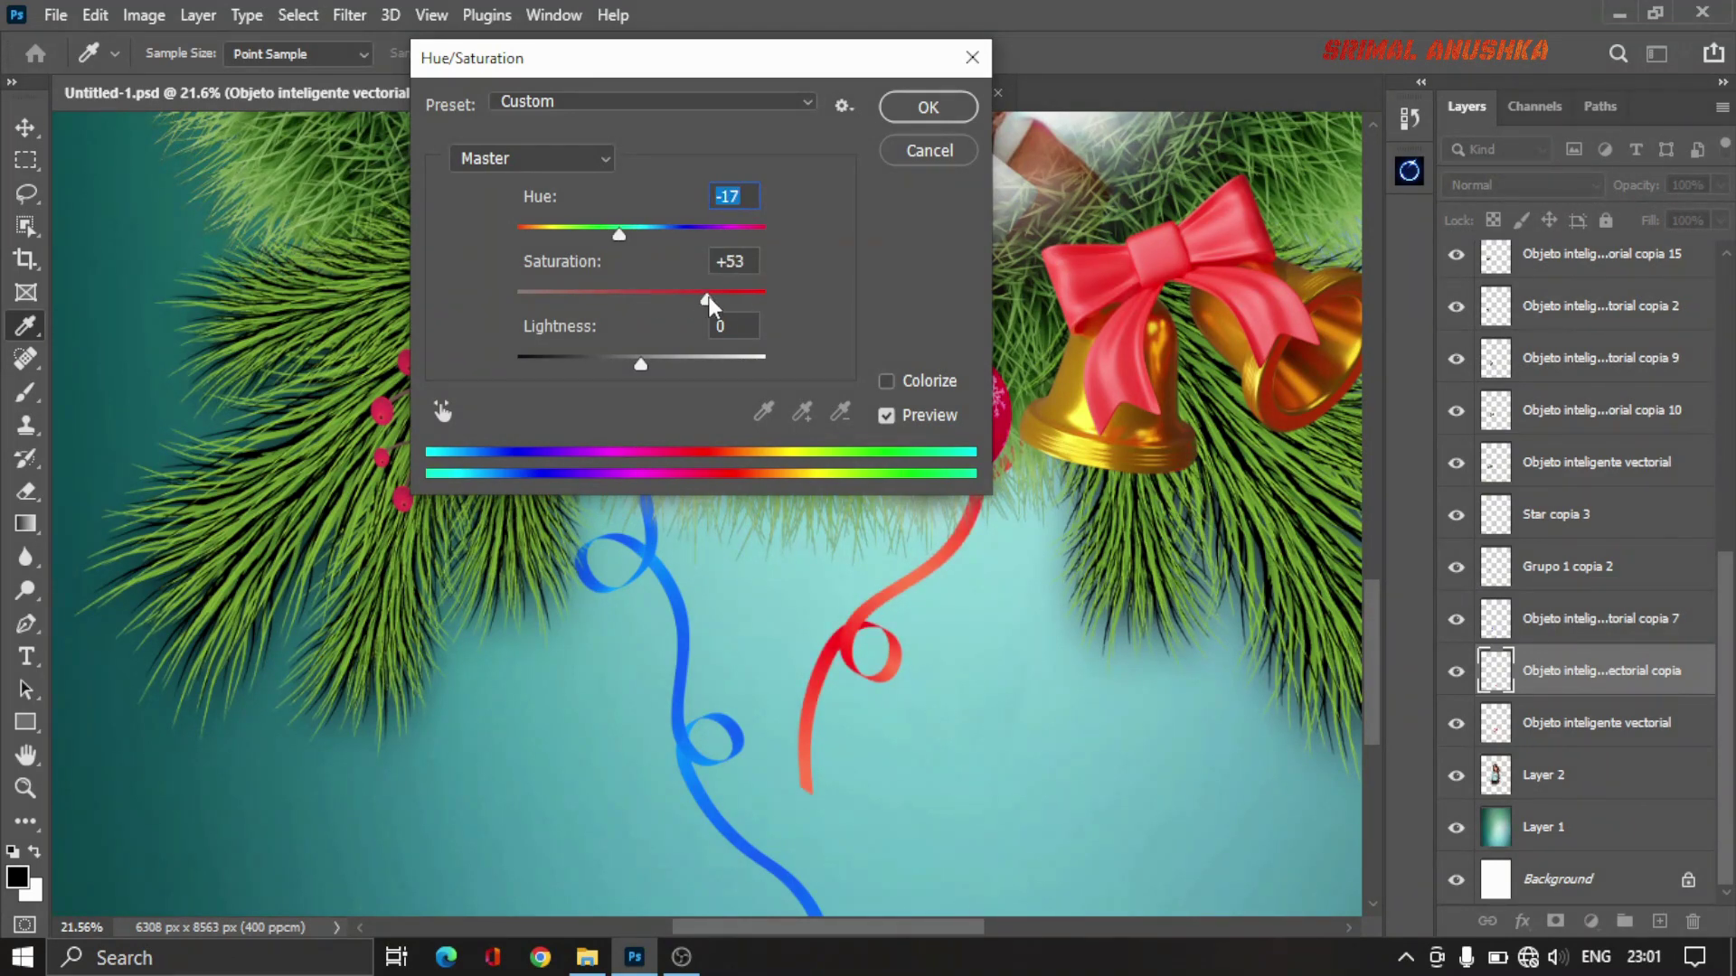
{"action": "left_click", "coordinate": [929, 108]}
{"action": "key", "text": "v"}
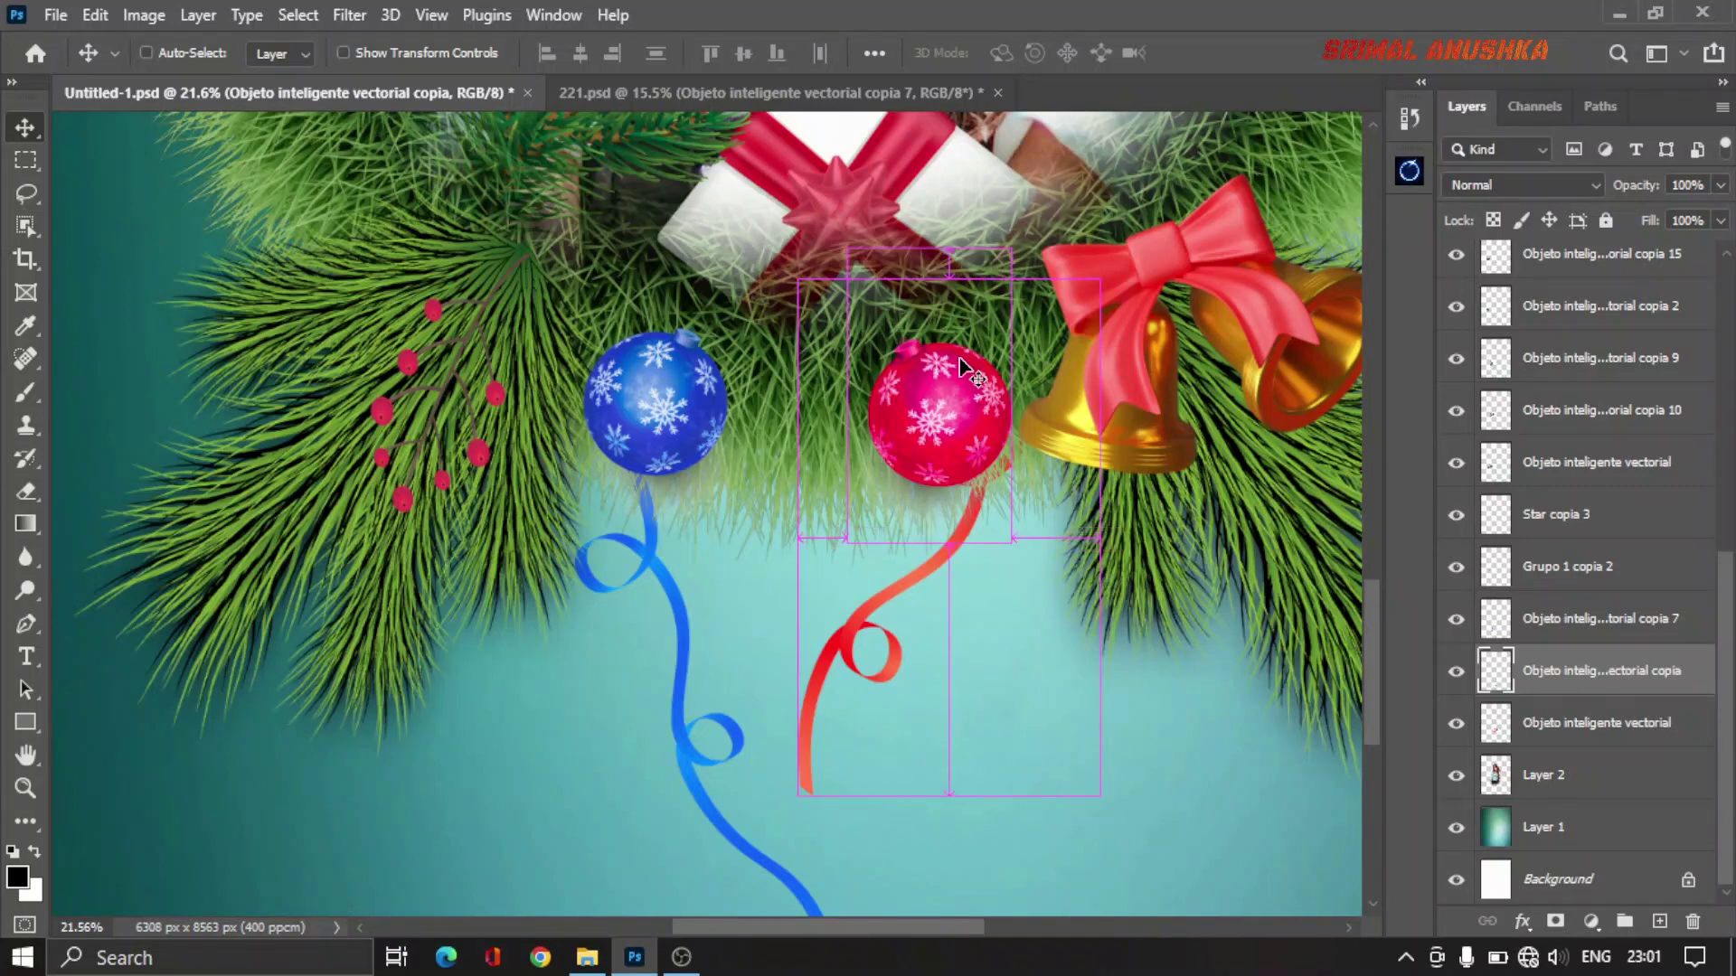
Step: Darken the red ribbon with Levels, midtones at 0.73
{"action": "key", "text": "ctrl+l"}
{"action": "left_click_drag", "start_coordinate": [787, 414], "coordinate": [817, 415]}
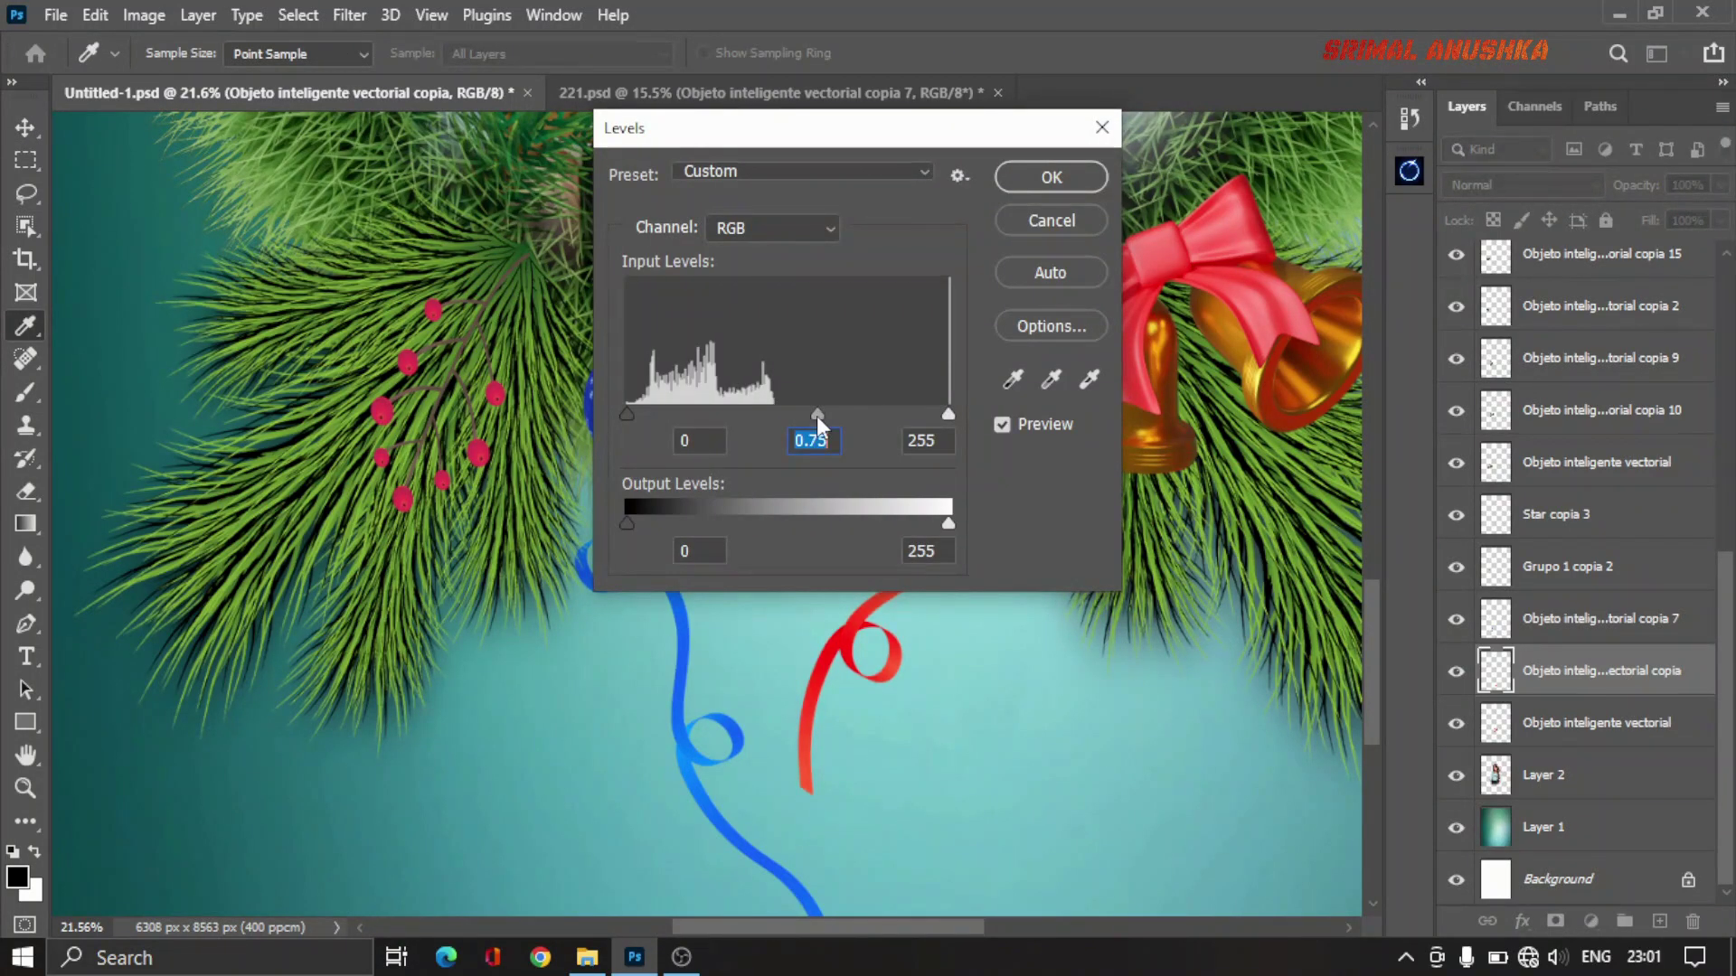
{"action": "key", "text": "Return"}
{"action": "scroll", "coordinate": [900, 732], "scroll_direction": "down", "scroll_amount": 3}
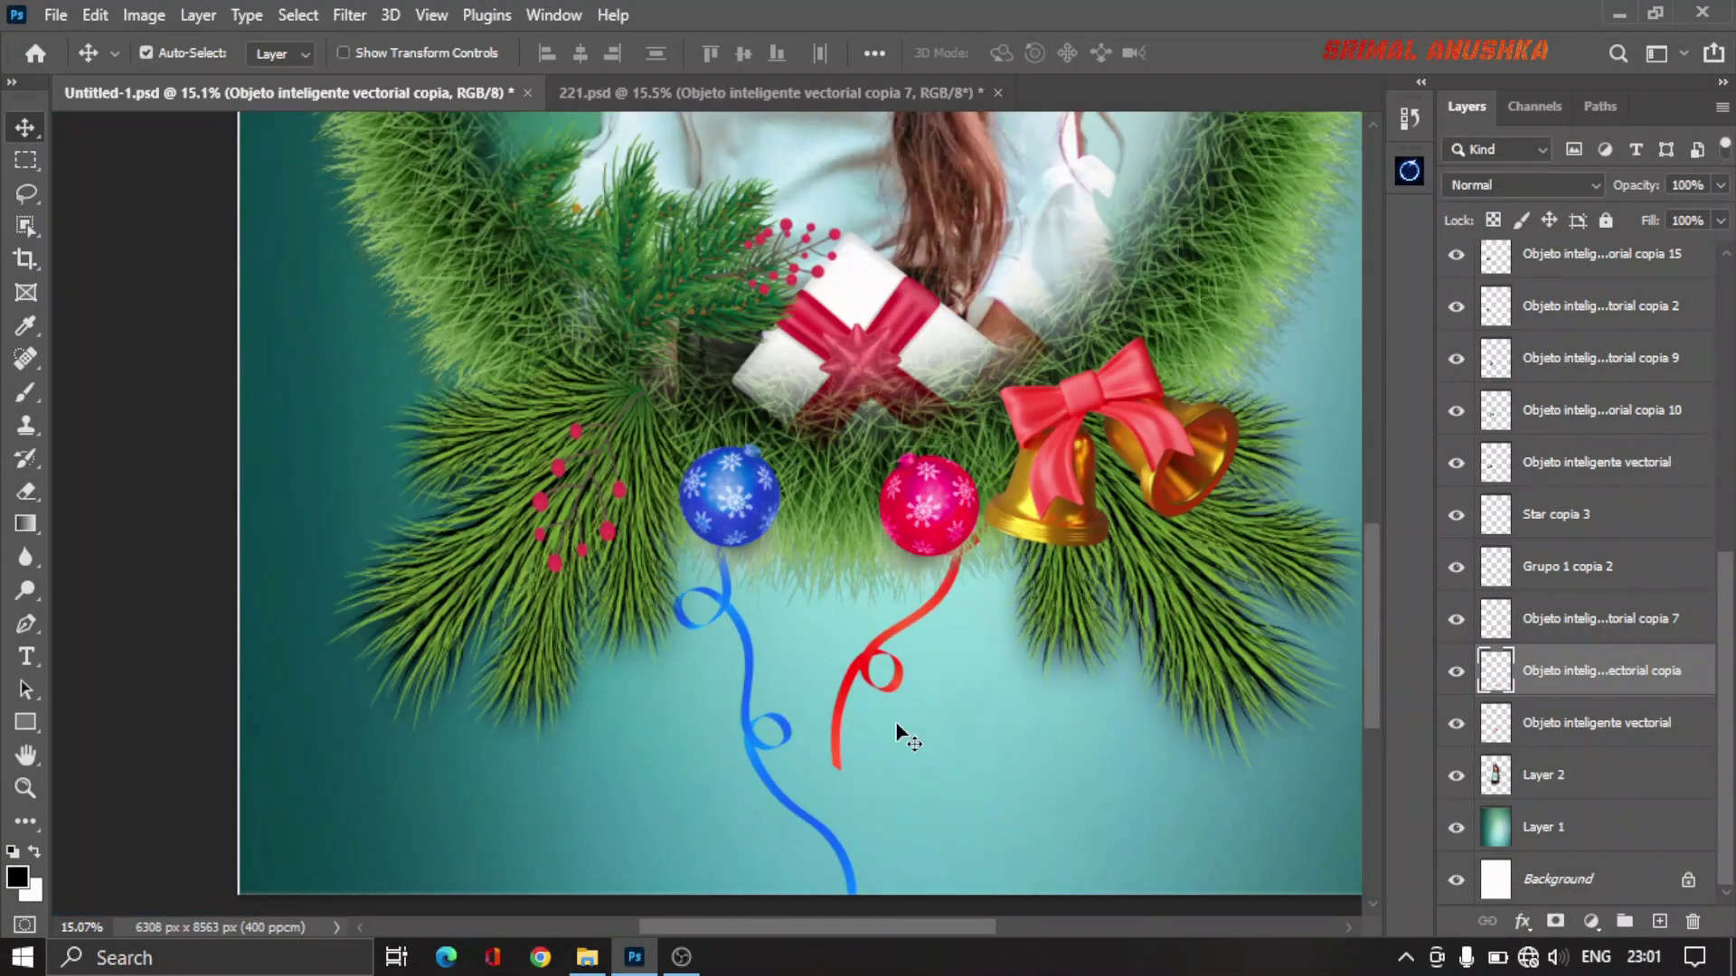
{"action": "scroll", "coordinate": [898, 725], "scroll_direction": "down", "scroll_amount": 3}
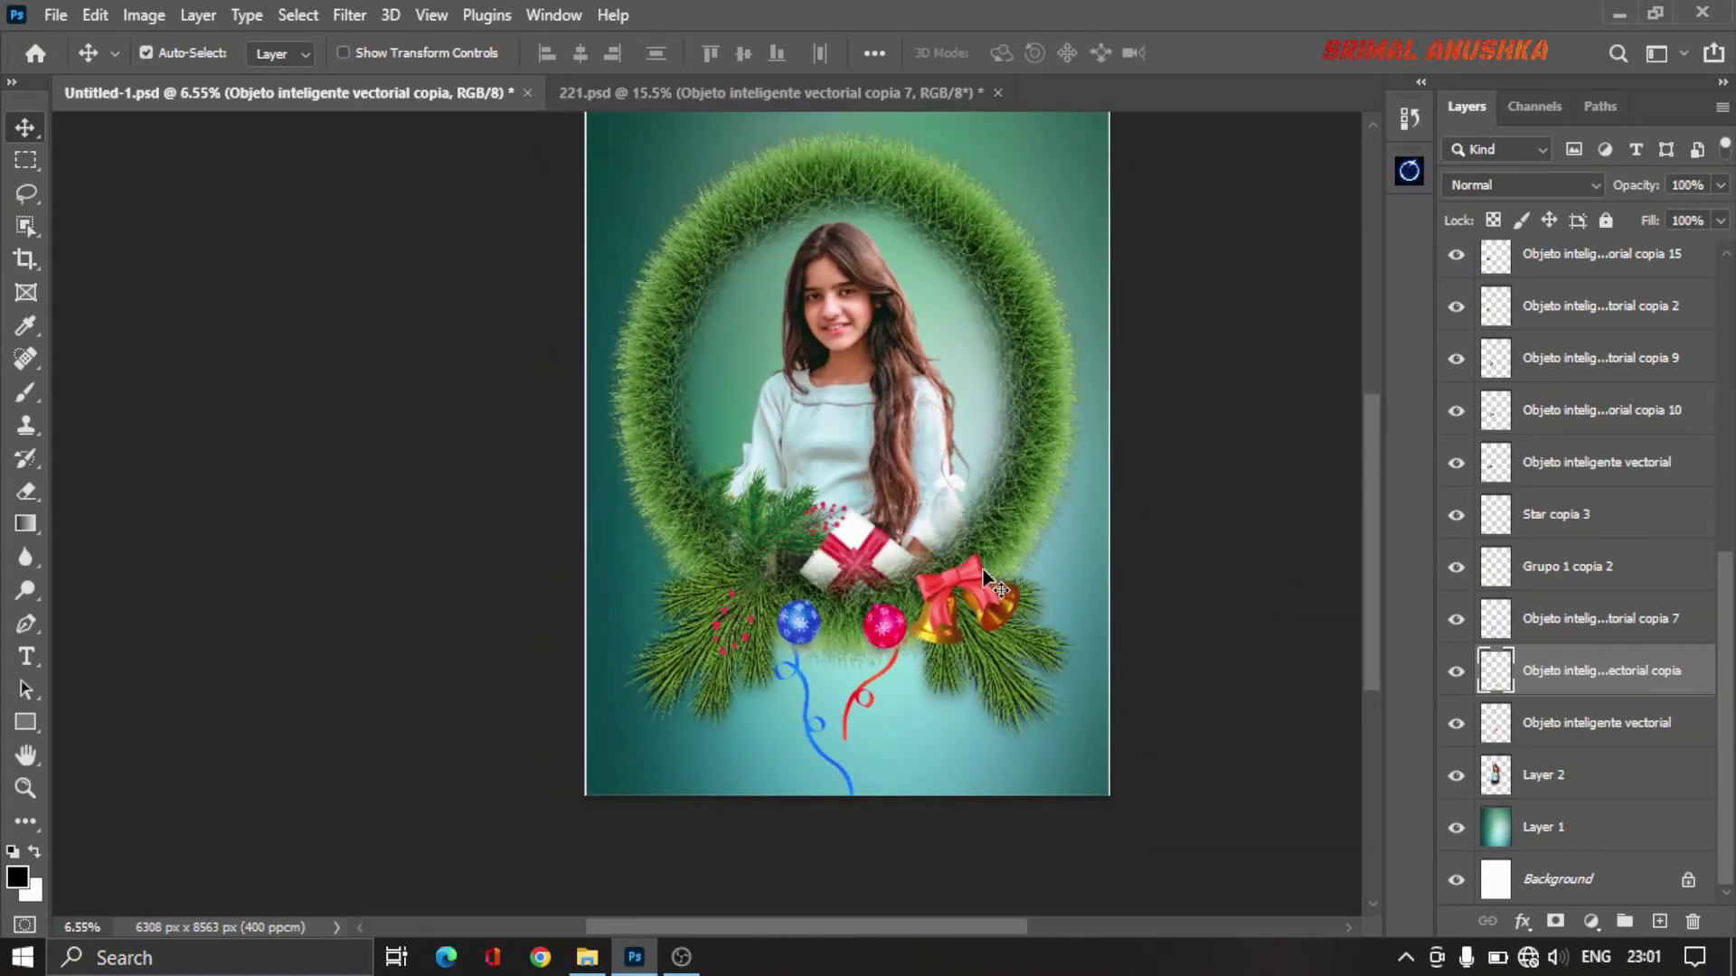
Step: Move the Leaf copia 2 layer below the wreath's Layer 3
{"action": "left_click", "coordinate": [692, 674]}
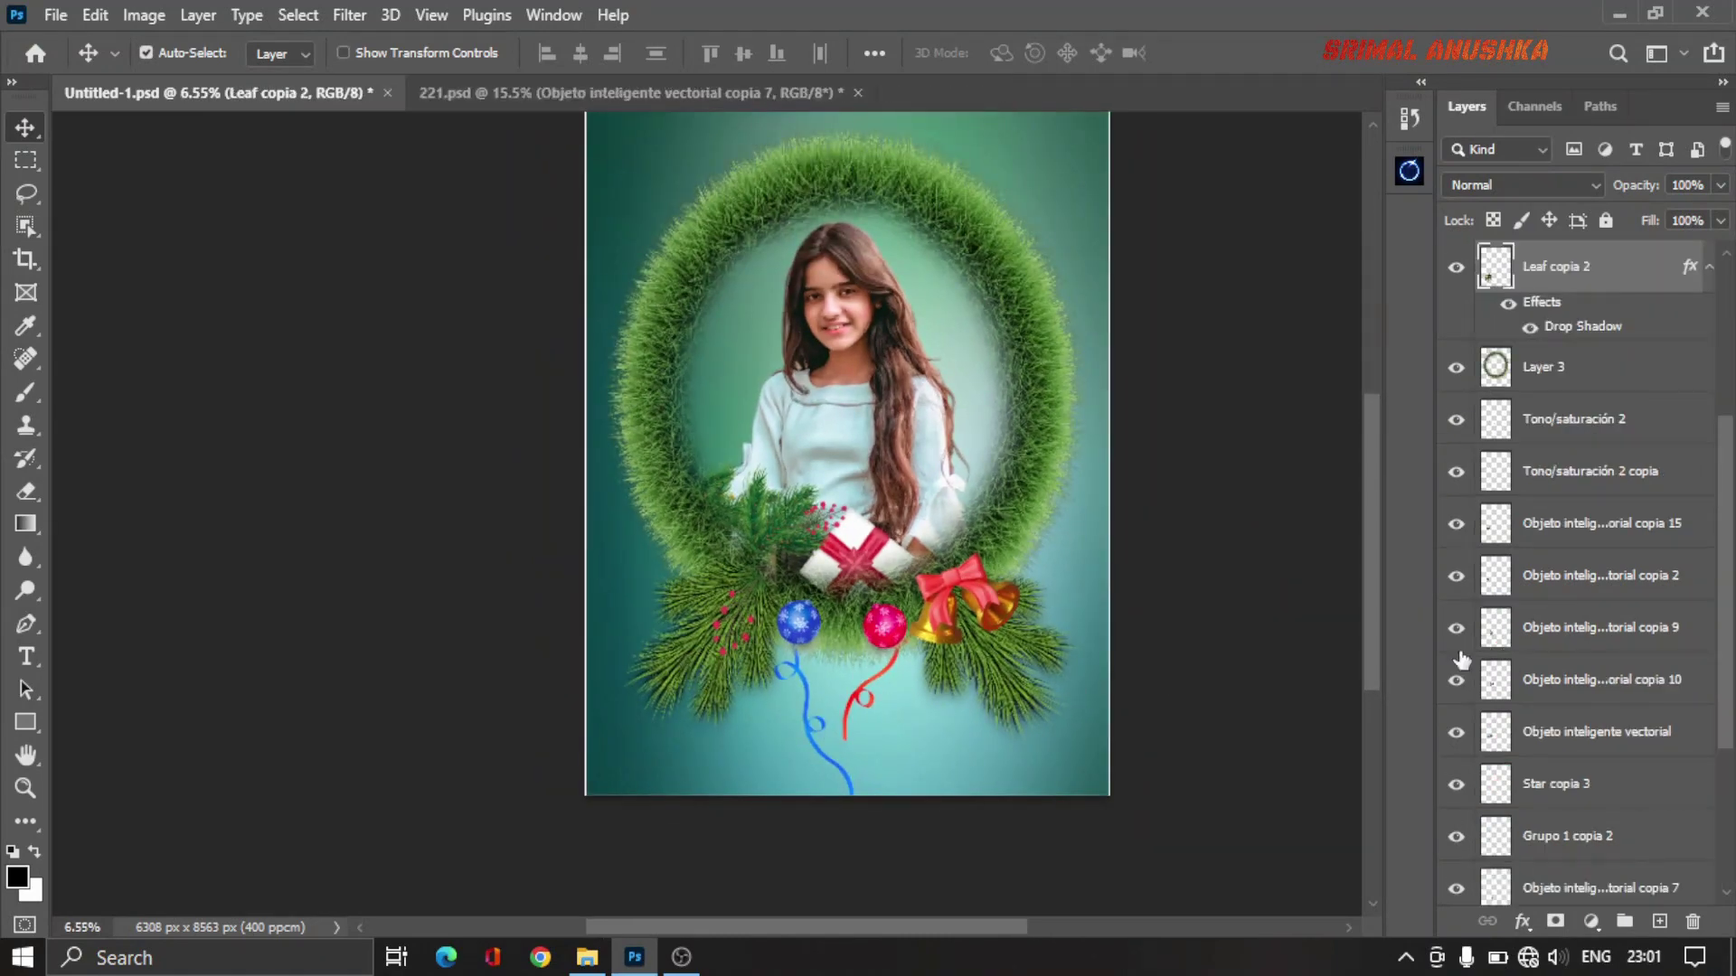
{"action": "mouse_move", "coordinate": [1581, 291]}
{"action": "left_mouse_down"}
{"action": "mouse_move", "coordinate": [1589, 397]}
{"action": "mouse_move", "coordinate": [734, 638]}
{"action": "left_mouse_up"}
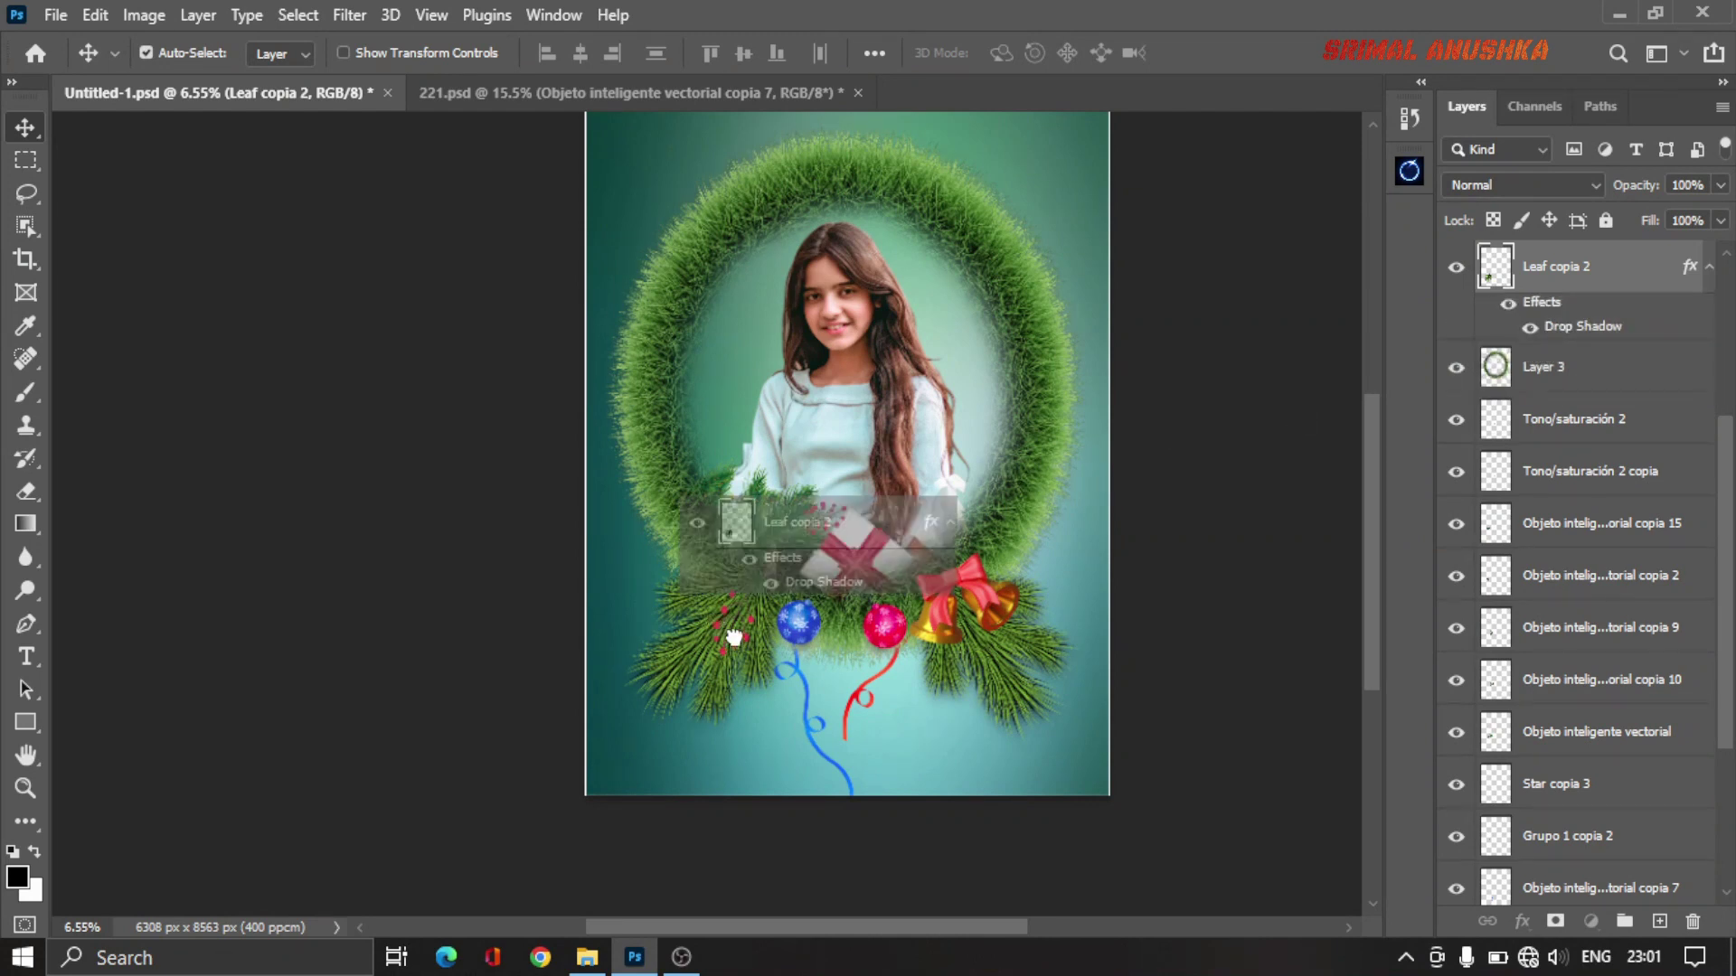
{"action": "left_click_drag", "start_coordinate": [738, 637], "coordinate": [1598, 350]}
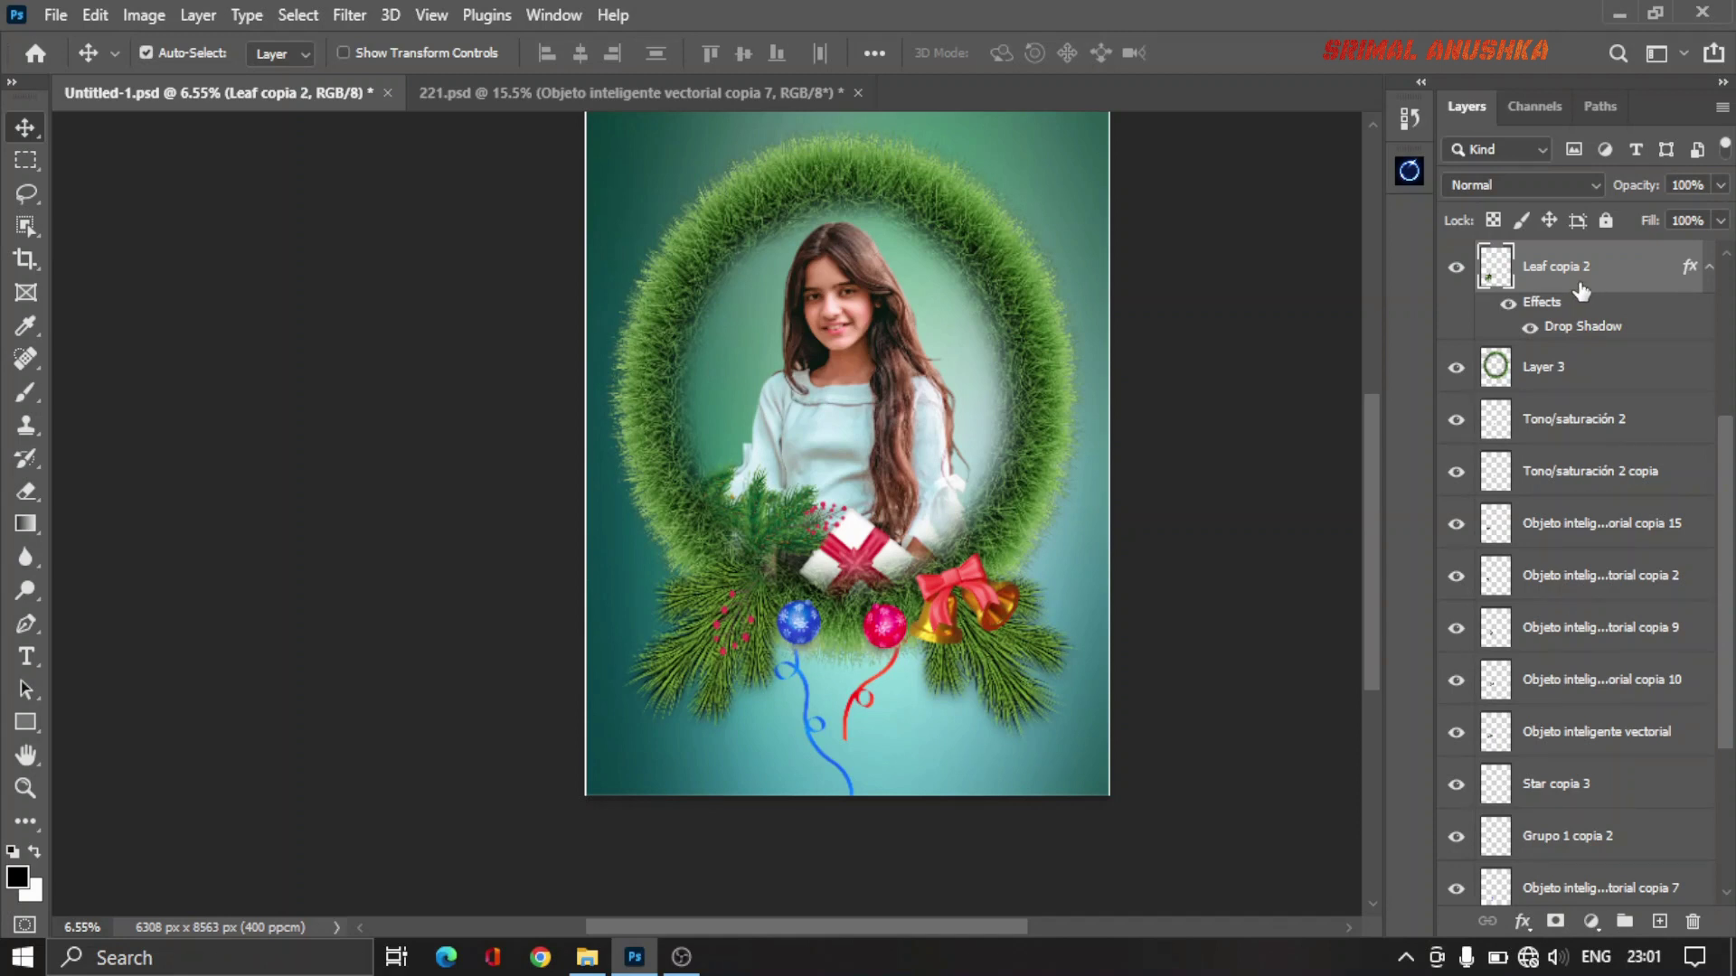
{"action": "left_click_drag", "start_coordinate": [1623, 268], "coordinate": [1626, 389]}
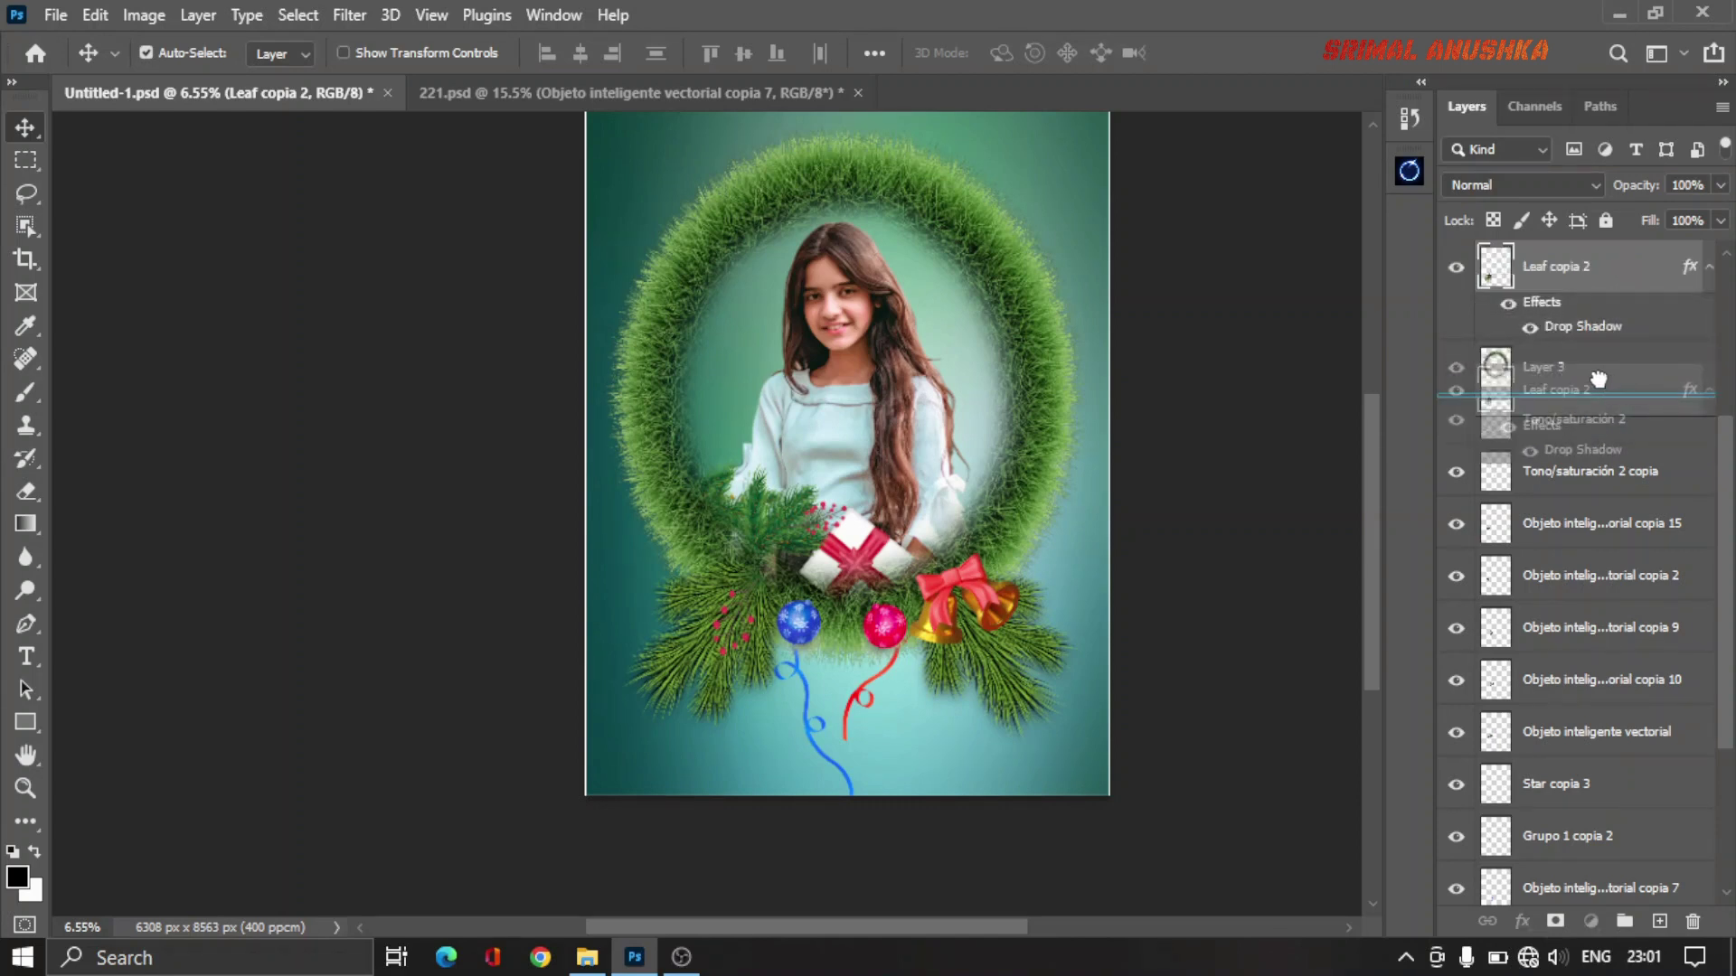
{"action": "left_click_drag", "start_coordinate": [1594, 378], "coordinate": [1593, 384]}
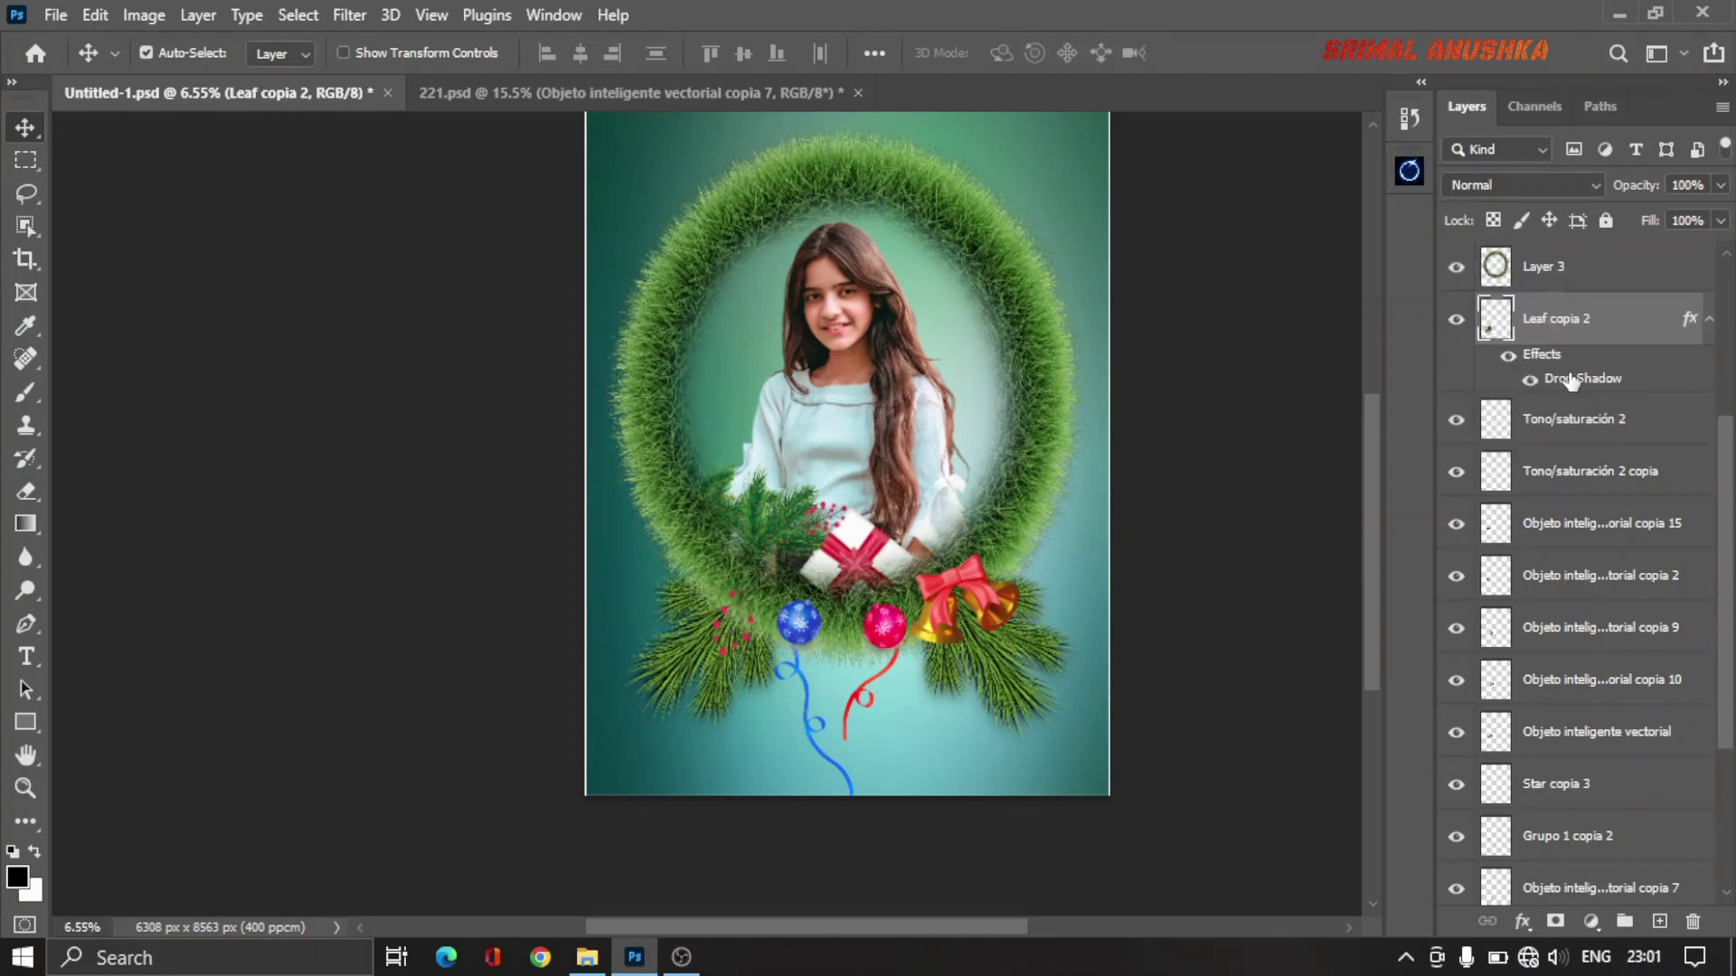
Step: Duplicate the Hue/Saturation adjustment layer and place the copy just above Leaf copia 2
{"action": "scroll", "coordinate": [714, 614], "scroll_direction": "up", "scroll_amount": 2}
{"action": "scroll", "coordinate": [687, 579], "scroll_direction": "up", "scroll_amount": 2}
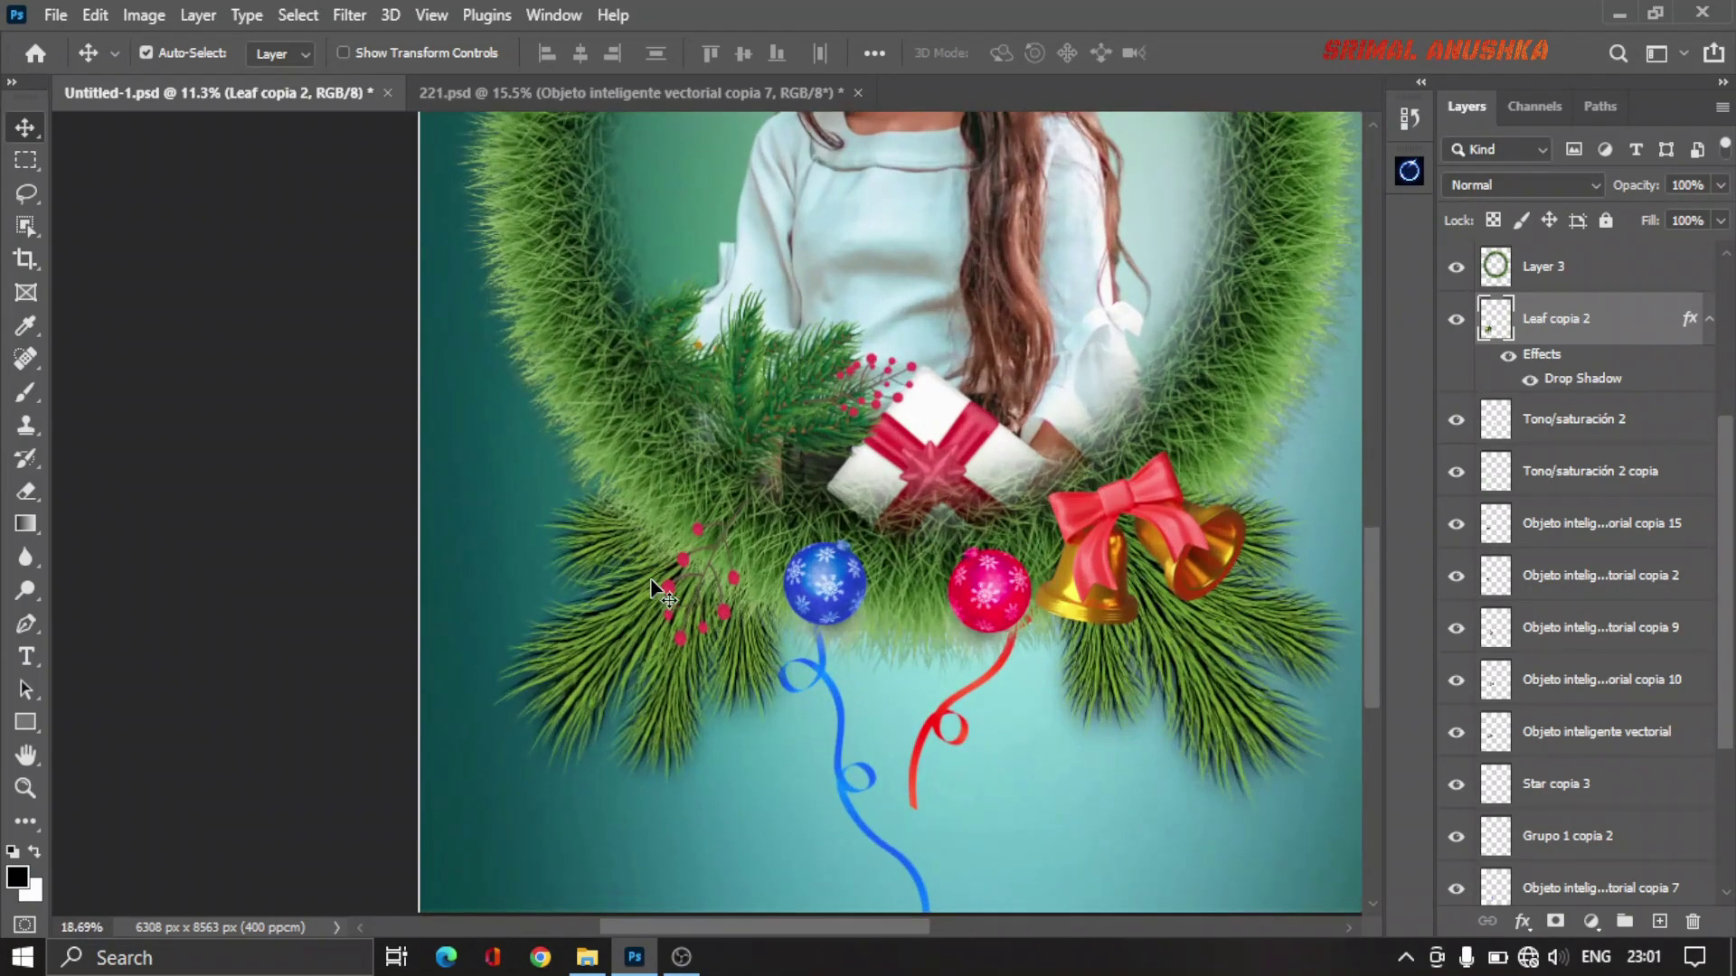
{"action": "scroll", "coordinate": [734, 554], "scroll_direction": "up", "scroll_amount": 2}
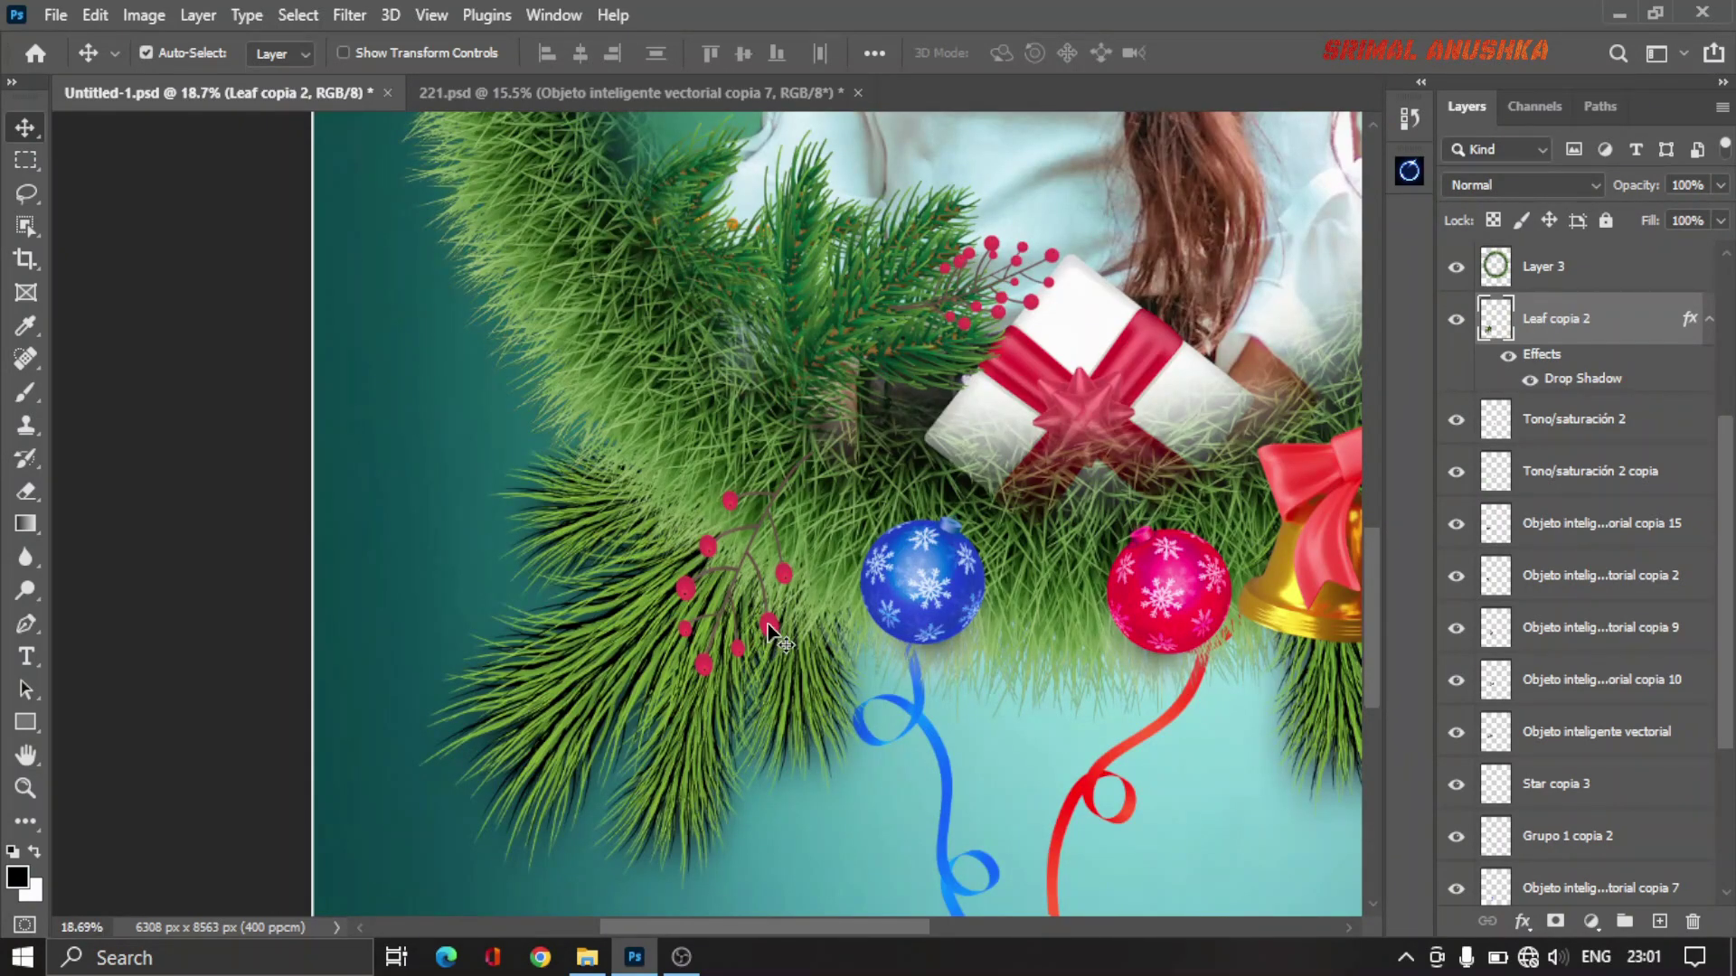
{"action": "key", "text": "ctrl+v"}
{"action": "left_click_drag", "start_coordinate": [1582, 271], "coordinate": [1584, 445]}
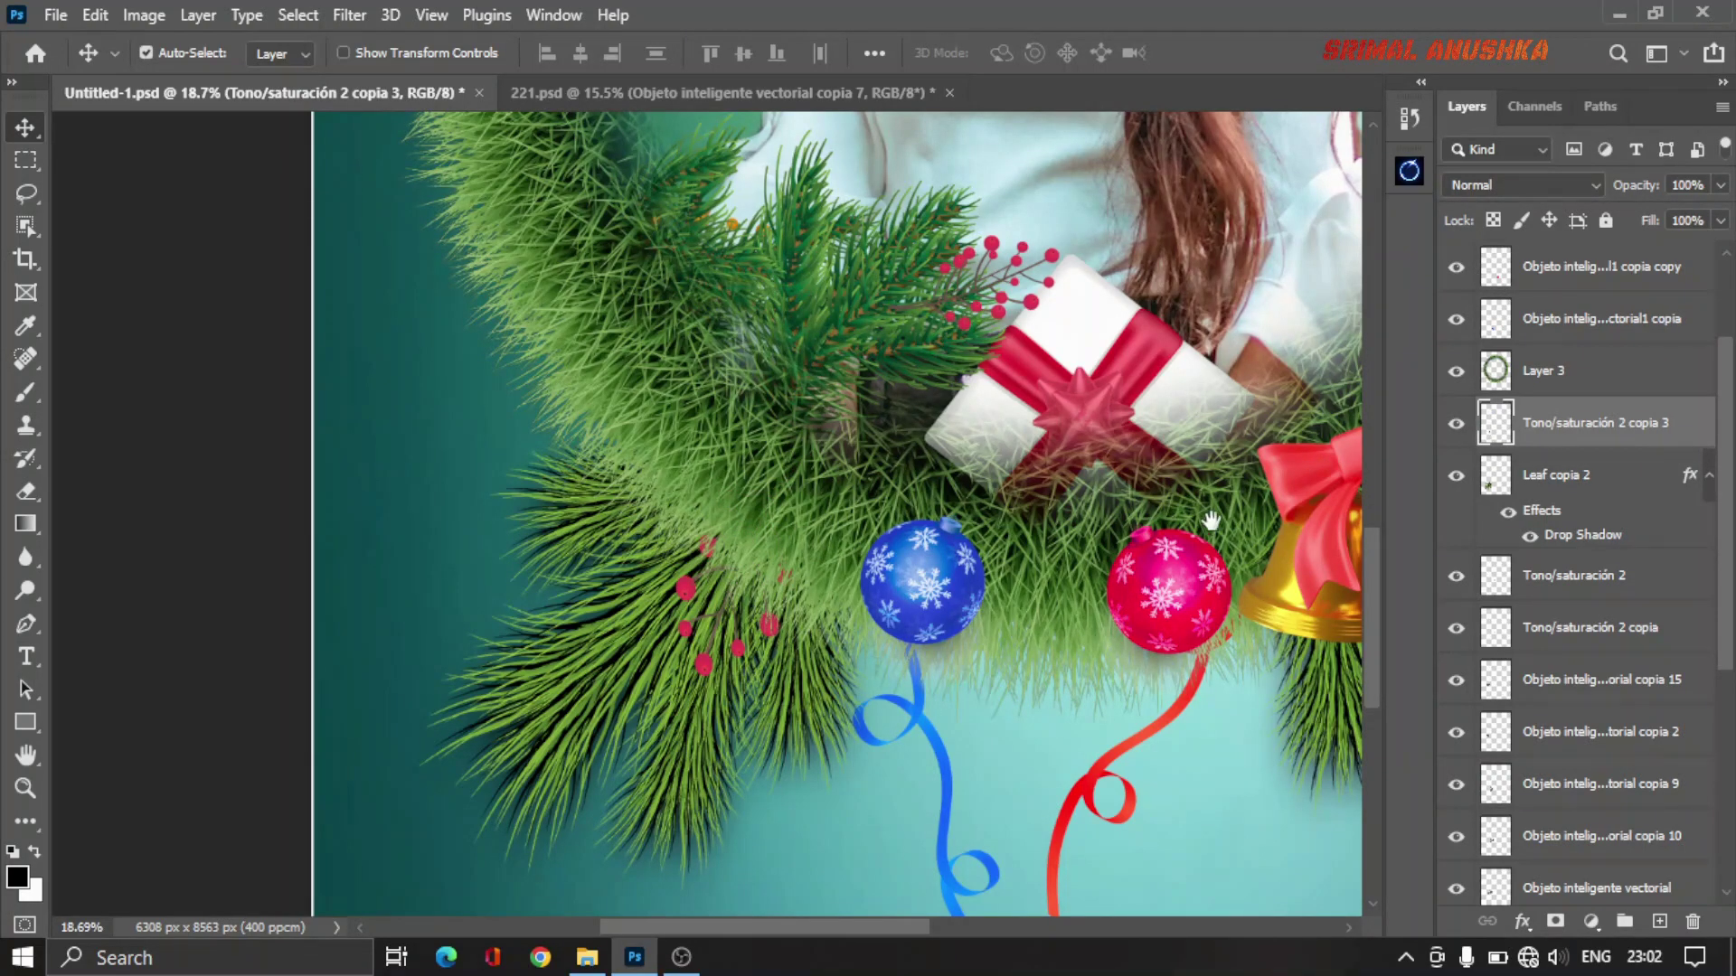
{"action": "left_click_drag", "start_coordinate": [922, 452], "coordinate": [544, 395]}
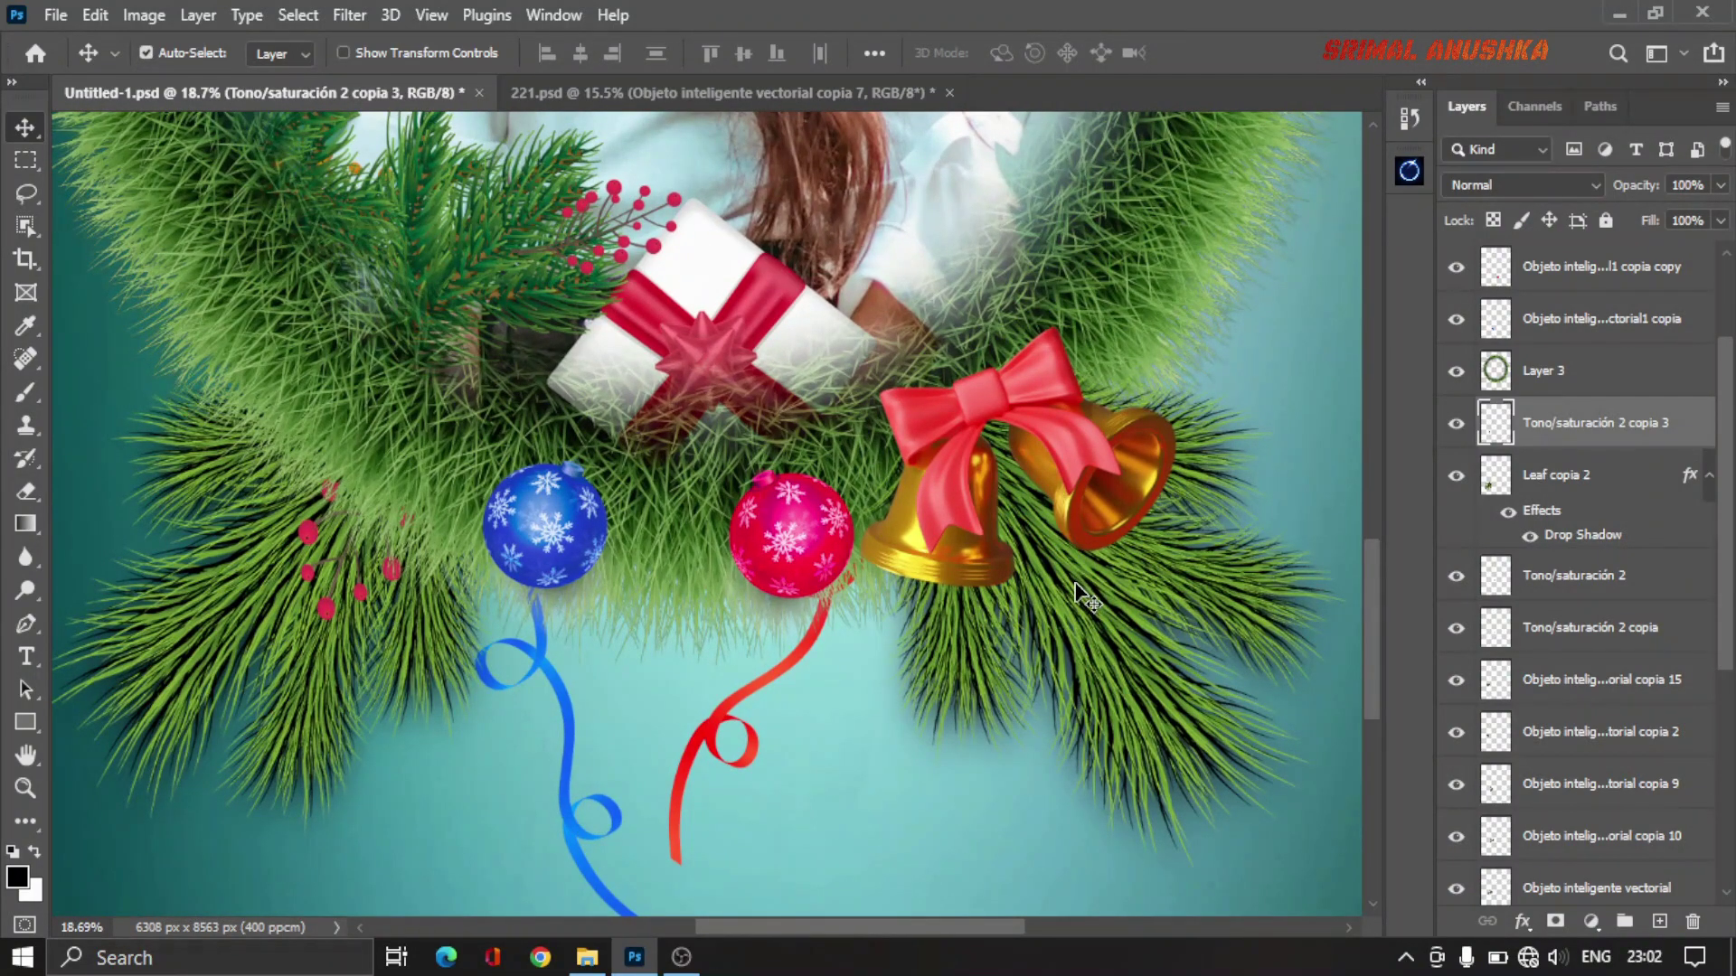
{"action": "scroll", "coordinate": [1076, 593], "scroll_direction": "down", "scroll_amount": 1}
{"action": "scroll", "coordinate": [1063, 594], "scroll_direction": "down", "scroll_amount": 2}
{"action": "scroll", "coordinate": [1044, 595], "scroll_direction": "down", "scroll_amount": 2}
{"action": "scroll", "coordinate": [1026, 597], "scroll_direction": "down", "scroll_amount": 1}
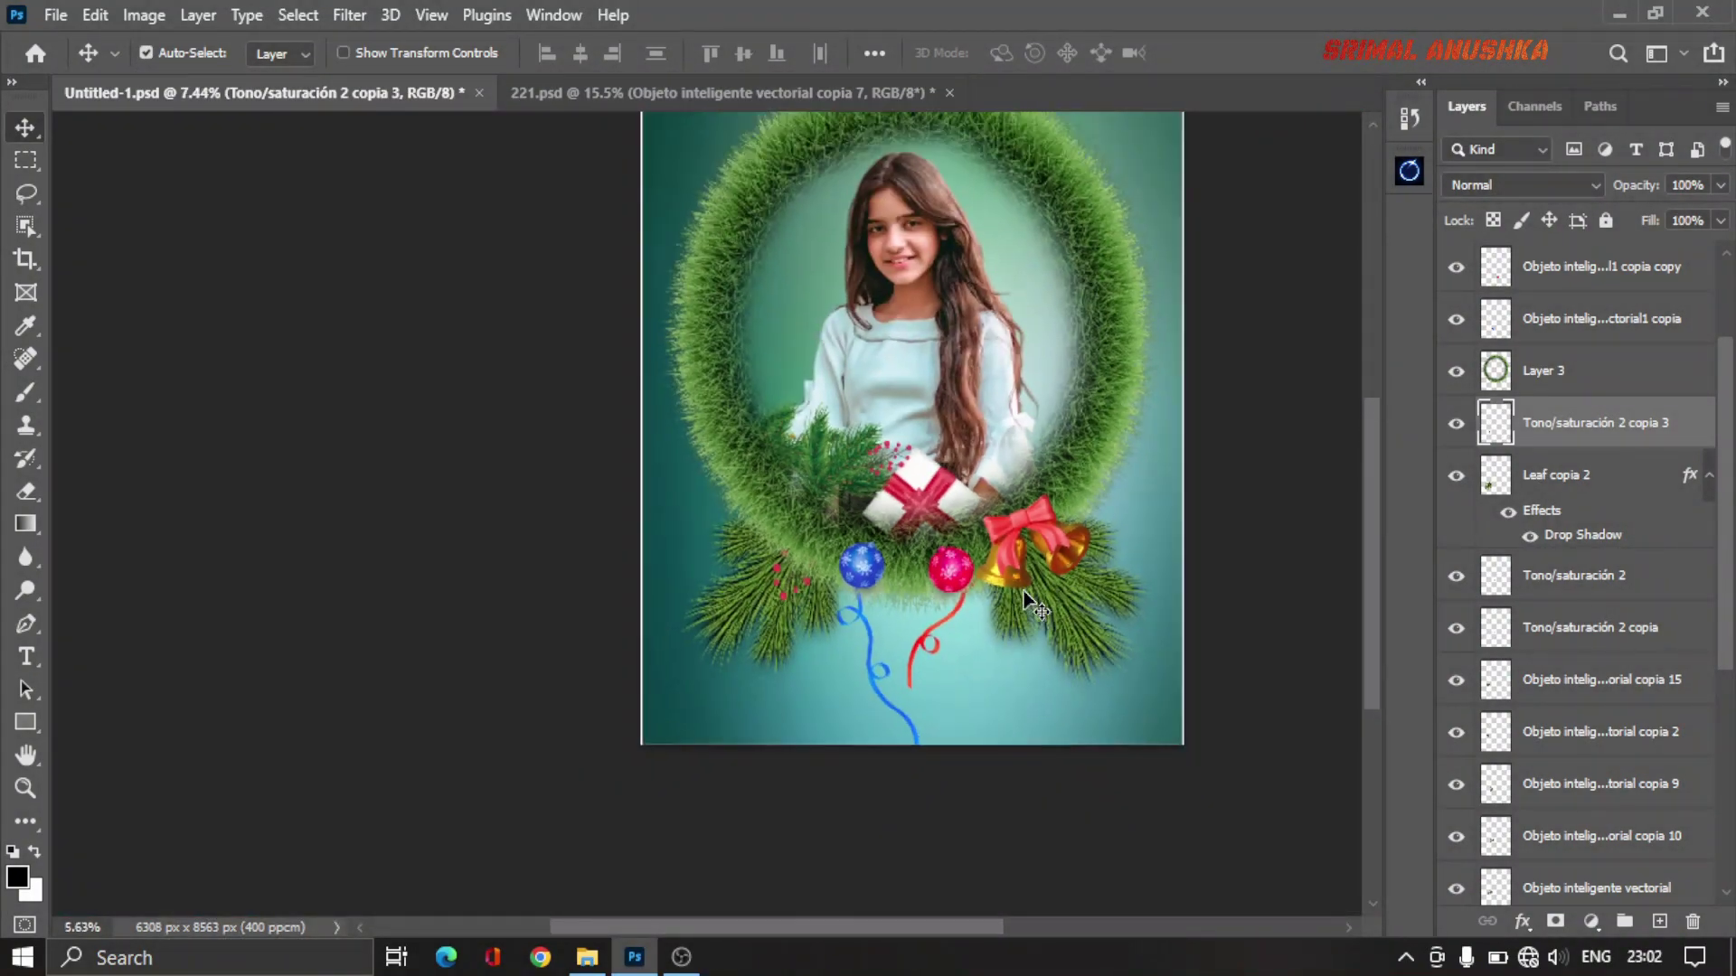
{"action": "scroll", "coordinate": [1022, 588], "scroll_direction": "down", "scroll_amount": 1}
{"action": "scroll", "coordinate": [1022, 588], "scroll_direction": "up", "scroll_amount": 1}
{"action": "scroll", "coordinate": [813, 407], "scroll_direction": "up", "scroll_amount": 2}
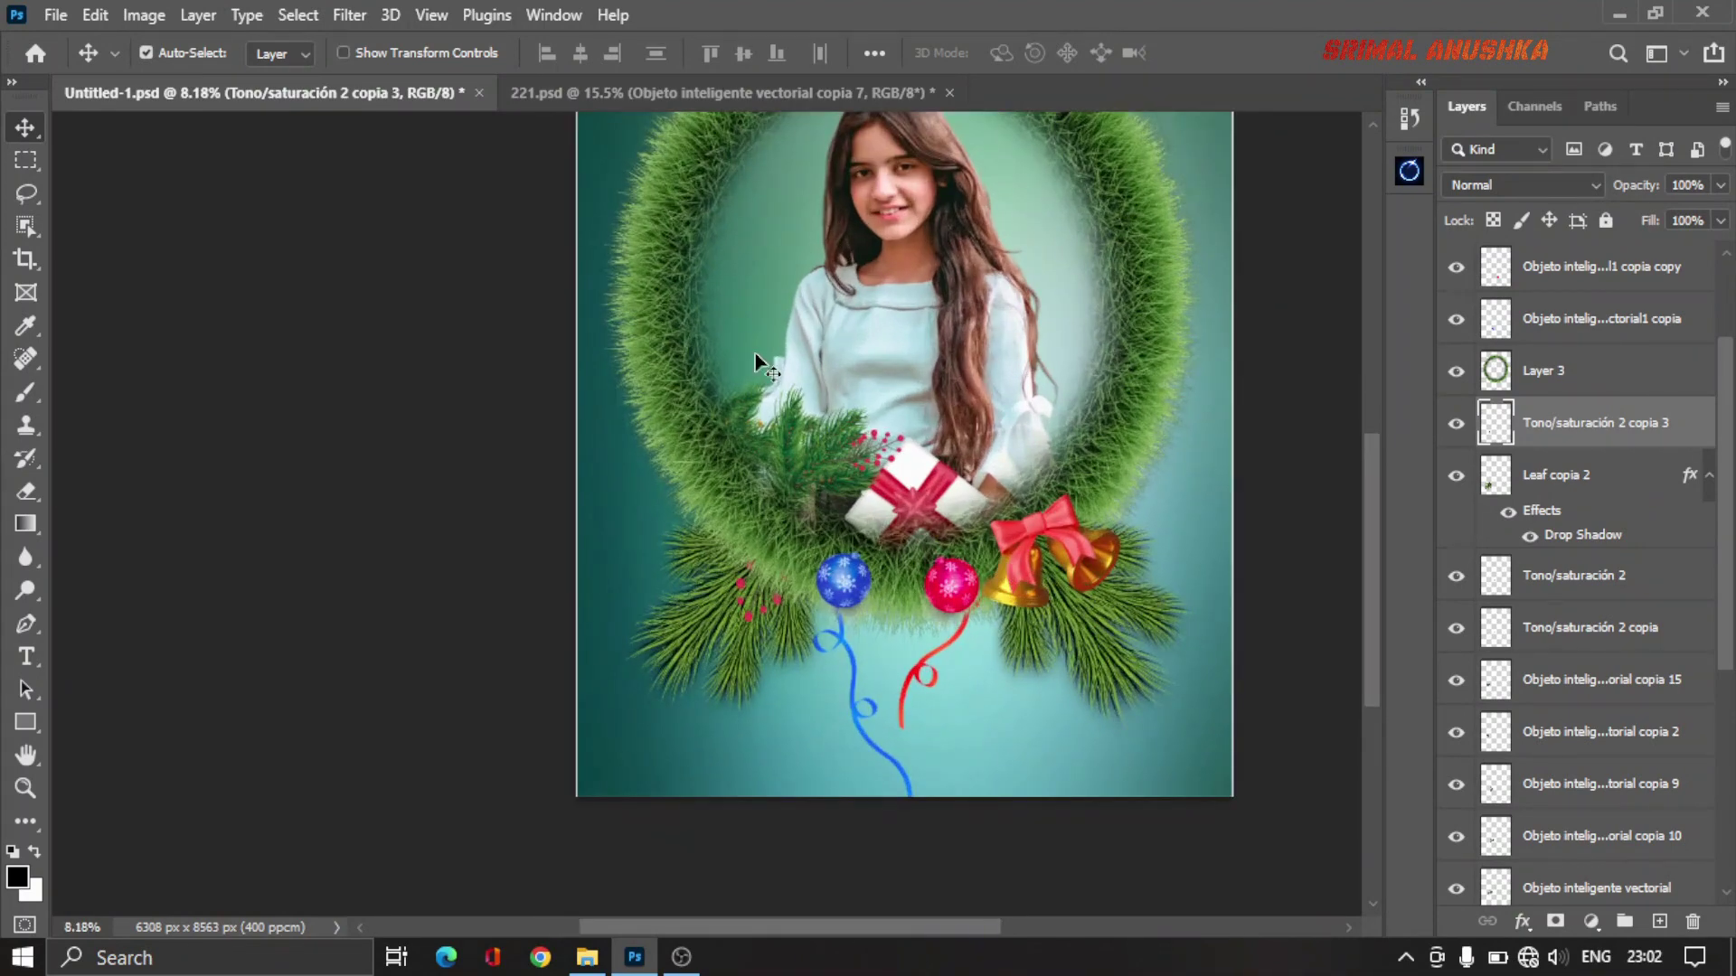
Step: Bring the red-berry pine sprig from 221.psd into the poster at the wreath's lower left
{"action": "left_click", "coordinate": [697, 91]}
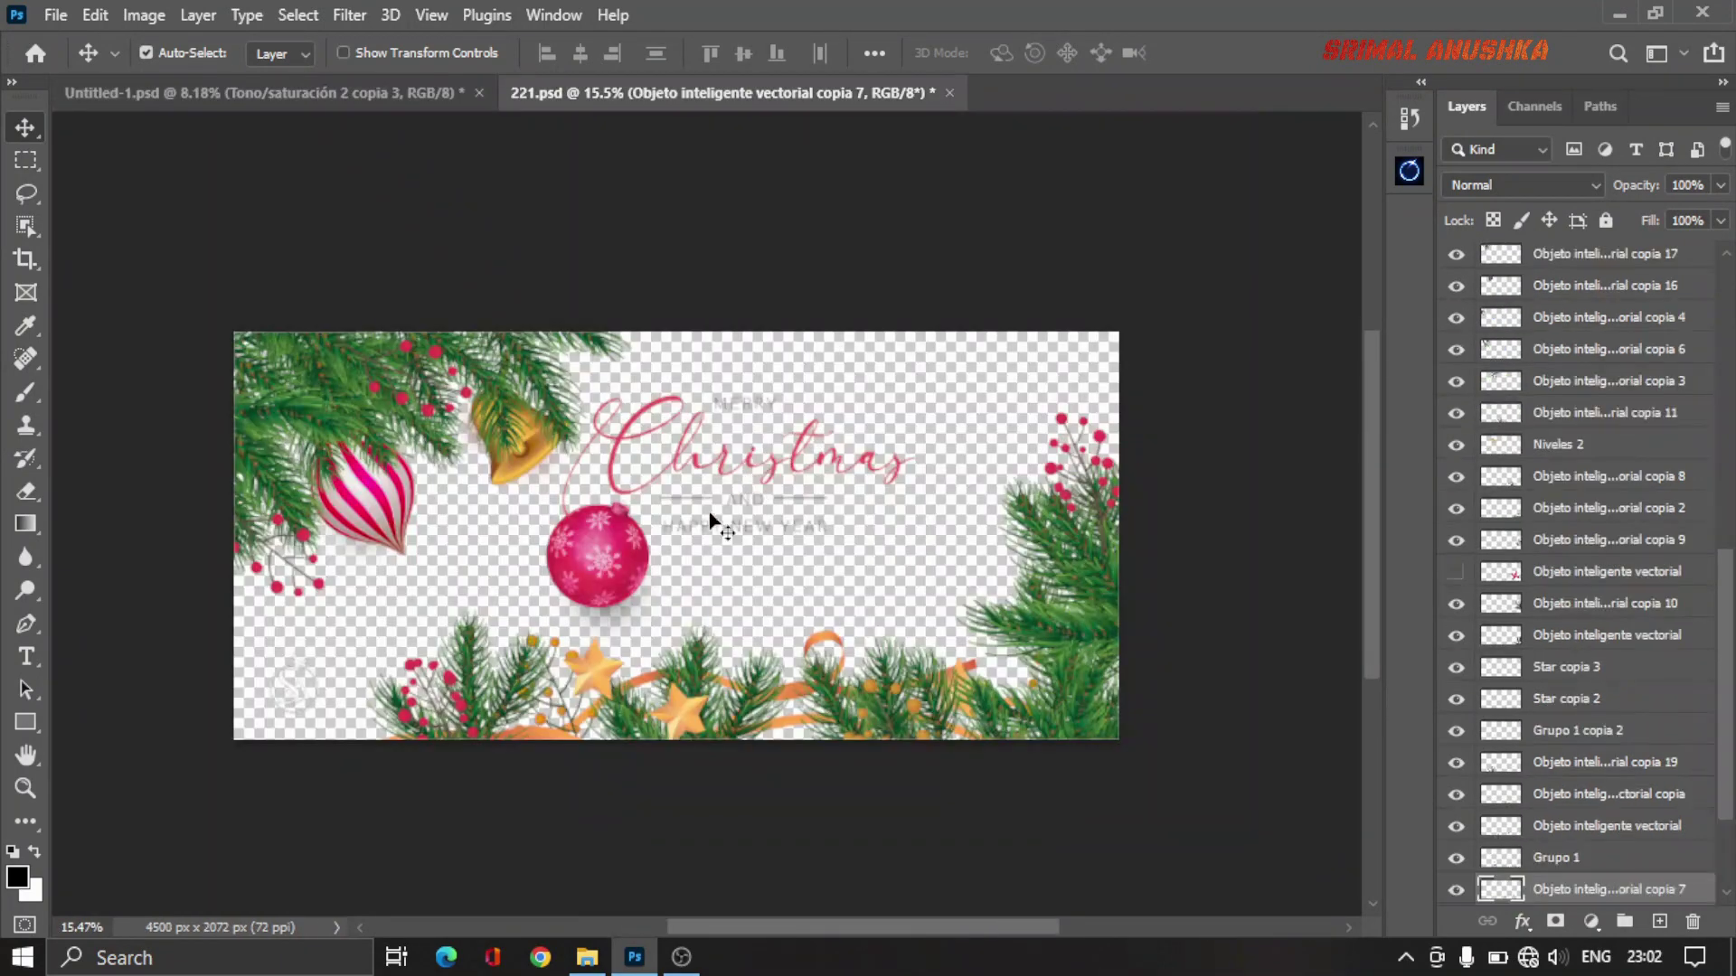
{"action": "mouse_move", "coordinate": [308, 409]}
{"action": "left_mouse_down"}
{"action": "mouse_move", "coordinate": [374, 425]}
{"action": "mouse_move", "coordinate": [397, 466]}
{"action": "mouse_move", "coordinate": [349, 99]}
{"action": "left_mouse_up"}
{"action": "left_click_drag", "start_coordinate": [710, 595], "coordinate": [752, 699]}
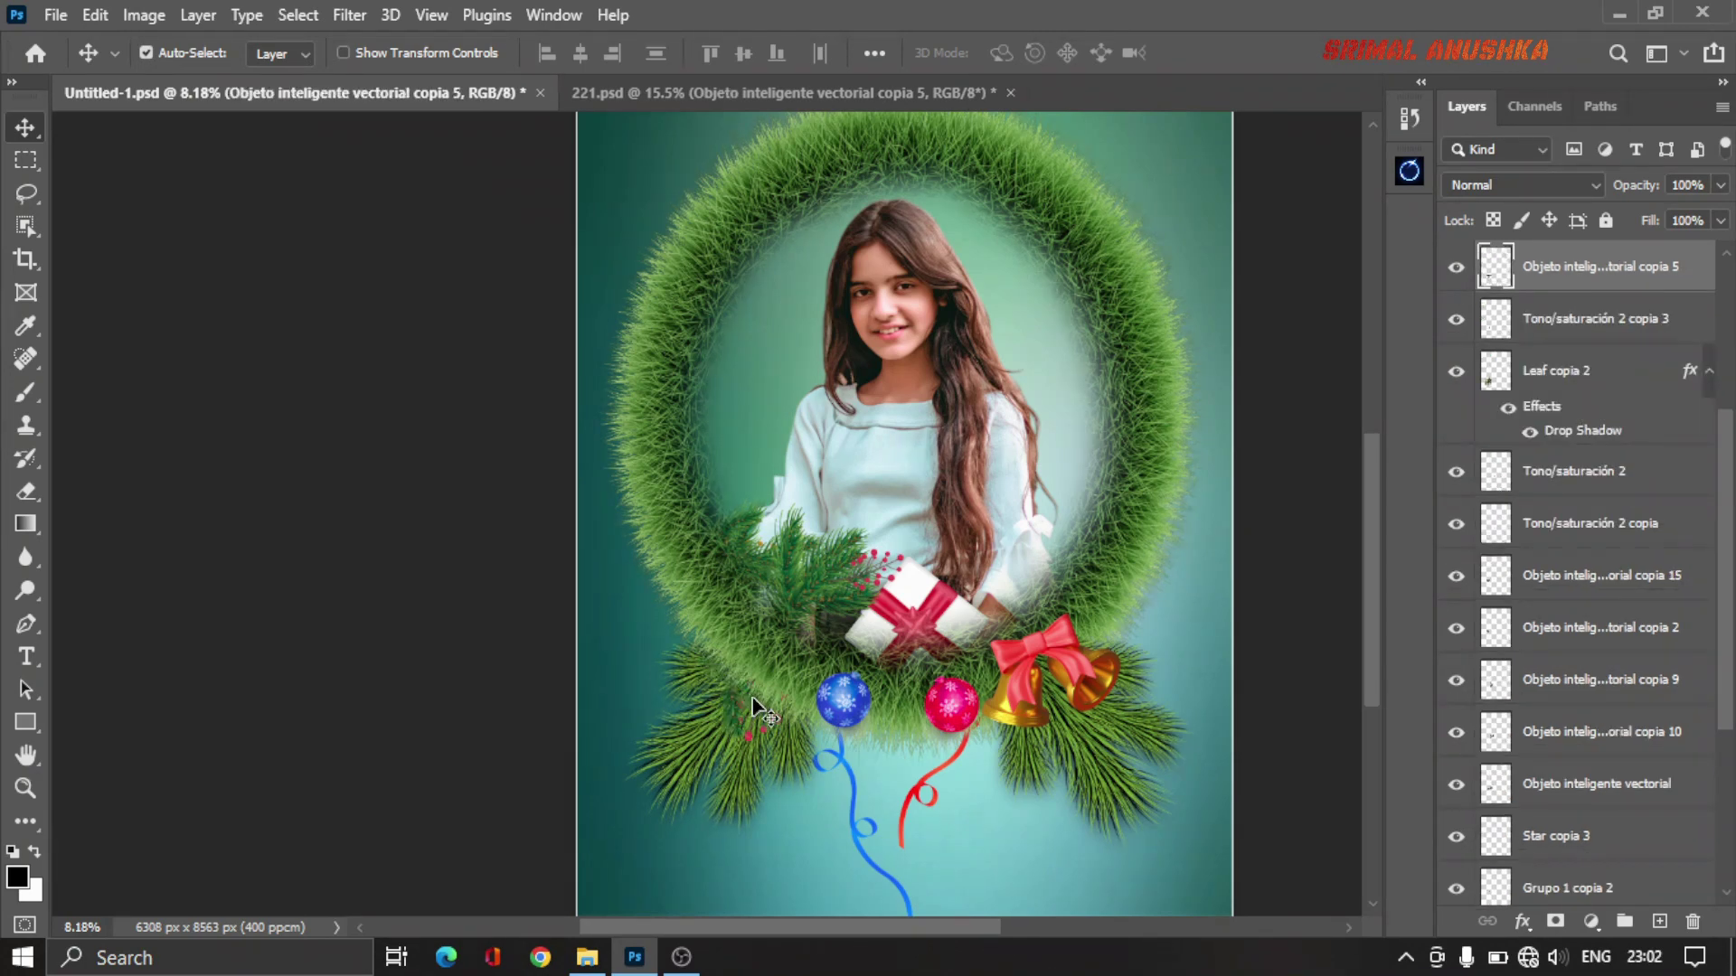
{"action": "left_click_drag", "start_coordinate": [752, 699], "coordinate": [742, 731]}
Step: Rotate the sprig about 70 degrees, enlarge it and lower it below the blue bauble
{"action": "key", "text": "ctrl+t"}
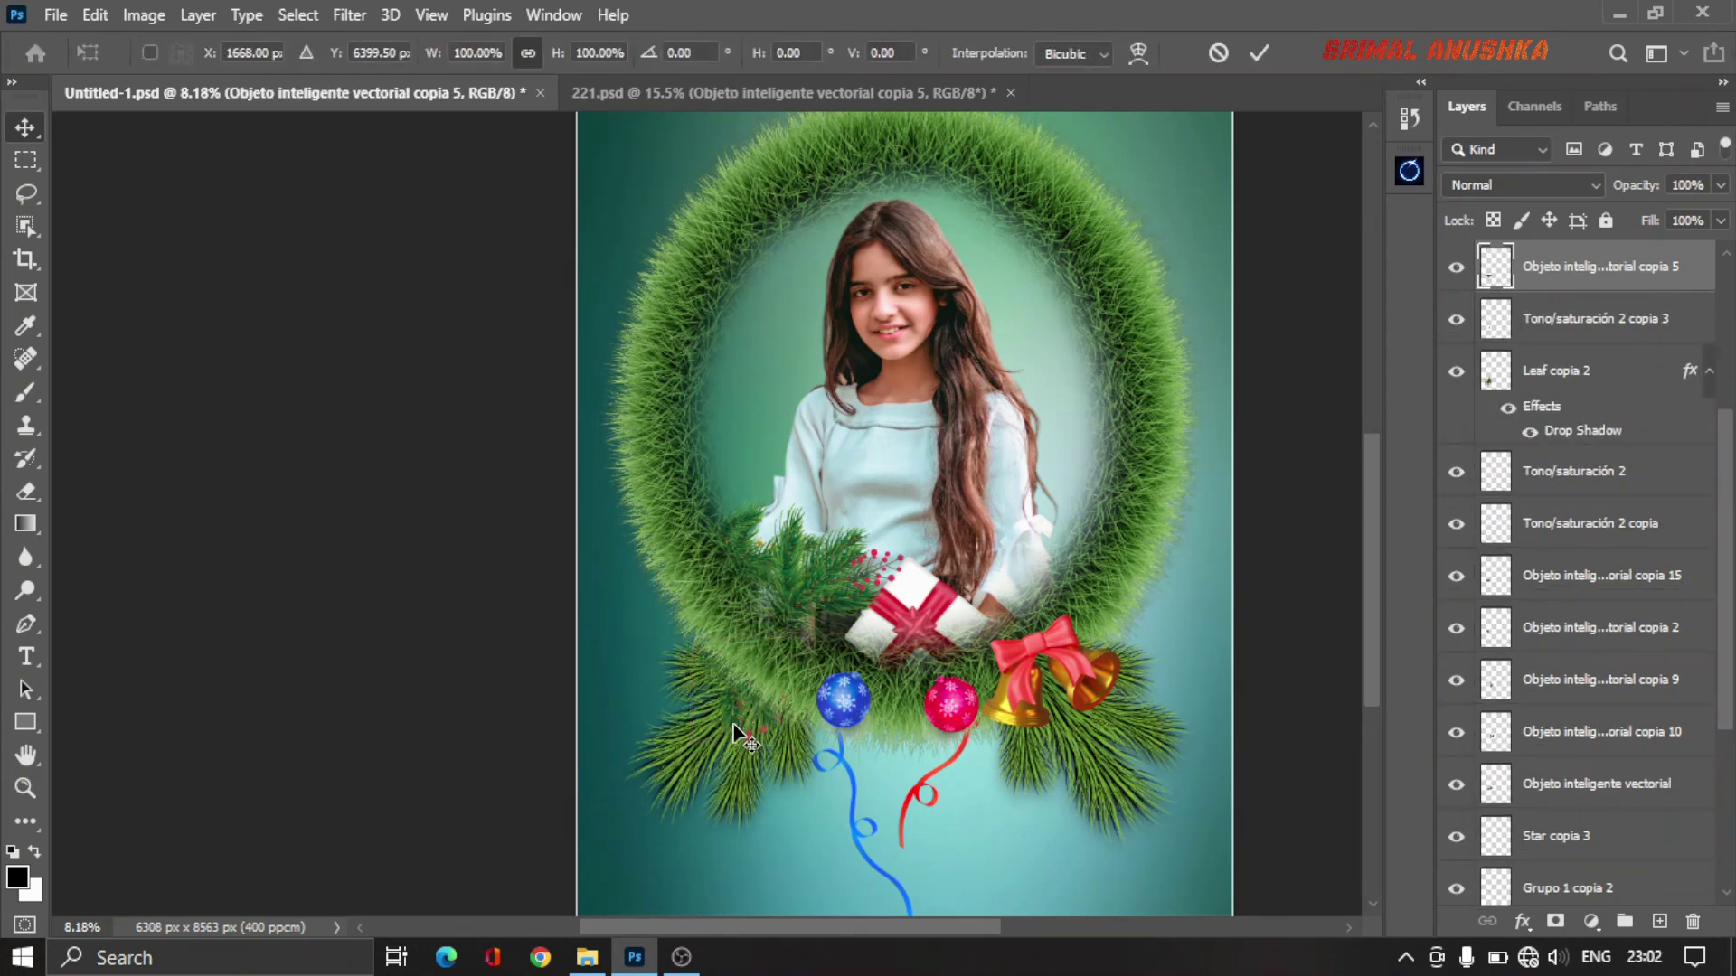
{"action": "scroll", "coordinate": [741, 727], "scroll_direction": "up", "scroll_amount": 3}
{"action": "mouse_move", "coordinate": [841, 794]}
{"action": "left_mouse_down"}
{"action": "mouse_move", "coordinate": [747, 793]}
{"action": "mouse_move", "coordinate": [774, 839]}
{"action": "left_mouse_up"}
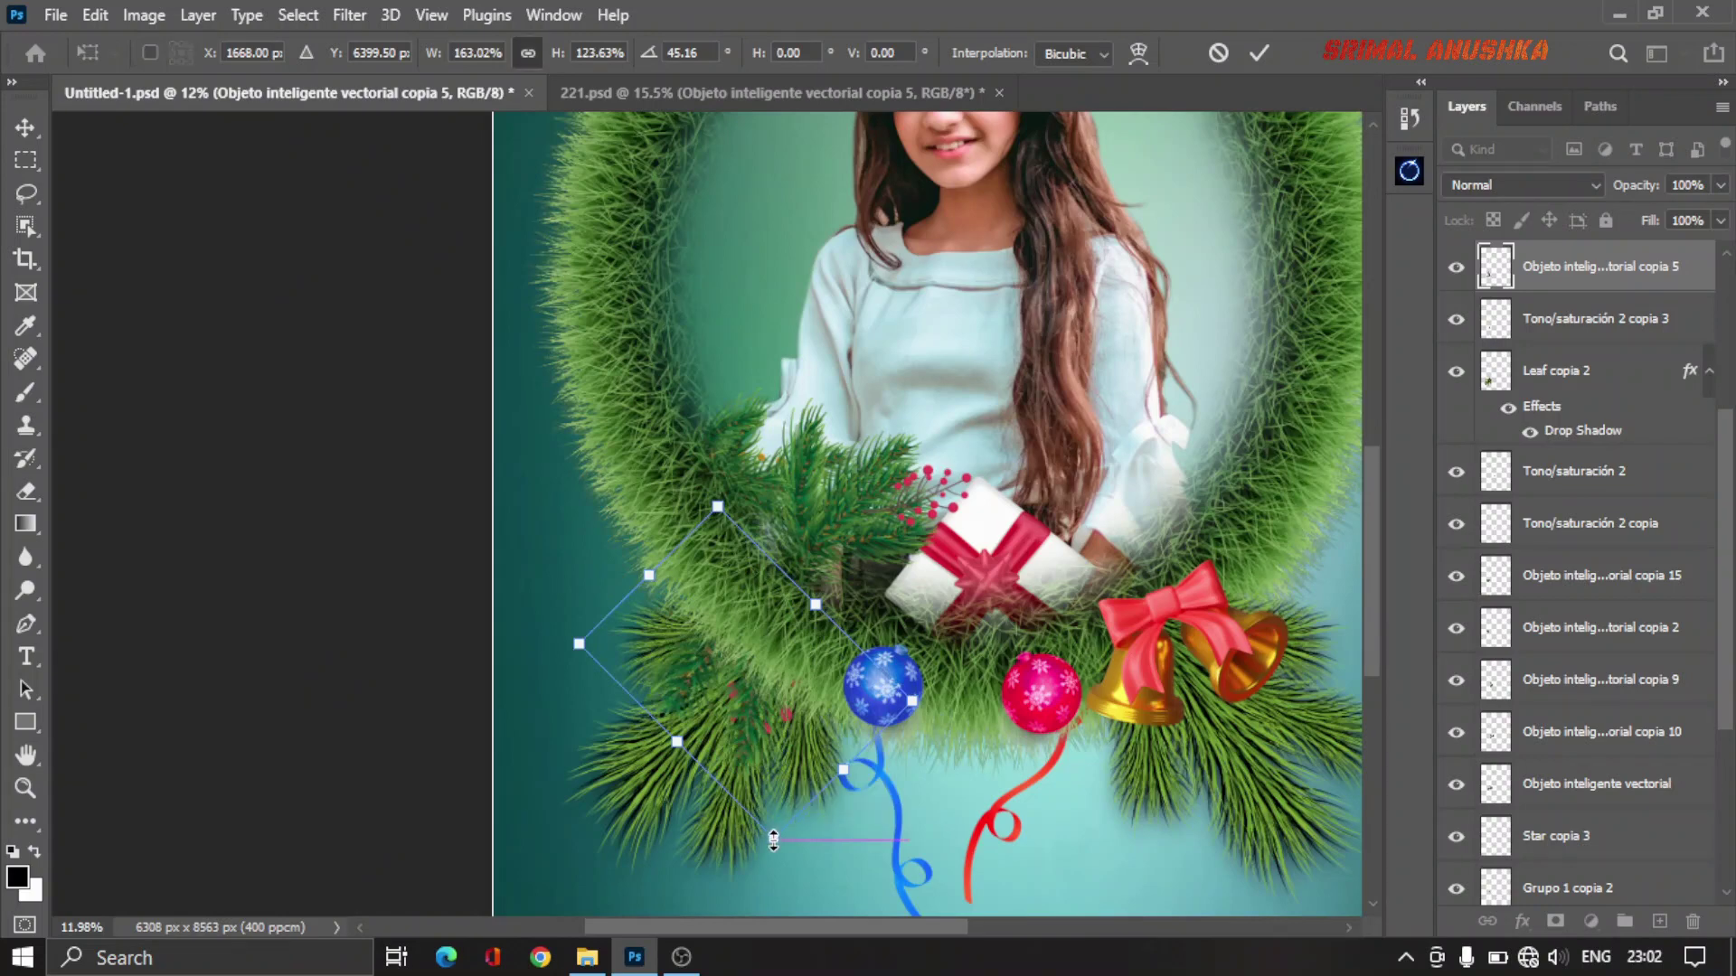
{"action": "key", "text": "ctrl+z"}
{"action": "left_click_drag", "start_coordinate": [748, 787], "coordinate": [924, 783]}
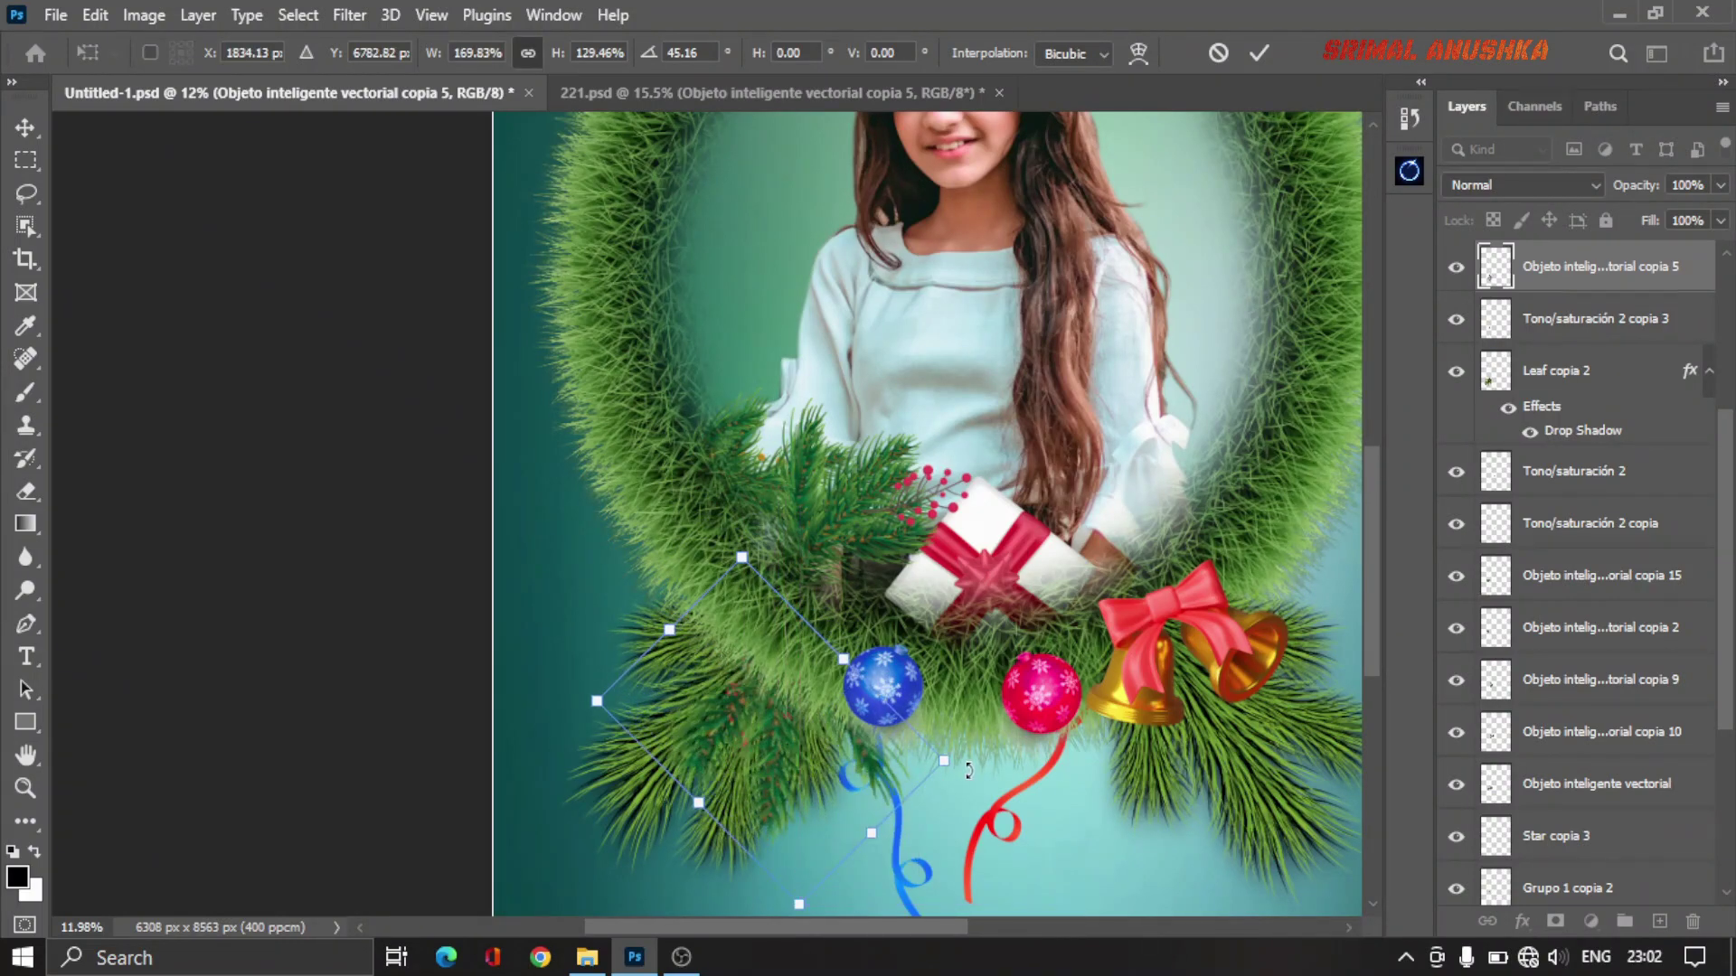
{"action": "left_click_drag", "start_coordinate": [968, 769], "coordinate": [934, 848]}
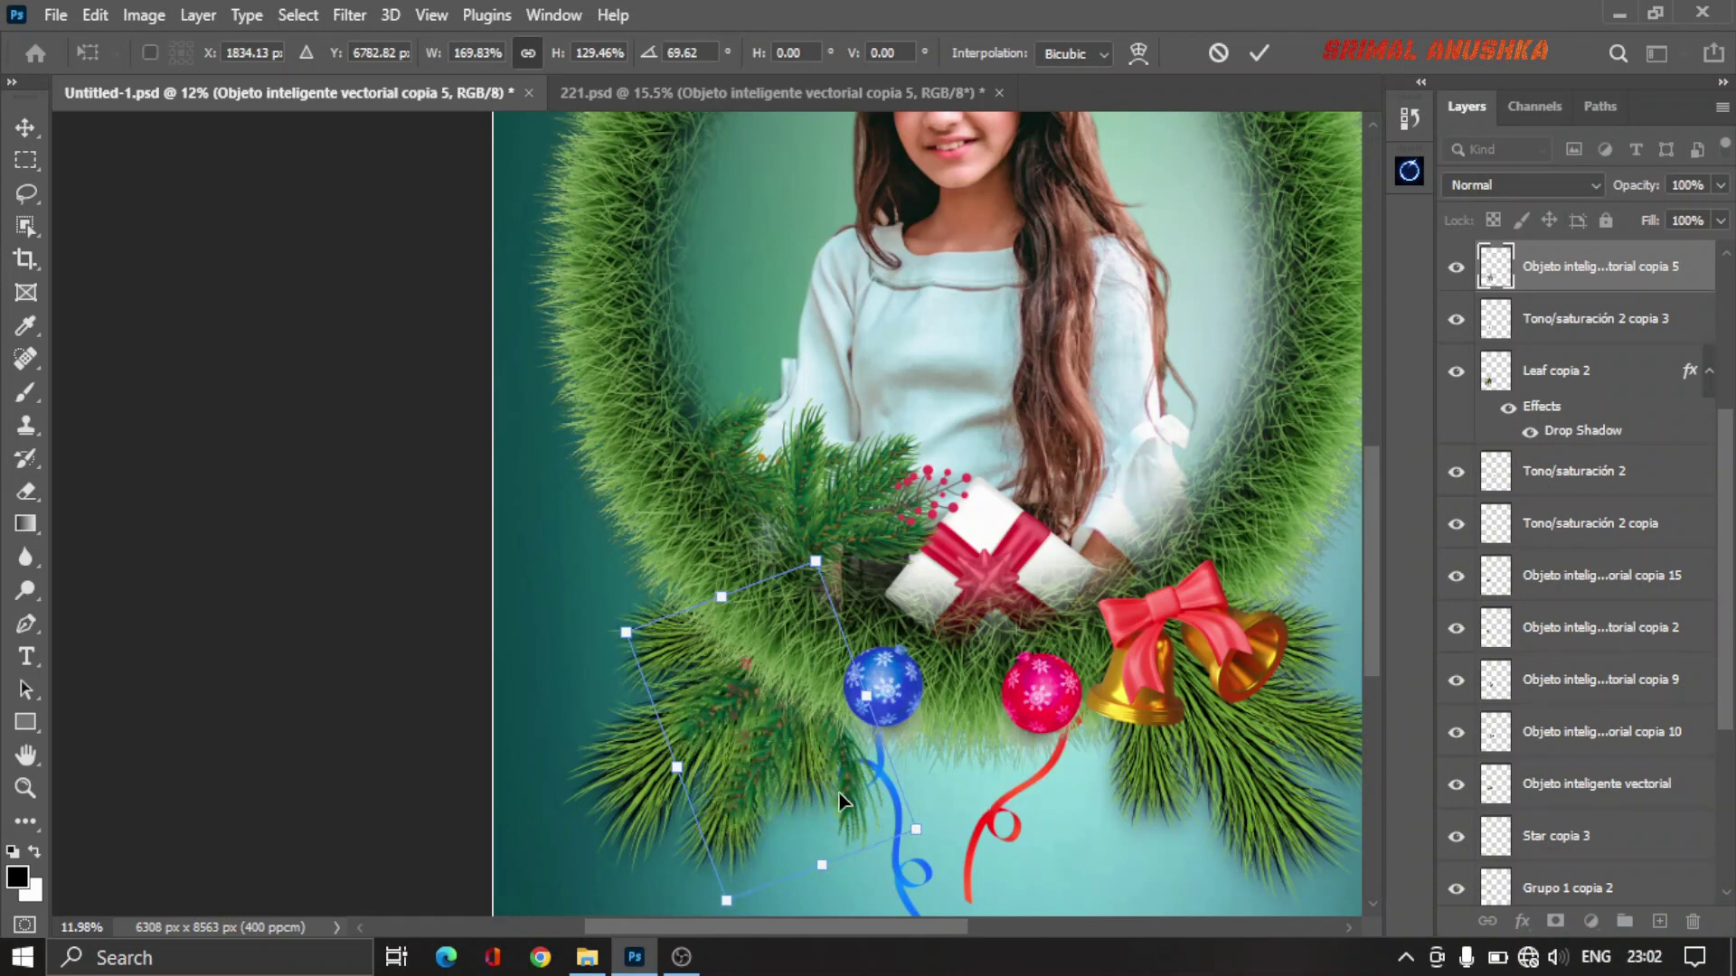
{"action": "left_click_drag", "start_coordinate": [829, 861], "coordinate": [760, 756]}
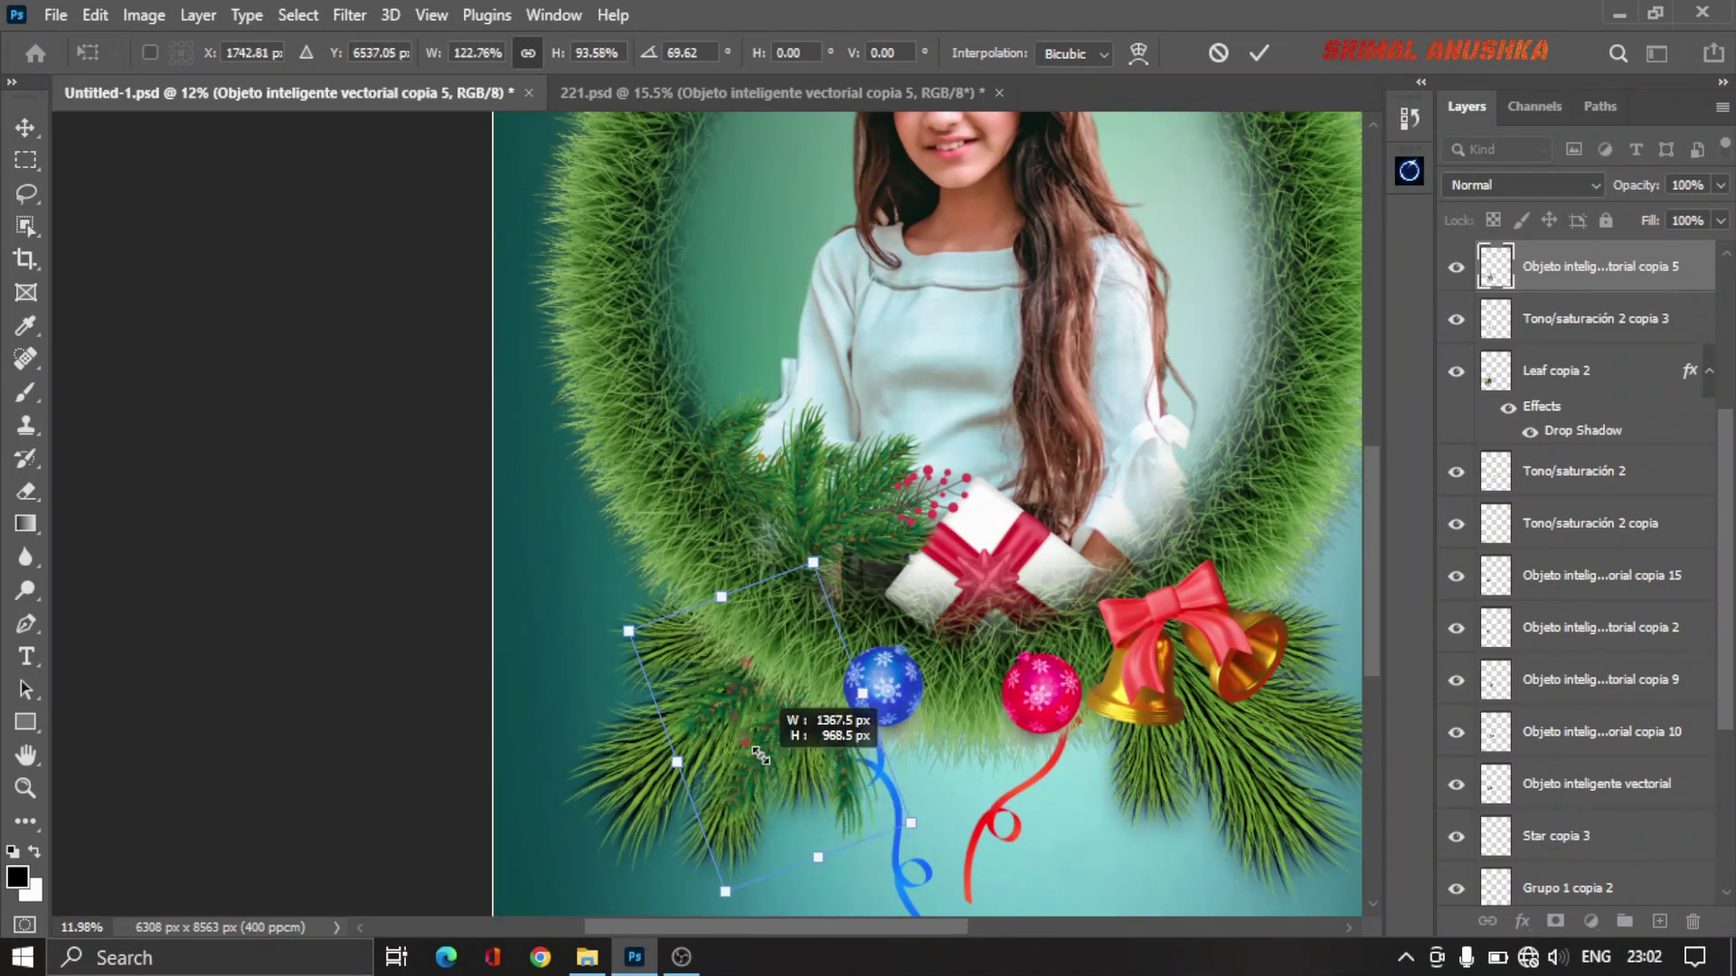
{"action": "left_click_drag", "start_coordinate": [759, 730], "coordinate": [762, 740]}
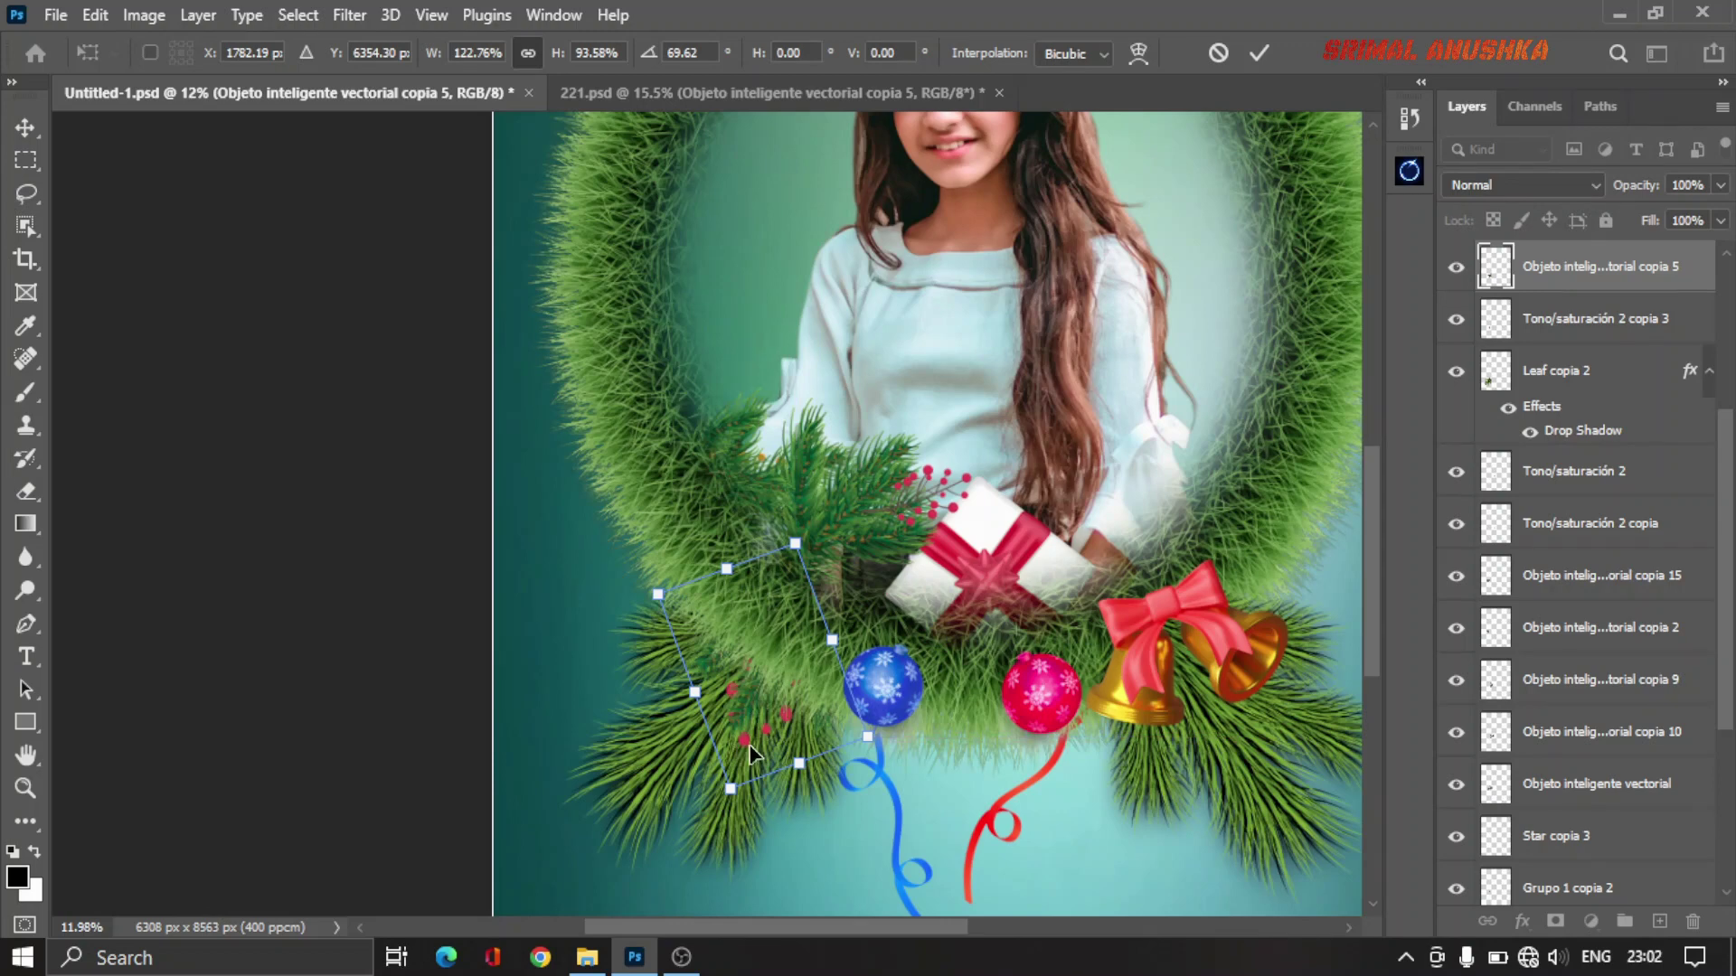
{"action": "left_click_drag", "start_coordinate": [751, 753], "coordinate": [694, 812]}
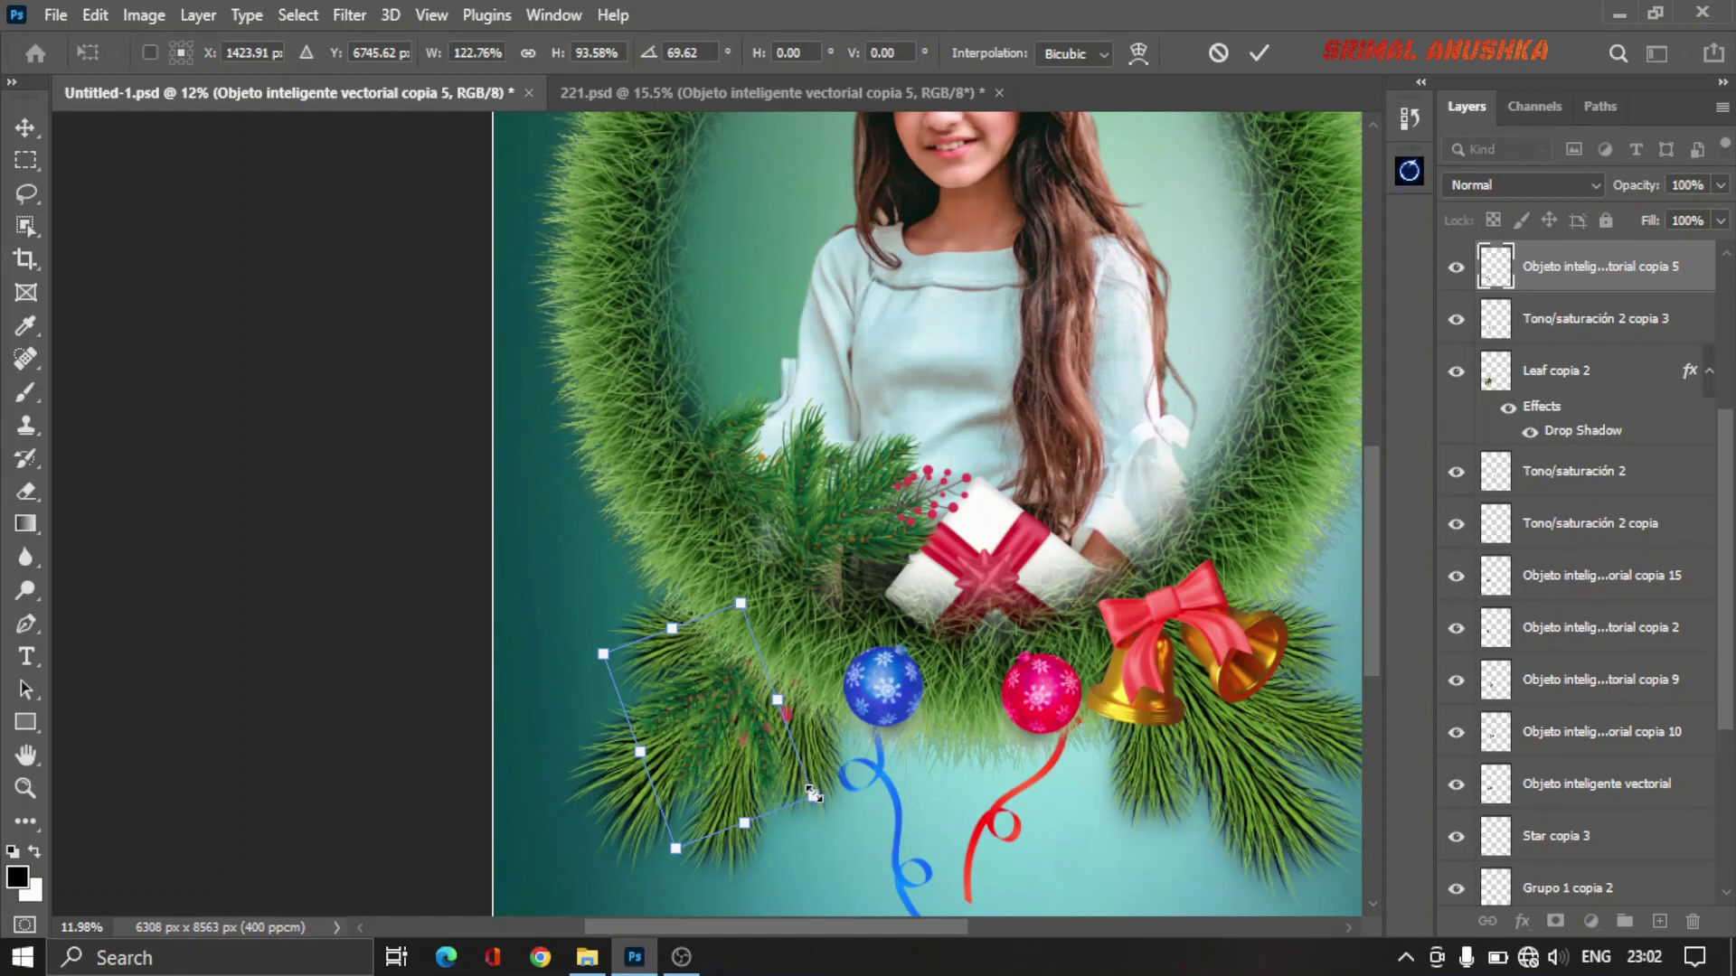
{"action": "left_click_drag", "start_coordinate": [812, 793], "coordinate": [863, 830]}
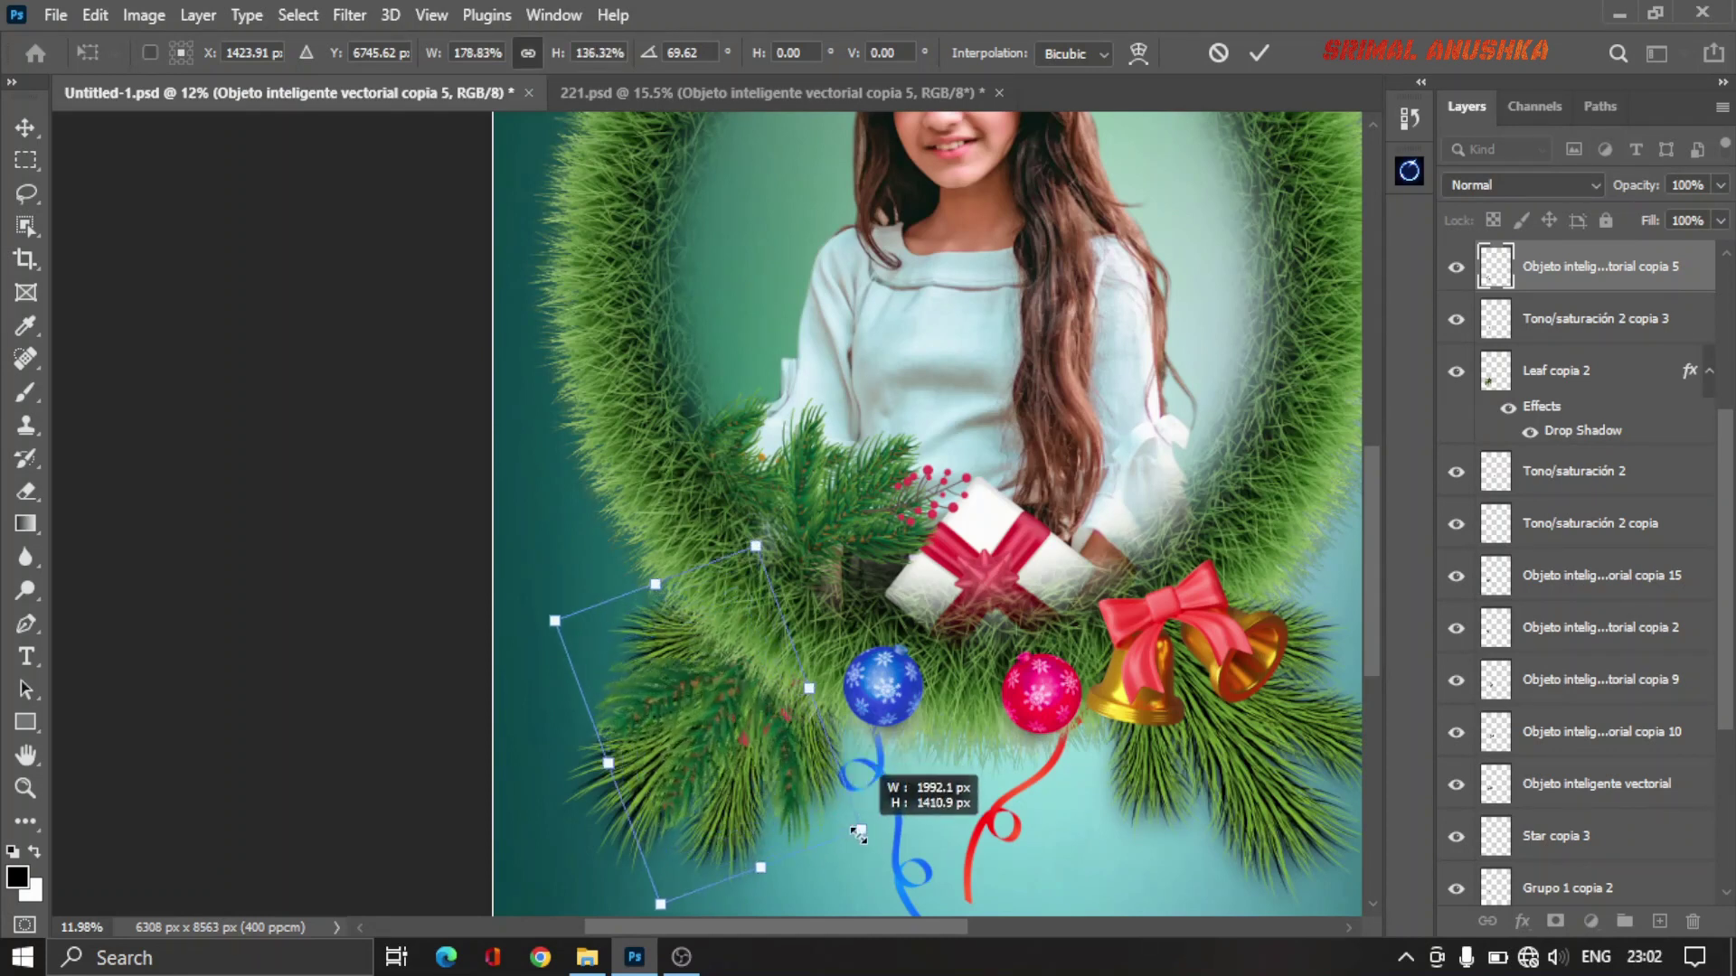
{"action": "left_click_drag", "start_coordinate": [709, 704], "coordinate": [703, 723]}
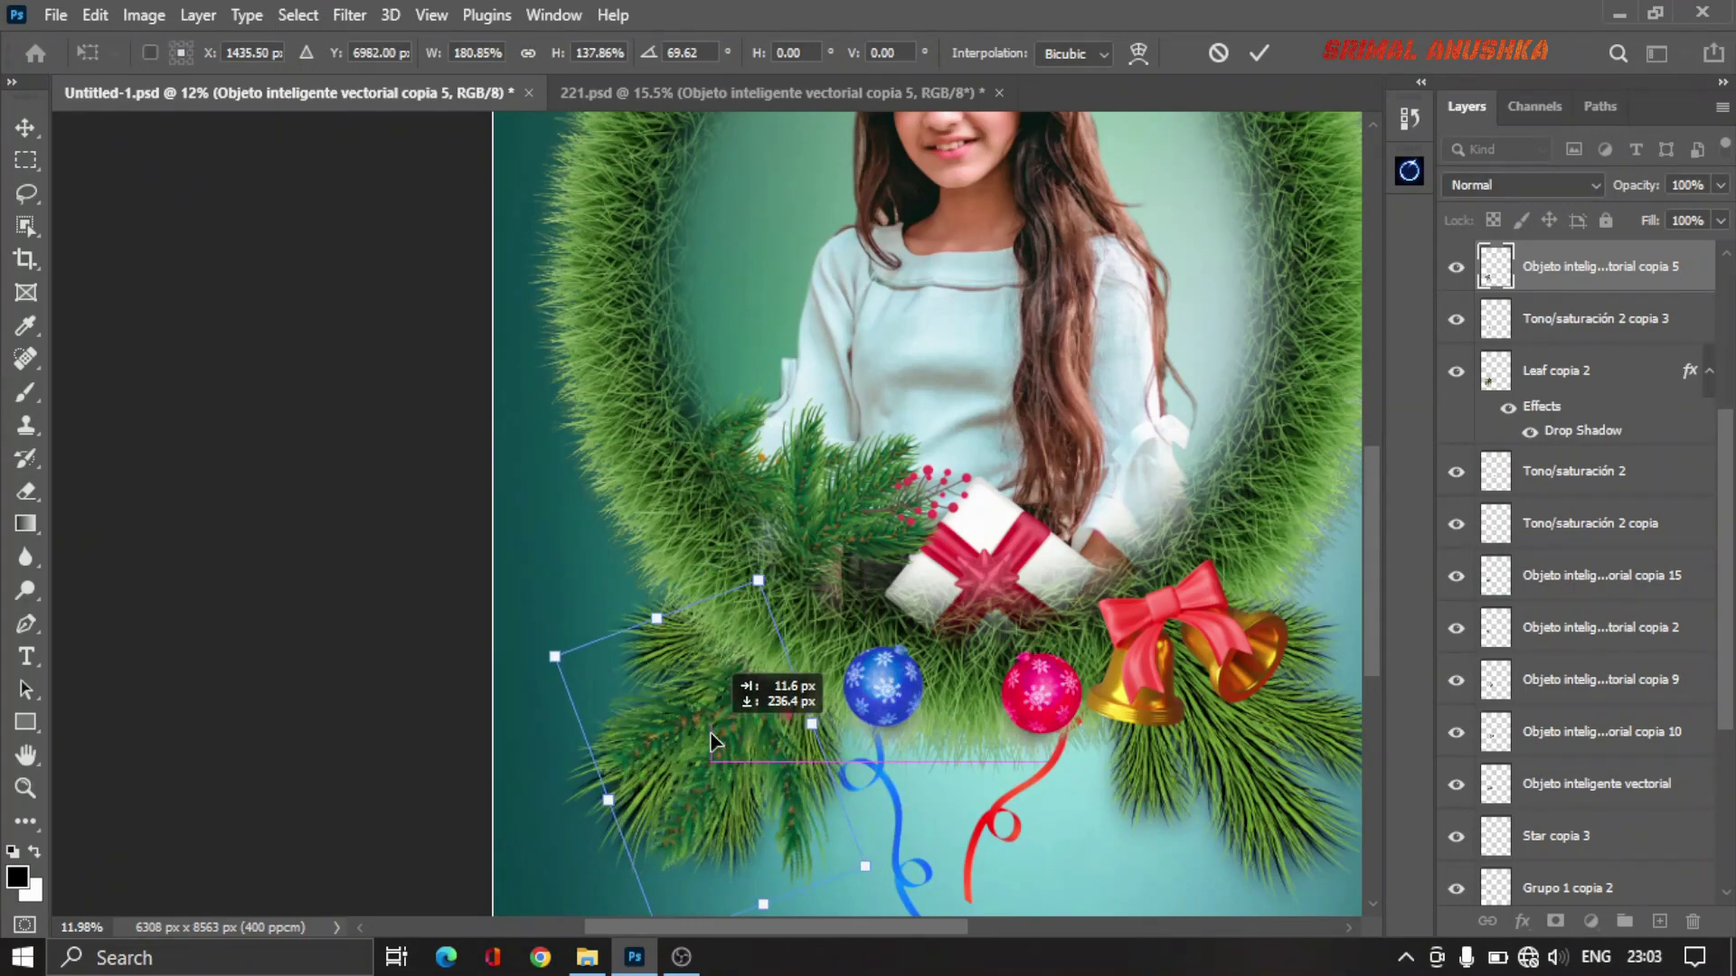
{"action": "key", "text": "Return"}
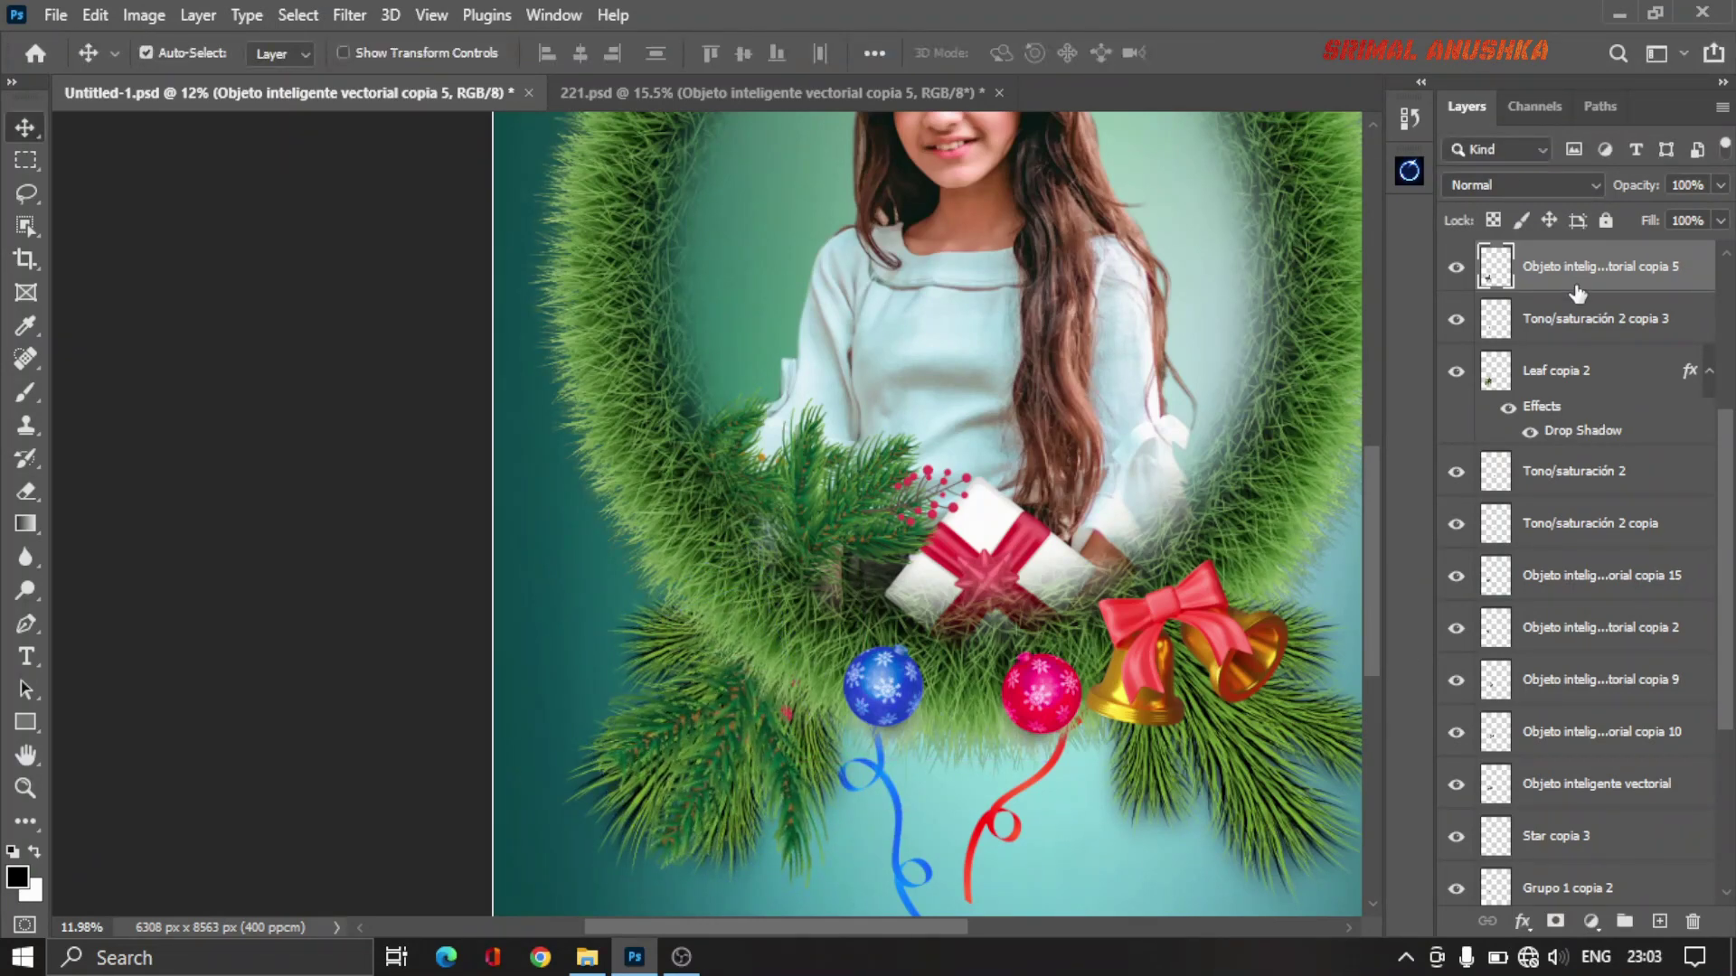
Step: Move the berry sprig layer below Tono/saturación 2 and hide the Leaf copia 2 layer
{"action": "left_click_drag", "start_coordinate": [1574, 280], "coordinate": [1572, 489]}
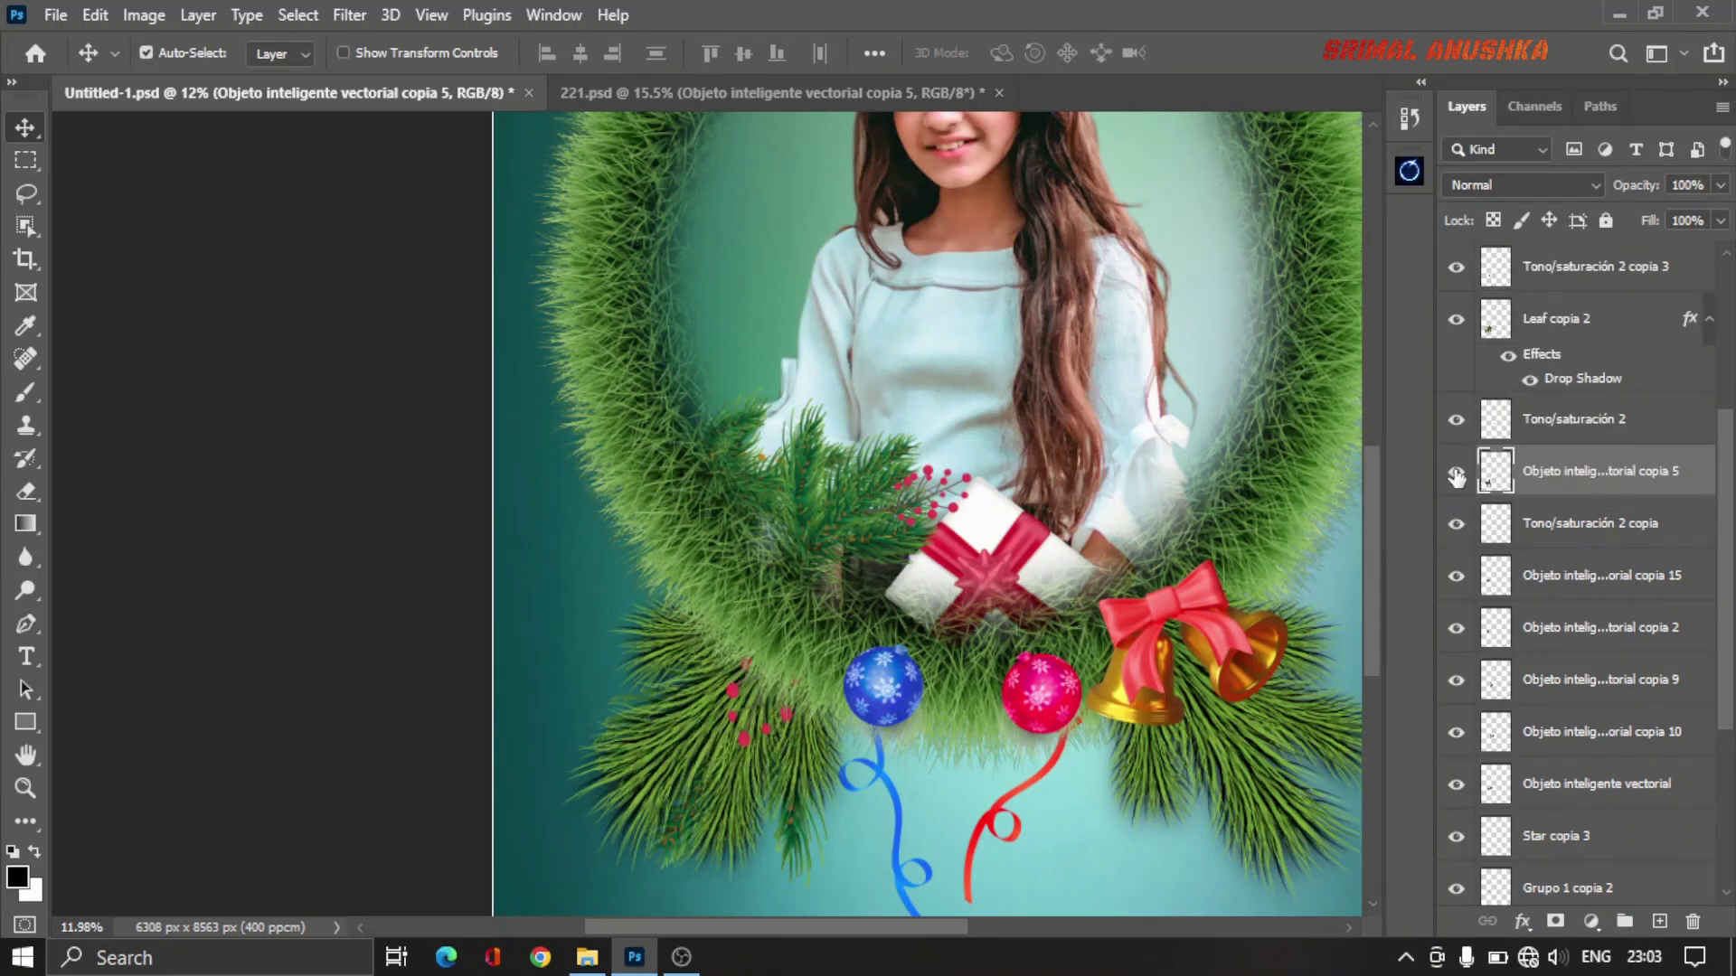
{"action": "left_click", "coordinate": [1555, 321]}
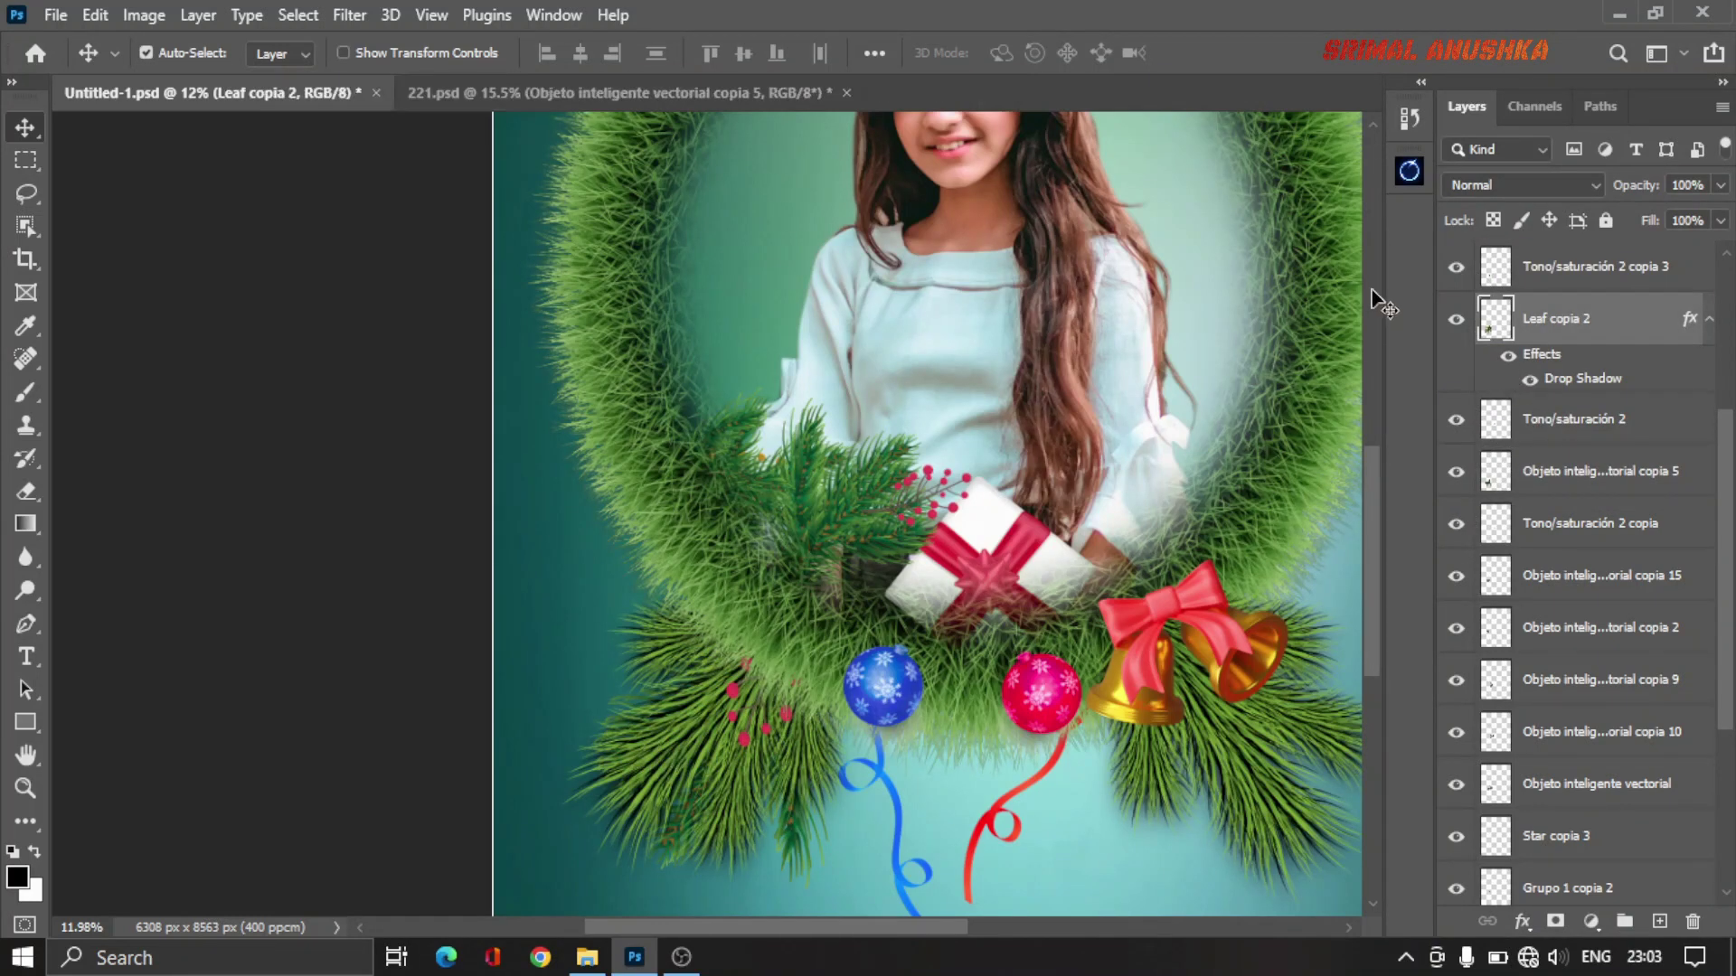
{"action": "left_click", "coordinate": [1456, 319]}
{"action": "scroll", "coordinate": [729, 777], "scroll_direction": "up", "scroll_amount": 1}
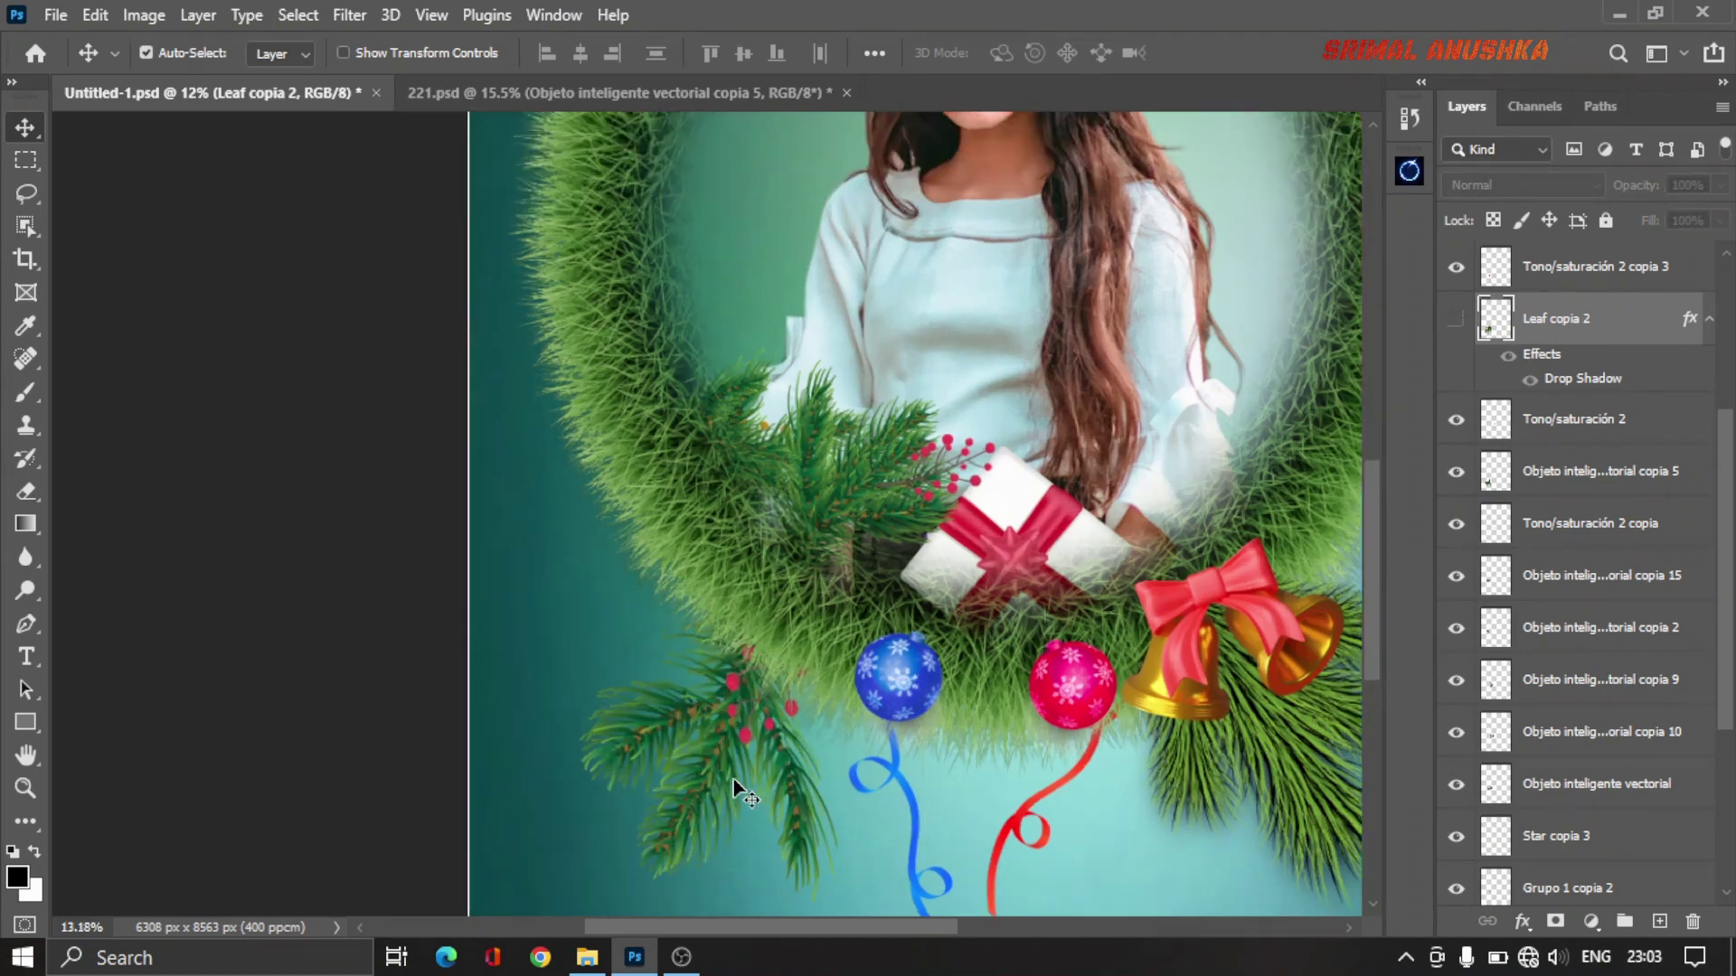
{"action": "scroll", "coordinate": [724, 783], "scroll_direction": "up", "scroll_amount": 1}
{"action": "scroll", "coordinate": [704, 785], "scroll_direction": "up", "scroll_amount": 1}
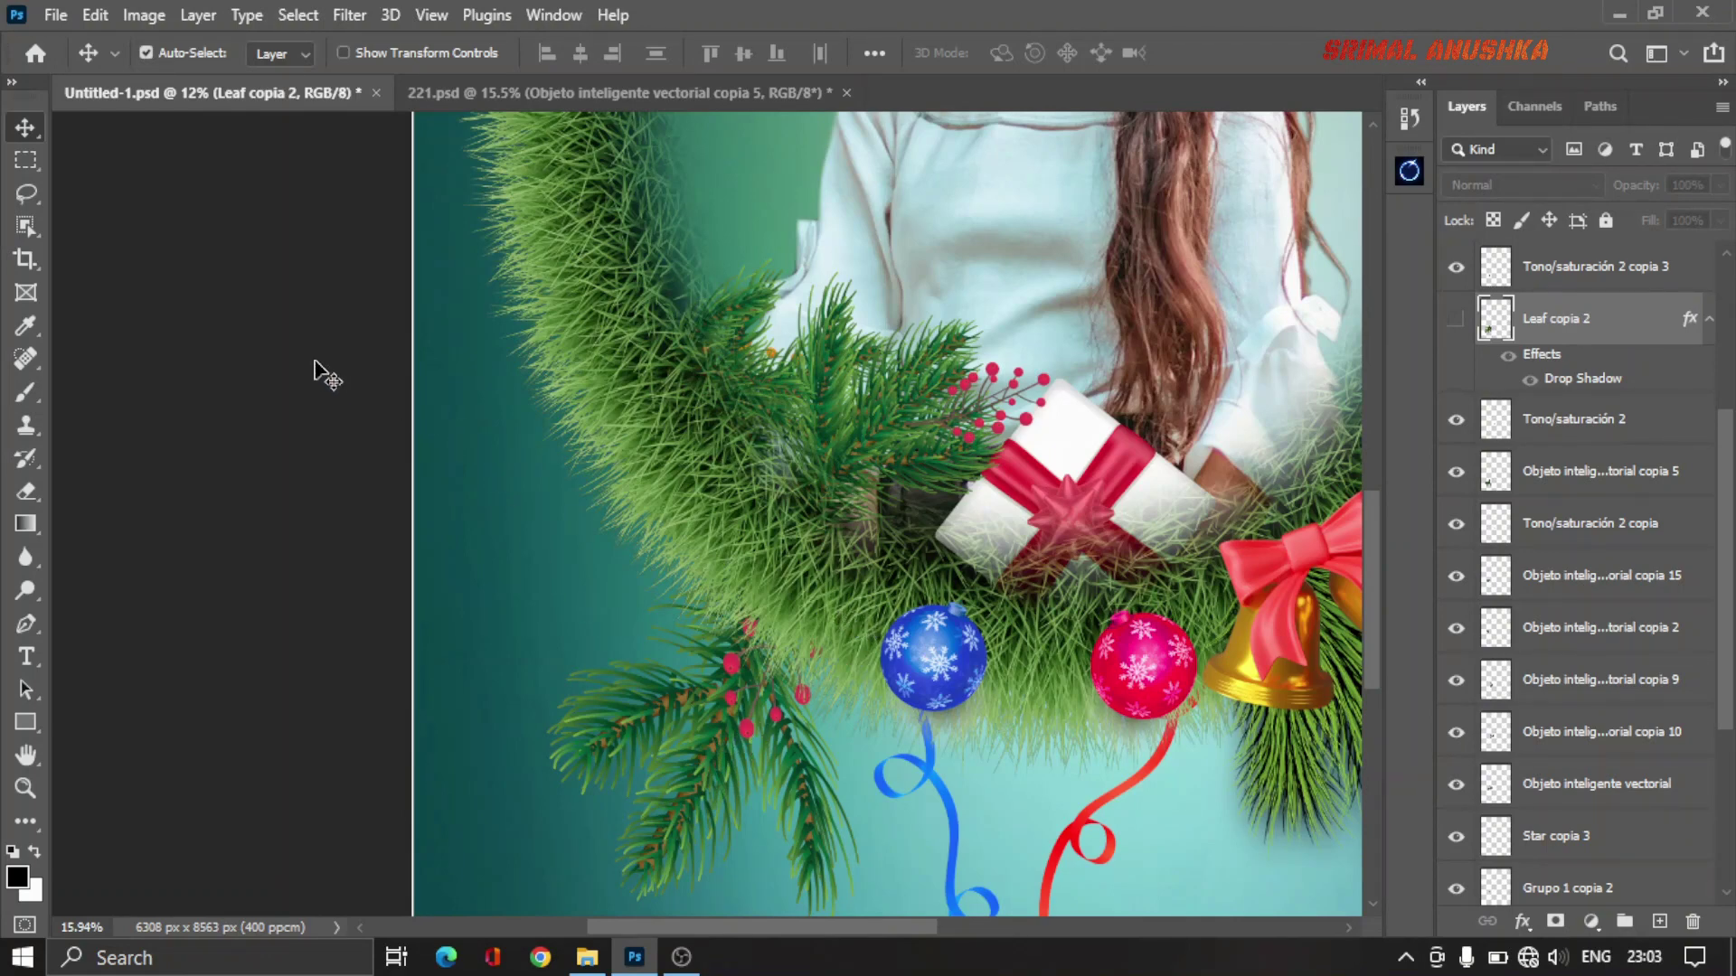
{"action": "scroll", "coordinate": [852, 615], "scroll_direction": "up", "scroll_amount": 2}
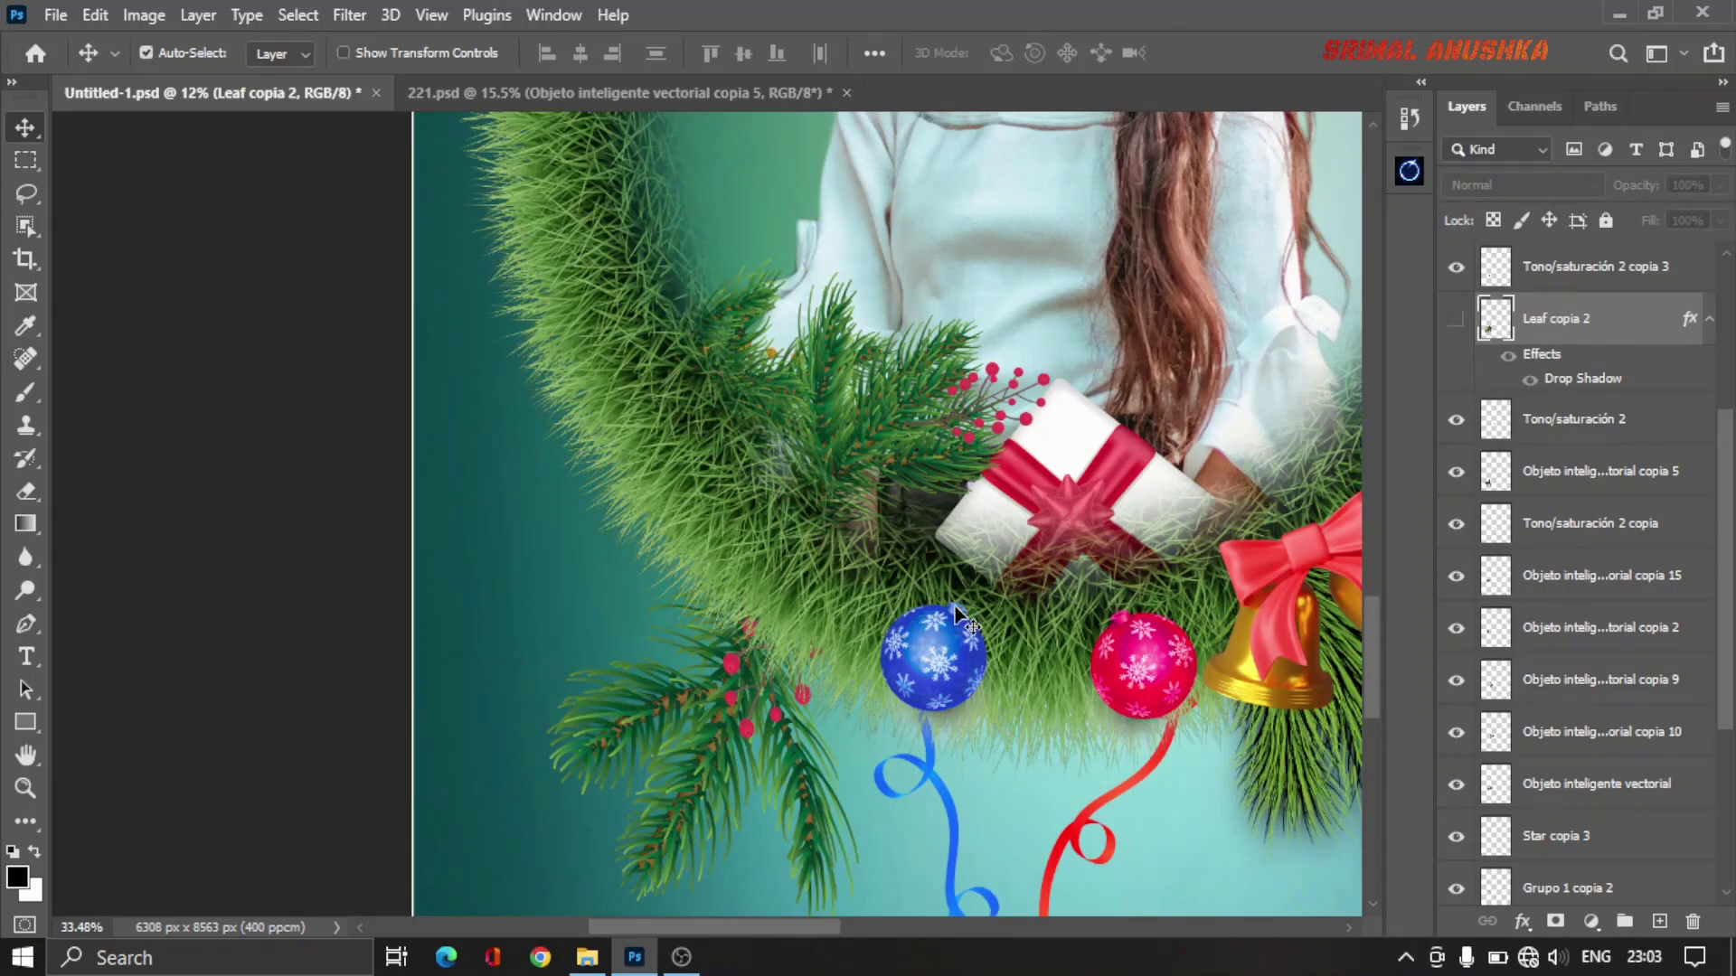
Step: Delete the Leaf pine-branch layer beneath the golden bells at the wreath's lower right
{"action": "left_click", "coordinate": [510, 543]}
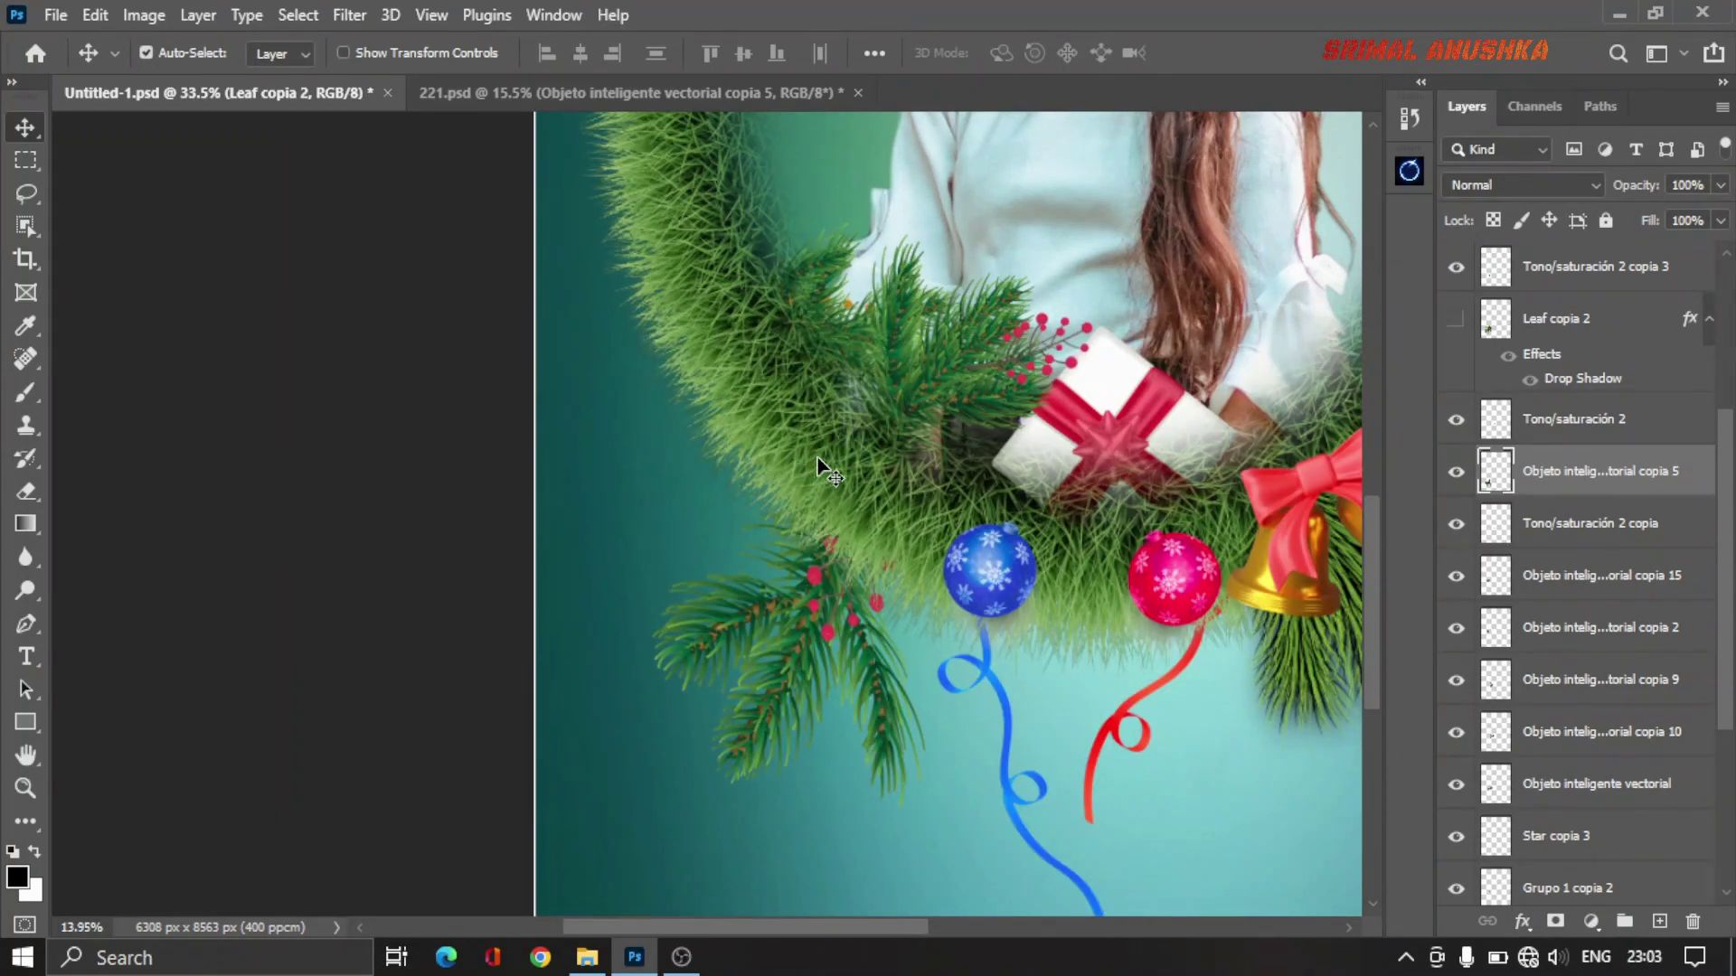
{"action": "key", "text": "ctrl+0"}
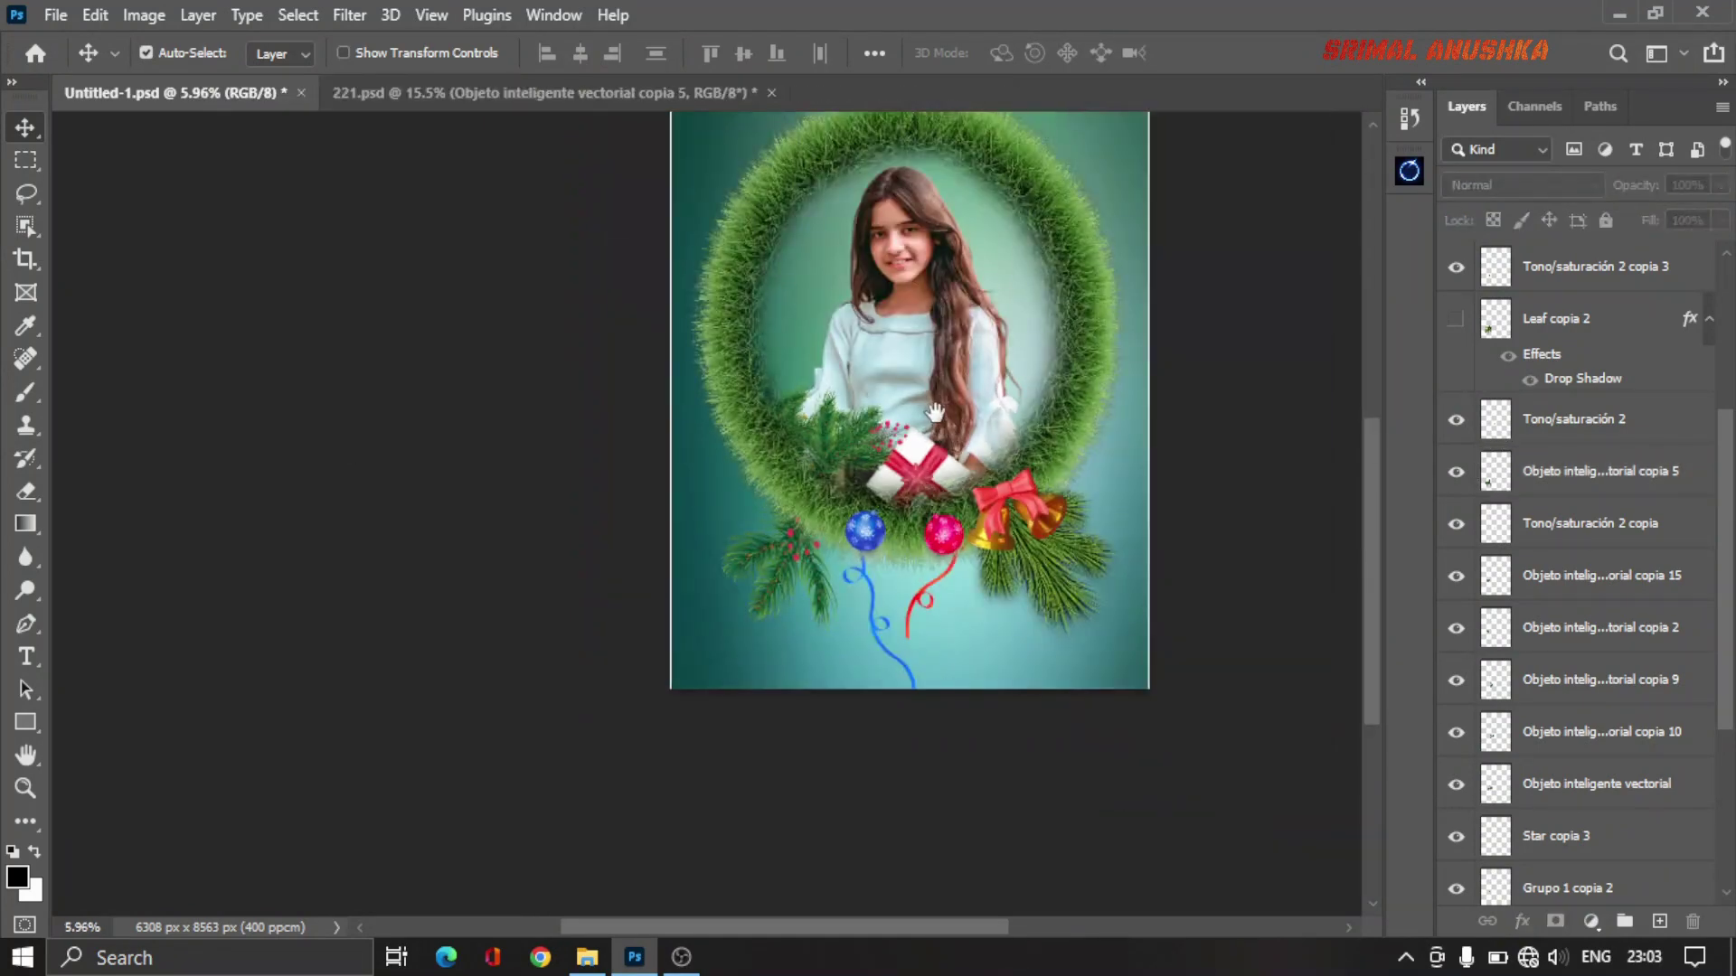
{"action": "scroll", "coordinate": [809, 480], "scroll_direction": "up", "scroll_amount": 2}
{"action": "scroll", "coordinate": [796, 492], "scroll_direction": "up", "scroll_amount": 2}
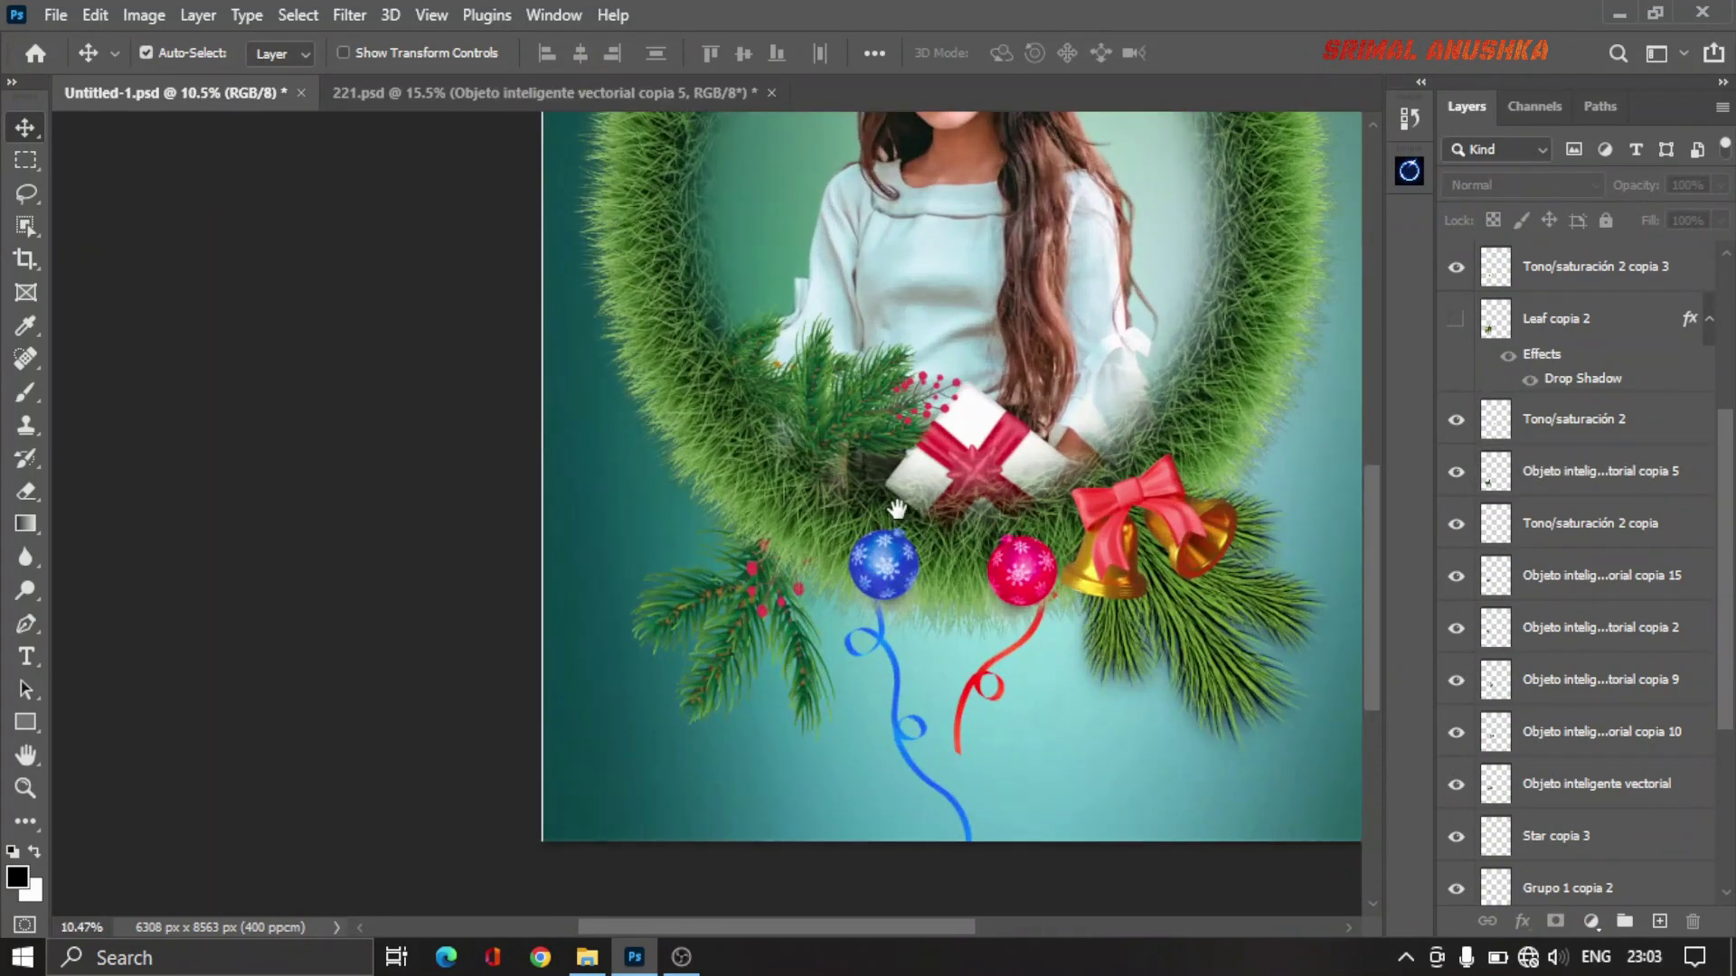
{"action": "left_click_drag", "start_coordinate": [750, 534], "coordinate": [714, 549]}
{"action": "scroll", "coordinate": [715, 549], "scroll_direction": "down", "scroll_amount": 2}
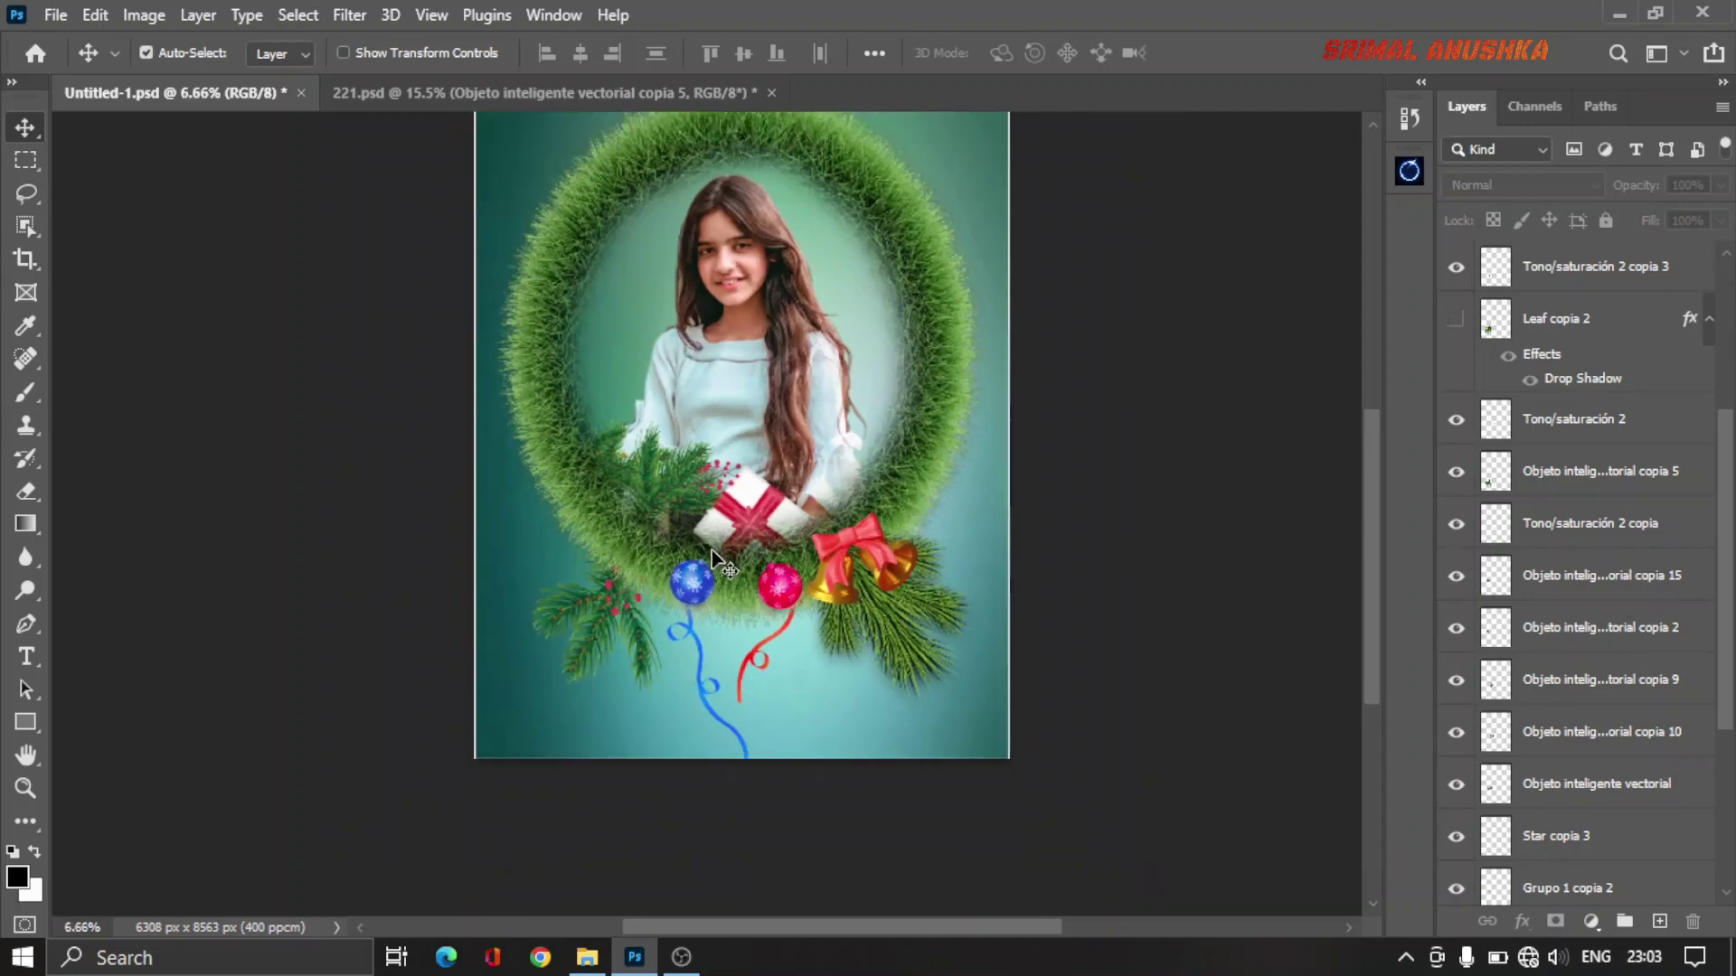
{"action": "scroll", "coordinate": [904, 633], "scroll_direction": "up", "scroll_amount": 1}
{"action": "scroll", "coordinate": [932, 646], "scroll_direction": "up", "scroll_amount": 1}
{"action": "left_click", "coordinate": [932, 646]}
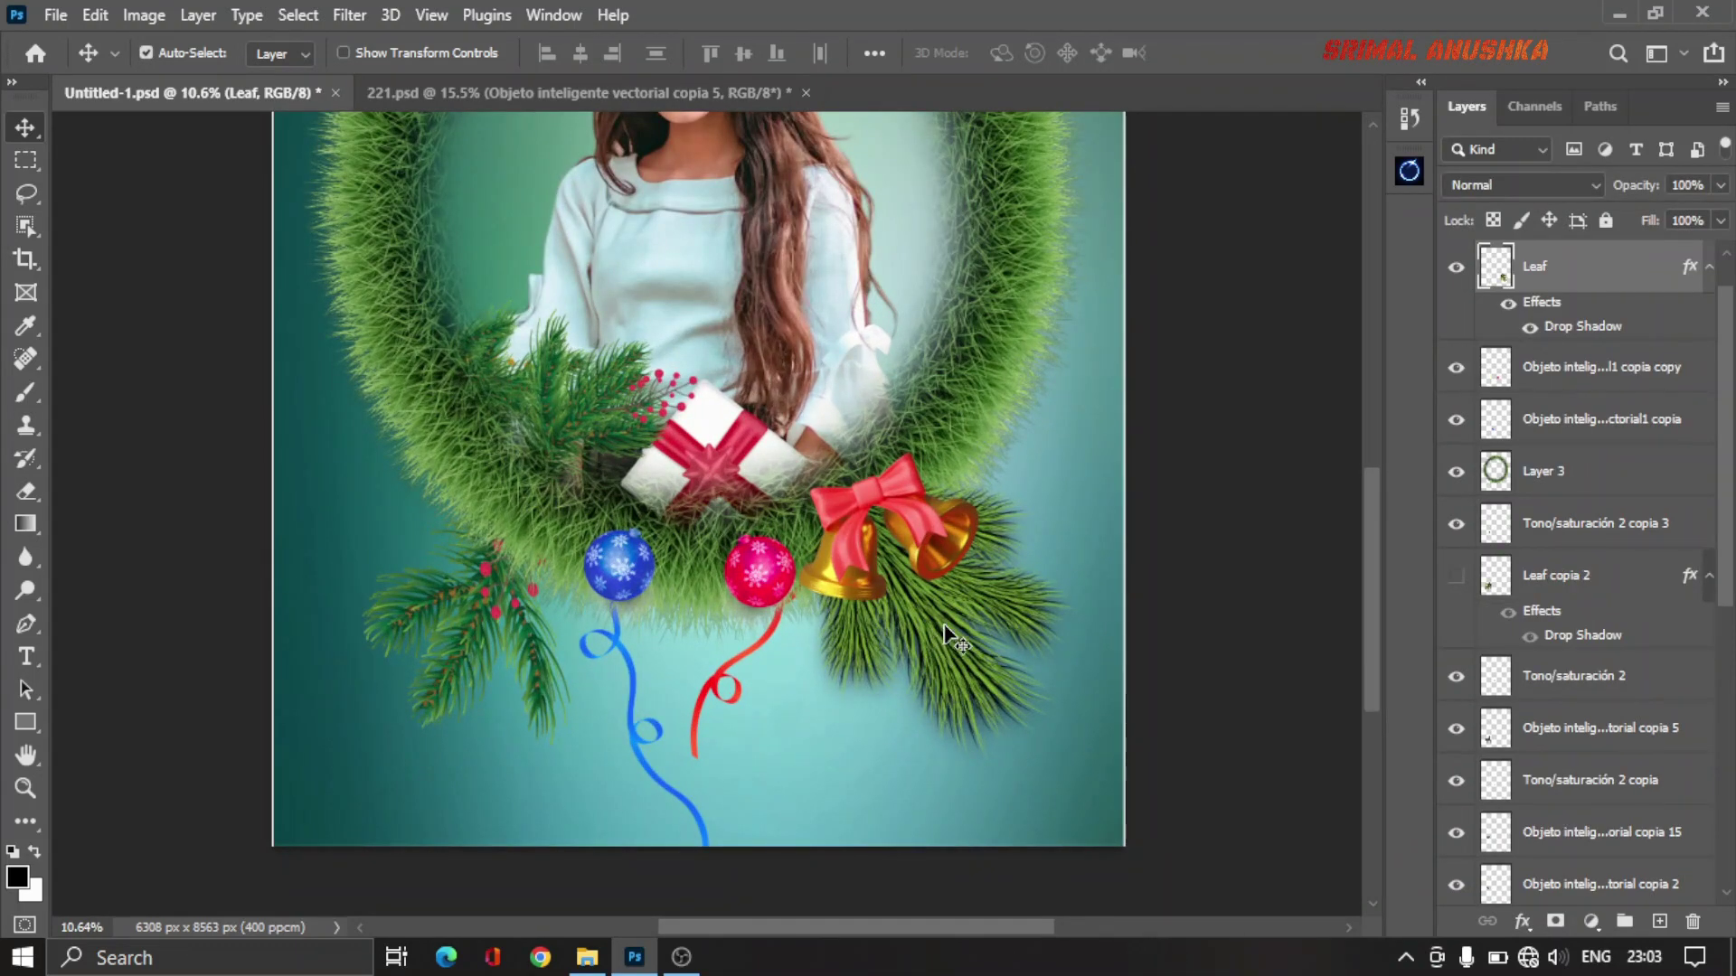
{"action": "key", "text": "Delete"}
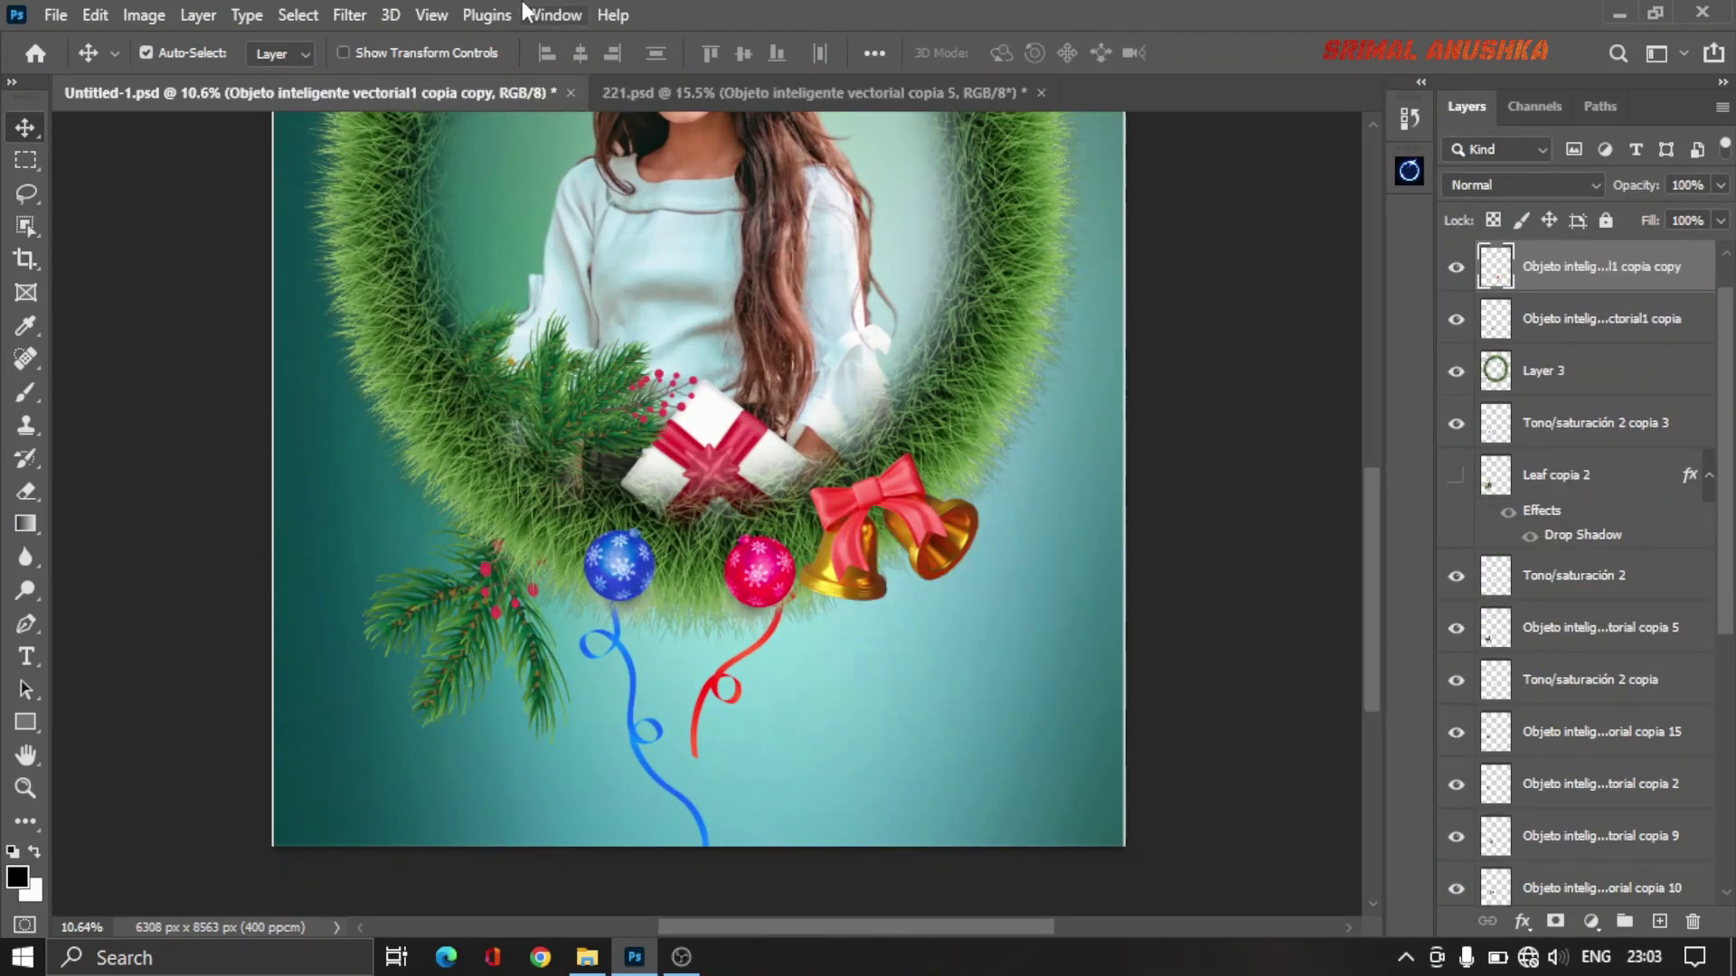
Step: Bring the 221.psd pine branch into the poster, enlarge it about 166%, and copy it beside the bells
{"action": "left_click", "coordinate": [622, 99]}
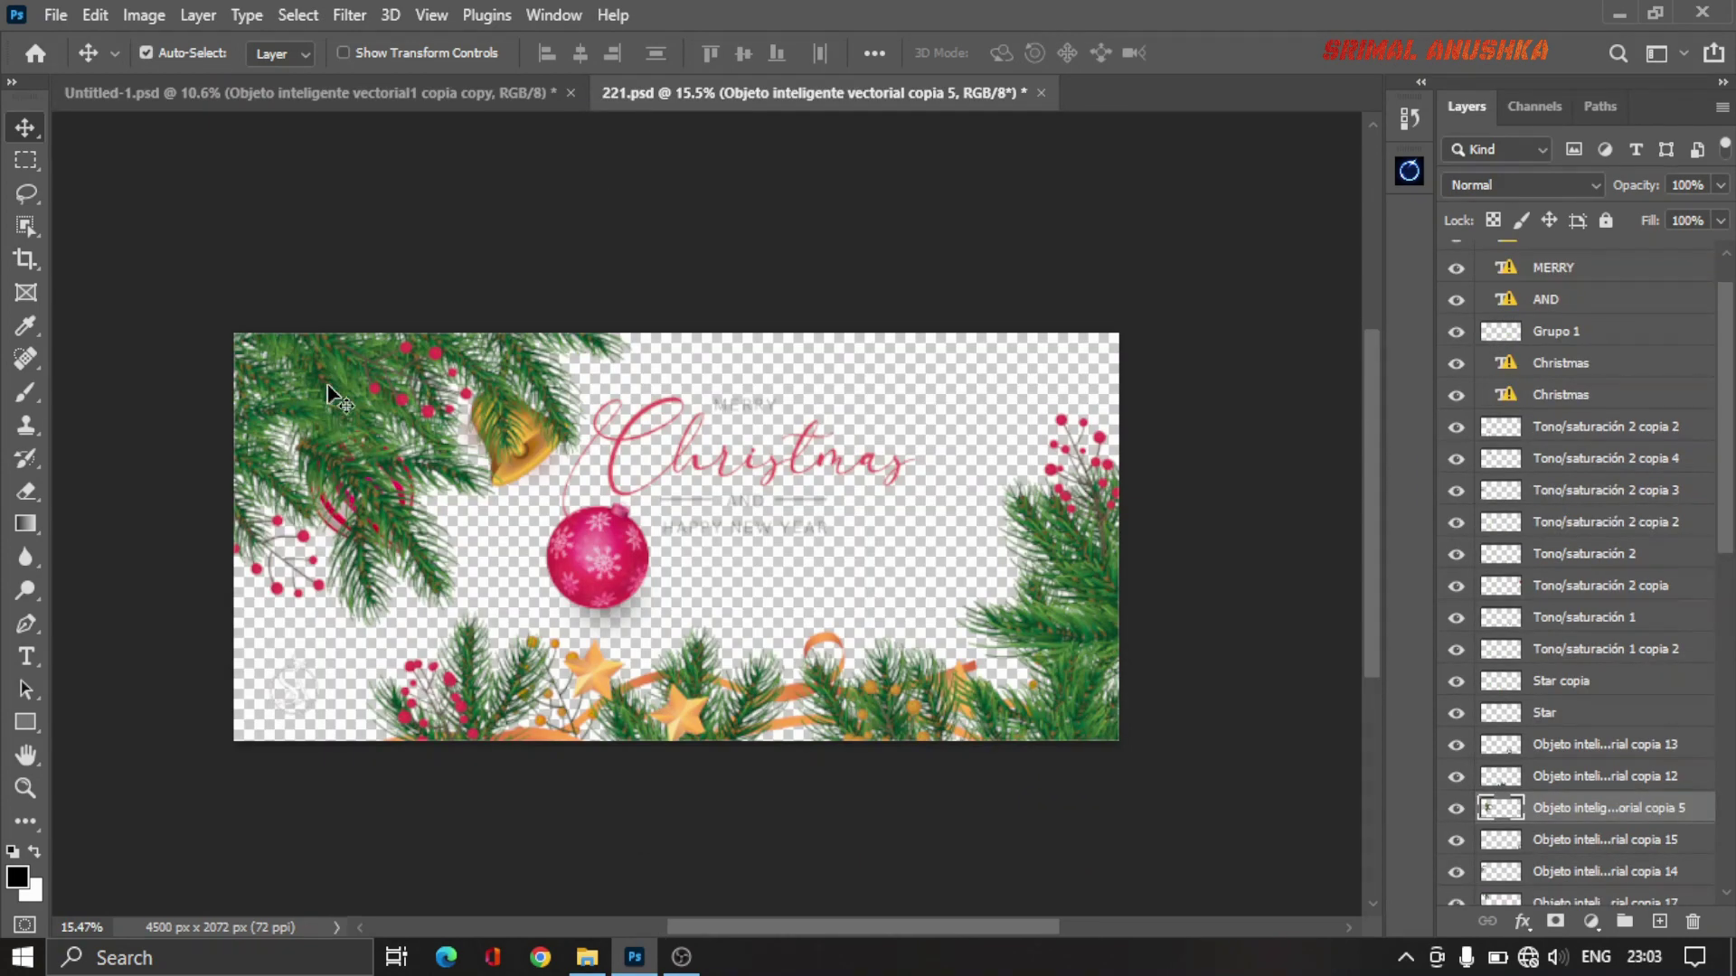
{"action": "mouse_move", "coordinate": [371, 510]}
{"action": "left_mouse_down"}
{"action": "mouse_move", "coordinate": [412, 97]}
{"action": "mouse_move", "coordinate": [624, 443]}
{"action": "left_mouse_up"}
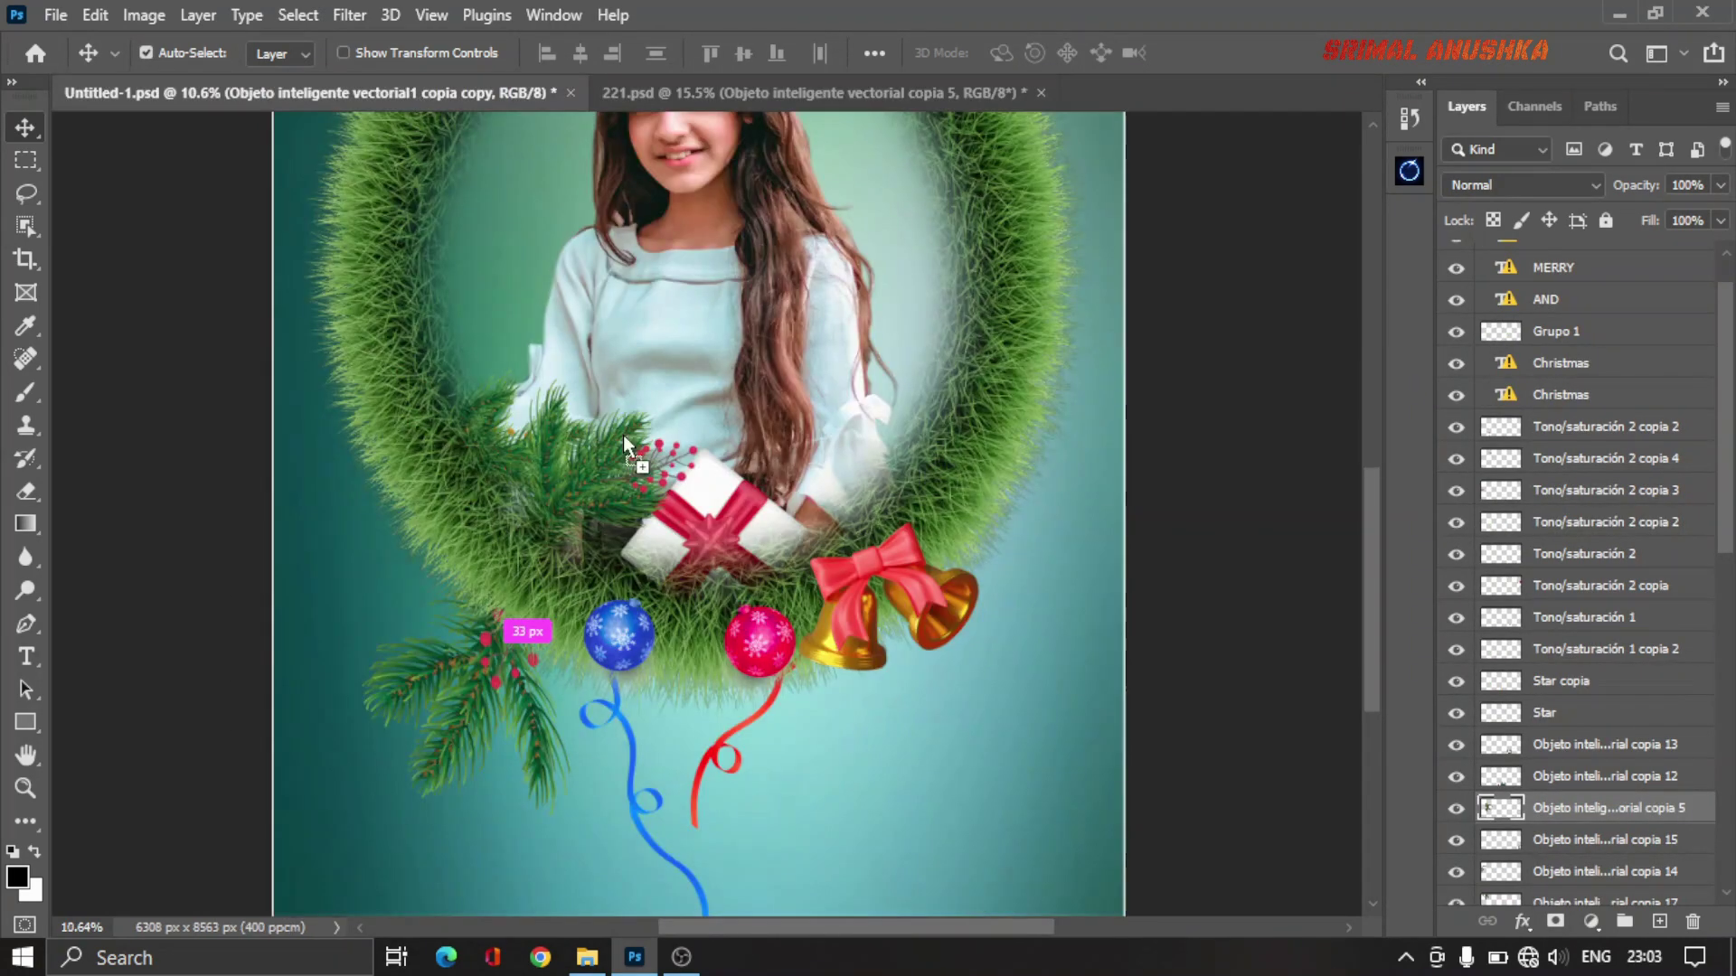
{"action": "left_click_drag", "start_coordinate": [865, 598], "coordinate": [888, 599]}
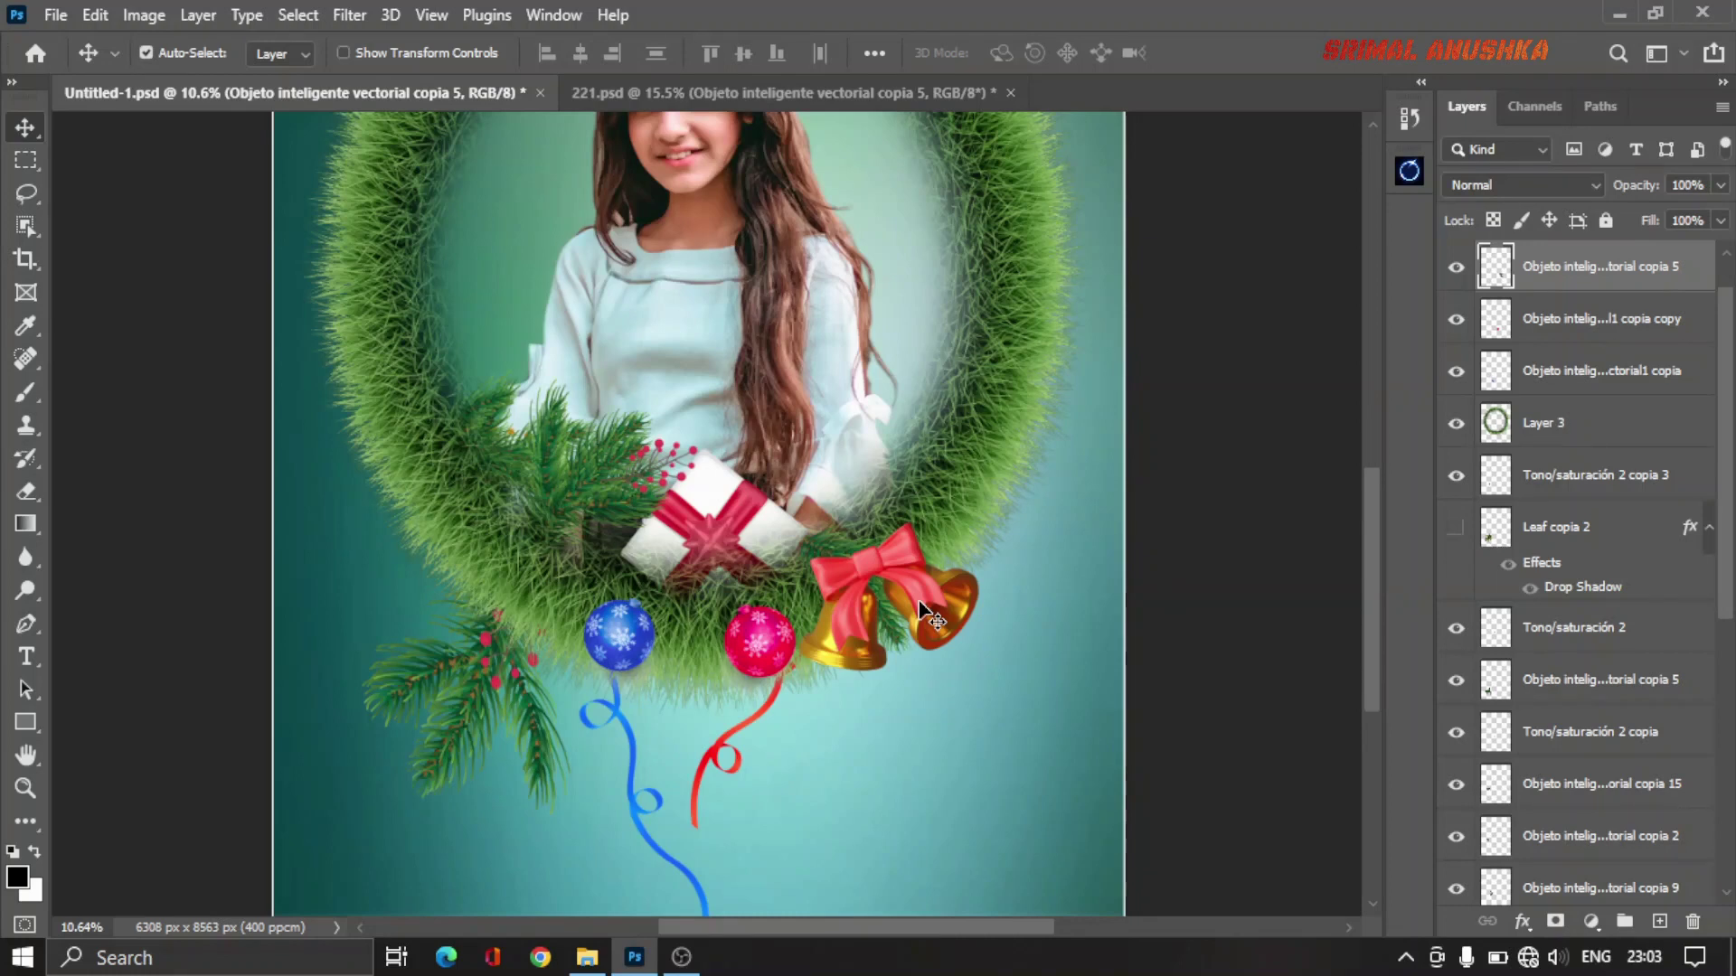
{"action": "key", "text": "ctrl+t"}
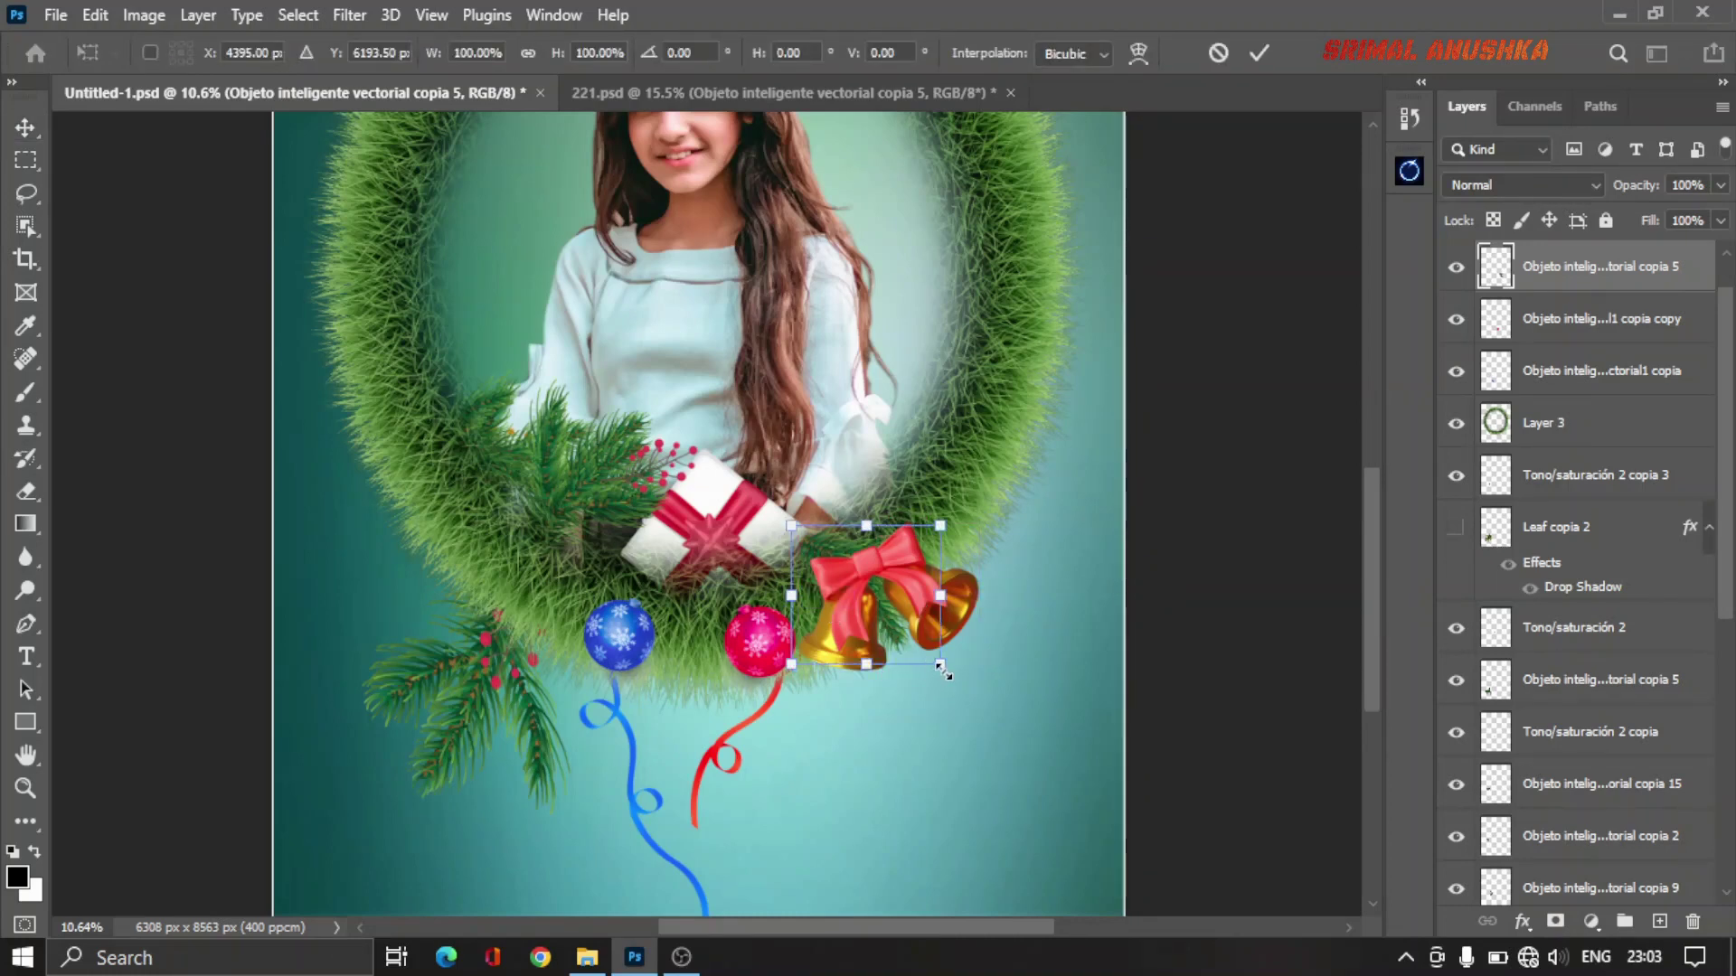
{"action": "left_click_drag", "start_coordinate": [940, 666], "coordinate": [989, 746]}
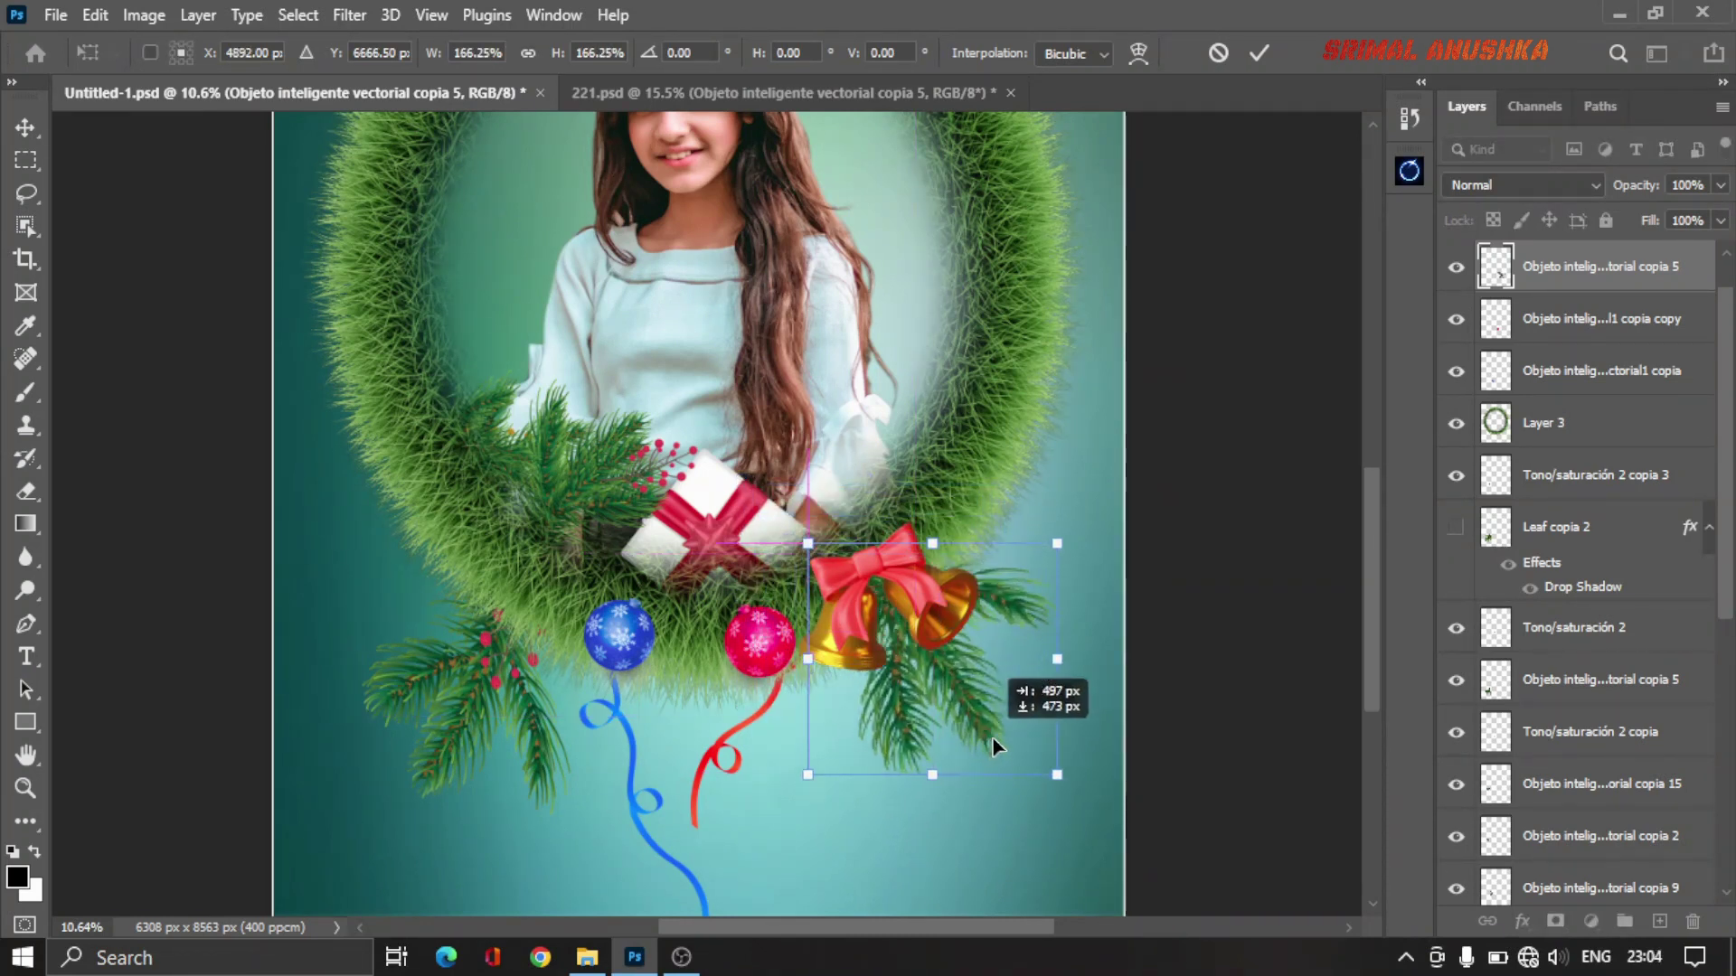
{"action": "left_click_drag", "start_coordinate": [988, 747], "coordinate": [995, 740]}
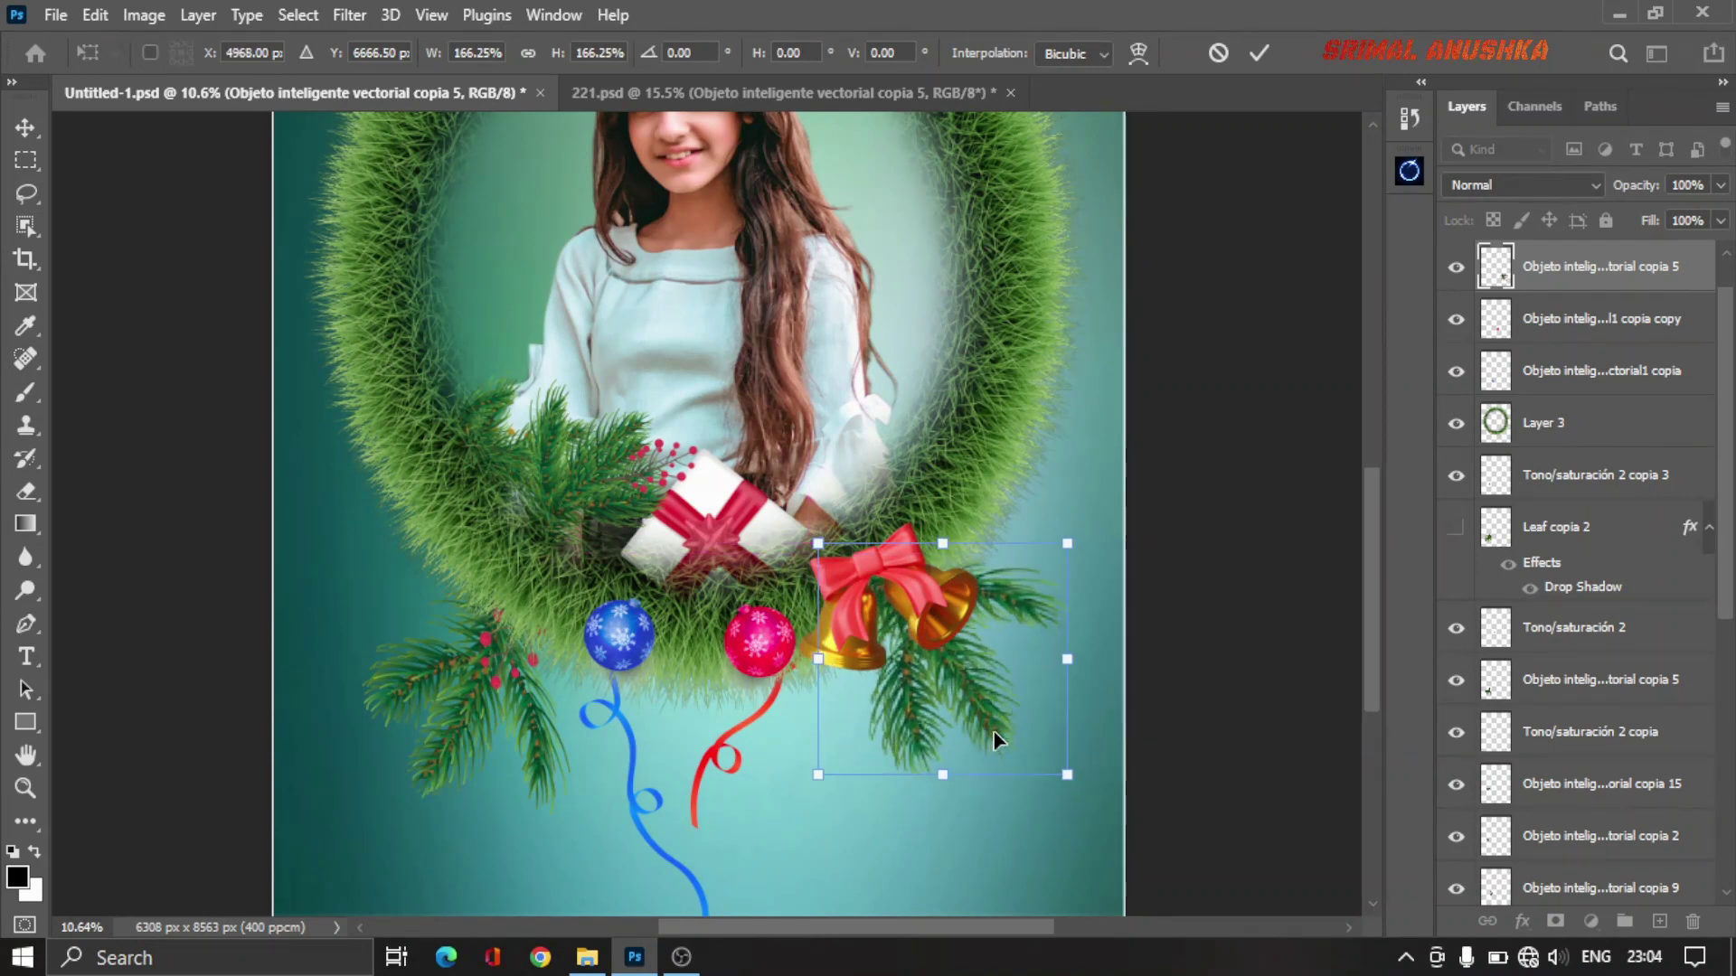
{"action": "key", "text": "Return"}
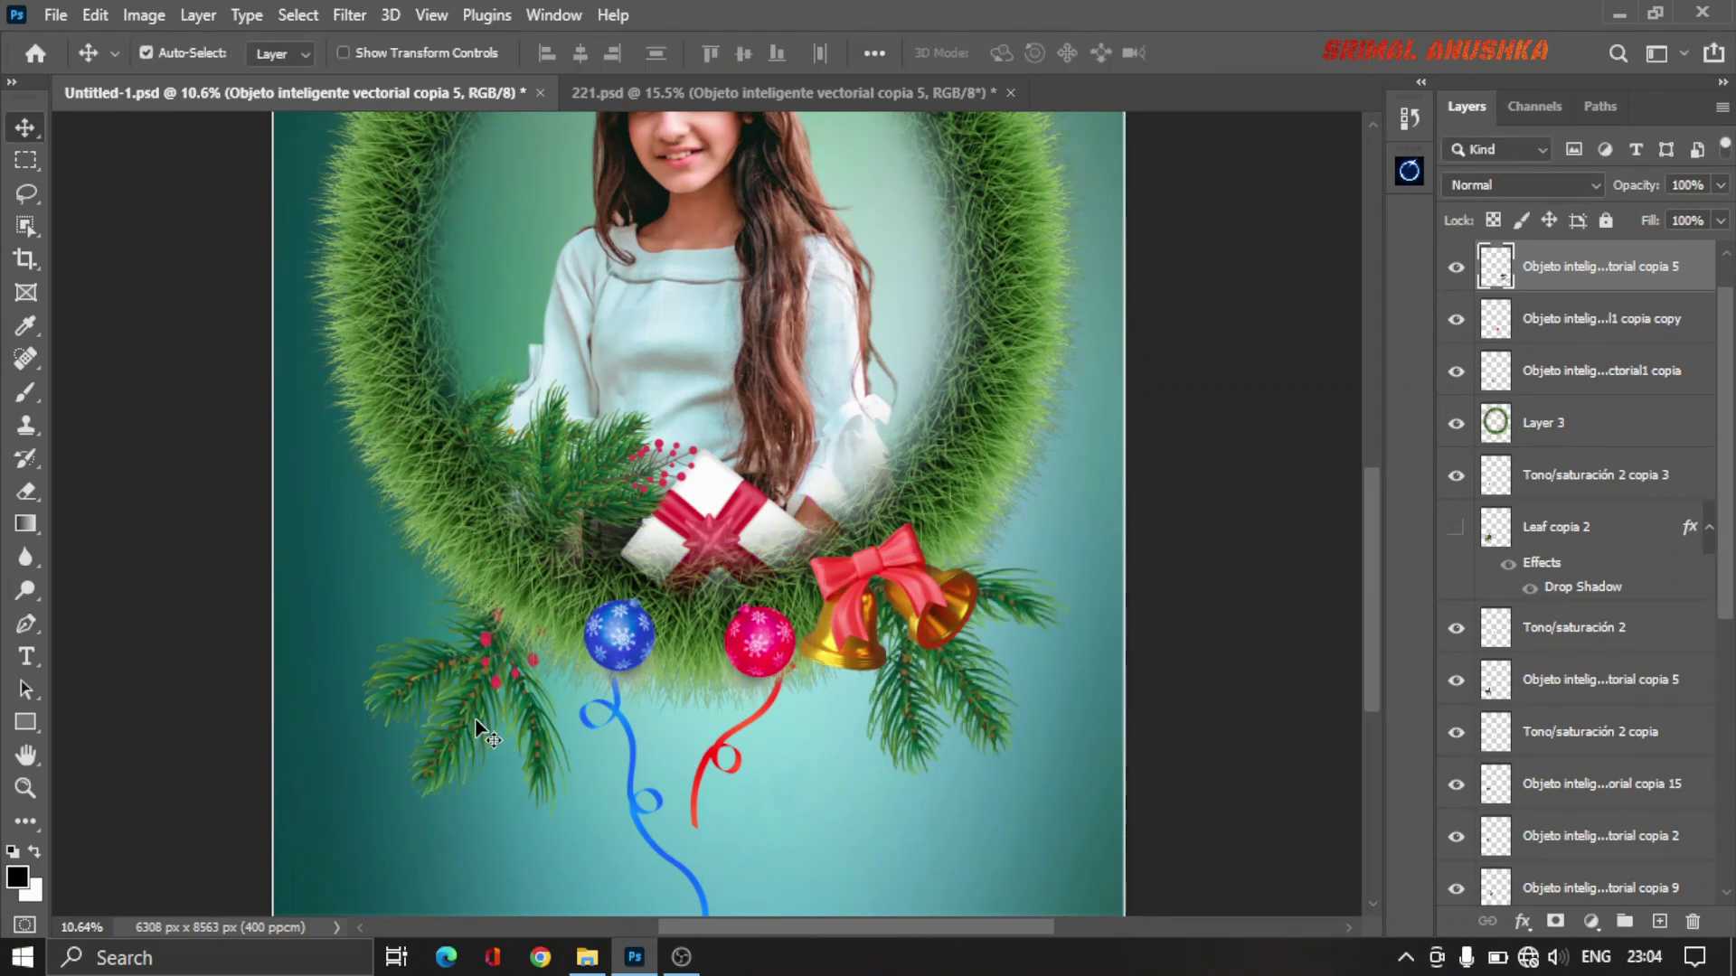
{"action": "left_click", "coordinate": [473, 721]}
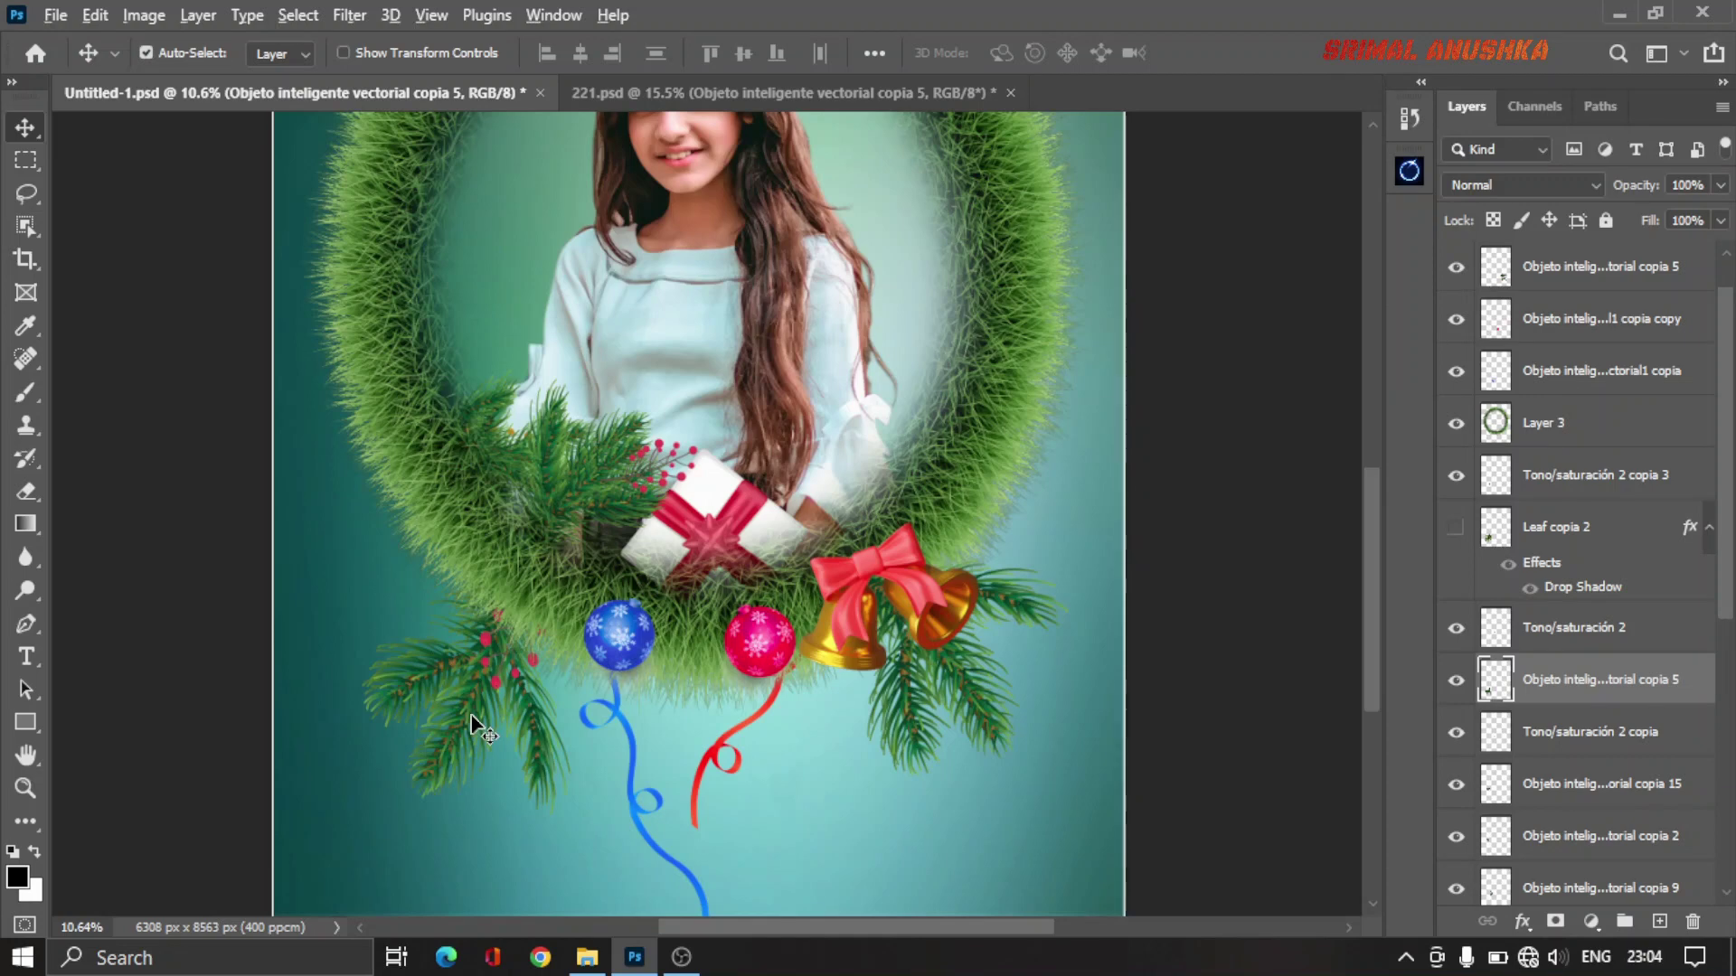
{"action": "left_click_drag", "start_coordinate": [472, 723], "coordinate": [864, 674]}
{"action": "left_click", "coordinate": [941, 703]}
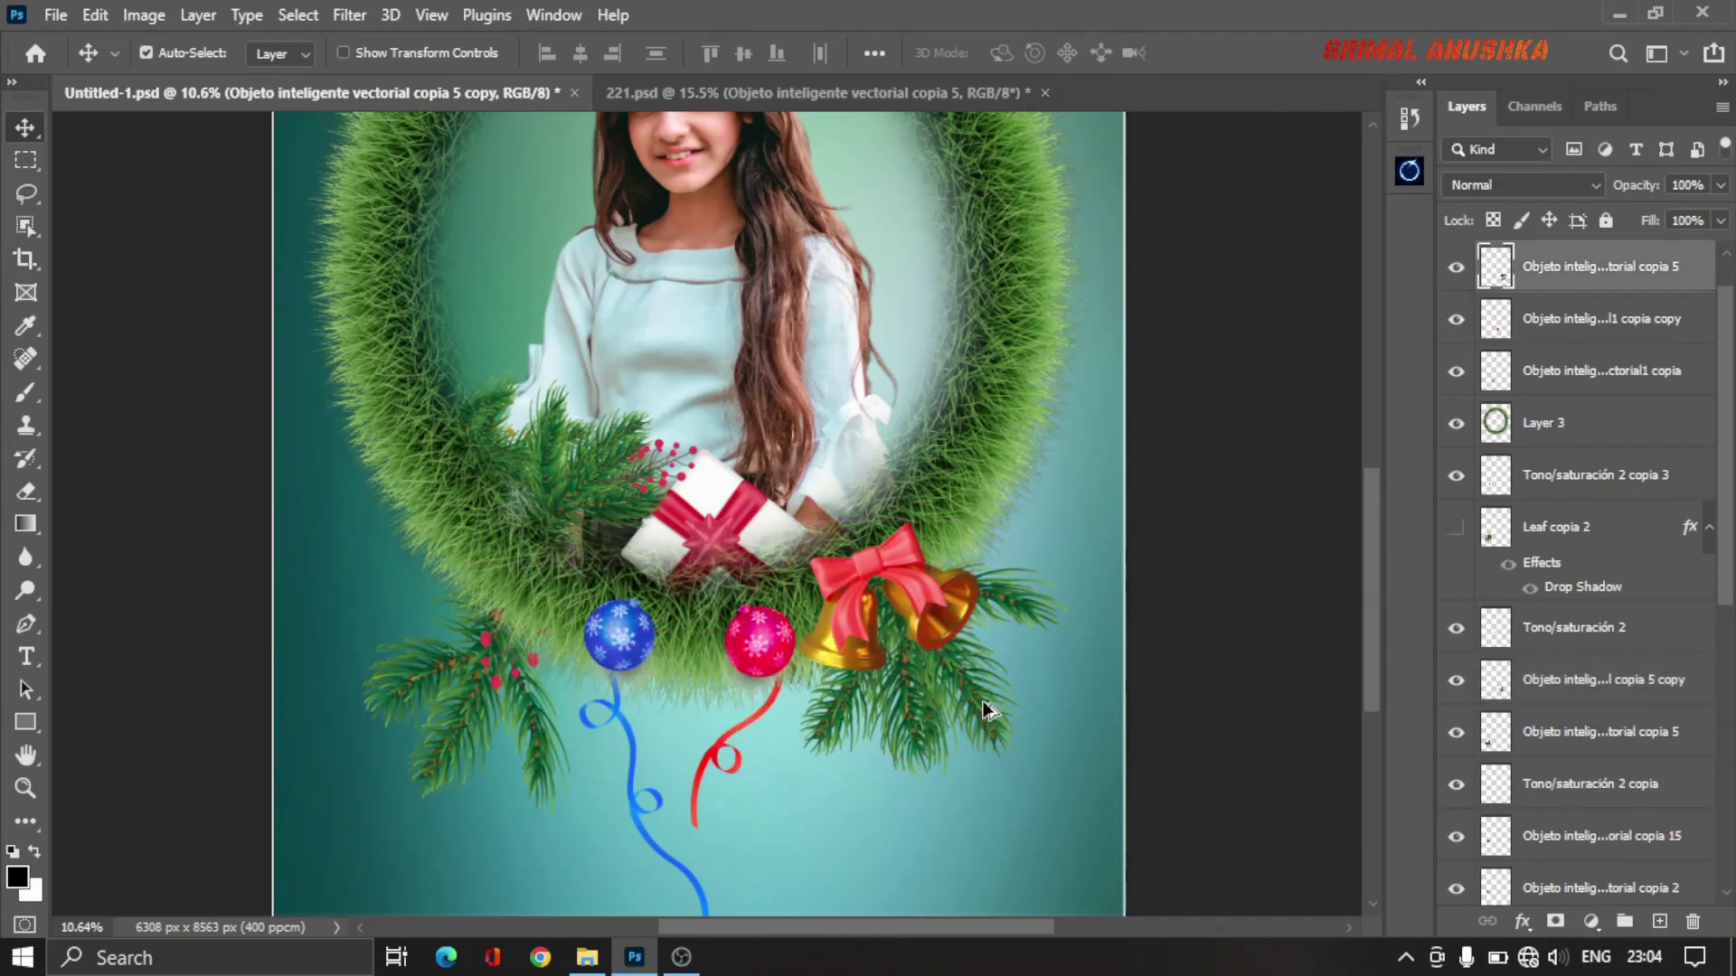
Step: Add a pine branch copy under the blue bauble, below the wreath layer, tilted 11°
{"action": "mouse_move", "coordinate": [987, 710]}
{"action": "left_mouse_down"}
{"action": "mouse_move", "coordinate": [604, 733]}
{"action": "mouse_move", "coordinate": [1520, 424]}
{"action": "mouse_move", "coordinate": [1527, 586]}
{"action": "left_mouse_up"}
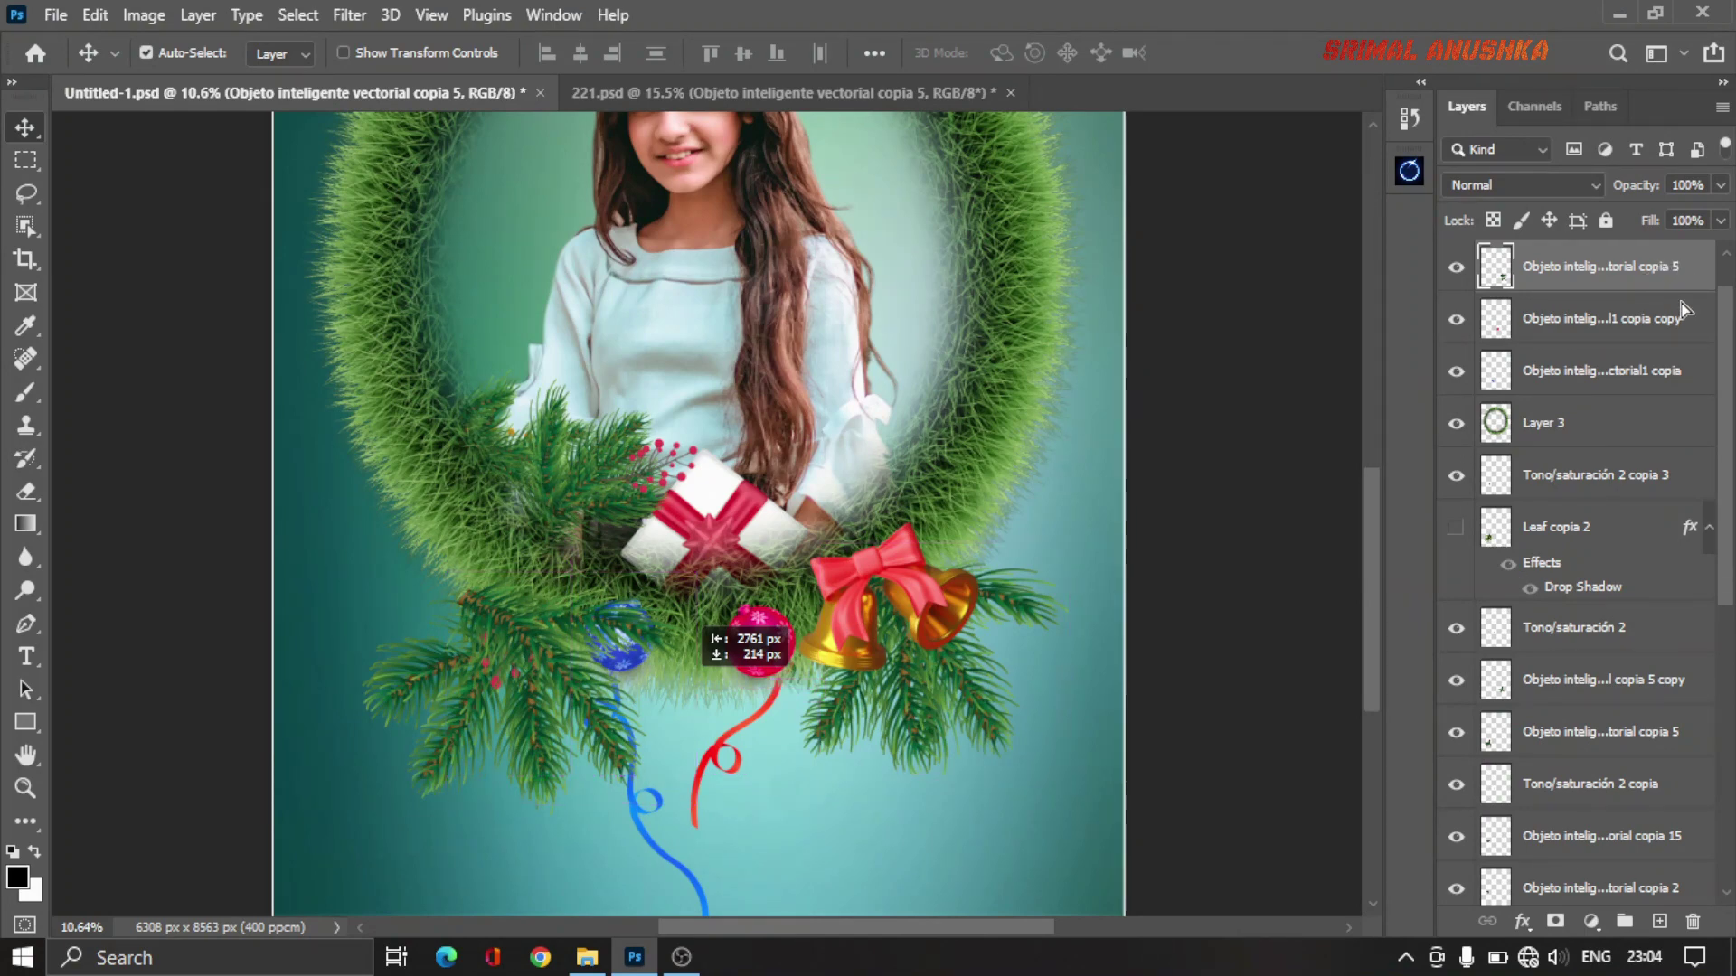
{"action": "left_click_drag", "start_coordinate": [1651, 270], "coordinate": [1687, 312]}
{"action": "left_click_drag", "start_coordinate": [1668, 535], "coordinate": [1608, 494]}
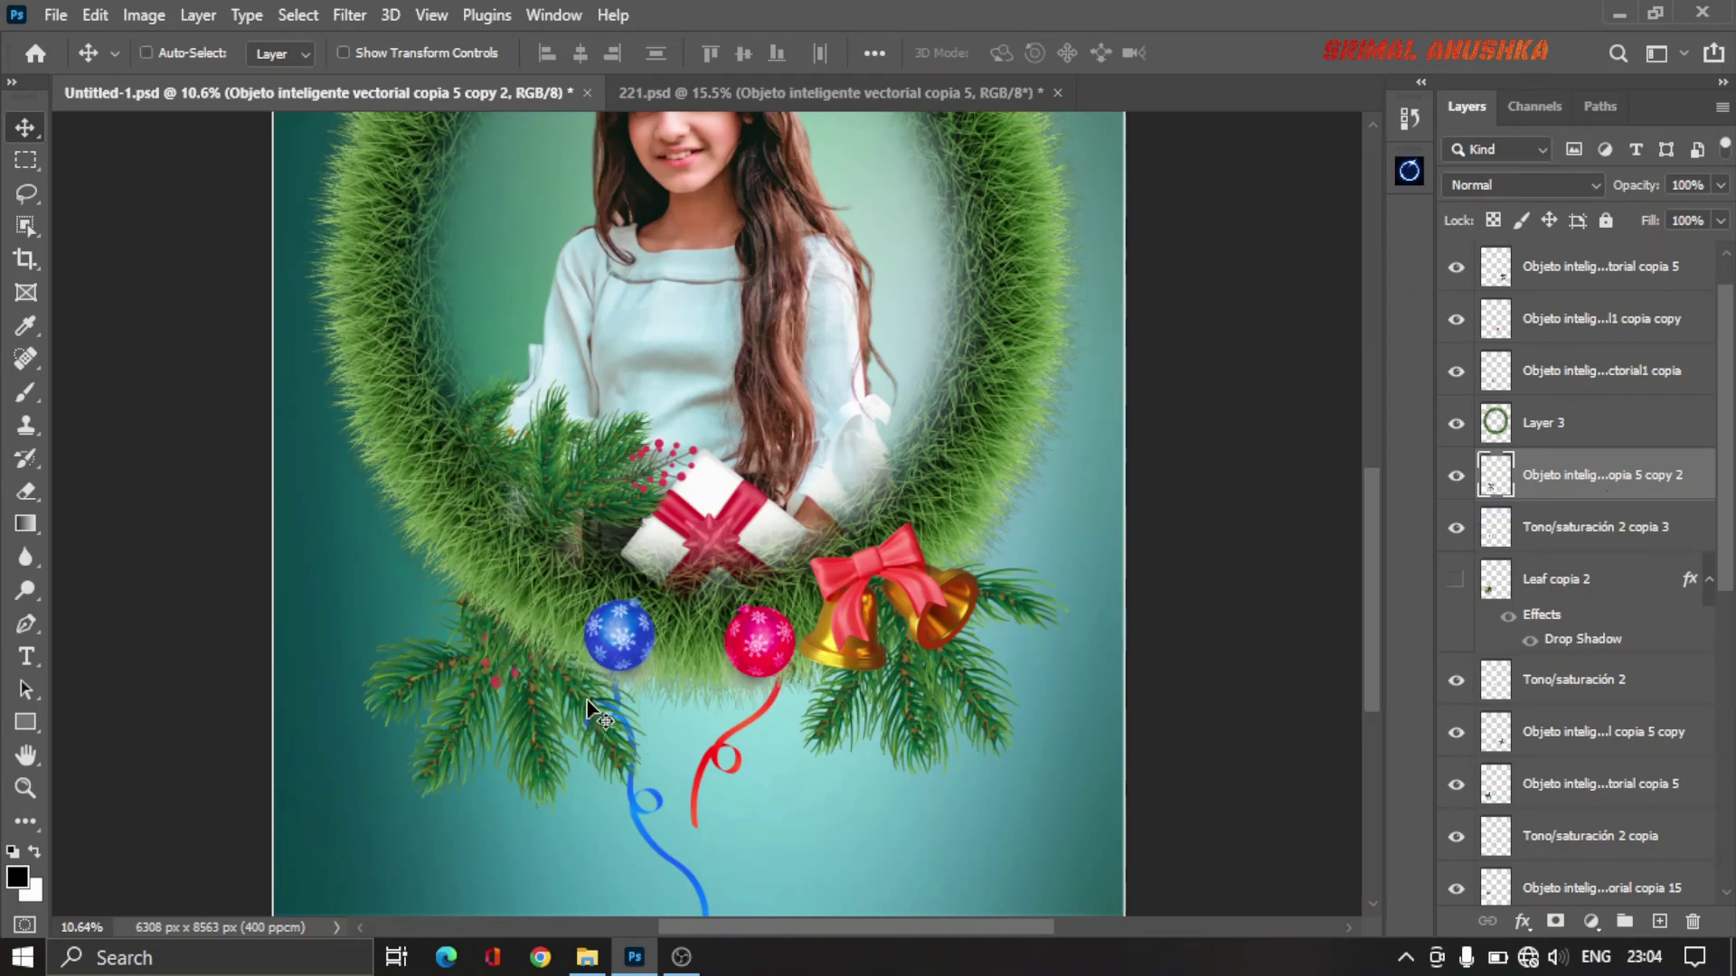
{"action": "key", "text": "ctrl+t"}
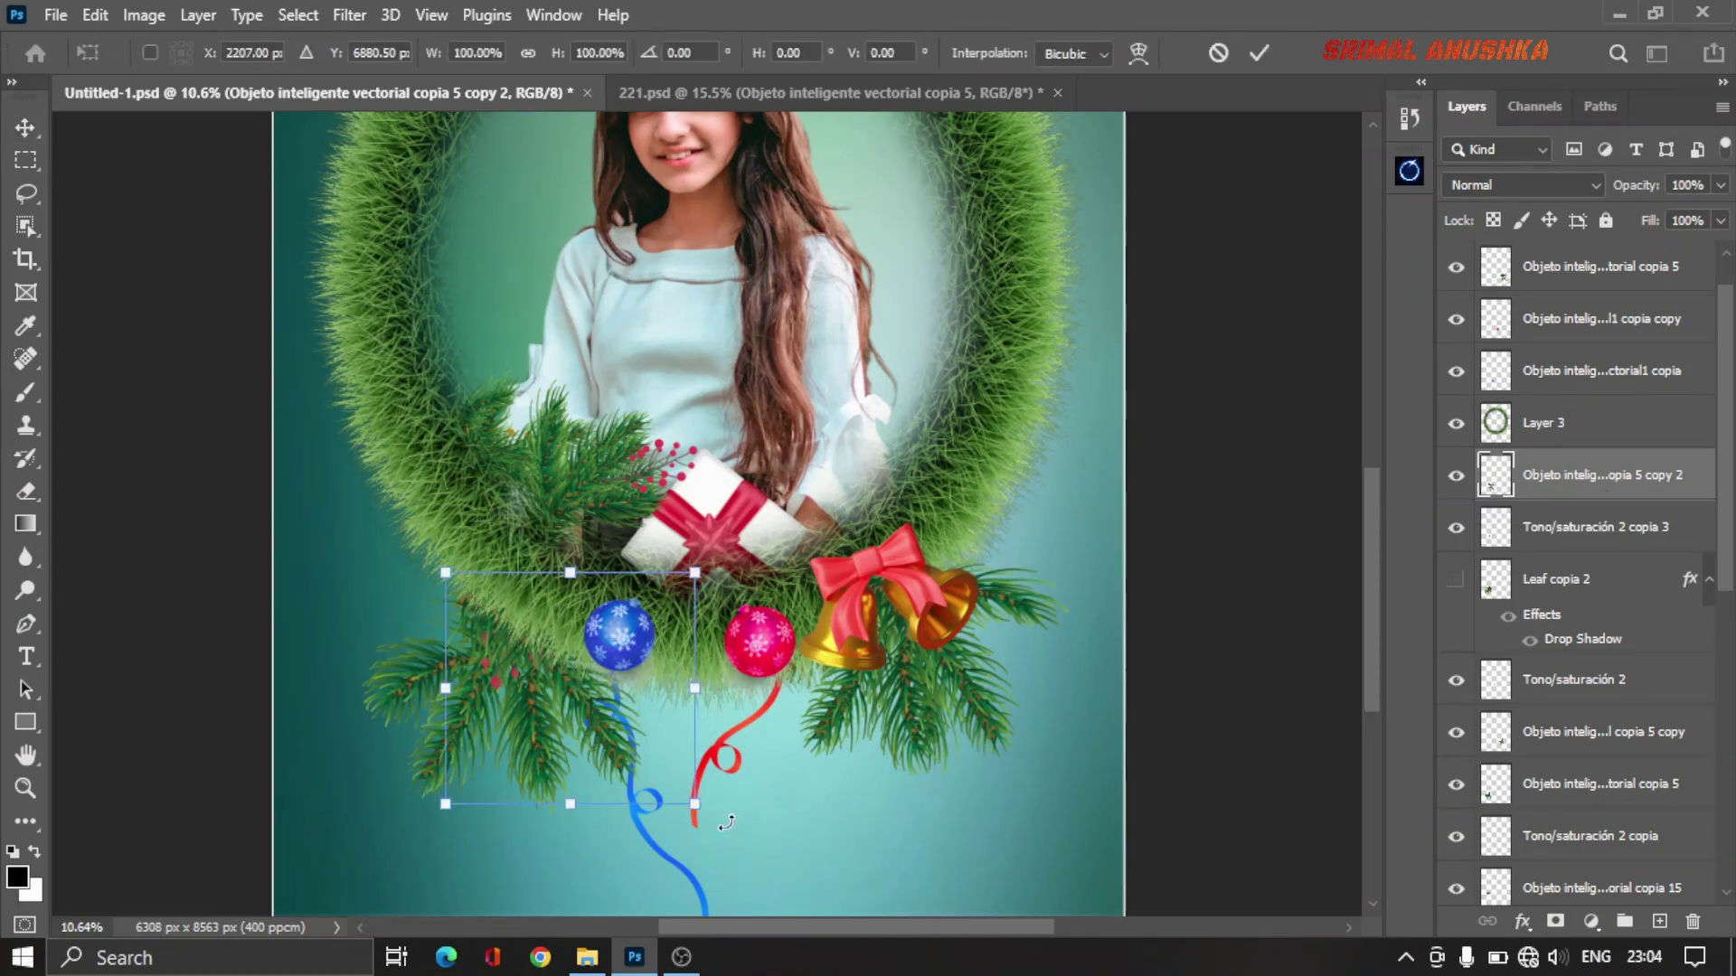
{"action": "left_click_drag", "start_coordinate": [726, 823], "coordinate": [705, 859]}
{"action": "key", "text": "Return"}
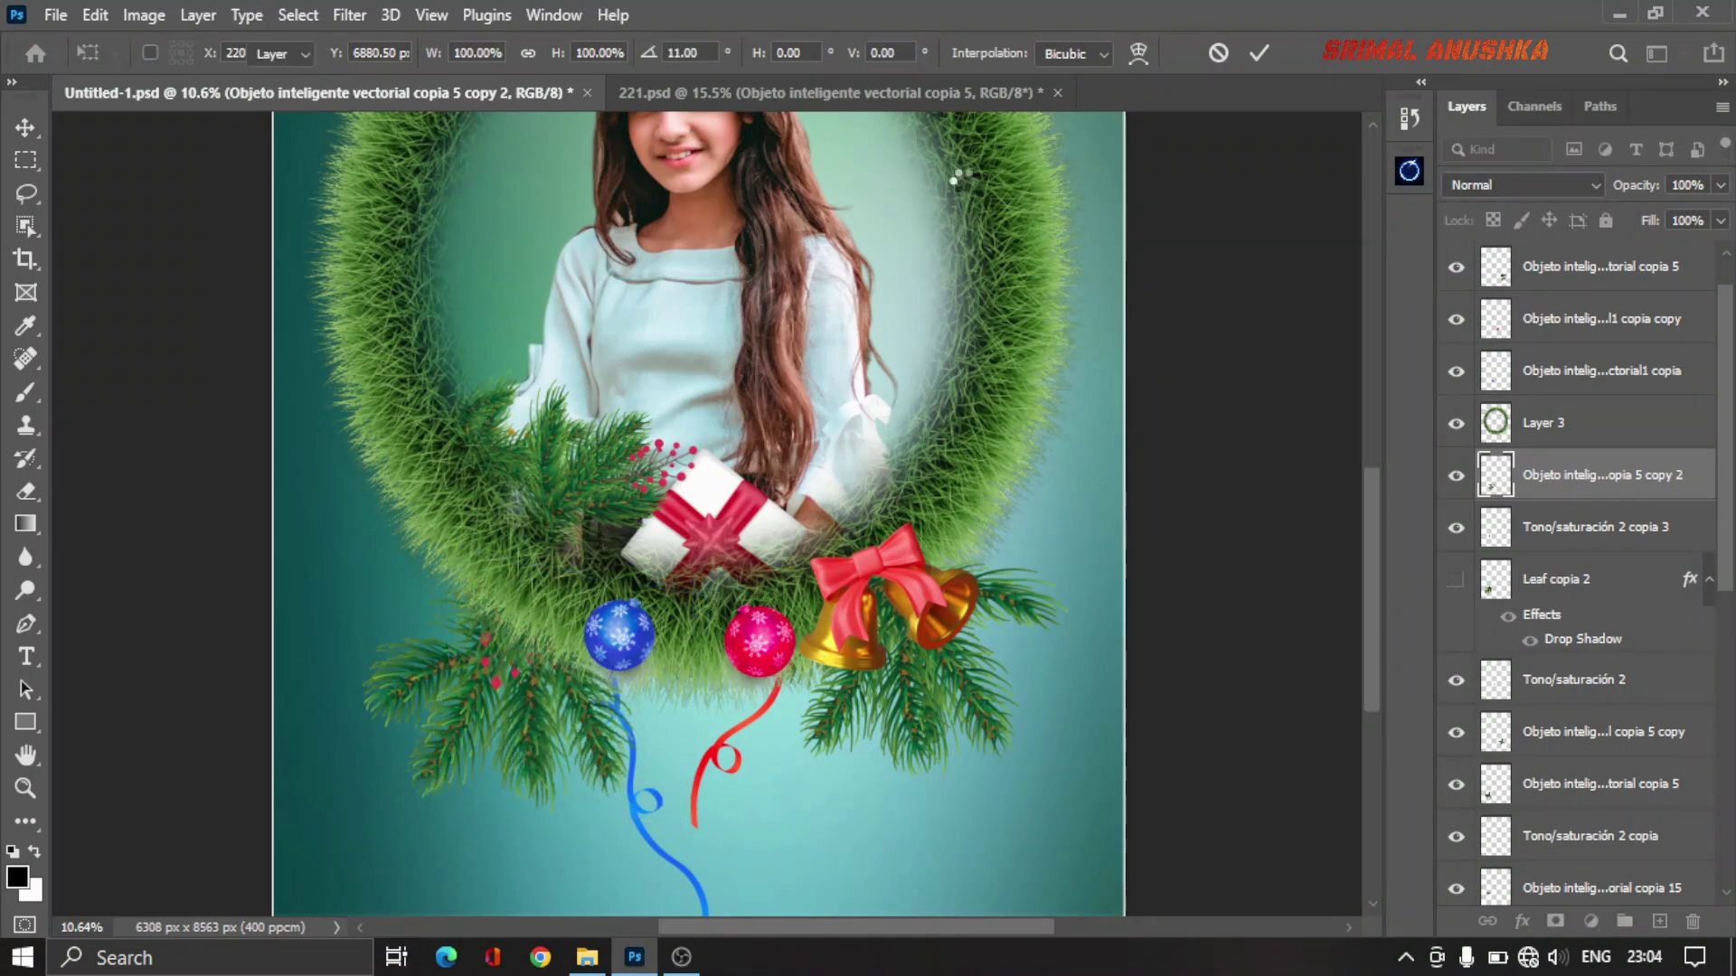
Step: Bring the Star from 221.psd above the wreath layer and place star copies among the lower decorations
{"action": "left_click", "coordinate": [848, 91]}
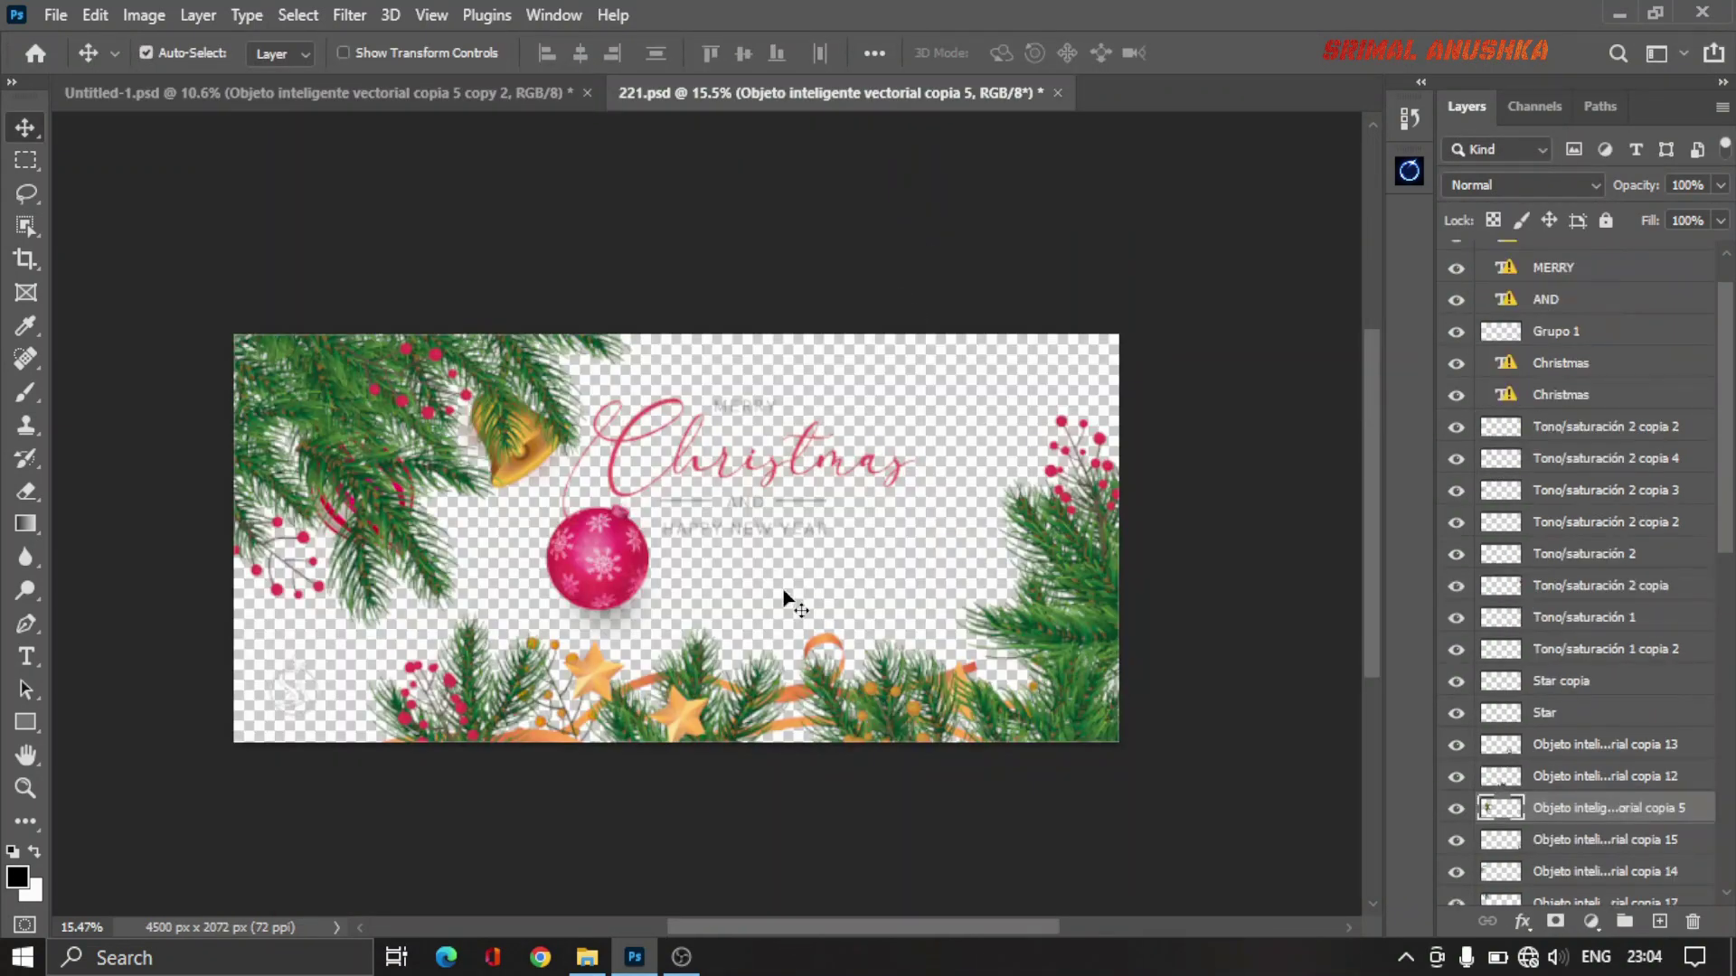
{"action": "left_click_drag", "start_coordinate": [595, 664], "coordinate": [412, 89]}
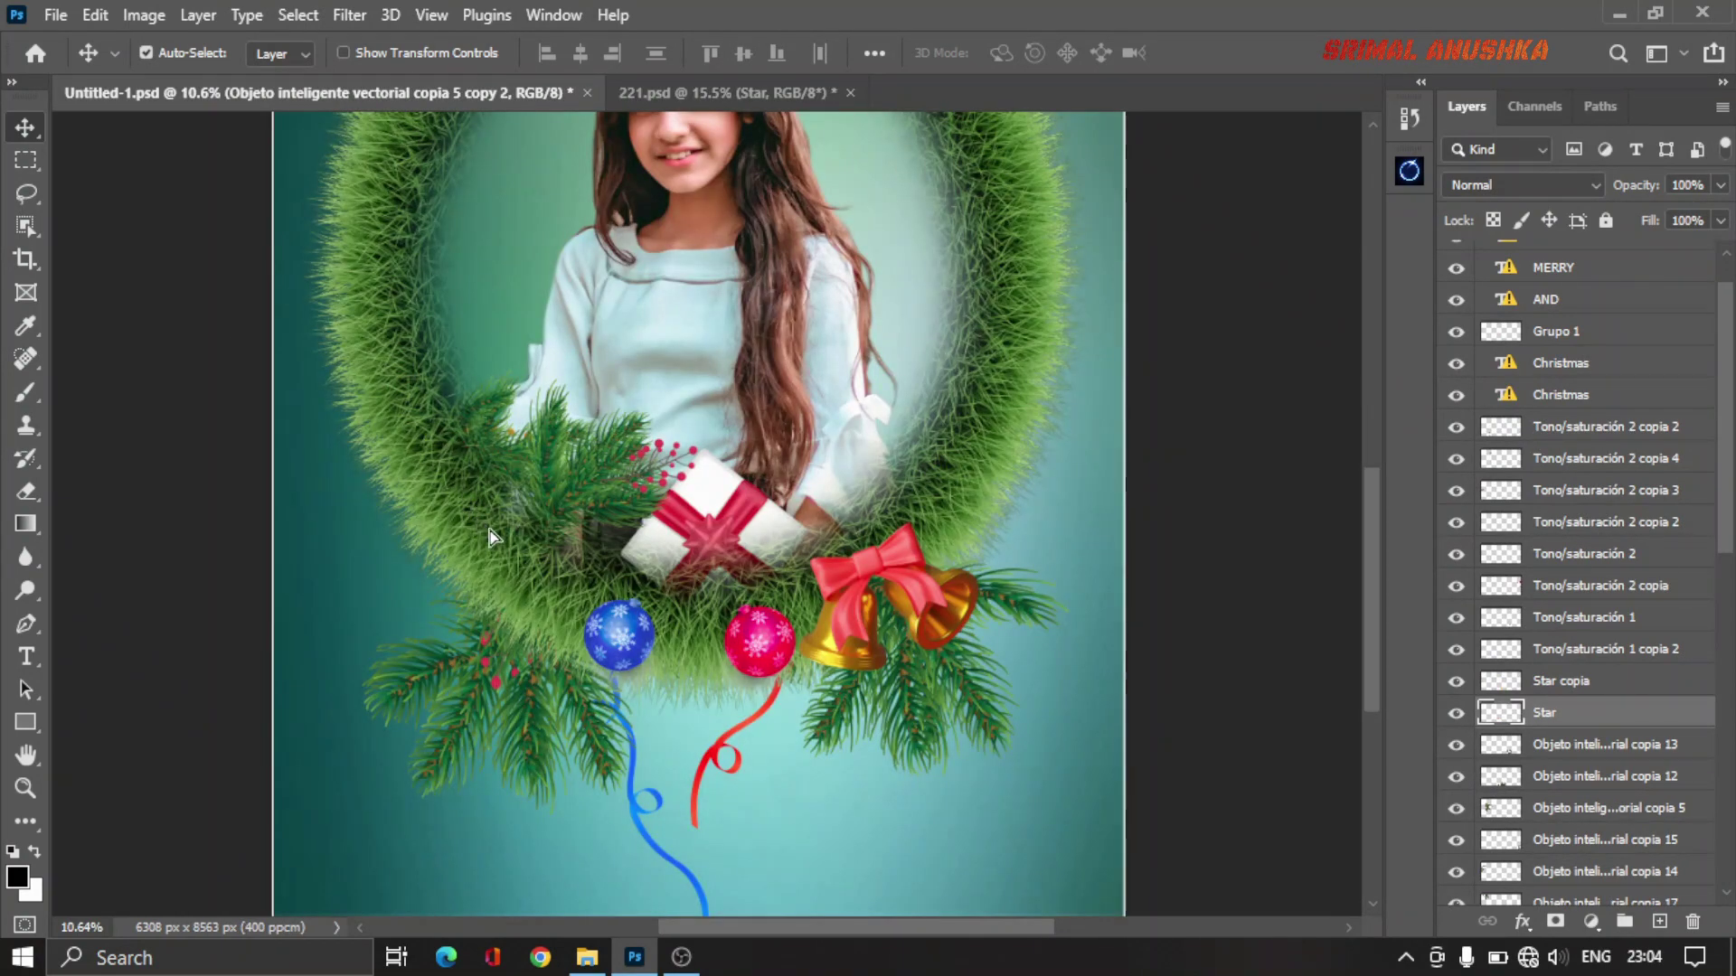
{"action": "left_click_drag", "start_coordinate": [469, 506], "coordinate": [488, 531]}
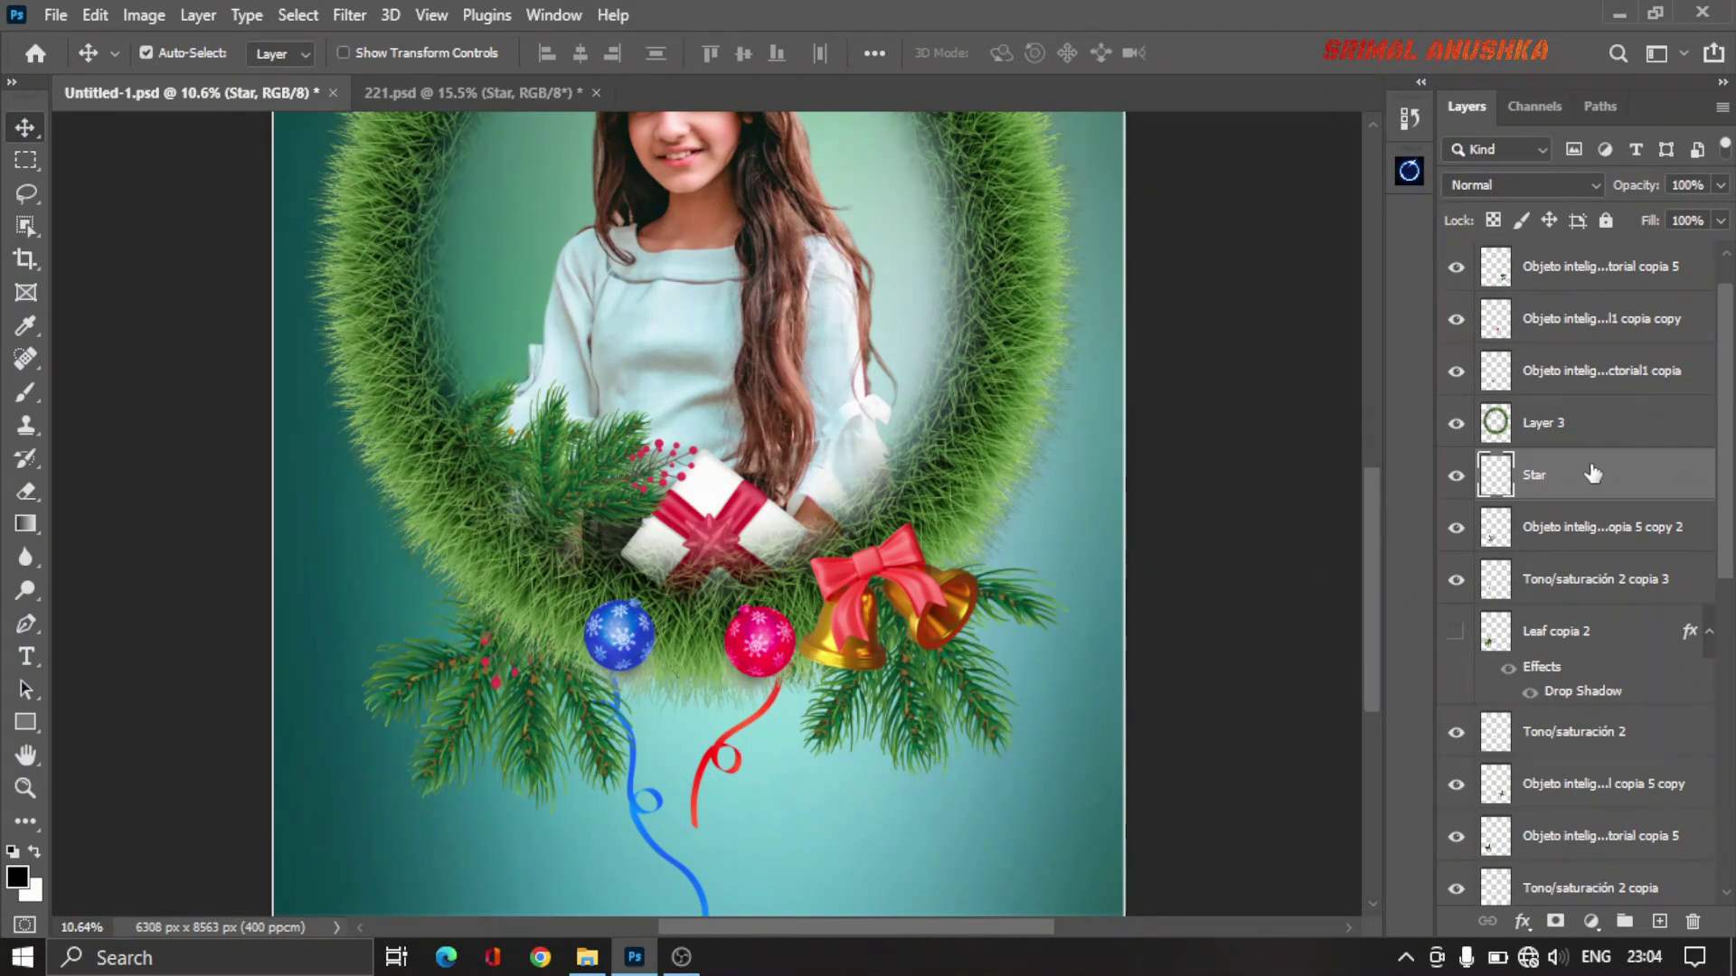
{"action": "left_click_drag", "start_coordinate": [1575, 475], "coordinate": [1585, 408]}
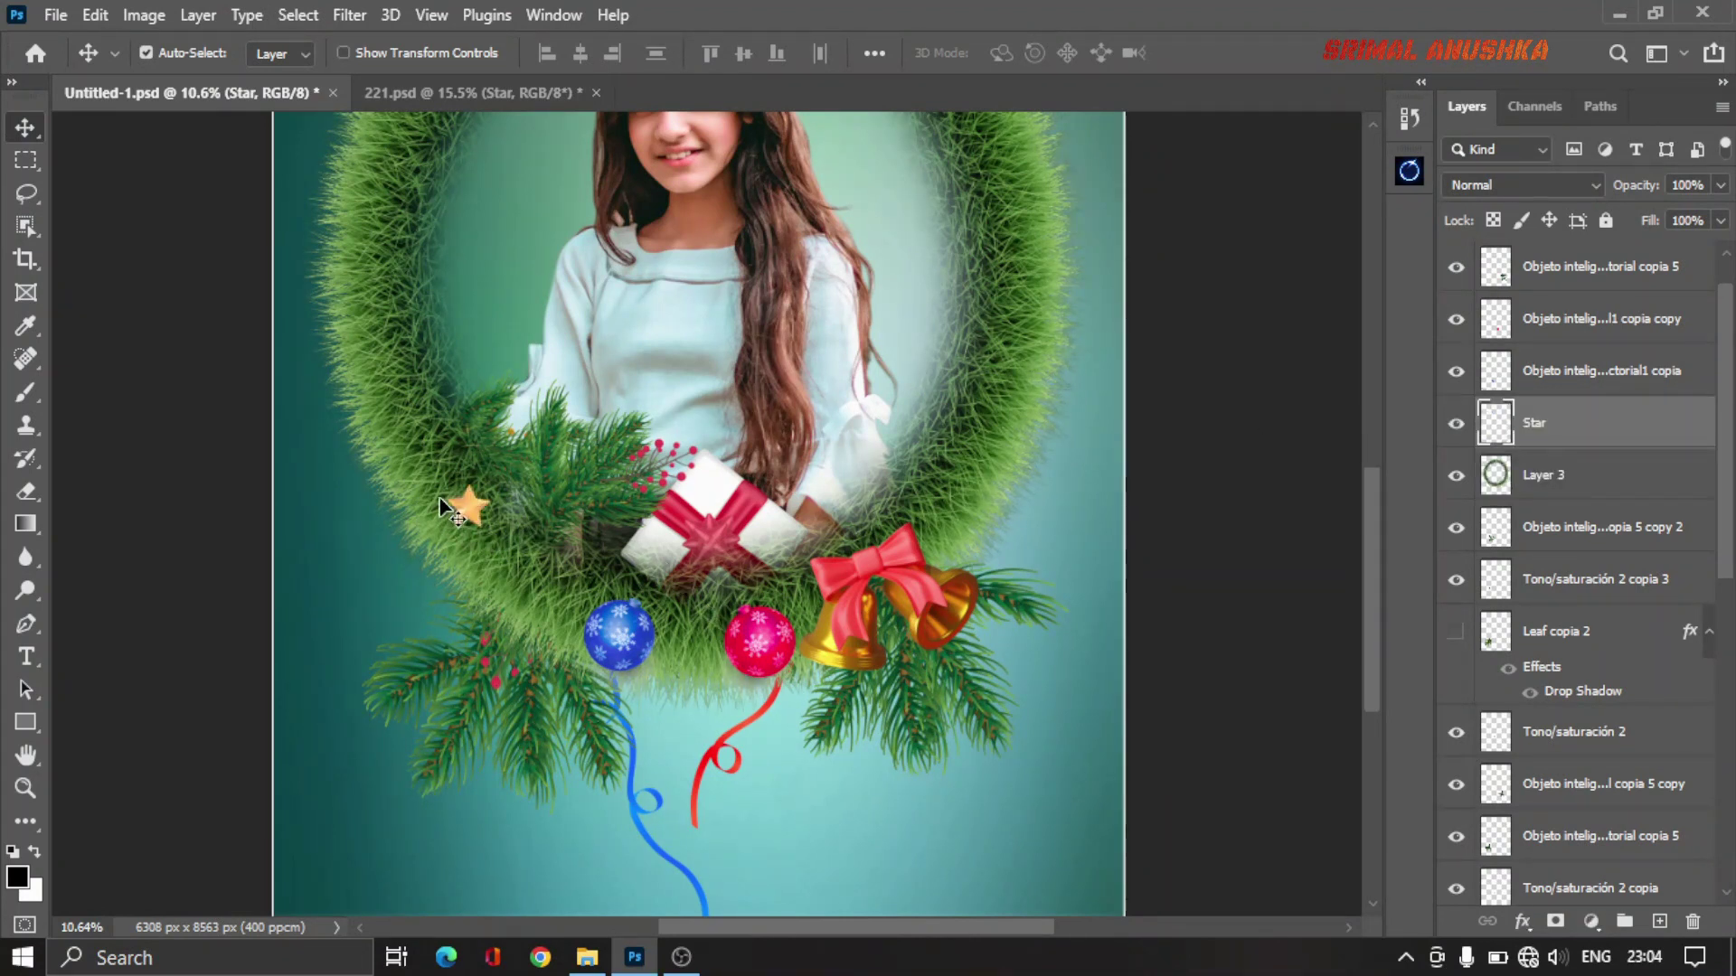
{"action": "mouse_move", "coordinate": [477, 532]}
{"action": "left_mouse_down"}
{"action": "mouse_move", "coordinate": [509, 590]}
{"action": "mouse_move", "coordinate": [971, 458]}
{"action": "mouse_move", "coordinate": [701, 603]}
{"action": "mouse_move", "coordinate": [698, 654]}
{"action": "left_mouse_up"}
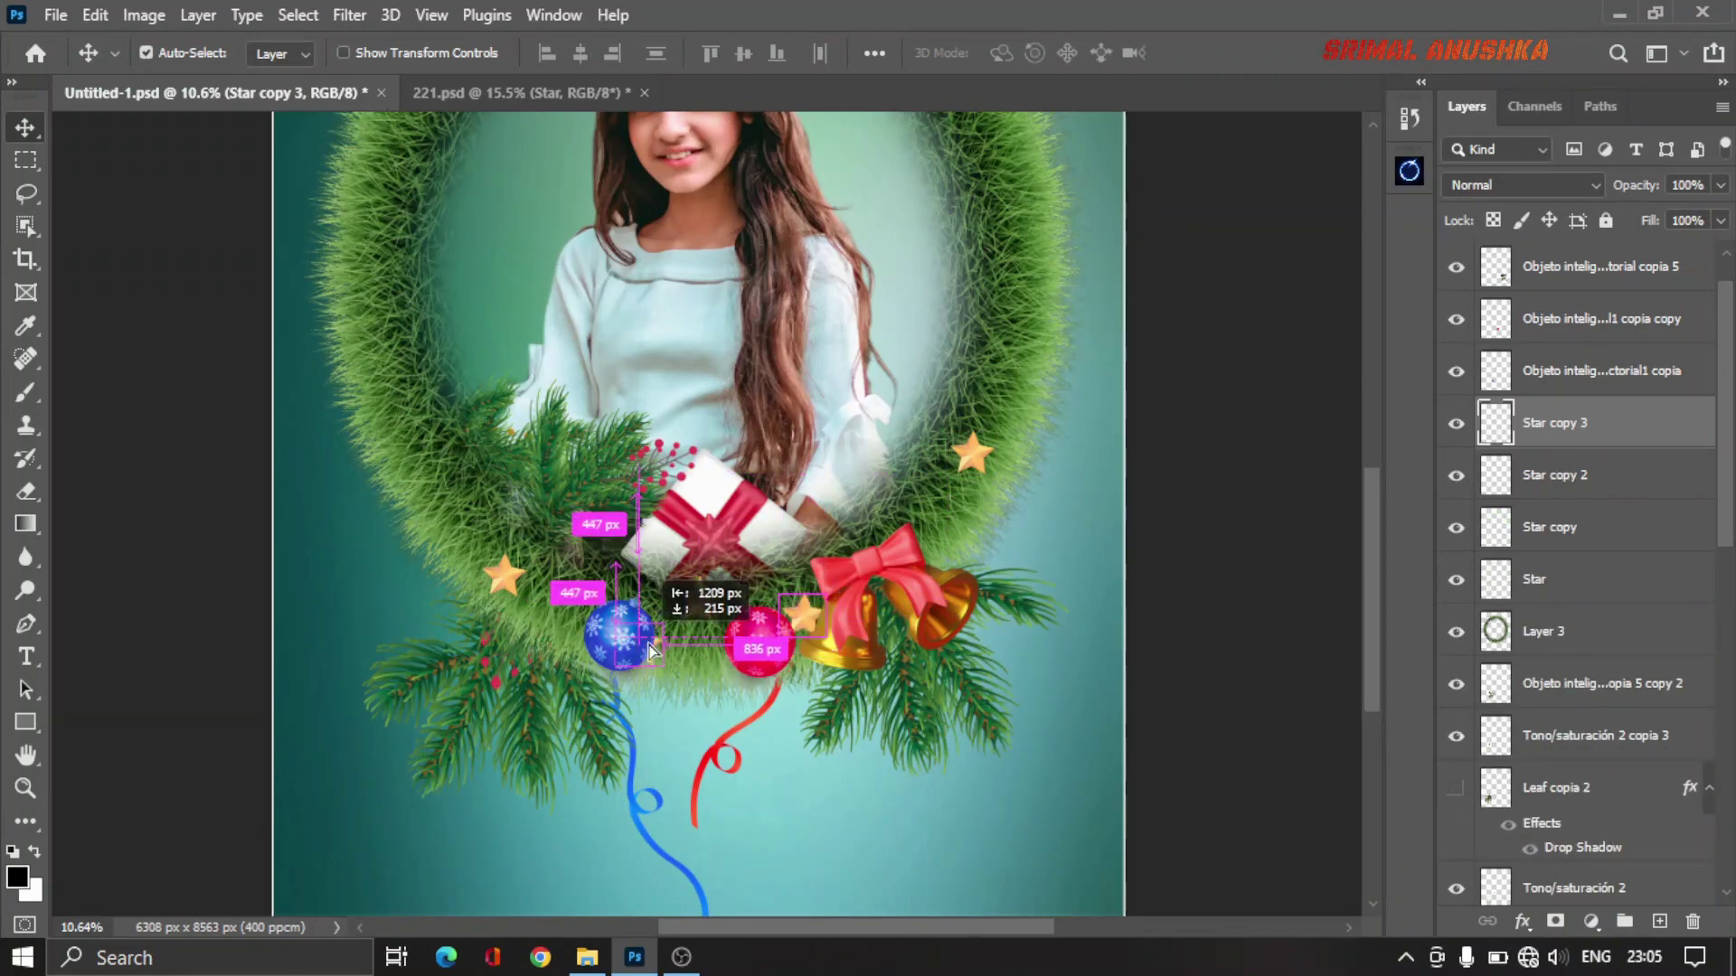
{"action": "left_click_drag", "start_coordinate": [698, 655], "coordinate": [646, 652]}
{"action": "scroll", "coordinate": [646, 653], "scroll_direction": "up", "scroll_amount": 2}
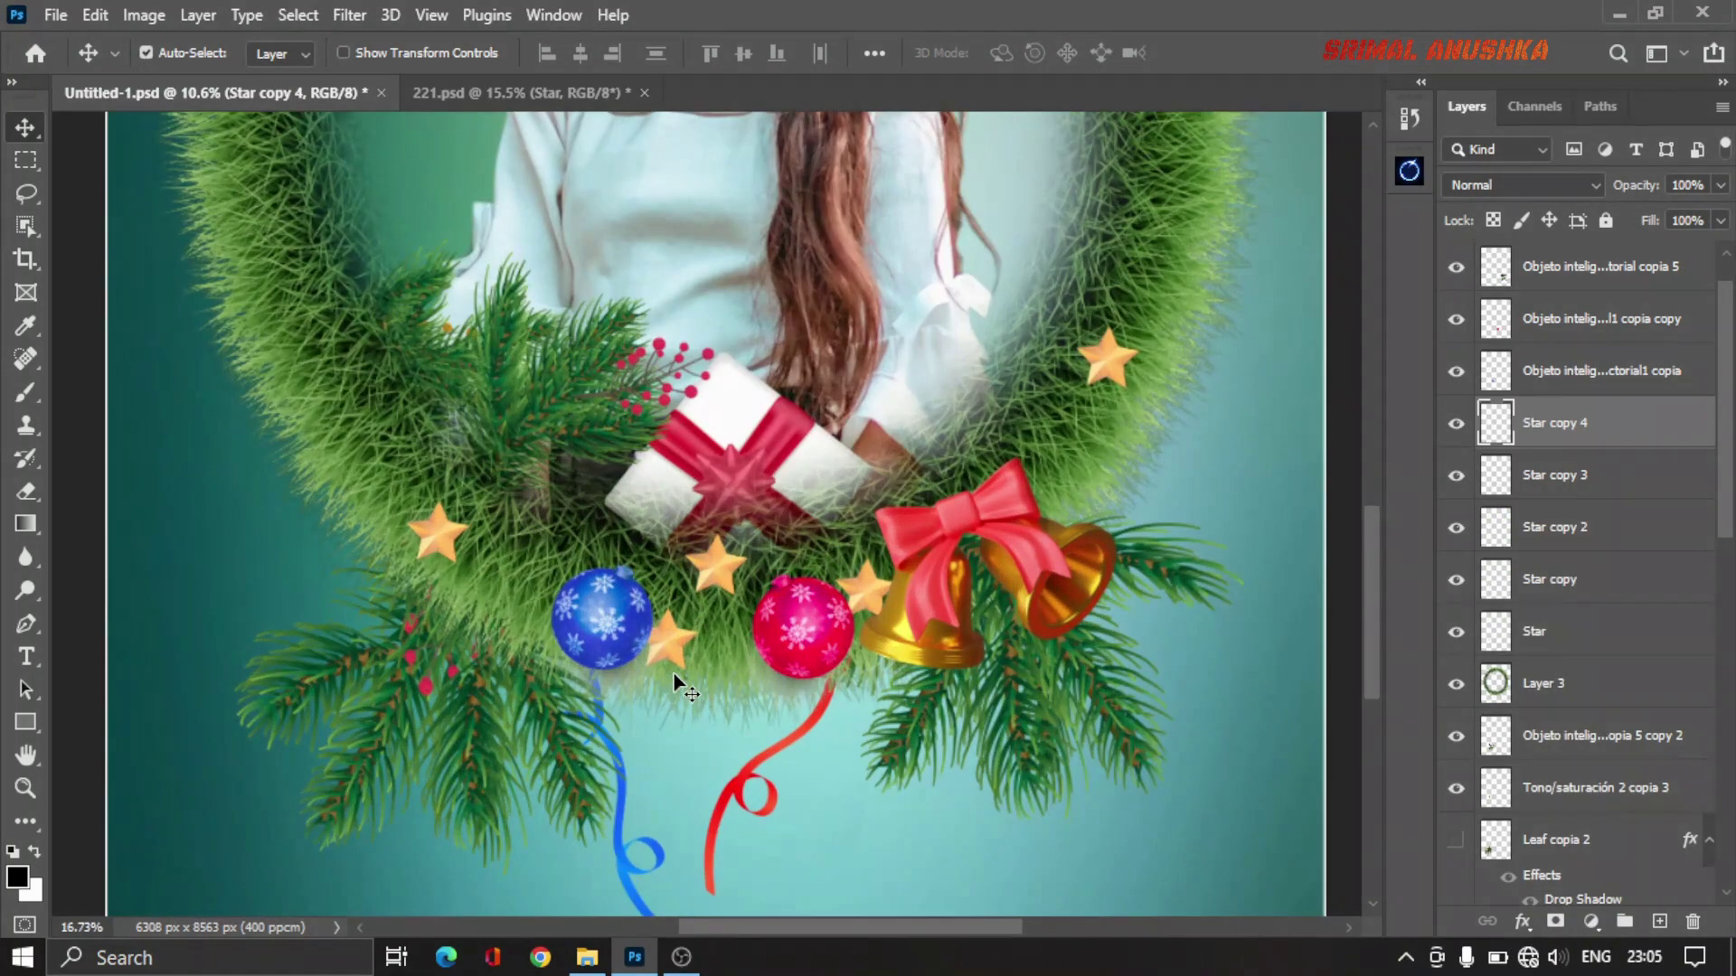
{"action": "scroll", "coordinate": [649, 659], "scroll_direction": "up", "scroll_amount": 3}
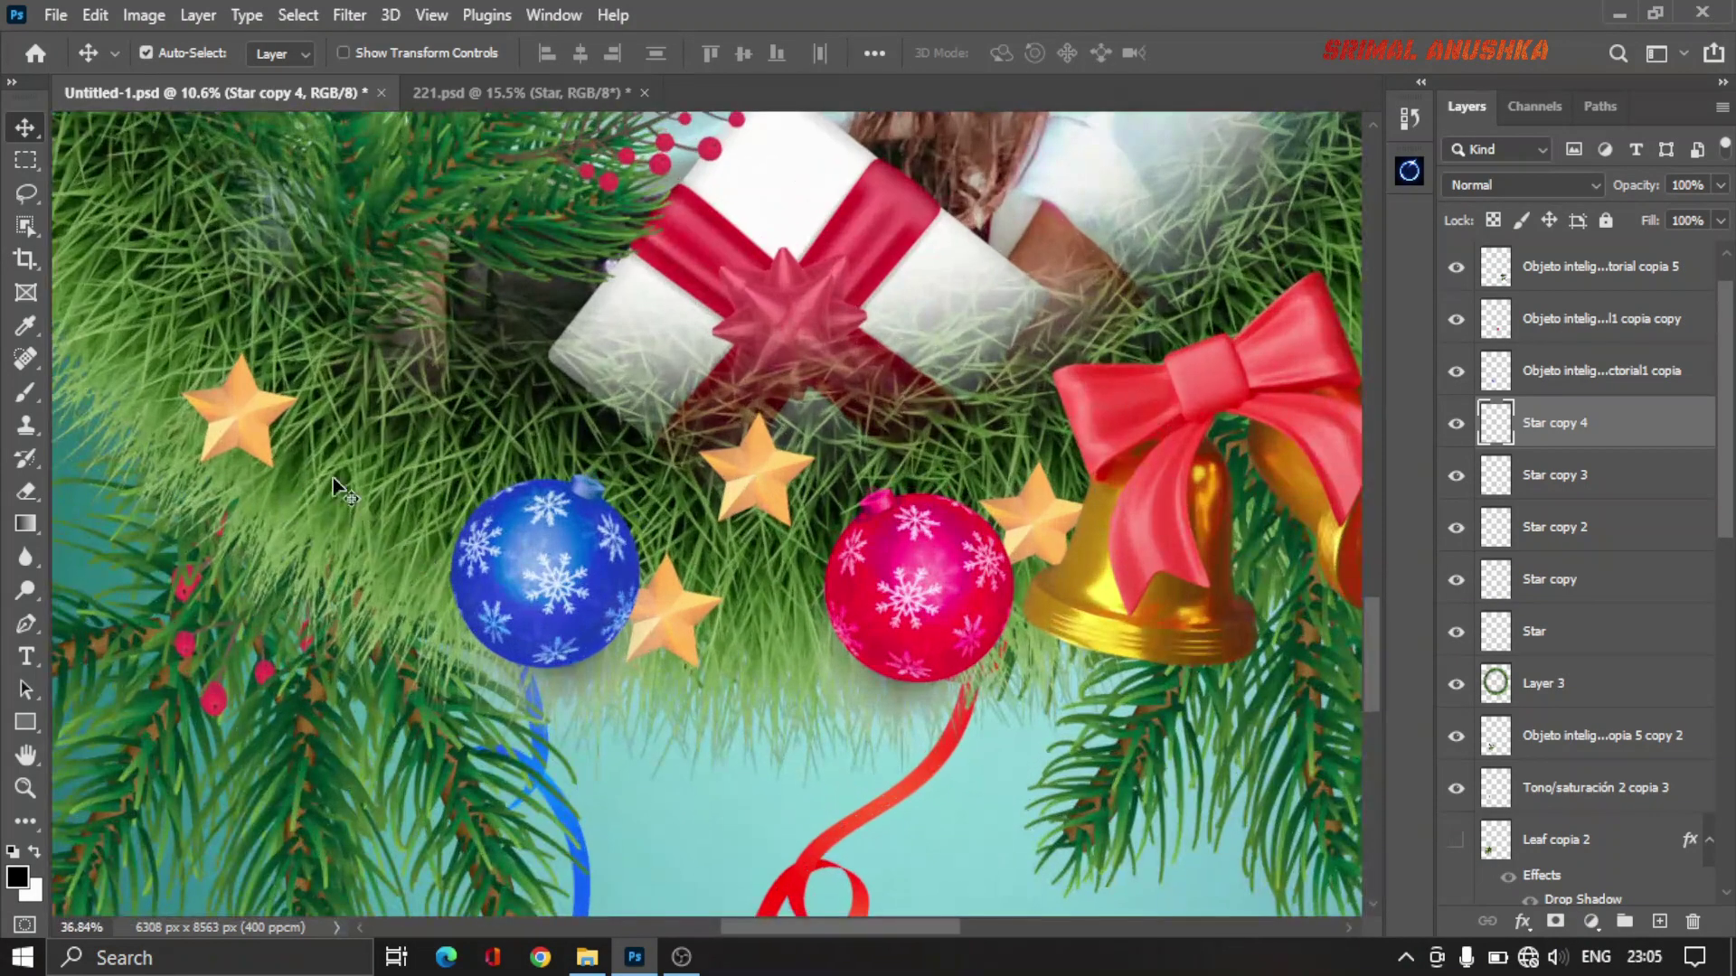
{"action": "scroll", "coordinate": [253, 425], "scroll_direction": "up", "scroll_amount": 1}
Step: Try a small saturation change, then select the star on the wreath's left side
{"action": "scroll", "coordinate": [674, 602], "scroll_direction": "up", "scroll_amount": 2}
{"action": "key", "text": "ctrl+u"}
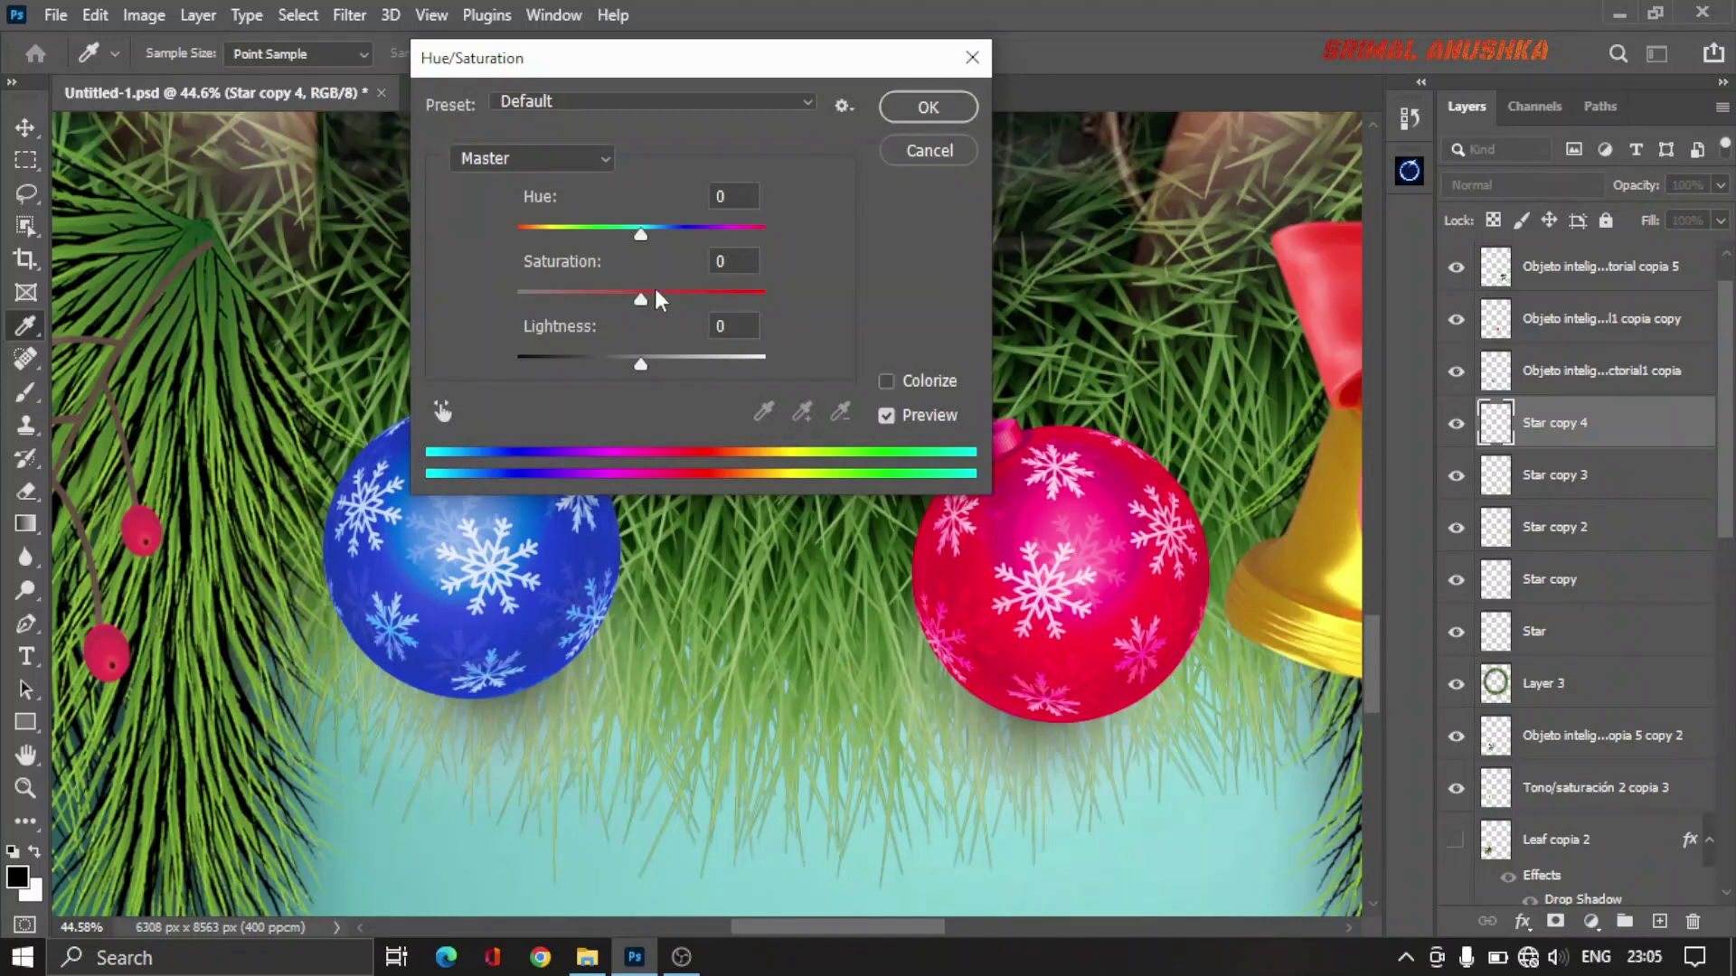
{"action": "left_click_drag", "start_coordinate": [657, 301], "coordinate": [687, 308]}
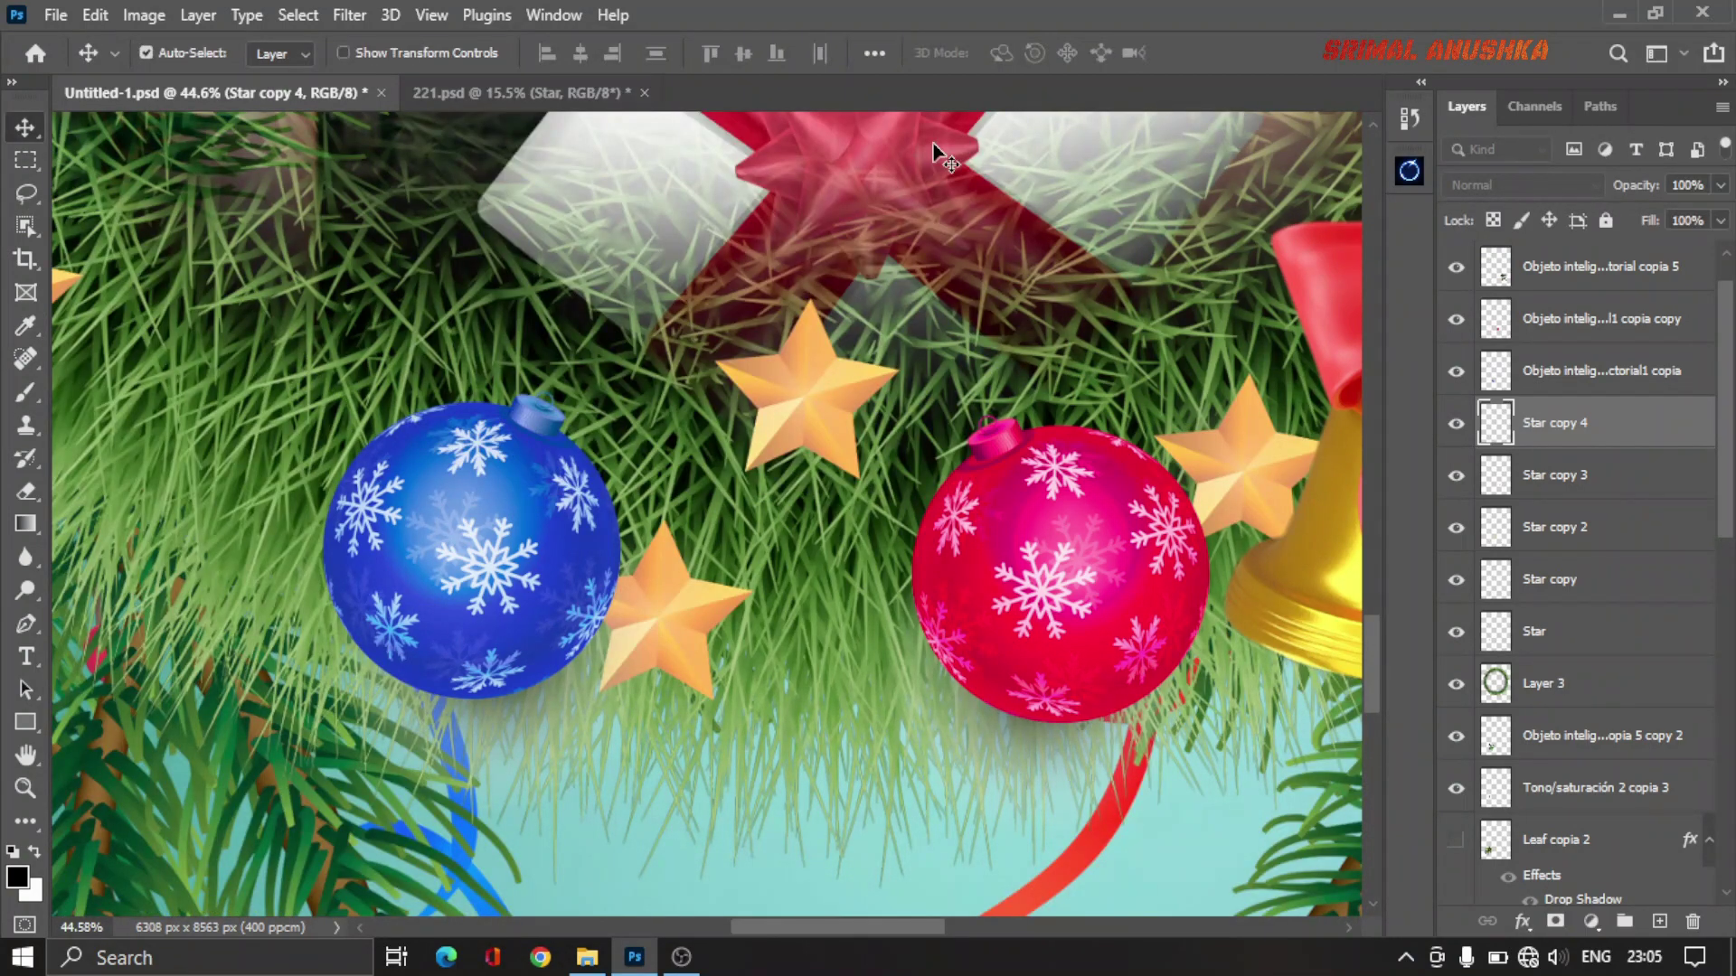
{"action": "scroll", "coordinate": [935, 153], "scroll_direction": "down", "scroll_amount": 1}
{"action": "scroll", "coordinate": [633, 271], "scroll_direction": "down", "scroll_amount": 1}
{"action": "scroll", "coordinate": [333, 360], "scroll_direction": "down", "scroll_amount": 1}
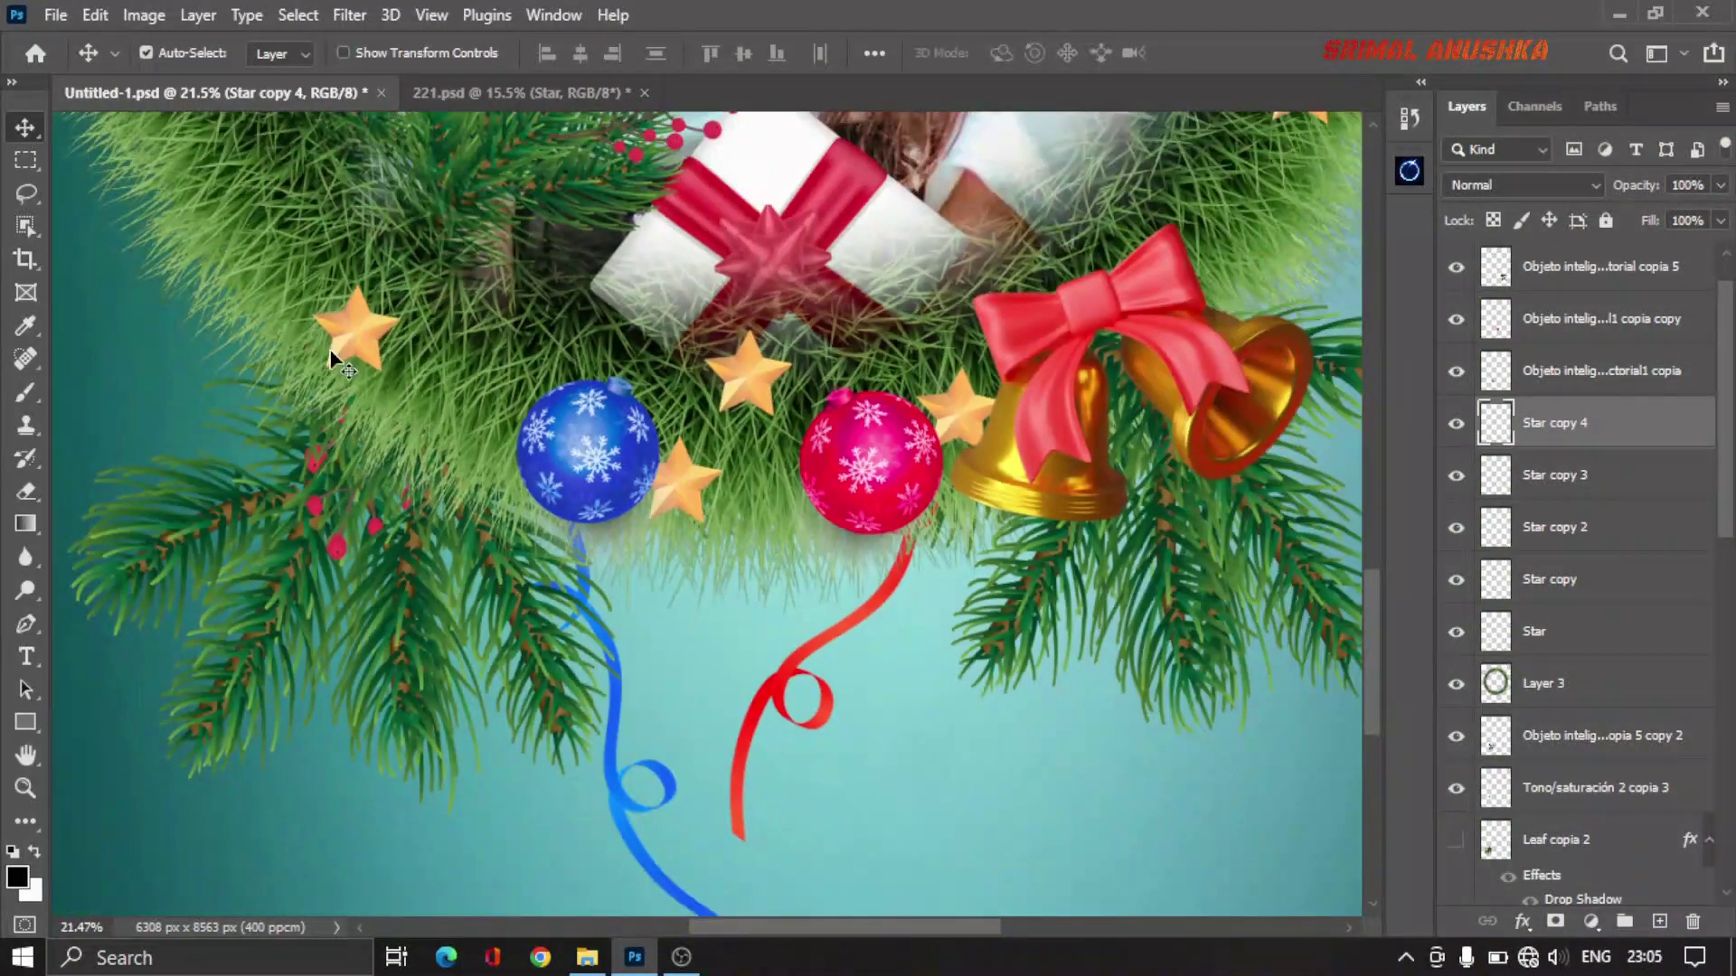
{"action": "left_click", "coordinate": [346, 340]}
{"action": "left_click_drag", "start_coordinate": [398, 299], "coordinate": [344, 511]}
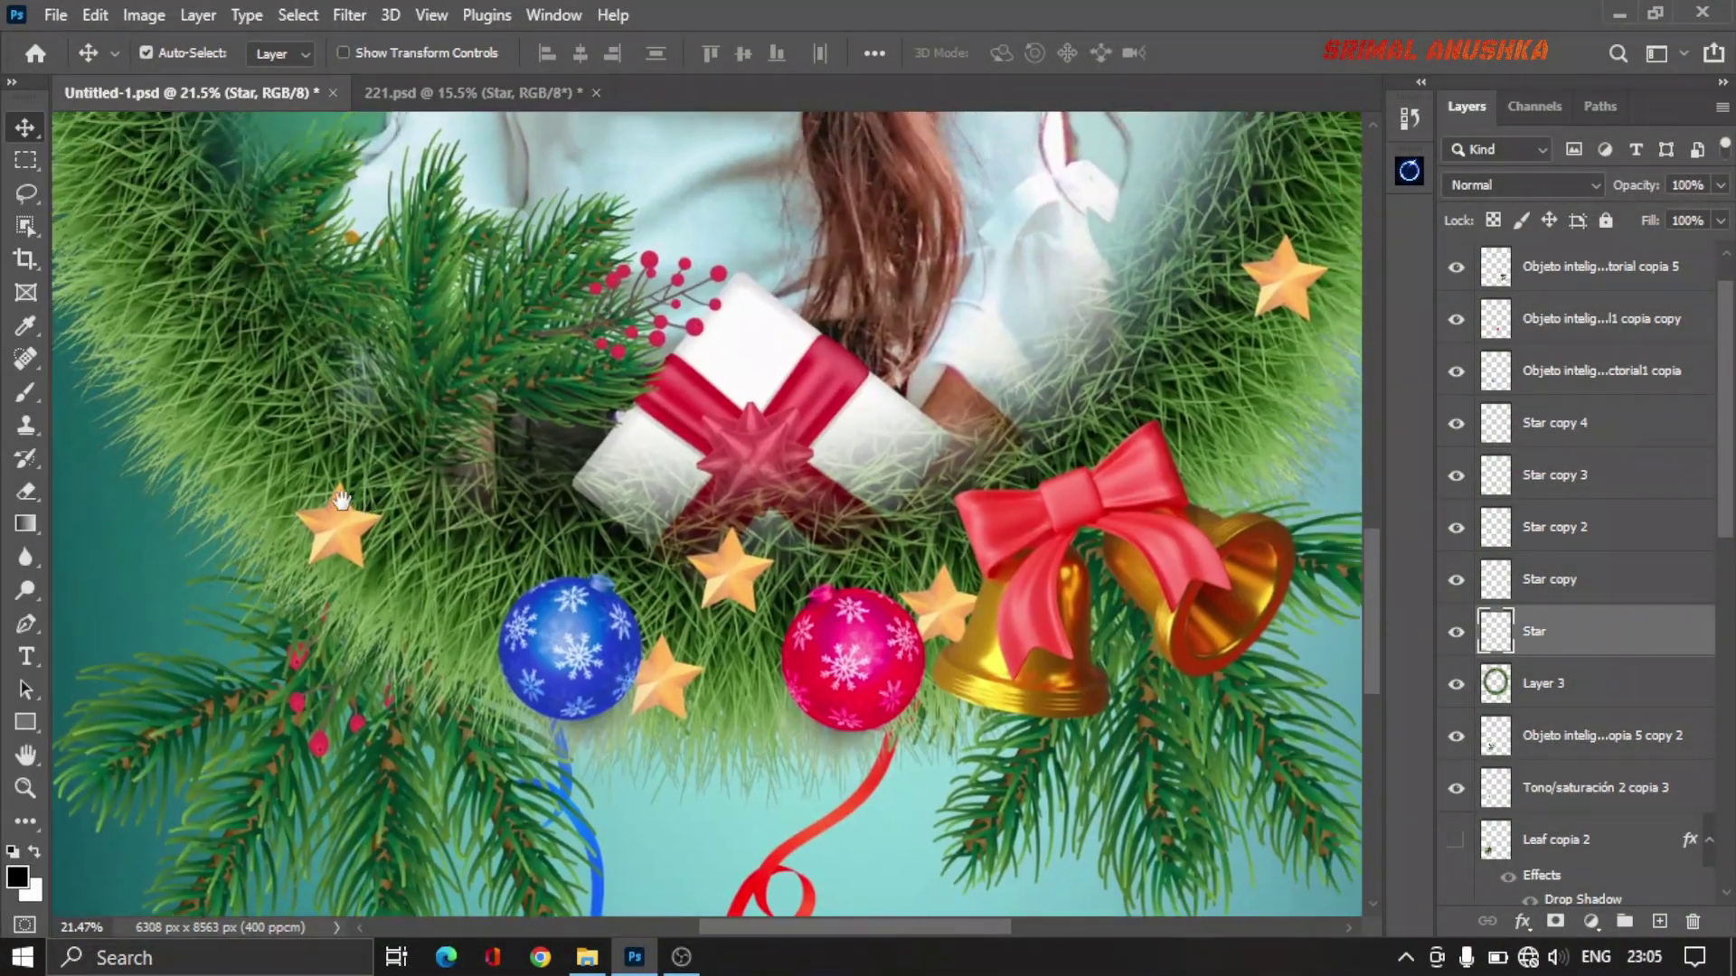
Step: Turn the left star red with Hue/Saturation: Saturation +36, Hue −31
{"action": "key", "text": "ctrl+u"}
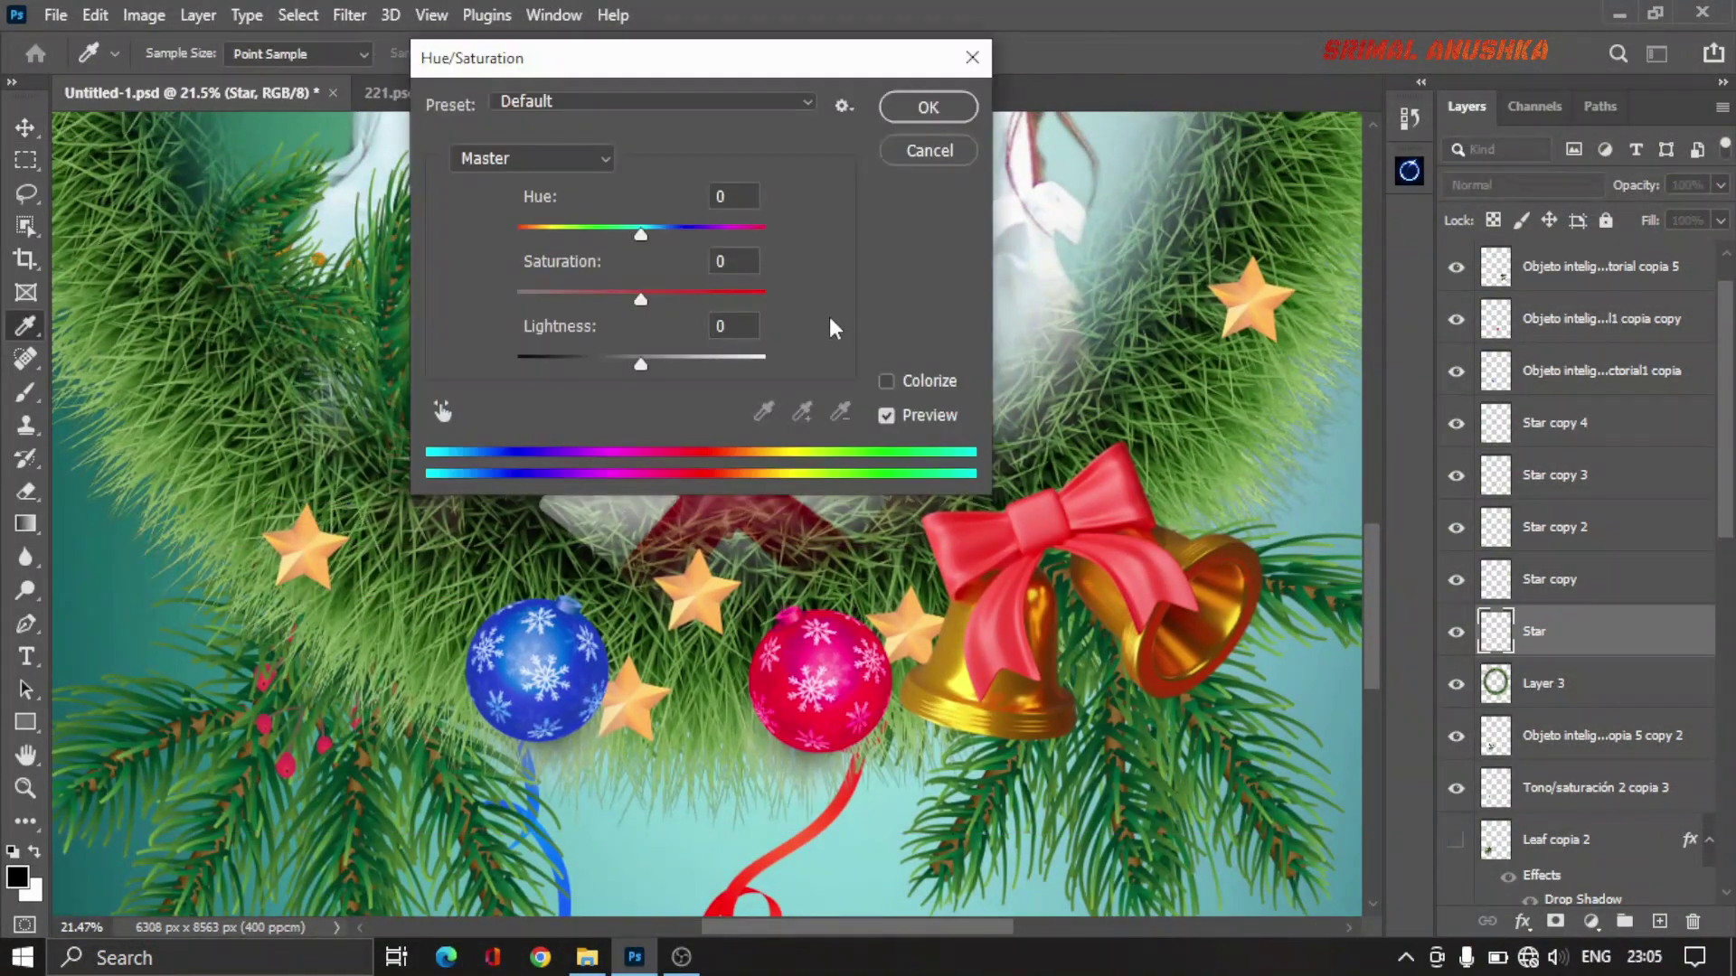
{"action": "left_click", "coordinate": [685, 295]}
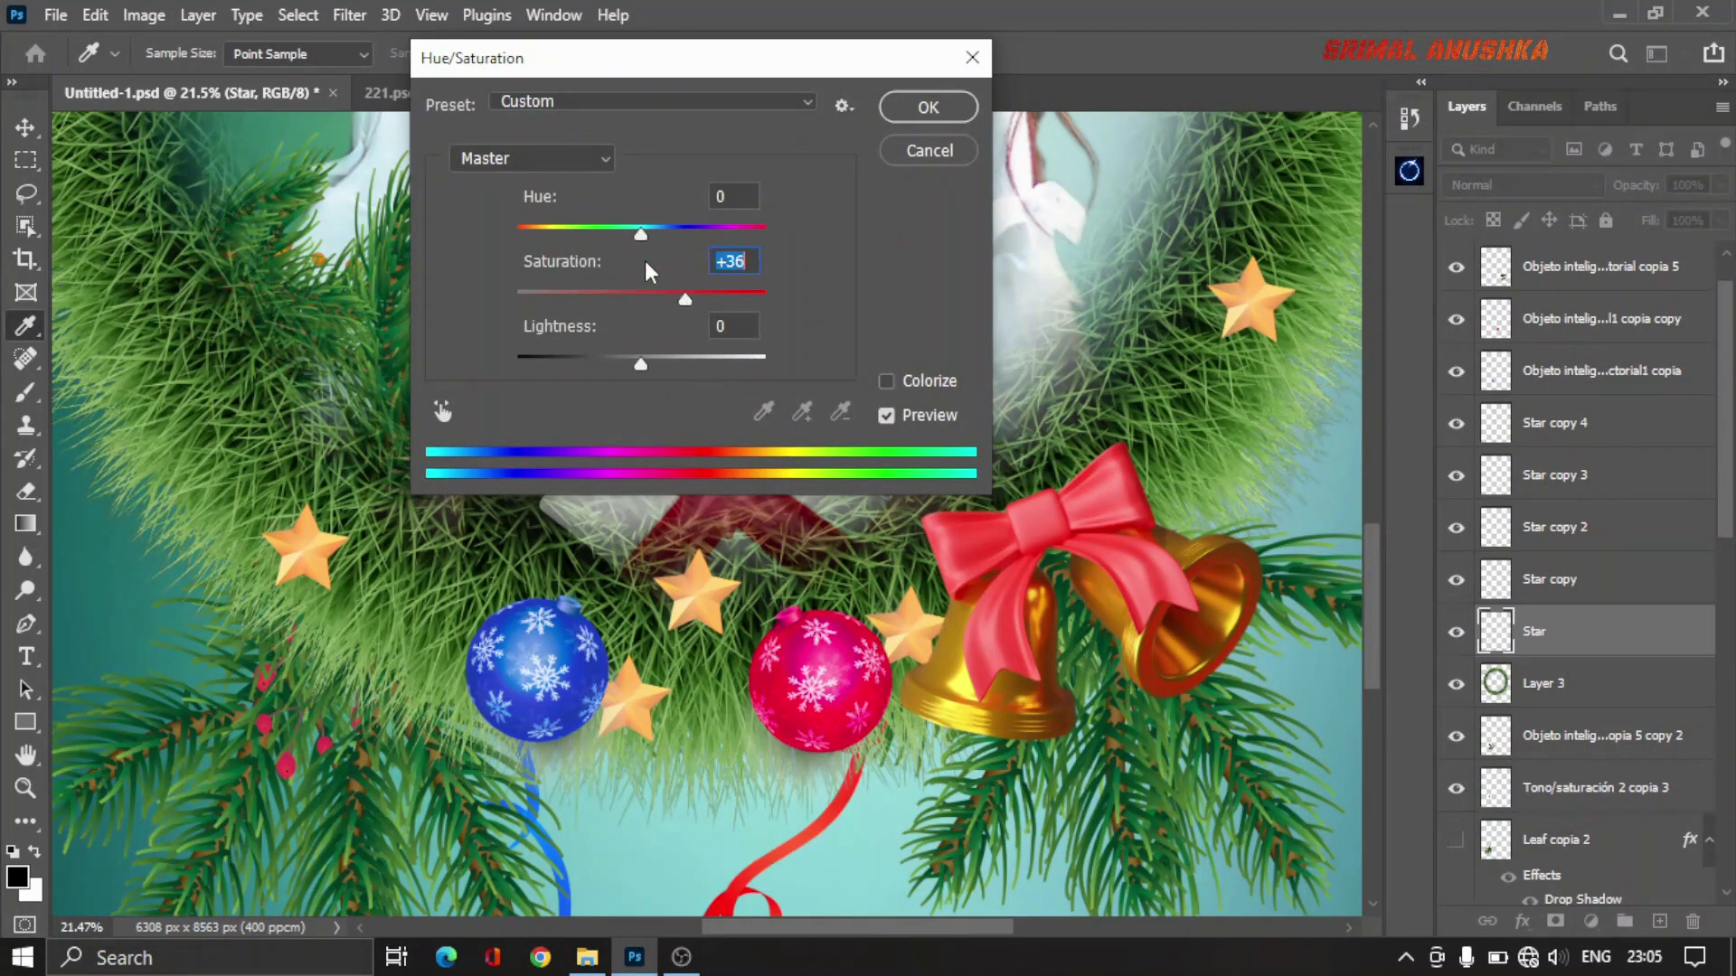
{"action": "mouse_move", "coordinate": [640, 237]}
{"action": "left_mouse_down"}
{"action": "mouse_move", "coordinate": [793, 240]}
{"action": "mouse_move", "coordinate": [589, 237]}
{"action": "mouse_move", "coordinate": [604, 235]}
{"action": "left_mouse_up"}
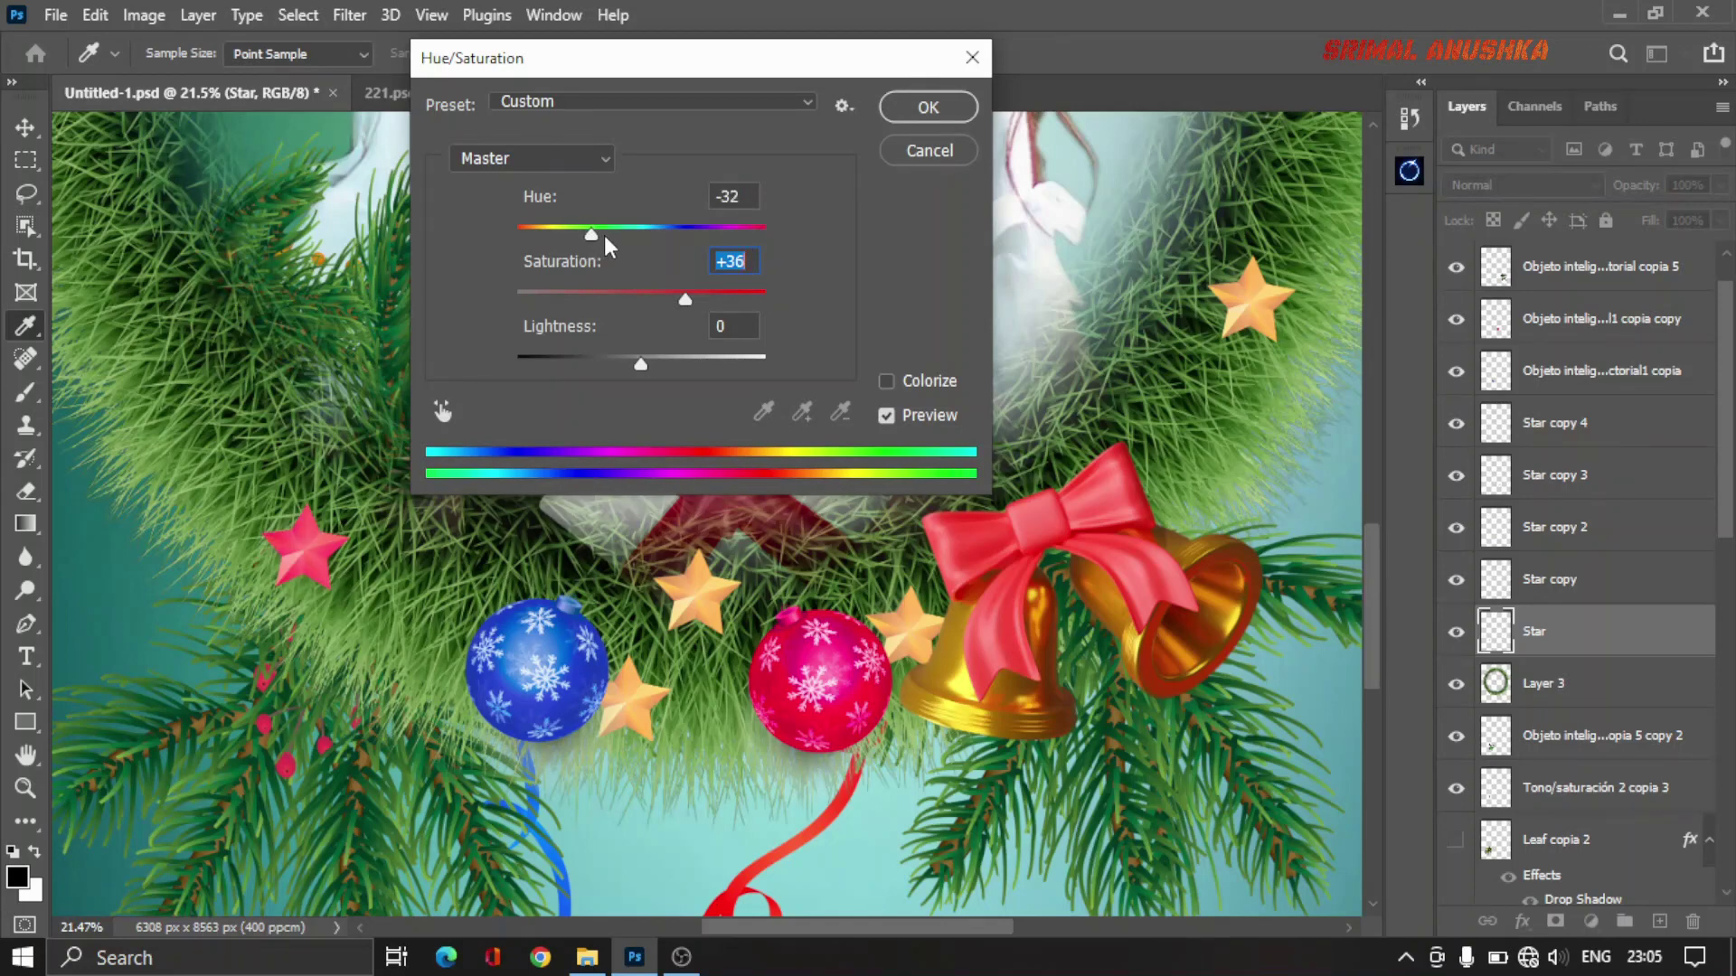
{"action": "left_click", "coordinate": [904, 109]}
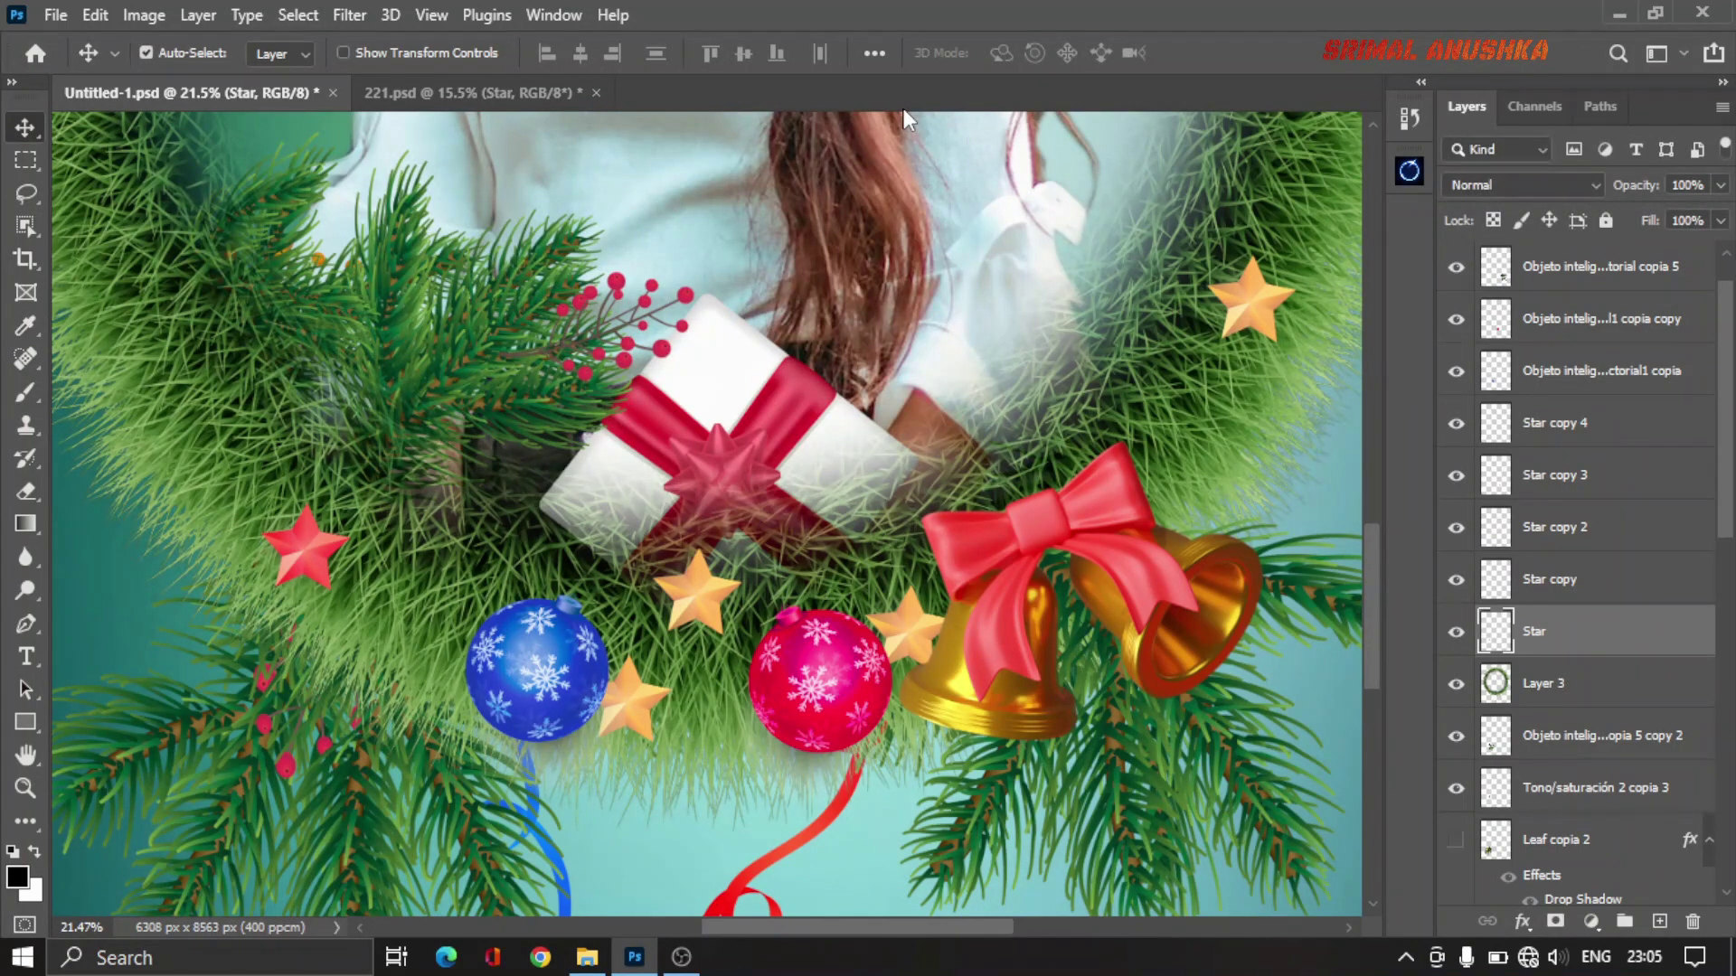
Step: Darken the star with Levels, setting the midtone input to 0.70
{"action": "key", "text": "ctrl+l"}
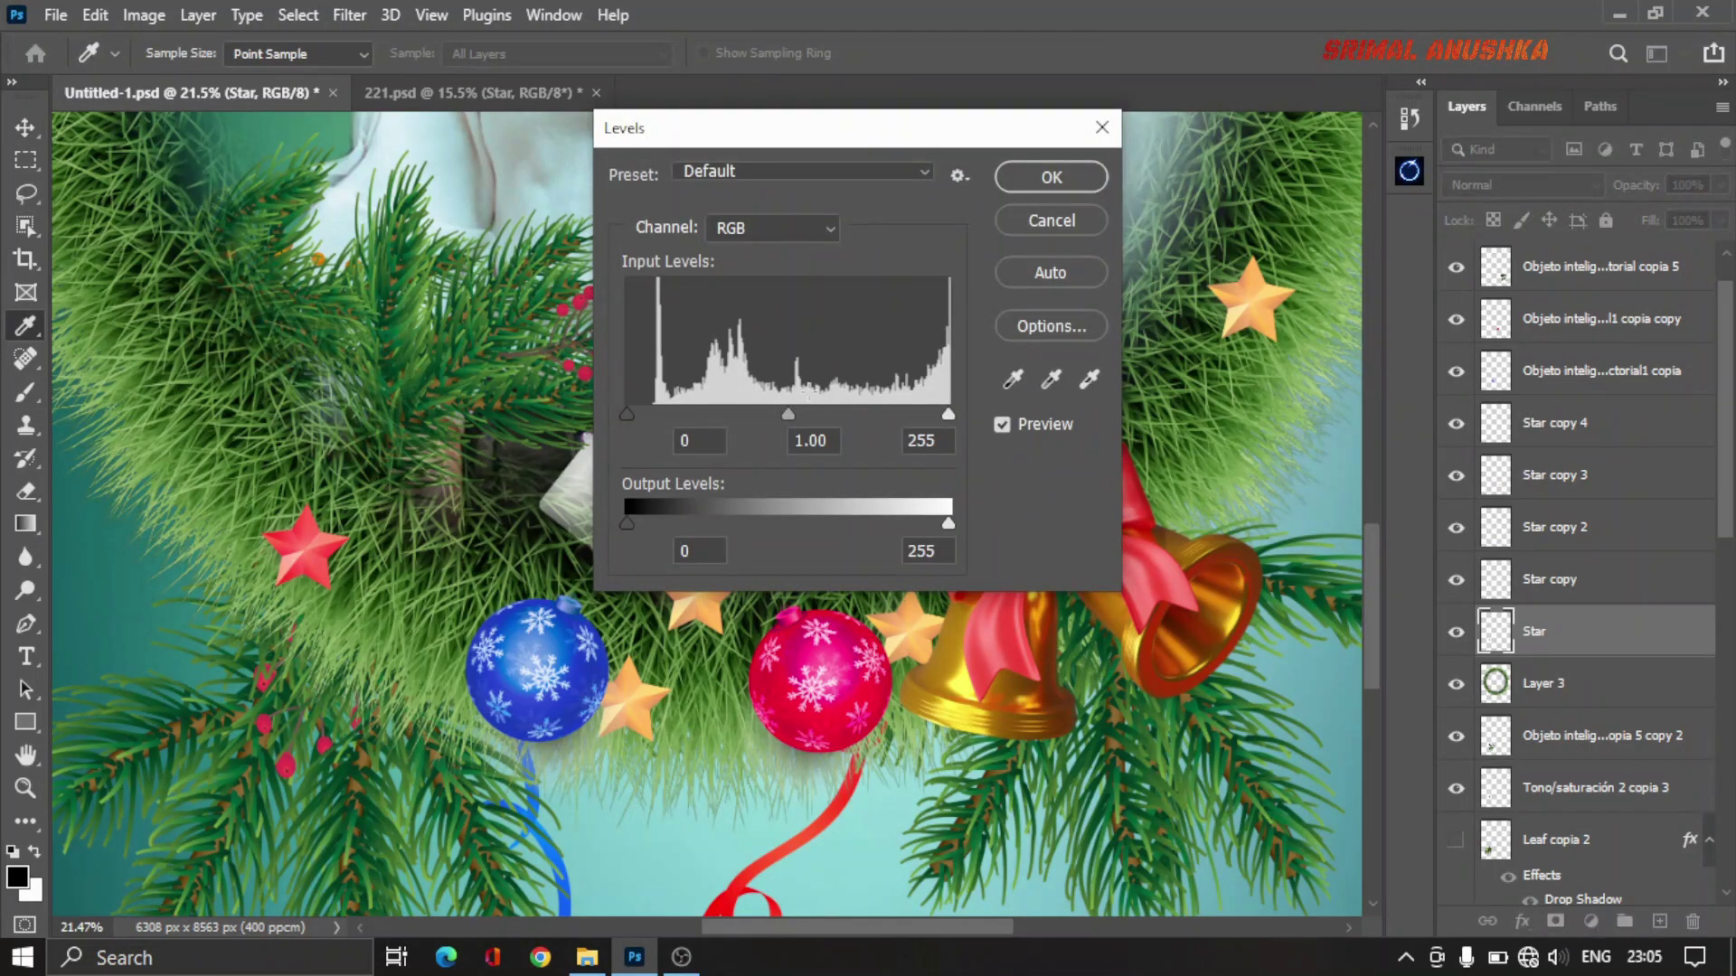
{"action": "left_click_drag", "start_coordinate": [788, 414], "coordinate": [823, 412]}
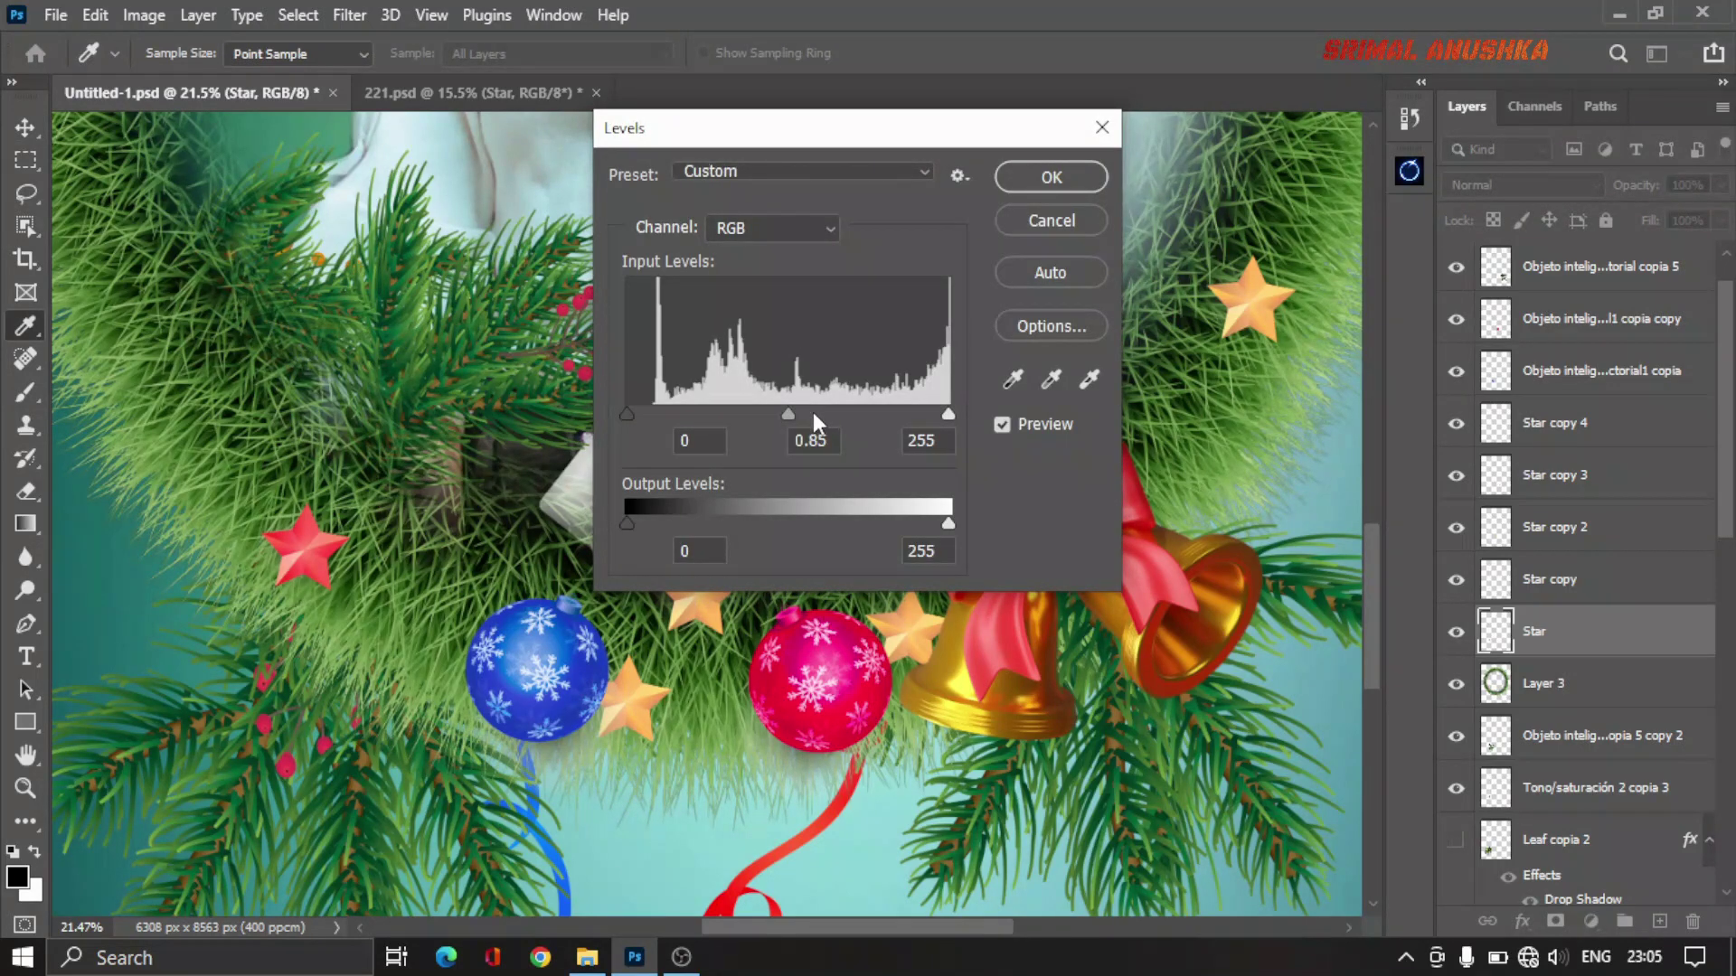
{"action": "left_click", "coordinate": [1040, 178]}
{"action": "scroll", "coordinate": [545, 515], "scroll_direction": "down", "scroll_amount": 5}
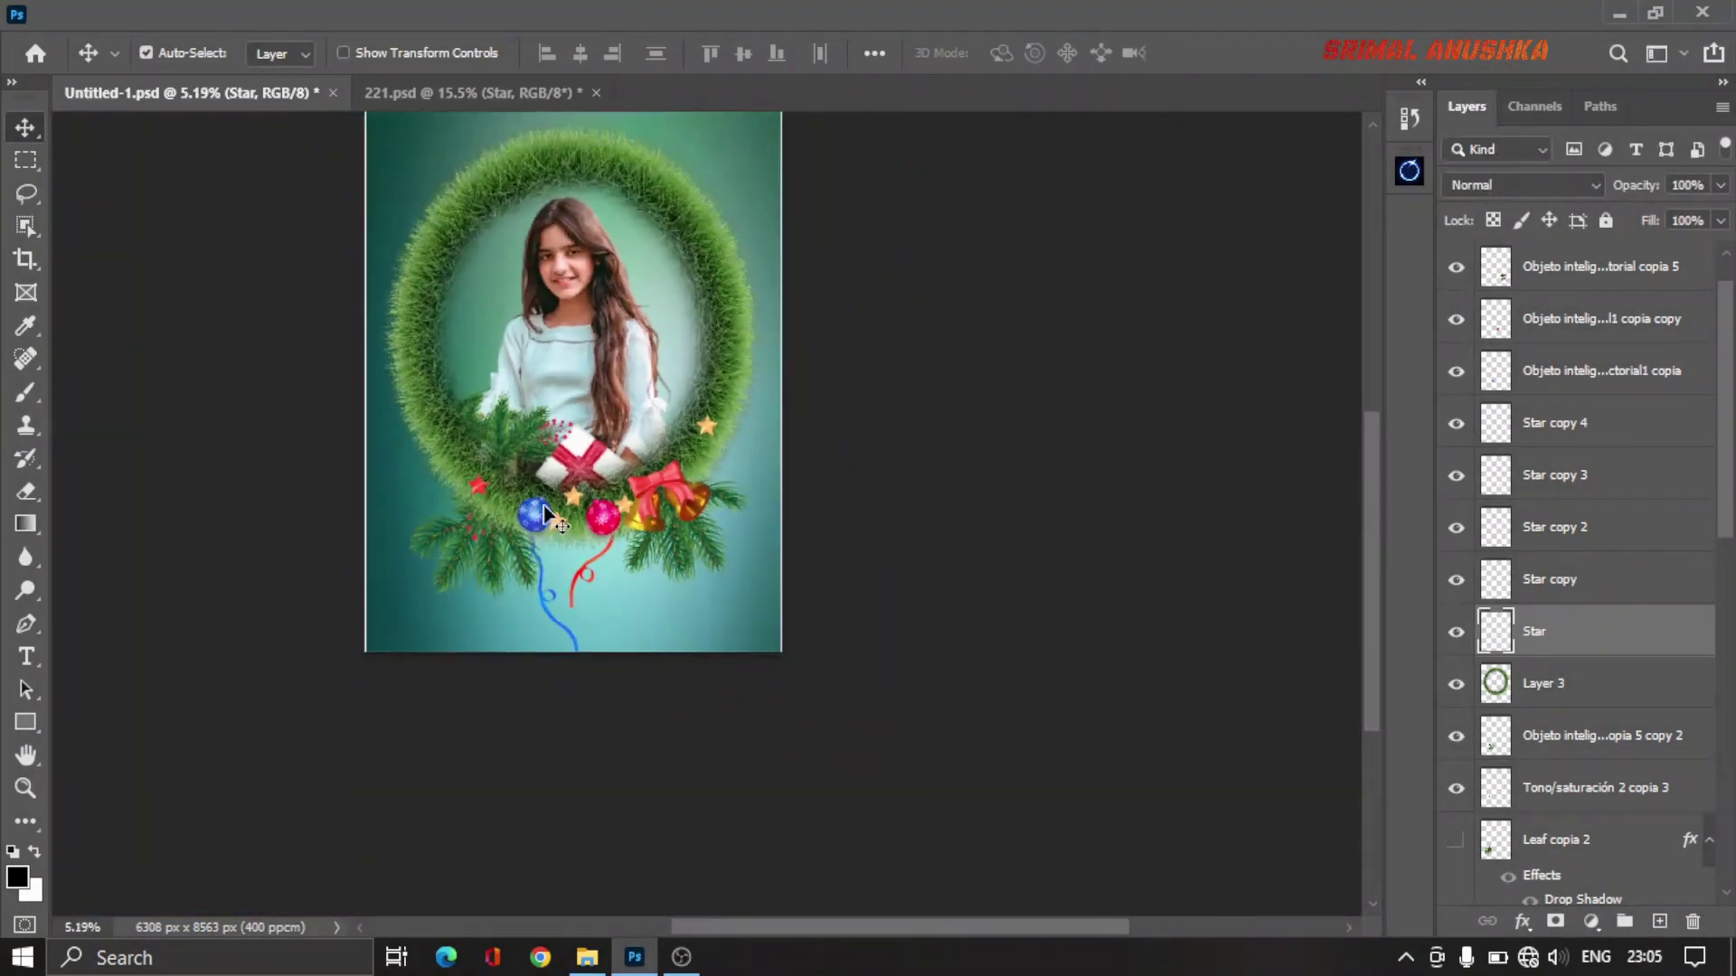
Step: Drag the right-side pine branch and berry layers from 221.psd onto the Untitled-1 poster canvas
{"action": "left_click", "coordinate": [1049, 600]}
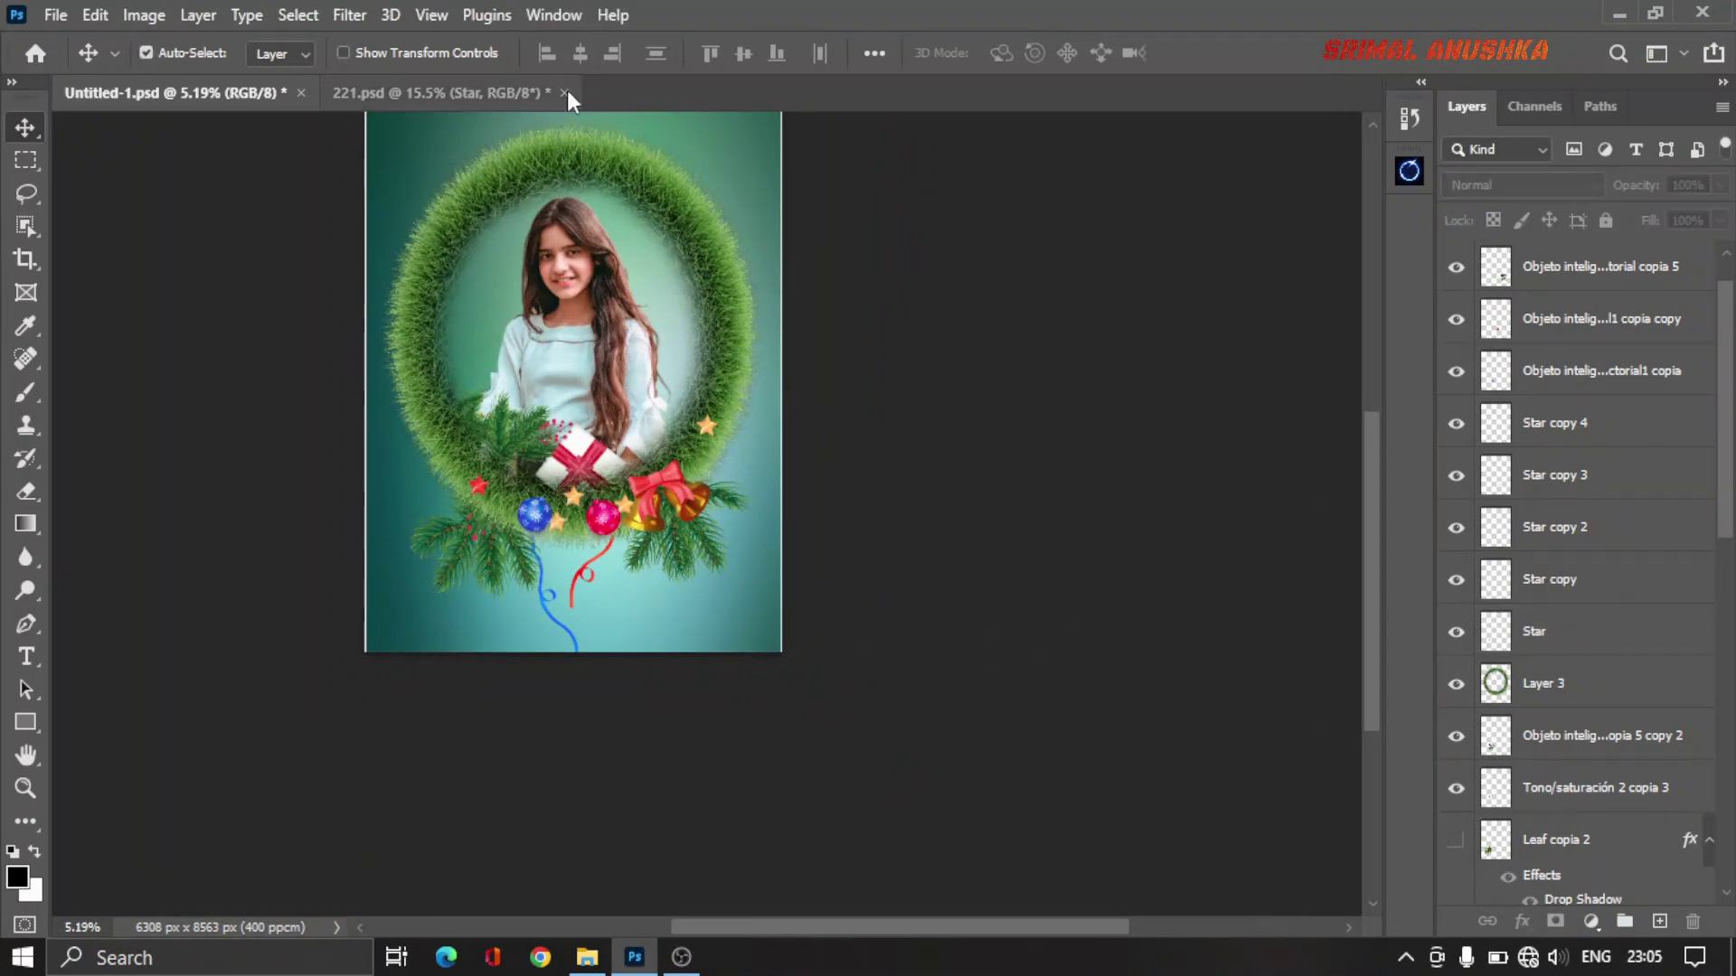
{"action": "left_click", "coordinate": [517, 90]}
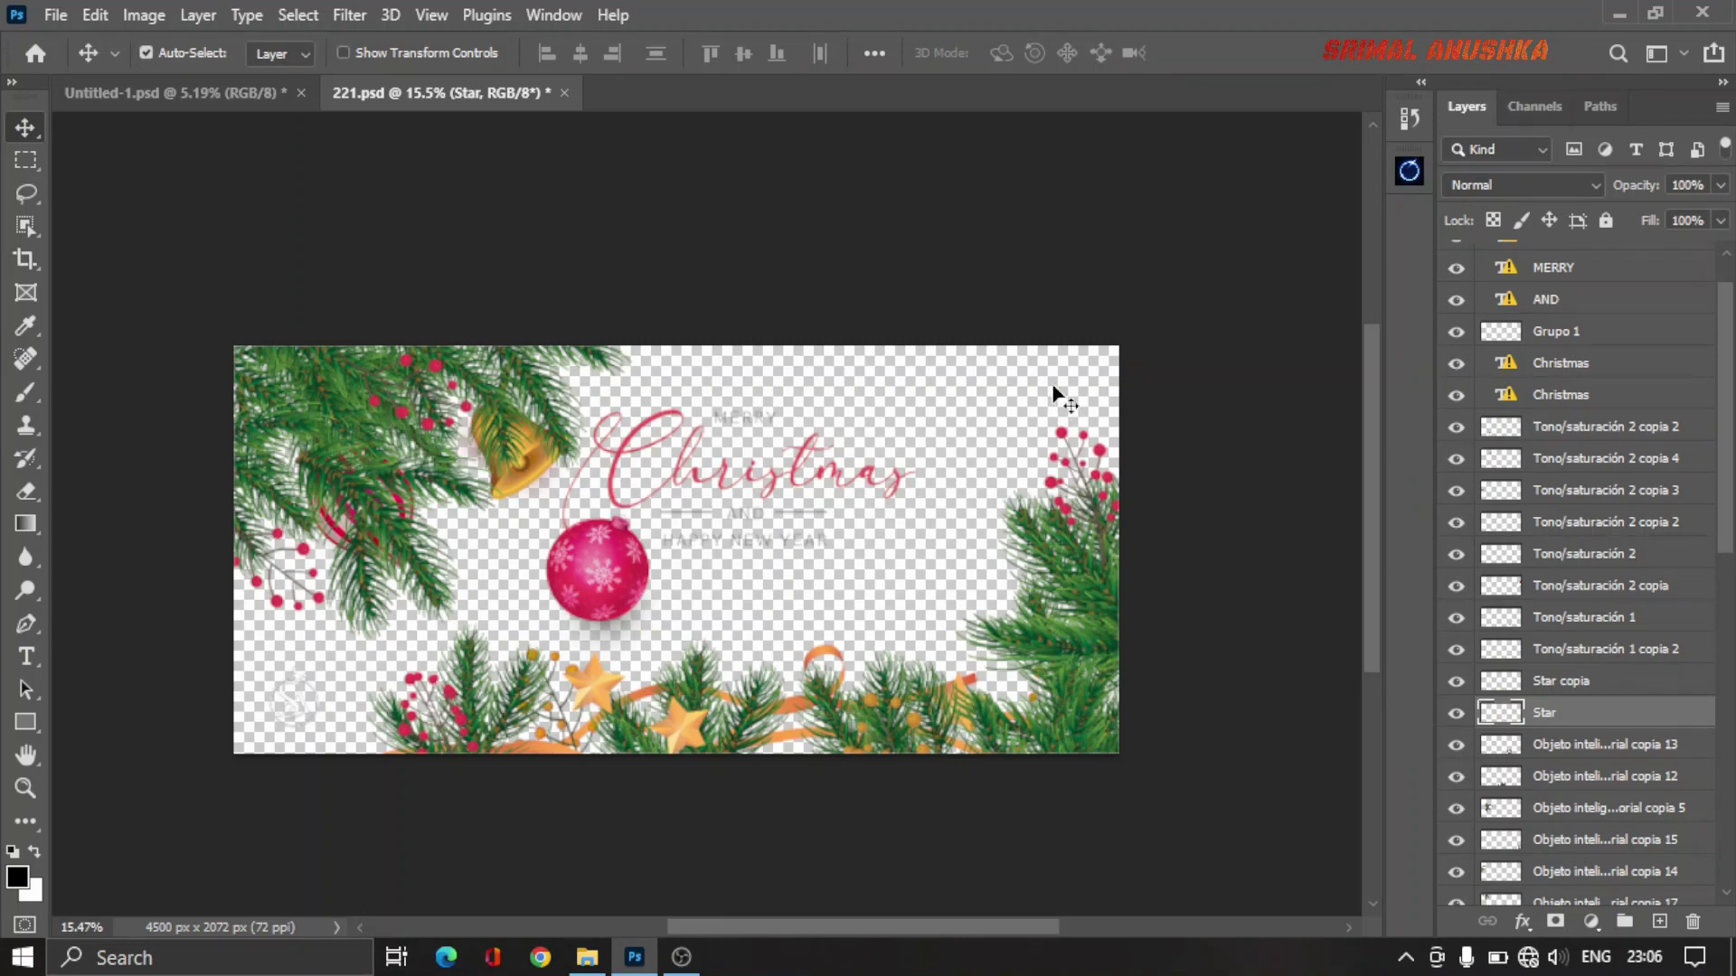
{"action": "left_click", "coordinate": [1113, 526]}
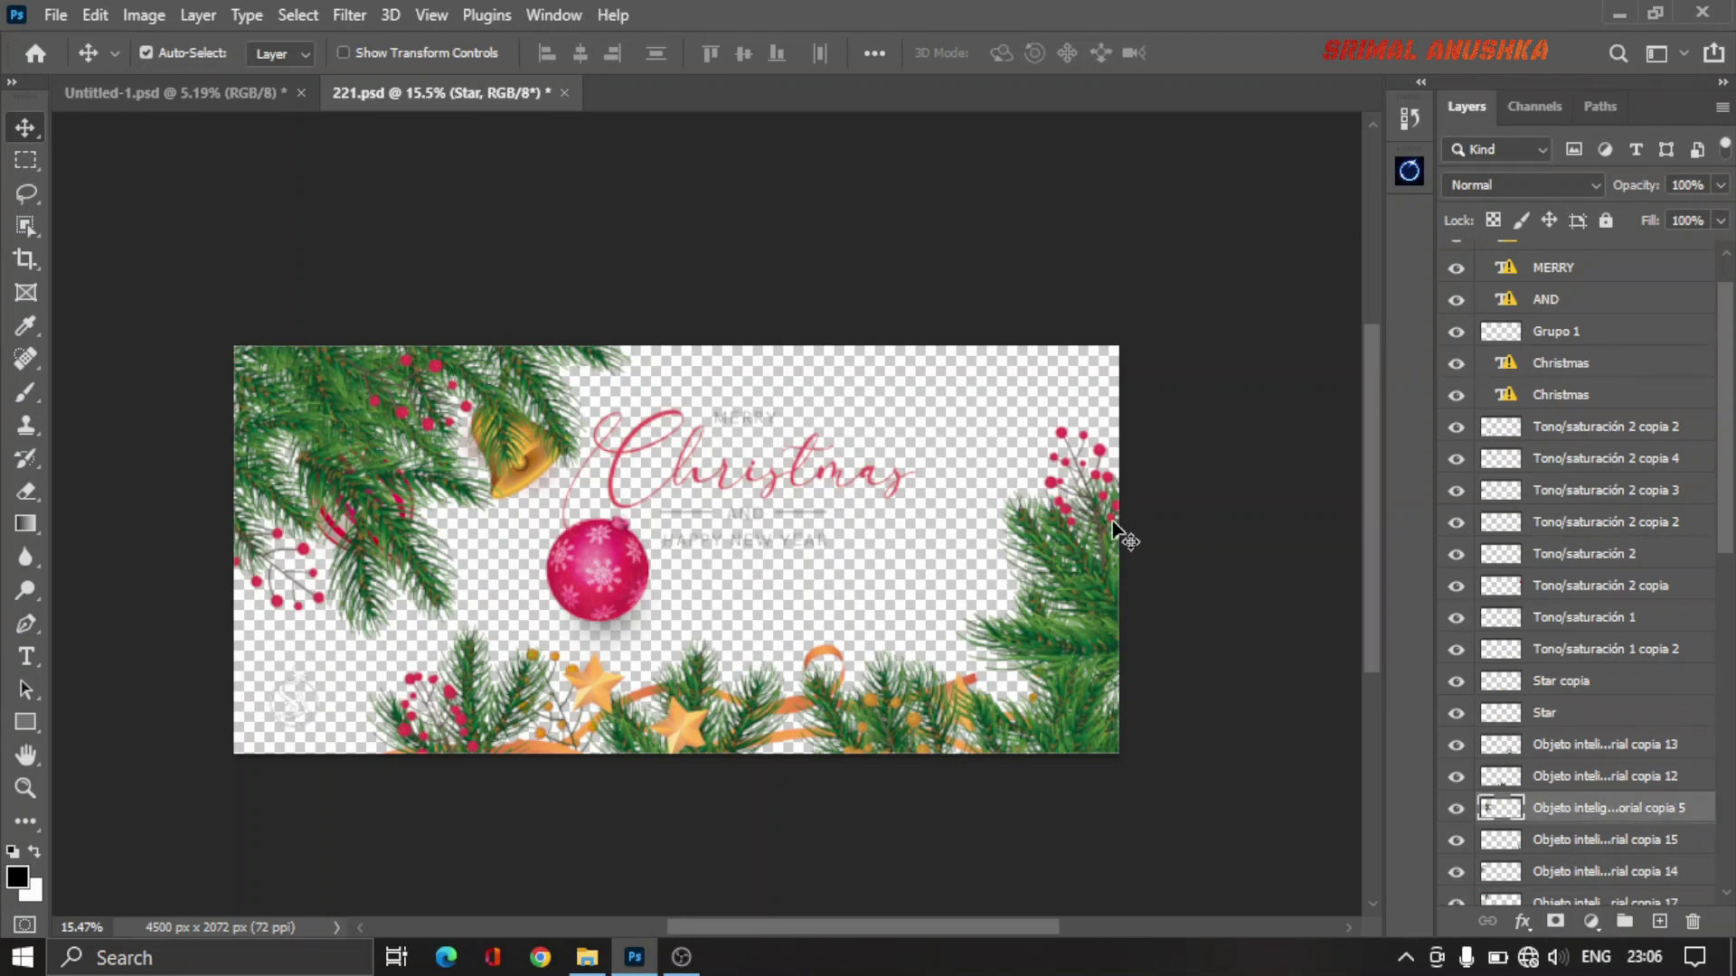
{"action": "left_click_drag", "start_coordinate": [1124, 356], "coordinate": [1121, 583]}
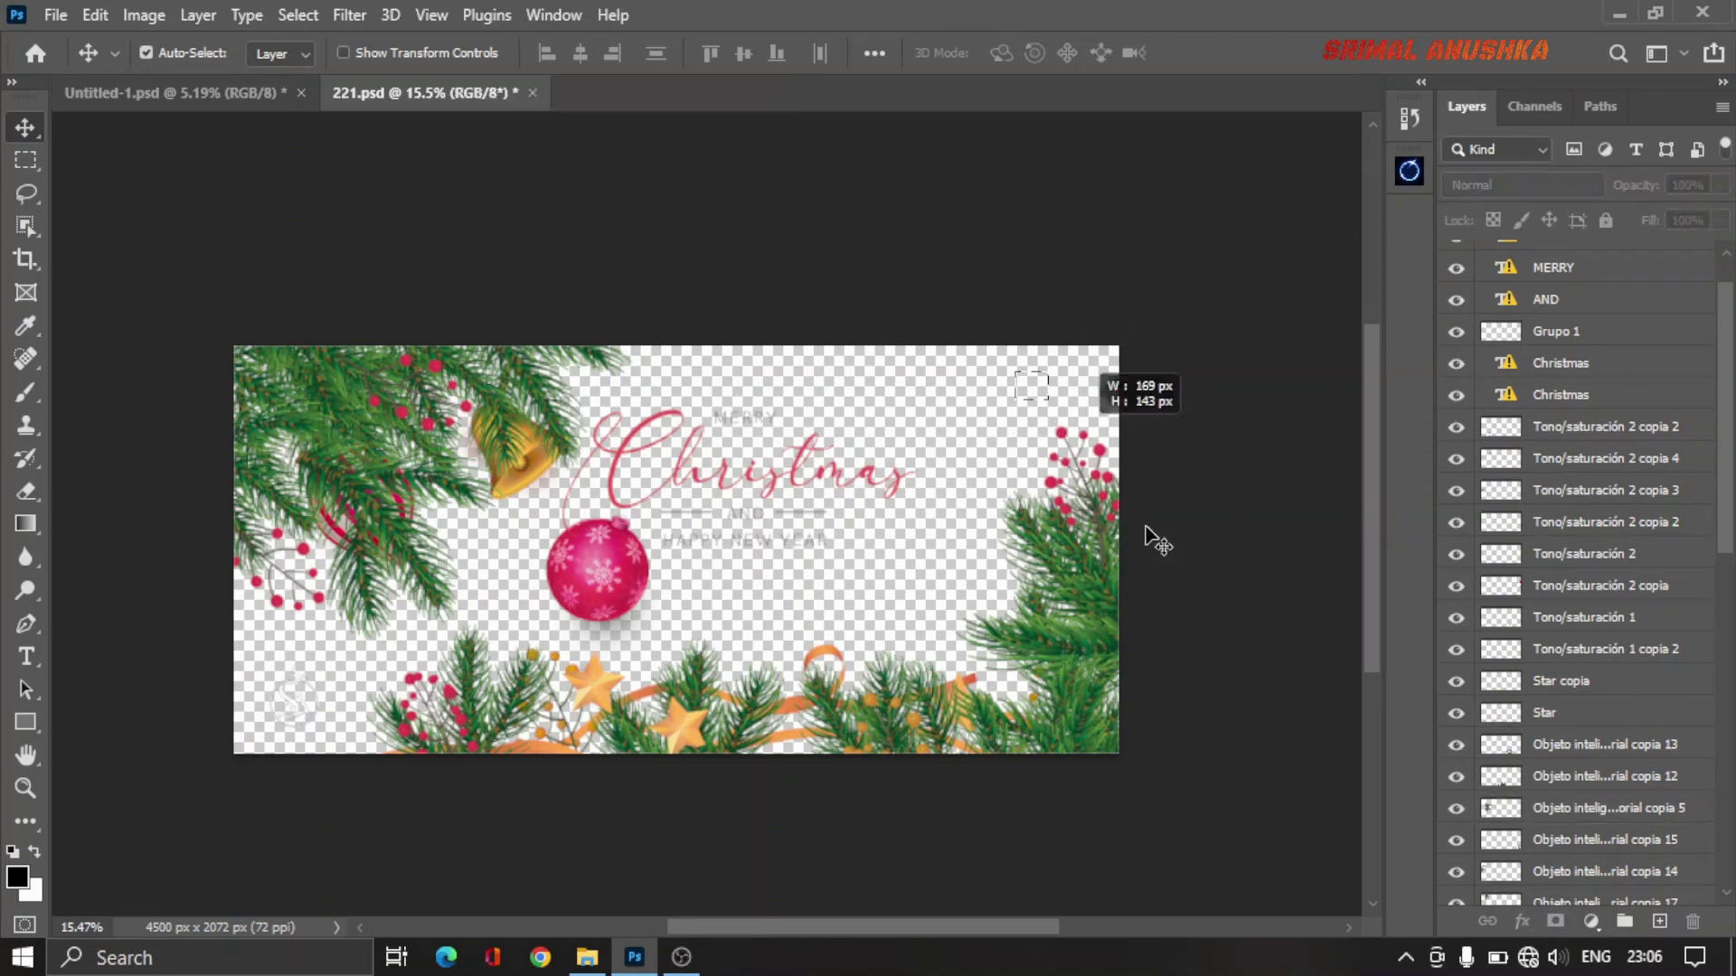
{"action": "left_click_drag", "start_coordinate": [1073, 517], "coordinate": [289, 93]}
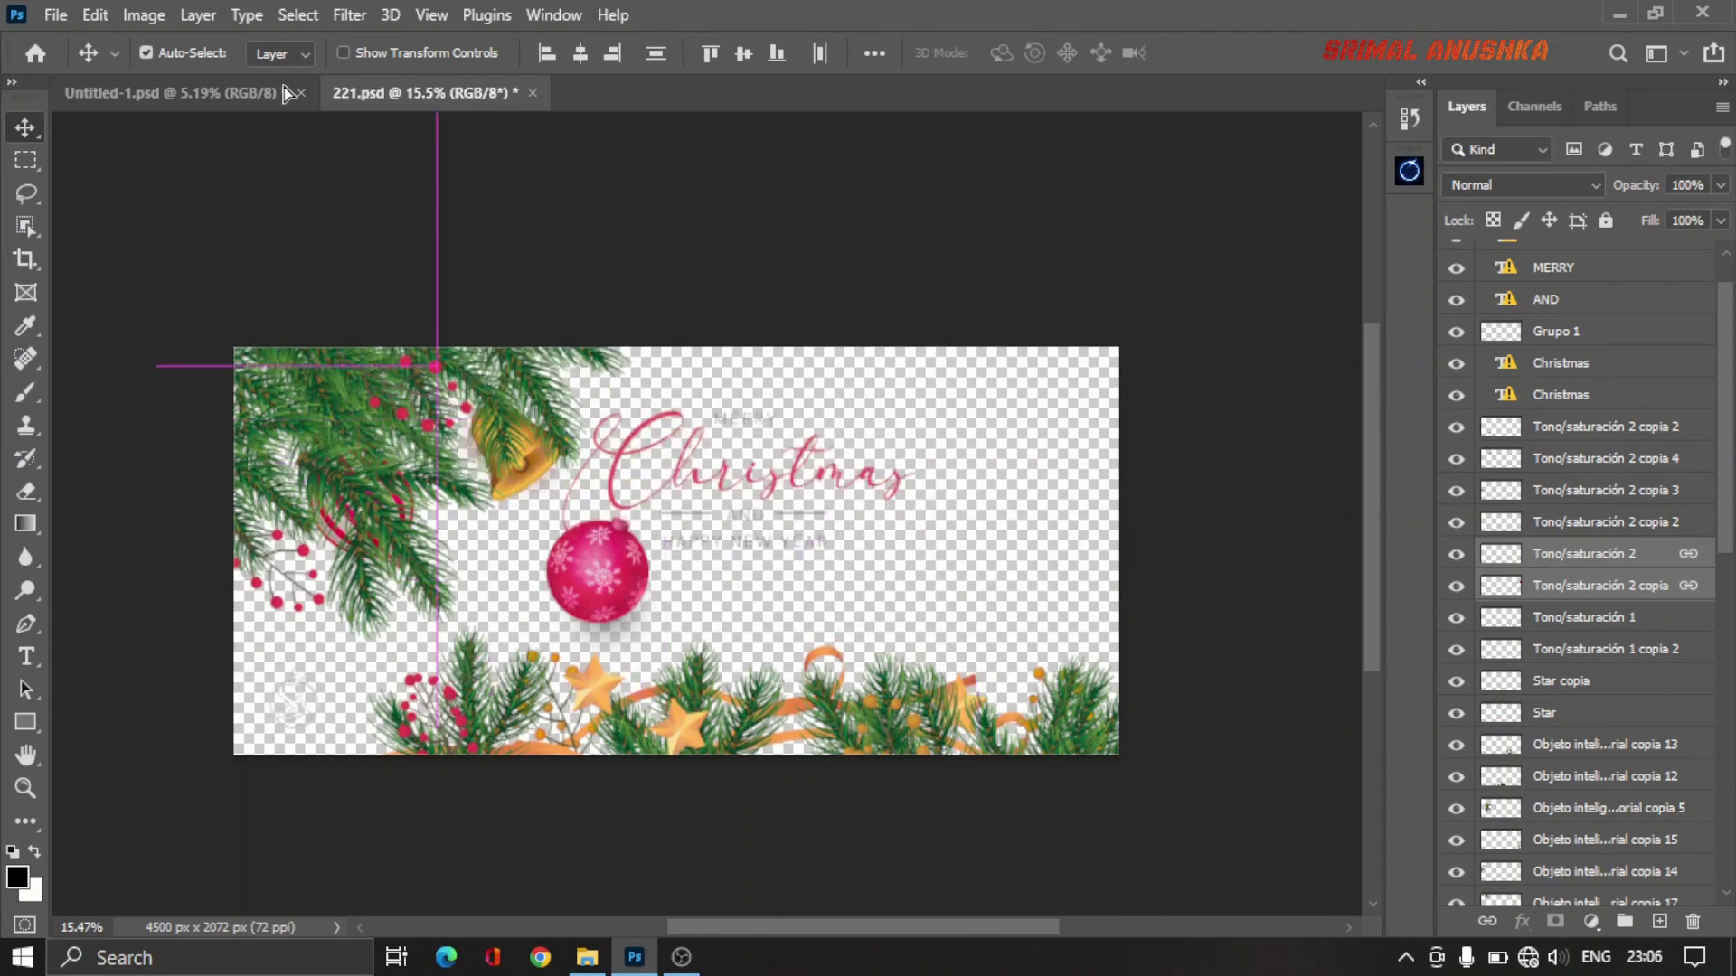
{"action": "left_click_drag", "start_coordinate": [286, 93], "coordinate": [547, 370]}
{"action": "left_click_drag", "start_coordinate": [640, 433], "coordinate": [656, 445]}
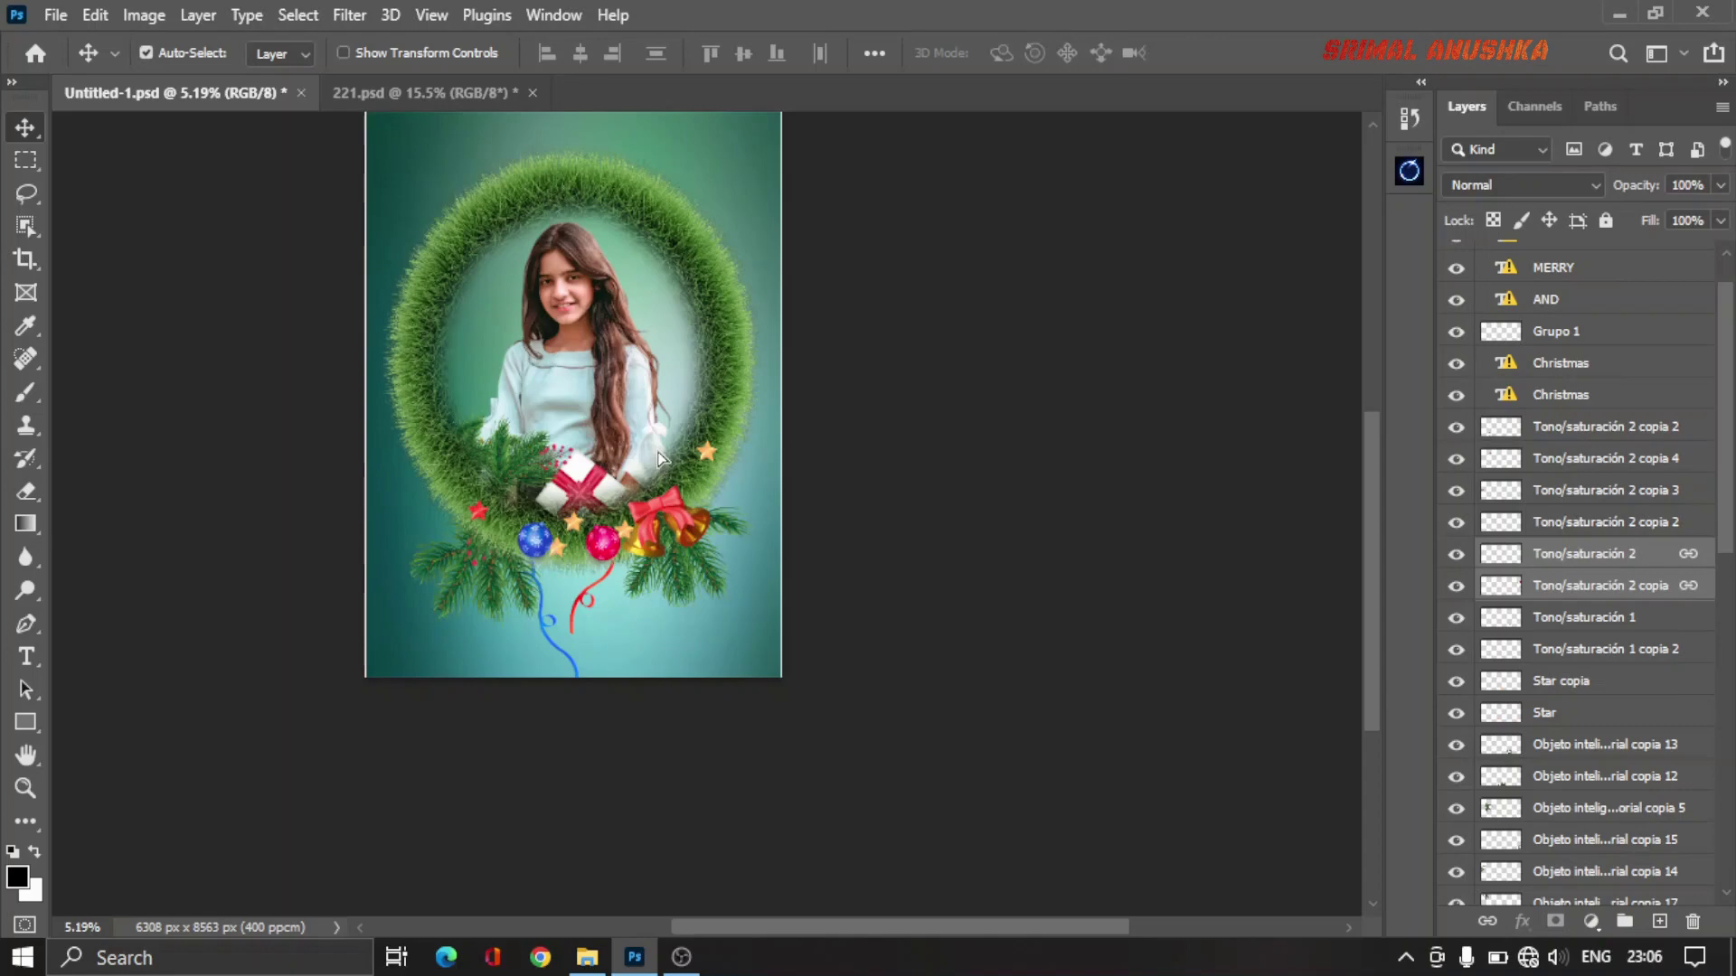
Step: Move the berry pine branch down among the lower decorations, then view the 22.jfif tree photo
{"action": "scroll", "coordinate": [659, 452], "scroll_direction": "up", "scroll_amount": 5}
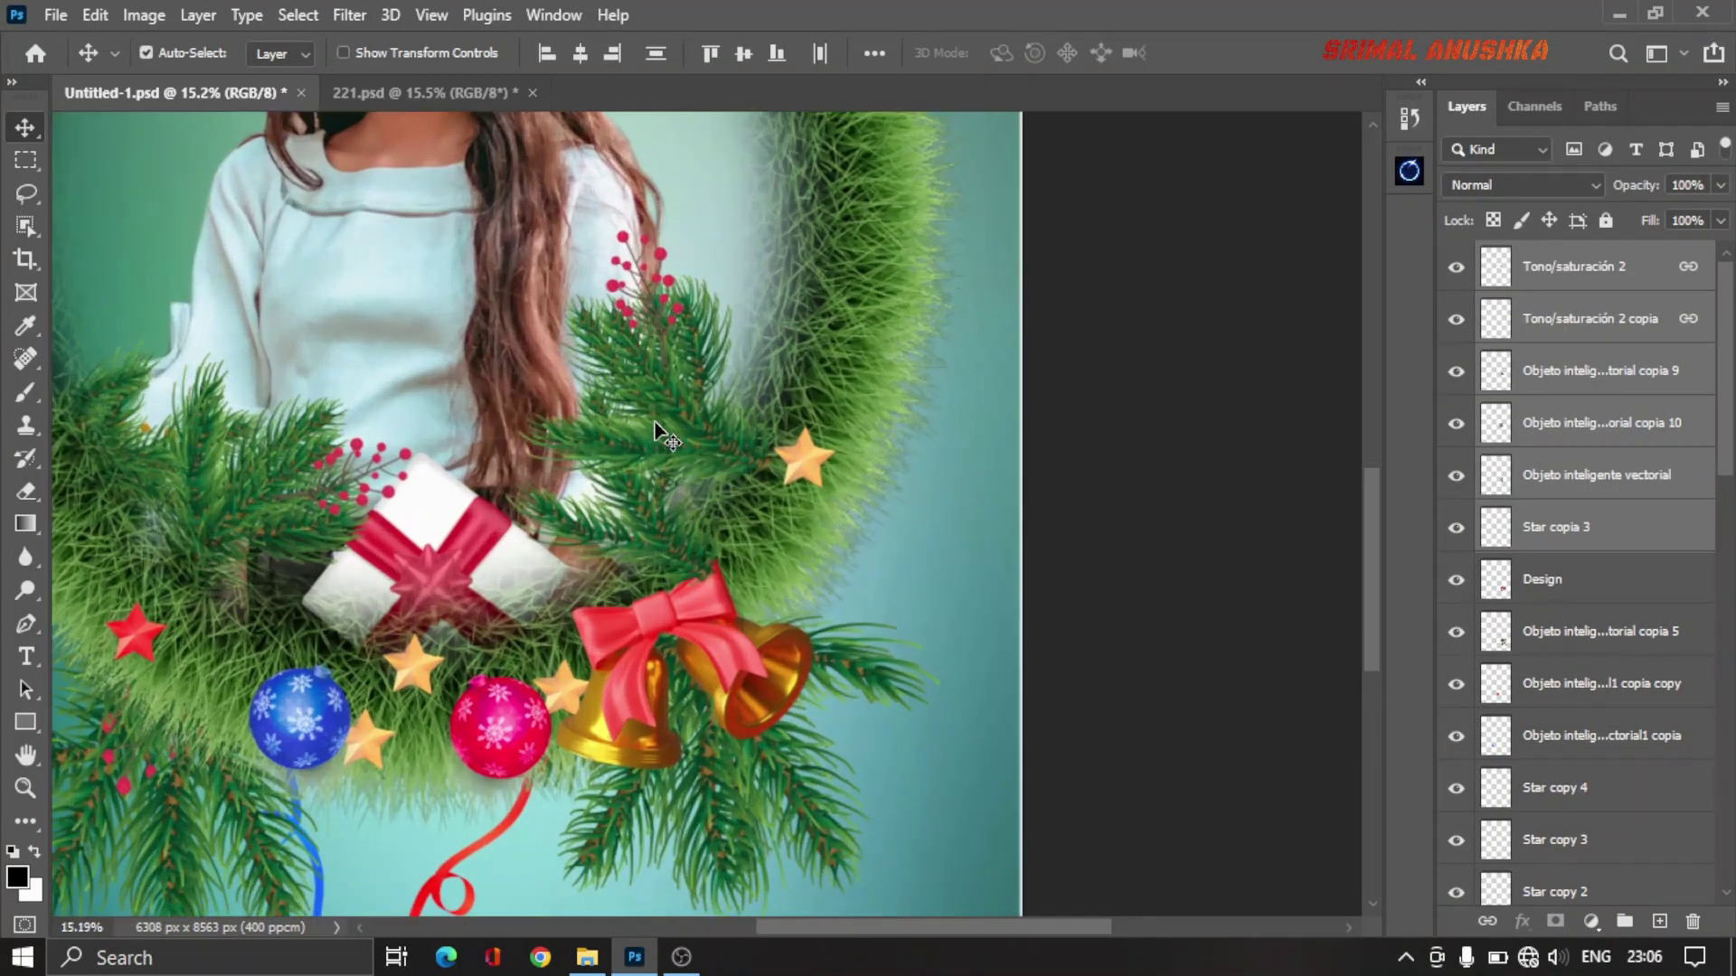
{"action": "mouse_move", "coordinate": [671, 428]}
{"action": "left_mouse_down"}
{"action": "mouse_move", "coordinate": [620, 460]}
{"action": "mouse_move", "coordinate": [650, 517]}
{"action": "left_mouse_up"}
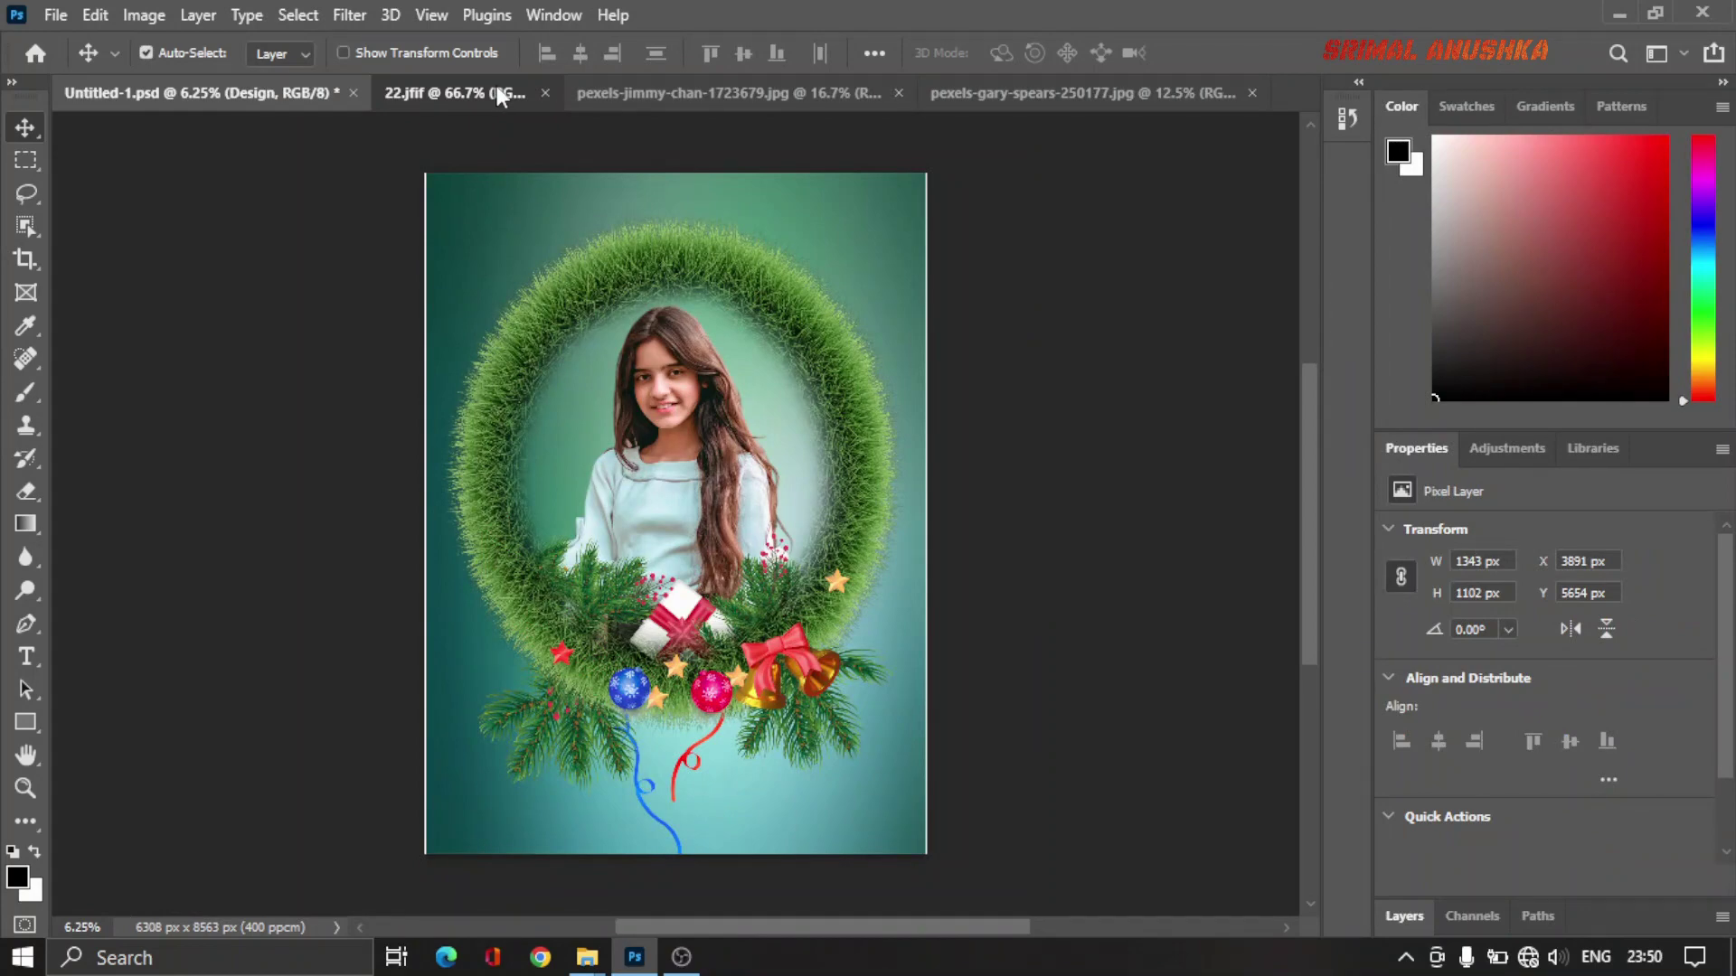
{"action": "left_click", "coordinate": [492, 89]}
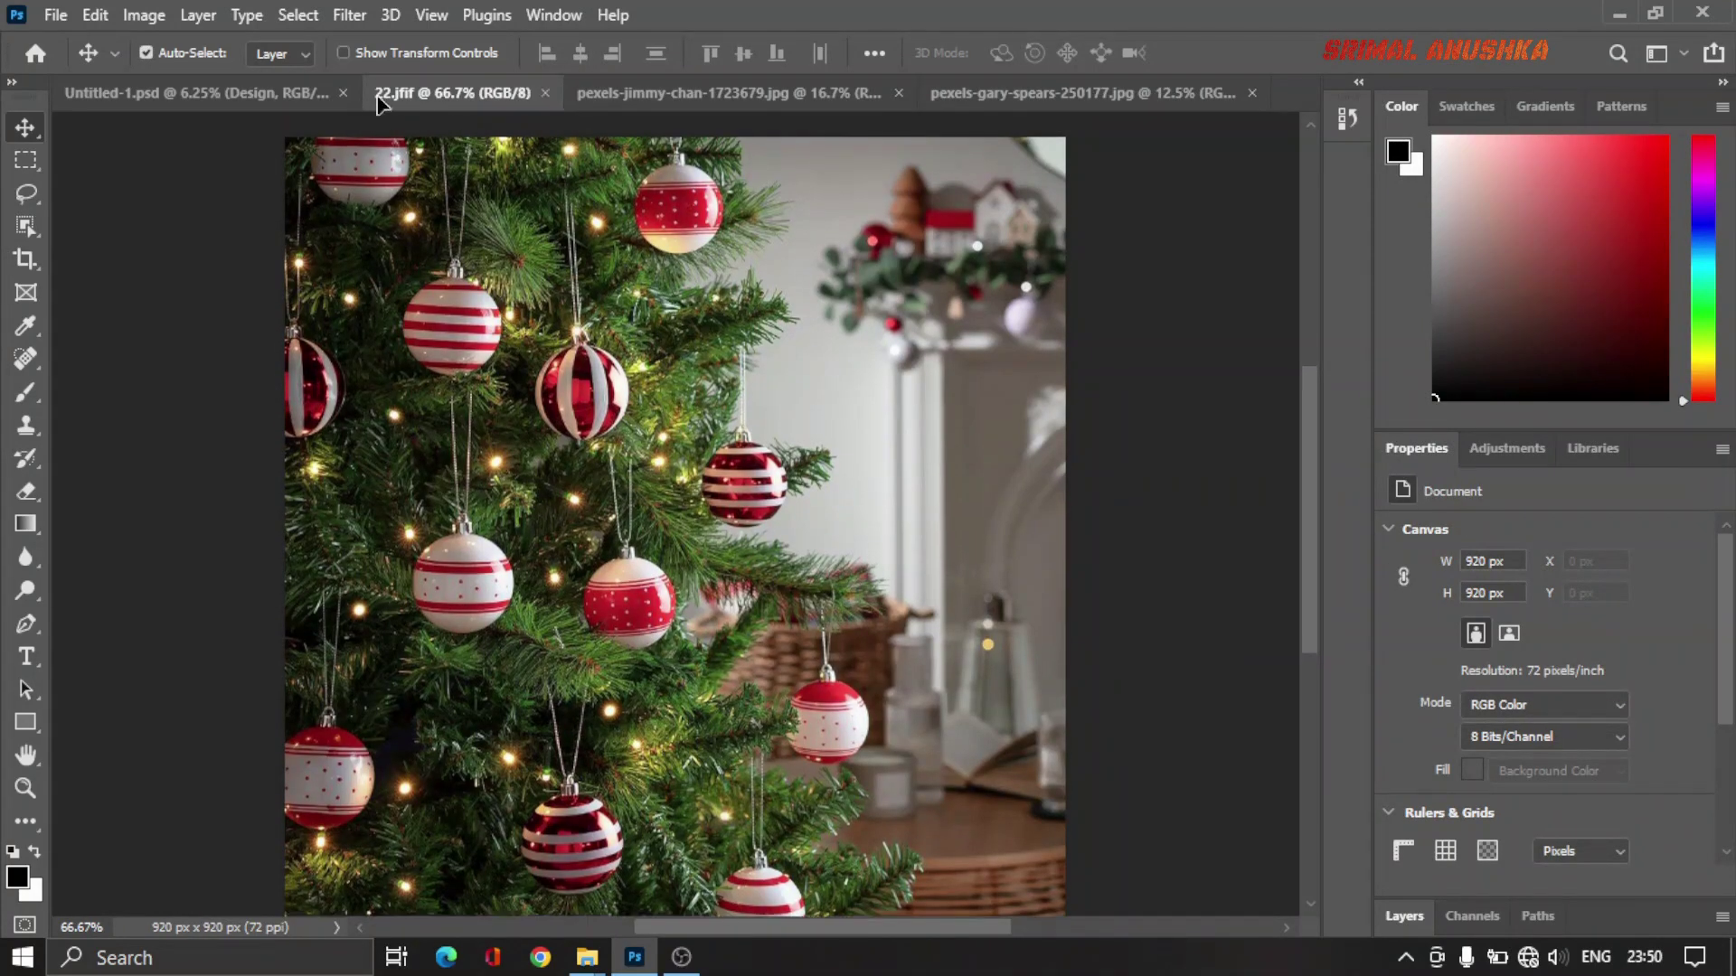
Step: Bring the placed tree photo Layer 4 in front of the wreath
{"action": "left_click", "coordinate": [305, 95]}
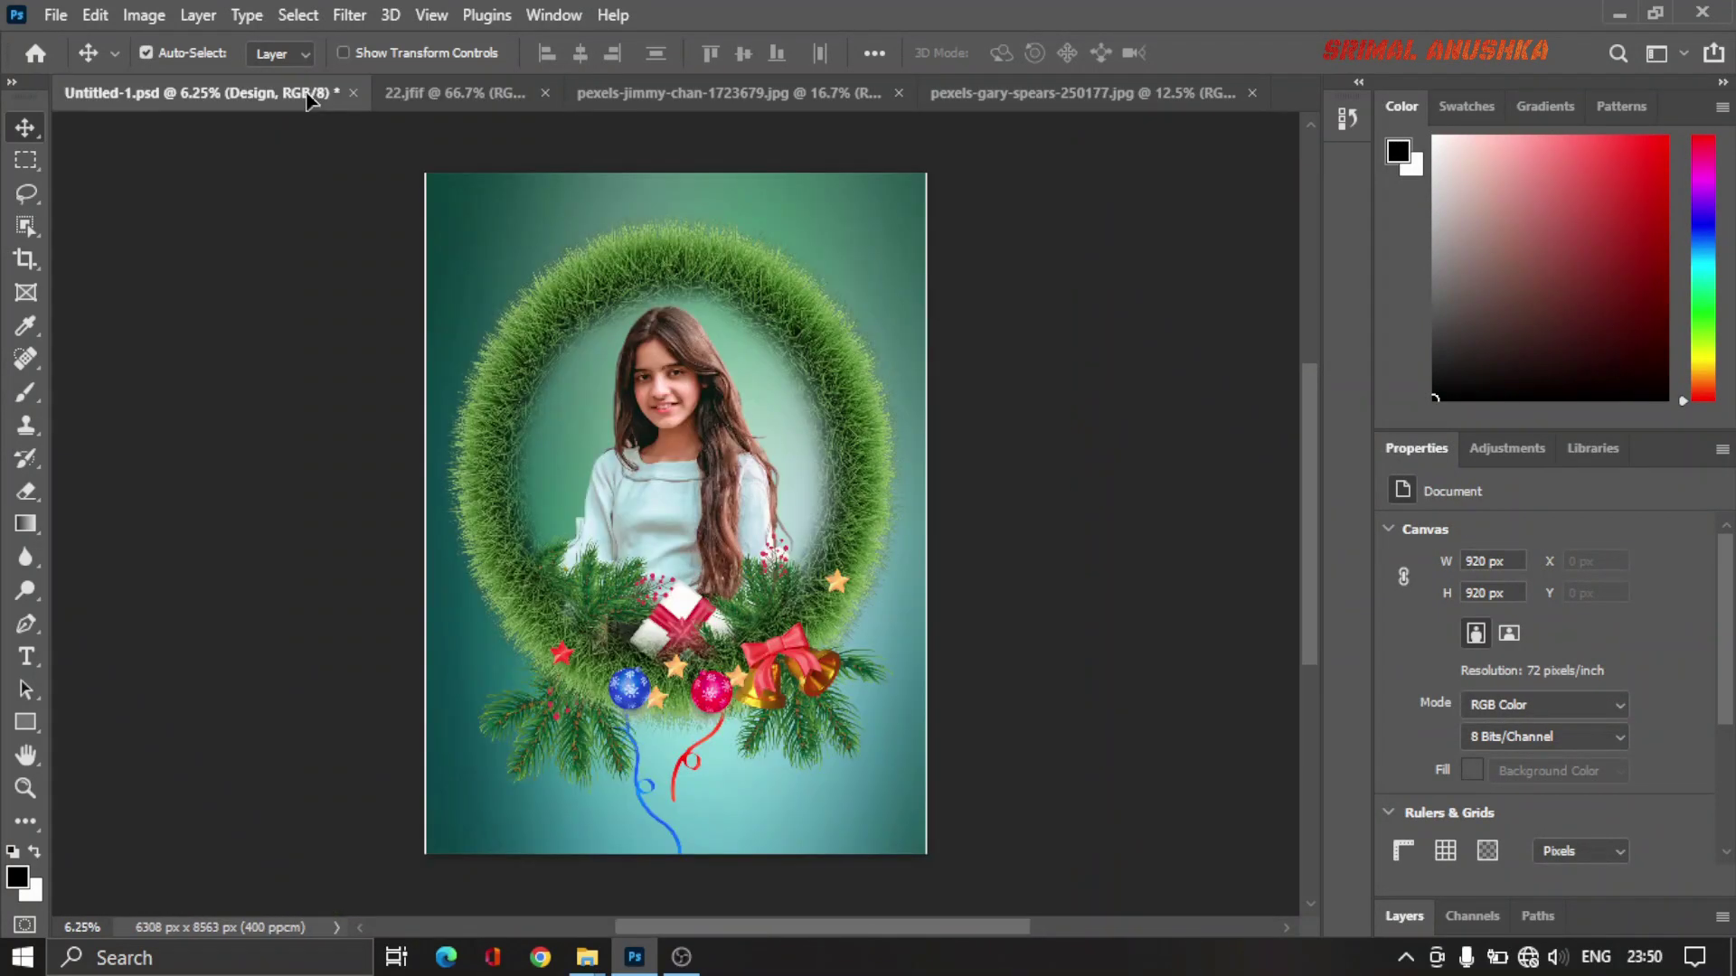
{"action": "left_click", "coordinate": [553, 339]}
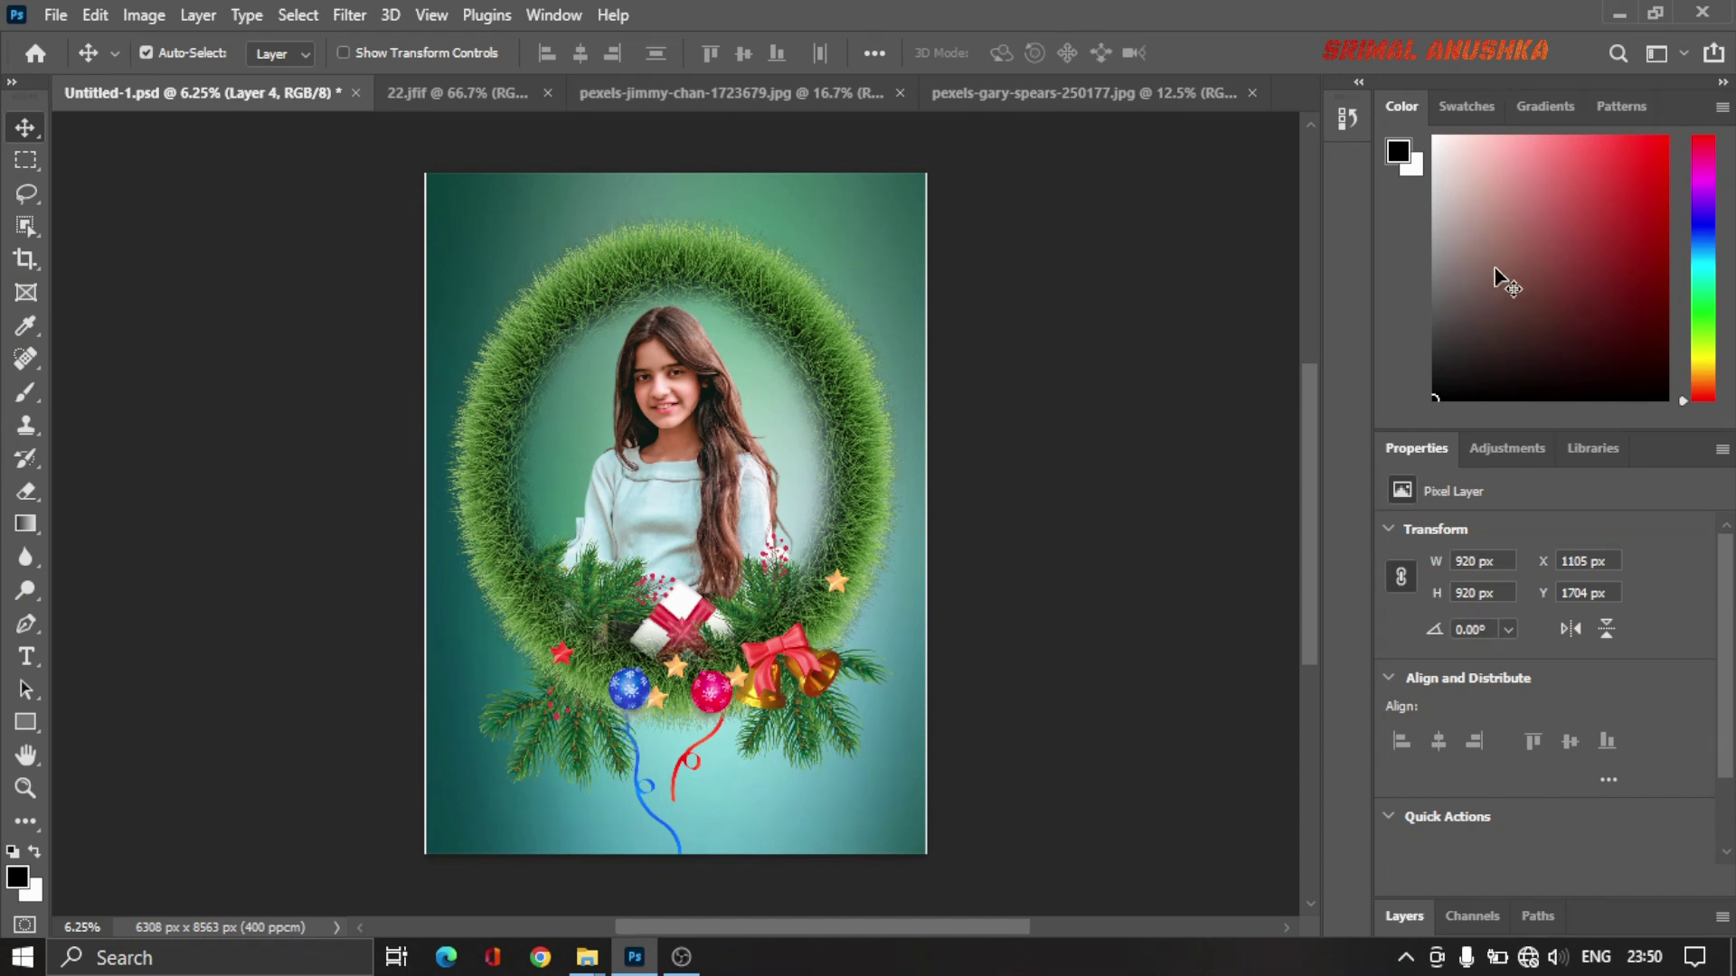
{"action": "key", "text": "ctrl+shift+bracketright"}
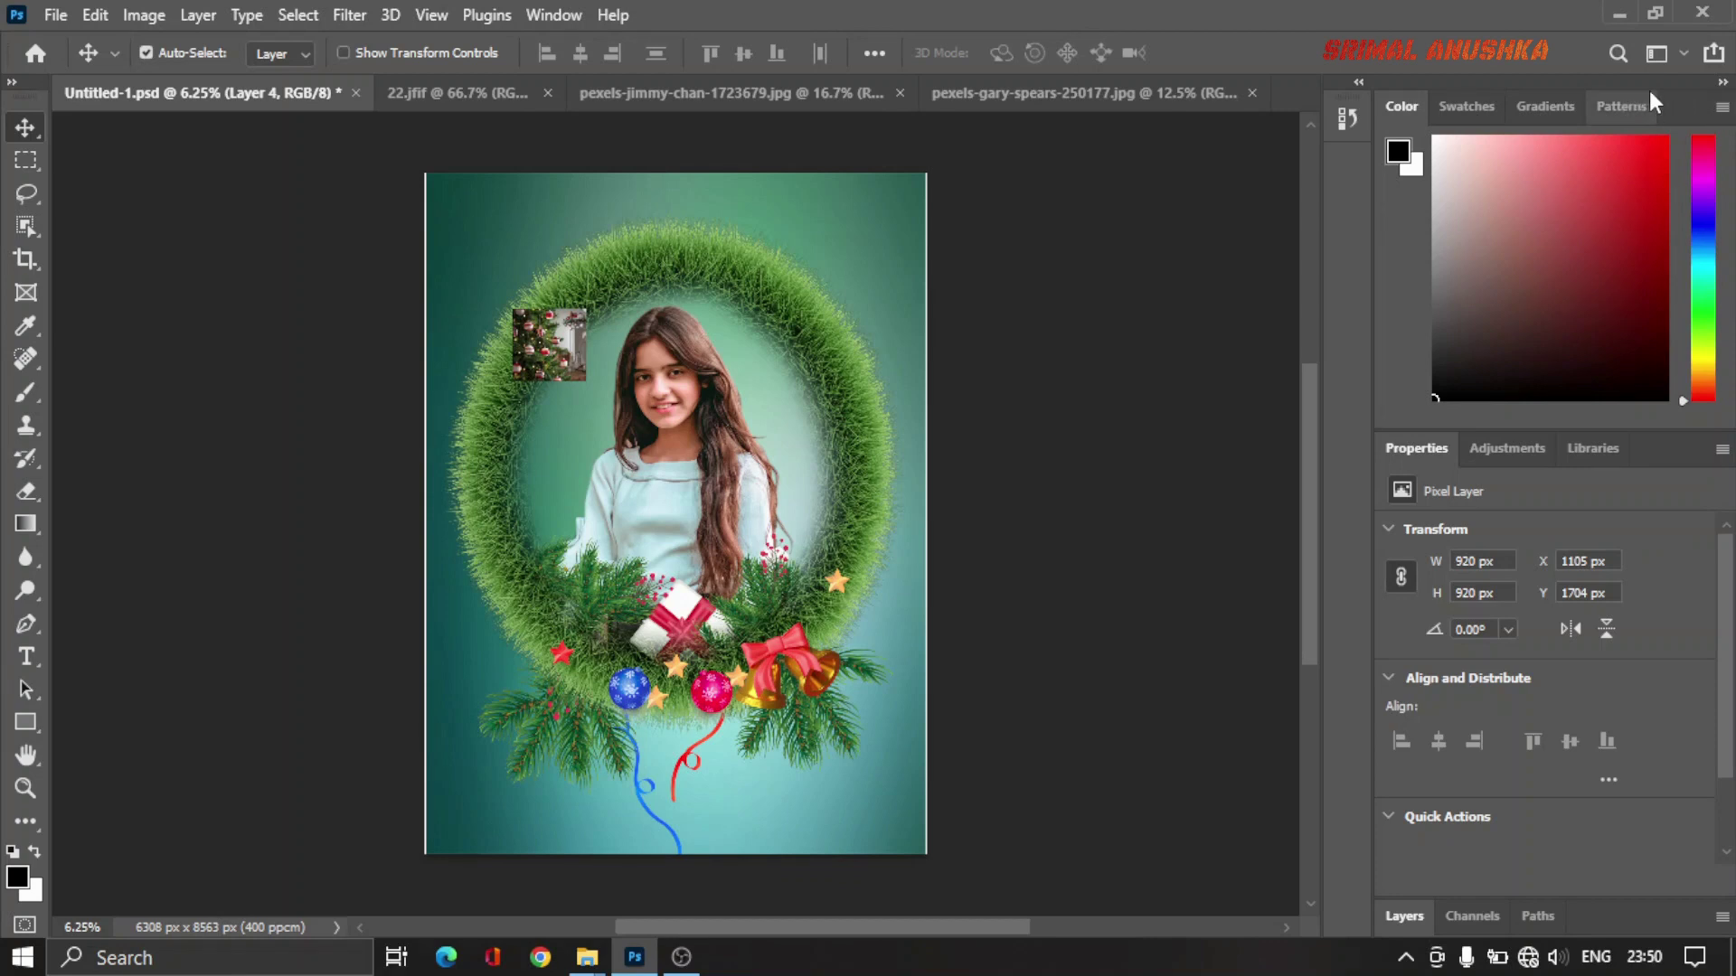
Step: Close the Color/Swatches and Properties panel groups
{"action": "left_click", "coordinate": [1722, 109]}
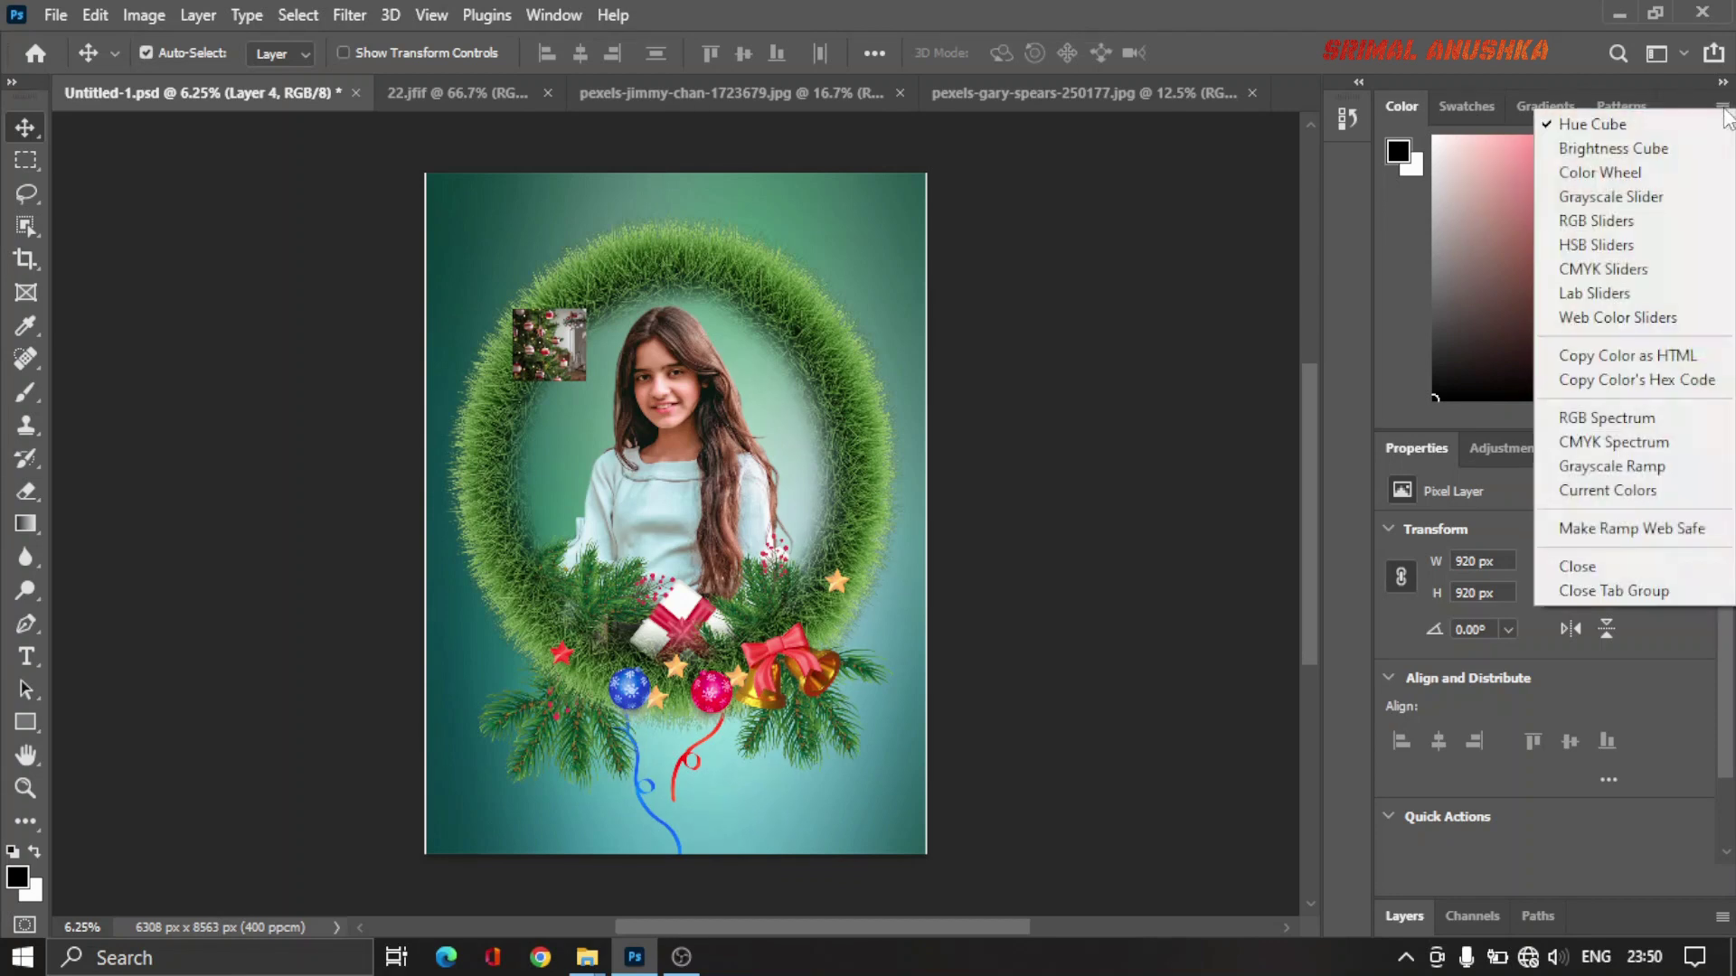
{"action": "left_click", "coordinate": [1637, 590]}
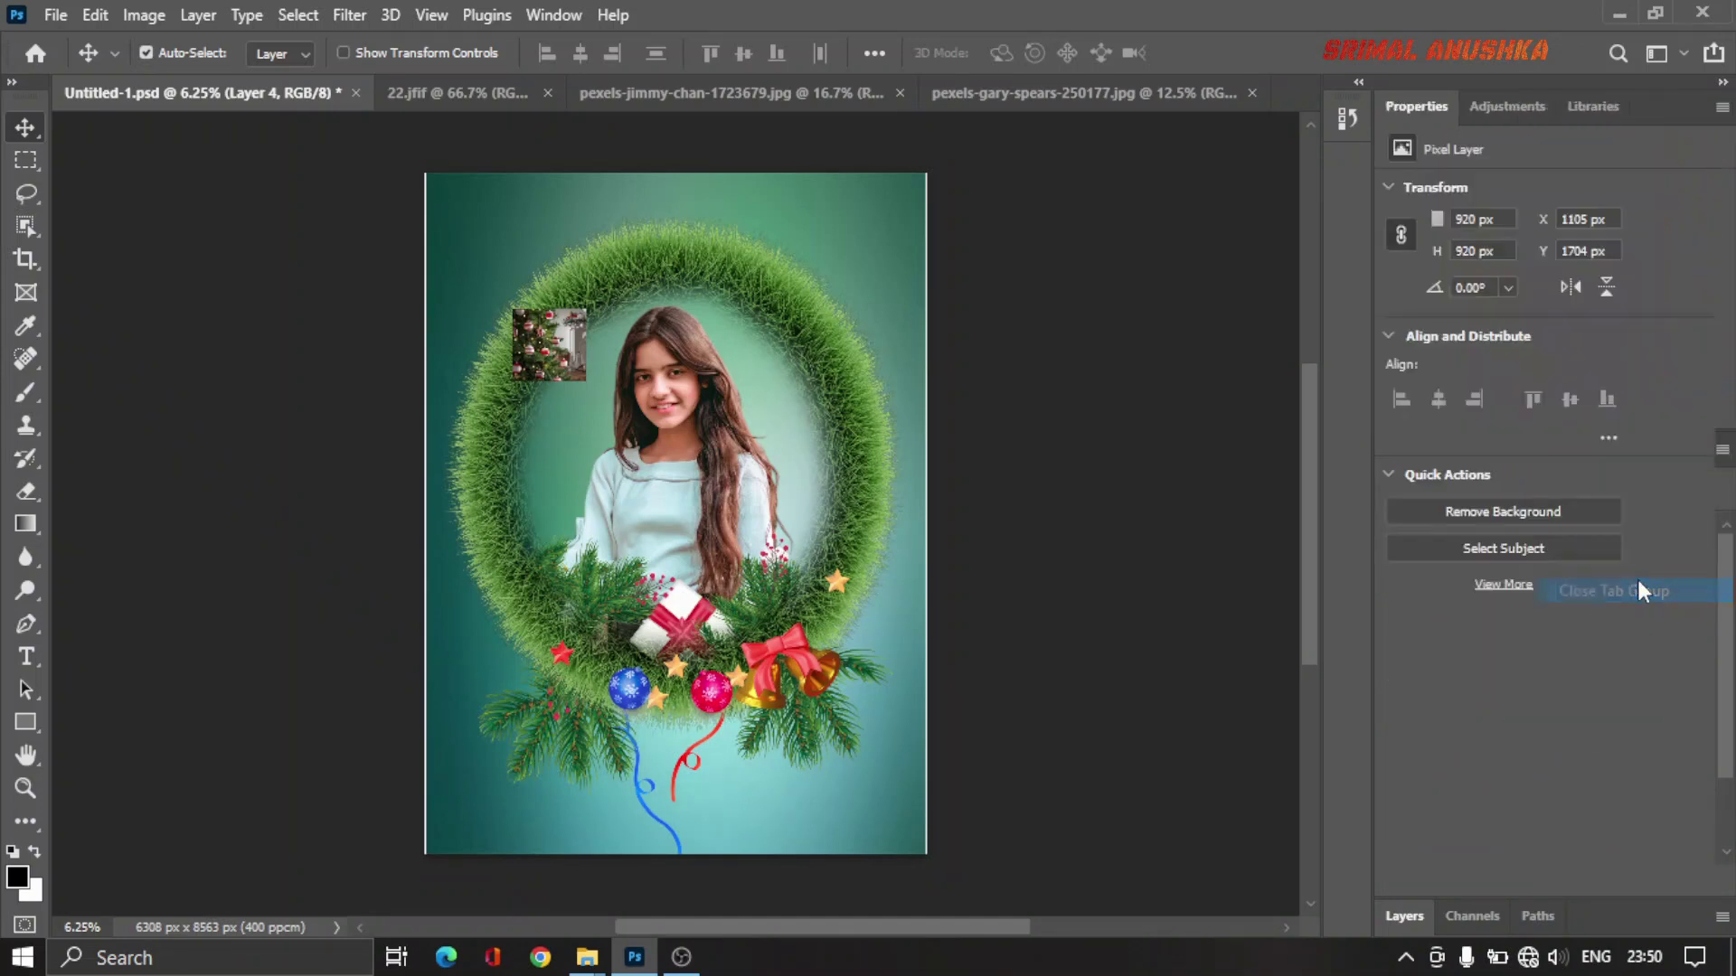
{"action": "left_click", "coordinate": [1722, 107]}
{"action": "left_click", "coordinate": [1658, 148]}
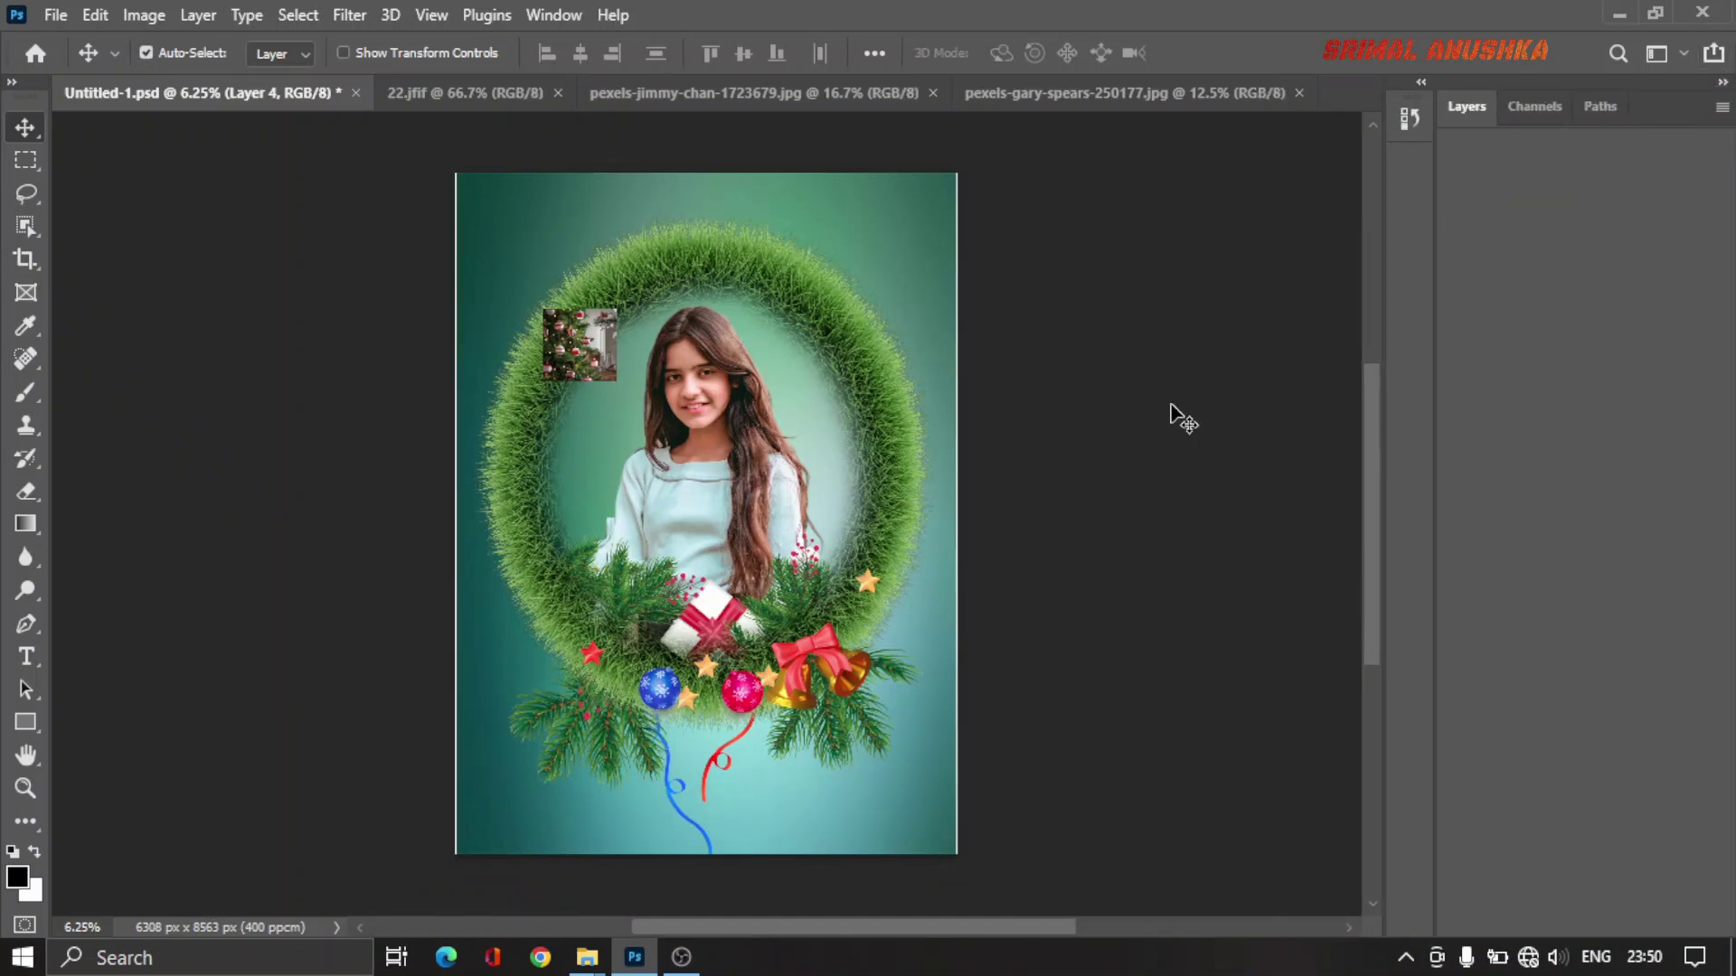
Step: Move the tree photo Layer 4 just below the wreath layer Layer 3
{"action": "left_click", "coordinate": [1465, 111]}
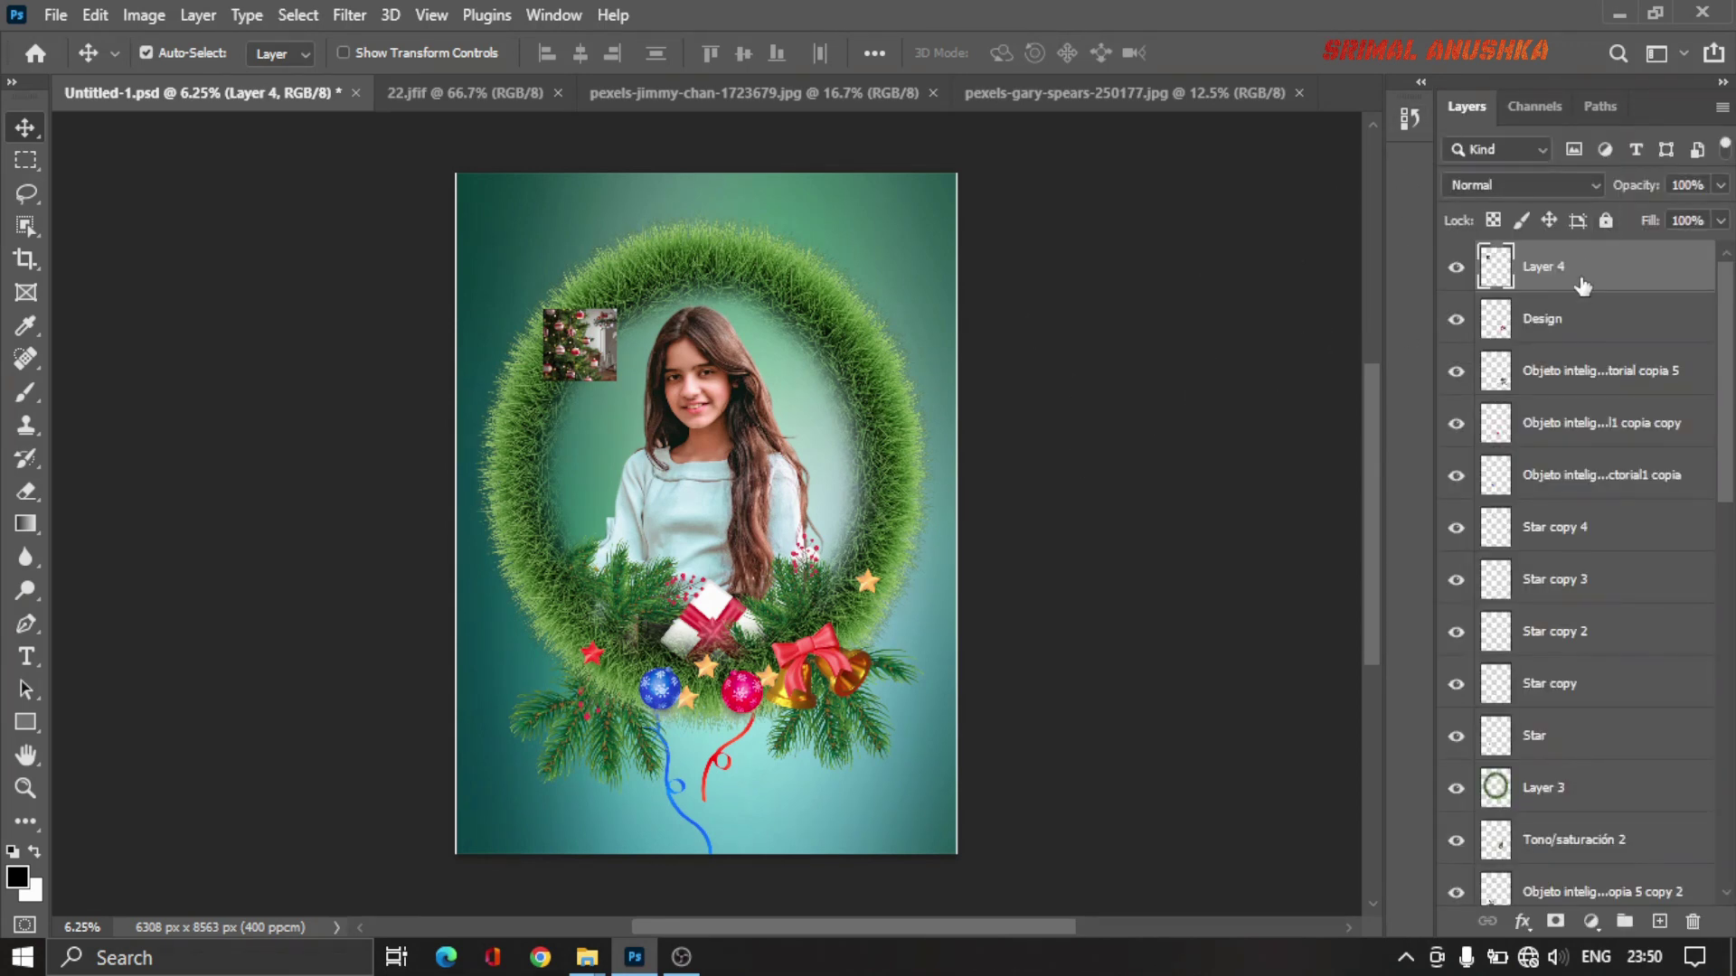
{"action": "left_click_drag", "start_coordinate": [1535, 570], "coordinate": [1537, 802]}
{"action": "left_click_drag", "start_coordinate": [1515, 553], "coordinate": [1537, 335]}
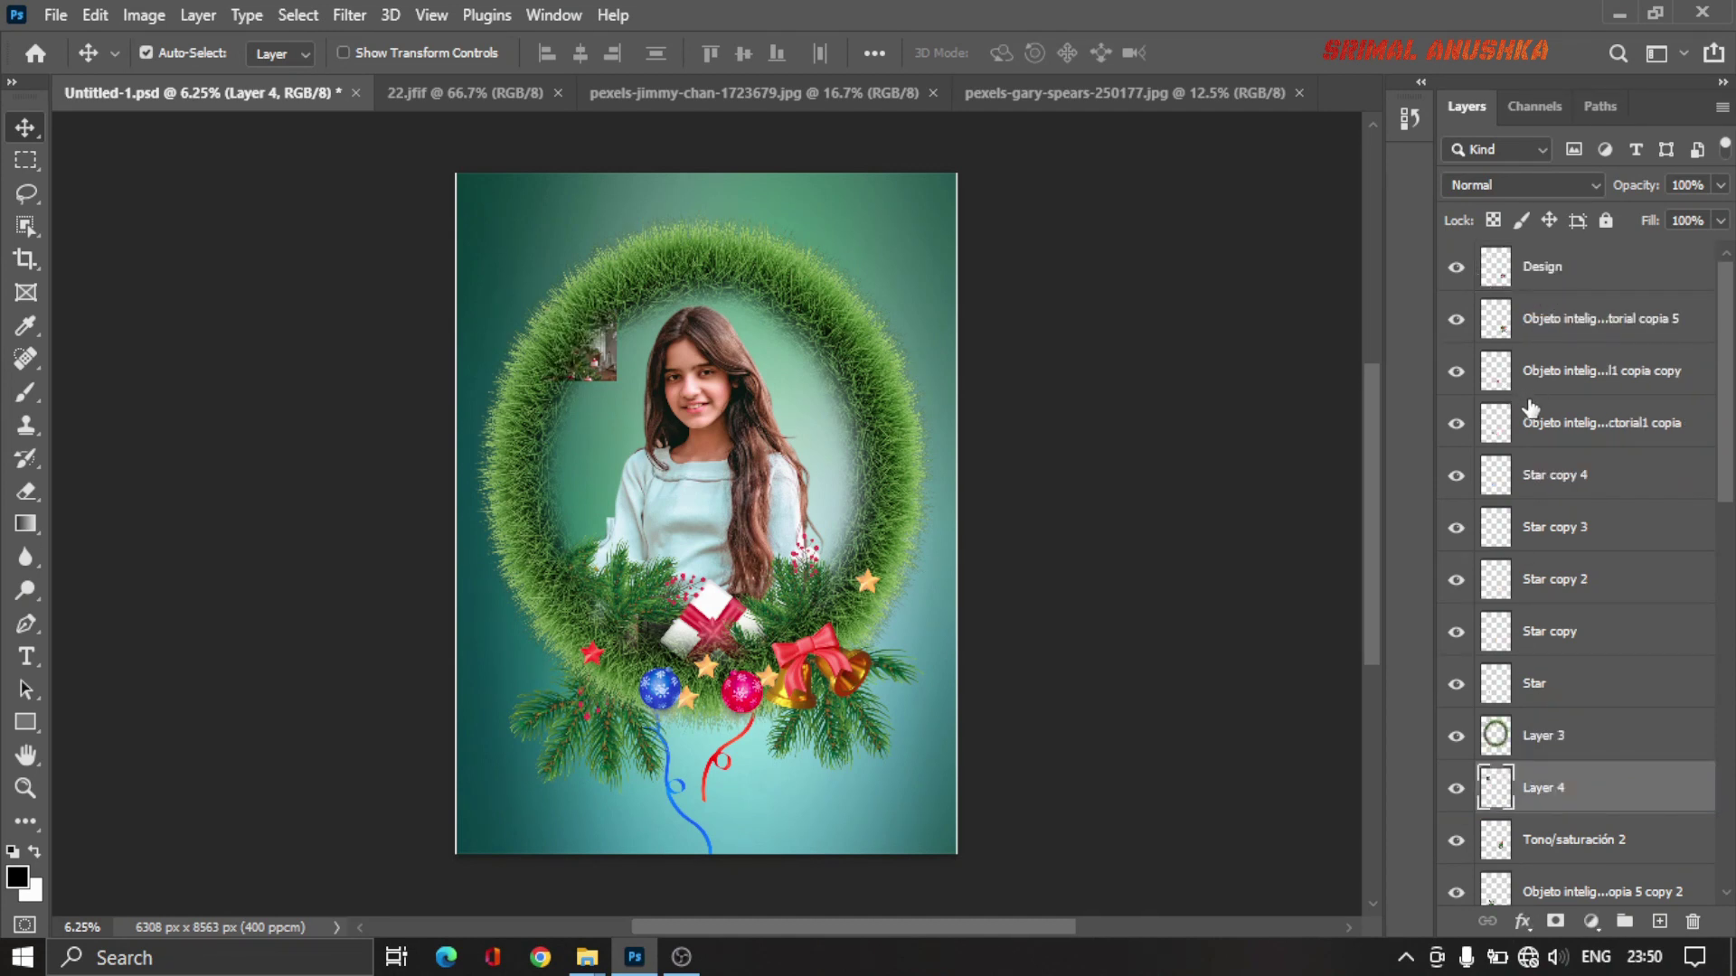
{"action": "key", "text": "ctrl"}
Step: Scale the tree photo about 300% and position it in the wreath's upper opening
{"action": "key", "text": "ctrl+t"}
{"action": "left_click_drag", "start_coordinate": [615, 381], "coordinate": [767, 531]}
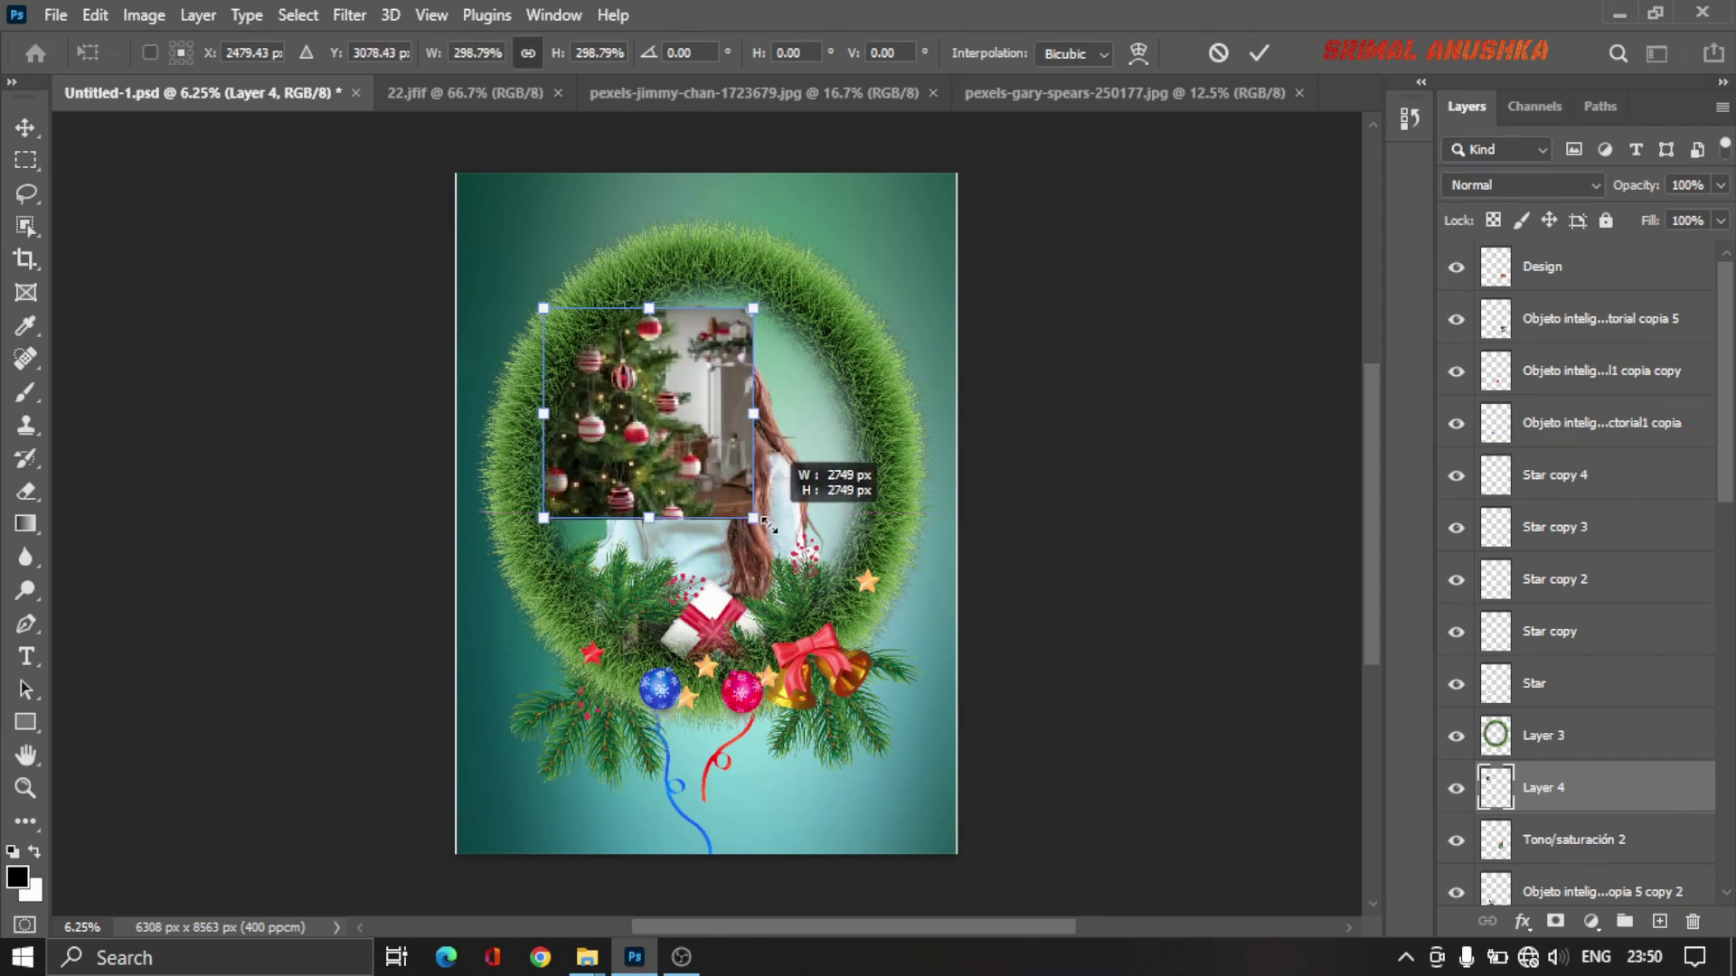
{"action": "mouse_move", "coordinate": [719, 447]}
{"action": "left_mouse_down"}
{"action": "mouse_move", "coordinate": [796, 404]}
{"action": "mouse_move", "coordinate": [783, 411]}
{"action": "left_mouse_up"}
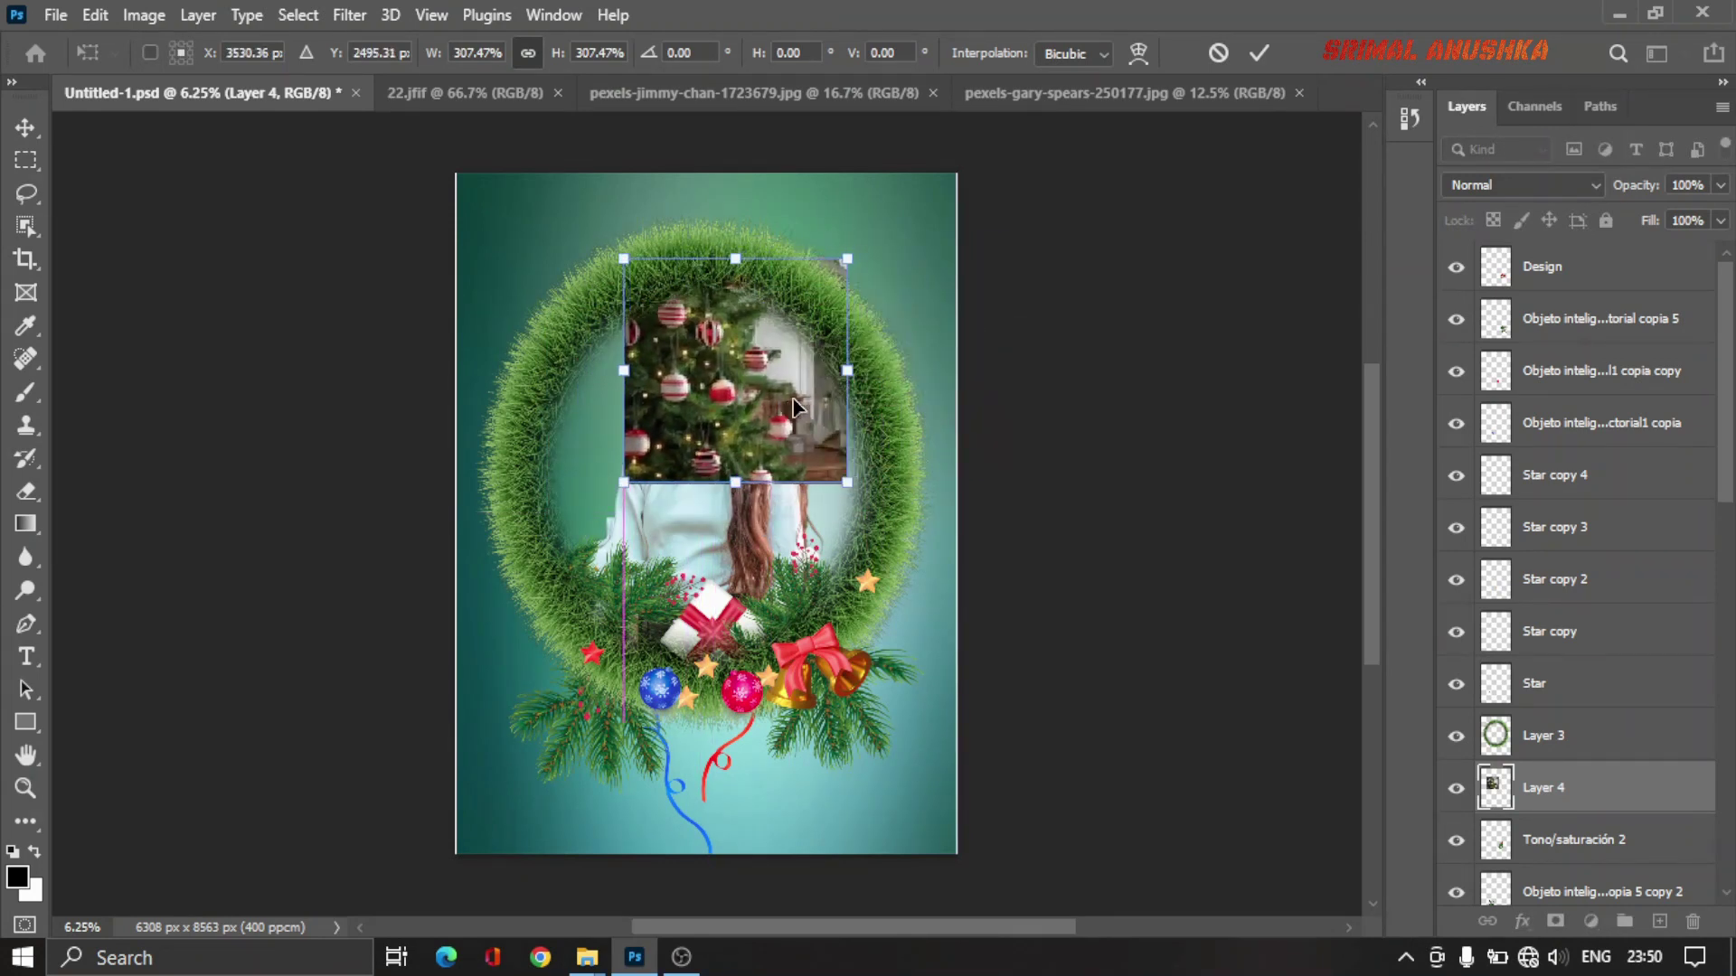
{"action": "key", "text": "Return"}
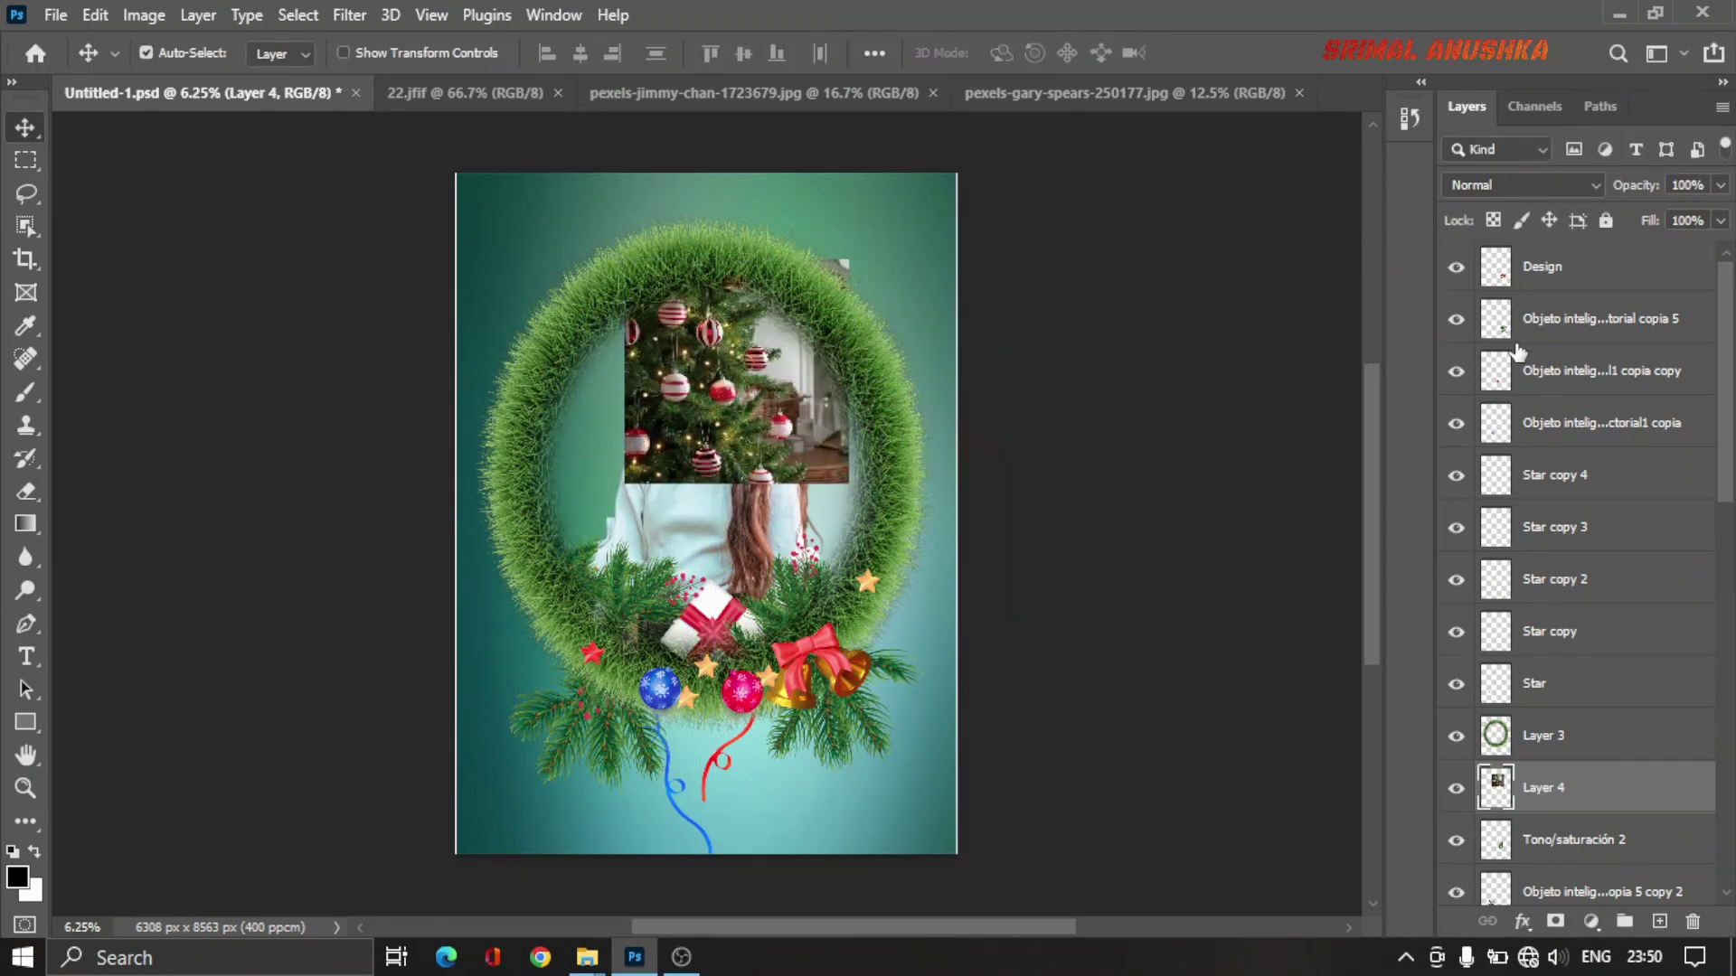
Step: Move Layer 4 down the stack below Leaf copia 2 and Star copia 3
{"action": "left_click", "coordinate": [1534, 269]}
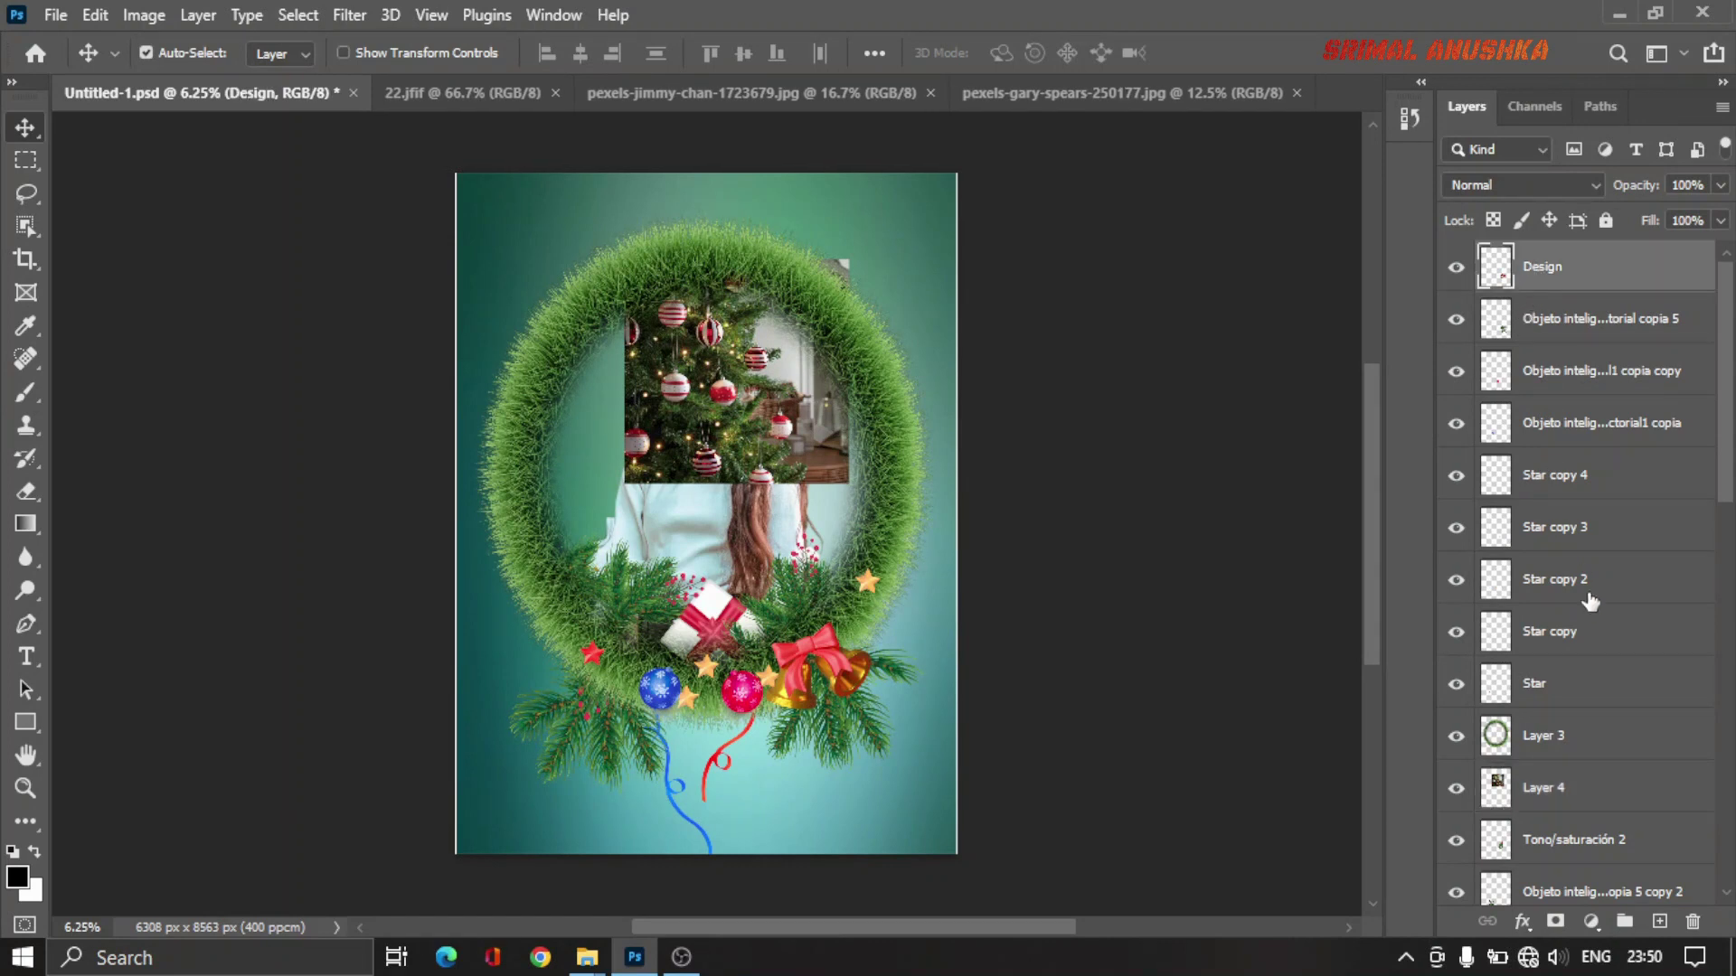
{"action": "left_click", "coordinate": [1557, 738], "text": "shift"}
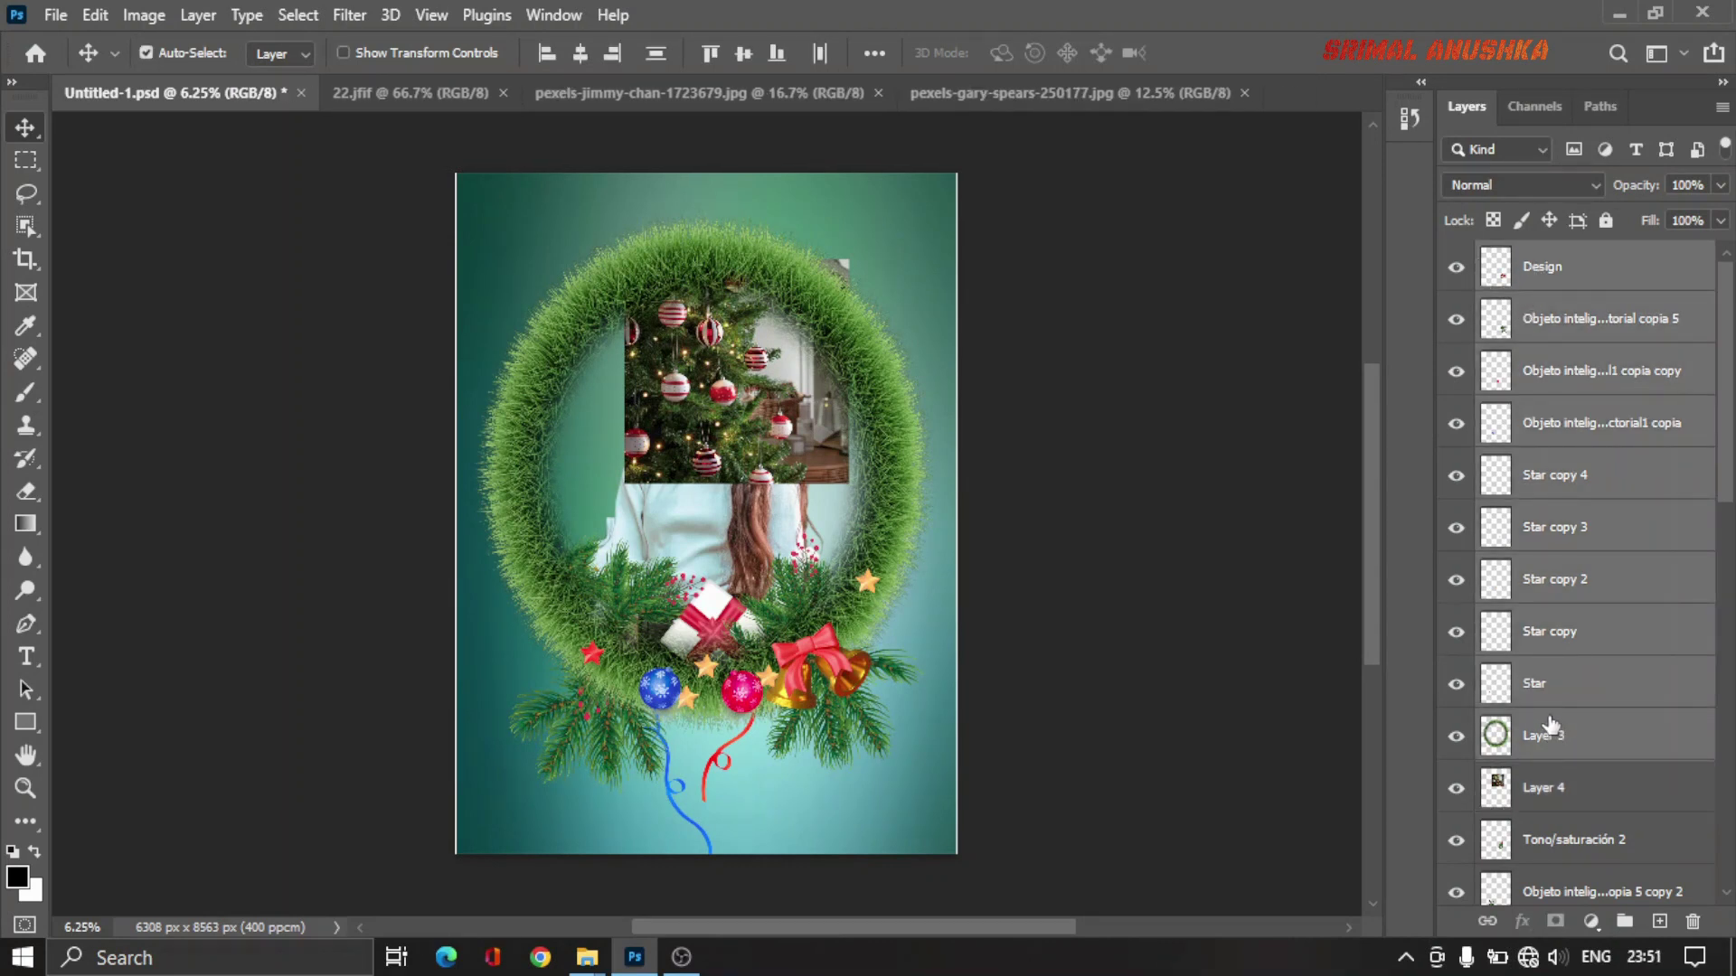
{"action": "left_click", "coordinate": [1536, 693]}
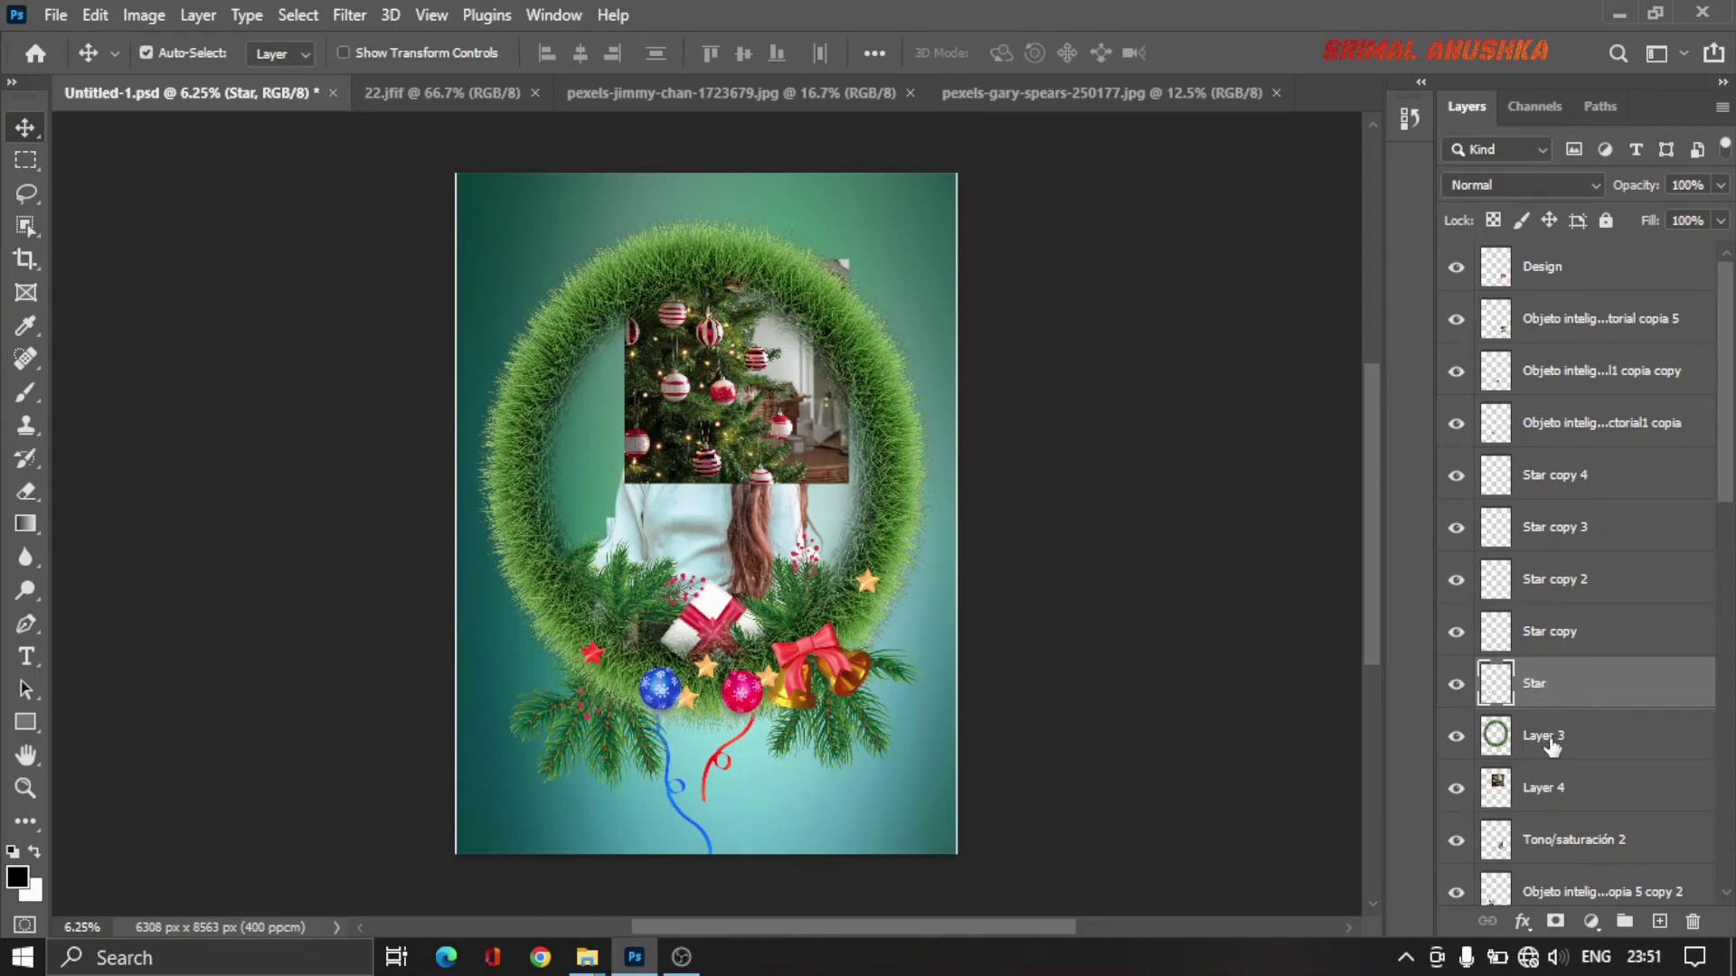
{"action": "scroll", "coordinate": [1552, 743], "scroll_direction": "down", "scroll_amount": 2}
{"action": "left_click", "coordinate": [1565, 602]}
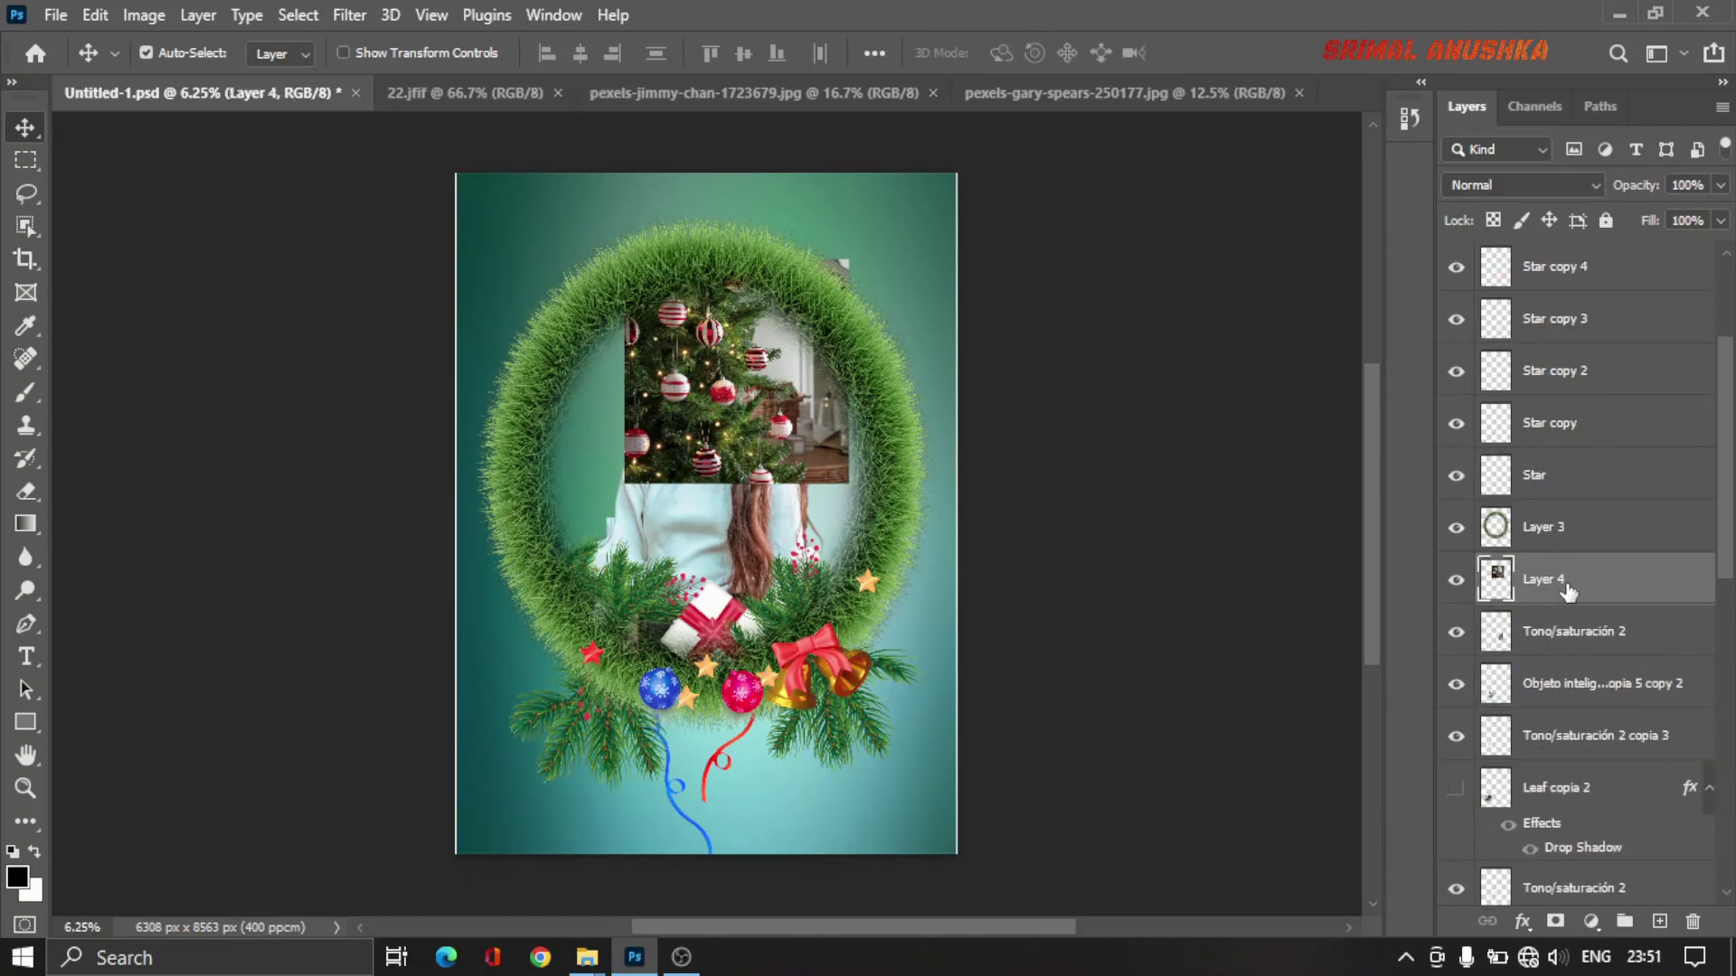
{"action": "left_click_drag", "start_coordinate": [1568, 591], "coordinate": [1569, 841]}
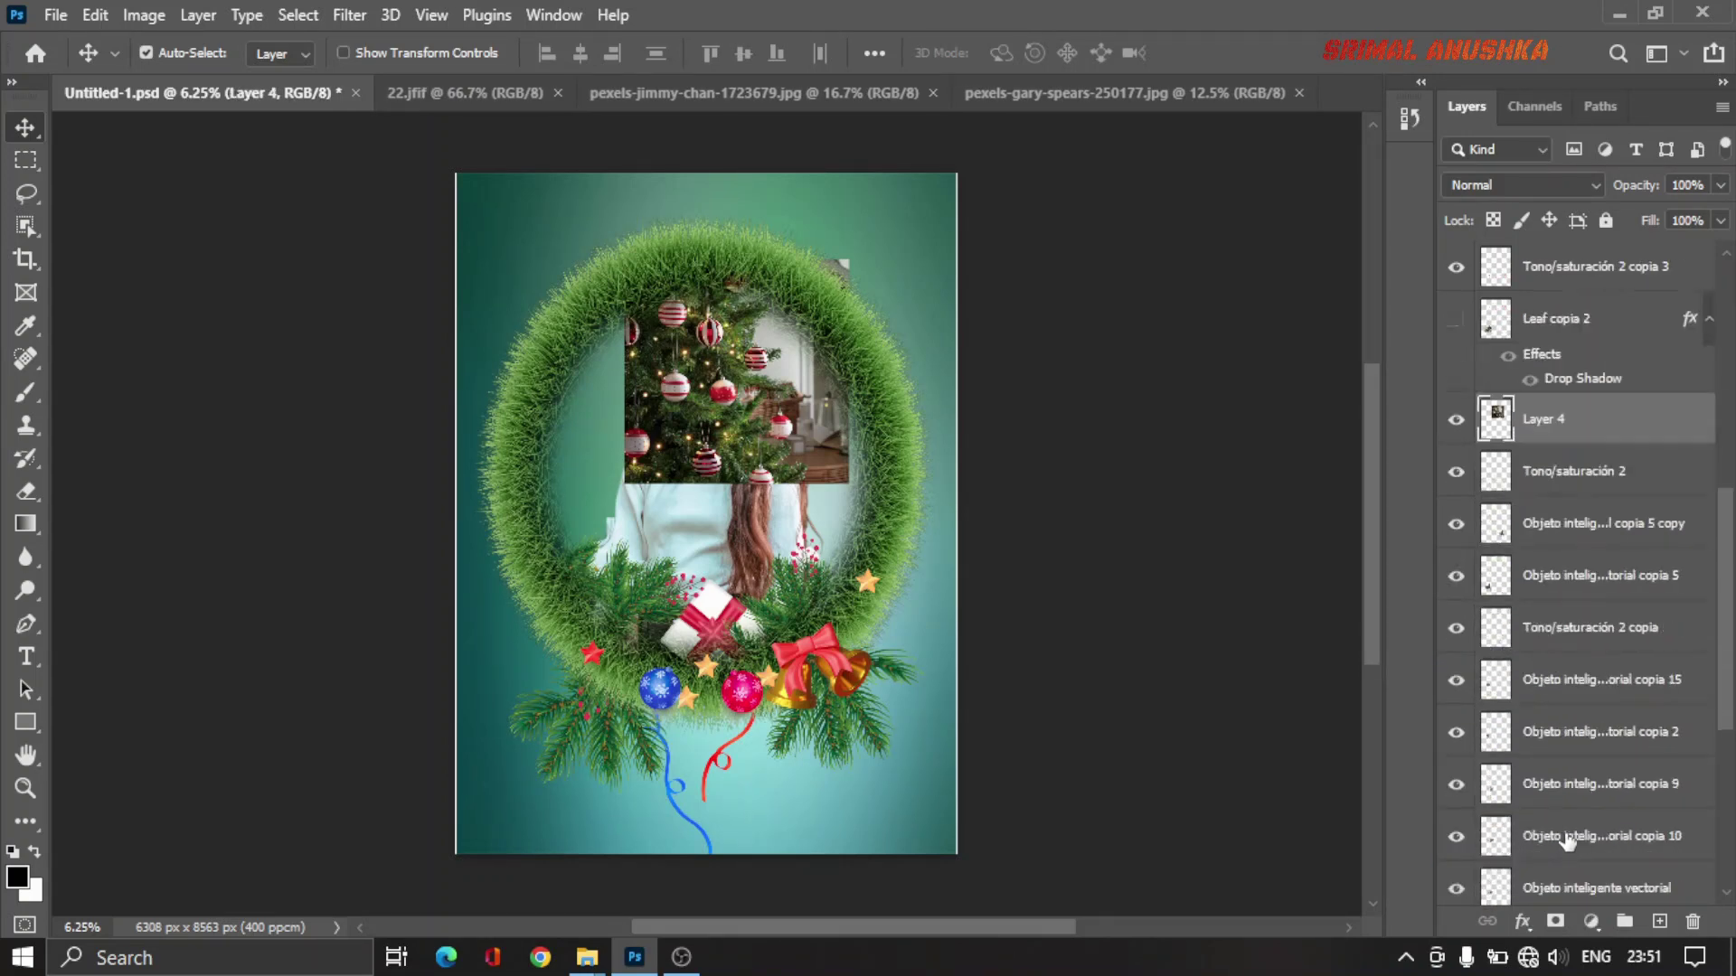
{"action": "scroll", "coordinate": [1564, 432], "scroll_direction": "down", "scroll_amount": 2}
{"action": "left_click_drag", "start_coordinate": [1577, 273], "coordinate": [1600, 820]}
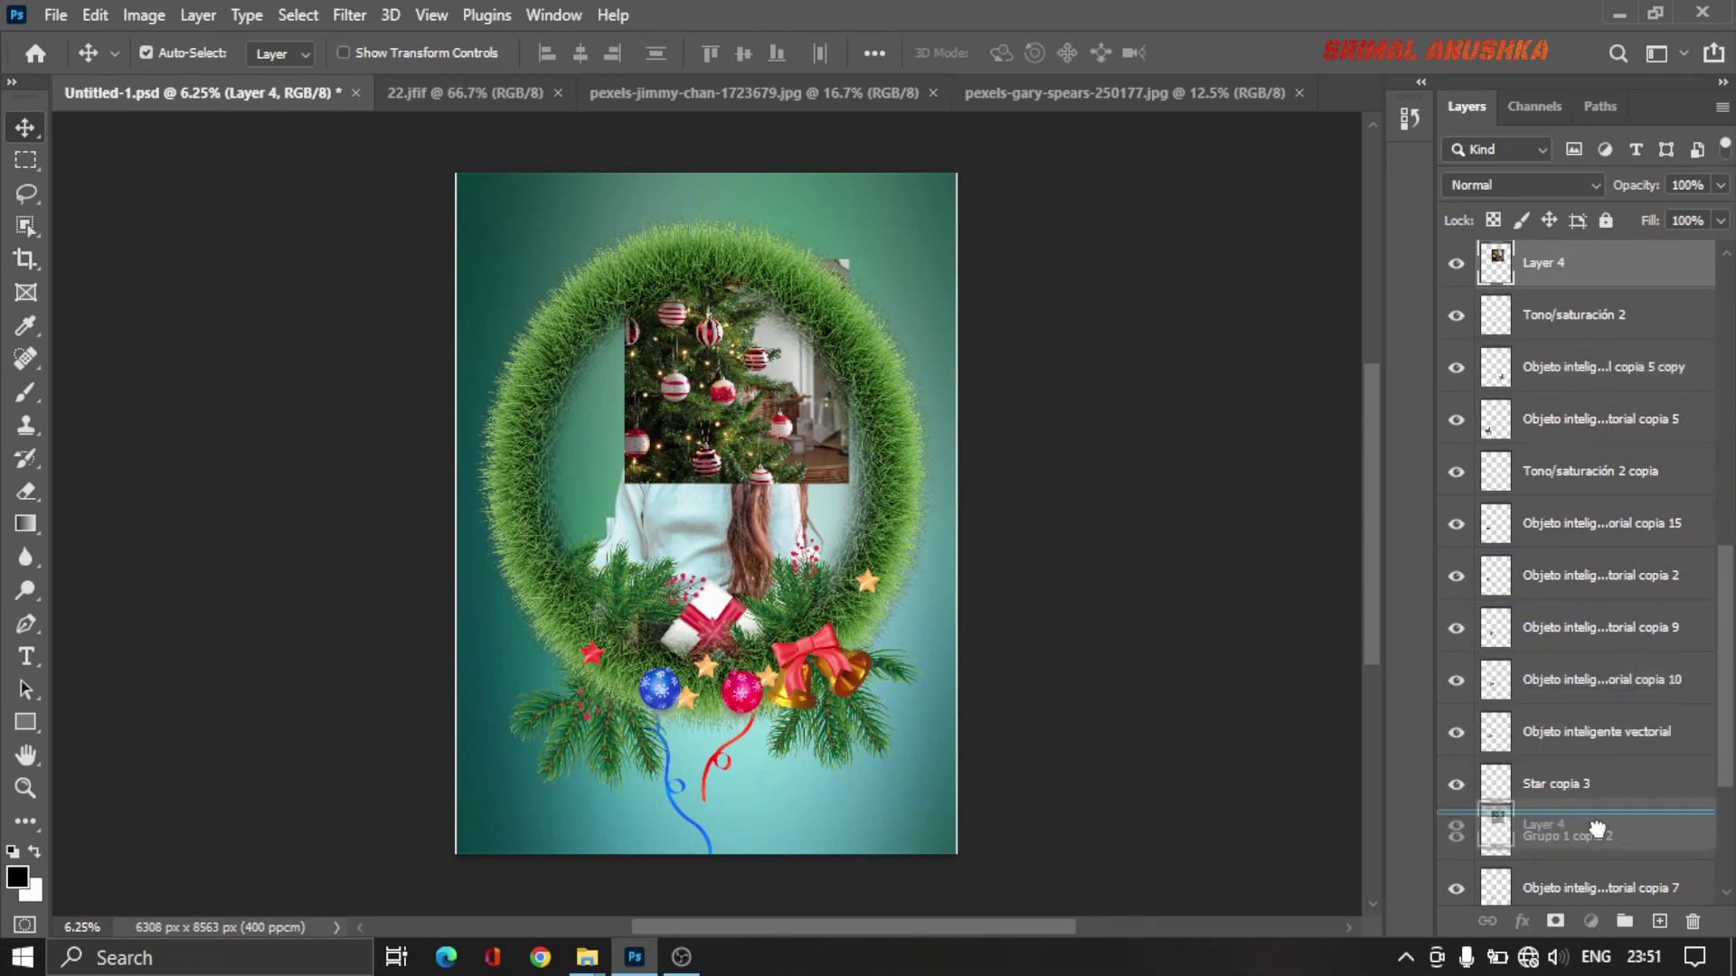
{"action": "scroll", "coordinate": [1600, 820], "scroll_direction": "down", "scroll_amount": 3}
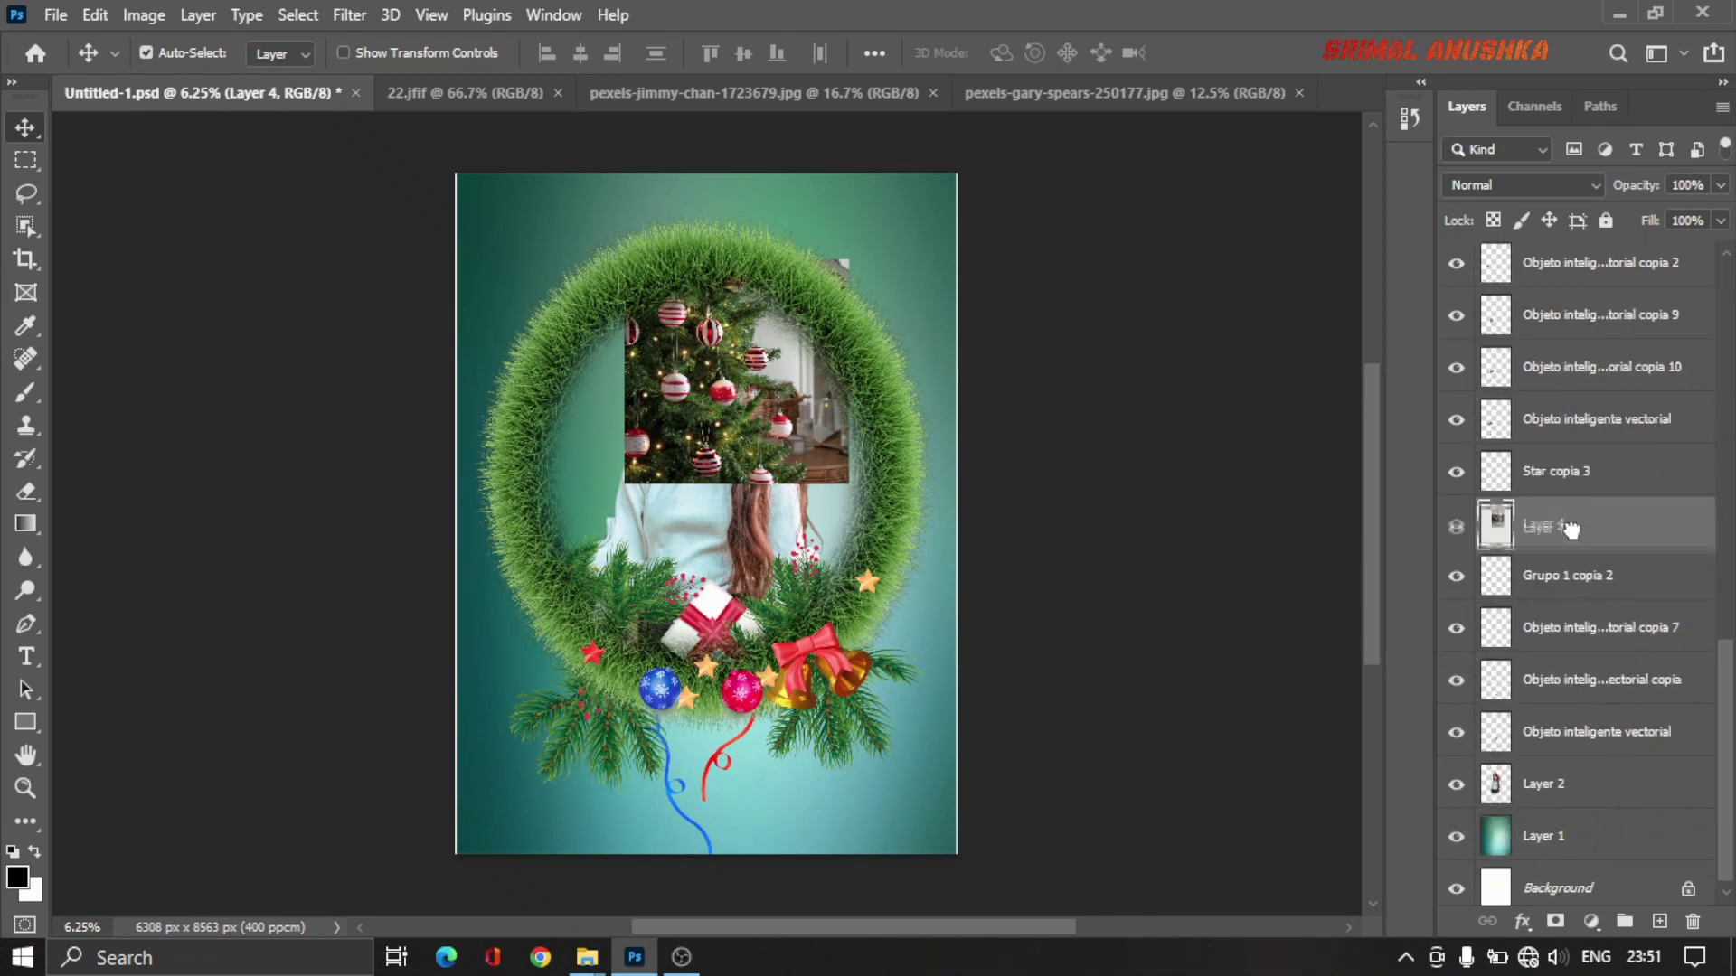
{"action": "left_click_drag", "start_coordinate": [1570, 523], "coordinate": [1591, 810]}
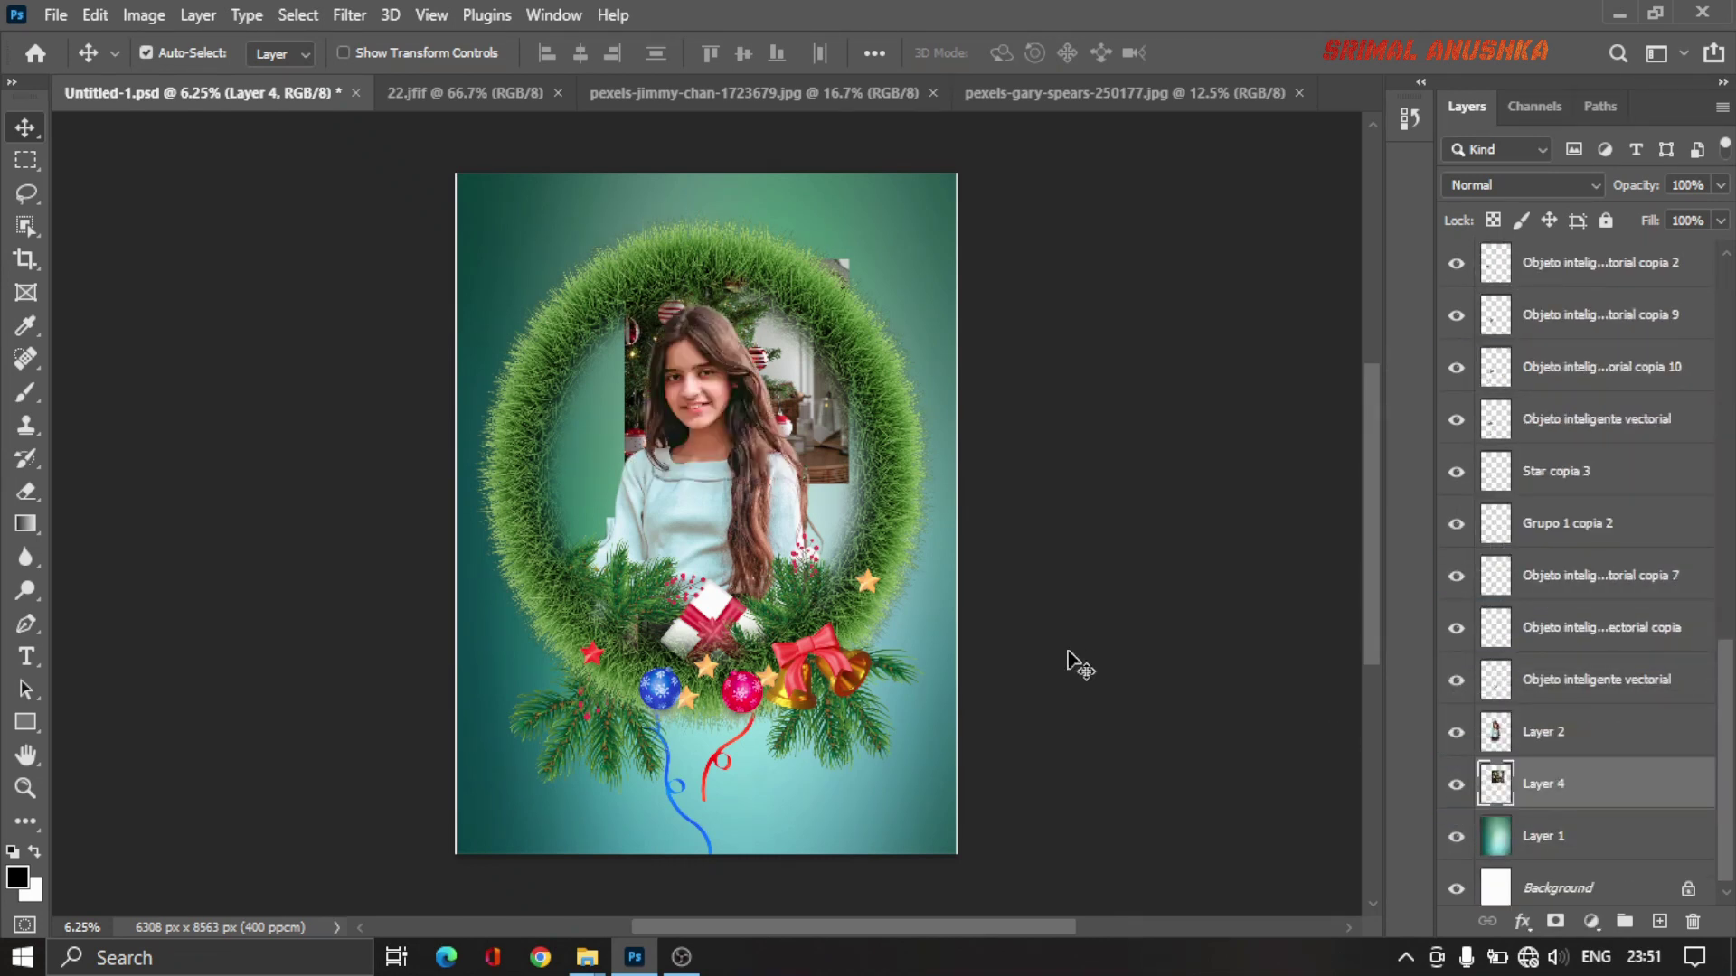
Step: Nudge the tree photo behind the girl at upper right, then view the pexels-jimmy-chan photo
{"action": "left_click_drag", "start_coordinate": [801, 394], "coordinate": [857, 383]}
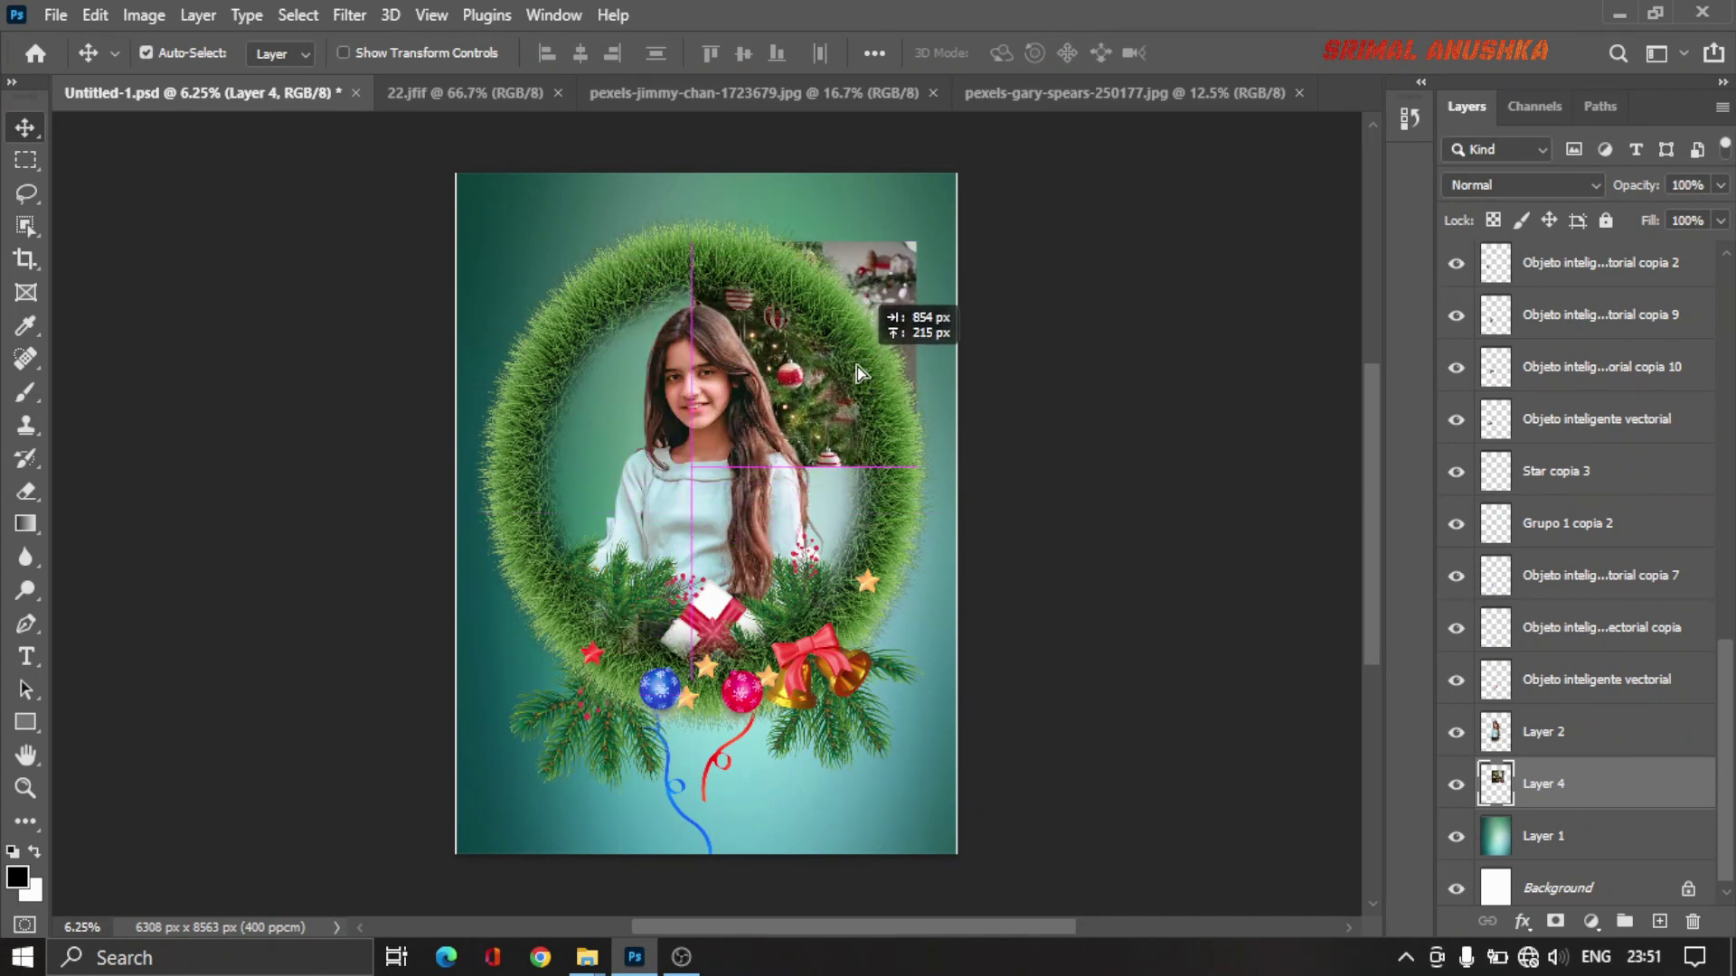
{"action": "left_click_drag", "start_coordinate": [857, 384], "coordinate": [857, 372]}
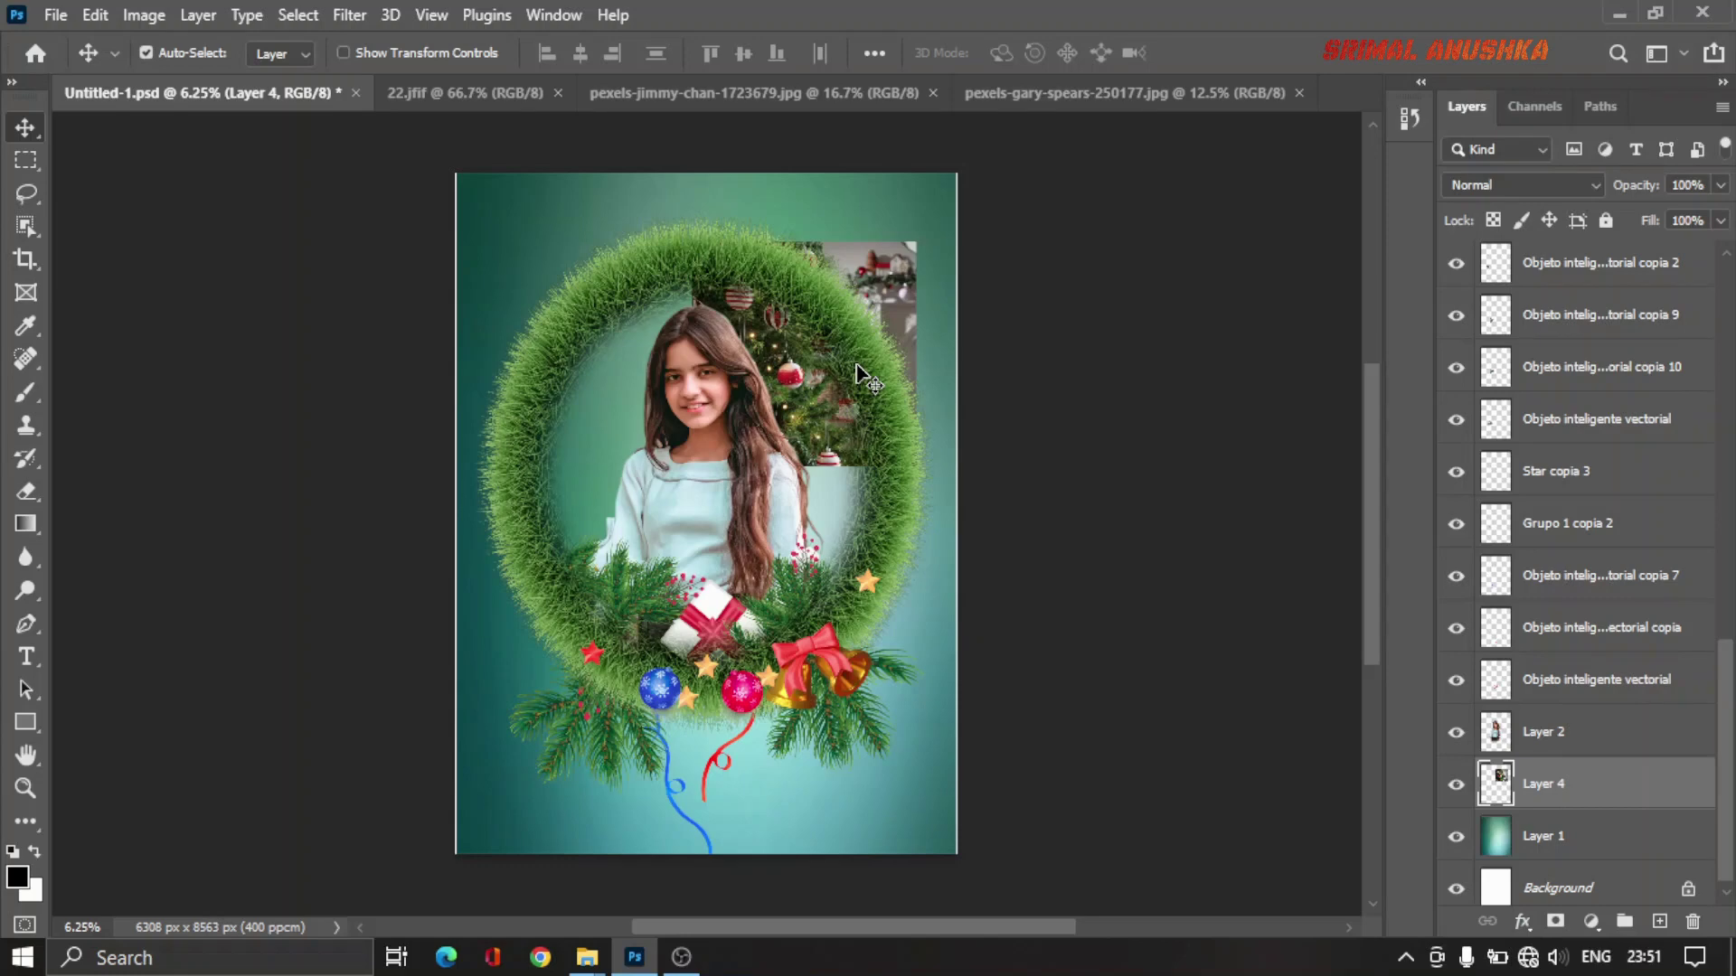
{"action": "scroll", "coordinate": [832, 388], "scroll_direction": "up", "scroll_amount": 3}
{"action": "scroll", "coordinate": [803, 398], "scroll_direction": "down", "scroll_amount": 1}
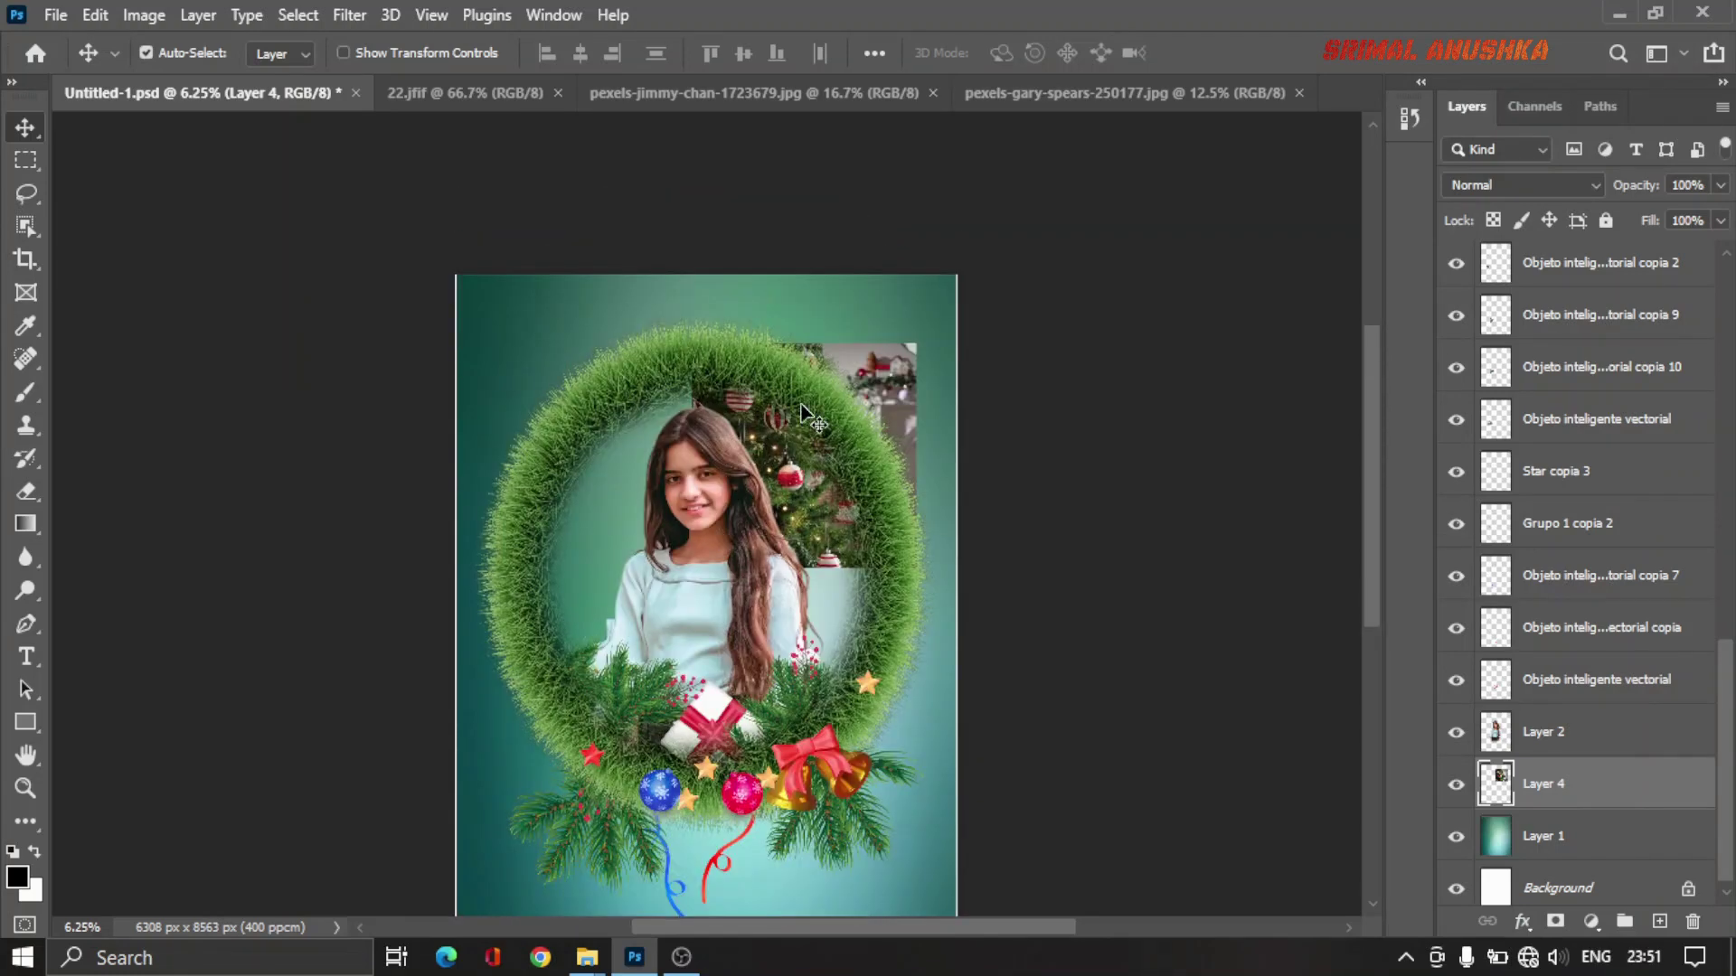
{"action": "scroll", "coordinate": [841, 397], "scroll_direction": "left", "scroll_amount": 3}
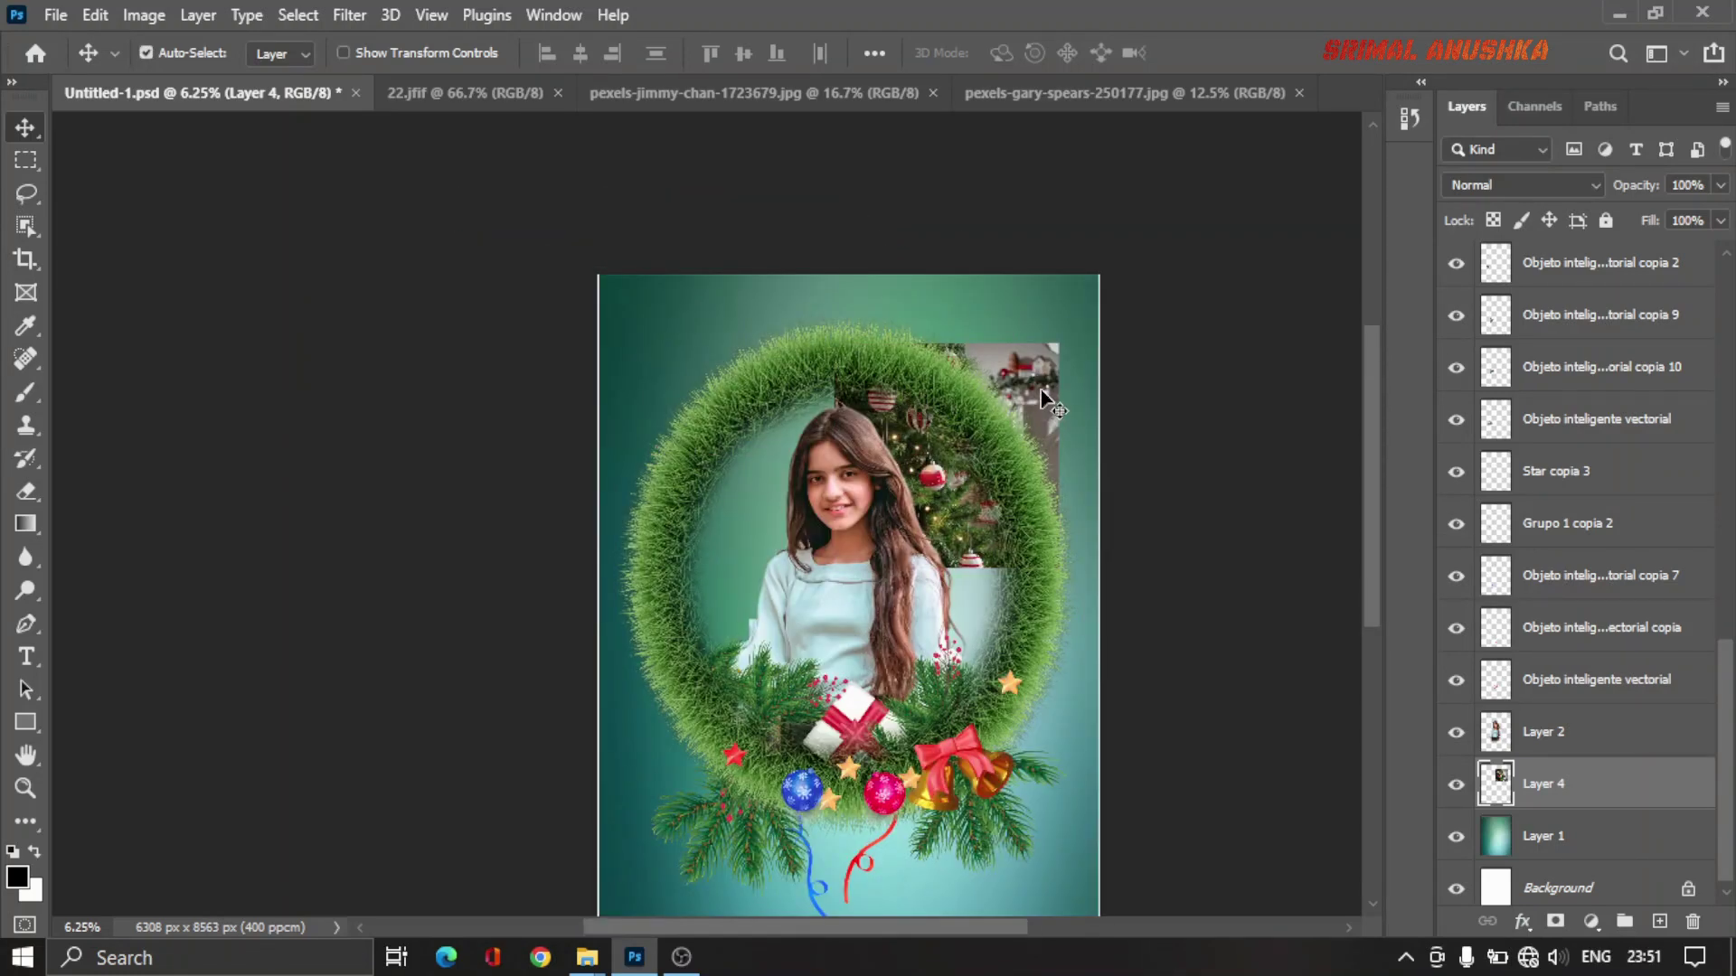
{"action": "left_click", "coordinate": [653, 94]}
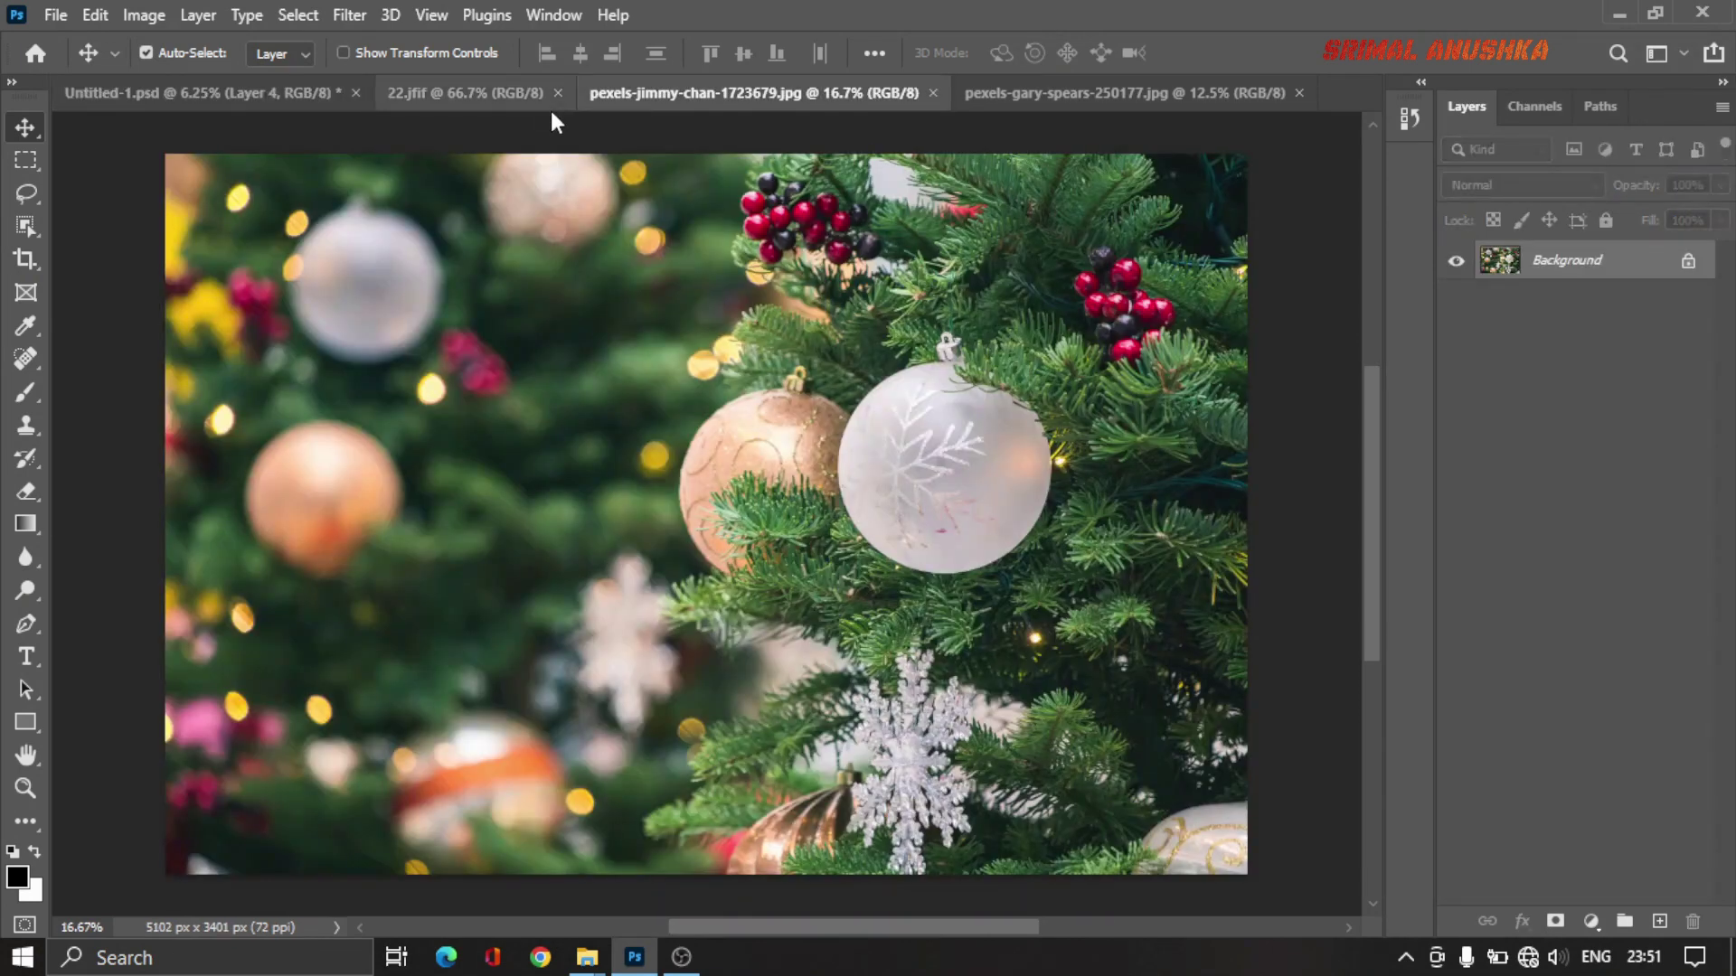
Step: Copy the bauble-and-berries photo into the poster's upper-left wreath opening, then return to that photo
{"action": "left_click", "coordinate": [291, 96]}
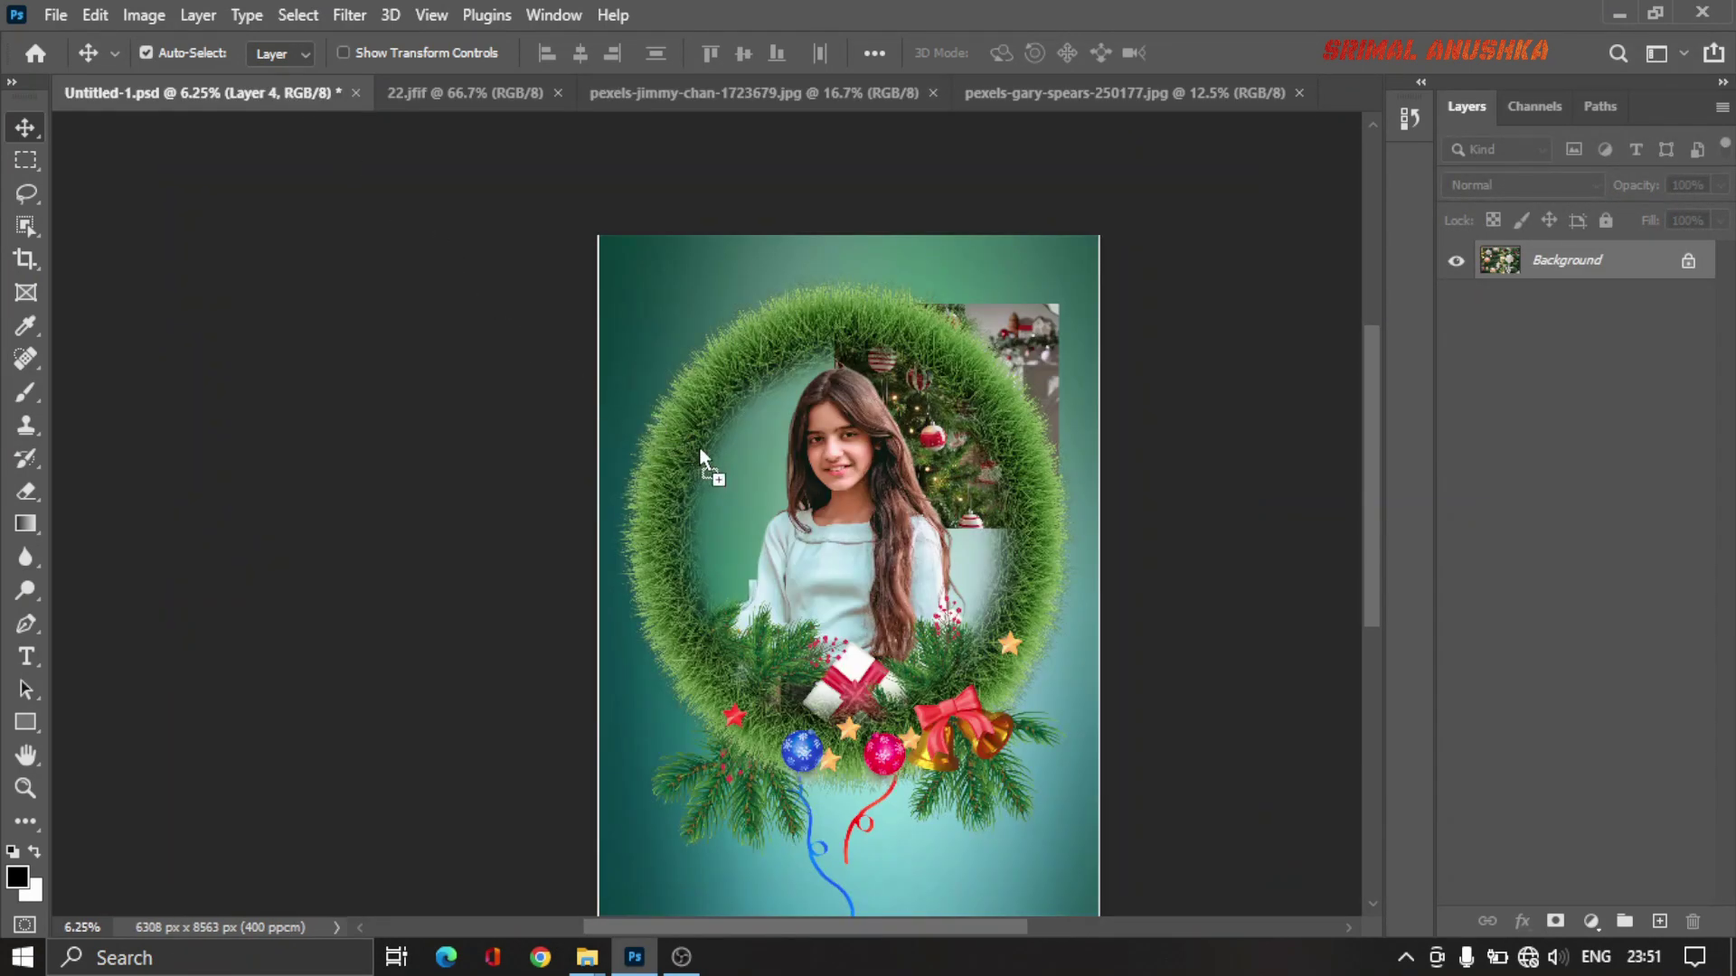
{"action": "left_click_drag", "start_coordinate": [772, 511], "coordinate": [768, 502]}
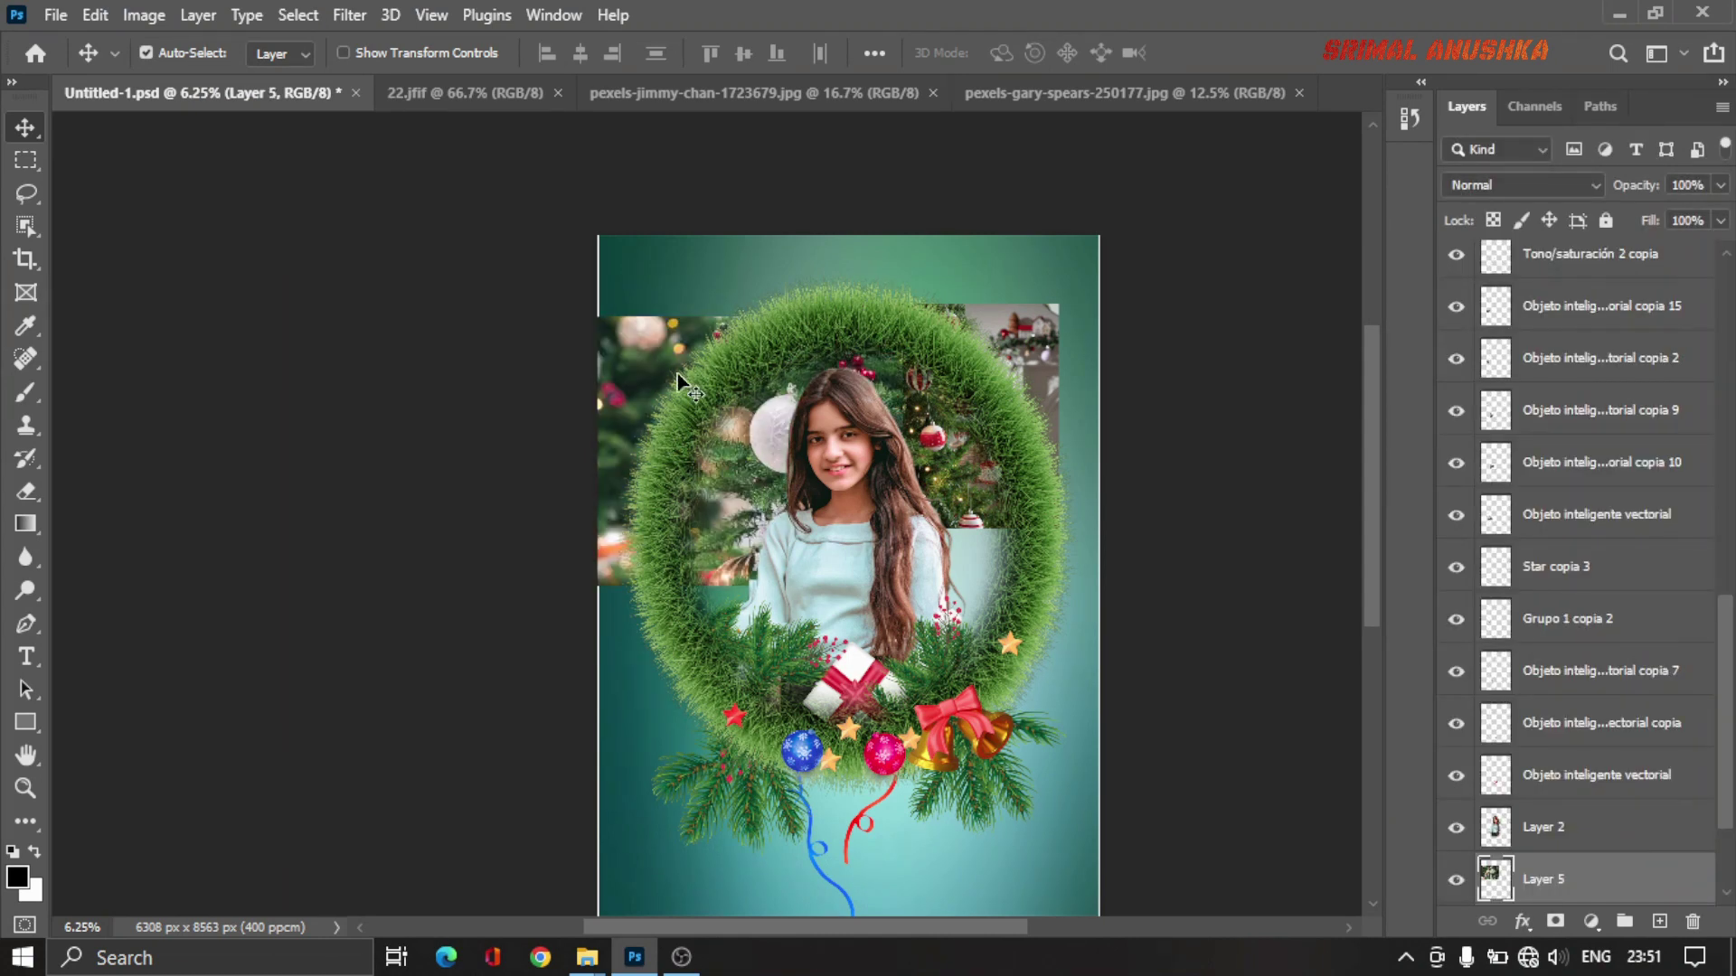
{"action": "mouse_move", "coordinate": [678, 378]}
{"action": "left_mouse_down"}
{"action": "mouse_move", "coordinate": [762, 497]}
{"action": "mouse_move", "coordinate": [689, 294]}
{"action": "mouse_move", "coordinate": [661, 351]}
{"action": "mouse_move", "coordinate": [611, 340]}
{"action": "left_mouse_up"}
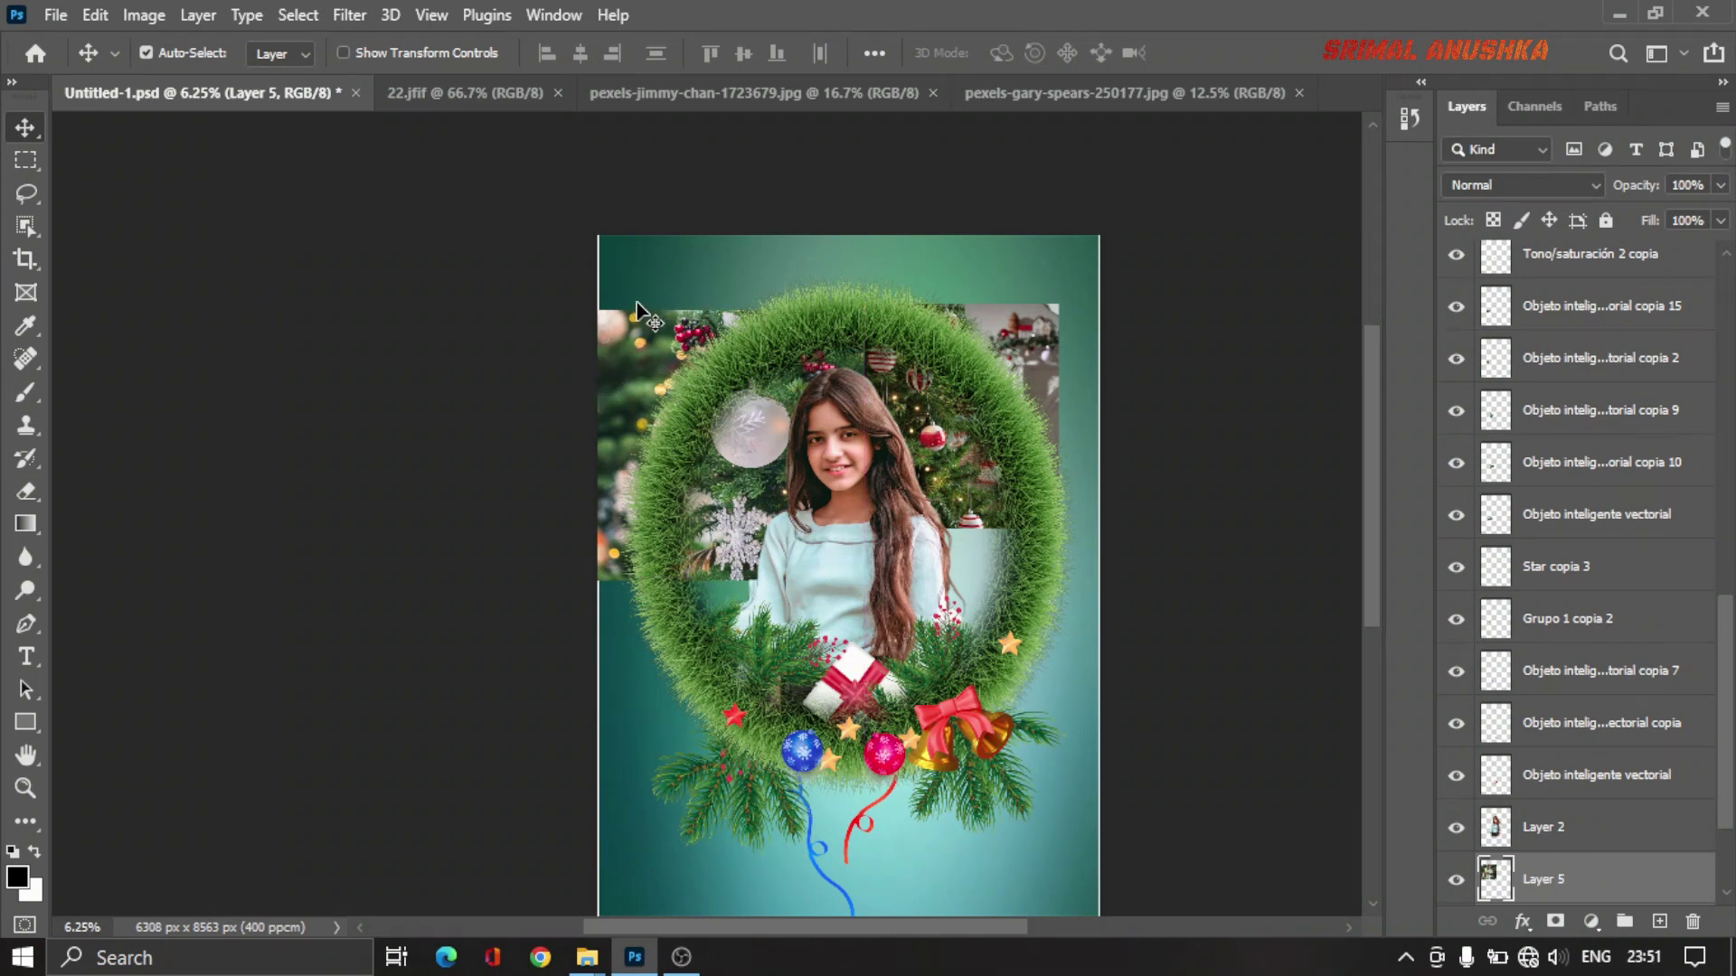
{"action": "left_click", "coordinate": [878, 95]}
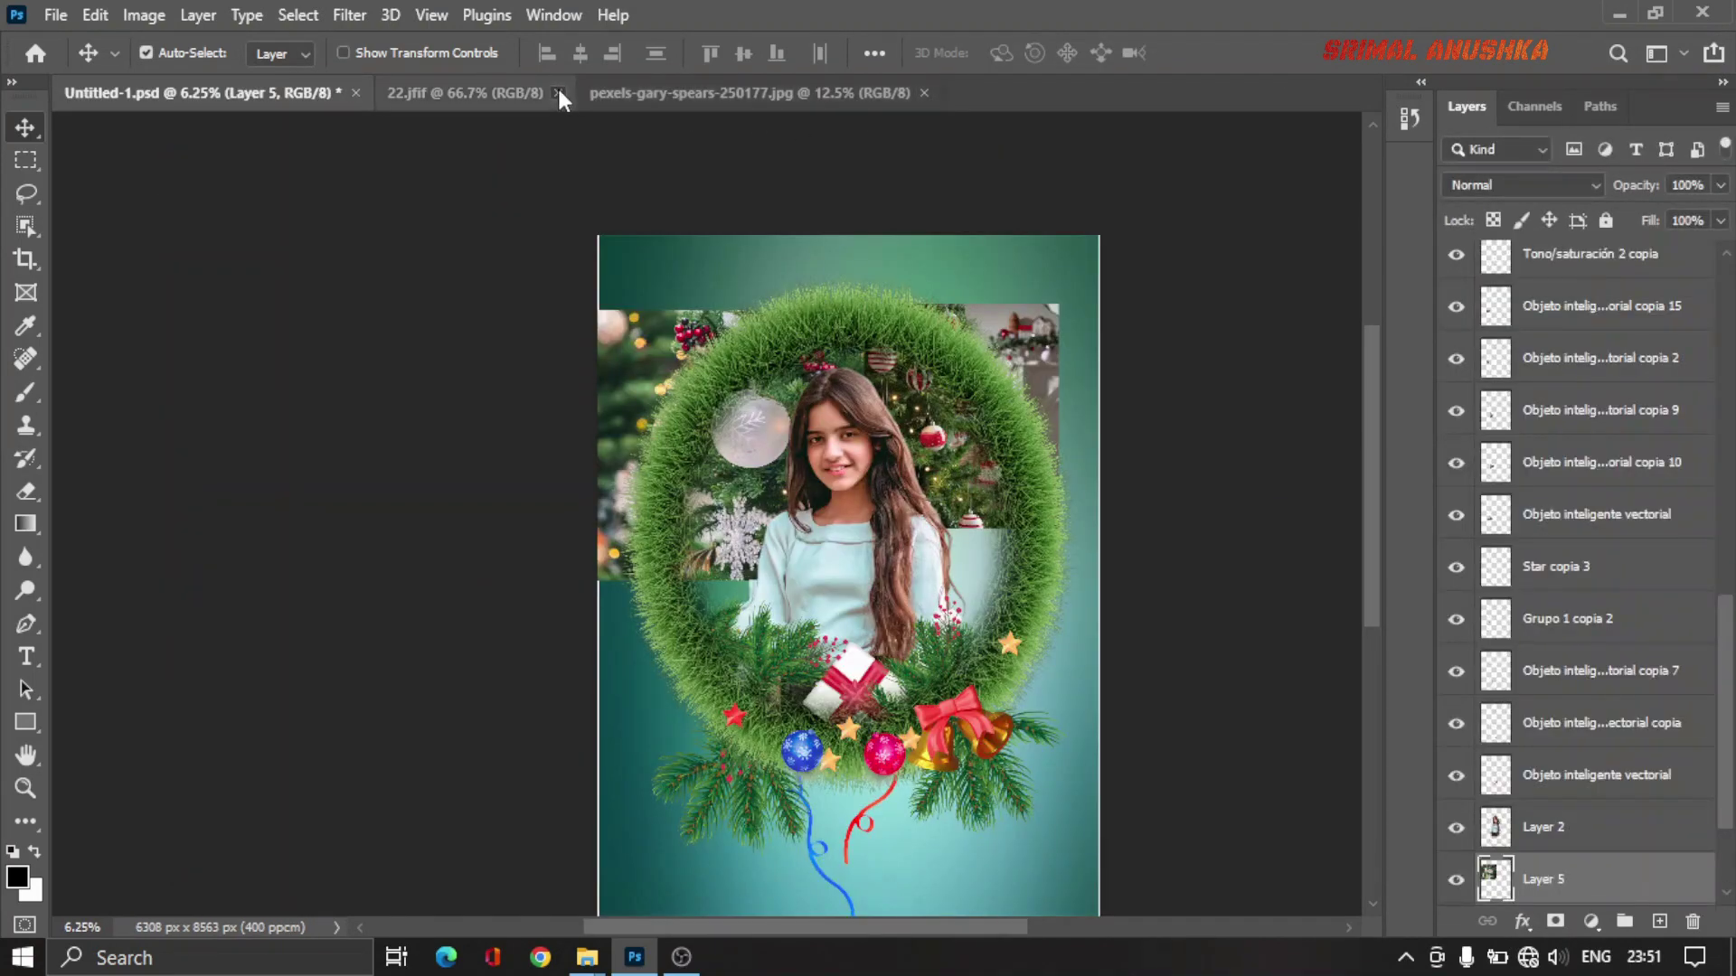
Step: Close the jimmy-chan and 22.jfif photo tabs, view the straw-star tree photo, and return to the poster
{"action": "left_click", "coordinate": [557, 93]}
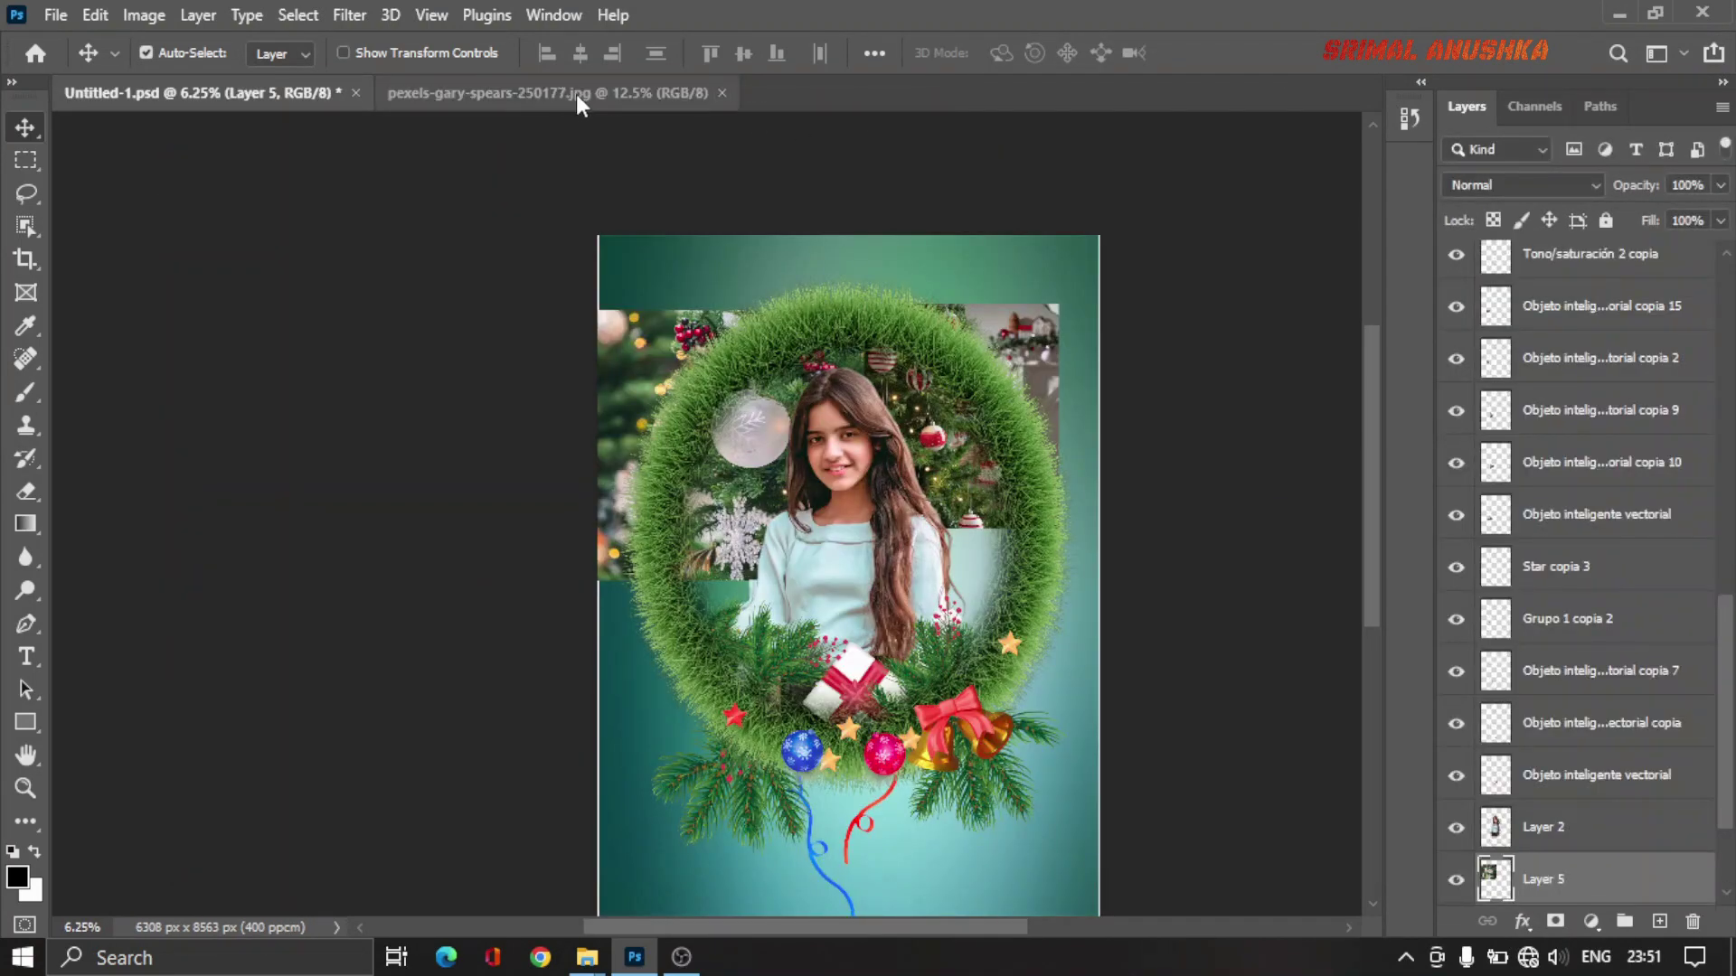
{"action": "left_click", "coordinate": [577, 102]}
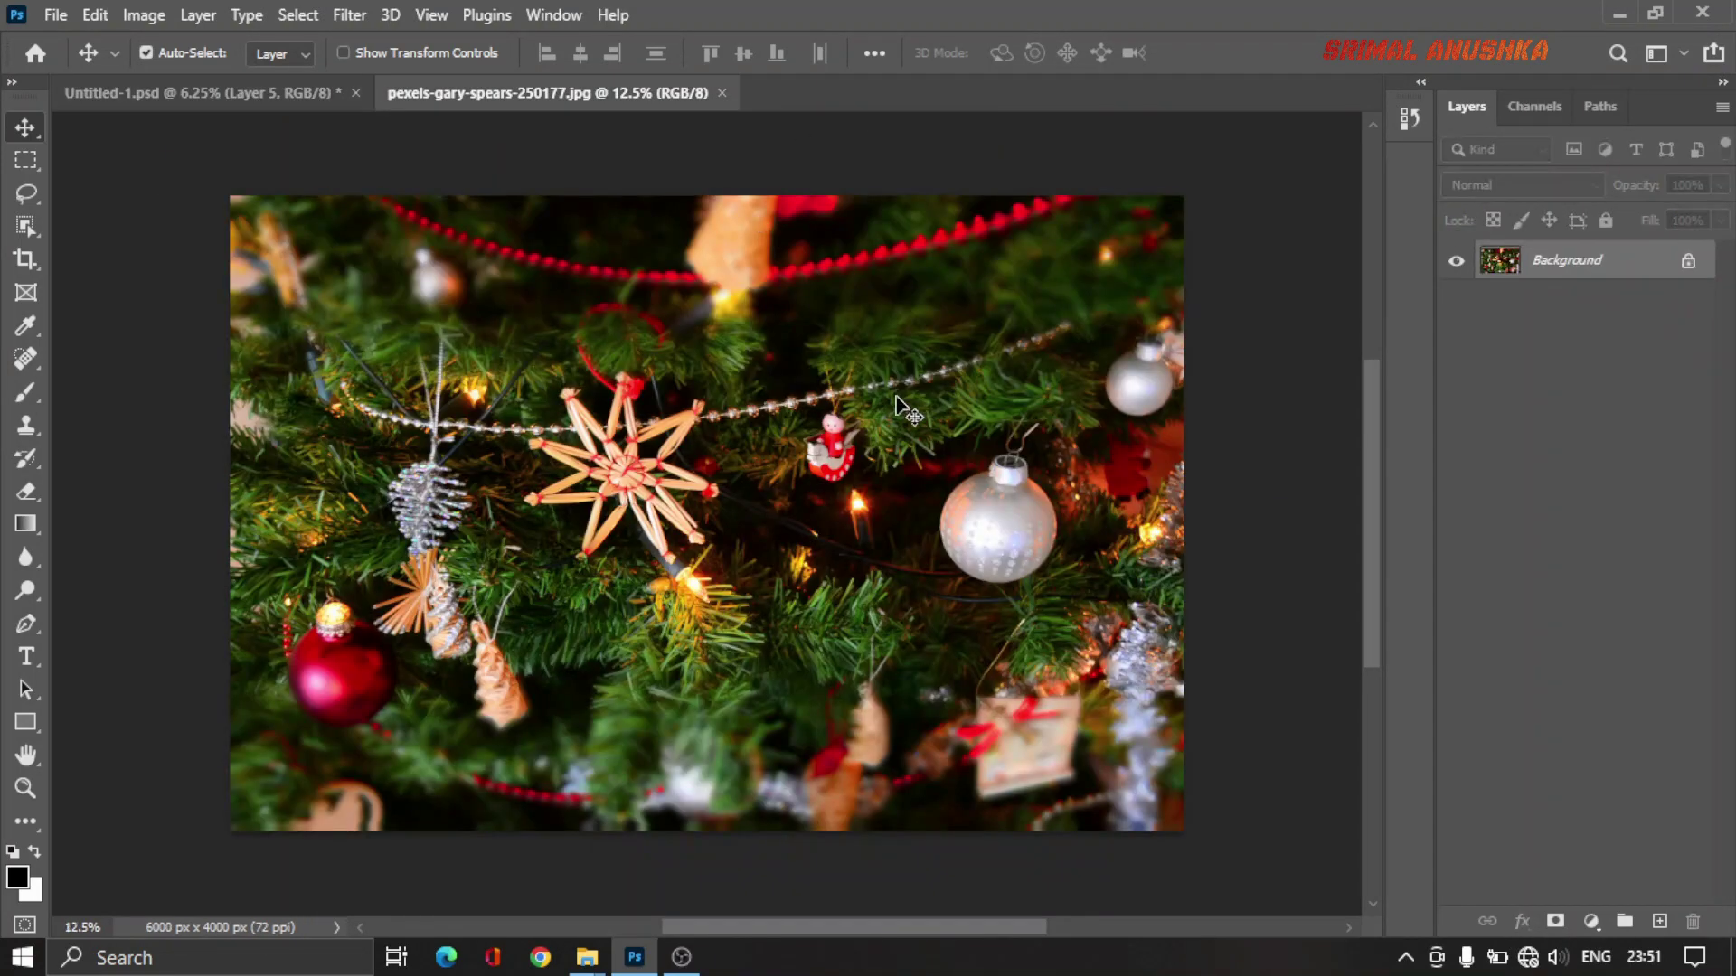
{"action": "left_click", "coordinate": [309, 100]}
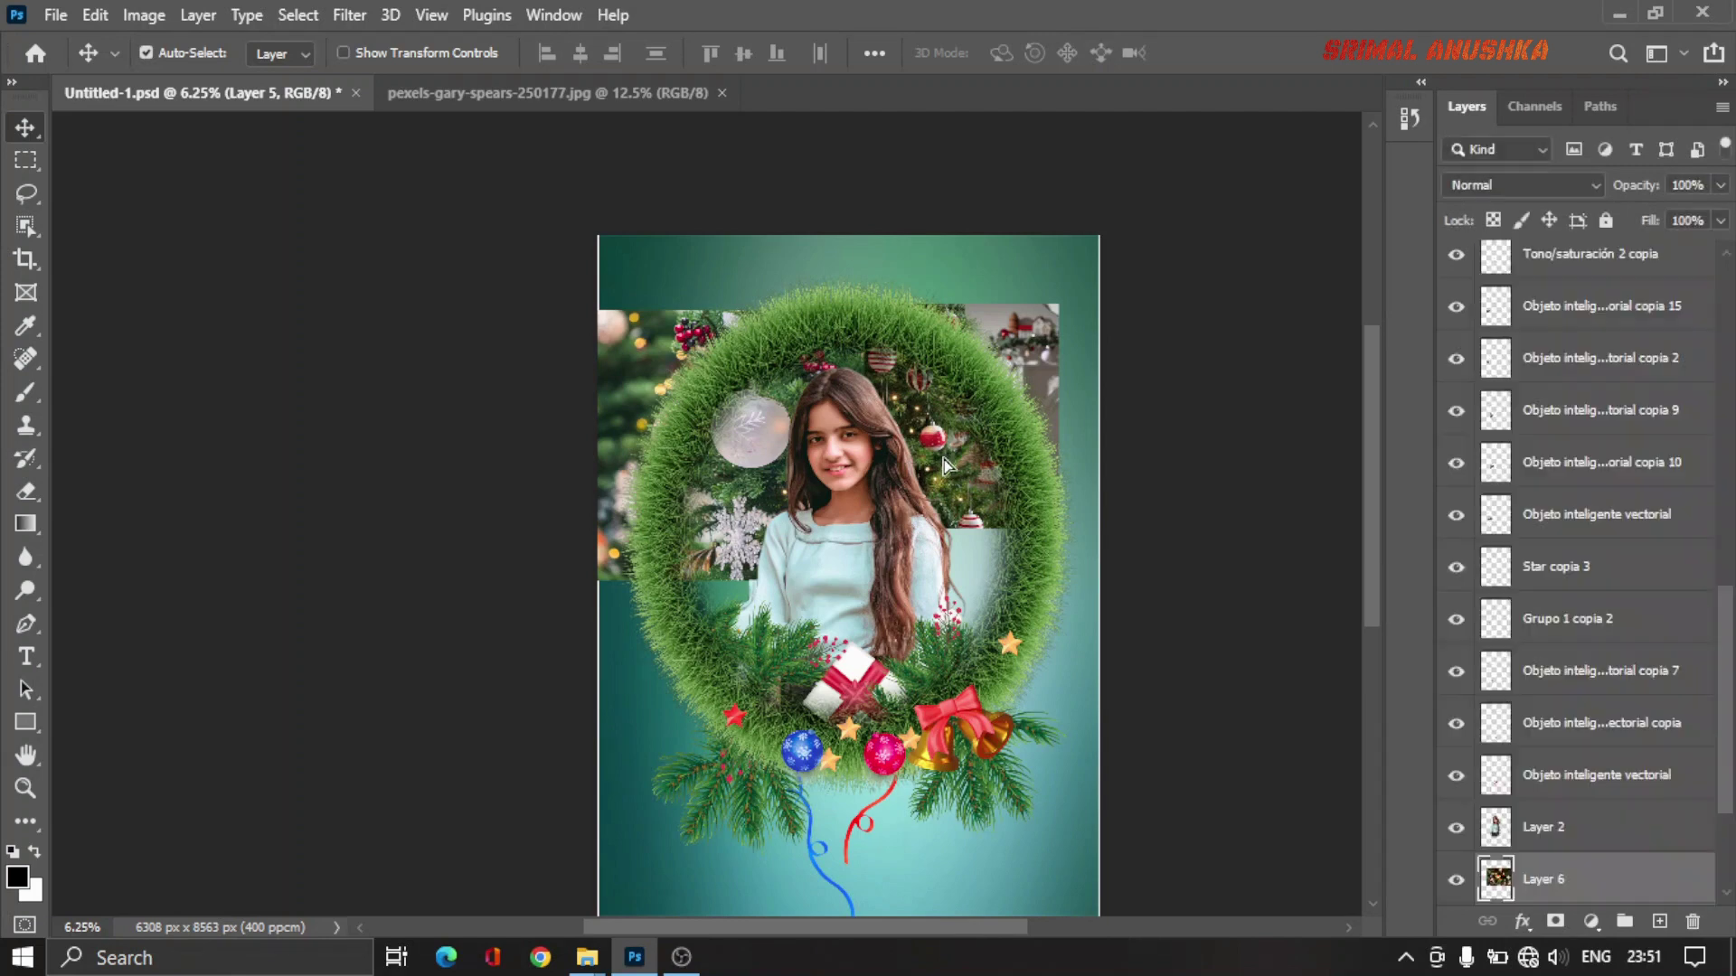
Step: Bring the gary-spears tree photo into Untitled-1, centred up inside the wreath
{"action": "left_click_drag", "start_coordinate": [1093, 538], "coordinate": [895, 532]}
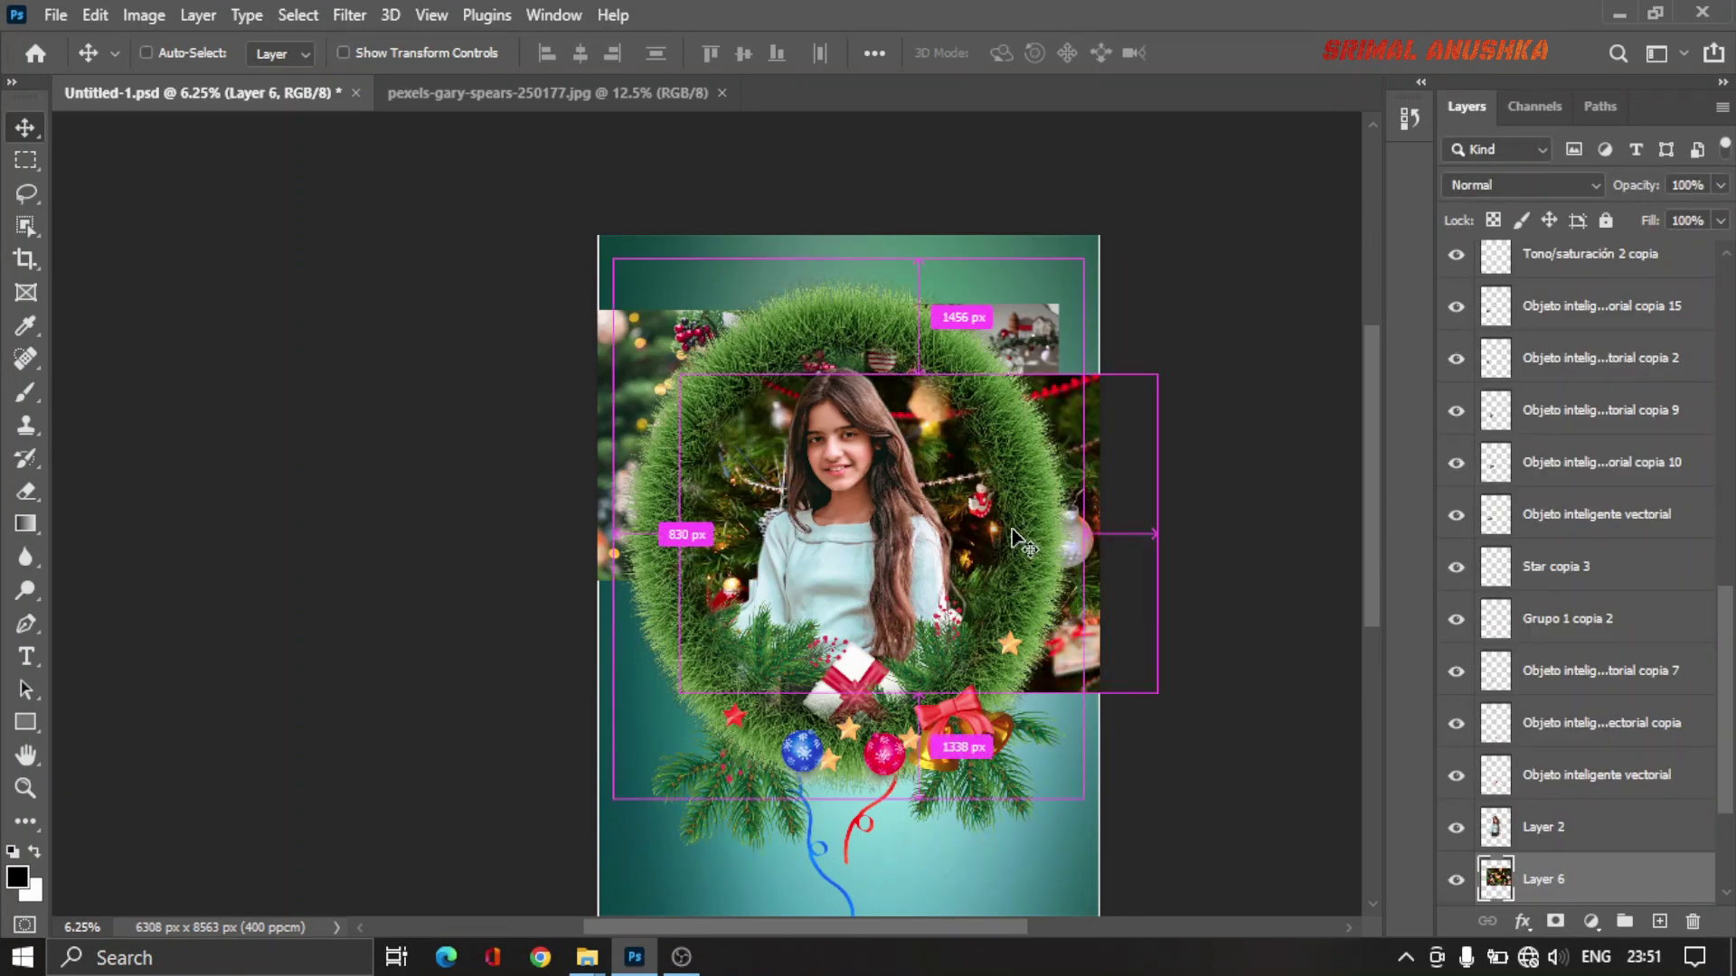
{"action": "key", "text": "ctrl+t"}
{"action": "left_click_drag", "start_coordinate": [966, 482], "coordinate": [884, 446]}
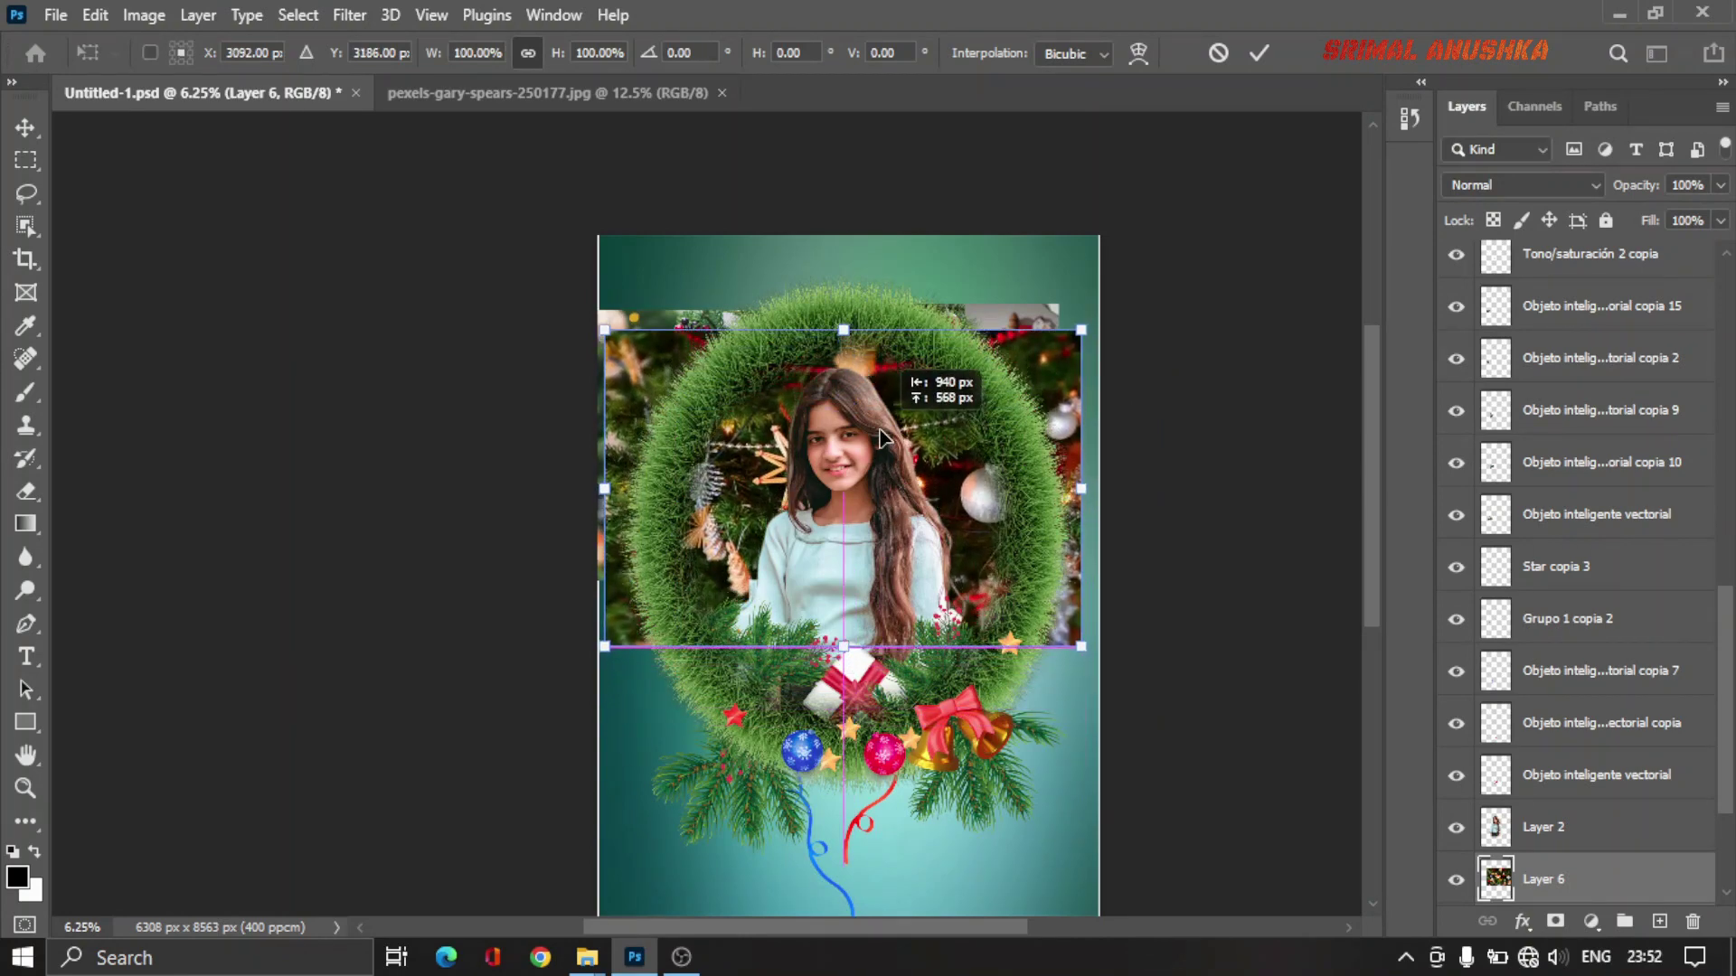
{"action": "left_click_drag", "start_coordinate": [884, 446], "coordinate": [883, 417]}
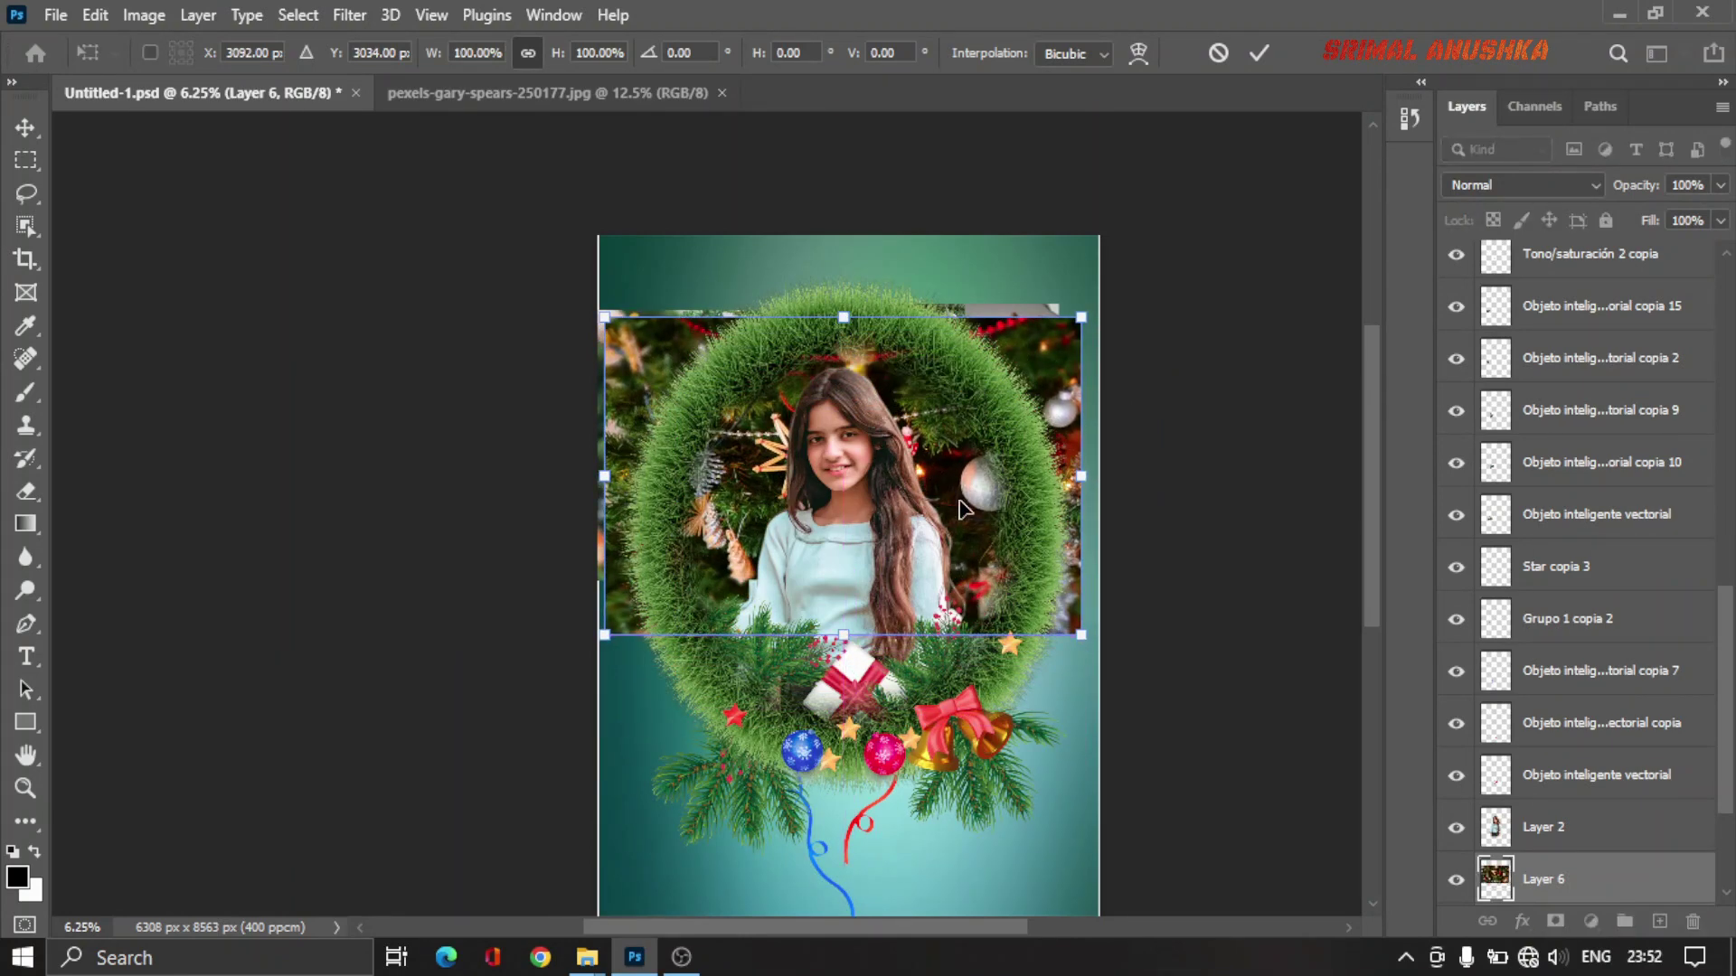
{"action": "key", "text": "Return"}
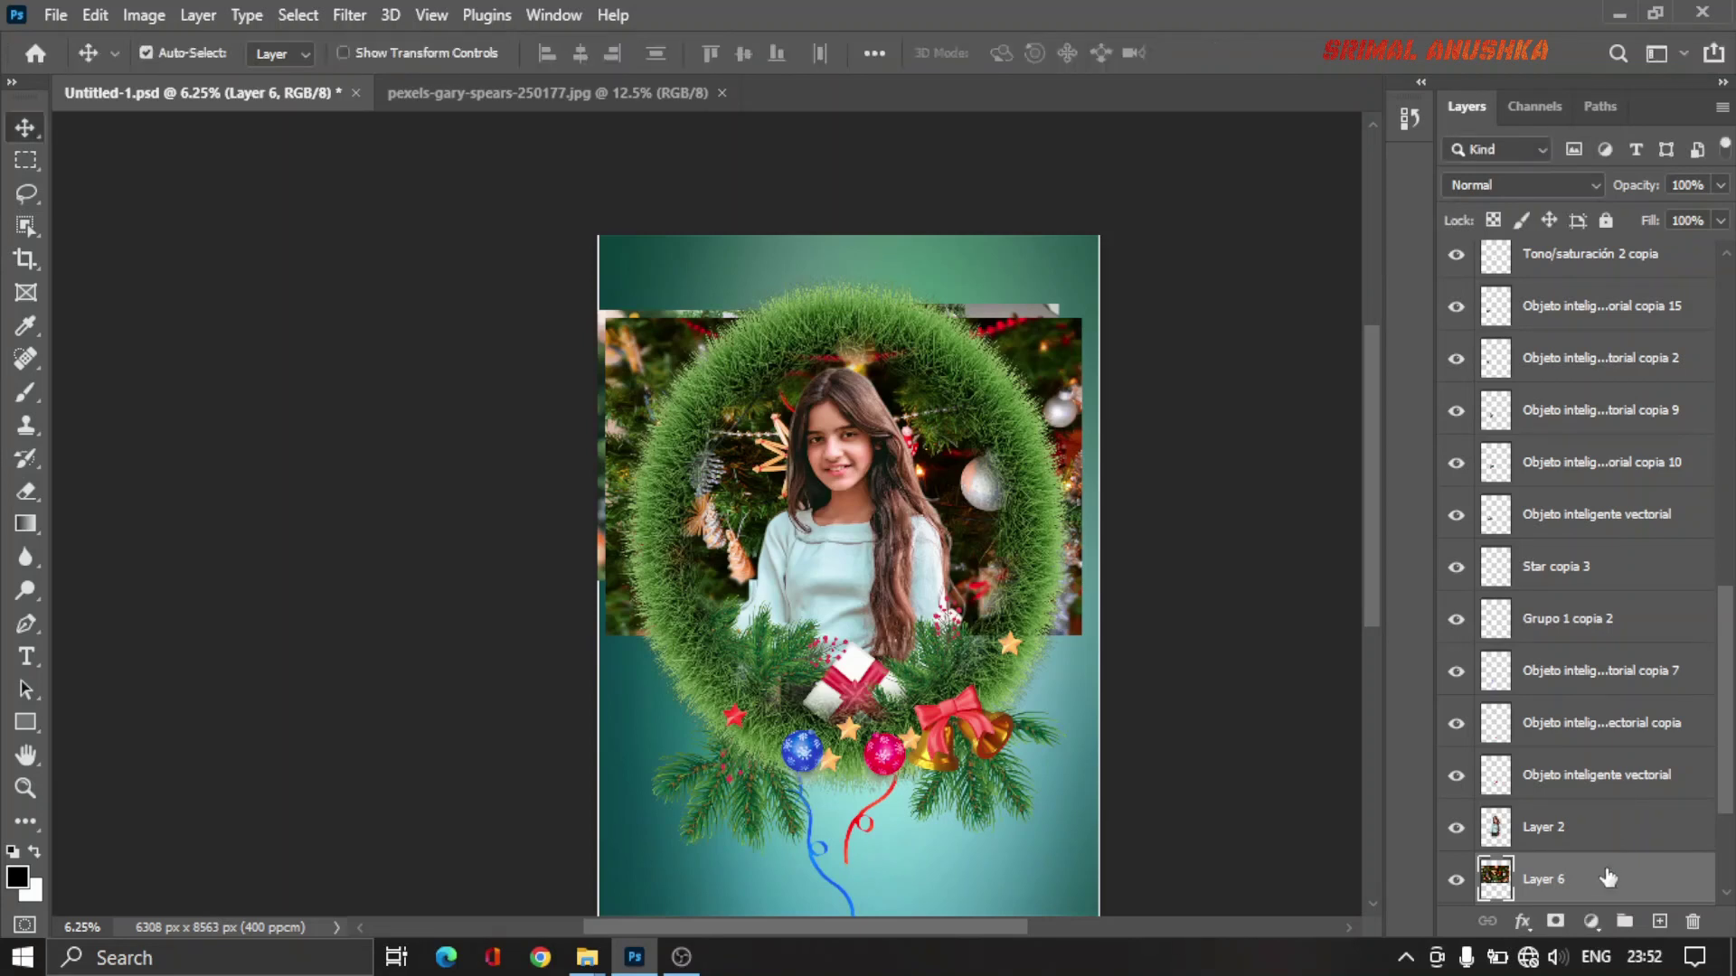
Step: Duplicate Layer 6 and move the copy directly above the wreath layer (Layer 3)
{"action": "key", "text": "ctrl+j"}
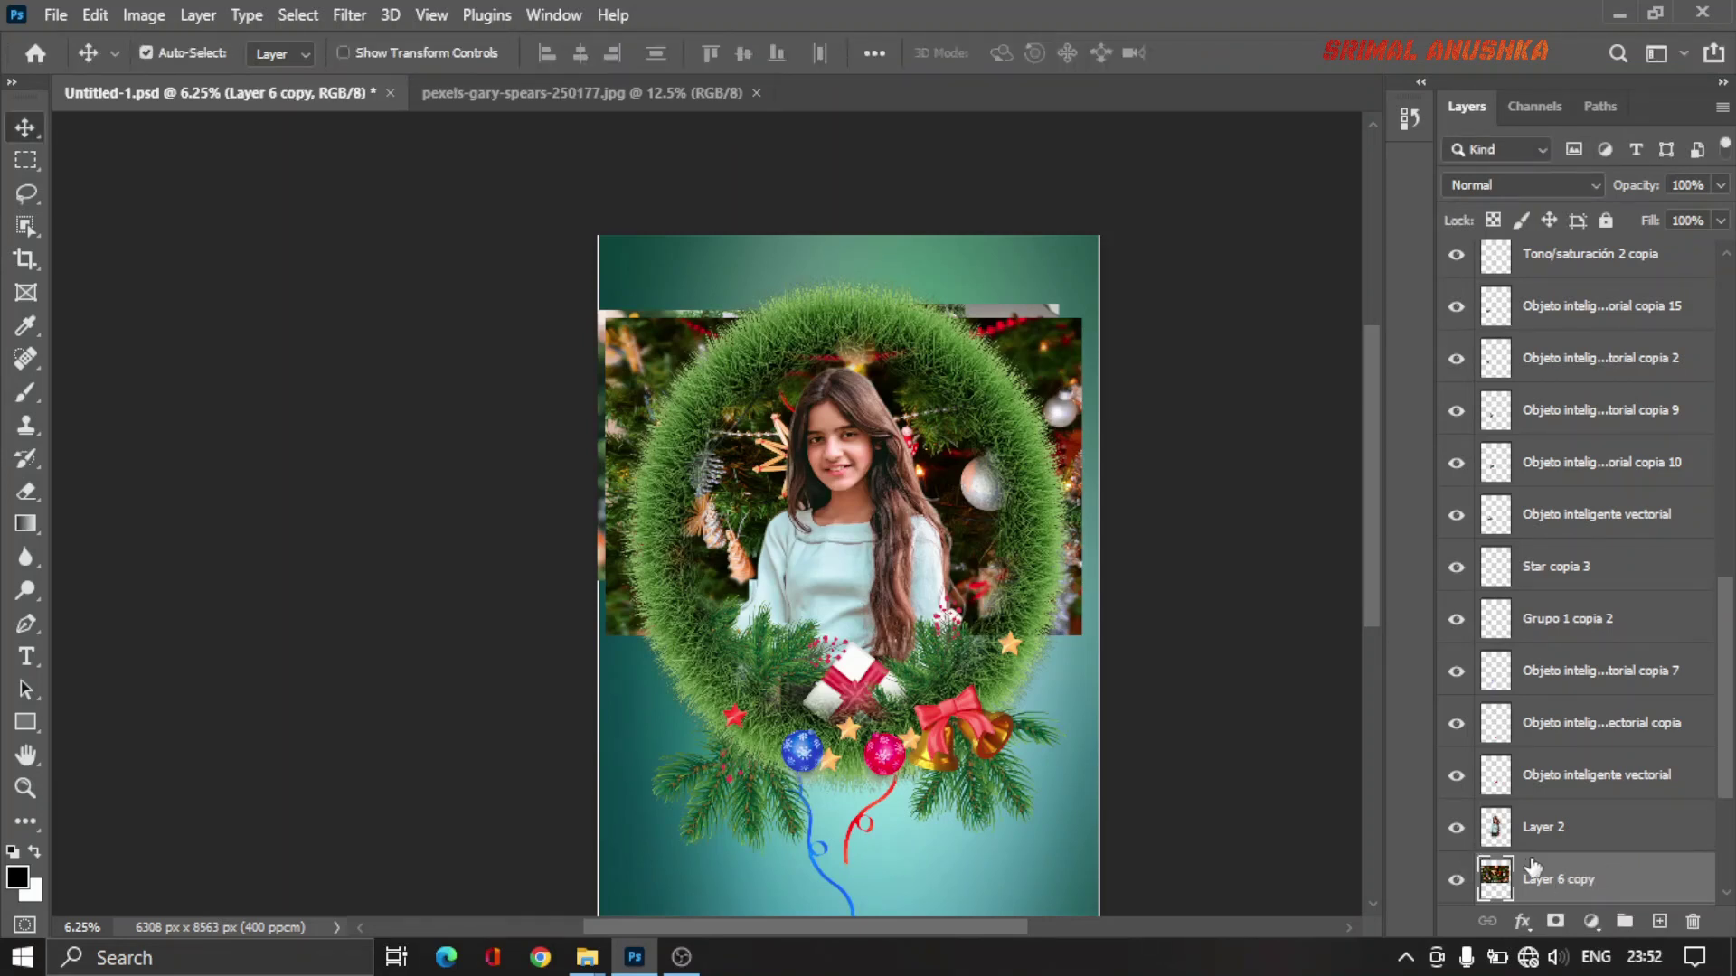
{"action": "scroll", "coordinate": [1587, 873], "scroll_direction": "down", "scroll_amount": 3}
{"action": "scroll", "coordinate": [1569, 787], "scroll_direction": "up", "scroll_amount": 2}
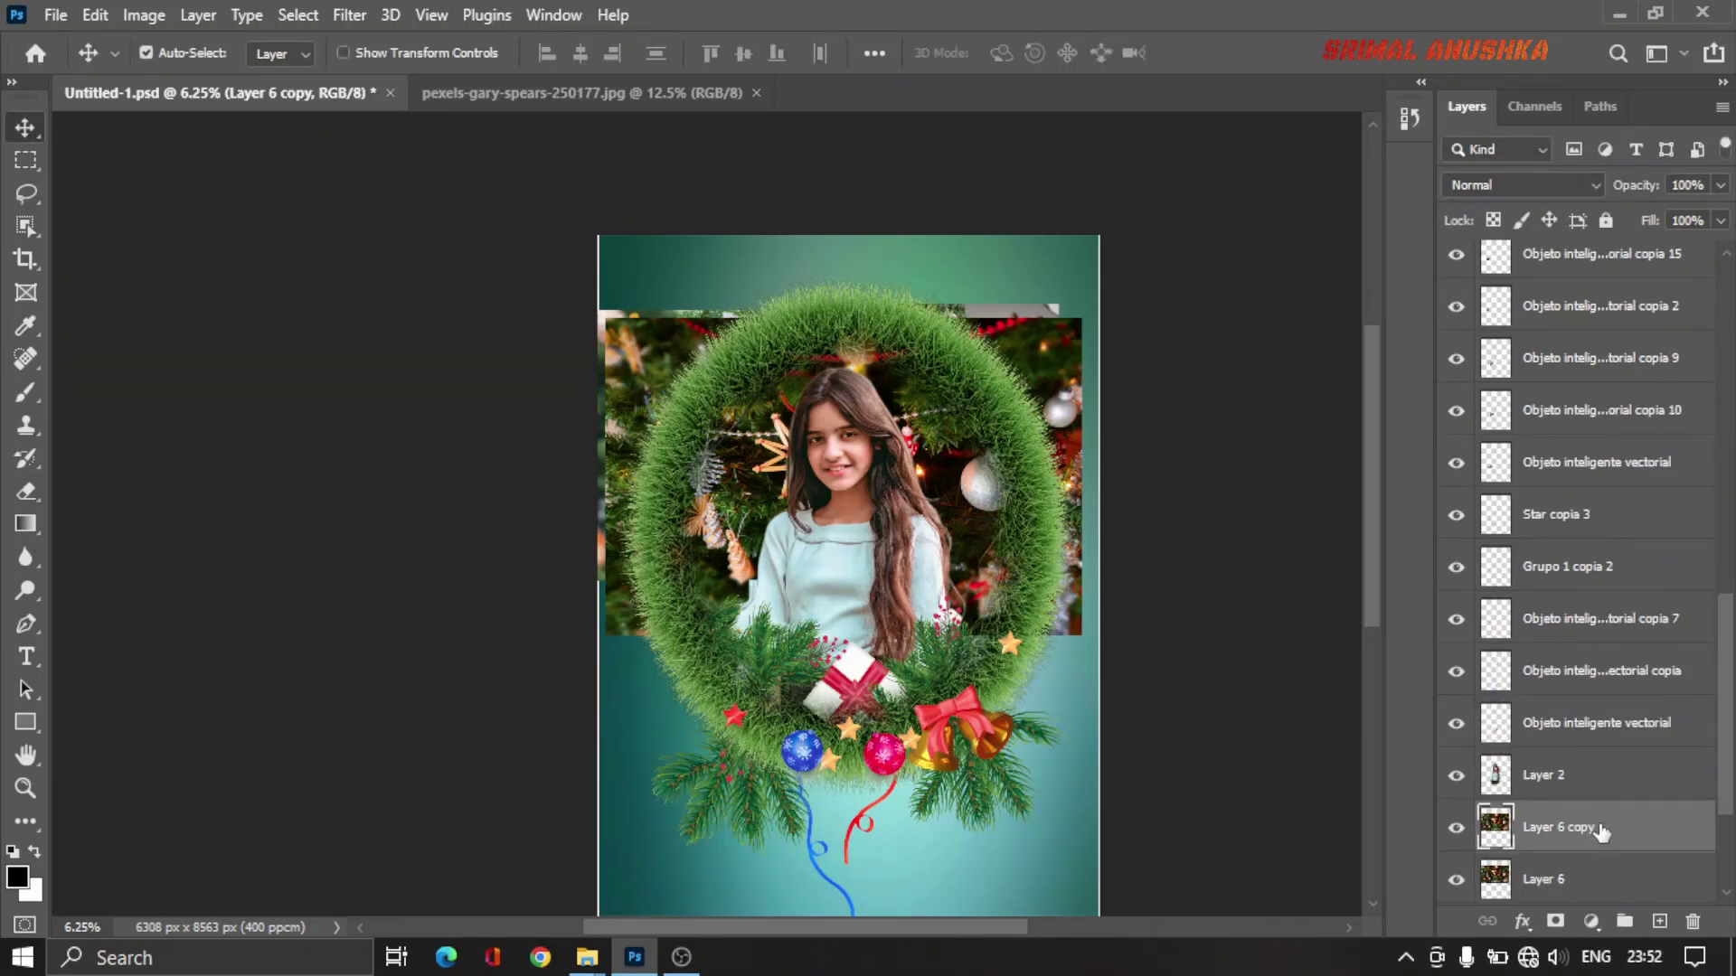
{"action": "left_click_drag", "start_coordinate": [1600, 832], "coordinate": [1614, 525]}
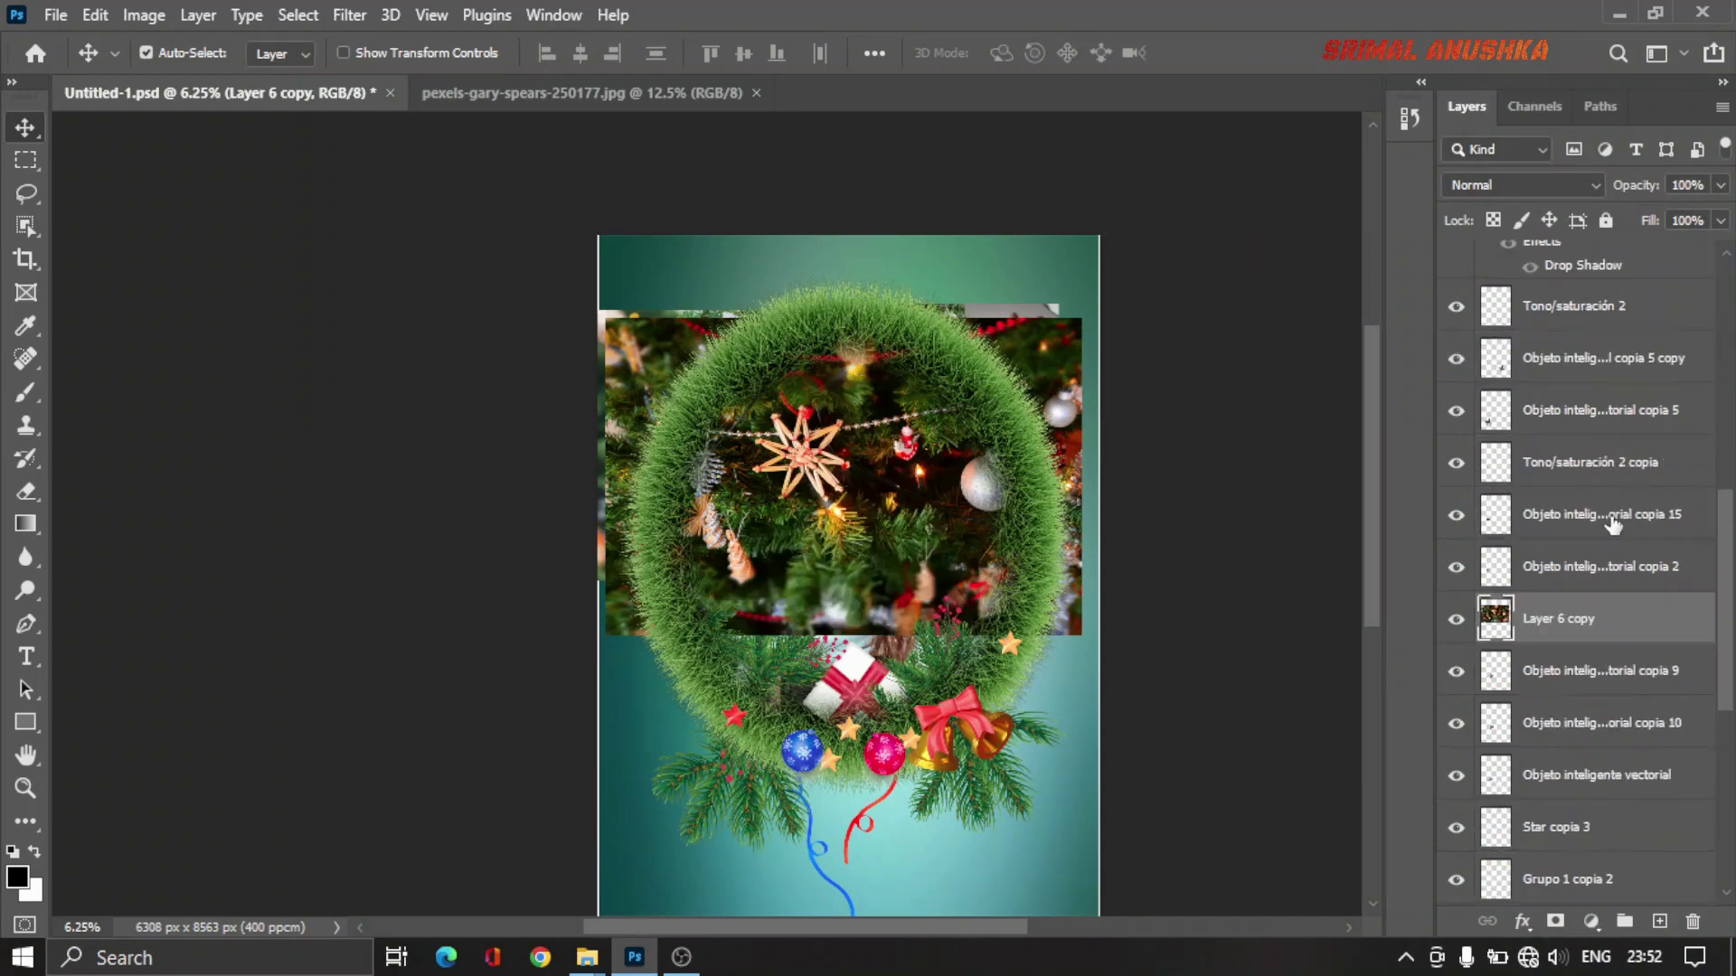
{"action": "scroll", "coordinate": [1614, 525], "scroll_direction": "up", "scroll_amount": 1}
{"action": "left_click_drag", "start_coordinate": [1627, 673], "coordinate": [1625, 624]}
{"action": "left_click_drag", "start_coordinate": [1581, 342], "coordinate": [1580, 343]}
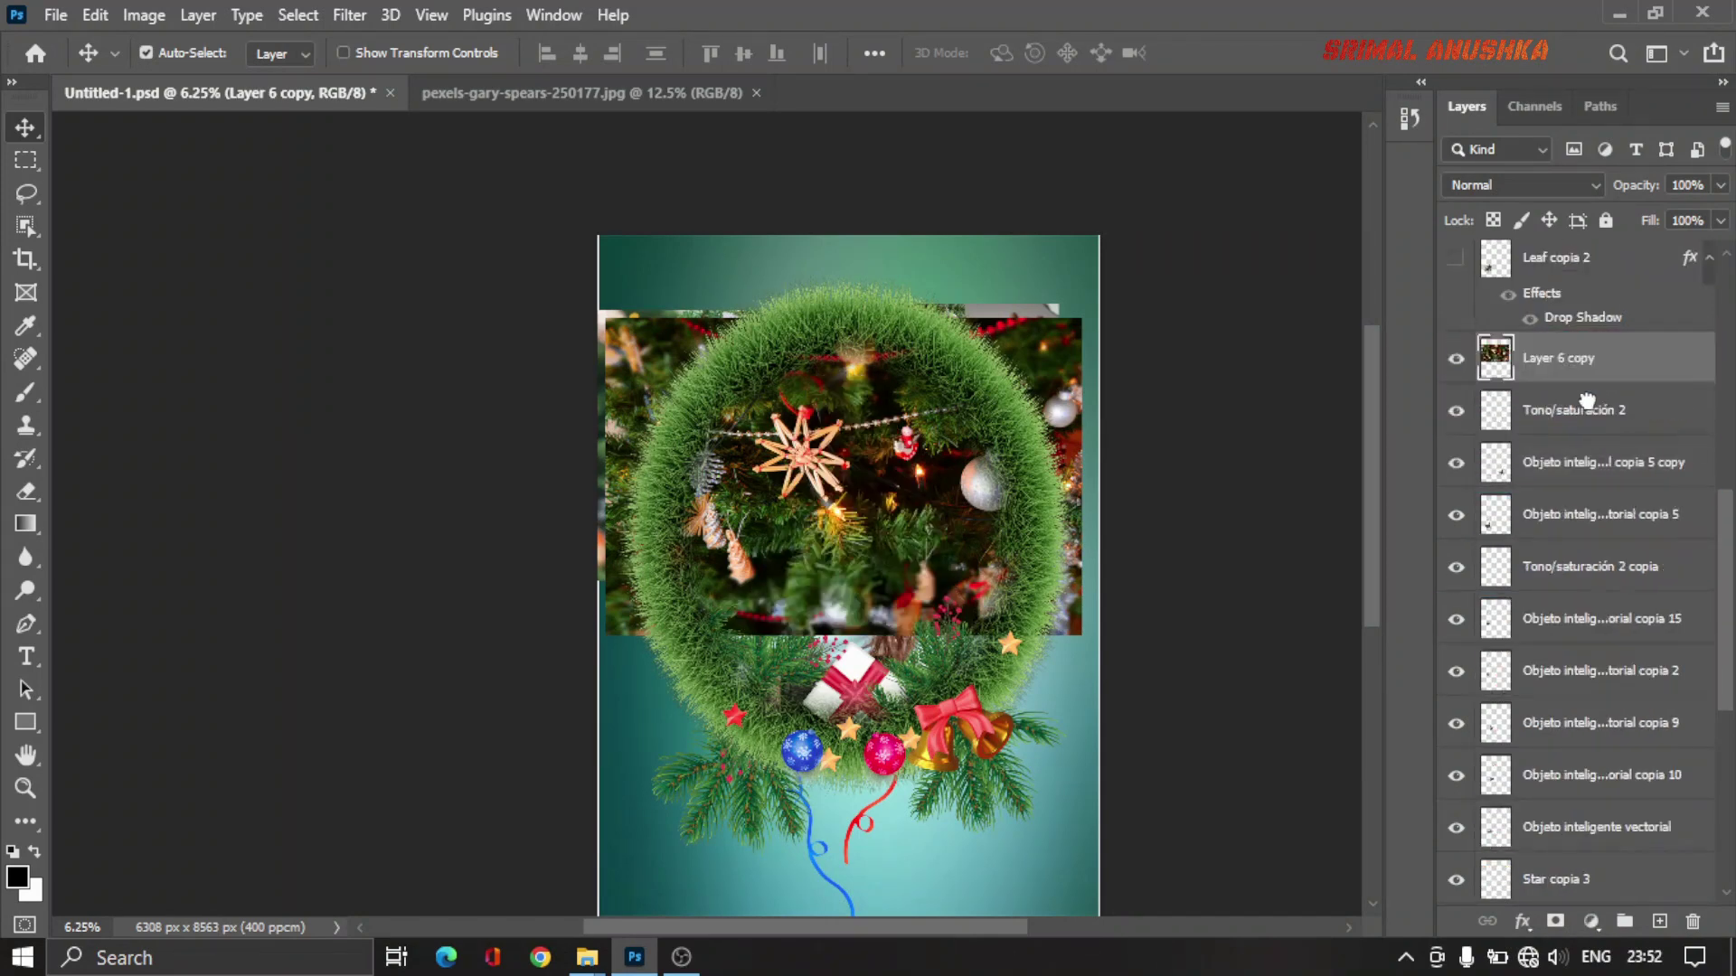
{"action": "scroll", "coordinate": [1628, 499], "scroll_direction": "up", "scroll_amount": 5}
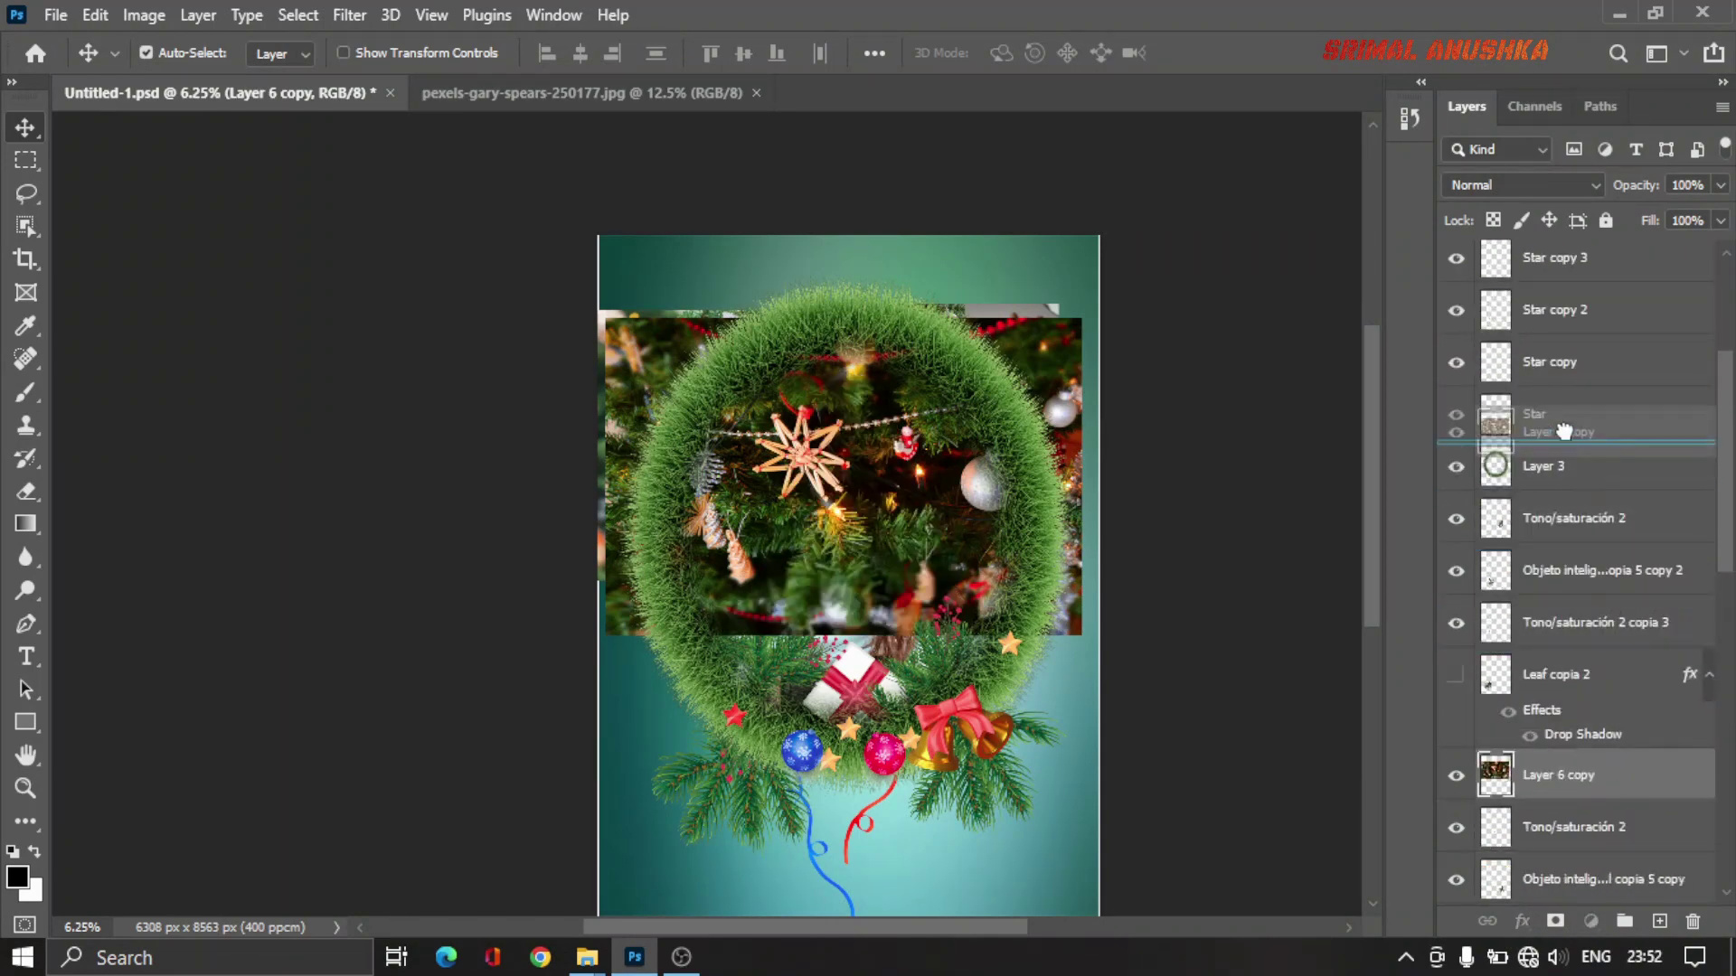
{"action": "left_click_drag", "start_coordinate": [1628, 762], "coordinate": [1501, 452]}
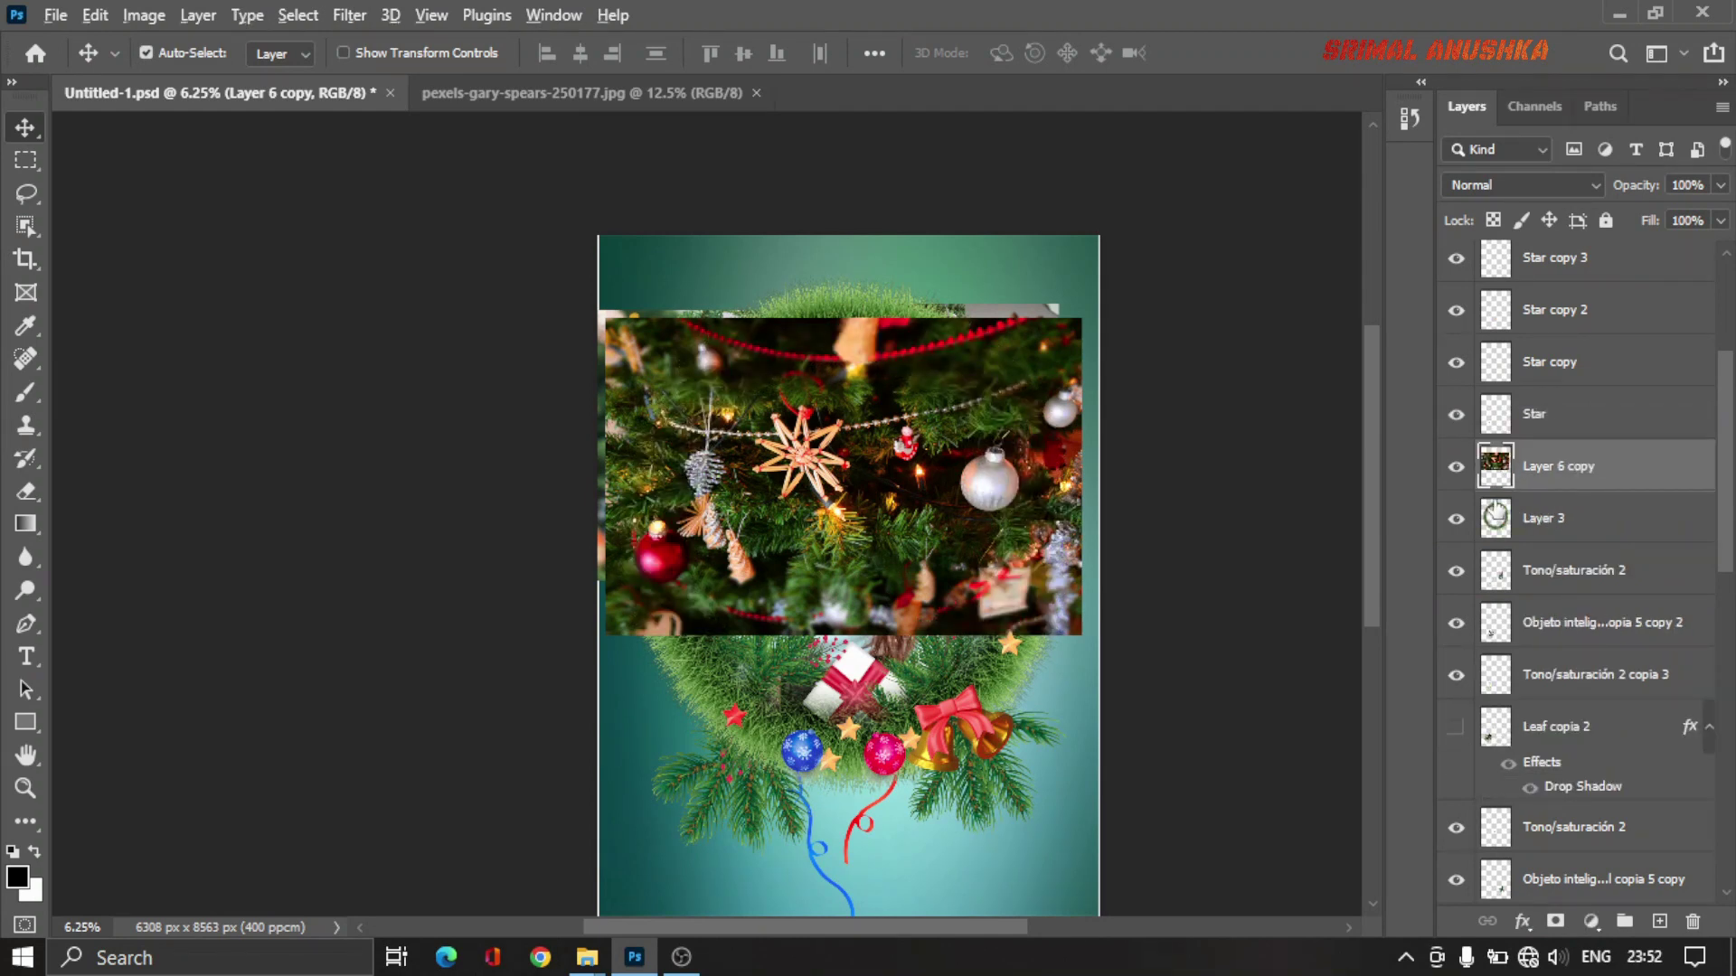
Step: Test clipping the photo copy to the wreath, then leave it unclipped and visible
{"action": "left_click", "coordinate": [1497, 490], "text": "alt"}
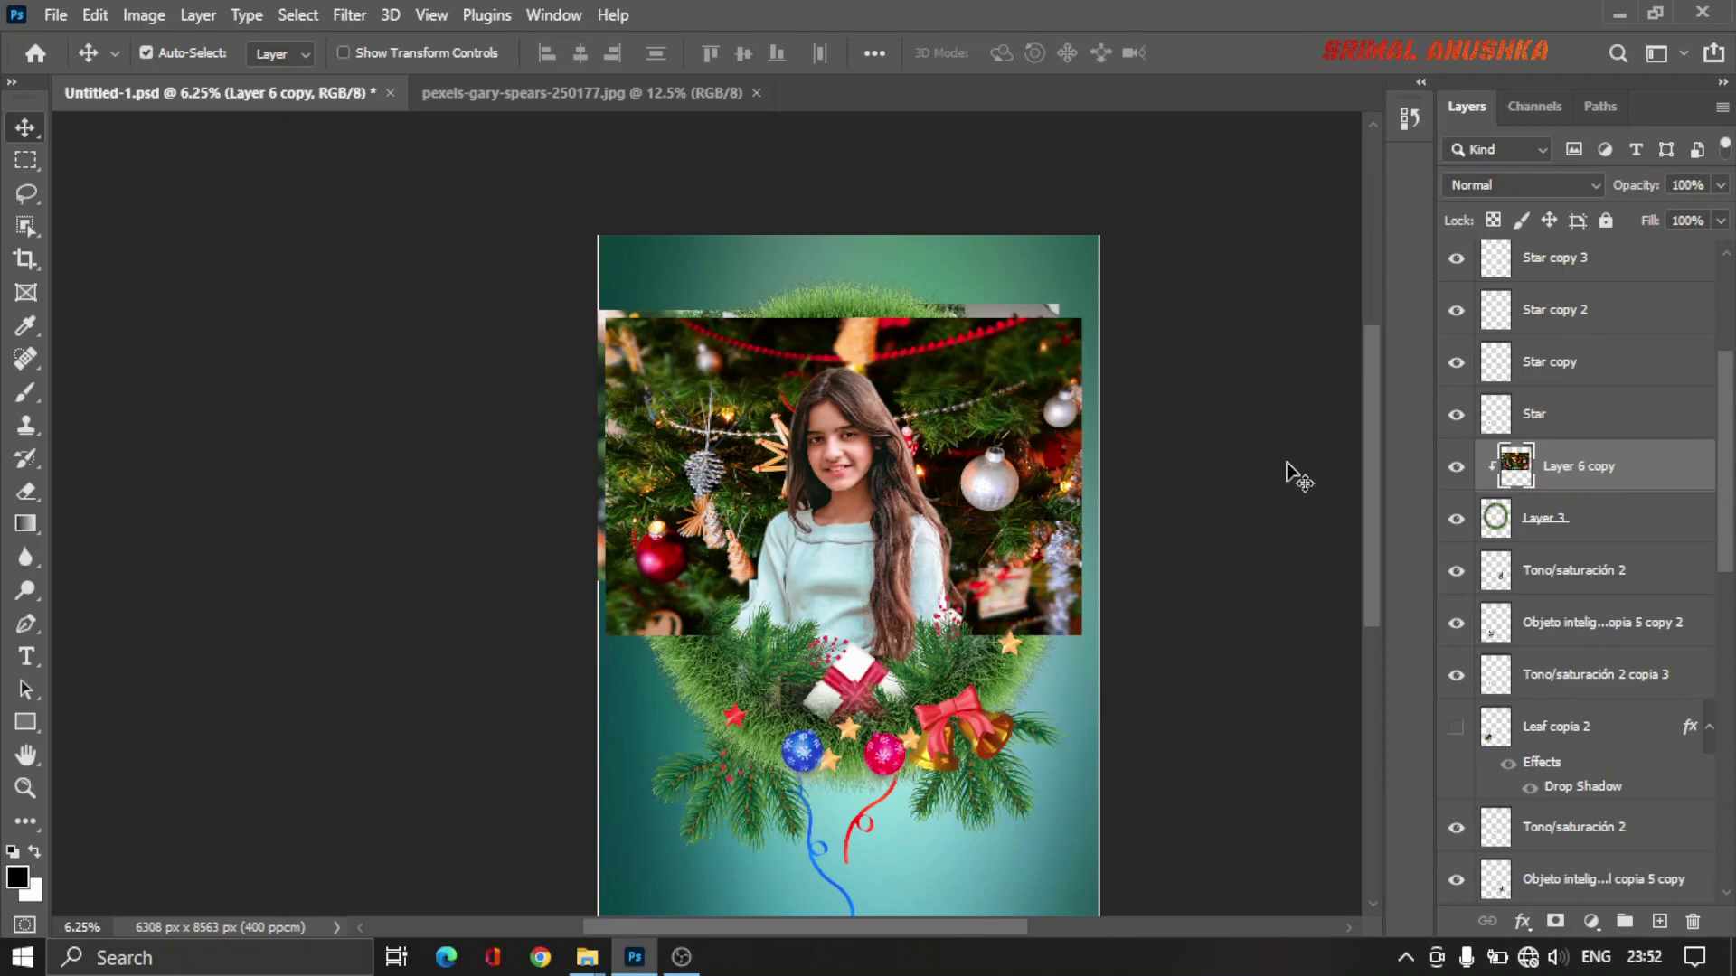
{"action": "left_click", "coordinate": [1454, 521]}
{"action": "left_click_drag", "start_coordinate": [1522, 505], "coordinate": [1507, 486]}
{"action": "left_click", "coordinate": [1505, 488], "text": "alt"}
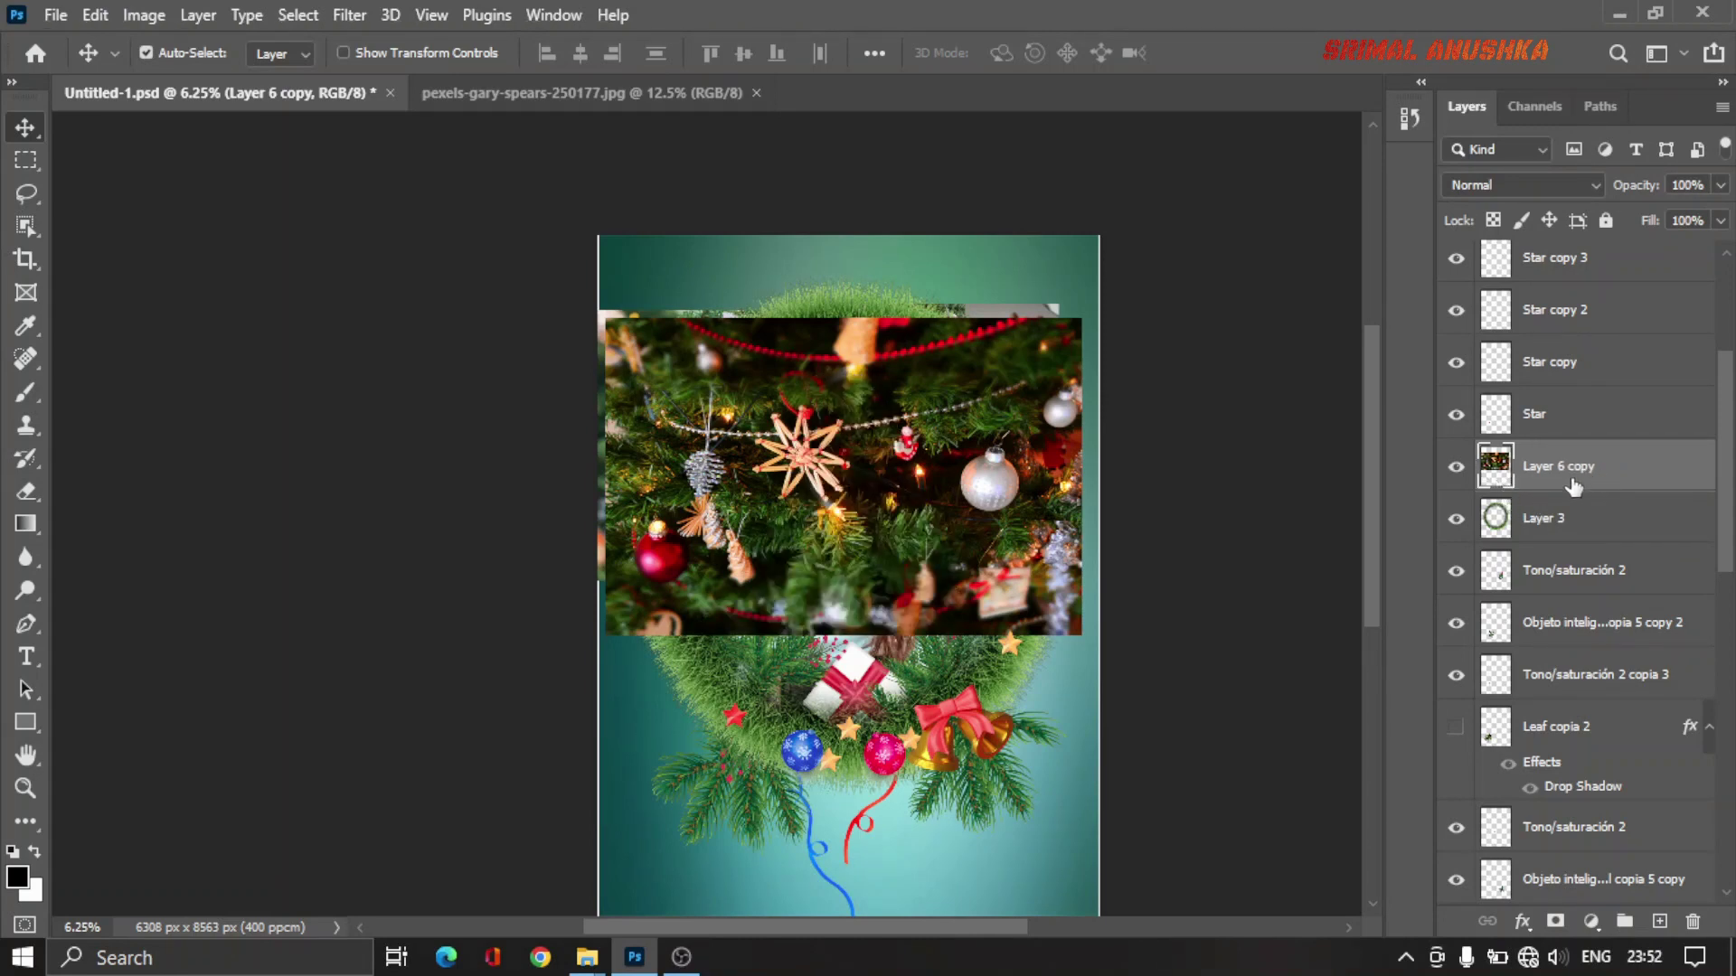
{"action": "left_click", "coordinate": [1500, 488], "text": "alt"}
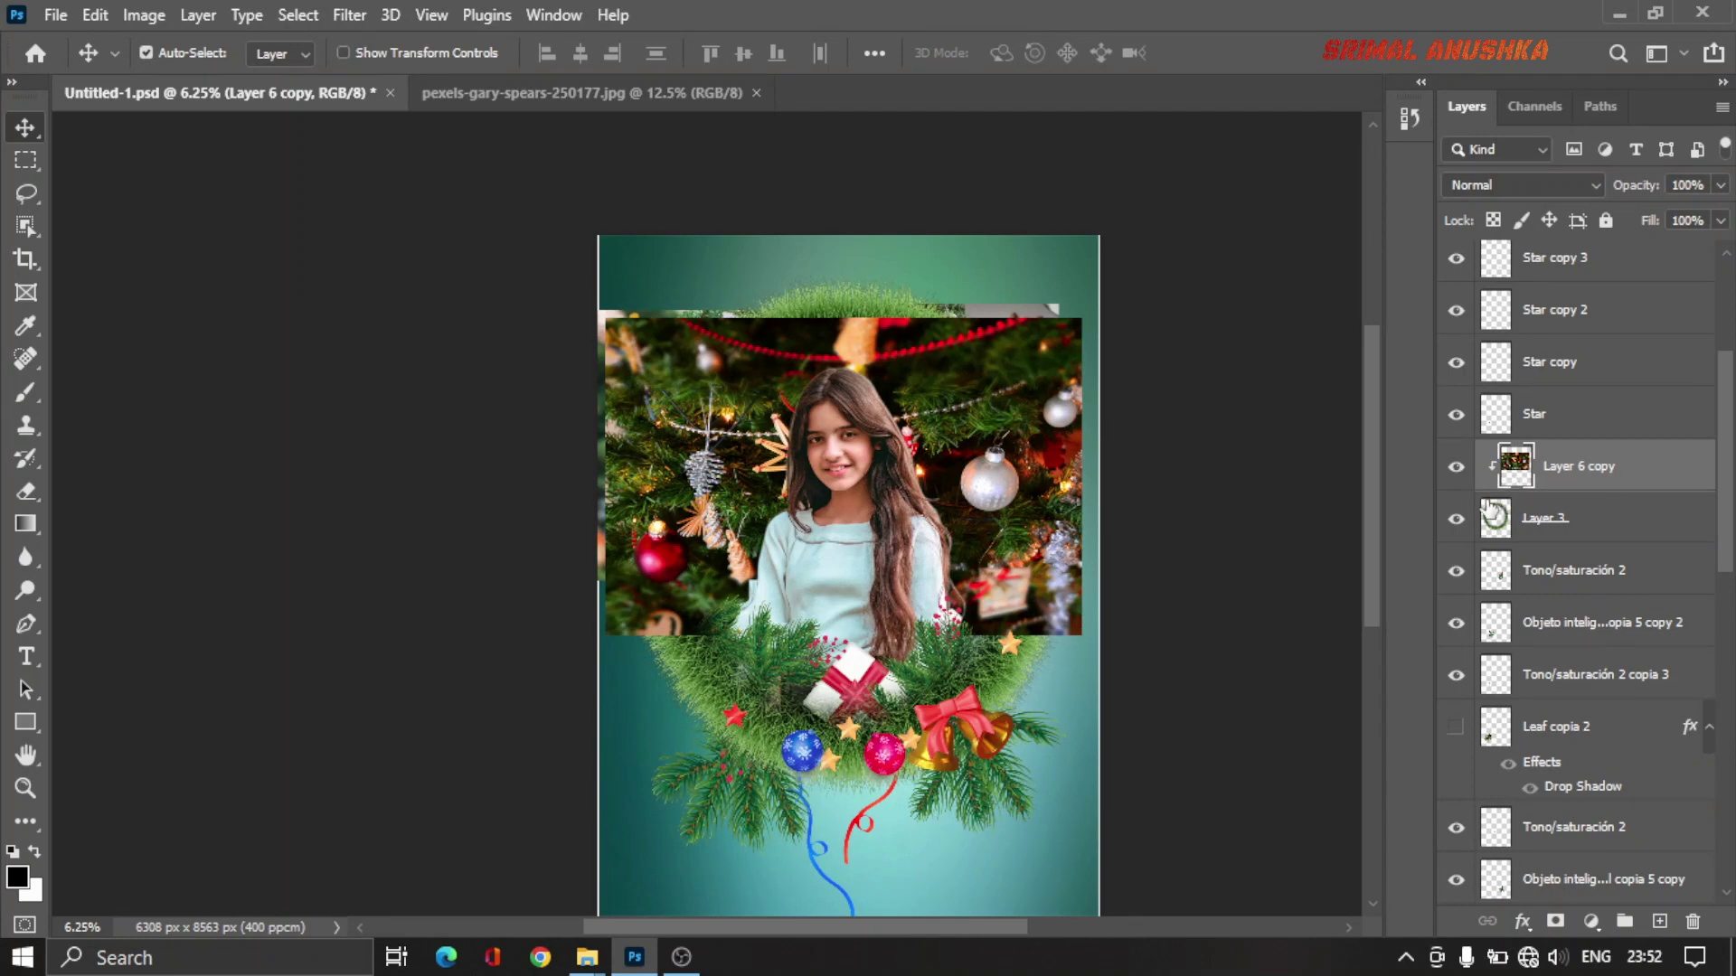
{"action": "left_click", "coordinate": [1456, 467]}
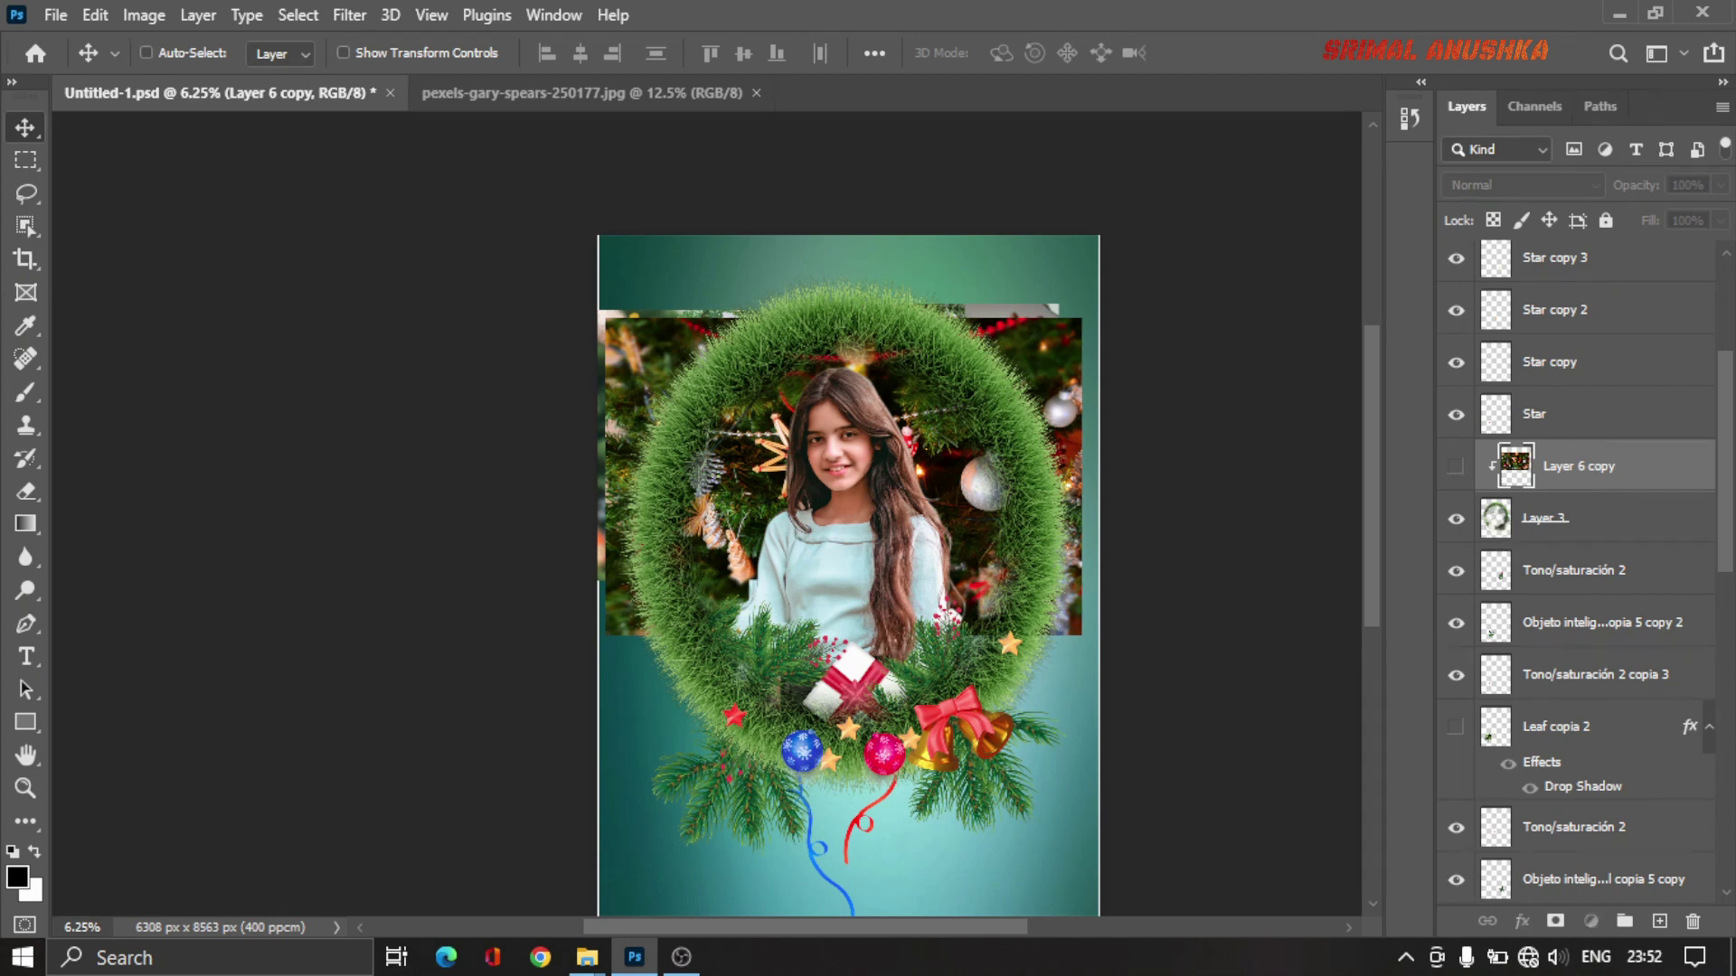
{"action": "left_click", "coordinate": [1496, 523], "text": "ctrl"}
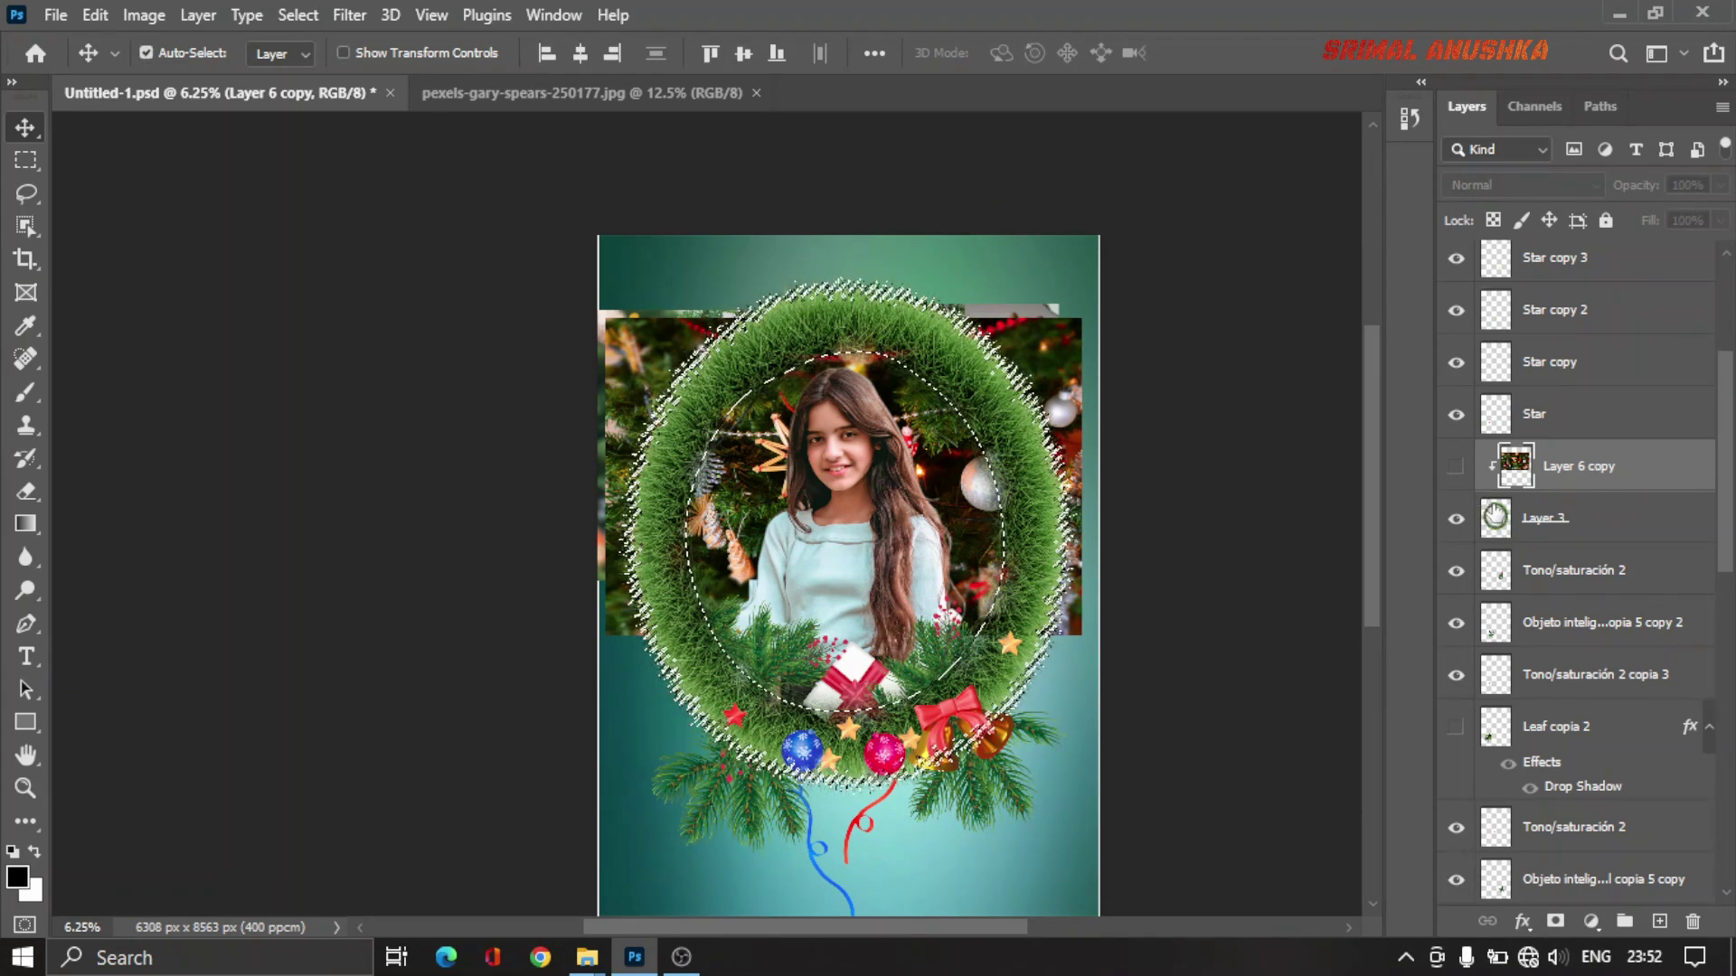
{"action": "key", "text": "ctrl+d"}
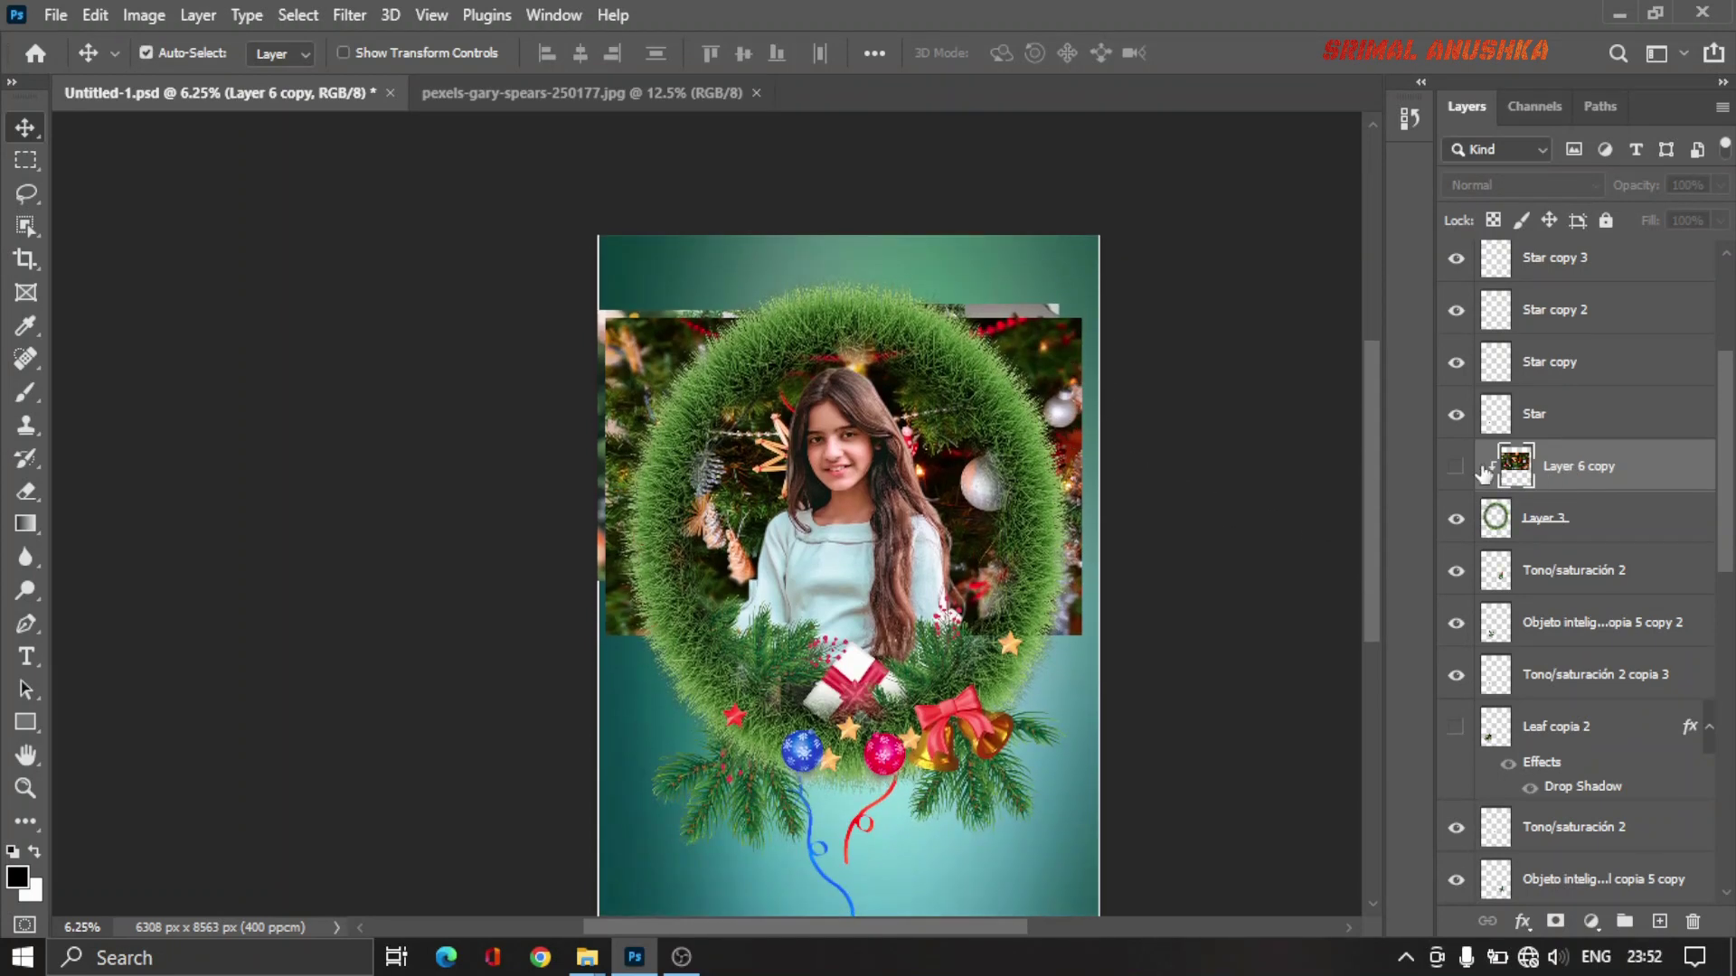
{"action": "left_click", "coordinate": [1493, 484], "text": "alt"}
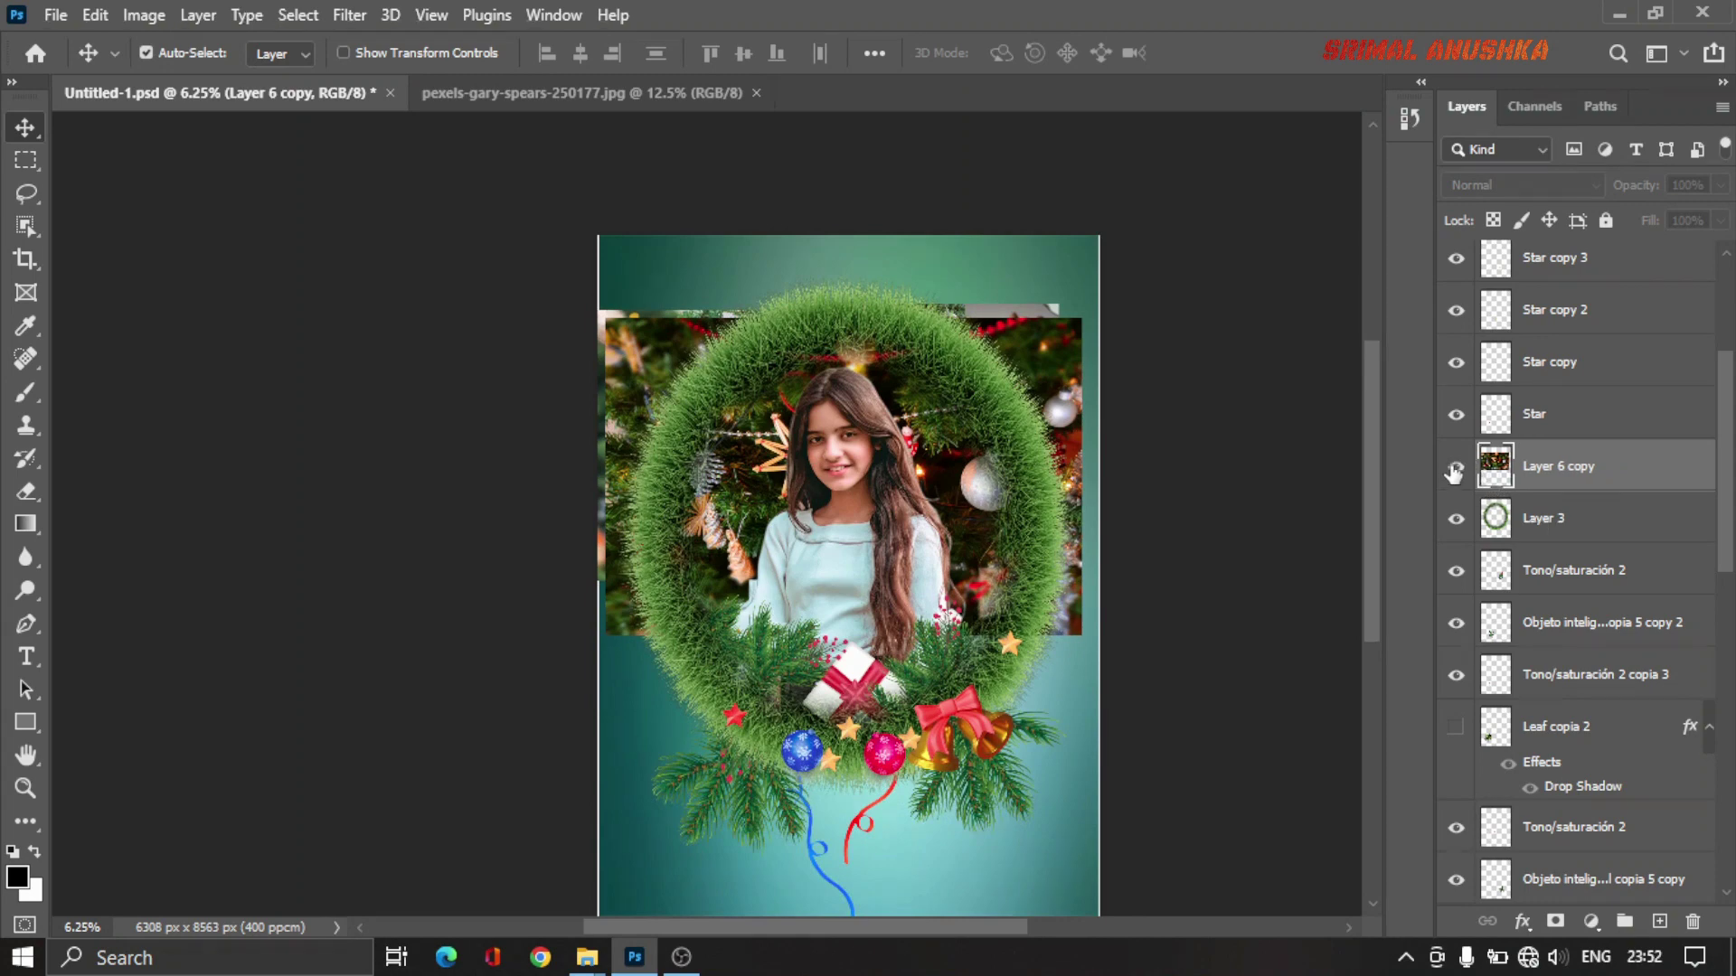
{"action": "left_click", "coordinate": [1455, 468]}
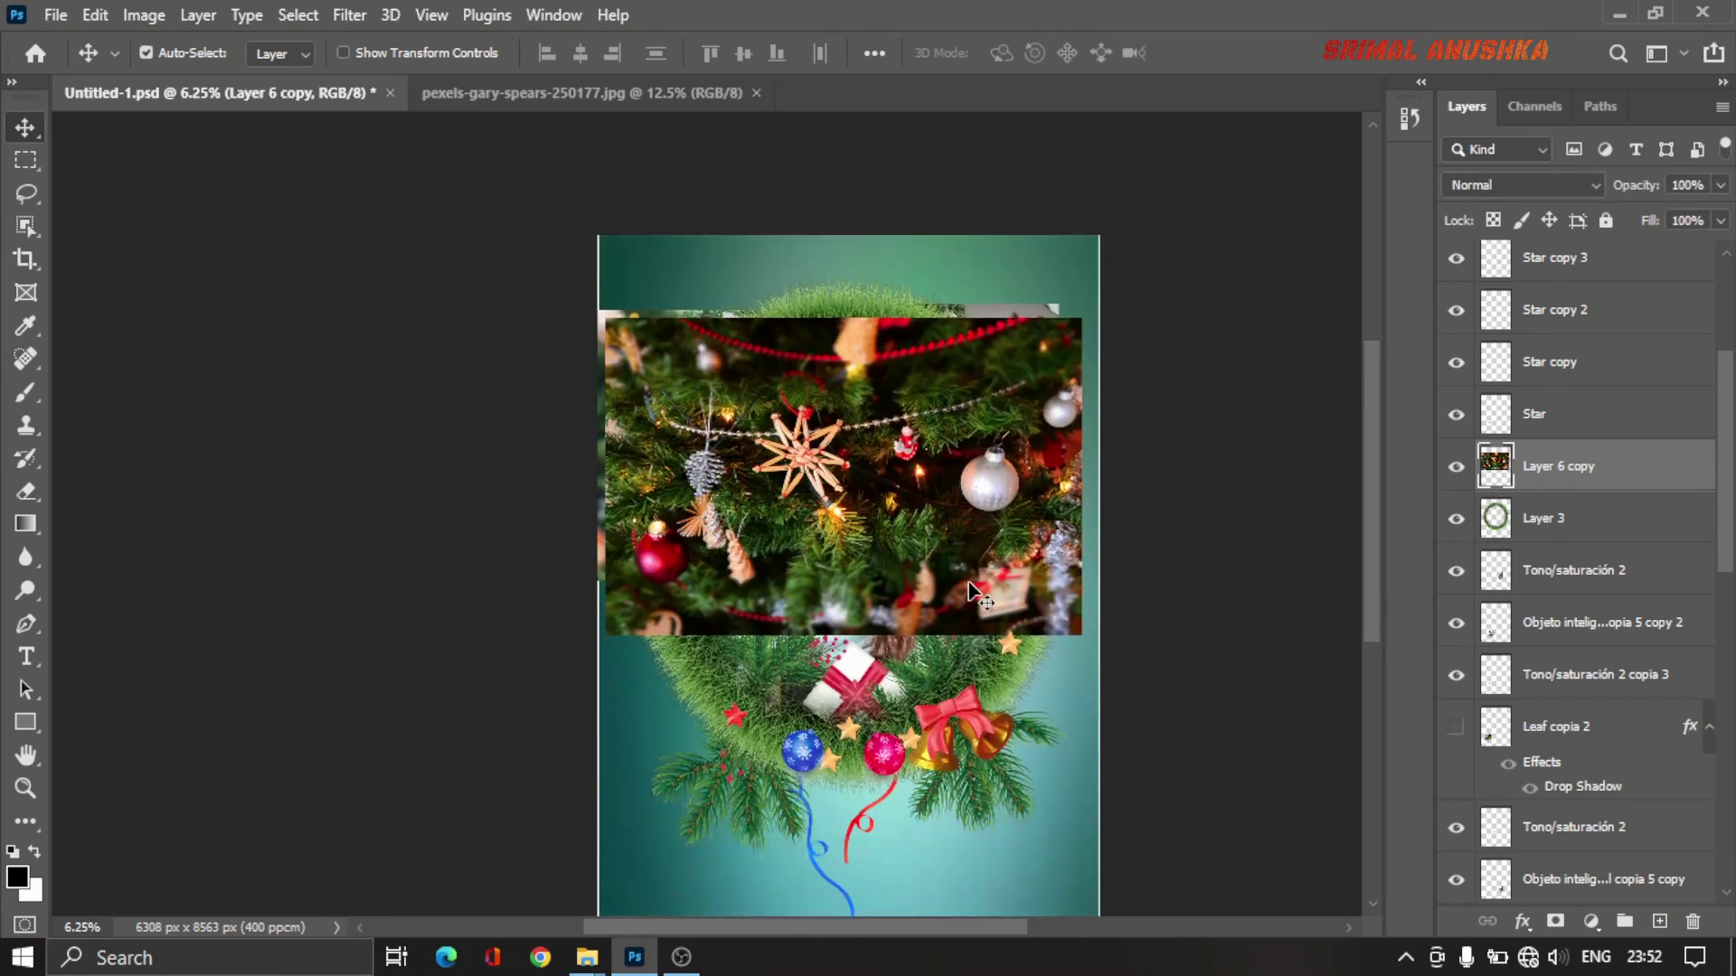
Step: Clip Layer 6 copy to the wreath and hide the original Layer 6 tree photo
{"action": "scroll", "coordinate": [954, 506], "scroll_direction": "up", "scroll_amount": 1}
{"action": "scroll", "coordinate": [953, 506], "scroll_direction": "up", "scroll_amount": 4}
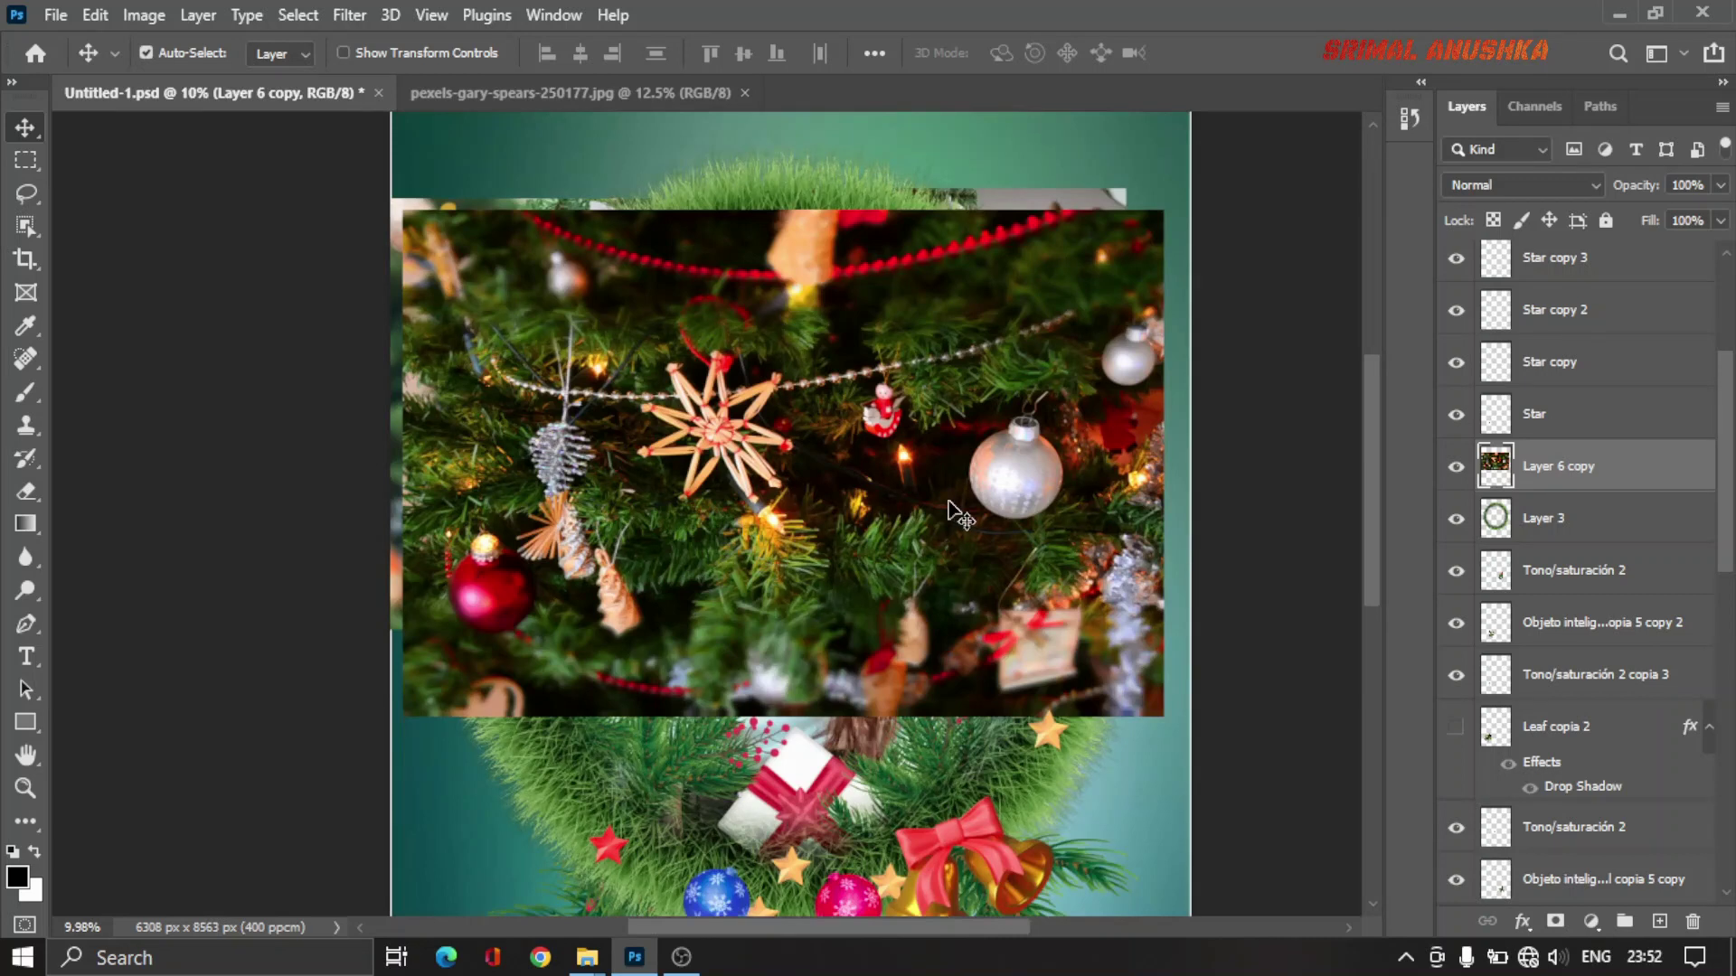
{"action": "left_click", "coordinate": [1503, 491], "text": "alt"}
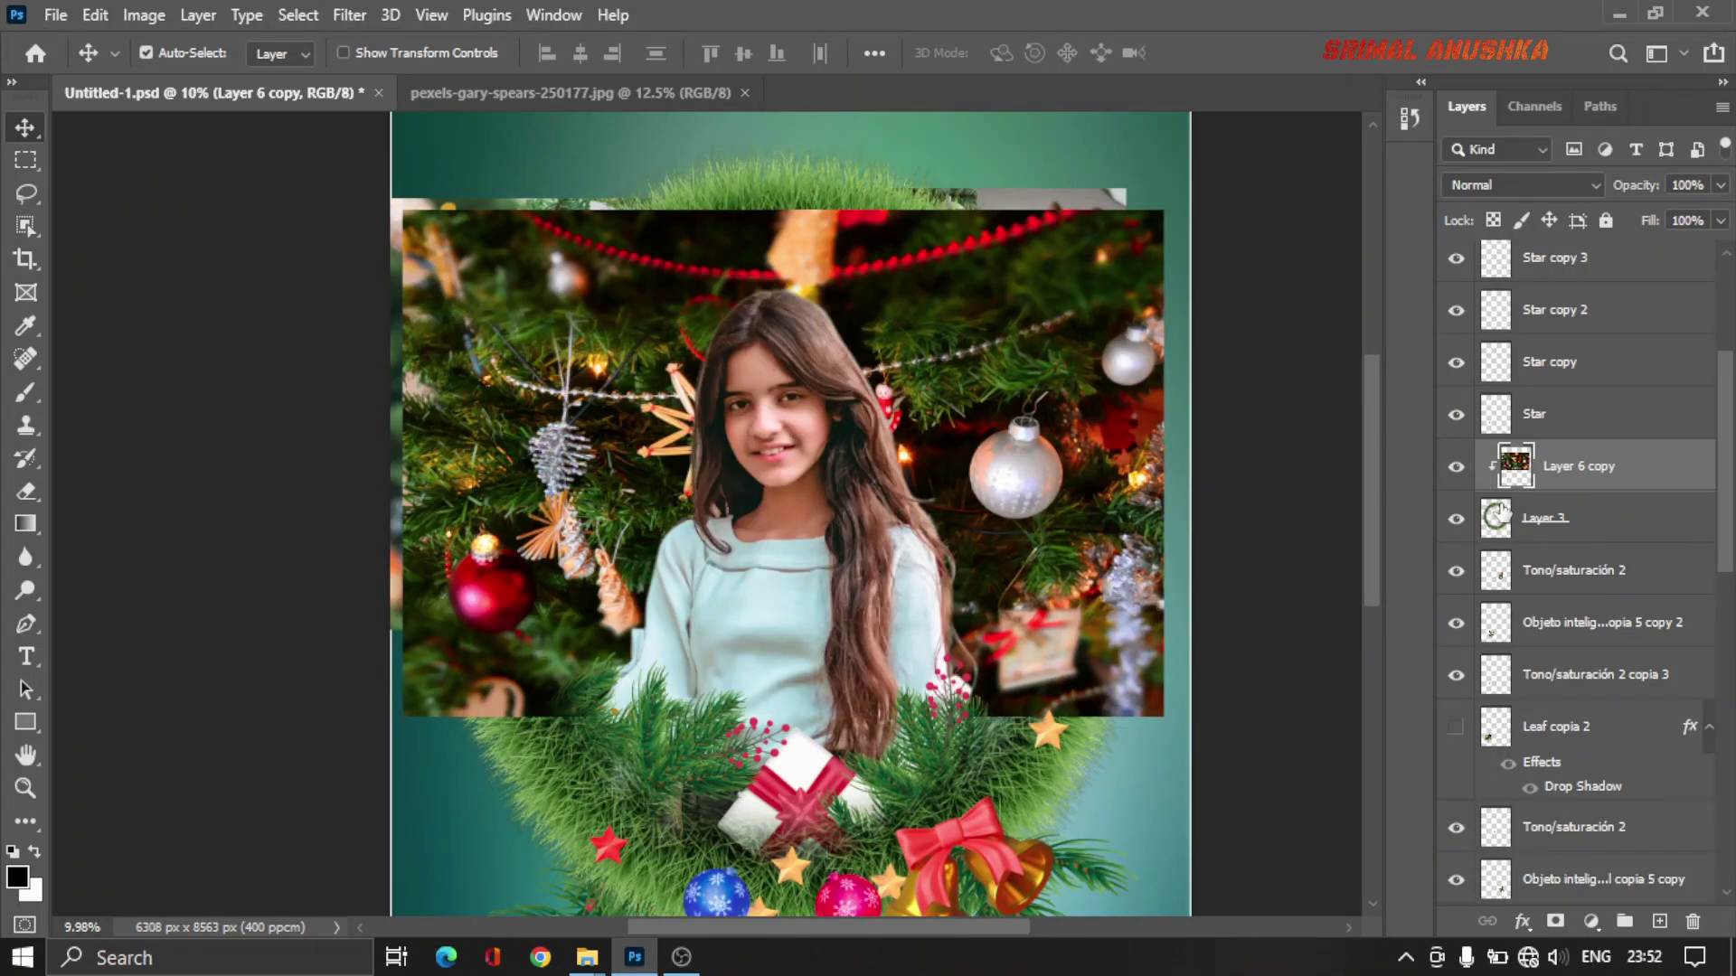
{"action": "left_click", "coordinate": [1062, 257]}
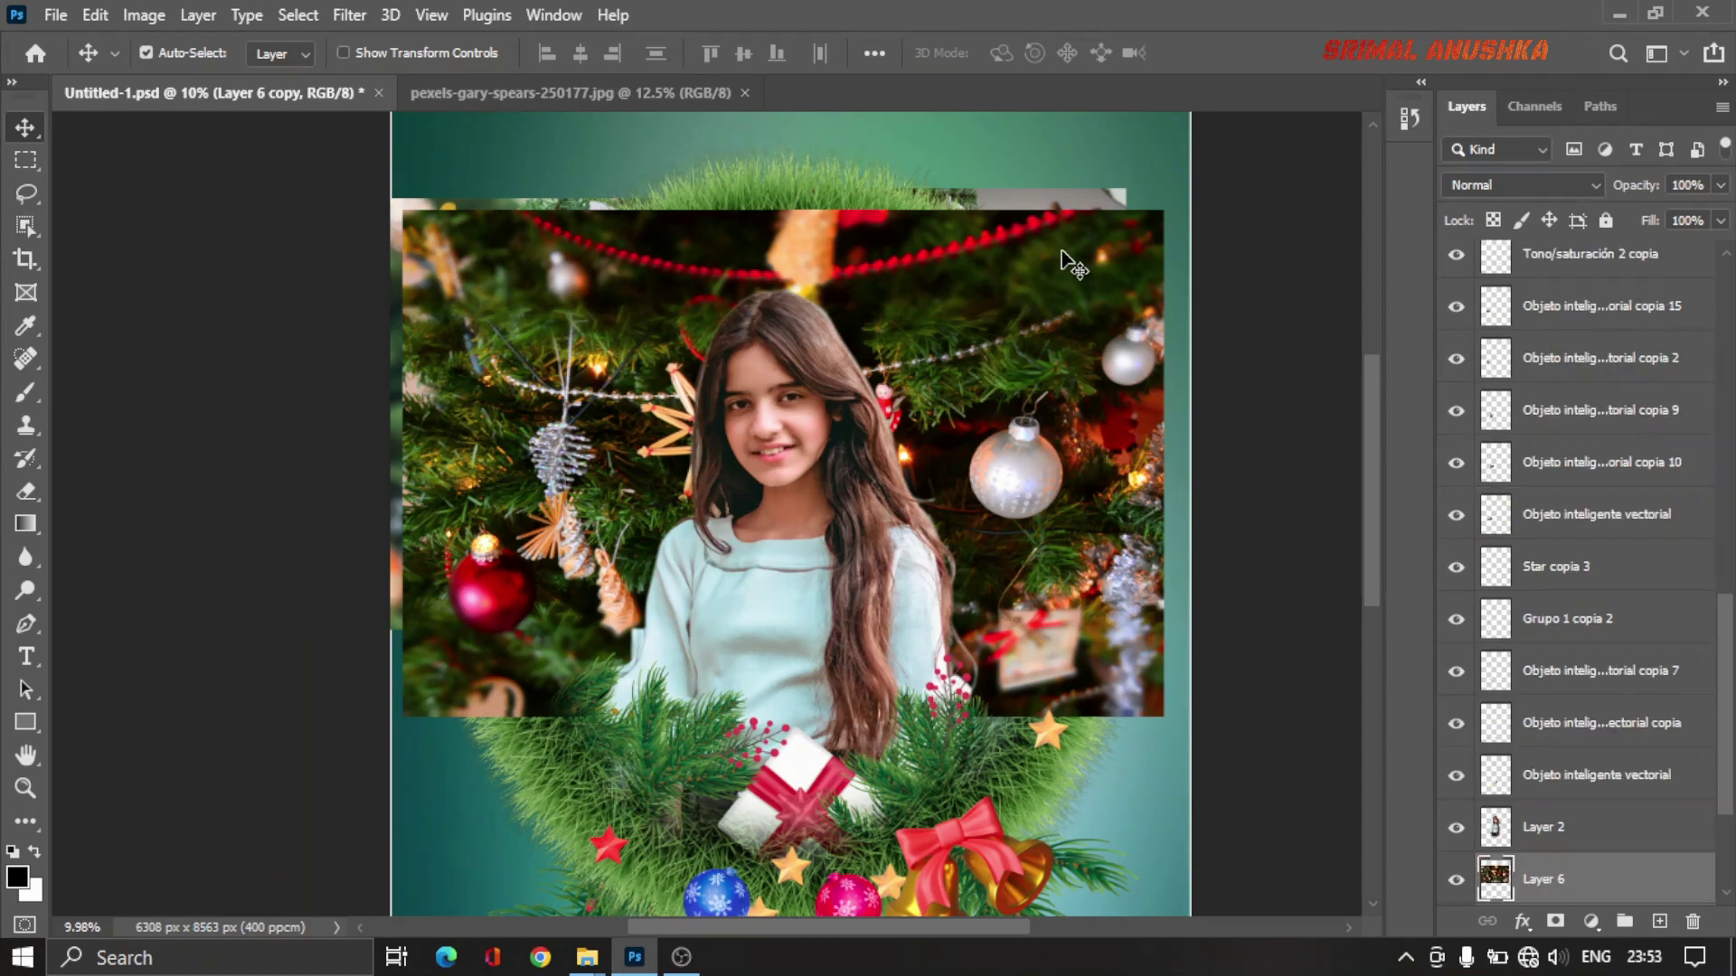
{"action": "left_click", "coordinate": [1456, 881]}
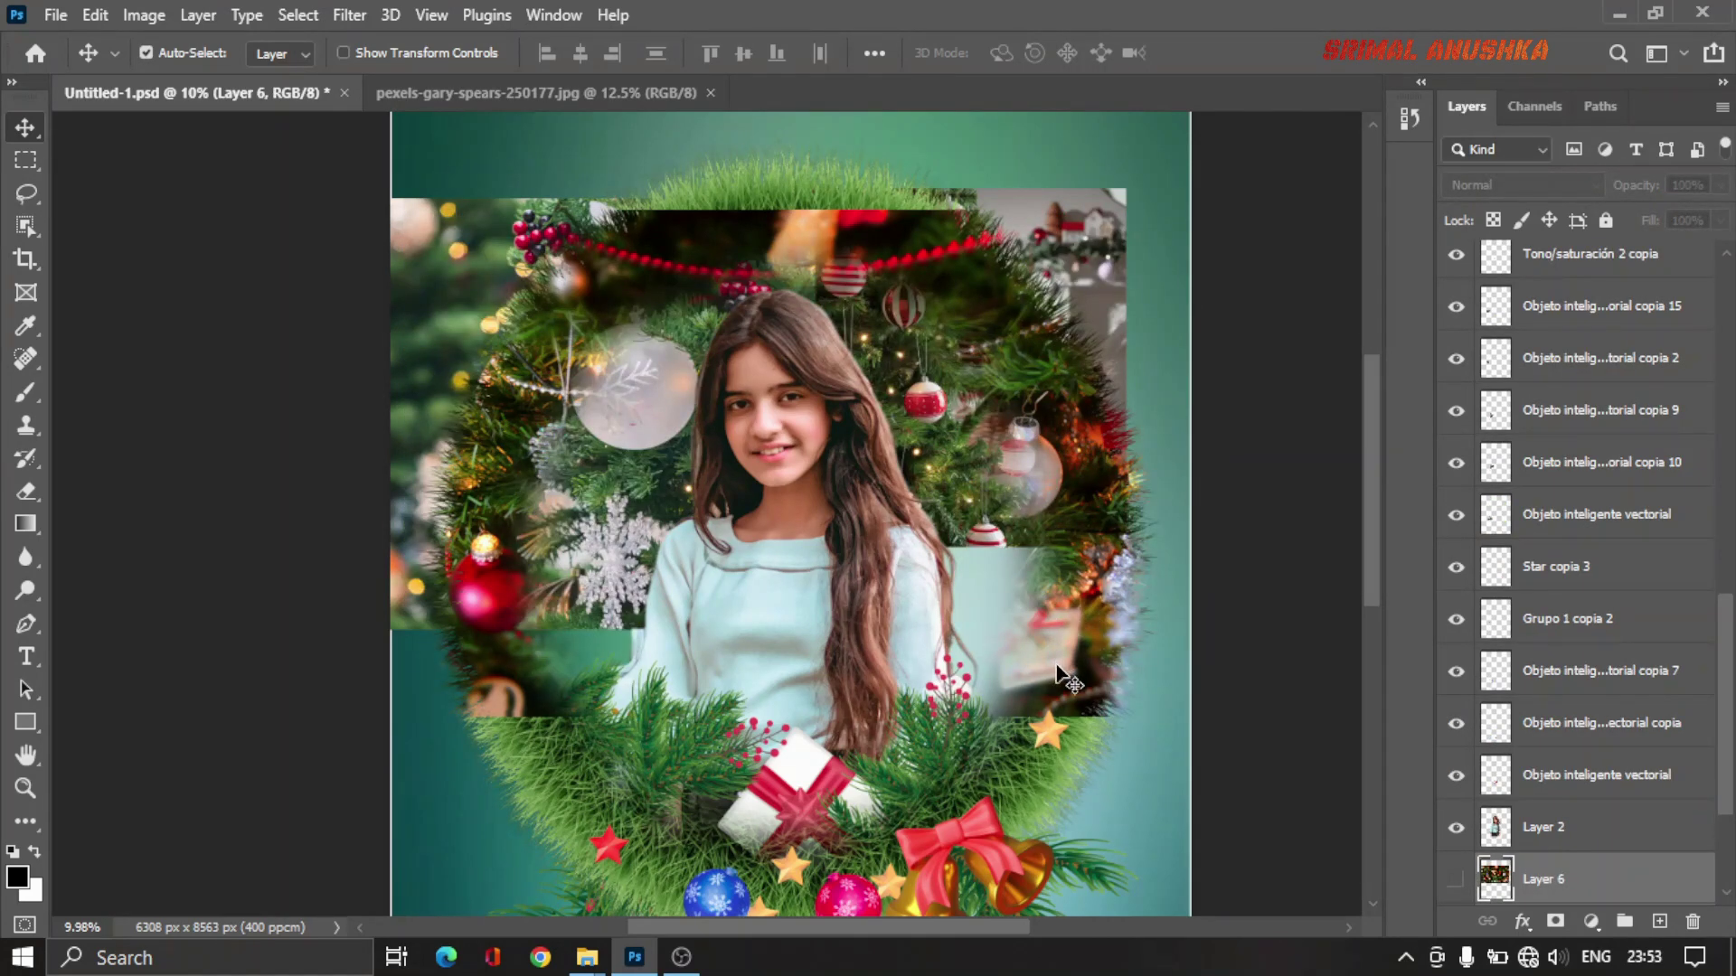
{"action": "left_click_drag", "start_coordinate": [1056, 658], "coordinate": [1061, 670]}
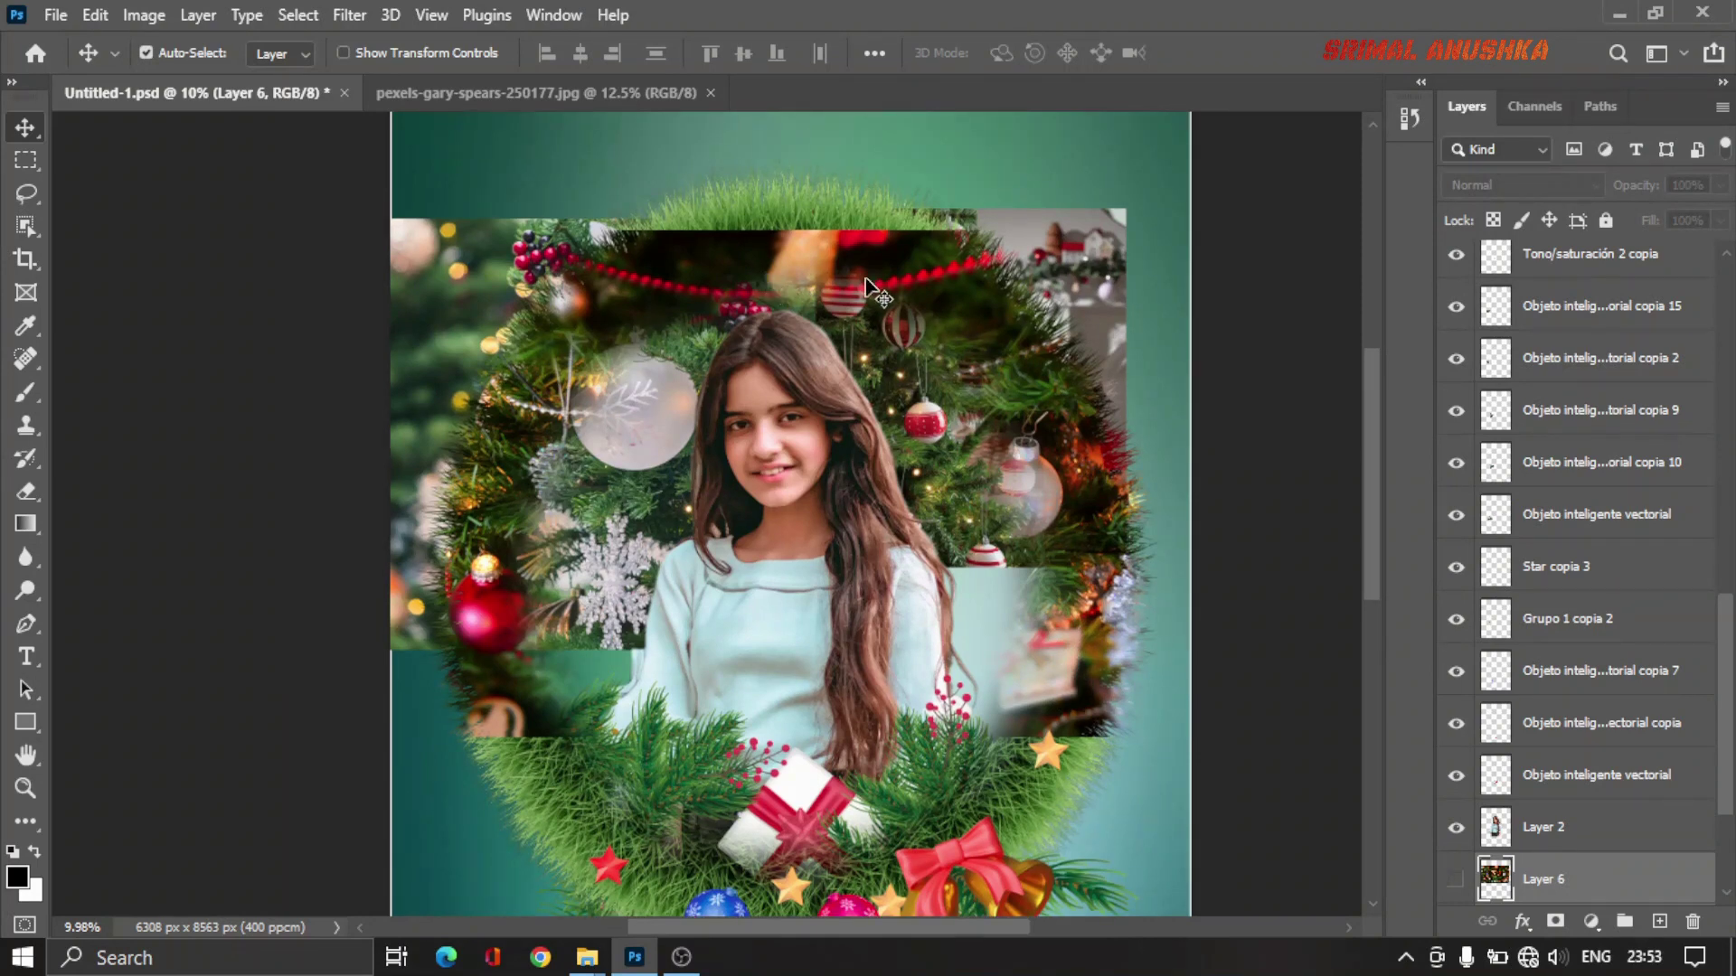
{"action": "key", "text": "ctrl+j"}
{"action": "key", "text": "ctrl+shift+bracketright"}
{"action": "key", "text": "ctrl+alt+g"}
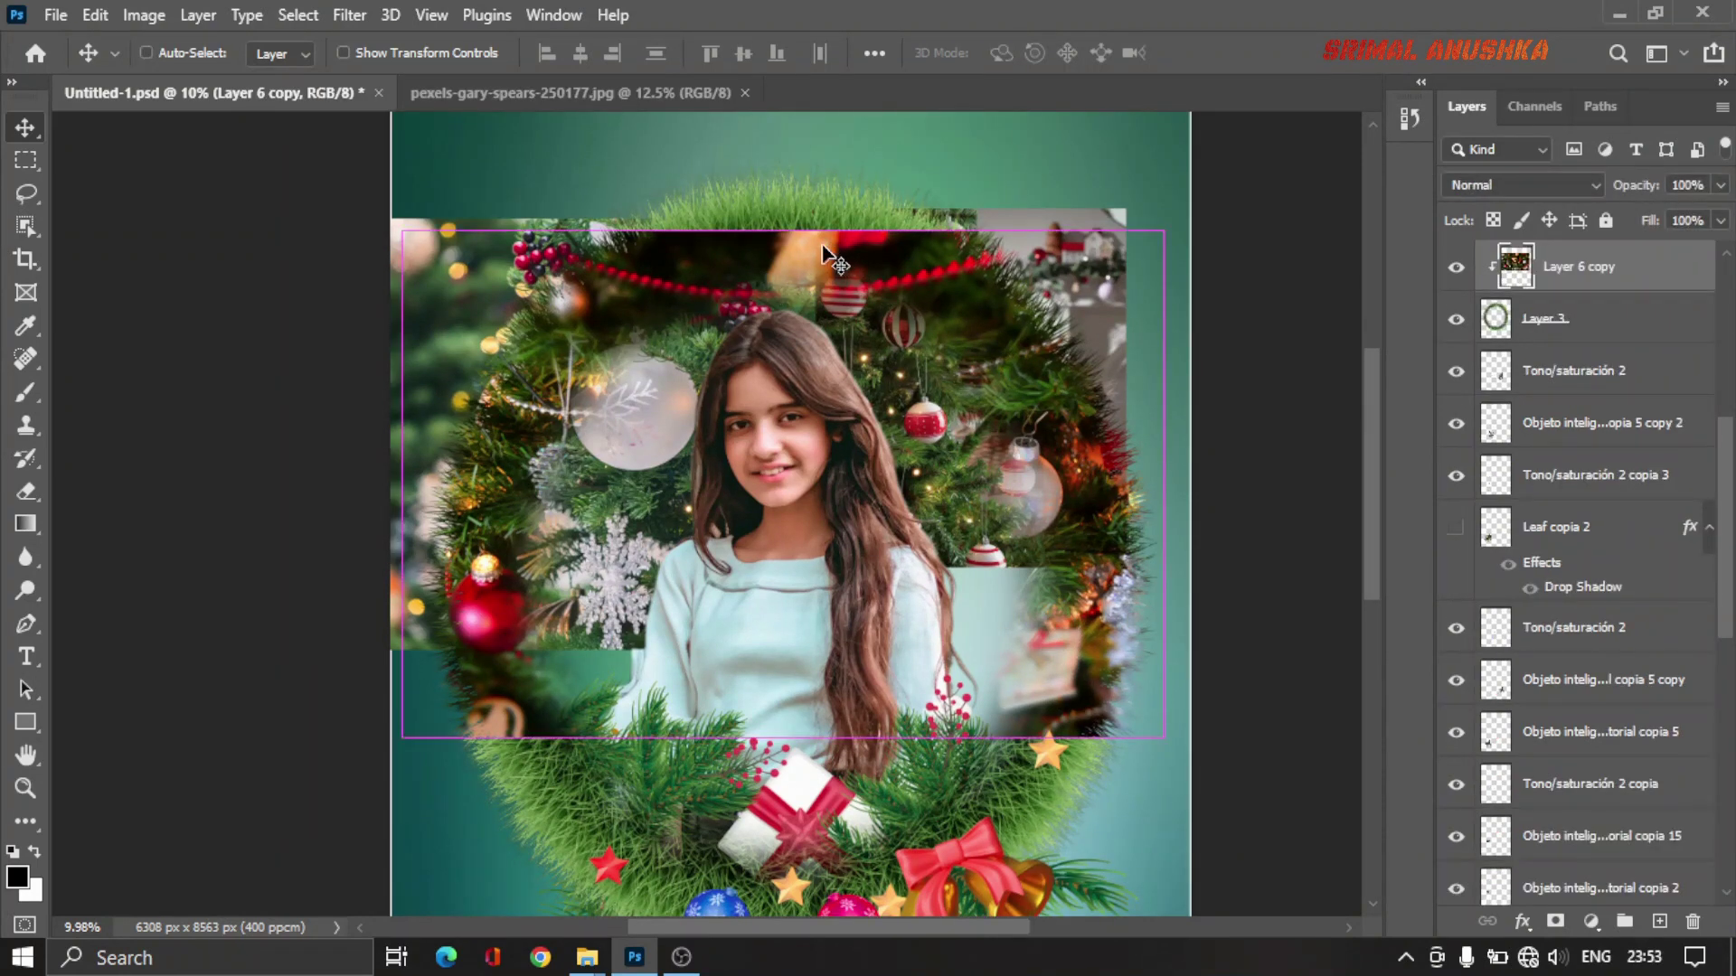
Step: Scale the clipped tree photo to about 140% so it fills the whole ring
{"action": "key", "text": "ctrl+t"}
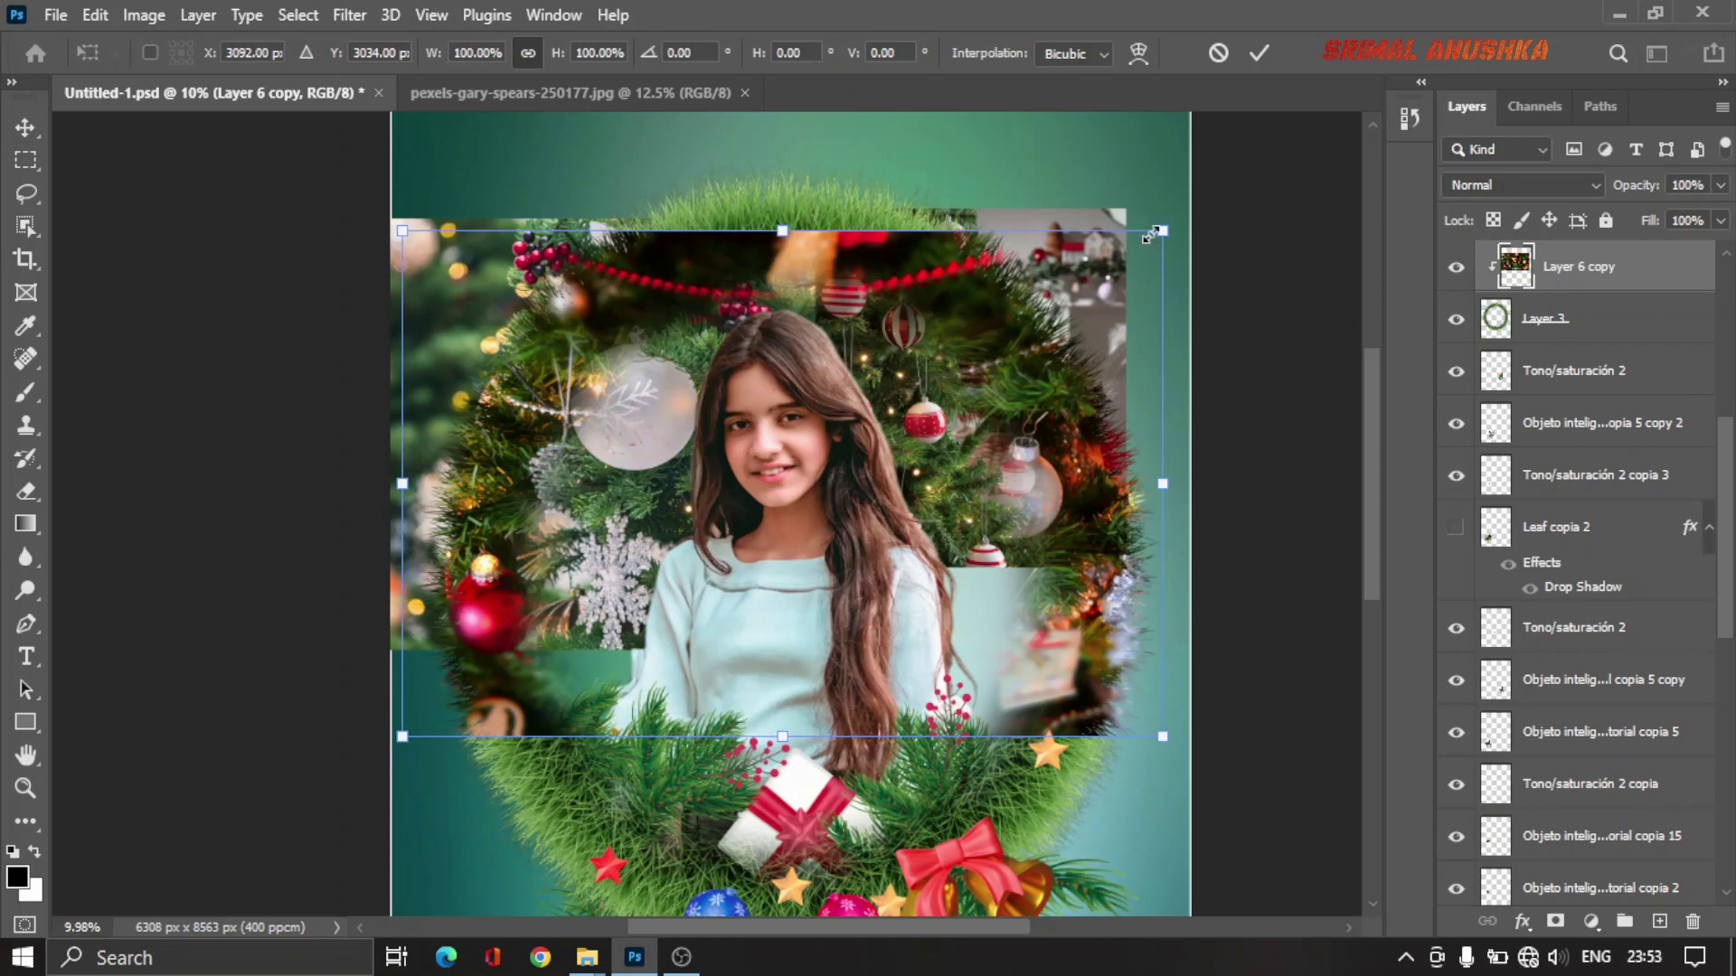
{"action": "left_click_drag", "start_coordinate": [1161, 232], "coordinate": [1298, 138]}
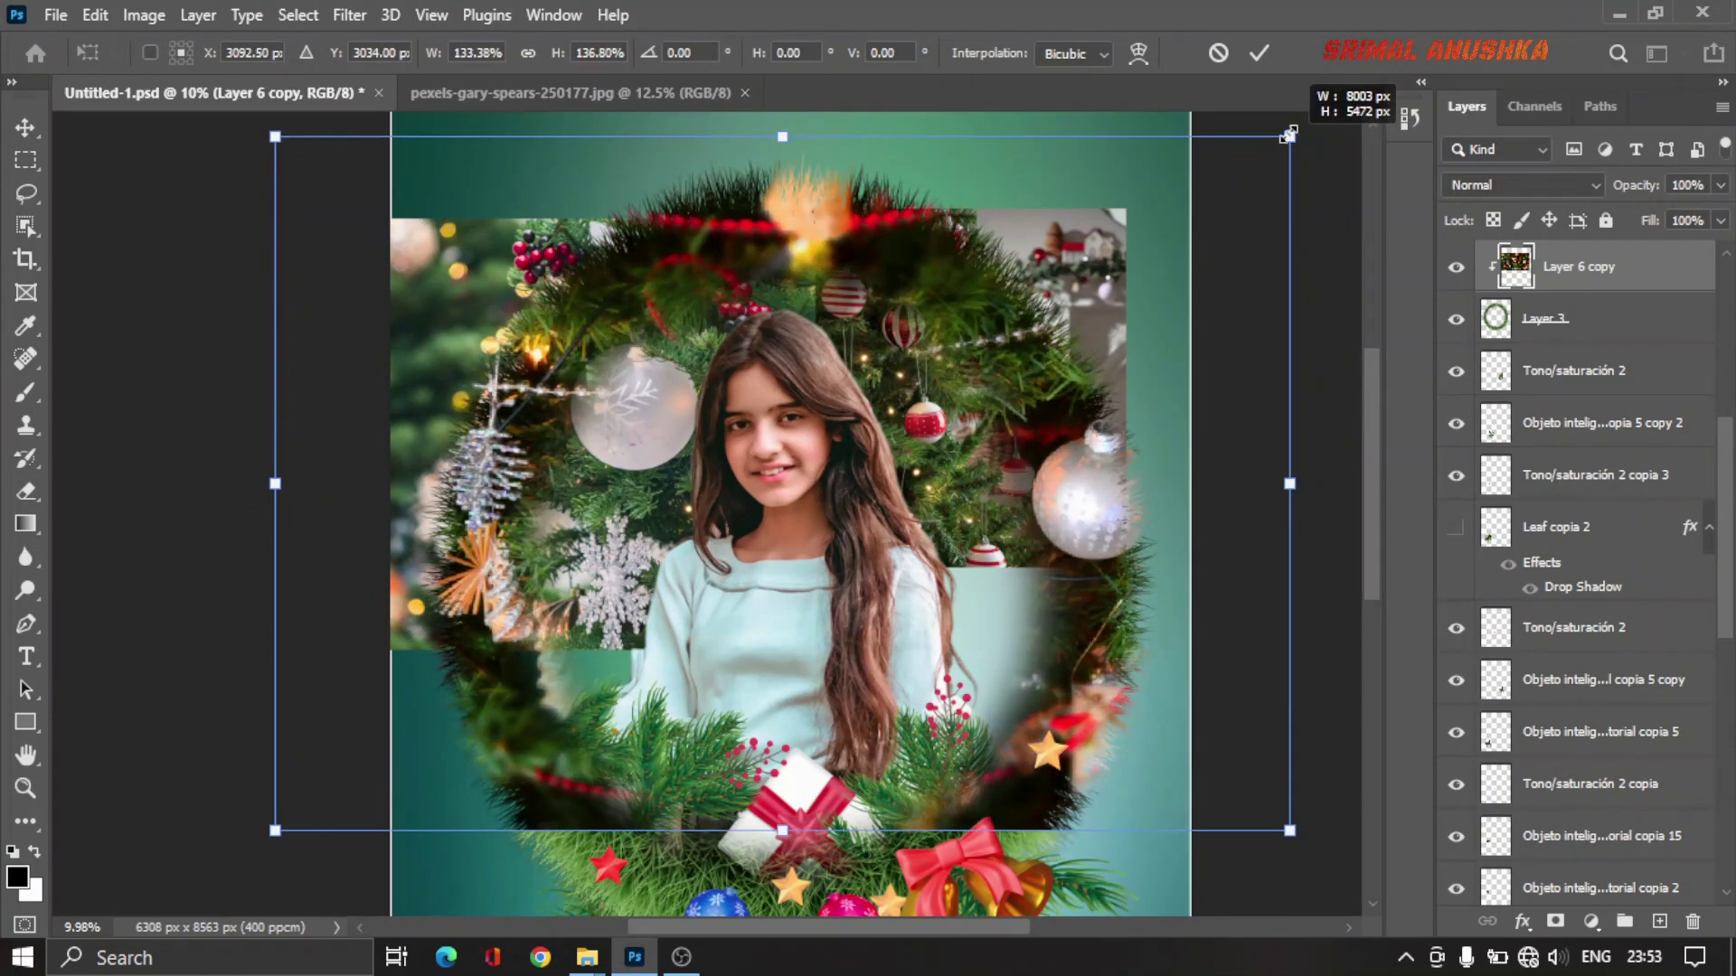
{"action": "left_click_drag", "start_coordinate": [1293, 140], "coordinate": [1293, 115]}
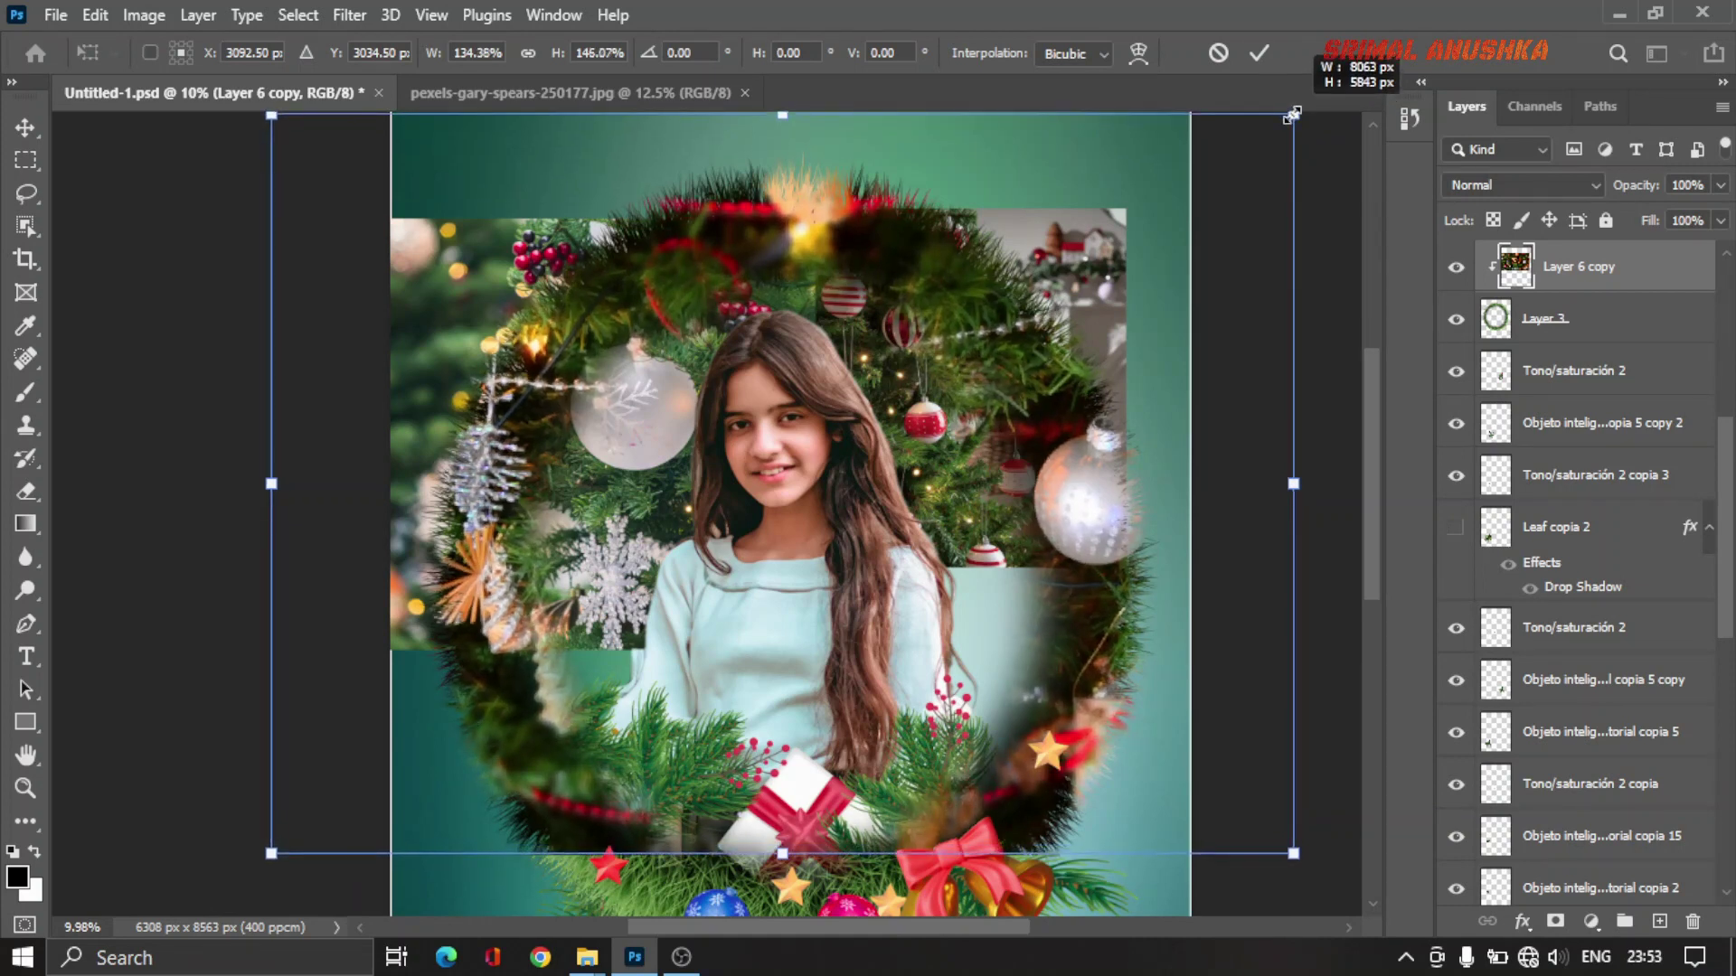
{"action": "key", "text": "Return"}
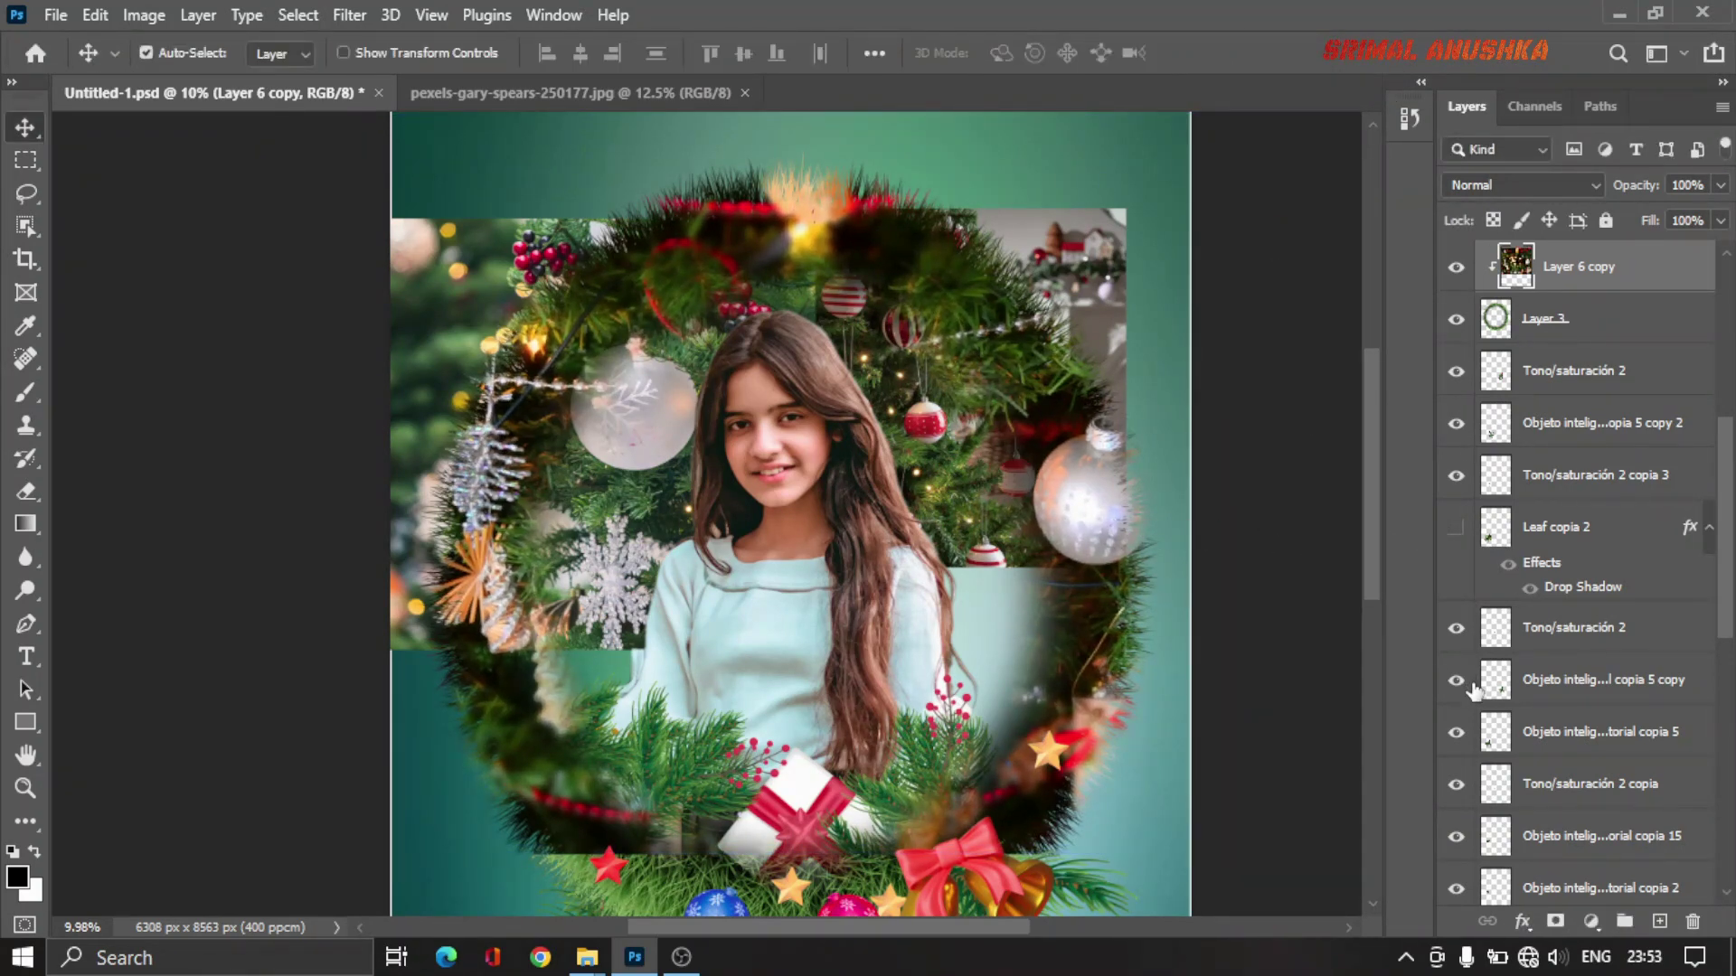
Step: Hide the leftover rectangular tree photos on Layer 5 and Layer 4
{"action": "scroll", "coordinate": [1470, 687], "scroll_direction": "down", "scroll_amount": 3}
{"action": "scroll", "coordinate": [1460, 669], "scroll_direction": "down", "scroll_amount": 5}
{"action": "scroll", "coordinate": [1442, 646], "scroll_direction": "down", "scroll_amount": 5}
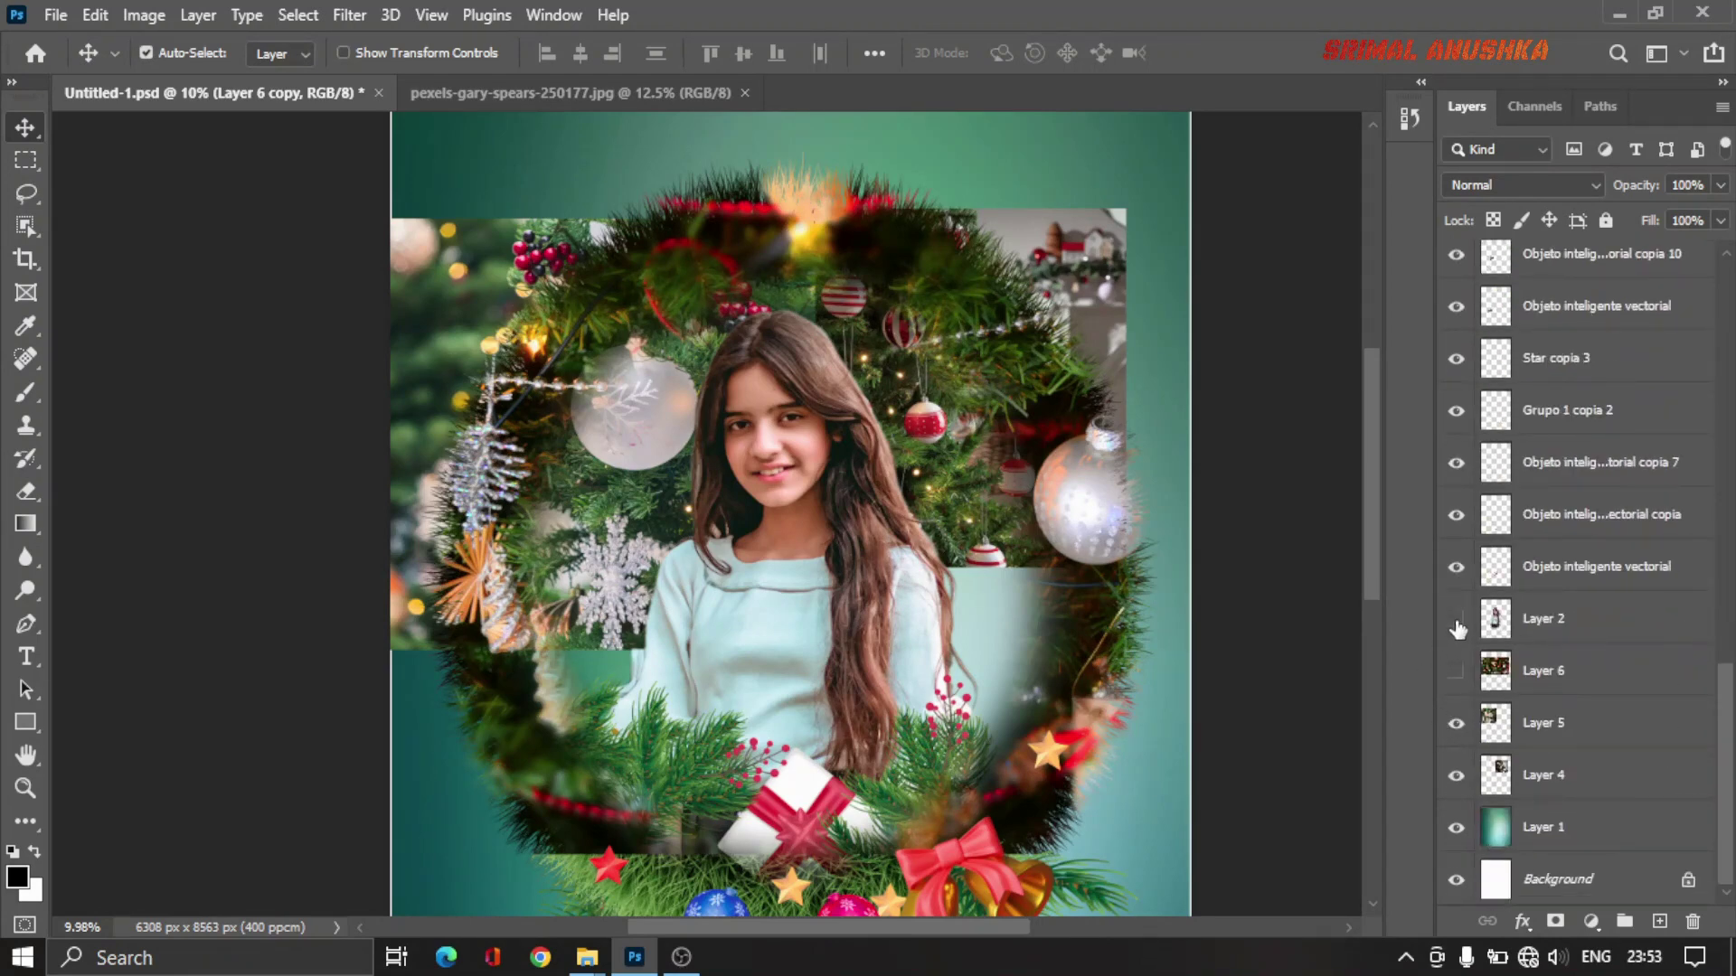
{"action": "left_click", "coordinate": [1457, 620]}
{"action": "left_click", "coordinate": [1457, 724]}
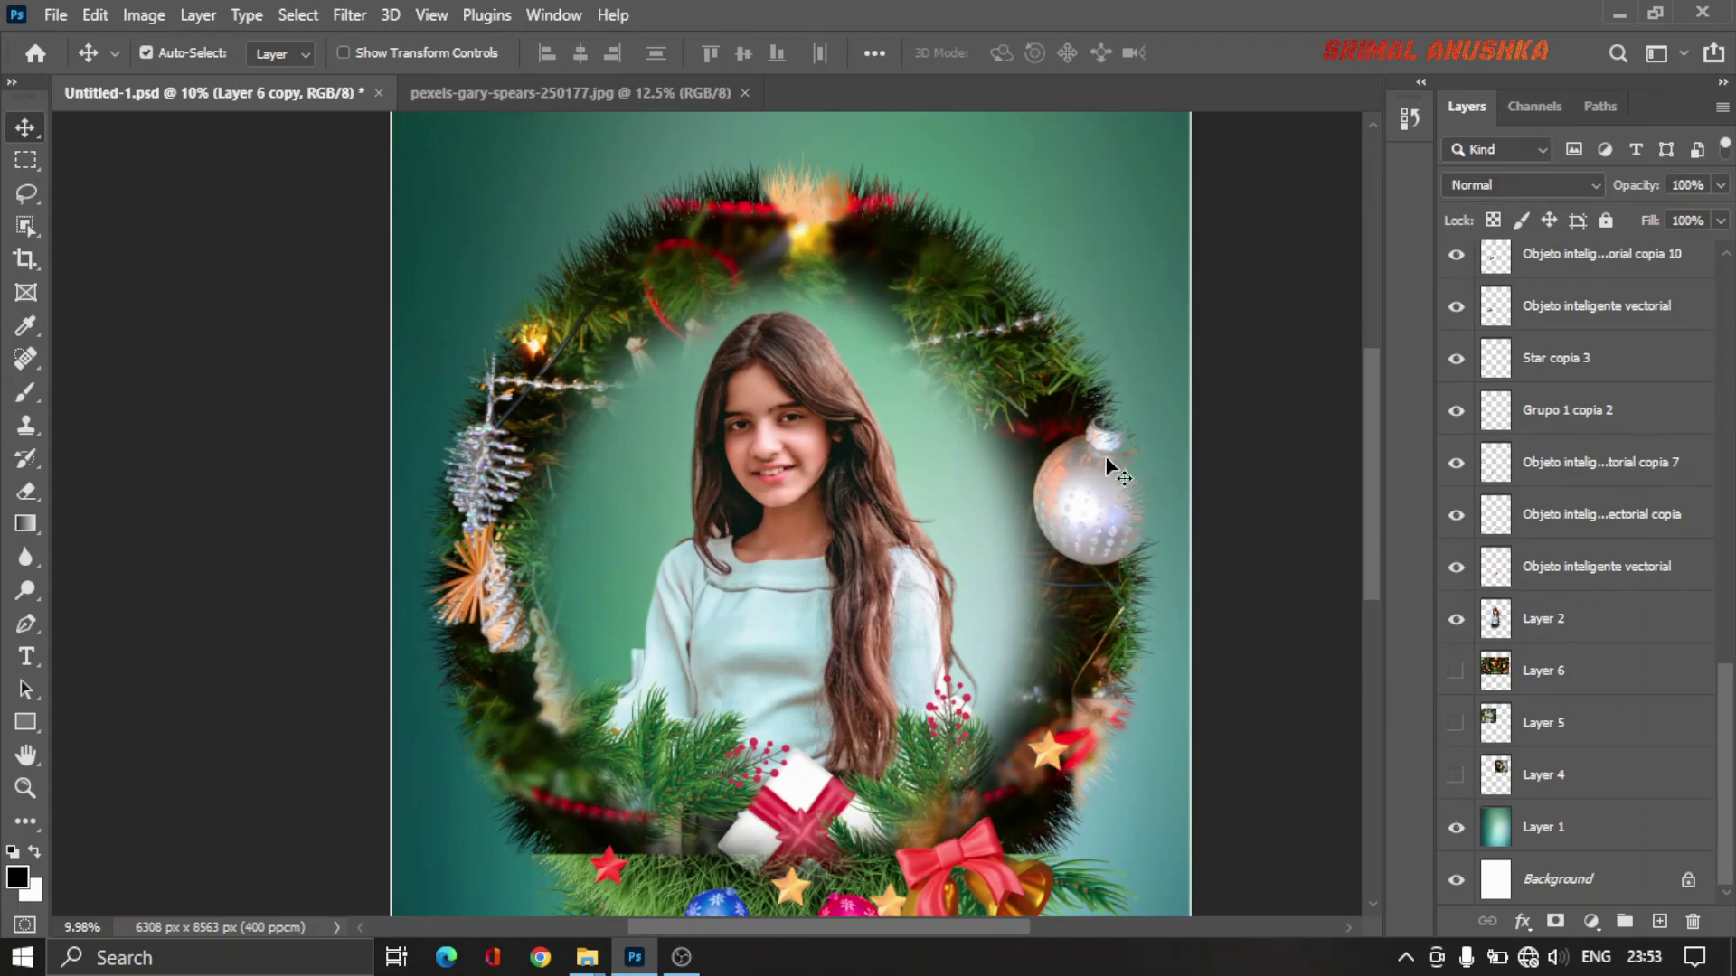
{"action": "scroll", "coordinate": [1107, 463], "scroll_direction": "down", "scroll_amount": 1}
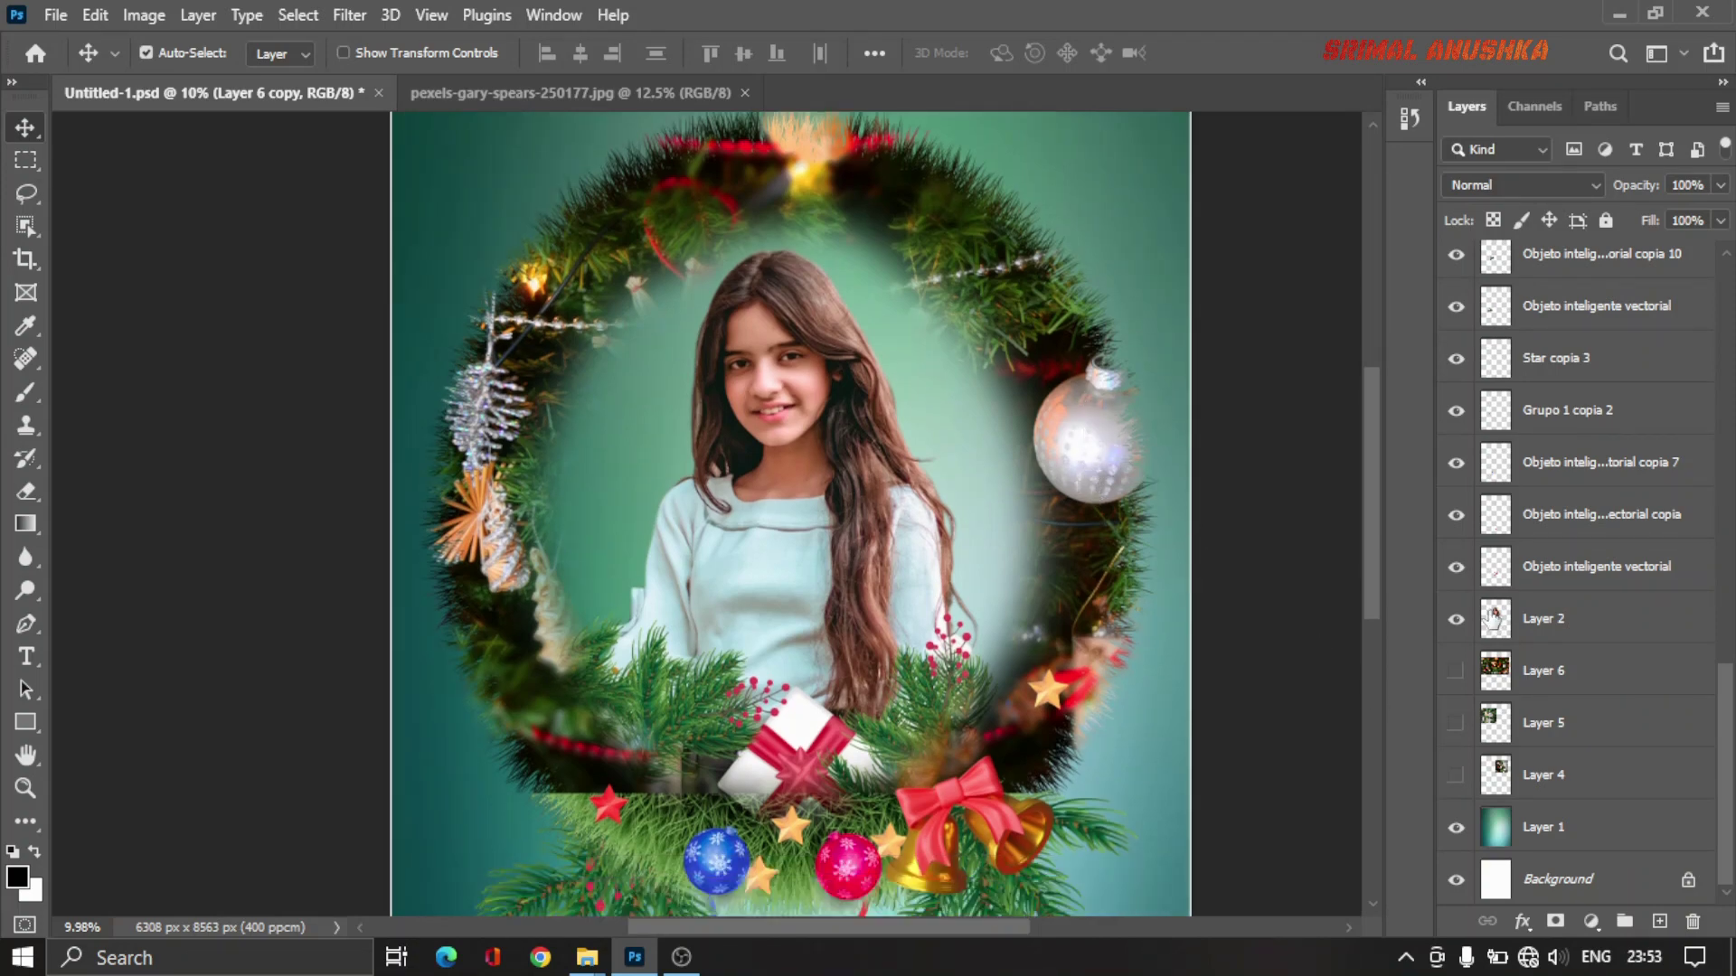
{"action": "scroll", "coordinate": [1492, 618], "scroll_direction": "up", "scroll_amount": 5}
{"action": "scroll", "coordinate": [1546, 620], "scroll_direction": "up", "scroll_amount": 5}
{"action": "scroll", "coordinate": [1550, 669], "scroll_direction": "up", "scroll_amount": 5}
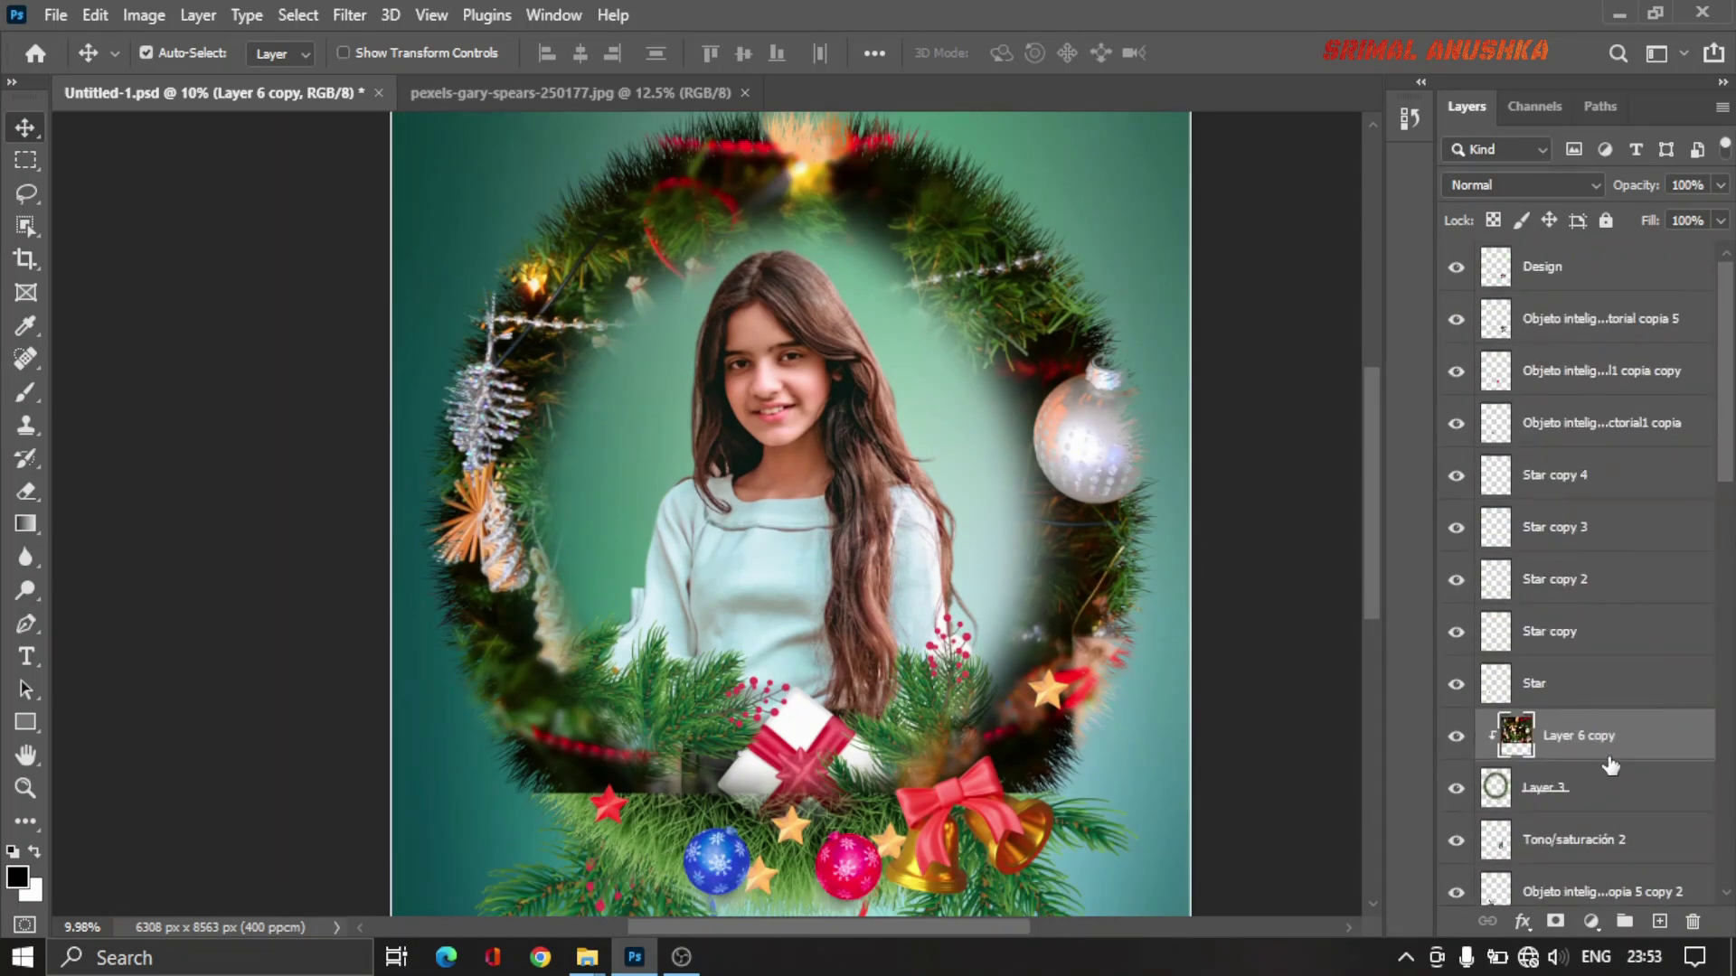
Step: Shift the clipped tree photo right and up within the wreath ring
{"action": "left_click_drag", "start_coordinate": [1092, 452], "coordinate": [1190, 432]}
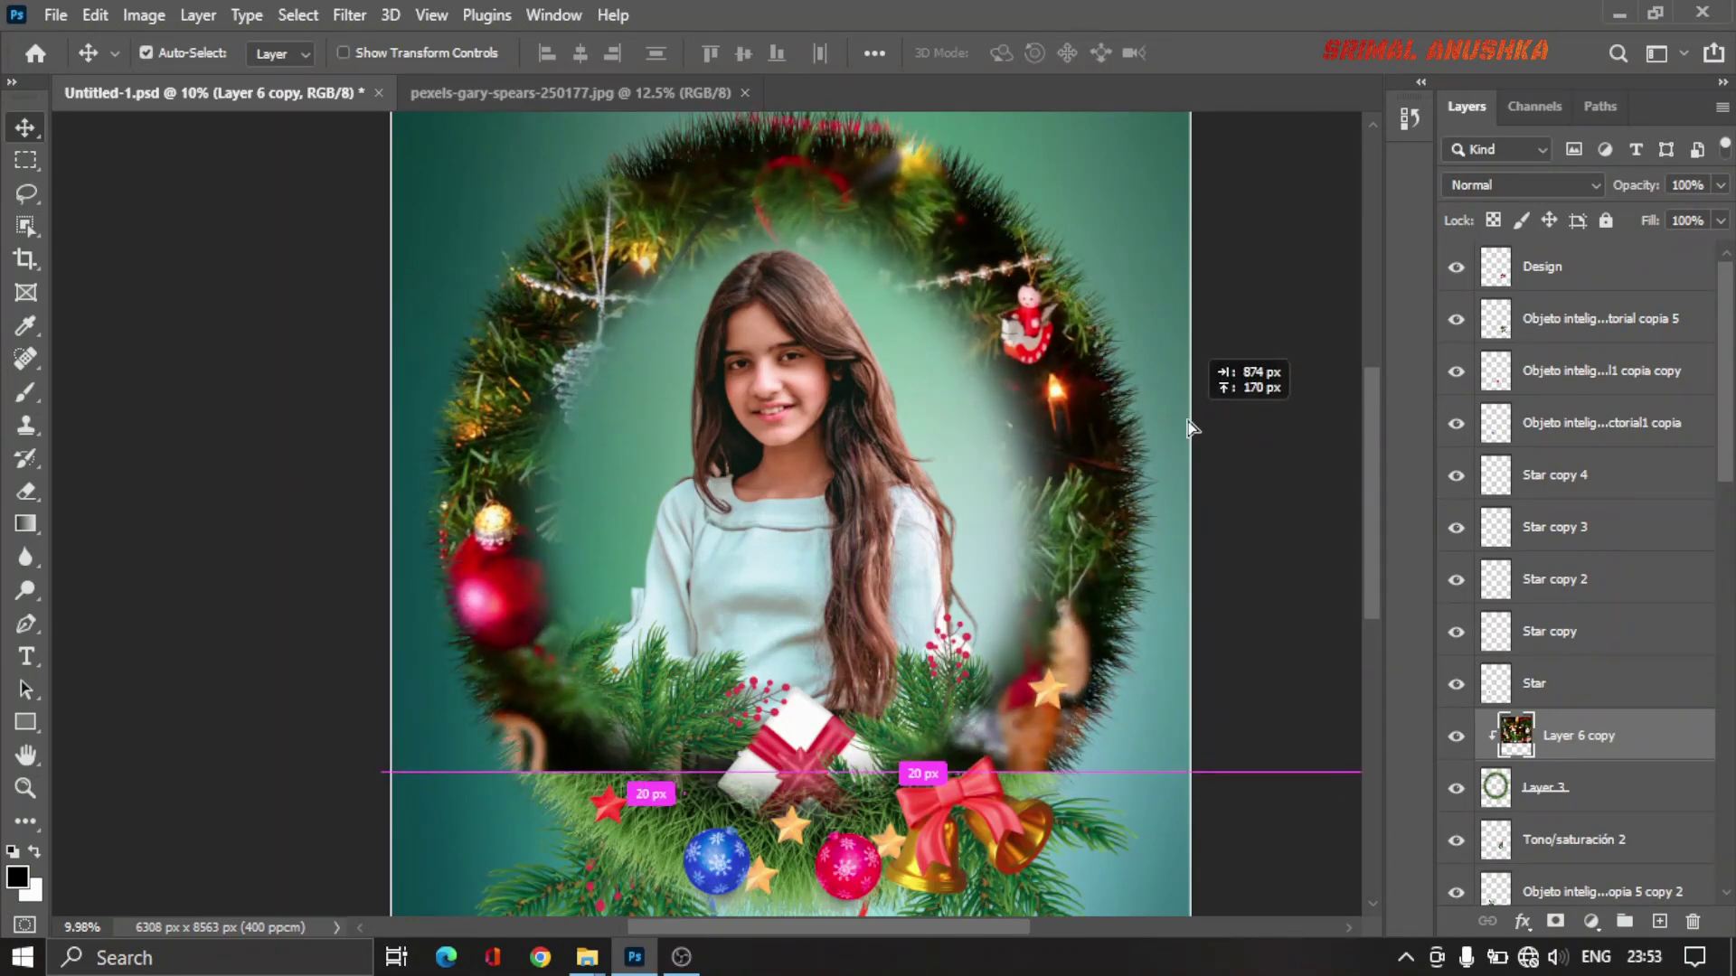
{"action": "left_click_drag", "start_coordinate": [1190, 432], "coordinate": [1186, 419]}
{"action": "scroll", "coordinate": [1040, 506], "scroll_direction": "down", "scroll_amount": 2}
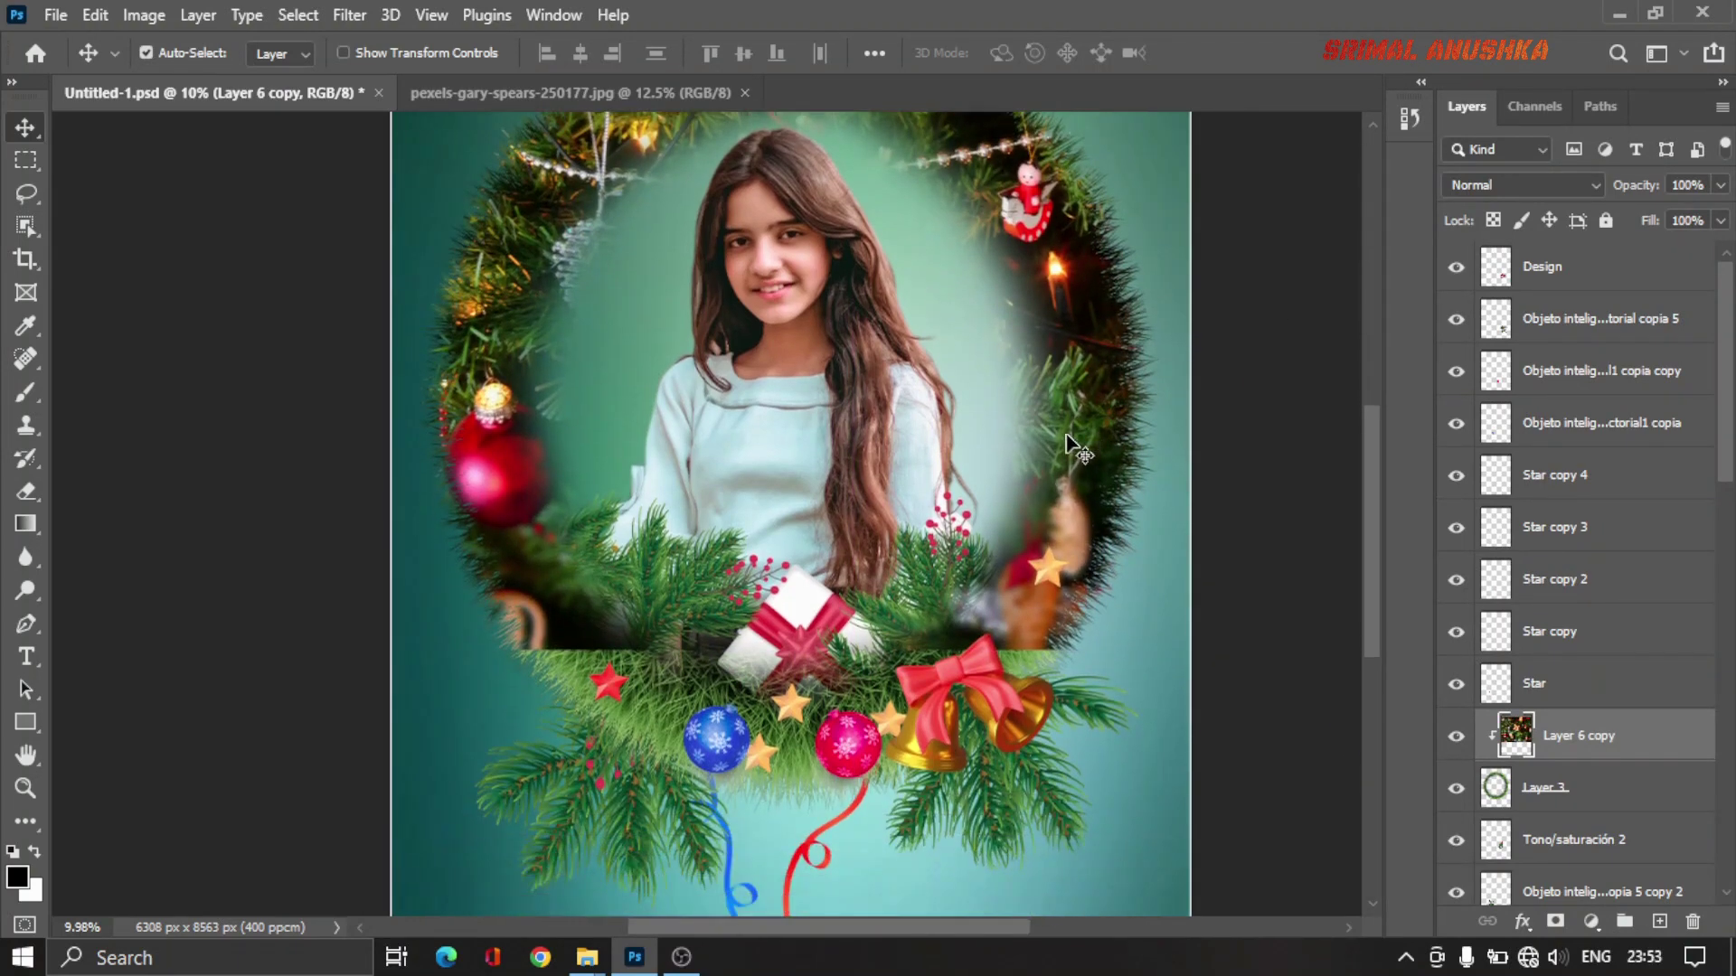
{"action": "scroll", "coordinate": [814, 633], "scroll_direction": "up", "scroll_amount": 2}
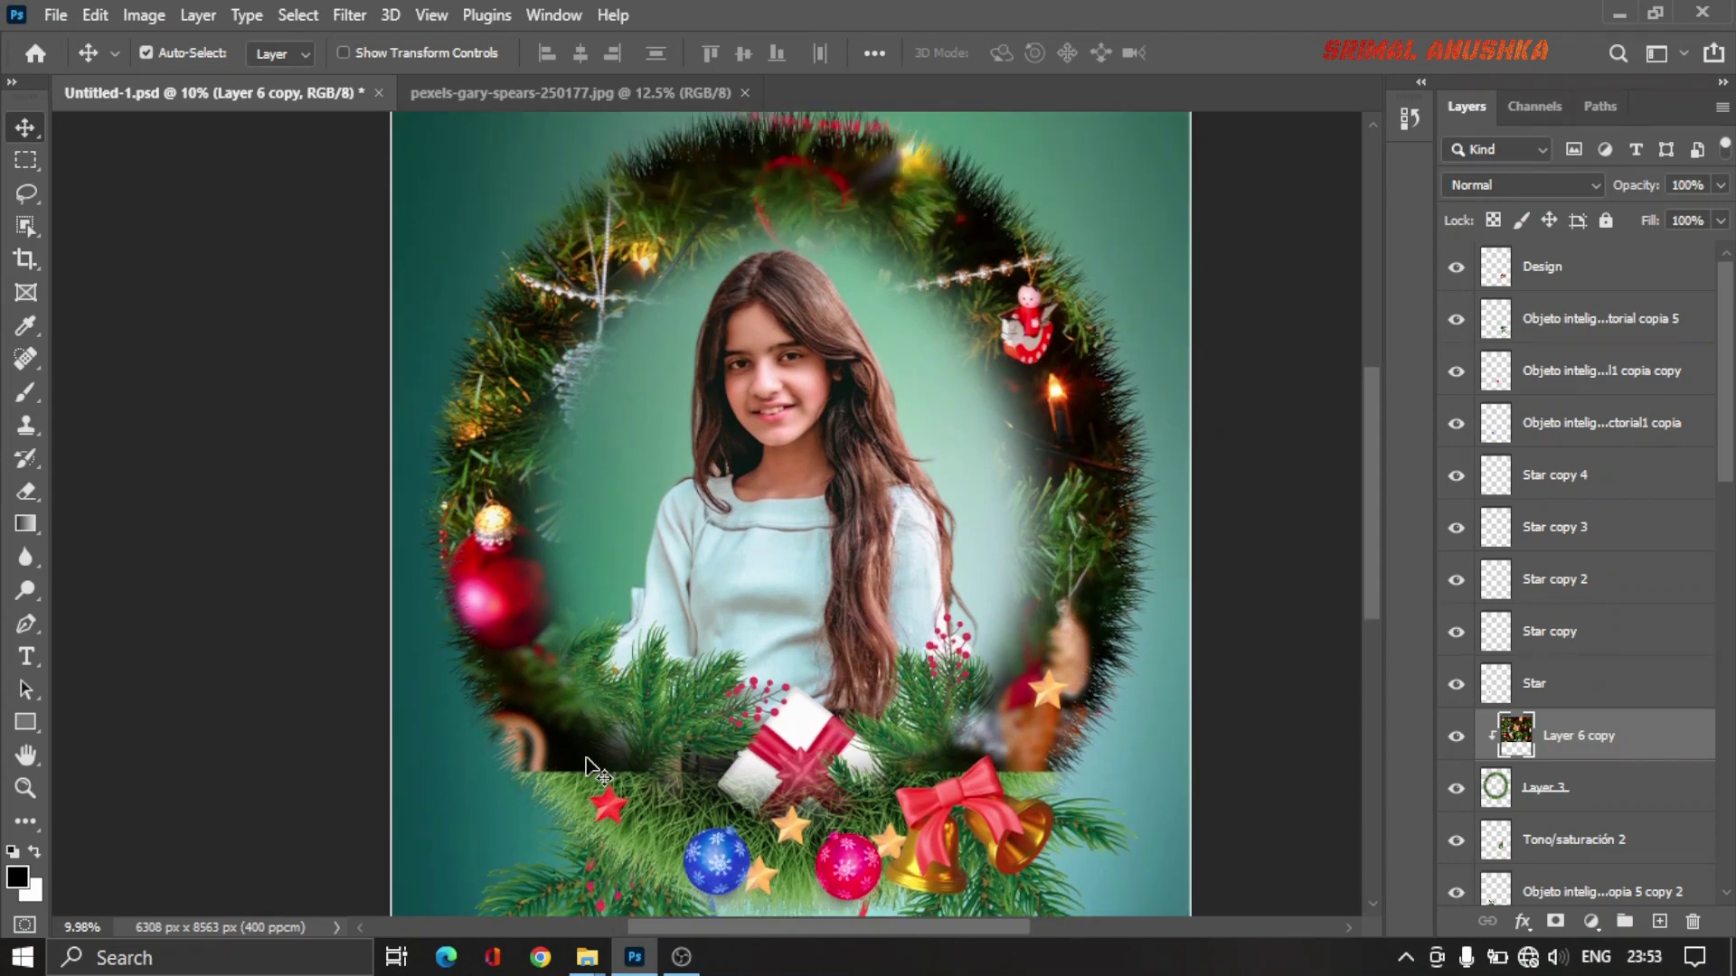
{"action": "key", "text": "e"}
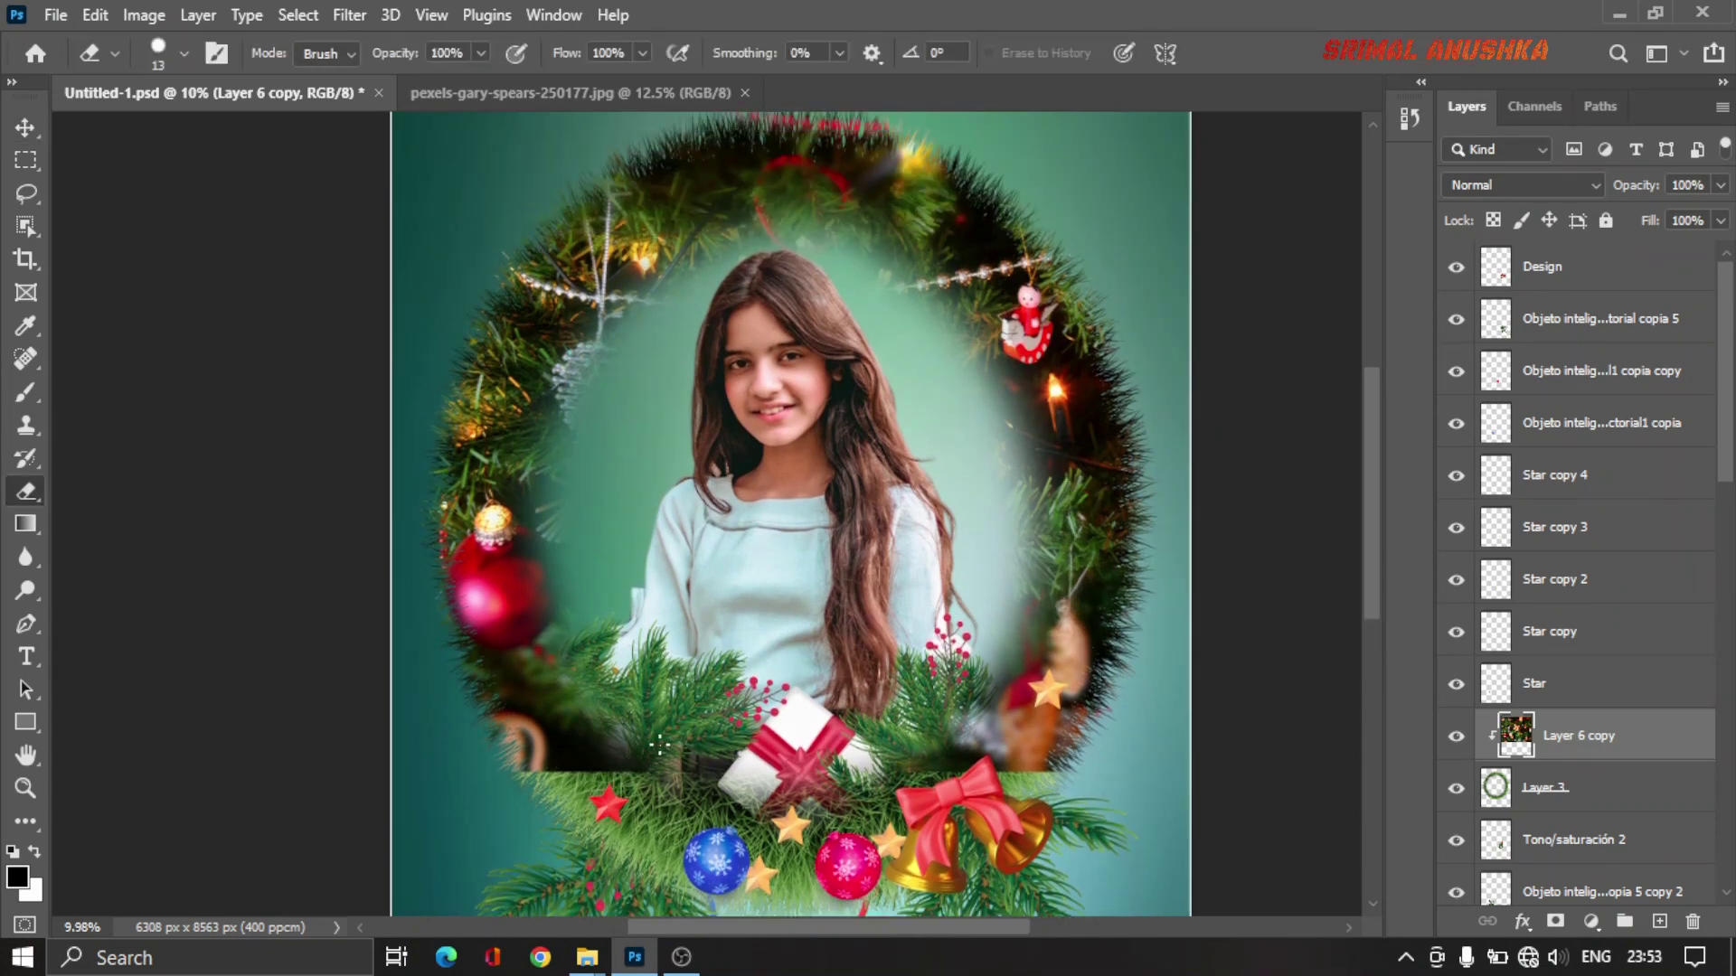
Step: Erase the tree photo's hard lower edge with an 1100 px, 0% hardness eraser
{"action": "key", "text": "bracketright"}
{"action": "key", "text": "bracketright"}
{"action": "key", "text": "bracketright"}
{"action": "key", "text": "bracketright"}
{"action": "key", "text": "bracketright"}
{"action": "key", "text": "bracketright"}
{"action": "key", "text": "bracketright"}
{"action": "key", "text": "bracketright"}
{"action": "key", "text": "bracketright"}
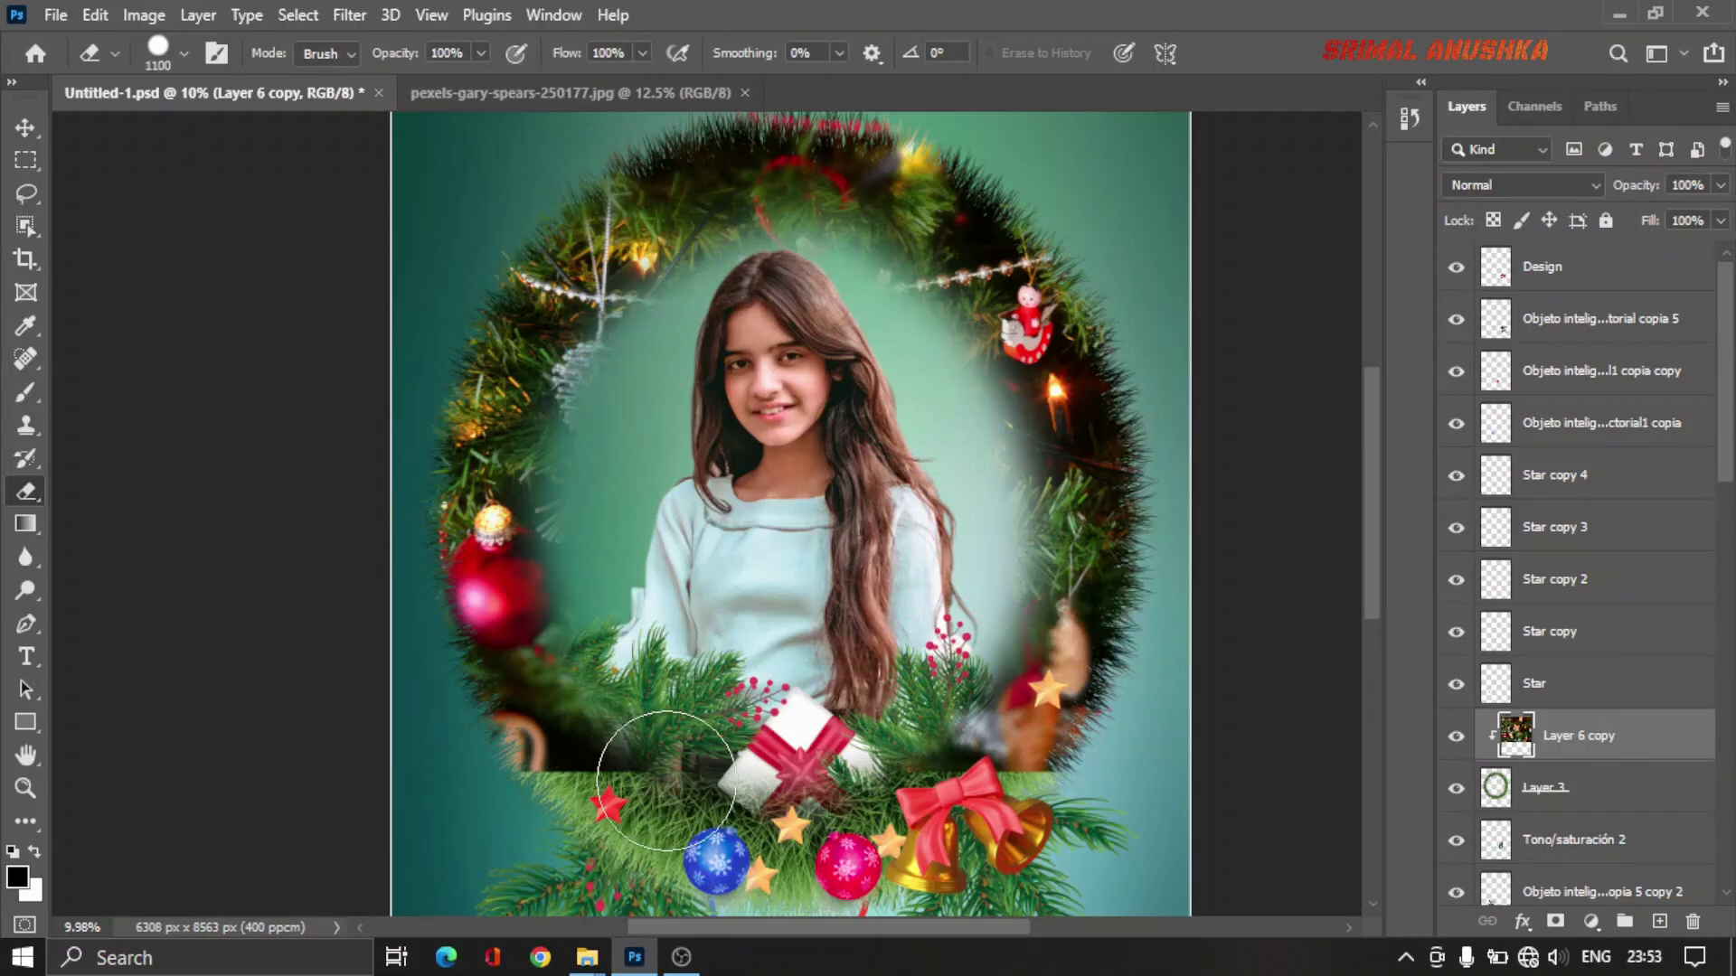
{"action": "key", "text": "bracketright"}
{"action": "key", "text": "bracketright"}
{"action": "key", "text": "bracketright"}
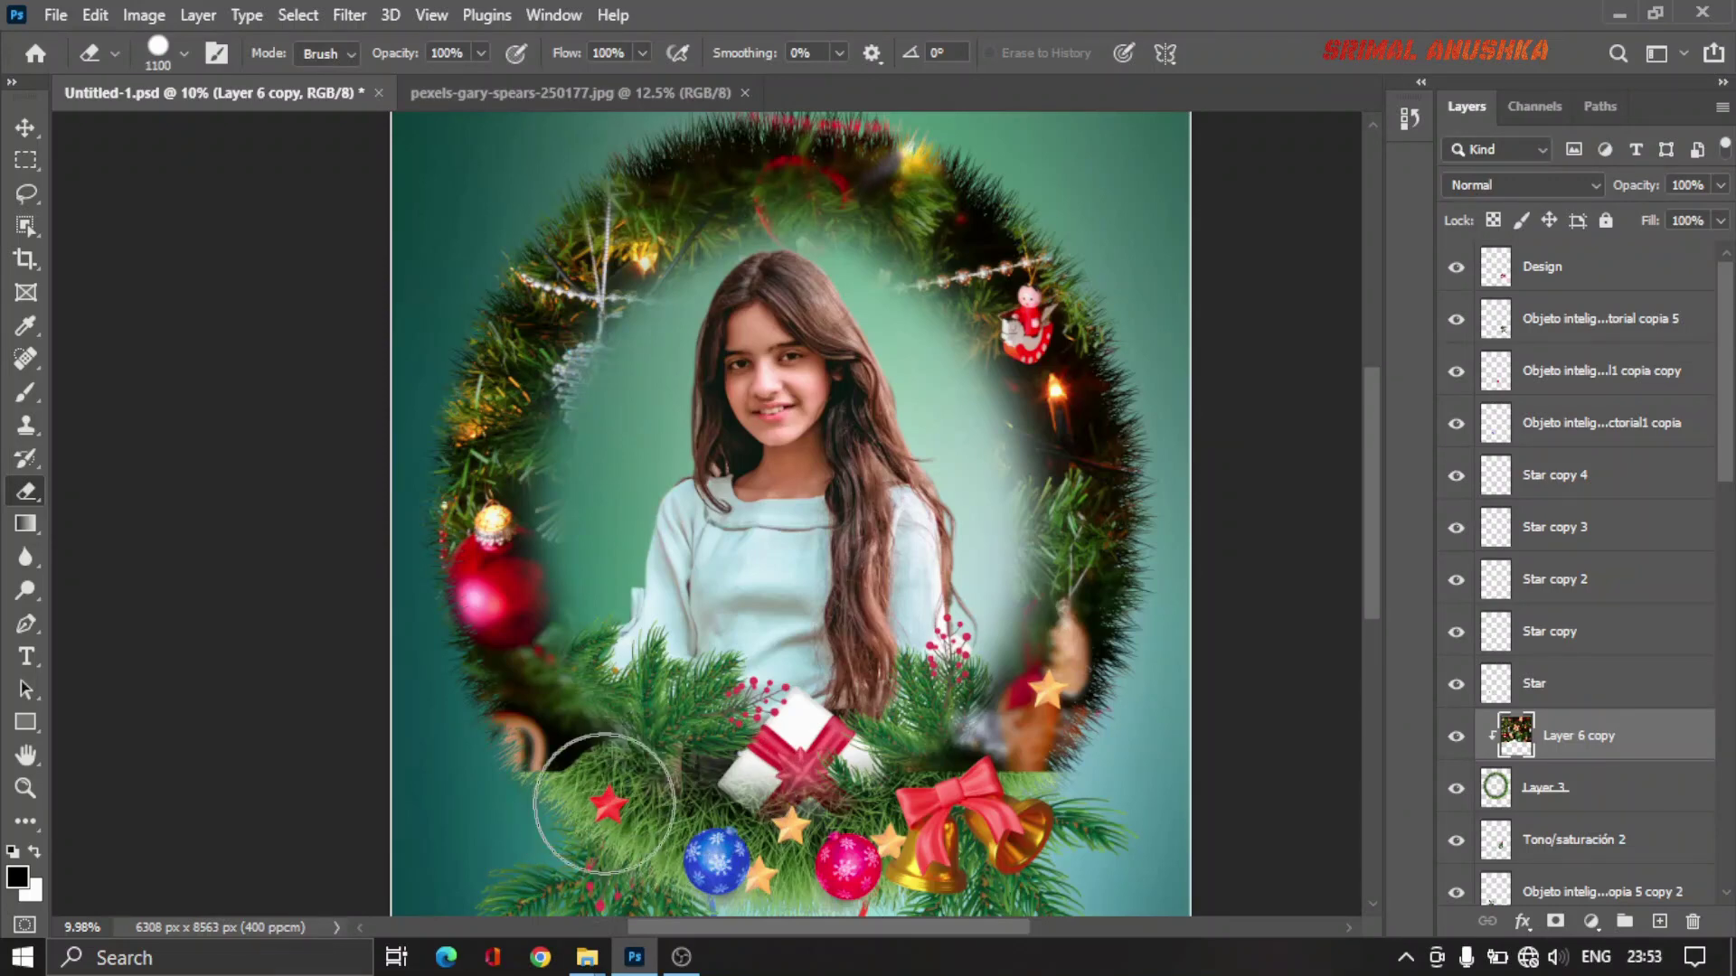
{"action": "right_click", "coordinate": [696, 760]}
{"action": "left_click", "coordinate": [818, 592]}
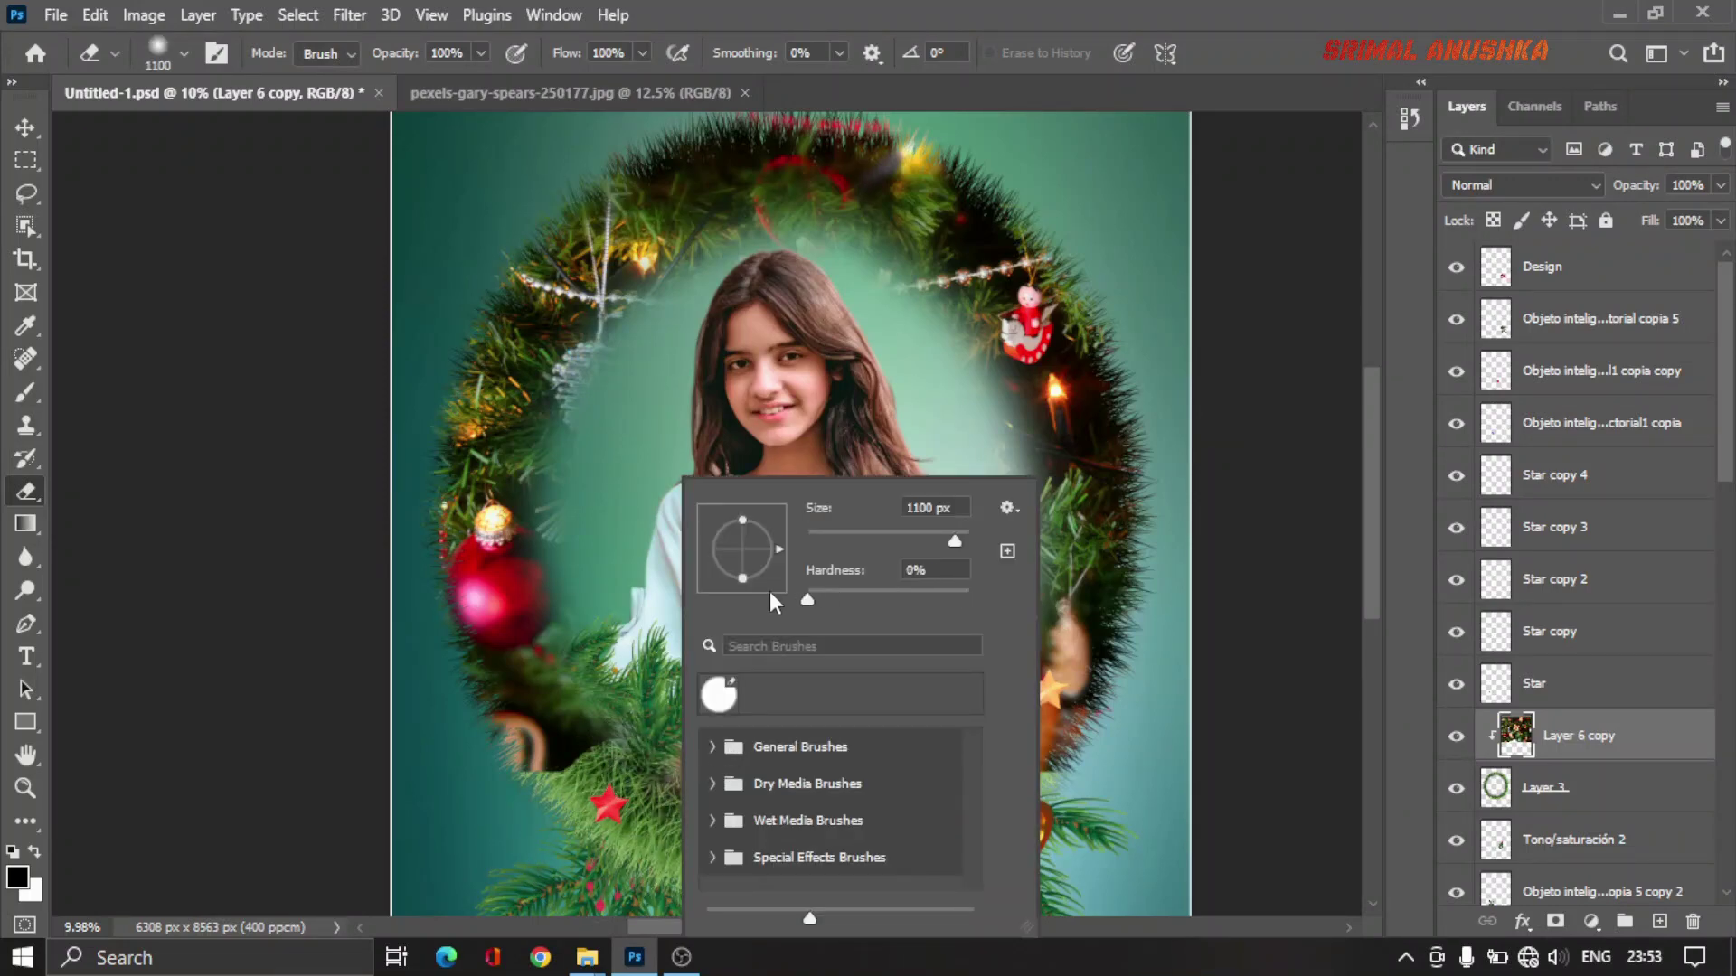
{"action": "key", "text": "Return"}
{"action": "left_click_drag", "start_coordinate": [561, 812], "coordinate": [529, 778]}
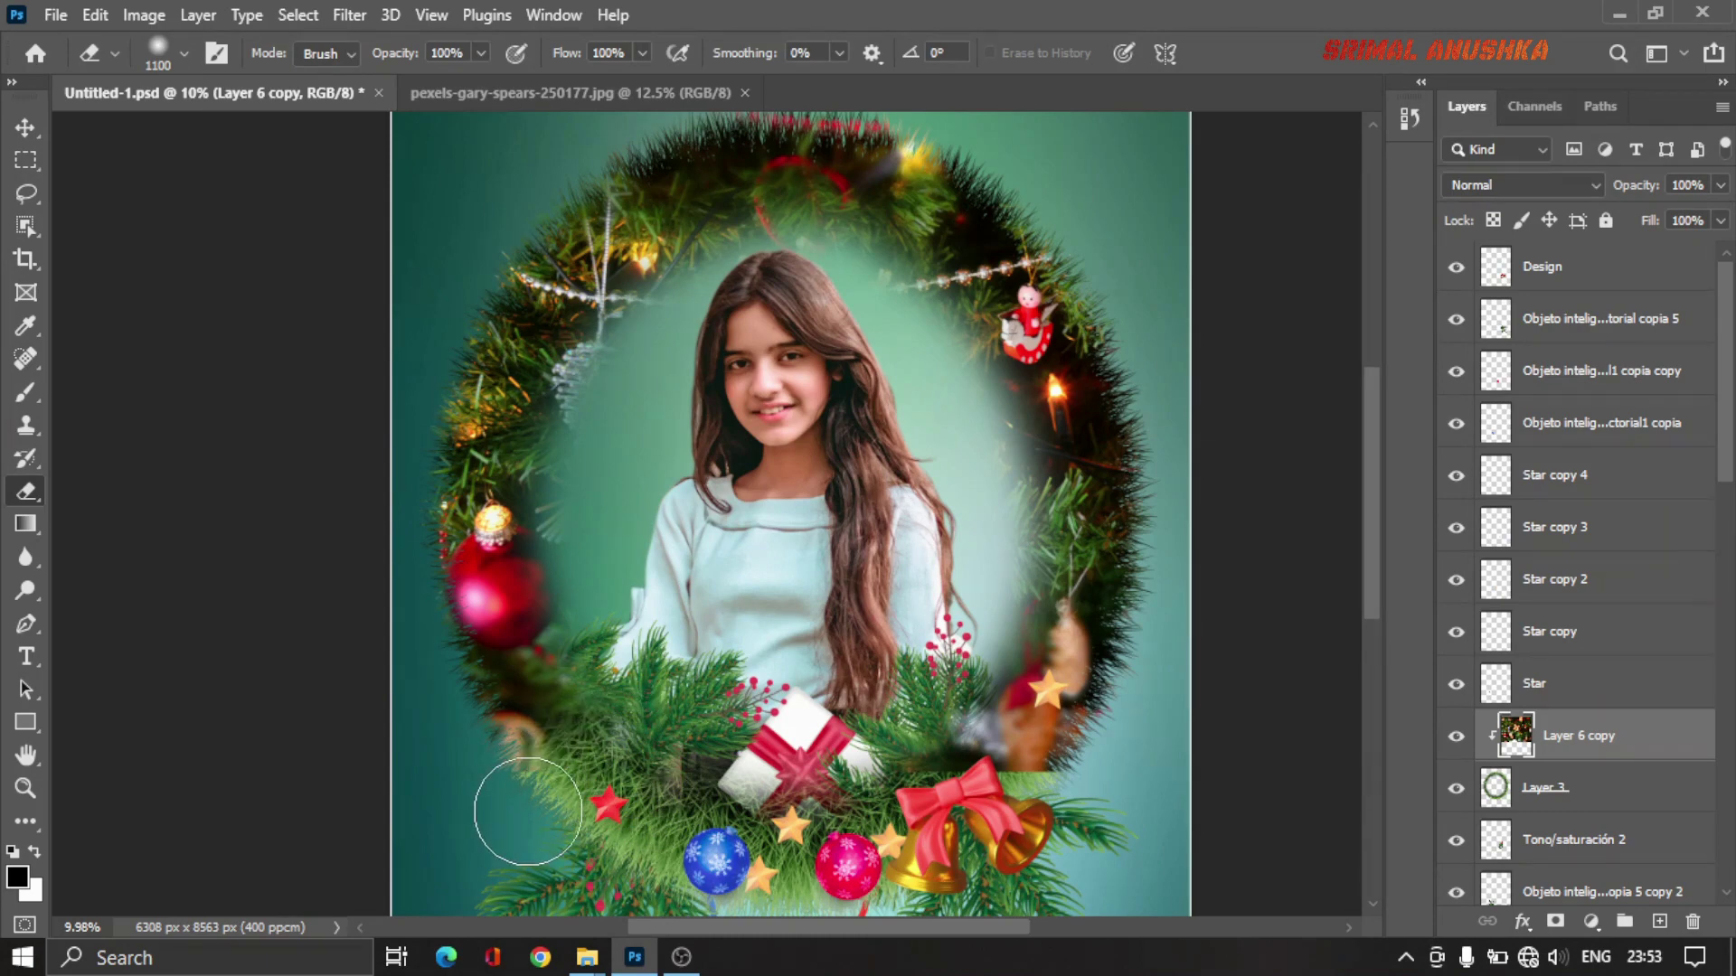
{"action": "mouse_move", "coordinate": [1003, 803]}
{"action": "left_mouse_down"}
{"action": "mouse_move", "coordinate": [1018, 700]}
{"action": "mouse_move", "coordinate": [1044, 736]}
{"action": "mouse_move", "coordinate": [1024, 709]}
{"action": "mouse_move", "coordinate": [1037, 782]}
{"action": "left_mouse_up"}
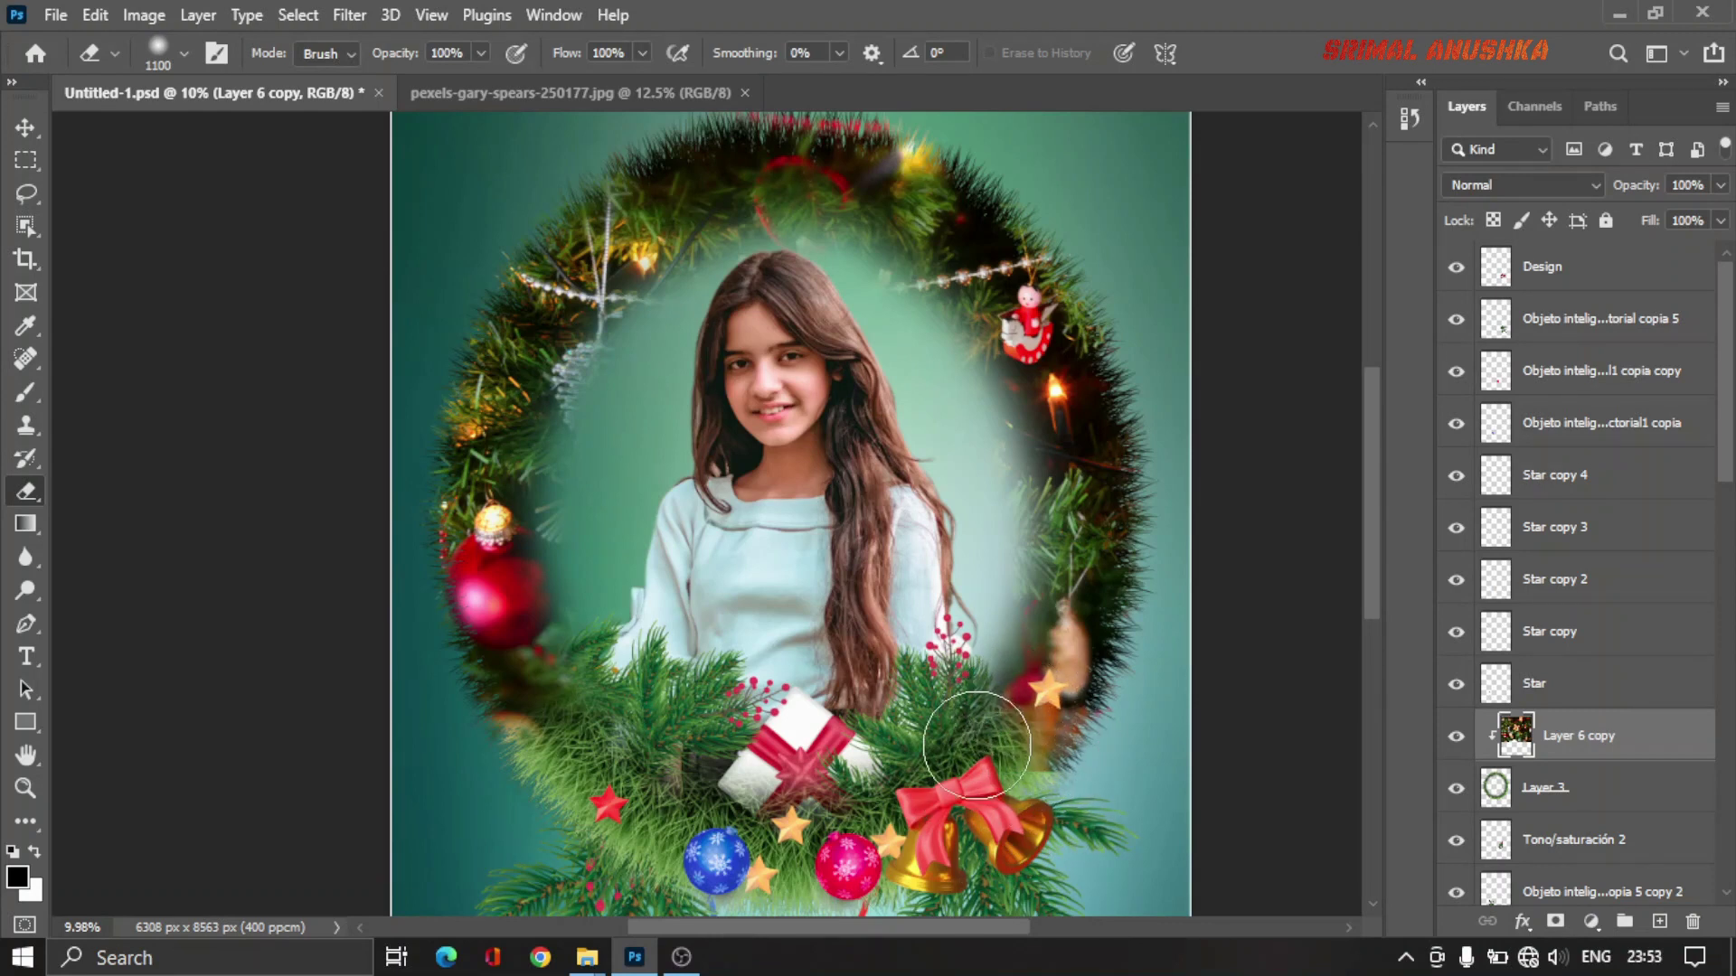
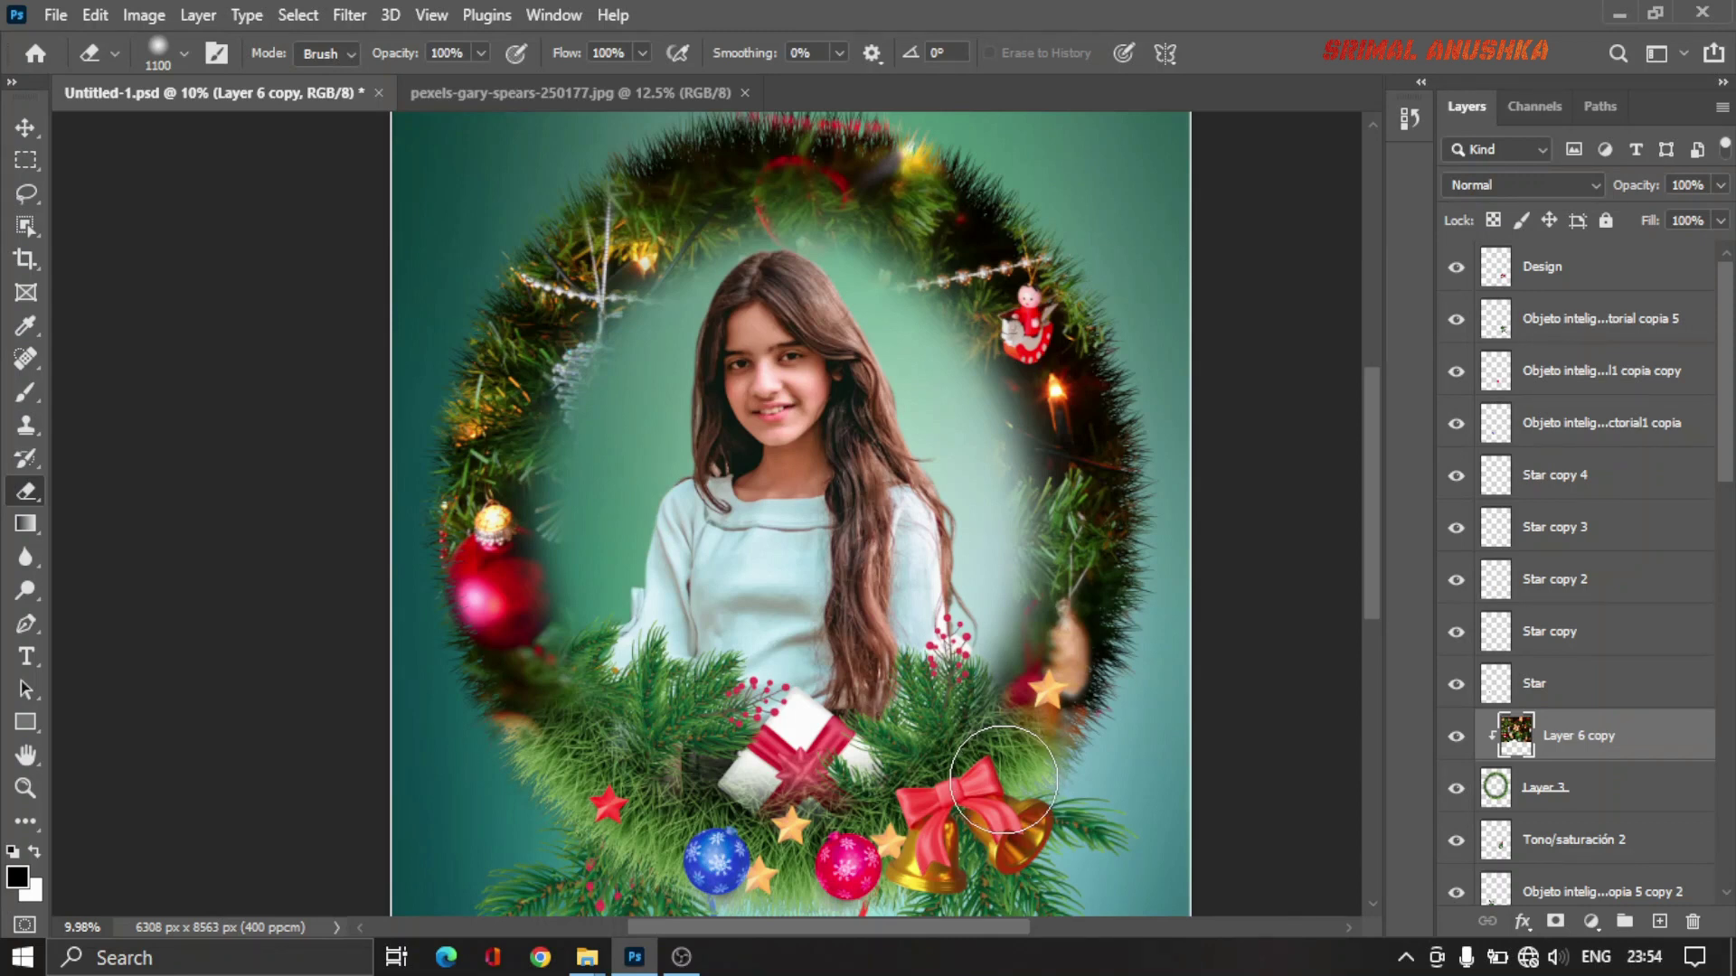
Step: Erase the red patch beside the bells and set Layer 6 copy to about 70% opacity
{"action": "left_click_drag", "start_coordinate": [1071, 660], "coordinate": [1076, 732]}
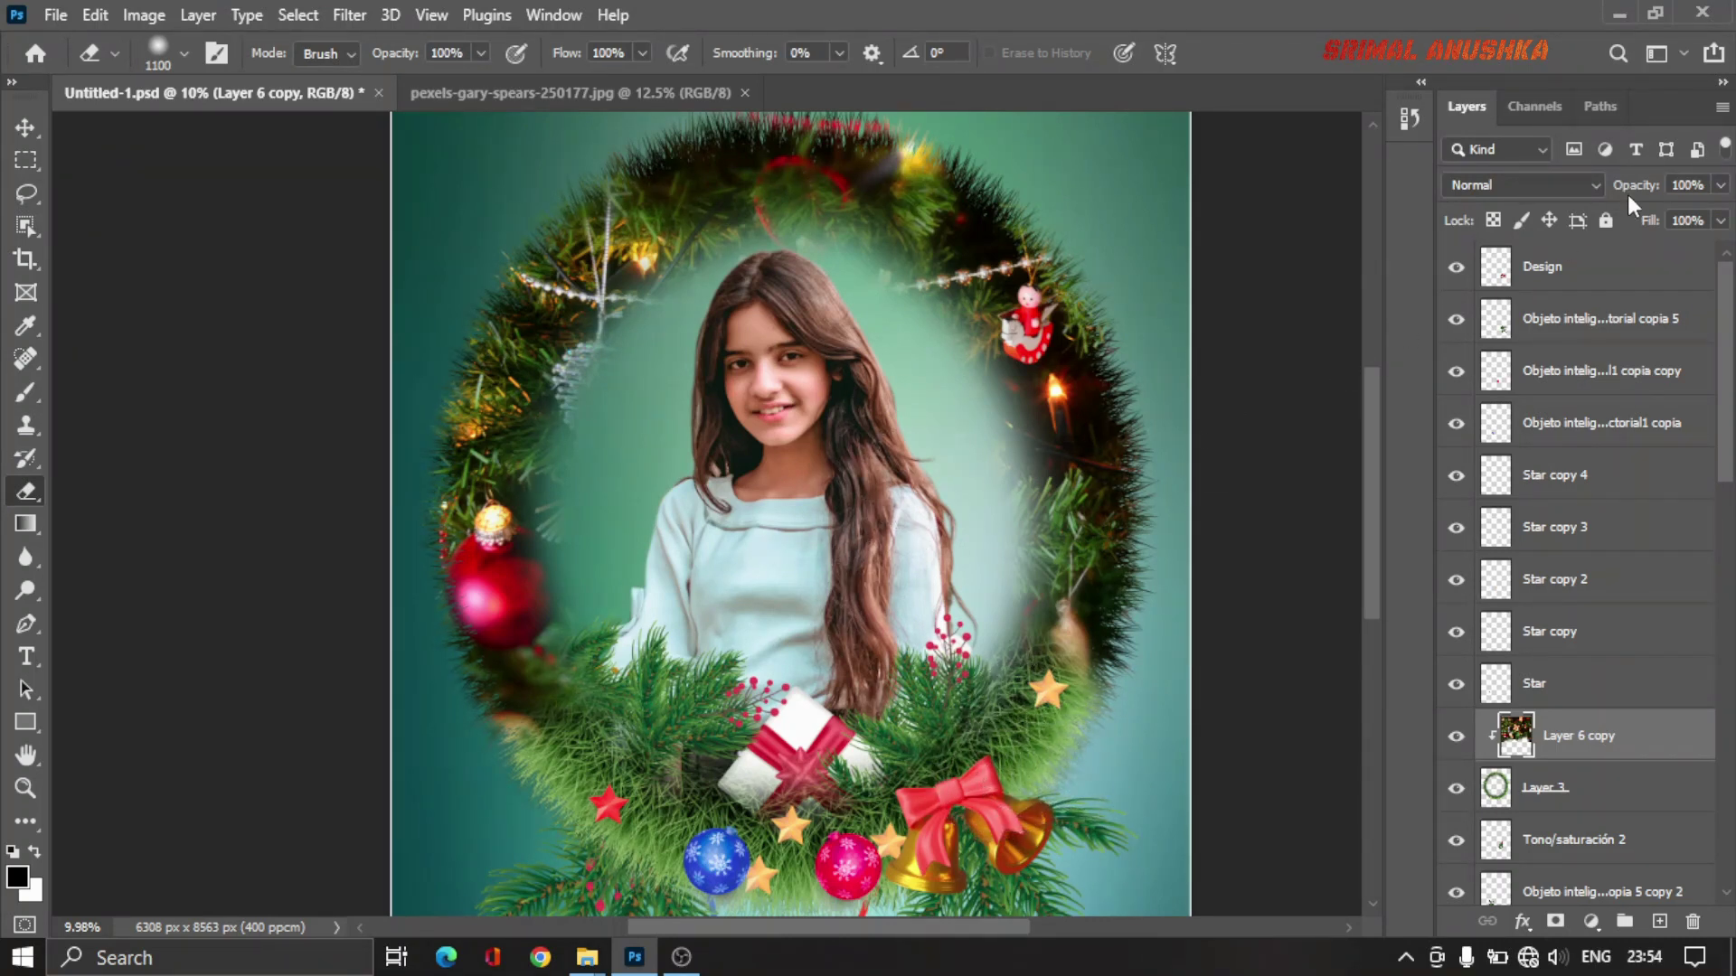
{"action": "left_click", "coordinate": [1720, 186]}
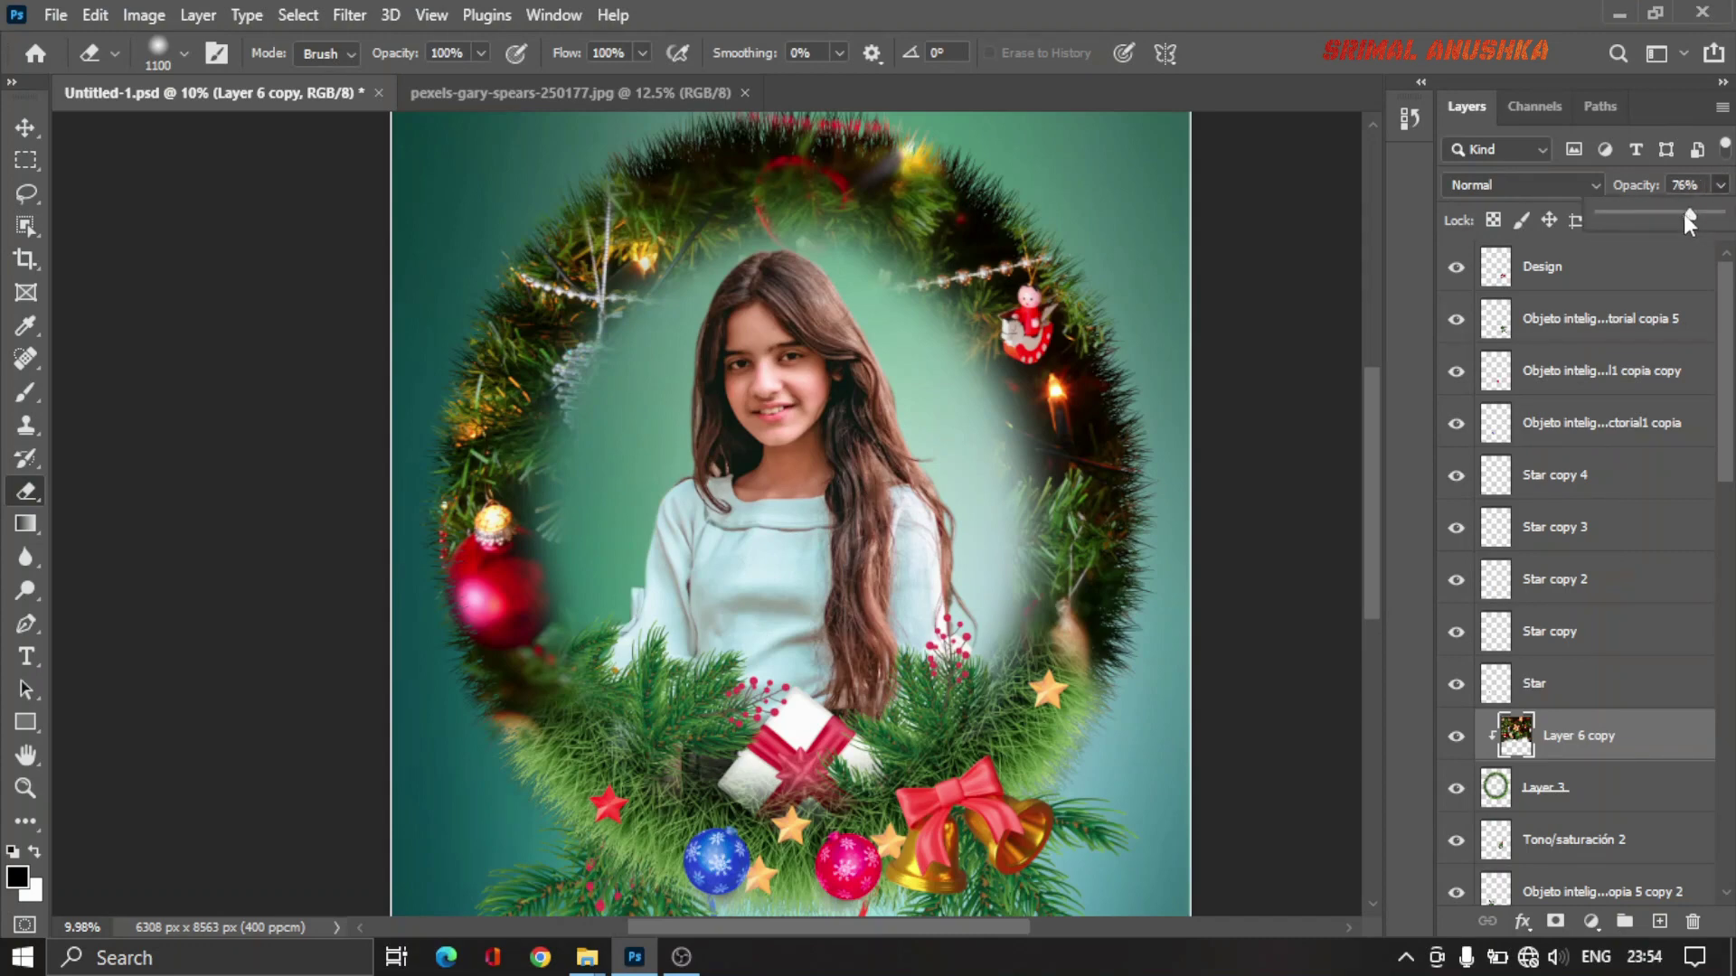
{"action": "left_click", "coordinate": [1634, 215]}
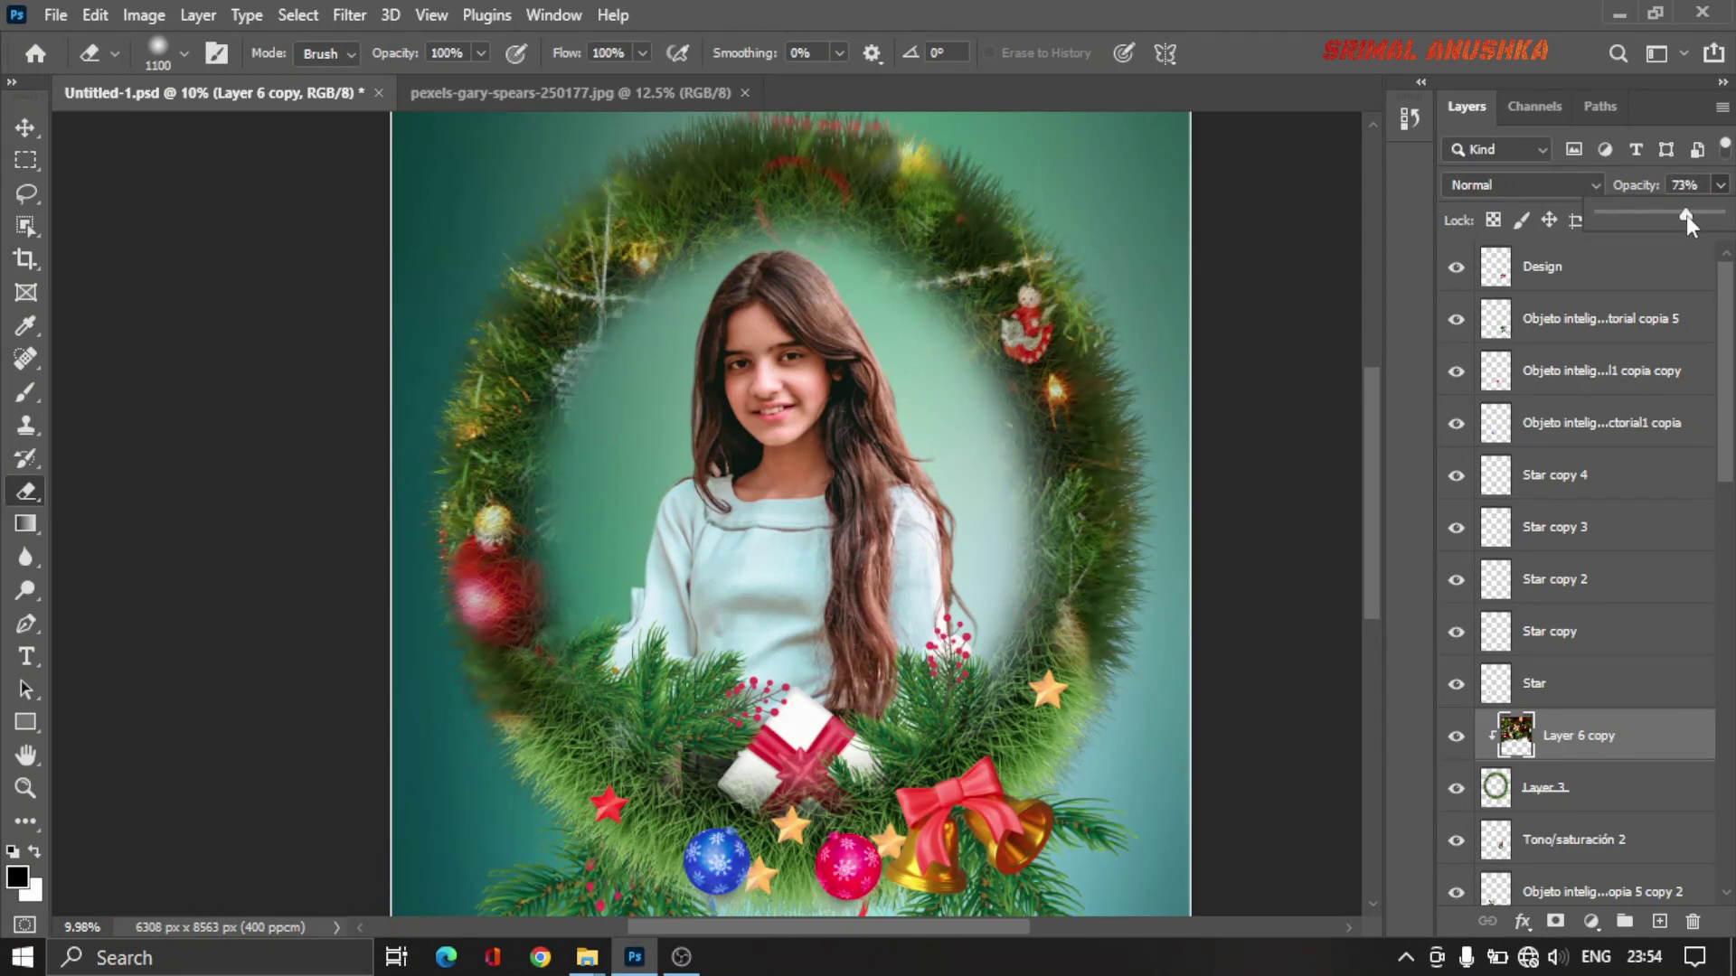
{"action": "left_click_drag", "start_coordinate": [1685, 215], "coordinate": [1688, 215]}
{"action": "scroll", "coordinate": [1257, 369], "scroll_direction": "down", "scroll_amount": 2}
Step: Make Layer 4's Christmas-tree photo visible
{"action": "left_click", "coordinate": [25, 126]}
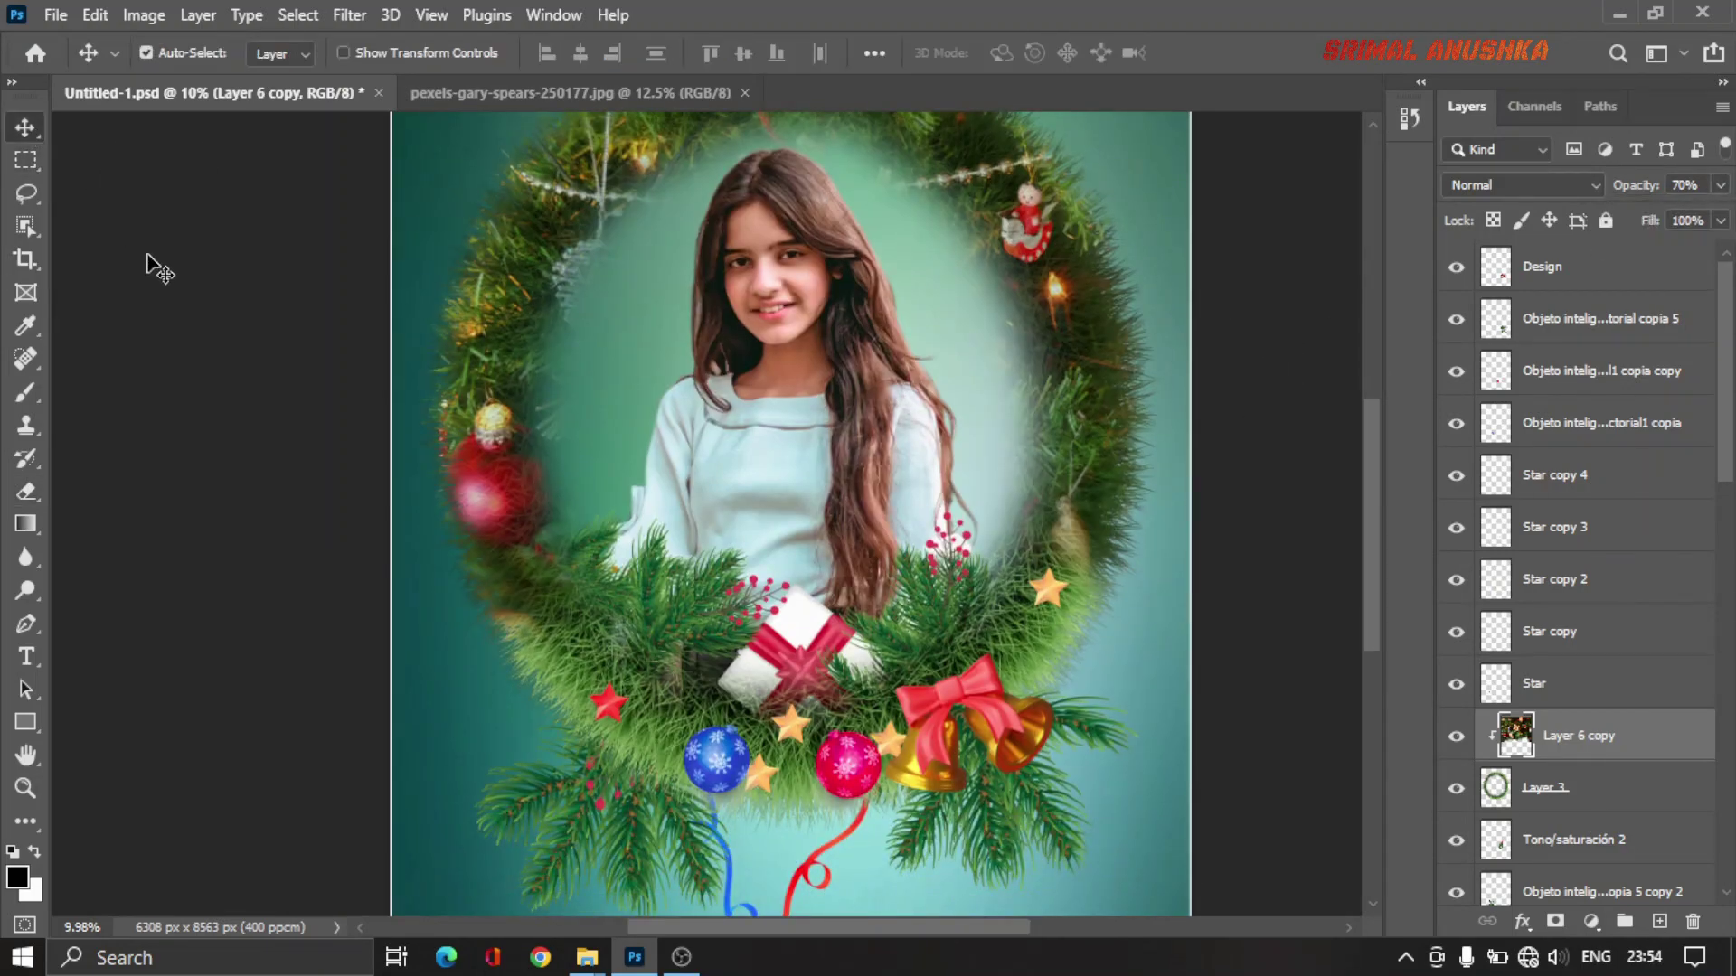
{"action": "scroll", "coordinate": [376, 453], "scroll_direction": "up", "scroll_amount": 1}
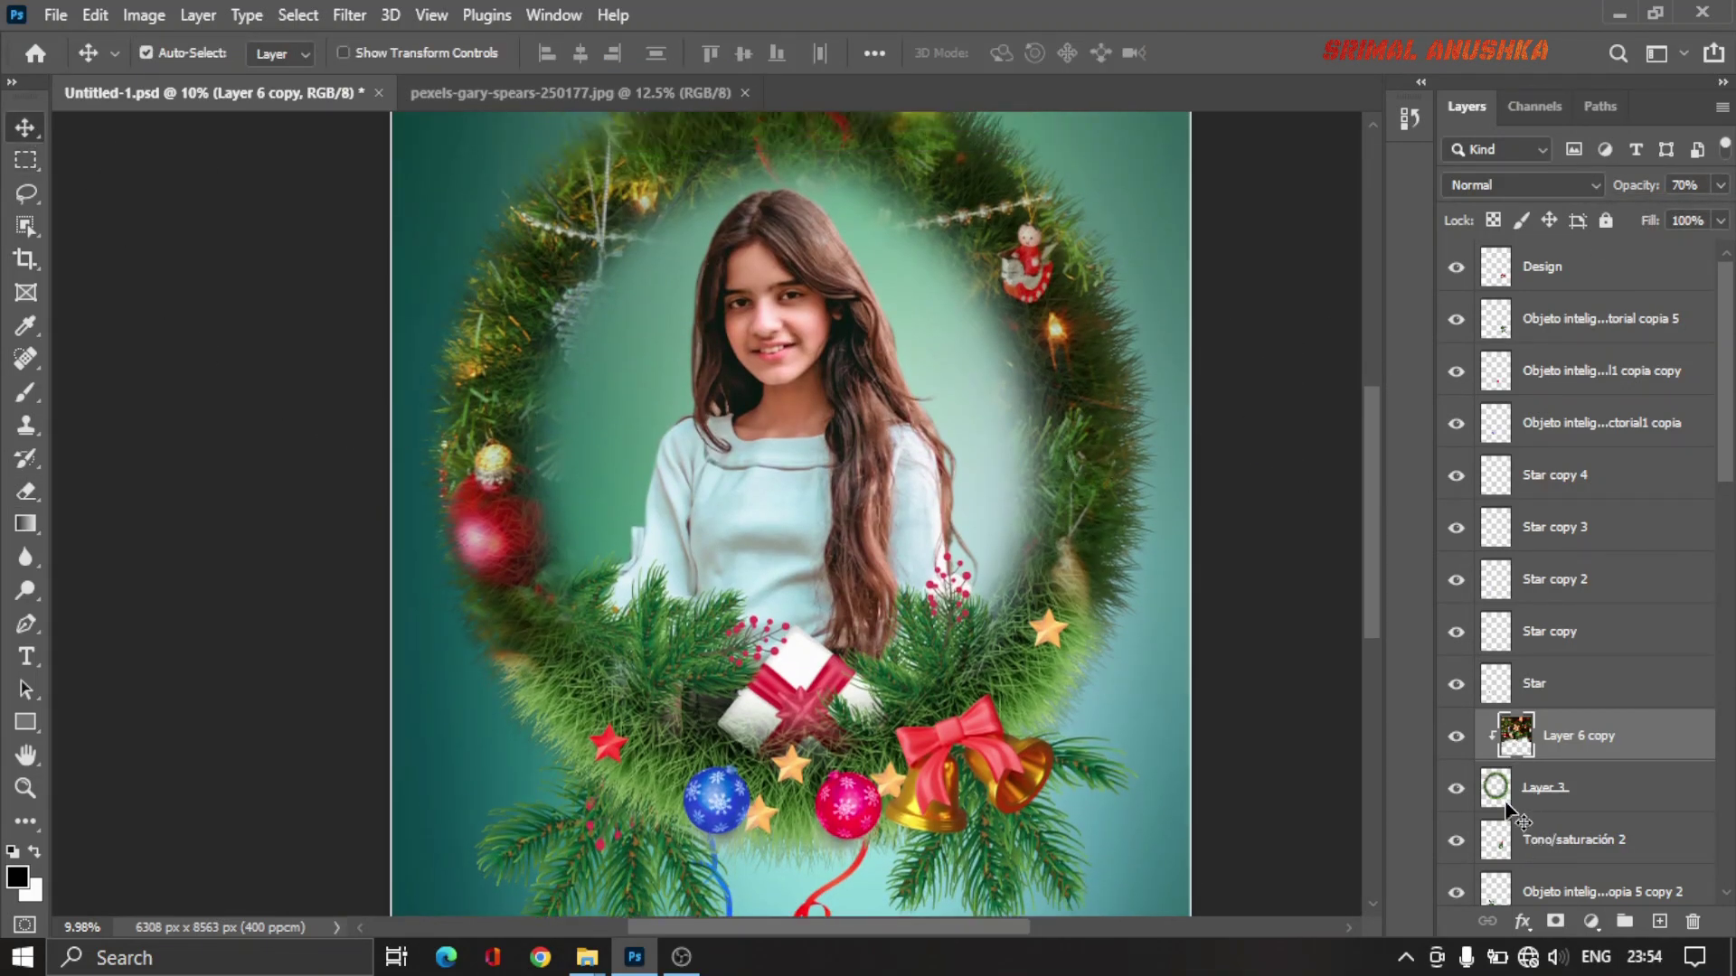
{"action": "scroll", "coordinate": [1537, 632], "scroll_direction": "down", "scroll_amount": 5}
{"action": "scroll", "coordinate": [1537, 633], "scroll_direction": "down", "scroll_amount": 5}
{"action": "scroll", "coordinate": [1463, 651], "scroll_direction": "down", "scroll_amount": 3}
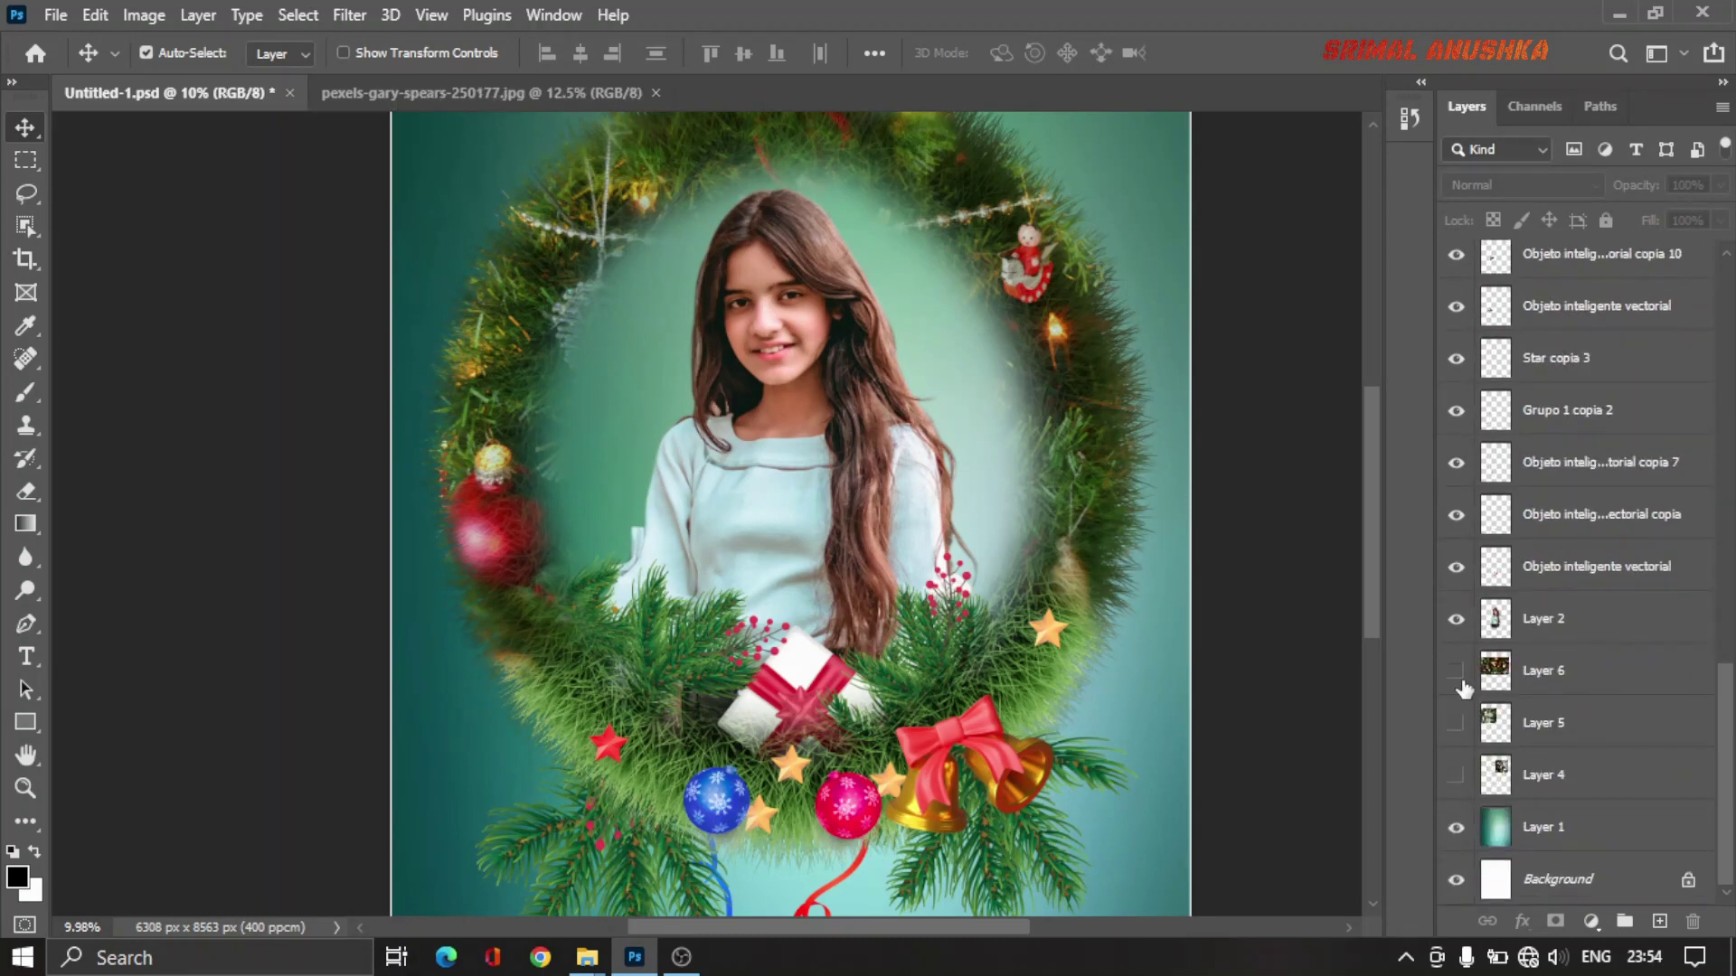
{"action": "left_click", "coordinate": [1458, 776]}
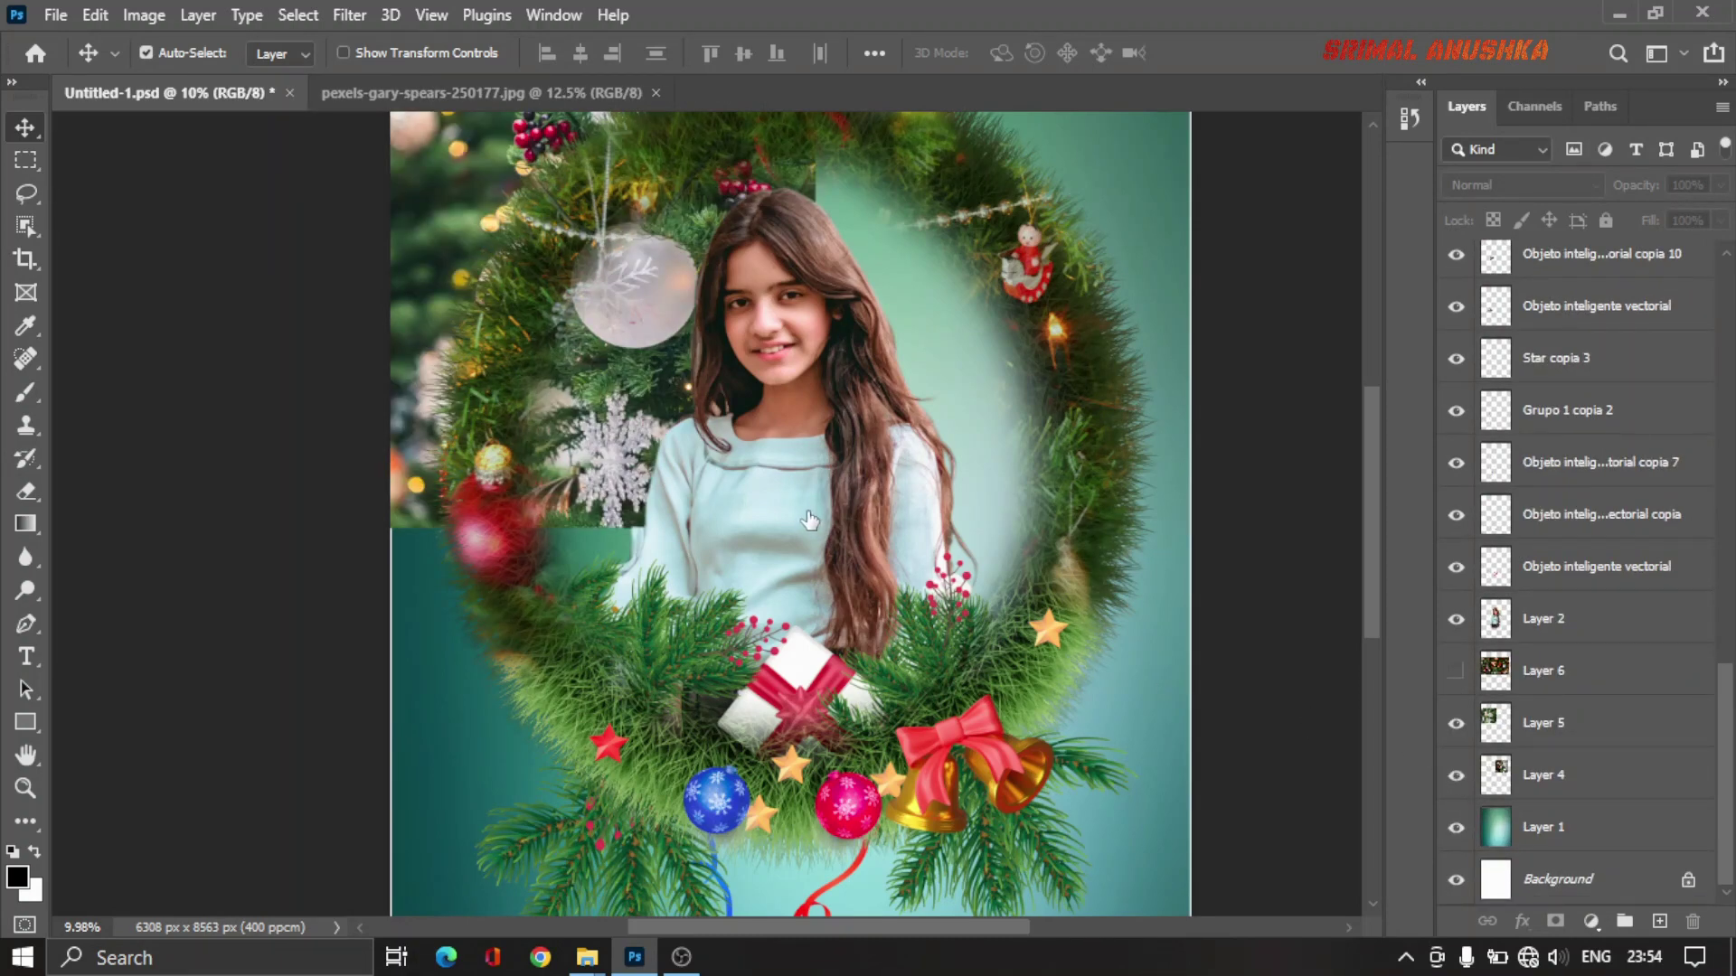
{"action": "scroll", "coordinate": [608, 398], "scroll_direction": "down", "scroll_amount": 1}
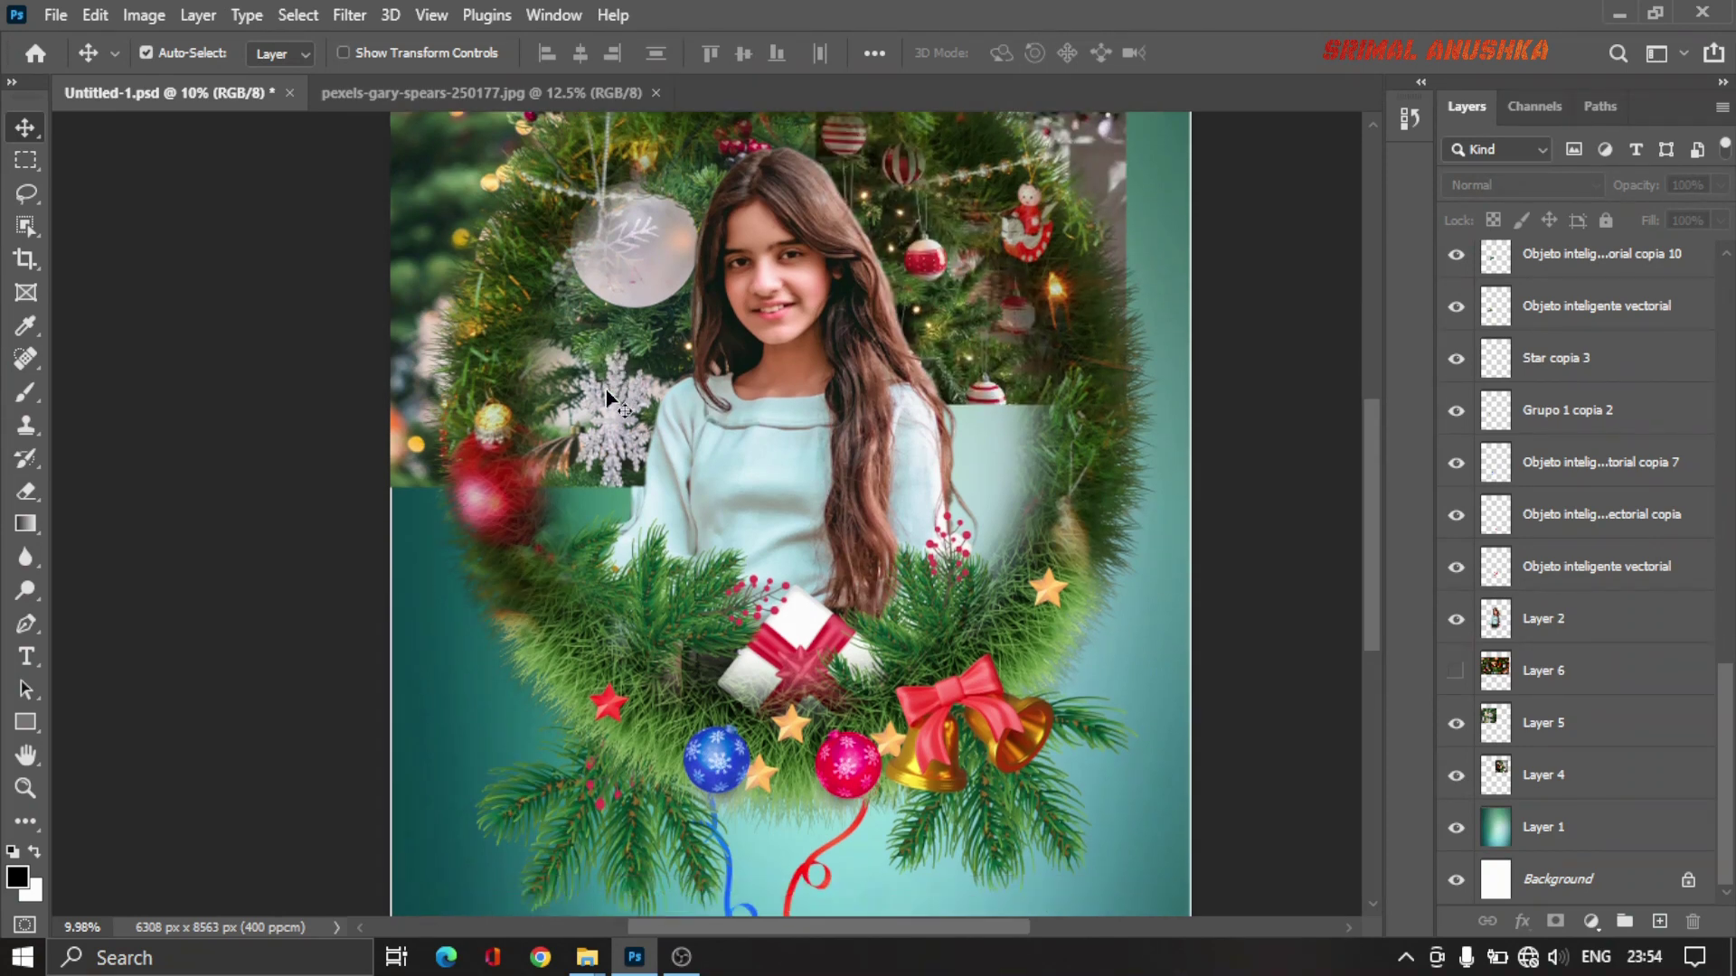
{"action": "scroll", "coordinate": [622, 412], "scroll_direction": "up", "scroll_amount": 2}
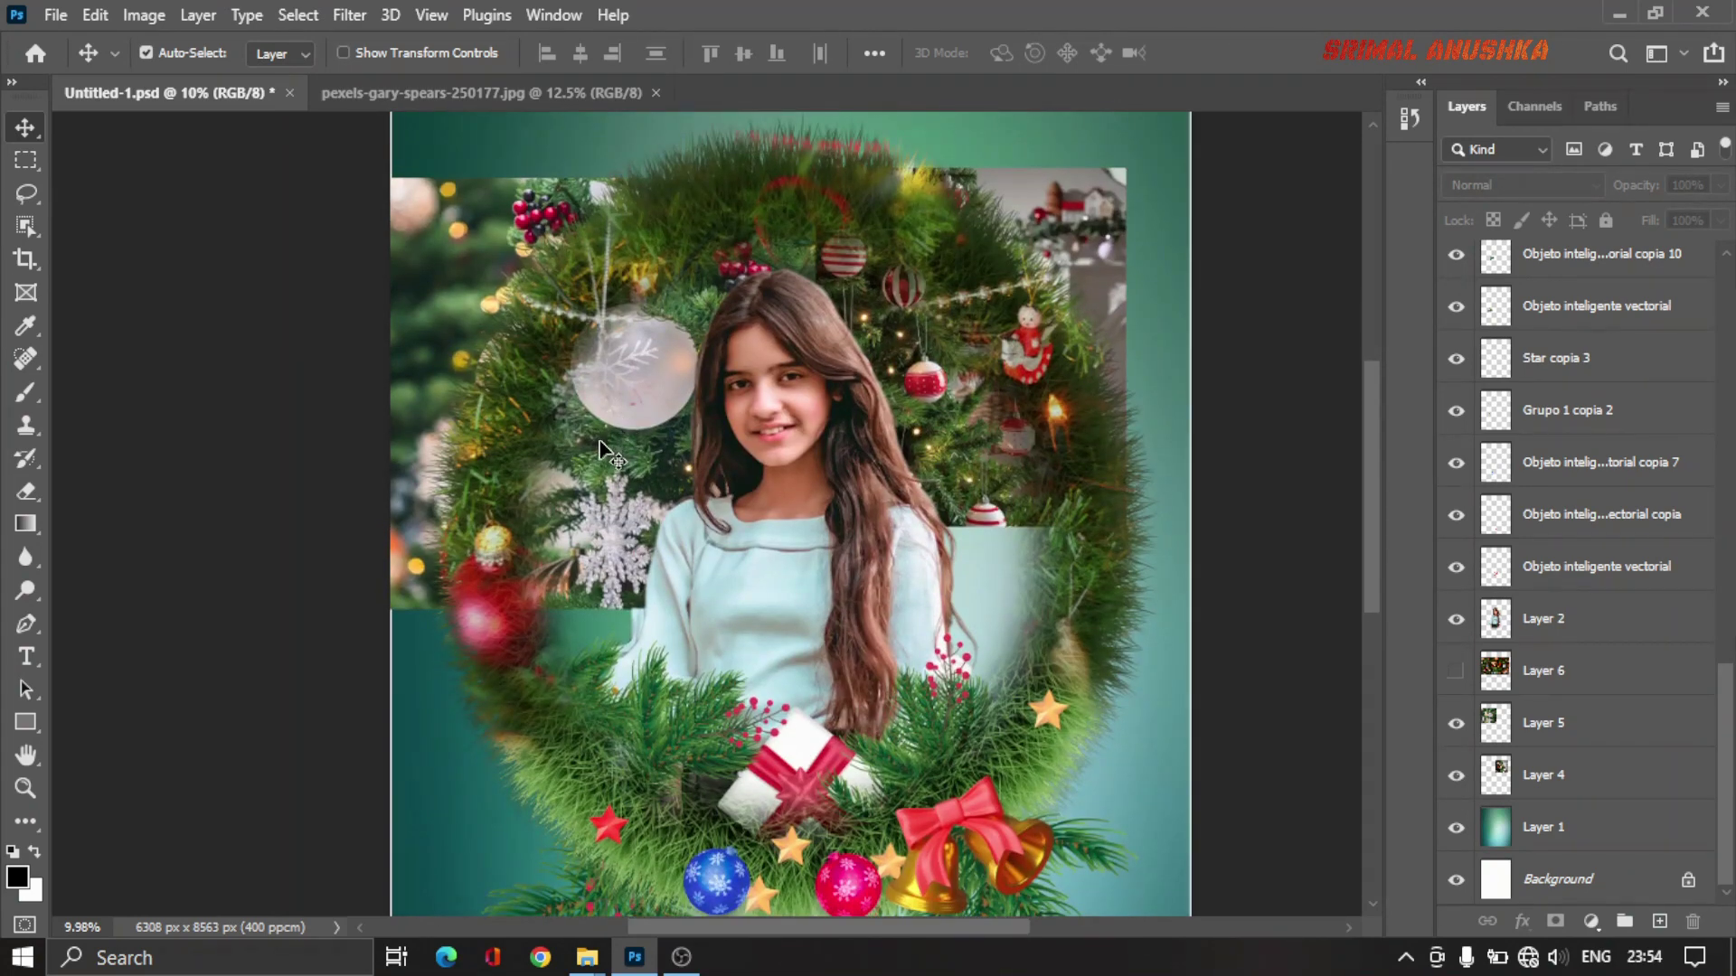
Step: Move Layer 5's tree photo down and enlarge it slightly toward the upper left
{"action": "left_click", "coordinate": [609, 540]}
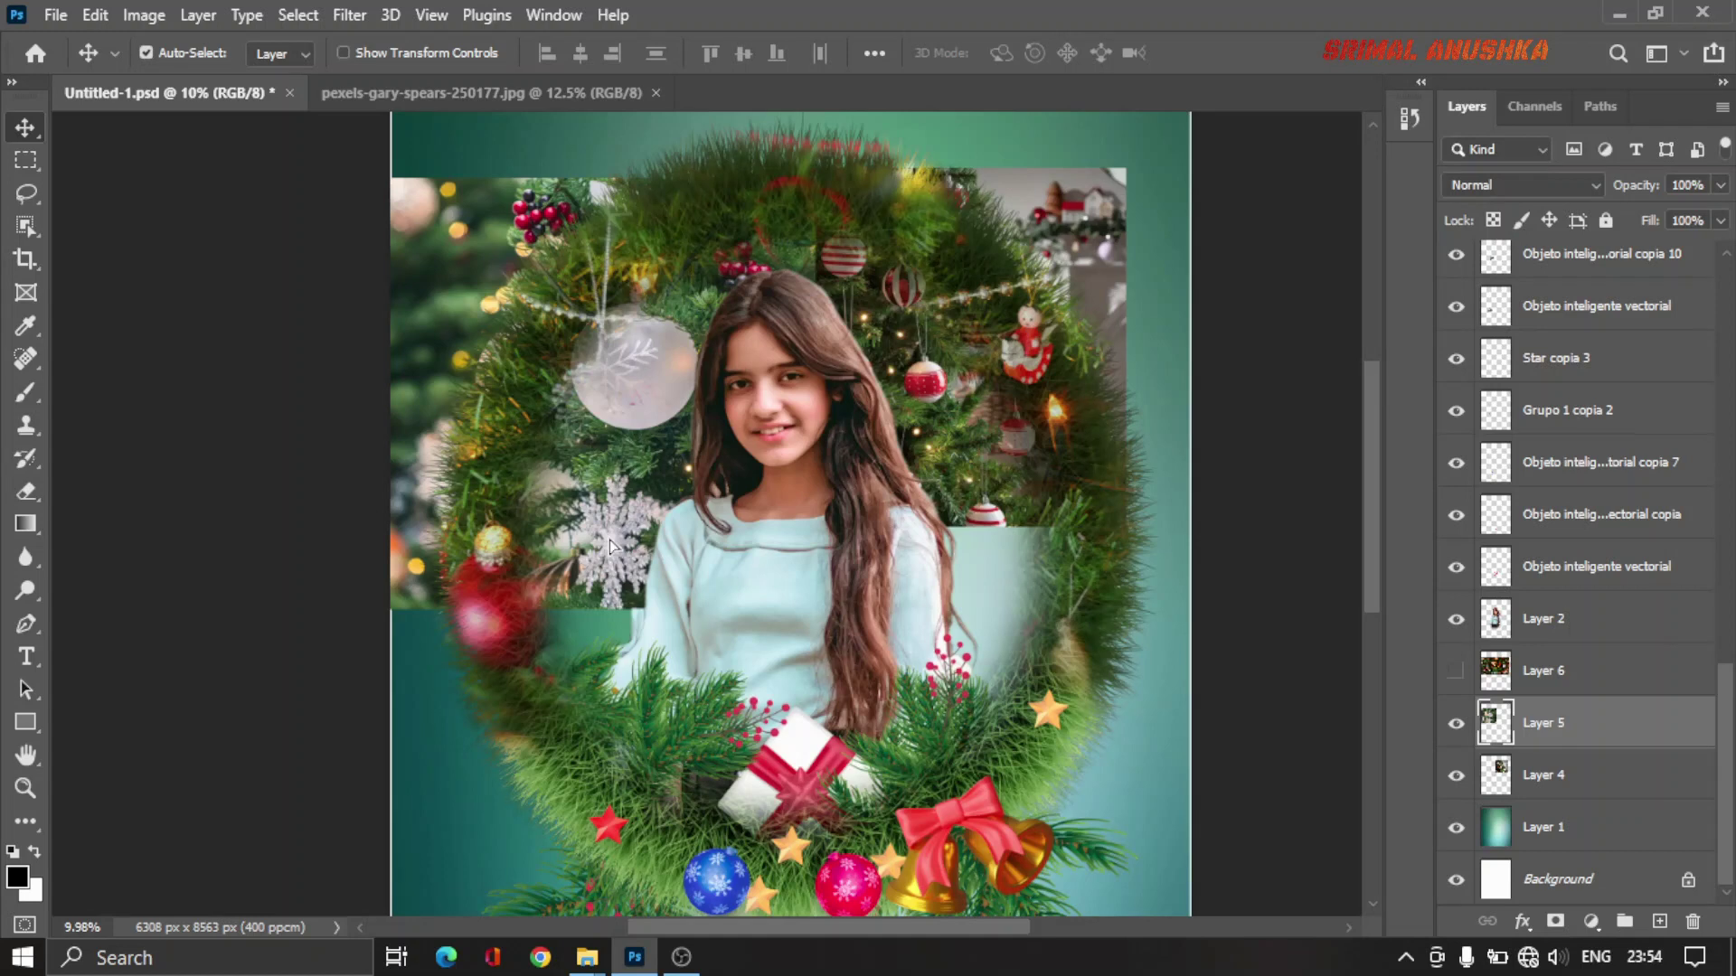
{"action": "left_click_drag", "start_coordinate": [613, 541], "coordinate": [613, 627]}
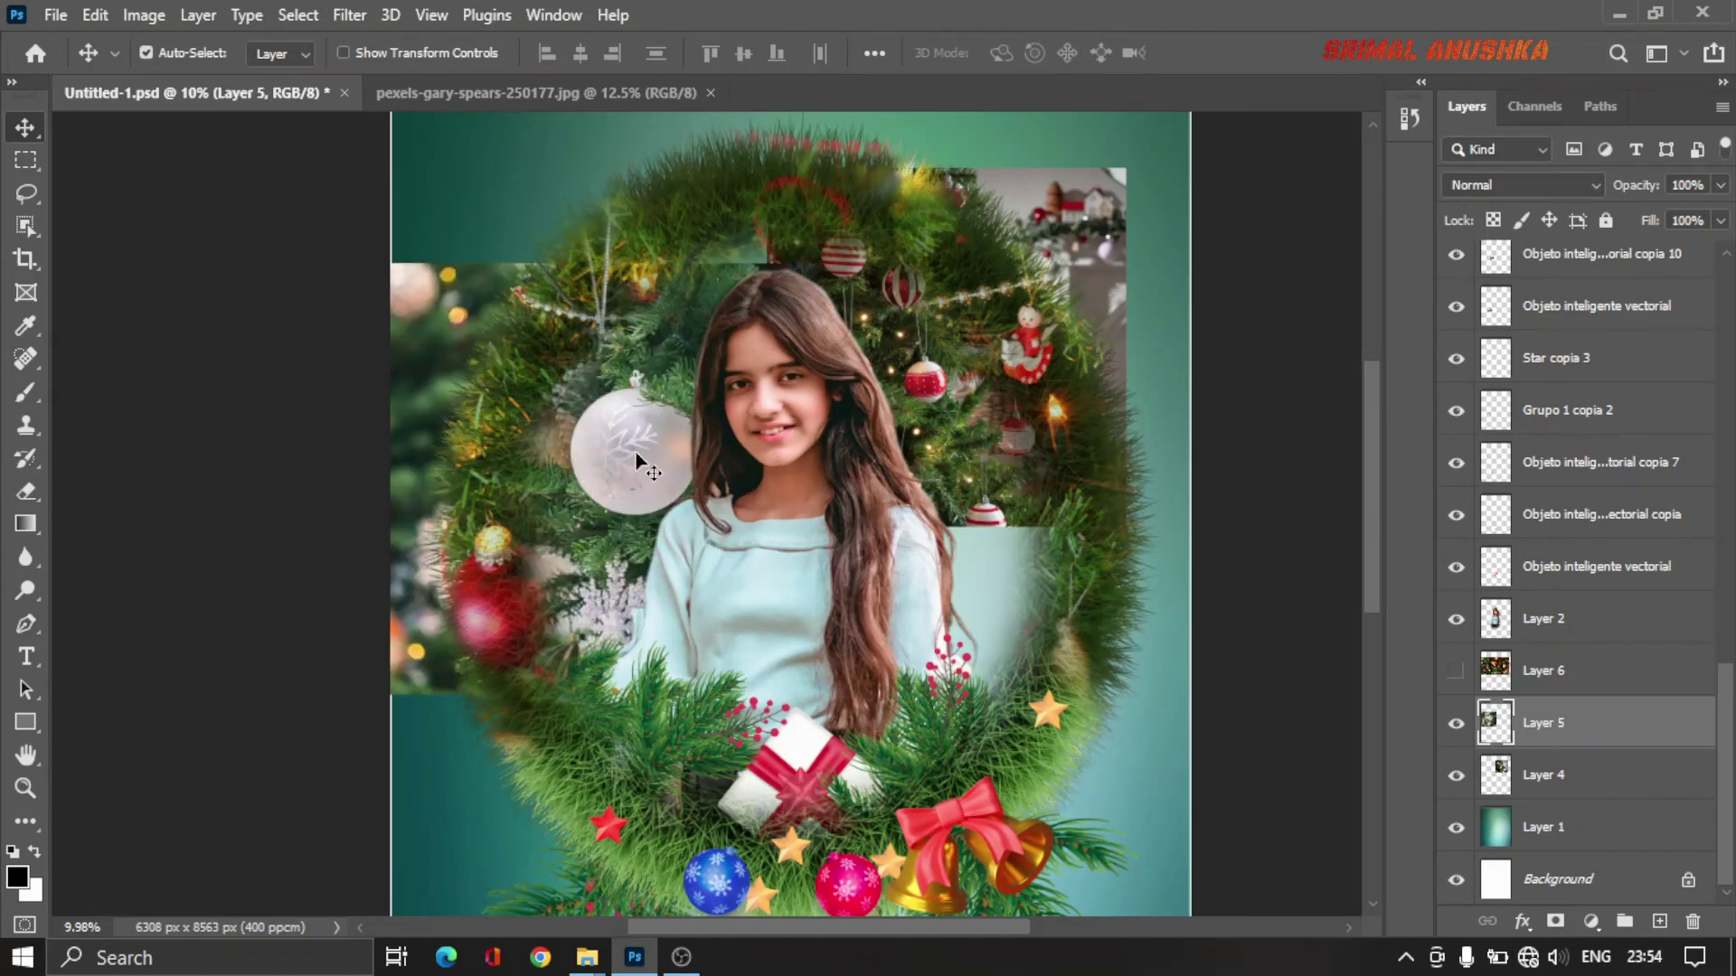
{"action": "key", "text": "ctrl"}
{"action": "key", "text": "ctrl+t"}
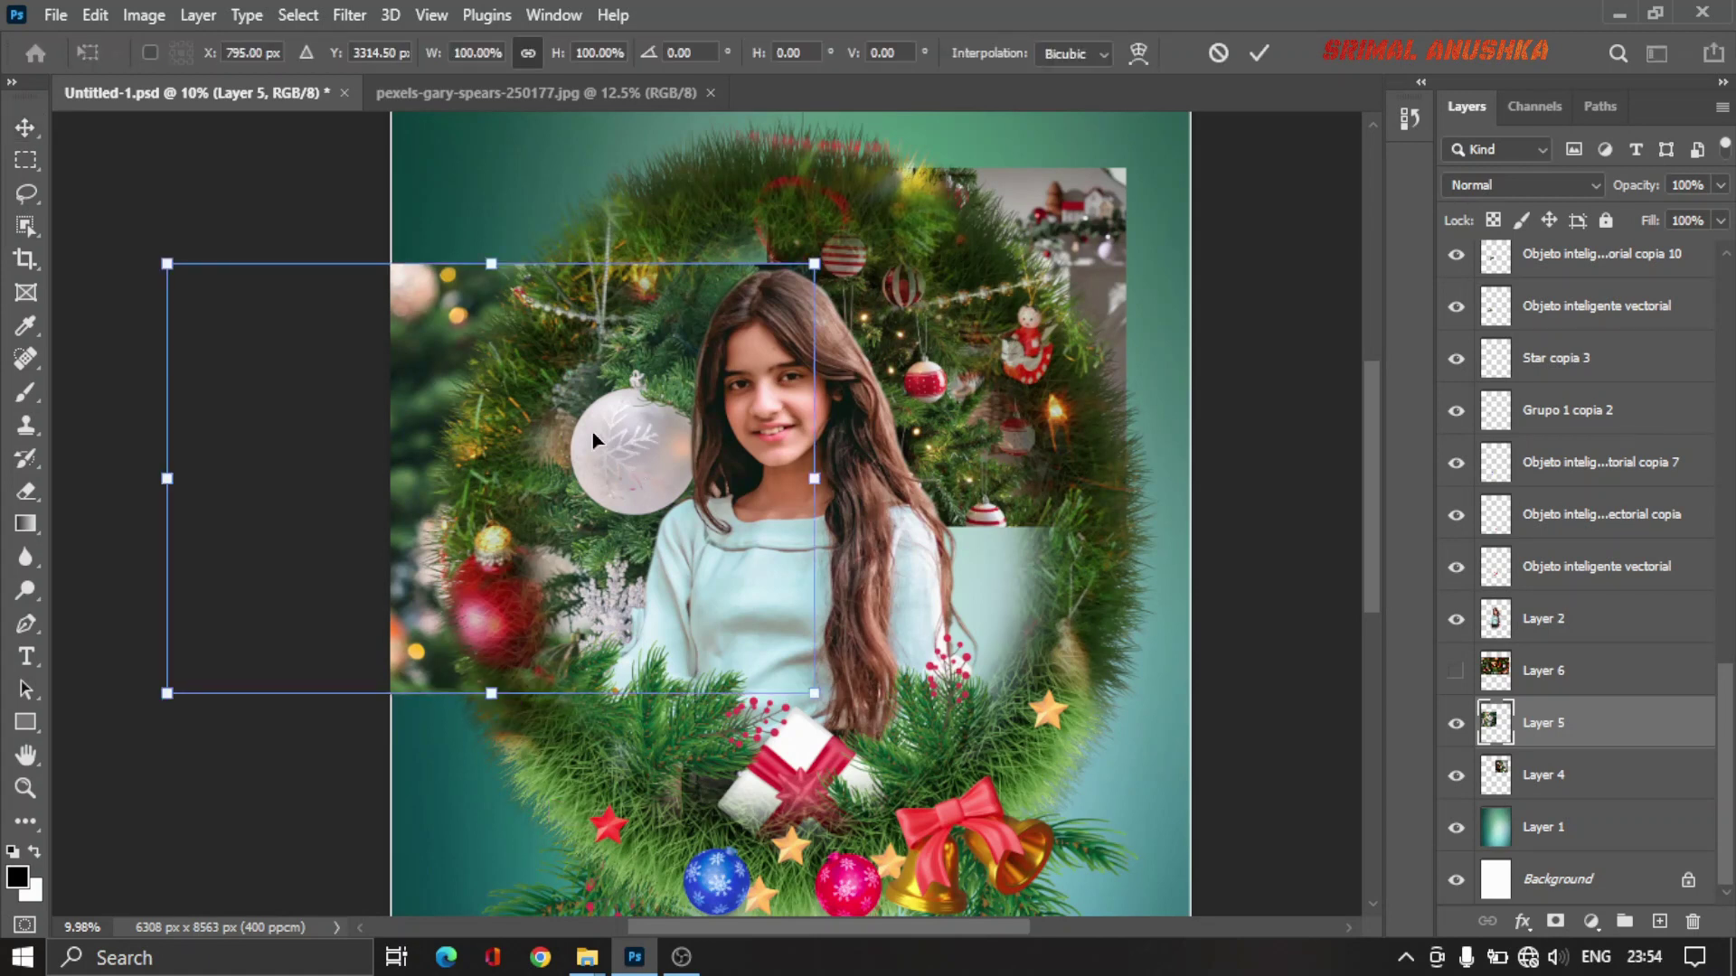
{"action": "left_click_drag", "start_coordinate": [166, 262], "coordinate": [141, 234]}
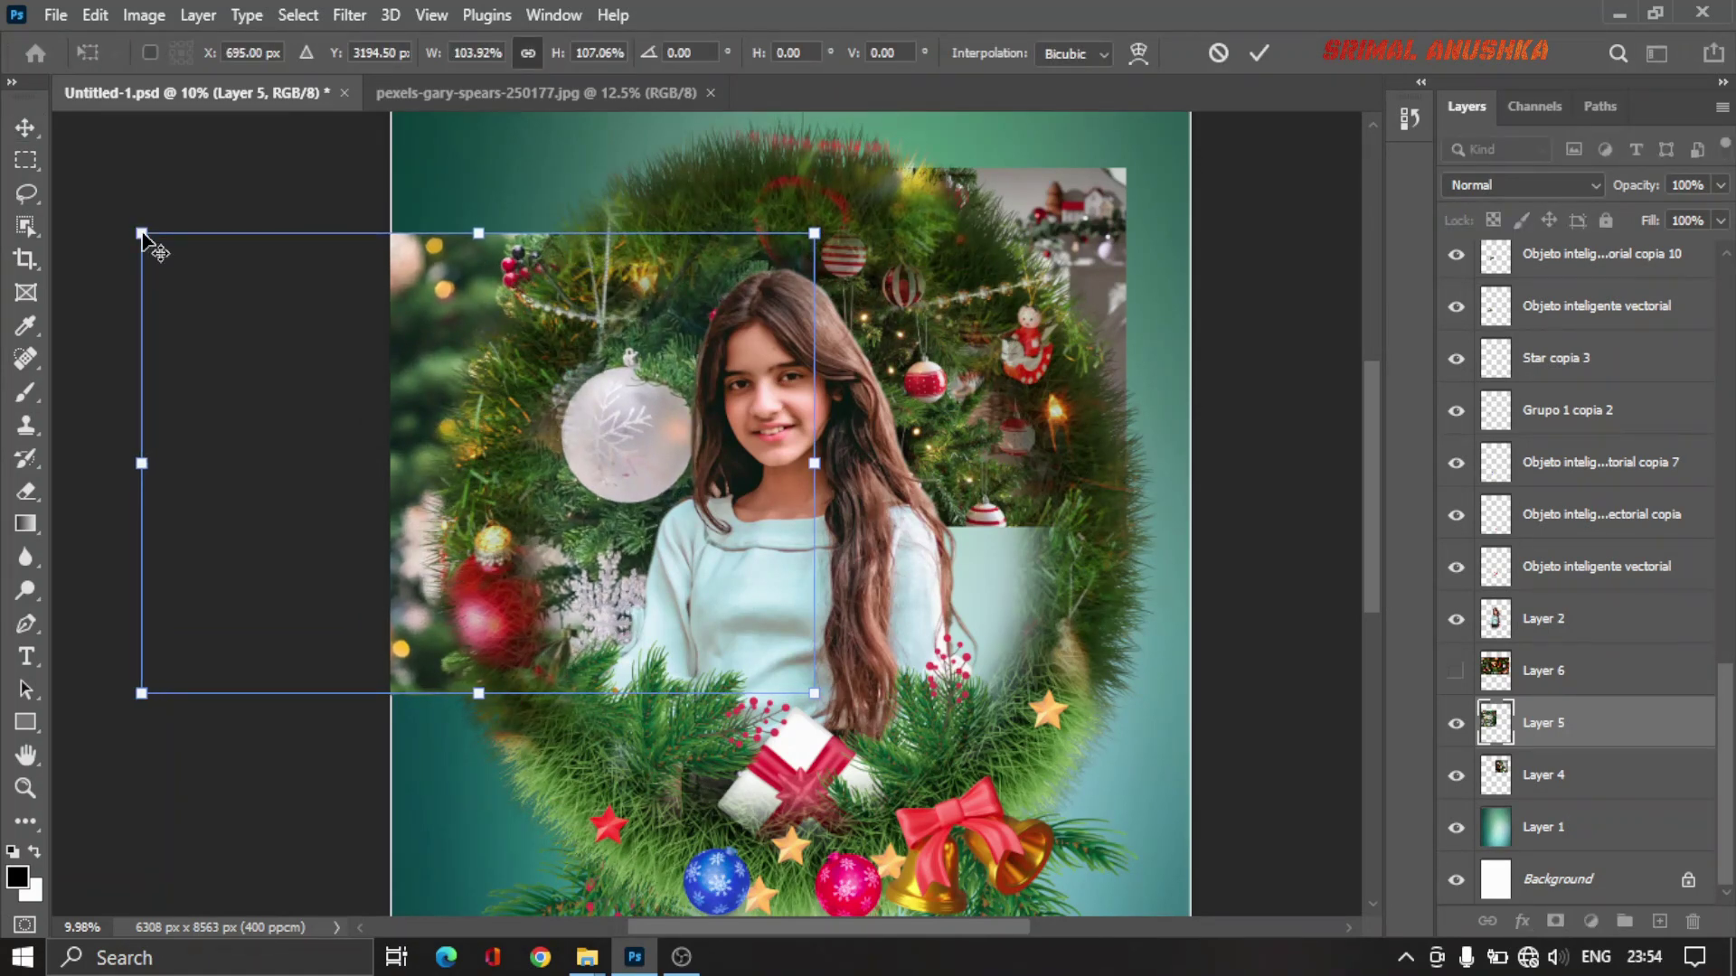
{"action": "key", "text": "Return"}
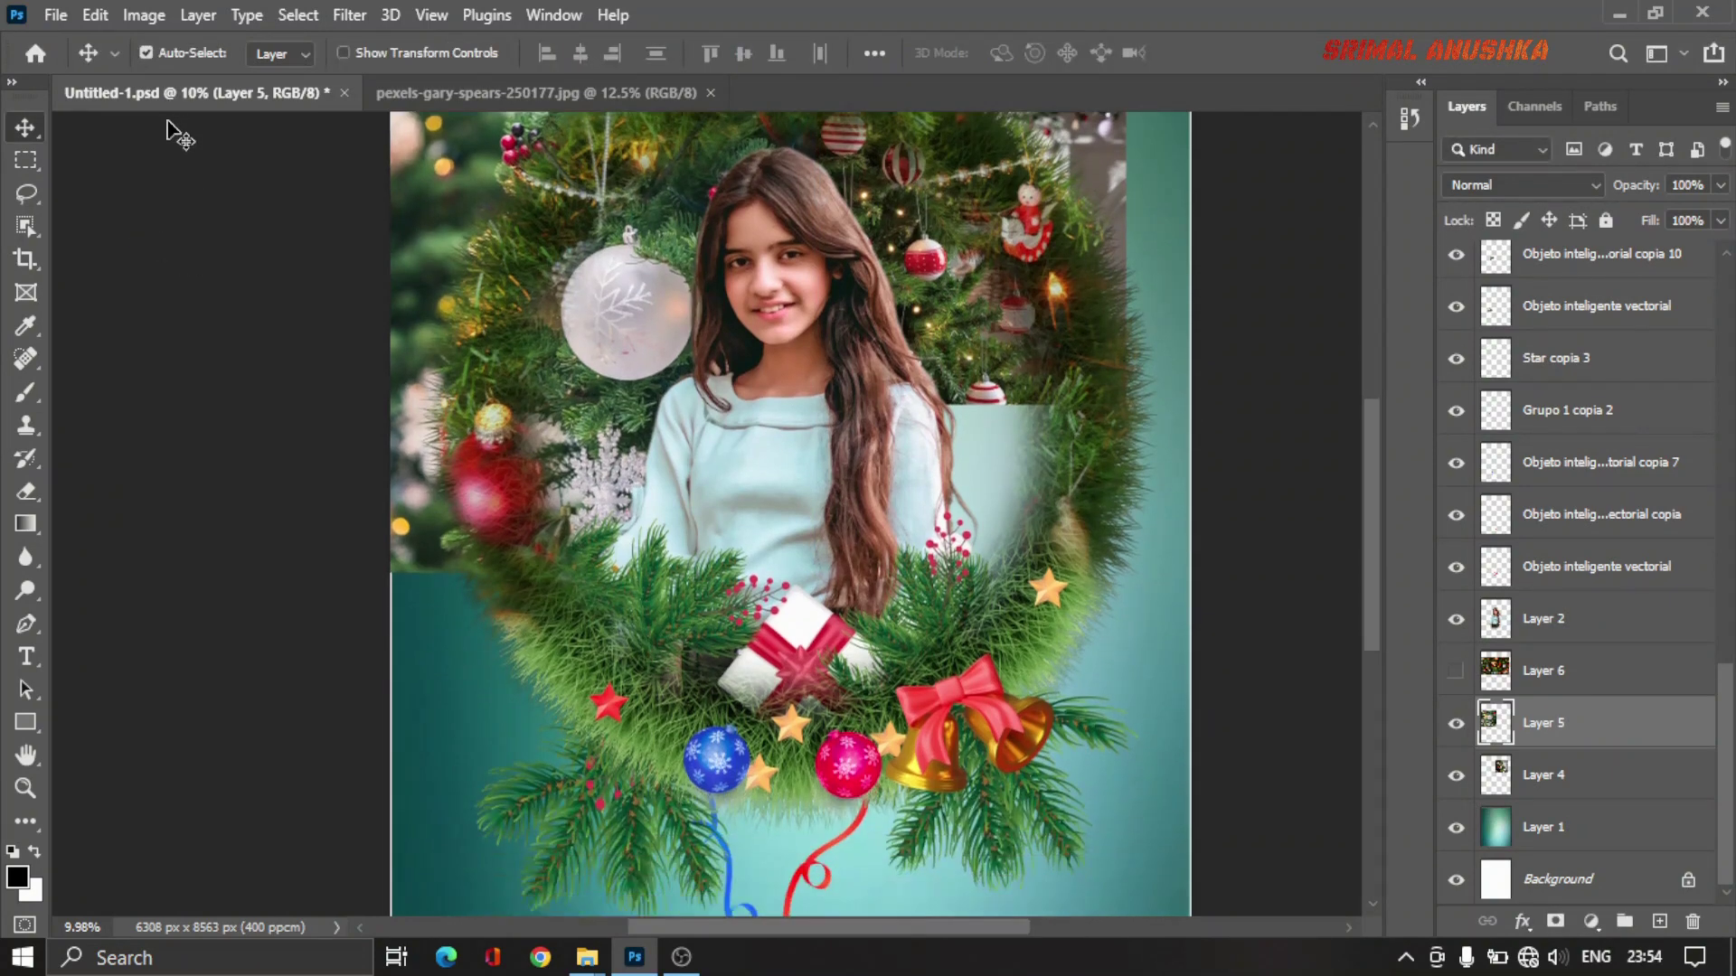
Step: Select the wreath layer, Layer 3, in the Layers panel
{"action": "scroll", "coordinate": [290, 190], "scroll_direction": "up", "scroll_amount": 2}
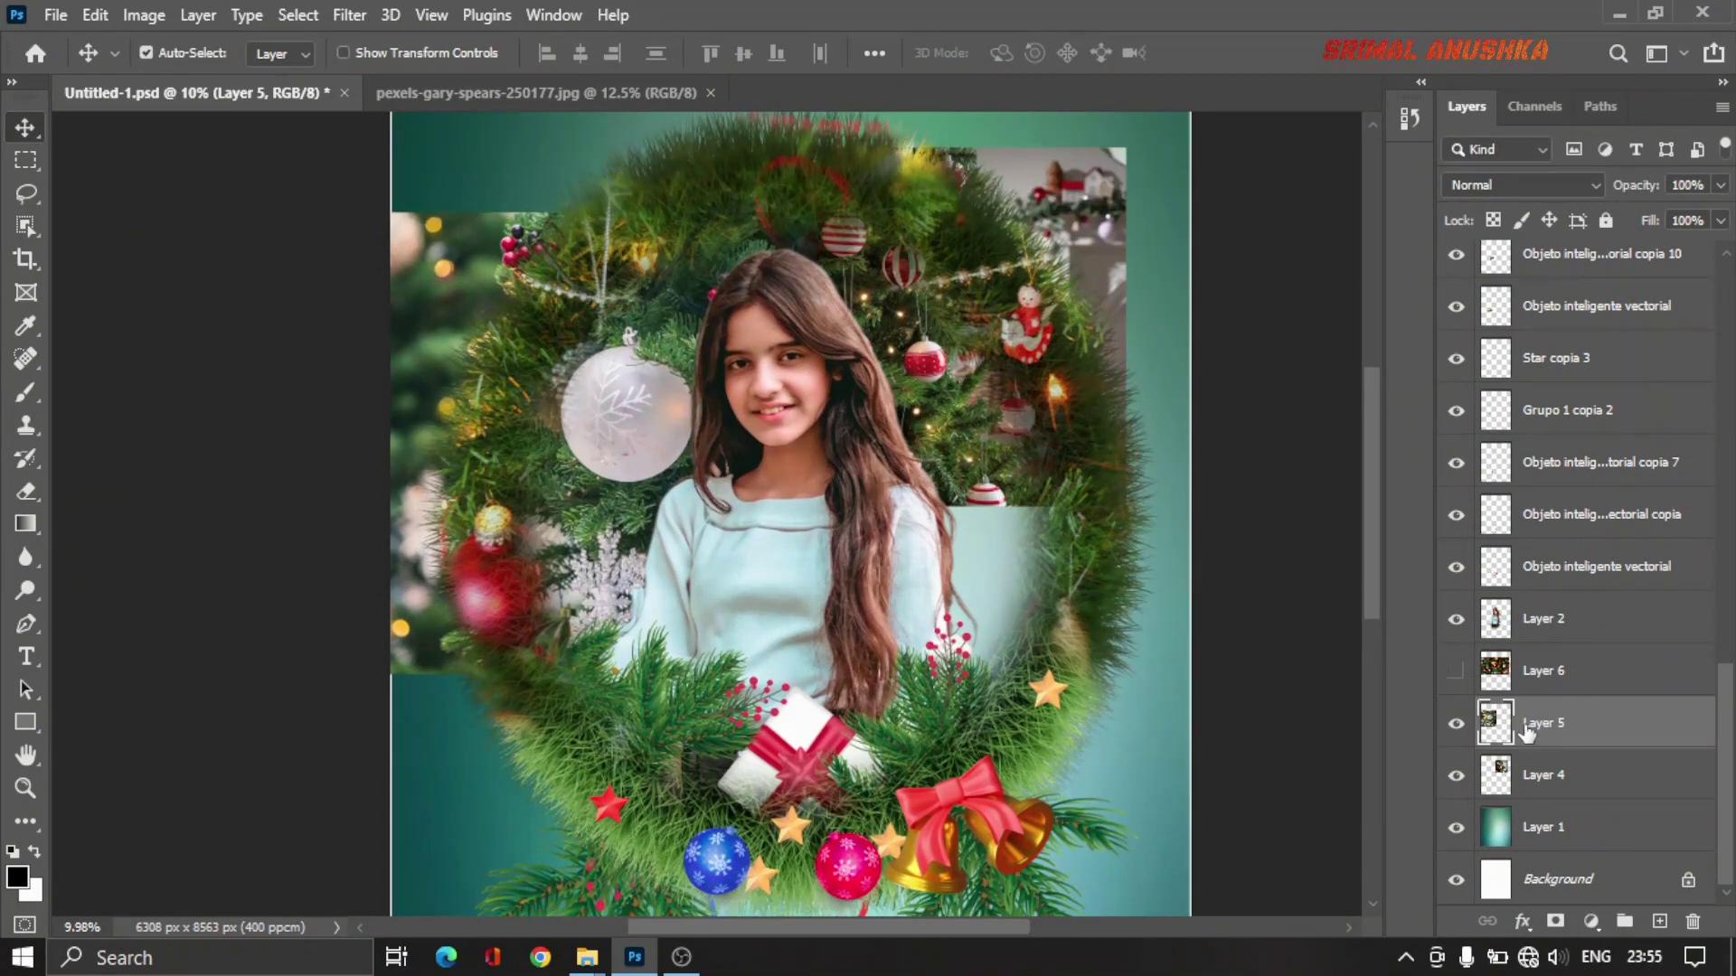
{"action": "scroll", "coordinate": [1507, 669], "scroll_direction": "up", "scroll_amount": 5}
{"action": "scroll", "coordinate": [1503, 615], "scroll_direction": "up", "scroll_amount": 5}
{"action": "scroll", "coordinate": [1499, 560], "scroll_direction": "up", "scroll_amount": 3}
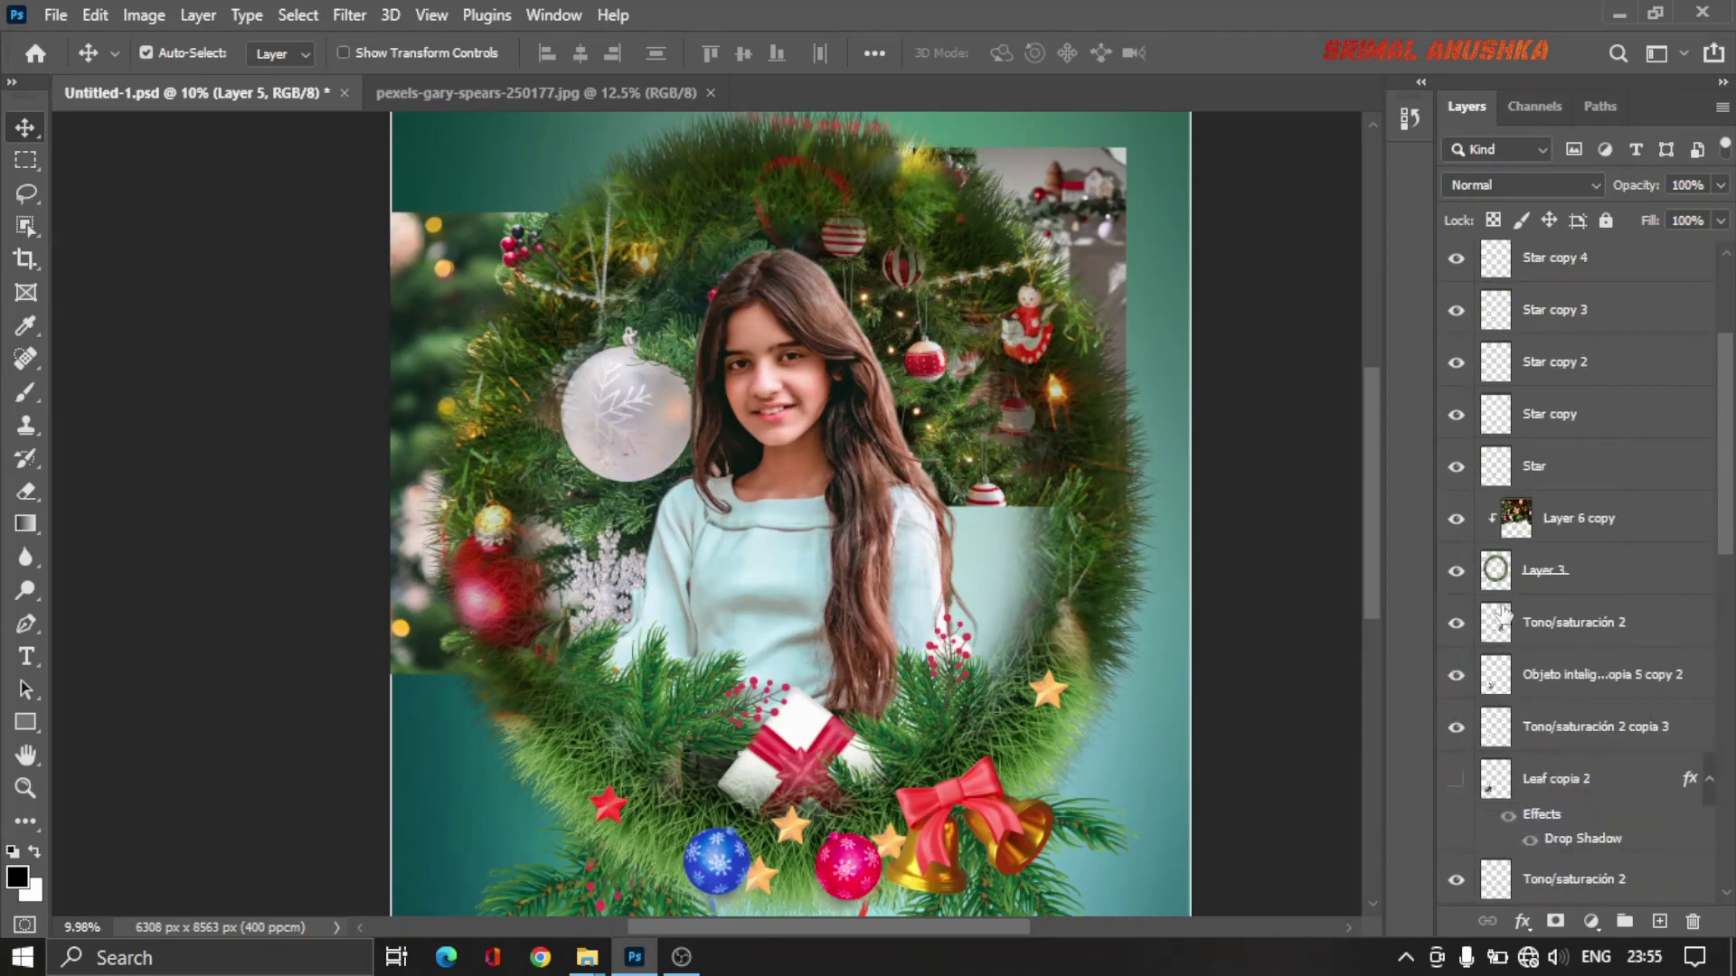
{"action": "left_click", "coordinate": [1503, 579]}
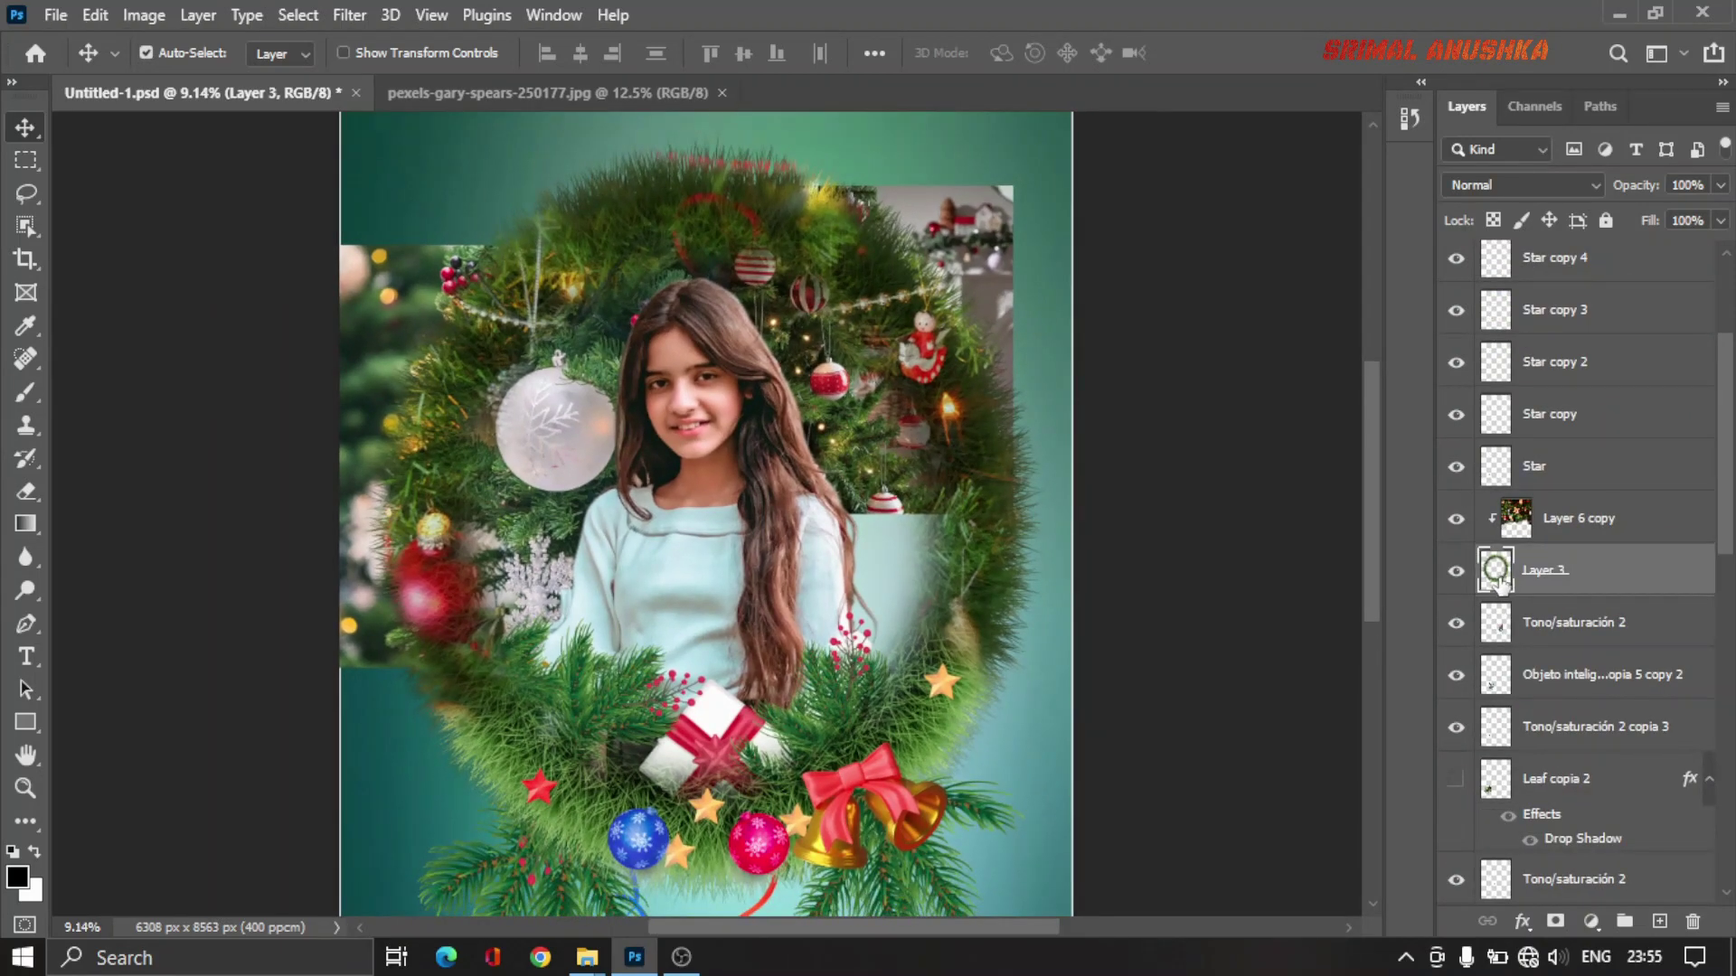
Step: Load the wreath outline as a selection for Layer 5 and refine it with the Lasso
{"action": "left_click", "coordinate": [1498, 579], "text": "ctrl"}
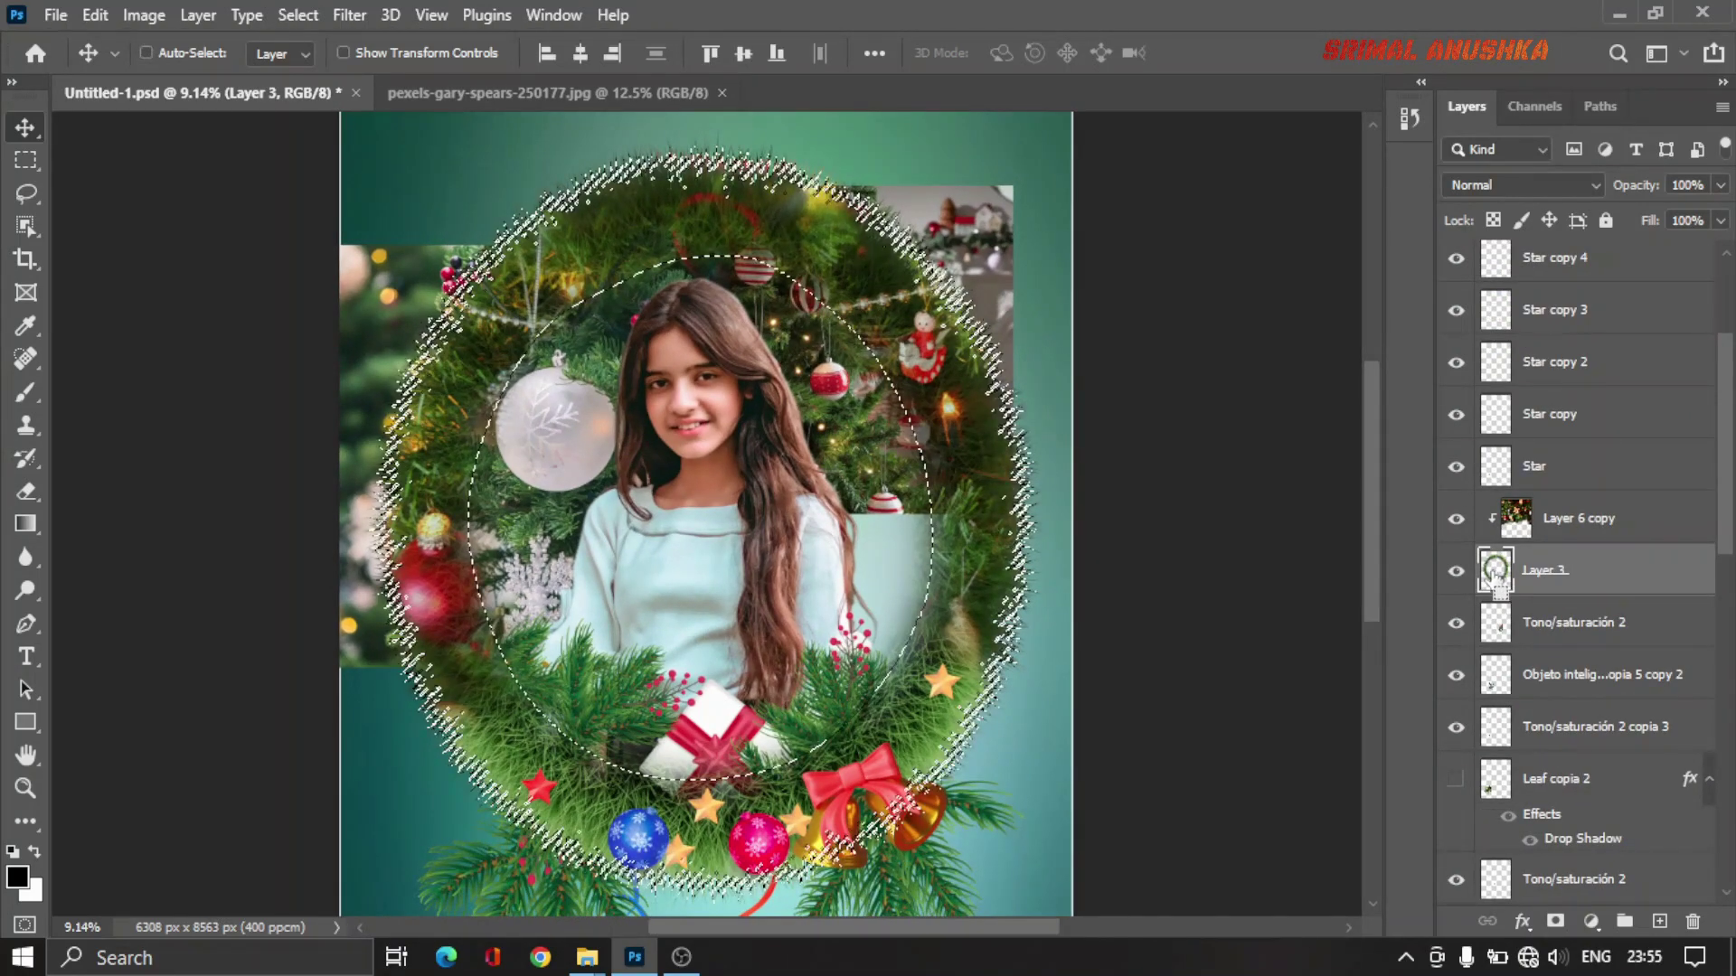
{"action": "scroll", "coordinate": [1494, 674], "scroll_direction": "down", "scroll_amount": 3}
{"action": "scroll", "coordinate": [1497, 687], "scroll_direction": "down", "scroll_amount": 5}
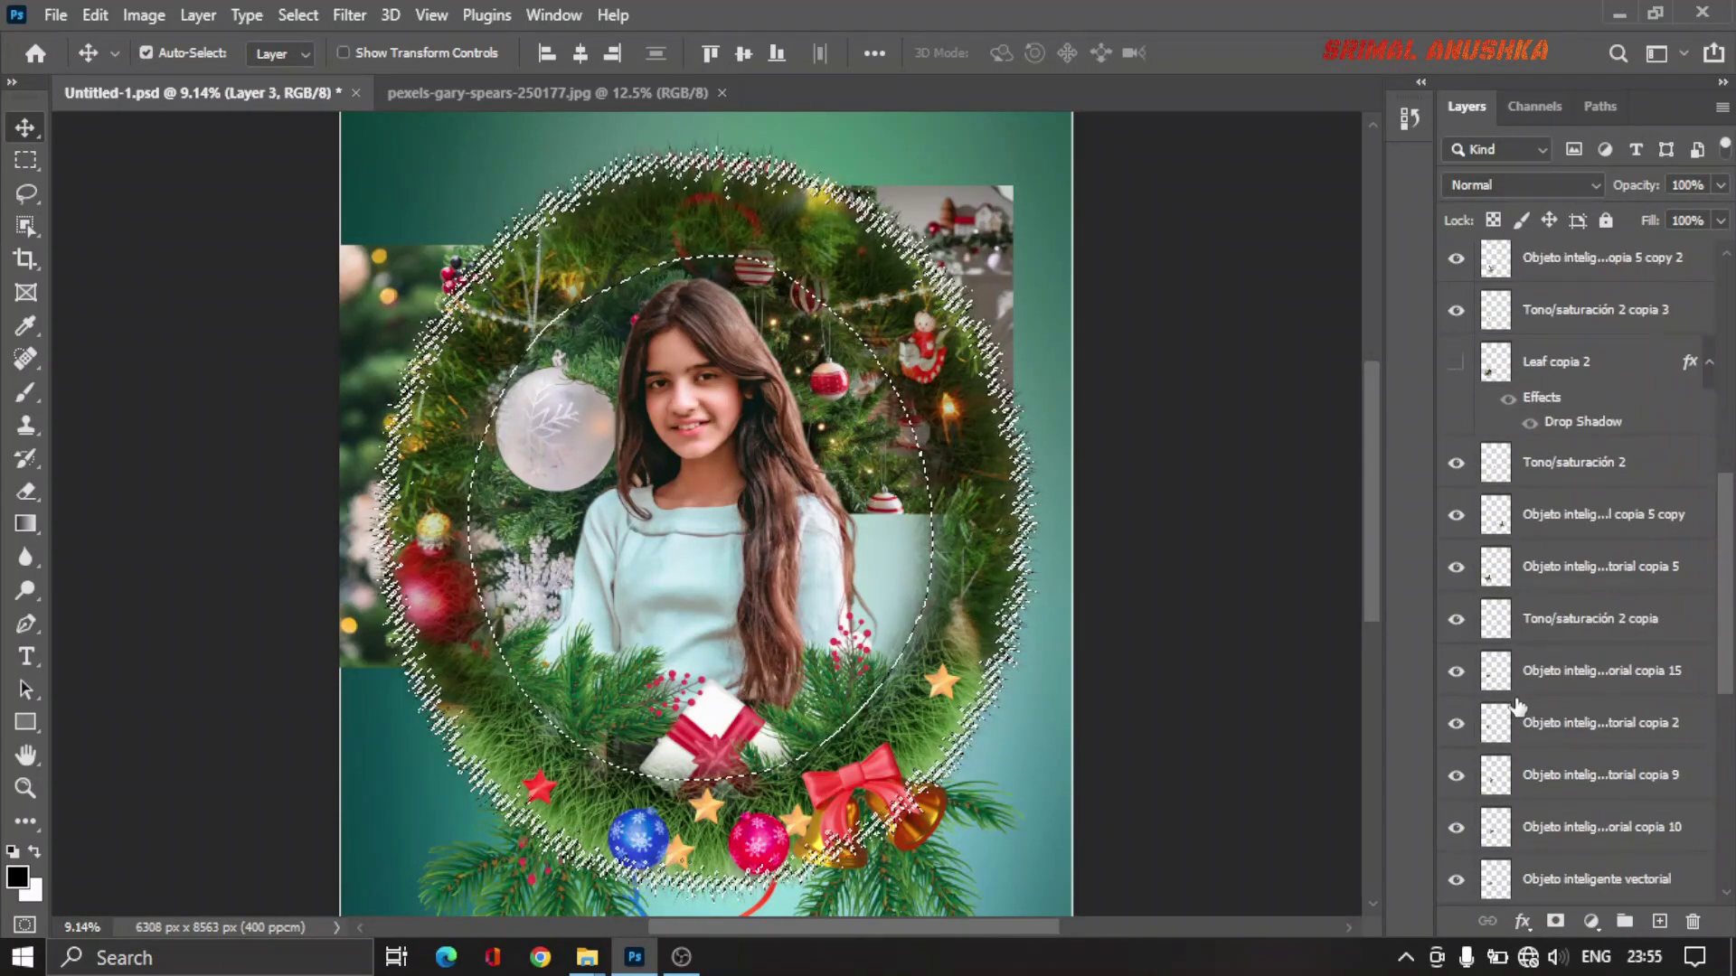
{"action": "scroll", "coordinate": [1524, 714], "scroll_direction": "down", "scroll_amount": 5}
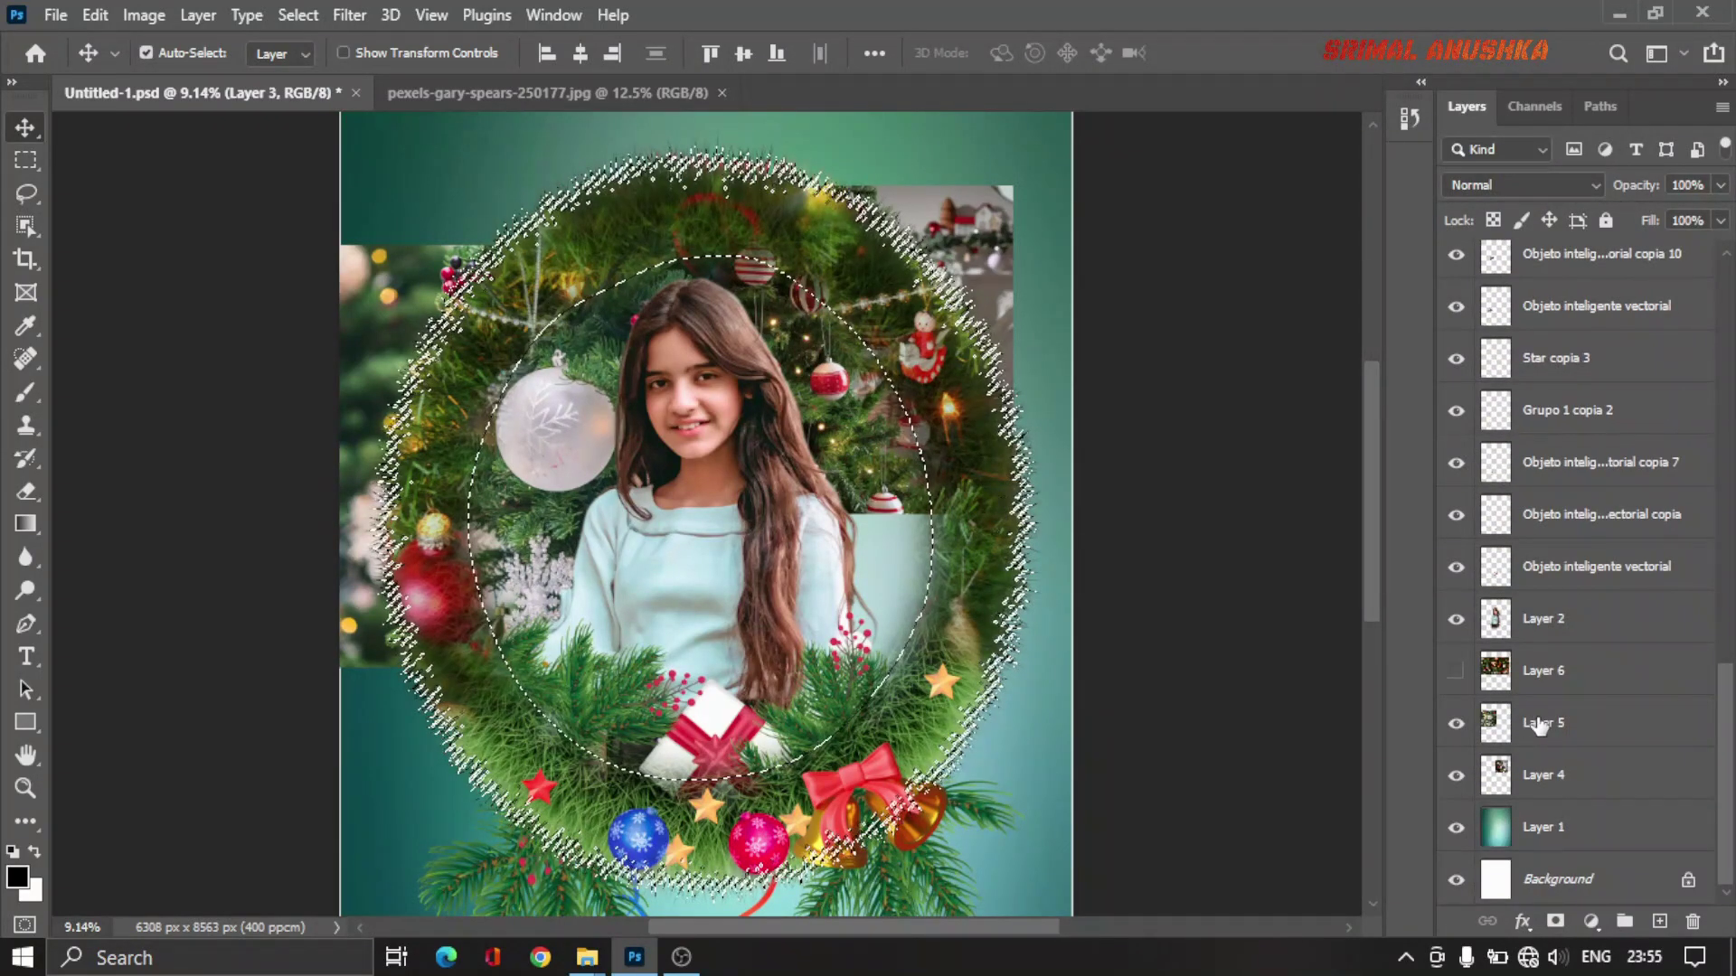
{"action": "left_click", "coordinate": [1500, 723]}
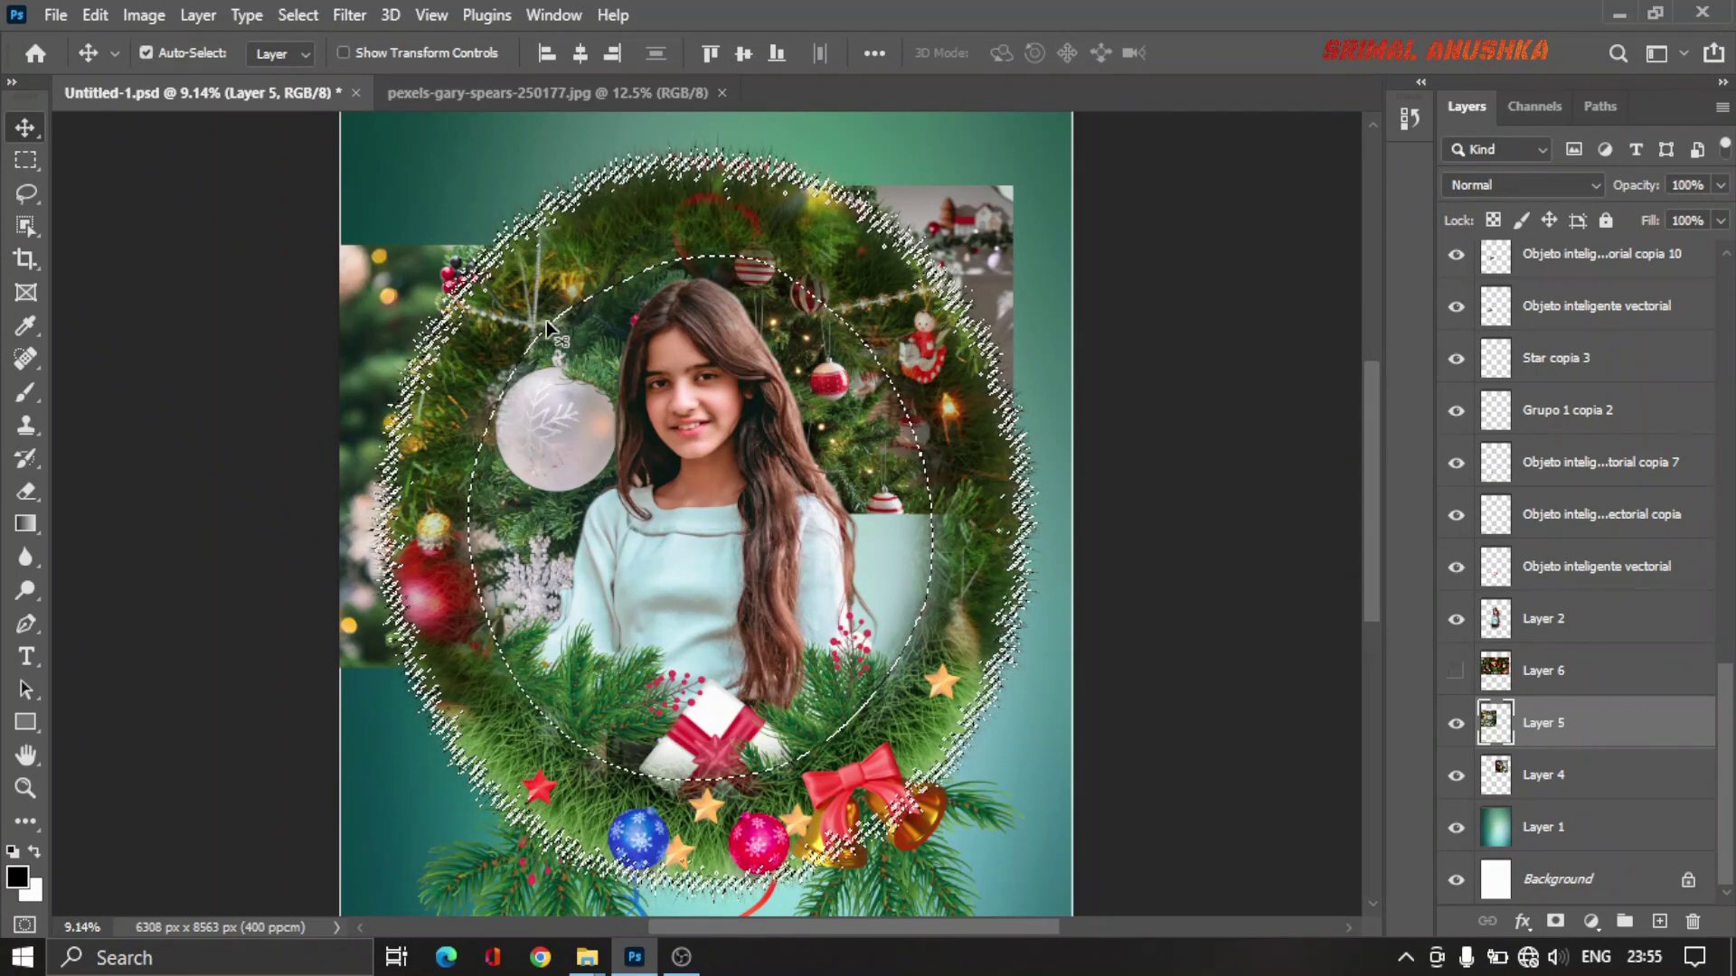
{"action": "key", "text": "l"}
{"action": "mouse_move", "coordinate": [445, 292]}
{"action": "left_mouse_down"}
{"action": "mouse_move", "coordinate": [465, 380]}
{"action": "mouse_move", "coordinate": [452, 452]}
{"action": "left_mouse_up"}
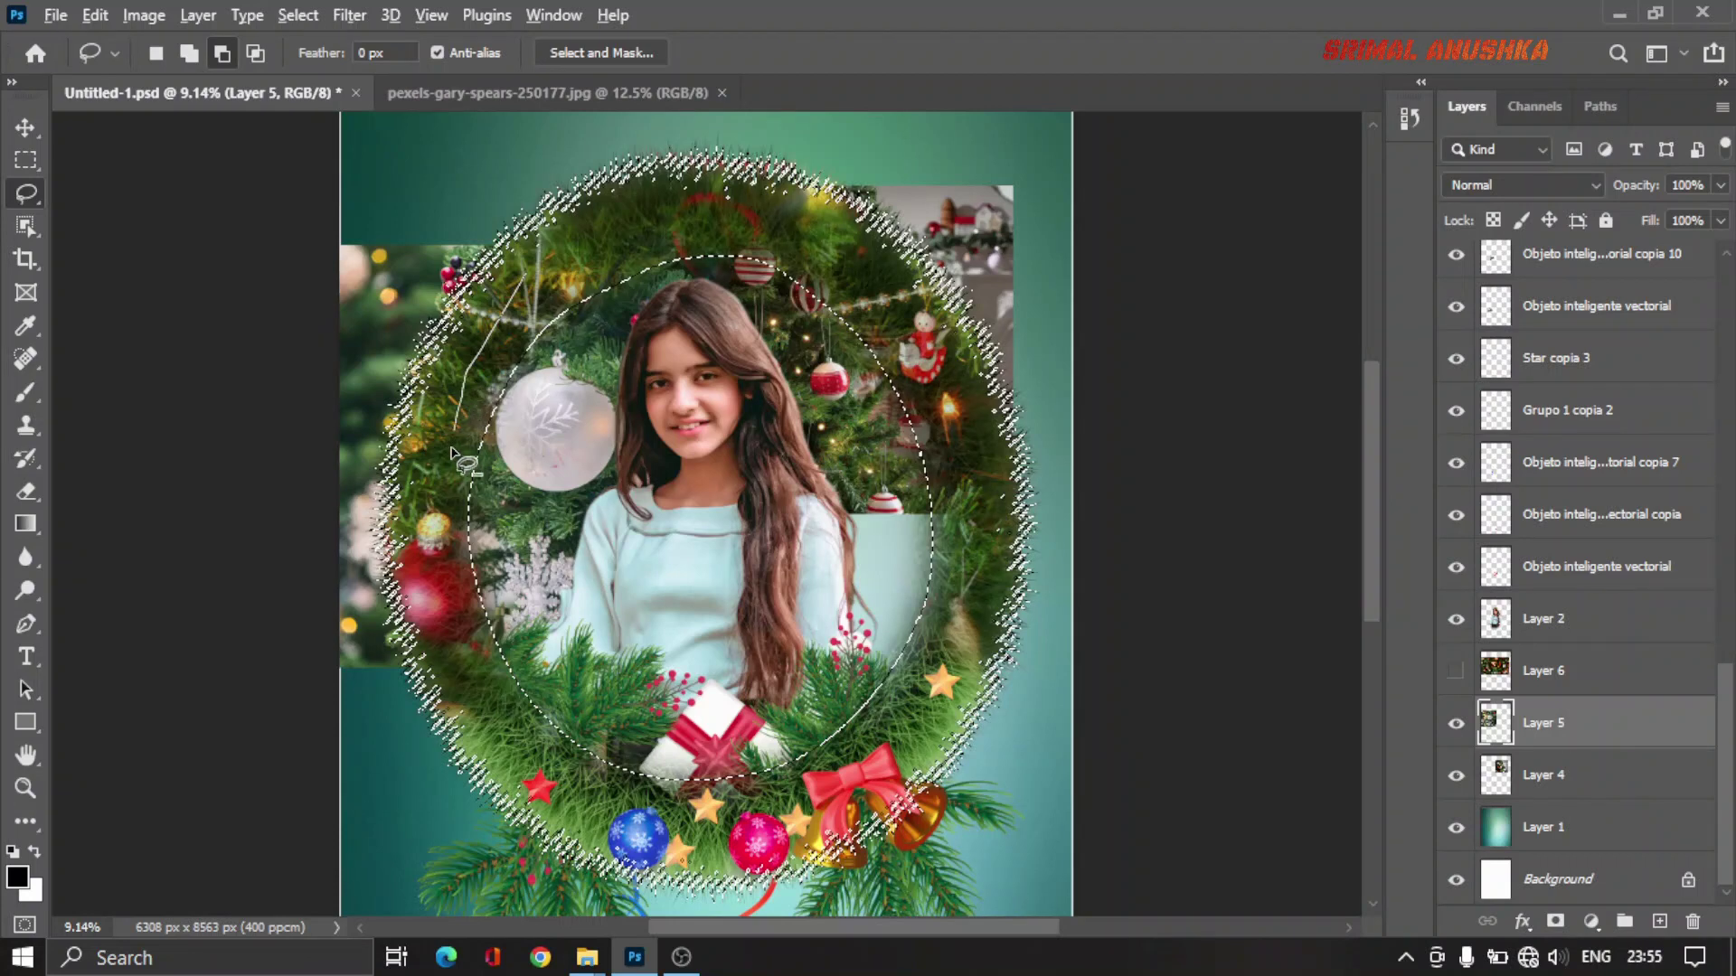
{"action": "mouse_move", "coordinate": [503, 684]}
{"action": "left_mouse_down"}
{"action": "mouse_move", "coordinate": [572, 776]}
{"action": "mouse_move", "coordinate": [699, 806]}
{"action": "mouse_move", "coordinate": [893, 741]}
{"action": "mouse_move", "coordinate": [960, 620]}
{"action": "mouse_move", "coordinate": [960, 430]}
{"action": "mouse_move", "coordinate": [850, 289]}
{"action": "mouse_move", "coordinate": [637, 254]}
{"action": "mouse_move", "coordinate": [583, 272]}
{"action": "left_mouse_up"}
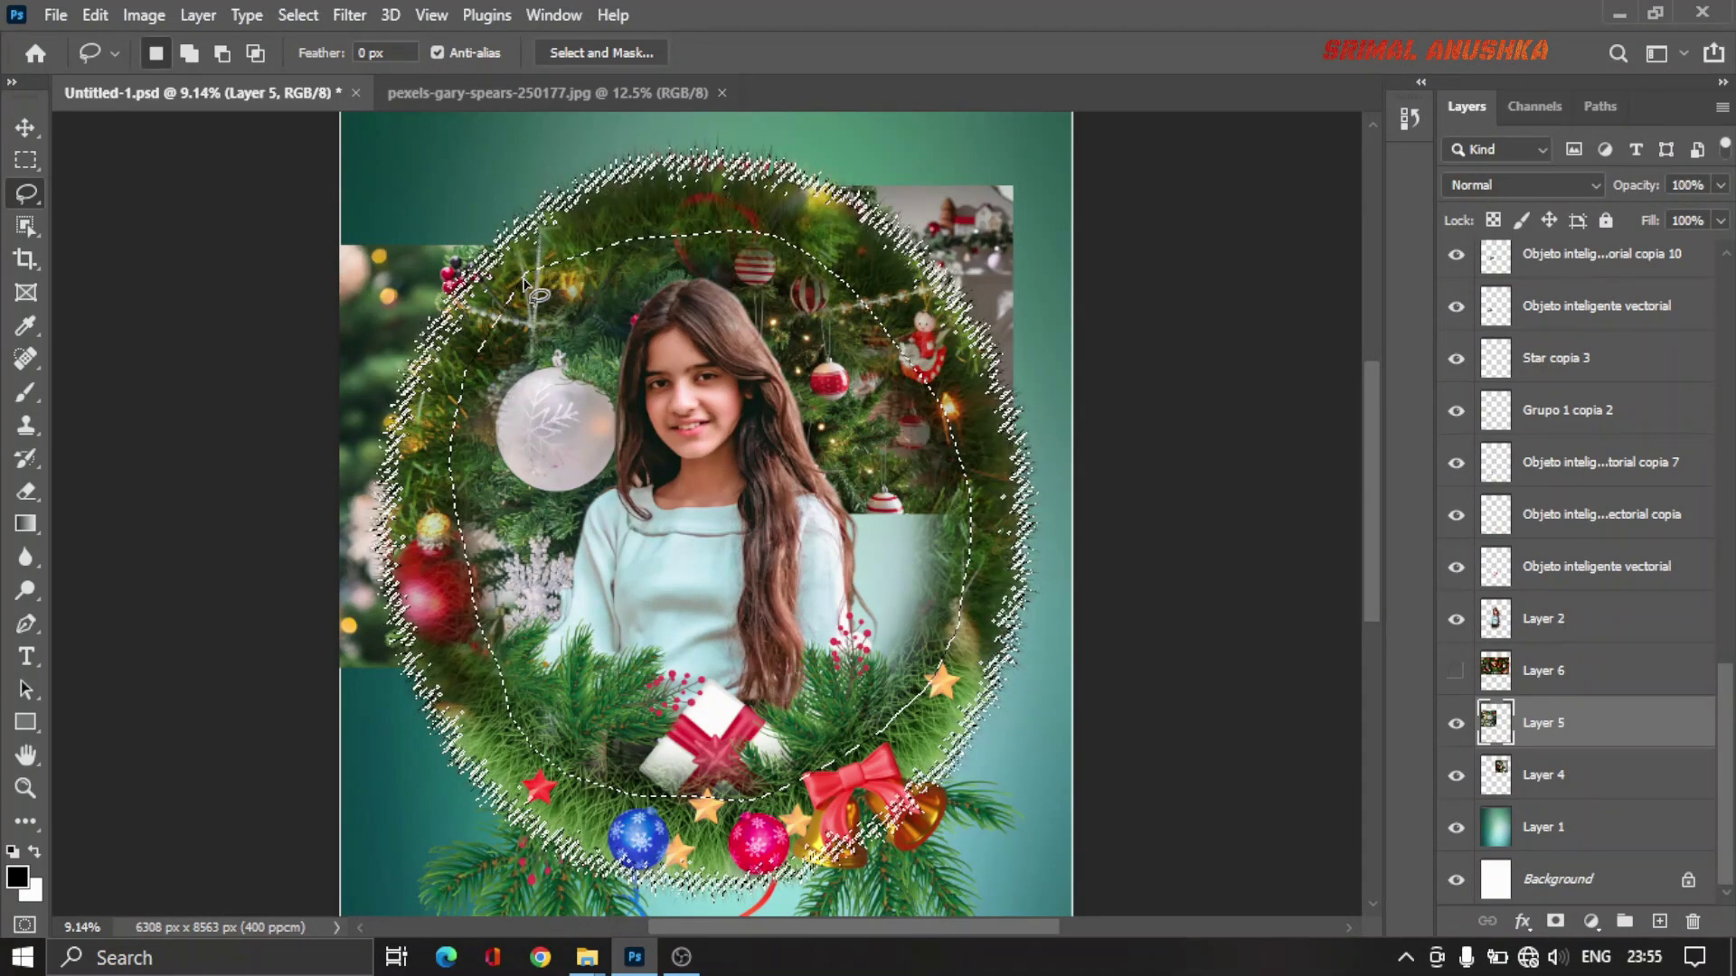
Step: Invert the selection, exclude the wreath interior, and delete Layer 5's photo outside the ring
{"action": "right_click", "coordinate": [502, 310]}
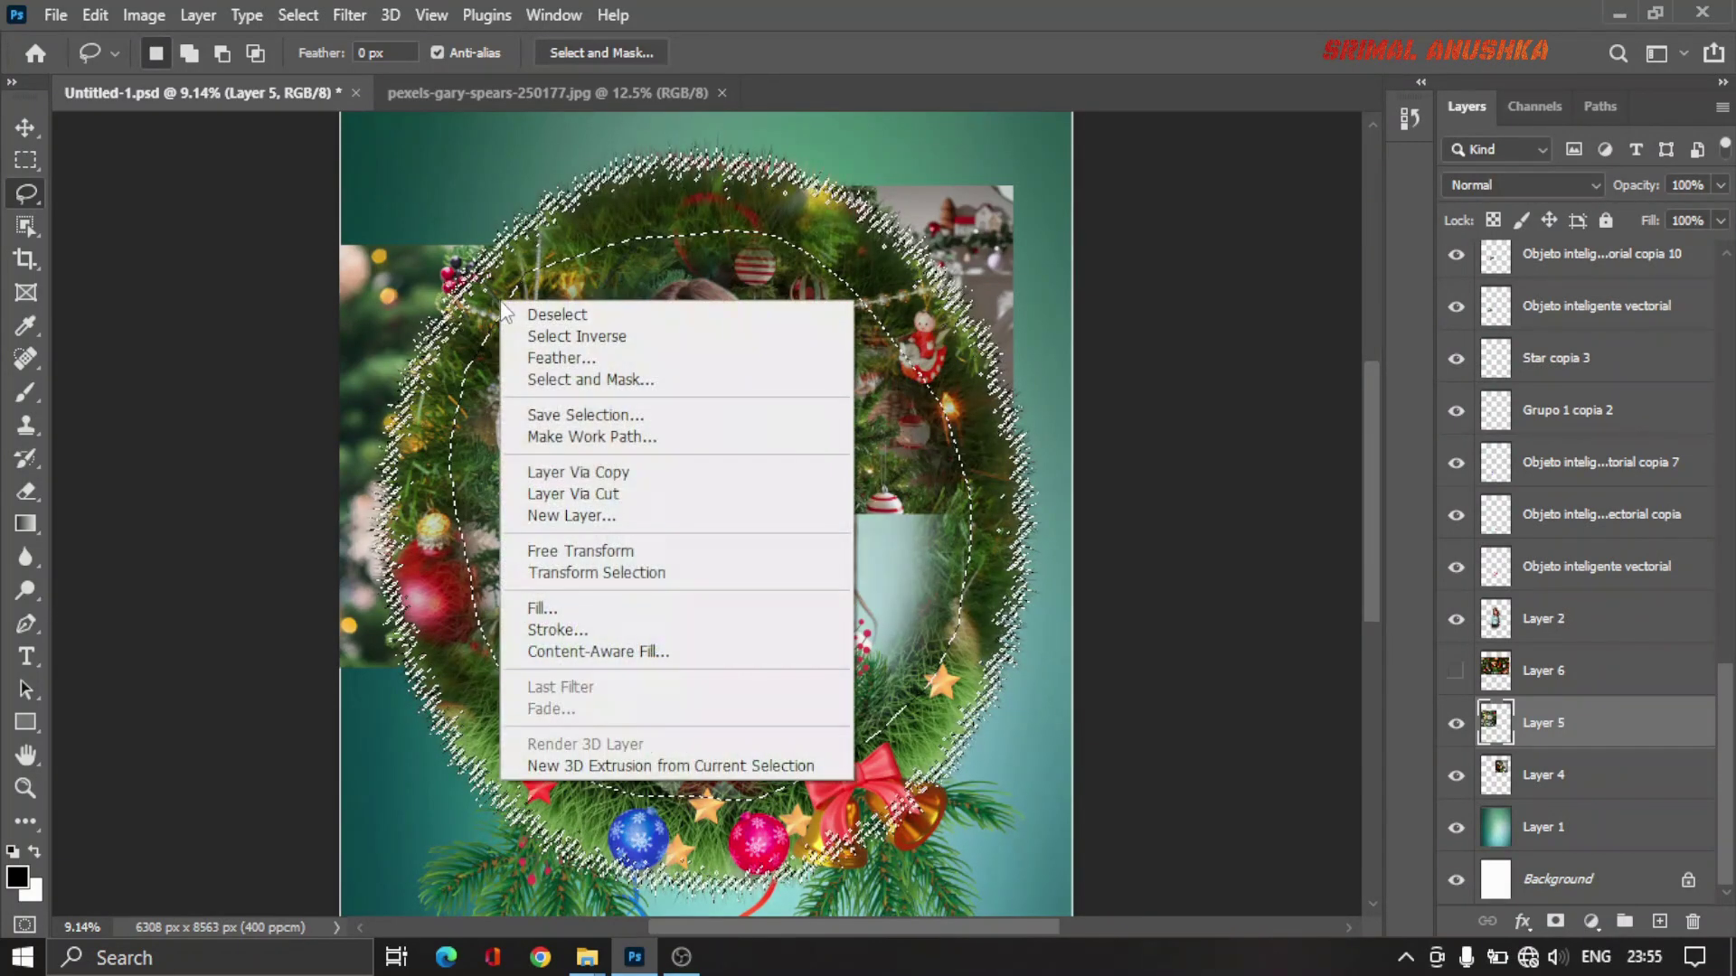
{"action": "left_click", "coordinate": [541, 336]}
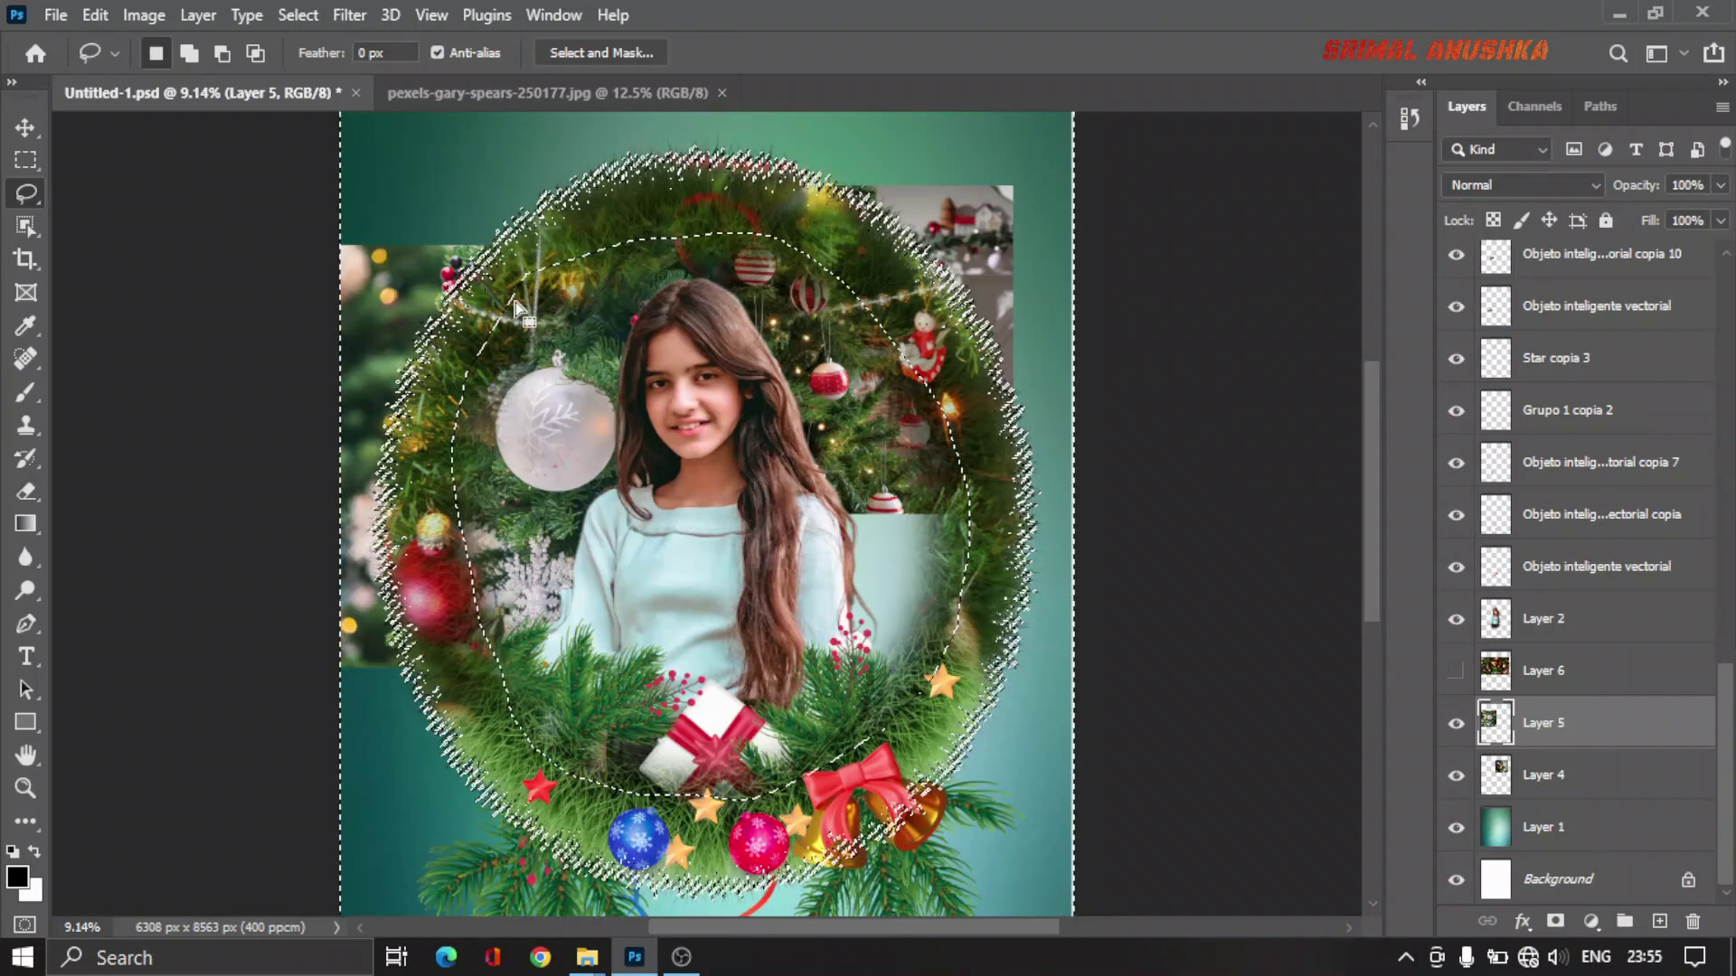
{"action": "mouse_move", "coordinate": [520, 289]}
{"action": "left_mouse_down"}
{"action": "mouse_move", "coordinate": [690, 270]}
{"action": "mouse_move", "coordinate": [542, 253]}
{"action": "mouse_move", "coordinate": [997, 481]}
{"action": "left_mouse_up"}
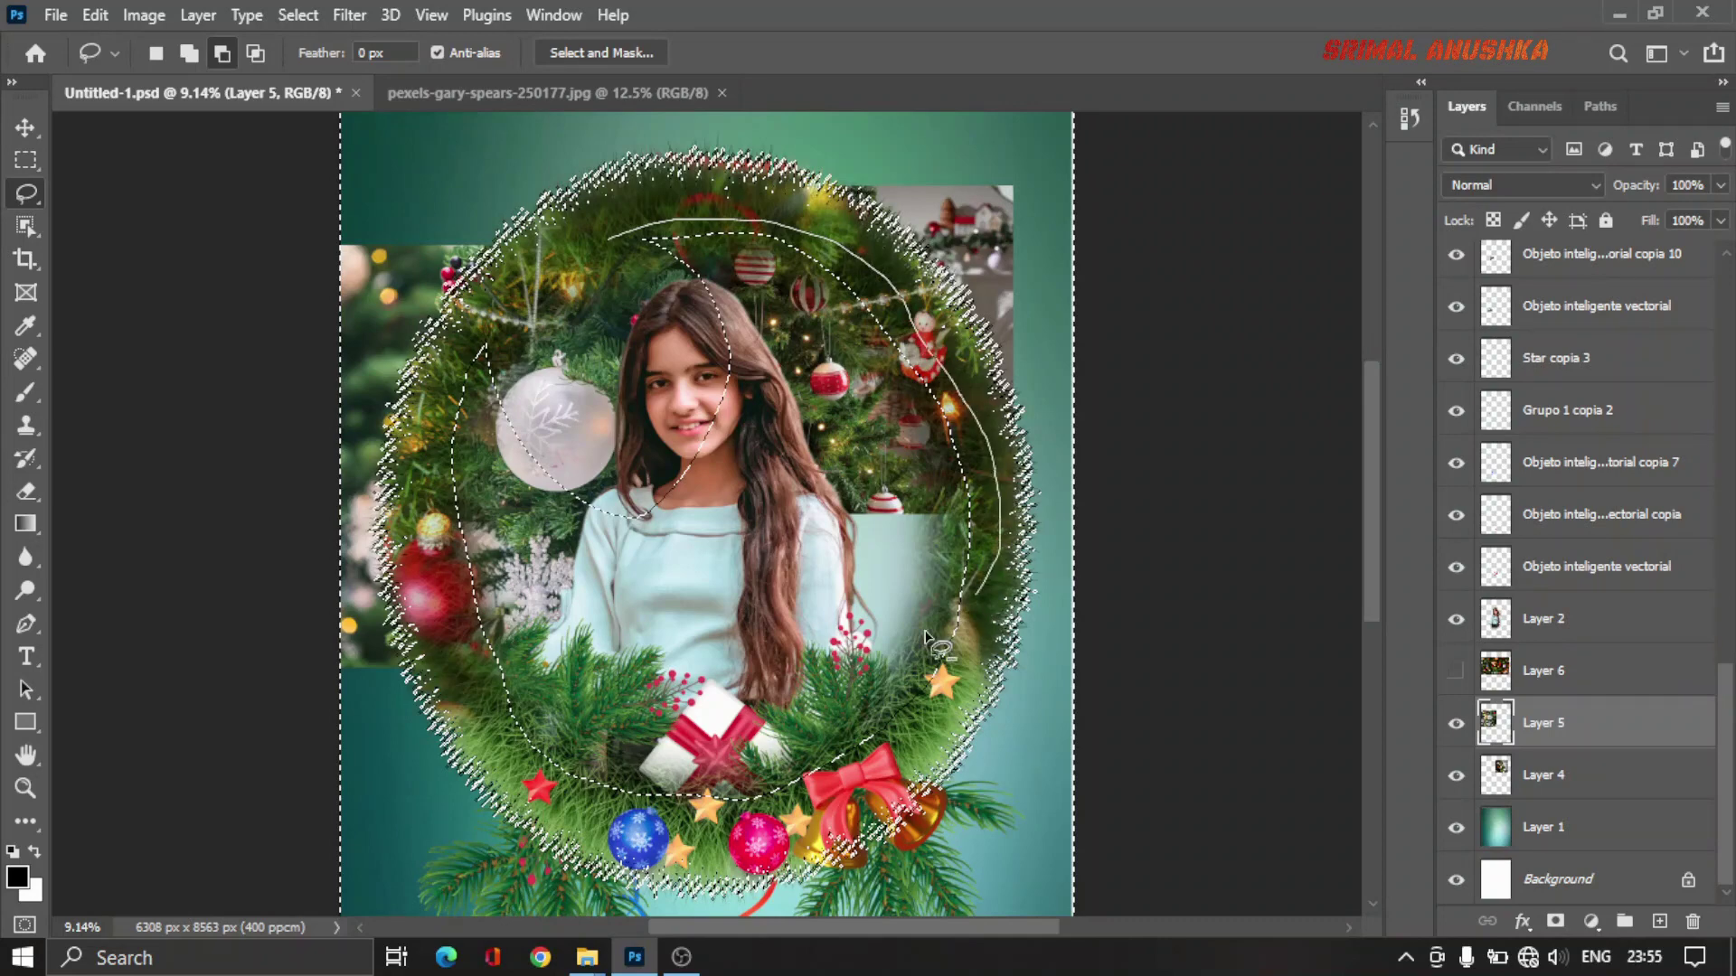
{"action": "mouse_move", "coordinate": [997, 481]}
{"action": "left_mouse_down"}
{"action": "mouse_move", "coordinate": [606, 493]}
{"action": "mouse_move", "coordinate": [986, 594]}
{"action": "mouse_move", "coordinate": [445, 411]}
{"action": "mouse_move", "coordinate": [445, 543]}
{"action": "mouse_move", "coordinate": [477, 691]}
{"action": "mouse_move", "coordinate": [532, 773]}
{"action": "mouse_move", "coordinate": [613, 818]}
{"action": "mouse_move", "coordinate": [574, 307]}
{"action": "left_mouse_up"}
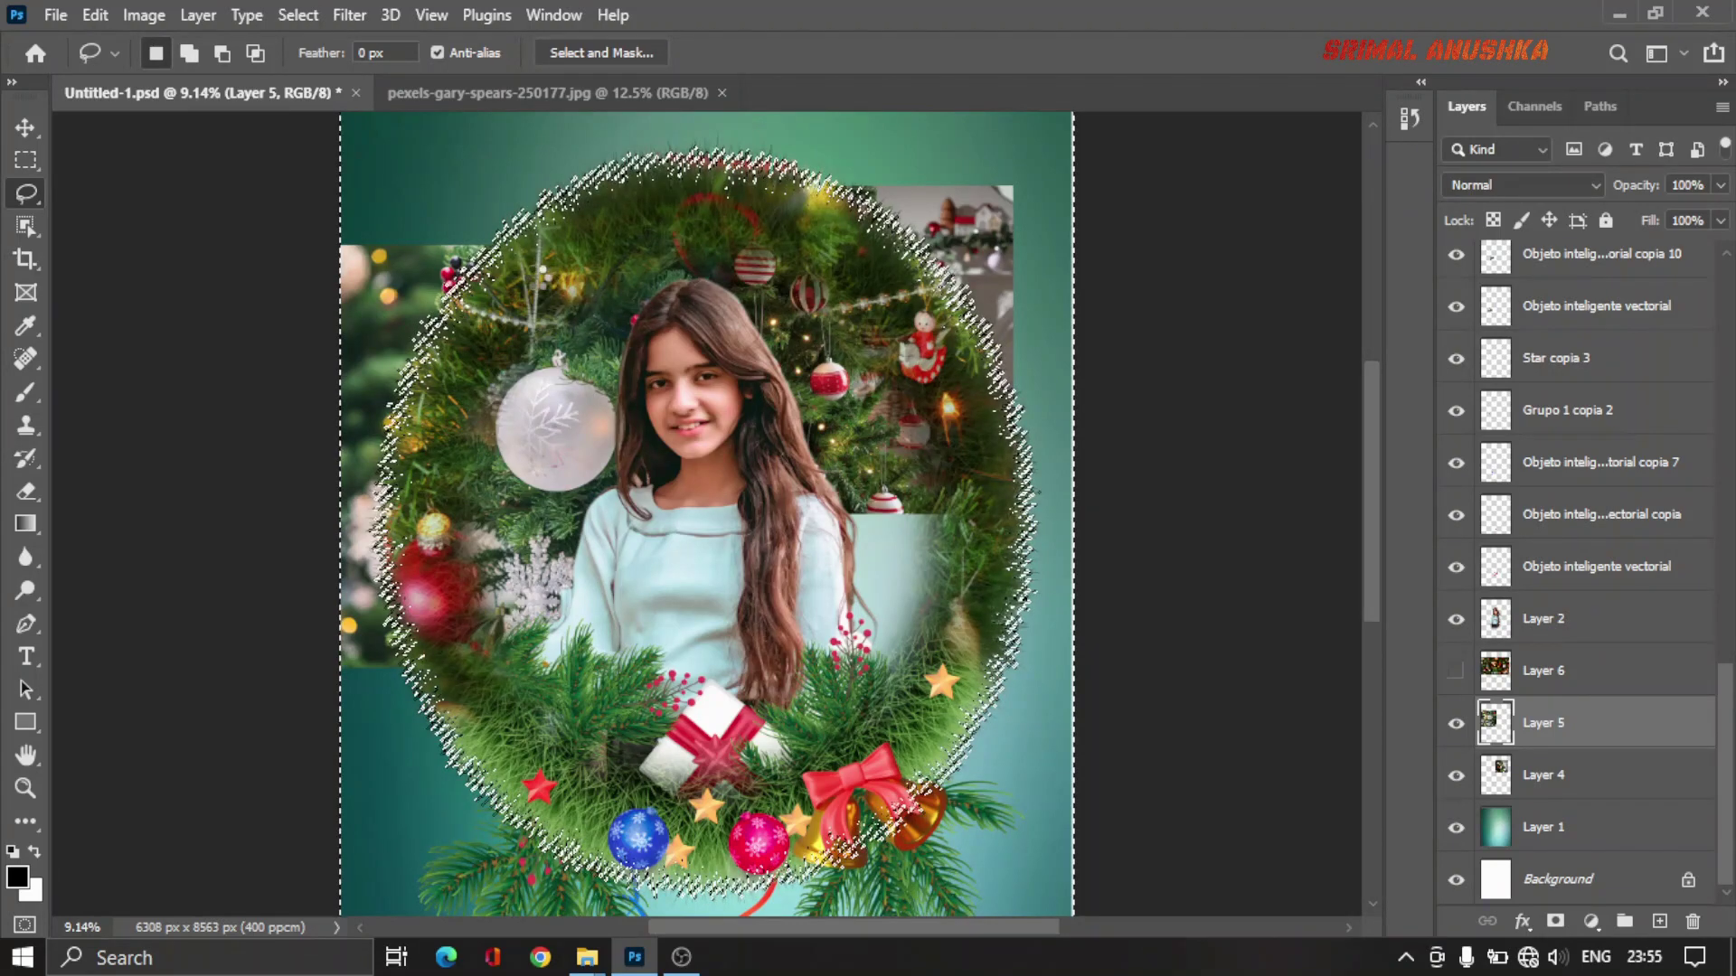
{"action": "key", "text": "Delete"}
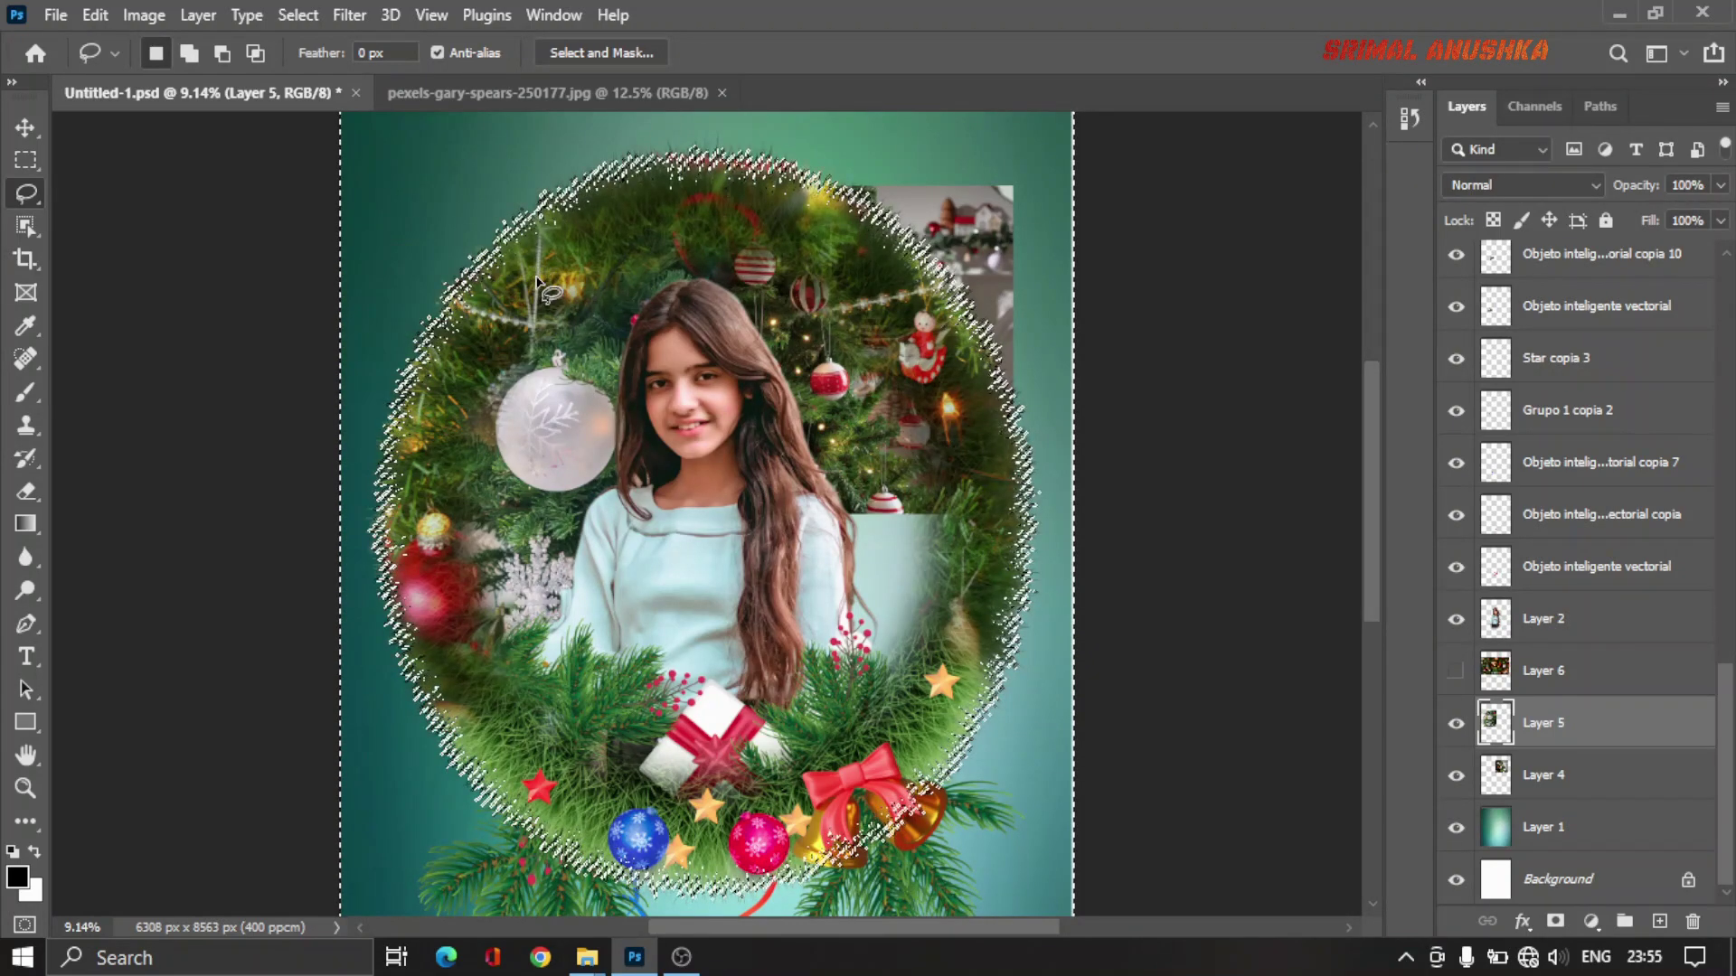
{"action": "key", "text": "ctrl+d"}
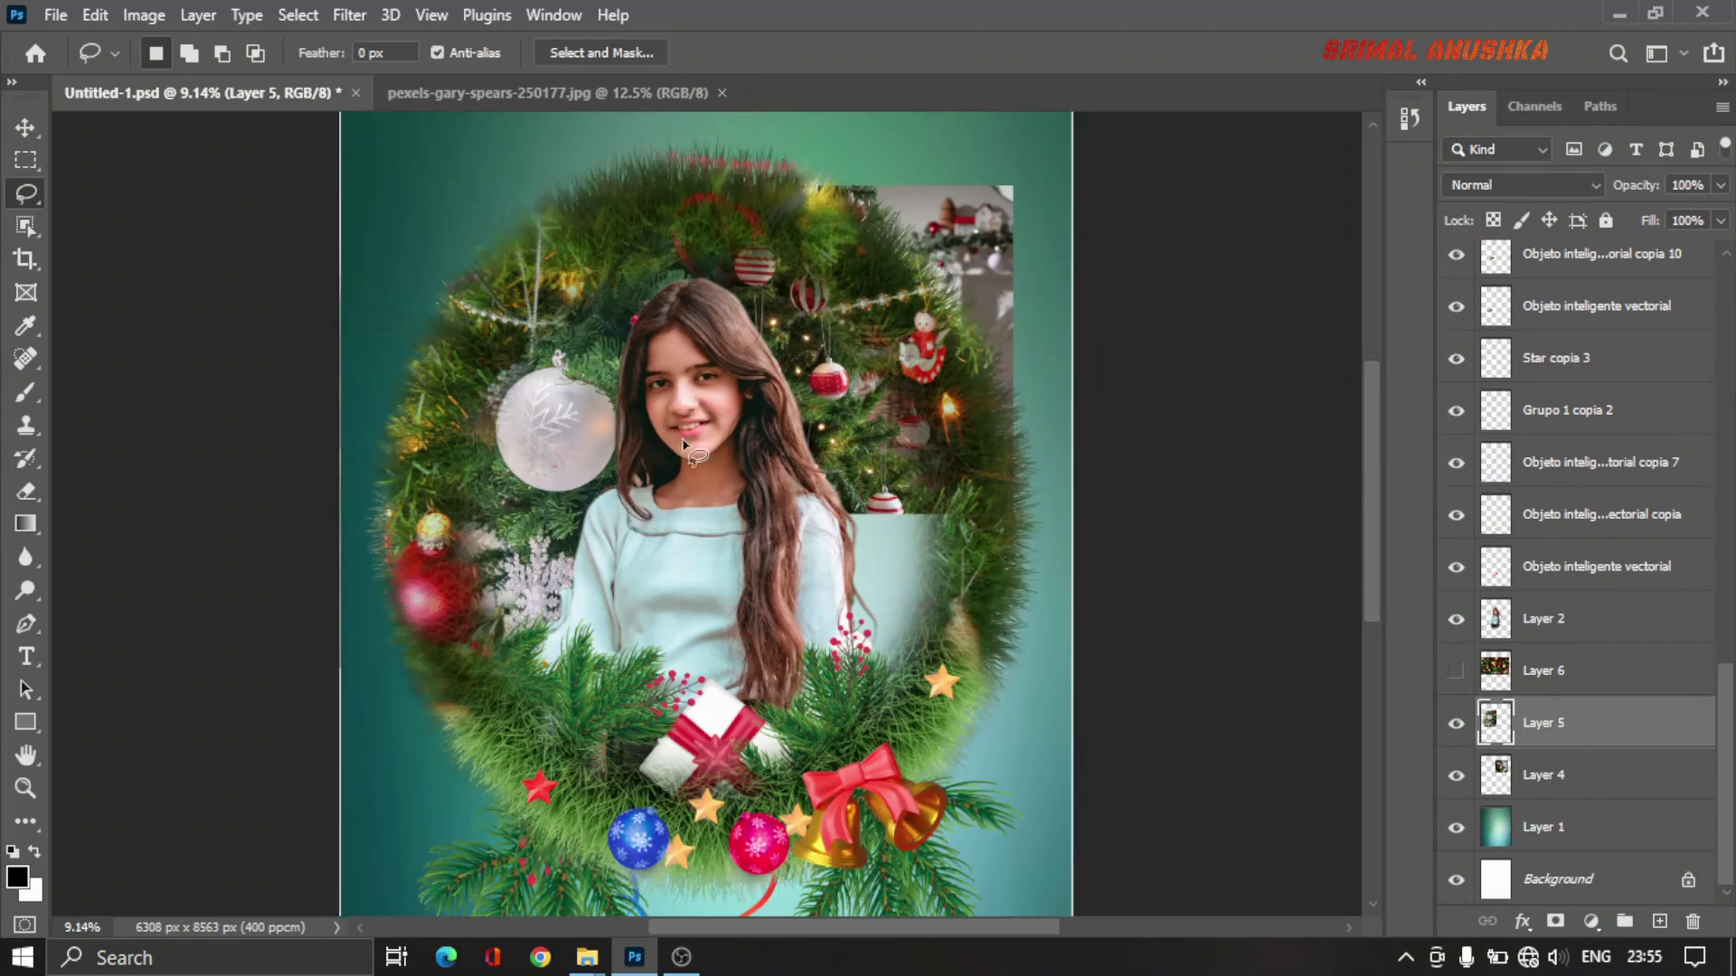
{"action": "left_click", "coordinate": [1560, 776]}
Step: Free-transform Layer 4's tree photo and commit the change
{"action": "key", "text": "ctrl+t"}
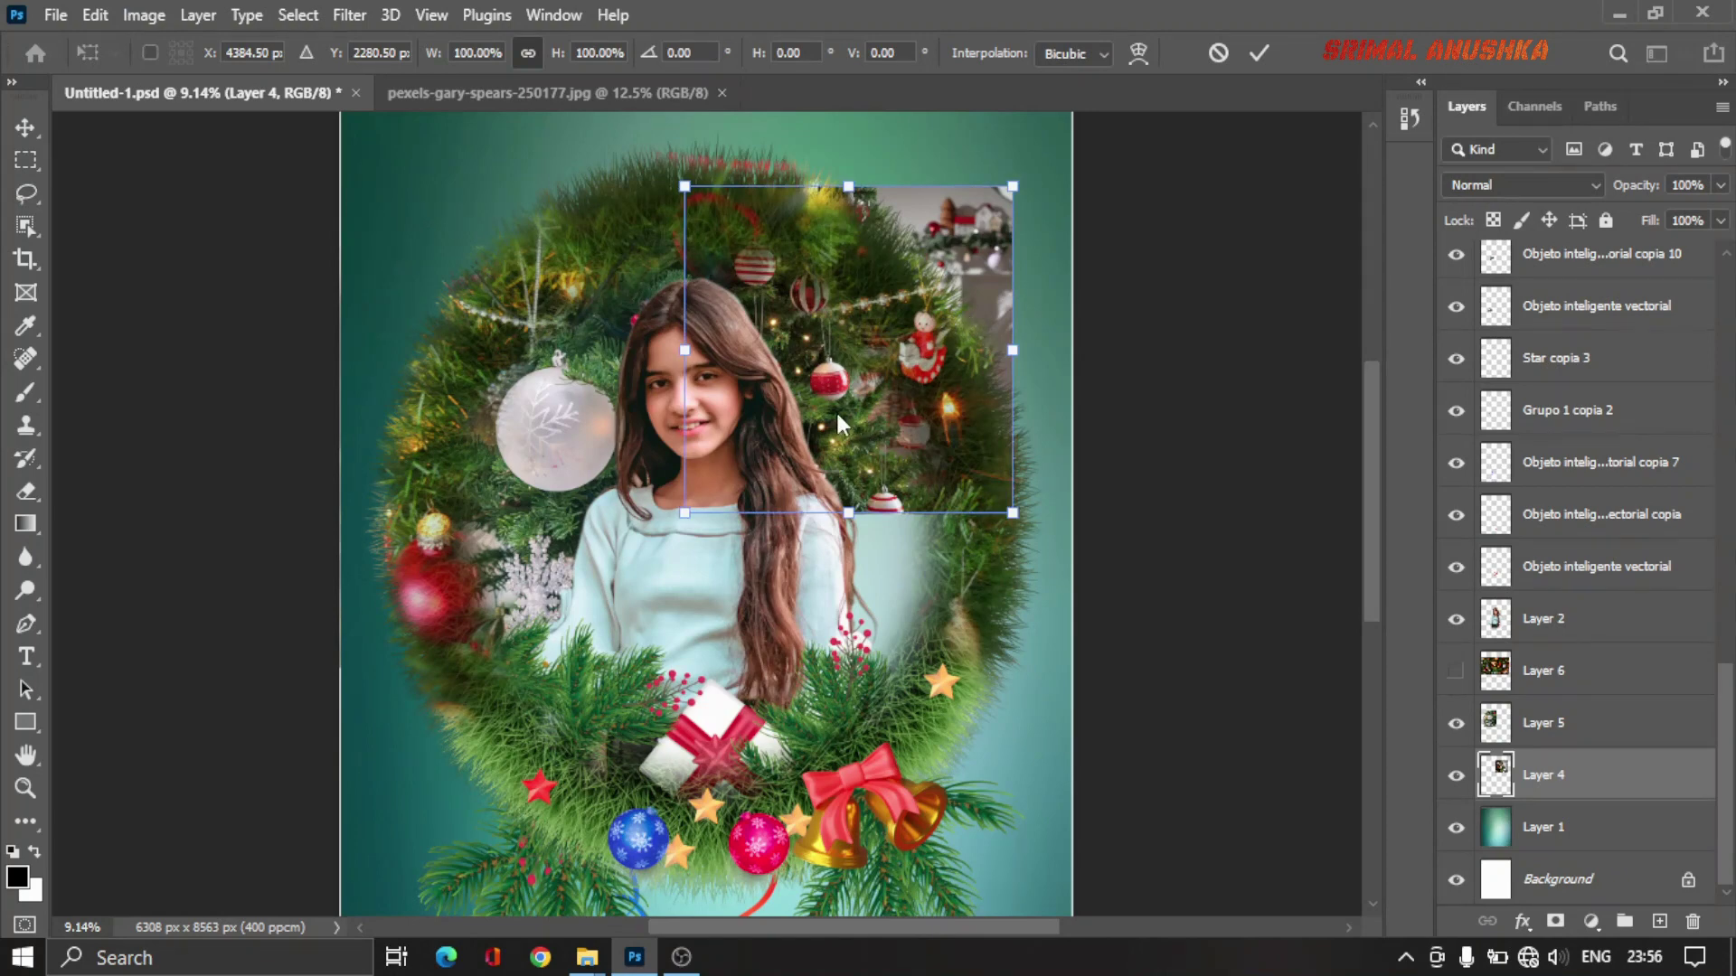
{"action": "key", "text": "alt+space"}
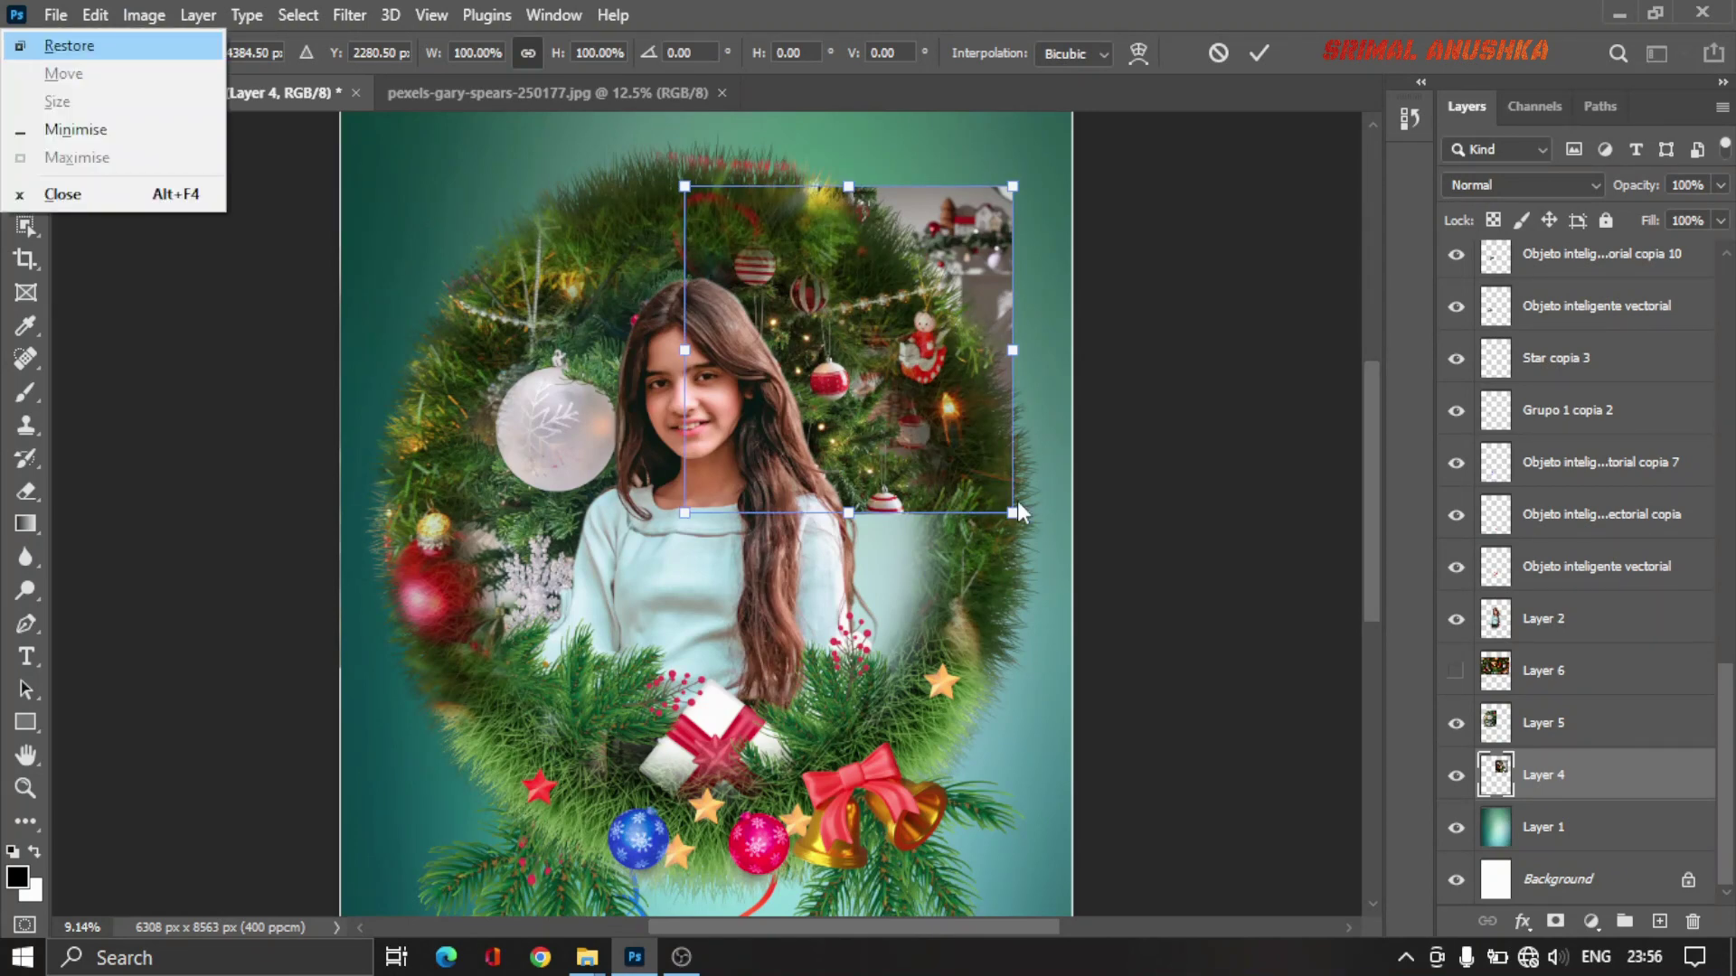
{"action": "key", "text": "Escape"}
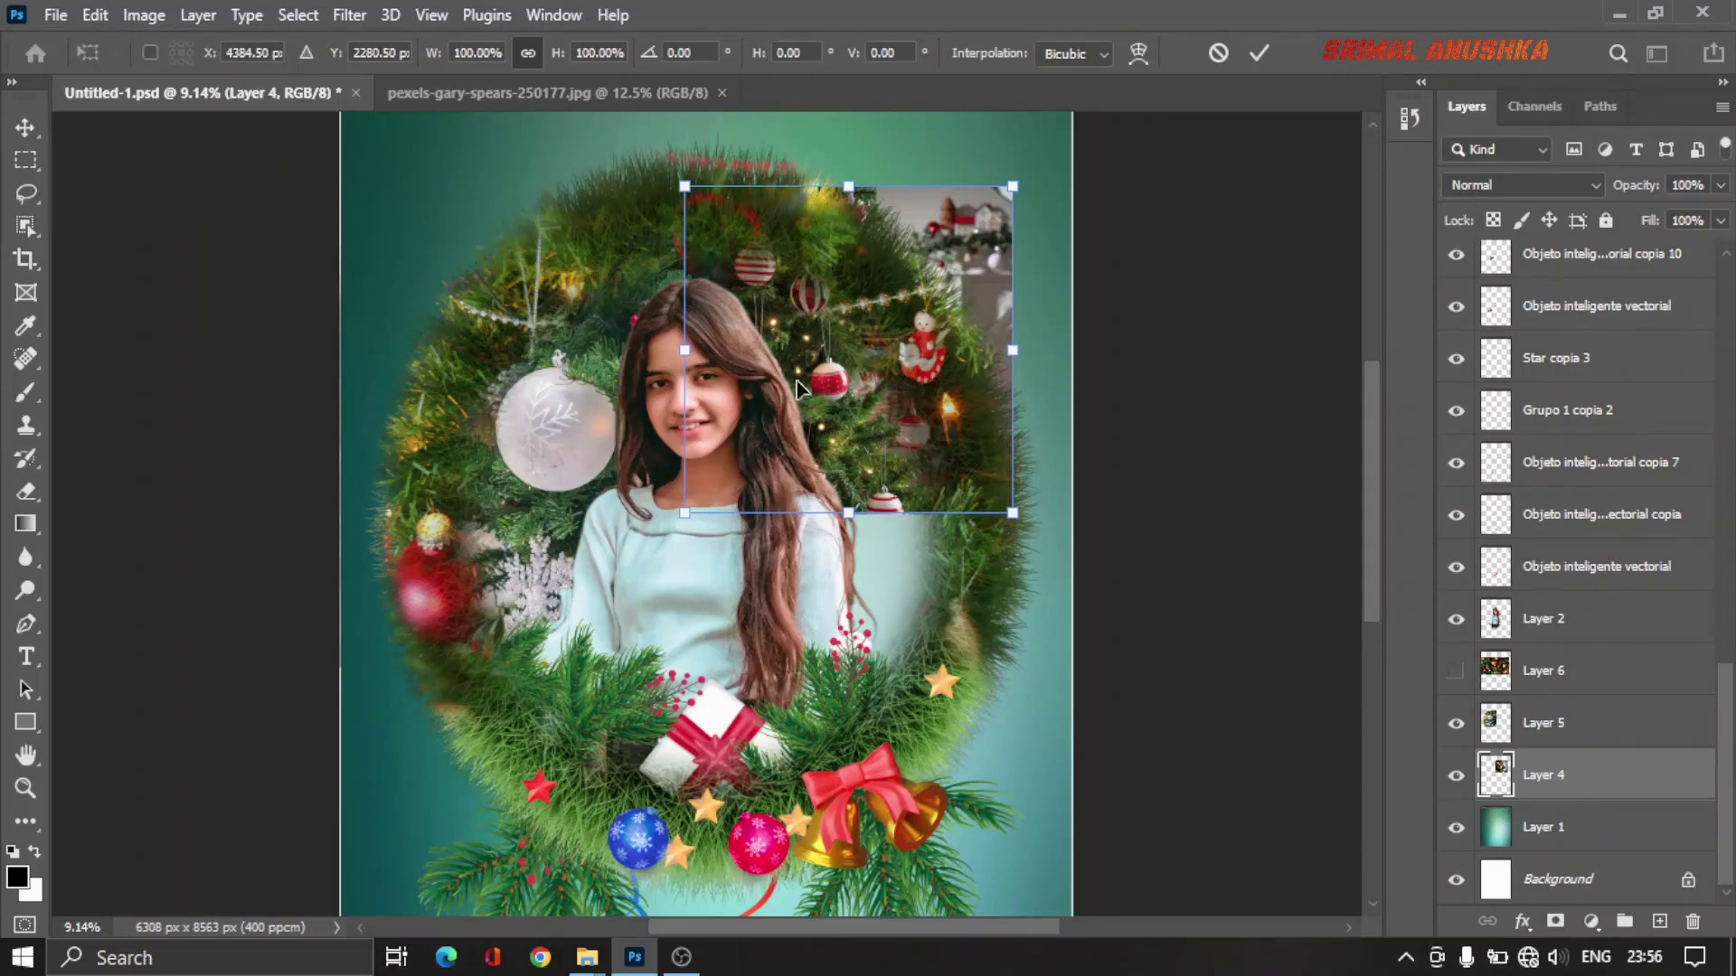
{"action": "key", "text": "Return"}
{"action": "key", "text": "l"}
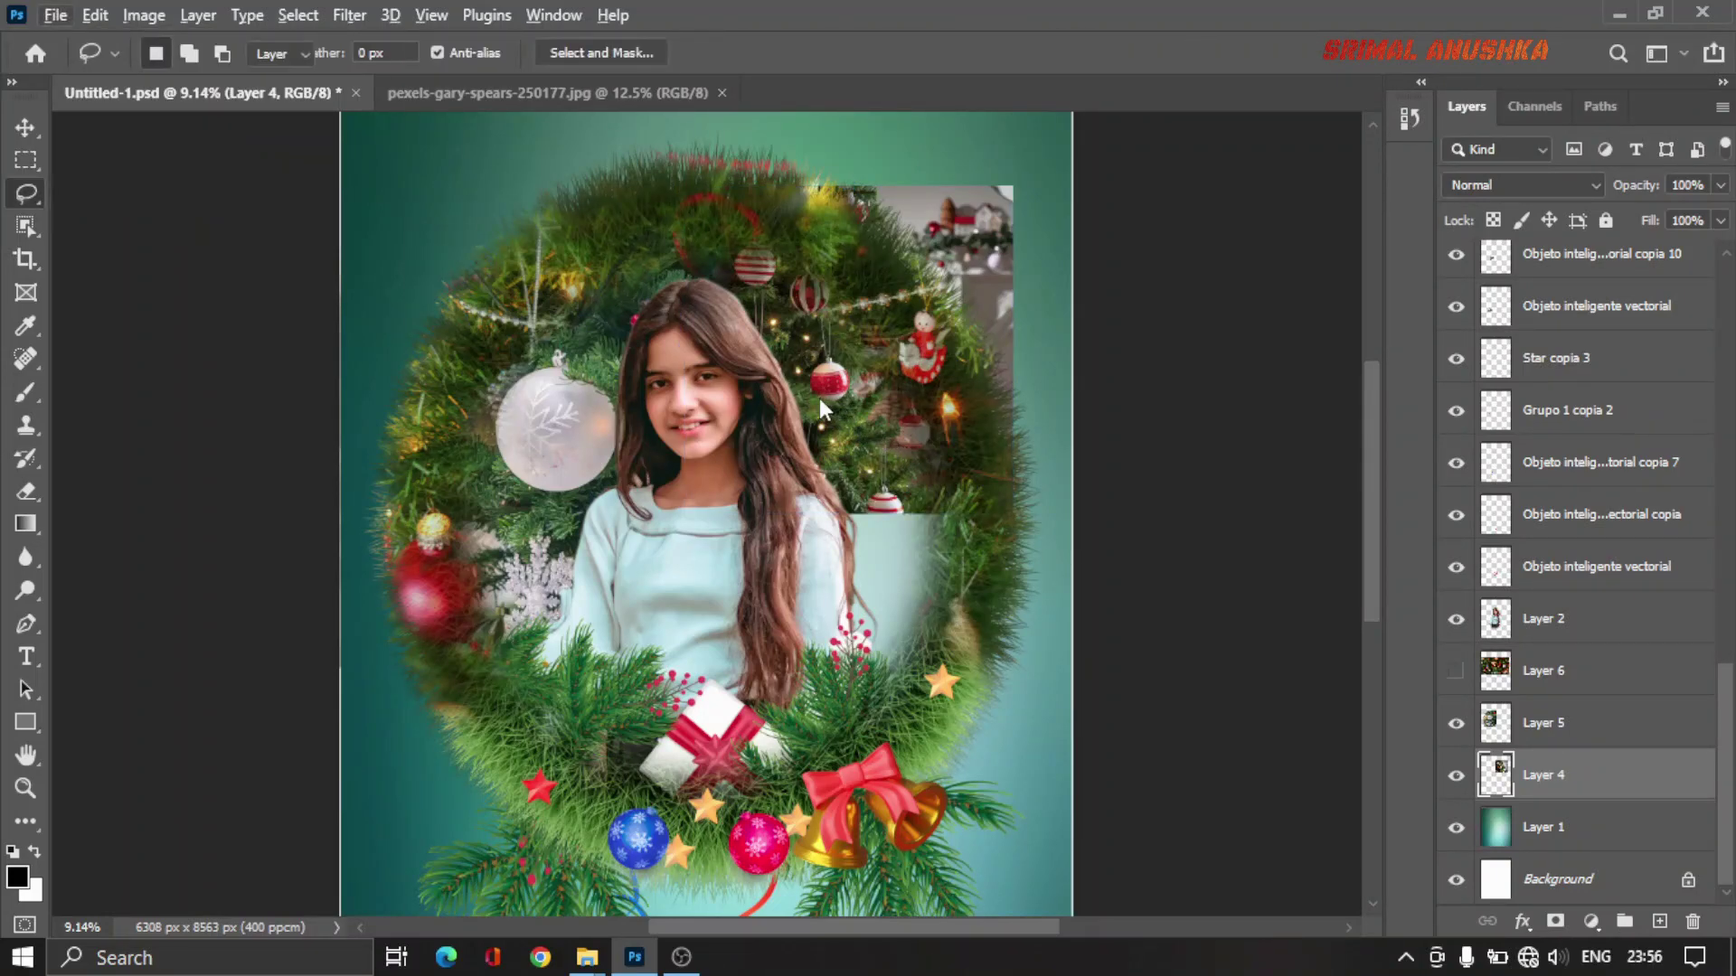
Step: Shift the tree photo right and down behind the girl, then nudge the original layer up
{"action": "key", "text": "alt+v"}
{"action": "left_click", "coordinate": [36, 125]}
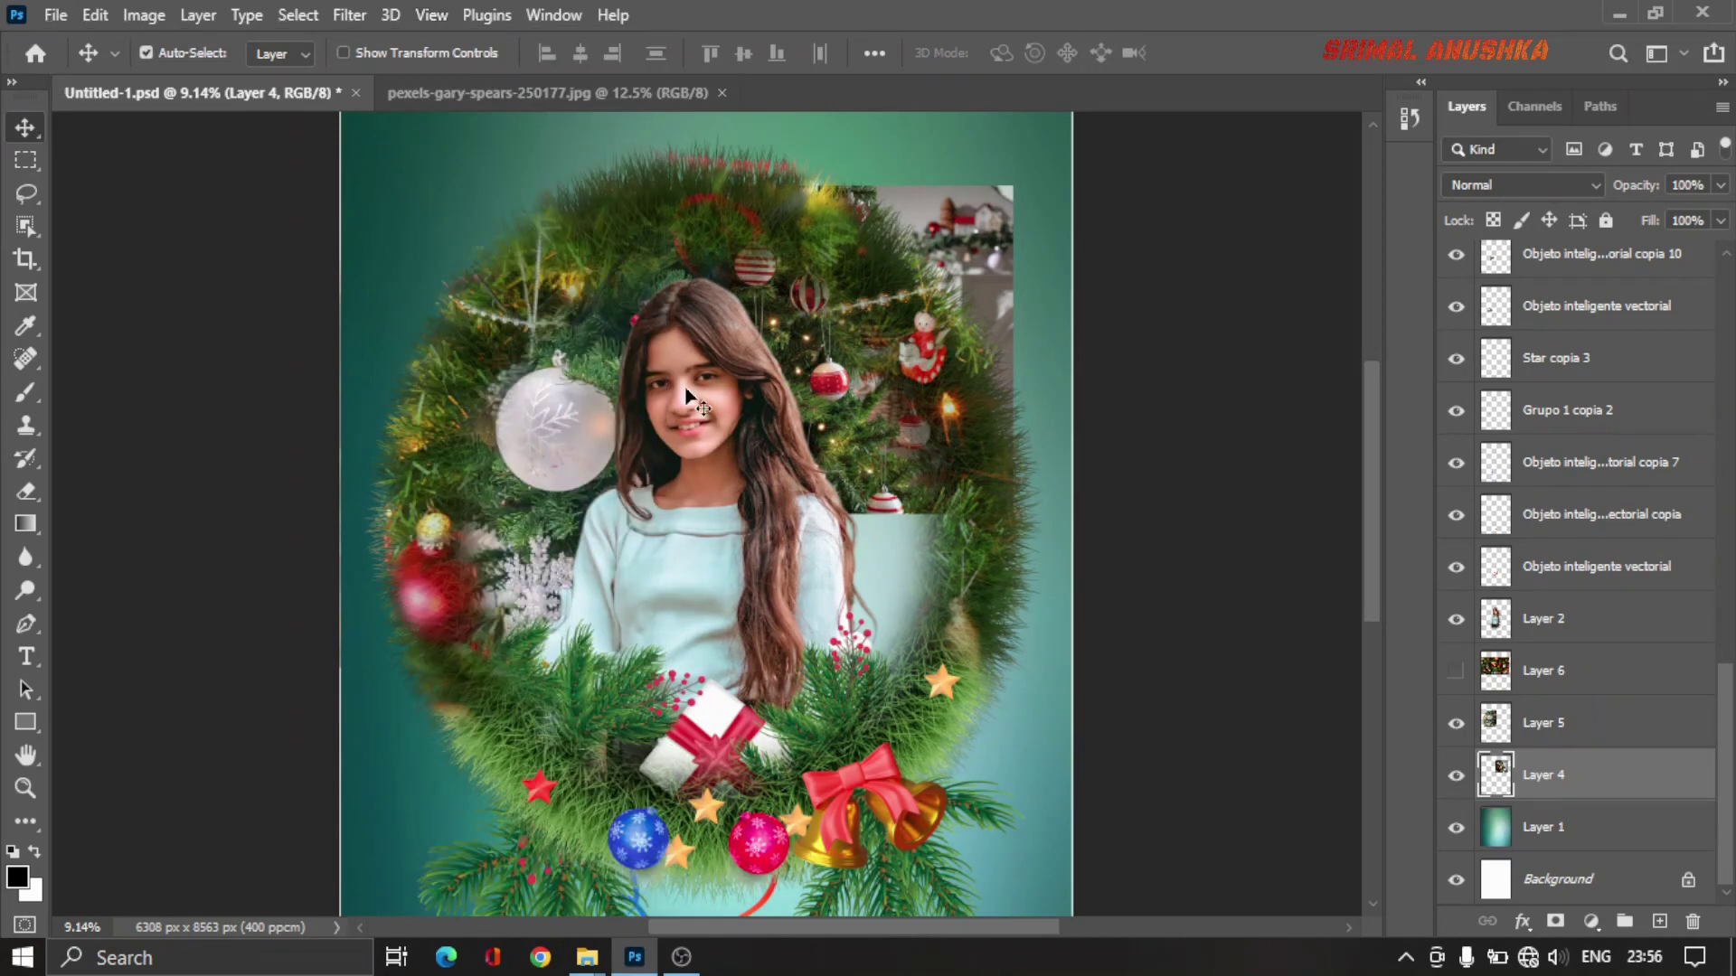
{"action": "mouse_move", "coordinate": [844, 442]}
{"action": "left_mouse_down"}
{"action": "mouse_move", "coordinate": [886, 511]}
{"action": "mouse_move", "coordinate": [892, 661]}
{"action": "left_mouse_up"}
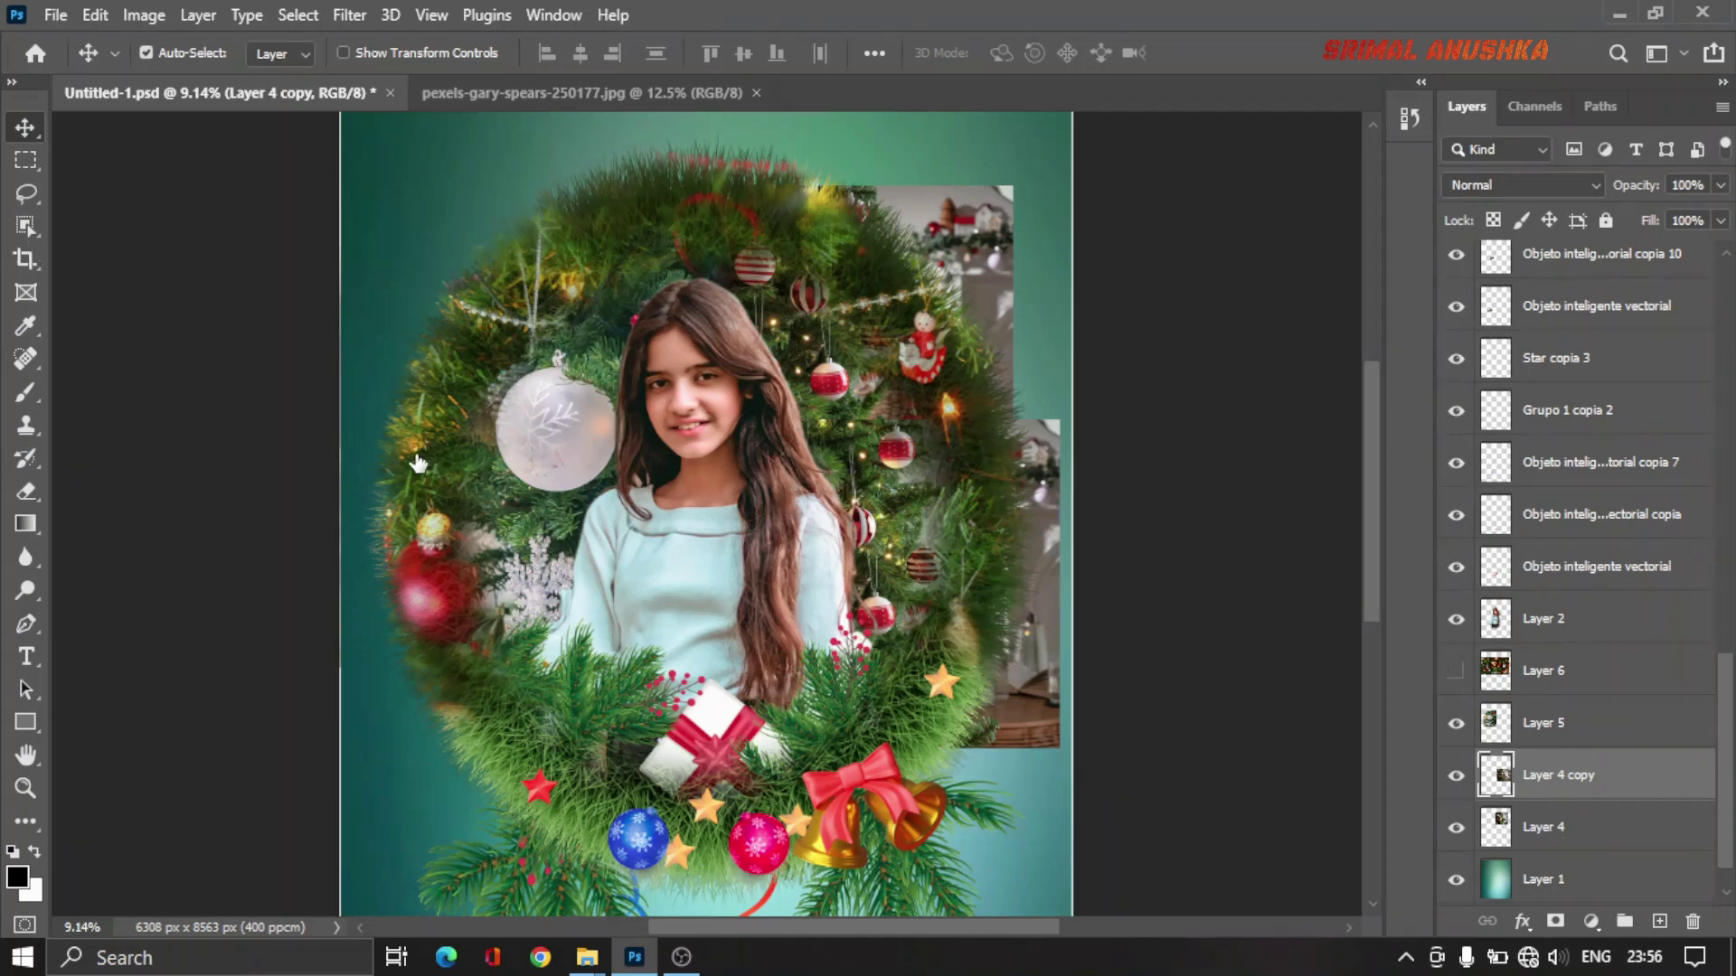
{"action": "key", "text": "alt+bracketleft"}
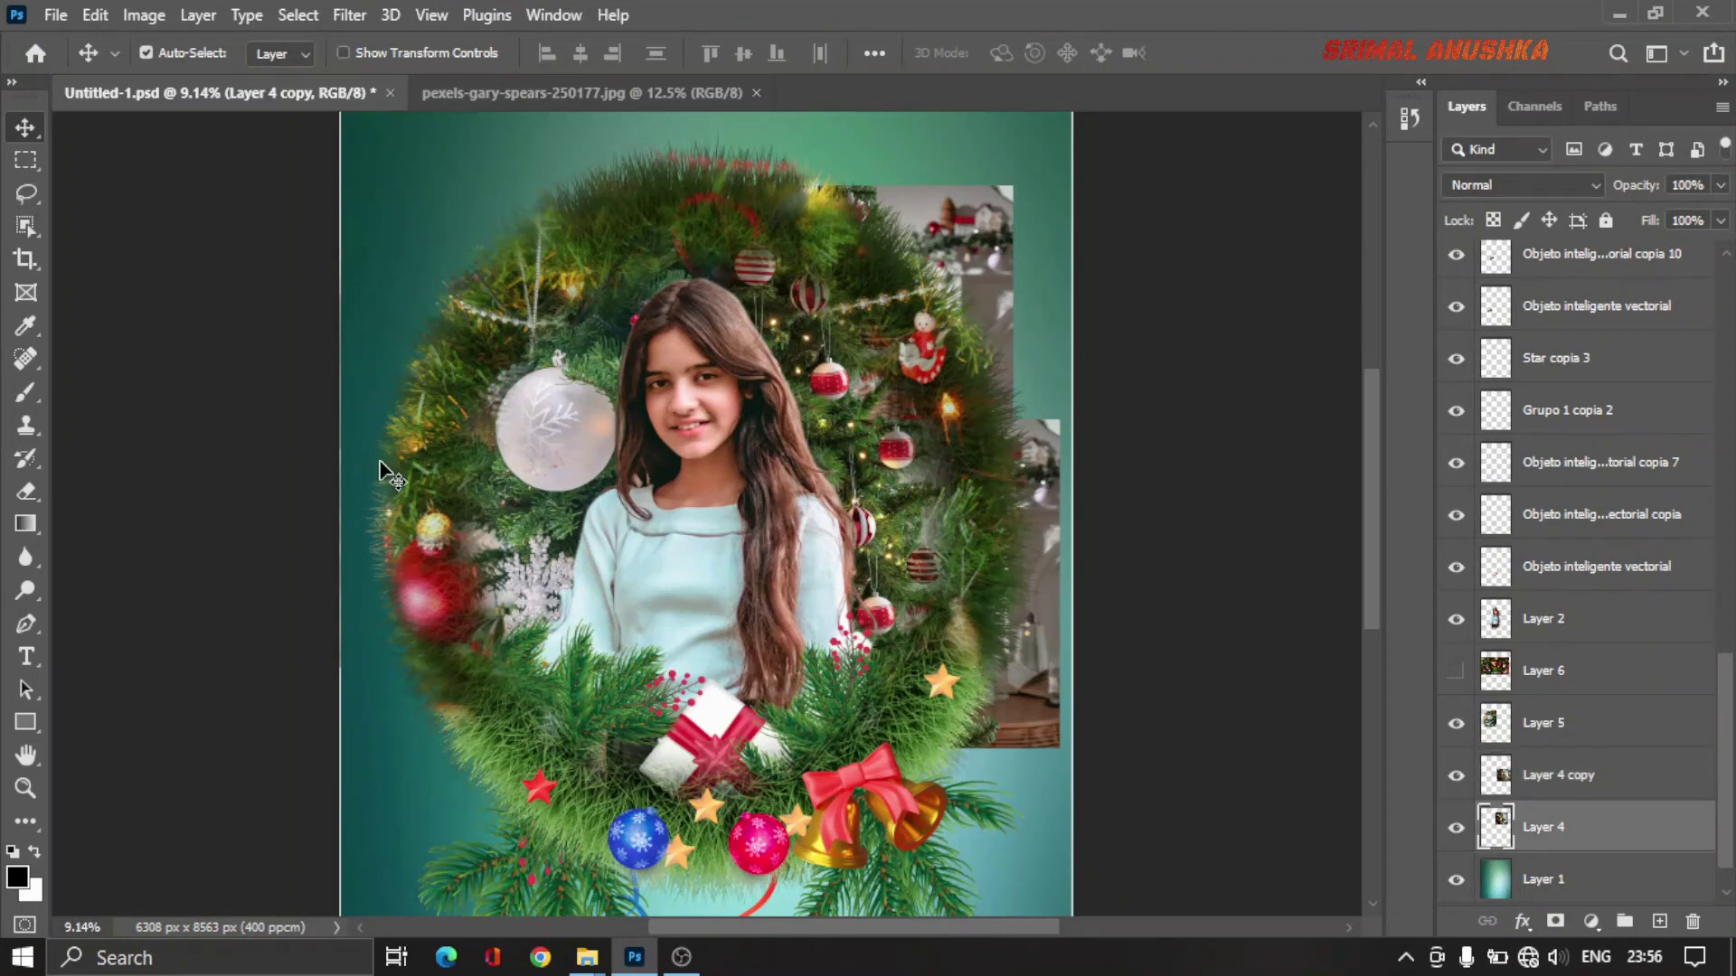
{"action": "key", "text": "shift+Up"}
{"action": "key", "text": "shift+Up"}
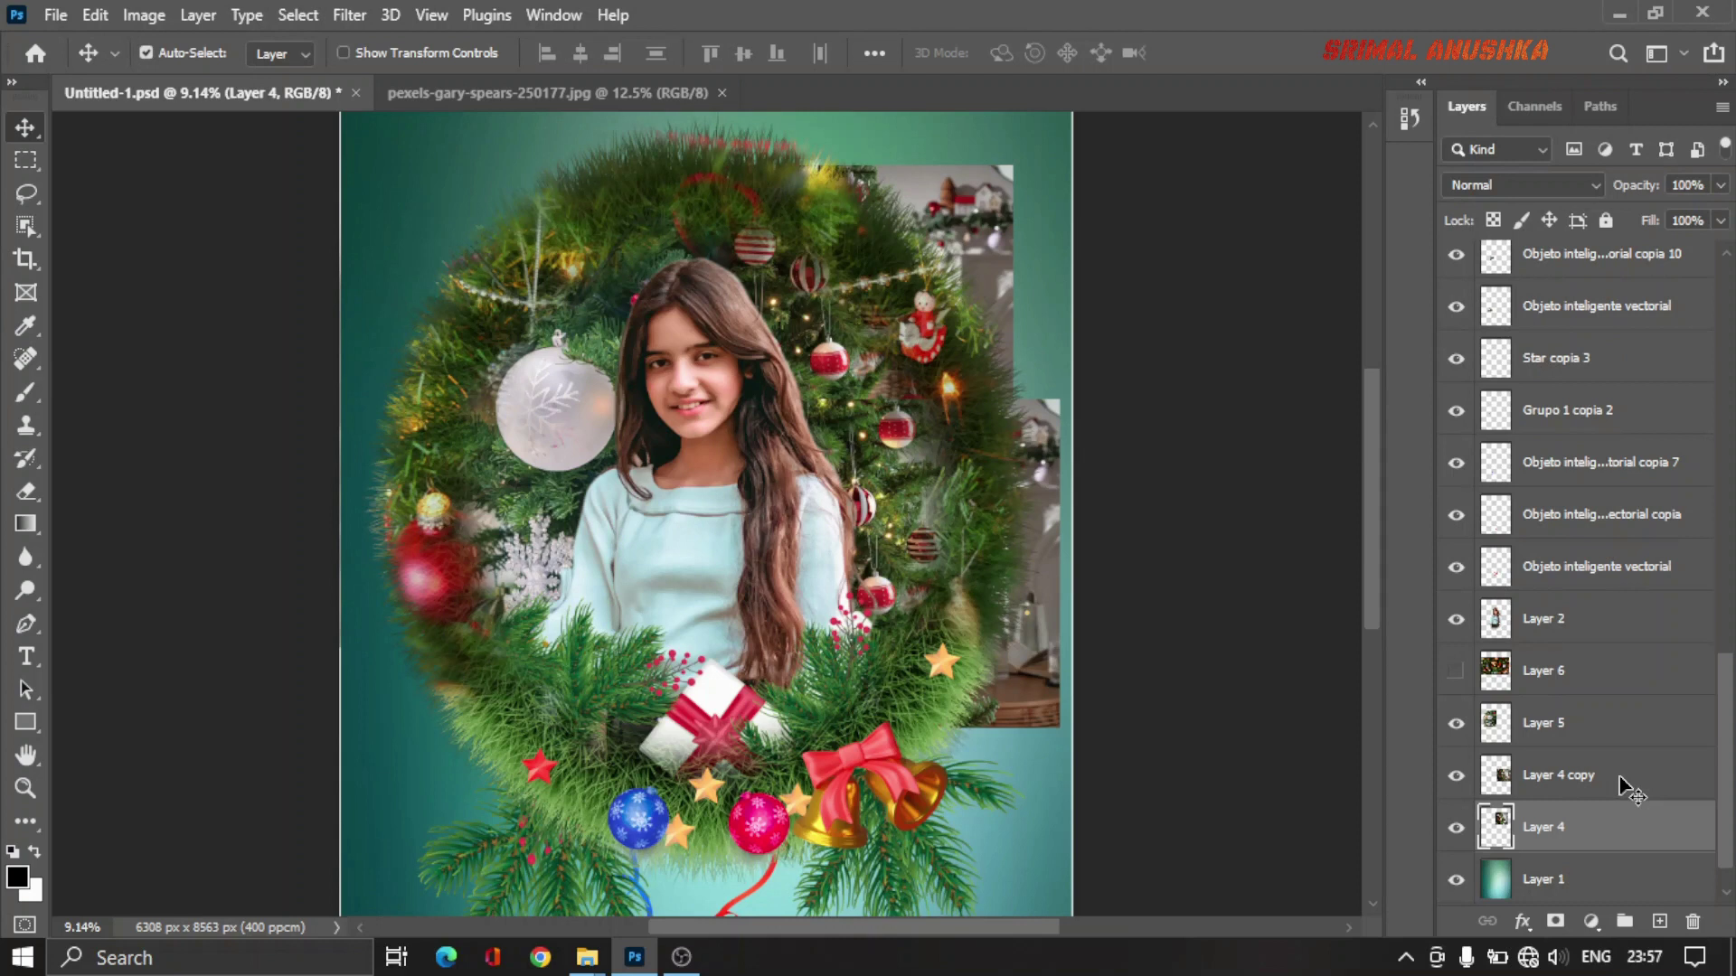
Step: Merge Layer 4 and Layer 4 copy into a single layer
{"action": "left_click", "coordinate": [1637, 778]}
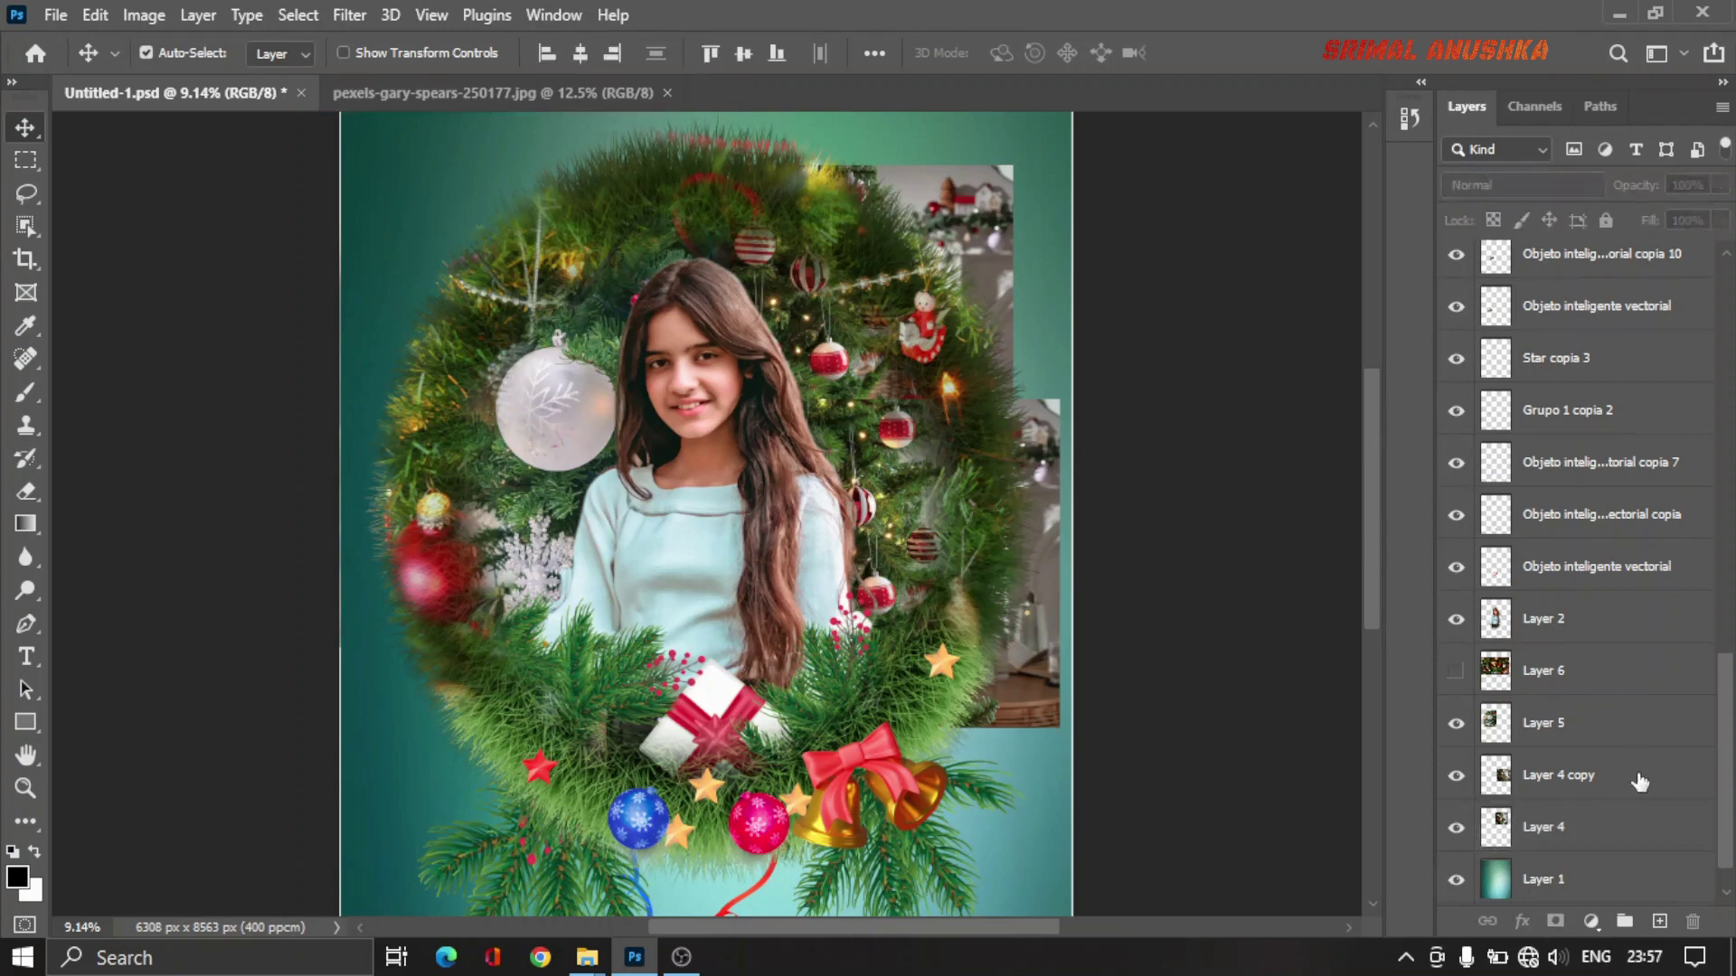
{"action": "left_click", "coordinate": [1641, 829], "text": "ctrl"}
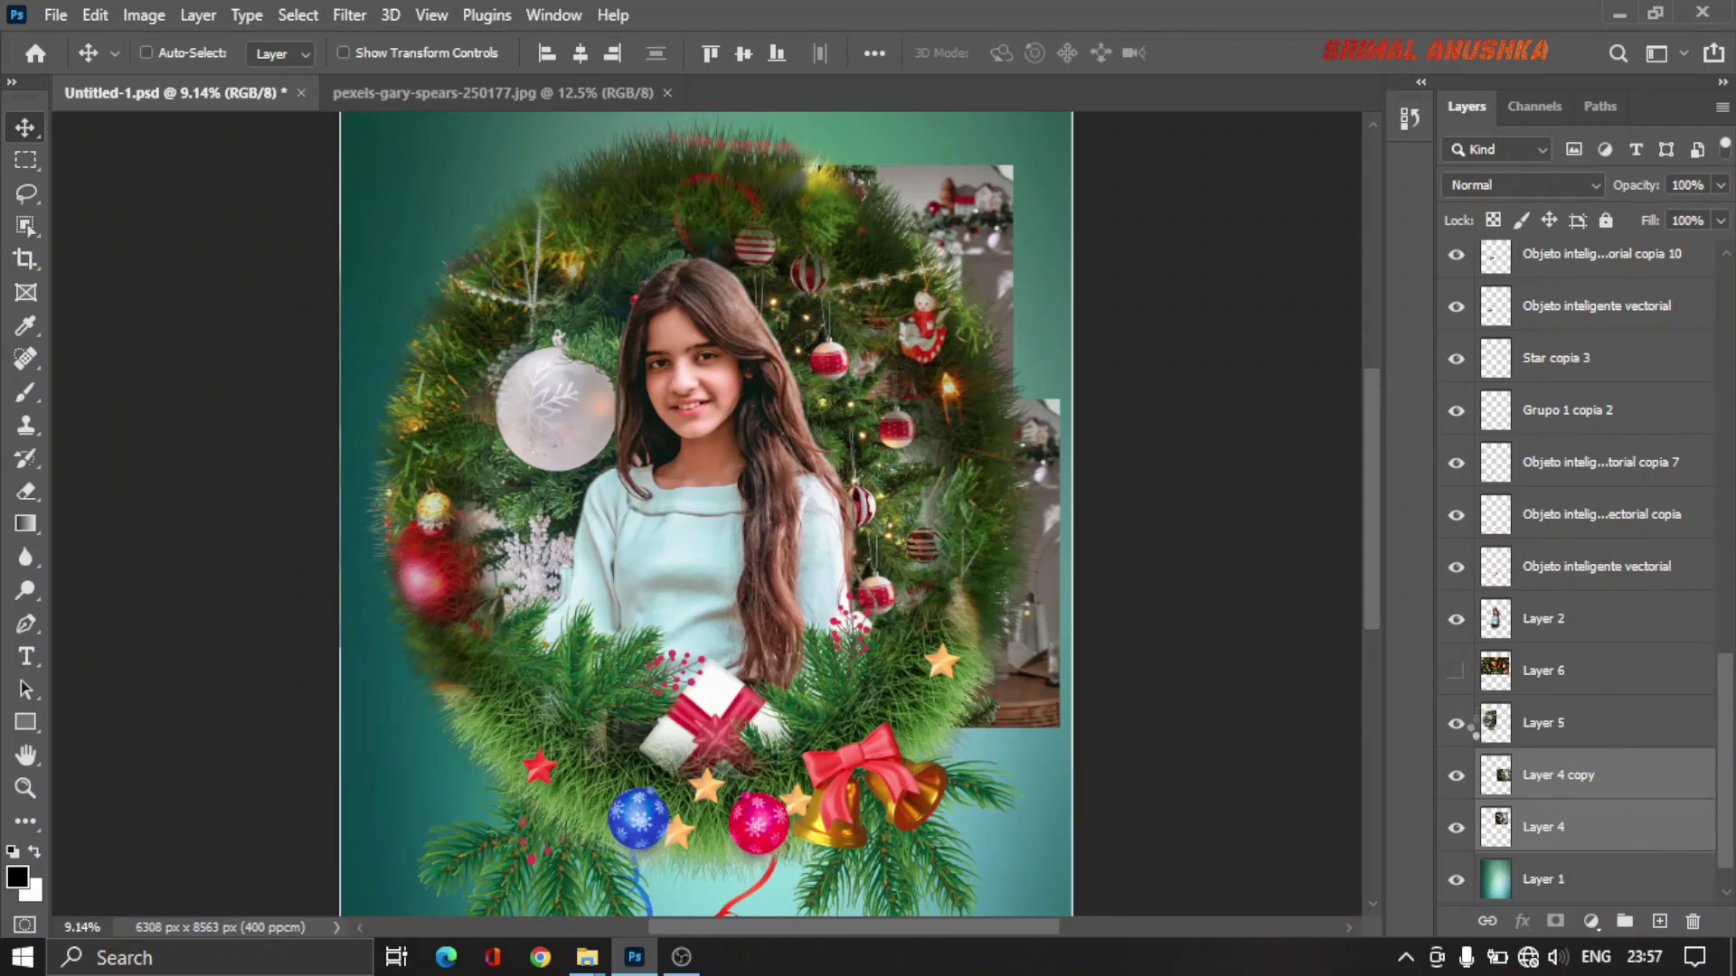
{"action": "key", "text": "ctrl+e"}
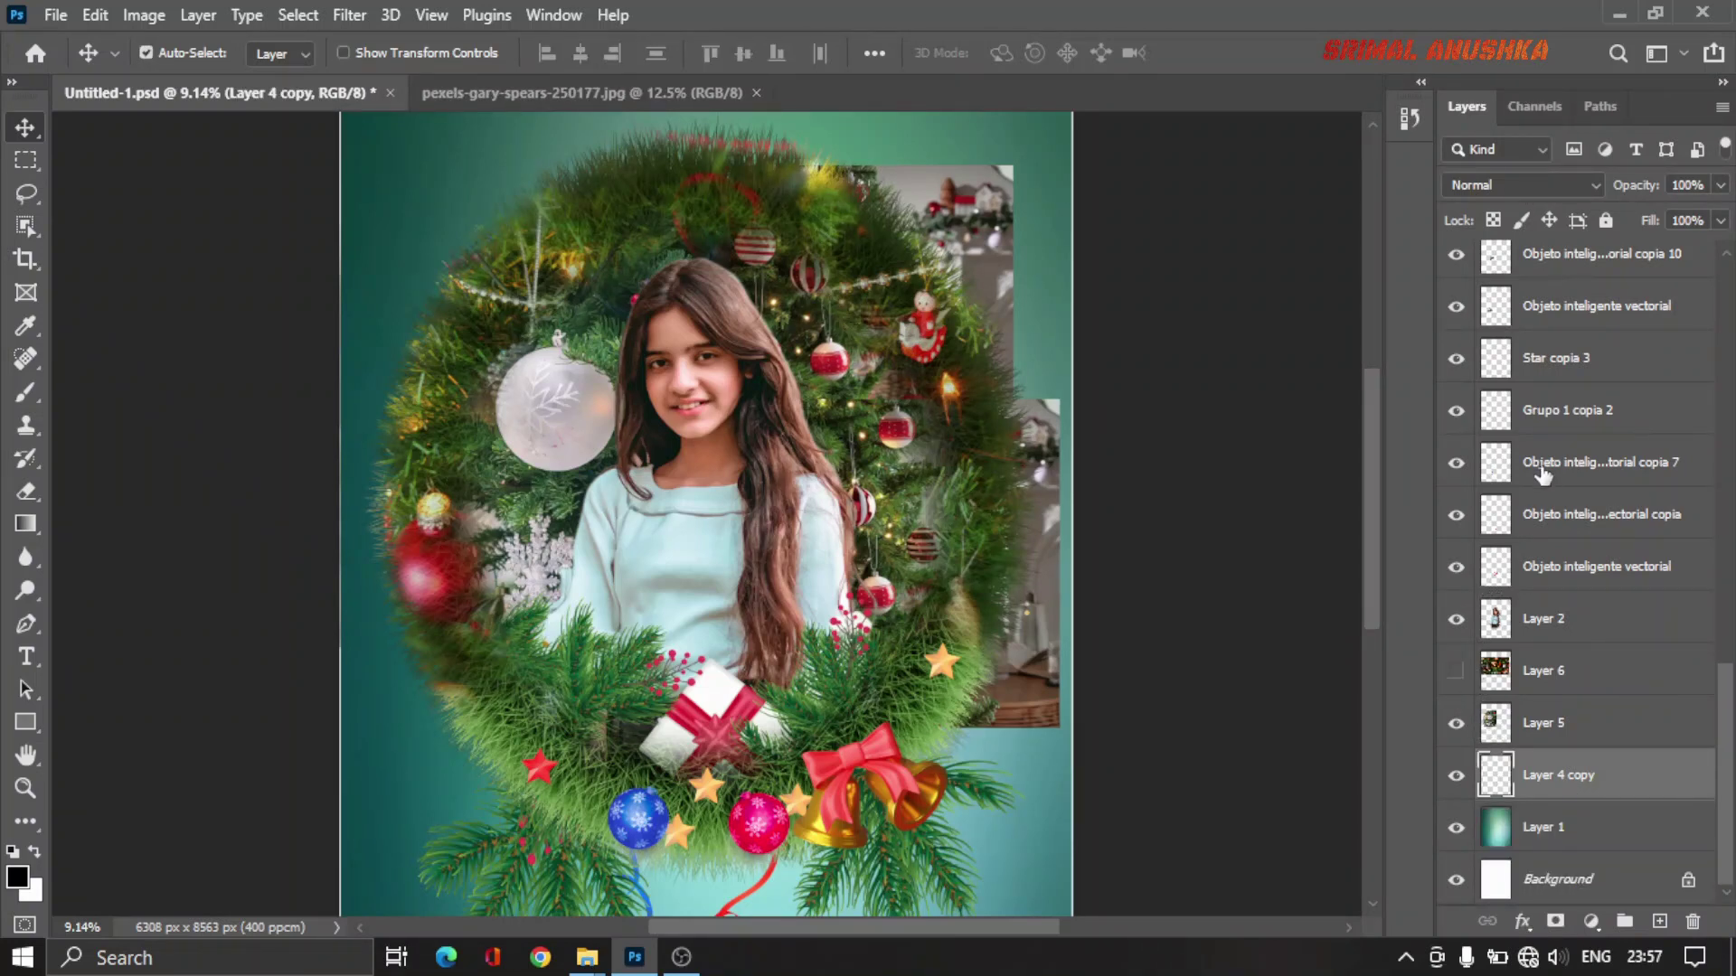
Step: Load Layer 3's wreath ring as an active selection
{"action": "scroll", "coordinate": [1538, 501], "scroll_direction": "up", "scroll_amount": 1}
{"action": "scroll", "coordinate": [1546, 479], "scroll_direction": "up", "scroll_amount": 6}
{"action": "scroll", "coordinate": [1582, 452], "scroll_direction": "up", "scroll_amount": 2}
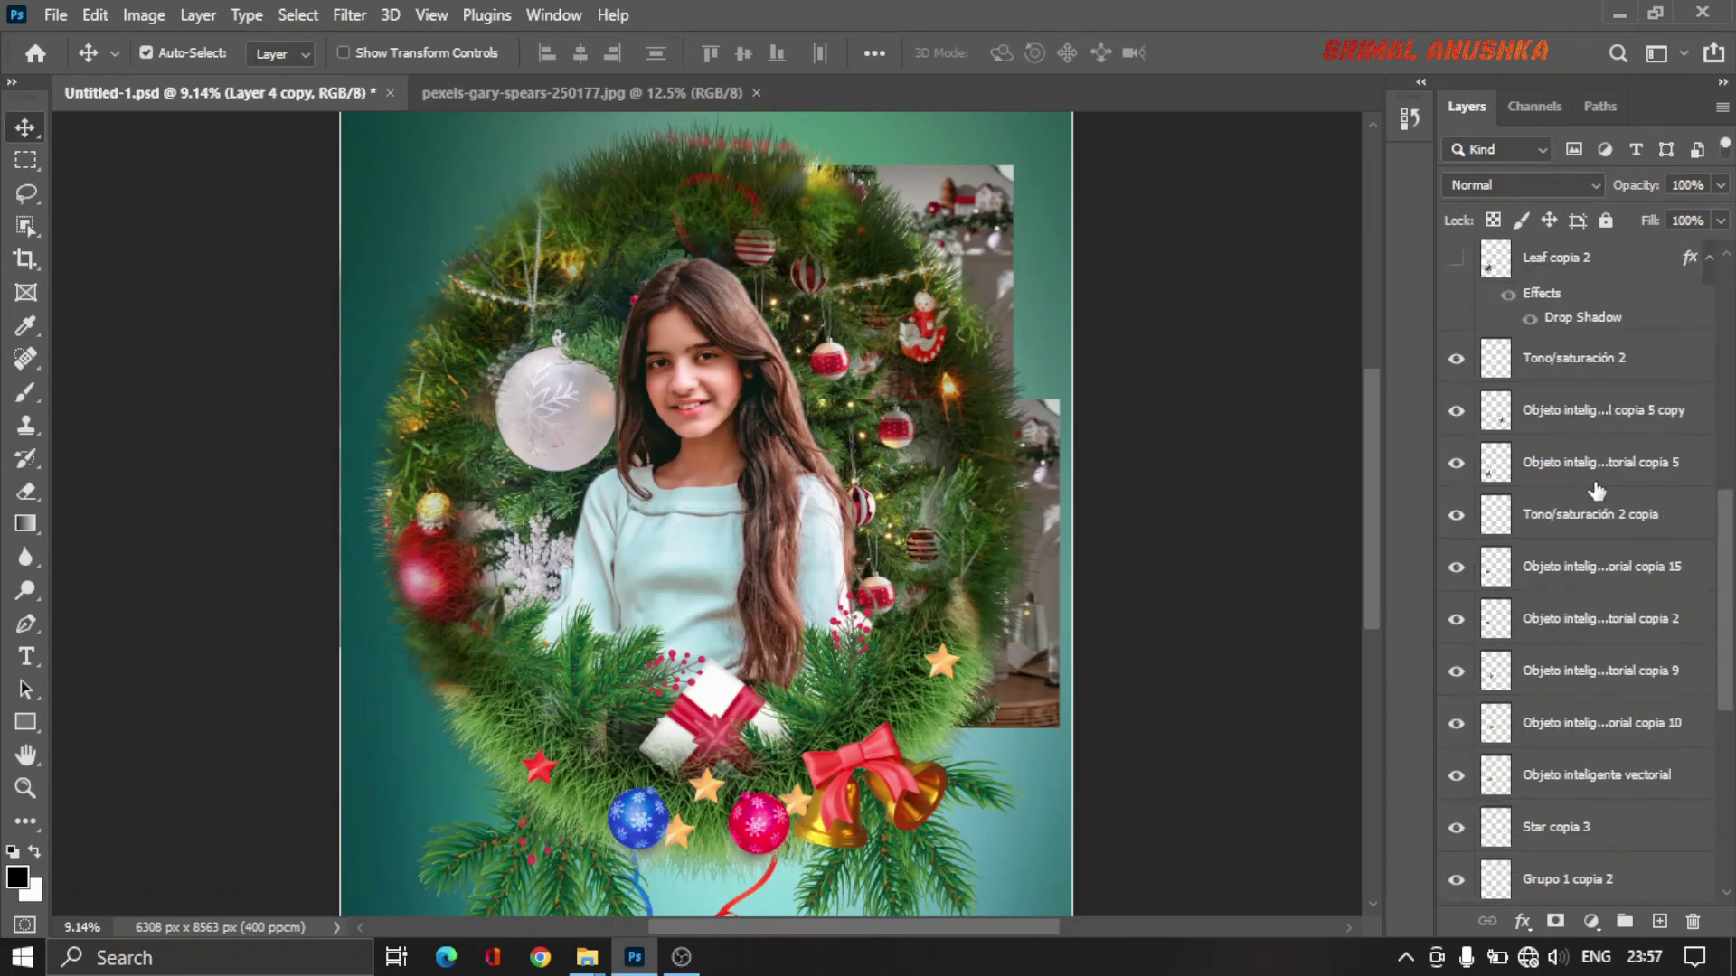
{"action": "scroll", "coordinate": [1596, 489], "scroll_direction": "up", "scroll_amount": 2}
{"action": "scroll", "coordinate": [1596, 489], "scroll_direction": "up", "scroll_amount": 3}
{"action": "scroll", "coordinate": [1596, 489], "scroll_direction": "up", "scroll_amount": 2}
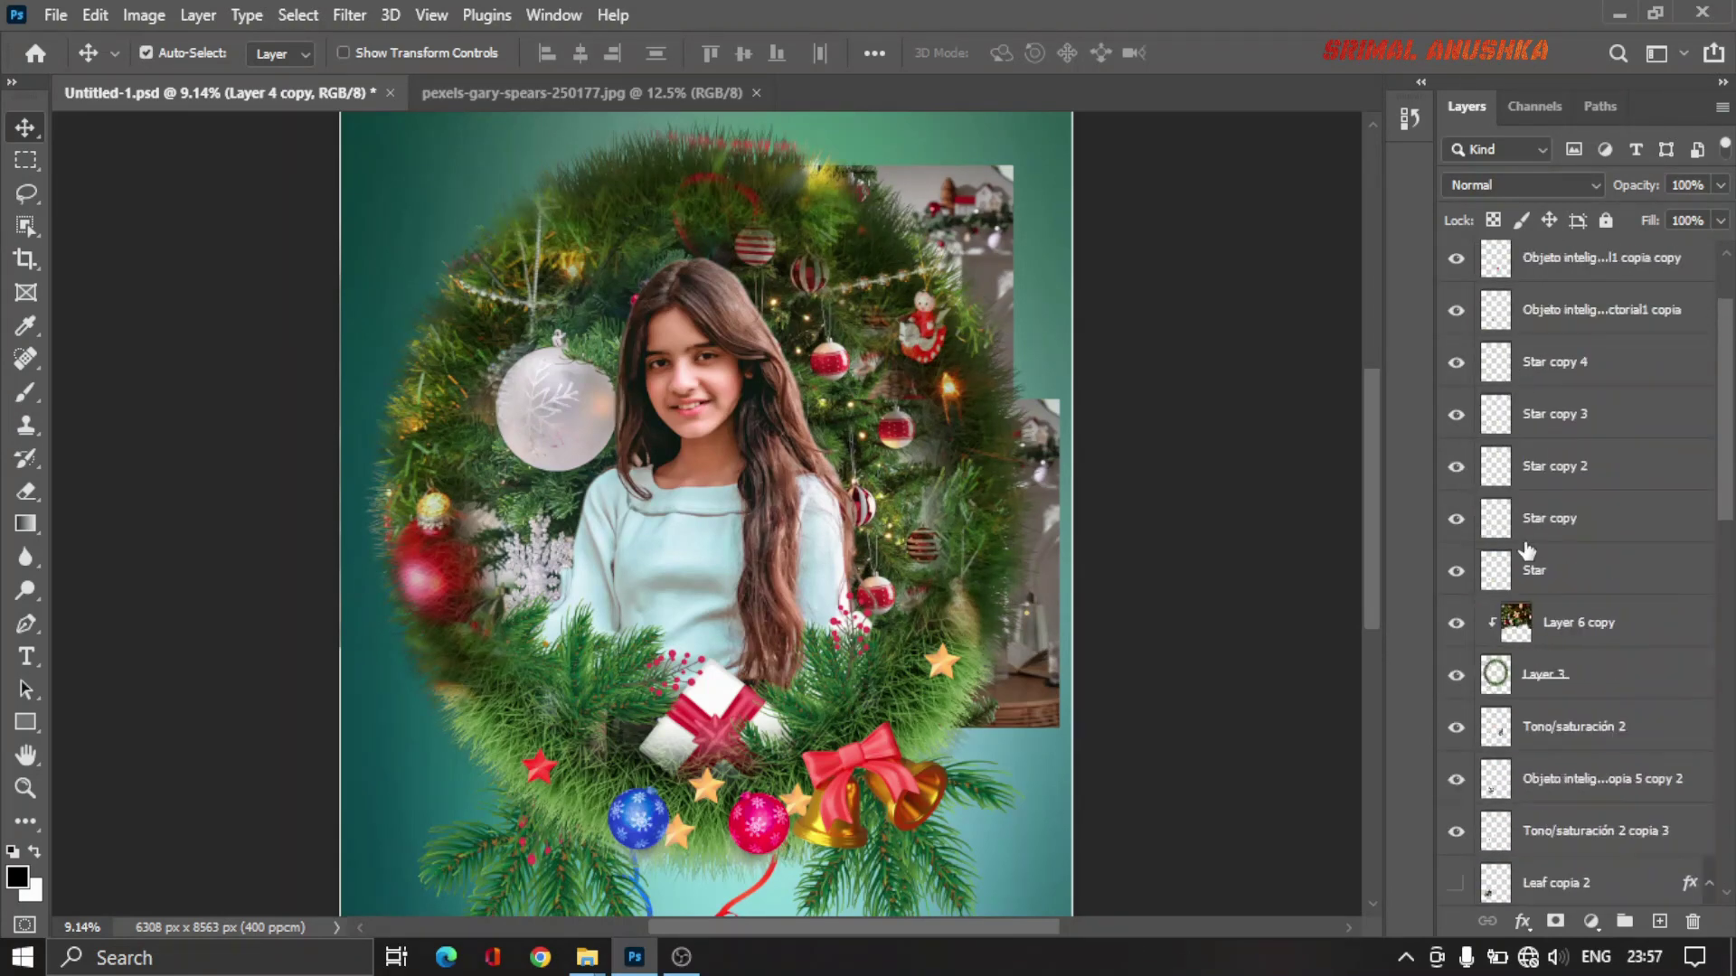
{"action": "scroll", "coordinate": [1548, 740], "scroll_direction": "up", "scroll_amount": 2}
{"action": "scroll", "coordinate": [1548, 739], "scroll_direction": "down", "scroll_amount": 2}
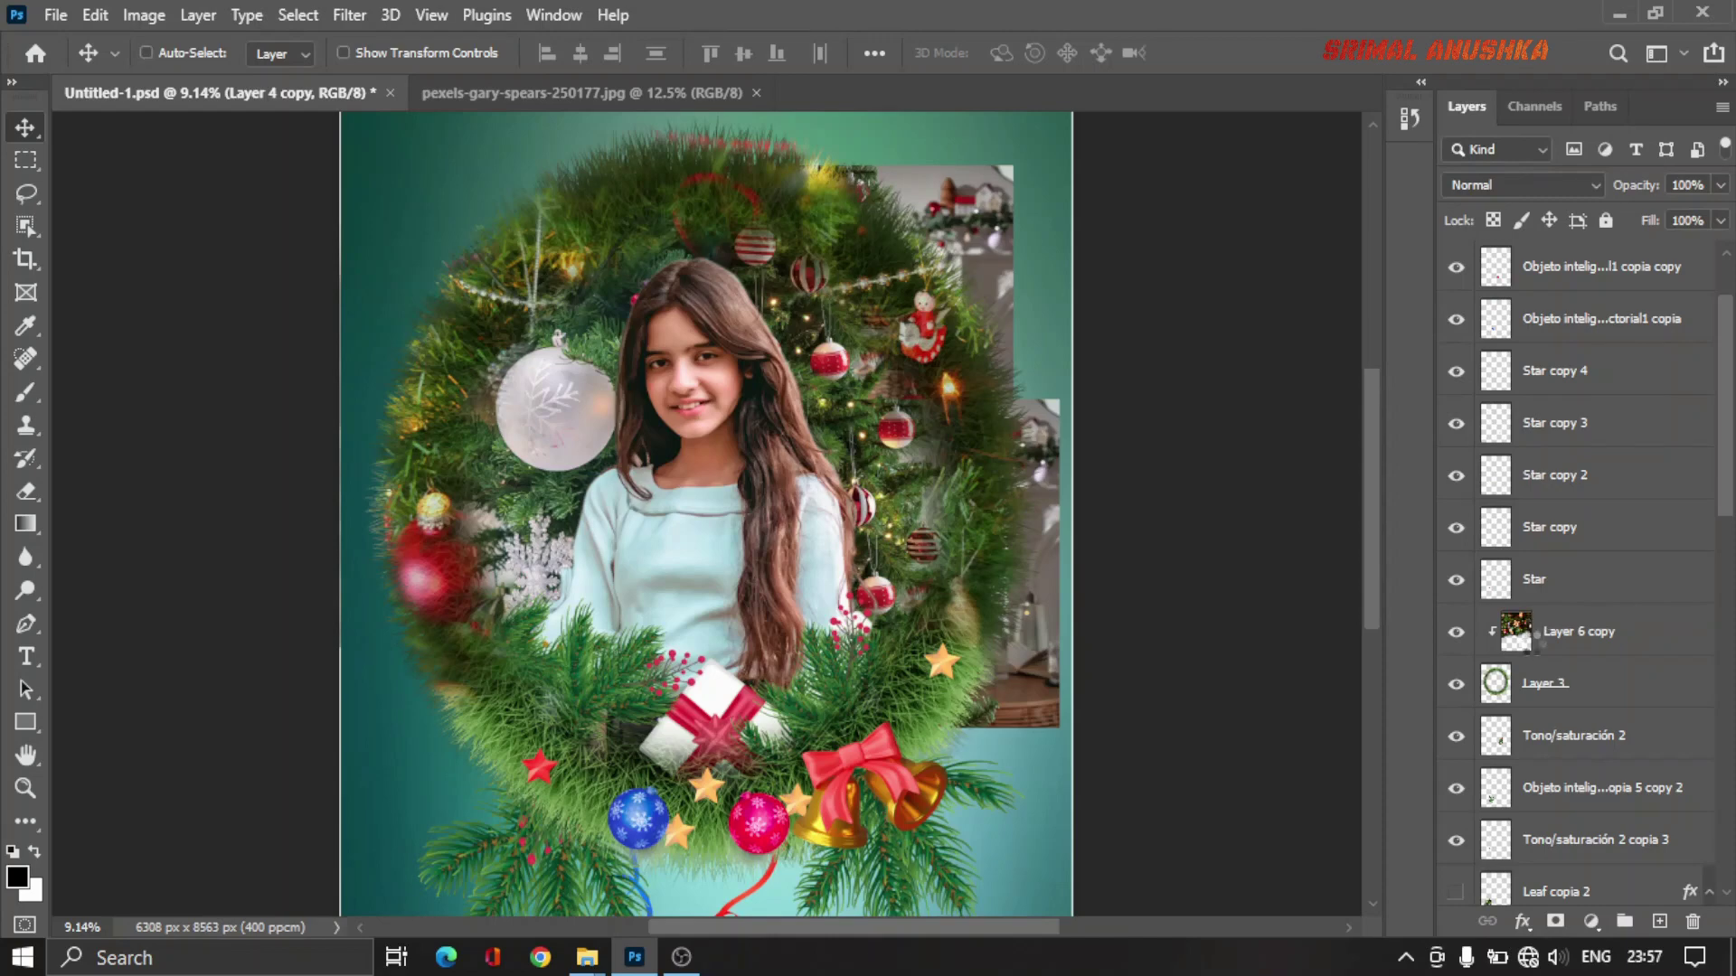
{"action": "left_click", "coordinate": [1496, 683], "text": "ctrl"}
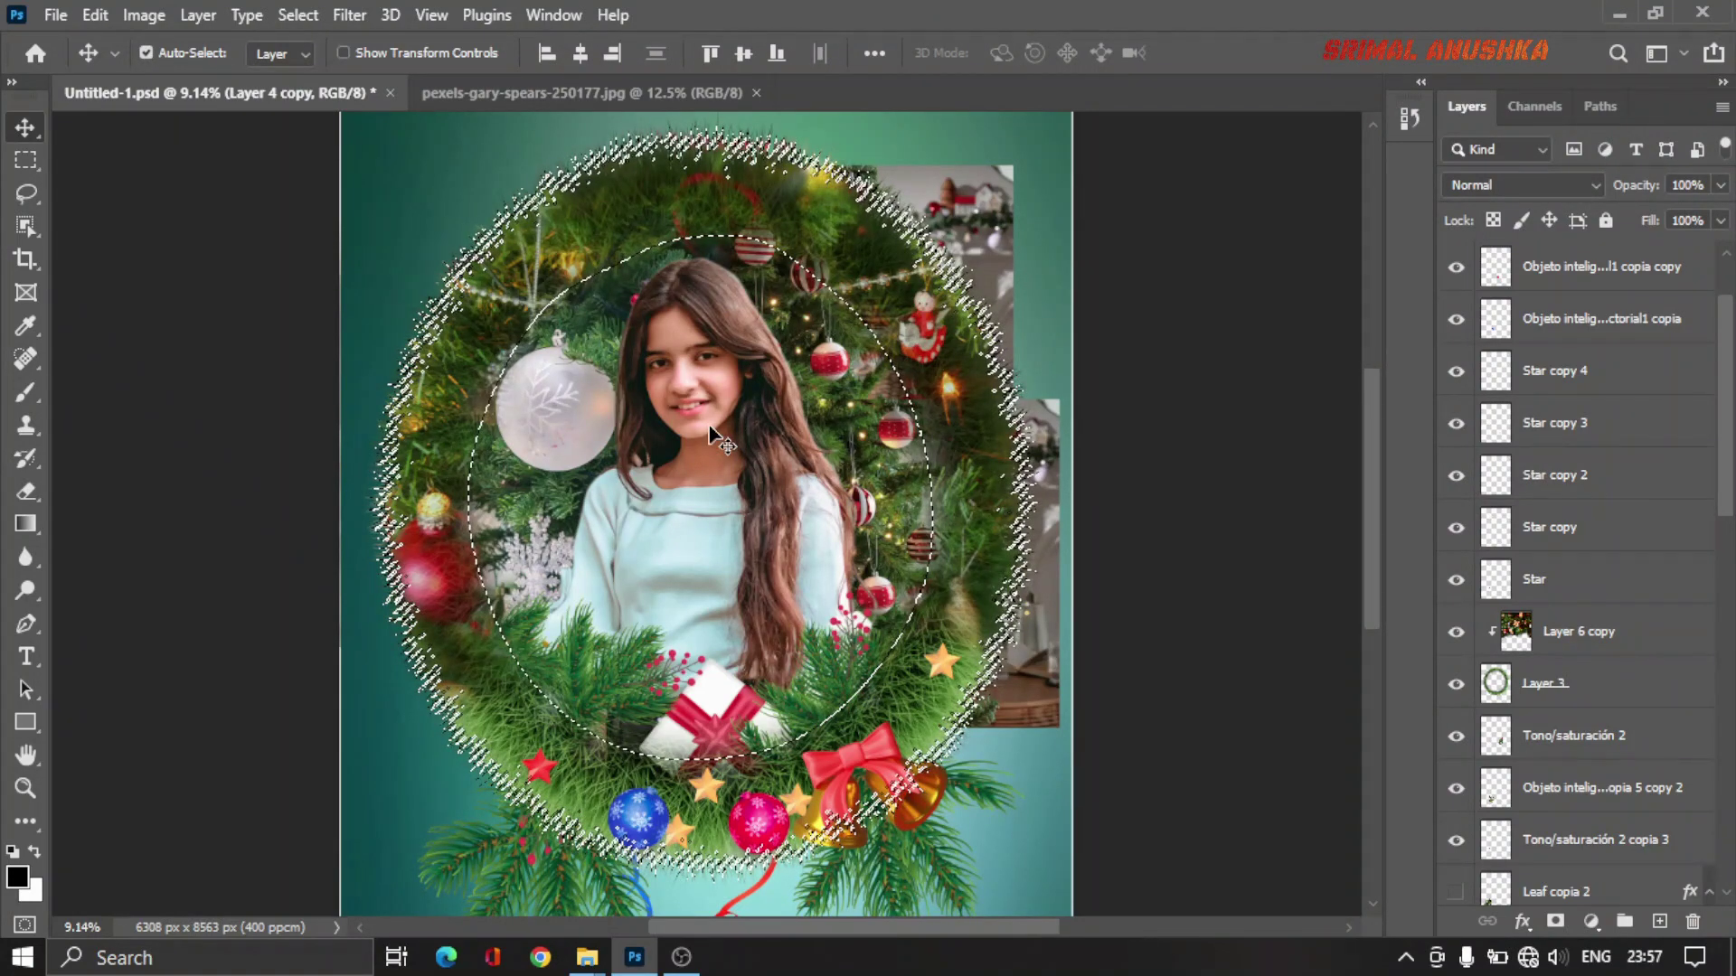
Step: Invert the wreath selection and lasso-subtract the inner opening around the girl
{"action": "key", "text": "l"}
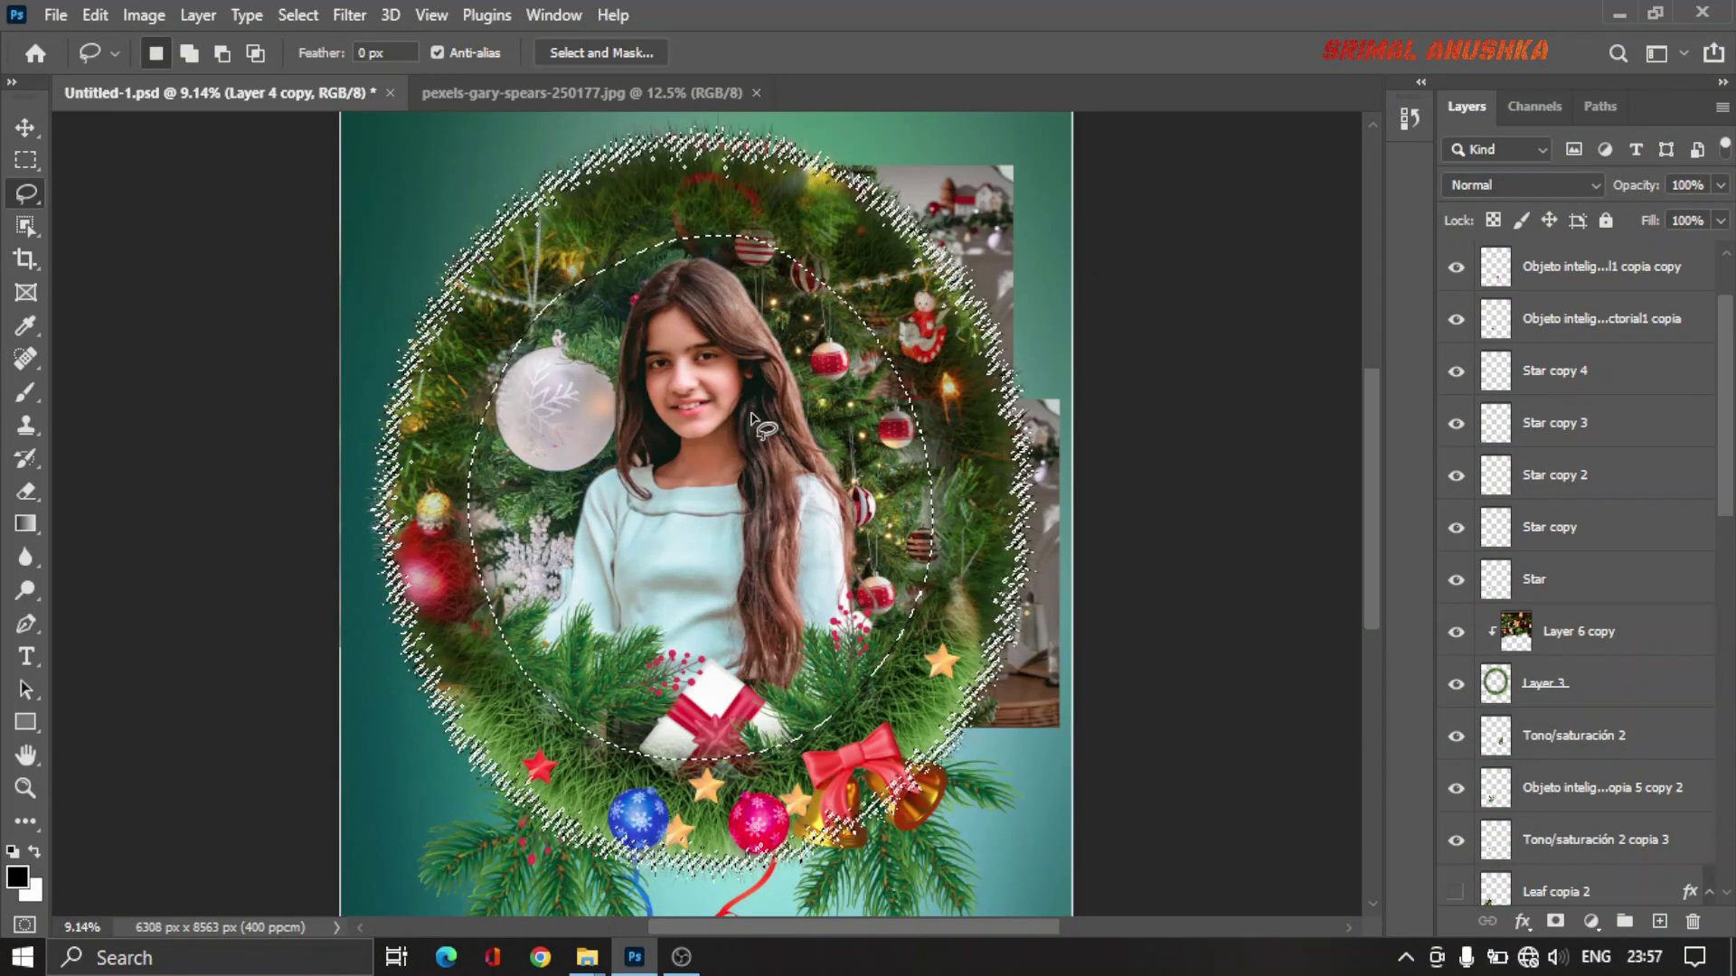
{"action": "right_click", "coordinate": [800, 431]}
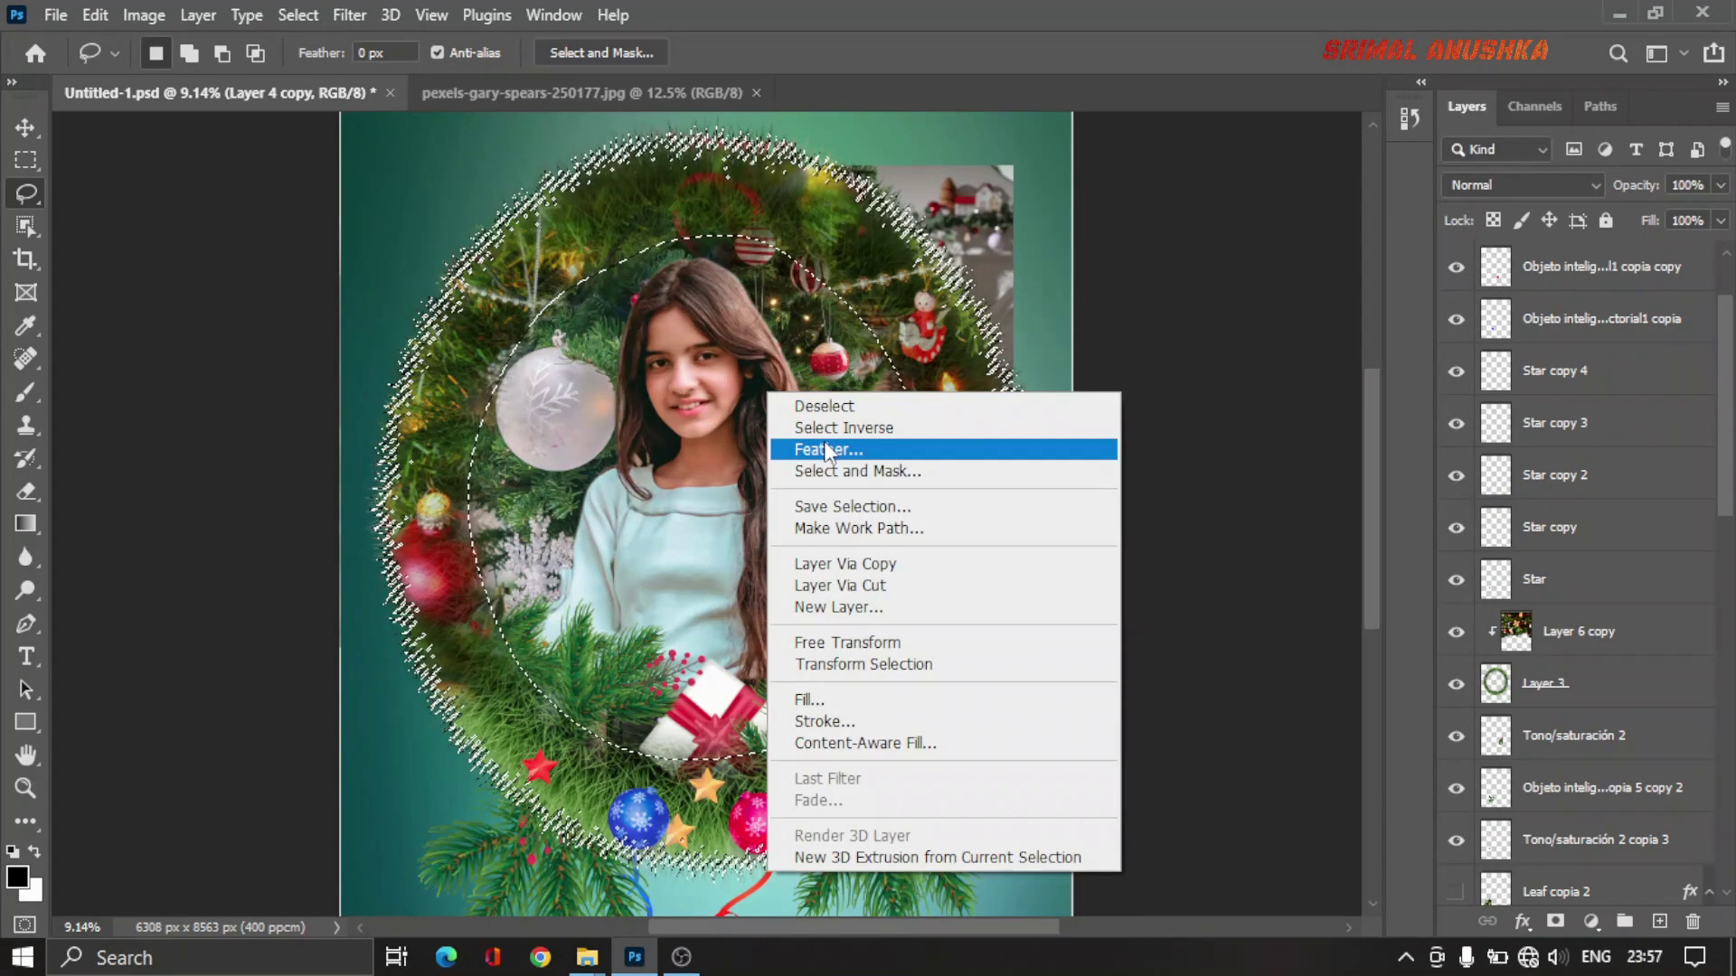
{"action": "left_click", "coordinate": [835, 429]}
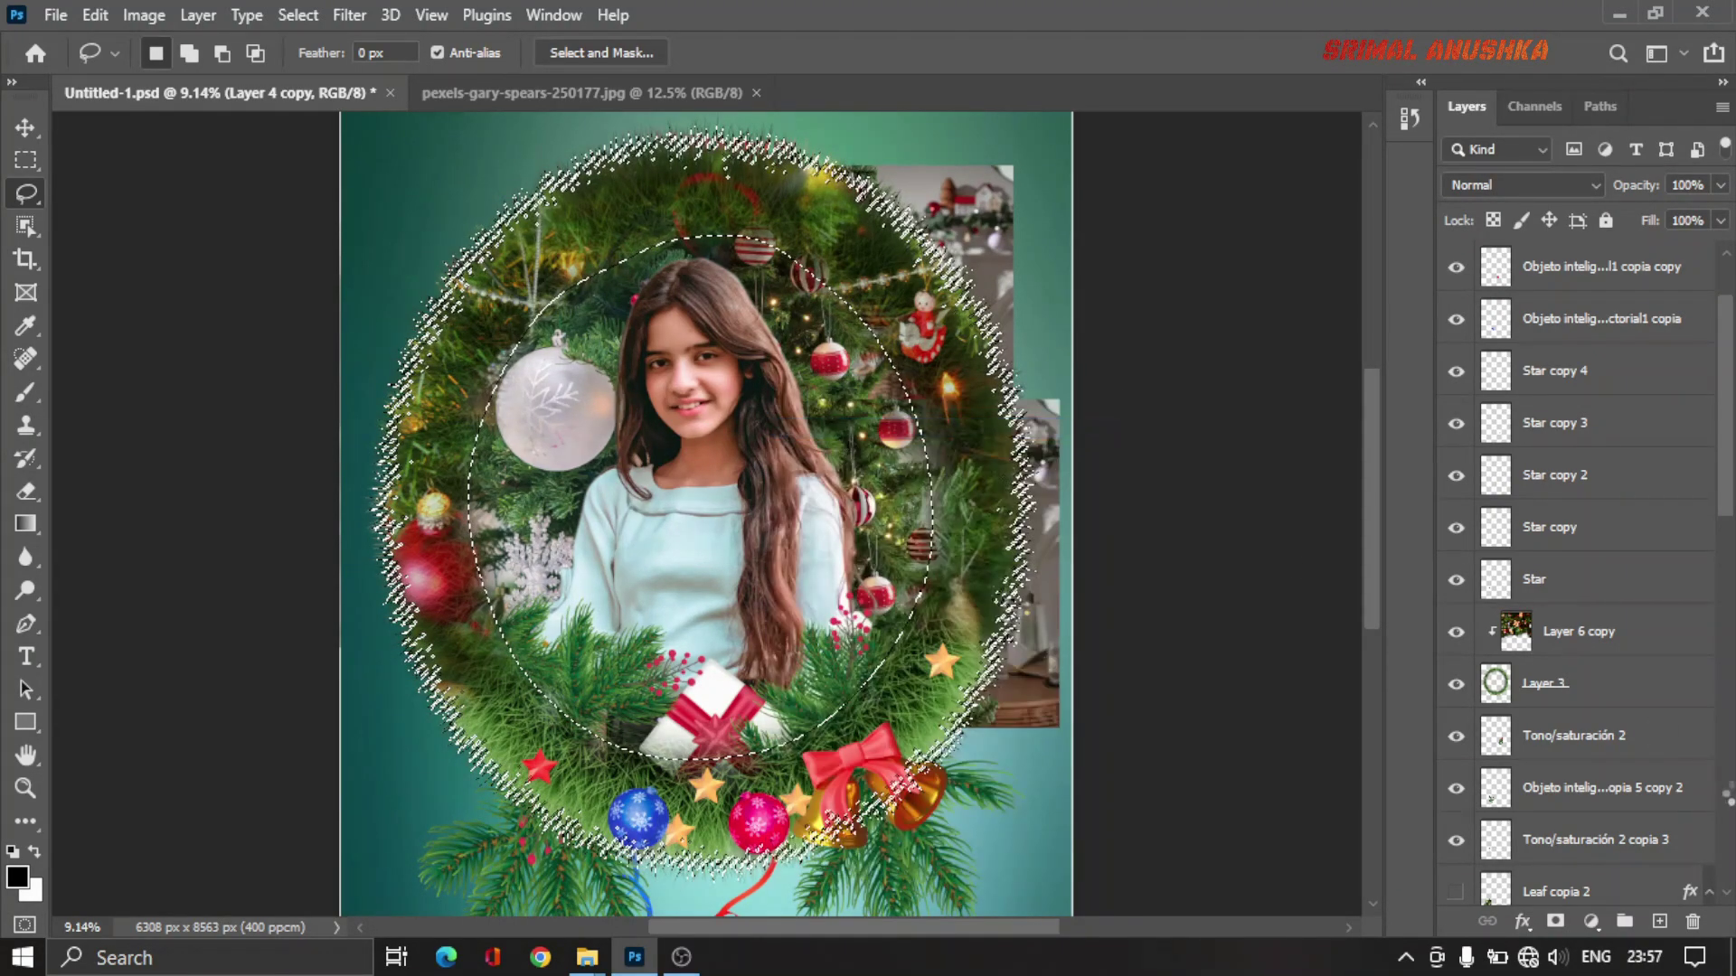
{"action": "scroll", "coordinate": [1561, 707], "scroll_direction": "down", "scroll_amount": 5}
{"action": "scroll", "coordinate": [1560, 710], "scroll_direction": "down", "scroll_amount": 5}
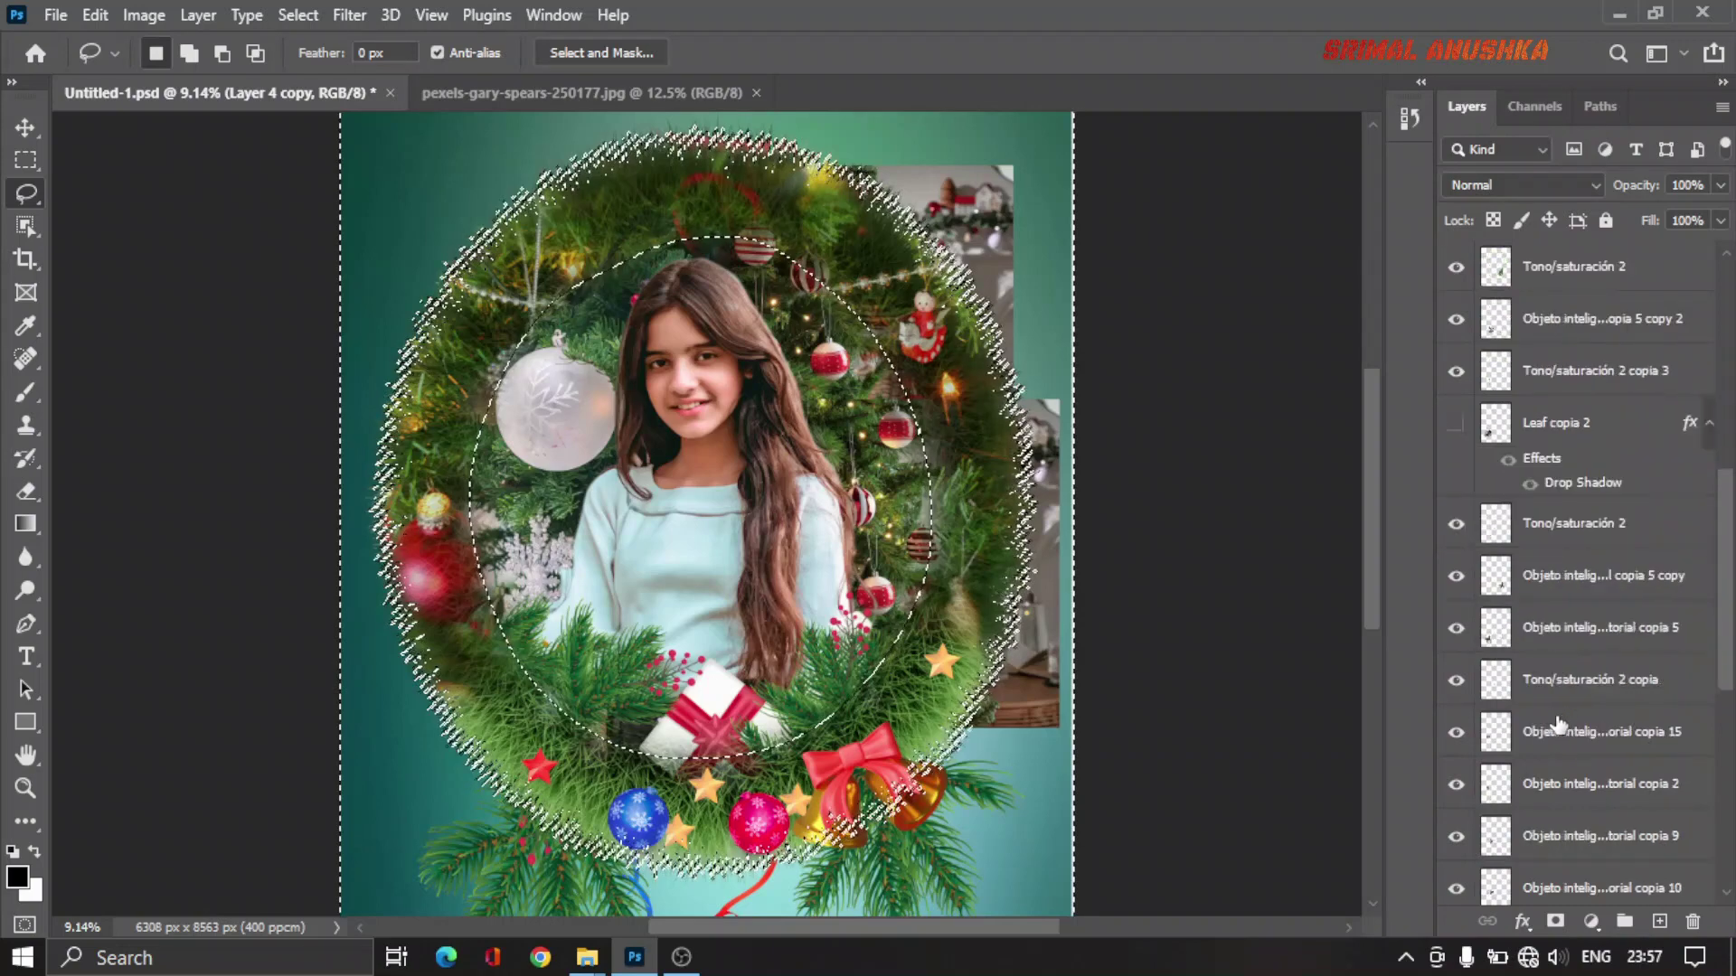
{"action": "scroll", "coordinate": [1558, 714], "scroll_direction": "down", "scroll_amount": 5}
{"action": "scroll", "coordinate": [1555, 719], "scroll_direction": "down", "scroll_amount": 5}
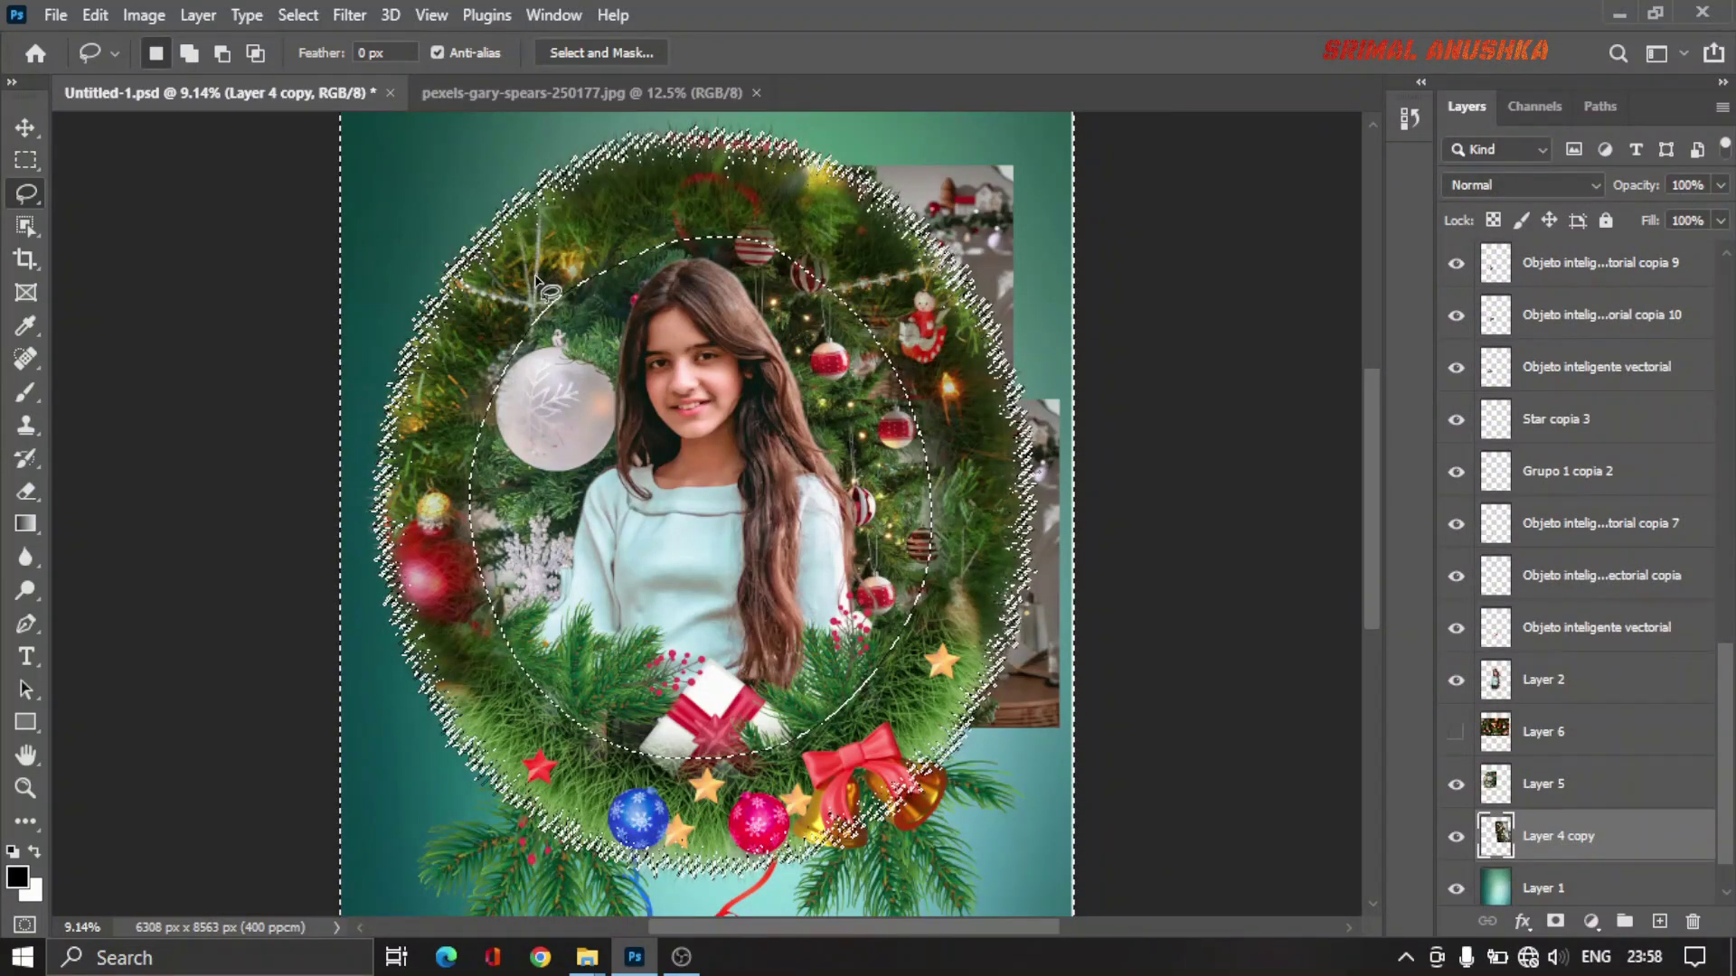
{"action": "mouse_move", "coordinate": [549, 214]}
{"action": "left_mouse_down"}
{"action": "mouse_move", "coordinate": [682, 209]}
{"action": "mouse_move", "coordinate": [924, 357]}
{"action": "mouse_move", "coordinate": [983, 519]}
{"action": "mouse_move", "coordinate": [958, 643]}
{"action": "mouse_move", "coordinate": [872, 764]}
{"action": "mouse_move", "coordinate": [740, 780]}
{"action": "mouse_move", "coordinate": [608, 766]}
{"action": "mouse_move", "coordinate": [537, 719]}
{"action": "mouse_move", "coordinate": [440, 579]}
{"action": "mouse_move", "coordinate": [435, 459]}
{"action": "mouse_move", "coordinate": [525, 330]}
{"action": "mouse_move", "coordinate": [701, 246]}
{"action": "mouse_move", "coordinate": [692, 257]}
{"action": "left_mouse_up"}
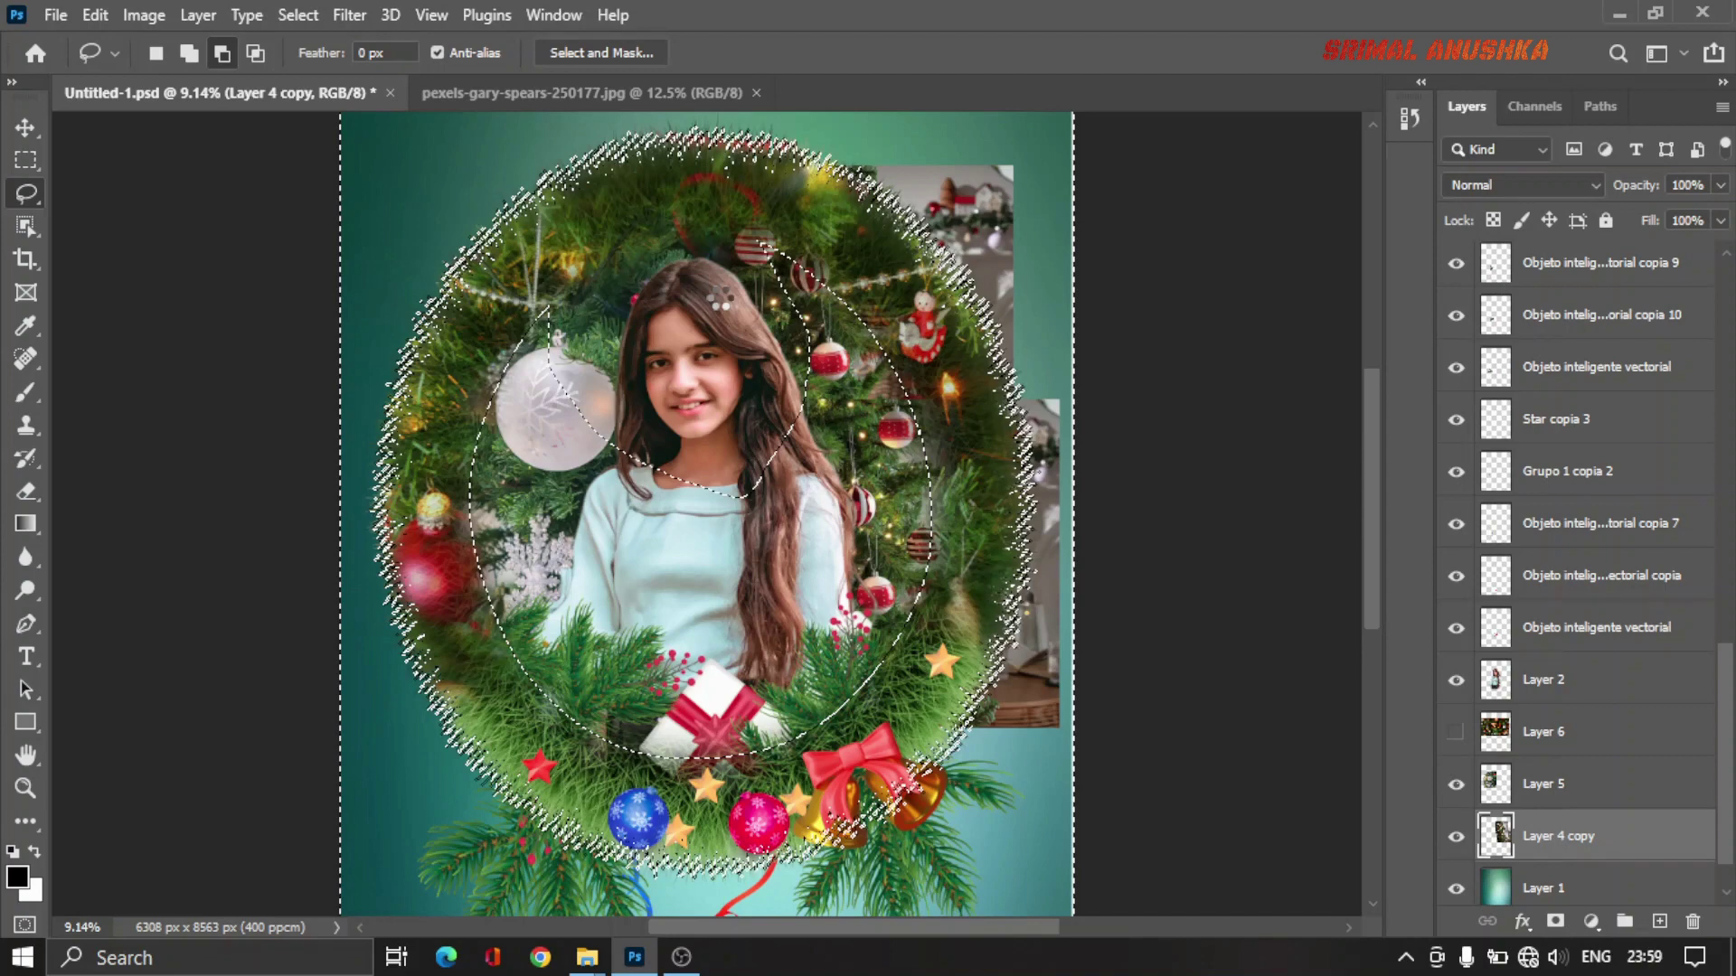
Step: Delete the tree photo outside the wreath, deselect, and merge it into Layer 5
{"action": "key", "text": "ctrl+z"}
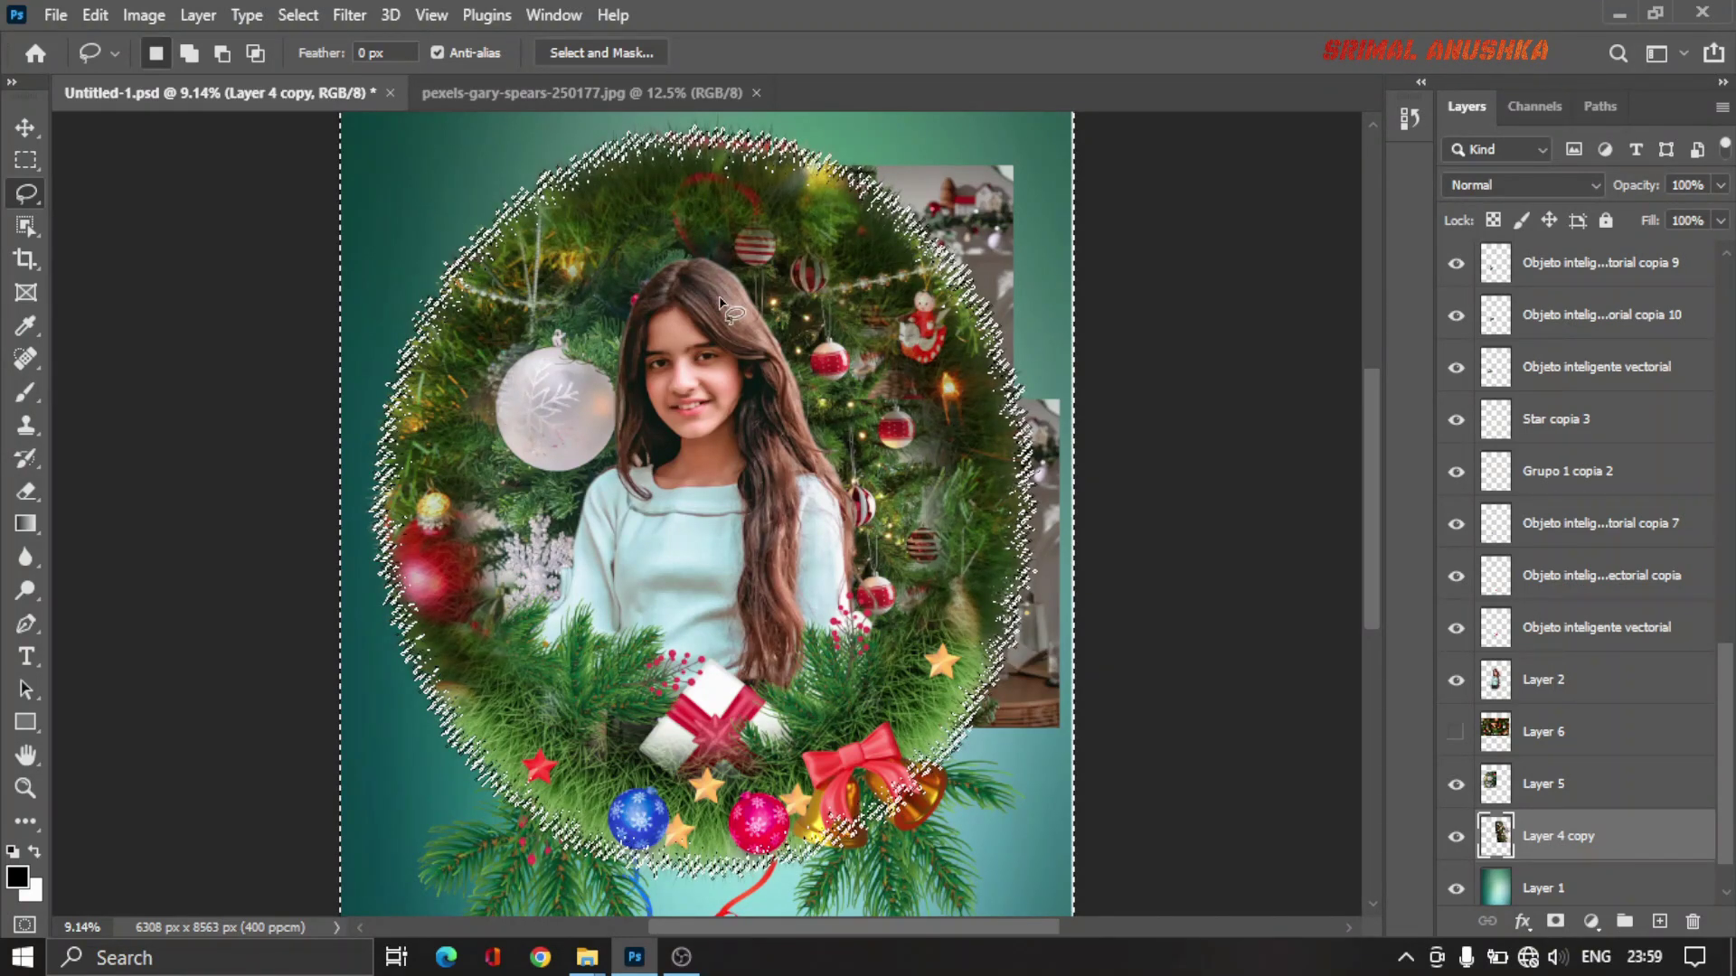
{"action": "key", "text": "Delete"}
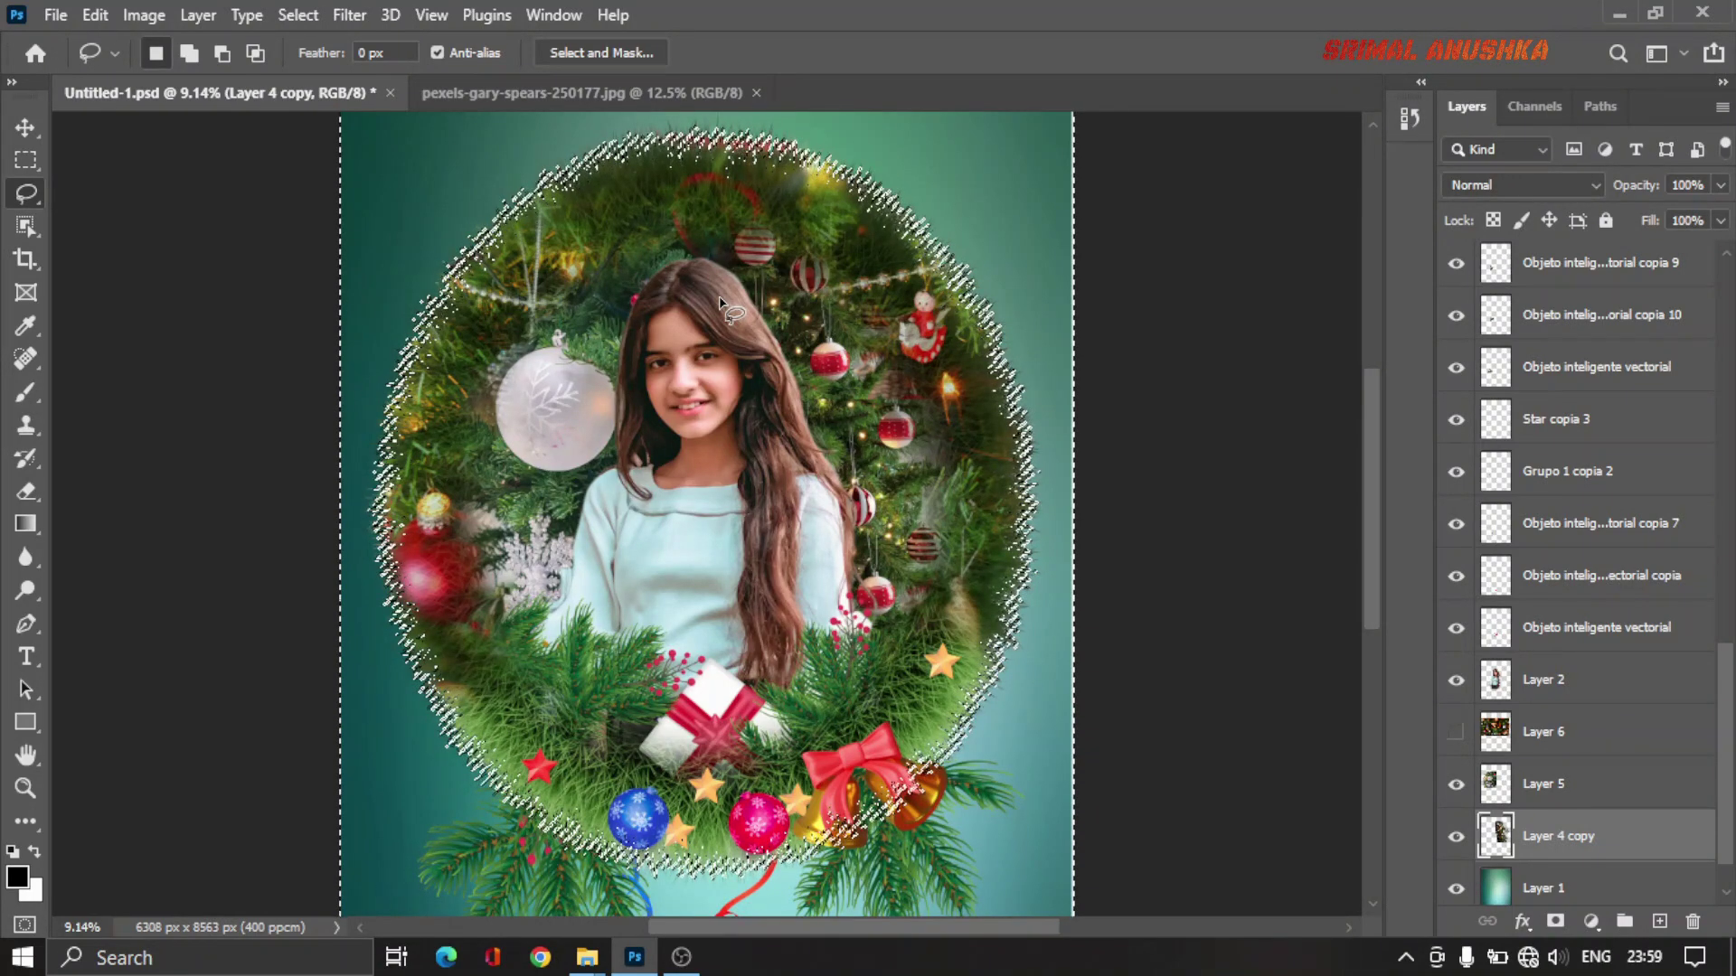
{"action": "key", "text": "ctrl+d"}
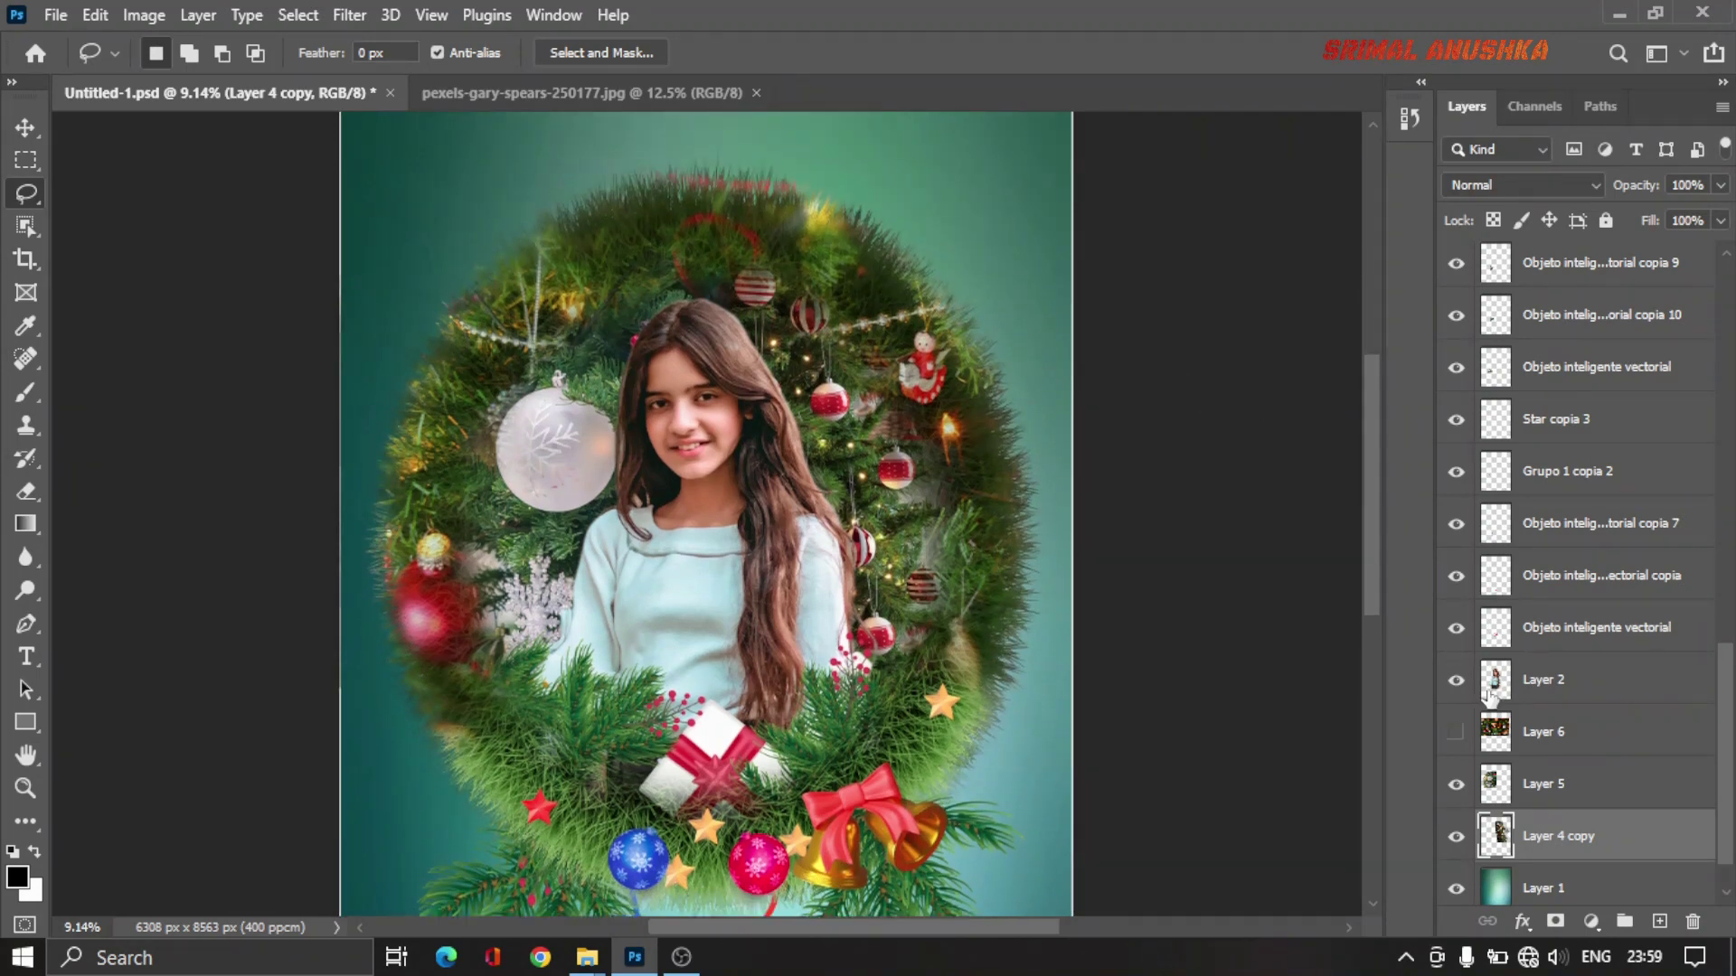
{"action": "left_click", "coordinate": [1548, 786], "text": "shift"}
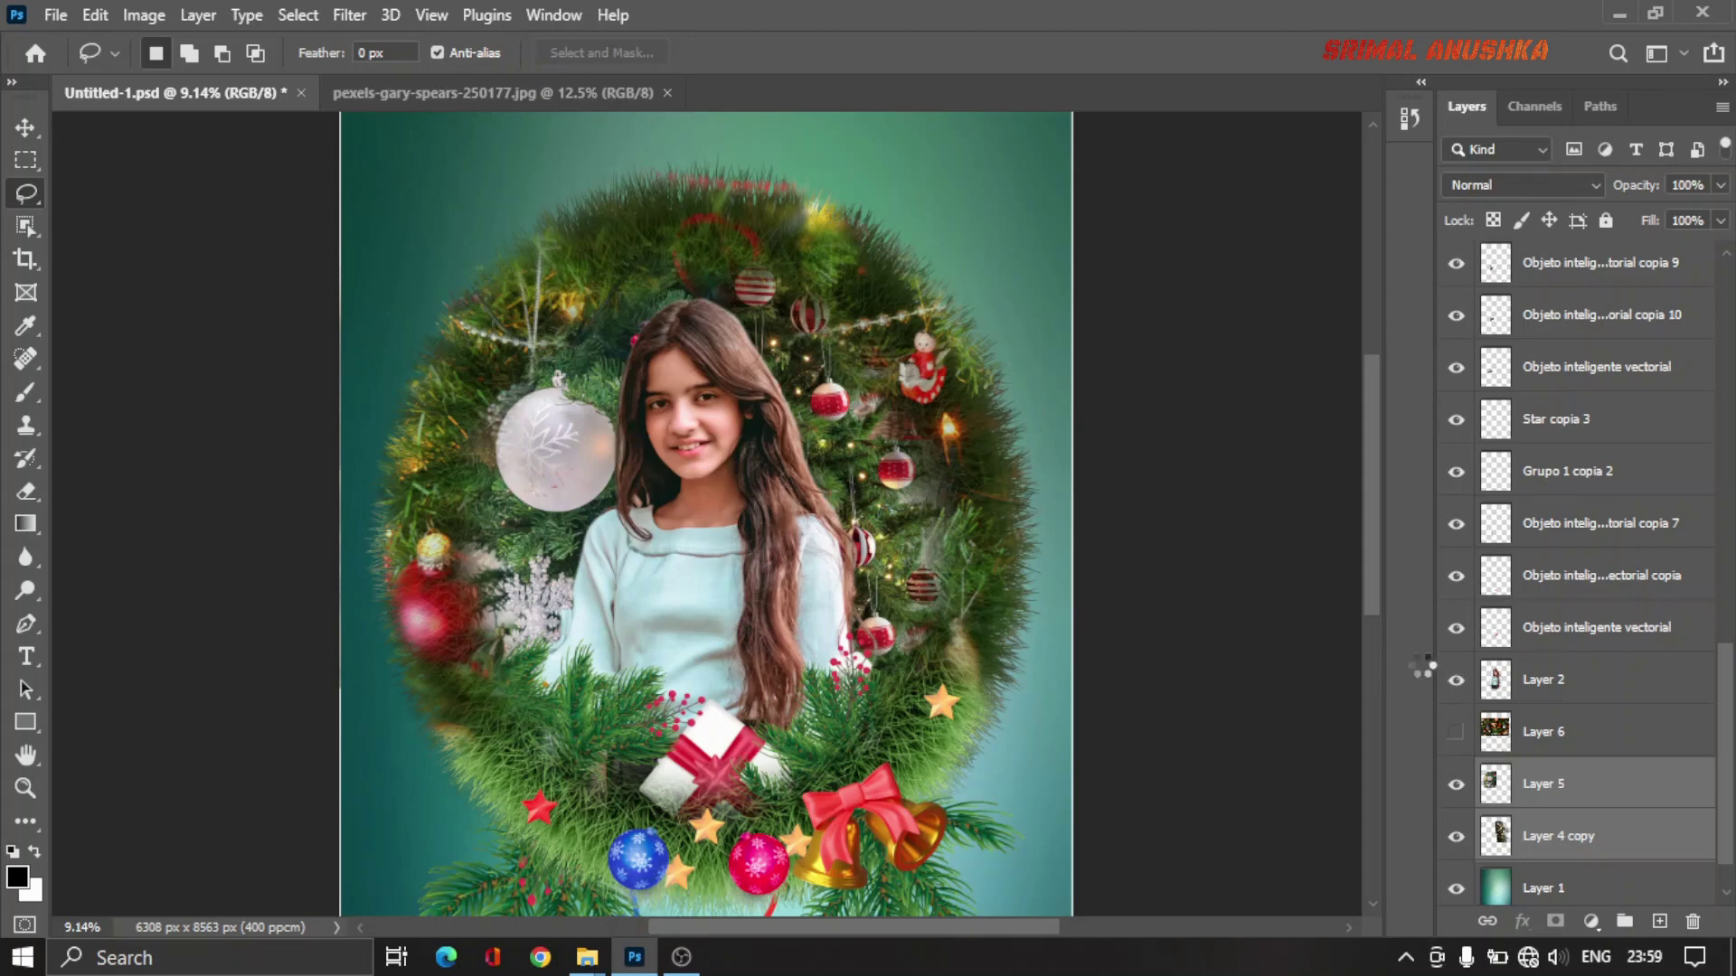
{"action": "key", "text": "ctrl+e"}
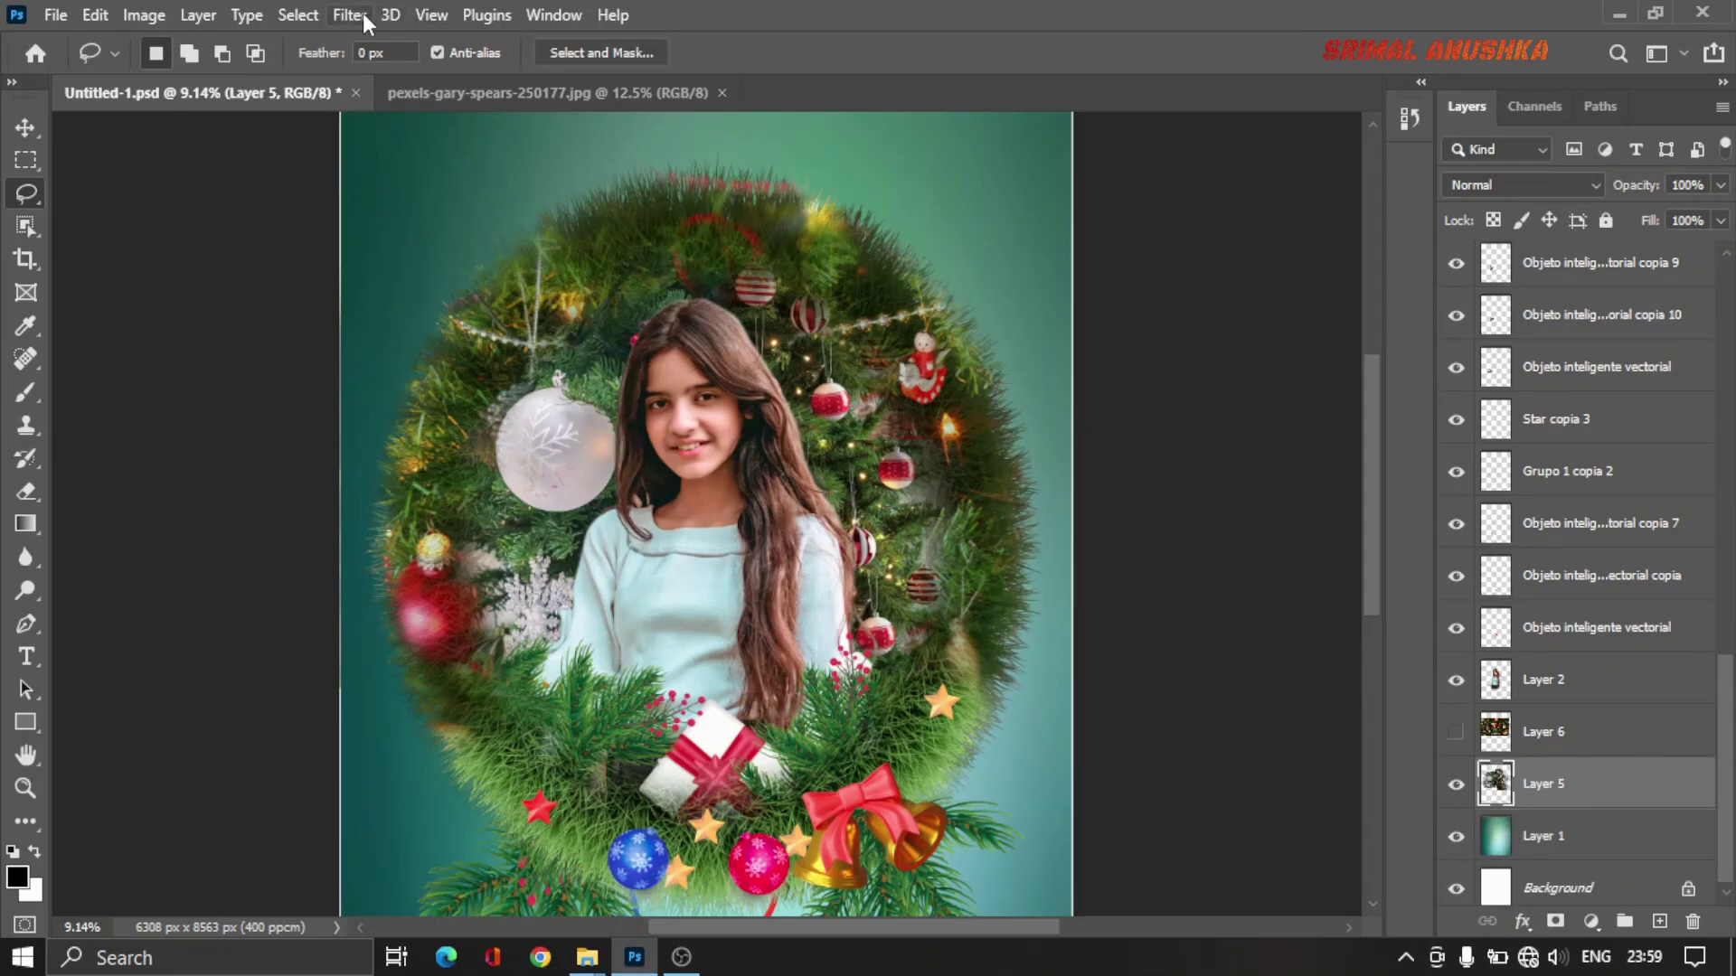
Step: Apply a Gaussian Blur of about 12.5 px radius to Layer 5's tree photo
{"action": "left_click", "coordinate": [360, 15]}
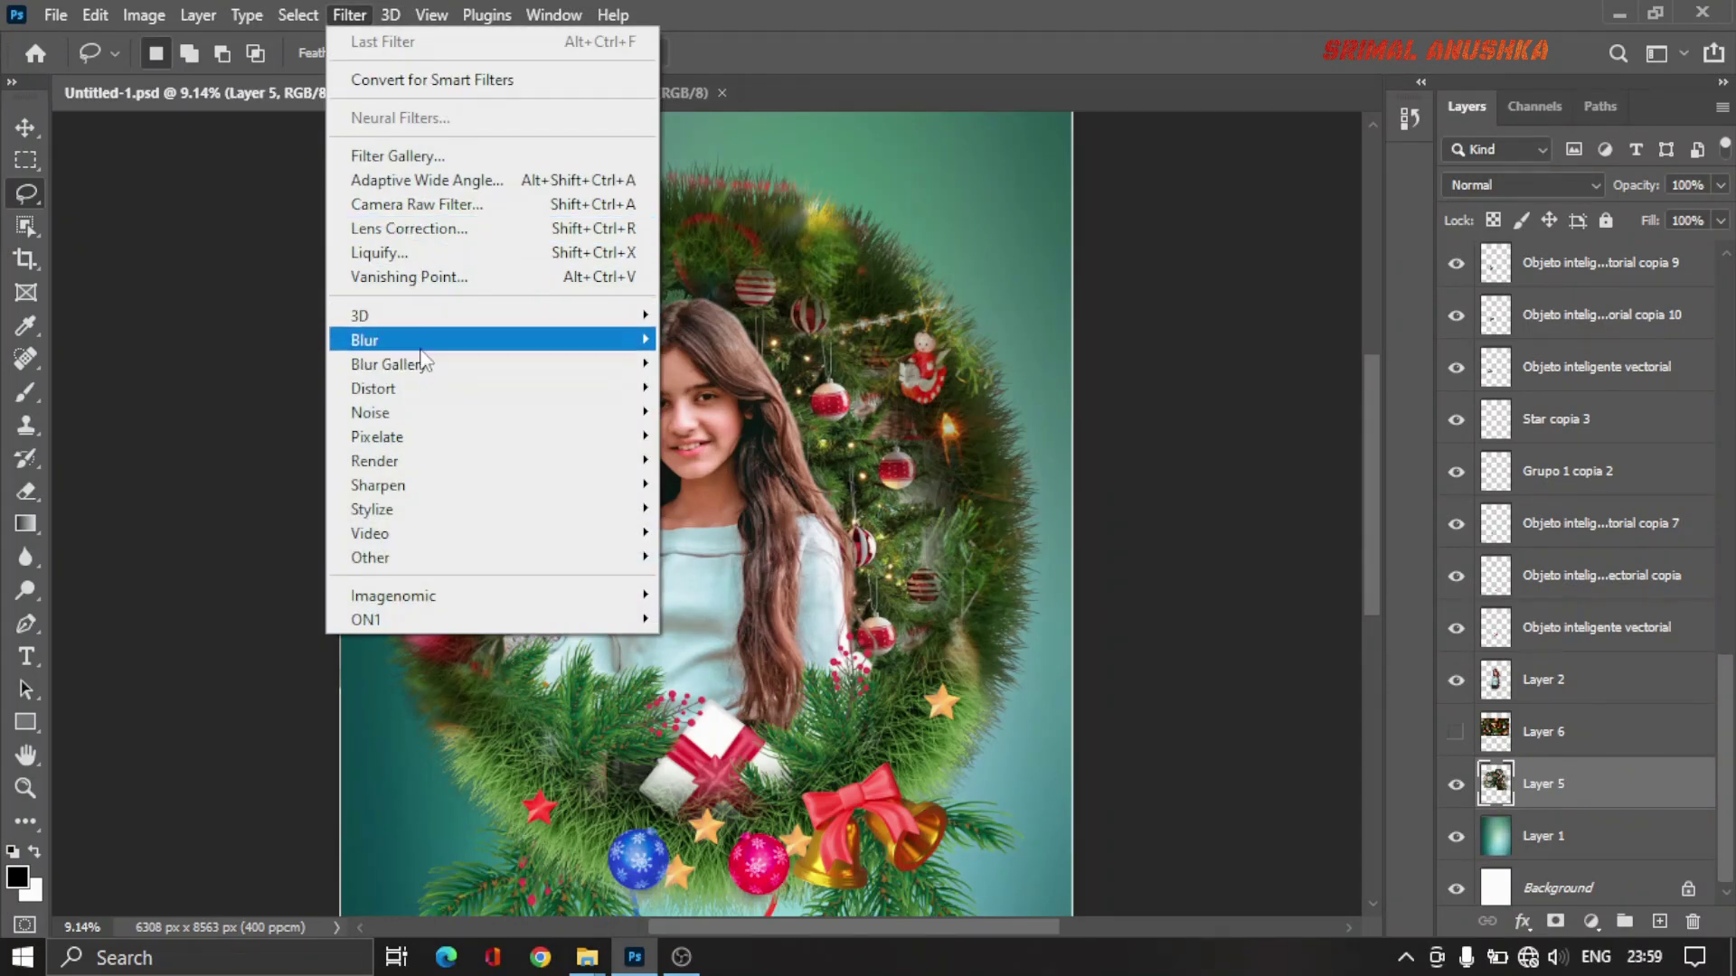
{"action": "mouse_move", "coordinate": [363, 339]}
{"action": "left_click", "coordinate": [728, 435]}
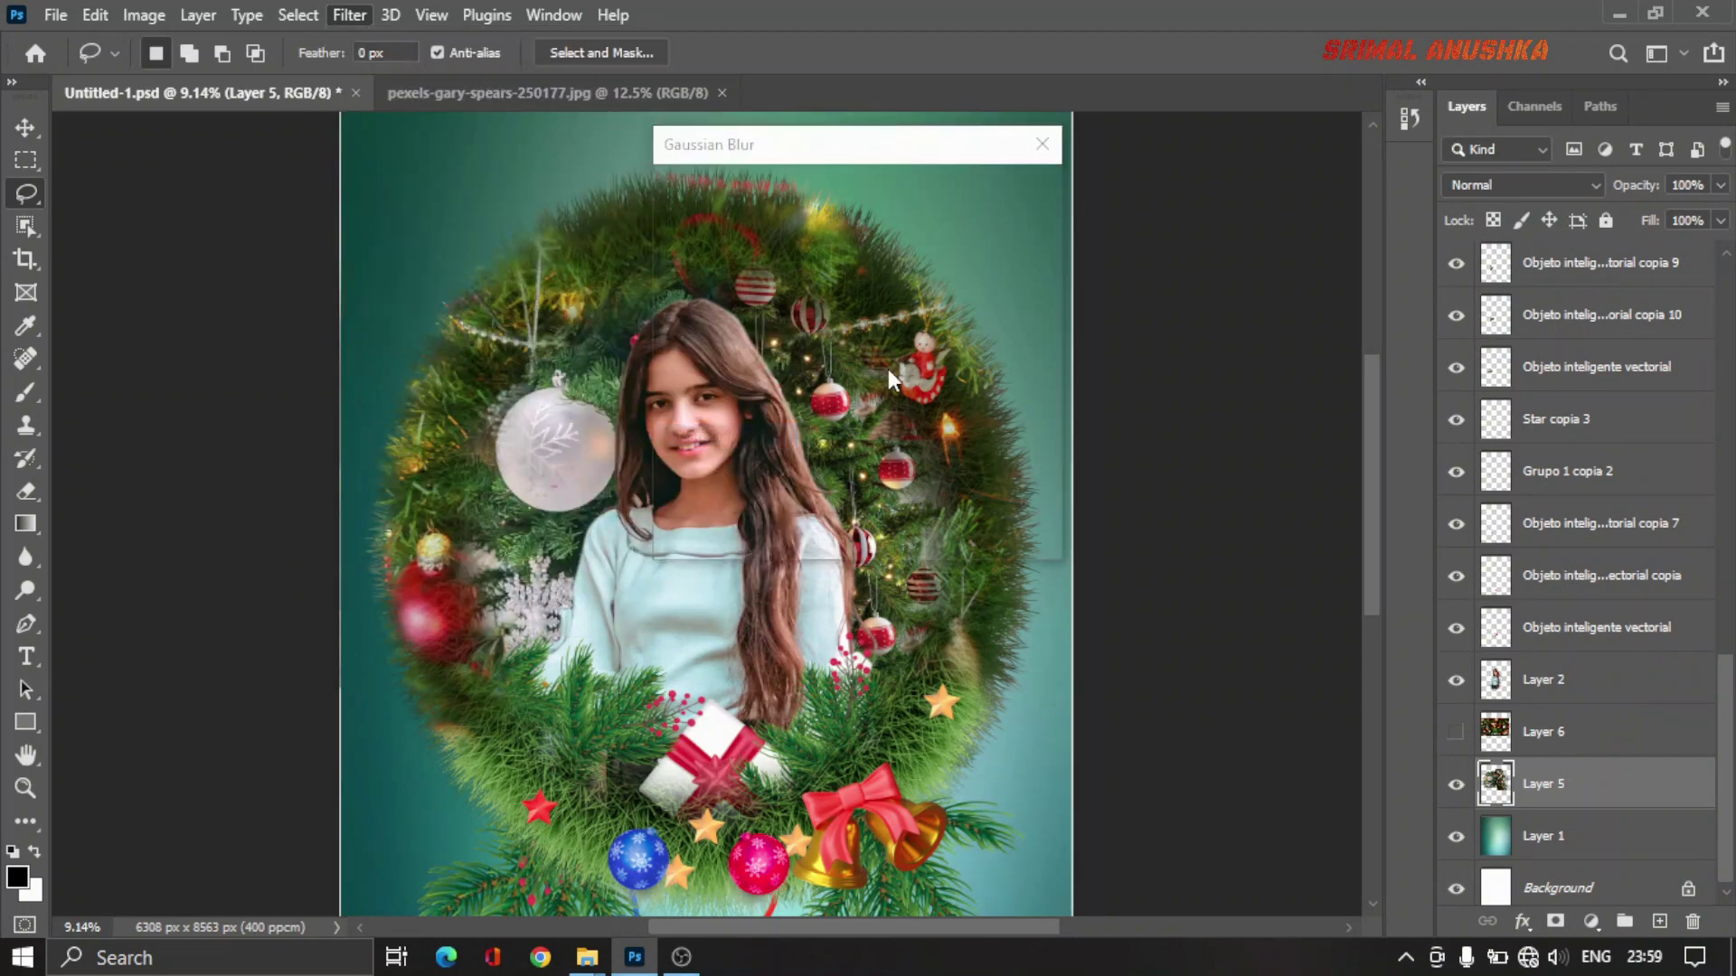
{"action": "left_click_drag", "start_coordinate": [805, 161], "coordinate": [1067, 210]}
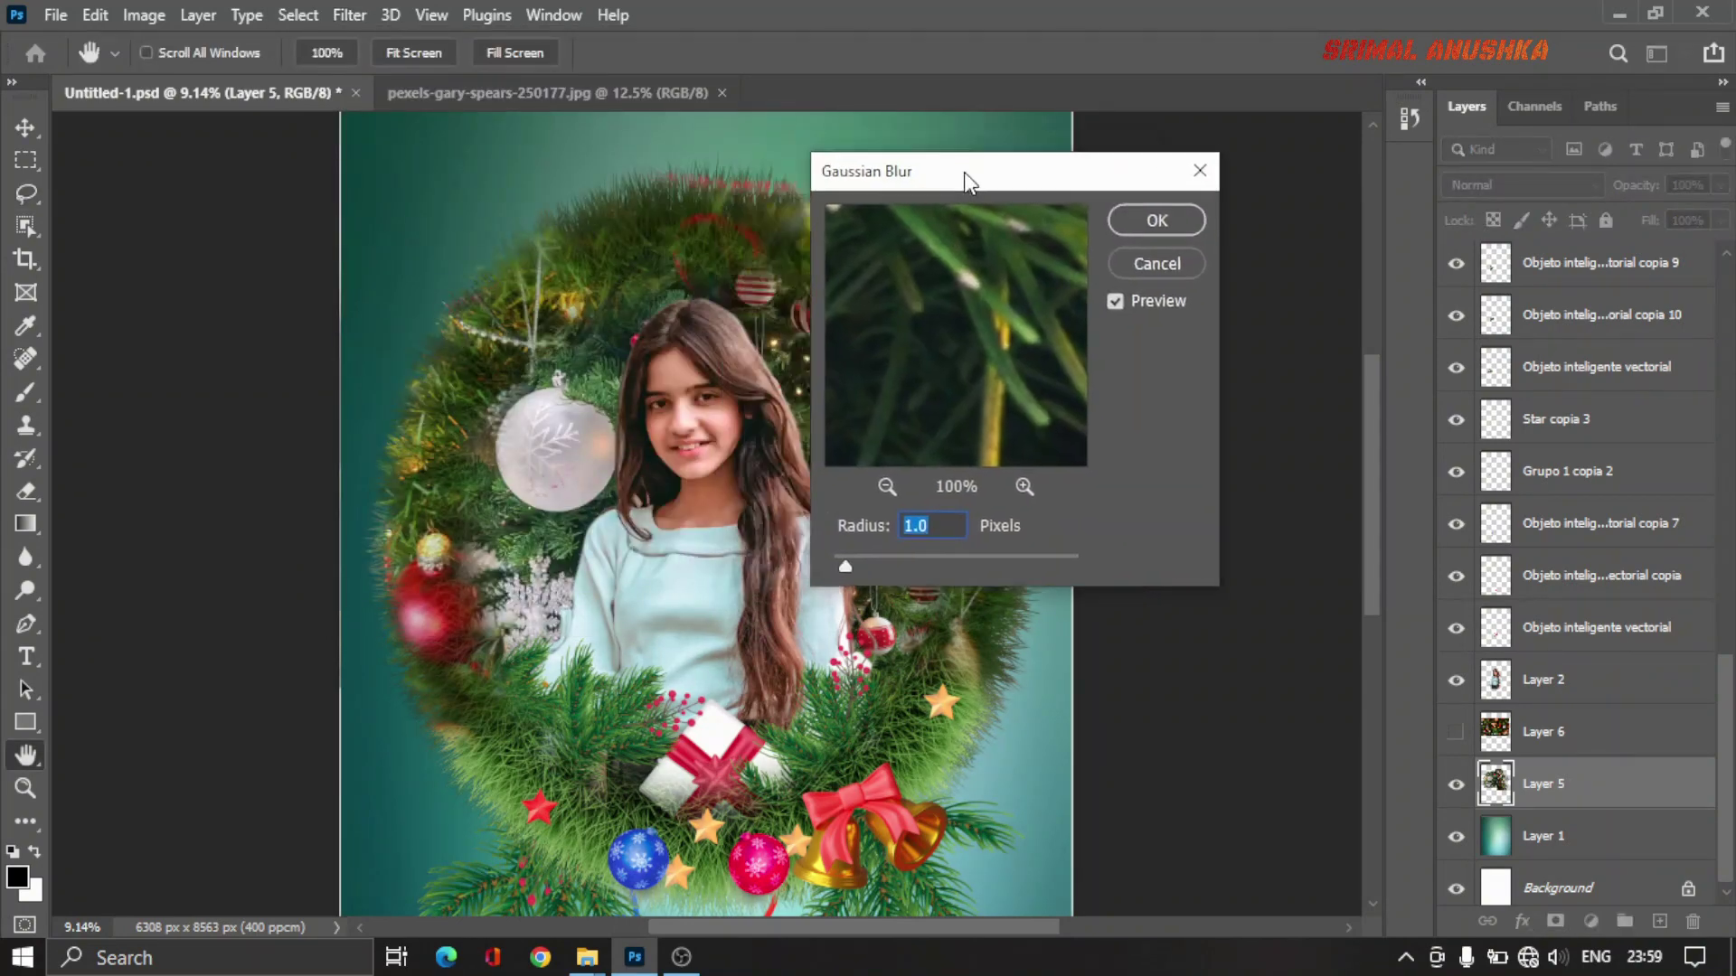
{"action": "left_click_drag", "start_coordinate": [968, 591], "coordinate": [1085, 588]}
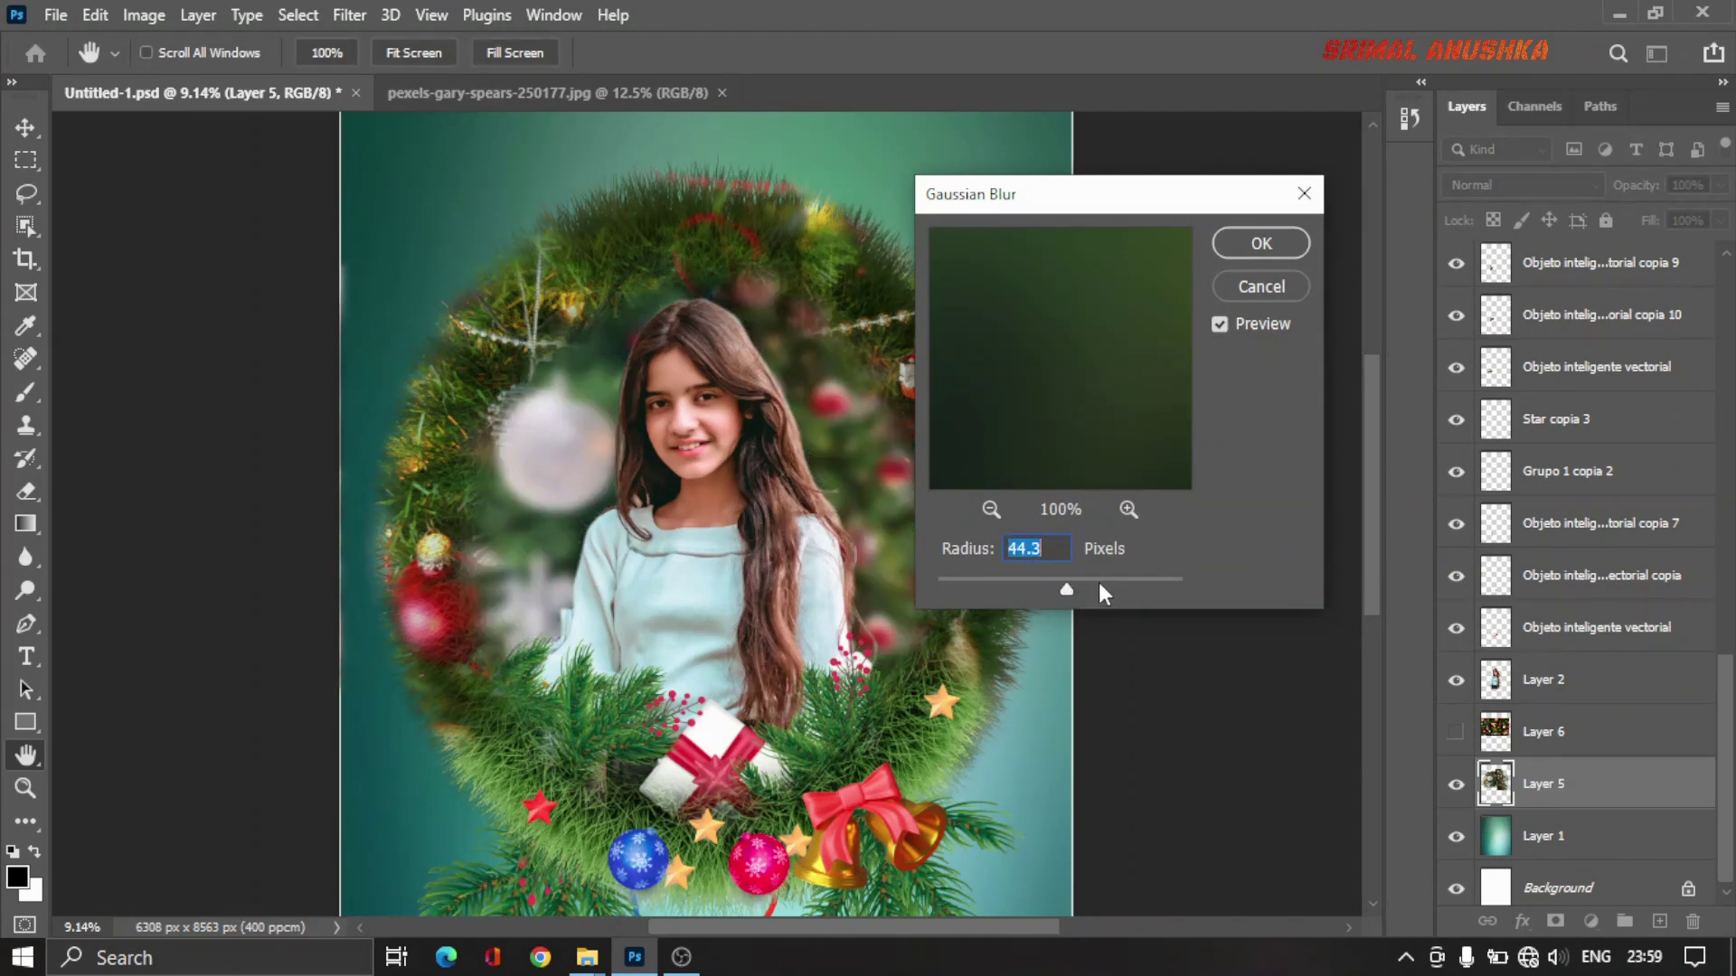
{"action": "left_click", "coordinate": [1100, 586]}
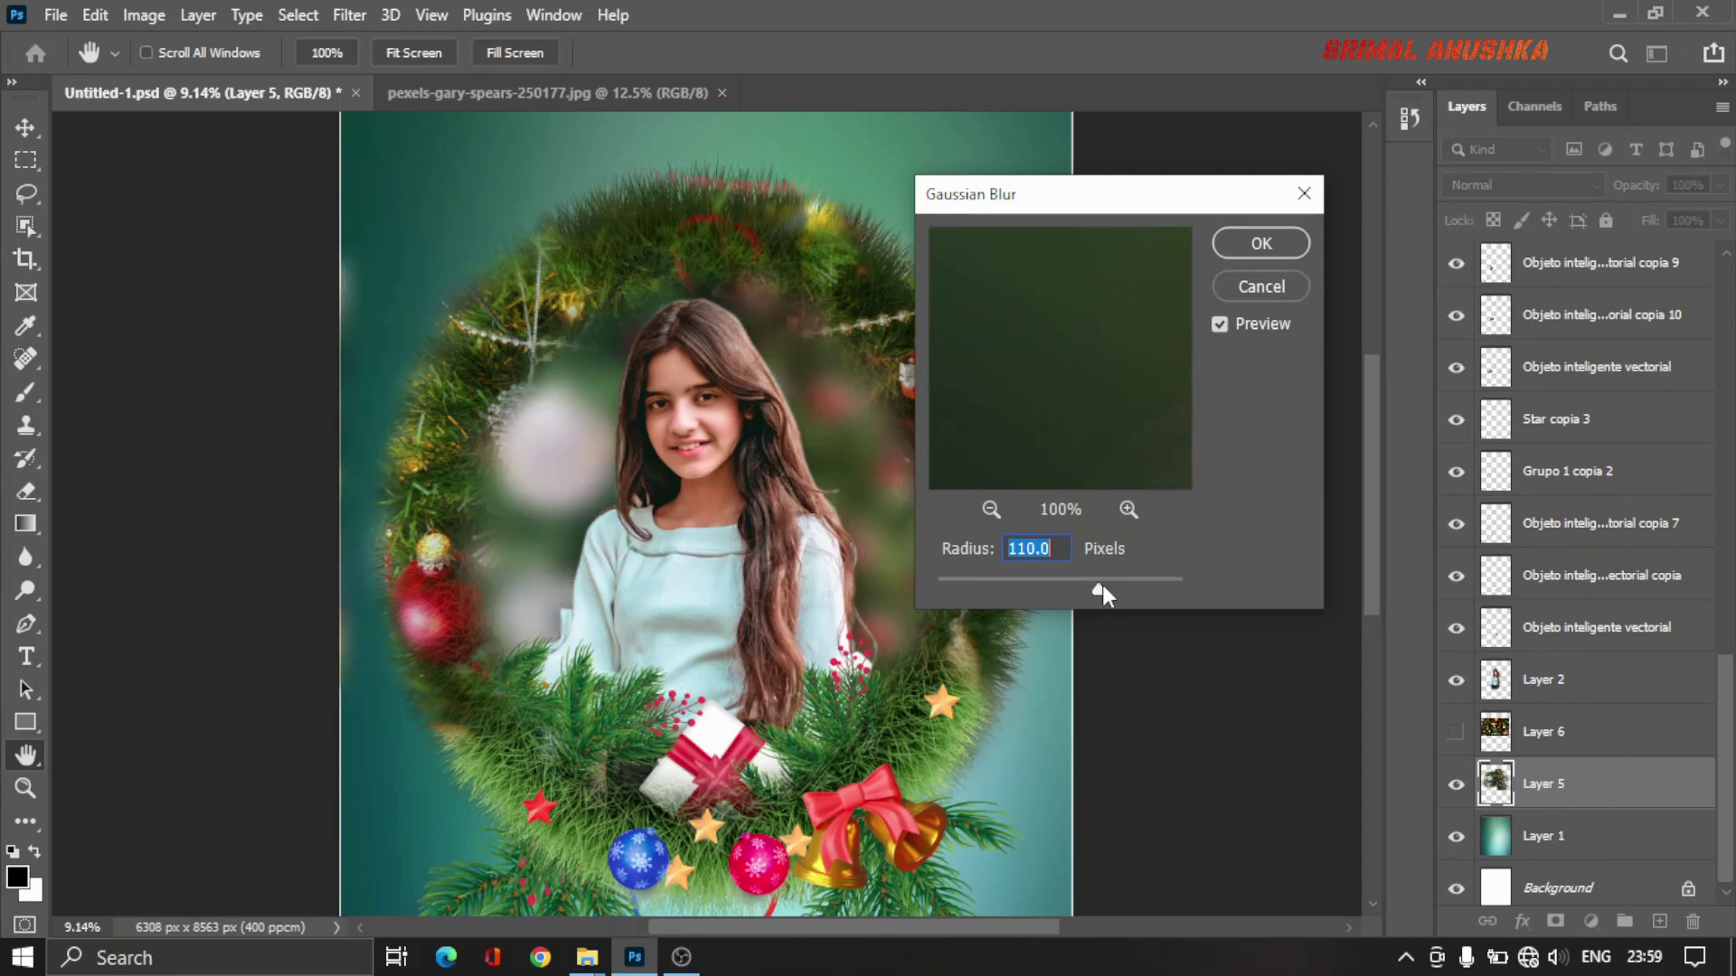
{"action": "left_click_drag", "start_coordinate": [1103, 585], "coordinate": [1075, 584]}
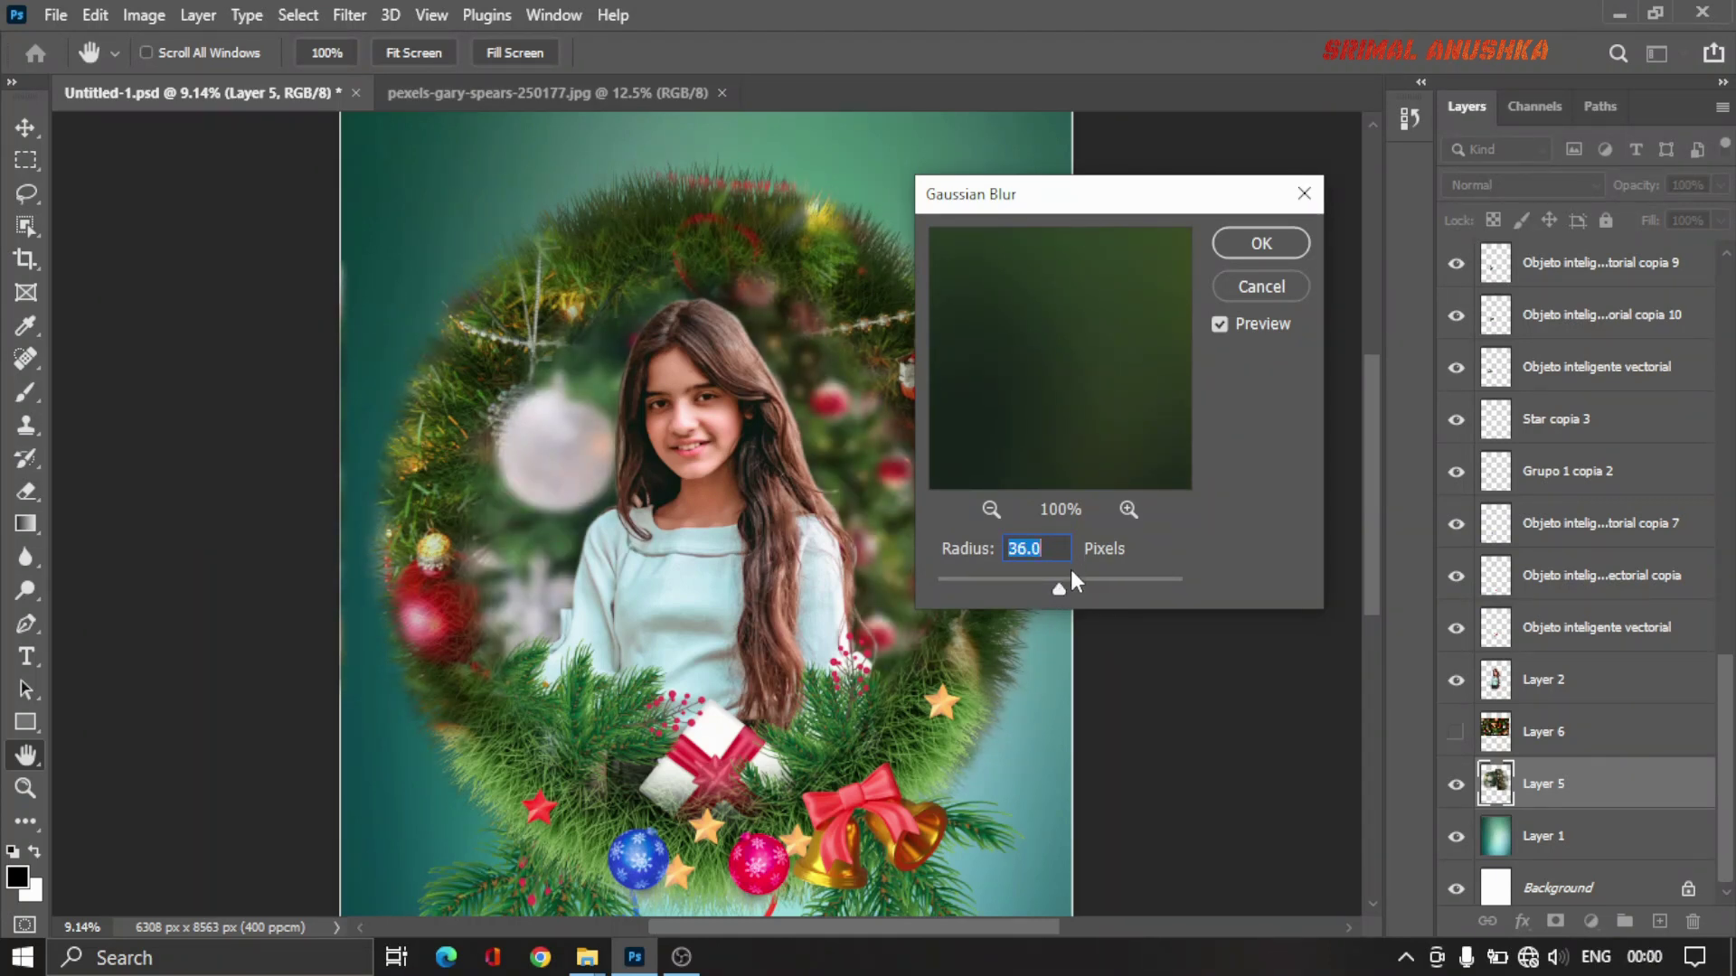
{"action": "left_click_drag", "start_coordinate": [1047, 590], "coordinate": [1033, 593]}
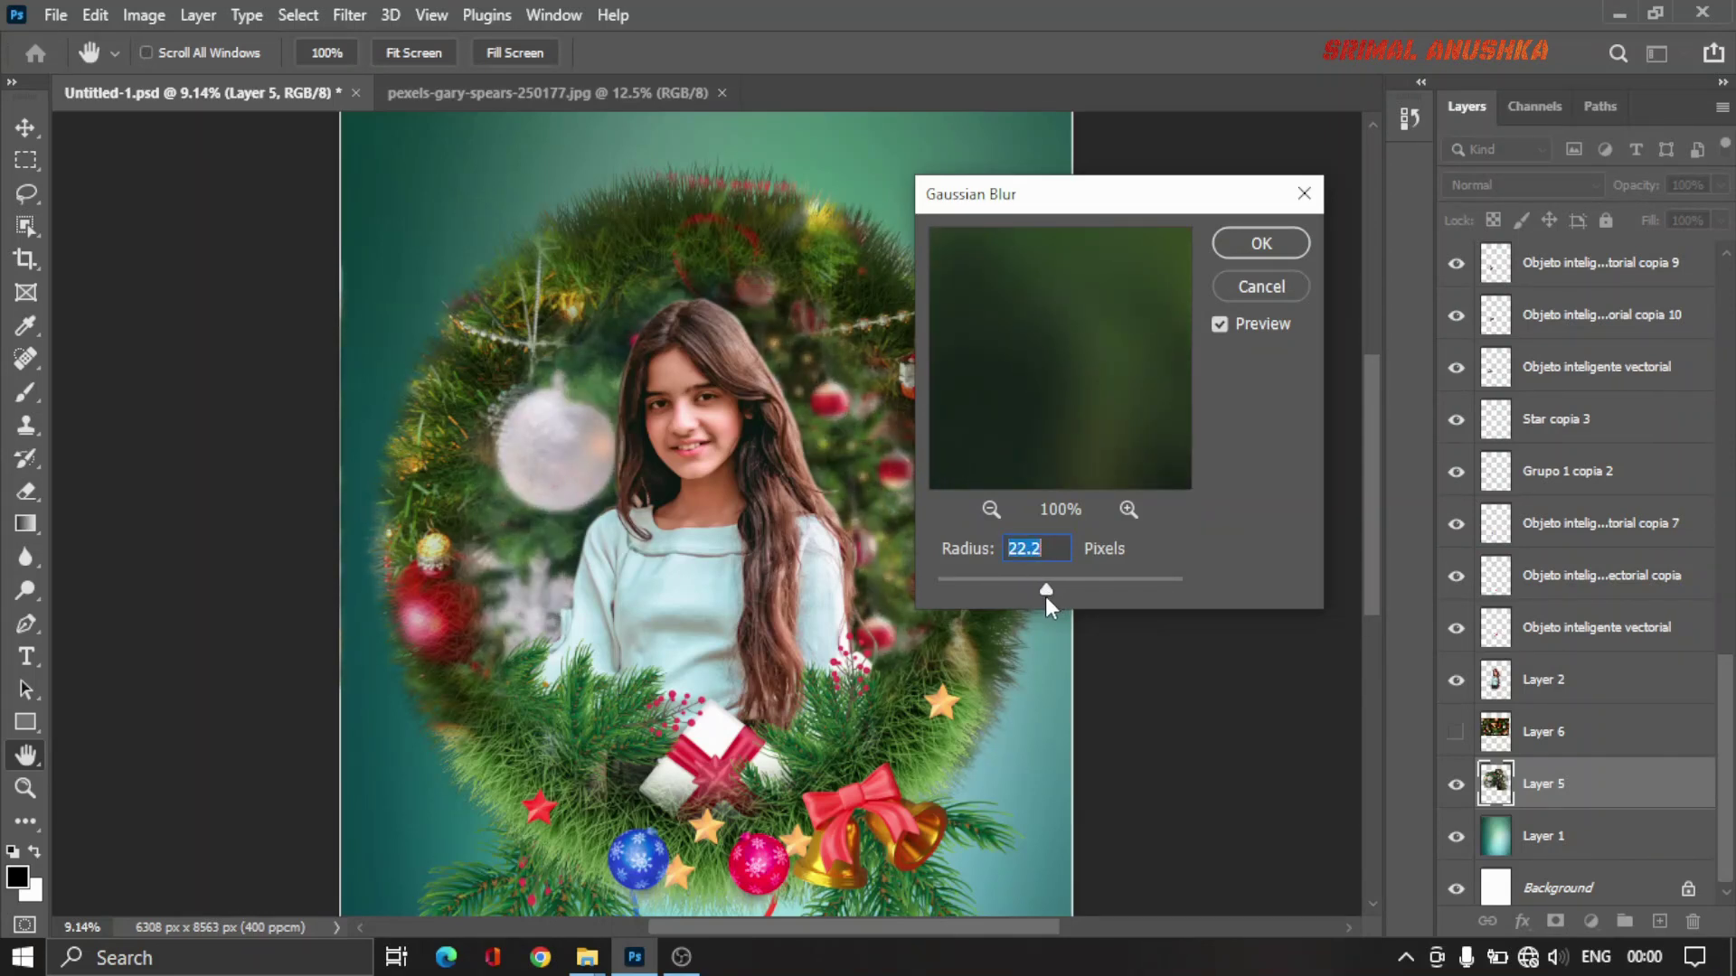
{"action": "left_click_drag", "start_coordinate": [1045, 589], "coordinate": [1038, 588]}
{"action": "left_click", "coordinate": [1283, 237]}
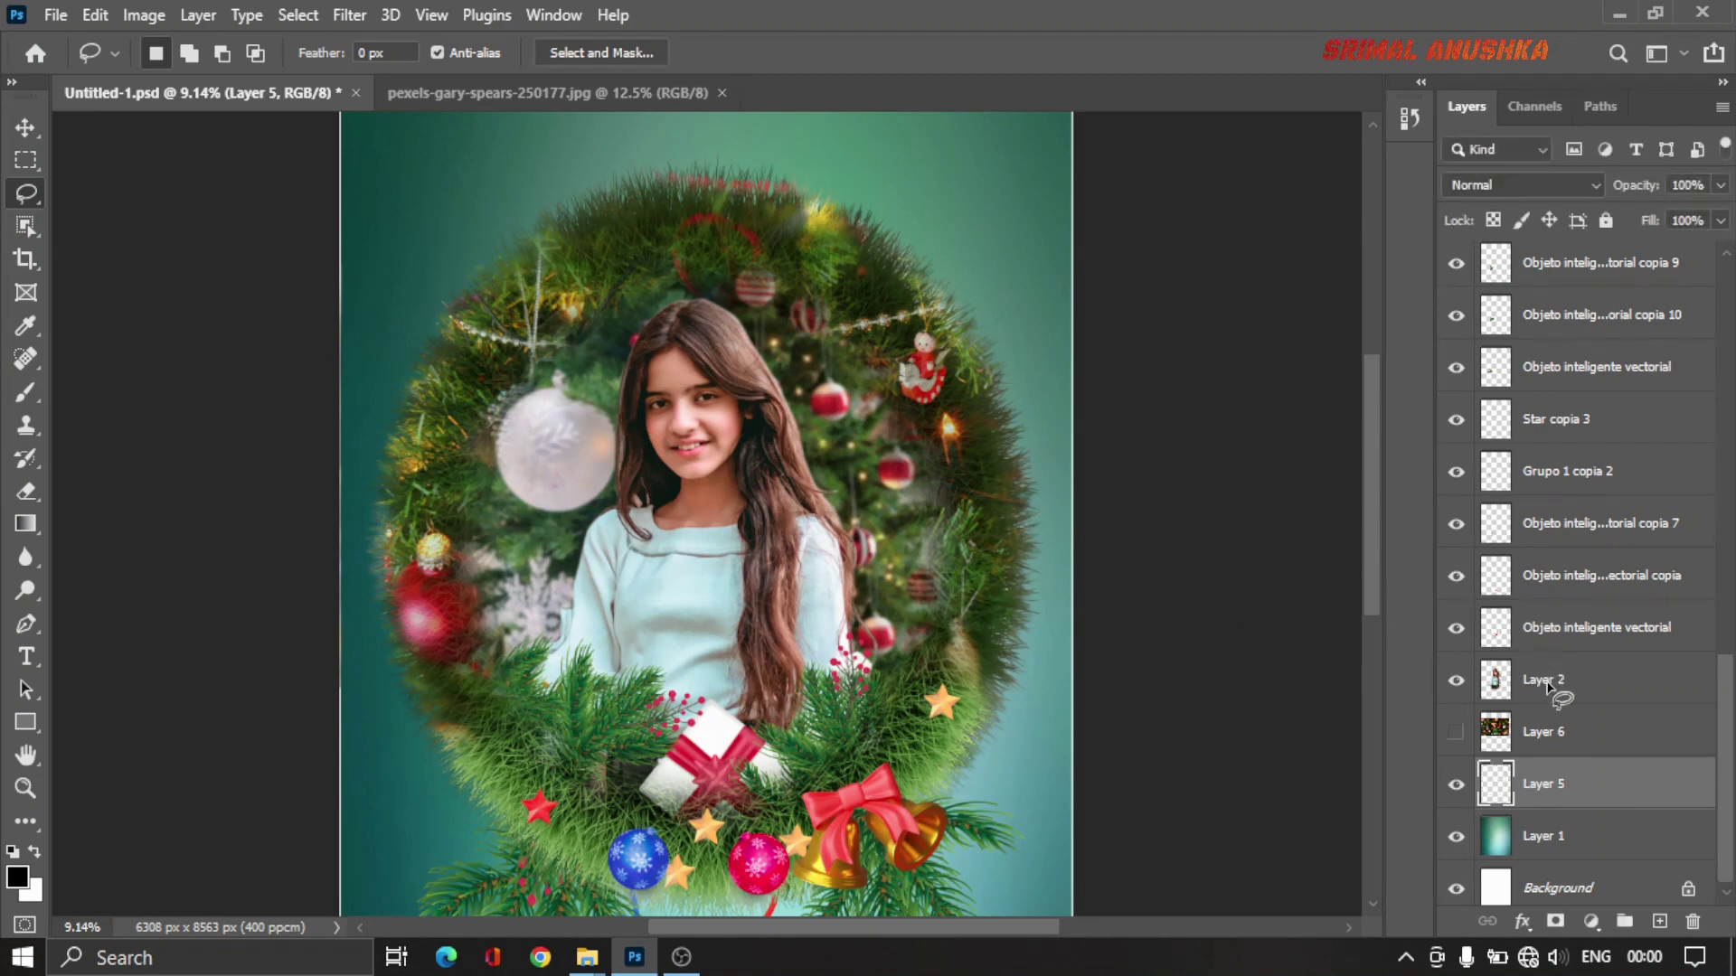
{"action": "scroll", "coordinate": [1542, 669], "scroll_direction": "up", "scroll_amount": 1}
{"action": "scroll", "coordinate": [1543, 651], "scroll_direction": "up", "scroll_amount": 3}
{"action": "scroll", "coordinate": [1528, 615], "scroll_direction": "up", "scroll_amount": 3}
{"action": "scroll", "coordinate": [1492, 561], "scroll_direction": "up", "scroll_amount": 3}
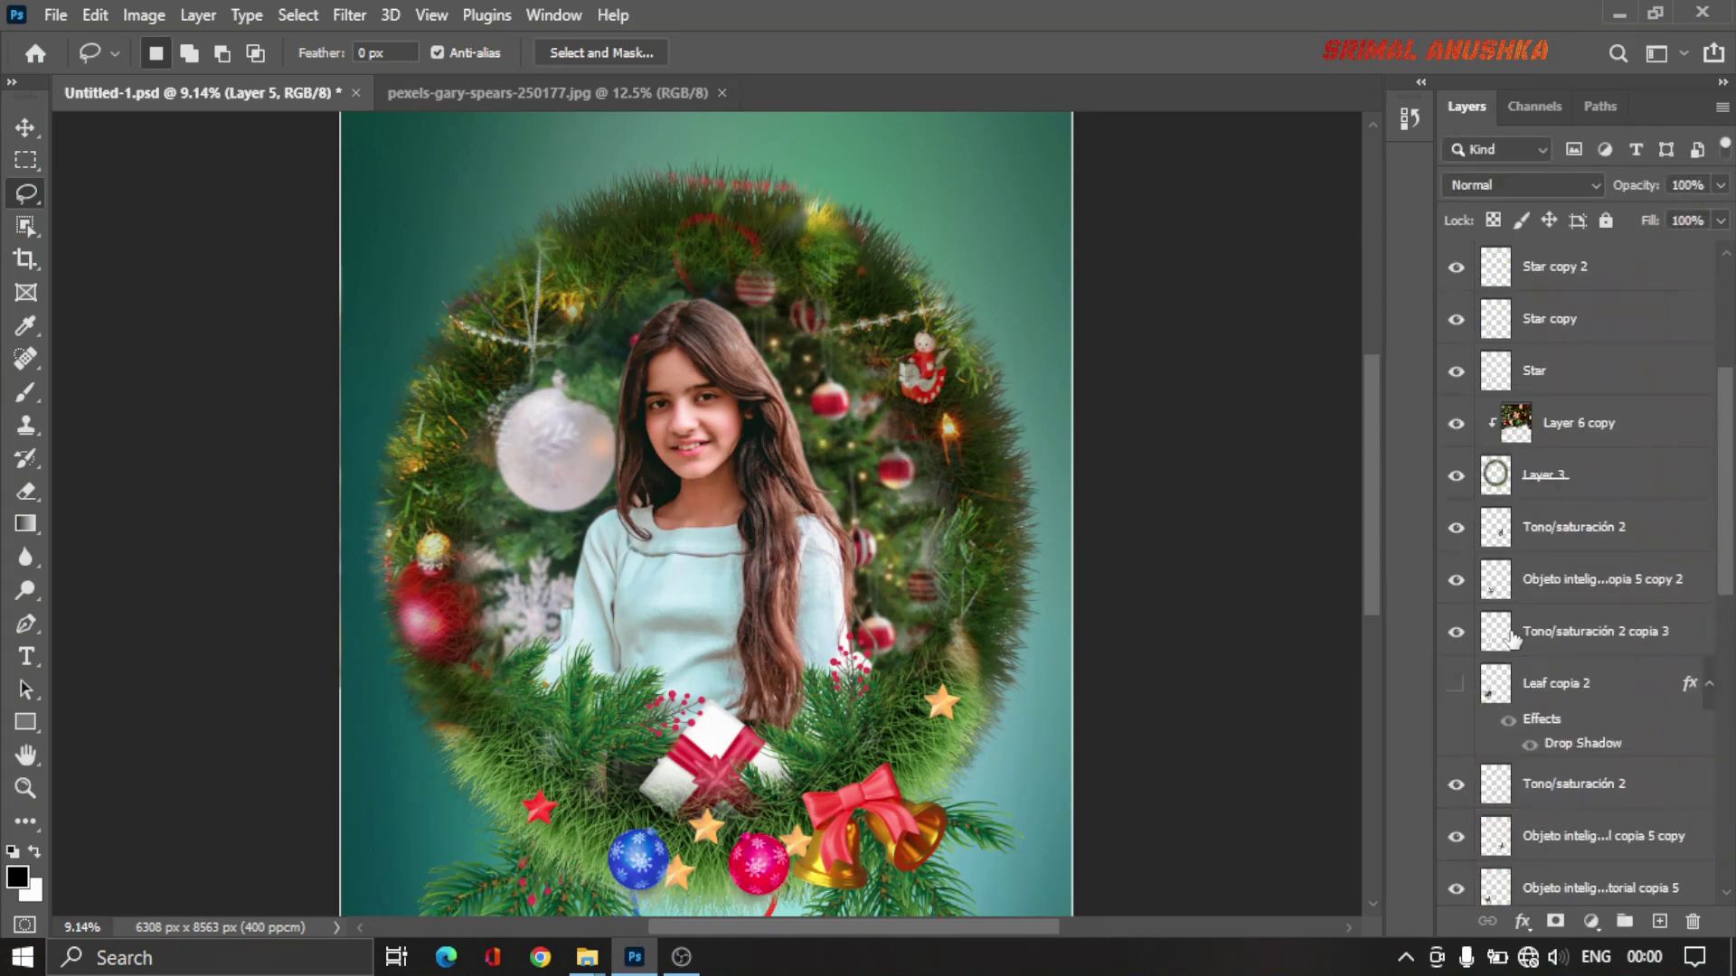
{"action": "left_click", "coordinate": [1497, 475], "text": "ctrl"}
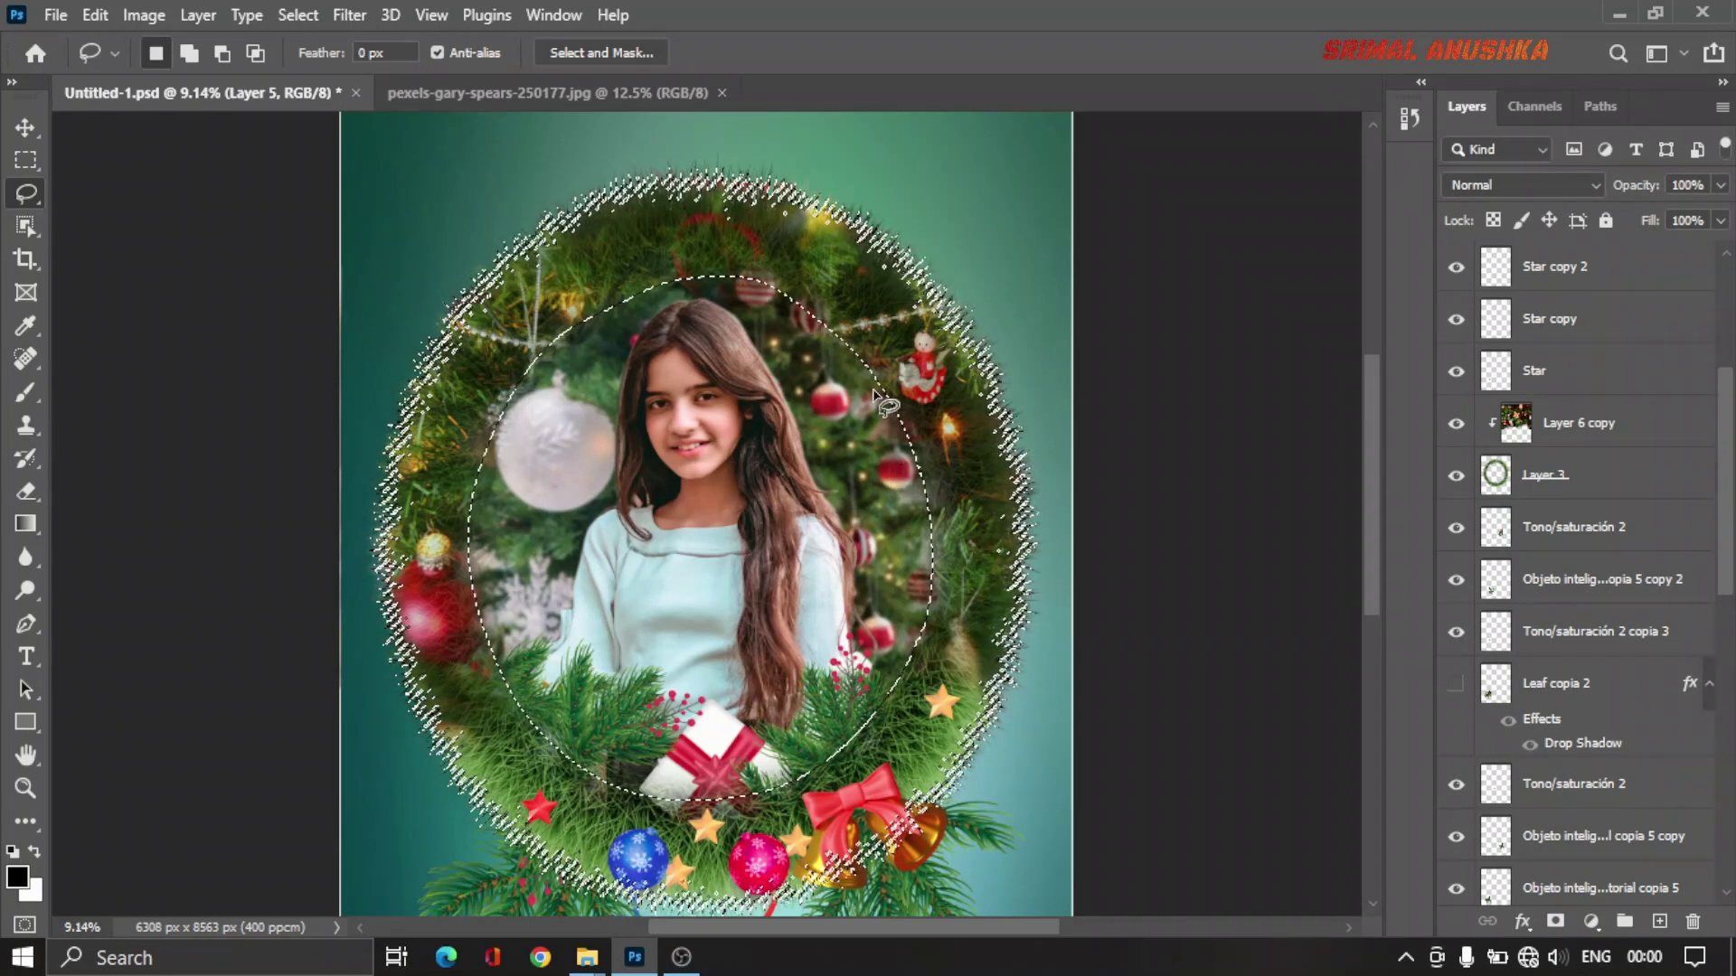
{"action": "right_click", "coordinate": [886, 360]}
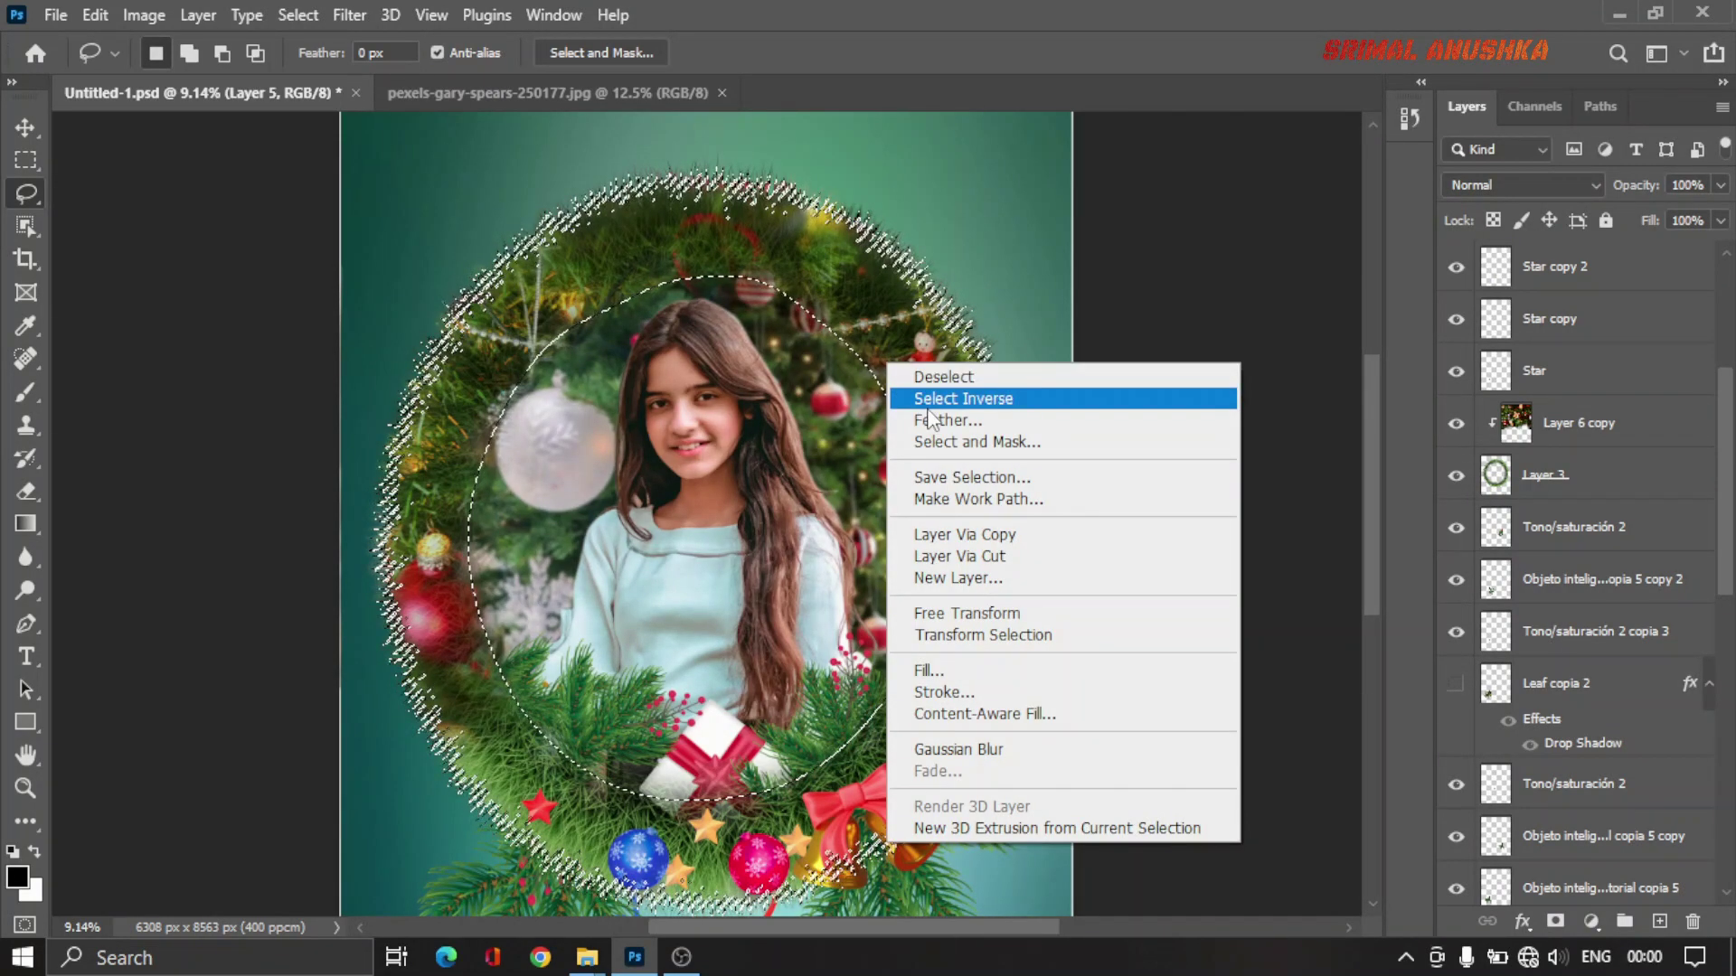
{"action": "left_click", "coordinate": [927, 398]}
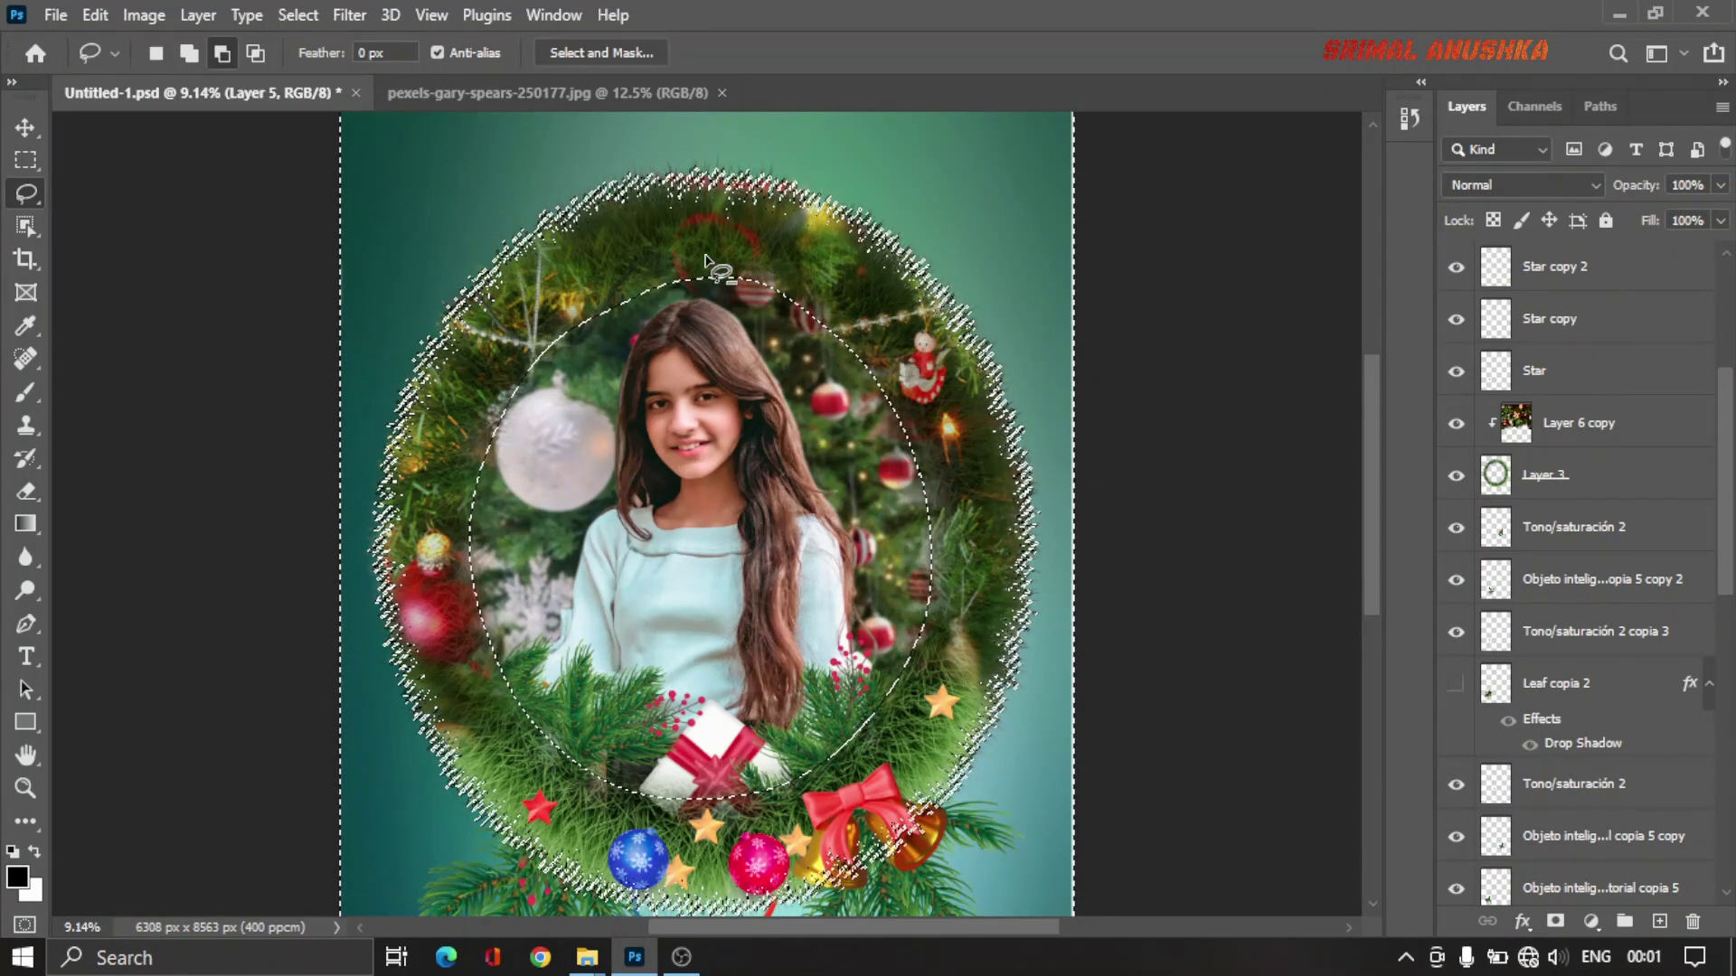
{"action": "key", "text": "alt"}
{"action": "mouse_move", "coordinate": [876, 337]}
{"action": "left_mouse_down"}
{"action": "mouse_move", "coordinate": [478, 666]}
{"action": "mouse_move", "coordinate": [577, 796]}
{"action": "mouse_move", "coordinate": [774, 840]}
{"action": "mouse_move", "coordinate": [886, 726]}
{"action": "mouse_move", "coordinate": [954, 533]}
{"action": "mouse_move", "coordinate": [954, 447]}
{"action": "mouse_move", "coordinate": [914, 366]}
{"action": "left_mouse_up"}
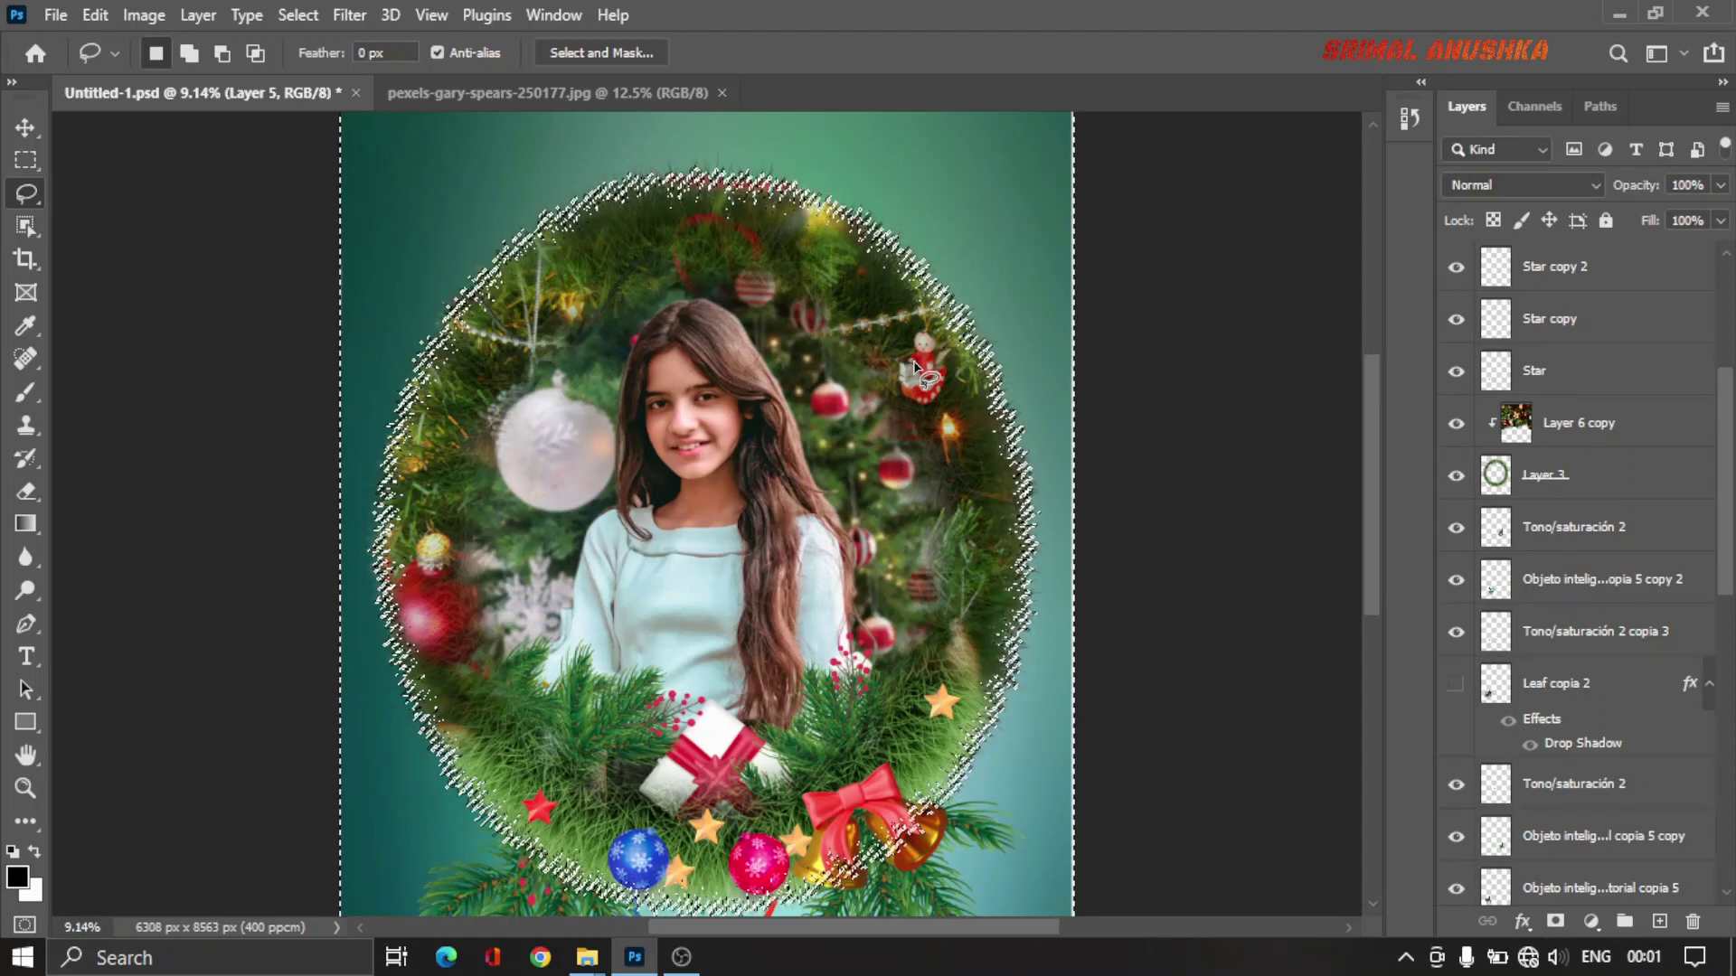
{"action": "scroll", "coordinate": [1618, 687], "scroll_direction": "down", "scroll_amount": 3}
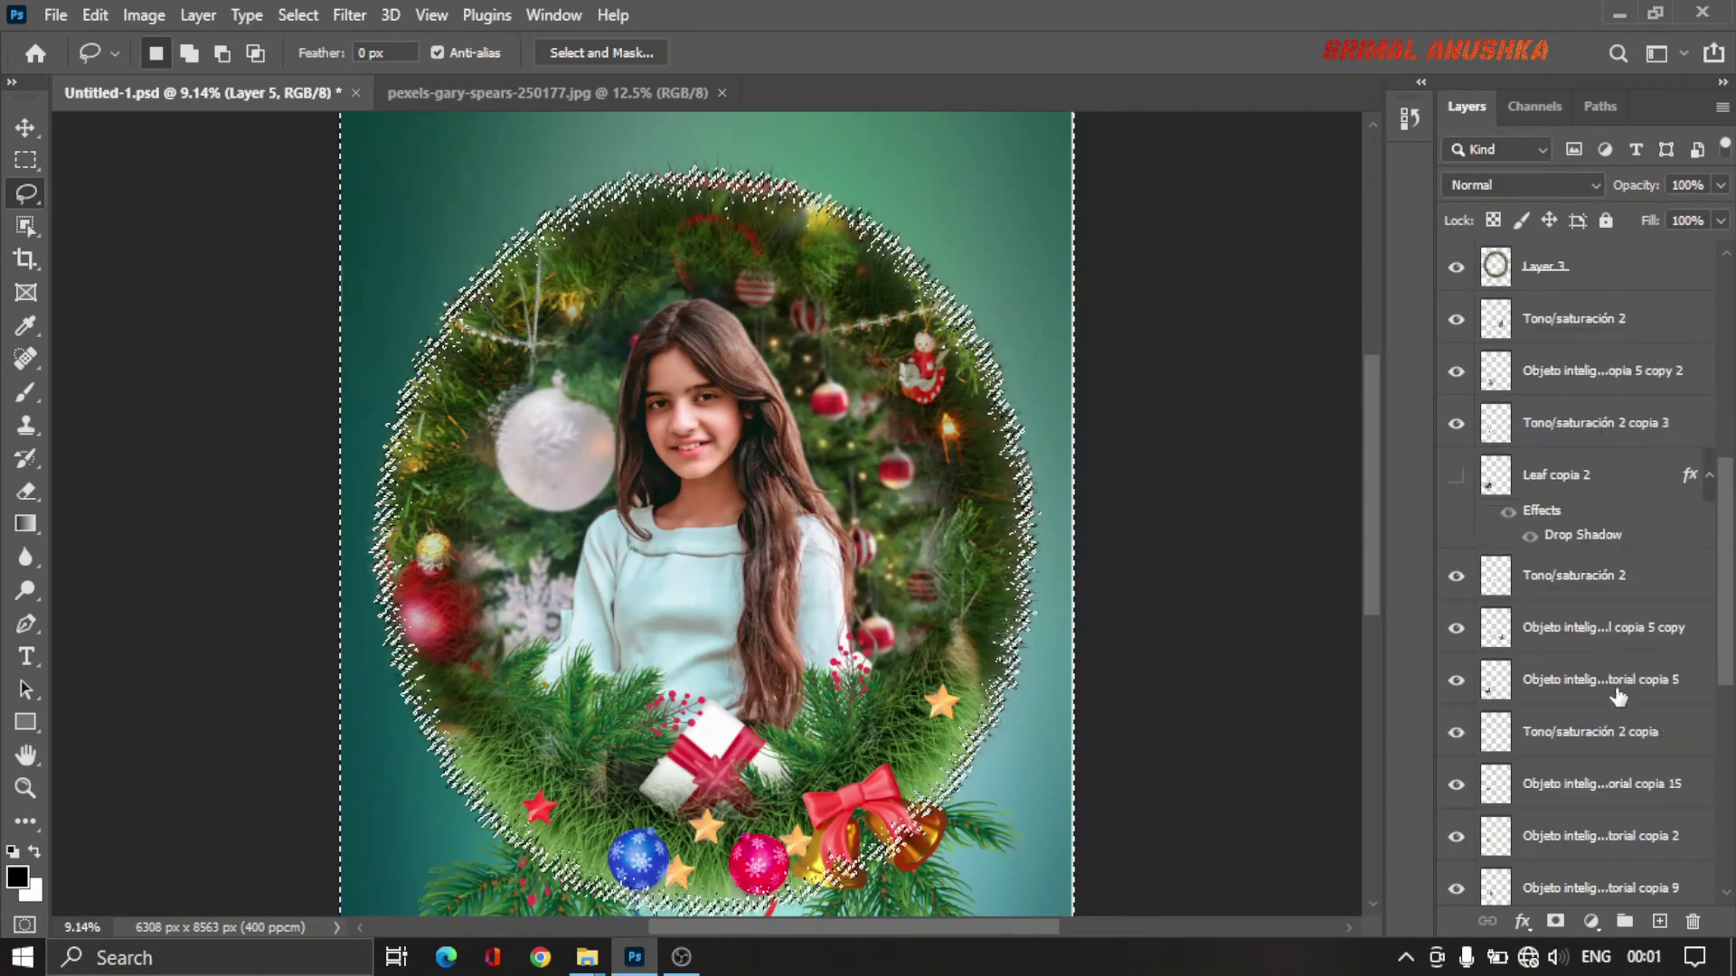
{"action": "scroll", "coordinate": [1618, 696], "scroll_direction": "down", "scroll_amount": 8}
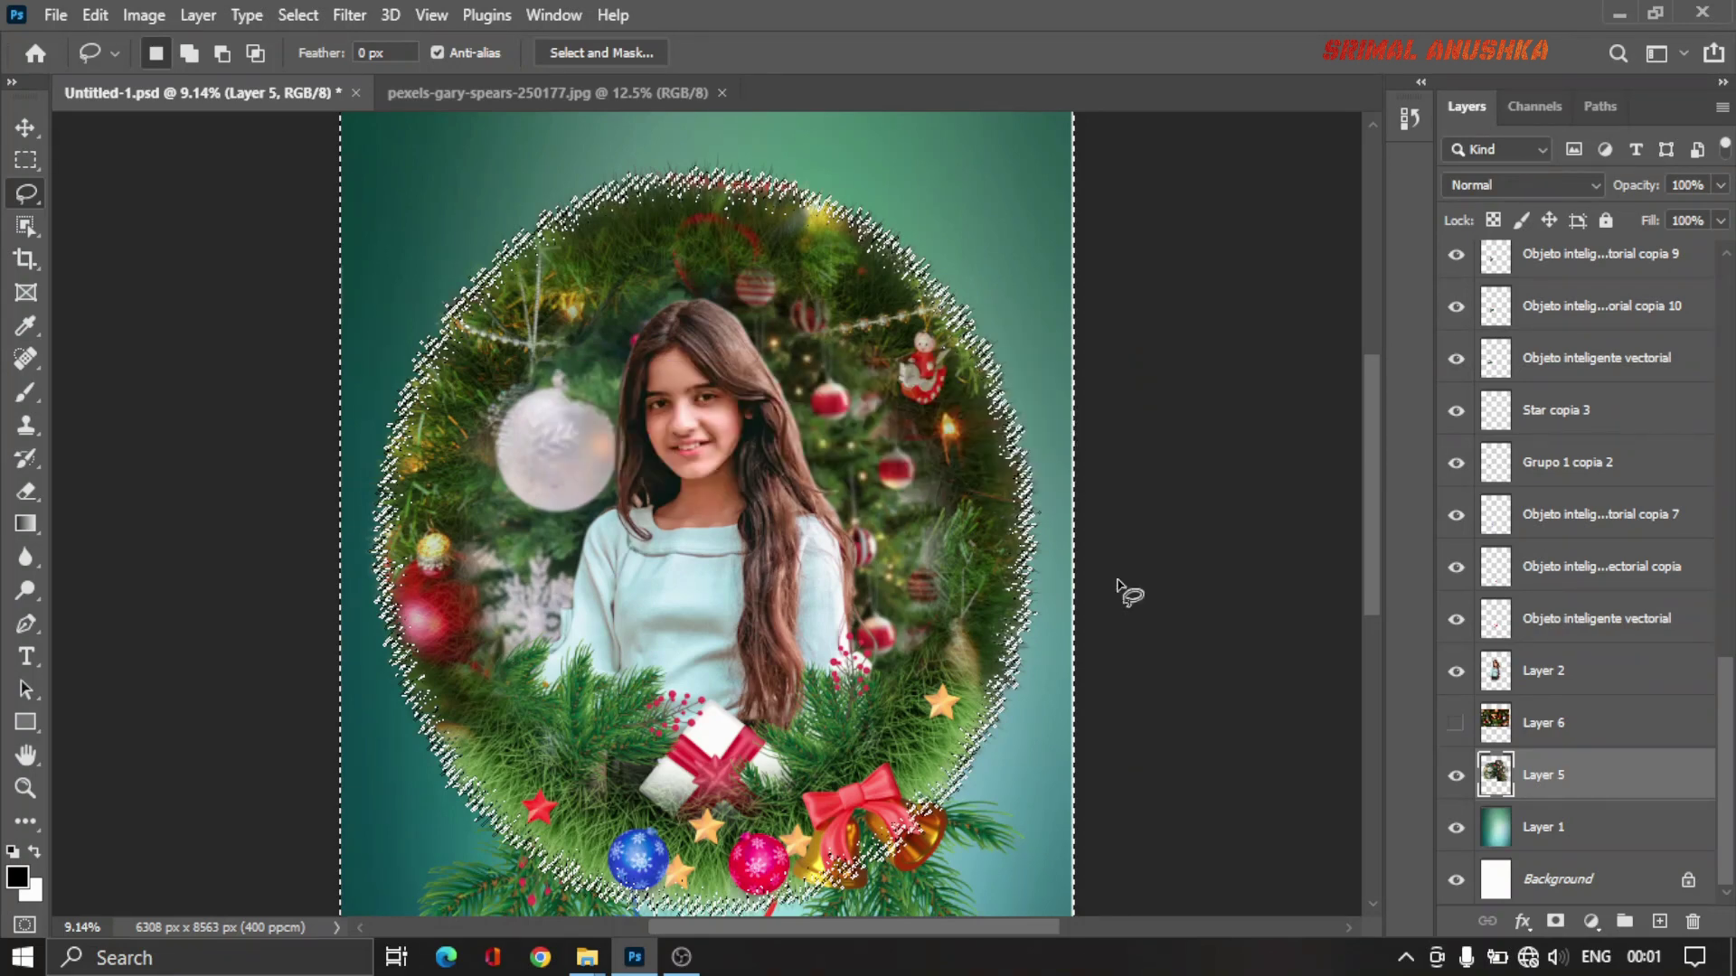
{"action": "key", "text": "ctrl+d"}
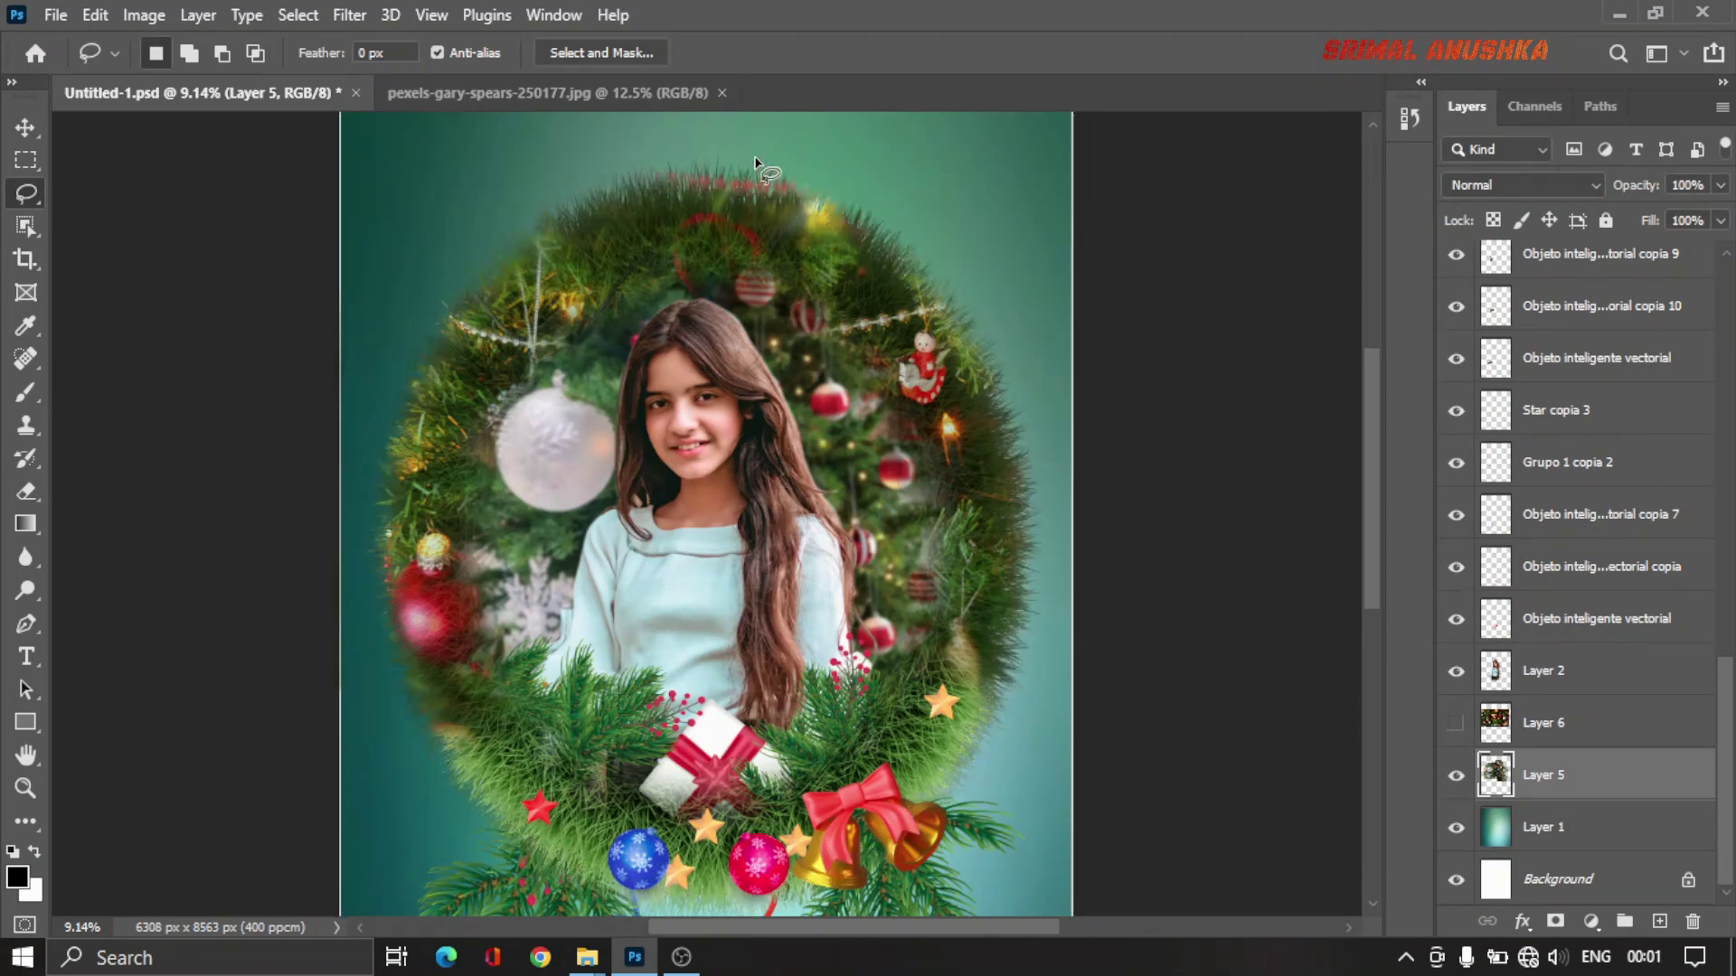
Step: Zoom in twice on the top of the wreath
{"action": "scroll", "coordinate": [764, 180], "scroll_direction": "up", "scroll_amount": 3}
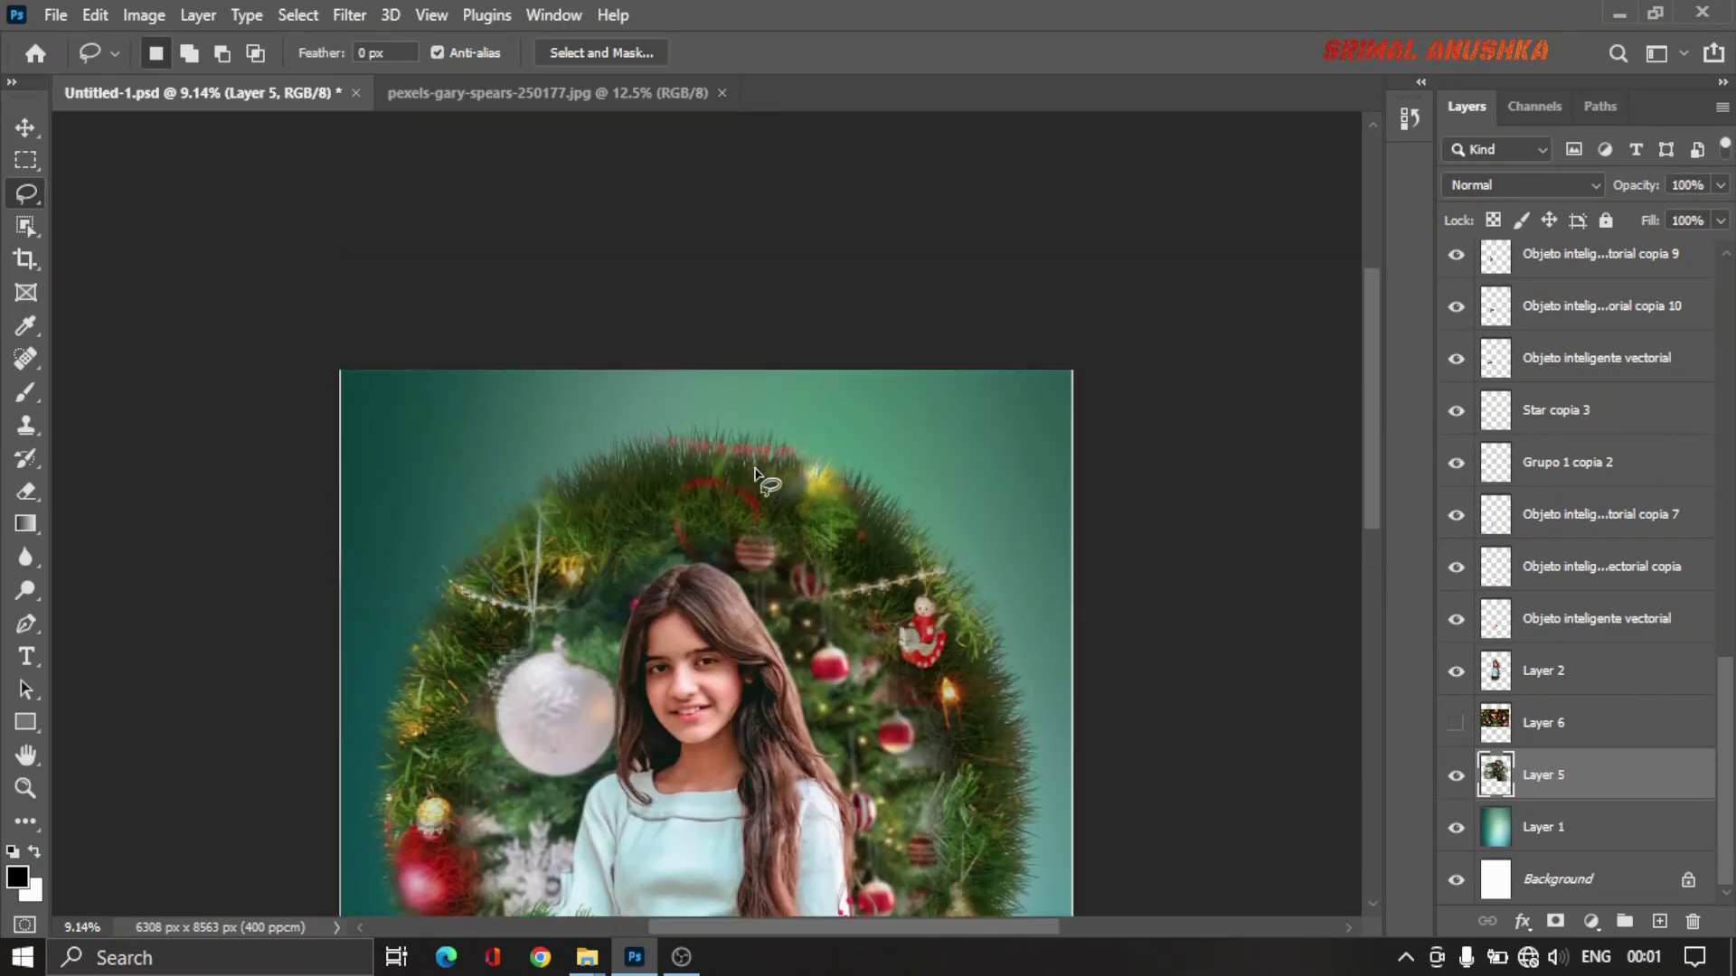
{"action": "scroll", "coordinate": [755, 470], "scroll_direction": "down", "scroll_amount": 1}
{"action": "scroll", "coordinate": [754, 461], "scroll_direction": "up", "scroll_amount": 1}
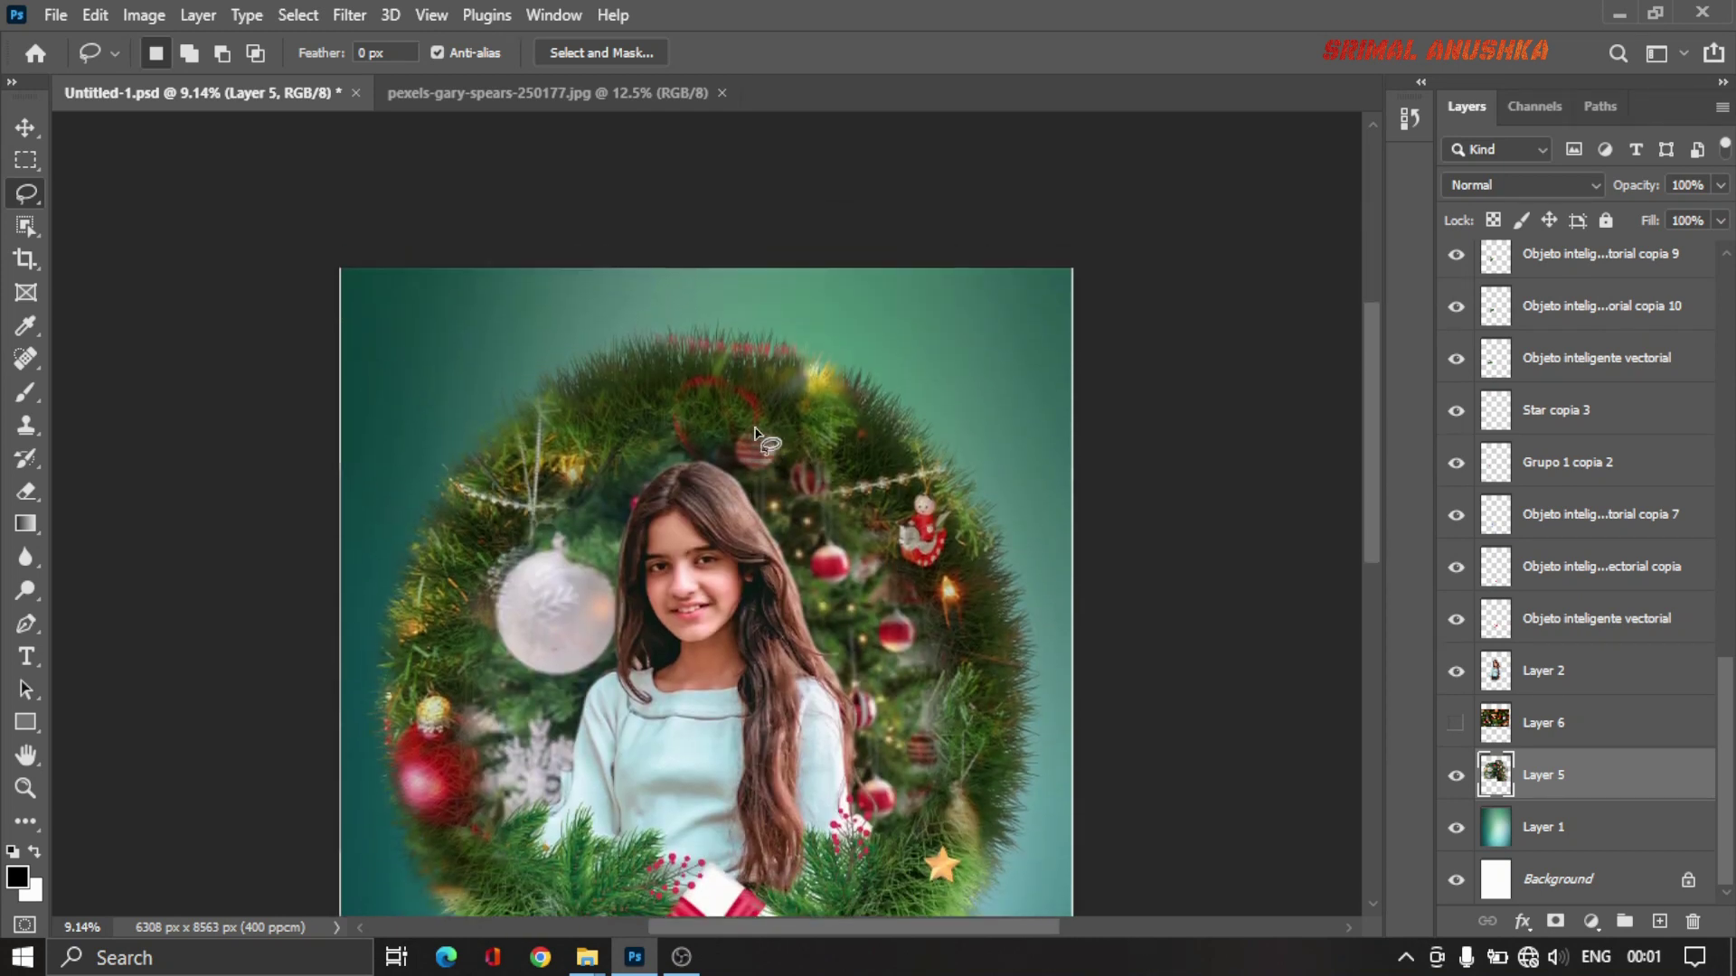
{"action": "scroll", "coordinate": [752, 425], "scroll_direction": "down", "scroll_amount": 1}
{"action": "scroll", "coordinate": [750, 389], "scroll_direction": "down", "scroll_amount": 1}
{"action": "scroll", "coordinate": [748, 352], "scroll_direction": "down", "scroll_amount": 1}
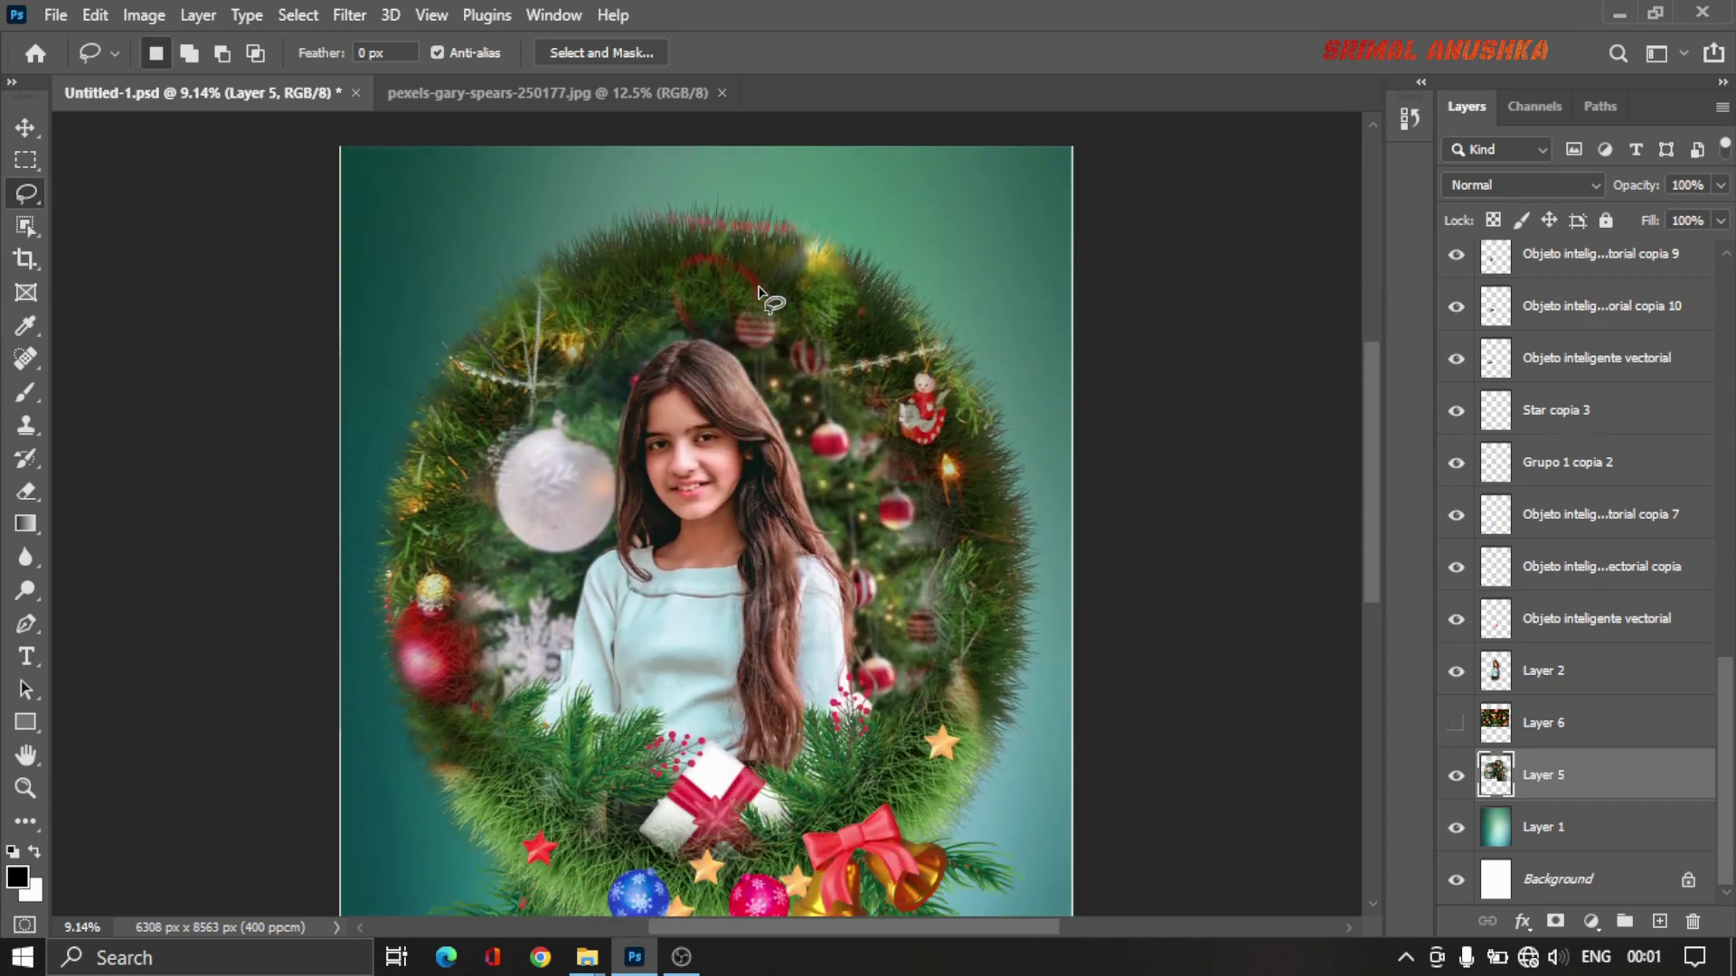
{"action": "scroll", "coordinate": [783, 263], "scroll_direction": "left", "scroll_amount": 1}
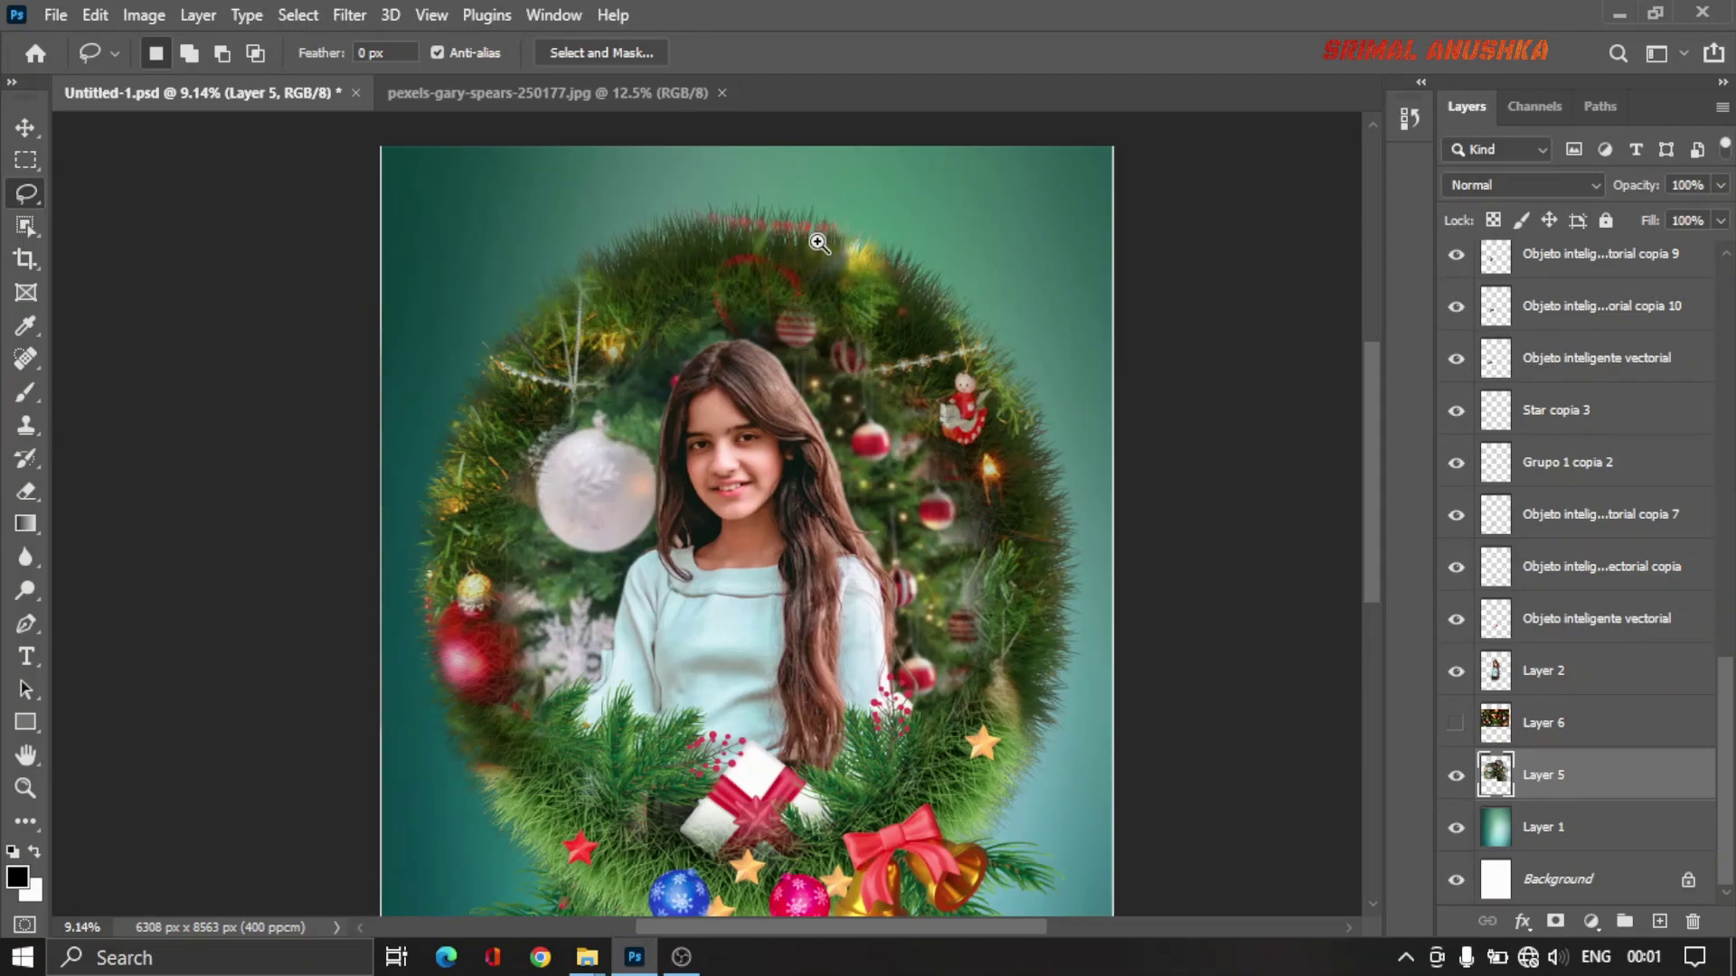
{"action": "left_click", "coordinate": [819, 243]}
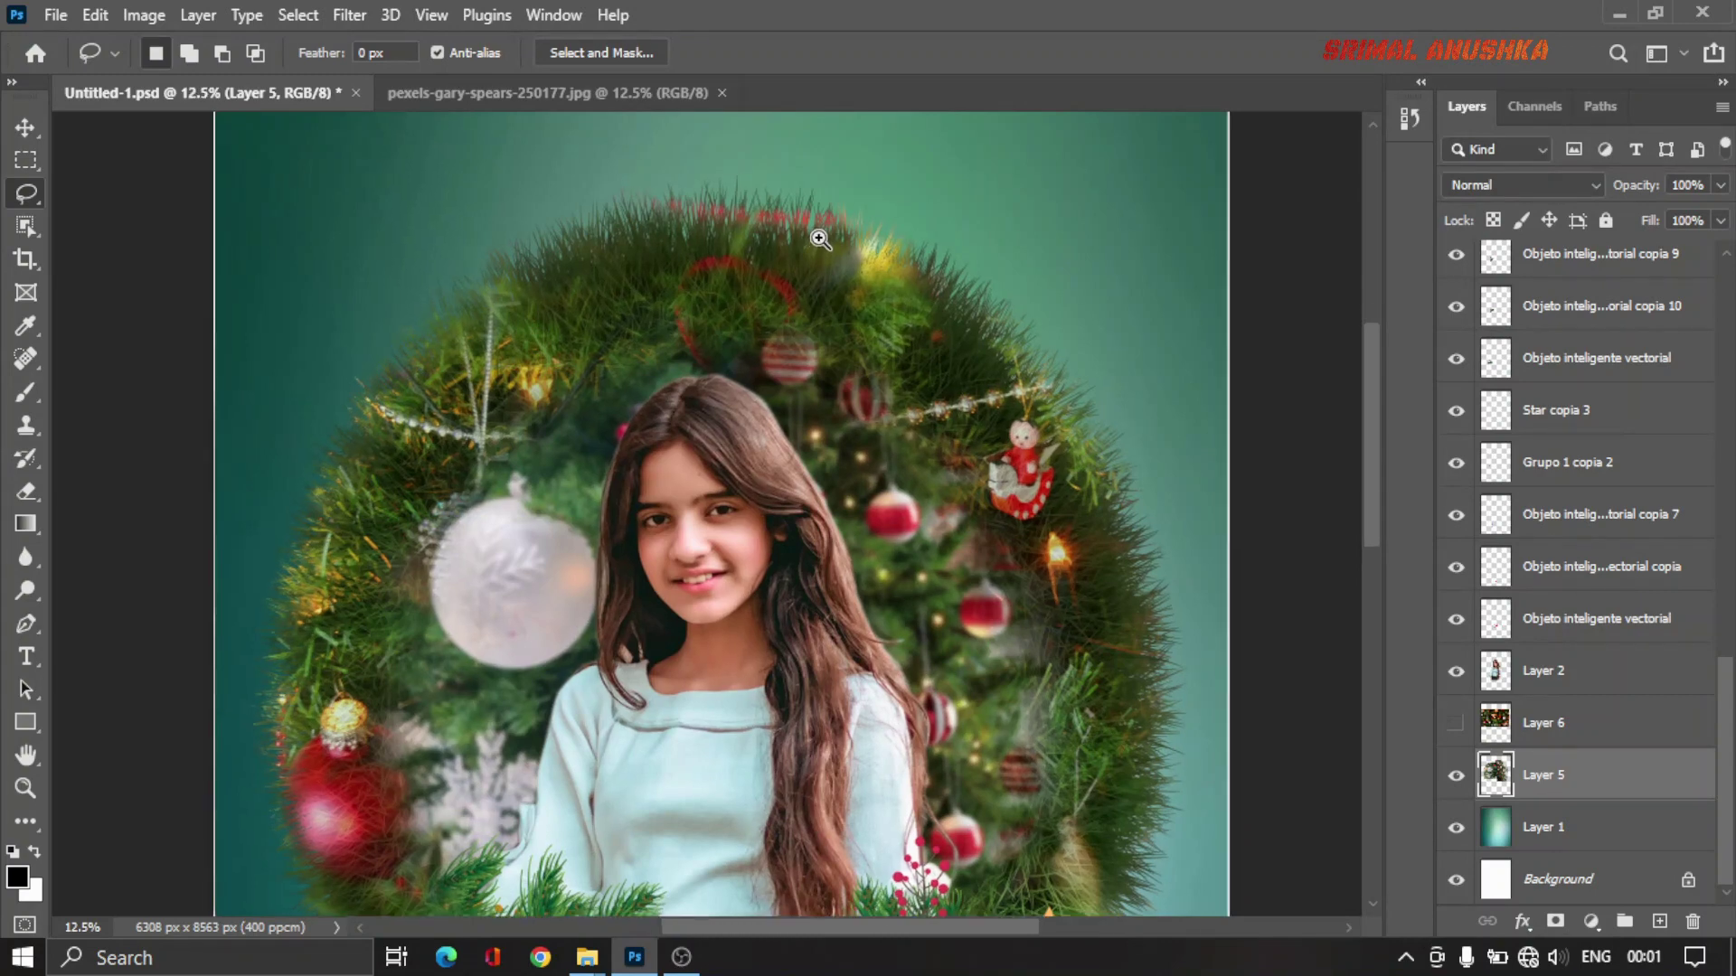
{"action": "left_click", "coordinate": [818, 237]}
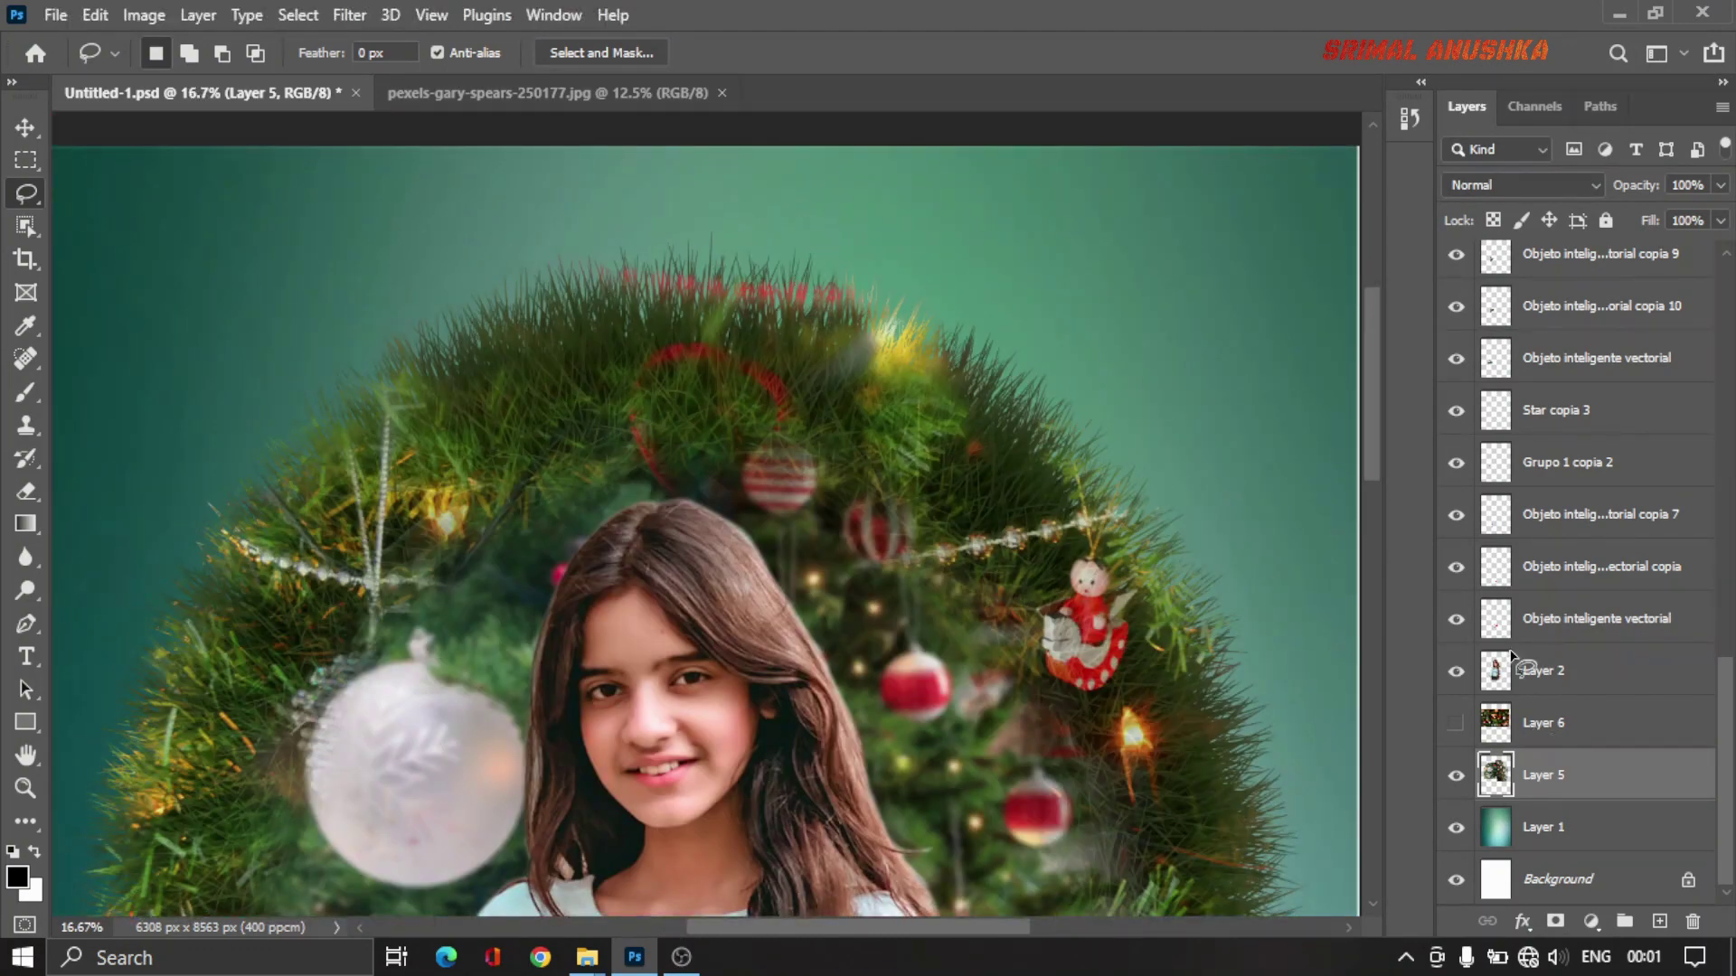
Step: Make Layer 6 copy the active layer and choose the Brush tool
{"action": "scroll", "coordinate": [1546, 465], "scroll_direction": "up", "scroll_amount": 2}
{"action": "scroll", "coordinate": [1546, 461], "scroll_direction": "up", "scroll_amount": 3}
{"action": "scroll", "coordinate": [1546, 463], "scroll_direction": "up", "scroll_amount": 5}
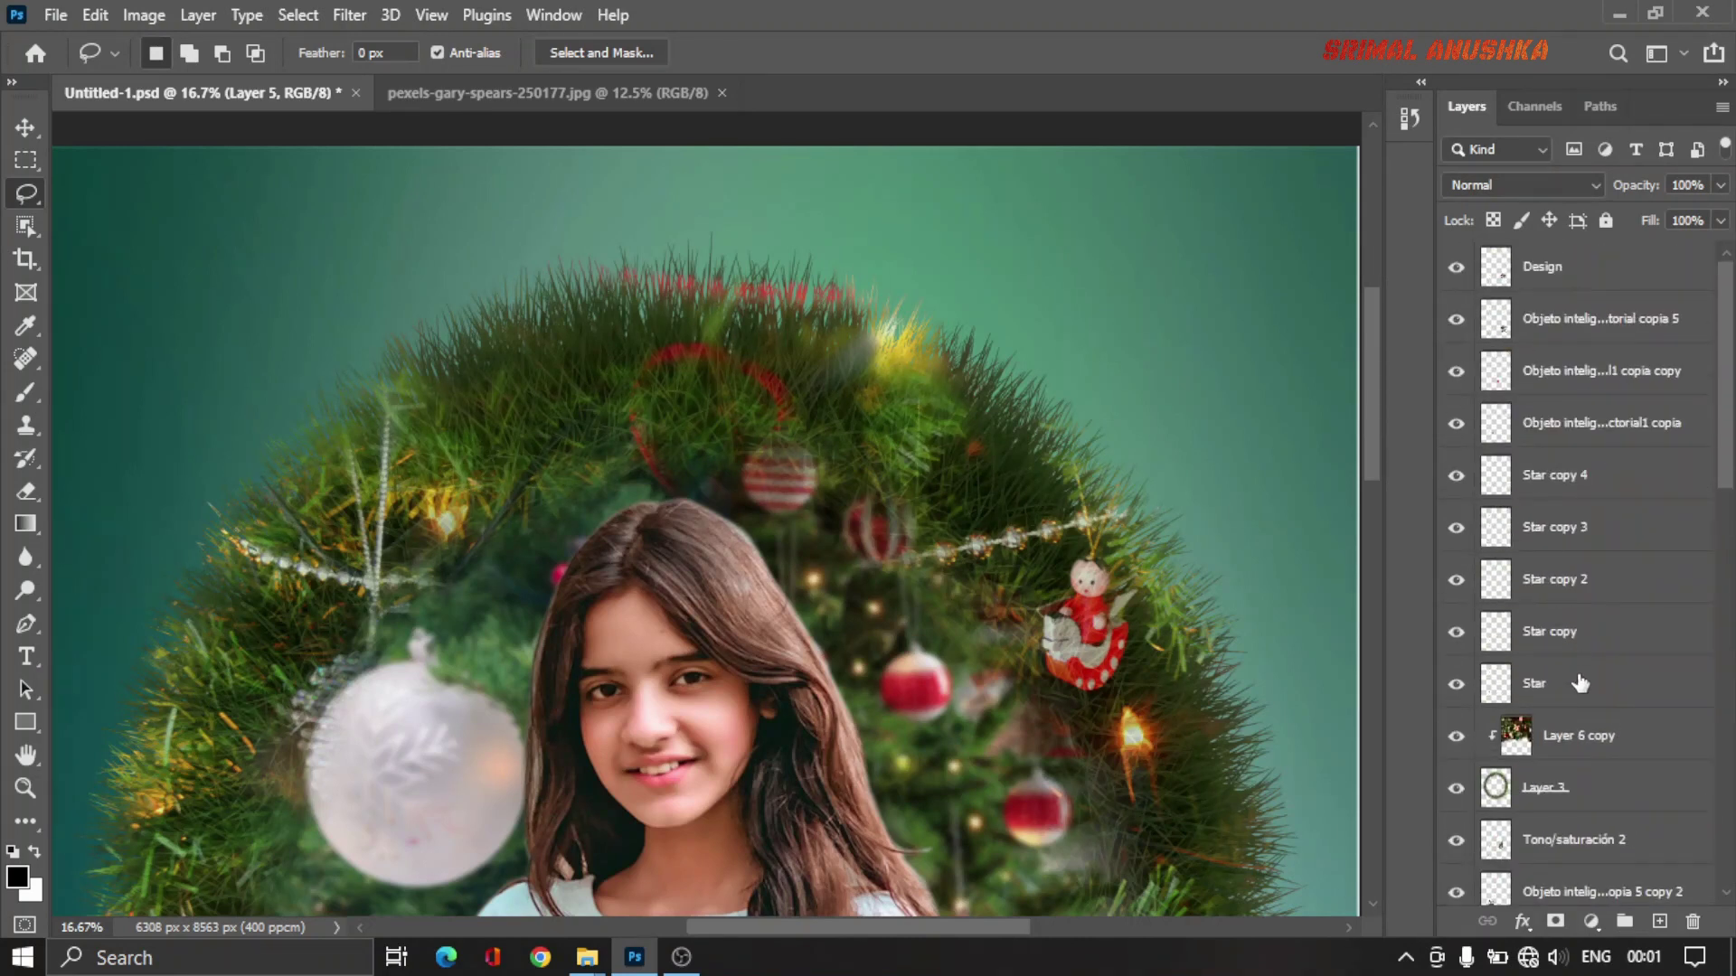
{"action": "left_click", "coordinate": [1533, 741]}
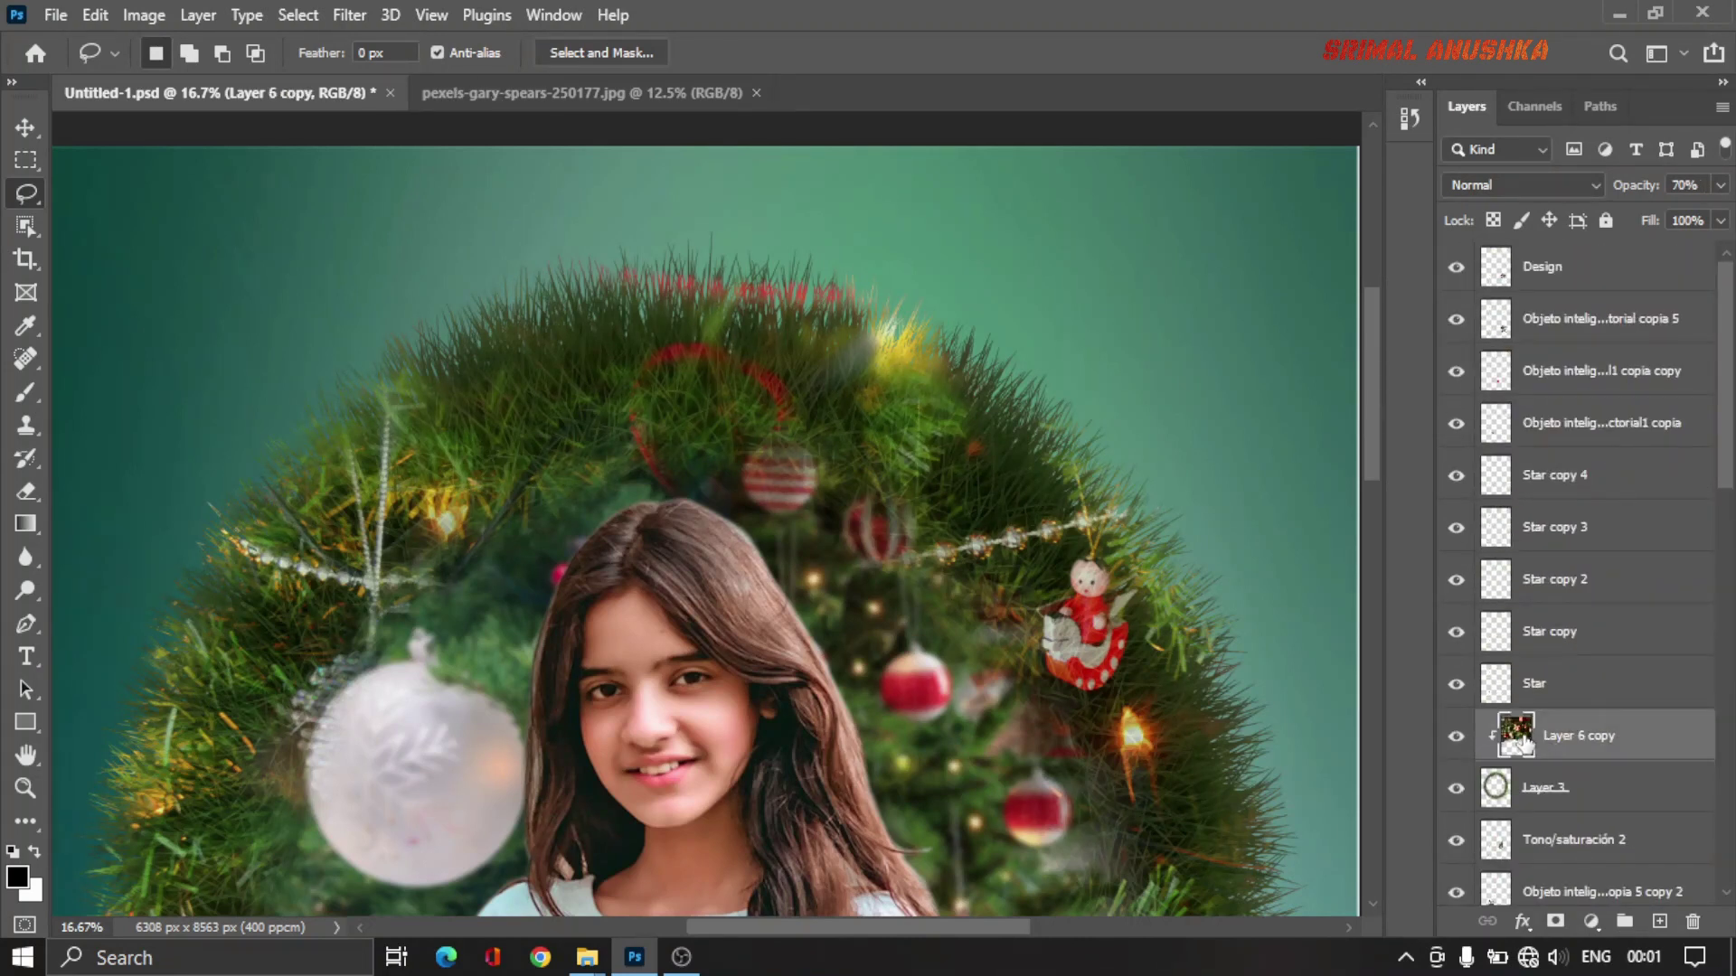
{"action": "left_click", "coordinate": [18, 400]}
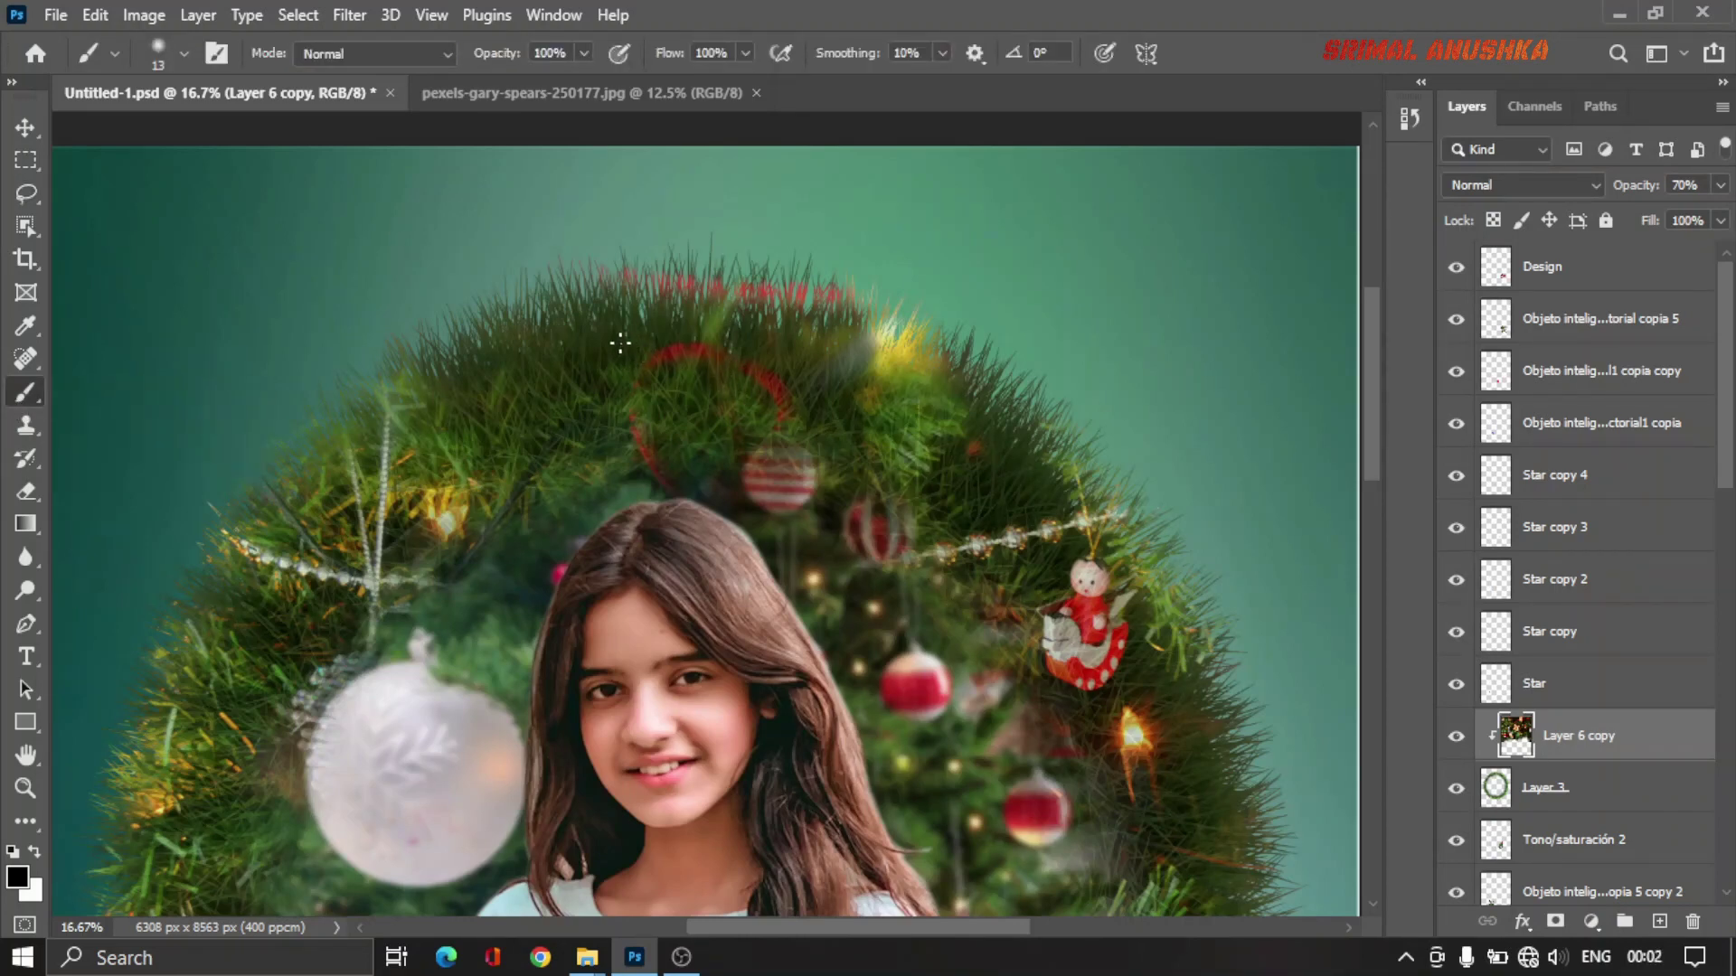
Step: With a 400 px brush and sampled wreath green, paint out the red dots atop the wreath
{"action": "key", "text": "bracketright"}
{"action": "key", "text": "bracketright"}
{"action": "key", "text": "bracketright"}
{"action": "key", "text": "bracketright"}
{"action": "key", "text": "alt"}
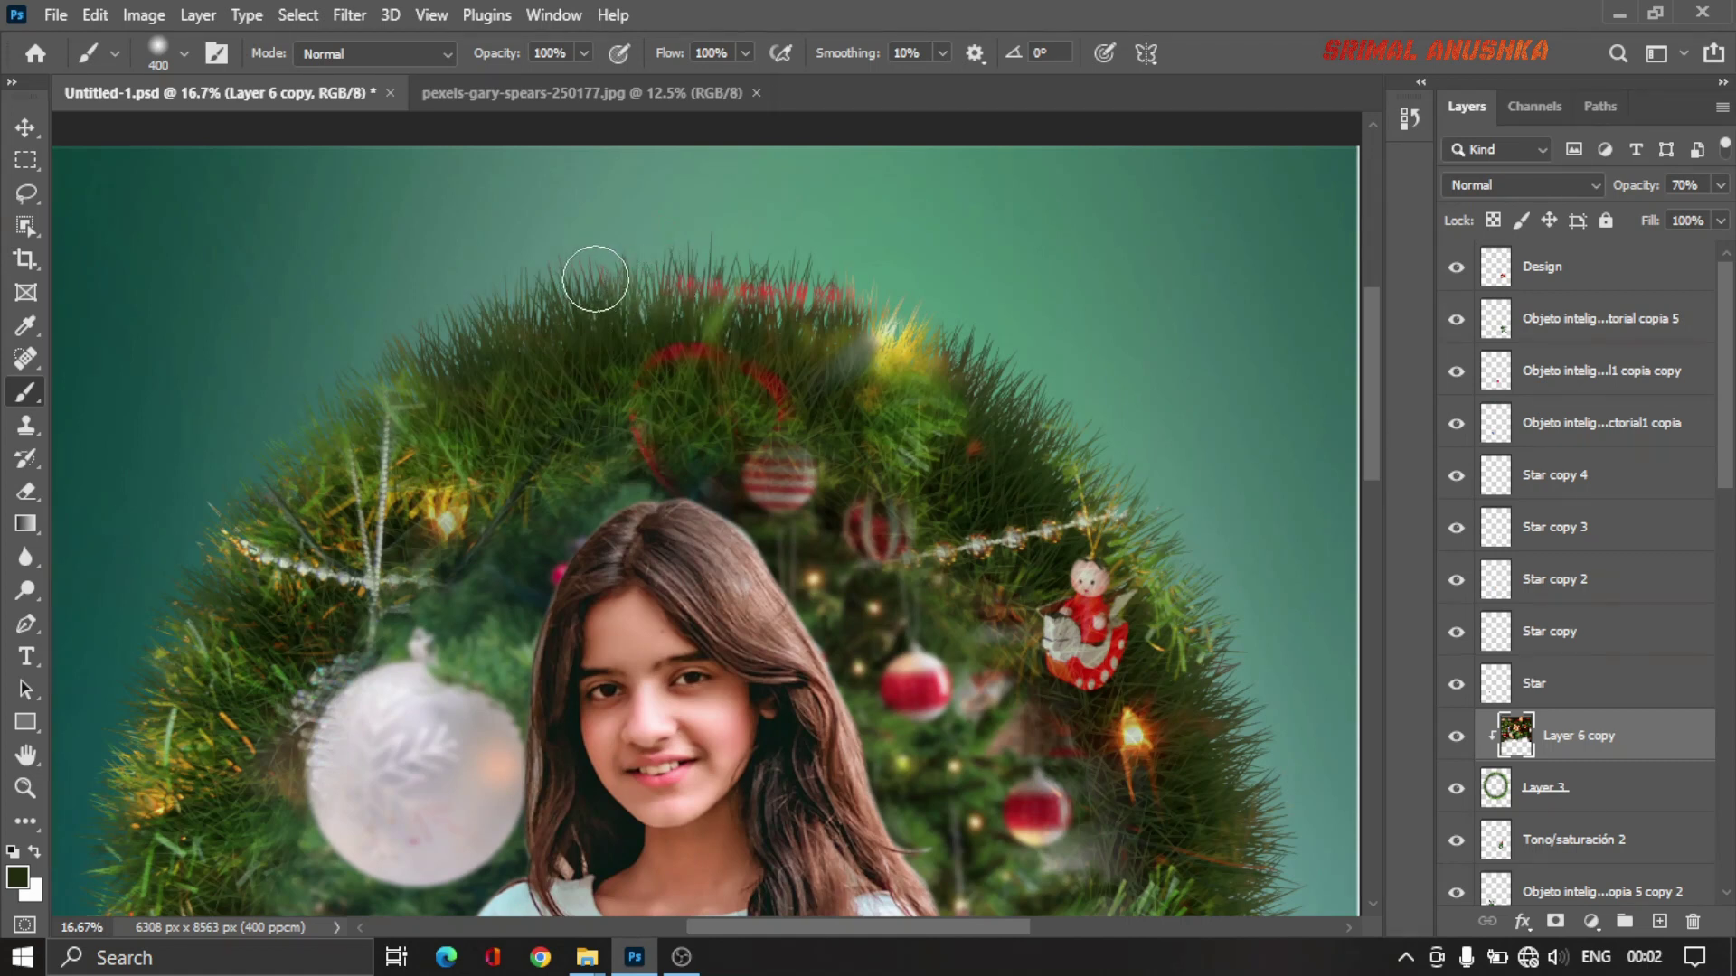
{"action": "mouse_move", "coordinate": [590, 271]}
{"action": "left_mouse_down"}
{"action": "mouse_move", "coordinate": [803, 291]}
{"action": "mouse_move", "coordinate": [764, 280]}
{"action": "mouse_move", "coordinate": [869, 274]}
{"action": "mouse_move", "coordinate": [775, 322]}
{"action": "mouse_move", "coordinate": [768, 361]}
{"action": "mouse_move", "coordinate": [698, 349]}
{"action": "mouse_move", "coordinate": [732, 337]}
{"action": "left_mouse_up"}
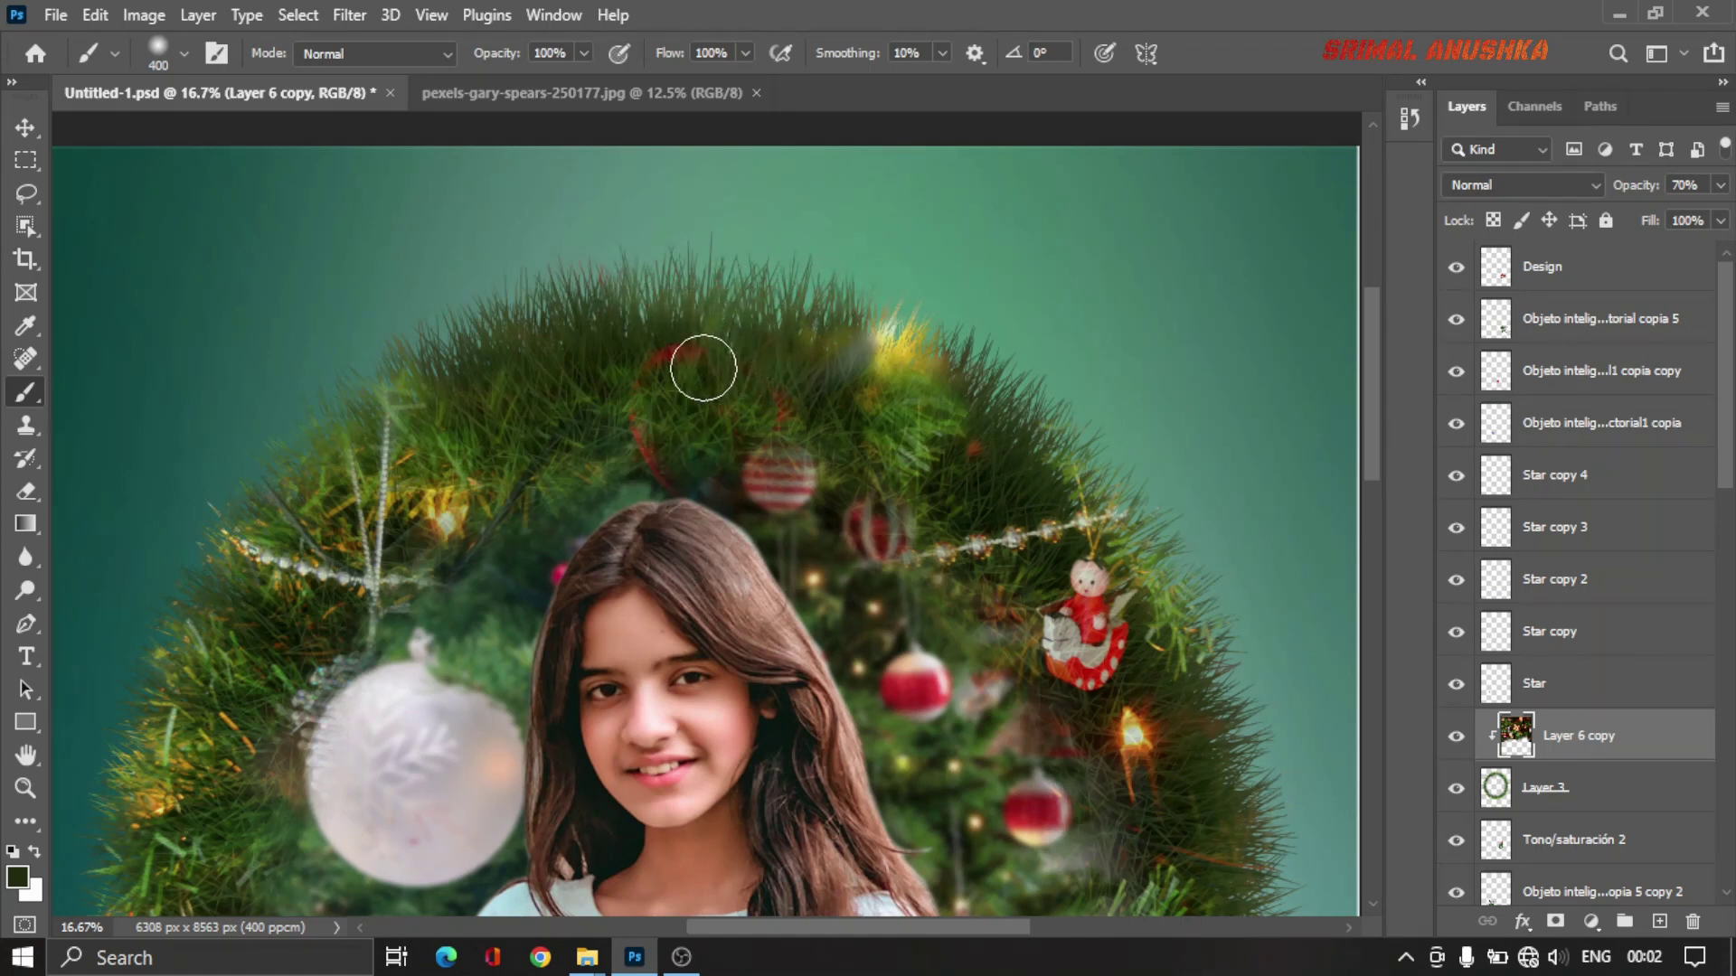
{"action": "scroll", "coordinate": [701, 368], "scroll_direction": "down", "scroll_amount": 2}
{"action": "scroll", "coordinate": [723, 397], "scroll_direction": "down", "scroll_amount": 2}
{"action": "scroll", "coordinate": [723, 443], "scroll_direction": "down", "scroll_amount": 2}
{"action": "scroll", "coordinate": [642, 457], "scroll_direction": "down", "scroll_amount": 3}
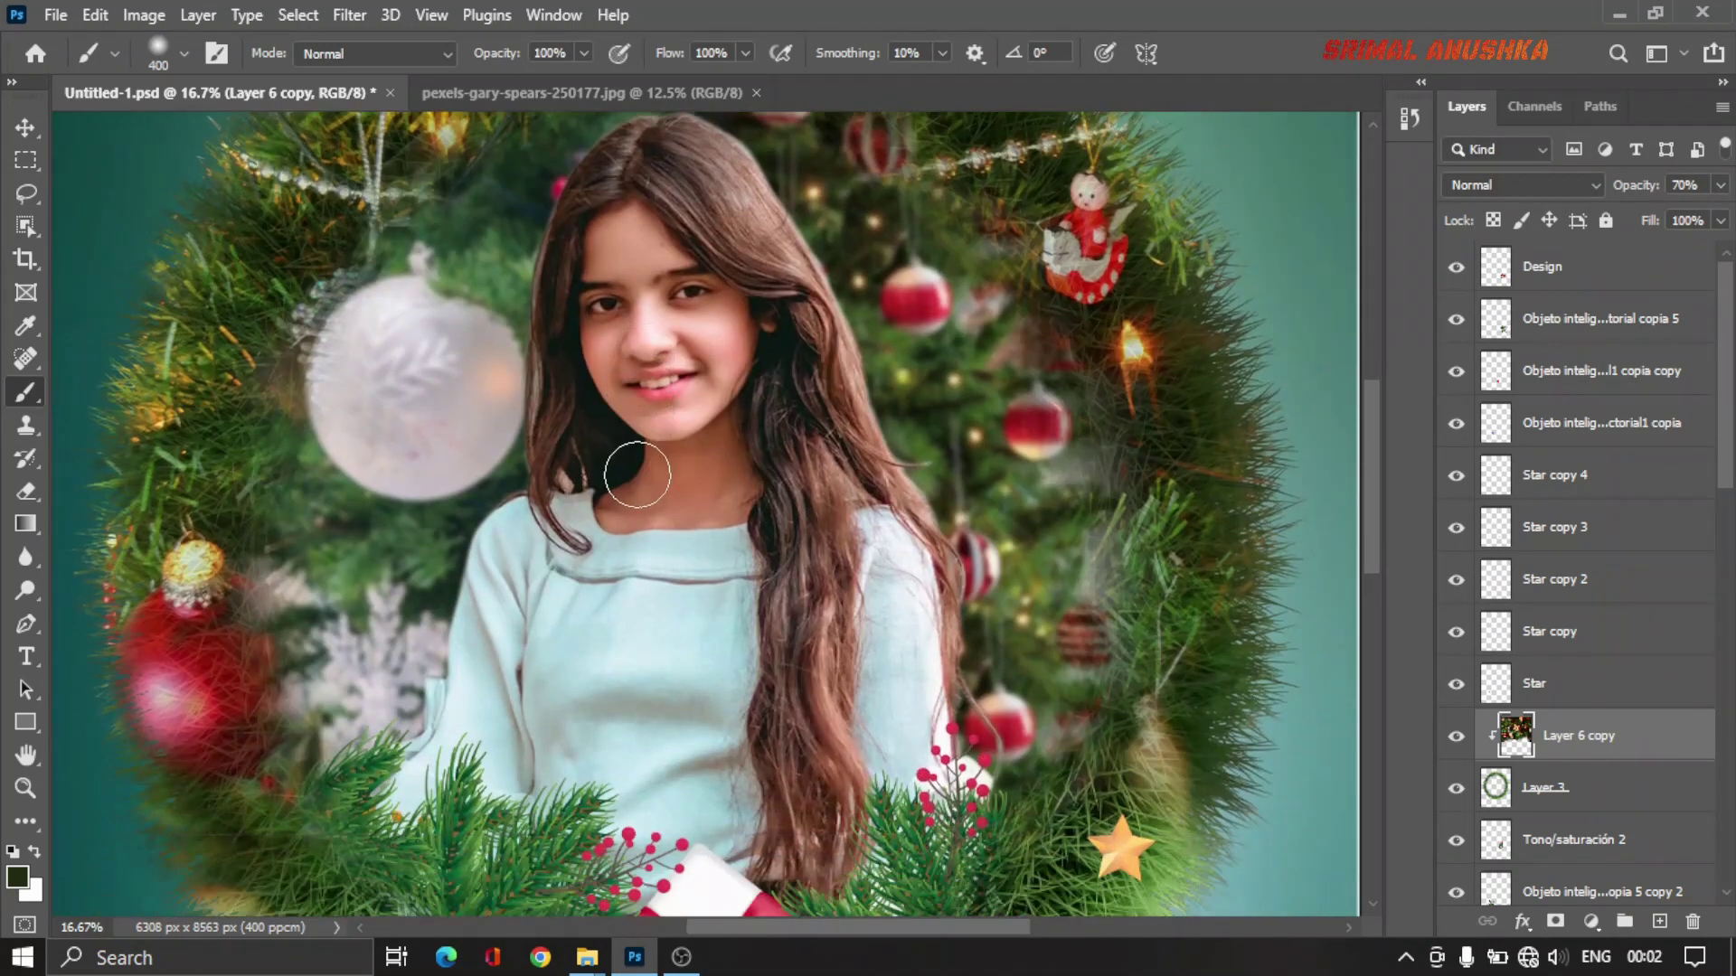
{"action": "scroll", "coordinate": [642, 458], "scroll_direction": "down", "scroll_amount": 2}
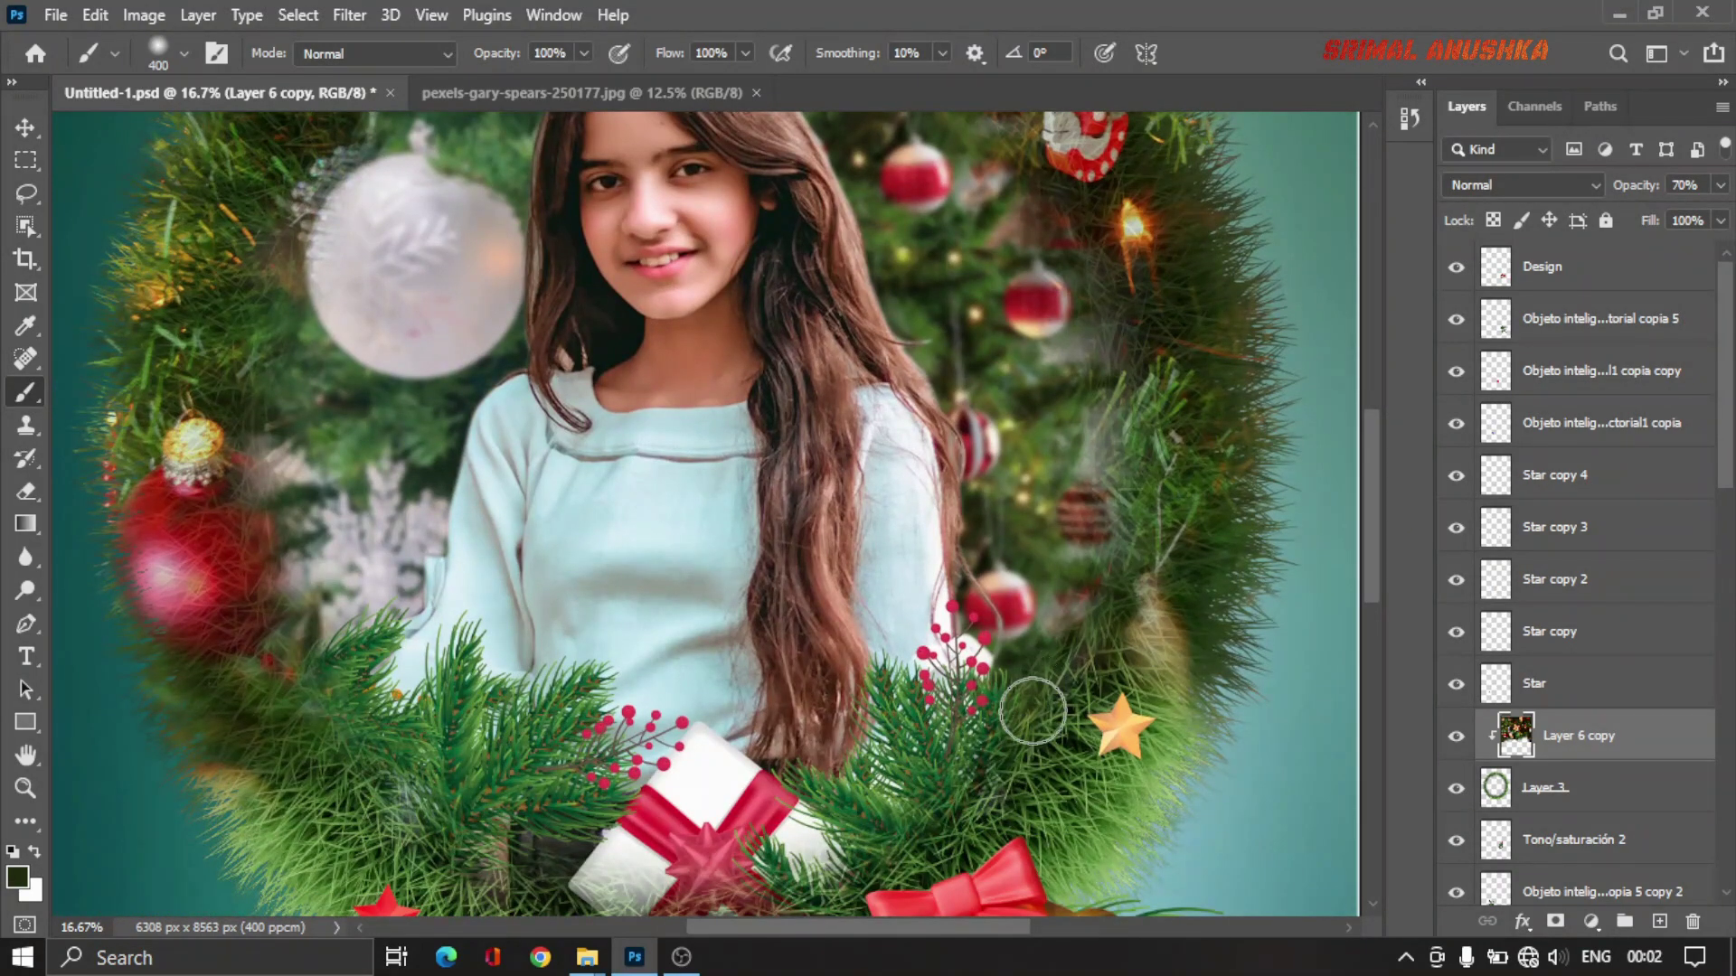
{"action": "scroll", "coordinate": [1024, 707], "scroll_direction": "down", "scroll_amount": 3}
{"action": "scroll", "coordinate": [1022, 707], "scroll_direction": "up", "scroll_amount": 1}
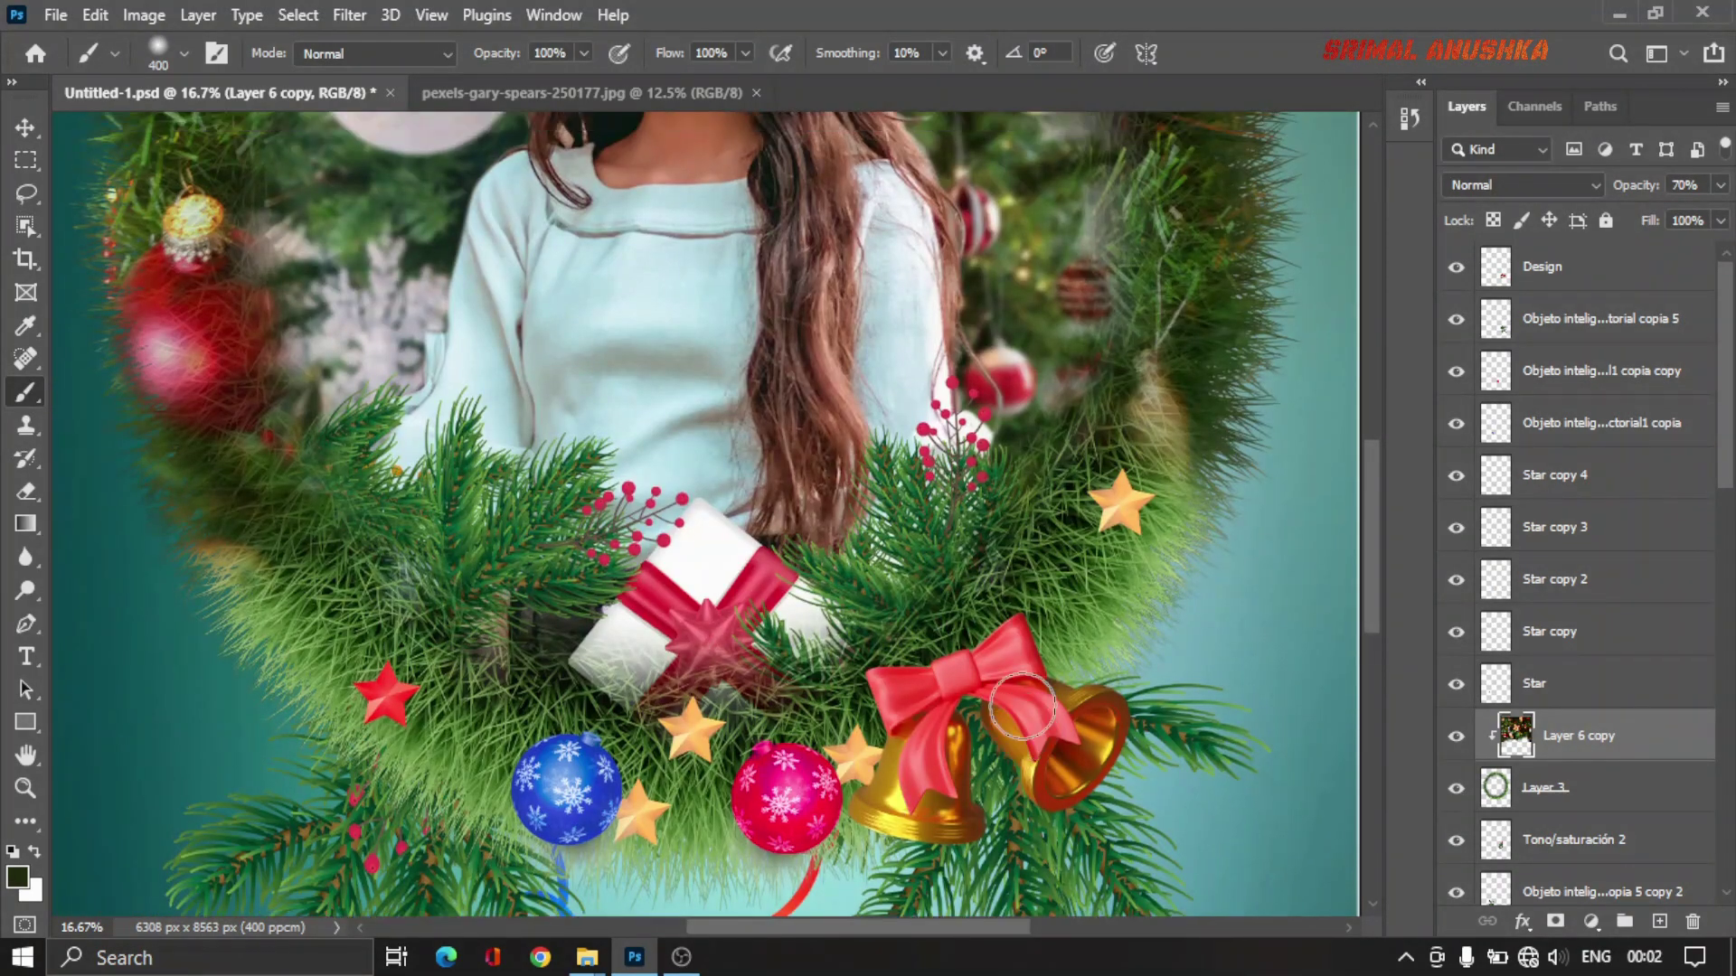
{"action": "scroll", "coordinate": [1021, 705], "scroll_direction": "up", "scroll_amount": 2}
{"action": "scroll", "coordinate": [1022, 706], "scroll_direction": "up", "scroll_amount": 2}
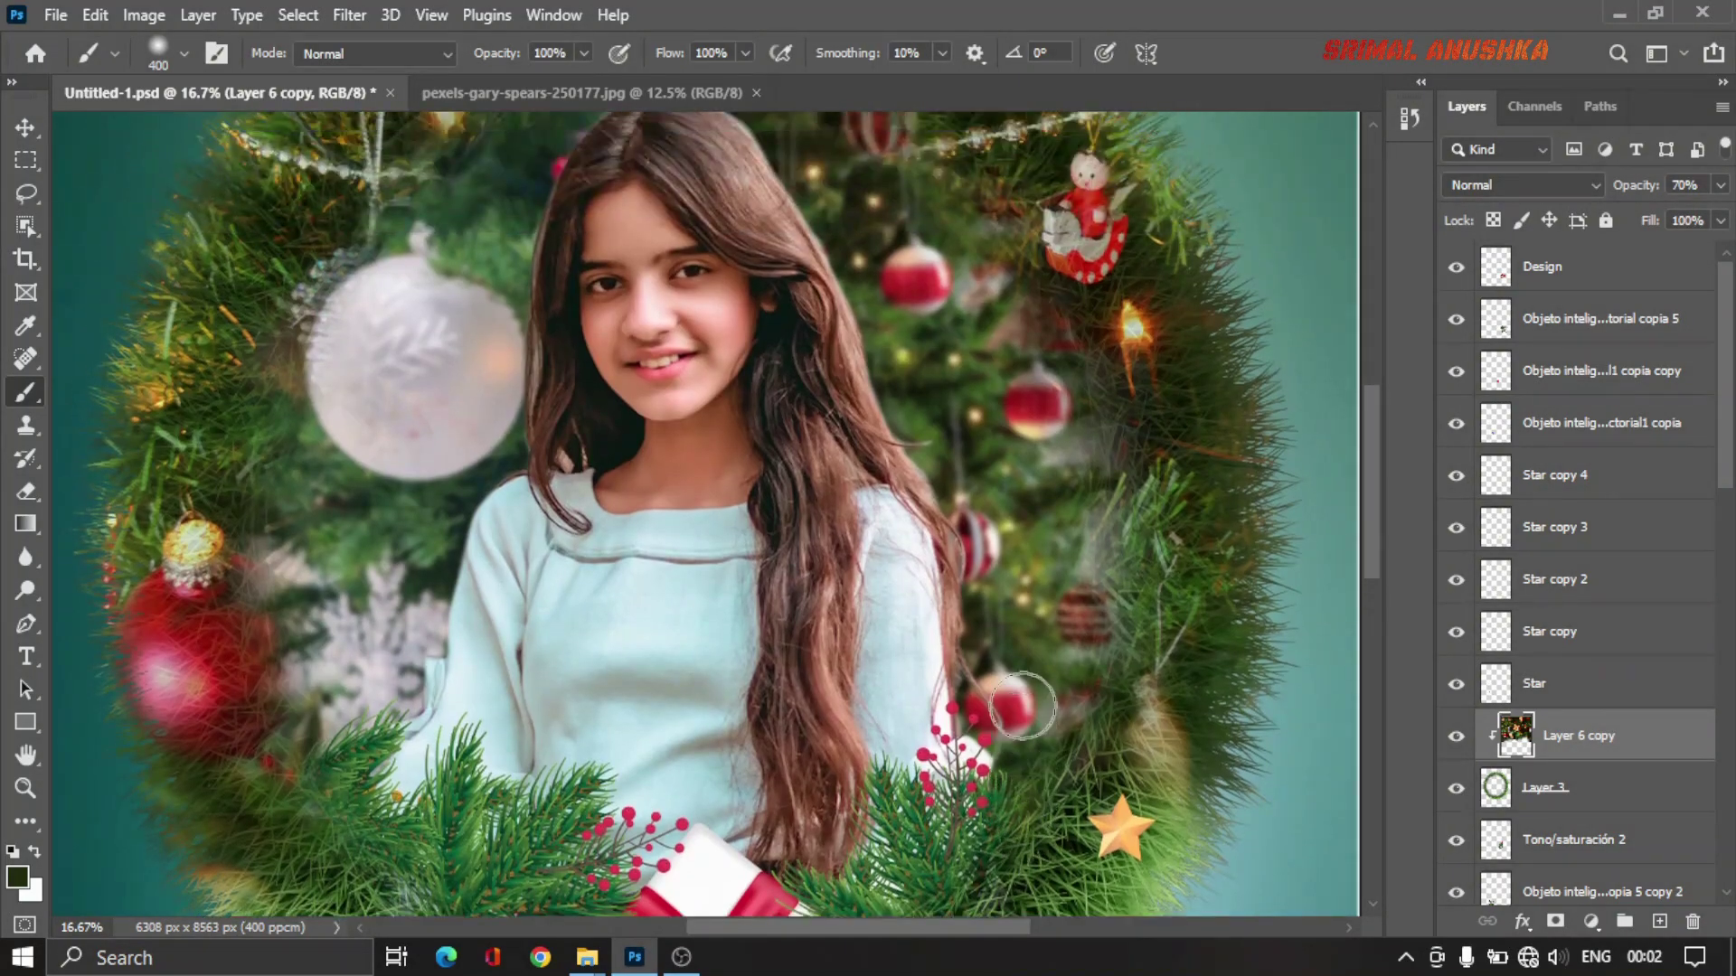
Step: Paint over the red ornaments on the wreath's lower left with green
{"action": "scroll", "coordinate": [1024, 716], "scroll_direction": "left", "scroll_amount": 2}
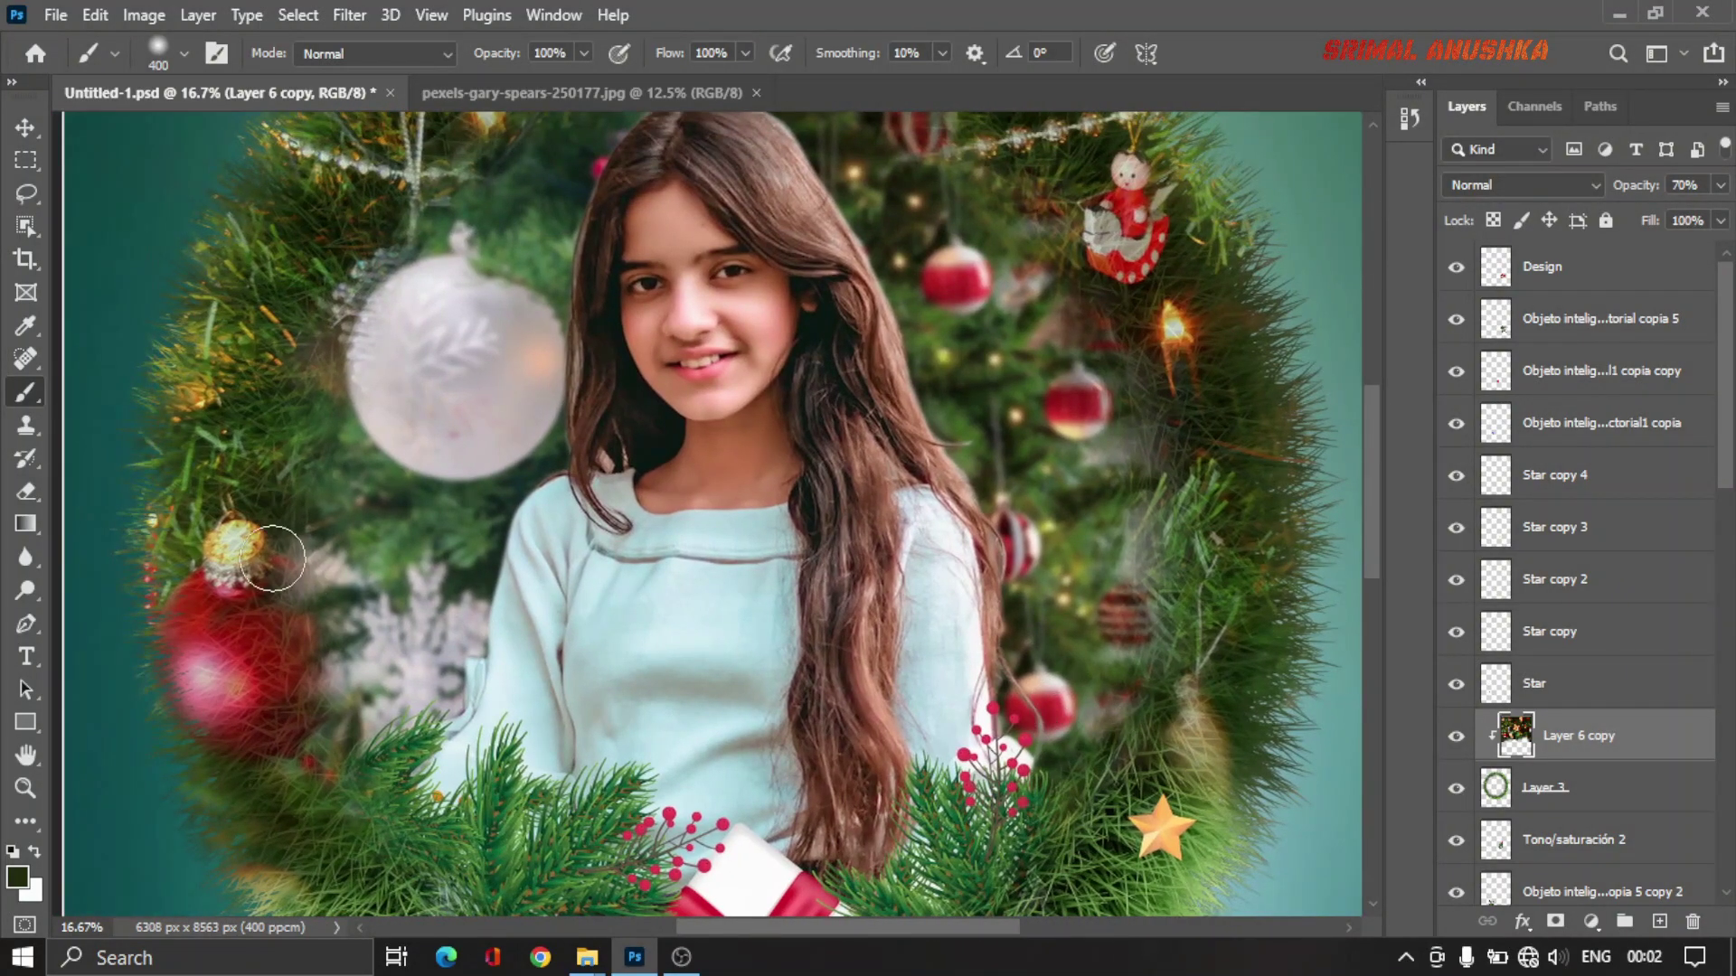
{"action": "mouse_move", "coordinate": [254, 544]}
{"action": "left_mouse_down"}
{"action": "mouse_move", "coordinate": [302, 620]}
{"action": "mouse_move", "coordinate": [279, 648]}
{"action": "mouse_move", "coordinate": [241, 564]}
{"action": "left_mouse_up"}
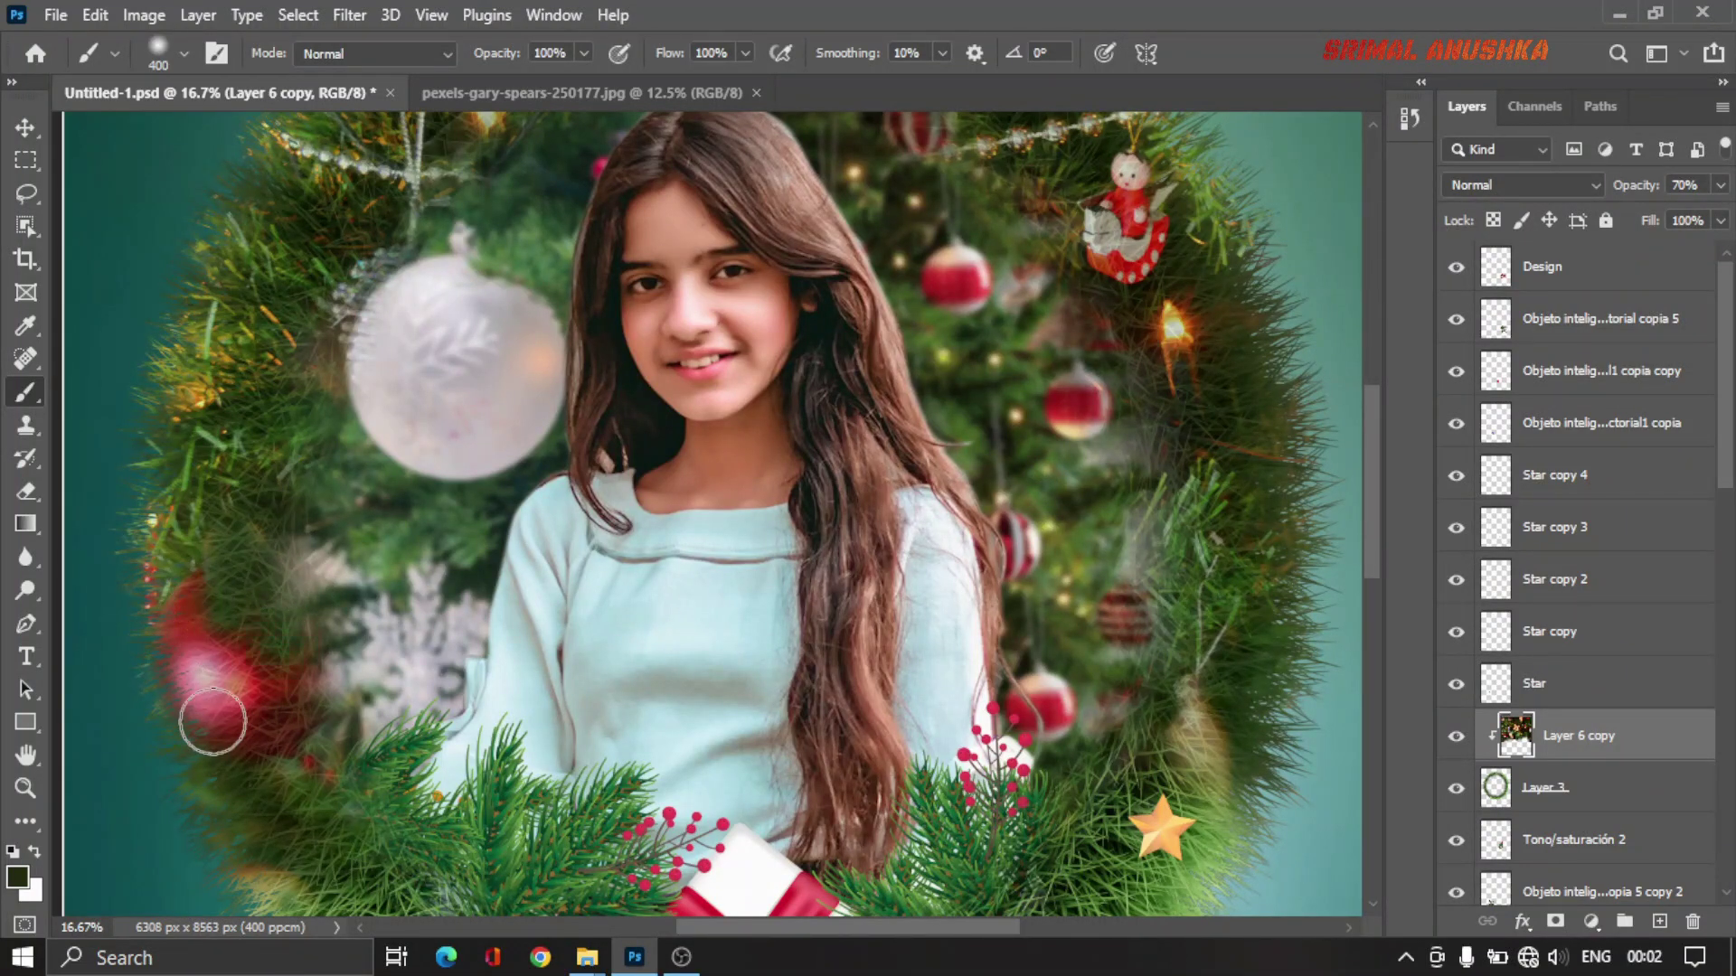
{"action": "left_click_drag", "start_coordinate": [280, 659], "coordinate": [283, 744]}
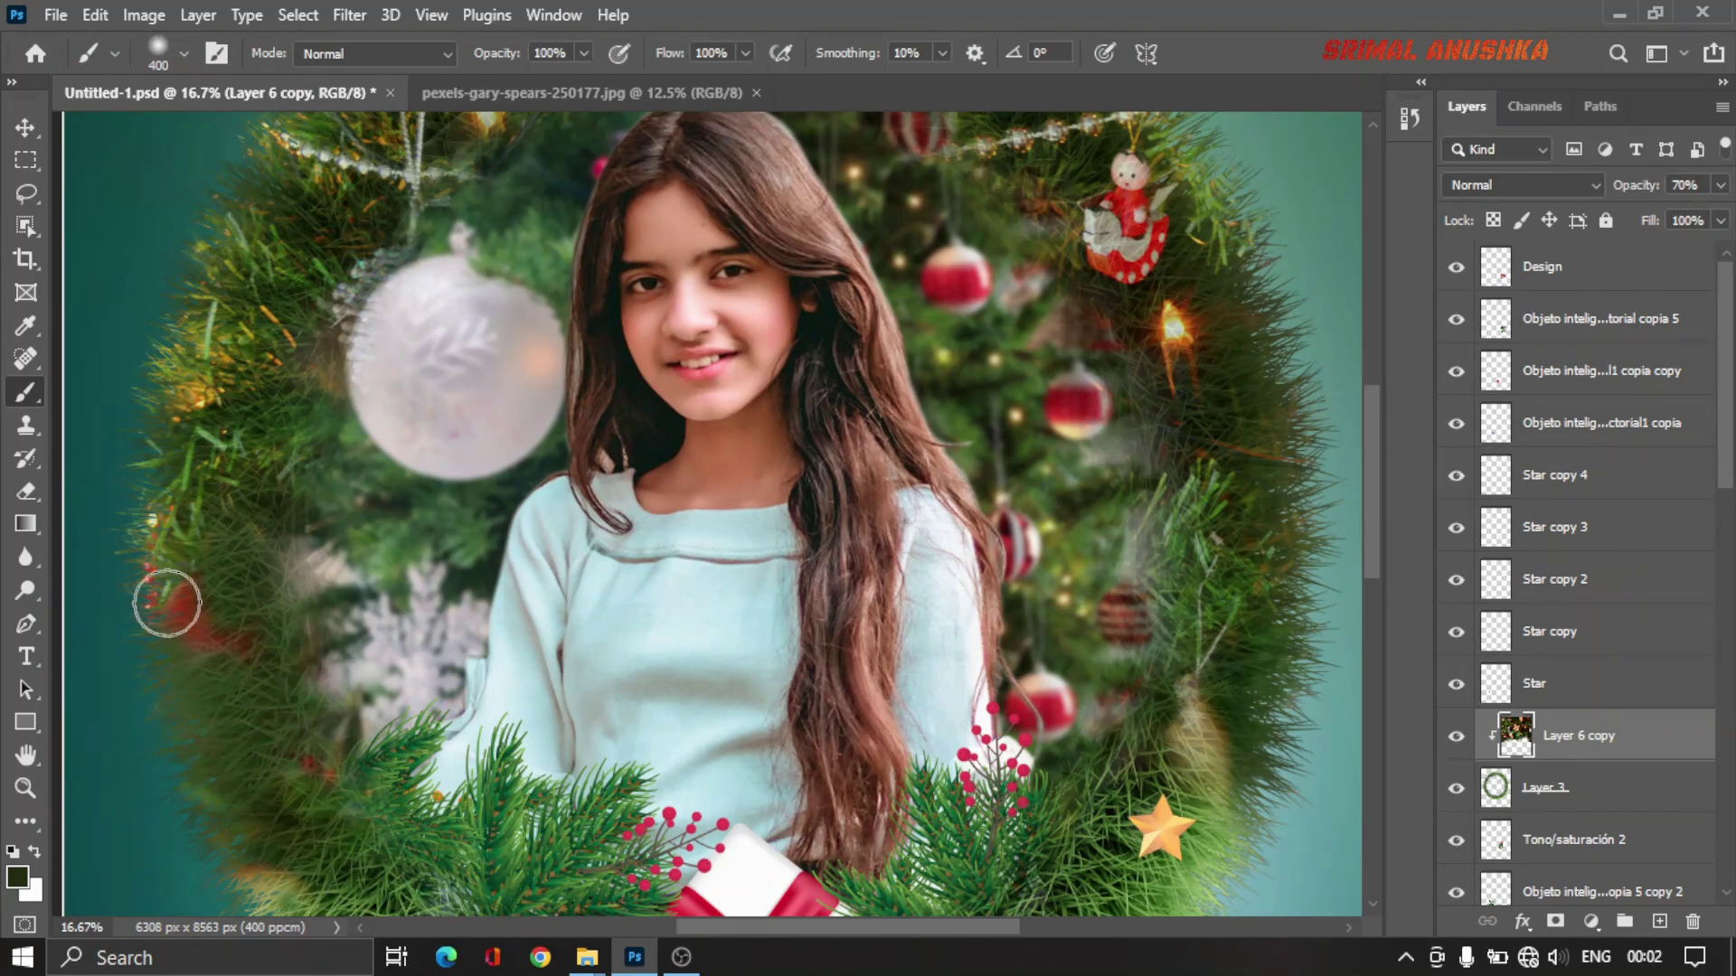
{"action": "mouse_move", "coordinate": [252, 630]}
{"action": "left_mouse_down"}
{"action": "mouse_move", "coordinate": [136, 666]}
{"action": "mouse_move", "coordinate": [252, 632]}
{"action": "mouse_move", "coordinate": [186, 689]}
{"action": "mouse_move", "coordinate": [259, 827]}
{"action": "left_mouse_up"}
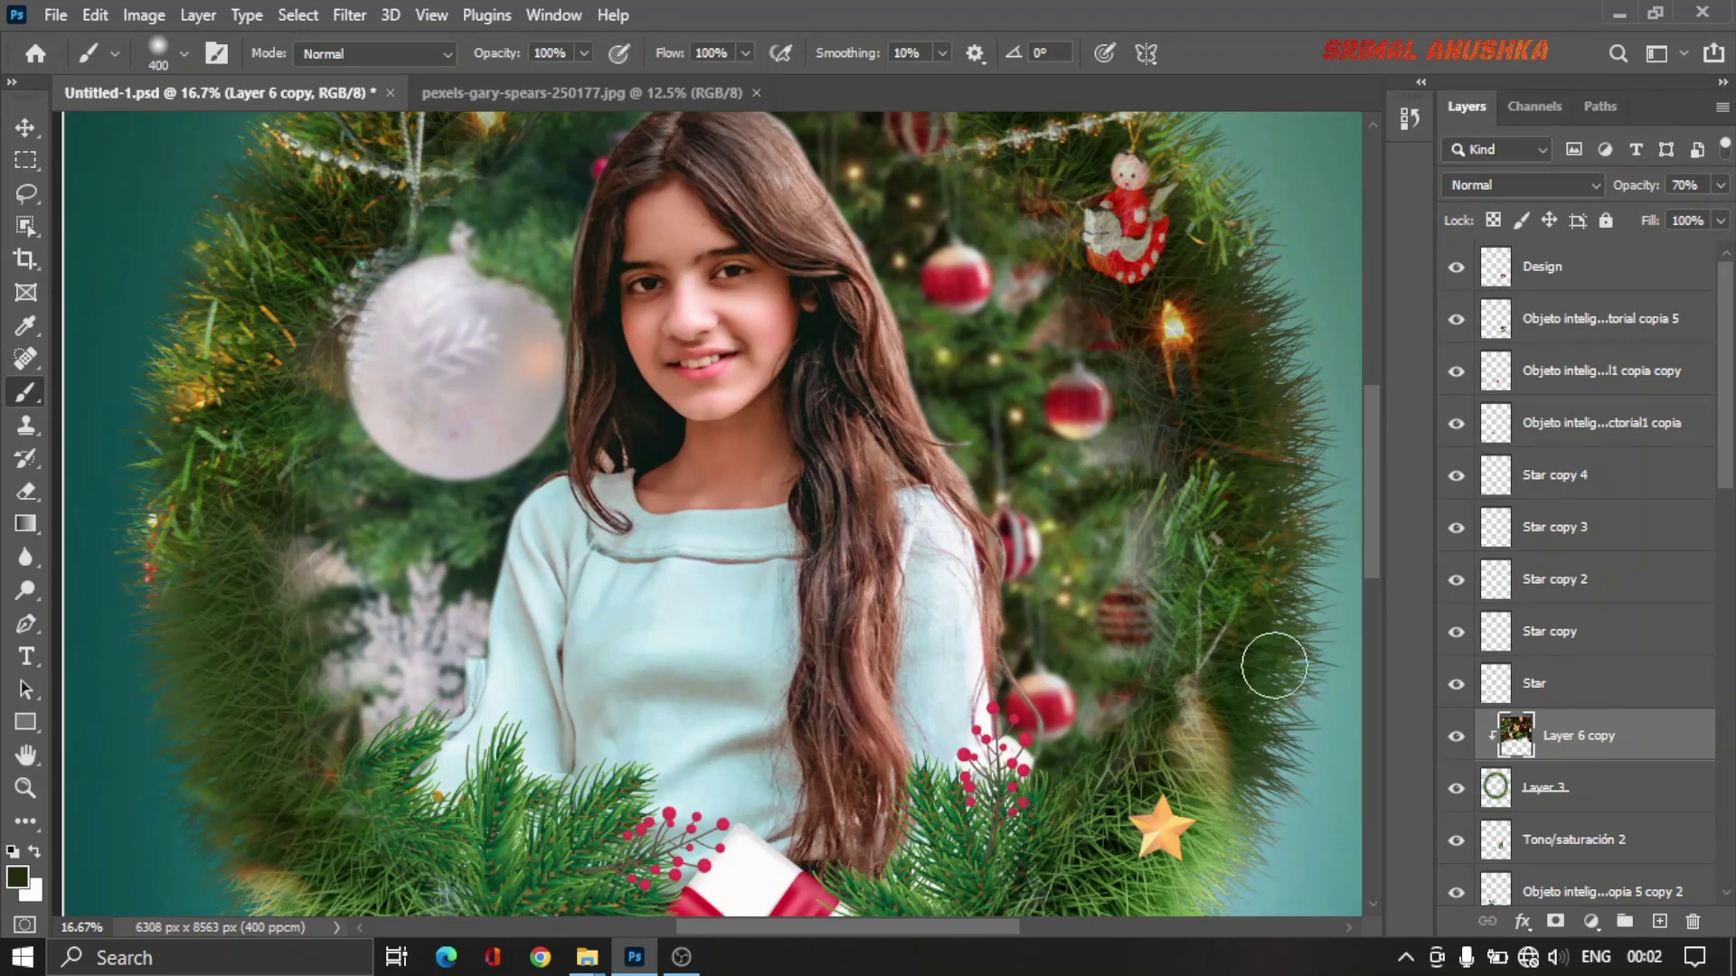
{"action": "scroll", "coordinate": [1275, 664], "scroll_direction": "down", "scroll_amount": 2}
{"action": "scroll", "coordinate": [1274, 747], "scroll_direction": "down", "scroll_amount": 2}
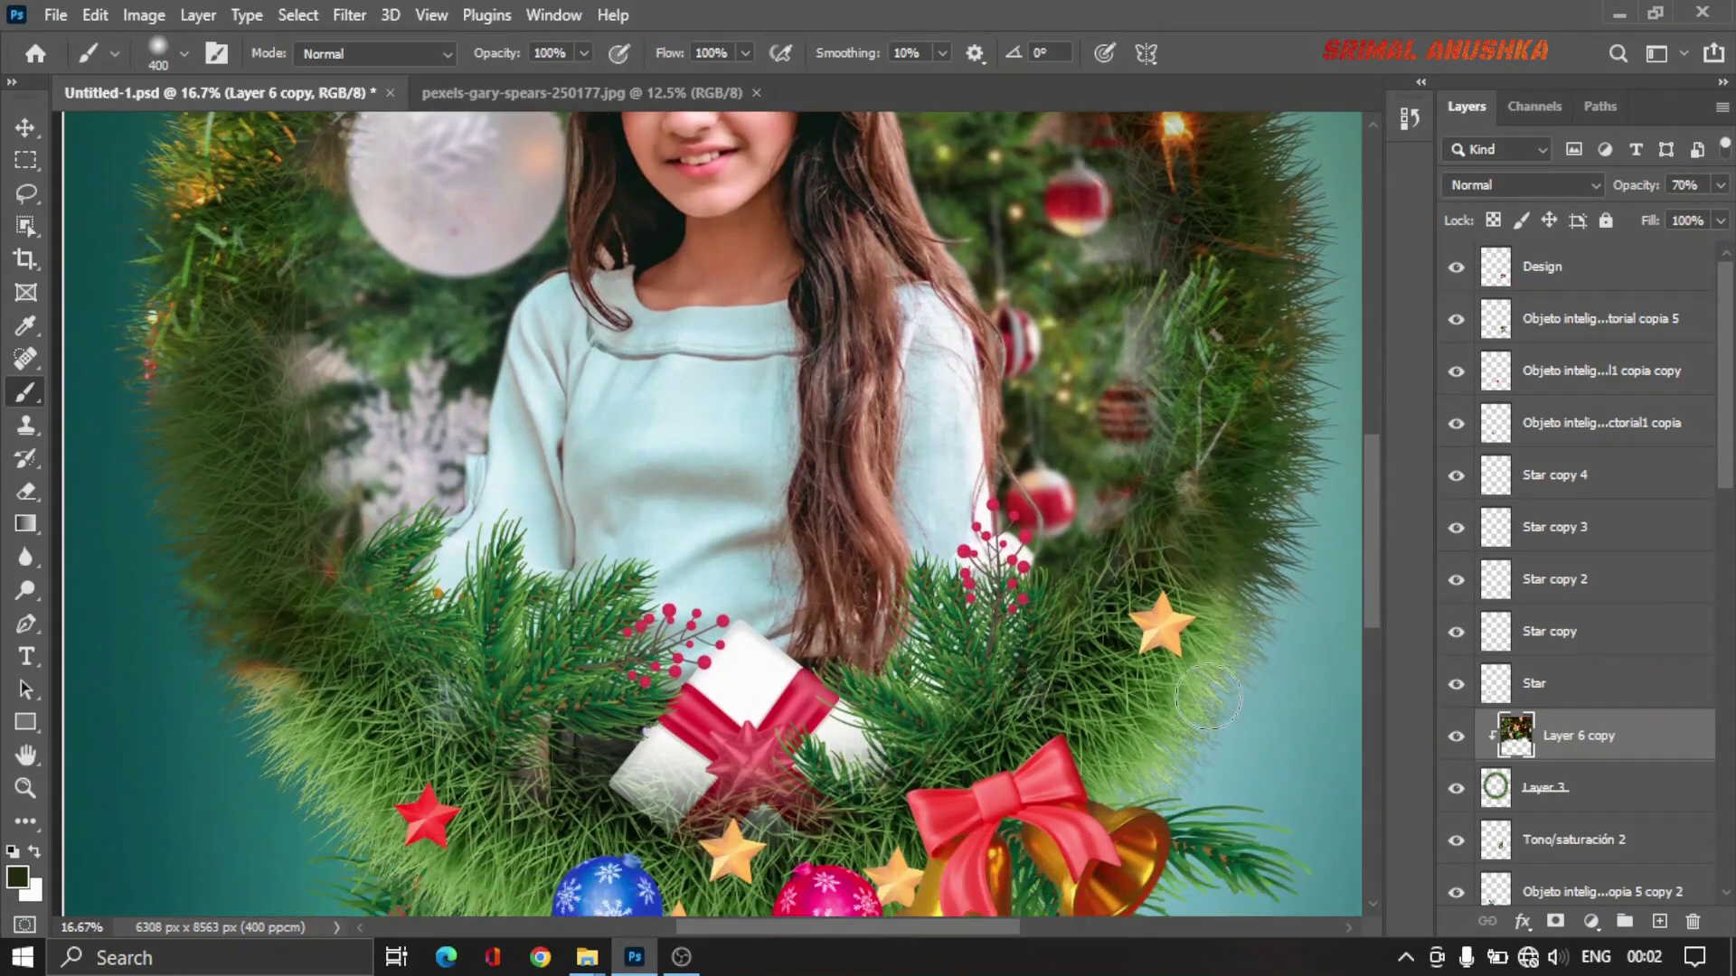
Step: Fit the whole card on screen with Ctrl+0 and review it
{"action": "key", "text": "ctrl+0"}
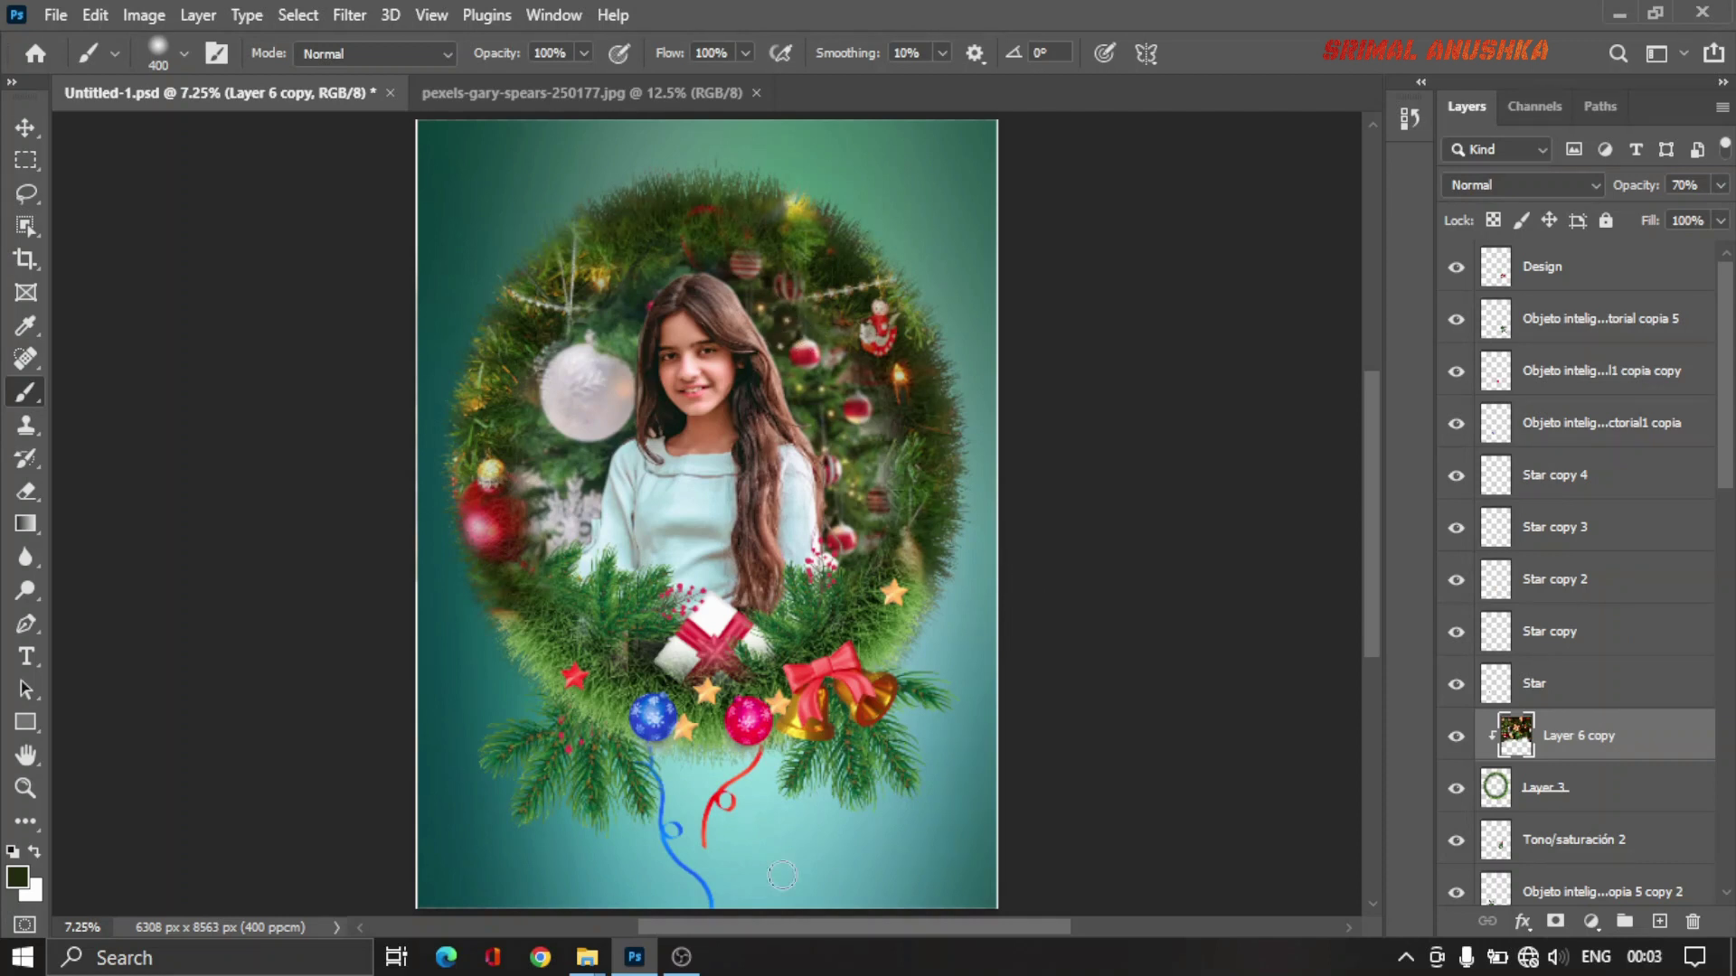
{"action": "scroll", "coordinate": [719, 746], "scroll_direction": "down", "scroll_amount": 2}
{"action": "scroll", "coordinate": [724, 749], "scroll_direction": "up", "scroll_amount": 3}
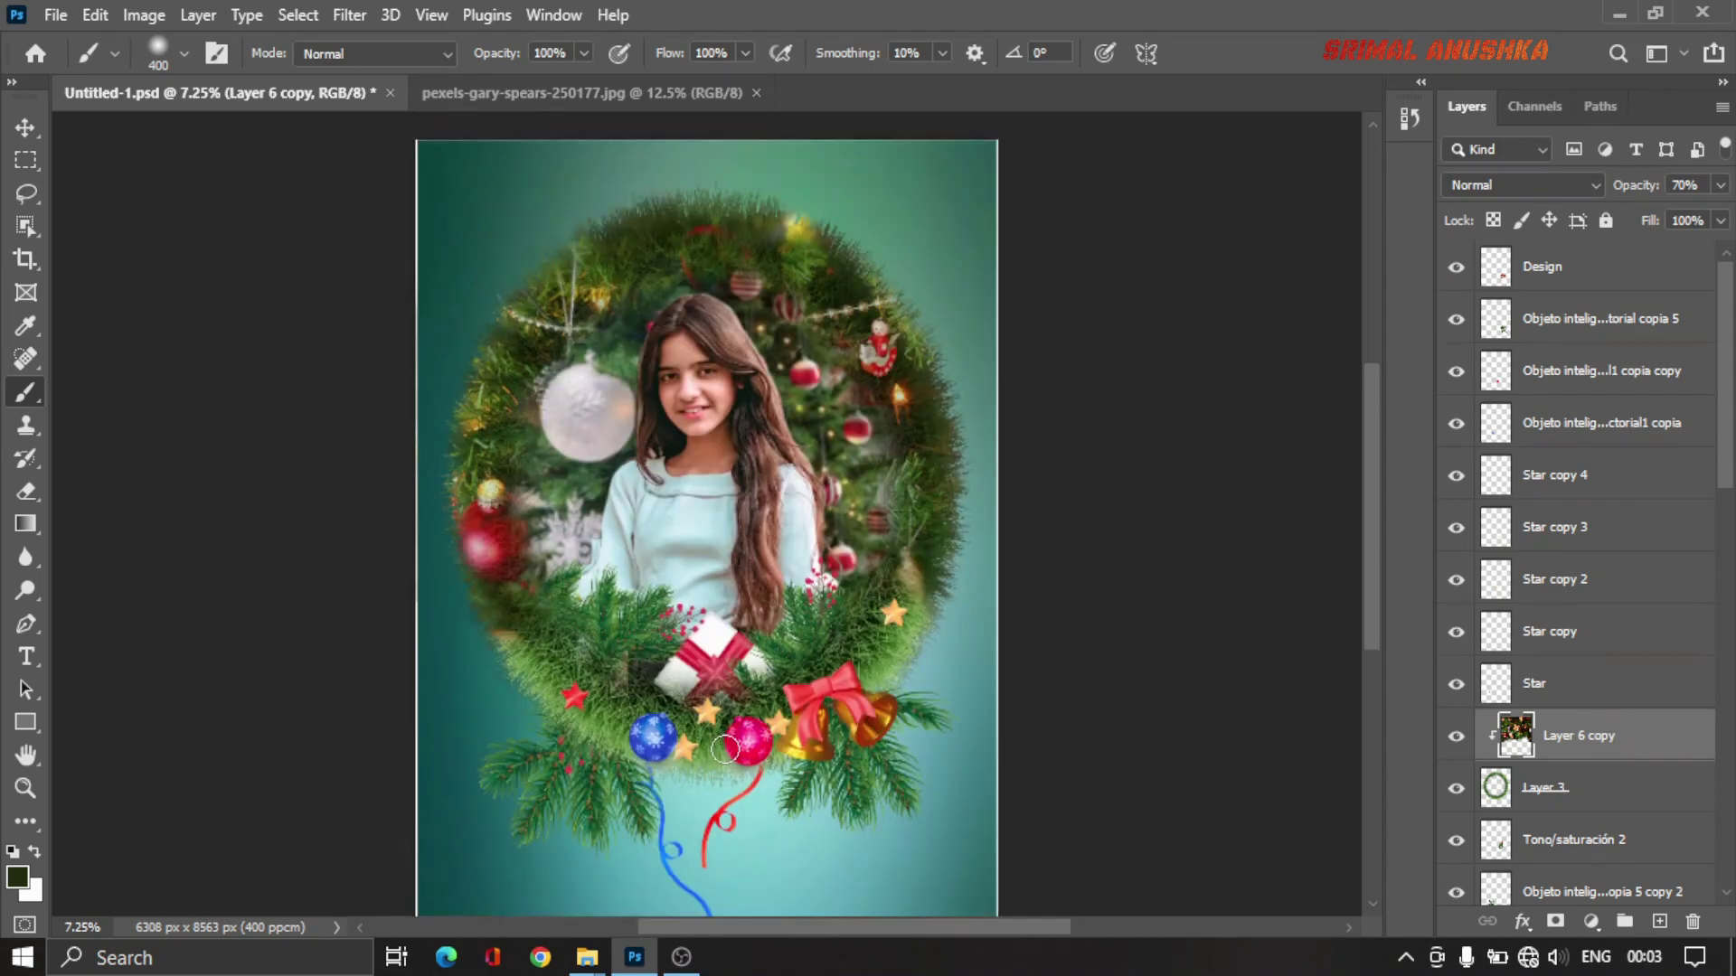
{"action": "scroll", "coordinate": [725, 748], "scroll_direction": "down", "scroll_amount": 1}
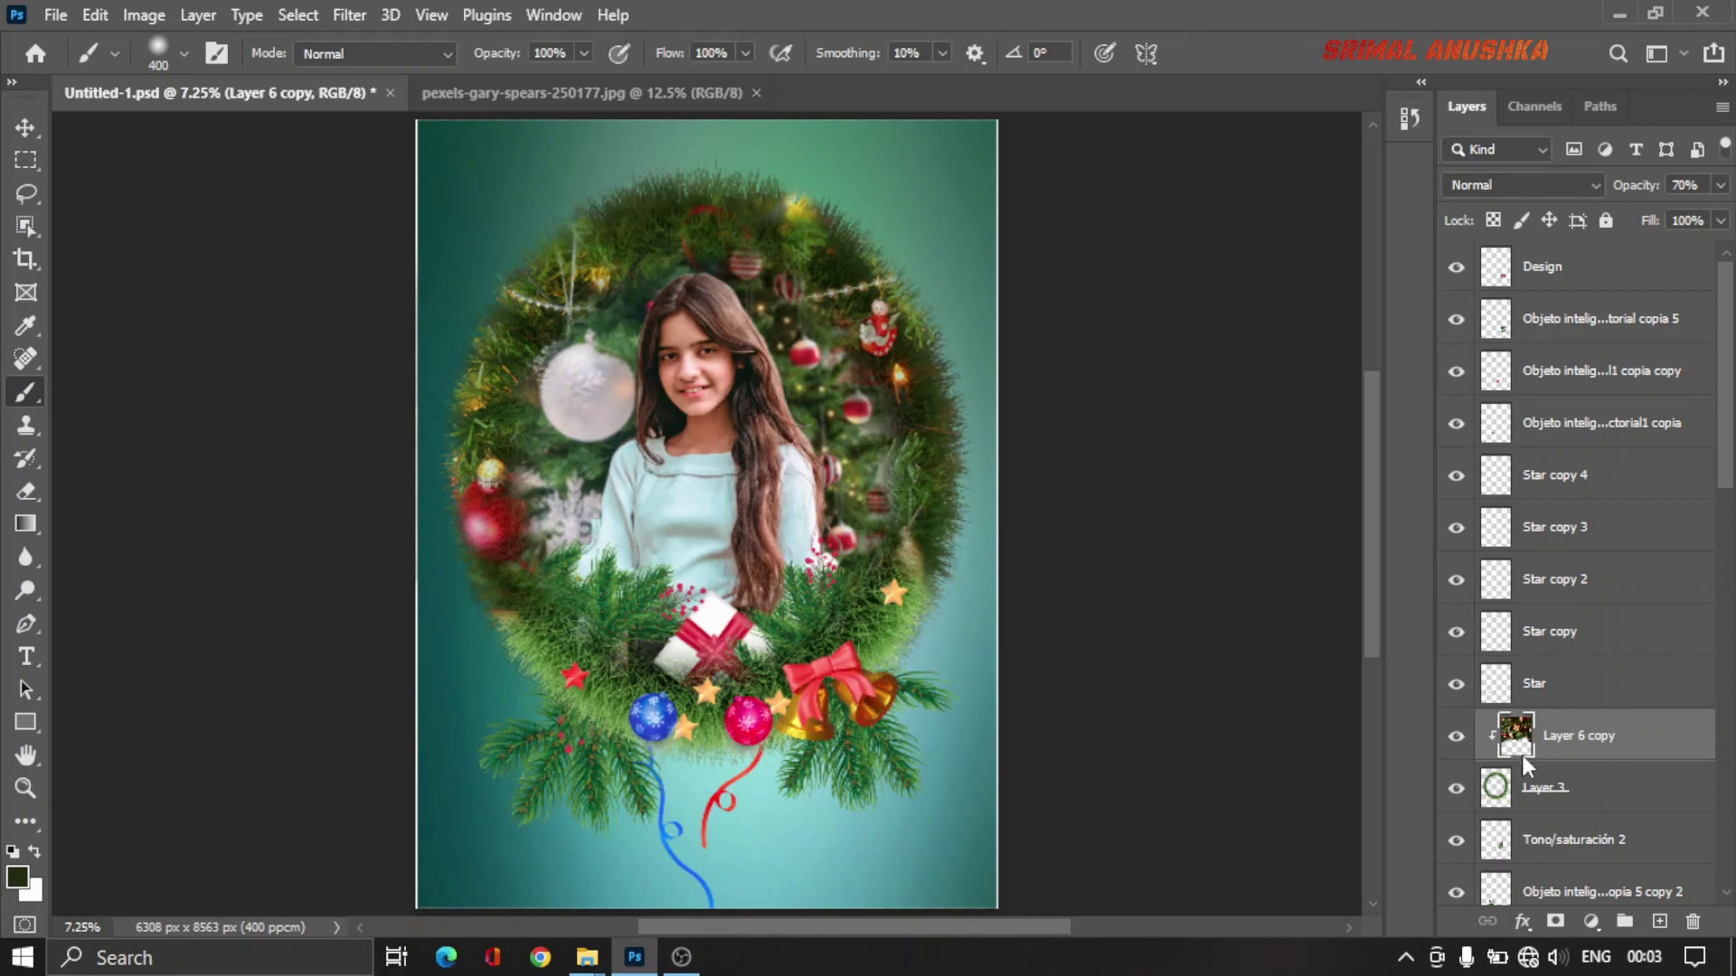
Step: Darken the tree background's midtones with Levels on Layer 6 copy
{"action": "key", "text": "ctrl+l"}
{"action": "left_click_drag", "start_coordinate": [915, 128], "coordinate": [1275, 211]}
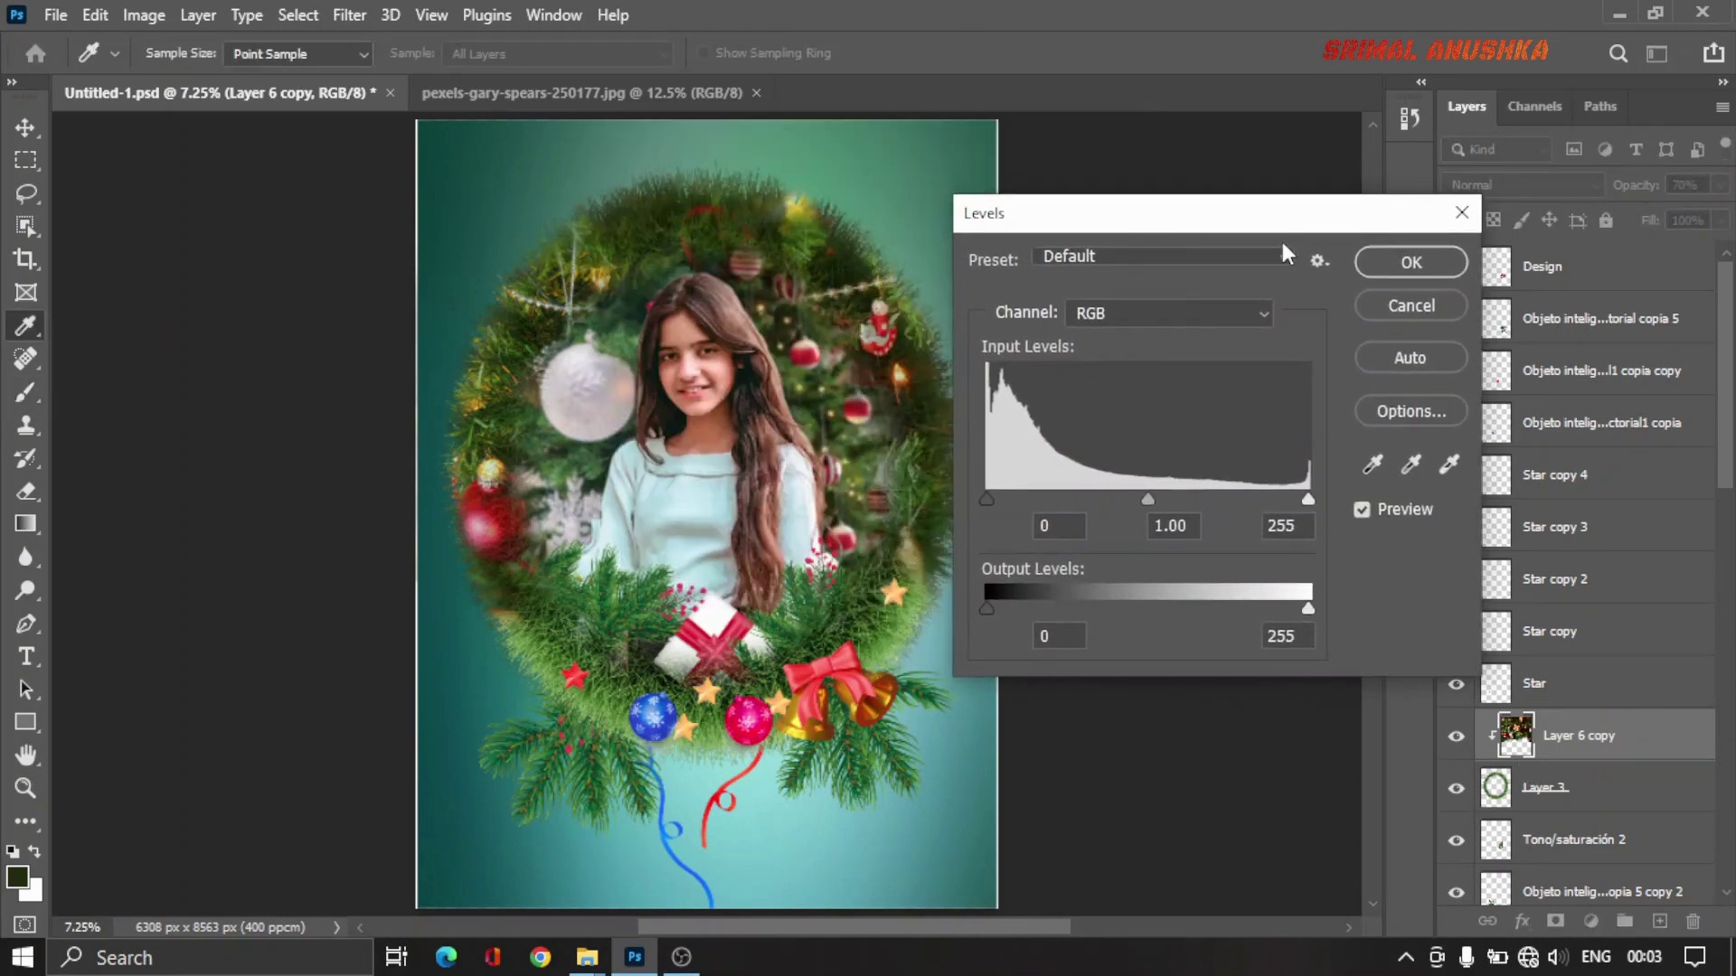
{"action": "mouse_move", "coordinate": [1153, 503]}
{"action": "left_mouse_down"}
{"action": "mouse_move", "coordinate": [1213, 508]}
{"action": "mouse_move", "coordinate": [1126, 502]}
{"action": "left_mouse_up"}
{"action": "left_click", "coordinate": [1423, 264]}
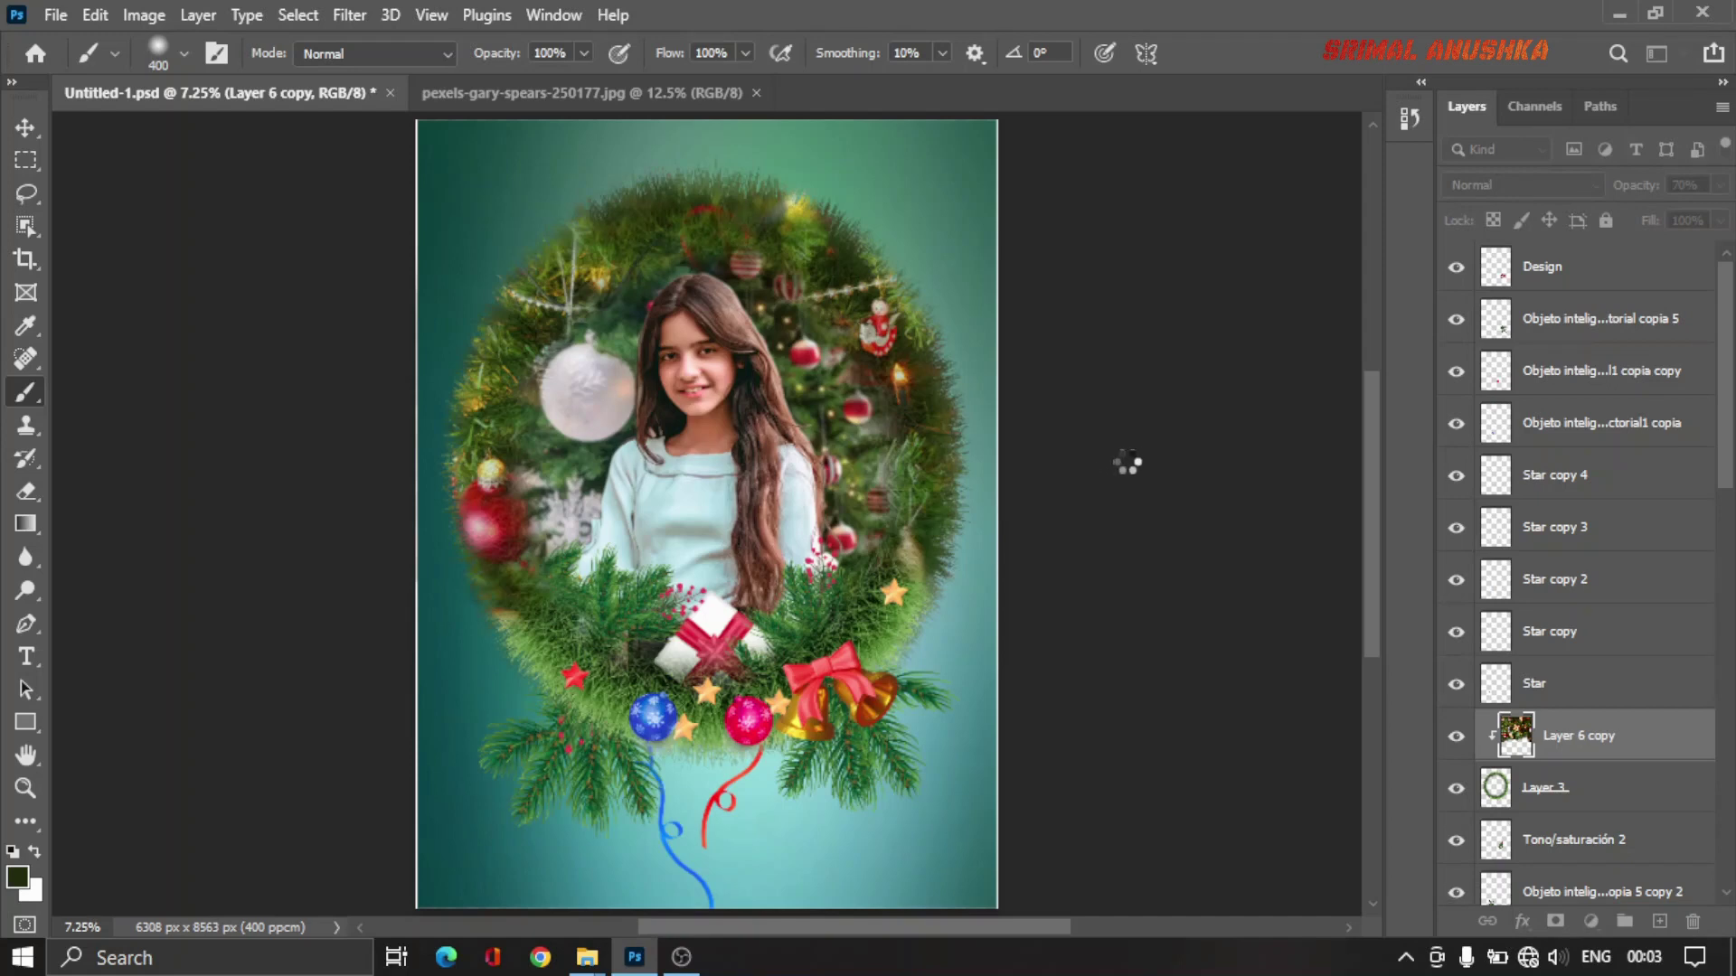
Step: Raise the background's saturation by 11 and shift its hue +5 warmer
{"action": "key", "text": "ctrl+u"}
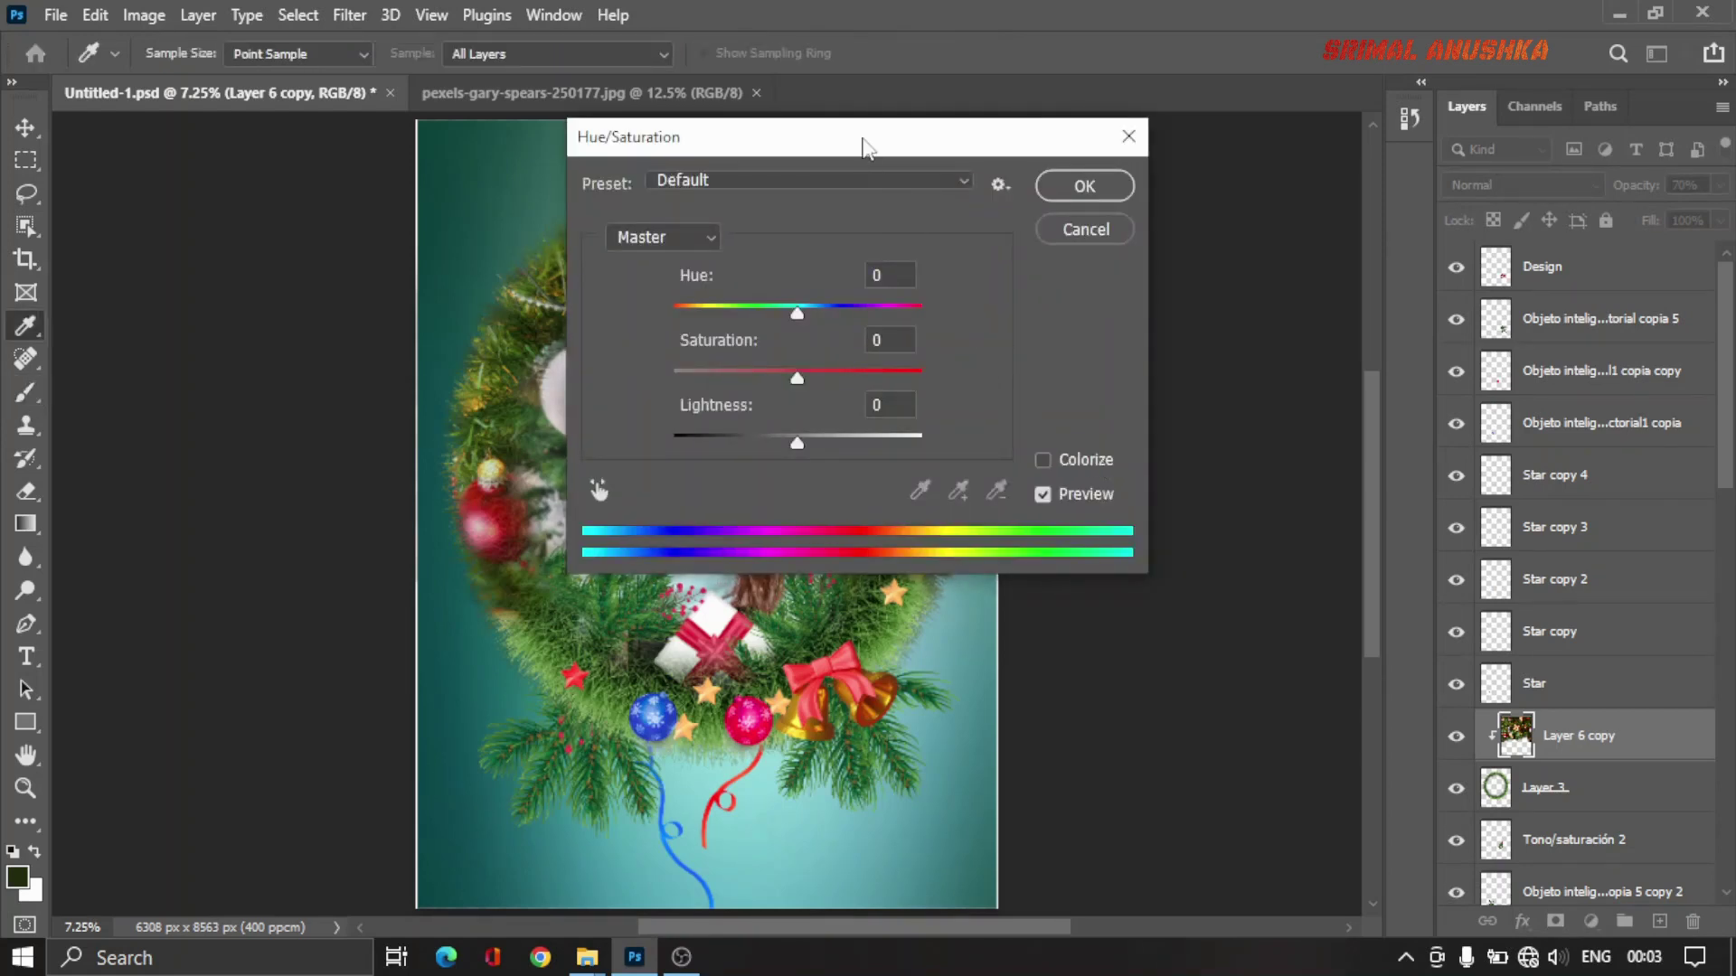
{"action": "left_click_drag", "start_coordinate": [864, 145], "coordinate": [1142, 159]}
{"action": "mouse_move", "coordinate": [1074, 391]}
{"action": "left_mouse_down"}
{"action": "mouse_move", "coordinate": [1149, 392]}
{"action": "mouse_move", "coordinate": [1088, 392]}
{"action": "left_mouse_up"}
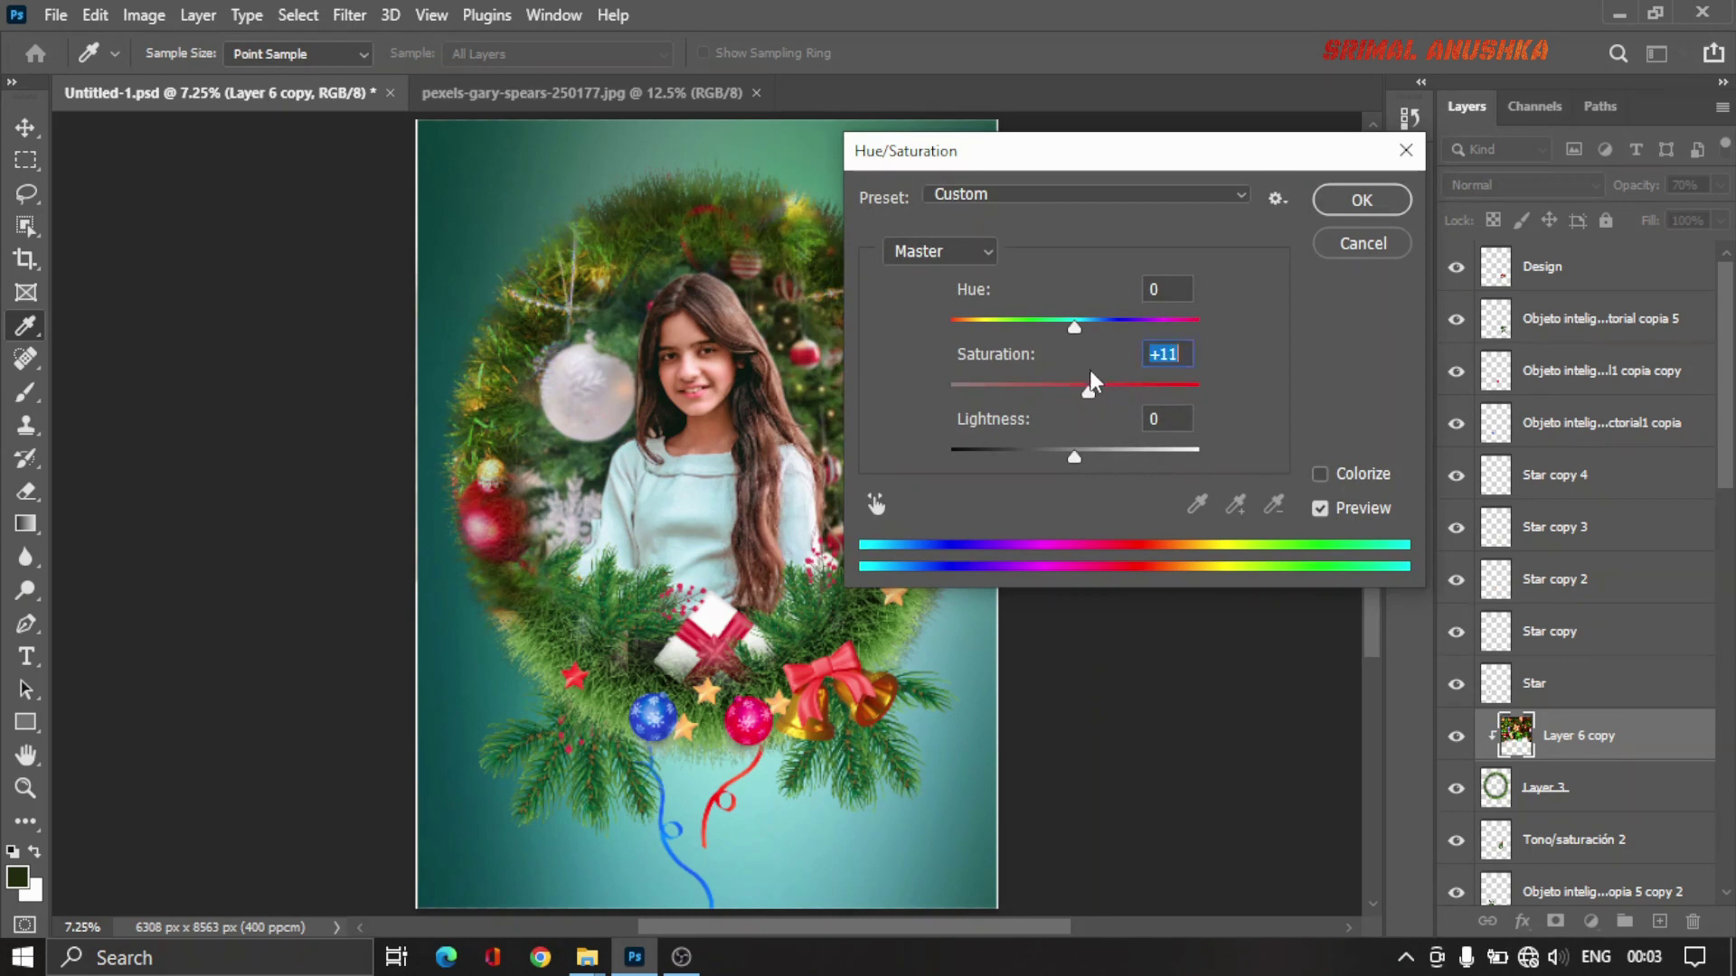
{"action": "mouse_move", "coordinate": [1074, 321]}
{"action": "left_mouse_down"}
{"action": "mouse_move", "coordinate": [1106, 322]}
{"action": "mouse_move", "coordinate": [1088, 324]}
{"action": "left_mouse_up"}
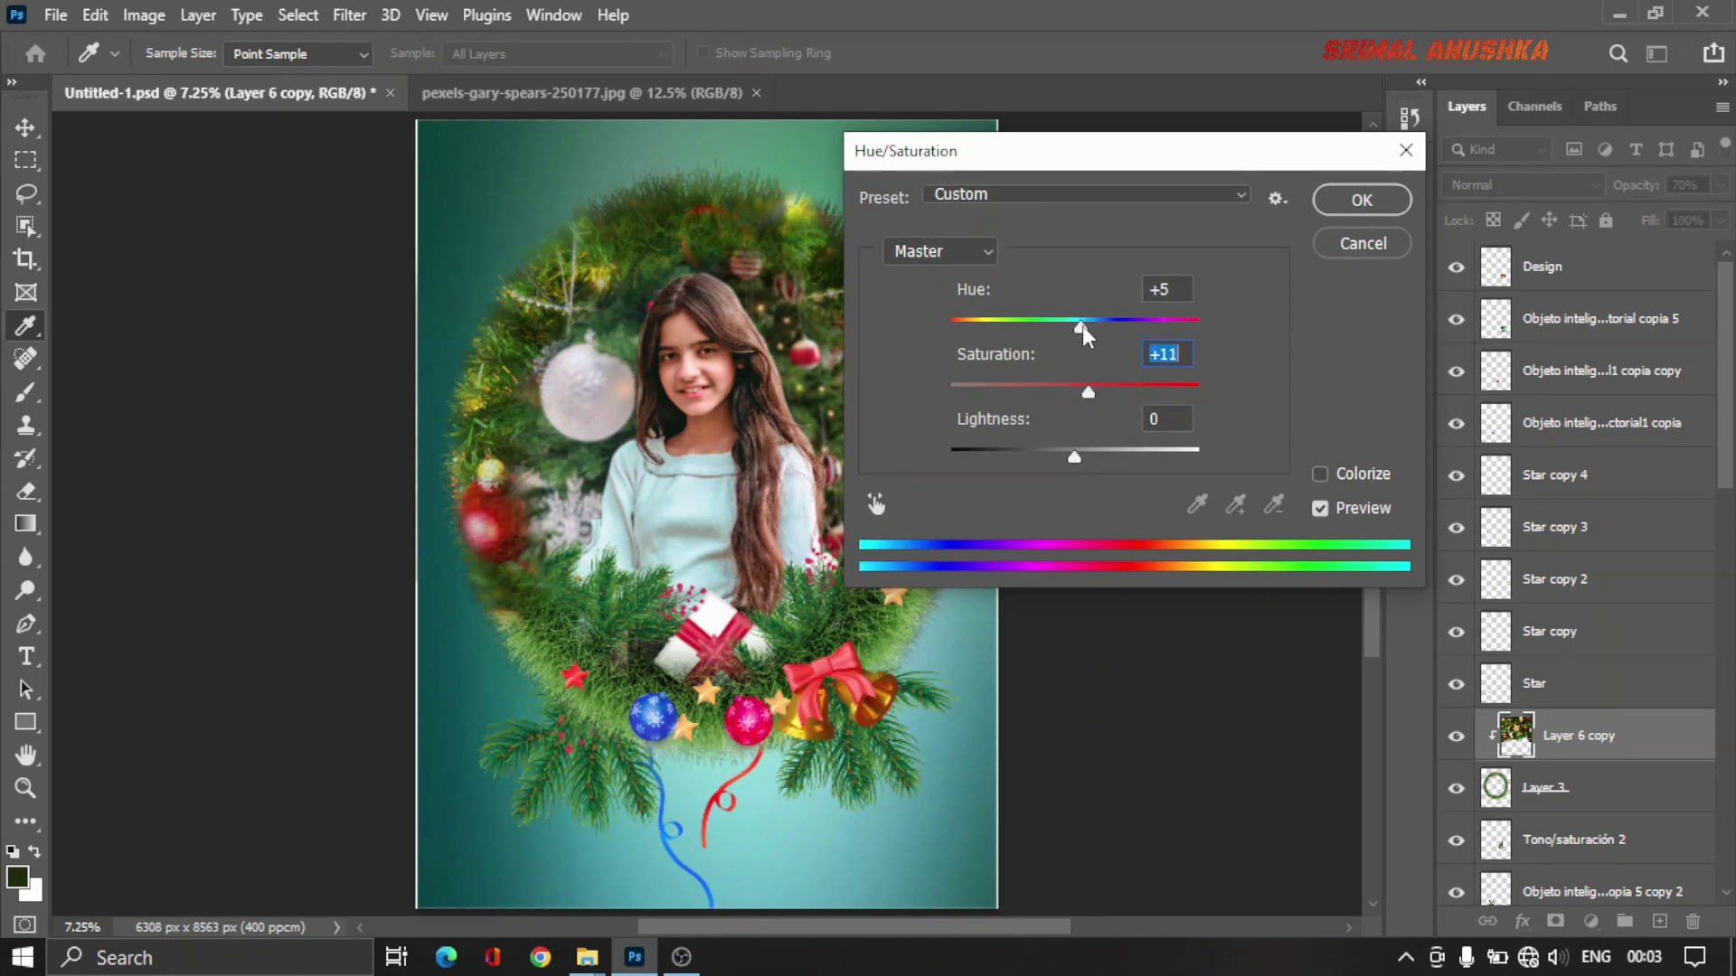
{"action": "left_click", "coordinate": [1332, 204]}
{"action": "key", "text": "b"}
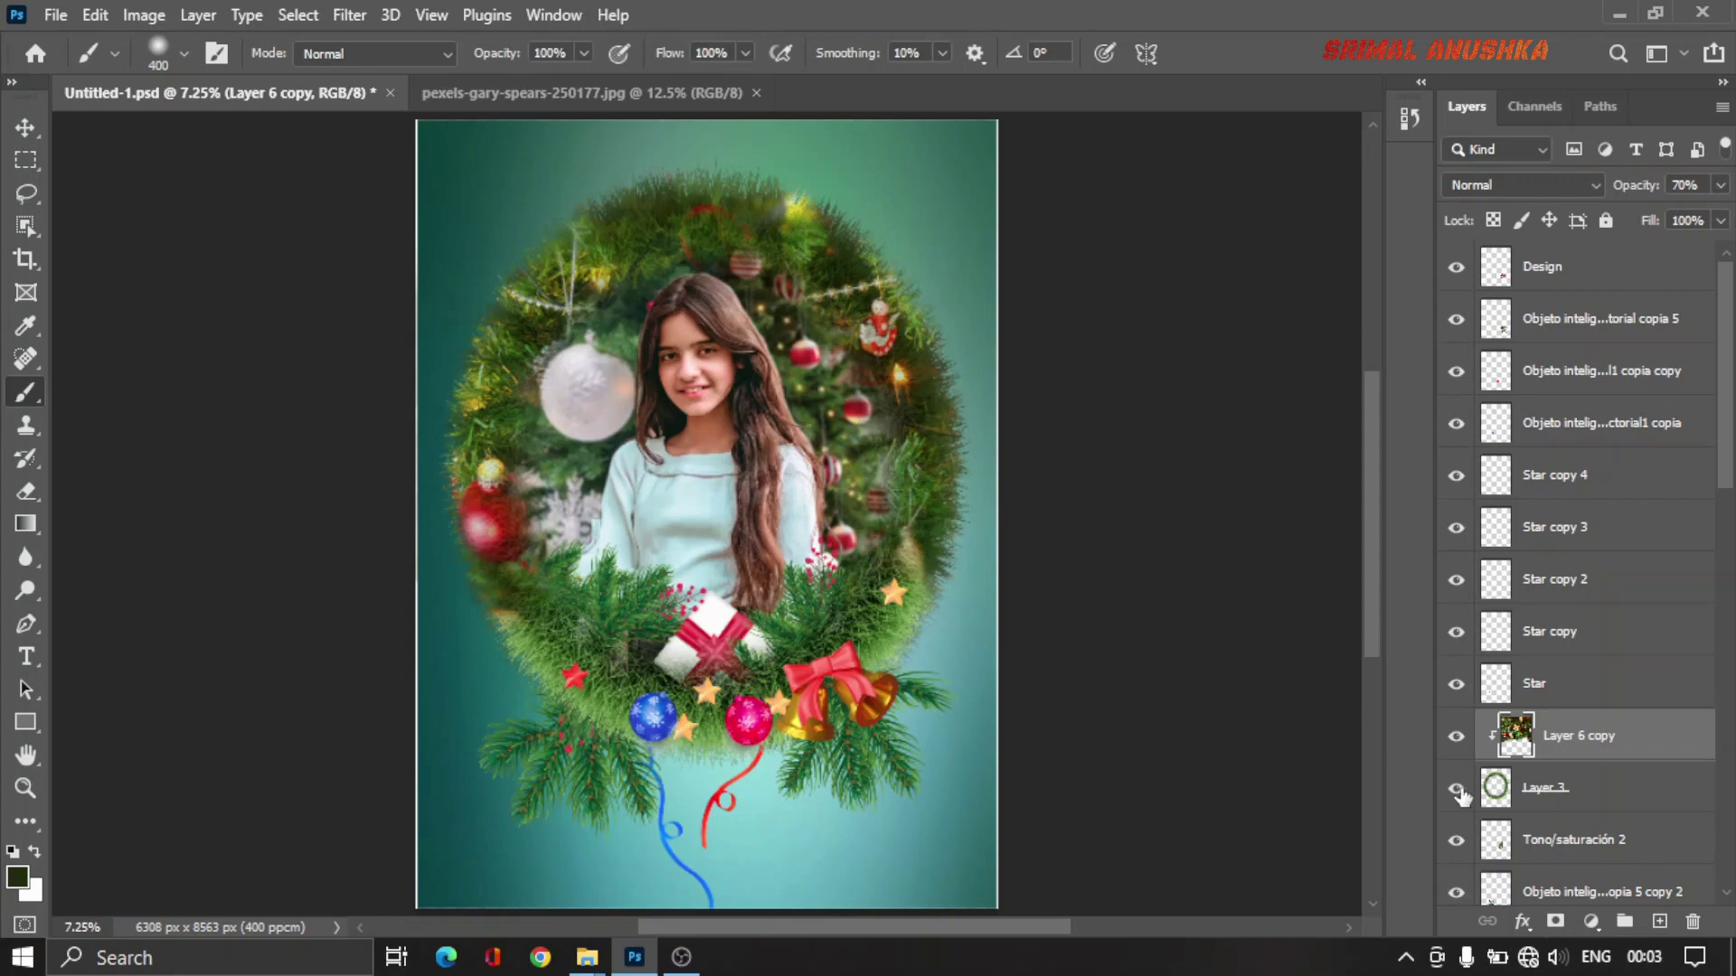
Step: Give the Layer 3 wreath ring Saturation +36 and Hue +13 toward yellow-green
{"action": "left_click", "coordinate": [1563, 799]}
{"action": "key", "text": "ctrl+u"}
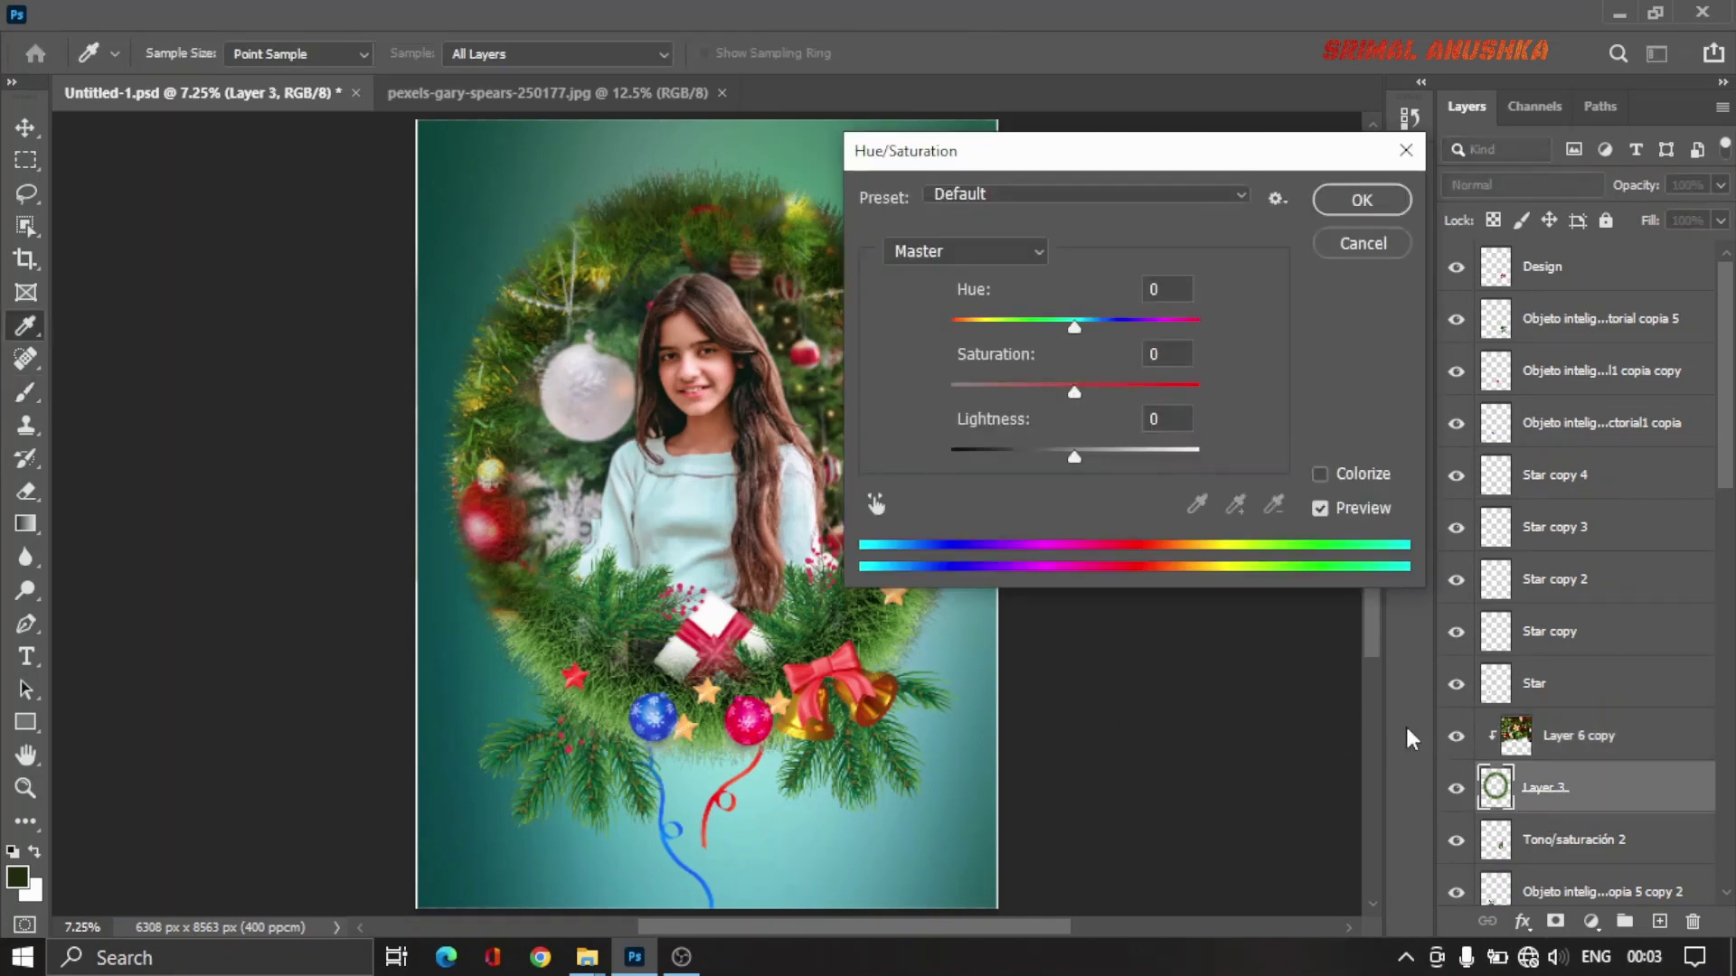
{"action": "left_click_drag", "start_coordinate": [1079, 384], "coordinate": [1120, 387]}
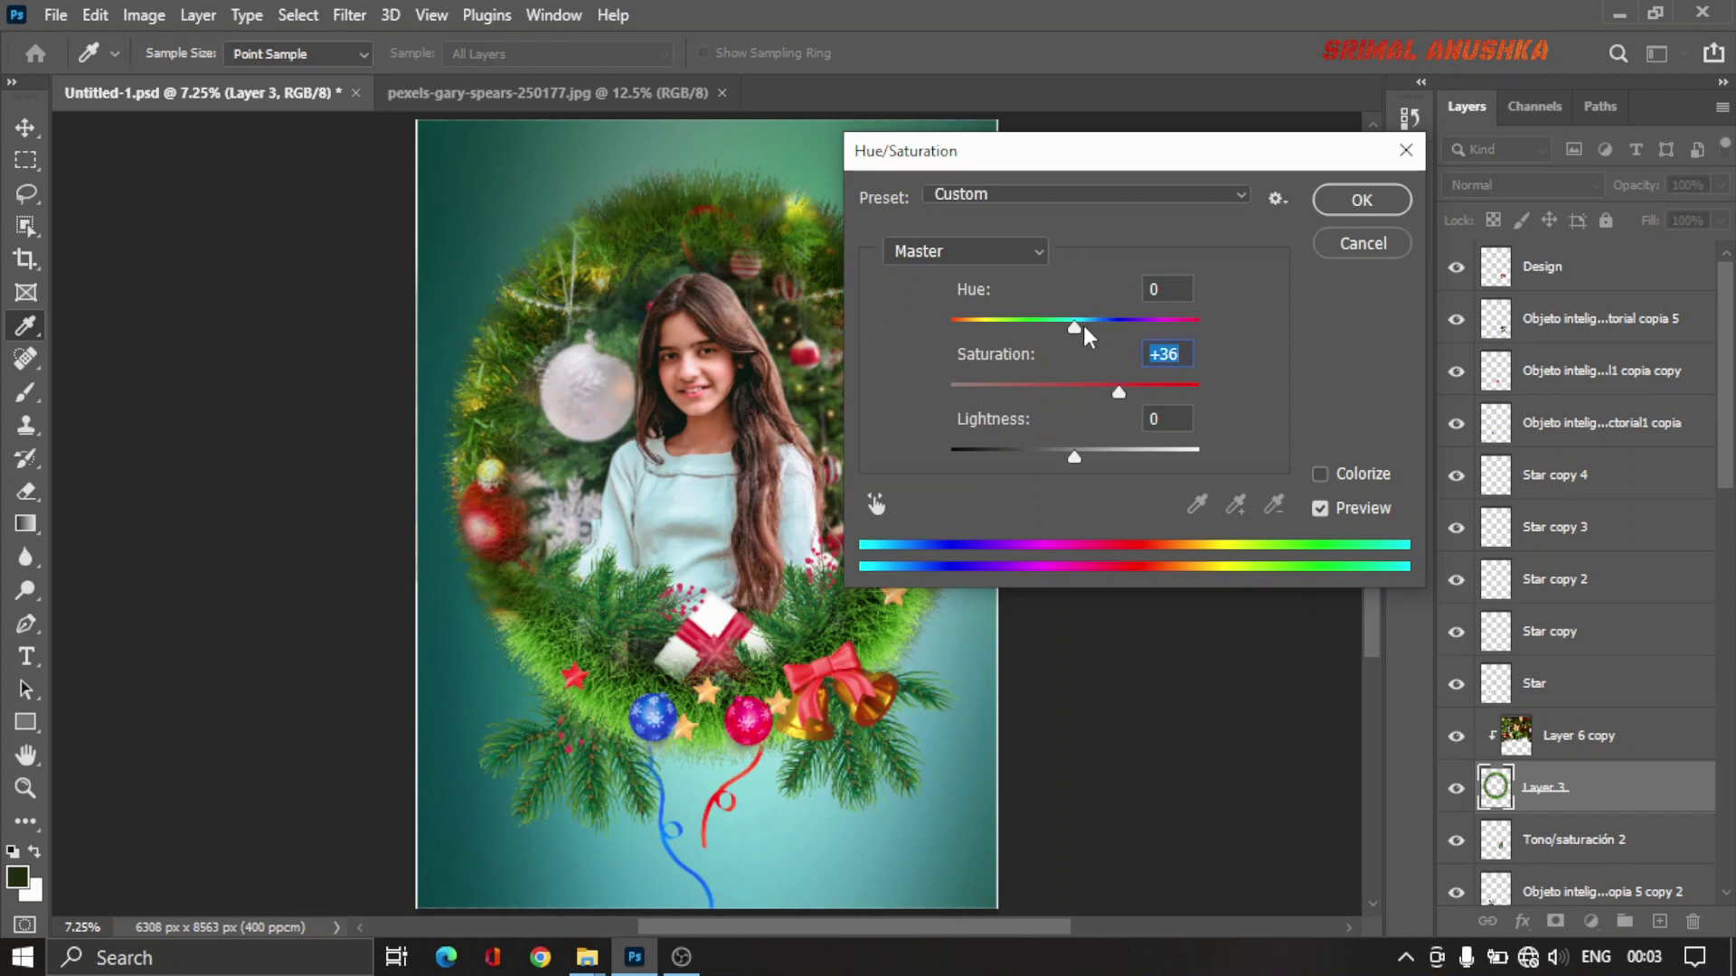
{"action": "left_click_drag", "start_coordinate": [1083, 325], "coordinate": [1092, 326]}
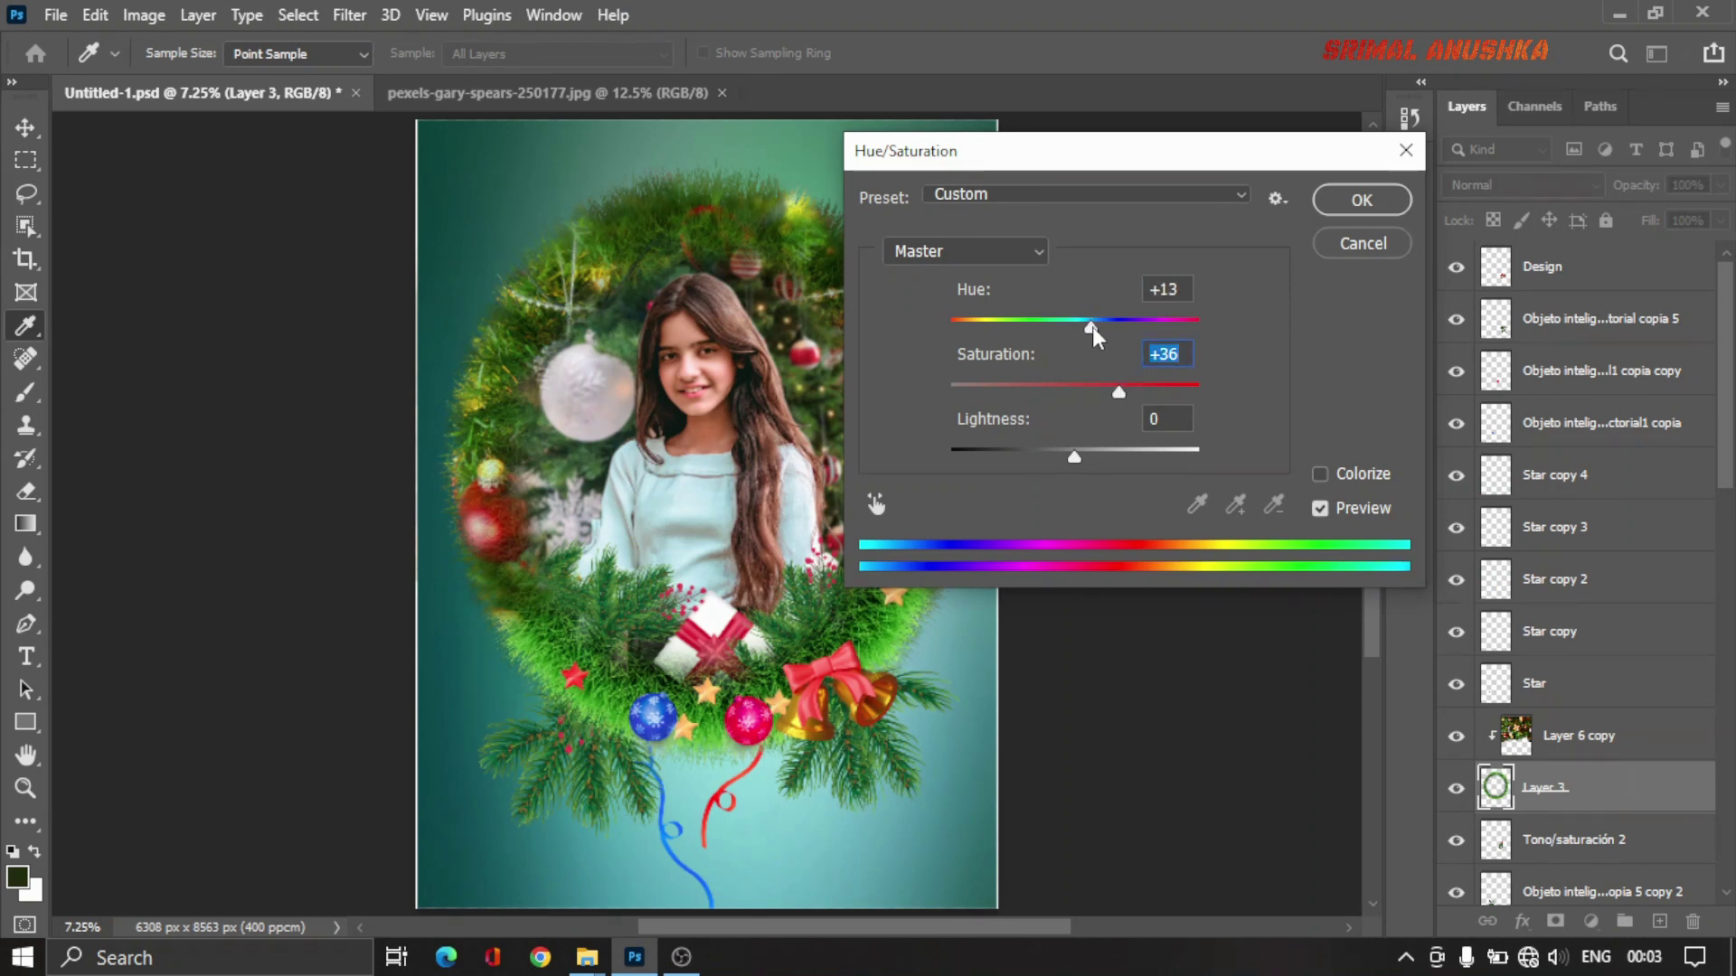
{"action": "left_click", "coordinate": [1361, 200]}
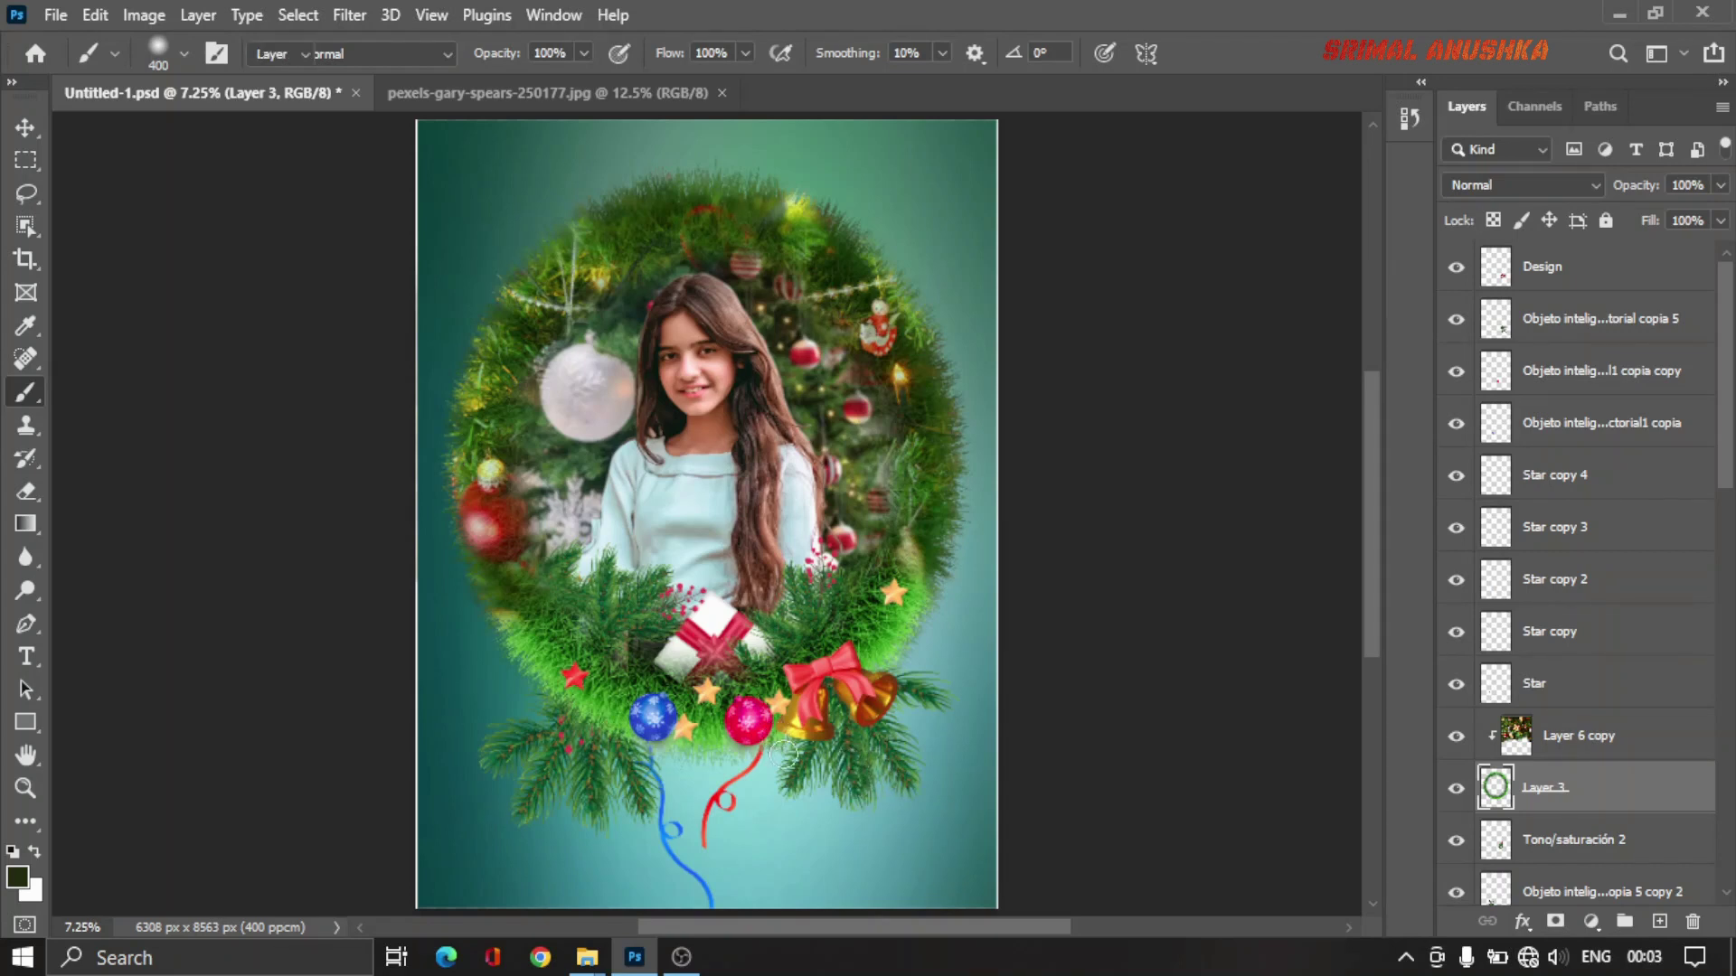
Step: With the Move tool, select the pine branches layer at the wreath's bottom
{"action": "key", "text": "v"}
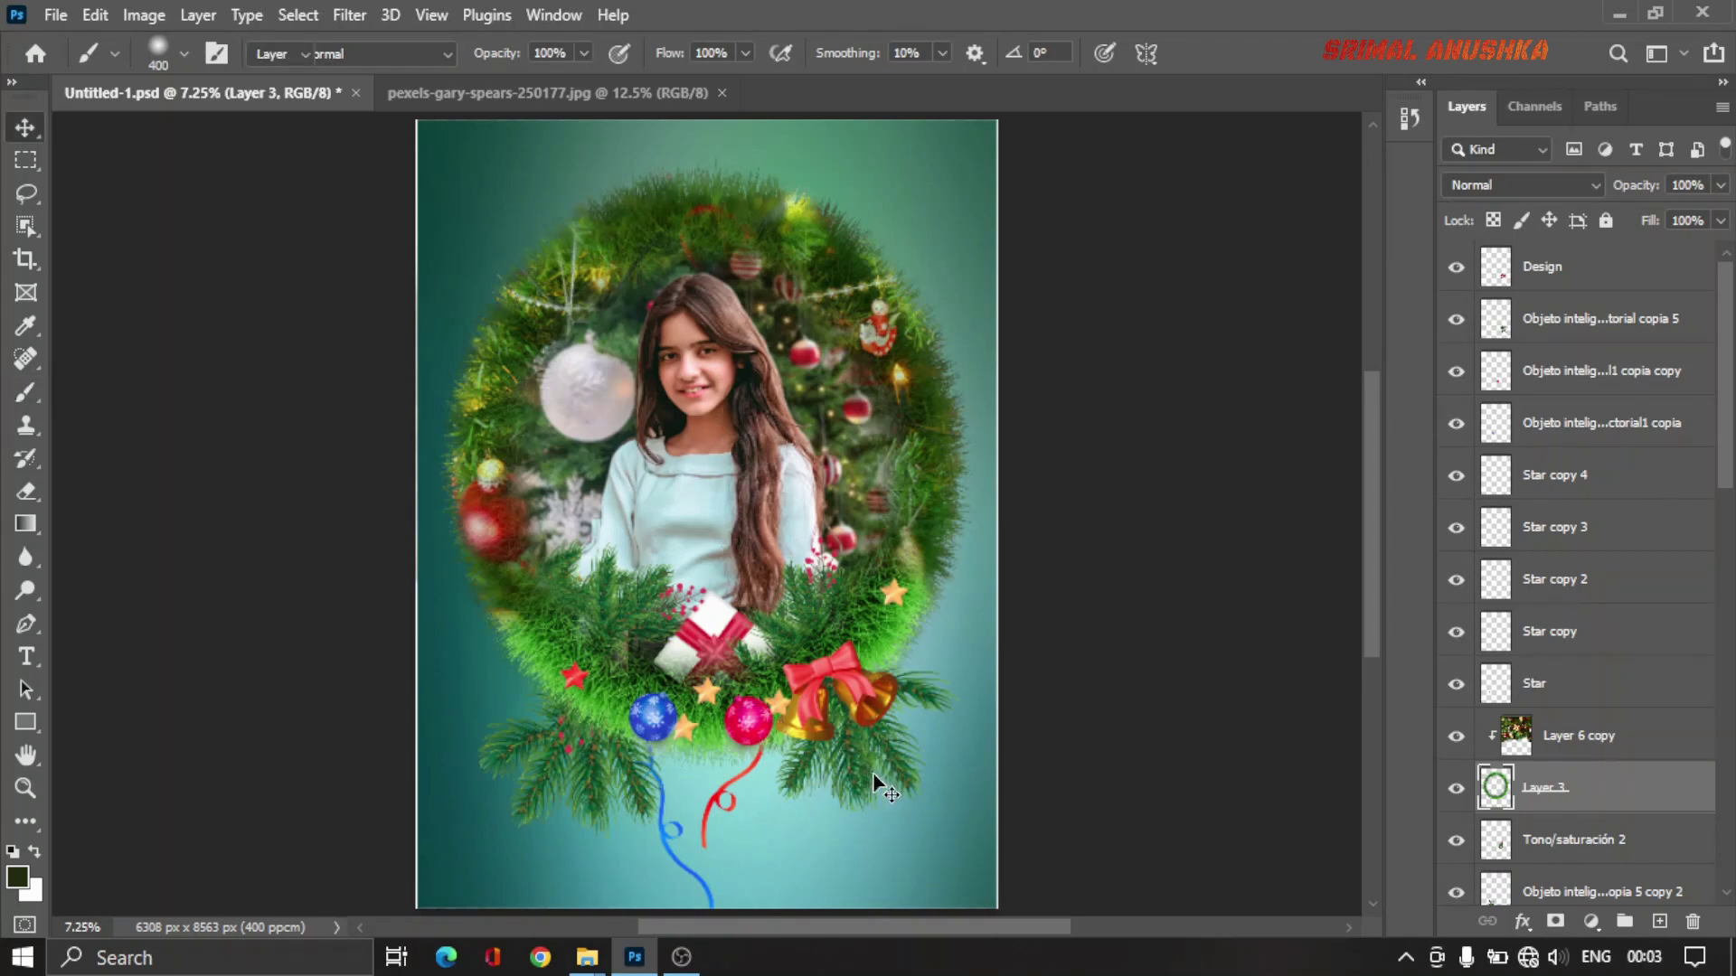
{"action": "scroll", "coordinate": [866, 764], "scroll_direction": "up", "scroll_amount": 3}
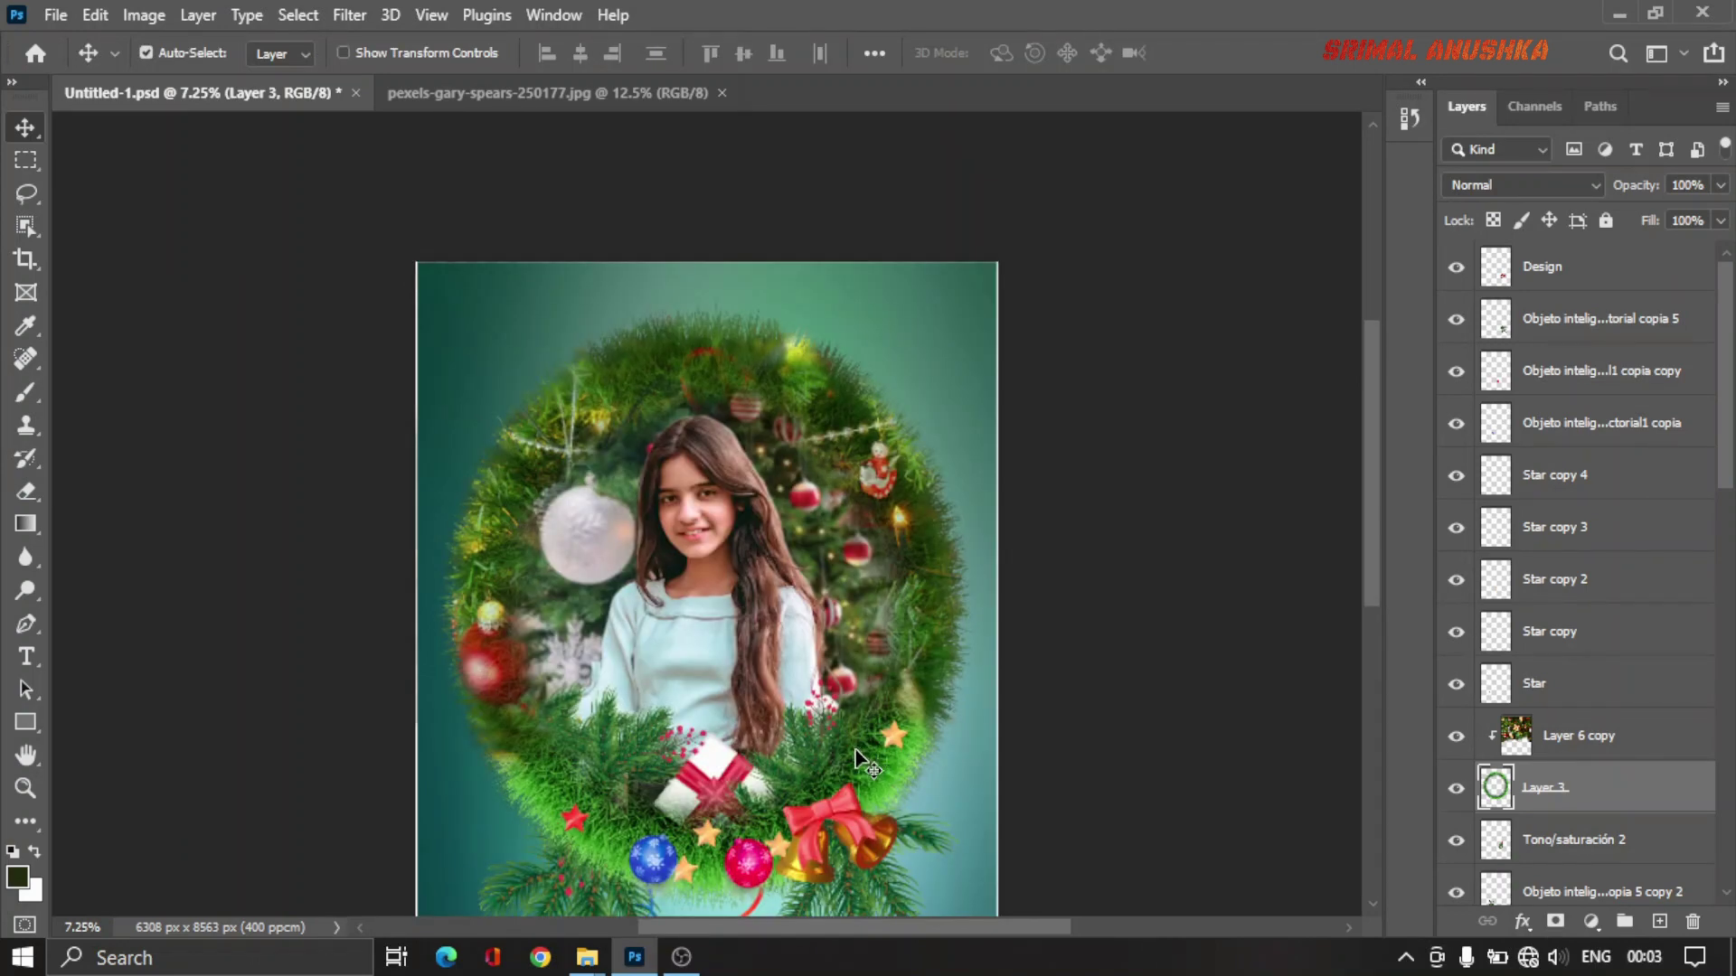
{"action": "scroll", "coordinate": [845, 746], "scroll_direction": "down", "scroll_amount": 2}
{"action": "scroll", "coordinate": [840, 736], "scroll_direction": "down", "scroll_amount": 2}
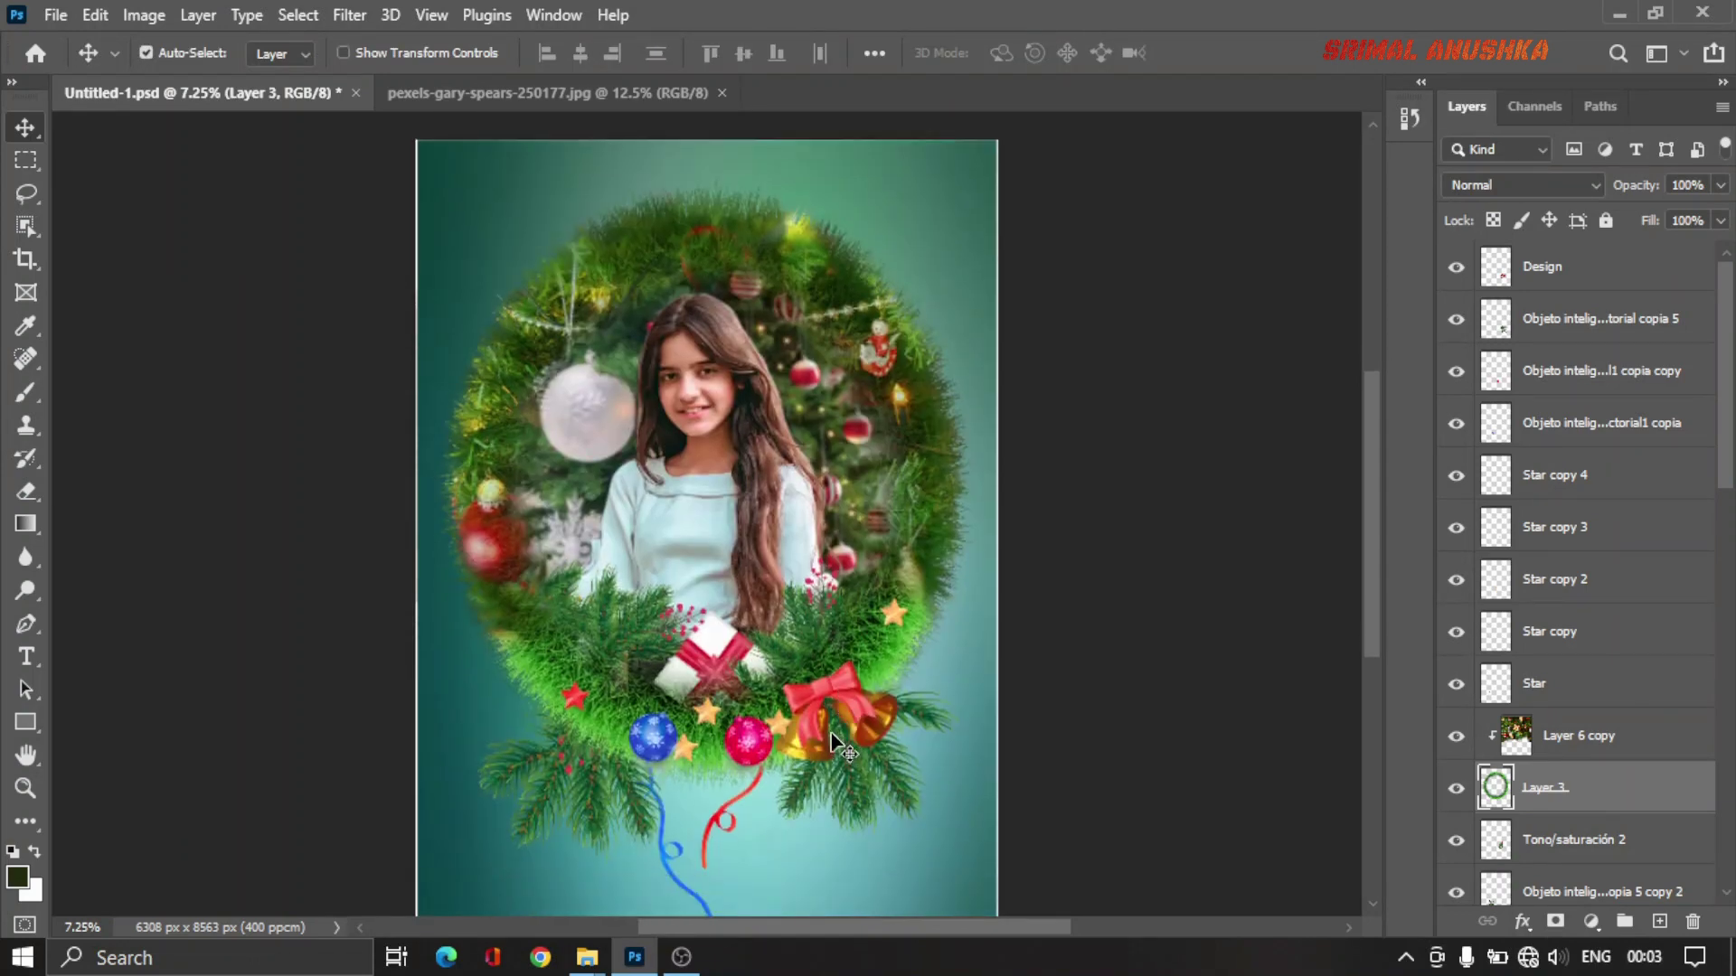
{"action": "scroll", "coordinate": [854, 759], "scroll_direction": "down", "scroll_amount": 2}
{"action": "left_click", "coordinate": [851, 701]}
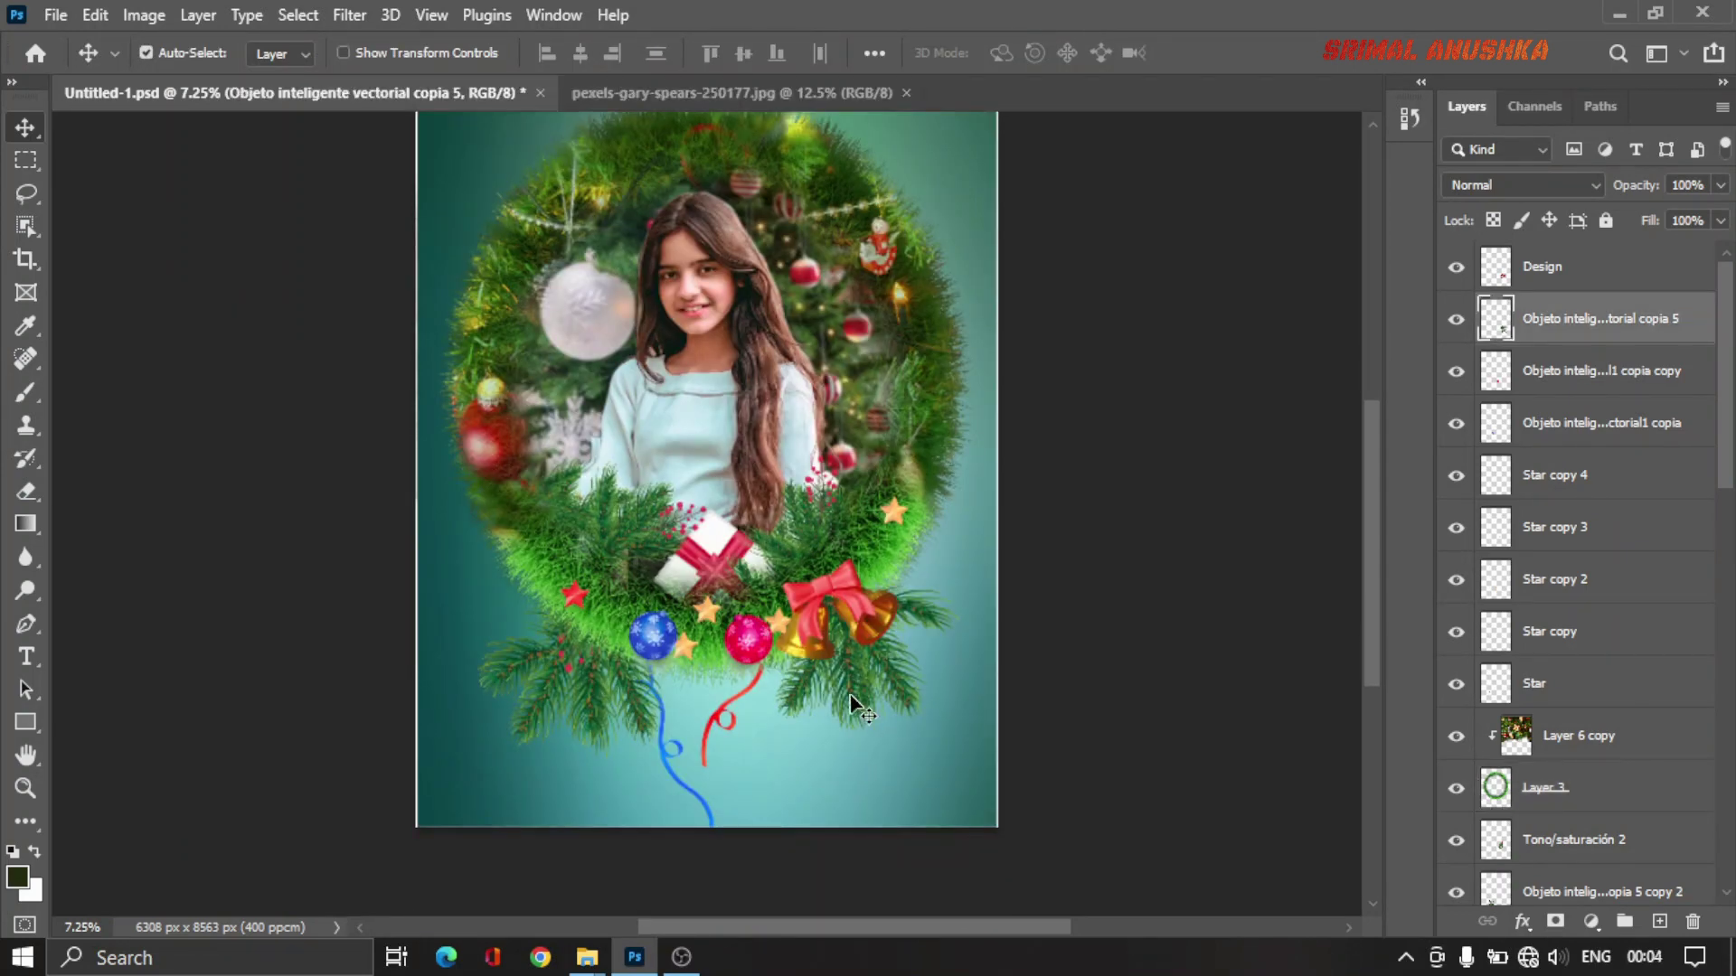
Step: Boost the saturation of the bottom pine branches and the teal Layer 1 background
{"action": "key", "text": "ctrl+u"}
{"action": "left_click_drag", "start_coordinate": [1074, 391], "coordinate": [1116, 392]}
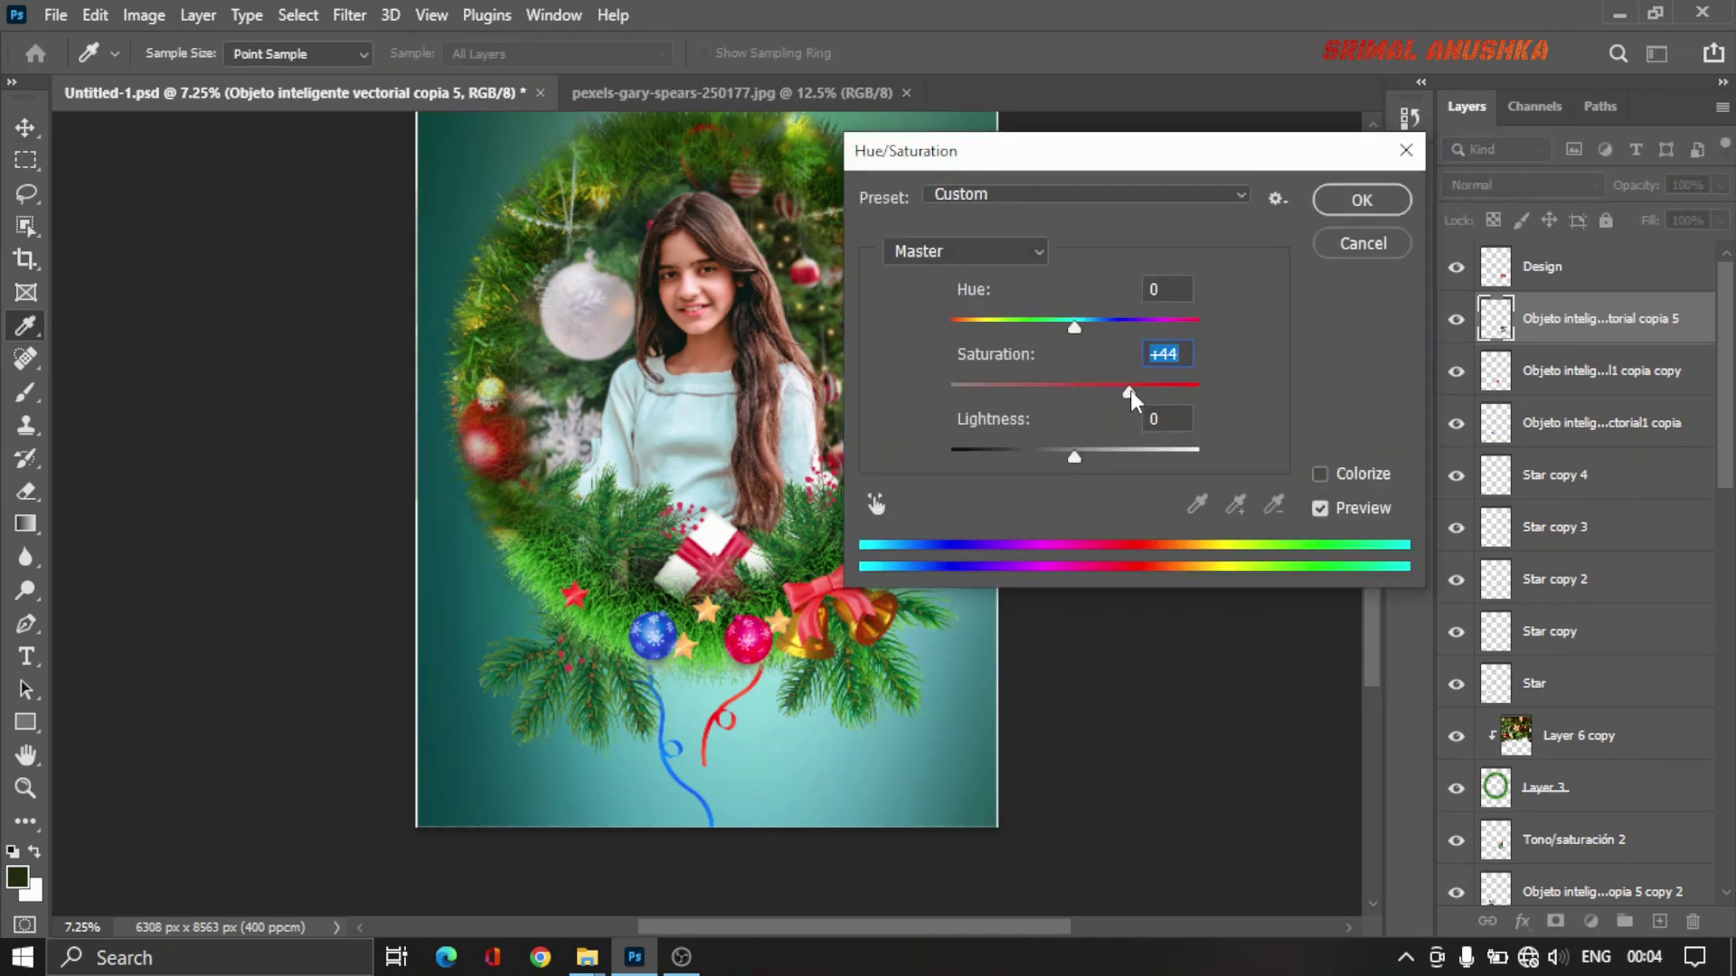
{"action": "left_click", "coordinate": [1362, 200]}
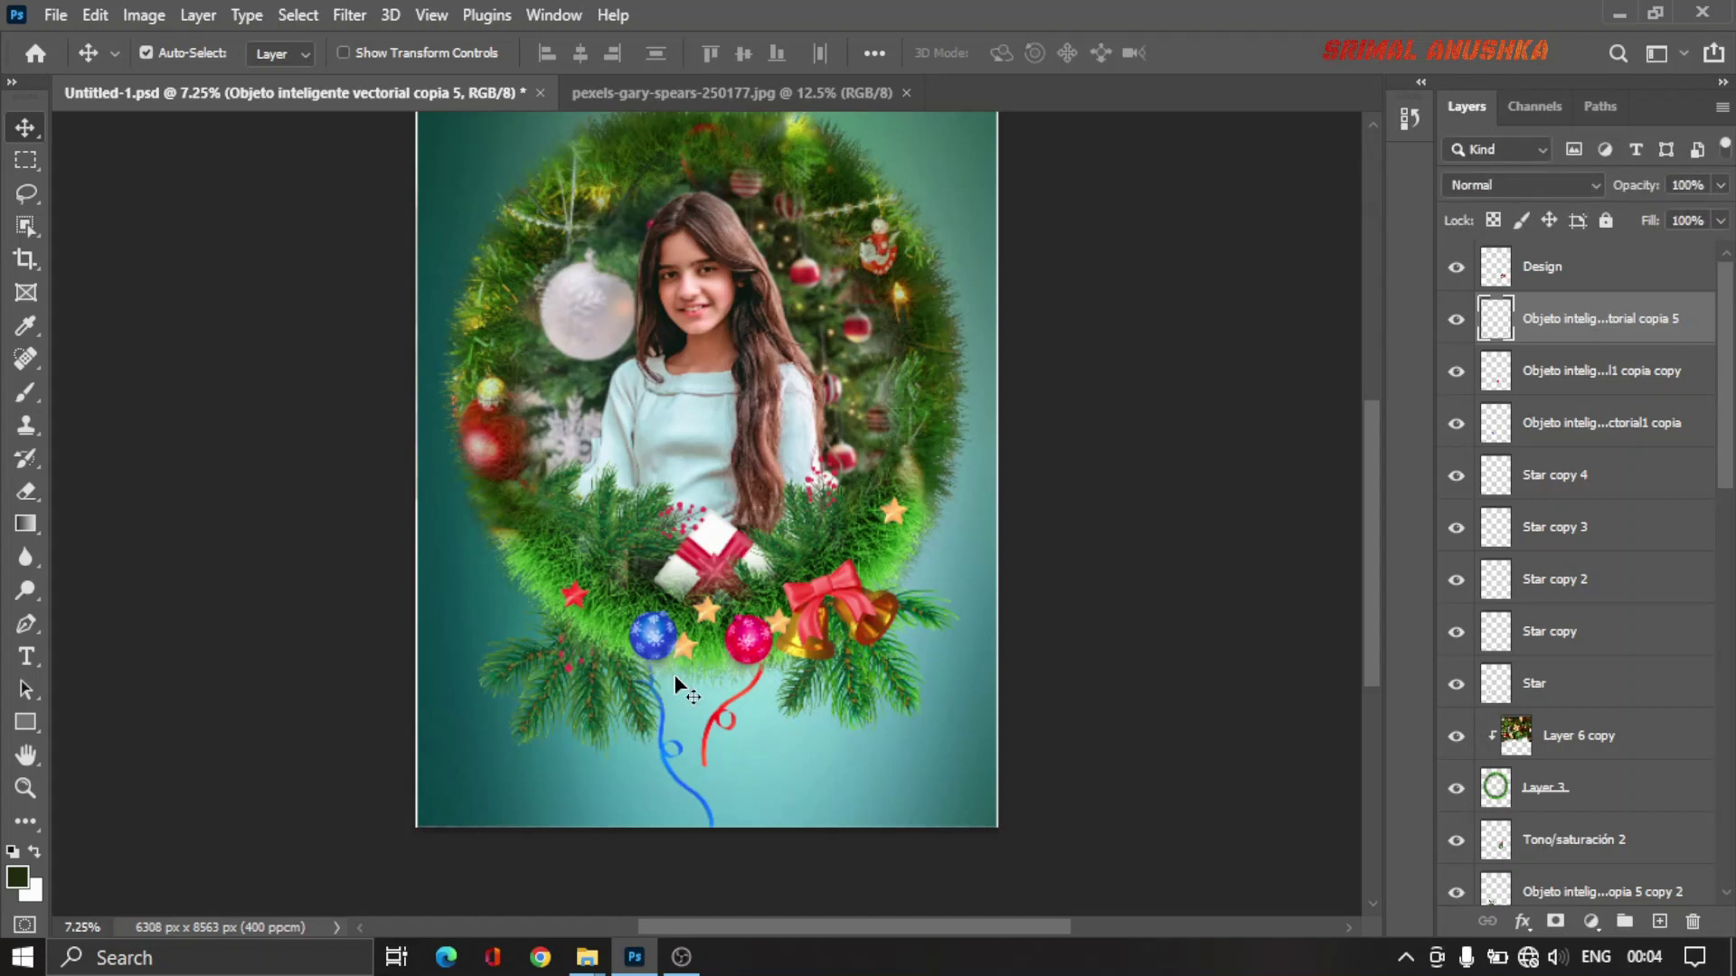
{"action": "left_click", "coordinate": [583, 720]}
{"action": "key", "text": "ctrl+u"}
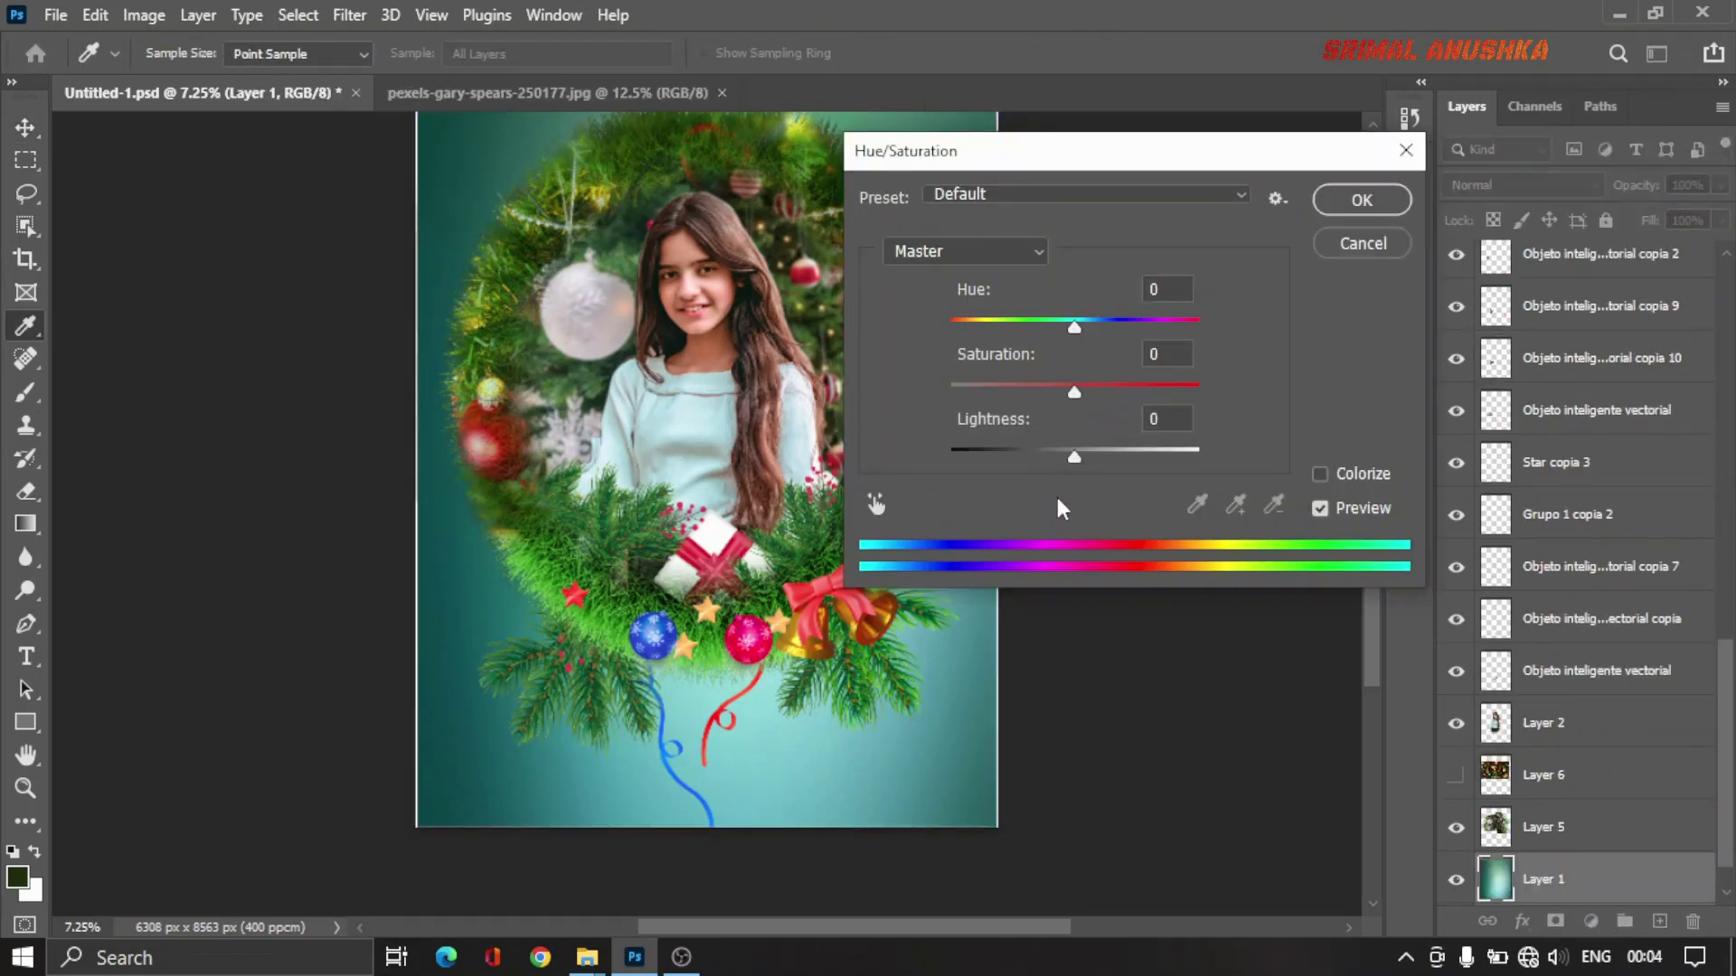
{"action": "left_click_drag", "start_coordinate": [1090, 394], "coordinate": [1121, 394]}
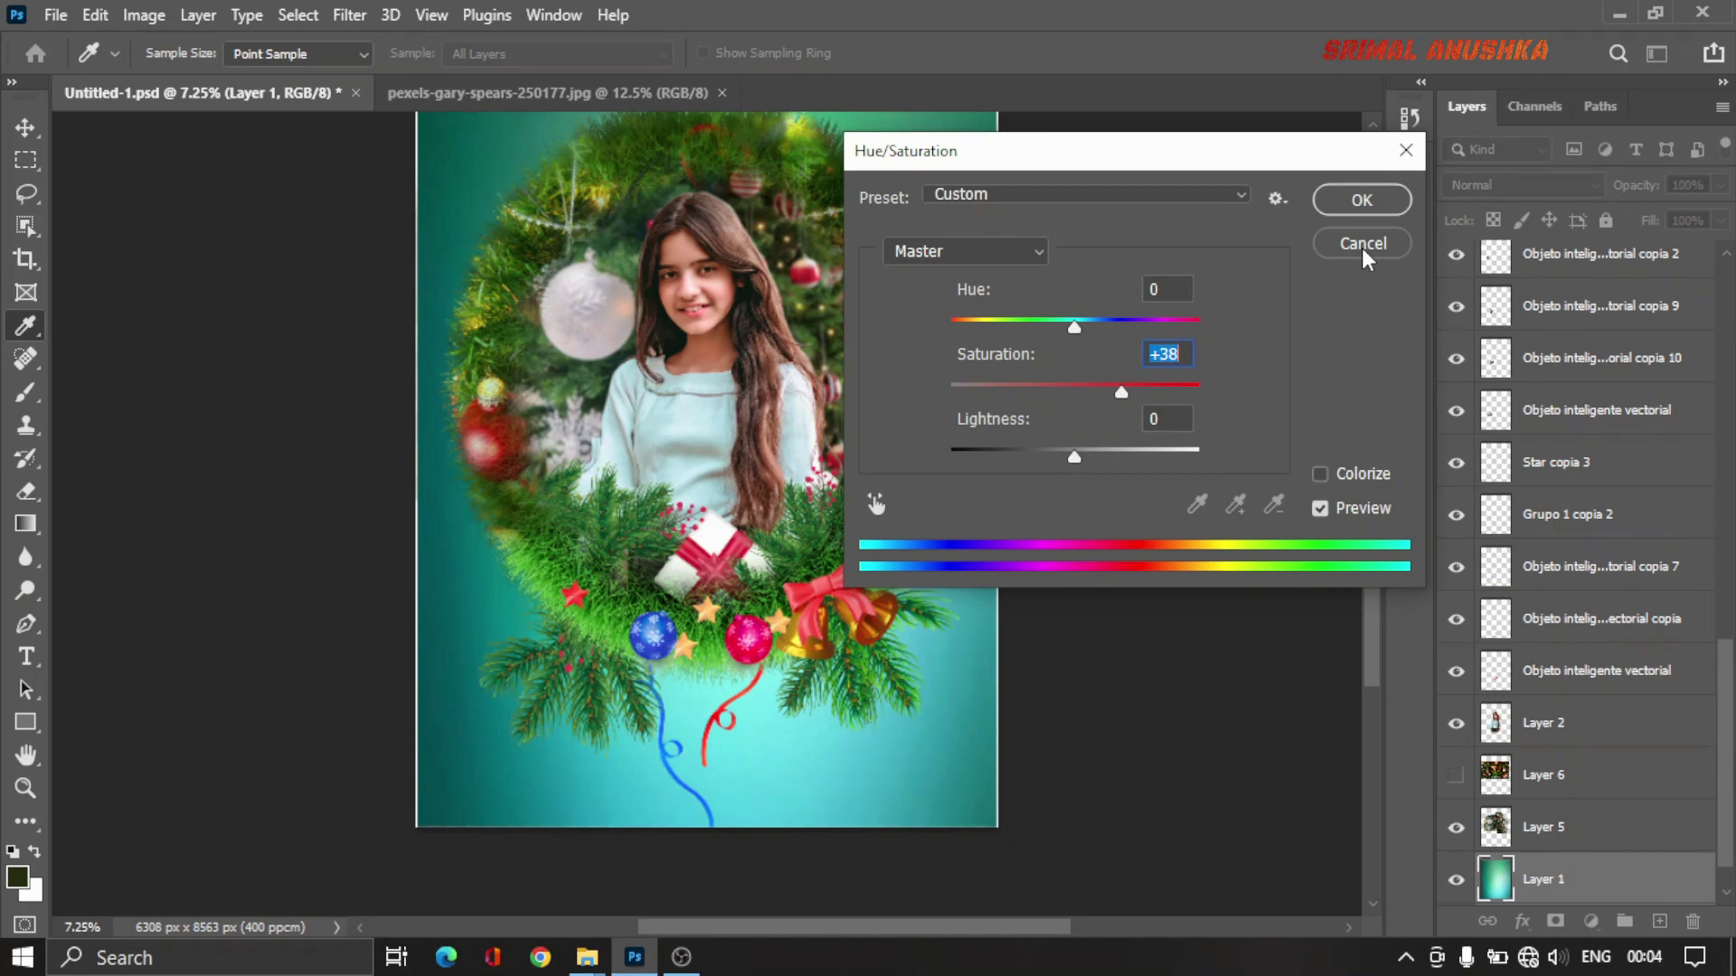
{"action": "left_click", "coordinate": [1364, 202]}
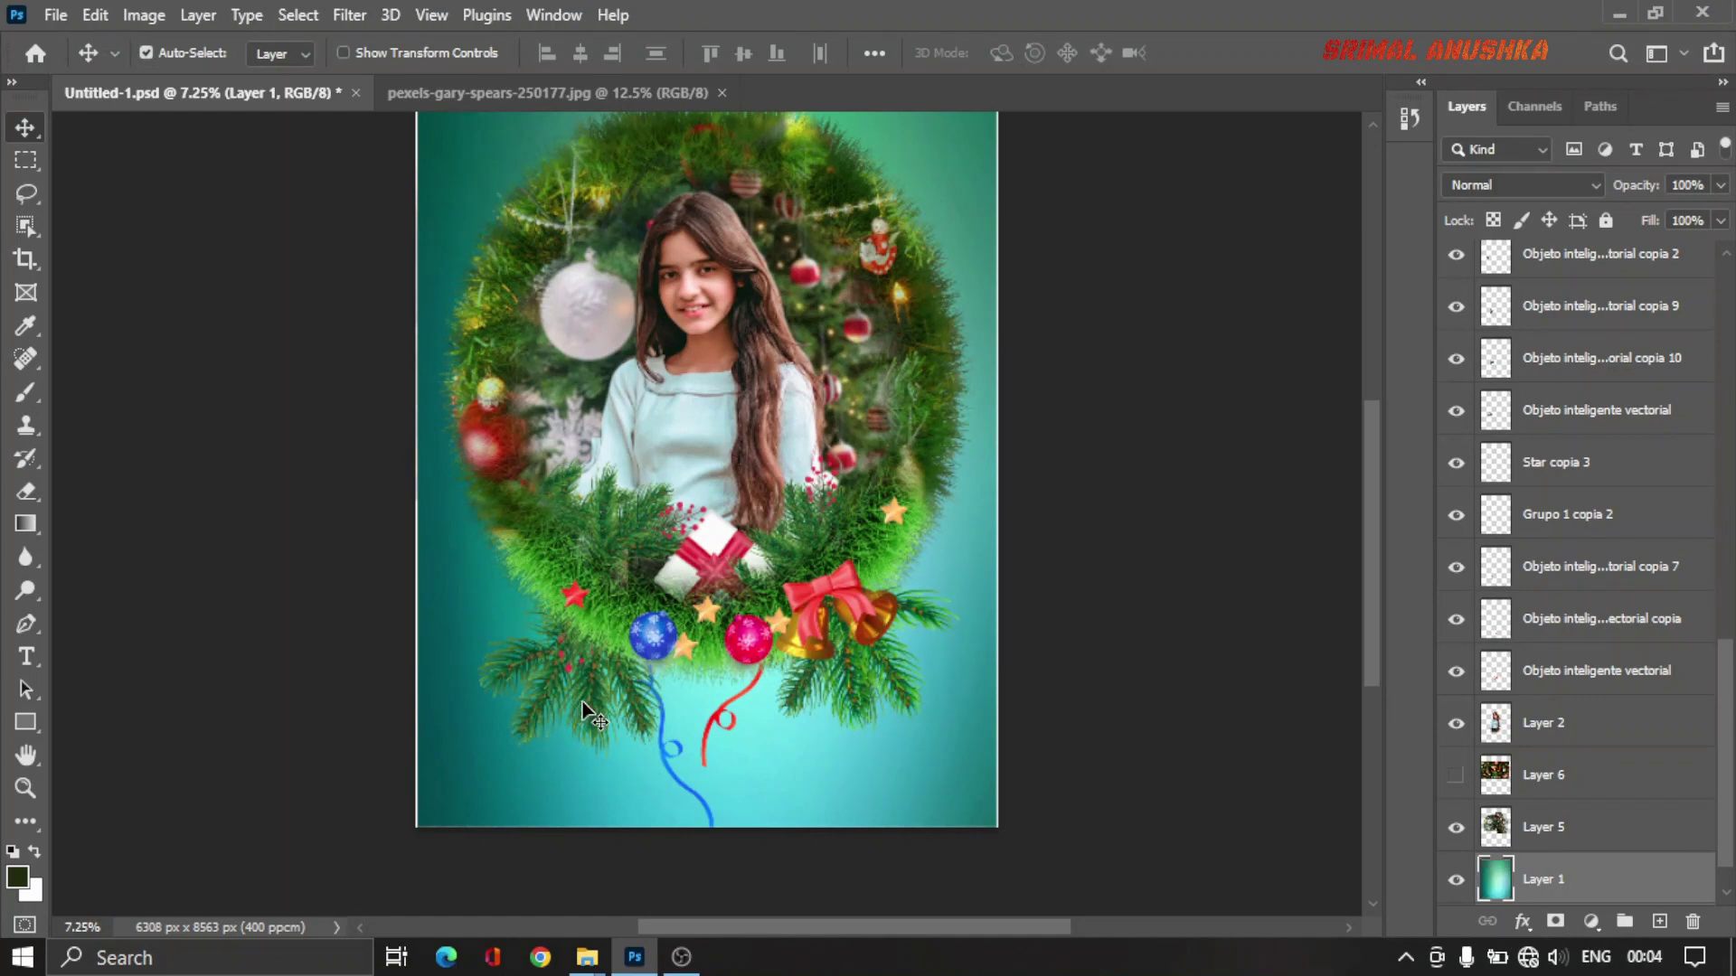
Step: Boost the saturation of the lower-left pine branches layer
{"action": "left_click", "coordinate": [594, 710]}
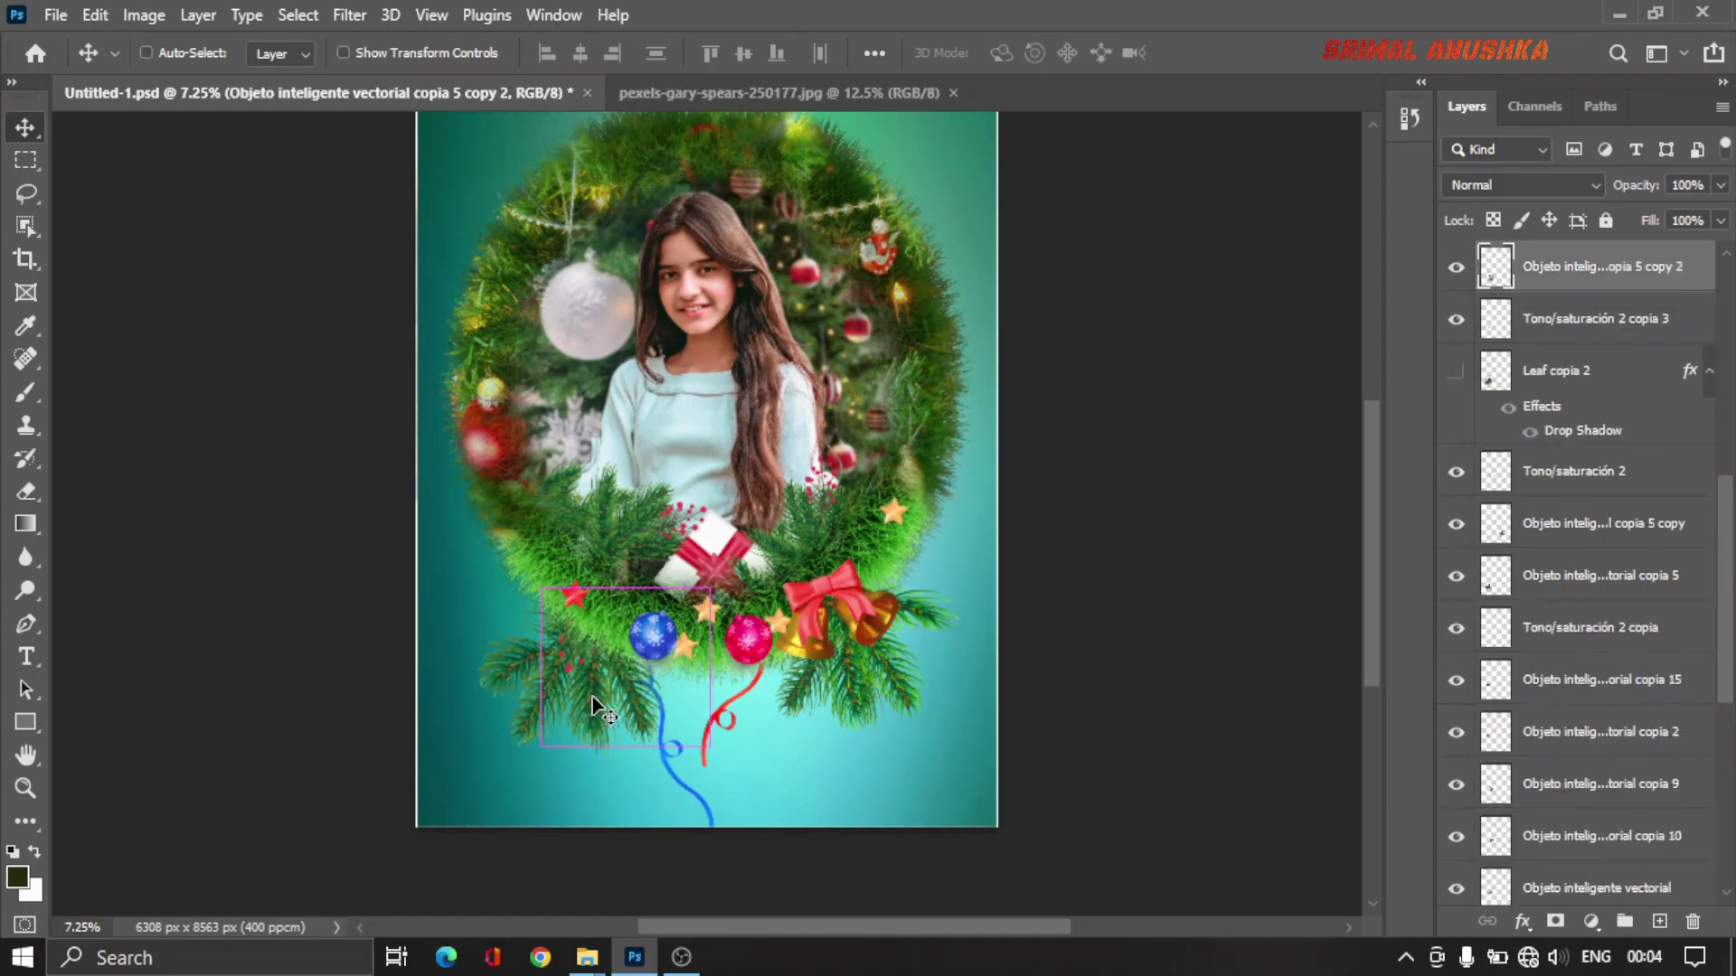
{"action": "key", "text": "ctrl+u"}
{"action": "left_click_drag", "start_coordinate": [1074, 391], "coordinate": [1126, 398]}
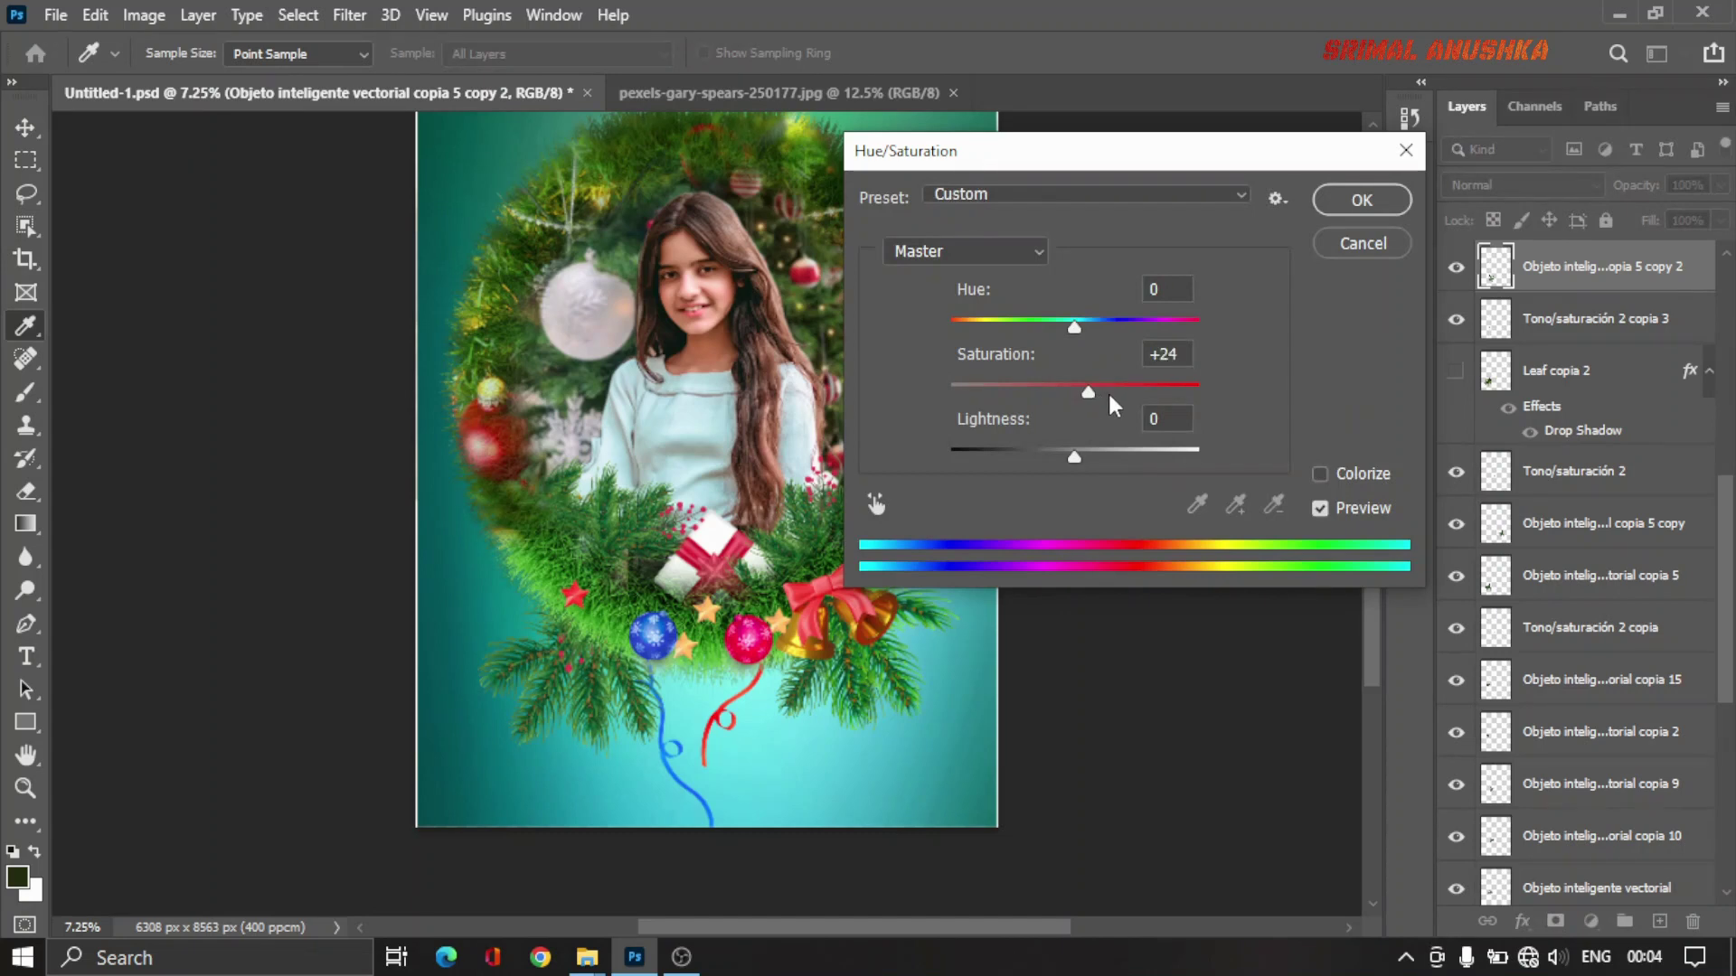
{"action": "left_click", "coordinate": [1362, 200]}
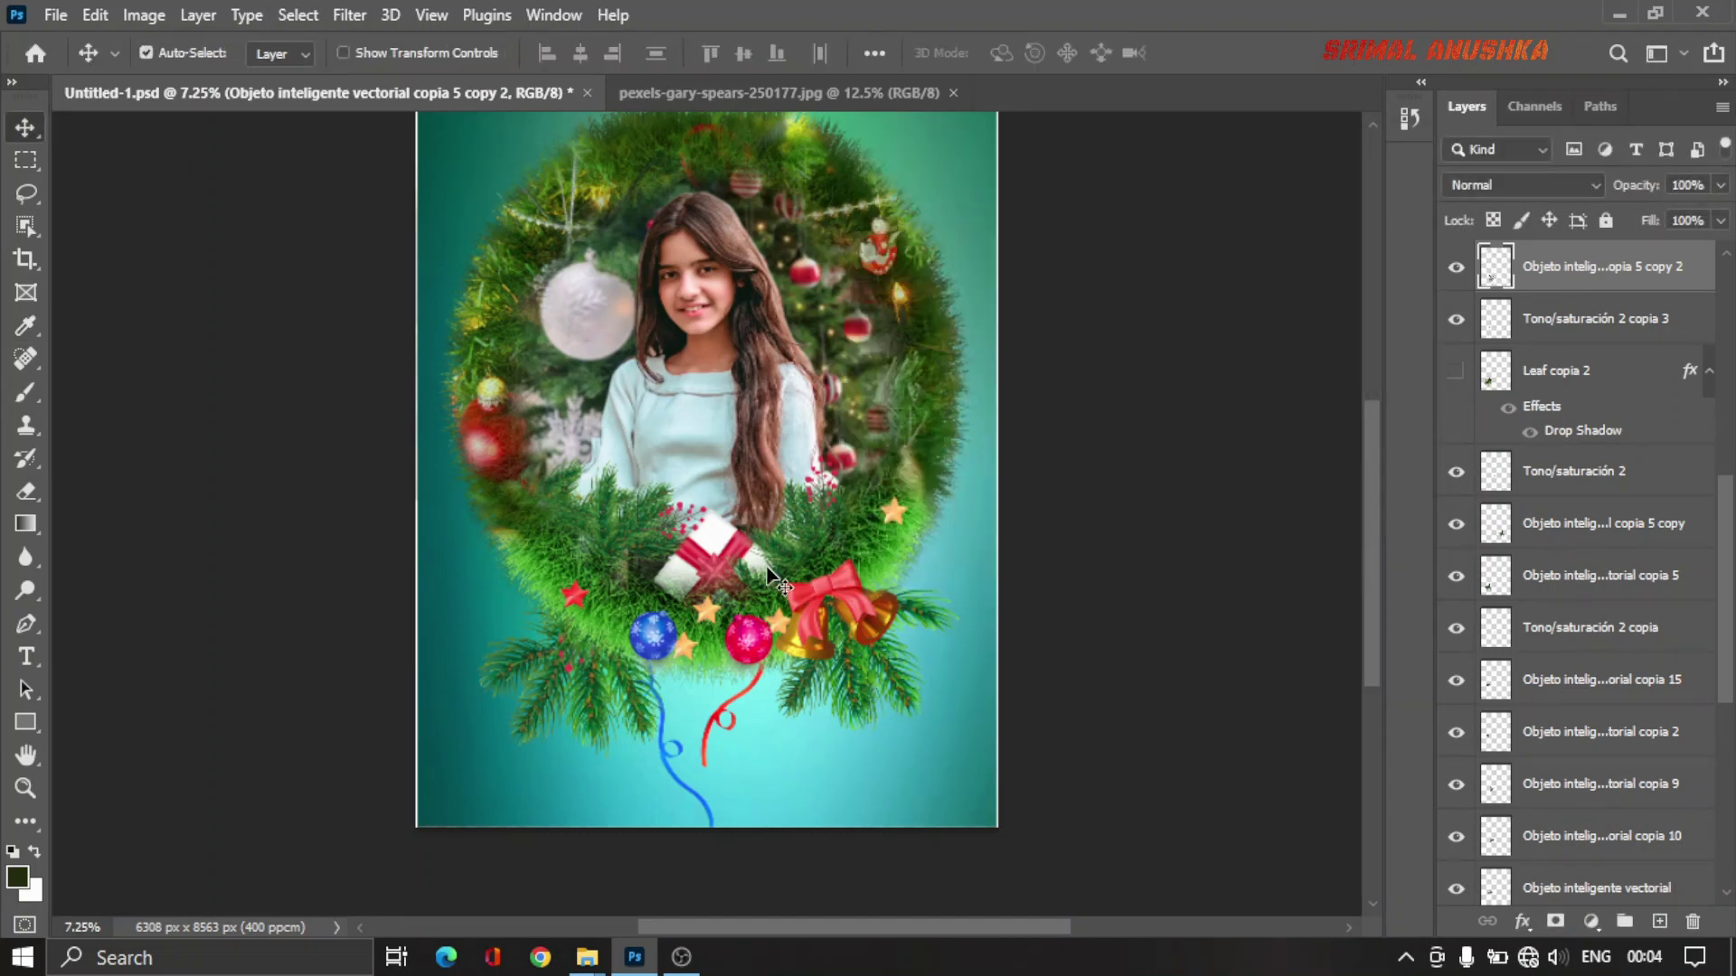
{"action": "scroll", "coordinate": [771, 601], "scroll_direction": "down", "scroll_amount": 1}
{"action": "scroll", "coordinate": [773, 622], "scroll_direction": "up", "scroll_amount": 2}
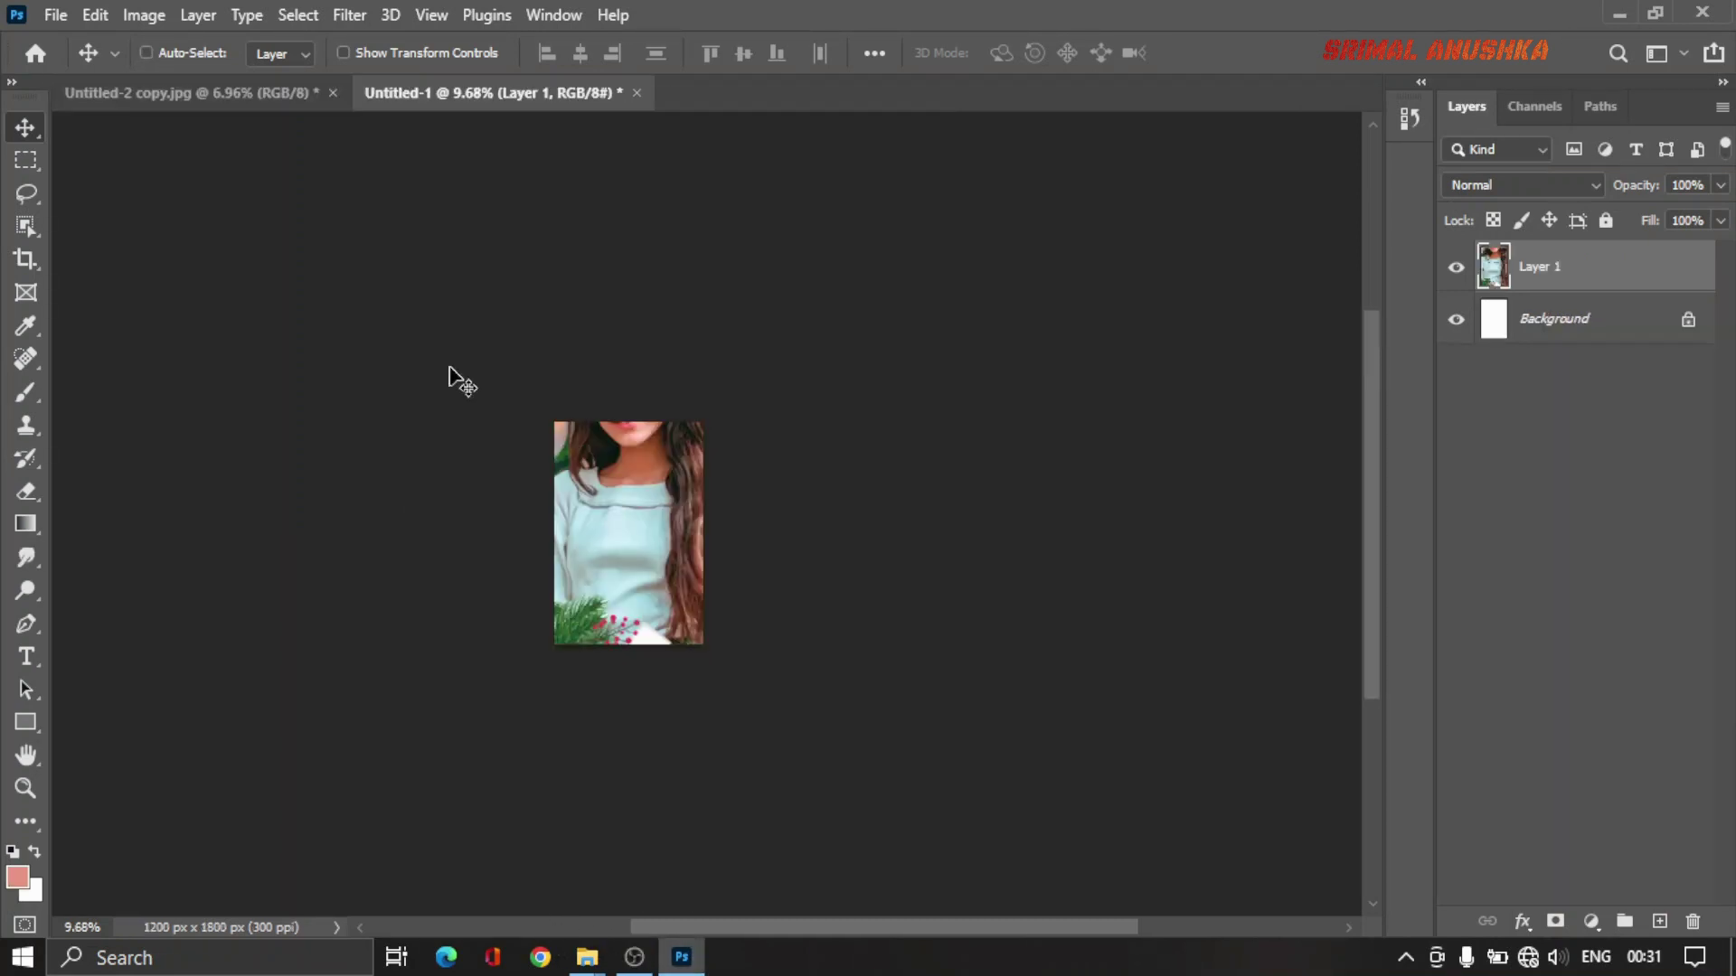
Step: Scale the wreath photo to about 22.5% and position it within white page margins
{"action": "key", "text": "ctrl+t"}
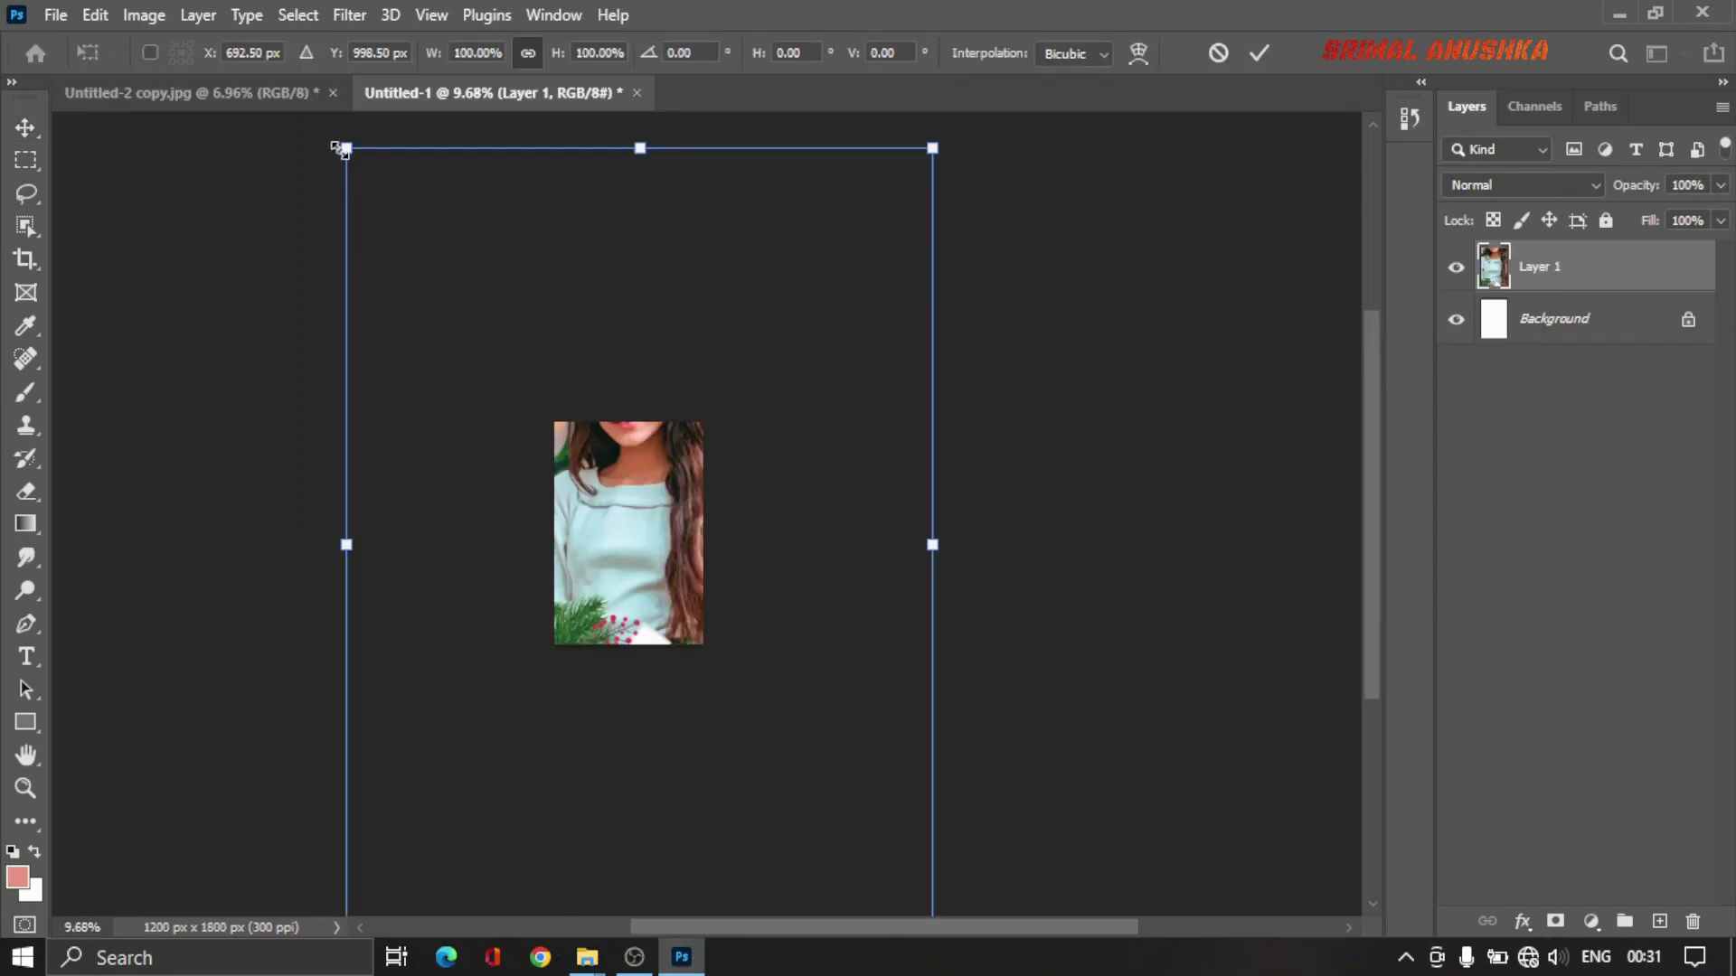
{"action": "left_click", "coordinate": [526, 53]}
{"action": "left_click_drag", "start_coordinate": [344, 145], "coordinate": [543, 467]}
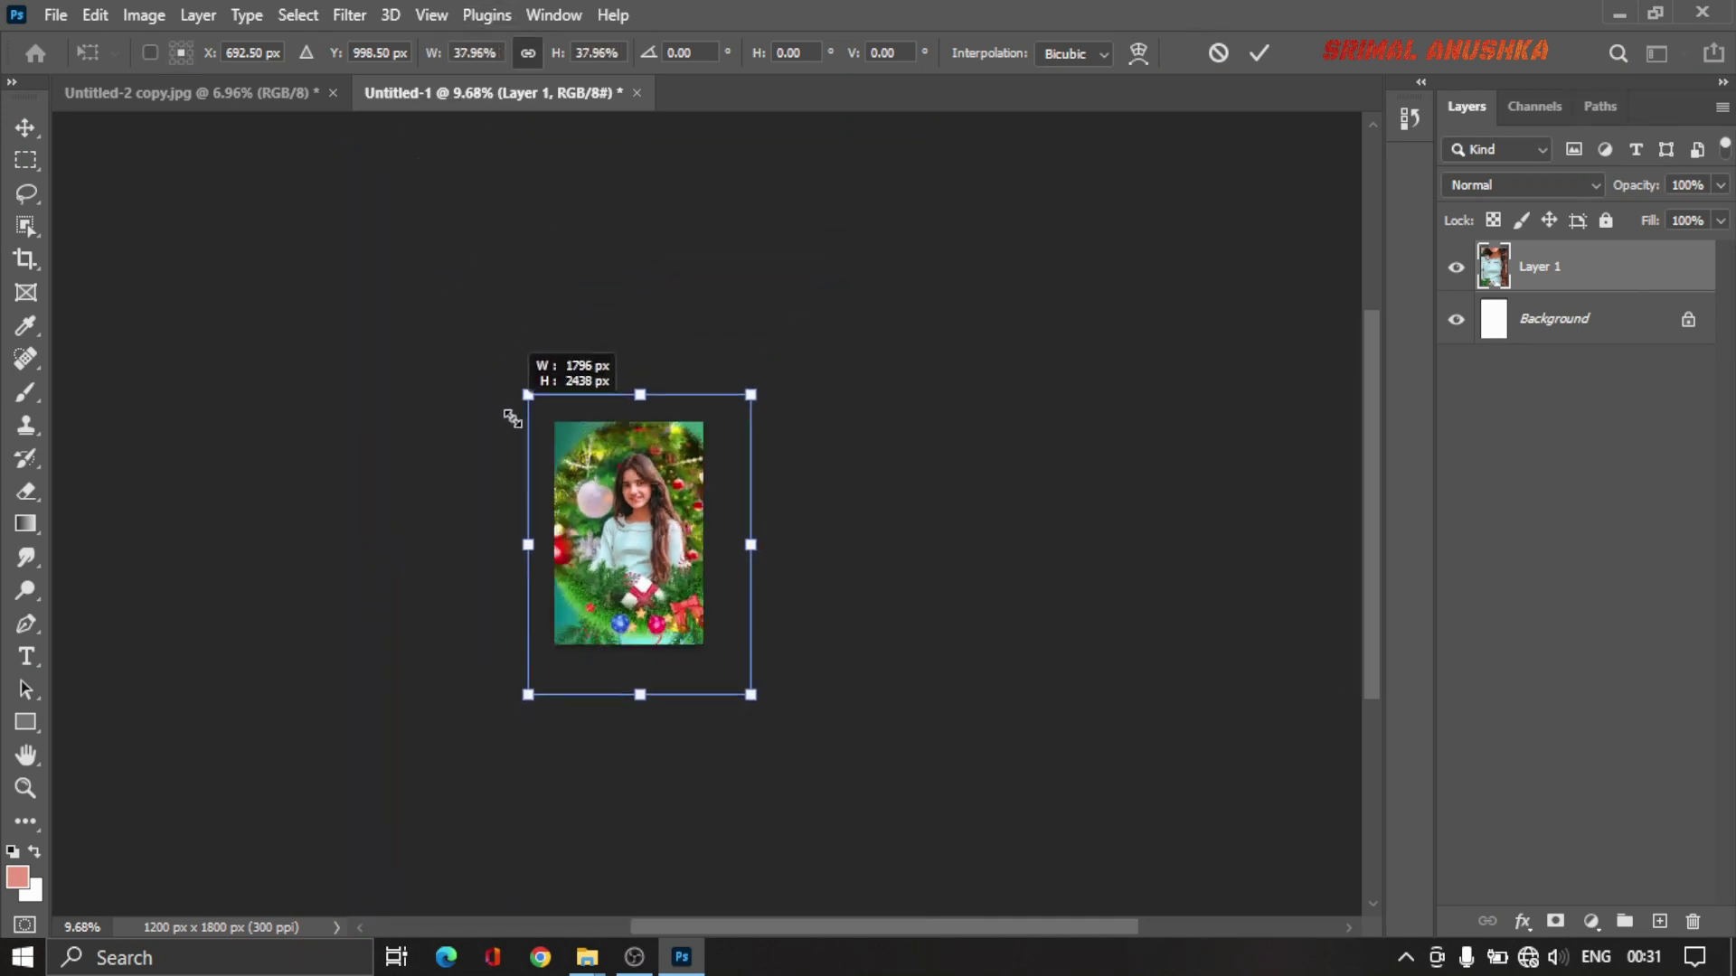
{"action": "scroll", "coordinate": [637, 530], "scroll_direction": "up", "scroll_amount": 5}
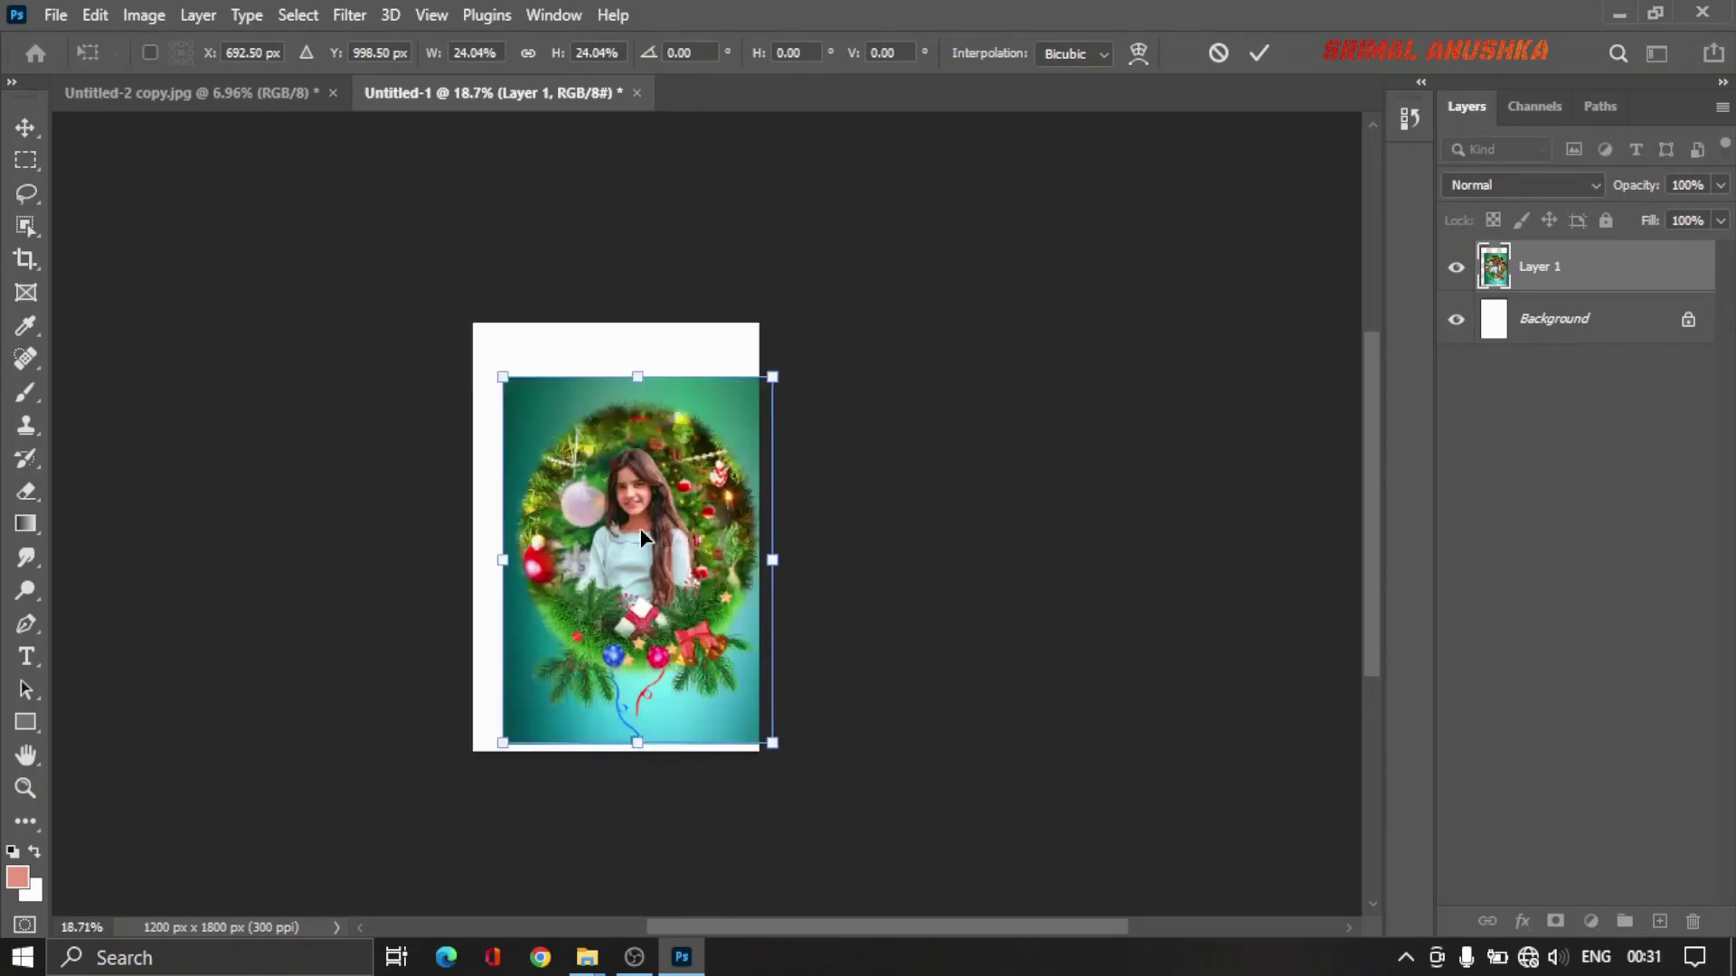
{"action": "left_click_drag", "start_coordinate": [633, 535], "coordinate": [619, 526]}
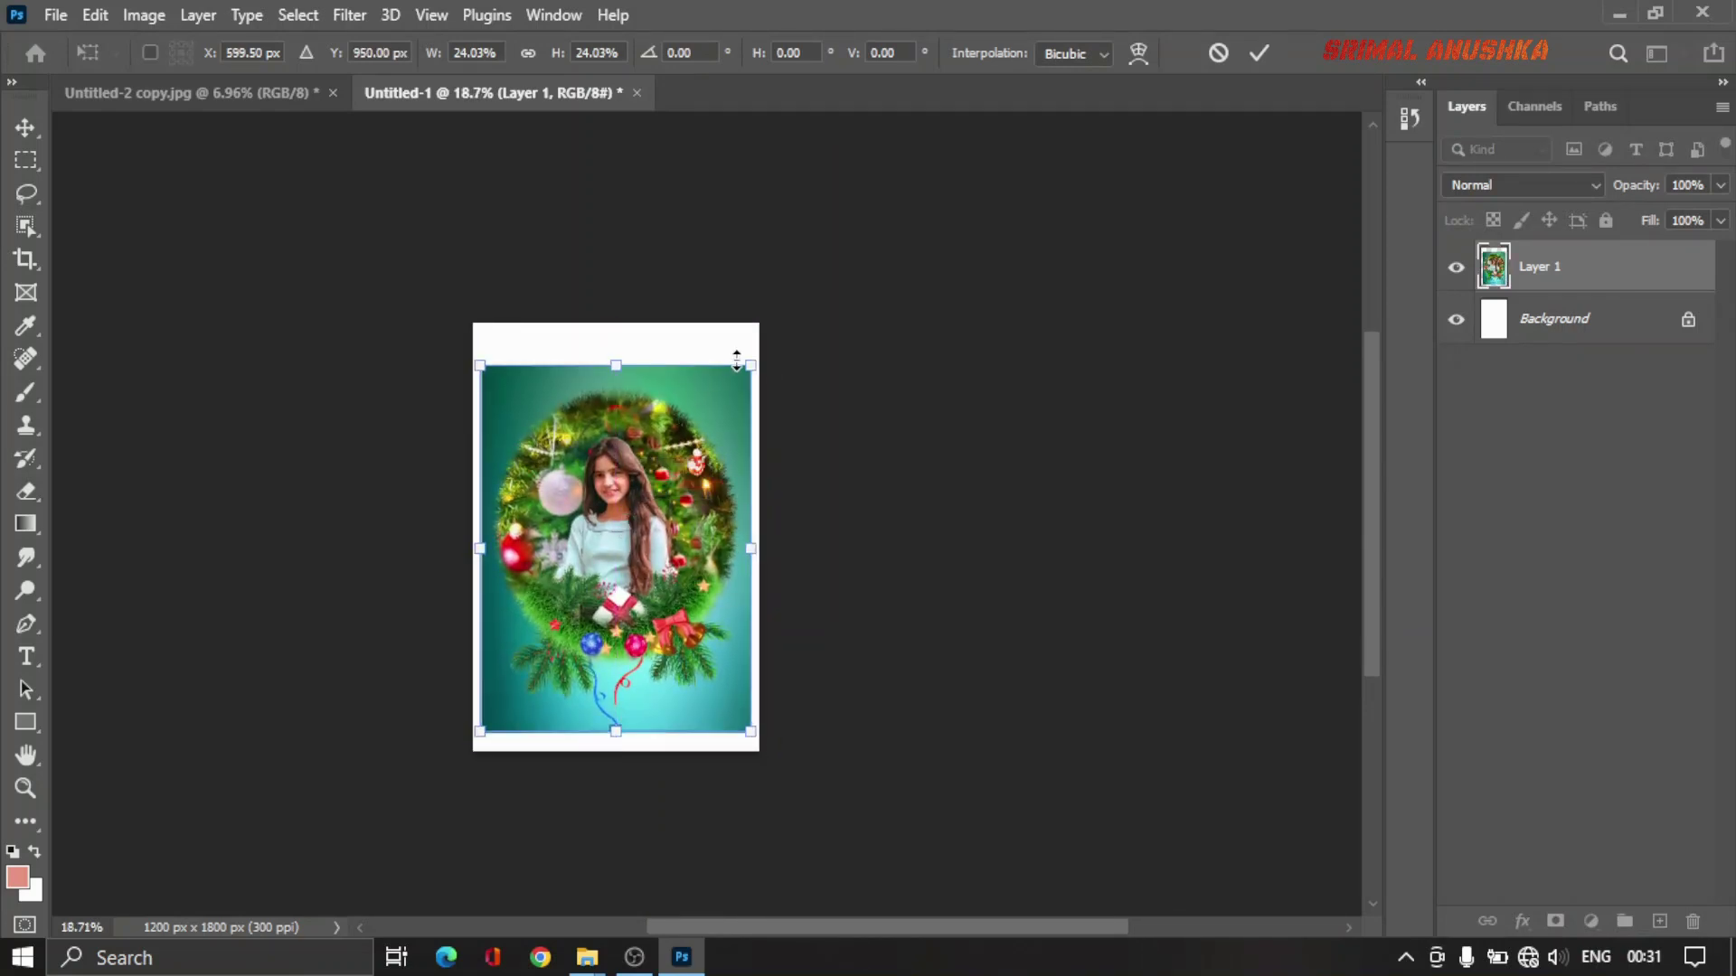
{"action": "left_click_drag", "start_coordinate": [747, 365], "coordinate": [728, 386]}
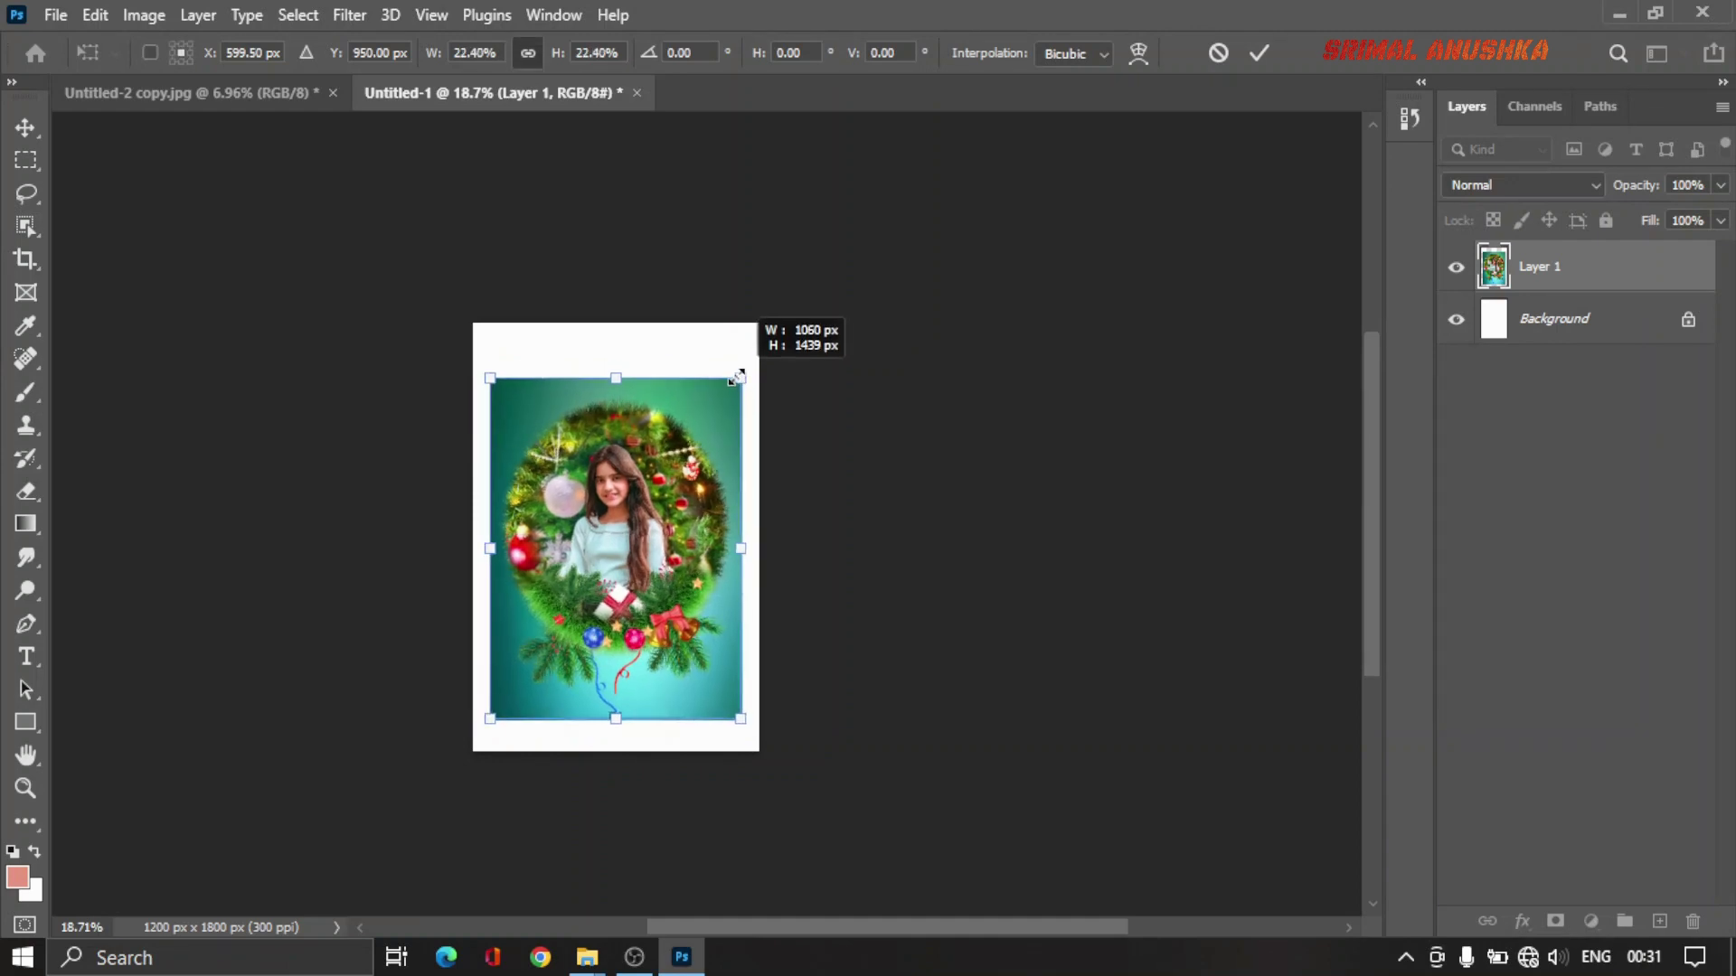
{"action": "key", "text": "Return"}
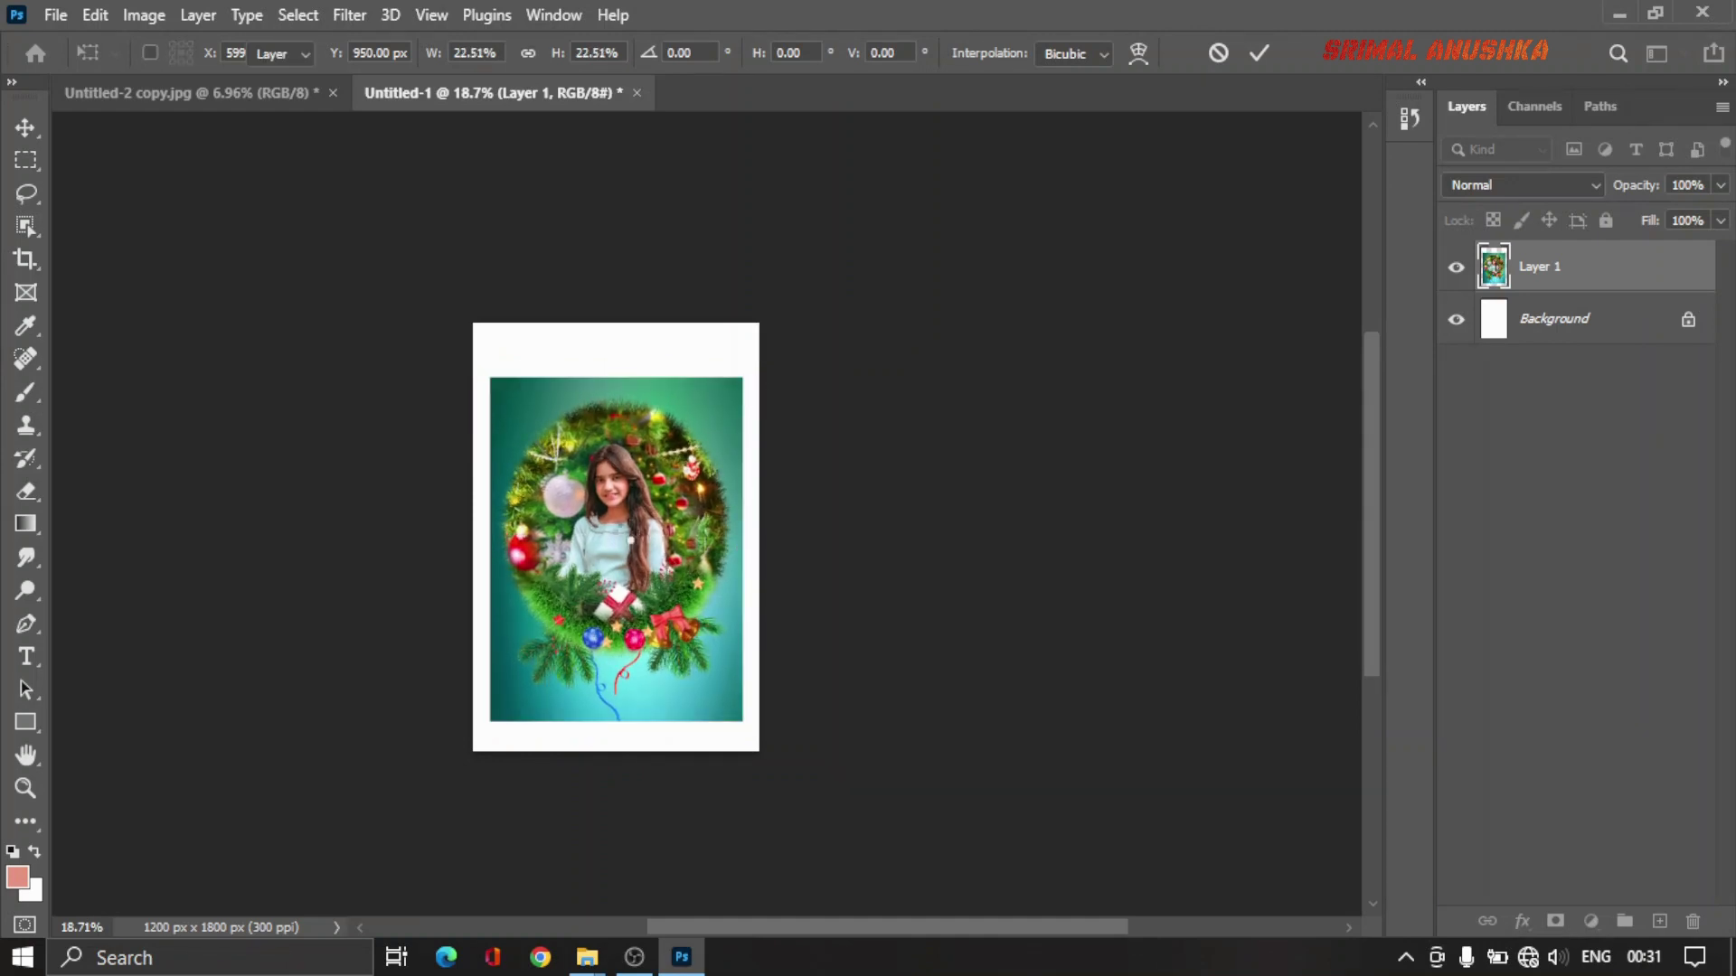
{"action": "key", "text": "ctrl+0"}
{"action": "left_click", "coordinate": [26, 491]}
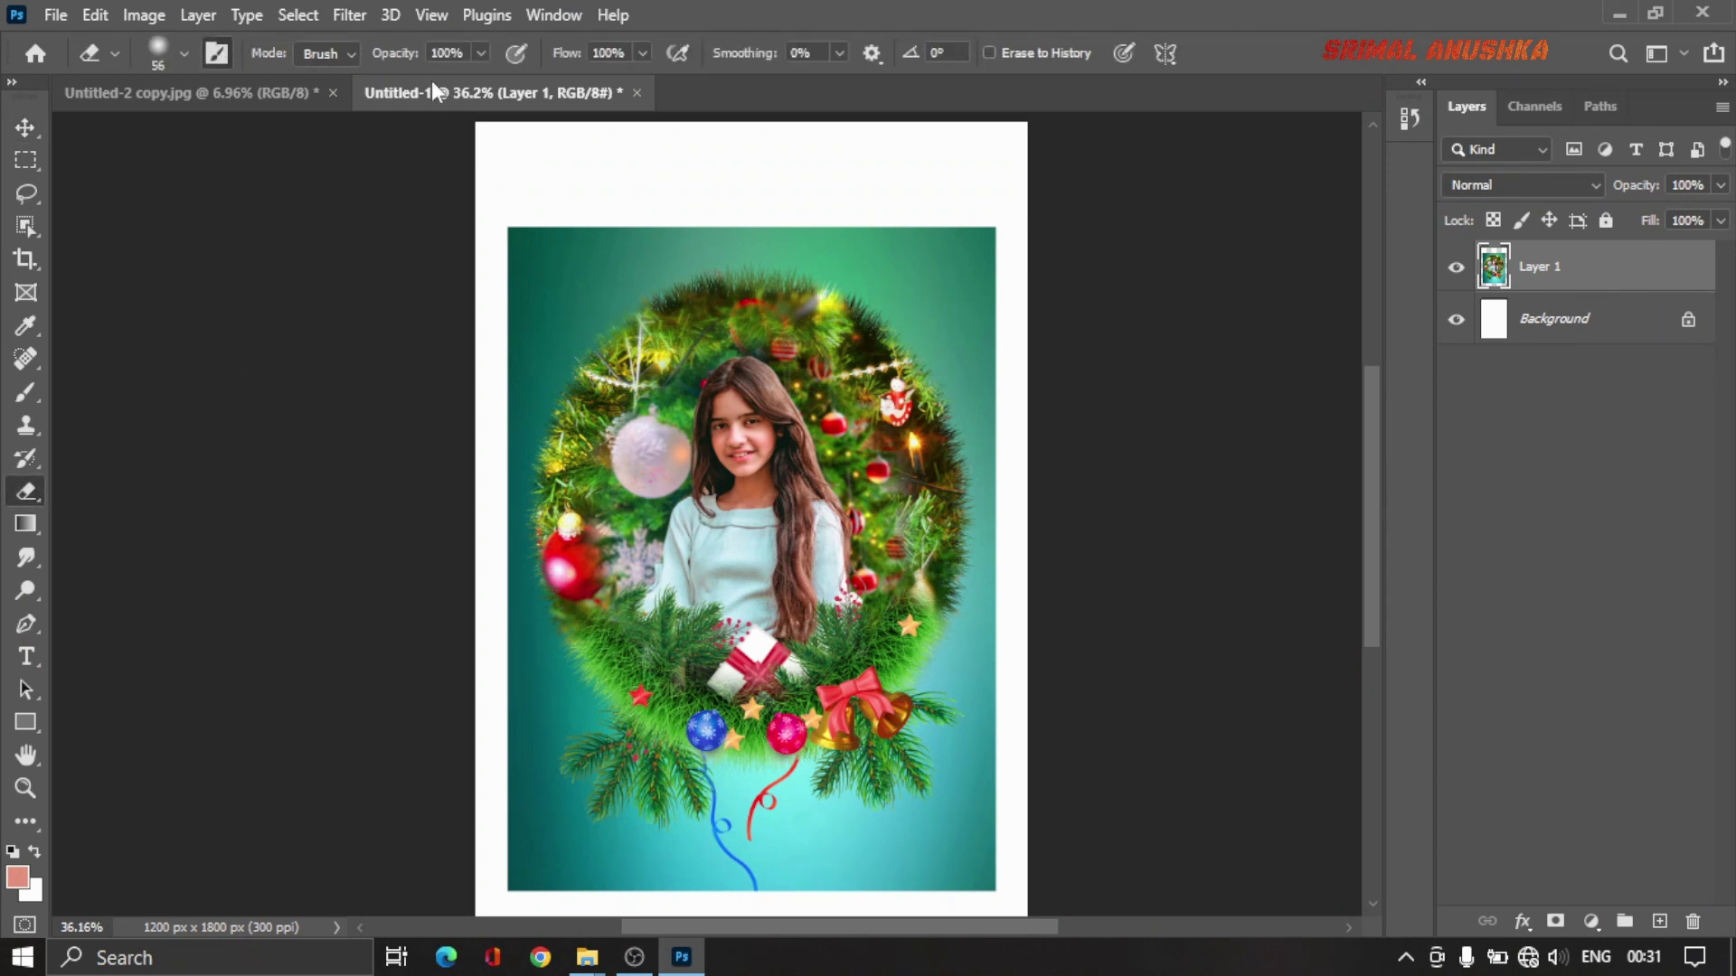
Step: Set the eraser to the 50 px textured tip, 1000% spacing, about 149 px size
{"action": "key", "text": "F5"}
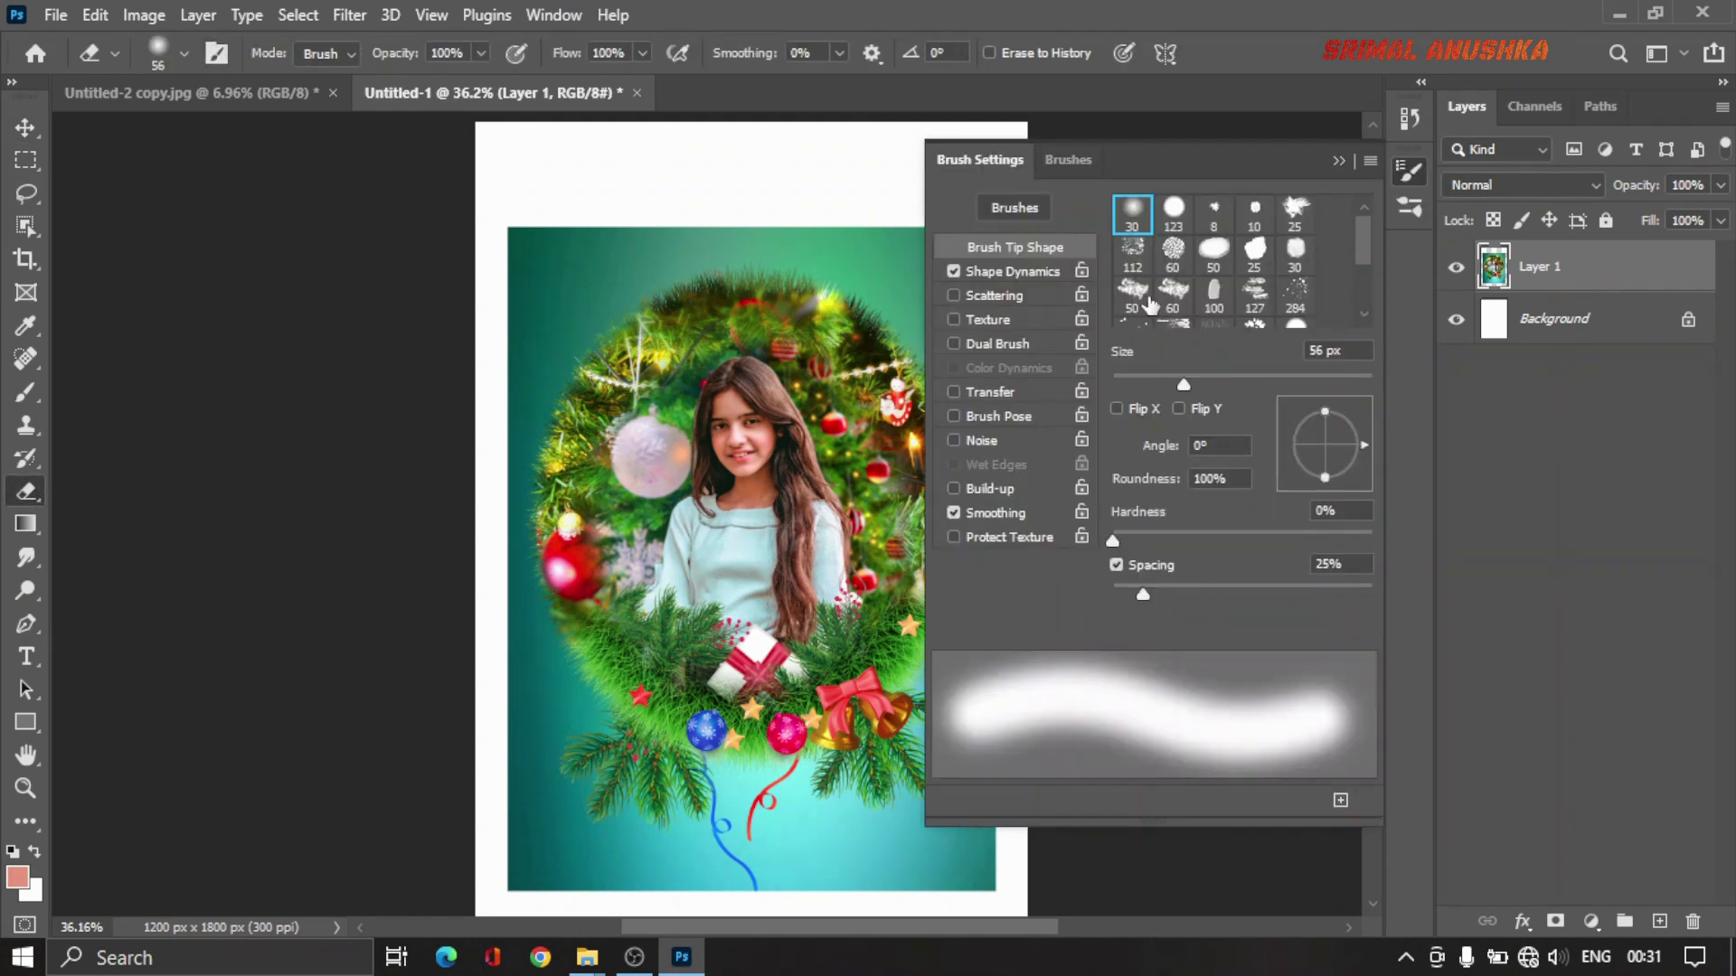
{"action": "scroll", "coordinate": [1232, 258], "scroll_direction": "down", "scroll_amount": 2}
{"action": "scroll", "coordinate": [1227, 283], "scroll_direction": "down", "scroll_amount": 1}
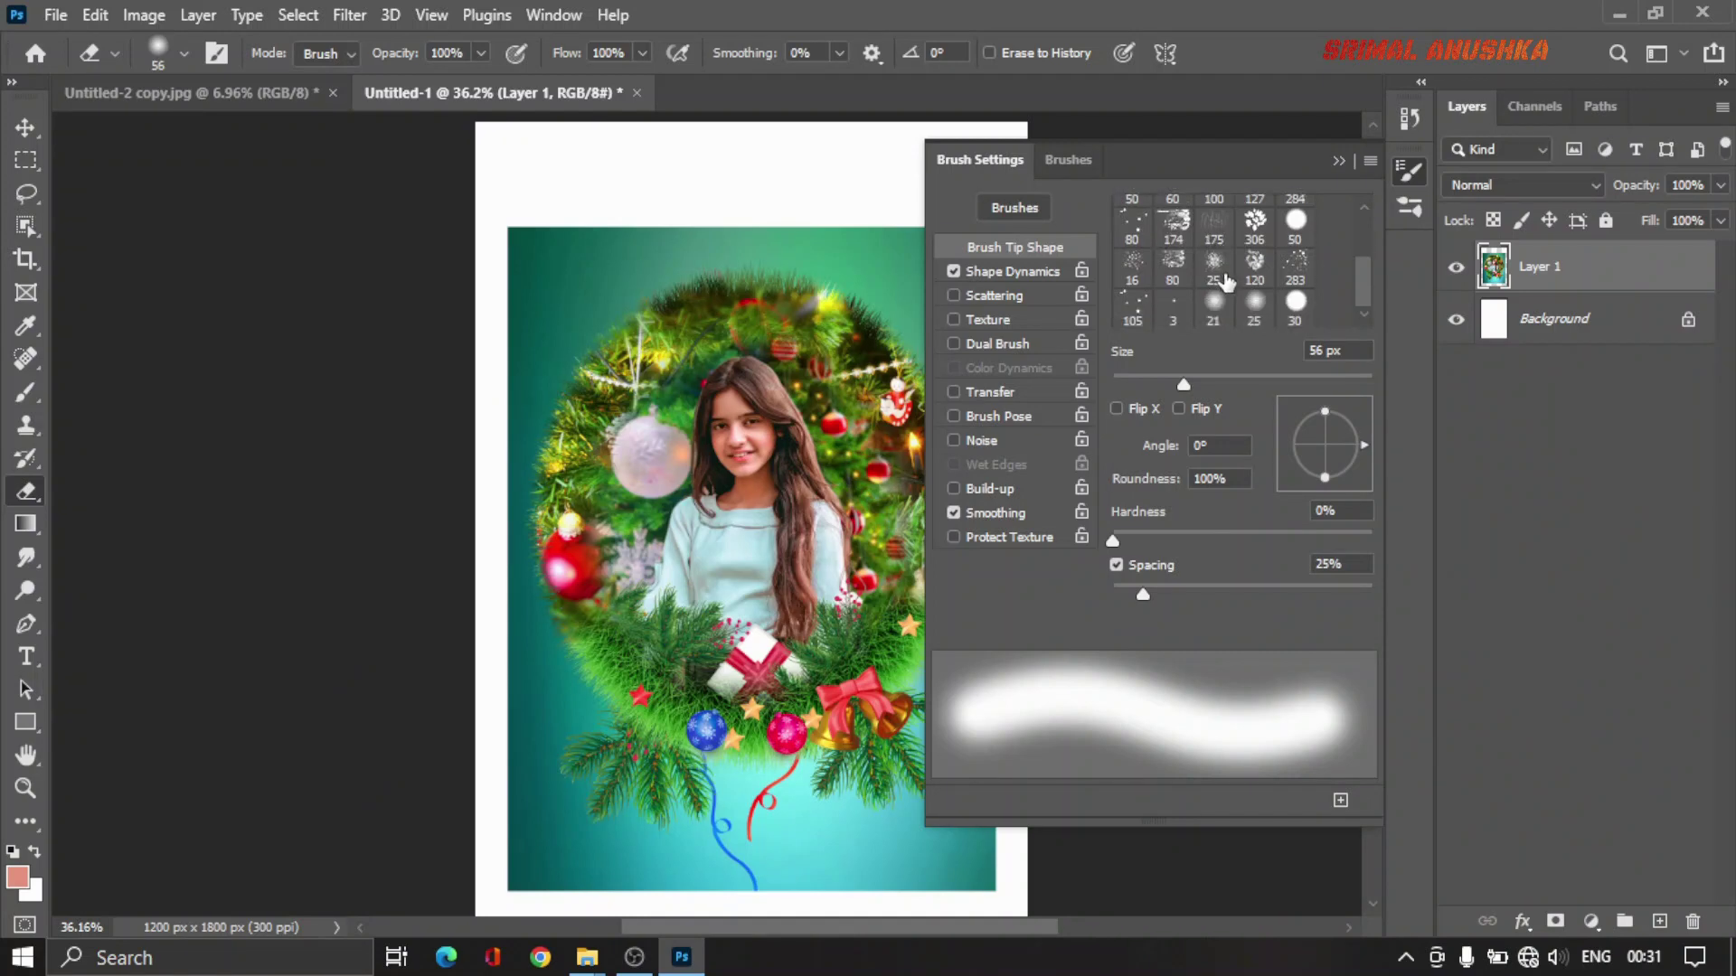
{"action": "scroll", "coordinate": [1203, 288], "scroll_direction": "up", "scroll_amount": 2}
{"action": "left_click", "coordinate": [1131, 264]}
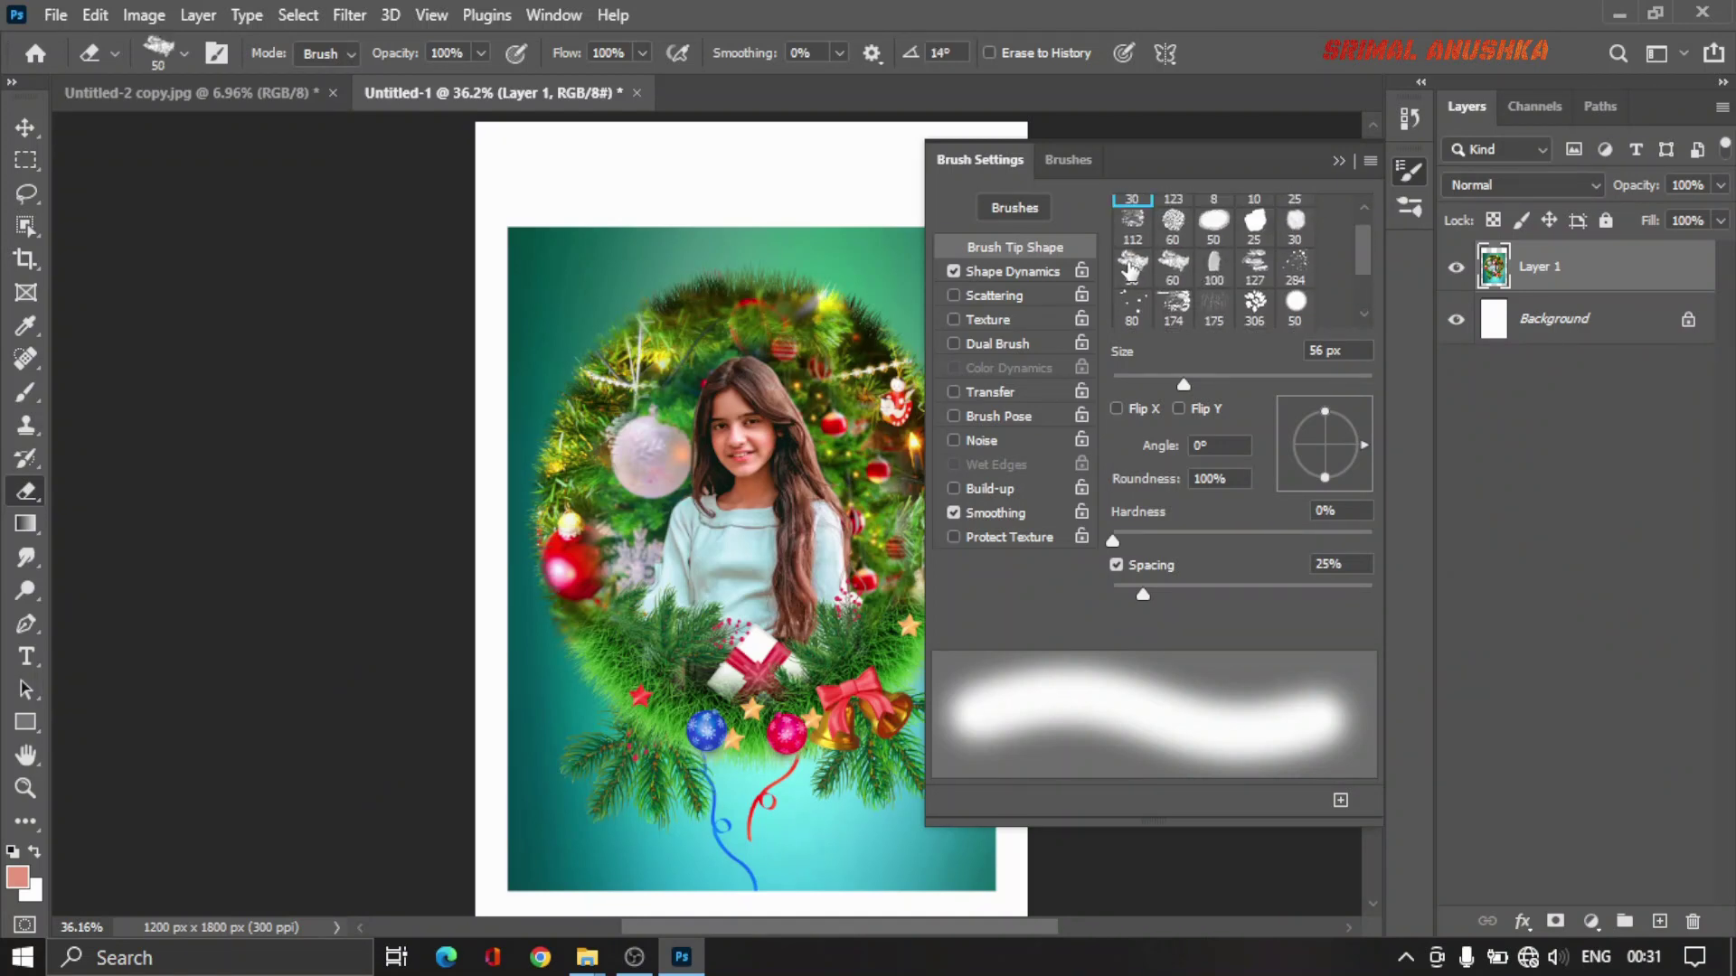
{"action": "left_click_drag", "start_coordinate": [1115, 594], "coordinate": [1575, 605]}
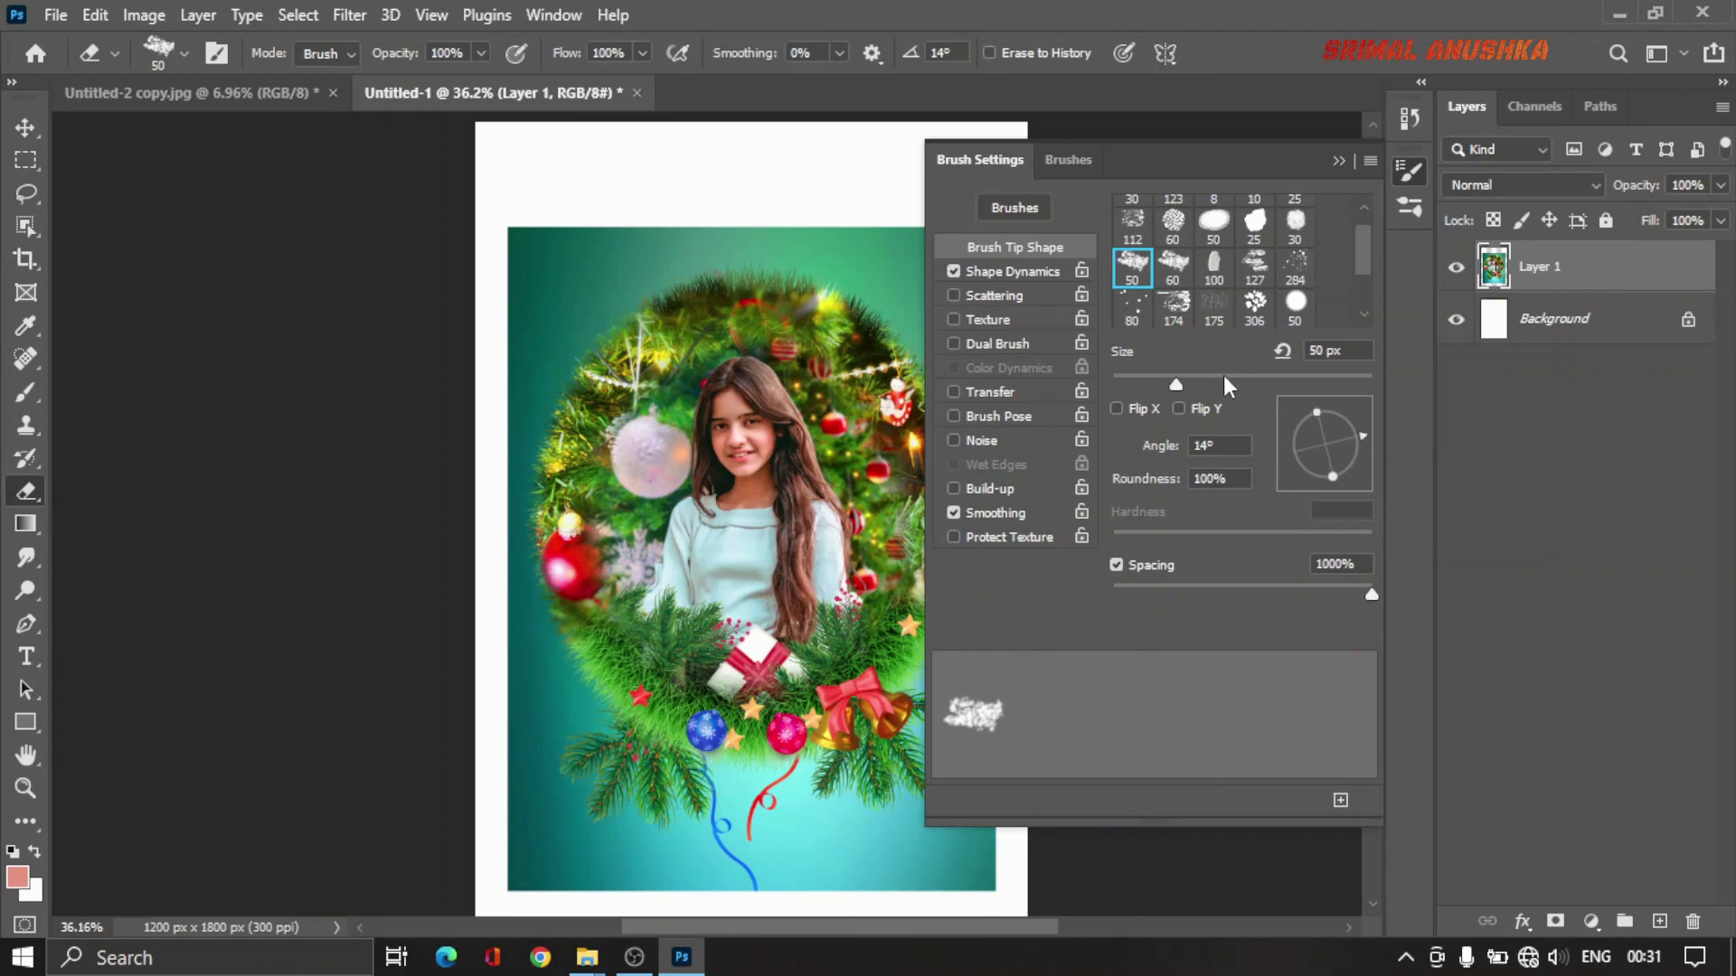
{"action": "left_click_drag", "start_coordinate": [1223, 380], "coordinate": [1269, 374]}
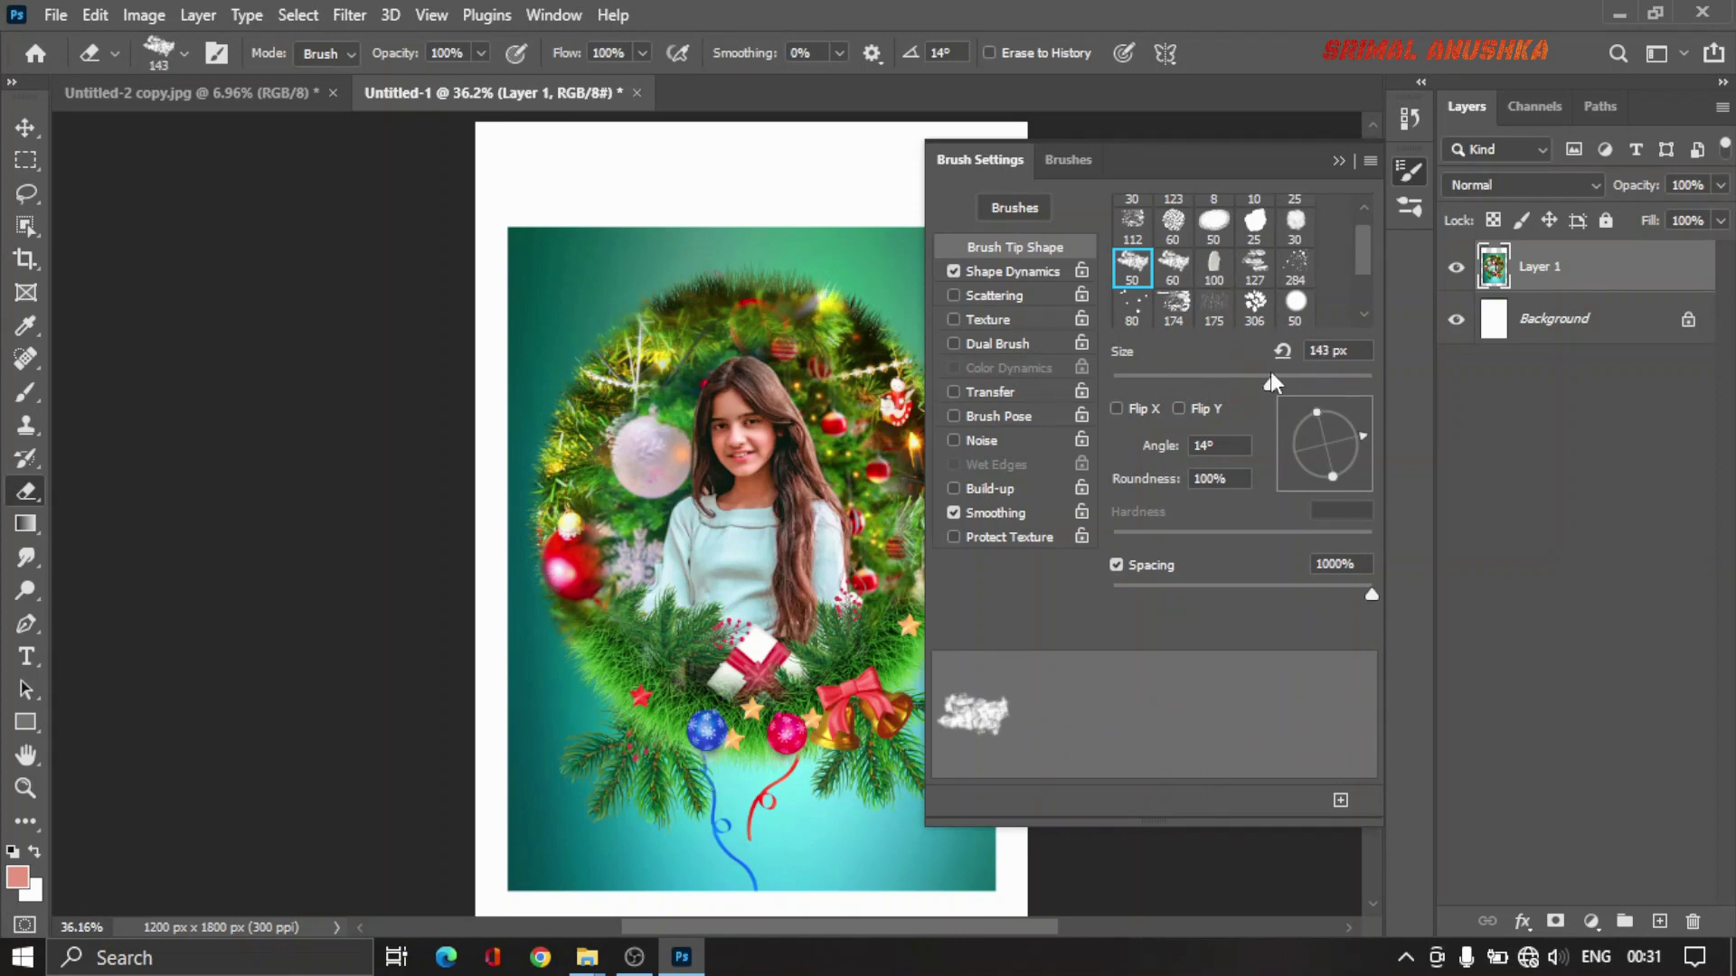
{"action": "left_click", "coordinate": [1341, 160]}
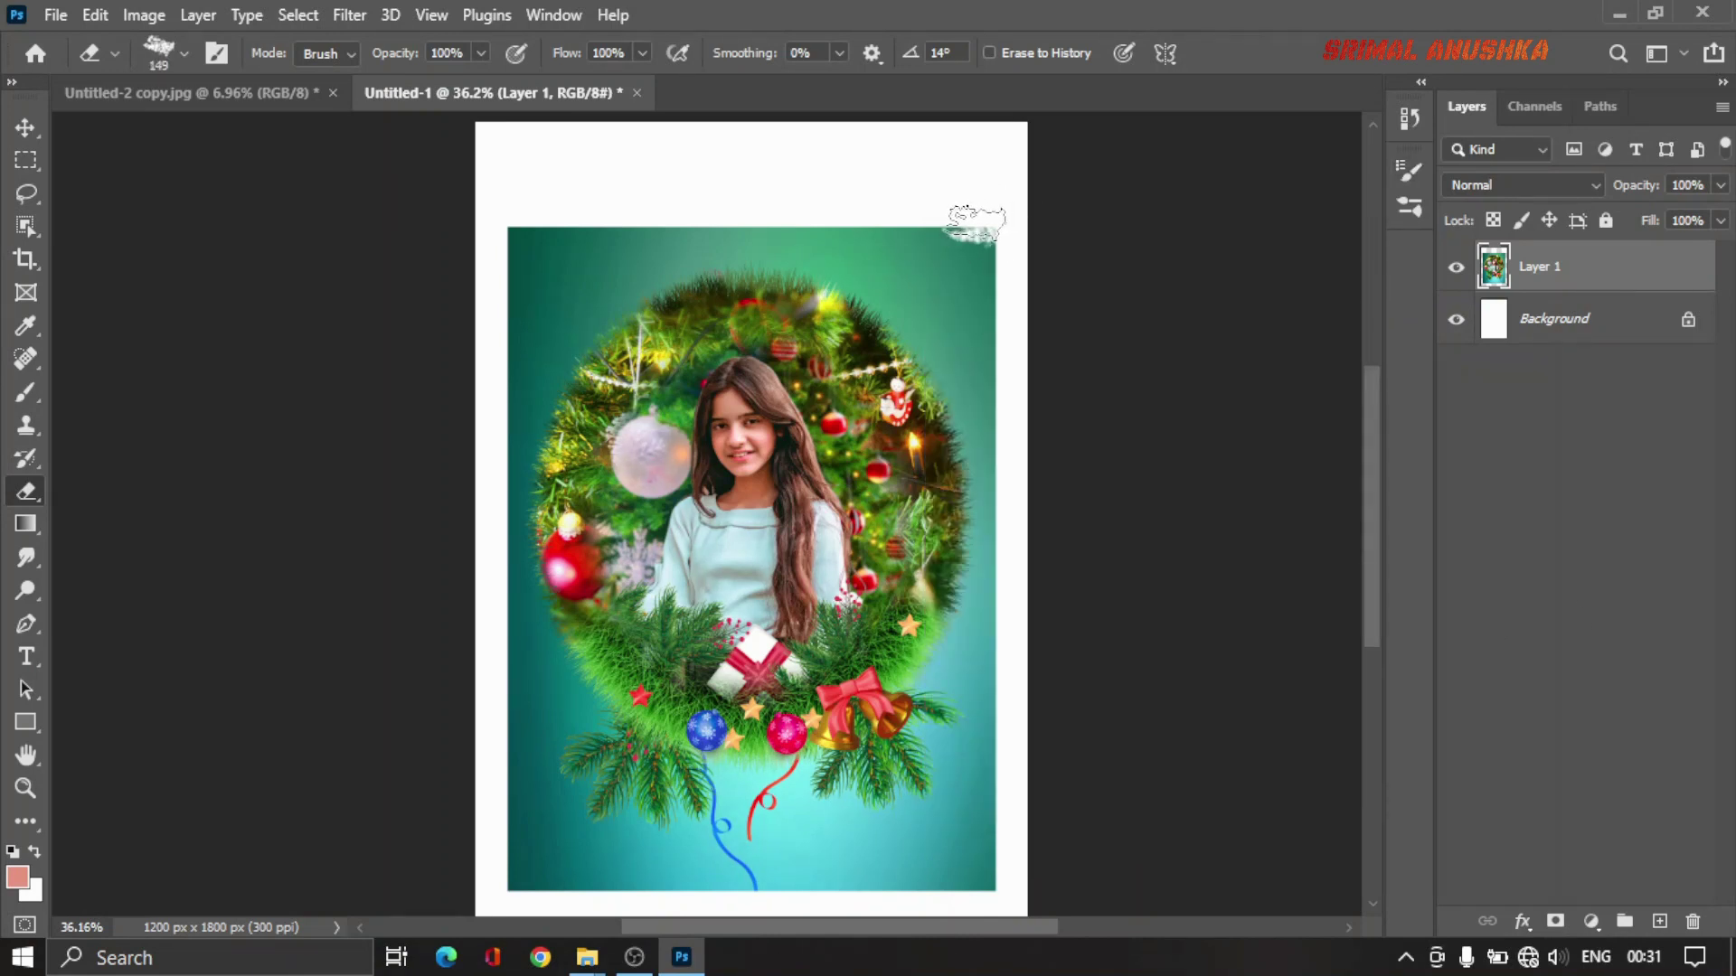
Step: Erase a ragged frosty border along the photo's top edge and corners
{"action": "left_click", "coordinate": [937, 234]}
{"action": "mouse_move", "coordinate": [895, 229]}
{"action": "left_mouse_down"}
{"action": "mouse_move", "coordinate": [687, 228]}
{"action": "mouse_move", "coordinate": [624, 161]}
{"action": "left_mouse_up"}
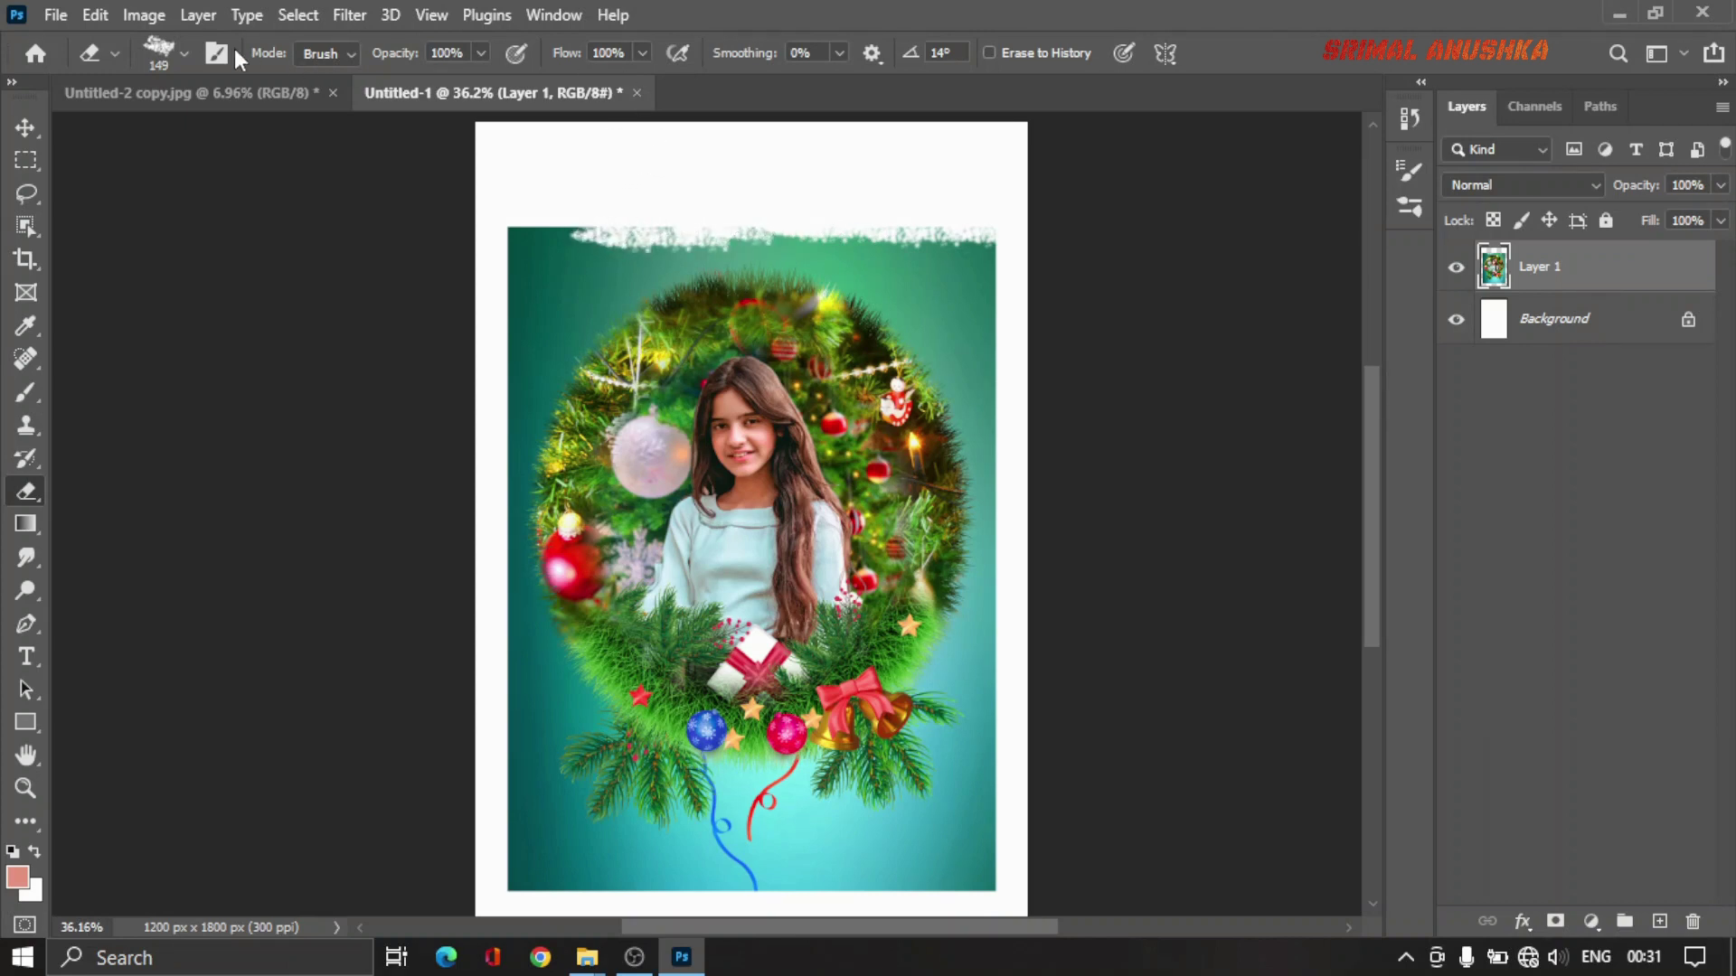
{"action": "right_click", "coordinate": [649, 196]}
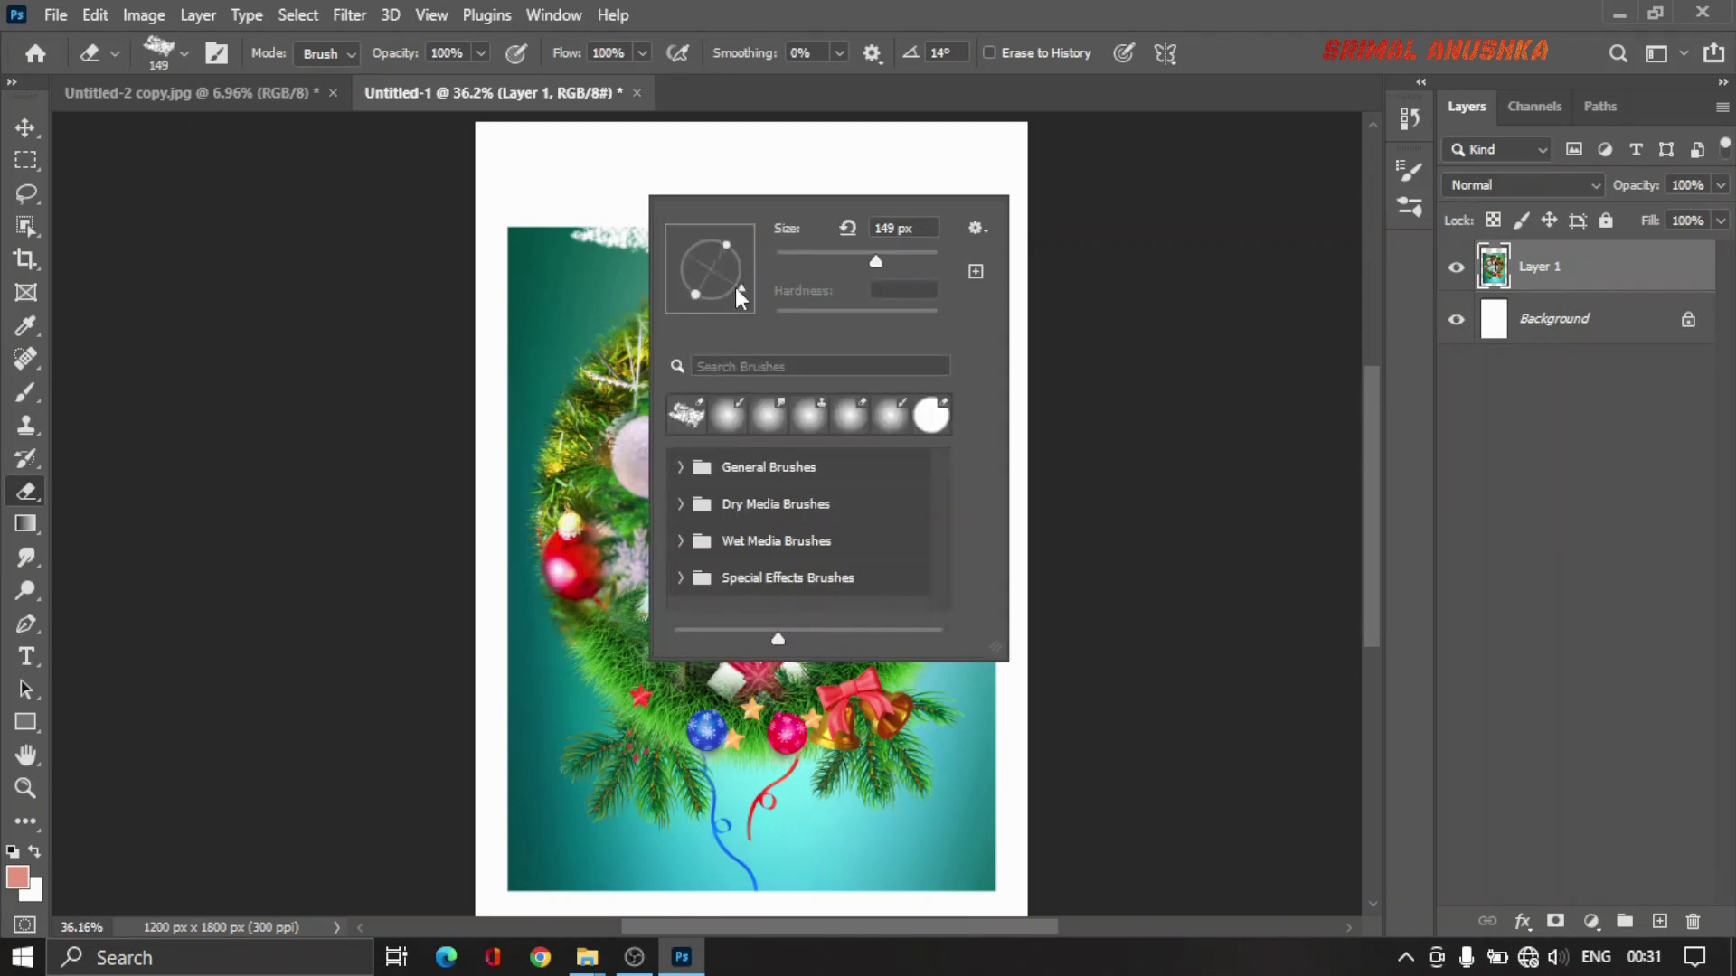
{"action": "left_click_drag", "start_coordinate": [739, 264], "coordinate": [729, 291]}
{"action": "left_click", "coordinate": [573, 161]}
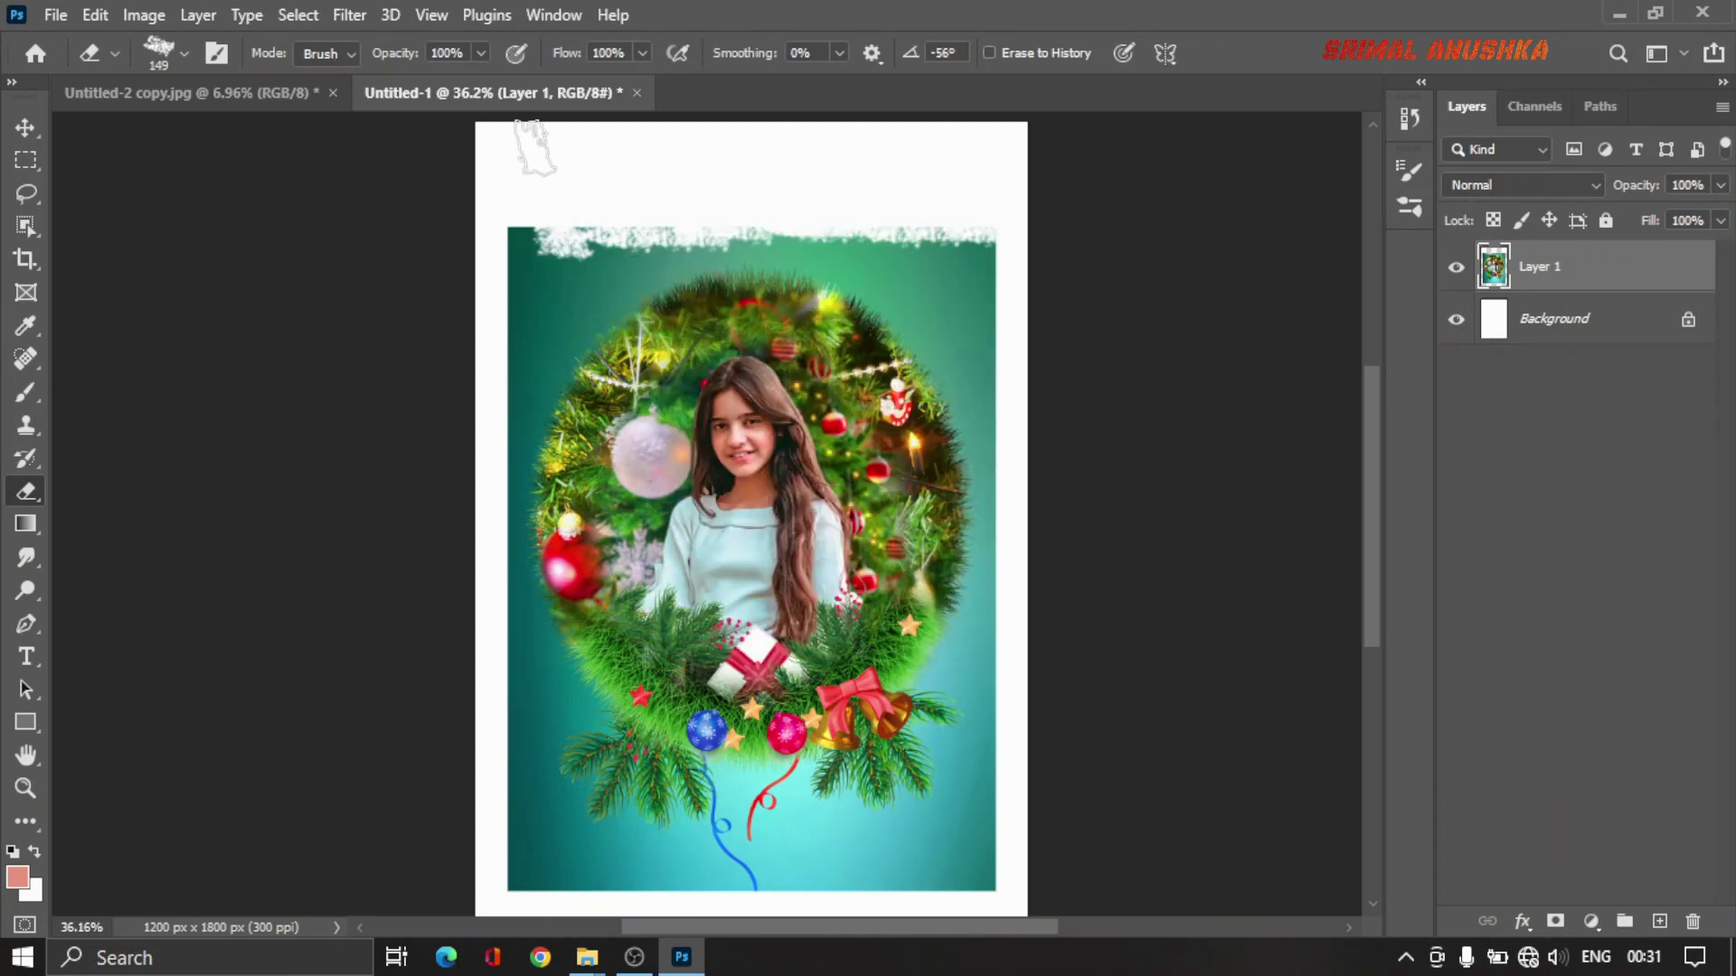
{"action": "left_click_drag", "start_coordinate": [512, 174], "coordinate": [504, 204]}
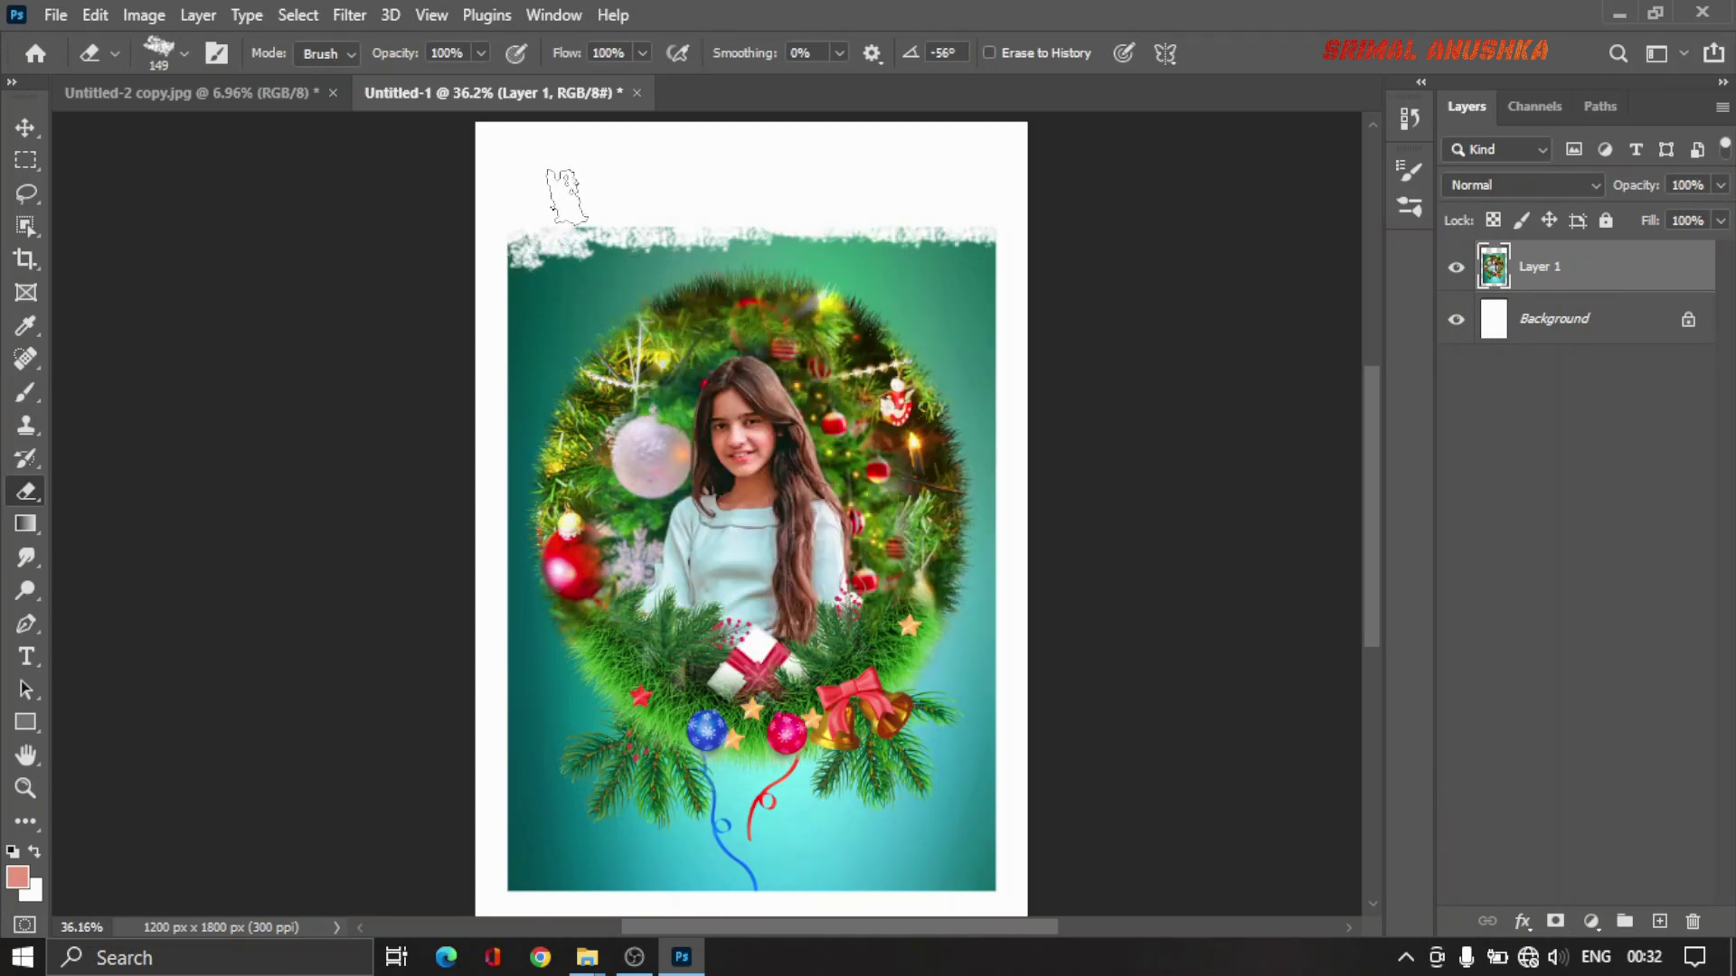
{"action": "left_click_drag", "start_coordinate": [970, 233], "coordinate": [1038, 290]}
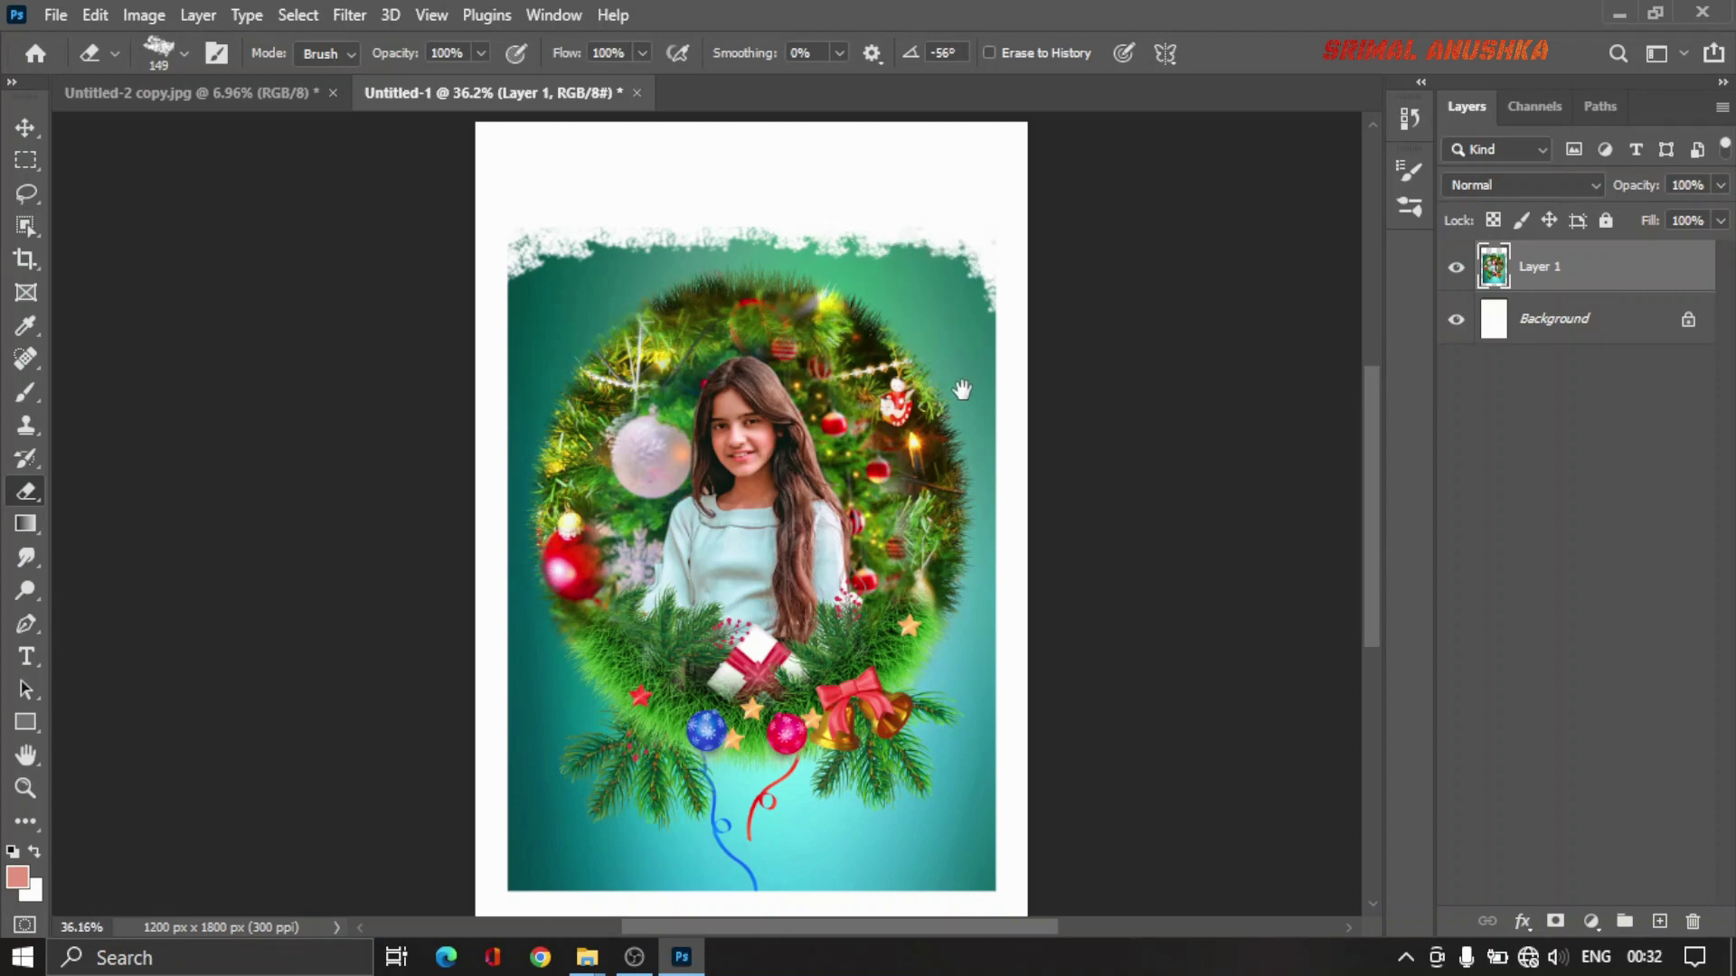
Step: Frost the photo's bottom-right edge and part of its left edge
{"action": "left_click_drag", "start_coordinate": [961, 391], "coordinate": [979, 148]}
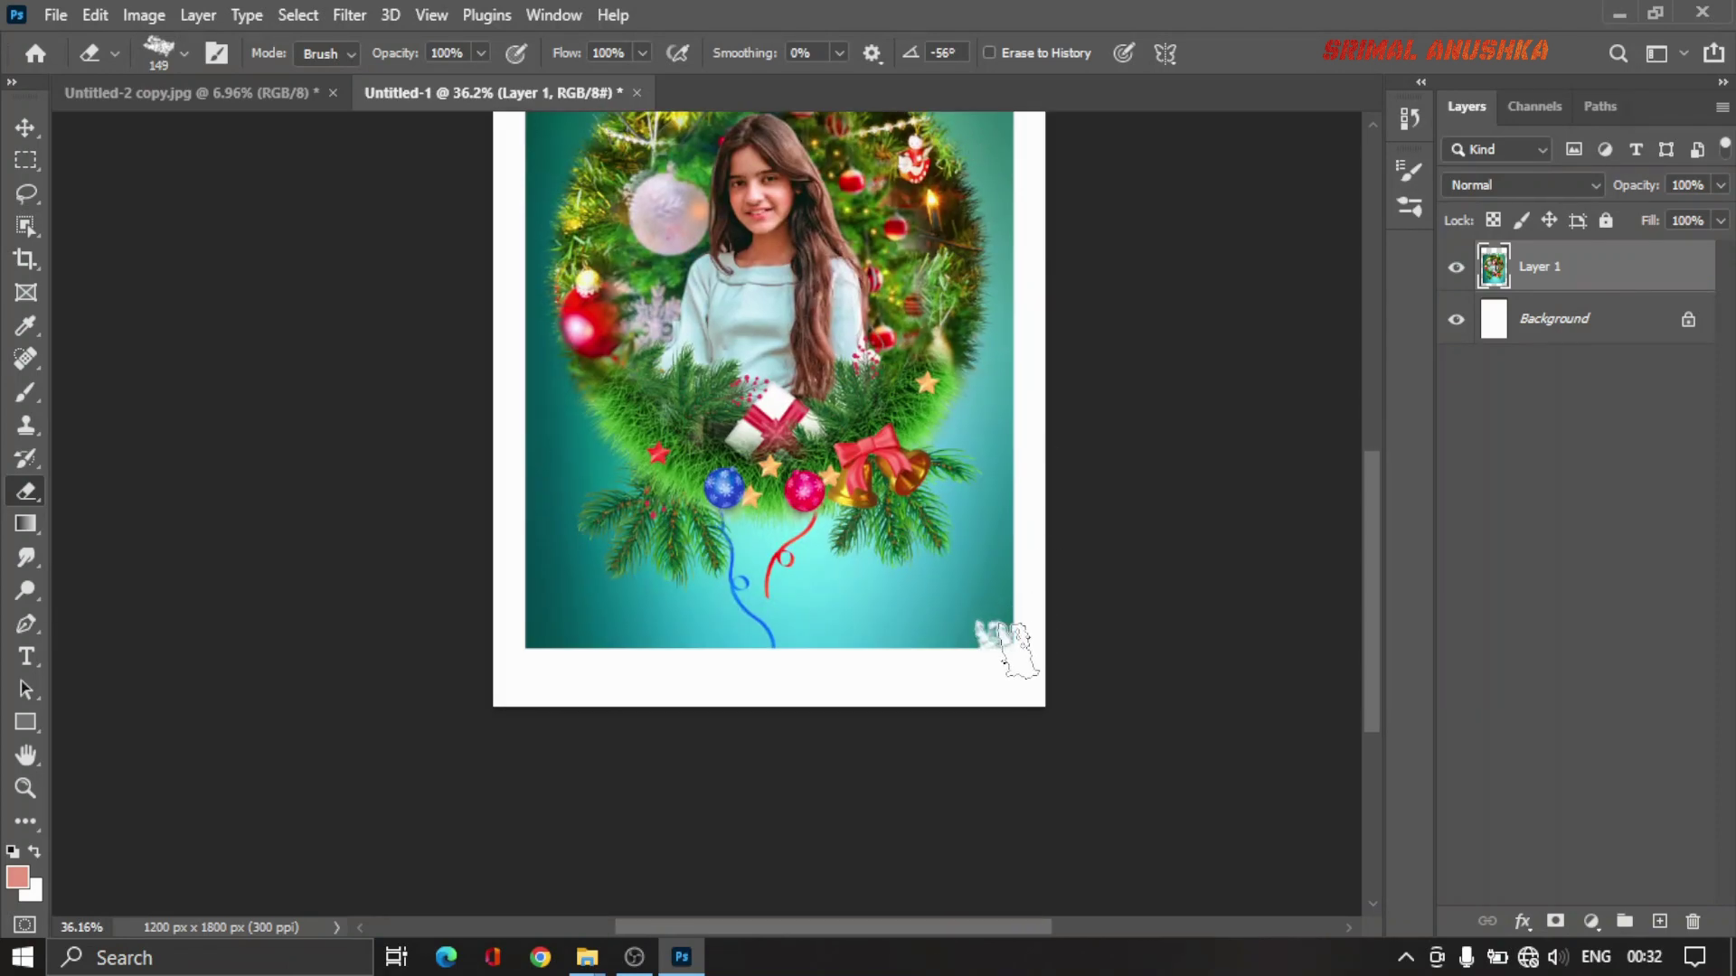
{"action": "mouse_move", "coordinate": [1017, 646]}
{"action": "left_mouse_down"}
{"action": "mouse_move", "coordinate": [966, 665]}
{"action": "mouse_move", "coordinate": [829, 651]}
{"action": "mouse_move", "coordinate": [826, 674]}
{"action": "mouse_move", "coordinate": [751, 680]}
{"action": "mouse_move", "coordinate": [724, 651]}
{"action": "mouse_move", "coordinate": [581, 659]}
{"action": "mouse_move", "coordinate": [558, 703]}
{"action": "mouse_move", "coordinate": [546, 659]}
{"action": "mouse_move", "coordinate": [519, 659]}
{"action": "mouse_move", "coordinate": [573, 666]}
{"action": "mouse_move", "coordinate": [592, 690]}
{"action": "left_mouse_up"}
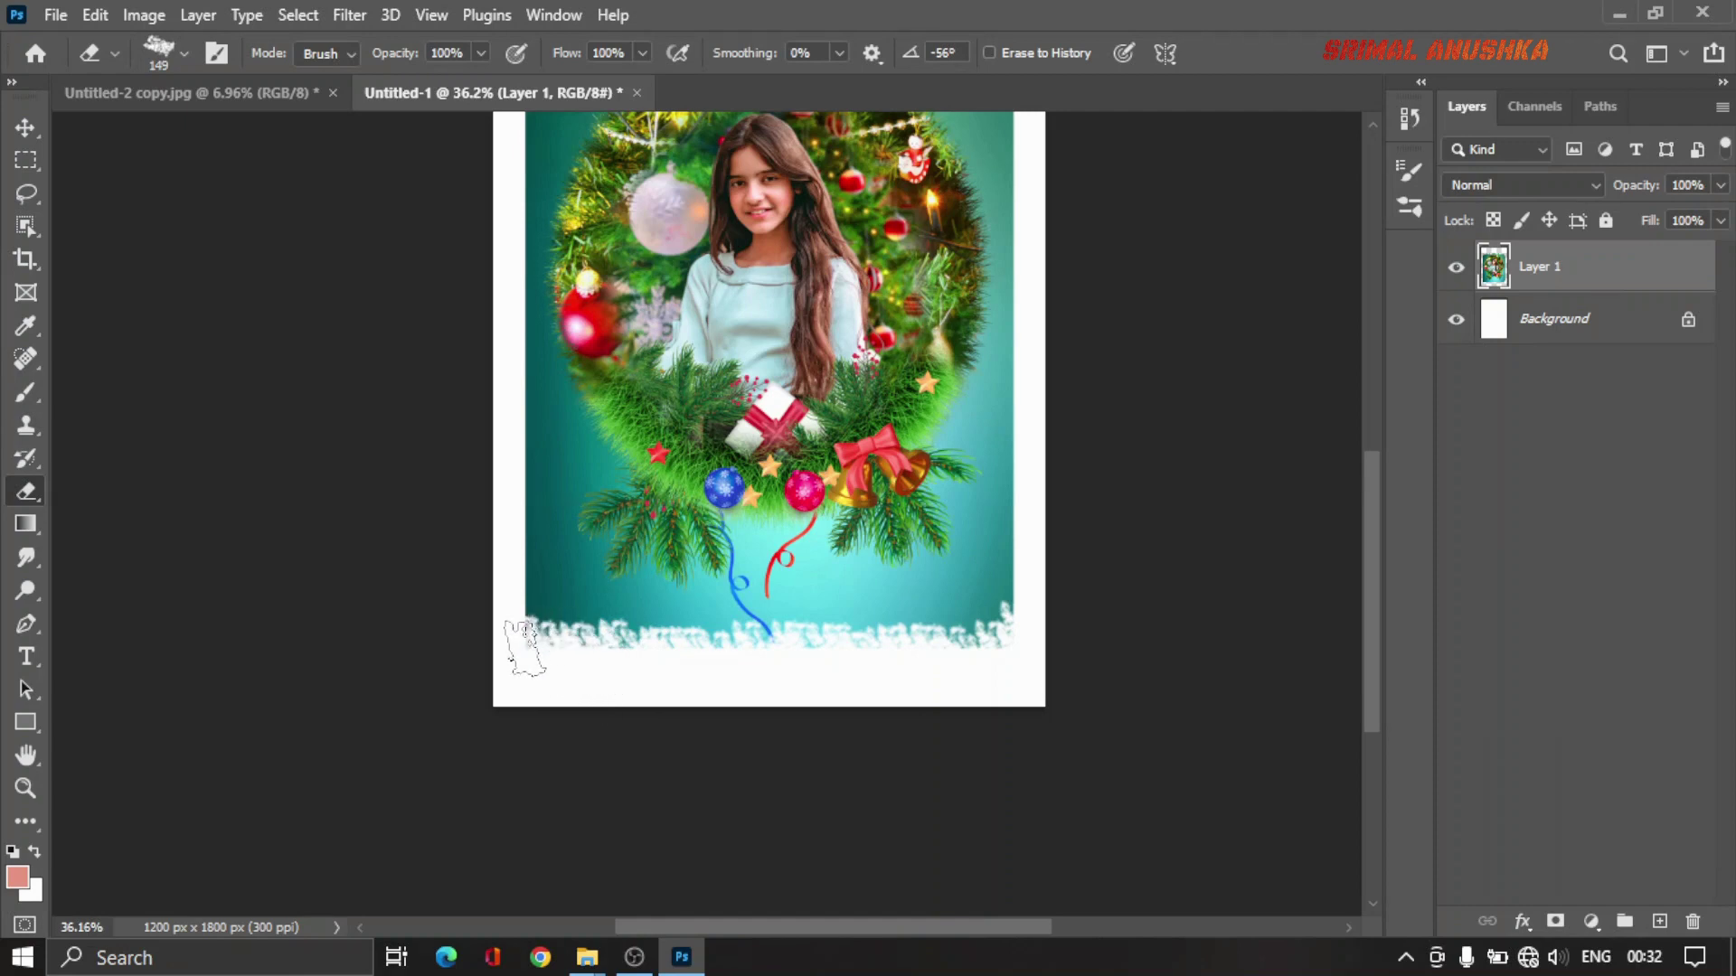
{"action": "mouse_move", "coordinate": [518, 599]}
{"action": "left_mouse_down"}
{"action": "mouse_move", "coordinate": [499, 554]}
{"action": "mouse_move", "coordinate": [511, 467]}
{"action": "mouse_move", "coordinate": [515, 542]}
{"action": "left_mouse_up"}
{"action": "scroll", "coordinate": [620, 633], "scroll_direction": "up", "scroll_amount": 3}
{"action": "mouse_move", "coordinate": [619, 633]}
{"action": "left_mouse_down"}
{"action": "mouse_move", "coordinate": [607, 687]}
{"action": "mouse_move", "coordinate": [625, 755]}
{"action": "mouse_move", "coordinate": [584, 592]}
{"action": "mouse_move", "coordinate": [600, 581]}
{"action": "mouse_move", "coordinate": [601, 404]}
{"action": "left_mouse_up"}
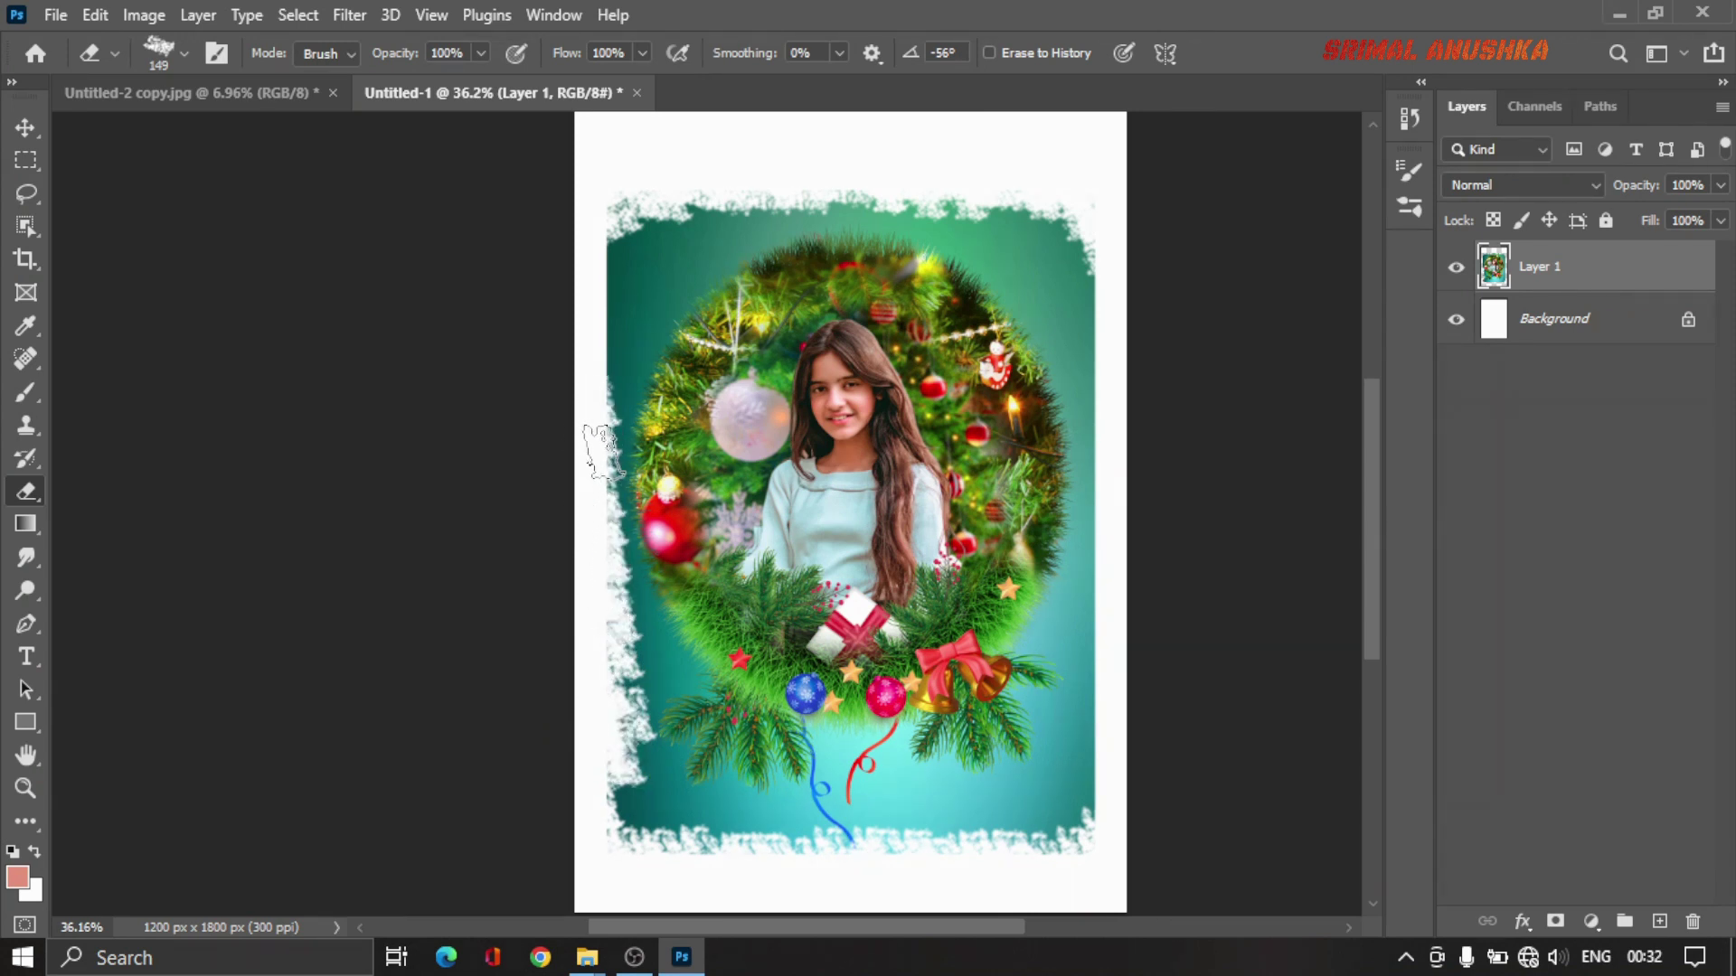
Step: Roughen the left and top-left edges, rotating the brush tip between strokes
{"action": "left_click_drag", "start_coordinate": [633, 240], "coordinate": [614, 380]}
{"action": "right_click", "coordinate": [660, 262]}
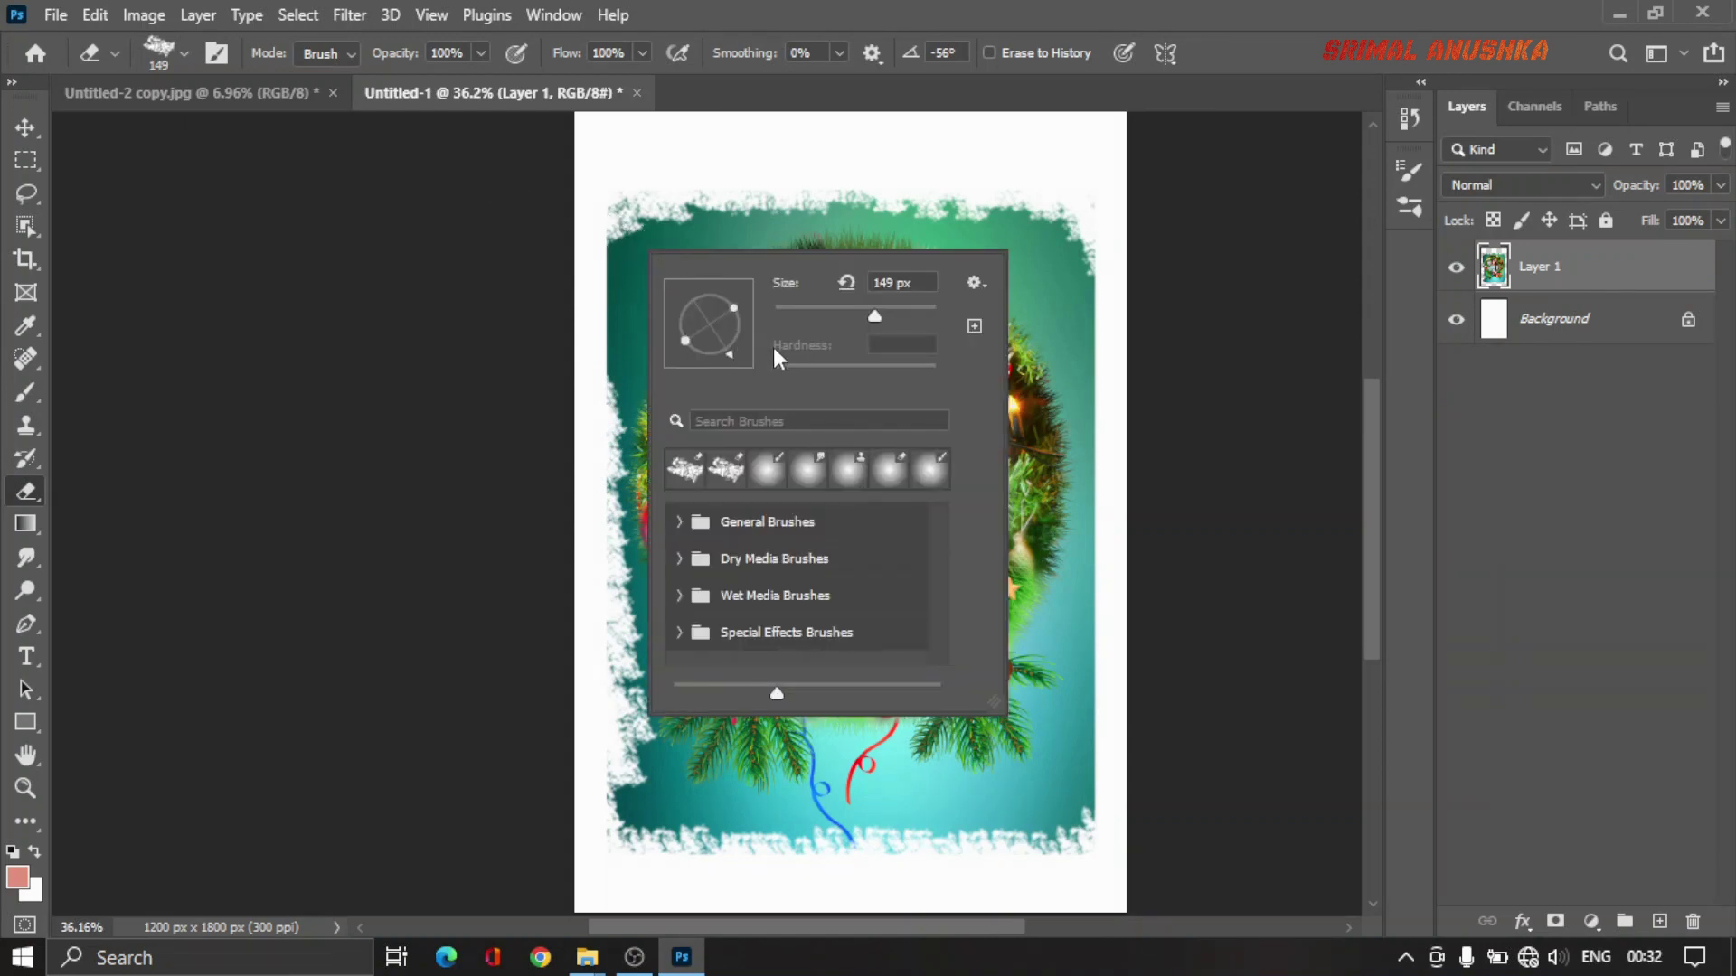
{"action": "left_click", "coordinate": [602, 380]}
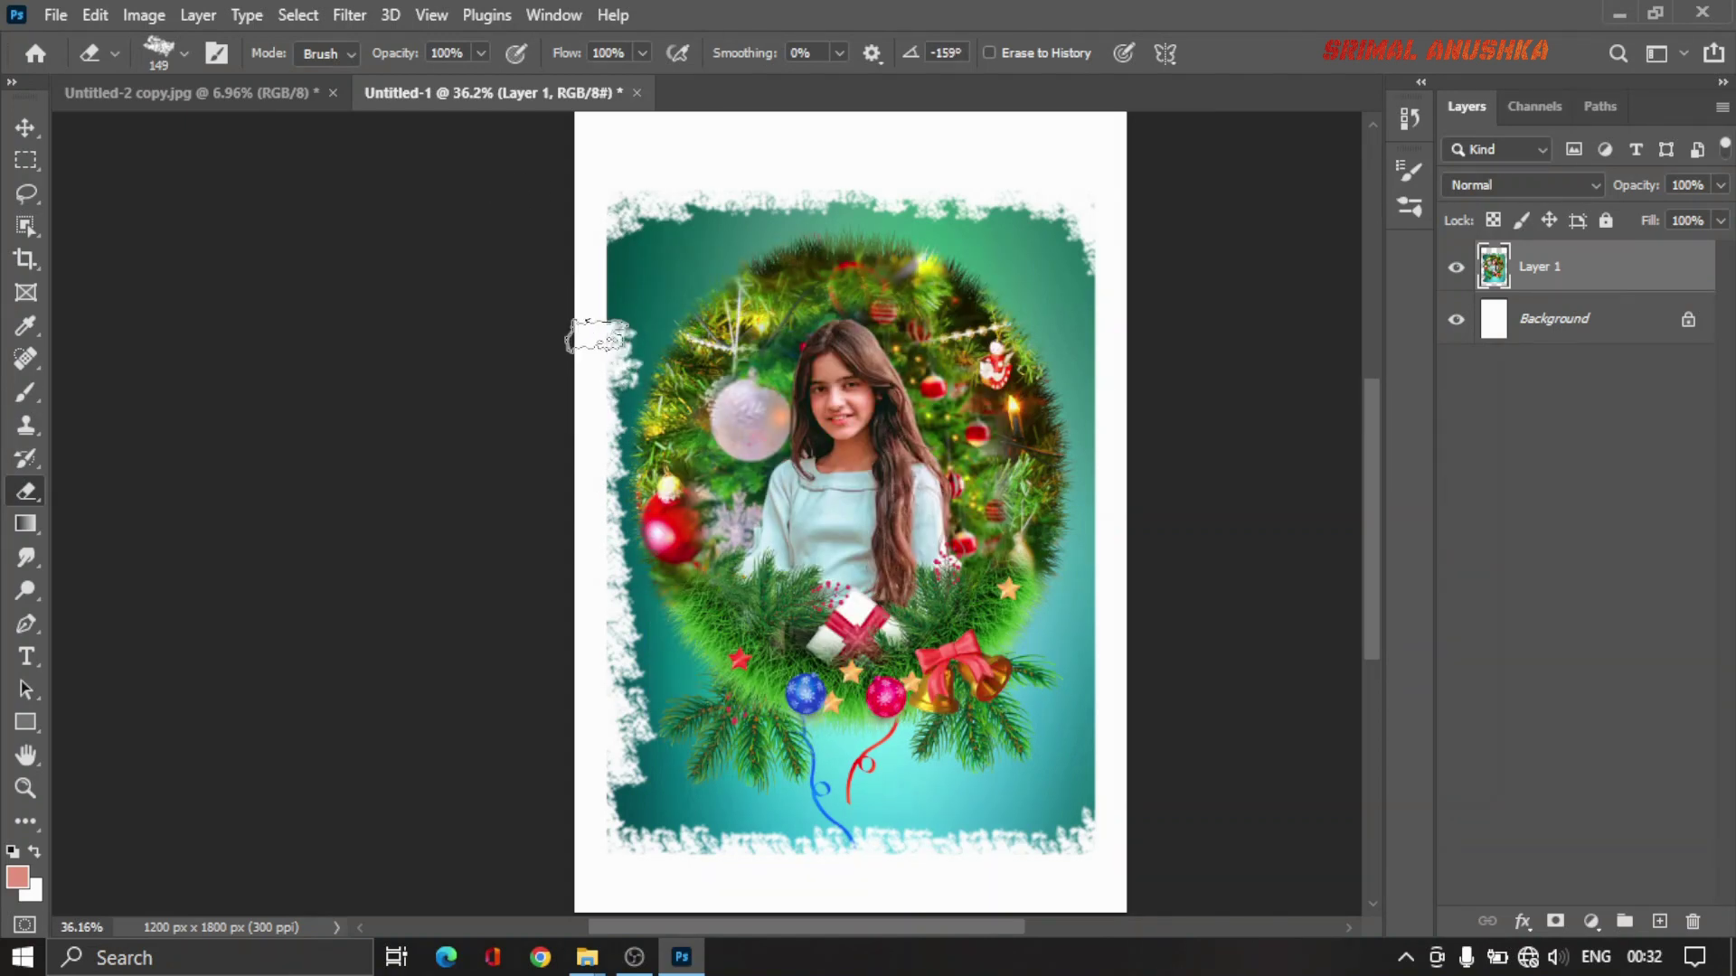
{"action": "right_click", "coordinate": [647, 307]}
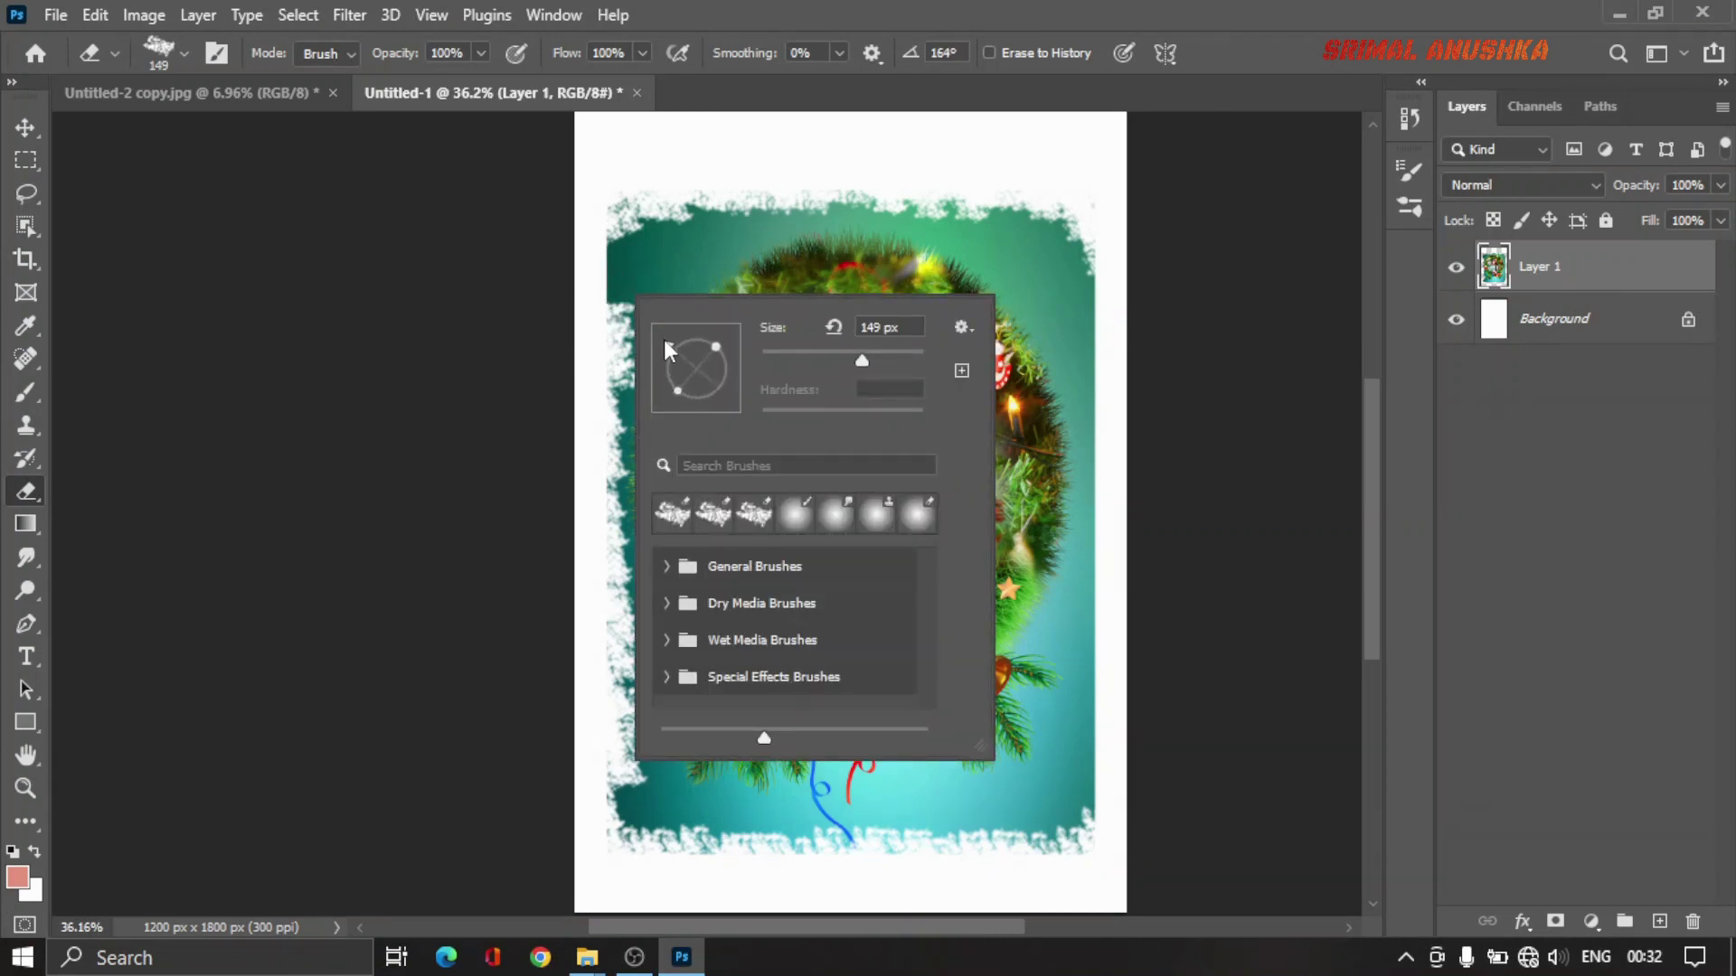
{"action": "left_click", "coordinate": [664, 339]}
{"action": "left_click", "coordinate": [600, 283]}
{"action": "mouse_move", "coordinate": [599, 283]}
{"action": "left_mouse_down"}
{"action": "mouse_move", "coordinate": [607, 204]}
{"action": "mouse_move", "coordinate": [589, 321]}
{"action": "left_mouse_up"}
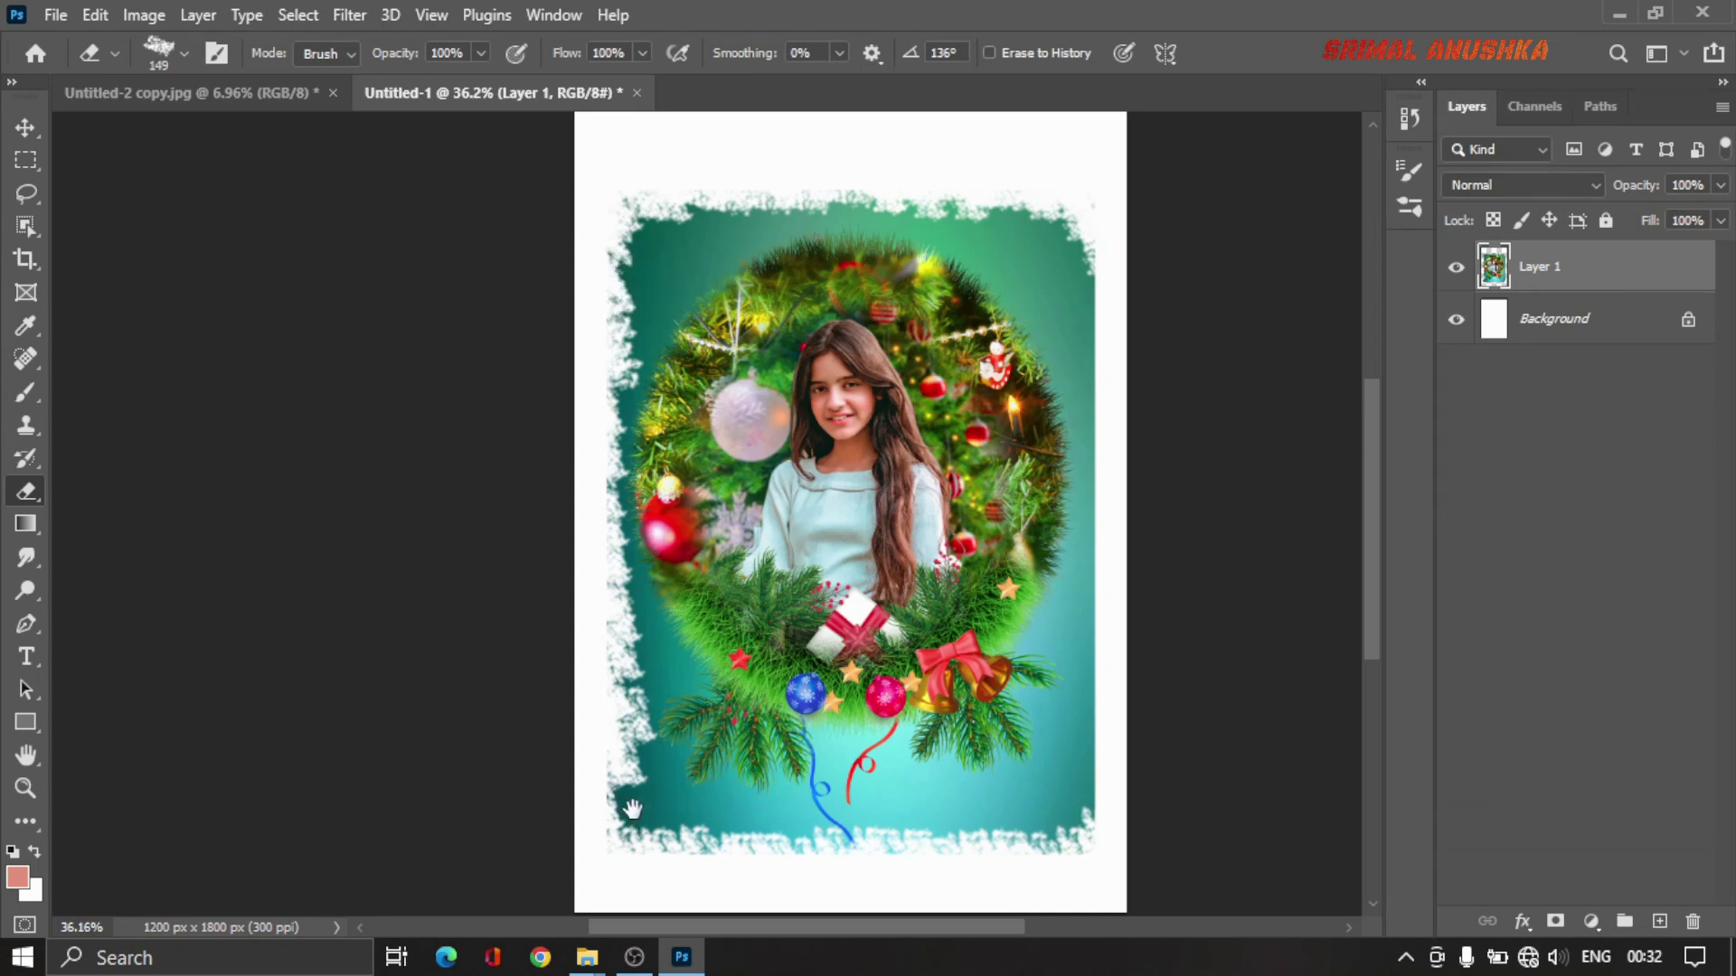
Step: Frost the bottom edge toward the right corner and the whole right edge
{"action": "left_click_drag", "start_coordinate": [635, 800], "coordinate": [638, 678]}
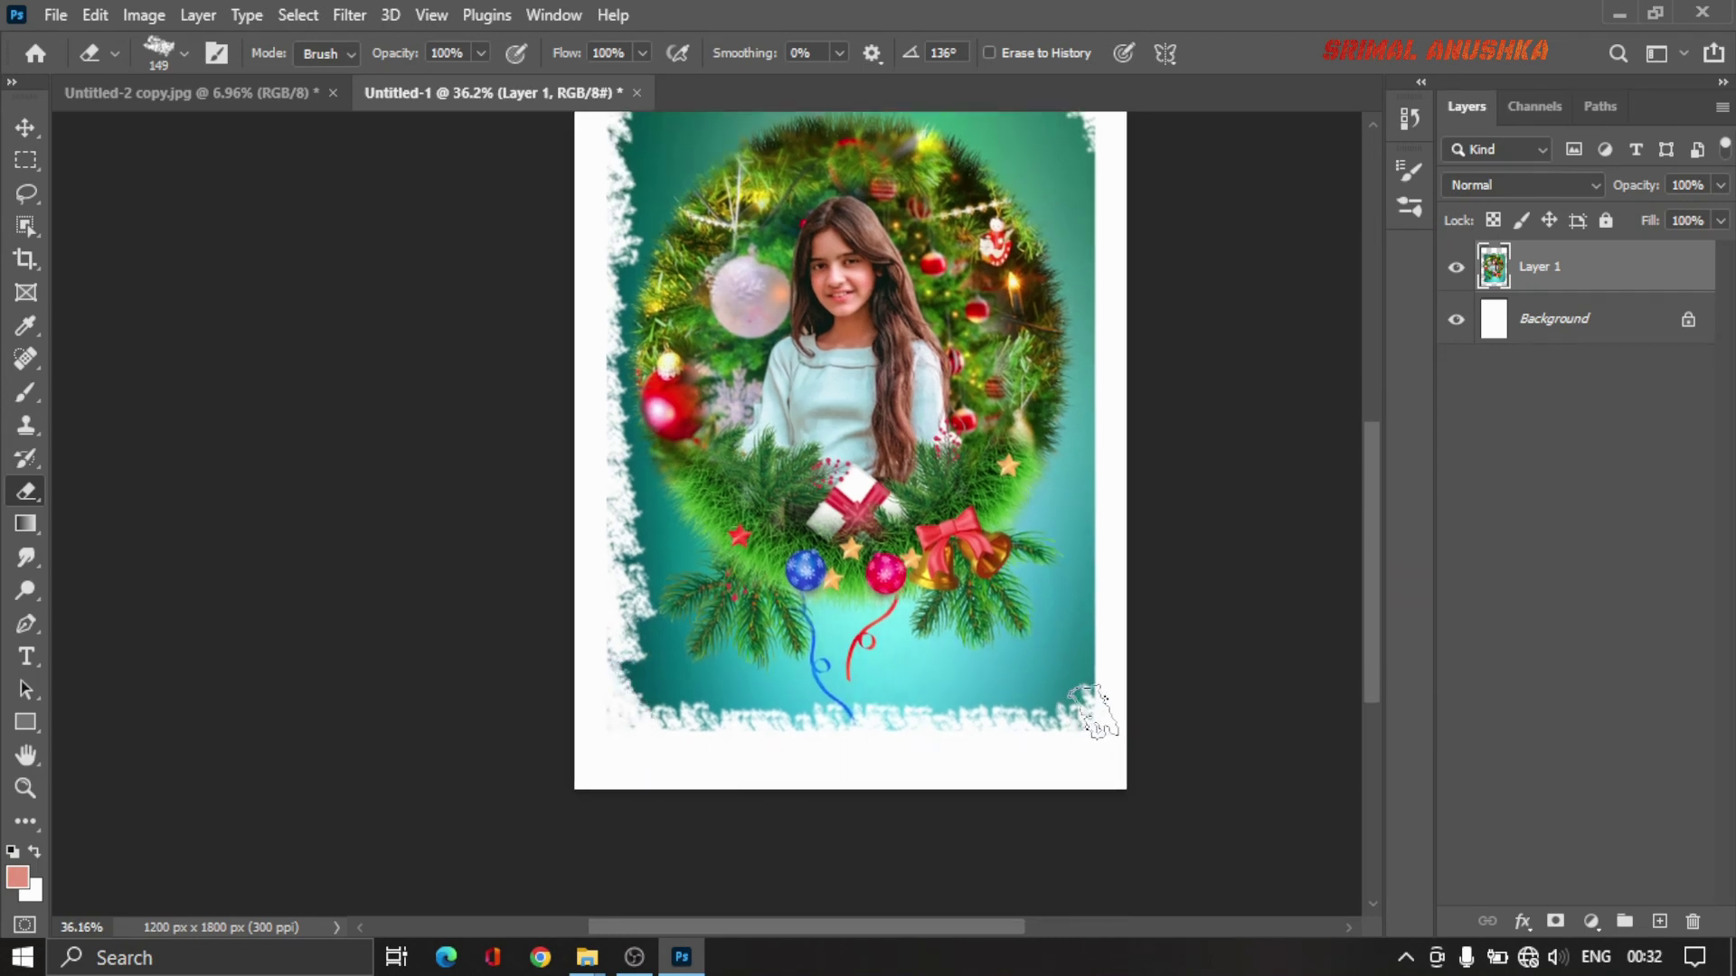
{"action": "mouse_move", "coordinate": [1097, 709]}
{"action": "left_mouse_down"}
{"action": "mouse_move", "coordinate": [1090, 586]}
{"action": "mouse_move", "coordinate": [1107, 608]}
{"action": "mouse_move", "coordinate": [1104, 543]}
{"action": "mouse_move", "coordinate": [1116, 588]}
{"action": "mouse_move", "coordinate": [1100, 561]}
{"action": "mouse_move", "coordinate": [1117, 551]}
{"action": "left_mouse_up"}
{"action": "scroll", "coordinate": [1117, 552], "scroll_direction": "up", "scroll_amount": 2}
{"action": "right_click", "coordinate": [1105, 579]}
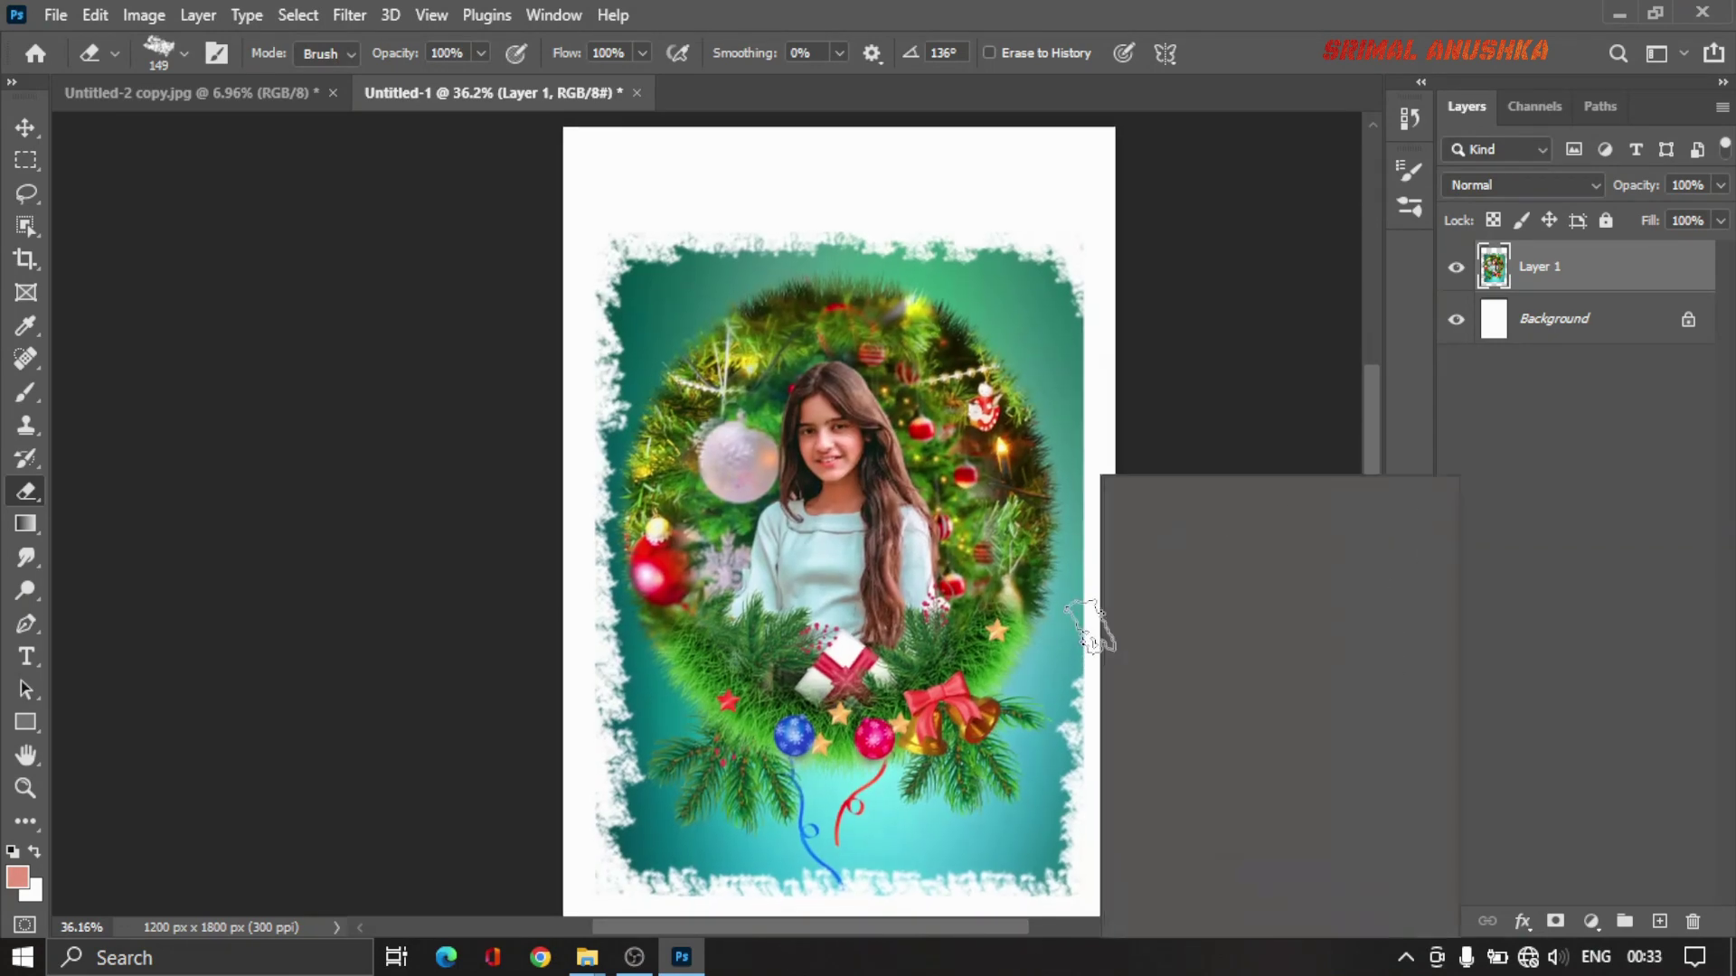
{"action": "left_click", "coordinate": [1173, 583]}
{"action": "left_click", "coordinate": [1089, 443]}
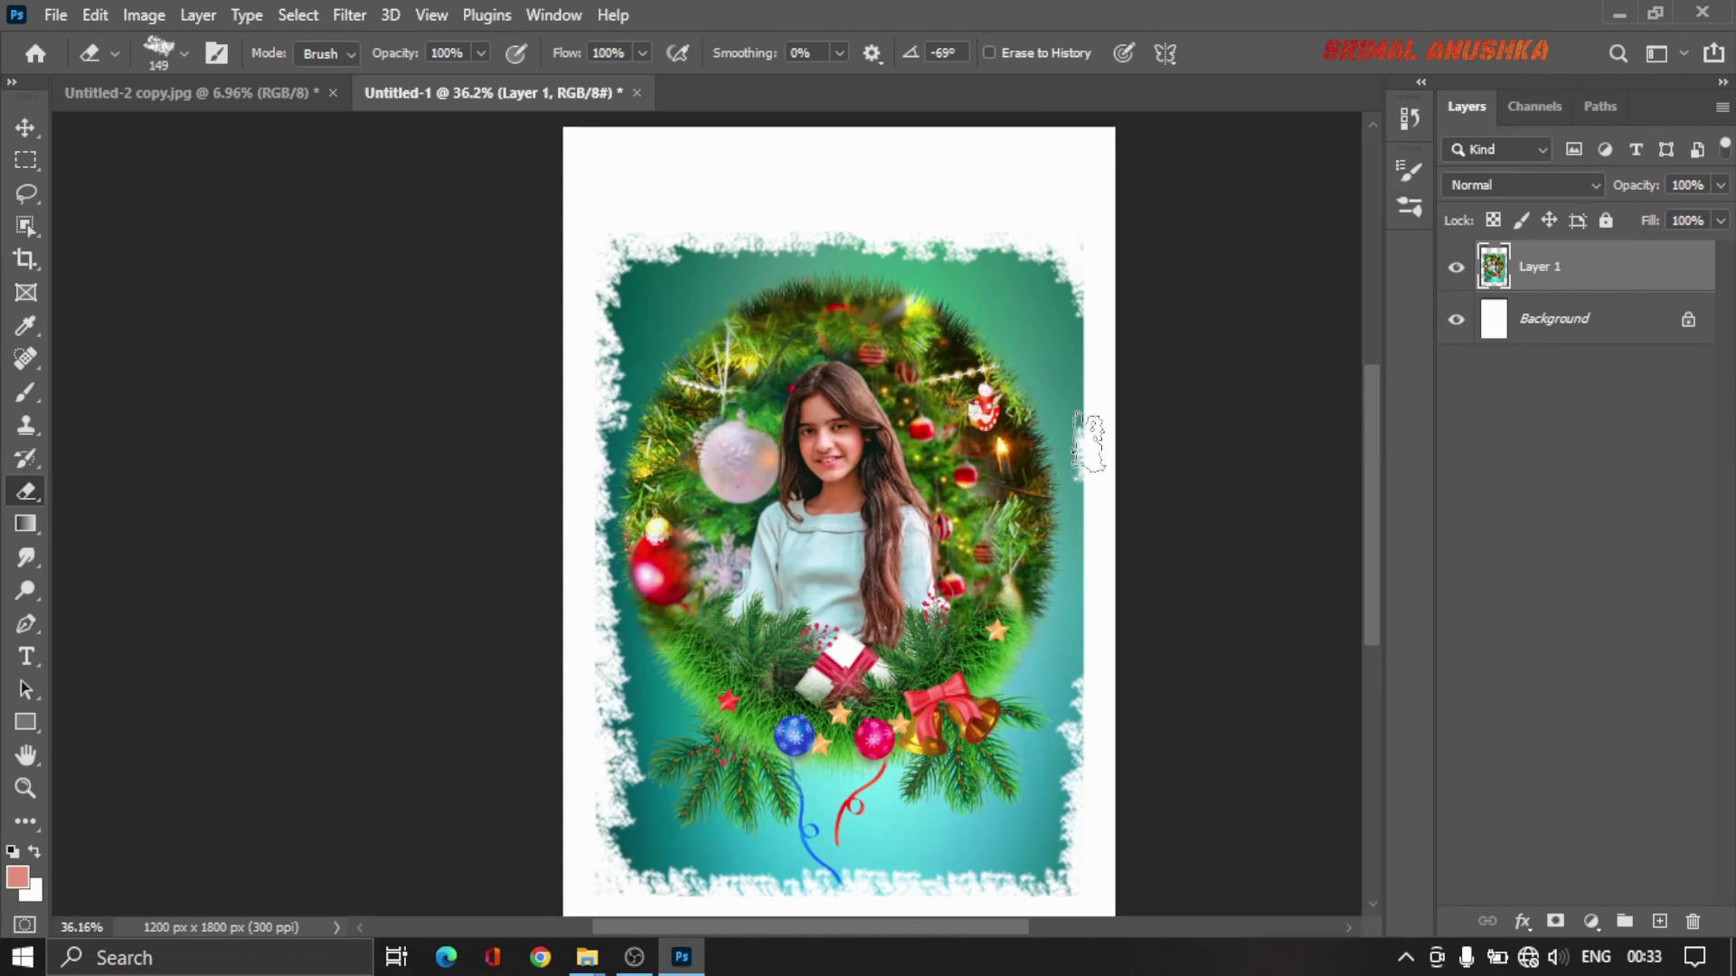
{"action": "mouse_move", "coordinate": [1085, 425]}
{"action": "left_mouse_down"}
{"action": "mouse_move", "coordinate": [1104, 329]}
{"action": "mouse_move", "coordinate": [1100, 407]}
{"action": "mouse_move", "coordinate": [1084, 276]}
{"action": "mouse_move", "coordinate": [1104, 640]}
{"action": "mouse_move", "coordinate": [1085, 600]}
{"action": "mouse_move", "coordinate": [1094, 832]}
{"action": "mouse_move", "coordinate": [1063, 873]}
{"action": "mouse_move", "coordinate": [1083, 848]}
{"action": "left_mouse_up"}
Step: Add a mid-grey Solid Color fill layer above the white Background
{"action": "scroll", "coordinate": [1121, 434], "scroll_direction": "down", "scroll_amount": 2}
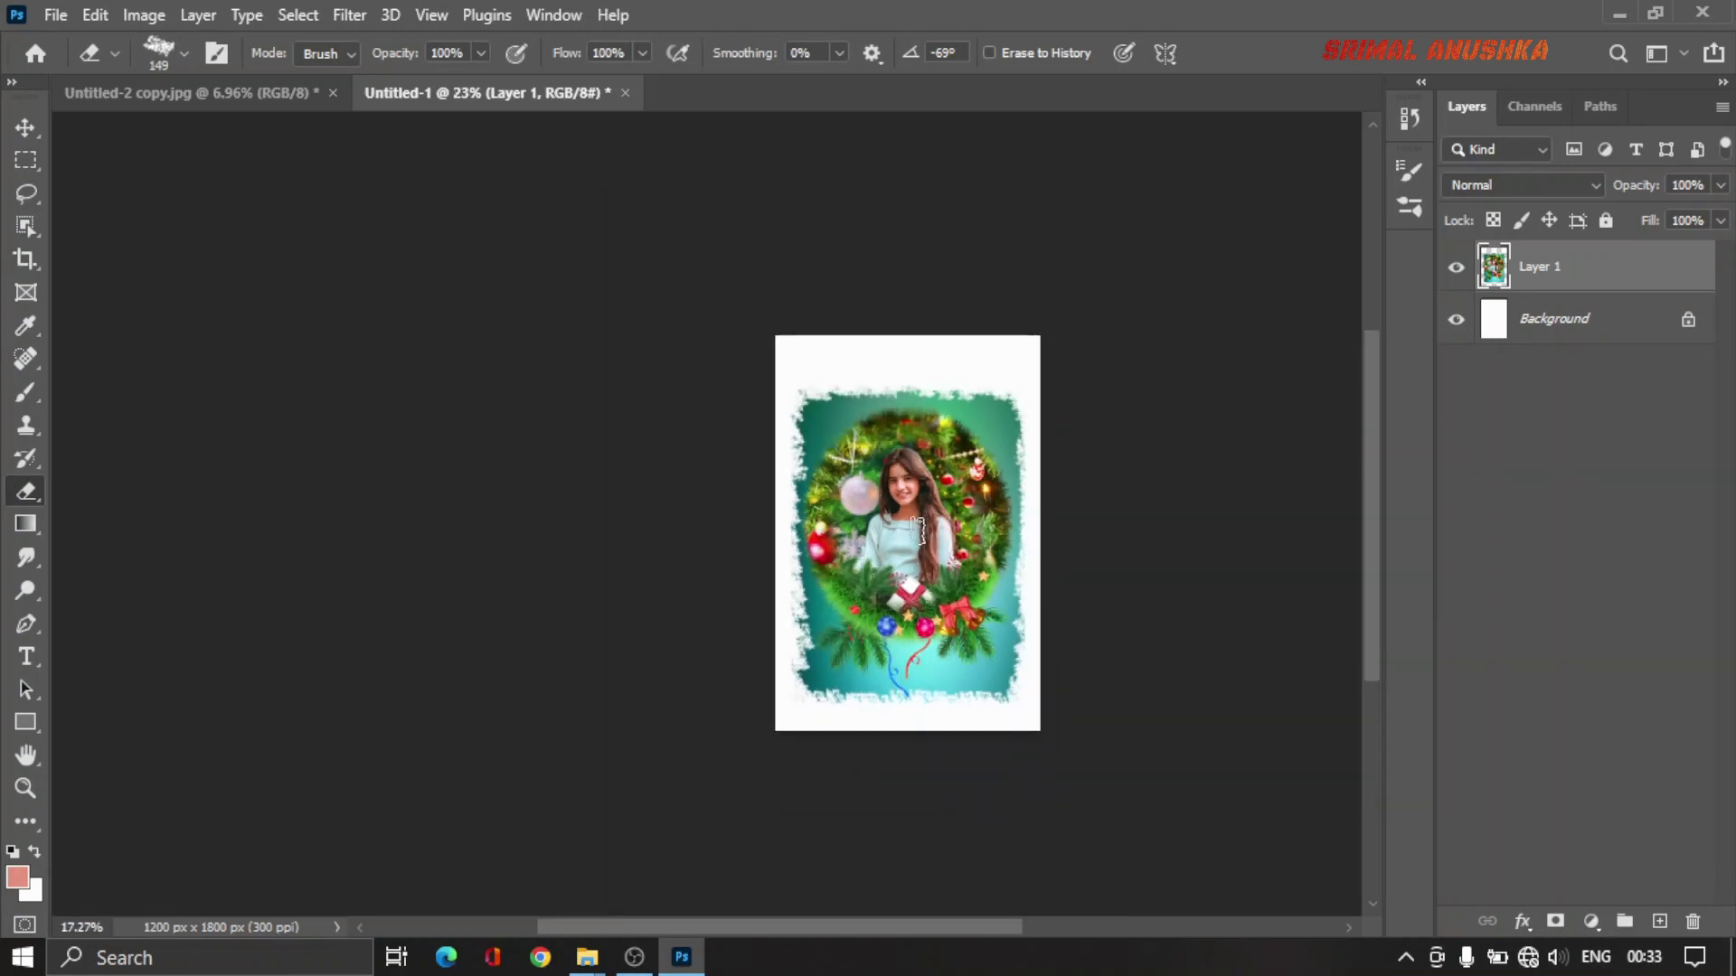
{"action": "left_click", "coordinate": [1552, 321]}
{"action": "left_click", "coordinate": [1591, 921]}
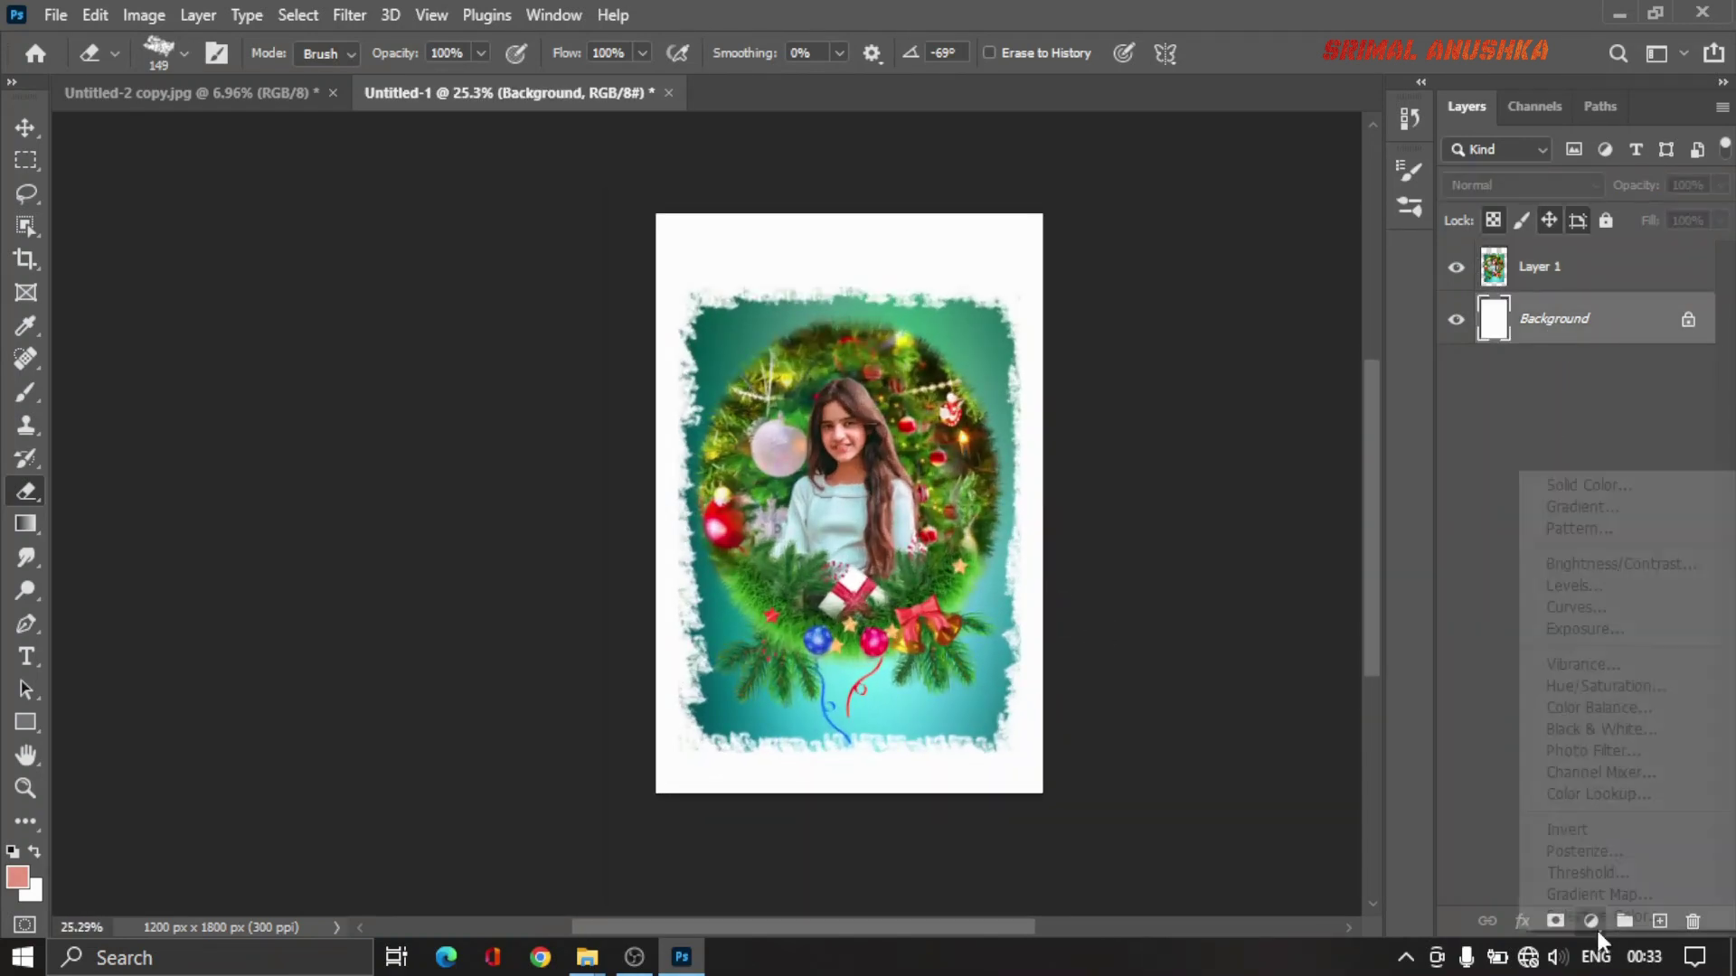
{"action": "left_click", "coordinate": [1585, 489]}
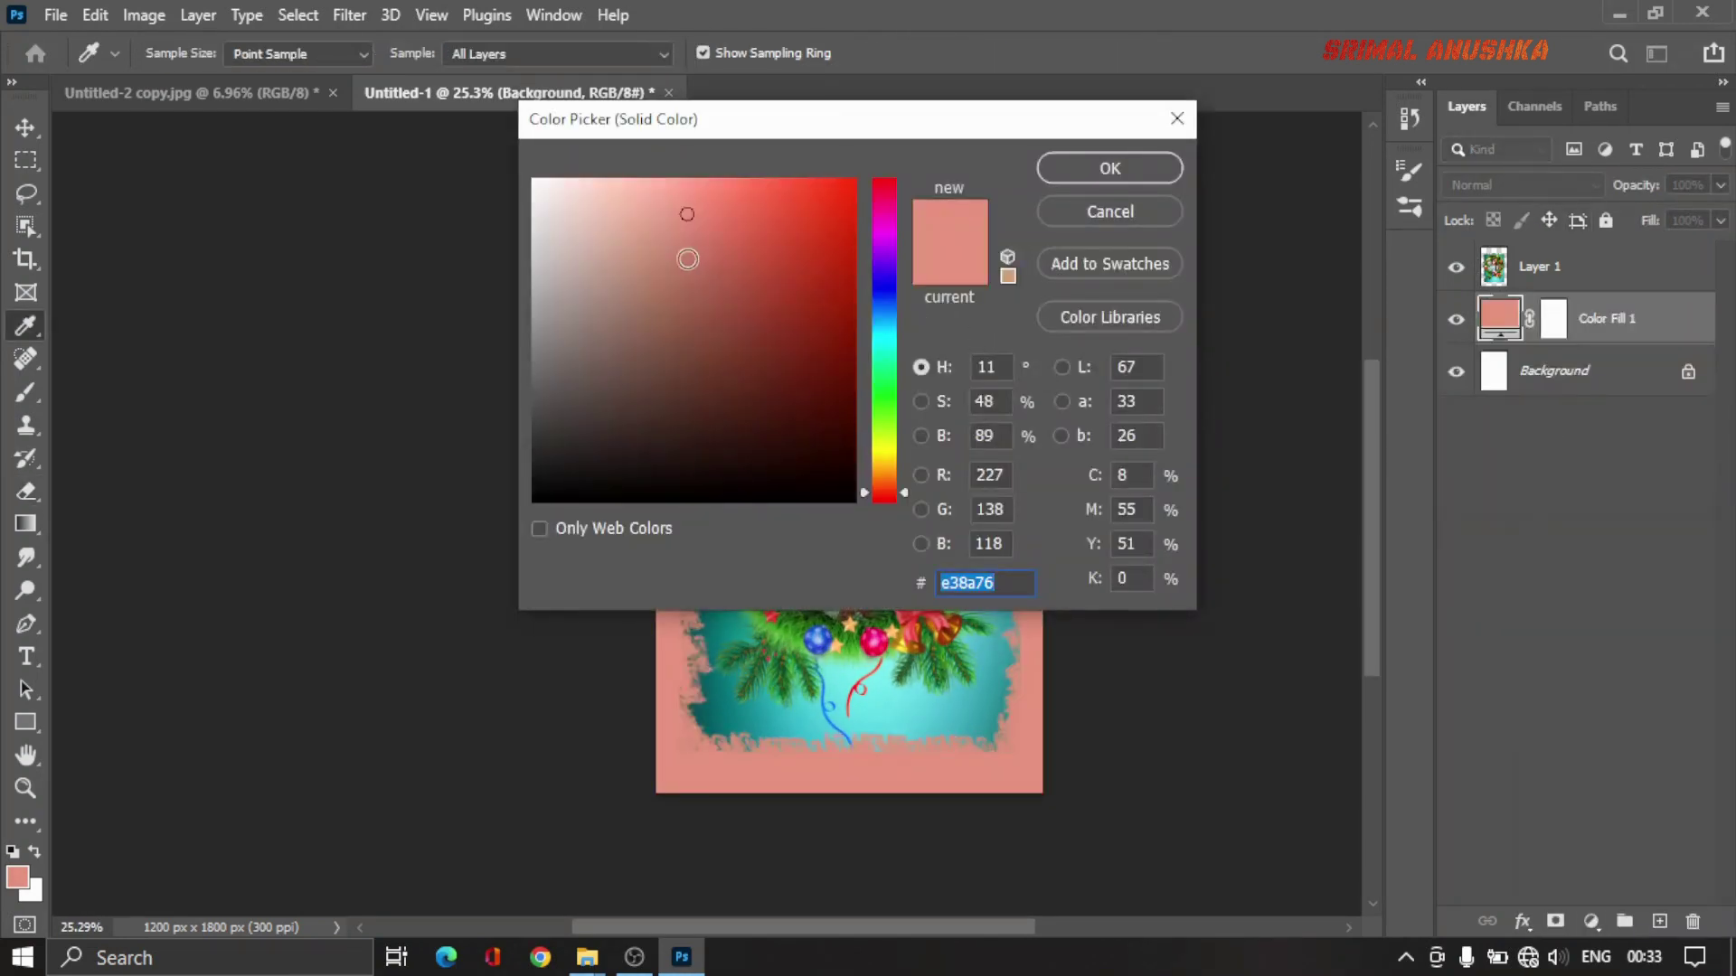
{"action": "left_click_drag", "start_coordinate": [544, 311], "coordinate": [519, 333]}
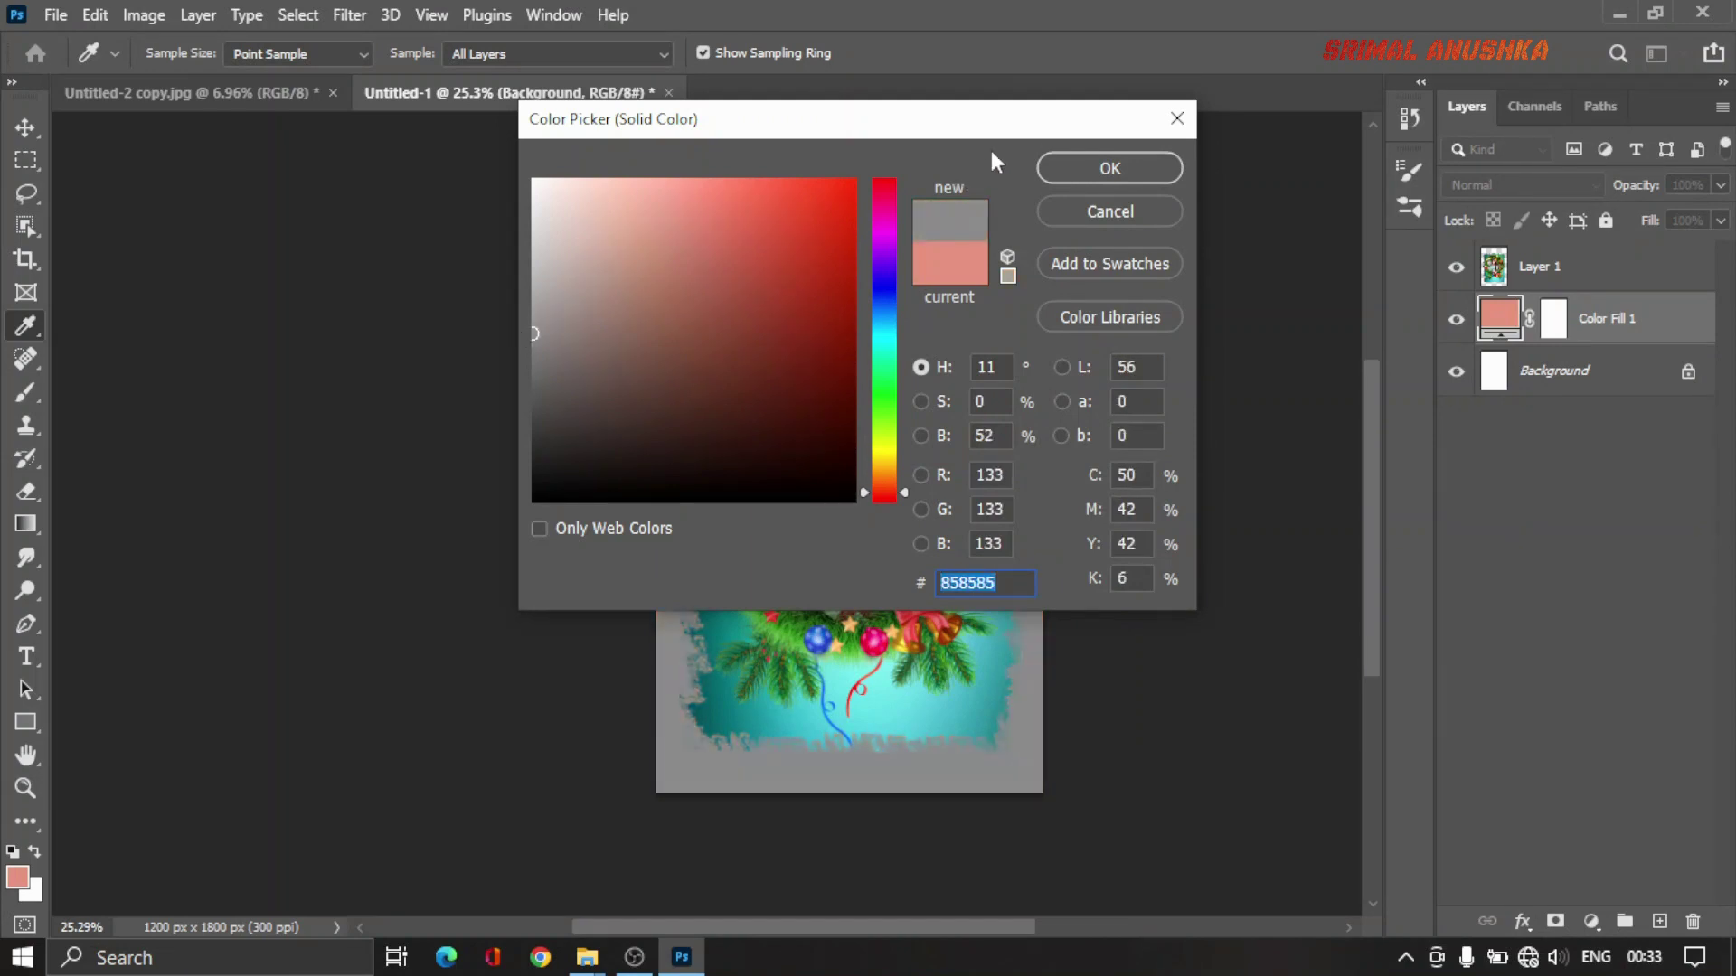
{"action": "left_click", "coordinate": [1110, 170]}
Step: Move the wreath portrait layer slightly lower on the gray card
{"action": "key", "text": "e"}
{"action": "scroll", "coordinate": [924, 467], "scroll_direction": "up", "scroll_amount": 1}
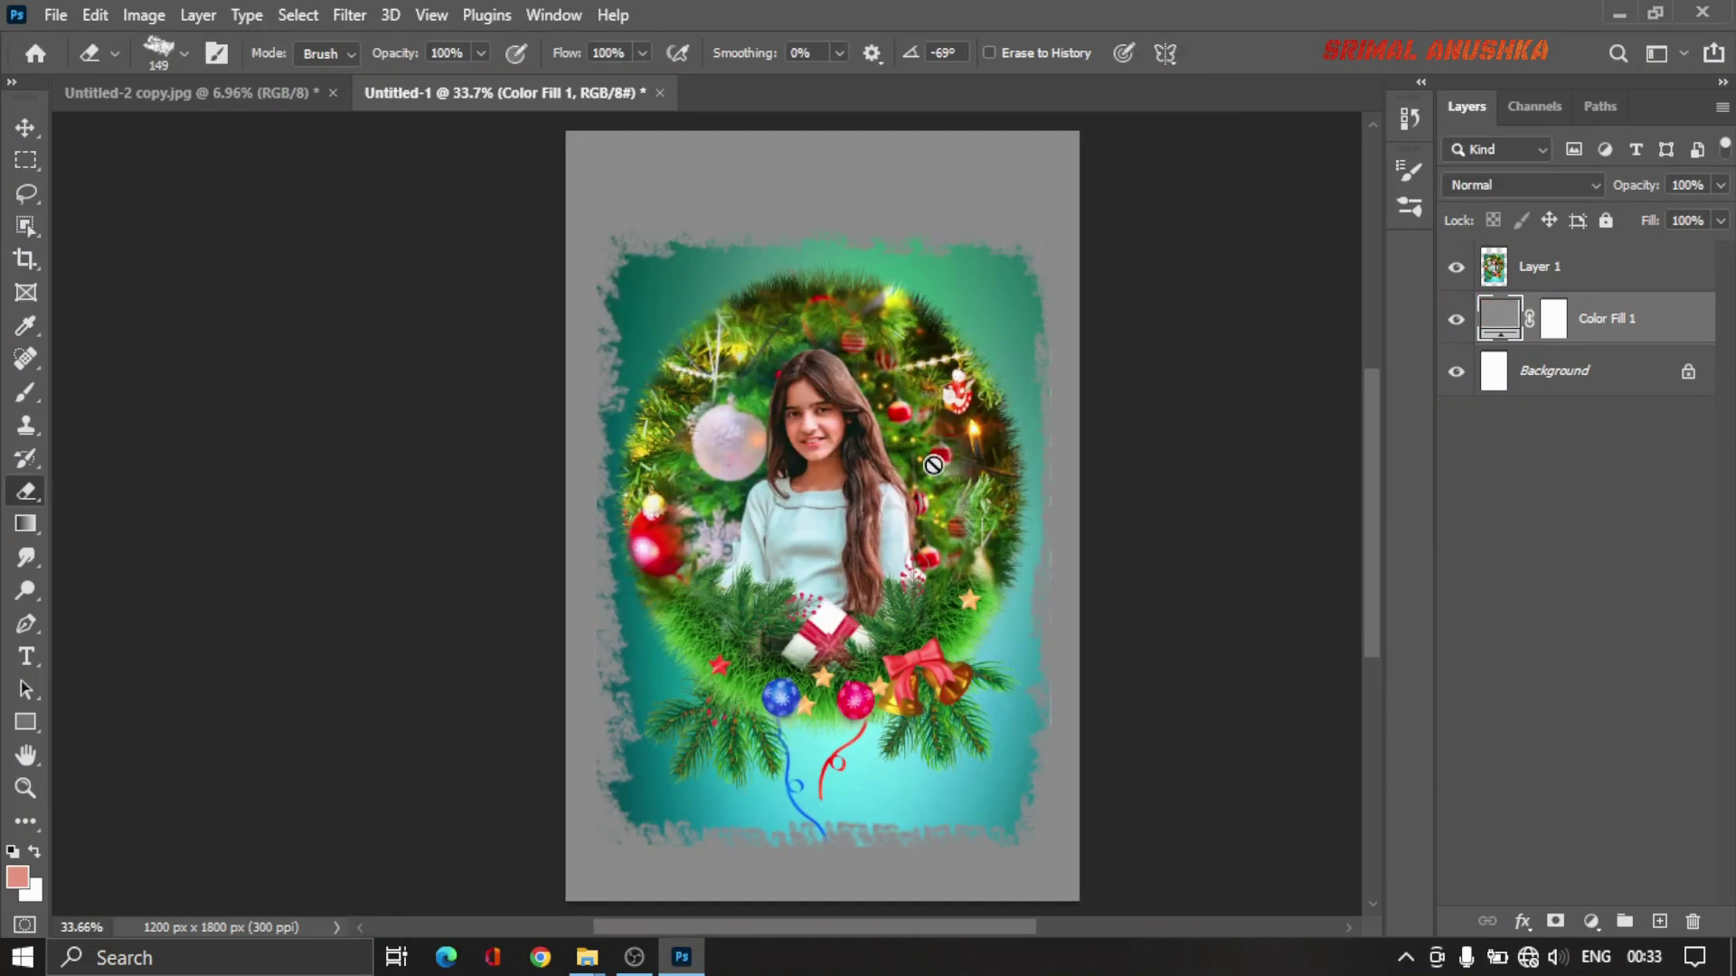
{"action": "scroll", "coordinate": [938, 463], "scroll_direction": "down", "scroll_amount": 2}
{"action": "scroll", "coordinate": [931, 465], "scroll_direction": "up", "scroll_amount": 2}
{"action": "key", "text": "v"}
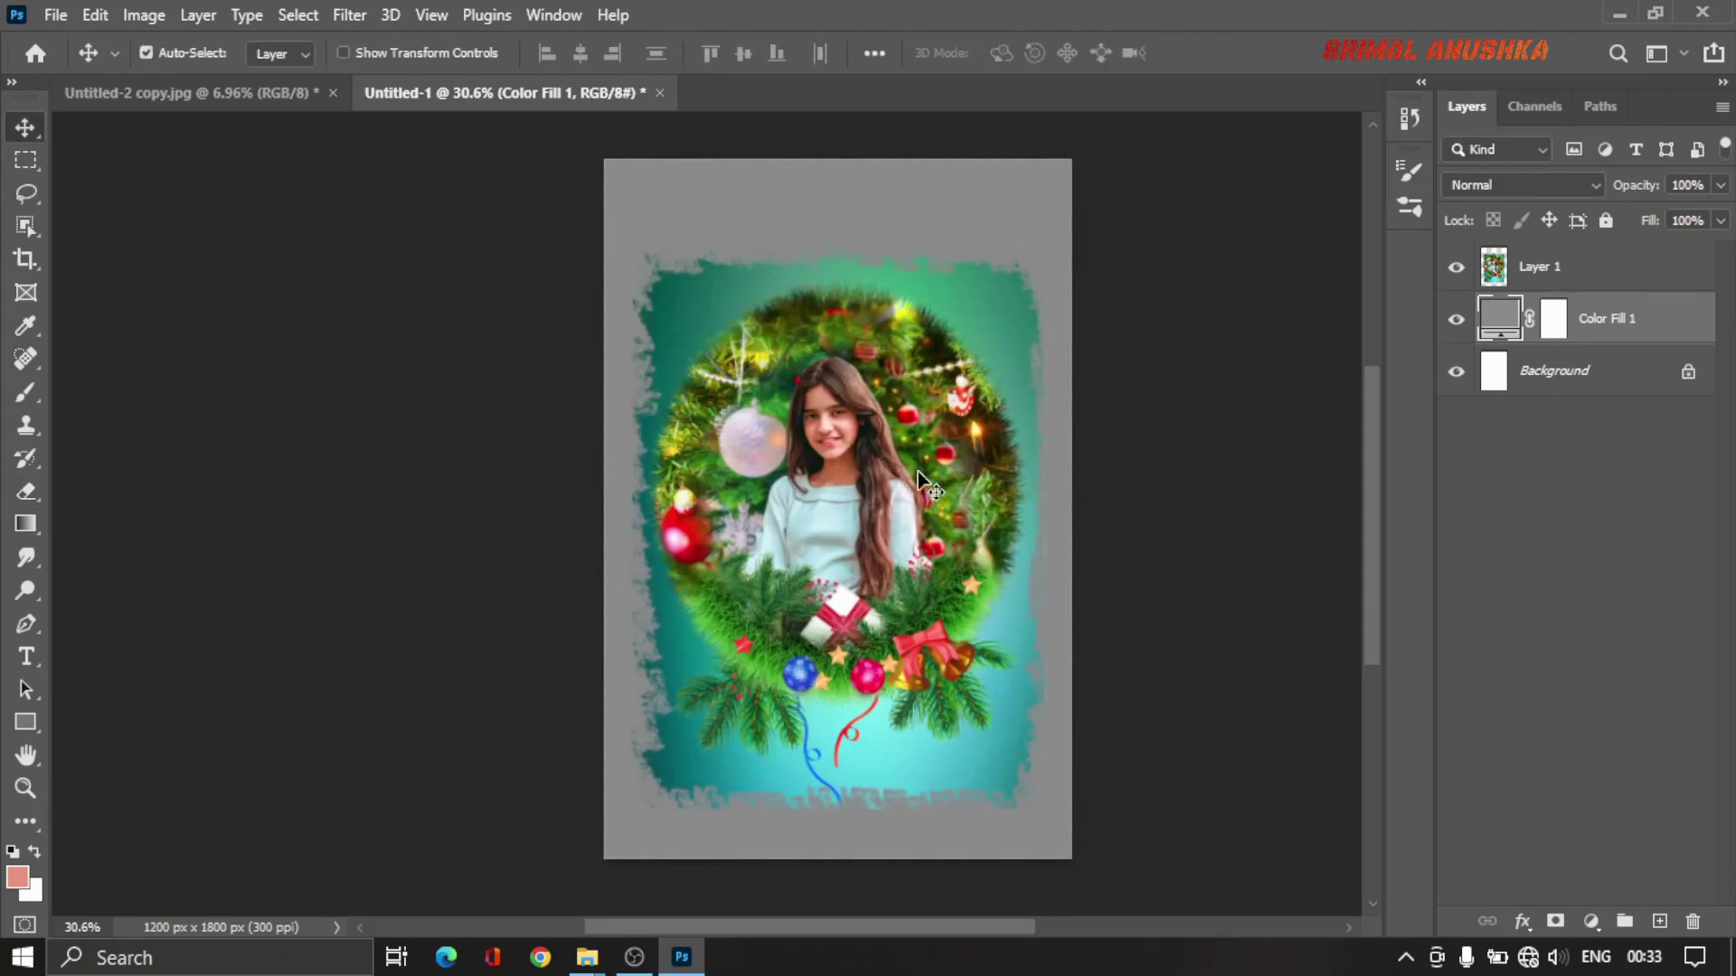
{"action": "left_click", "coordinate": [879, 476]}
{"action": "left_click_drag", "start_coordinate": [879, 476], "coordinate": [886, 496]}
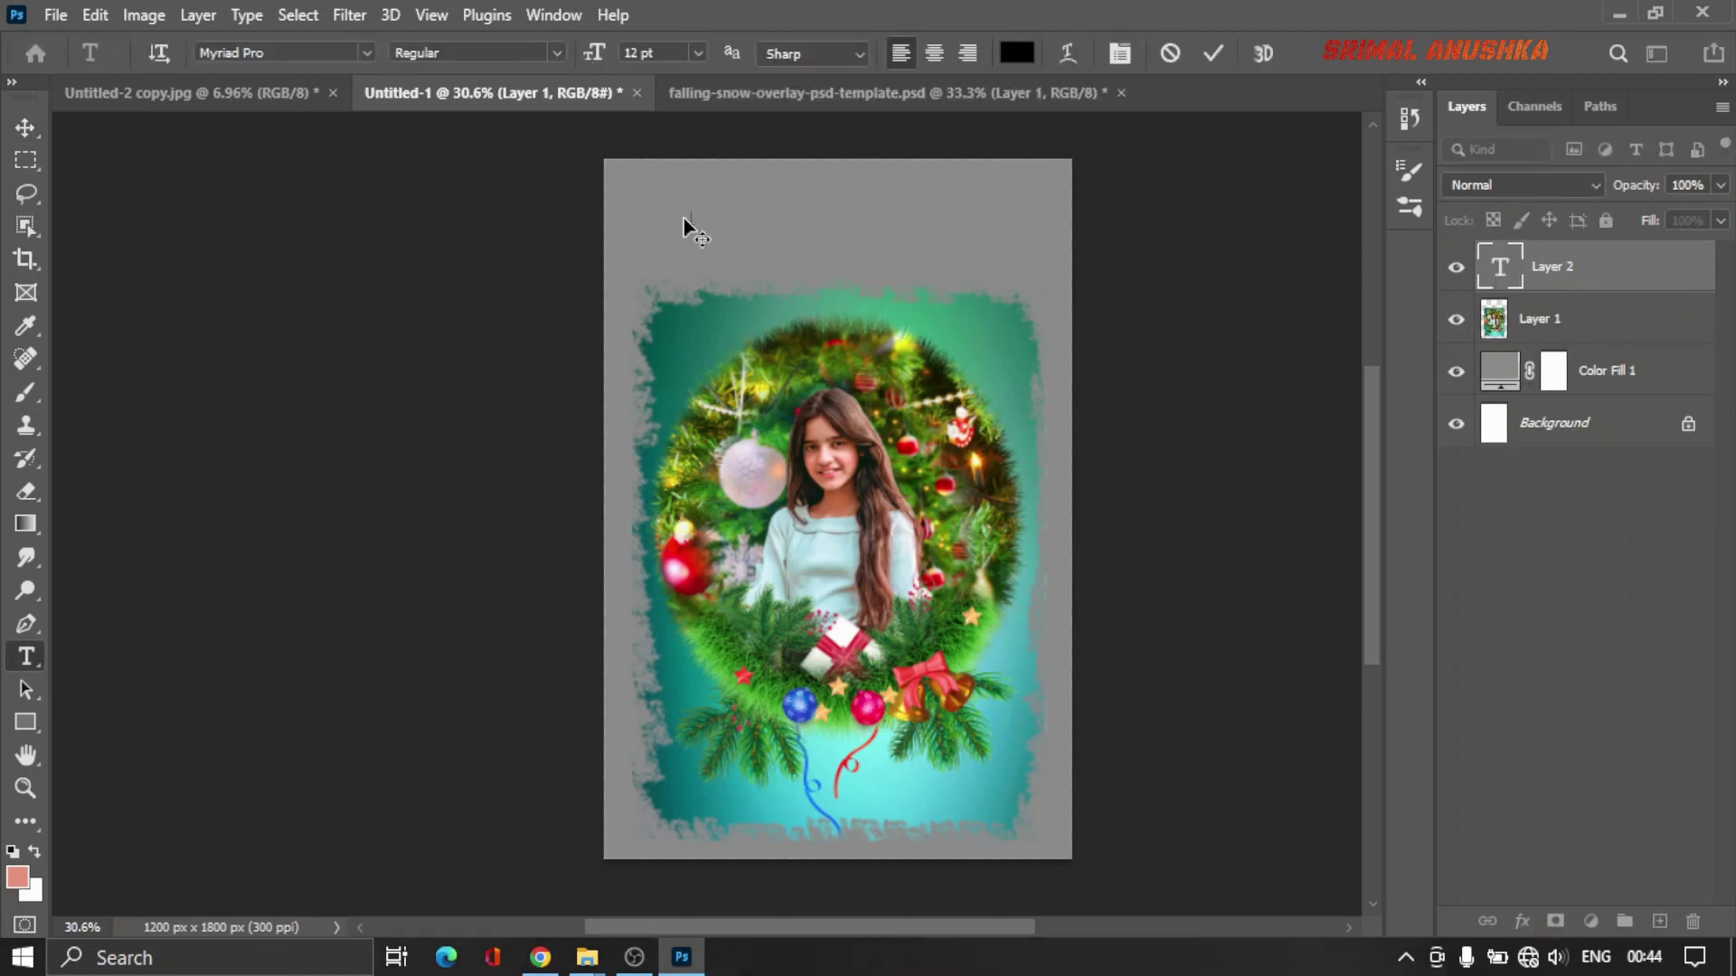
Step: Type 'merry christmas' near the top of the card
{"action": "scroll", "coordinate": [704, 222], "scroll_direction": "up", "scroll_amount": 2}
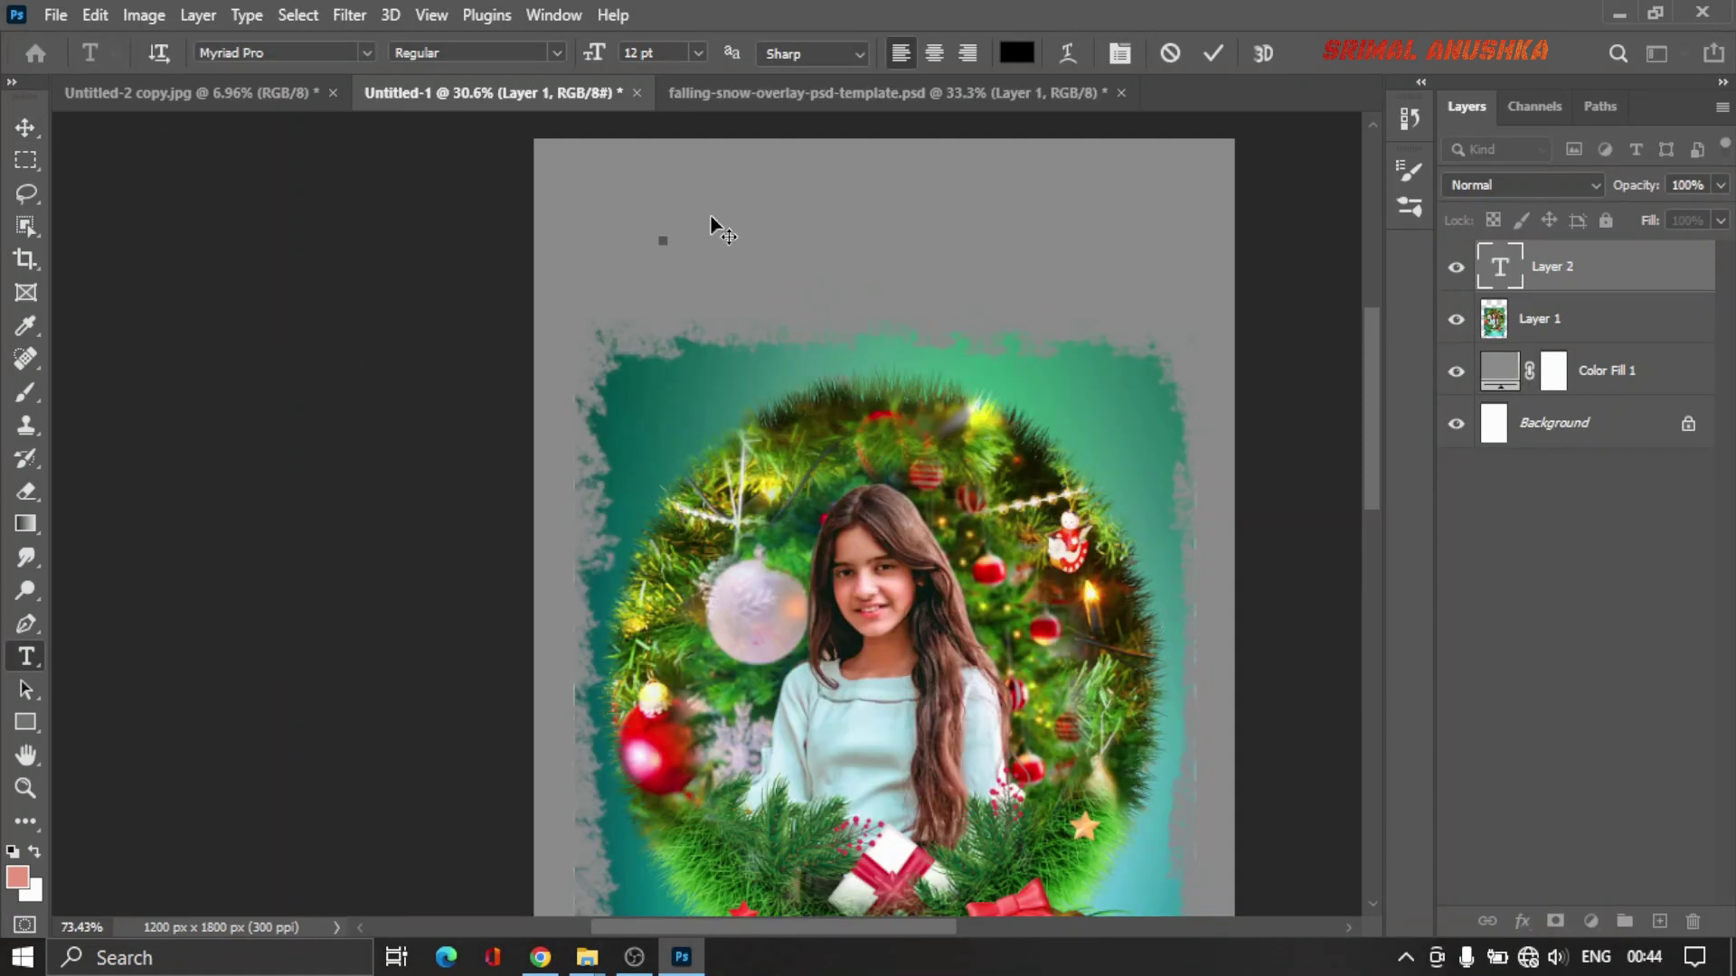
{"action": "scroll", "coordinate": [687, 221], "scroll_direction": "up", "scroll_amount": 2}
{"action": "type", "text": "merry christmas"}
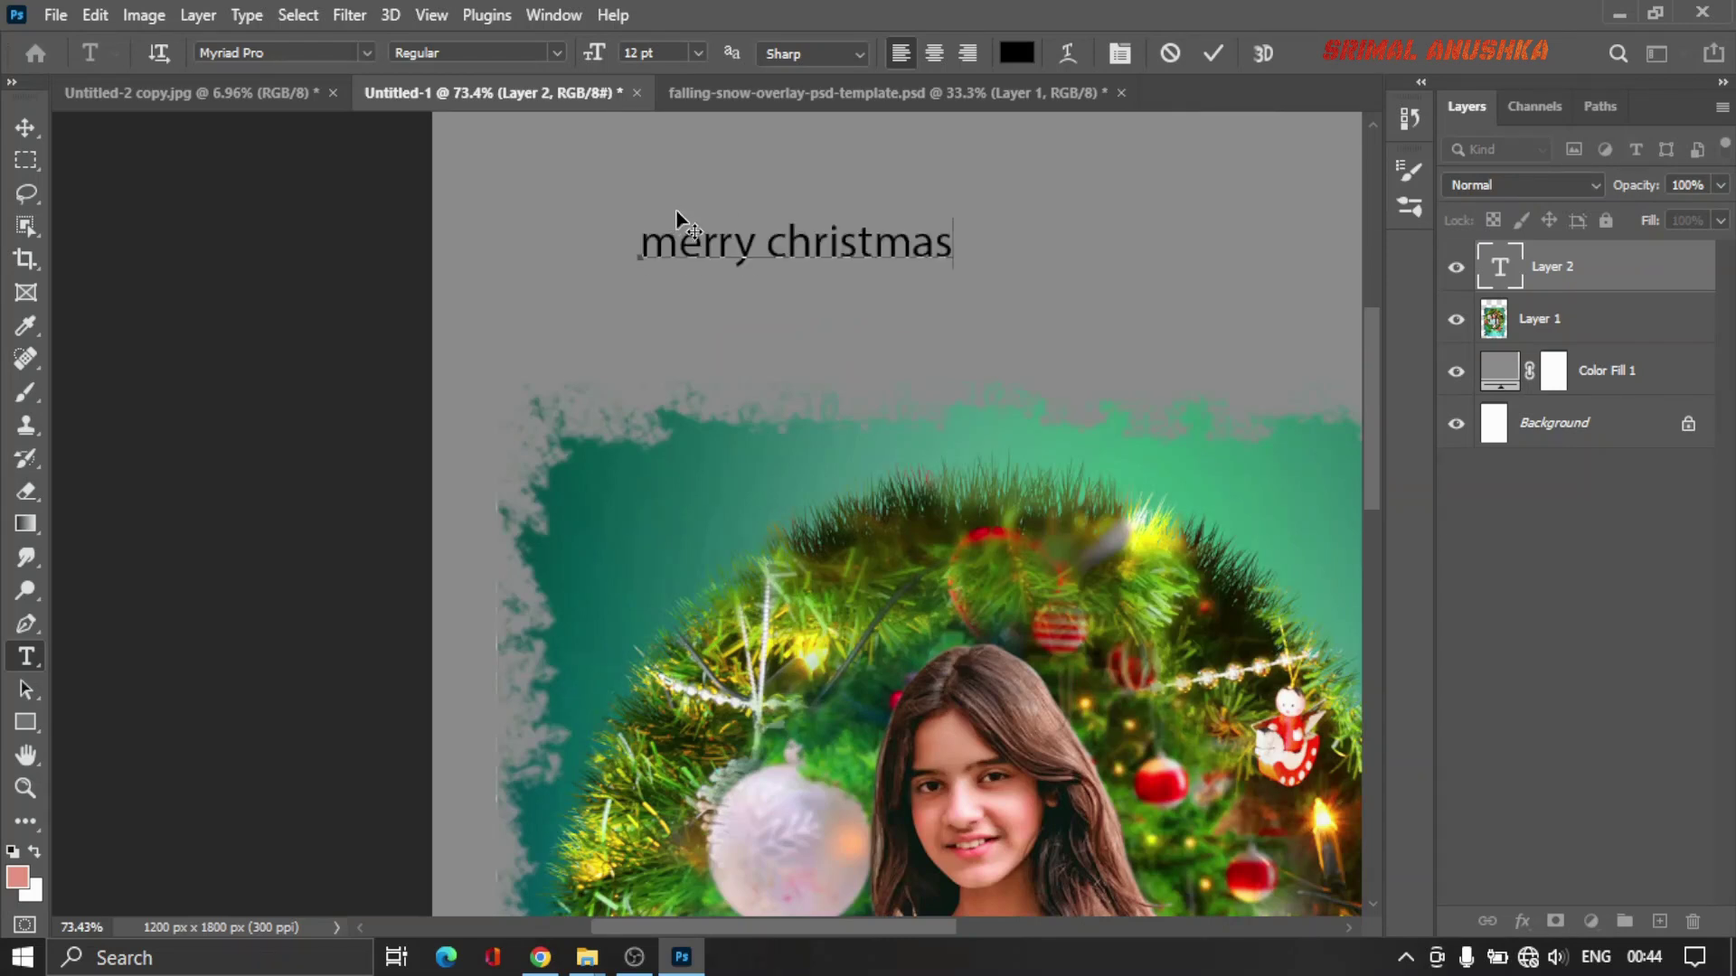
{"action": "key", "text": "ctrl"}
Step: Colour the text white (ffffff) and commit the text layer
{"action": "key", "text": "ctrl+a"}
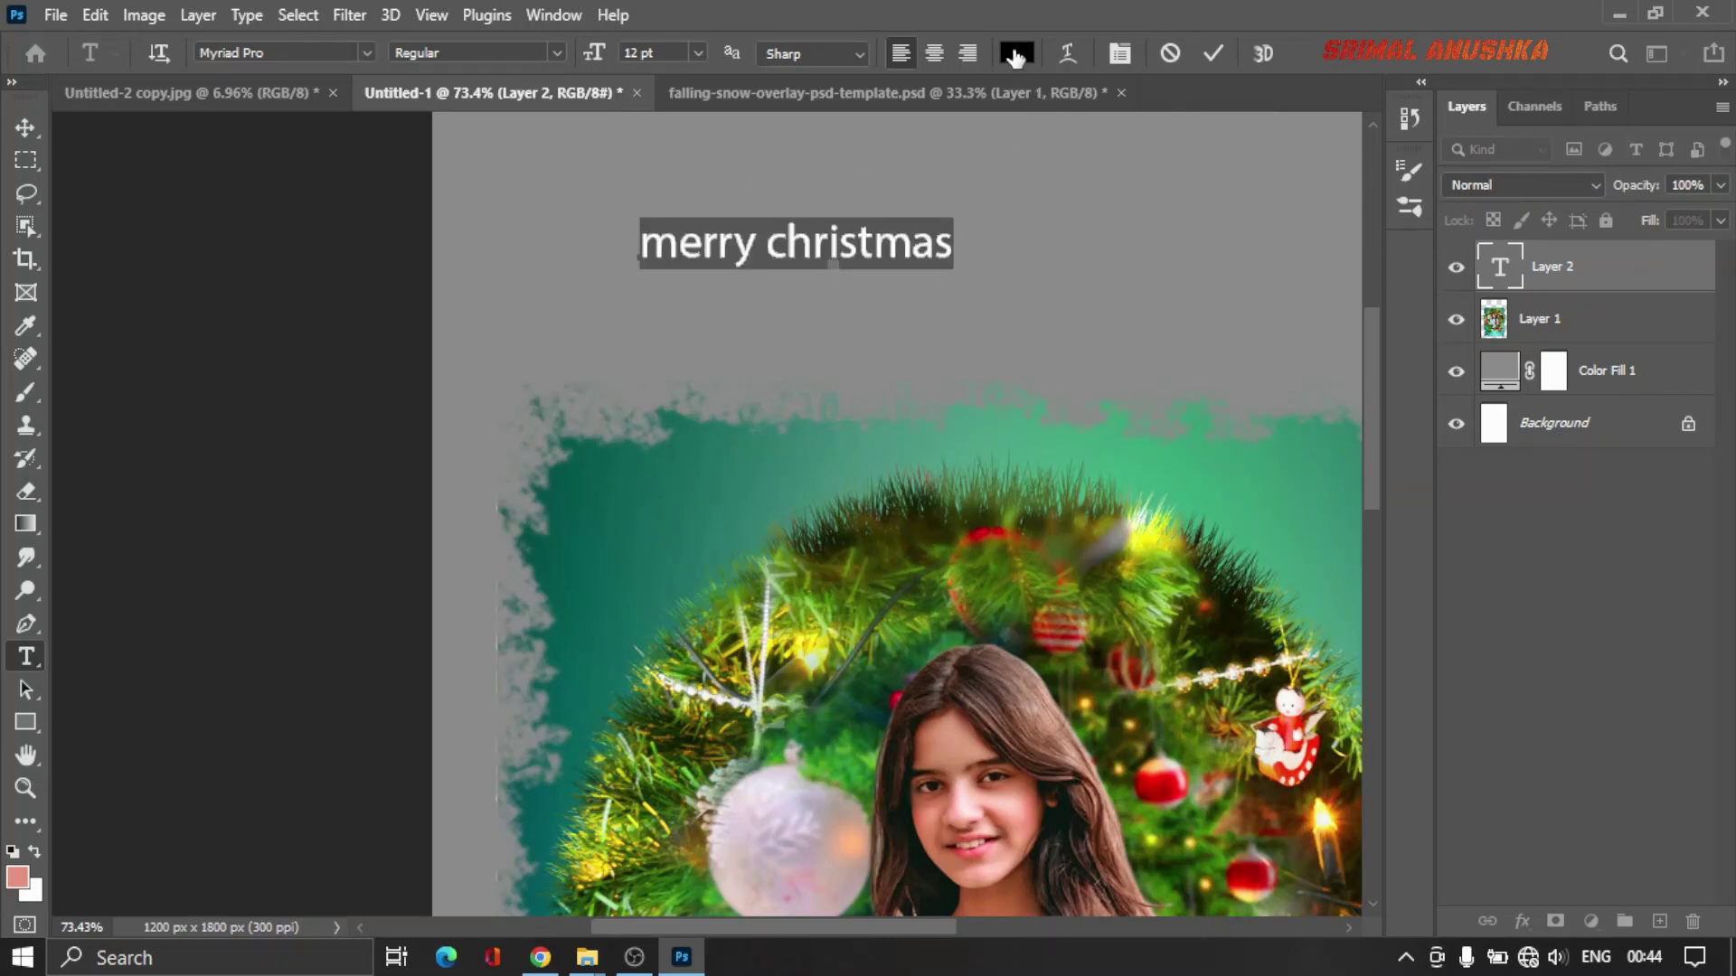
{"action": "left_click", "coordinate": [1015, 54]}
{"action": "left_click", "coordinate": [707, 300]}
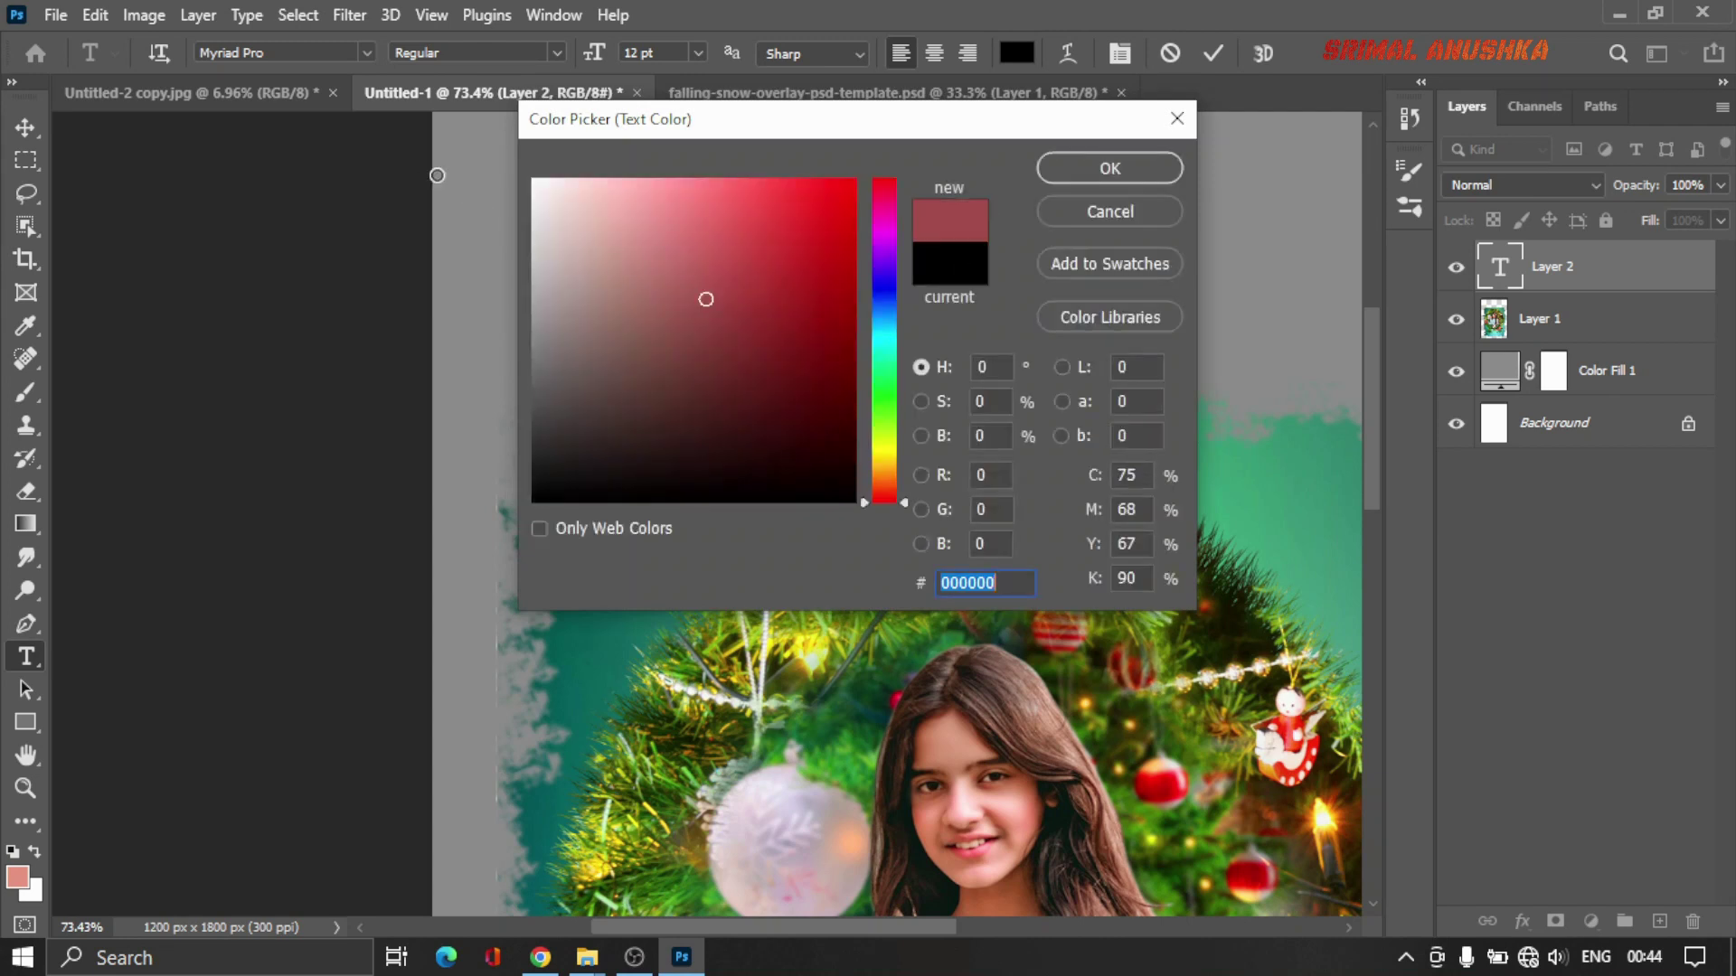
{"action": "type", "text": "ffffff"}
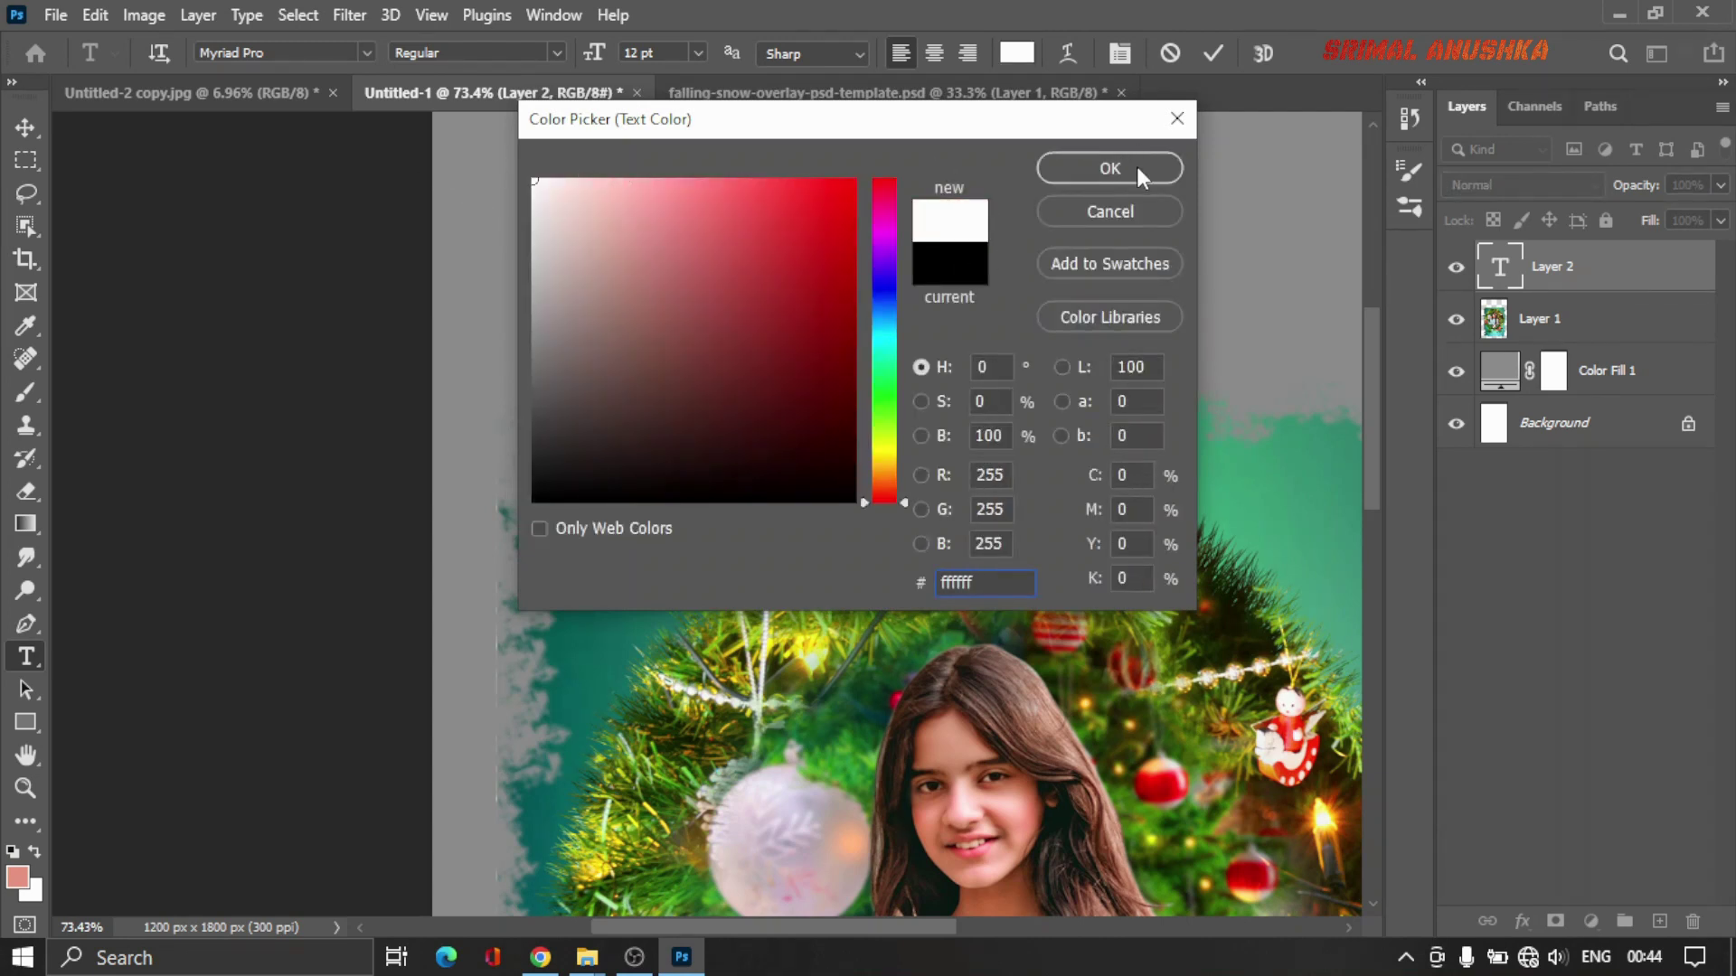
{"action": "left_click", "coordinate": [1109, 169]}
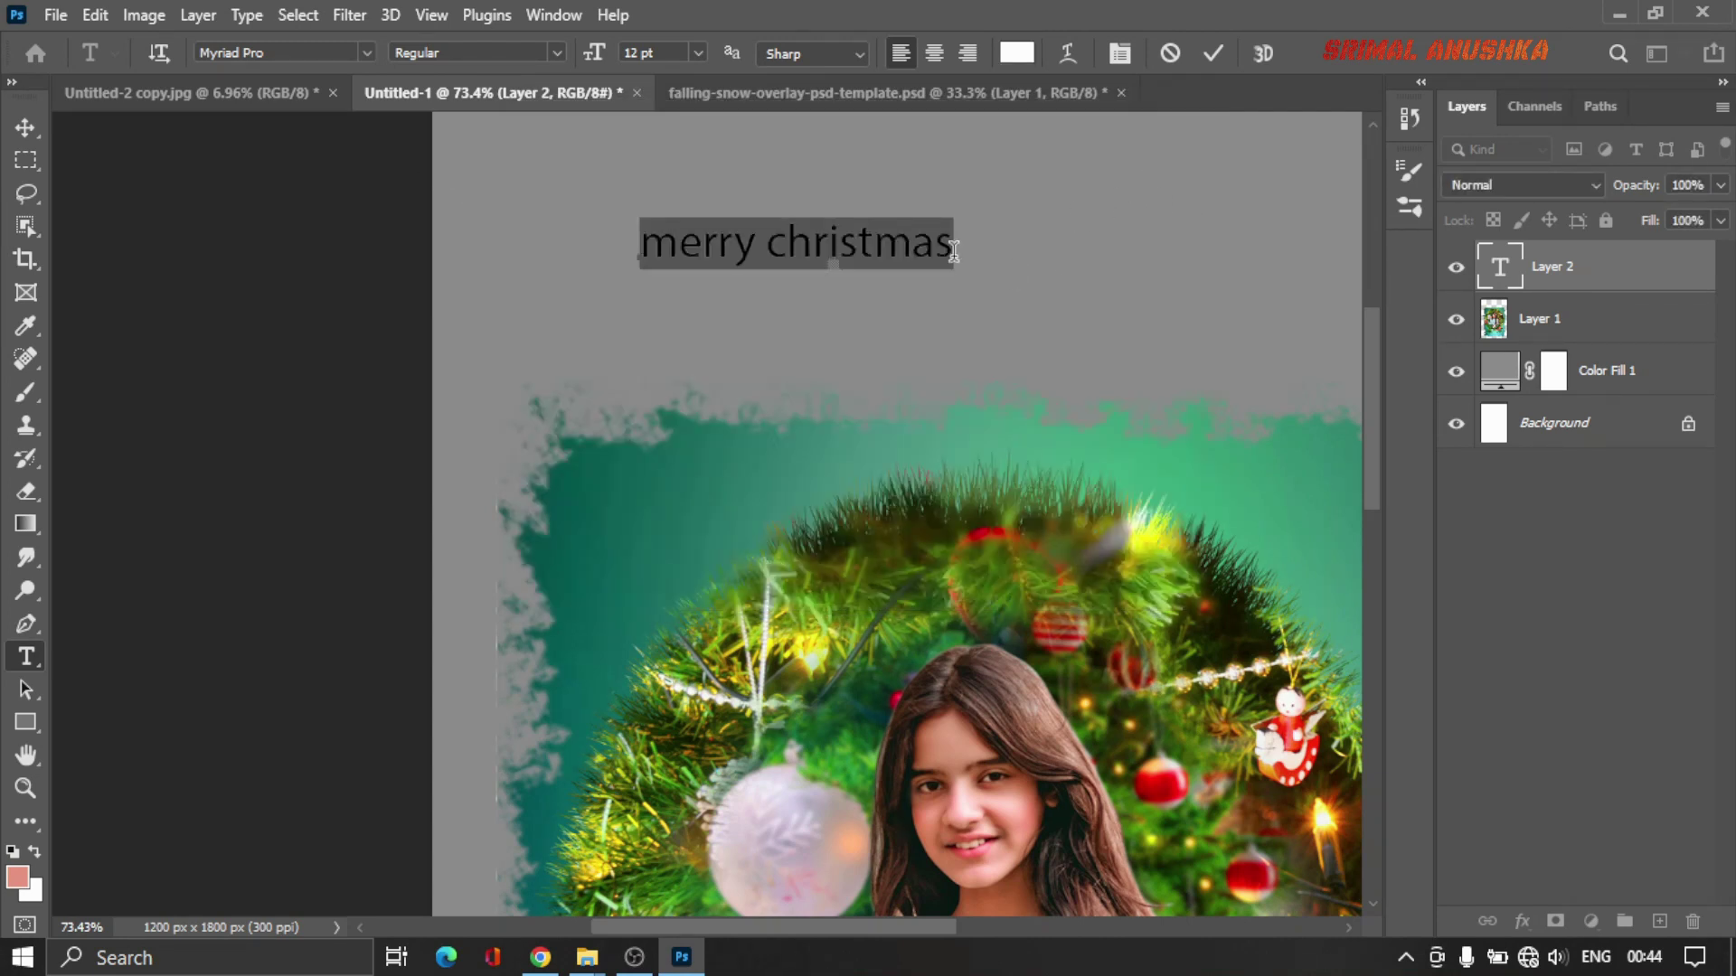
{"action": "left_click", "coordinate": [923, 242]}
{"action": "key", "text": "ctrl+Return"}
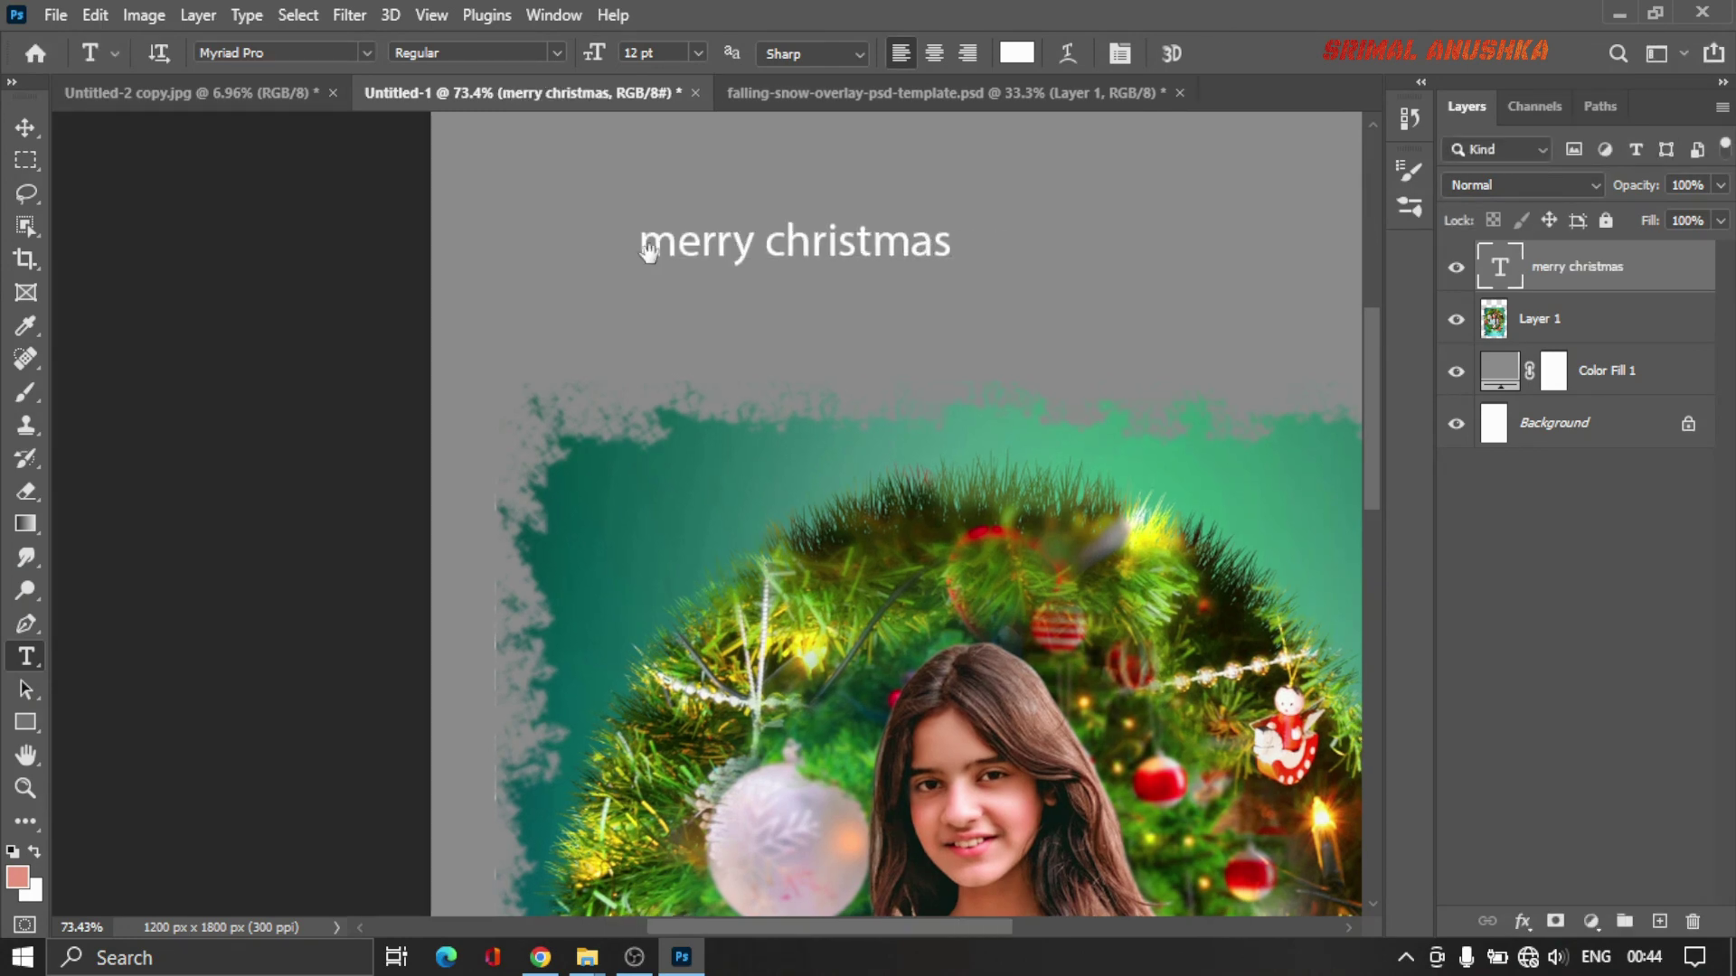
{"action": "left_click_drag", "start_coordinate": [974, 230], "coordinate": [598, 298]}
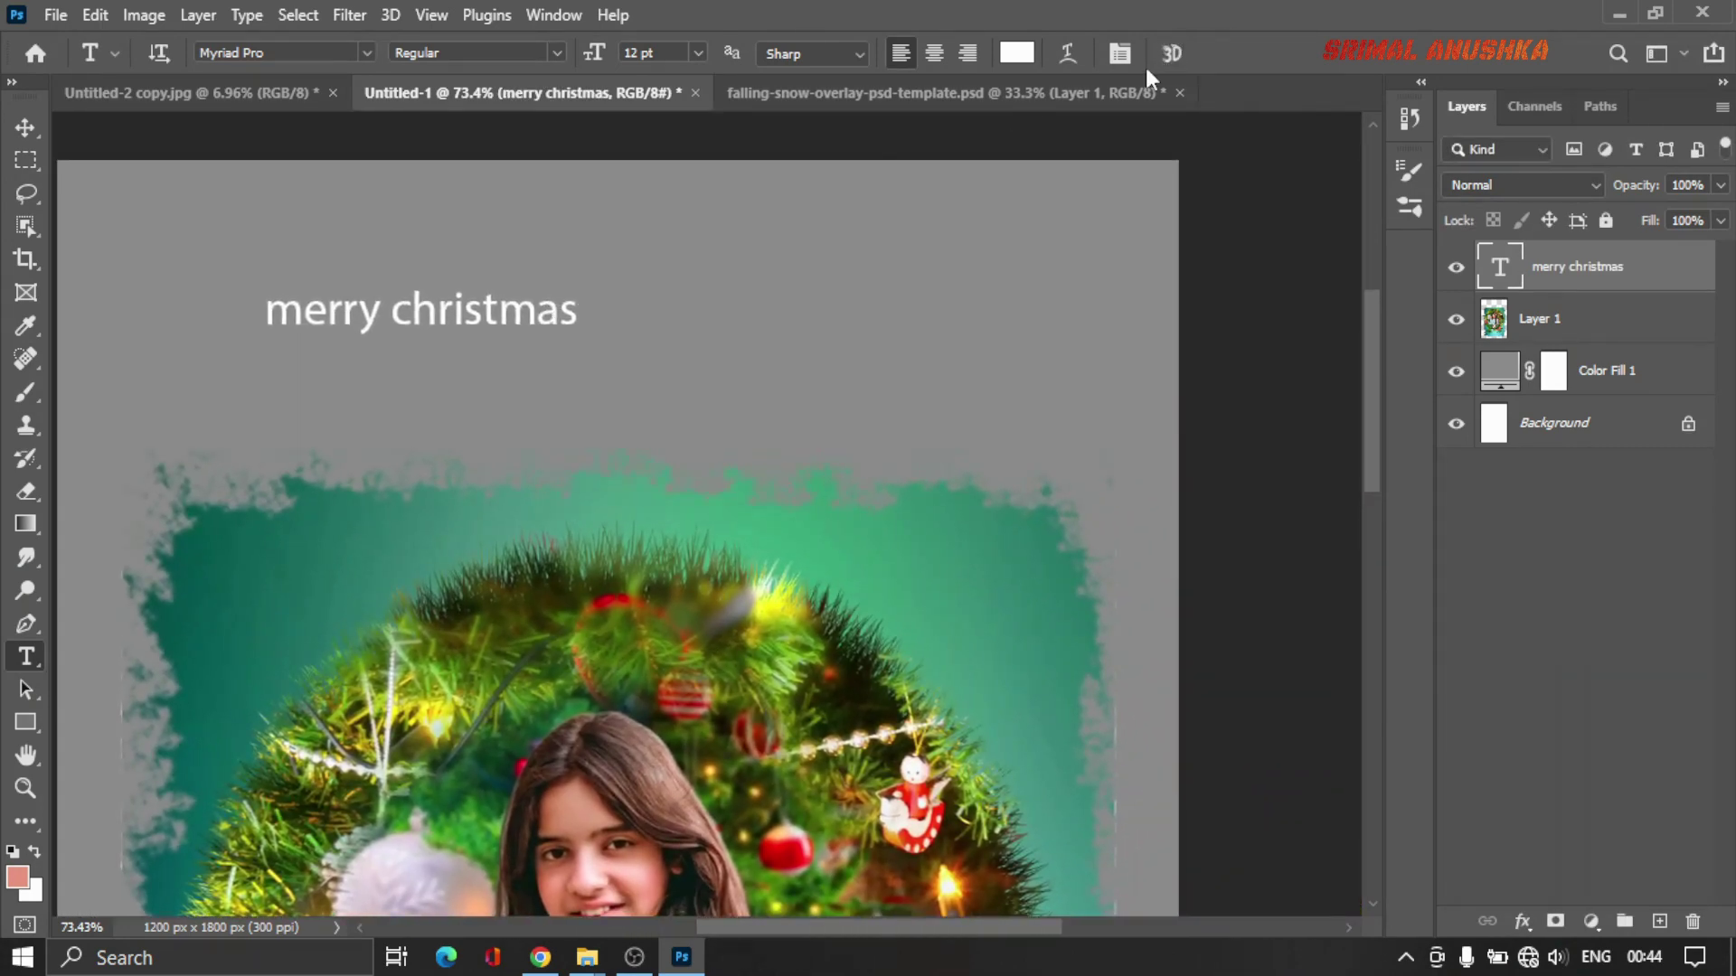
Step: Browse fonts in the Character panel and set the heading to The Cuban Wrestler
{"action": "left_click", "coordinate": [1121, 56]}
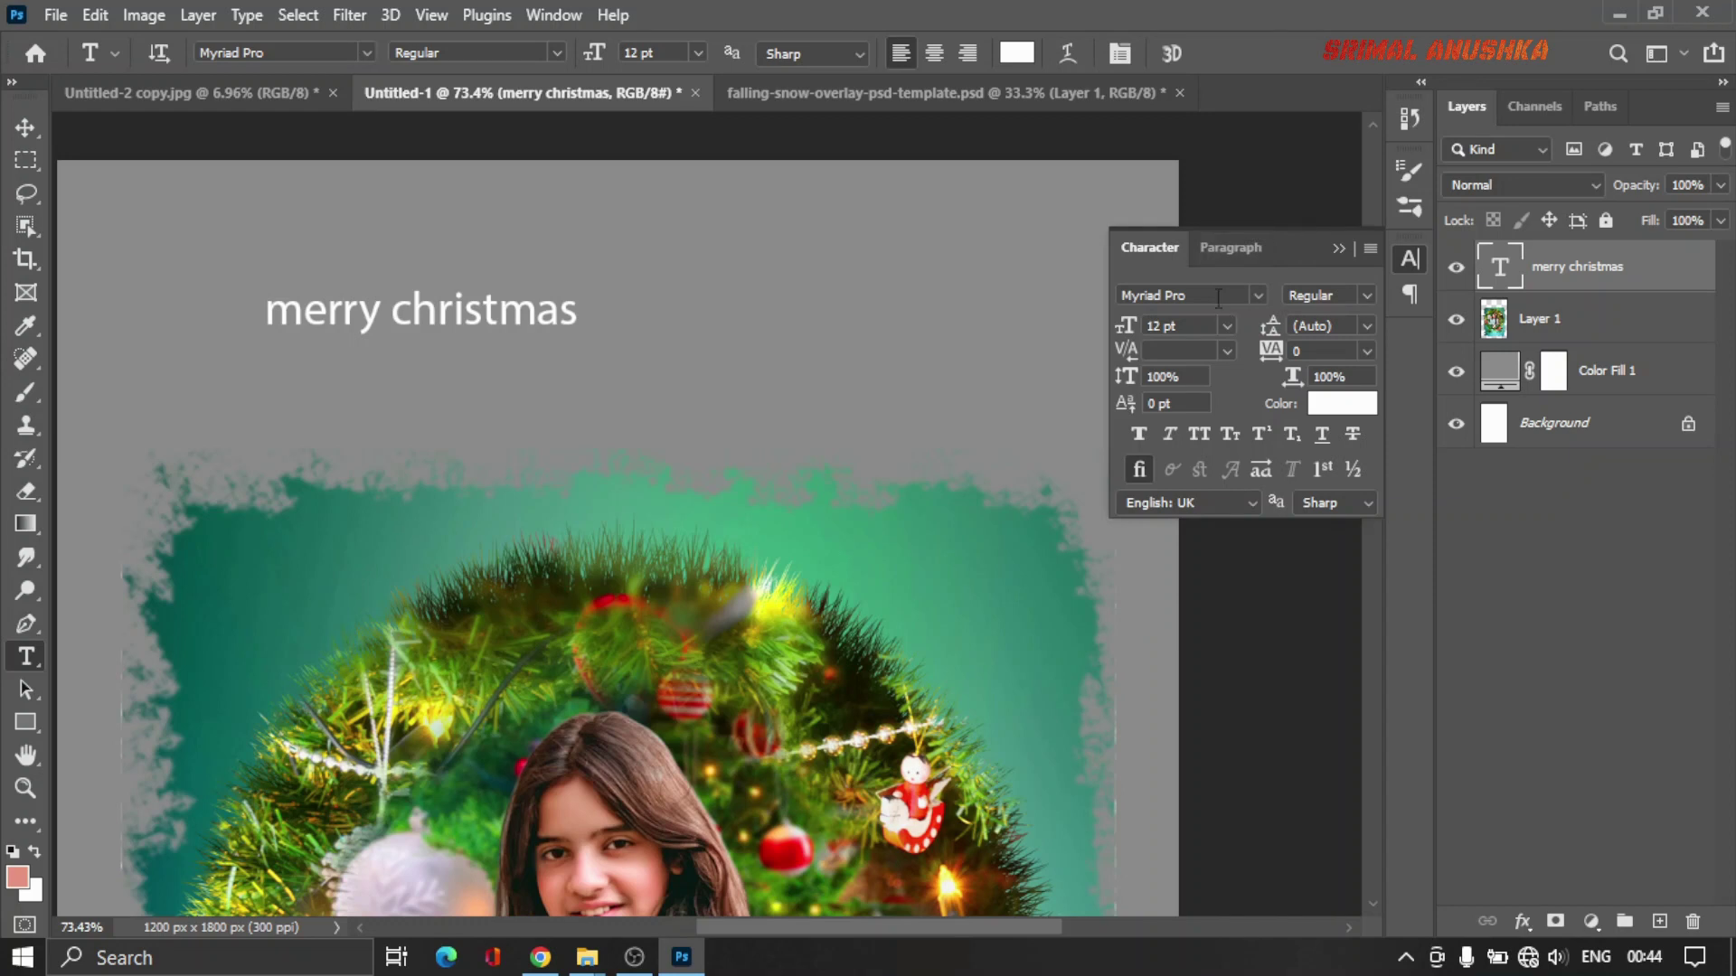
{"action": "key", "text": "Down"}
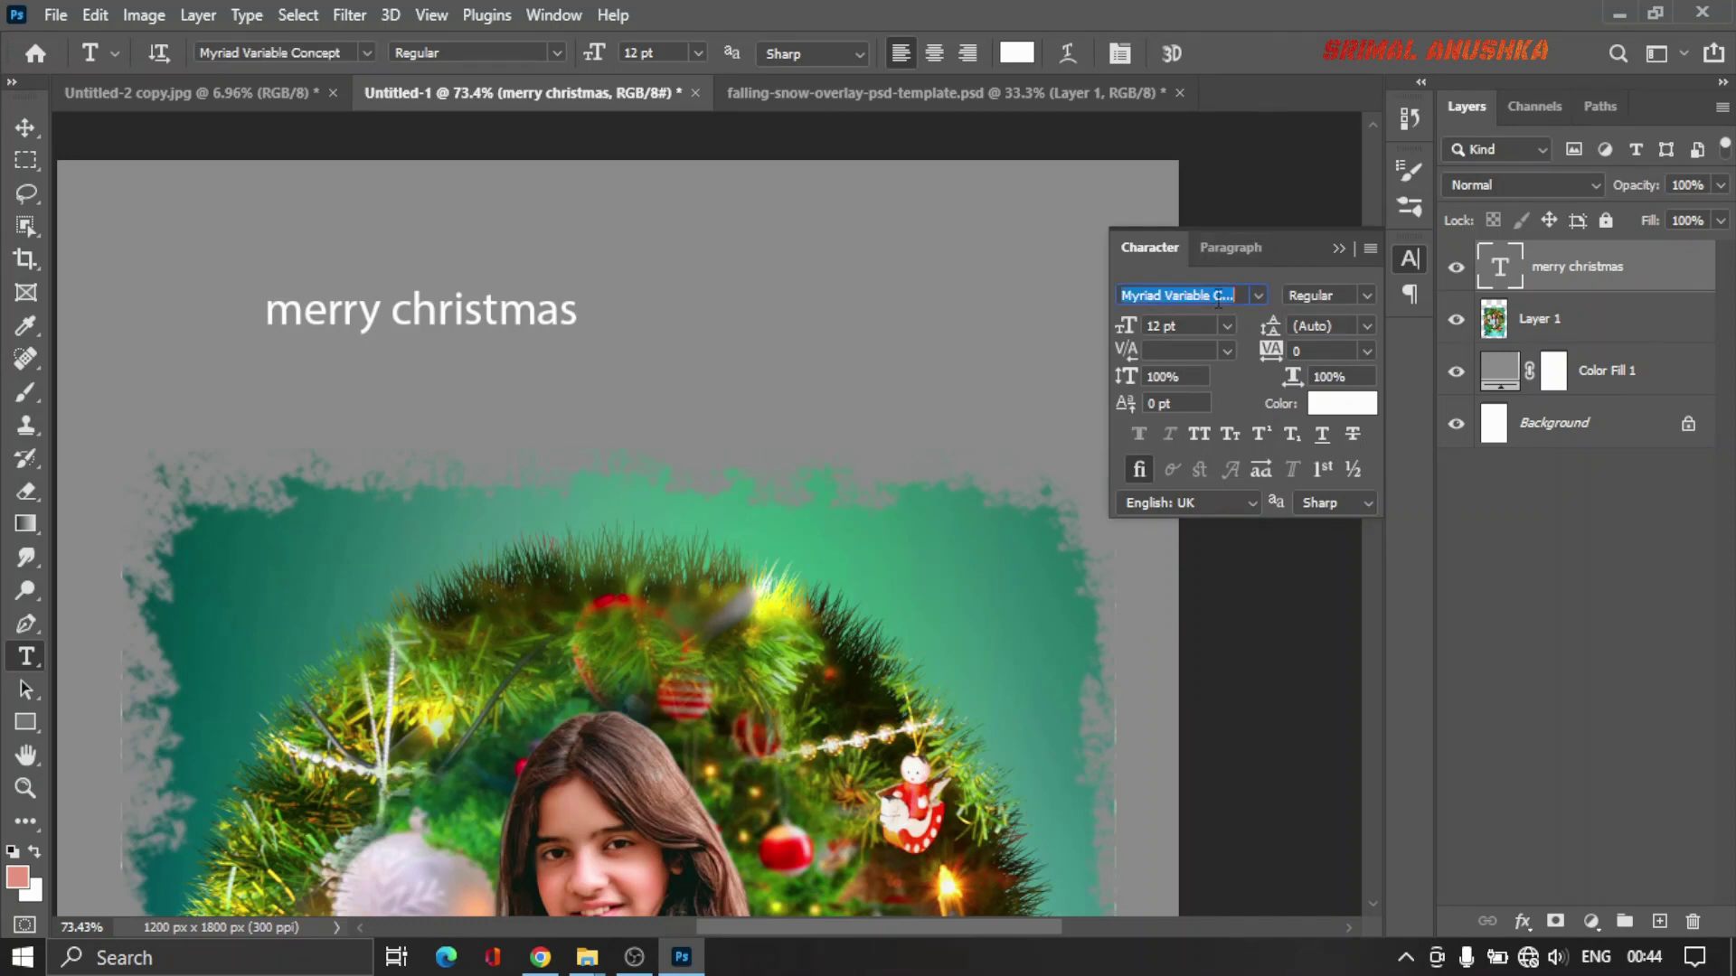
{"action": "key", "text": "Down"}
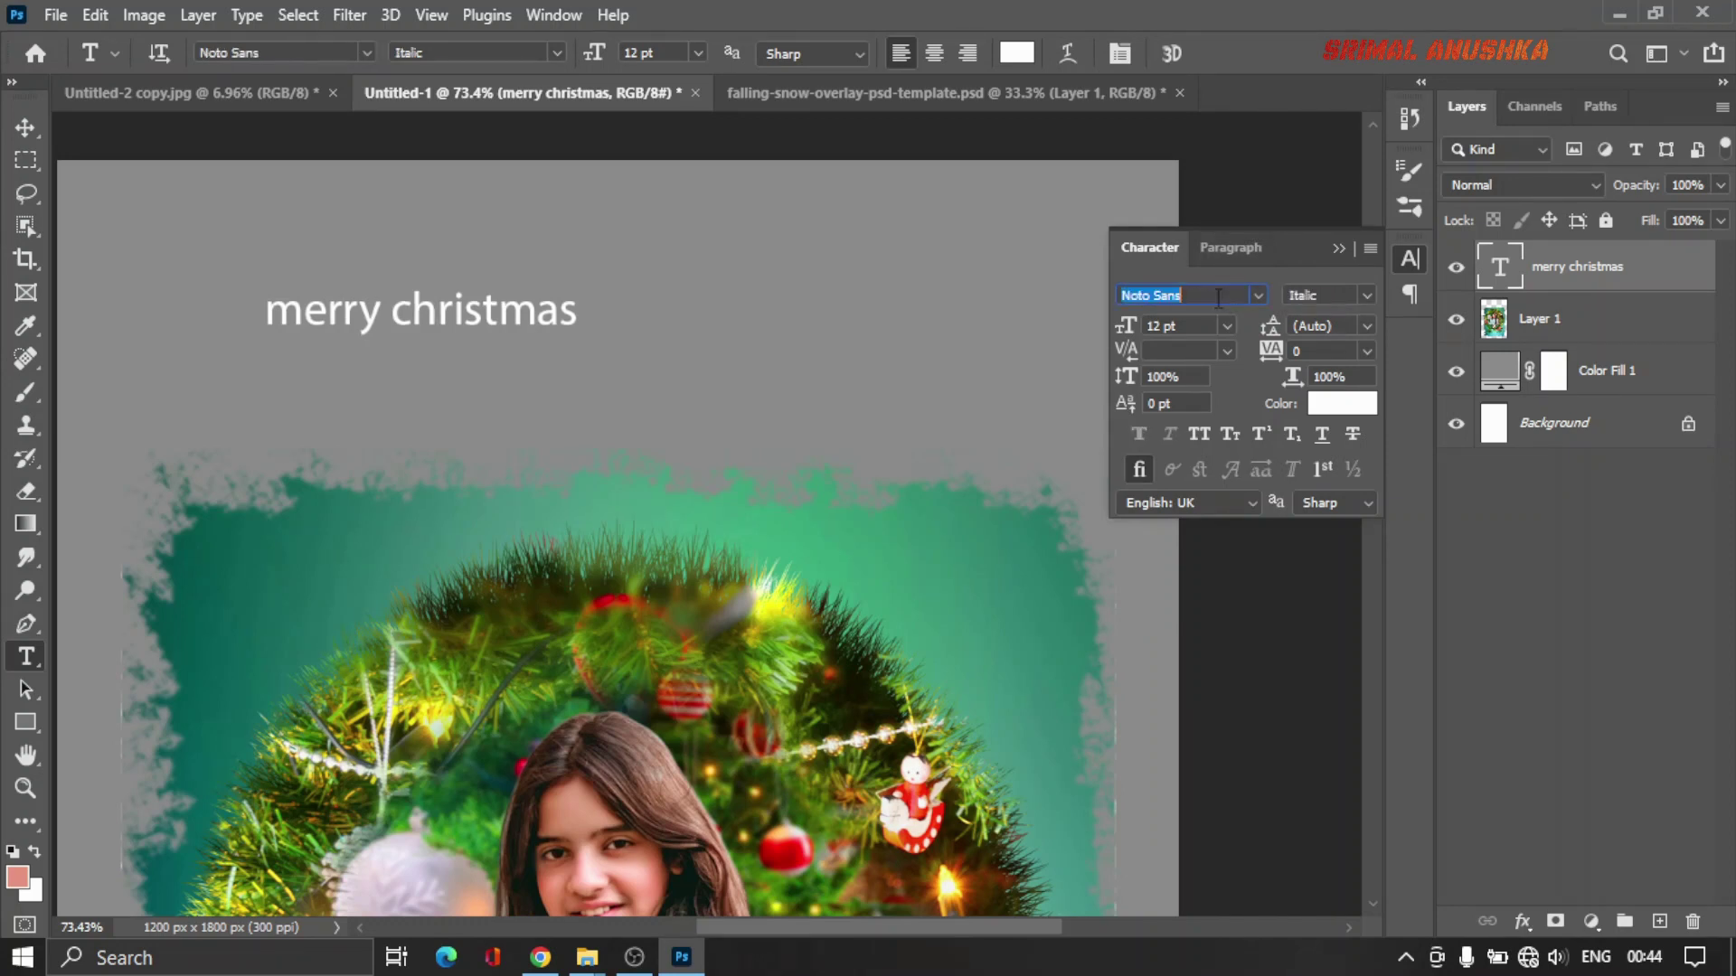
{"action": "key", "text": "Down"}
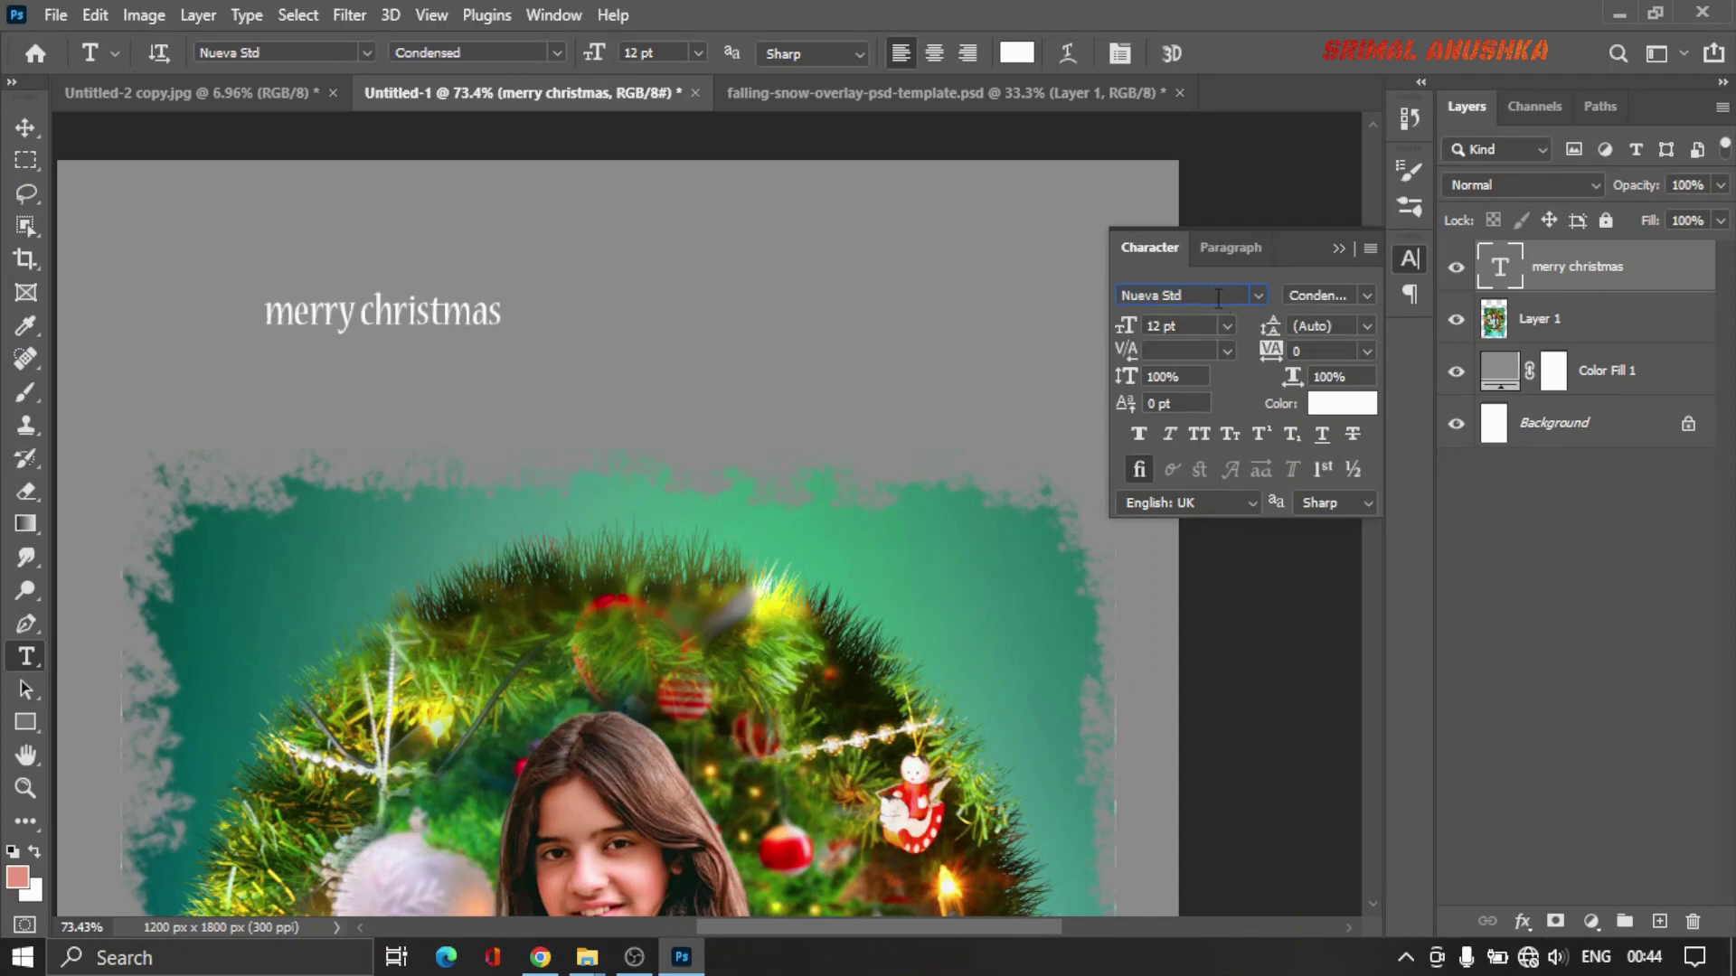
{"action": "key", "text": "Down"}
{"action": "key", "text": "Down"}
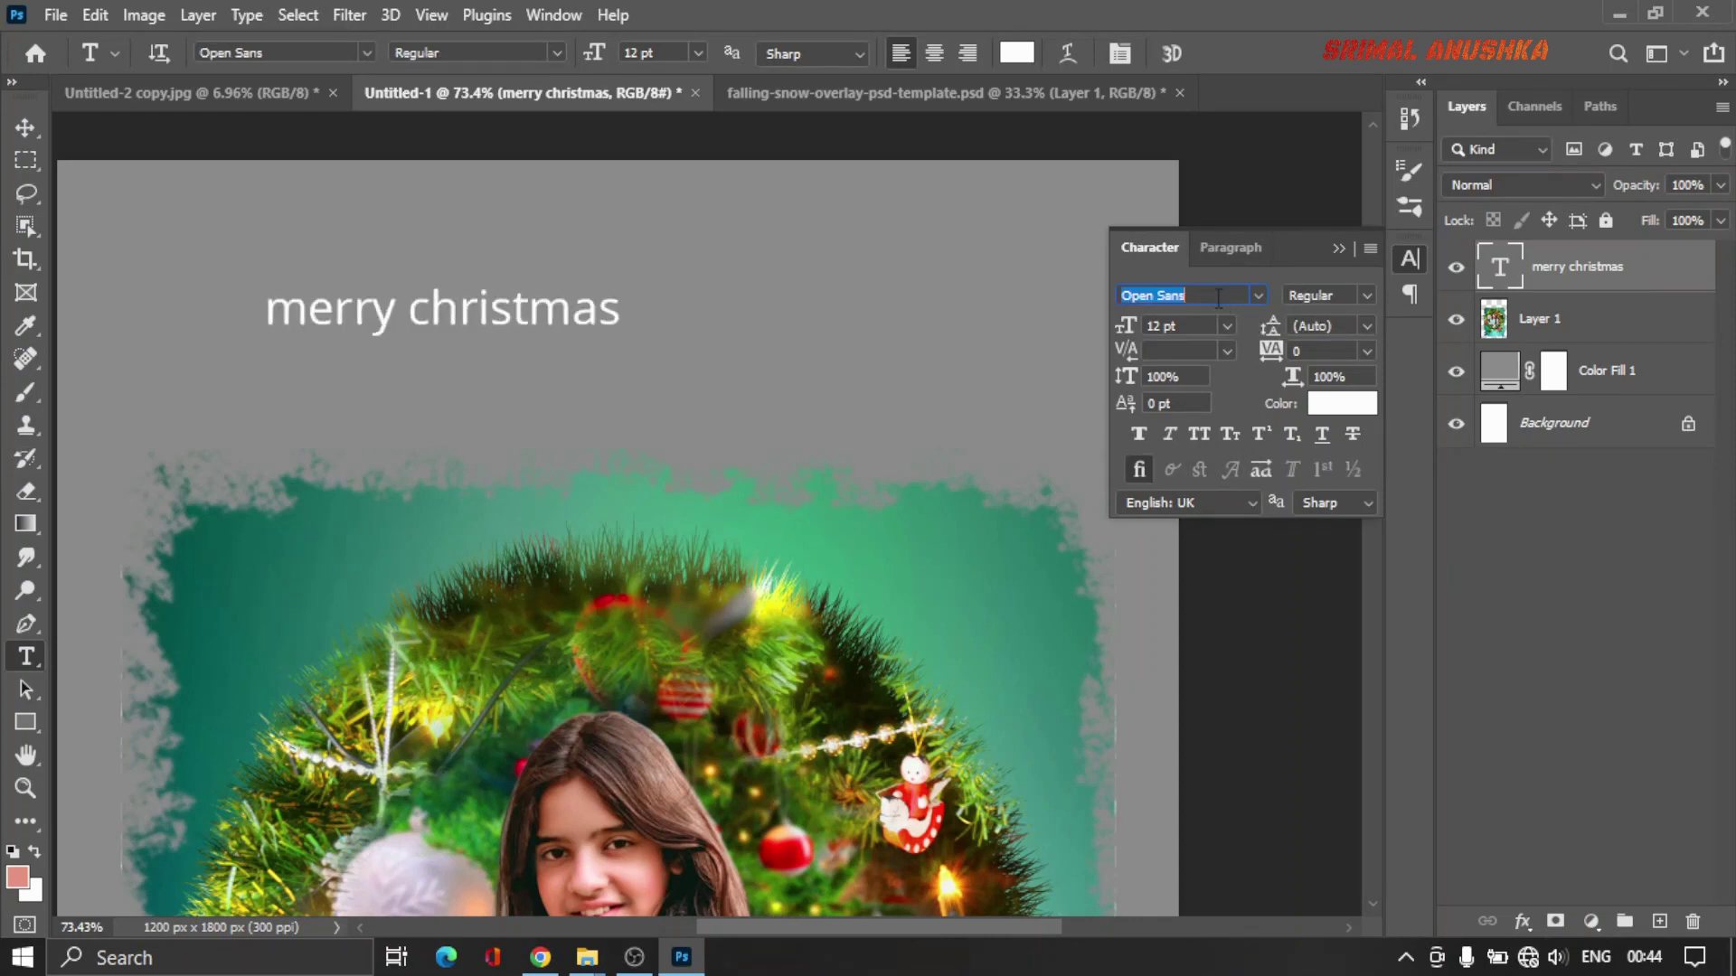
{"action": "key", "text": "Down"}
{"action": "key", "text": "Down"}
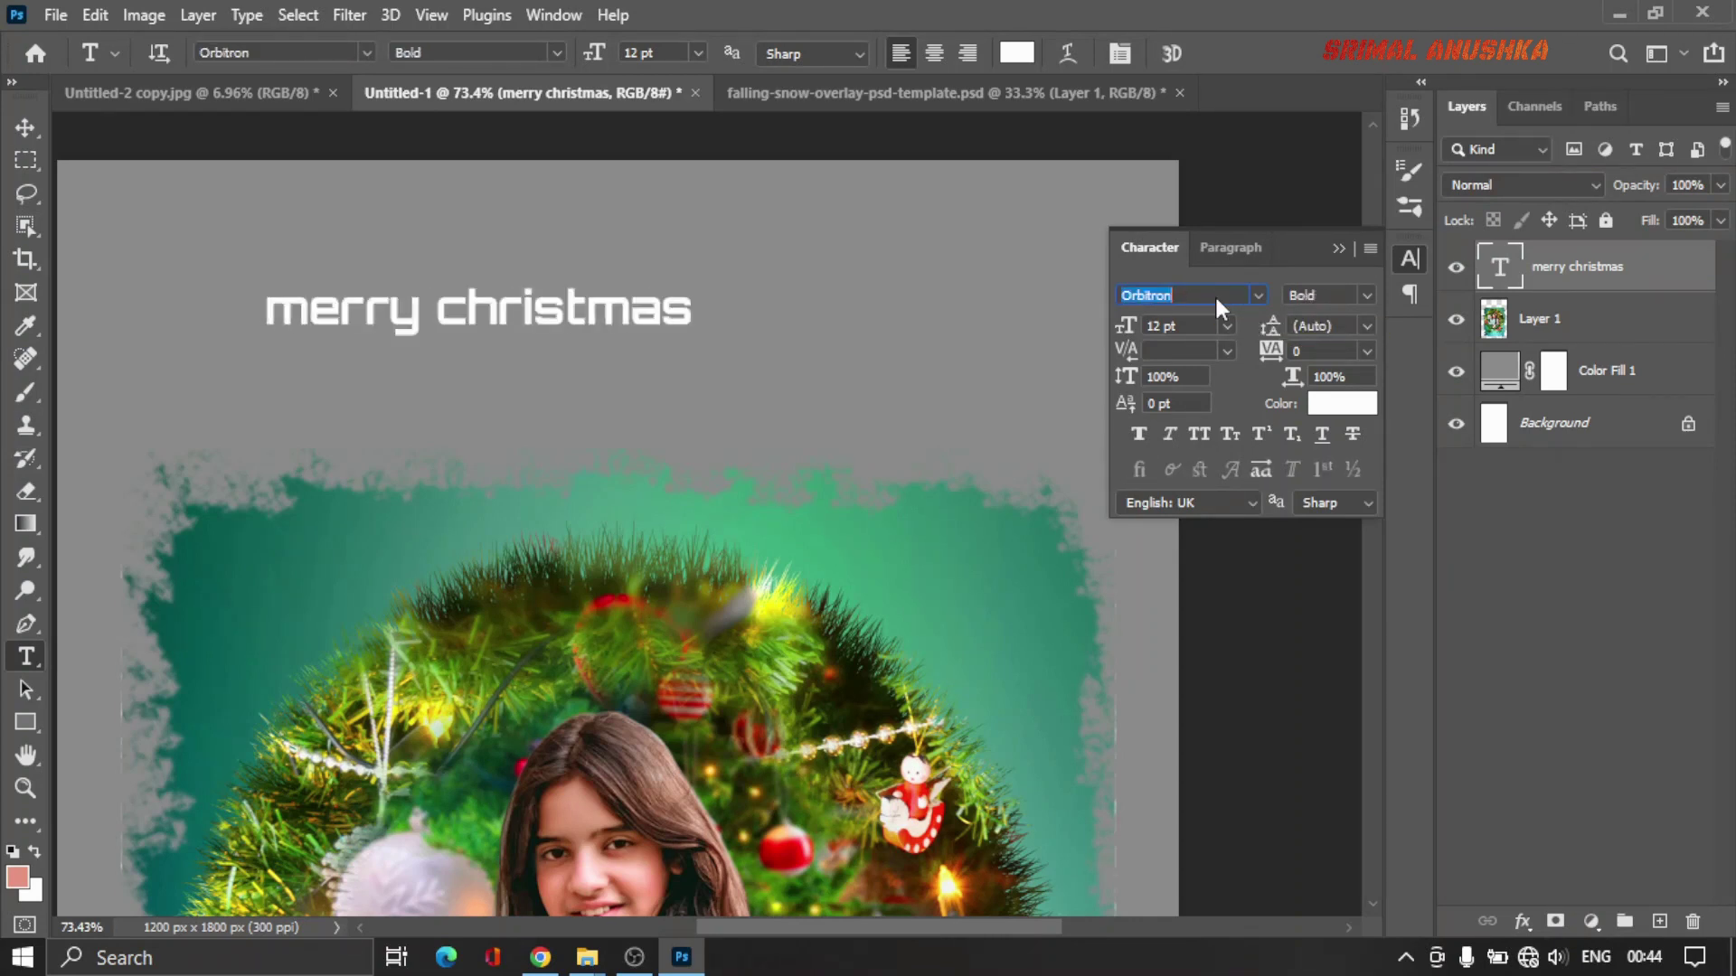
{"action": "key", "text": "Down"}
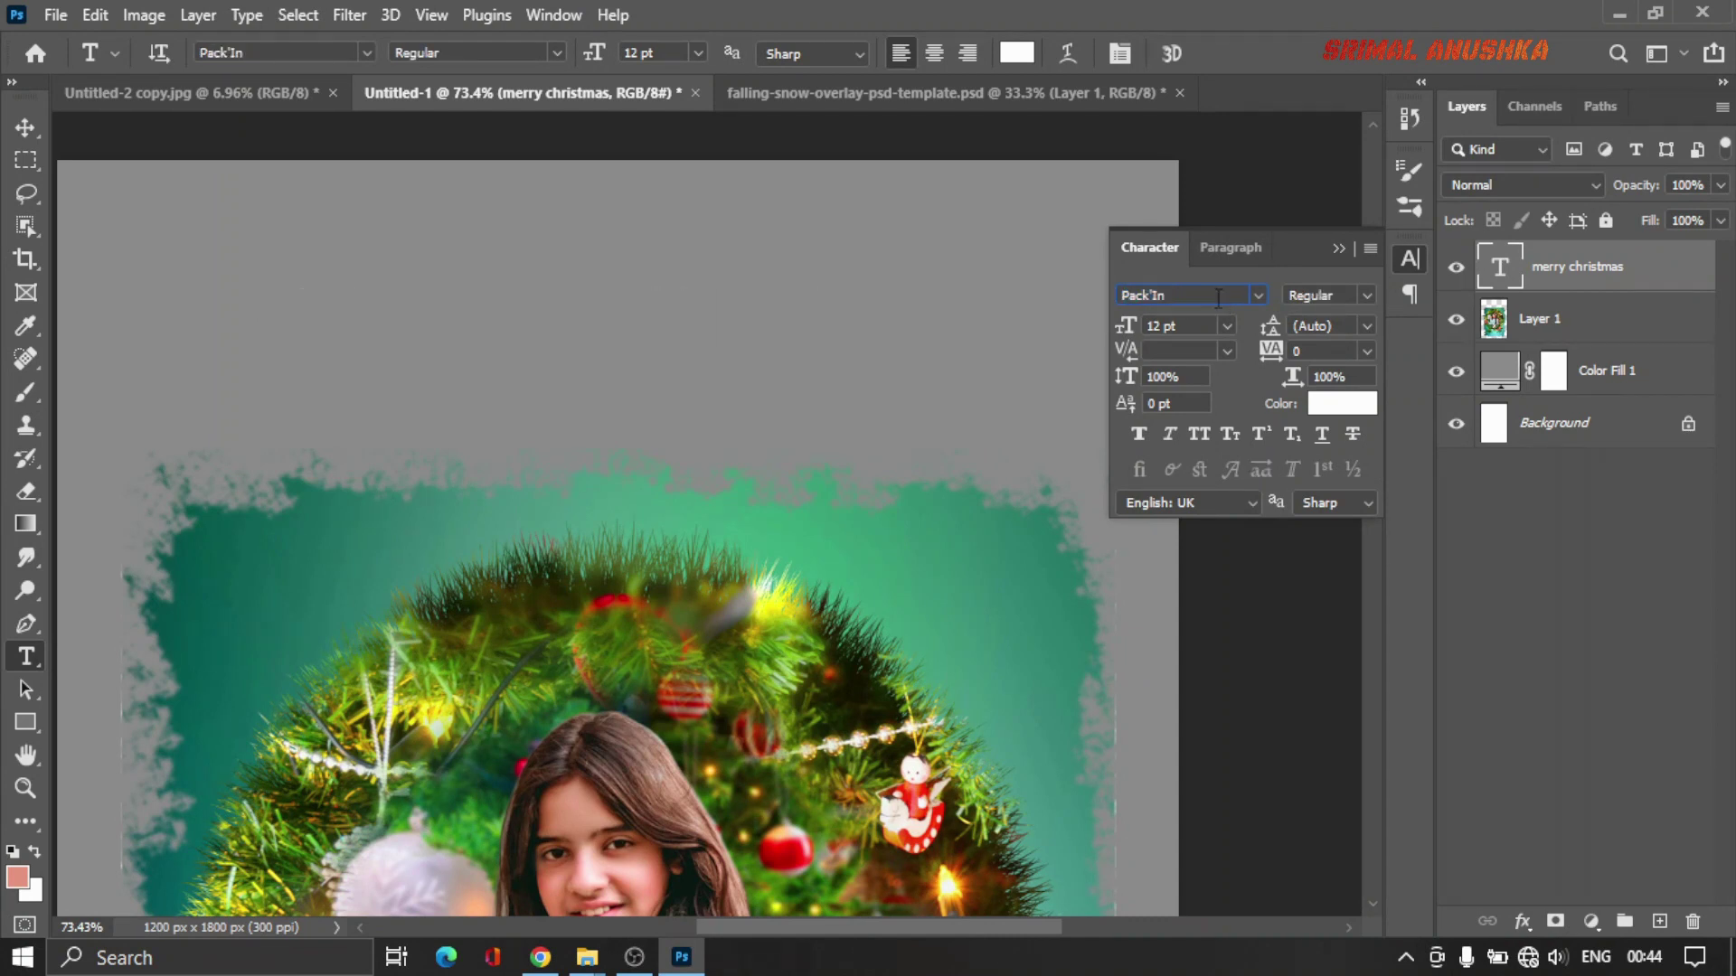
{"action": "key", "text": "Down"}
{"action": "key", "text": "Down"}
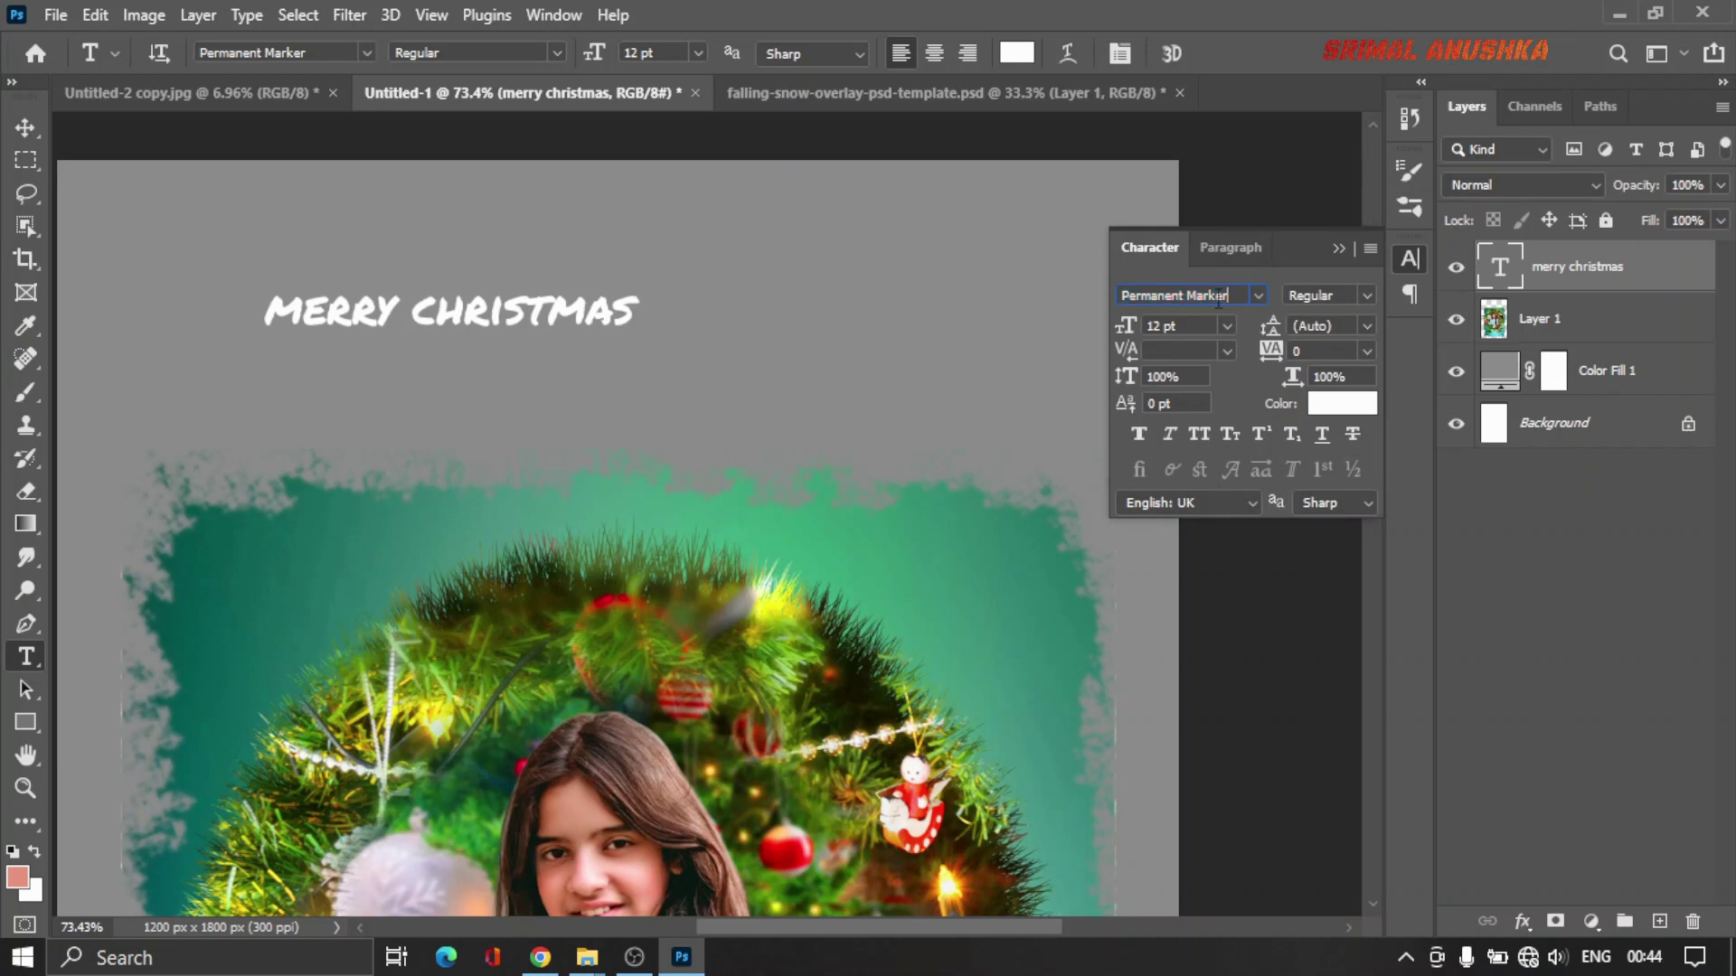
{"action": "key", "text": "Down"}
{"action": "key", "text": "Down"}
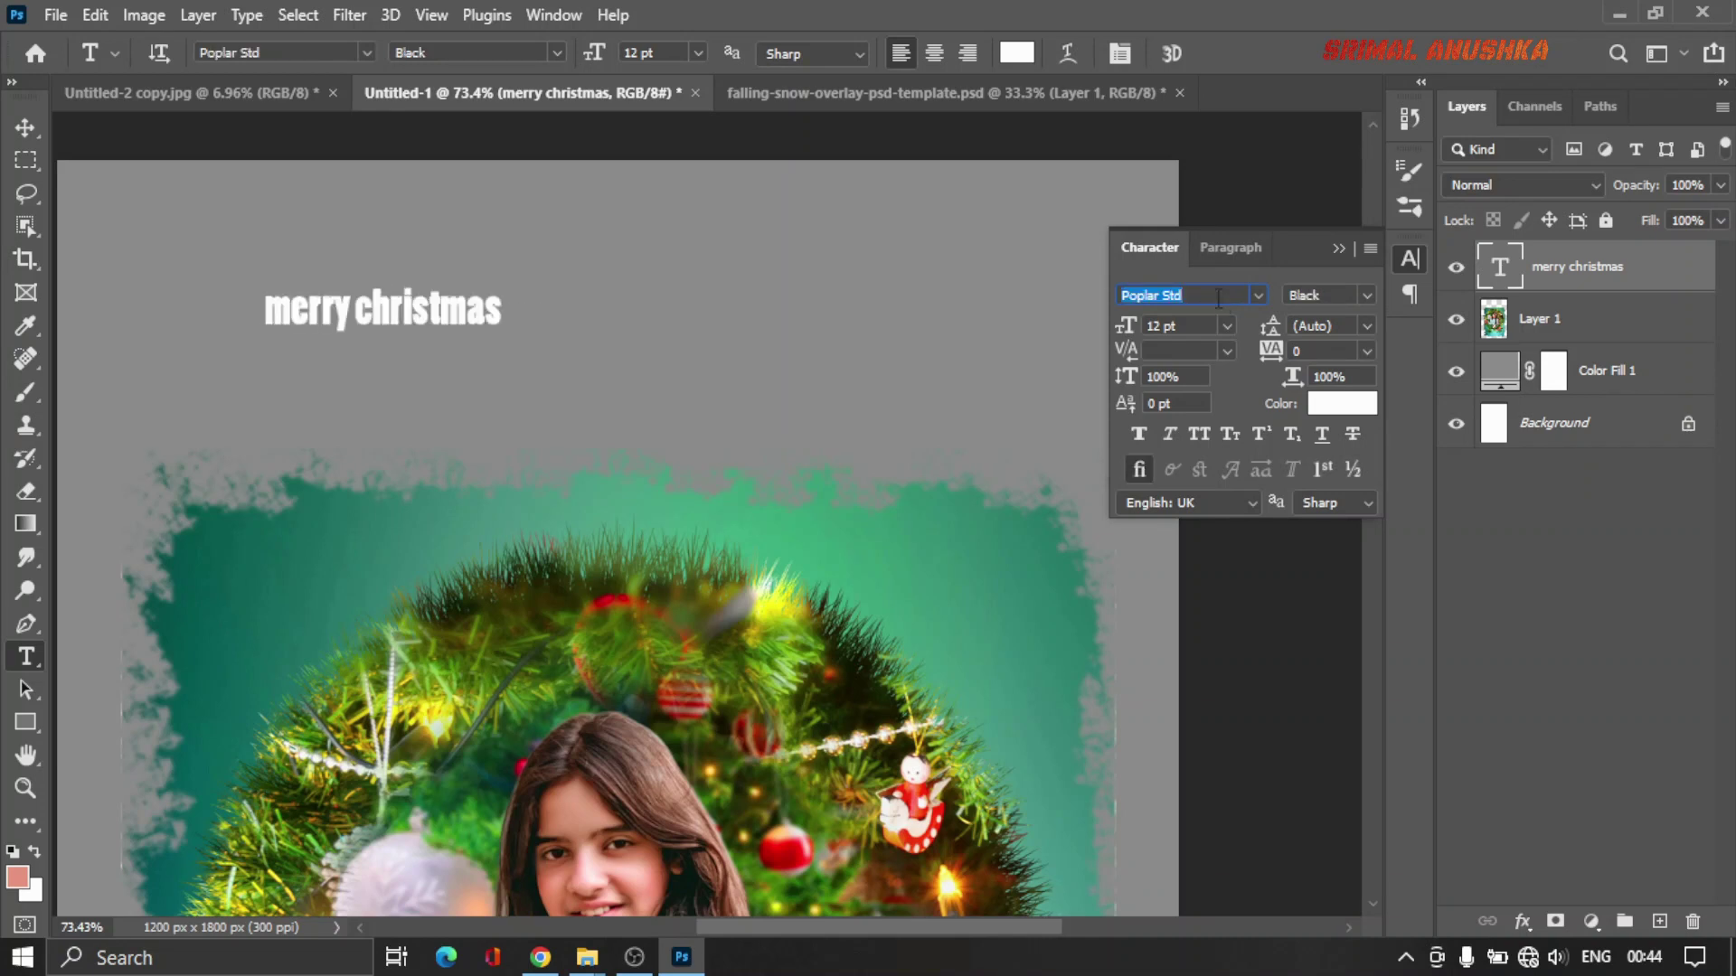
{"action": "key", "text": "Down"}
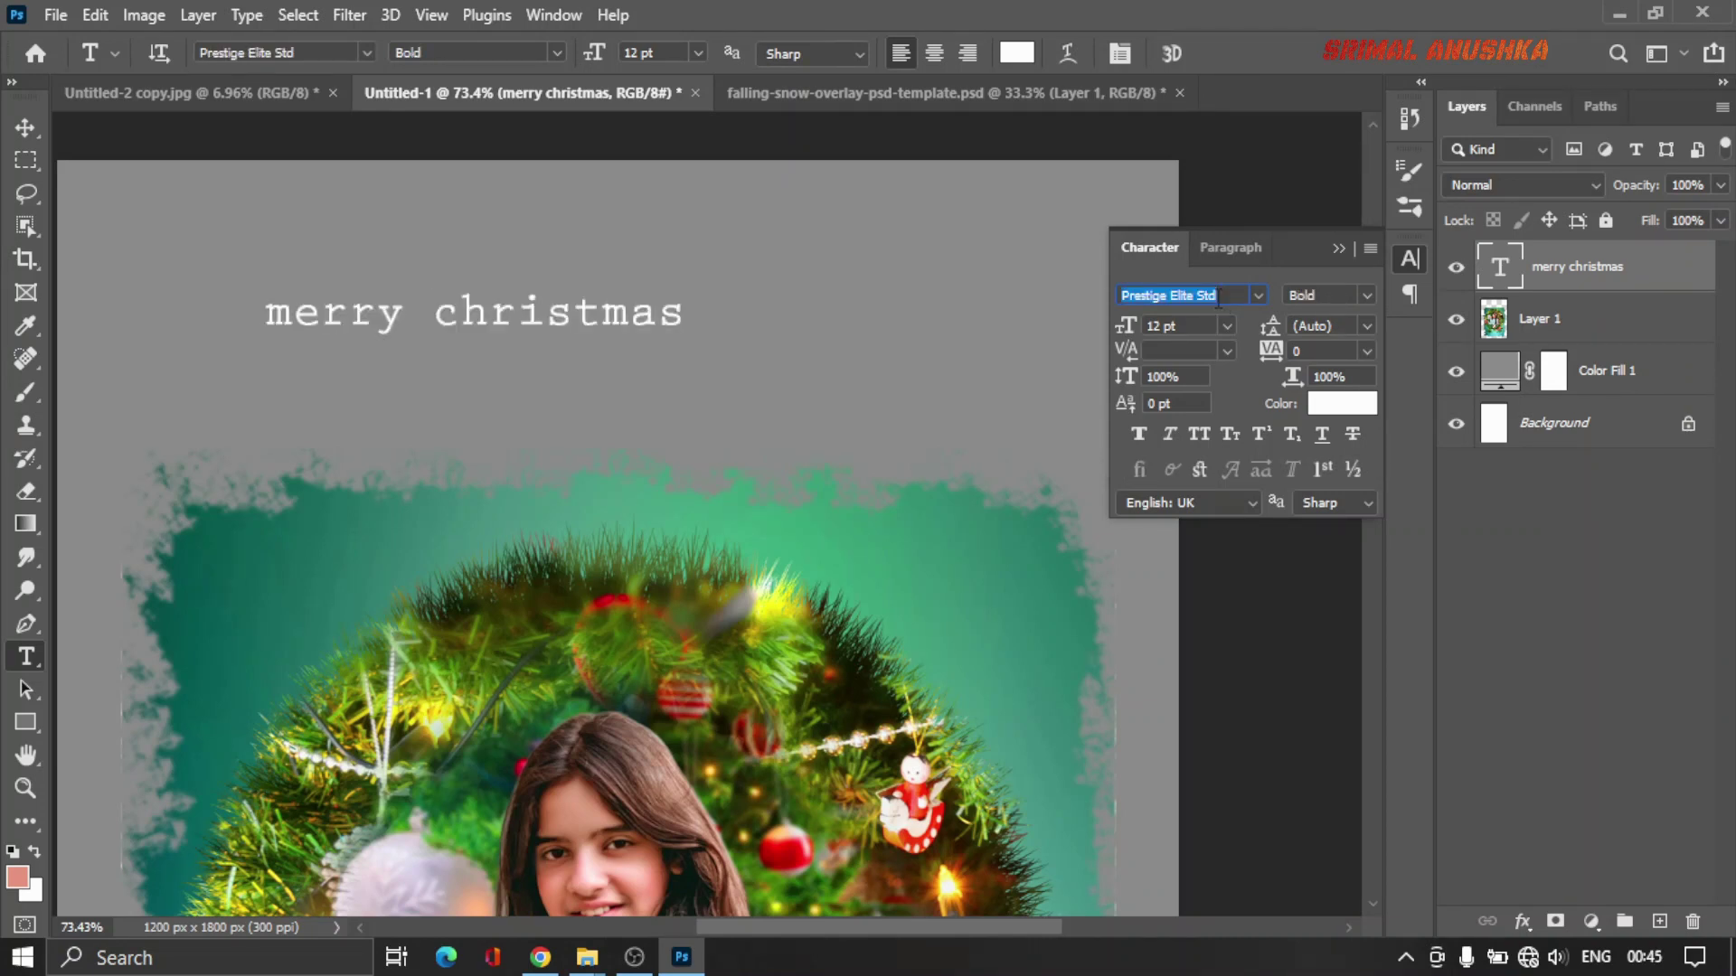
{"action": "key", "text": "Down"}
{"action": "key", "text": "Down"}
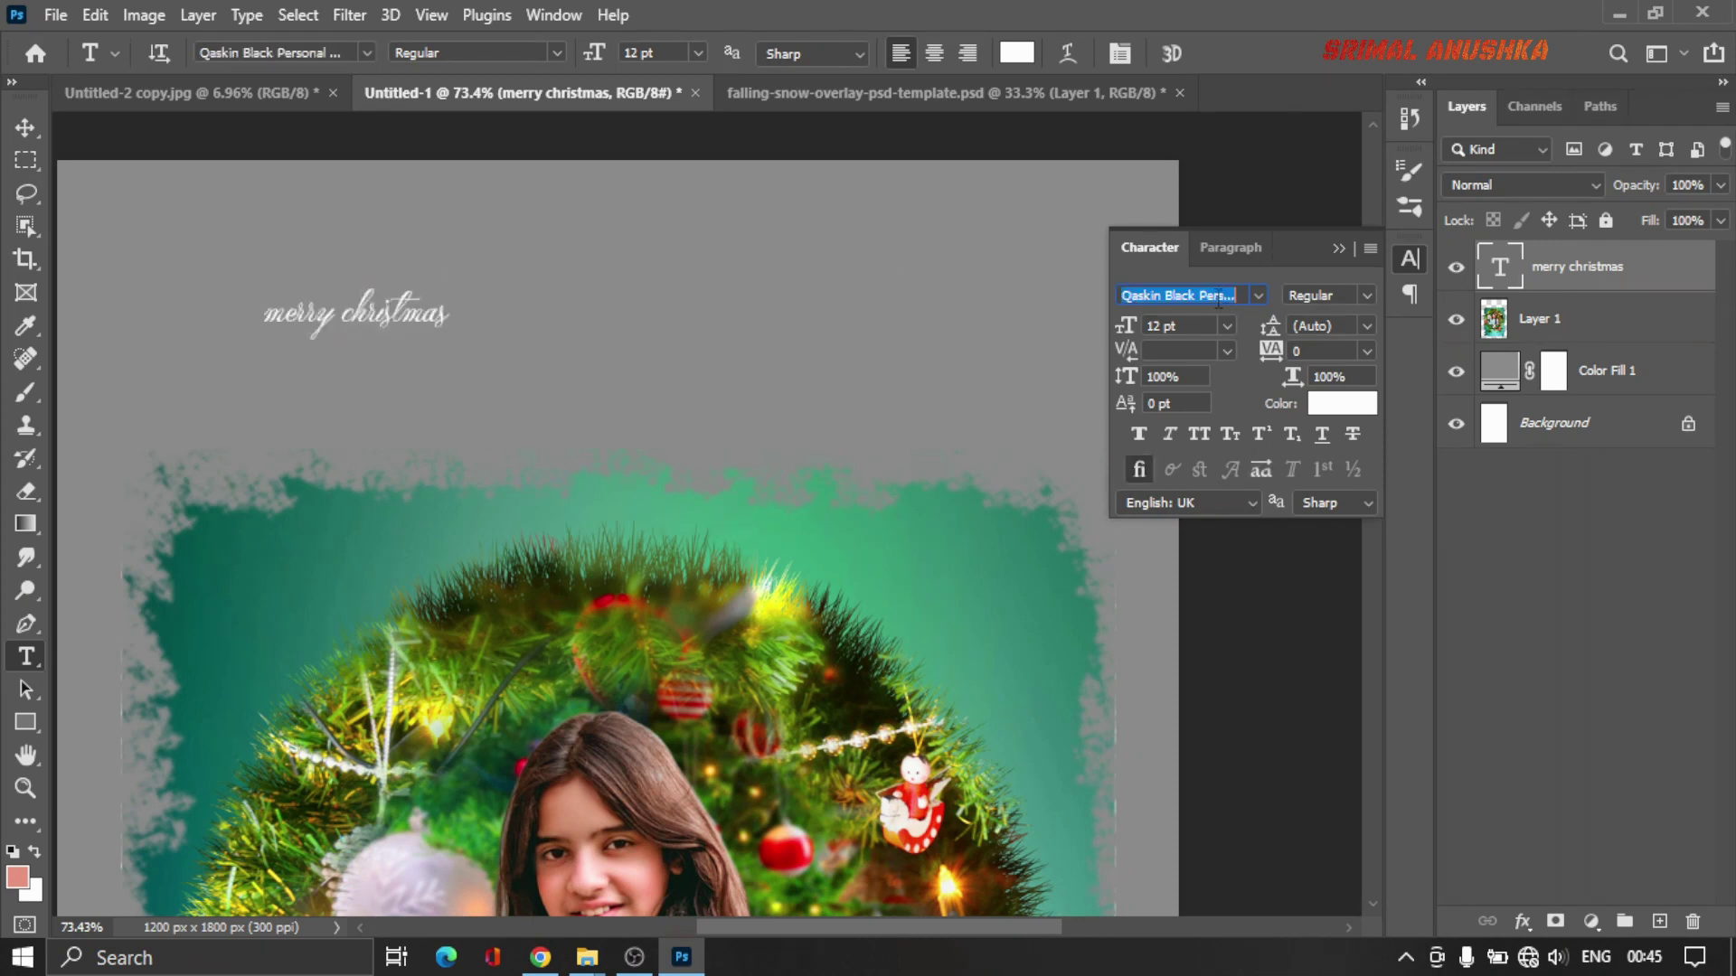
{"action": "key", "text": "Down"}
{"action": "key", "text": "Down"}
{"action": "key", "text": "Down"}
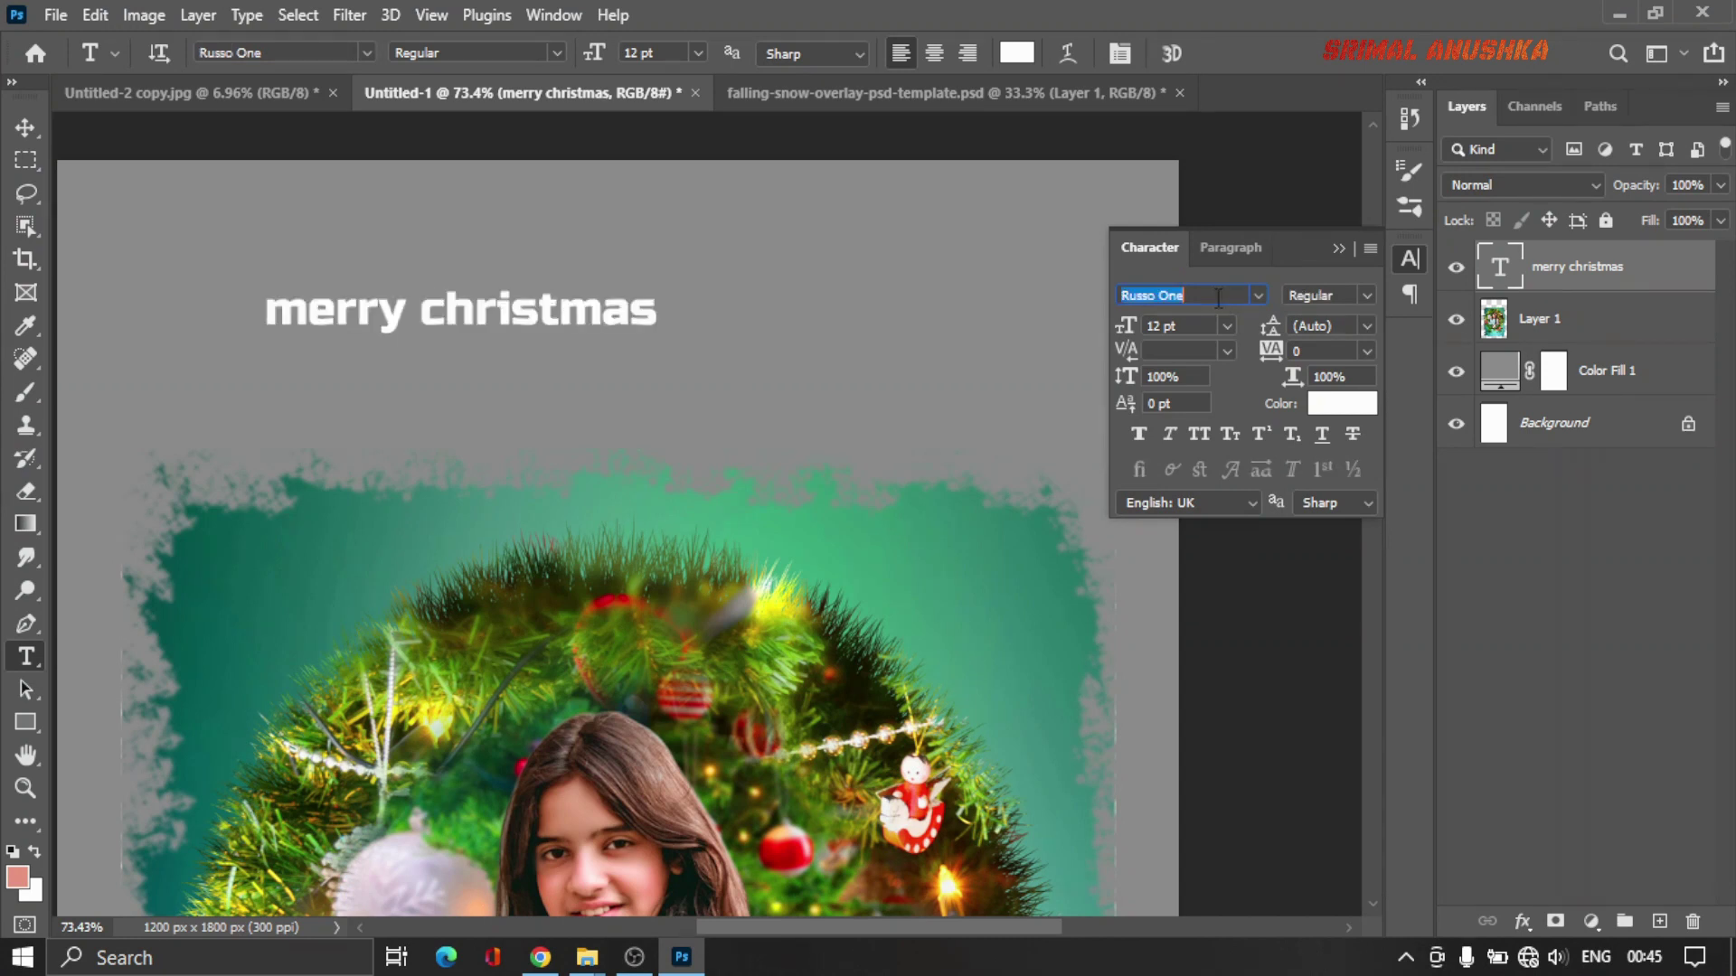
{"action": "key", "text": "Down"}
{"action": "key", "text": "Down"}
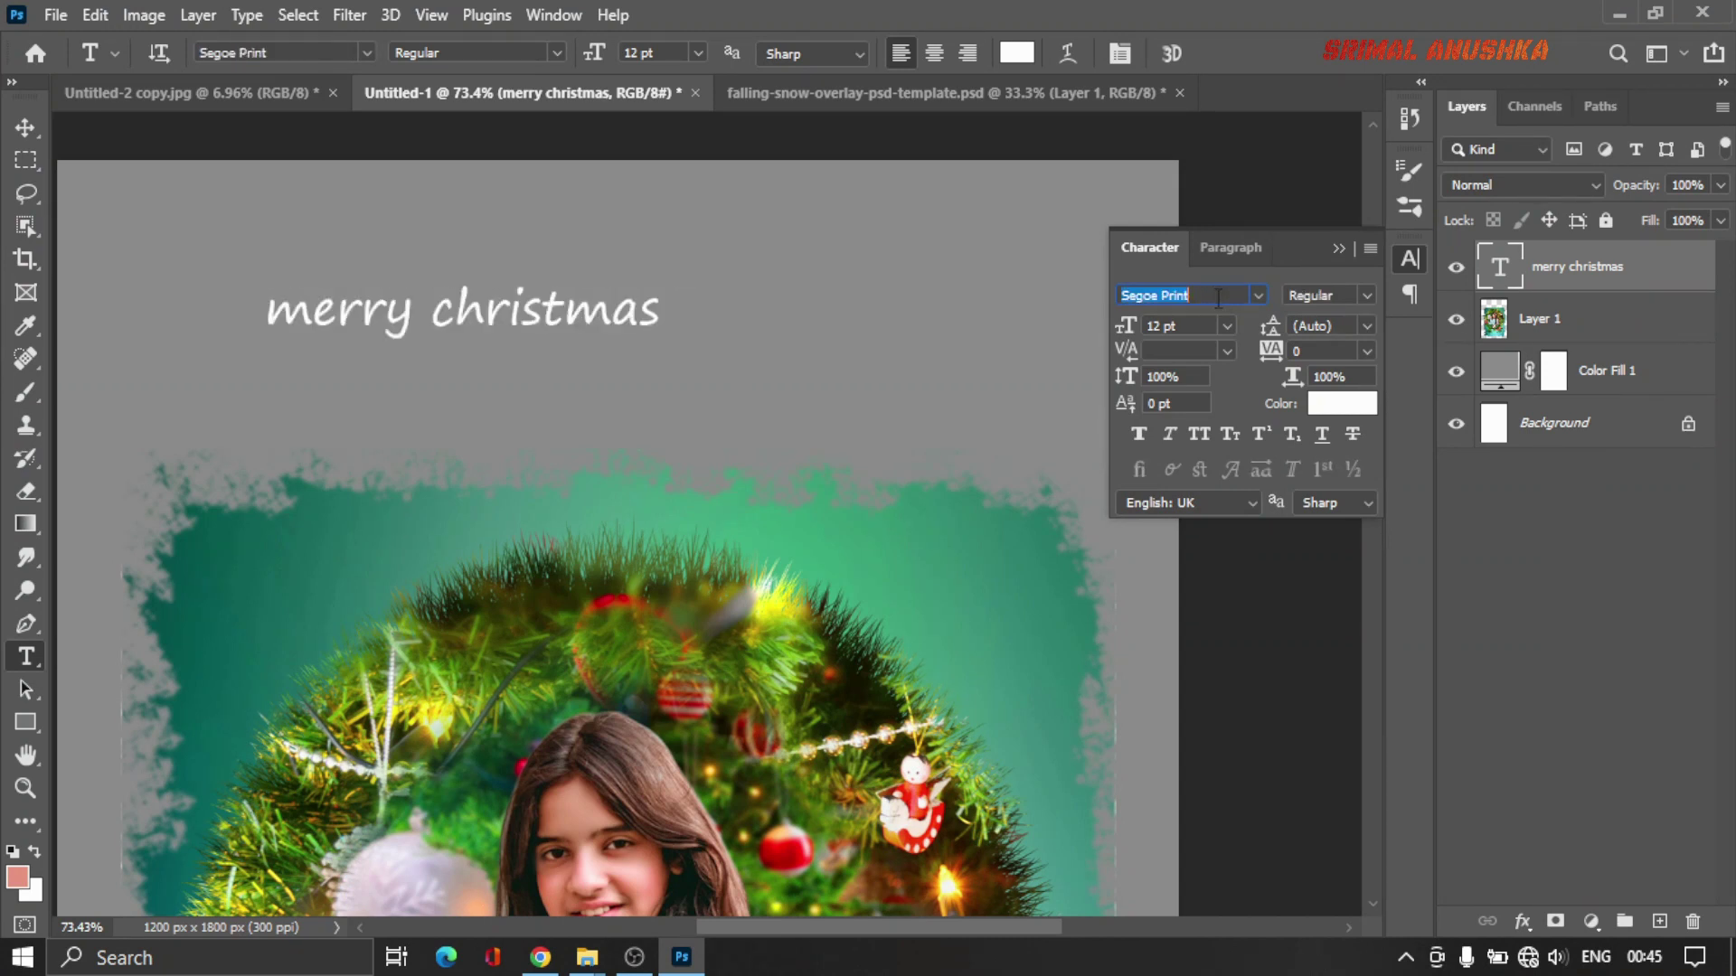
{"action": "key", "text": "Down"}
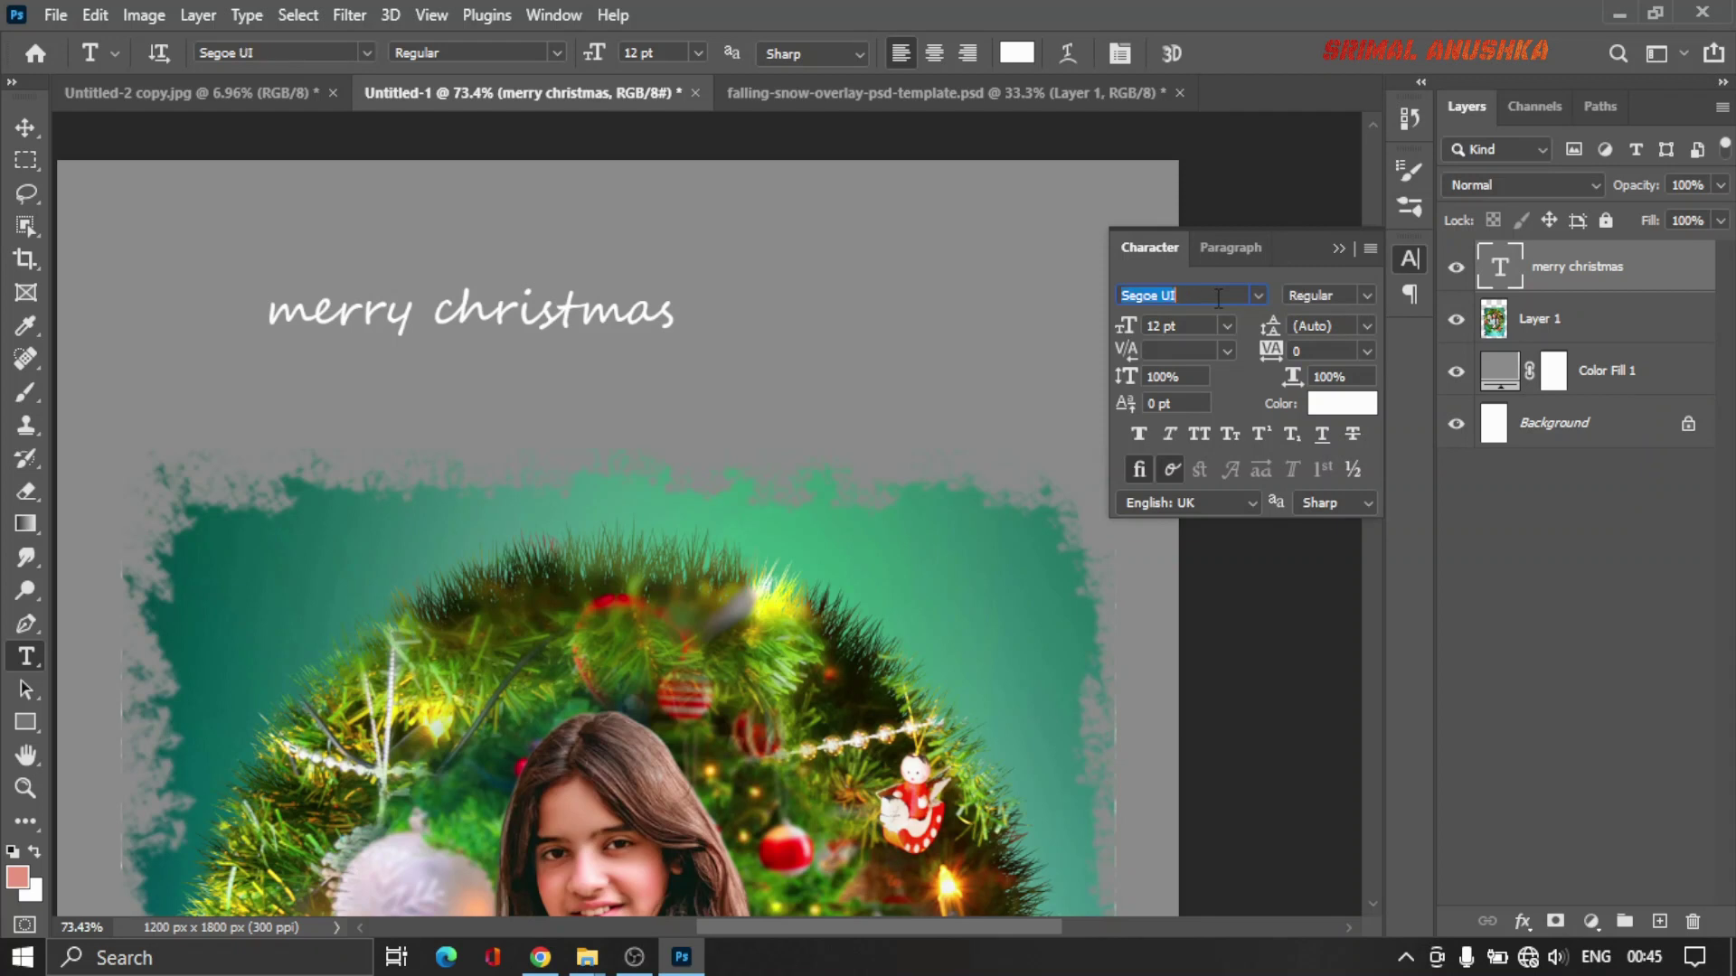
{"action": "key", "text": "Down"}
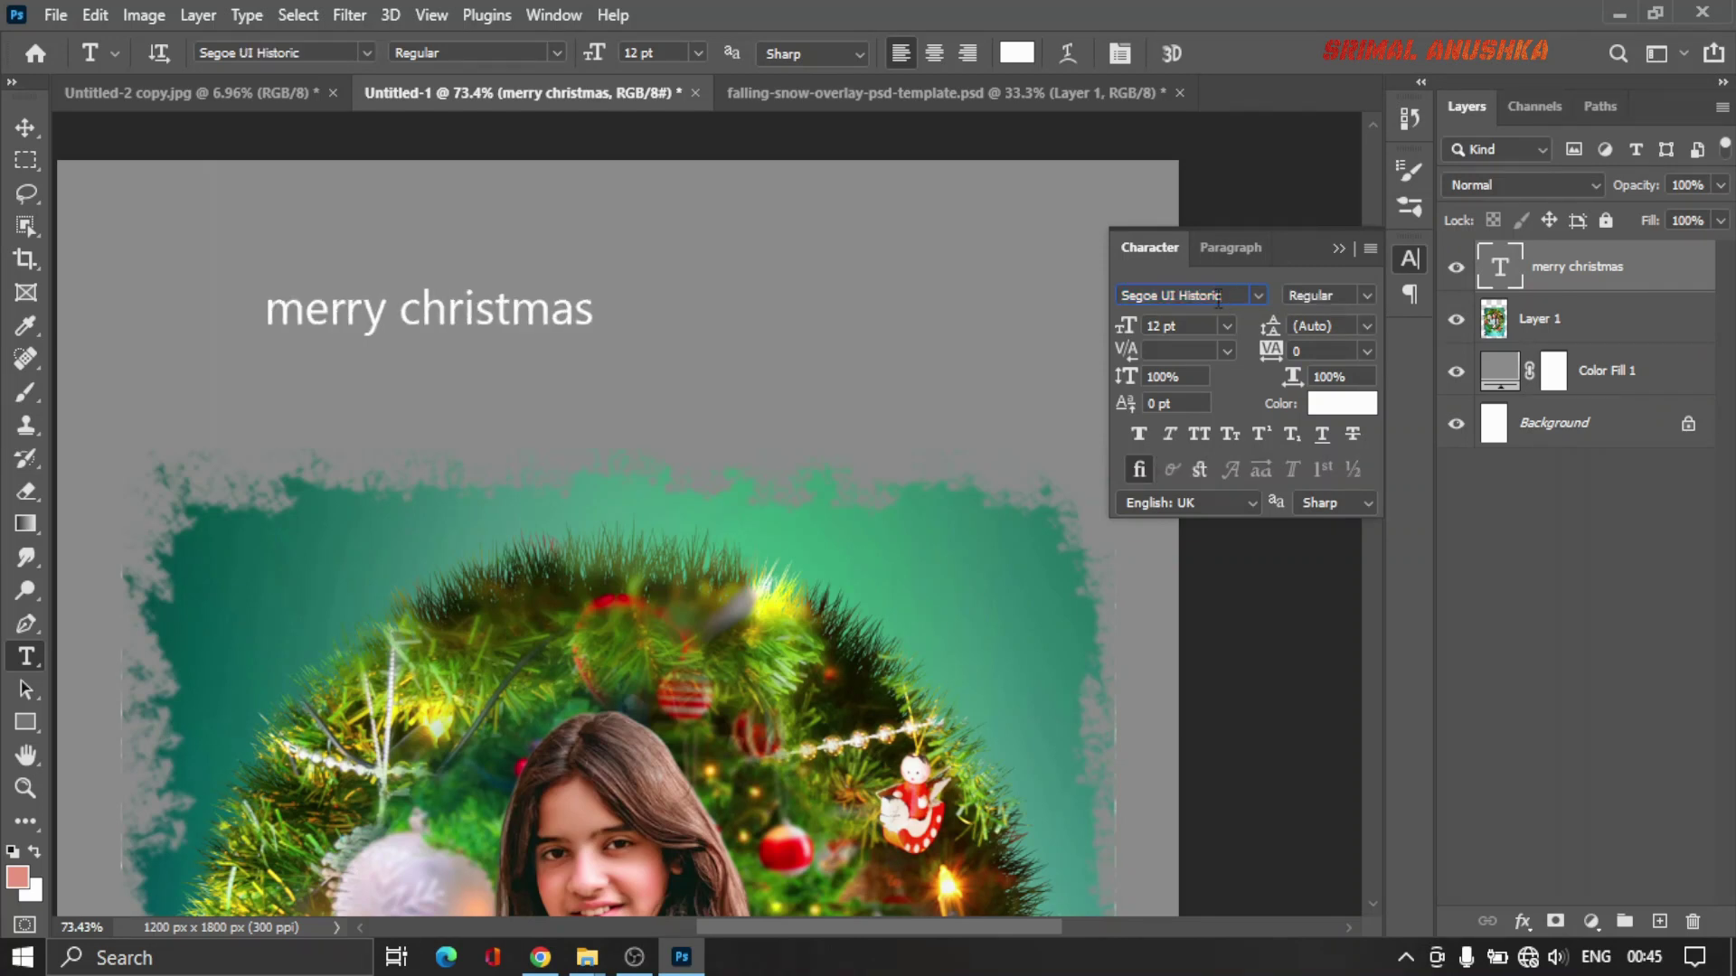
{"action": "key", "text": "Down"}
{"action": "key", "text": "Down"}
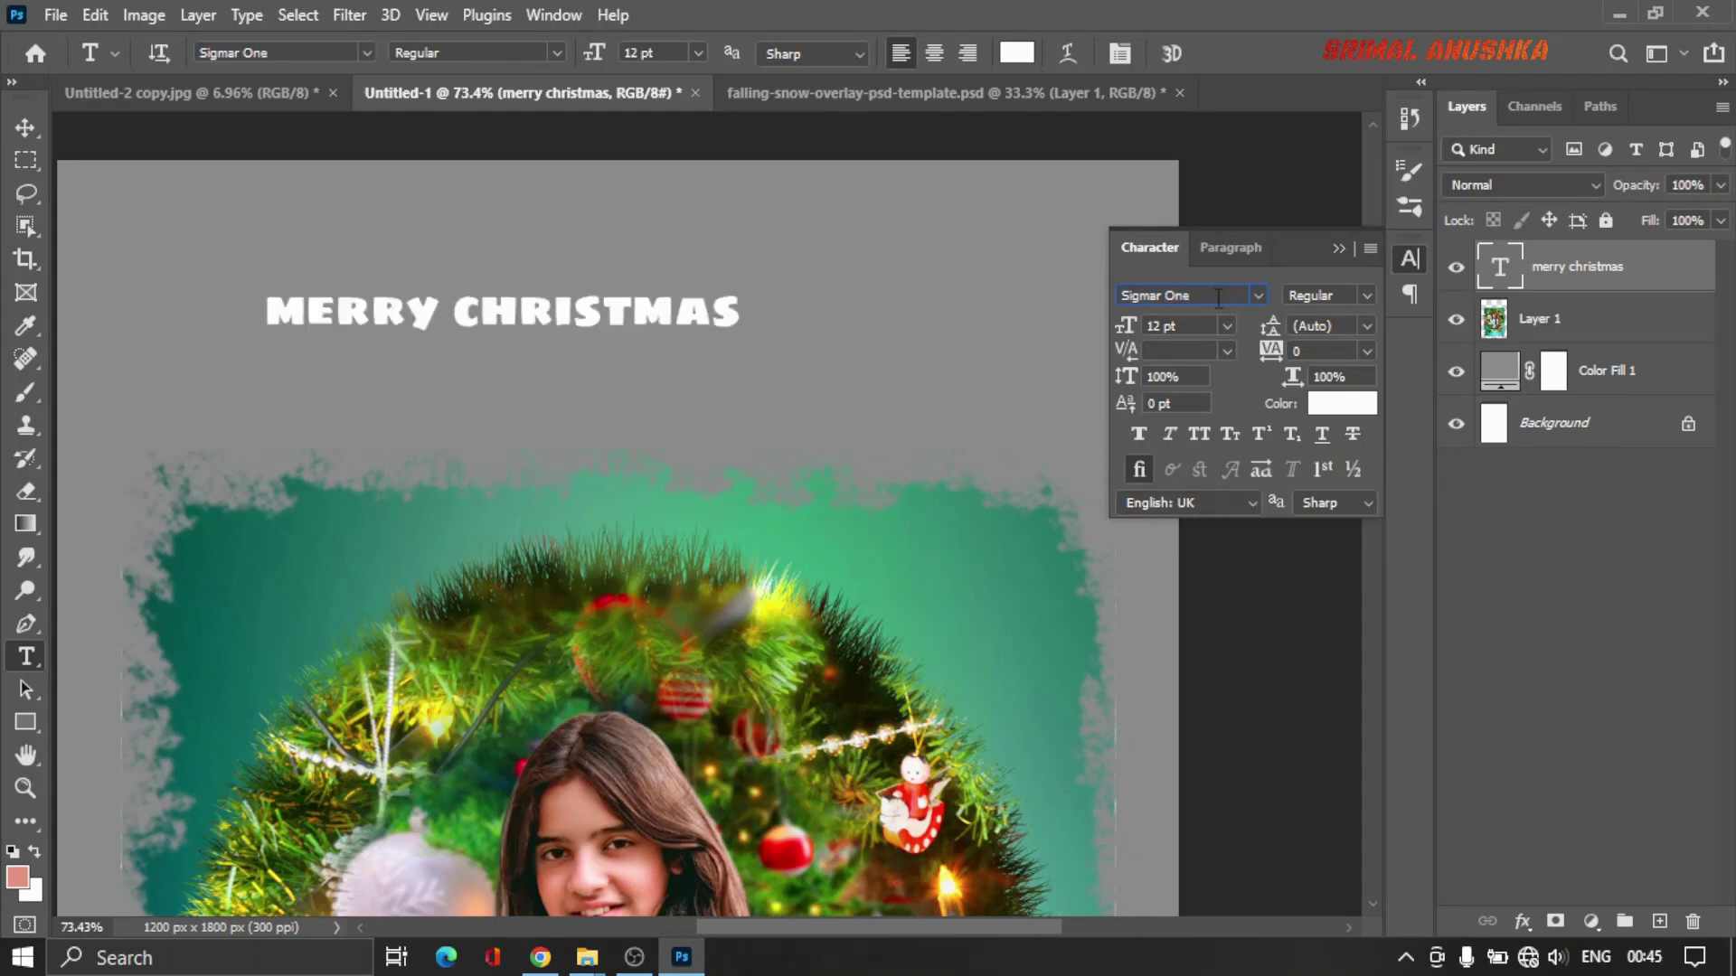
{"action": "key", "text": "Down"}
{"action": "key", "text": "Down"}
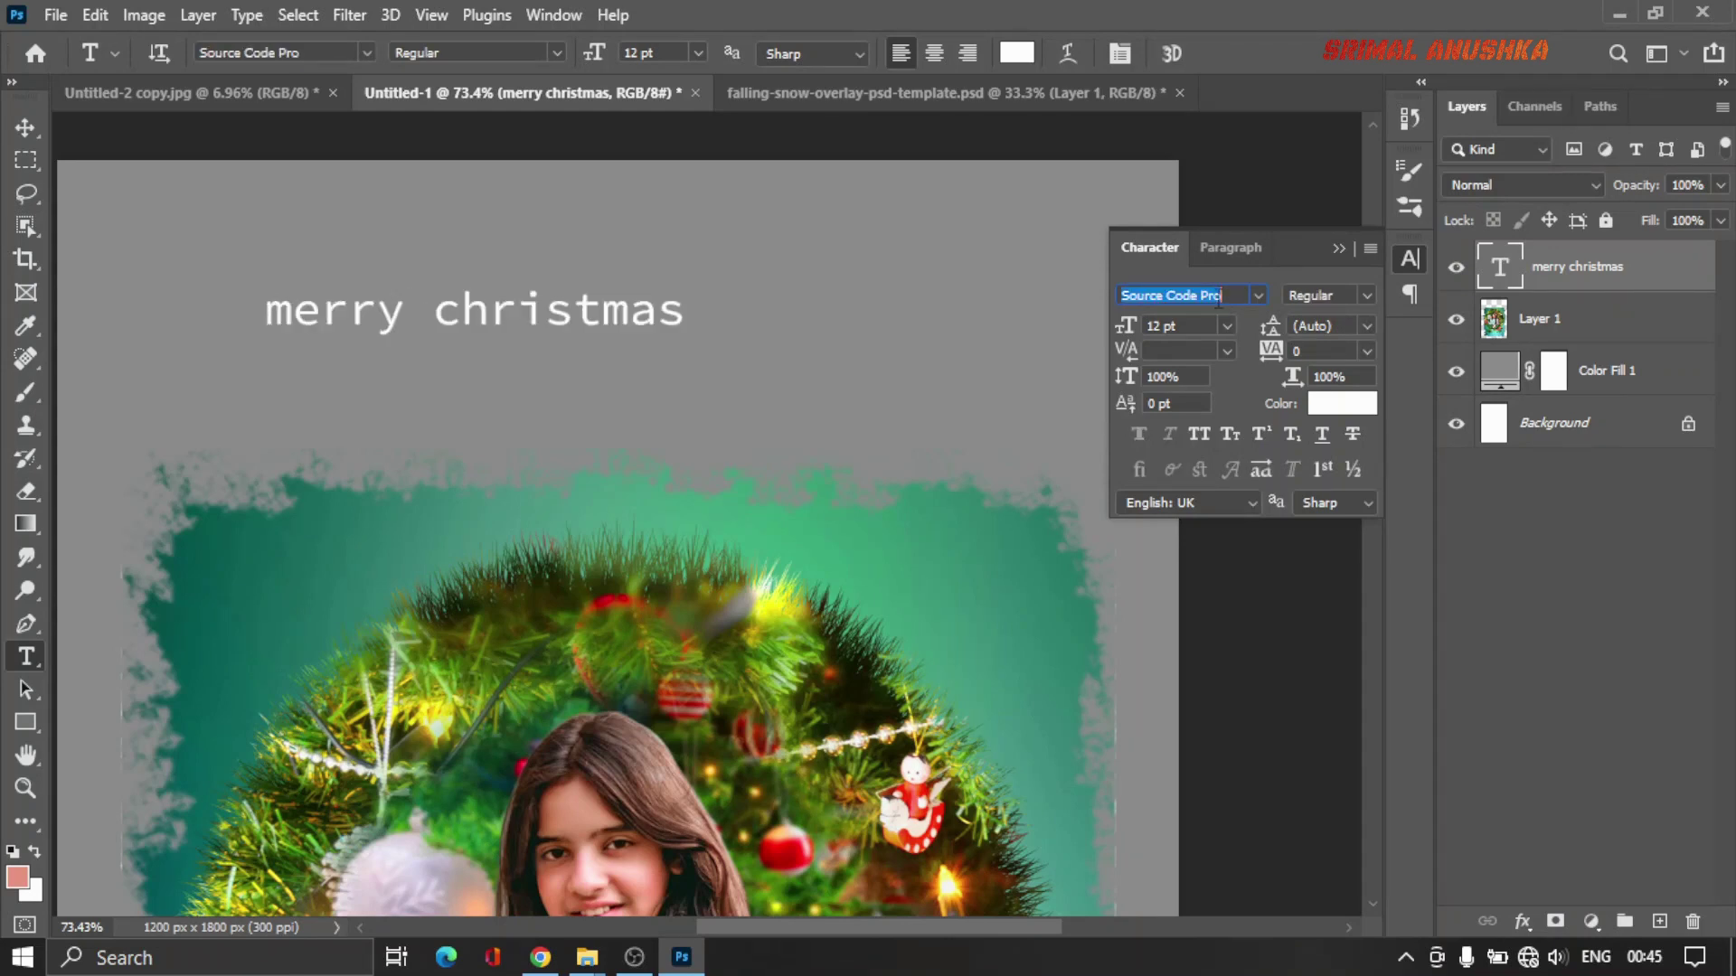
{"action": "key", "text": "Down"}
{"action": "key", "text": "Down"}
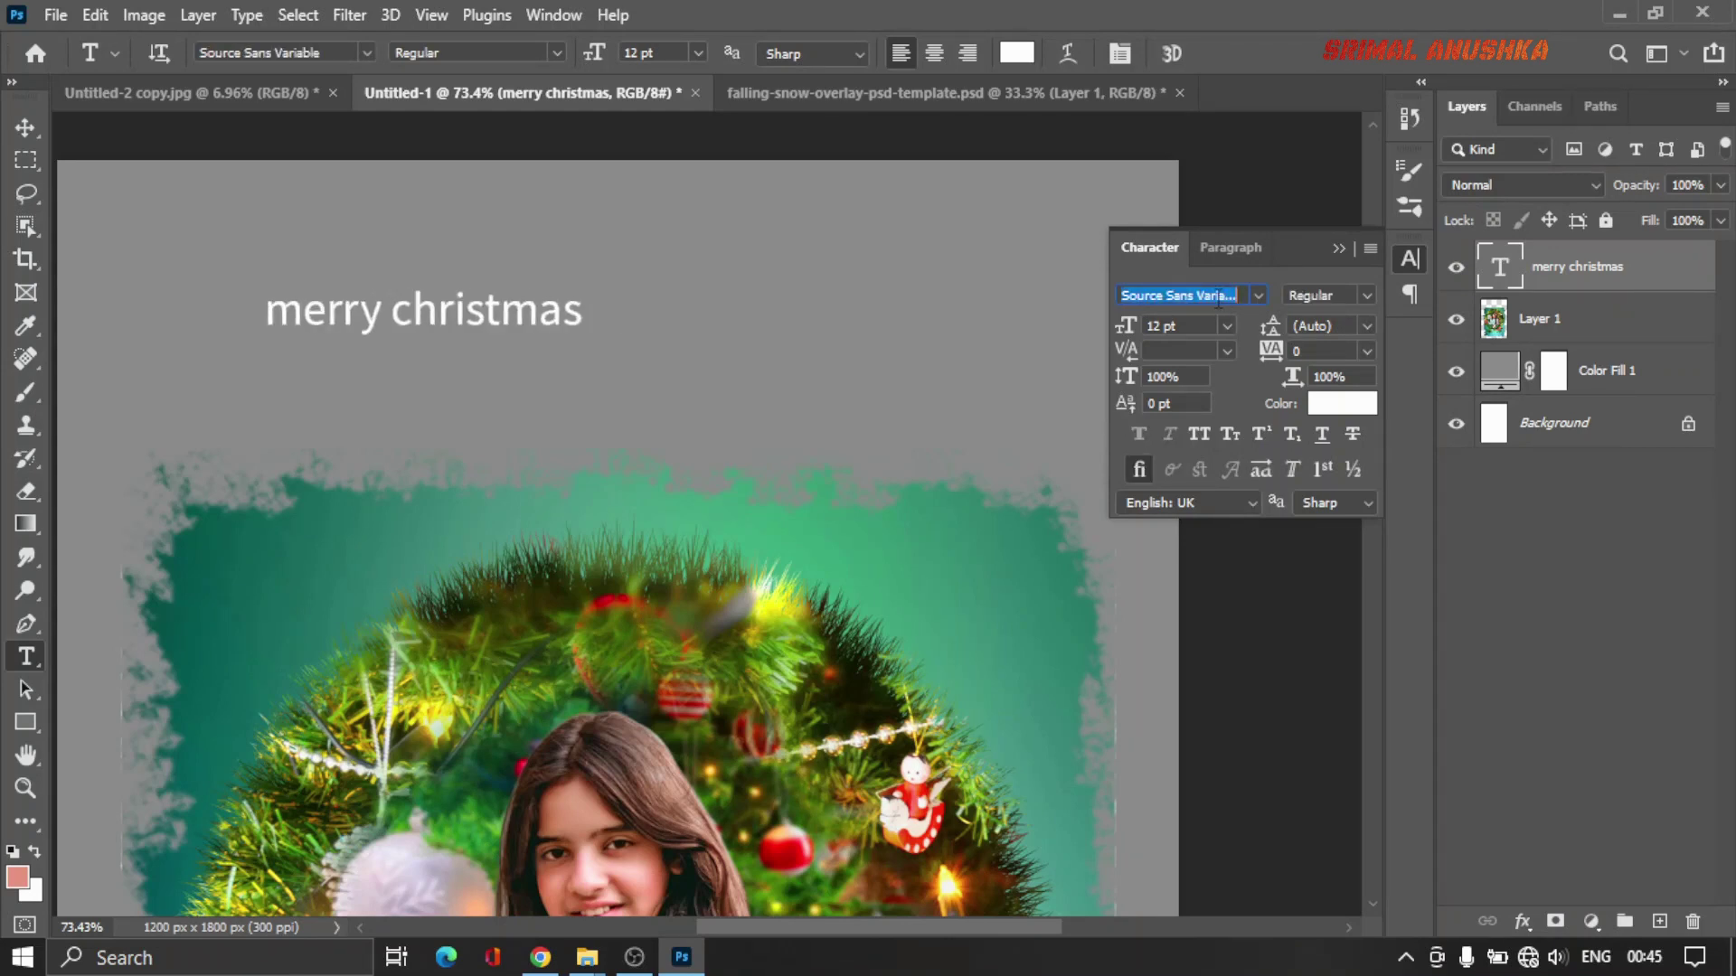
{"action": "key", "text": "Down"}
{"action": "key", "text": "Down"}
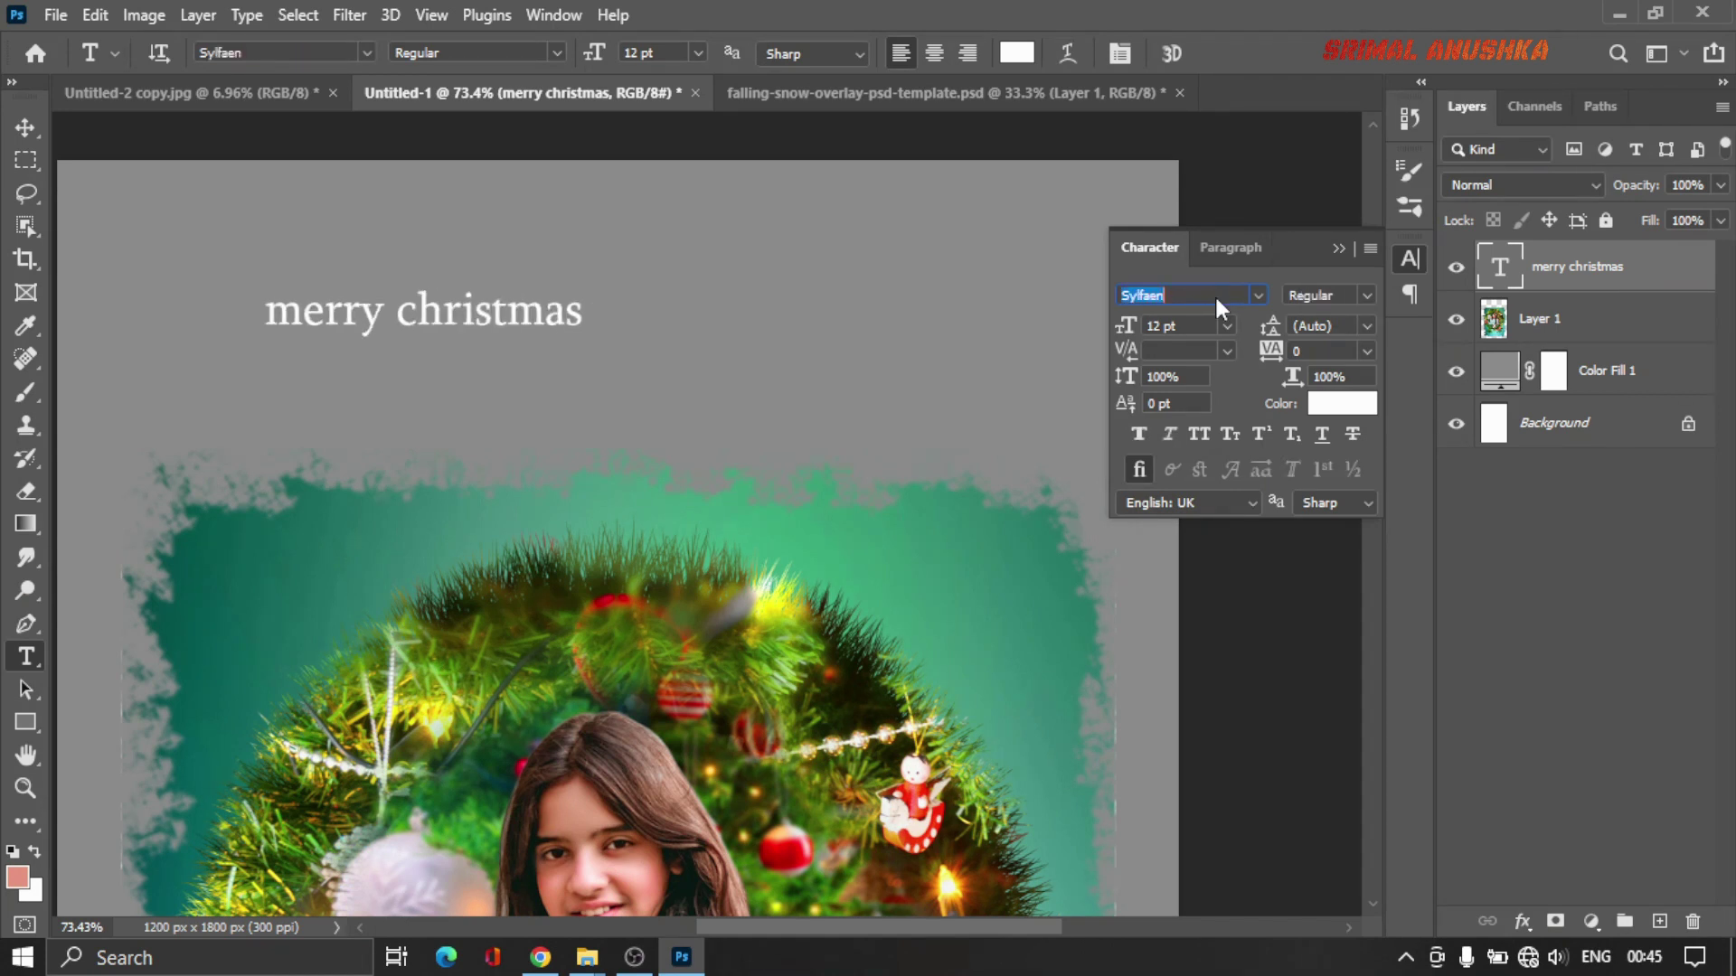
{"action": "key", "text": "Down"}
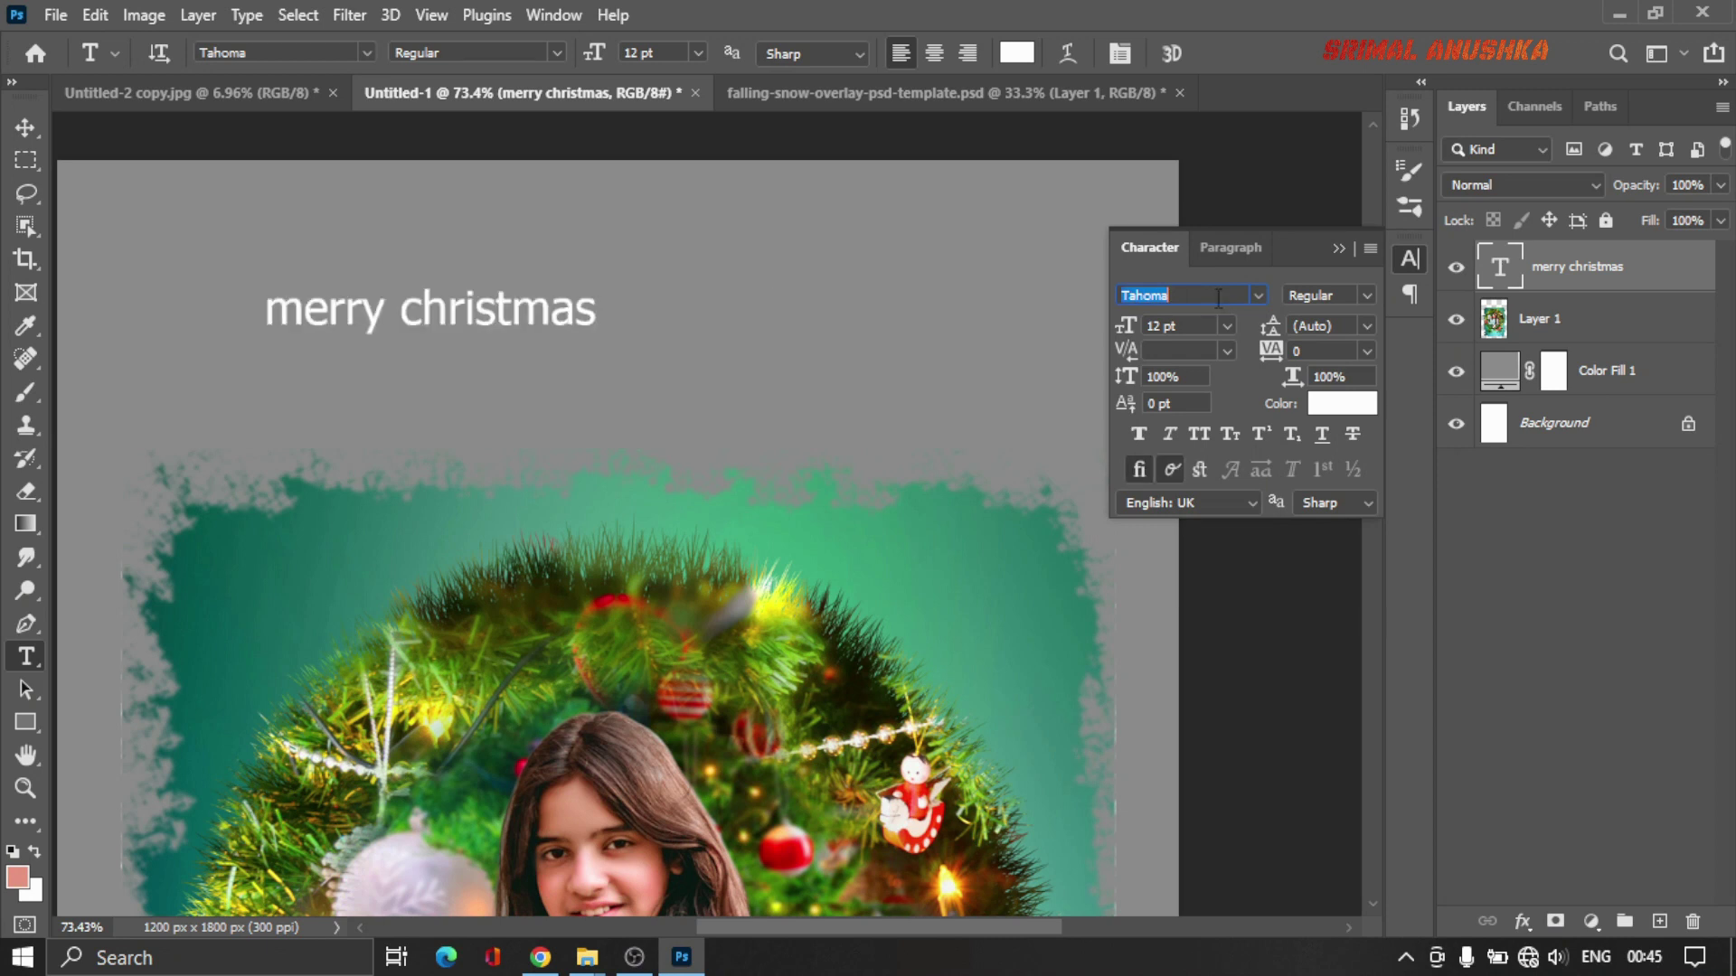
{"action": "key", "text": "Down"}
{"action": "key", "text": "Down"}
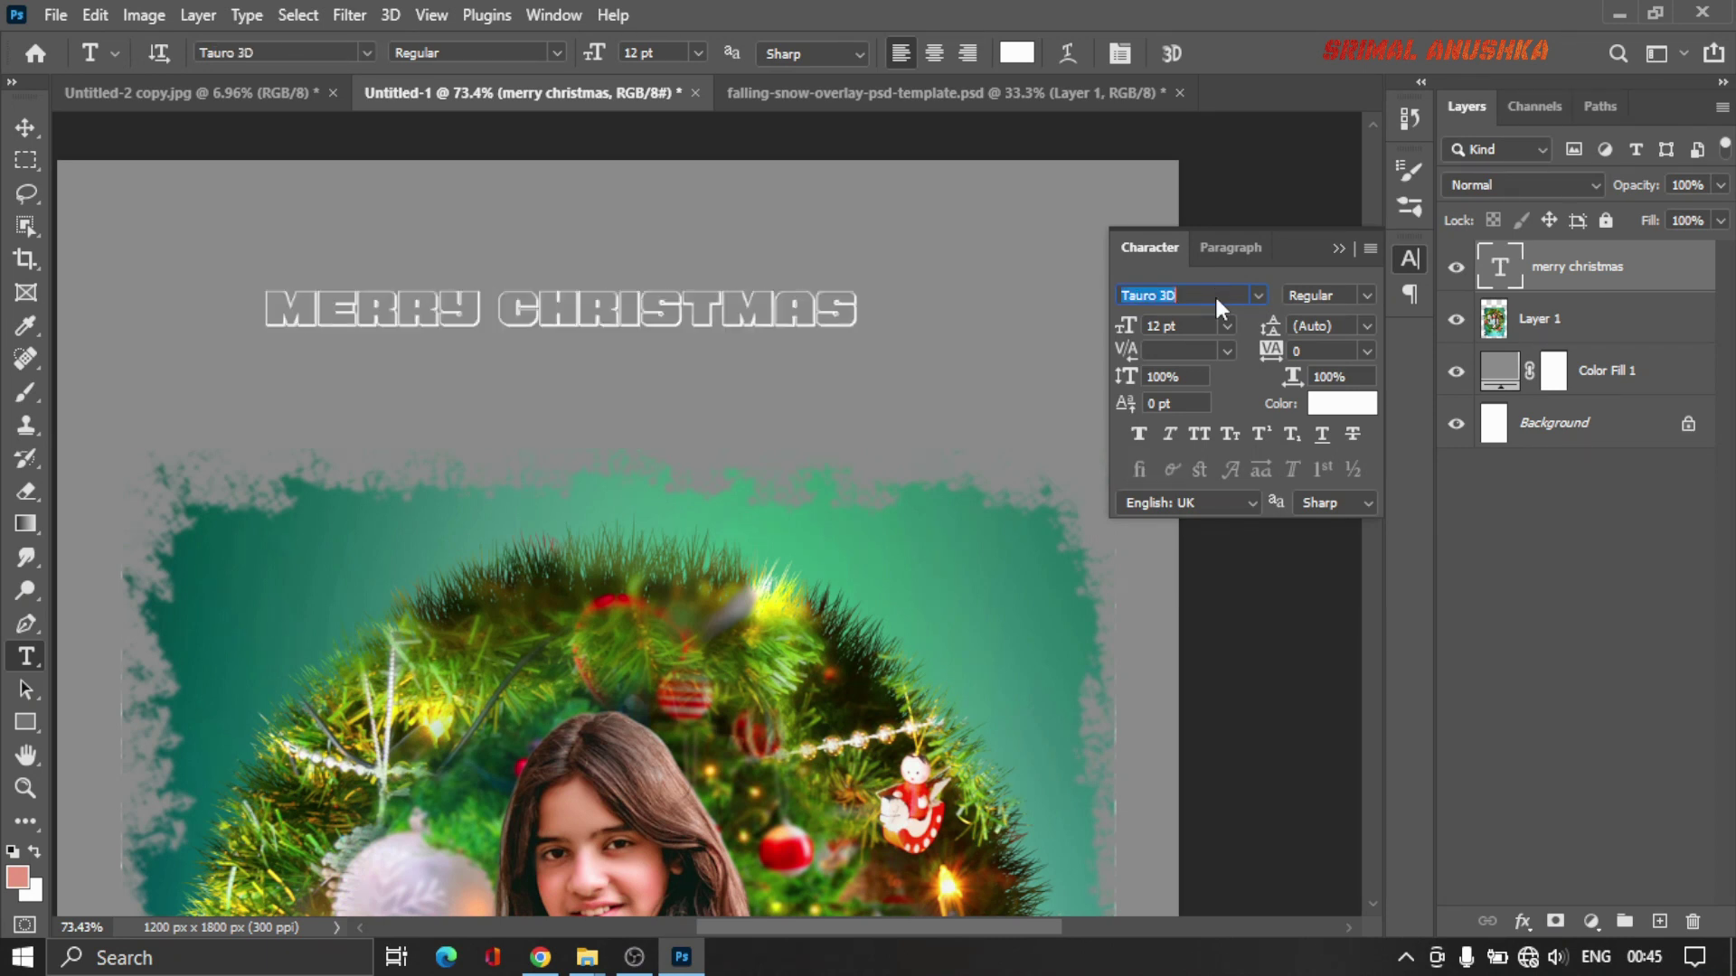
{"action": "key", "text": "Down"}
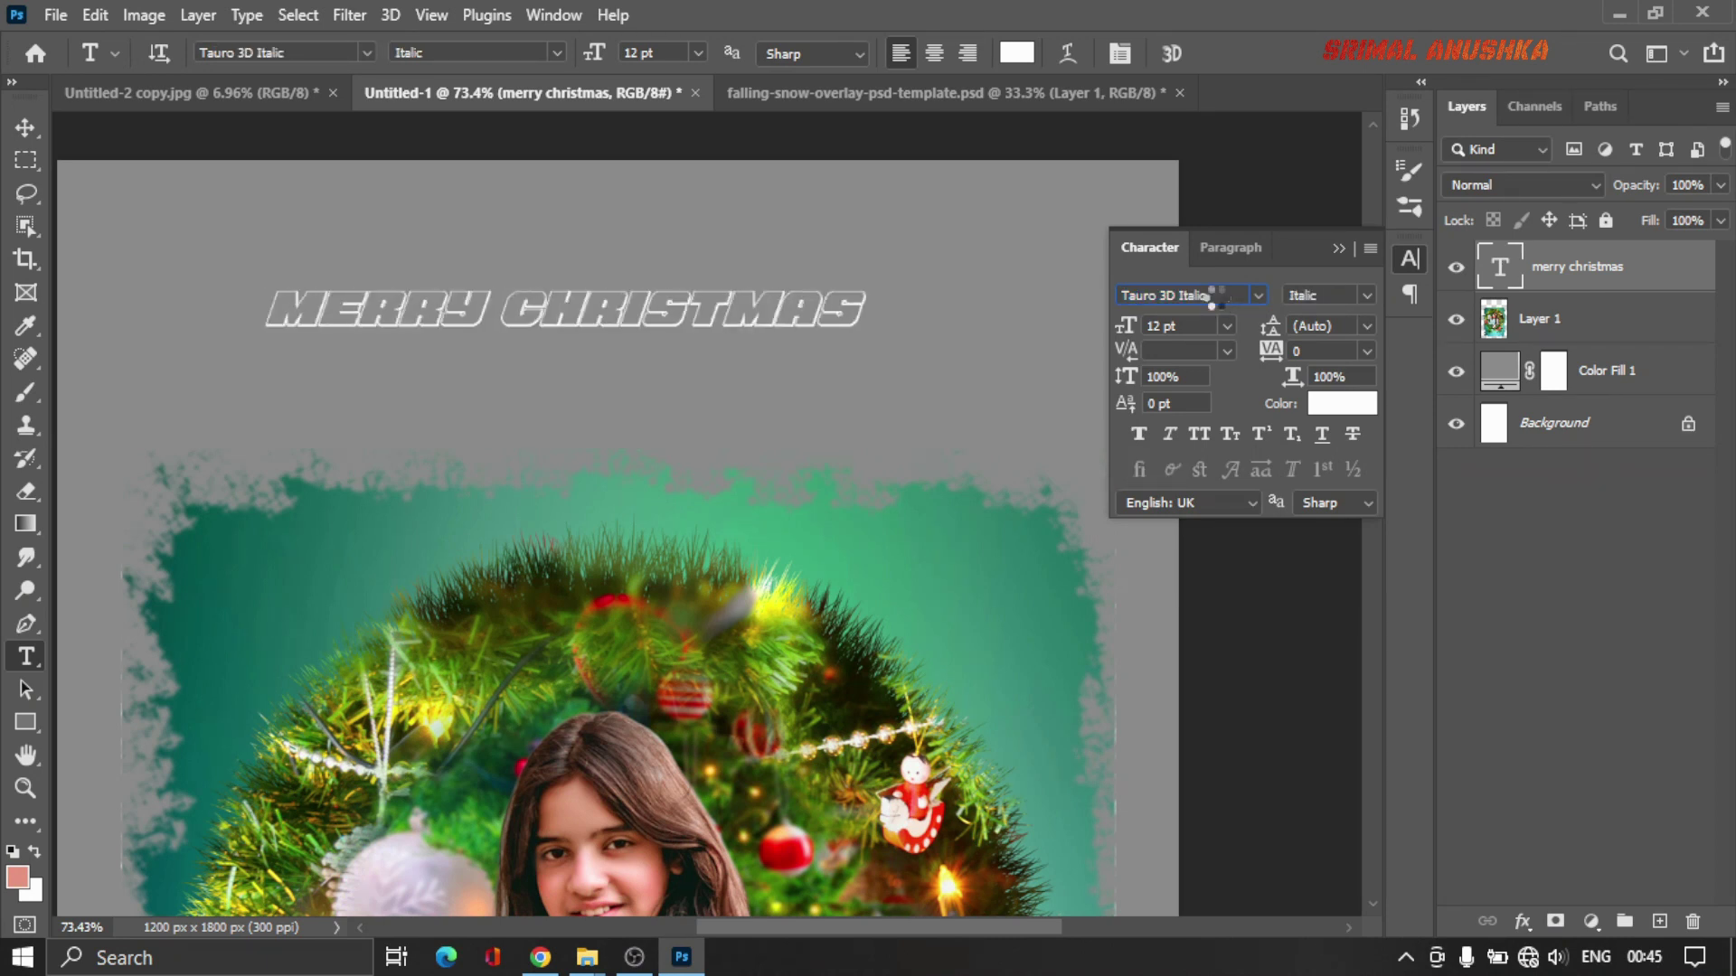
{"action": "key", "text": "Down"}
{"action": "key", "text": "Down"}
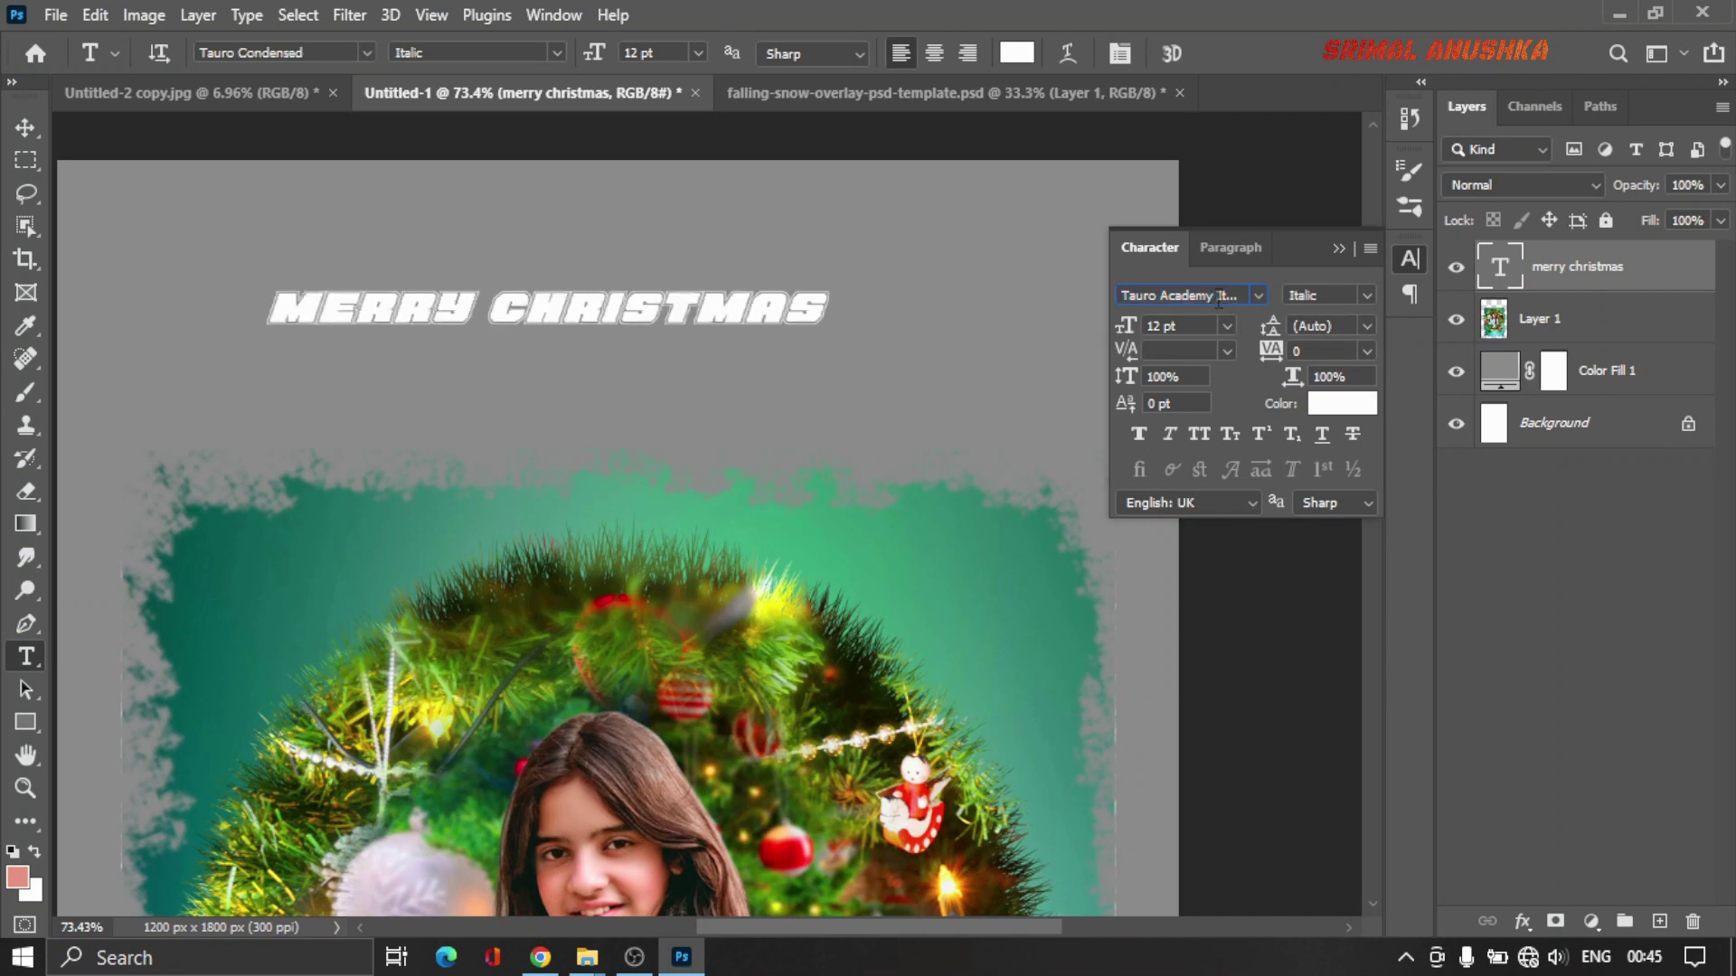
{"action": "key", "text": "Down"}
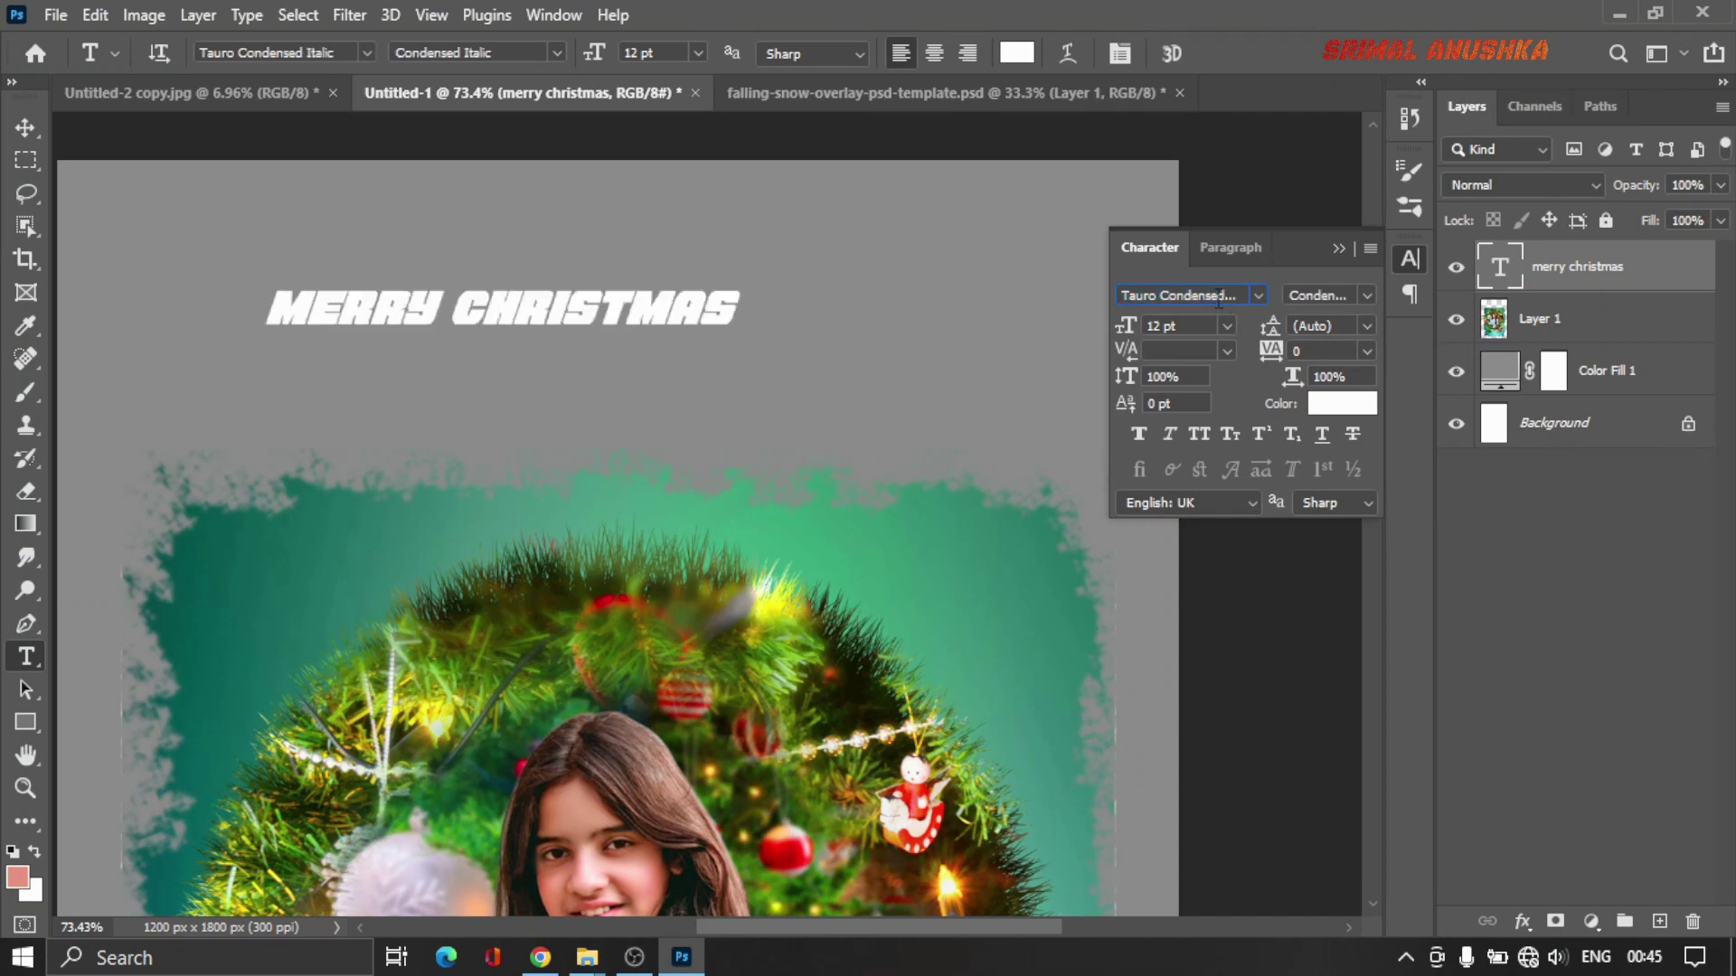
{"action": "key", "text": "Down"}
{"action": "key", "text": "Down"}
{"action": "key", "text": "Down"}
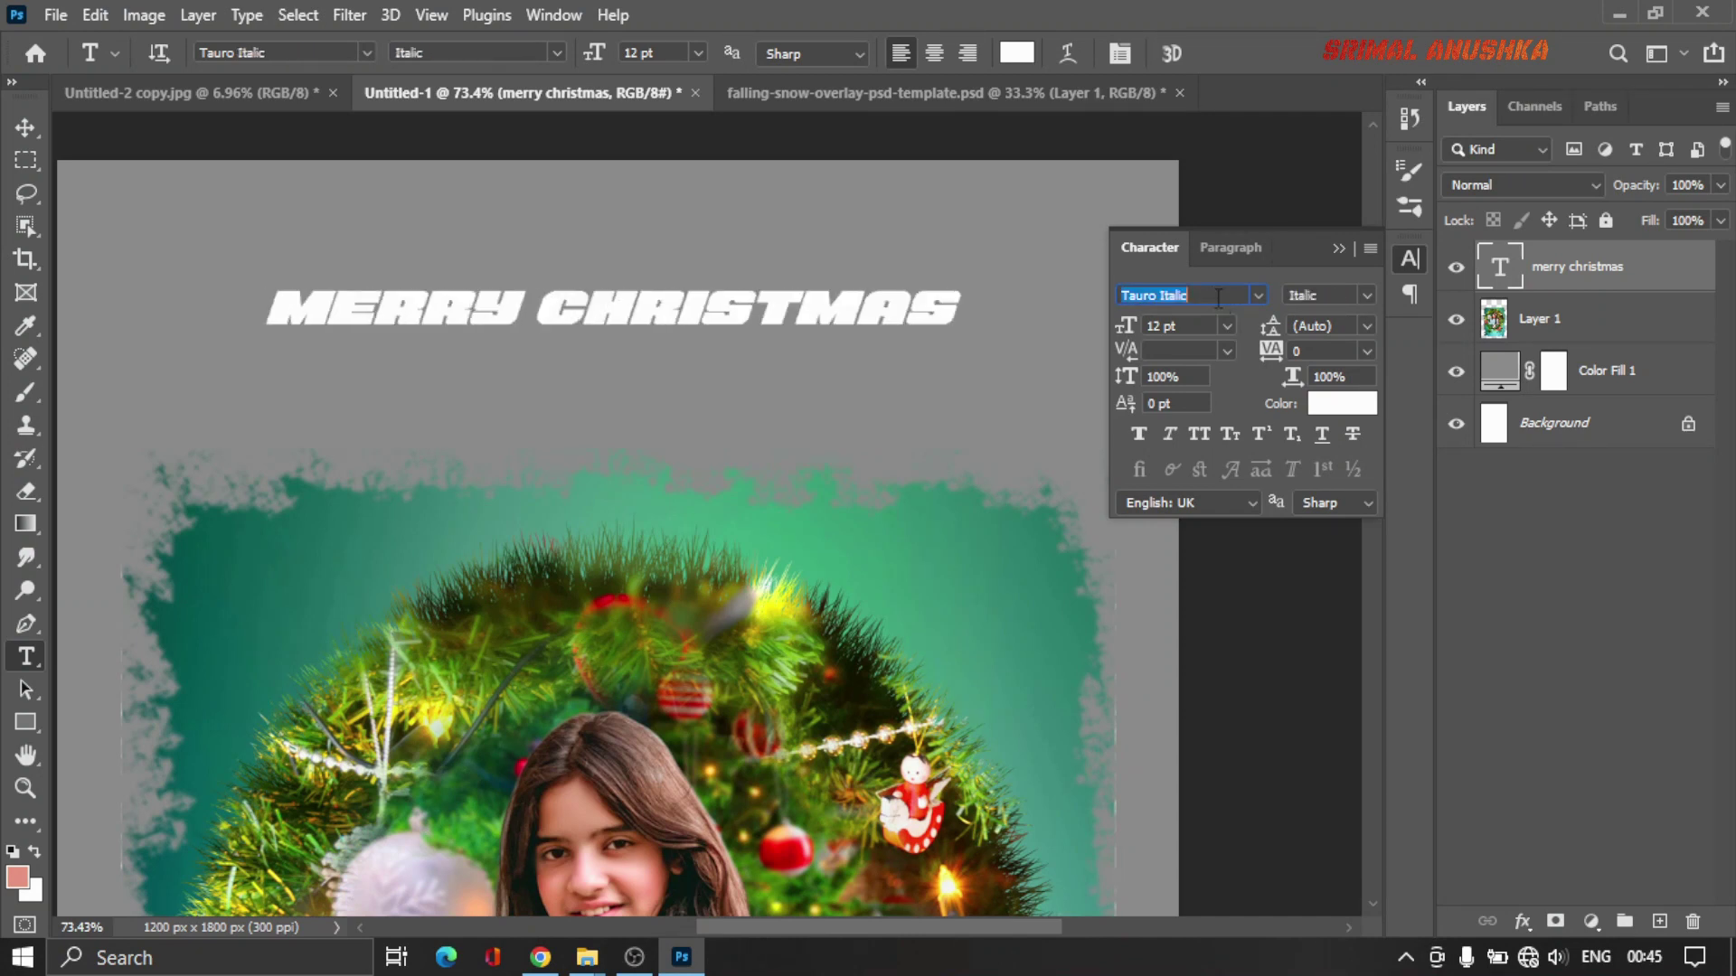
{"action": "key", "text": "Down"}
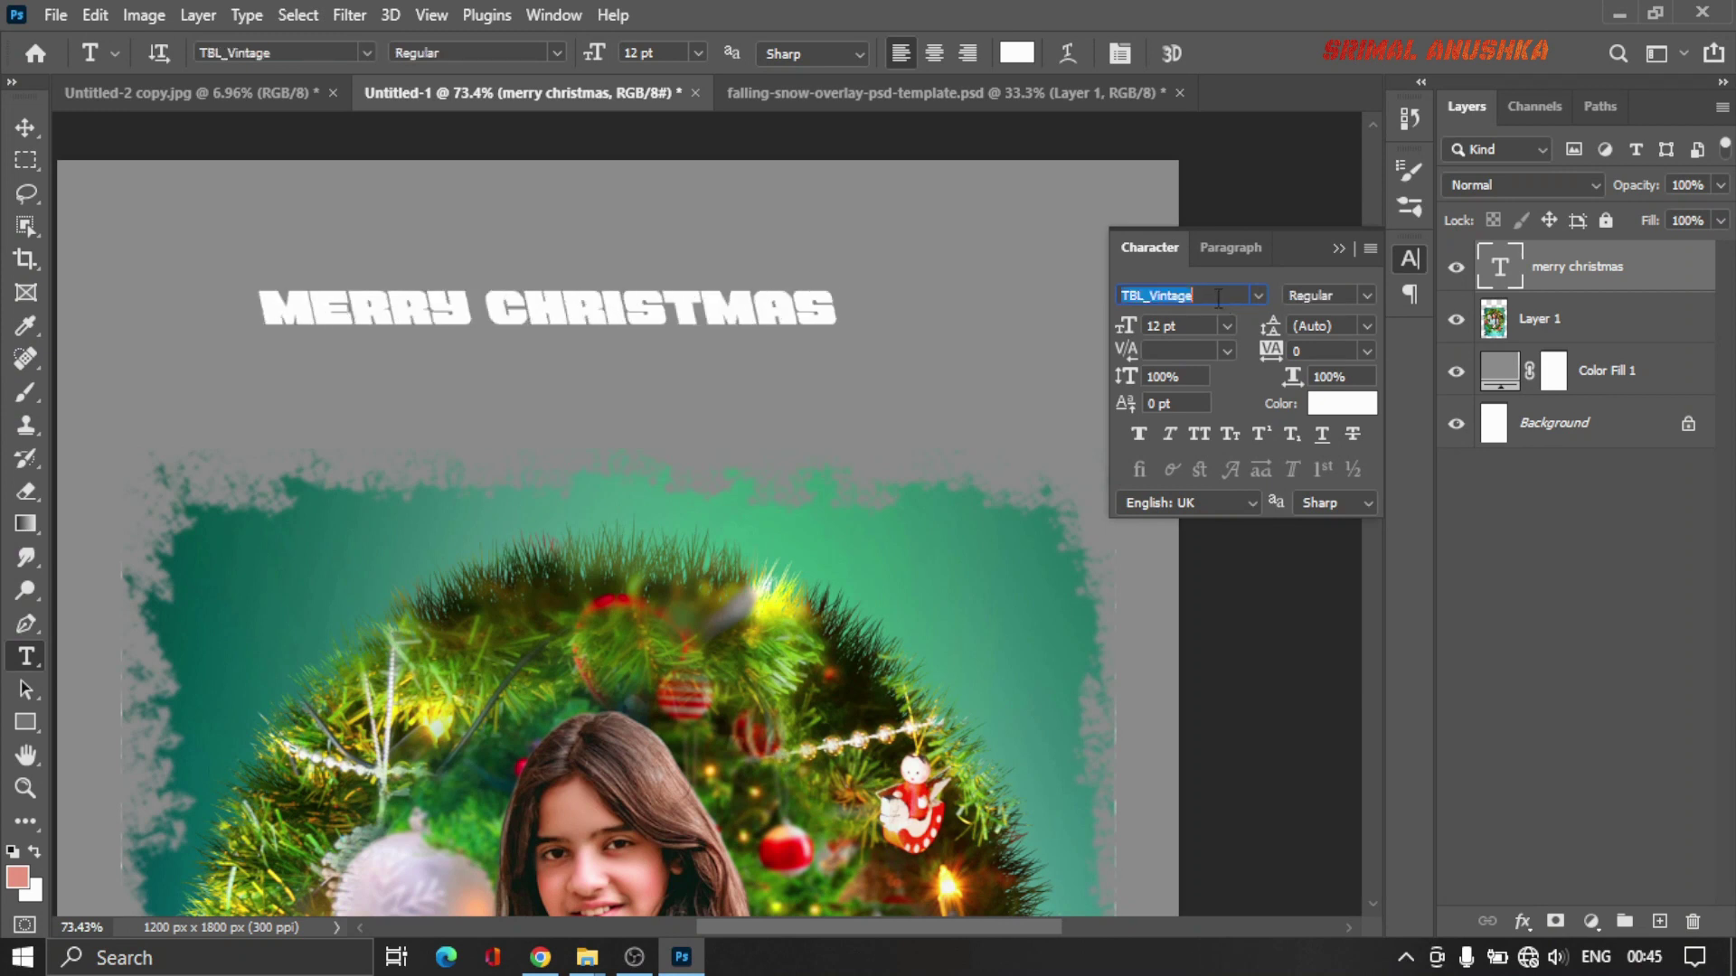
{"action": "key", "text": "Down"}
{"action": "key", "text": "Down"}
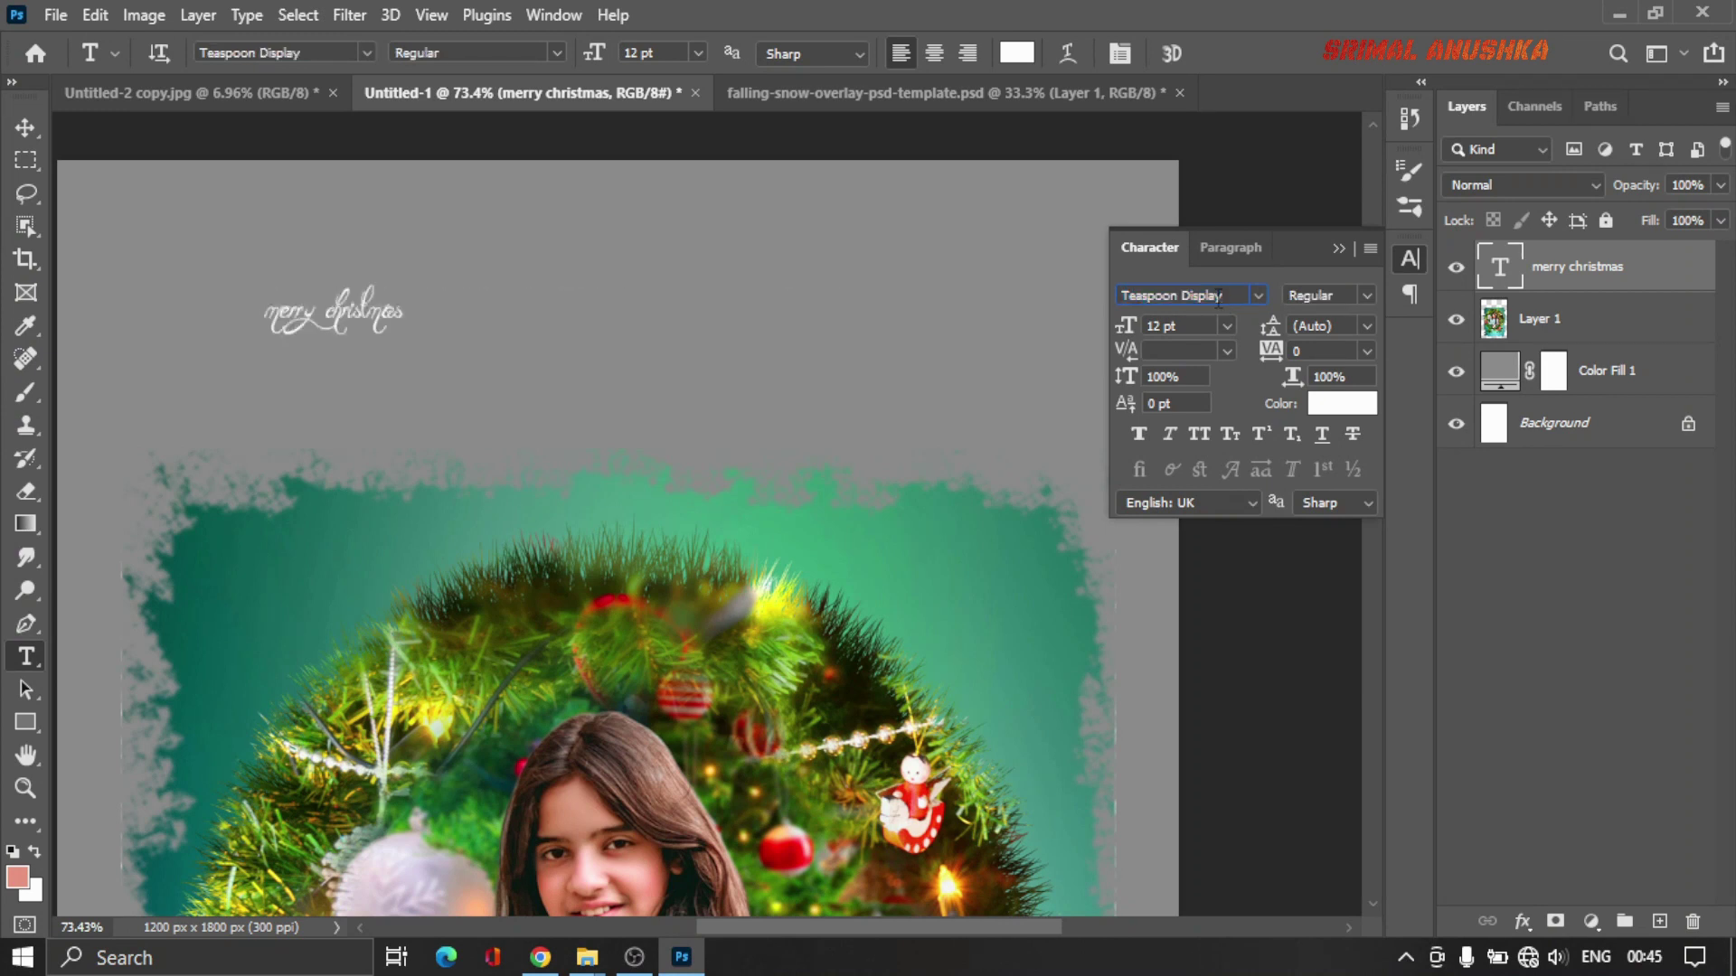
{"action": "key", "text": "Down"}
{"action": "key", "text": "Down"}
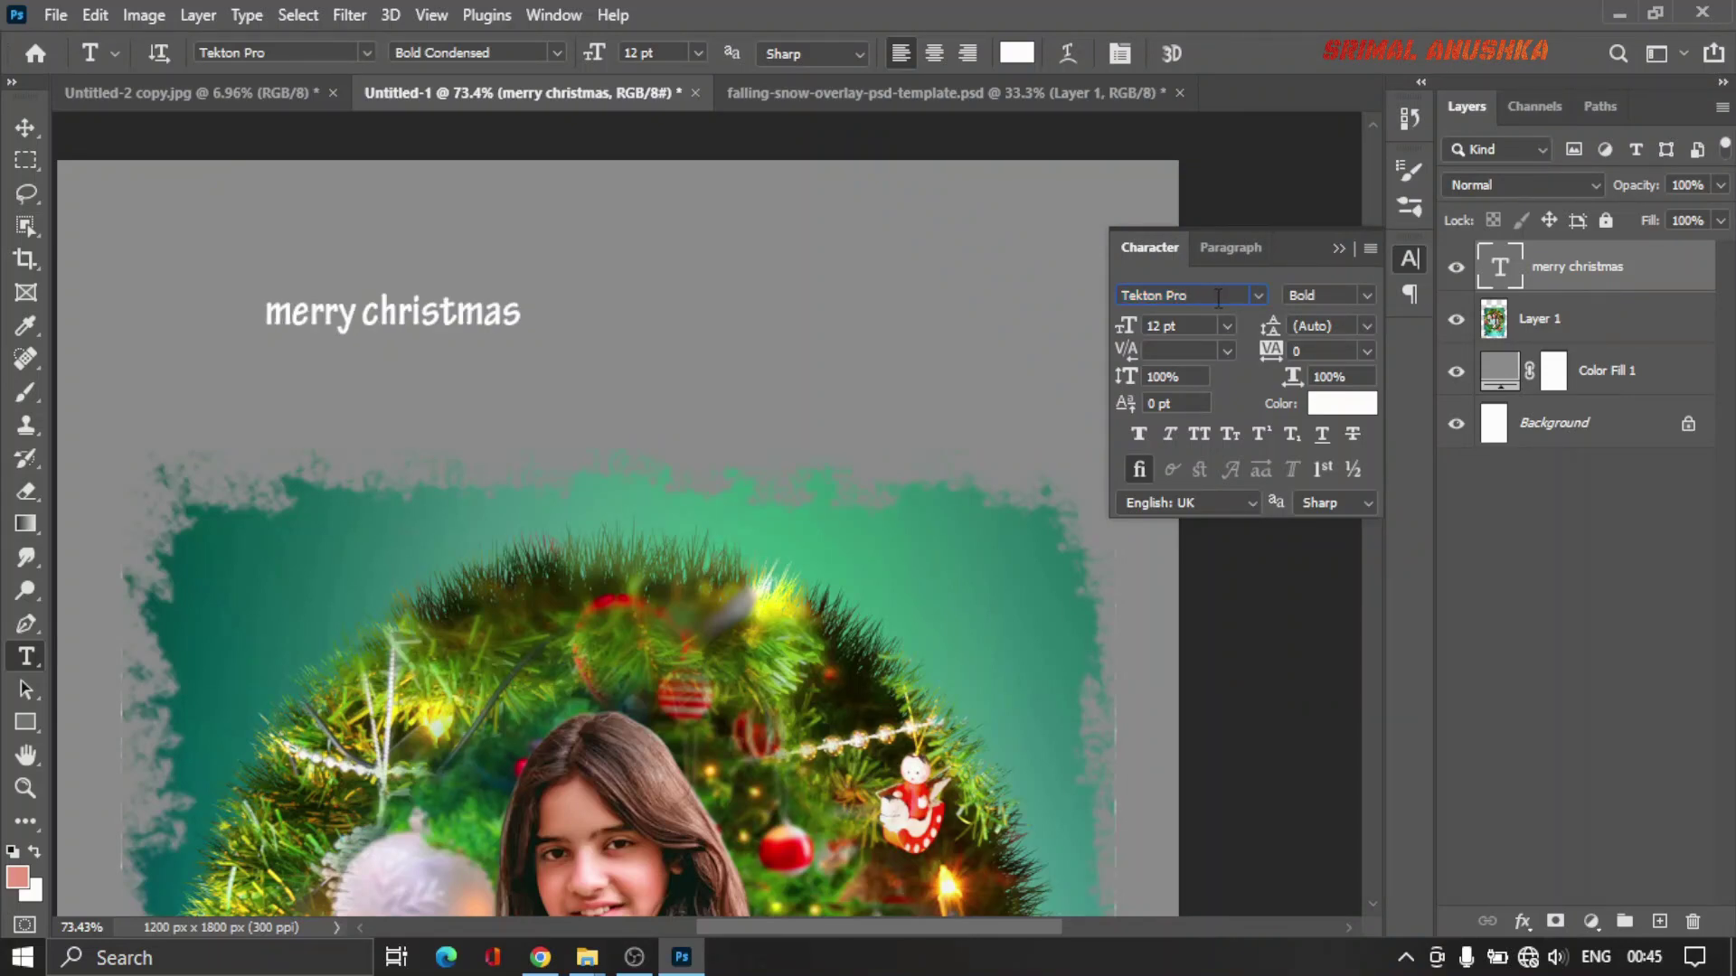
{"action": "key", "text": "Down"}
{"action": "key", "text": "Down"}
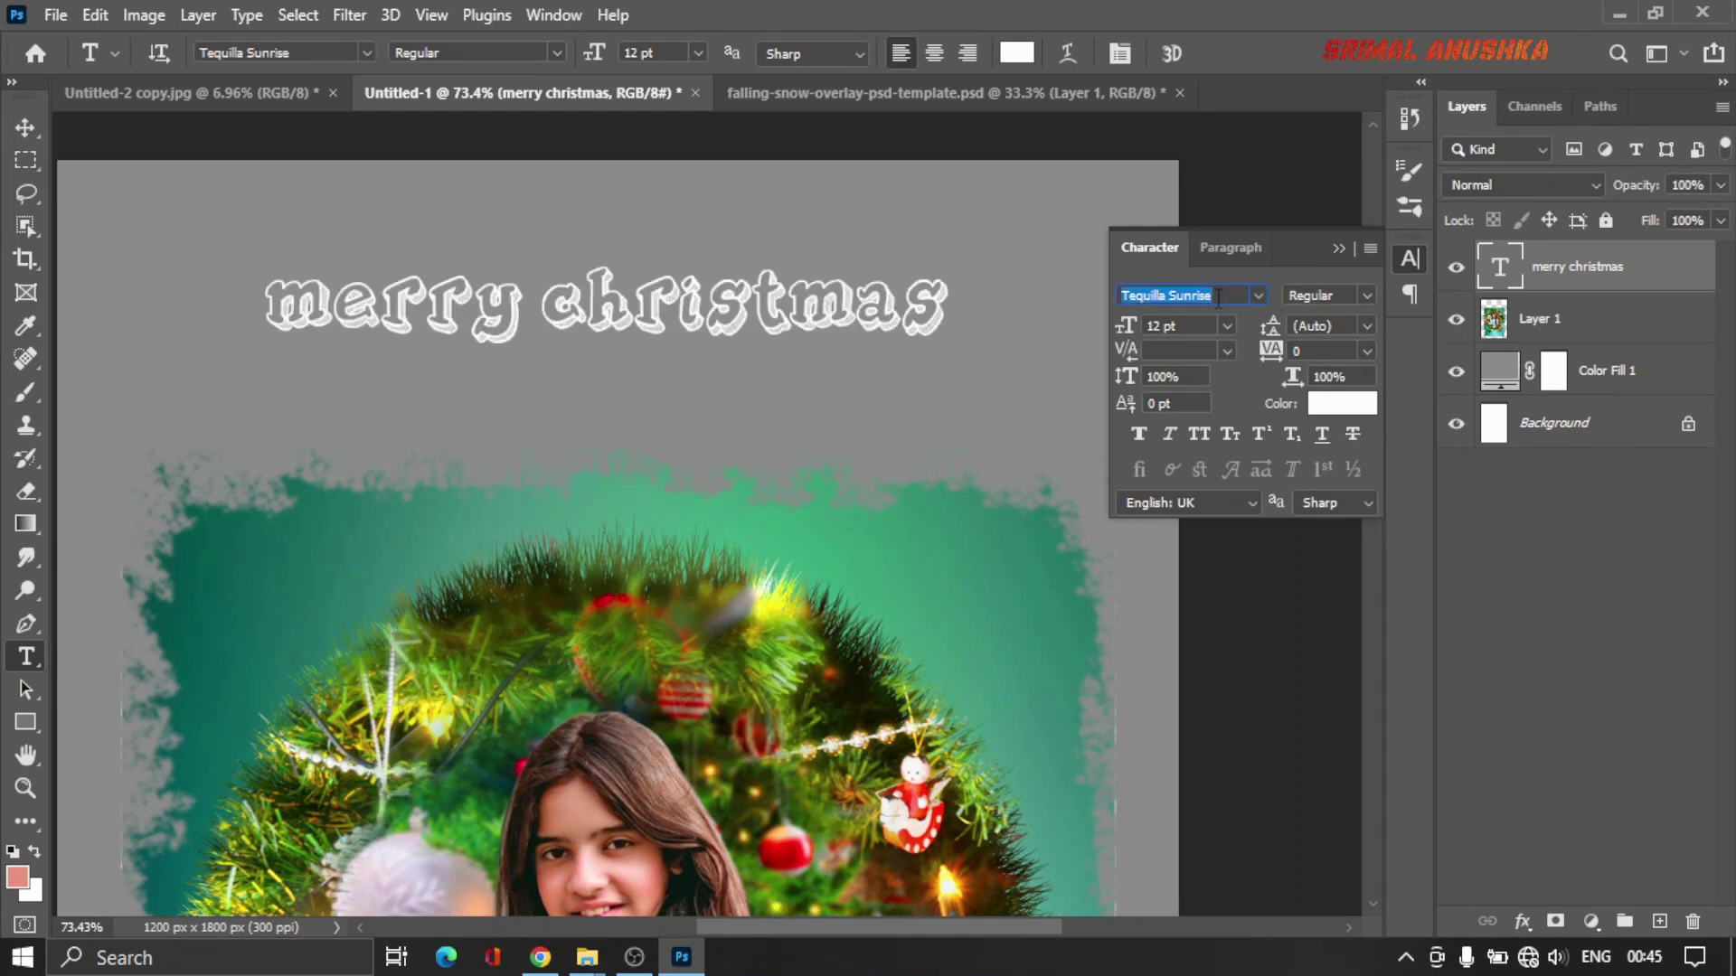
{"action": "key", "text": "Down"}
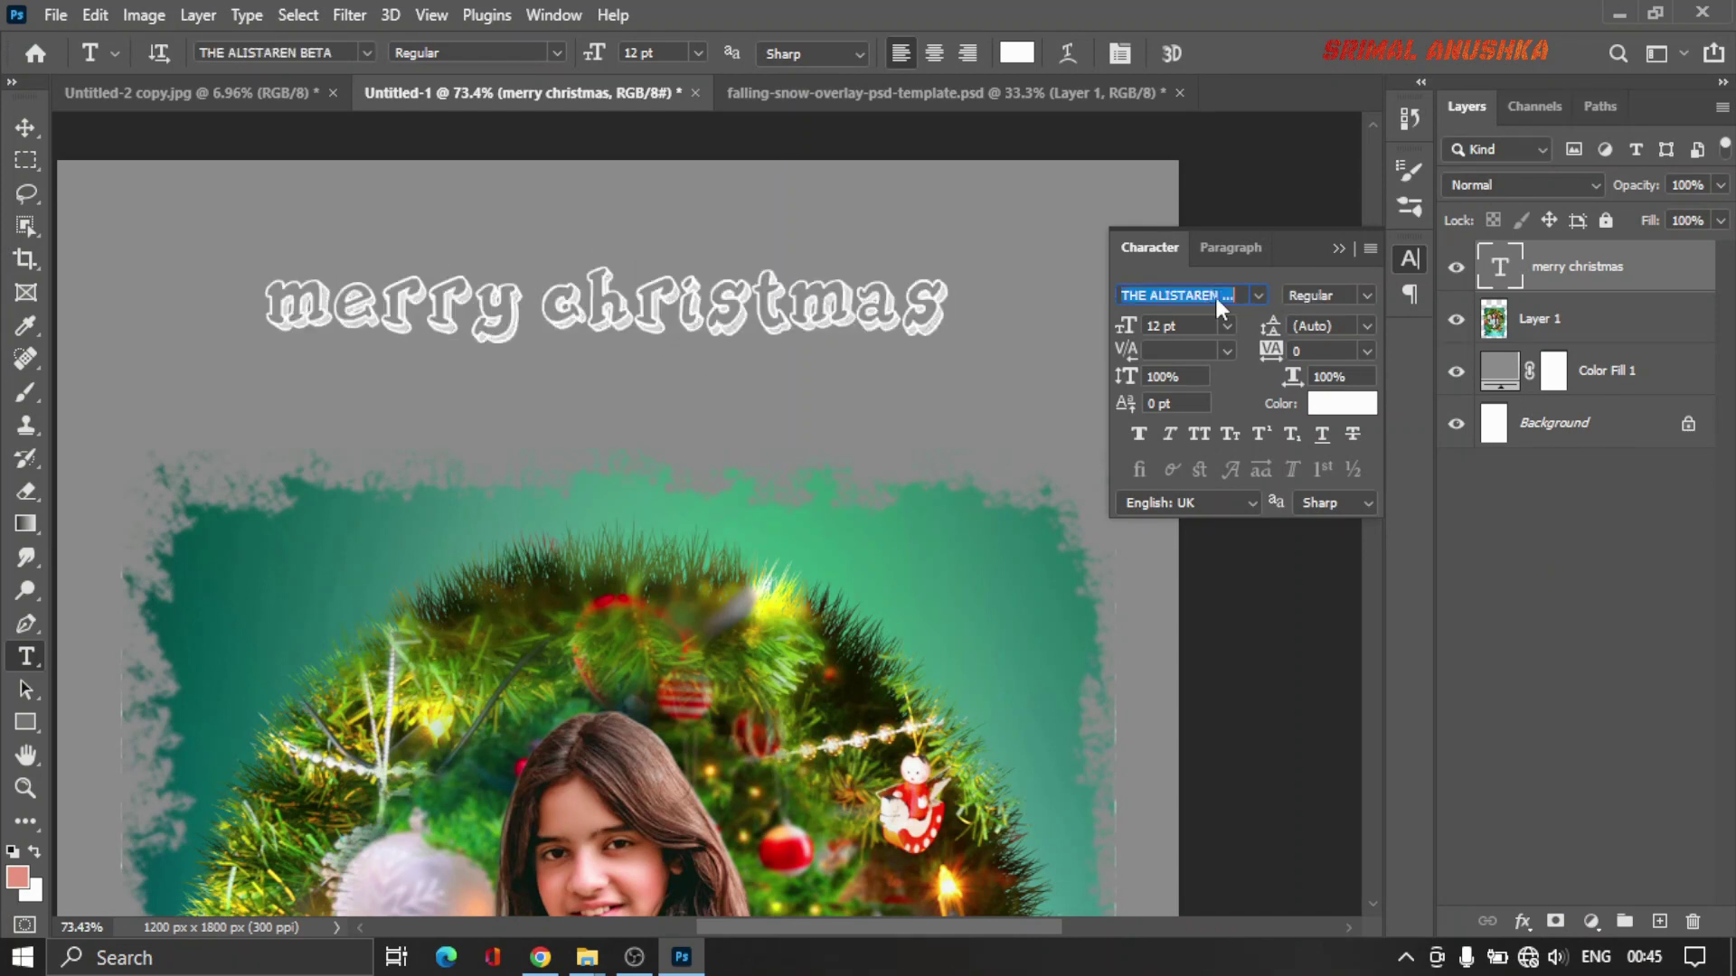
{"action": "key", "text": "Down"}
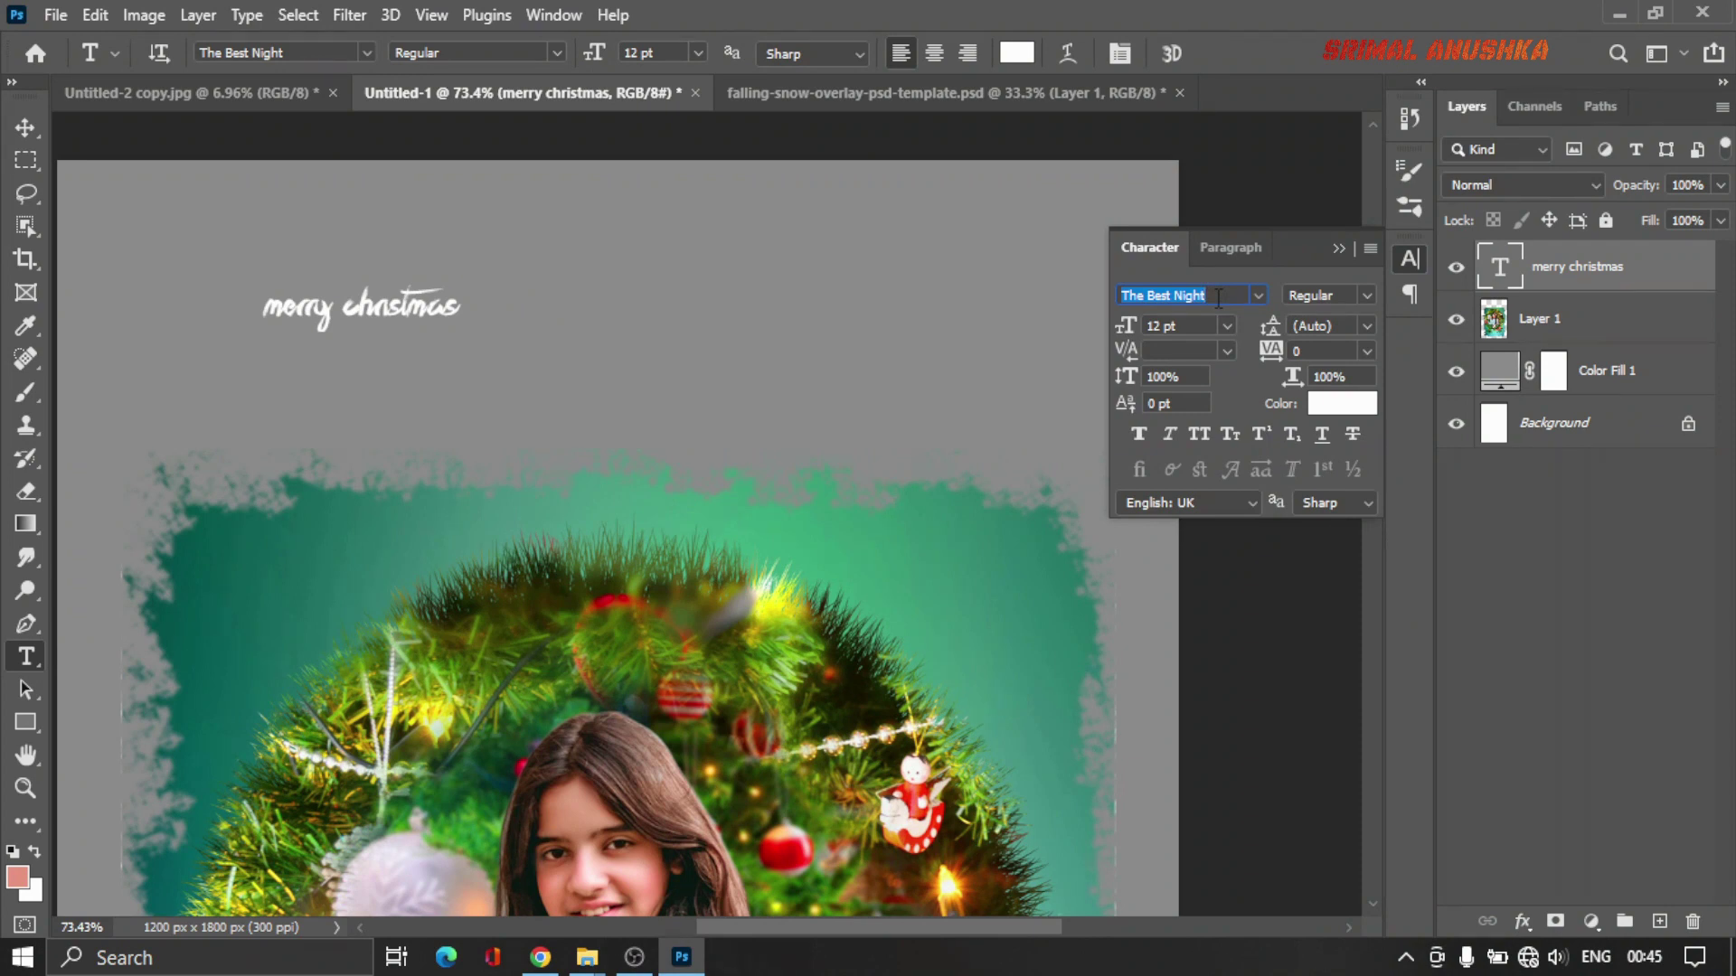
{"action": "key", "text": "Down"}
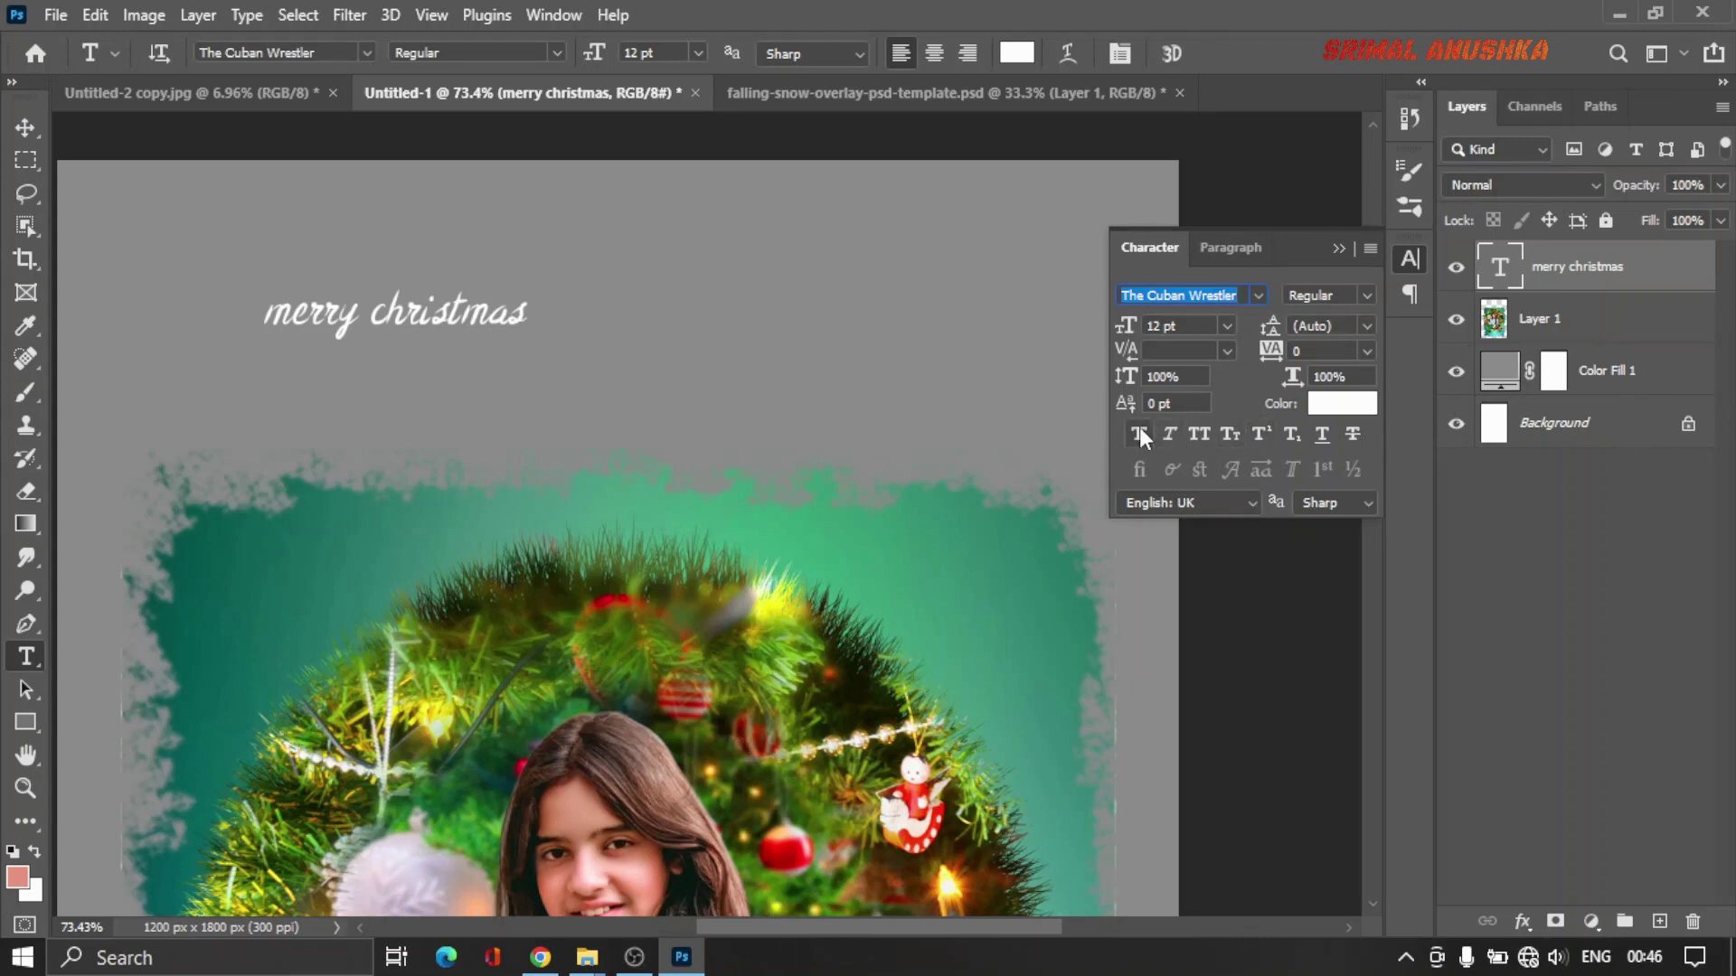
Step: Try faux bold, then remove it and keep the heading in lowercase
{"action": "left_click", "coordinate": [1171, 439]}
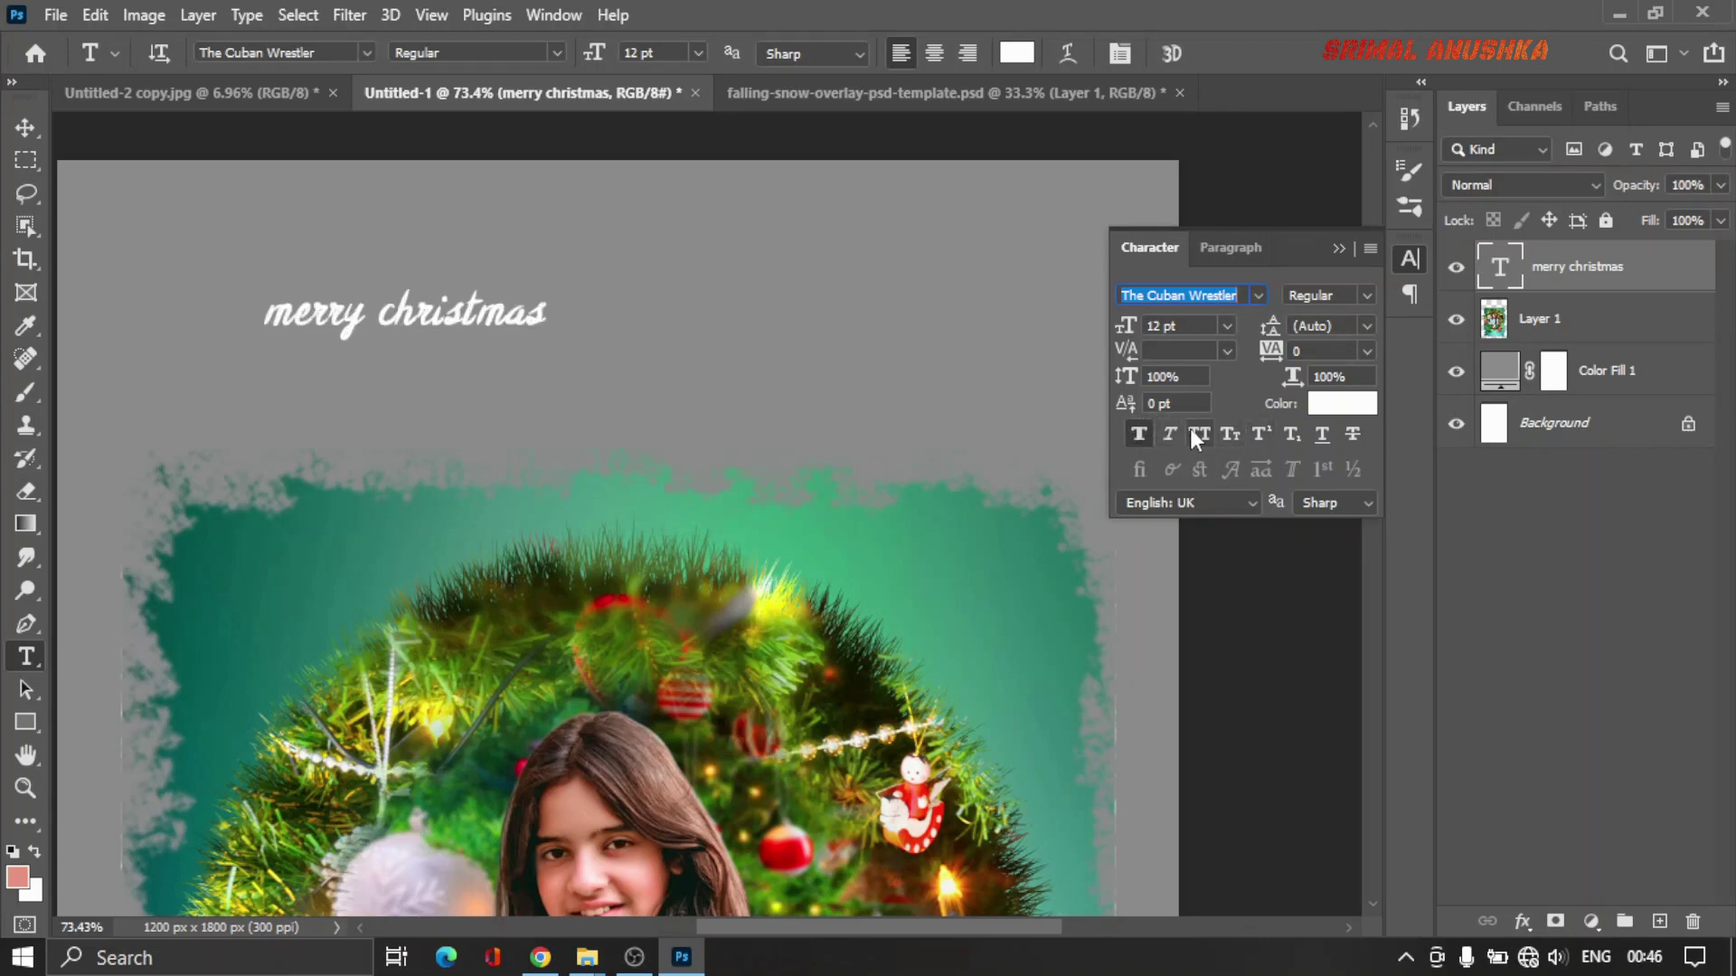
{"action": "left_click", "coordinate": [1141, 435]}
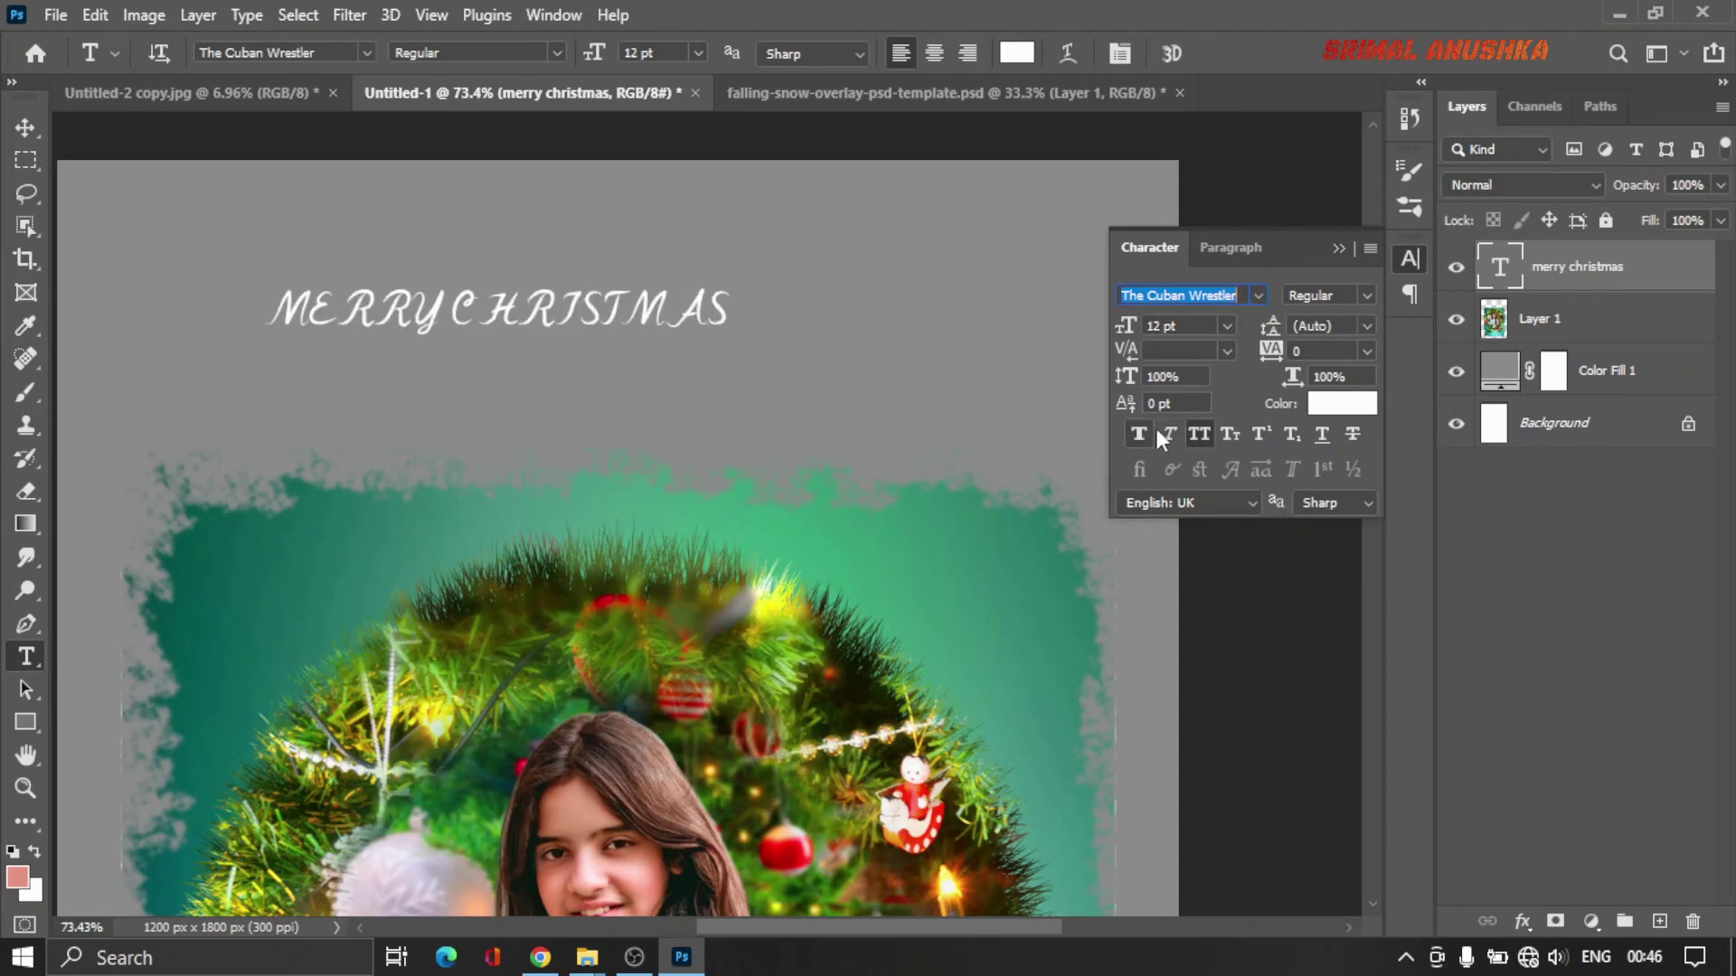
{"action": "left_click", "coordinate": [1200, 433]}
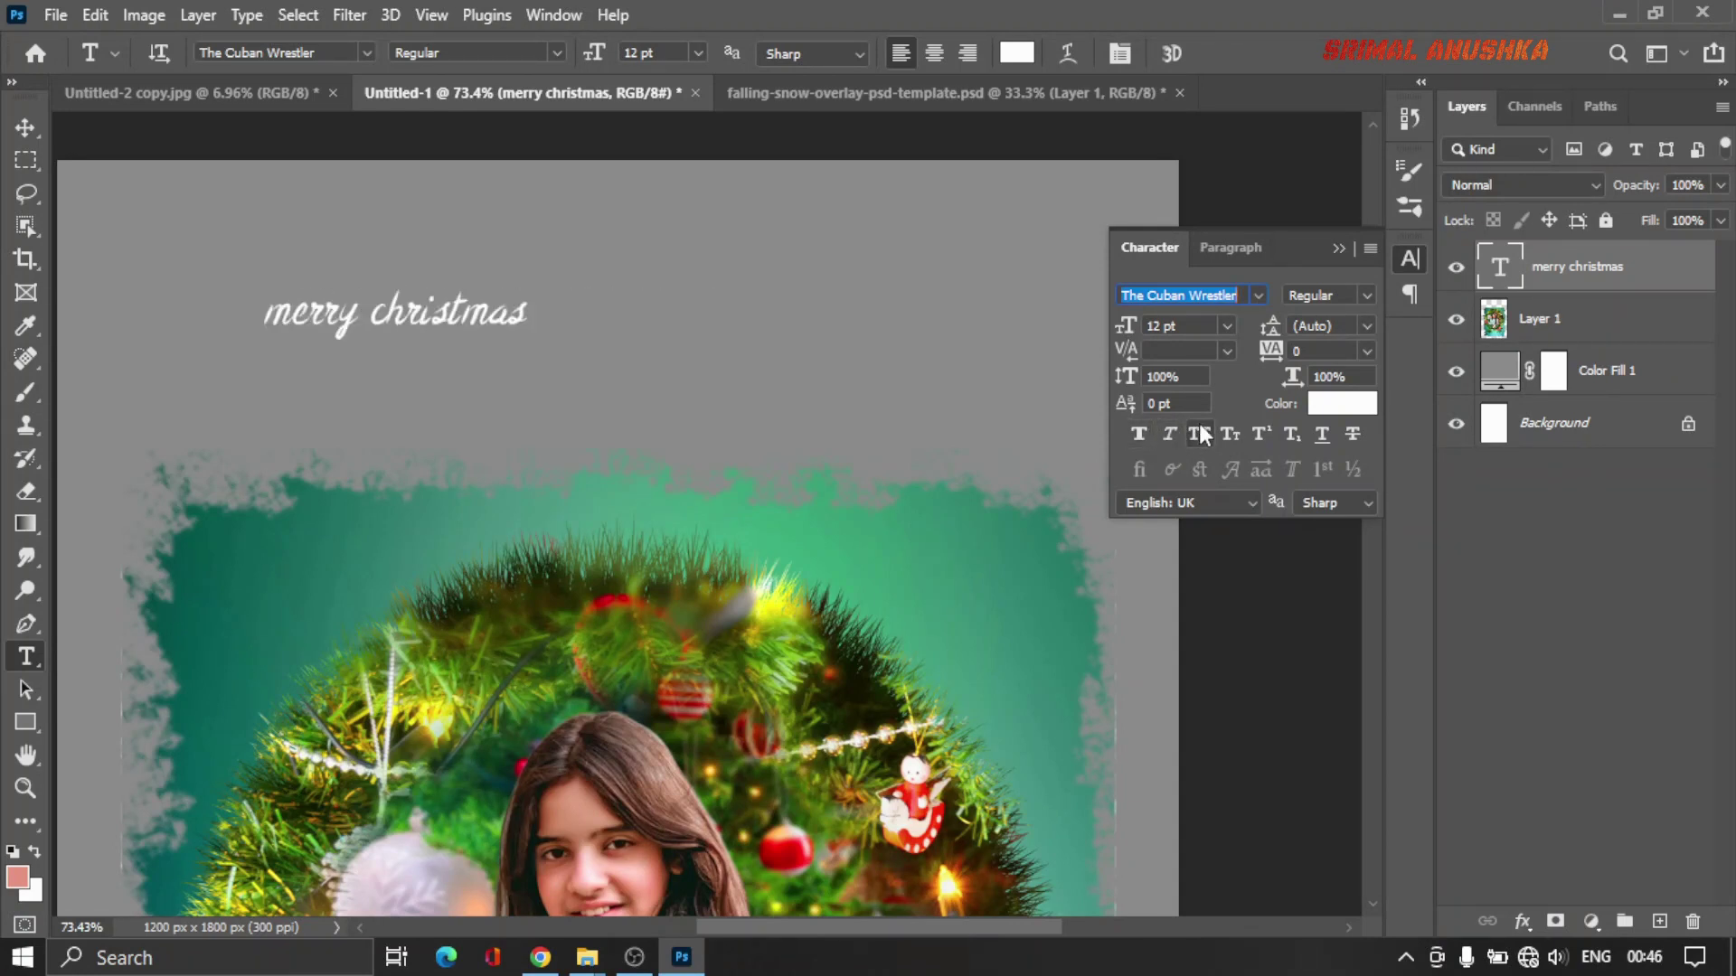
Step: Scale the 'merry christmas' heading to about 246% and reposition it at the top
{"action": "left_click", "coordinate": [1341, 248]}
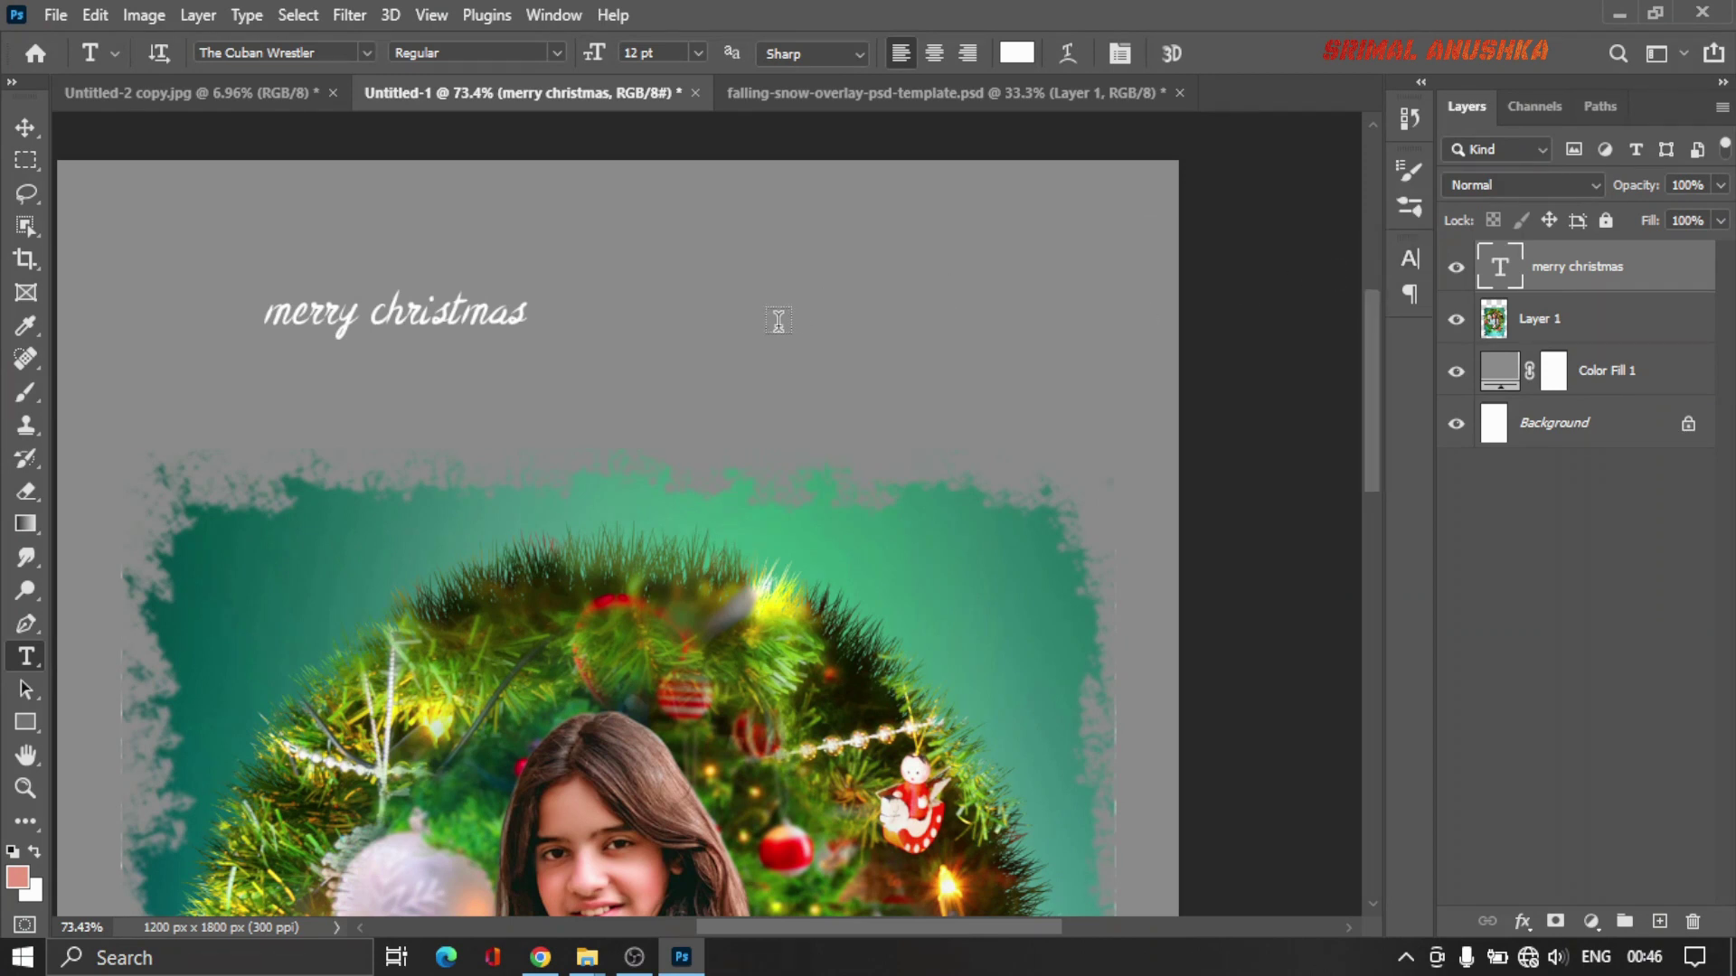
{"action": "key", "text": "ctrl+t"}
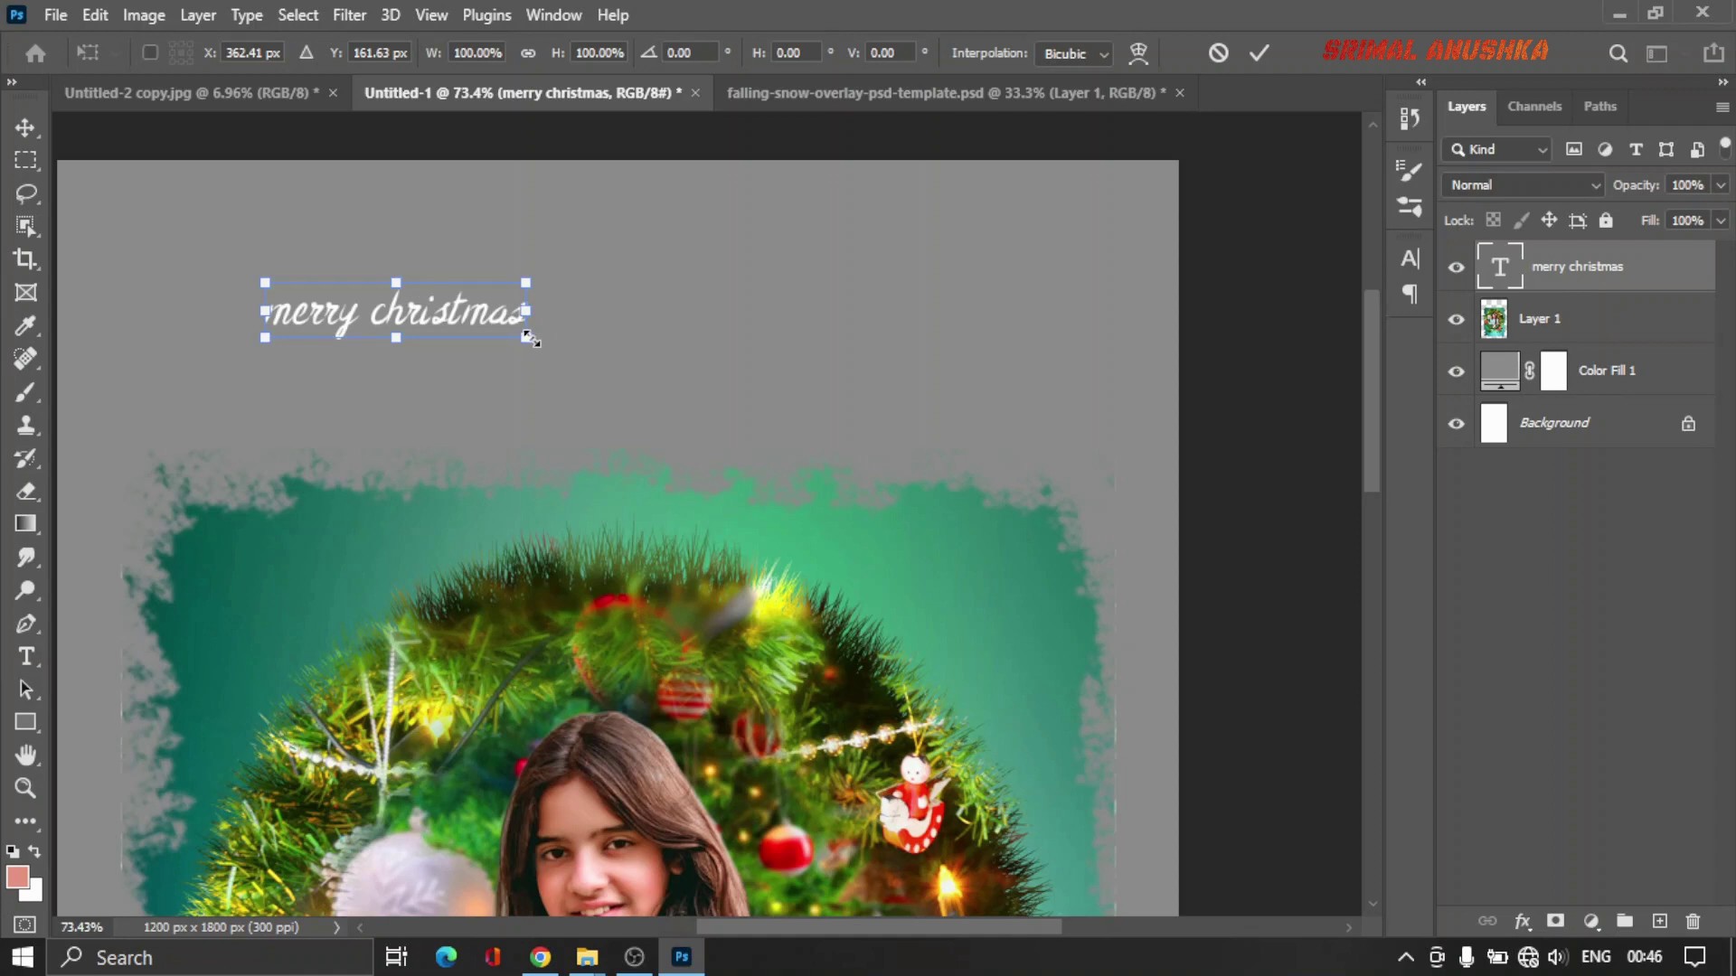
{"action": "left_click_drag", "start_coordinate": [529, 338], "coordinate": [907, 450]}
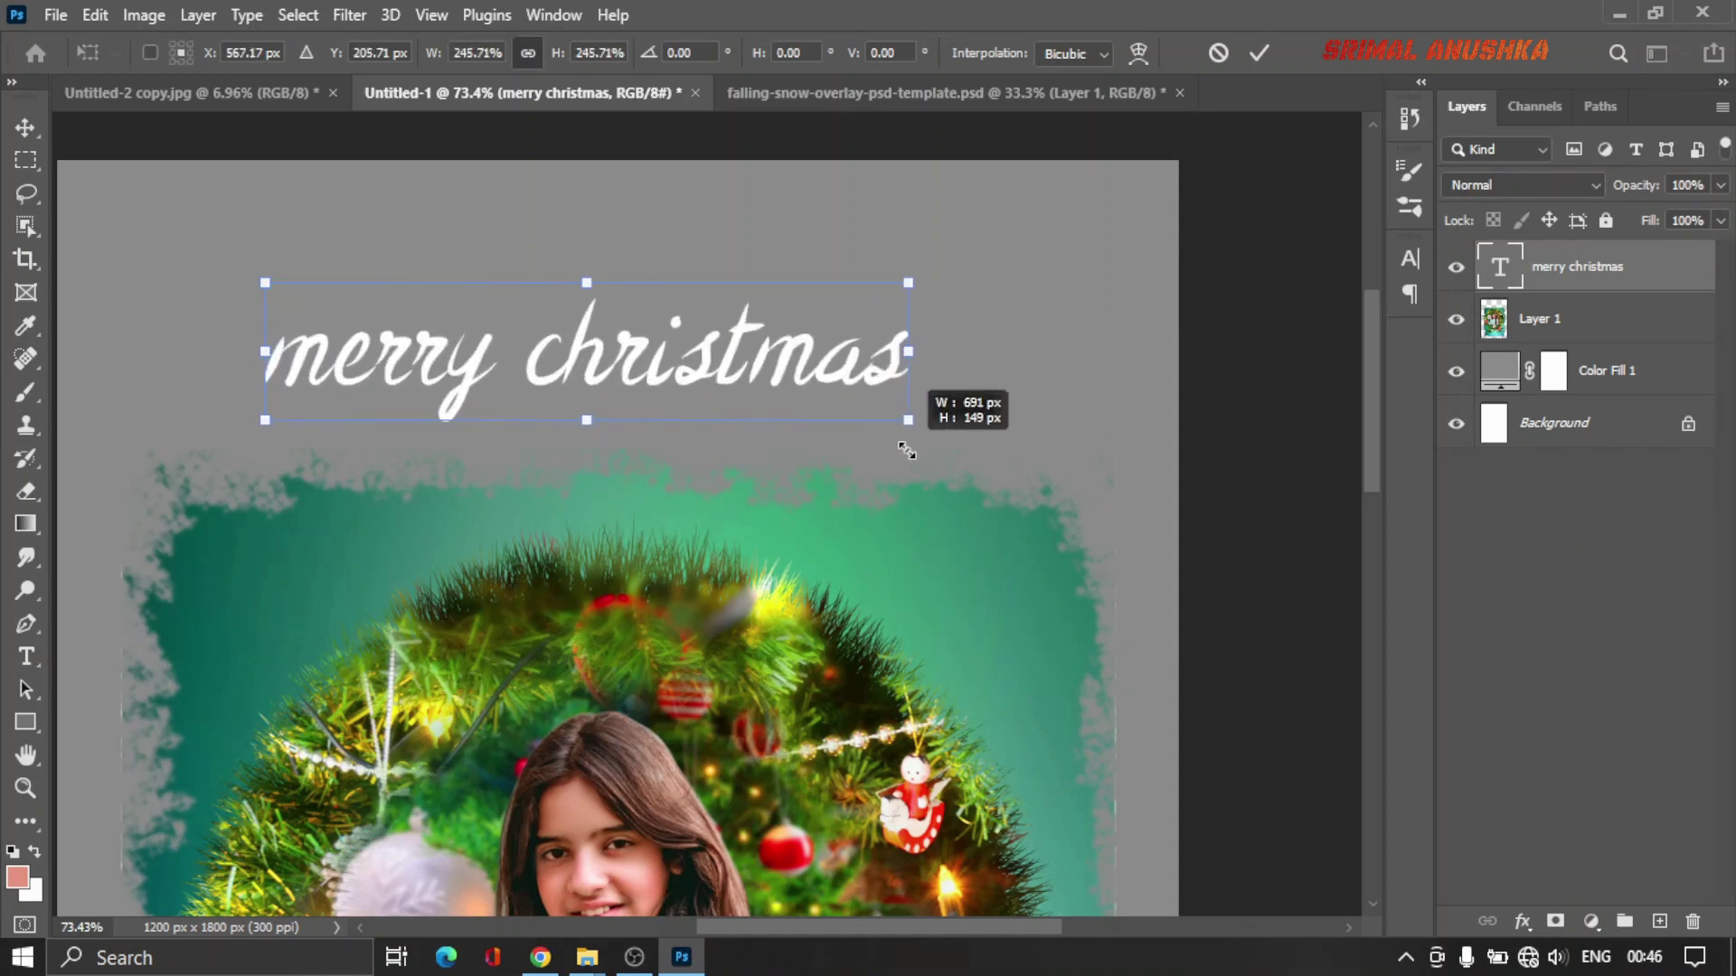
{"action": "left_click_drag", "start_coordinate": [770, 377], "coordinate": [780, 432]}
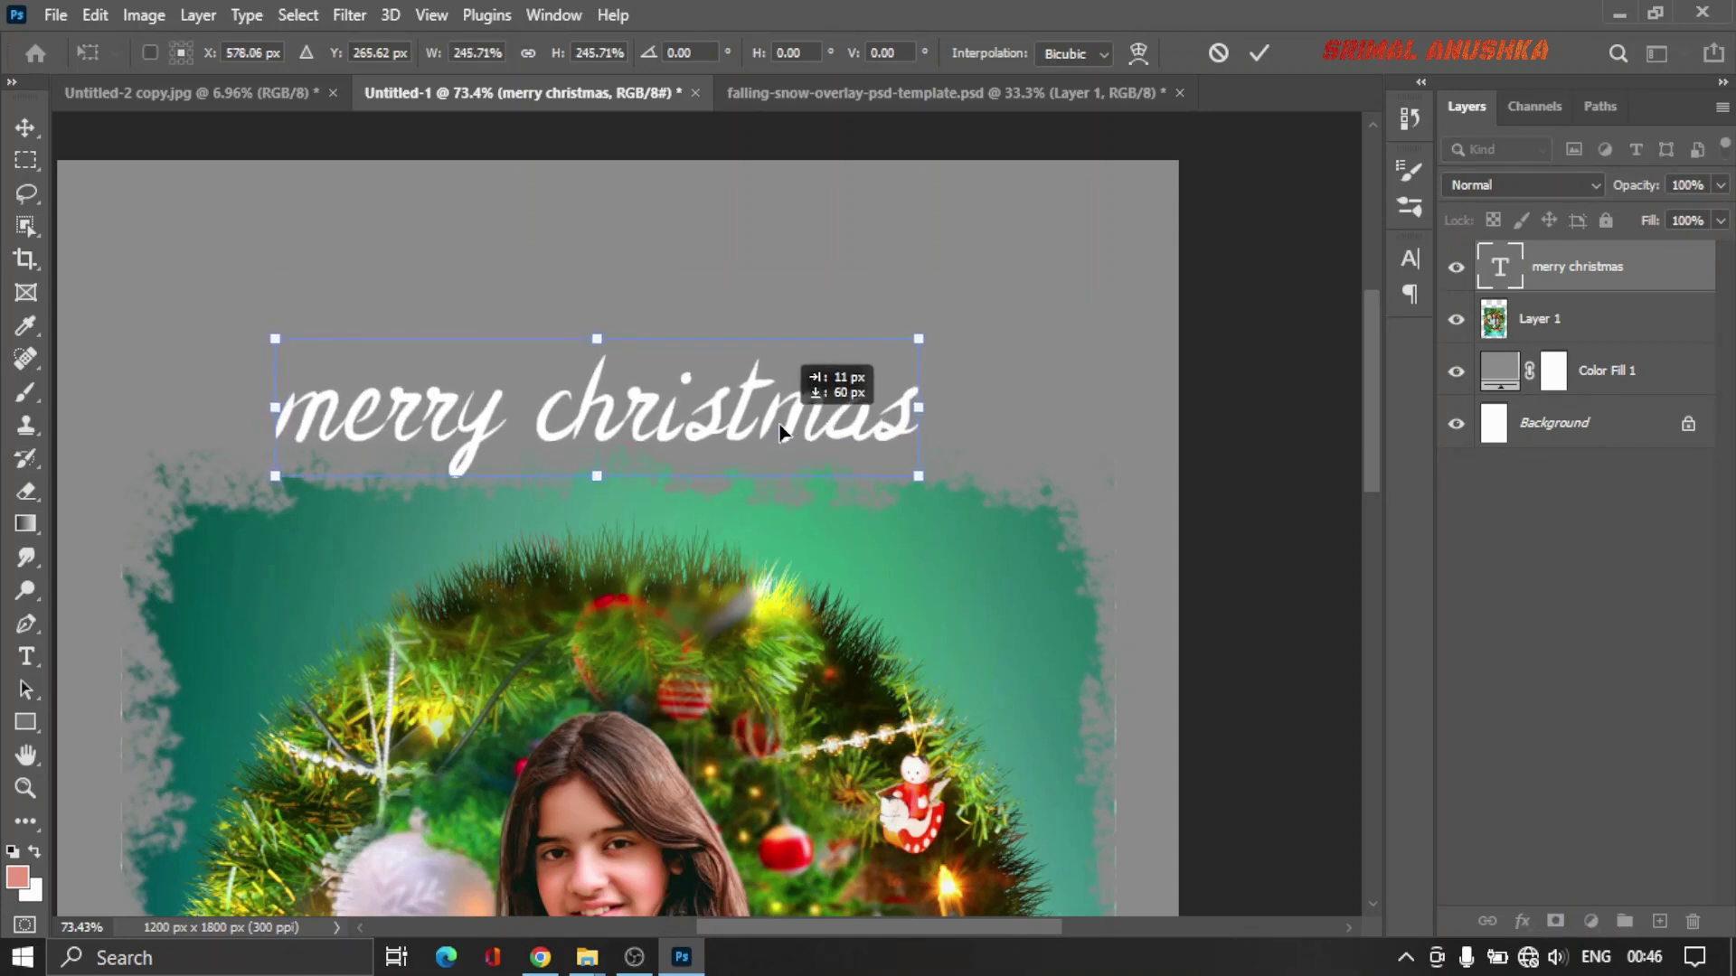
{"action": "key", "text": "Return"}
{"action": "key", "text": "v"}
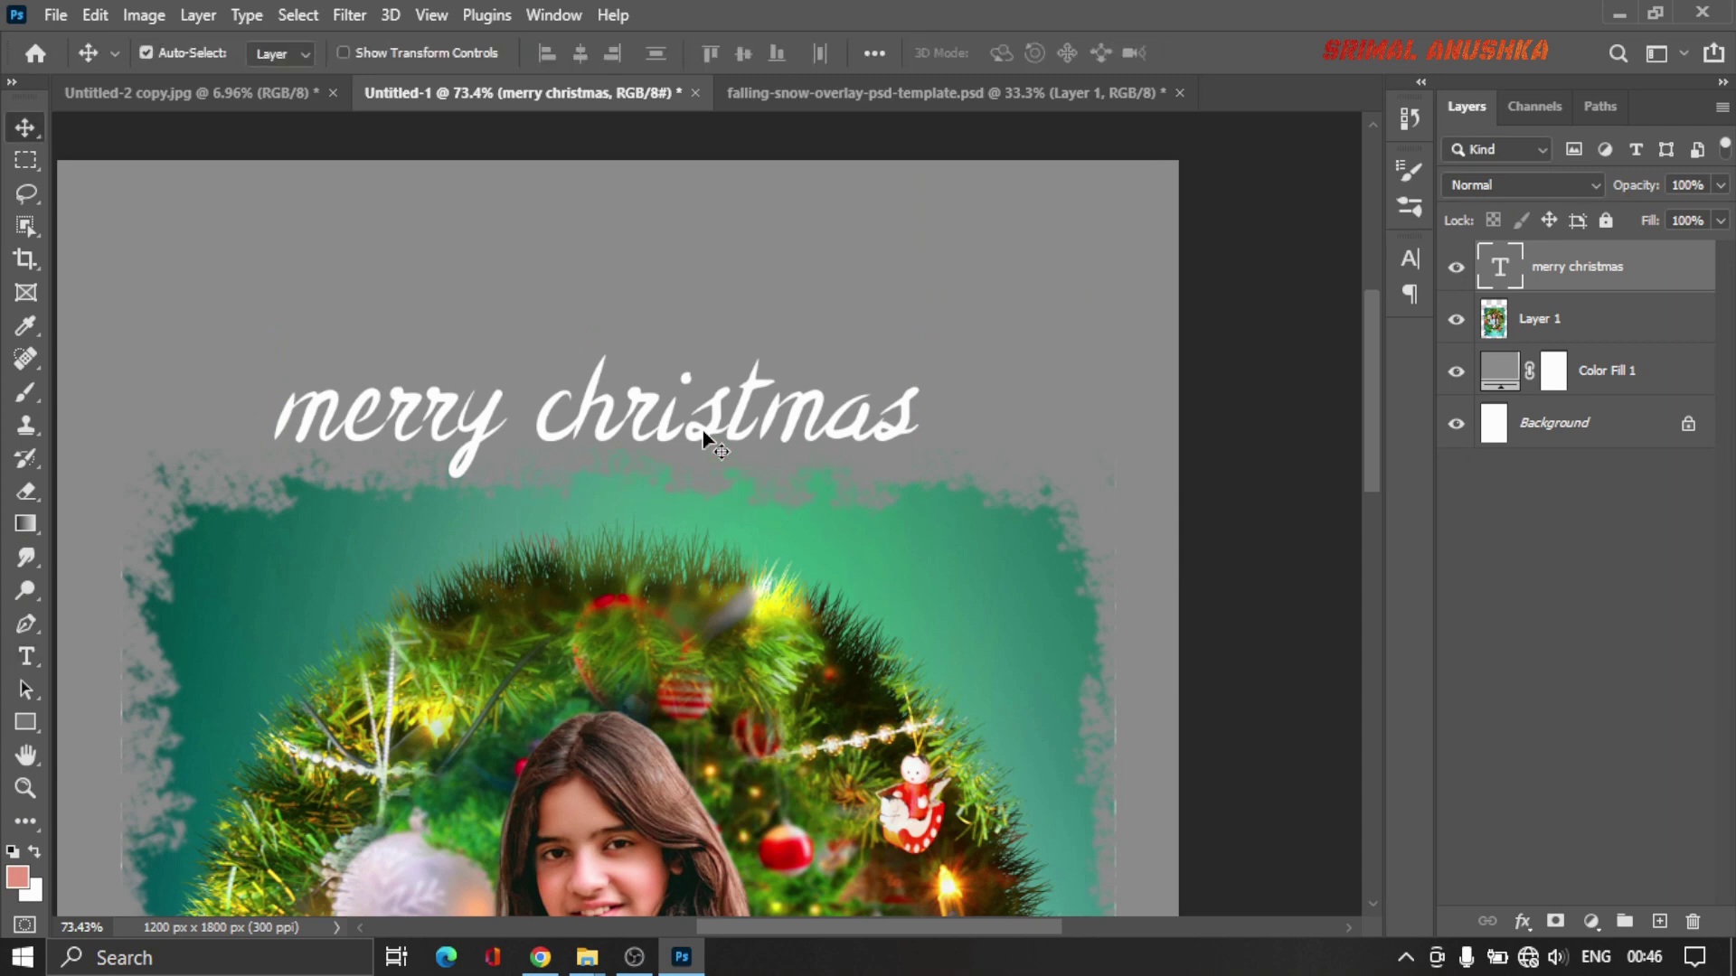
{"action": "left_click_drag", "start_coordinate": [703, 437], "coordinate": [705, 383]}
{"action": "scroll", "coordinate": [705, 387], "scroll_direction": "down", "scroll_amount": 3}
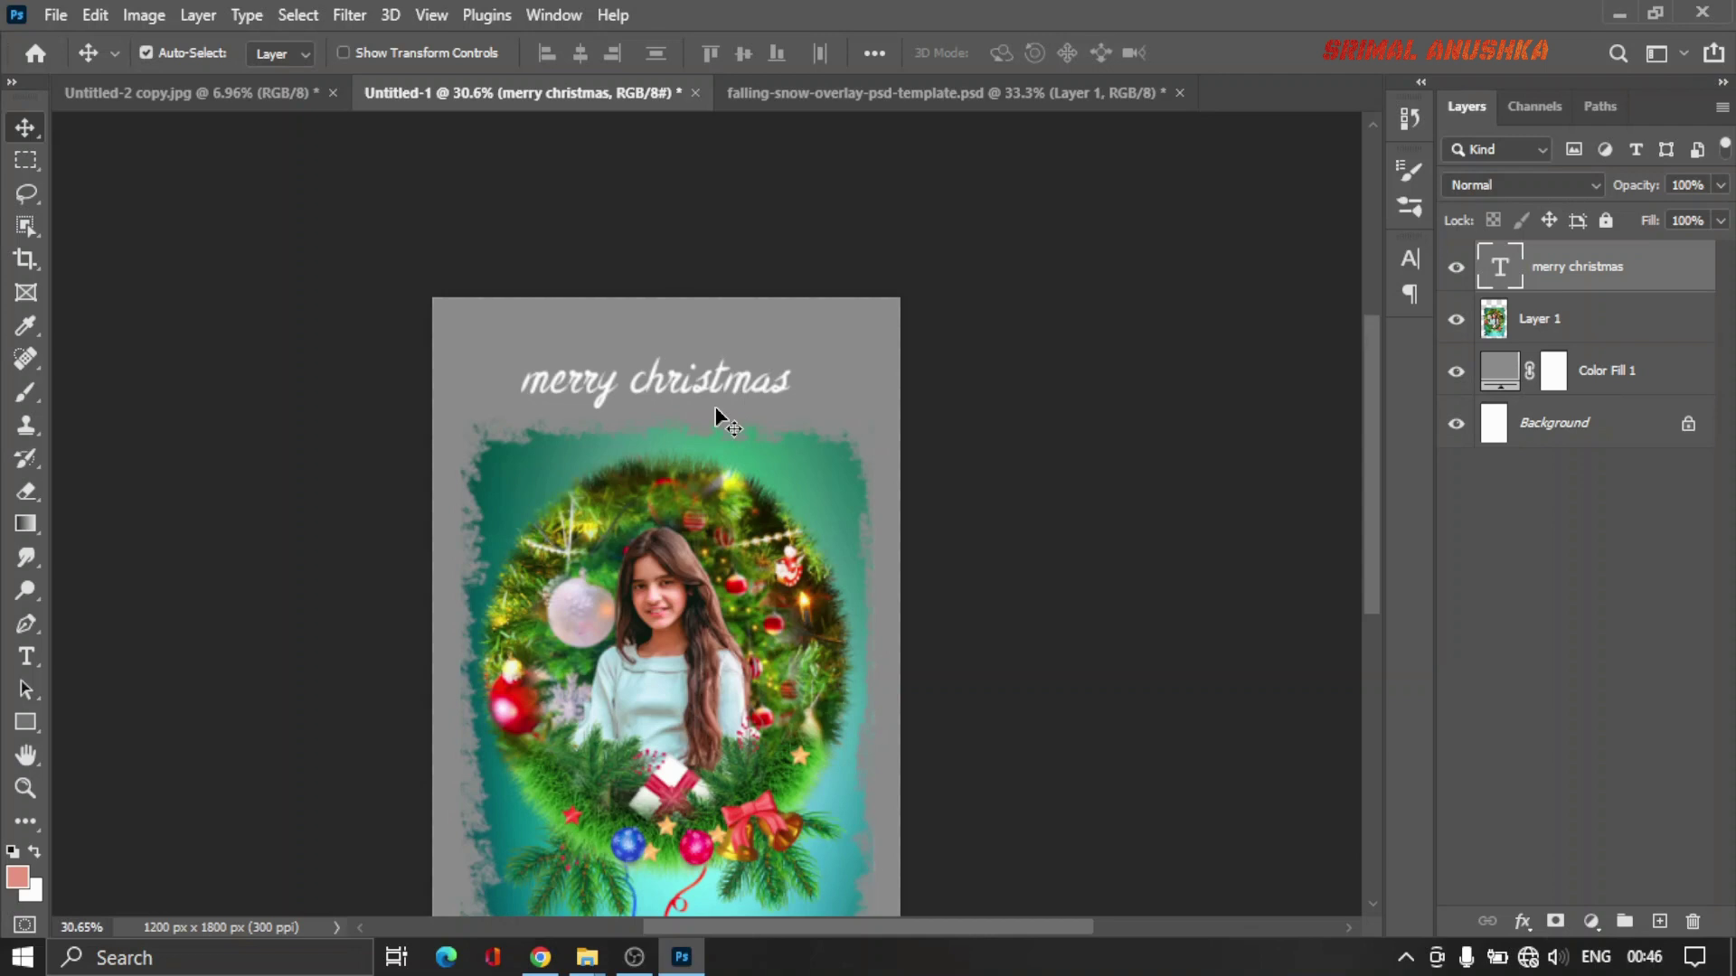
Step: Move the wreath photo layer up slightly
{"action": "scroll", "coordinate": [637, 410], "scroll_direction": "down", "scroll_amount": 2}
{"action": "scroll", "coordinate": [636, 411], "scroll_direction": "down", "scroll_amount": 1}
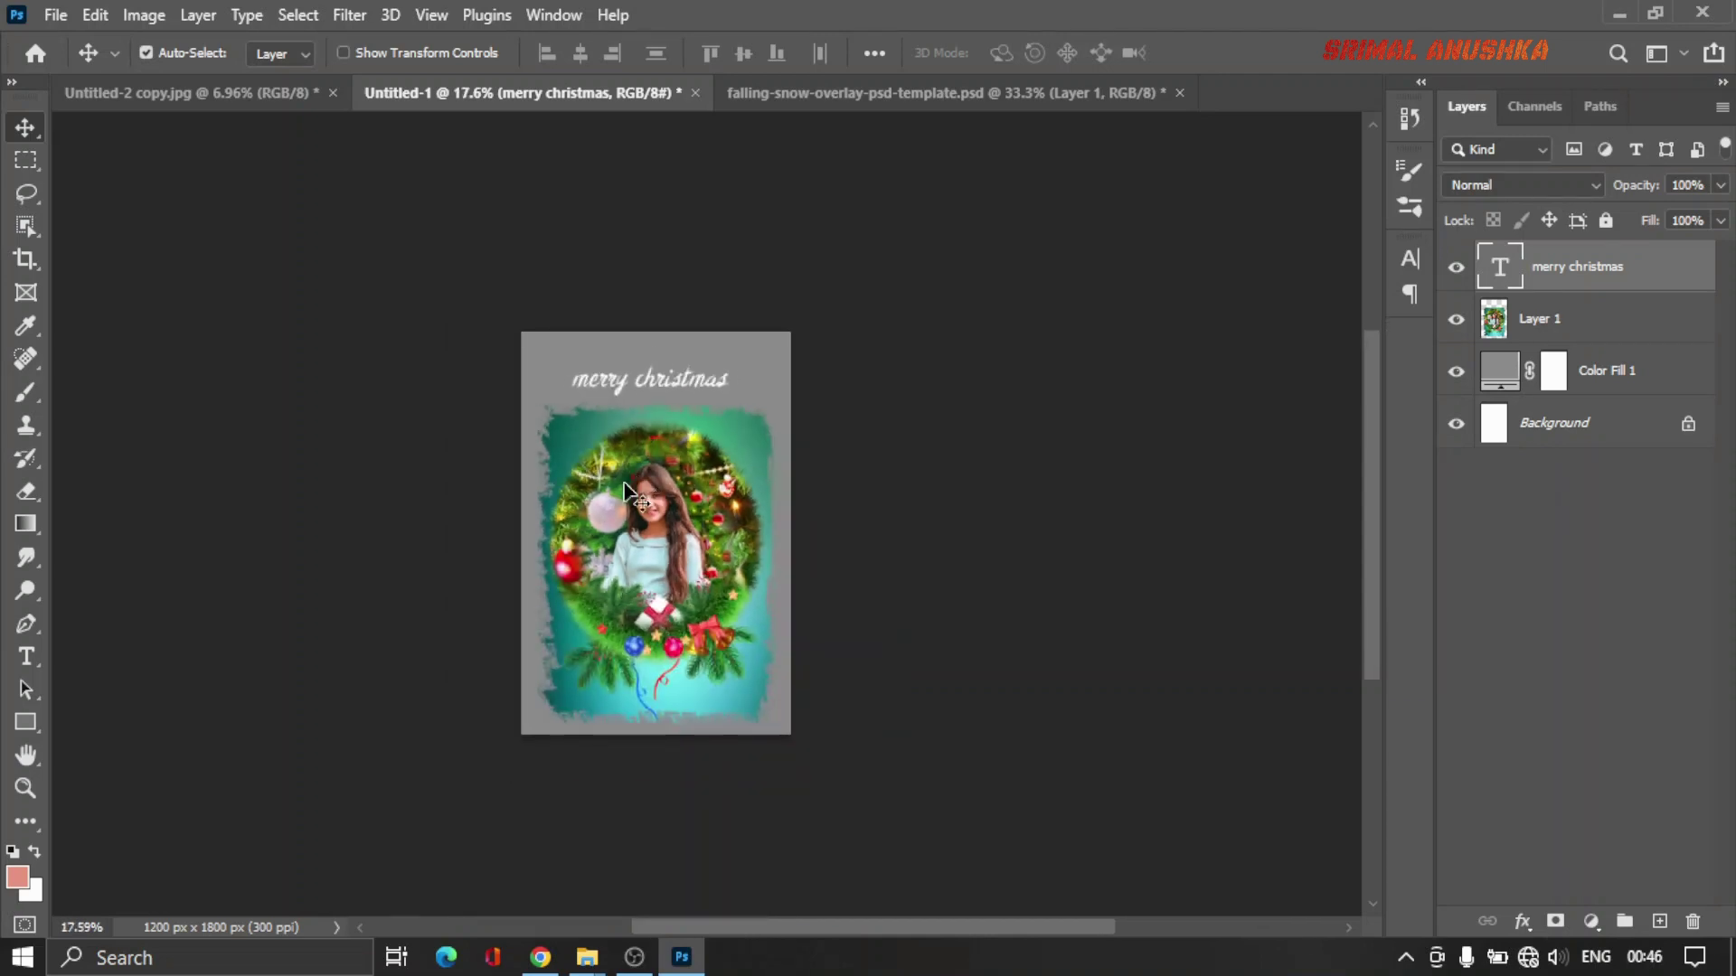
{"action": "scroll", "coordinate": [712, 706], "scroll_direction": "up", "scroll_amount": 2}
{"action": "scroll", "coordinate": [621, 788], "scroll_direction": "up", "scroll_amount": 1}
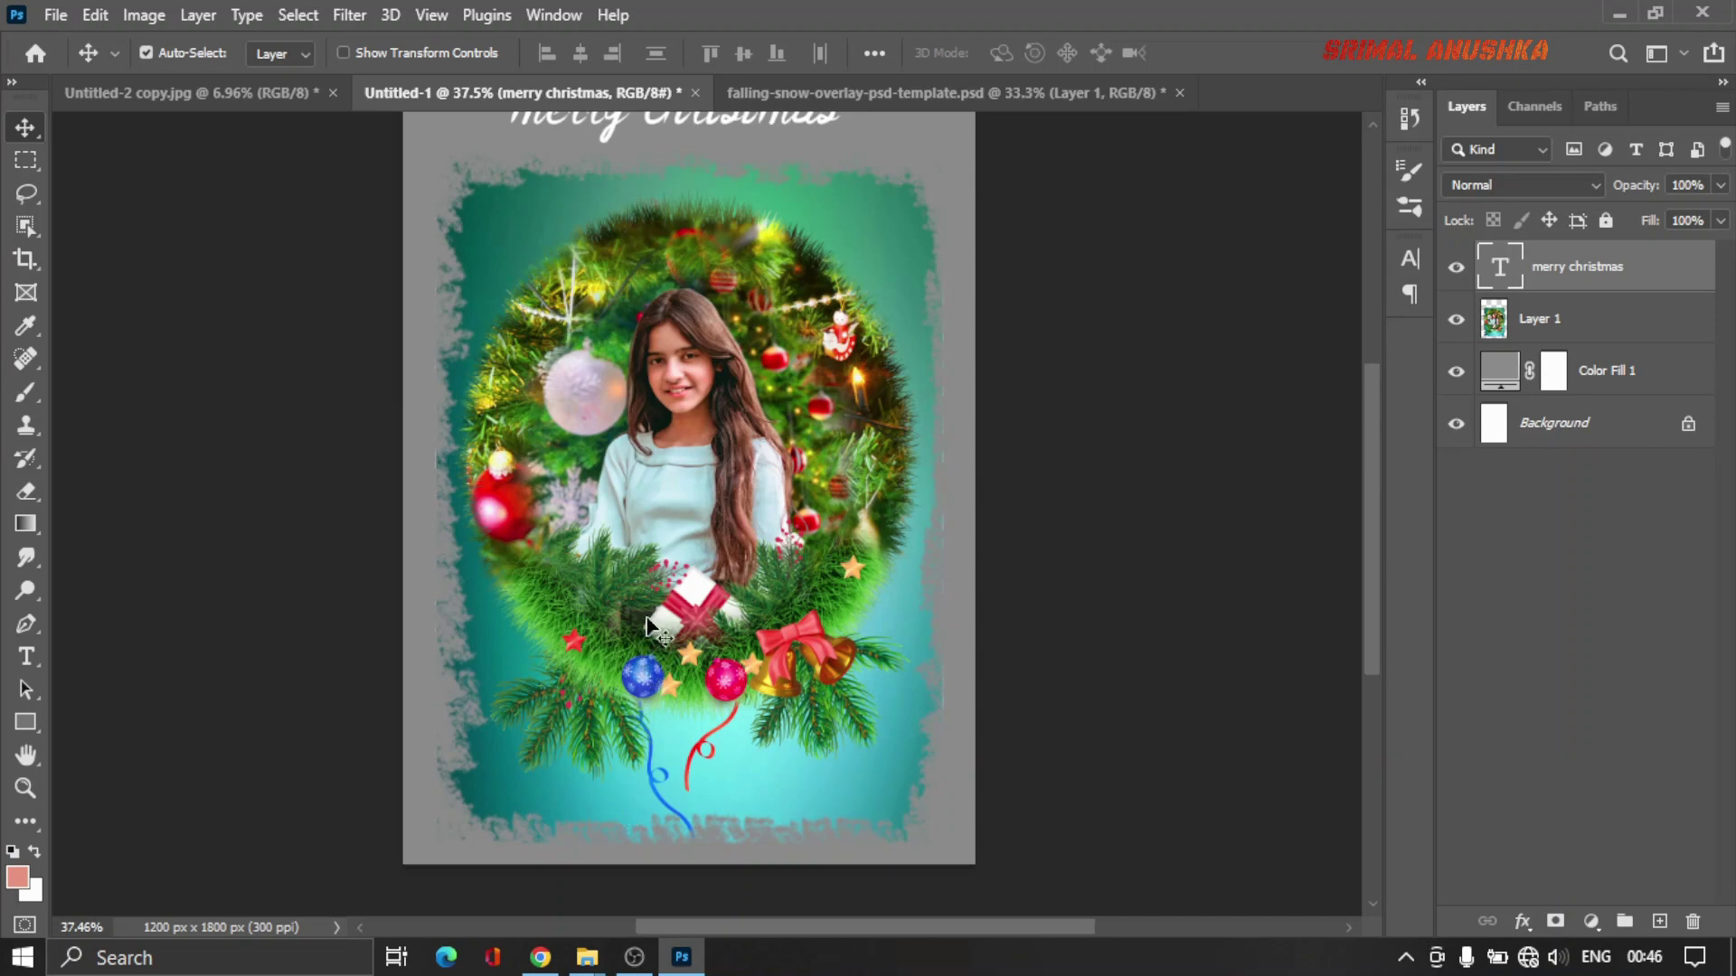
{"action": "scroll", "coordinate": [651, 632], "scroll_direction": "down", "scroll_amount": 2}
{"action": "left_click", "coordinate": [665, 561]}
{"action": "left_click_drag", "start_coordinate": [672, 500], "coordinate": [676, 402]}
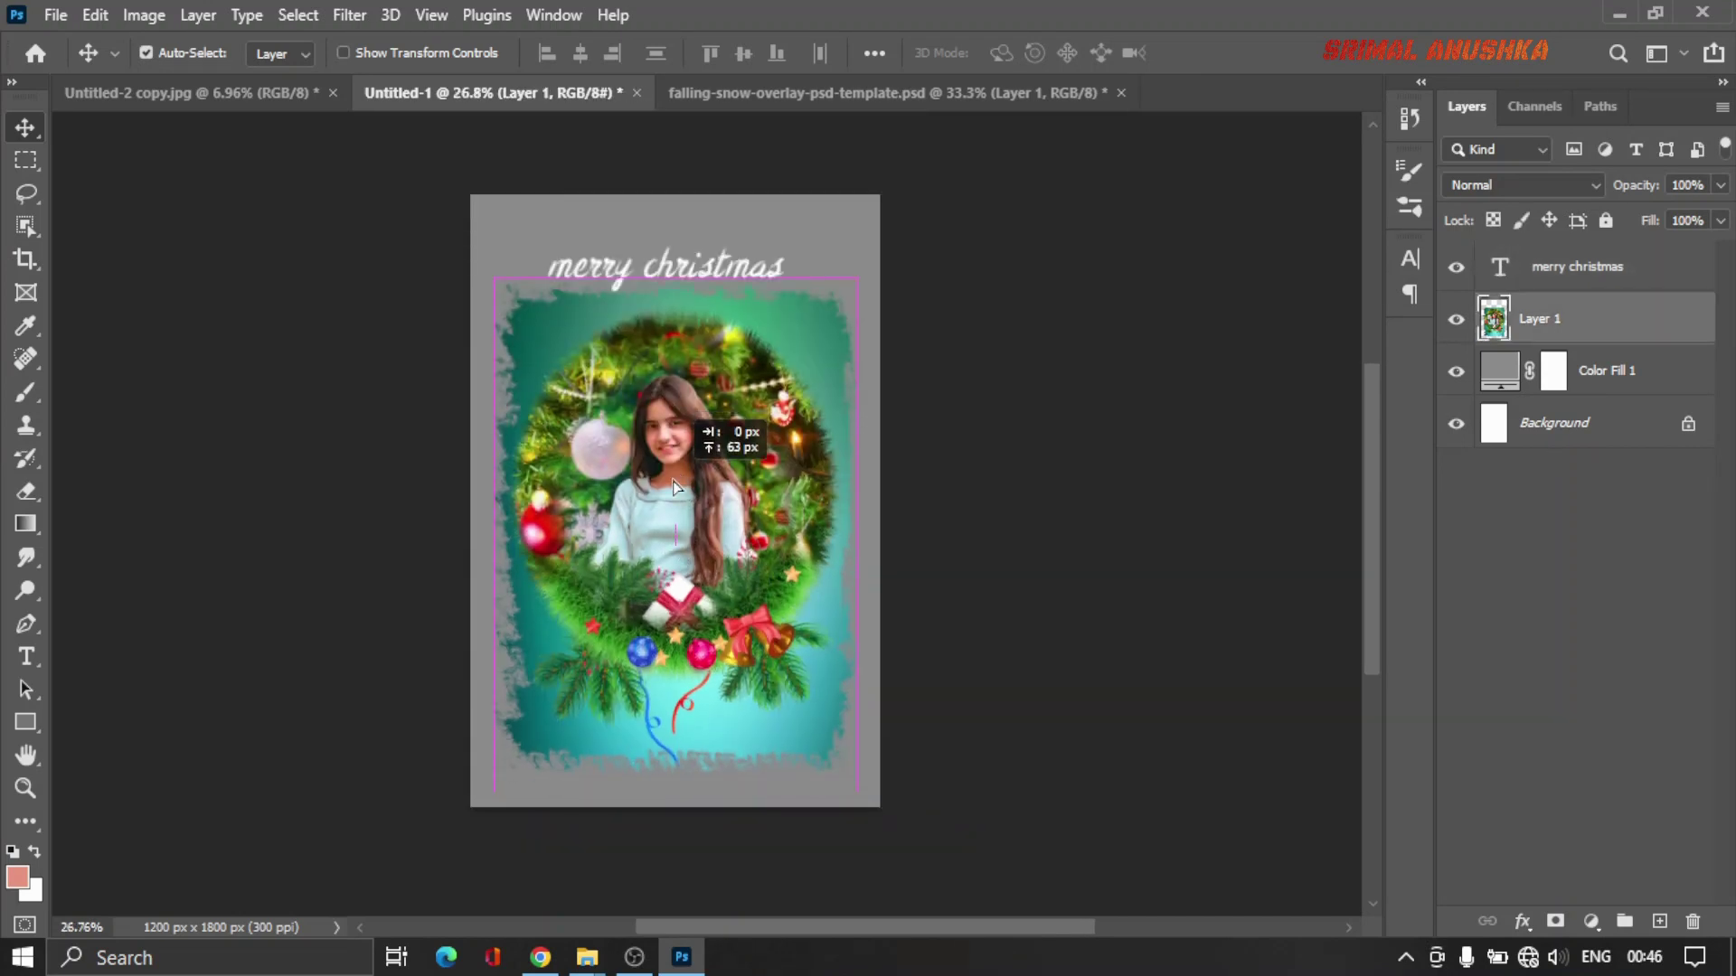
Step: Centre the 'merry christmas' heading just above the wreath
{"action": "left_click_drag", "start_coordinate": [668, 276], "coordinate": [667, 251]}
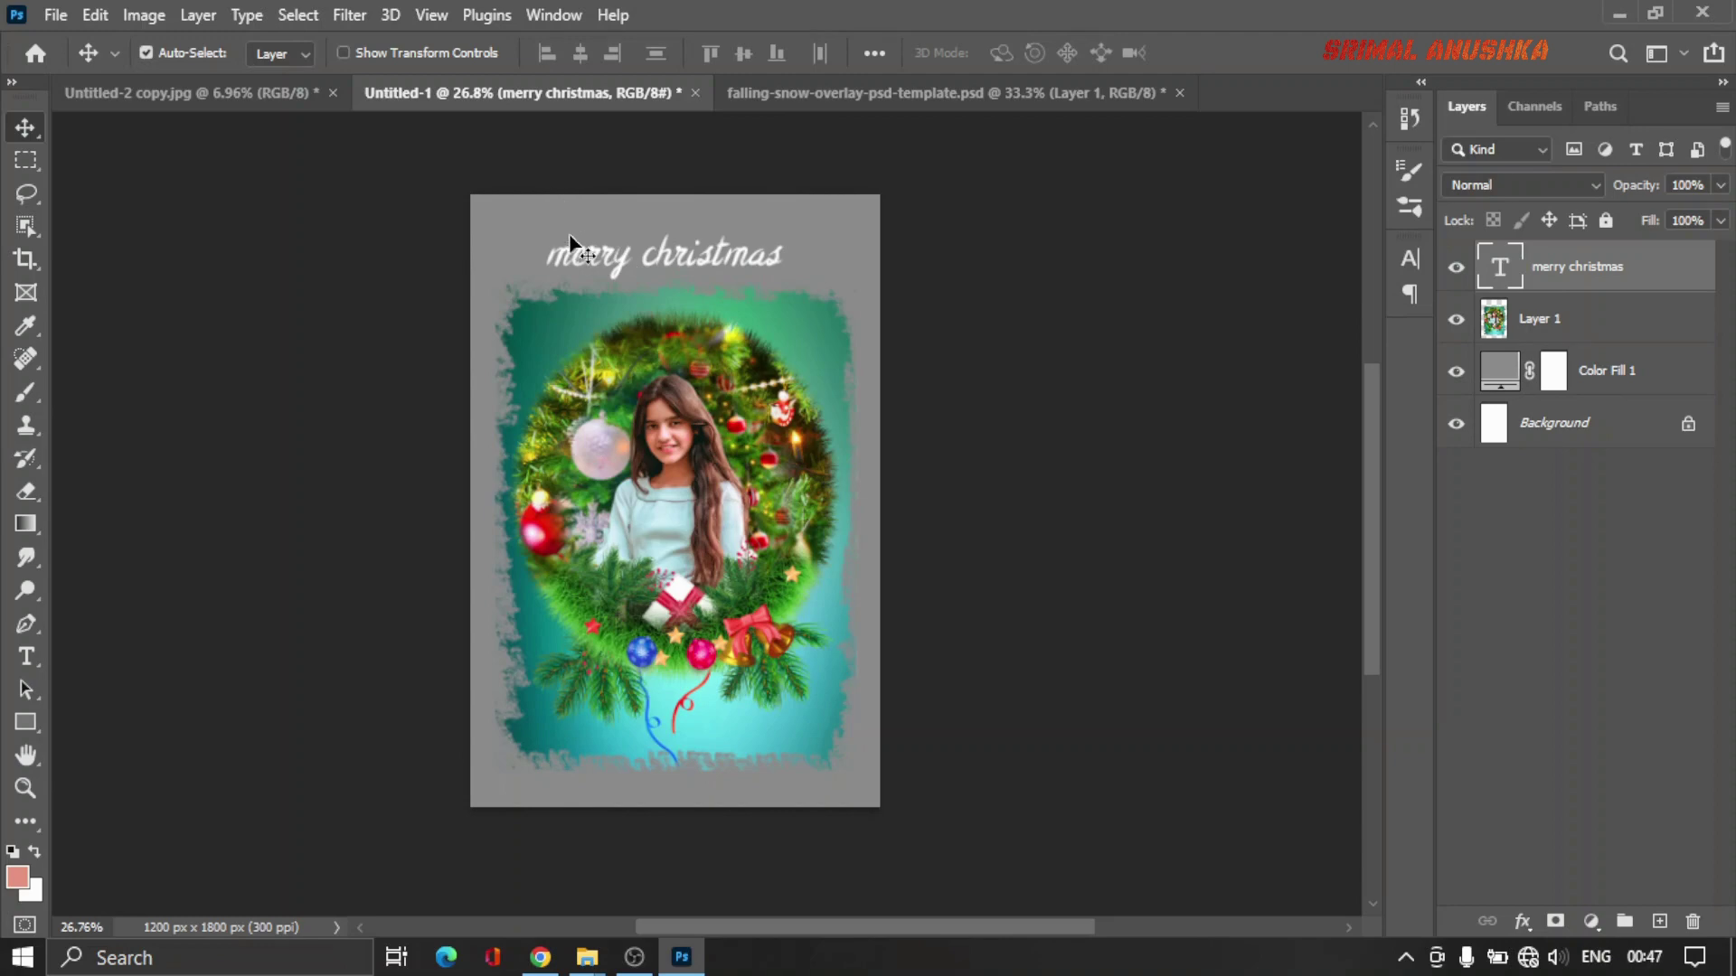
{"action": "scroll", "coordinate": [574, 236], "scroll_direction": "up", "scroll_amount": 3}
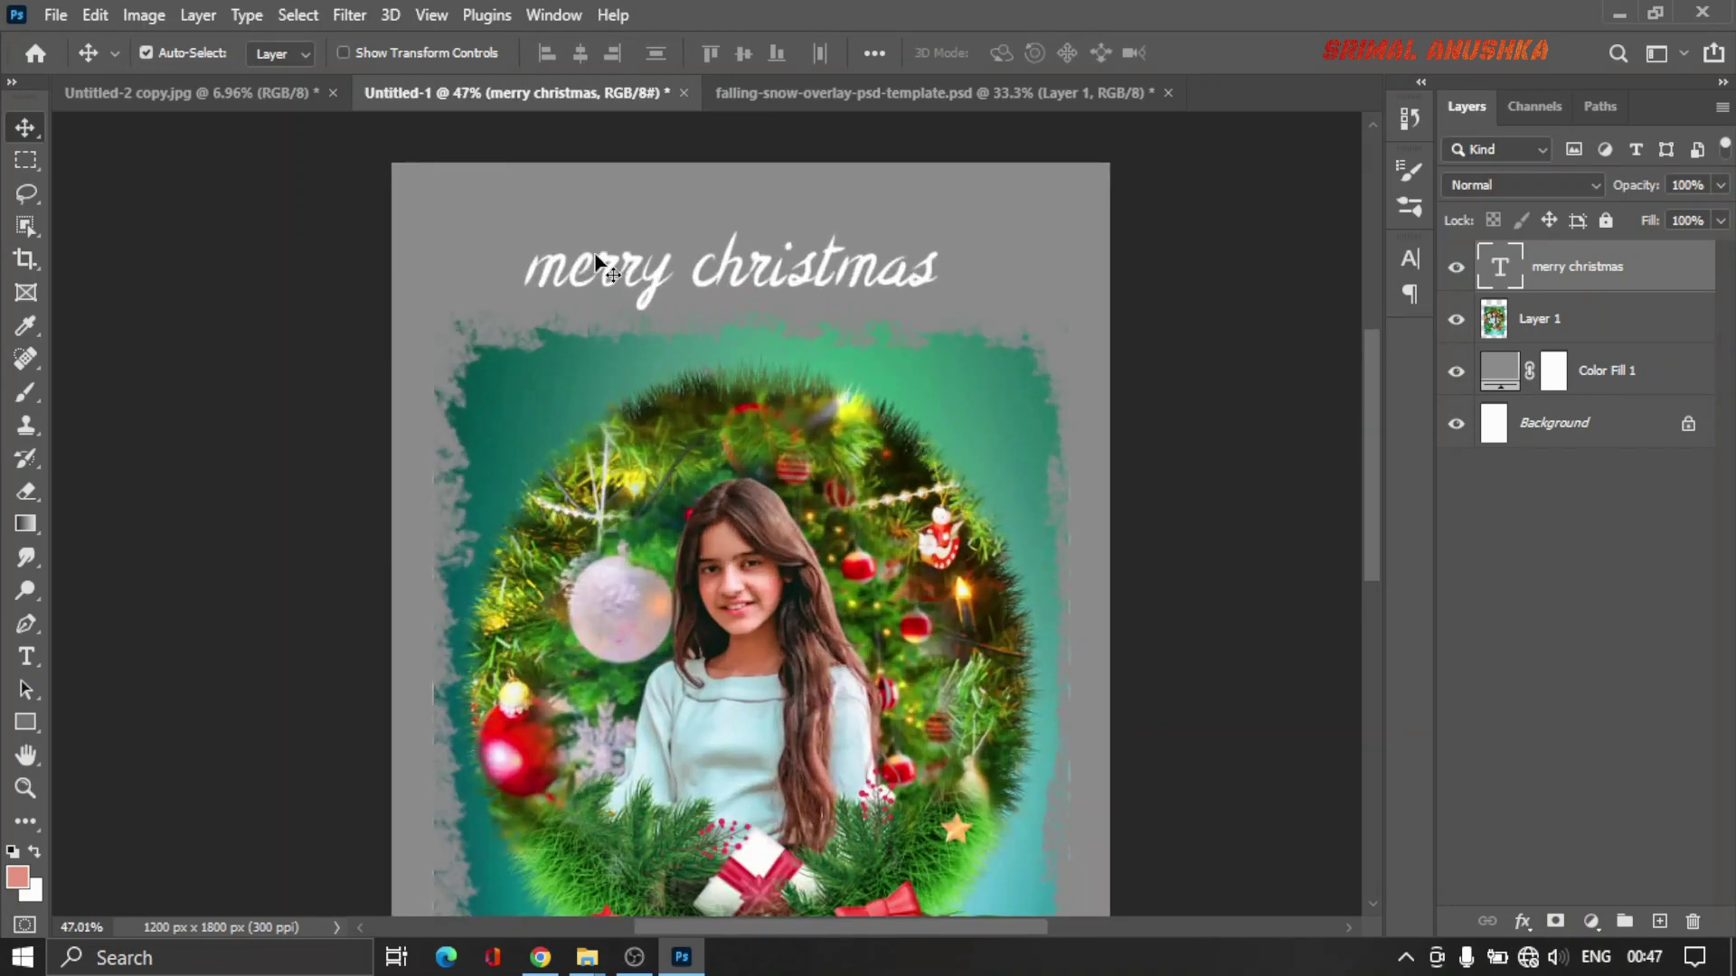
{"action": "scroll", "coordinate": [596, 262], "scroll_direction": "up", "scroll_amount": 2}
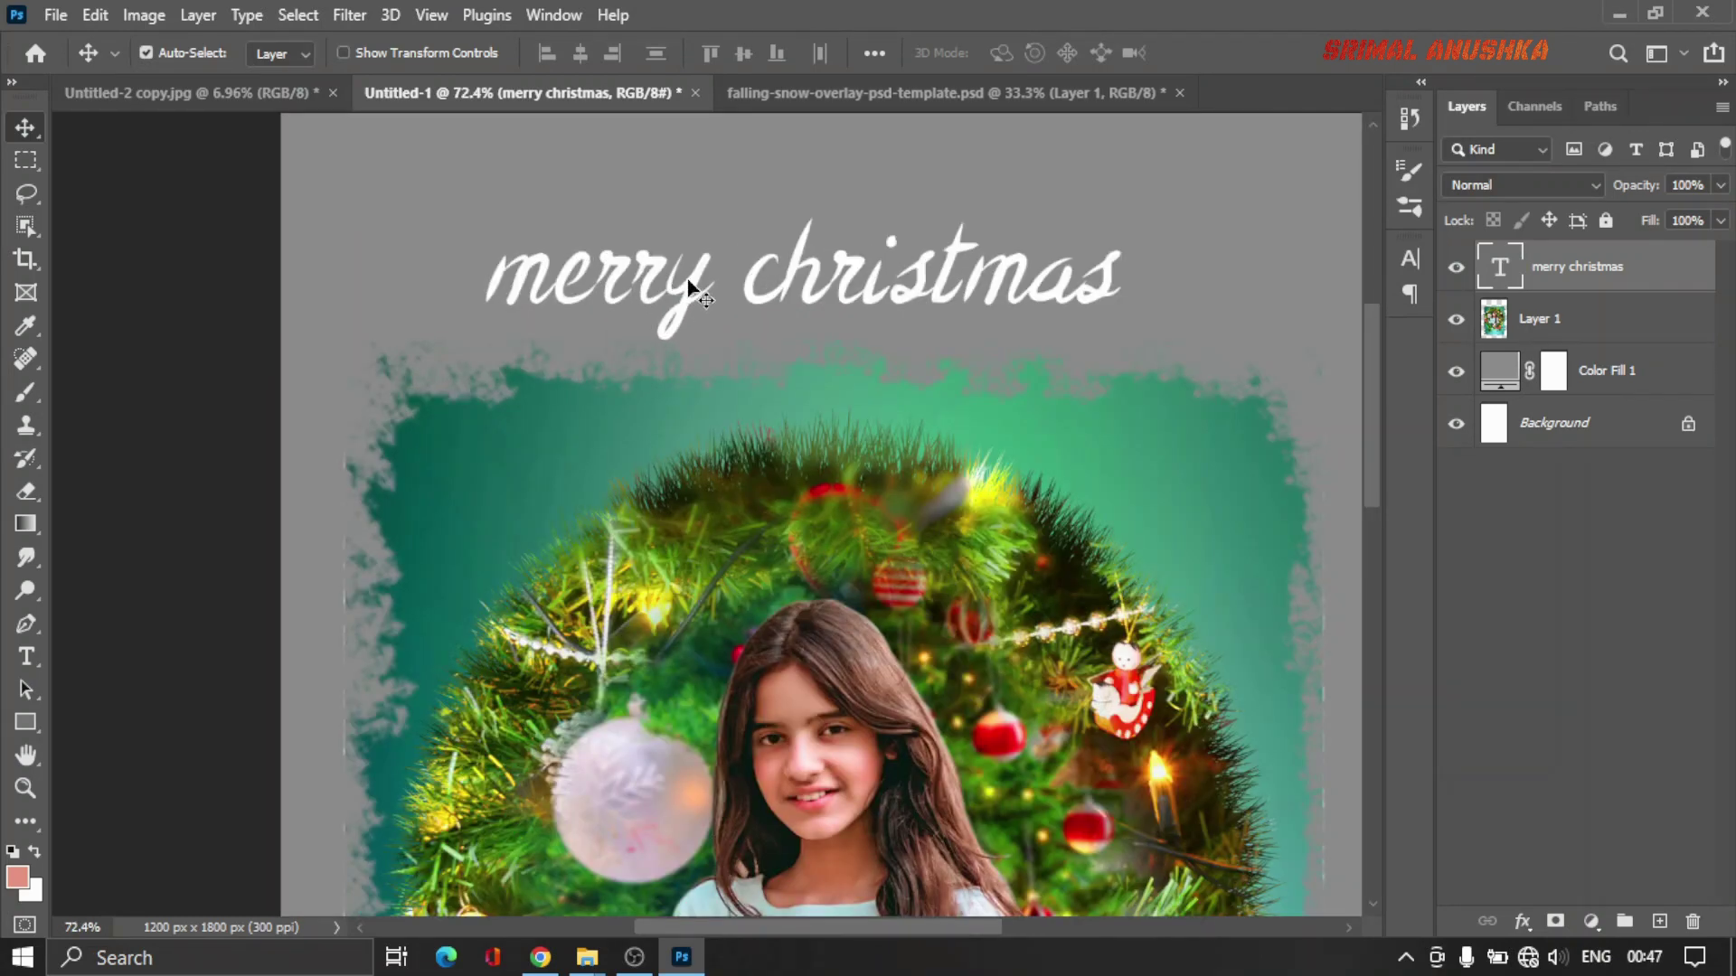
{"action": "left_click_drag", "start_coordinate": [683, 296], "coordinate": [740, 334]}
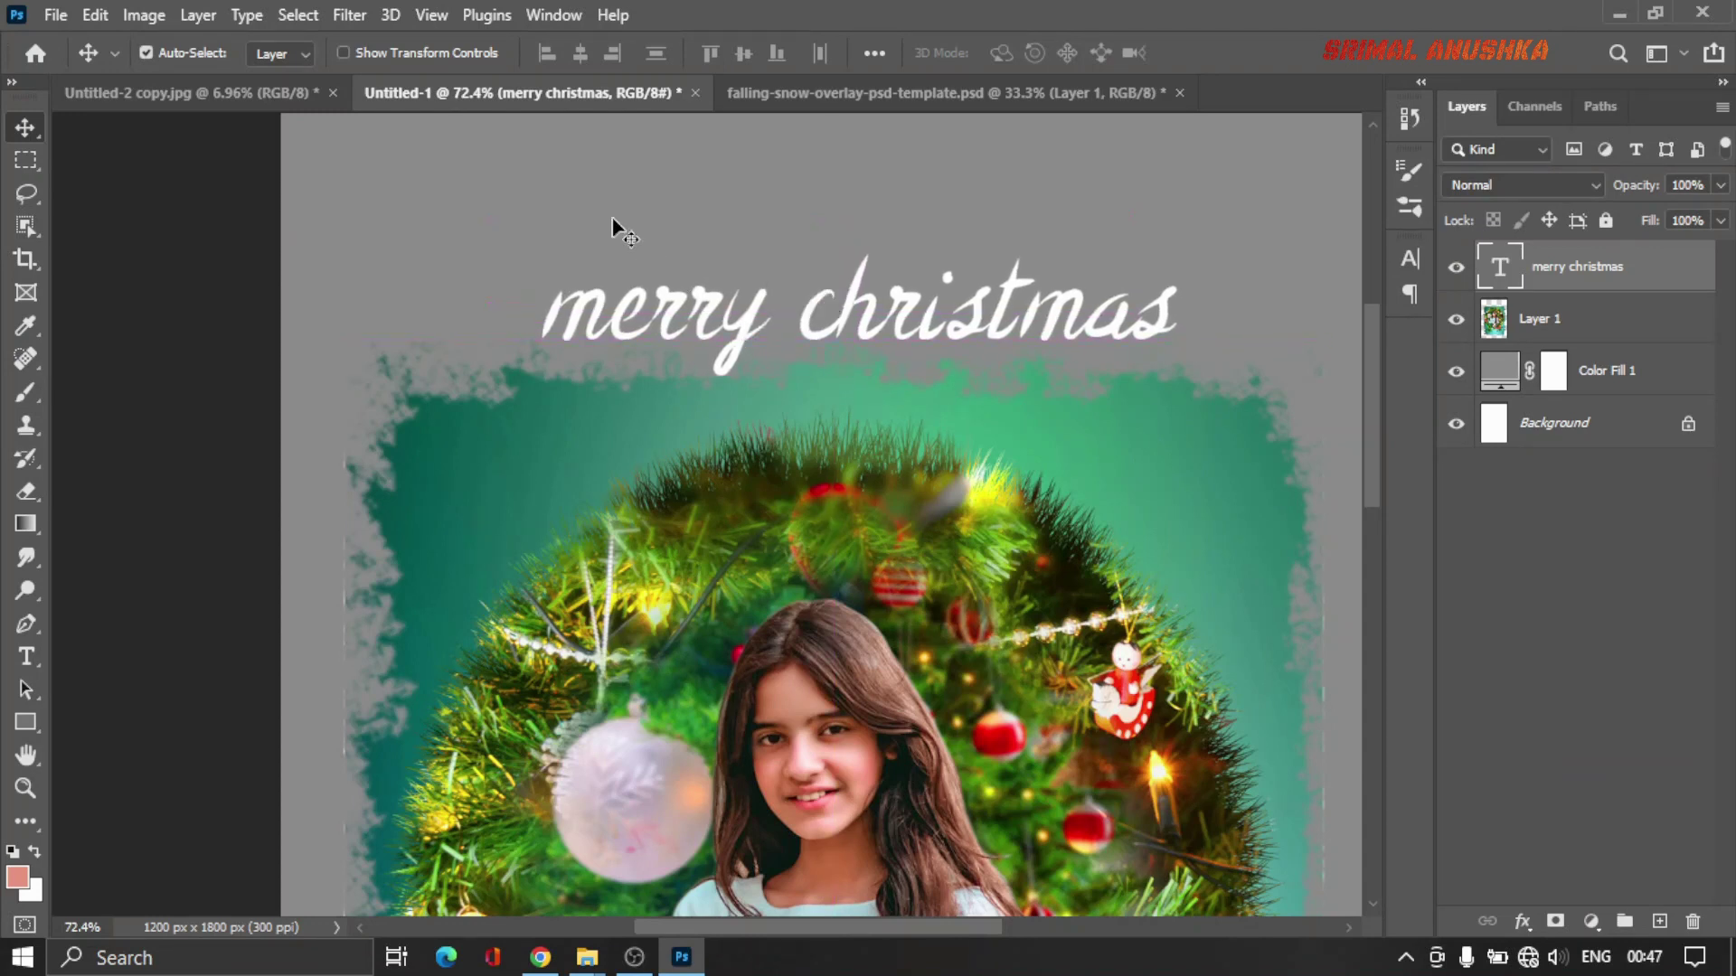
Step: Add a 'wishing you' text line above the heading
{"action": "key", "text": "t"}
{"action": "left_click", "coordinate": [515, 188]}
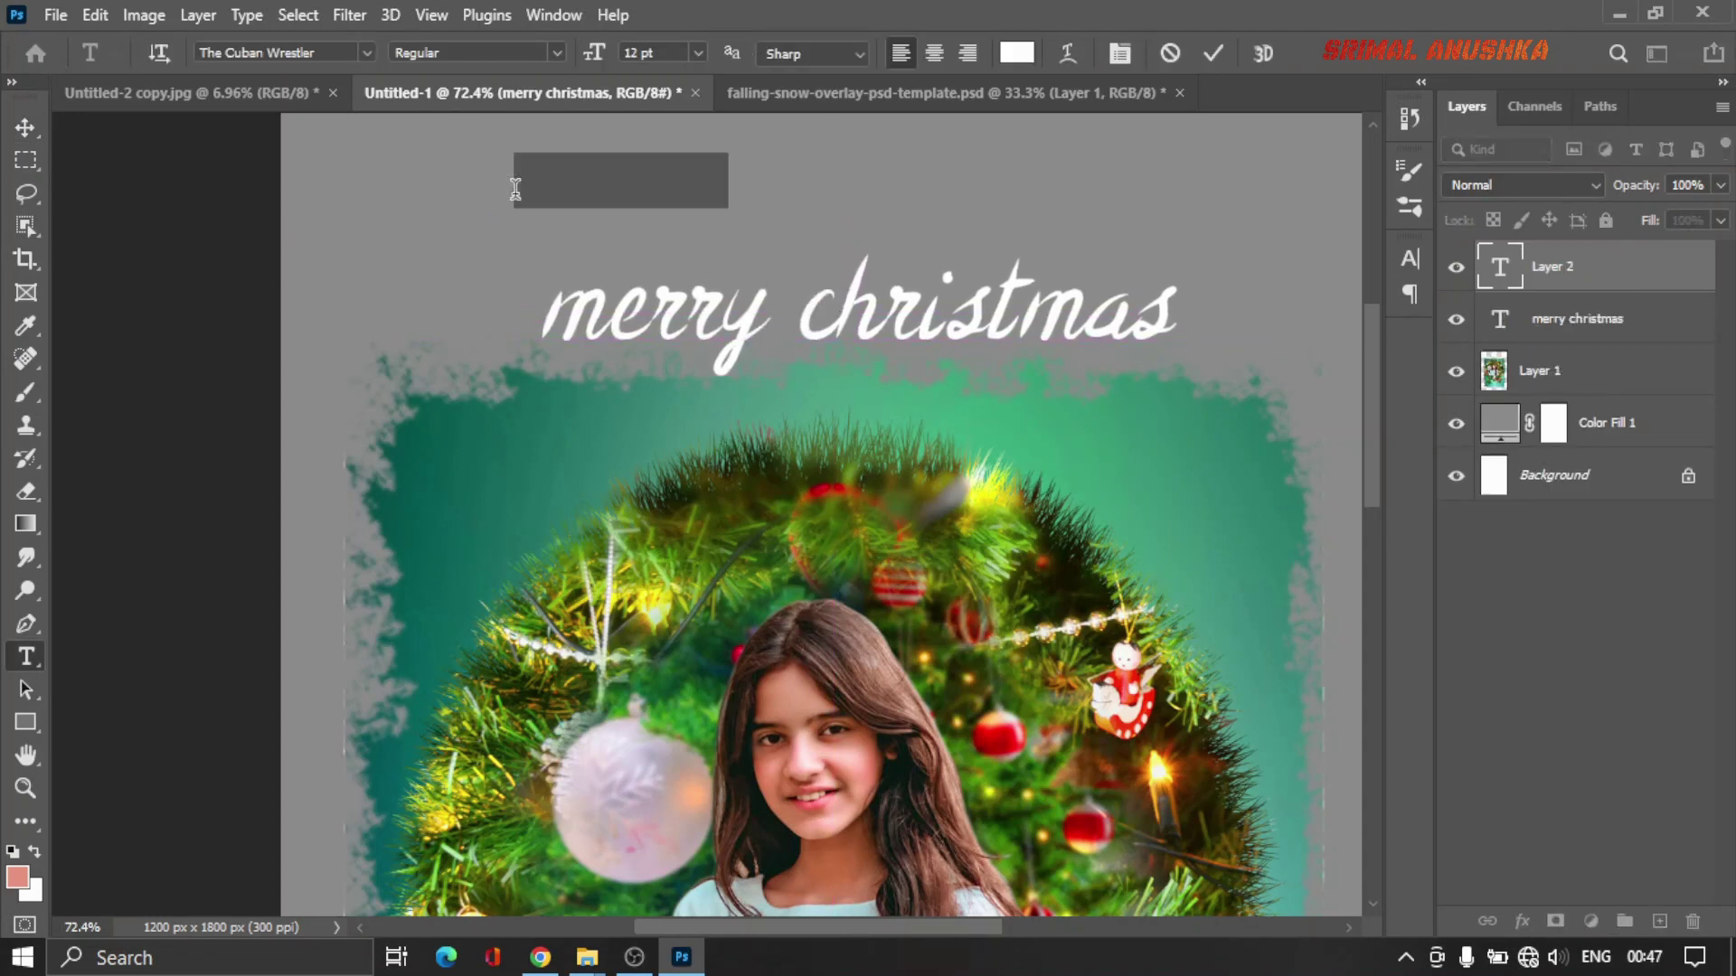
{"action": "type", "text": "w"}
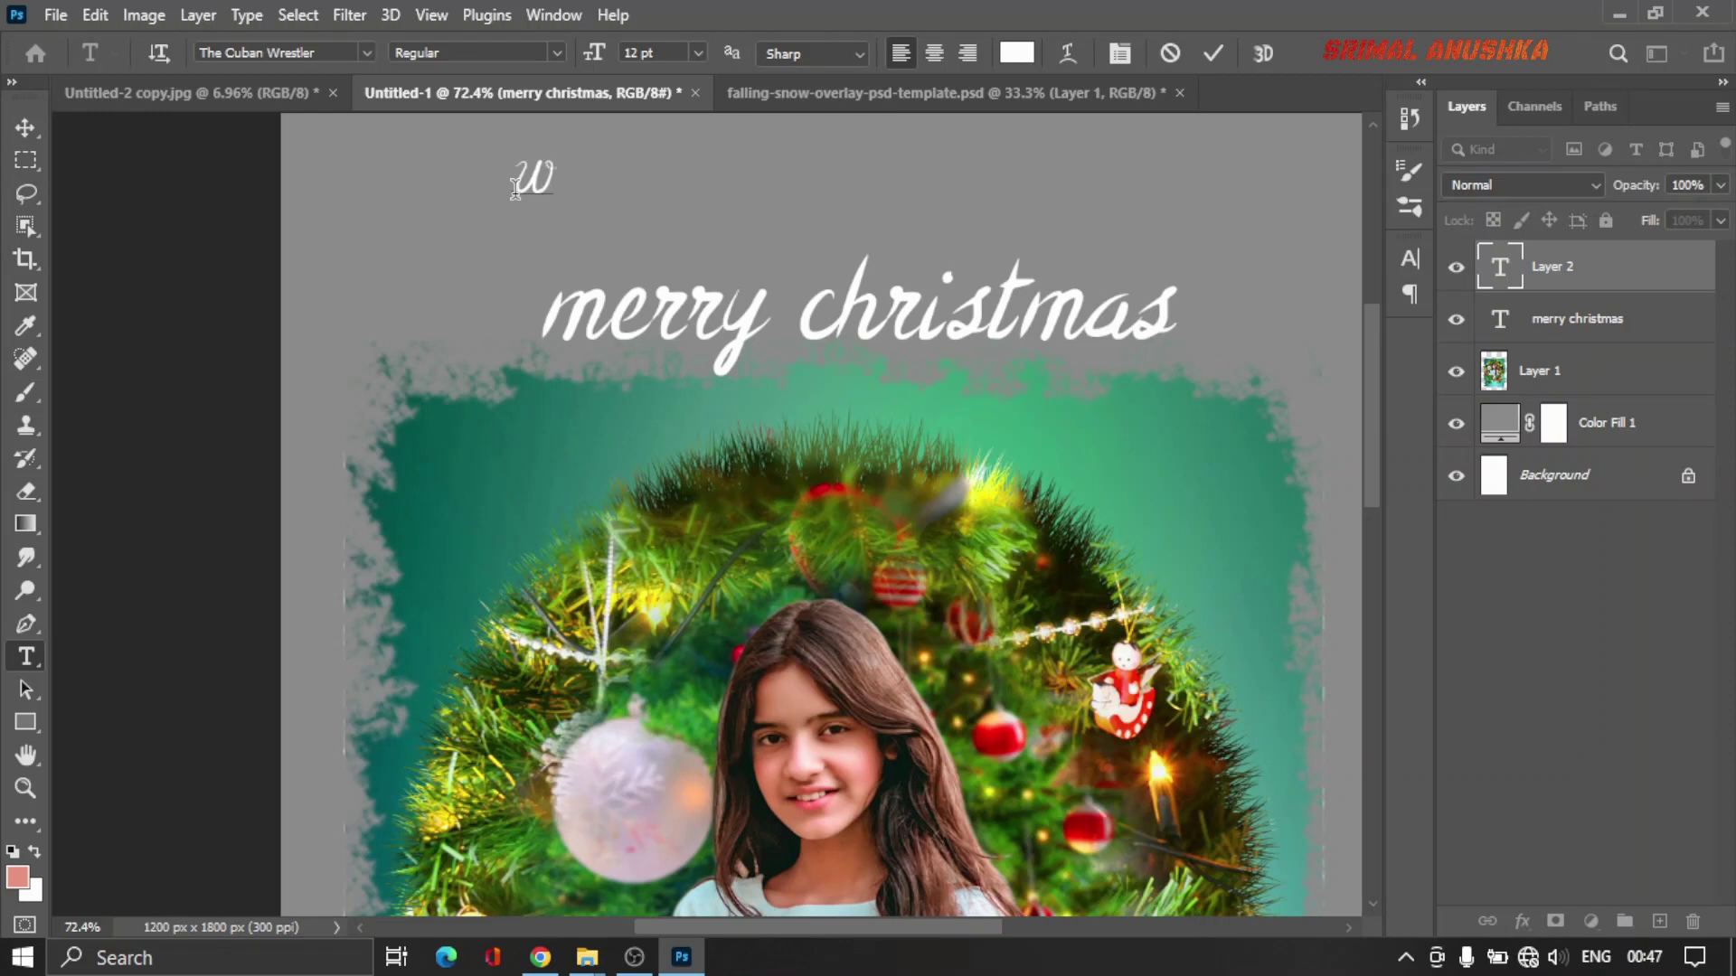
{"action": "type", "text": "i"}
{"action": "type", "text": "sh"}
{"action": "type", "text": "in"}
{"action": "type", "text": "g "}
{"action": "type", "text": "y"}
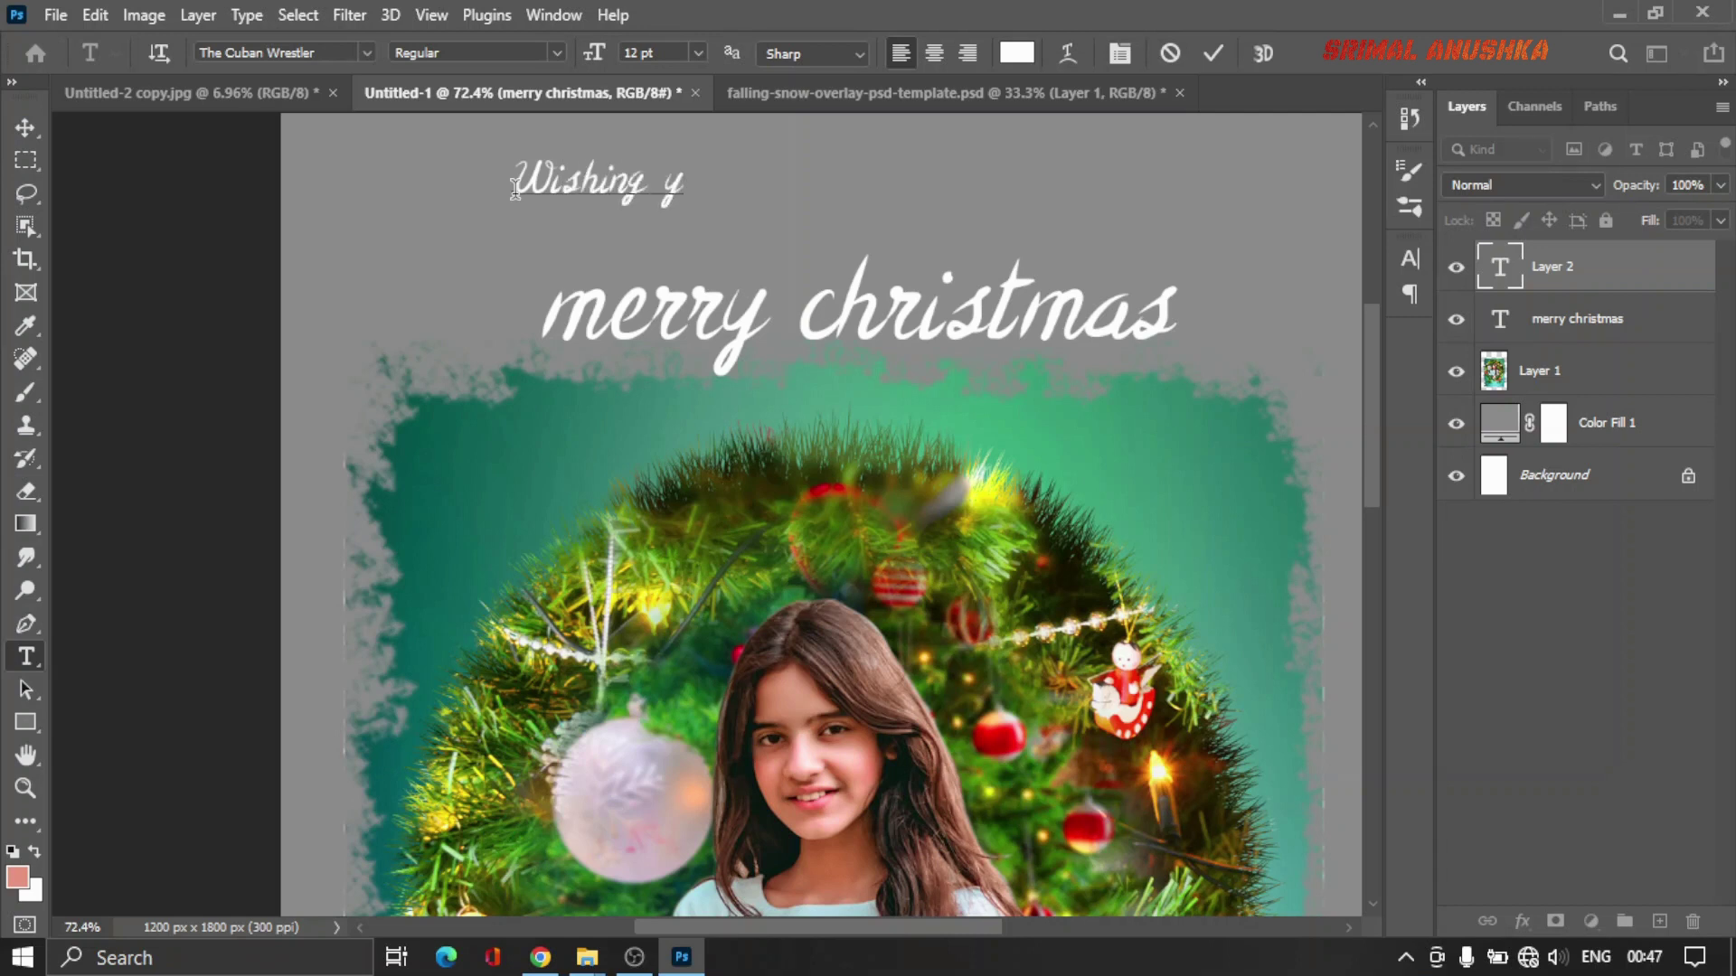
{"action": "type", "text": "ou"}
{"action": "left_click", "coordinate": [876, 376]}
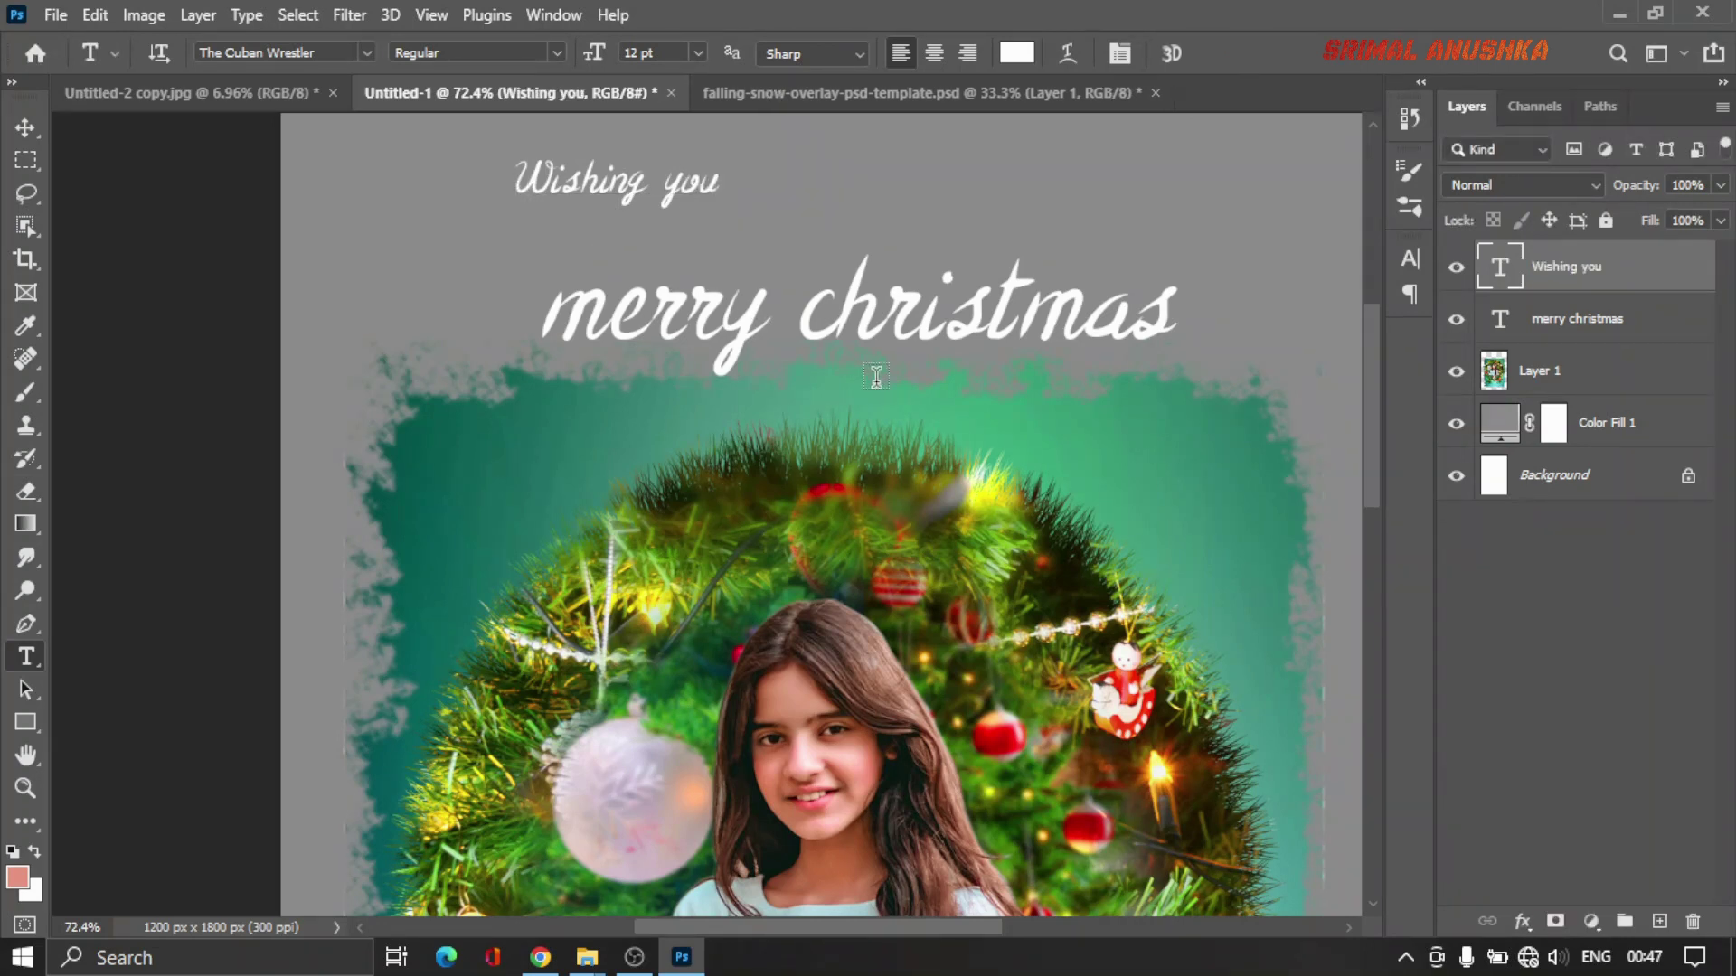
Step: Add a two-line '& Happy New Year' text block below the greeting
{"action": "left_click", "coordinate": [1114, 394]}
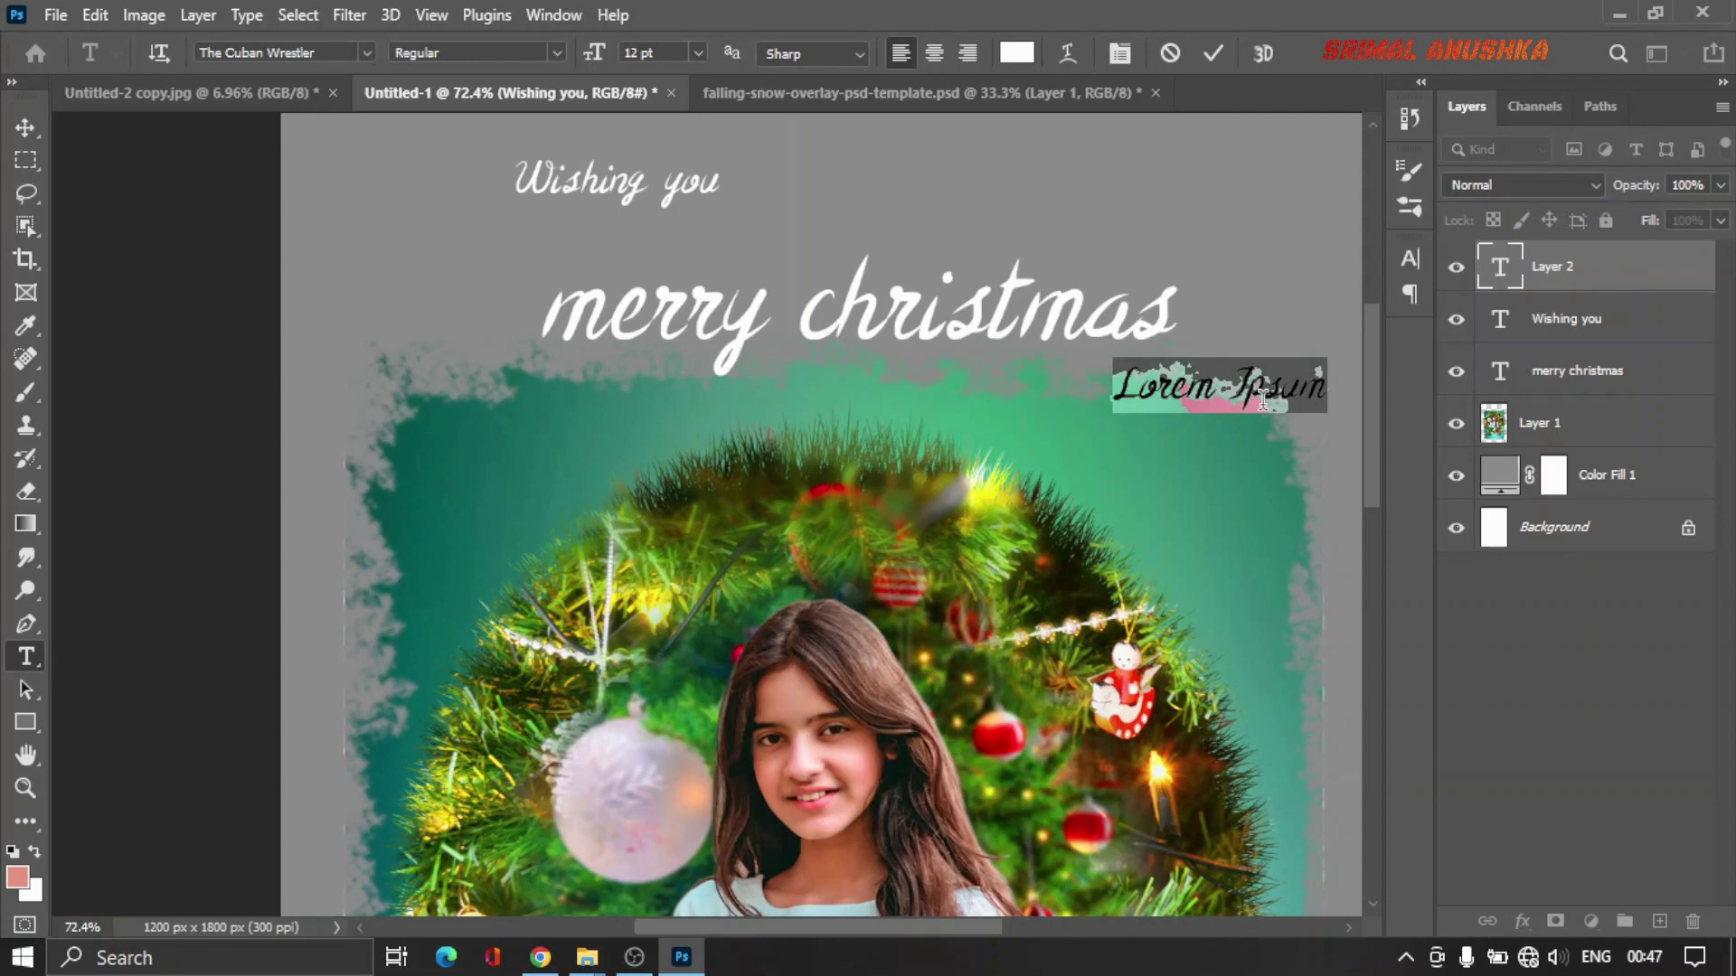
{"action": "type", "text": "&"}
{"action": "key", "text": "Return"}
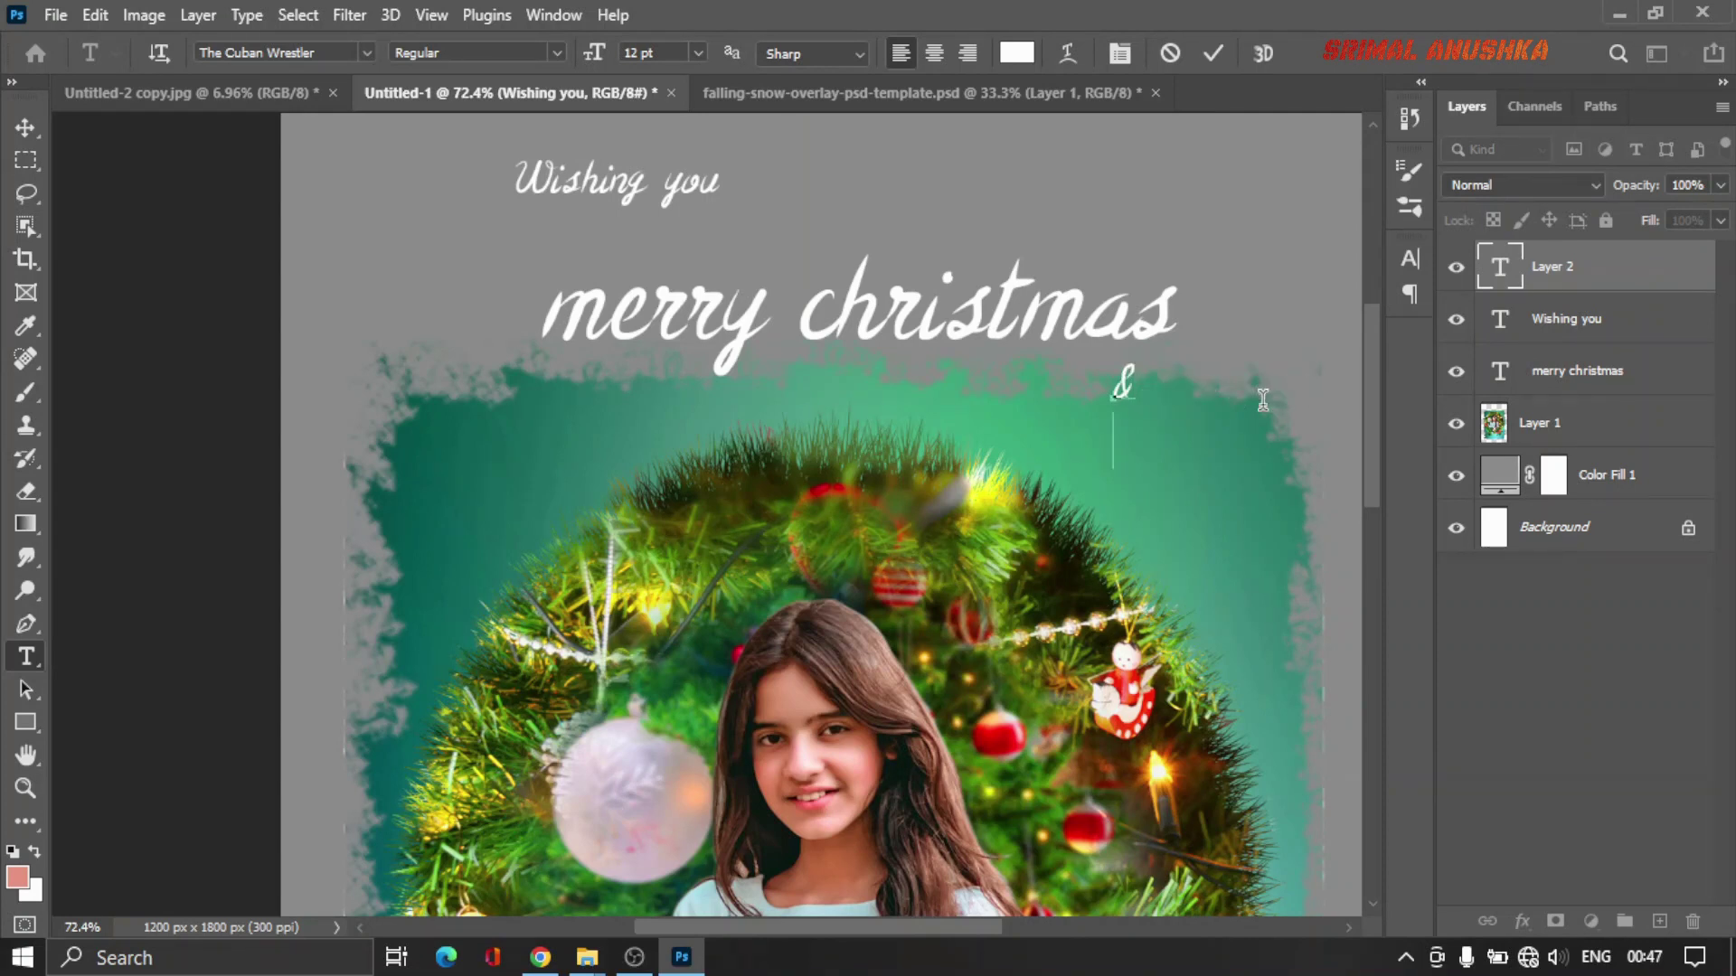
{"action": "type", "text": "h"}
{"action": "key", "text": "BackSpace"}
{"action": "type", "text": "Ha"}
{"action": "type", "text": "ppy"}
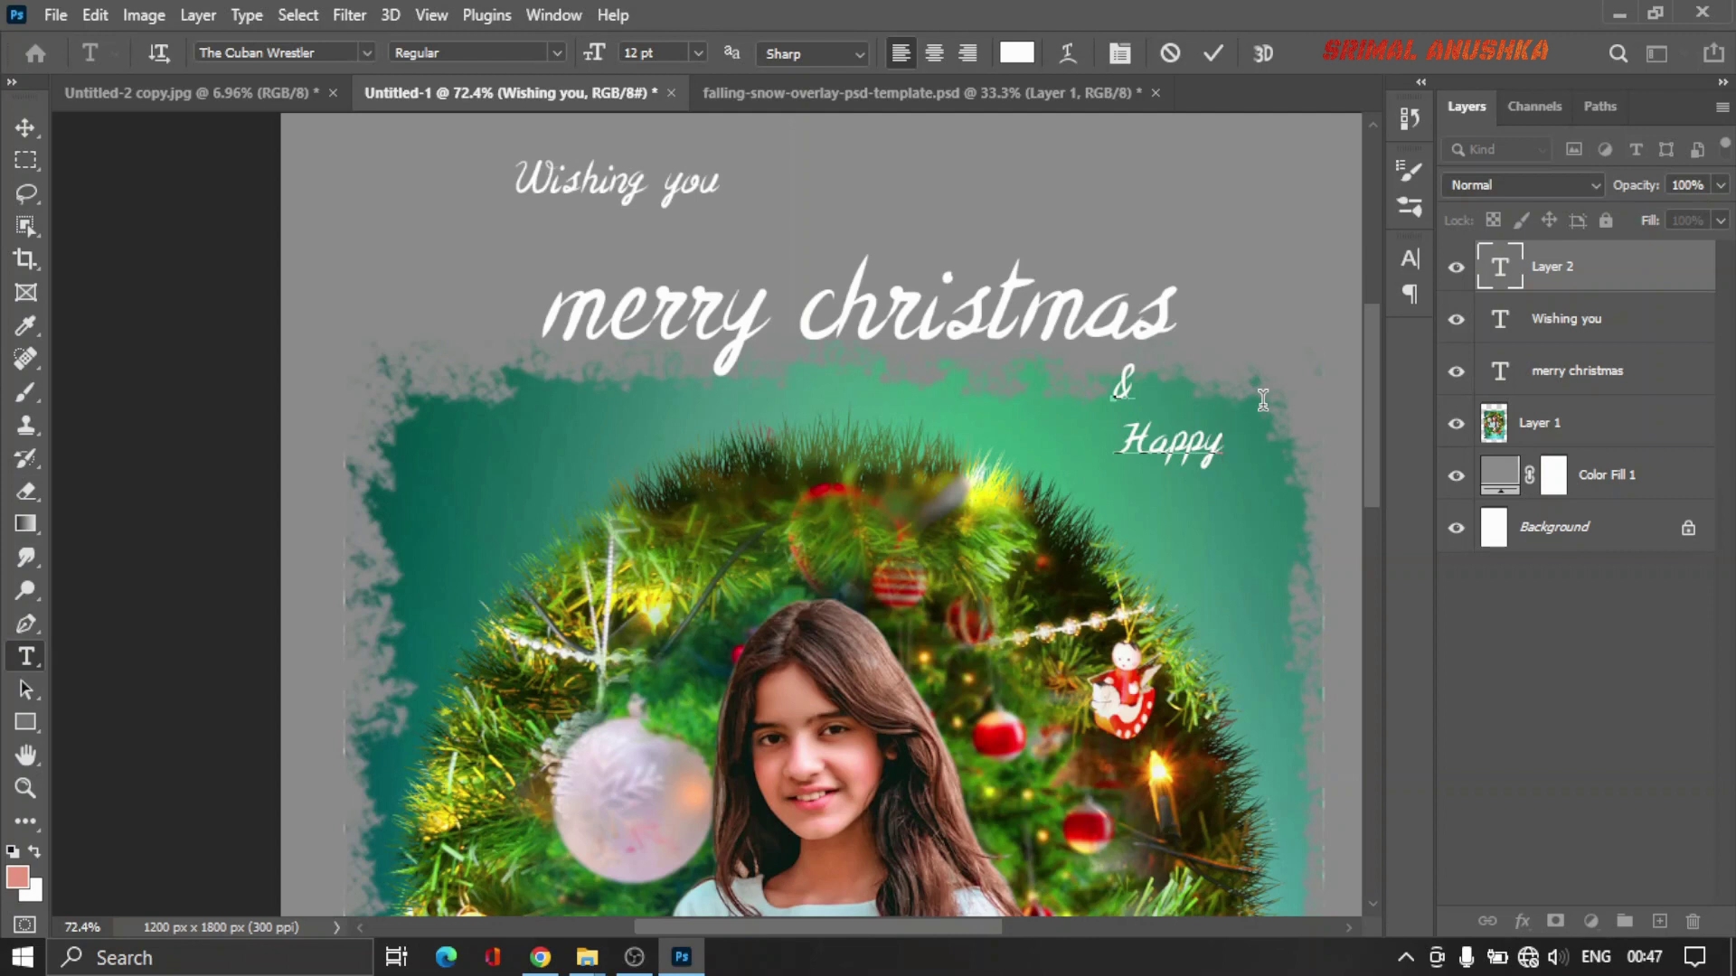
{"action": "type", "text": " Ne"}
{"action": "type", "text": "w"}
{"action": "type", "text": " Y"}
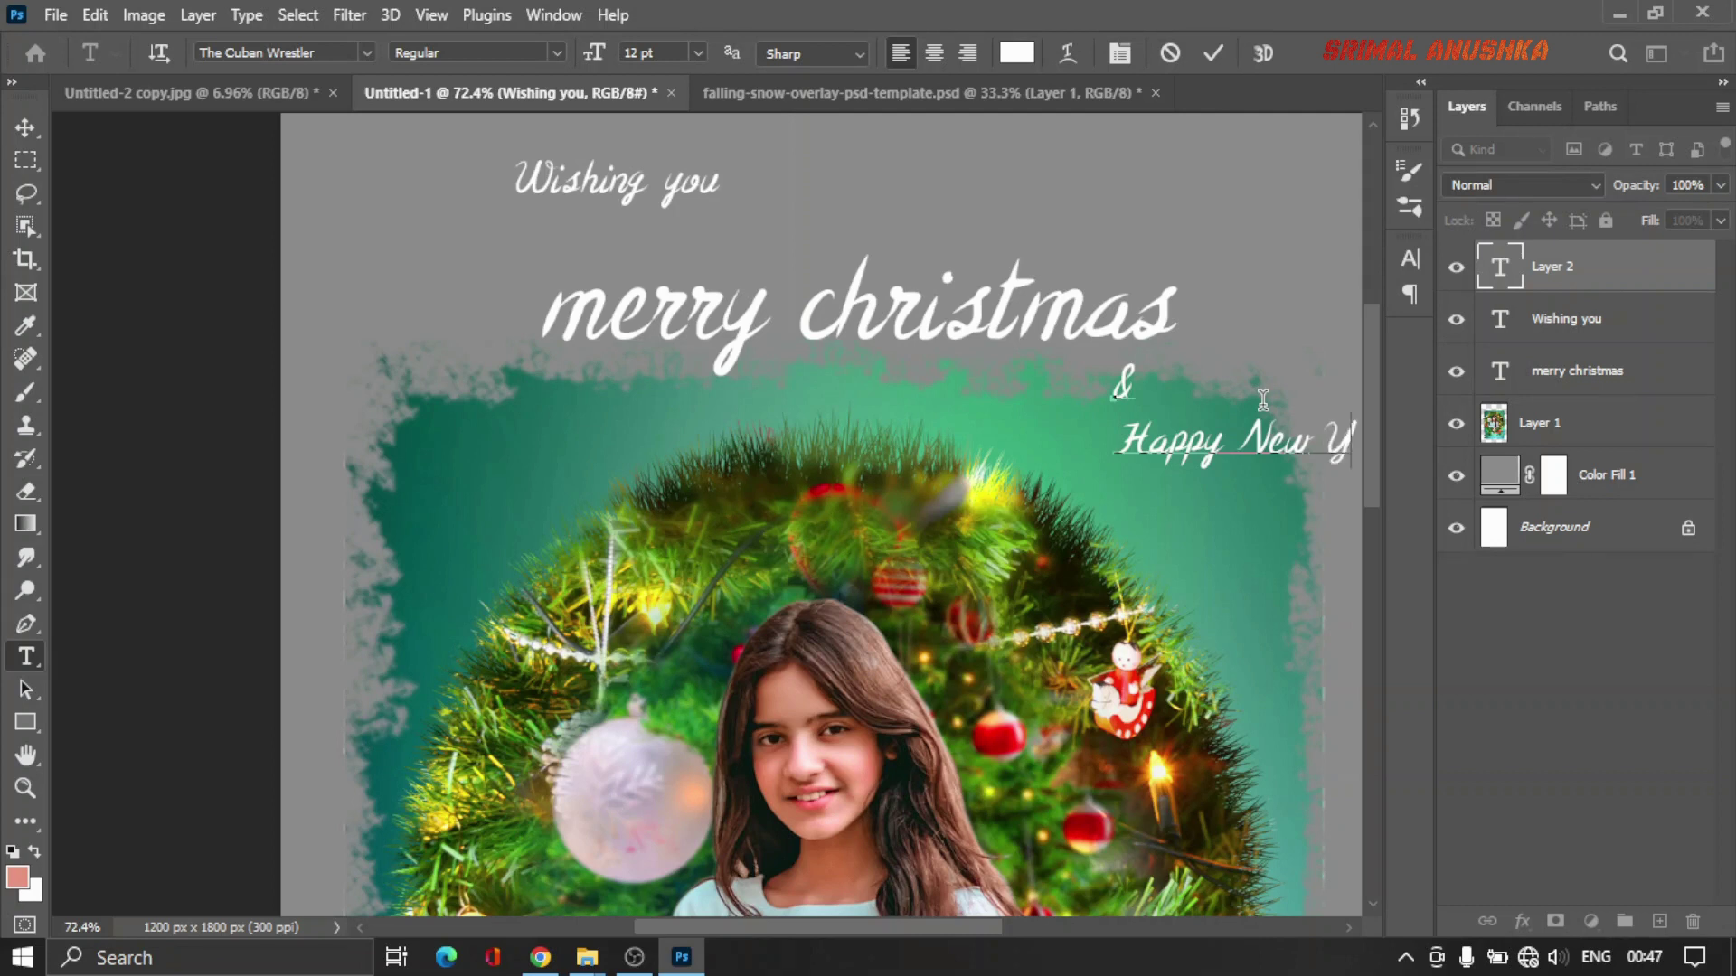
{"action": "type", "text": "e"}
{"action": "key", "text": "ctrl+Return"}
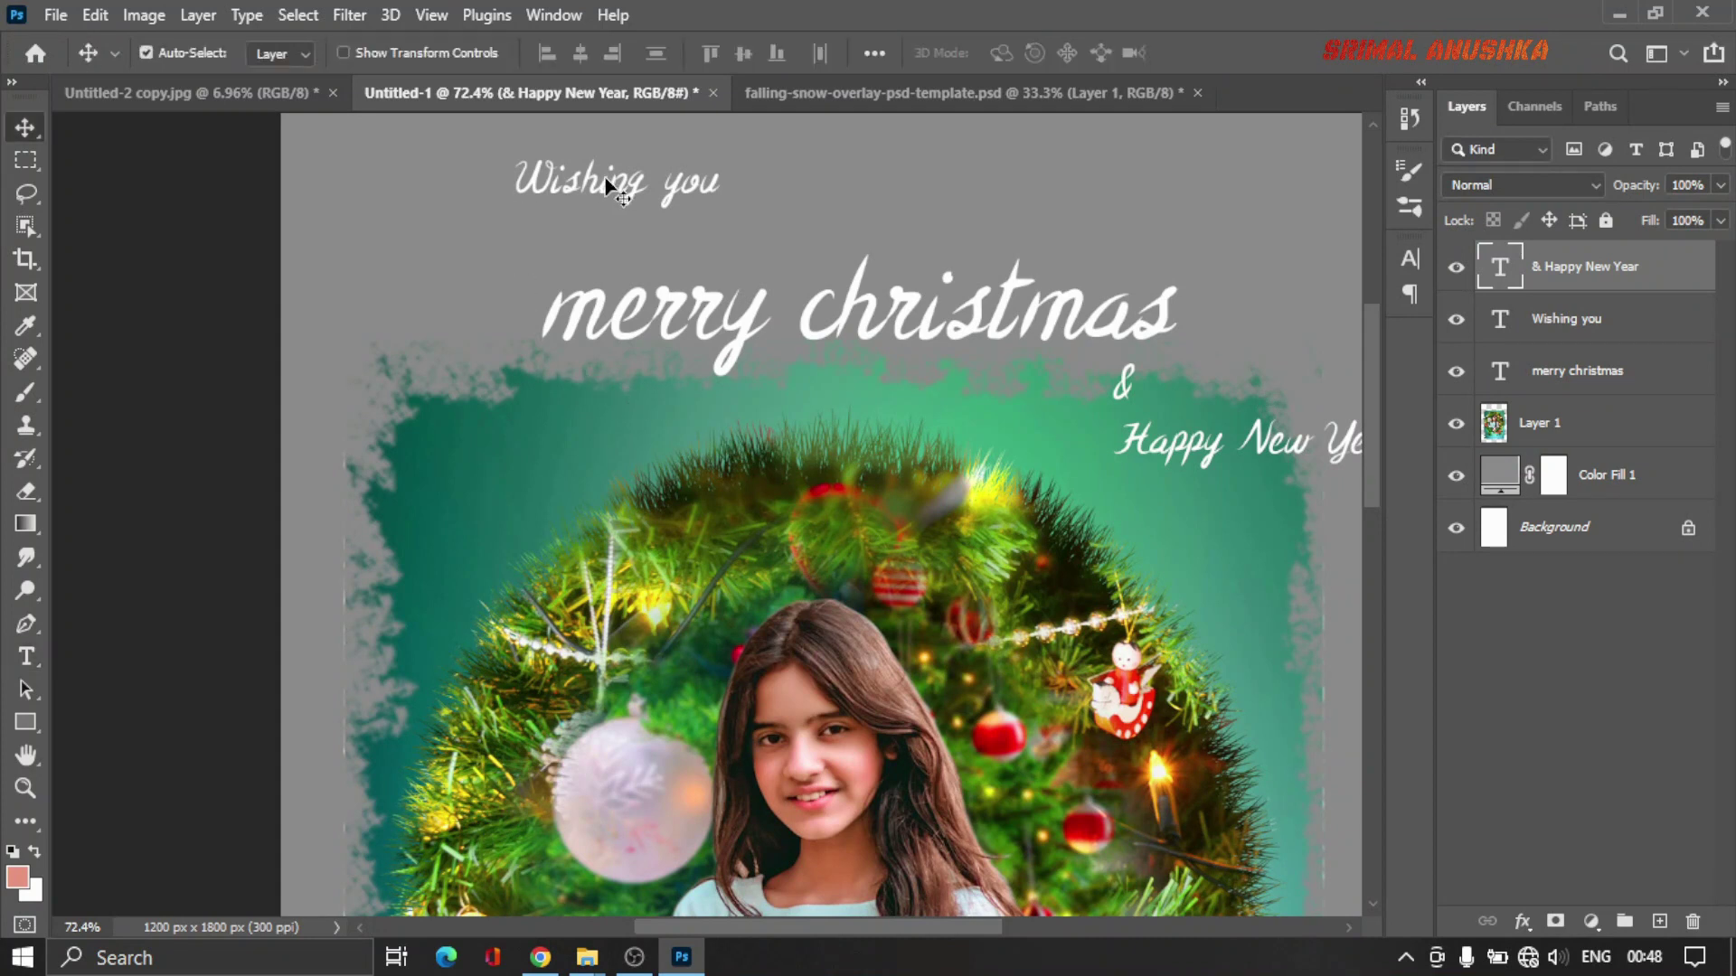
Step: Reposition 'Wishing you' and the heading, and capitalise the heading to 'Merry Christmas'
{"action": "key", "text": "v"}
{"action": "mouse_move", "coordinate": [616, 181]}
{"action": "left_mouse_down"}
{"action": "mouse_move", "coordinate": [541, 225]}
{"action": "mouse_move", "coordinate": [552, 213]}
{"action": "left_mouse_up"}
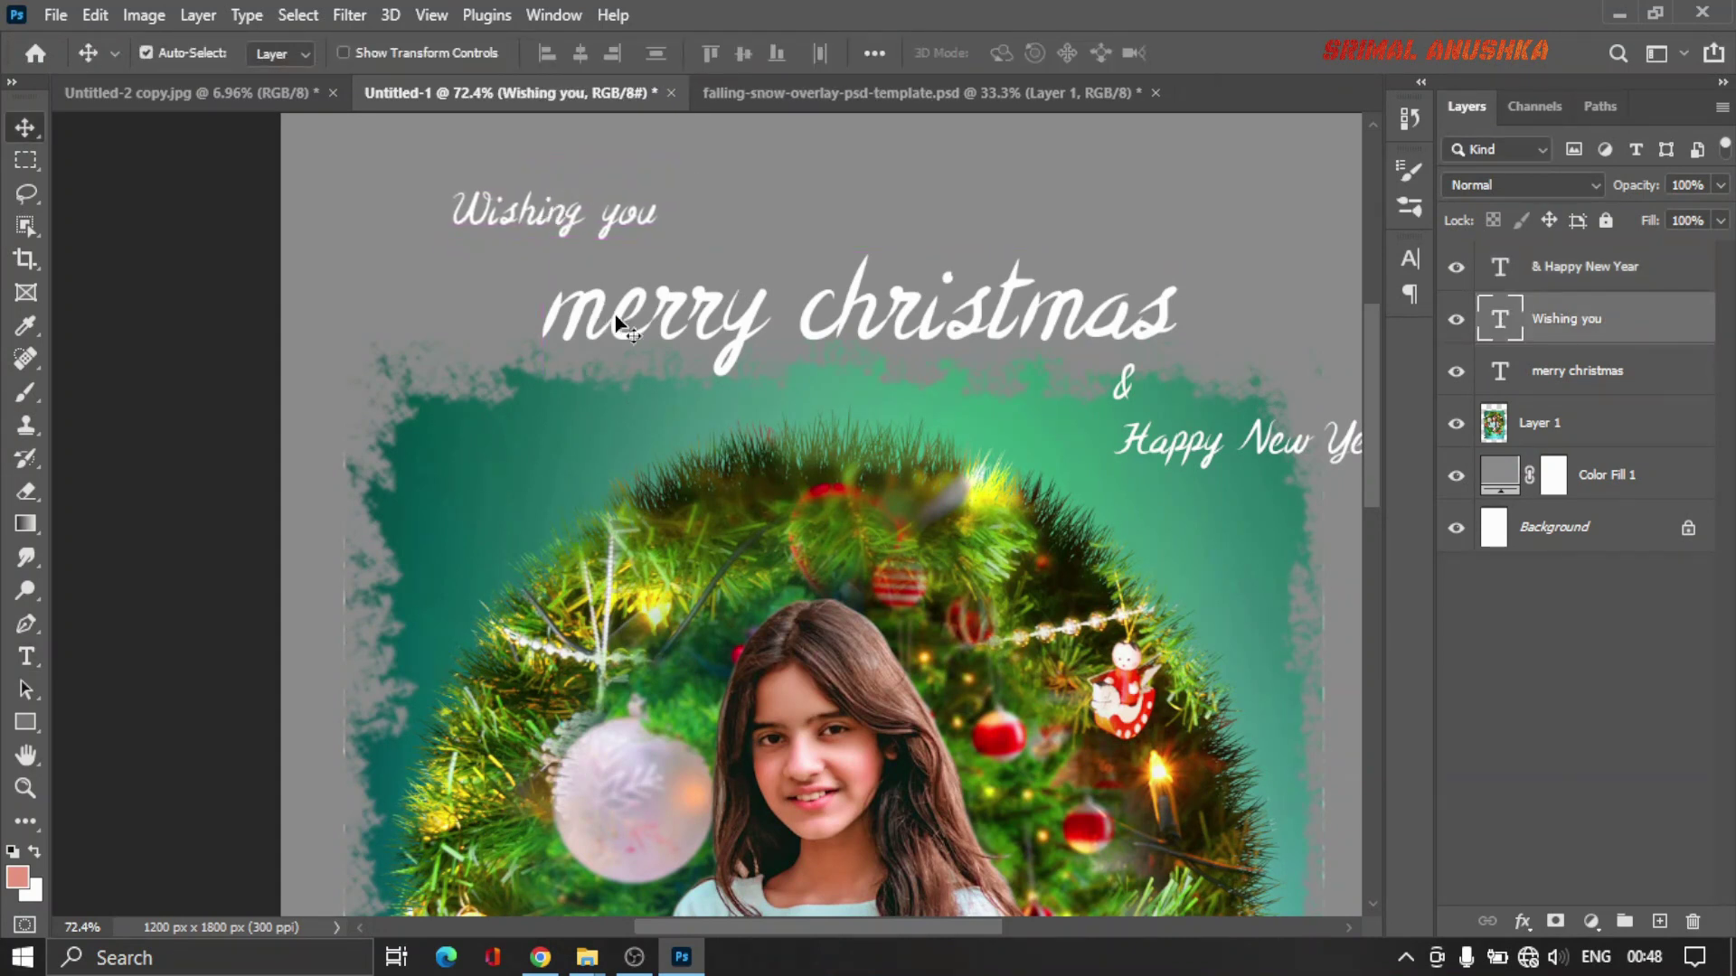
{"action": "mouse_move", "coordinate": [621, 327]}
{"action": "left_mouse_down"}
{"action": "mouse_move", "coordinate": [643, 300]}
{"action": "mouse_move", "coordinate": [557, 291]}
{"action": "left_mouse_up"}
{"action": "key", "text": "t"}
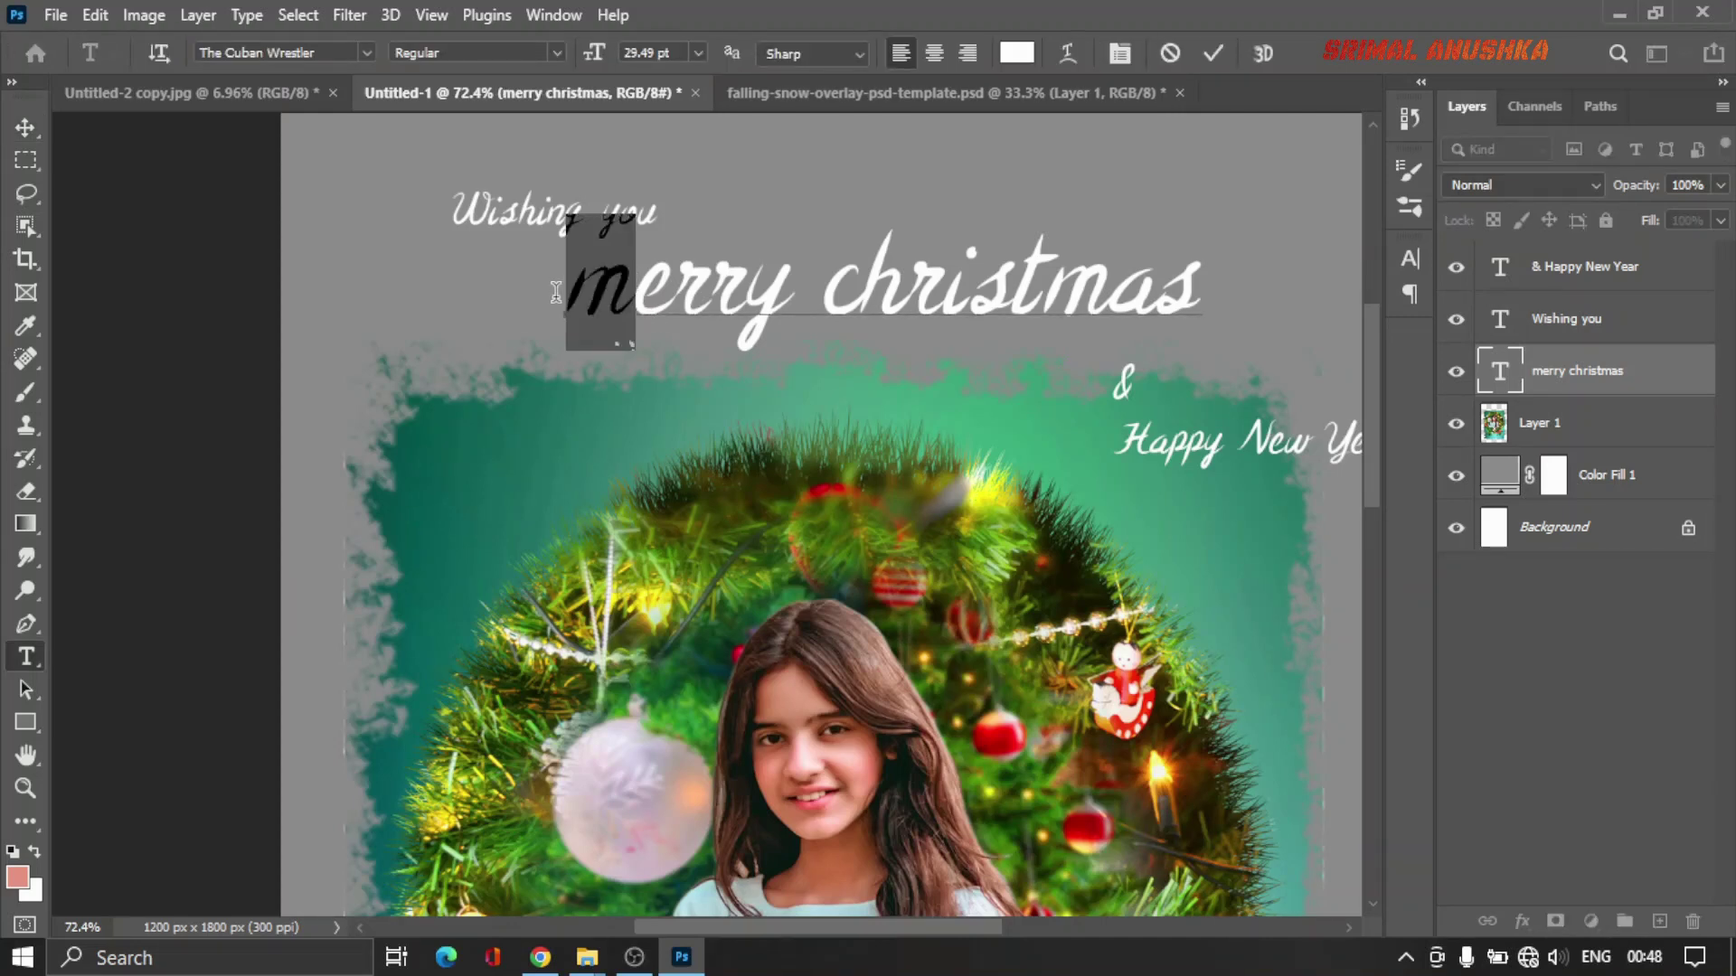
{"action": "type", "text": "M"}
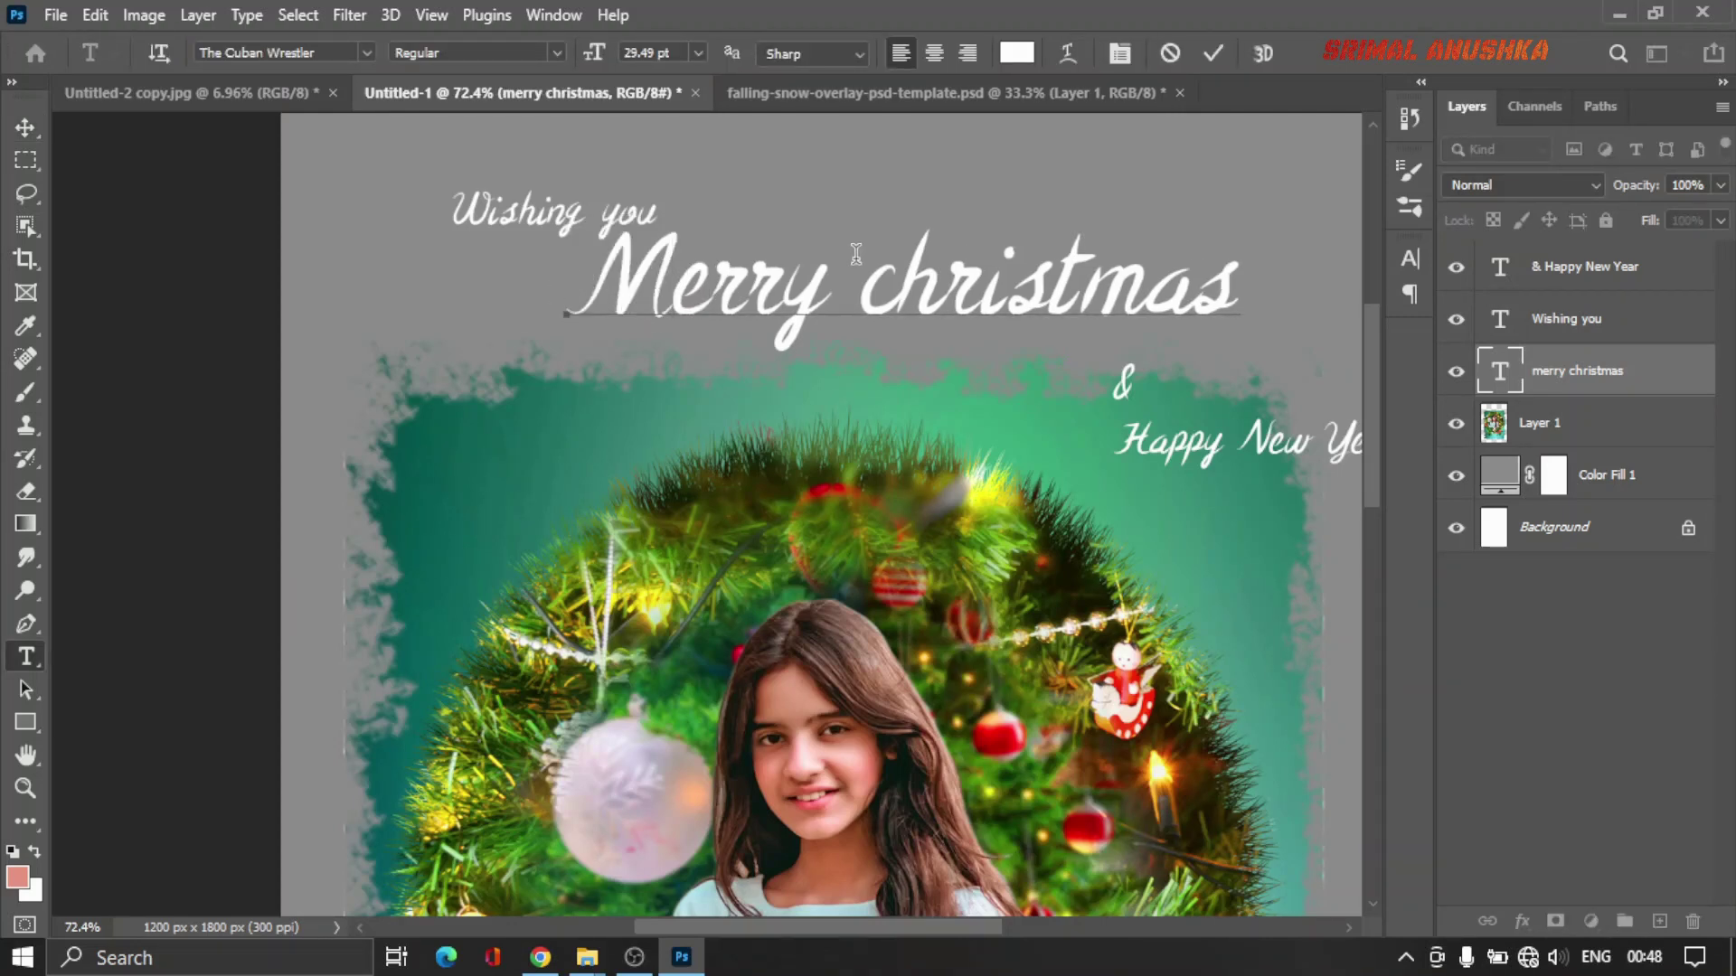
{"action": "left_click_drag", "start_coordinate": [900, 306], "coordinate": [876, 301]}
{"action": "type", "text": "C"}
{"action": "key", "text": "ctrl+Return"}
Step: Centre-align the '& Happy New Year' text and move it under Merry Christmas
{"action": "key", "text": "v"}
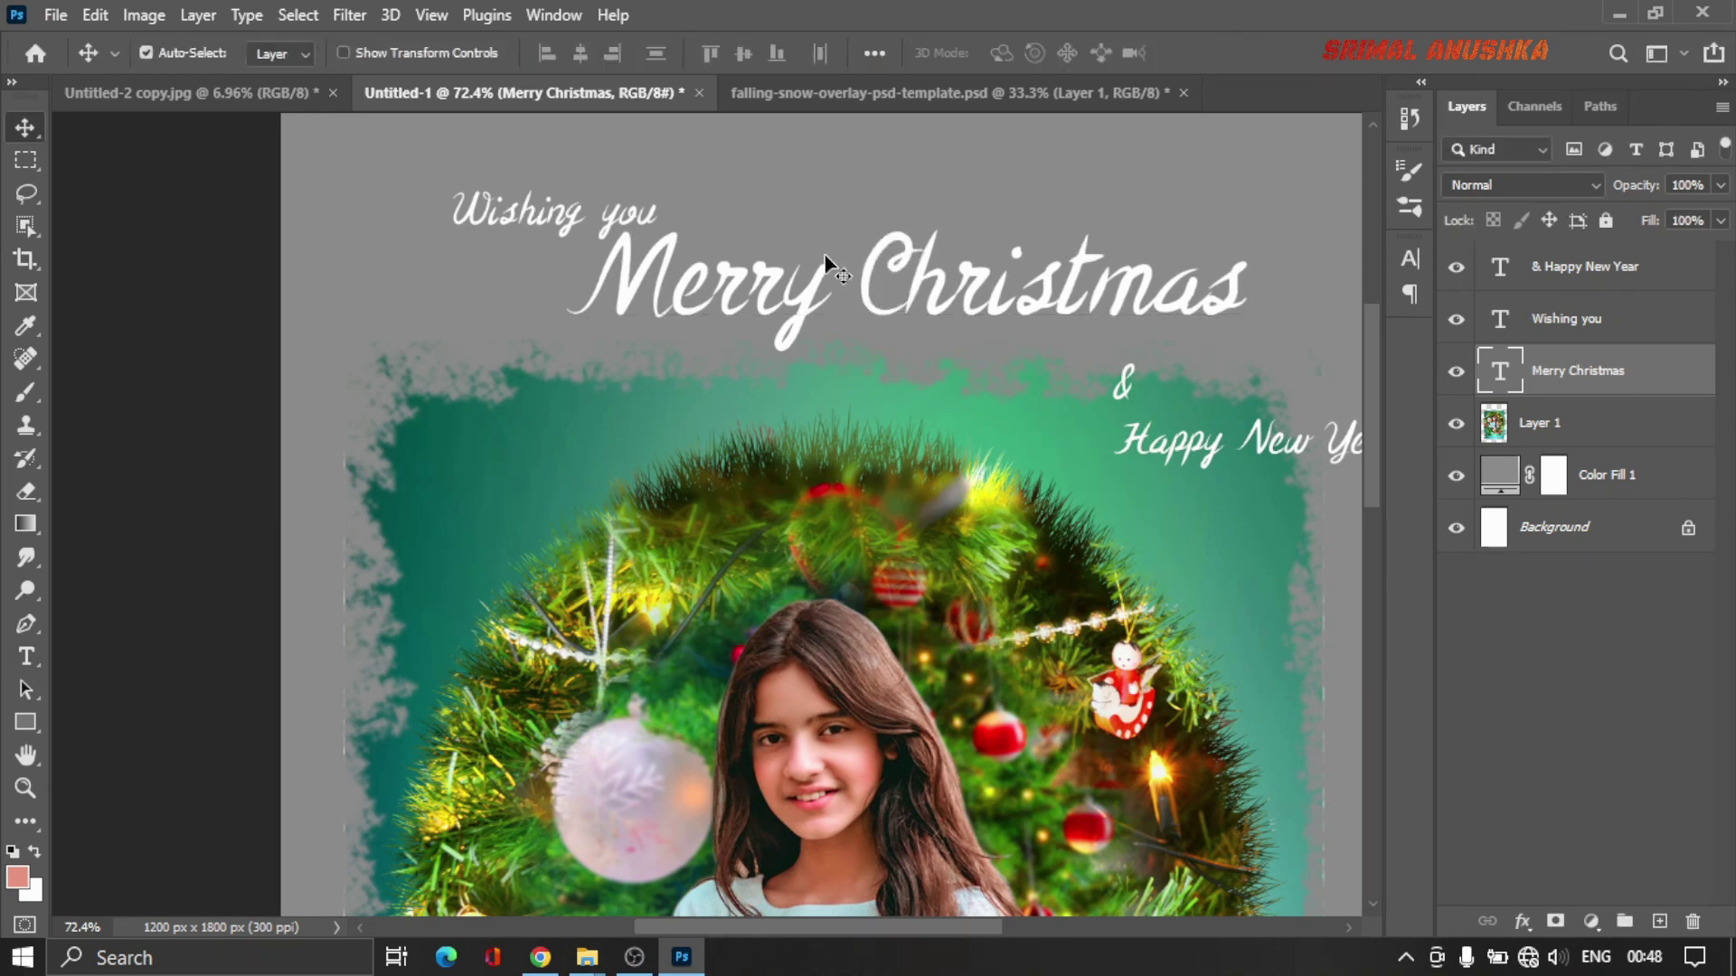
{"action": "left_click_drag", "start_coordinate": [787, 297], "coordinate": [776, 321]}
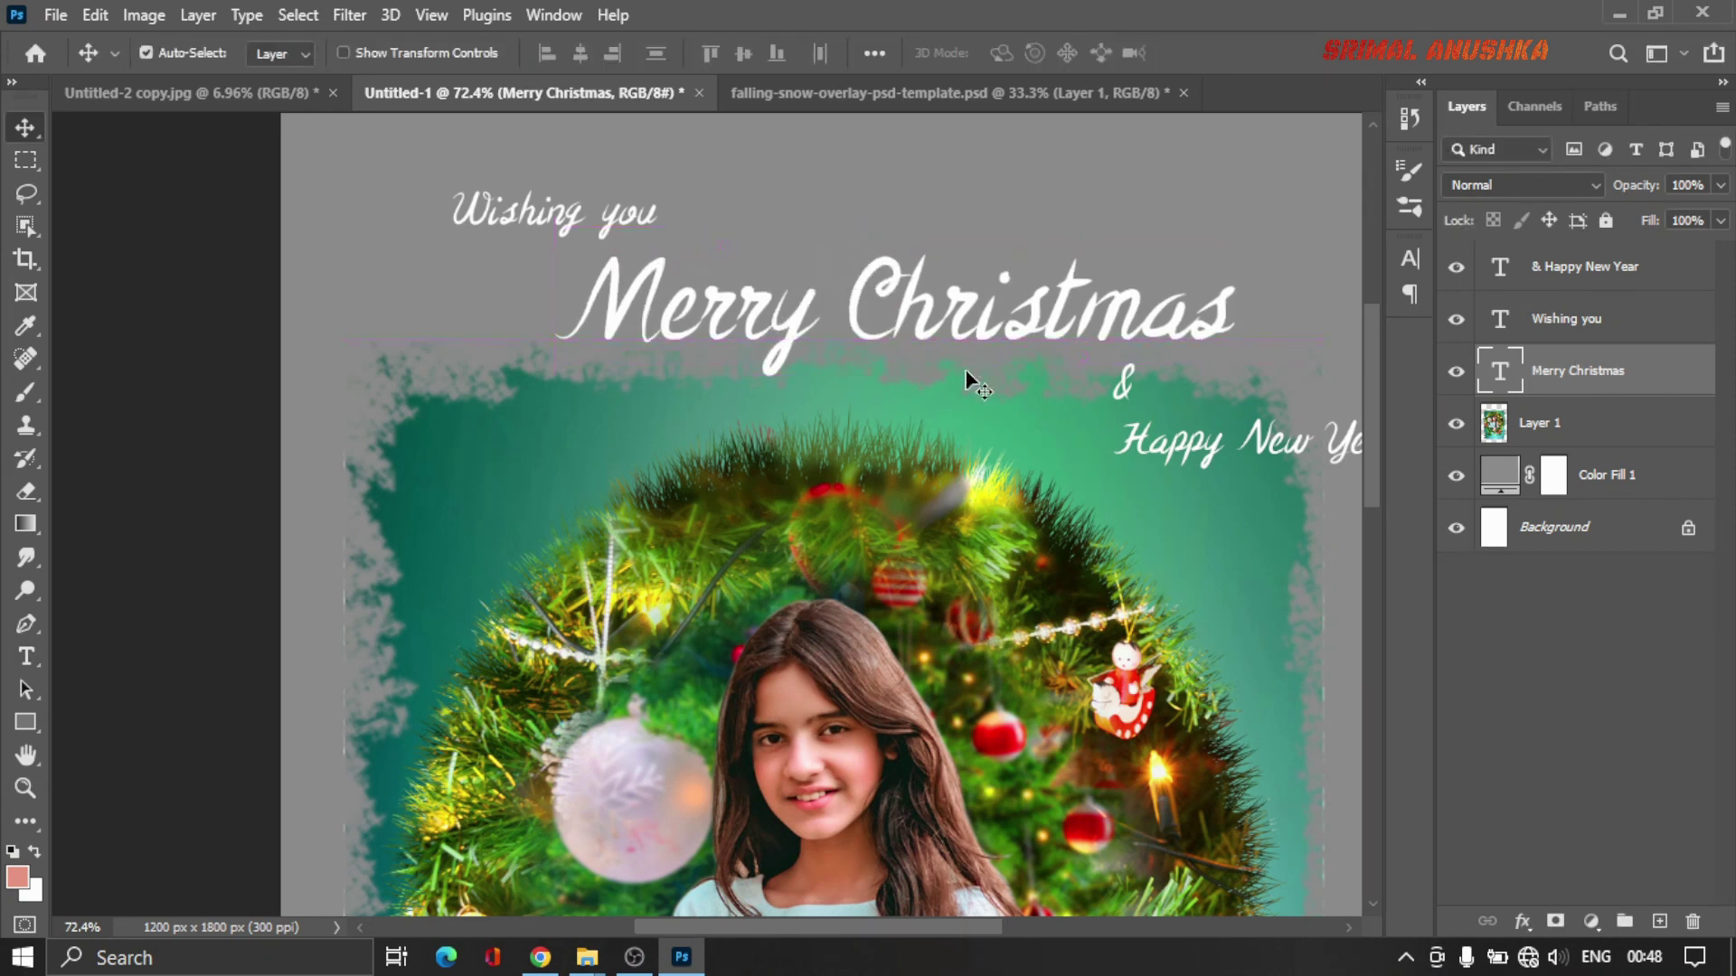
{"action": "mouse_move", "coordinate": [1158, 376]}
{"action": "left_mouse_down"}
{"action": "mouse_move", "coordinate": [855, 321]}
{"action": "mouse_move", "coordinate": [754, 330]}
{"action": "left_mouse_up"}
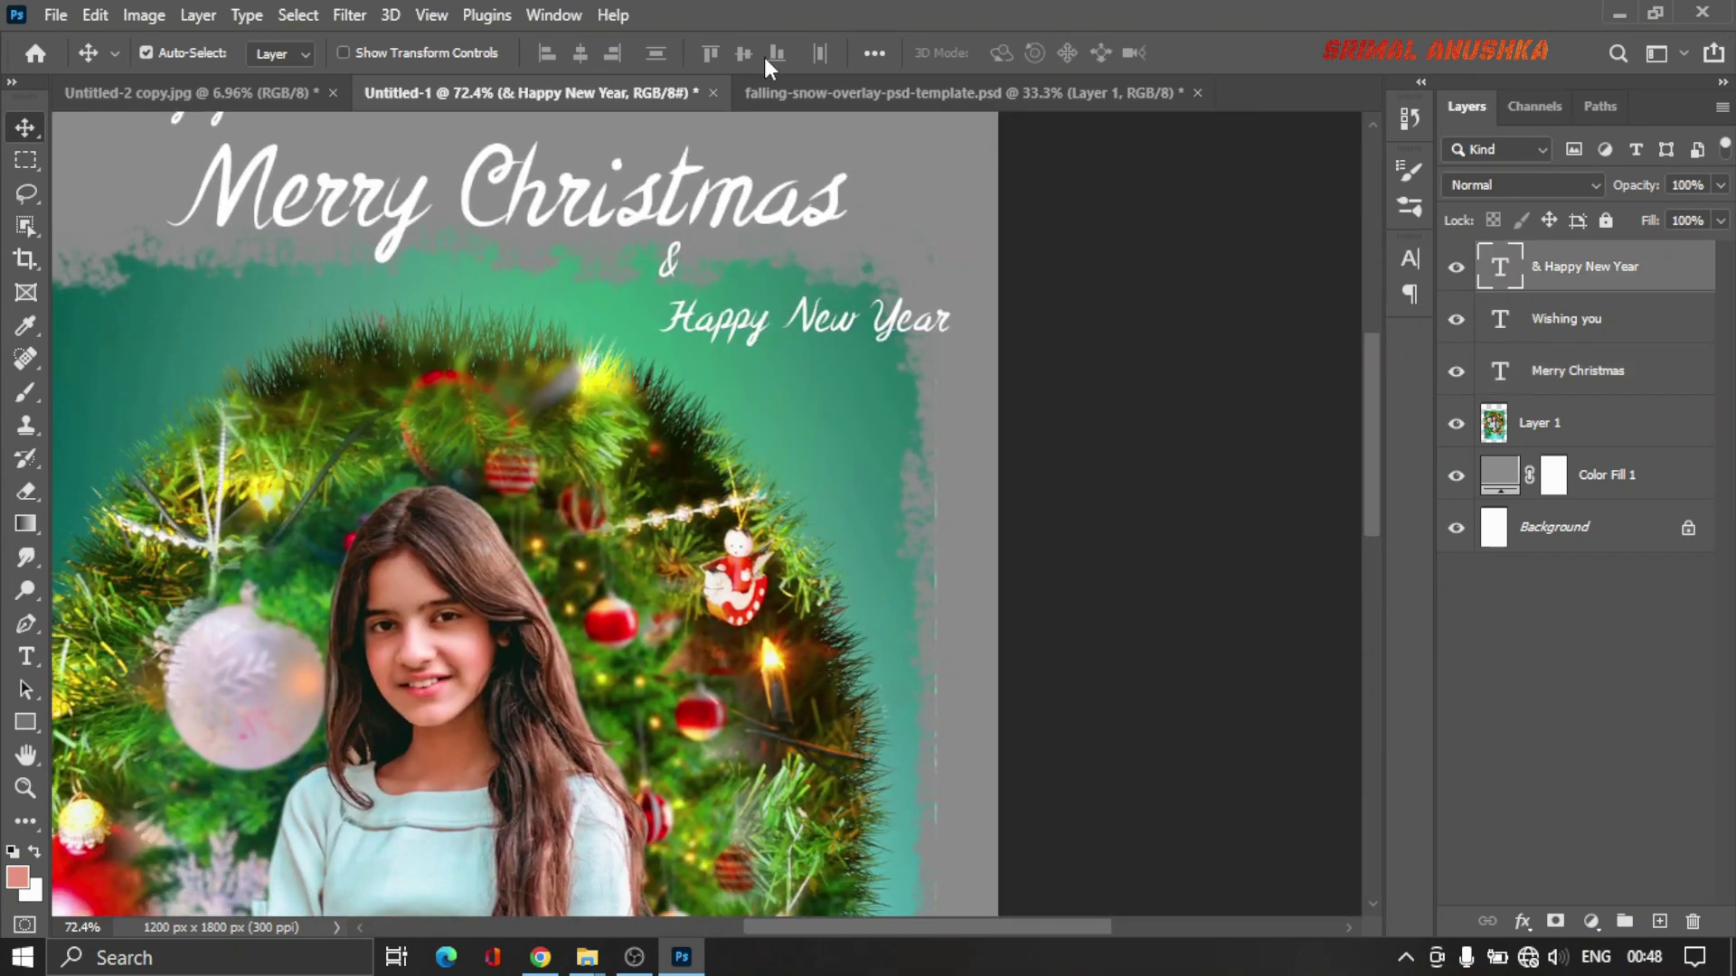
{"action": "left_click", "coordinate": [1410, 259]}
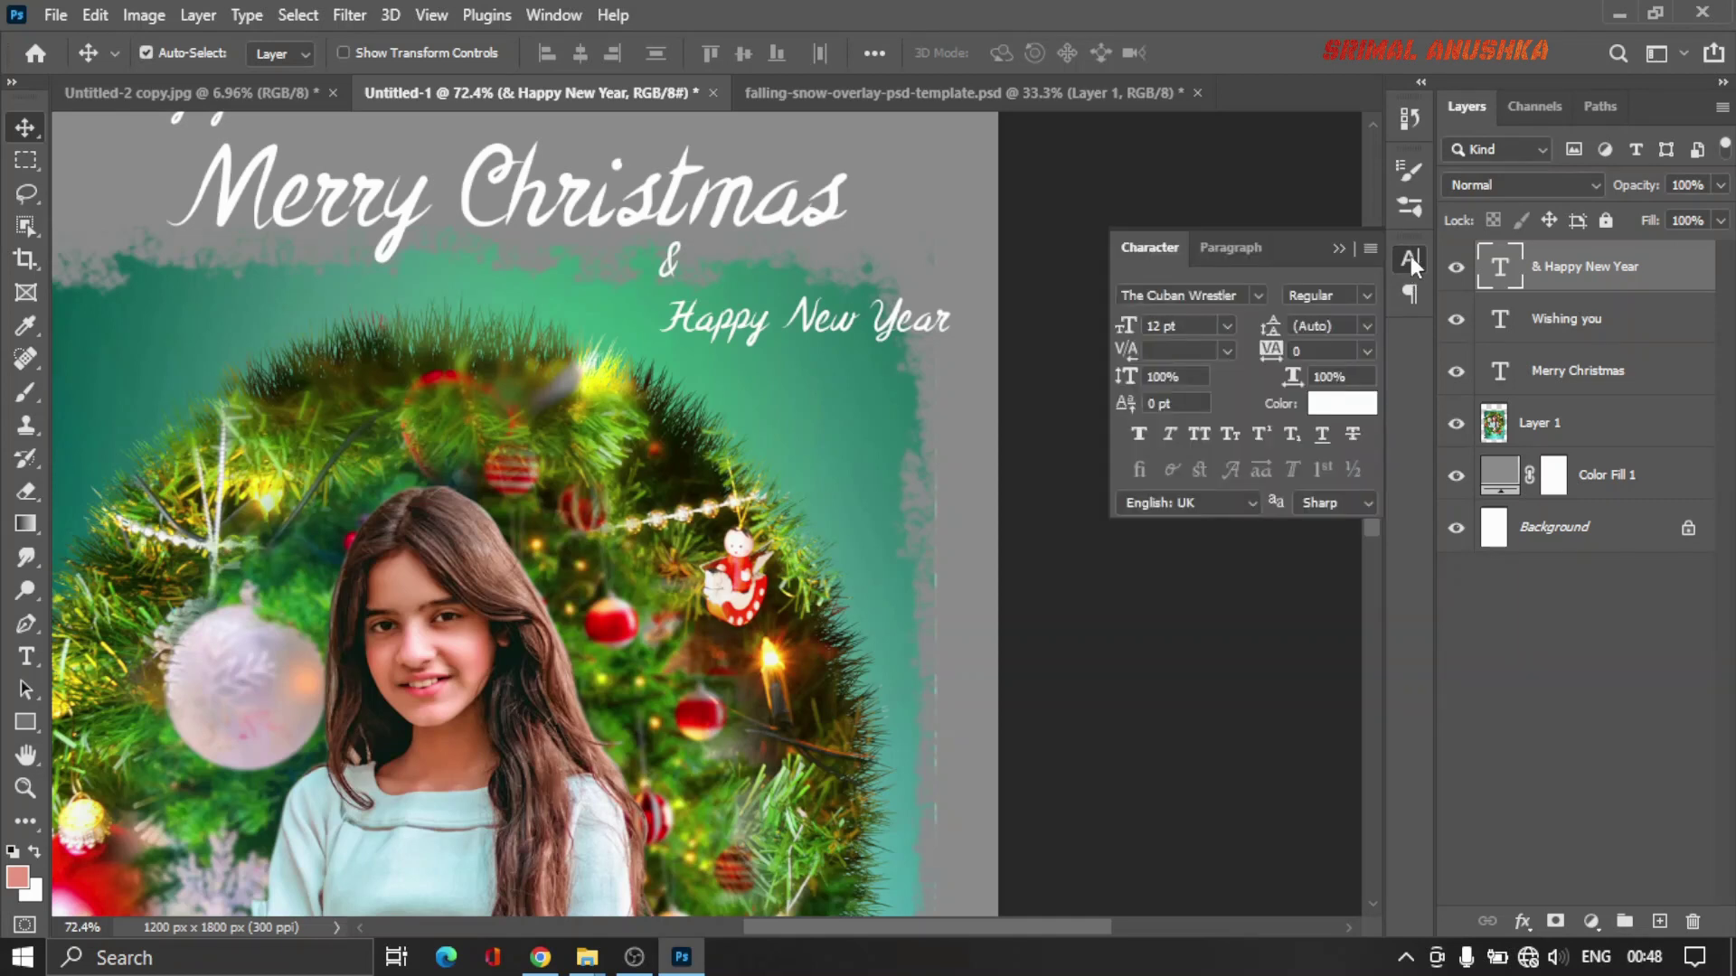
{"action": "left_click", "coordinate": [1216, 250]}
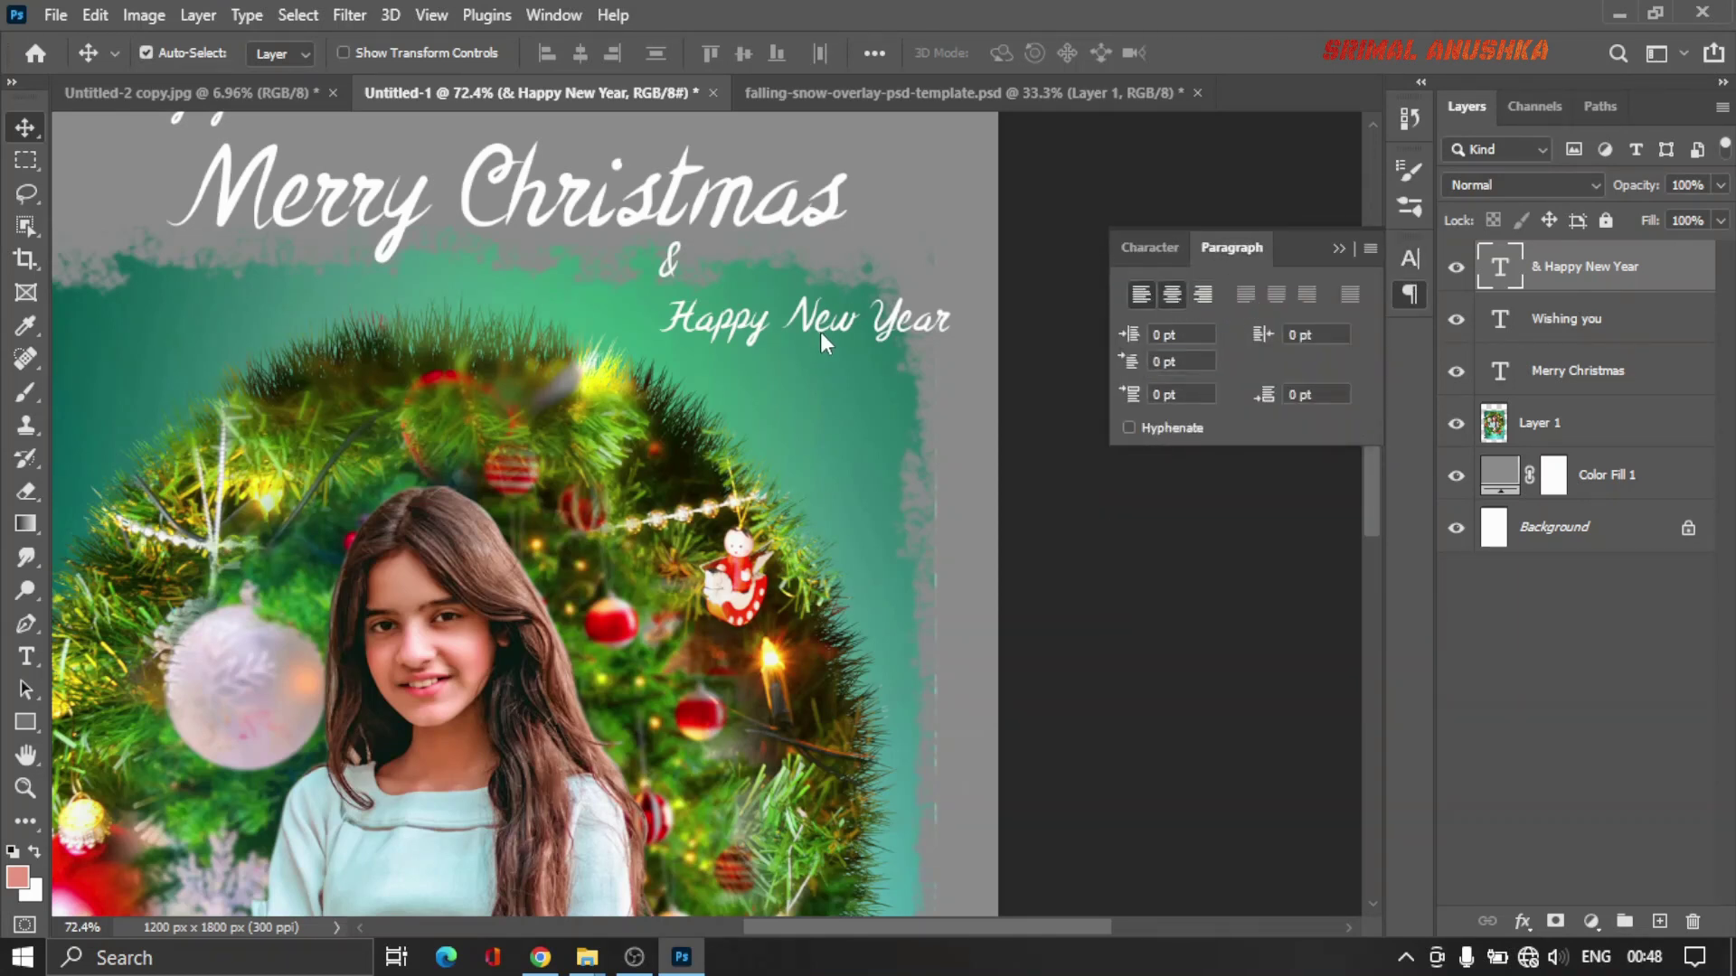
{"action": "left_click", "coordinate": [1139, 297]}
{"action": "left_click_drag", "start_coordinate": [709, 315], "coordinate": [728, 298]}
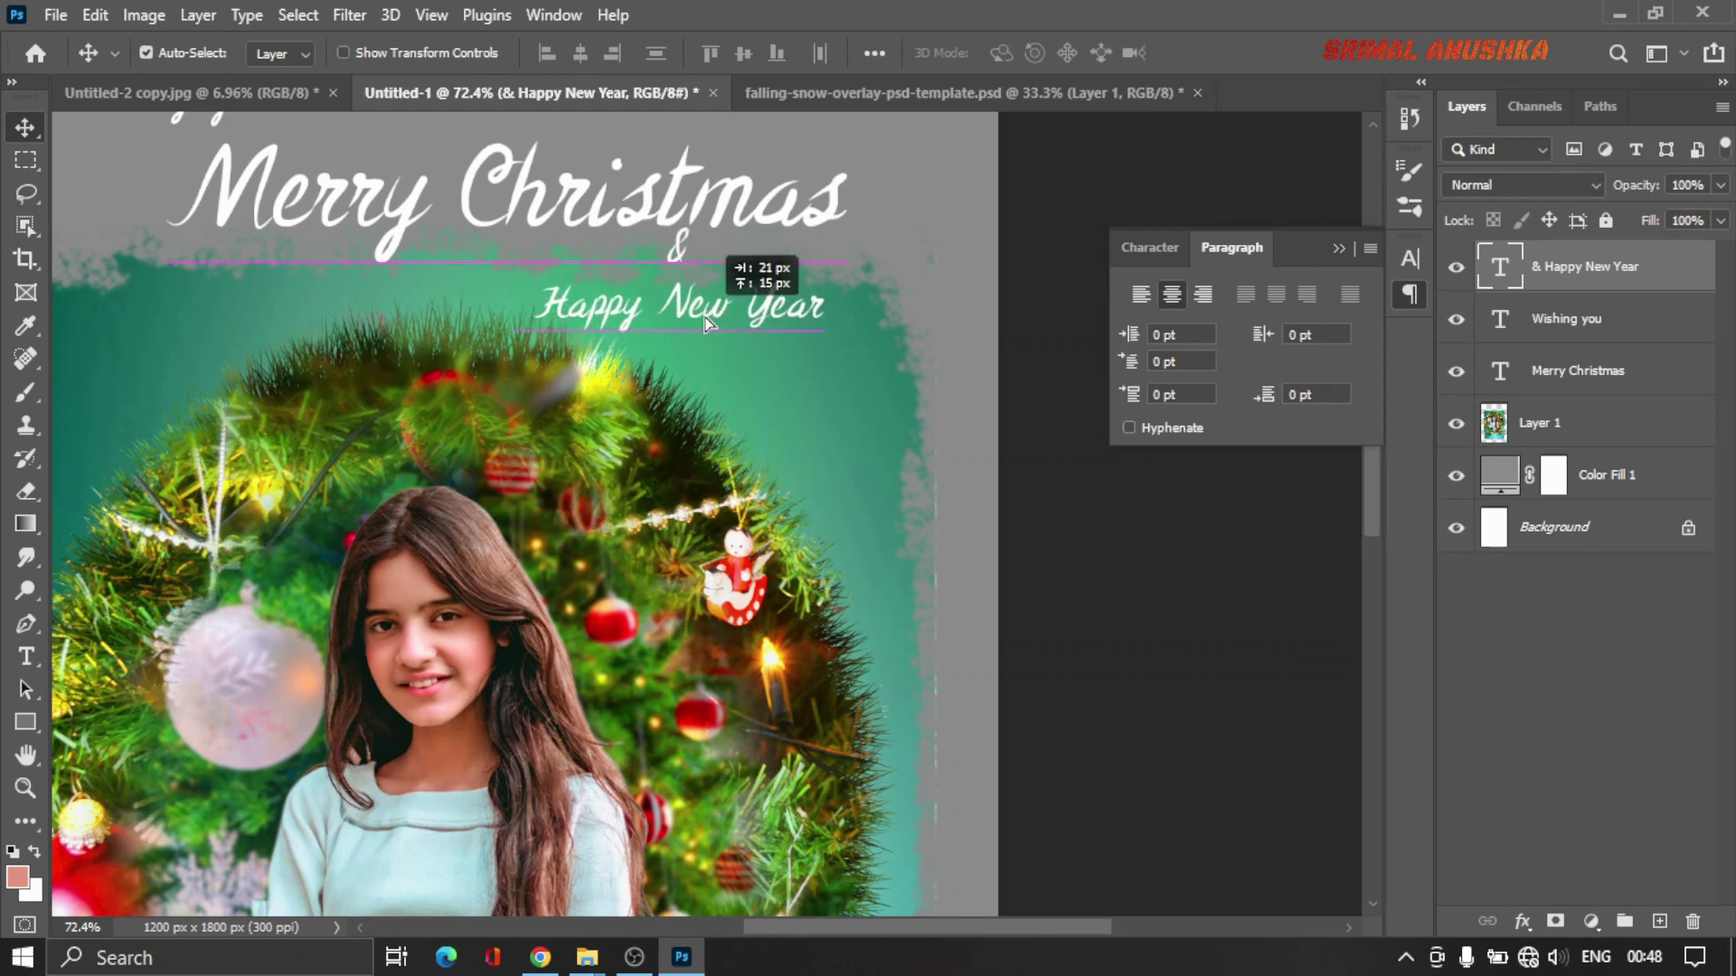
{"action": "left_click", "coordinate": [1338, 250]}
Step: Move all three script lines up into place at the top of the card
{"action": "scroll", "coordinate": [680, 236], "scroll_direction": "down", "scroll_amount": 4}
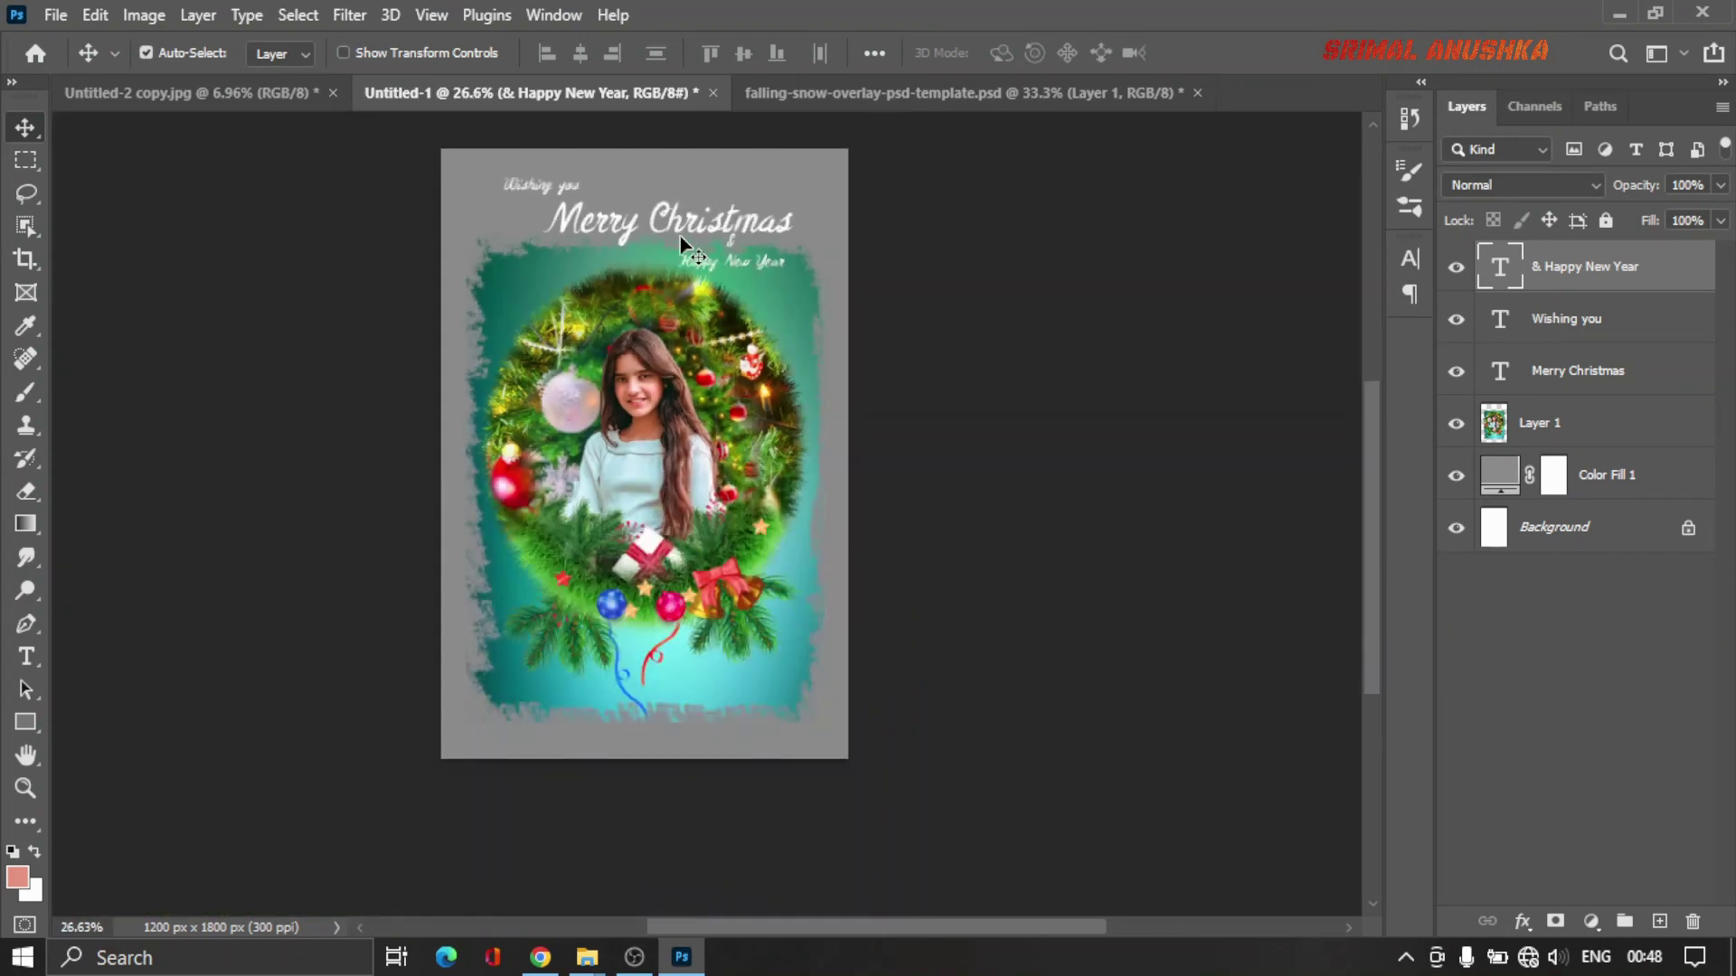
{"action": "scroll", "coordinate": [680, 236], "scroll_direction": "up", "scroll_amount": 3}
{"action": "scroll", "coordinate": [539, 190], "scroll_direction": "up", "scroll_amount": 3}
{"action": "scroll", "coordinate": [539, 190], "scroll_direction": "up", "scroll_amount": 5}
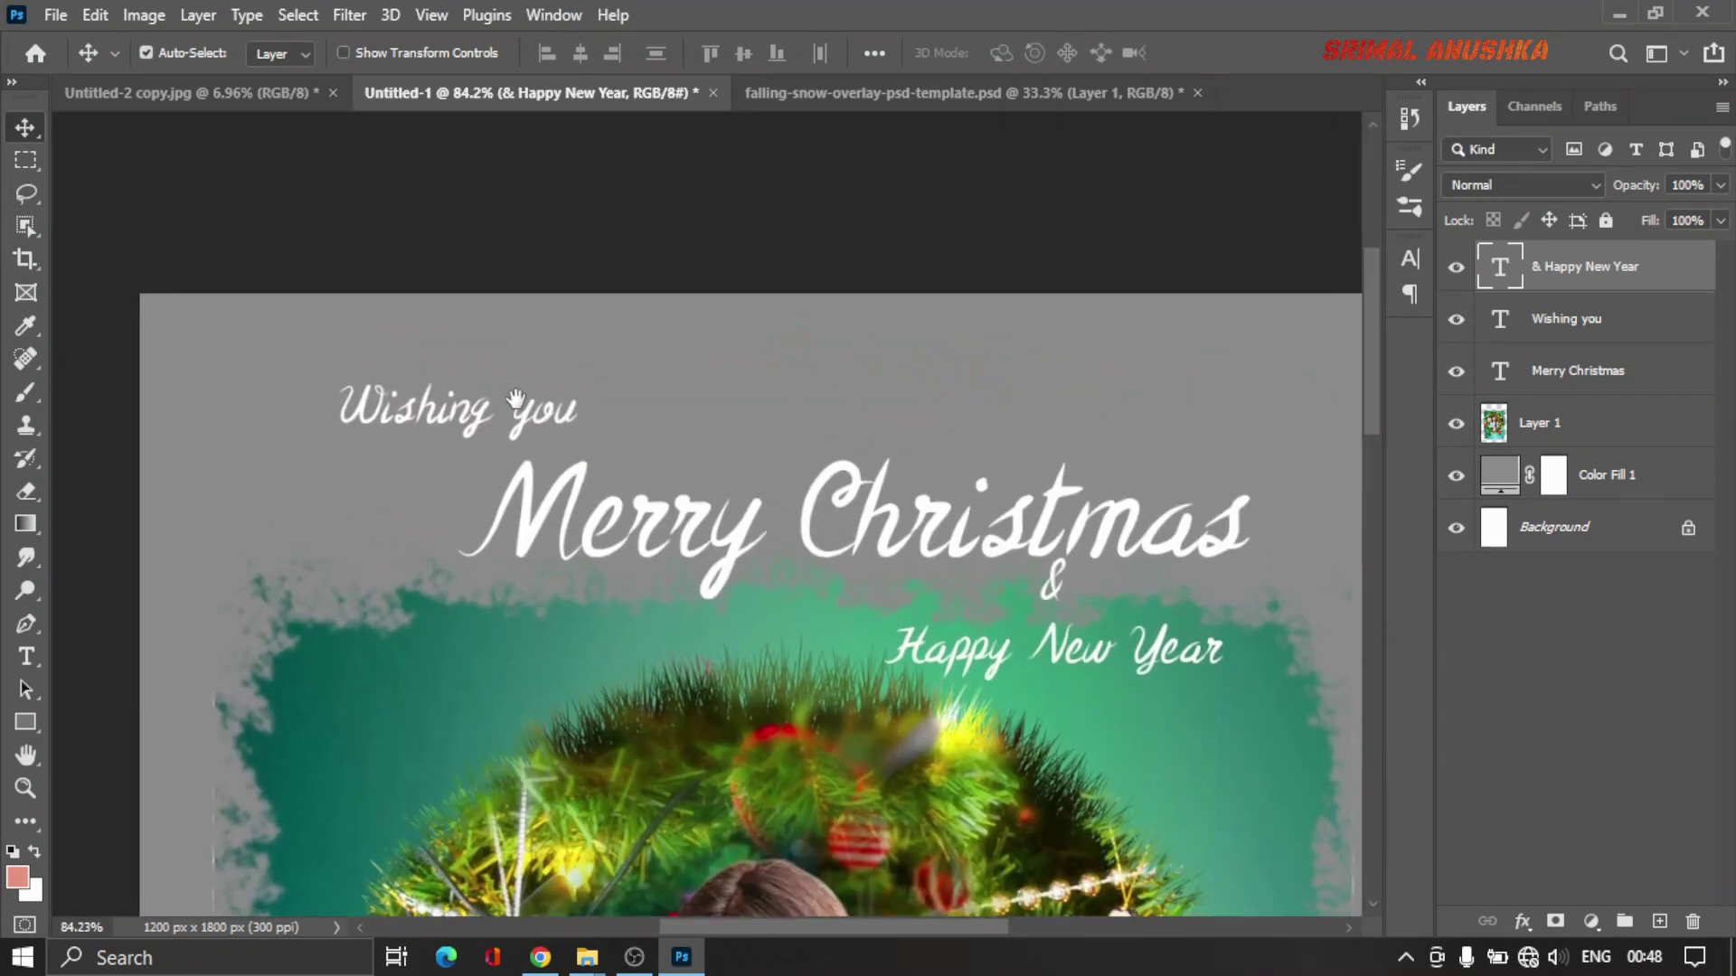
{"action": "left_click_drag", "start_coordinate": [459, 411], "coordinate": [430, 362]}
{"action": "left_click_drag", "start_coordinate": [550, 503], "coordinate": [553, 452]}
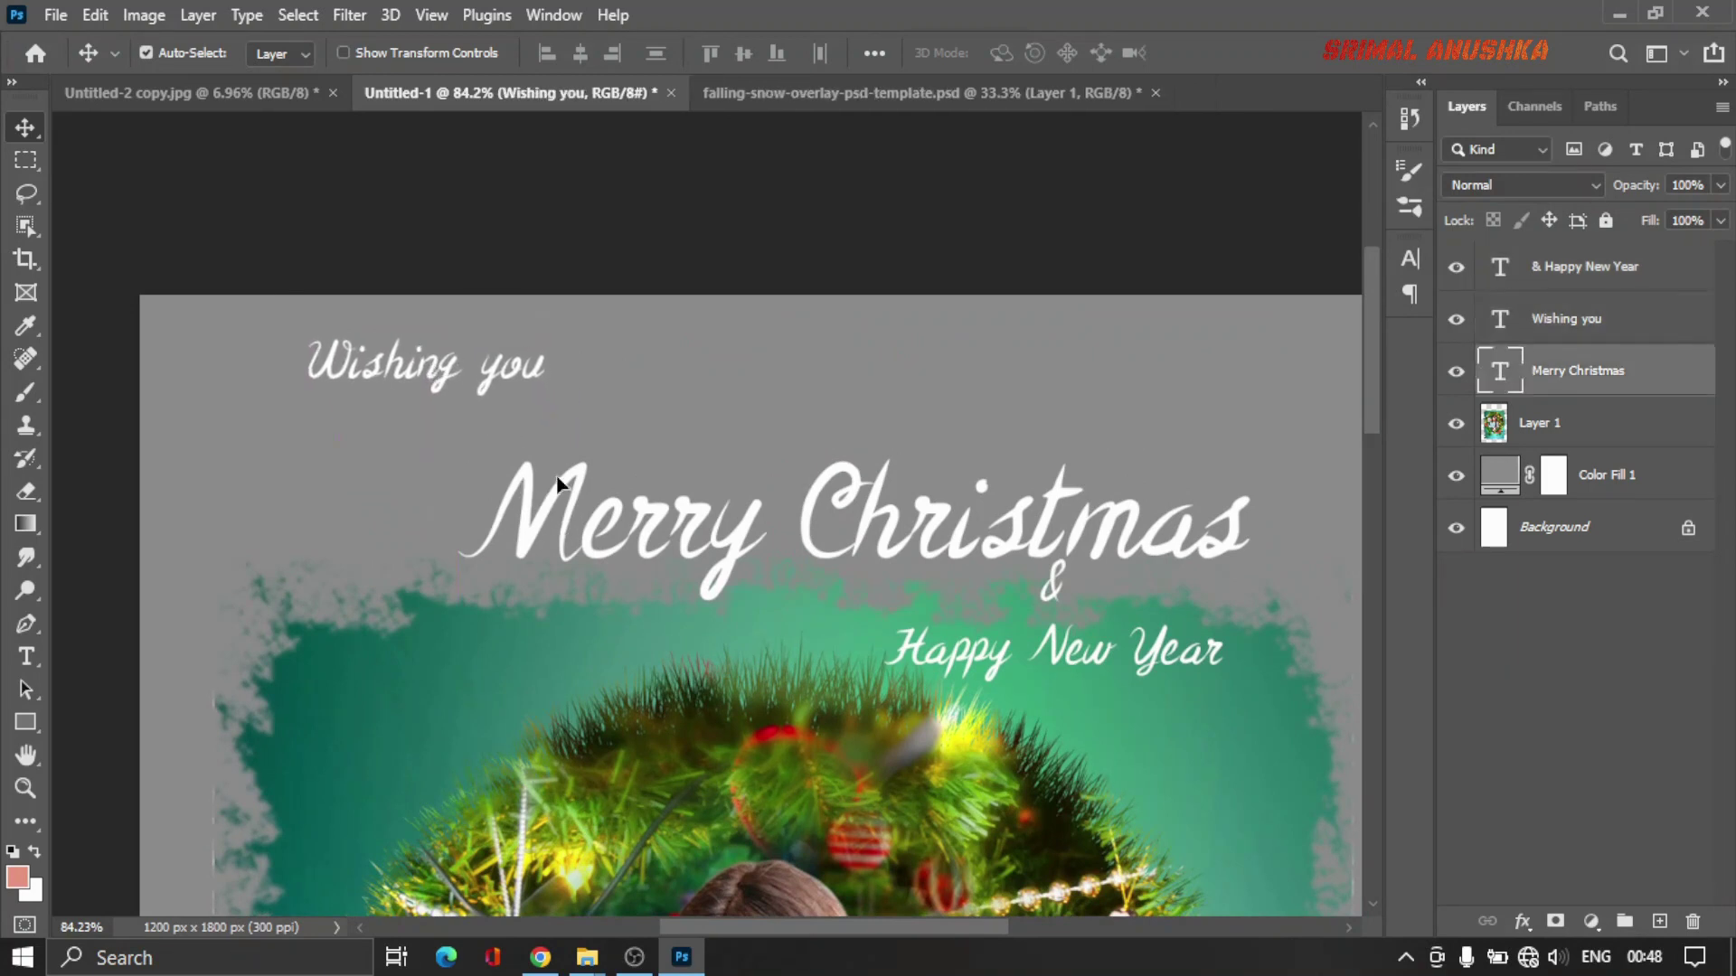
{"action": "left_click_drag", "start_coordinate": [1043, 585], "coordinate": [1063, 544]}
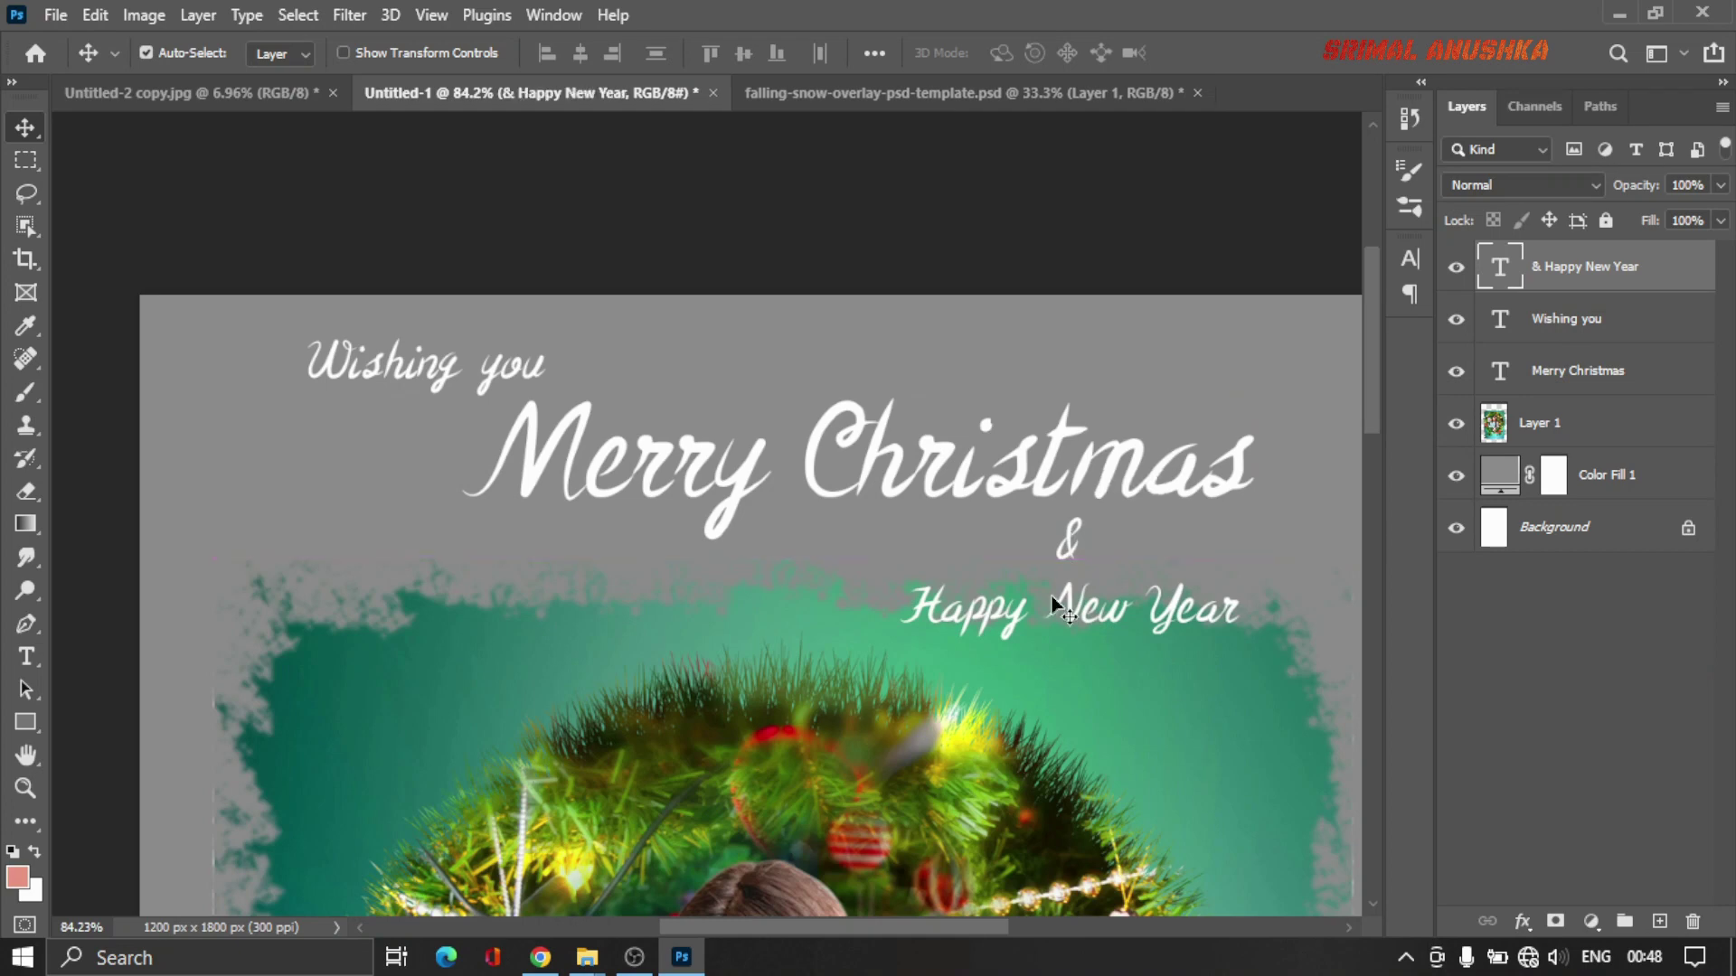
{"action": "scroll", "coordinate": [1067, 538], "scroll_direction": "up", "scroll_amount": 3}
Step: Try fonts such as Times New Roman and Trajan Pro 3 on the ampersand
{"action": "key", "text": "t"}
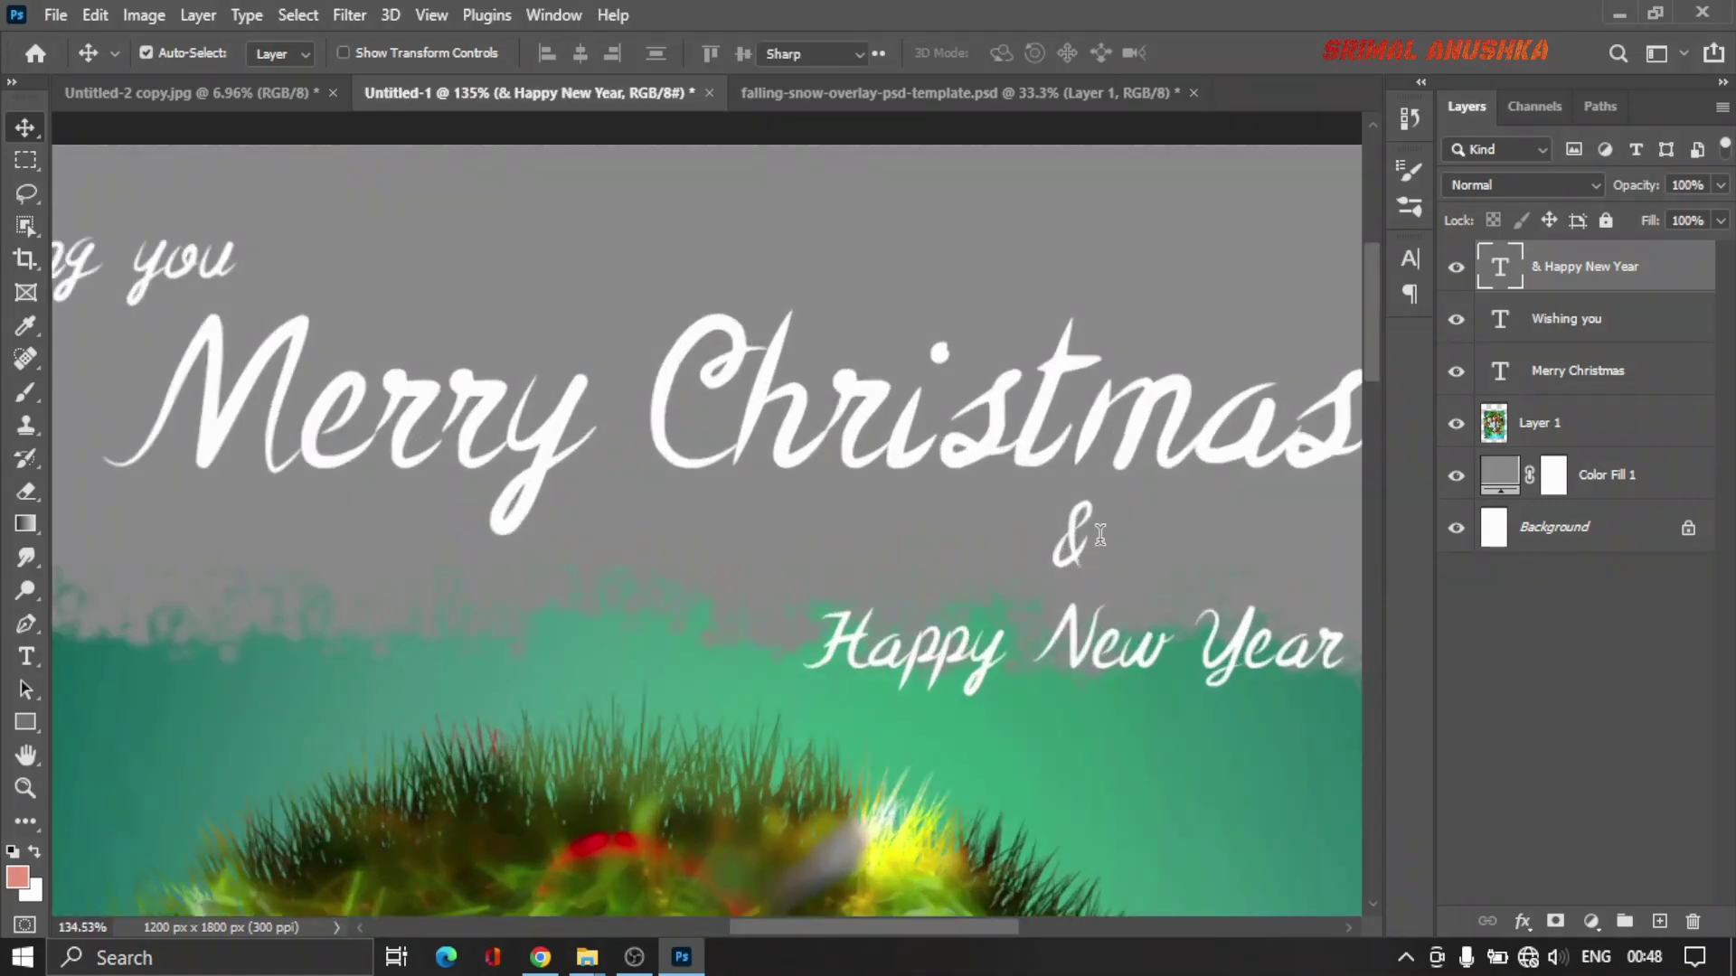
{"action": "double_click", "coordinate": [1029, 528]}
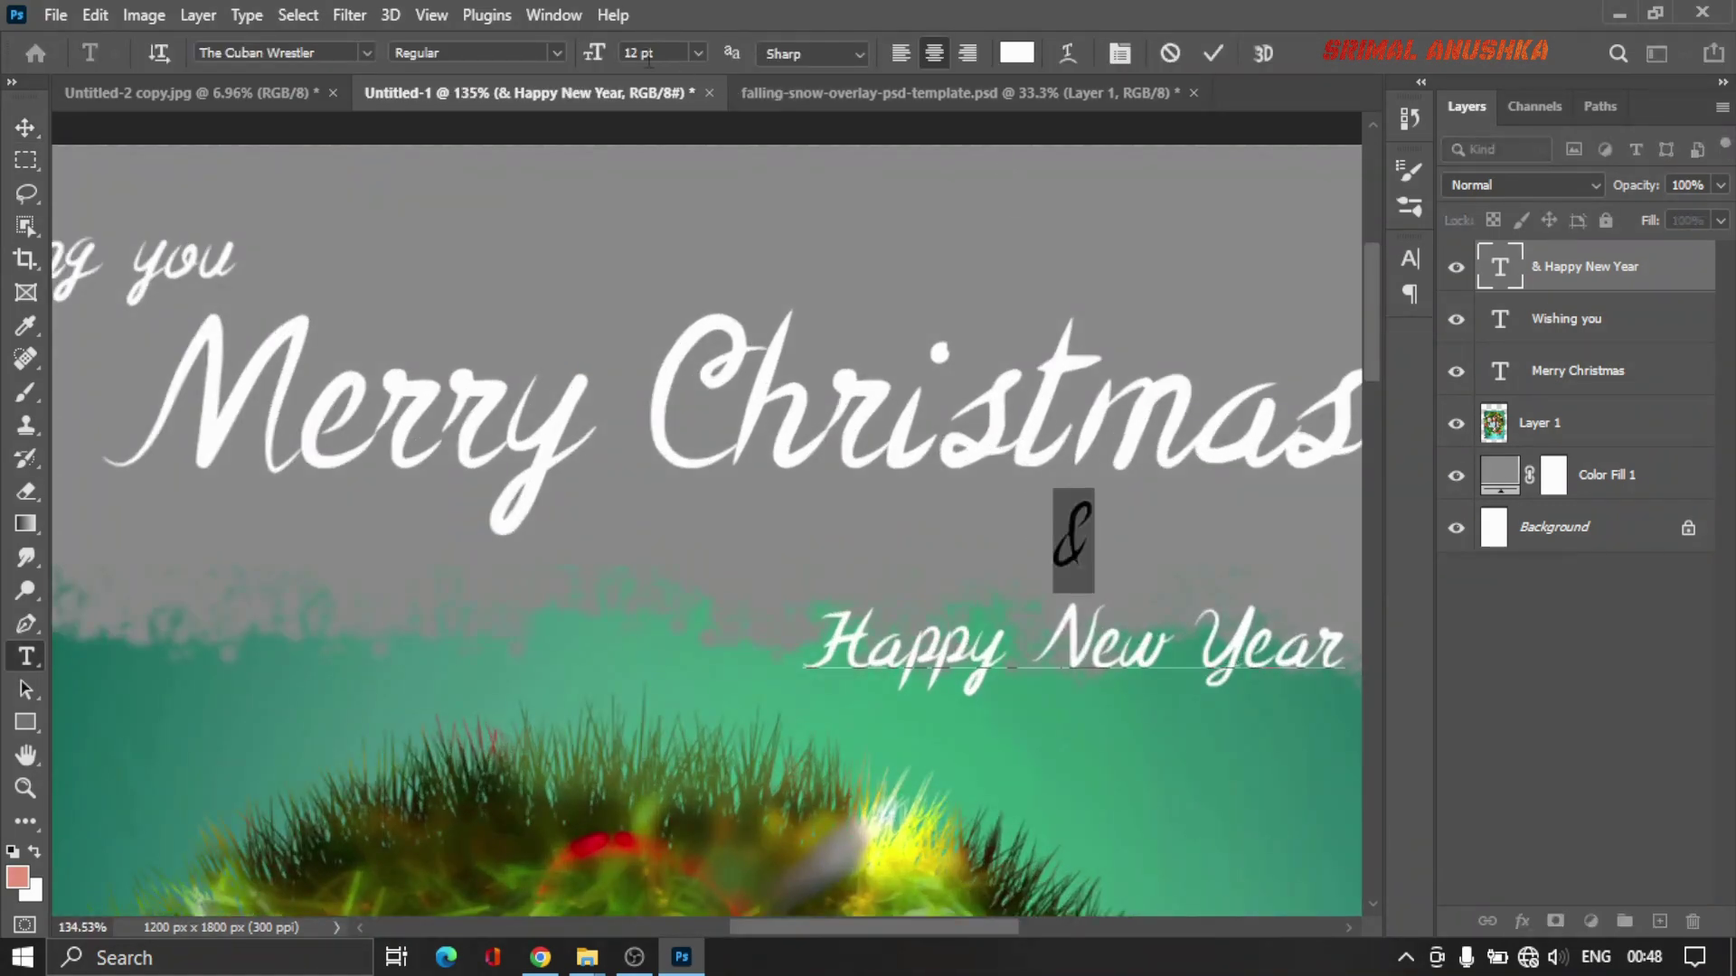
{"action": "left_click", "coordinate": [288, 54]}
{"action": "key", "text": "Down"}
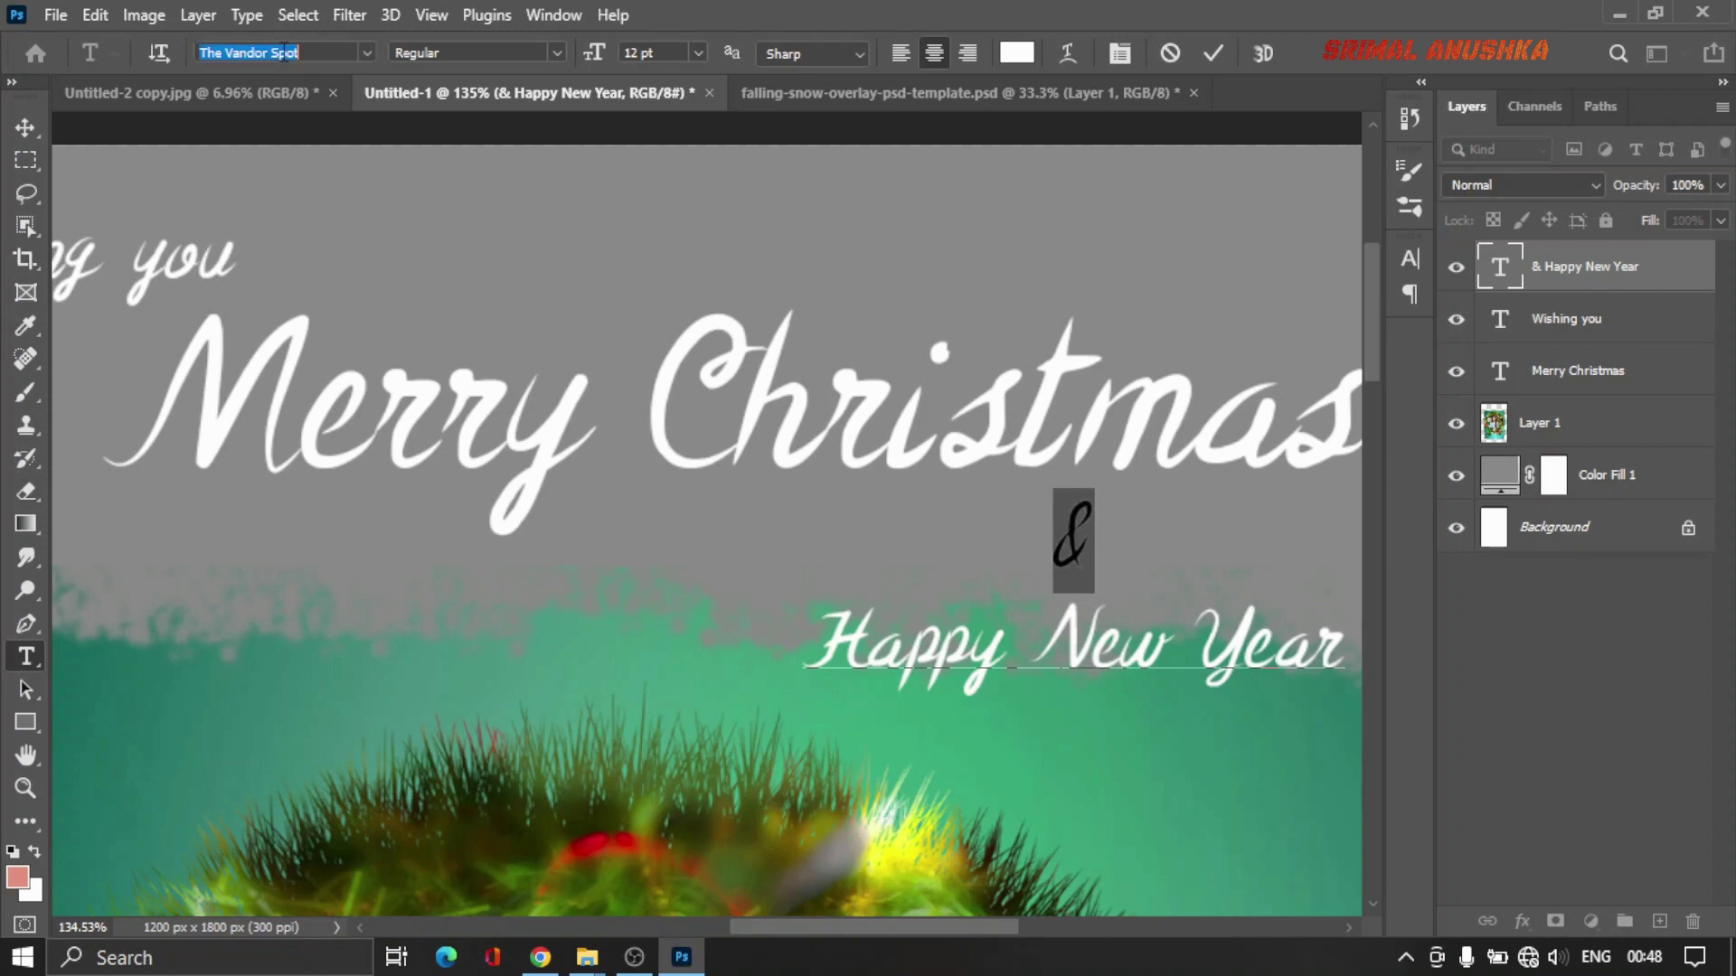
{"action": "type", "text": "Times New Roman"}
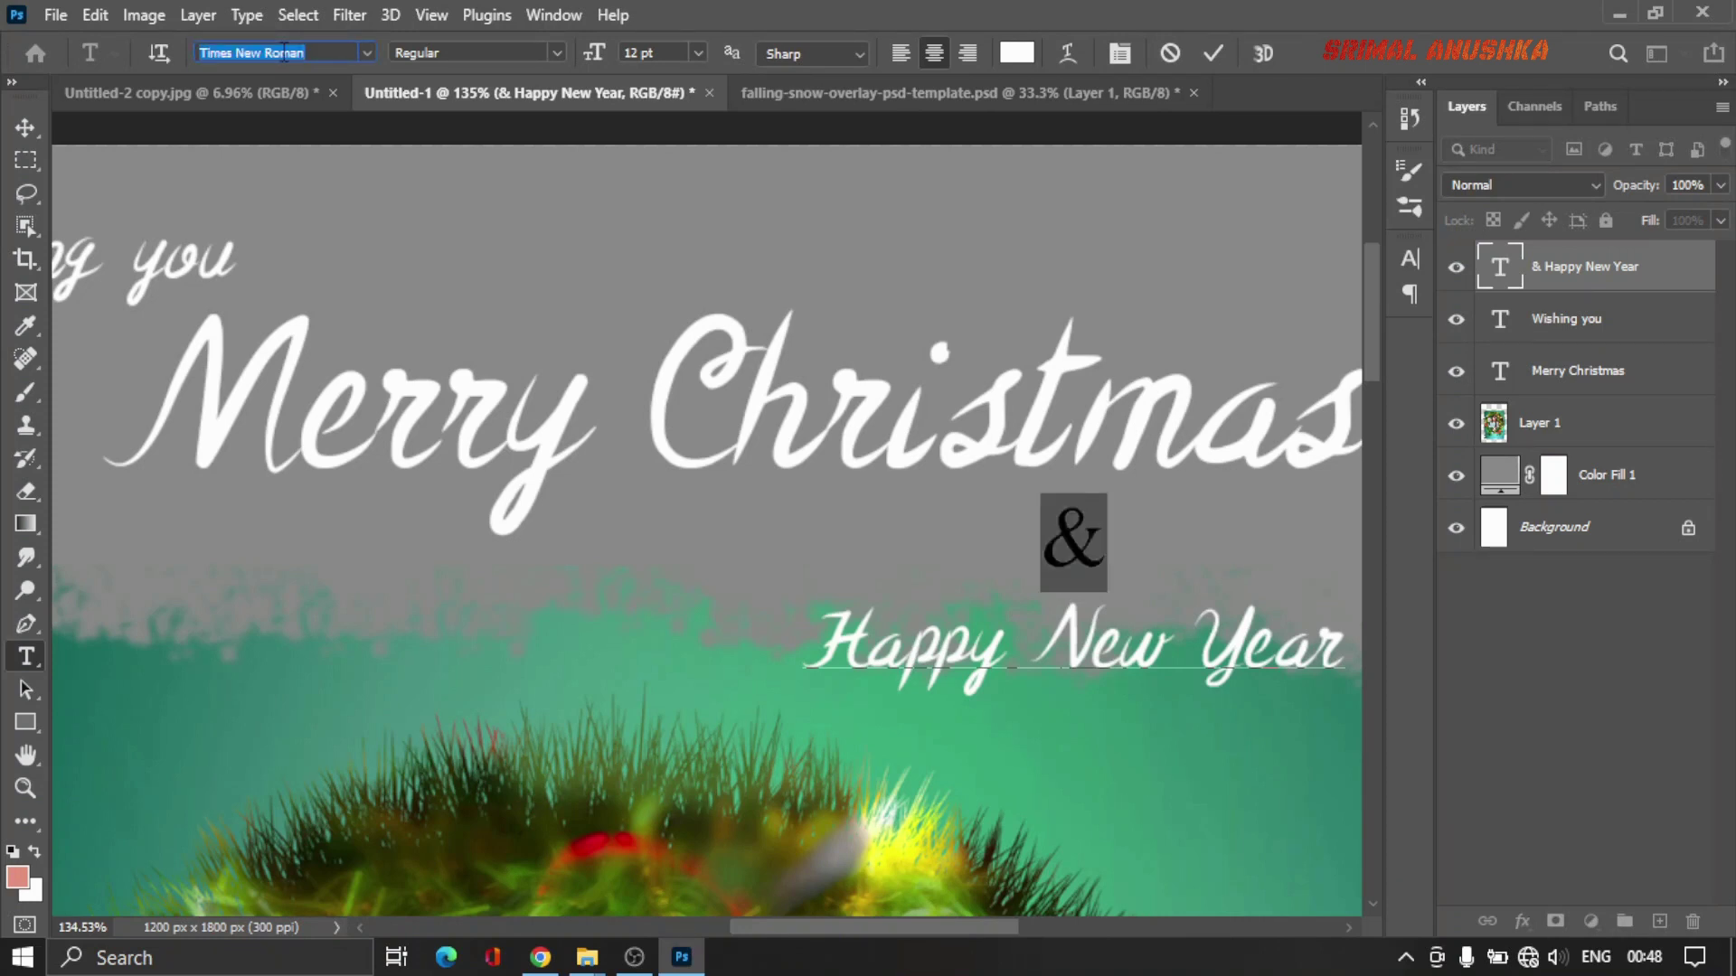
{"action": "type", "text": "Trajan Pro 3"}
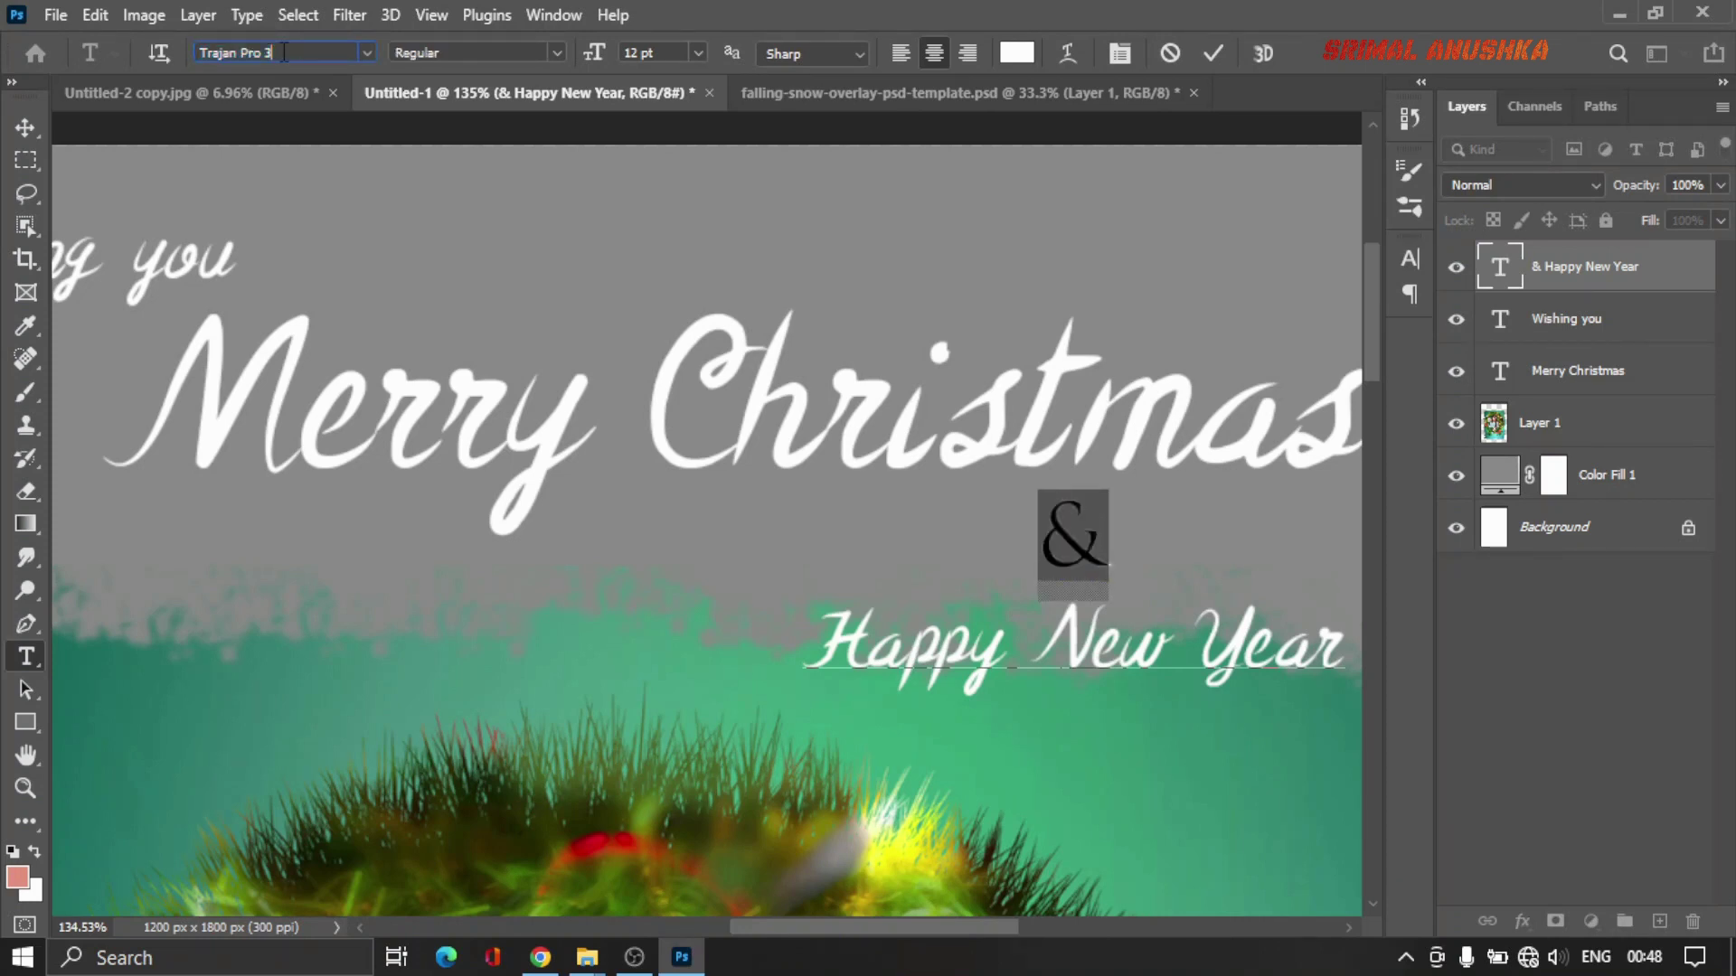
{"action": "key", "text": "Down"}
{"action": "key", "text": "Down"}
{"action": "key", "text": "Down"}
{"action": "key", "text": "Down"}
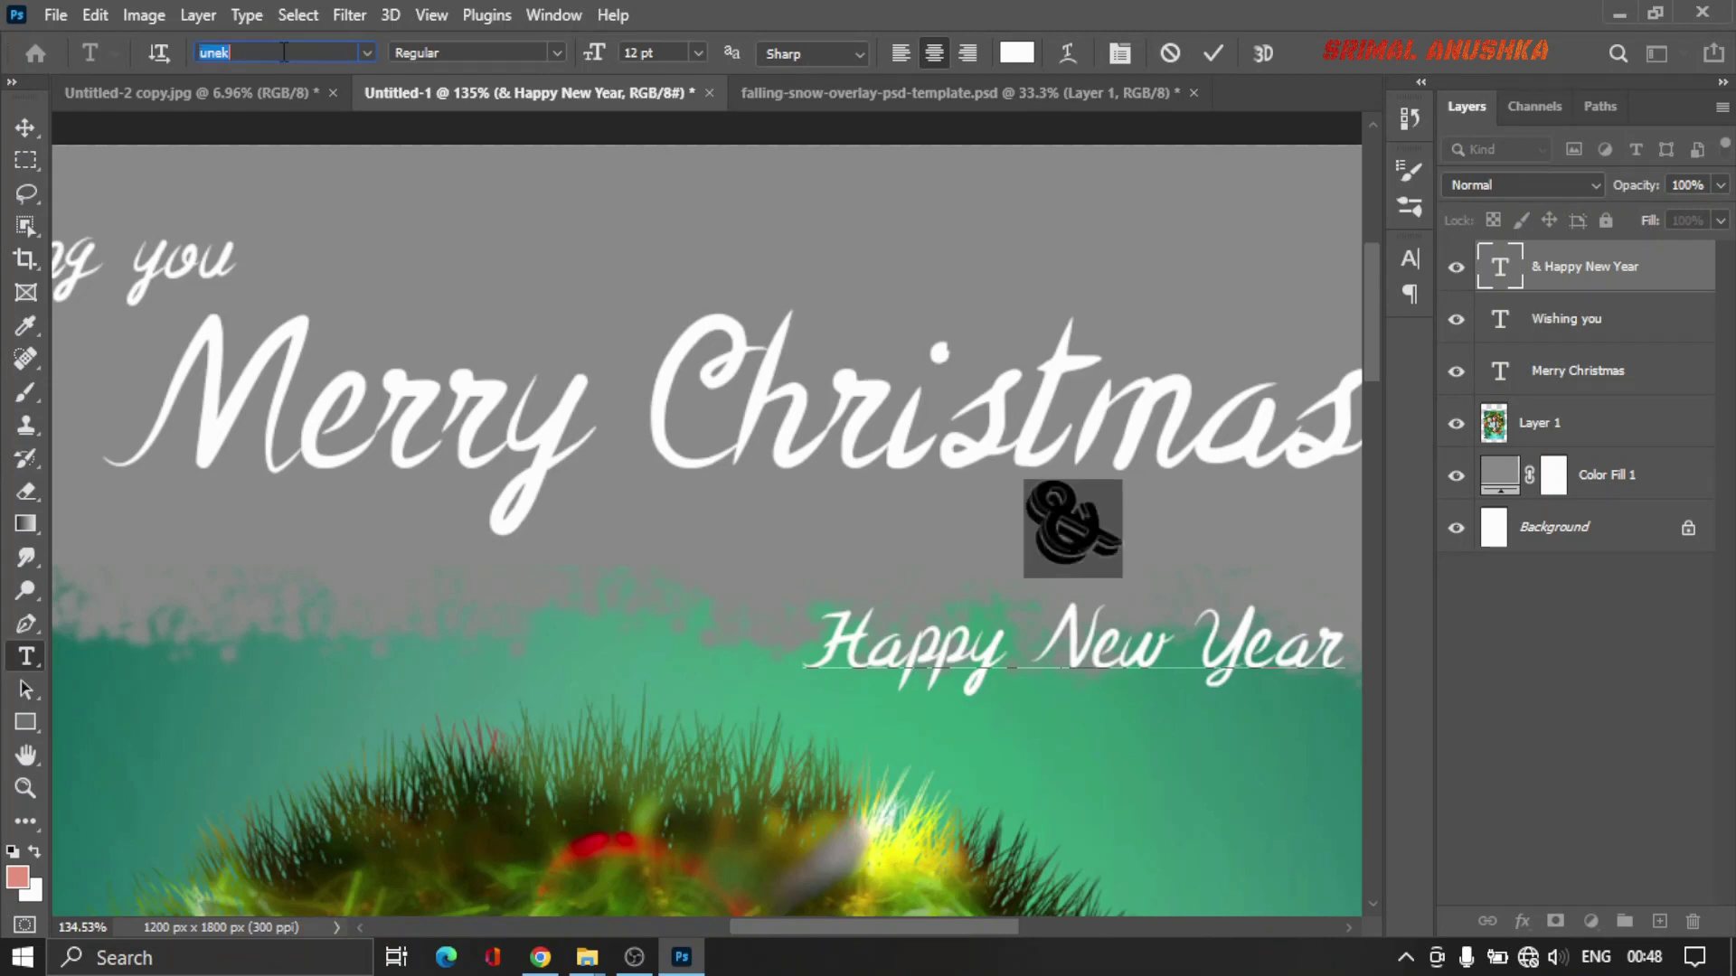
{"action": "key", "text": "Down"}
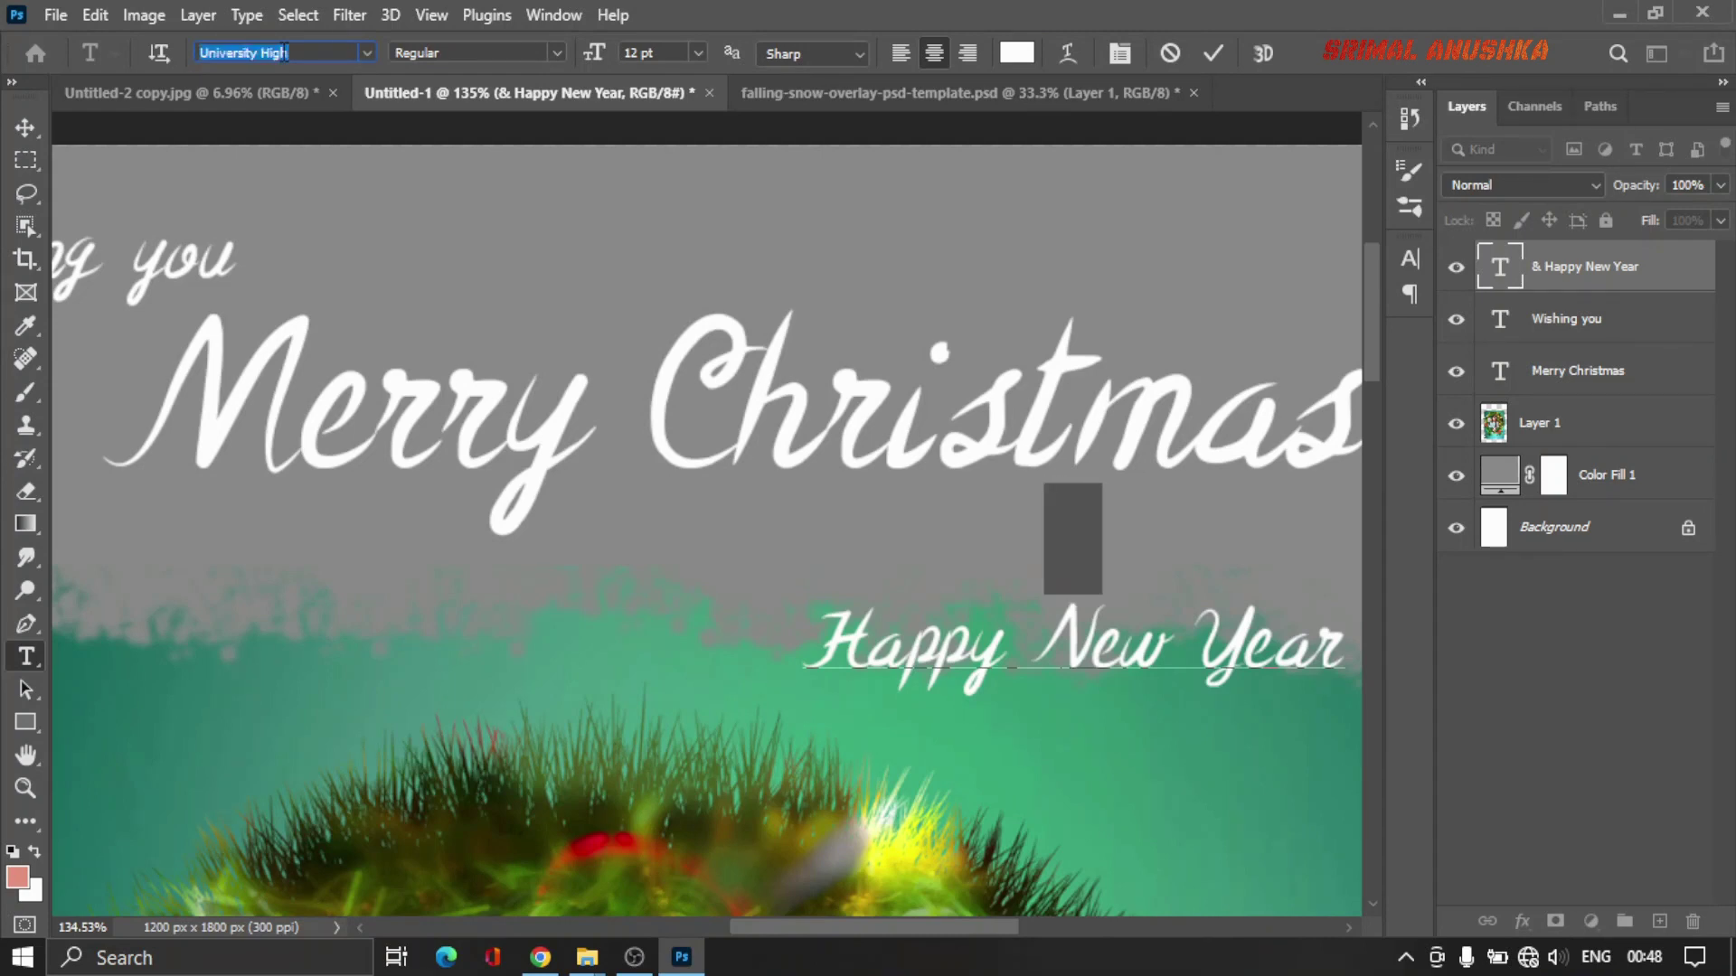
{"action": "key", "text": "Down"}
{"action": "key", "text": "Down"}
{"action": "key", "text": "Down"}
{"action": "key", "text": "Down"}
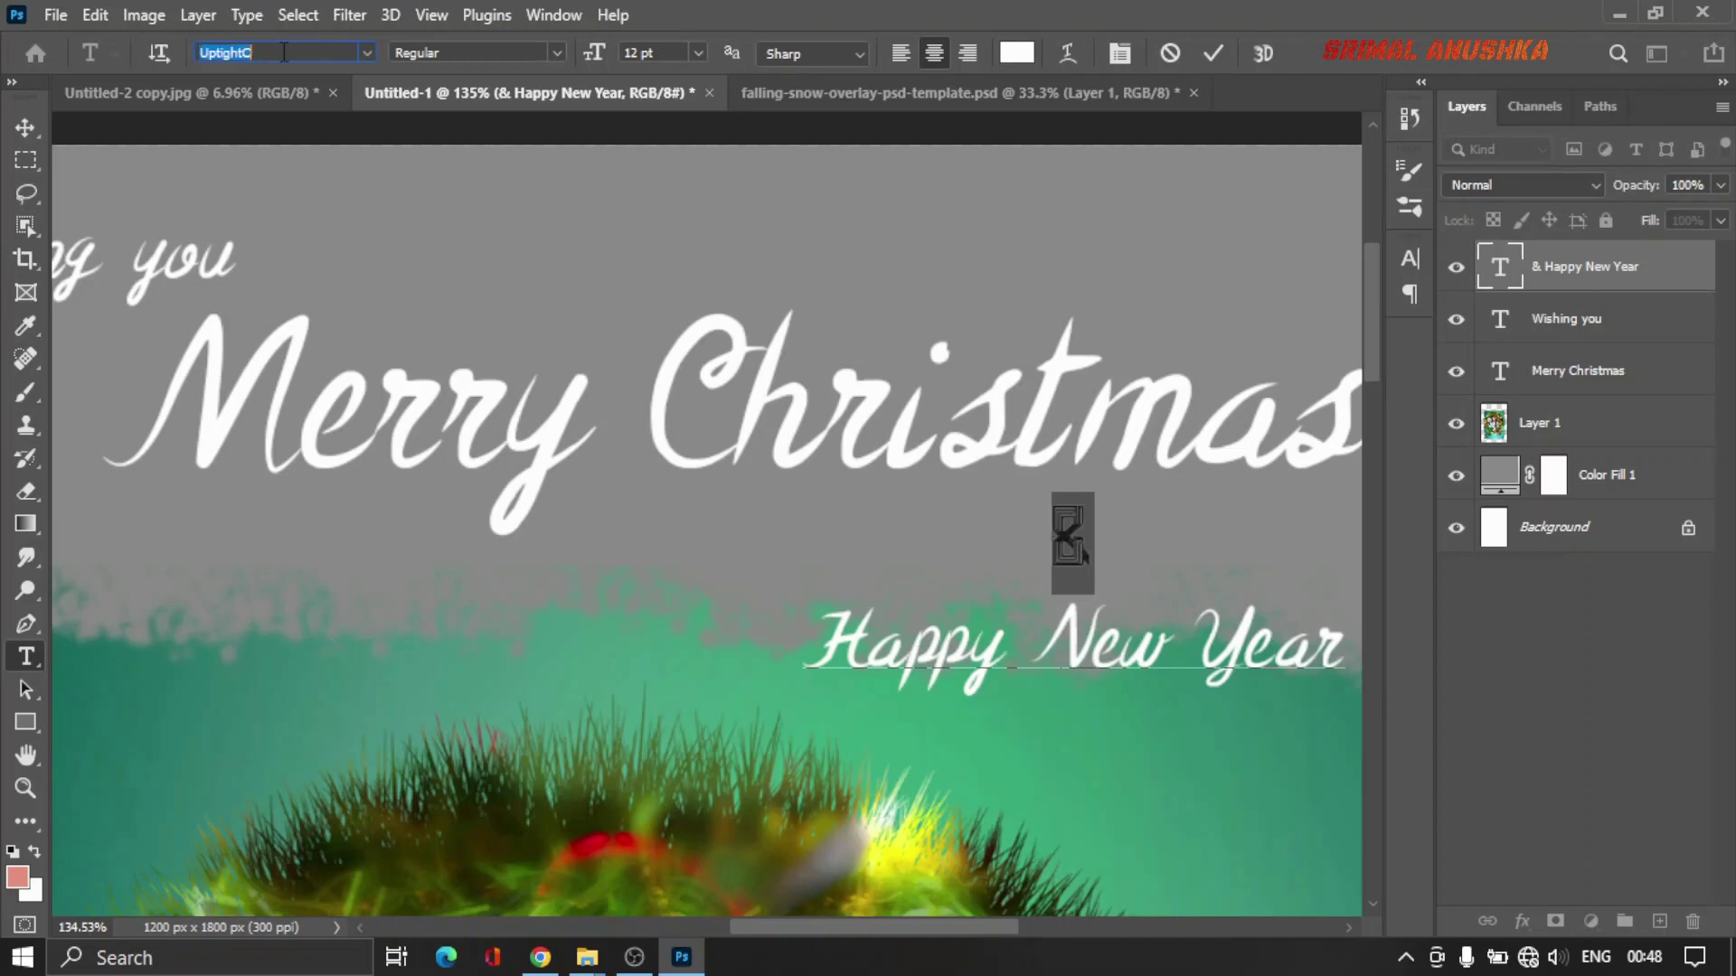
{"action": "key", "text": "Down"}
{"action": "key", "text": "Down"}
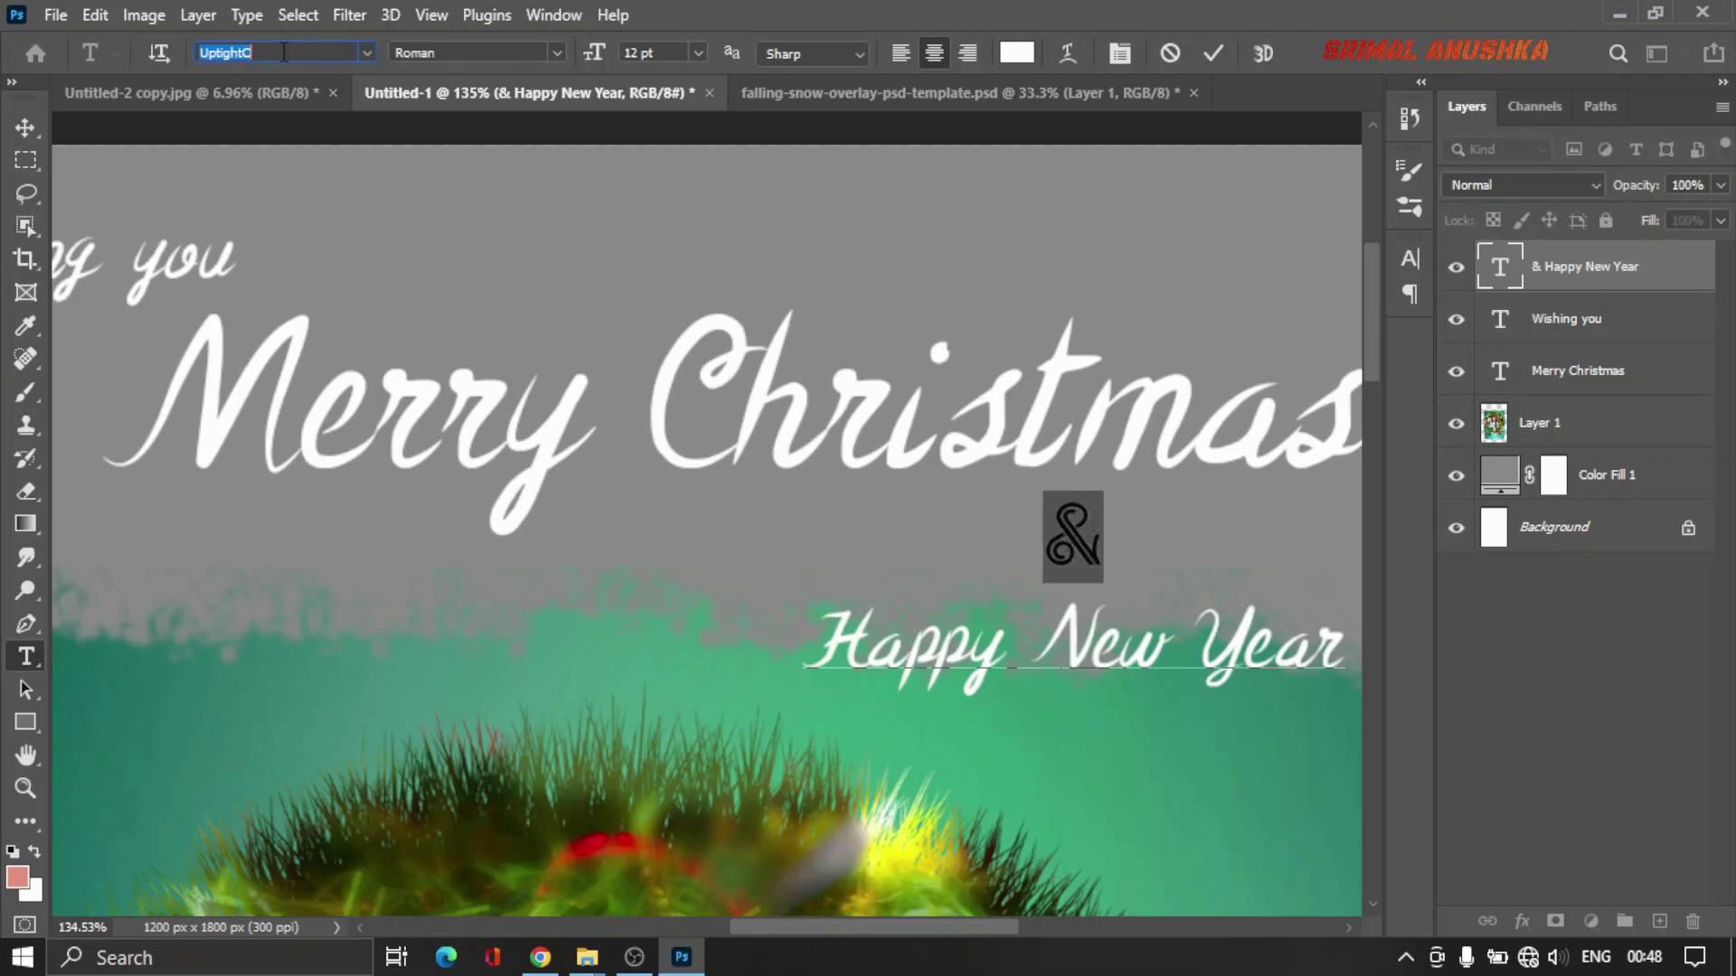
{"action": "left_click", "coordinate": [1098, 565]}
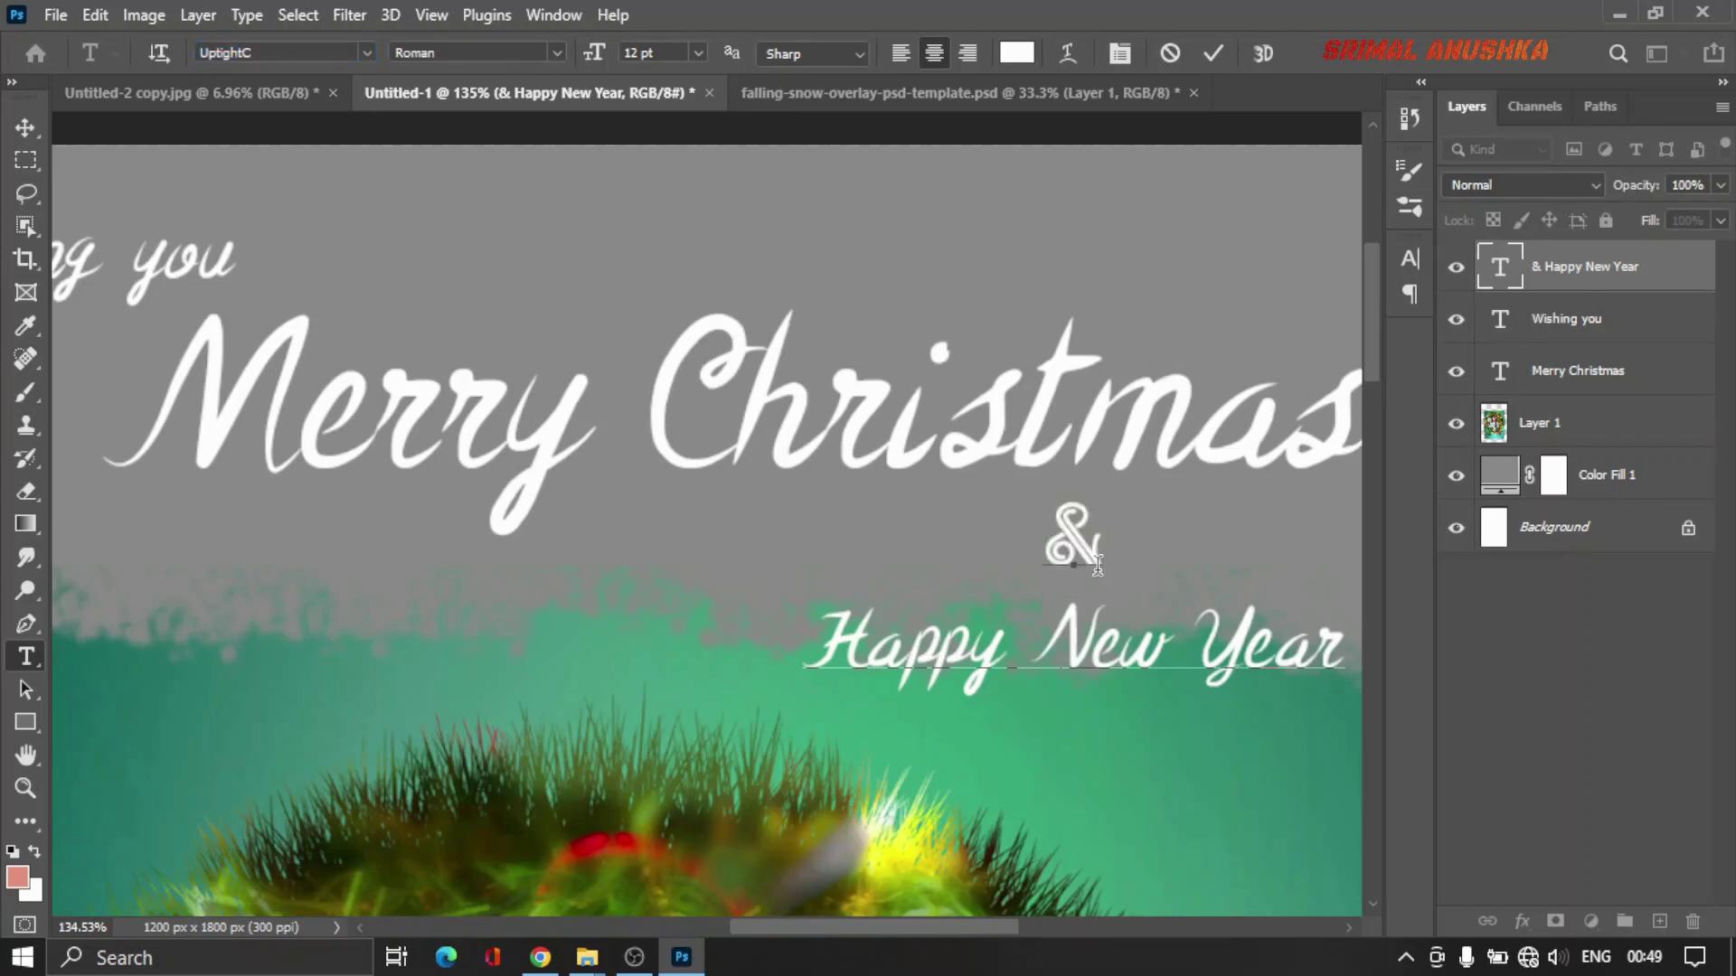
{"action": "key", "text": "ctrl+Return"}
Step: Set the '& Happy New Year' leading to 10 pt in the Character panel
{"action": "scroll", "coordinate": [1112, 578], "scroll_direction": "down", "scroll_amount": 3}
{"action": "scroll", "coordinate": [1140, 597], "scroll_direction": "down", "scroll_amount": 2}
{"action": "scroll", "coordinate": [1158, 610], "scroll_direction": "down", "scroll_amount": 1}
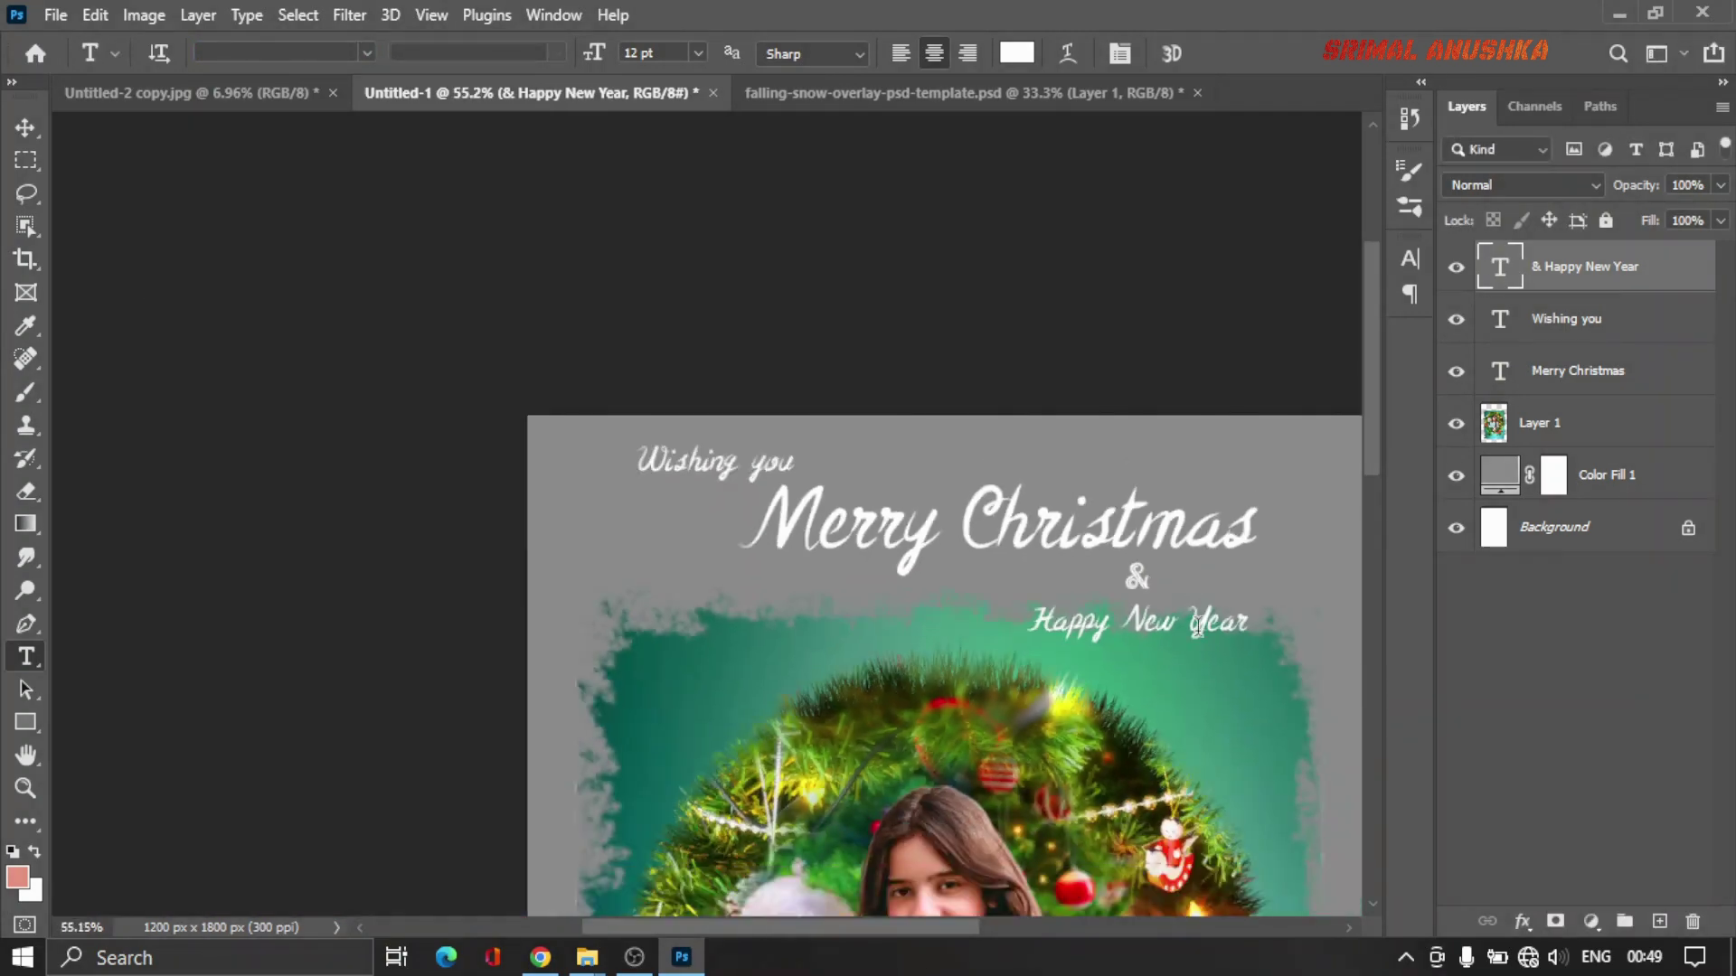
{"action": "scroll", "coordinate": [1167, 618], "scroll_direction": "up", "scroll_amount": 3}
{"action": "scroll", "coordinate": [1167, 619], "scroll_direction": "up", "scroll_amount": 2}
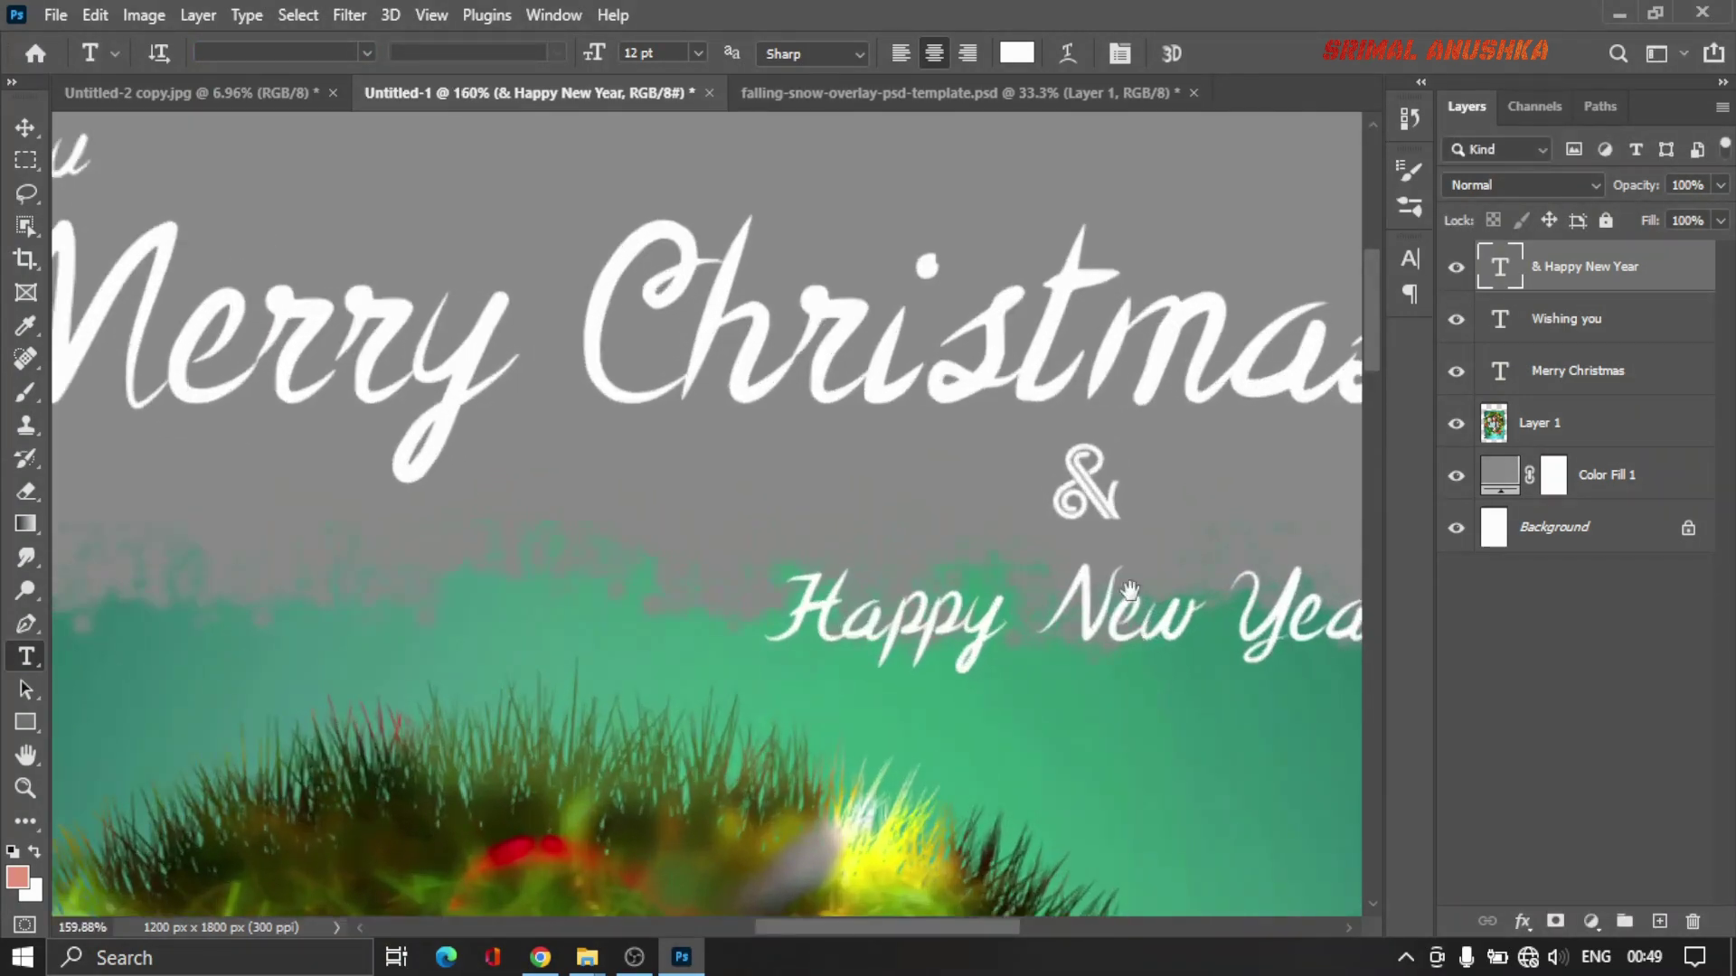
{"action": "left_click_drag", "start_coordinate": [1148, 588], "coordinate": [887, 558]}
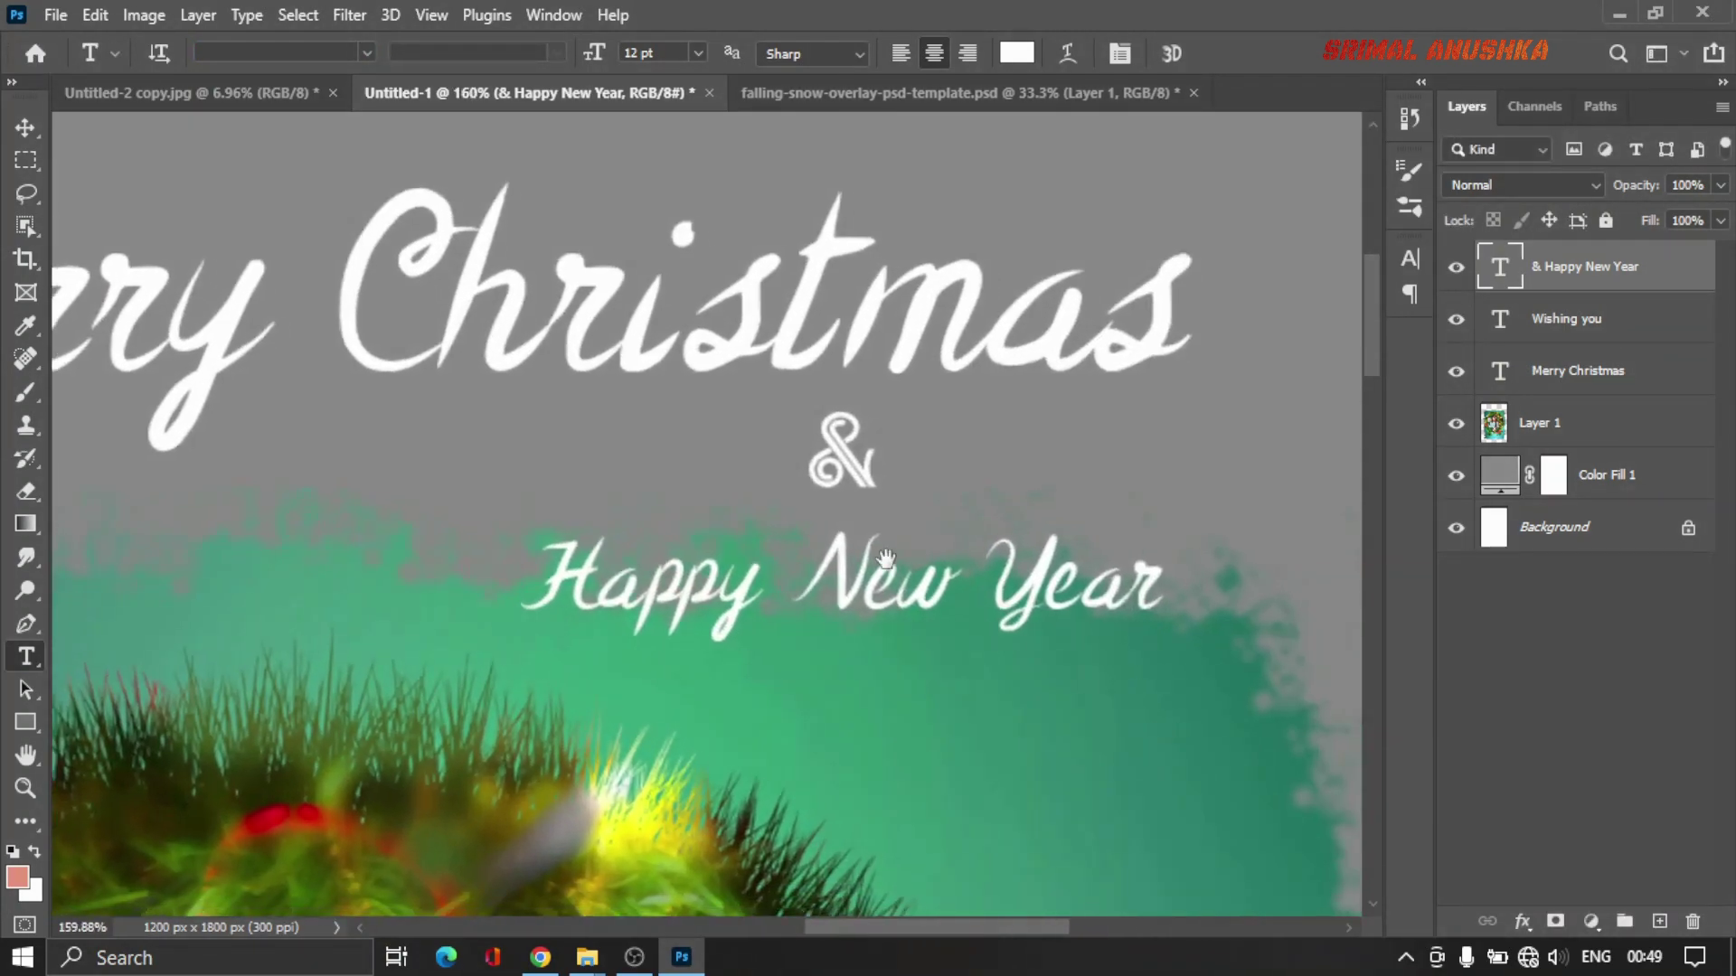
{"action": "left_click", "coordinate": [1412, 262]}
{"action": "left_click", "coordinate": [1366, 326]}
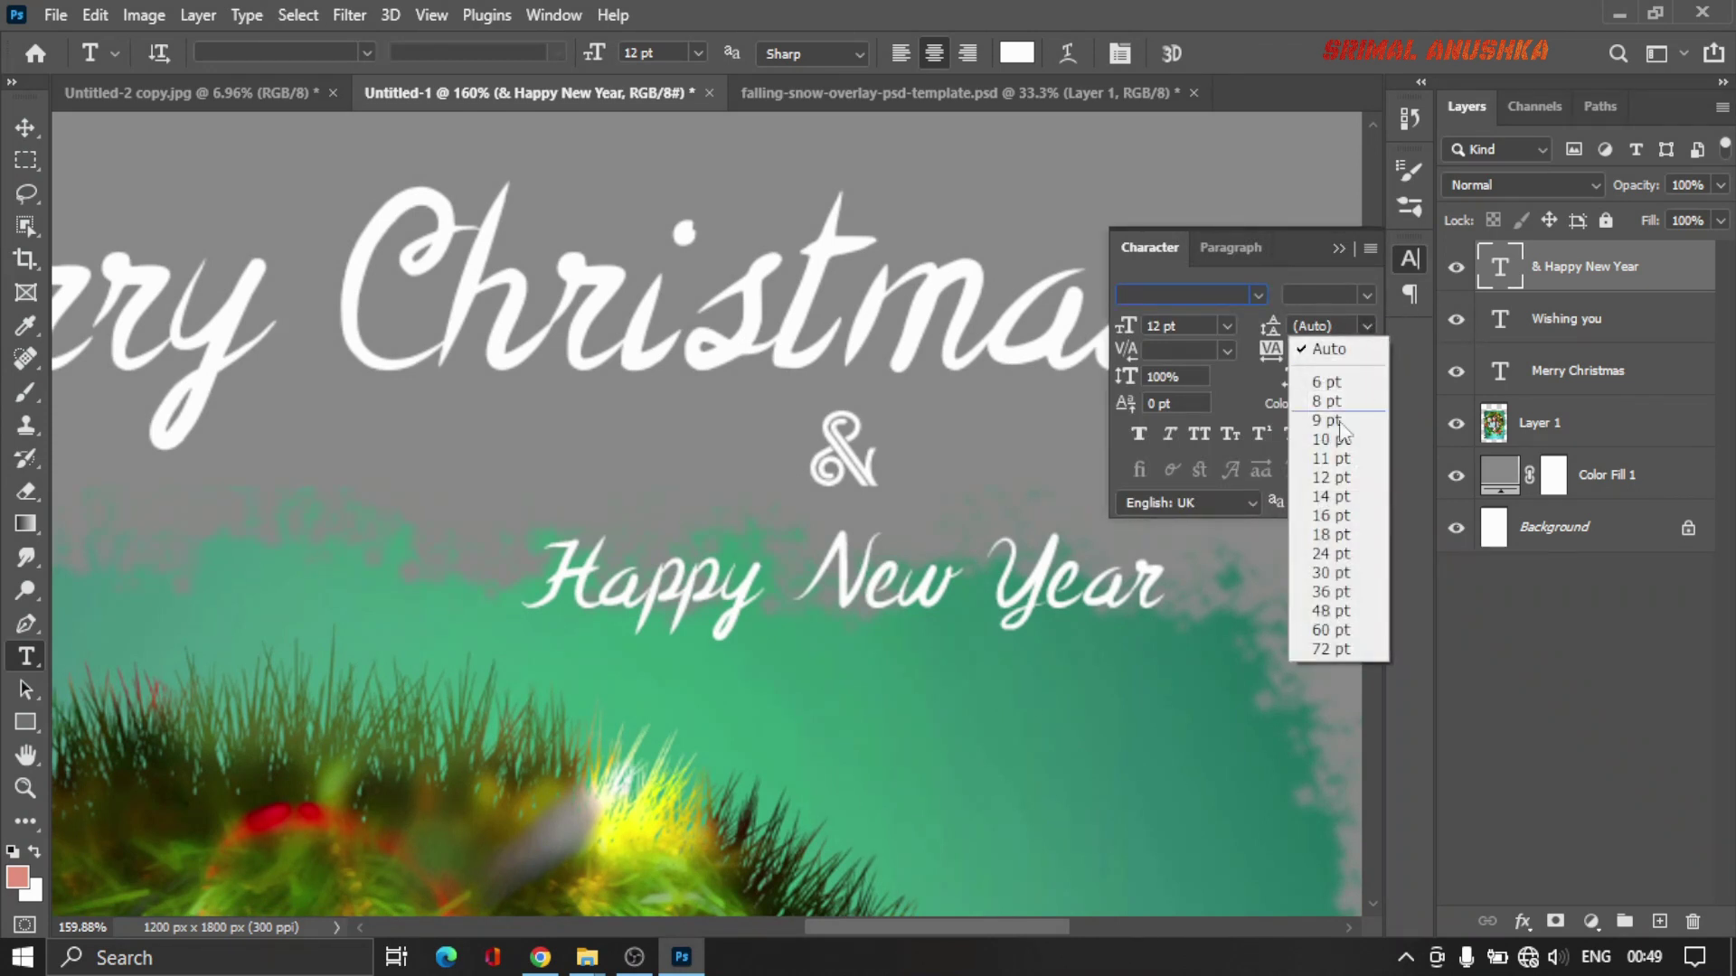
{"action": "left_click", "coordinate": [1325, 440]}
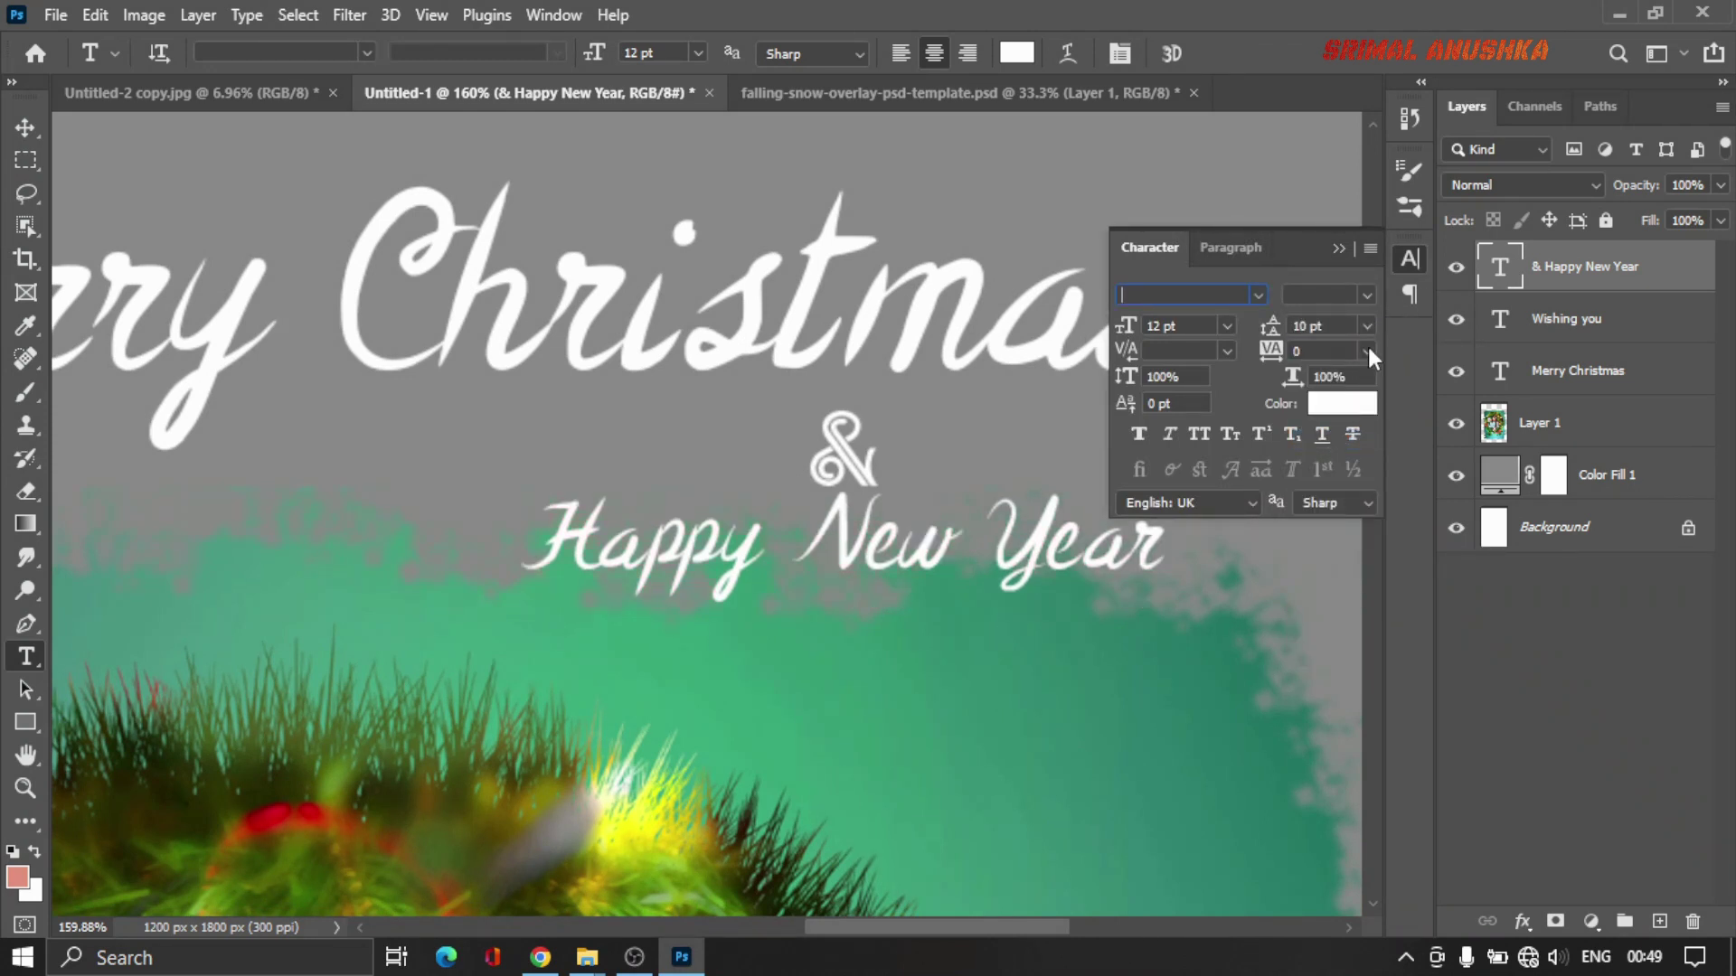
{"action": "type", "text": "v"}
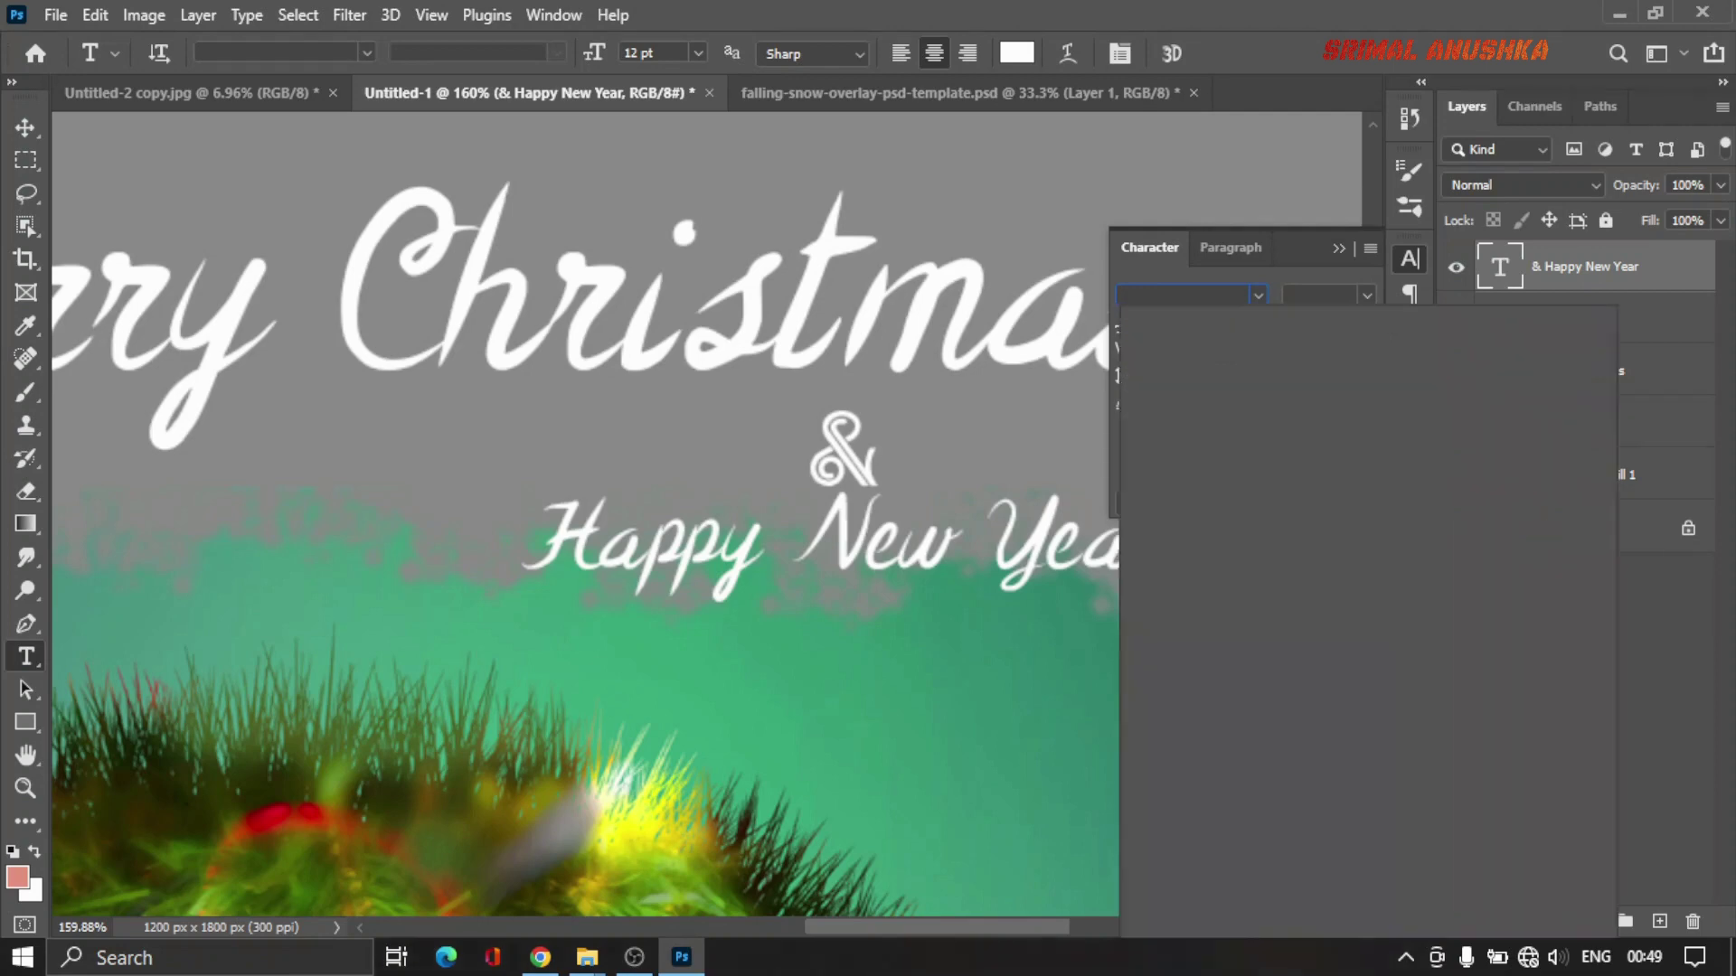
{"action": "key", "text": "BackSpace"}
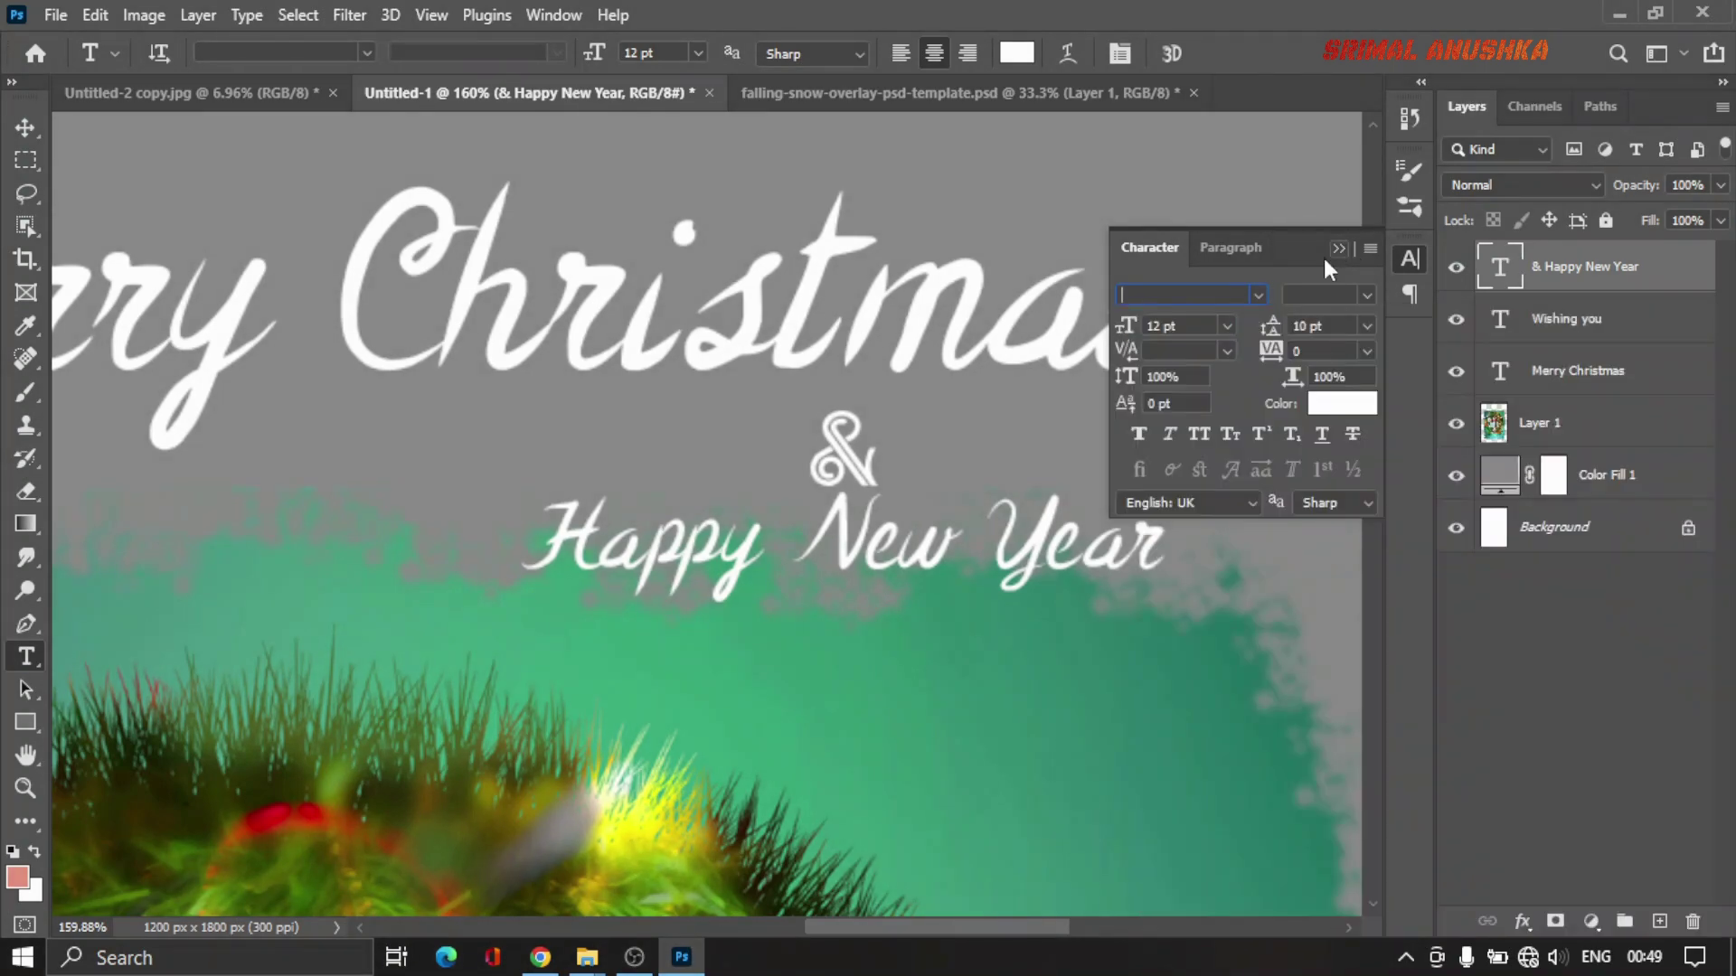
{"action": "left_click", "coordinate": [1332, 247]}
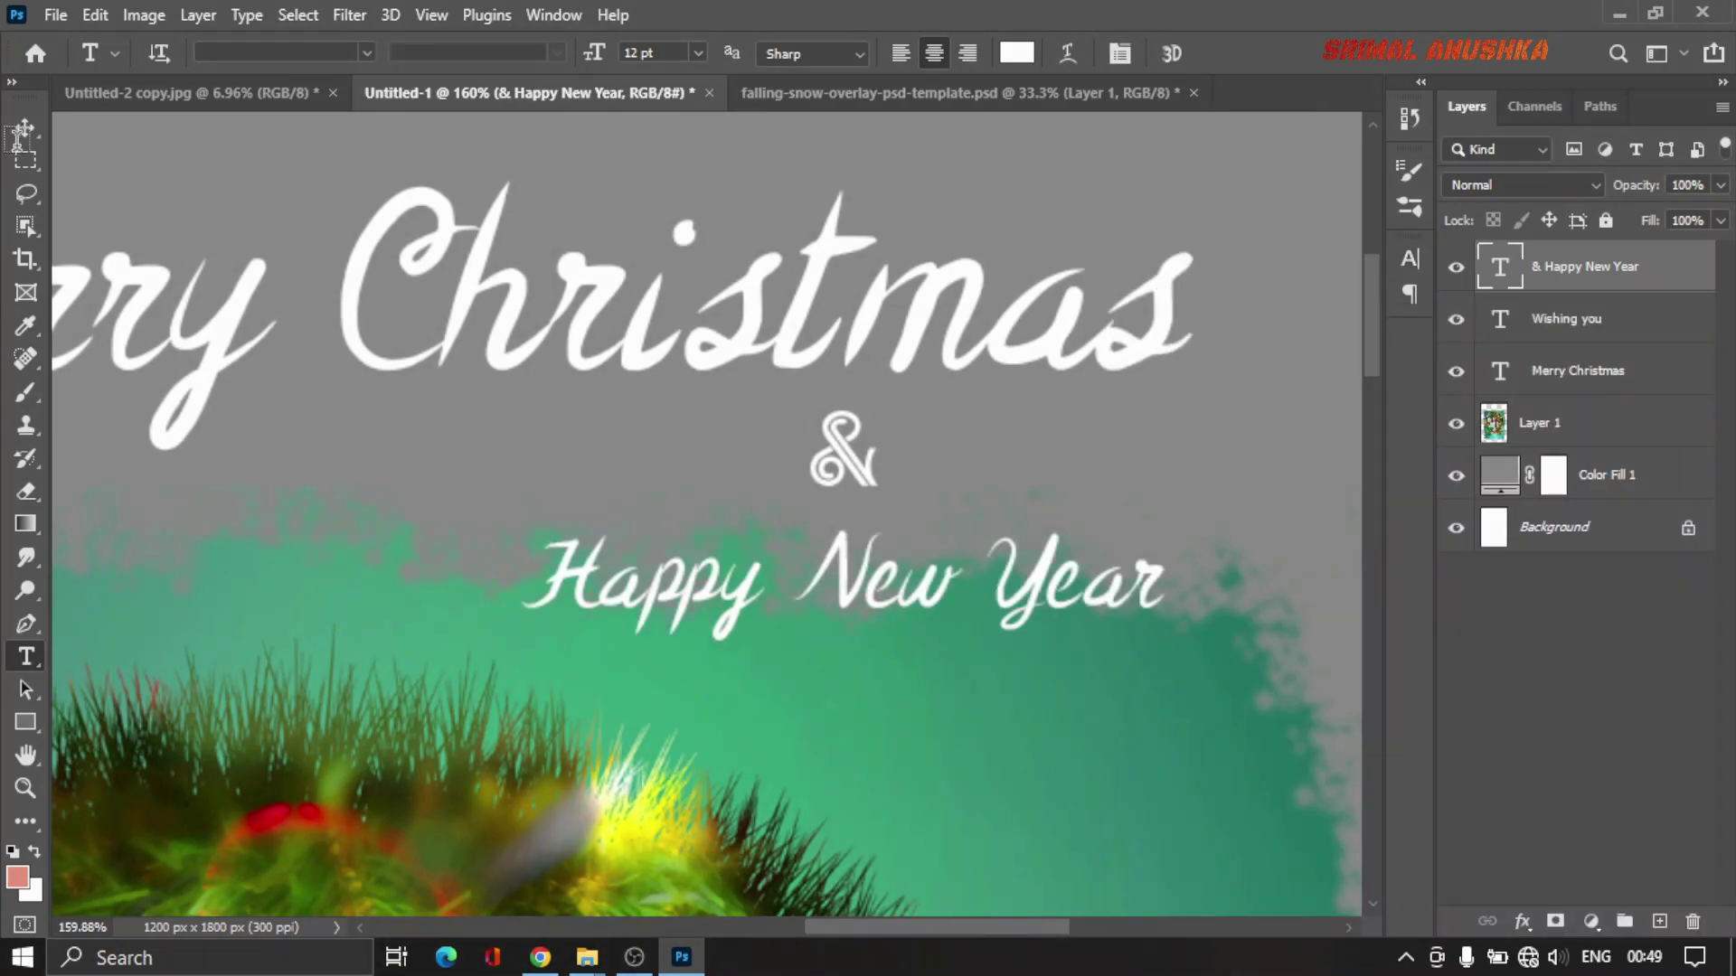
{"action": "left_click", "coordinate": [25, 143]}
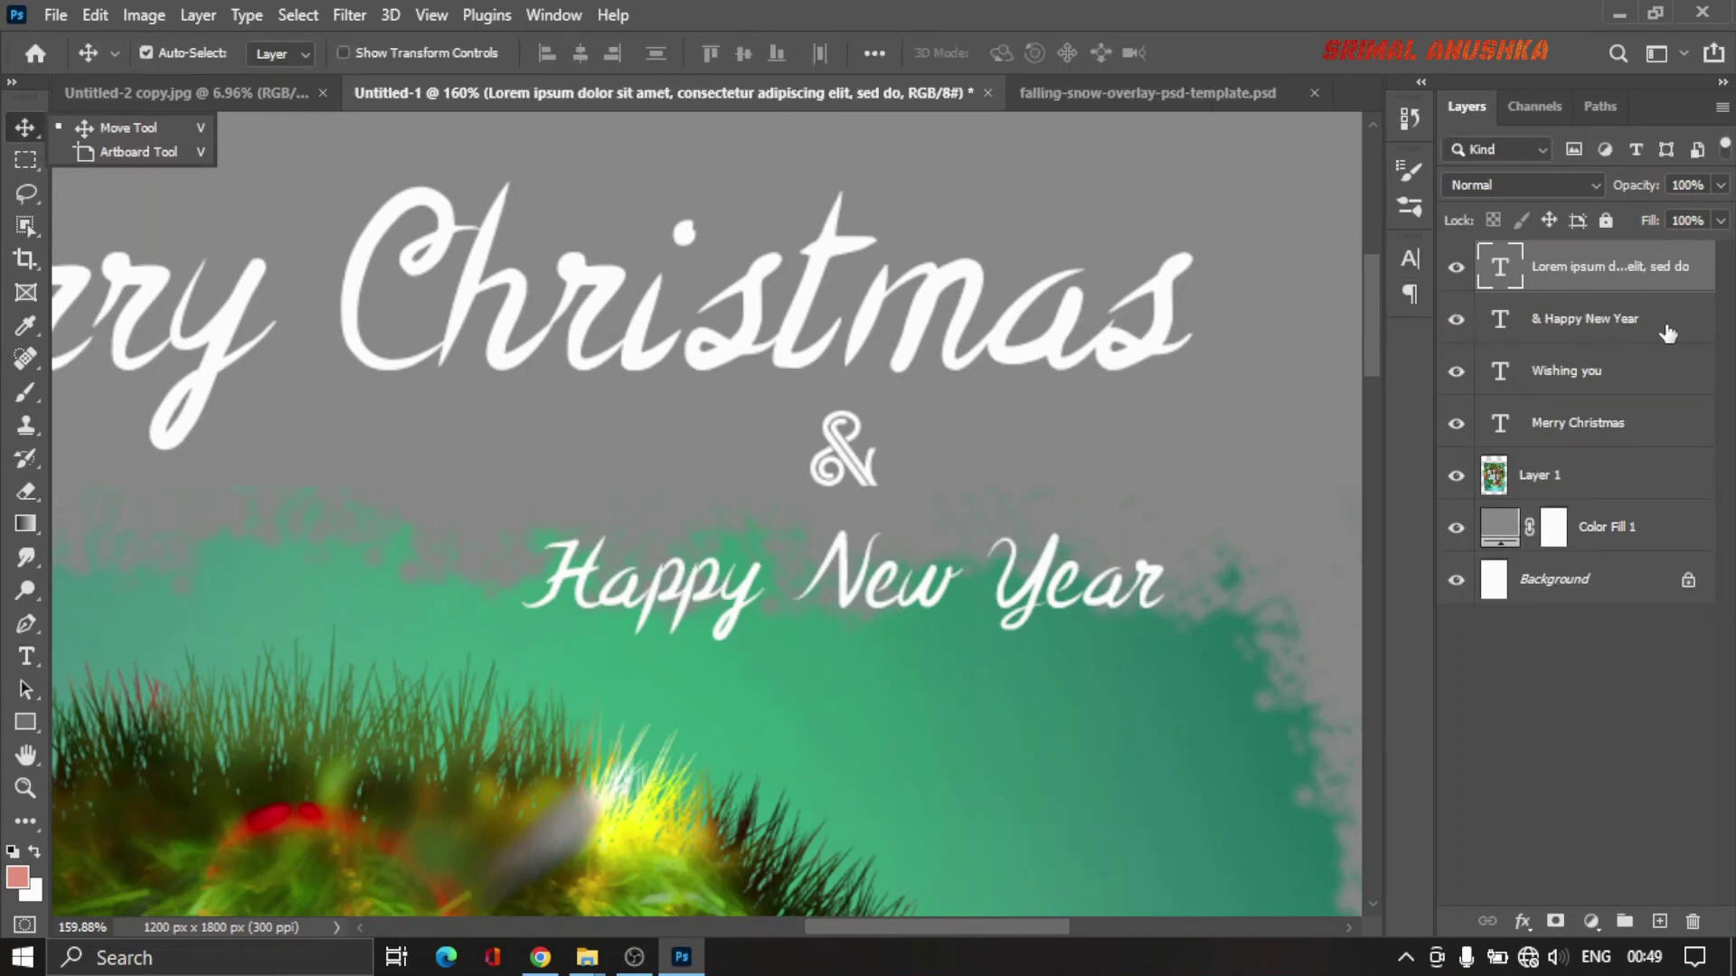
Step: Raise the '& Happy New Year' text and set its leading to 11 pt
{"action": "left_click", "coordinate": [1631, 336]}
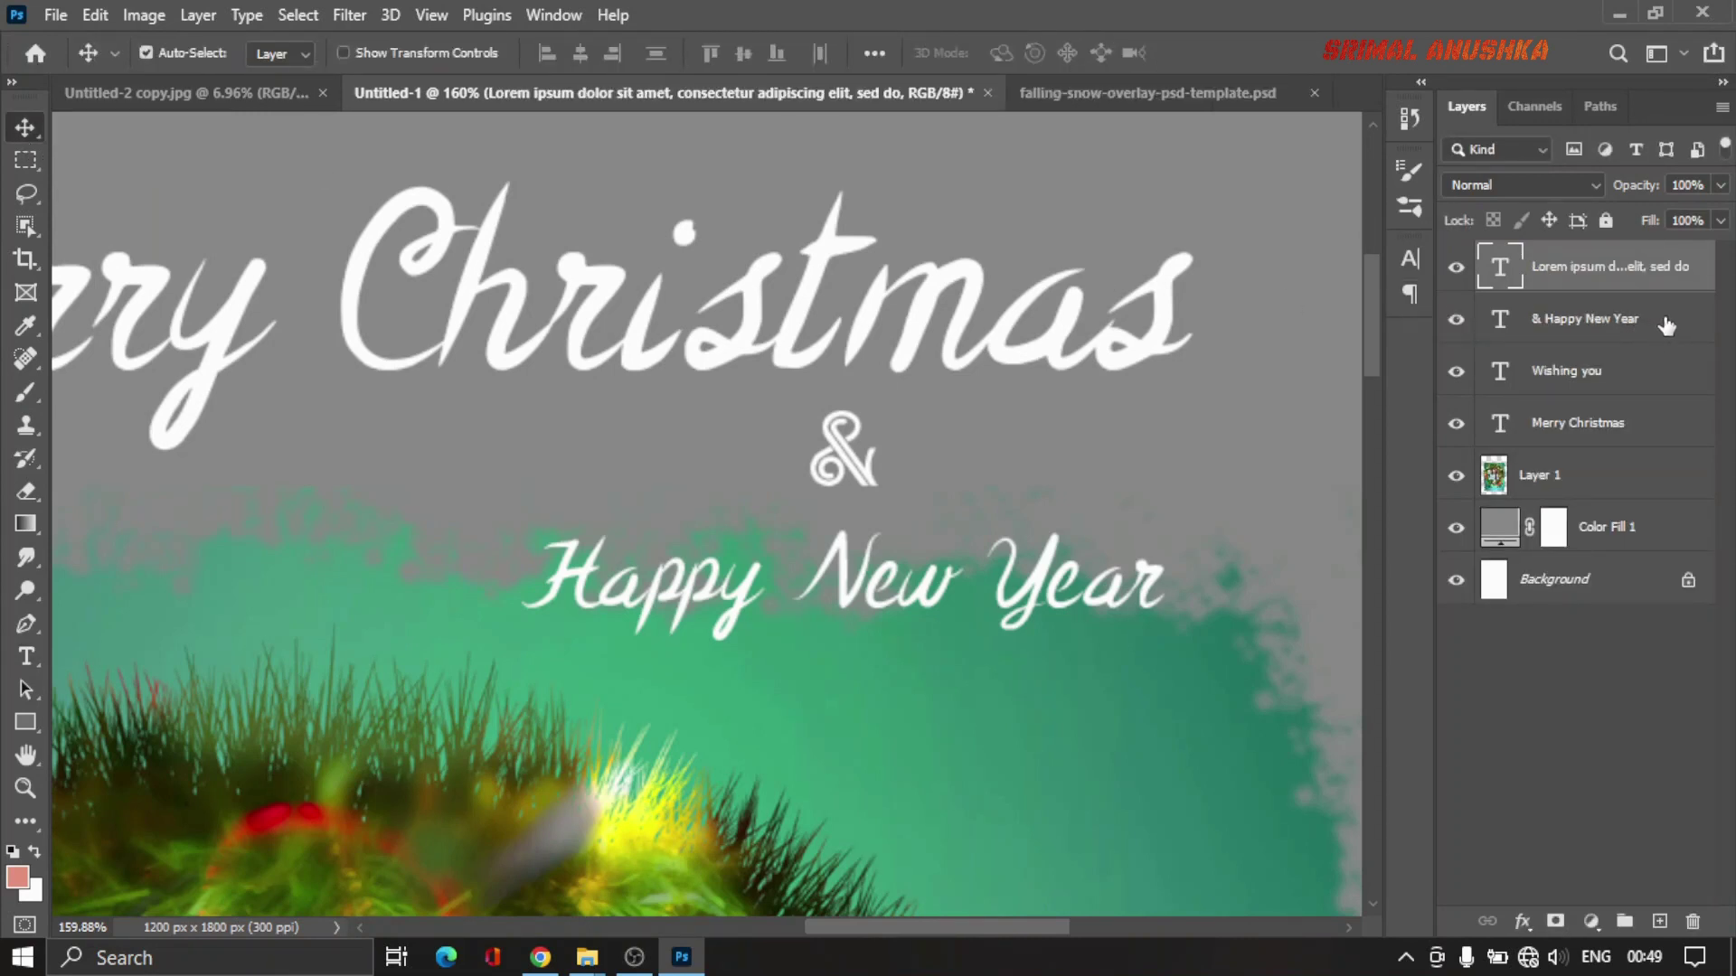
{"action": "left_click", "coordinate": [1668, 329]}
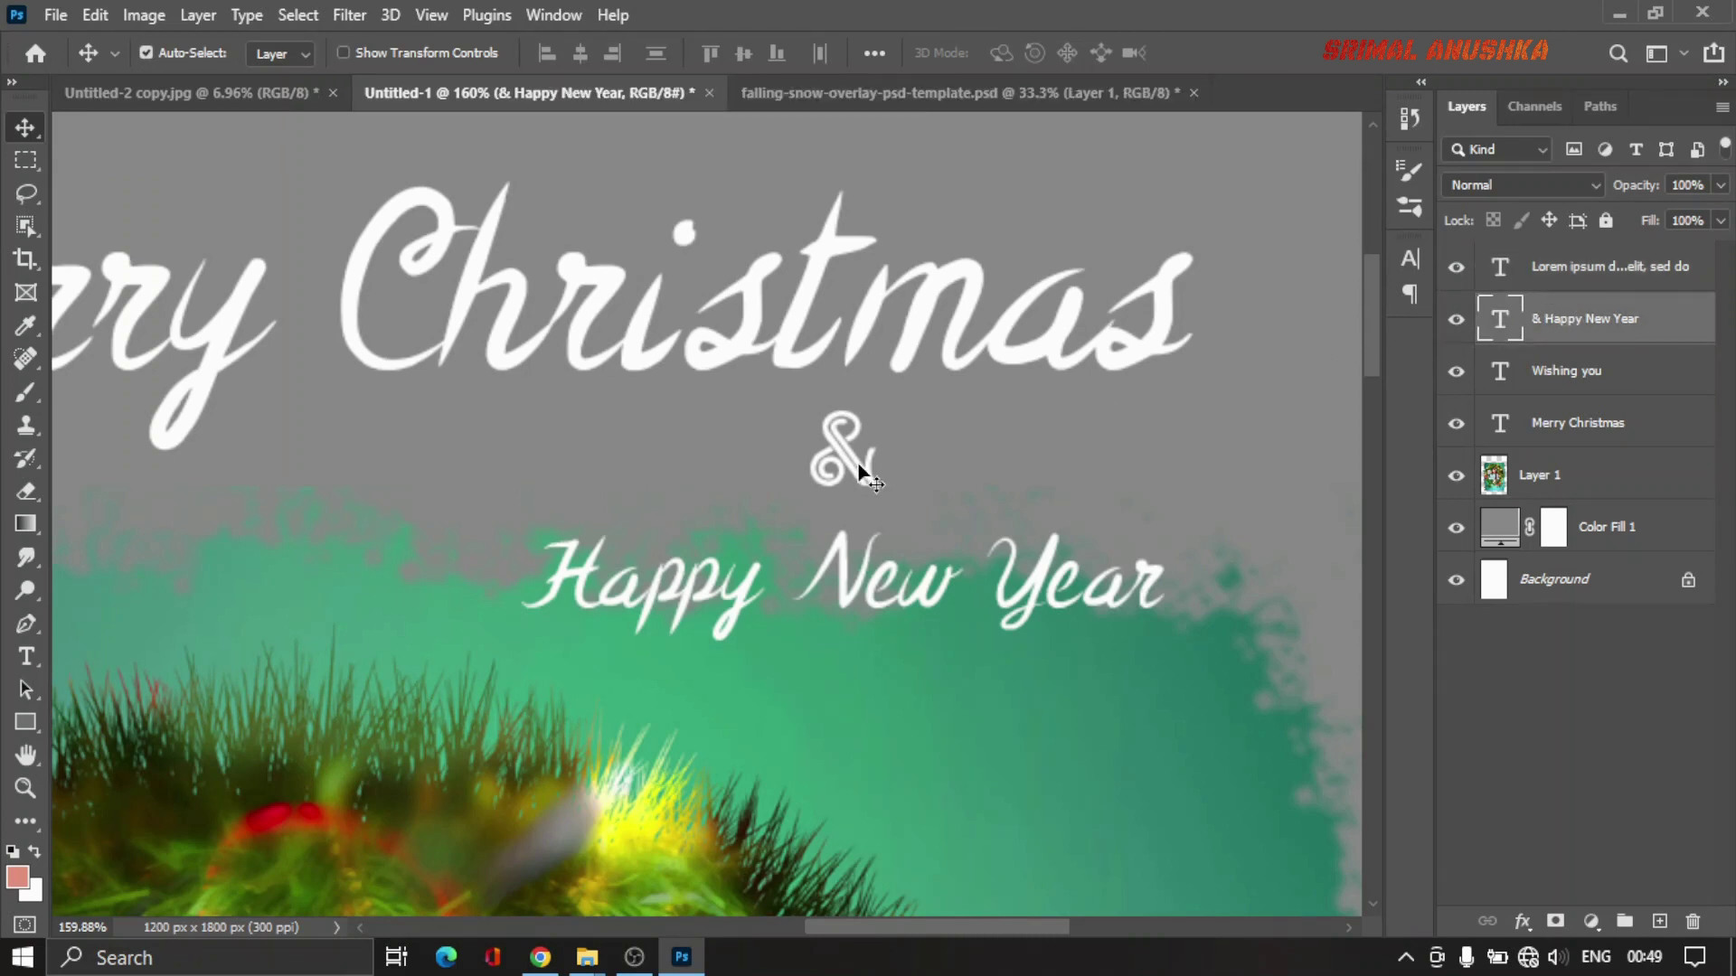
{"action": "left_click_drag", "start_coordinate": [858, 466], "coordinate": [859, 439]}
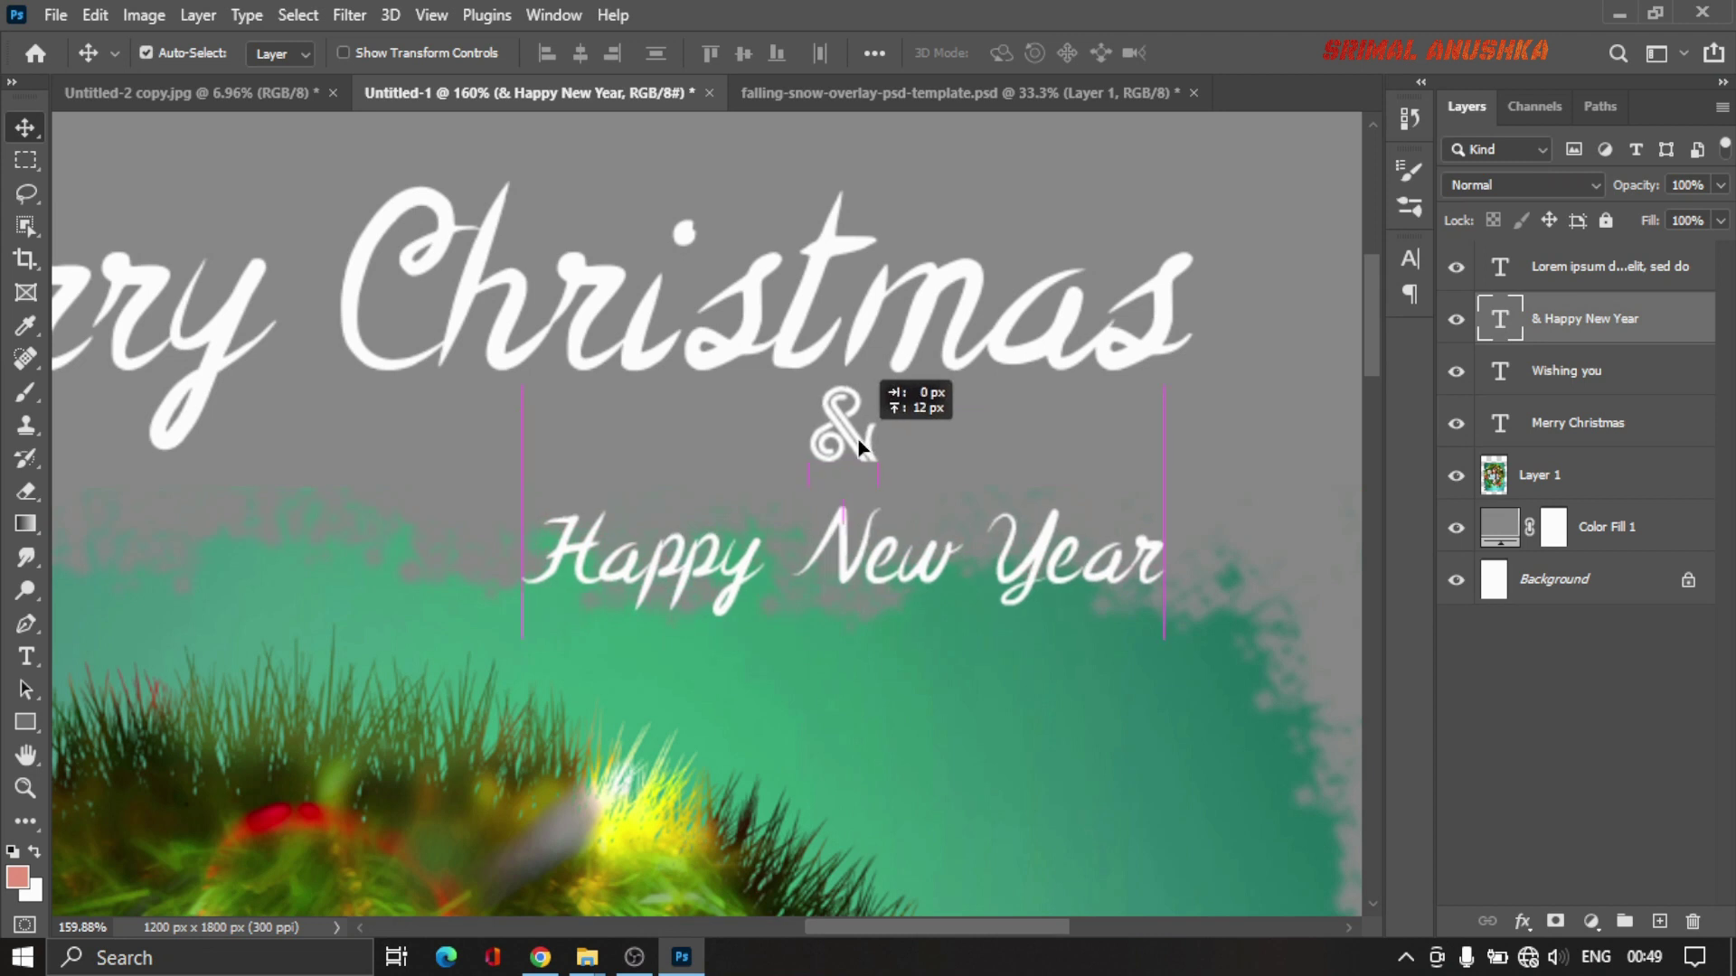
{"action": "left_click", "coordinate": [1409, 263]}
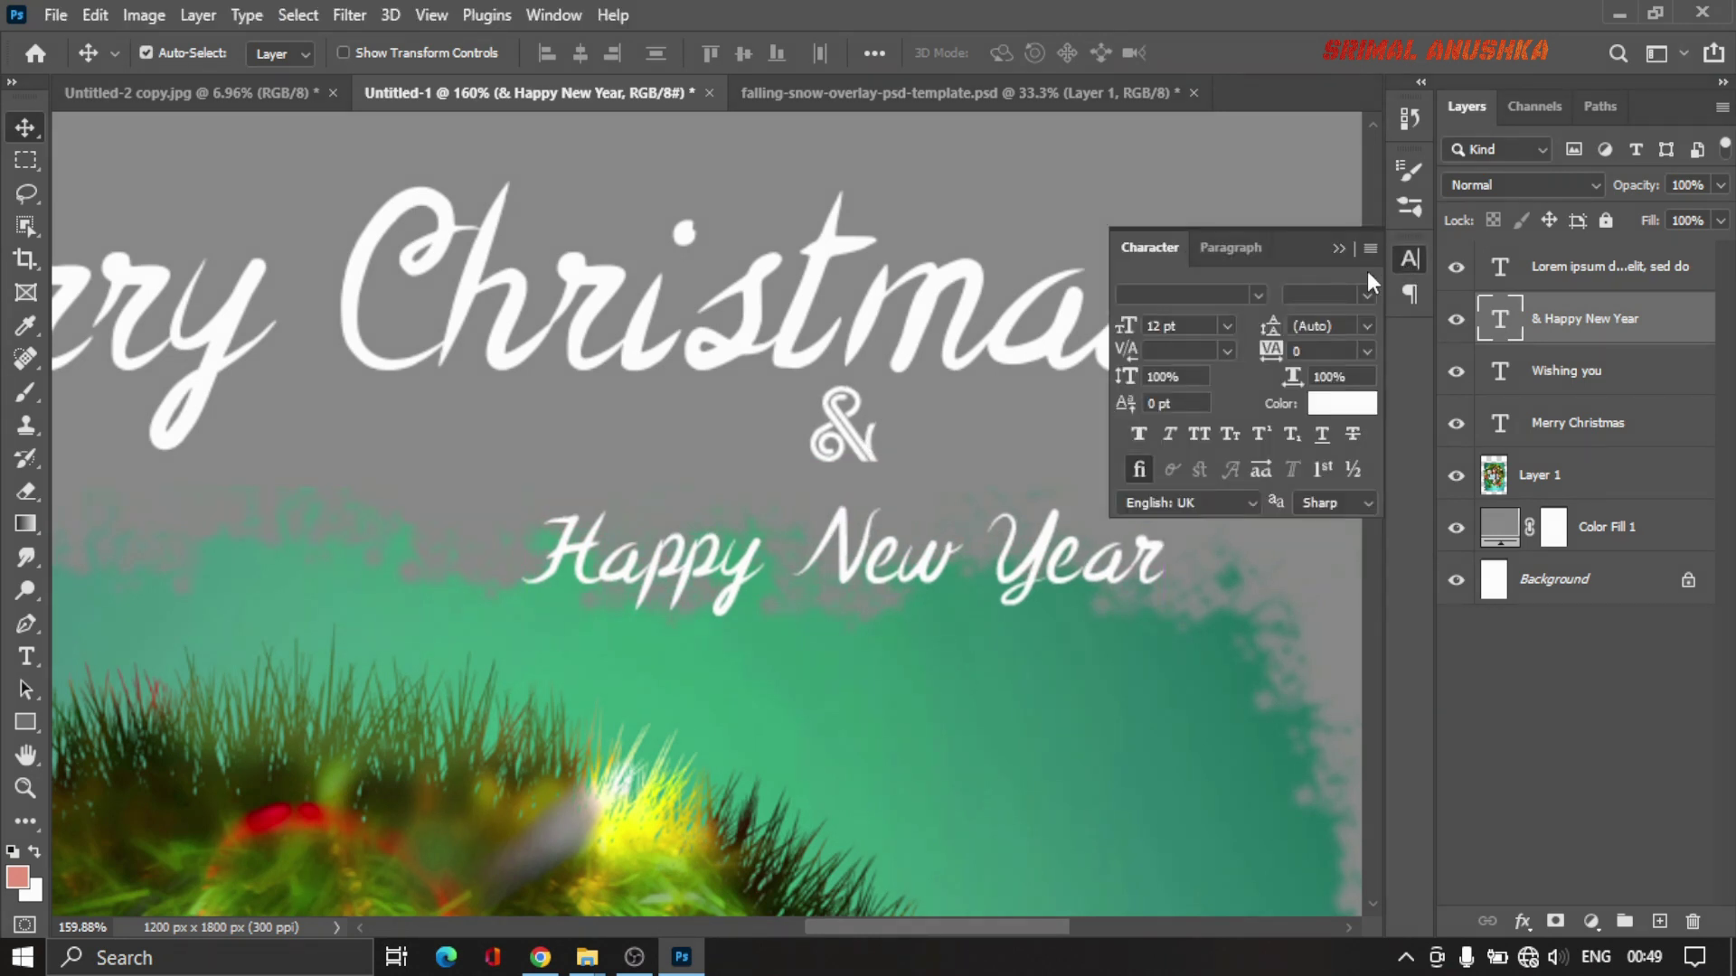
{"action": "left_click", "coordinate": [1364, 327]}
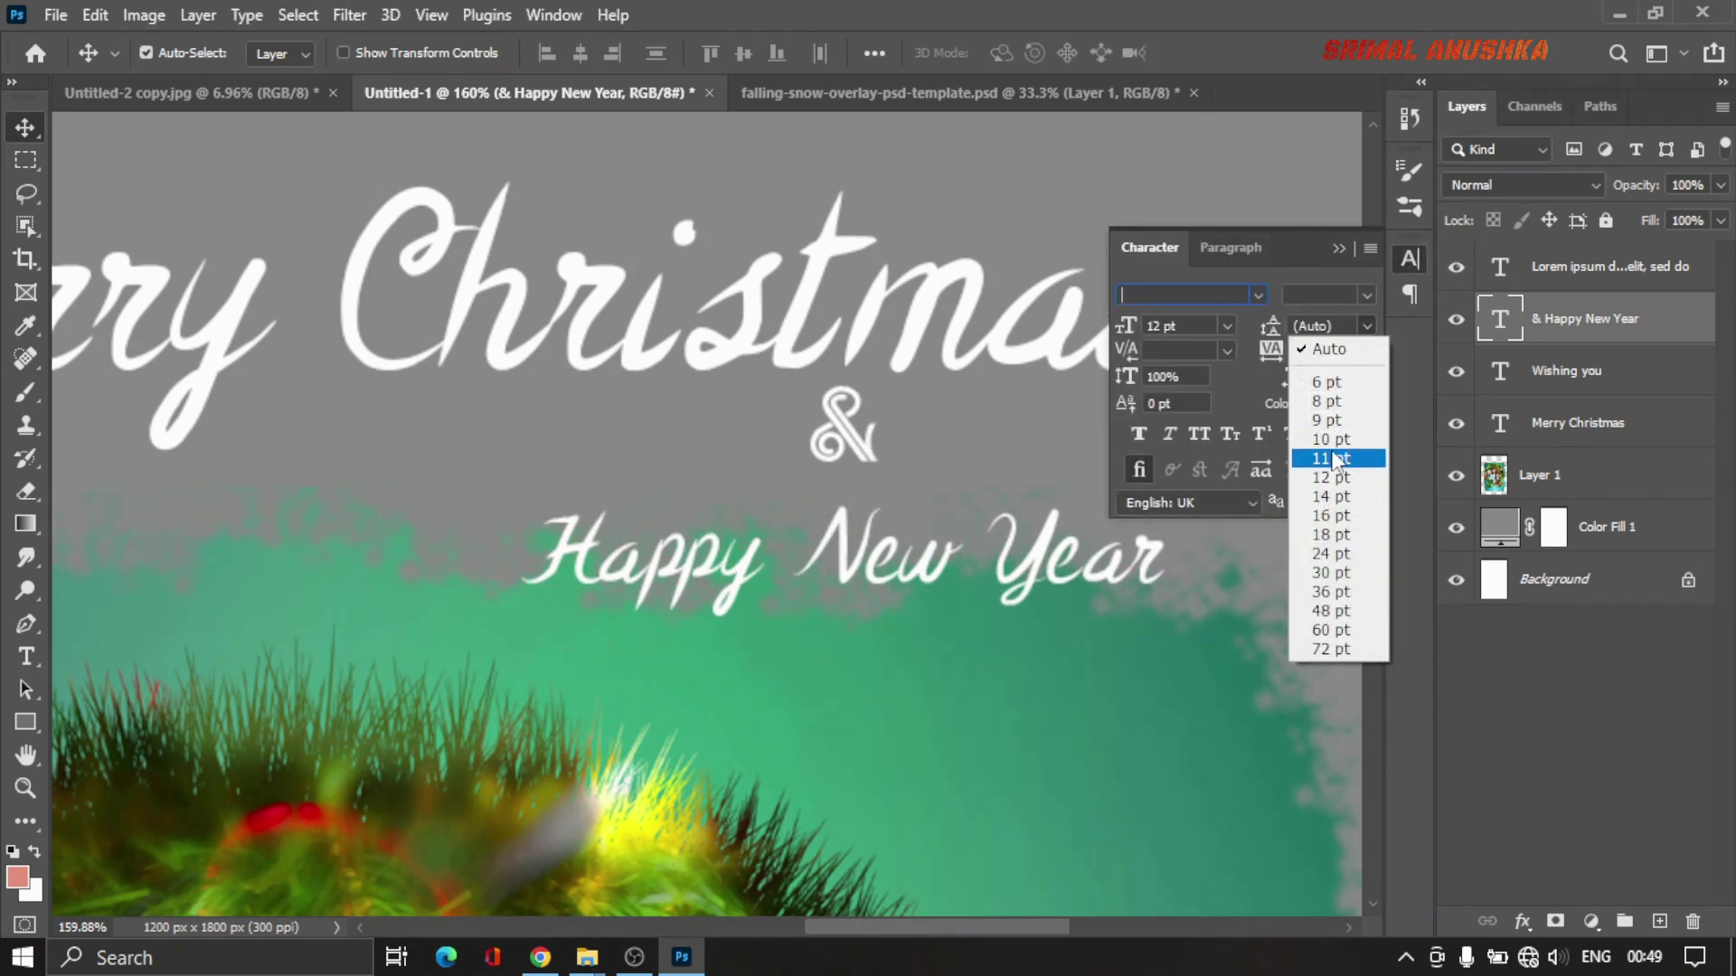
{"action": "left_click", "coordinate": [1335, 461]}
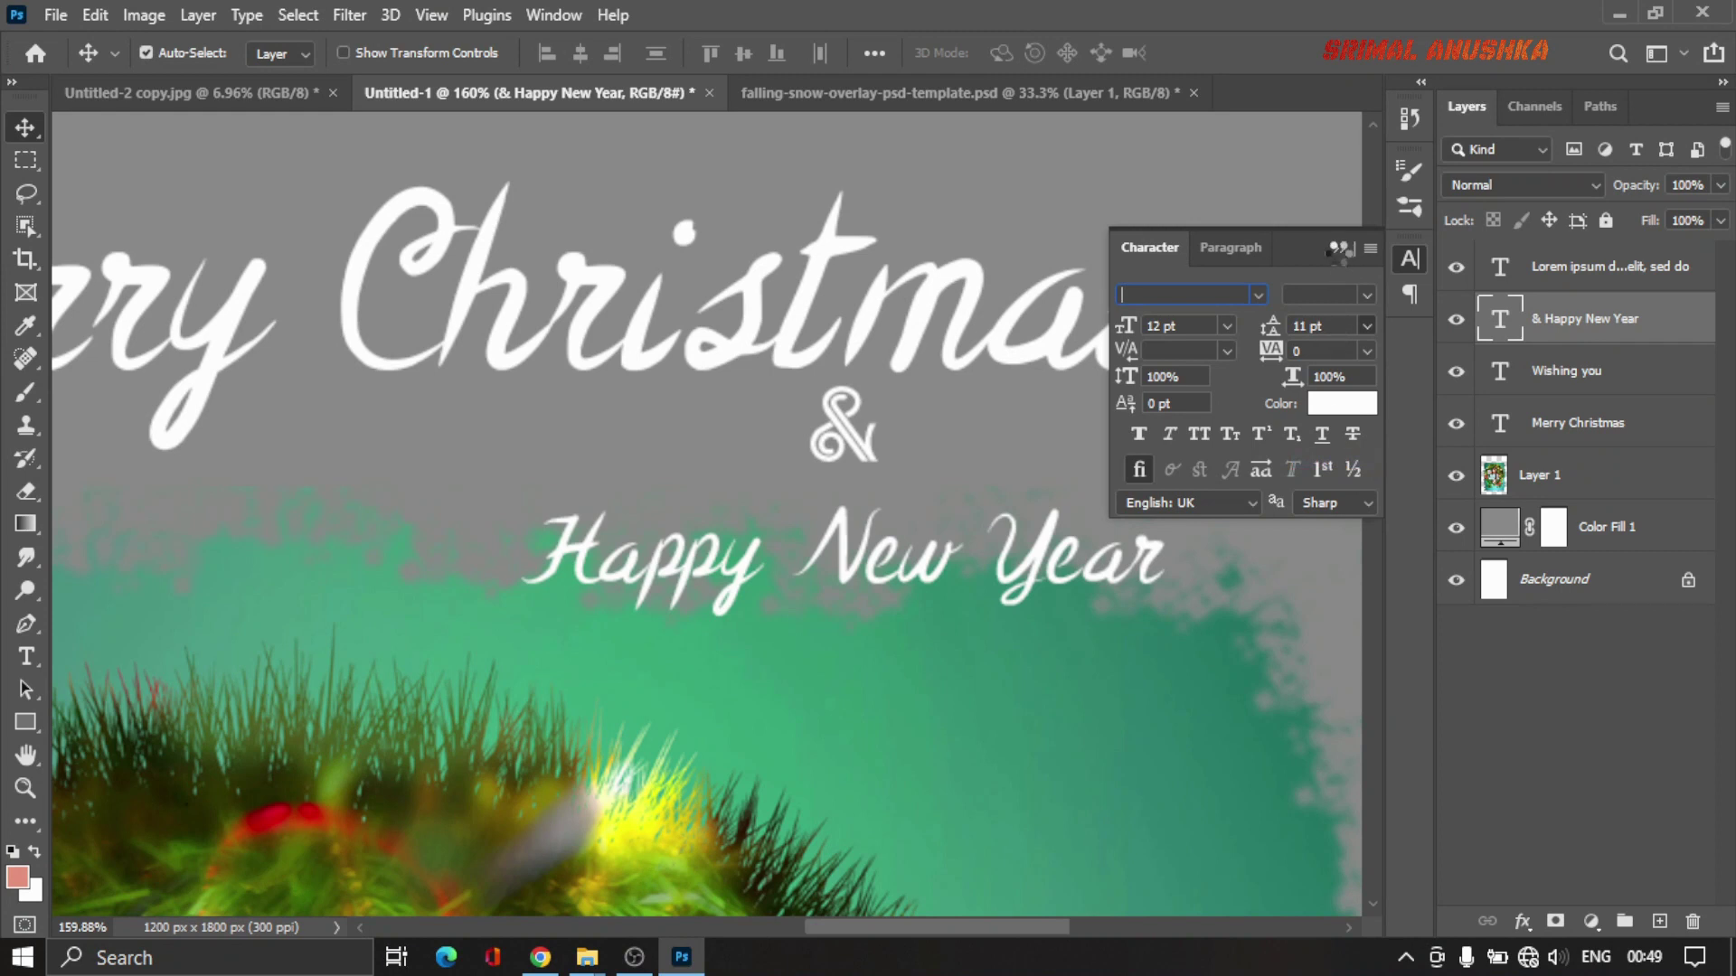
{"action": "left_click", "coordinate": [1336, 248]}
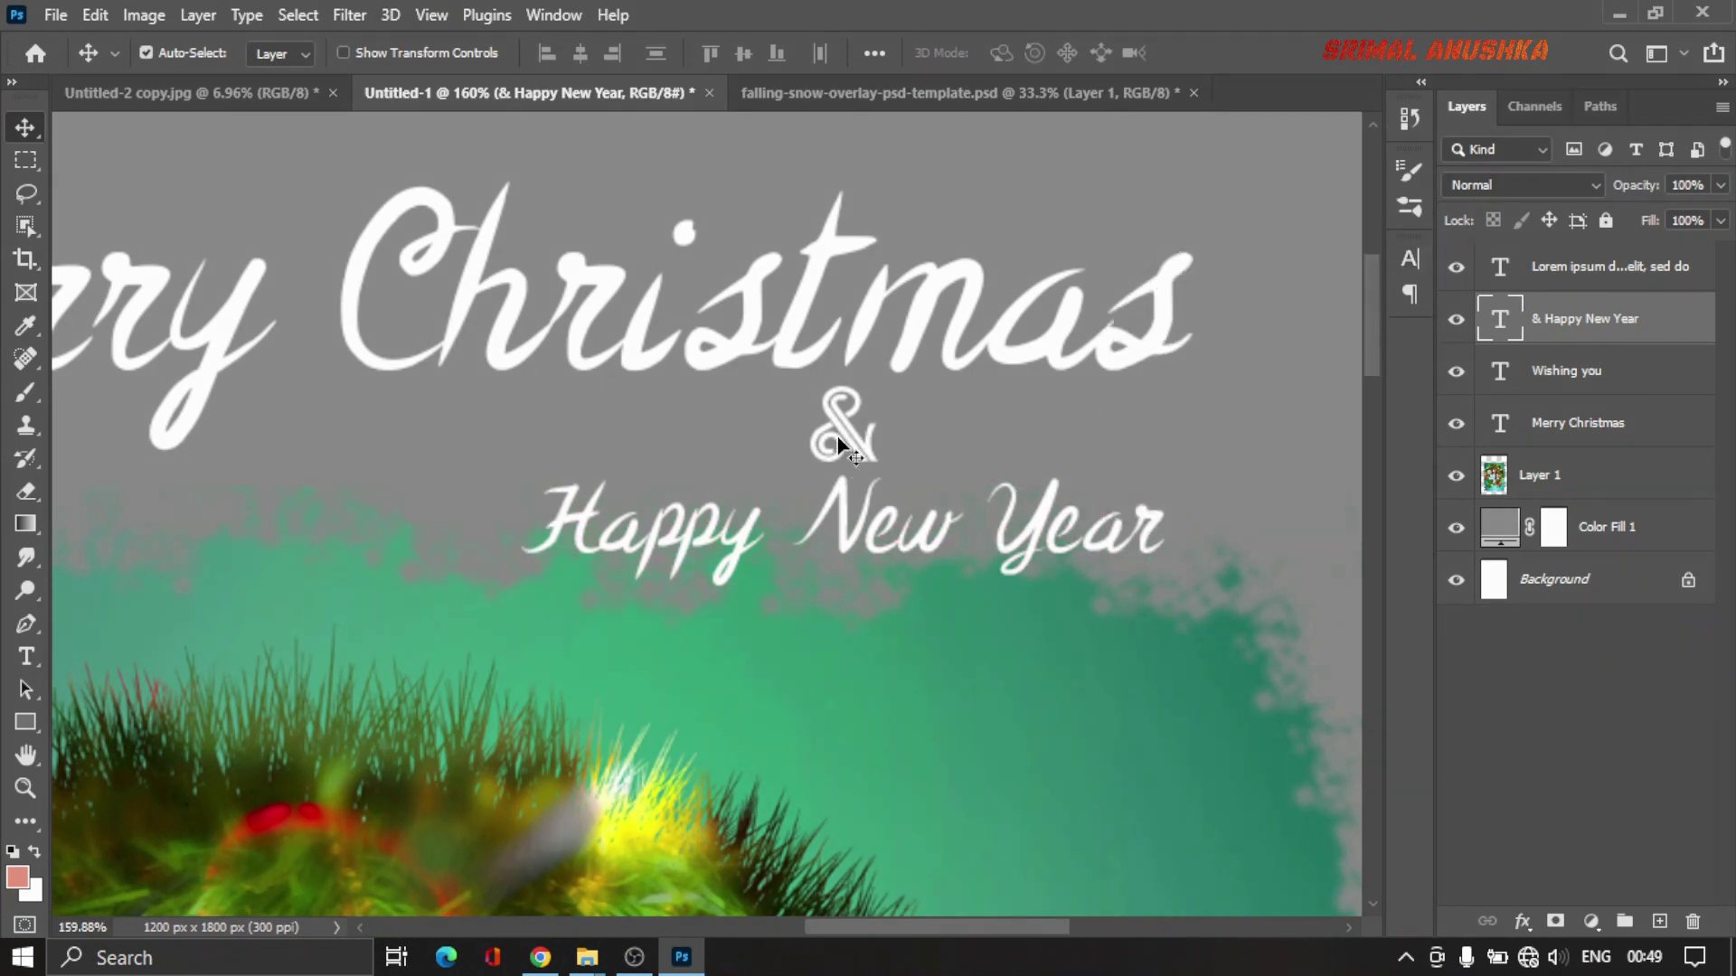
{"action": "left_click_drag", "start_coordinate": [847, 443], "coordinate": [850, 440]}
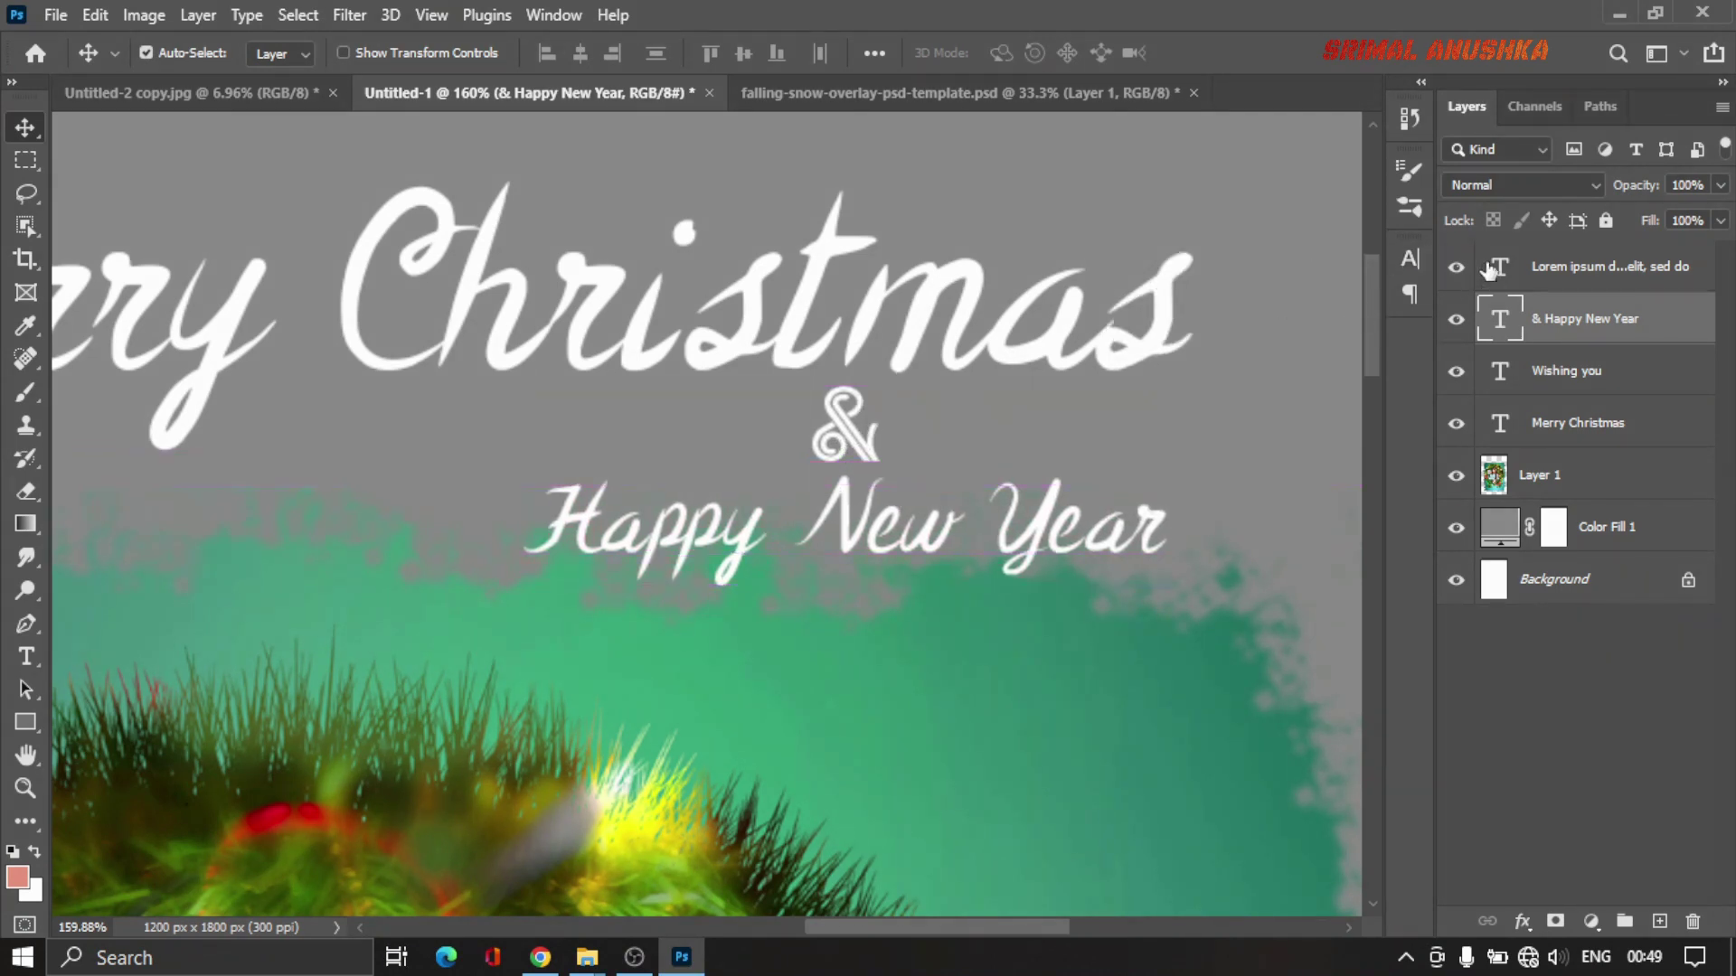
Step: Delete the stray Lorem ipsum layer and nudge the wreath image down slightly
{"action": "left_click", "coordinate": [1561, 271]}
{"action": "key", "text": "Delete"}
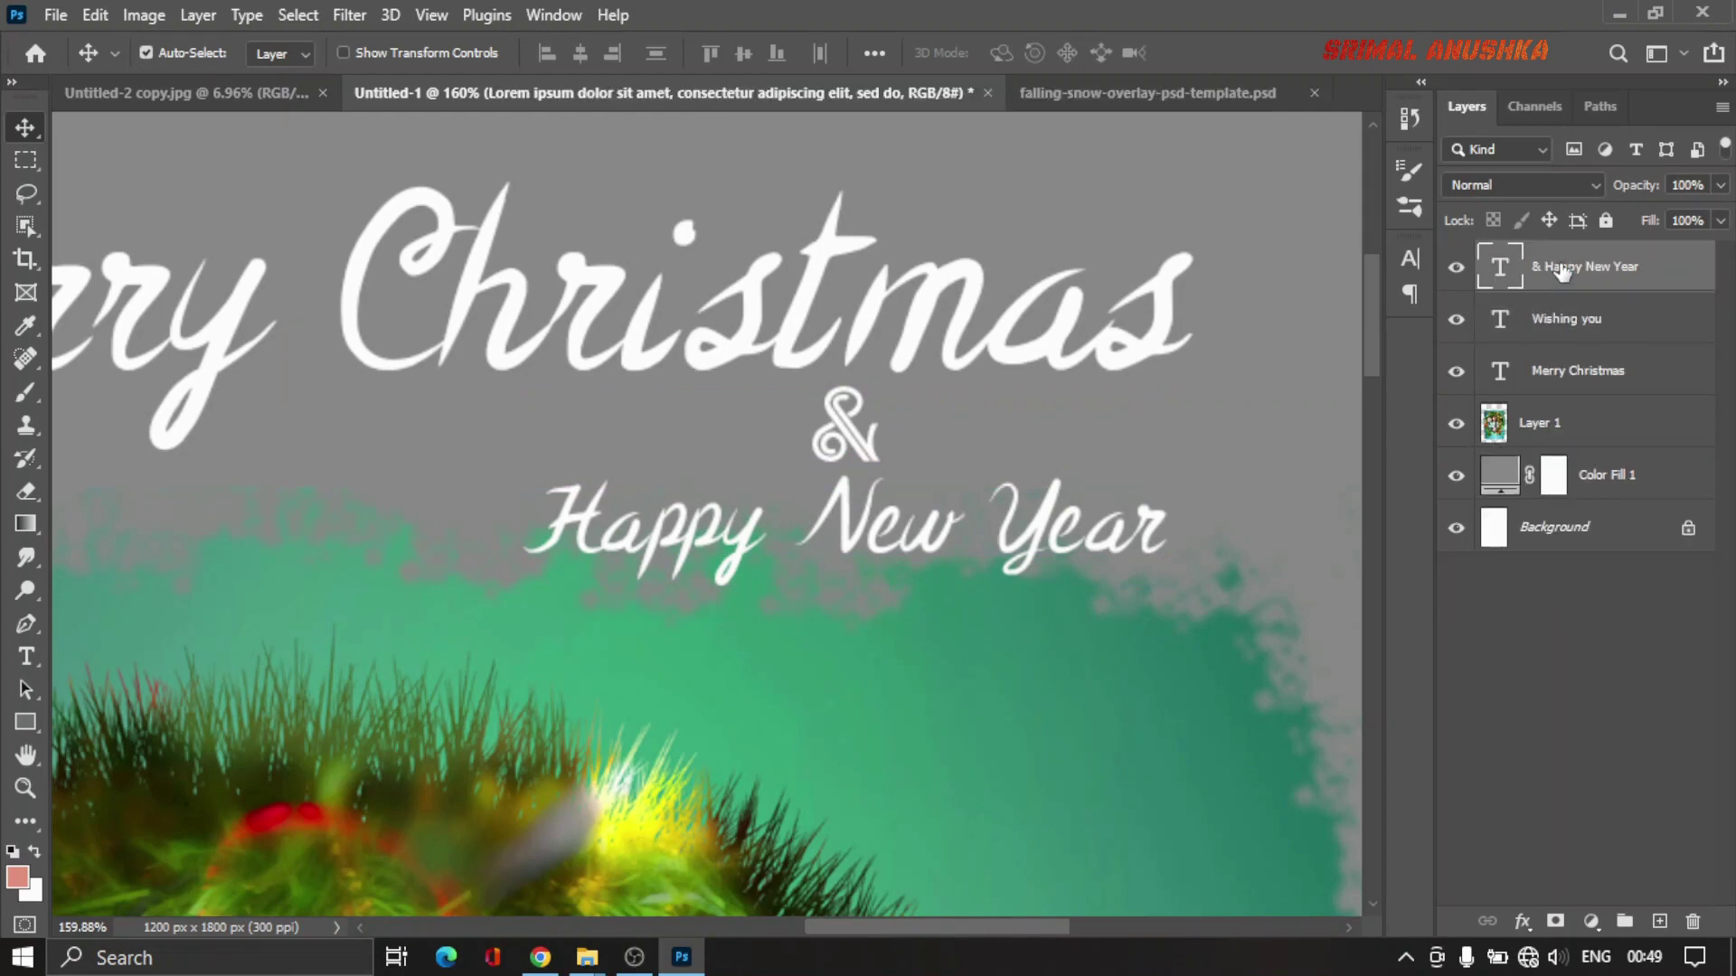
{"action": "scroll", "coordinate": [644, 776], "scroll_direction": "down", "scroll_amount": 5}
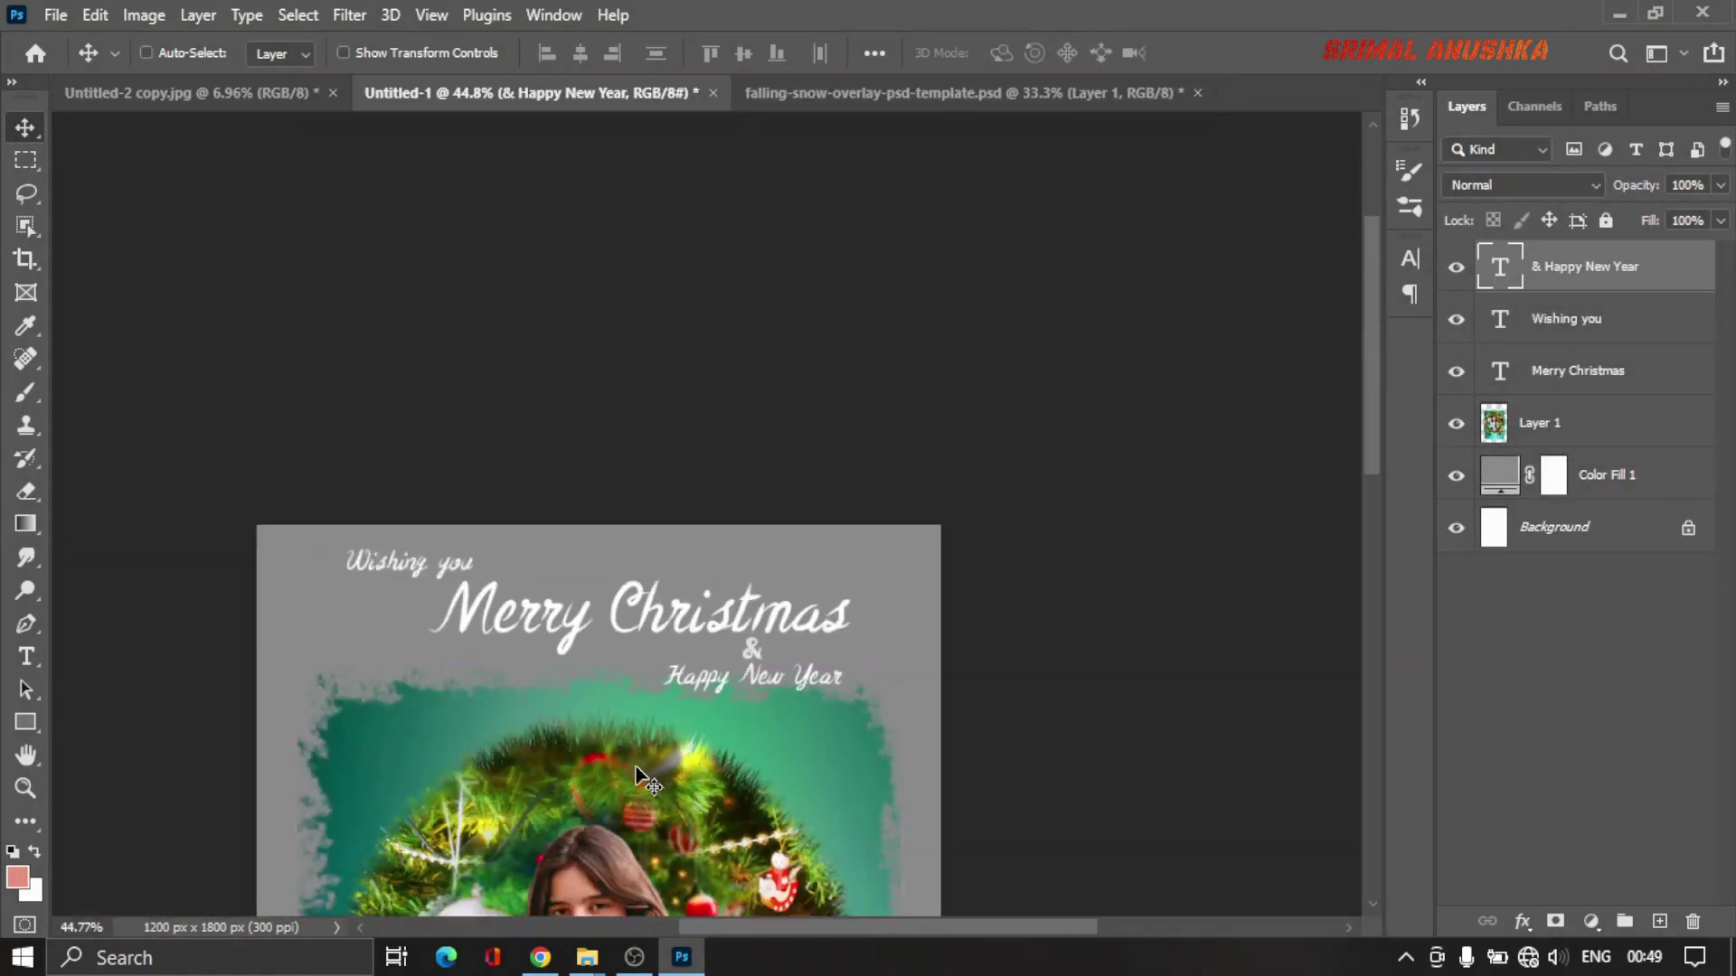
{"action": "scroll", "coordinate": [642, 784], "scroll_direction": "down", "scroll_amount": 1}
{"action": "mouse_move", "coordinate": [722, 756]}
{"action": "left_mouse_down"}
{"action": "mouse_move", "coordinate": [803, 613]}
{"action": "mouse_move", "coordinate": [843, 424]}
{"action": "mouse_move", "coordinate": [774, 709]}
{"action": "left_mouse_up"}
{"action": "left_click_drag", "start_coordinate": [914, 398], "coordinate": [952, 318]}
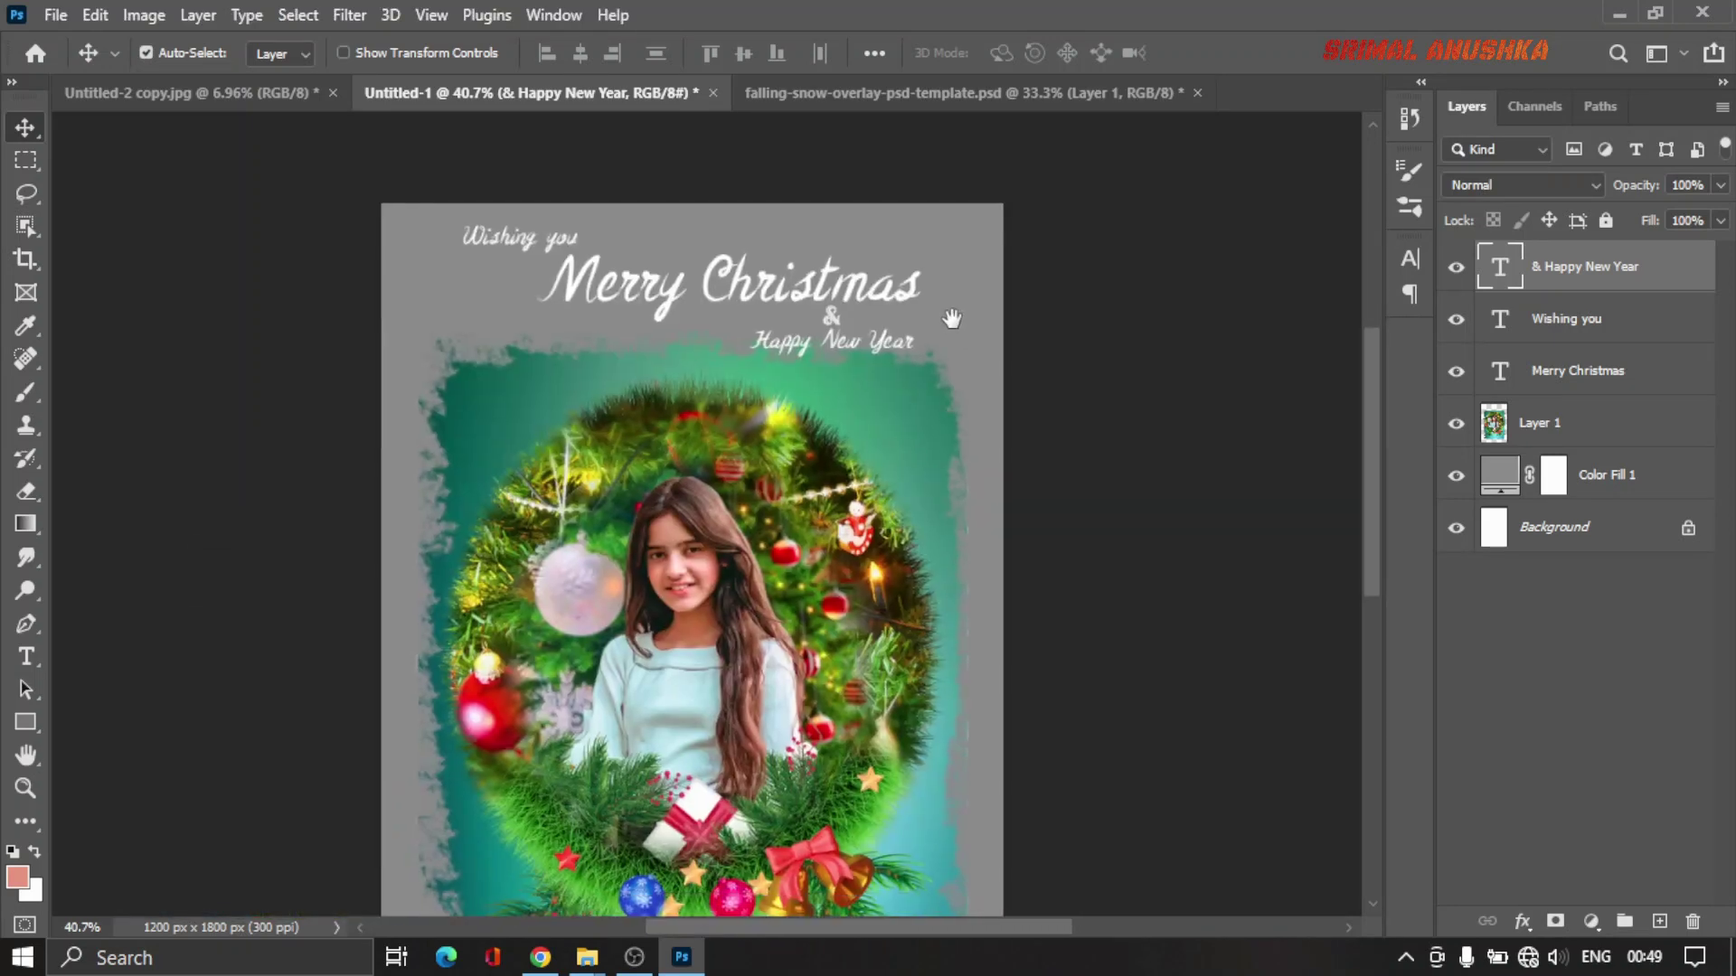
{"action": "scroll", "coordinate": [809, 515], "scroll_direction": "down", "scroll_amount": 3}
{"action": "scroll", "coordinate": [780, 566], "scroll_direction": "down", "scroll_amount": 2}
{"action": "scroll", "coordinate": [776, 623], "scroll_direction": "down", "scroll_amount": 1}
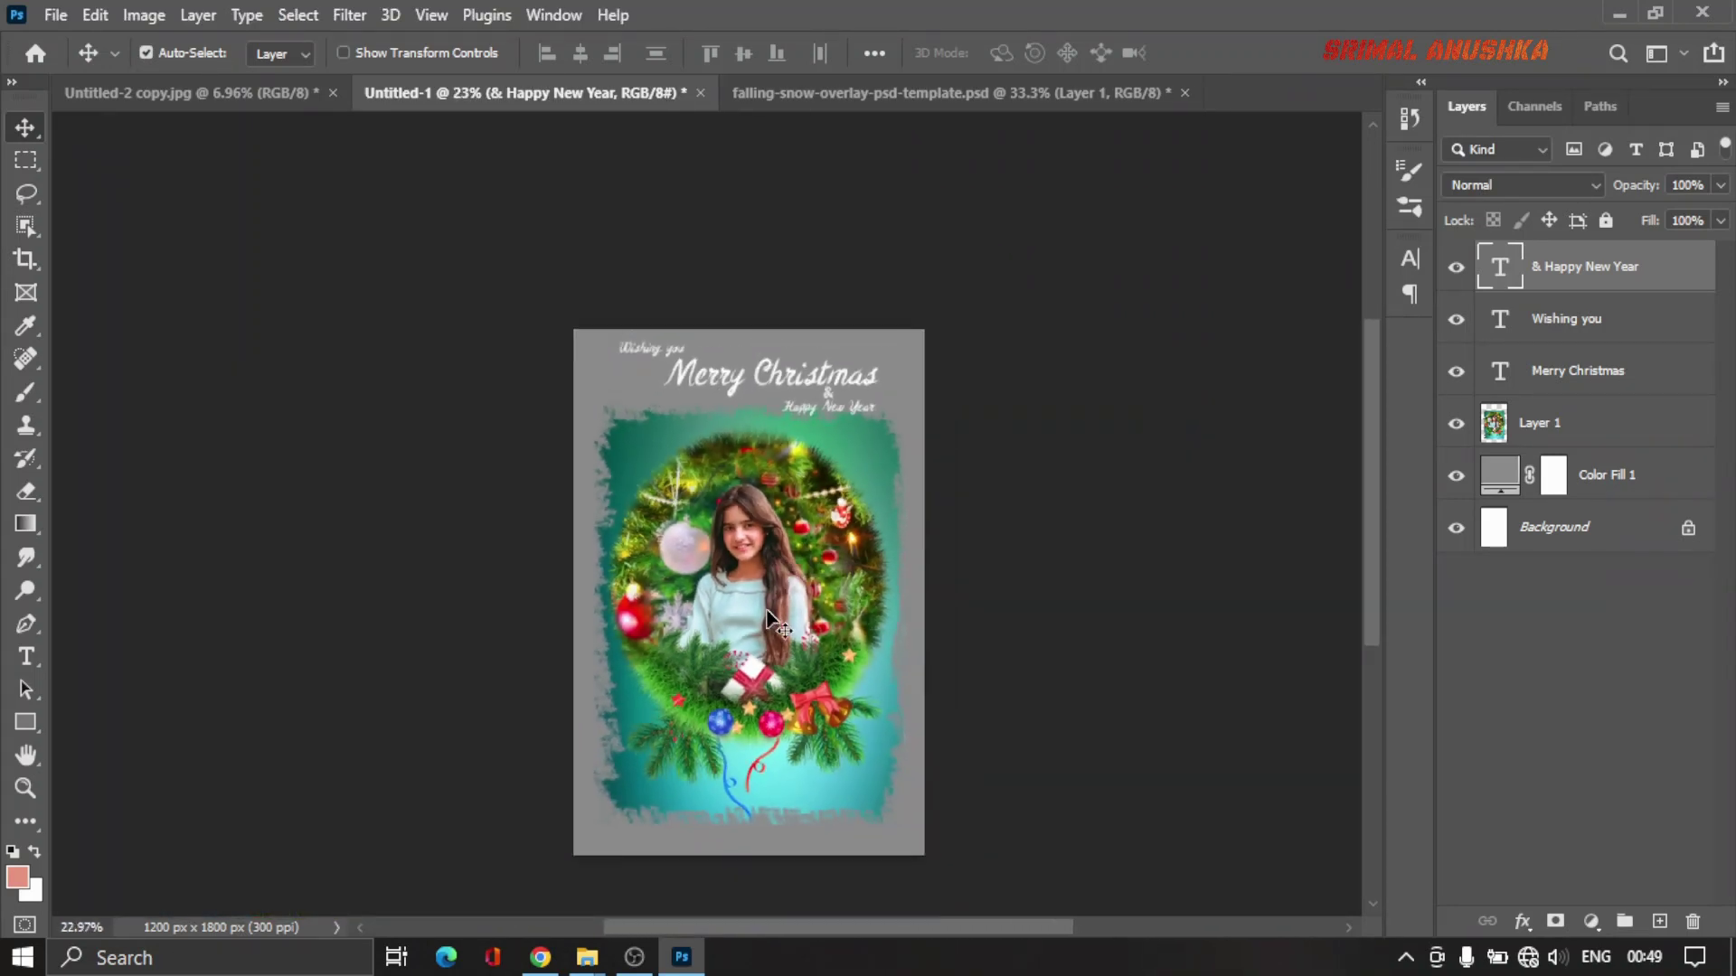
{"action": "left_click_drag", "start_coordinate": [766, 620], "coordinate": [767, 631]}
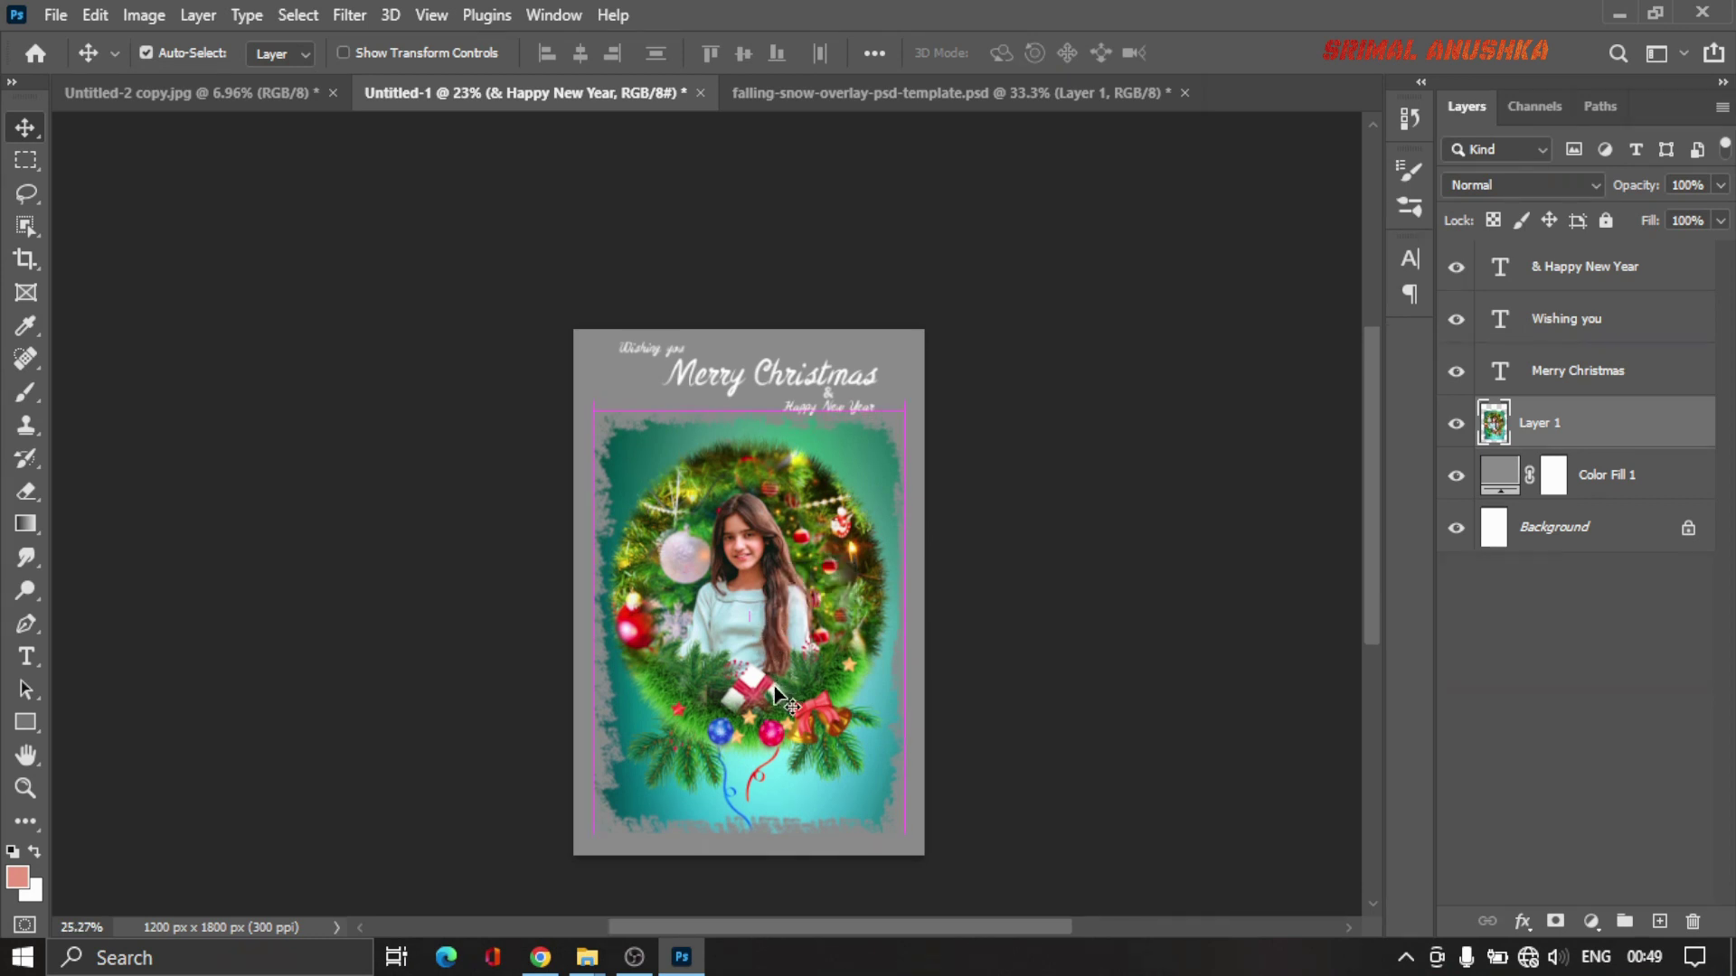
{"action": "scroll", "coordinate": [774, 696], "scroll_direction": "up", "scroll_amount": 3}
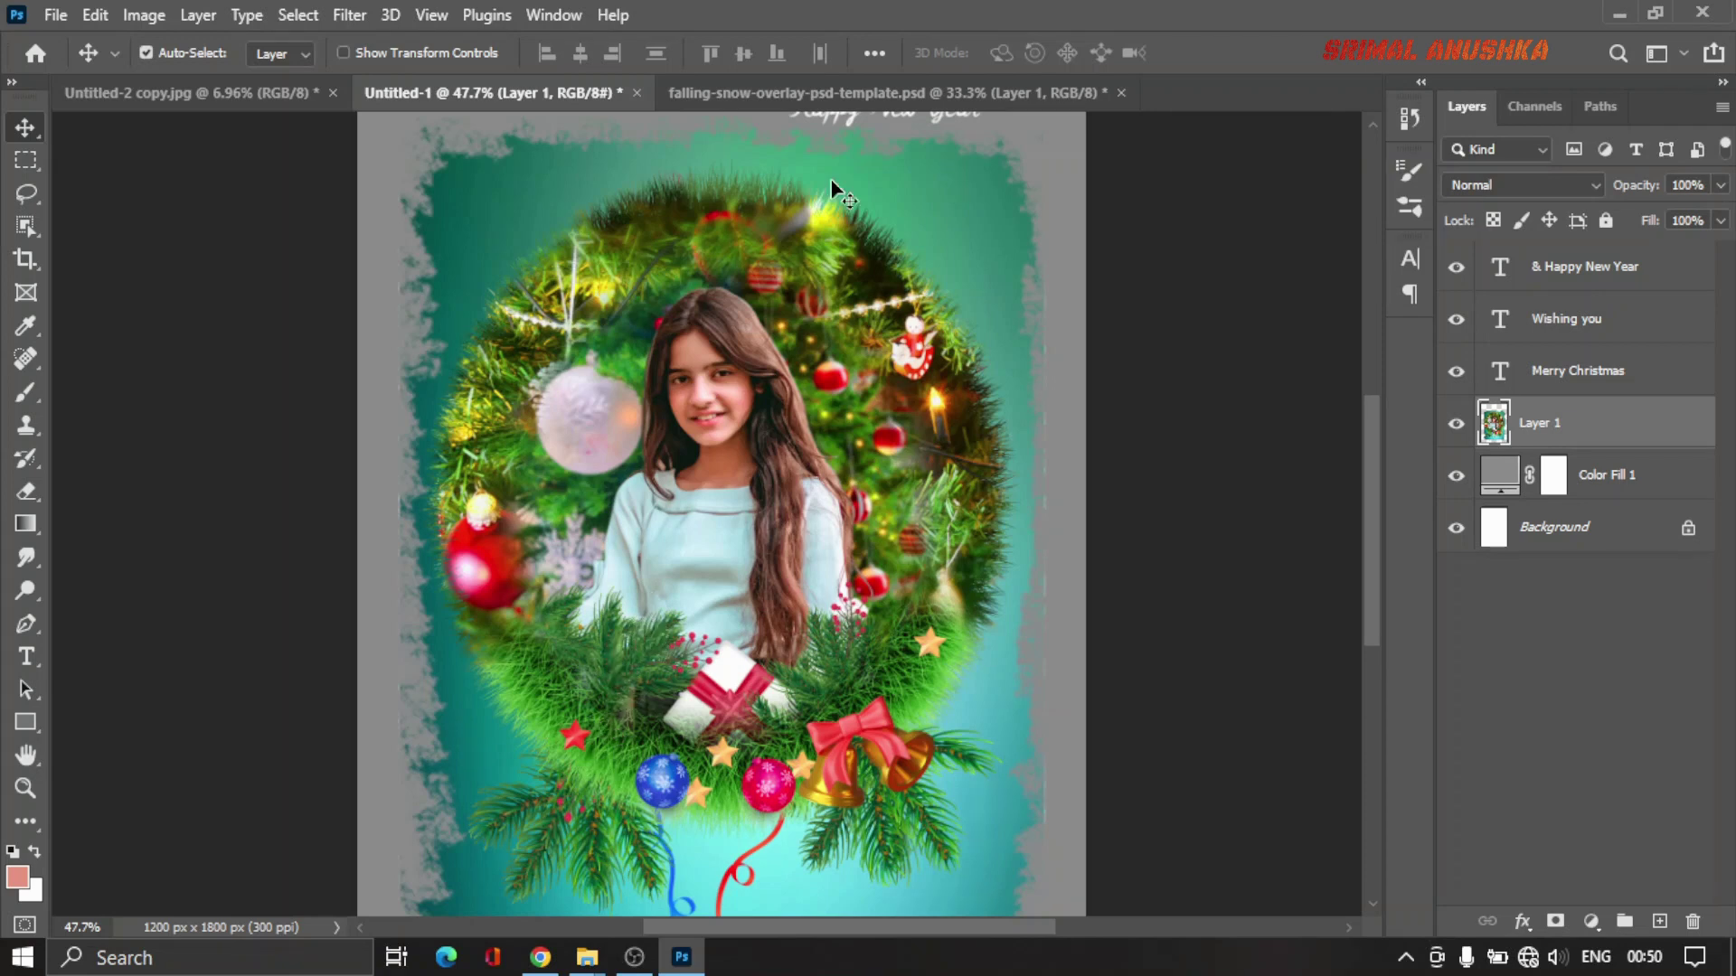
Step: Drag the Snow layer from the falling-snow overlay document into the Untitled-1 card
{"action": "scroll", "coordinate": [726, 563], "scroll_direction": "down", "scroll_amount": 2}
{"action": "scroll", "coordinate": [728, 569], "scroll_direction": "down", "scroll_amount": 2}
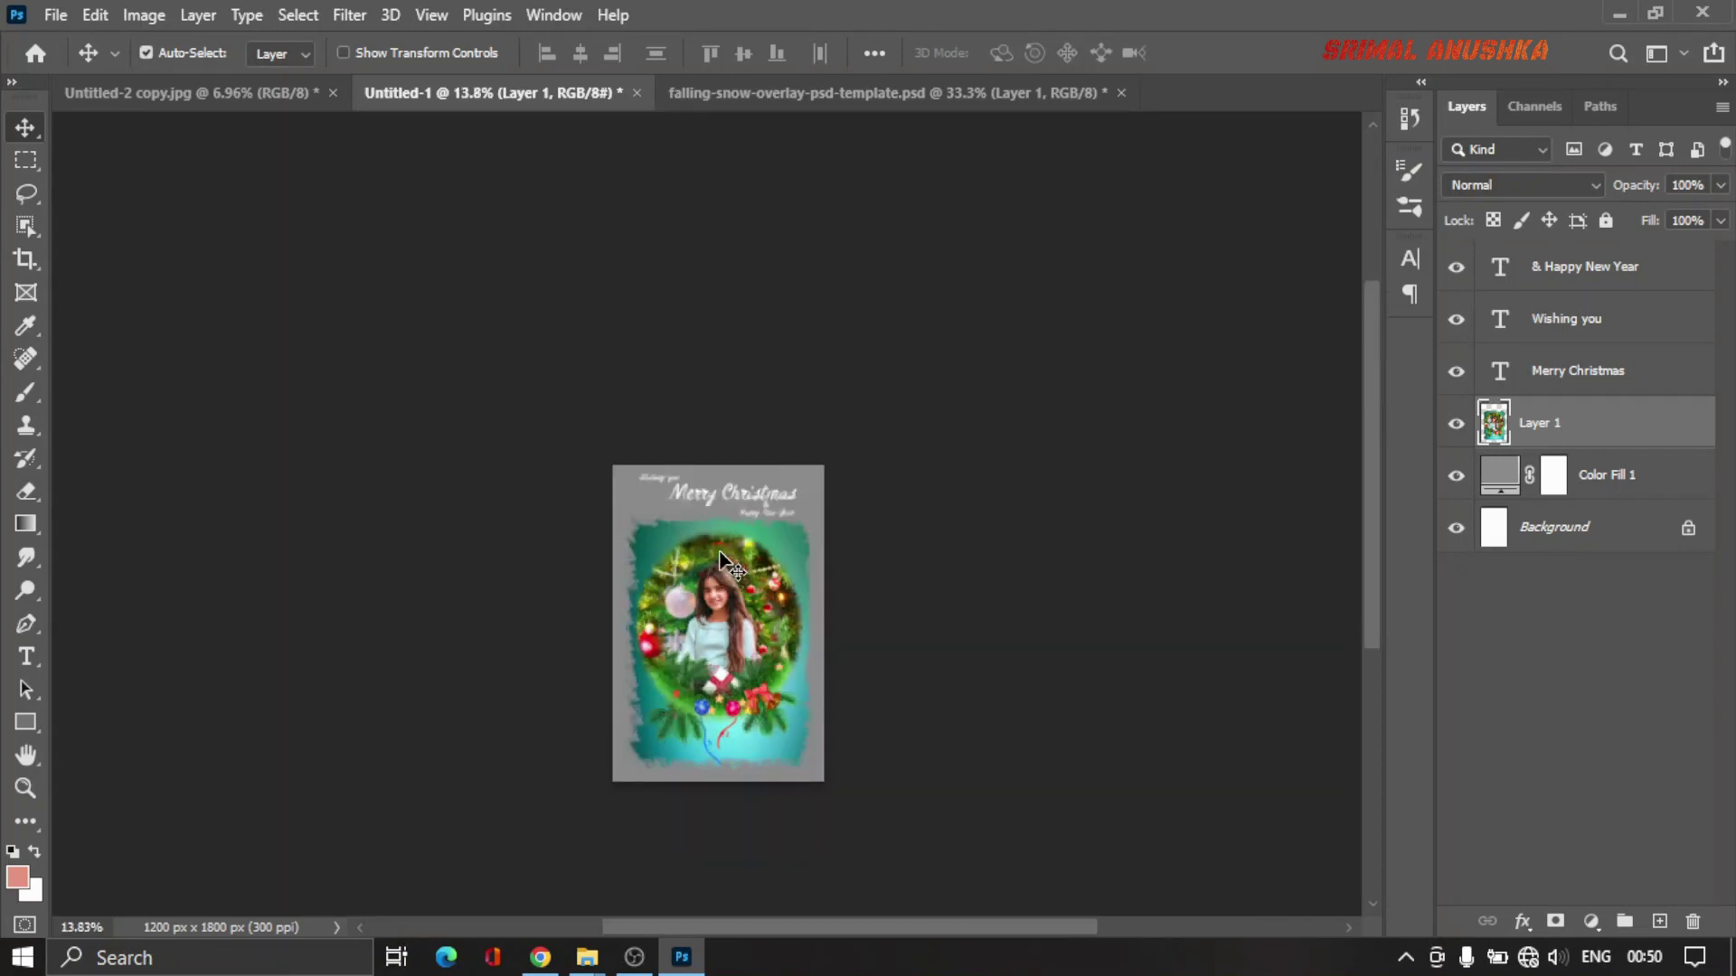
{"action": "scroll", "coordinate": [732, 615], "scroll_direction": "up", "scroll_amount": 2}
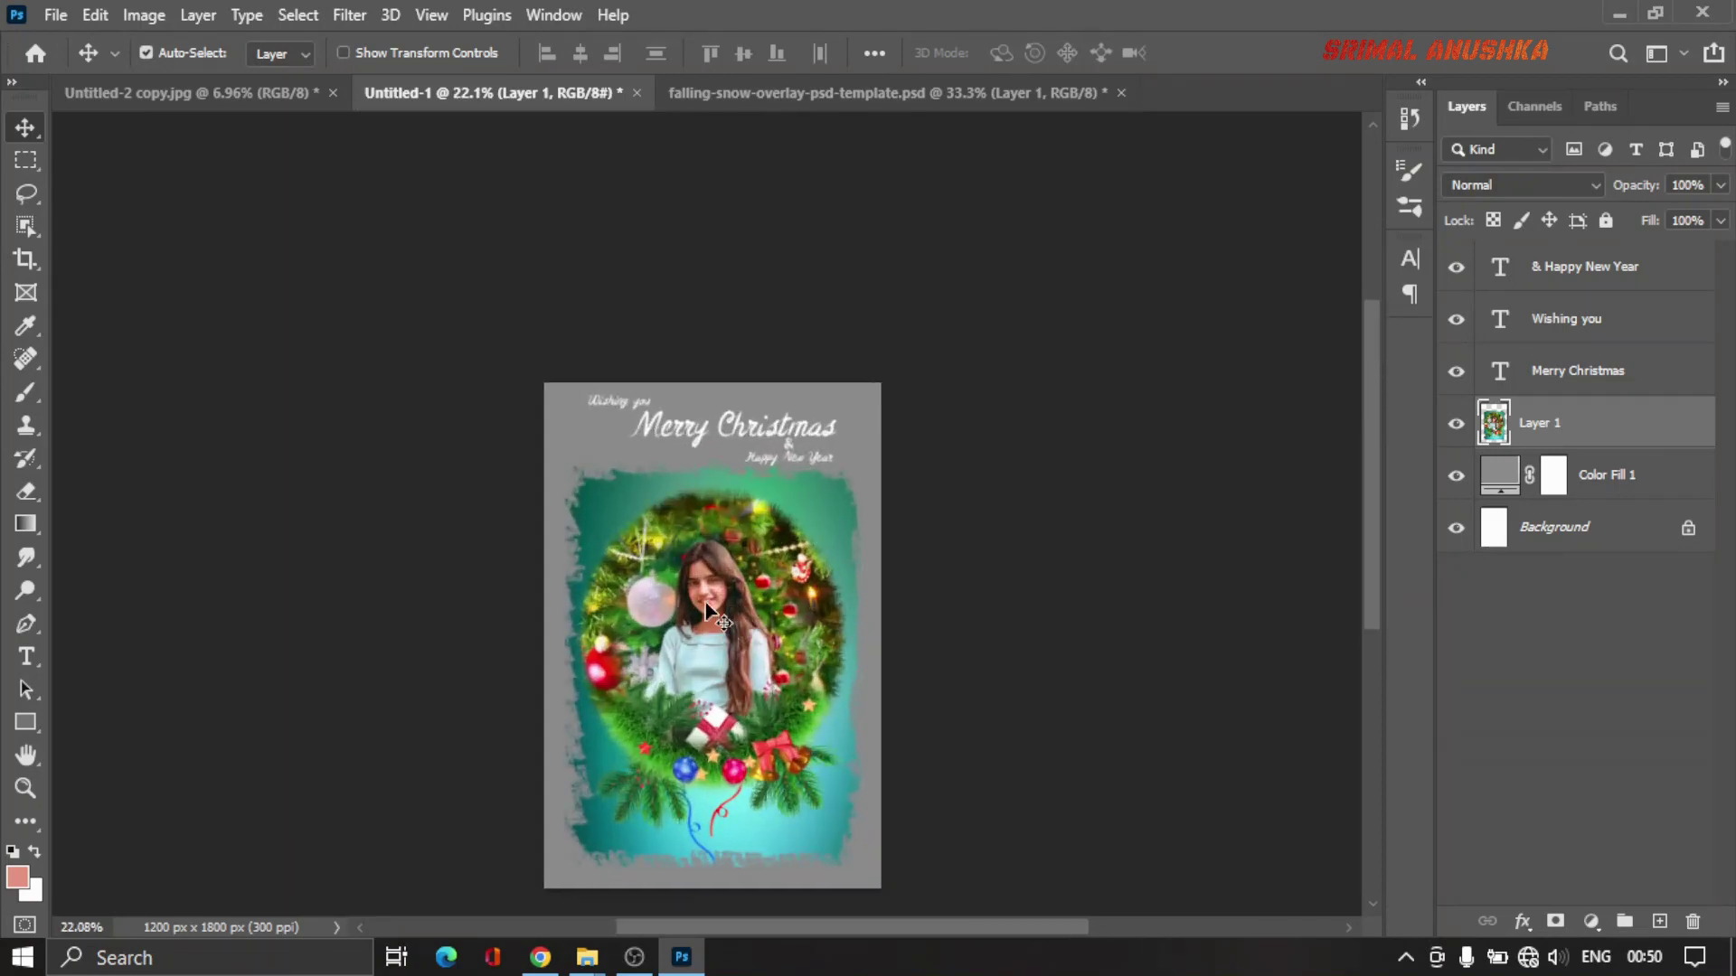
{"action": "scroll", "coordinate": [705, 603], "scroll_direction": "down", "scroll_amount": 3}
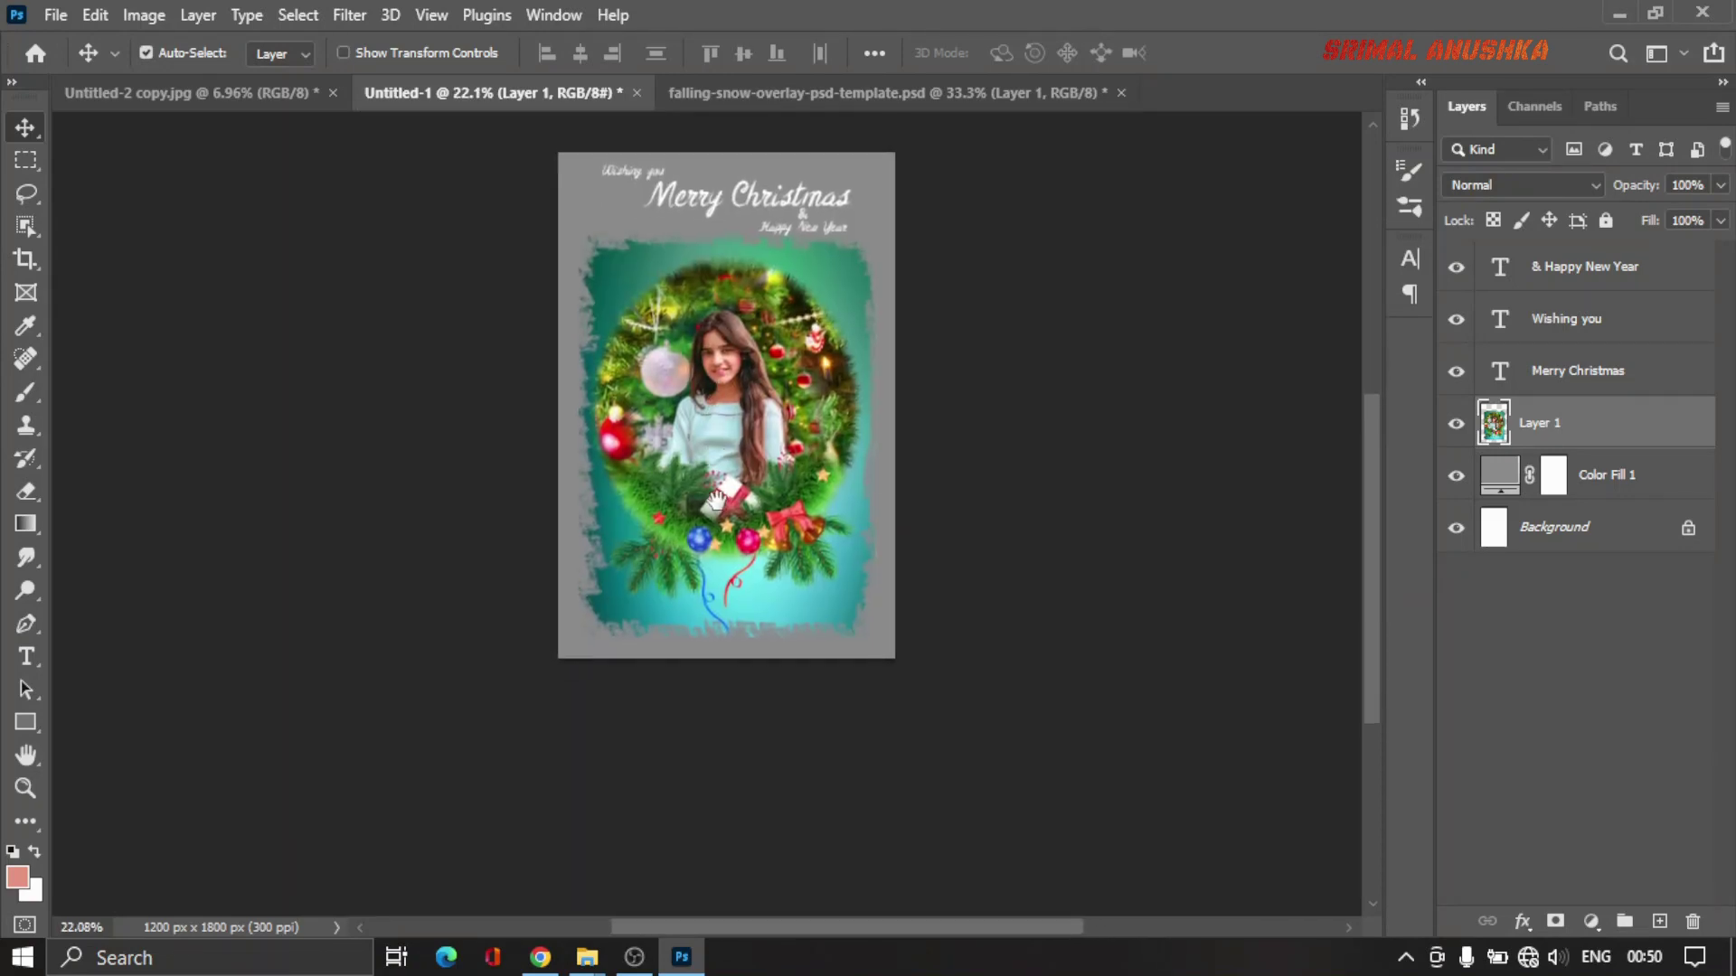
{"action": "scroll", "coordinate": [723, 506], "scroll_direction": "up", "scroll_amount": 2}
{"action": "left_click", "coordinate": [956, 92]}
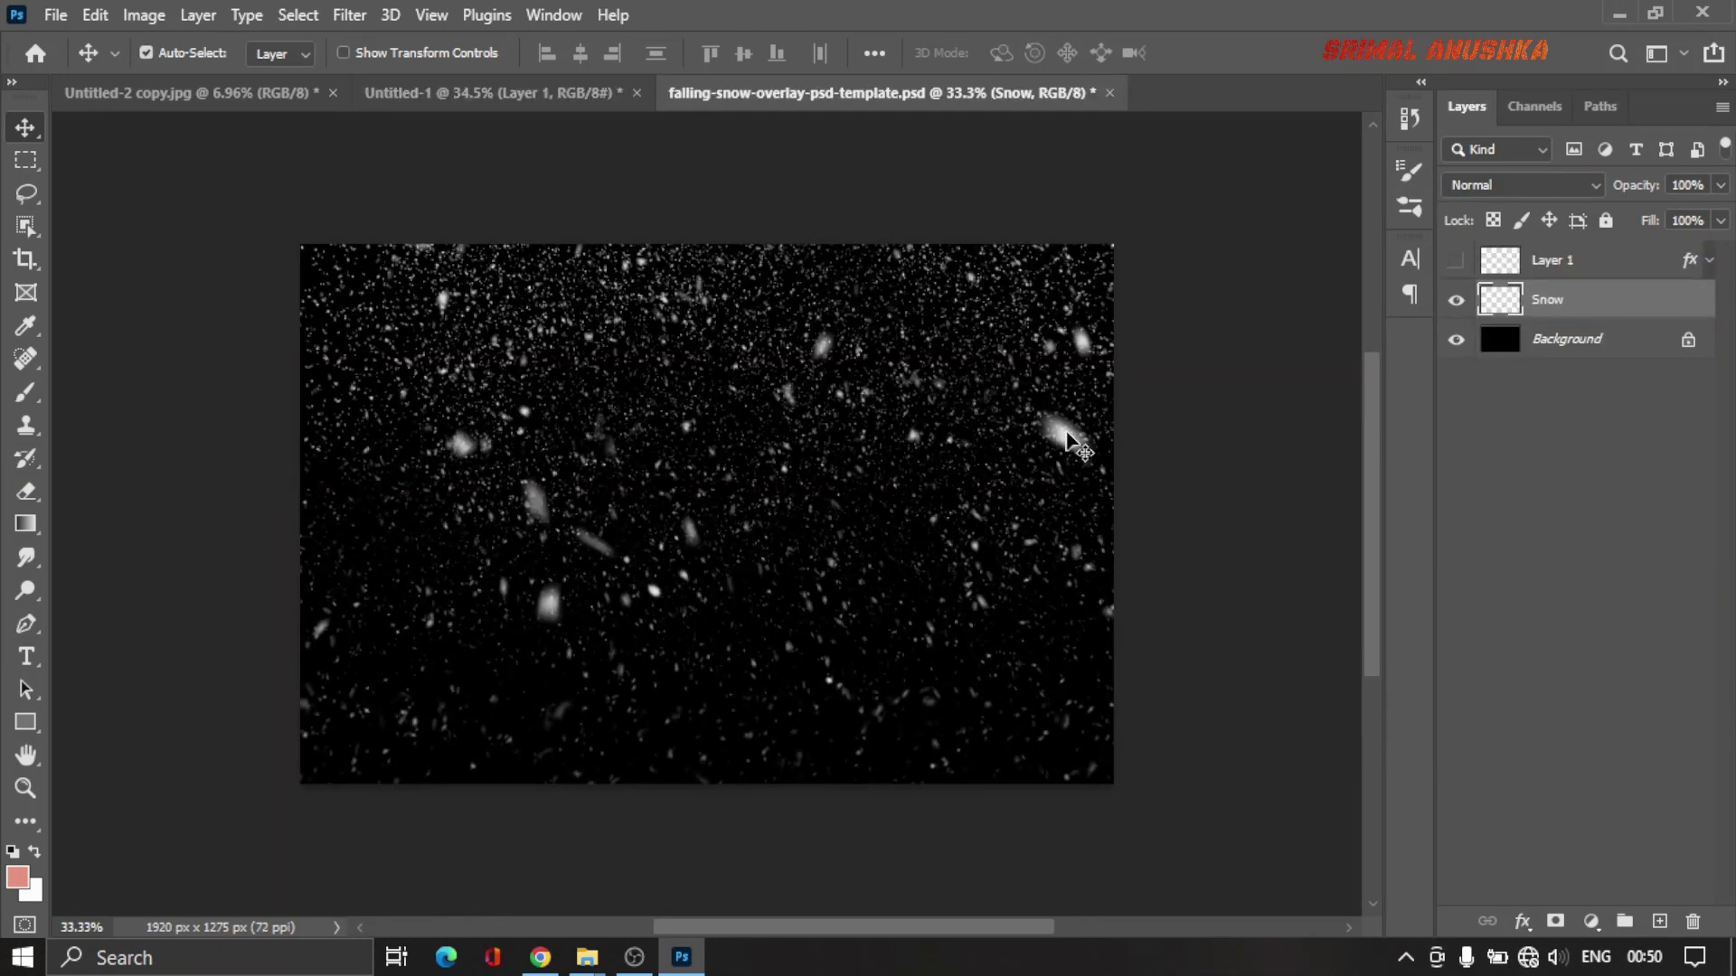
{"action": "mouse_move", "coordinate": [757, 353]}
{"action": "left_mouse_down"}
{"action": "mouse_move", "coordinate": [274, 108]}
{"action": "mouse_move", "coordinate": [436, 112]}
{"action": "mouse_move", "coordinate": [715, 337]}
{"action": "left_mouse_up"}
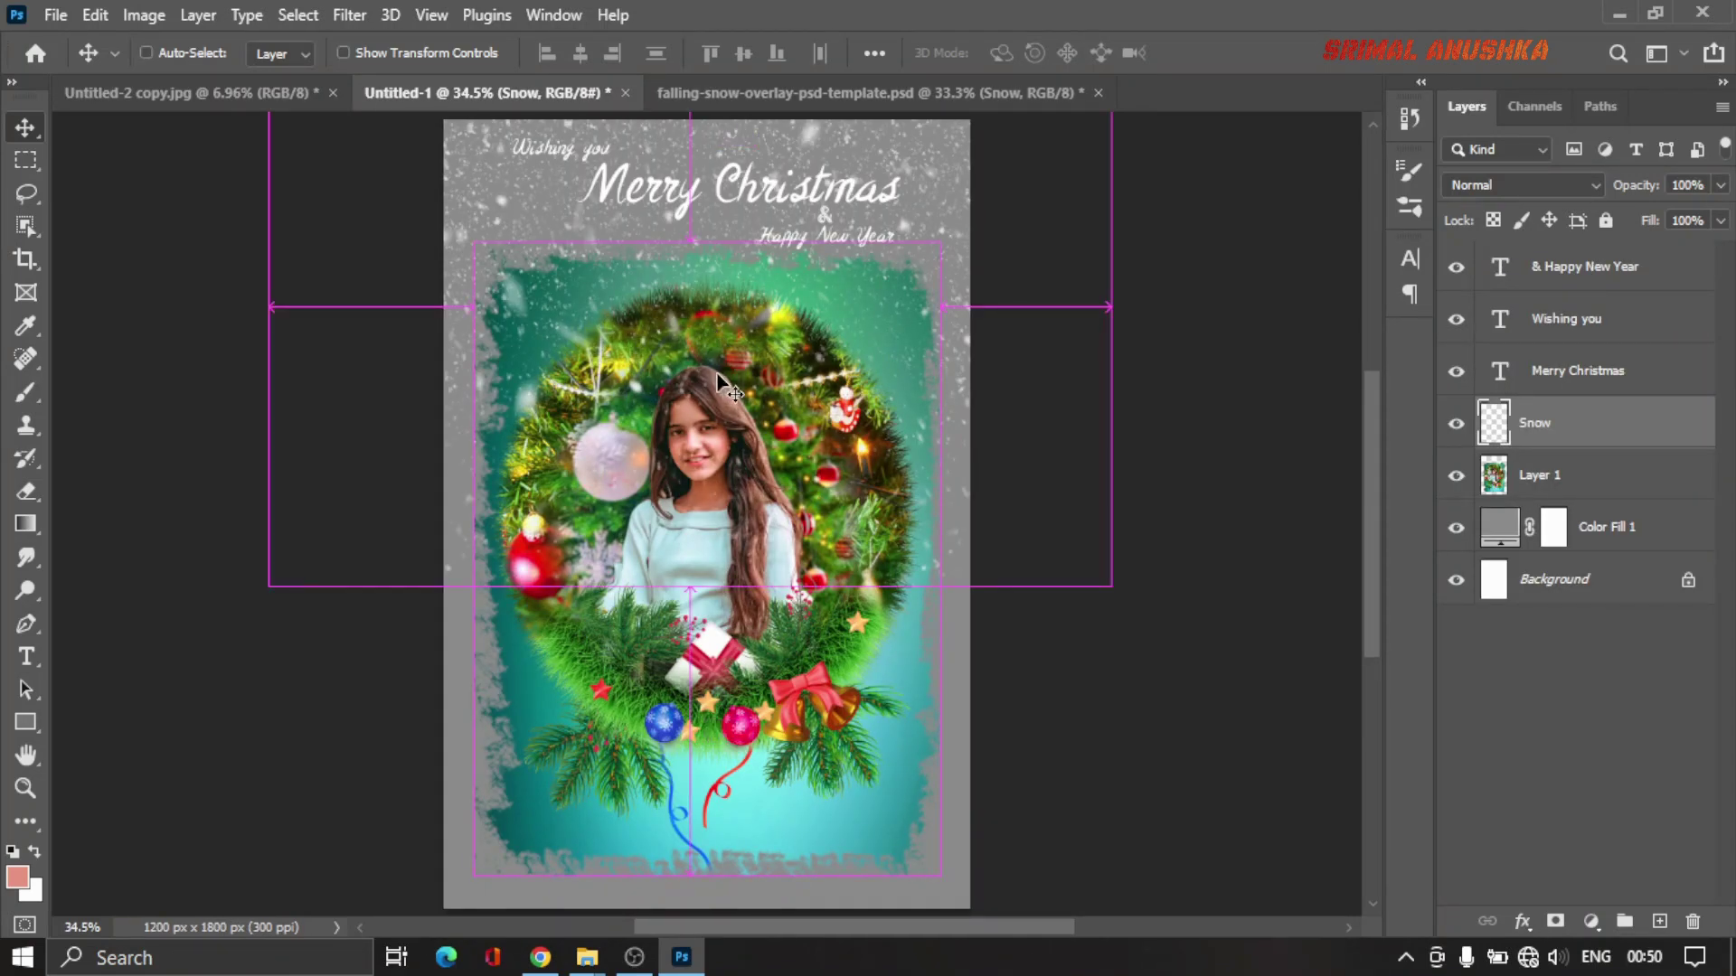
Step: Rotate the snow layer 90° clockwise and move it down to cover the whole card
{"action": "key", "text": "ctrl+t"}
{"action": "scroll", "coordinate": [728, 436], "scroll_direction": "down", "scroll_amount": 1, "text": "alt"}
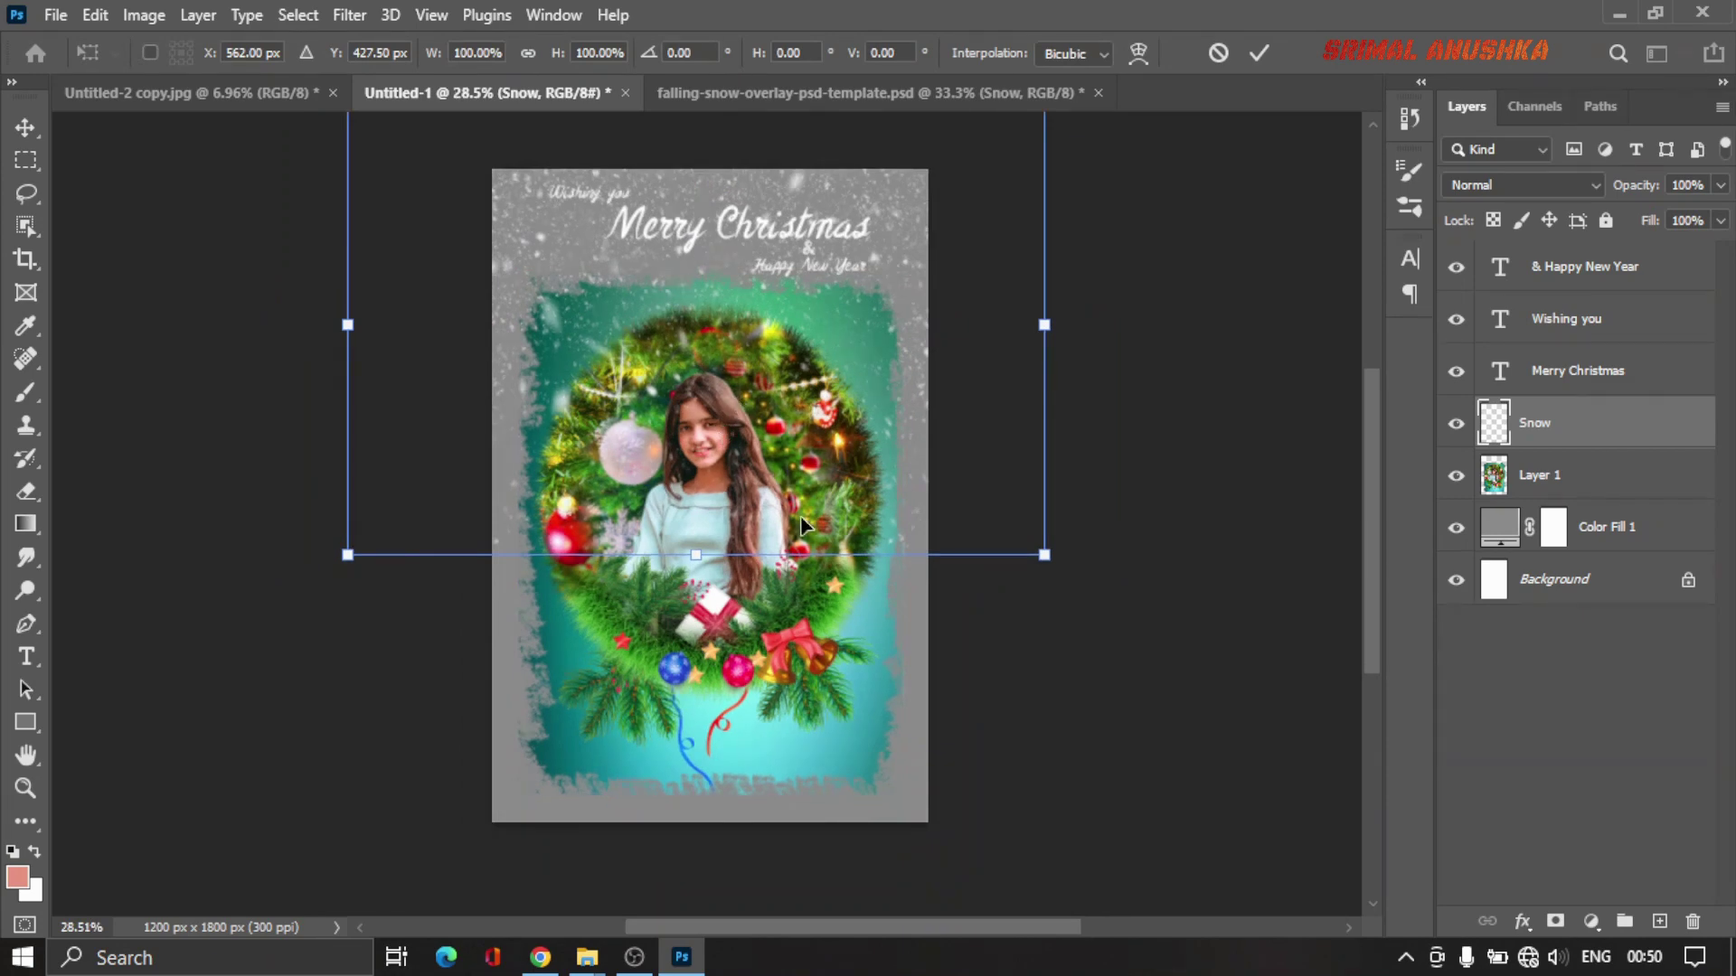
{"action": "right_click", "coordinate": [737, 561]}
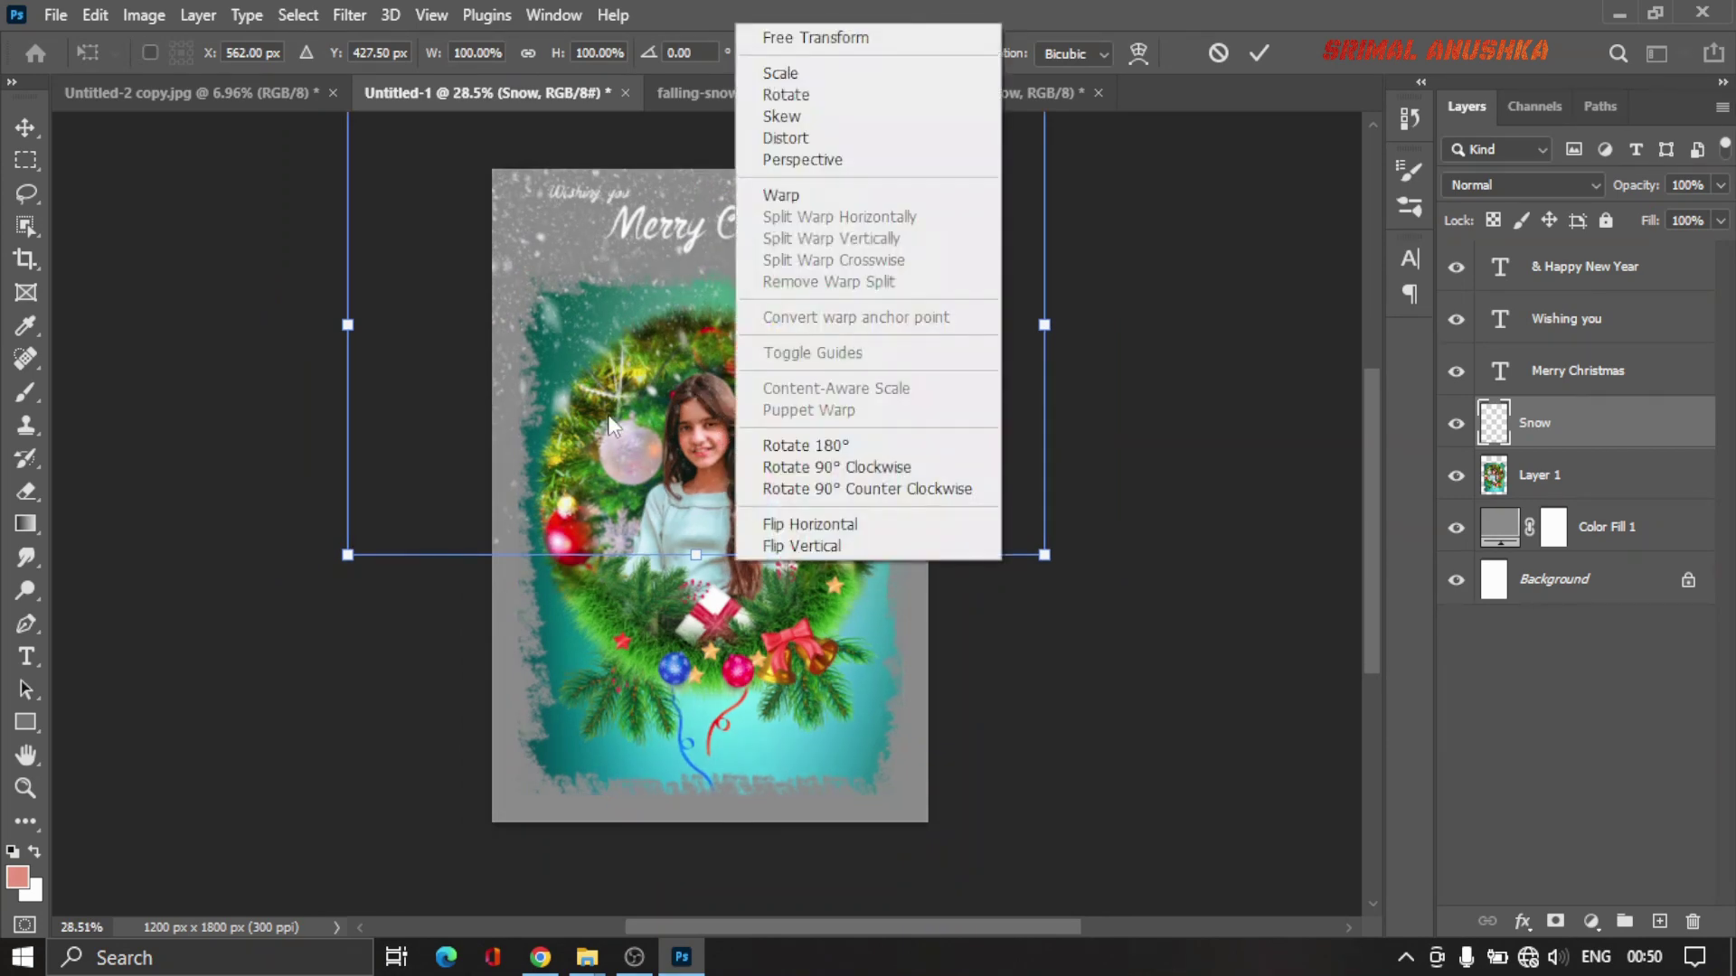
{"action": "left_click", "coordinate": [803, 467]}
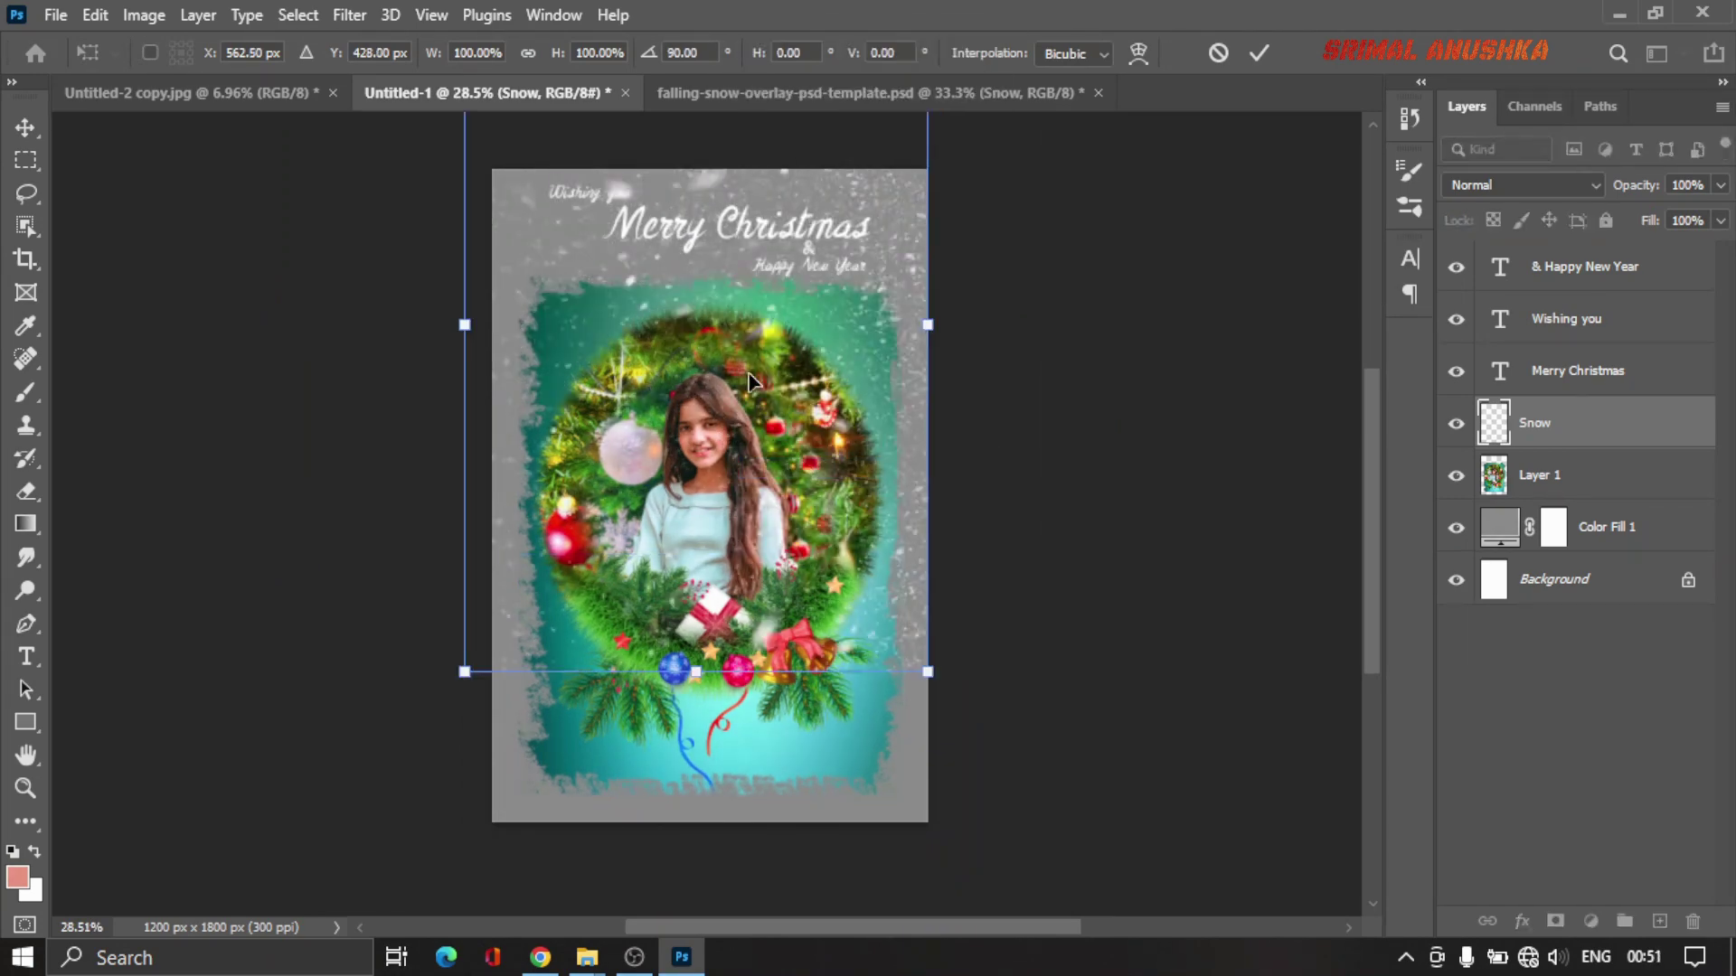
{"action": "left_click_drag", "start_coordinate": [798, 371], "coordinate": [795, 517]}
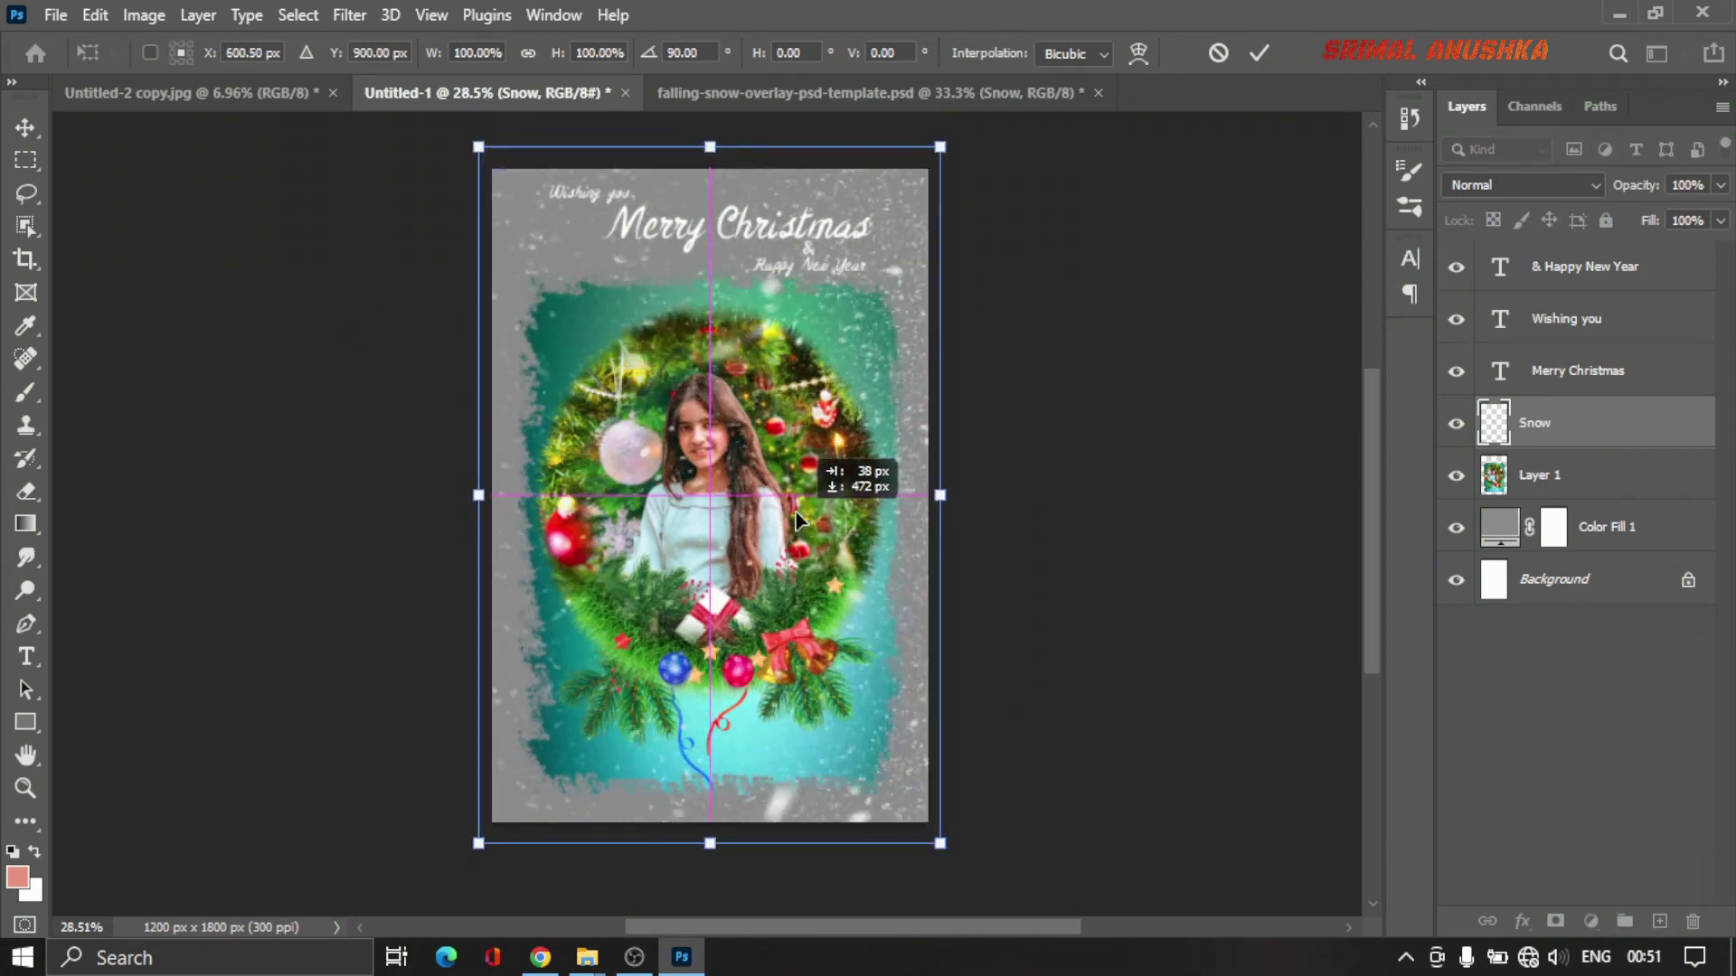
{"action": "key", "text": "Return"}
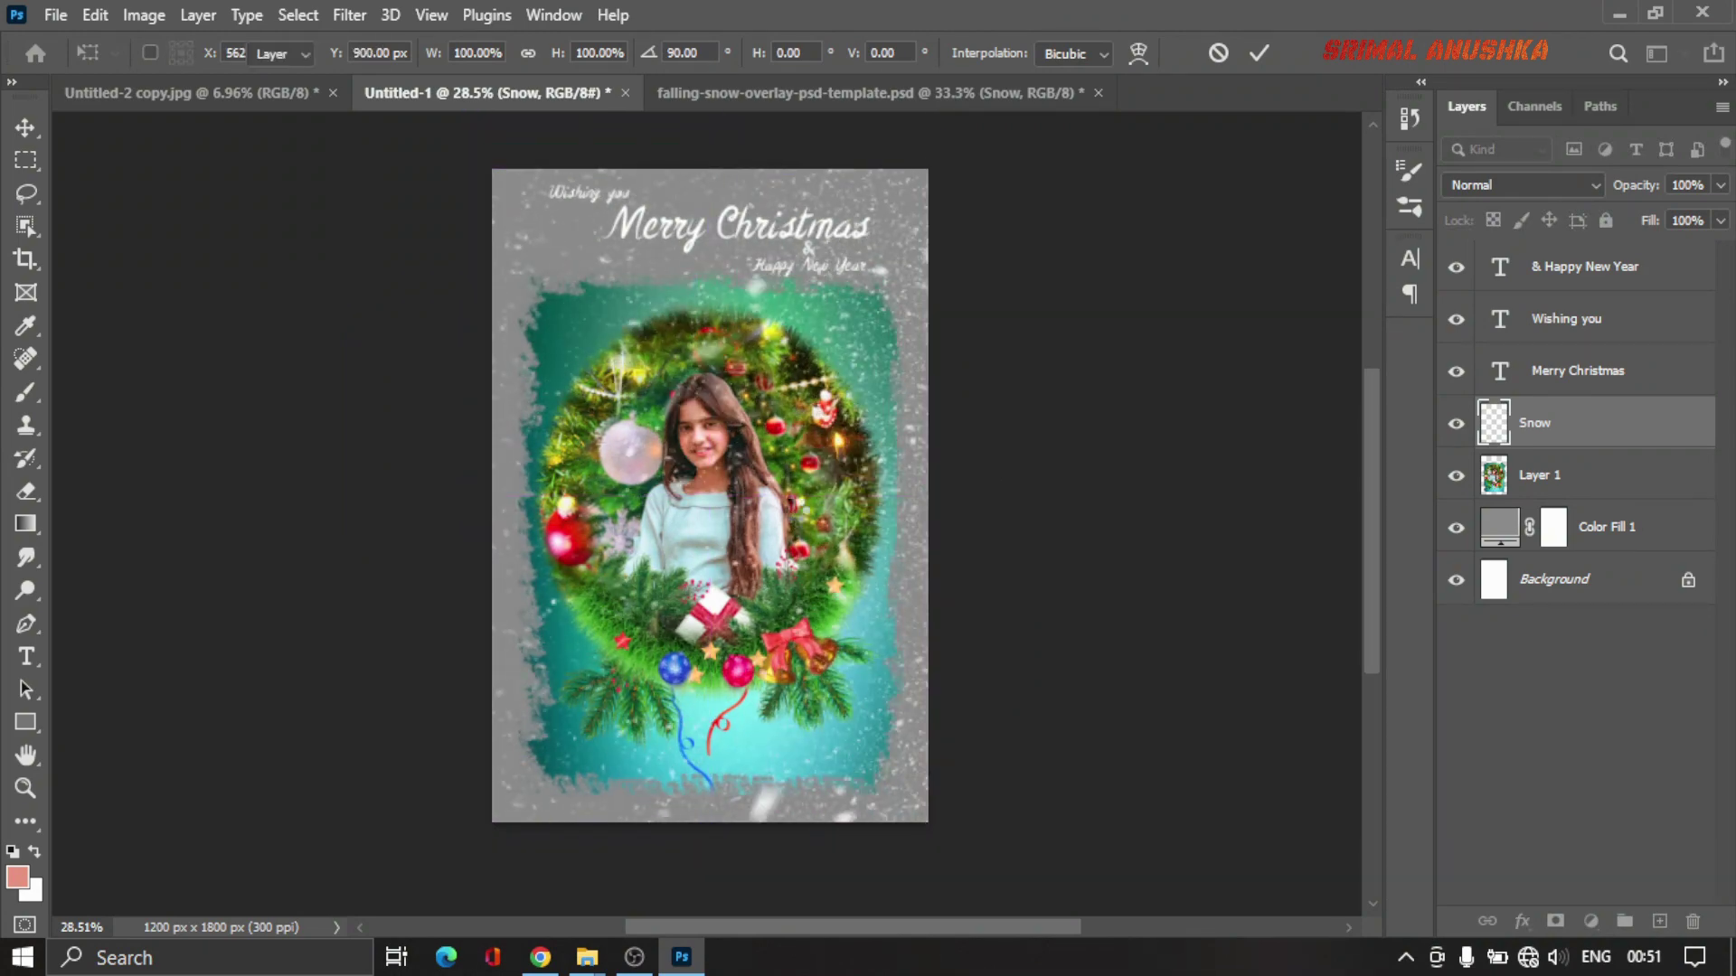
Step: Lower the snow layer's opacity to 53%, then select the girl's photo layer
{"action": "scroll", "coordinate": [778, 466], "scroll_direction": "up", "scroll_amount": 4}
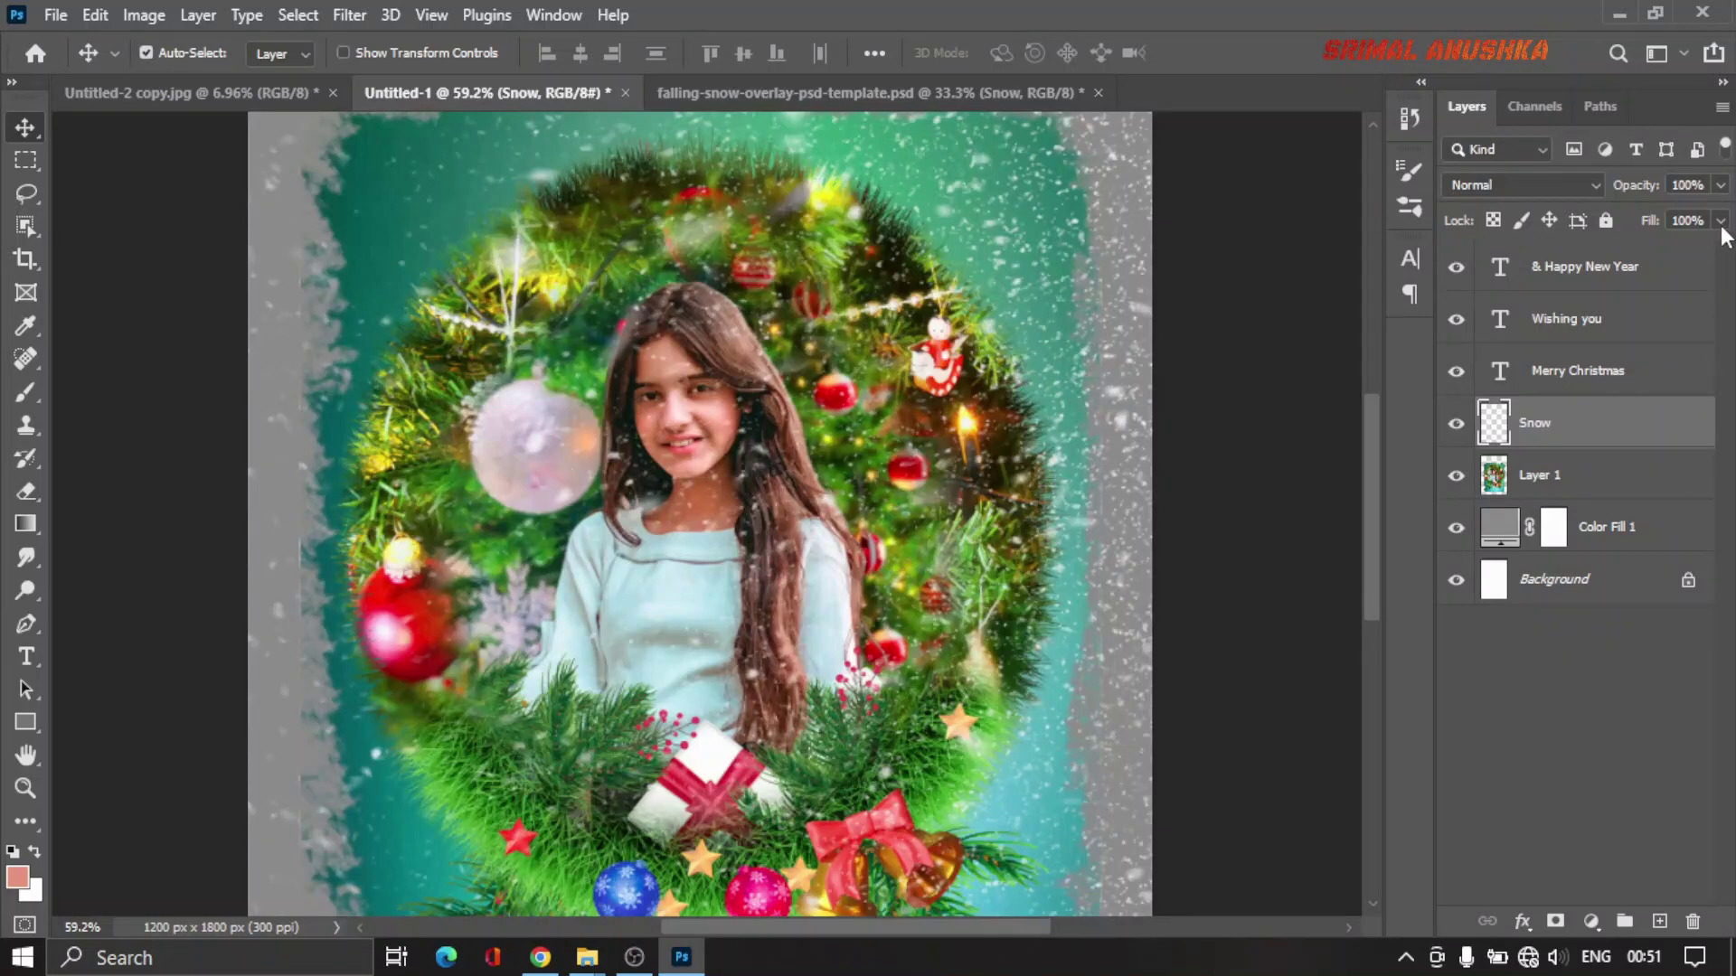
{"action": "left_click", "coordinate": [1719, 186]}
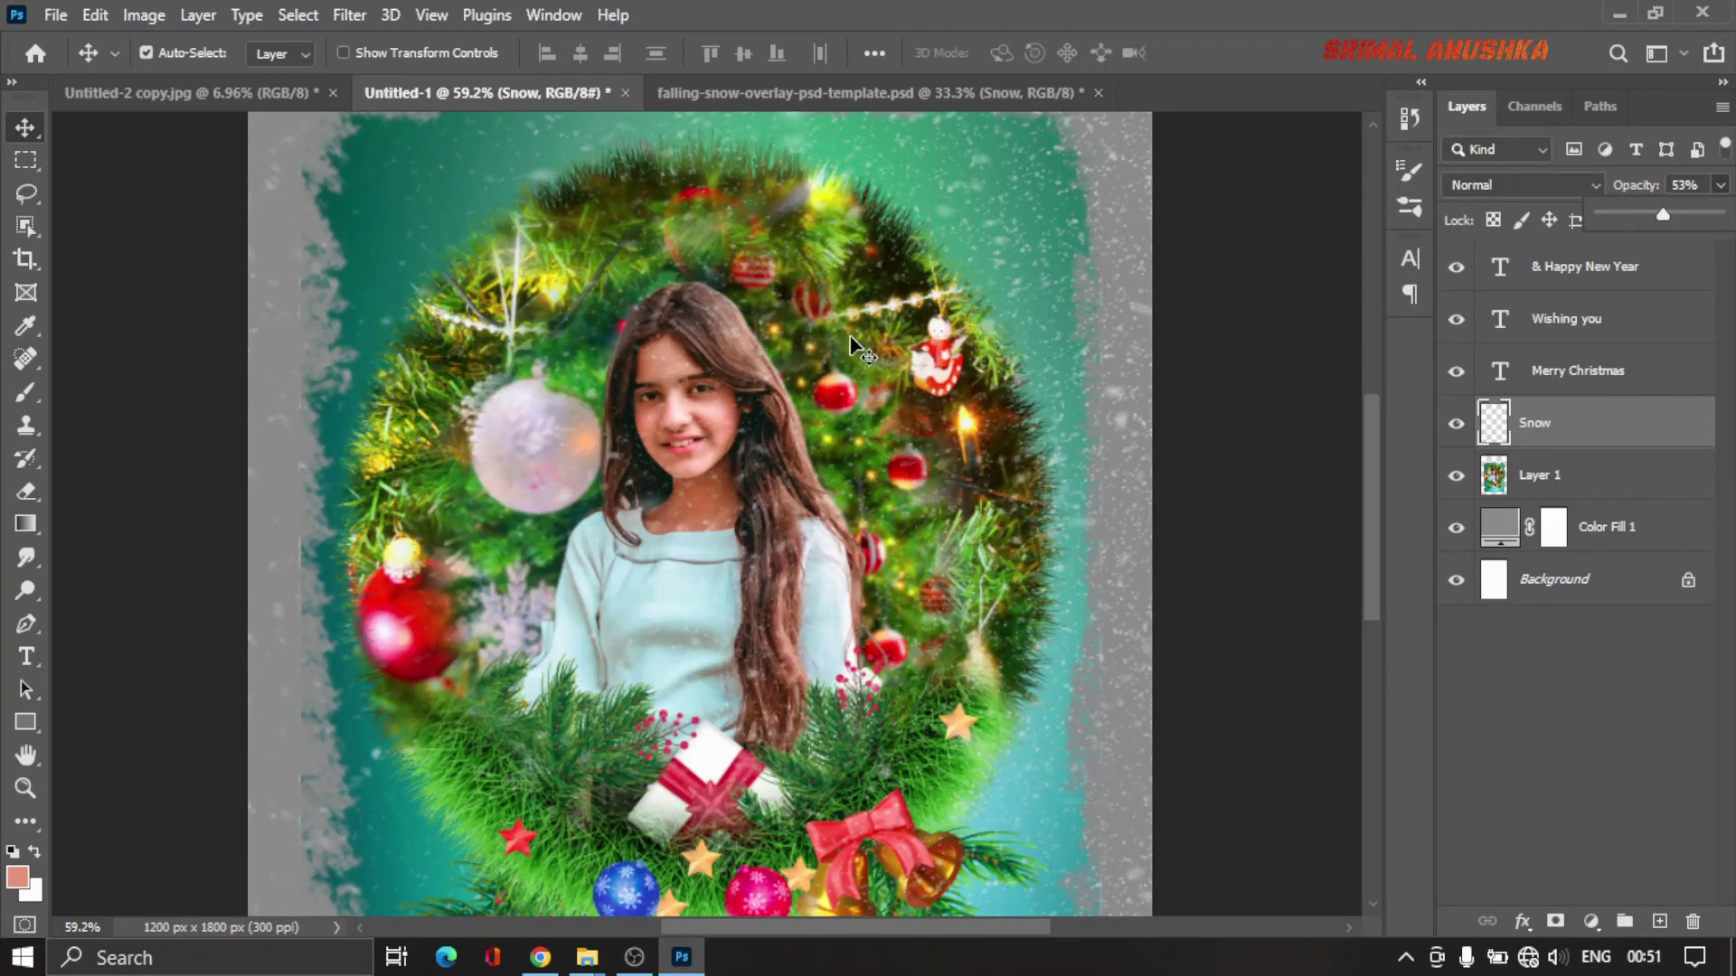
{"action": "scroll", "coordinate": [857, 348], "scroll_direction": "down", "scroll_amount": 5}
{"action": "scroll", "coordinate": [687, 398], "scroll_direction": "up", "scroll_amount": 5}
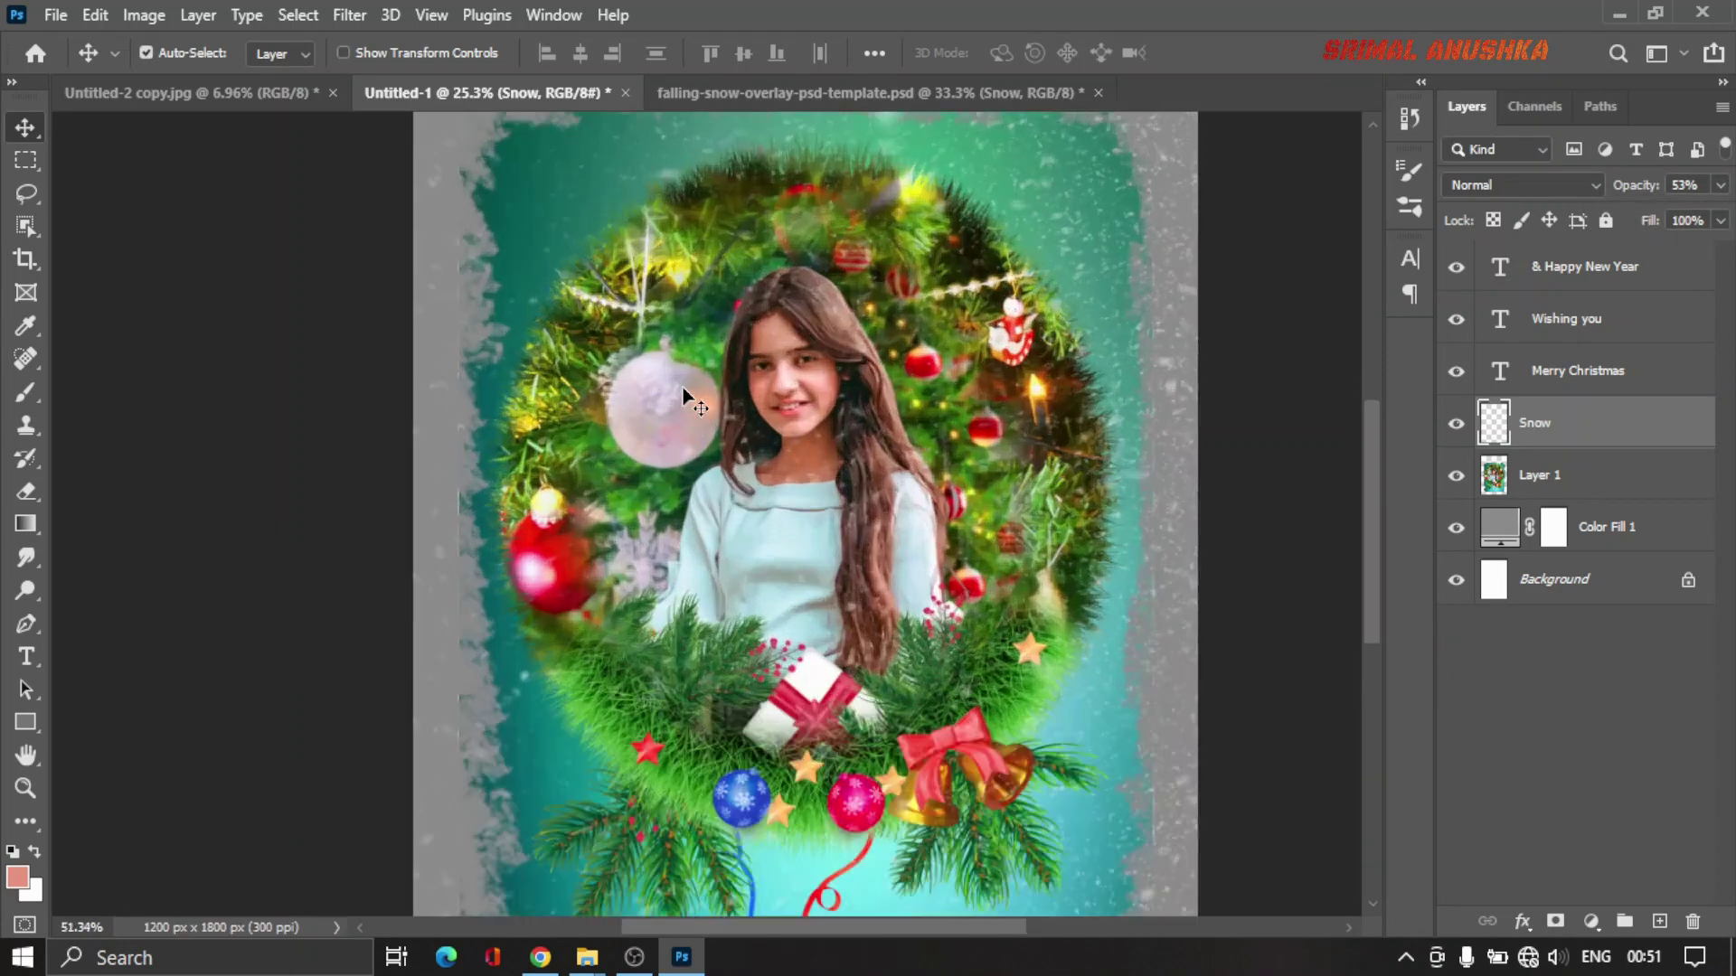
{"action": "left_click", "coordinate": [684, 398]}
{"action": "scroll", "coordinate": [736, 387], "scroll_direction": "up", "scroll_amount": 2}
{"action": "scroll", "coordinate": [814, 384], "scroll_direction": "up", "scroll_amount": 2}
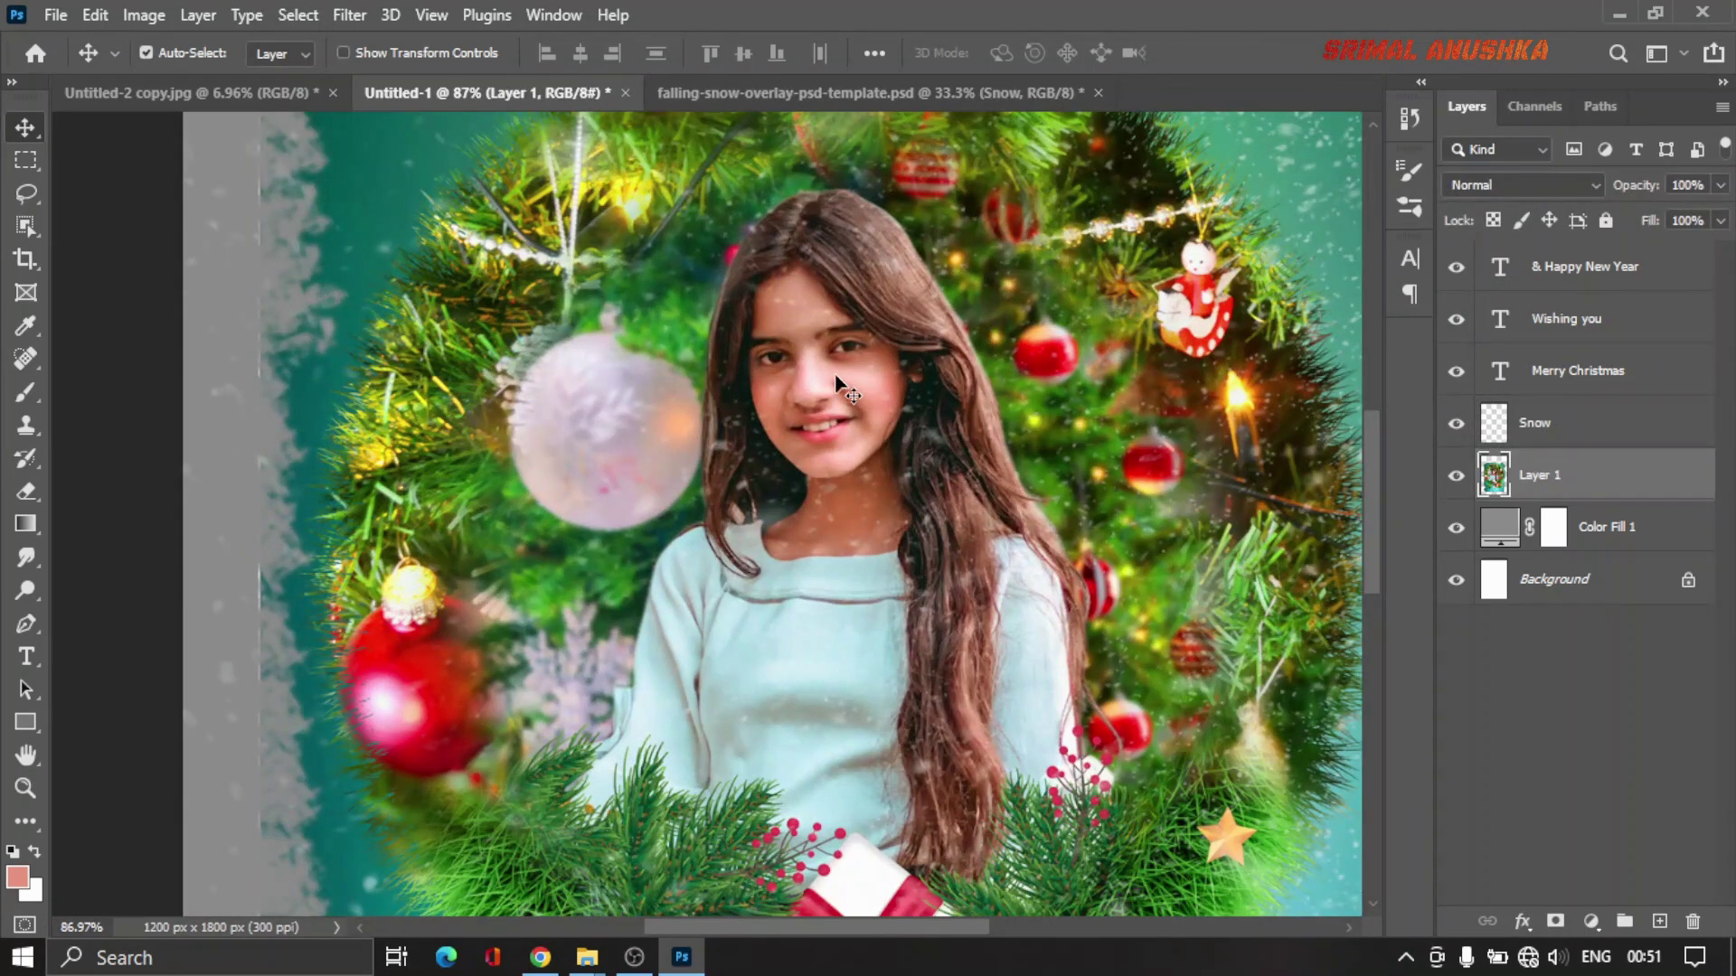
Step: Erase the snowflakes from the girl's face and neck on the Snow layer
{"action": "key", "text": "e"}
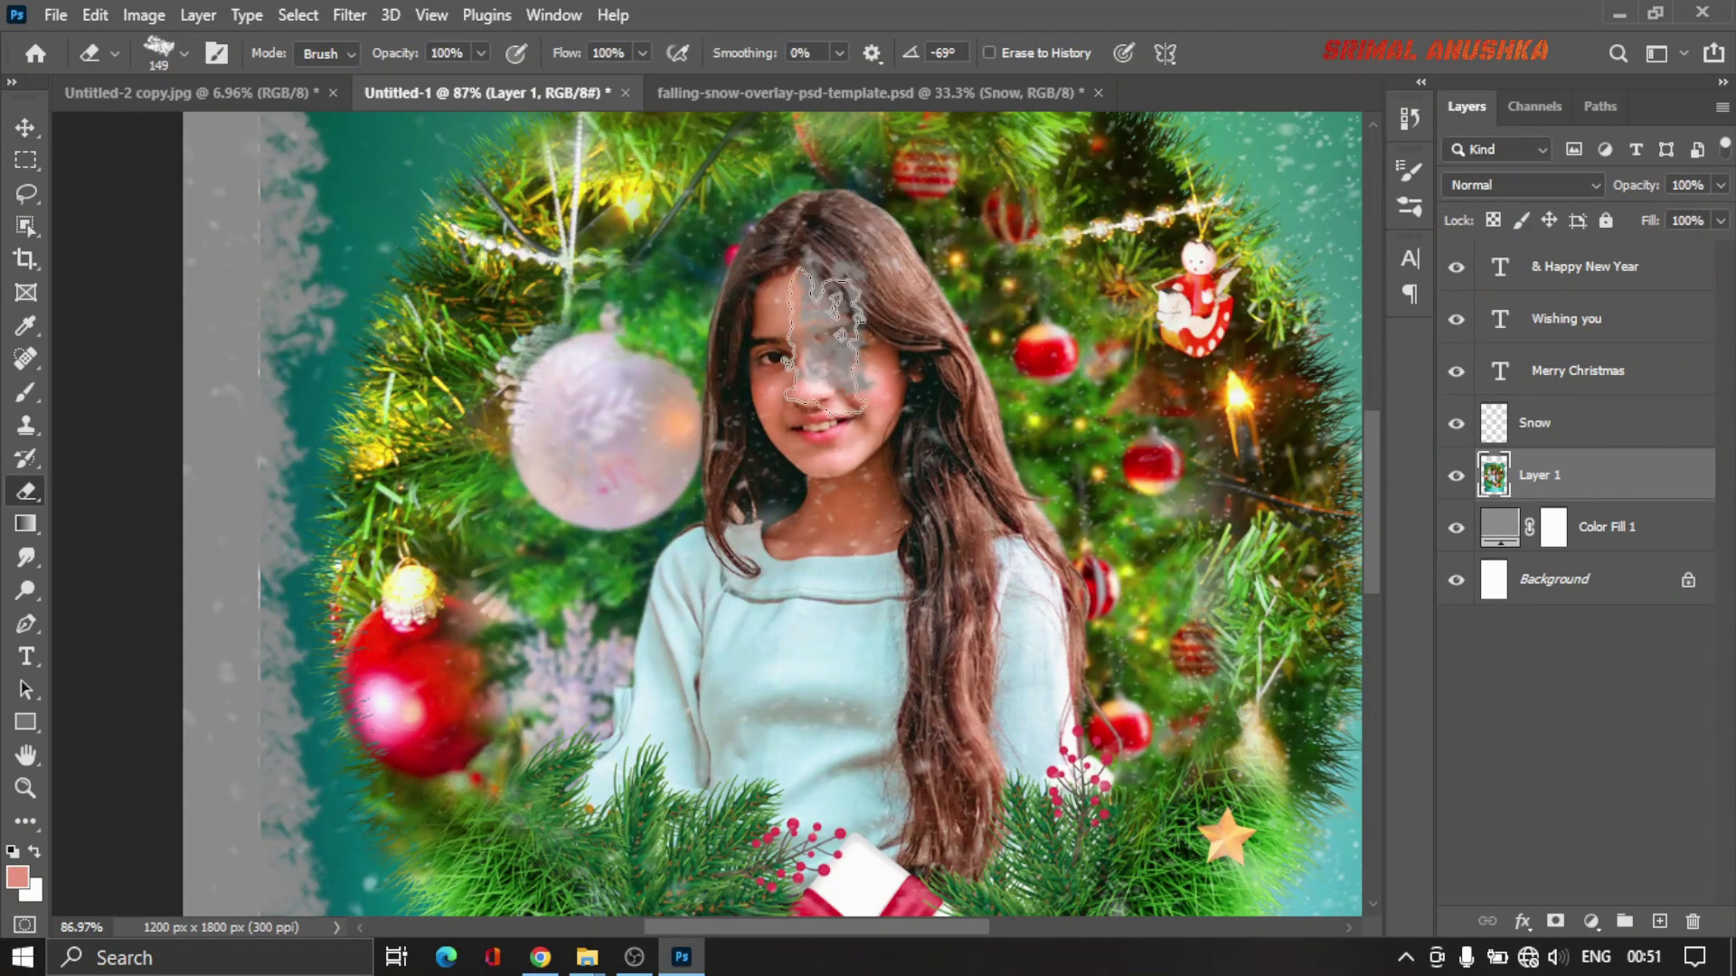
{"action": "key", "text": "ctrl+z"}
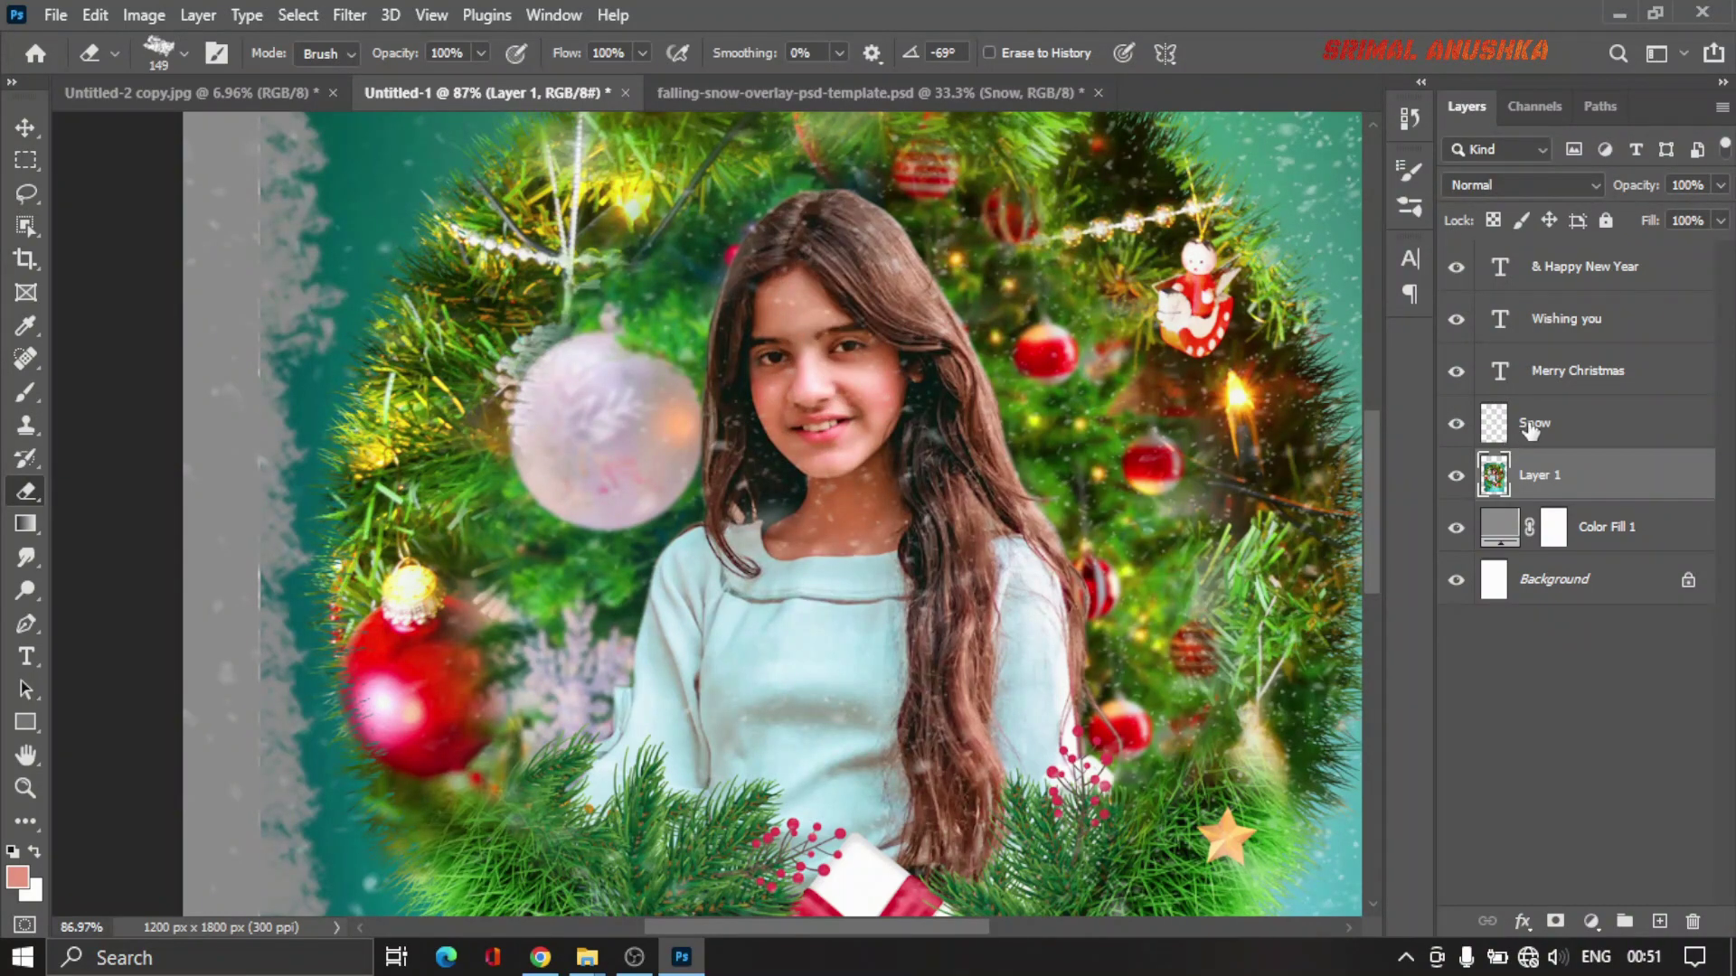
{"action": "left_click", "coordinate": [1530, 425]}
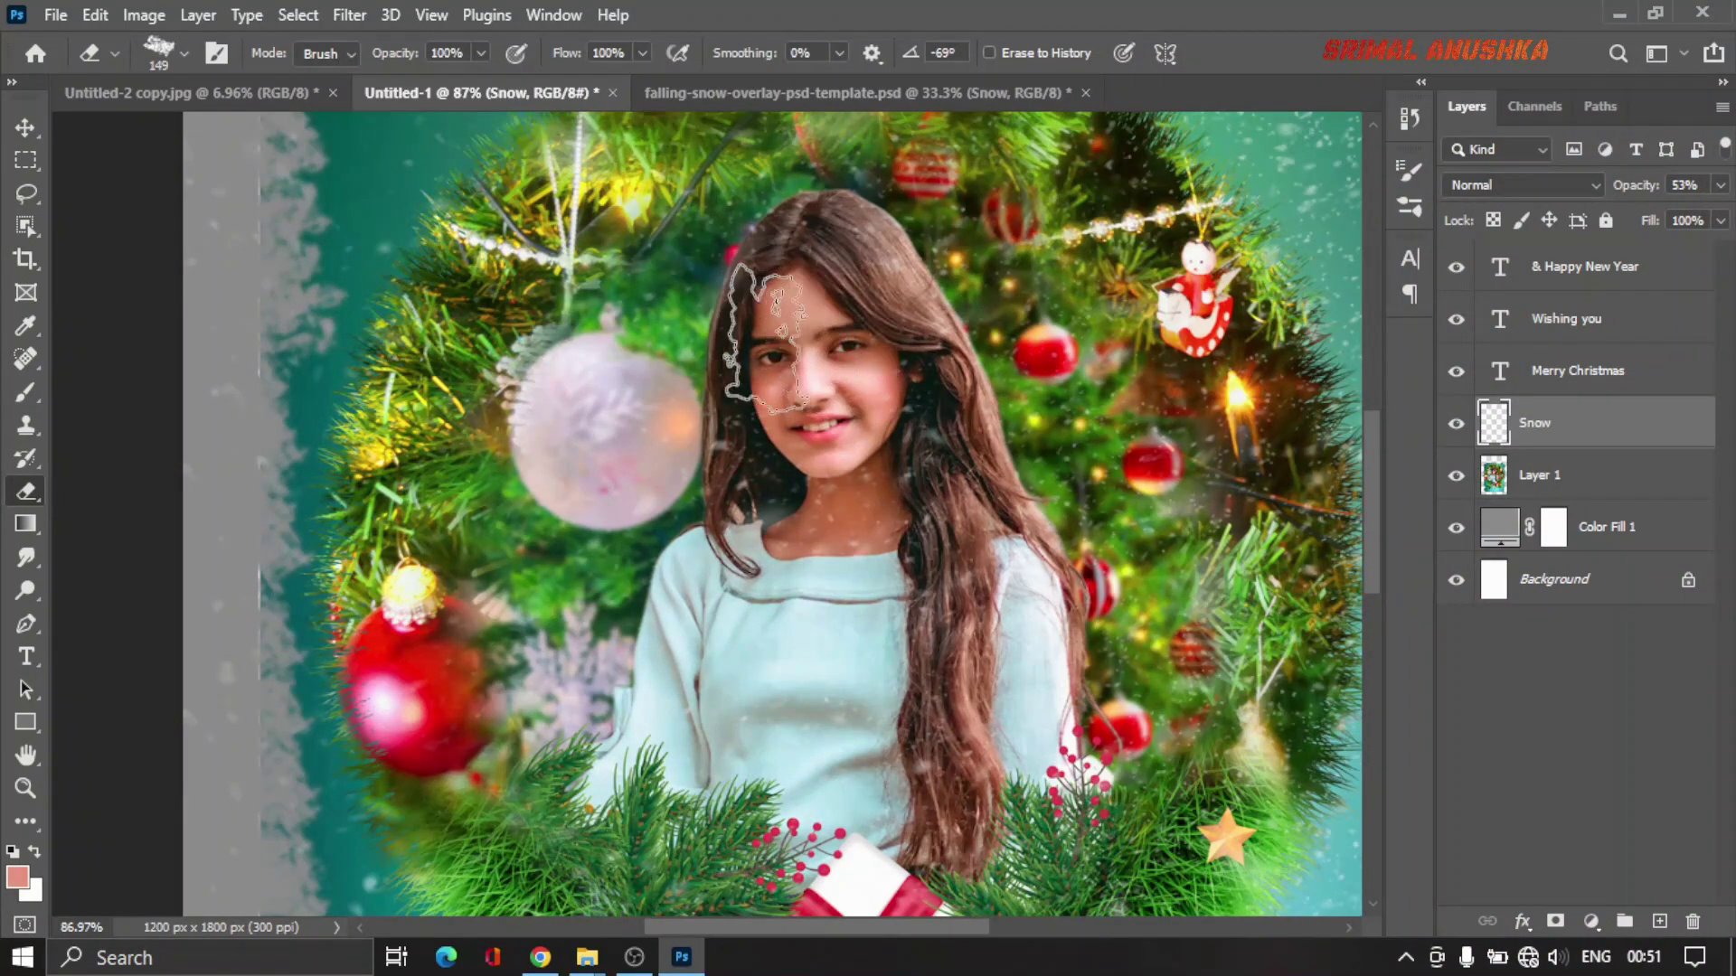
{"action": "mouse_move", "coordinate": [767, 336]}
{"action": "left_mouse_down"}
{"action": "mouse_move", "coordinate": [859, 285]}
{"action": "mouse_move", "coordinate": [886, 325]}
{"action": "mouse_move", "coordinate": [787, 388]}
{"action": "mouse_move", "coordinate": [870, 493]}
{"action": "mouse_move", "coordinate": [775, 484]}
{"action": "mouse_move", "coordinate": [868, 448]}
{"action": "mouse_move", "coordinate": [837, 459]}
{"action": "left_mouse_up"}
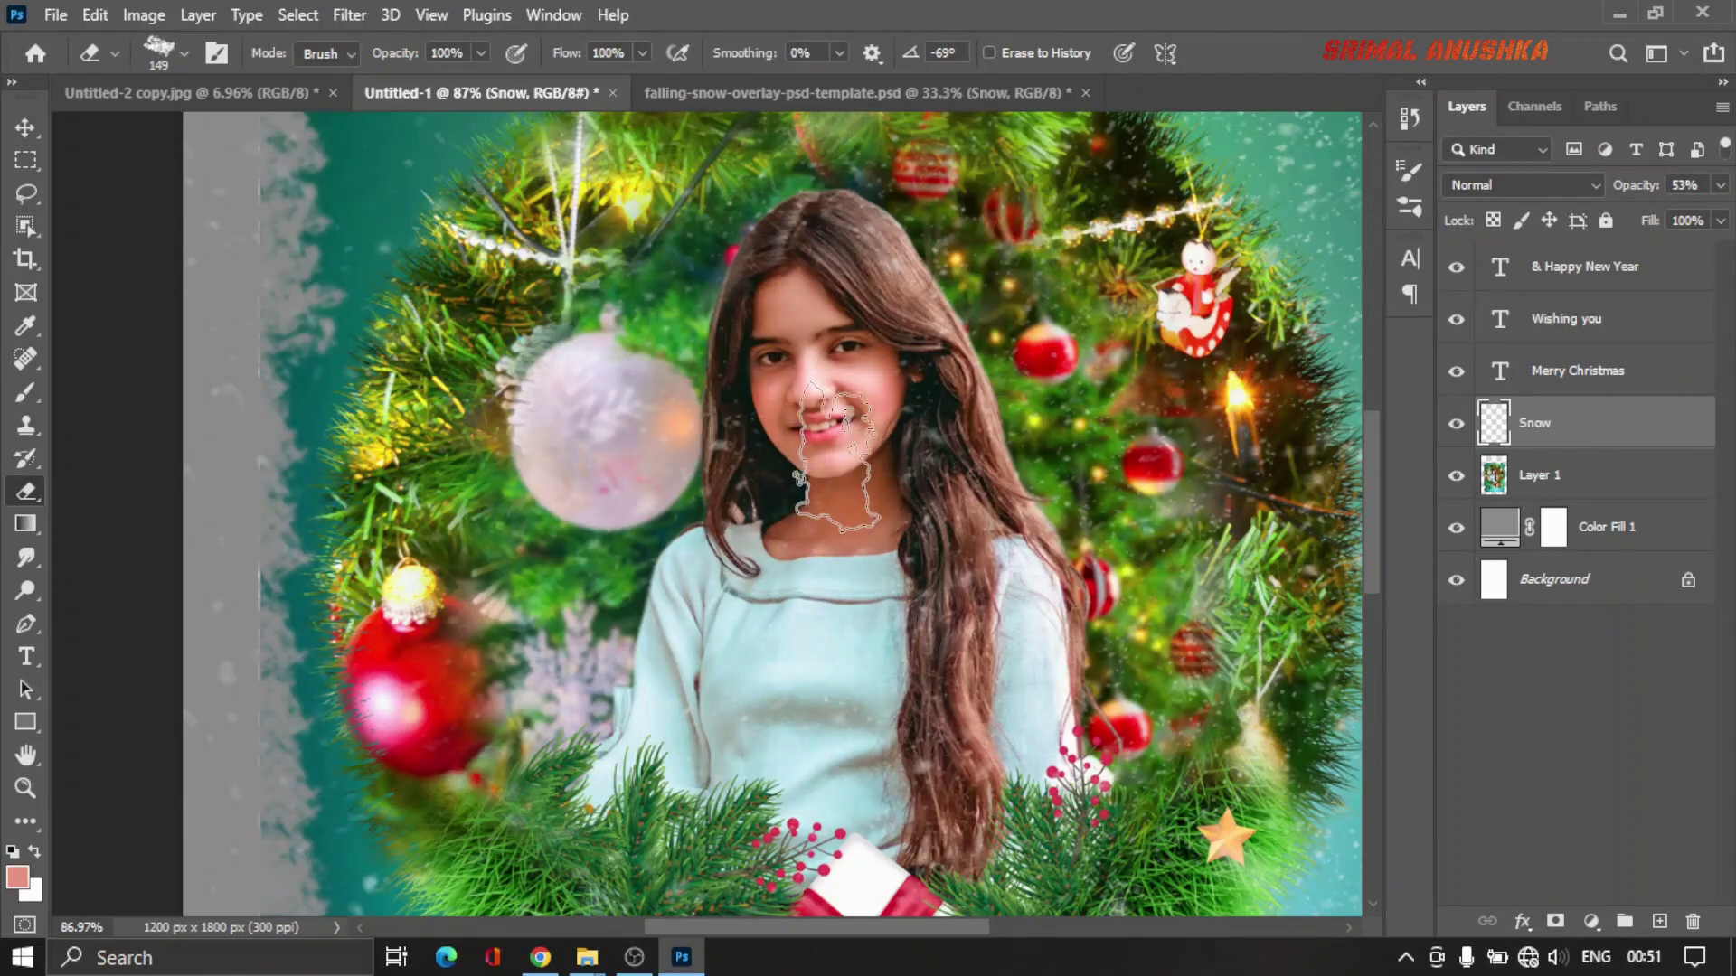
Step: Set the eraser to a soft round 30 px brush tip
{"action": "left_click", "coordinate": [215, 53]}
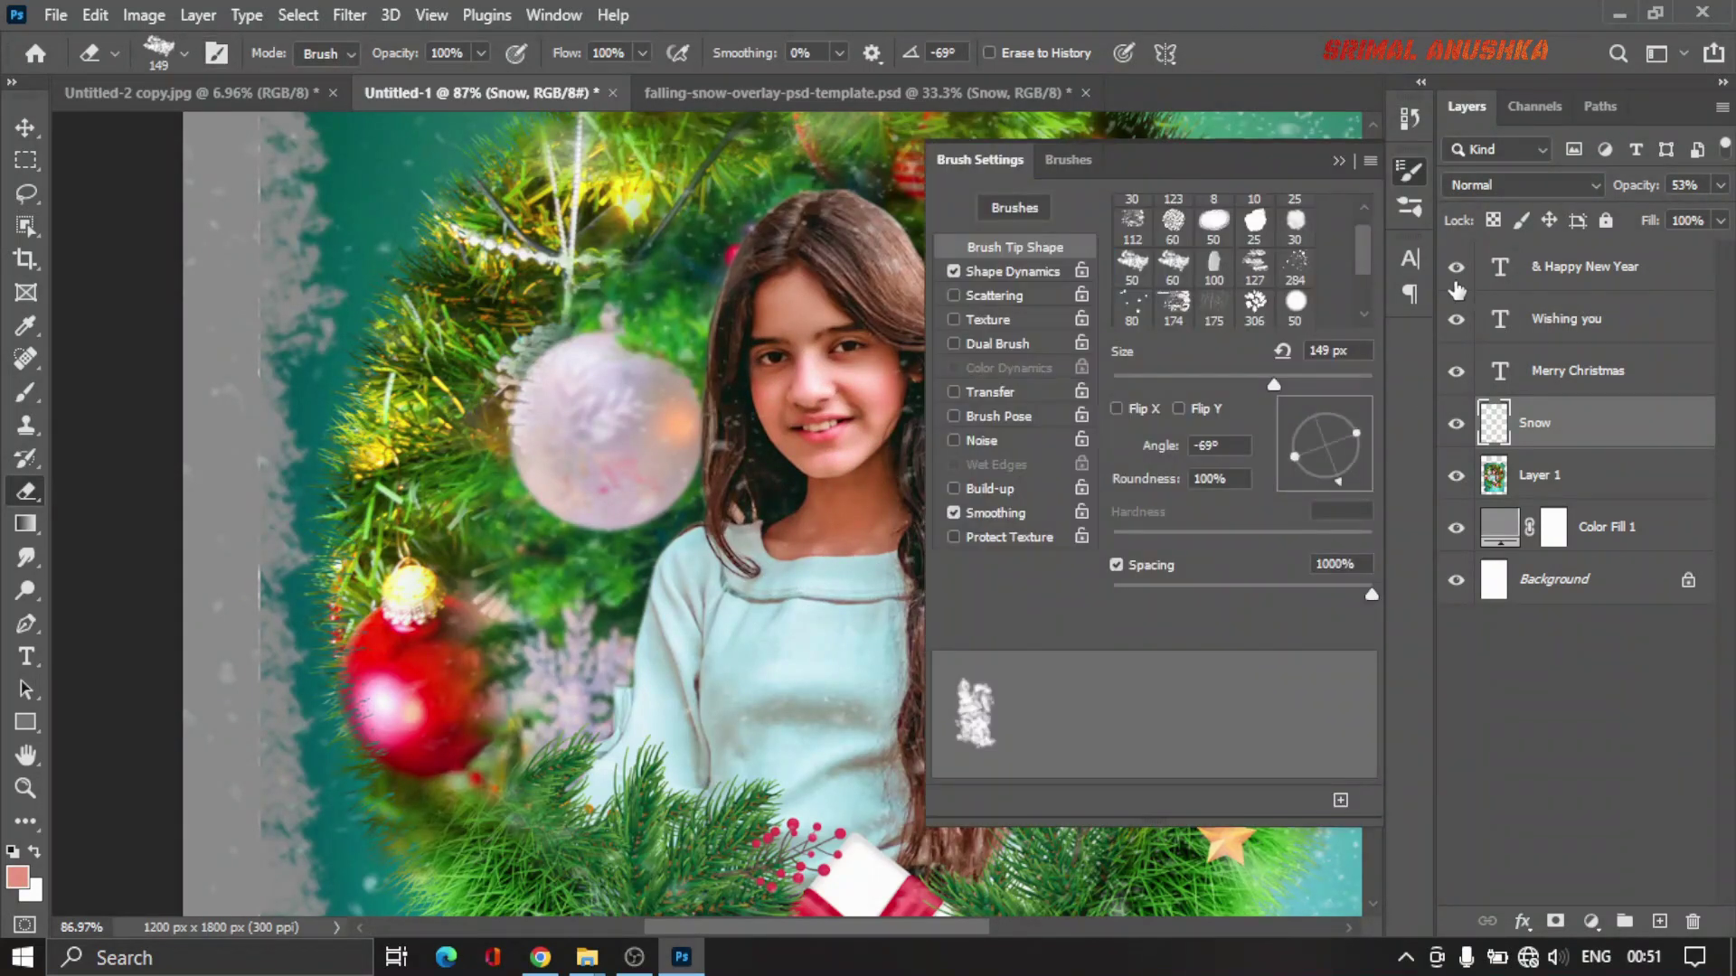
{"action": "scroll", "coordinate": [1311, 328], "scroll_direction": "up", "scroll_amount": 1}
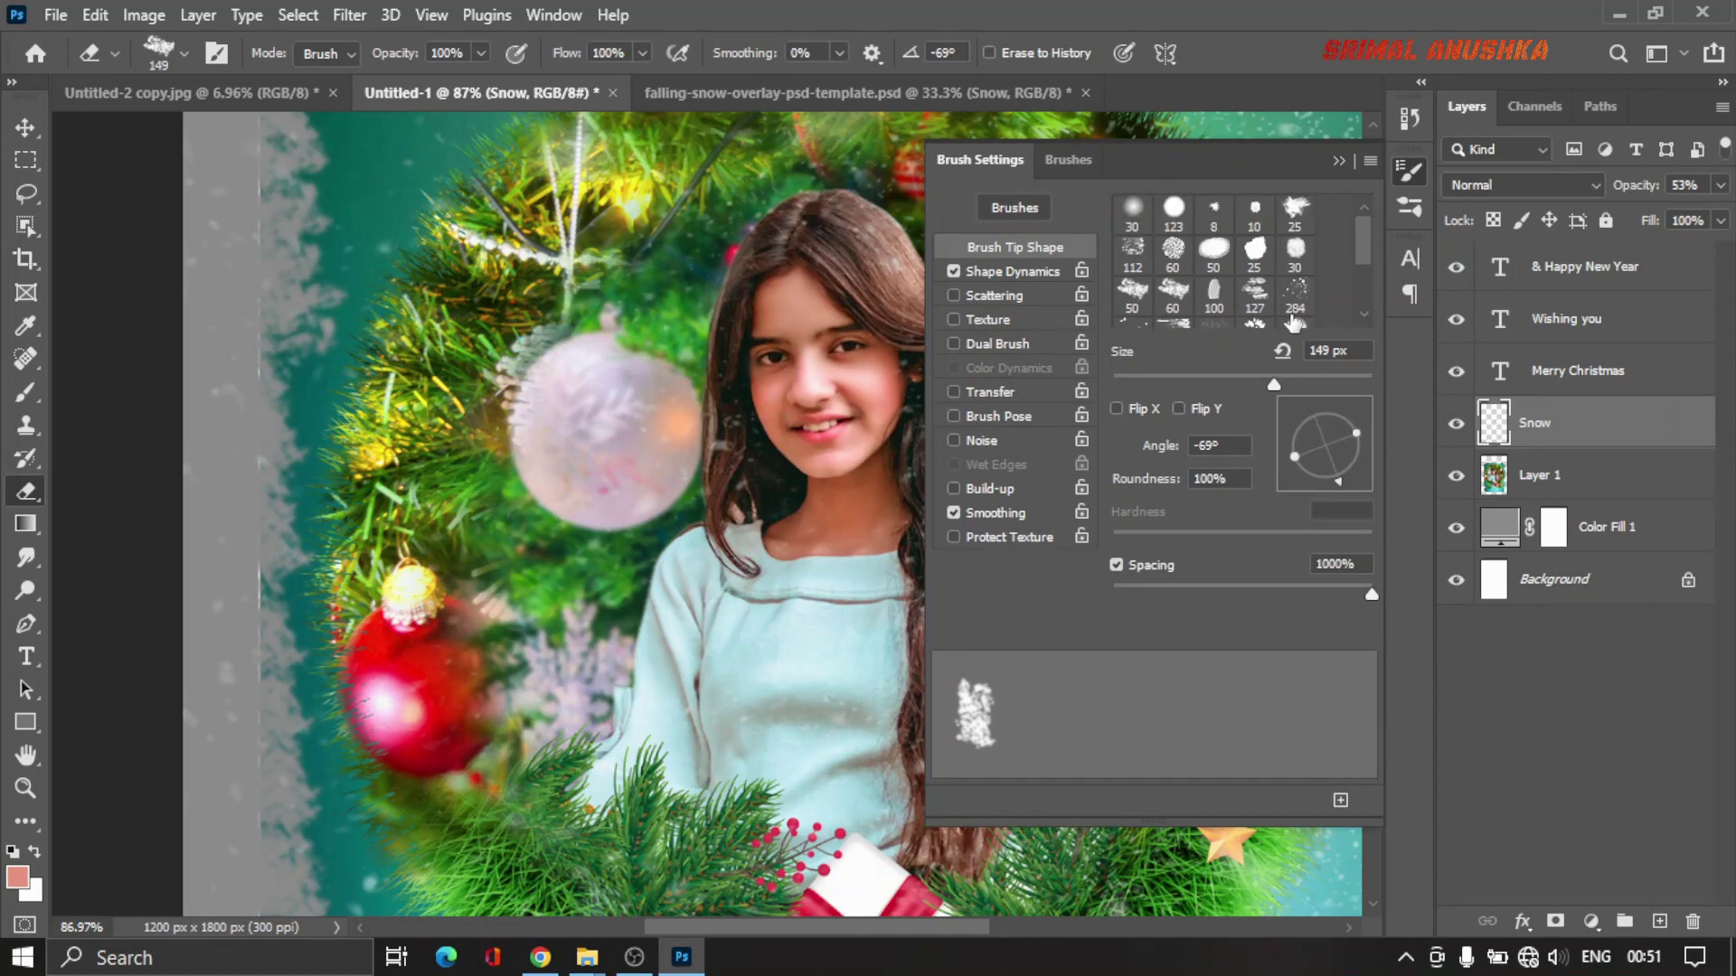
{"action": "left_click", "coordinate": [1133, 212]}
{"action": "left_click", "coordinate": [1338, 161]}
{"action": "scroll", "coordinate": [852, 331], "scroll_direction": "up", "scroll_amount": 4}
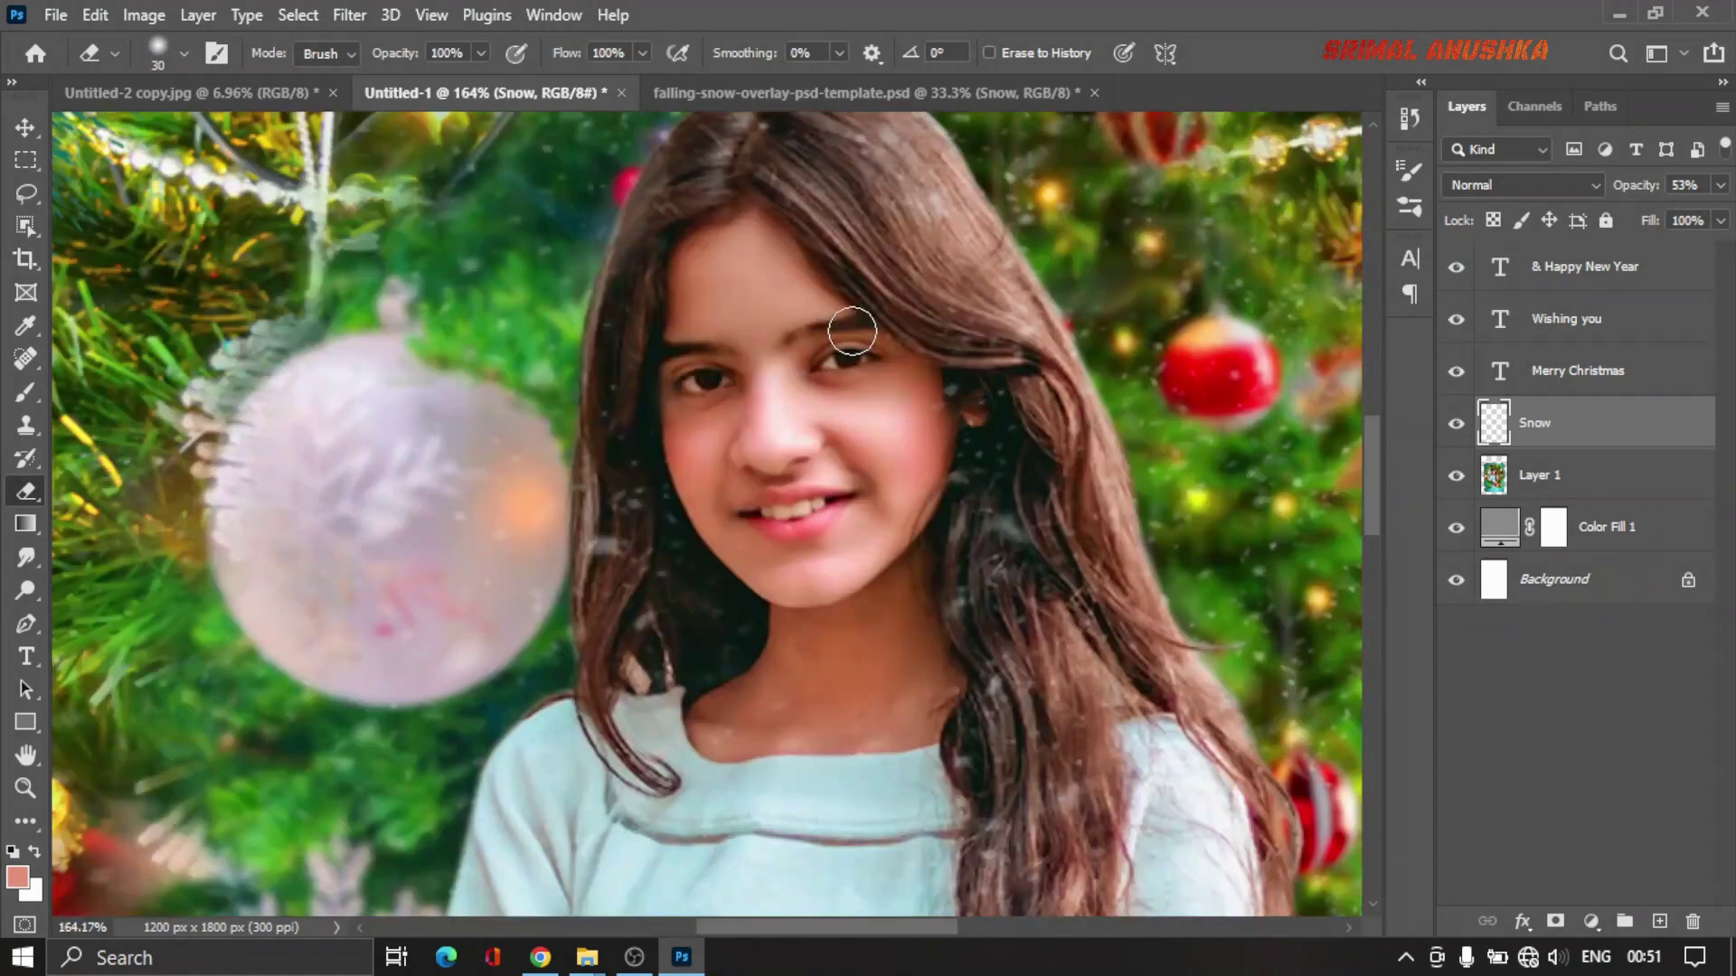
{"action": "key", "text": "bracketright"}
{"action": "key", "text": "bracketright"}
{"action": "key", "text": "bracketright"}
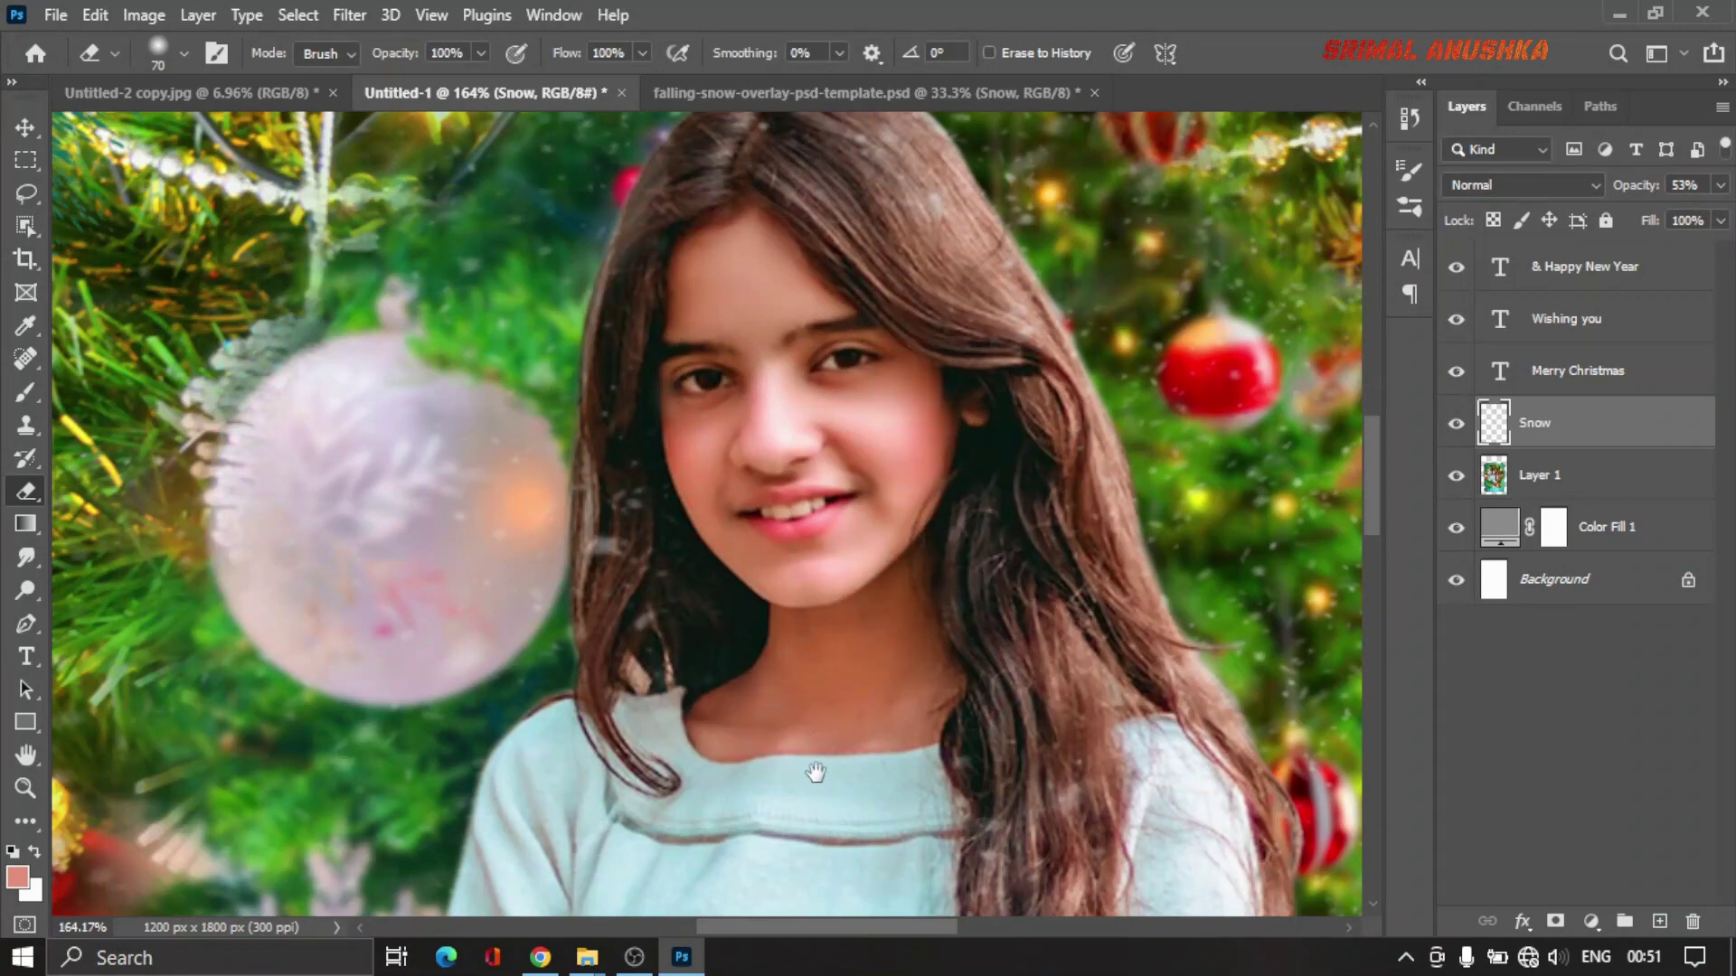
{"action": "mouse_move", "coordinate": [814, 759]}
{"action": "left_mouse_down"}
{"action": "mouse_move", "coordinate": [909, 355]}
{"action": "mouse_move", "coordinate": [982, 743]}
{"action": "left_mouse_up"}
{"action": "left_click_drag", "start_coordinate": [774, 302], "coordinate": [820, 579]}
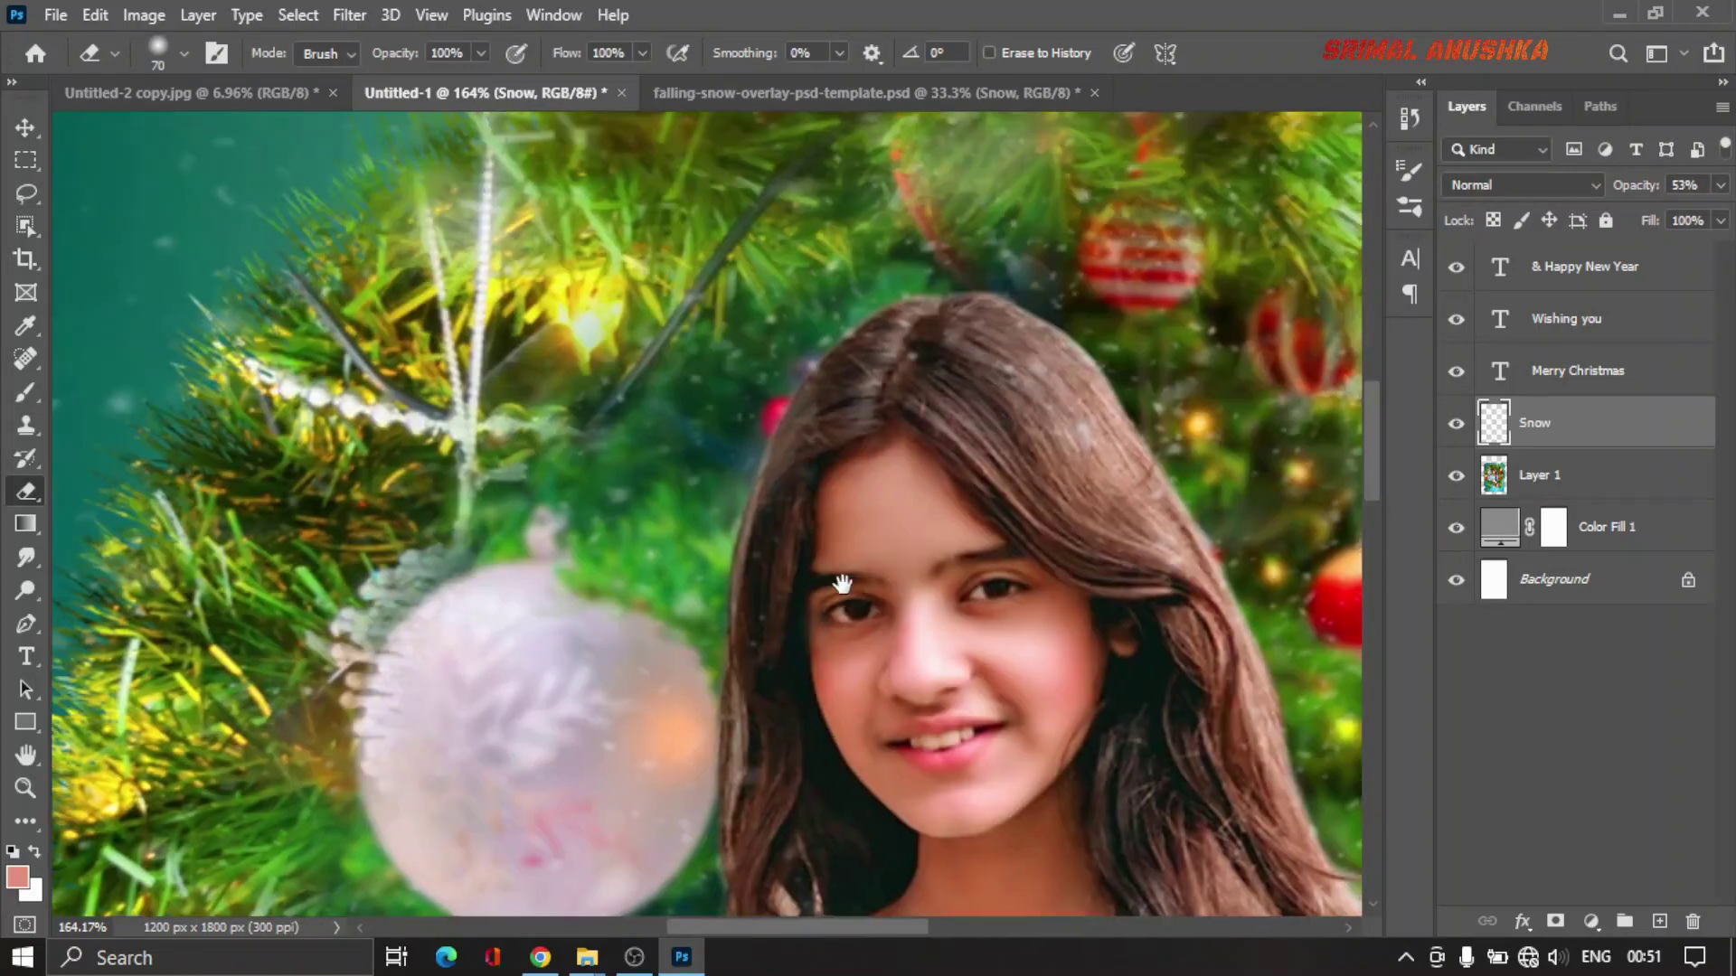
{"action": "scroll", "coordinate": [1008, 685], "scroll_direction": "down", "scroll_amount": 3}
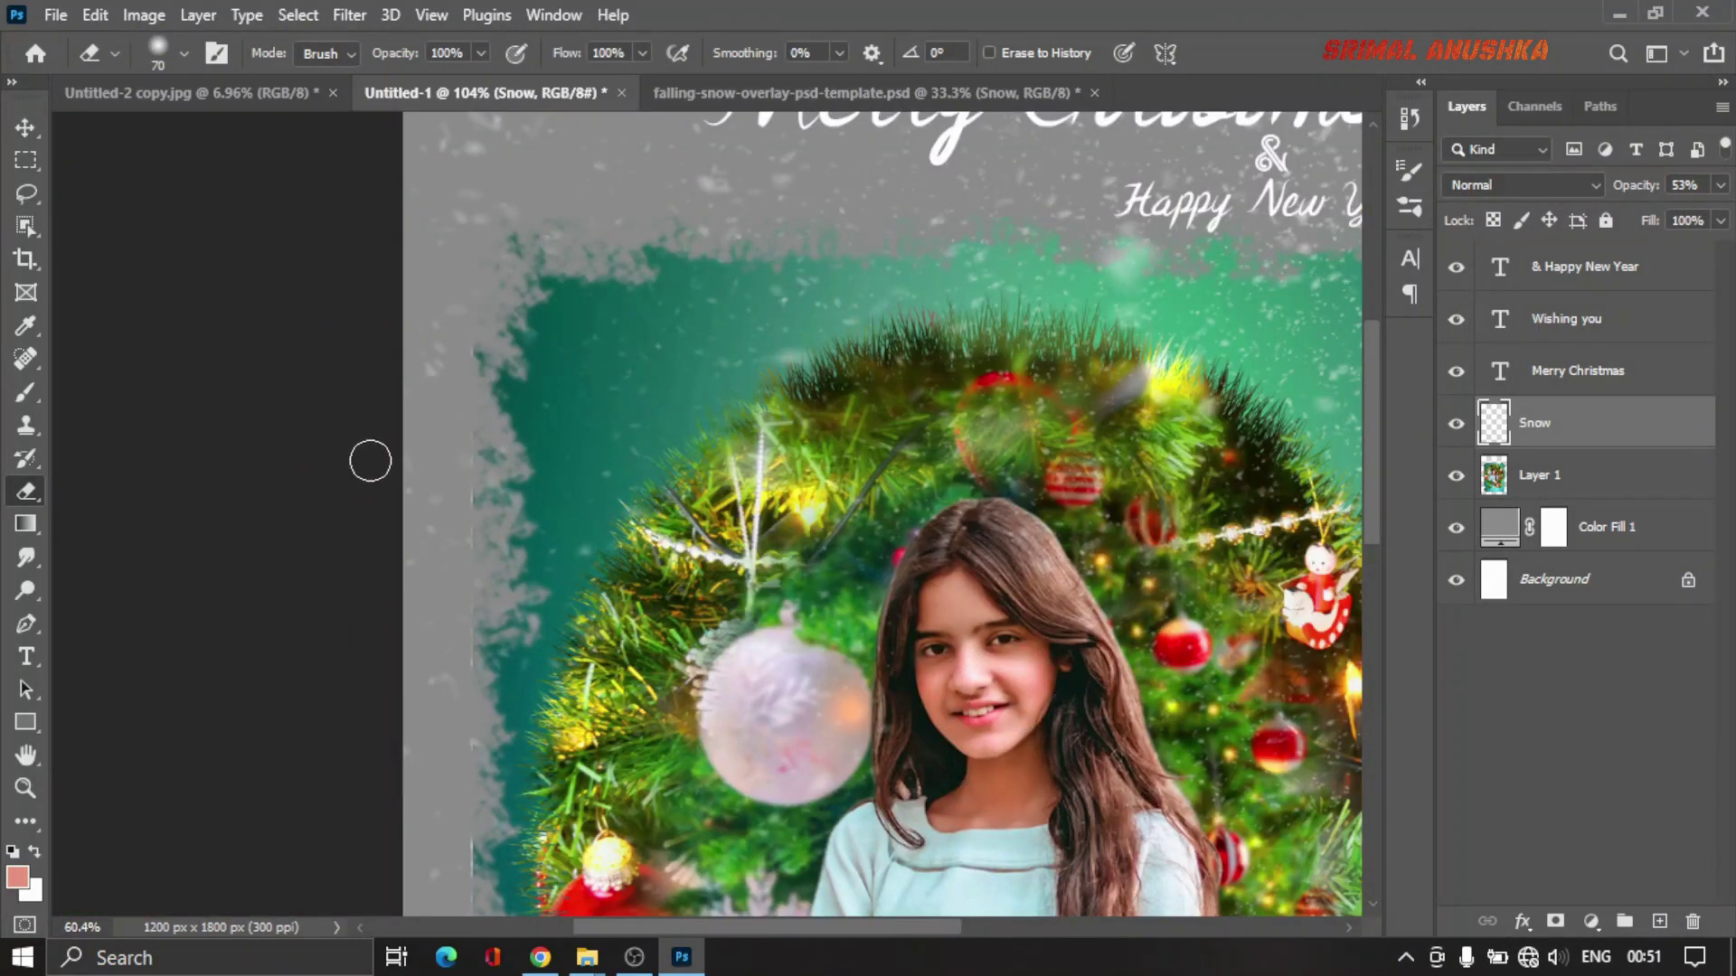
{"action": "scroll", "coordinate": [453, 399], "scroll_direction": "down", "scroll_amount": 3}
{"action": "scroll", "coordinate": [810, 582], "scroll_direction": "up", "scroll_amount": 1}
{"action": "scroll", "coordinate": [848, 582], "scroll_direction": "up", "scroll_amount": 3}
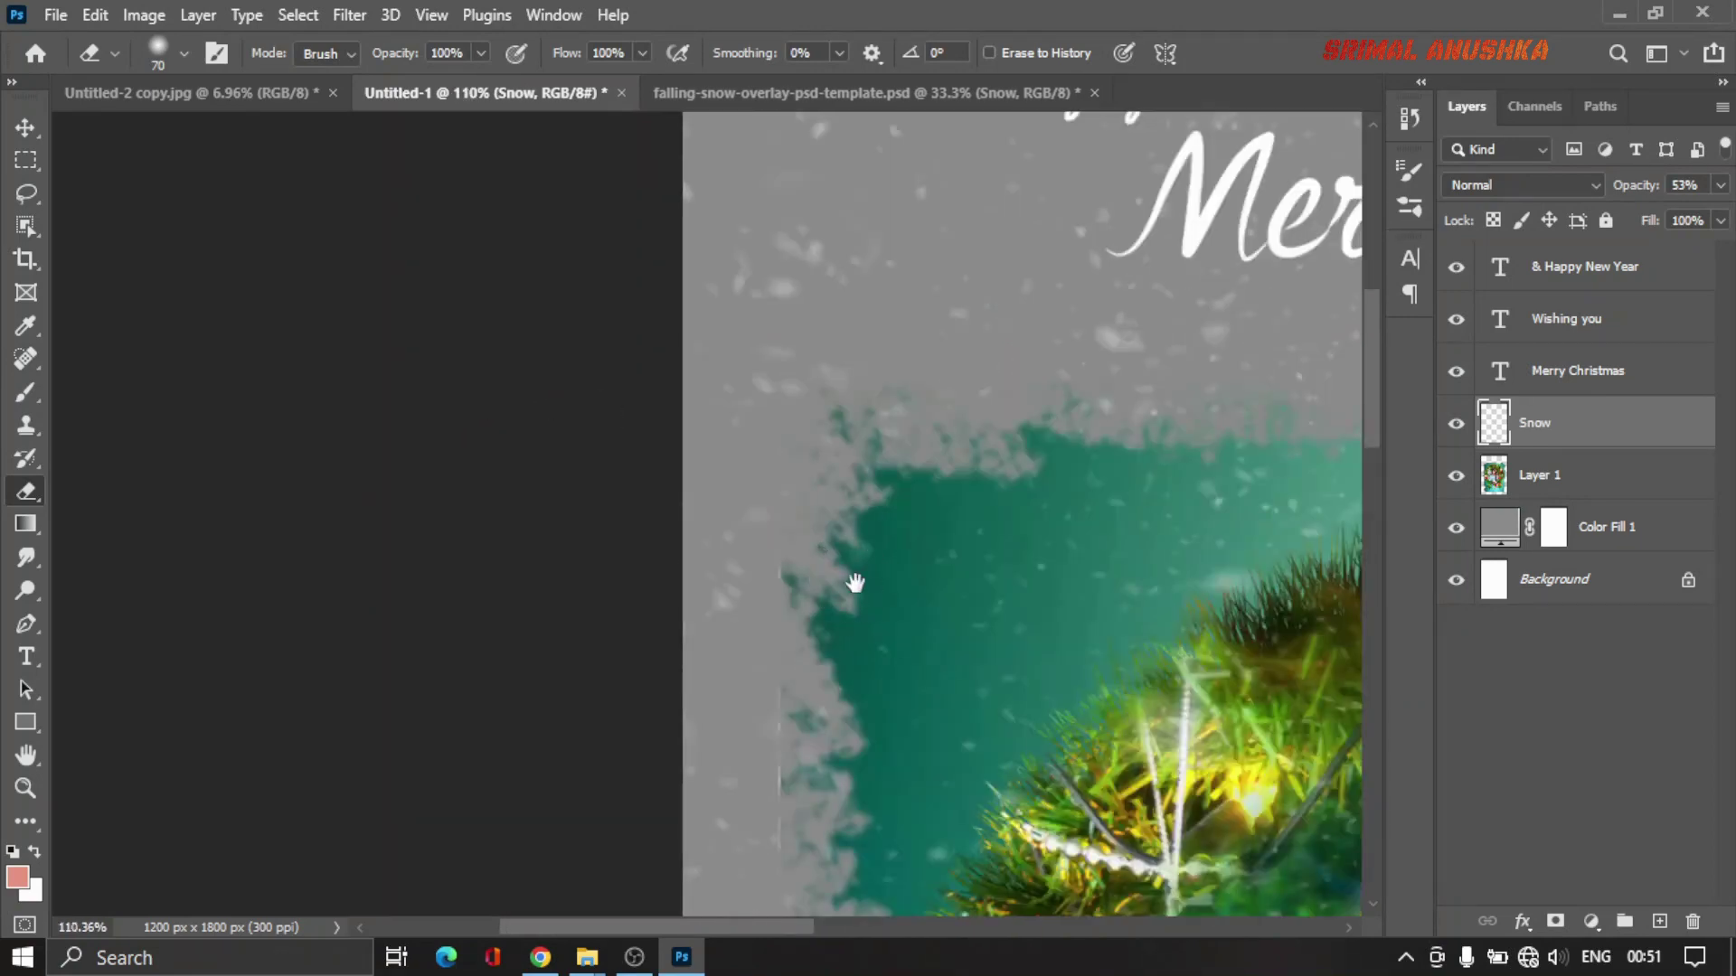
{"action": "left_click_drag", "start_coordinate": [848, 581], "coordinate": [723, 306]}
{"action": "left_click", "coordinate": [1569, 475]}
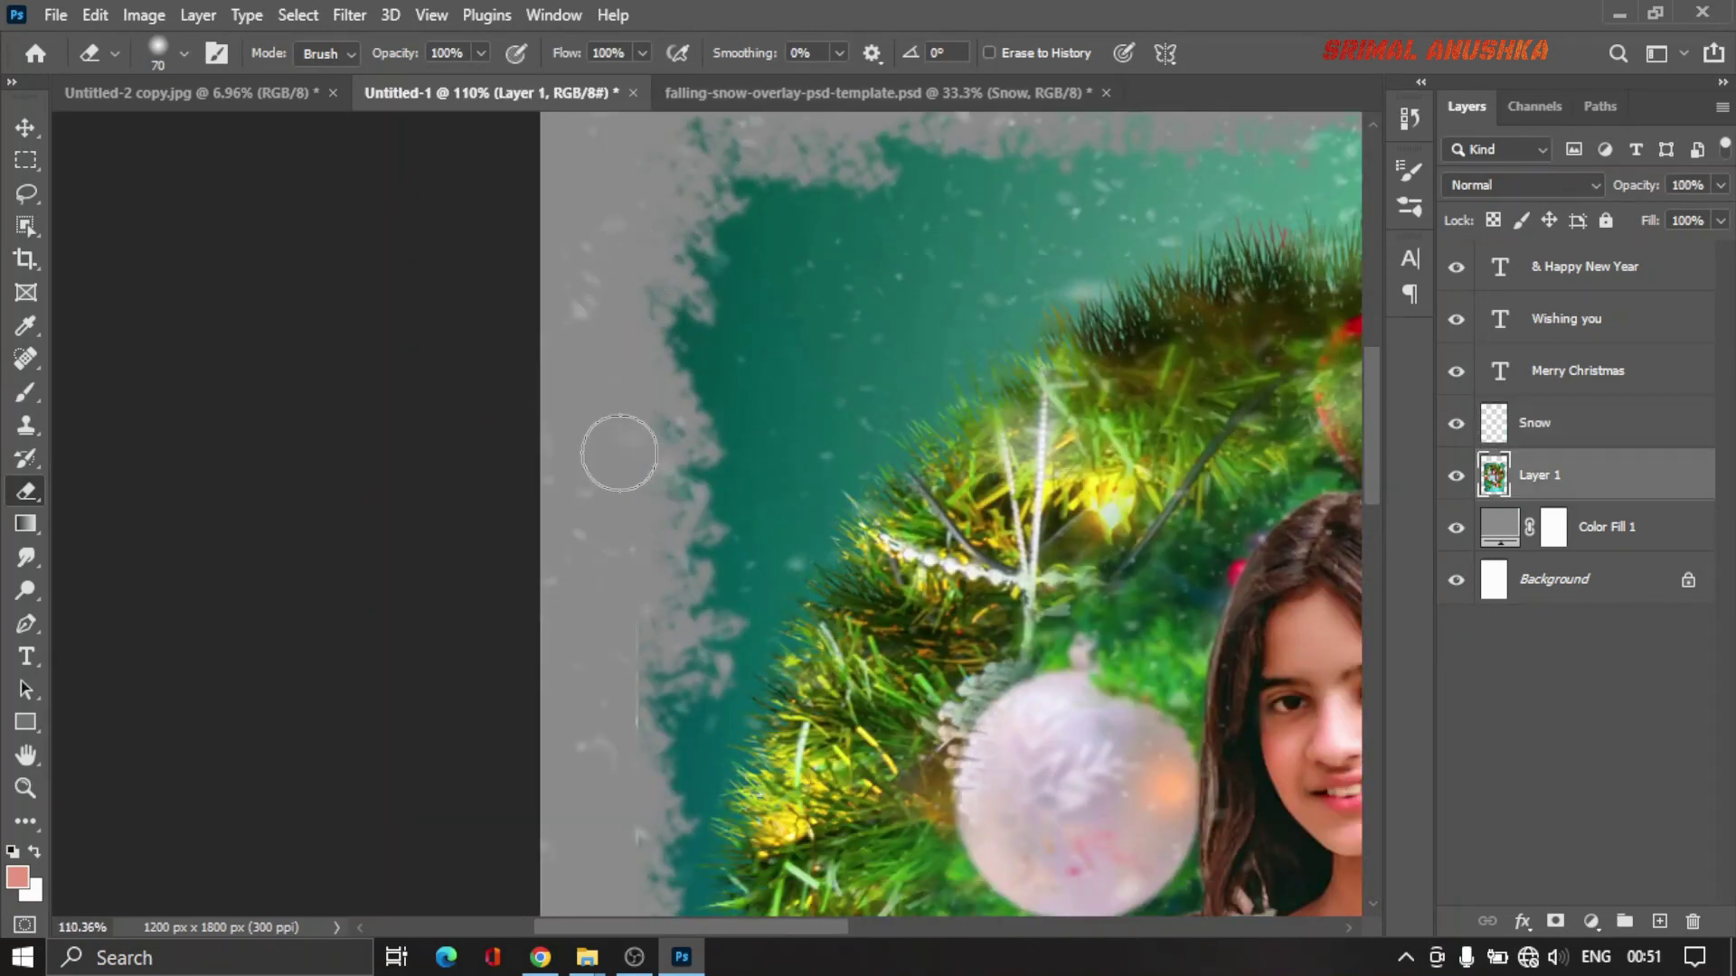
{"action": "left_click_drag", "start_coordinate": [612, 659], "coordinate": [559, 346]}
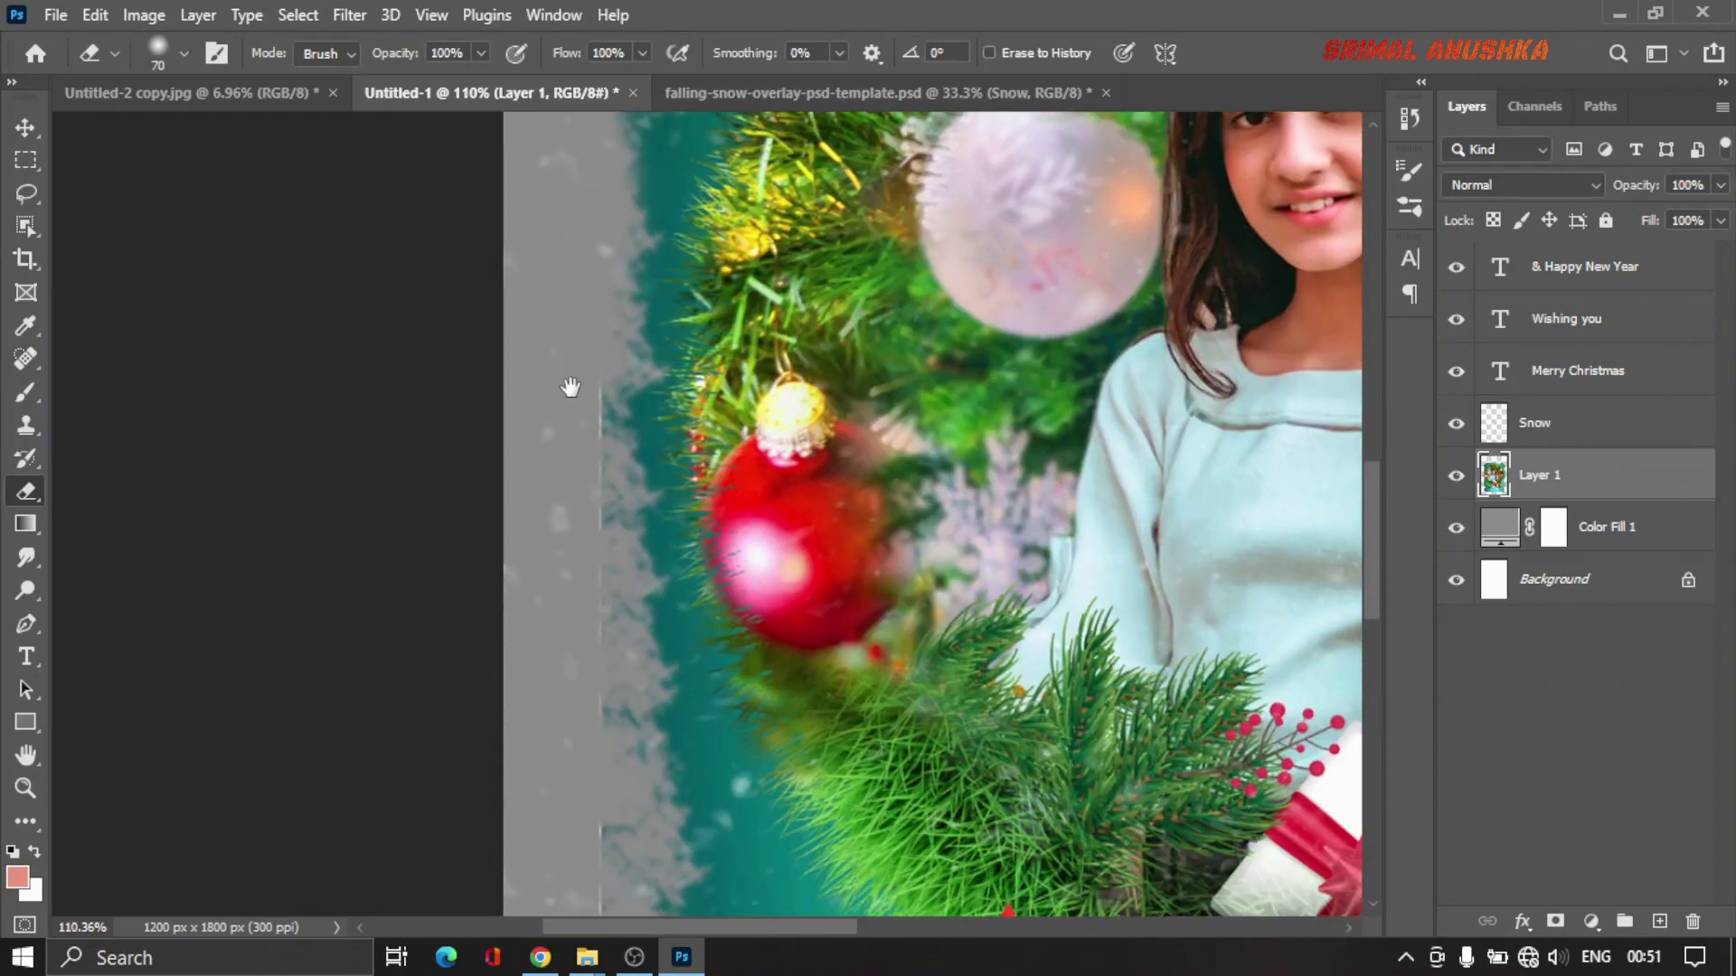
{"action": "left_click_drag", "start_coordinate": [551, 667], "coordinate": [573, 388]}
{"action": "left_click_drag", "start_coordinate": [573, 696], "coordinate": [569, 366]}
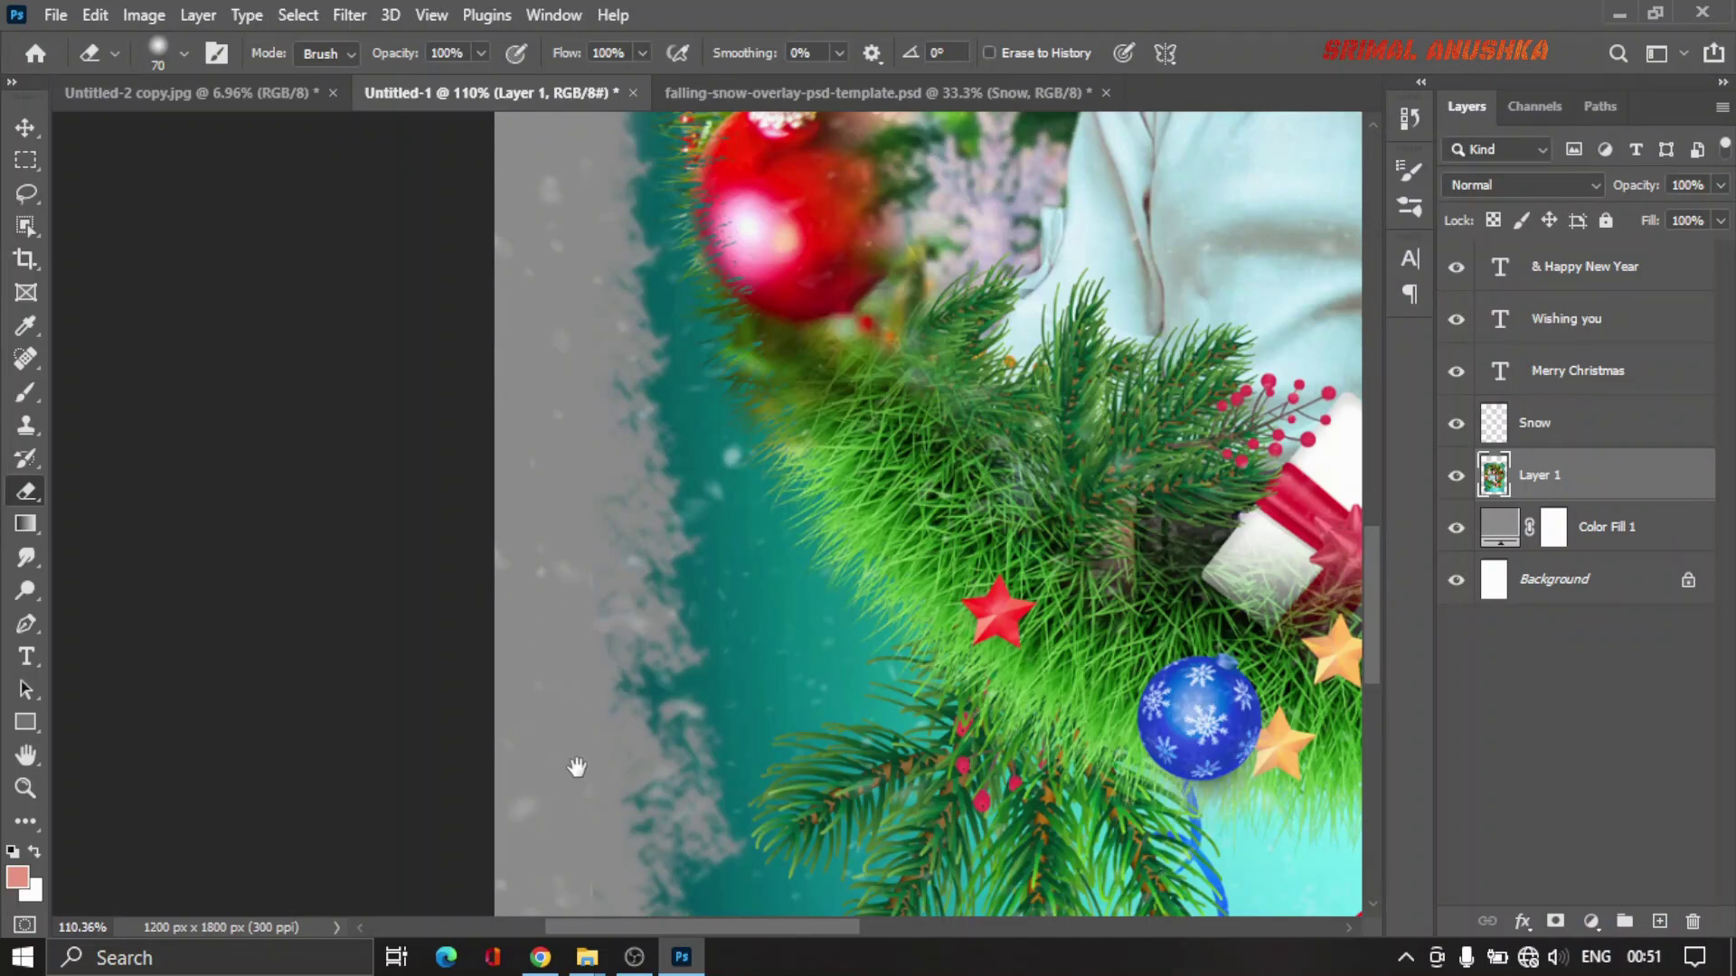
{"action": "left_click_drag", "start_coordinate": [573, 768], "coordinate": [491, 329]}
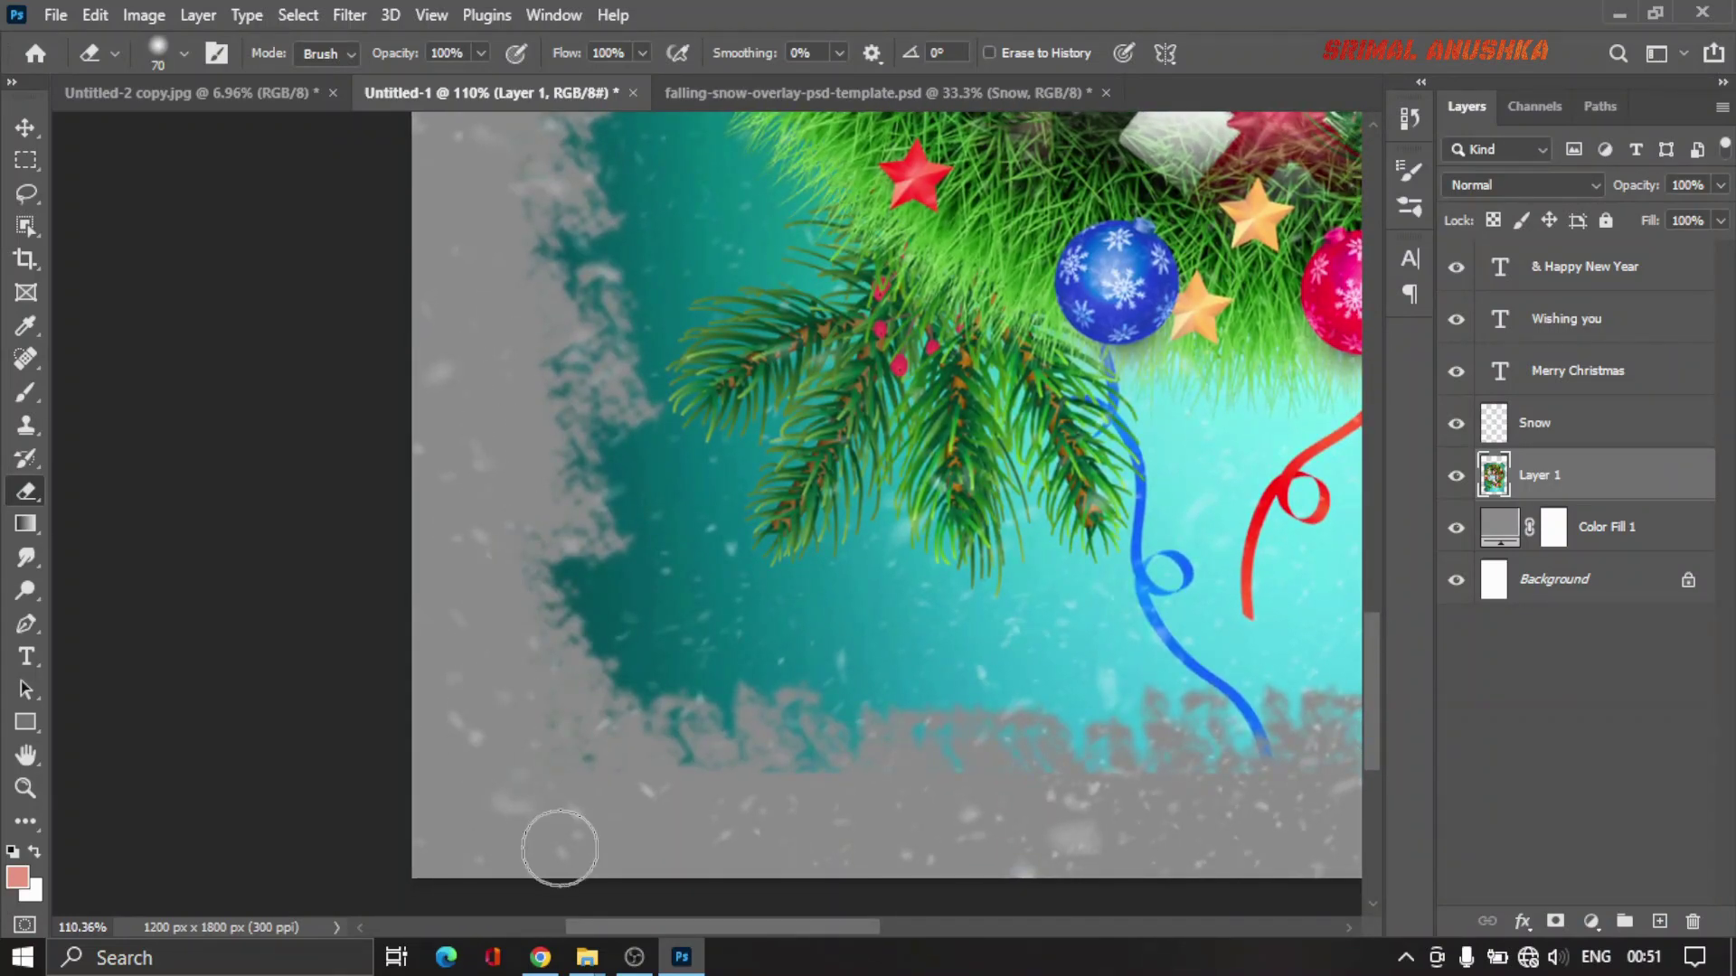
{"action": "left_click_drag", "start_coordinate": [1240, 805], "coordinate": [54, 669]}
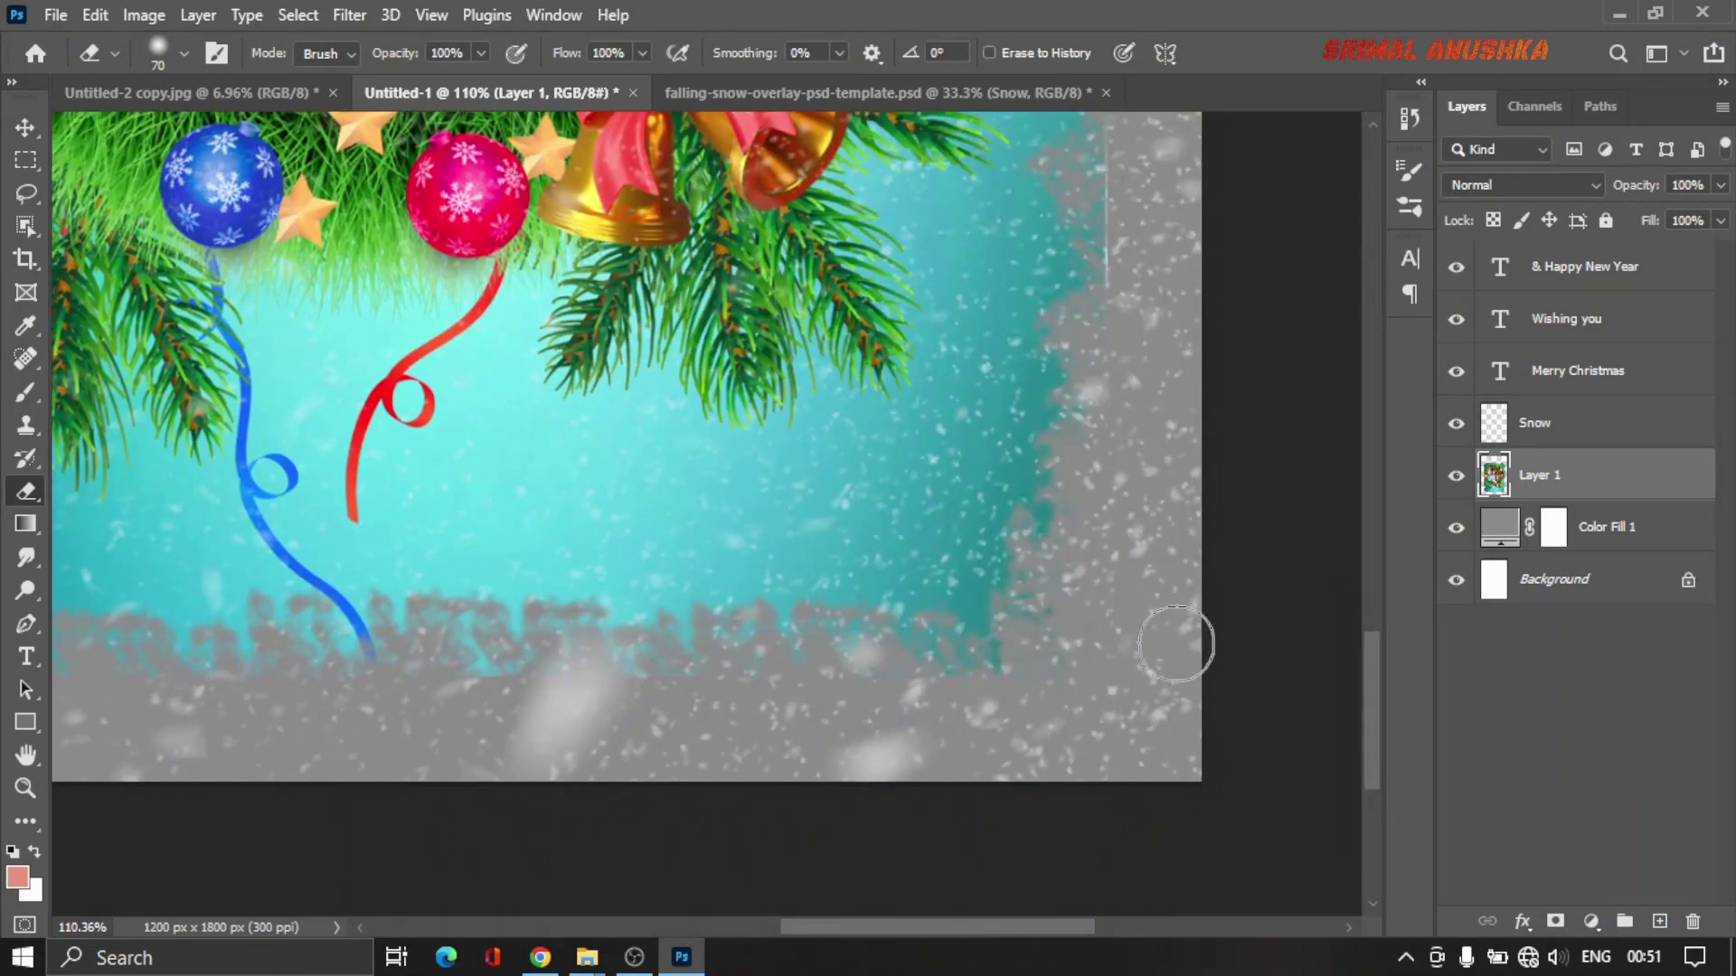
{"action": "left_click_drag", "start_coordinate": [1153, 389], "coordinate": [1097, 724]}
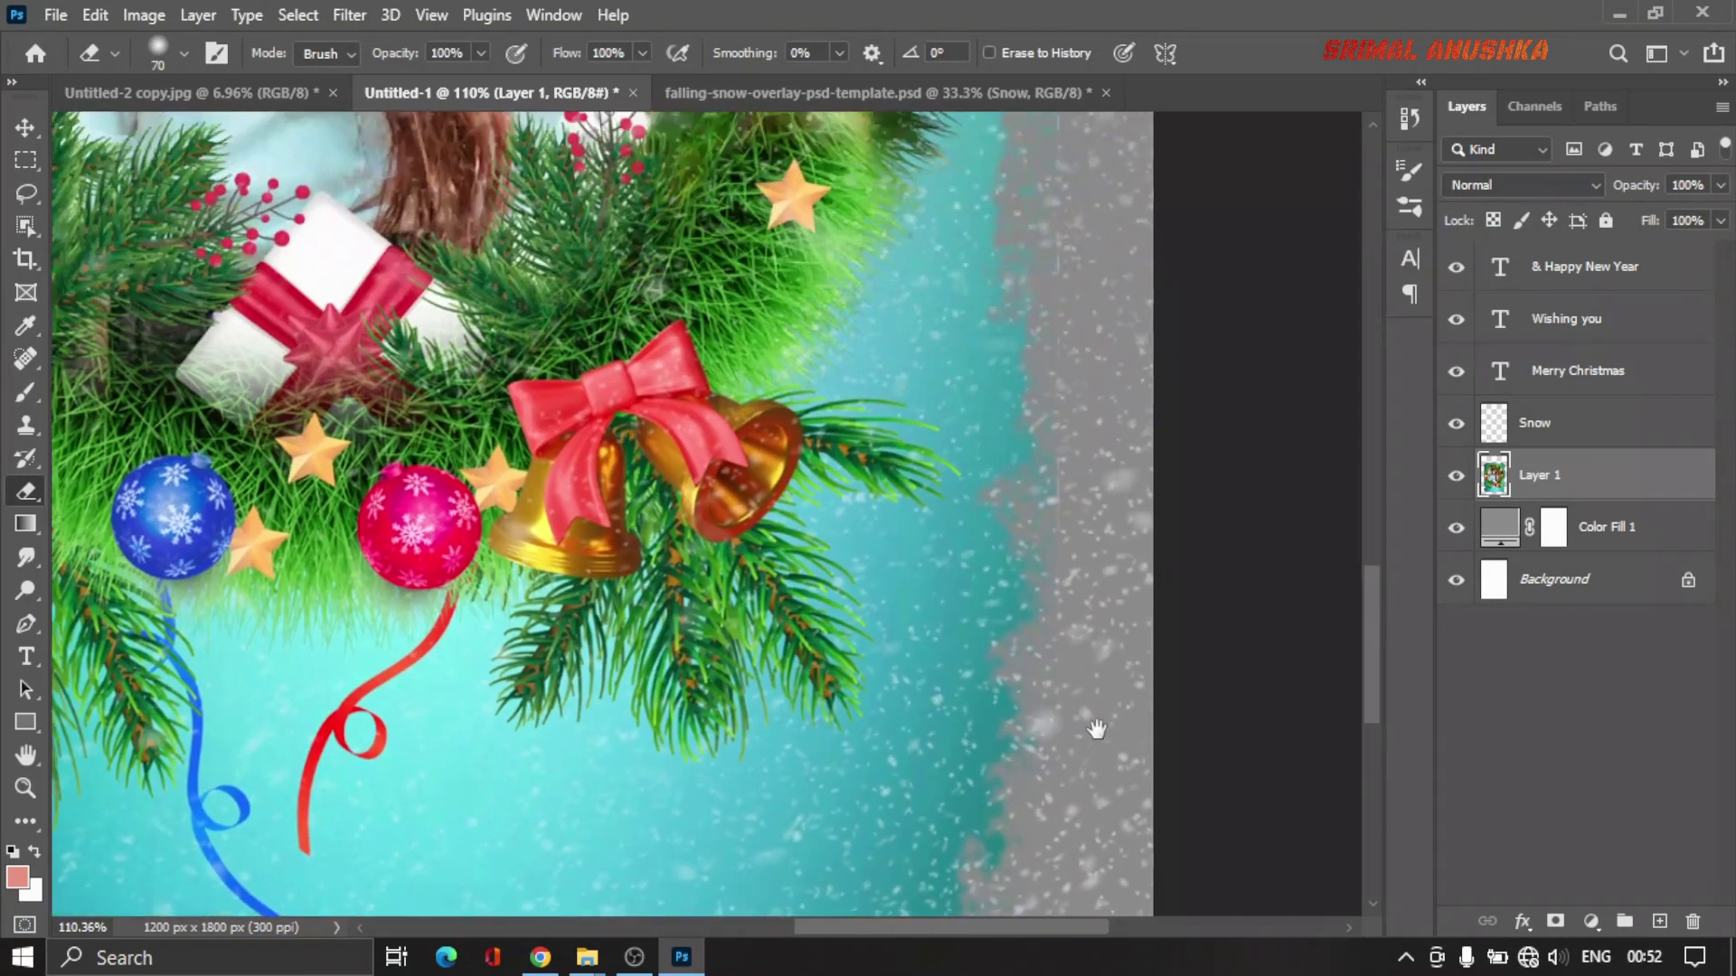
{"action": "left_click_drag", "start_coordinate": [1084, 210], "coordinate": [1081, 516]}
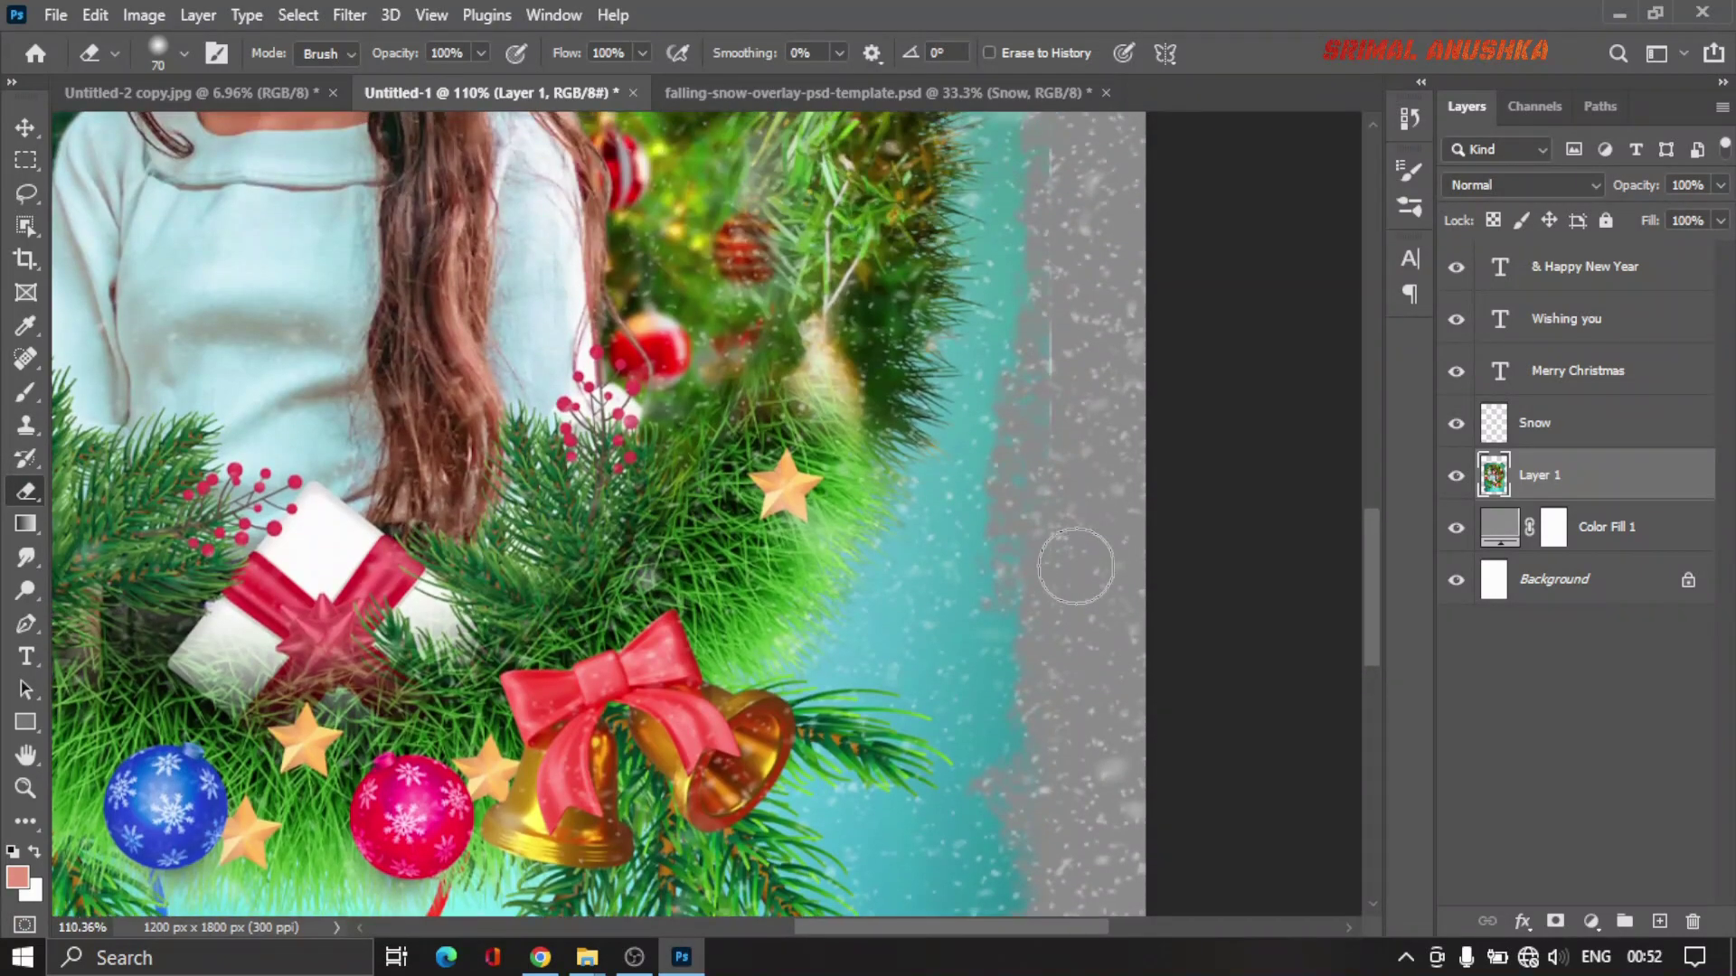
{"action": "left_click_drag", "start_coordinate": [1049, 333], "coordinate": [1085, 585]}
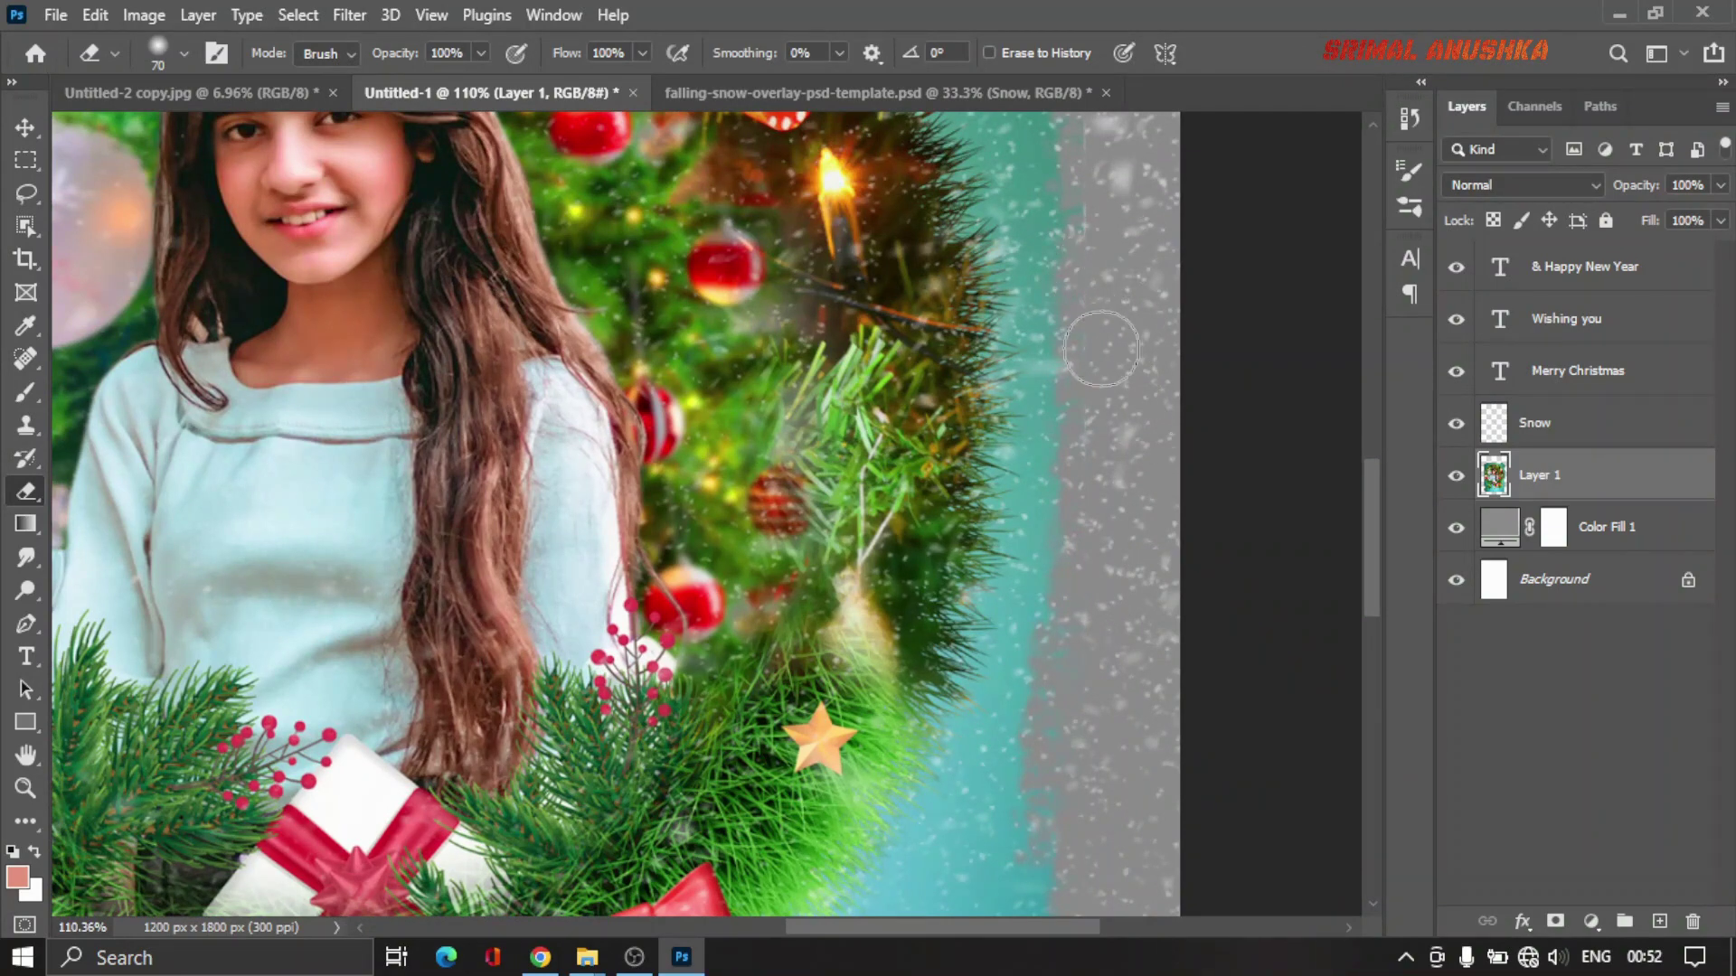
{"action": "left_click_drag", "start_coordinate": [1104, 341], "coordinate": [1054, 525]}
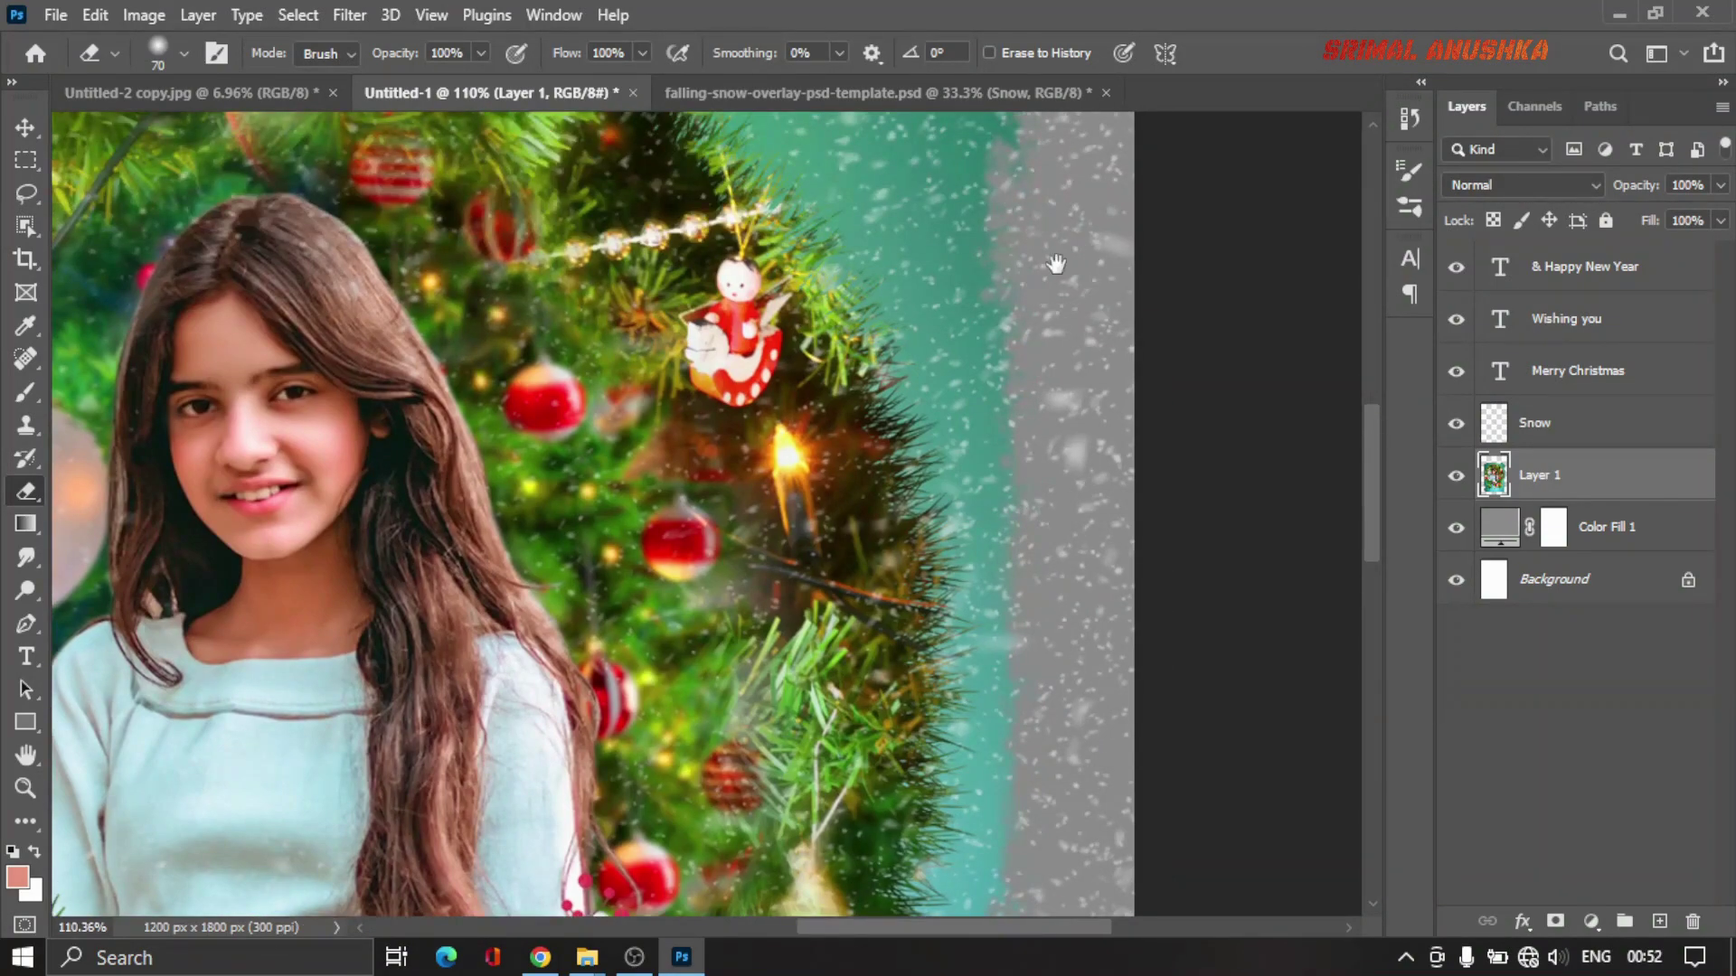
{"action": "left_click_drag", "start_coordinate": [1049, 235], "coordinate": [1060, 491]}
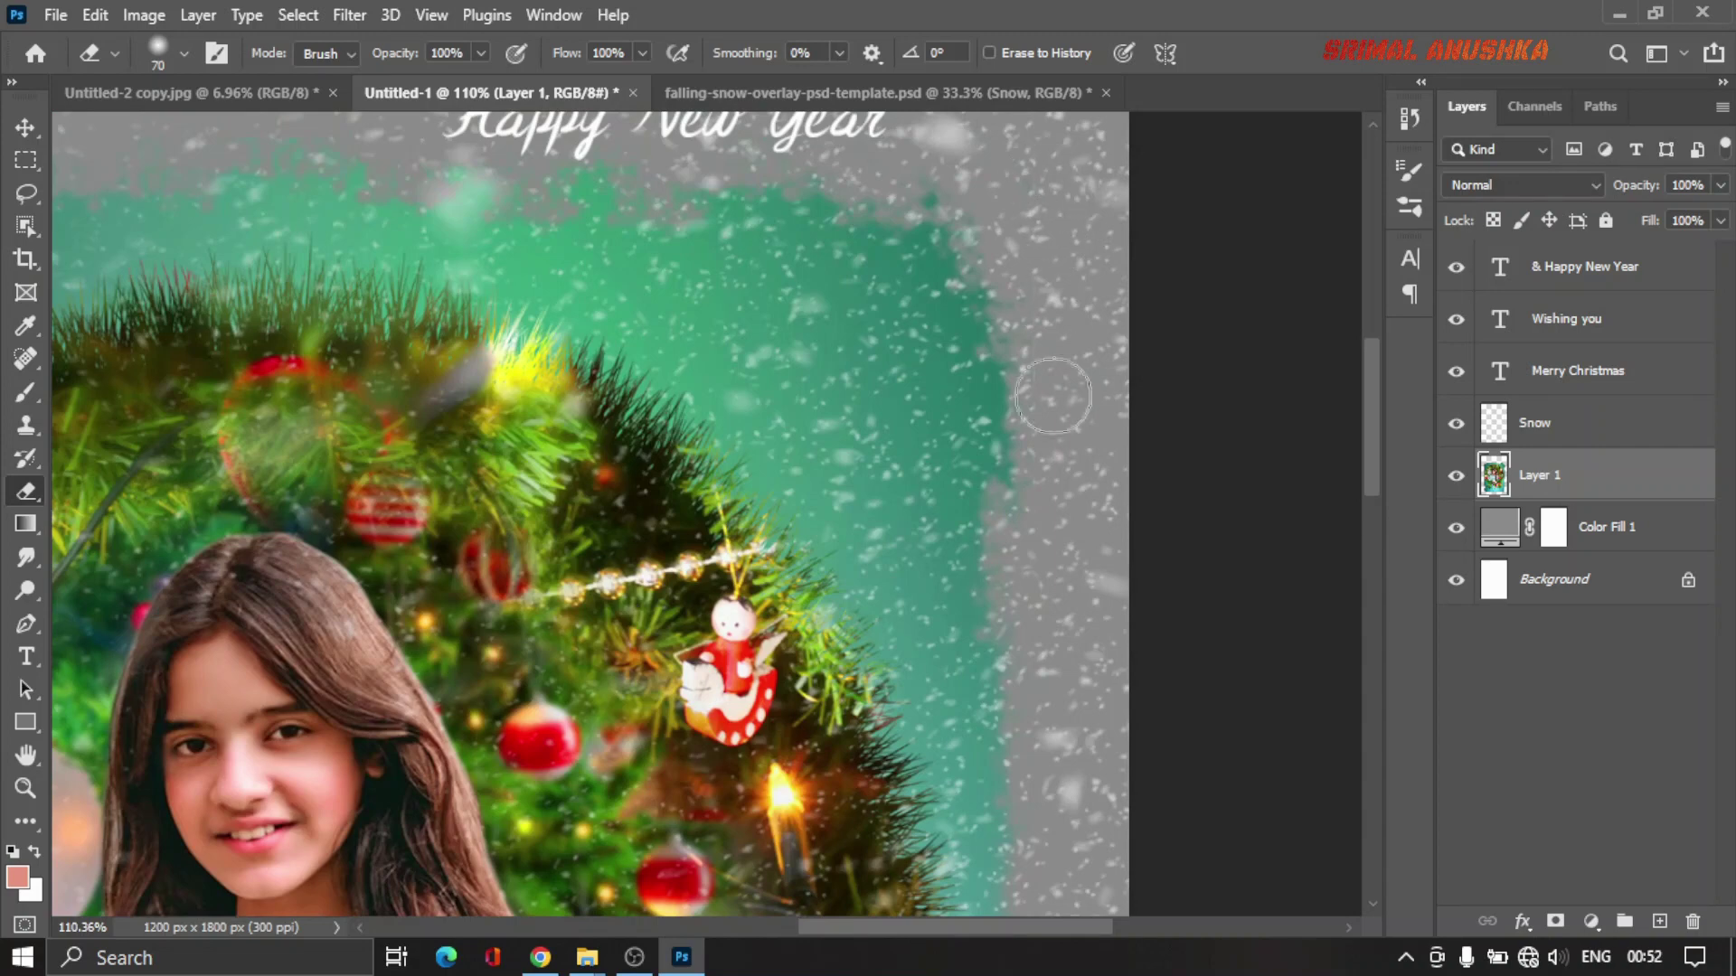
{"action": "left_click_drag", "start_coordinate": [1040, 245], "coordinate": [1122, 474]}
{"action": "scroll", "coordinate": [1085, 434], "scroll_direction": "down", "scroll_amount": 2}
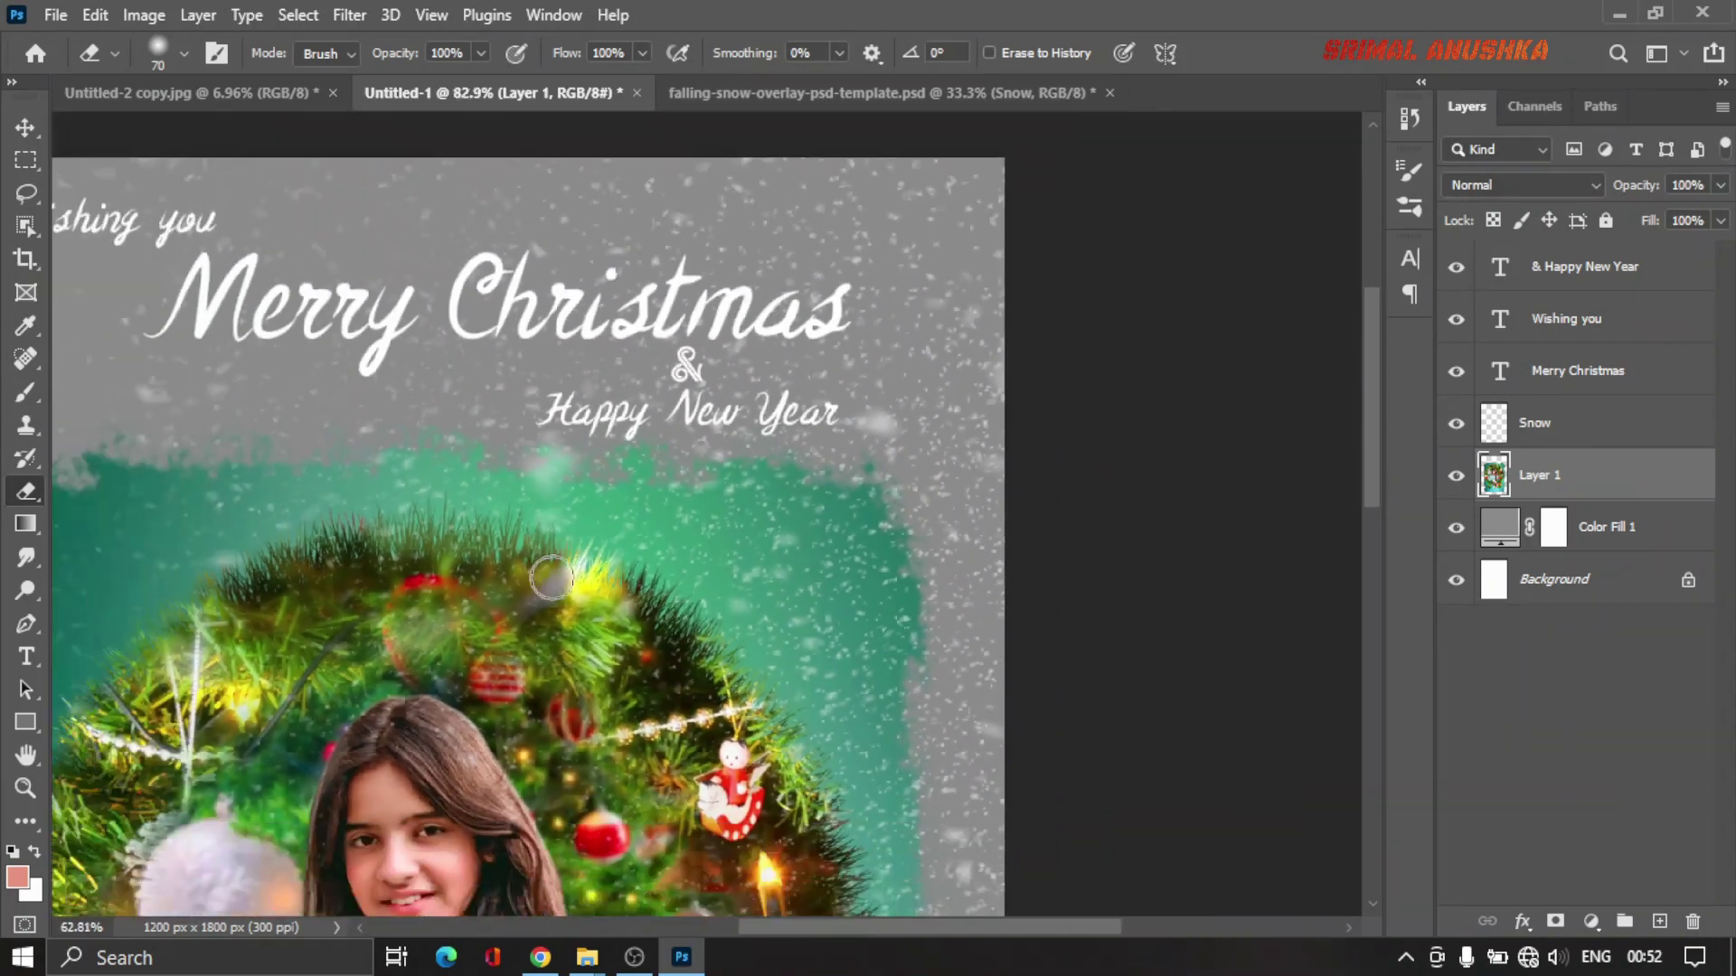
{"action": "scroll", "coordinate": [994, 362], "scroll_direction": "down", "scroll_amount": 2}
{"action": "scroll", "coordinate": [936, 298], "scroll_direction": "down", "scroll_amount": 2}
{"action": "scroll", "coordinate": [936, 298], "scroll_direction": "down", "scroll_amount": 3}
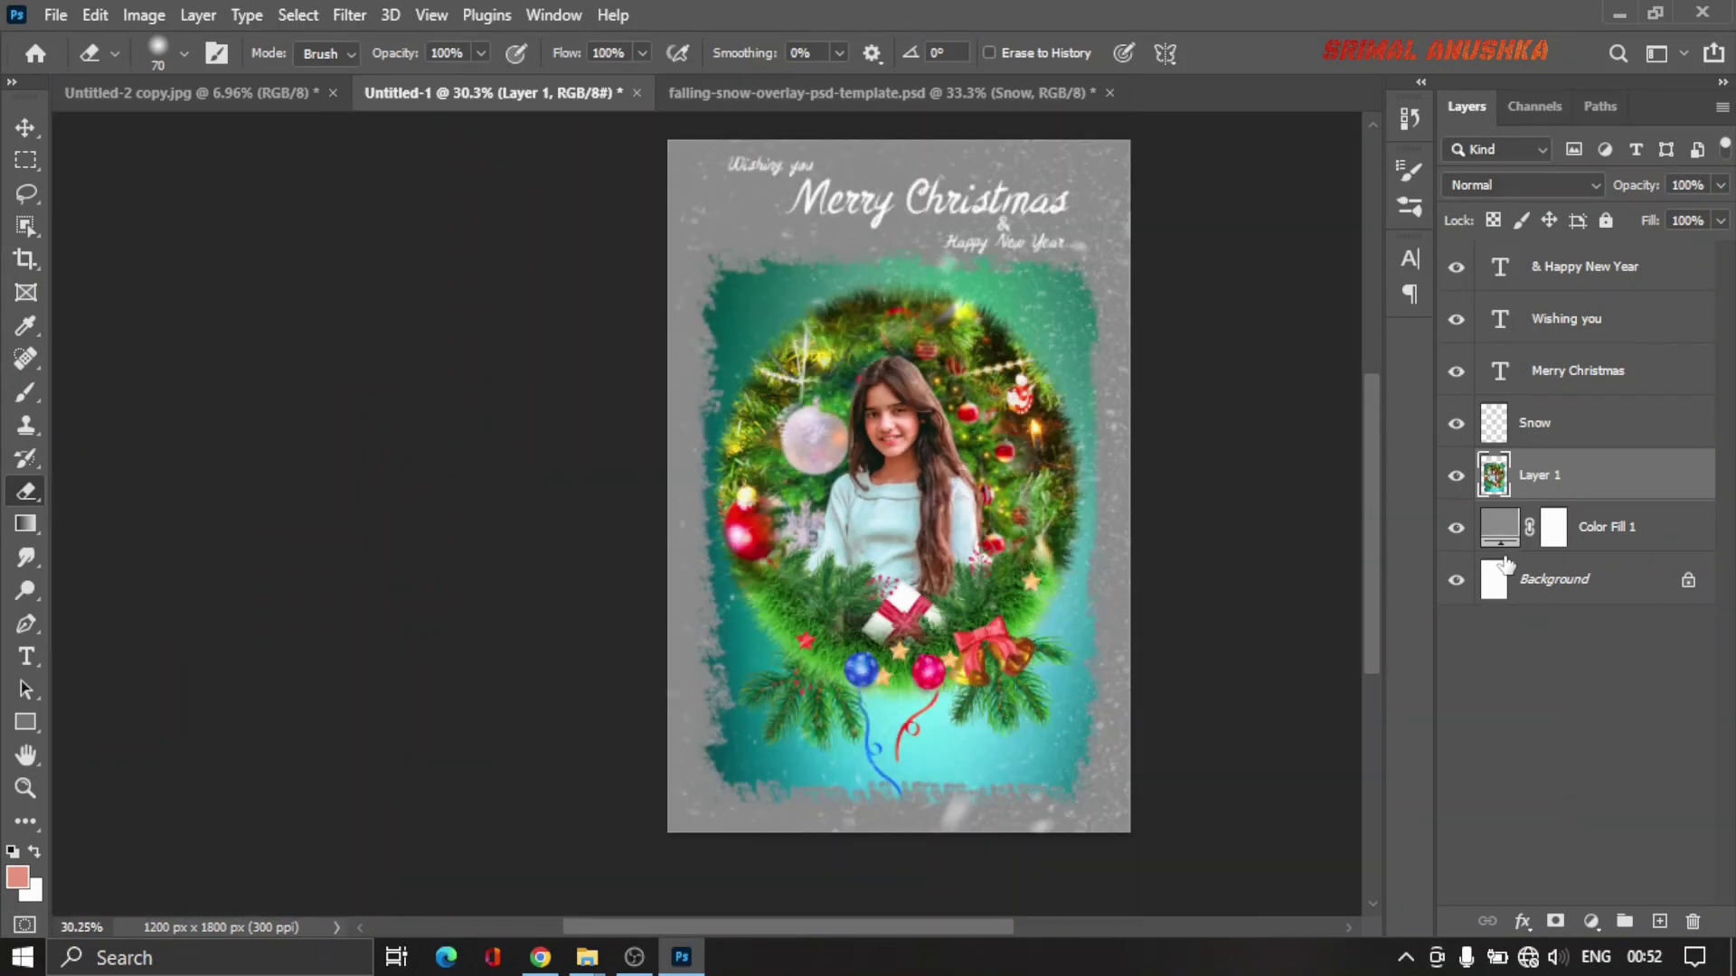
Step: Recolour the Color Fill 1 background layer to deep red (b50101)
{"action": "double_click", "coordinate": [1505, 534]}
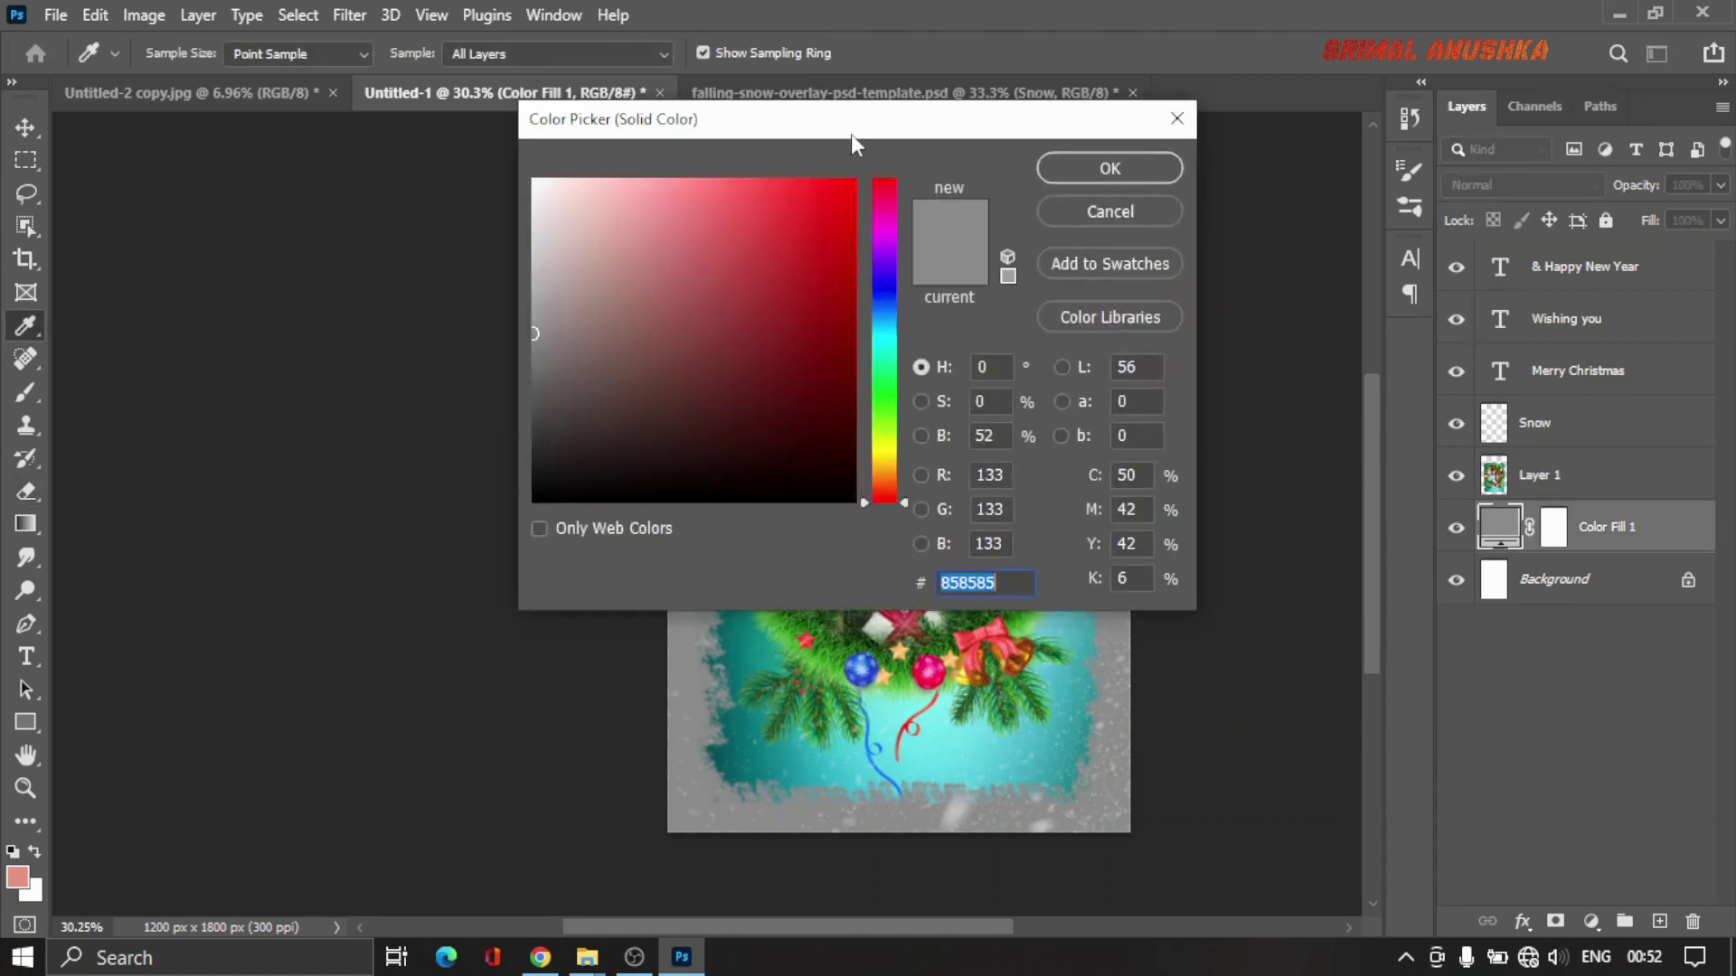
{"action": "left_click_drag", "start_coordinate": [850, 134], "coordinate": [1483, 224]}
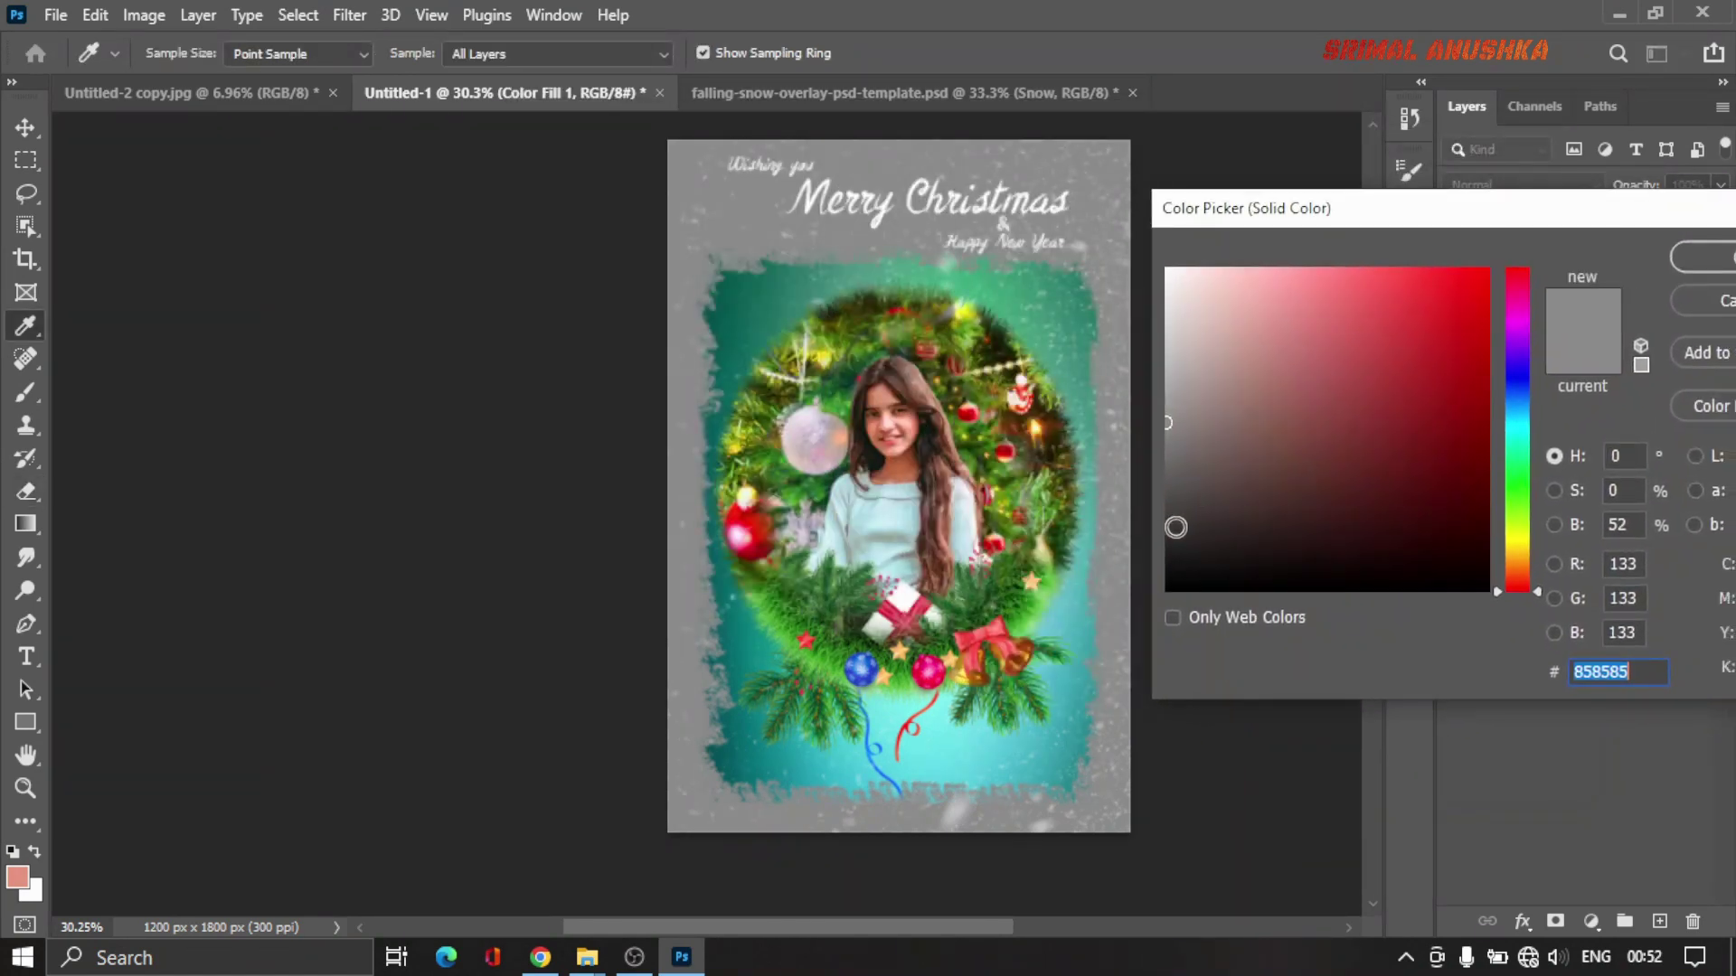
{"action": "left_click_drag", "start_coordinate": [1175, 527], "coordinate": [1178, 589]}
{"action": "left_click", "coordinate": [1163, 349]}
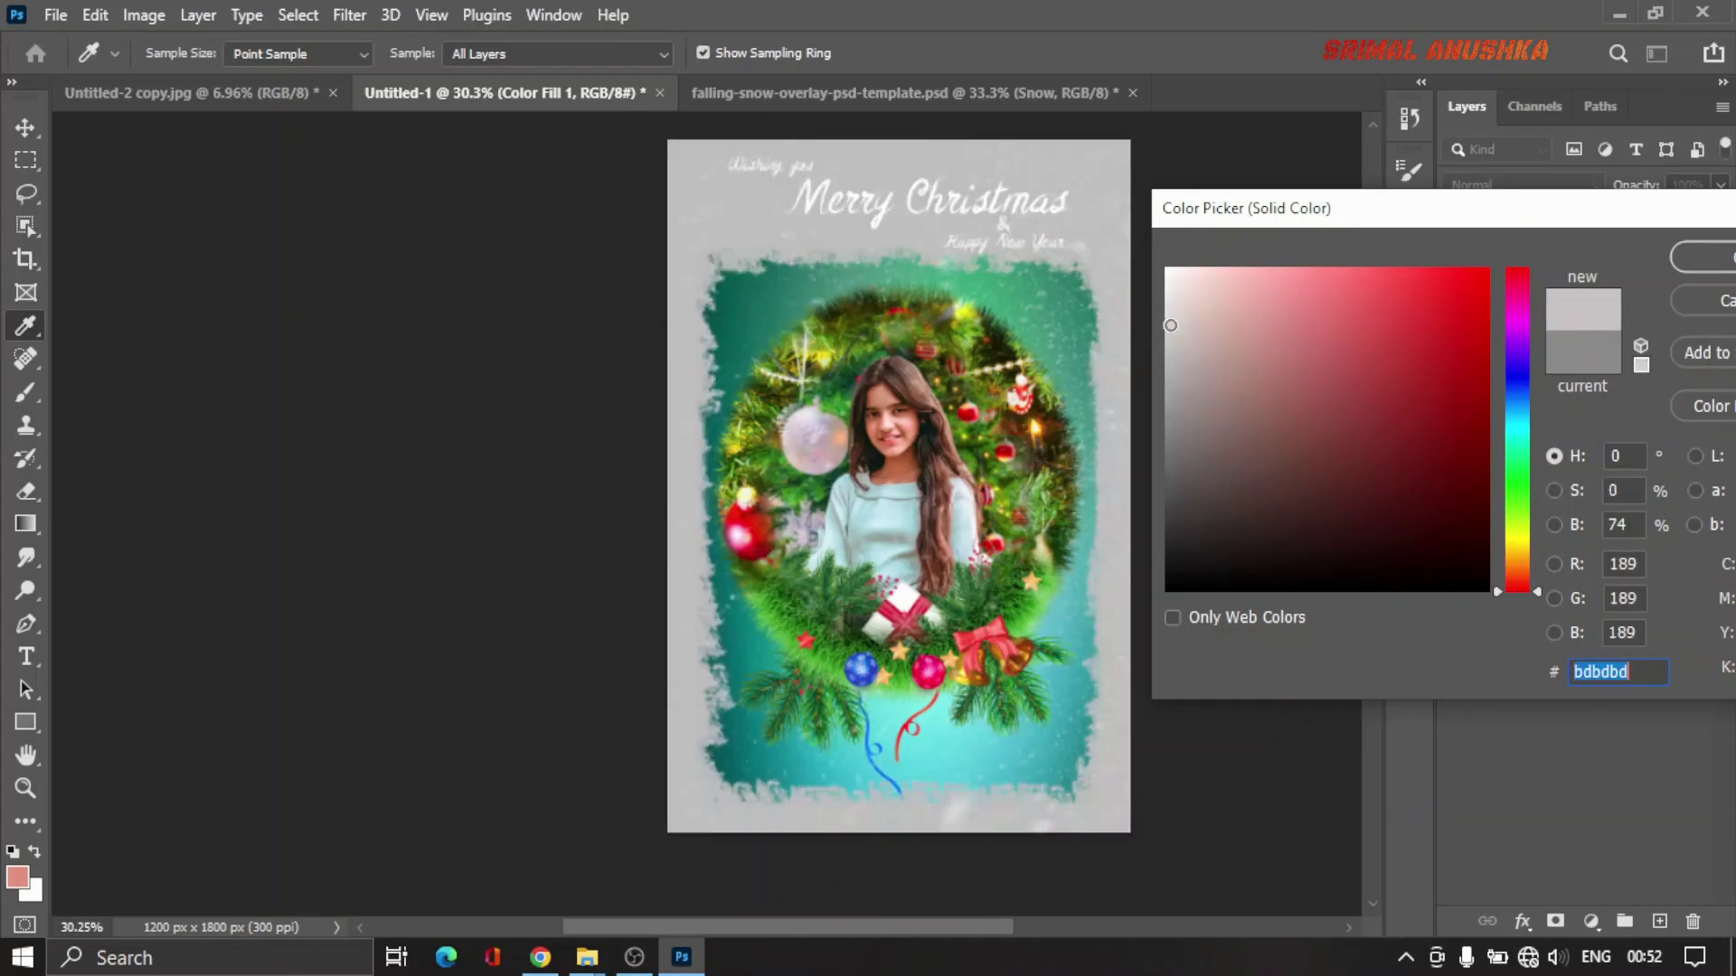
{"action": "left_click_drag", "start_coordinate": [1167, 321], "coordinate": [1181, 324]}
{"action": "left_click", "coordinate": [1167, 307]}
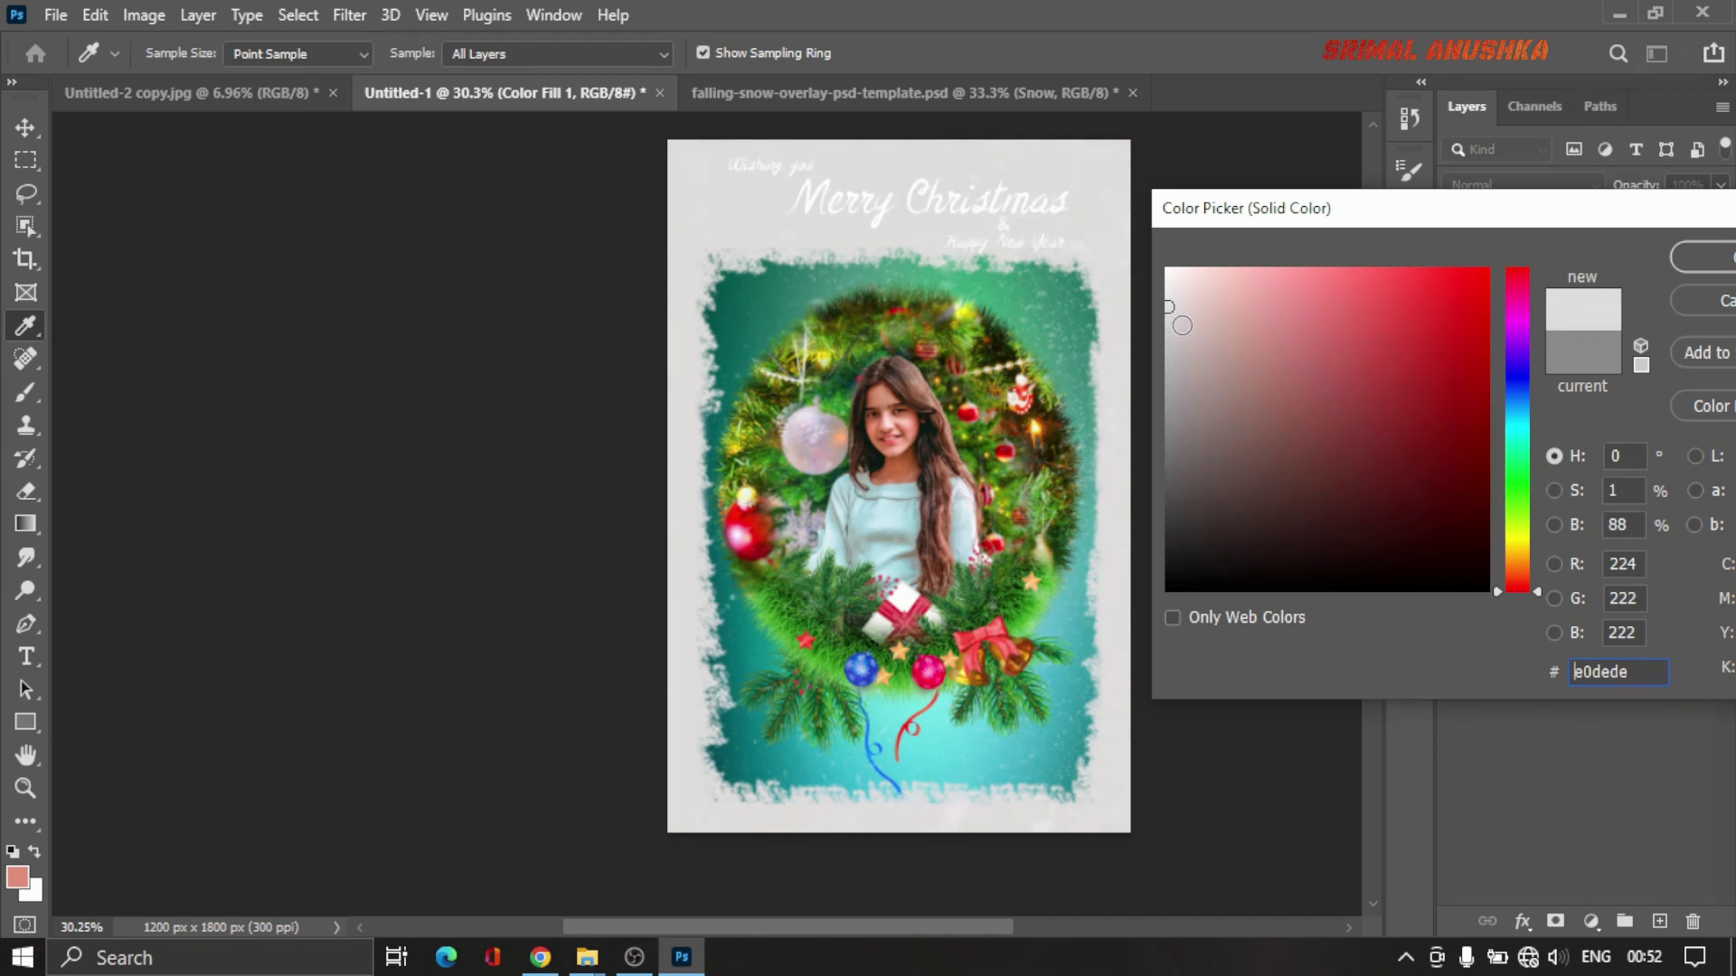
{"action": "left_click_drag", "start_coordinate": [1392, 280], "coordinate": [1460, 275]}
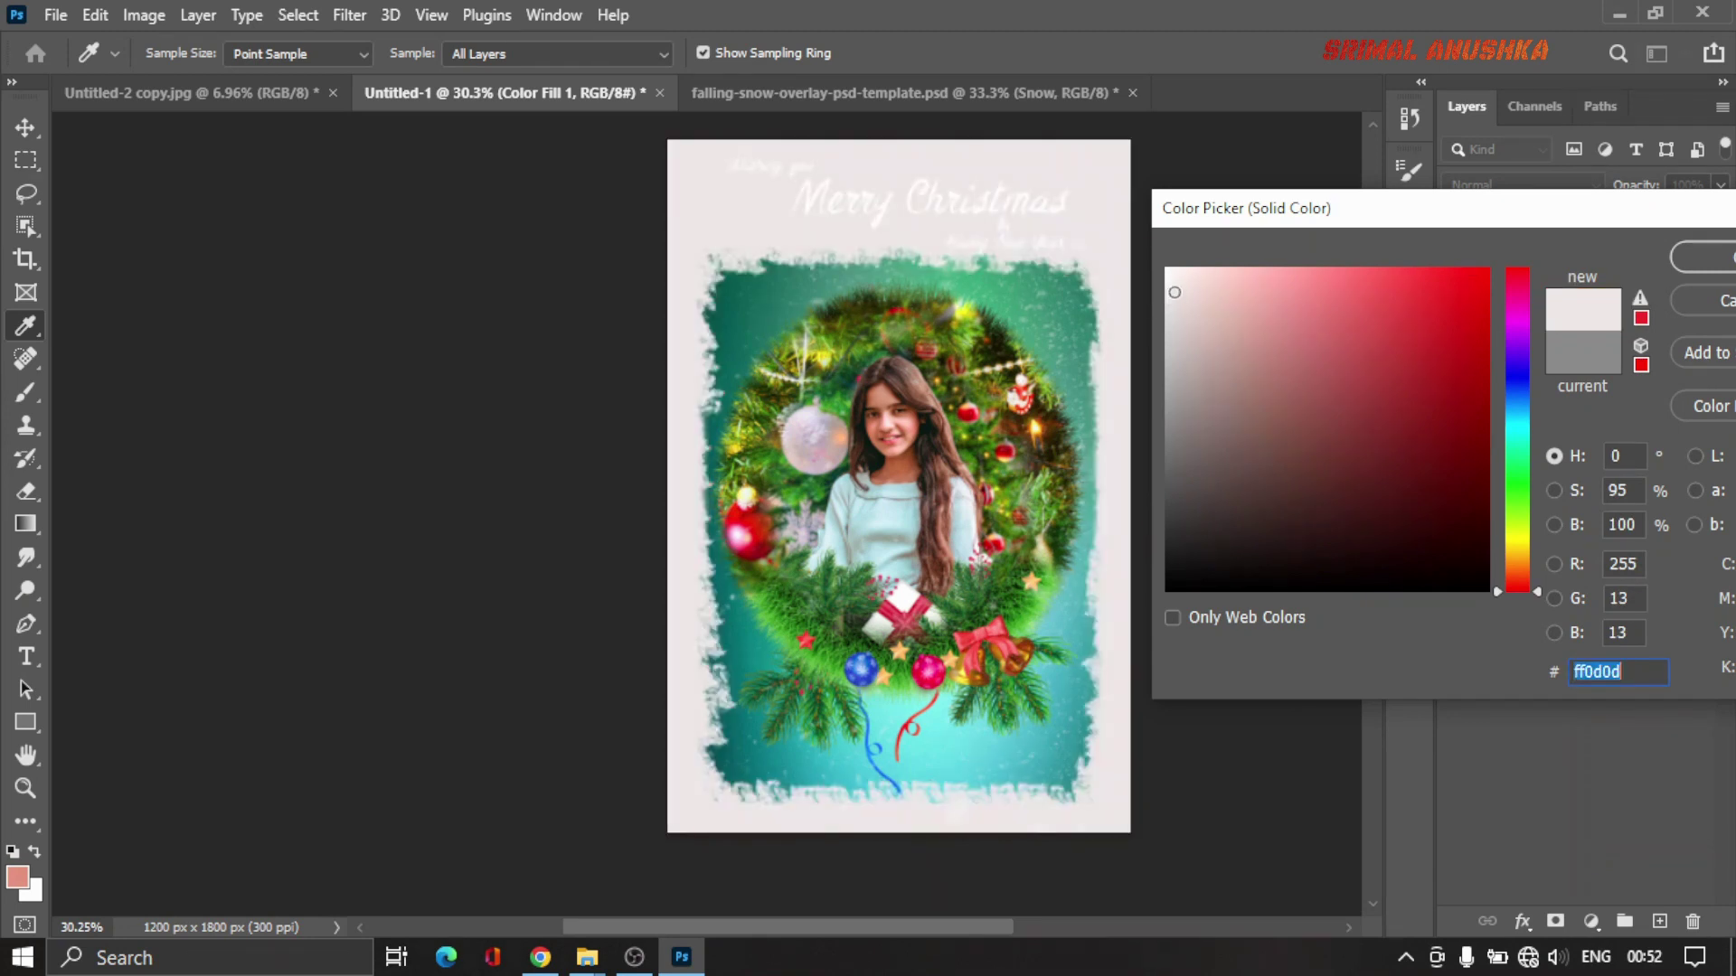
{"action": "left_click_drag", "start_coordinate": [1169, 295], "coordinate": [1169, 409]}
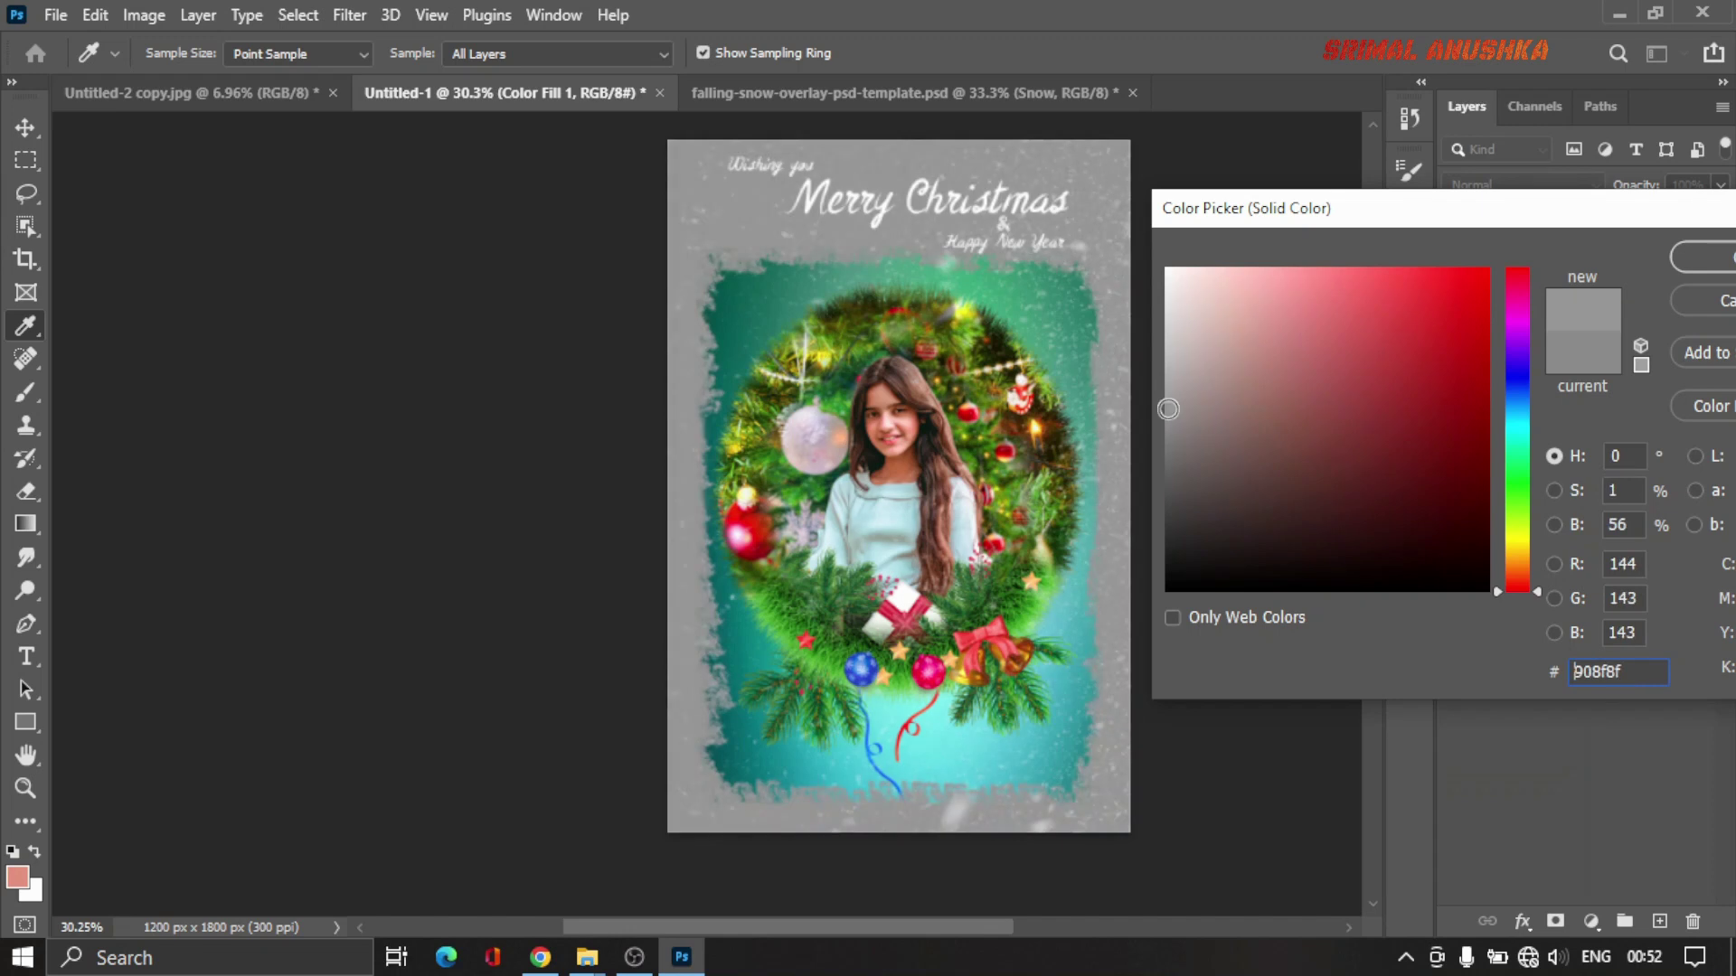
{"action": "mouse_move", "coordinate": [1450, 280]}
{"action": "left_mouse_down"}
{"action": "mouse_move", "coordinate": [1402, 275]}
{"action": "mouse_move", "coordinate": [1438, 283]}
{"action": "mouse_move", "coordinate": [1488, 358]}
{"action": "left_mouse_up"}
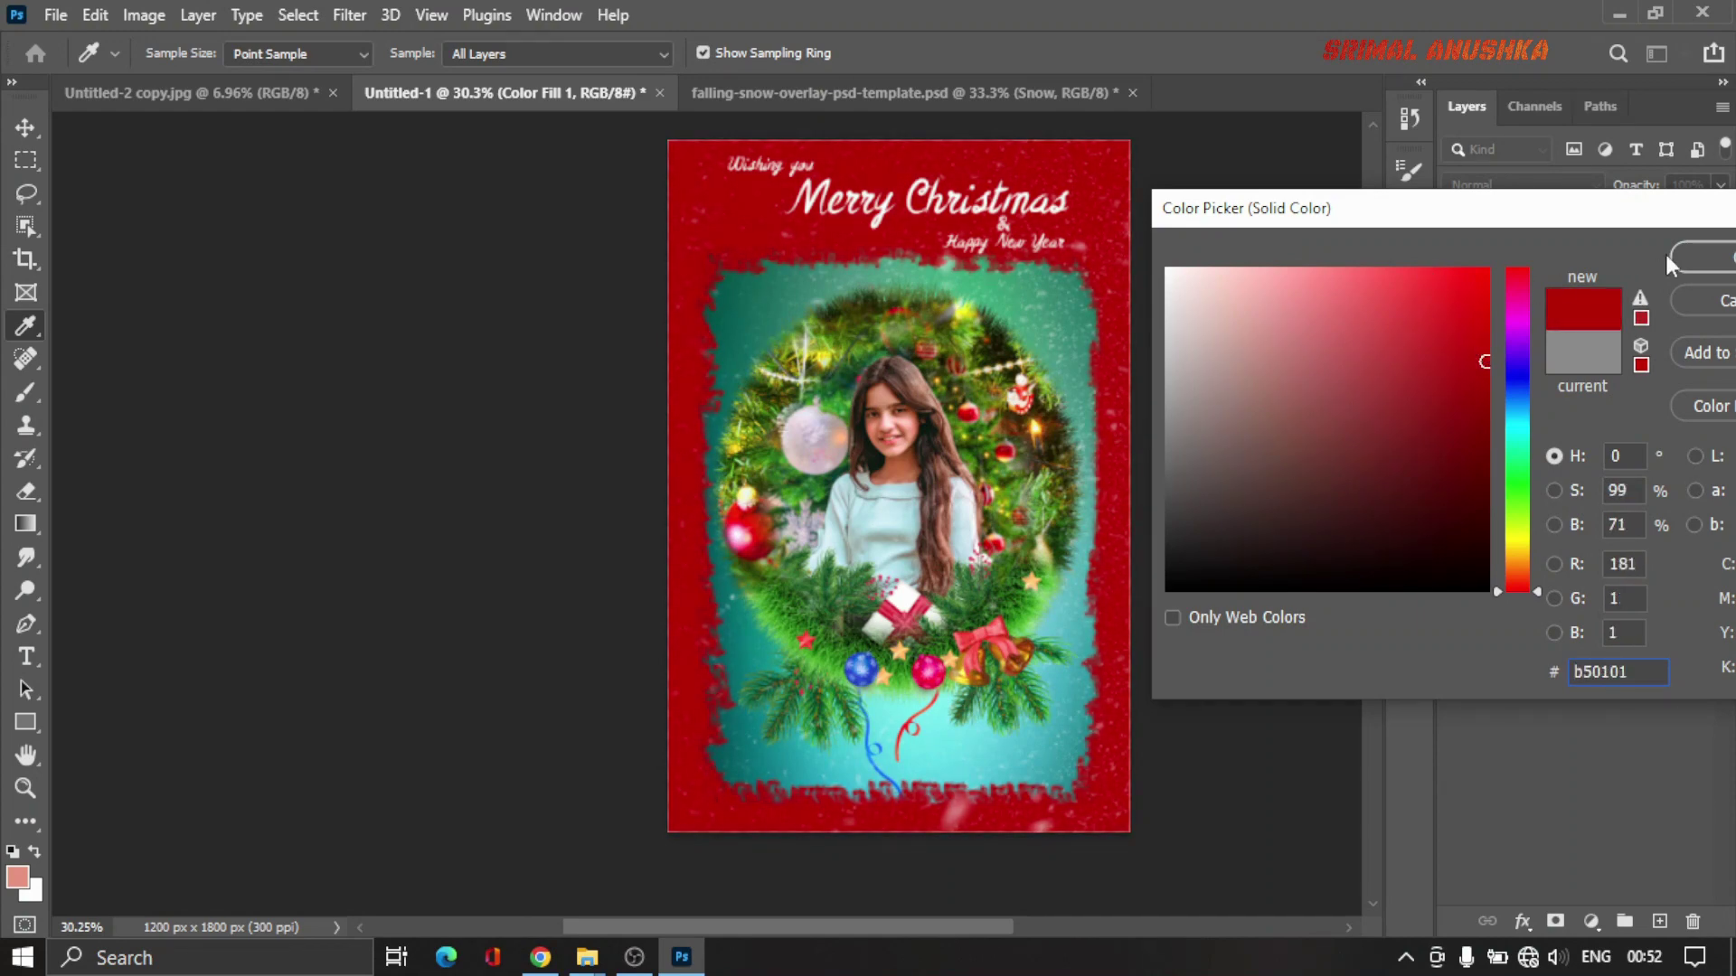
{"action": "left_click", "coordinate": [1699, 257]}
{"action": "key", "text": "e"}
{"action": "scroll", "coordinate": [995, 407], "scroll_direction": "up", "scroll_amount": 3}
Step: Select the wreath layer (Layer 1) and open its Blending Options
{"action": "left_click_drag", "start_coordinate": [1113, 395], "coordinate": [860, 274]}
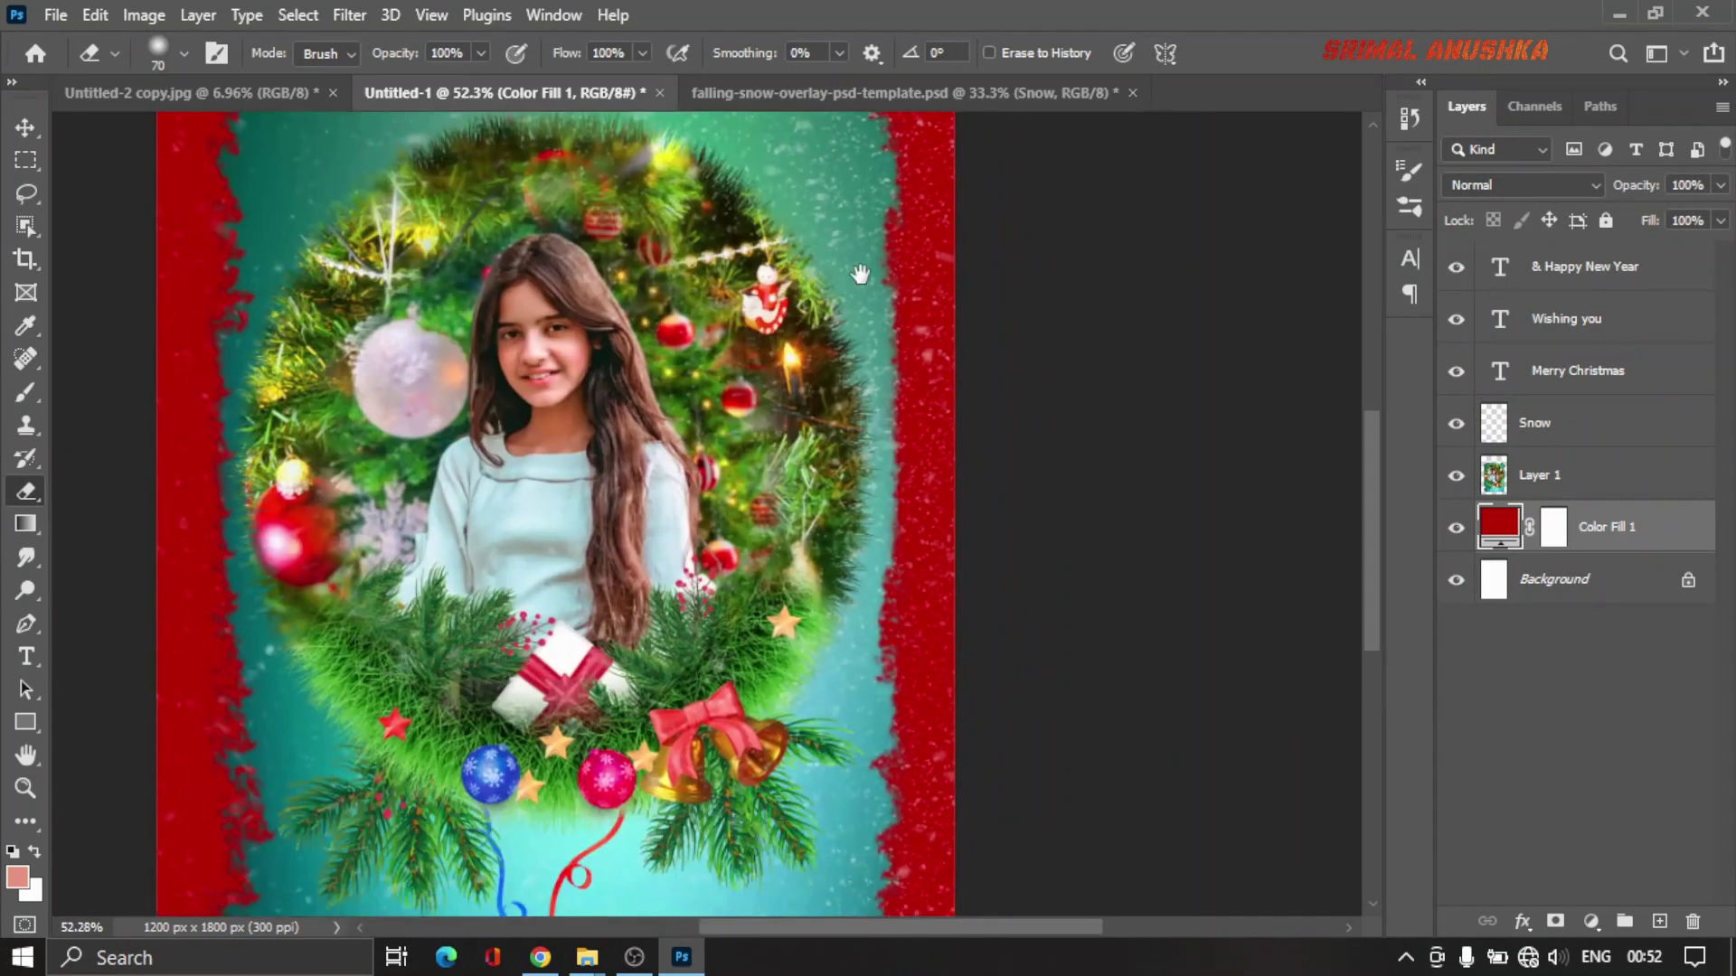
{"action": "scroll", "coordinate": [1329, 427], "scroll_direction": "down", "scroll_amount": 2}
{"action": "left_click", "coordinate": [1572, 476]}
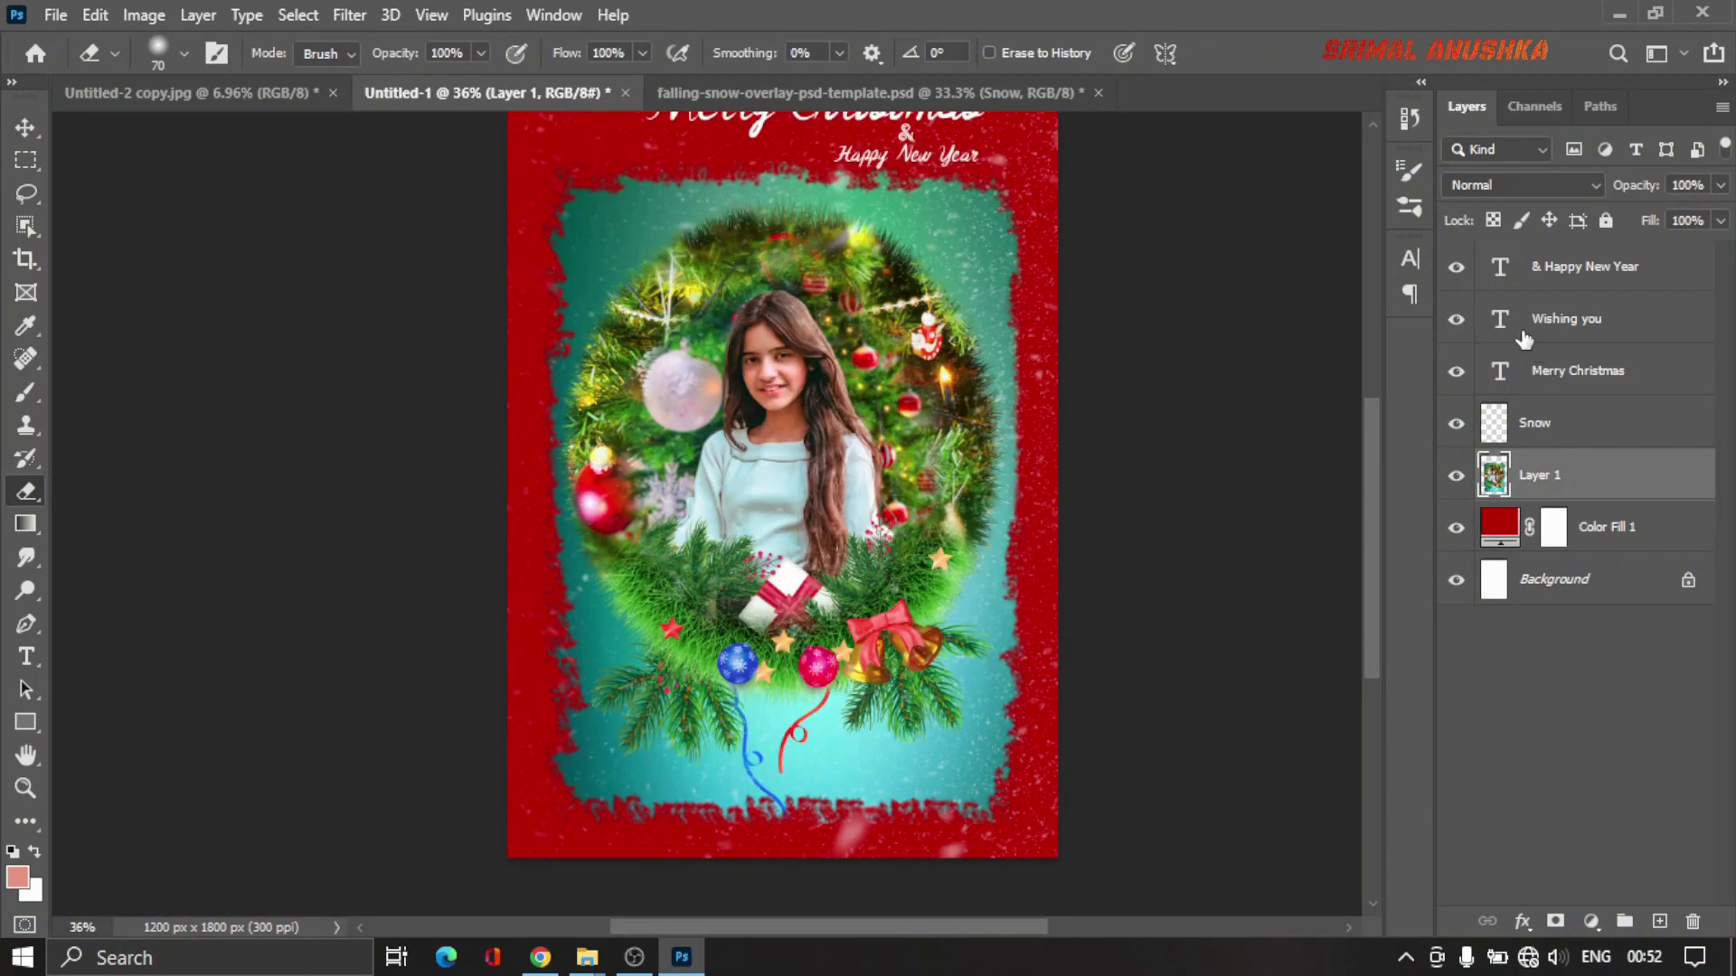
{"action": "right_click", "coordinate": [1643, 468]}
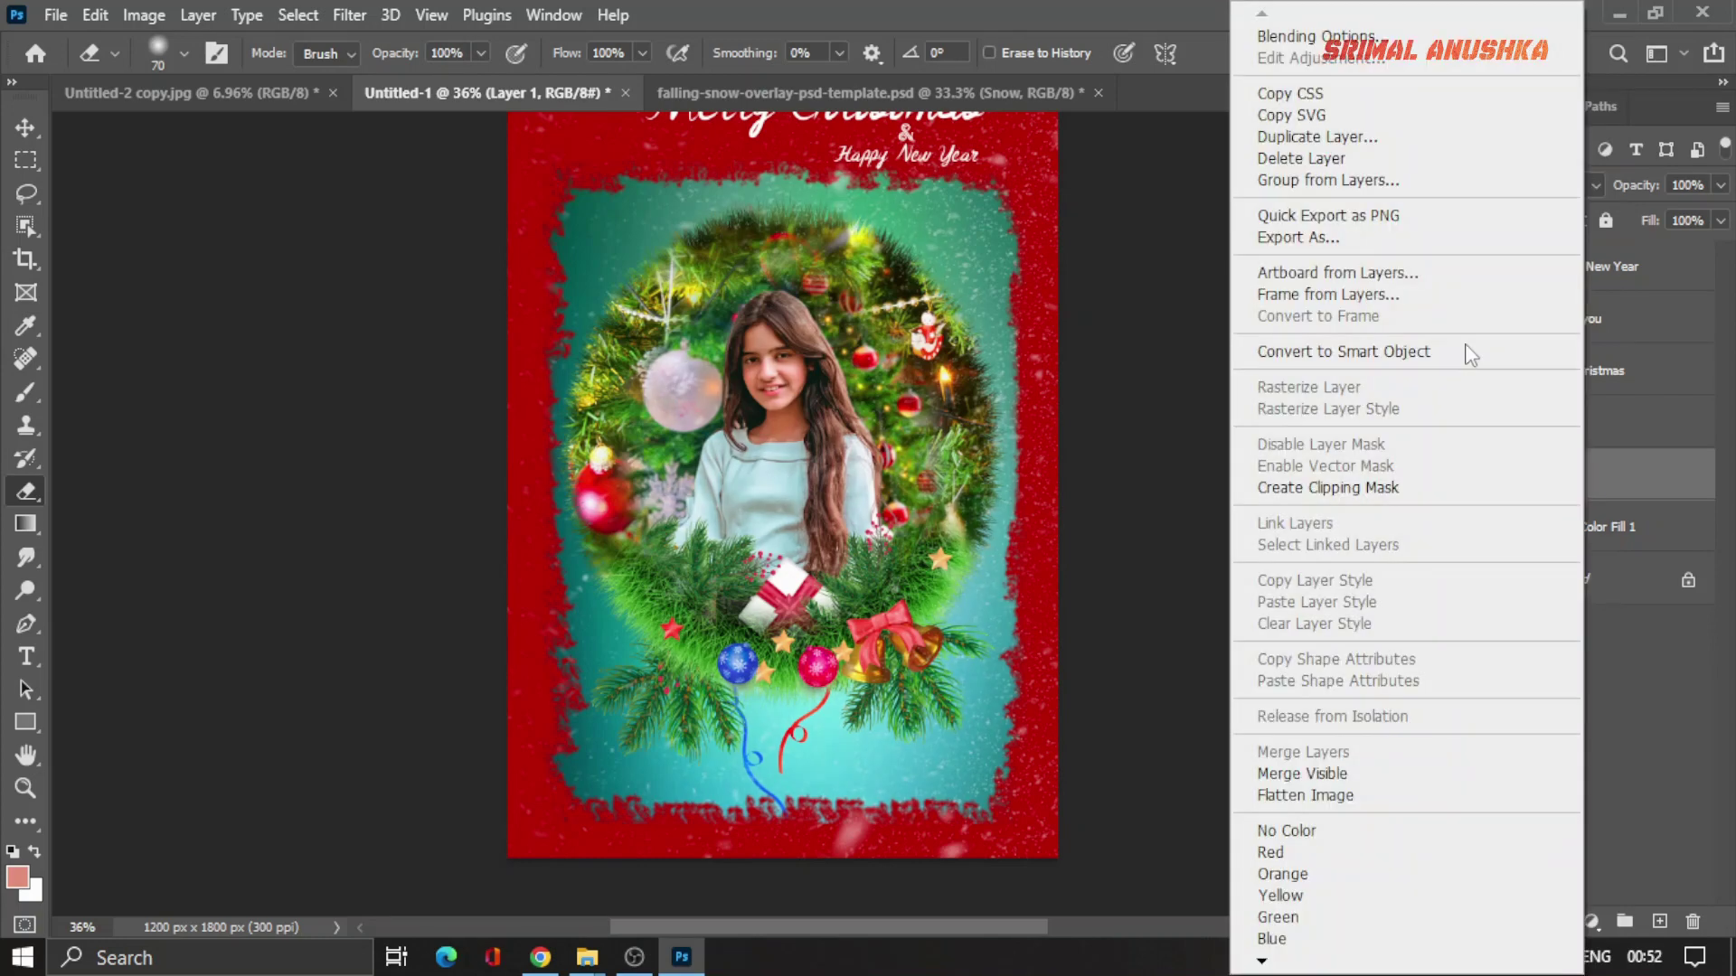
{"action": "left_click", "coordinate": [1188, 262]}
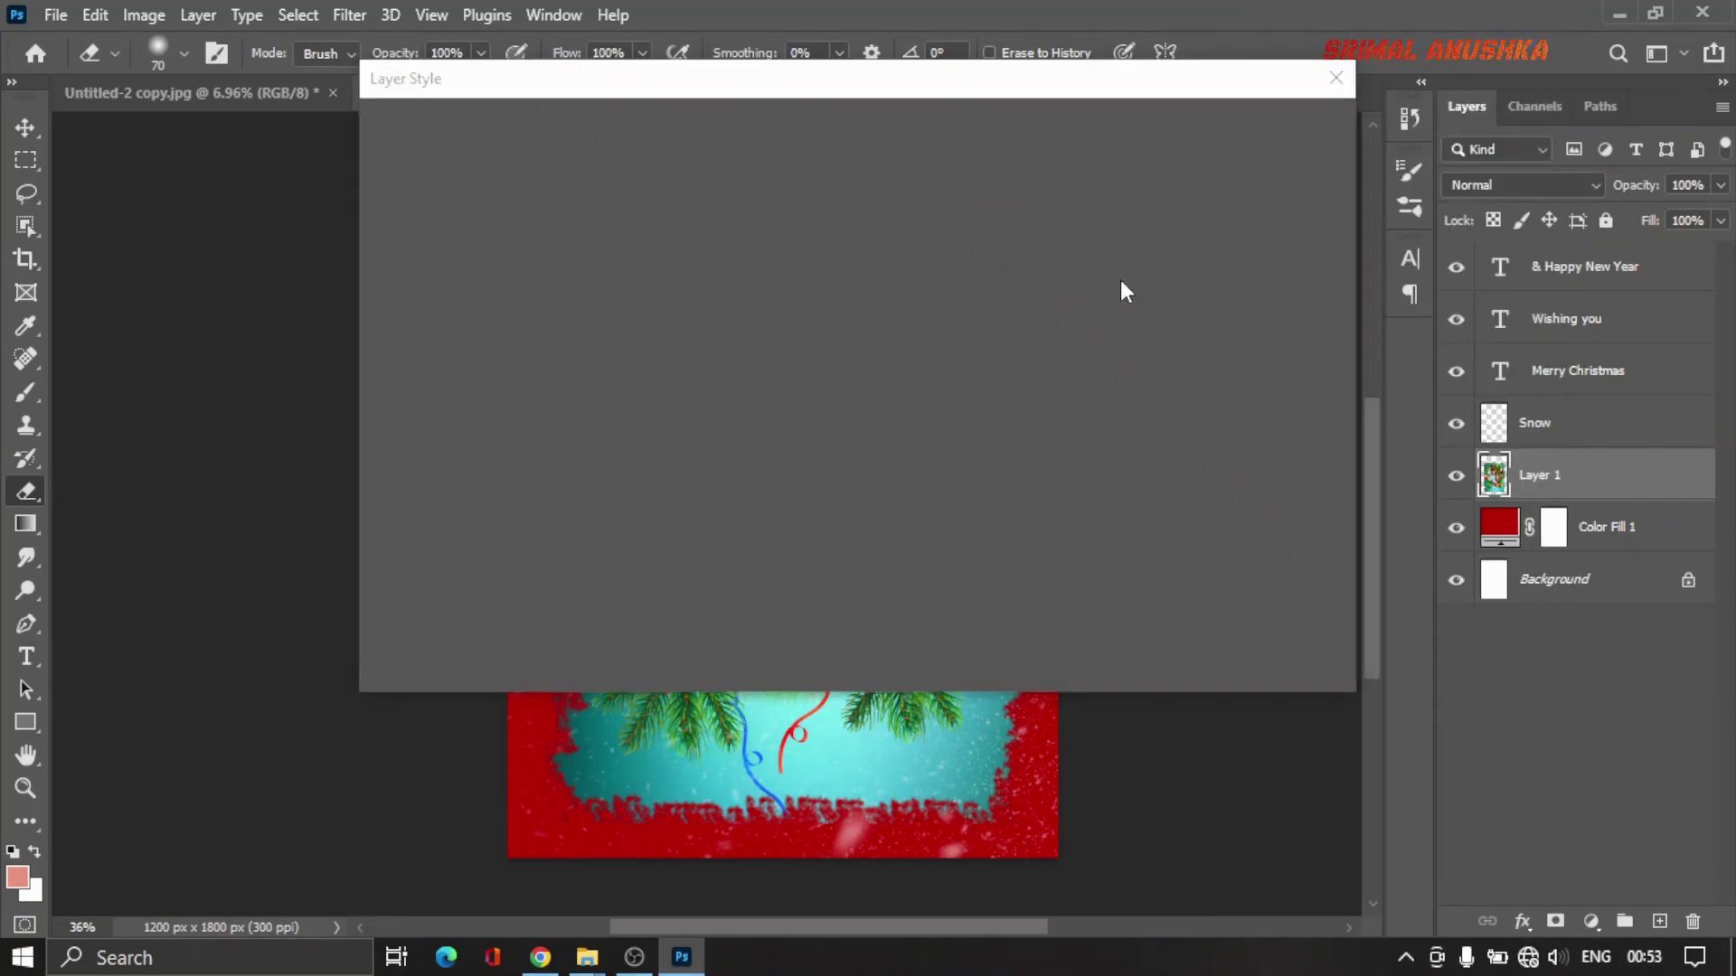
{"action": "left_click_drag", "start_coordinate": [931, 94], "coordinate": [1419, 181]}
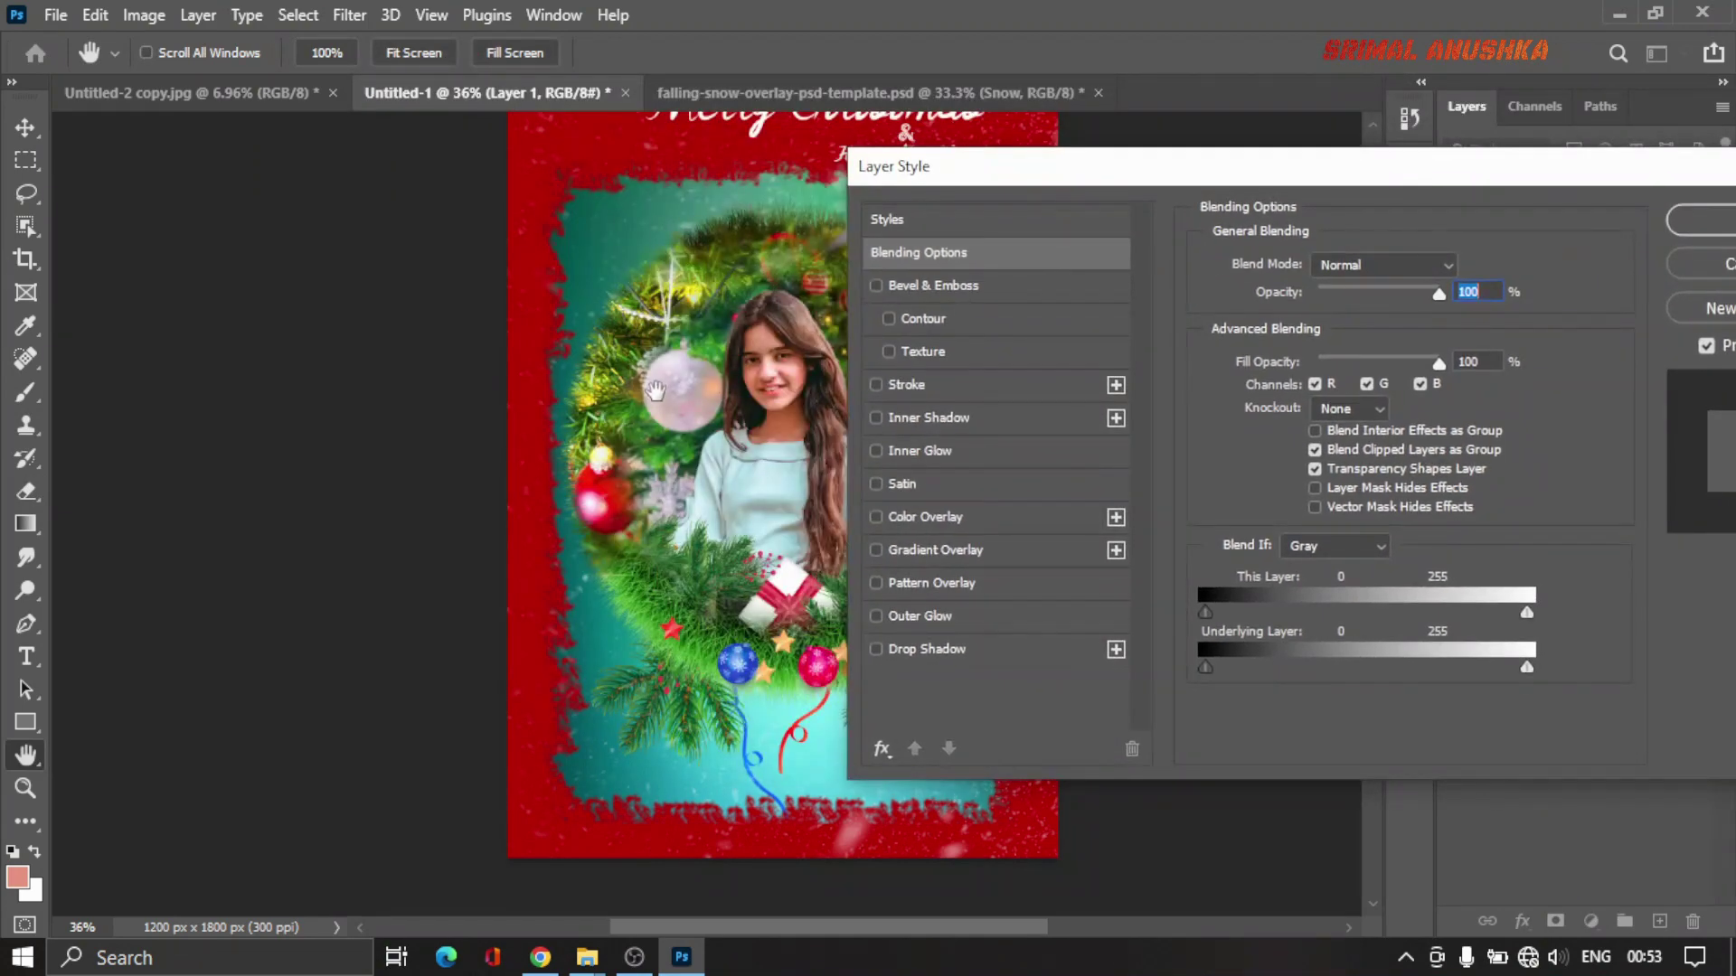
{"action": "mouse_move", "coordinate": [636, 398]}
{"action": "left_mouse_down"}
{"action": "mouse_move", "coordinate": [301, 398]}
{"action": "mouse_move", "coordinate": [275, 422]}
{"action": "left_mouse_up"}
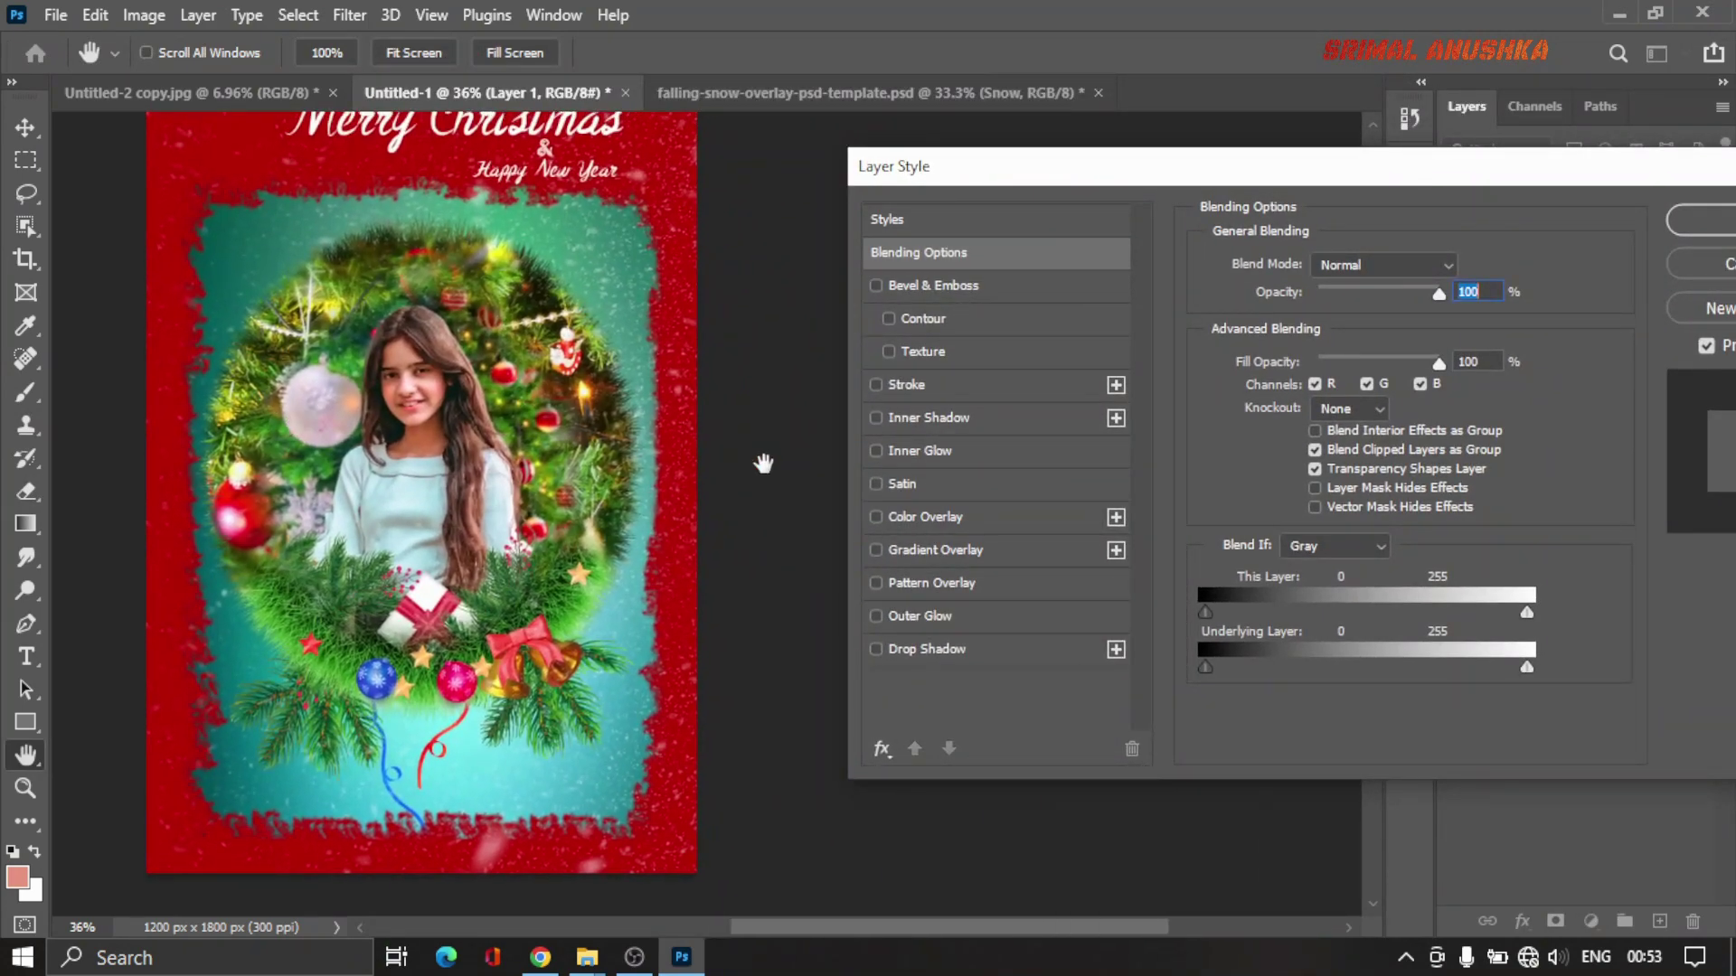
Step: Add a Normal drop shadow: opacity 100, angle 124, distance 38, spread 5, size 5, noise 26
{"action": "left_click", "coordinate": [919, 644]}
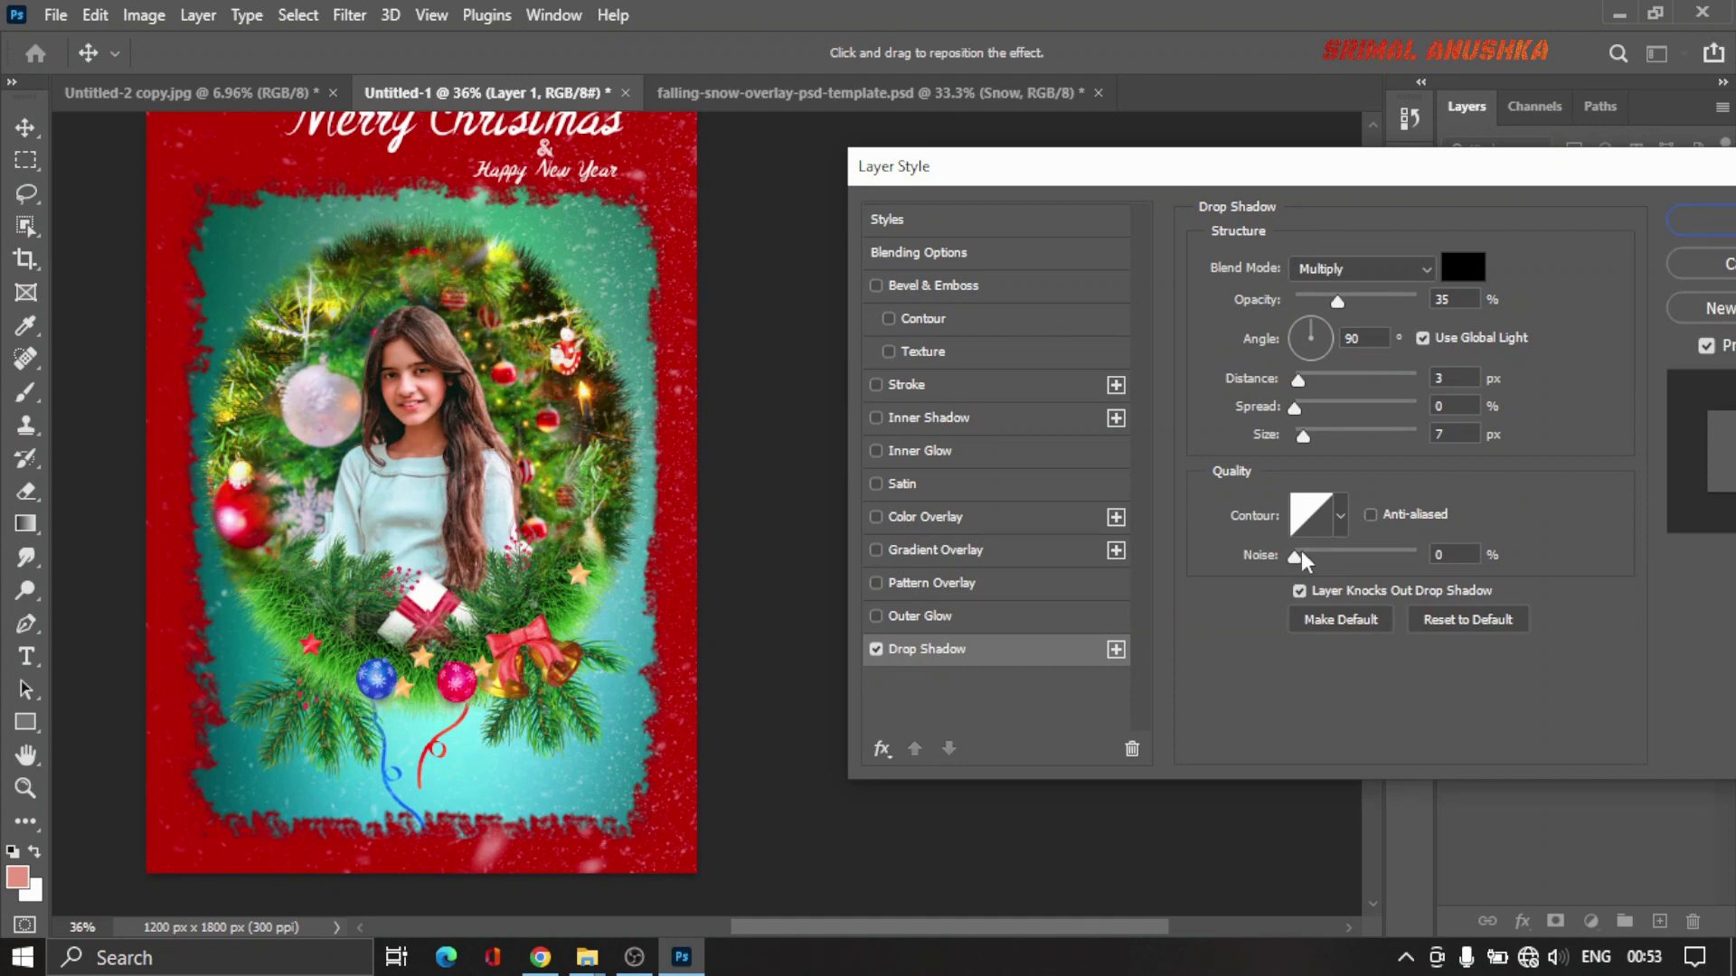
{"action": "left_click", "coordinate": [1370, 272]}
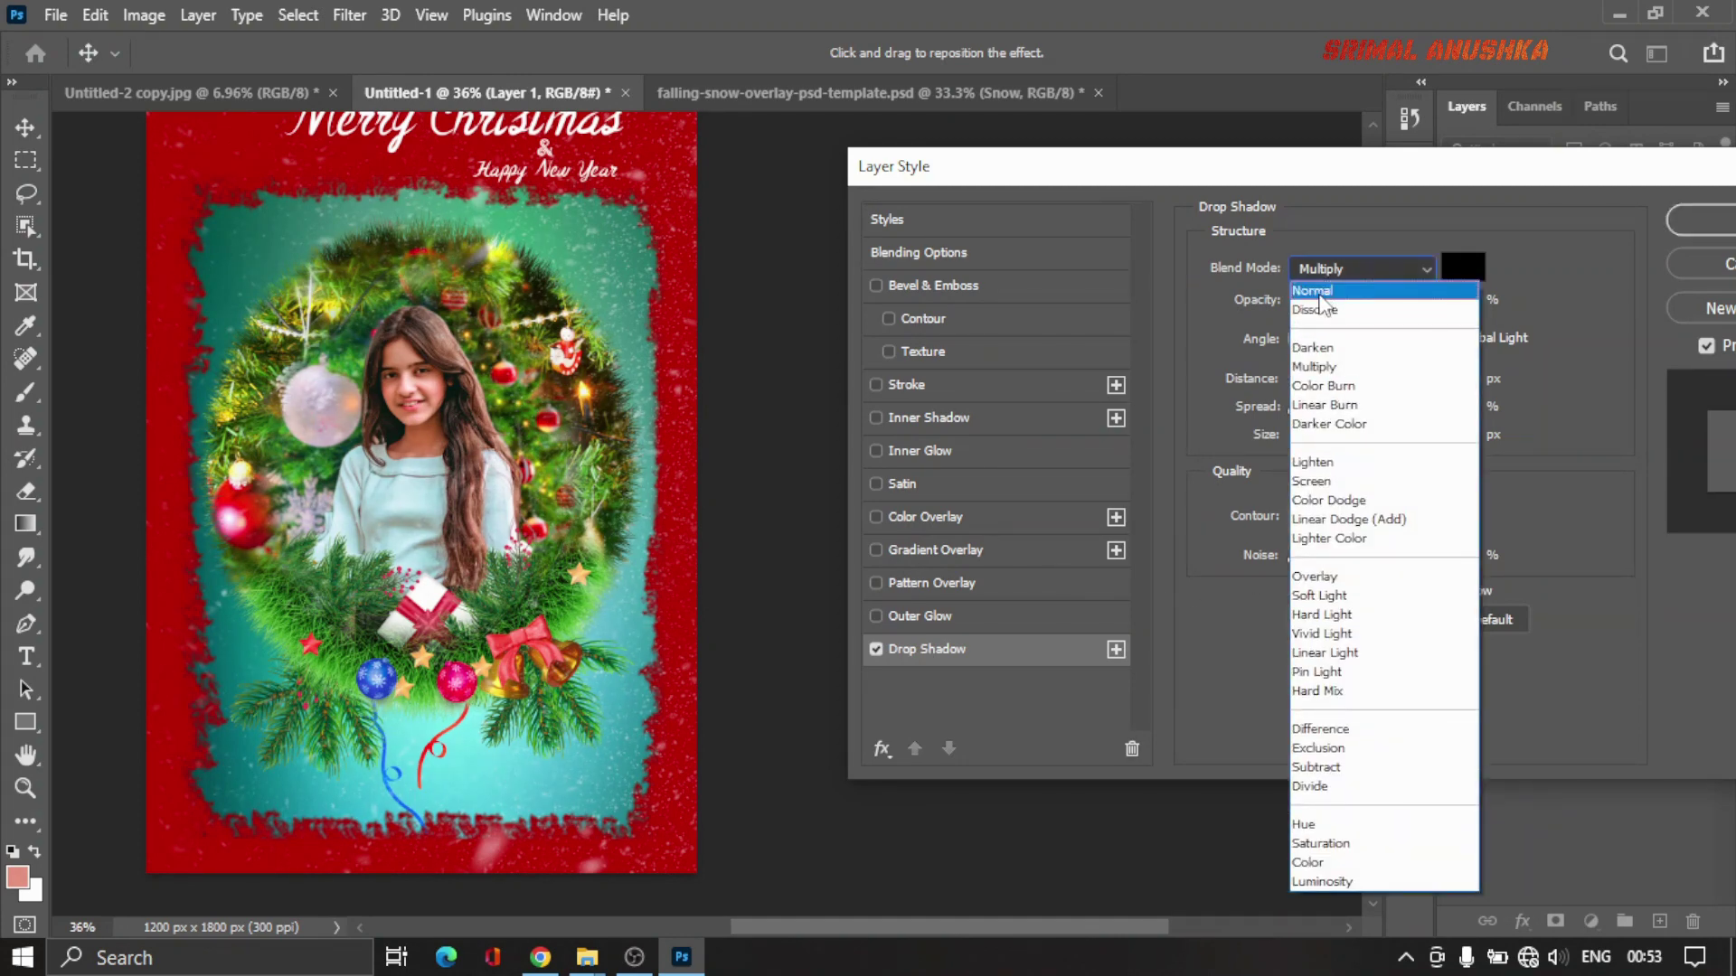
{"action": "left_click", "coordinate": [1324, 283]}
{"action": "mouse_move", "coordinate": [1320, 437]}
{"action": "left_mouse_down"}
{"action": "mouse_move", "coordinate": [1322, 409]}
{"action": "mouse_move", "coordinate": [1302, 408]}
{"action": "mouse_move", "coordinate": [1331, 378]}
{"action": "mouse_move", "coordinate": [1413, 379]}
{"action": "mouse_move", "coordinate": [1343, 383]}
{"action": "mouse_move", "coordinate": [1333, 432]}
{"action": "mouse_move", "coordinate": [1306, 443]}
{"action": "left_mouse_up"}
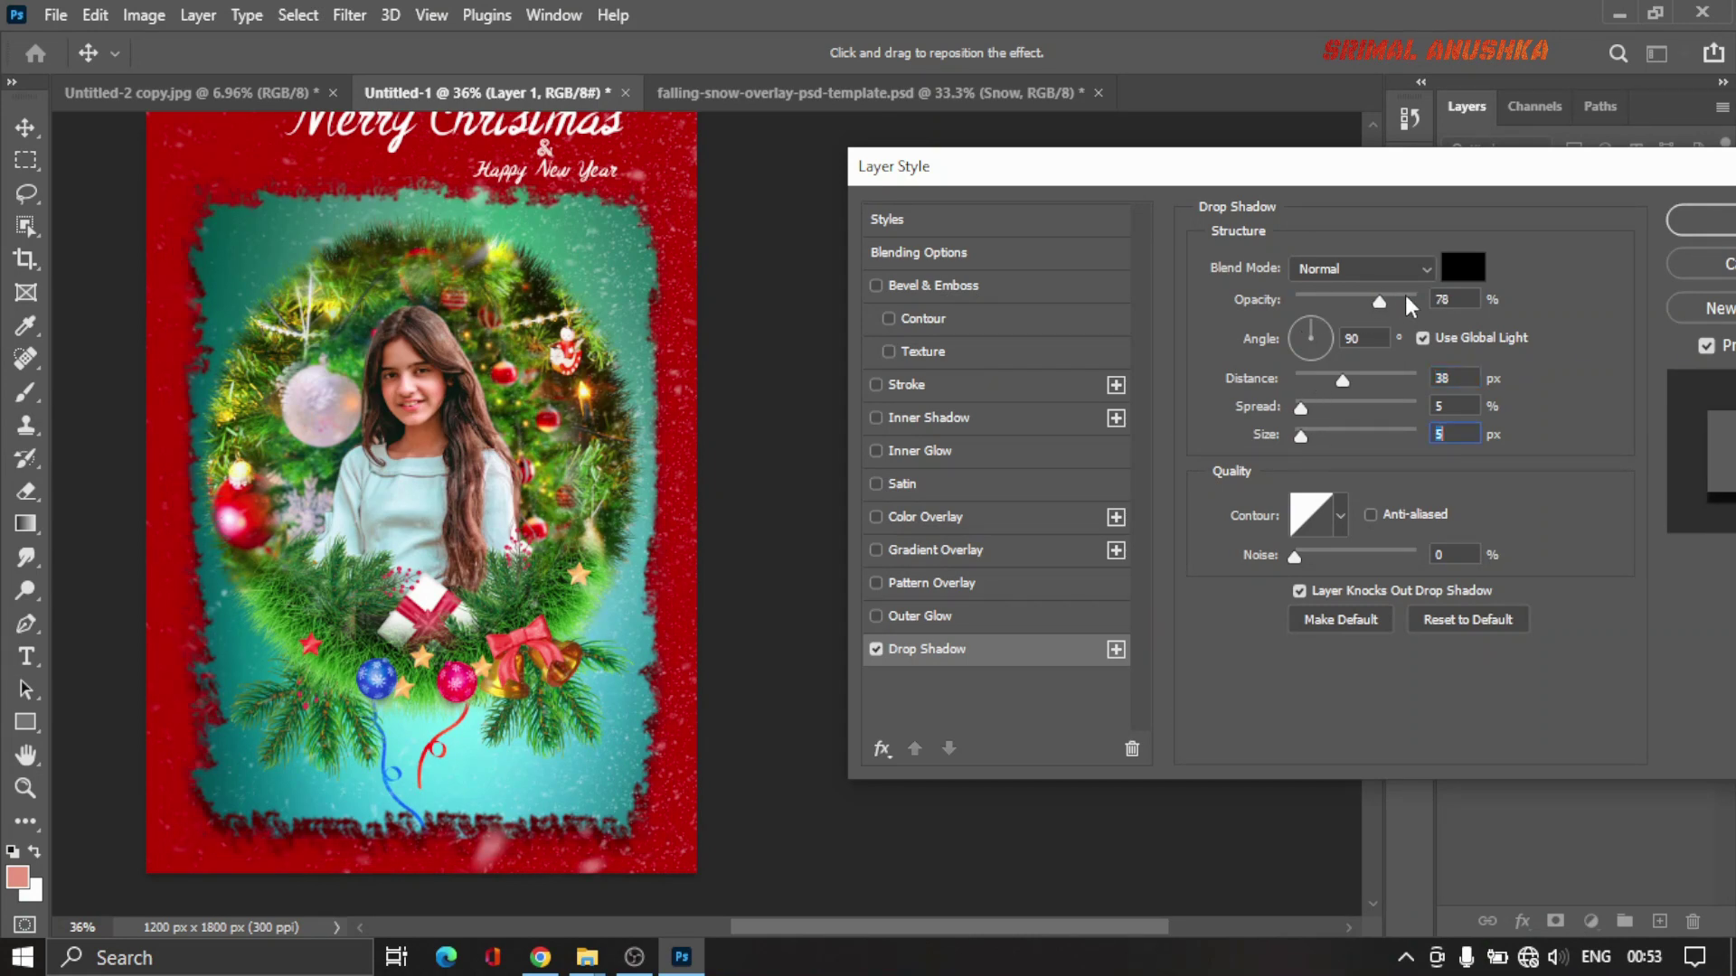
{"action": "left_click_drag", "start_coordinate": [1405, 295], "coordinate": [1420, 295]}
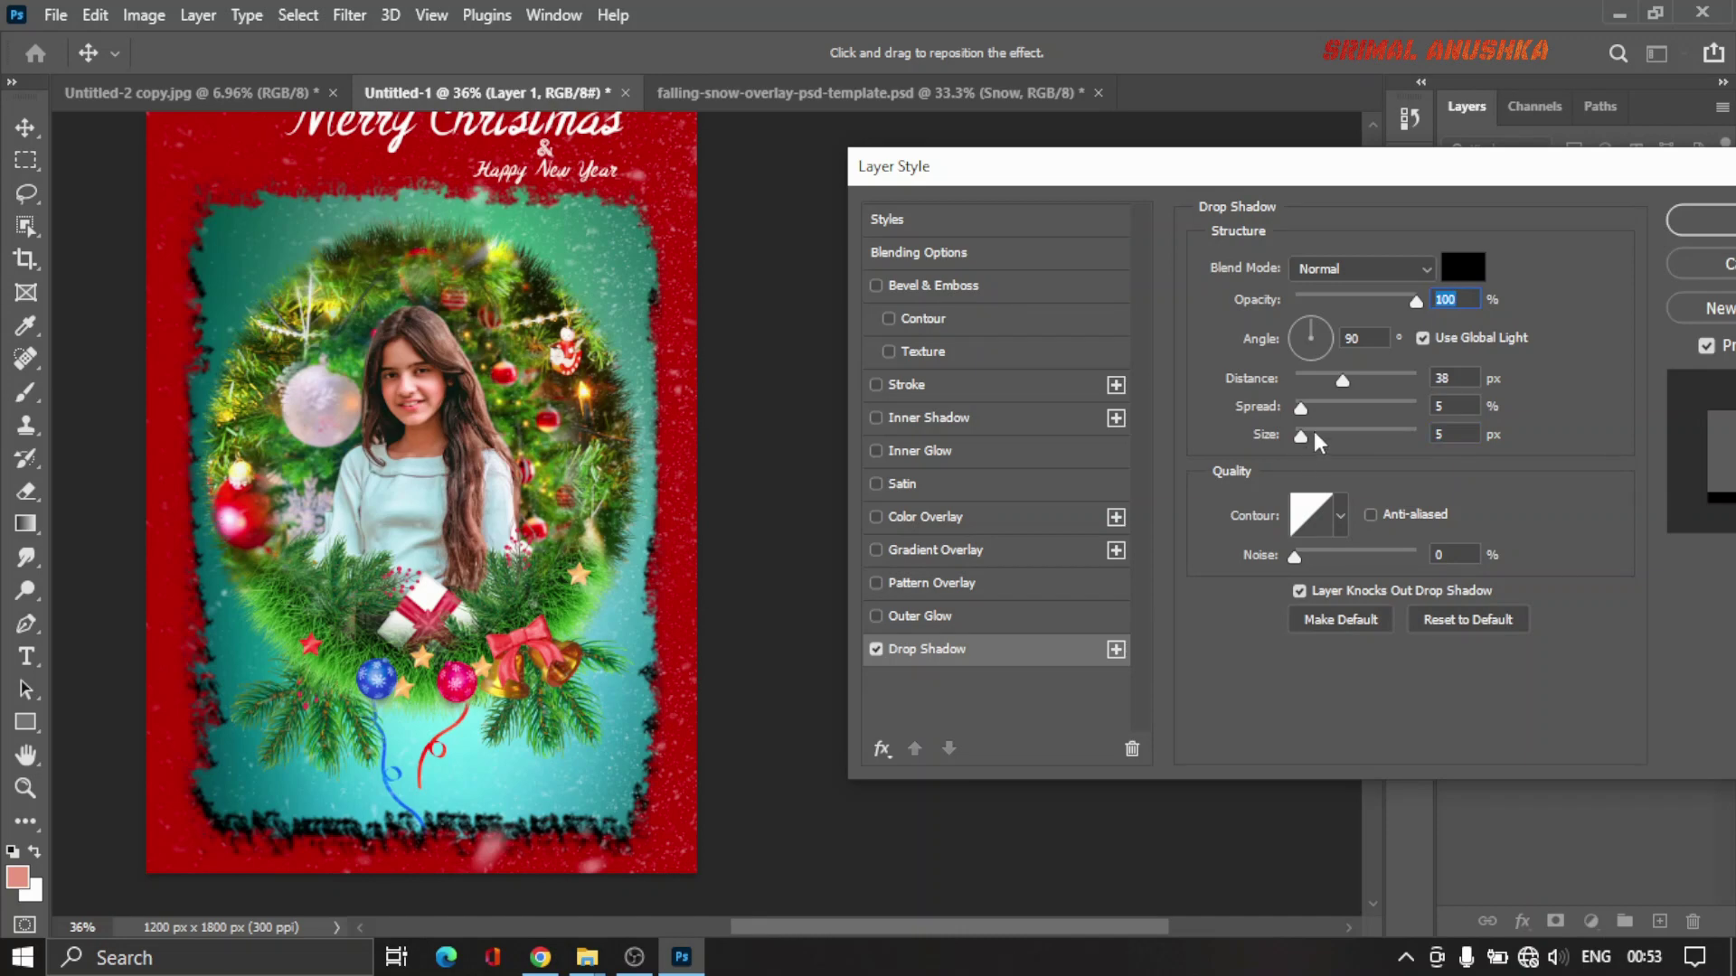
{"action": "left_click_drag", "start_coordinate": [1327, 330], "coordinate": [1299, 333]}
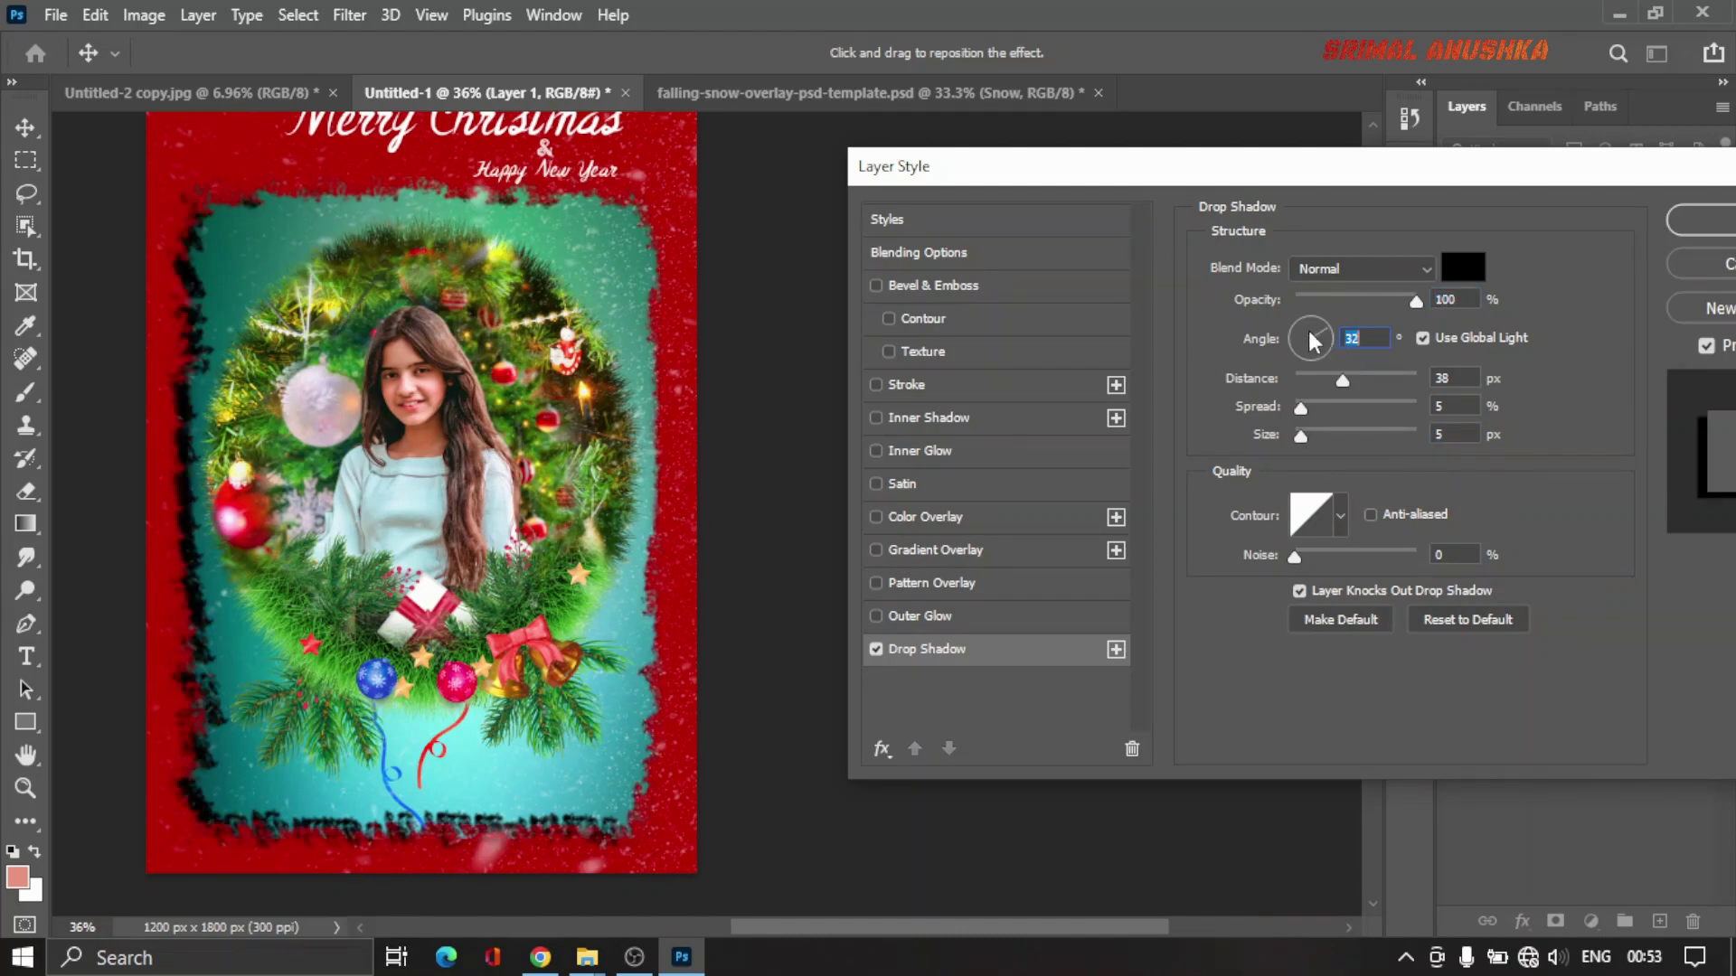
{"action": "left_click_drag", "start_coordinate": [1297, 337], "coordinate": [1305, 337]}
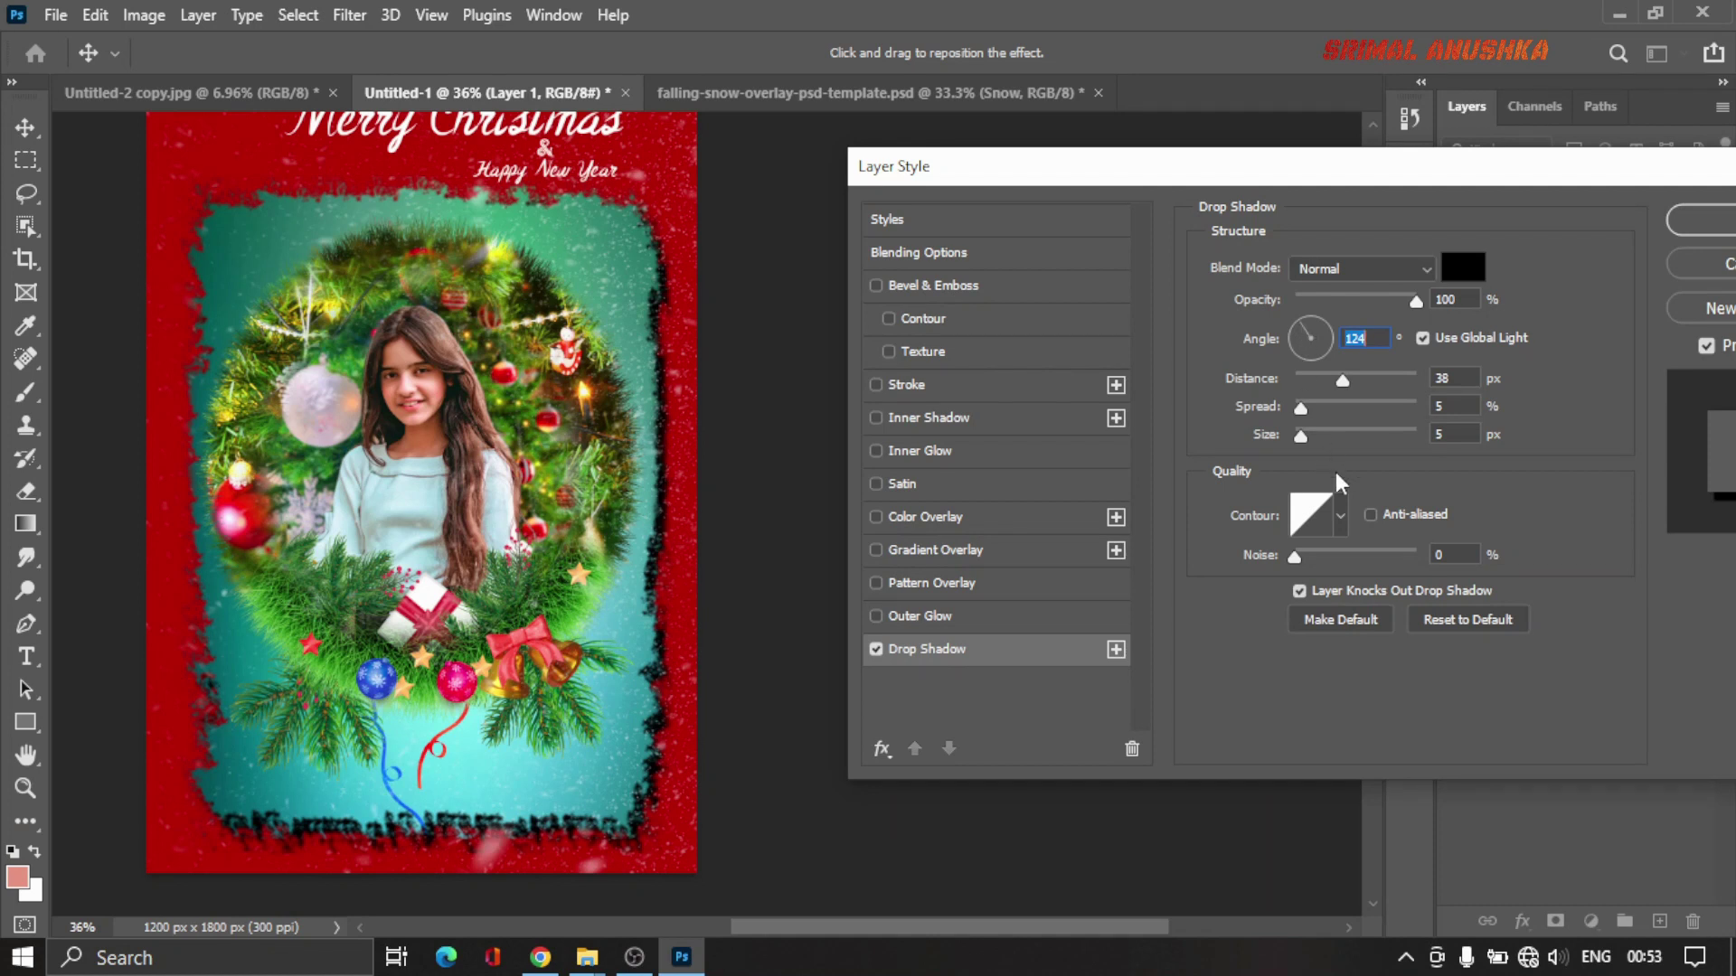
{"action": "mouse_move", "coordinate": [1305, 555]}
{"action": "left_mouse_down"}
{"action": "mouse_move", "coordinate": [1348, 561]}
{"action": "mouse_move", "coordinate": [1328, 556]}
{"action": "left_mouse_up"}
Step: Add a Bevel and Emboss effect to the wreath layer and bring the greeting text into view
{"action": "left_click", "coordinate": [877, 285]}
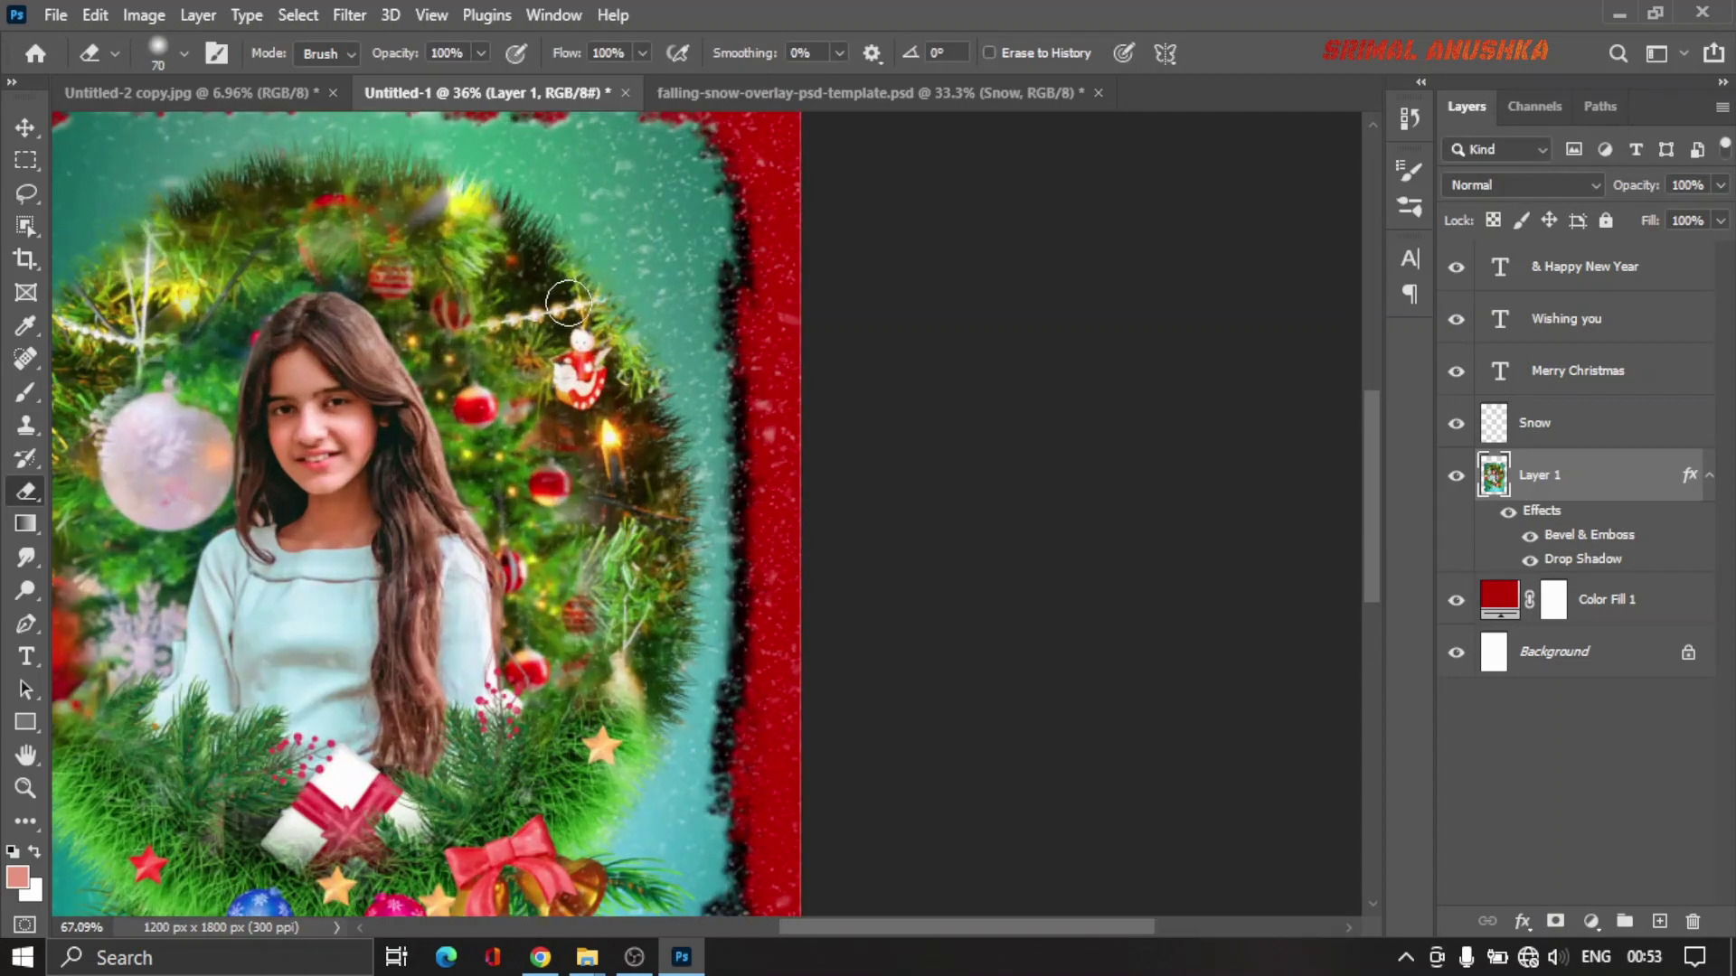
{"action": "scroll", "coordinate": [568, 303], "scroll_direction": "up", "scroll_amount": 3}
{"action": "scroll", "coordinate": [588, 407], "scroll_direction": "down", "scroll_amount": 3}
{"action": "scroll", "coordinate": [597, 470], "scroll_direction": "down", "scroll_amount": 2}
{"action": "scroll", "coordinate": [604, 531], "scroll_direction": "down", "scroll_amount": 1}
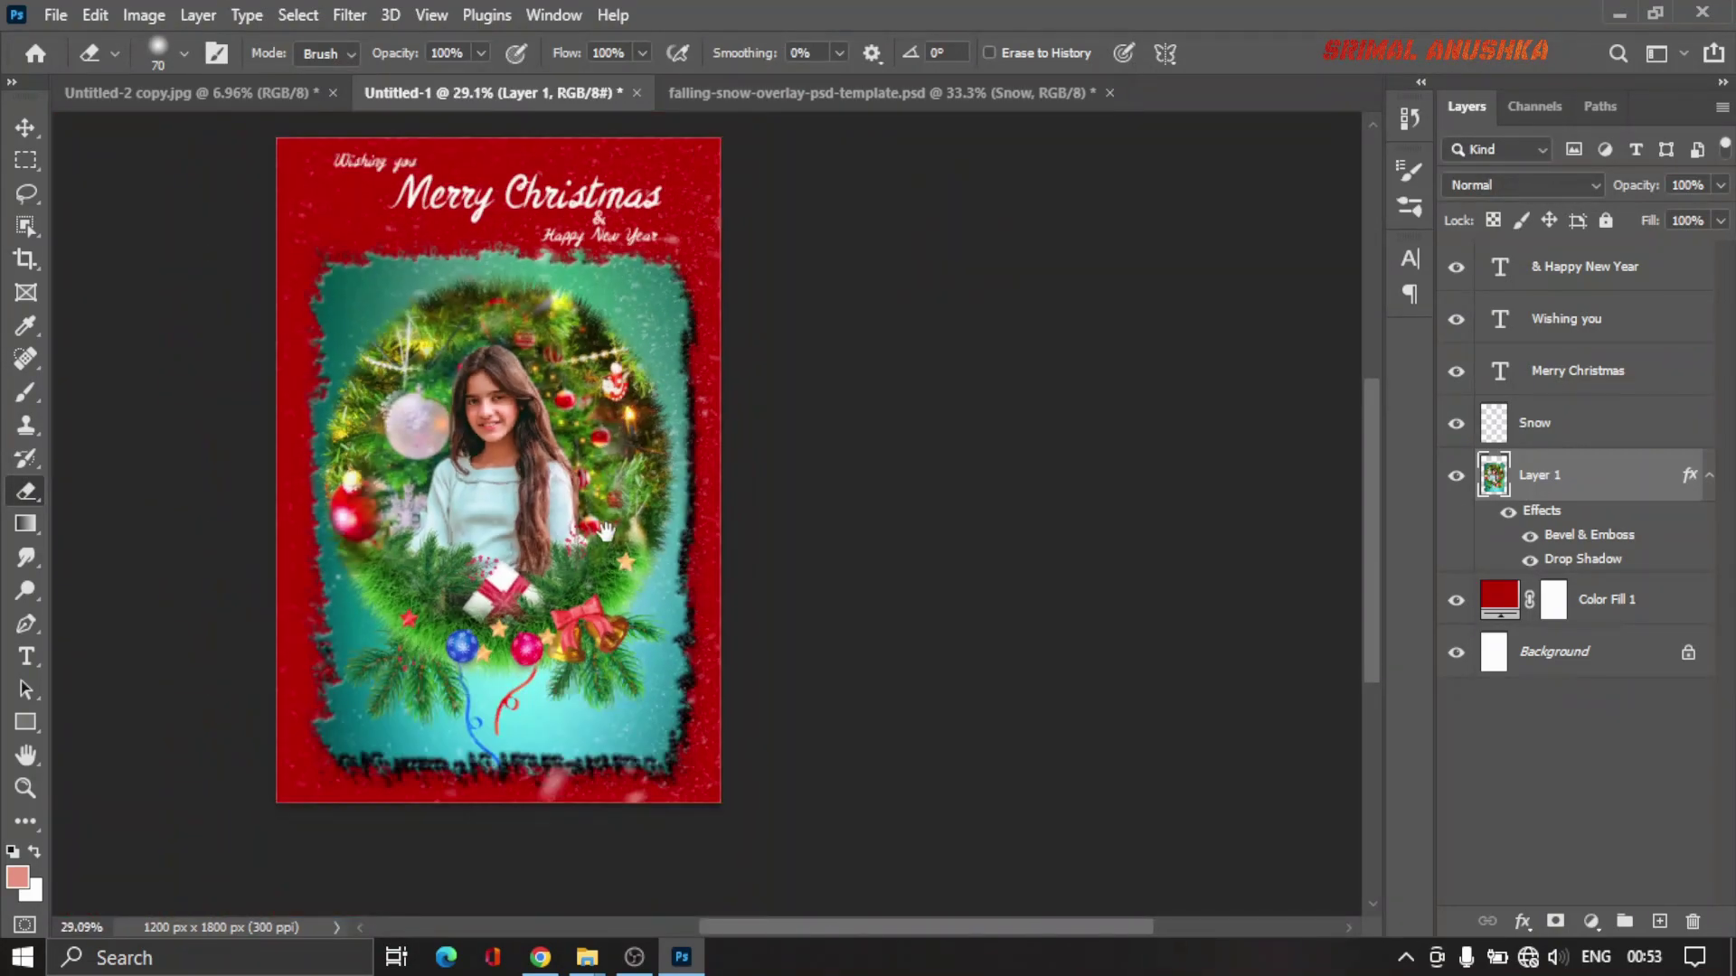
{"action": "scroll", "coordinate": [604, 532], "scroll_direction": "up", "scroll_amount": 2}
{"action": "scroll", "coordinate": [597, 488], "scroll_direction": "down", "scroll_amount": 1}
{"action": "scroll", "coordinate": [589, 437], "scroll_direction": "up", "scroll_amount": 2}
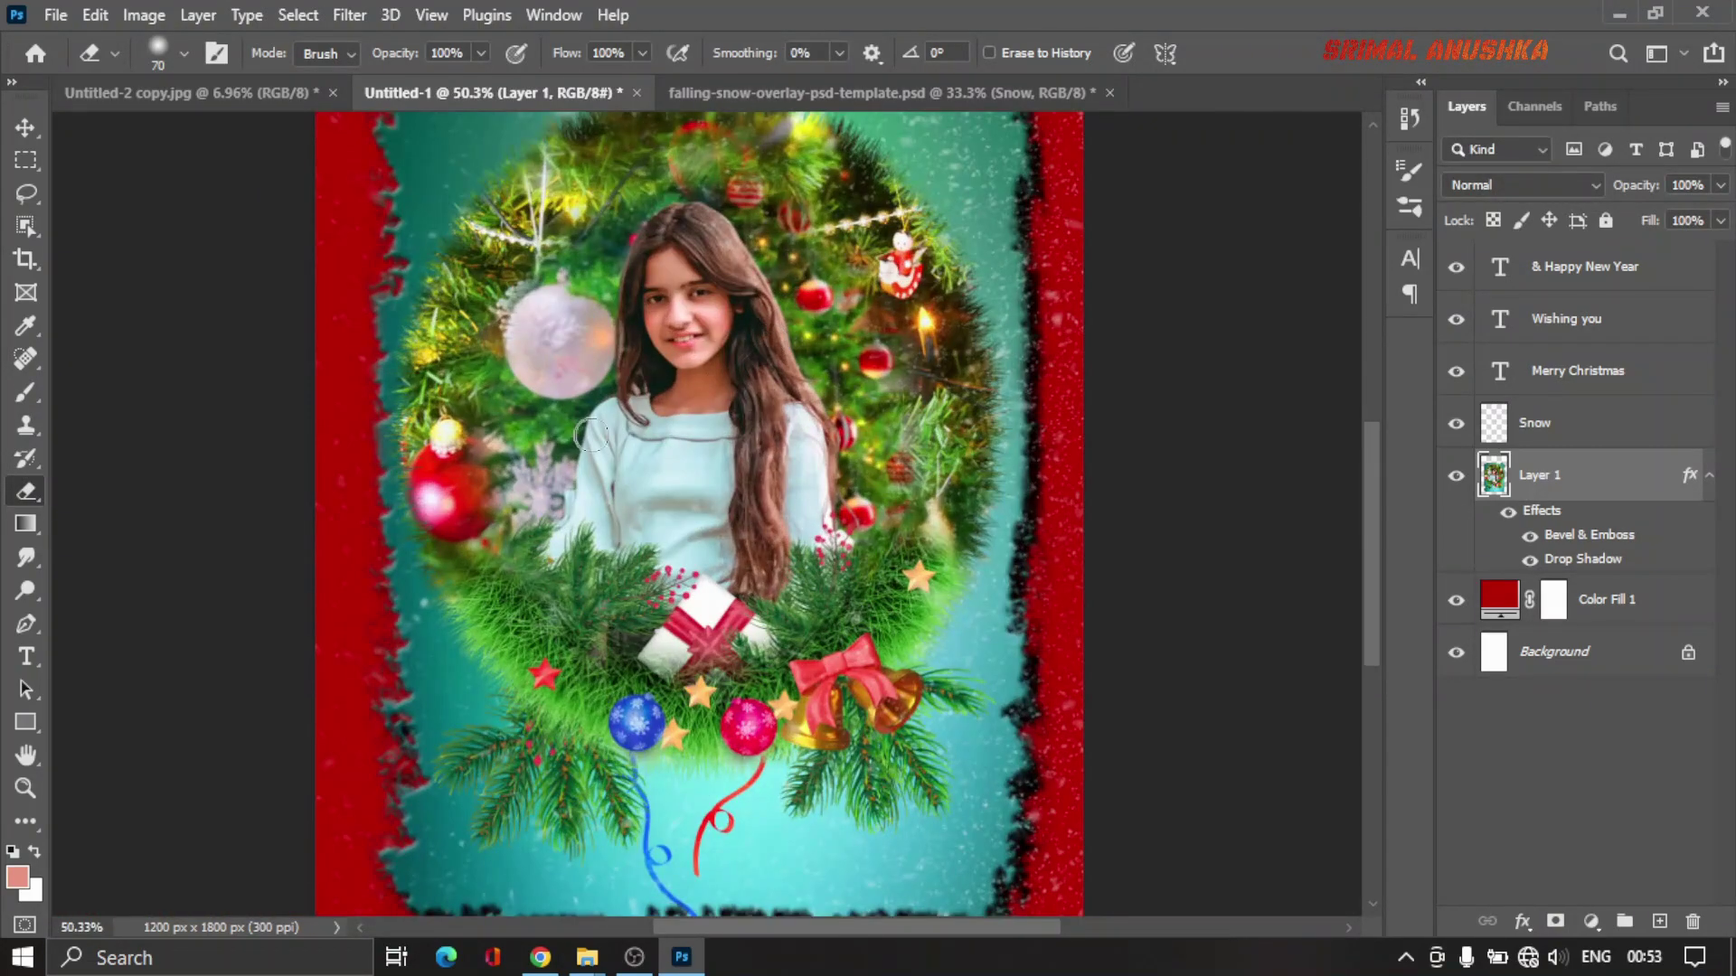
{"action": "scroll", "coordinate": [678, 466], "scroll_direction": "down", "scroll_amount": 2}
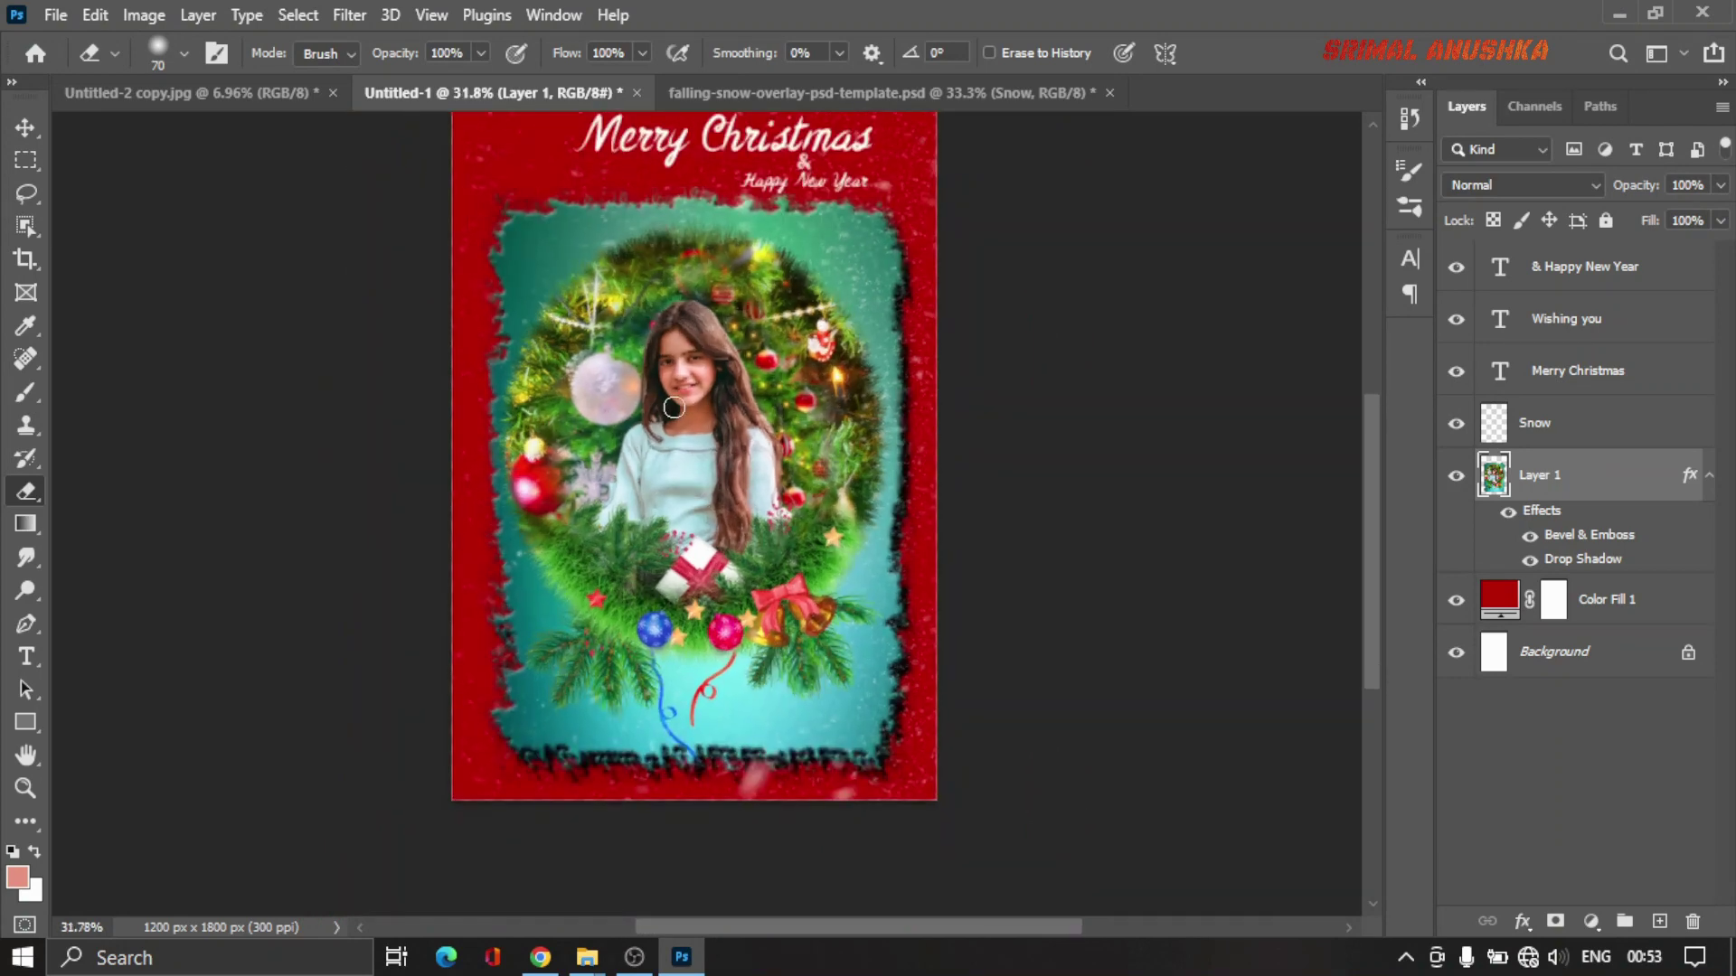
{"action": "scroll", "coordinate": [673, 408], "scroll_direction": "down", "scroll_amount": 1}
{"action": "scroll", "coordinate": [814, 343], "scroll_direction": "up", "scroll_amount": 2}
{"action": "scroll", "coordinate": [1018, 301], "scroll_direction": "up", "scroll_amount": 2}
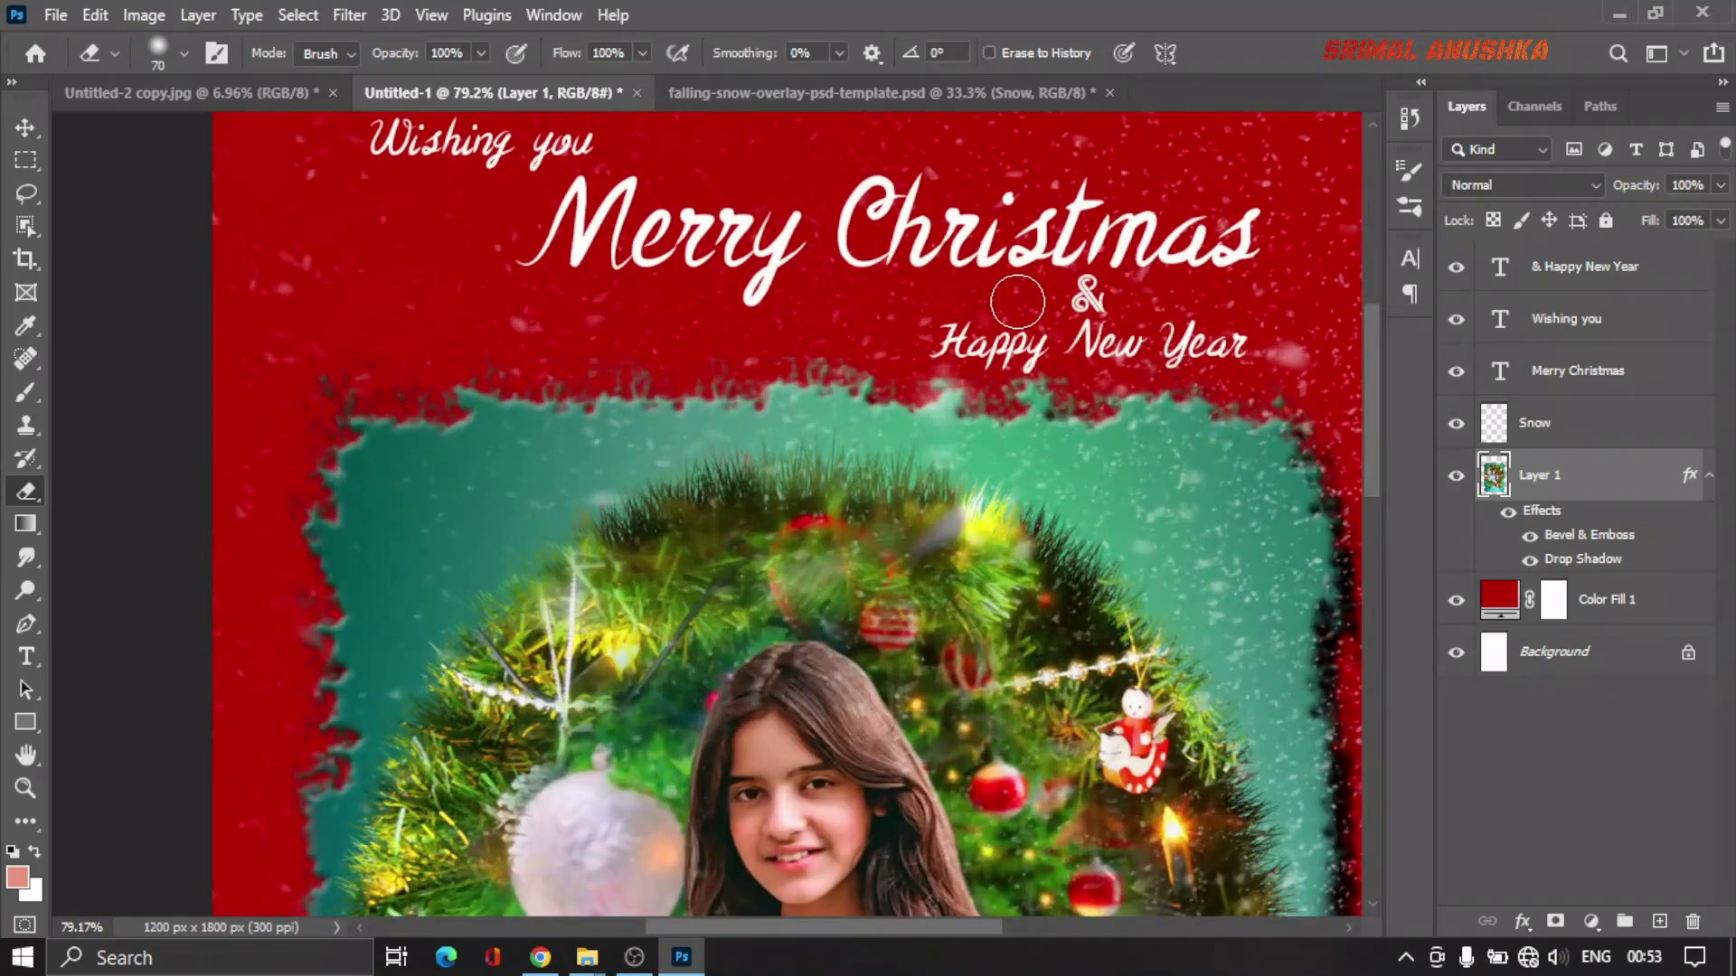
{"action": "left_click_drag", "start_coordinate": [841, 284], "coordinate": [817, 372]}
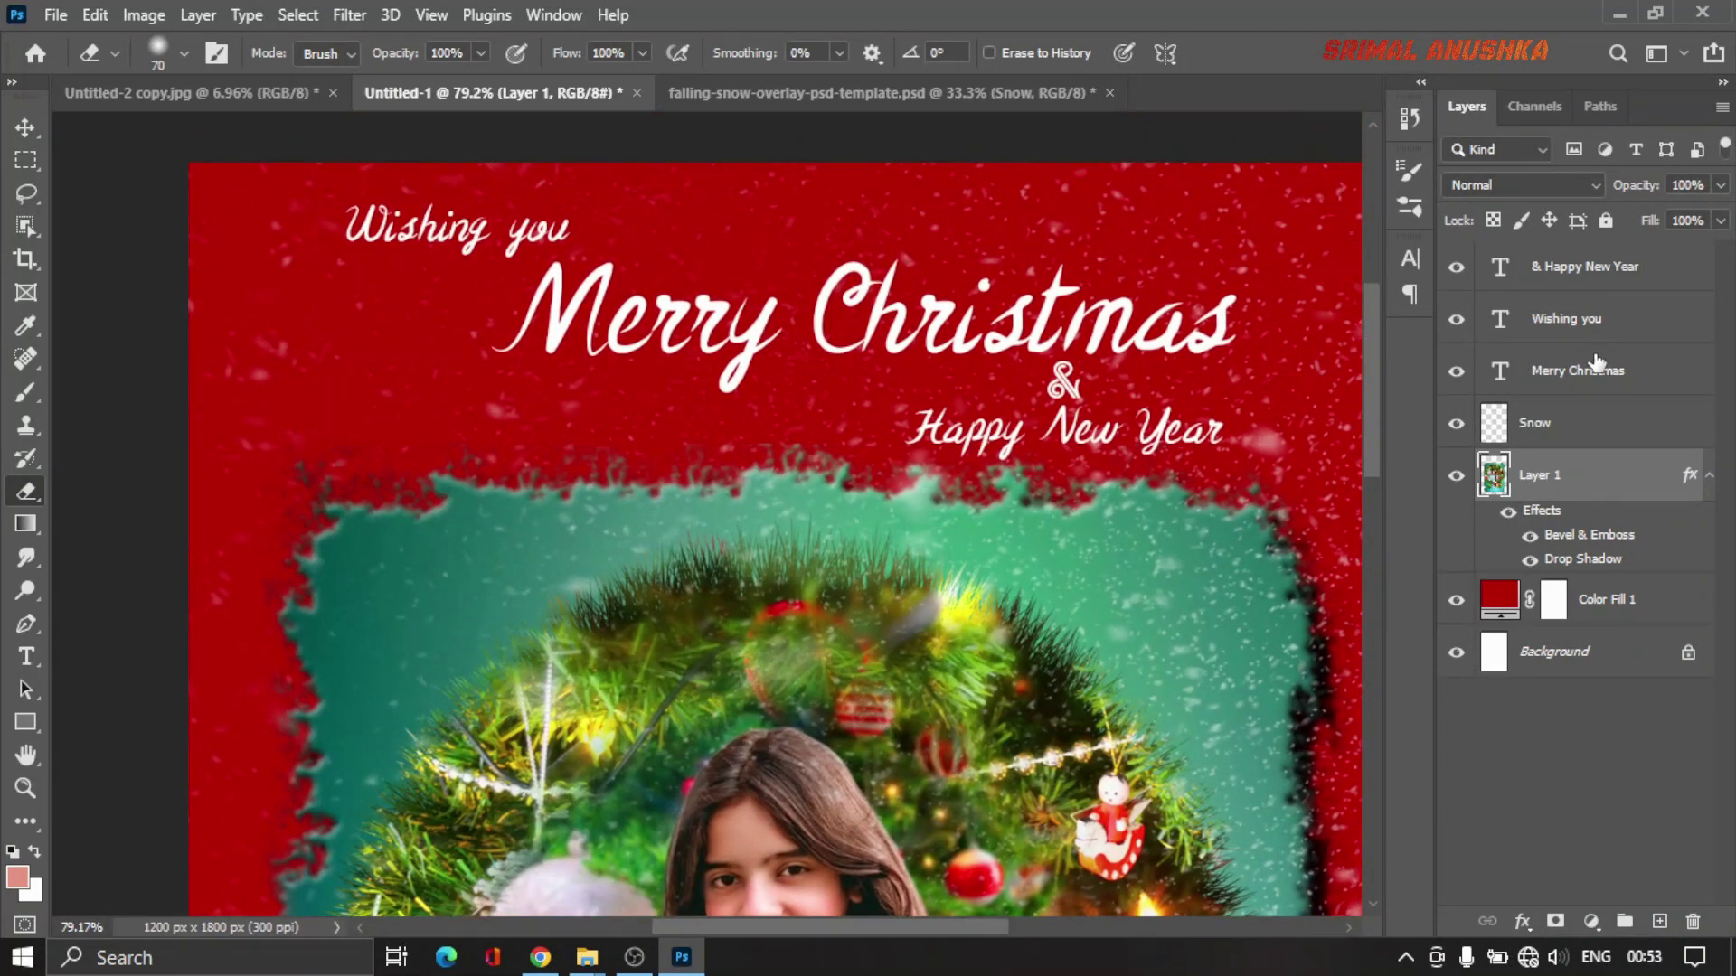
Step: Merge the Merry Christmas, Wishing you and & Happy New Year text layers with Ctrl+E
{"action": "left_click", "coordinate": [1614, 369]}
{"action": "left_click", "coordinate": [1633, 317], "text": "shift"}
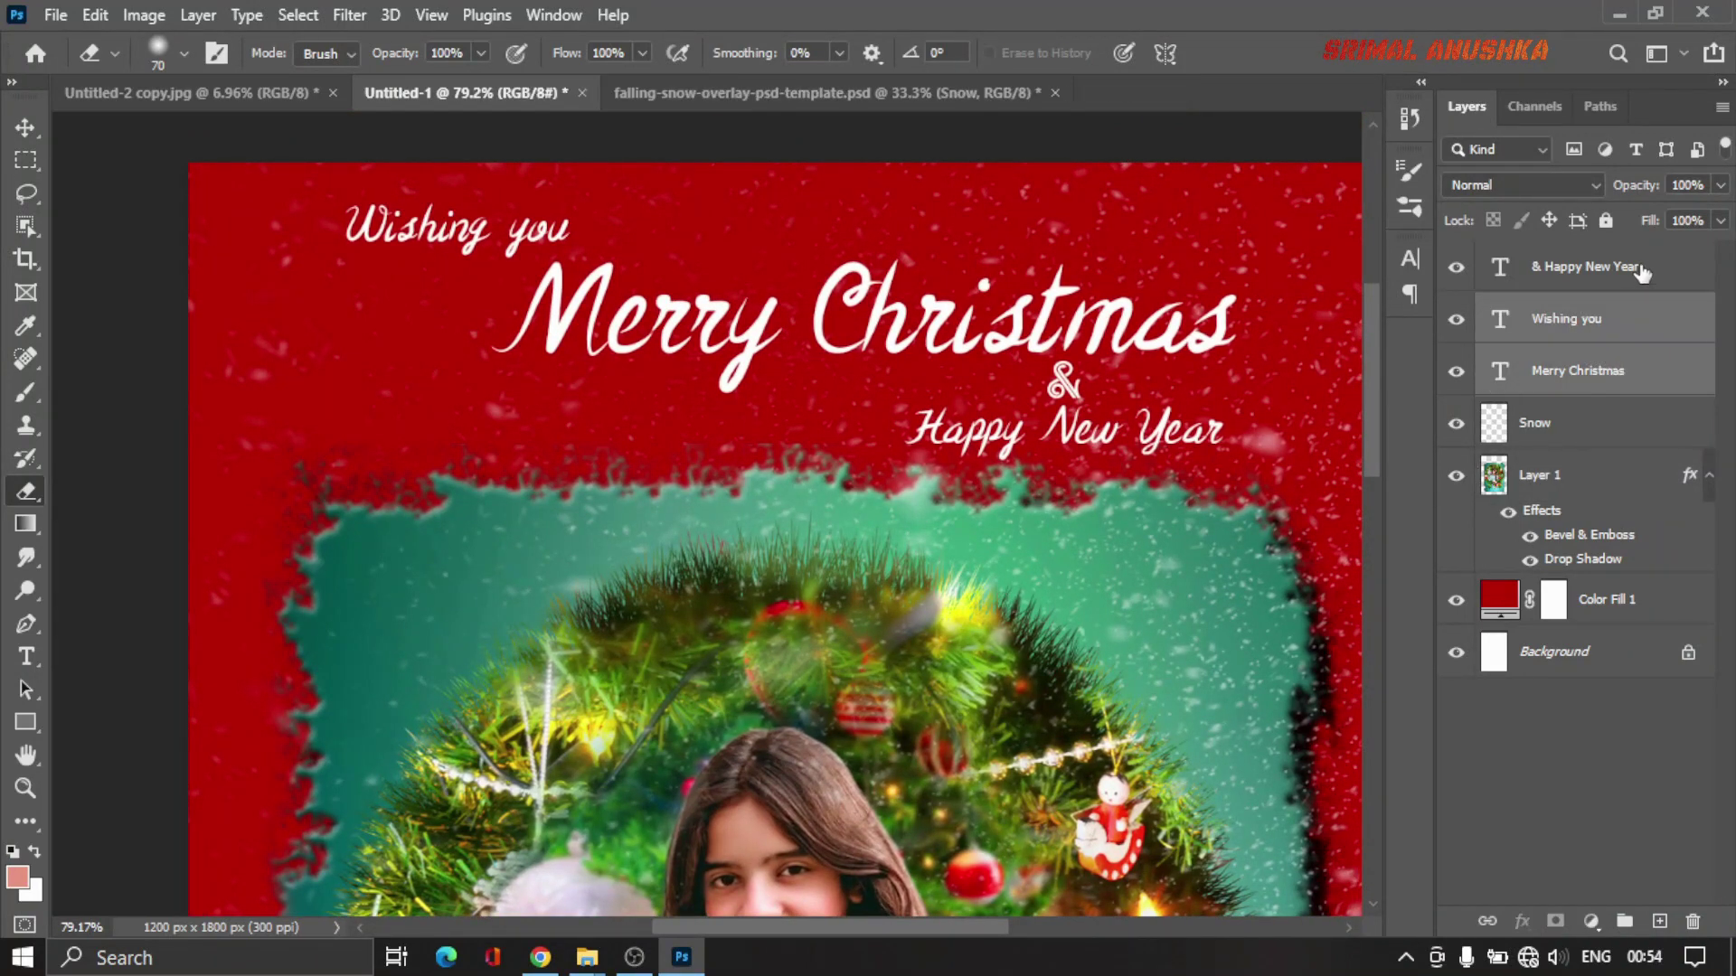
{"action": "left_click", "coordinate": [1642, 271], "text": "shift"}
{"action": "key", "text": "ctrl+e"}
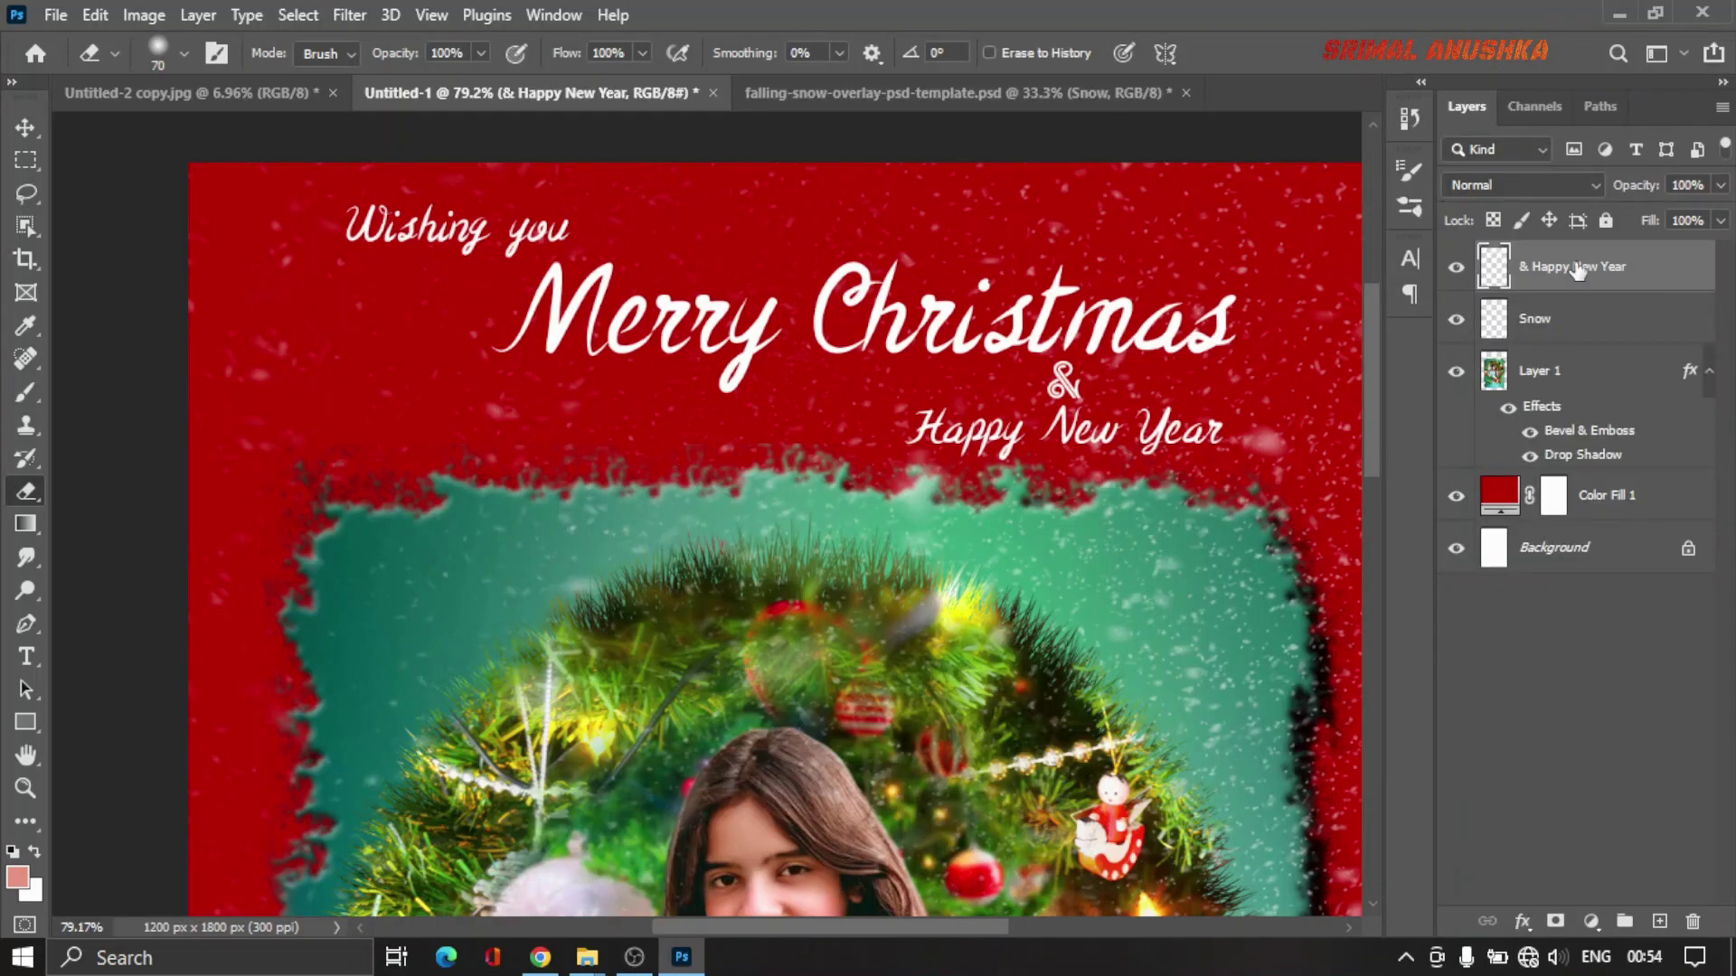
Step: Open and close the merged text layer's options and style settings without changes
{"action": "right_click", "coordinate": [1648, 271]}
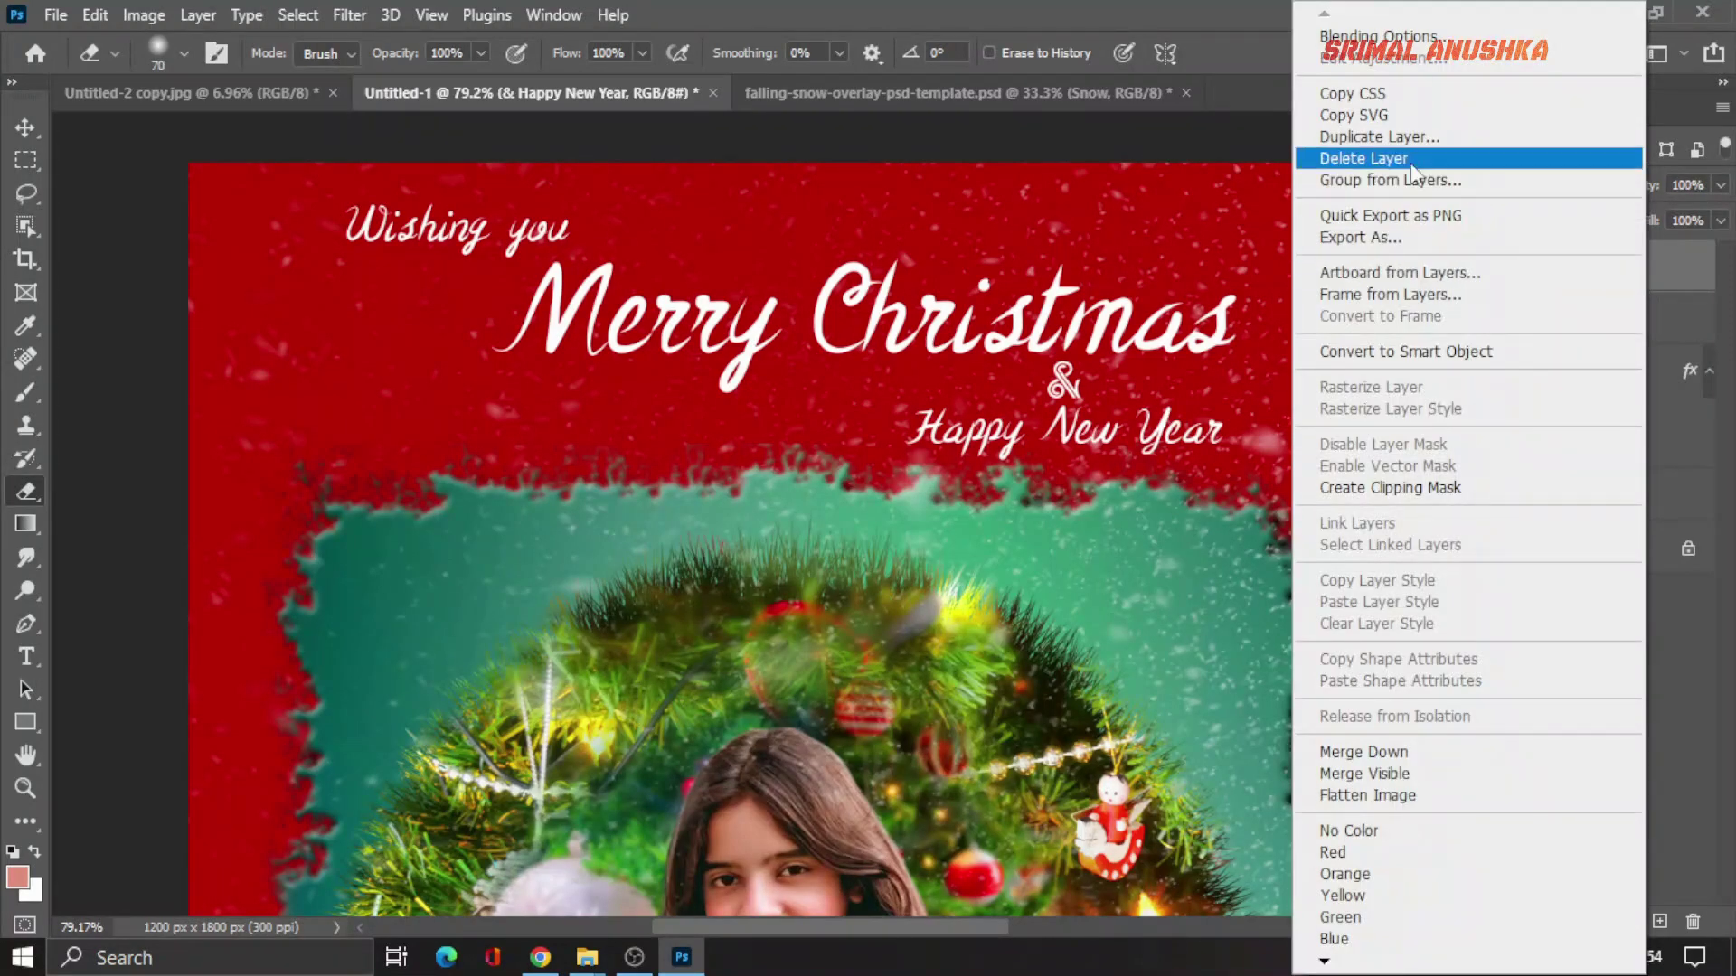
{"action": "left_click", "coordinate": [1137, 271]}
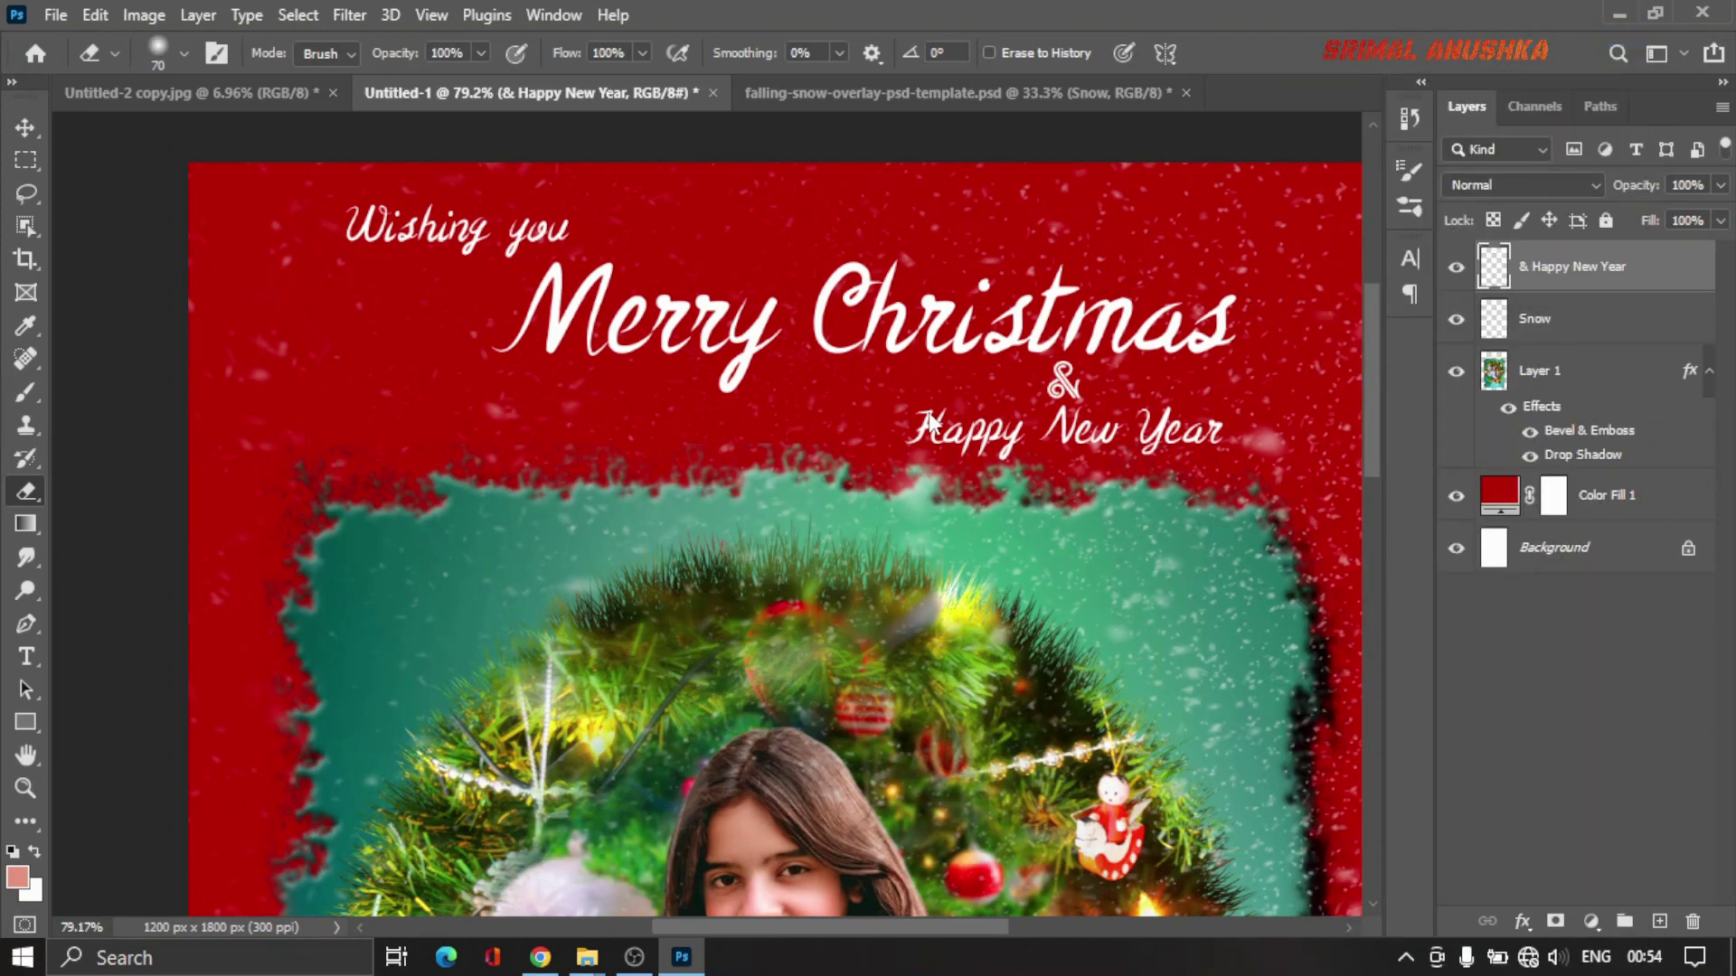
{"action": "left_click_drag", "start_coordinate": [683, 400], "coordinate": [339, 500]}
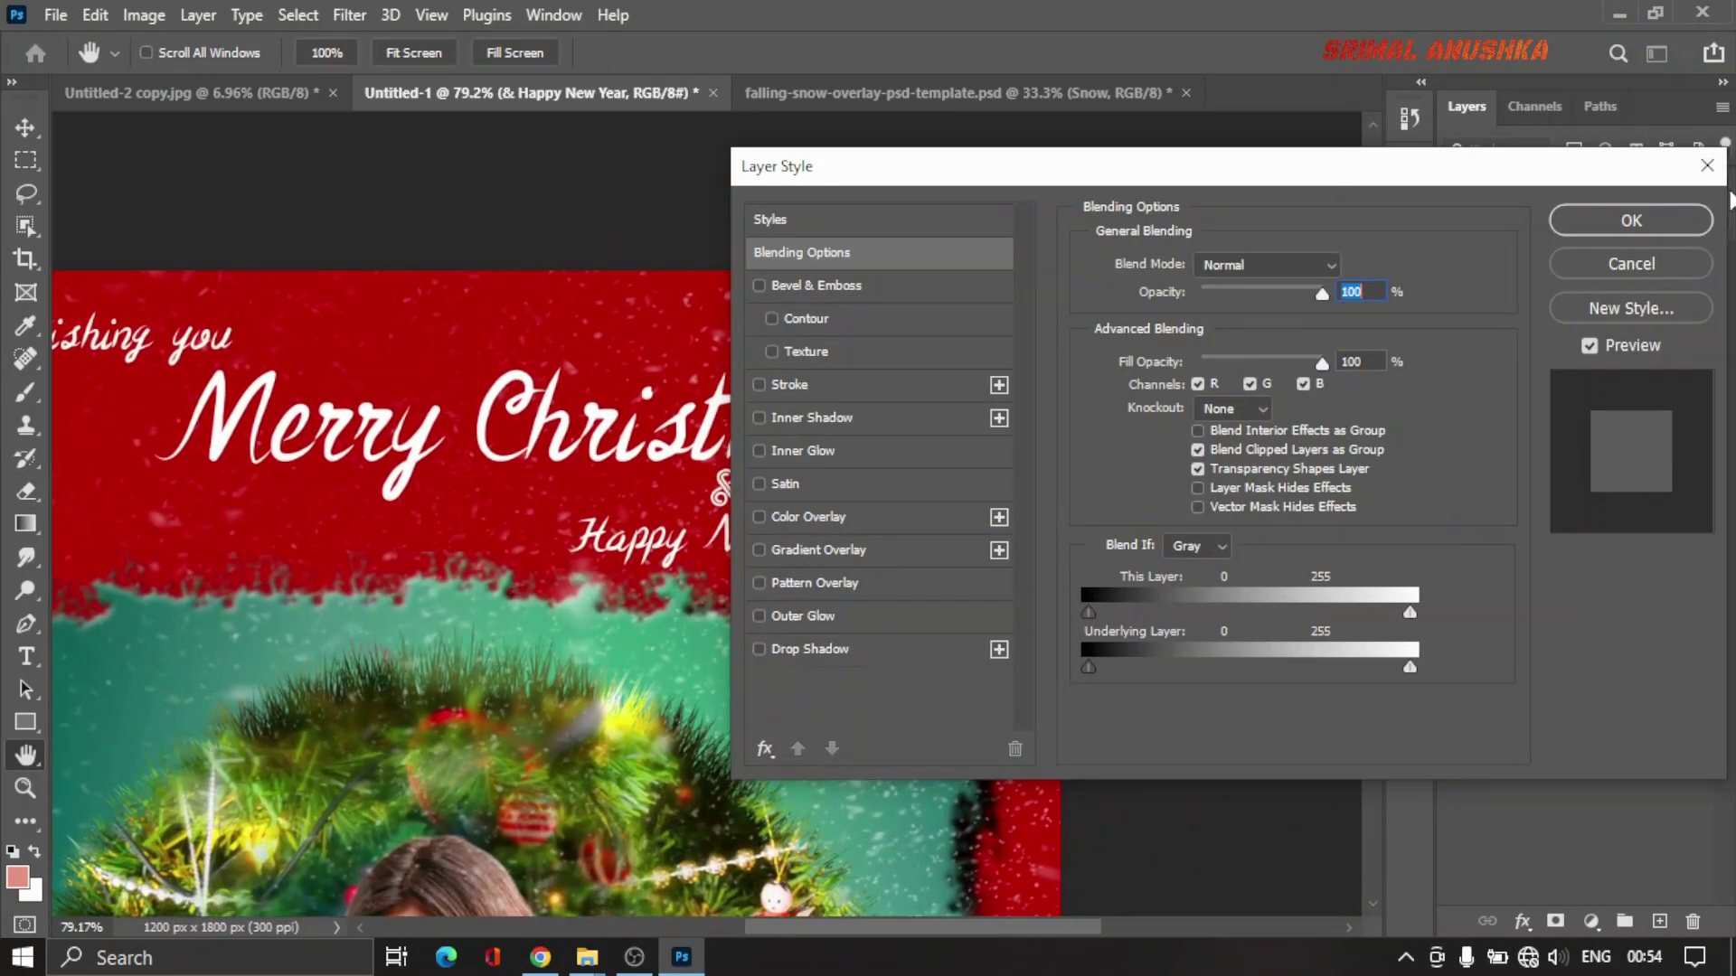
{"action": "left_click", "coordinate": [1664, 265]}
{"action": "scroll", "coordinate": [598, 412], "scroll_direction": "down", "scroll_amount": 3}
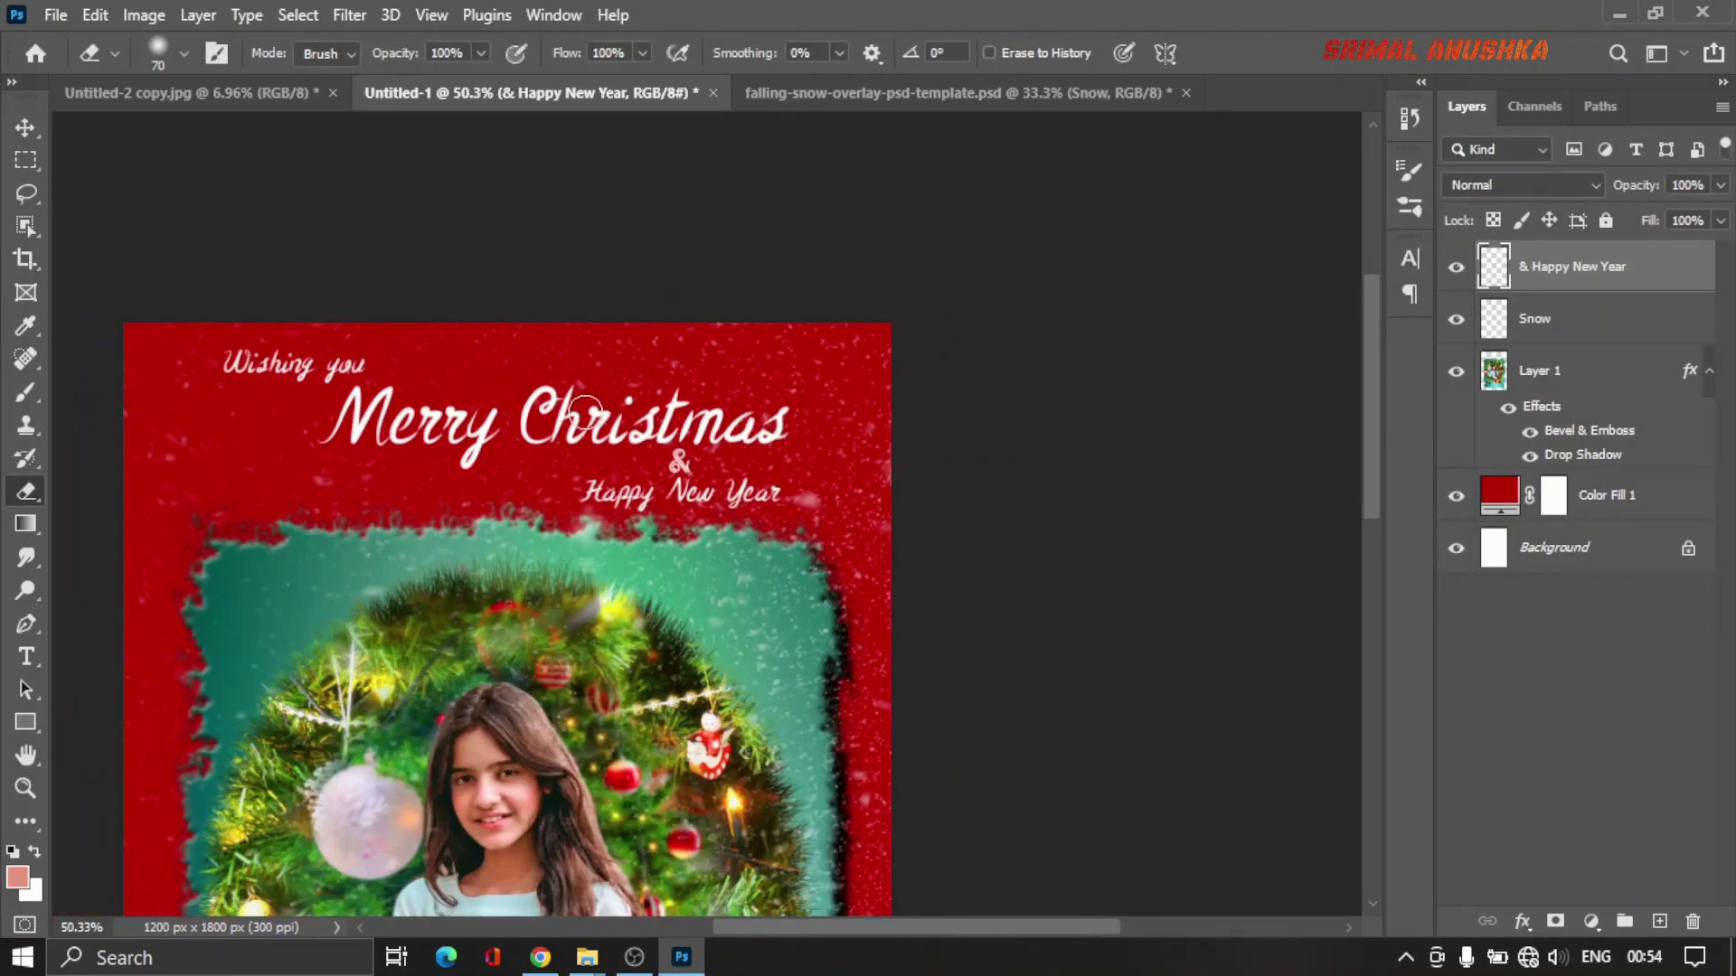
{"action": "left_click", "coordinate": [25, 128]}
Step: Give the greeting text a yellow Normal outer glow at 67%, size 18, spread 4
{"action": "right_click", "coordinate": [1665, 269]}
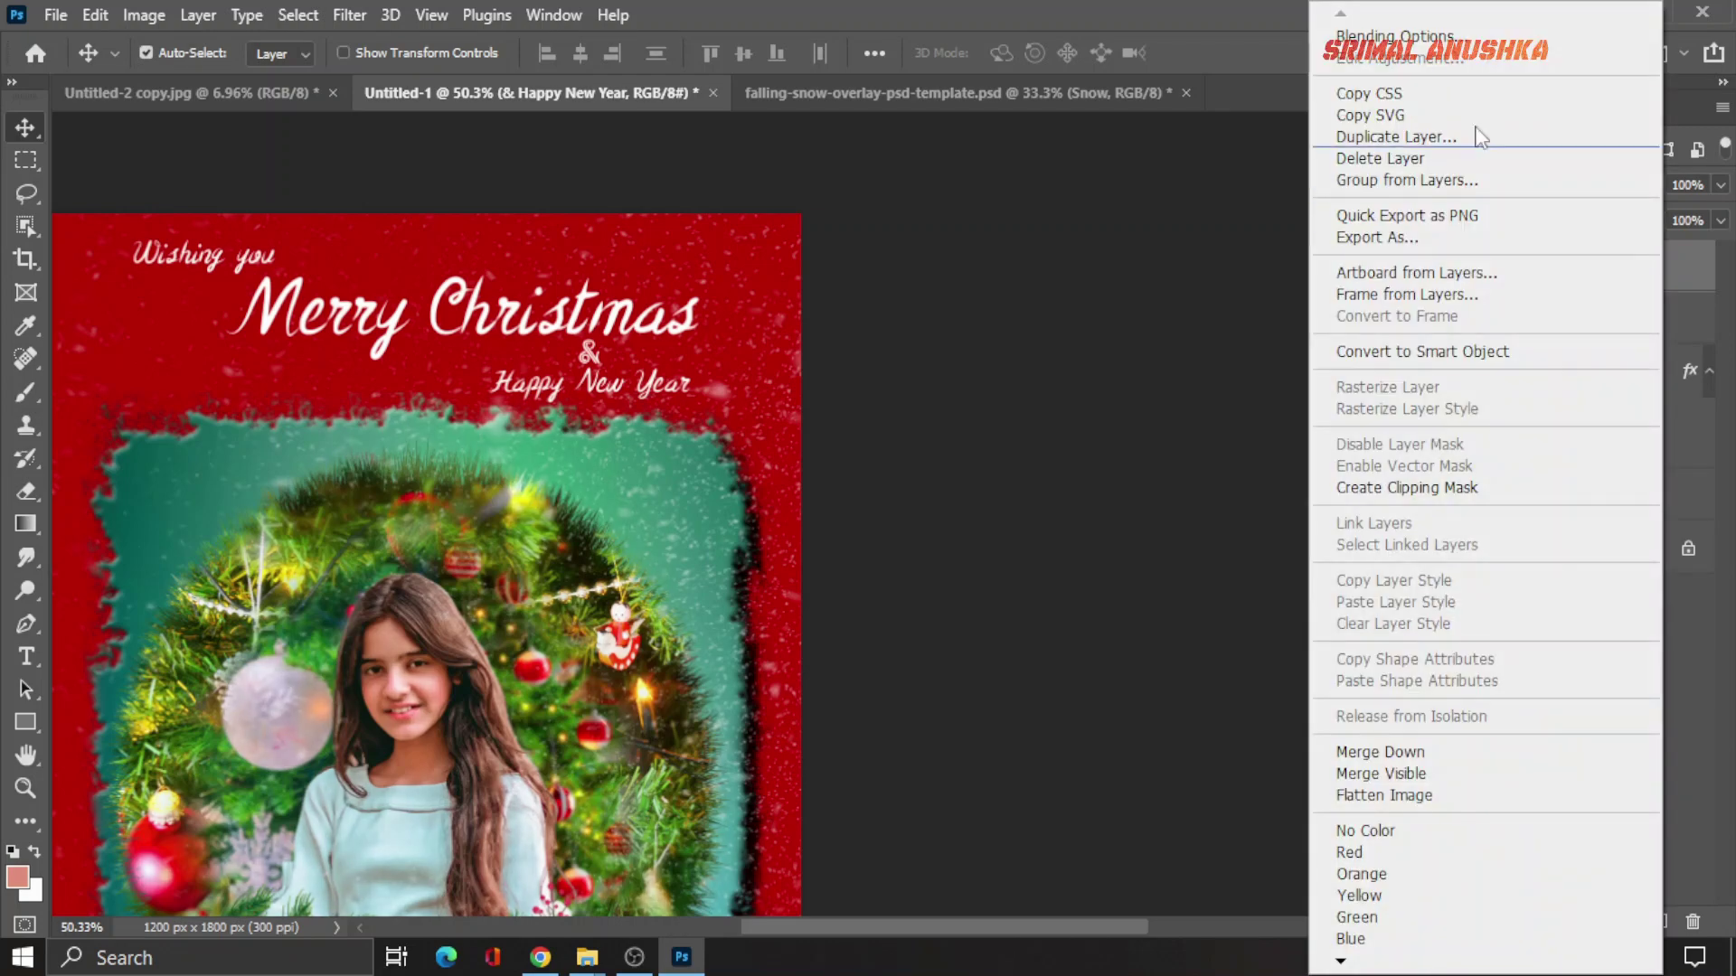
{"action": "left_click", "coordinate": [1183, 235]}
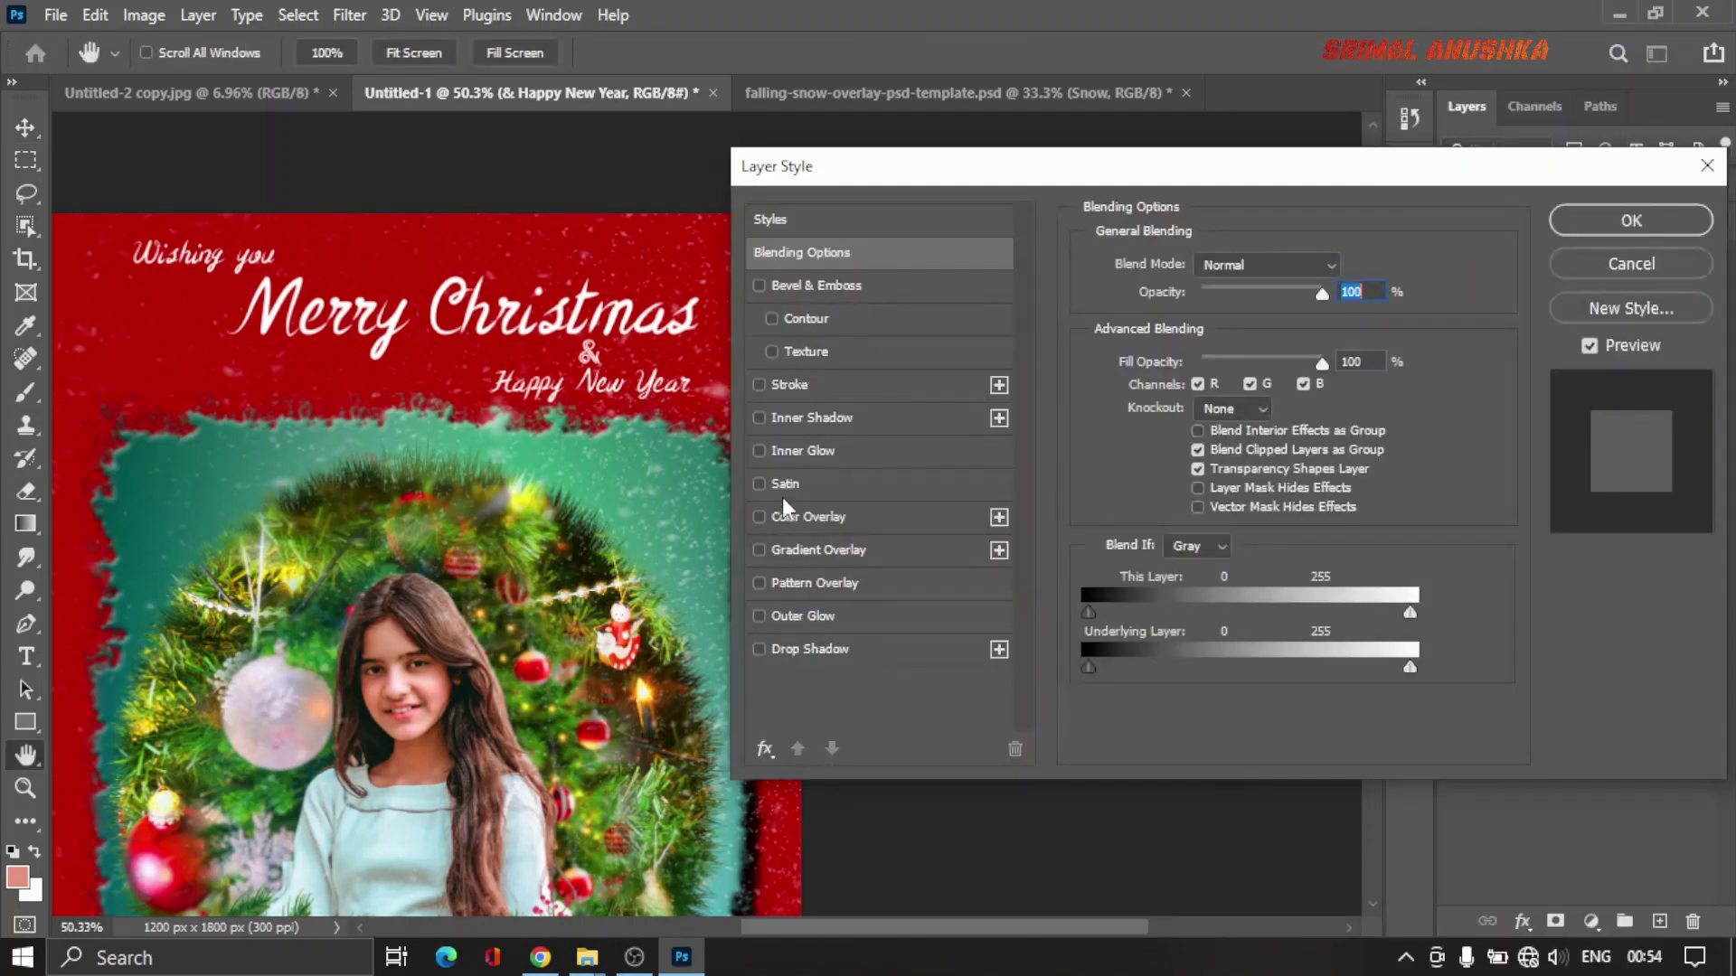
{"action": "left_click", "coordinate": [810, 620]}
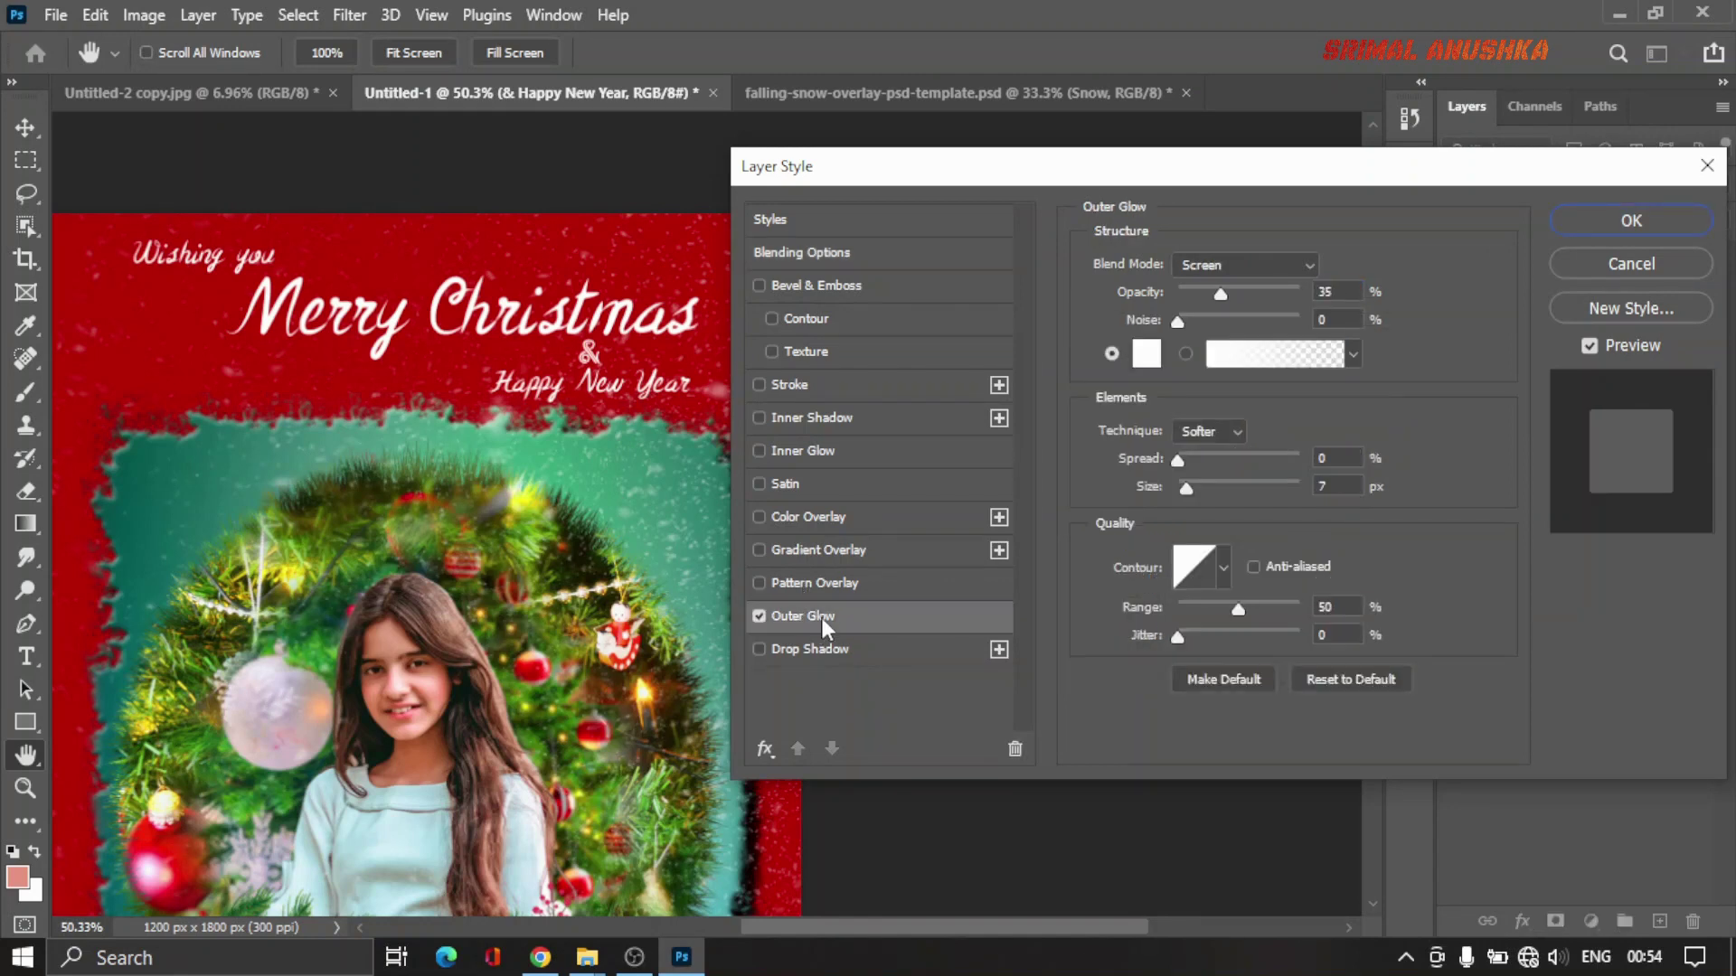
{"action": "left_click_drag", "start_coordinate": [1211, 290], "coordinate": [1257, 289]}
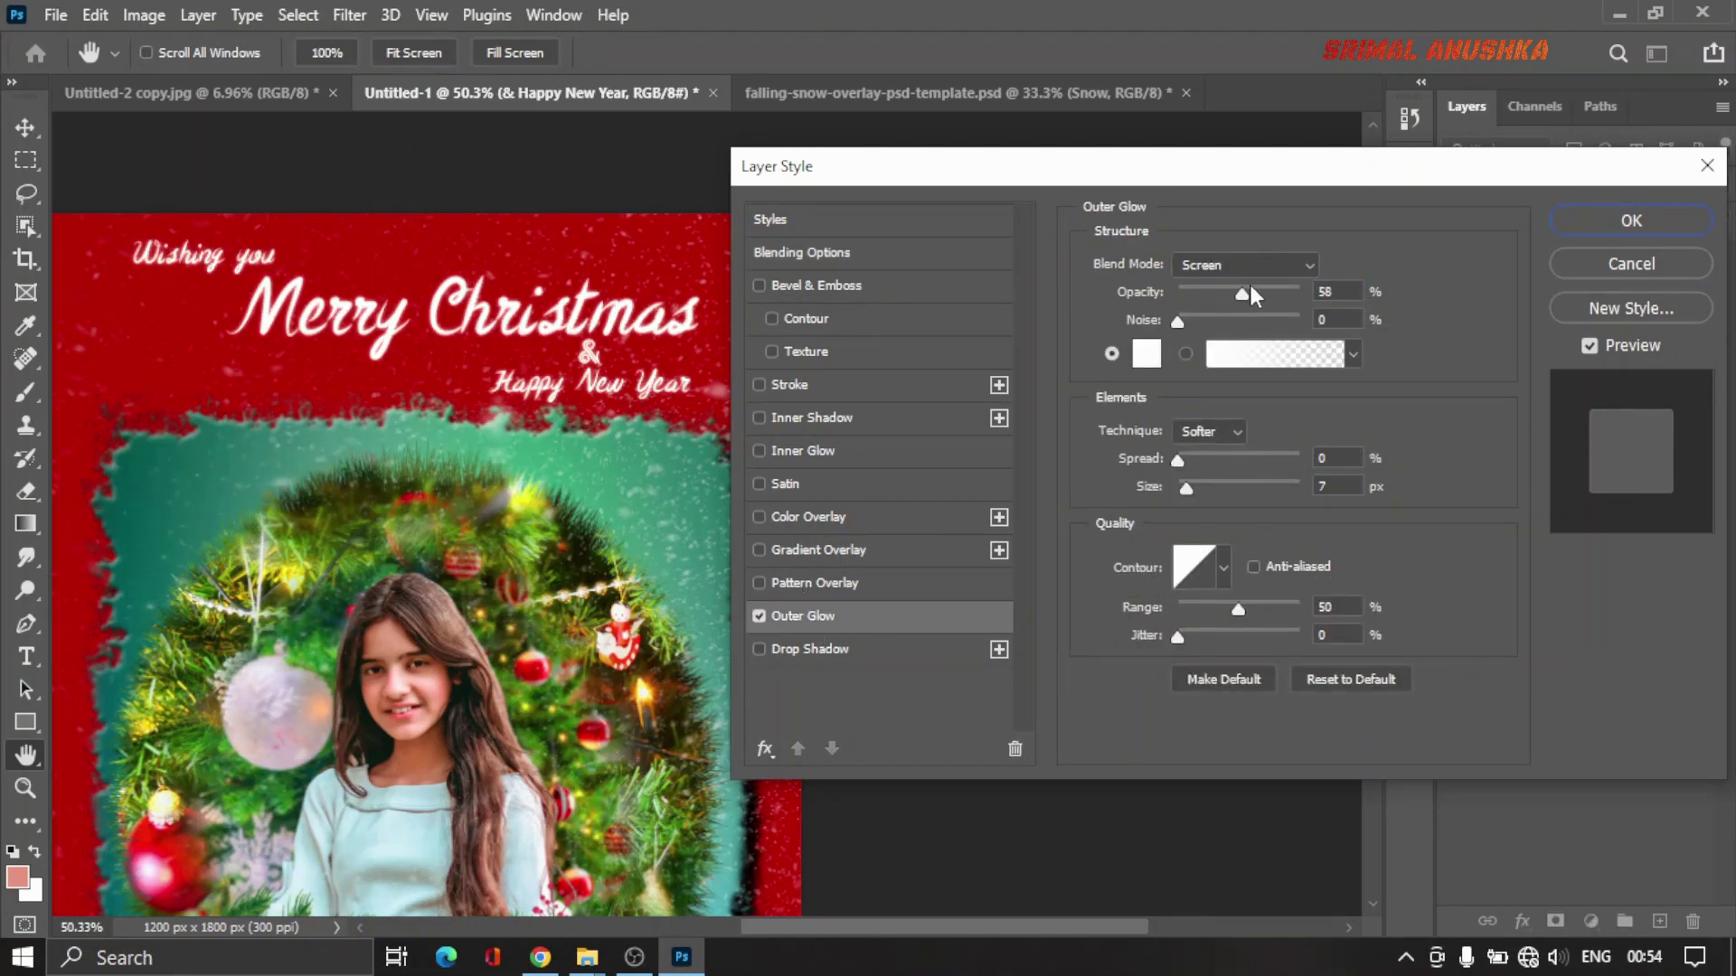
{"action": "left_click", "coordinate": [1146, 357]}
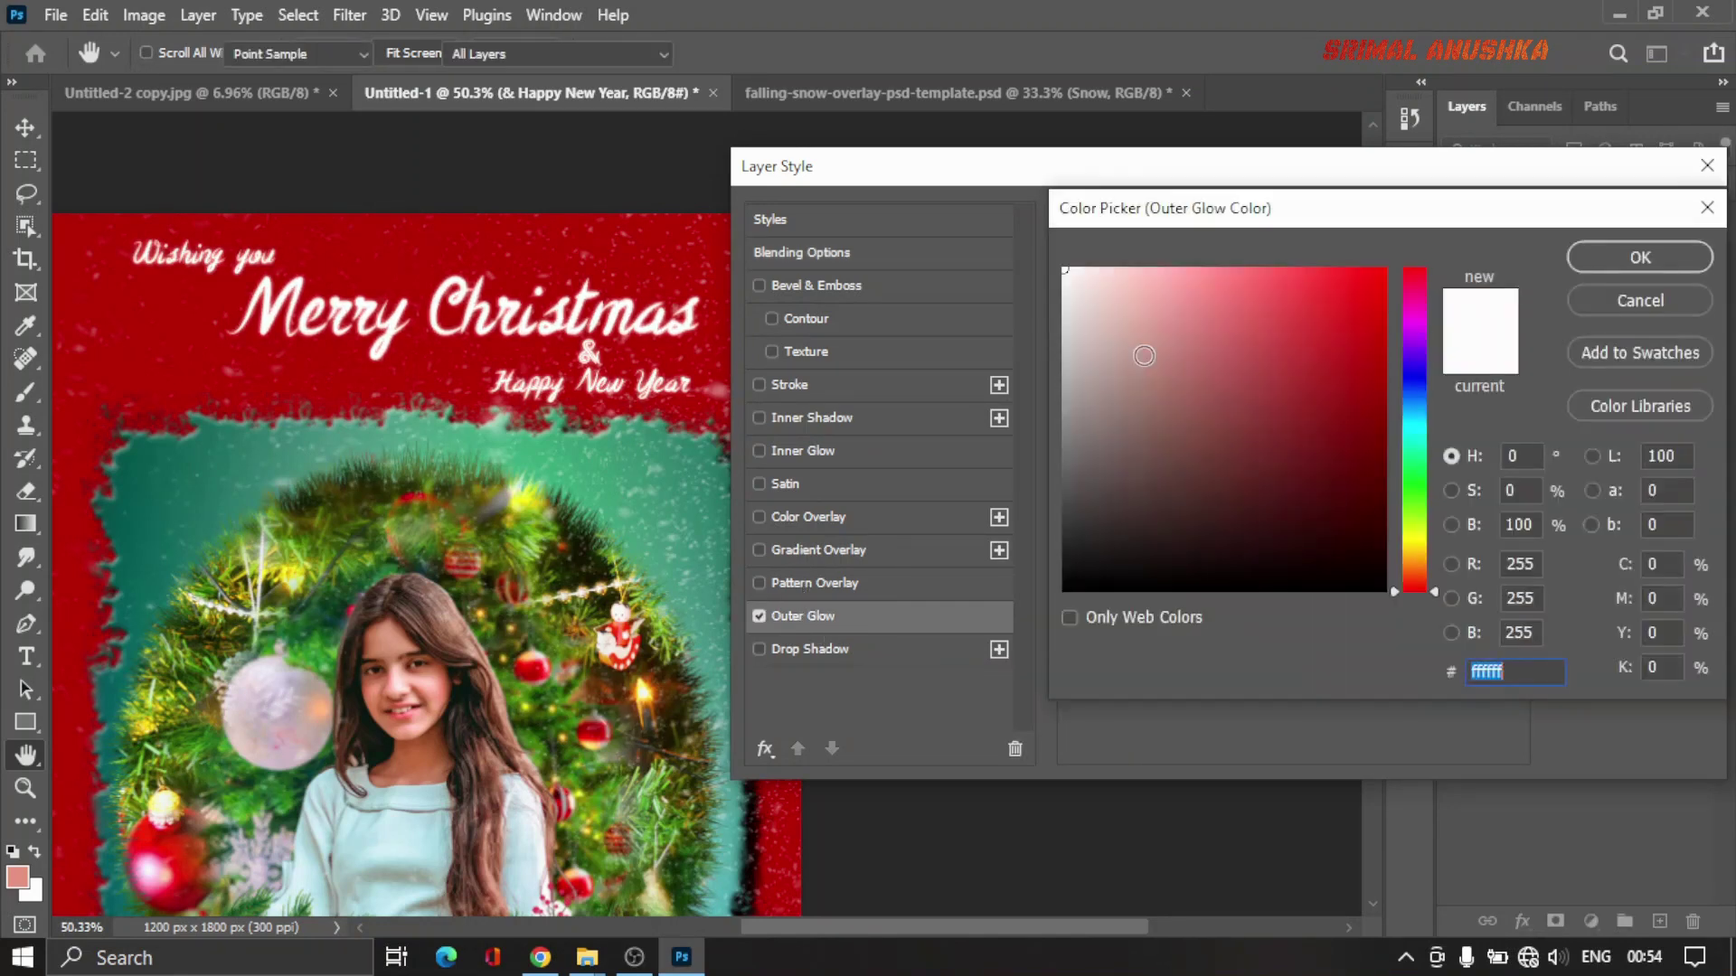
{"action": "left_click", "coordinate": [1300, 267]}
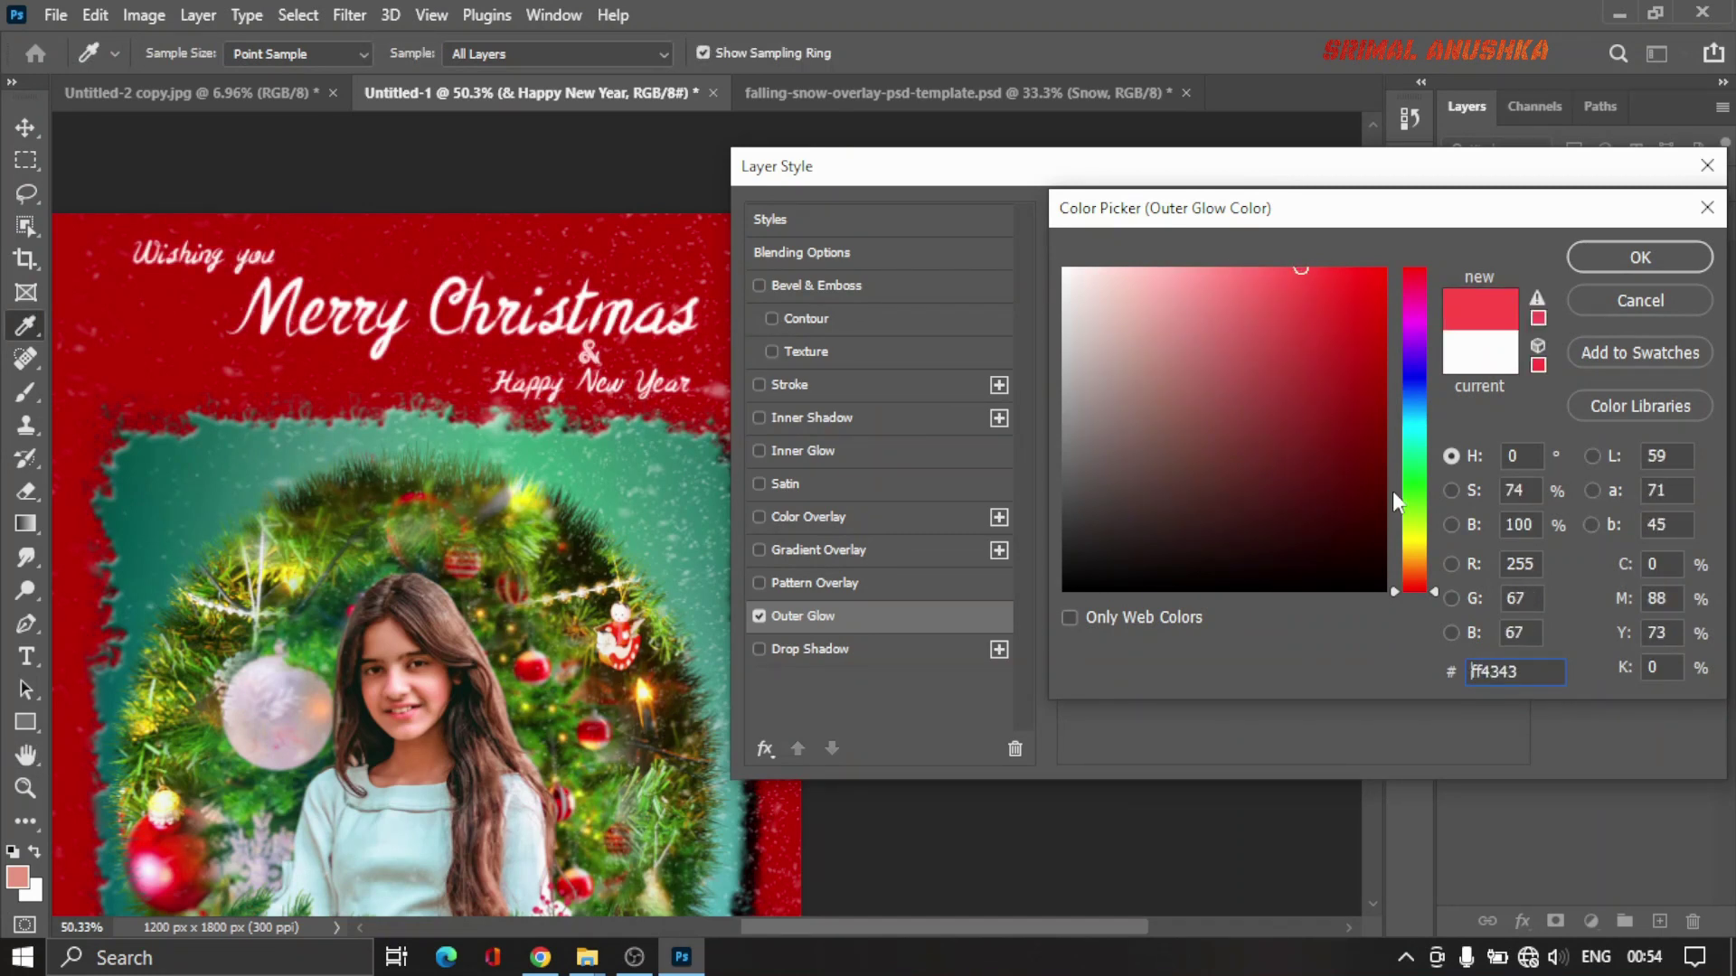
{"action": "left_click_drag", "start_coordinate": [1414, 491], "coordinate": [1415, 545]}
{"action": "left_click", "coordinate": [1384, 270]}
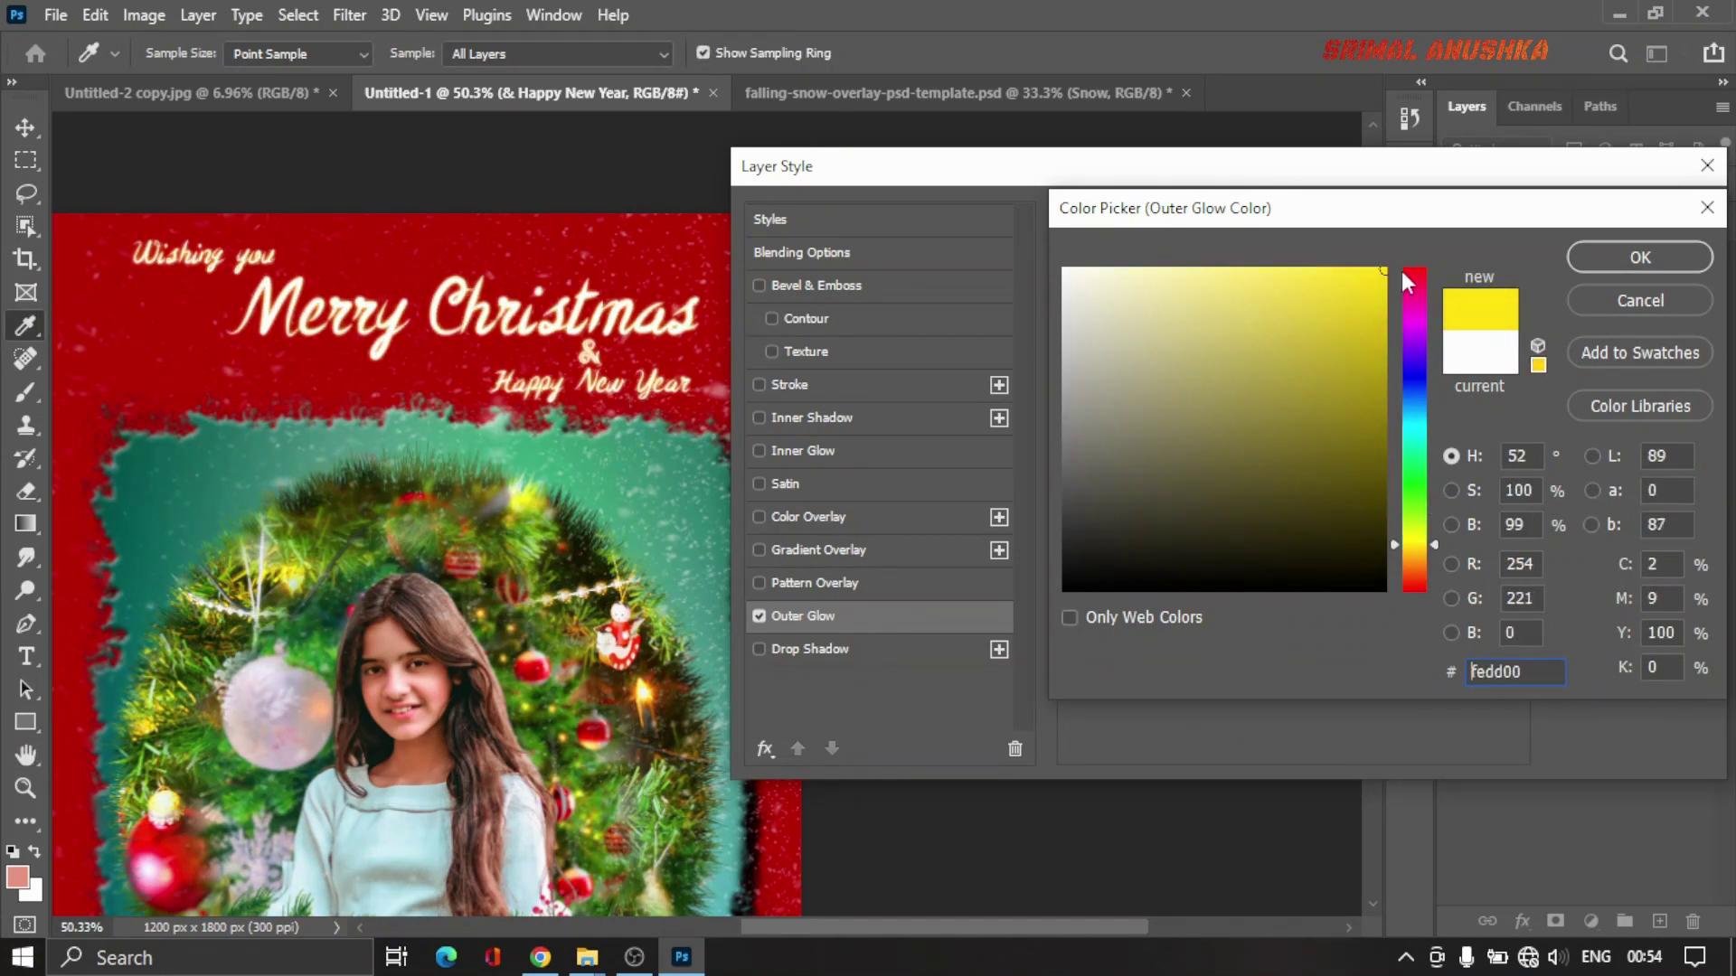
{"action": "left_click", "coordinate": [1597, 271]}
{"action": "left_click", "coordinate": [1244, 264]}
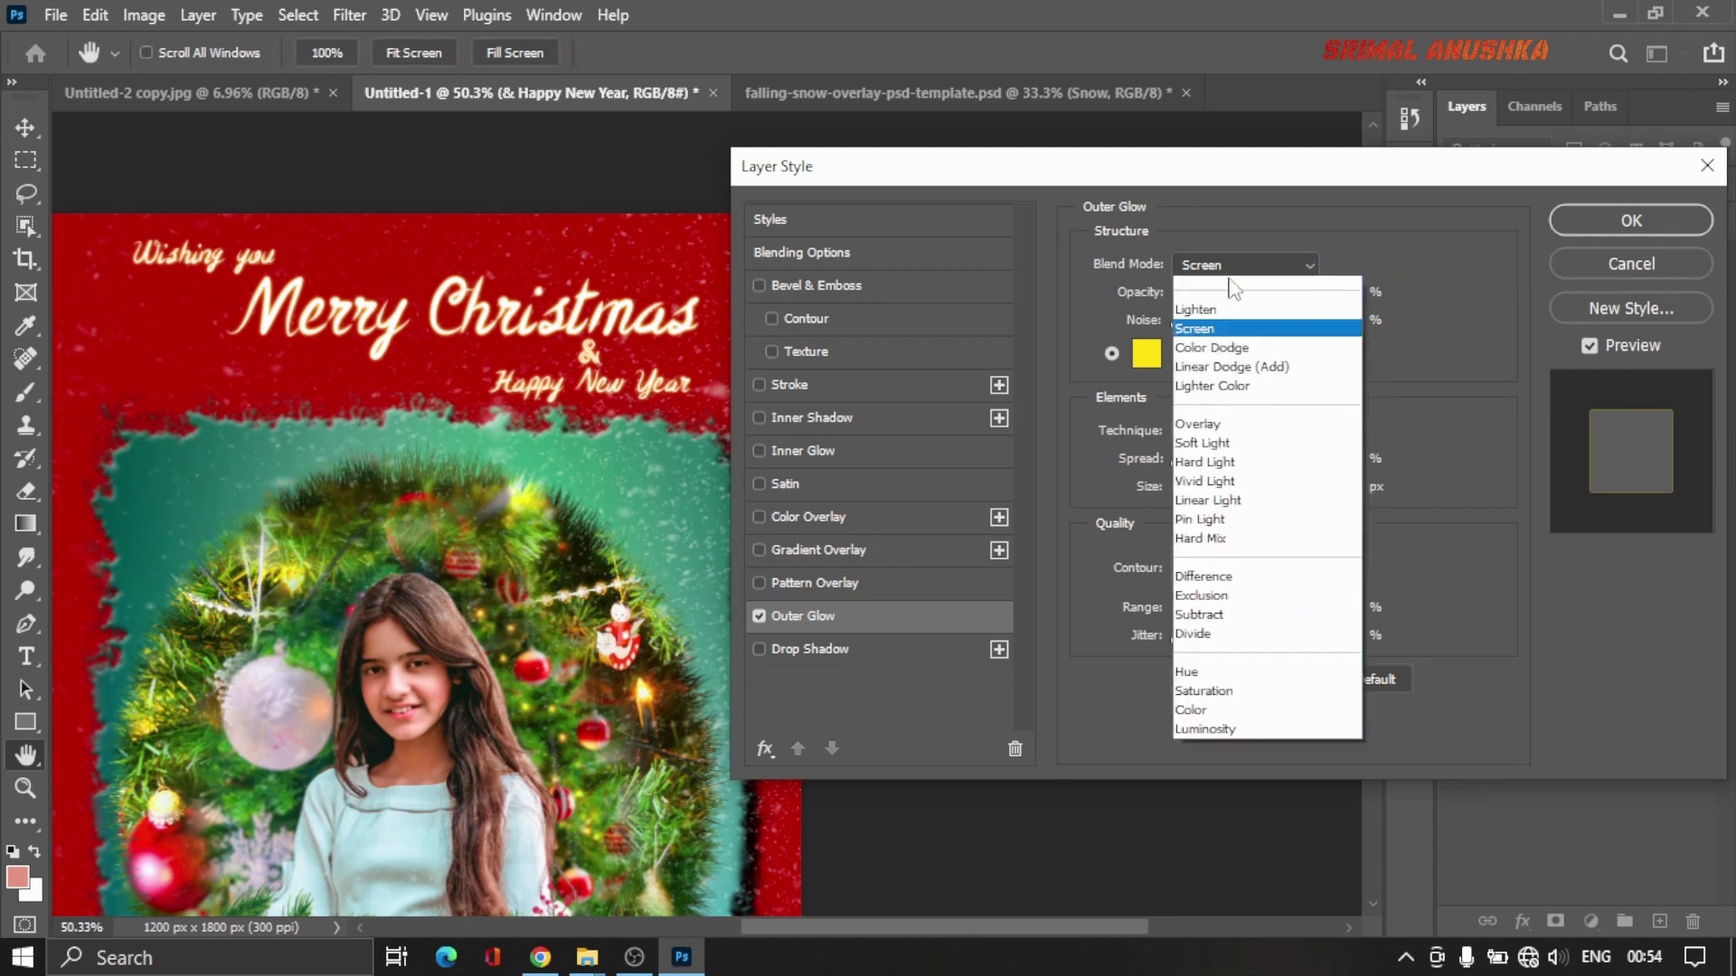
{"action": "left_click", "coordinate": [1211, 287]}
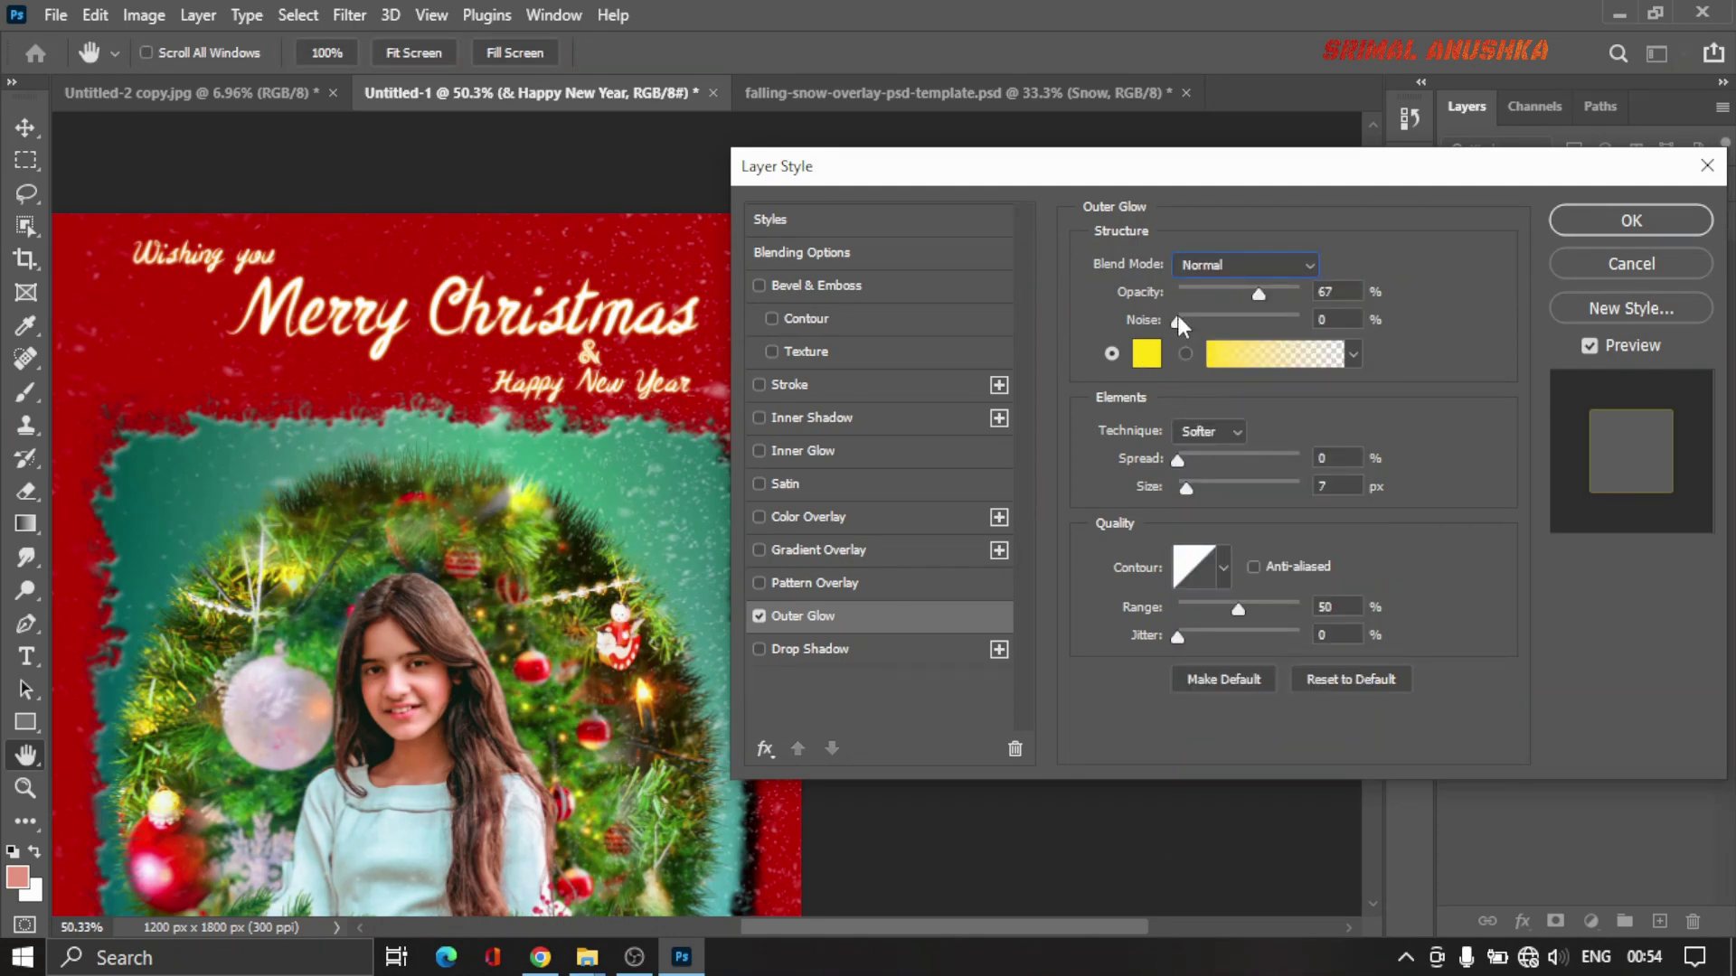
{"action": "mouse_move", "coordinate": [1195, 489]}
{"action": "left_mouse_down"}
{"action": "mouse_move", "coordinate": [1209, 490]}
{"action": "mouse_move", "coordinate": [1184, 452]}
{"action": "left_mouse_up"}
{"action": "left_click", "coordinate": [1185, 454]}
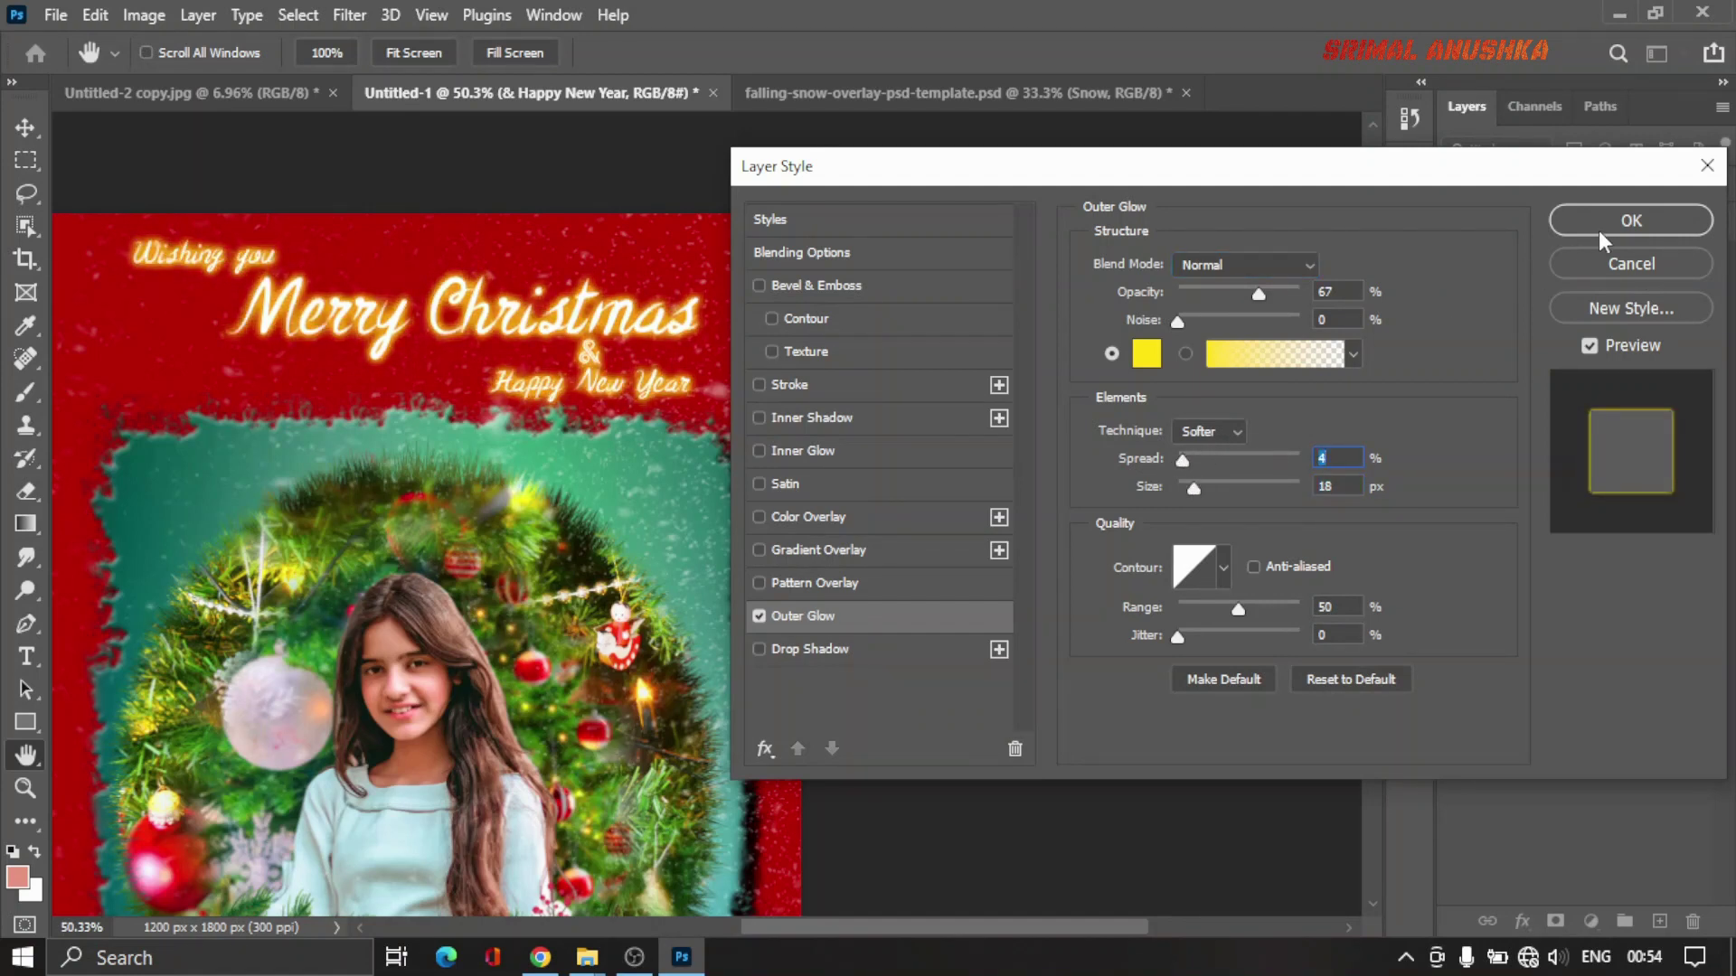
Step: Add a 1 px dark grey outside stroke to the text and apply the effects
{"action": "left_click", "coordinate": [761, 386]}
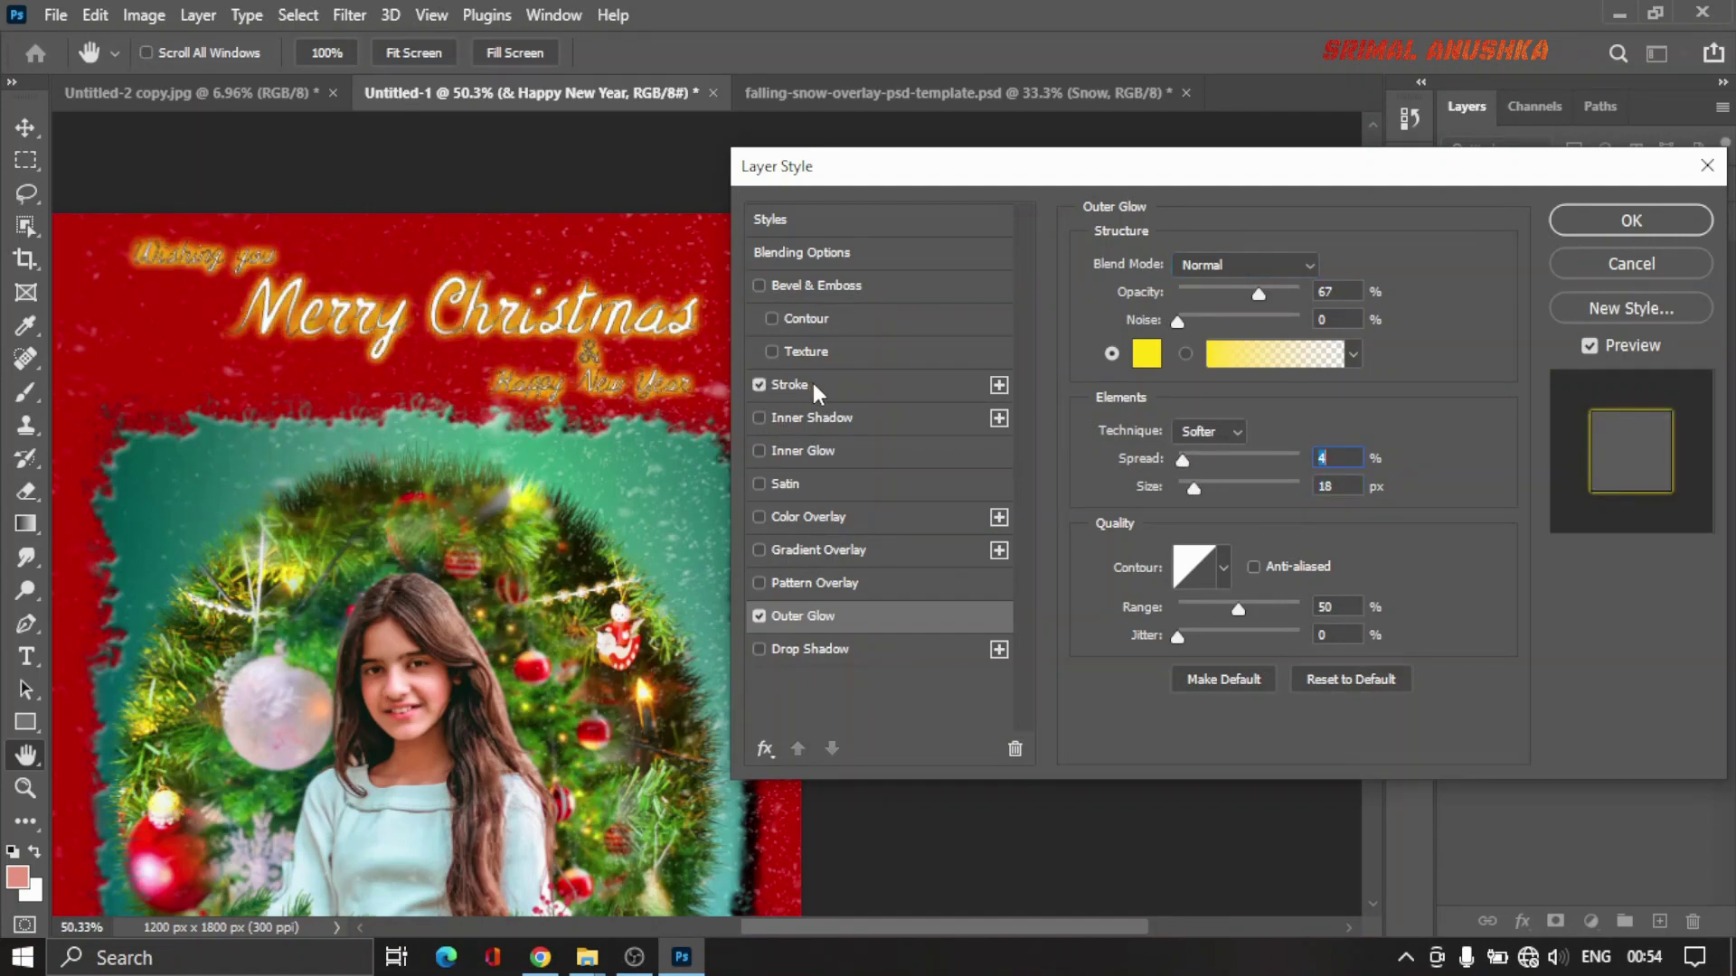
{"action": "left_click", "coordinate": [841, 381]}
{"action": "left_click", "coordinate": [1212, 293]}
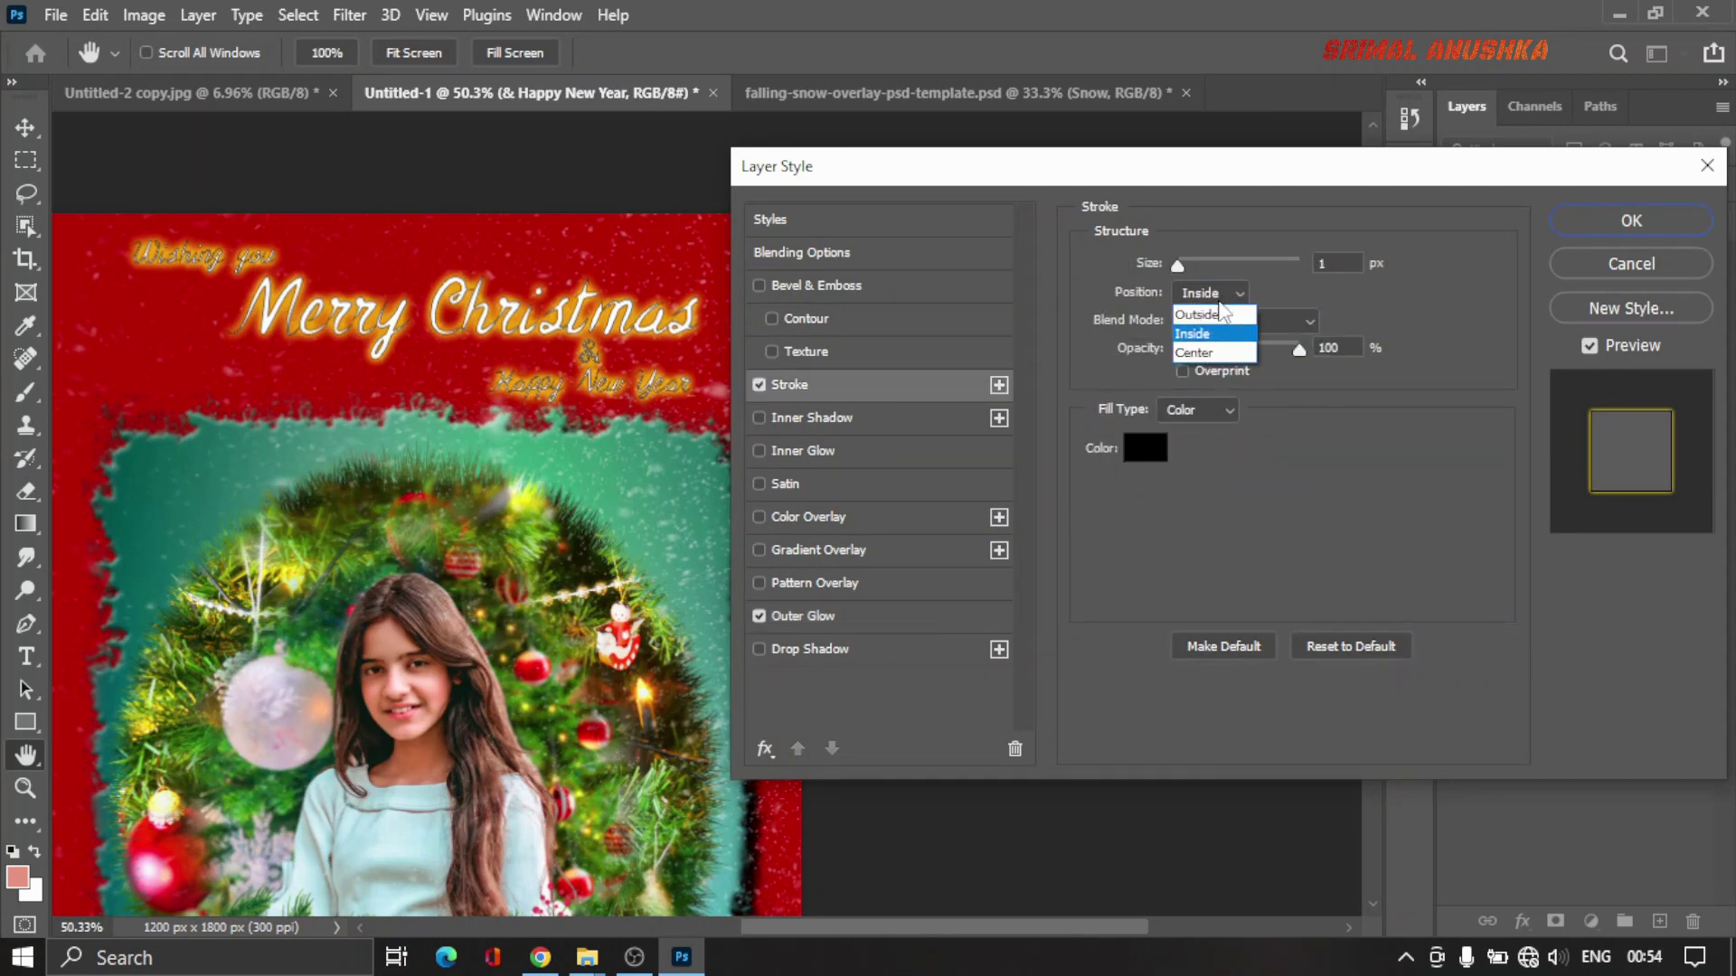
{"action": "left_click", "coordinate": [1200, 352]}
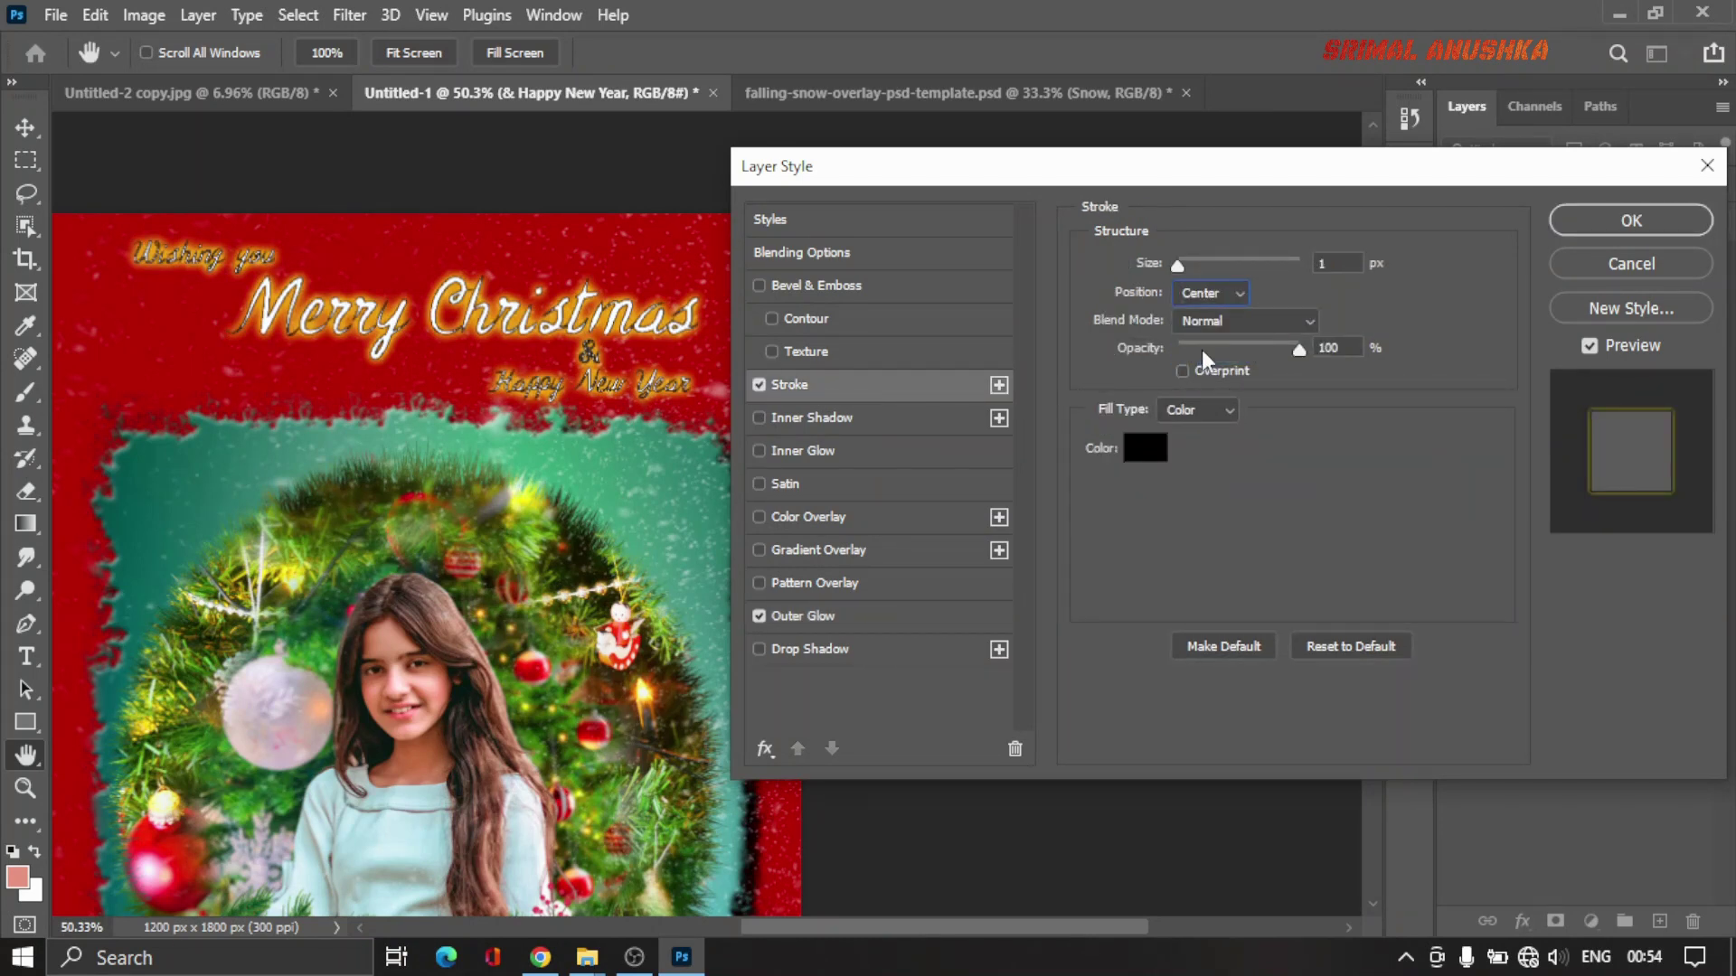
{"action": "left_click", "coordinate": [1211, 298]}
{"action": "left_click", "coordinate": [1207, 323]}
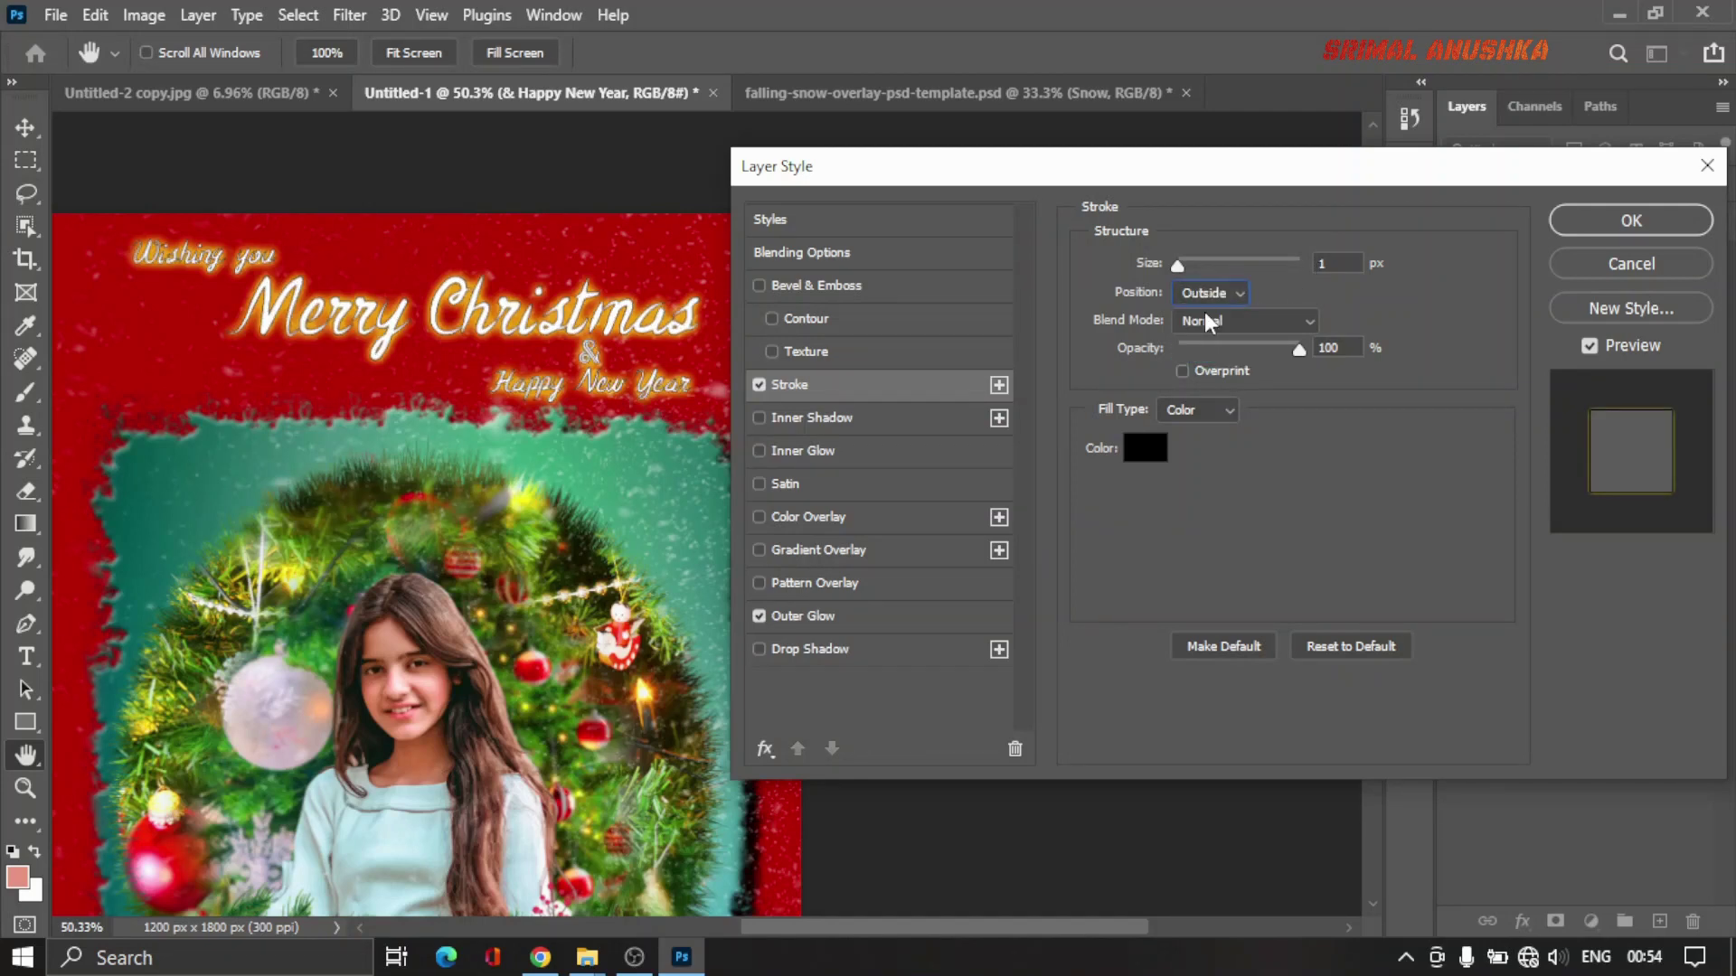
{"action": "left_click", "coordinate": [1145, 449]}
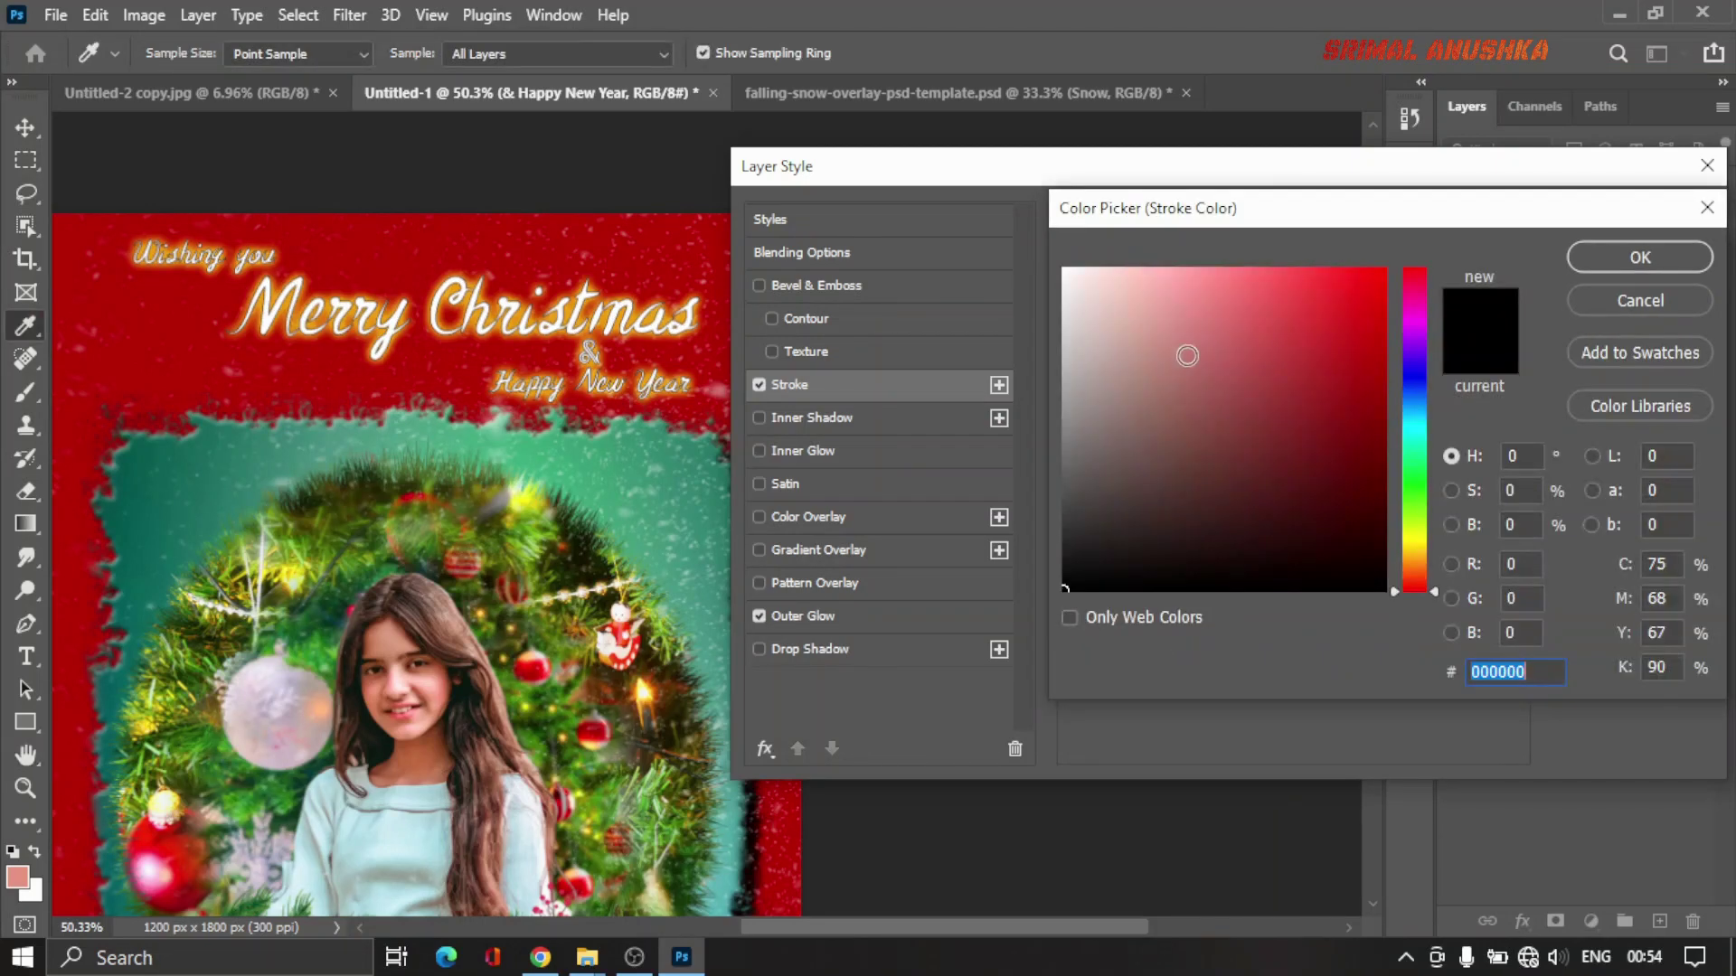
{"action": "left_click", "coordinate": [1064, 430]}
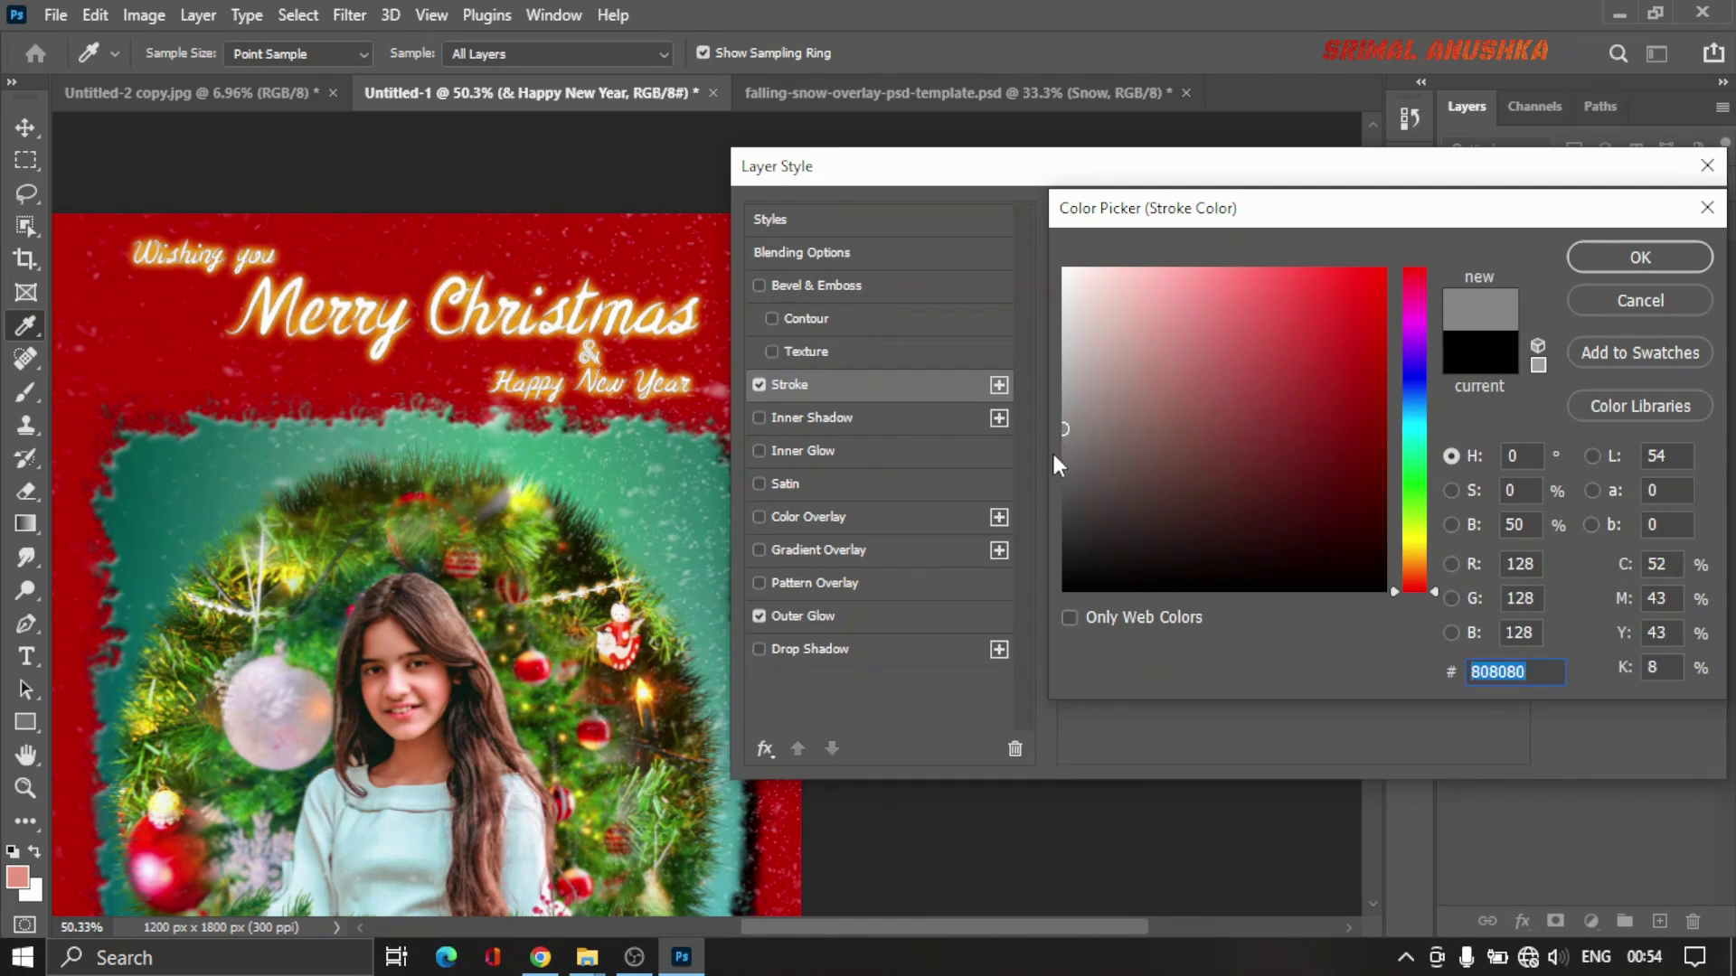
{"action": "left_click_drag", "start_coordinate": [1061, 477], "coordinate": [1068, 492]}
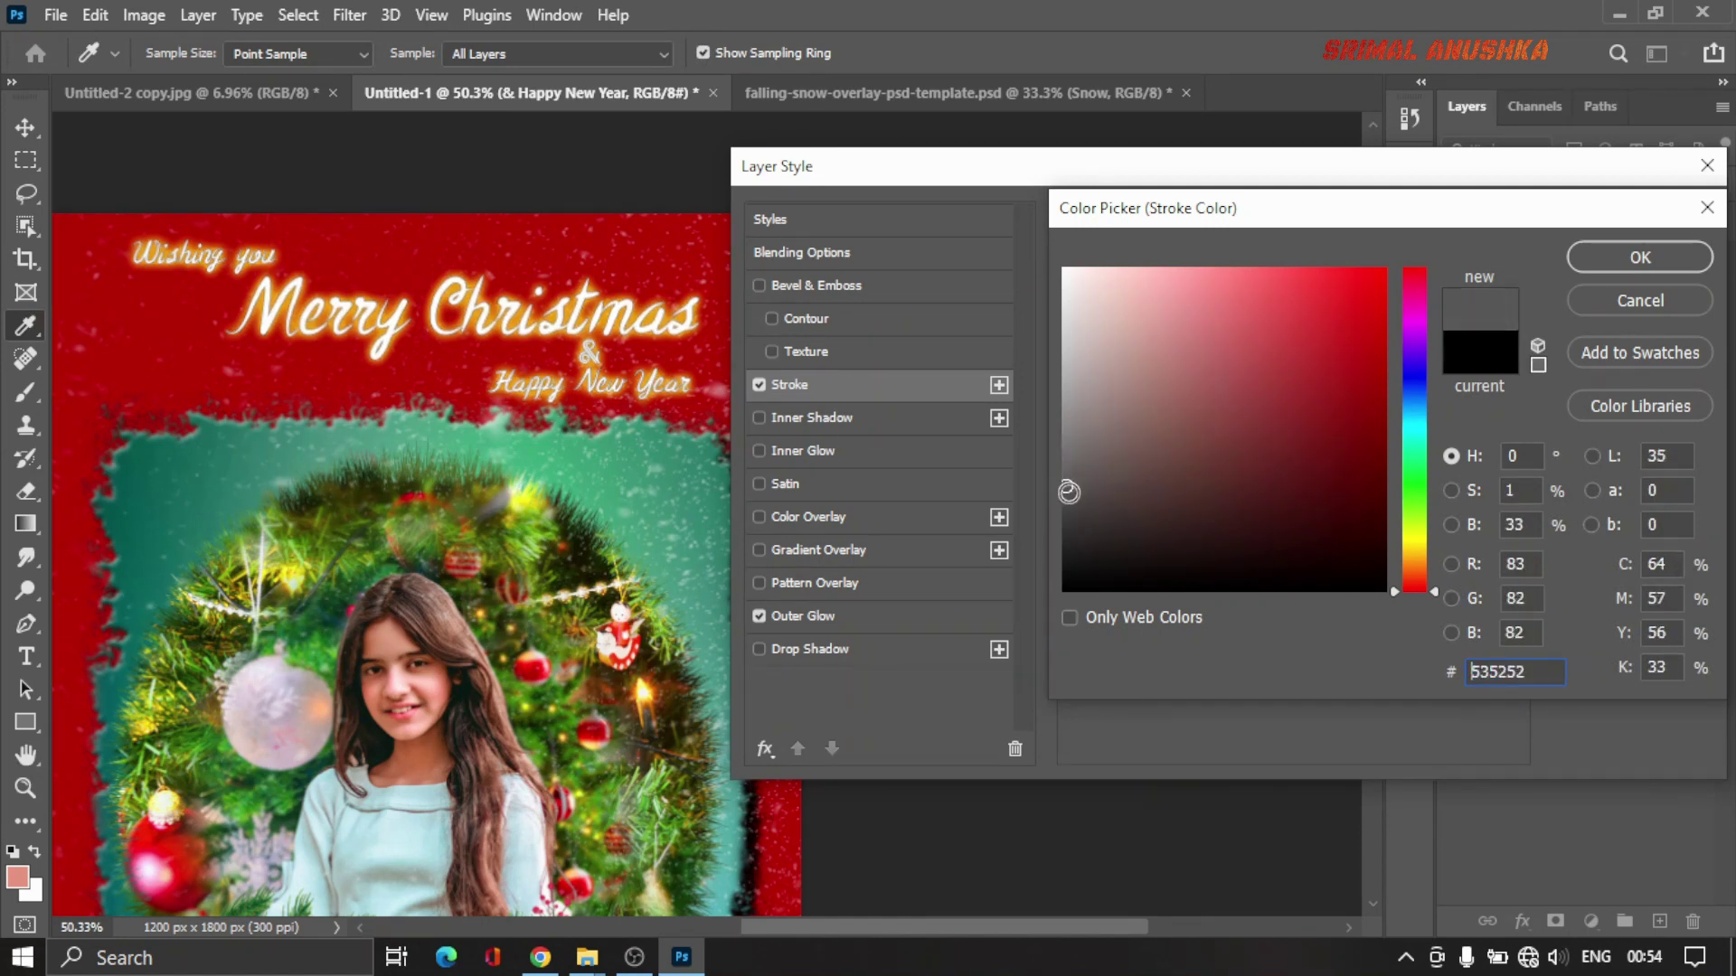
{"action": "left_click", "coordinate": [1633, 262]}
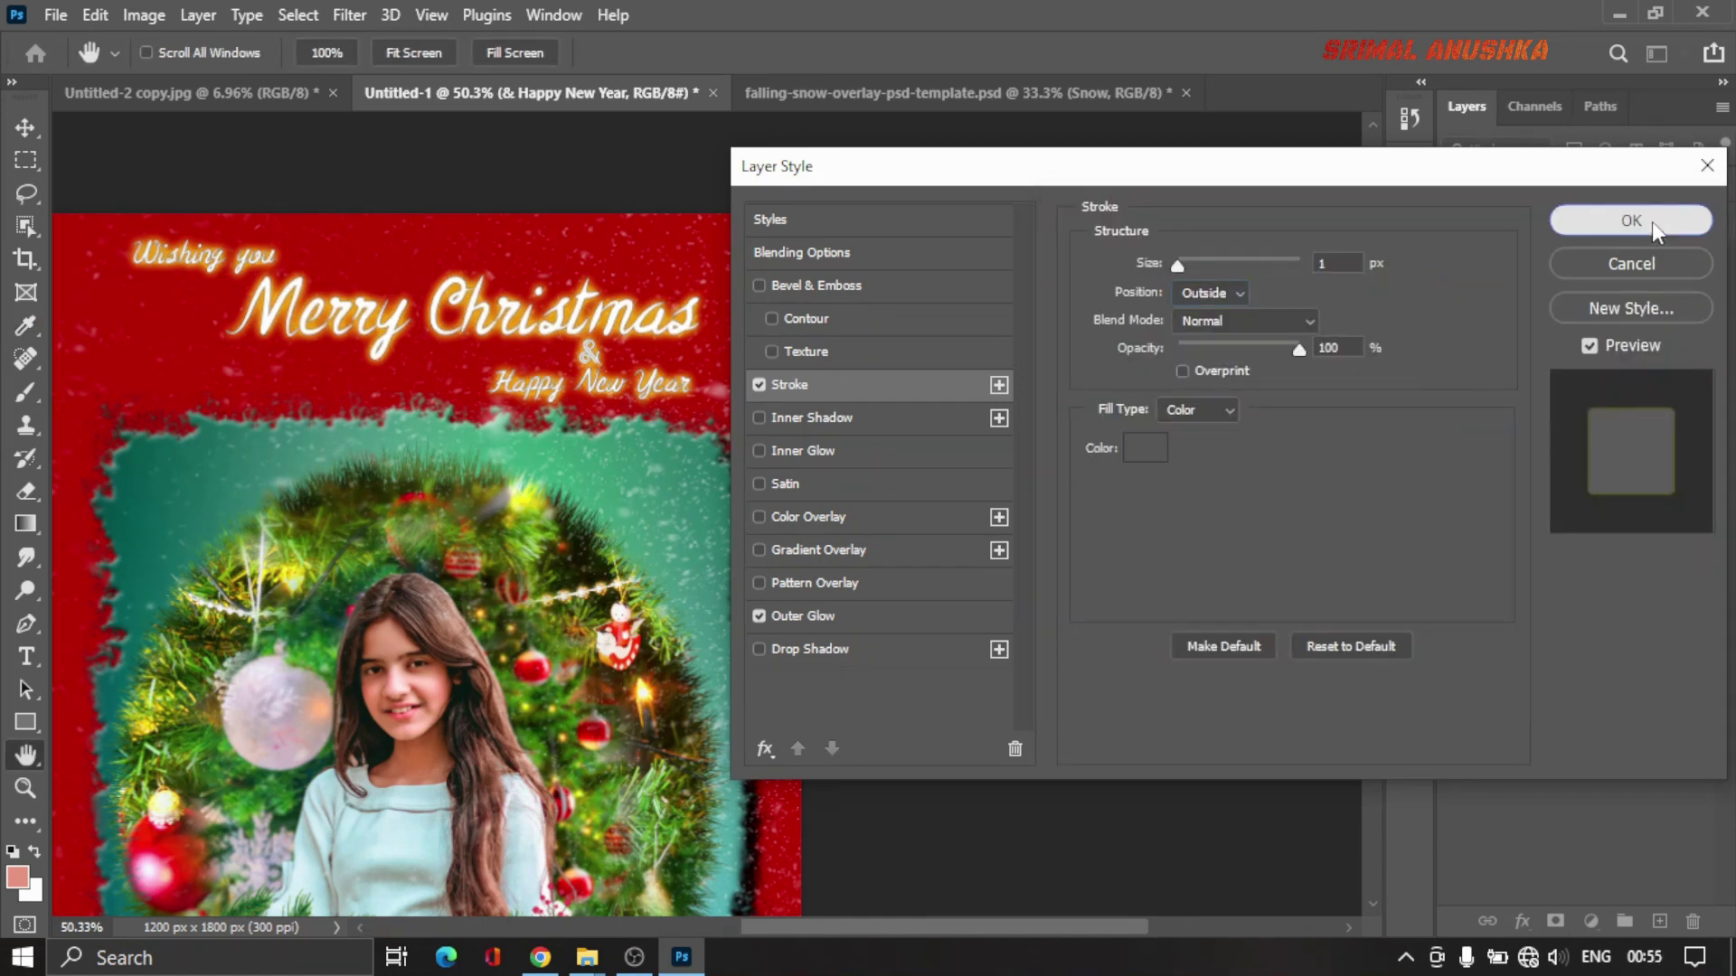
{"action": "left_click", "coordinate": [1652, 221]}
Step: View the whole card and check the text's spacing from the card edges
{"action": "scroll", "coordinate": [533, 416], "scroll_direction": "down", "scroll_amount": 3}
{"action": "scroll", "coordinate": [534, 416], "scroll_direction": "down", "scroll_amount": 2}
{"action": "scroll", "coordinate": [533, 416], "scroll_direction": "down", "scroll_amount": 2}
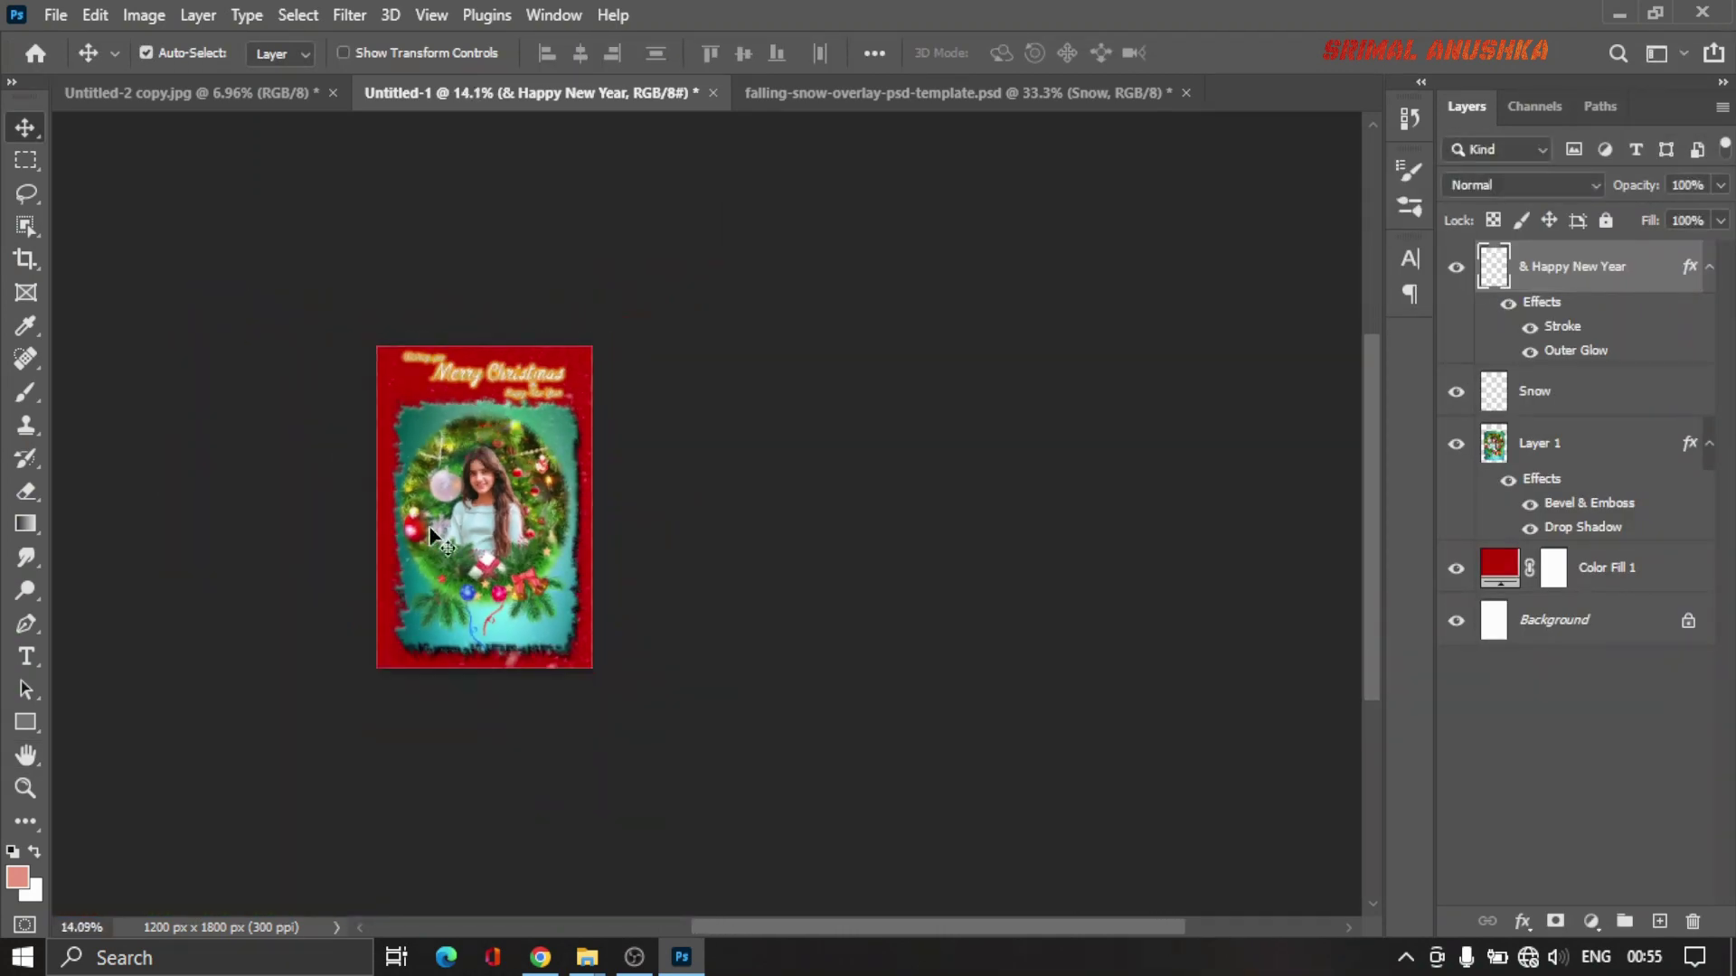
{"action": "scroll", "coordinate": [533, 416], "scroll_direction": "up", "scroll_amount": 3}
{"action": "left_click_drag", "start_coordinate": [534, 416], "coordinate": [678, 491]}
{"action": "scroll", "coordinate": [678, 491], "scroll_direction": "up", "scroll_amount": 1}
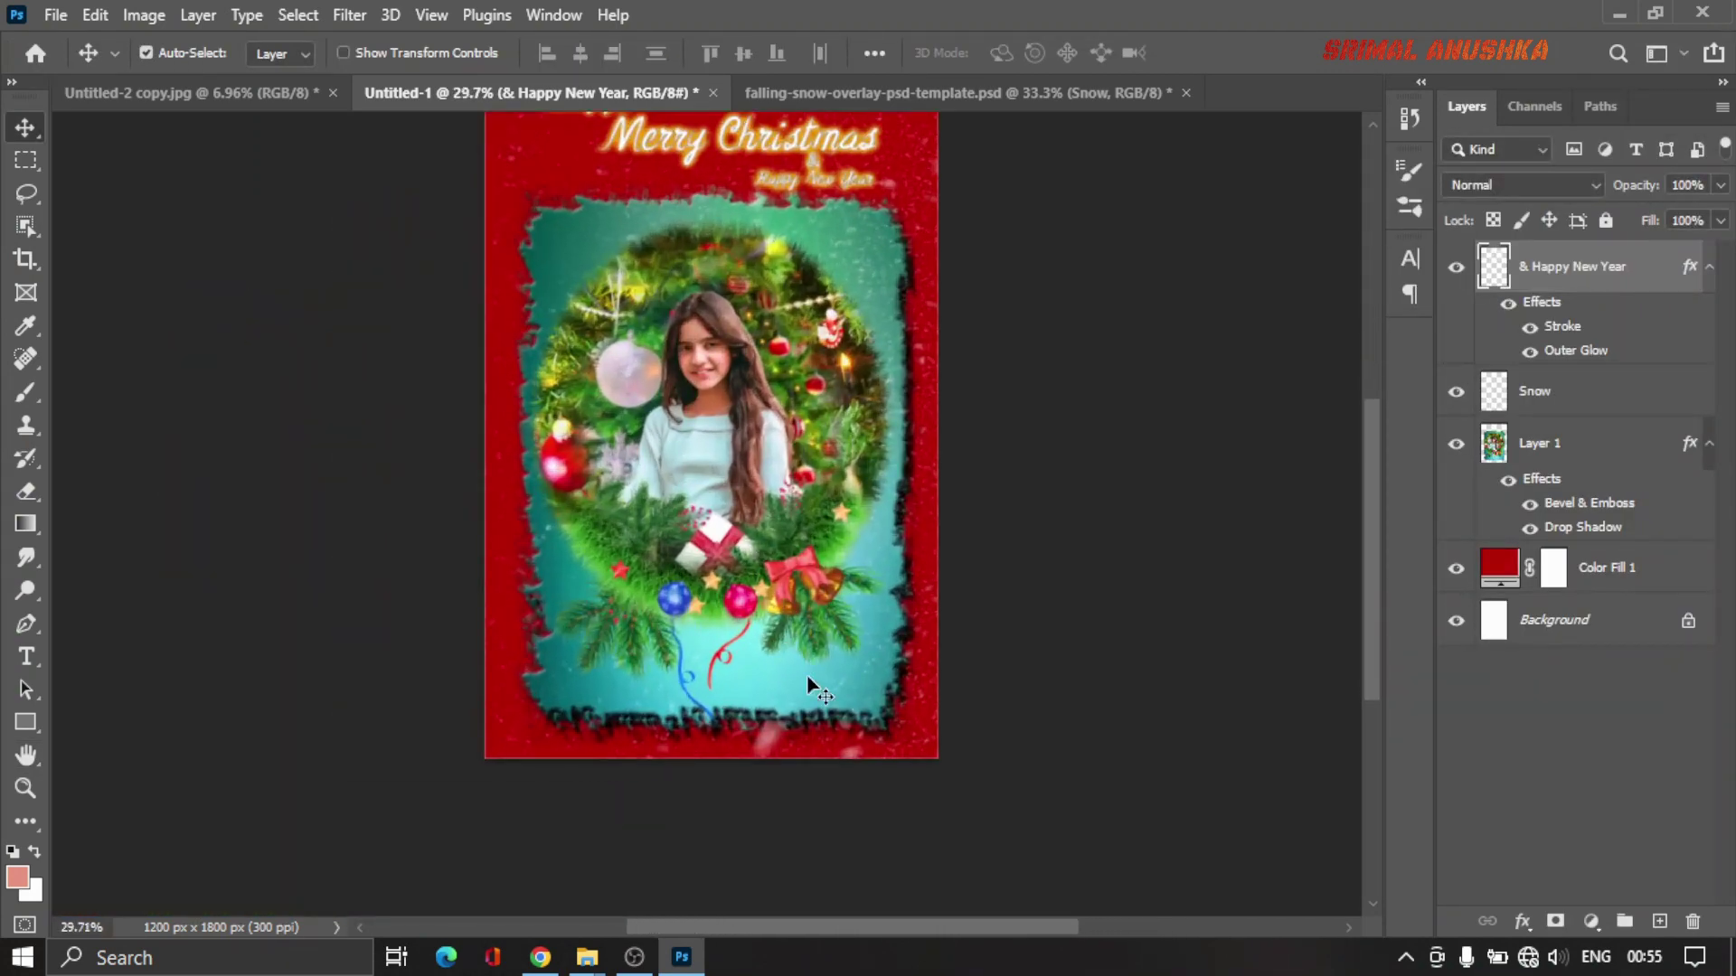
{"action": "scroll", "coordinate": [766, 570], "scroll_direction": "down", "scroll_amount": 2}
{"action": "scroll", "coordinate": [767, 570], "scroll_direction": "up", "scroll_amount": 1}
{"action": "key", "text": "ctrl"}
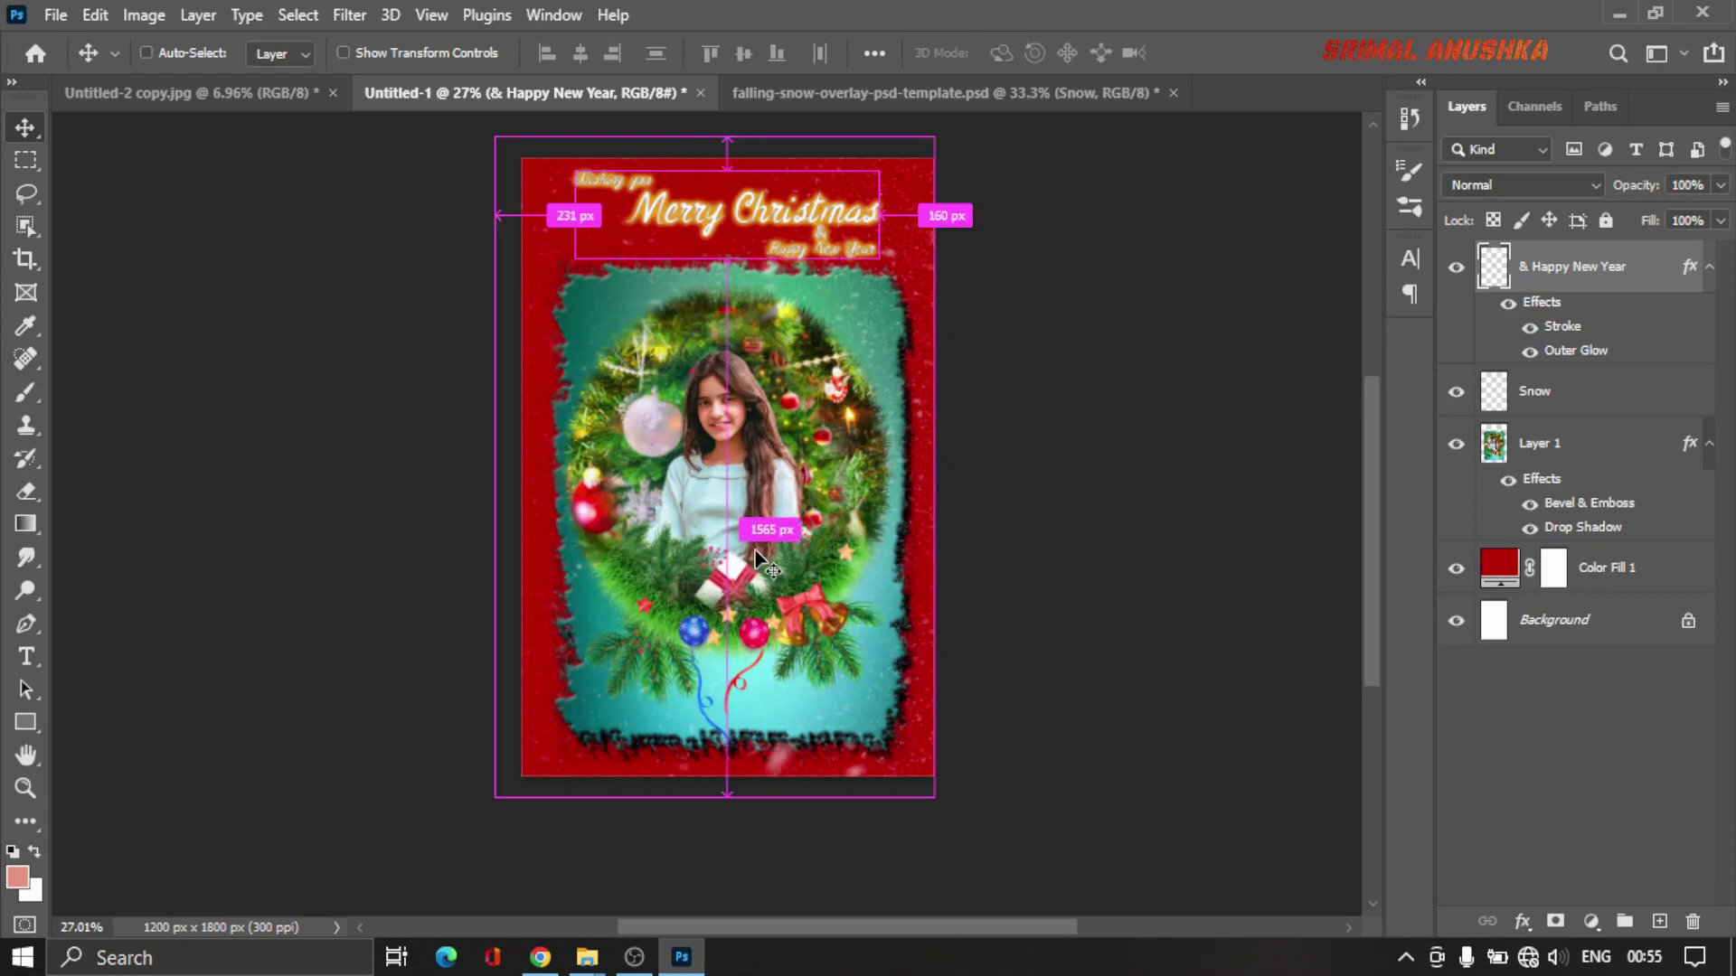